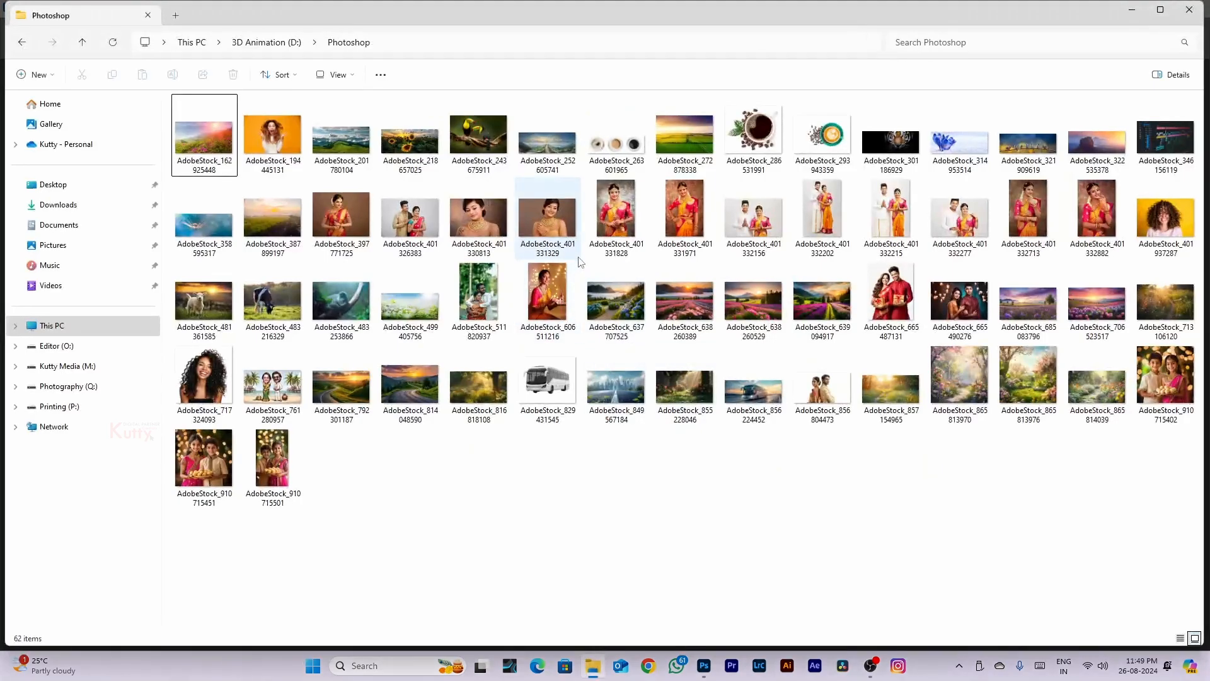
Switch from File Explorer to Photoshop and close the open AdobeStock_401332156.jpeg document
drag(566, 222, 673, 443)
key(alt+Tab)
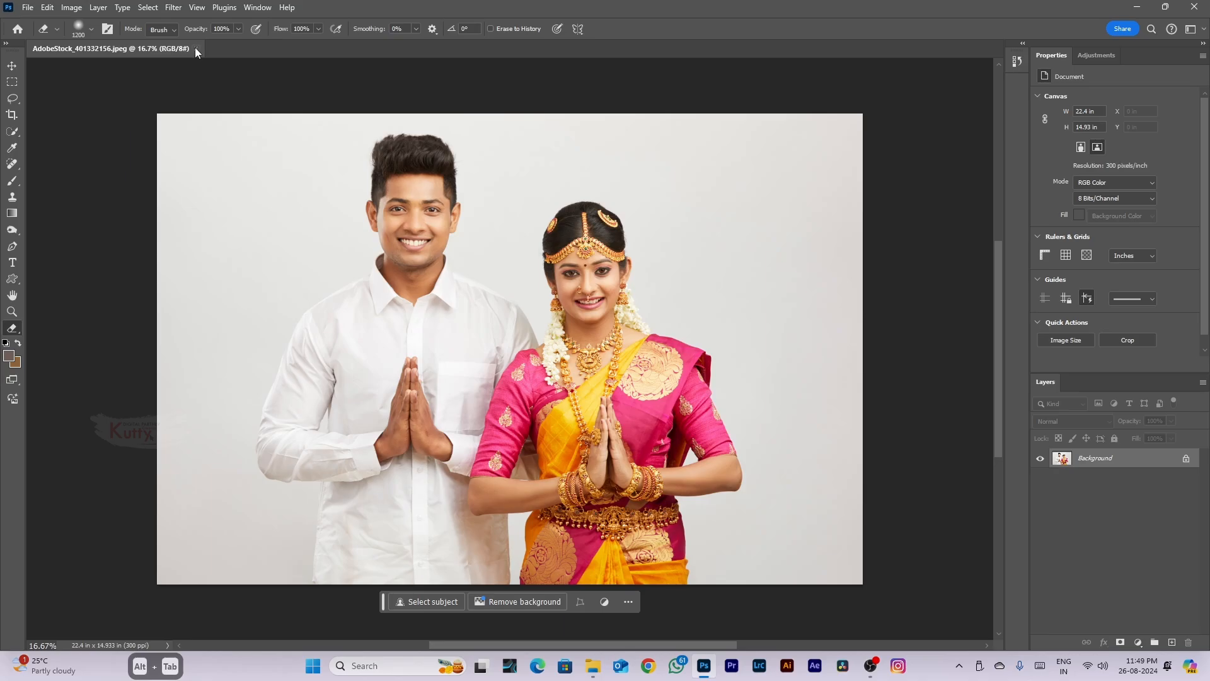
click(195, 49)
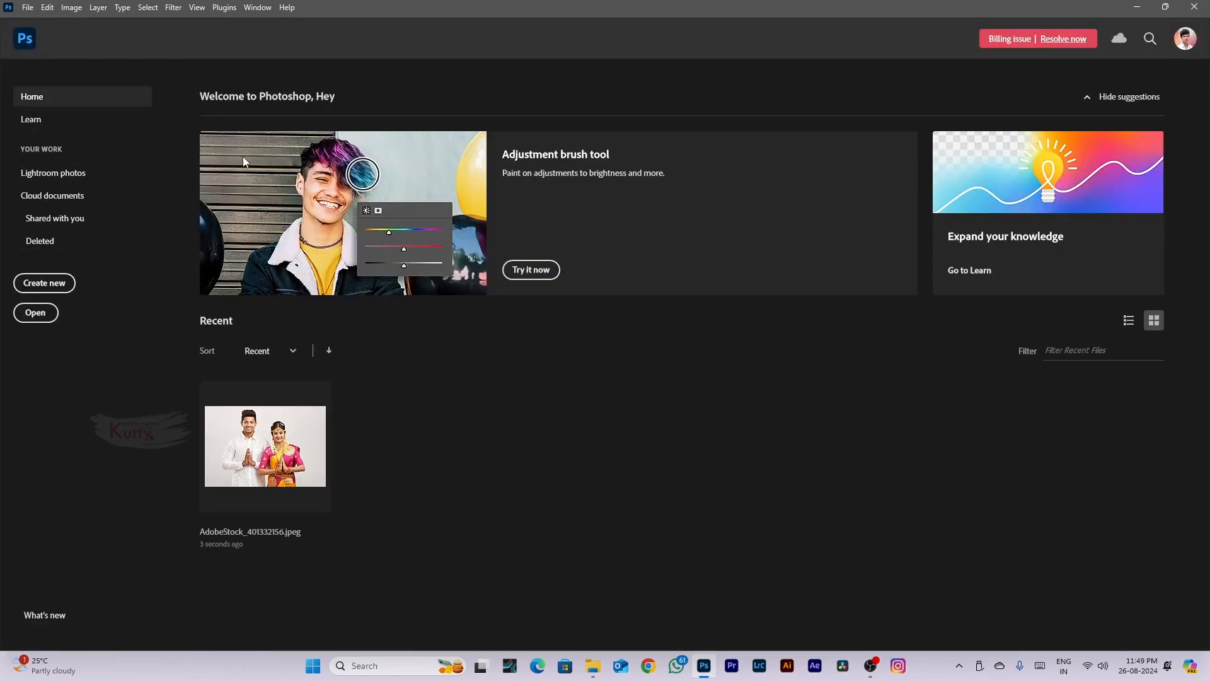
Look through the hands-on and additional tutorials on the Learn page, then return to the Home page
click(57, 120)
scroll(617, 343, down, 6)
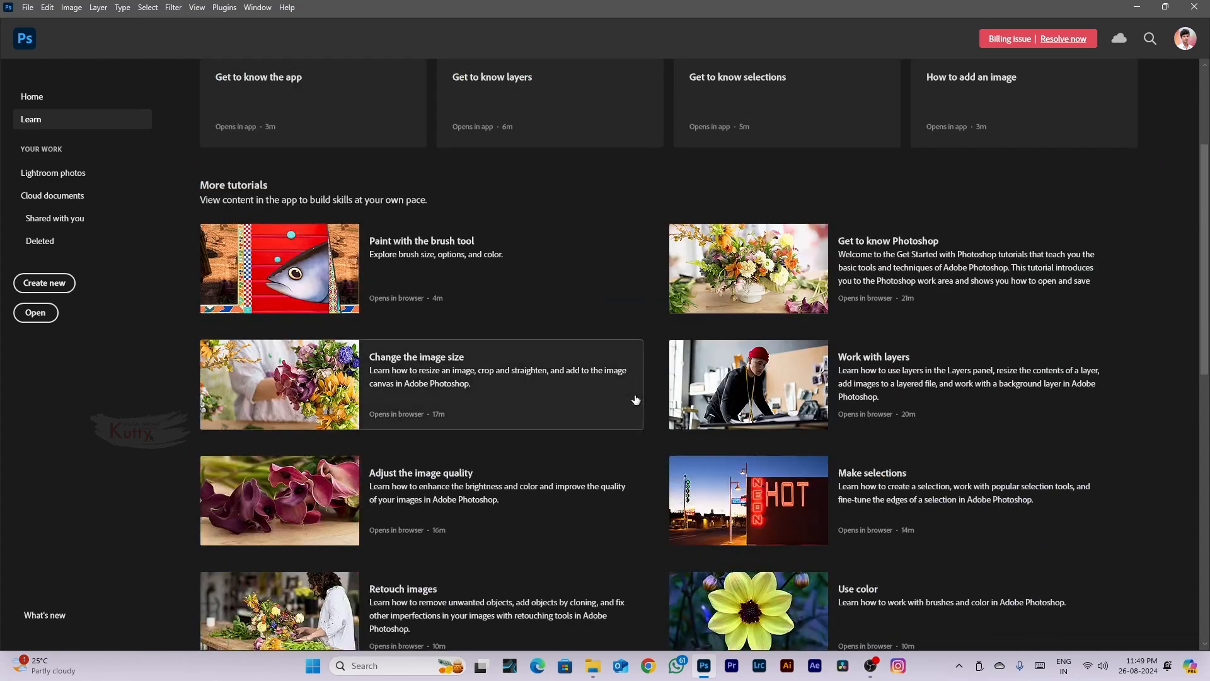
scroll(913, 360, up, 6)
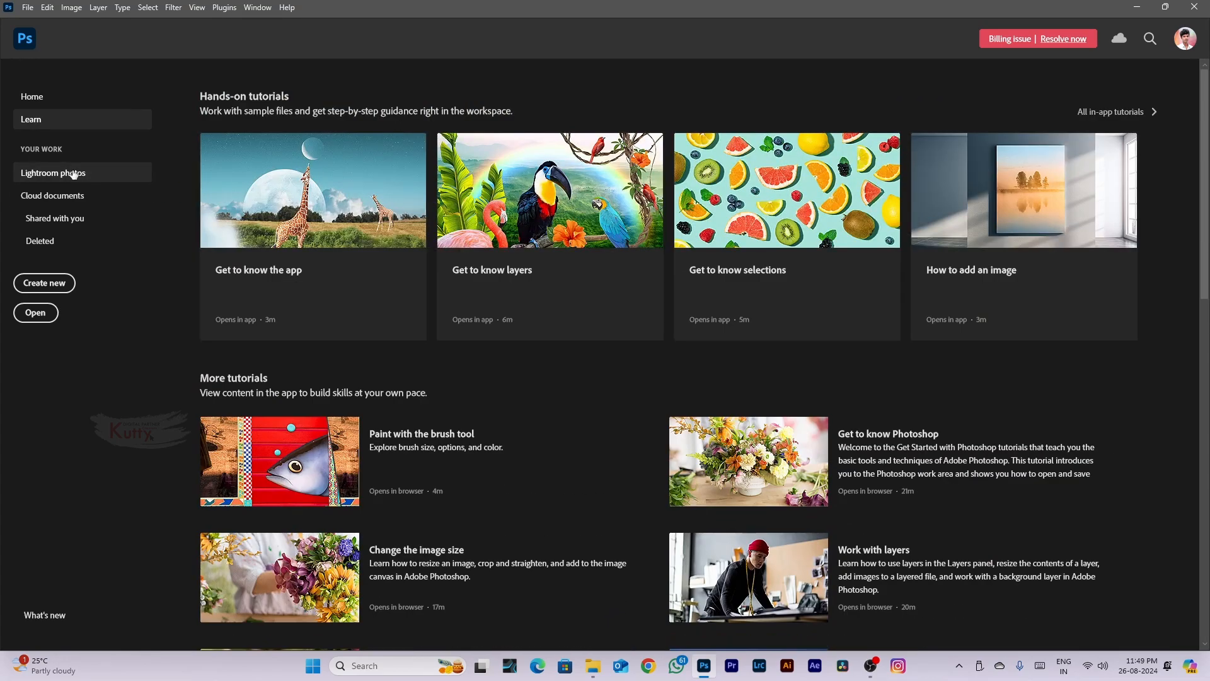
click(50, 98)
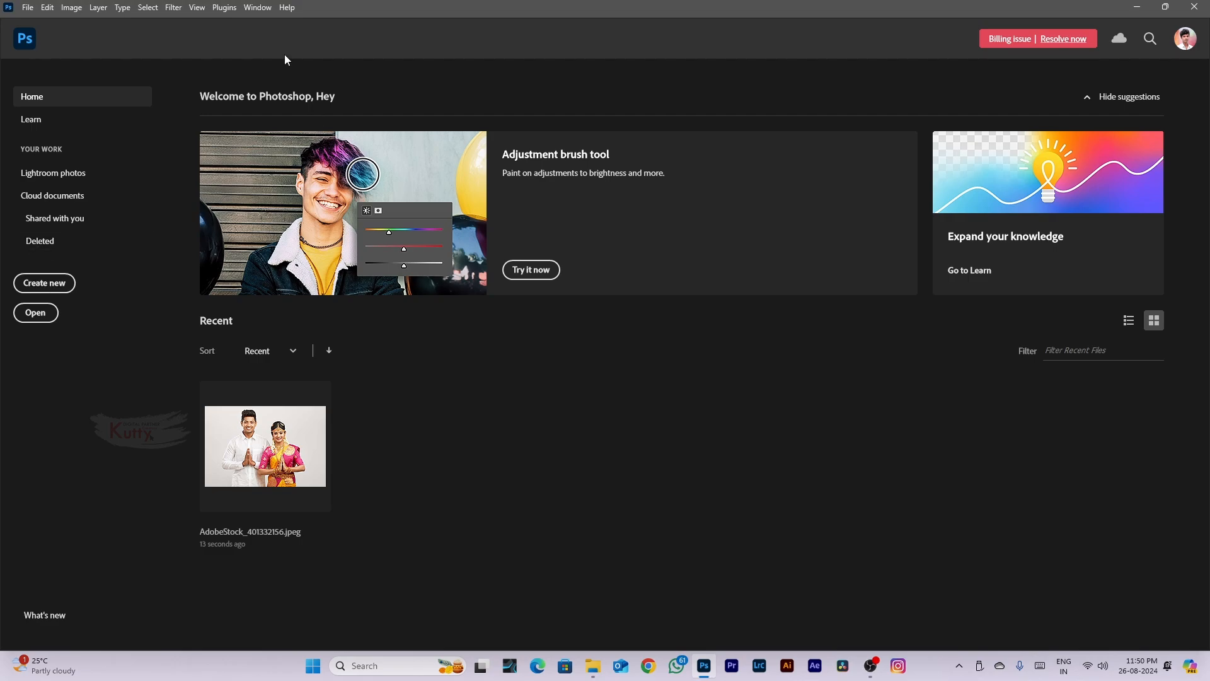
Start creating a new document and look through the Recent, Saved and Photo presets
click(45, 283)
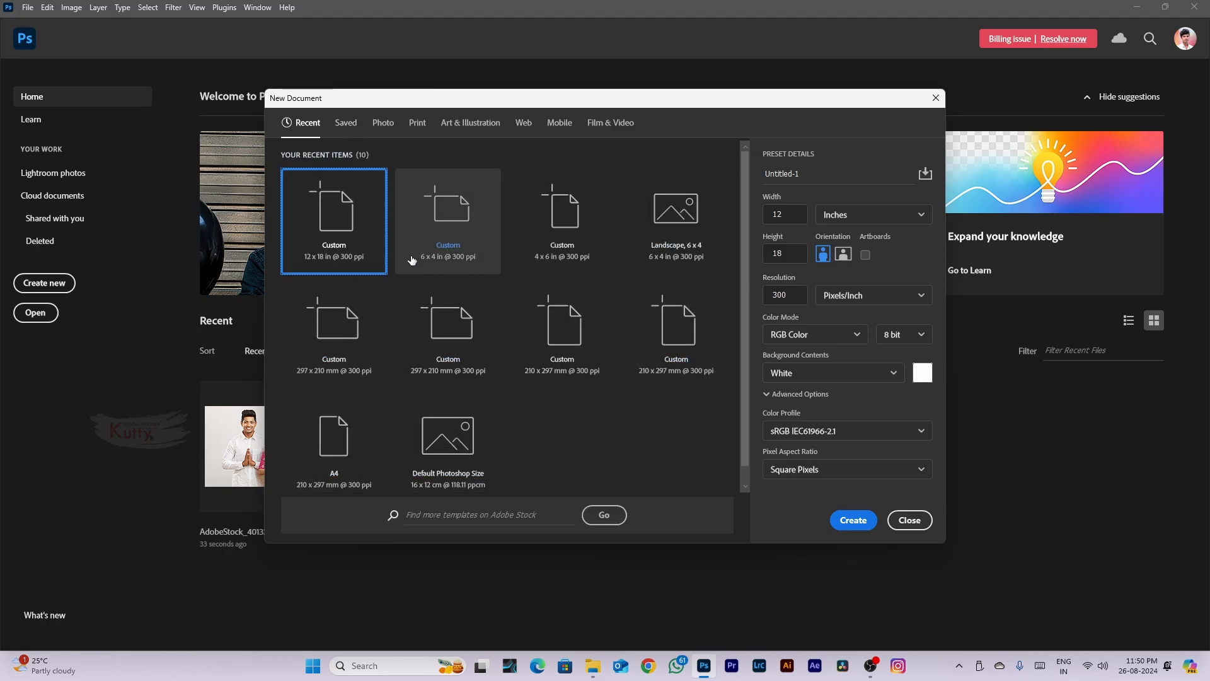
scroll(448, 300, down, 1)
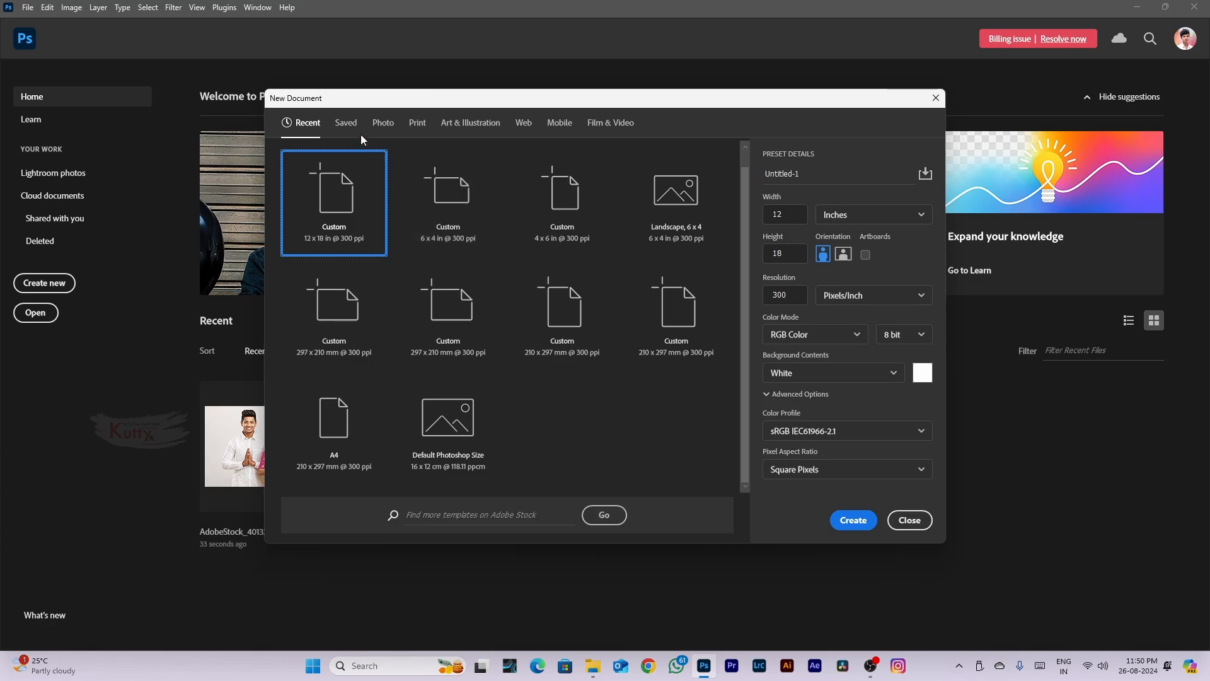
click(348, 124)
click(315, 125)
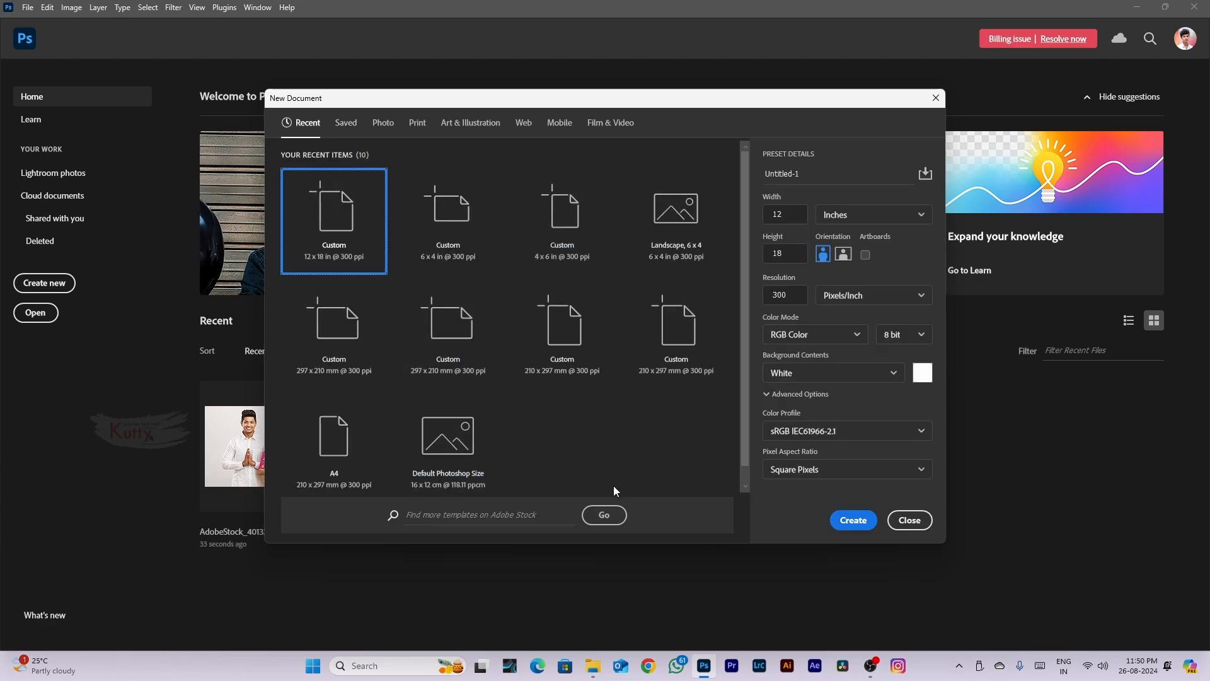
click(354, 122)
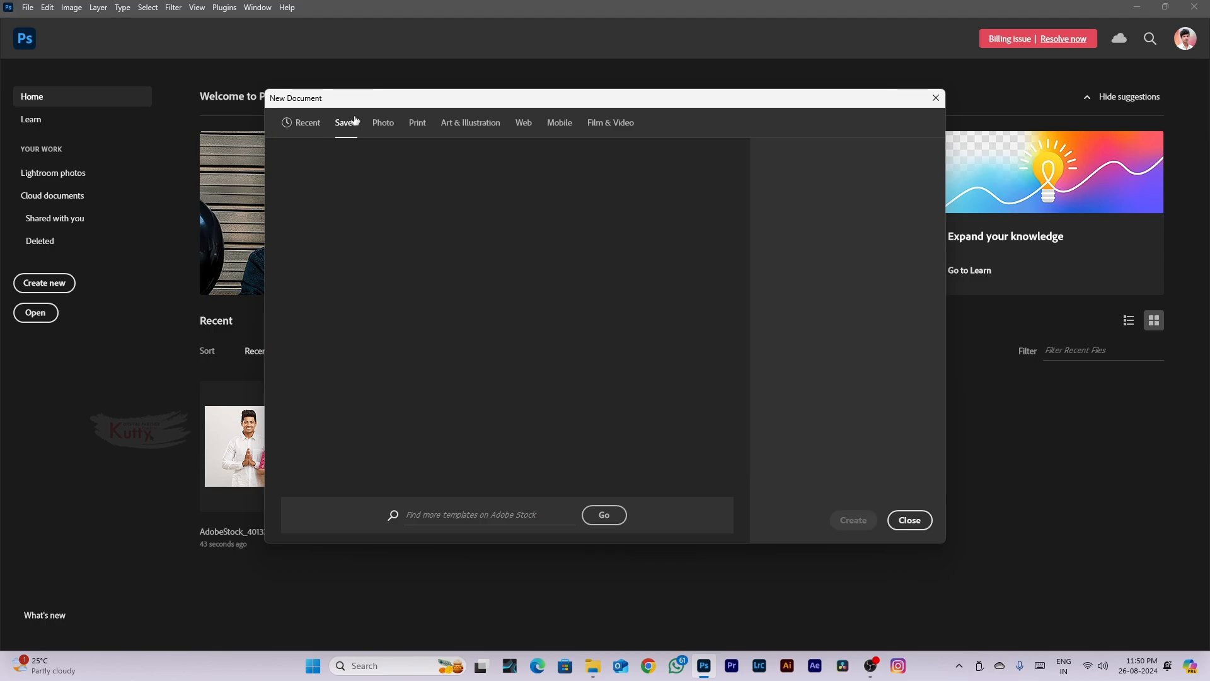
click(388, 125)
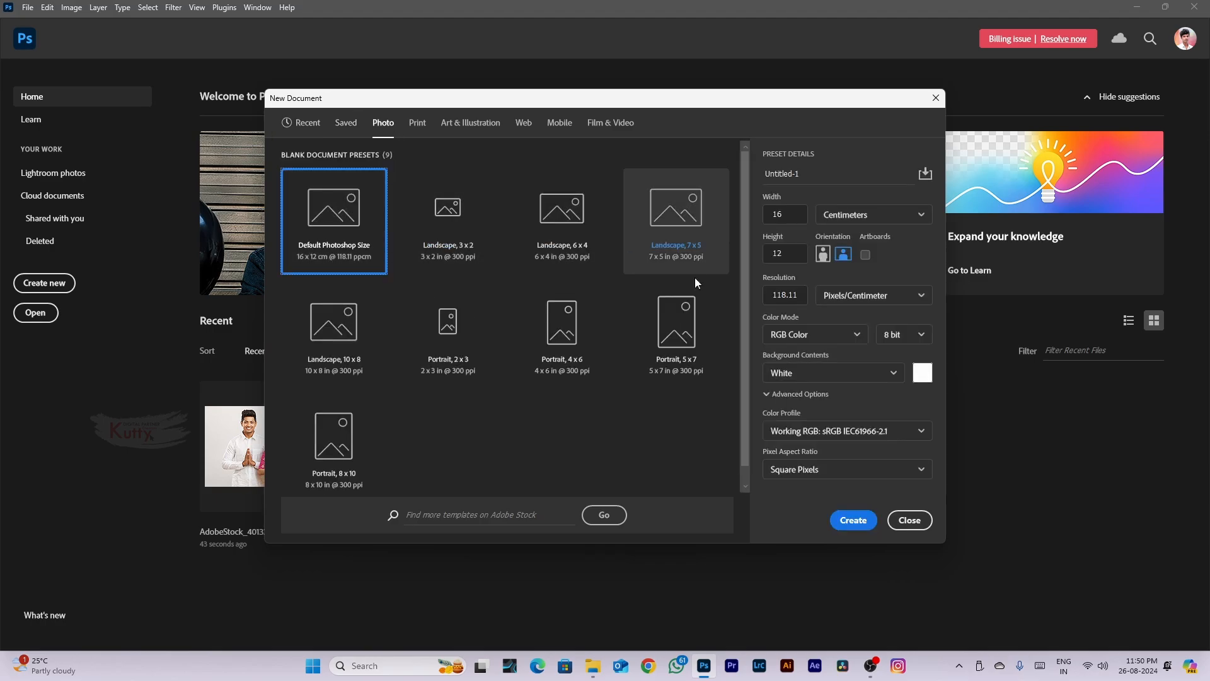
Examine the blank document presets for Print, Art & Illustration and Web
click(427, 122)
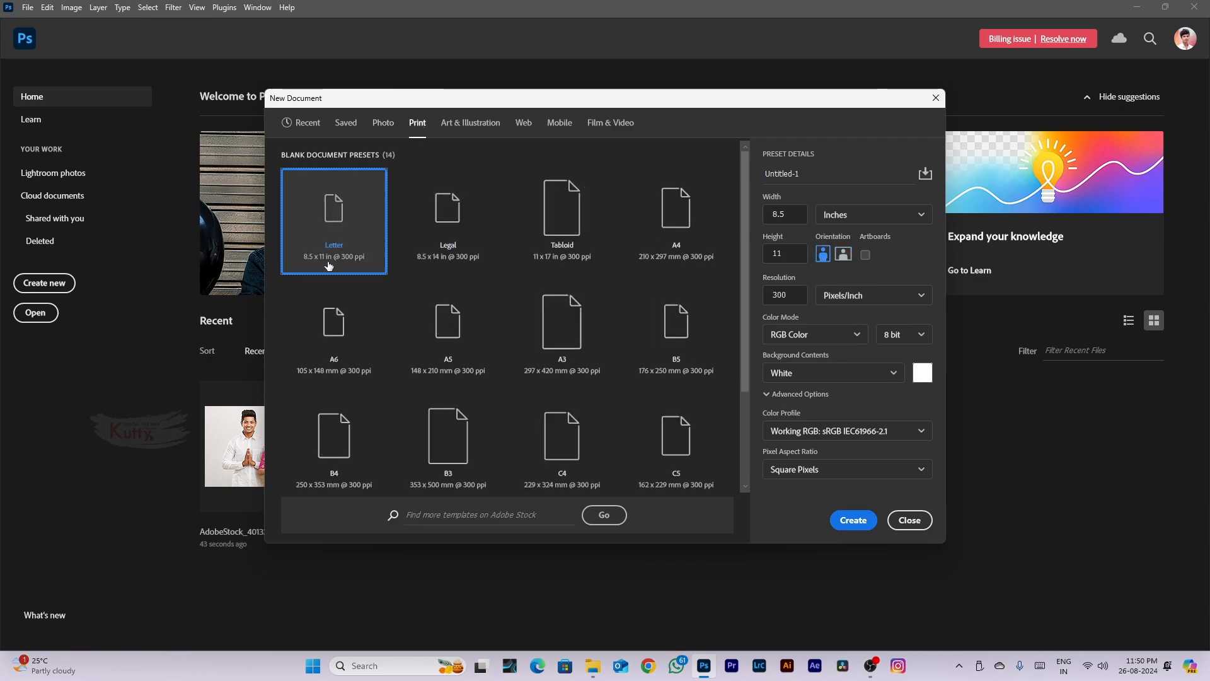
scroll(559, 364, down, 2)
scroll(479, 277, up, 2)
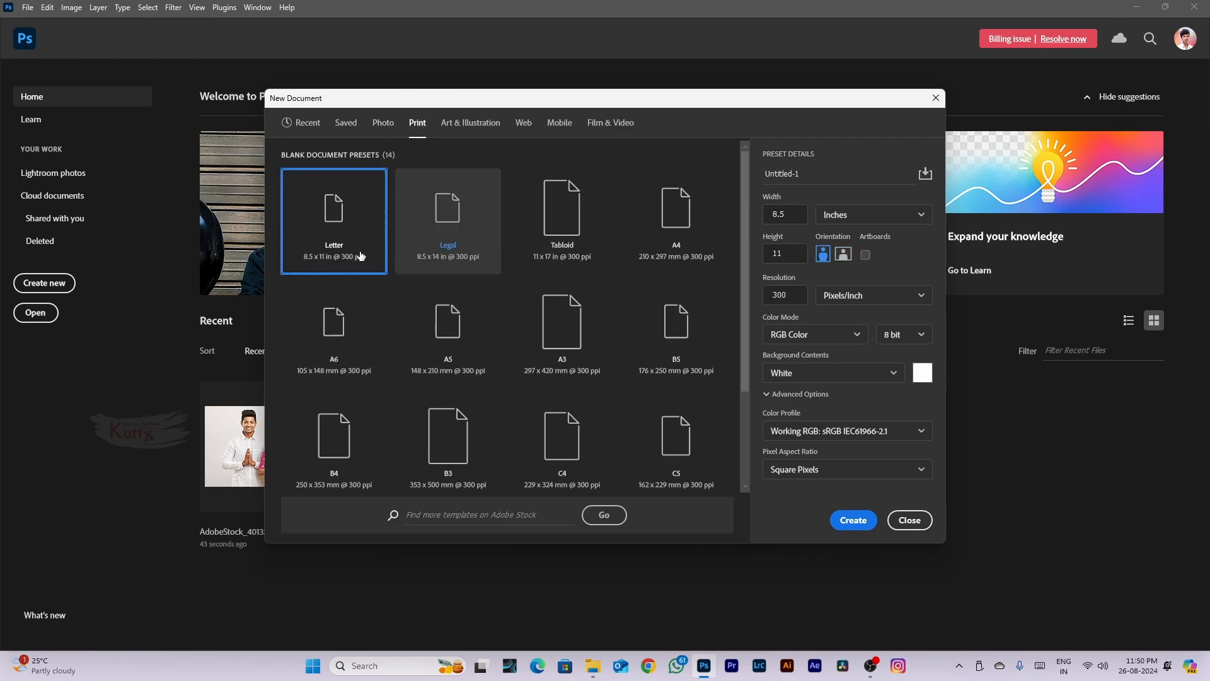
click(471, 123)
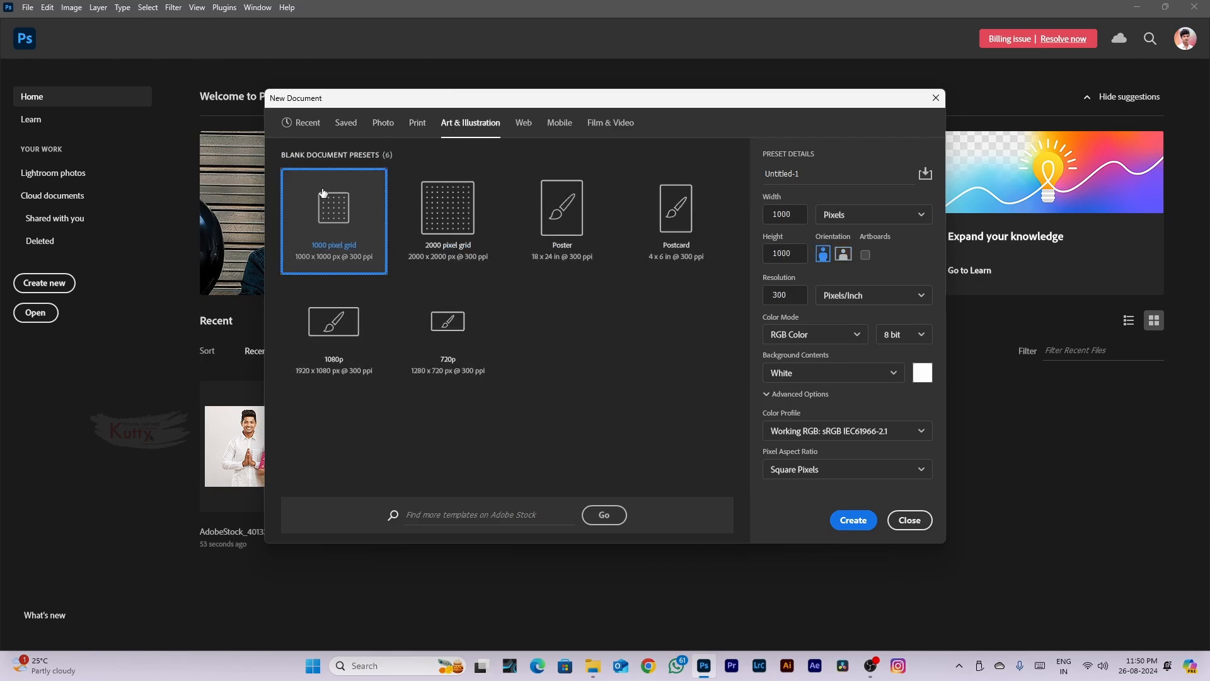
click(524, 123)
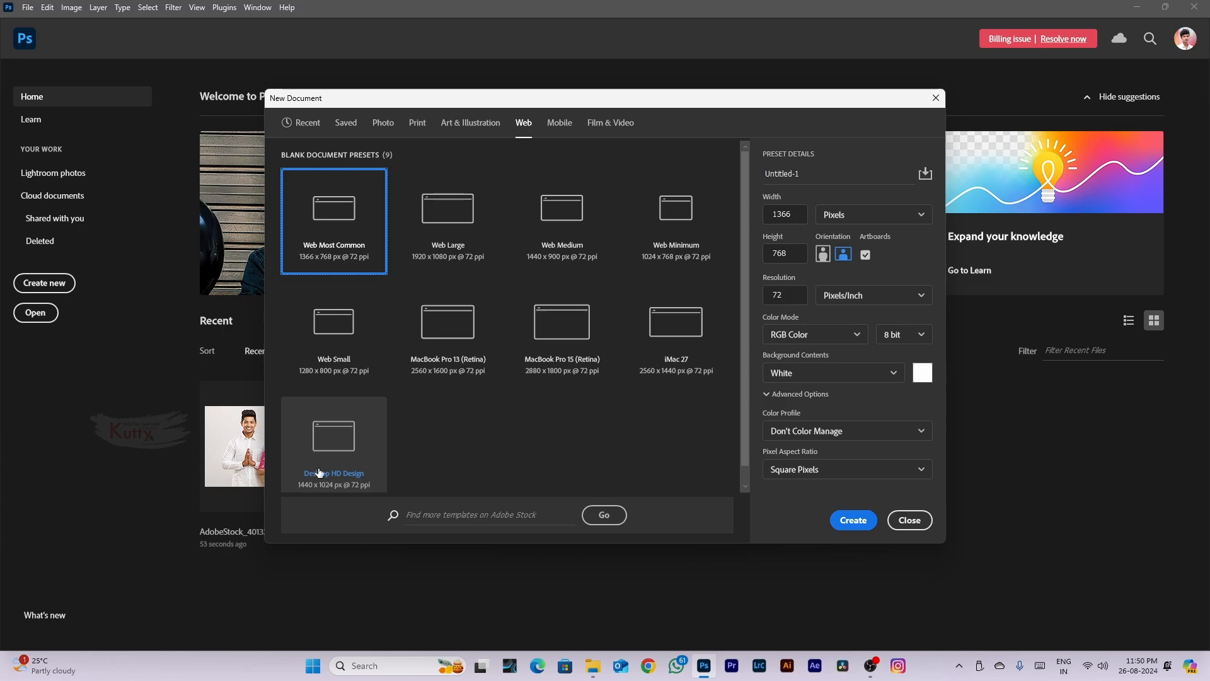
scroll(319, 473, down, 1)
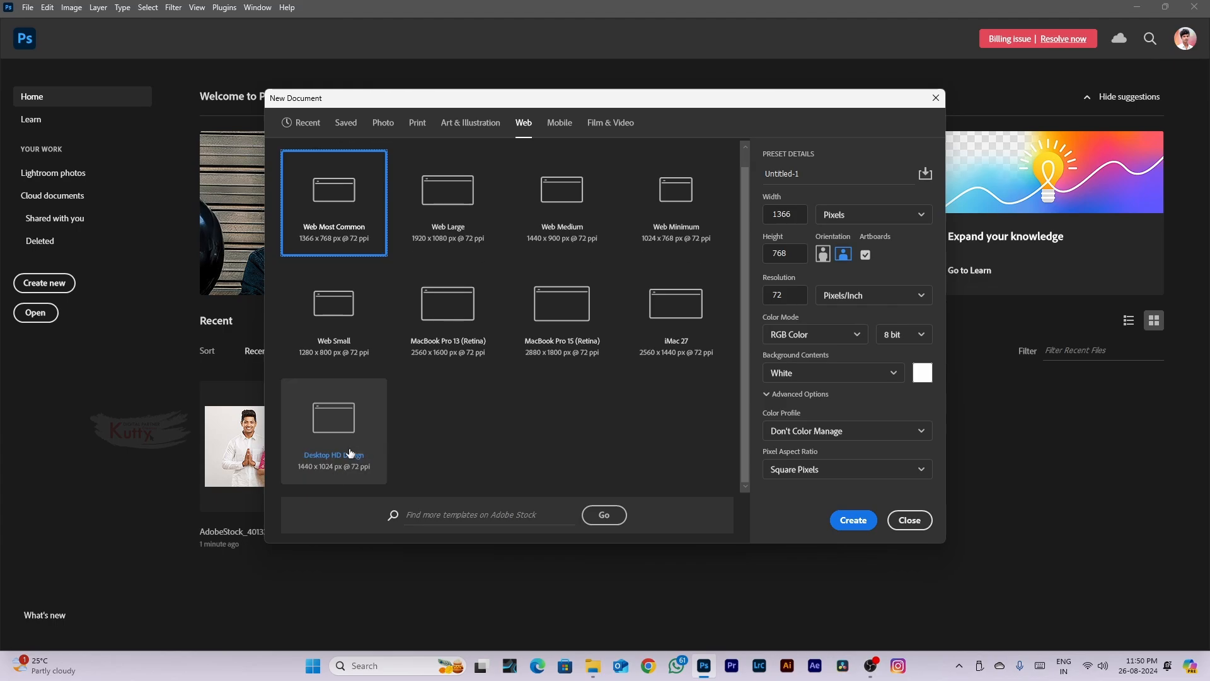
scroll(472, 424, up, 1)
Examine the Mobile document presets, from phones and tablets to the app icon sizes
click(560, 122)
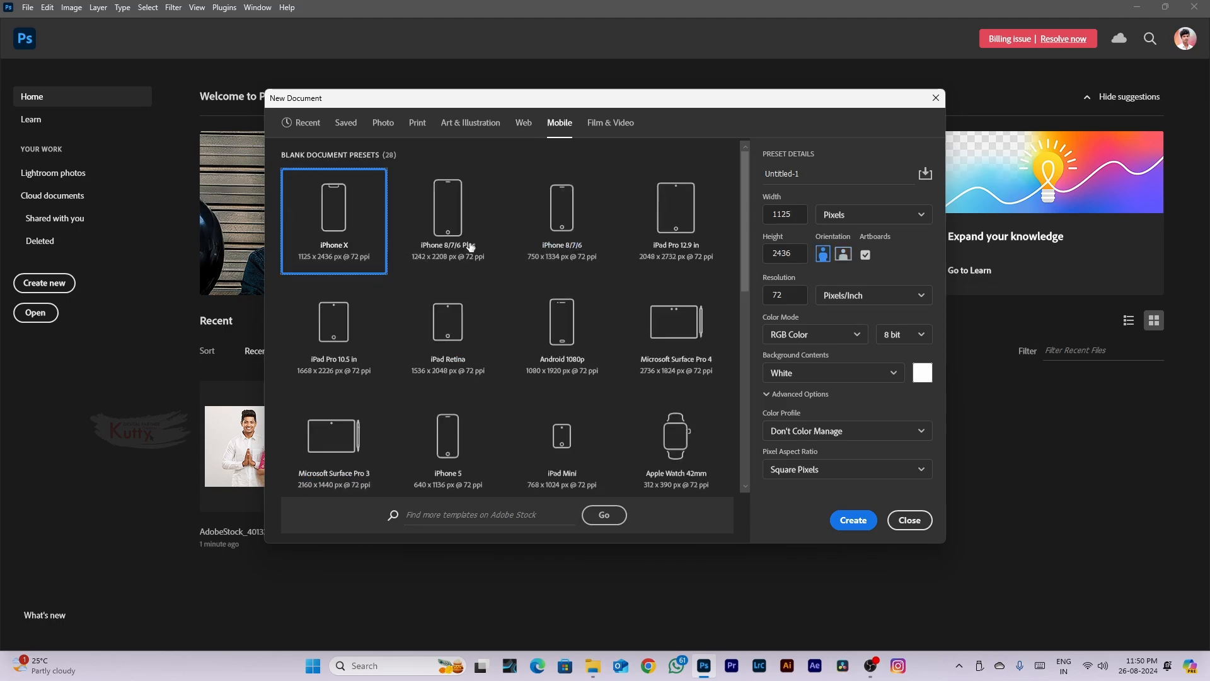
scroll(378, 327, down, 5)
scroll(381, 288, up, 4)
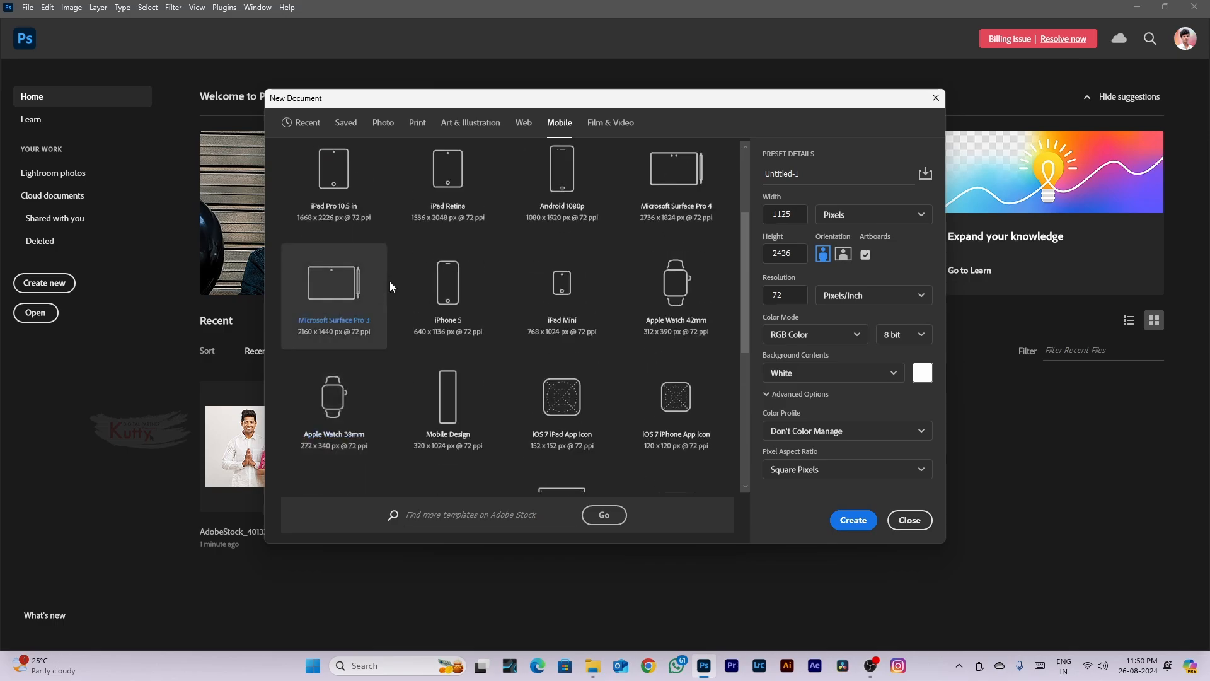
scroll(554, 265, down, 3)
scroll(586, 257, up, 3)
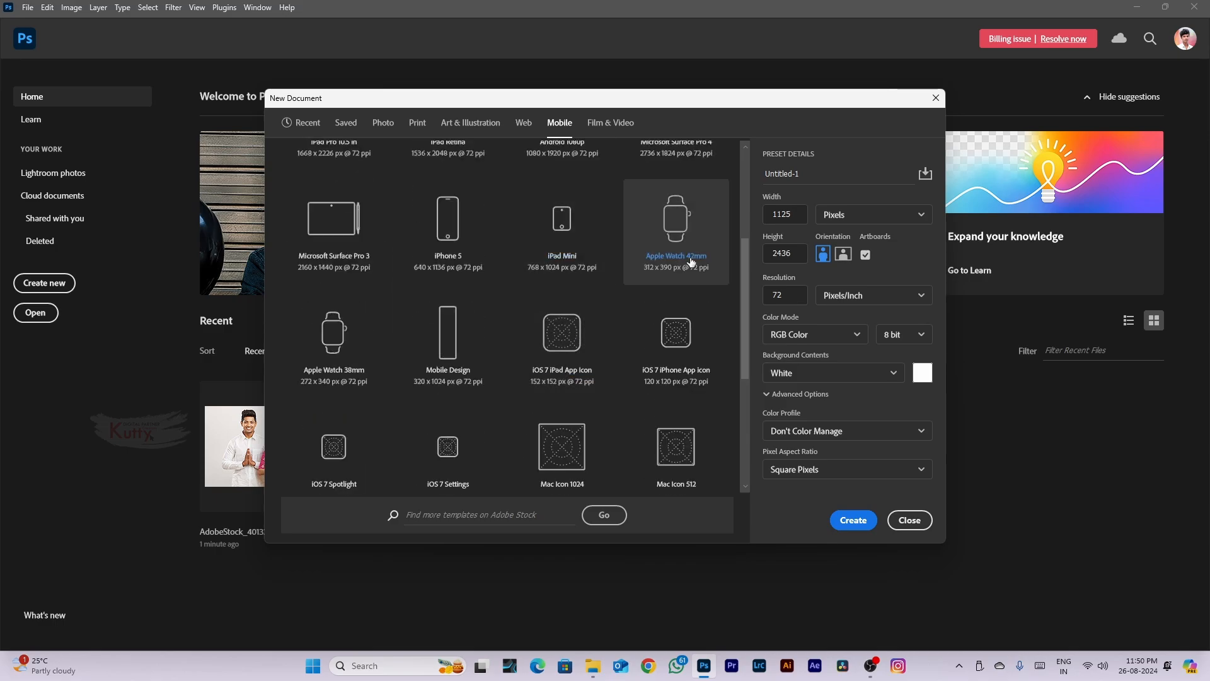
scroll(474, 361, down, 2)
scroll(473, 360, down, 3)
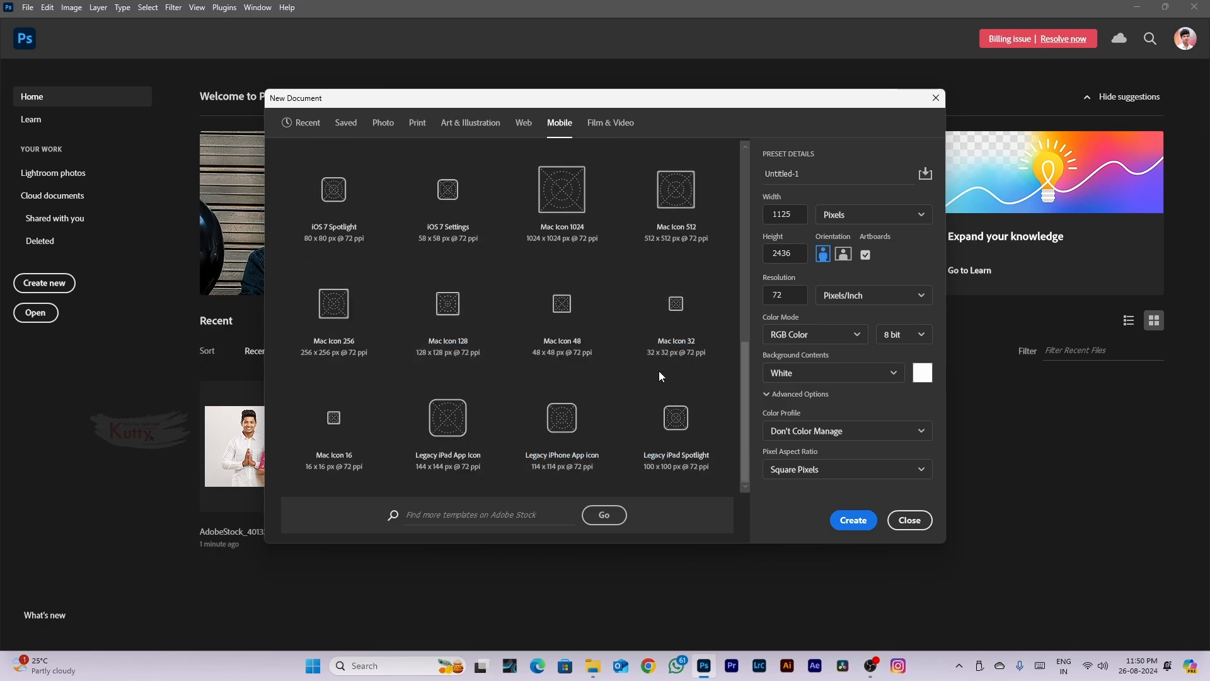
scroll(630, 378, up, 8)
scroll(473, 362, down, 5)
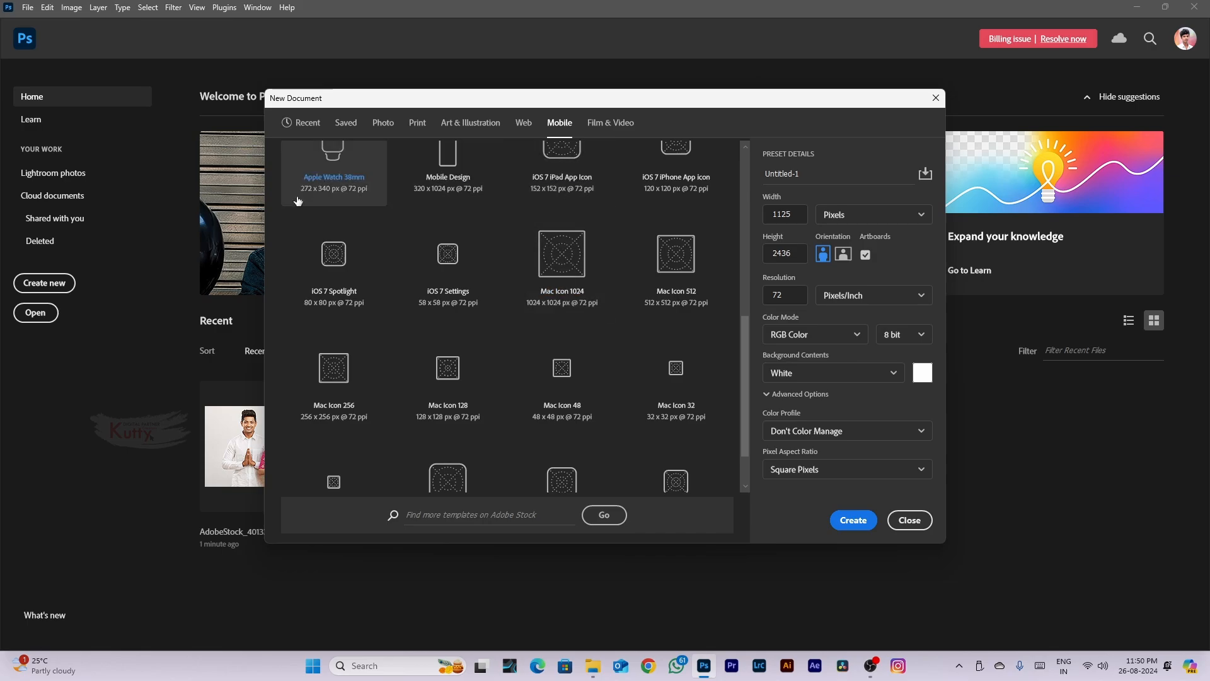
Examine the Film & Video document presets, from HDTV to the 8K, NTSC, PAL and film sizes
click(607, 128)
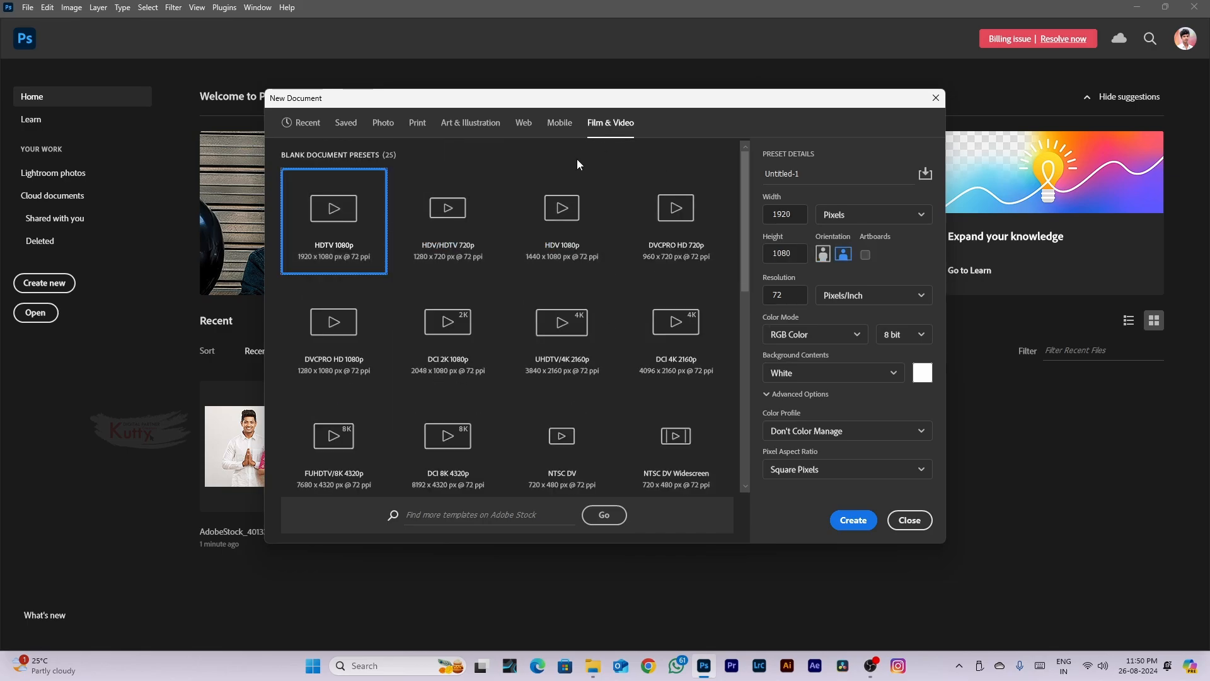
scroll(338, 344, down, 3)
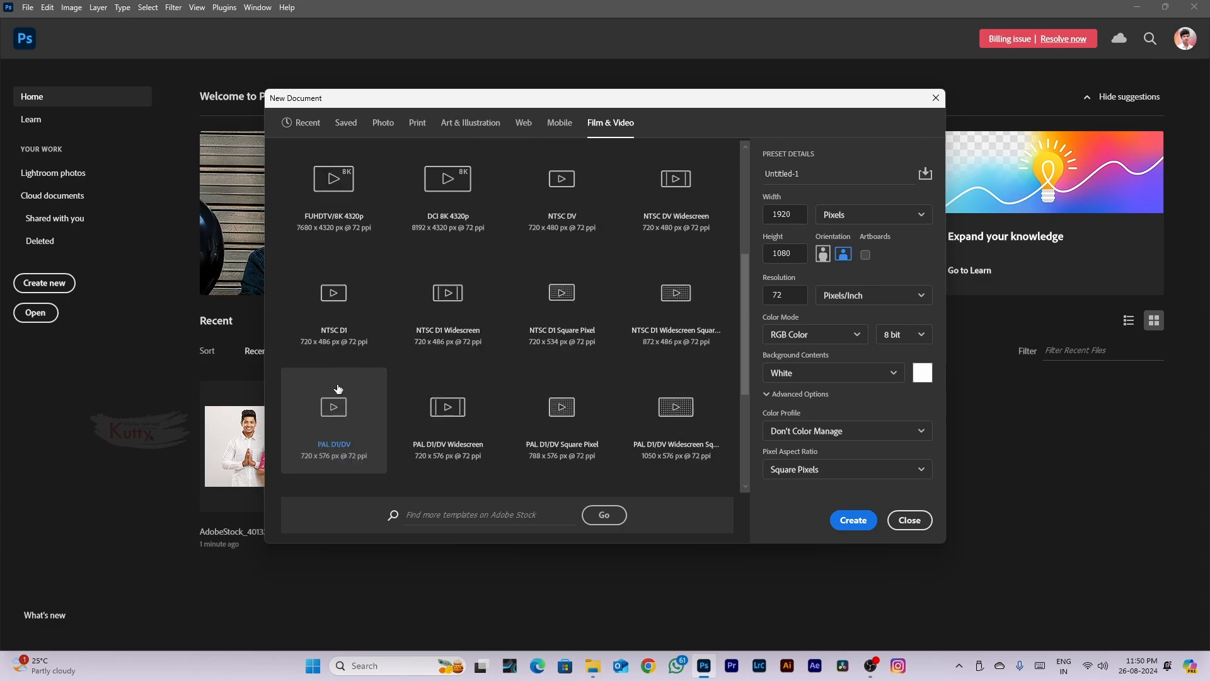
scroll(567, 328, up, 1)
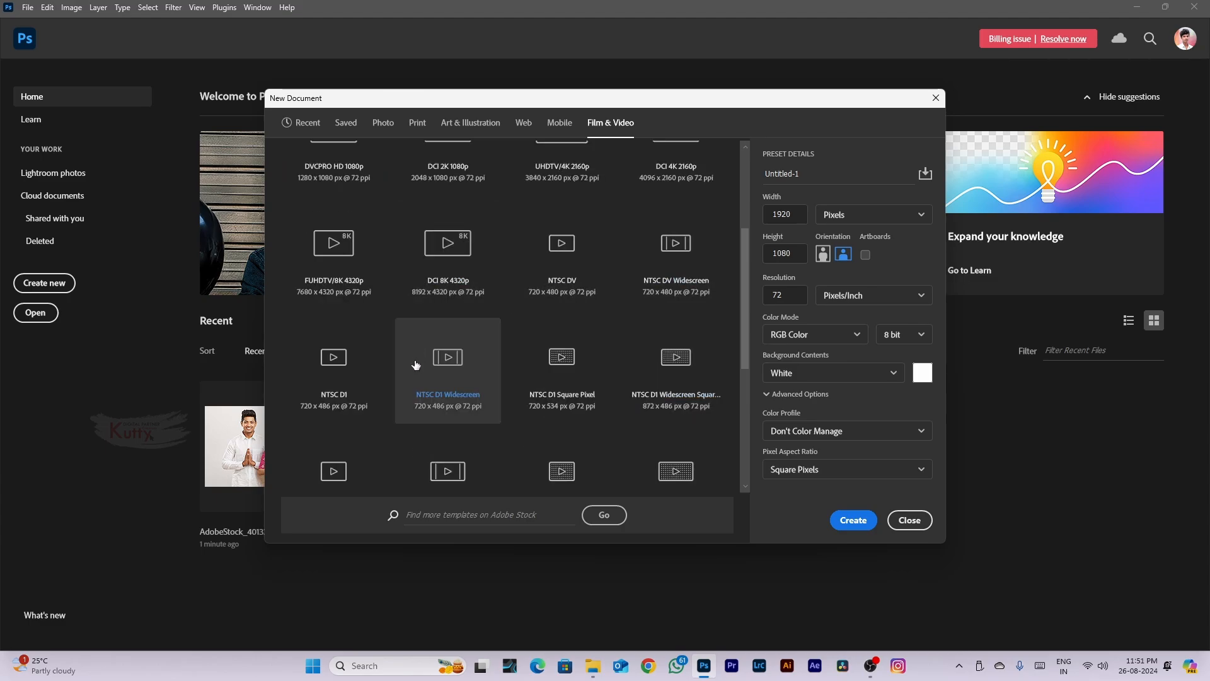
scroll(419, 328, up, 2)
scroll(441, 353, down, 4)
scroll(441, 353, up, 1)
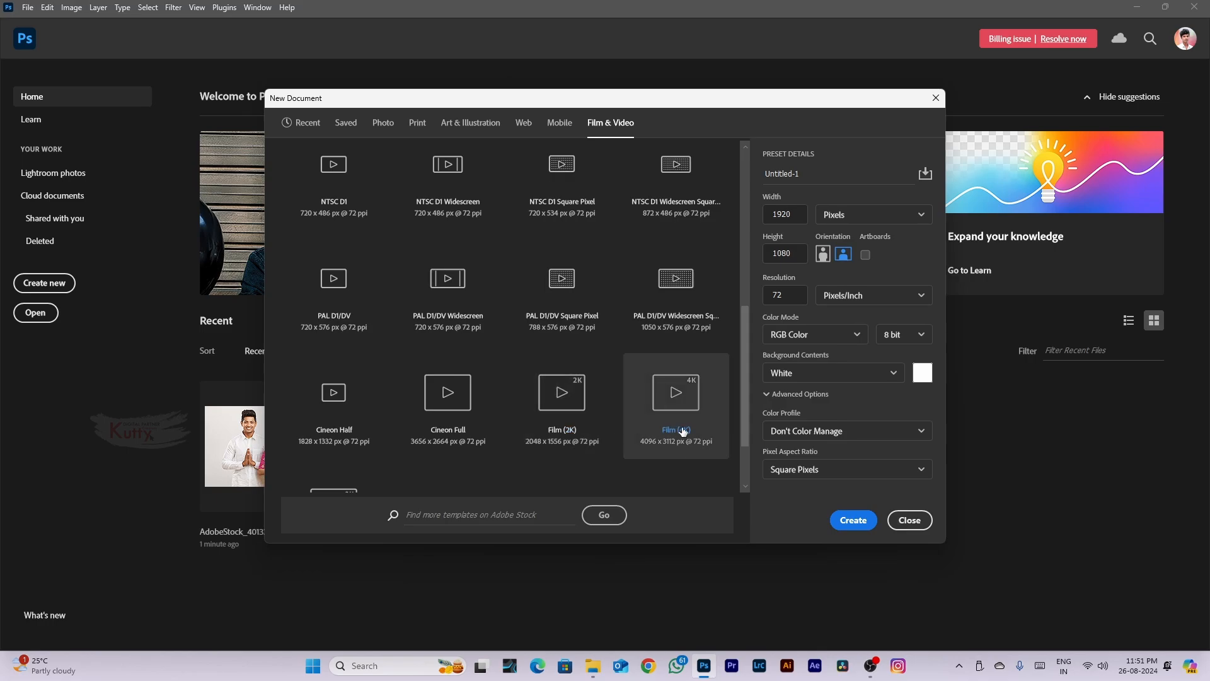
scroll(504, 334, up, 2)
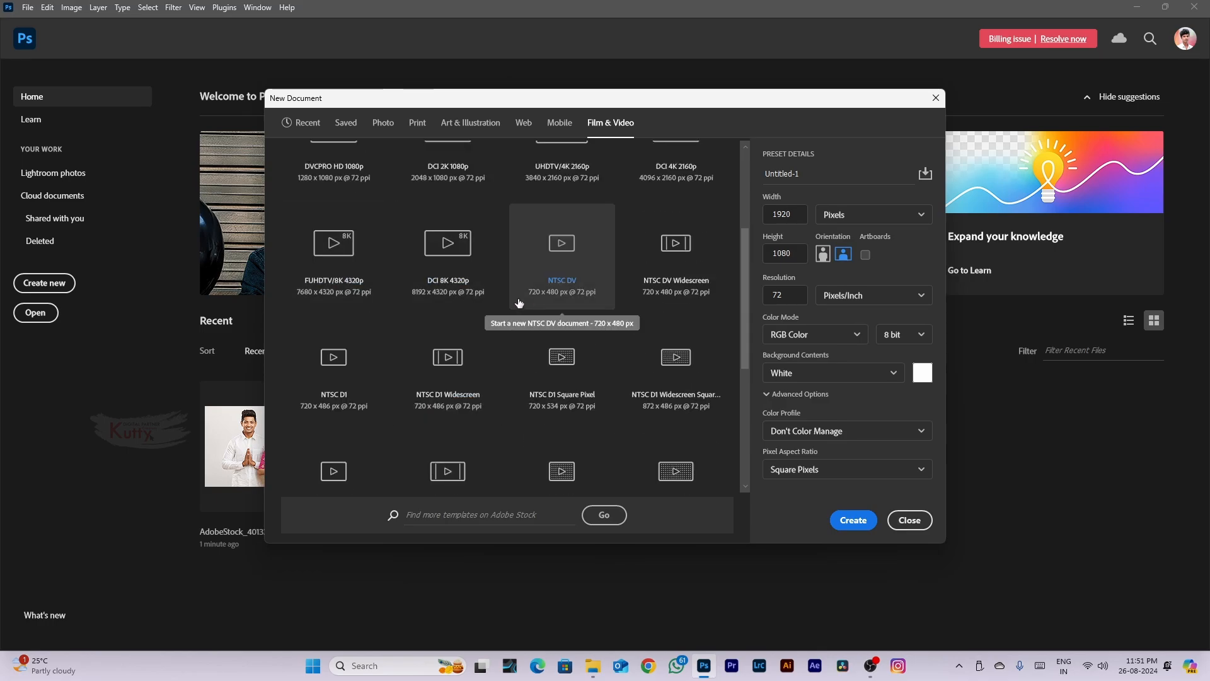
scroll(520, 303, up, 2)
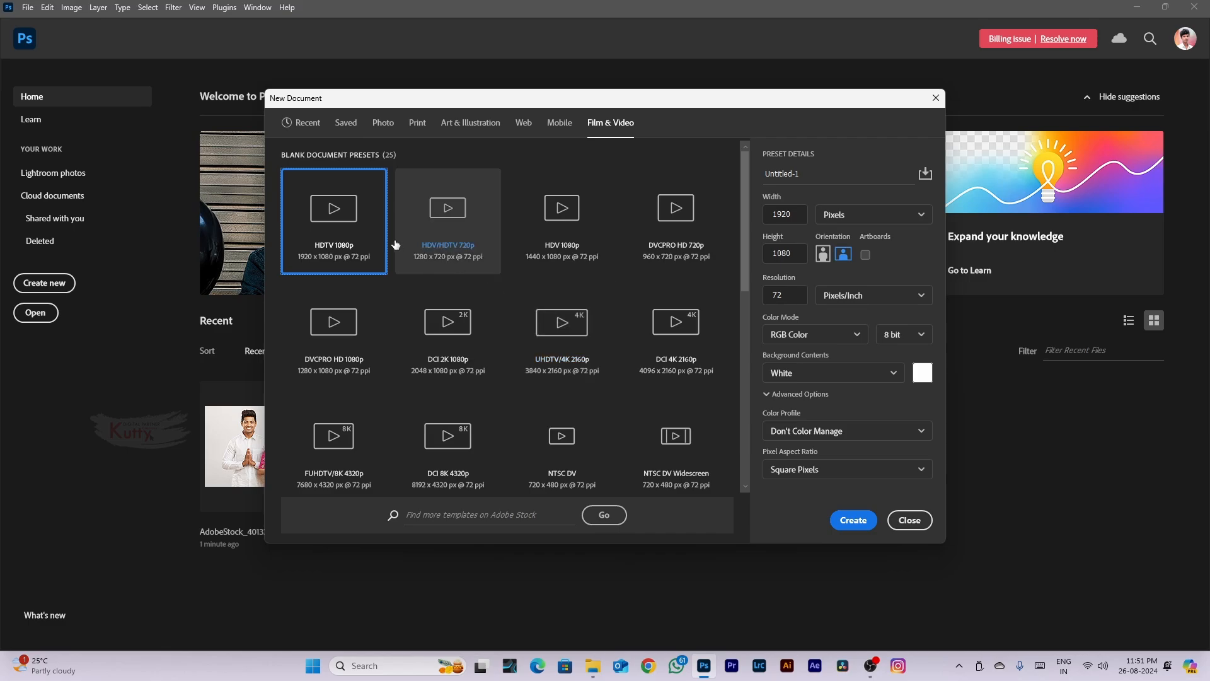
Choose the Landscape, 3 x 2 photo preset as the base for the new document
click(382, 122)
click(305, 122)
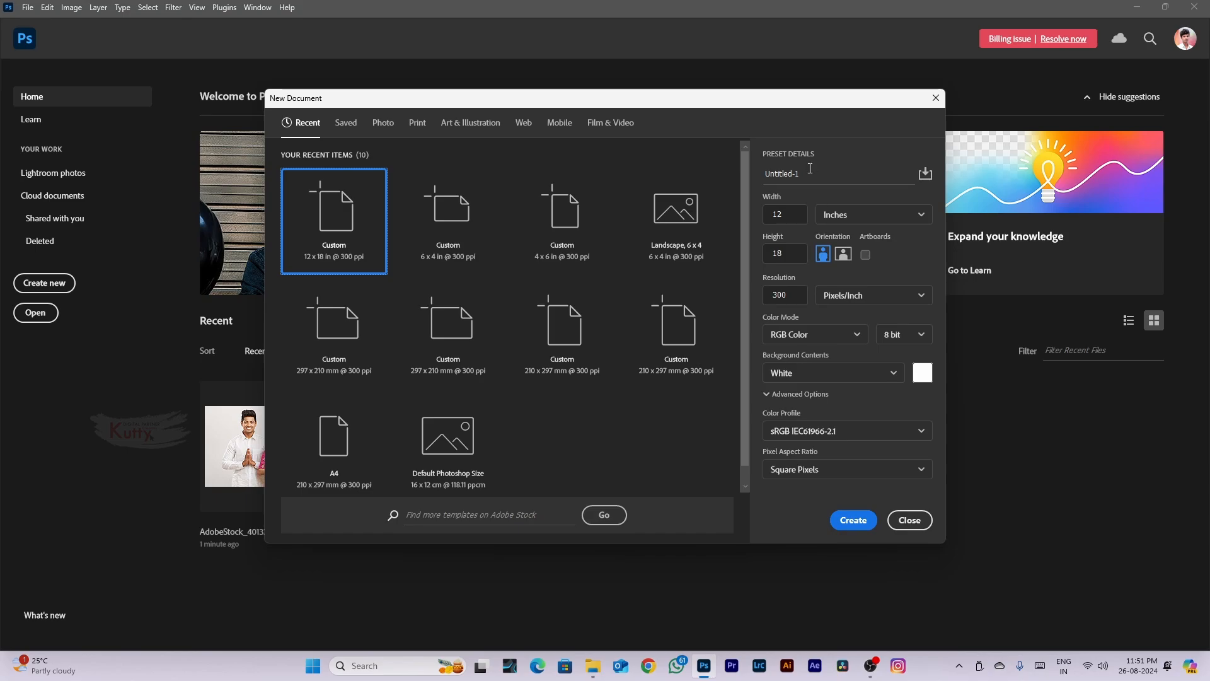
click(384, 123)
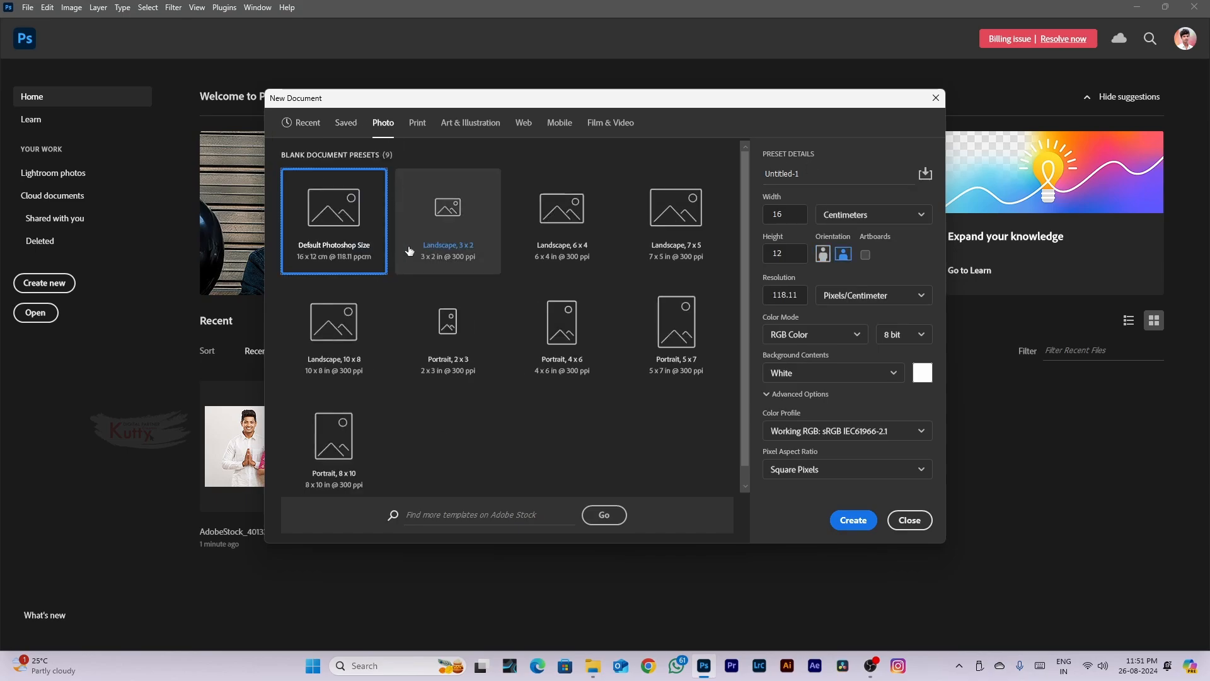
click(441, 233)
Name the new document "New 12x18"
click(819, 167)
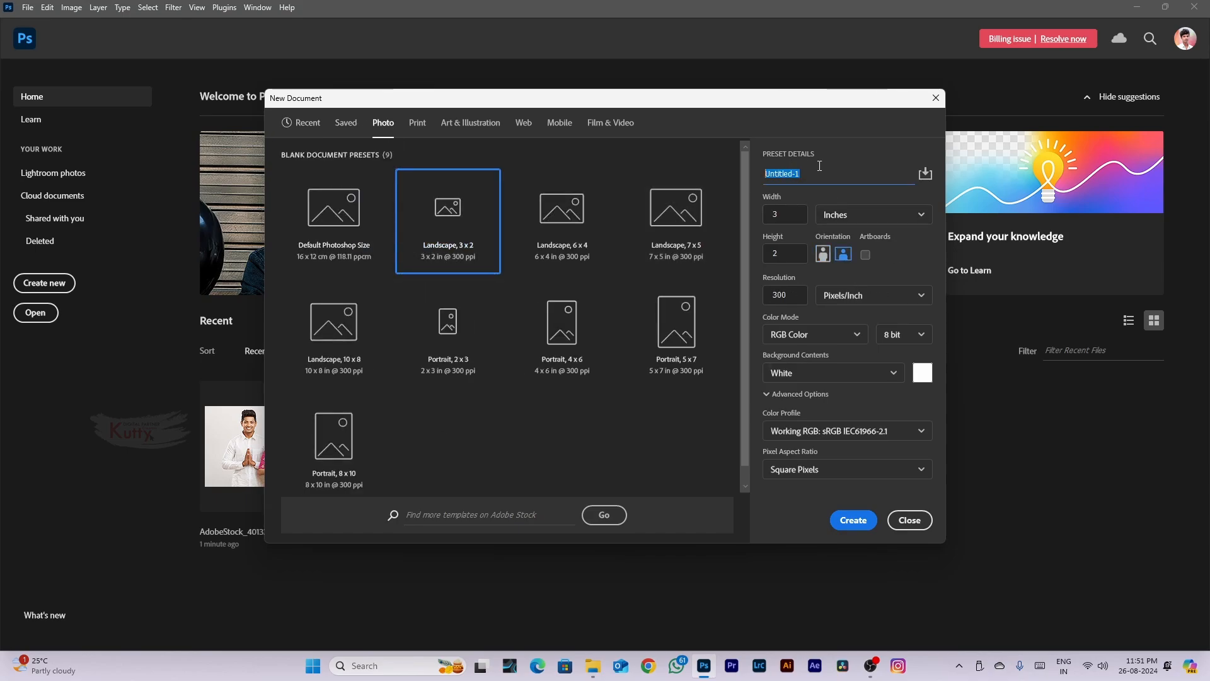
text(New)
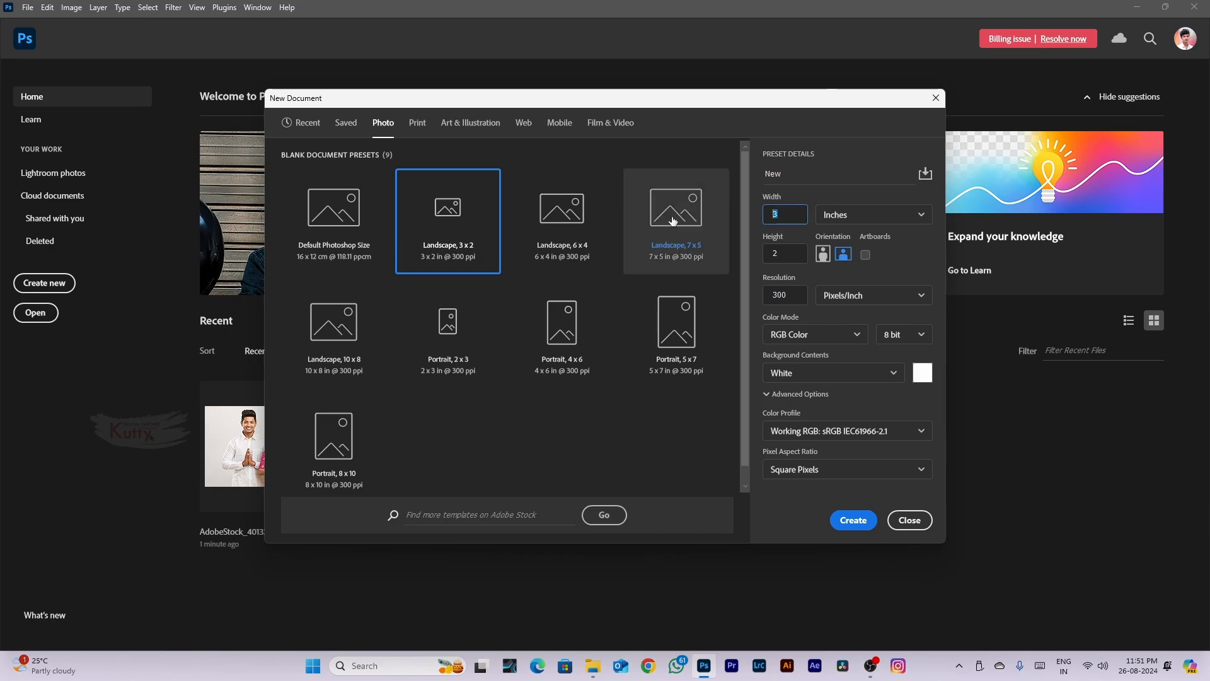
click(811, 182)
click(811, 182)
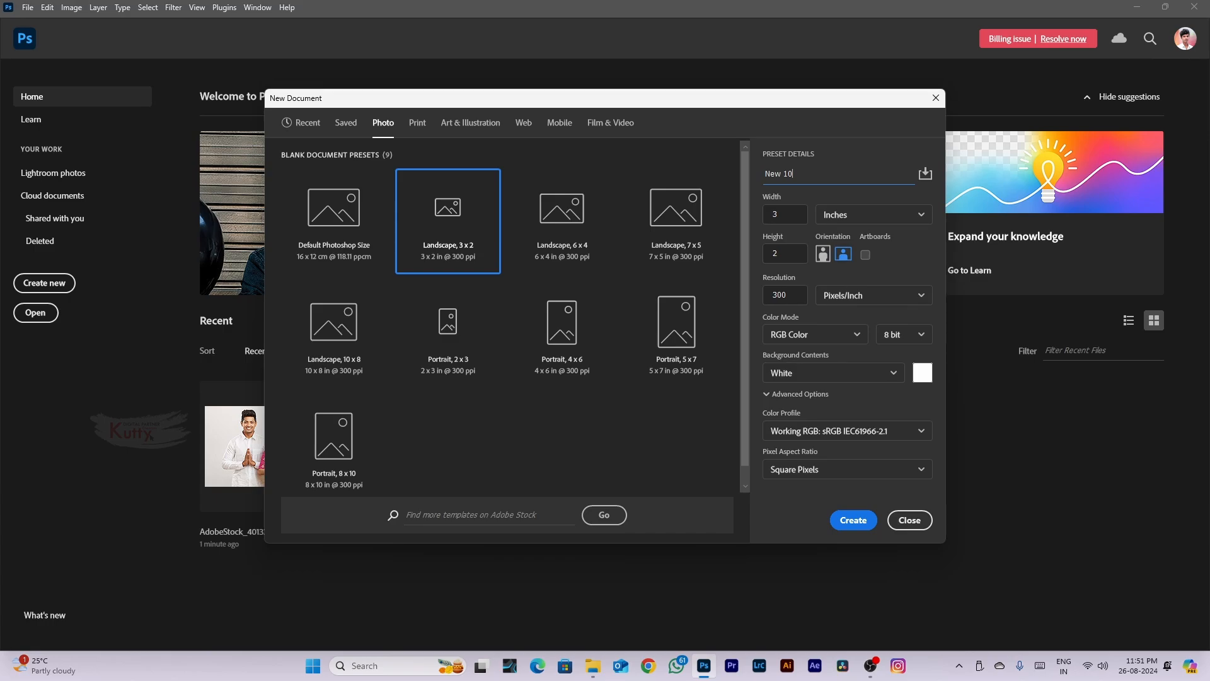
key(ctrl+a)
click(812, 182)
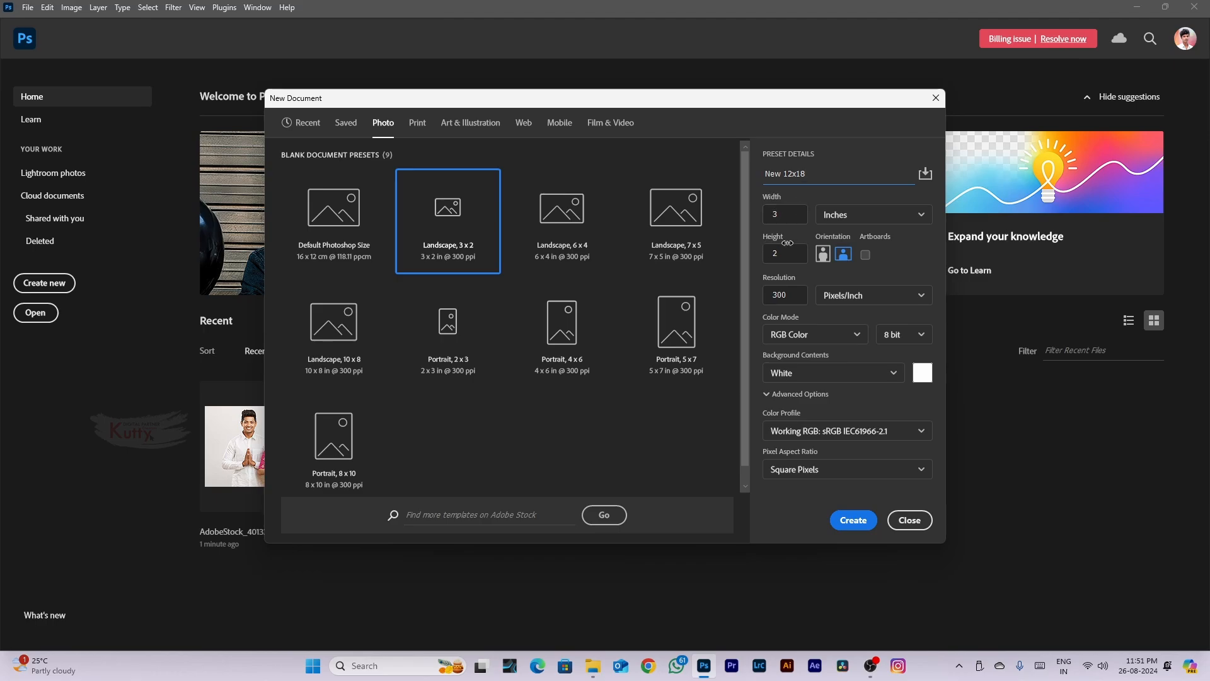
Set the new document to 18 inches wide and 12 inches high in landscape orientation, without artboards
double_click(764, 215)
text(18)
double_click(776, 256)
text(12)
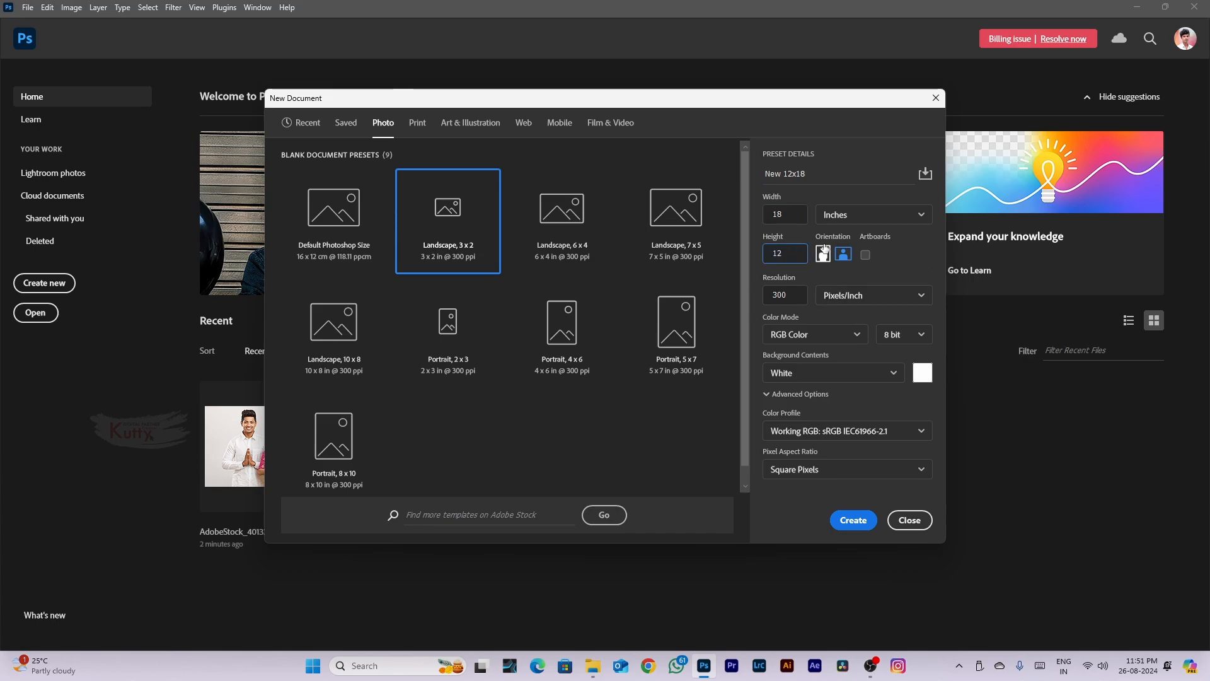
click(842, 255)
click(865, 255)
click(810, 179)
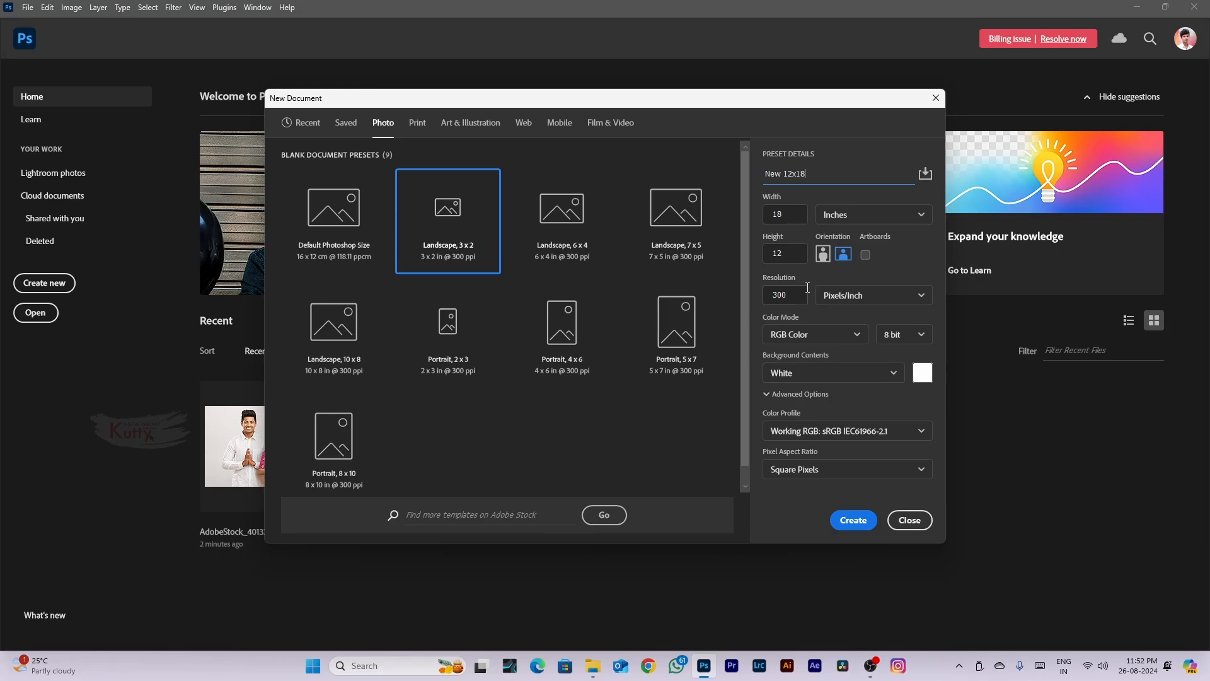
Examine the new document's resolution value, its resolution units and the measurement units available for width
double_click(774, 294)
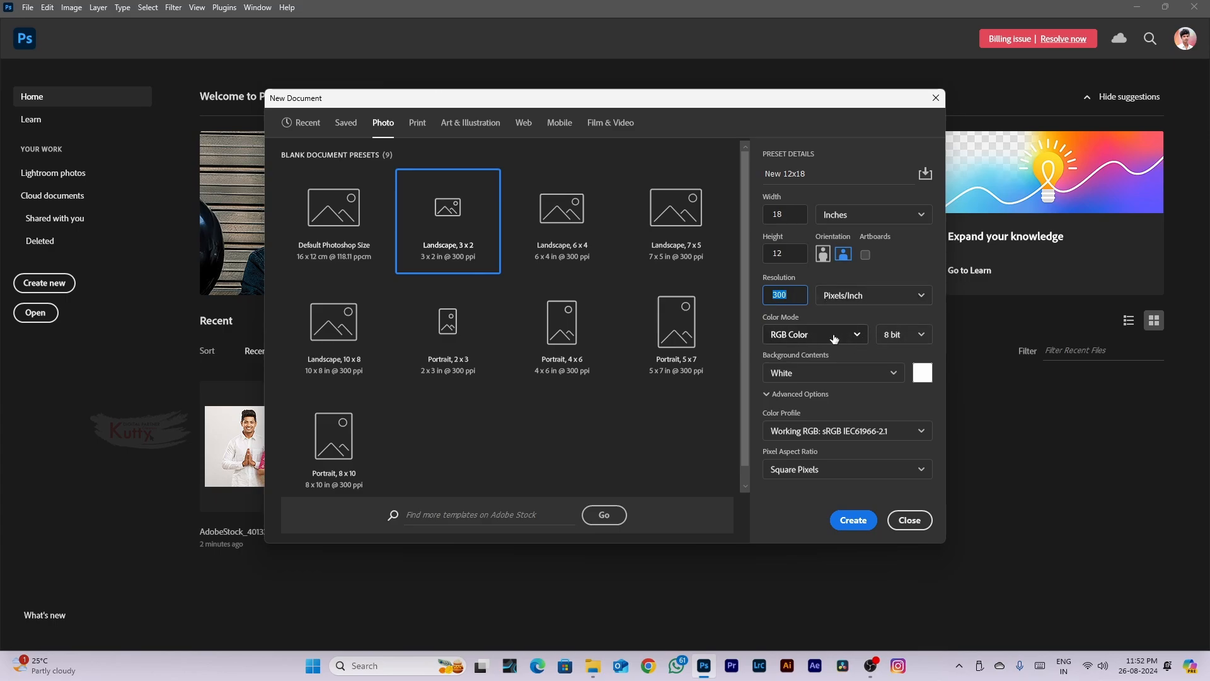
click(825, 296)
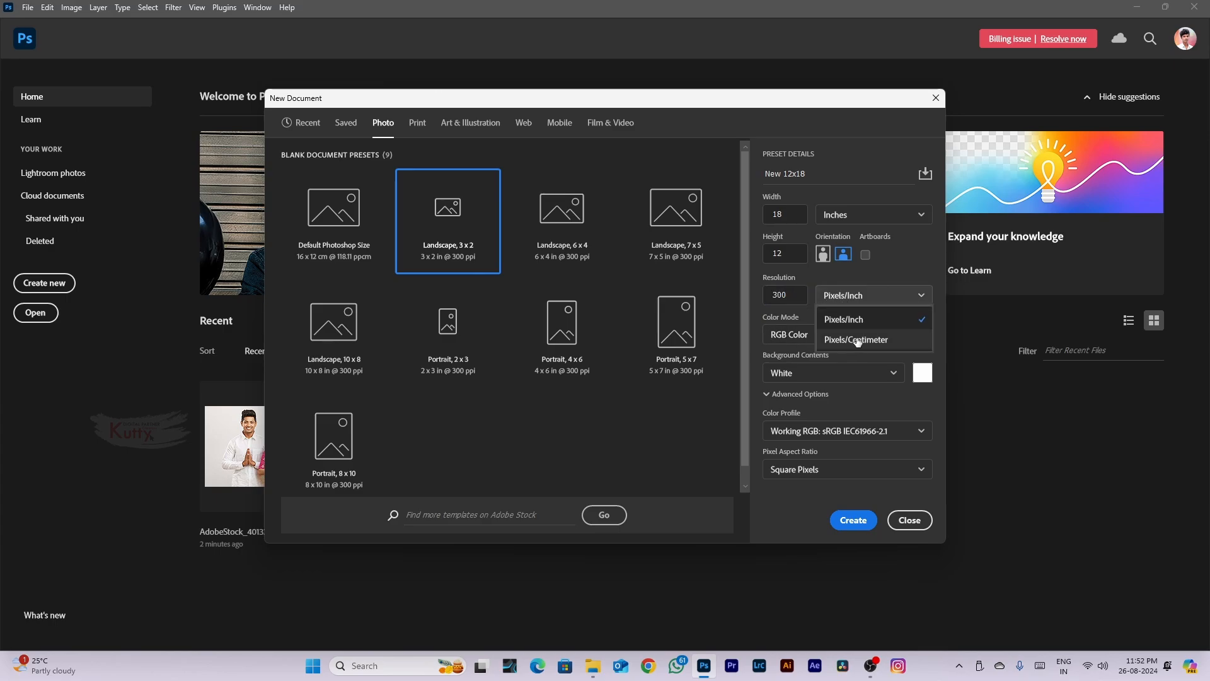
click(850, 214)
click(850, 214)
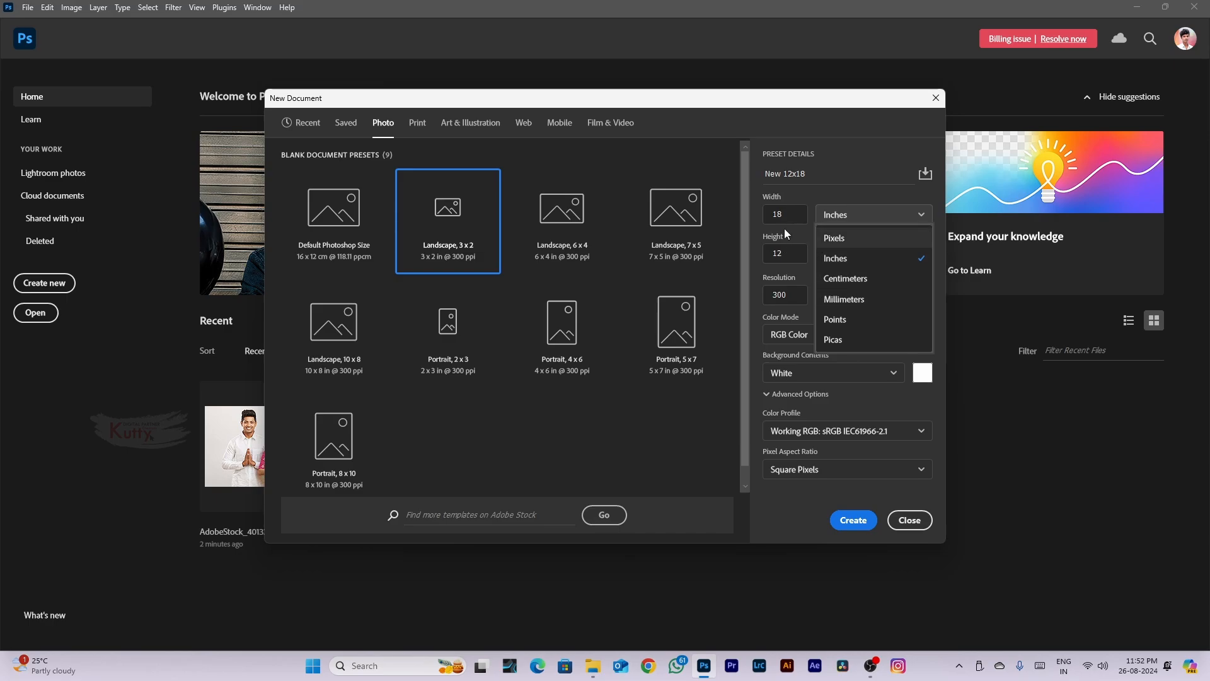
click(794, 269)
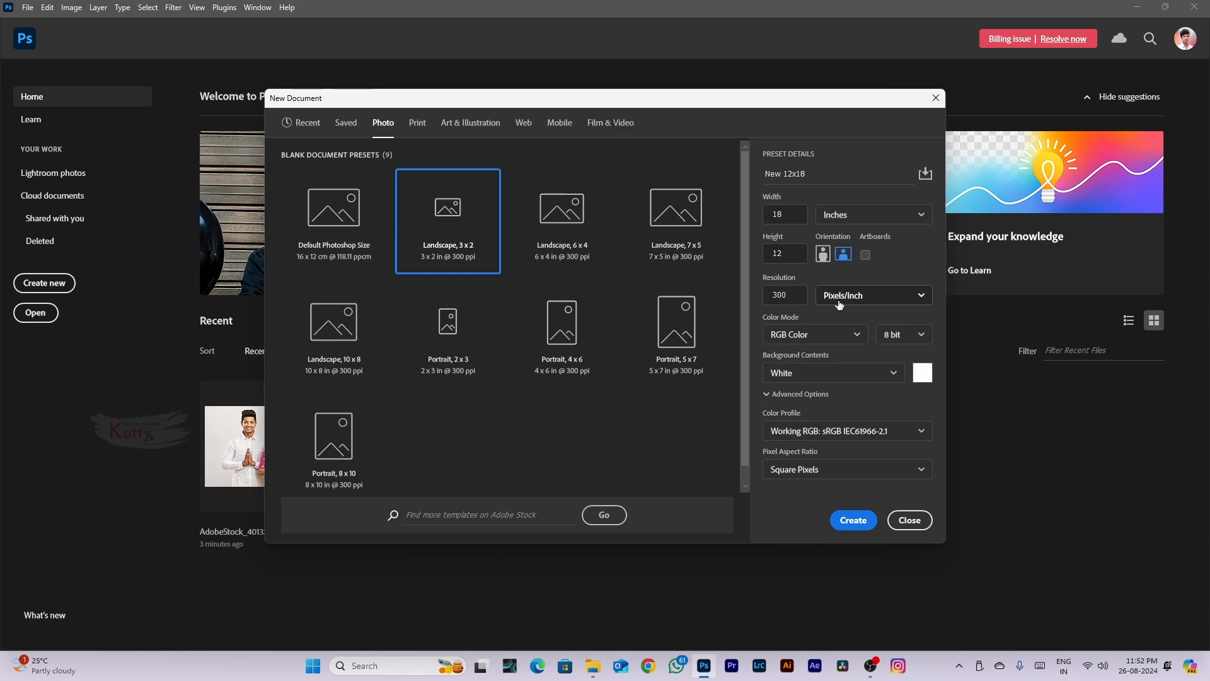
Examine the color modes and bit depths available for the new document
click(798, 338)
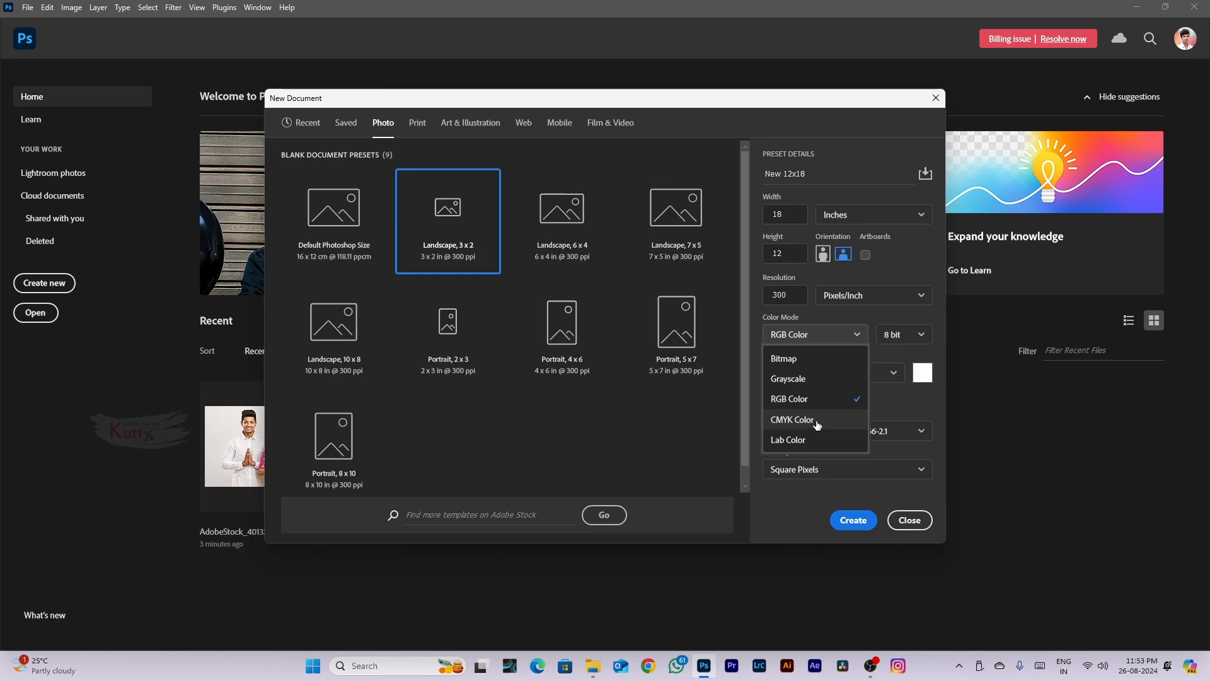
click(900, 330)
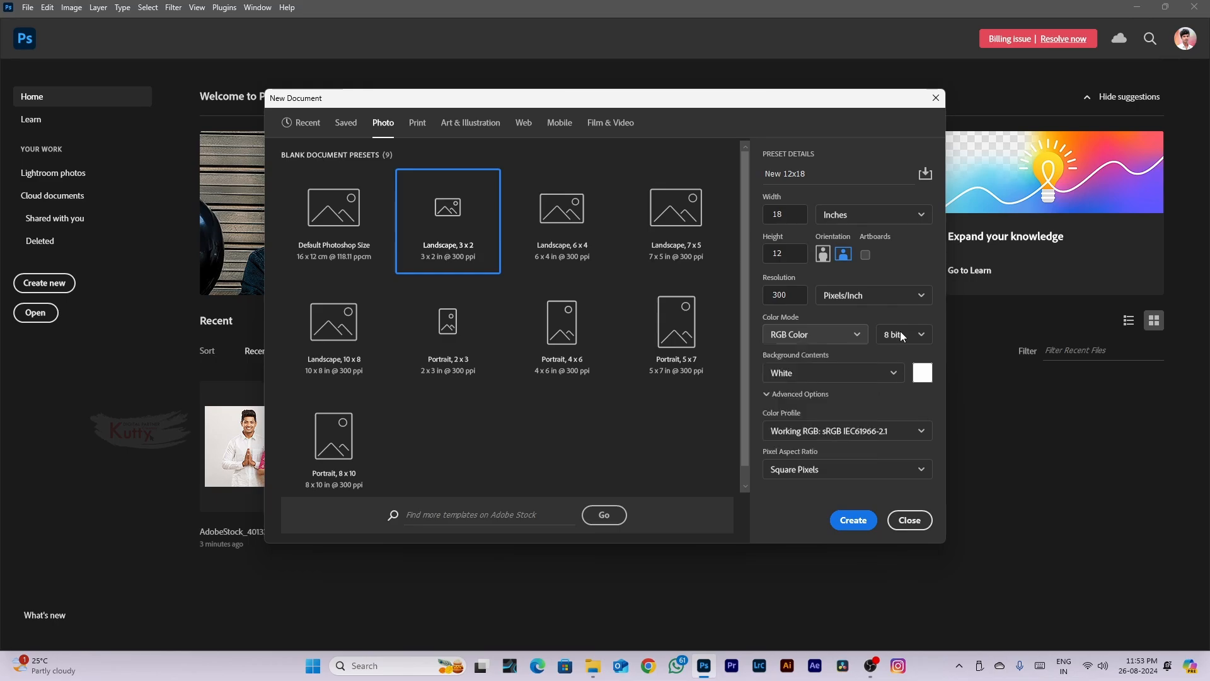
click(900, 333)
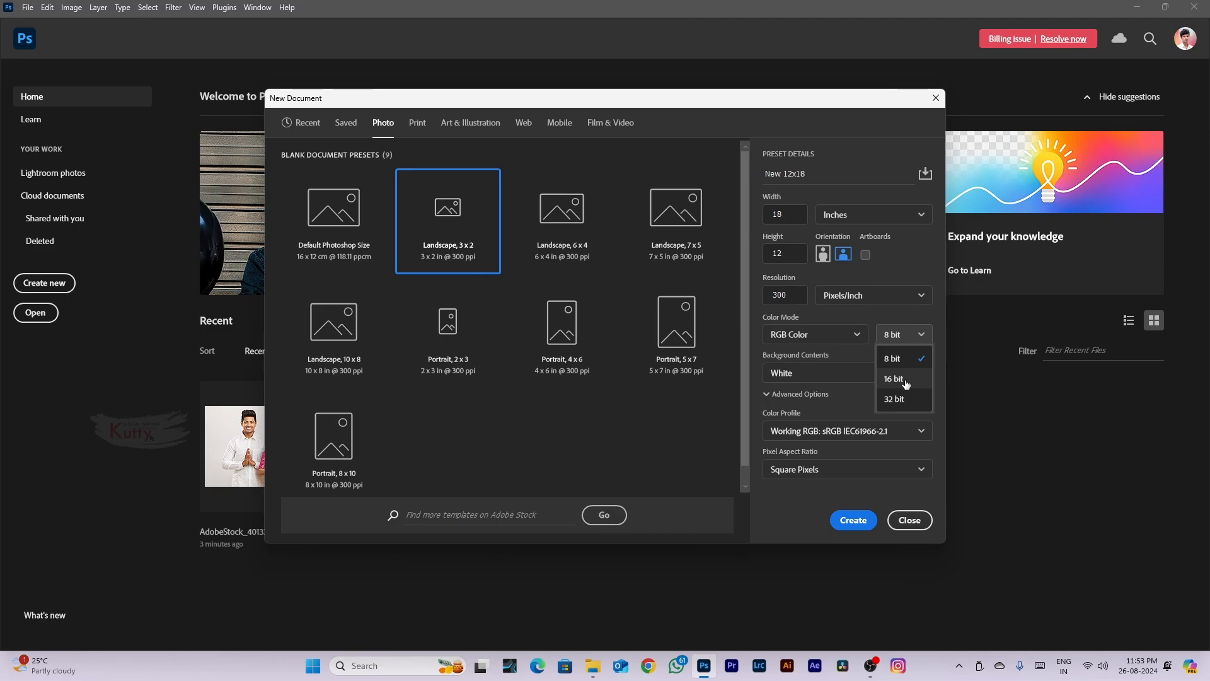
click(844, 400)
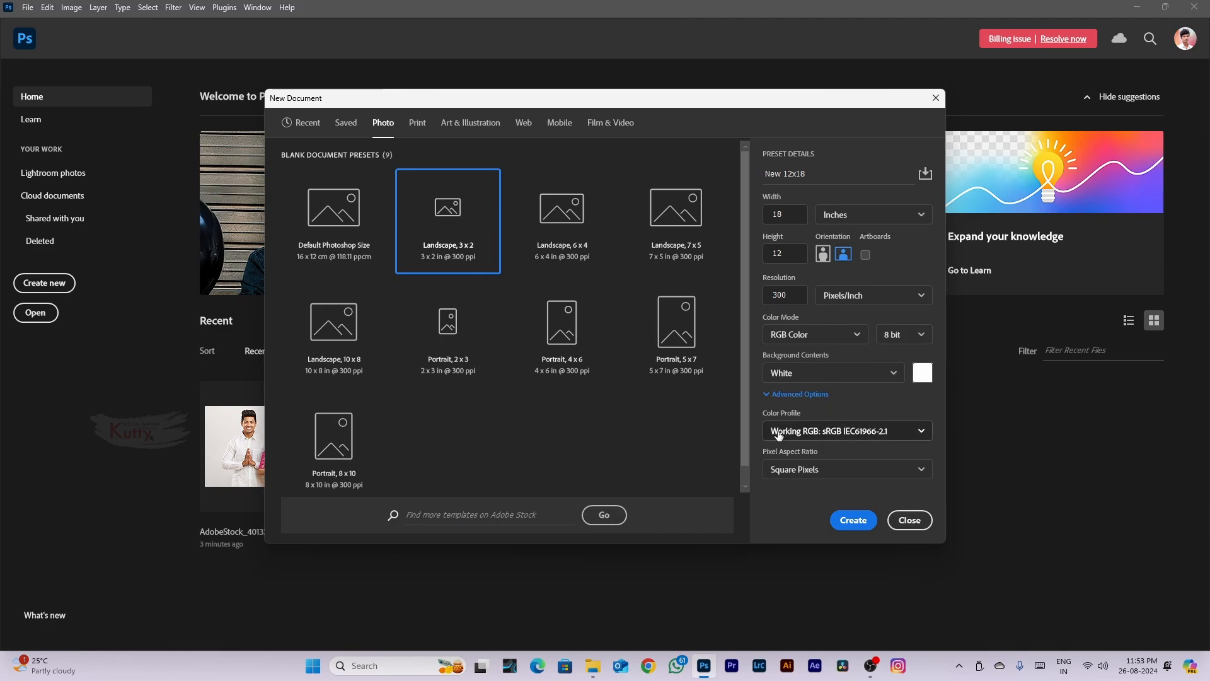
Browse the color profiles, choosing Working RGB: sRGB IEC61966-2.1, and view the pixel aspect ratio options
click(858, 434)
scroll(858, 443, down, 3)
scroll(820, 435, up, 3)
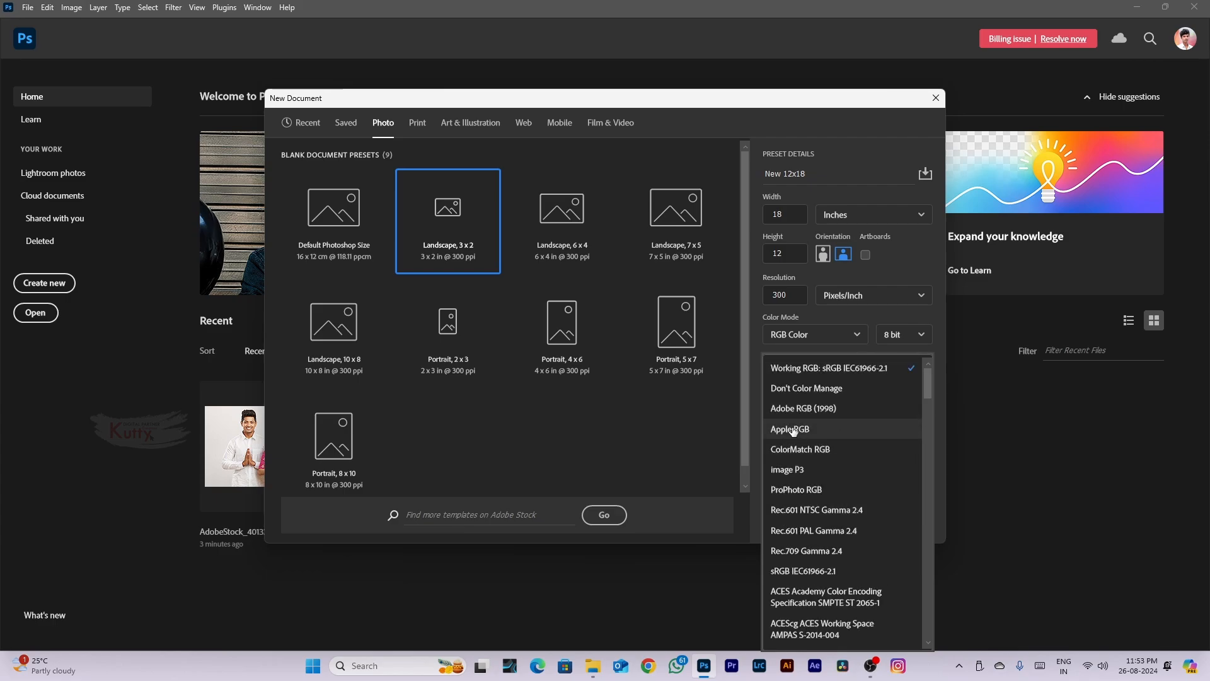
scroll(838, 448, down, 5)
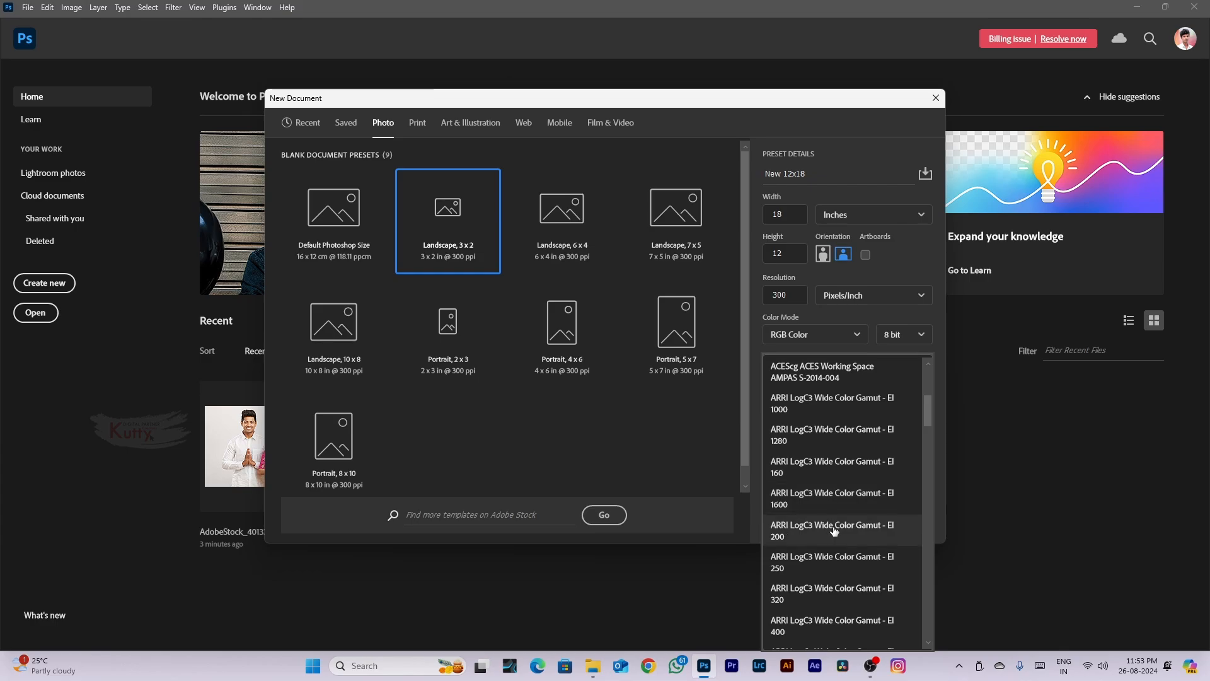
scroll(814, 462, up, 3)
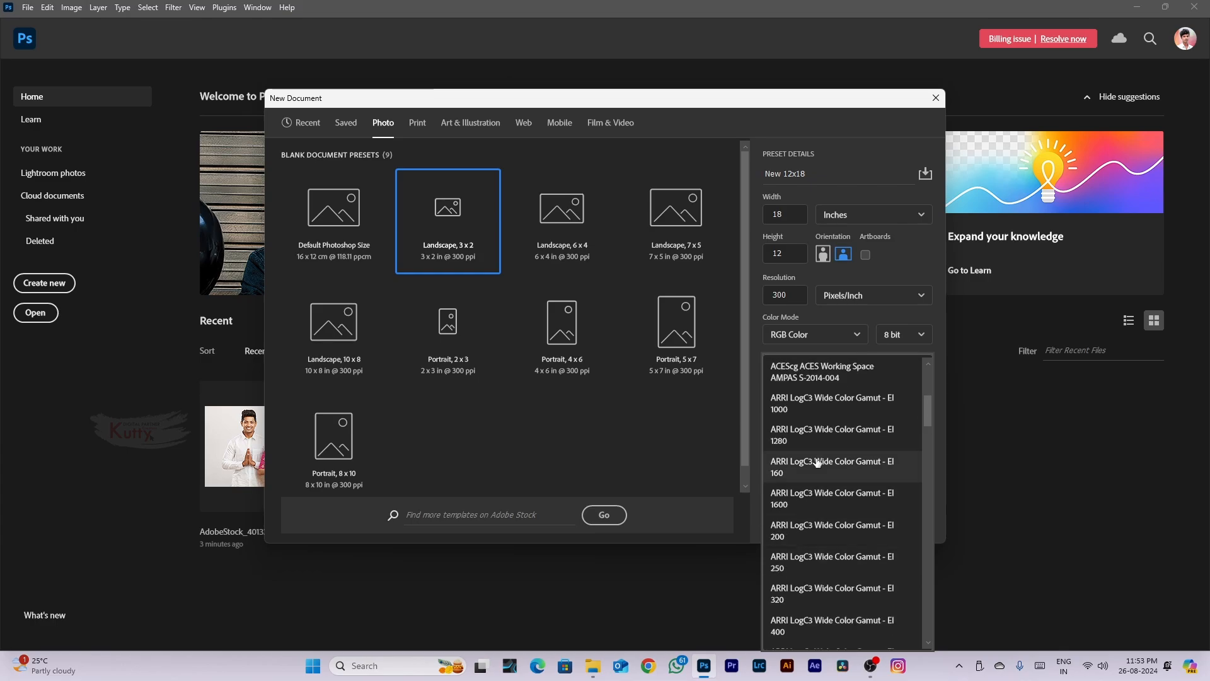
scroll(817, 462, down, 1)
scroll(817, 462, down, 6)
scroll(817, 462, up, 1)
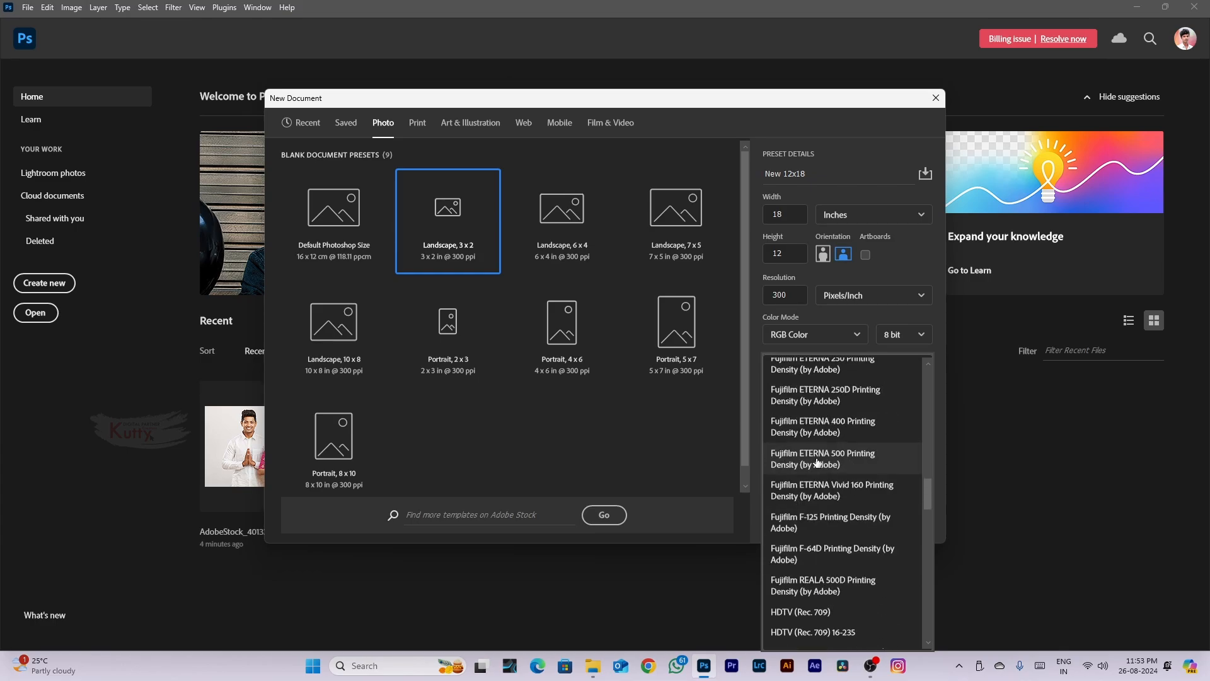
scroll(817, 462, down, 1)
scroll(818, 462, down, 8)
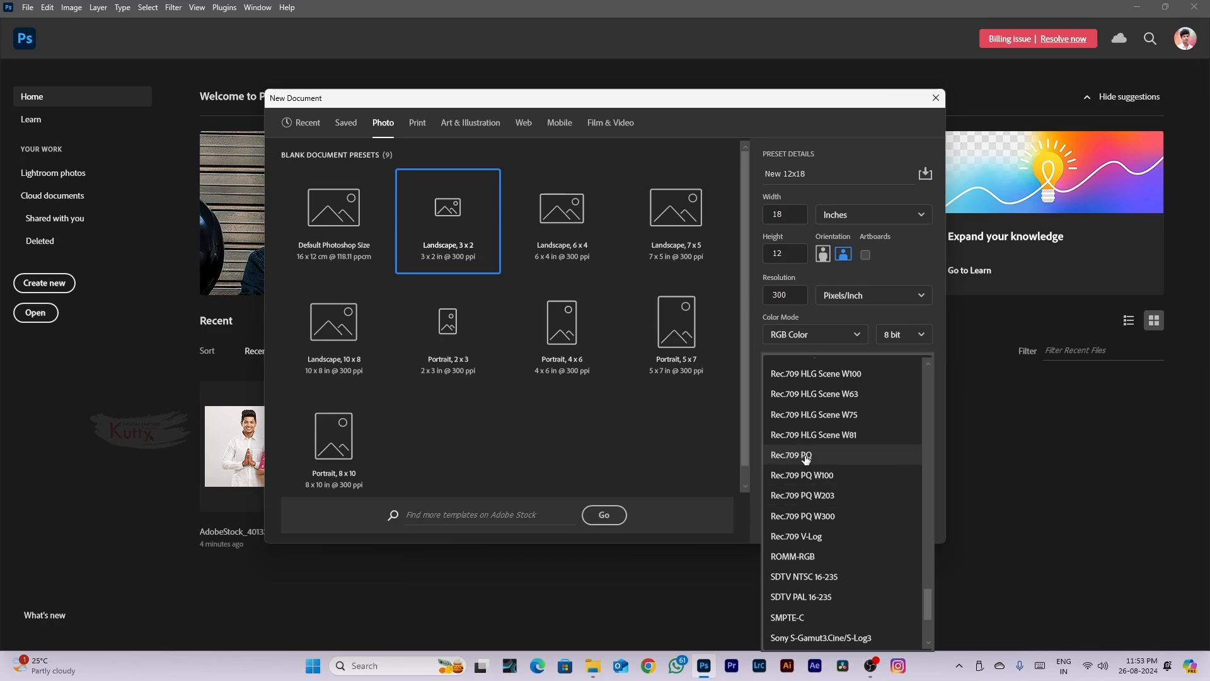
scroll(821, 489, up, 1)
drag(927, 588, 930, 361)
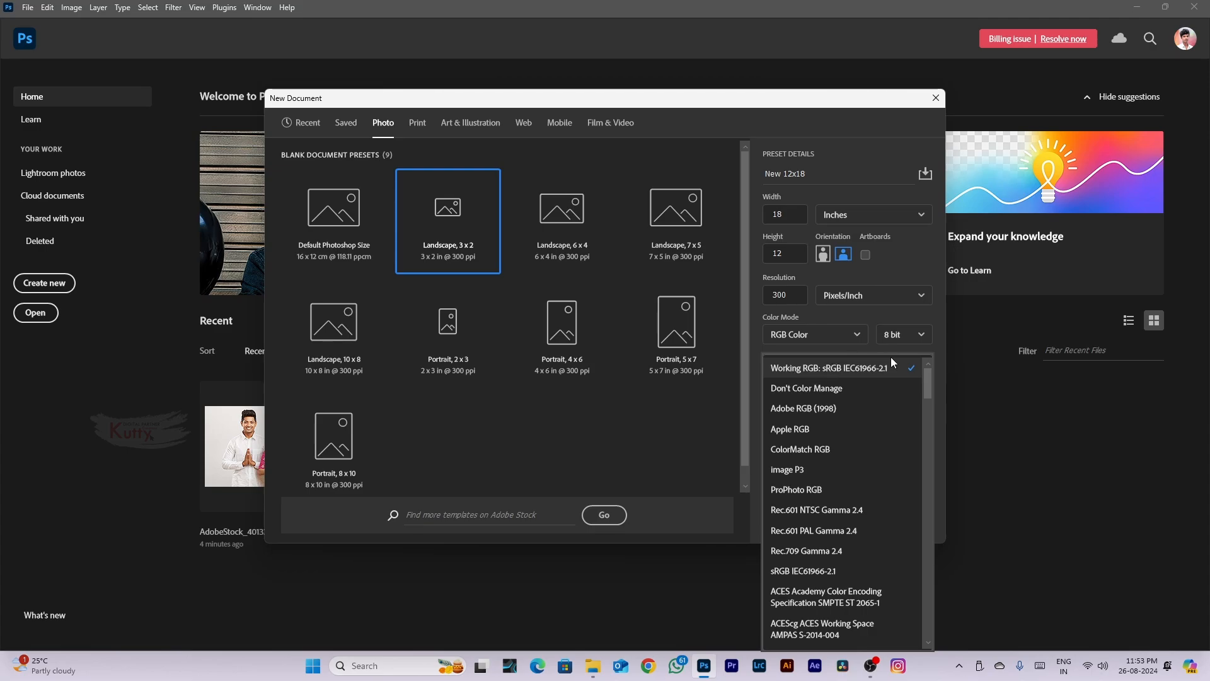
click(906, 371)
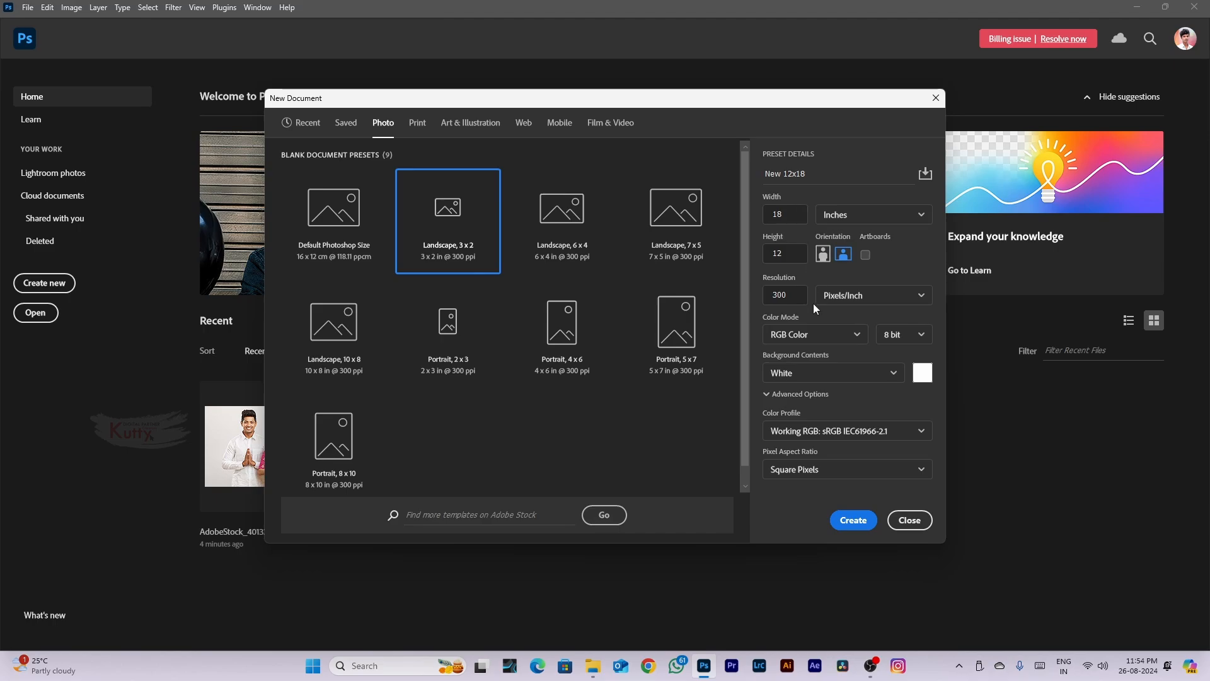
click(823, 470)
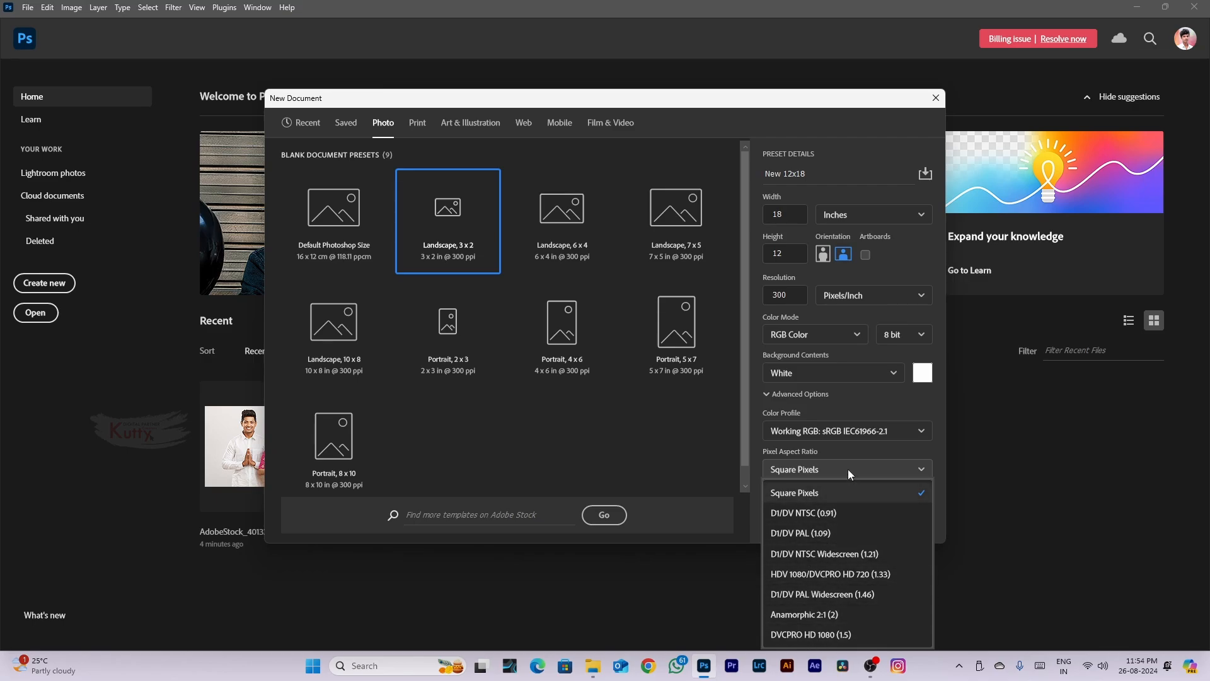
click(851, 448)
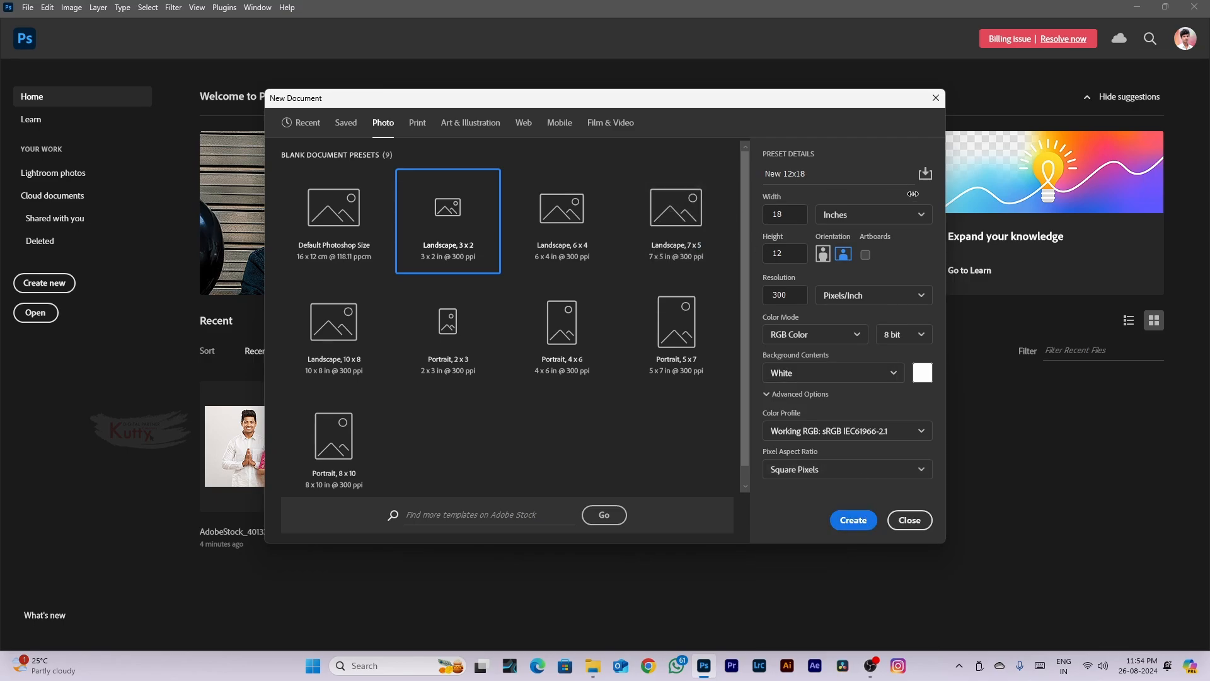
Save the current document settings as a reusable preset named "New 12x18"
click(925, 173)
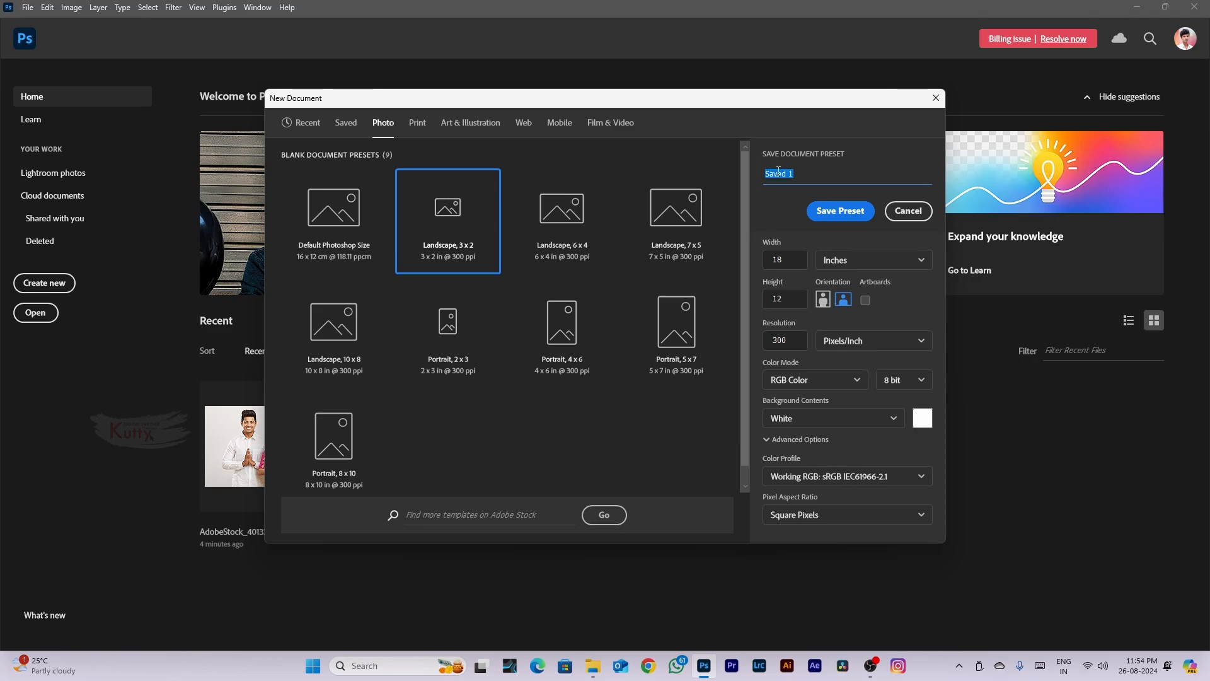
text(New 12x18)
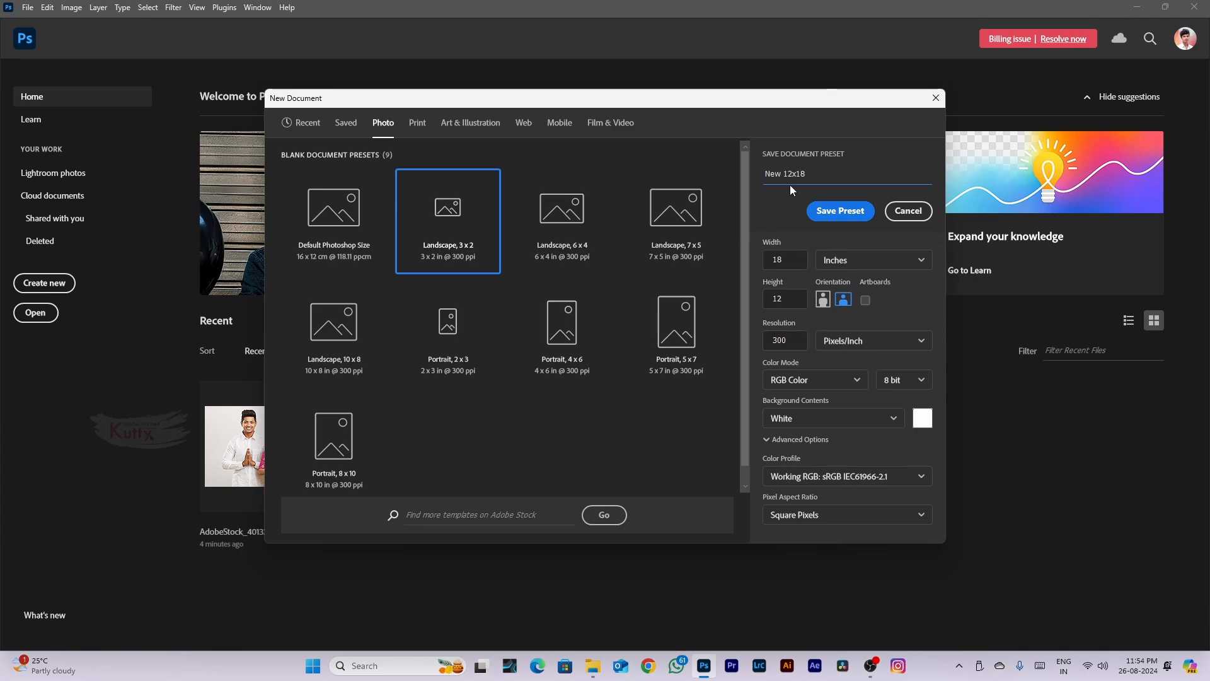
key(Return)
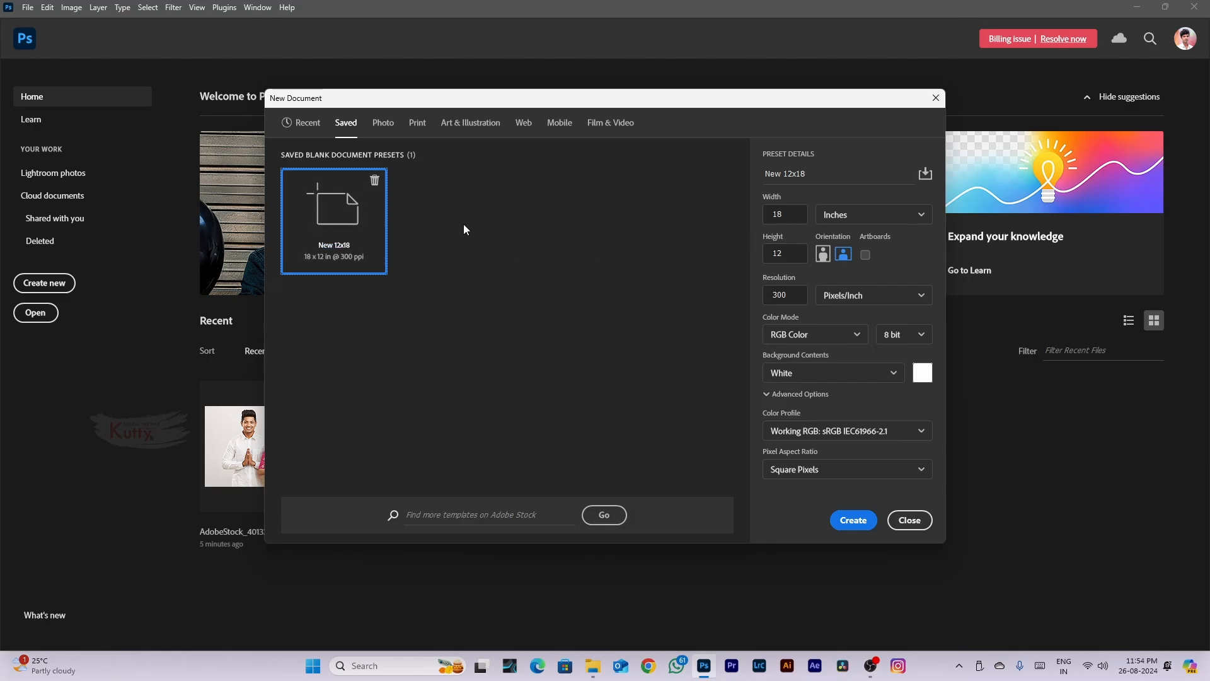
Create the blank document from the saved "New 12x18" preset
click(853, 521)
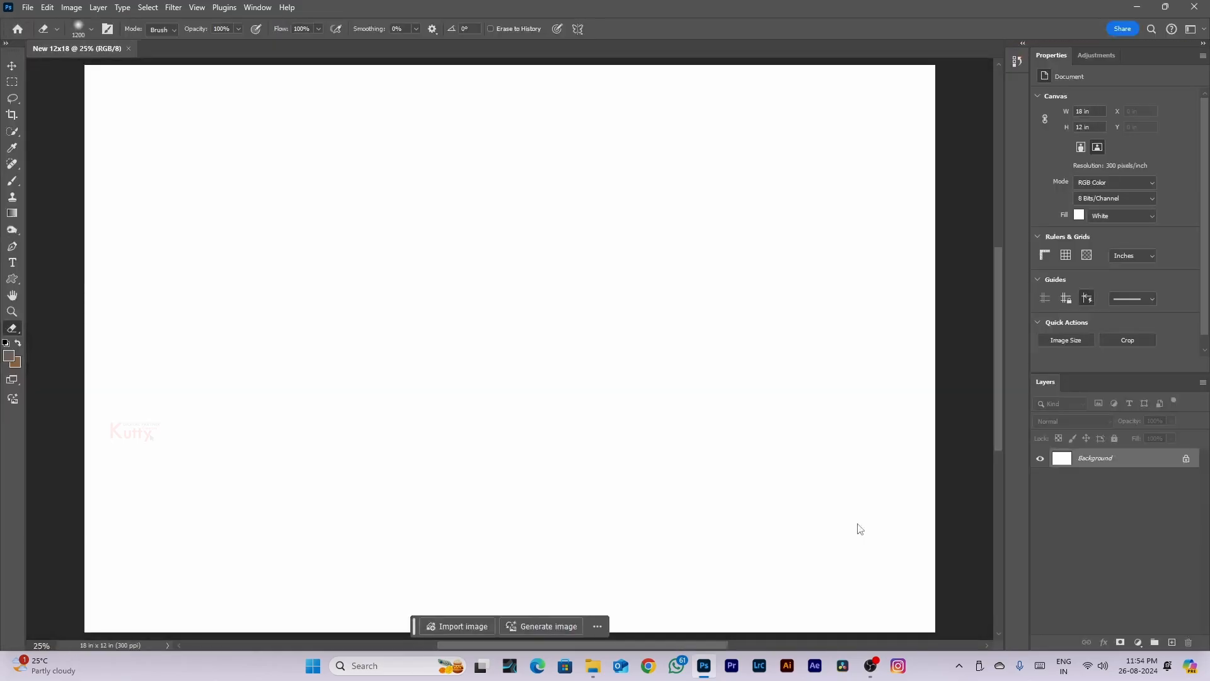
scroll(662, 294, down, 5)
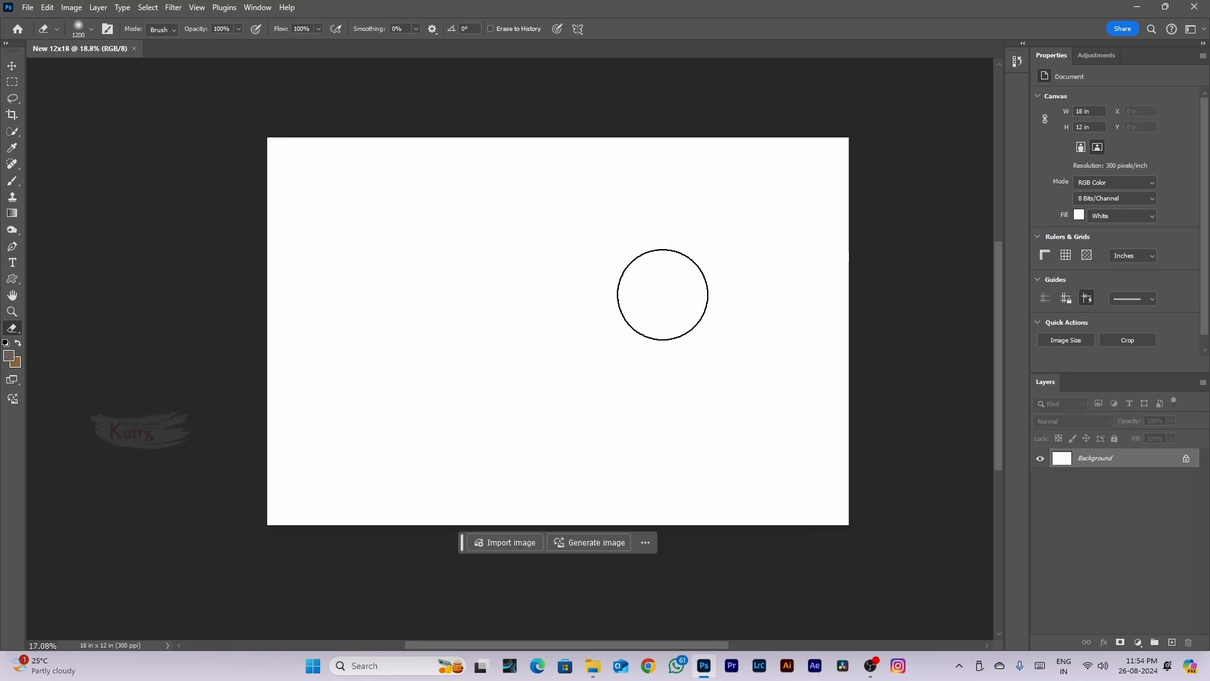
scroll(663, 294, up, 4)
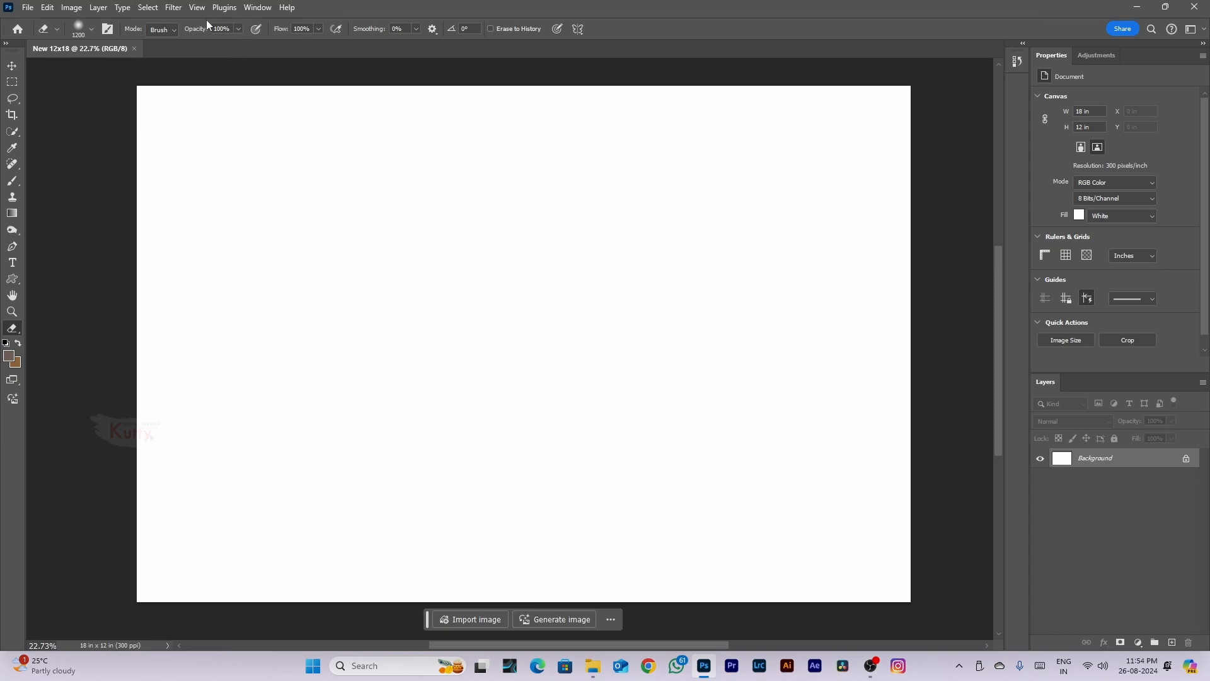
Look over the list of available workspaces and close the New 12x18 document
click(259, 7)
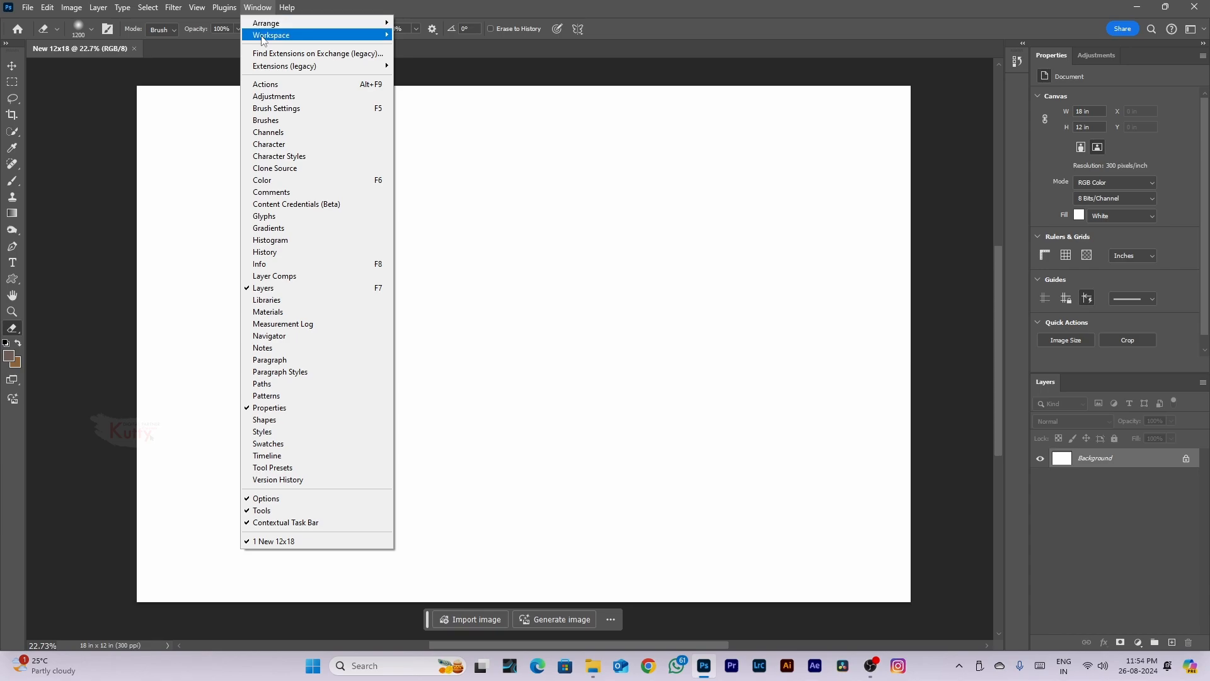
mouse_move(263, 39)
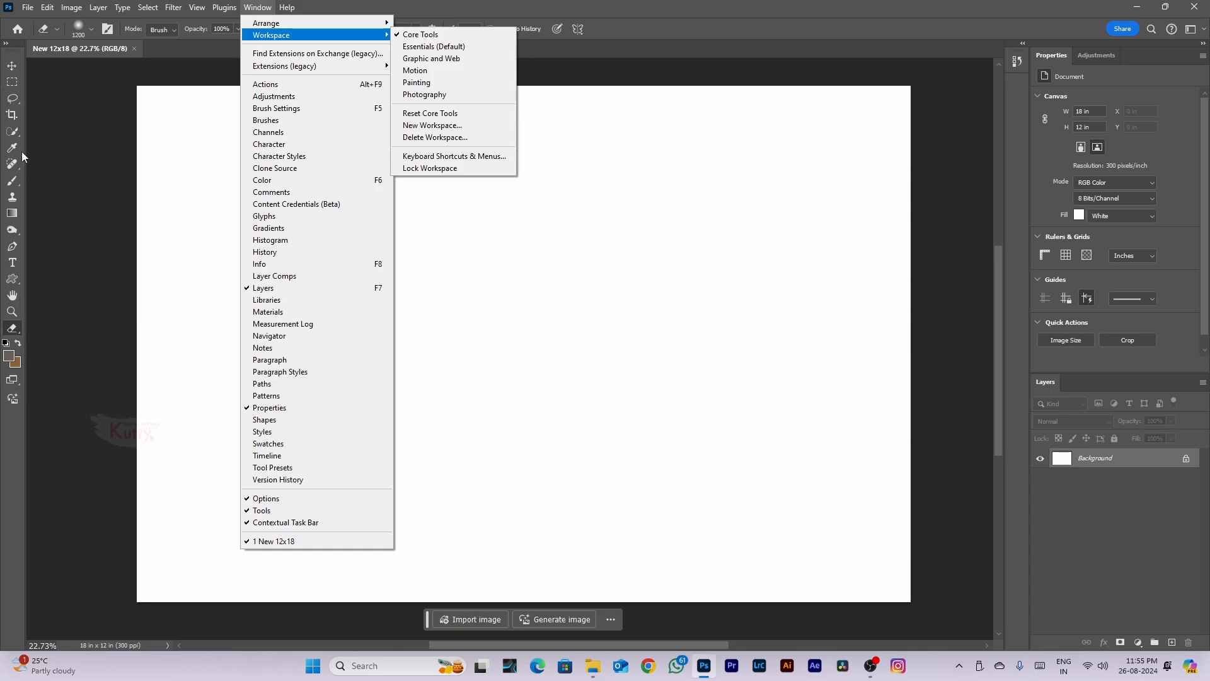
click(135, 49)
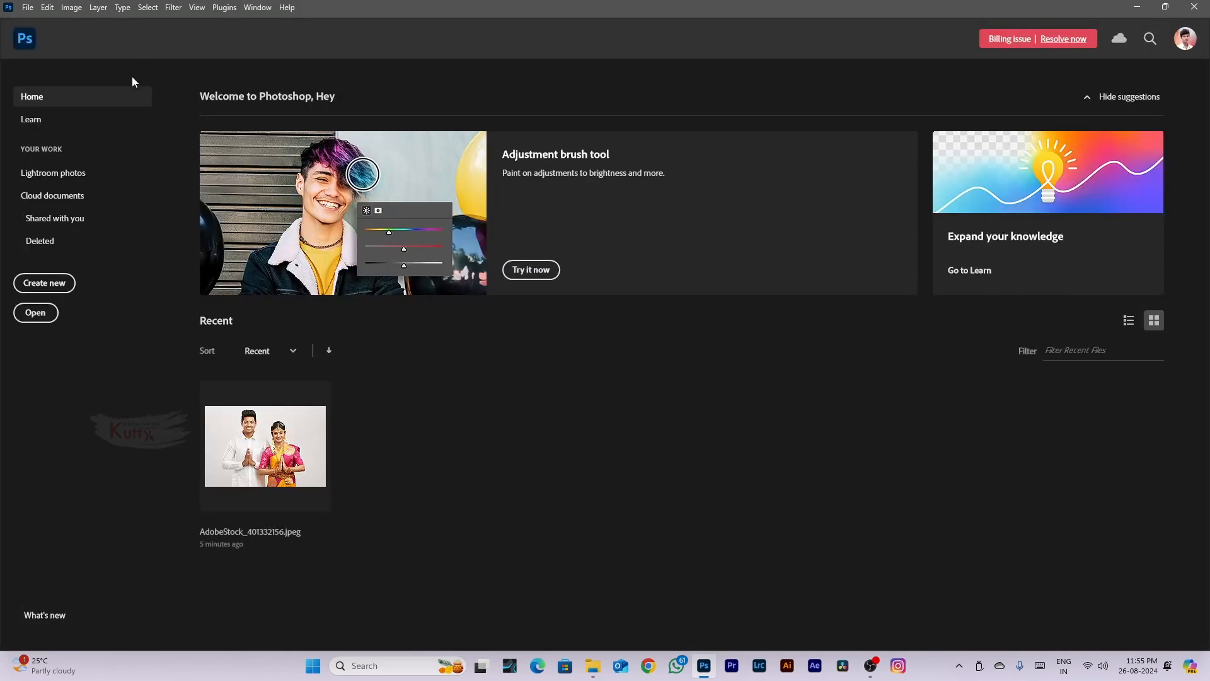
Leave the Home page for the Core Tools workspace and switch to the Essentials (Default) workspace
click(258, 9)
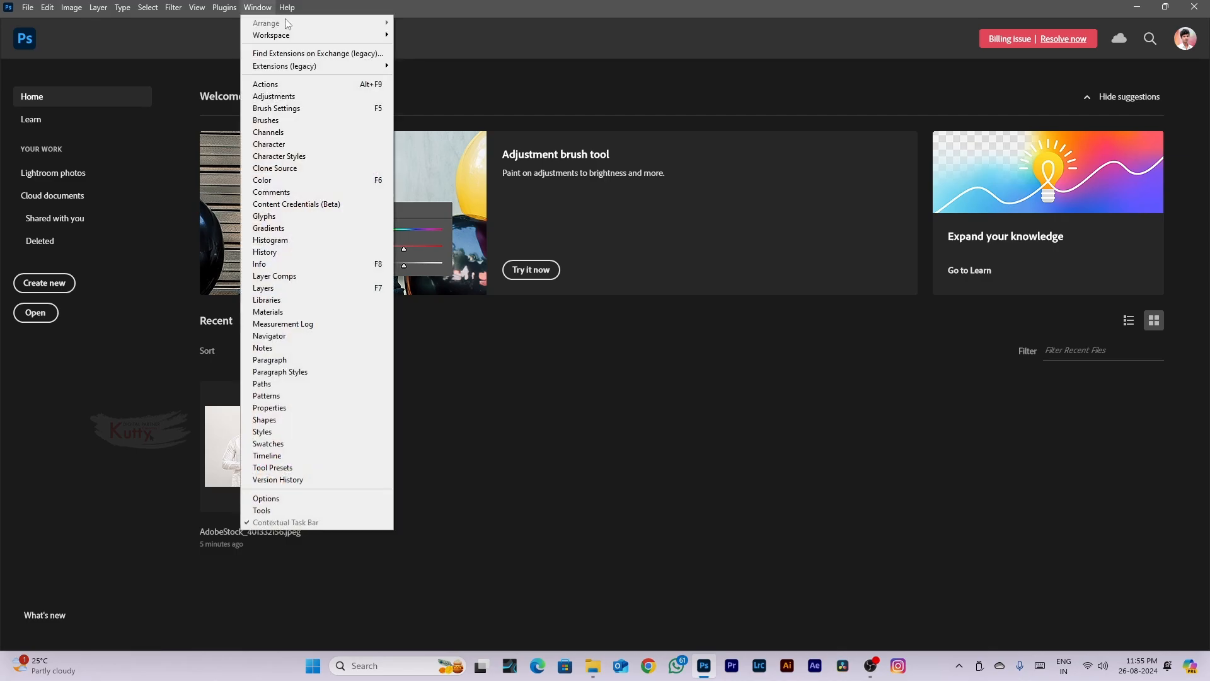
click(412, 35)
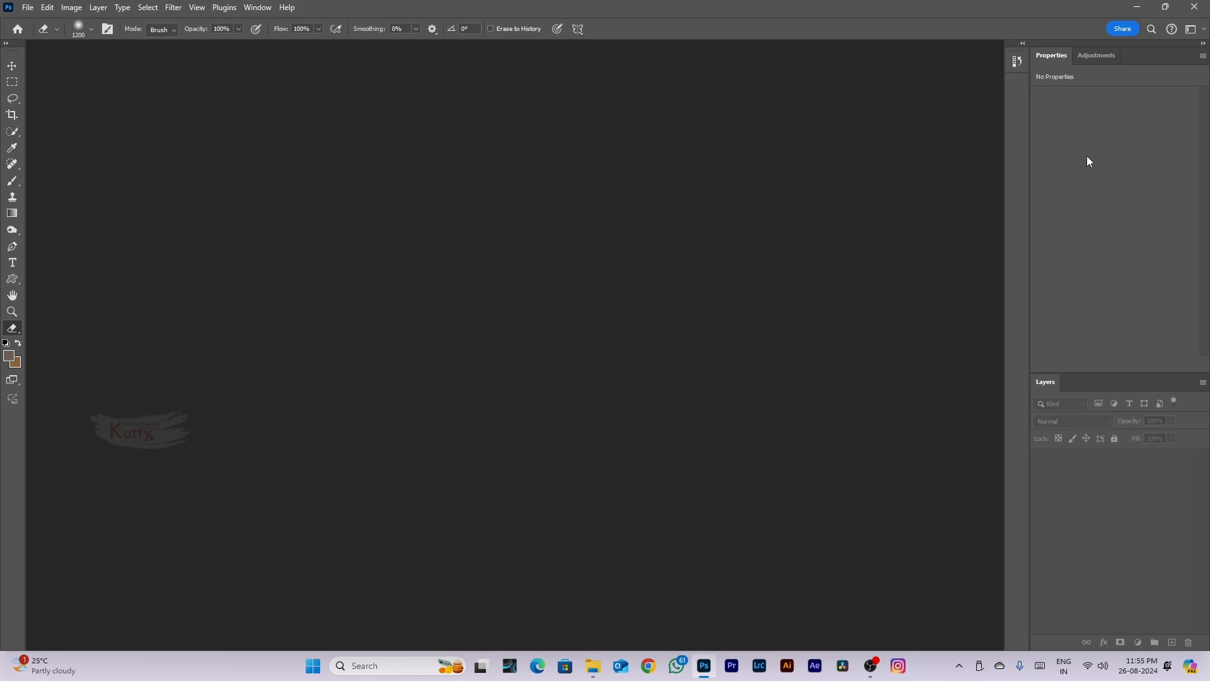
click(257, 8)
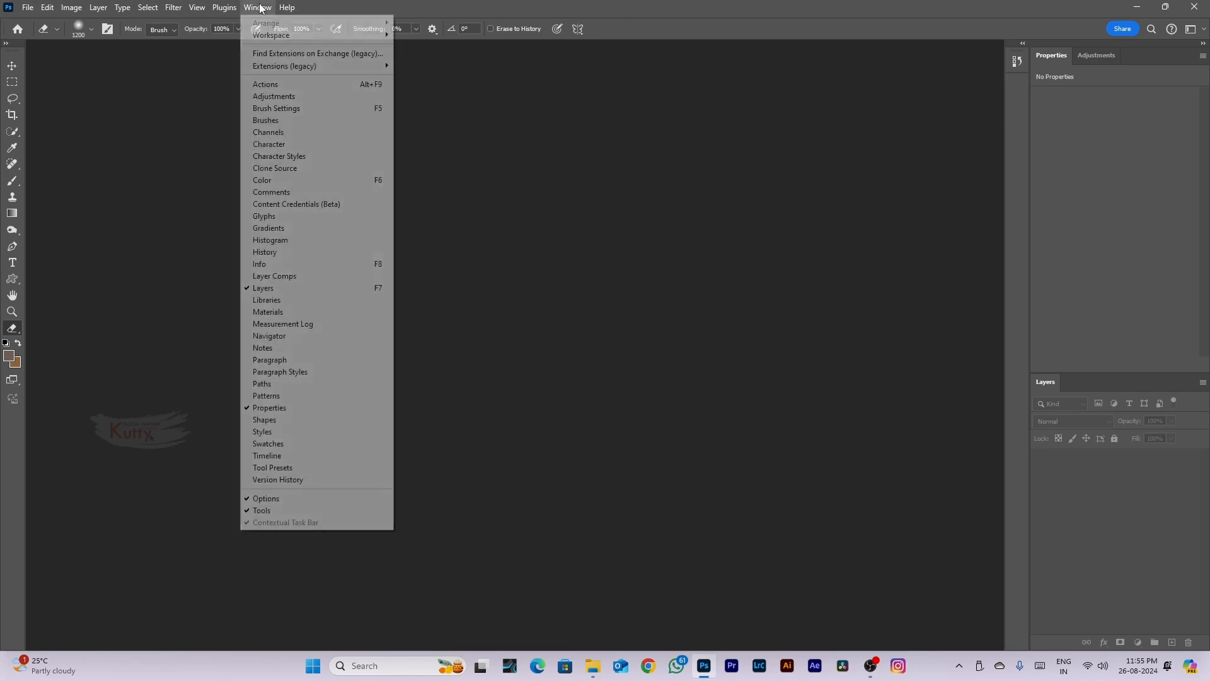
mouse_move(349, 36)
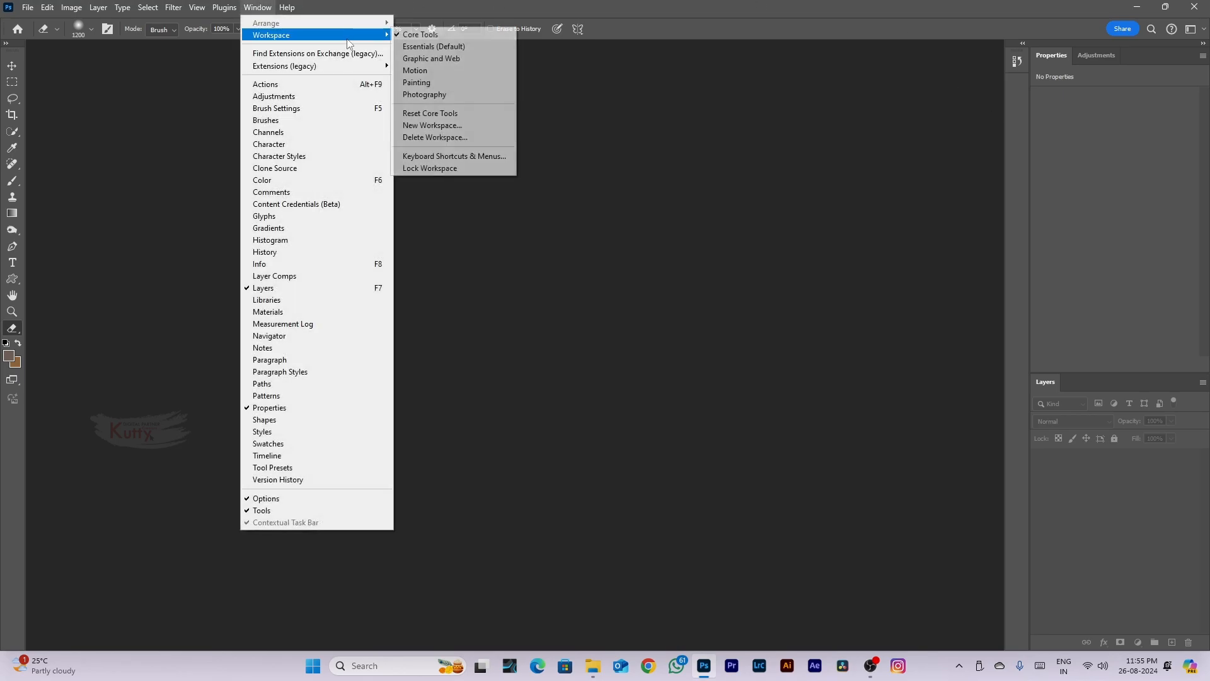
click(448, 52)
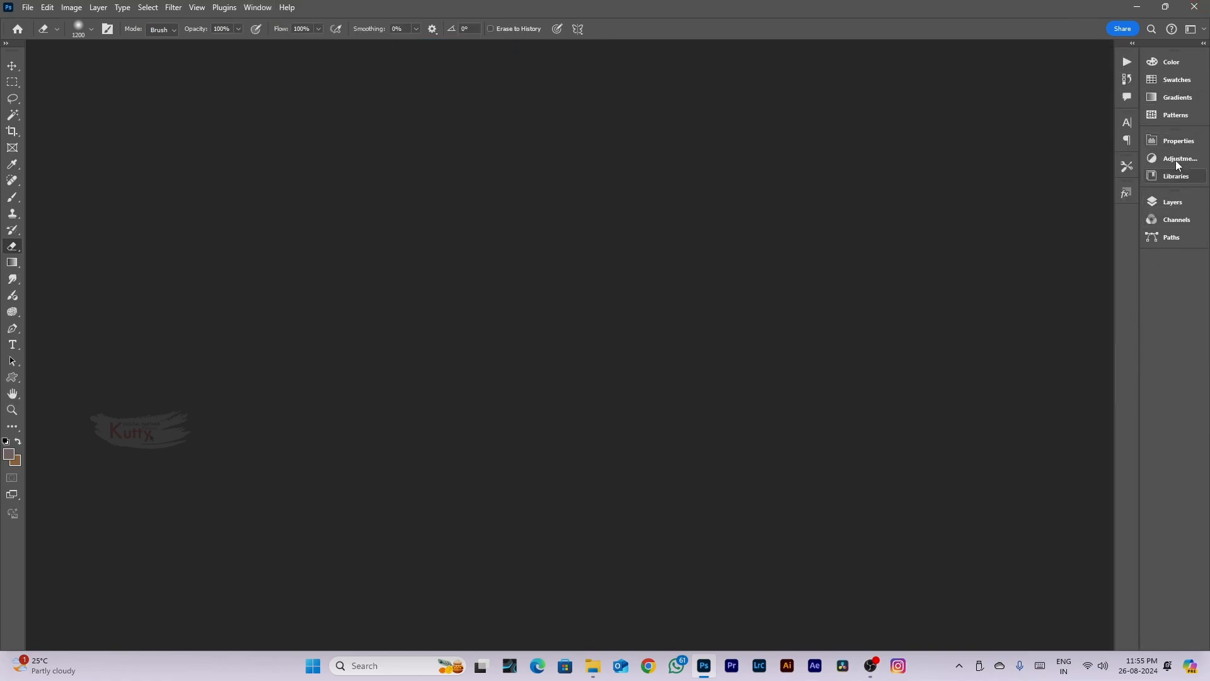
Expand and collapse the Layers panel, and show the Actions panel in the Essentials workspace
click(1173, 203)
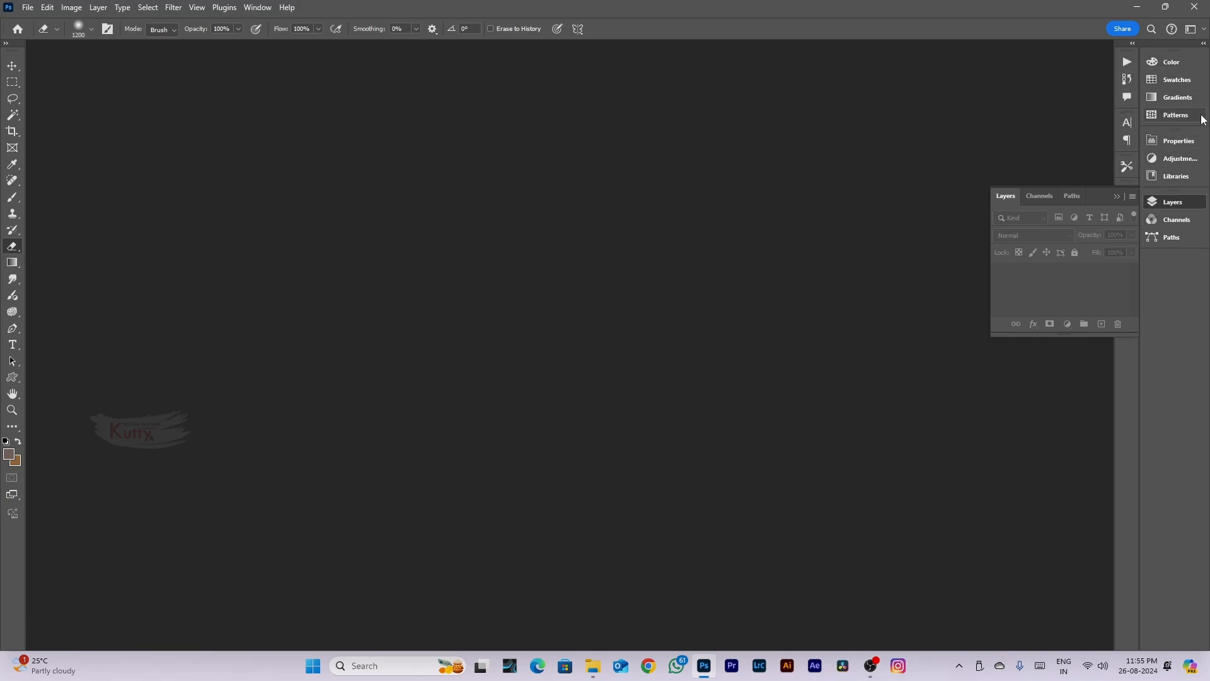
click(1117, 196)
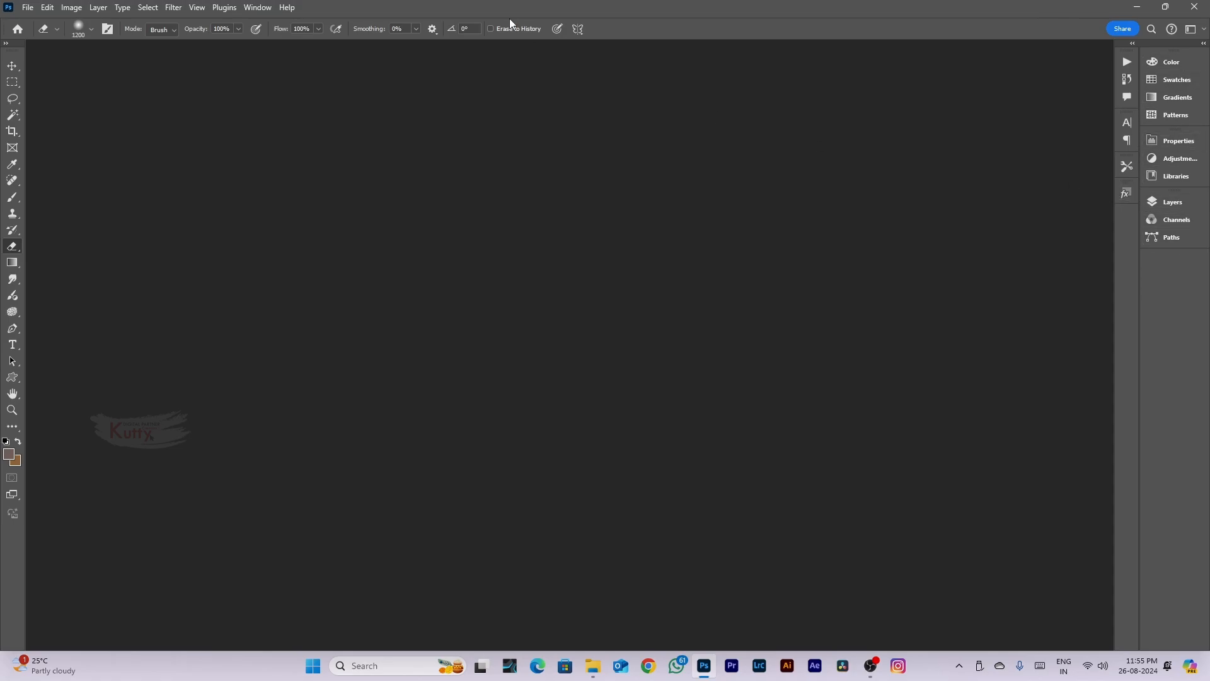
click(260, 10)
mouse_move(296, 35)
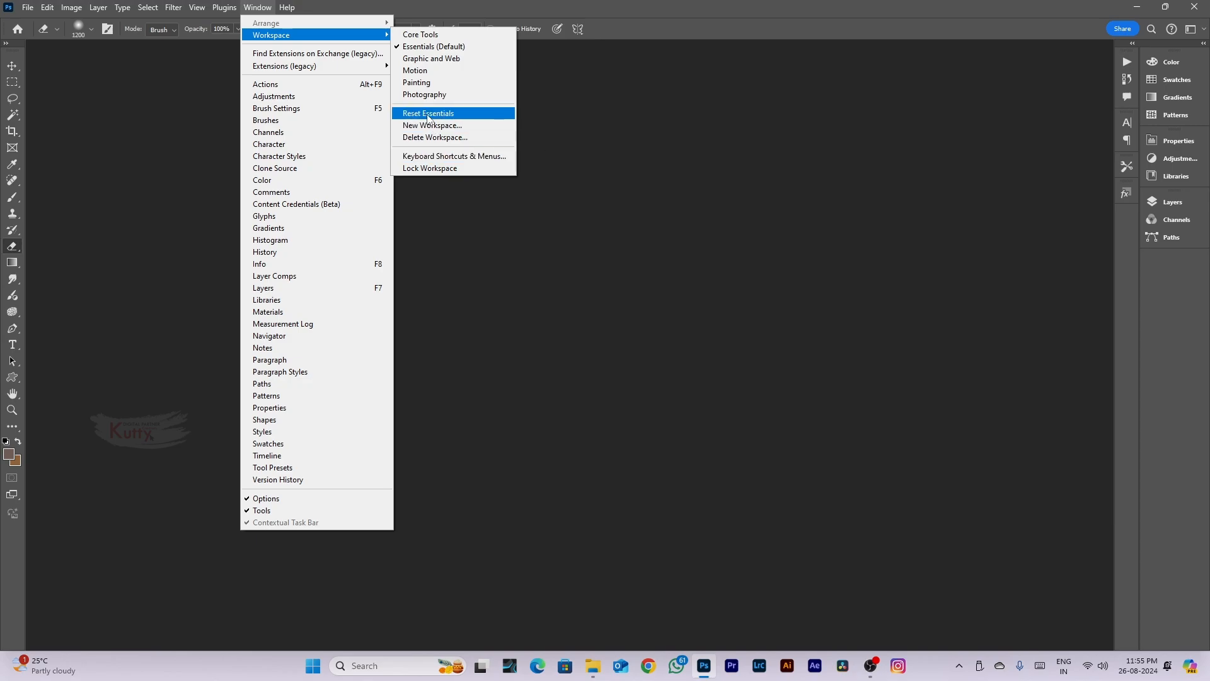
click(320, 88)
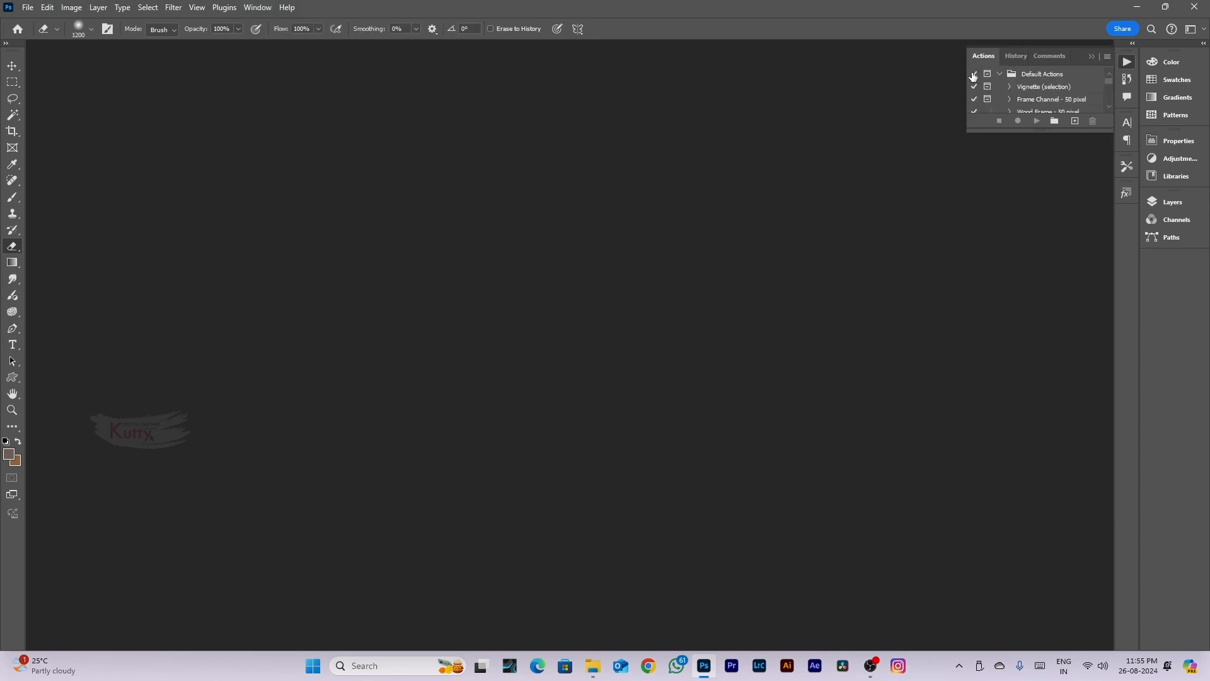
Show and collapse the Styles panel, and open and close the Timeline panel
click(257, 7)
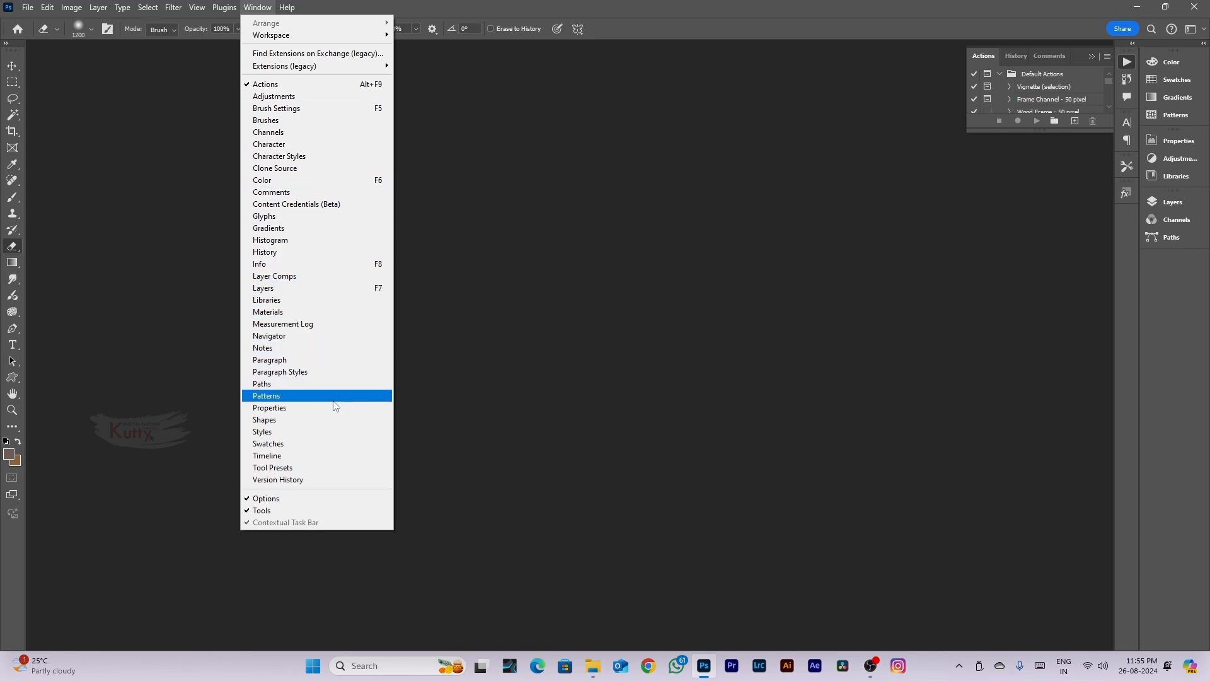
click(334, 434)
click(1126, 197)
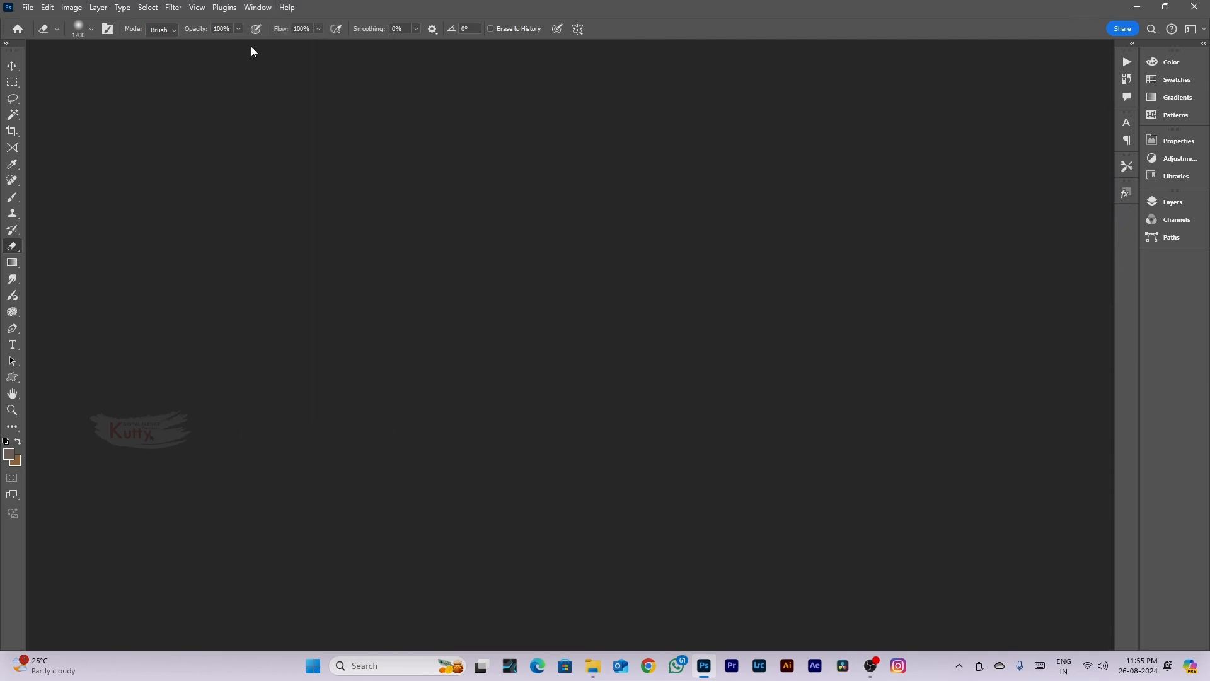
click(257, 7)
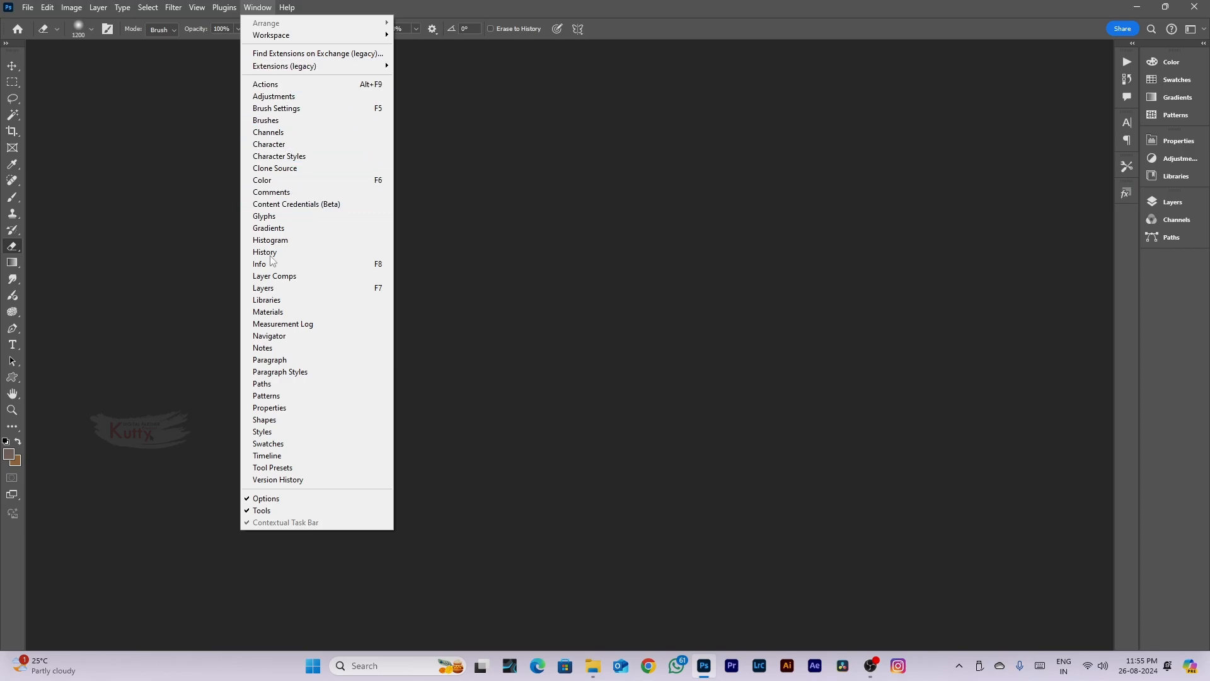
click(271, 455)
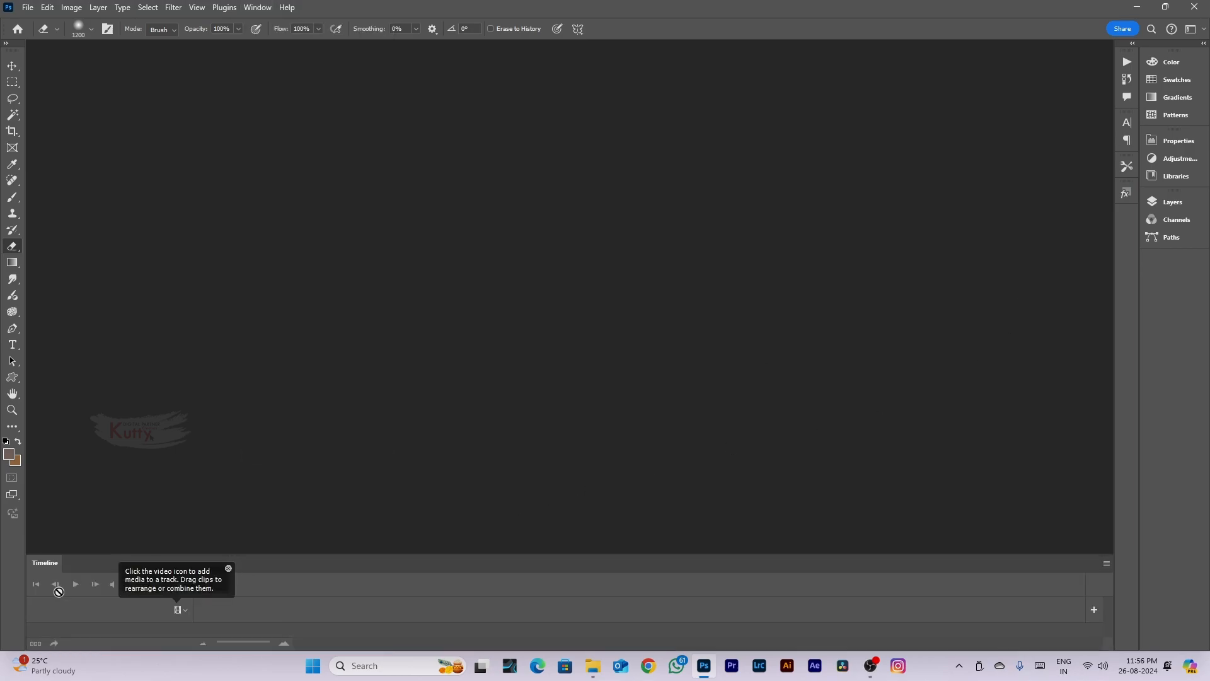
click(1106, 562)
click(1110, 541)
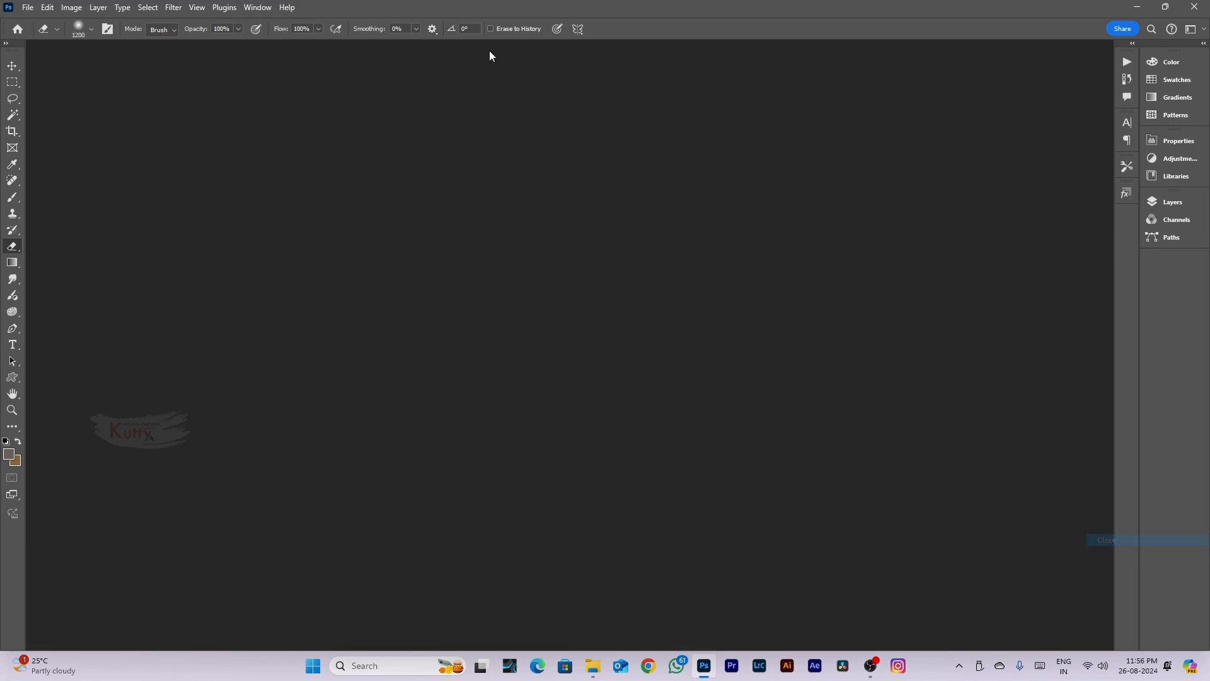
Show the Color panel and look through the Swatches, Gradients and Patterns panels grouped with it
click(256, 7)
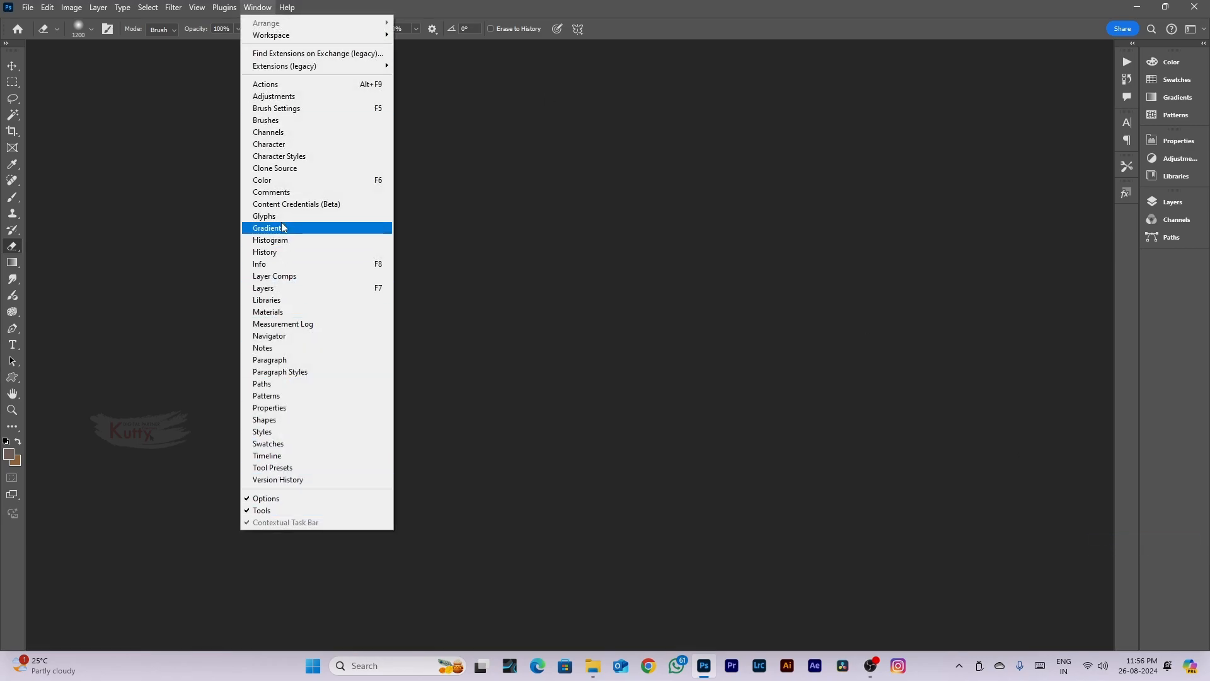
click(283, 184)
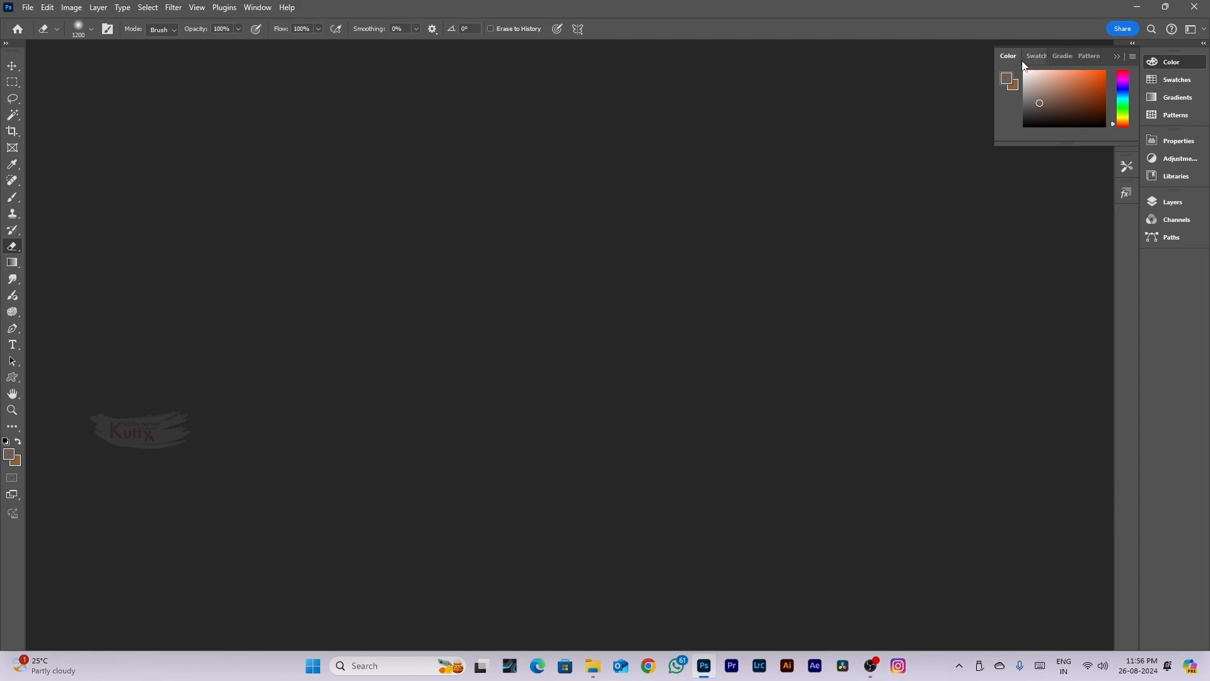
click(1038, 56)
click(1068, 56)
click(1088, 56)
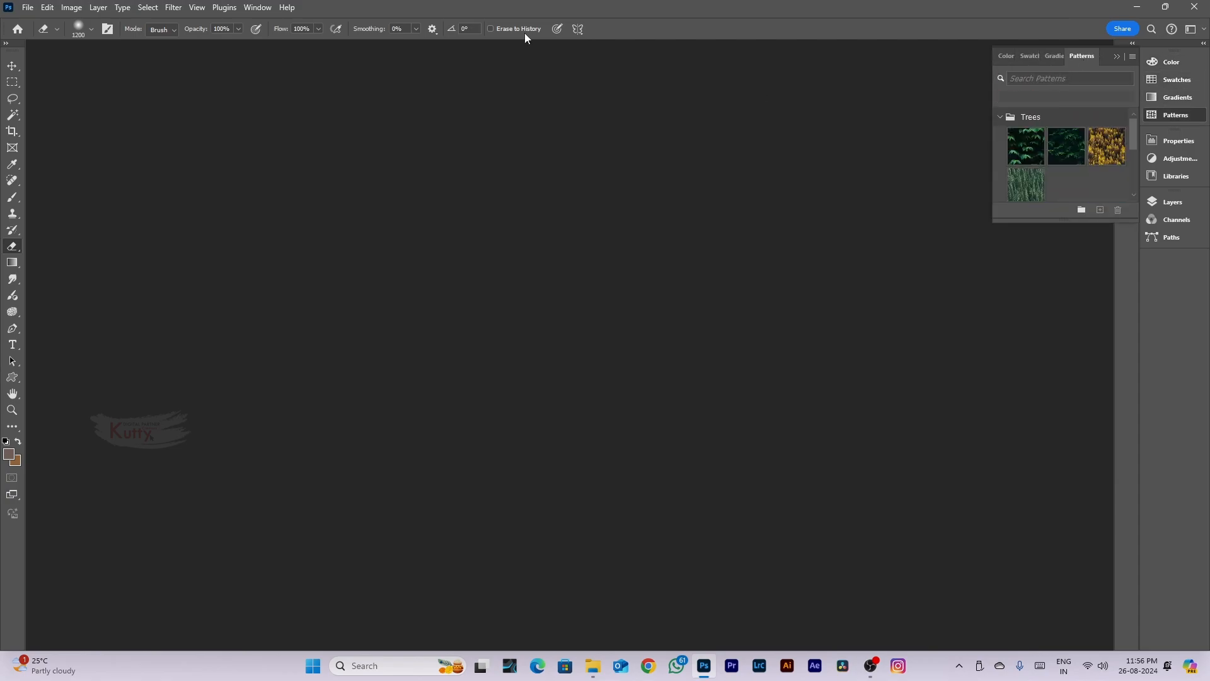
Show the Tool Presets panel and dock it as a collapsed icon below the Styles panel icon
click(262, 9)
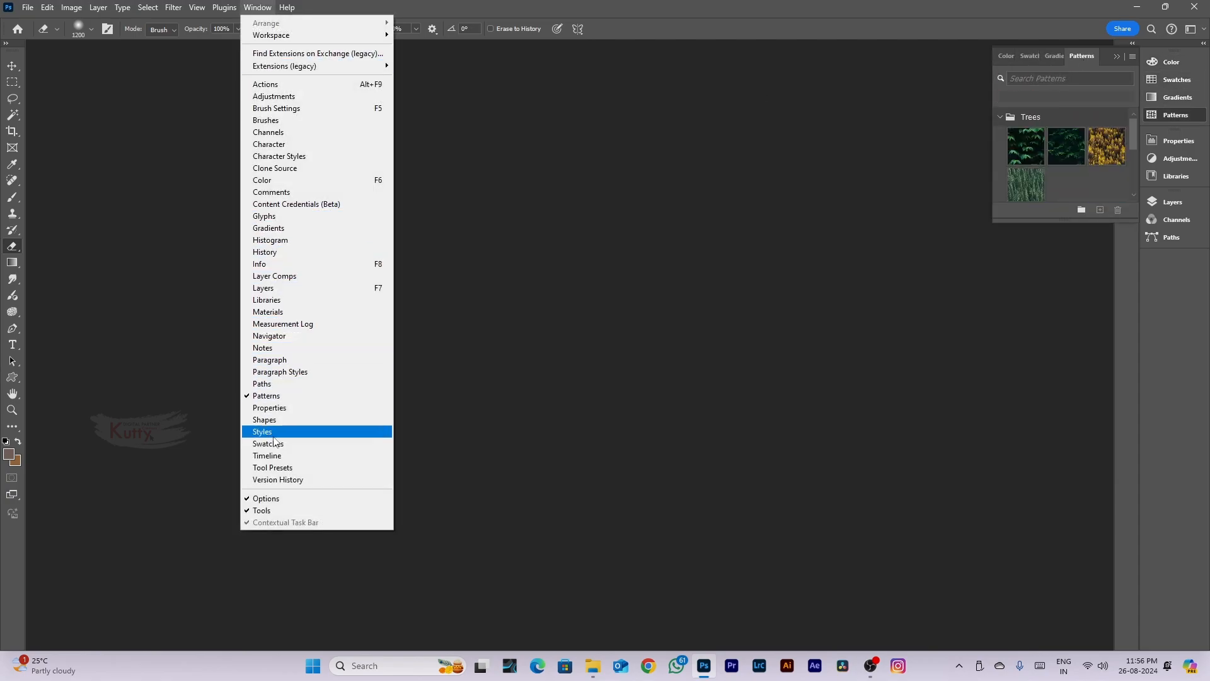
click(294, 467)
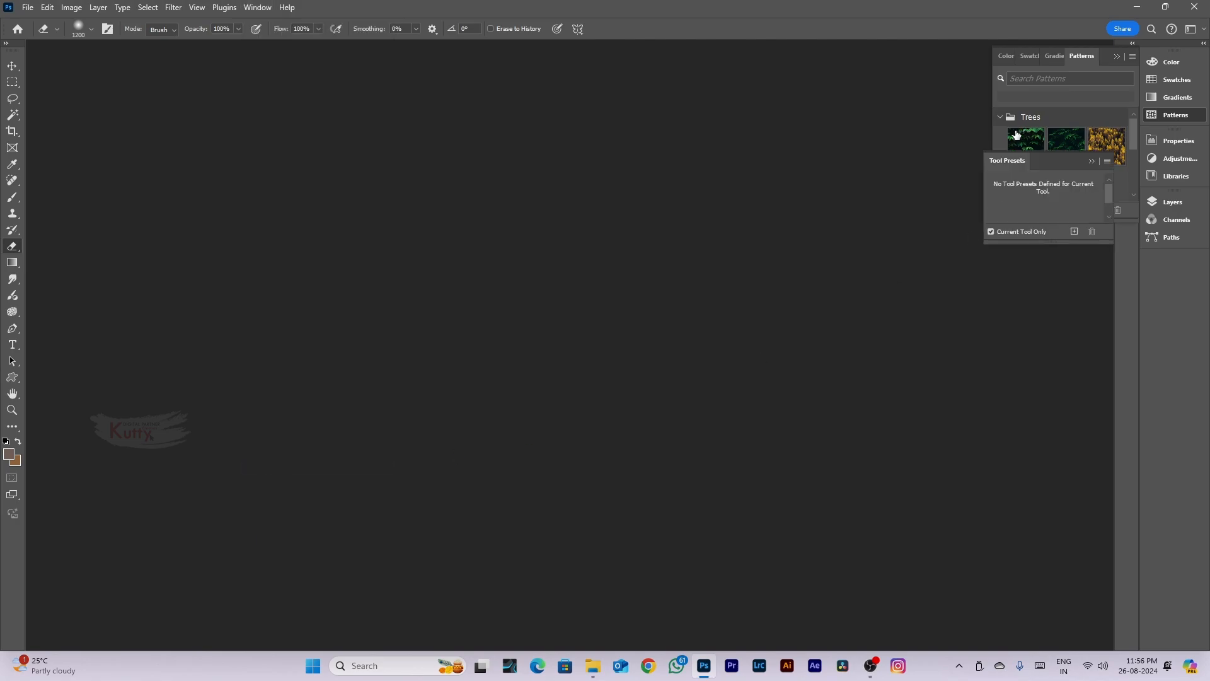
drag(1007, 165, 1113, 269)
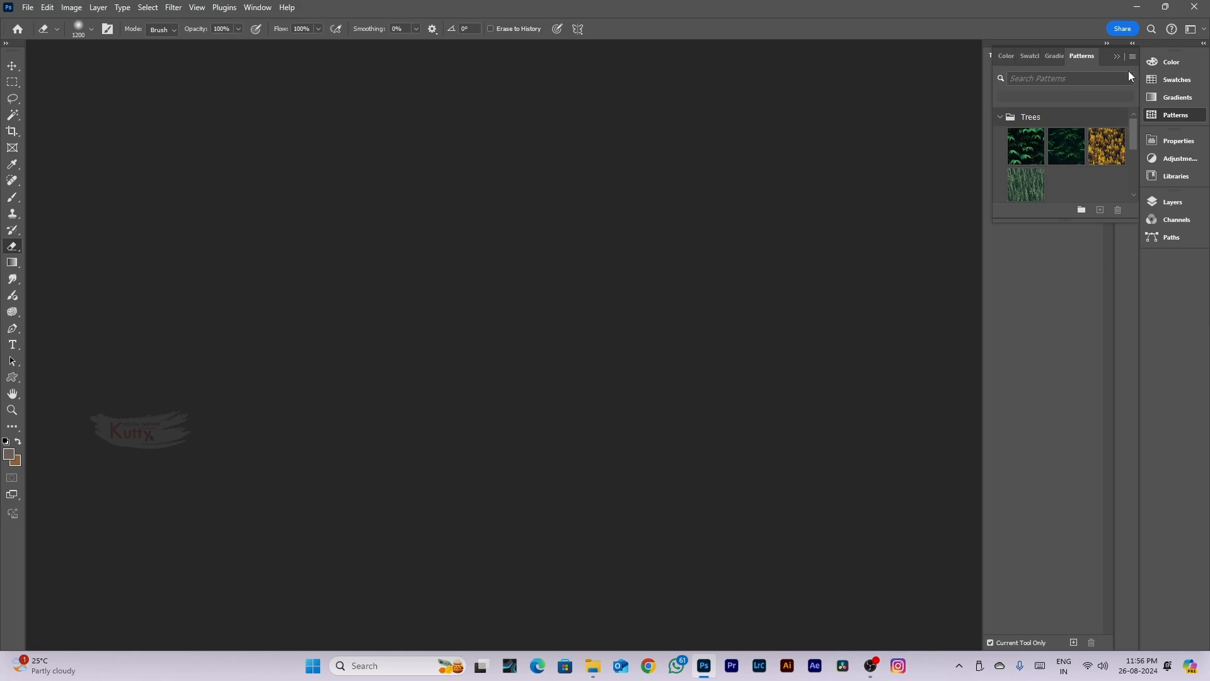
click(1051, 76)
drag(1033, 66, 1126, 192)
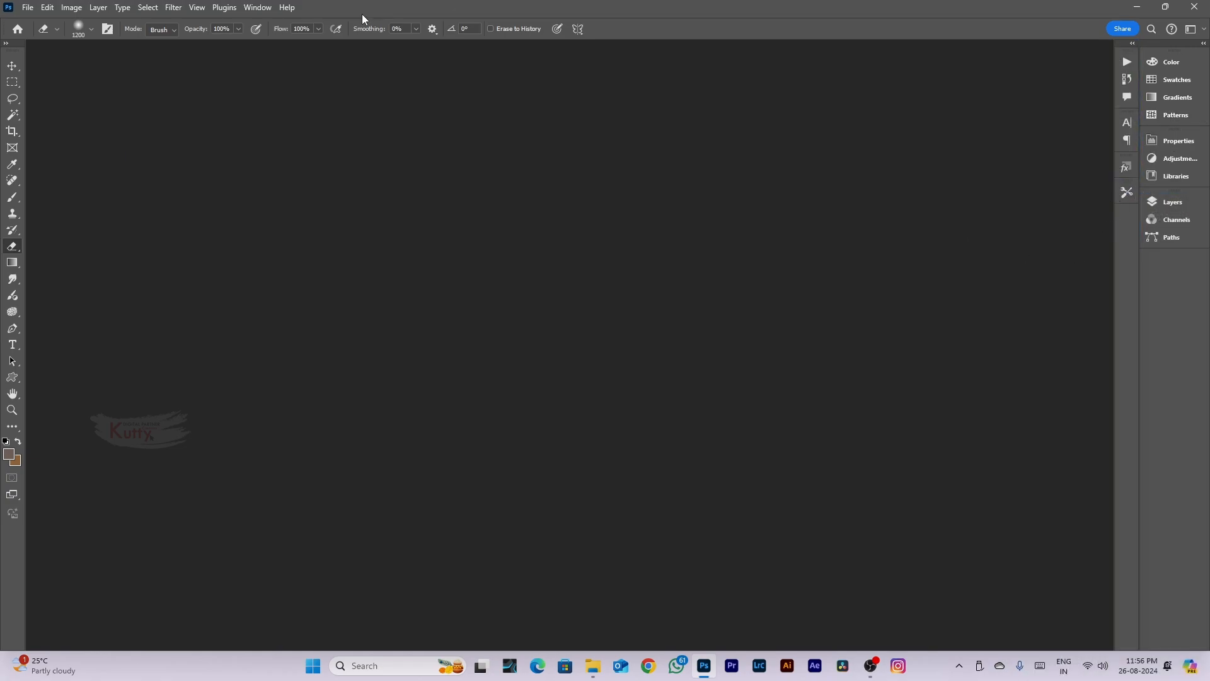
Show the History panel and reset the Essentials workspace to its default layout
click(258, 7)
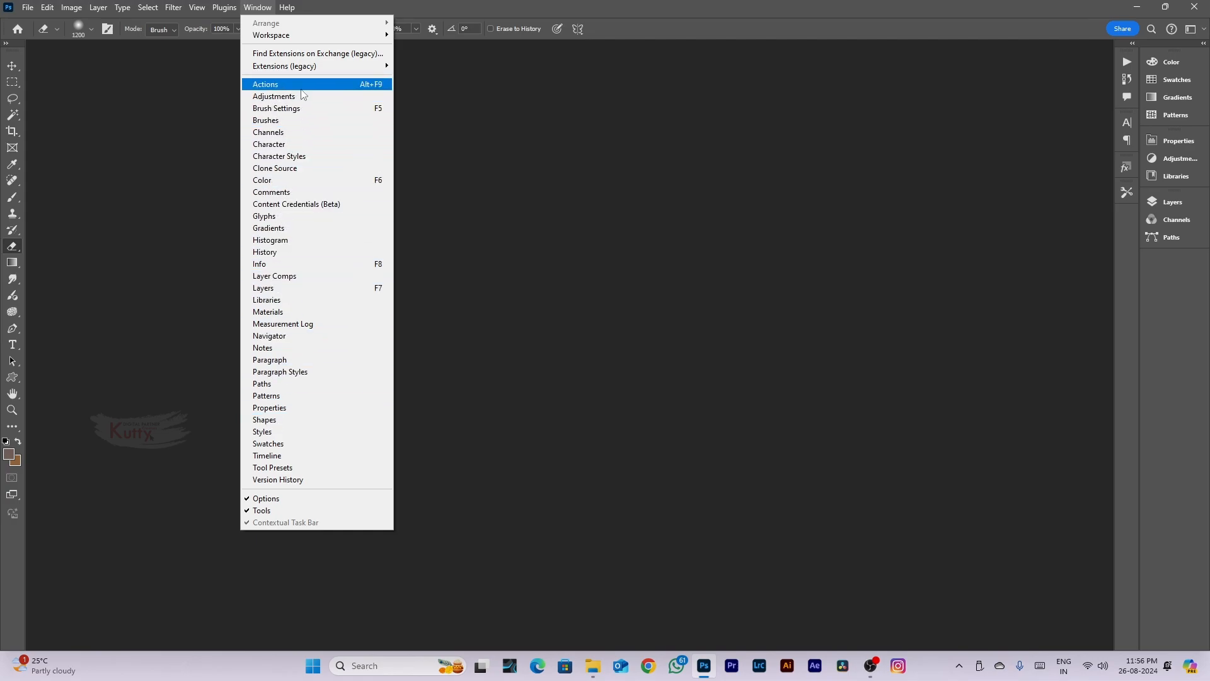
click(273, 255)
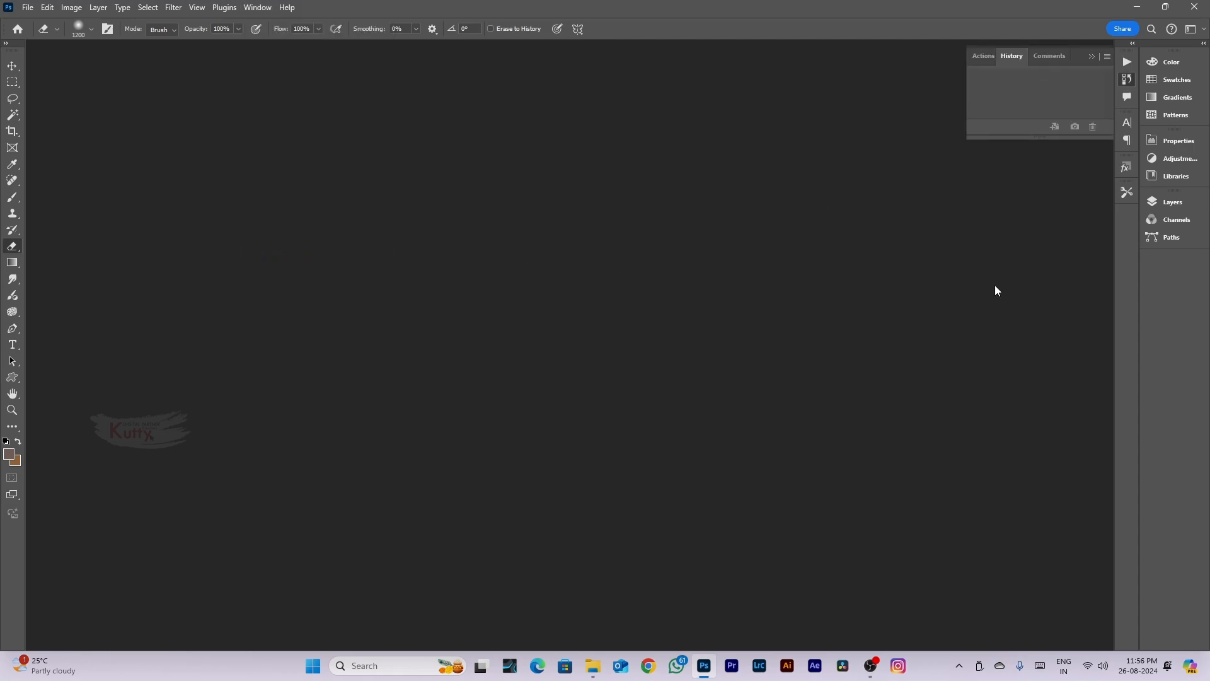
click(255, 9)
mouse_move(372, 35)
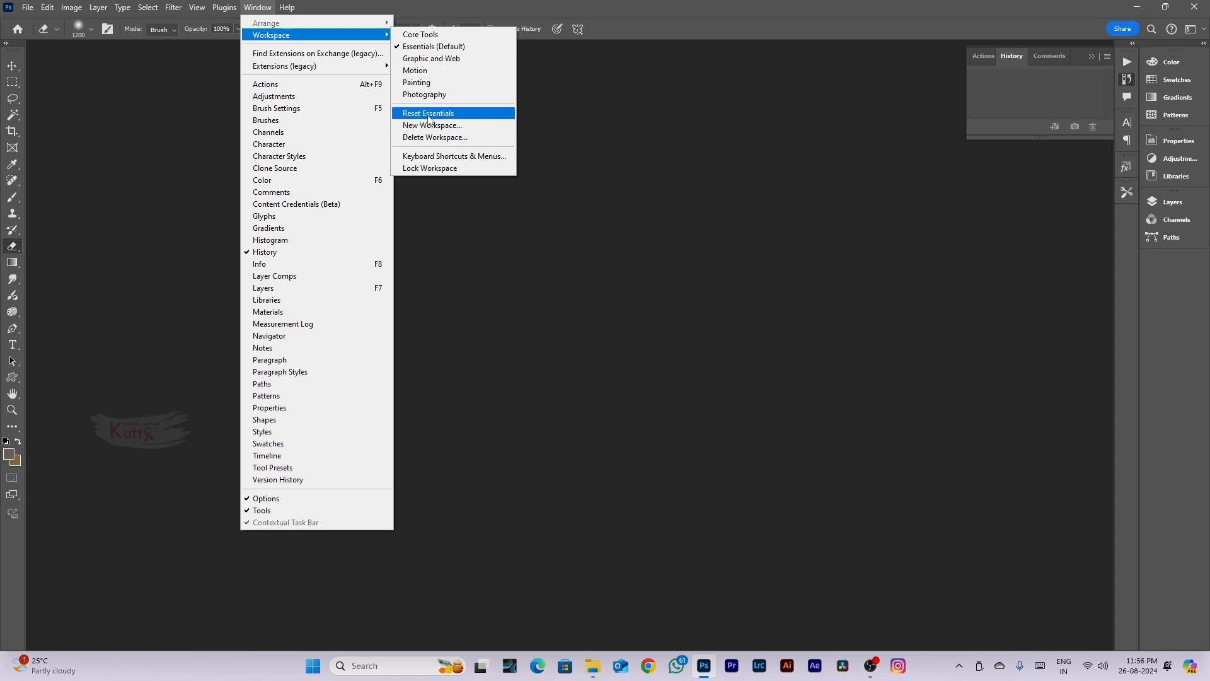
click(429, 114)
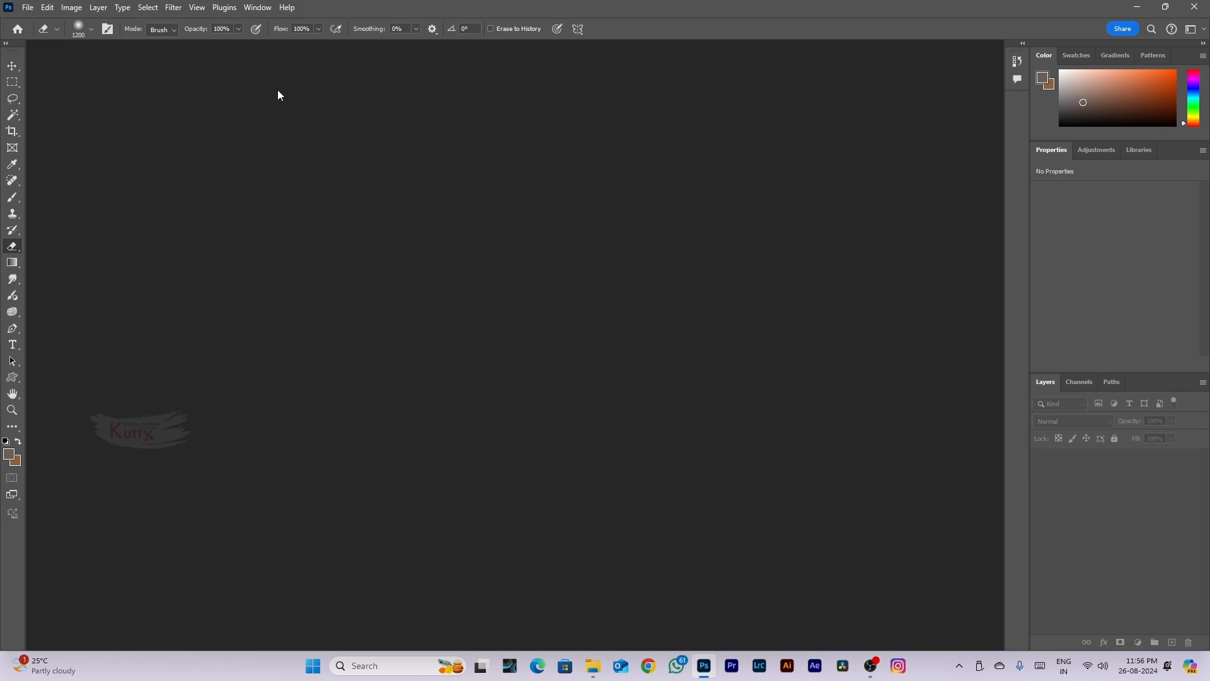
Select the Move tool, and switch to the Core Tools workspace and reset it
click(12, 66)
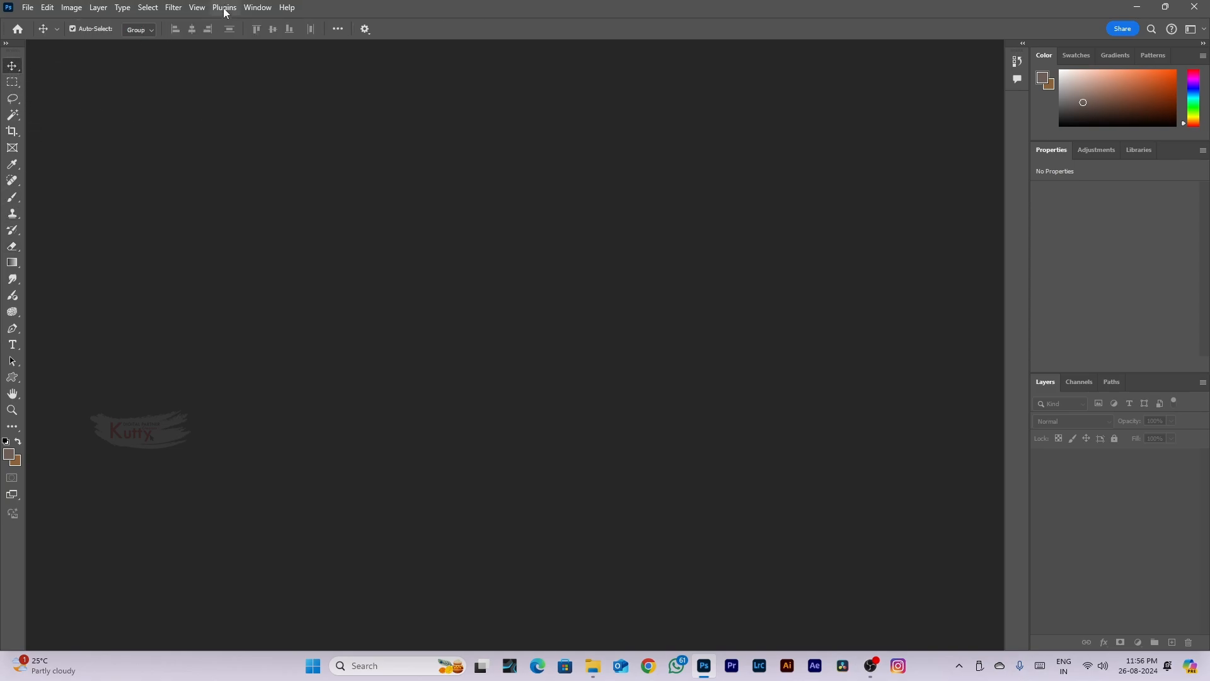
click(257, 7)
mouse_move(304, 36)
click(420, 34)
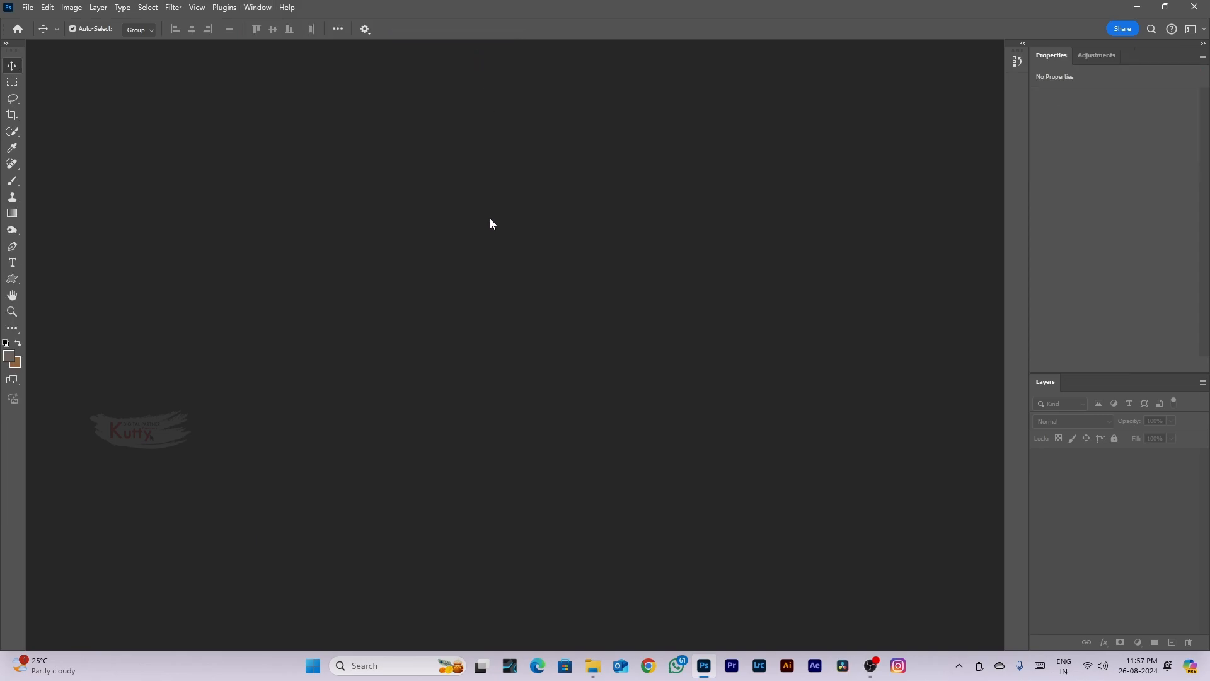
click(257, 7)
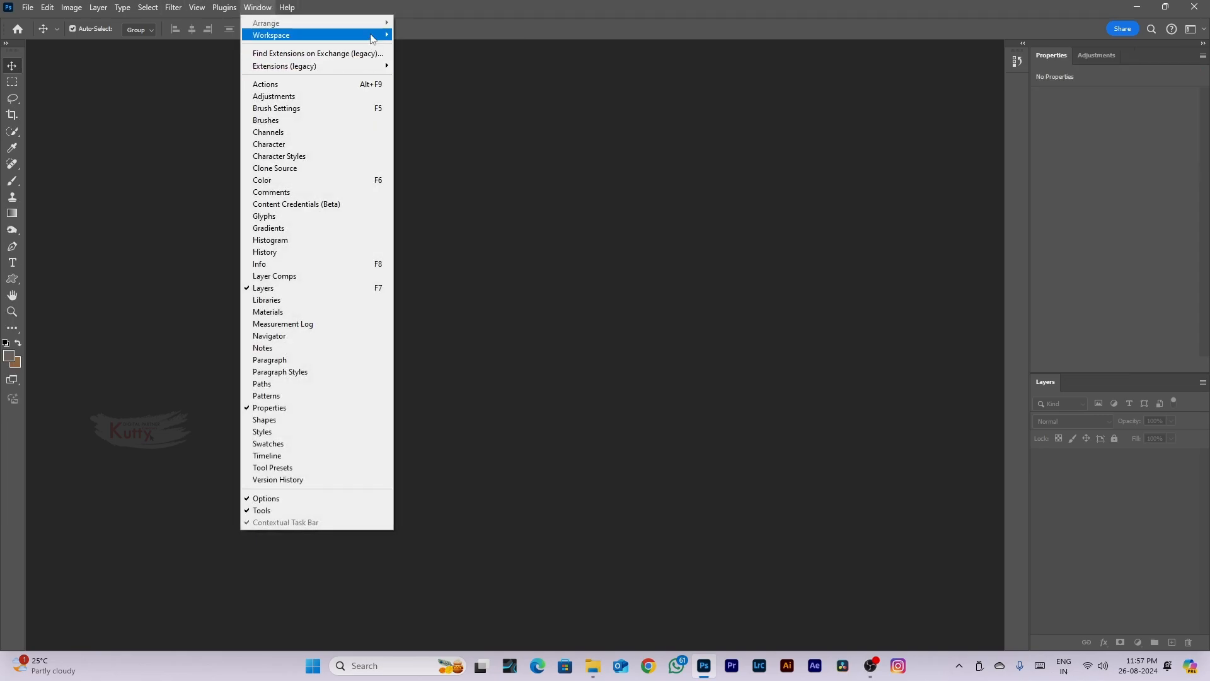
mouse_move(315, 36)
click(431, 114)
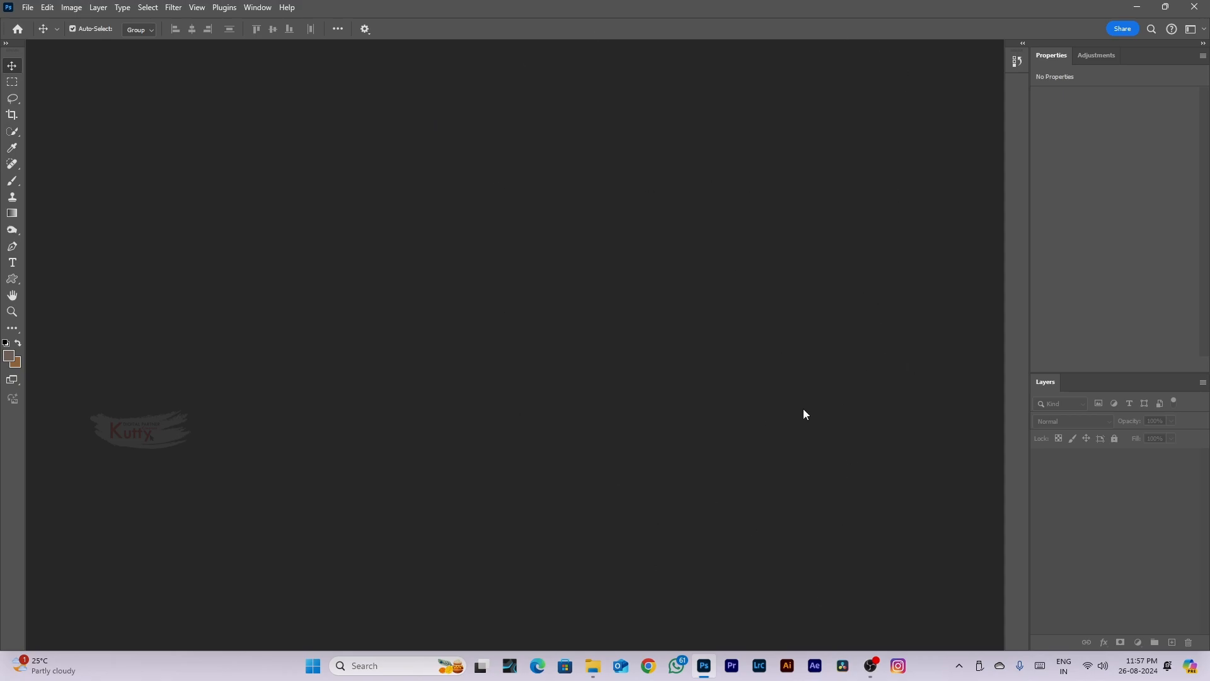
Switch back to the Essentials (Default) workspace
click(257, 8)
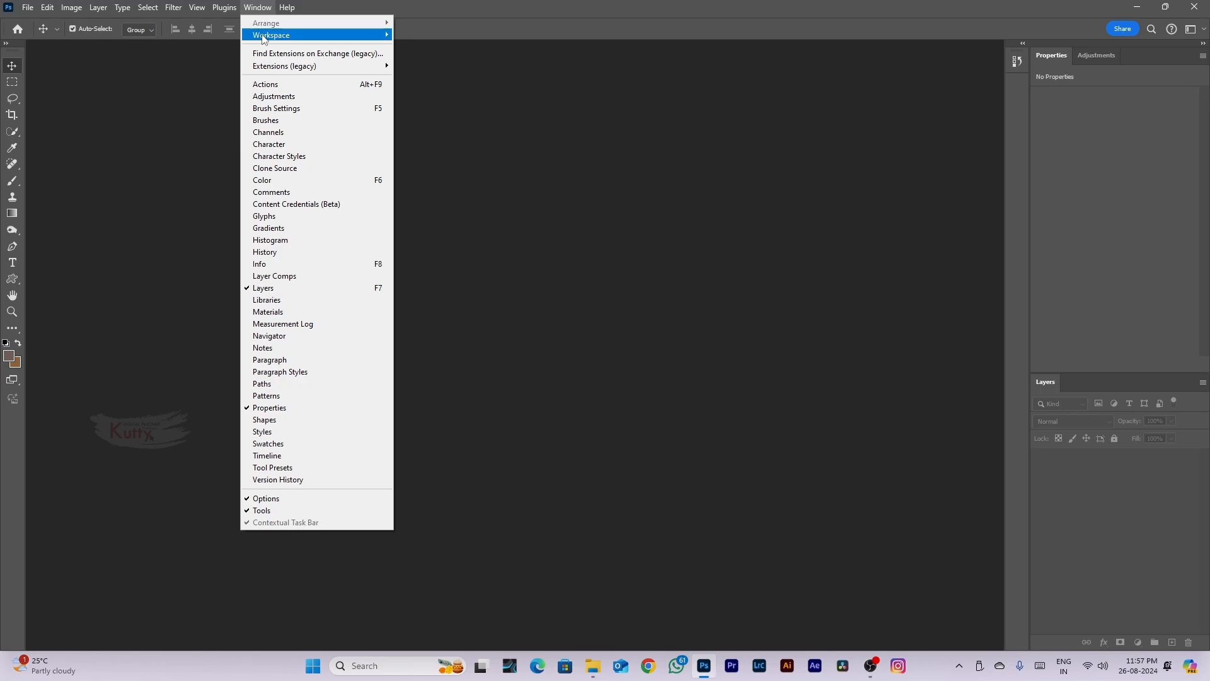
mouse_move(264, 36)
mouse_move(328, 36)
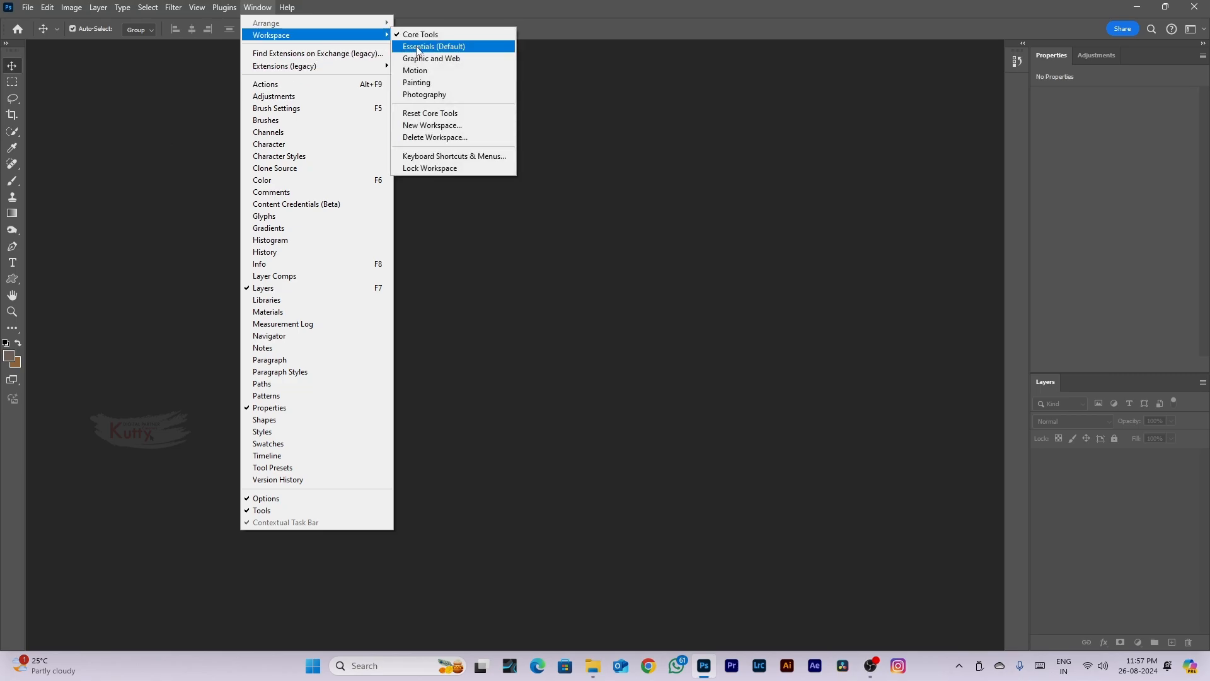
click(418, 47)
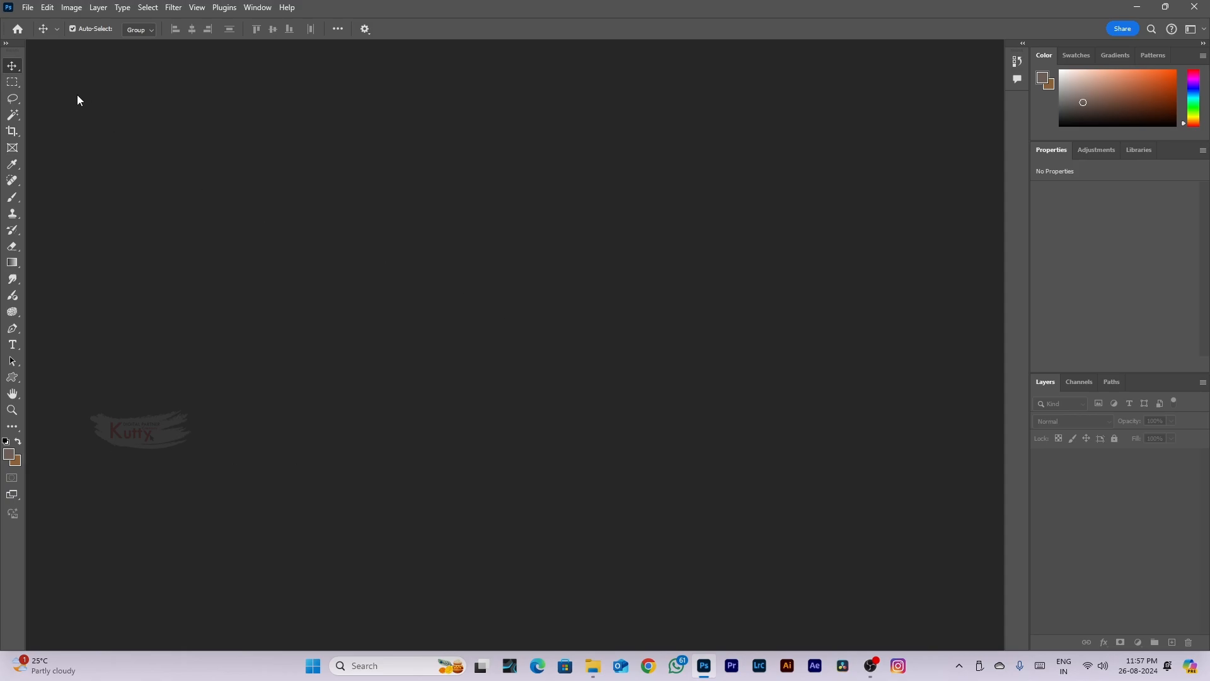
Look at the Edit Toolbar tool and the tools grouped with the Move tool, keeping the Move tool active
click(13, 428)
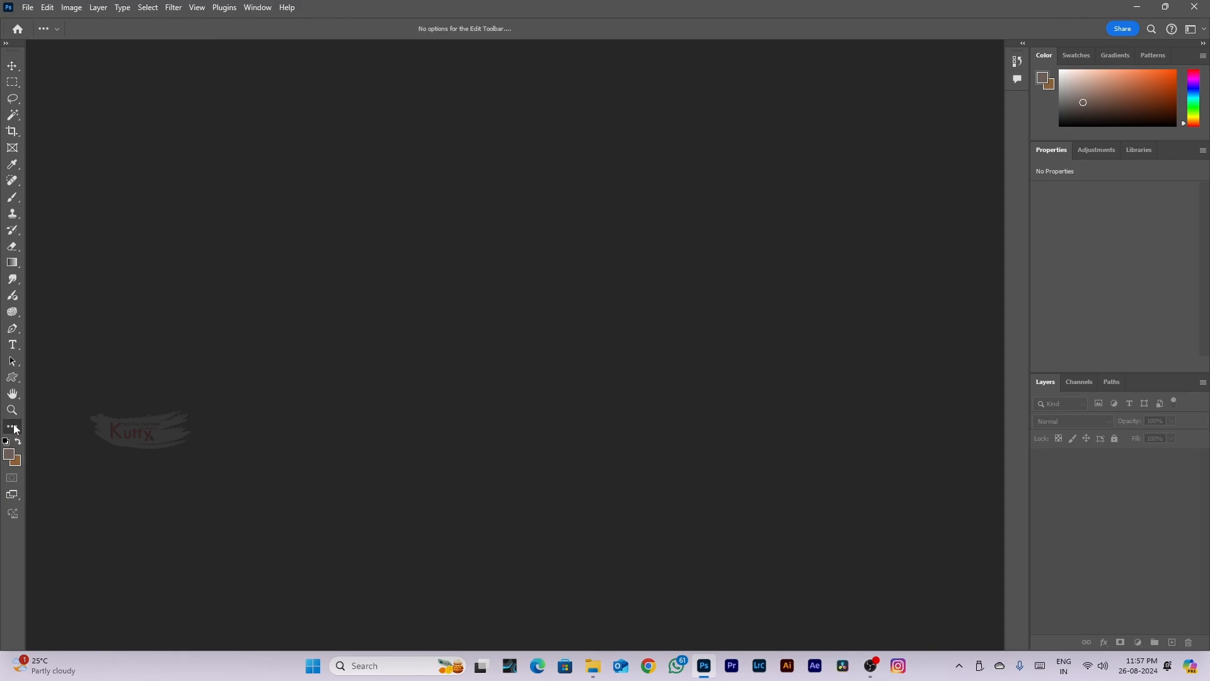
click(13, 66)
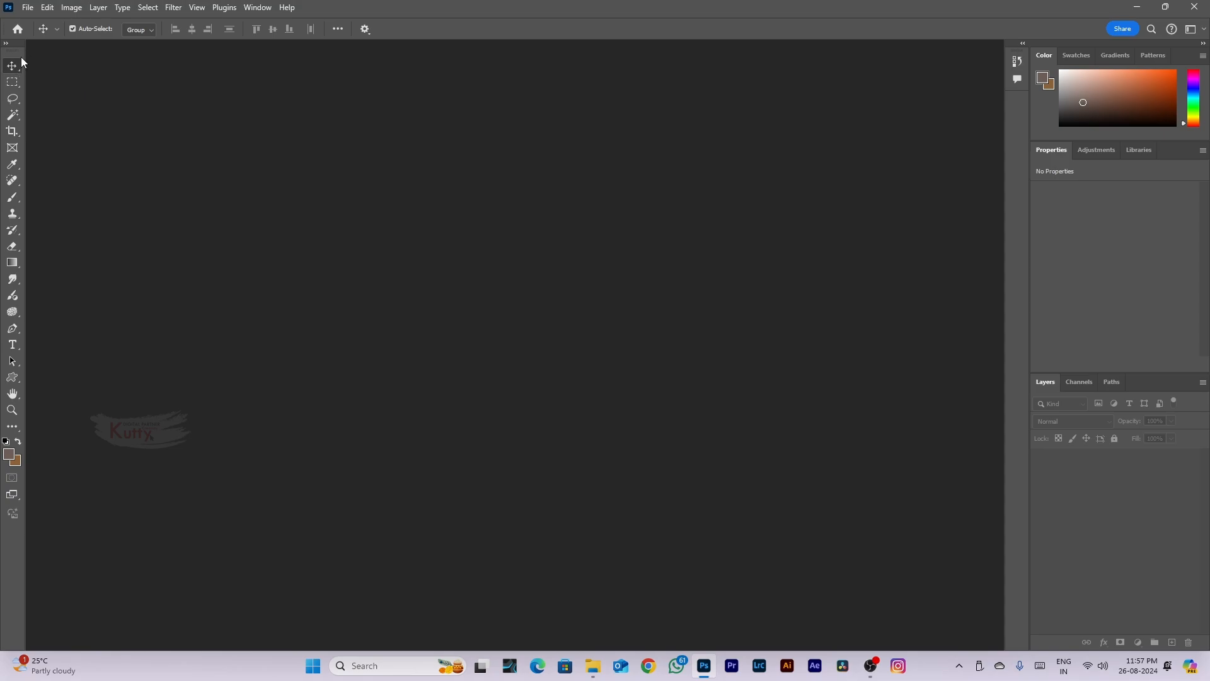
right_click(19, 69)
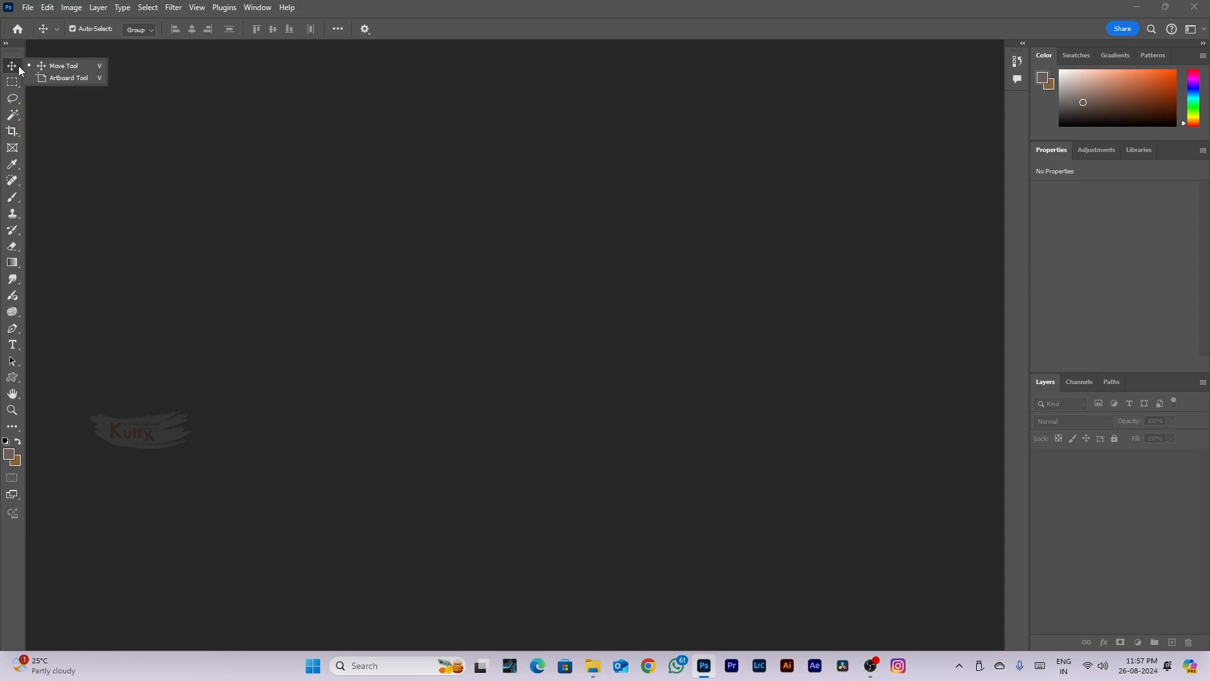
click(50, 66)
Look over the available workspaces and show the Actions and Adjustments panels in the Essentials workspace
click(260, 9)
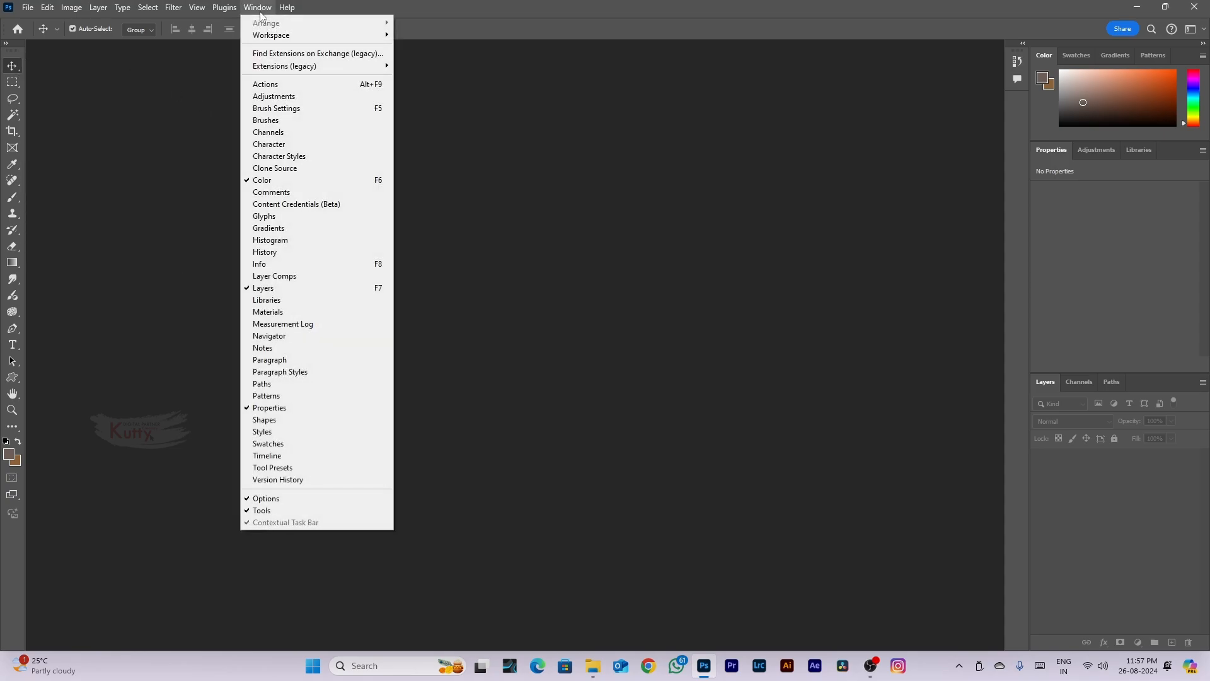
mouse_move(334, 38)
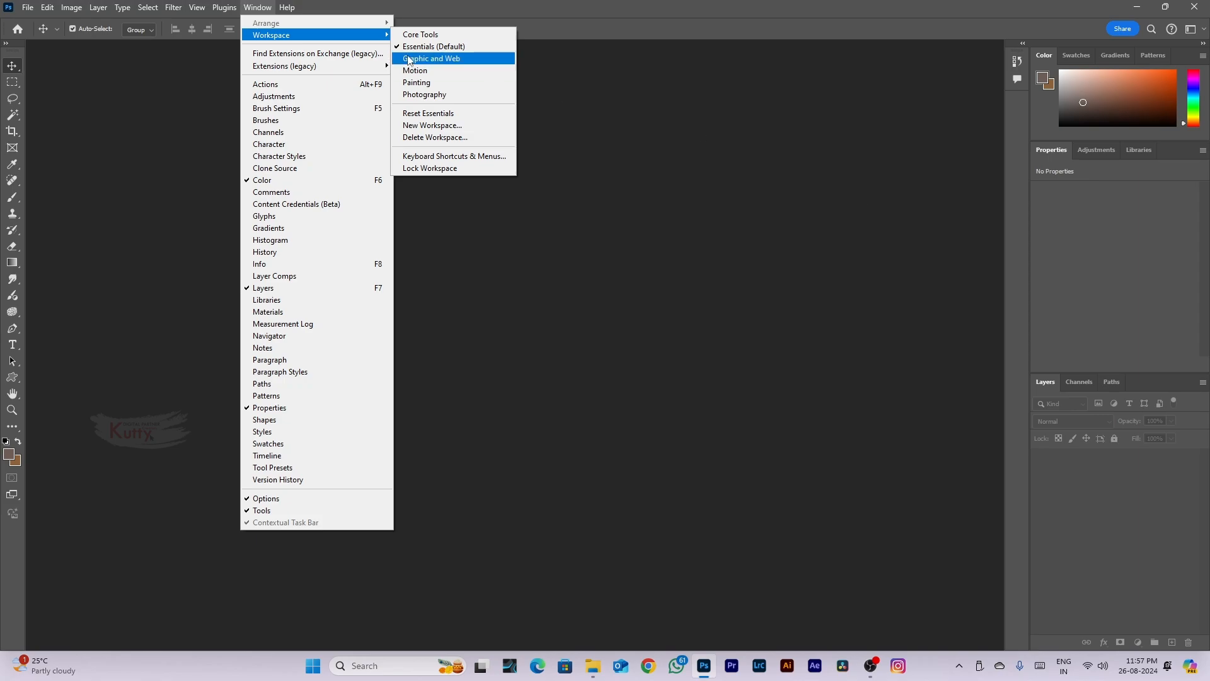
click(262, 11)
click(262, 12)
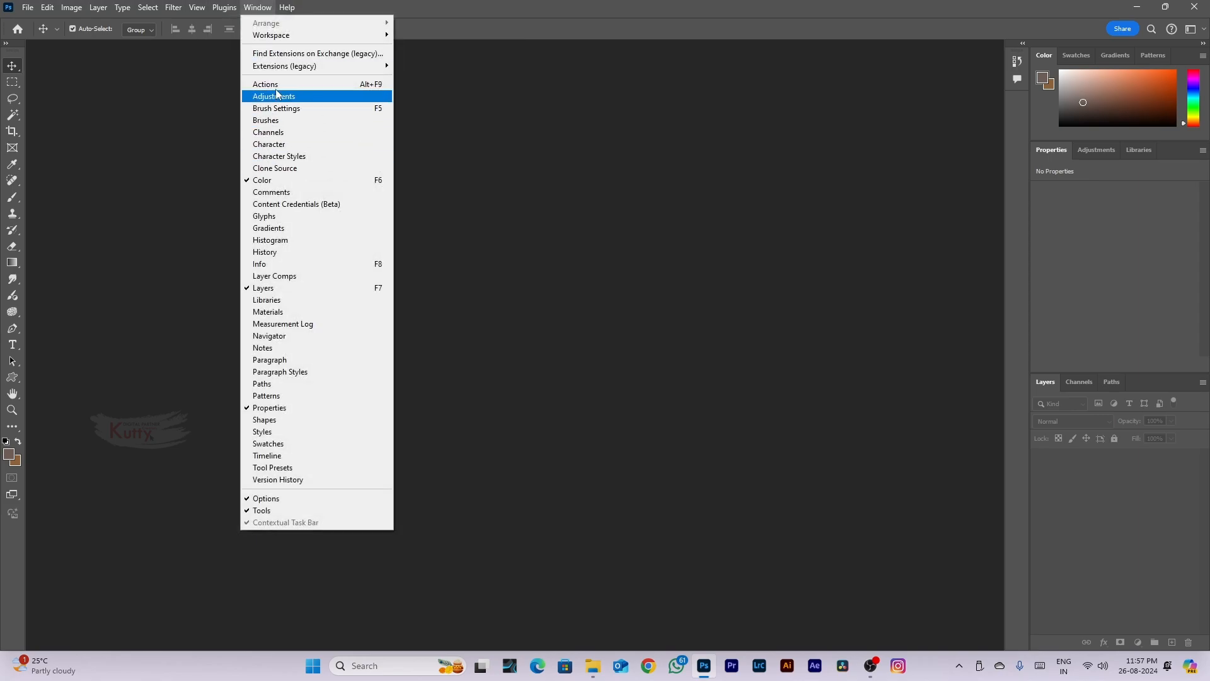
click(279, 84)
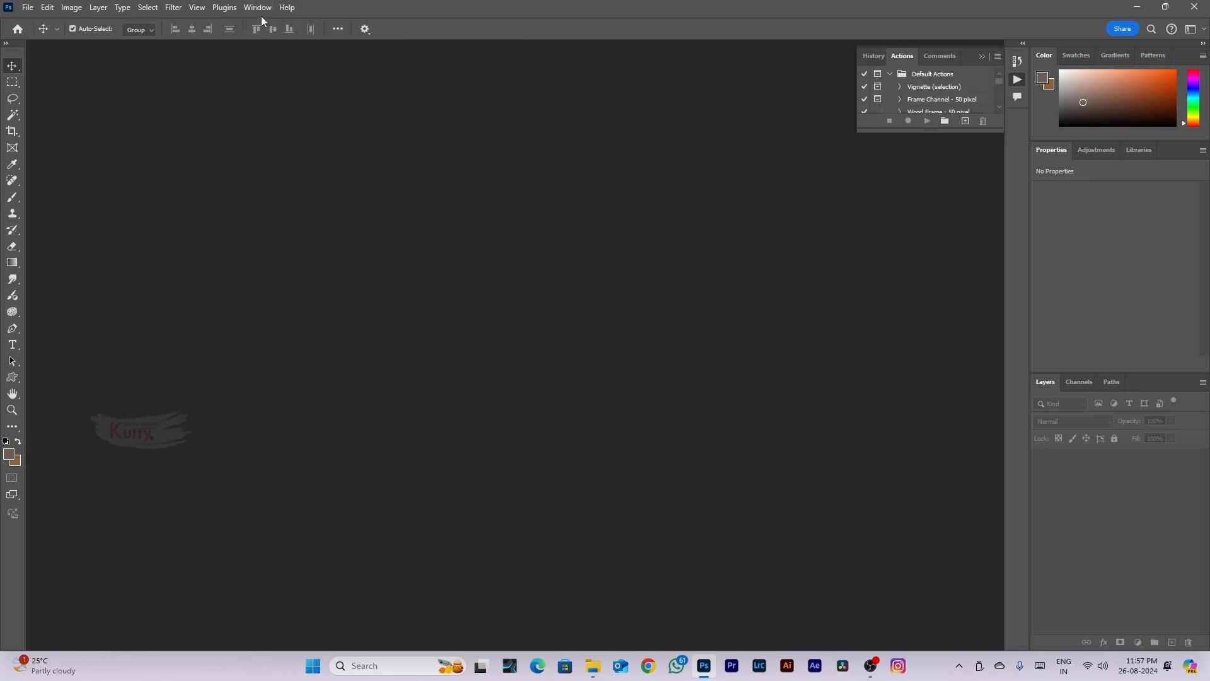
click(261, 9)
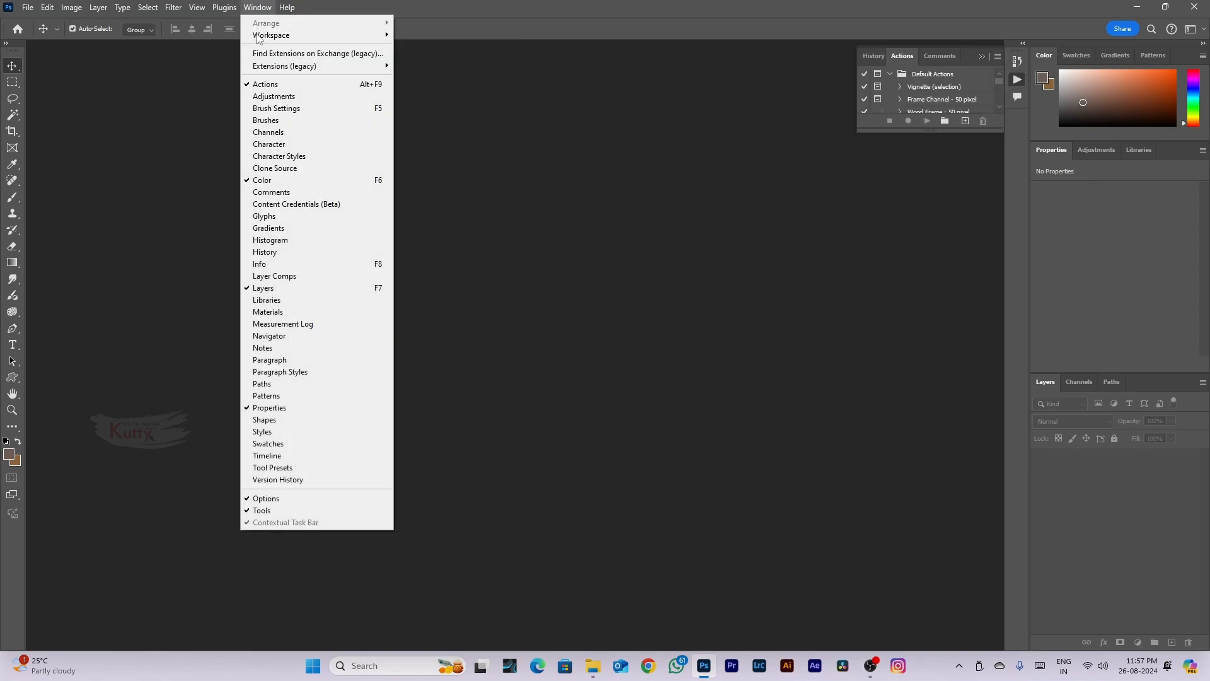
click(271, 95)
Show the Character, History, Paths and Properties panels in the Essentials workspace
click(257, 7)
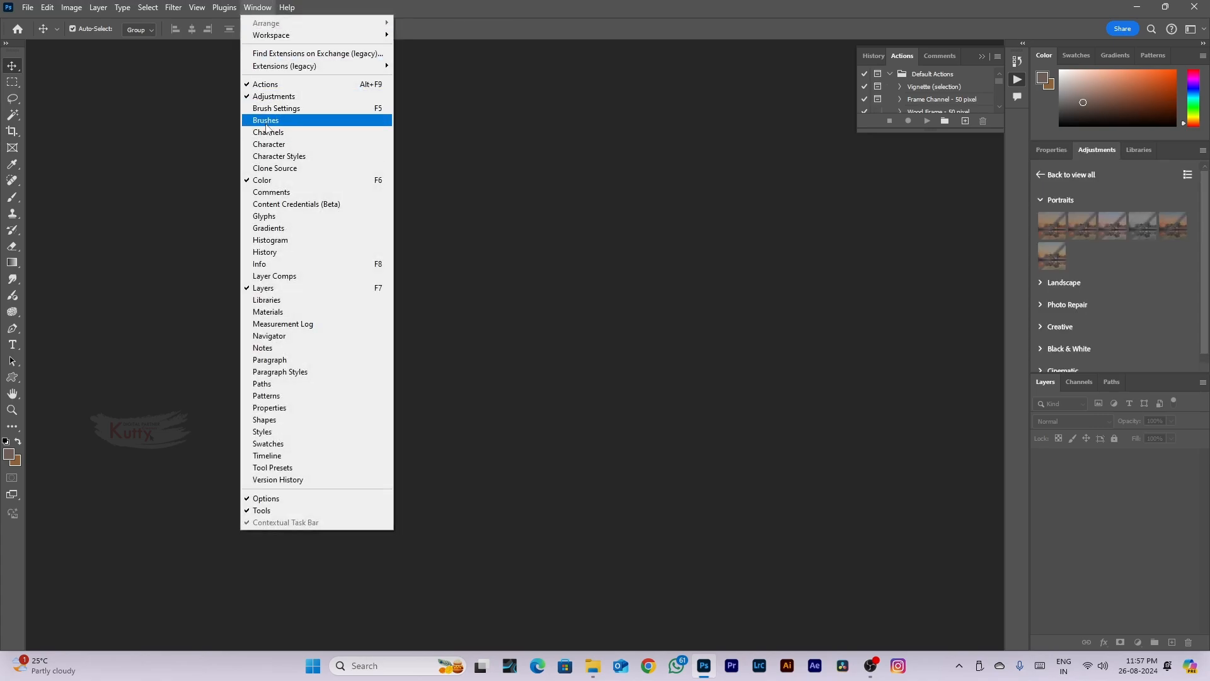
click(269, 144)
click(257, 7)
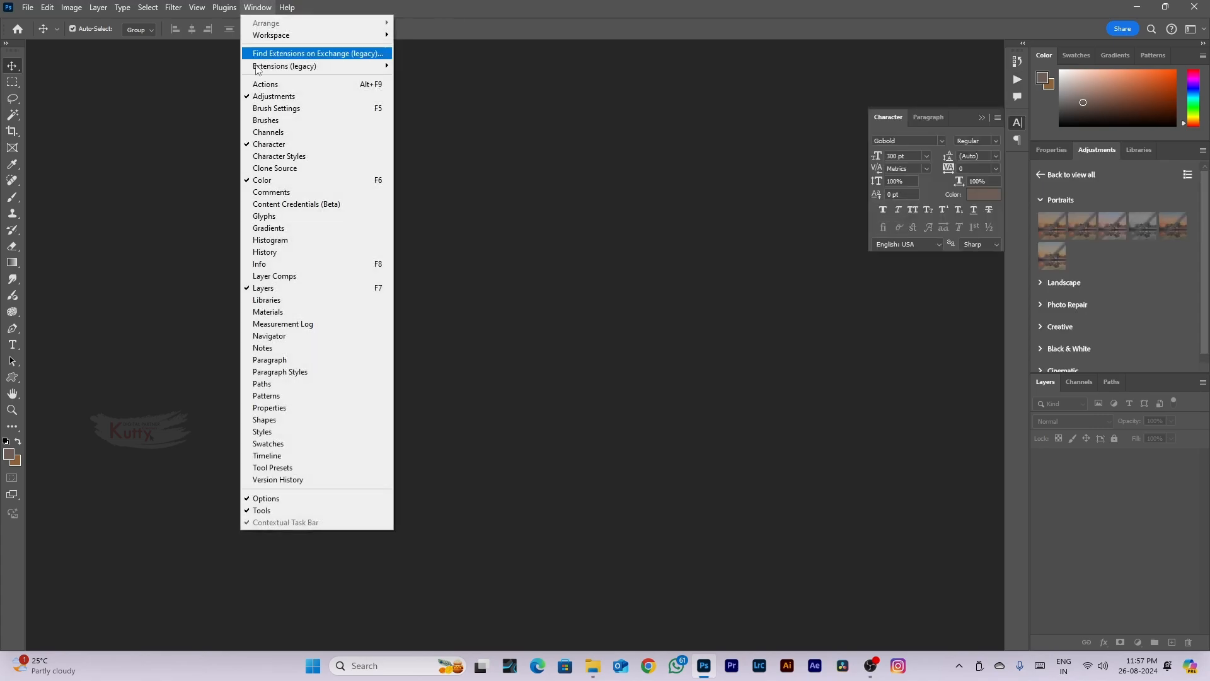
click(257, 251)
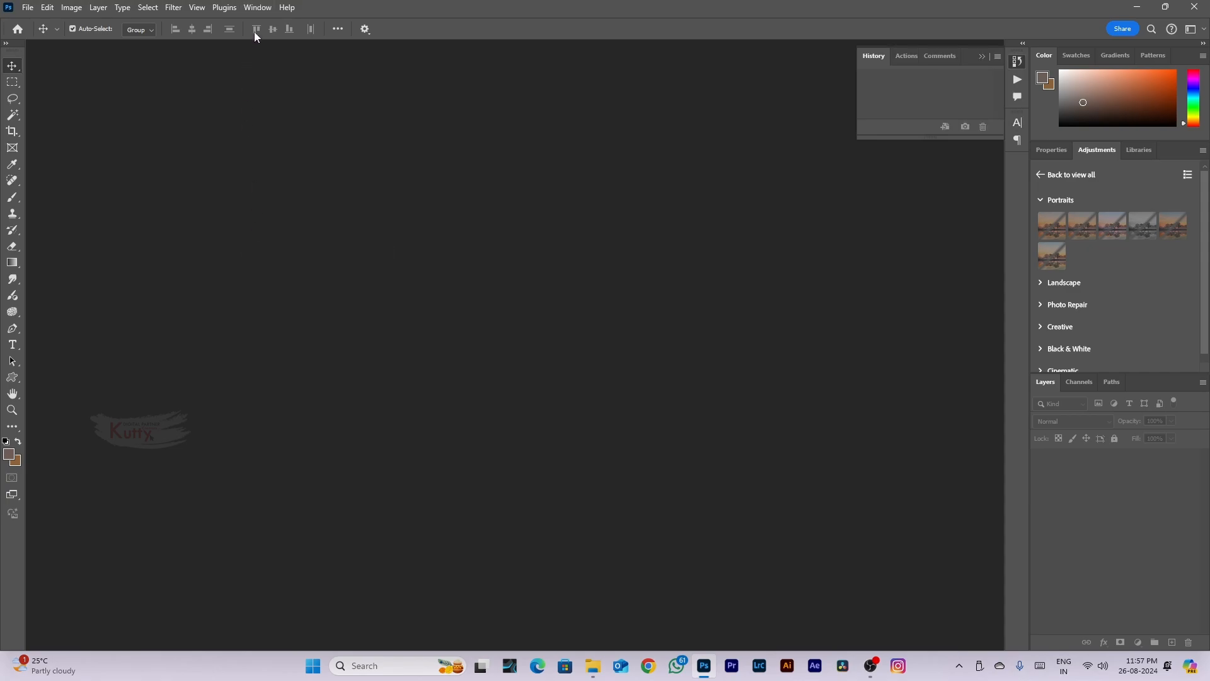
click(258, 7)
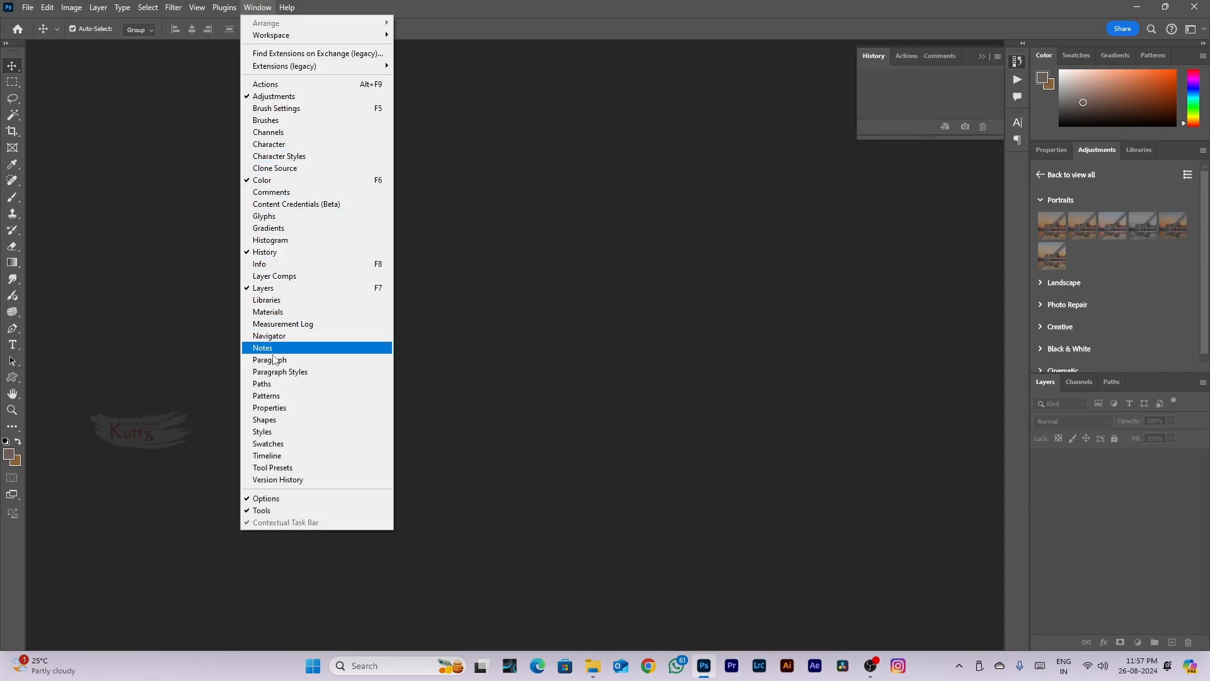
click(264, 383)
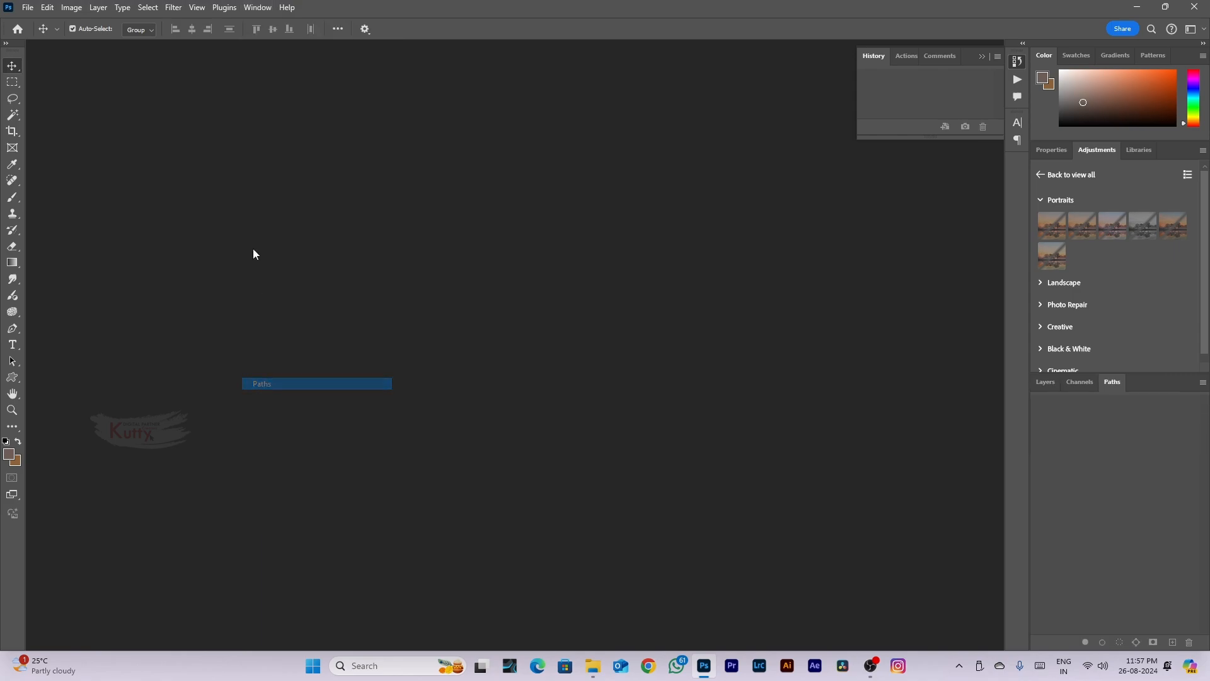
click(255, 7)
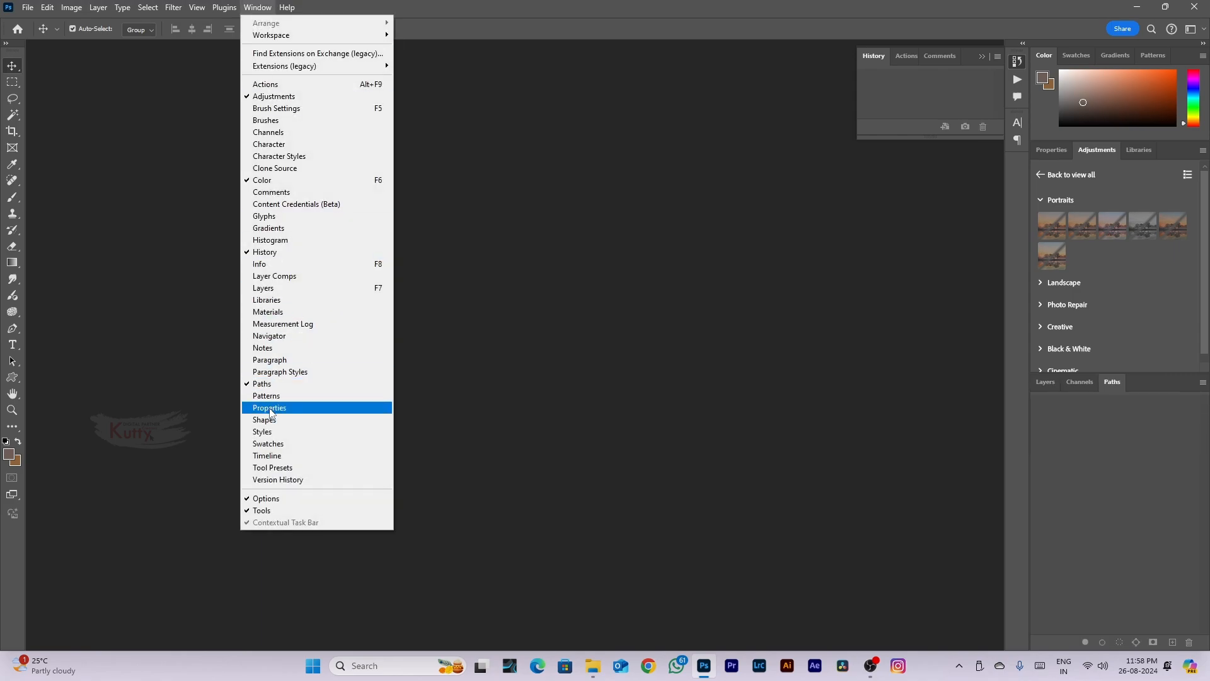
click(269, 407)
Show the Styles and Swatches panels, and collapse the Styles panel to its icon
click(256, 8)
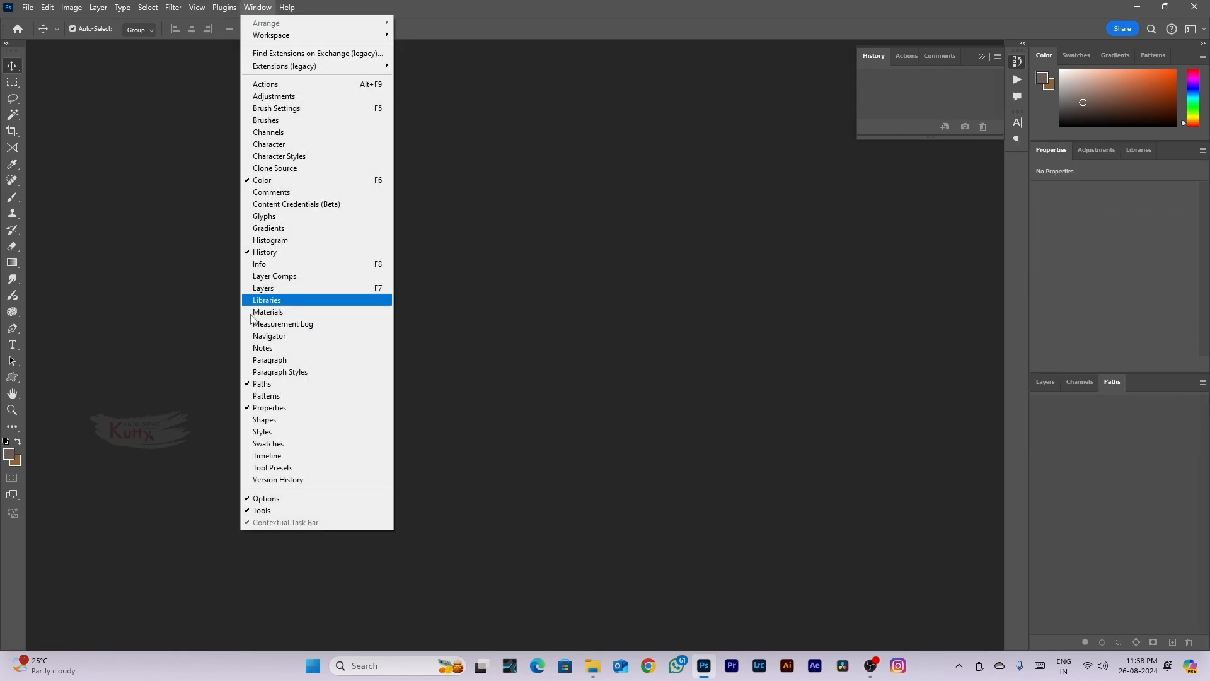
click(247, 431)
click(256, 8)
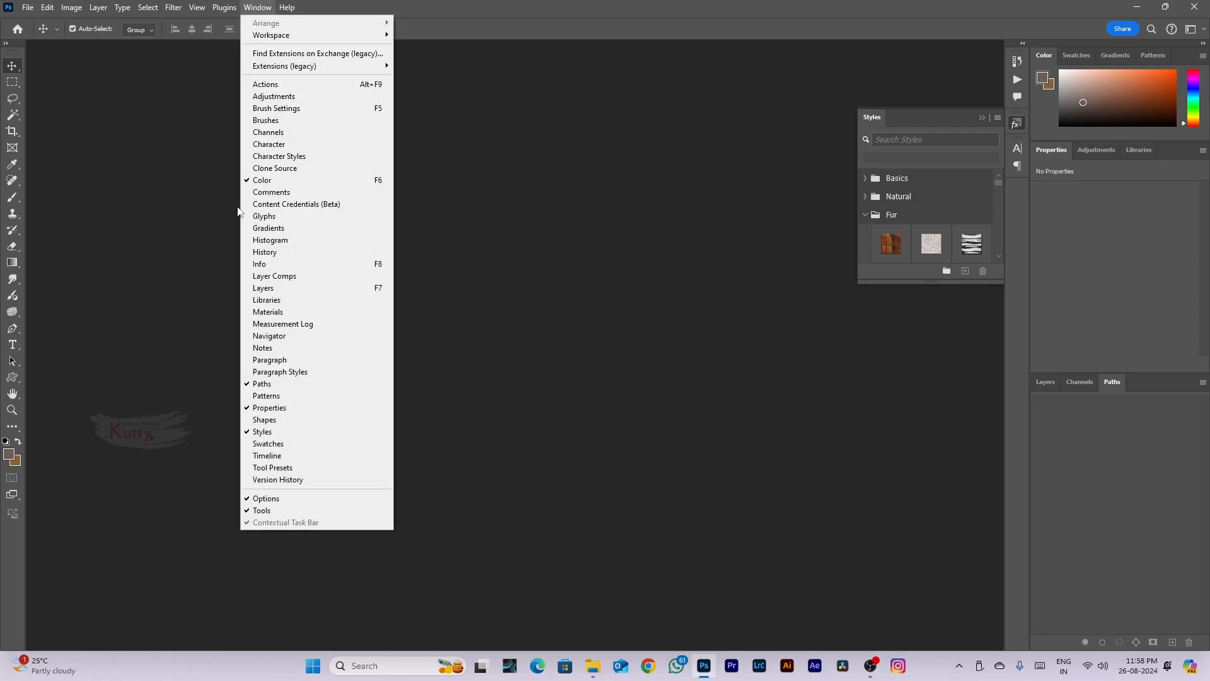
click(255, 445)
click(258, 8)
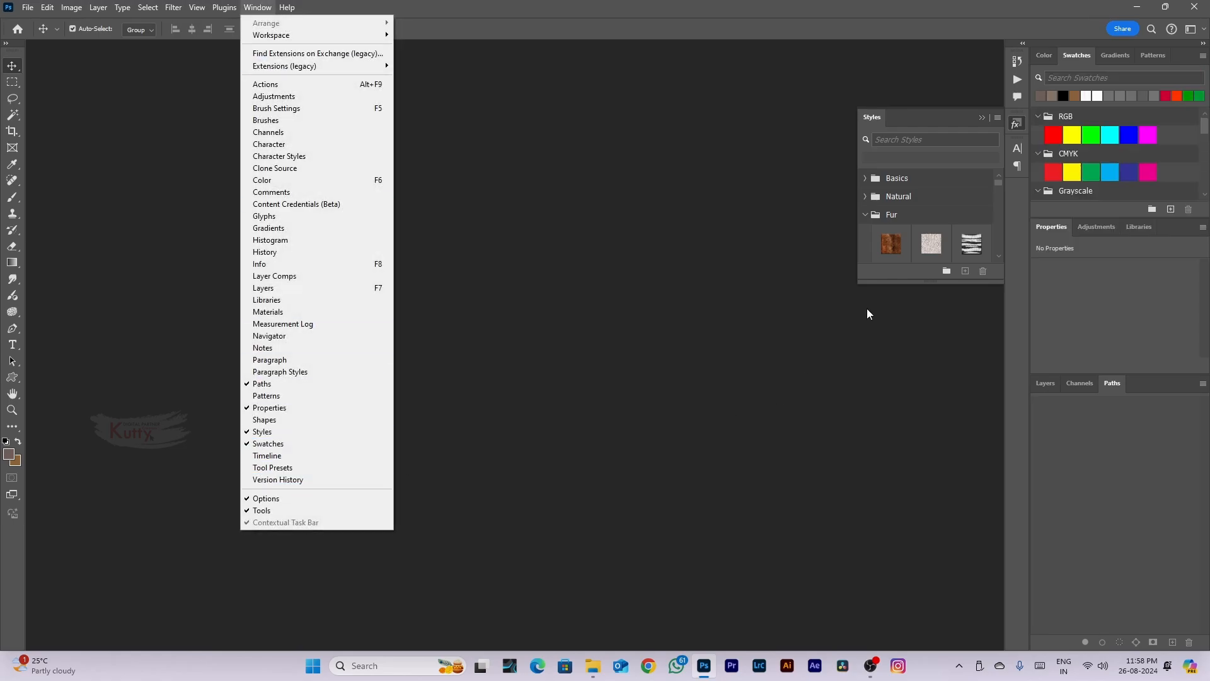
click(982, 117)
click(981, 117)
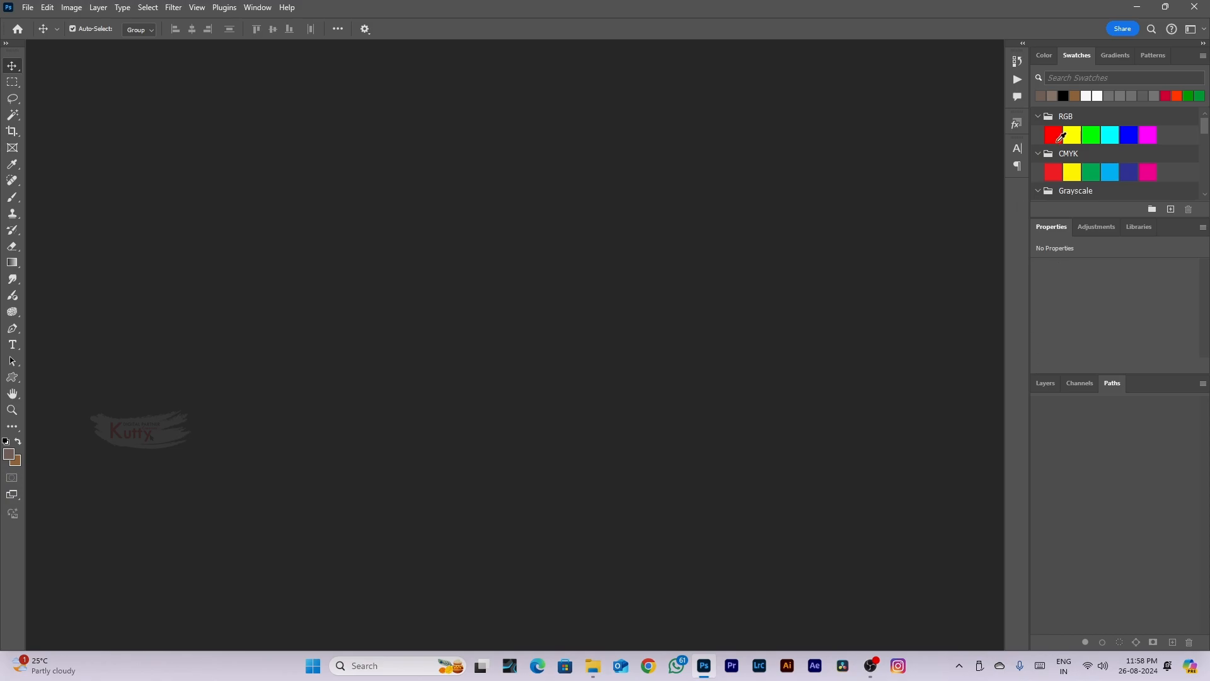
Collapse the main panel dock, bring up its Layers panel, and expand both panel docks
click(1204, 45)
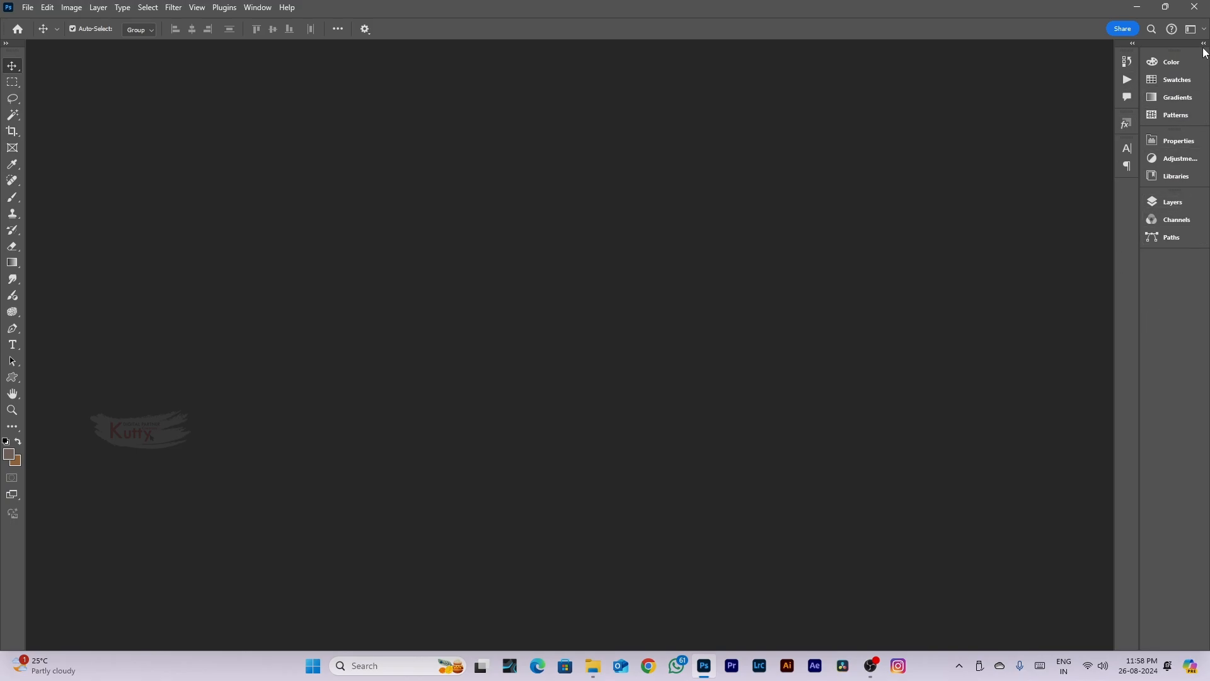
click(1174, 203)
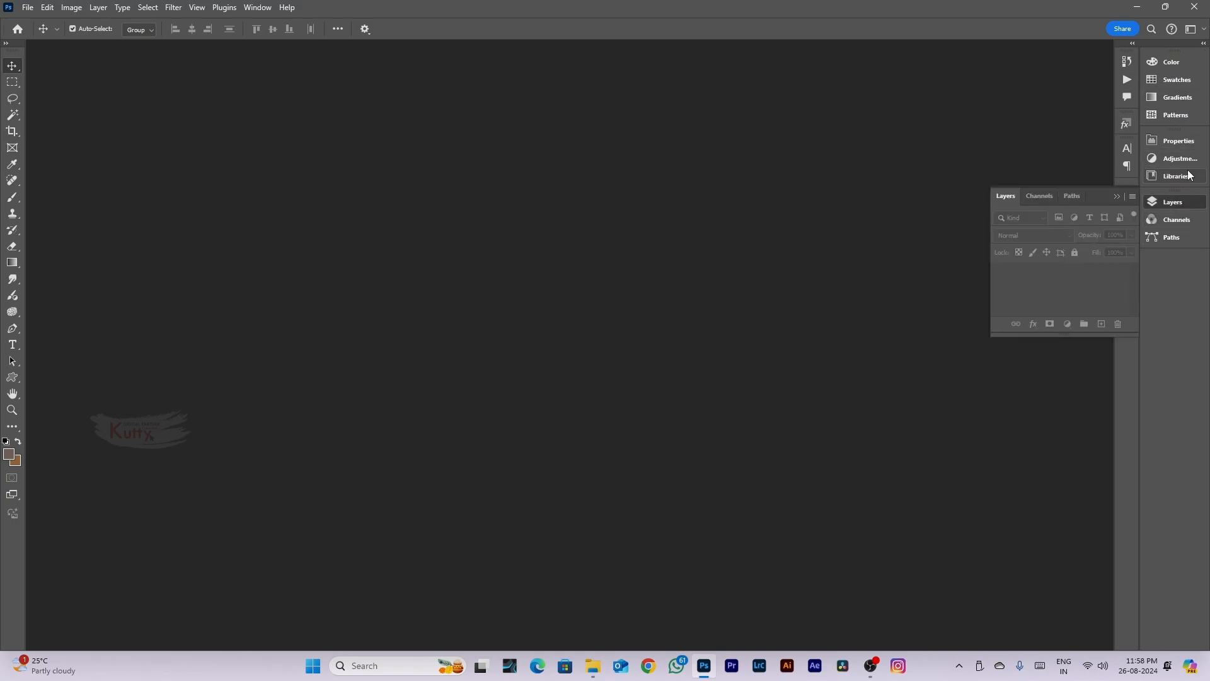
click(1202, 44)
click(1021, 44)
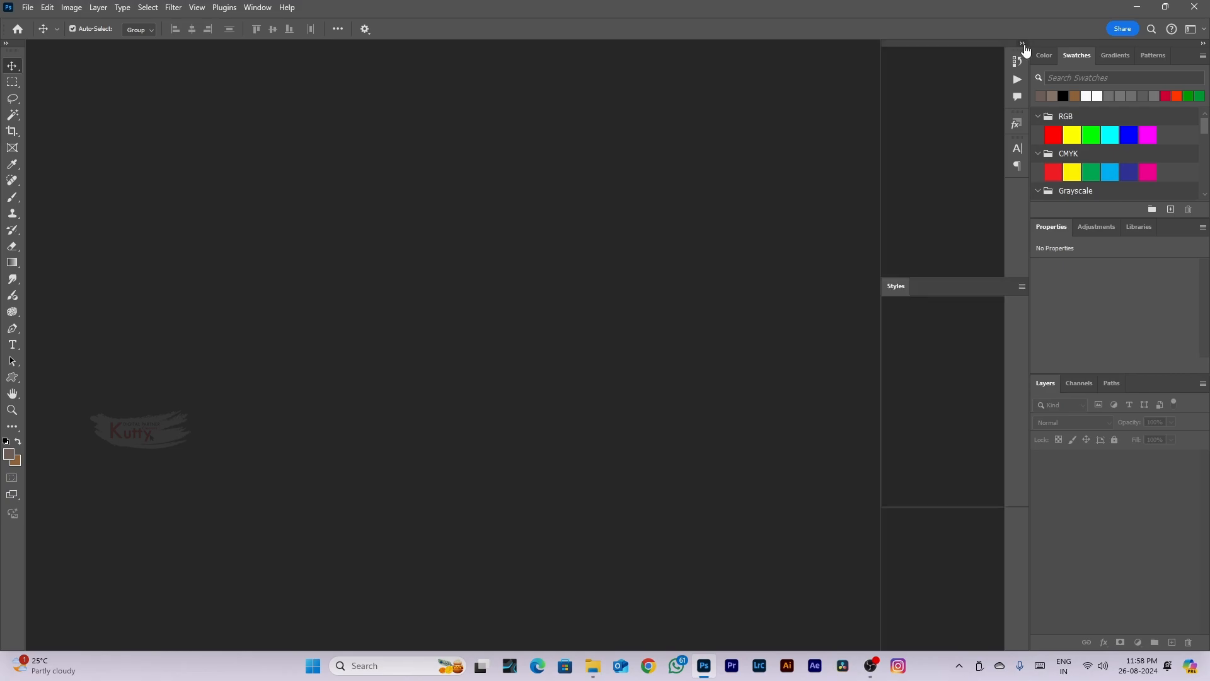
Delete the "Untitled Styles" group and its styles from the Styles panel
scroll(967, 393, down, 6)
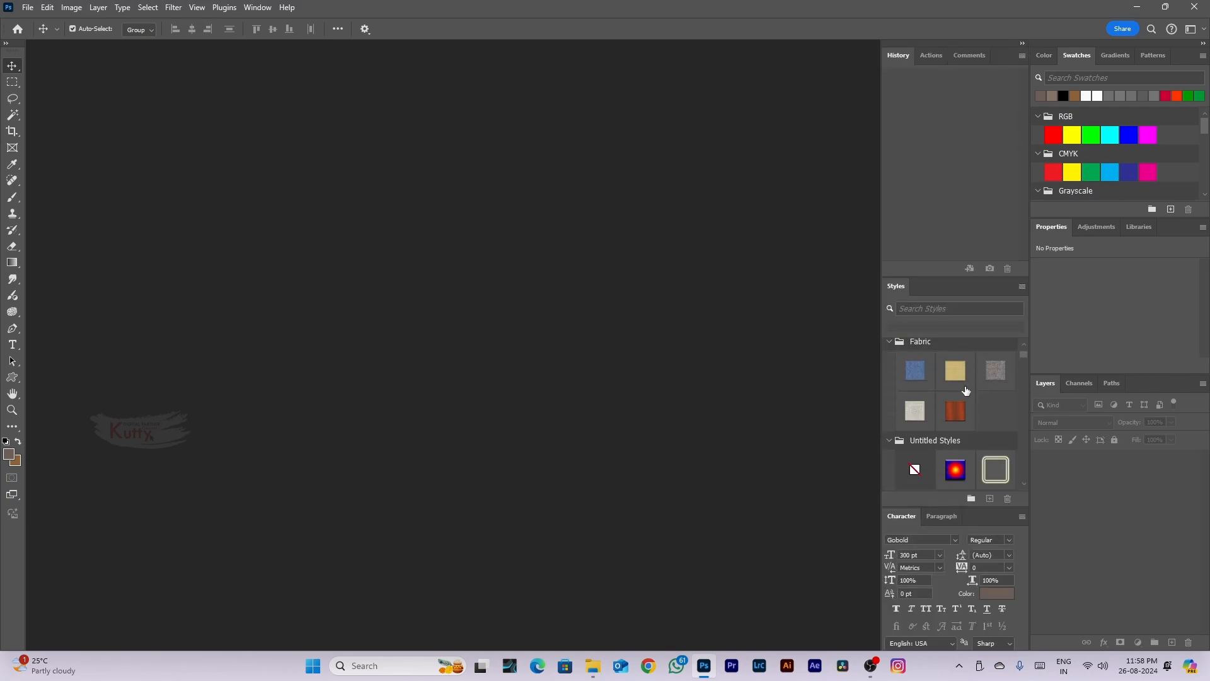
scroll(966, 391, up, 3)
scroll(966, 392, up, 2)
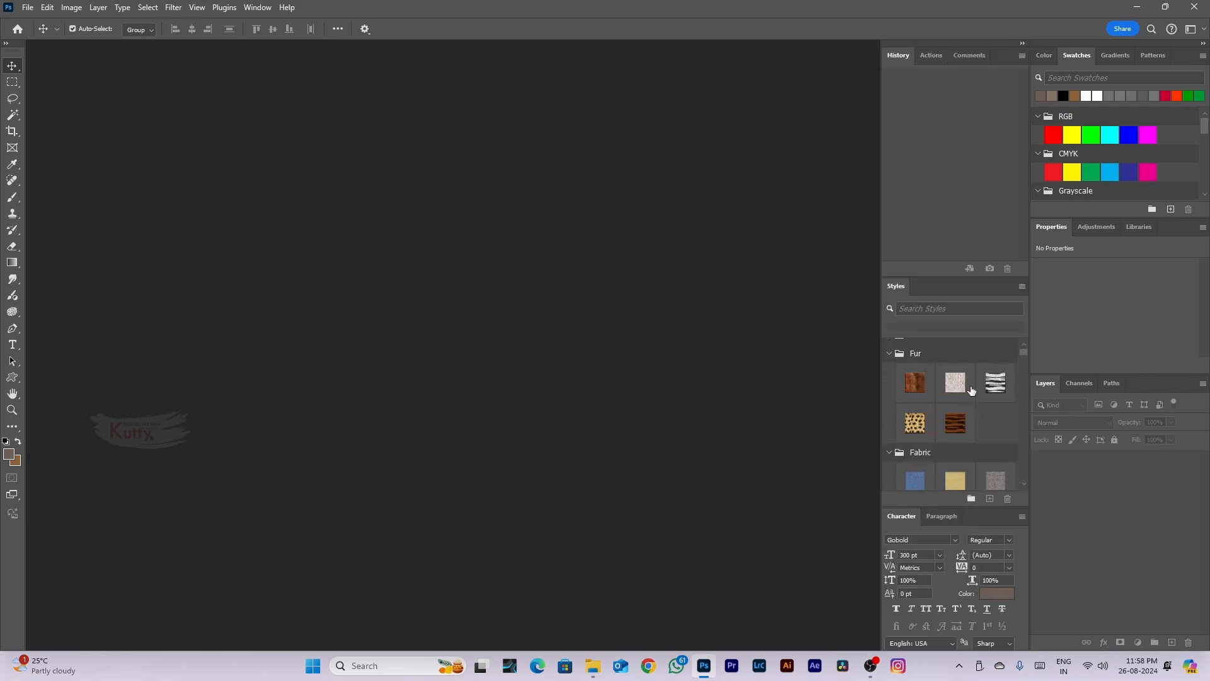
scroll(970, 392, down, 2)
scroll(964, 438, down, 2)
right_click(959, 453)
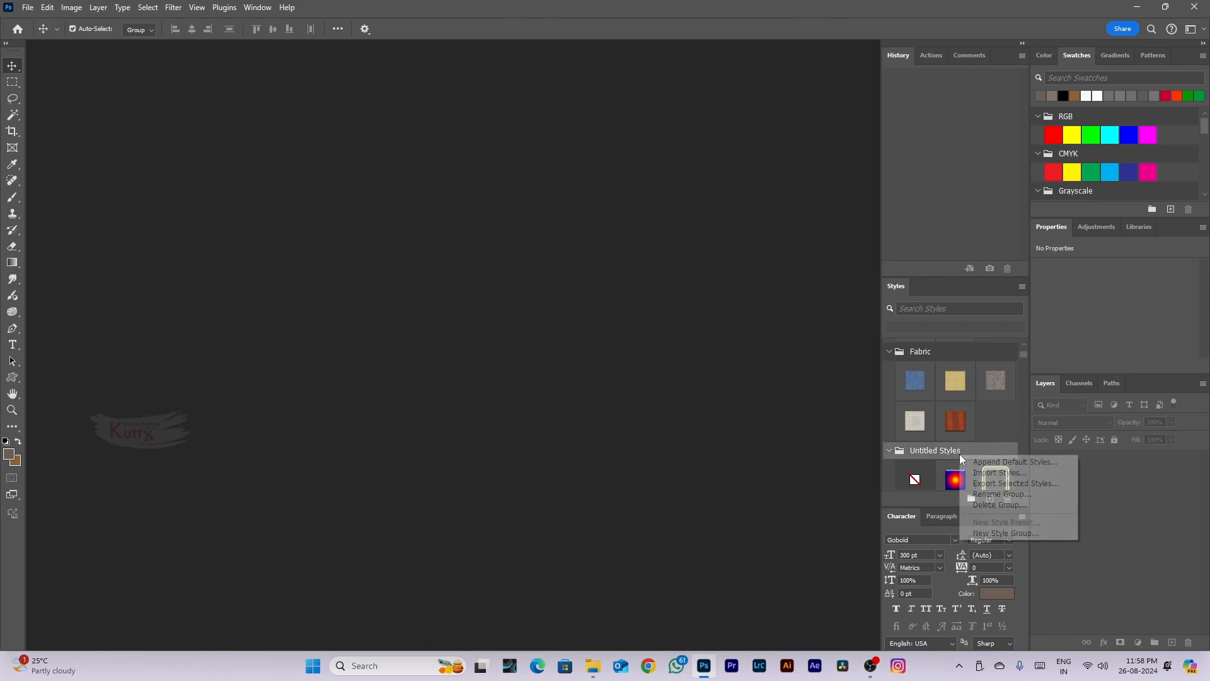
click(1000, 505)
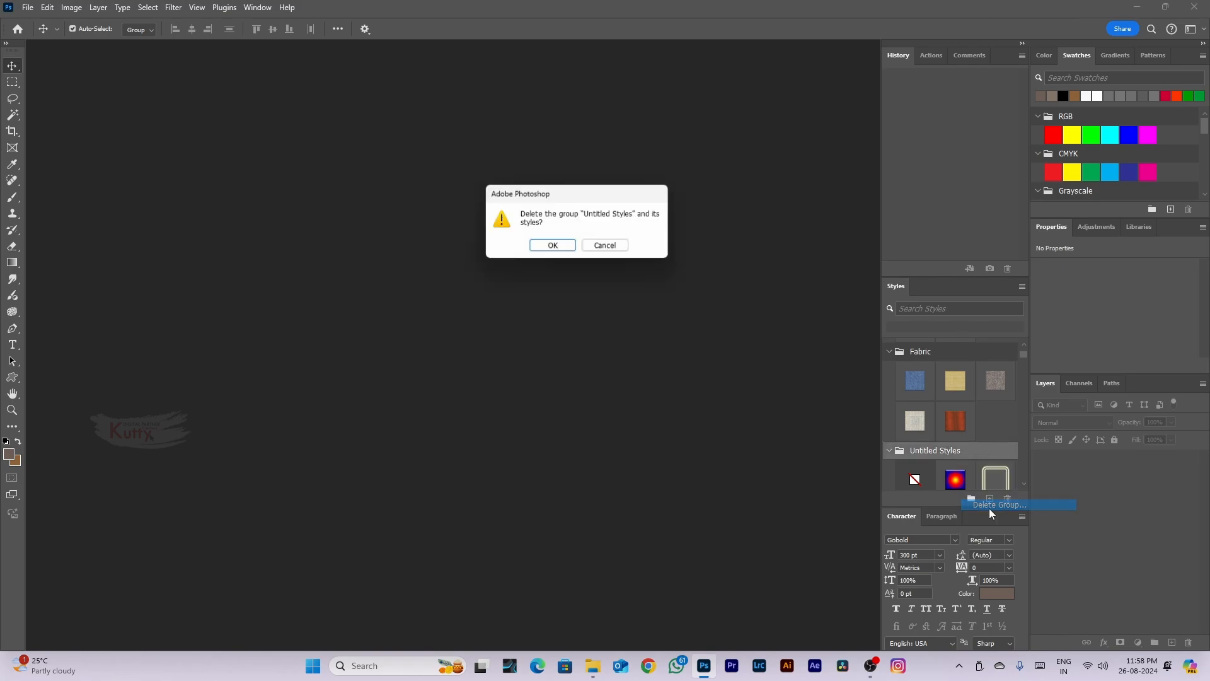
click(553, 245)
Delete the ungrouped green gradient style "New" below the Fabric group in the Styles panel
scroll(988, 394, up, 1)
scroll(945, 428, down, 1)
right_click(904, 479)
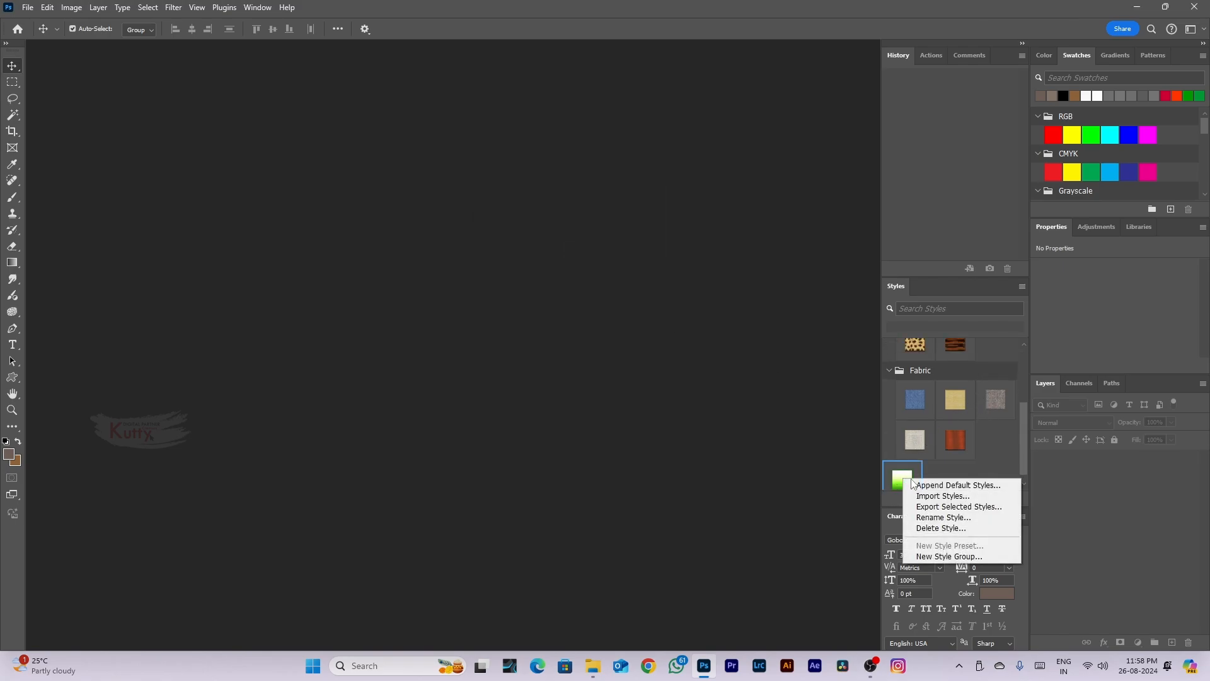
click(929, 527)
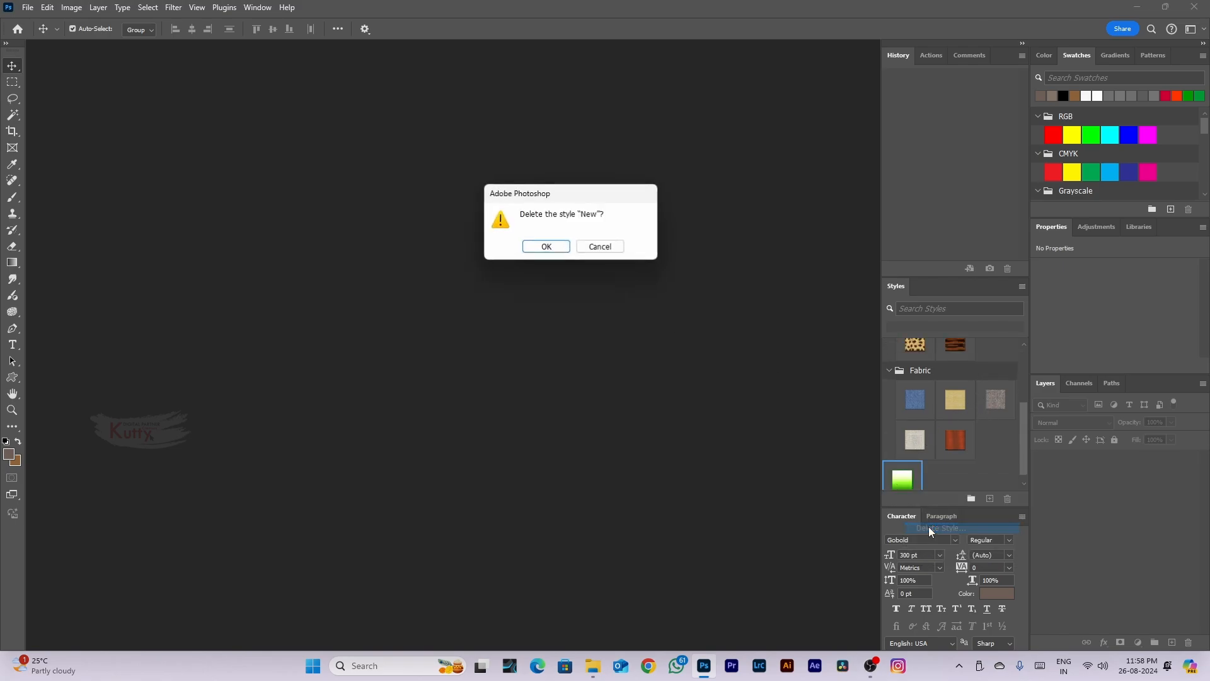
click(547, 248)
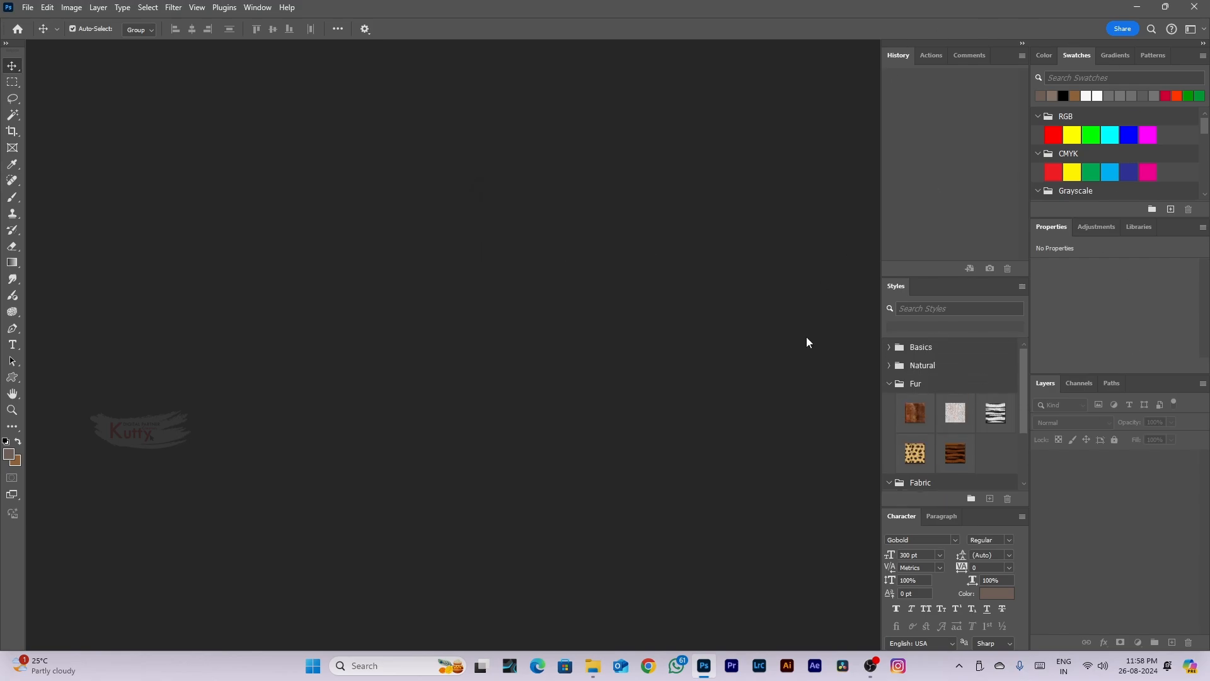
Switch to the Graphic and Web workspace, and from there to the Motion workspace
click(255, 9)
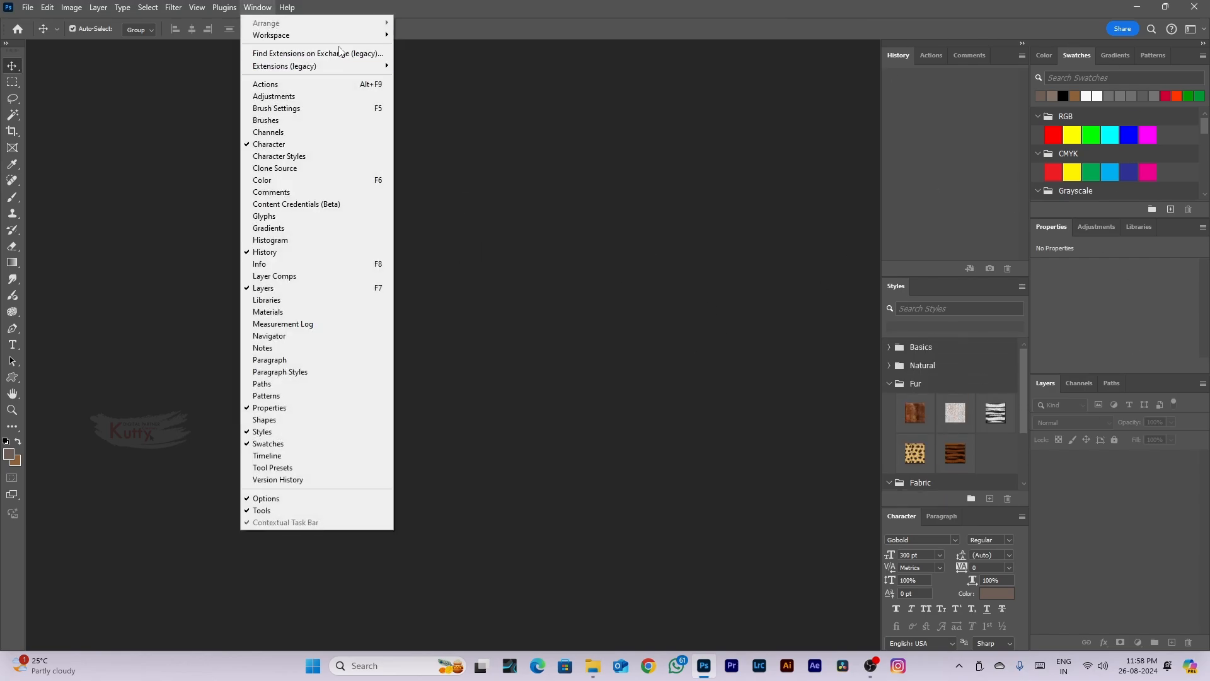
mouse_move(350, 36)
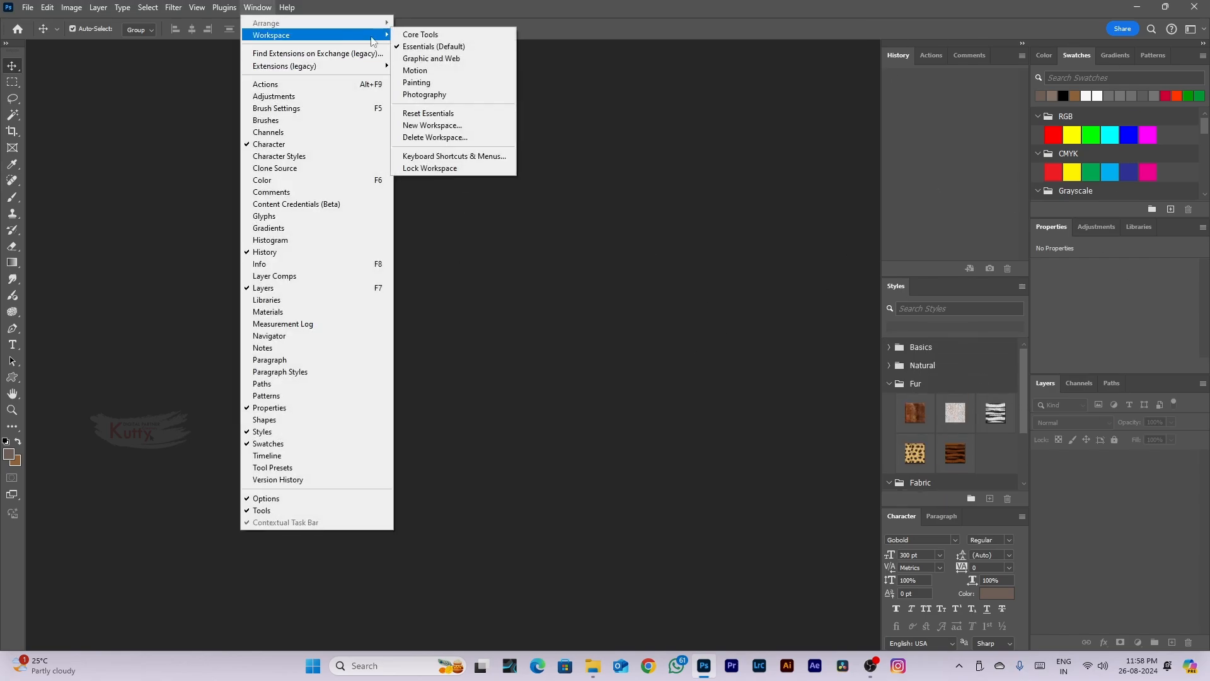
click(437, 72)
click(255, 9)
mouse_move(353, 36)
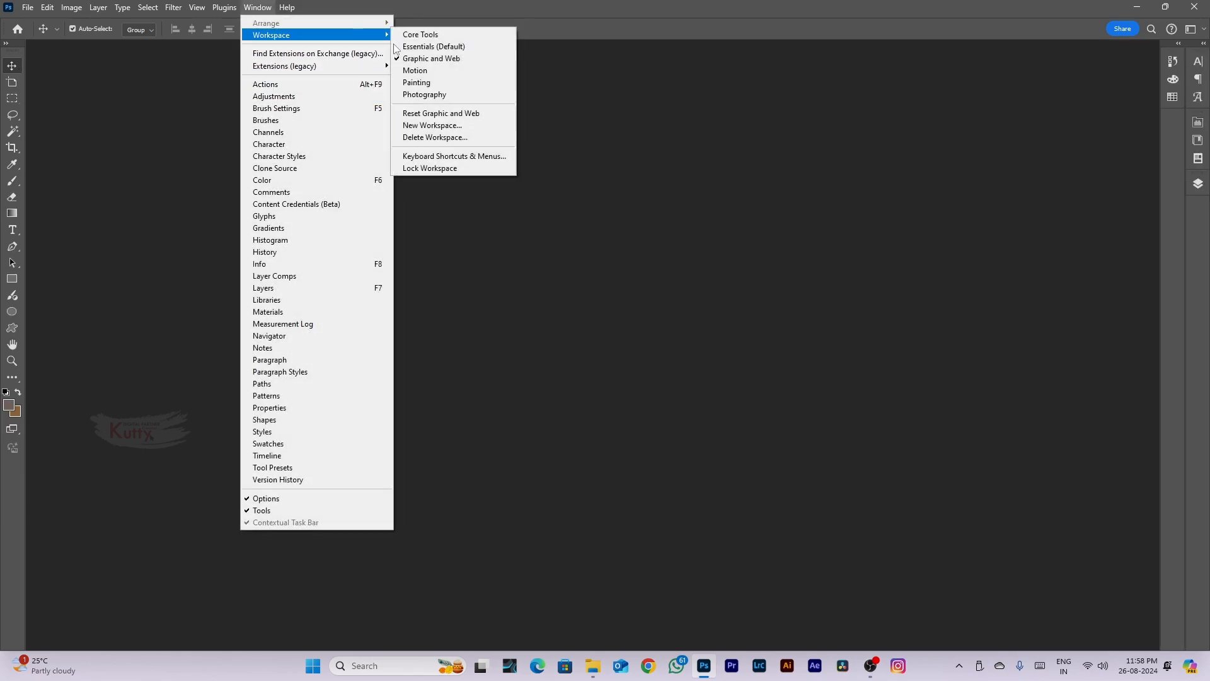
click(424, 70)
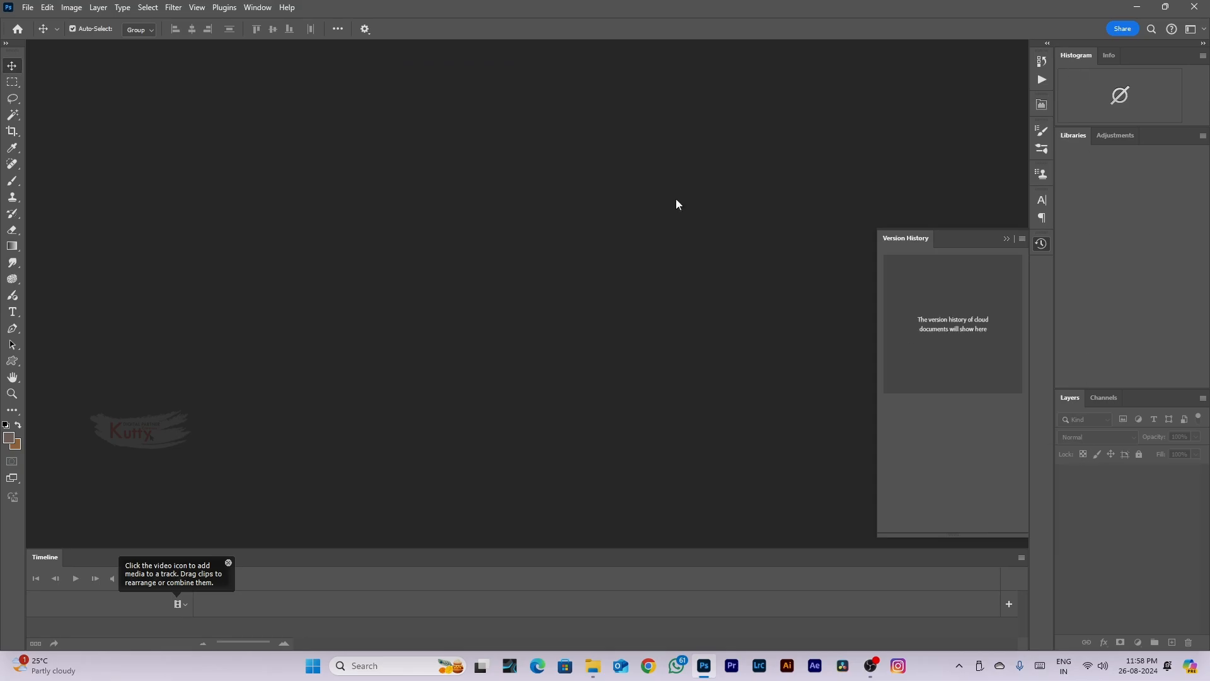
Try the Painting and Photography workspaces, and return to the Essentials (Default) workspace
click(264, 8)
mouse_move(331, 41)
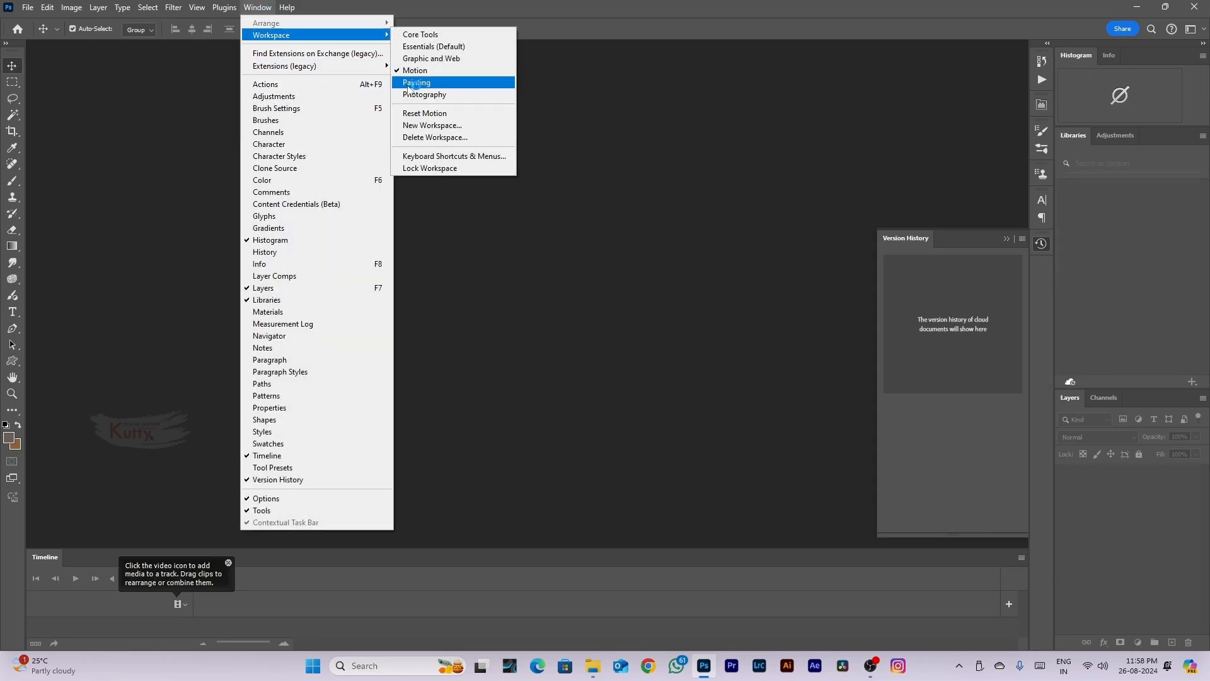
click(416, 83)
click(257, 7)
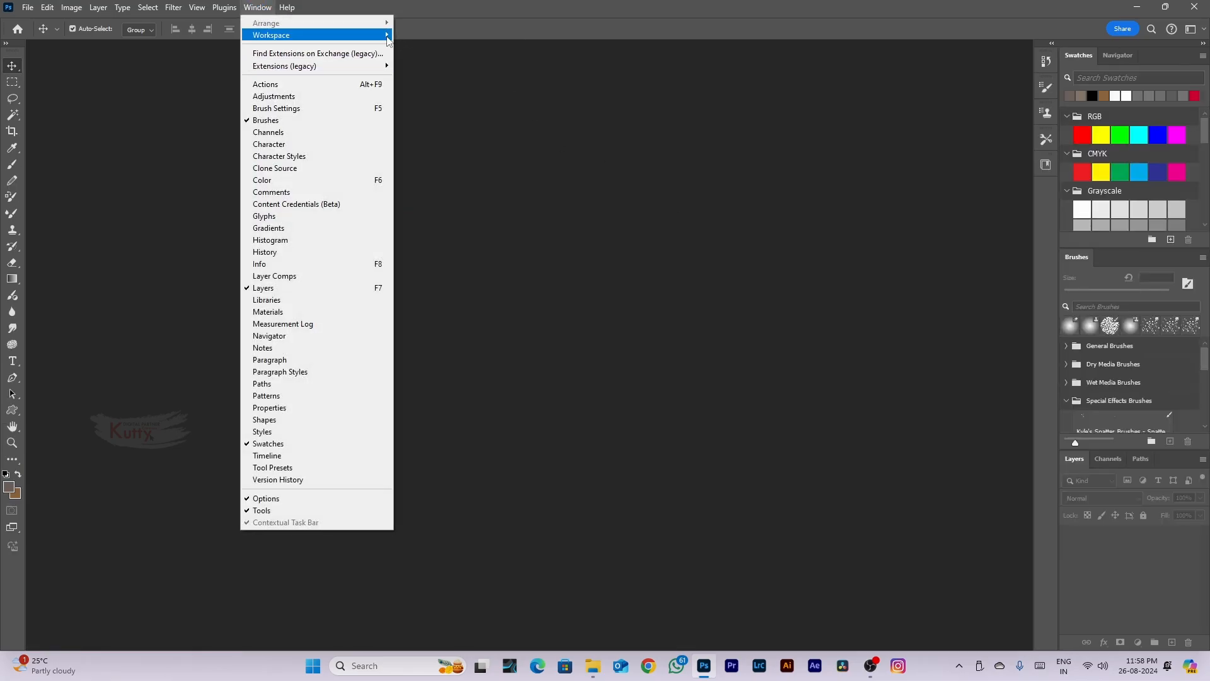
mouse_move(376, 39)
click(435, 95)
click(257, 7)
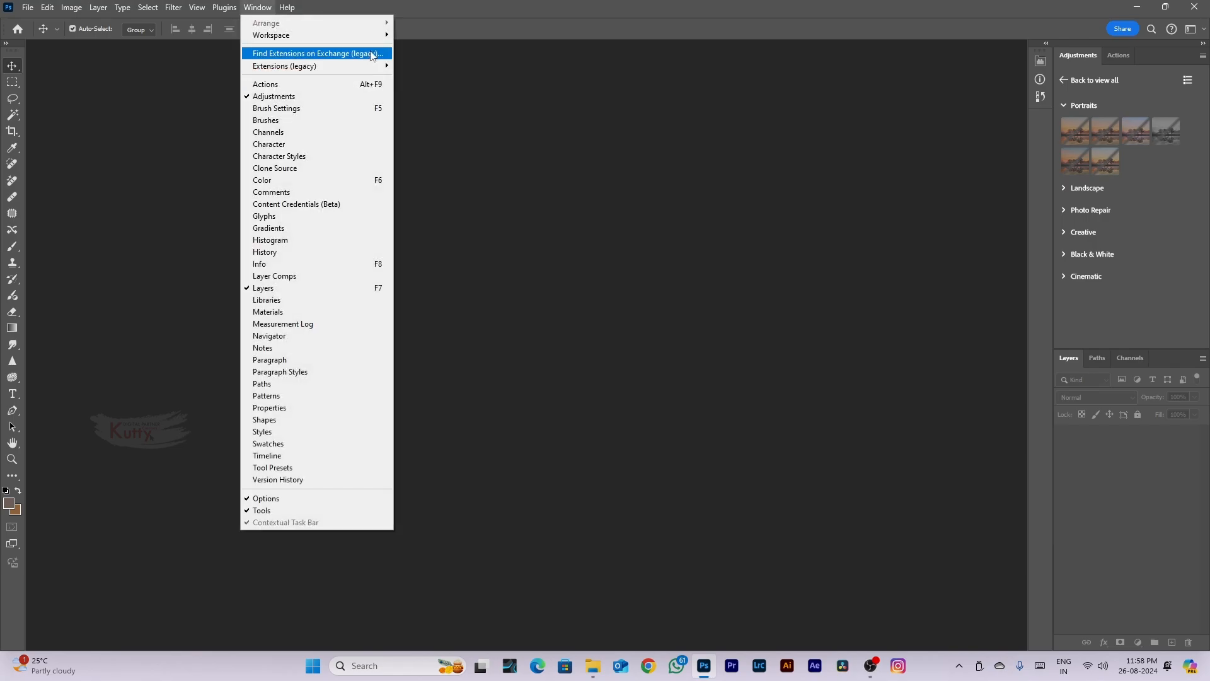
click(445, 47)
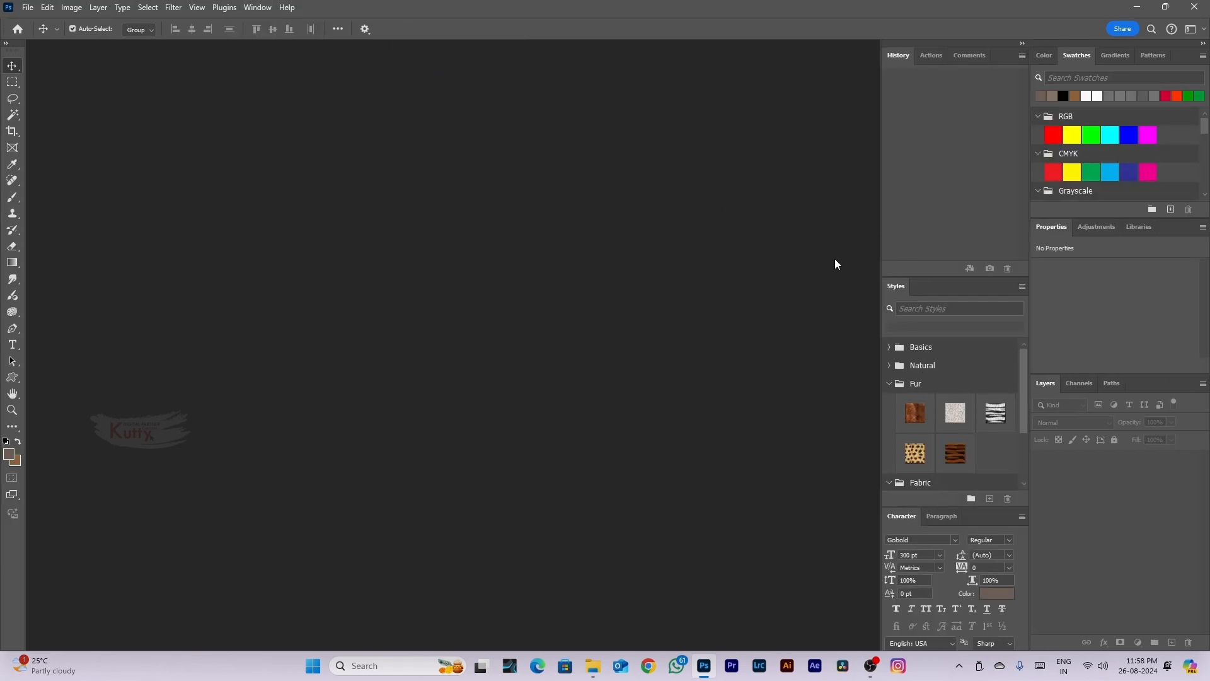
Save the current panel layout as a new workspace named "My Work Space", capturing keyboard shortcuts, menus and toolbar
click(257, 7)
mouse_move(340, 36)
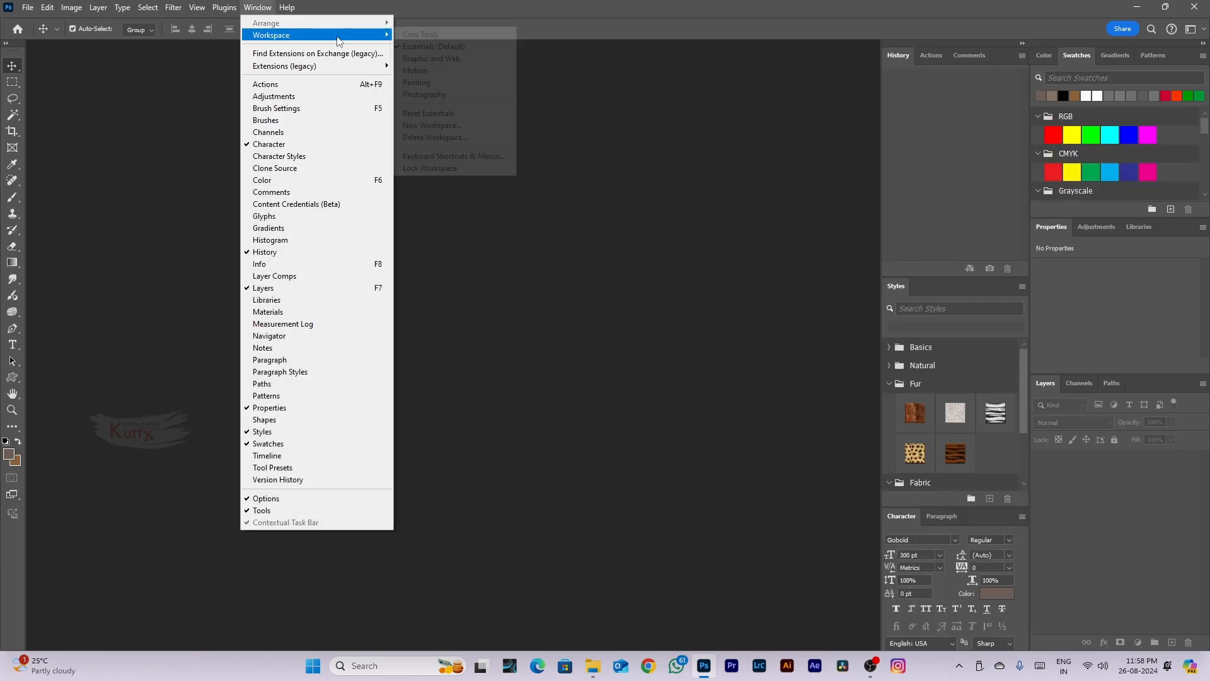
click(415, 129)
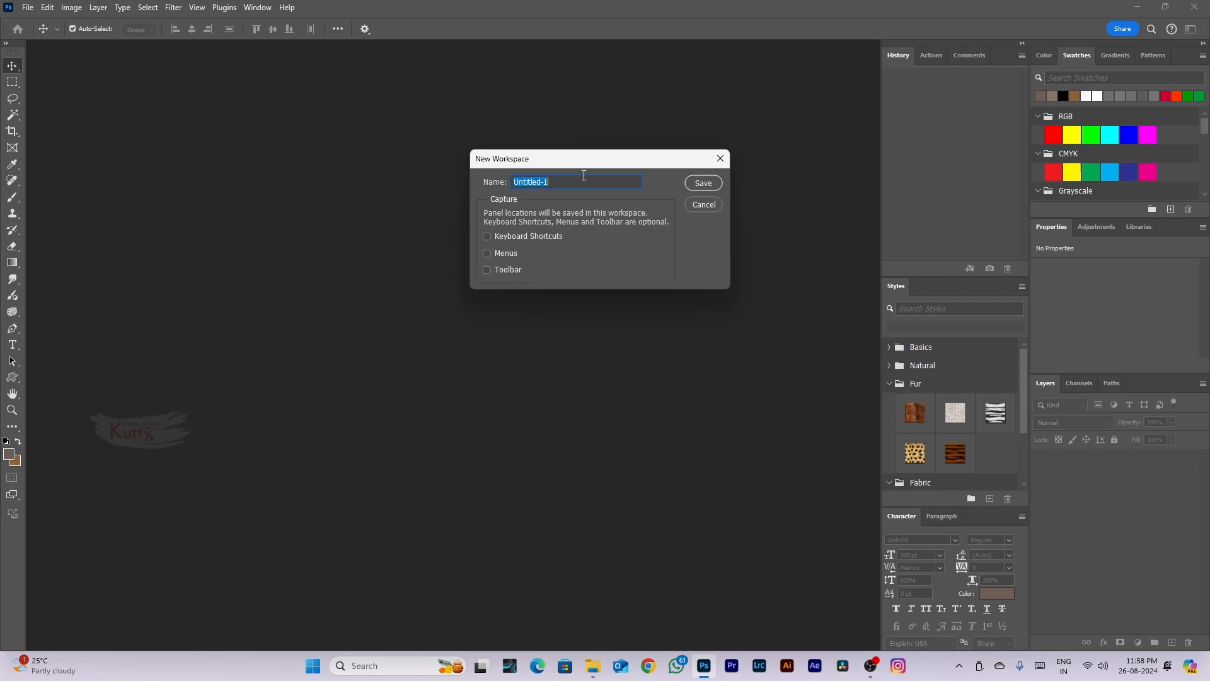
click(487, 237)
click(486, 270)
text(My Work Space)
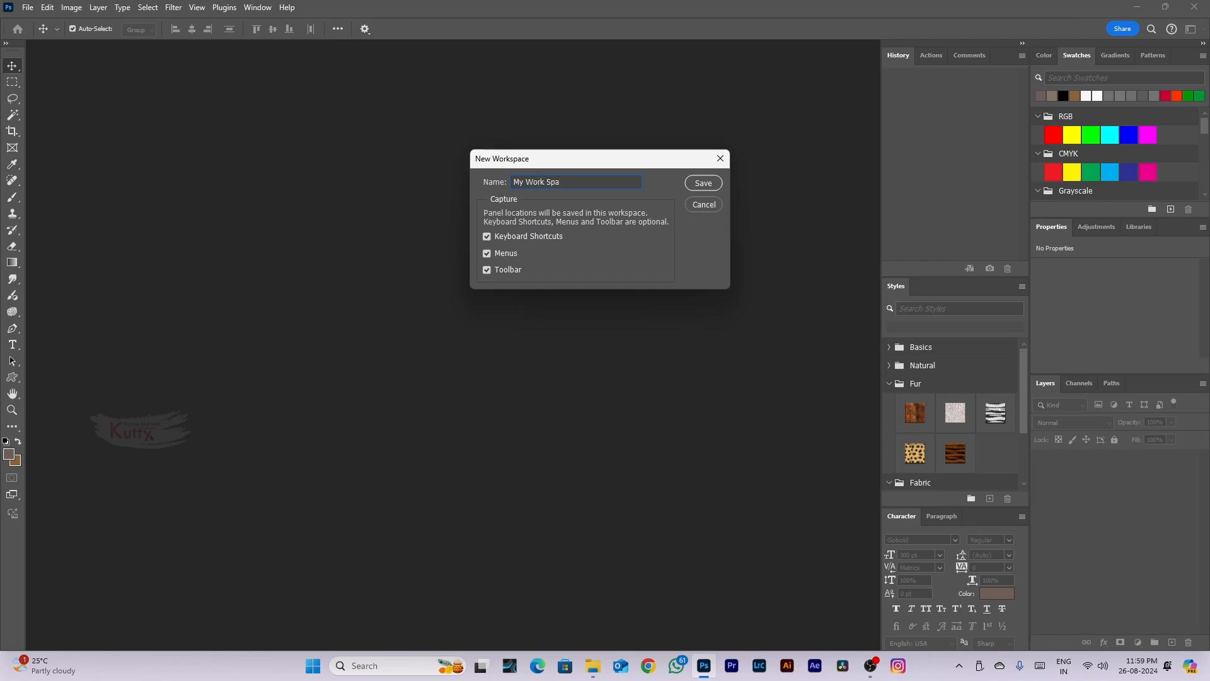
click(704, 185)
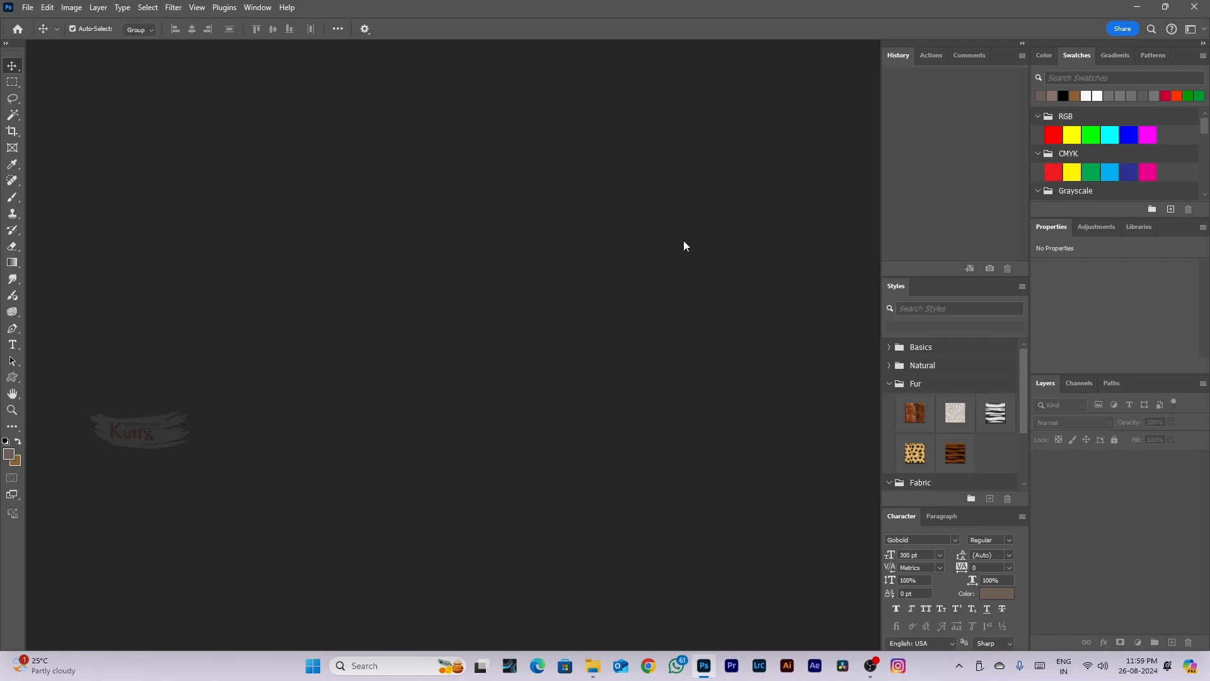
Collapse both panel docks to icons
click(1023, 44)
click(1203, 43)
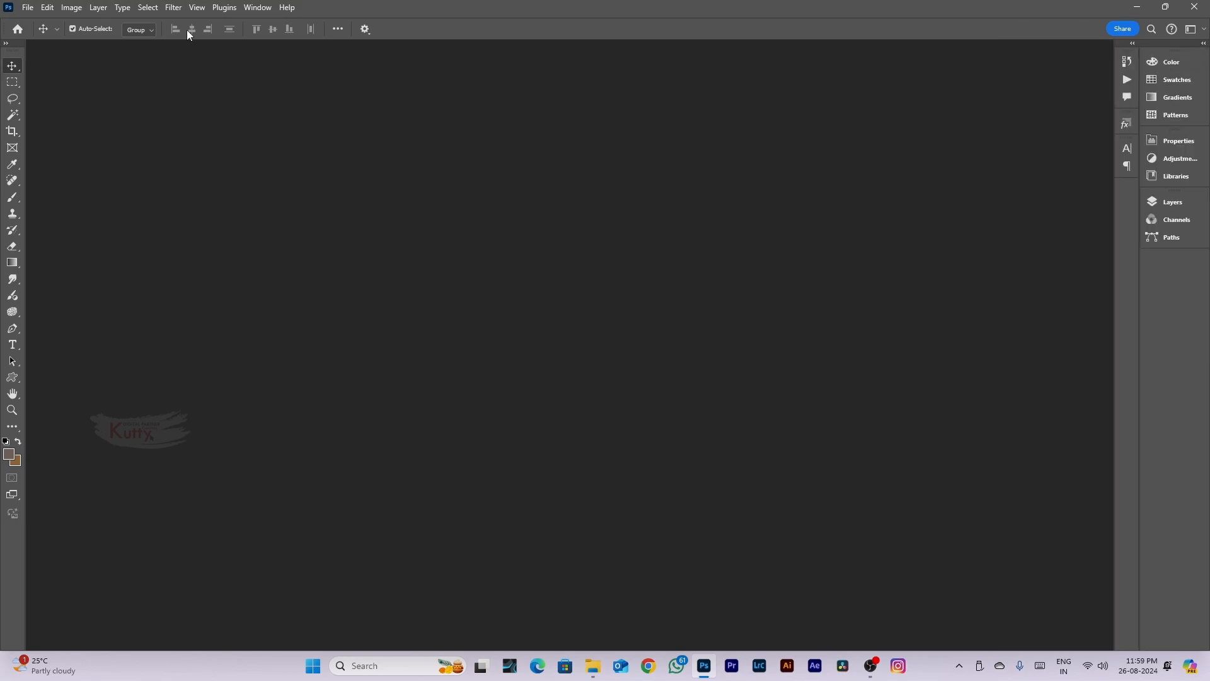
Set the interface color theme to the darkest option in the Interface preferences
click(28, 7)
mouse_move(47, 7)
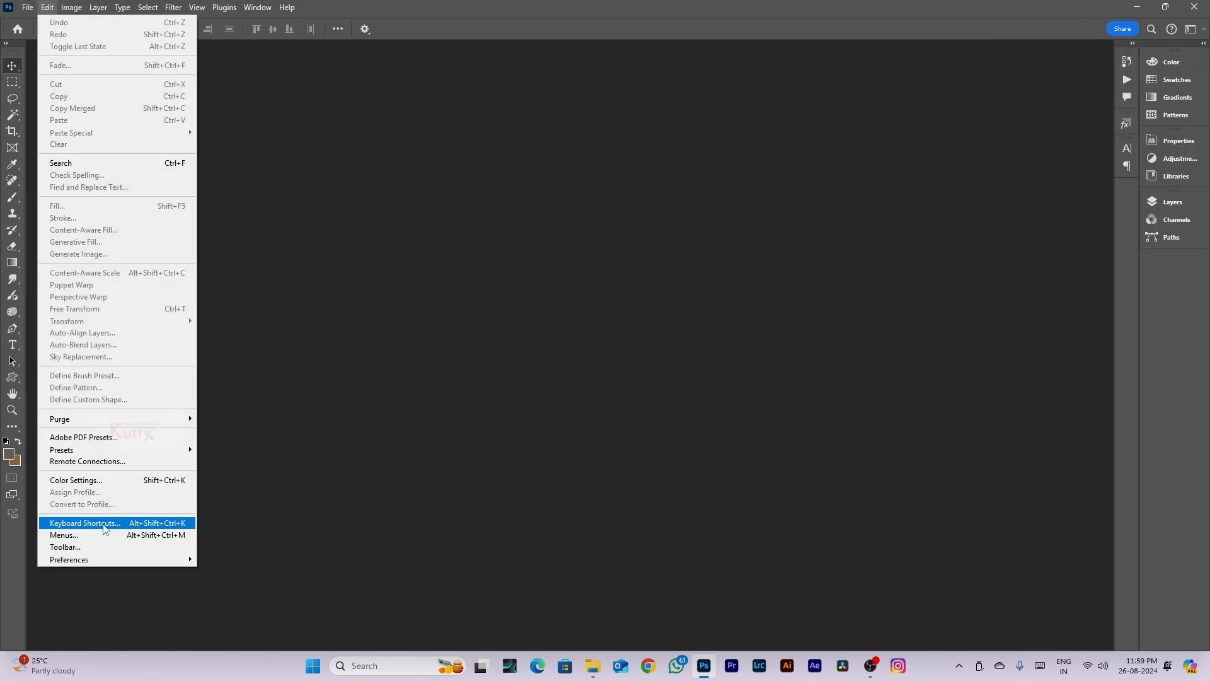
mouse_move(108, 560)
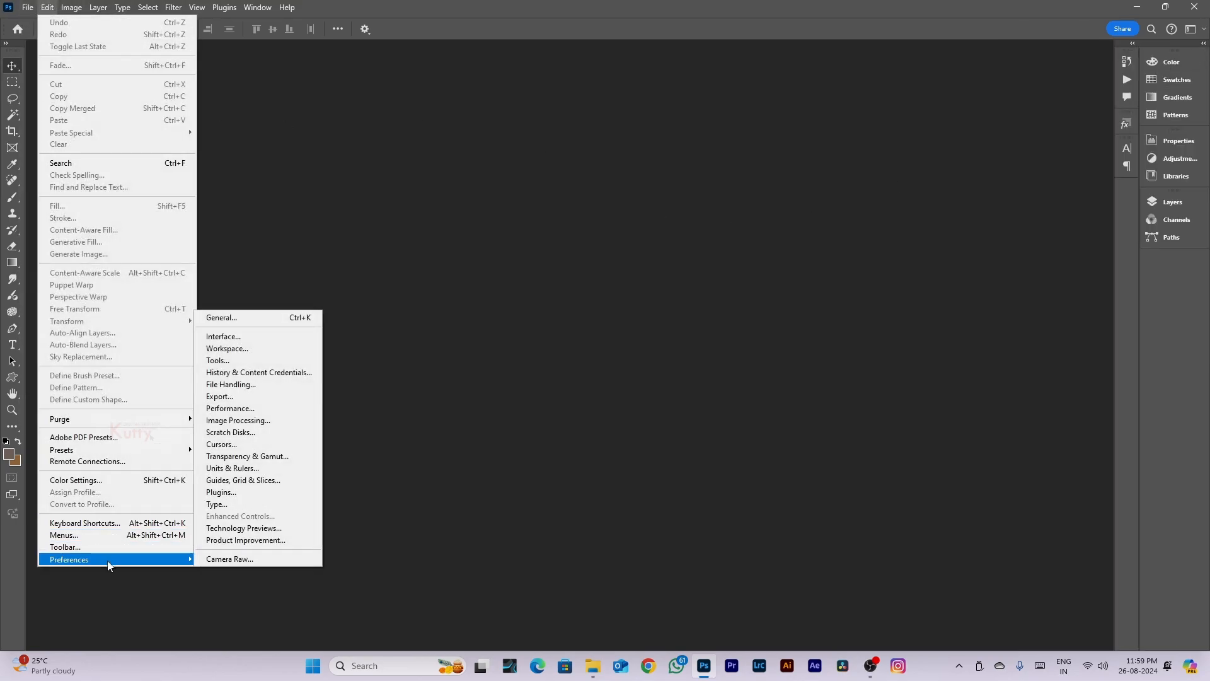
click(245, 321)
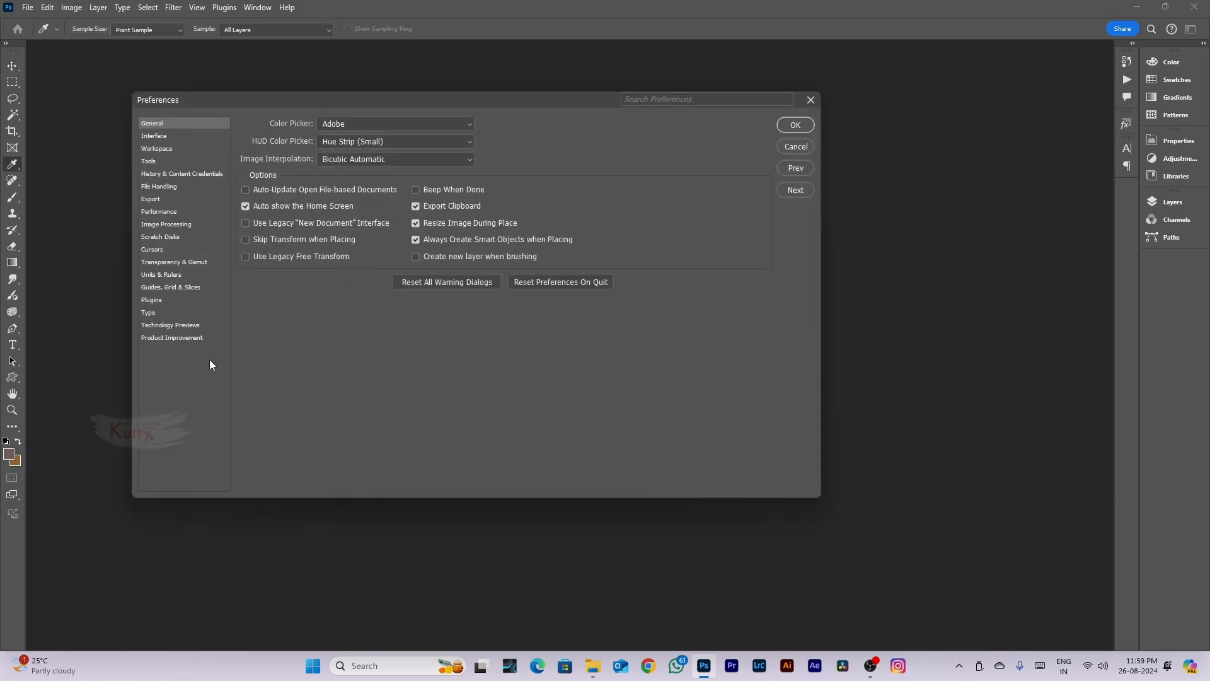
click(178, 138)
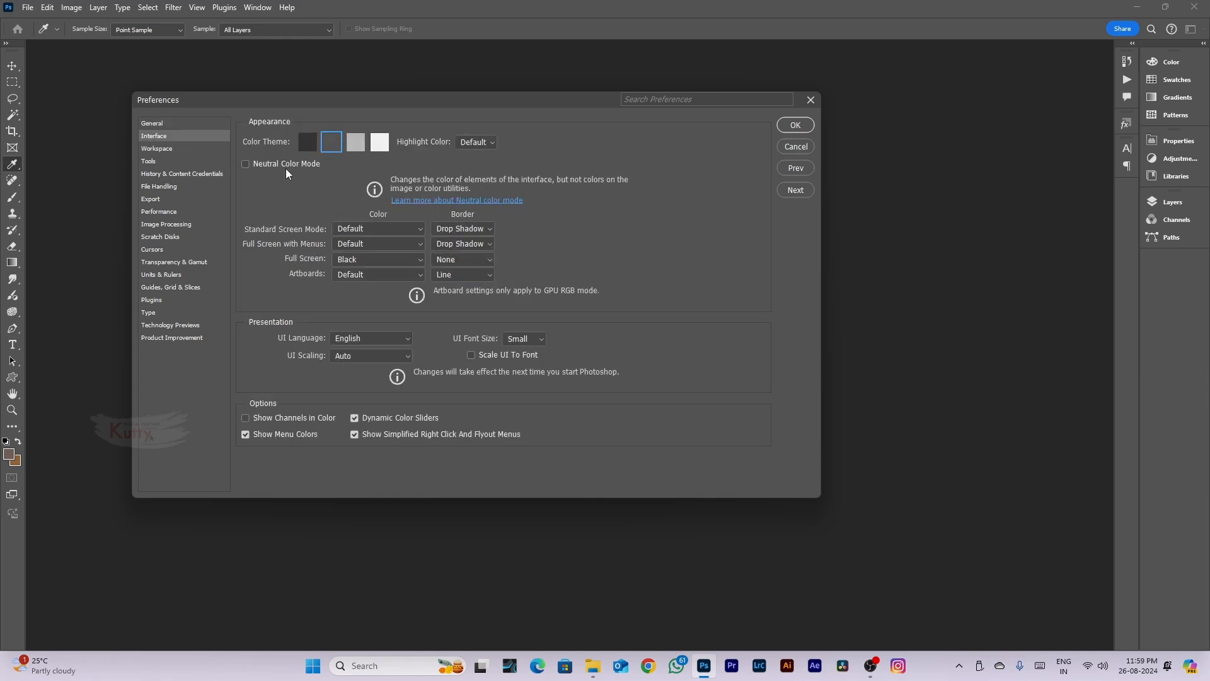
click(306, 144)
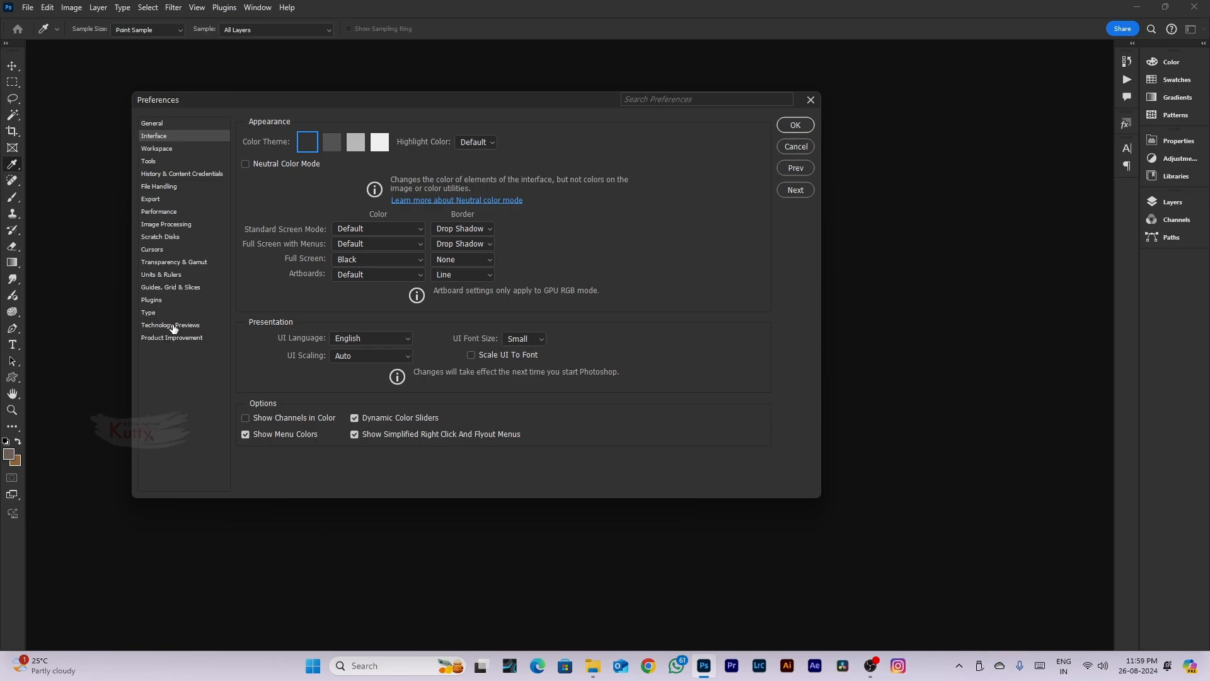
Look through the Units & Rulers, Guides, Grid & Slices, Technology Previews, General, Interface and Workspace preferences
click(173, 278)
click(171, 288)
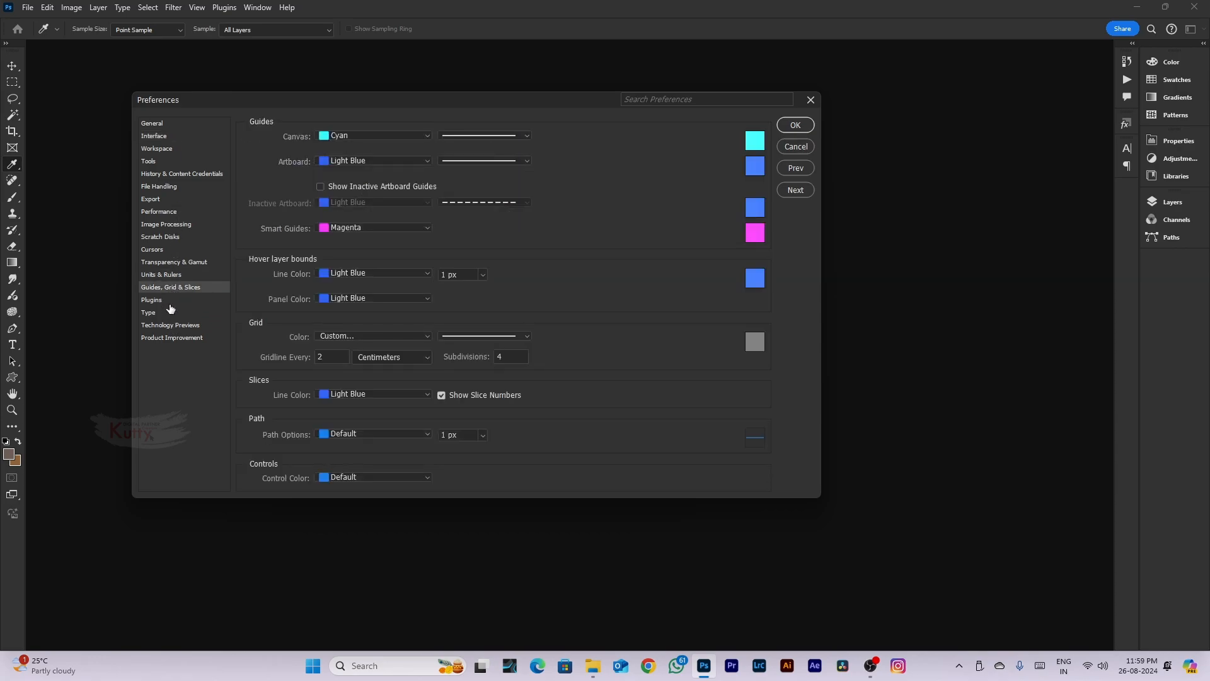
click(170, 325)
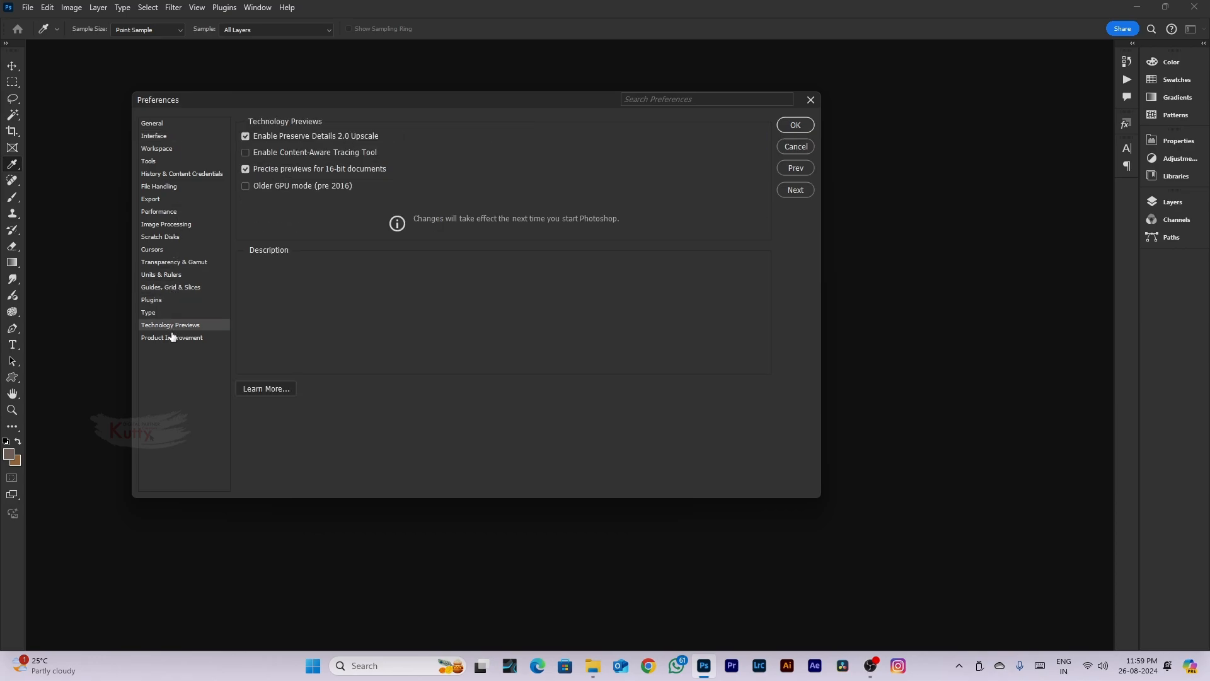
click(175, 123)
click(174, 139)
click(170, 150)
In the Tools preferences, leave Zoom with Scroll Wheel and Animated Zoom enabled, with Zoom Resizes Windows and Zoom Clicked Point to Center disabled
click(171, 162)
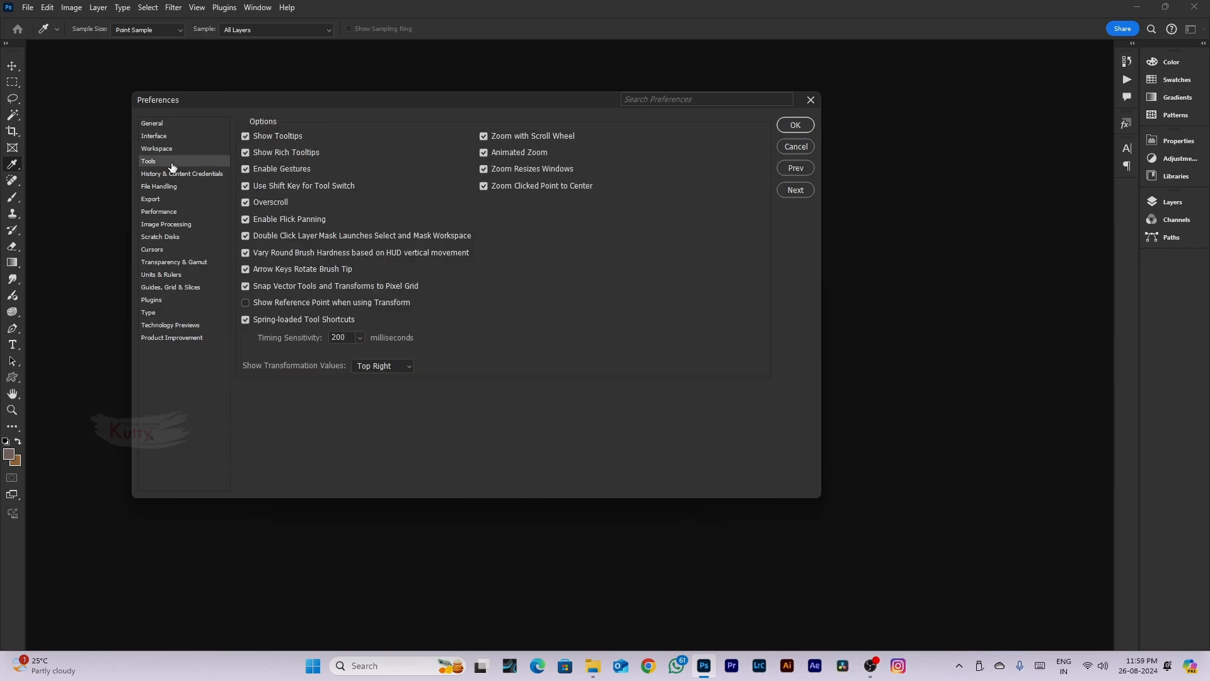
click(486, 152)
click(165, 150)
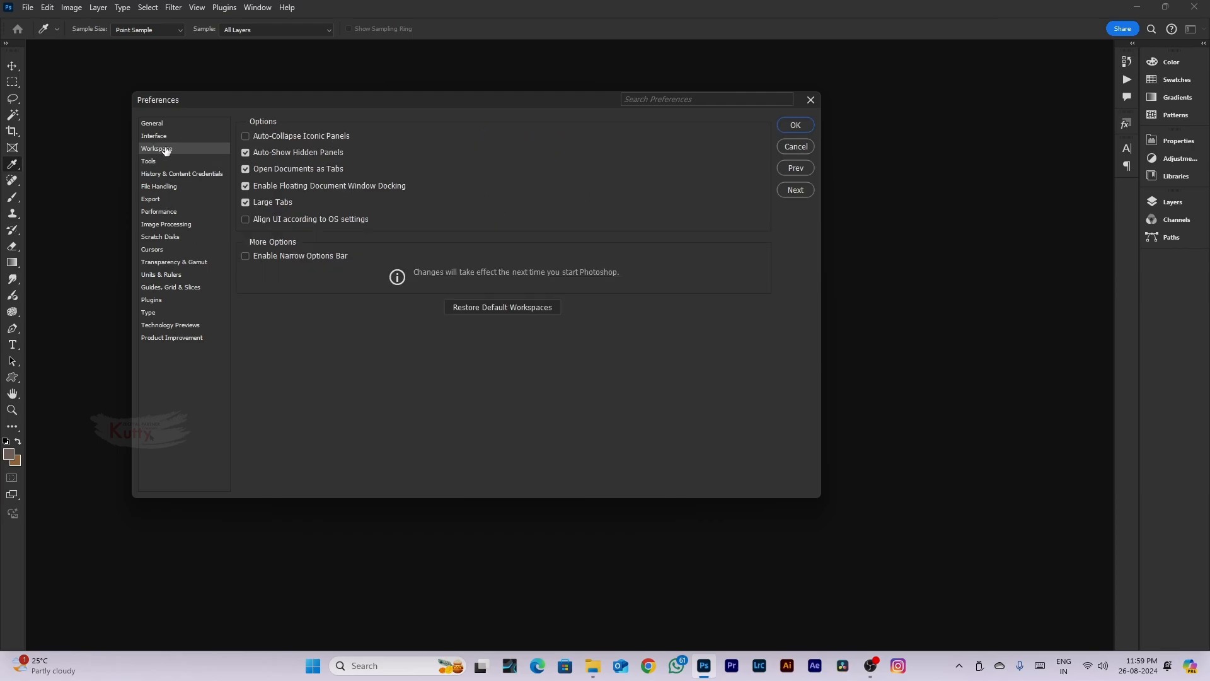
click(167, 162)
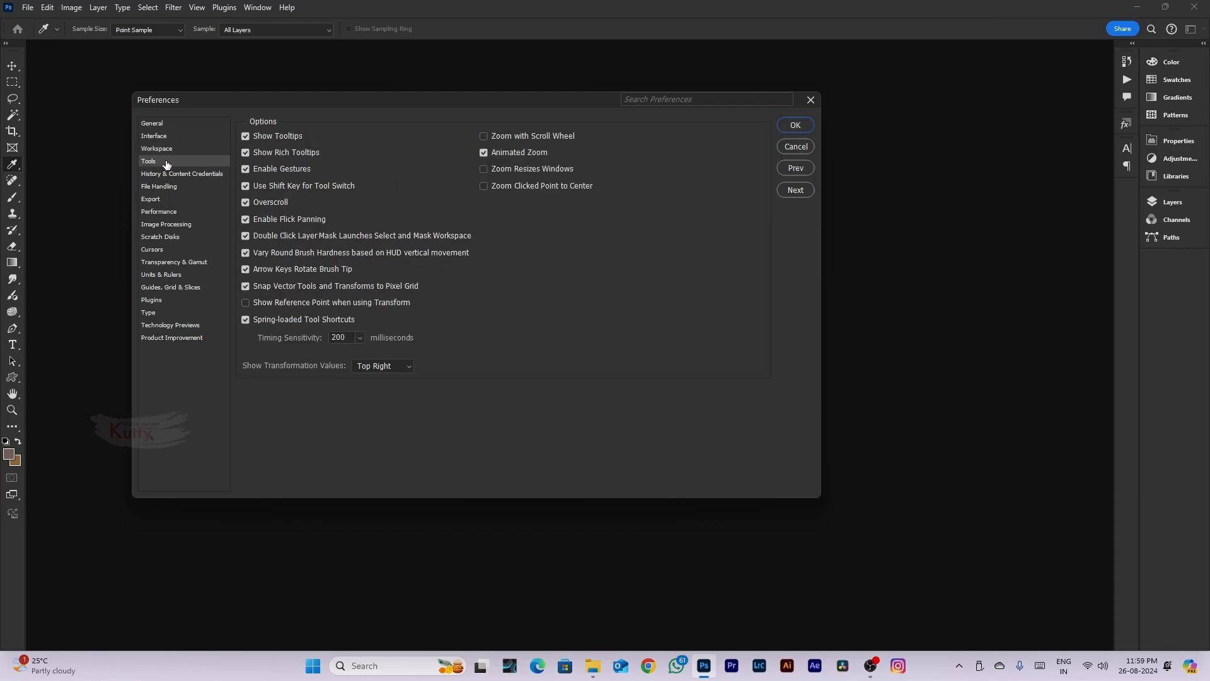
click(484, 136)
Review the History & Content Credentials and File Handling preferences, and apply the preference changes
click(200, 175)
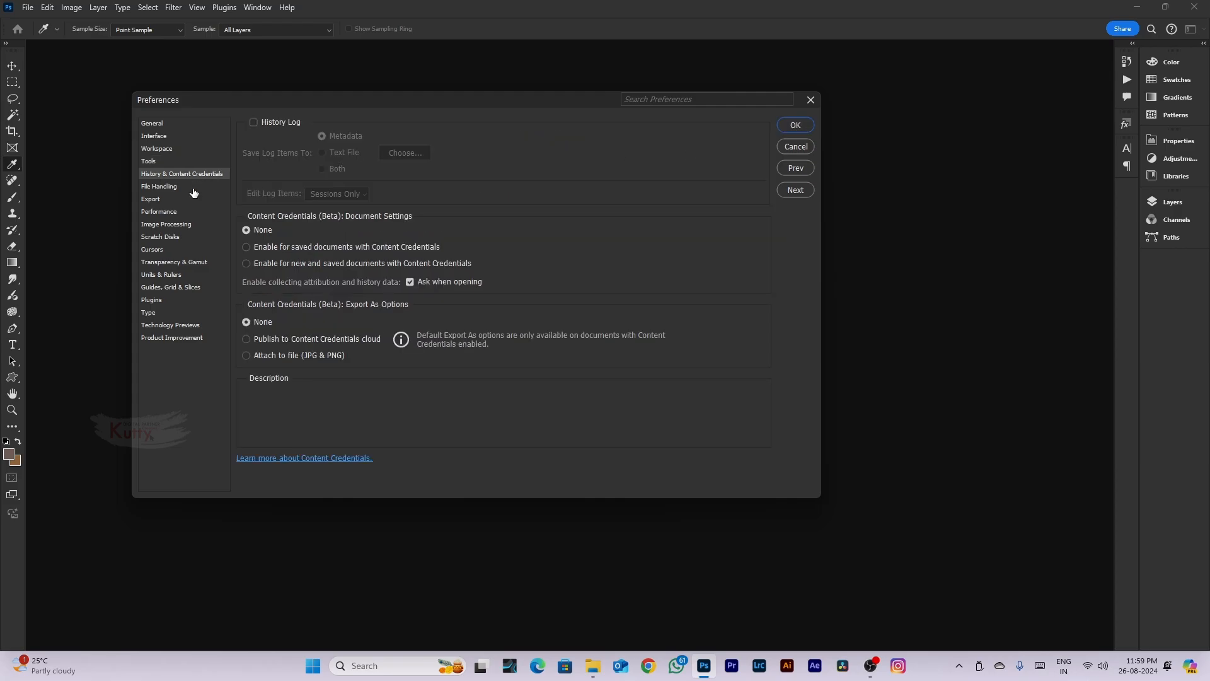
click(192, 187)
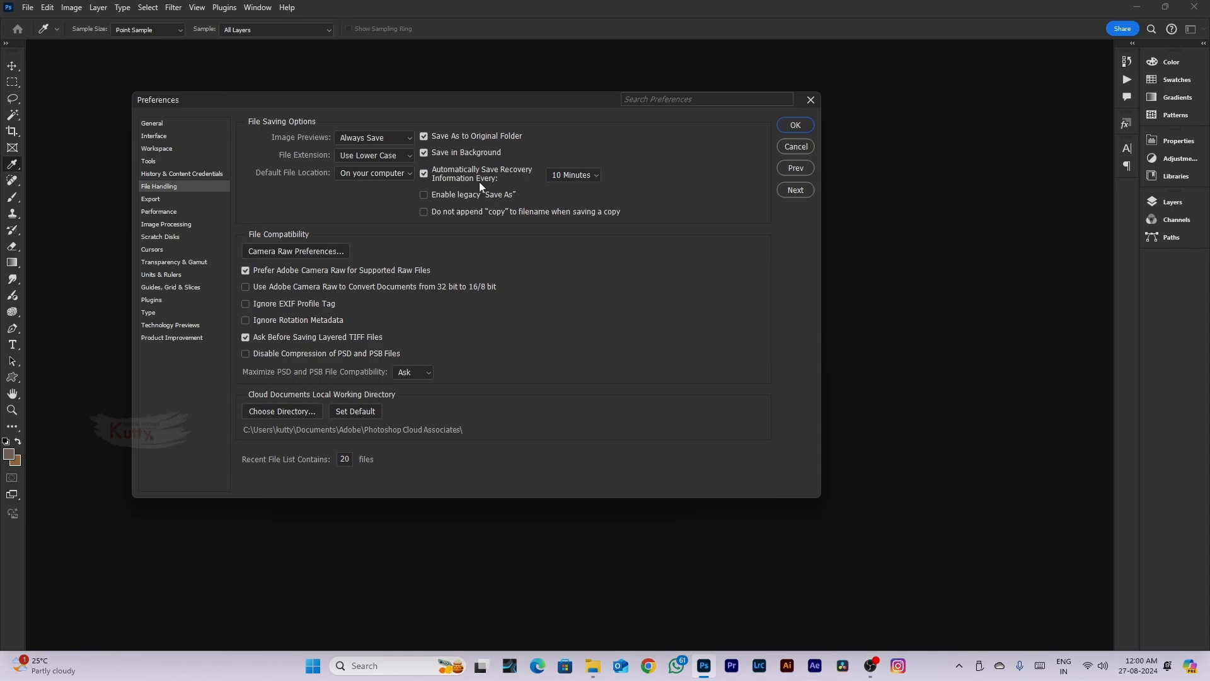
click(796, 126)
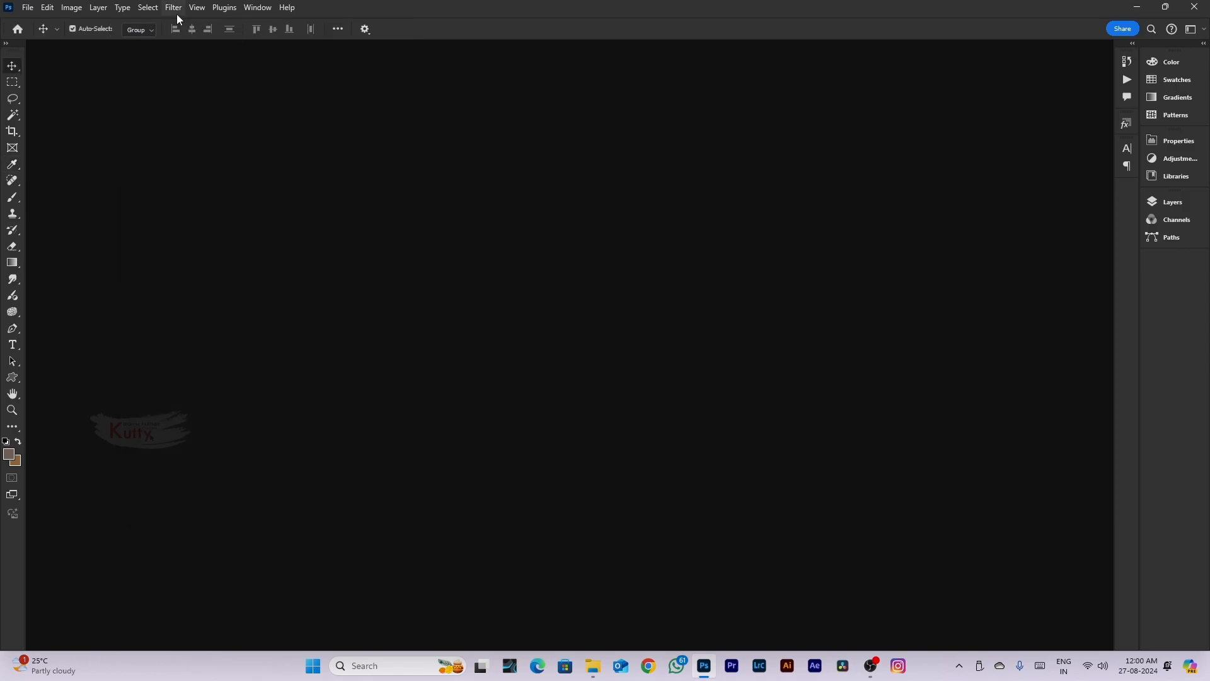
Reopen the preferences and examine the Scratch Disks drive list
click(47, 7)
mouse_move(144, 562)
click(217, 318)
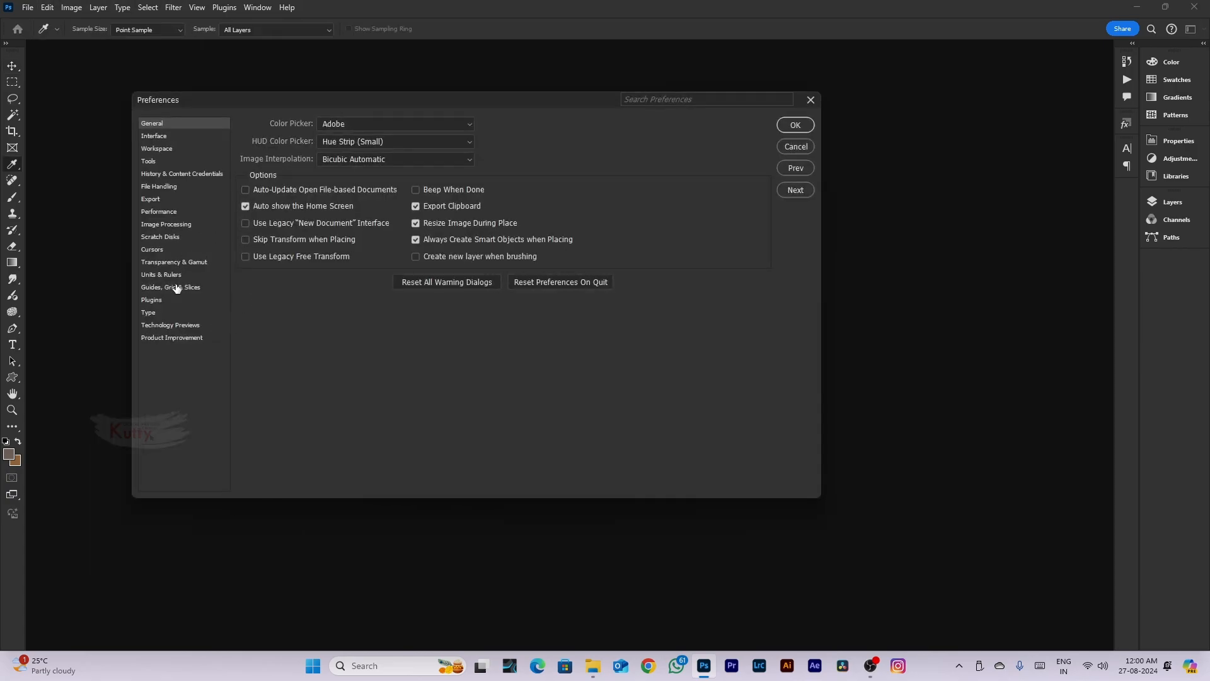
click(176, 230)
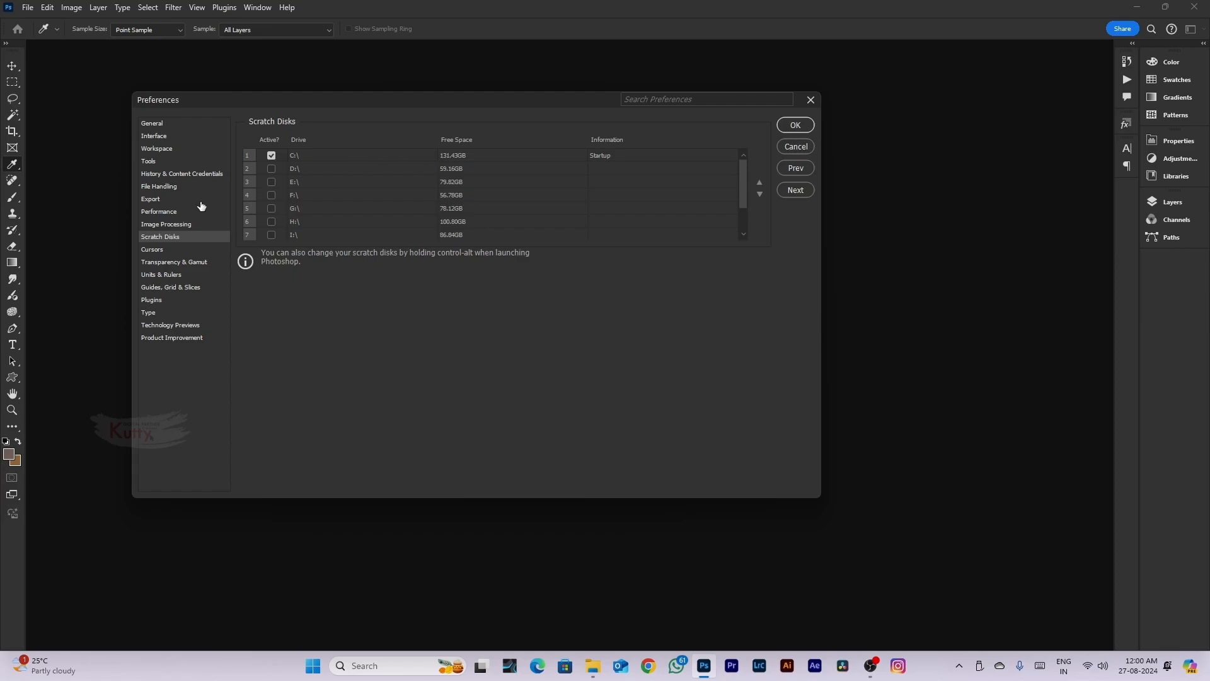
Set the memory Photoshop may use to 15000 MB in the Performance preferences
click(162, 212)
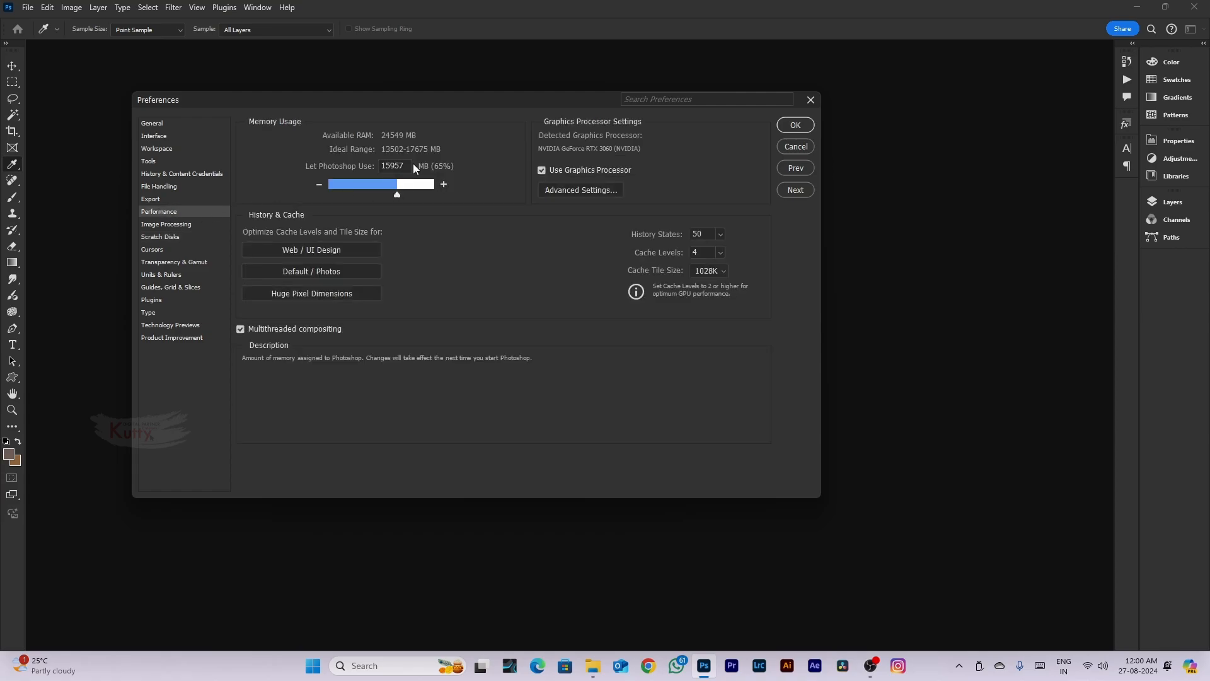
double_click(395, 167)
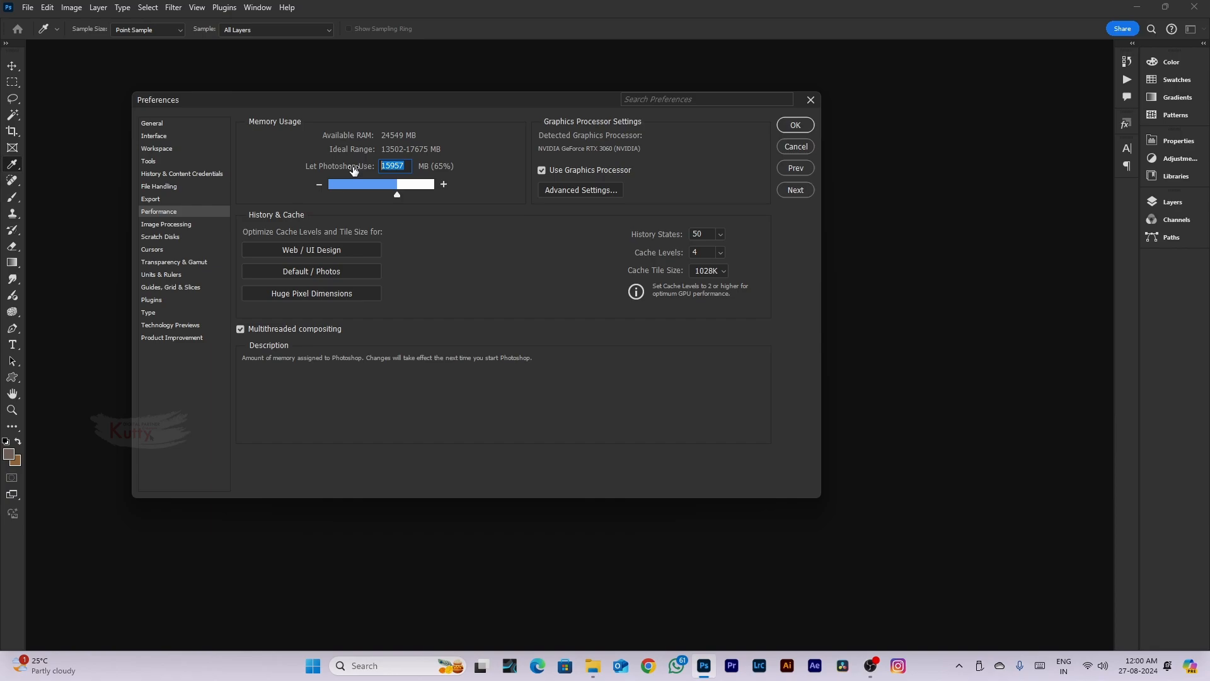
click(407, 166)
text(15000)
Toggle Use Graphics Processor off and back on, review its advanced settings, and apply the preferences
click(542, 170)
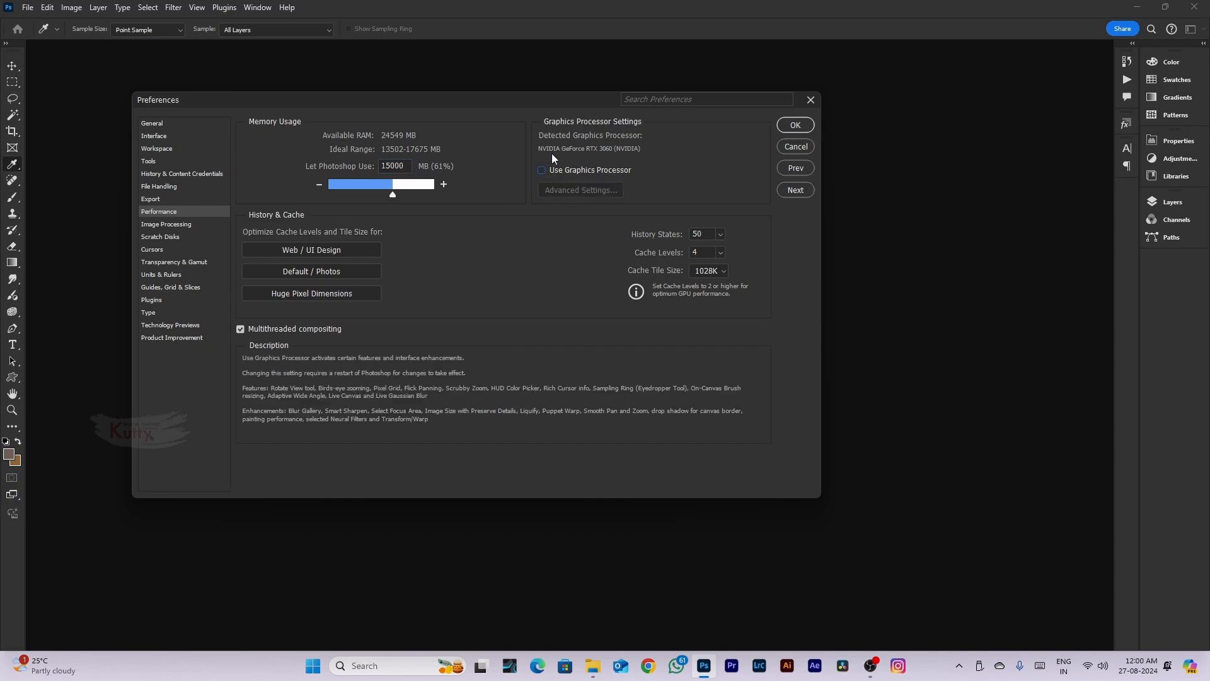
click(541, 170)
click(561, 190)
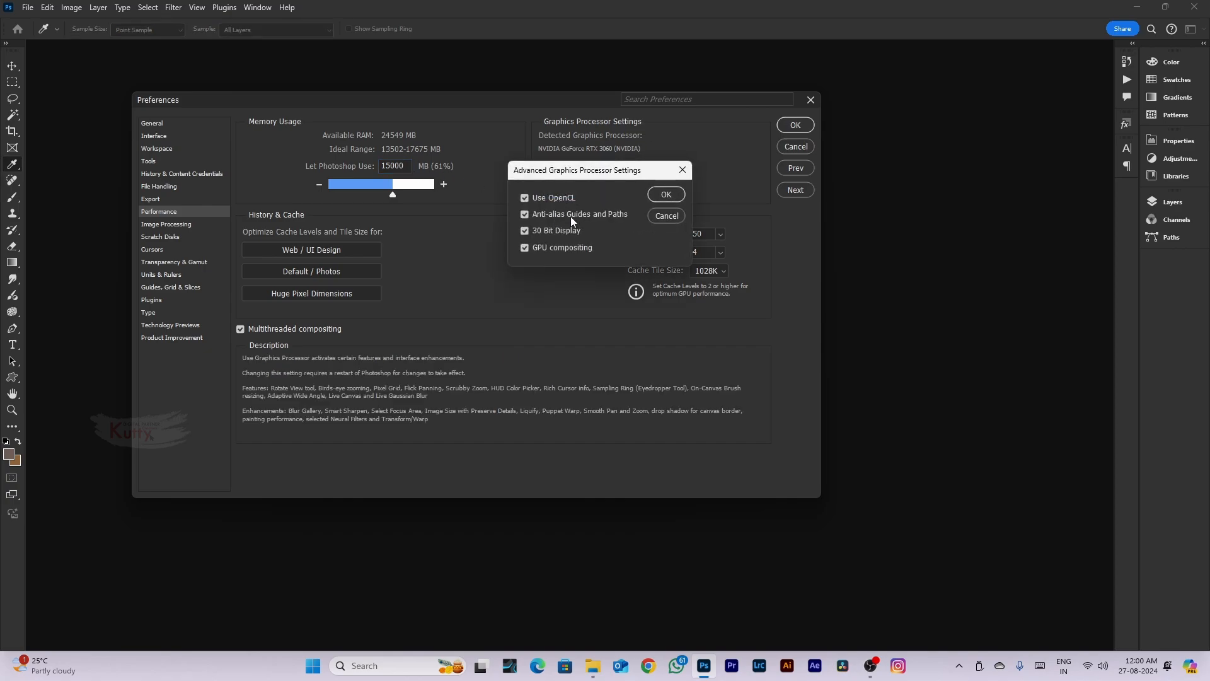
click(665, 194)
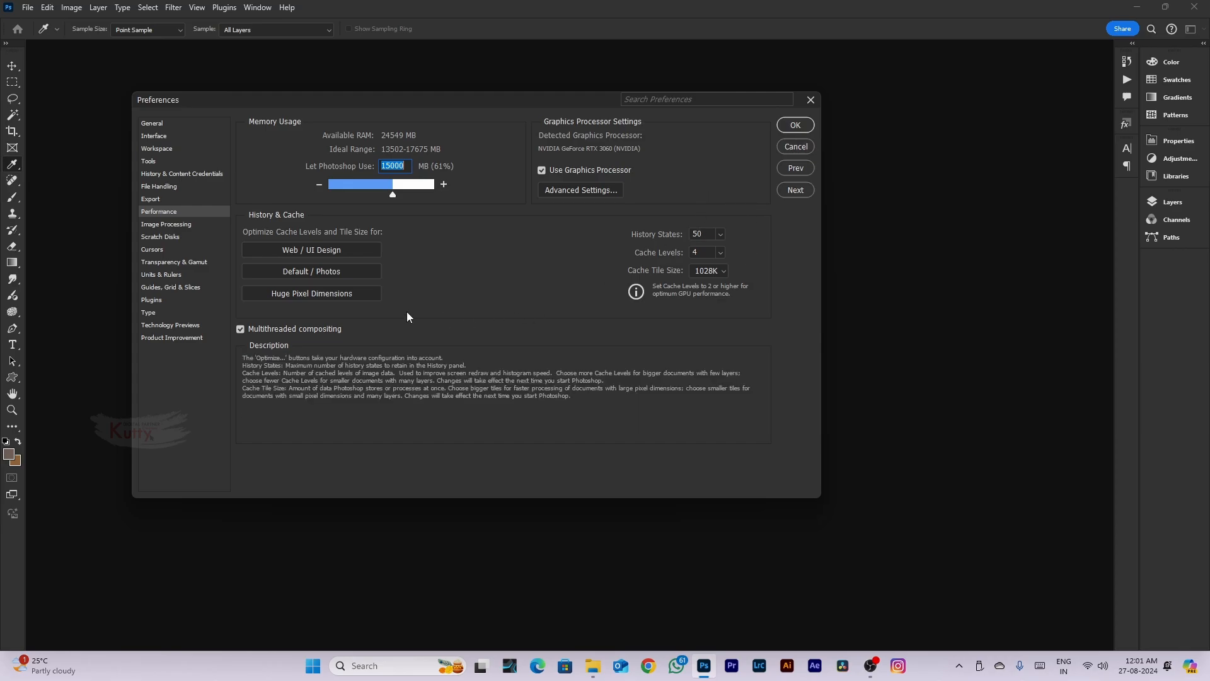
click(807, 126)
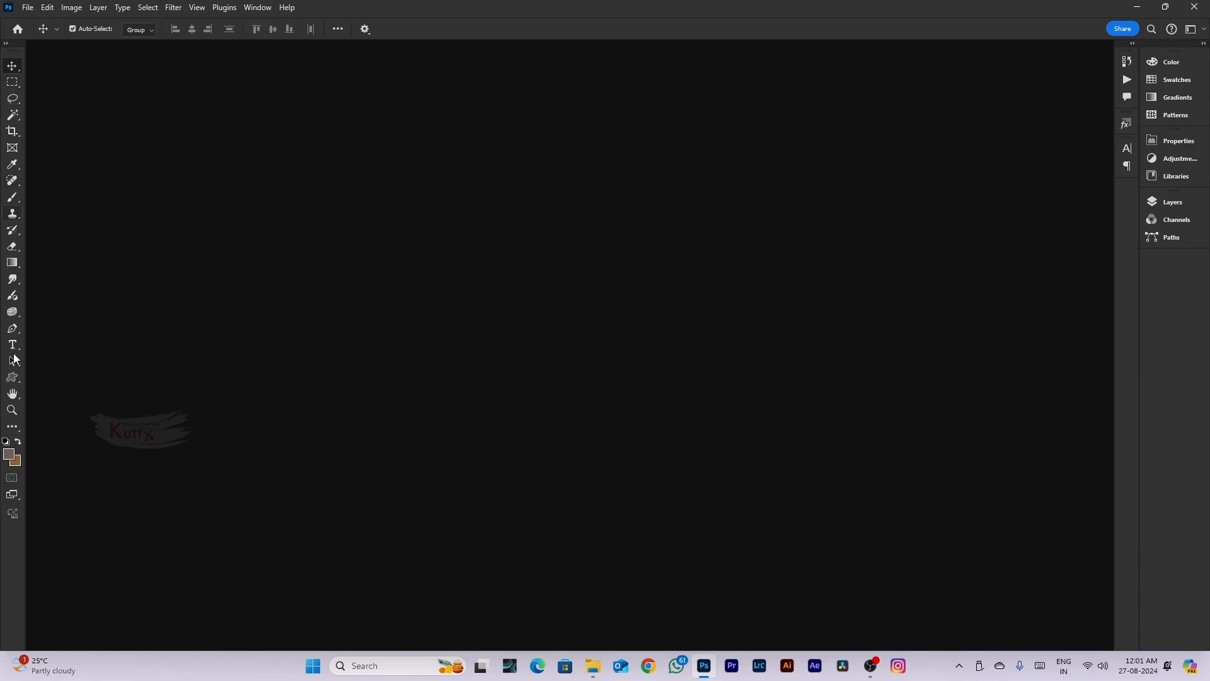
Open the couple photo AdobeStock_401332156.jpeg from the Photoshop folder on the 3D Animation (D:) drive
click(28, 7)
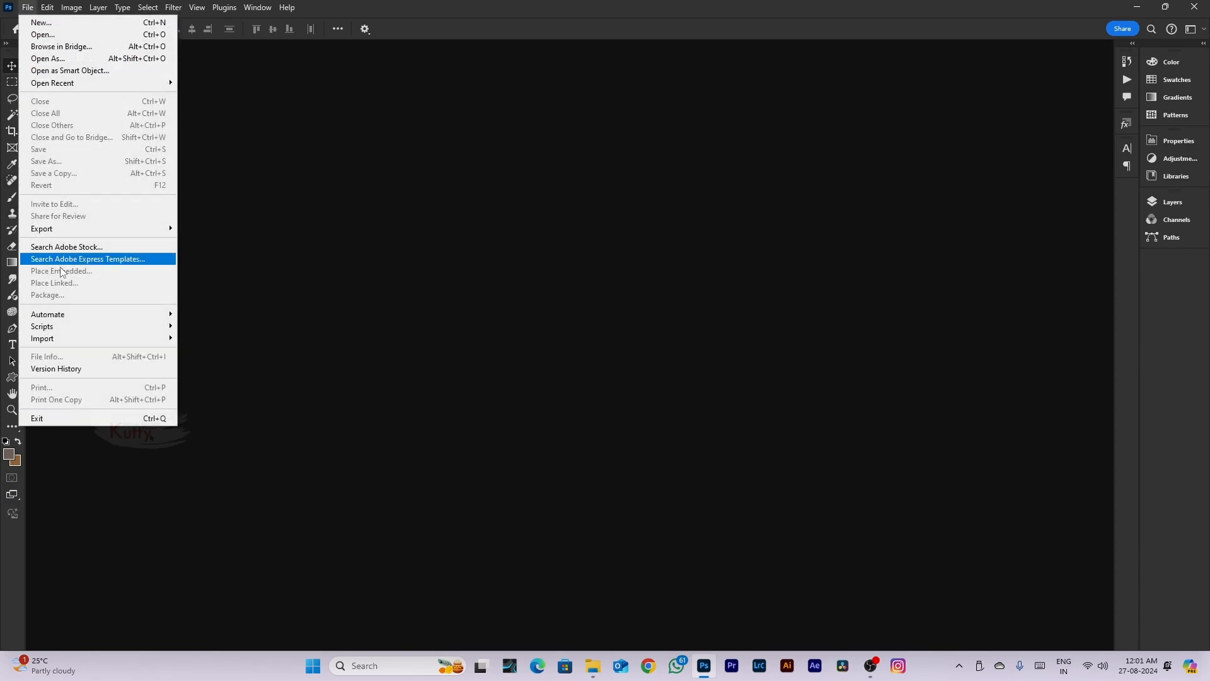
click(292, 139)
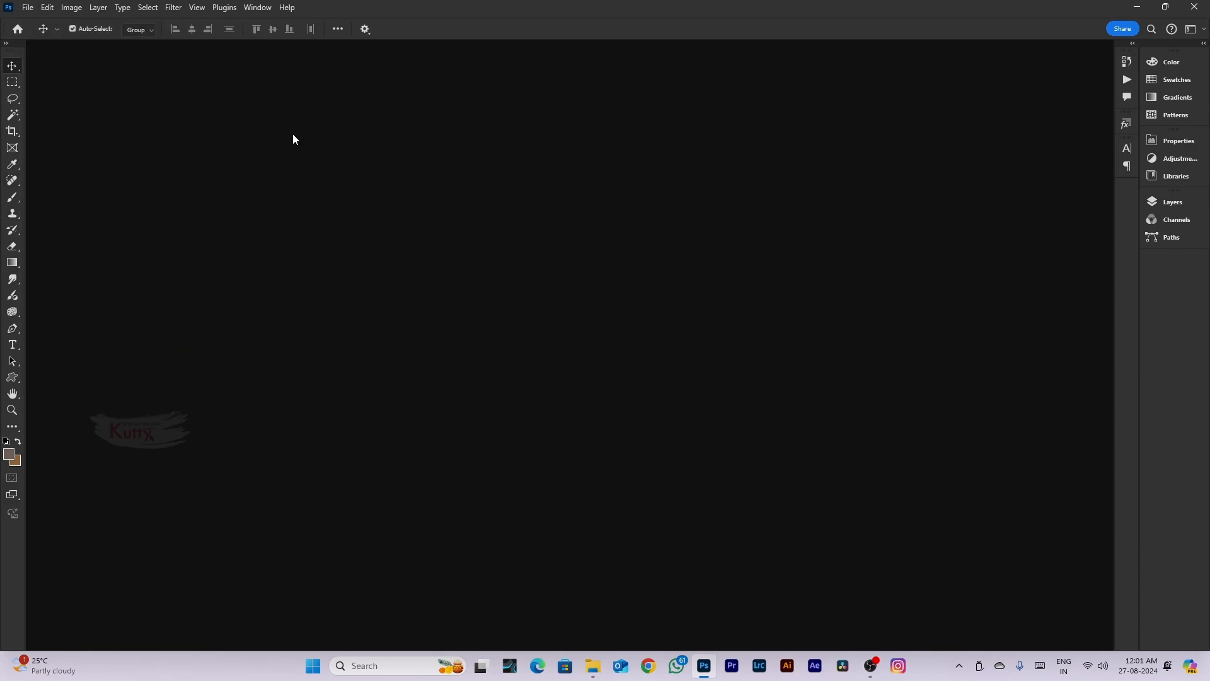
key(ctrl+o)
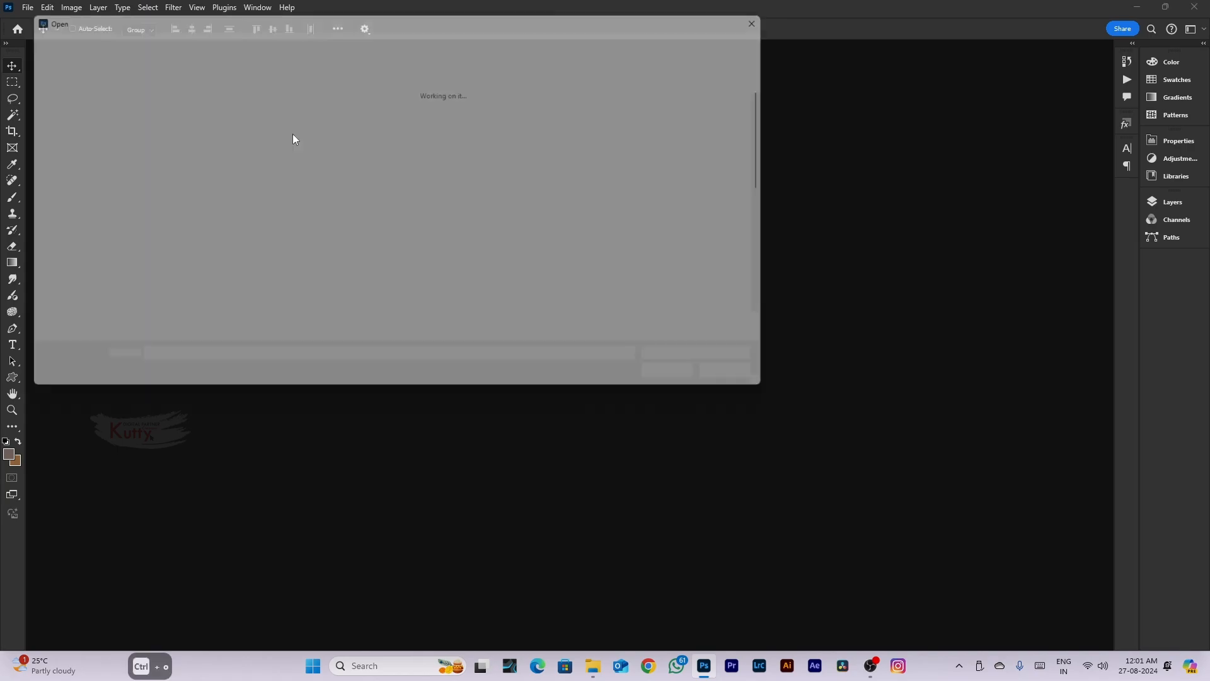
scroll(406, 230, up, 2)
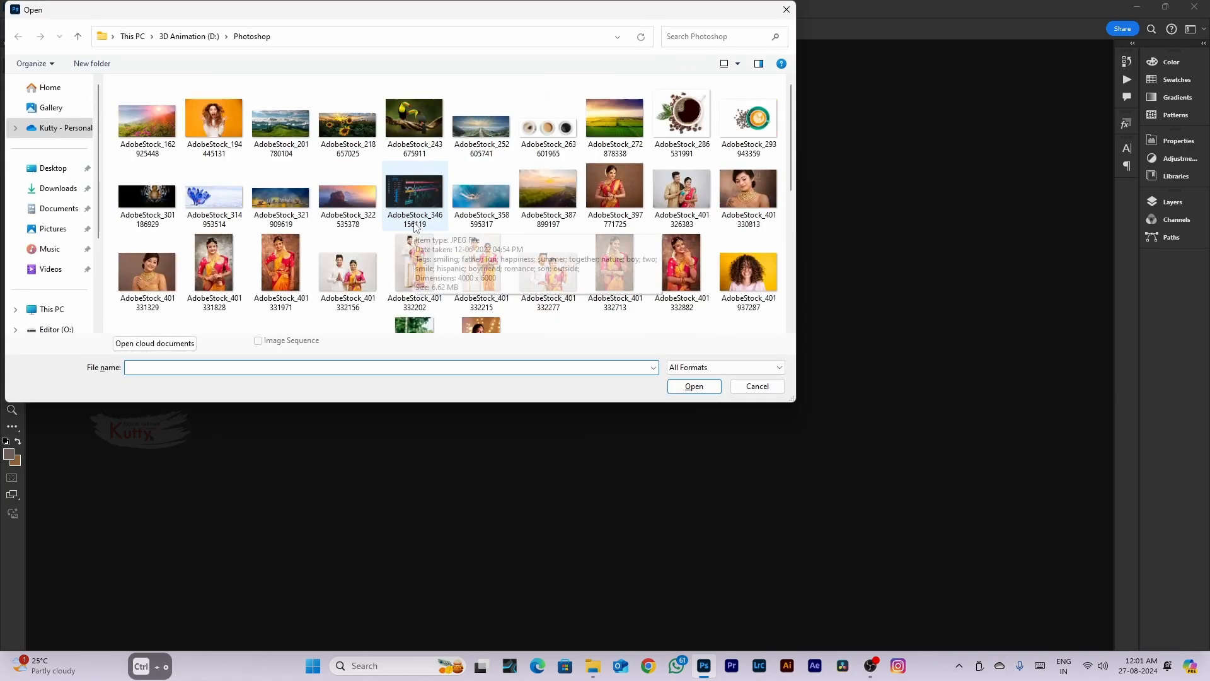
double_click(361, 275)
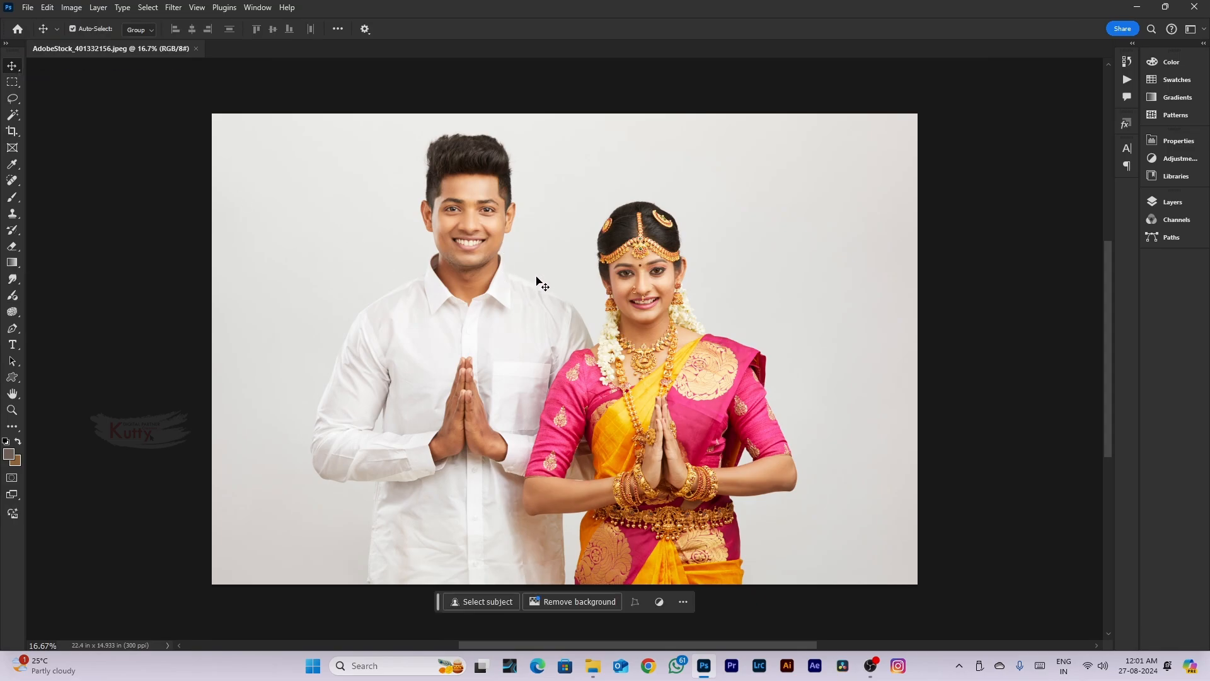
Try to move the locked Background layer of the couple photo with the Move tool
drag(482, 274, 526, 308)
click(701, 275)
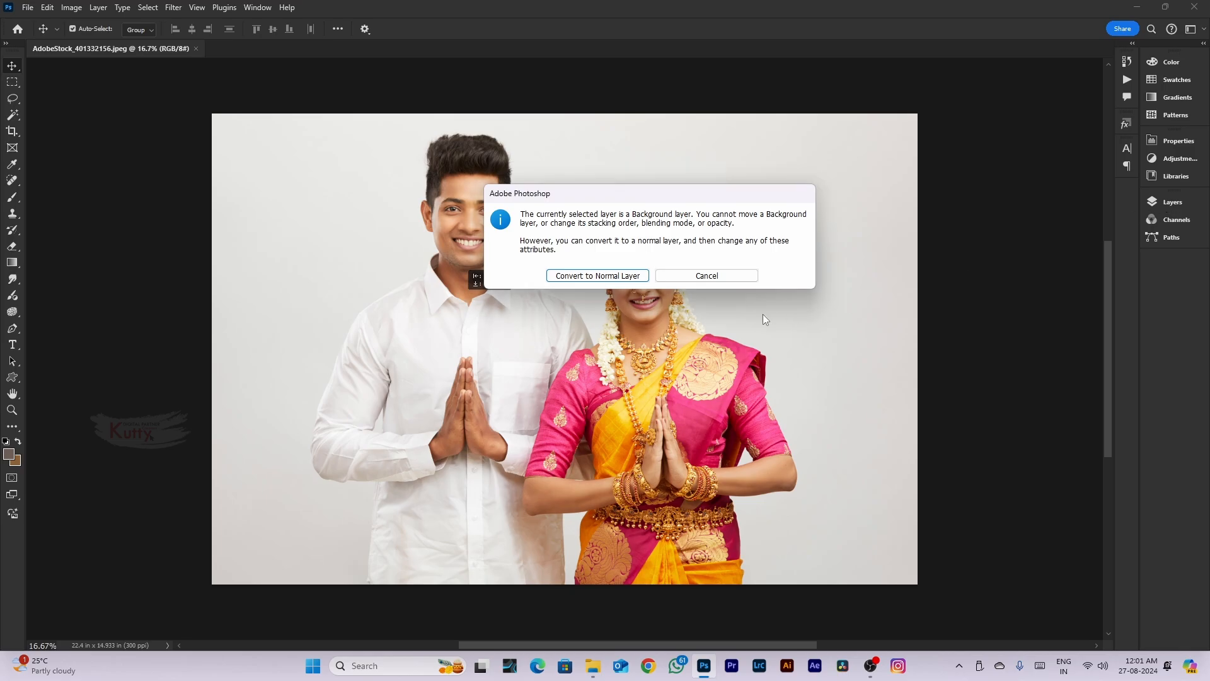
click(706, 276)
Show the Layers panel, convert the Background to a normal layer while moving it, and reposition the photo on the canvas
click(1172, 201)
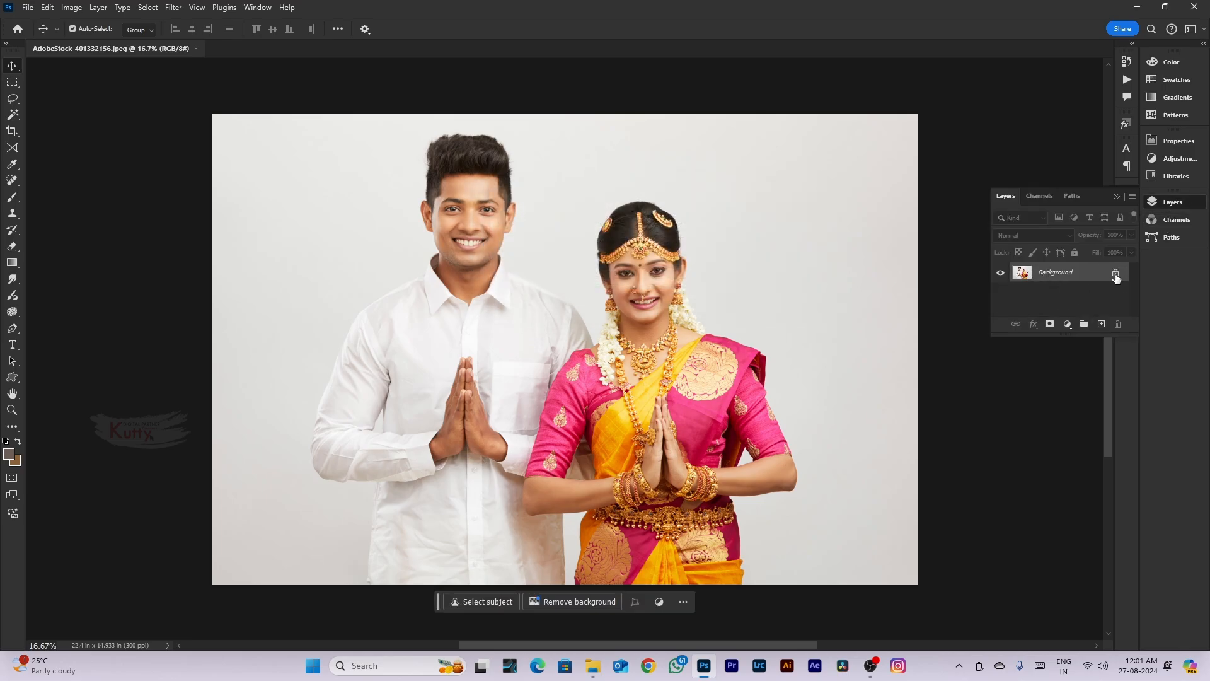
drag(465, 298, 523, 331)
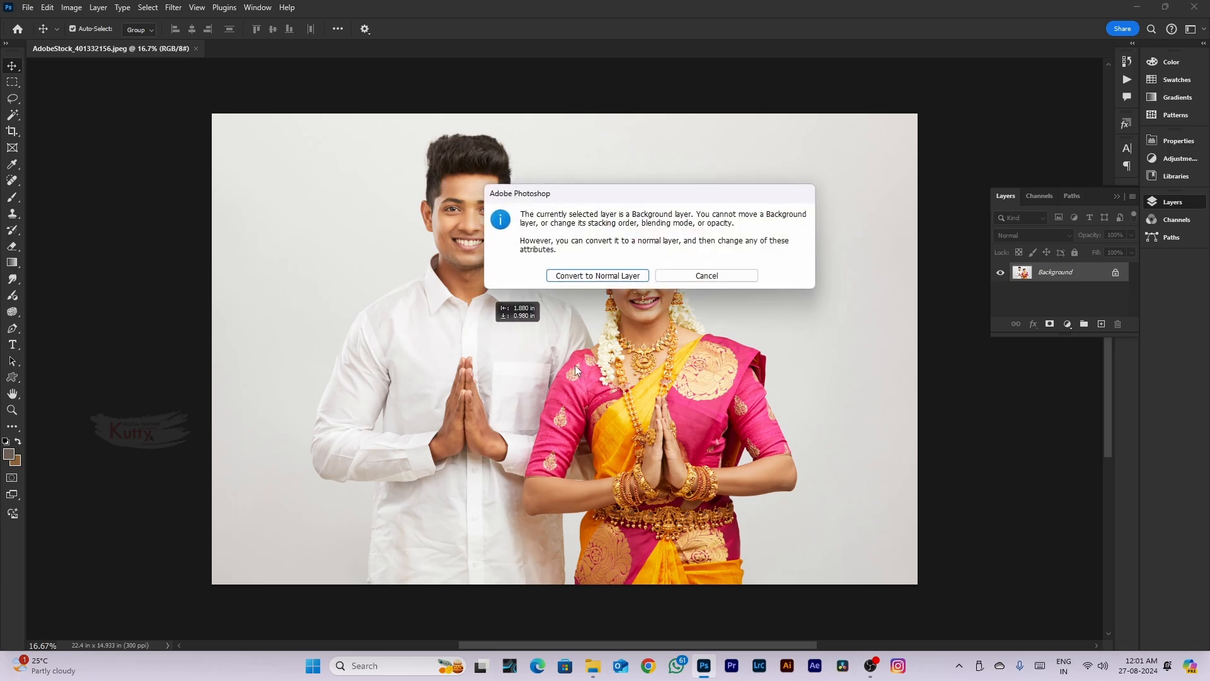
click(607, 275)
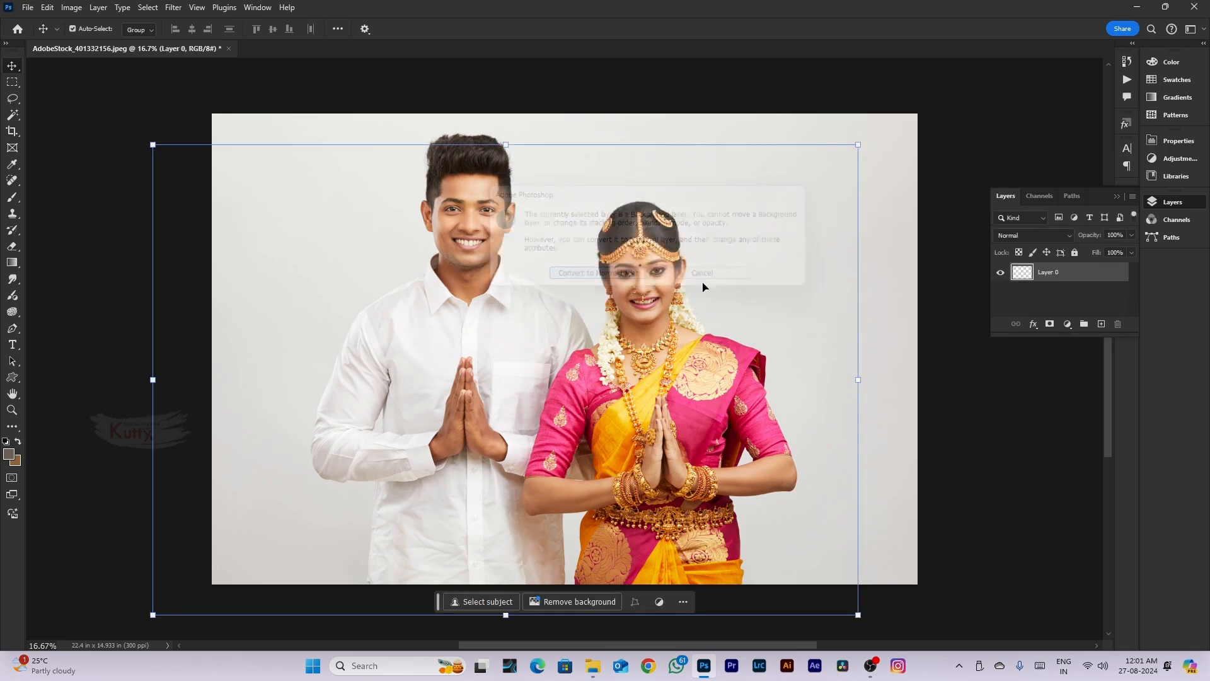
drag(810, 320, 818, 283)
scroll(818, 284, down, 2)
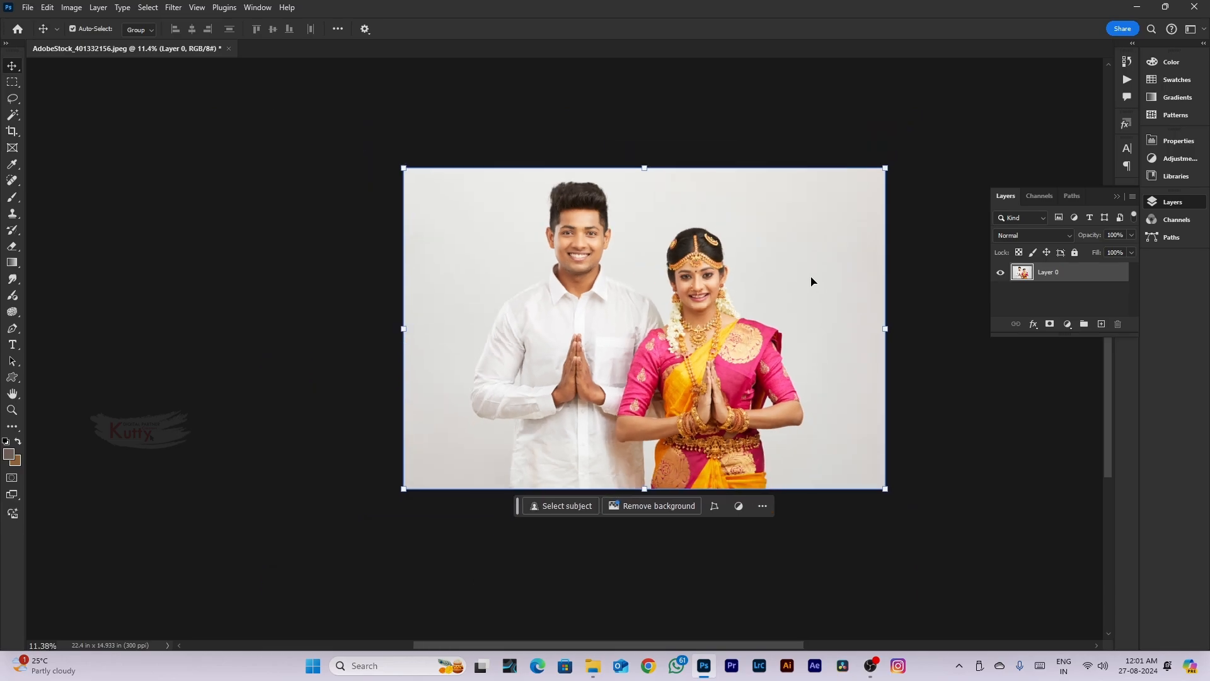
scroll(695, 293, up, 2)
scroll(533, 284, down, 2)
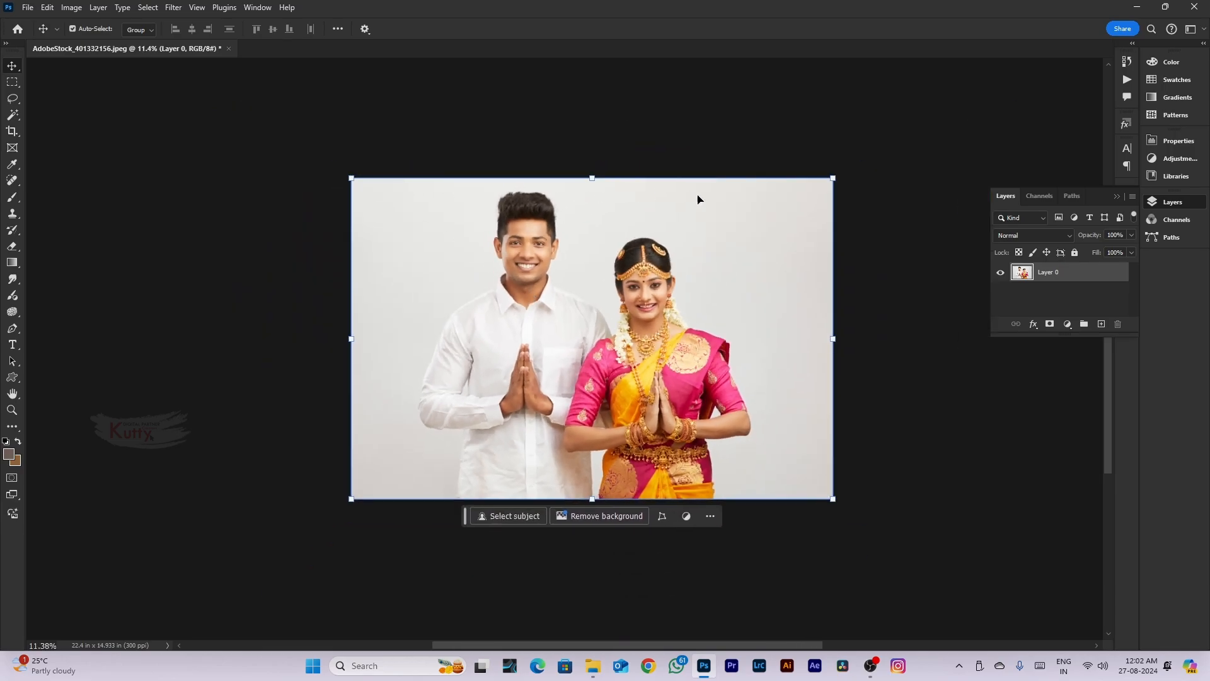
Toggle the Move tool's Auto-Select option off and on, try to move the photo with no layer selected, and reselect Layer 0
click(74, 29)
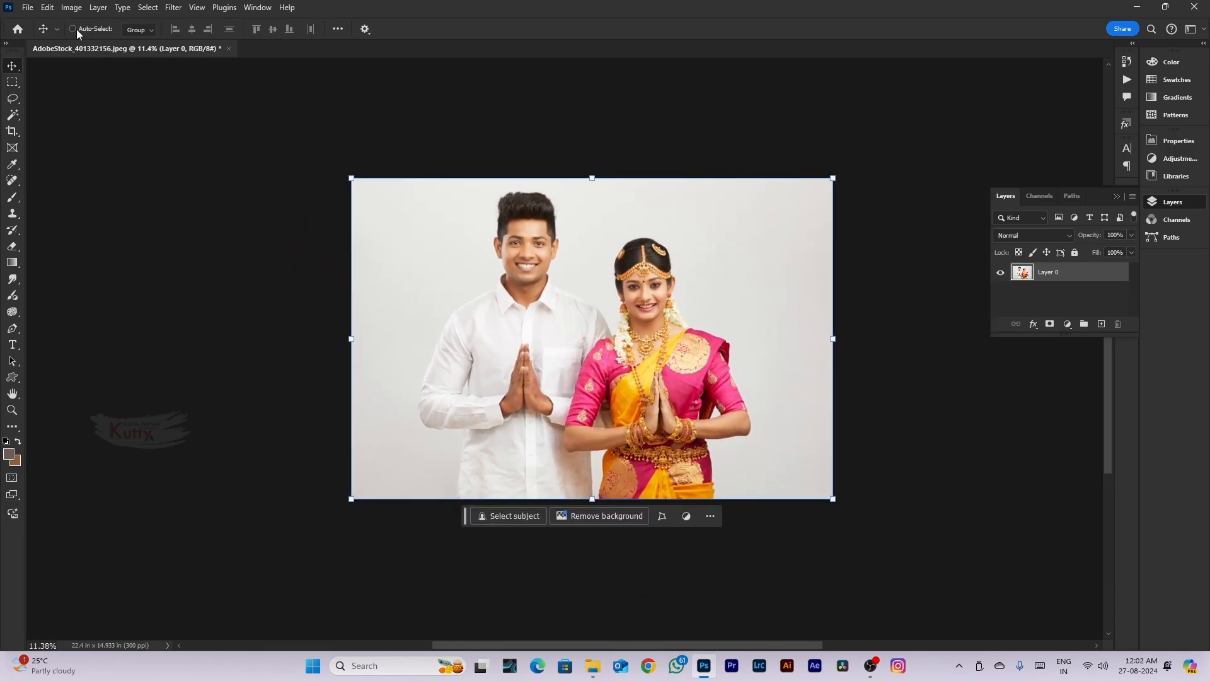
click(295, 244)
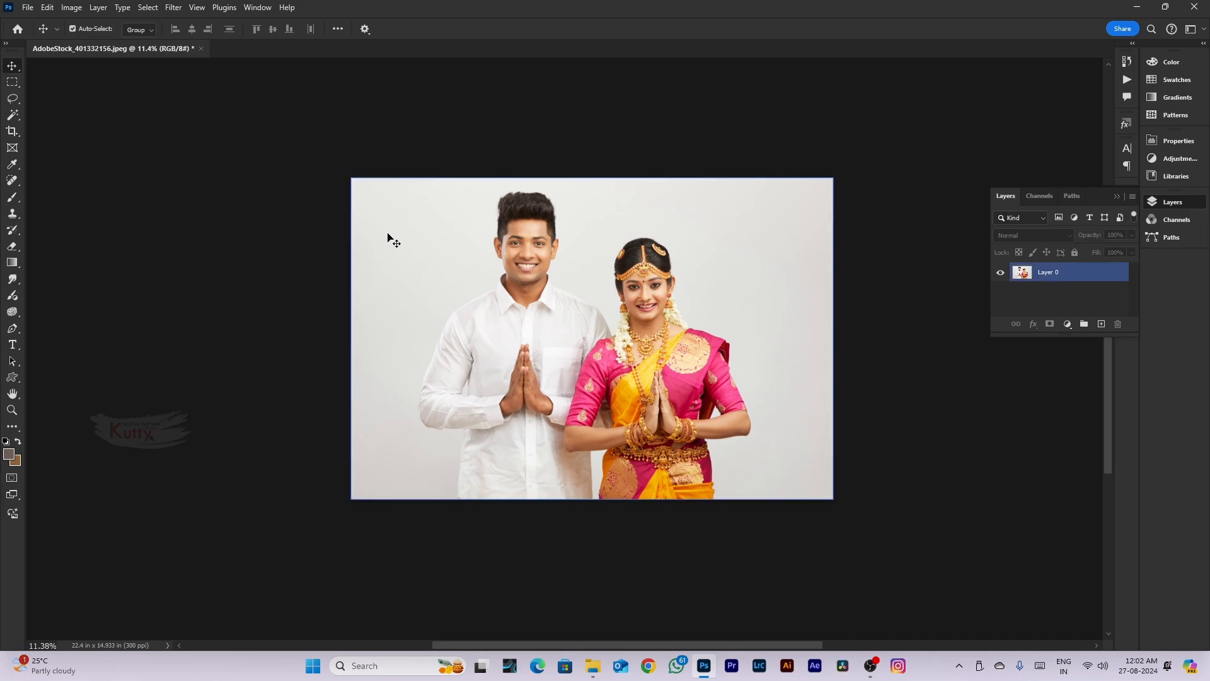
click(73, 29)
click(485, 256)
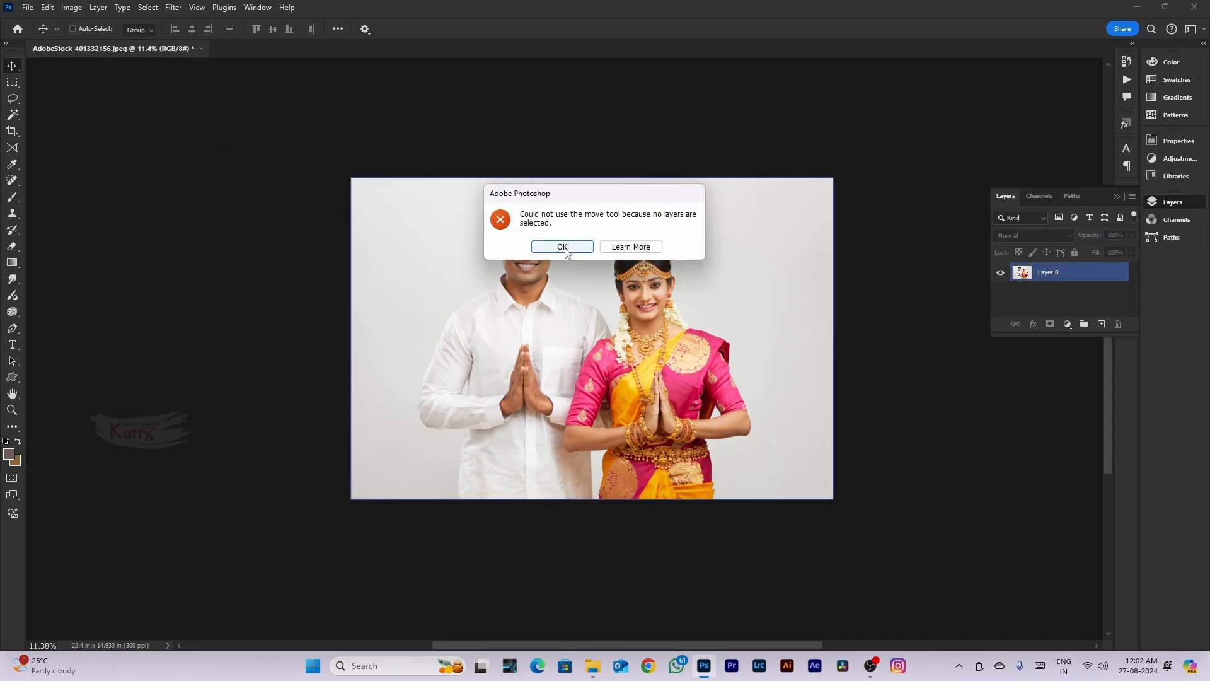
click(542, 243)
click(73, 29)
click(624, 313)
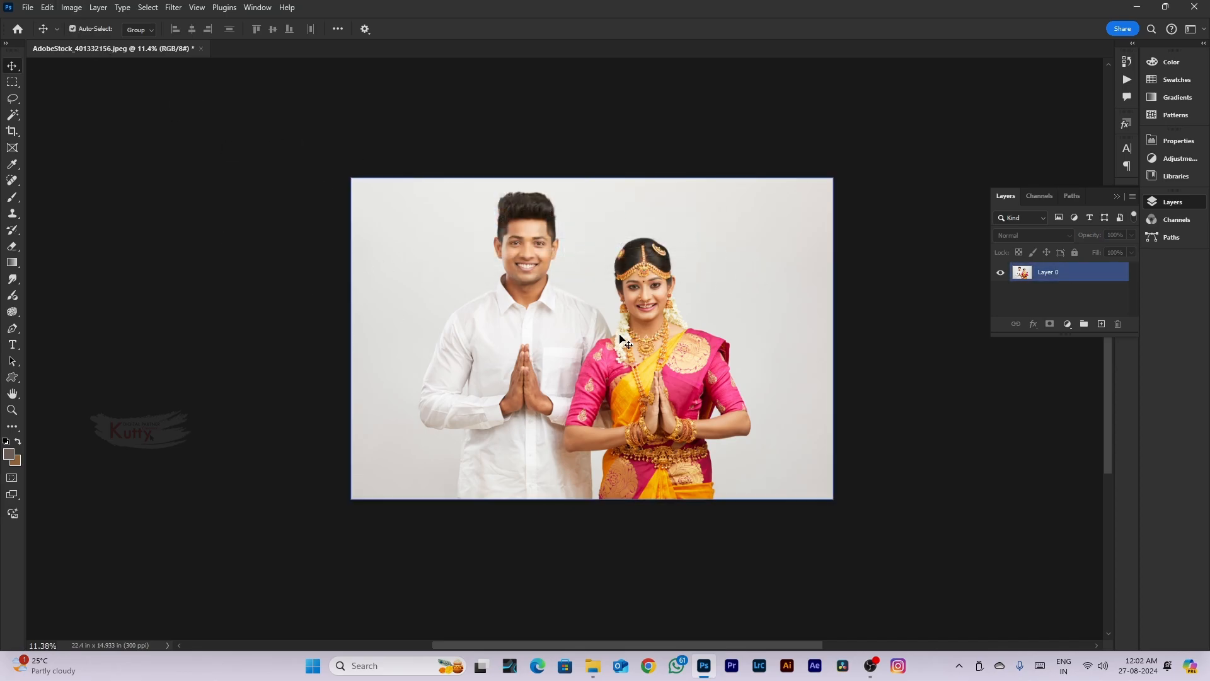
Move the couple photo partly off the canvas and back into place, and lengthen the Layers panel
scroll(630, 310, up, 2)
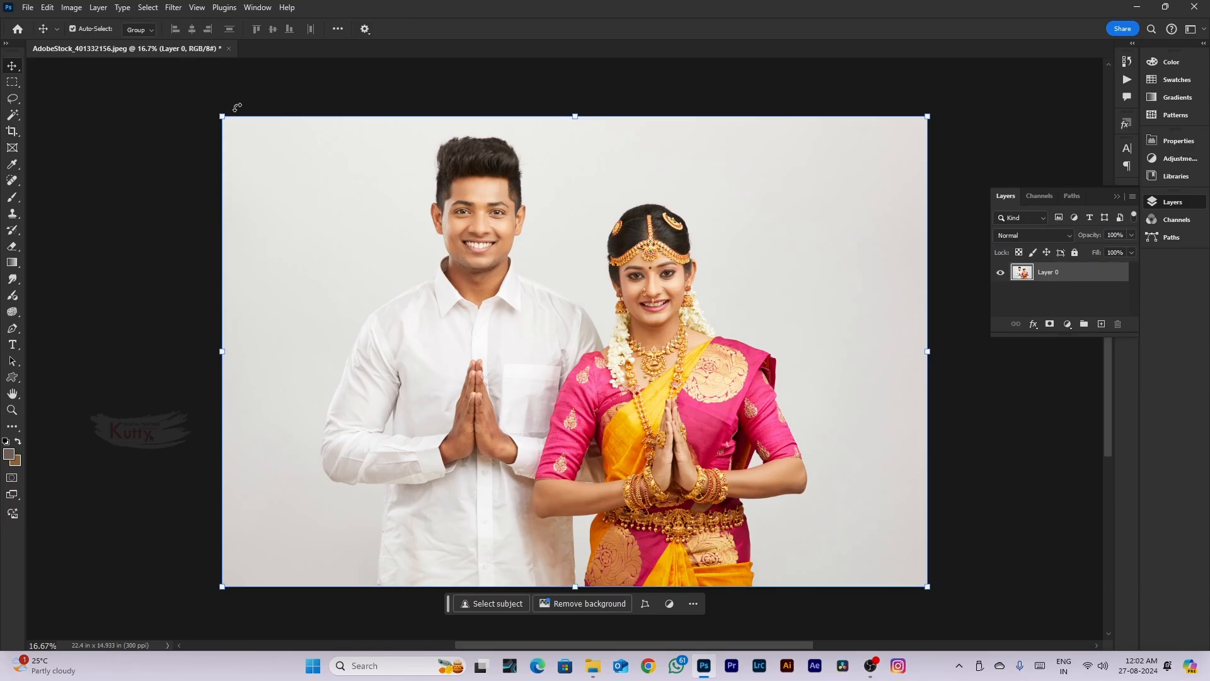
scroll(699, 211, down, 2)
drag(697, 211, 682, 162)
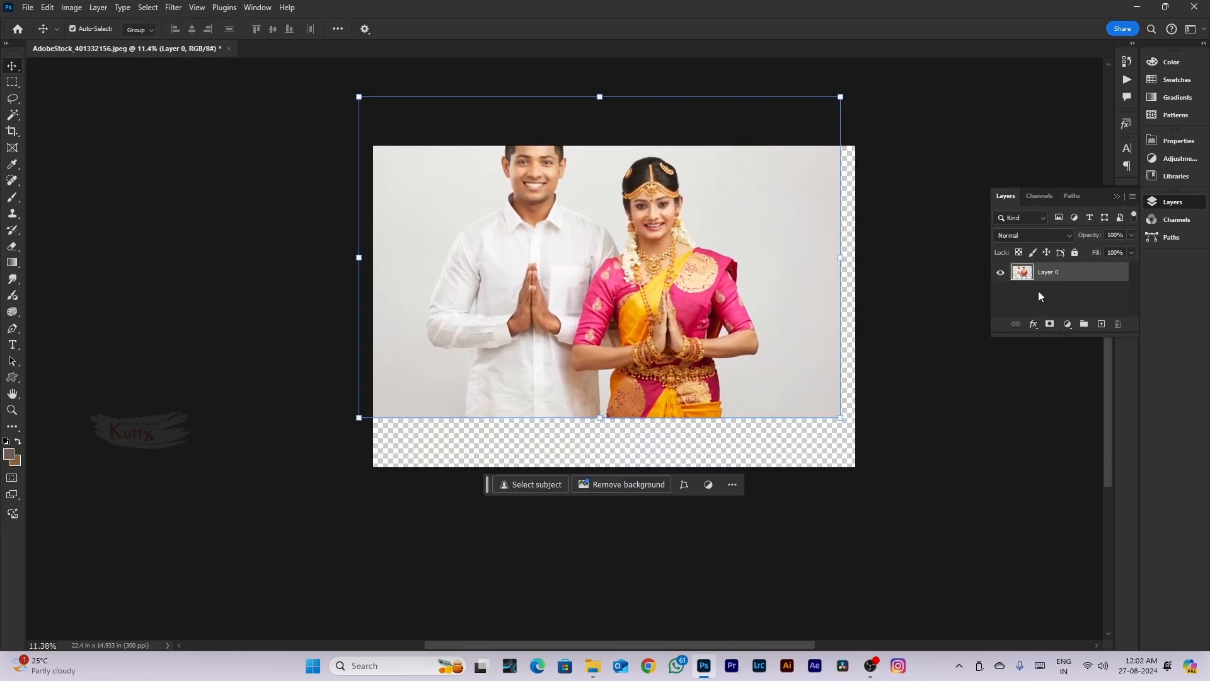
drag(1048, 334, 1051, 483)
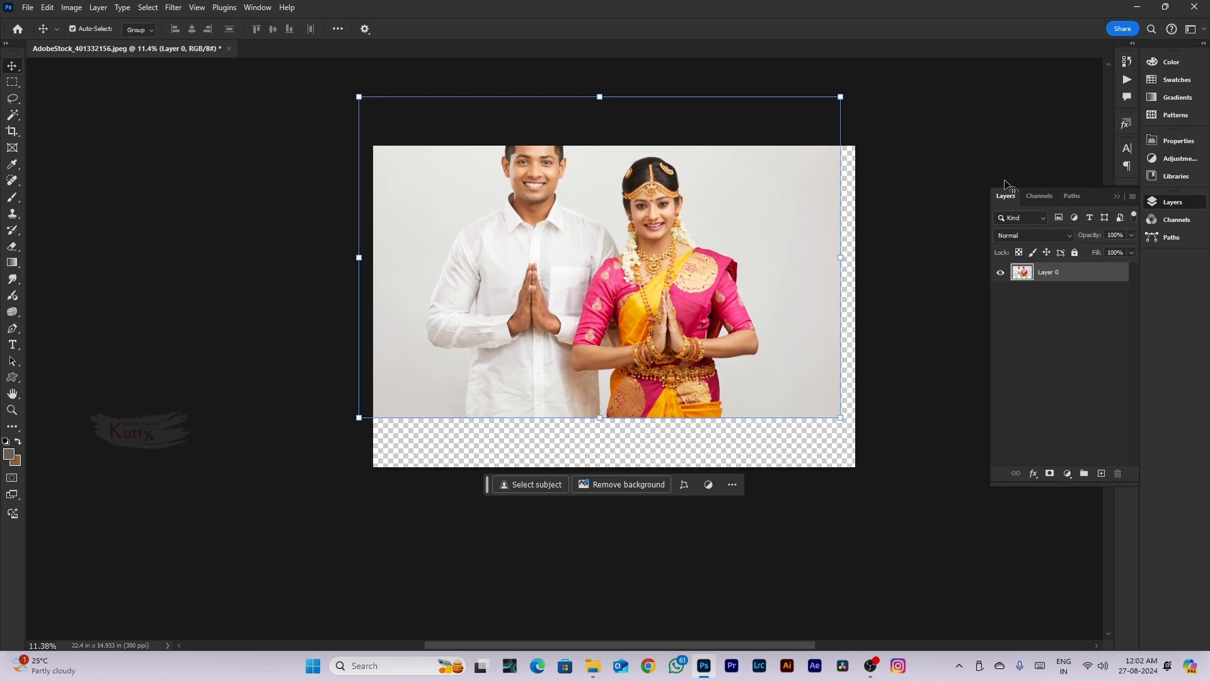
drag(743, 313, 723, 360)
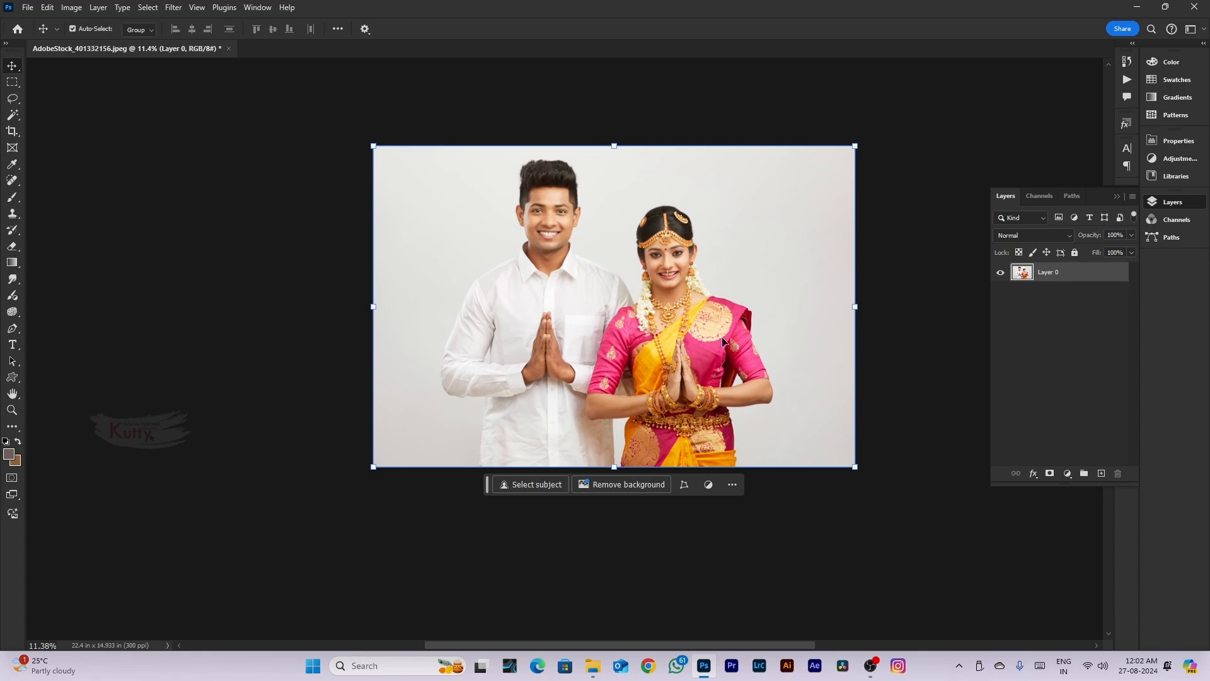
mouse_move(666, 298)
mouse_down()
mouse_move(652, 248)
mouse_move(673, 325)
mouse_move(676, 306)
mouse_up()
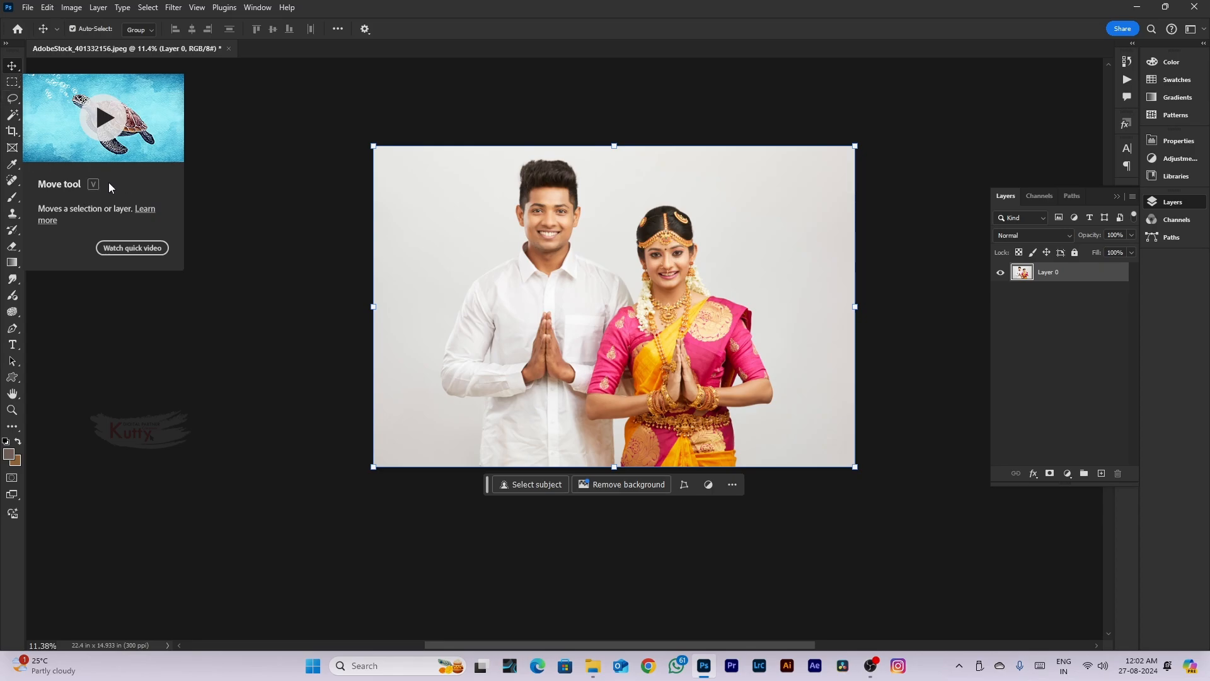
Draw a rectangular marquee selection around the couple and shift the selection outline slightly upward
click(10, 83)
scroll(127, 155, down, 2)
scroll(309, 225, up, 3)
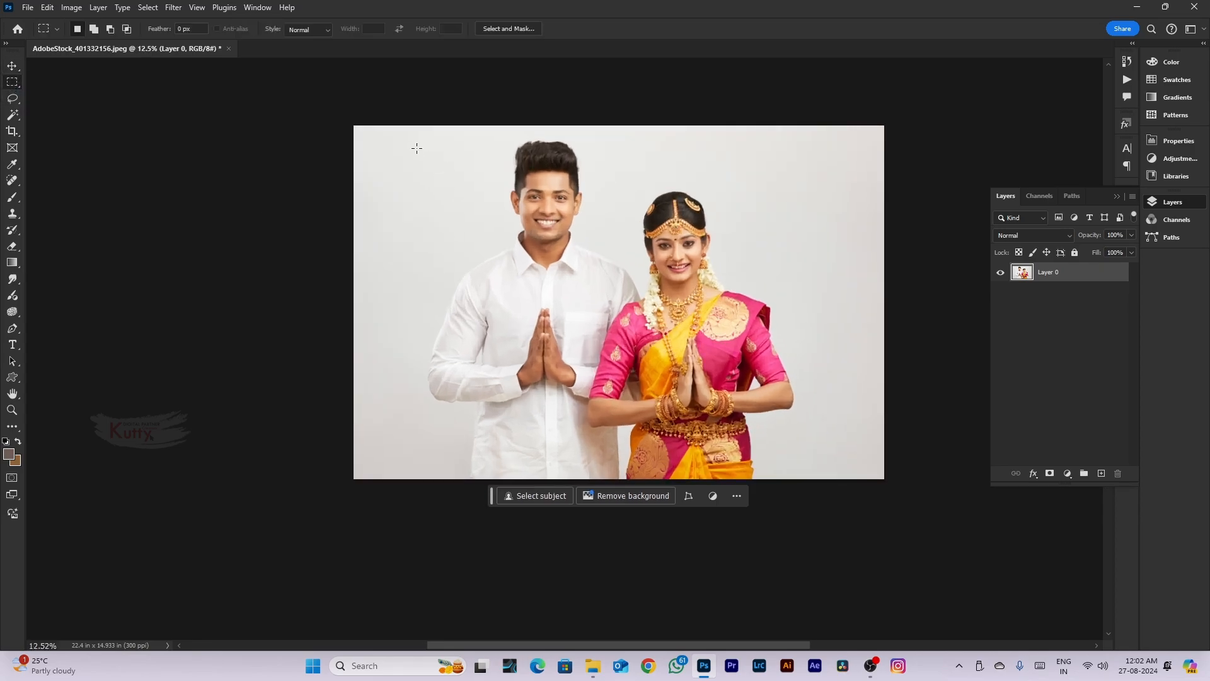
drag(411, 142, 815, 459)
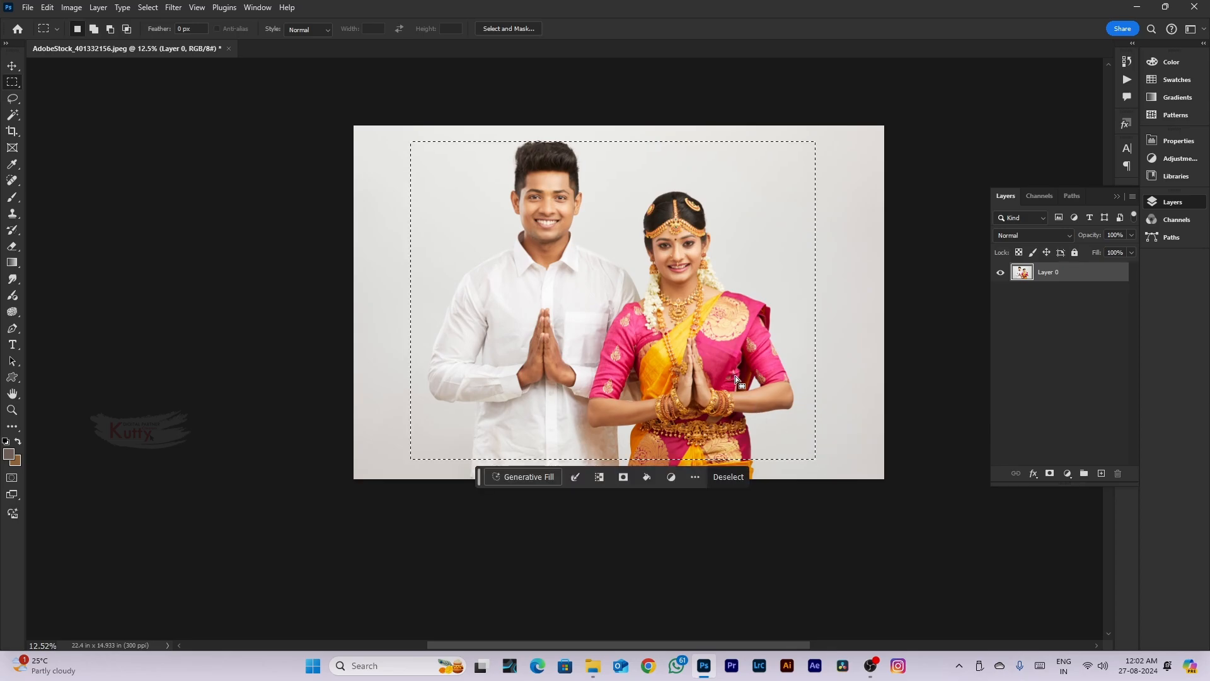
scroll(735, 371, down, 1)
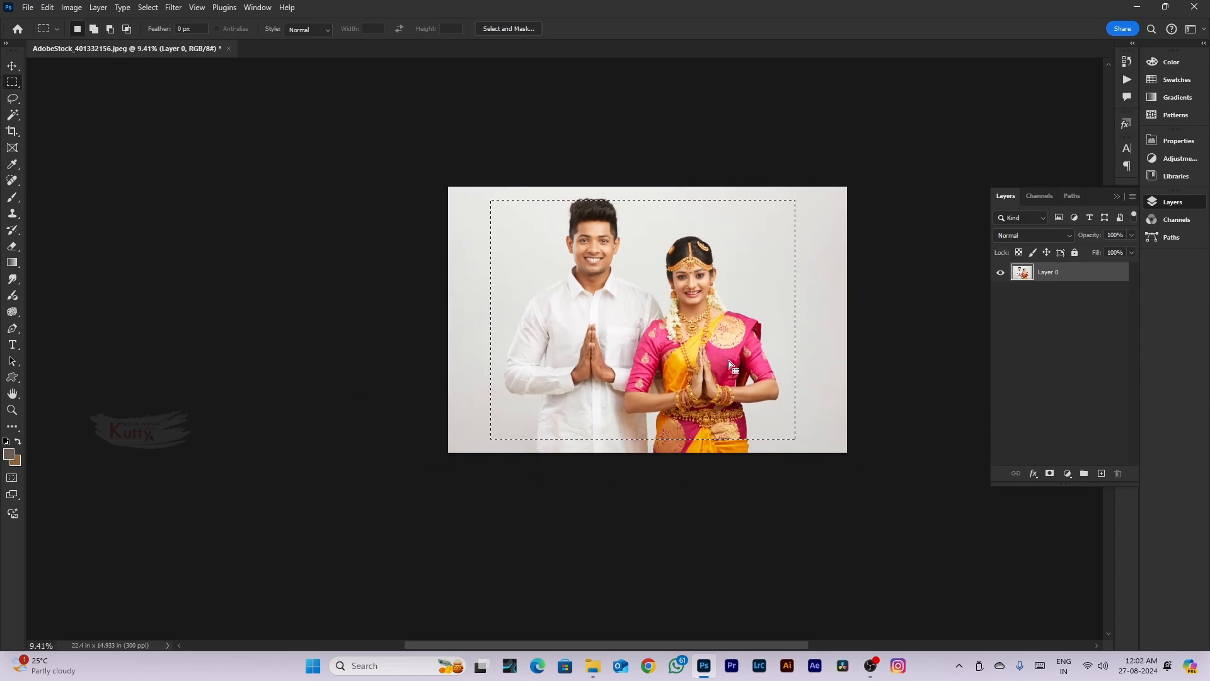
drag(728, 360, 733, 355)
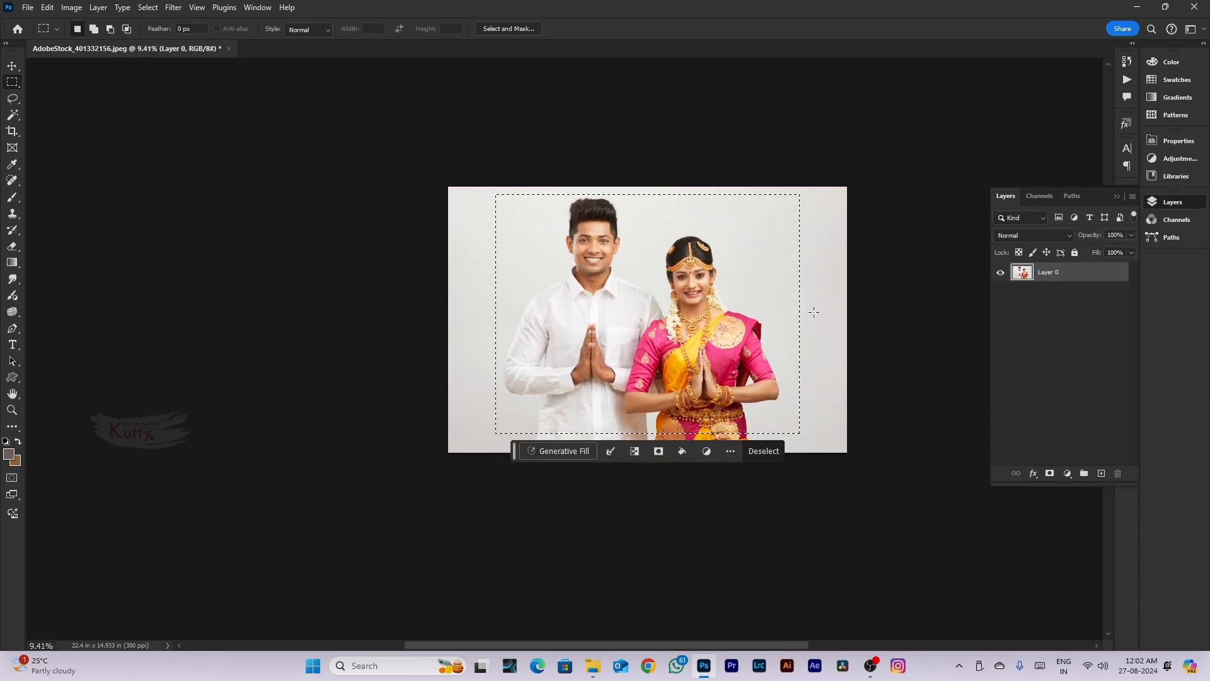
Copy the selected area and create a new document from the saved New 12x18 preset, 18 x 12 in at 300 ppi
key(ctrl+c)
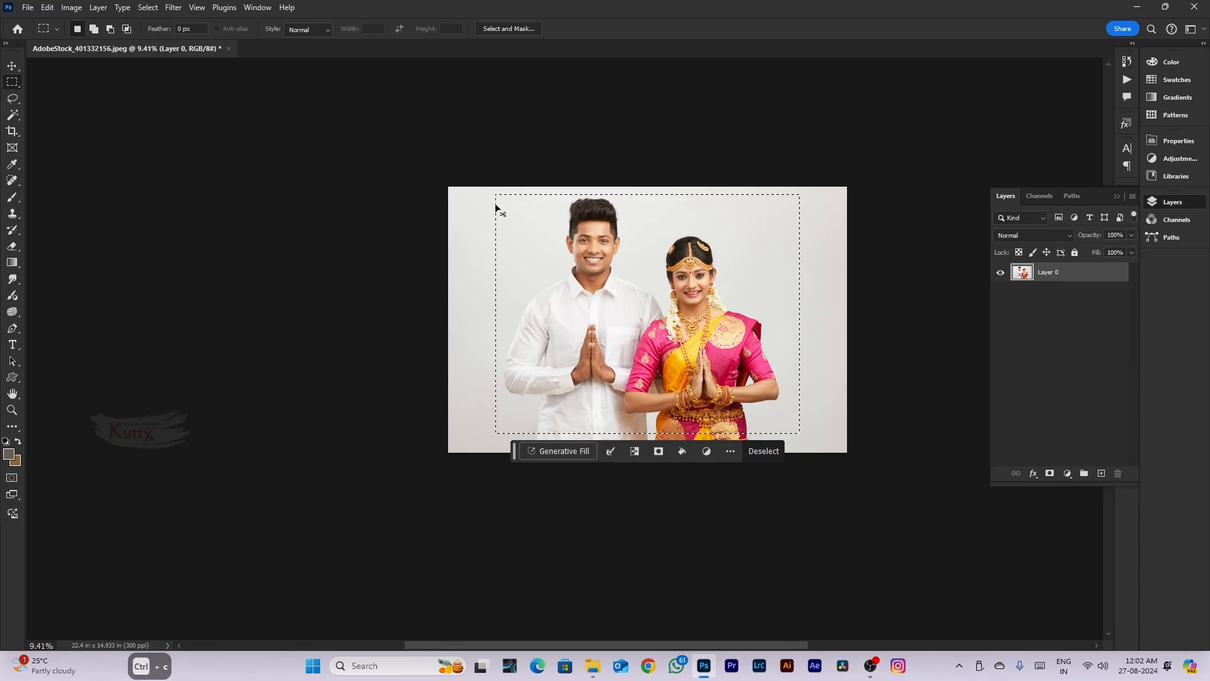
key(ctrl+c)
key(ctrl+c)
key(ctrl+n)
click(345, 122)
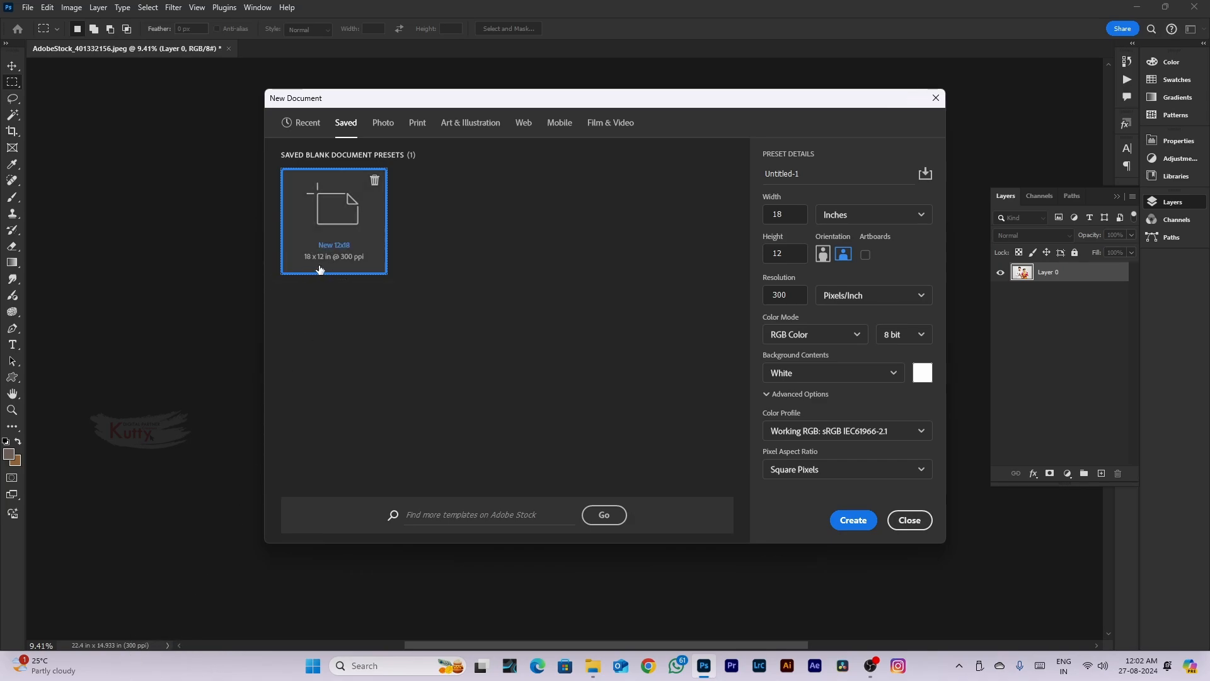
click(853, 520)
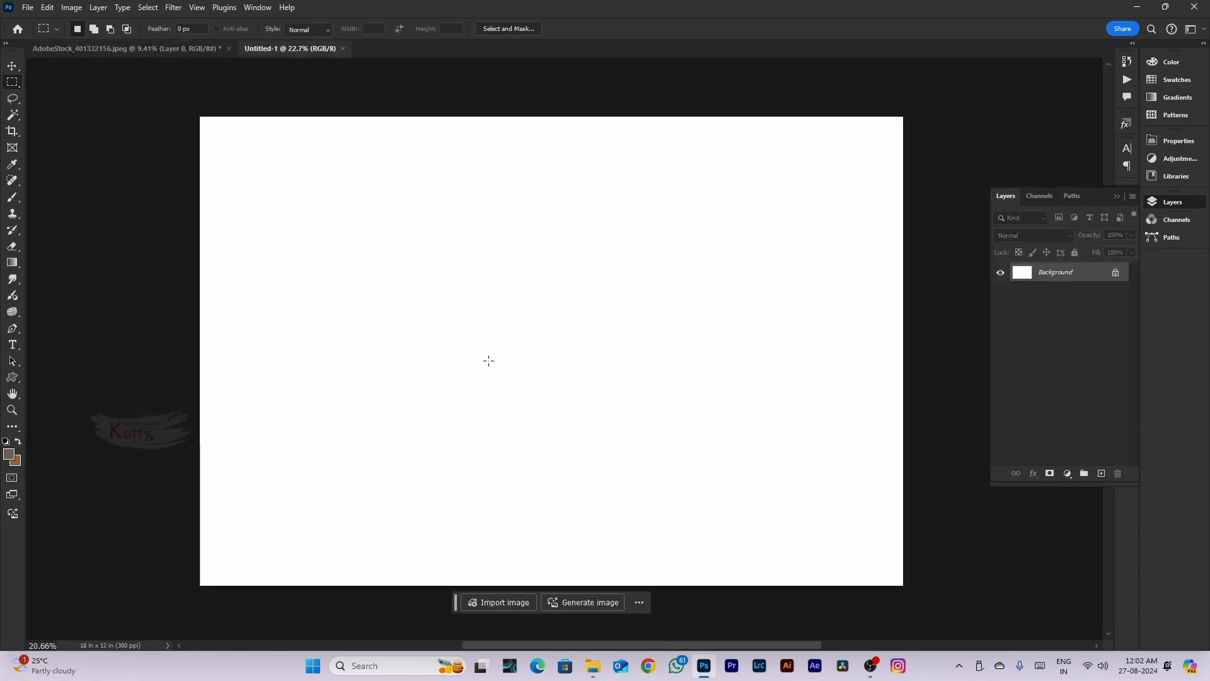
Copy the selected couple area from the photo again and paste it into the blank Untitled-1 document
click(161, 48)
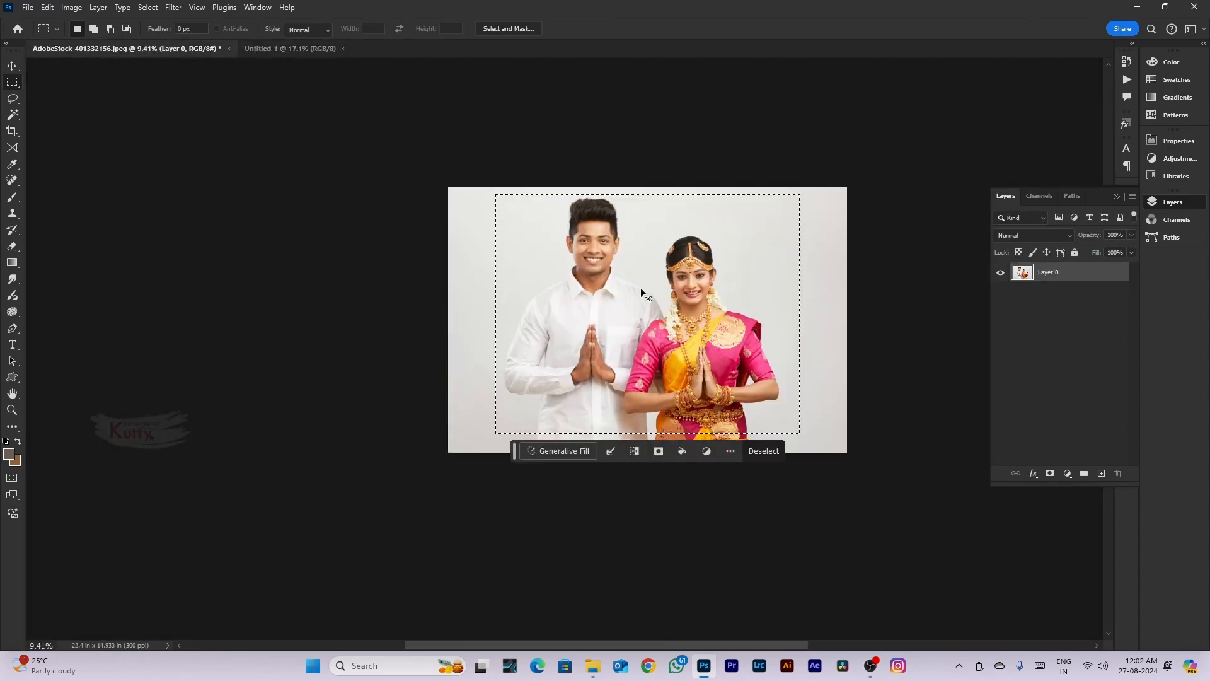
key(ctrl+c)
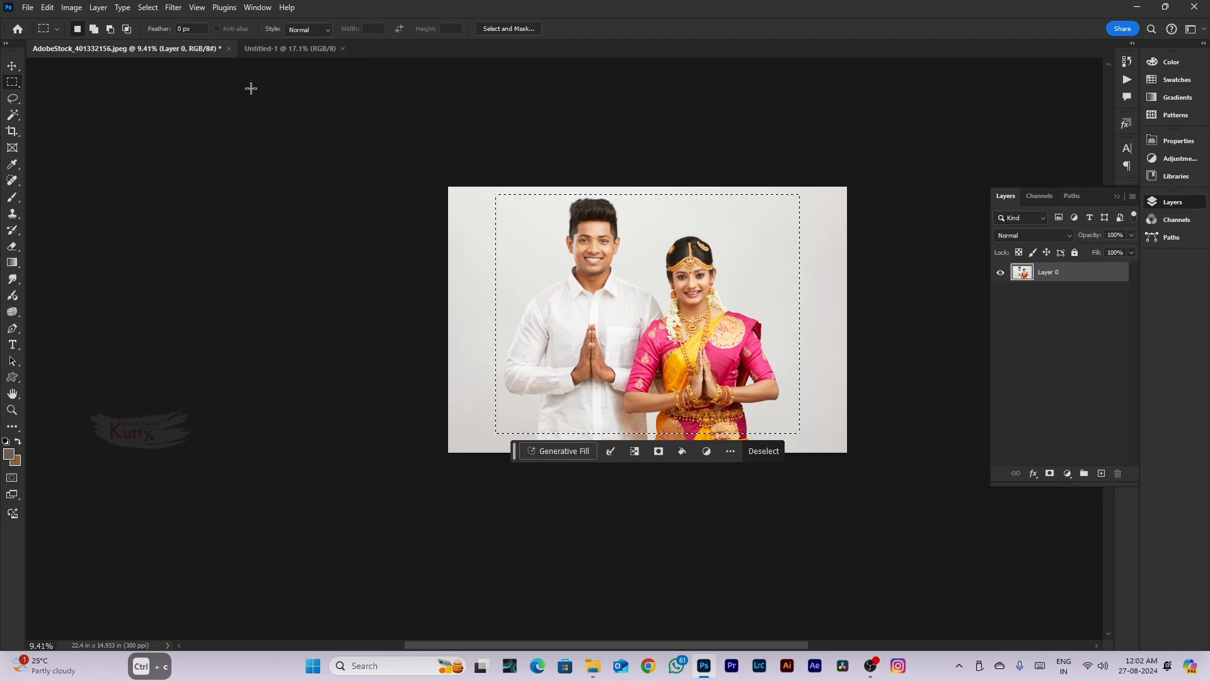
click(278, 50)
scroll(411, 319, down, 1)
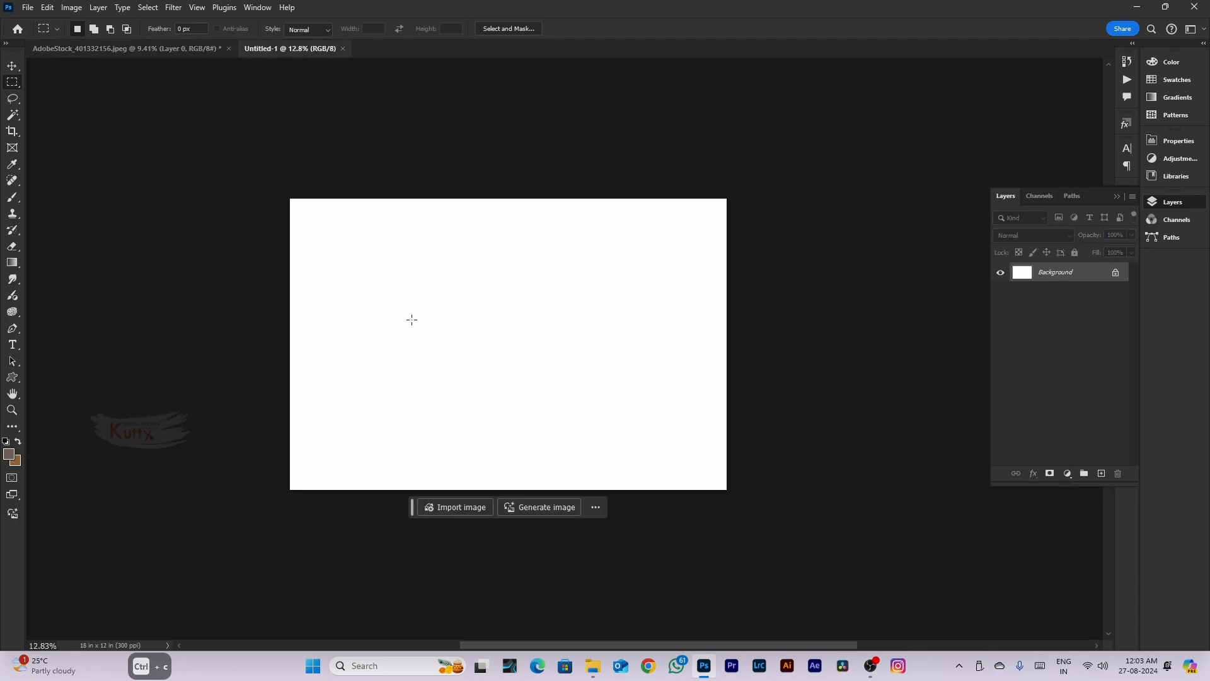
key(ctrl+v)
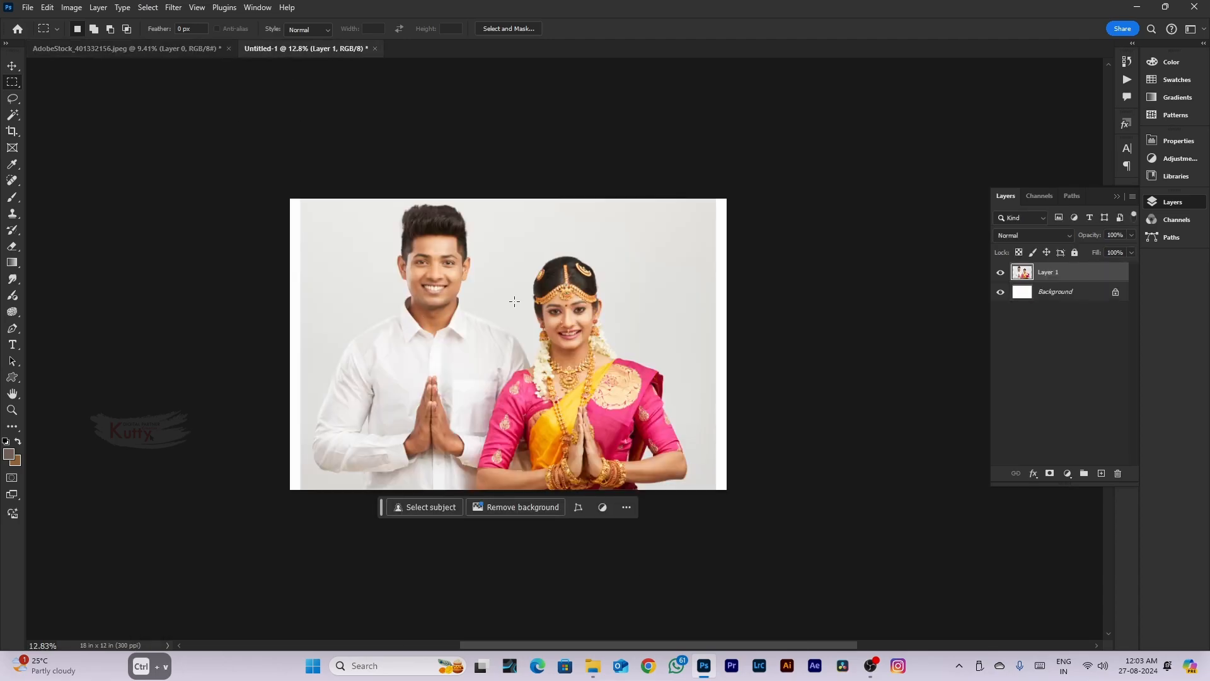
Scale the pasted couple layer down to about 86% with the Move tool's transform controls and shift it within the canvas
key(v)
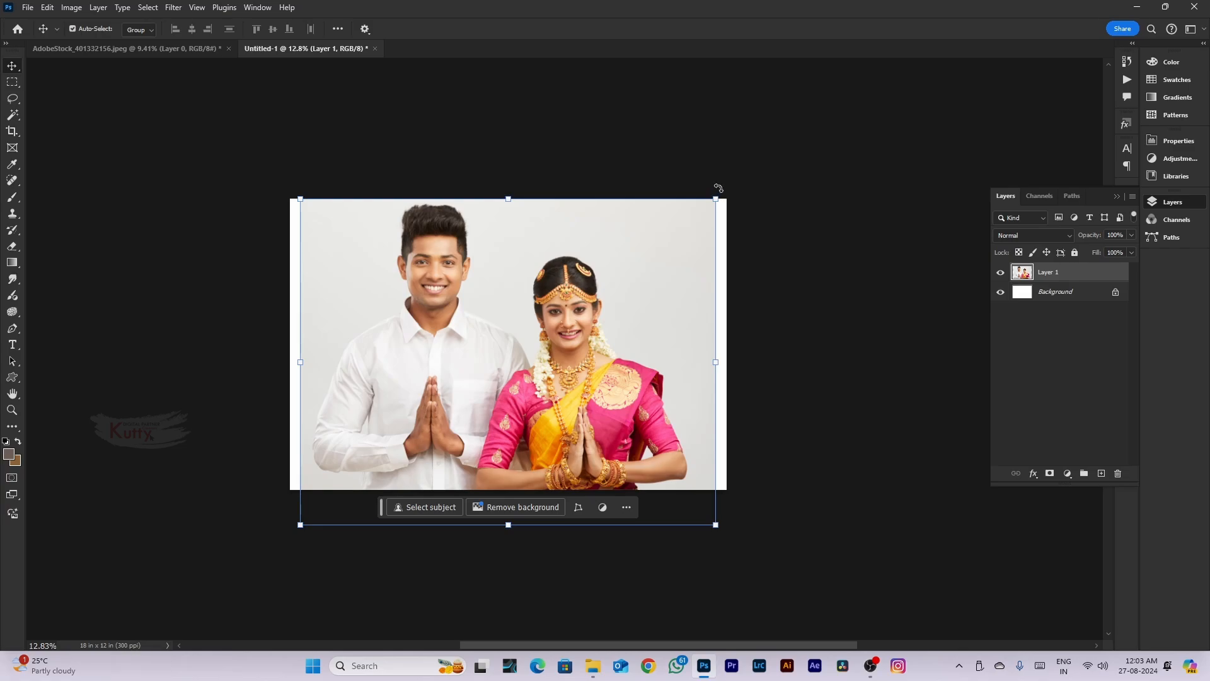
mouse_move(718, 200)
mouse_down()
mouse_move(697, 229)
mouse_move(705, 238)
mouse_move(702, 213)
mouse_up()
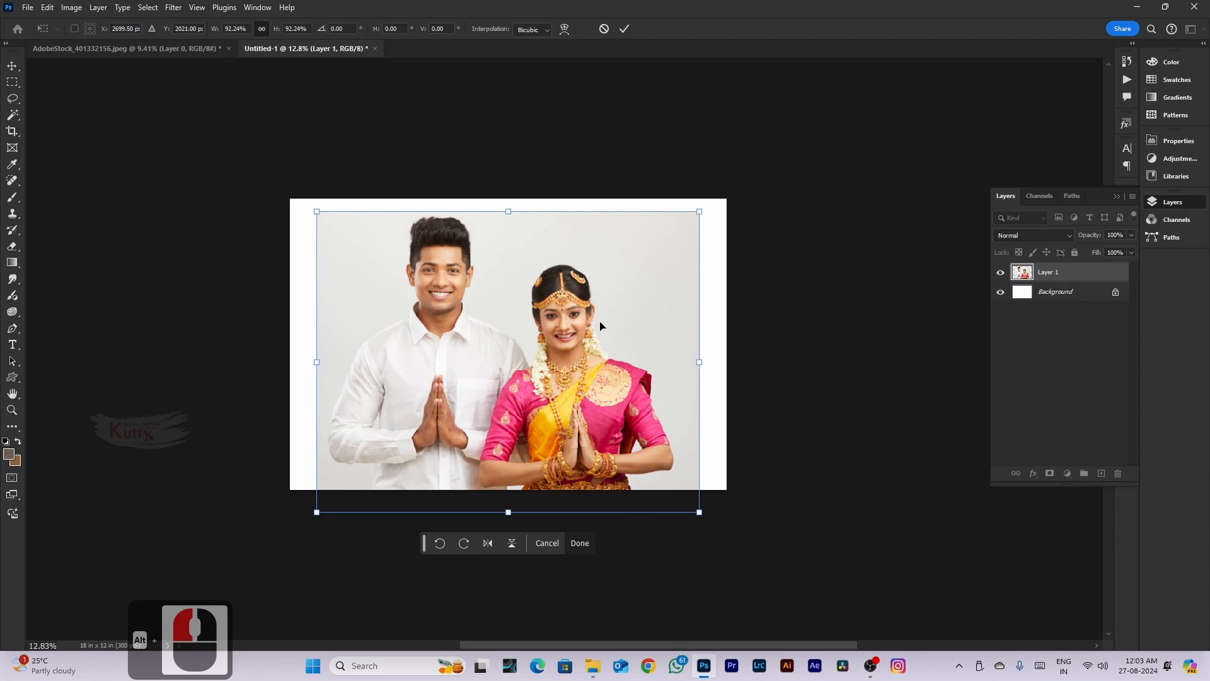
mouse_move(708, 200)
mouse_down()
mouse_move(643, 282)
mouse_move(705, 207)
mouse_up()
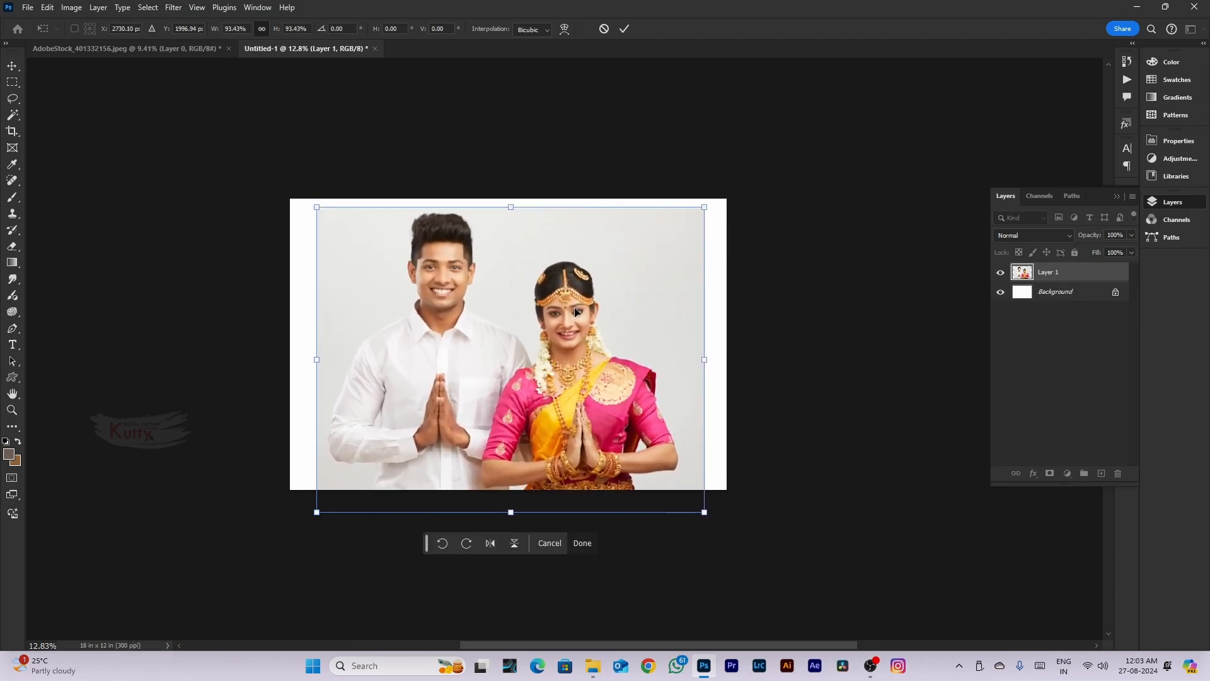
drag(576, 312, 576, 286)
drag(711, 181, 678, 204)
drag(514, 337, 535, 331)
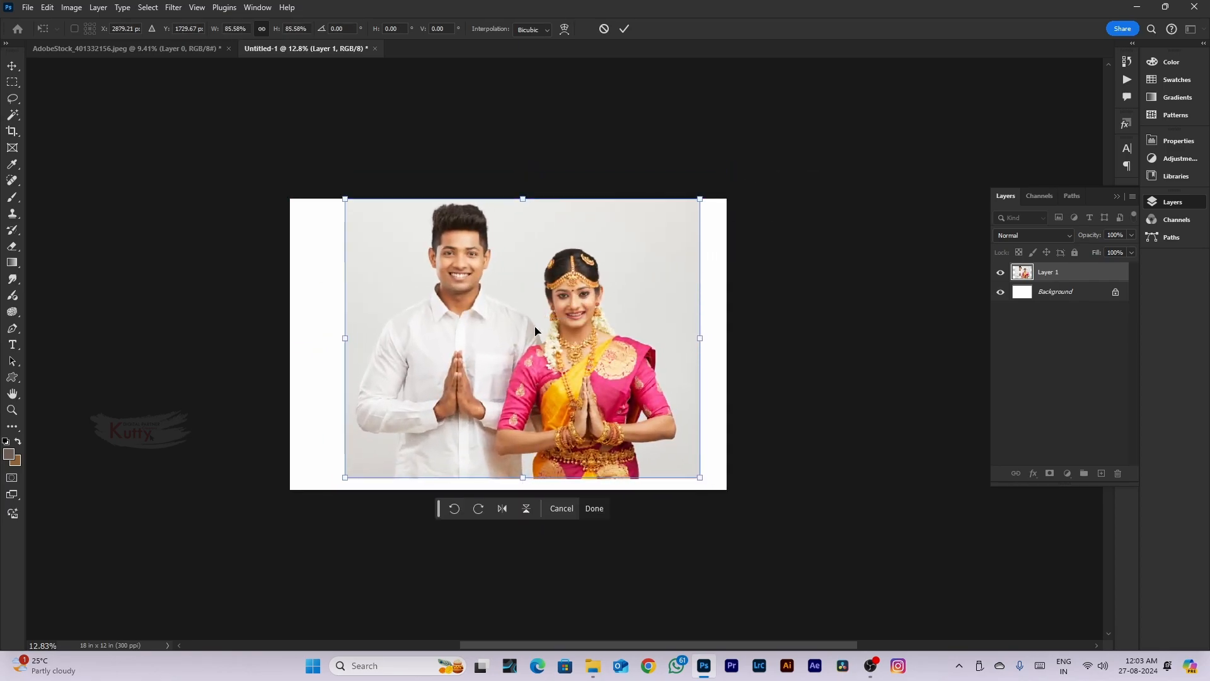
Enlarge the couple layer to about 104%, then shrink it to fit inside the white canvas, apply the transform and centre it
drag(707, 202, 876, 55)
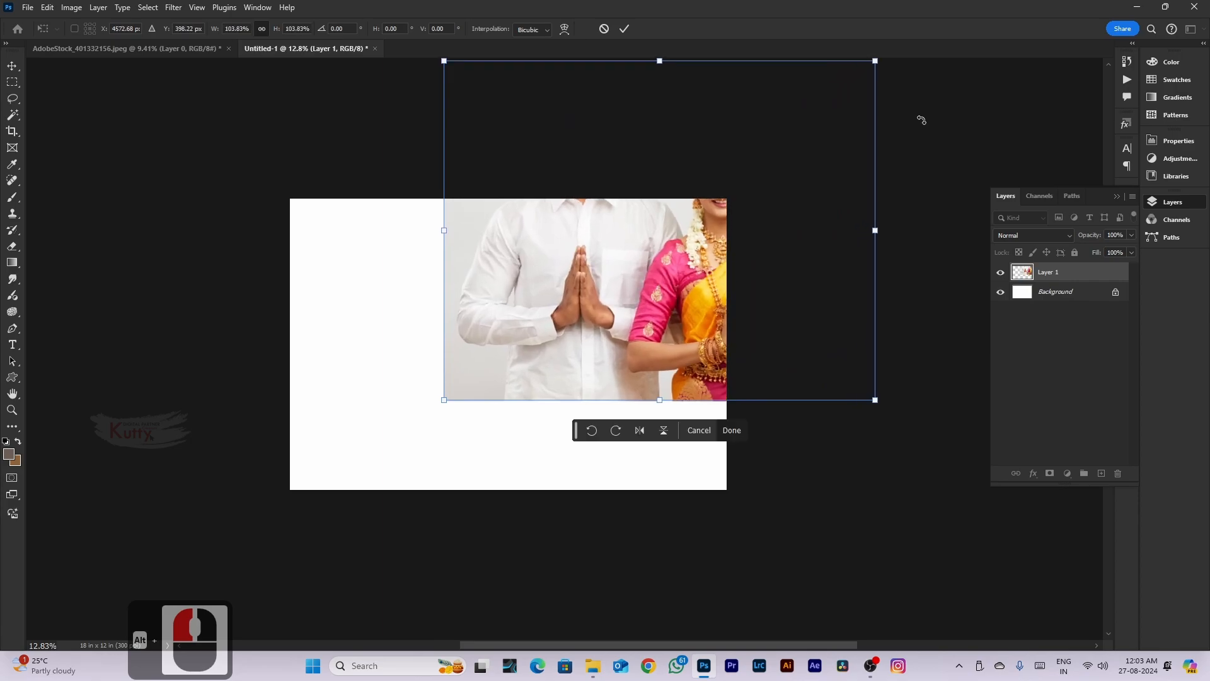
drag(586, 305, 467, 395)
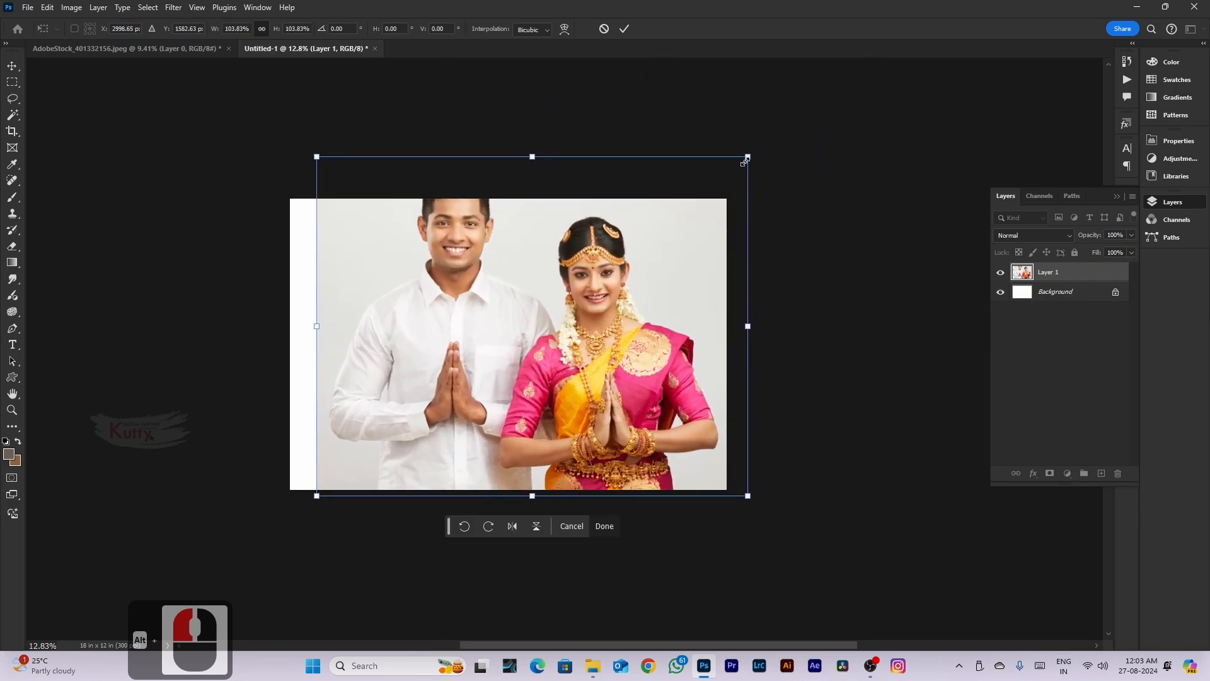
drag(746, 160, 668, 222)
key(Return)
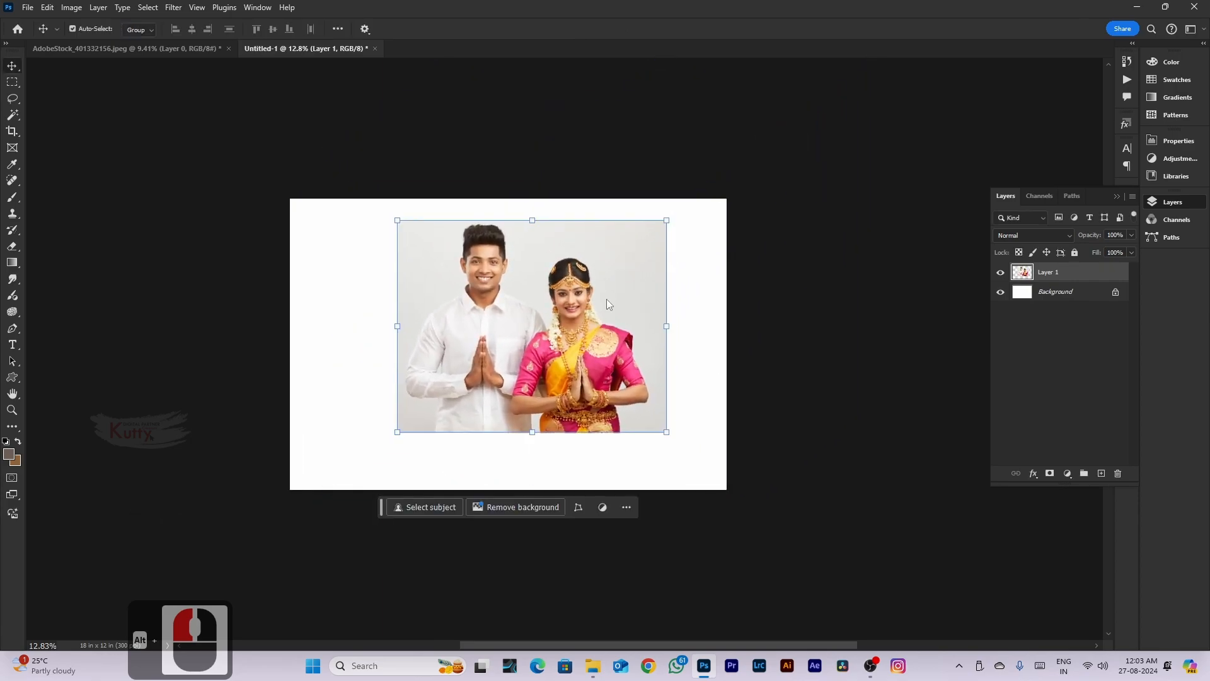
drag(579, 330, 562, 341)
scroll(562, 341, down, 2)
scroll(521, 353, up, 2)
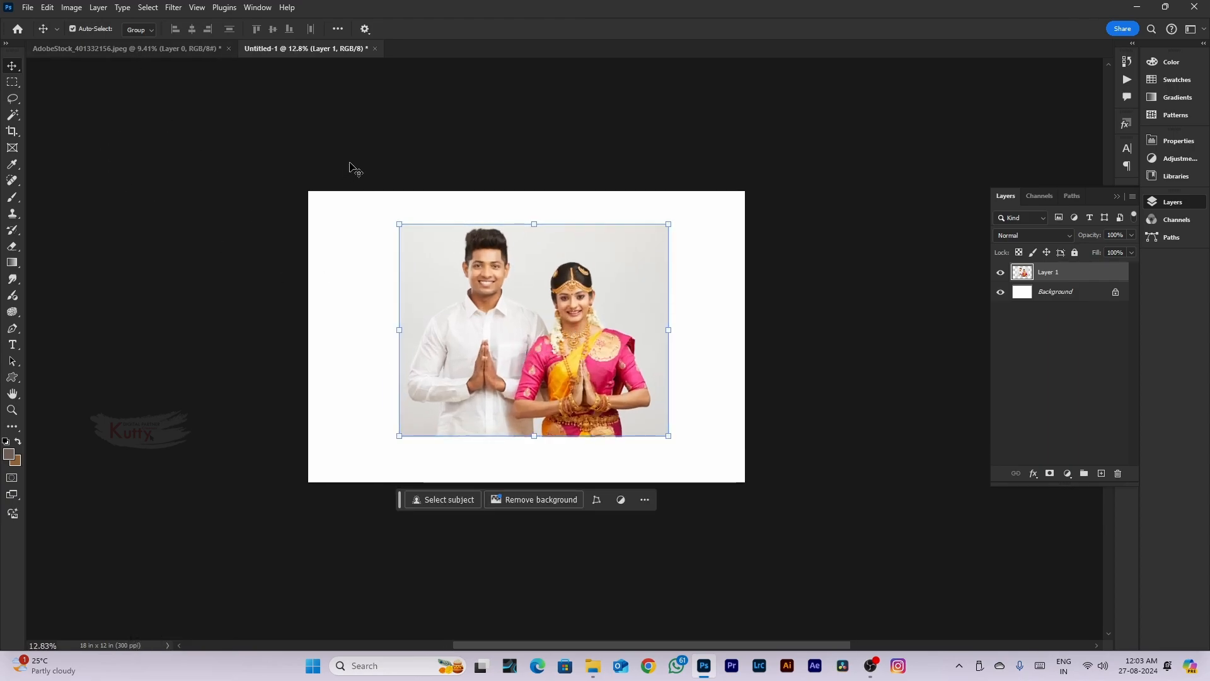
scroll(513, 318, down, 2)
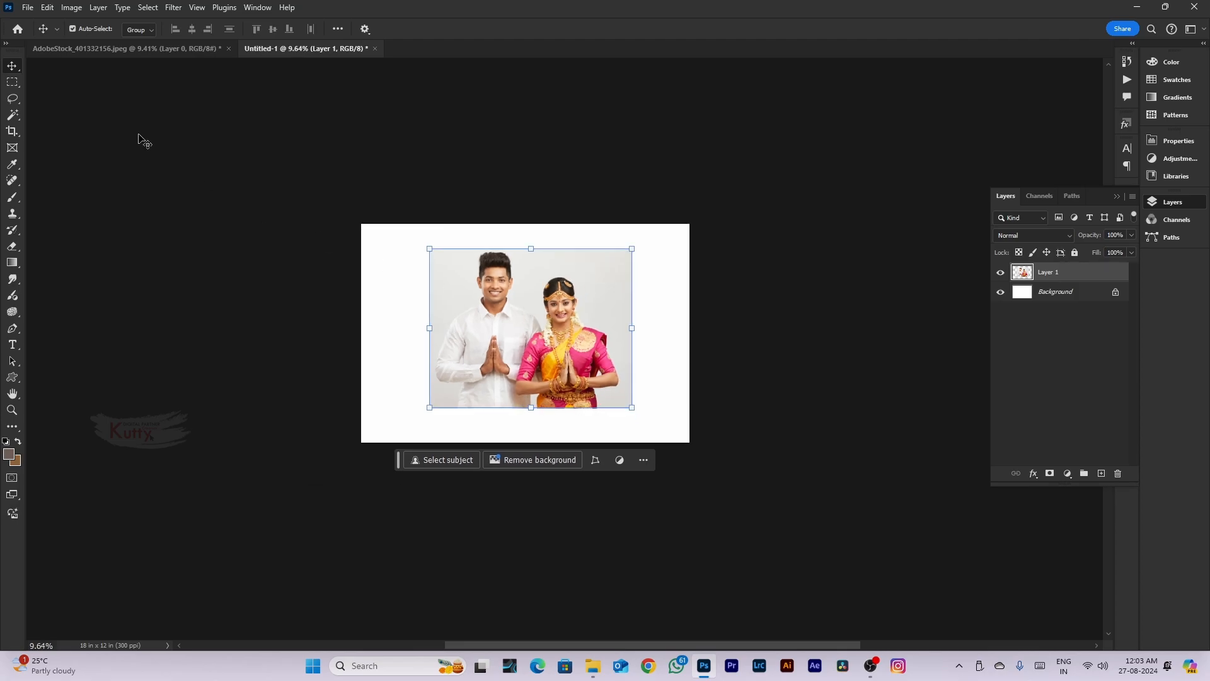
Return to the AdobeStock_401332156.jpeg document and deselect the marquee selection around the couple
click(141, 52)
click(48, 7)
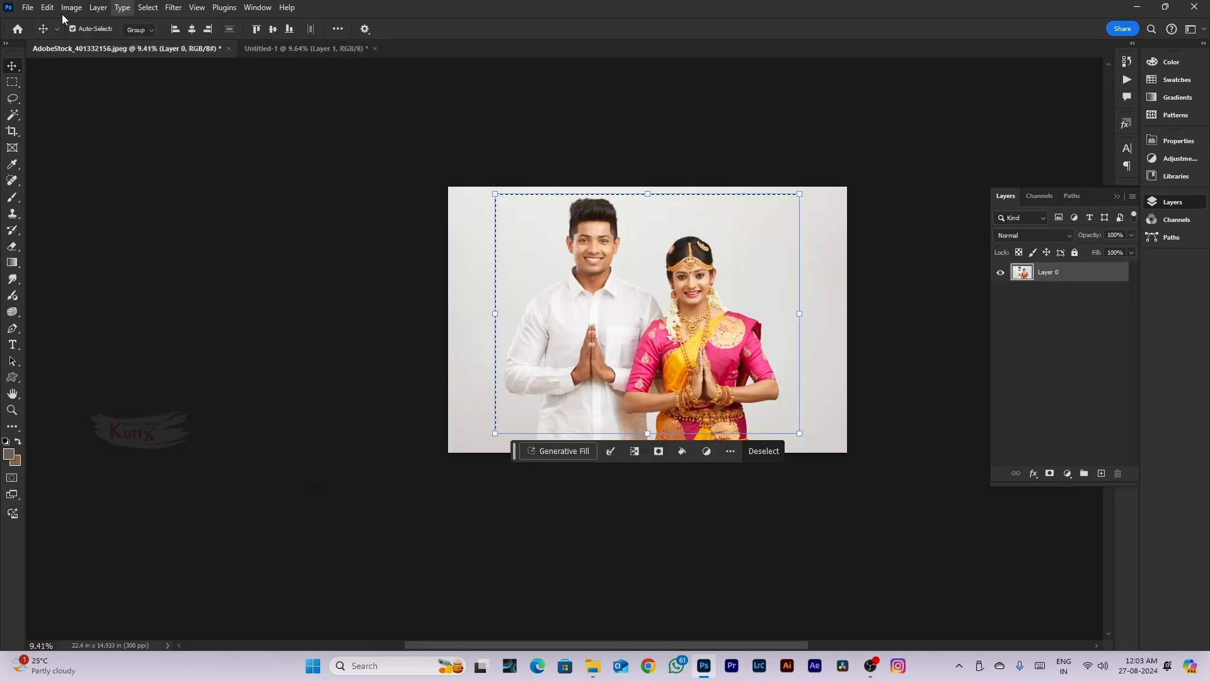
click(344, 248)
scroll(344, 247, down, 4)
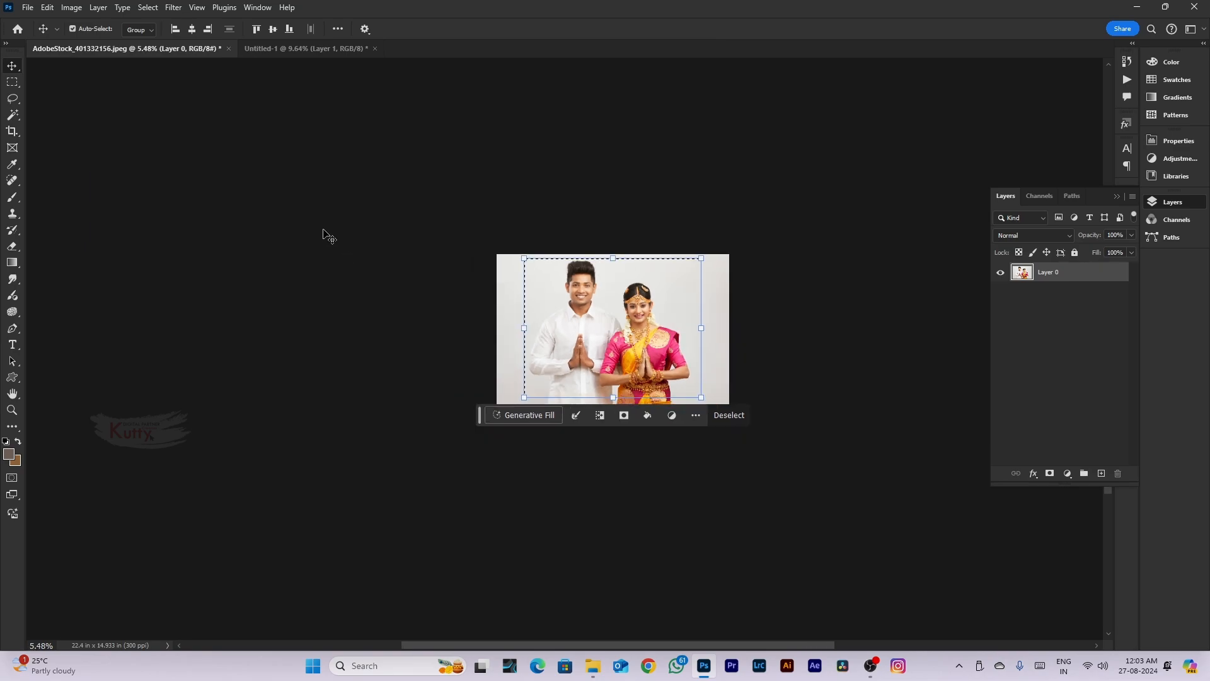
key(ctrl+d)
scroll(486, 286, up, 2)
scroll(485, 286, up, 1)
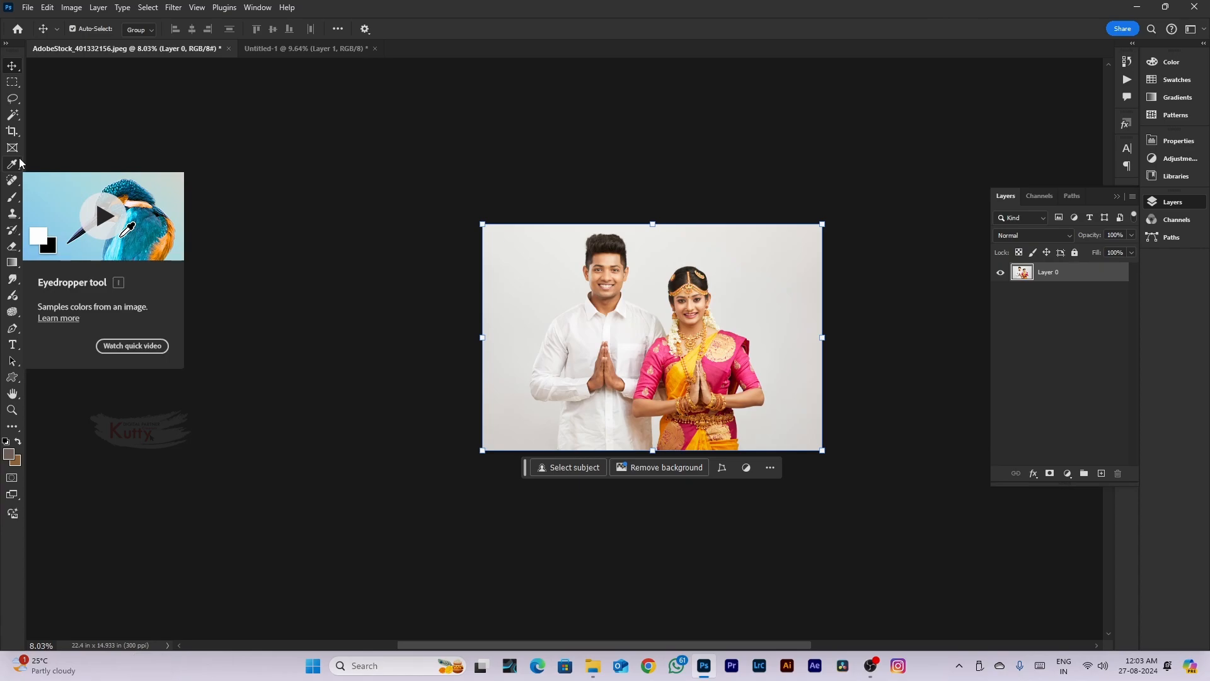
Select a single pixel row across the photo's plain background with the Single Row Marquee tool
click(18, 84)
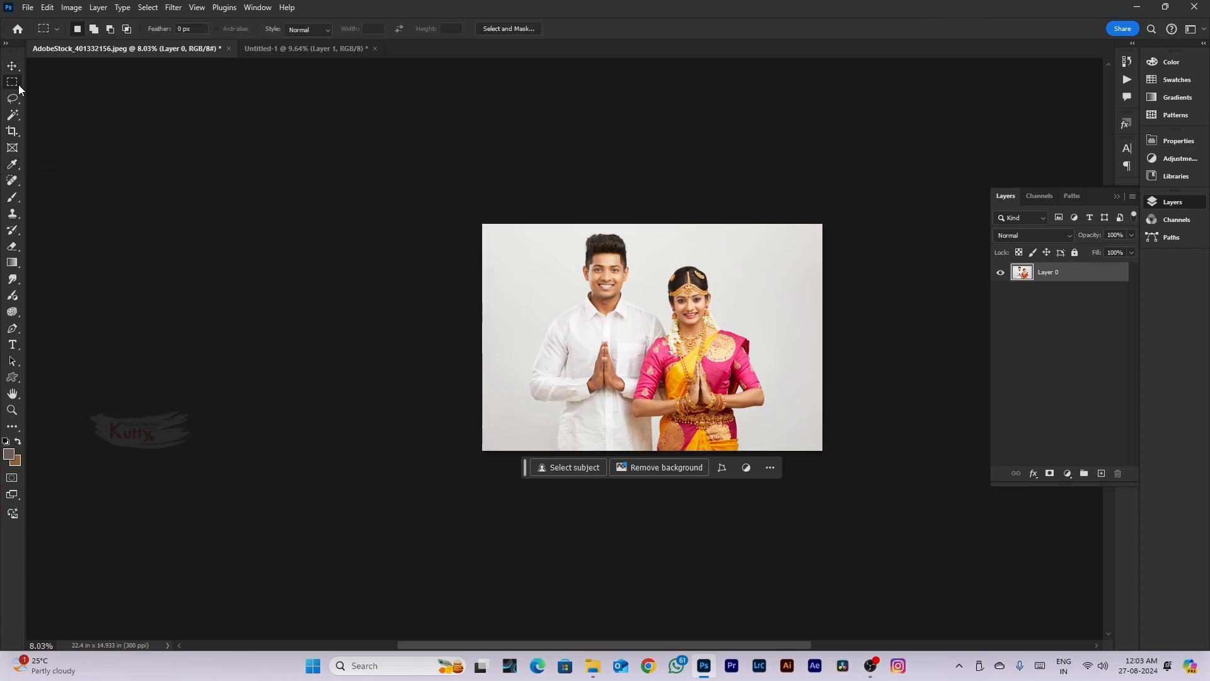
right_click(17, 88)
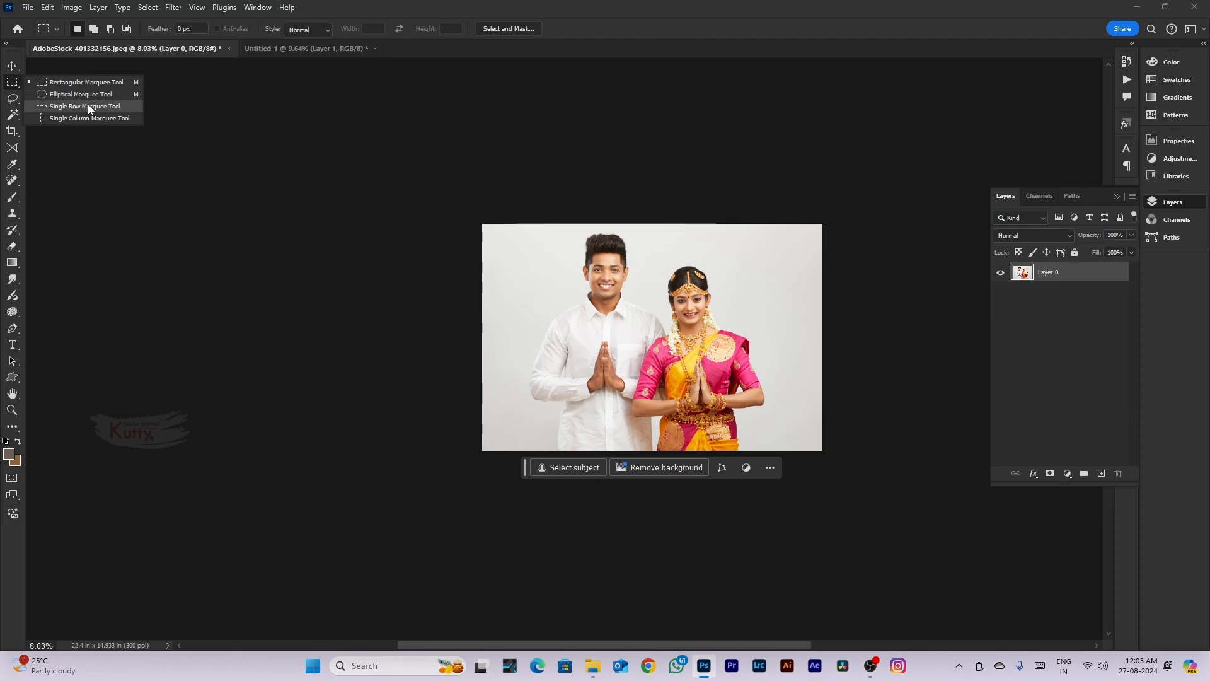
scroll(521, 278, up, 5)
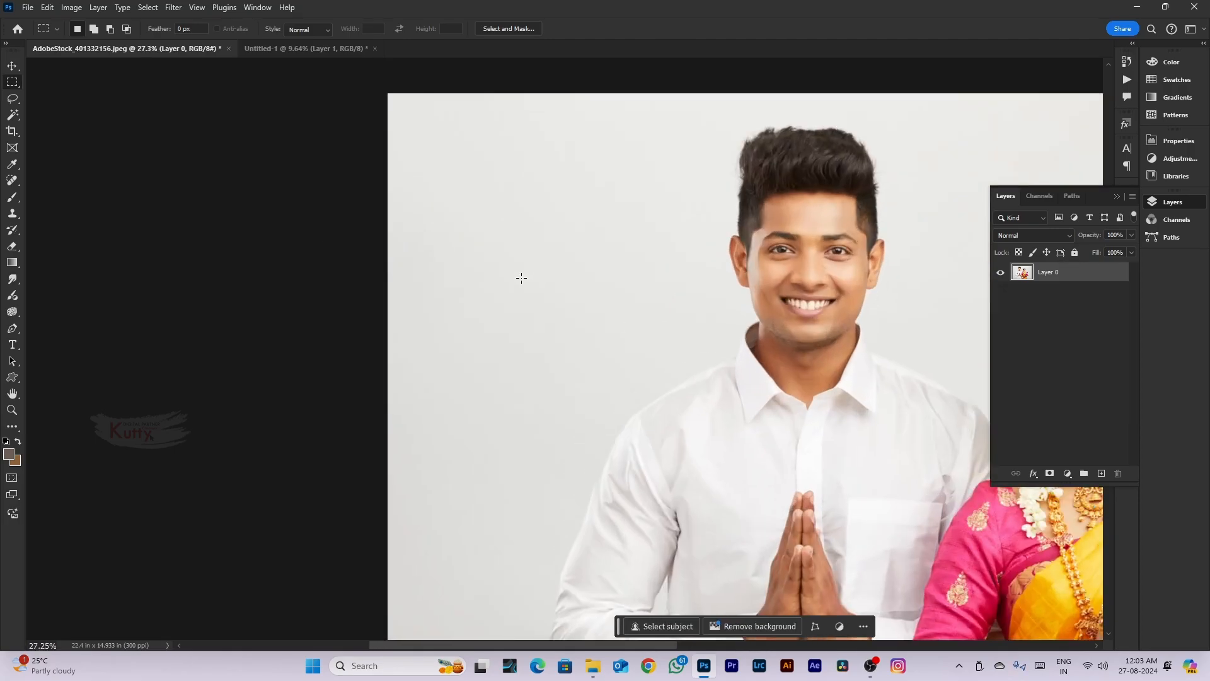
scroll(498, 227, up, 1)
scroll(454, 227, up, 4)
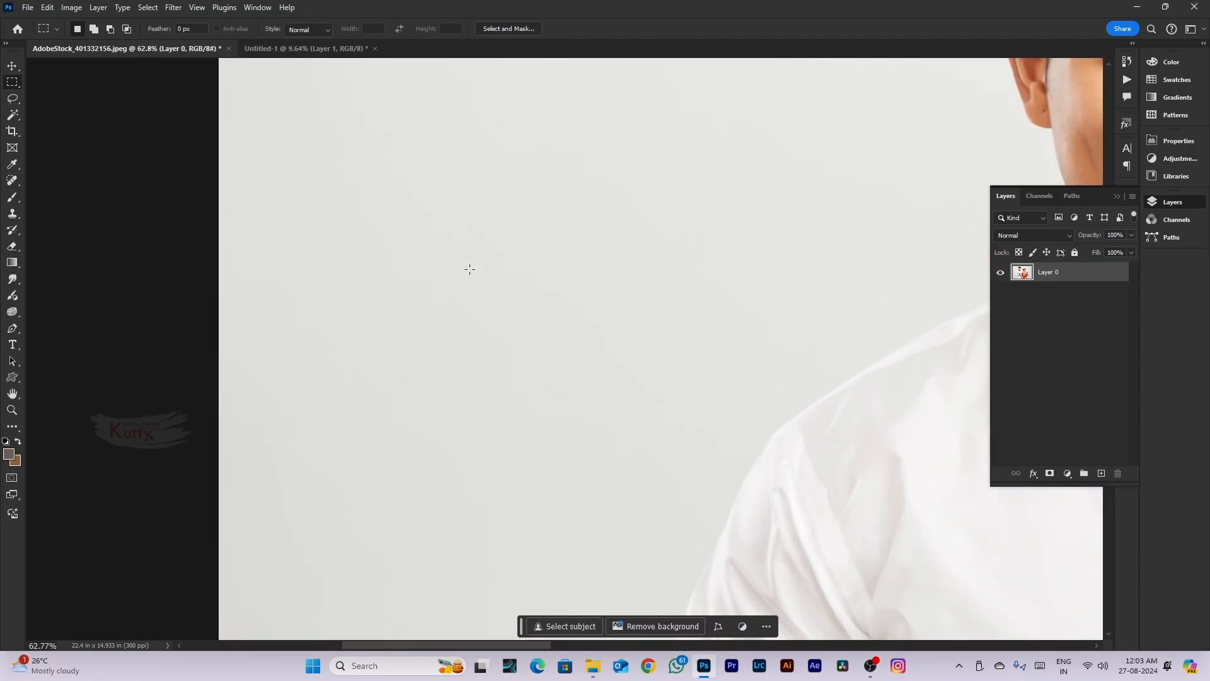
scroll(406, 280, down, 2)
right_click(11, 82)
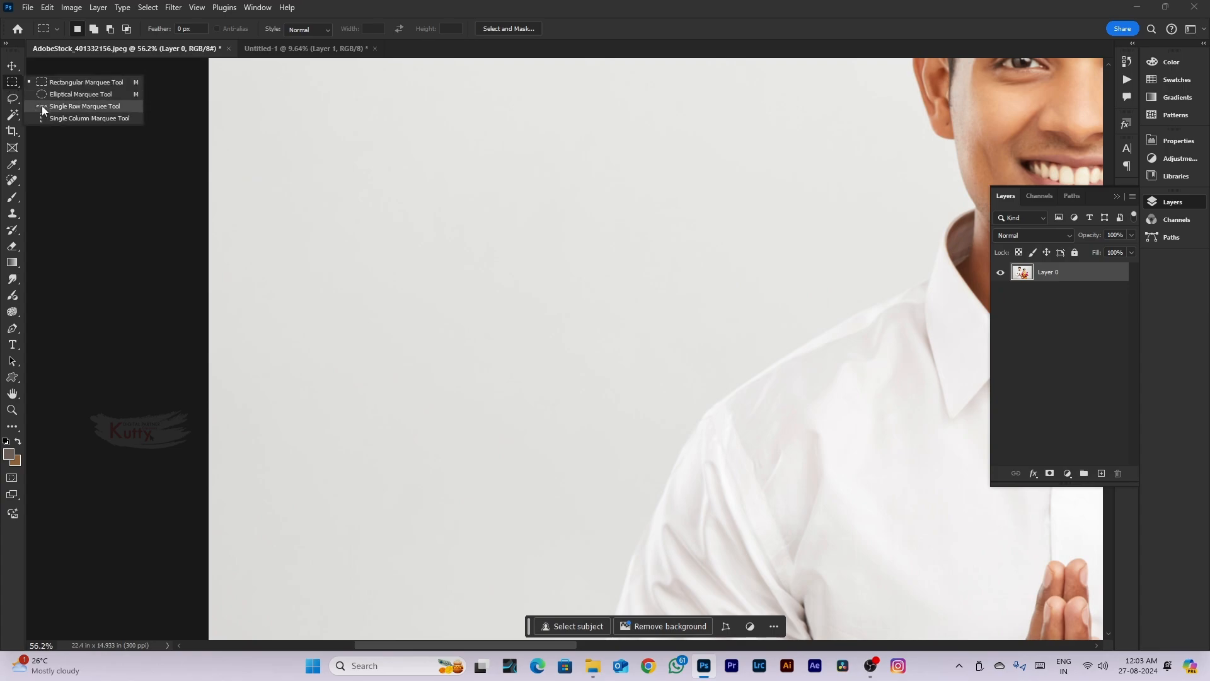
click(46, 104)
click(406, 221)
scroll(407, 221, up, 10)
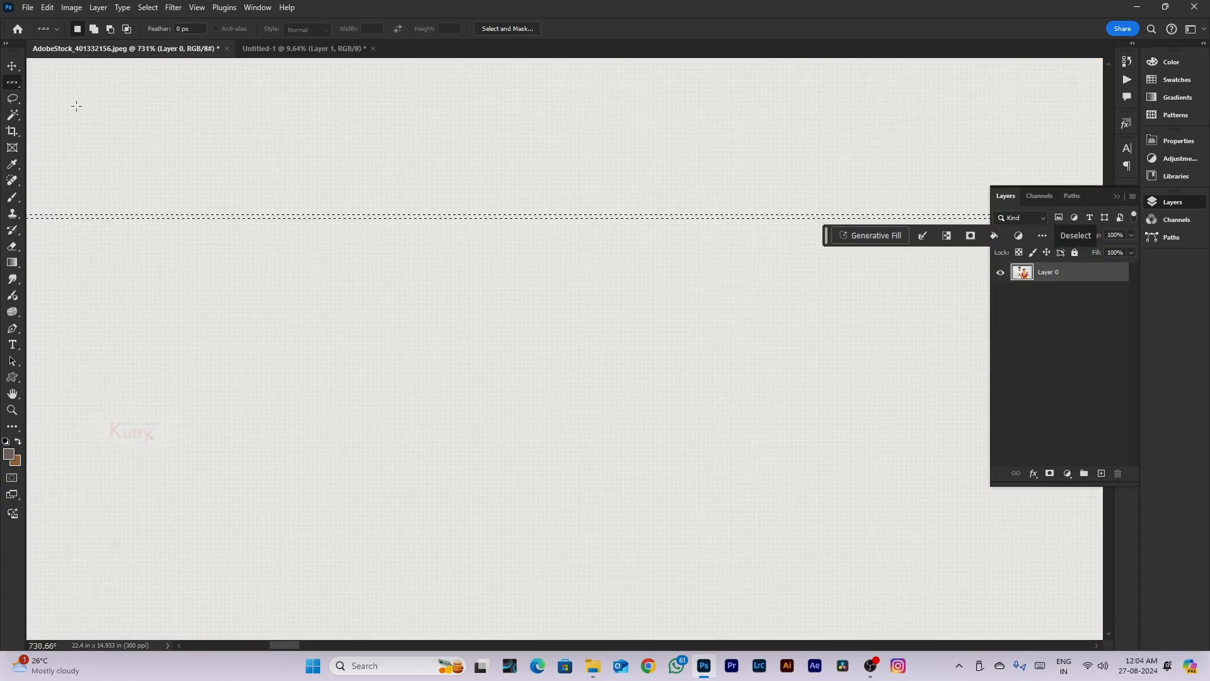
Clear the row selection and select a single pixel column through the background with the Single Column Marquee tool
right_click(12, 82)
click(43, 119)
key(ctrl+d)
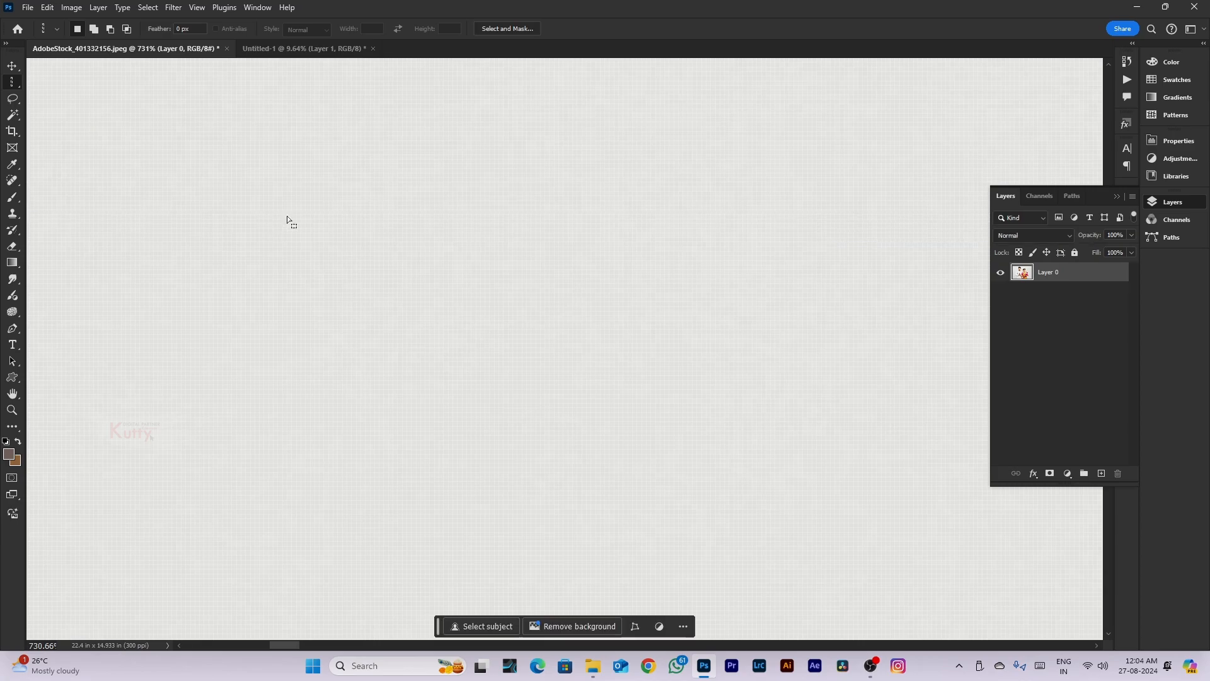
click(289, 222)
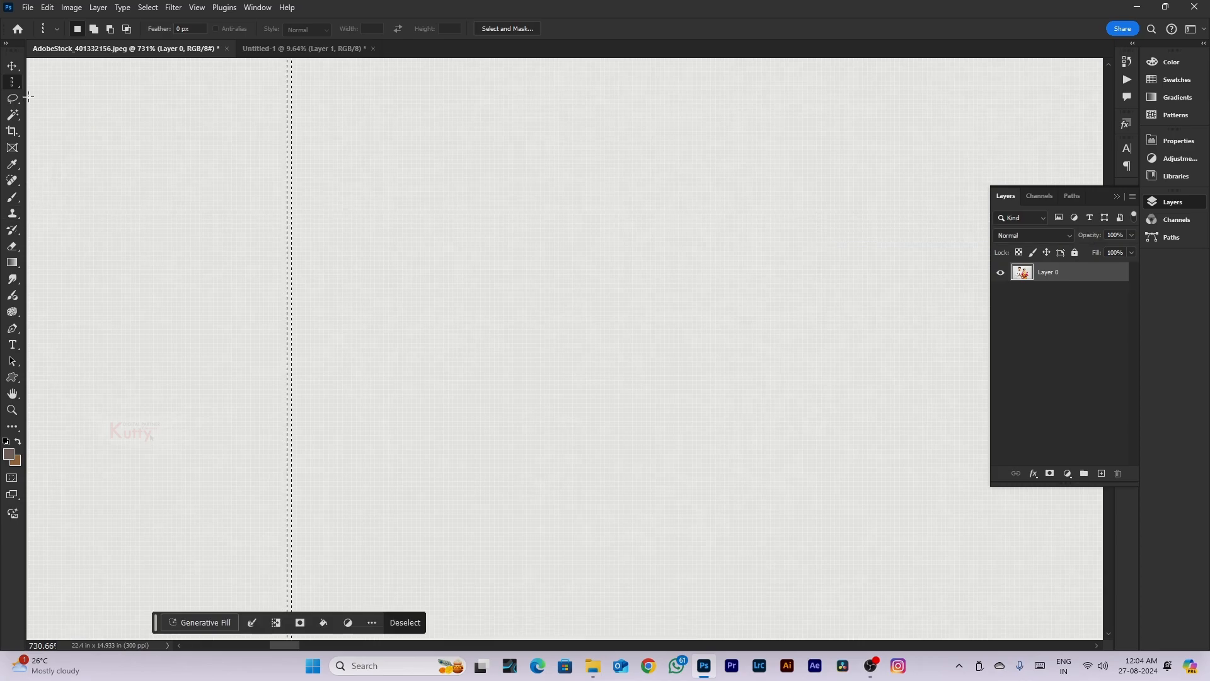
Replace the column selection with an Elliptical Marquee selection around the couple's heads and upper bodies, shifted slightly up and left
right_click(11, 82)
click(66, 96)
scroll(363, 254, down, 3)
scroll(363, 254, down, 15)
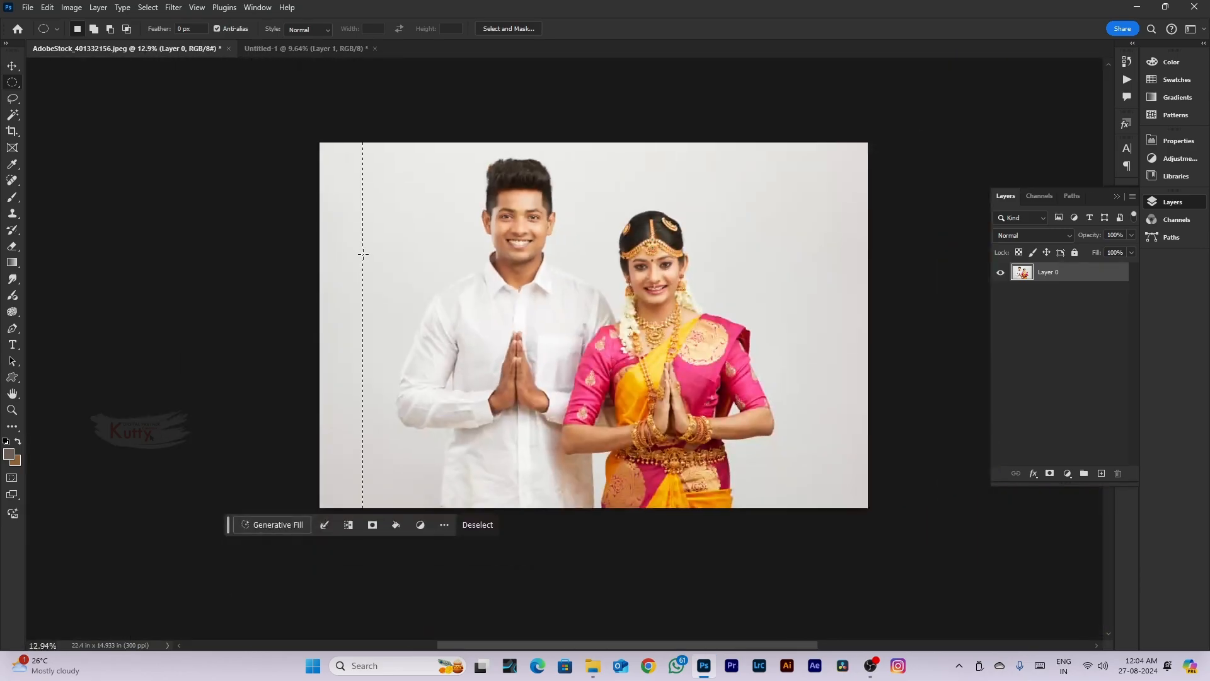
key(ctrl+d)
drag(416, 155, 779, 459)
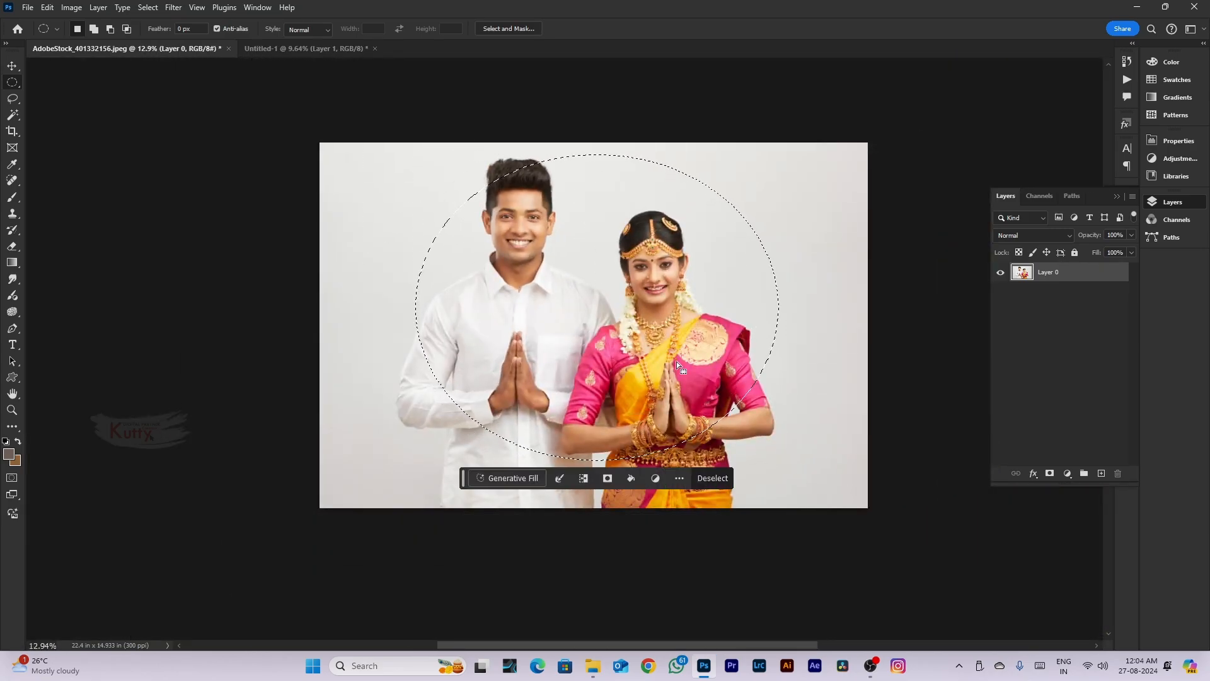
drag(676, 359, 647, 346)
Clear the elliptical selection around the couple in AdobeStock_401332156.jpeg
click(272, 51)
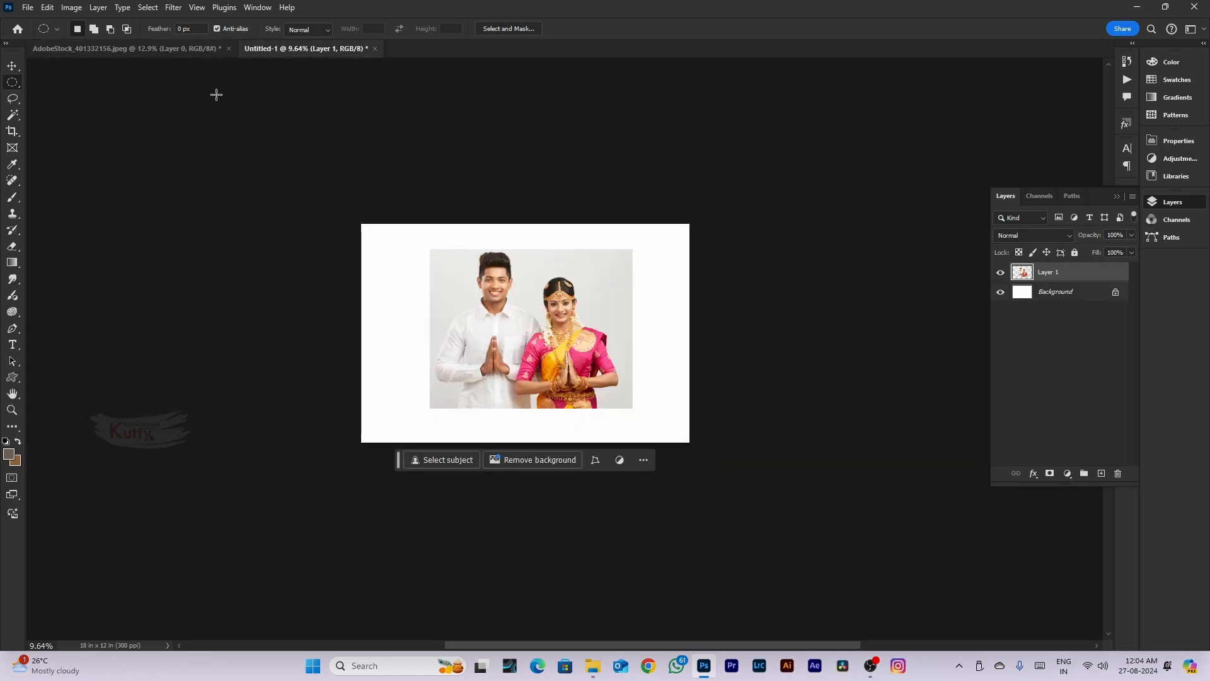
click(165, 55)
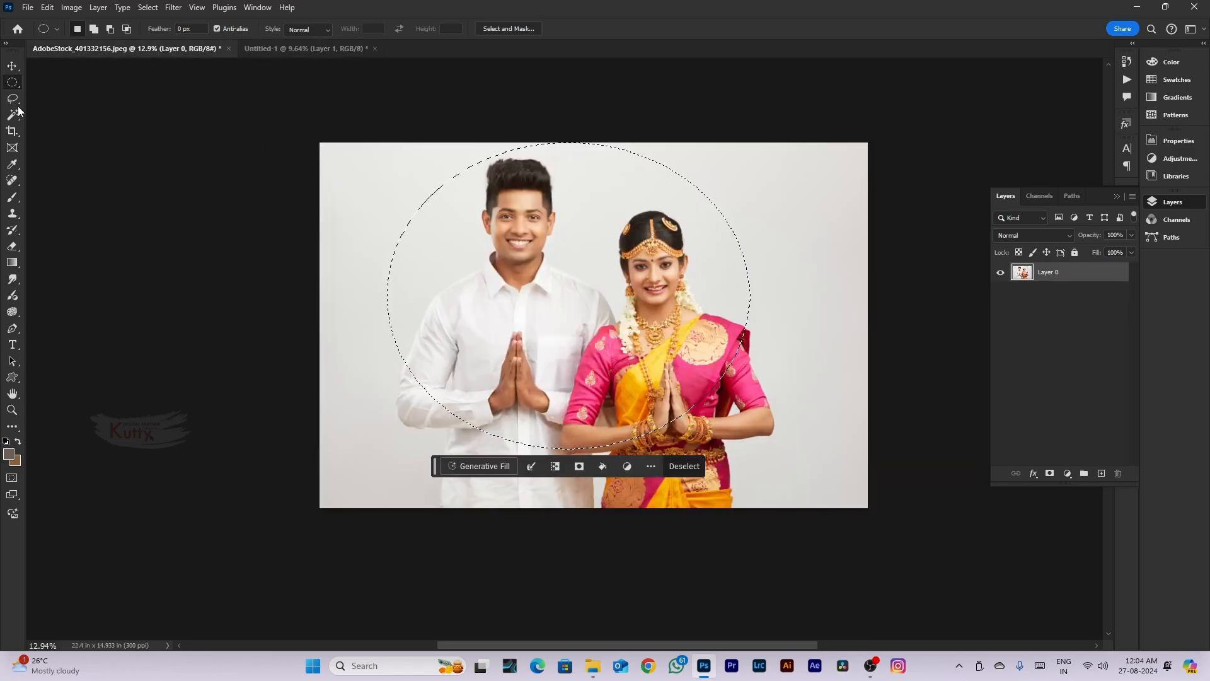
click(48, 8)
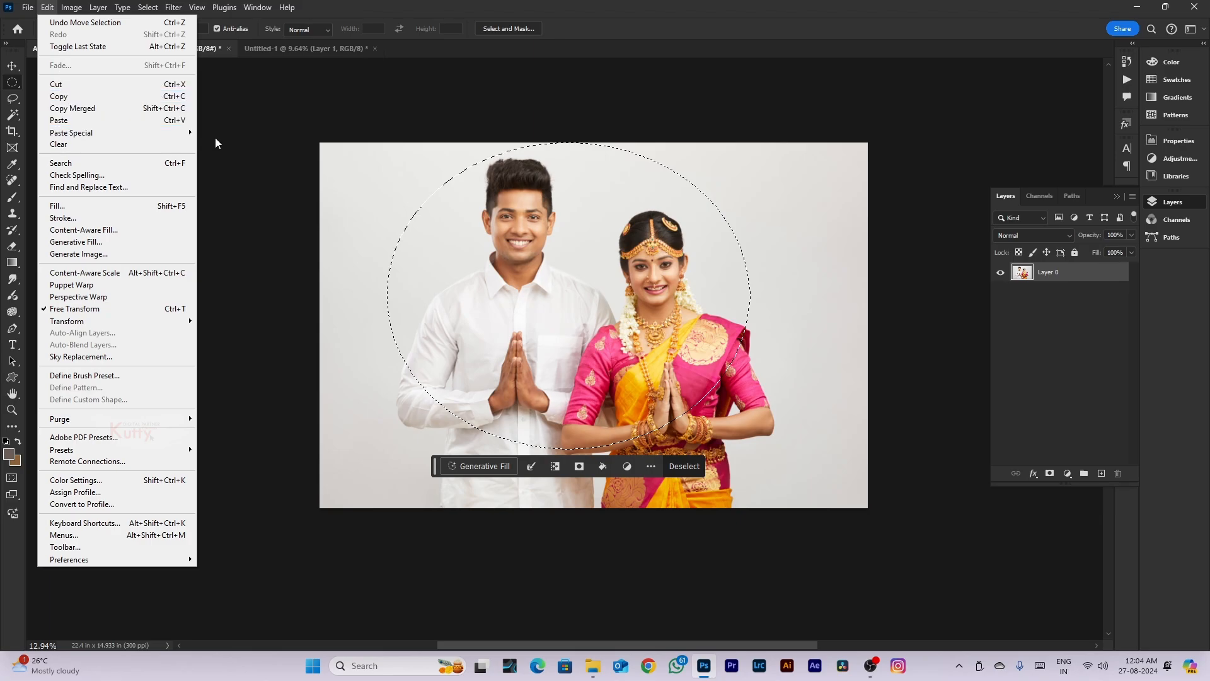
click(263, 130)
click(887, 358)
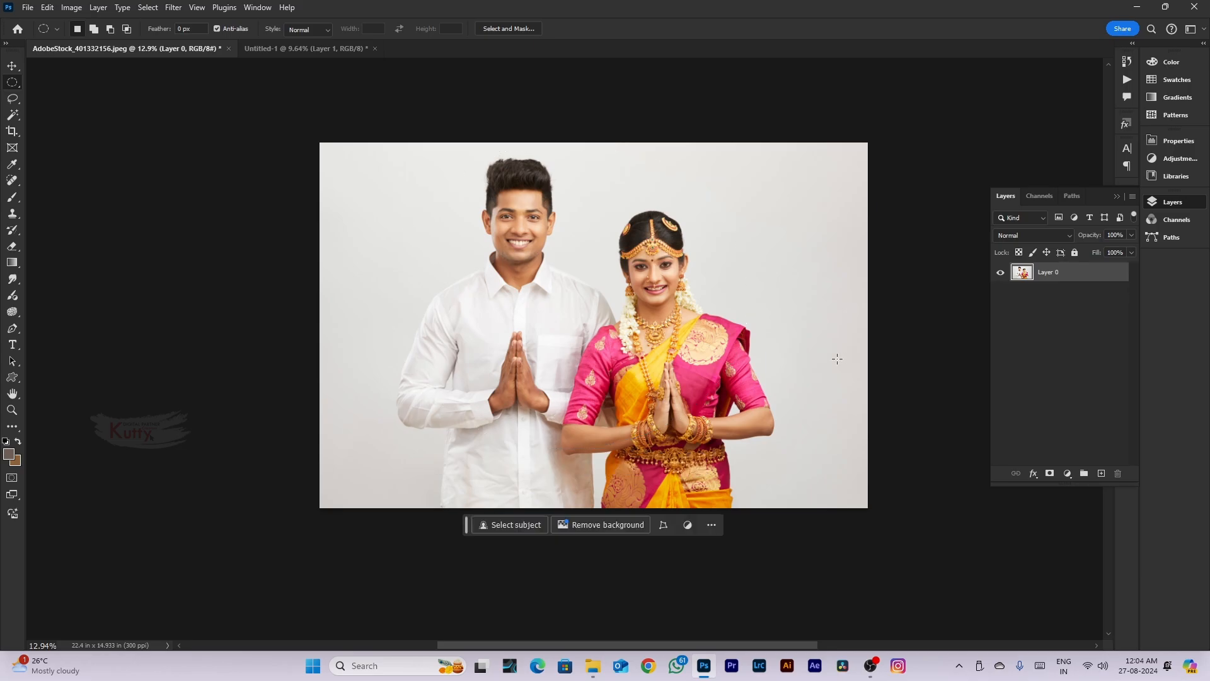
Switch the marquee back to the Rectangular Marquee tool
scroll(835, 359, down, 2)
right_click(12, 82)
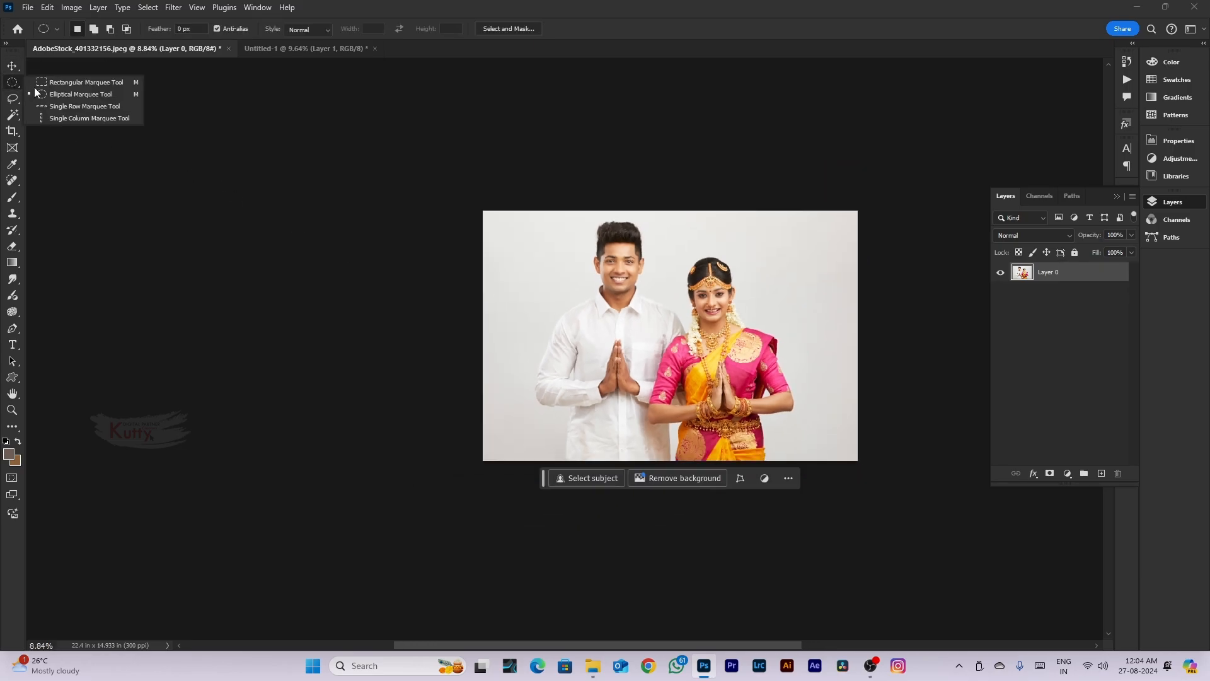
click(47, 85)
right_click(12, 82)
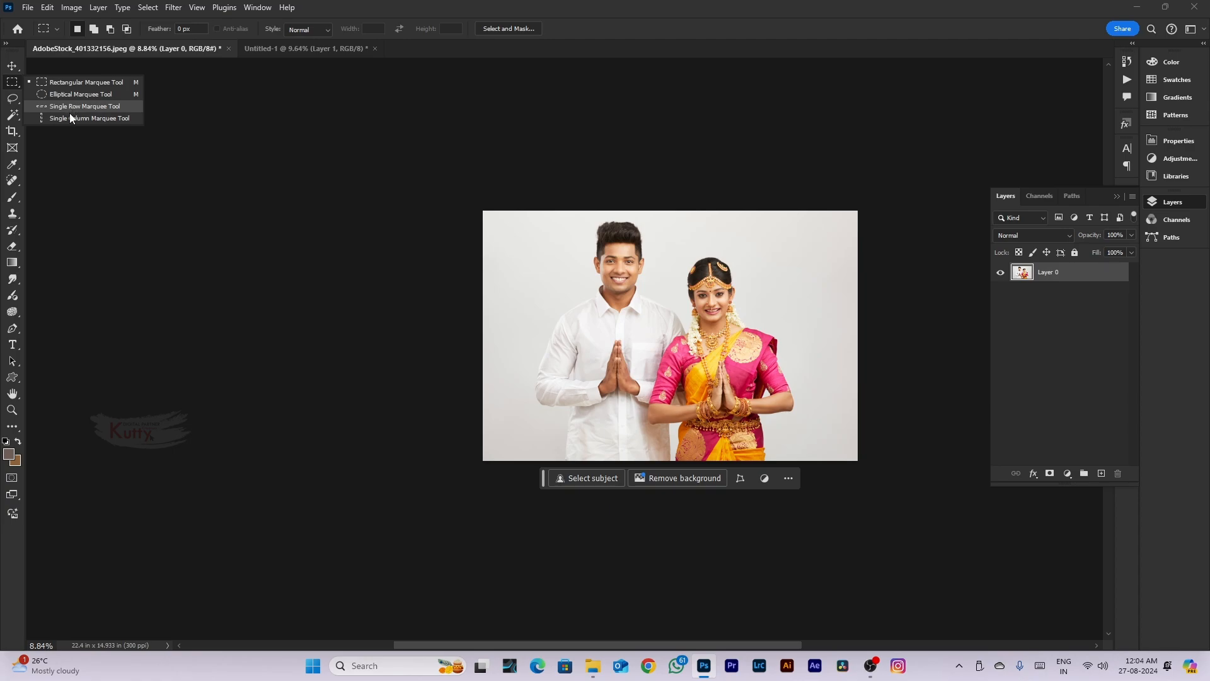
Try the Lasso tool by drawing overlapping freehand loops over the couple, and discard them
click(18, 101)
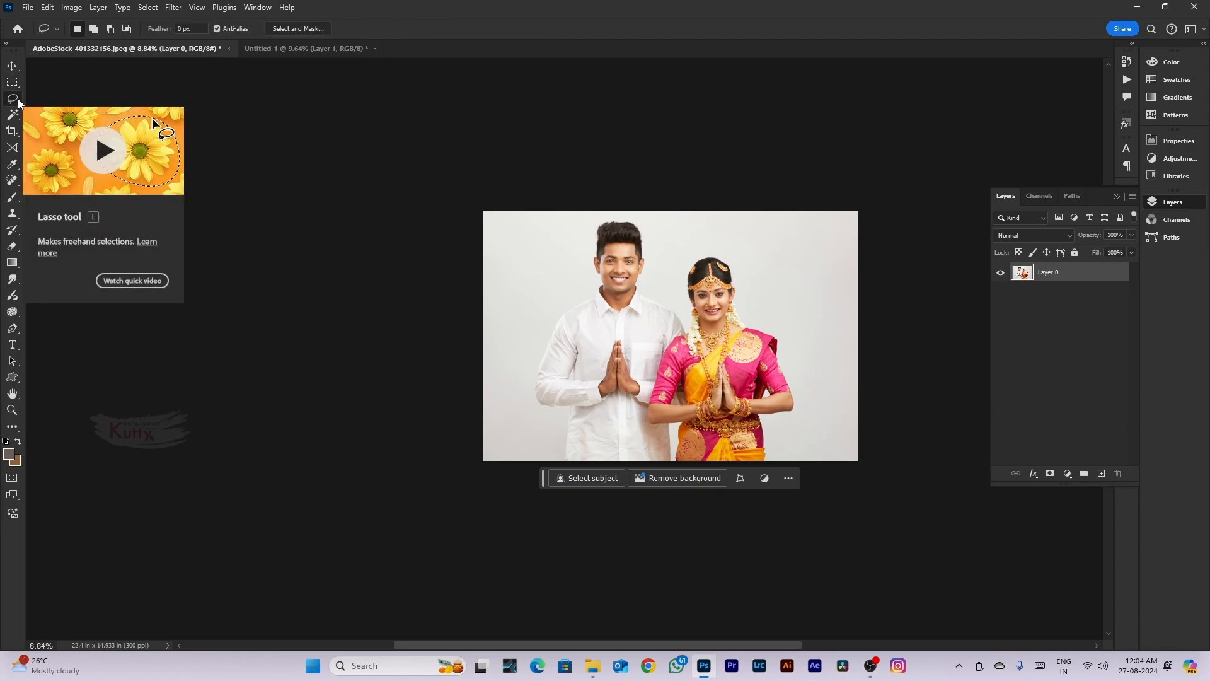
scroll(630, 259, up, 2)
mouse_move(579, 200)
mouse_down()
mouse_move(621, 538)
mouse_move(692, 202)
mouse_move(451, 365)
mouse_up()
mouse_move(622, 188)
mouse_down()
mouse_move(786, 421)
mouse_move(468, 316)
mouse_move(641, 235)
mouse_move(750, 329)
mouse_up()
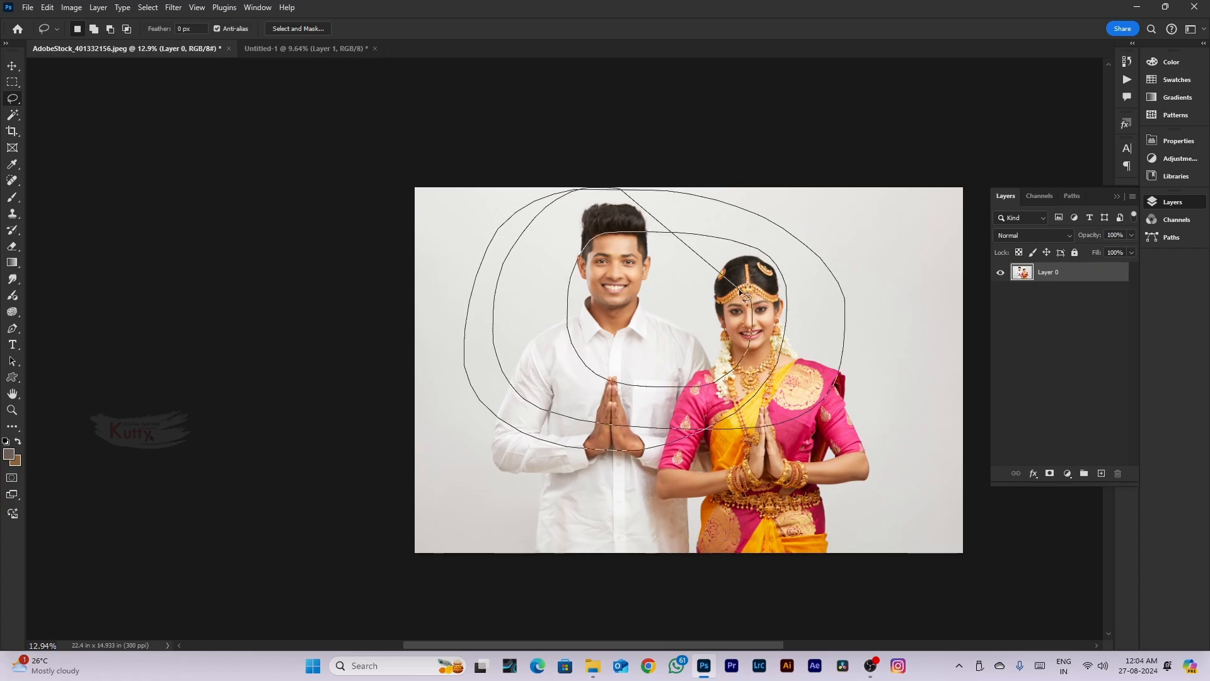
key(ctrl+d)
Draw one closed freehand Lasso selection around the couple's heads and upper bodies
mouse_move(680, 218)
mouse_down()
mouse_move(620, 199)
mouse_move(466, 455)
mouse_move(881, 380)
mouse_up()
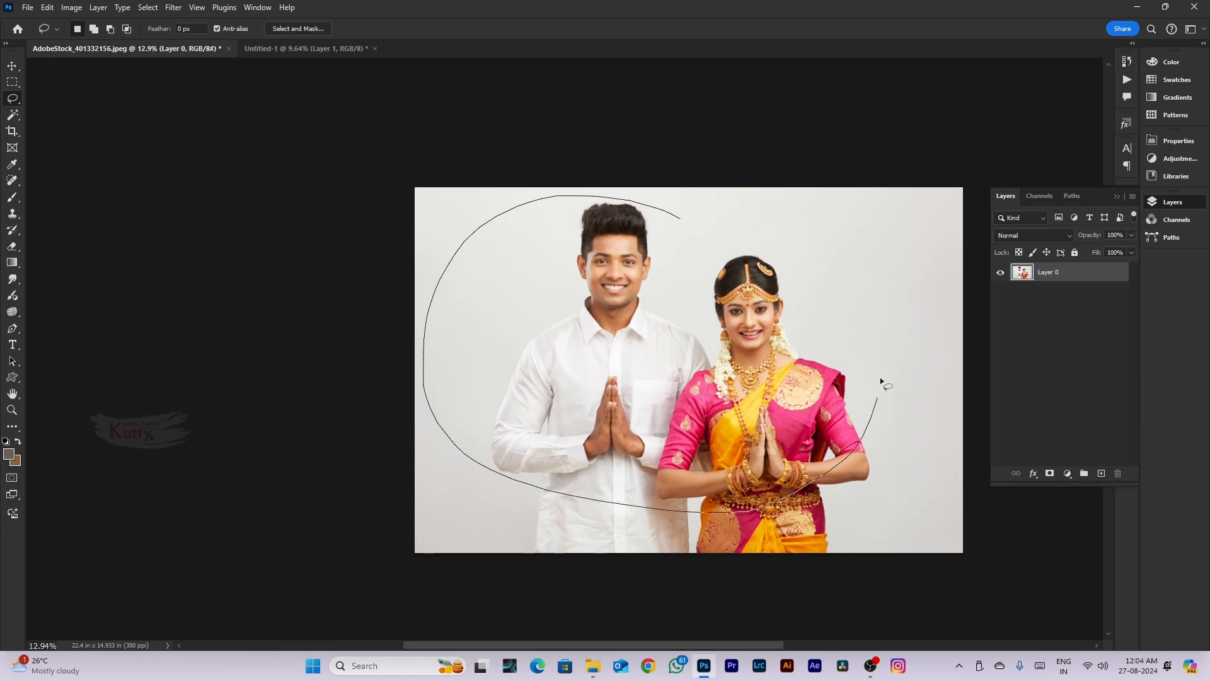
drag(618, 214, 619, 212)
scroll(573, 273, down, 2)
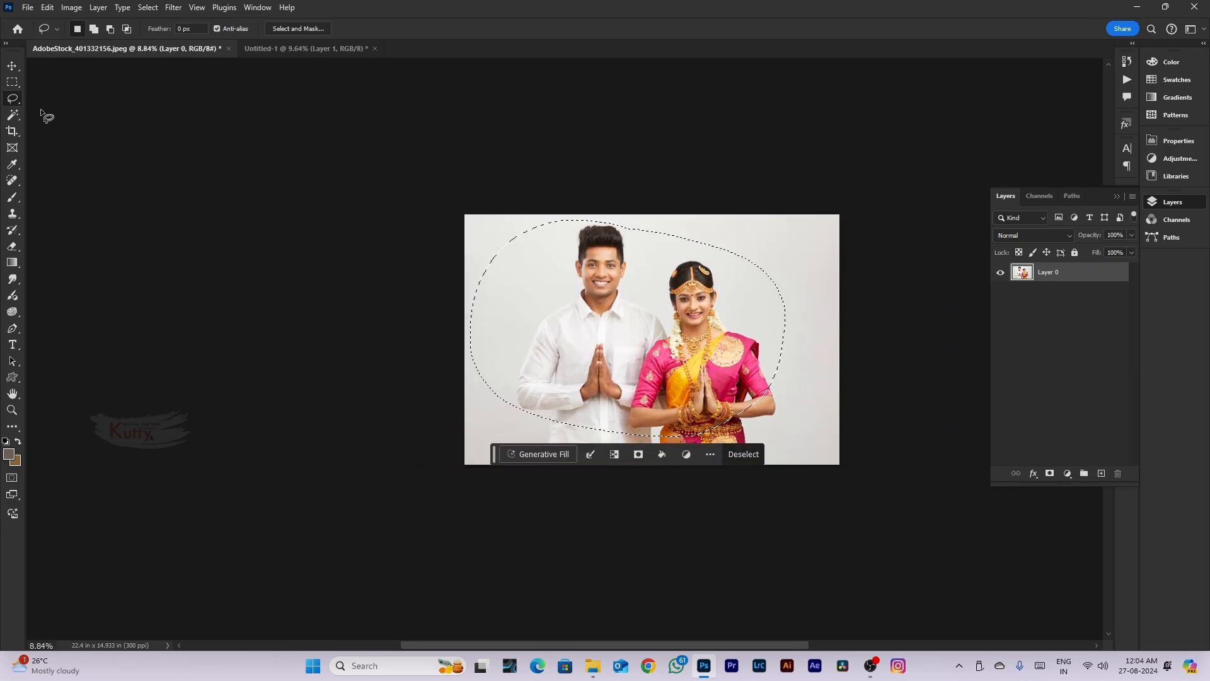
Set the Lasso to Add to selection and extend the selection outward with freehand areas above and beside the woman
click(93, 29)
drag(672, 250, 750, 285)
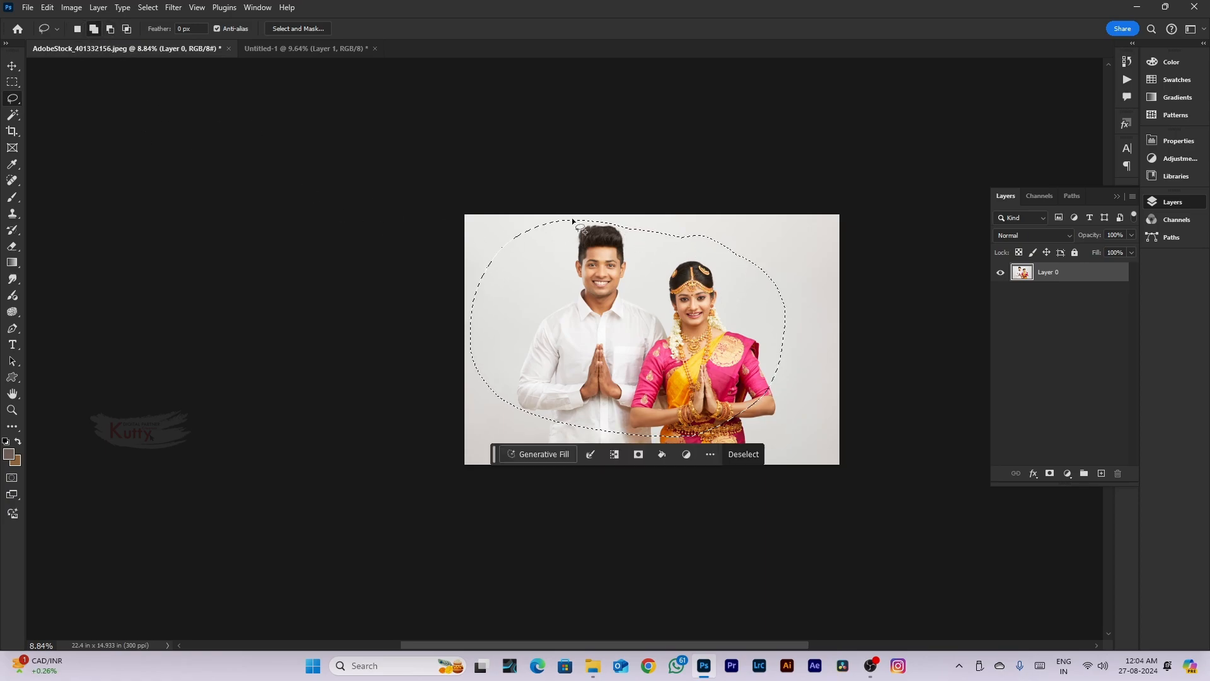
drag(608, 249, 728, 250)
mouse_move(639, 254)
mouse_down()
mouse_move(643, 240)
mouse_move(759, 246)
mouse_move(819, 295)
mouse_up()
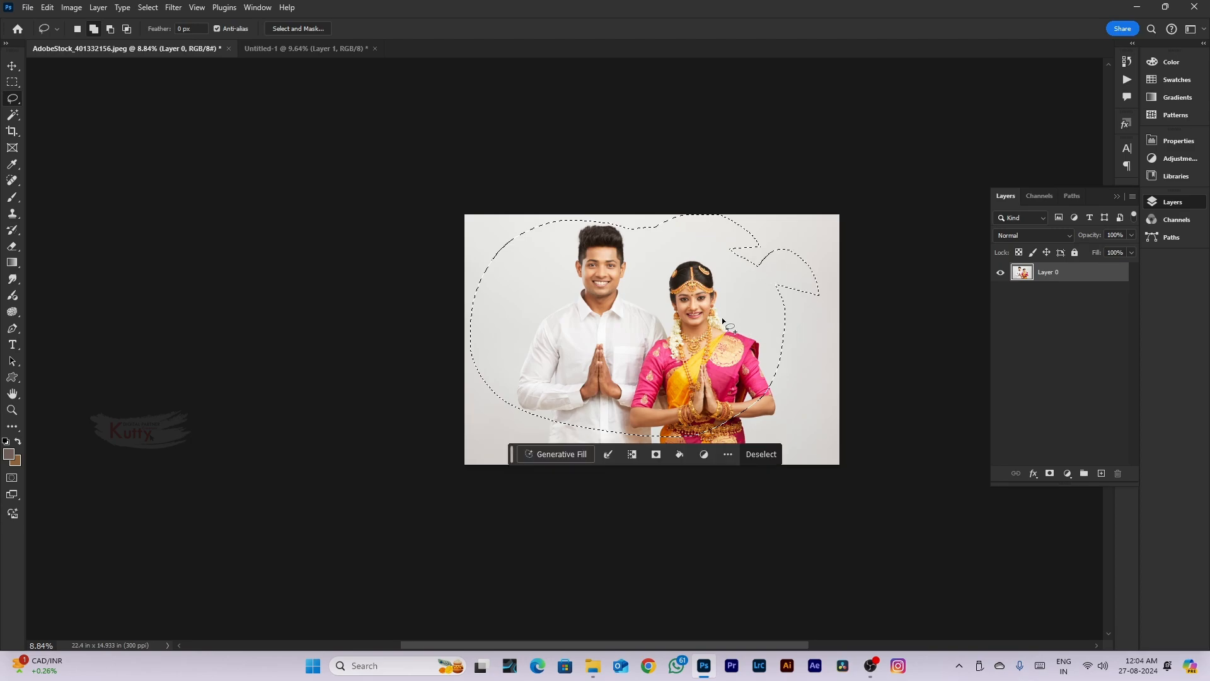
drag(722, 293, 778, 287)
Replace the freehand selection with an unfeathered rectangular marquee around the couple, and clear it again
click(12, 82)
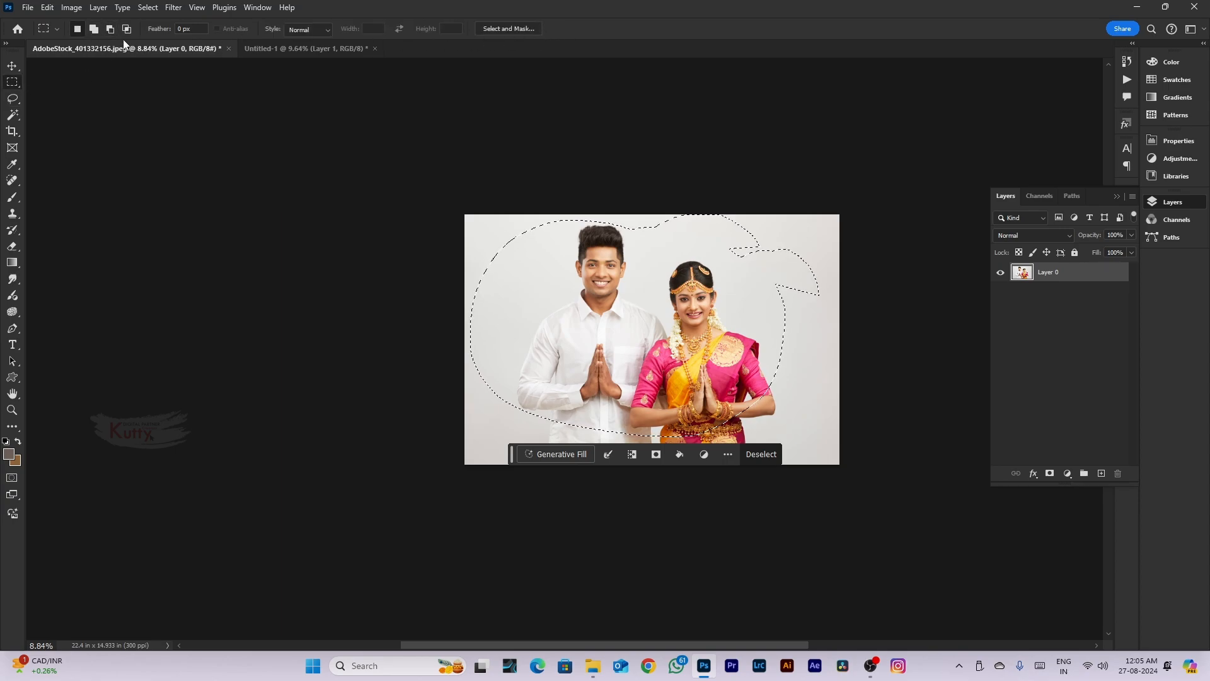
click(521, 273)
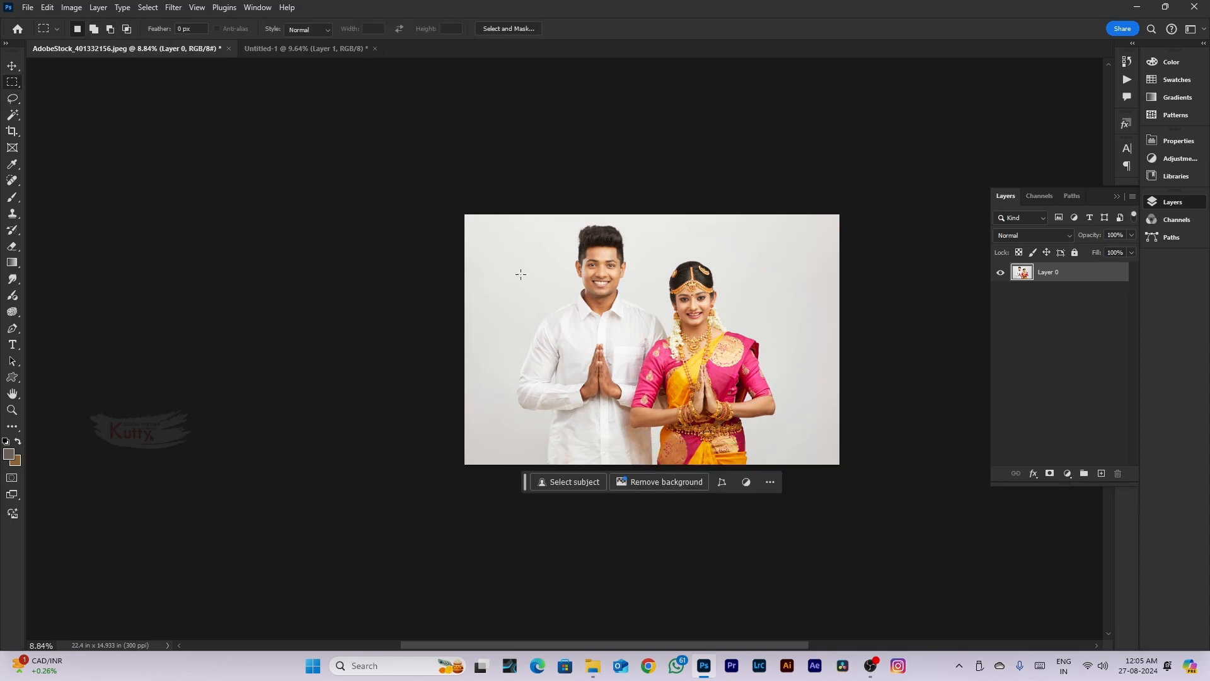
drag(516, 219, 784, 436)
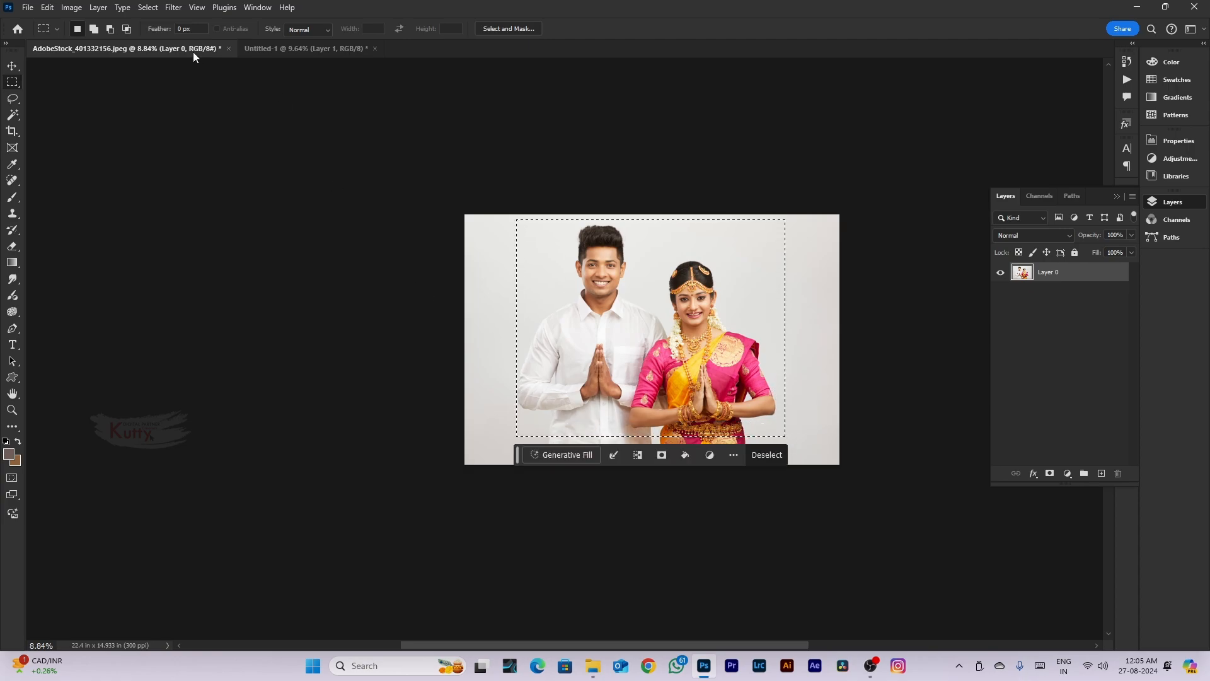
click(533, 316)
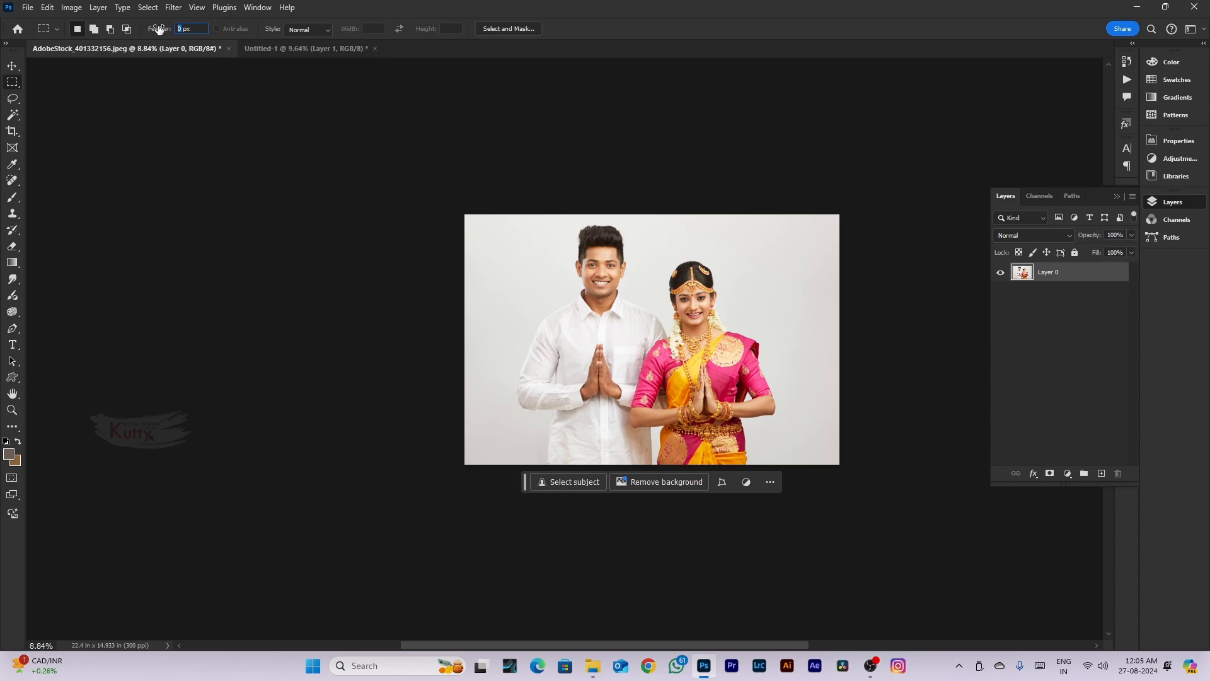
Set the marquee feather to 15 px, select a rectangle around the couple and copy it
text(15)
drag(500, 225, 791, 445)
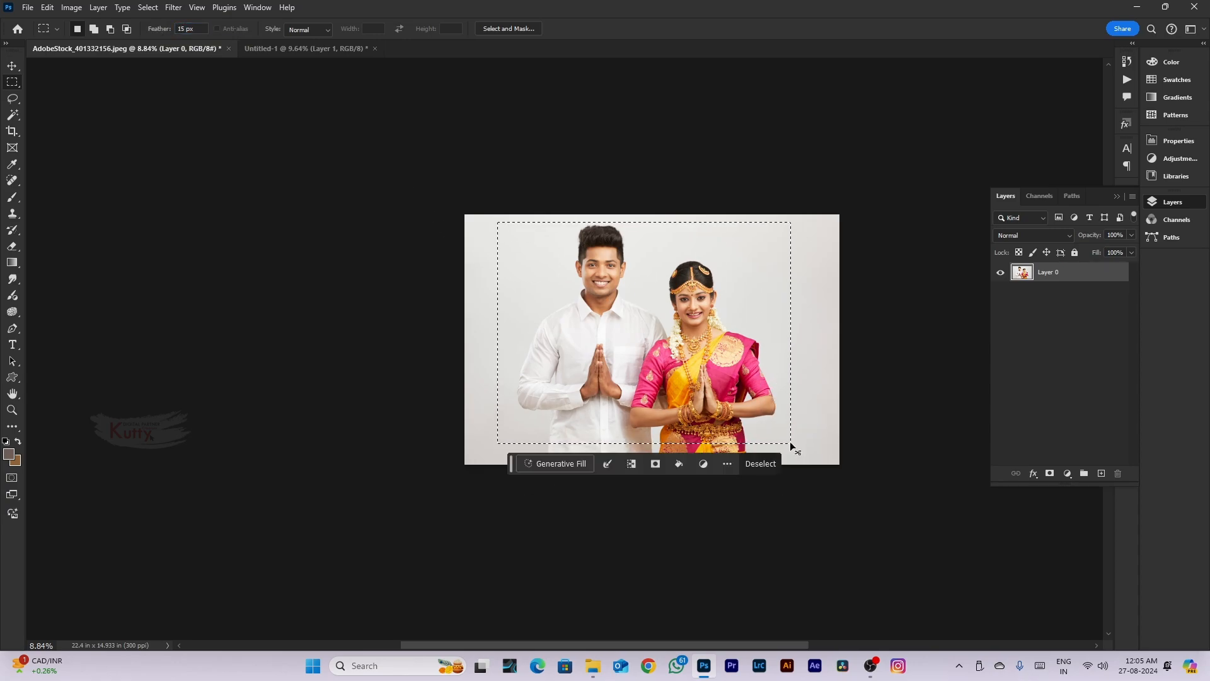
key(ctrl+c)
Hide Layer 1 in the Untitled-1 document and paste the feathered couple selection
click(293, 51)
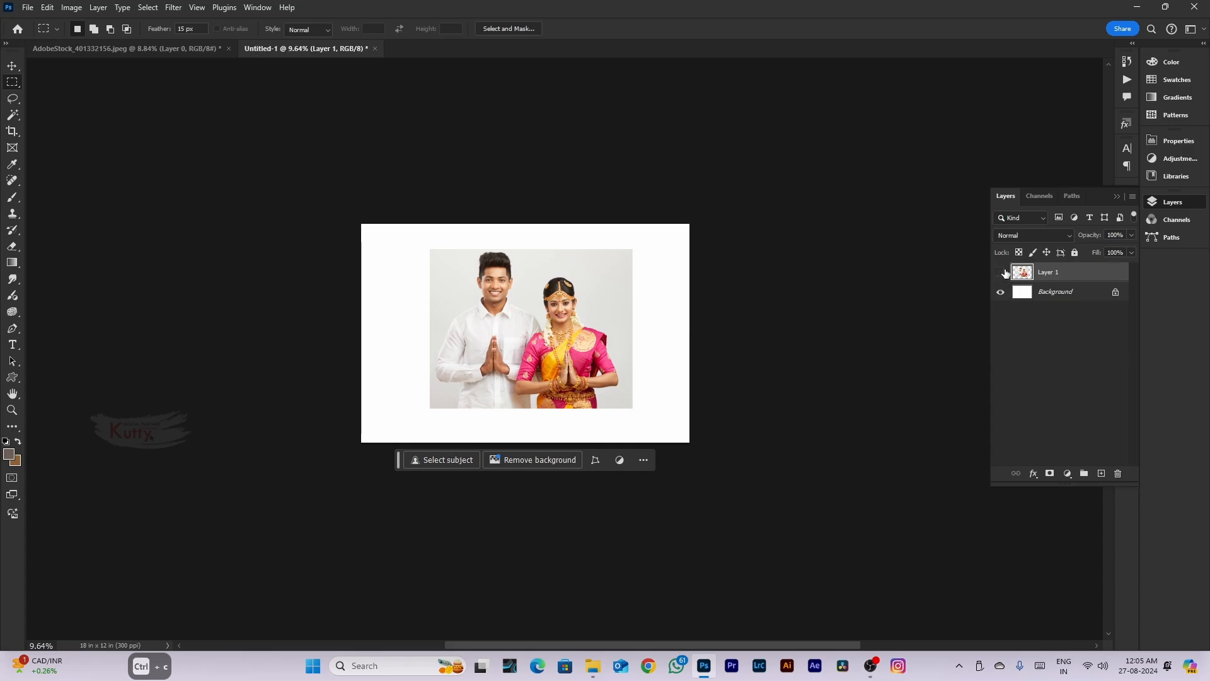
key(ctrl+v)
scroll(469, 343, up, 5)
Scale the pasted couple layer down with the Move tool's transform controls so it fits inside the white canvas, and apply
key(v)
scroll(603, 345, down, 2)
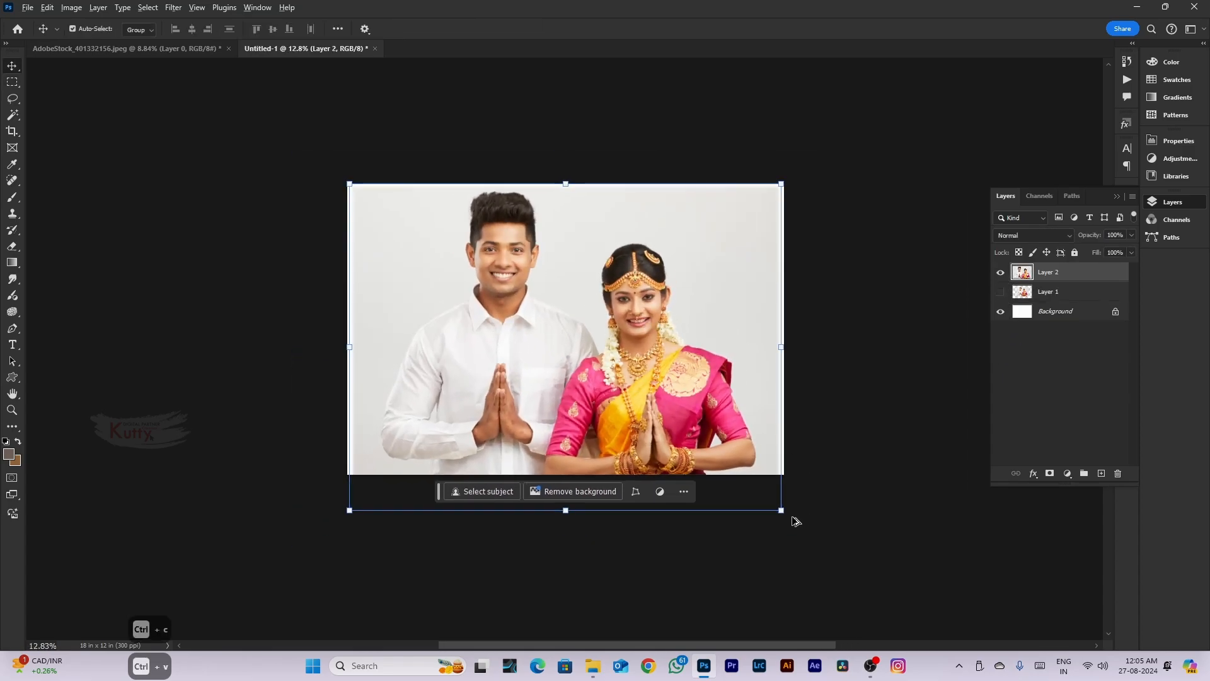
drag(782, 511, 726, 467)
key(Return)
Compare the edges of Layer 2 and Layer 1 up close by showing each alone and then both together
scroll(405, 249, up, 5)
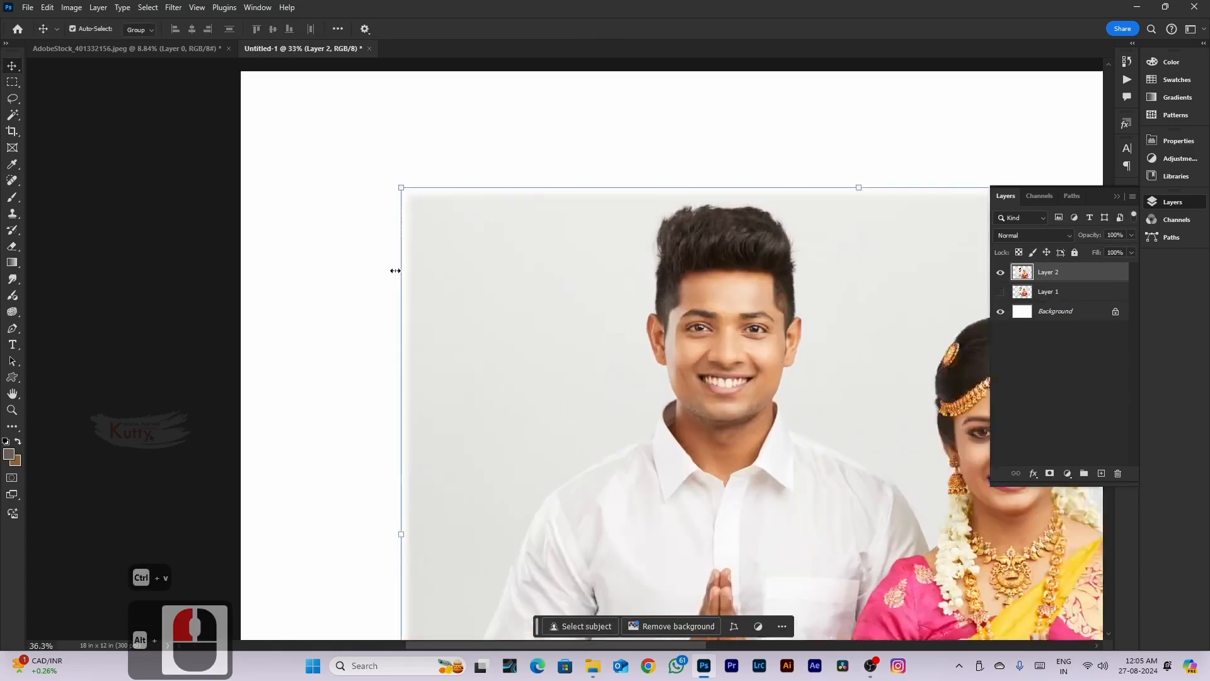
scroll(414, 216, up, 3)
scroll(414, 214, down, 2)
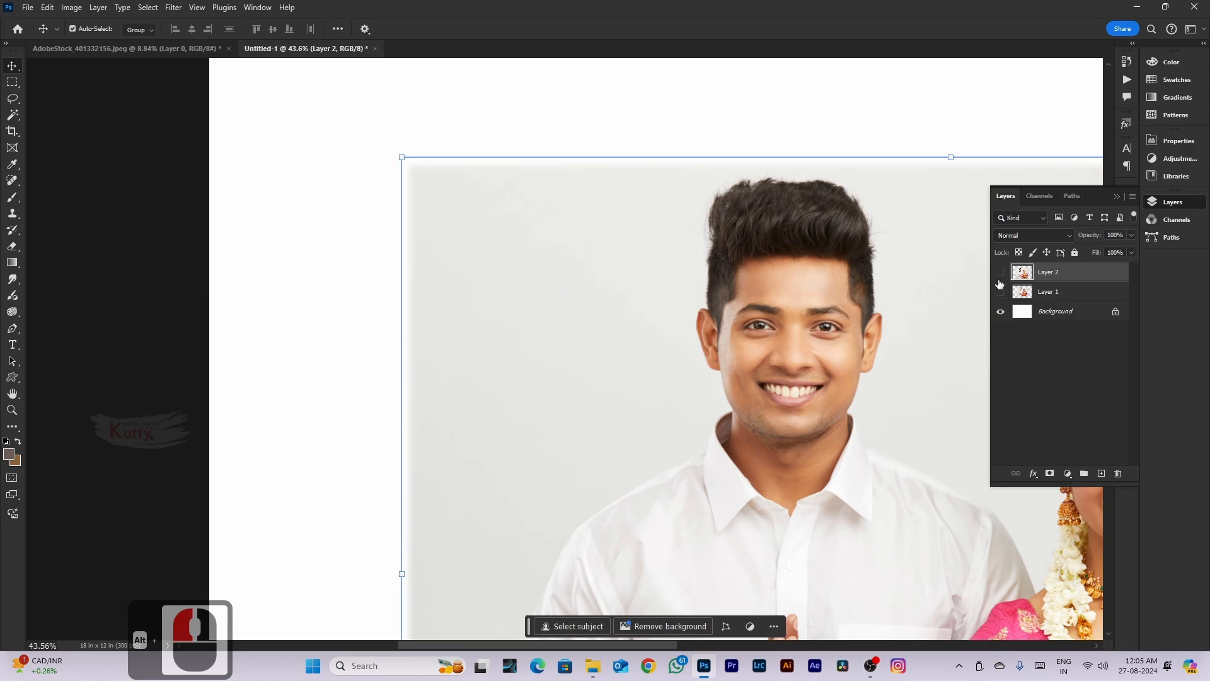
alt+click(1000, 291)
scroll(472, 181, up, 2)
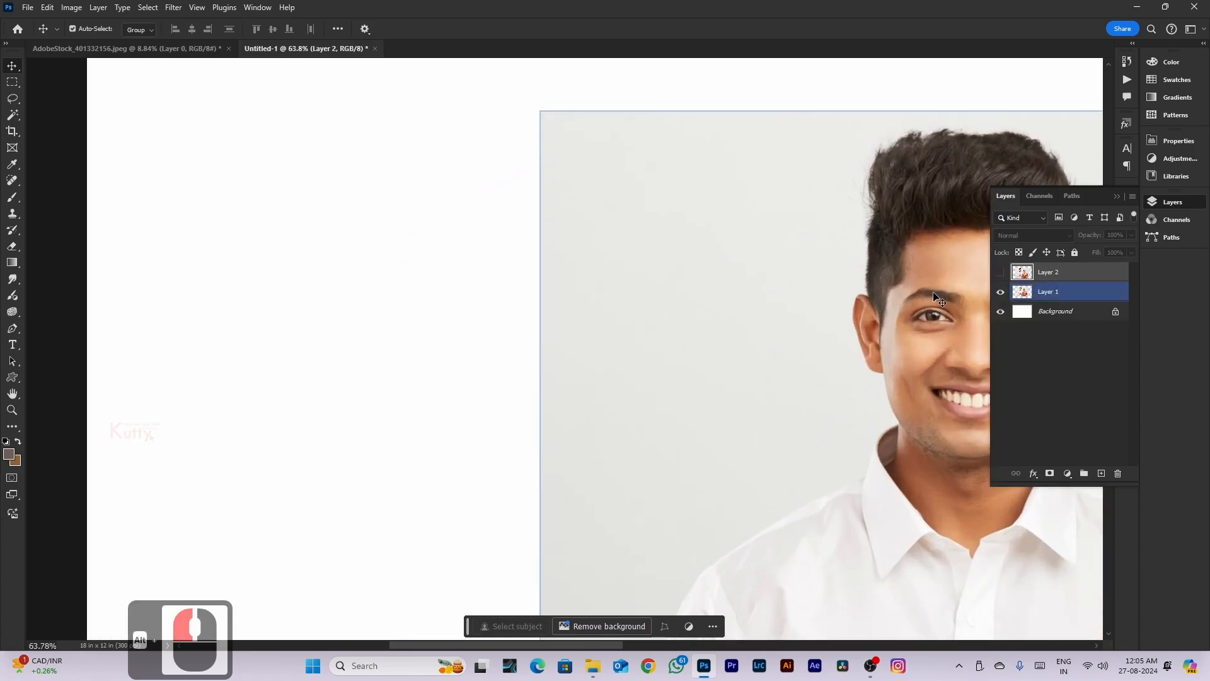
click(1000, 272)
scroll(481, 234, up, 2)
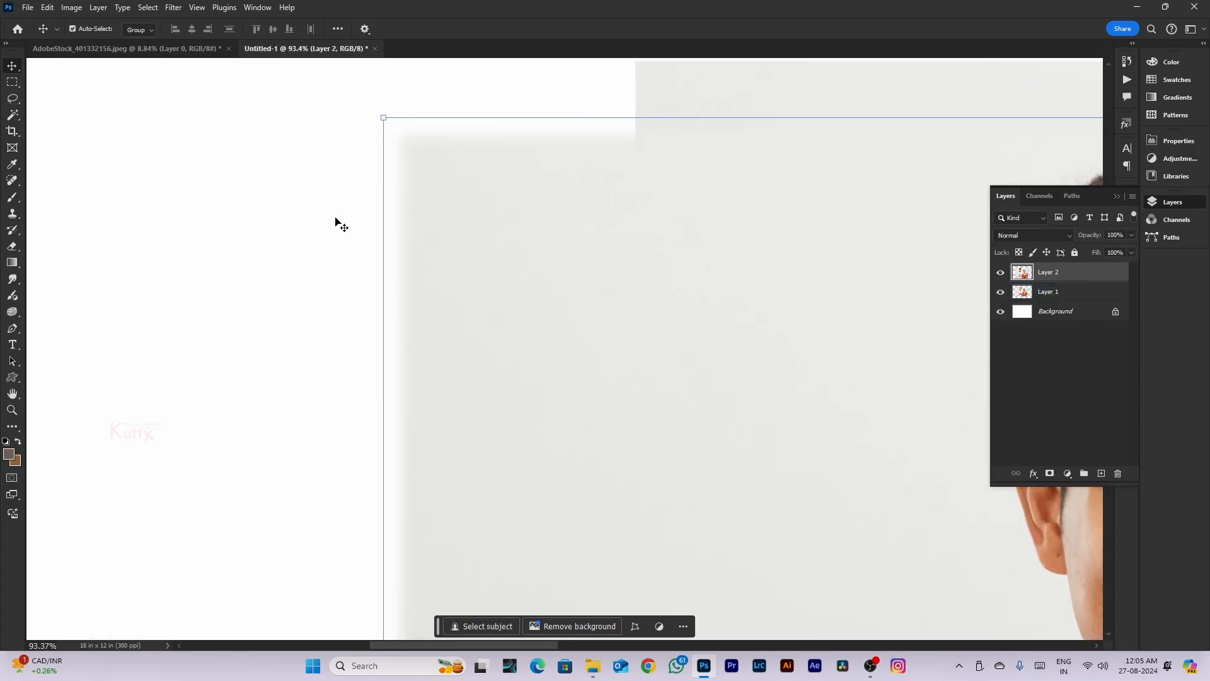
scroll(396, 180, down, 4)
click(346, 280)
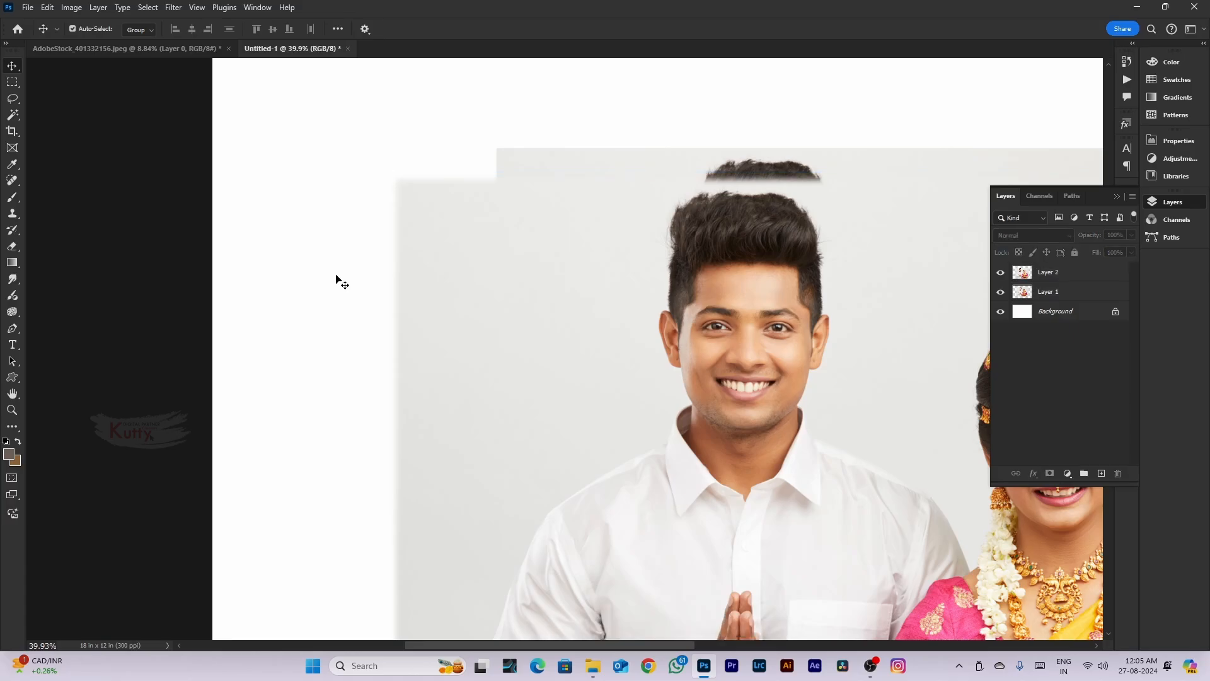
scroll(335, 278, down, 4)
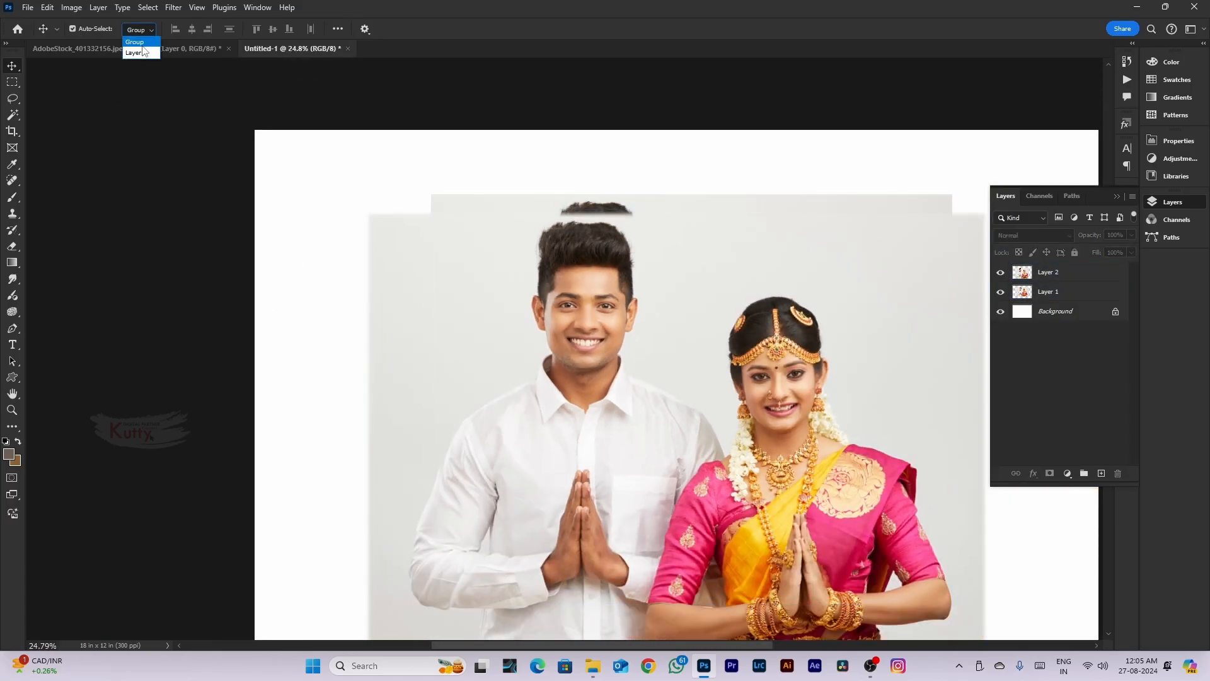
Close the AdobeStock_401332156.jpeg and Untitled-1 documents without saving their changes
click(182, 51)
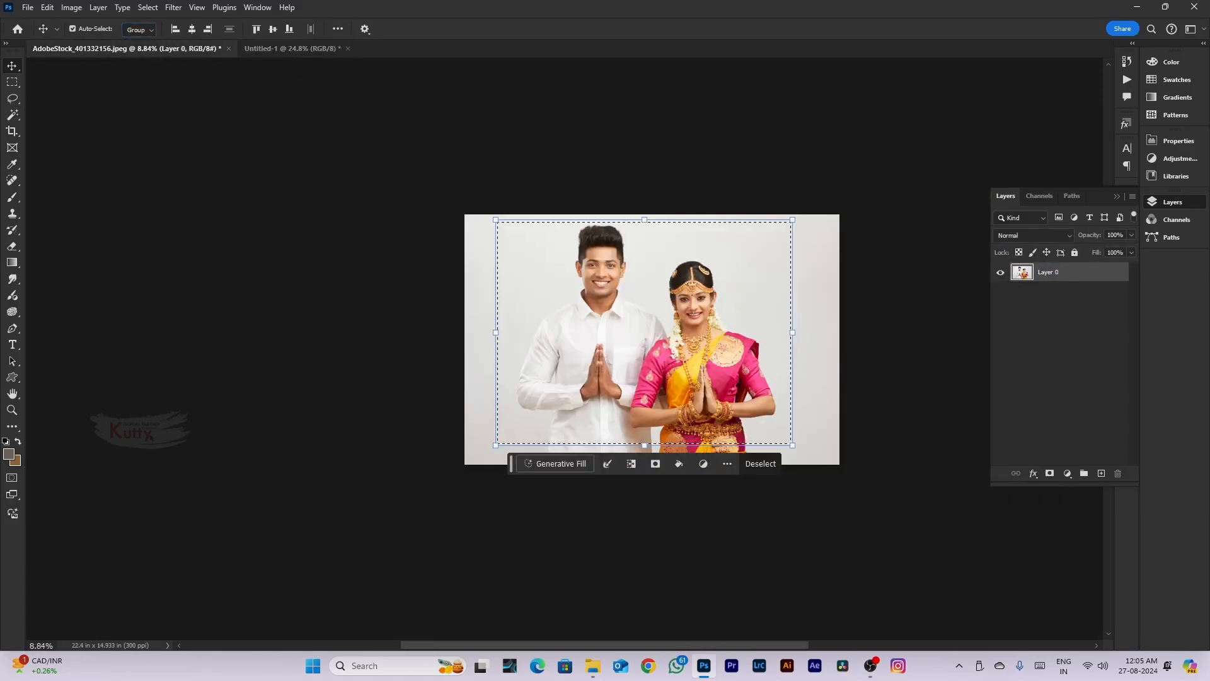
scroll(332, 287, down, 1)
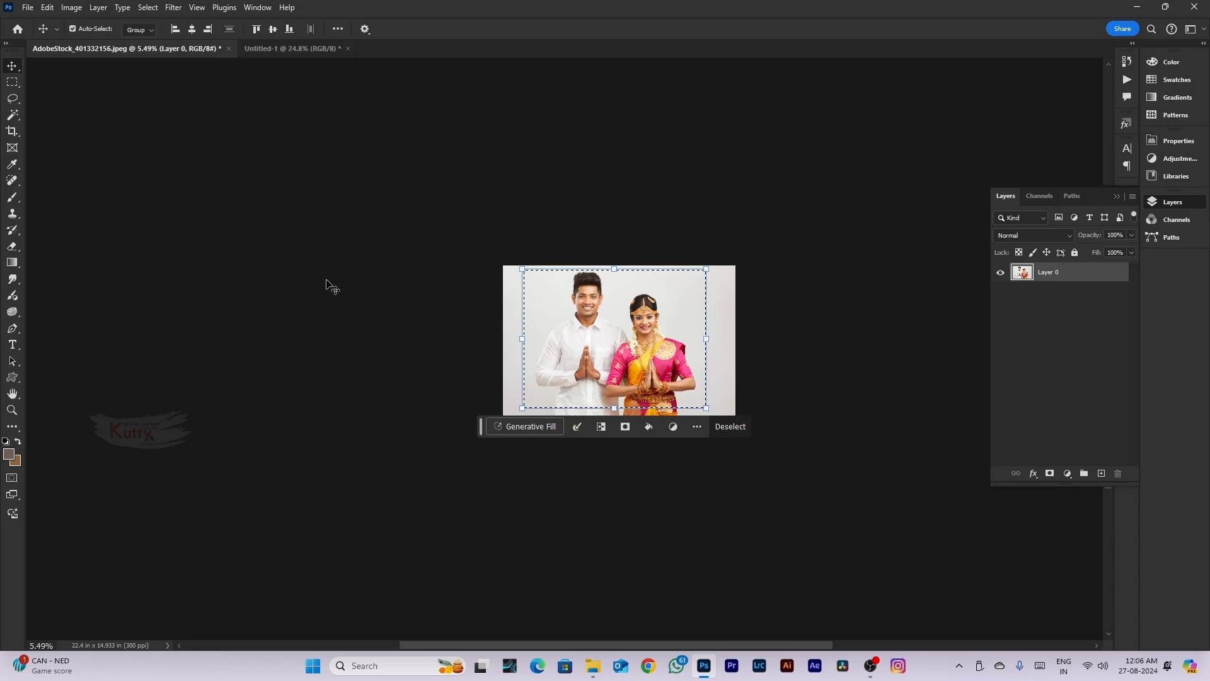
click(229, 49)
key(Tab)
key(Return)
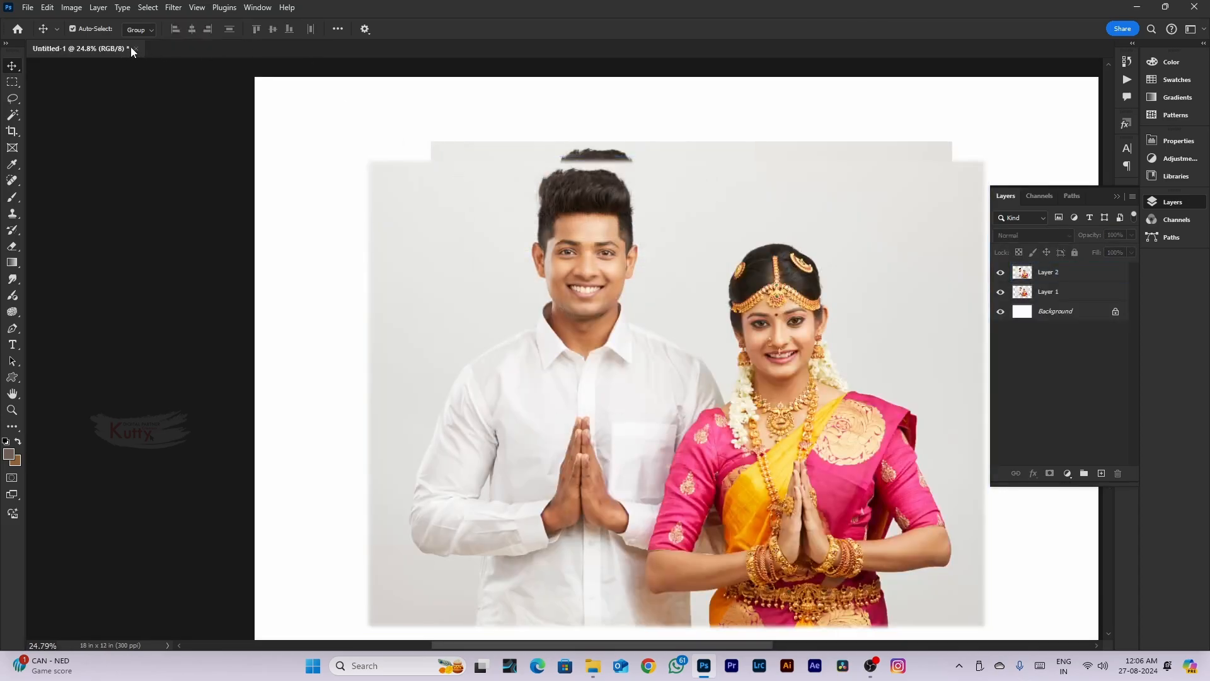
click(133, 49)
click(611, 245)
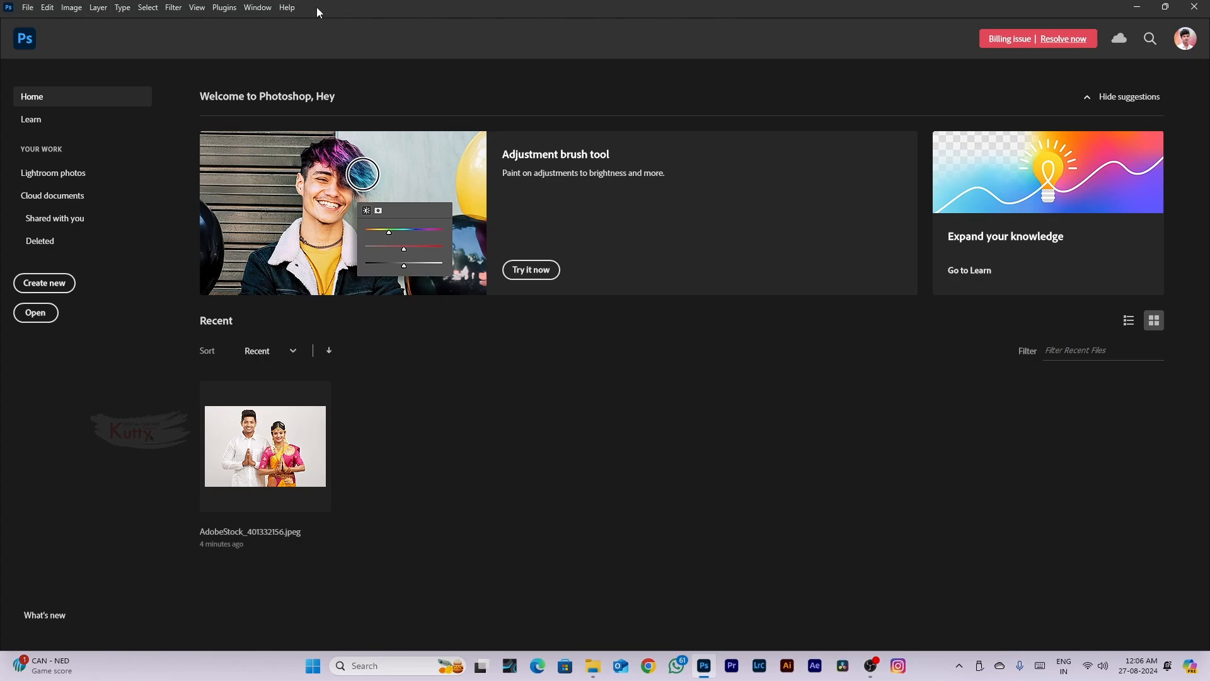
Switch to the My Work Space workspace, and collapse and reopen the Layers panel
click(270, 9)
mouse_move(318, 36)
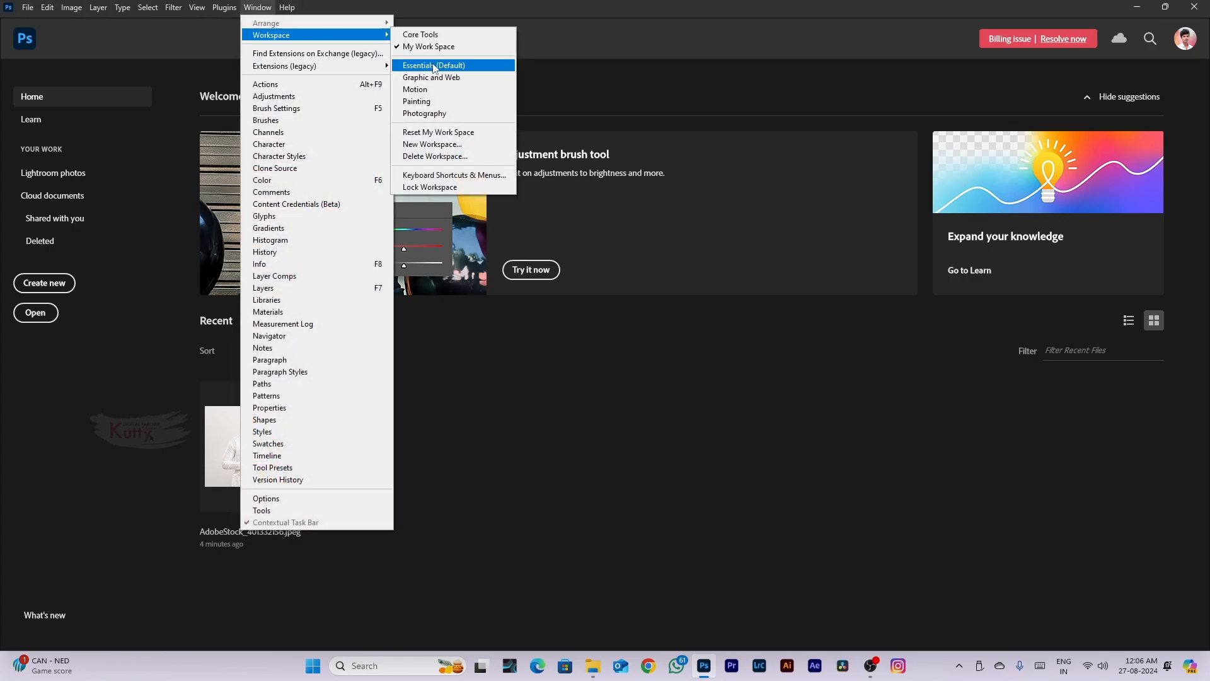
click(440, 47)
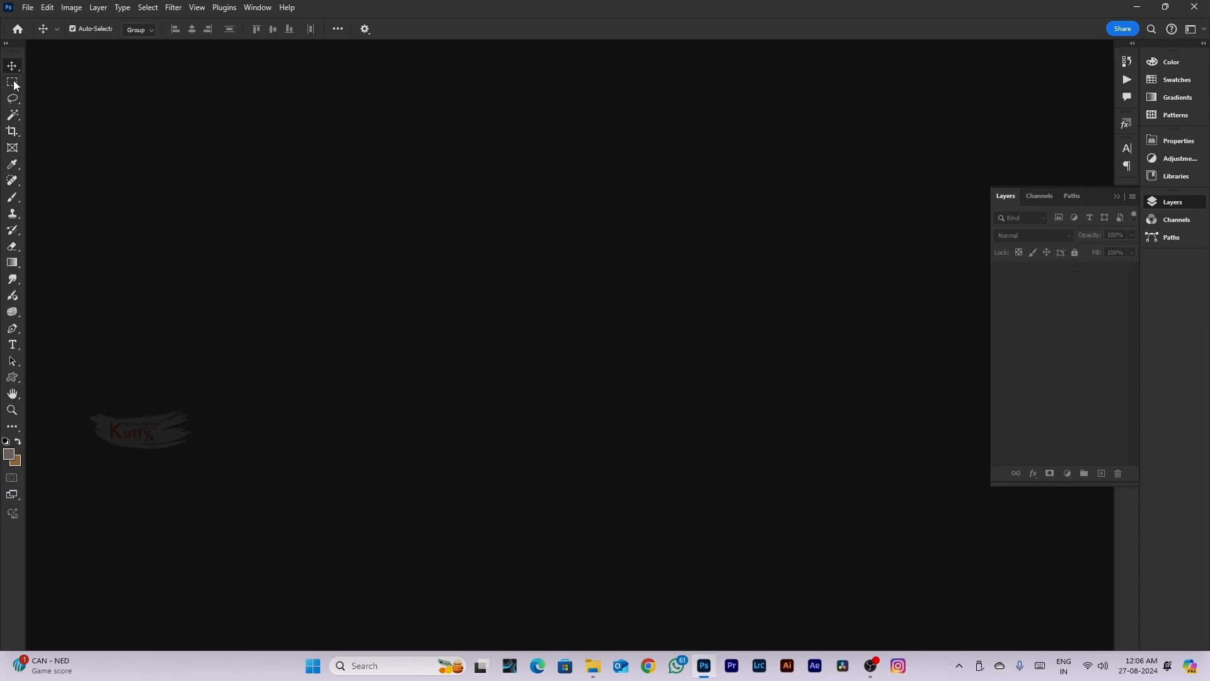
mouse_move(13, 67)
click(1168, 204)
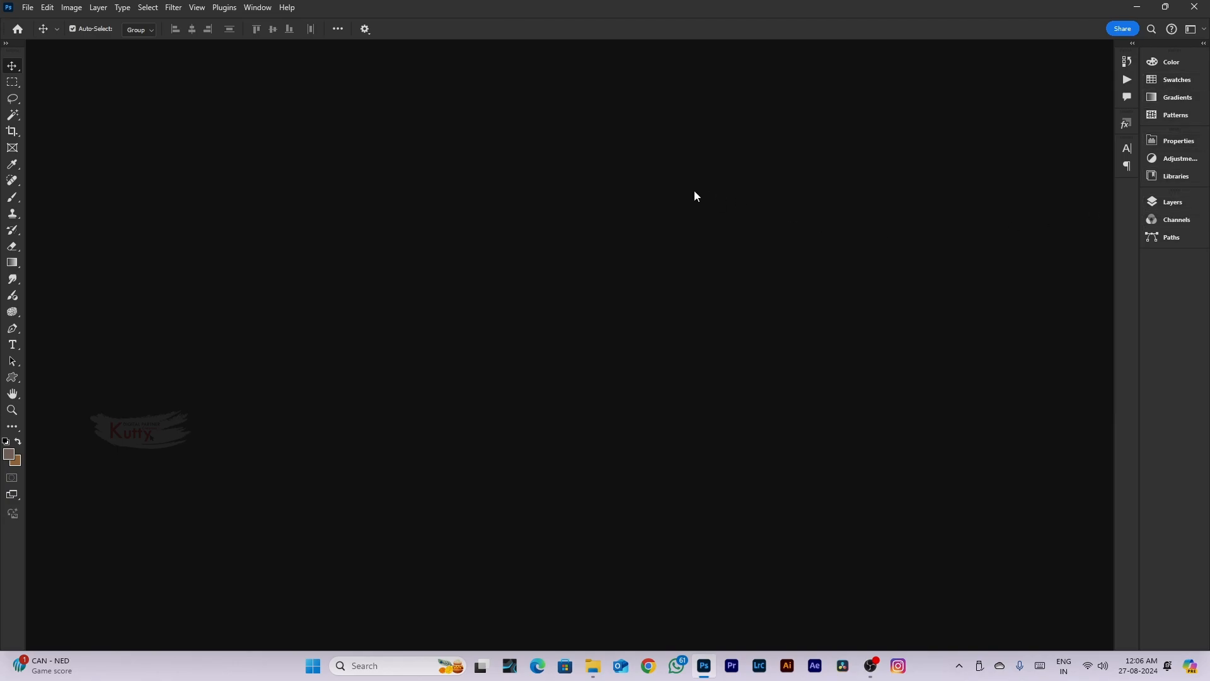
click(1164, 204)
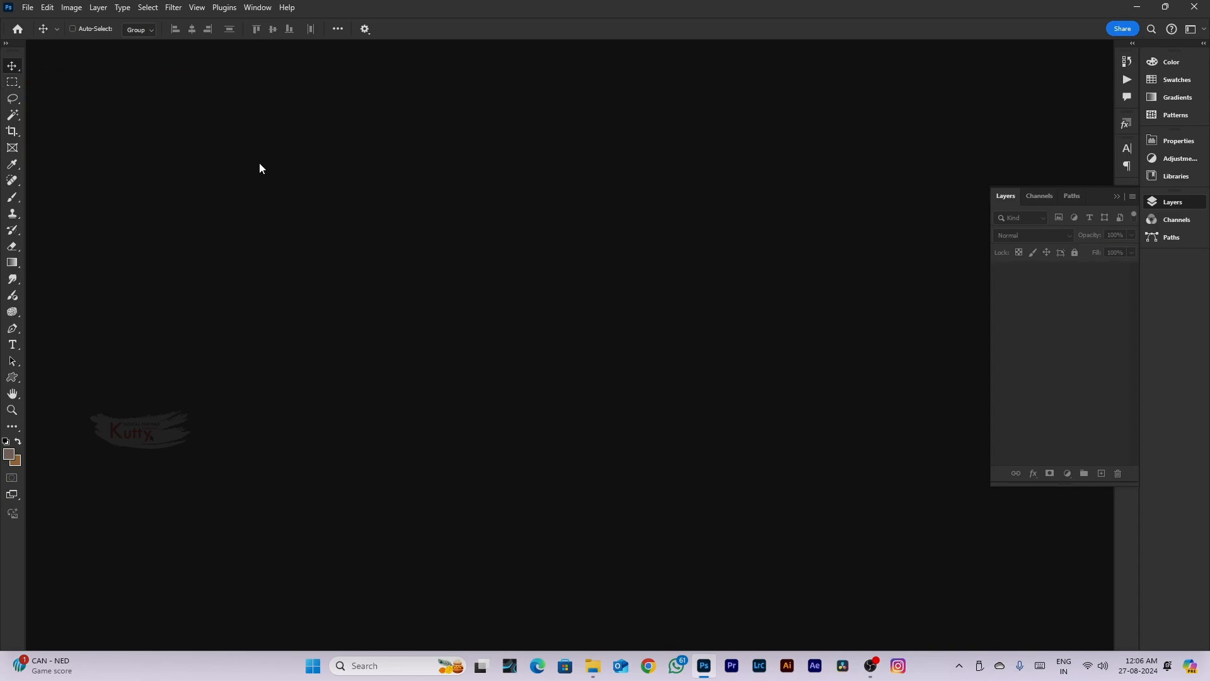
Create a new document from the saved New 12x18 preset, 18 x 12 in at 300 ppi
click(28, 7)
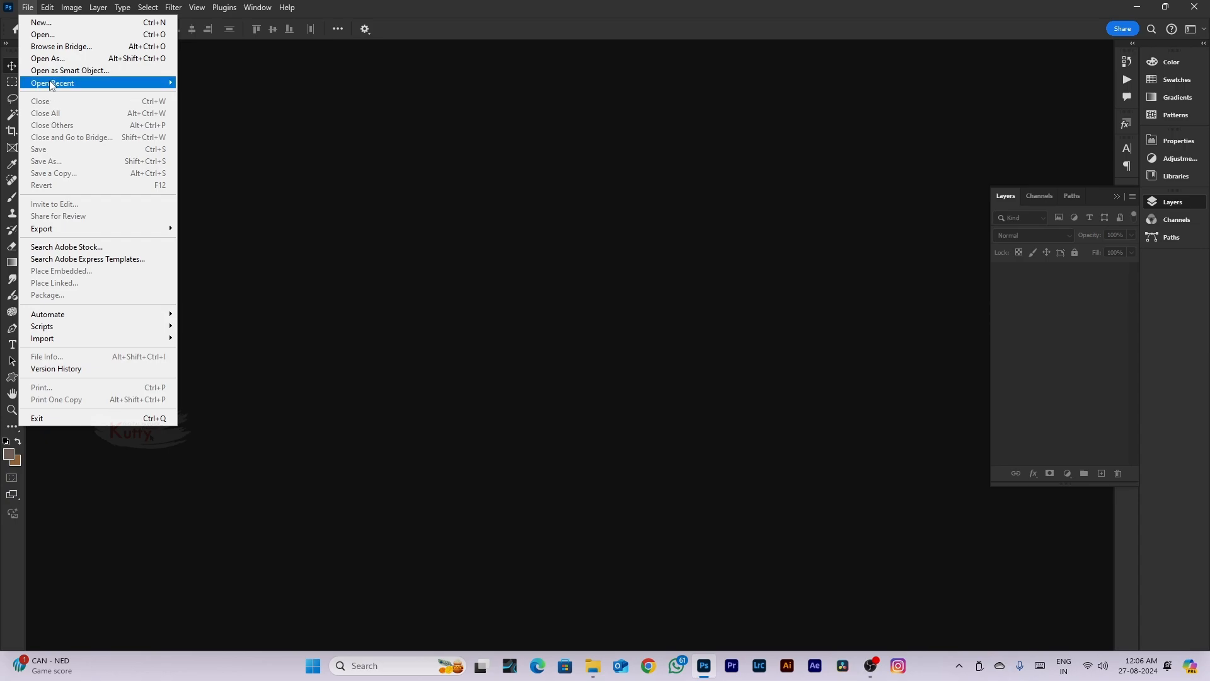
click(139, 26)
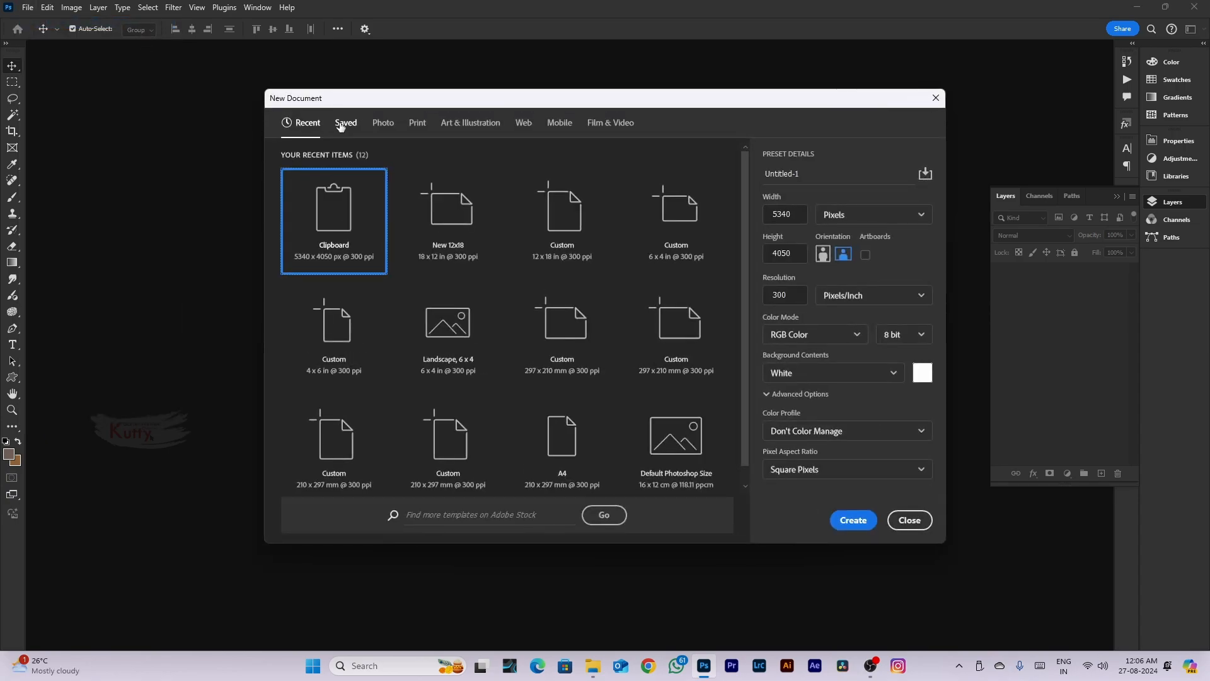
click(343, 124)
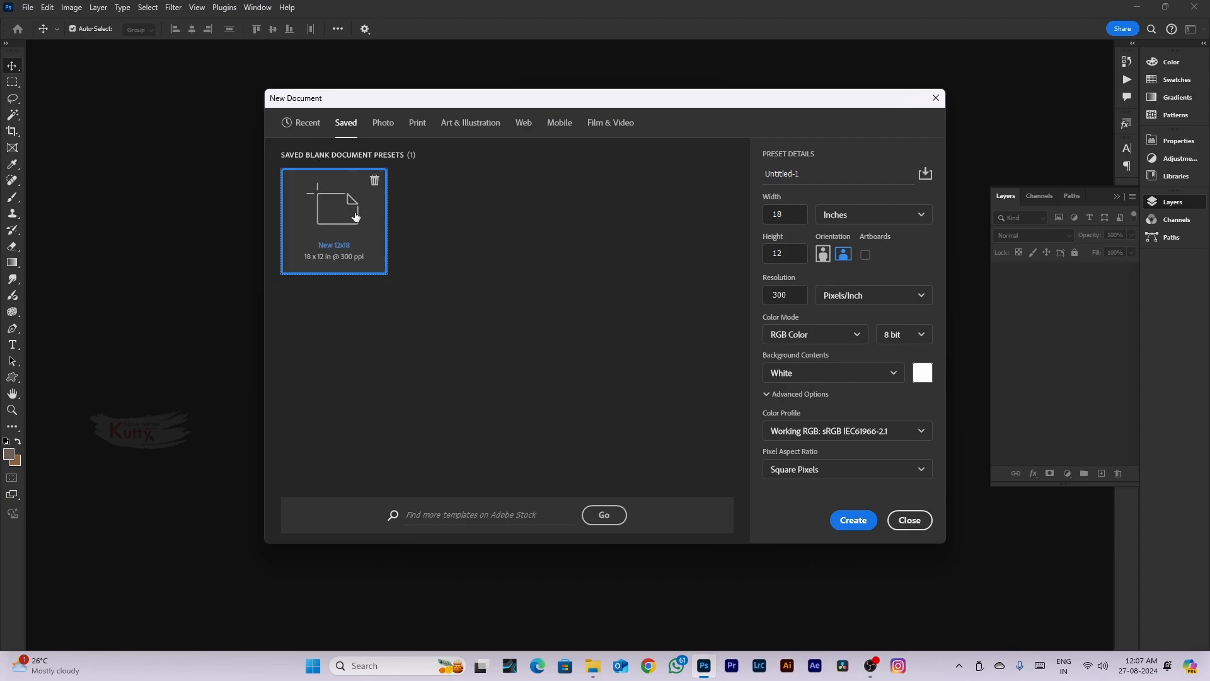
click(870, 528)
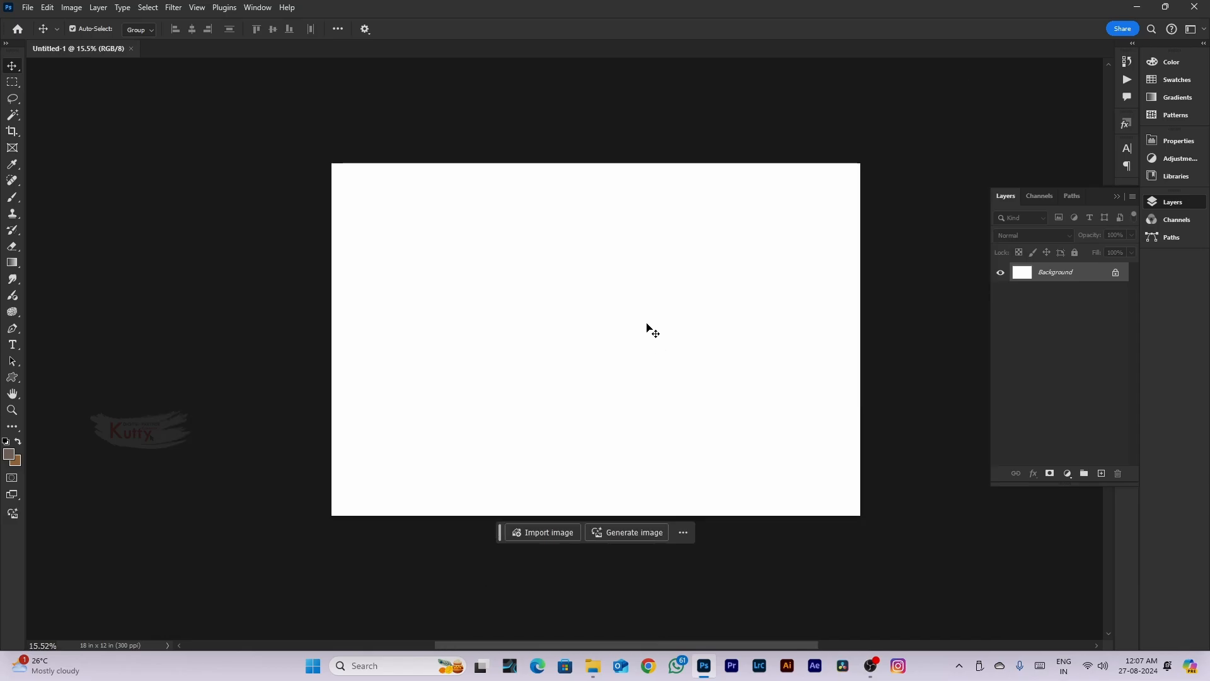
Open the couple photo AdobeStock_401332156 from the Photoshop folder
key(ctrl+o)
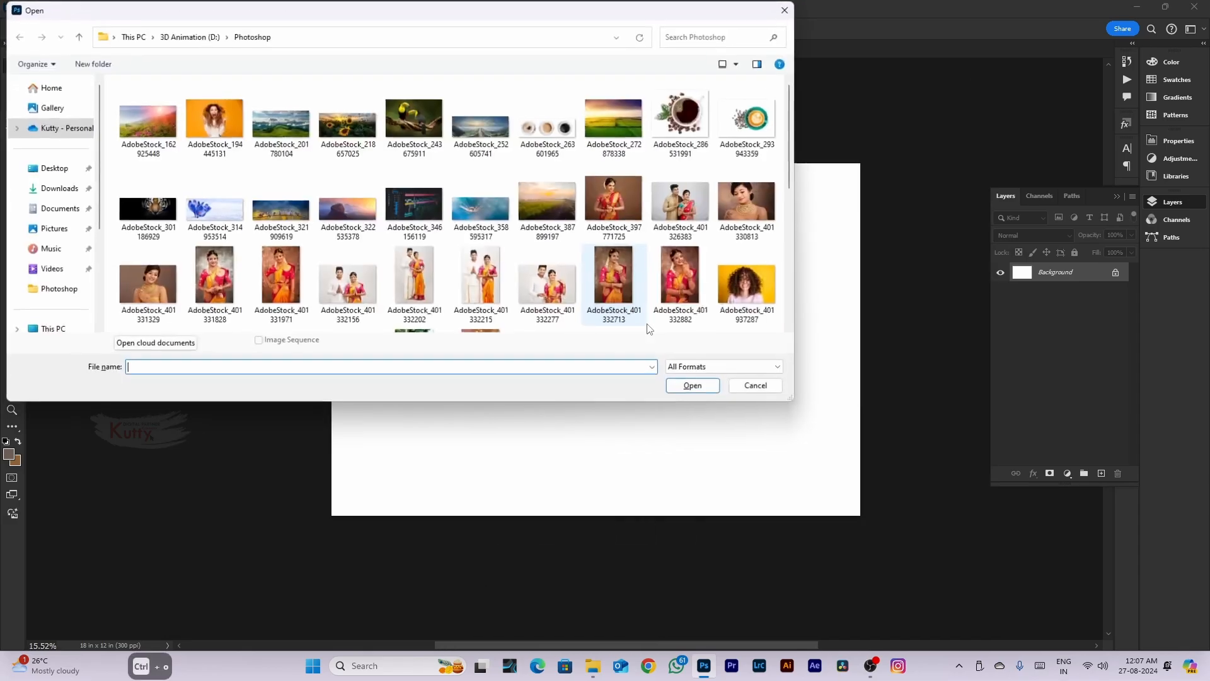
click(369, 285)
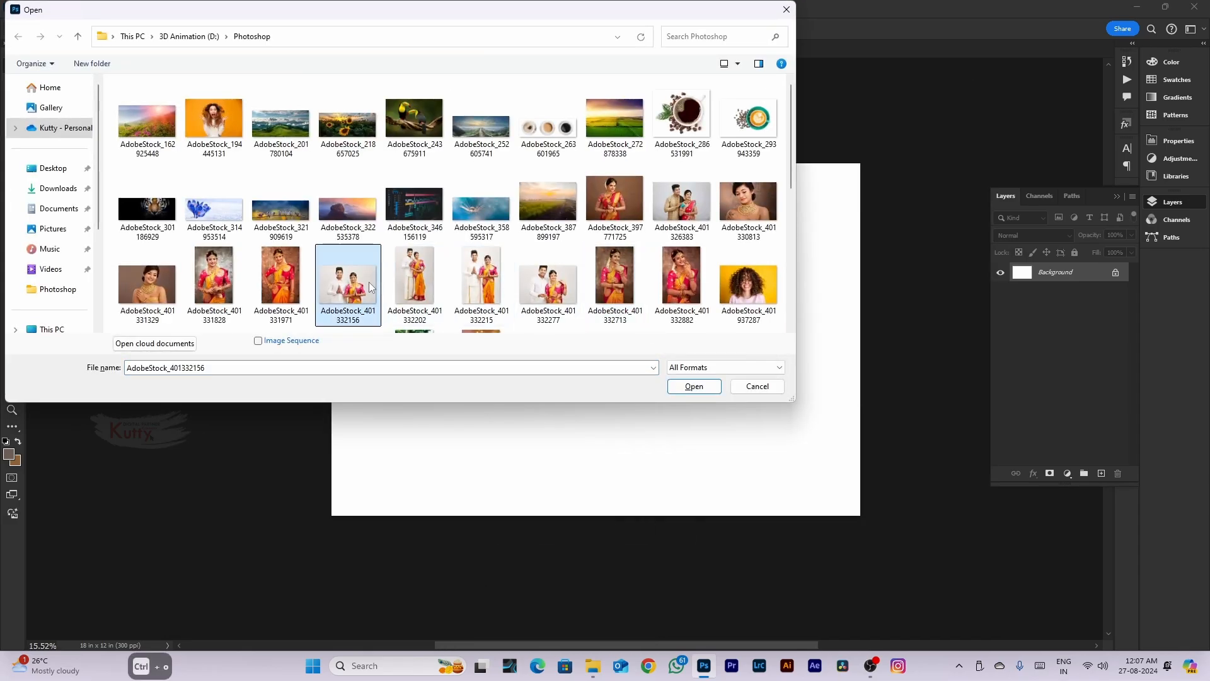
double_click(357, 301)
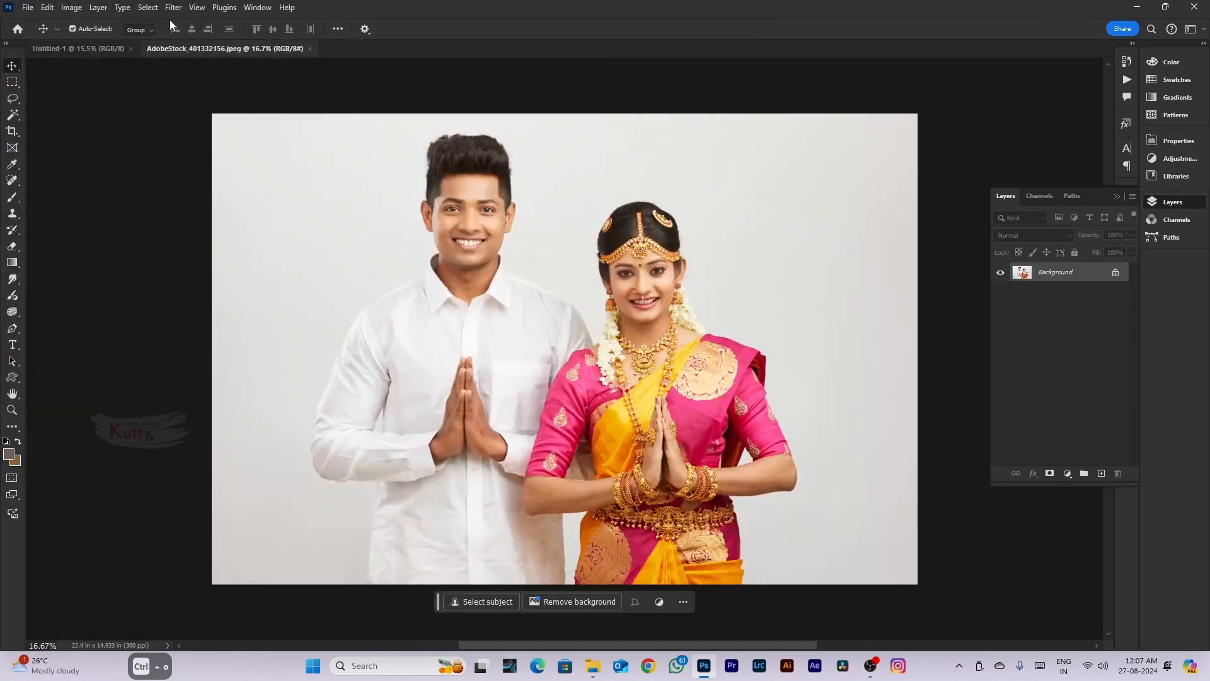
Undock both documents into floating windows, and group and dock them back as tabs in the main window
drag(175, 51, 218, 182)
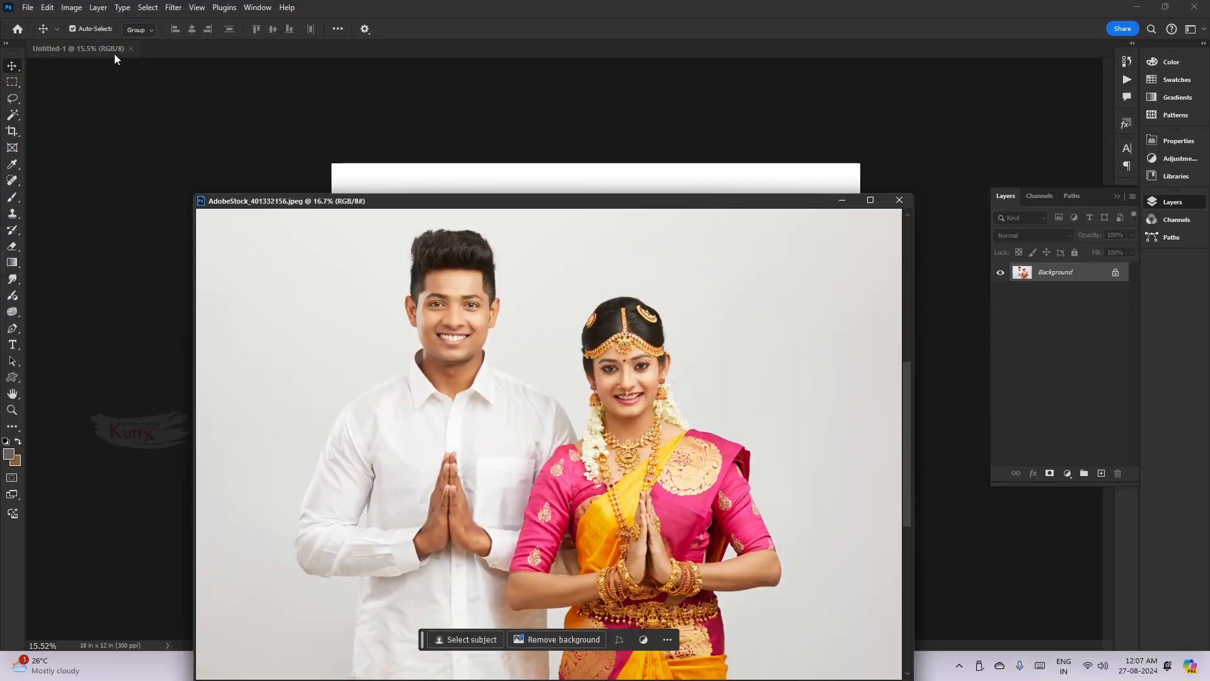
drag(115, 54, 201, 119)
click(713, 205)
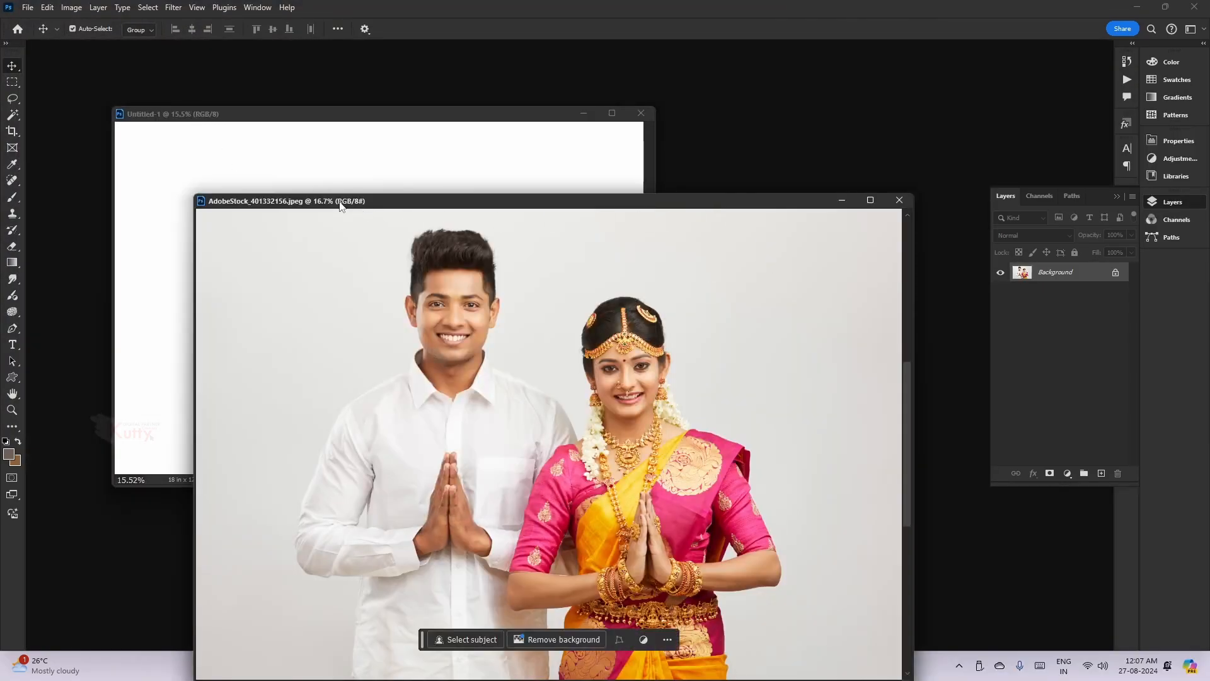
drag(340, 205, 343, 117)
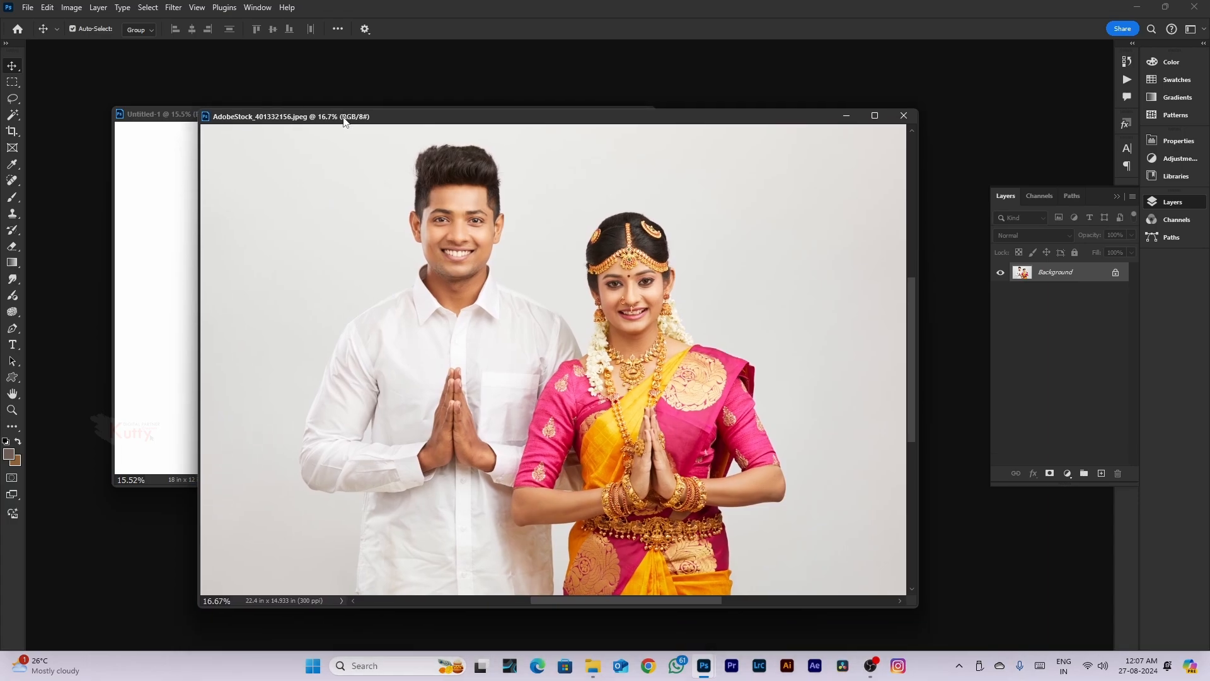
drag(229, 121, 336, 123)
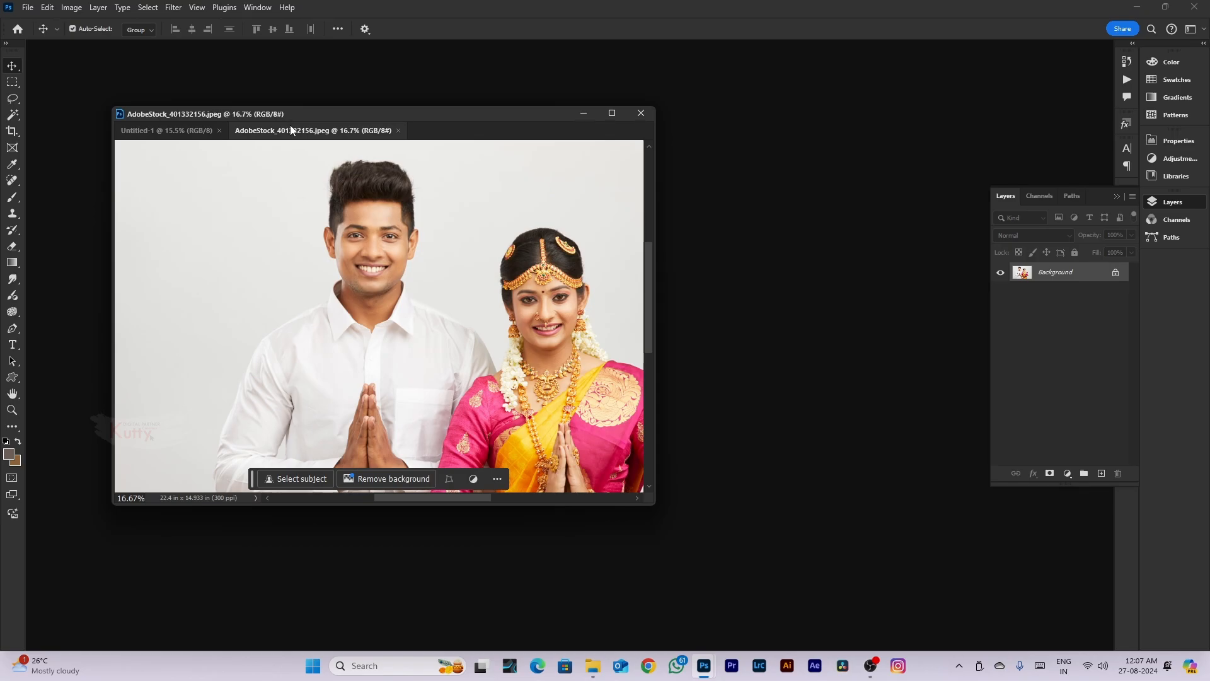
drag(310, 115, 301, 49)
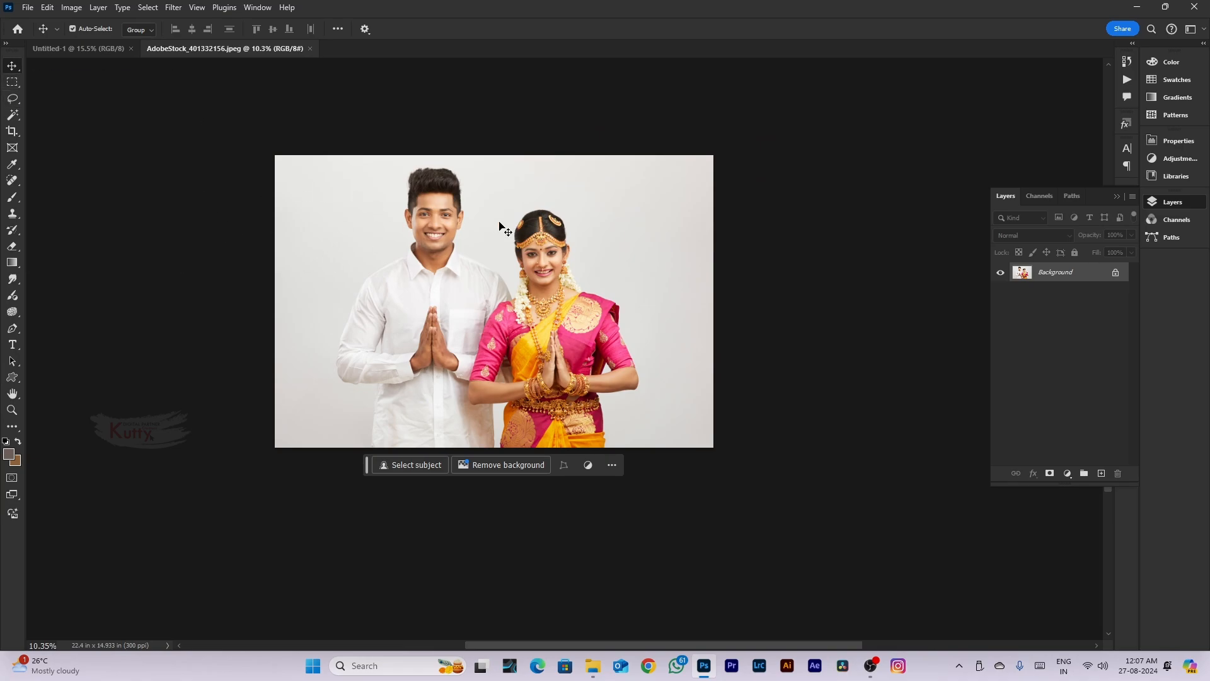
Convert the photo's Background to a normal layer by moving it, and realign it with the canvas
scroll(501, 226, down, 2)
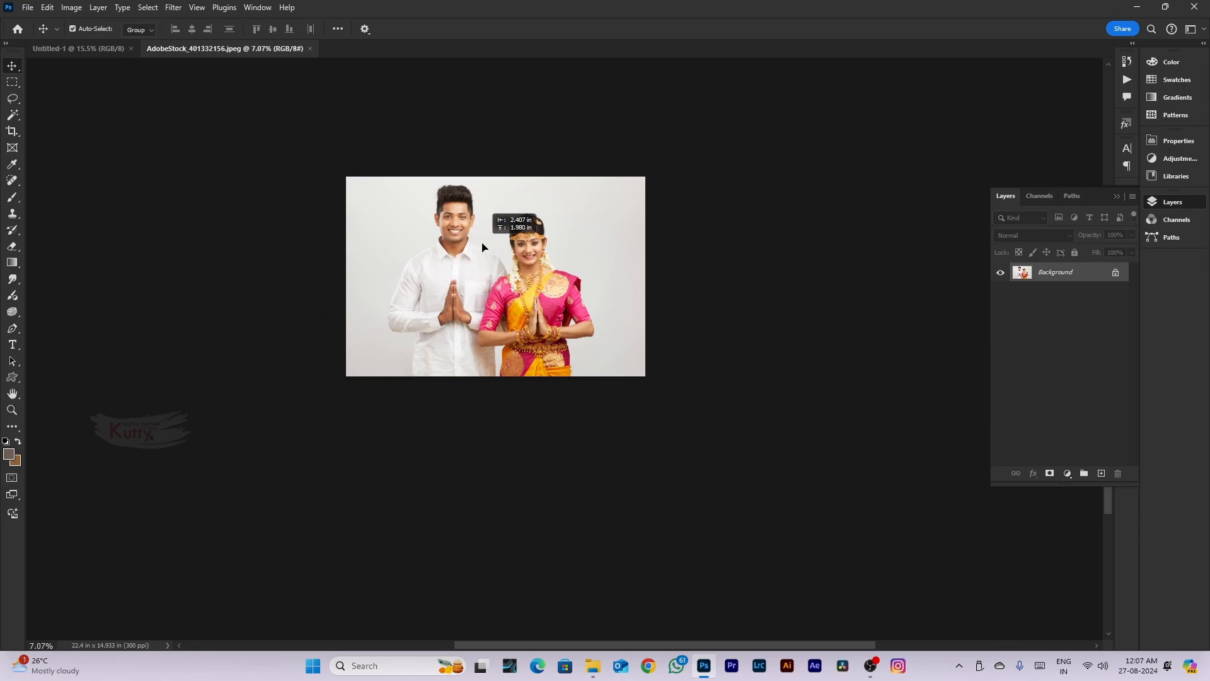
drag(513, 221, 523, 228)
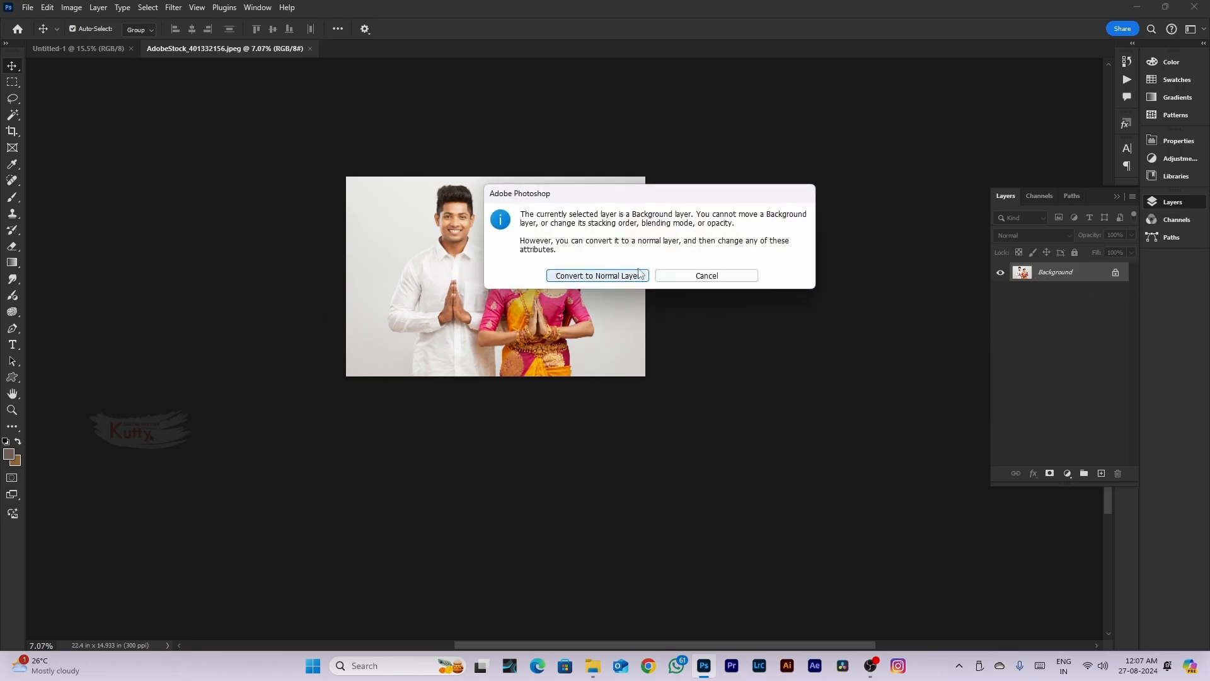
click(606, 279)
scroll(529, 218, up, 3)
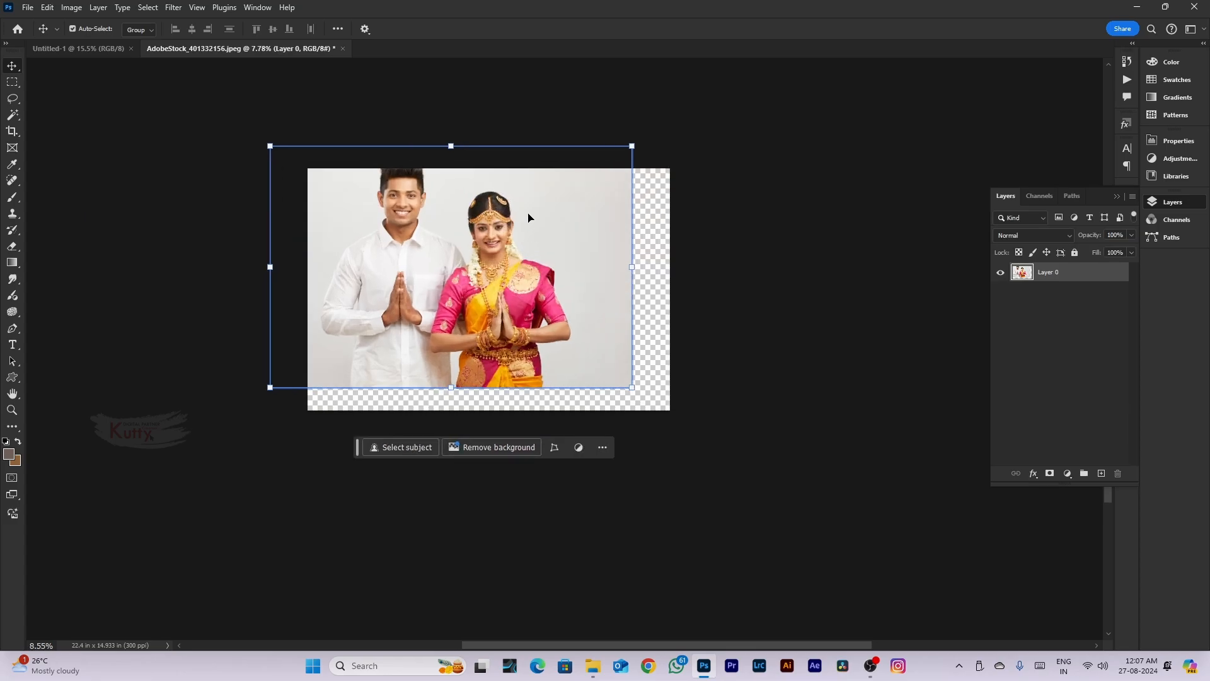
drag(430, 263, 485, 289)
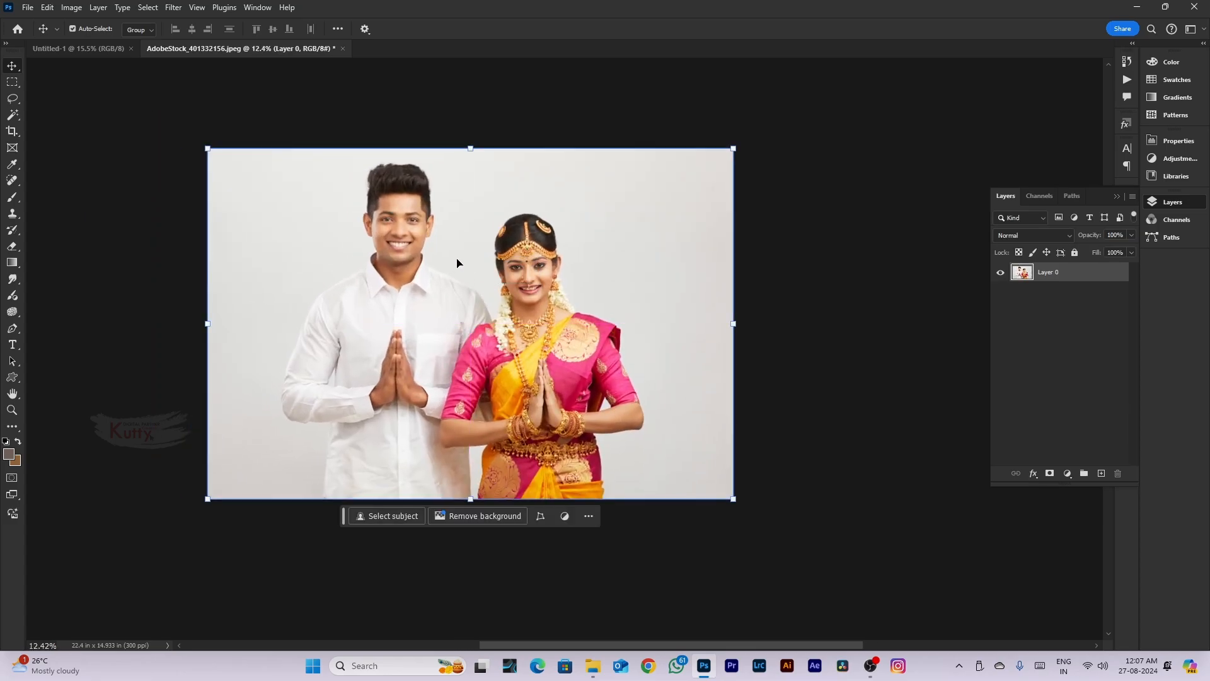
scroll(457, 263, down, 1)
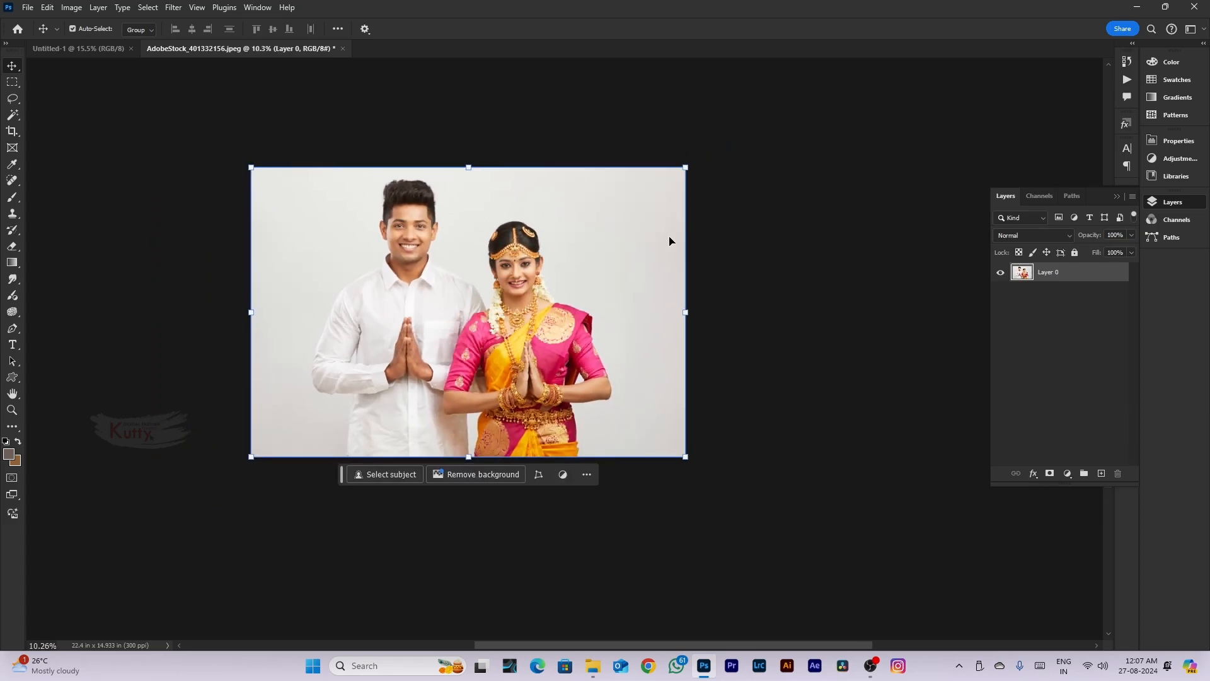
Show the History panel and make it taller
click(1126, 61)
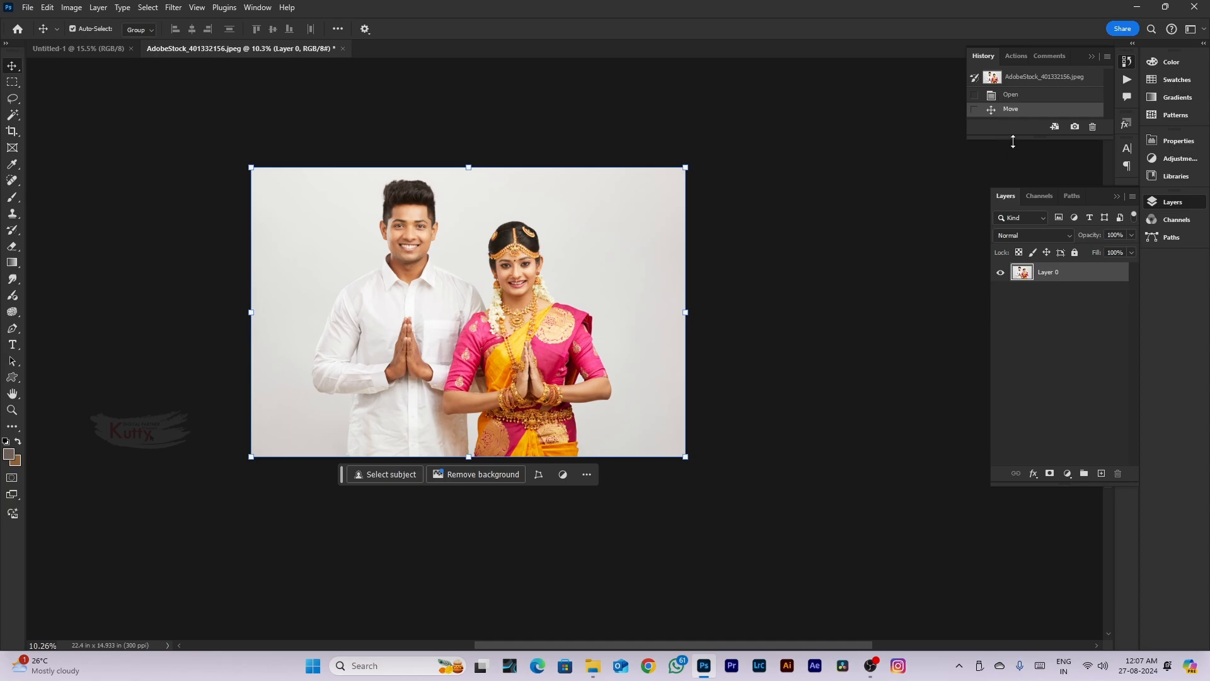
drag(1013, 142, 1013, 176)
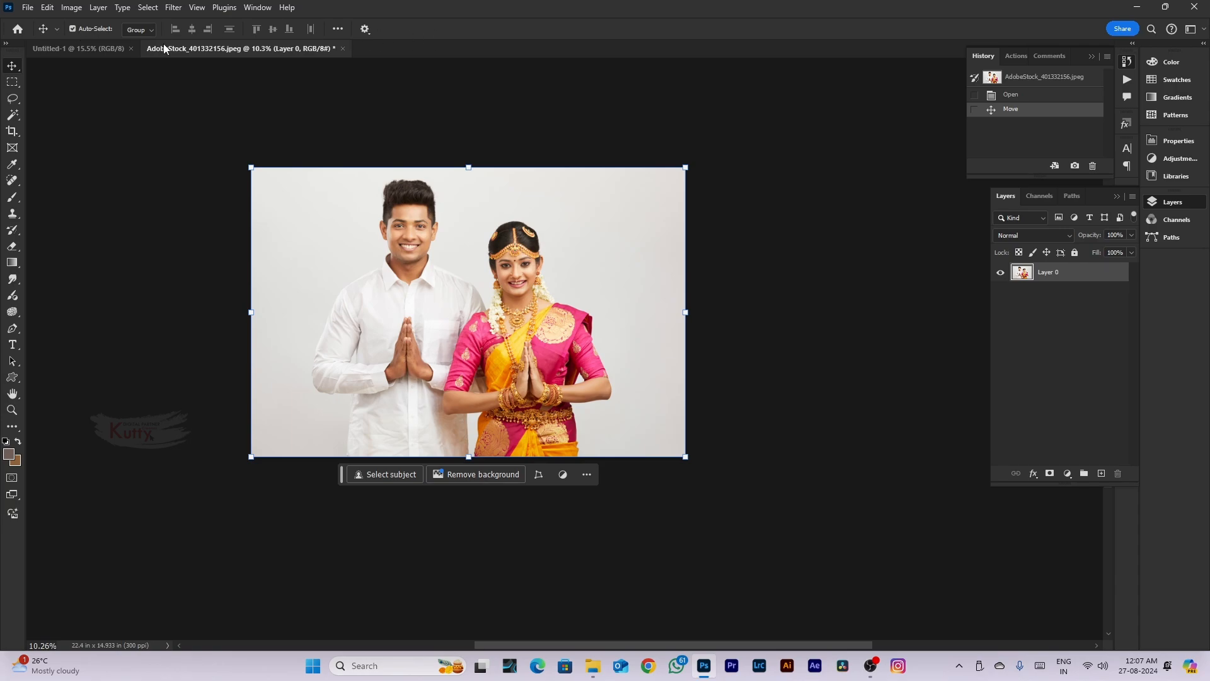
Scale the couple layer down toward the canvas's lower-left corner and apply the transform
scroll(507, 221, down, 3)
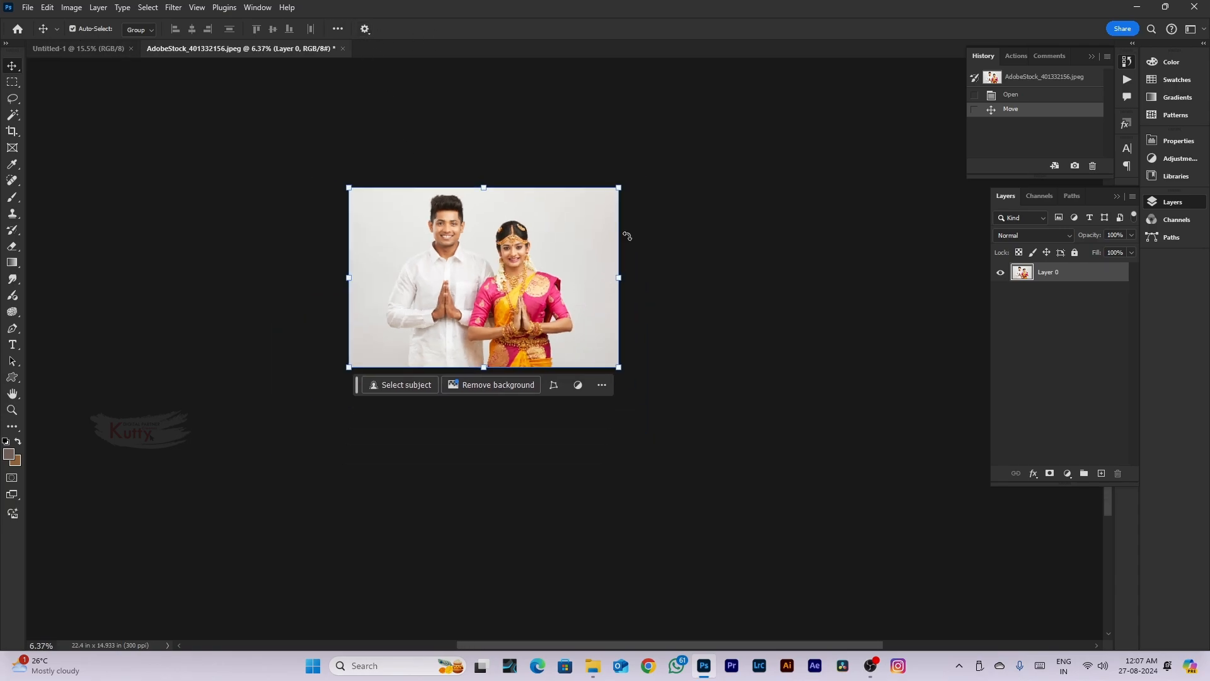
scroll(624, 227, up, 3)
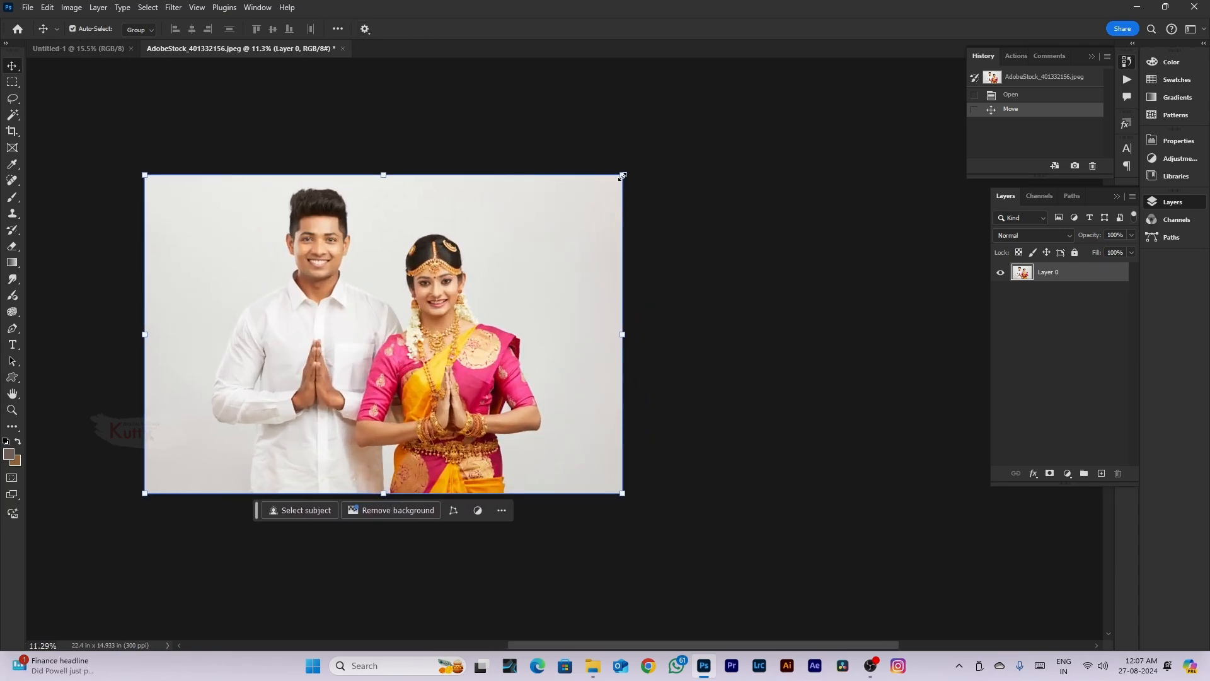
drag(622, 173, 478, 271)
key(Return)
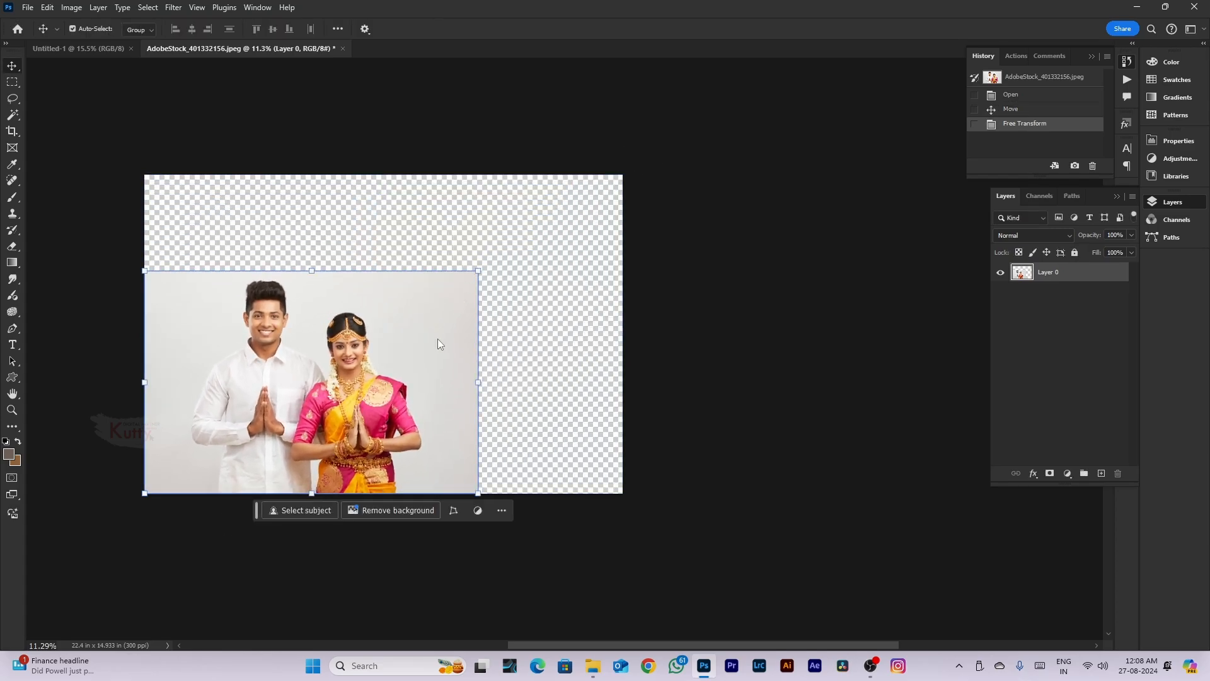
Undo the couple layer's free transform, redo it, and undo it again
key(ctrl+z)
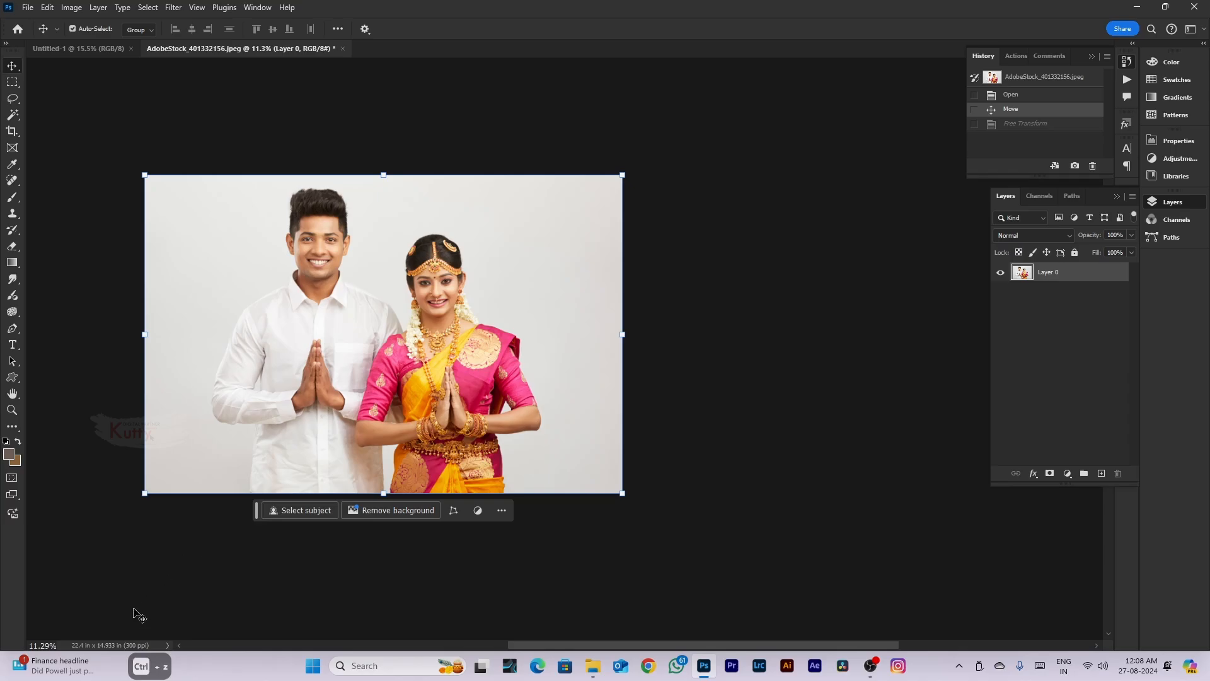
key(ctrl+shift+z)
click(48, 9)
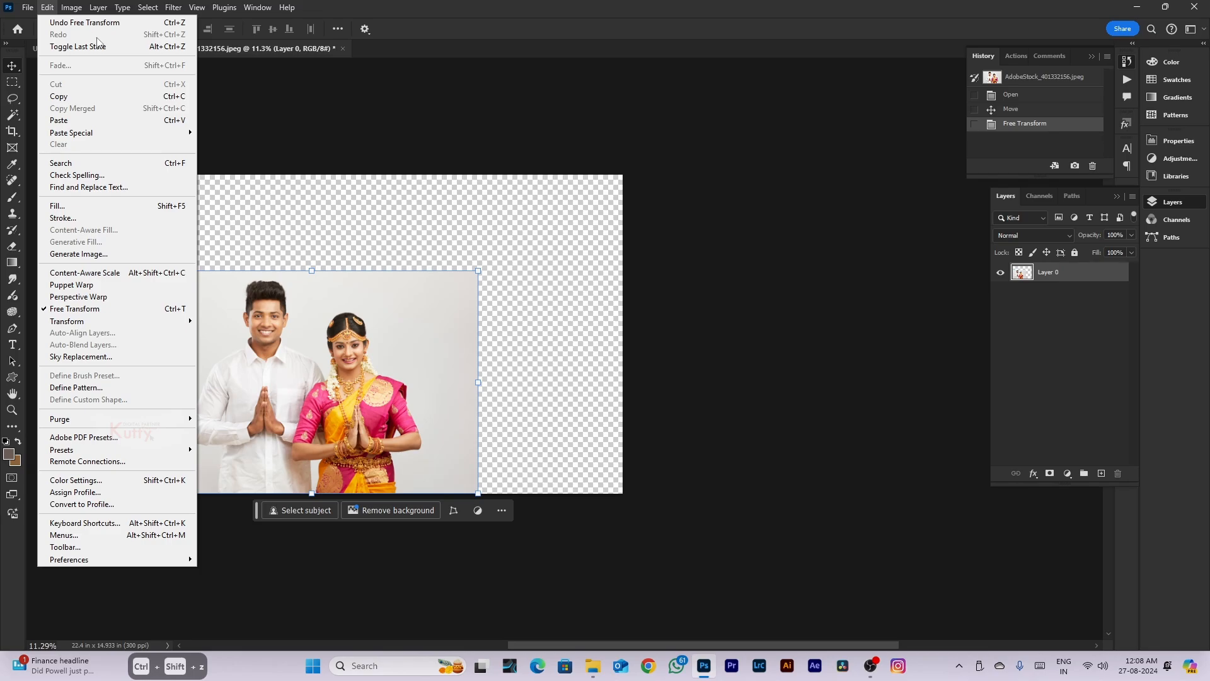
click(306, 357)
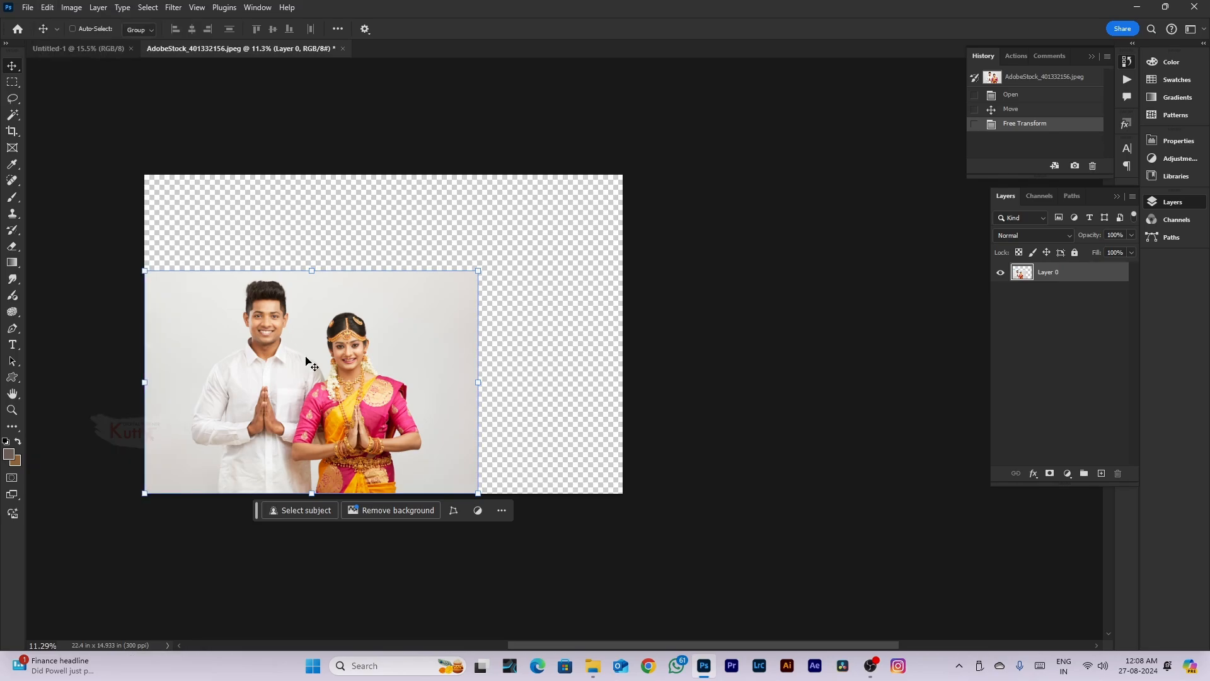
key(ctrl+shift+z)
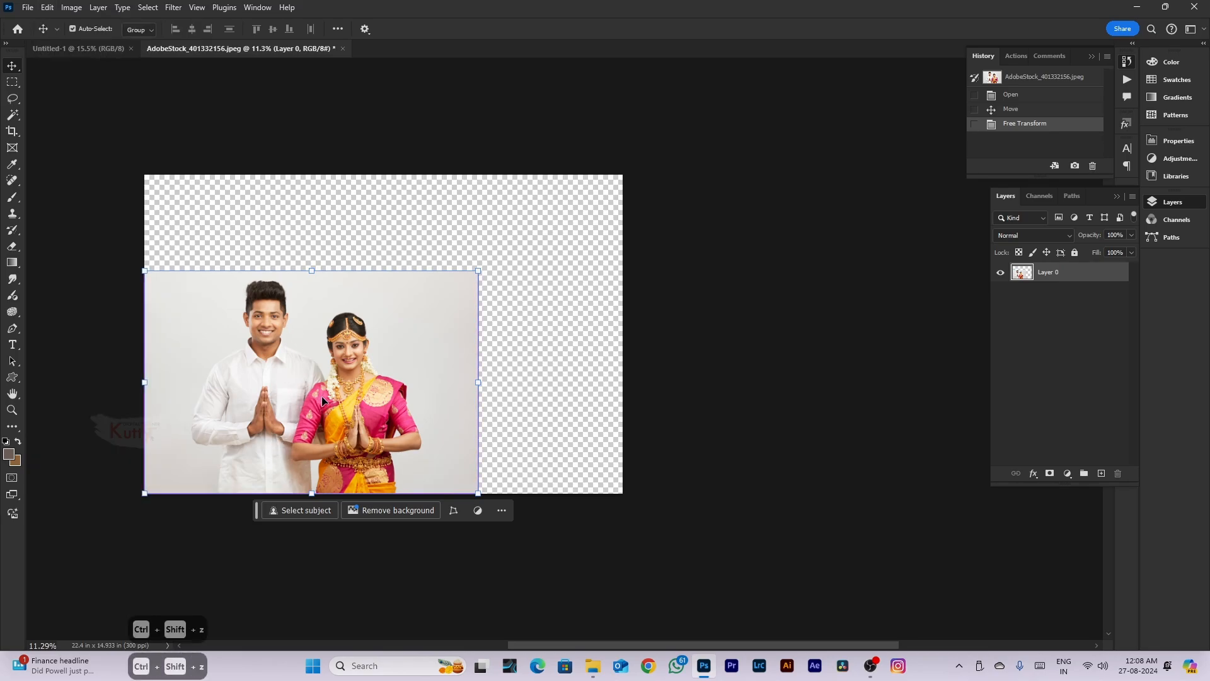
key(ctrl+z)
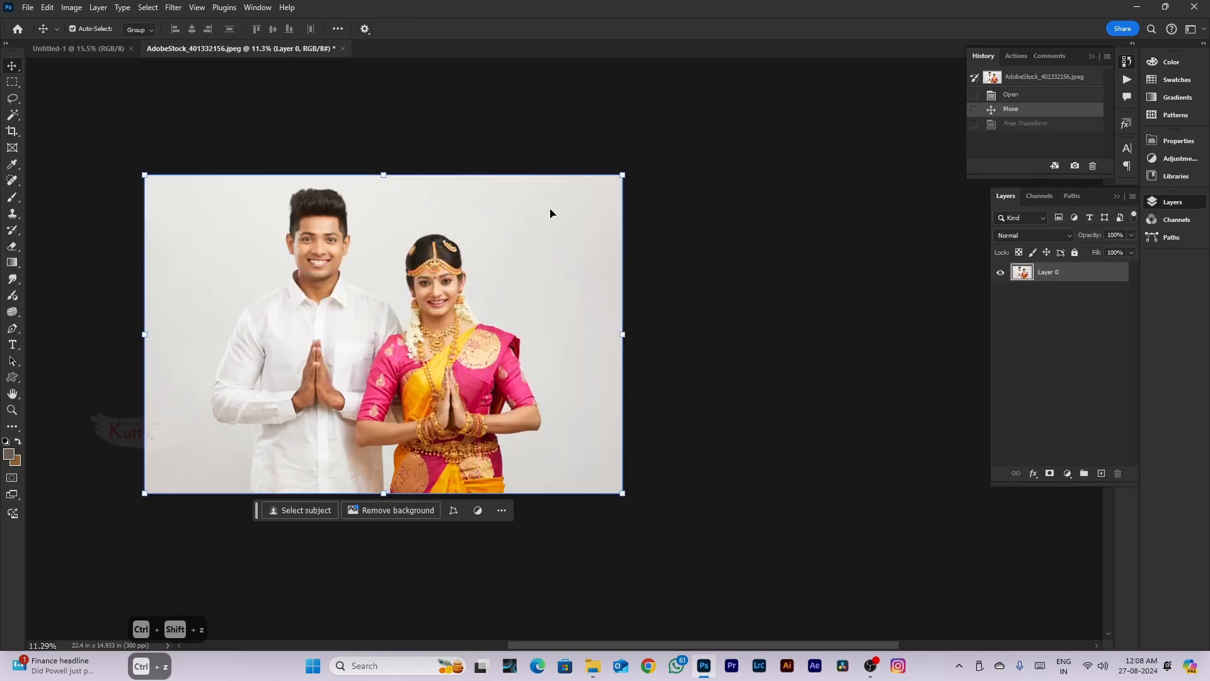
Redo the couple layer's free transform and undo it once more
key(ctrl+shift+z)
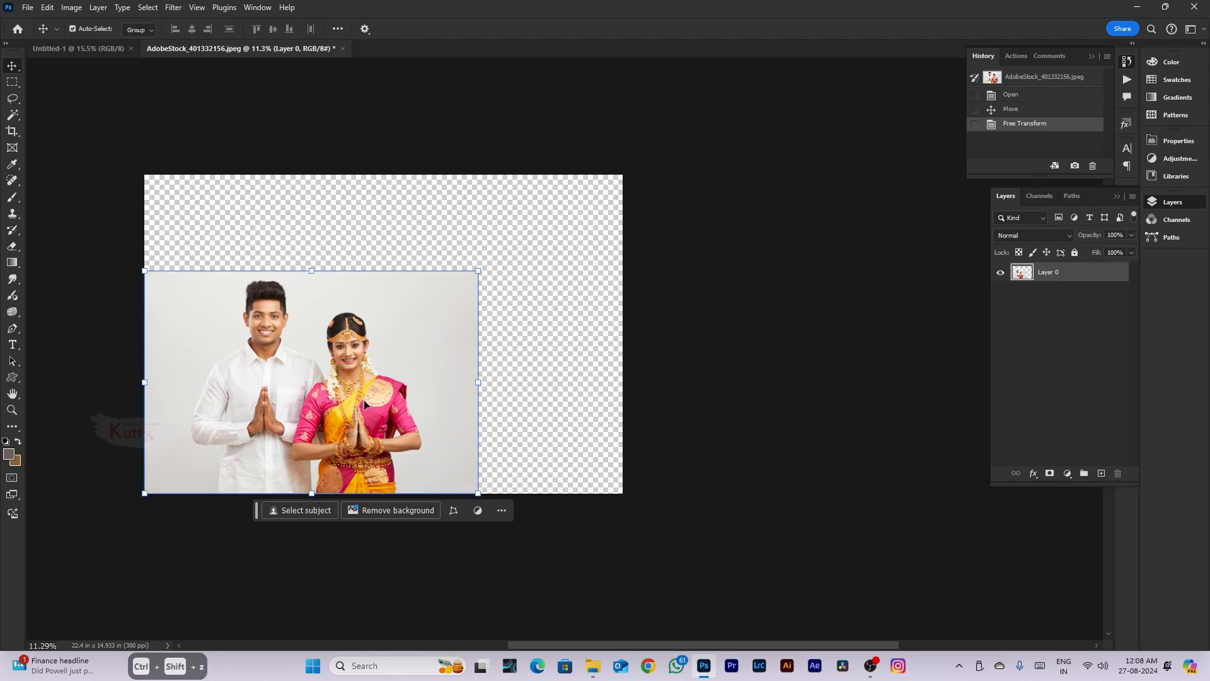
key(ctrl+z)
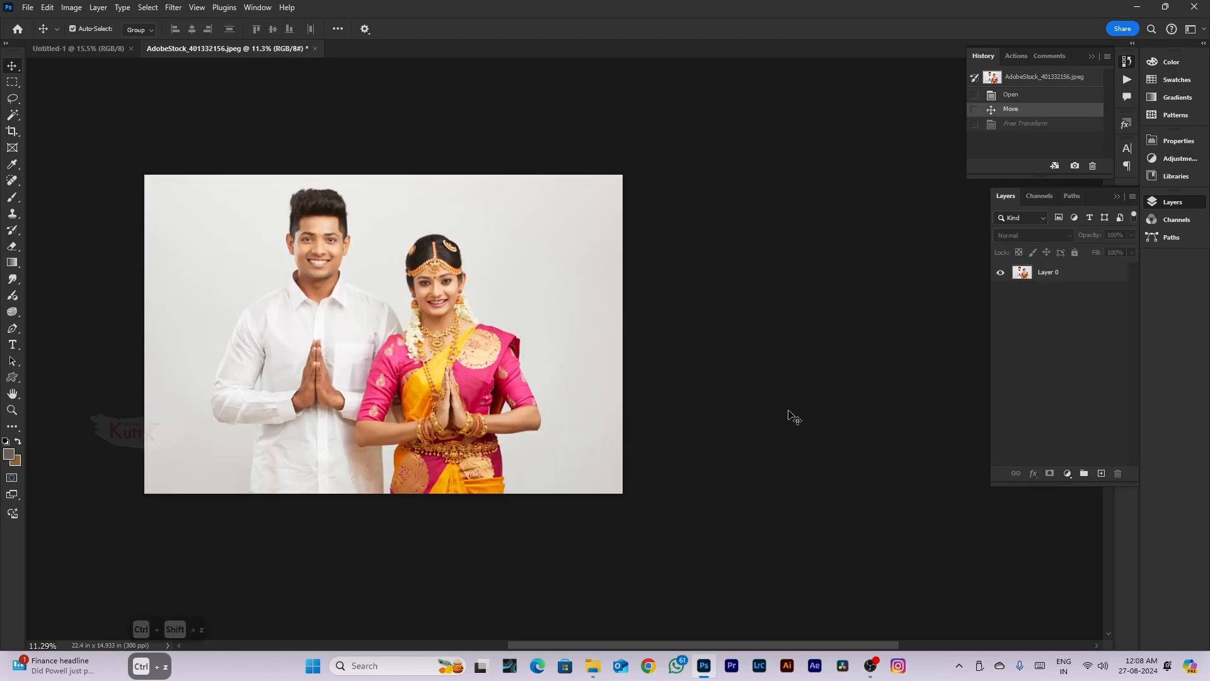
Select the couple layer, scale it down toward the canvas's lower-left corner and apply the transform
click(497, 375)
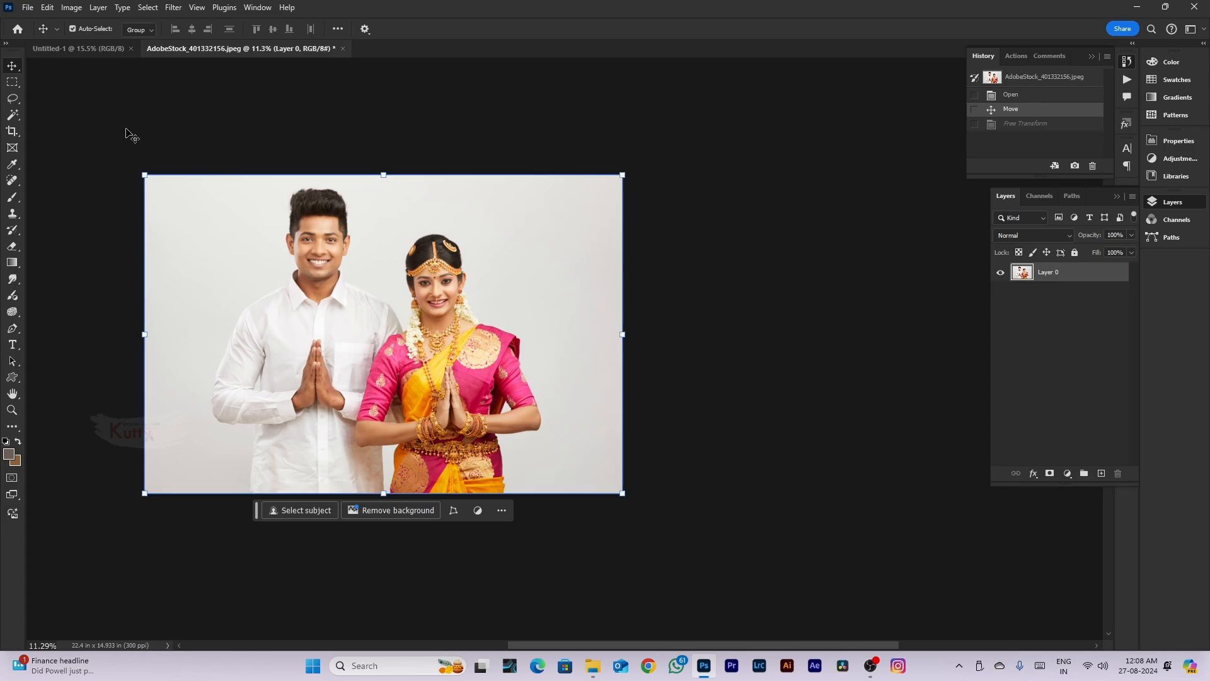
drag(622, 175, 471, 289)
double_click(414, 361)
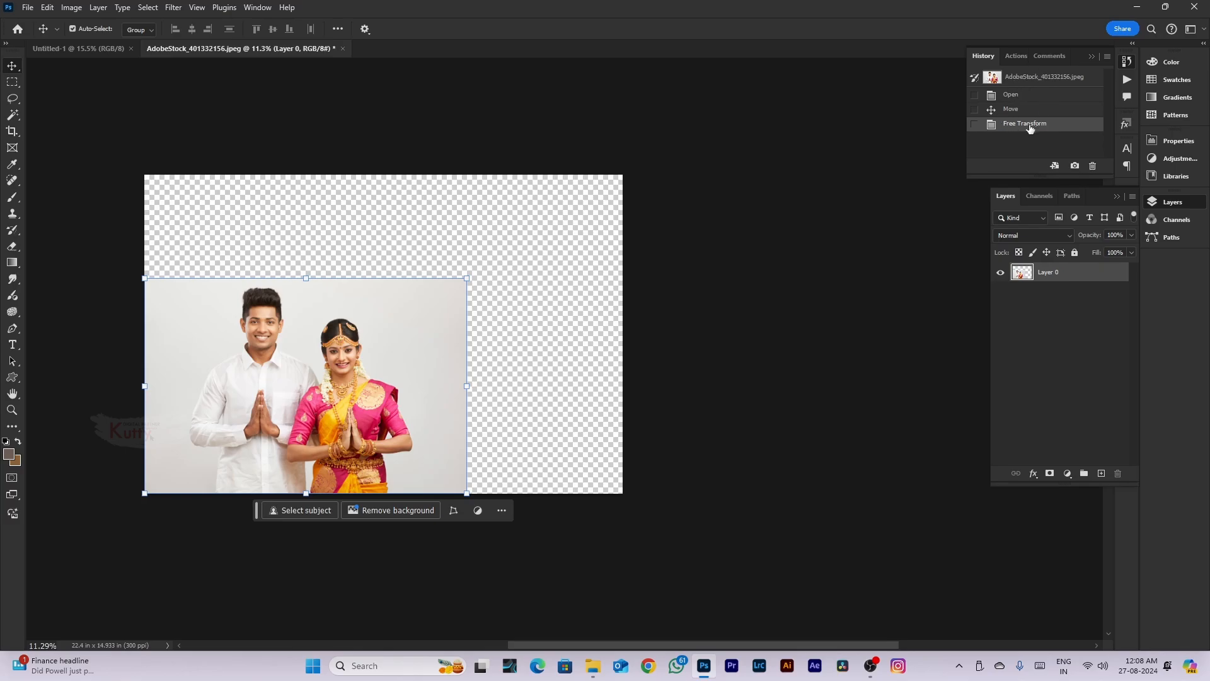
Undo the new free transform, redo it, and undo it again
click(47, 8)
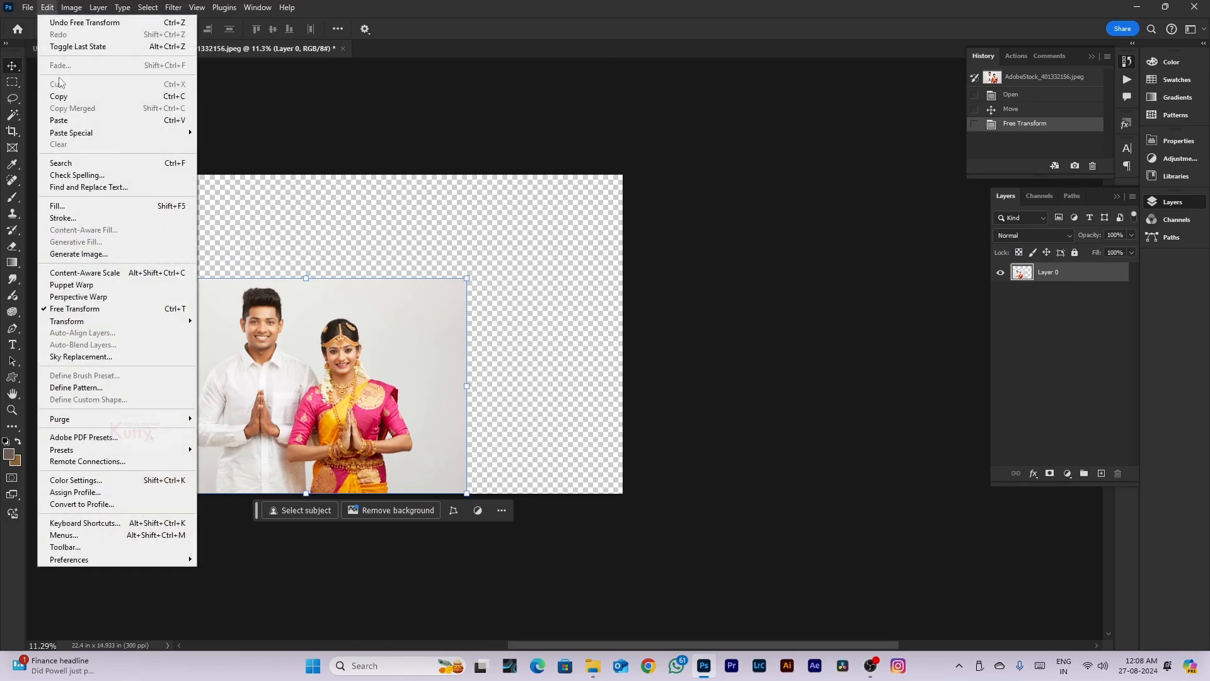
click(111, 28)
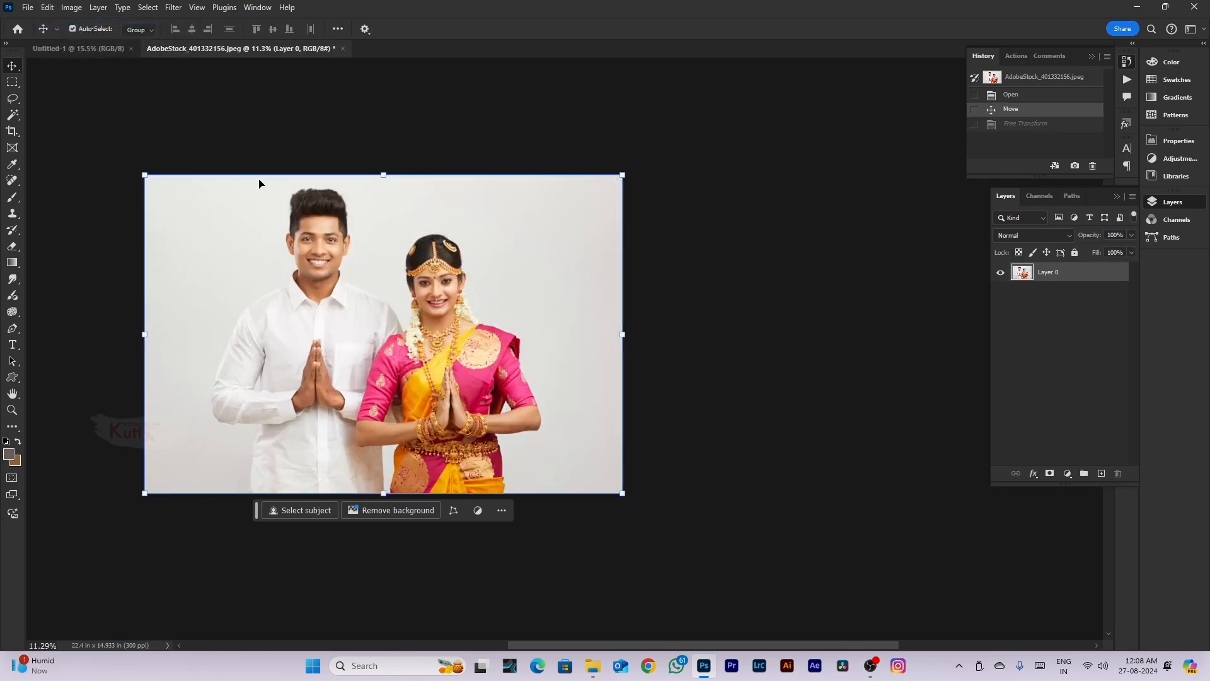
key(ctrl+shift+z)
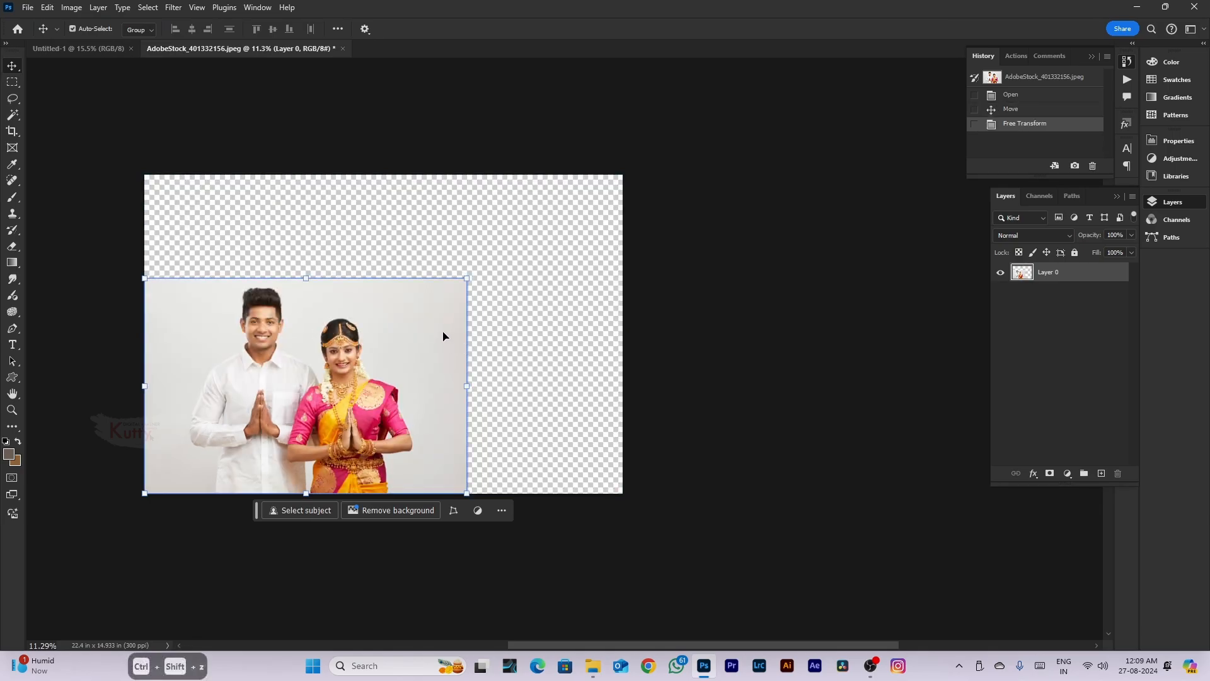
key(ctrl+z)
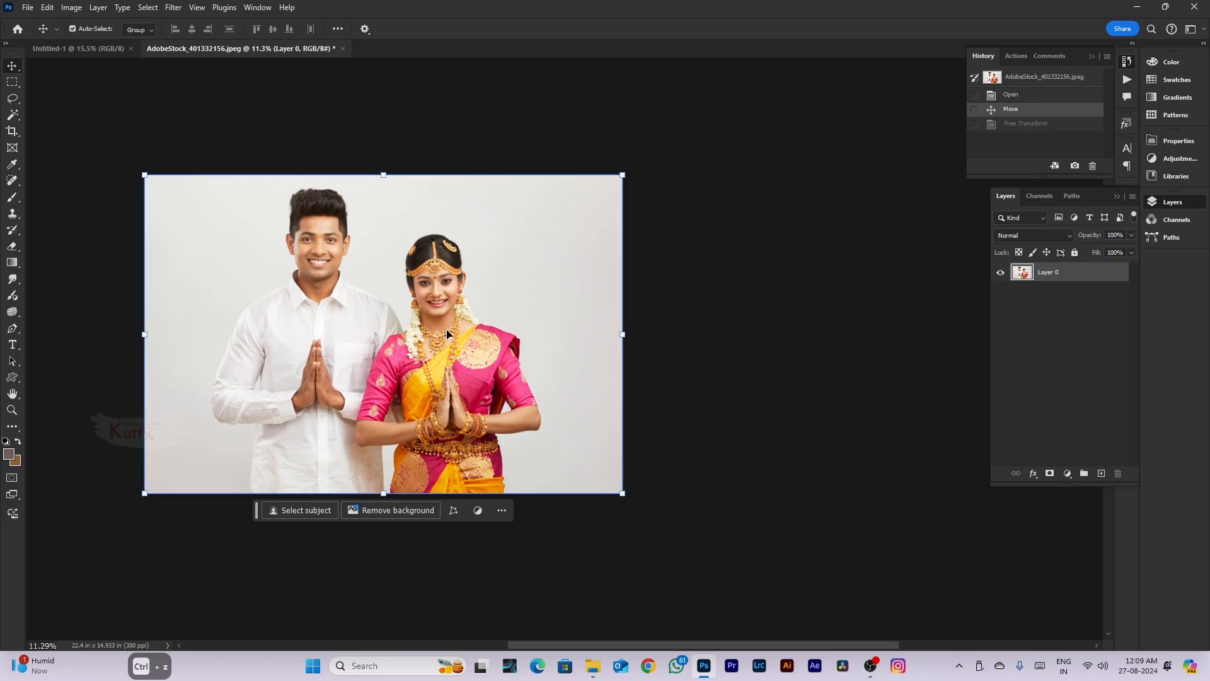
Restore the scaled-down couple layer with Toggle Last State and reselect it
scroll(447, 334, down, 1)
click(48, 7)
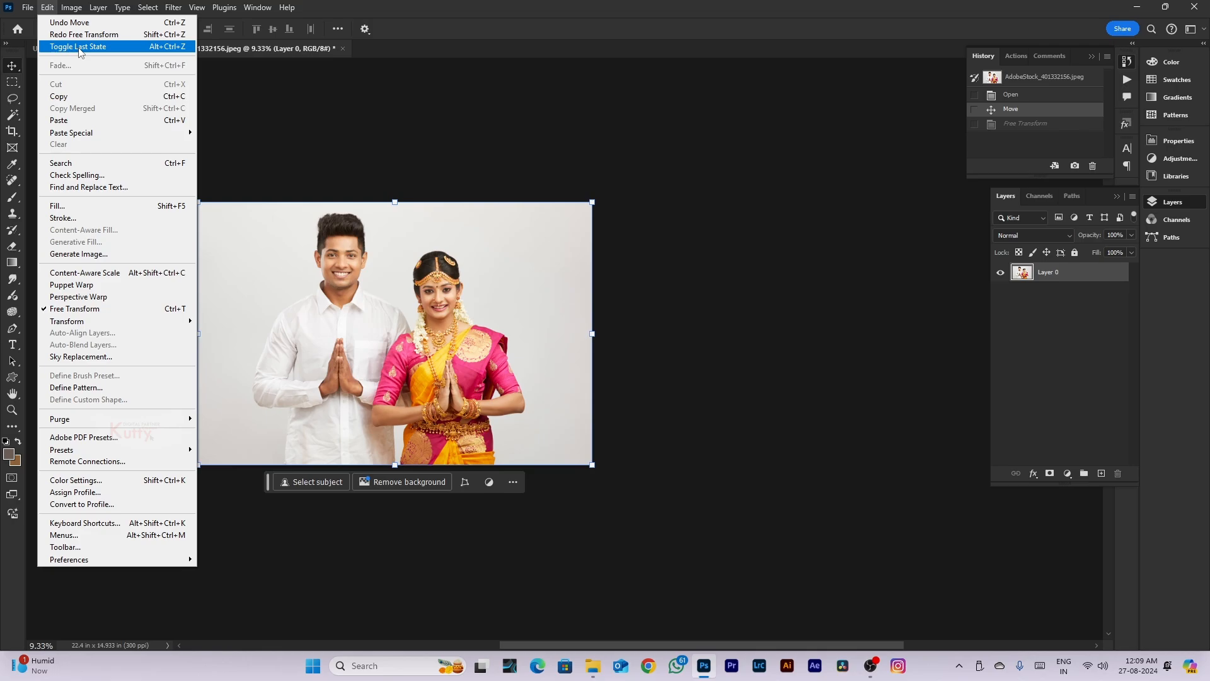
click(80, 47)
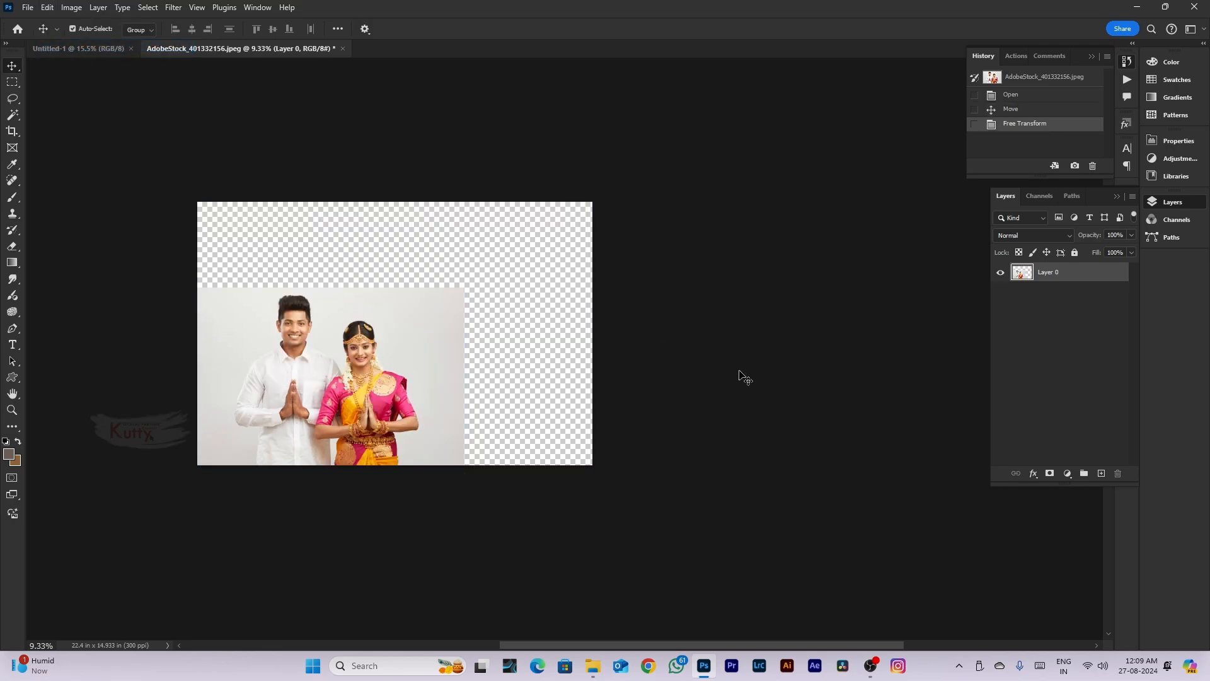
drag(330, 246, 464, 275)
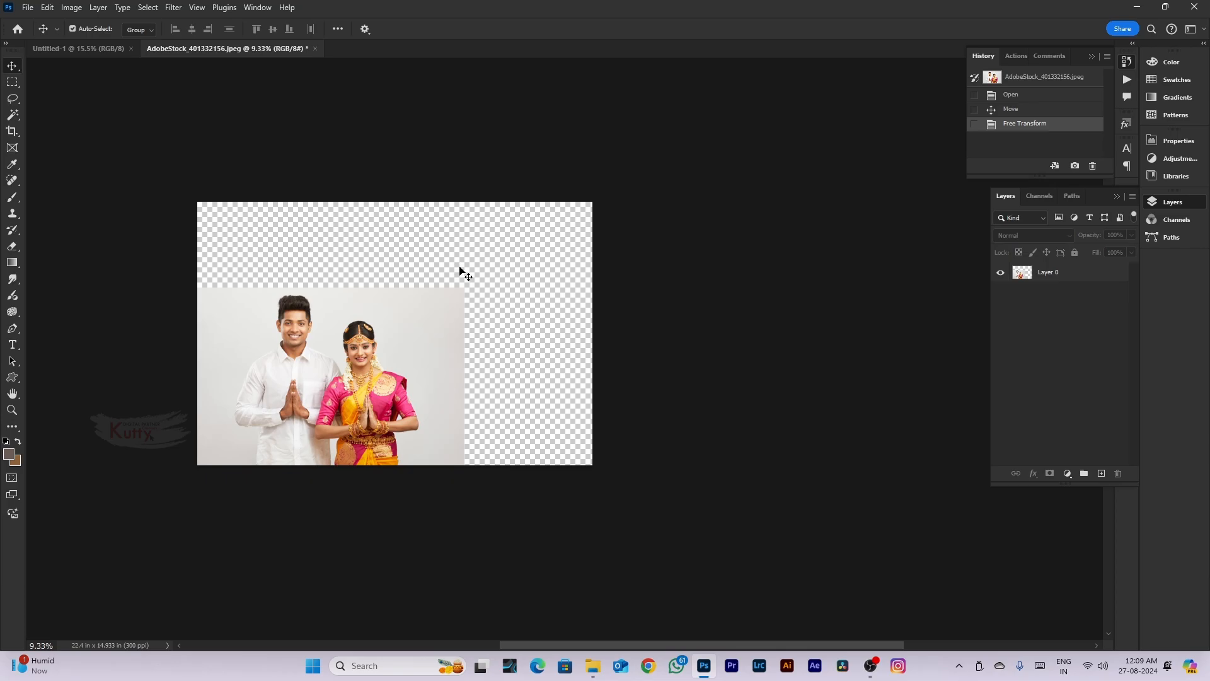
click(443, 327)
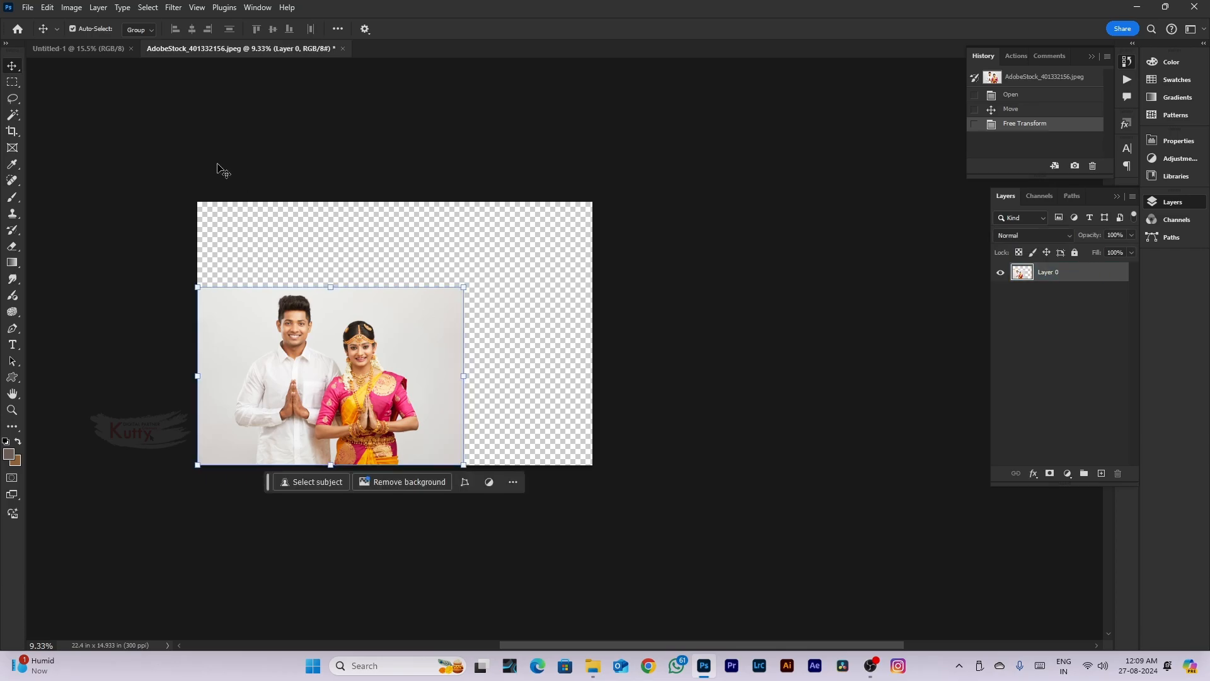
click(47, 7)
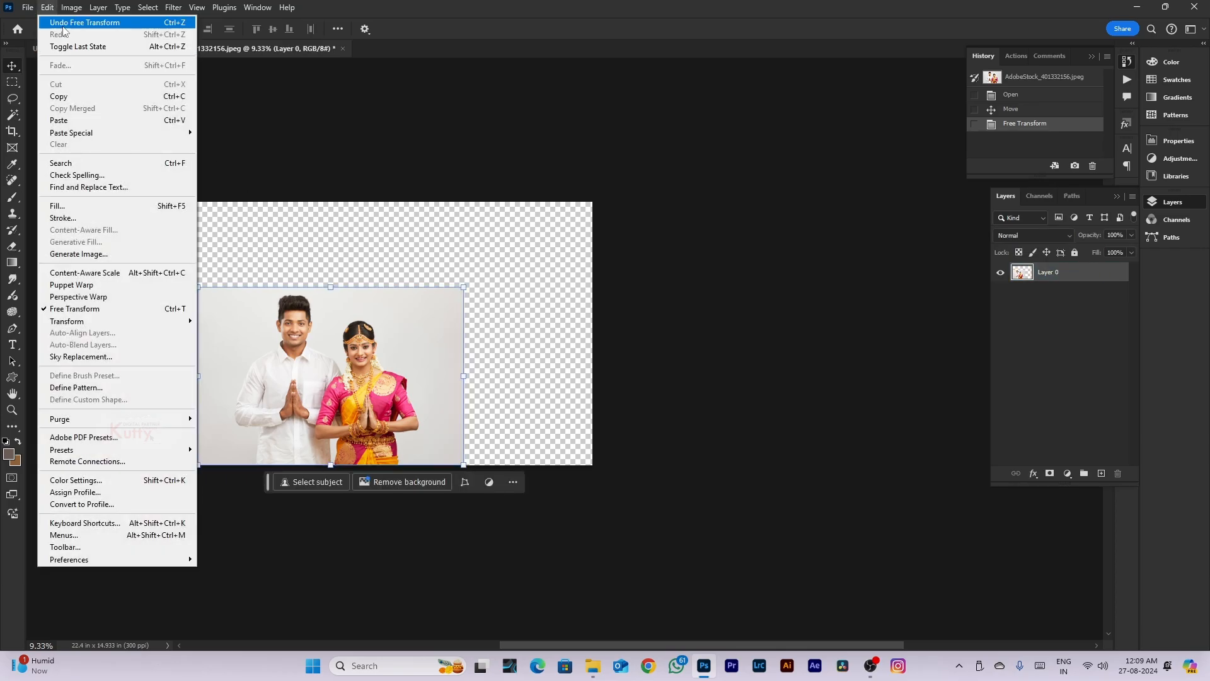
click(449, 383)
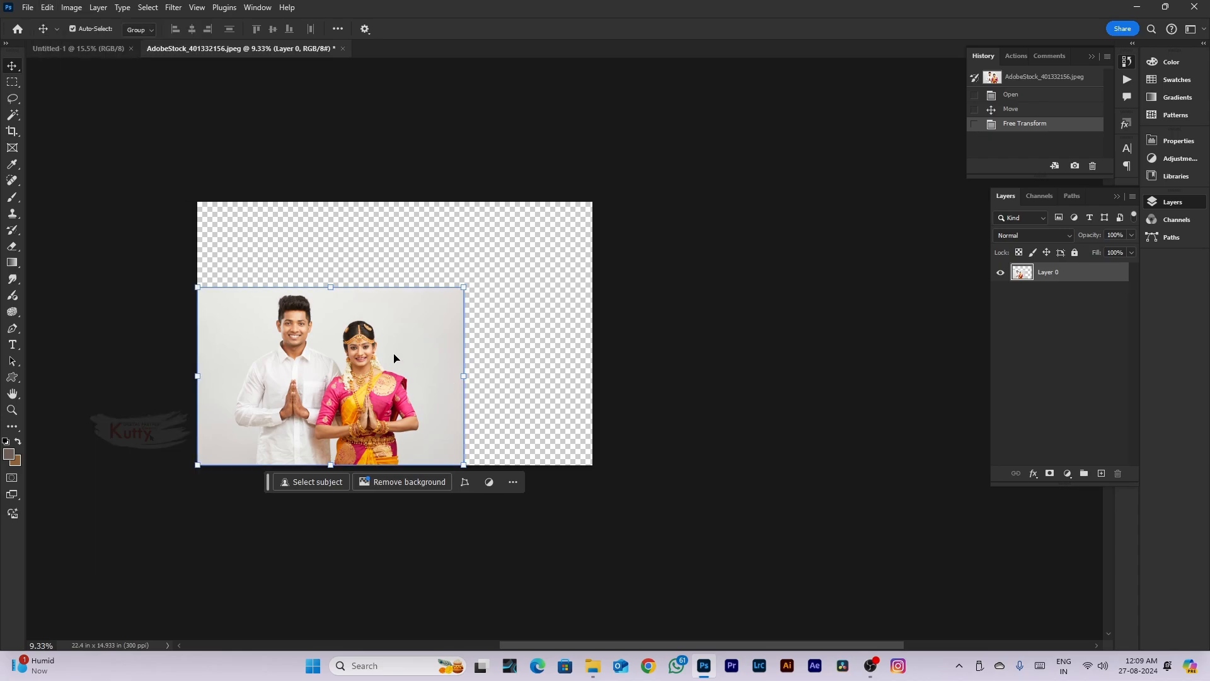
Move the scaled-down couple layer to the canvas centre, and undo both that move and the free transform
drag(365, 375, 429, 333)
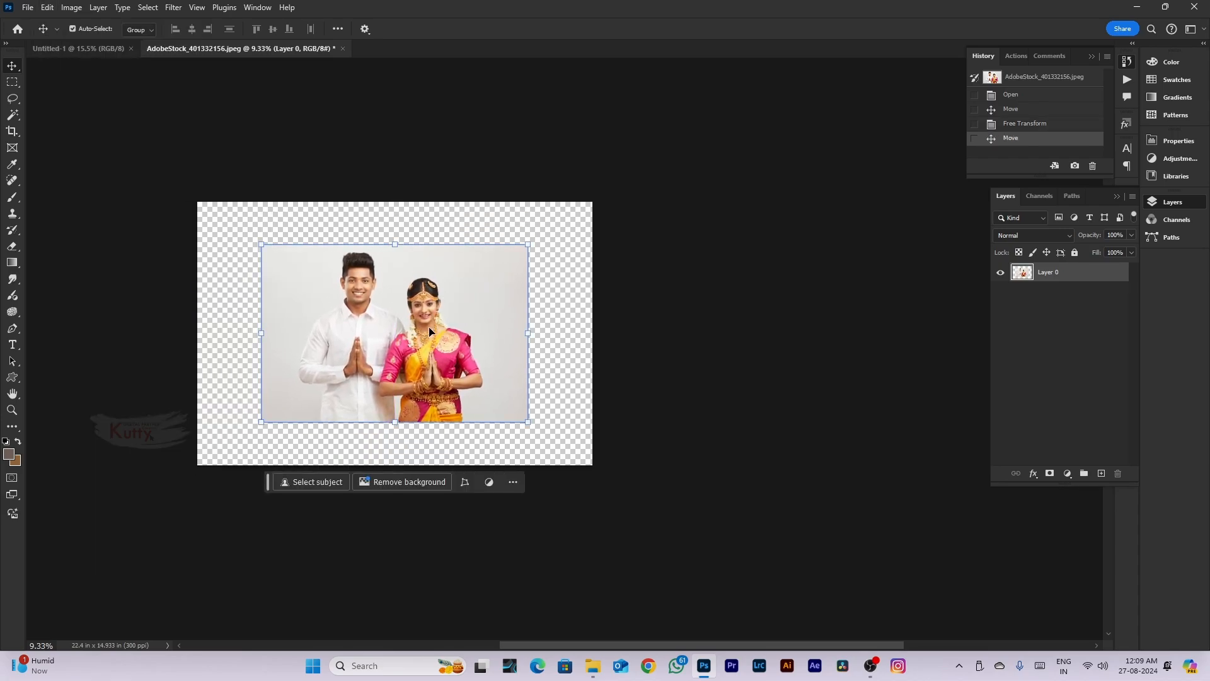
key(ctrl+z)
key(ctrl+z)
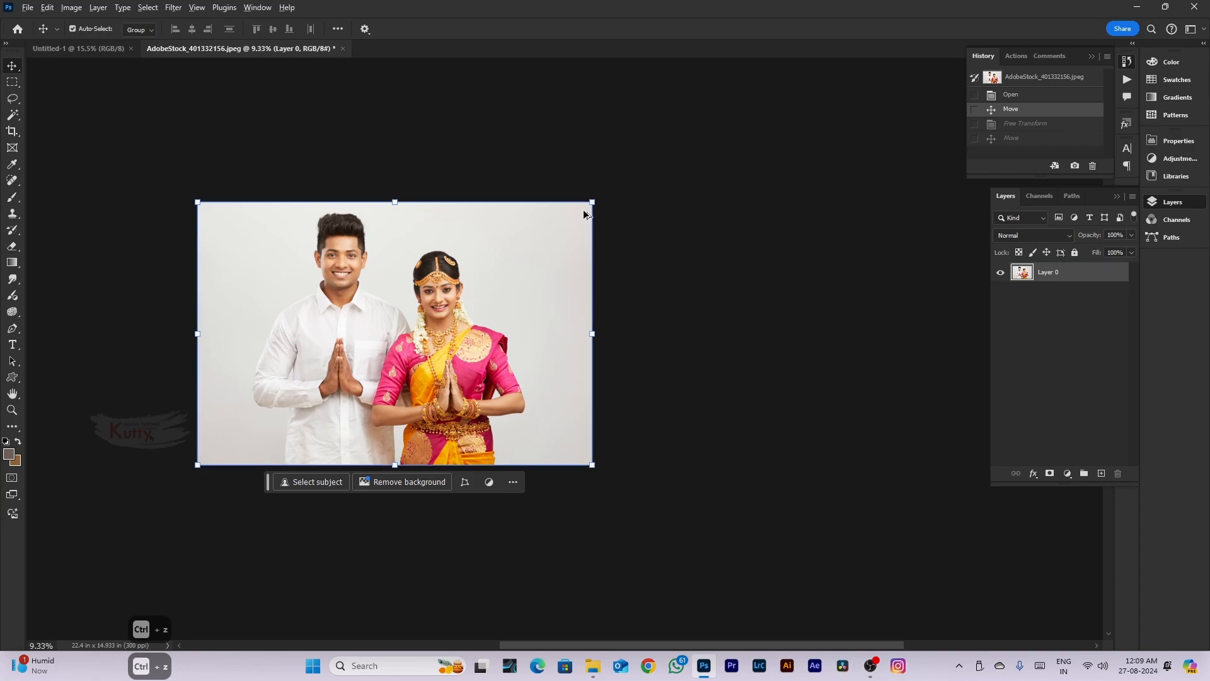
Scale the couple layer down around its centre, apply the transform, and move the layer to the canvas's left edge
drag(592, 202, 535, 275)
key(Return)
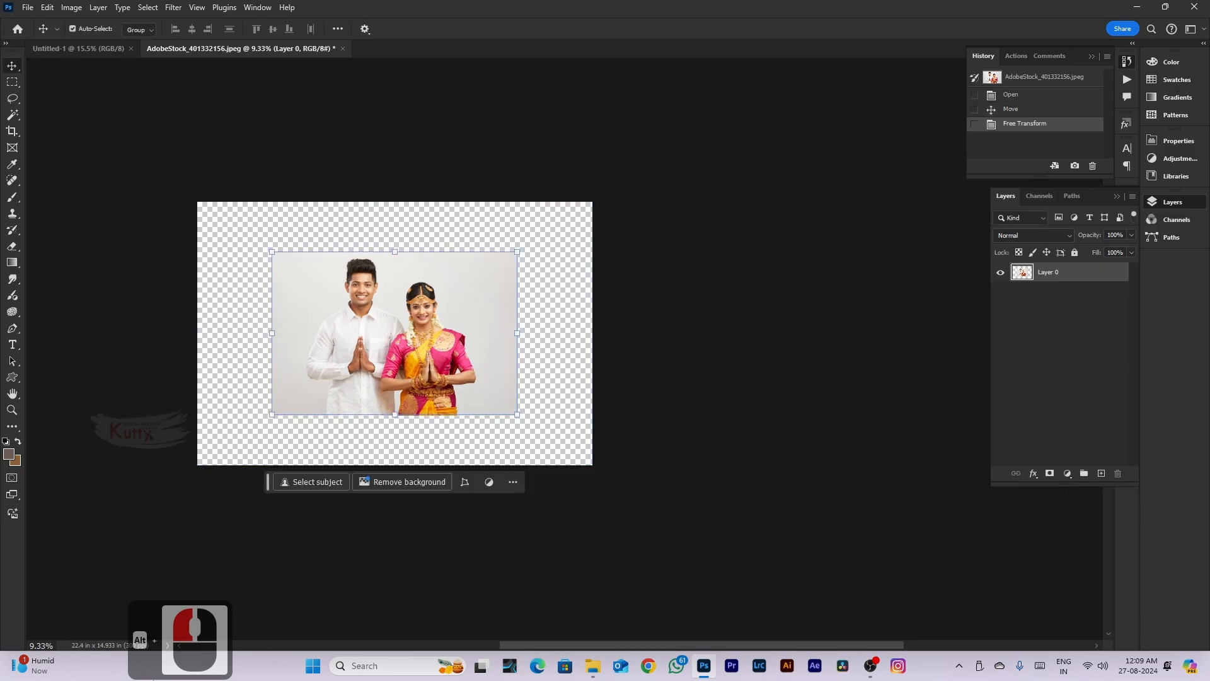
scroll(434, 296, down, 2)
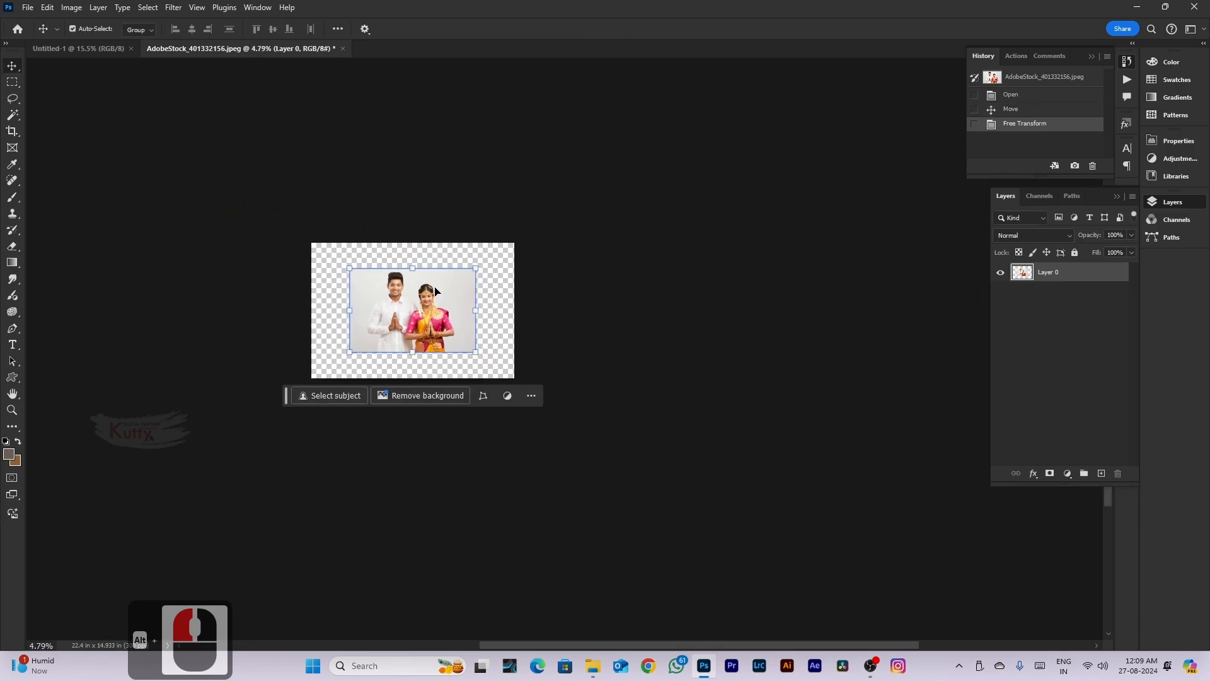
scroll(434, 296, up, 4)
scroll(422, 308, down, 2)
scroll(423, 306, up, 1)
drag(424, 341, 331, 341)
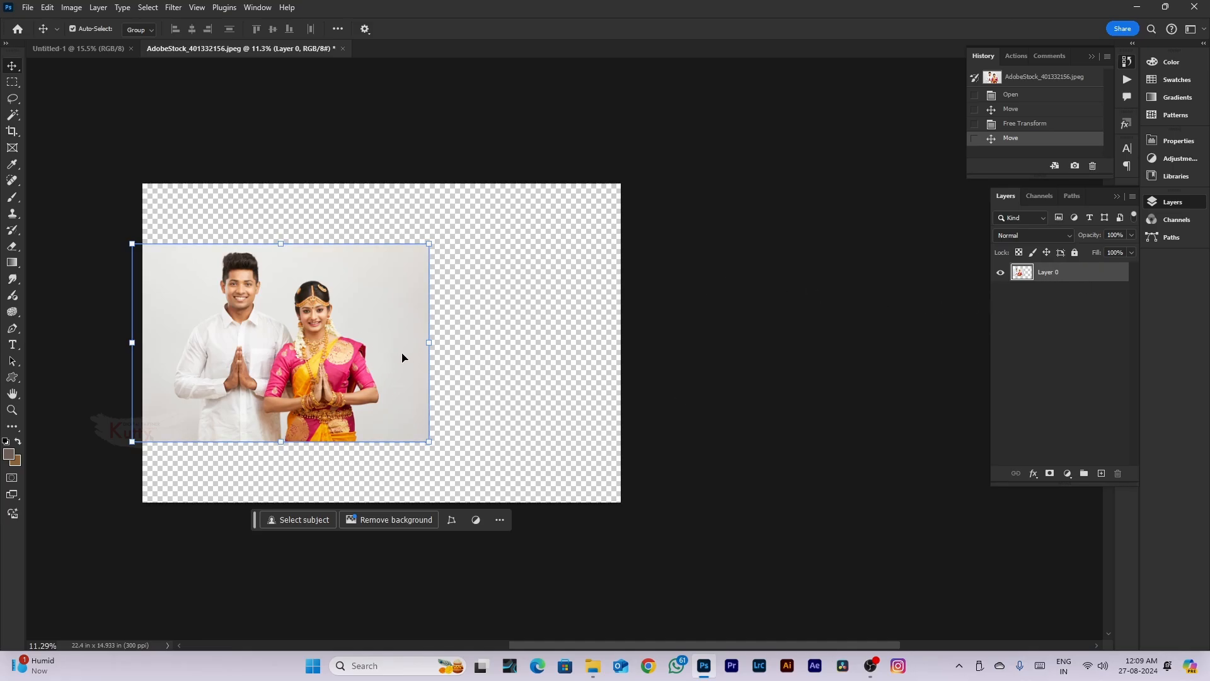
Scale the couple layer to about 75%, apply it, and shift the layer fully inside the canvas's left half
drag(433, 445, 362, 390)
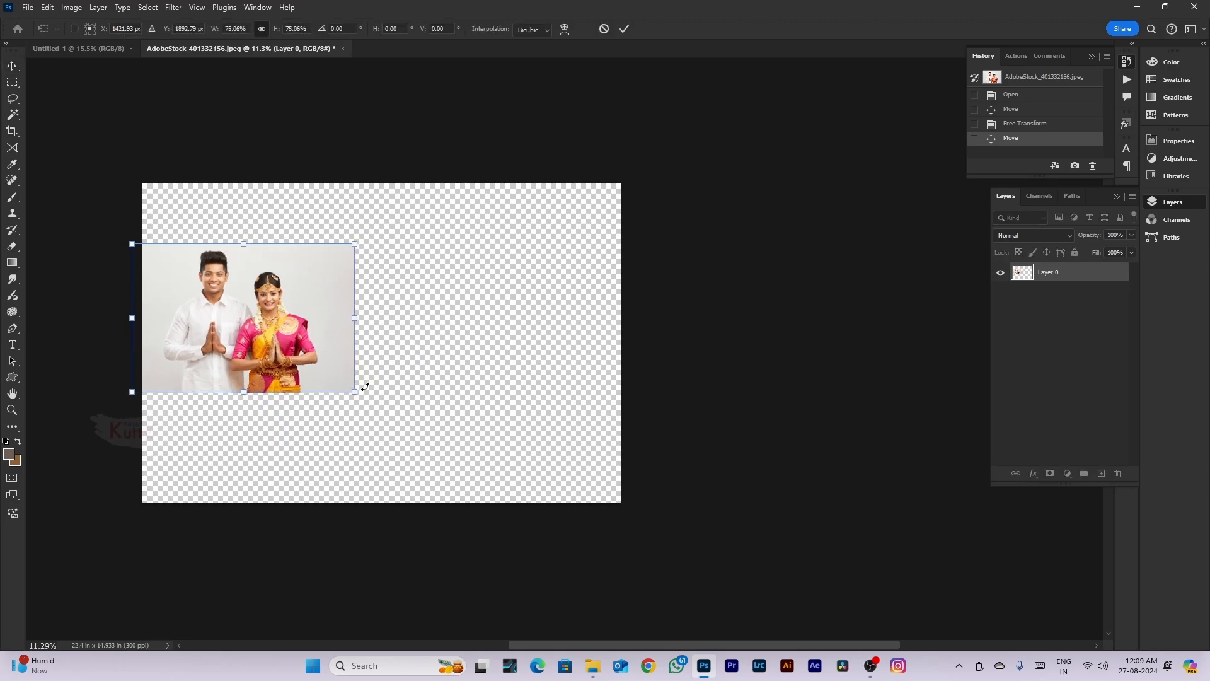
key(Return)
drag(271, 333, 304, 338)
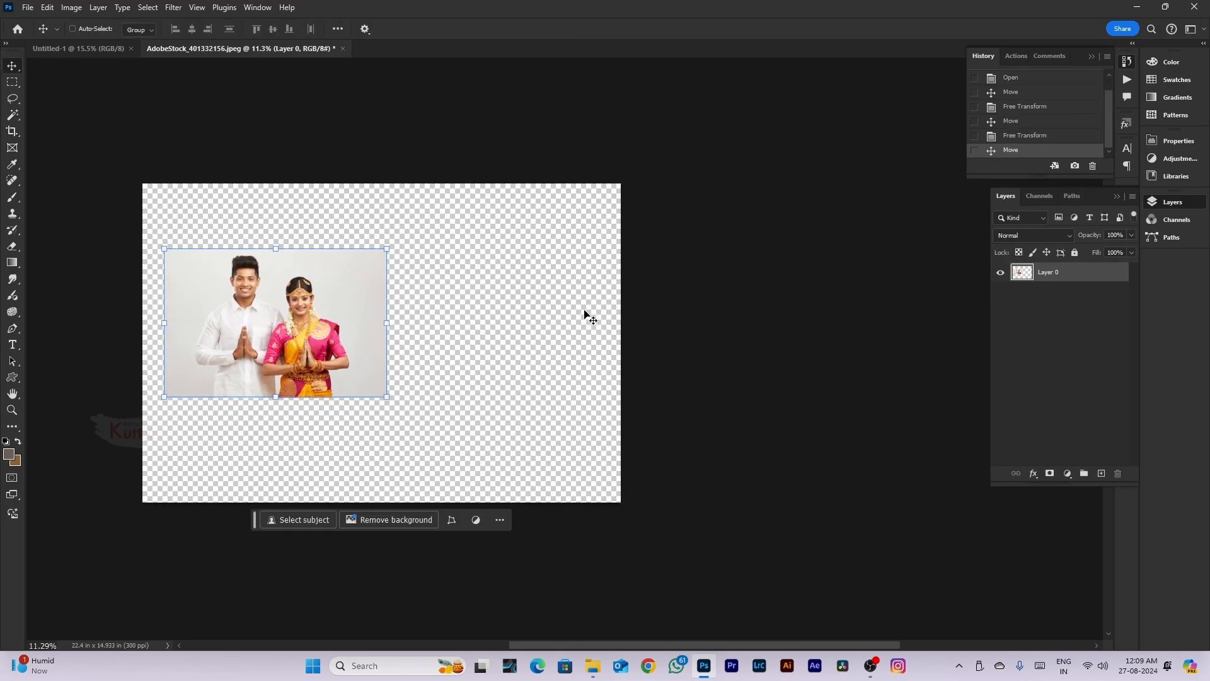
Duplicate the couple layer in place and step back in History to the preceding Move state
key(ctrl+j)
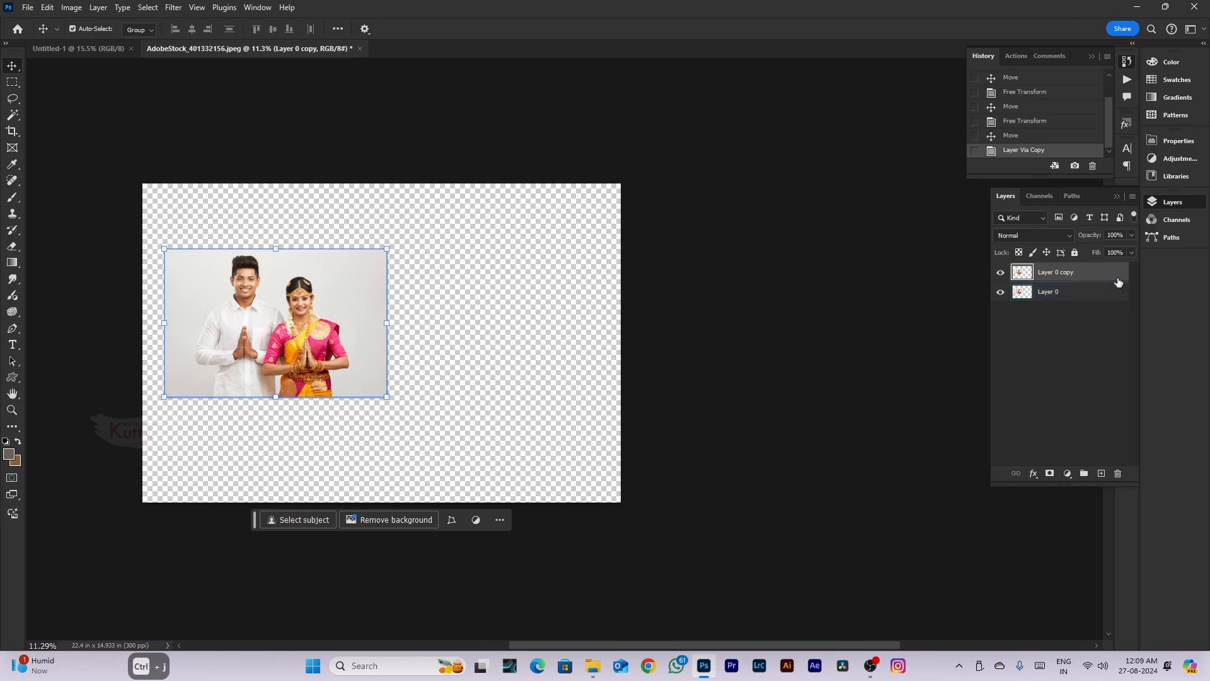
click(1041, 142)
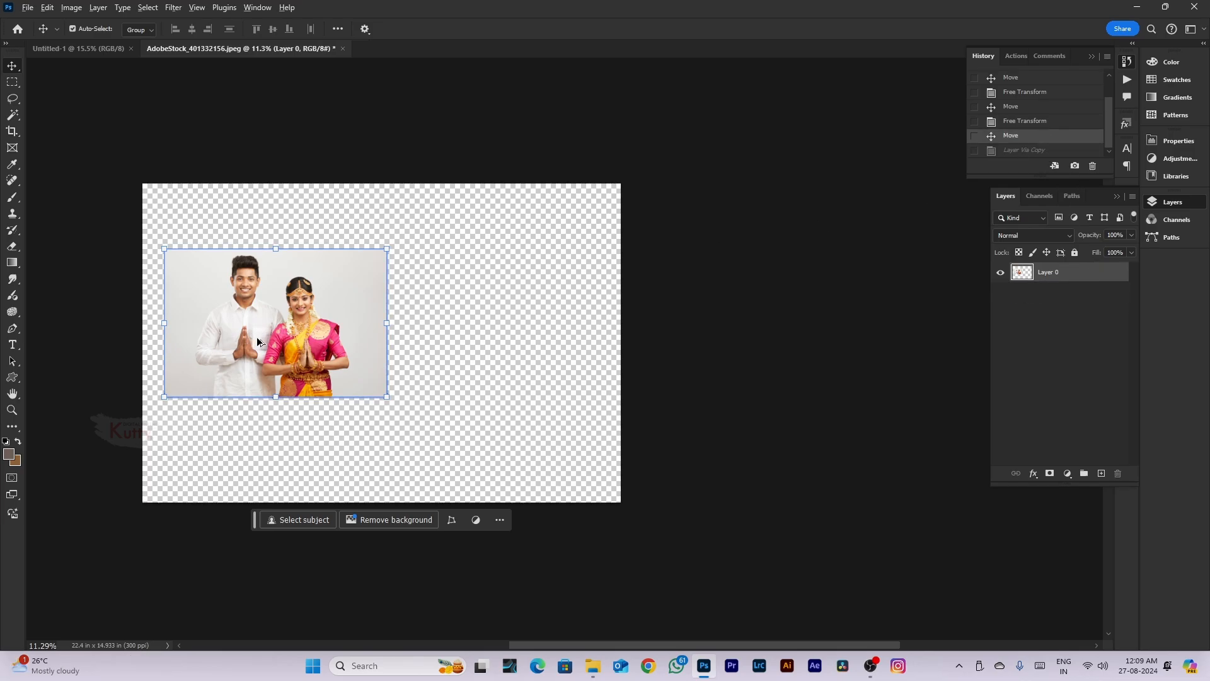
Copy the couple layer into the canvas's right half and shift both layers slightly left together
drag(256, 341, 467, 325)
shift+click(327, 320)
click(480, 472)
drag(323, 447, 389, 451)
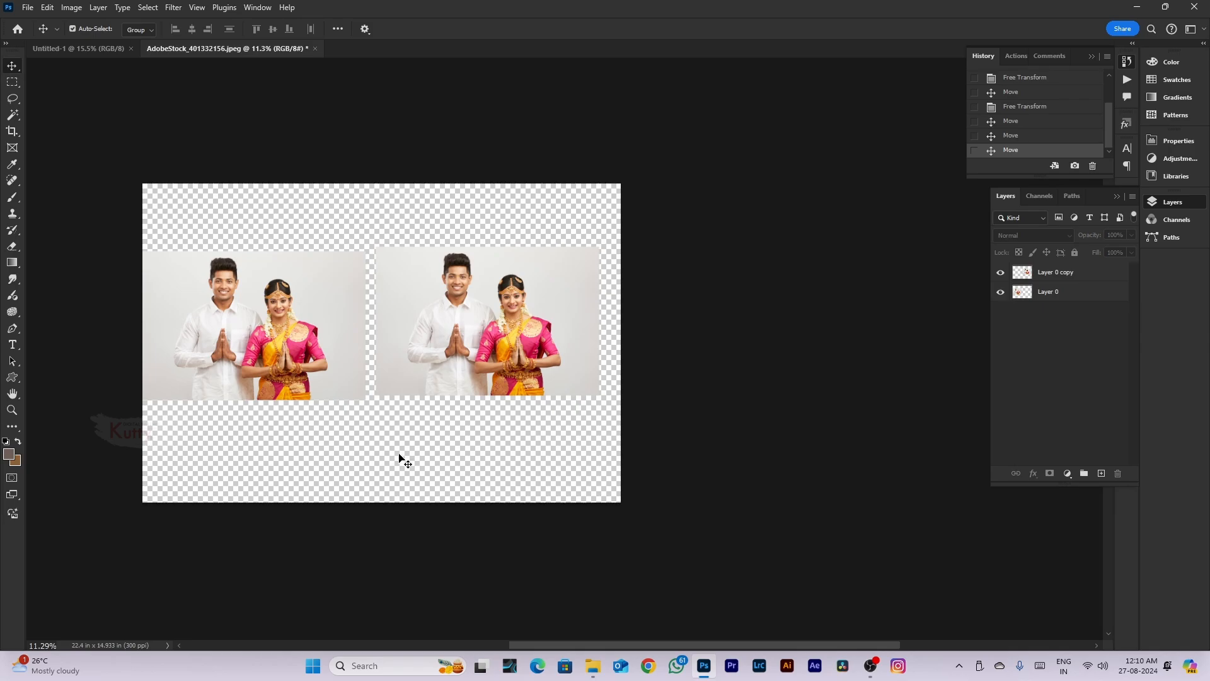
Raise the right copy above the left one, shift the left one slightly right, and clear the selection
click(337, 371)
drag(319, 427, 396, 465)
drag(492, 340, 463, 307)
shift+click(299, 335)
click(477, 437)
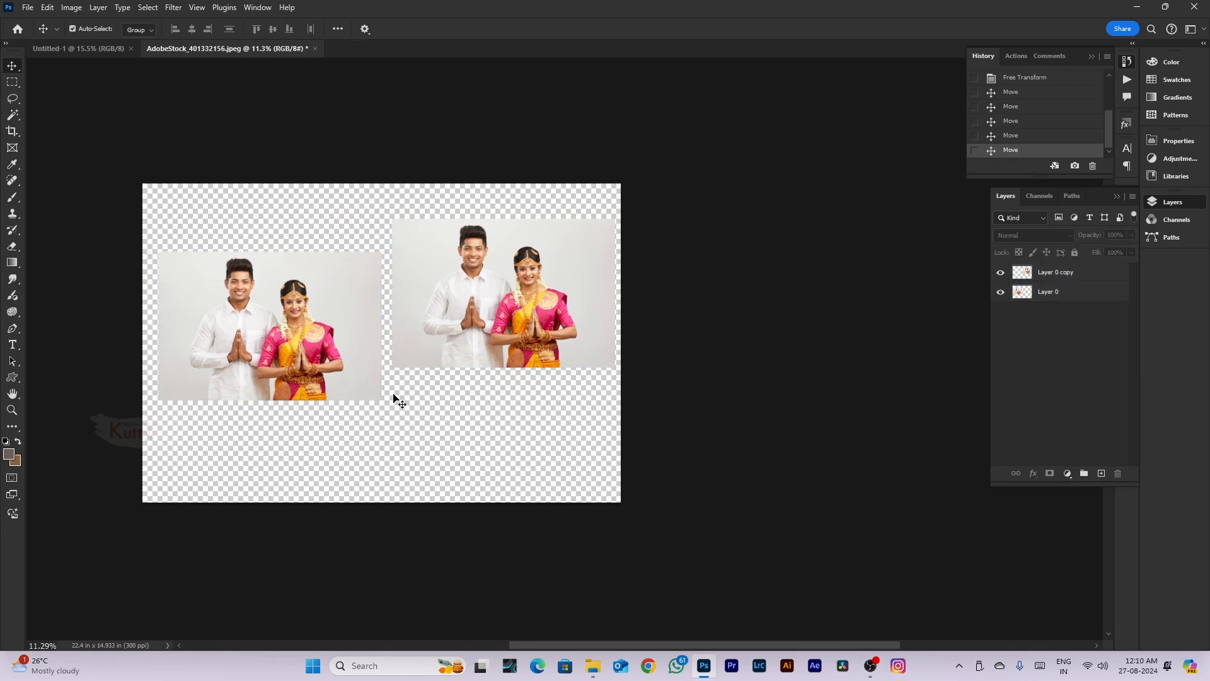
Select both couple layers and align their vertical centers
click(332, 320)
shift+click(473, 264)
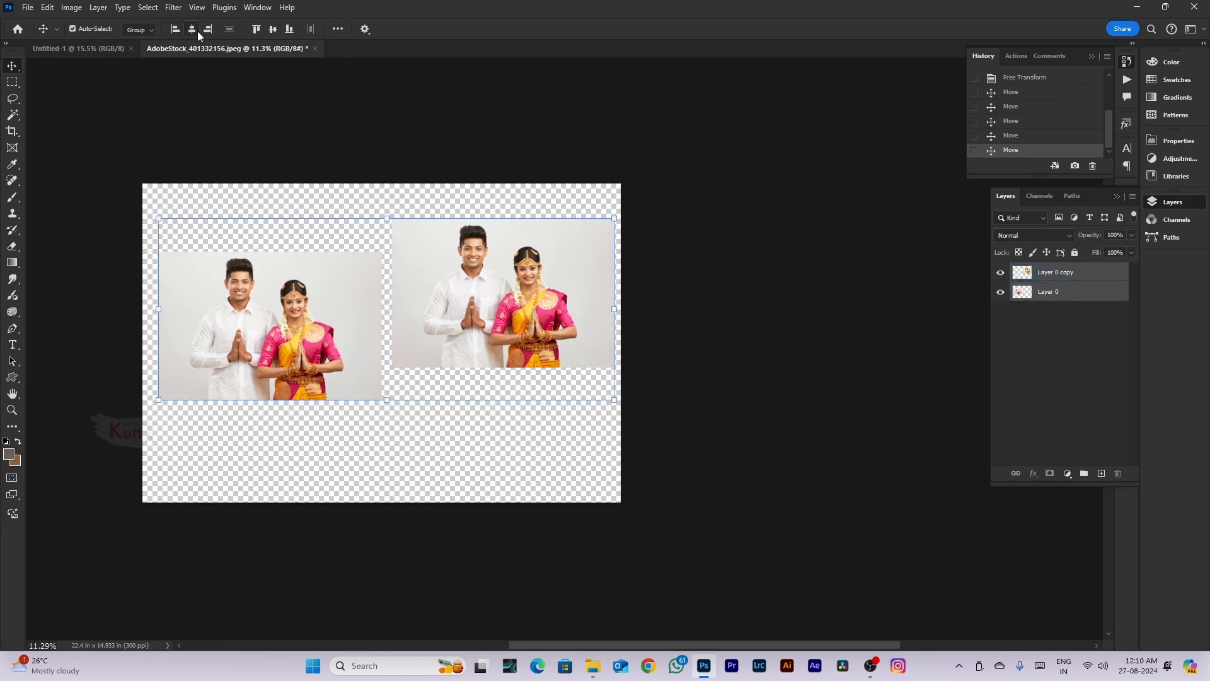
click(274, 30)
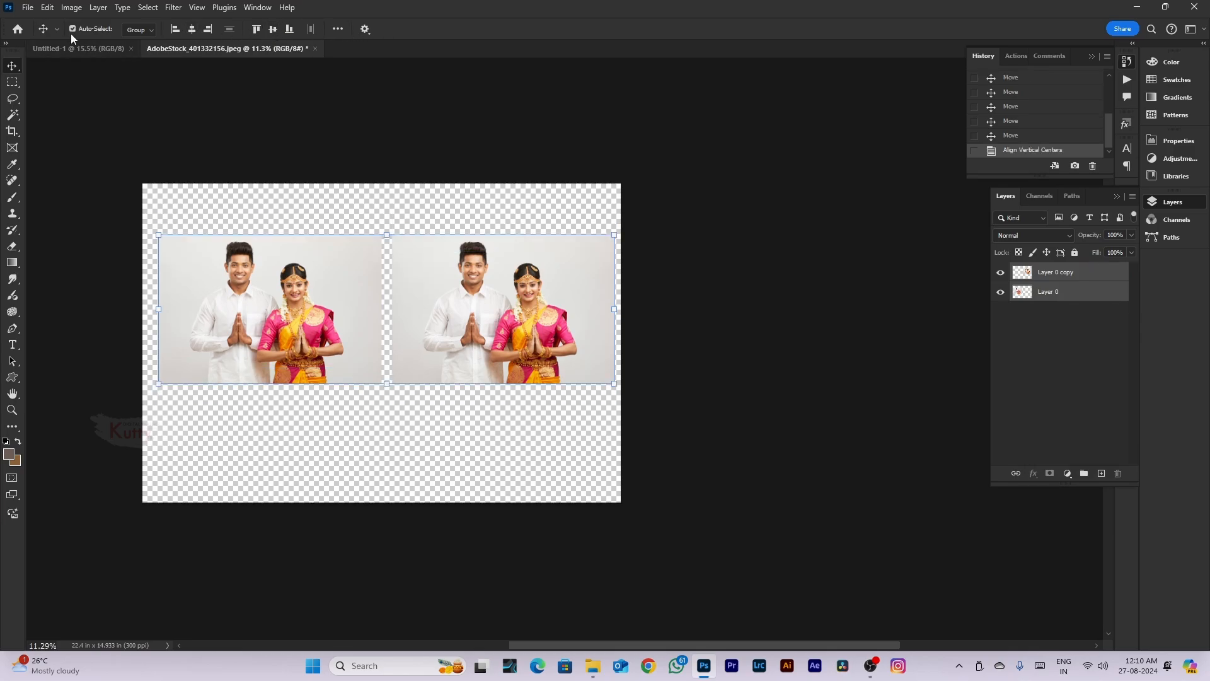
Try auto-selecting the left couple image on the canvas, nudge it slightly left, and undo that move
click(214, 210)
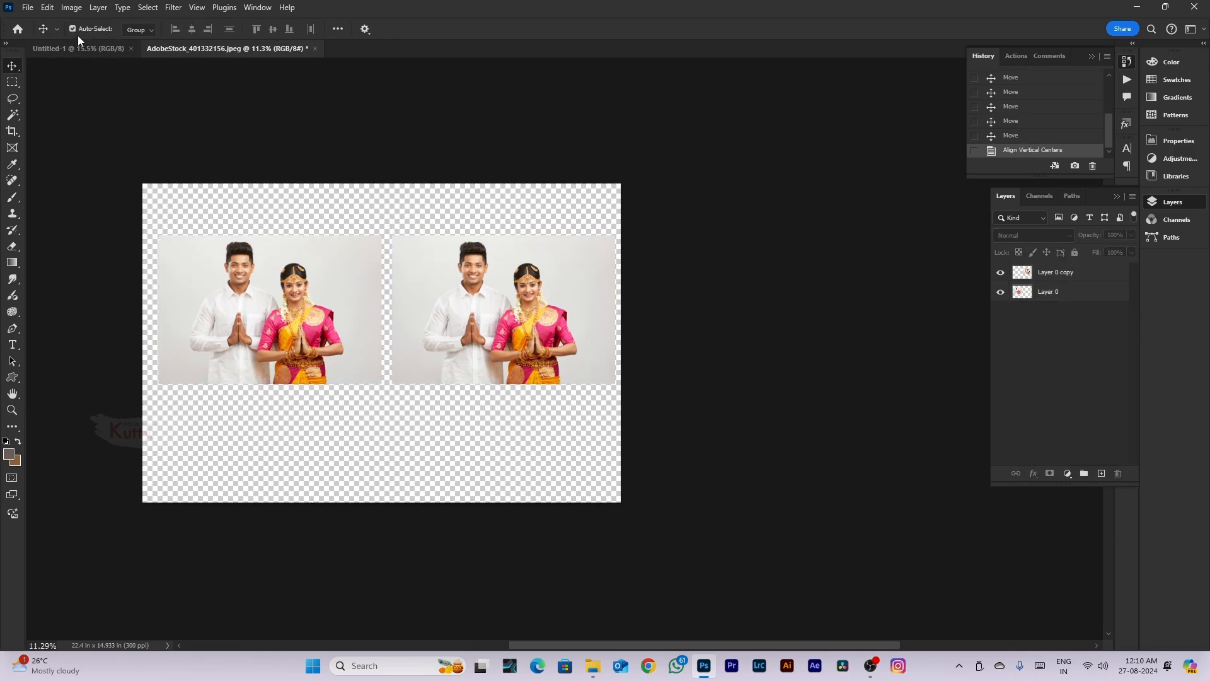
click(290, 328)
click(553, 251)
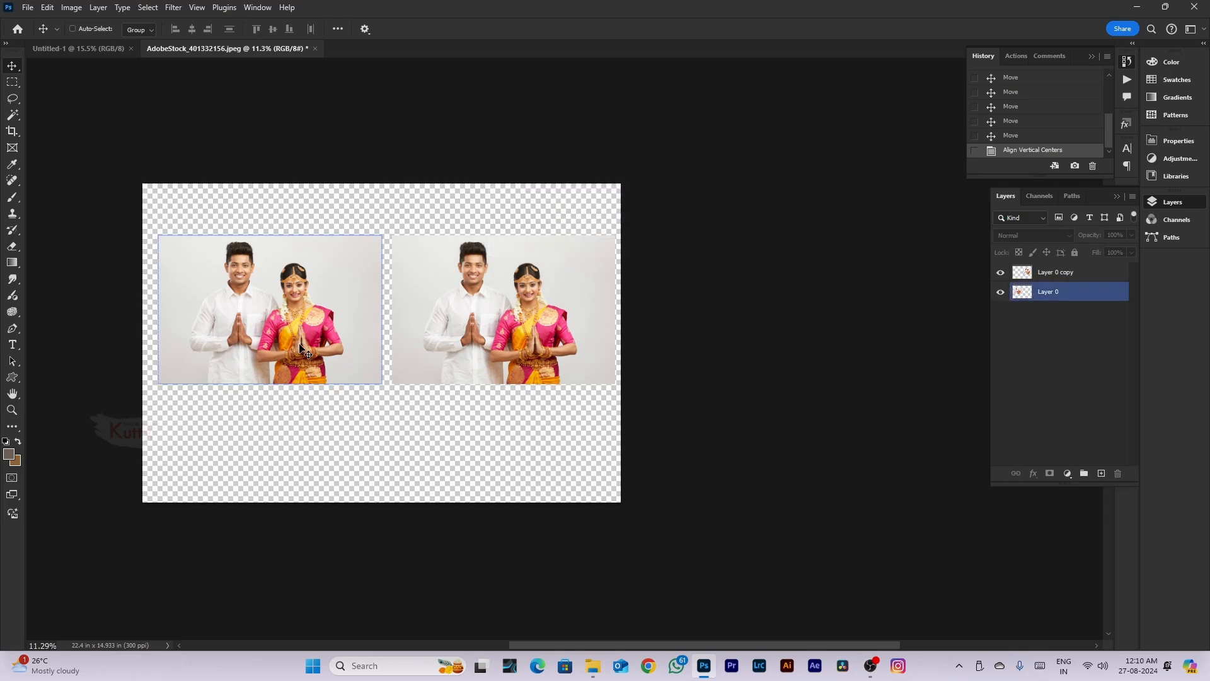
click(299, 340)
click(559, 252)
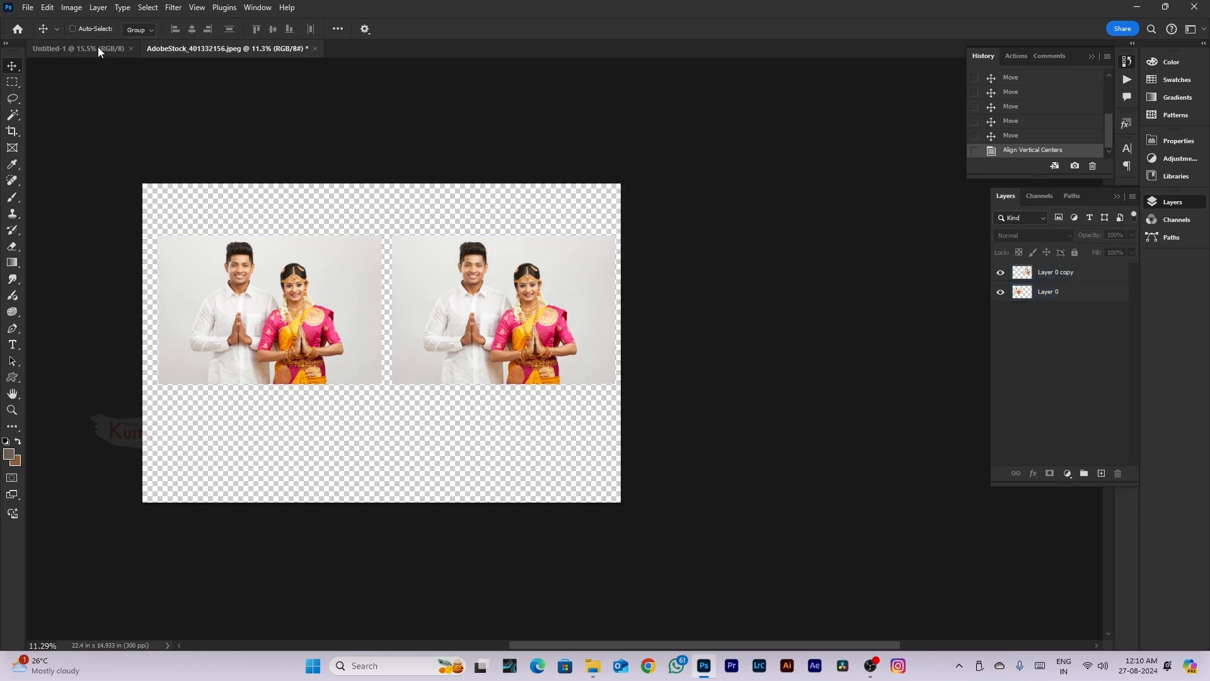
mouse_move(169, 238)
mouse_down()
mouse_move(129, 238)
mouse_move(155, 237)
mouse_up()
key(ctrl+z)
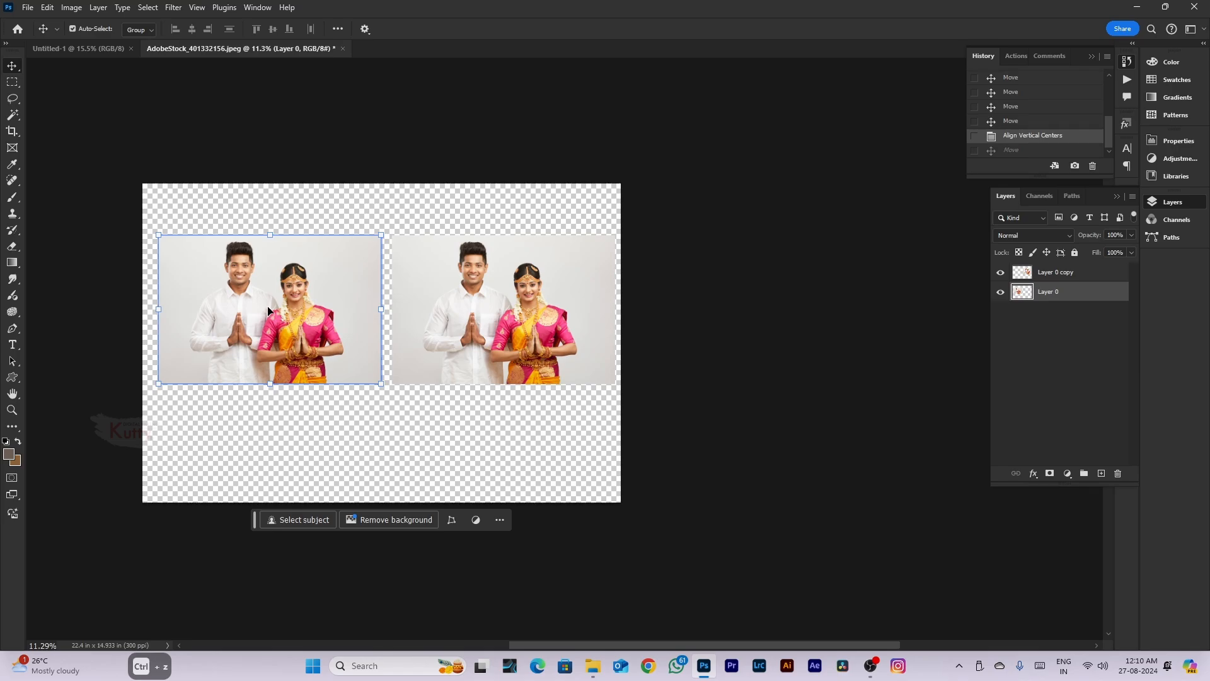
Set the Move tool's Auto-Select target to Layer and select the right couple image on the canvas
click(140, 35)
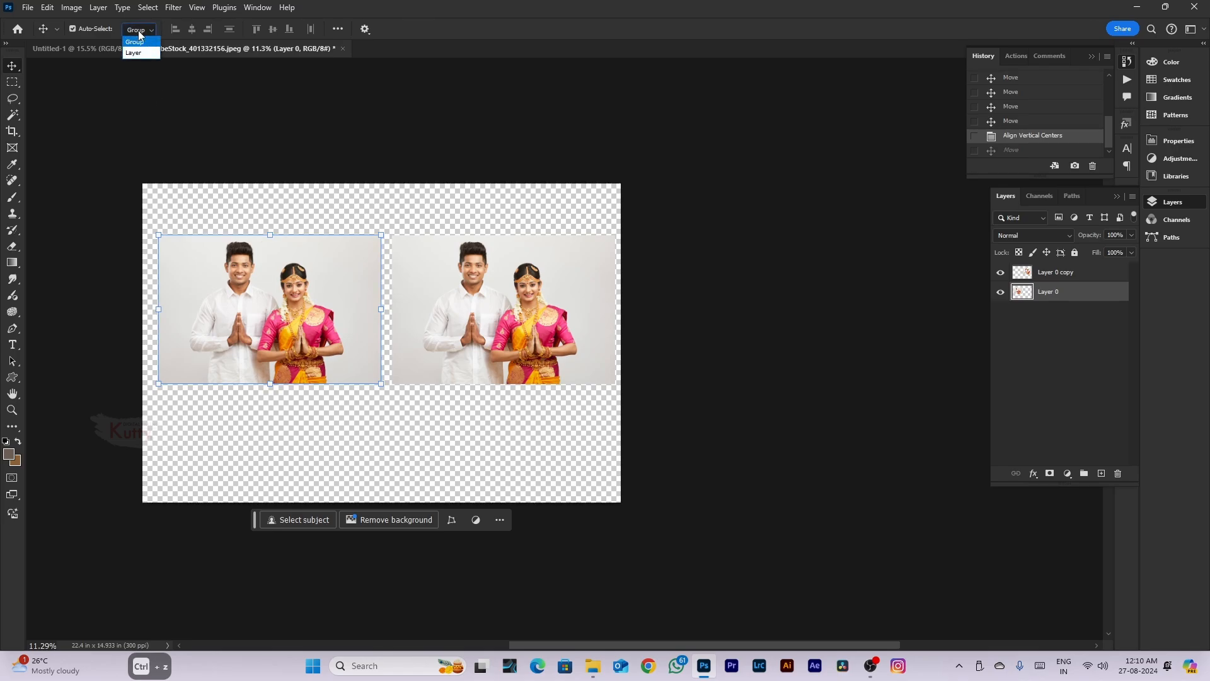
click(136, 41)
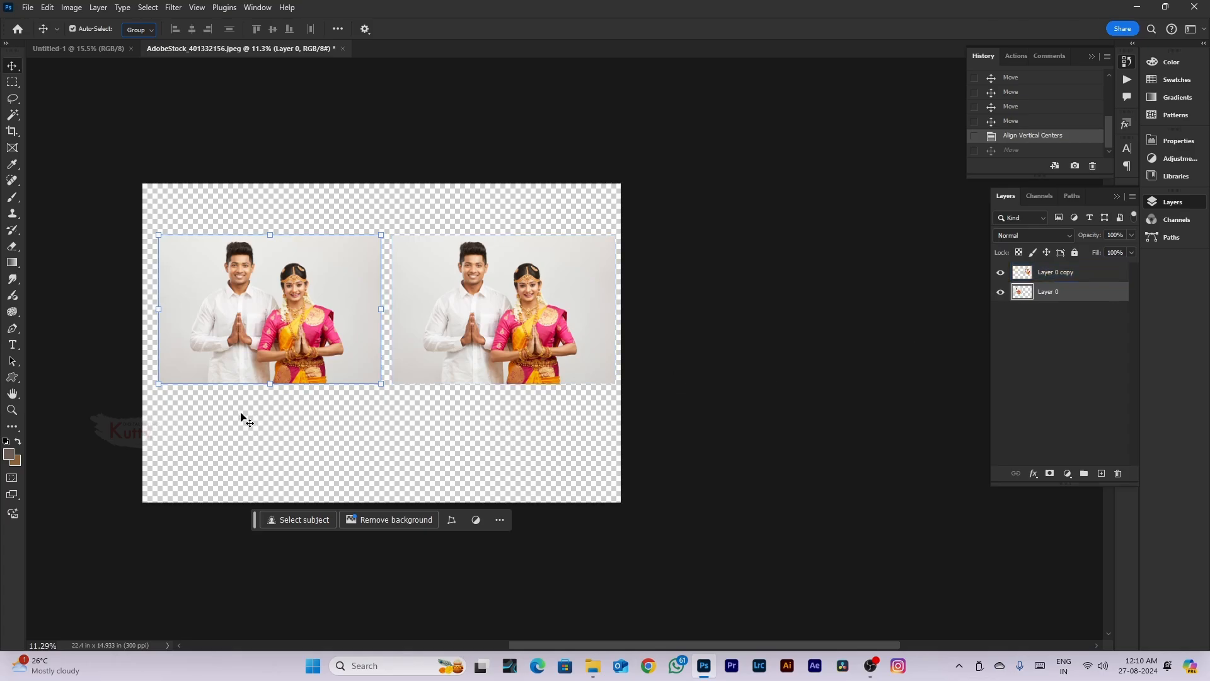
click(138, 29)
click(136, 54)
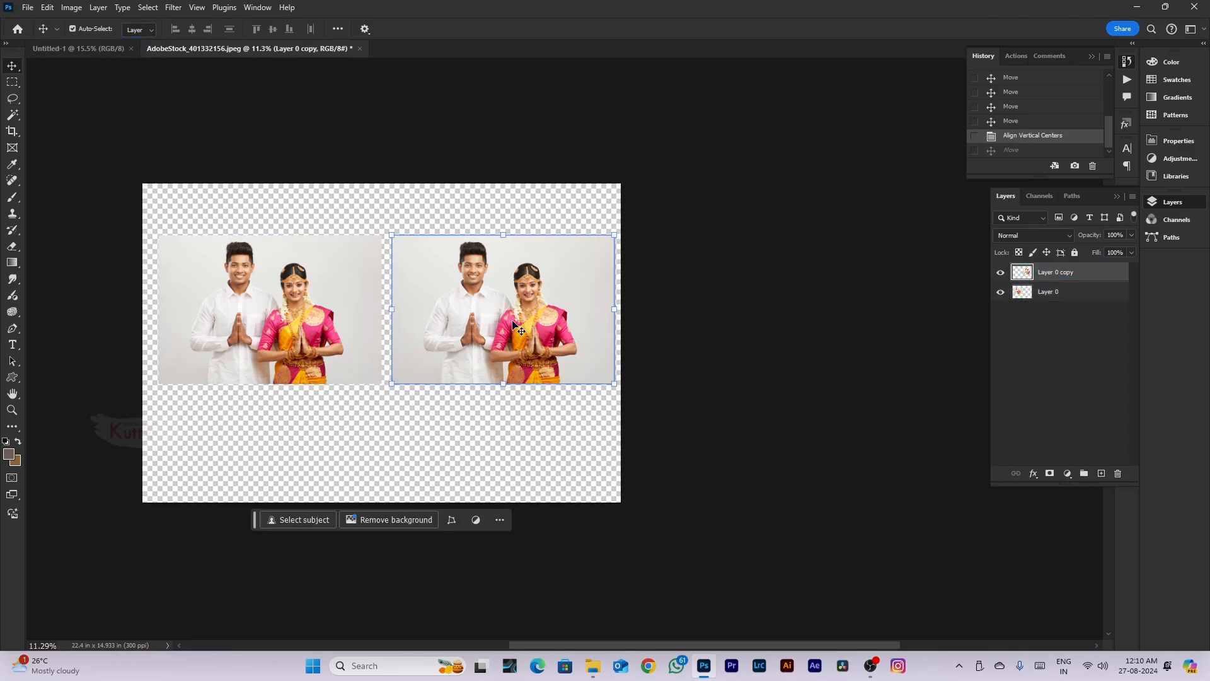
click(480, 333)
click(138, 35)
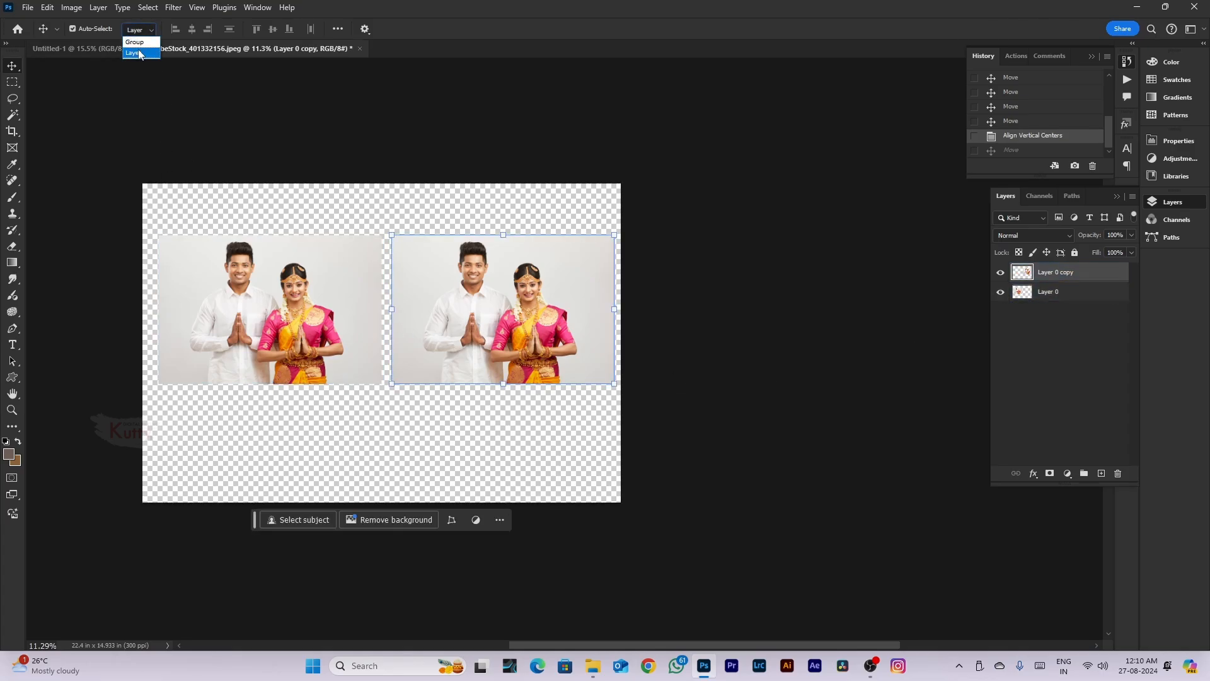
click(139, 54)
Group both couple layers, try moving the right image on its own, and undo that move
shift+click(1075, 293)
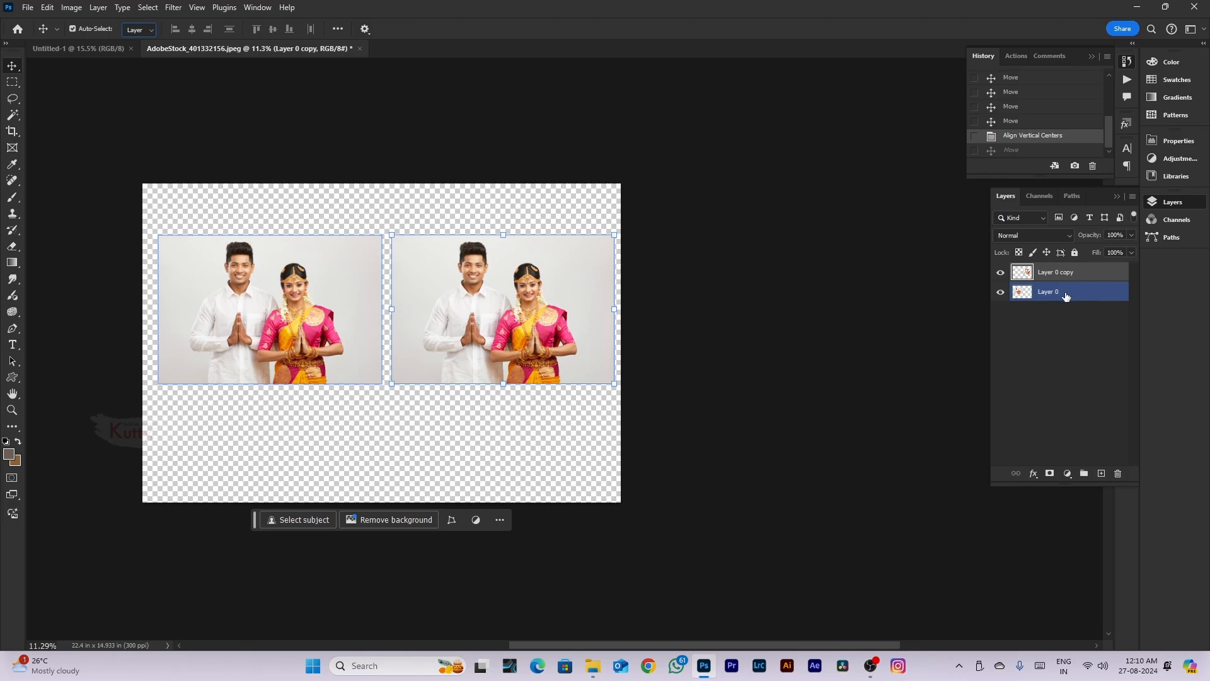
drag(314, 458, 513, 277)
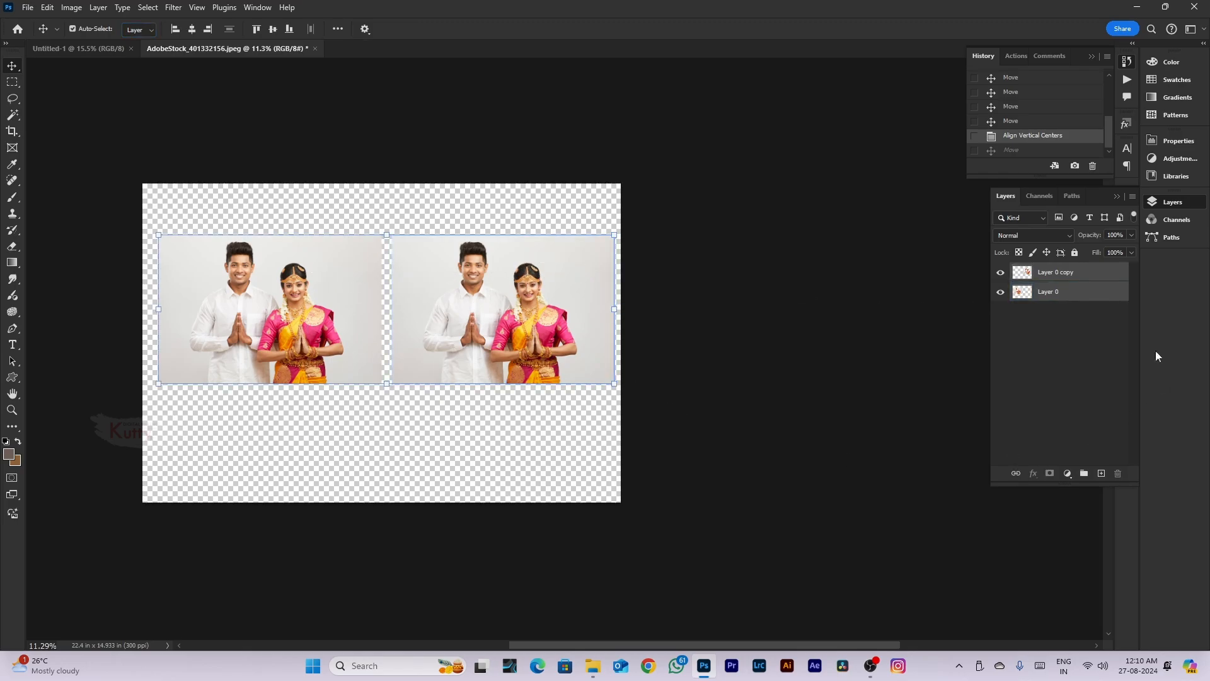
click(1083, 474)
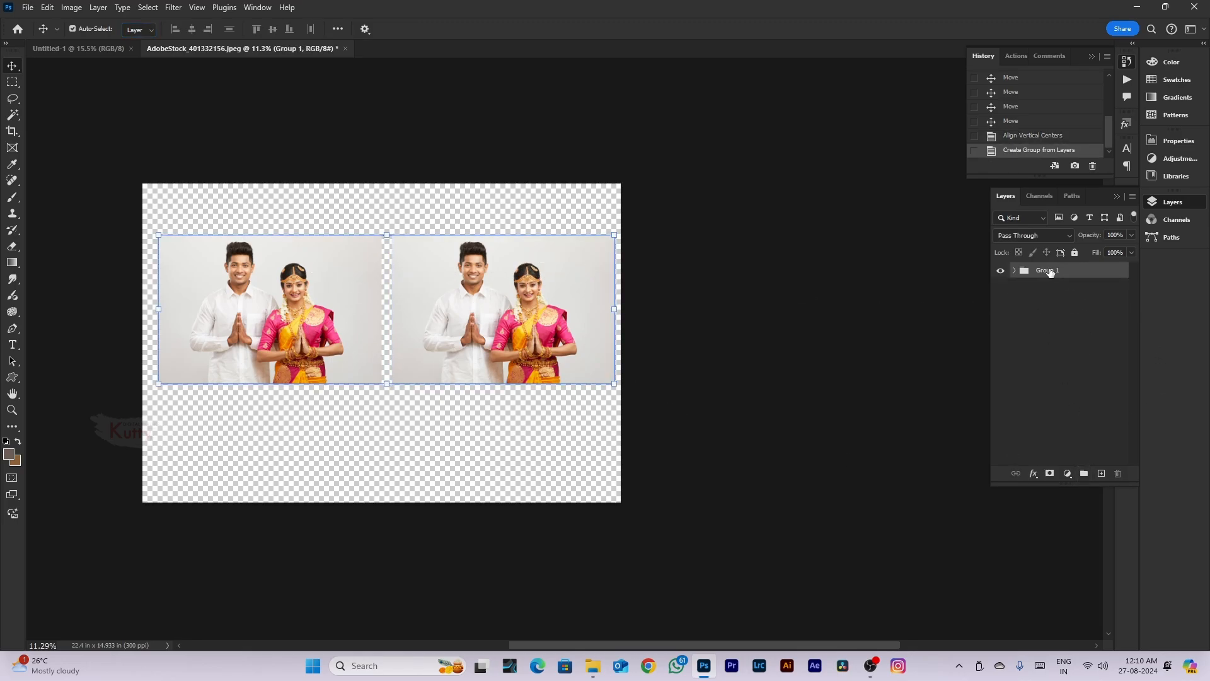
mouse_move(473, 341)
mouse_down()
mouse_move(466, 333)
mouse_move(475, 368)
mouse_move(474, 347)
mouse_up()
key(ctrl+z)
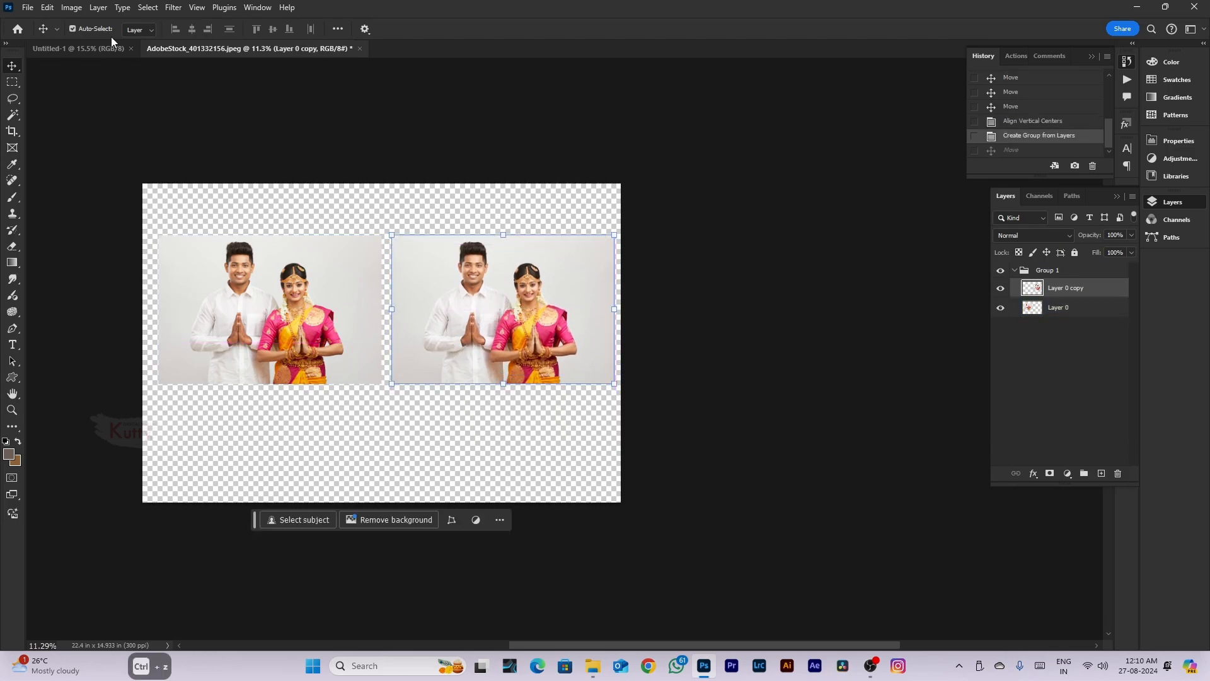
Set Auto-Select to Group, move the grouped images up near the canvas's top edge, and scale them down to about half size
click(139, 29)
click(135, 51)
drag(337, 340, 355, 300)
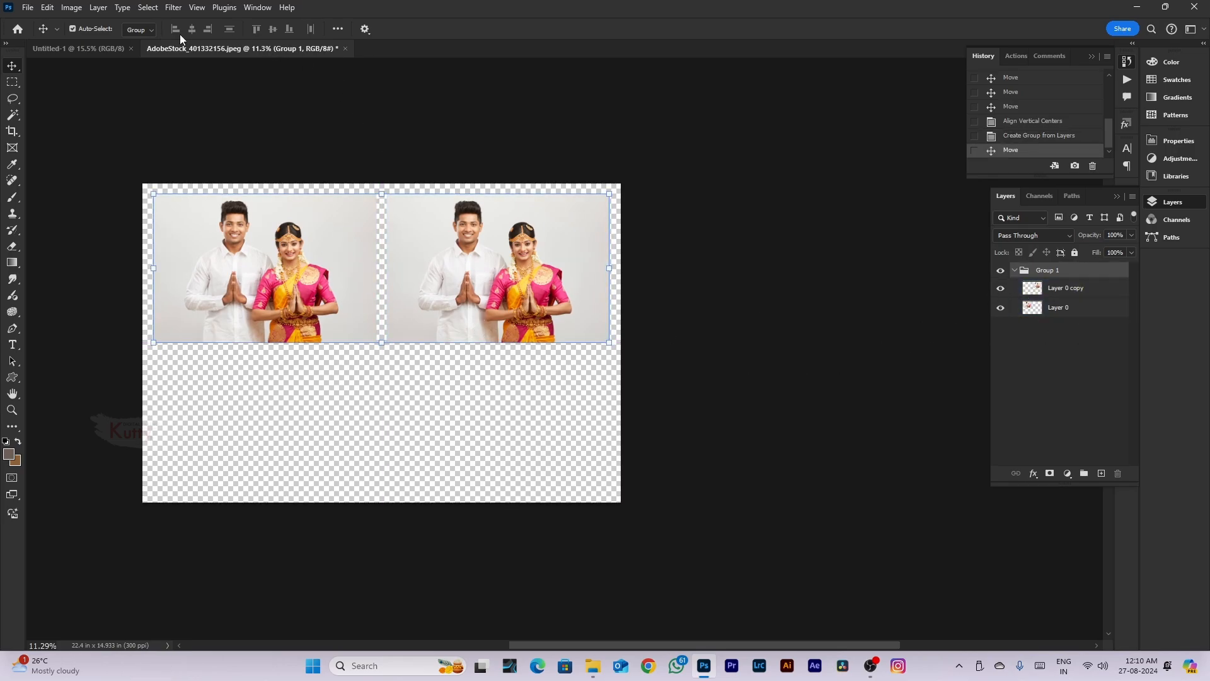
key(ctrl+t)
drag(609, 342, 371, 274)
key(Return)
Set Auto-Select back to Layer and duplicate the second couple image directly to its right in the same row
click(1100, 307)
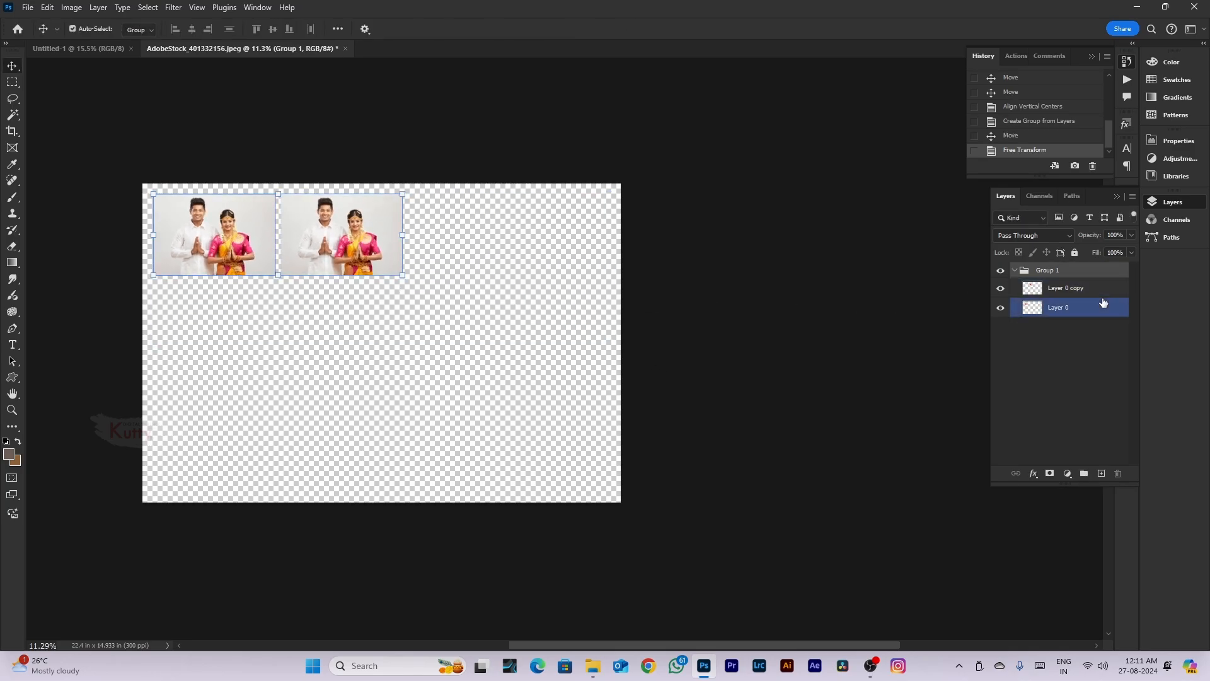
click(1071, 288)
click(140, 30)
click(138, 48)
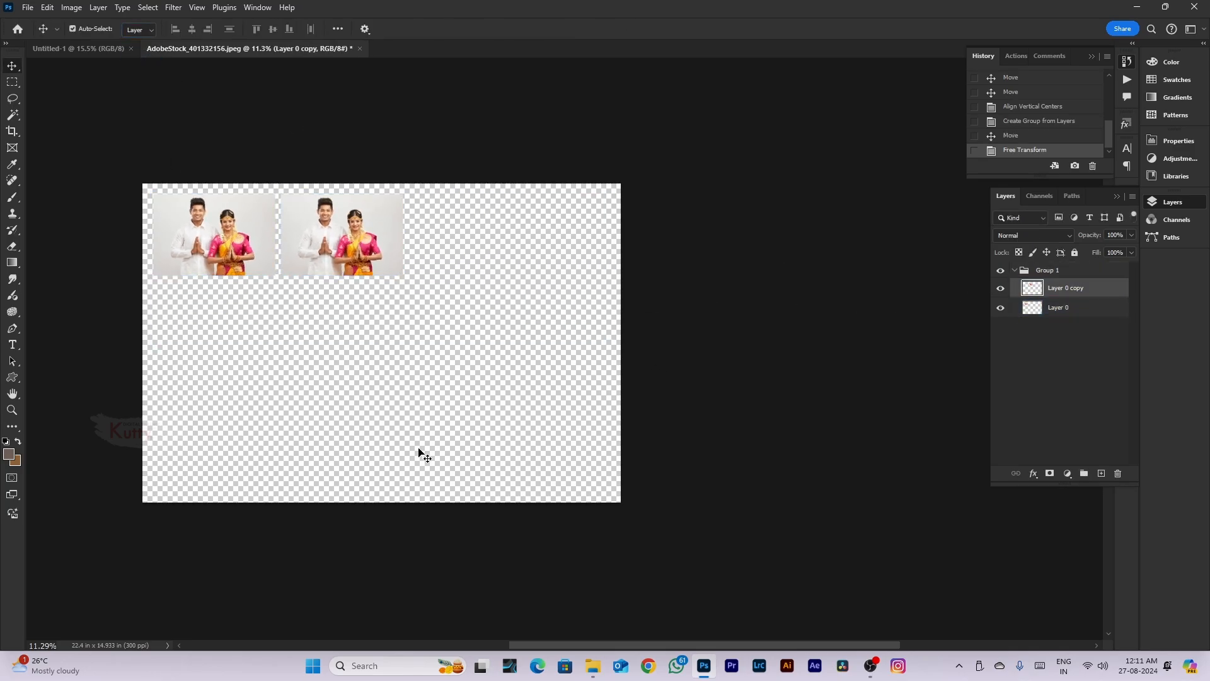
drag(347, 239, 485, 261)
key(ctrl+z)
drag(330, 238, 460, 238)
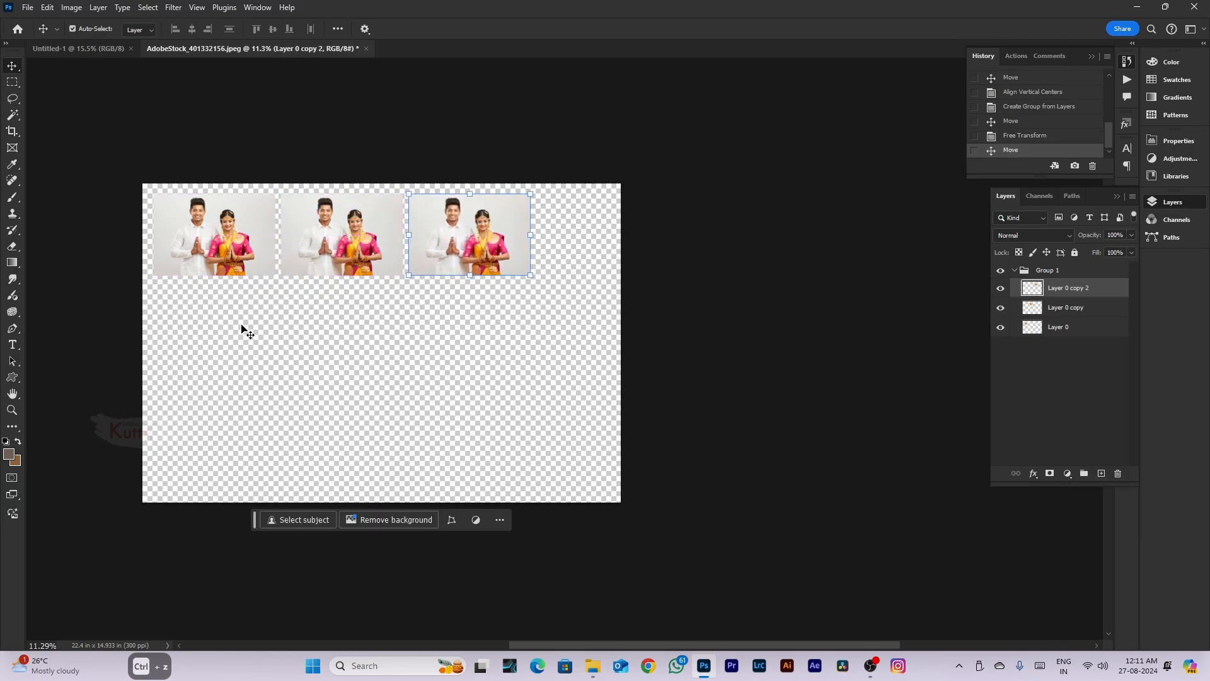
Duplicate the couple images into two more rows below to complete a three-by-three grid
drag(242, 323, 319, 335)
click(483, 315)
click(482, 234)
drag(348, 335, 260, 414)
scroll(433, 445, down, 1)
drag(378, 361, 381, 430)
drag(345, 443, 445, 443)
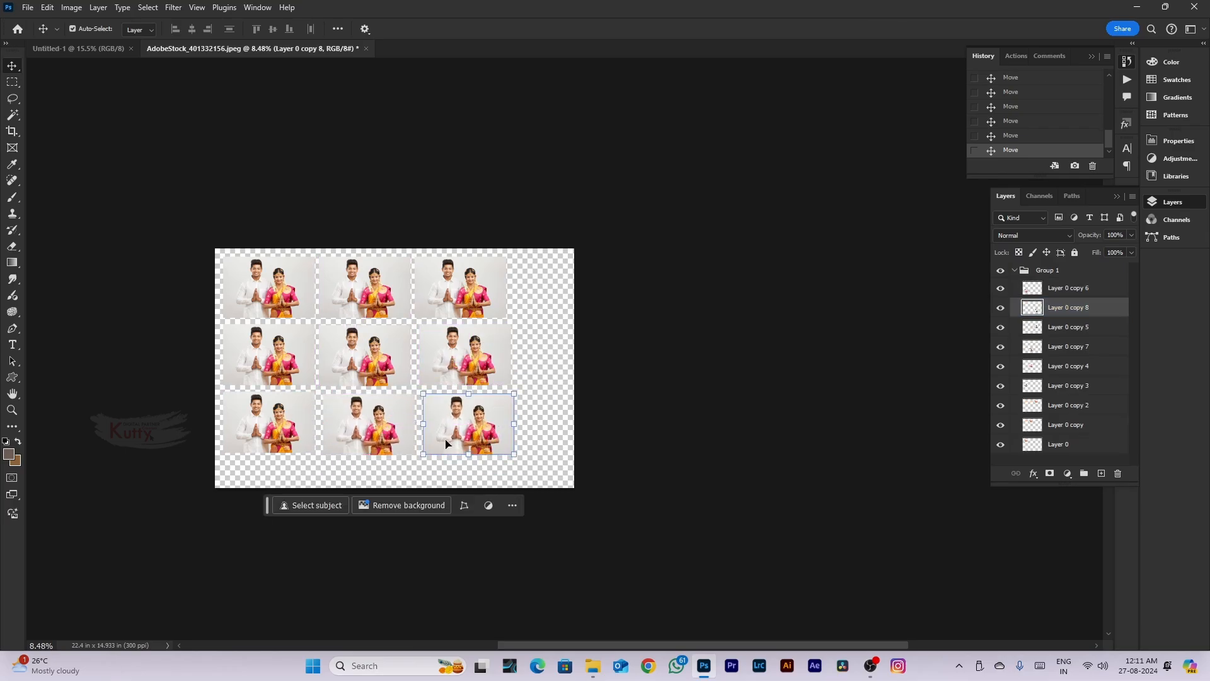
Select the three images in the grid's left column and apply horizontal-center, left-edge and right-edge alignment
scroll(224, 233, down, 4)
scroll(224, 235, up, 7)
scroll(298, 338, up, 1)
drag(346, 346, 536, 352)
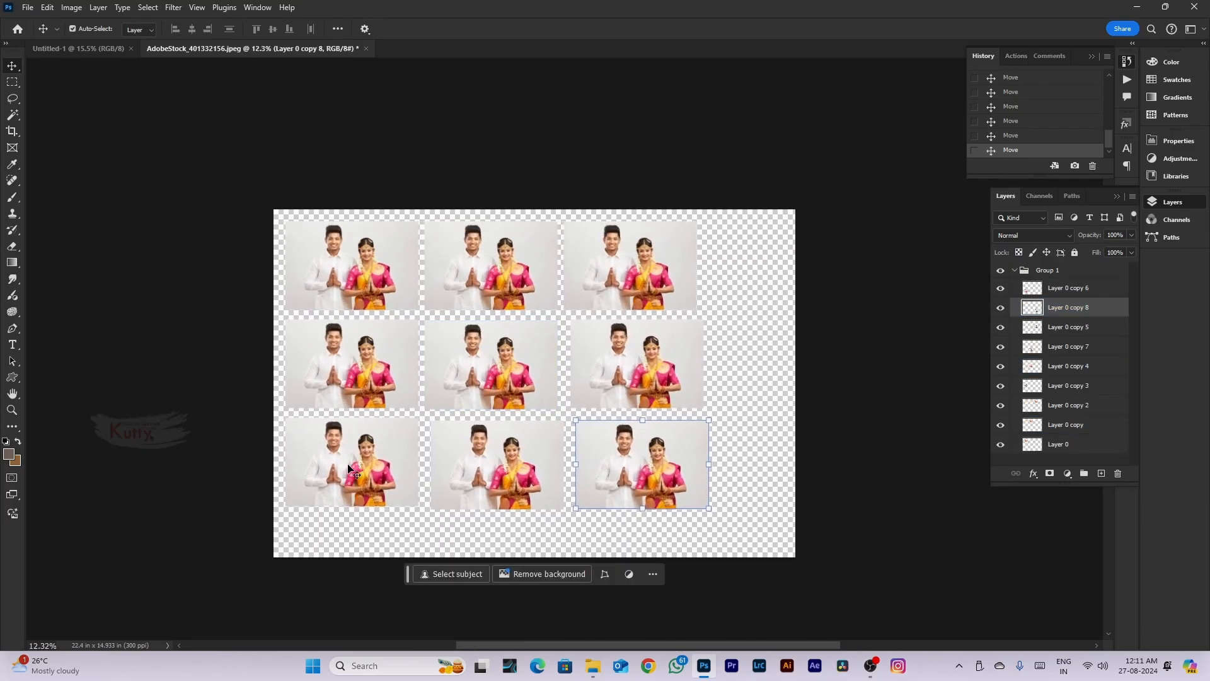
scroll(345, 486, down, 1)
drag(348, 531, 359, 296)
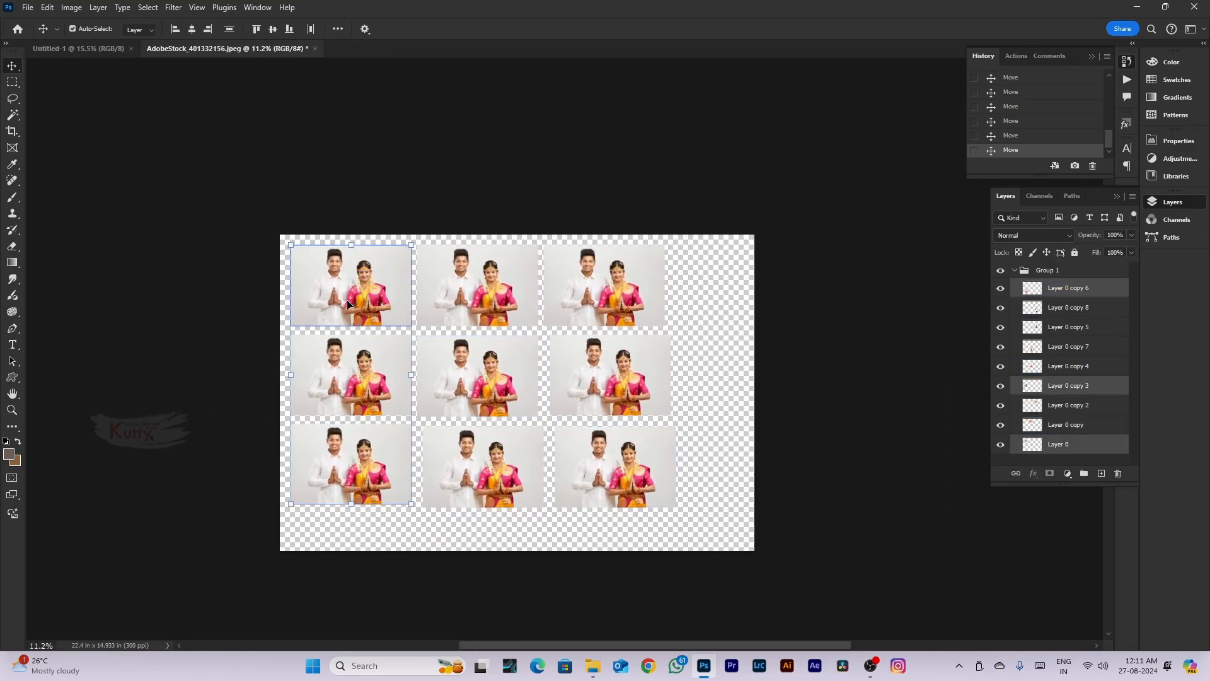
double_click(192, 30)
double_click(175, 34)
click(176, 34)
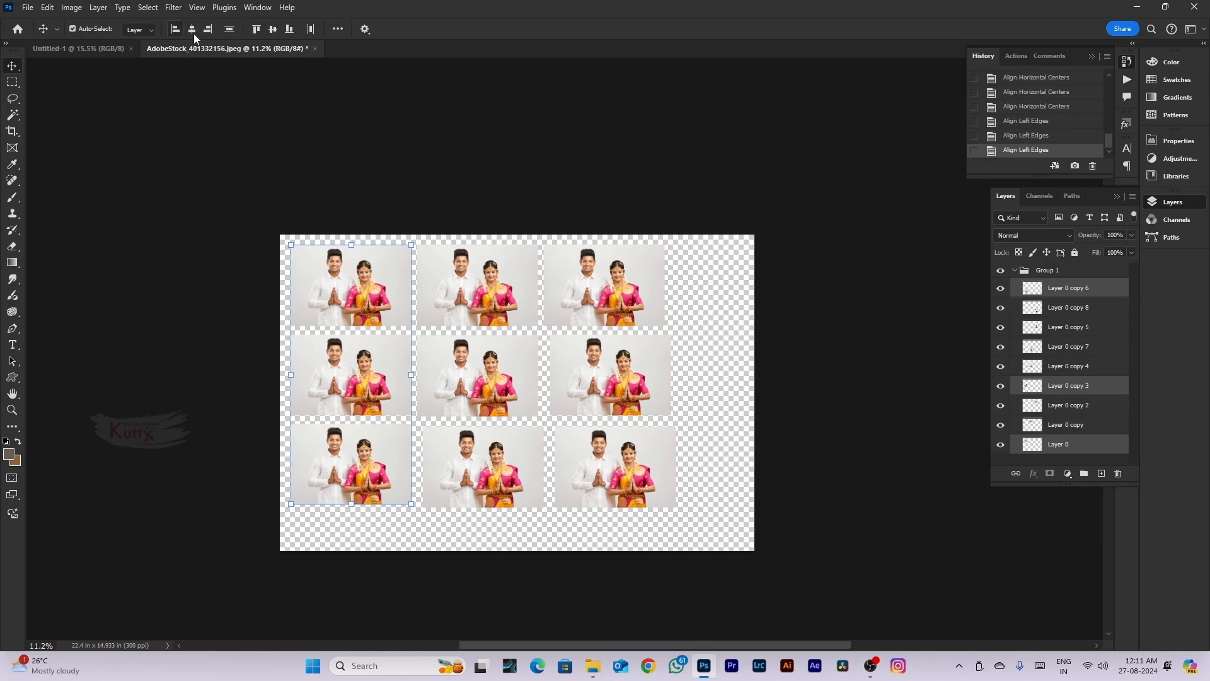
double_click(207, 31)
Select the three images in the grid's top row and align their vertical centers
scroll(350, 247, down, 2)
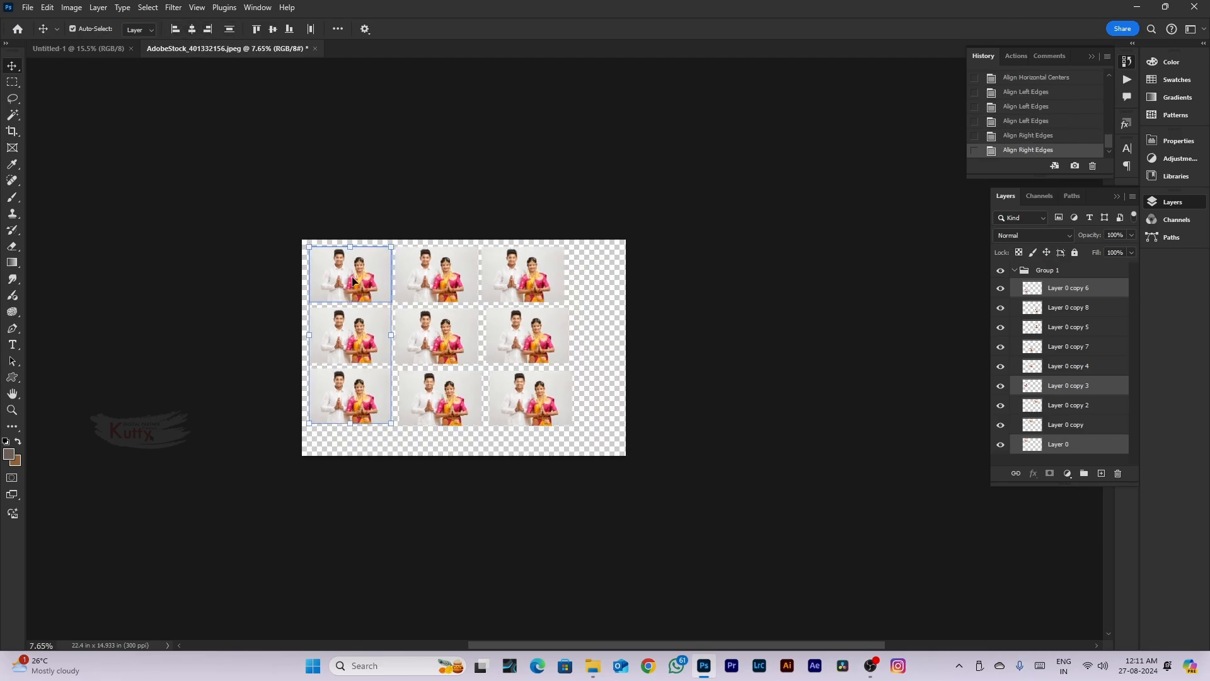
click(423, 436)
click(346, 259)
drag(610, 283, 348, 252)
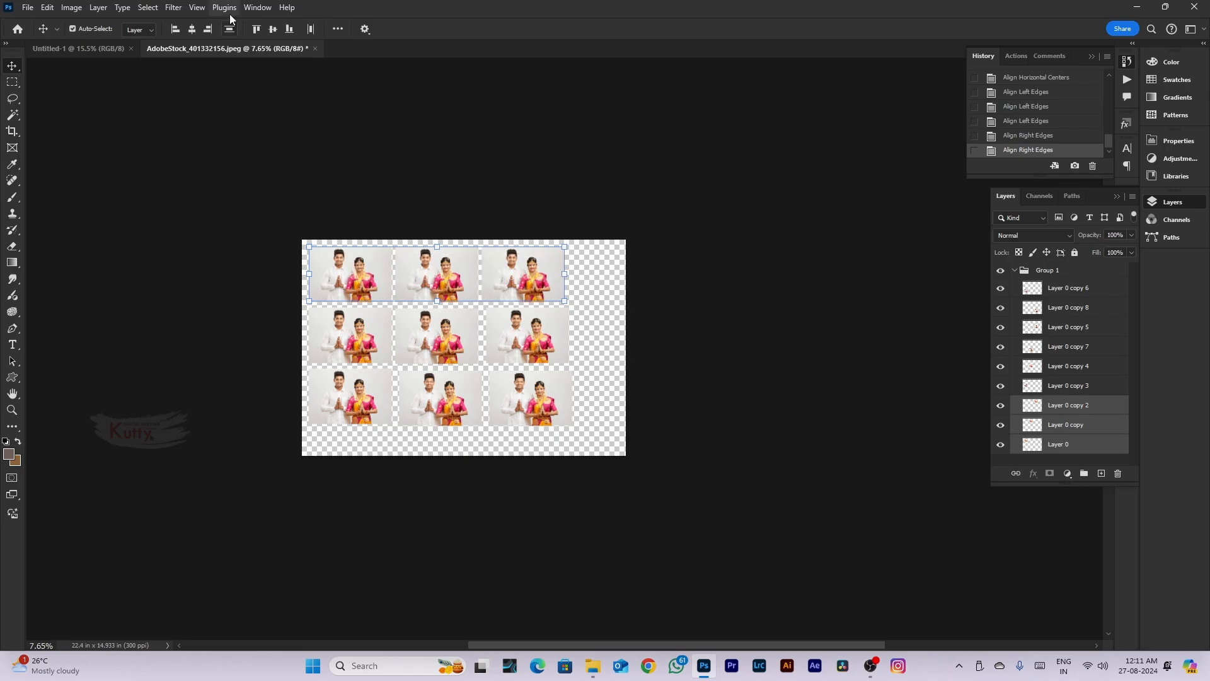
scroll(216, 24, up, 5)
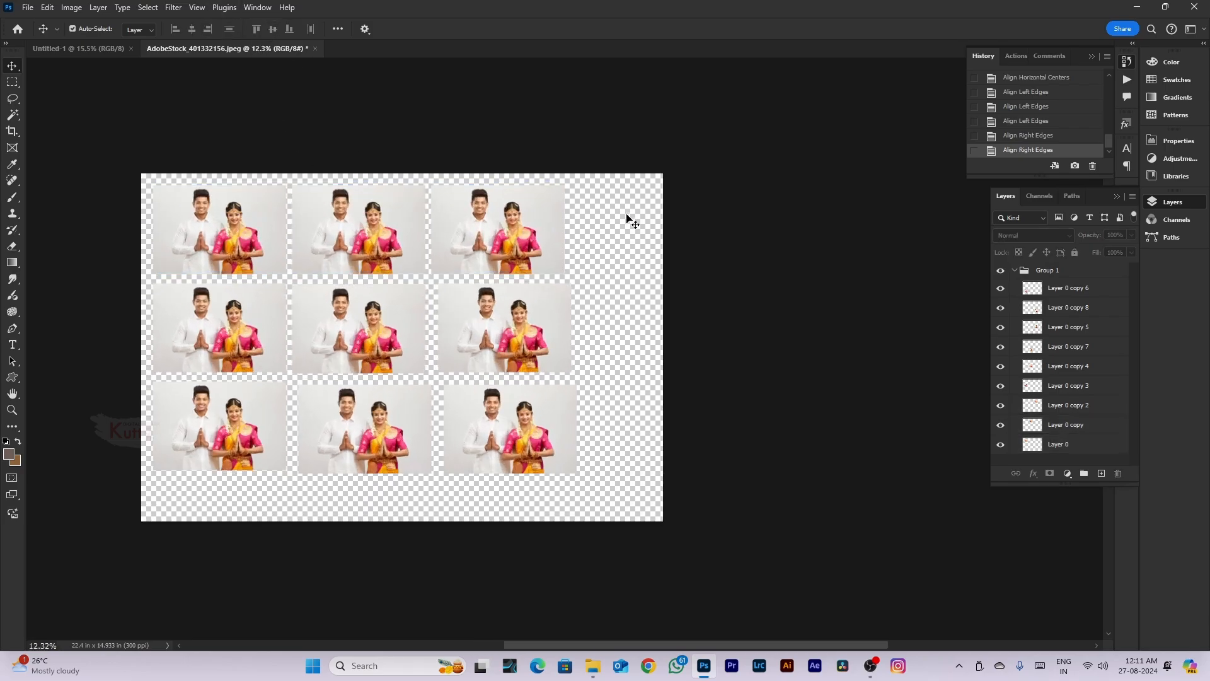
drag(638, 216, 206, 221)
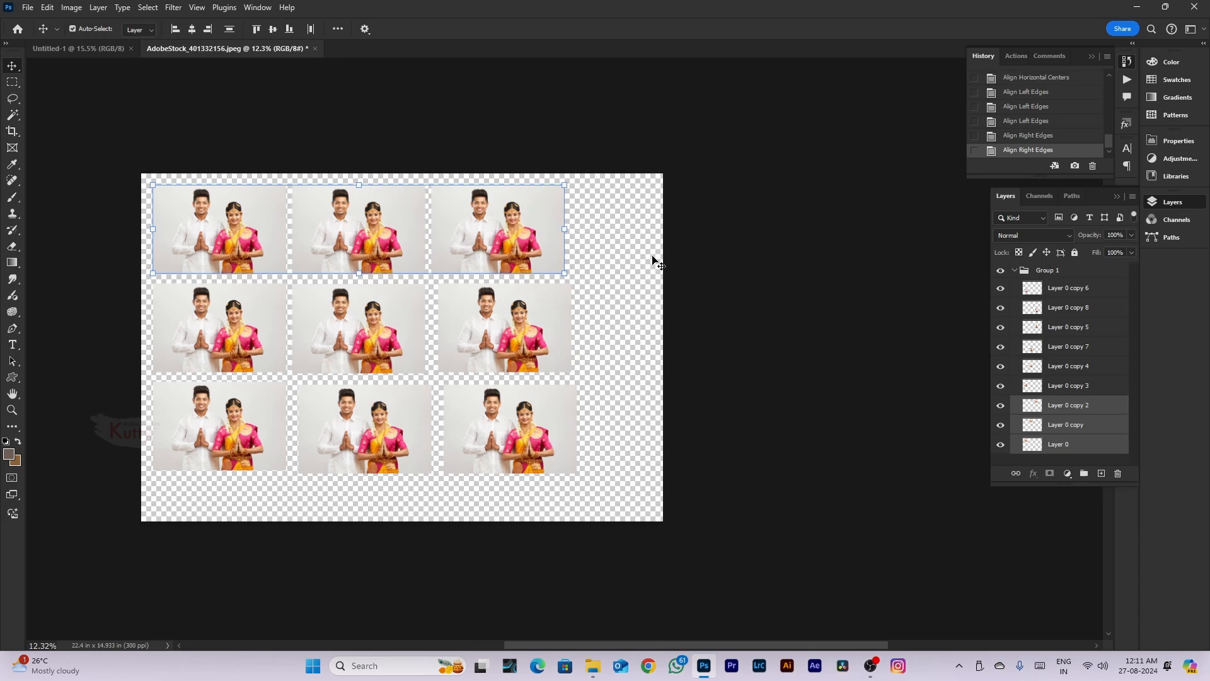
click(273, 30)
click(273, 30)
click(274, 31)
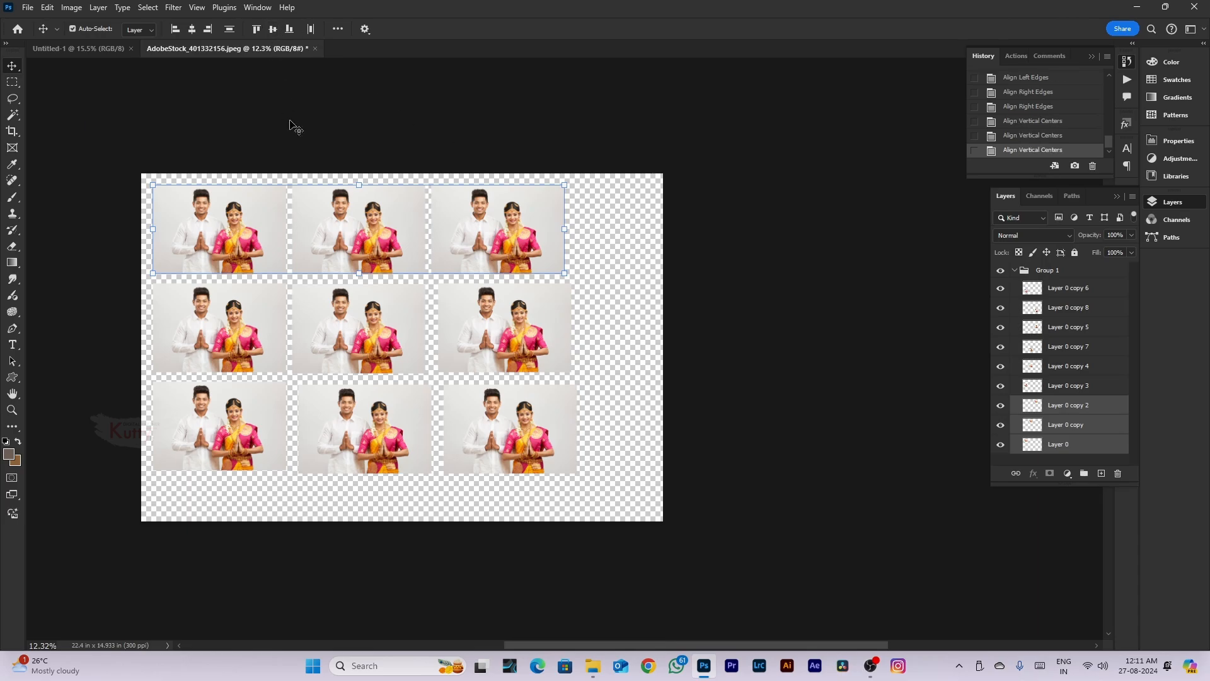
Distribute the three top-row images horizontally with equal spacing
click(311, 30)
click(311, 31)
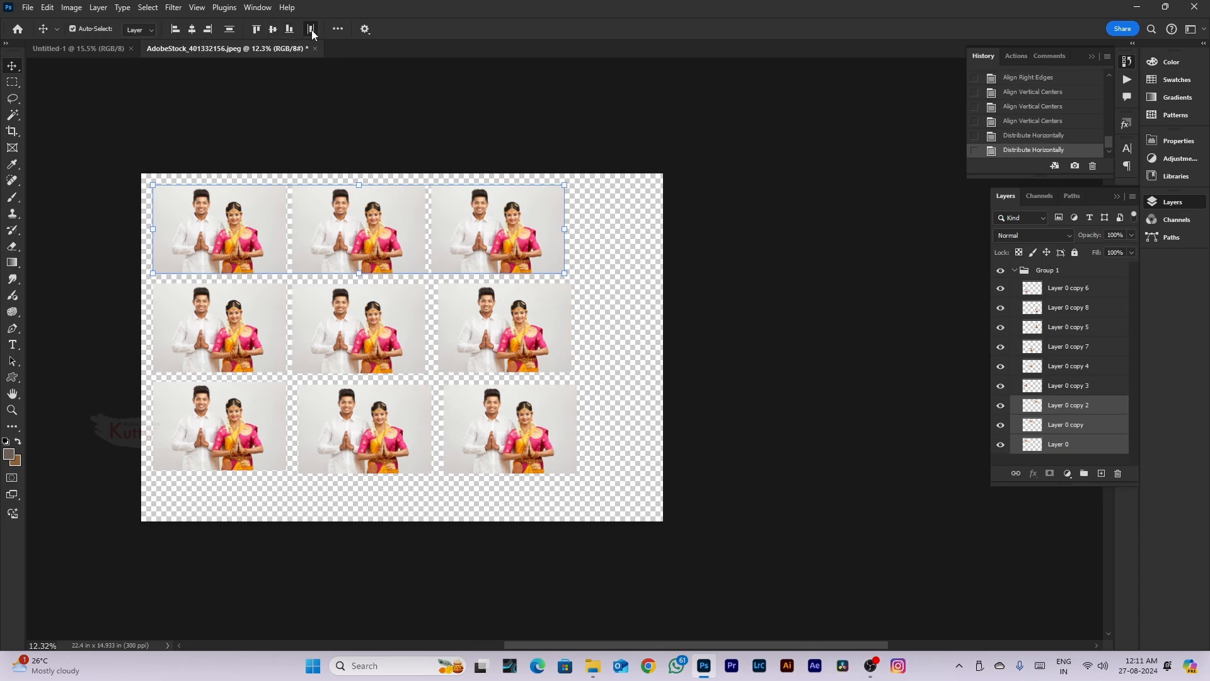
click(311, 30)
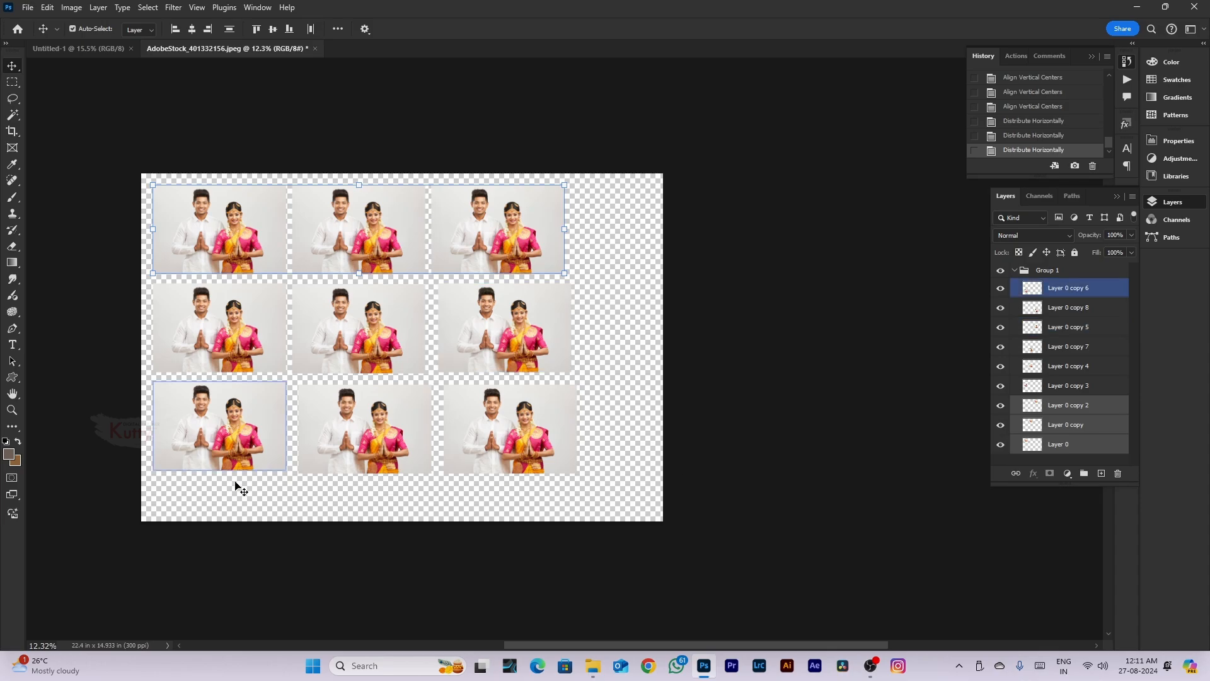
Distribute the three left-column images vertically with equal spacing, and select all nine images in the grid
drag(223, 486, 216, 198)
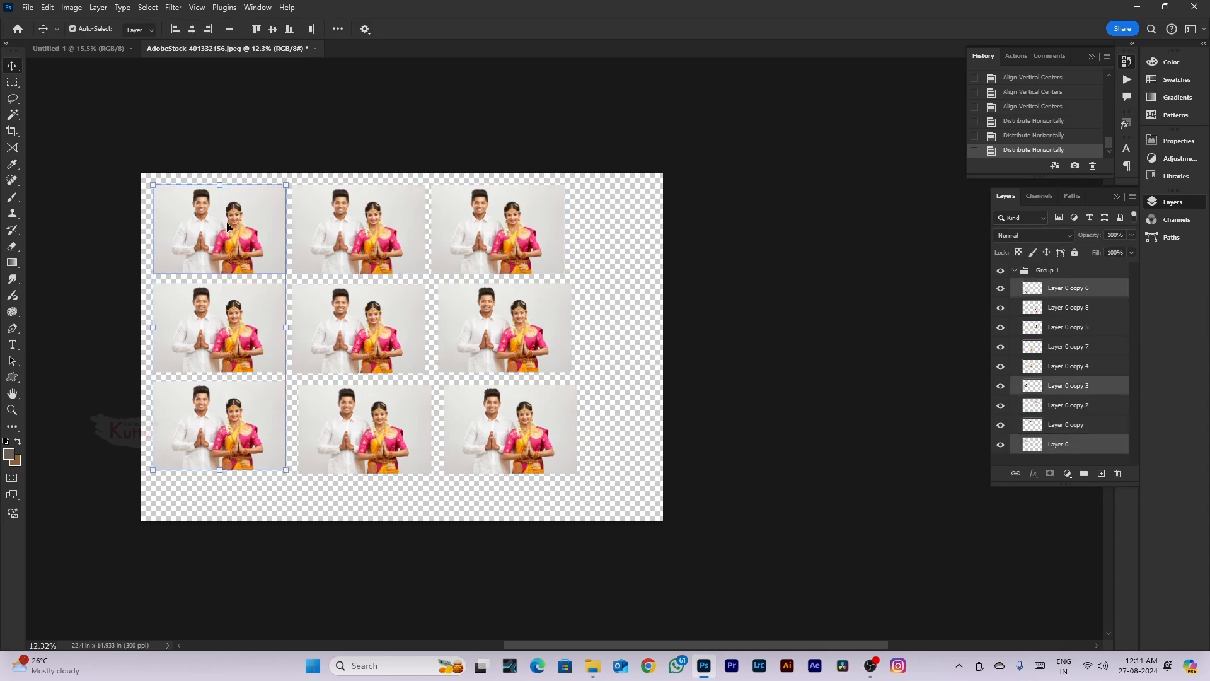
click(231, 30)
click(230, 30)
click(231, 30)
scroll(447, 313, down, 2)
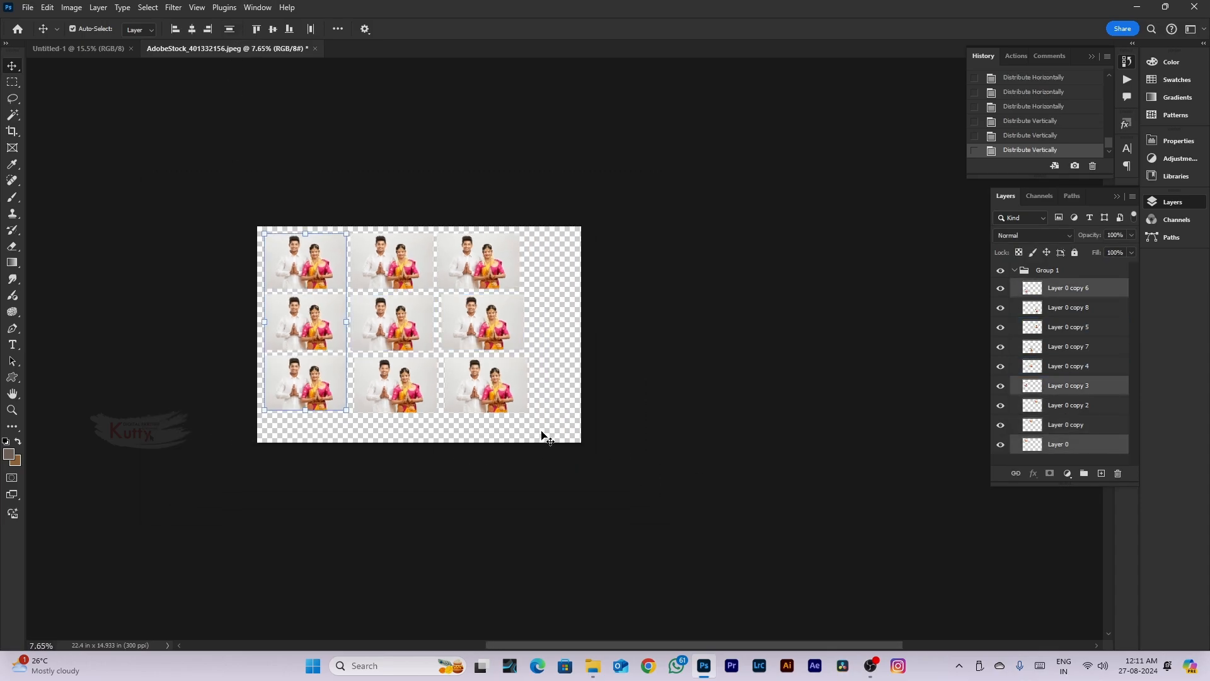
drag(540, 434, 319, 229)
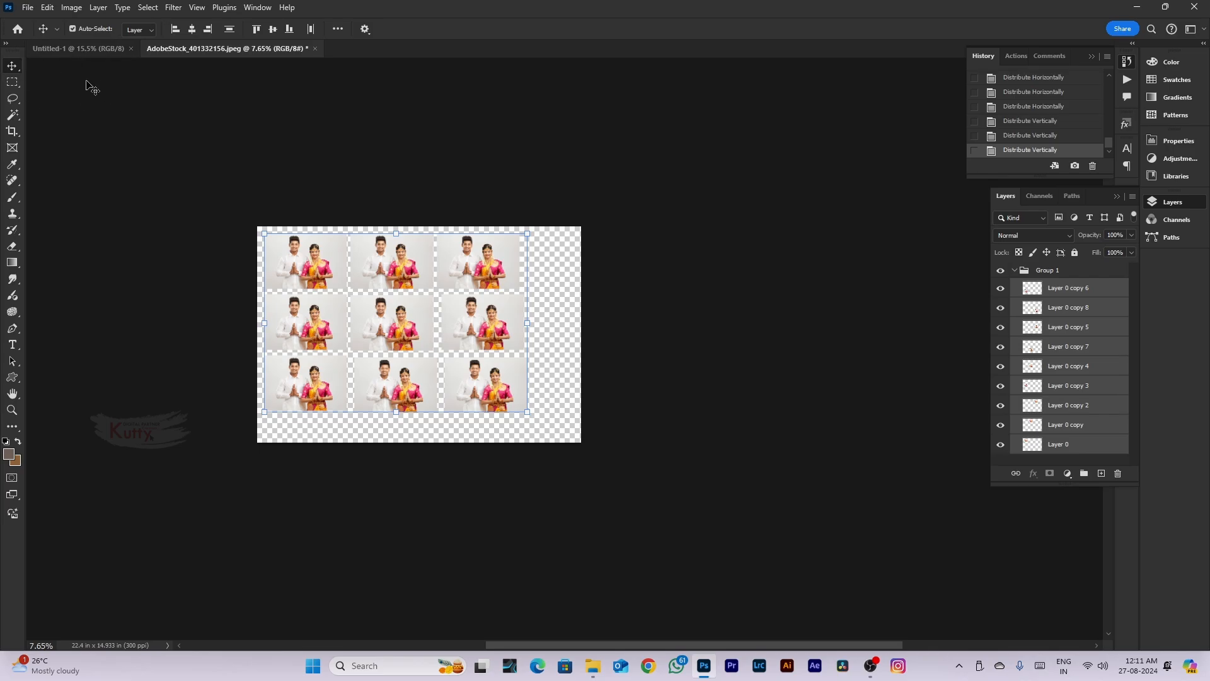
Switch to the Rectangular Marquee tool, and enlarge the History list to restore the photo's original opening snapshot
click(13, 88)
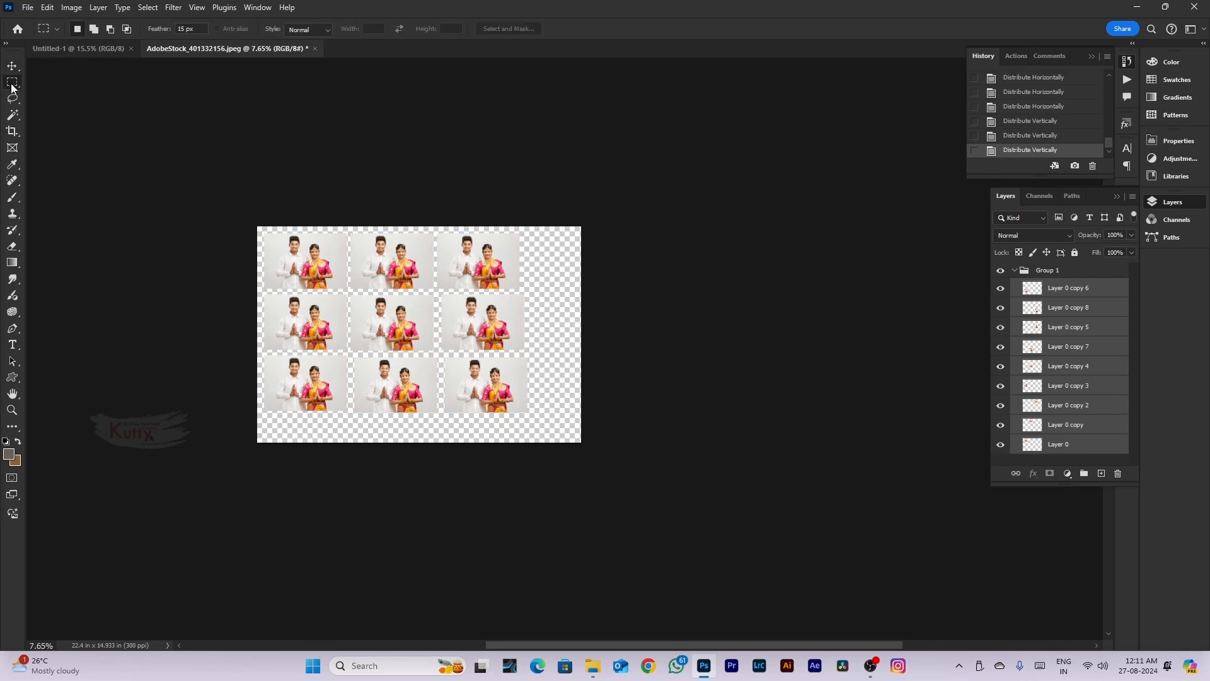
scroll(1039, 112, up, 8)
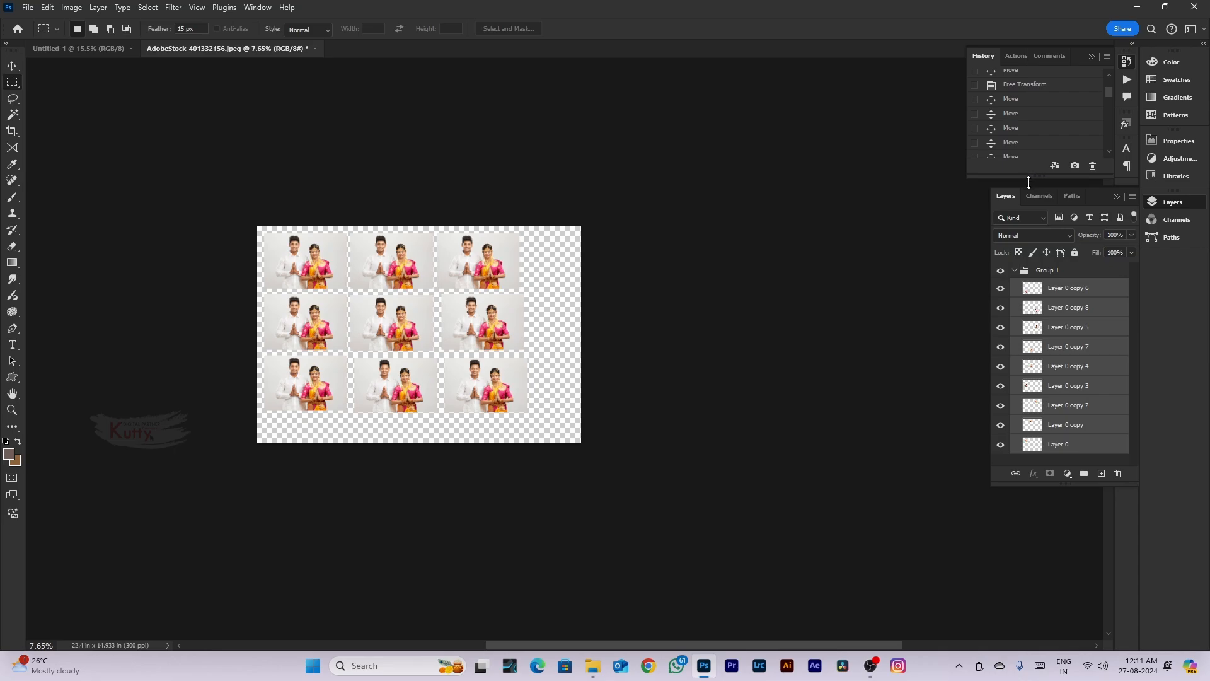
drag(1029, 180, 1036, 392)
drag(1109, 226, 1104, 89)
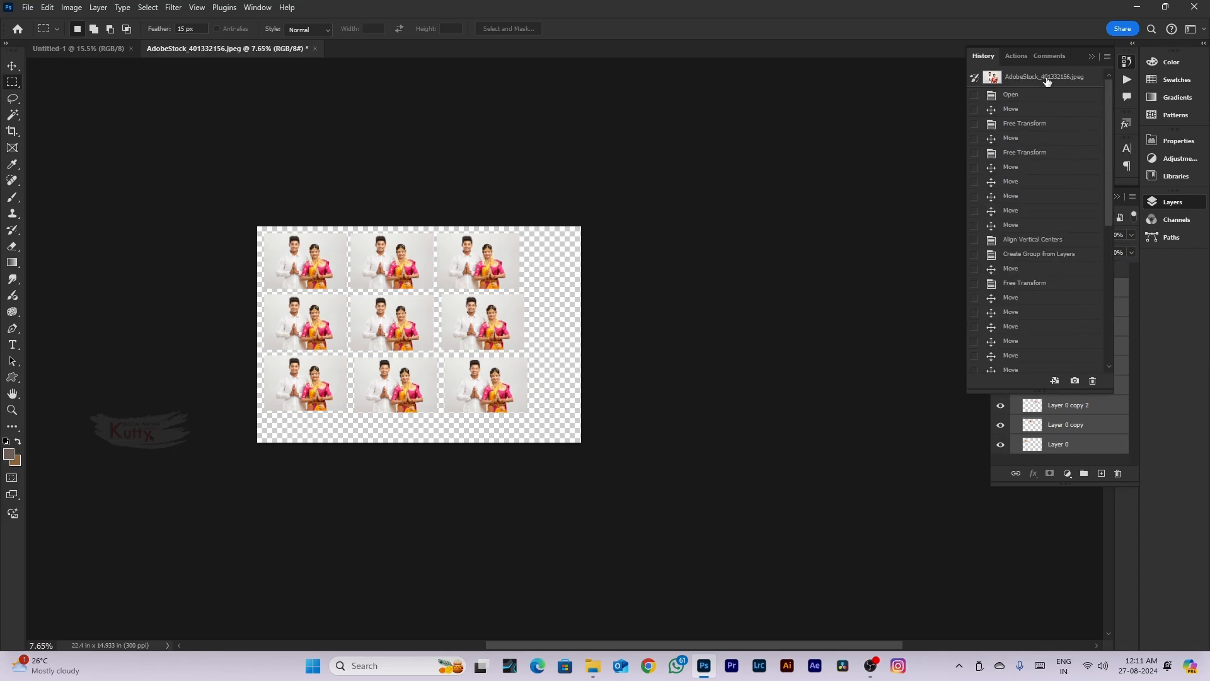
click(1018, 78)
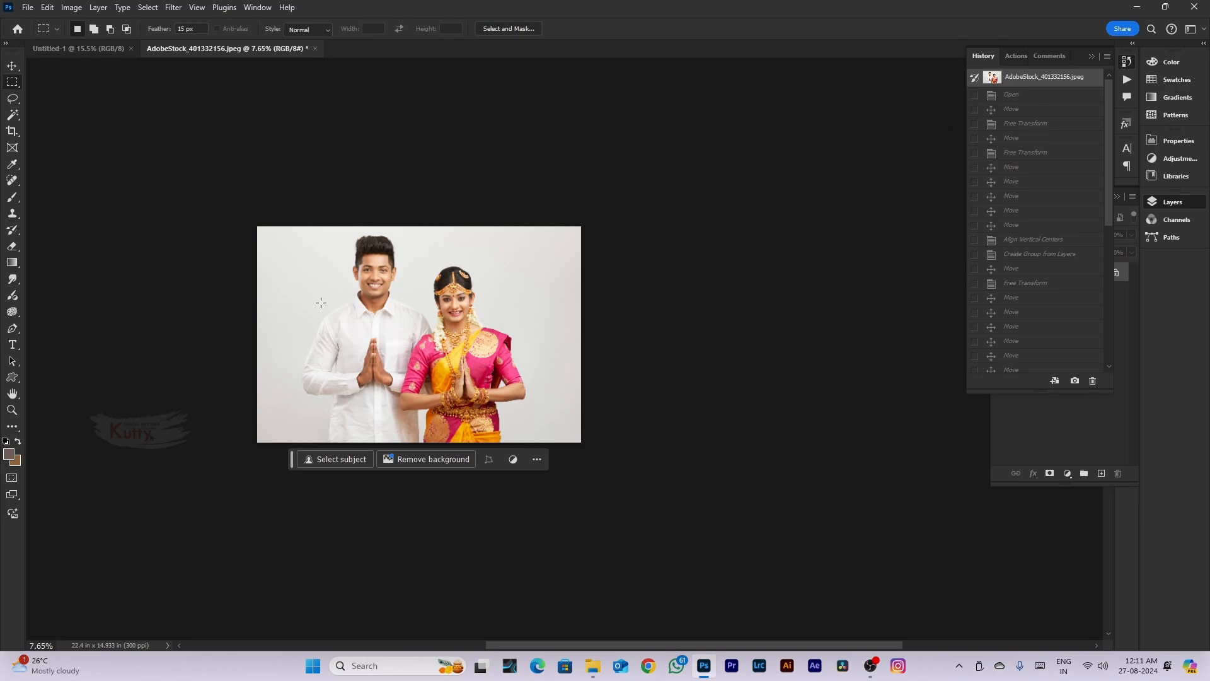
Bring the layer list forward and draw a large rectangular marquee around the couple, leaving a margin inside the photo's edges
scroll(321, 303, up, 3)
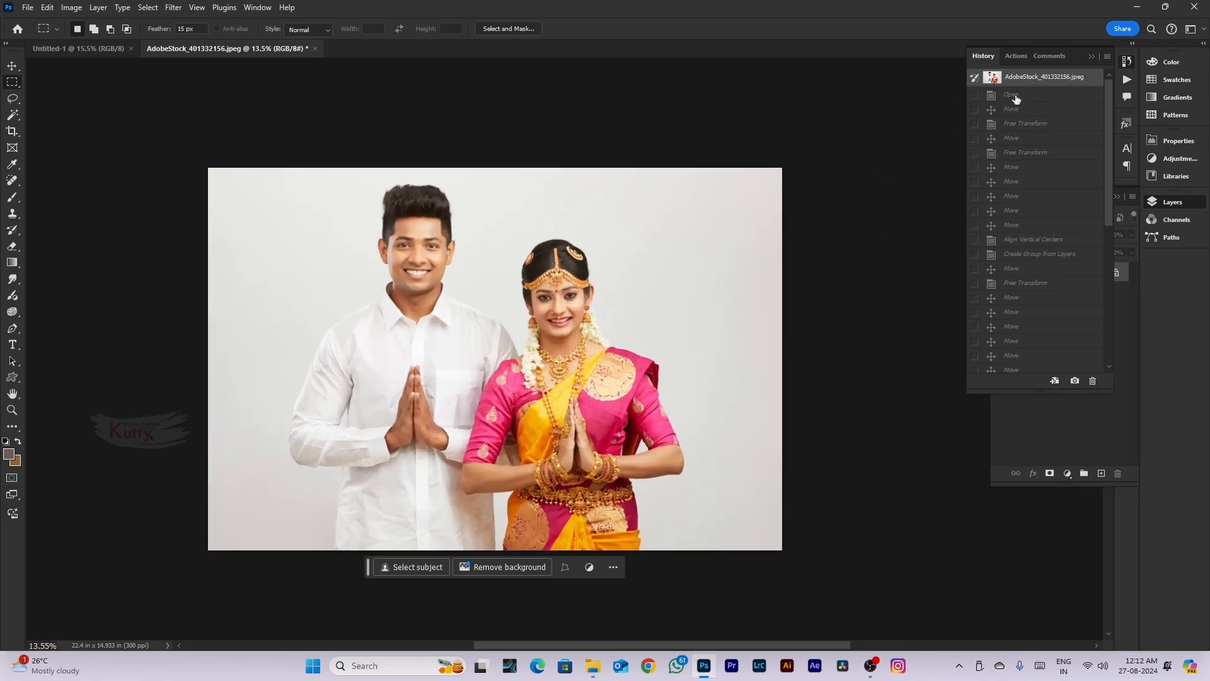
scroll(315, 196, down, 3)
scroll(317, 200, up, 3)
click(1069, 416)
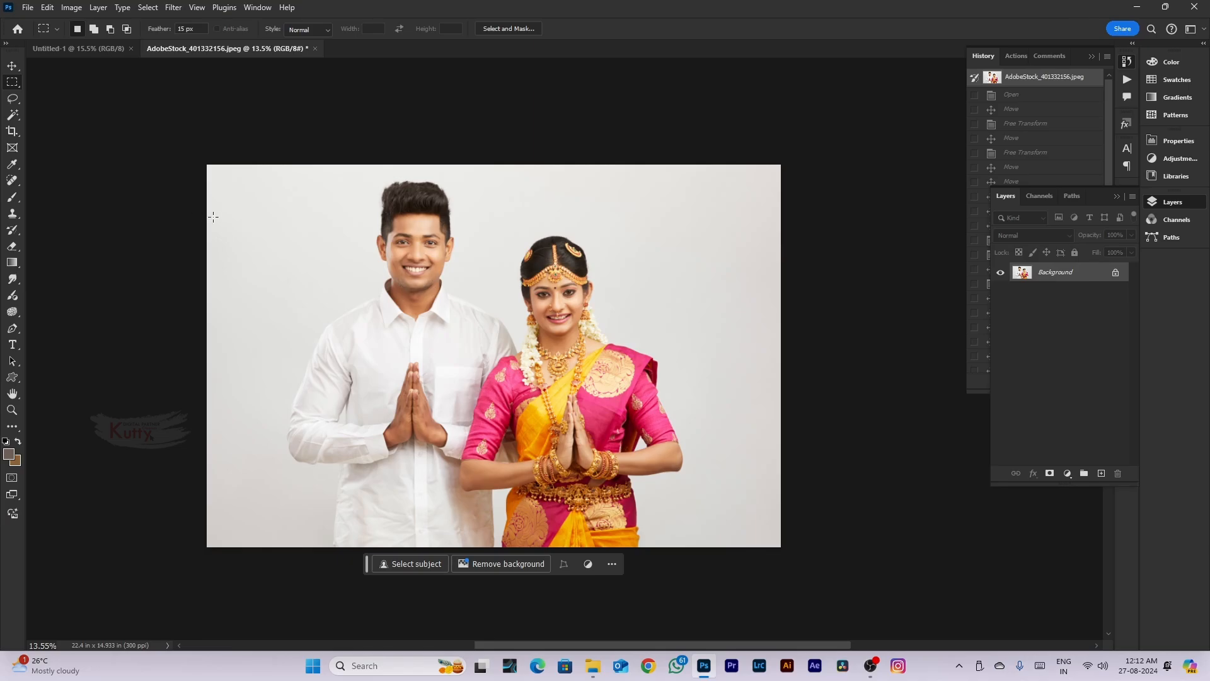
drag(257, 176, 725, 521)
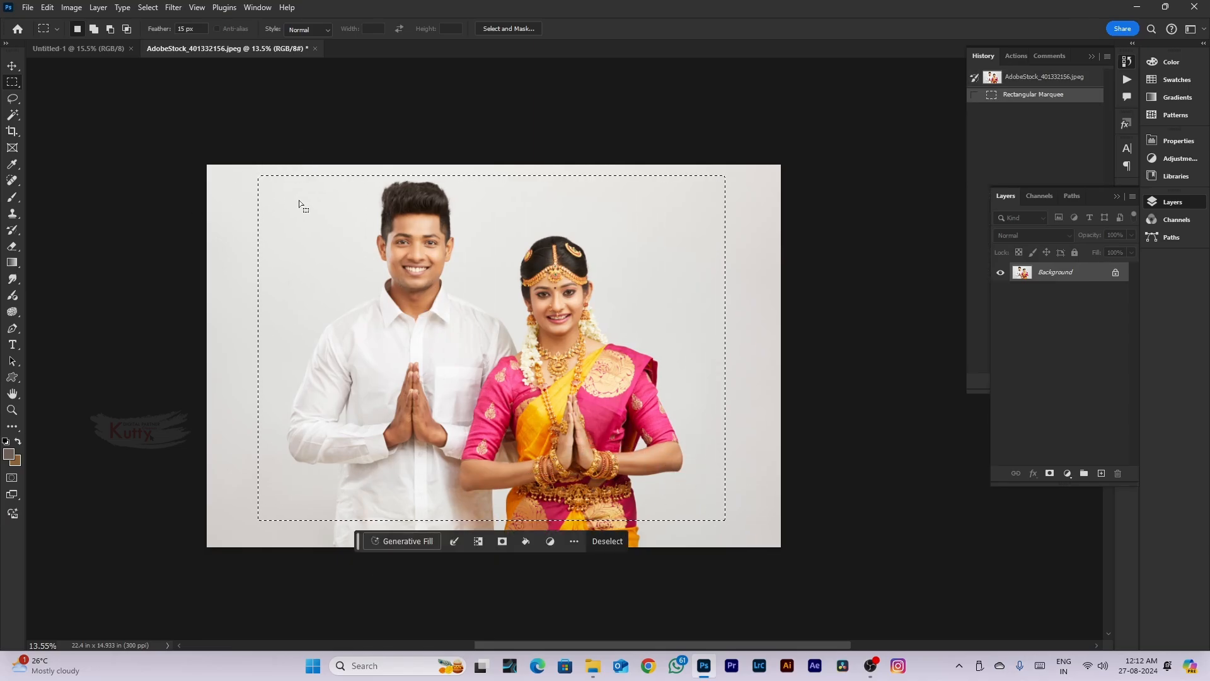
Inspect the feathered selection's rounded corner, set the marquee feather to 0 px, and deselect
scroll(257, 175, up, 6)
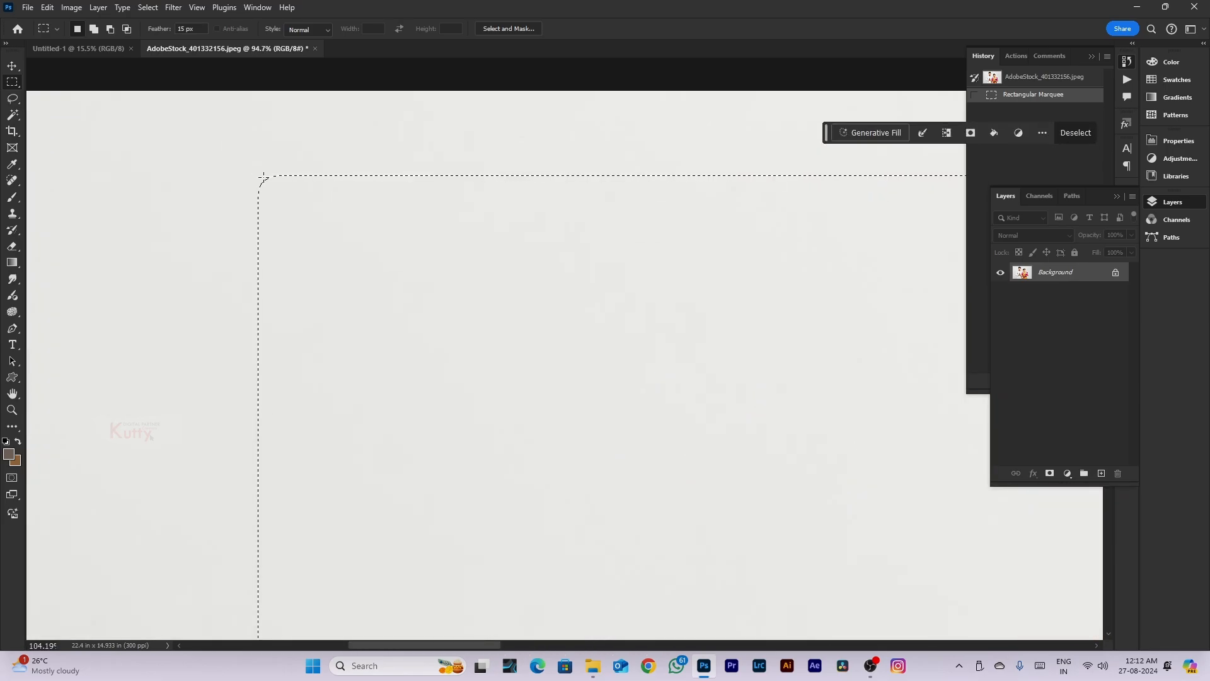
click(189, 29)
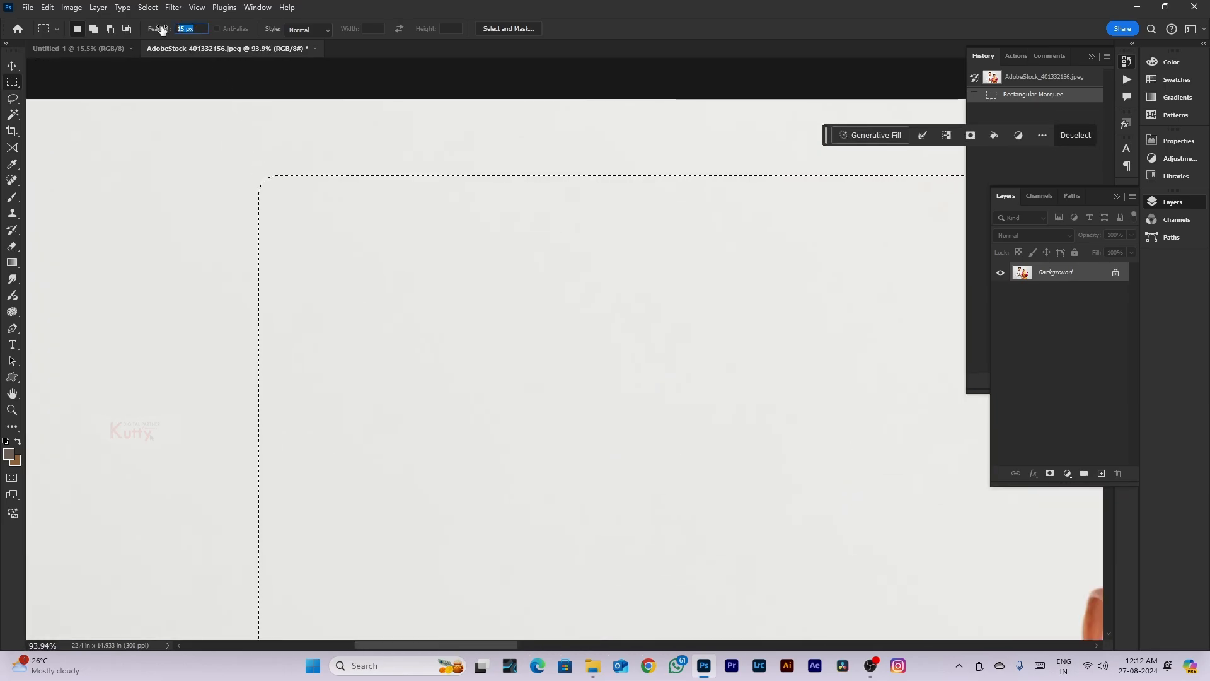
click(263, 183)
scroll(261, 182, down, 3)
scroll(260, 181, down, 6)
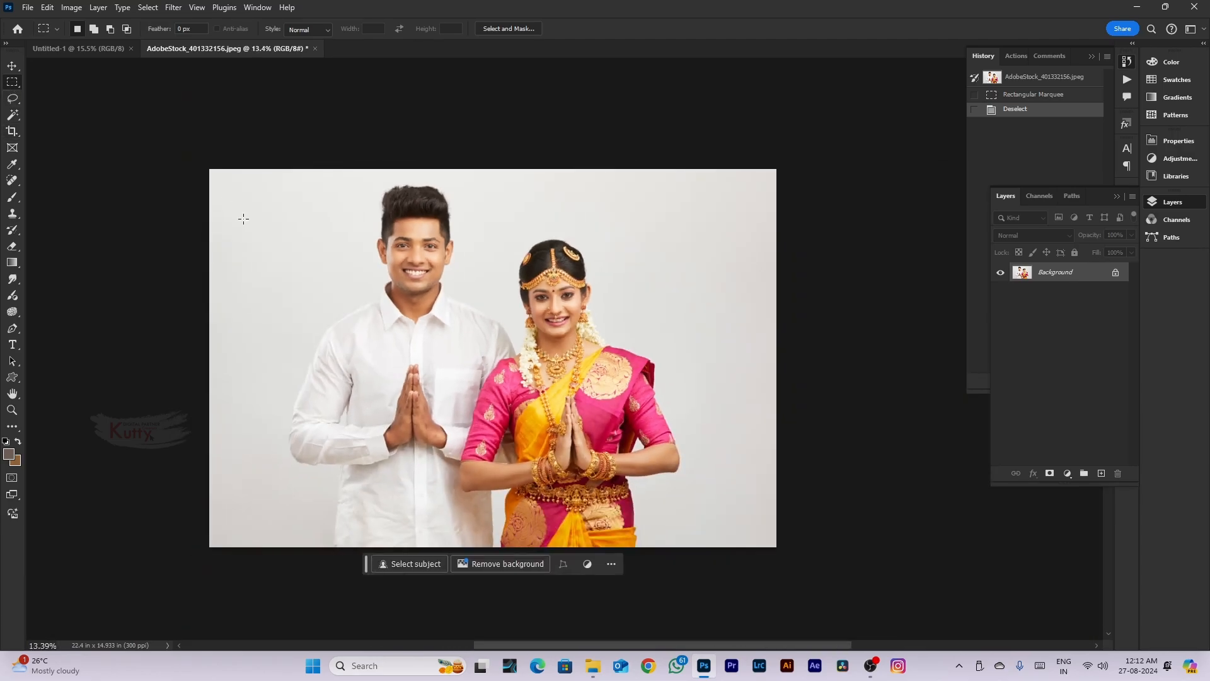
Draw an unfeathered rectangular marquee around the couple, leaving a margin inside the photo's edges, and inspect its corner up close
right_click(12, 82)
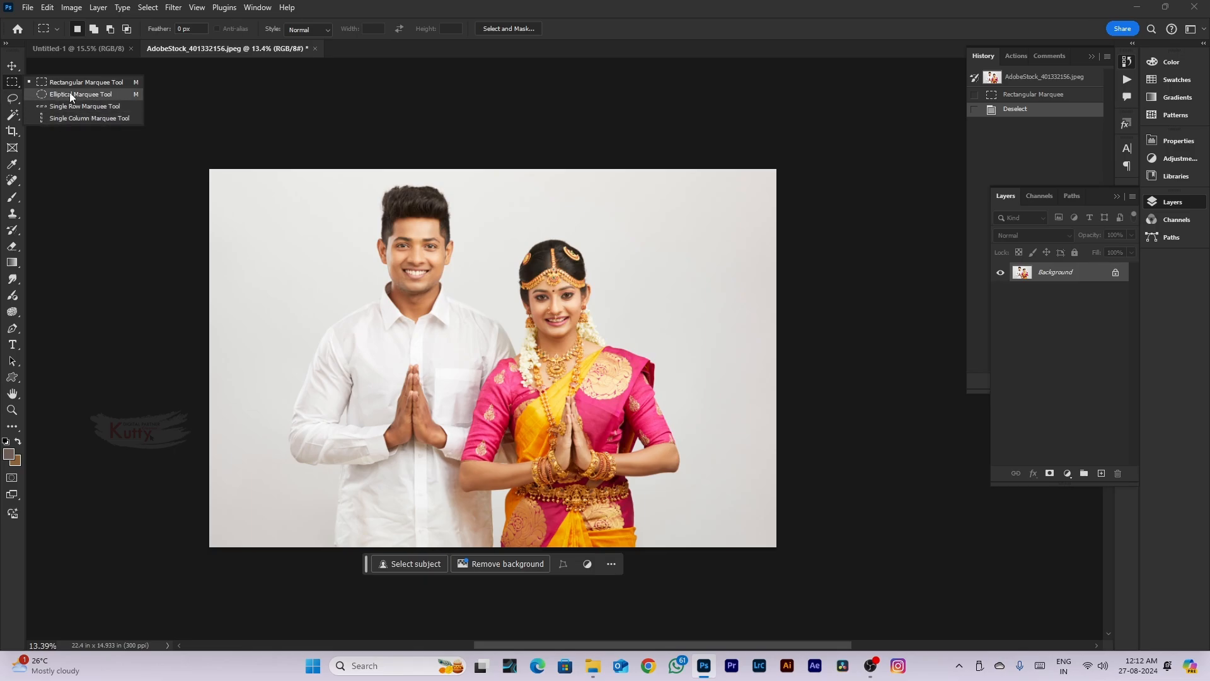
click(168, 163)
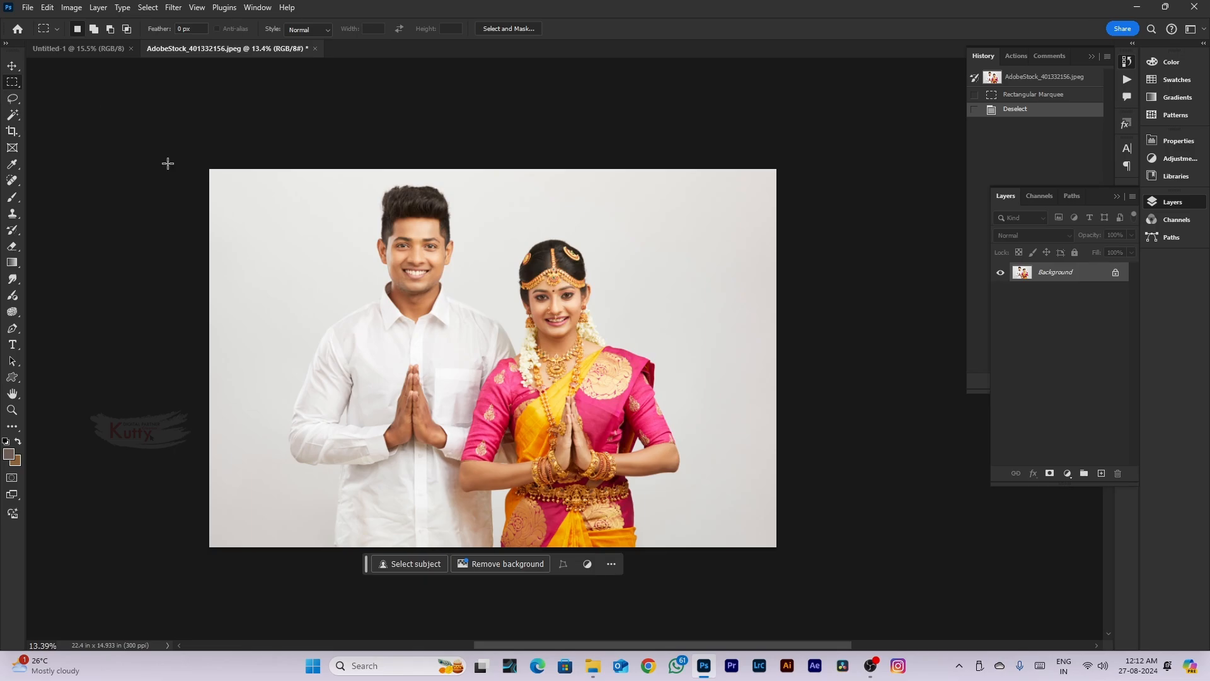
drag(259, 179, 709, 521)
scroll(697, 251, up, 3)
scroll(697, 251, up, 4)
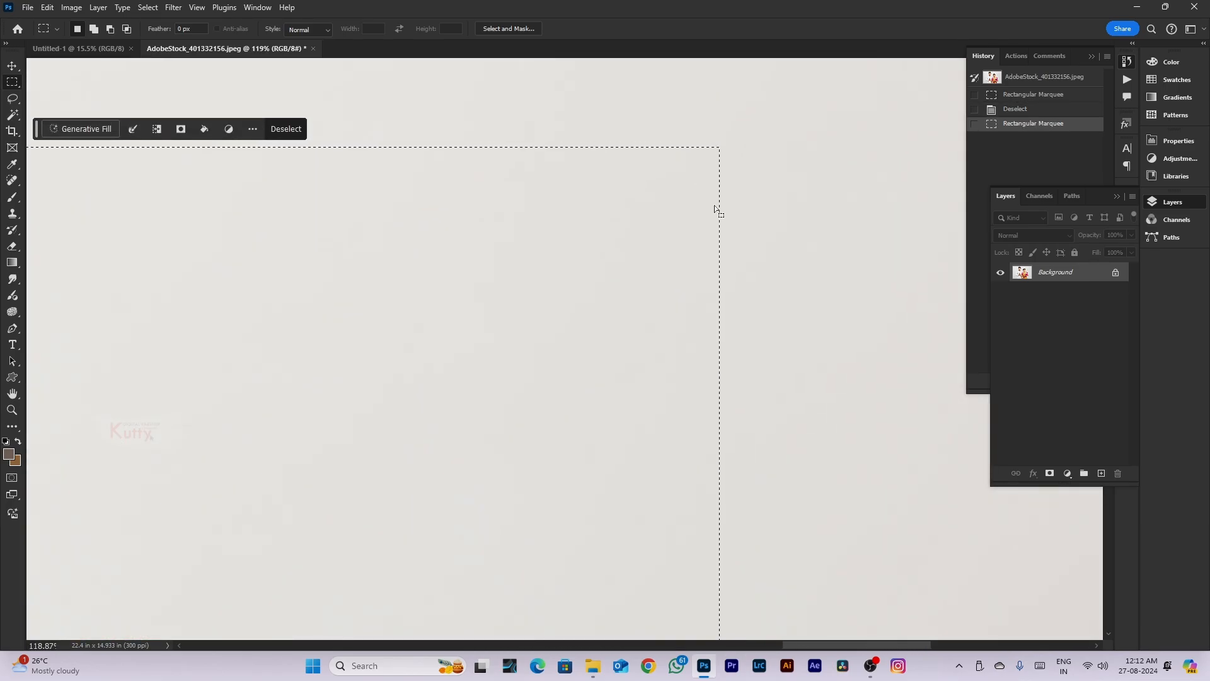
scroll(770, 315, down, 10)
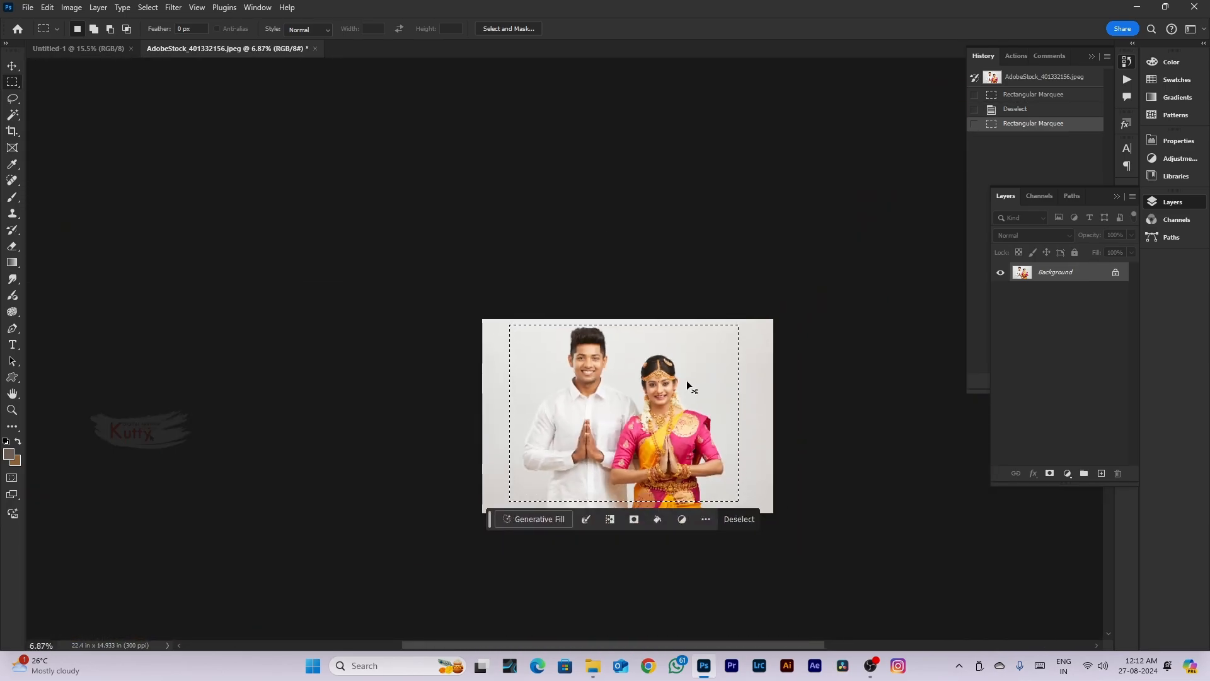
Copy the selected area of the photo and paste it into the blank Untitled-1 document
key(ctrl+c)
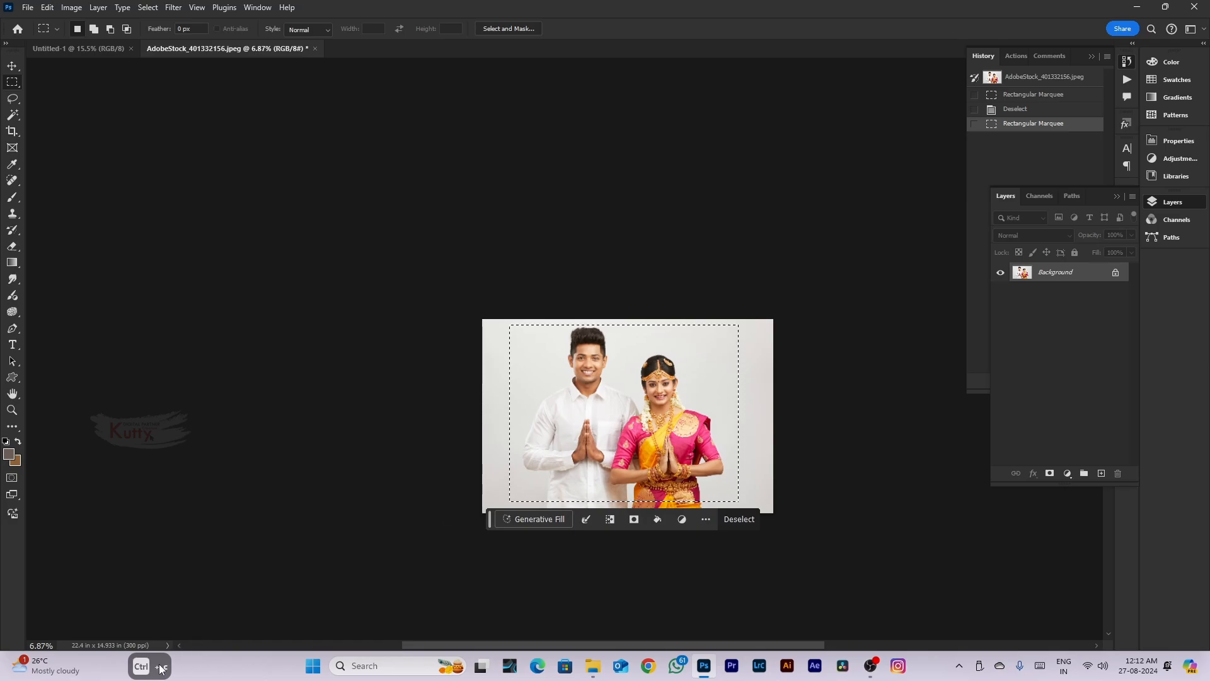
click(48, 7)
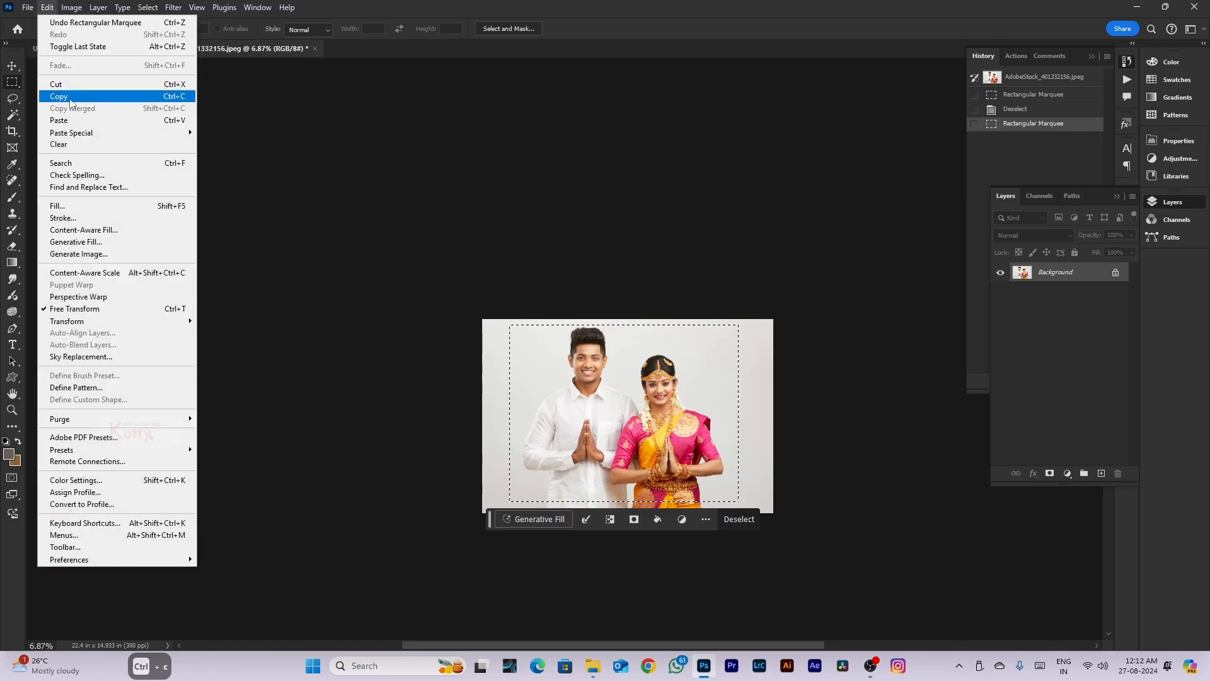
click(221, 148)
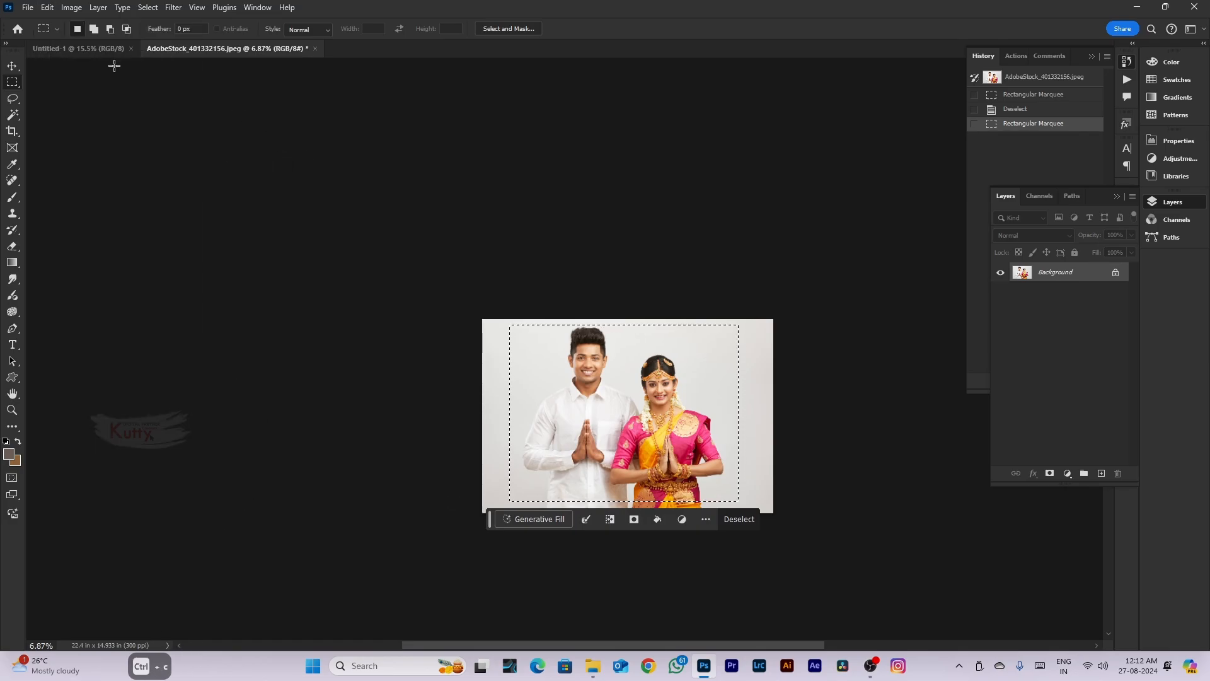
click(97, 55)
scroll(378, 294, down, 2)
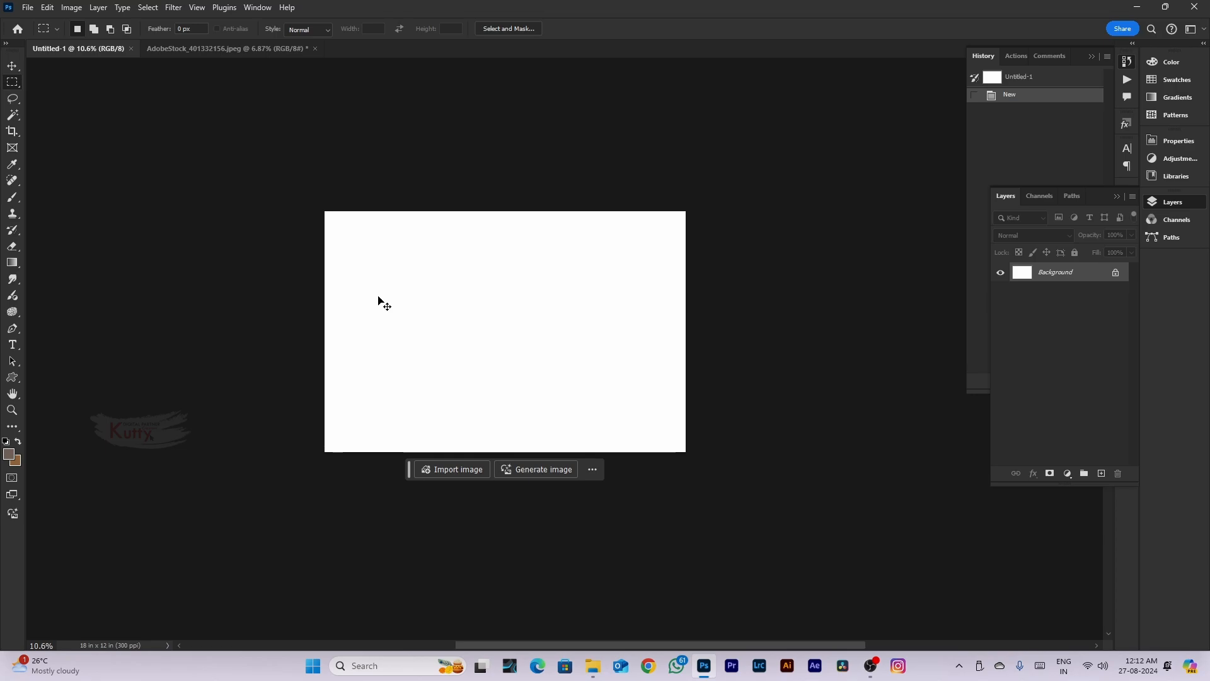
key(ctrl+v)
click(46, 10)
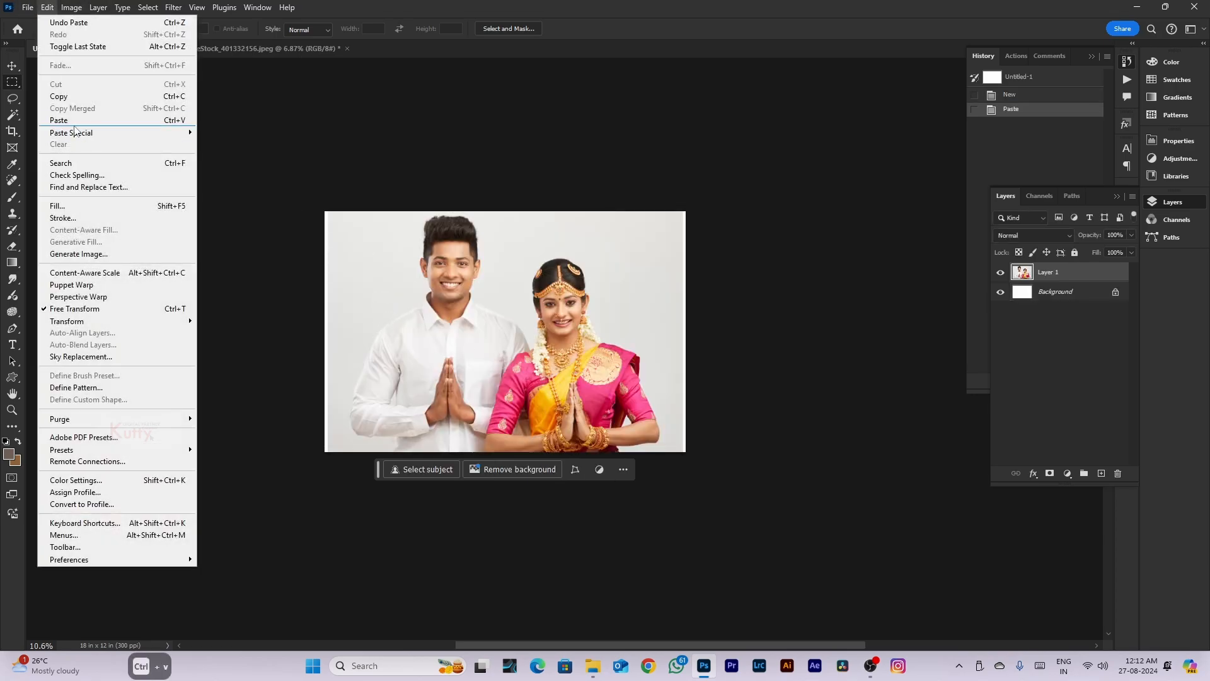
click(503, 302)
Scale the pasted couple layer about its centre to about 57% and inspect its corner edge up close
scroll(513, 318, up, 5)
key(v)
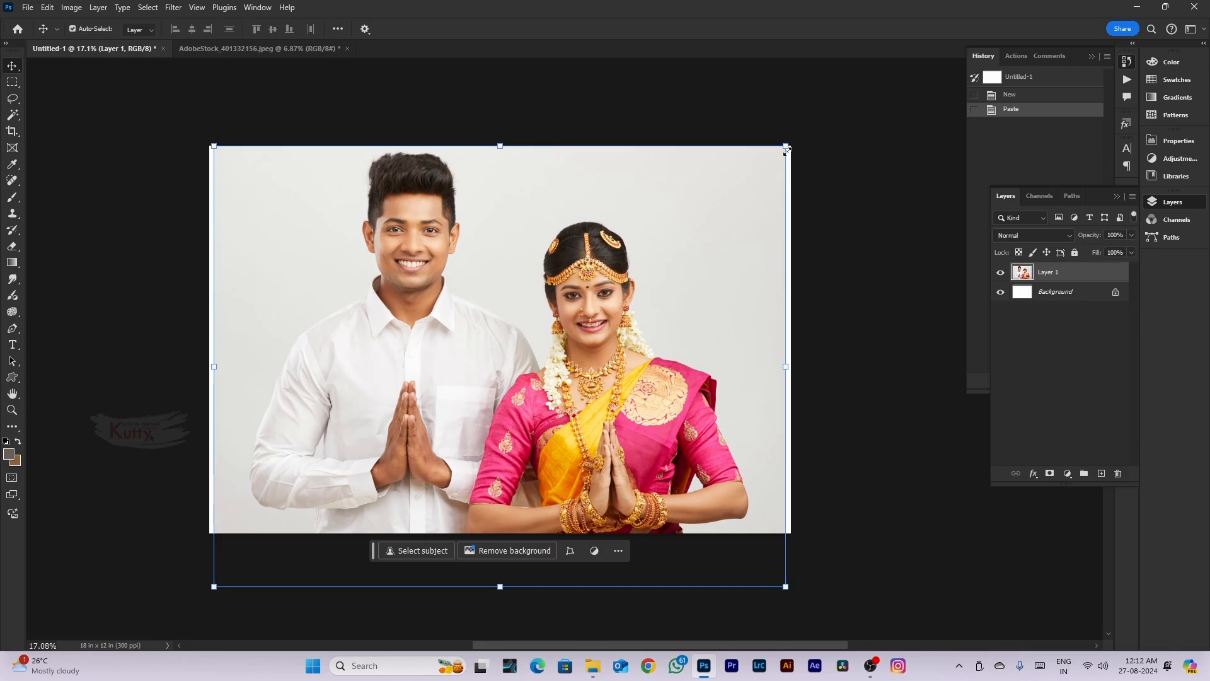
drag(788, 147, 664, 237)
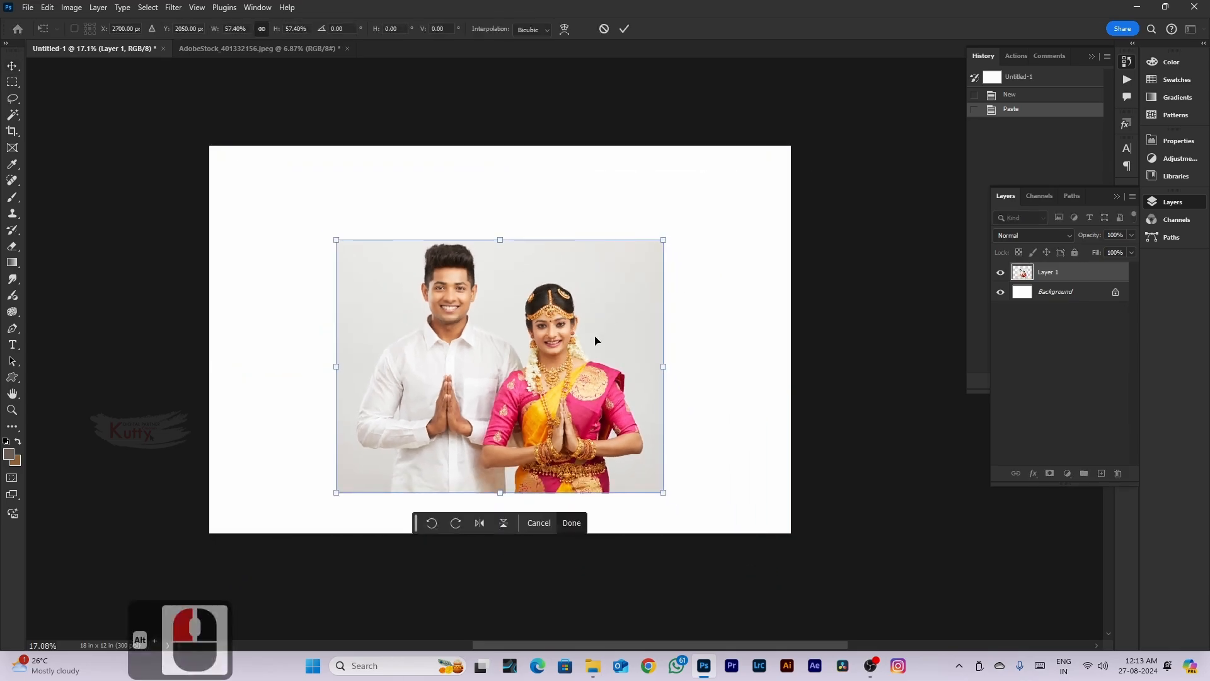
key(Return)
scroll(555, 341, up, 1)
scroll(621, 199, up, 10)
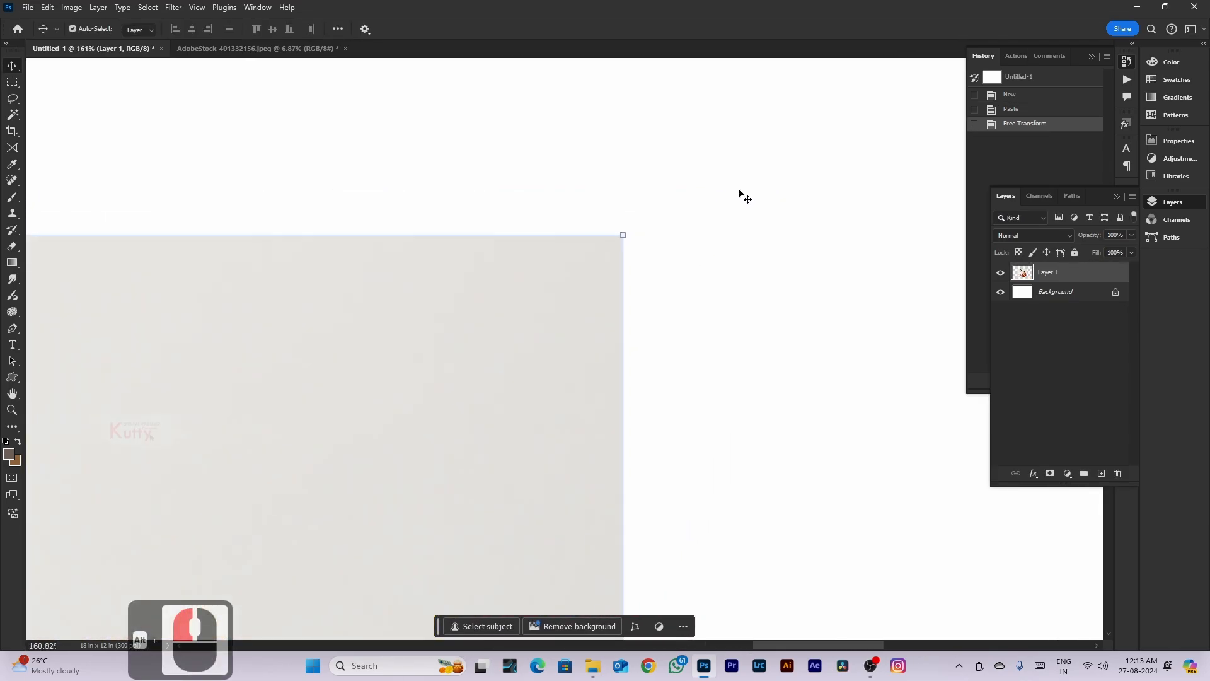
Return to the AdobeStock photo and replace its selection with a large rectangular marquee around the couple, feathered by 40 px
click(230, 49)
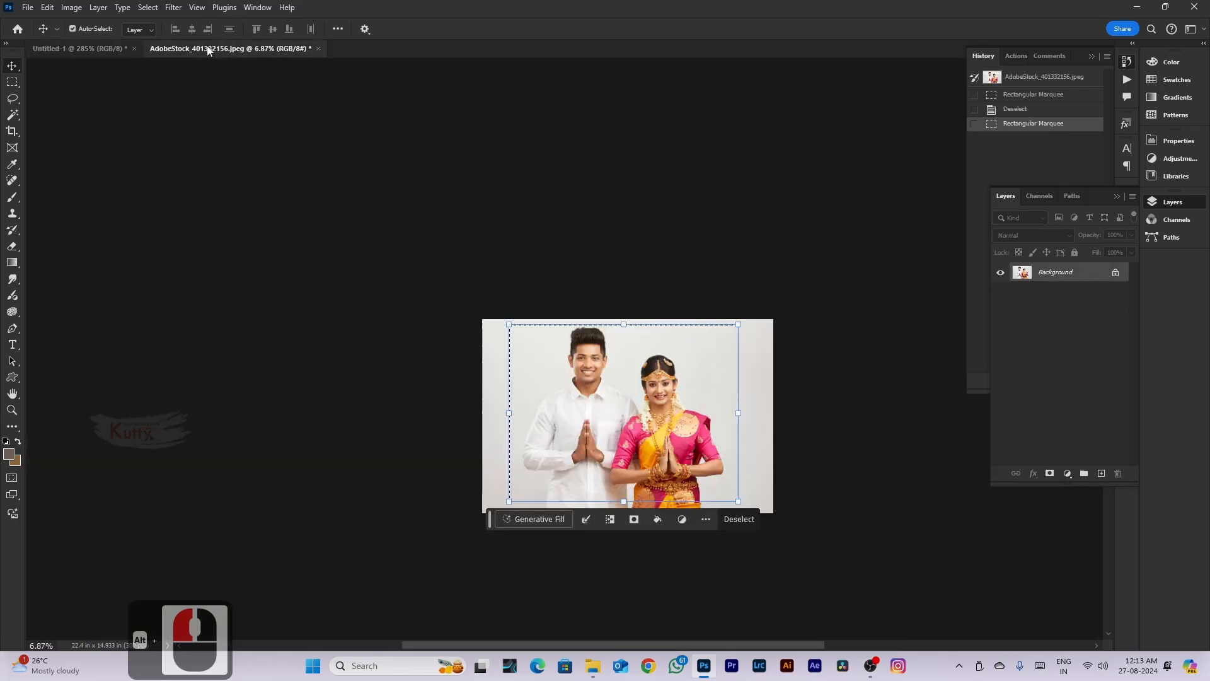
scroll(663, 427, down, 2)
scroll(663, 427, up, 3)
key(m)
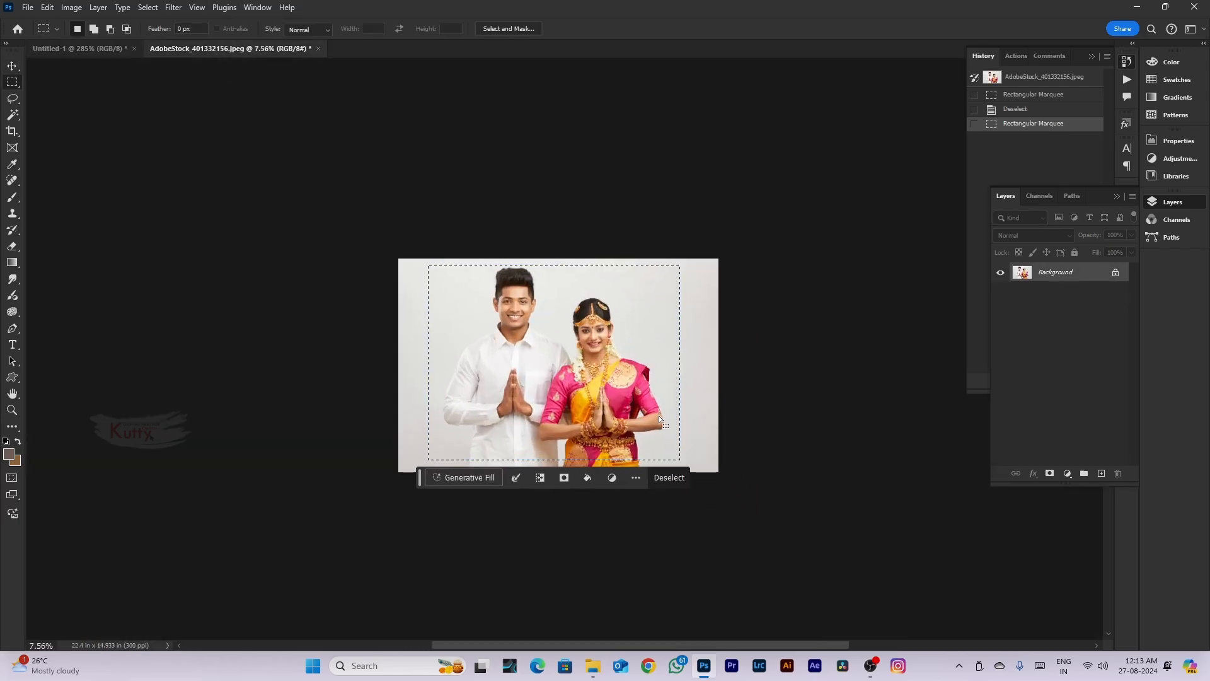
click(726, 409)
scroll(544, 368, up, 3)
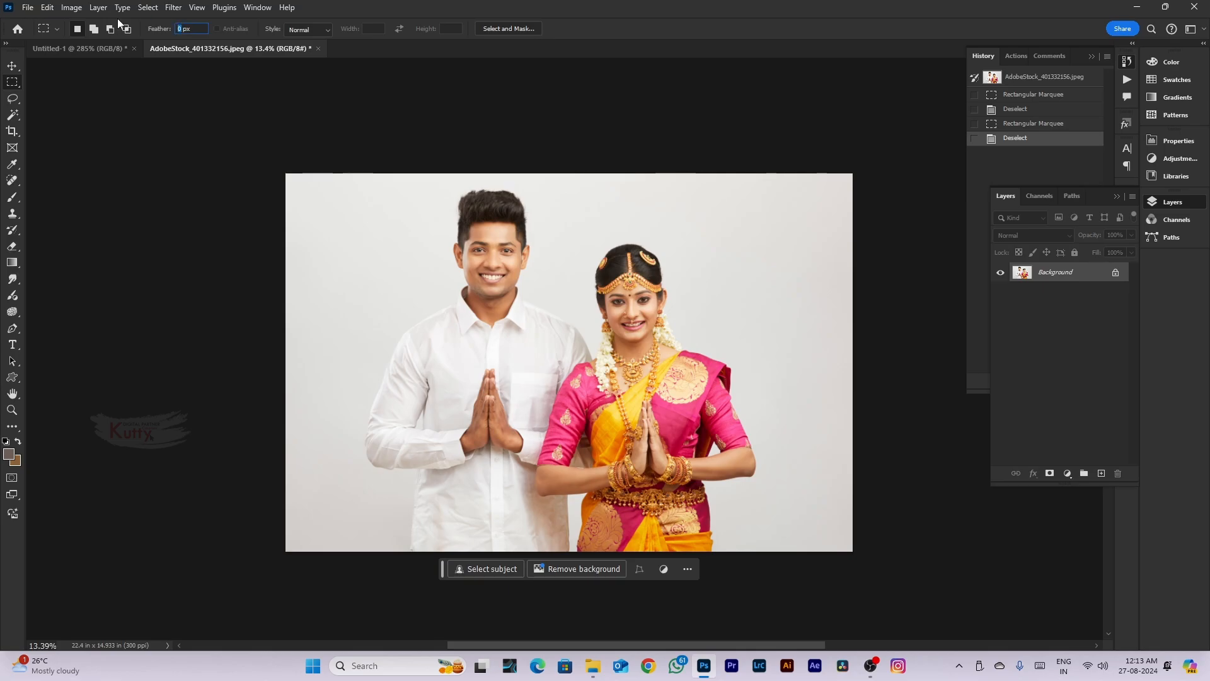
text(40)
drag(341, 184, 797, 536)
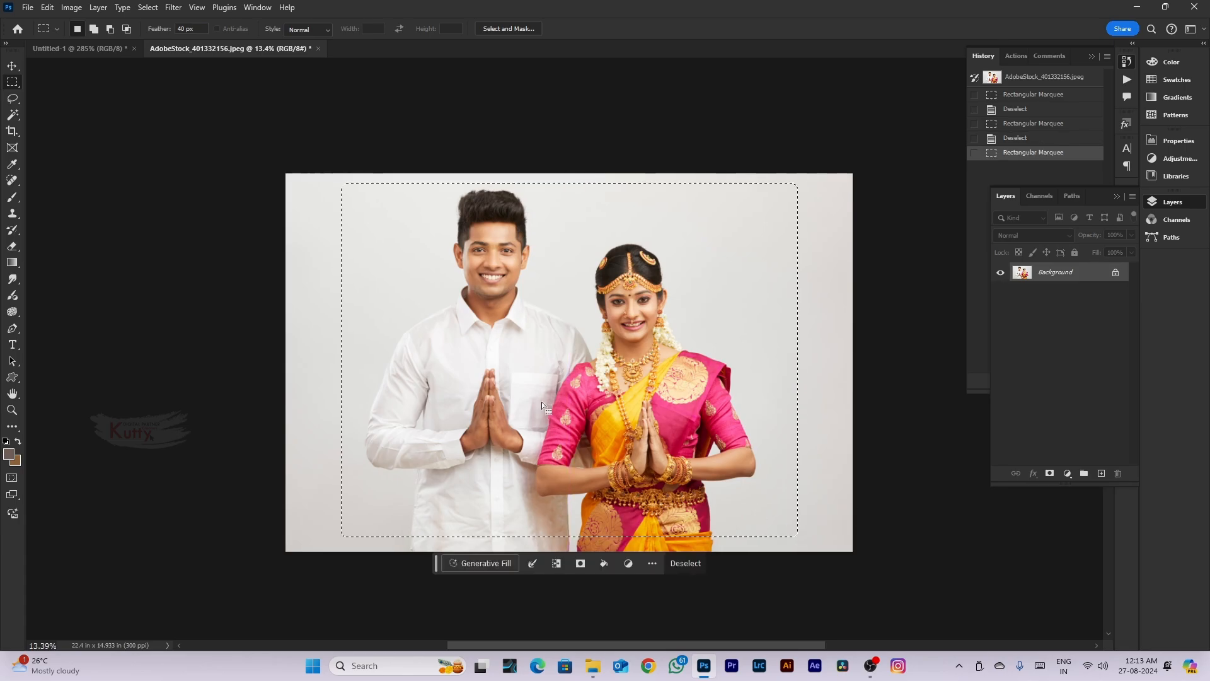
Copy the 40 px feathered selection and paste it into Untitled-1 above the scaled couple layer
key(ctrl+c)
click(78, 48)
key(ctrl+v)
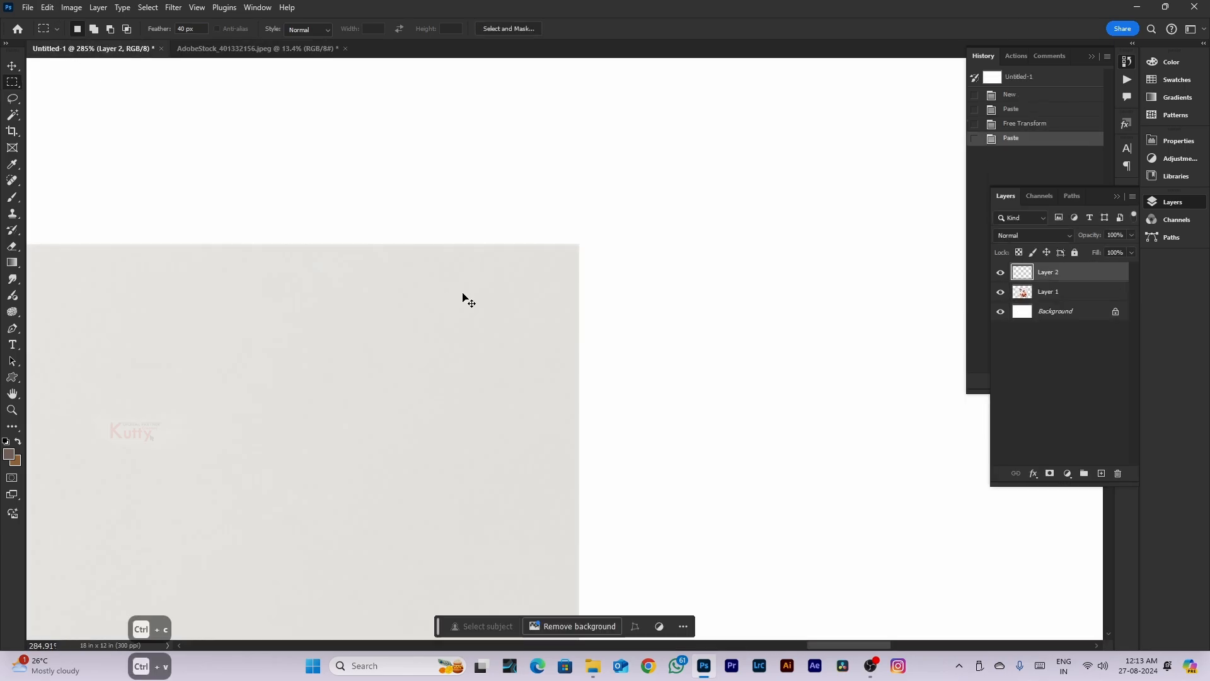
Scale the pasted feathered couple photo down proportionally to about 63.5% and move it up toward the middle of the page
scroll(462, 293, down, 12)
scroll(247, 305, up, 2)
key(v)
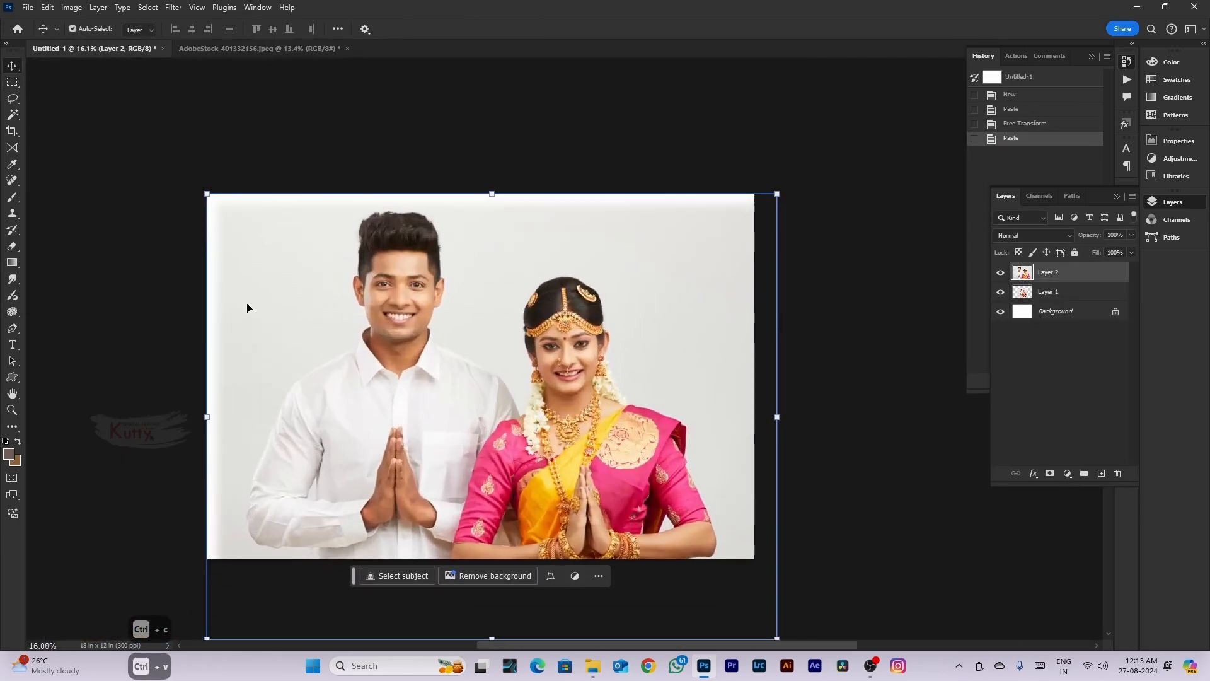
drag(779, 634, 685, 545)
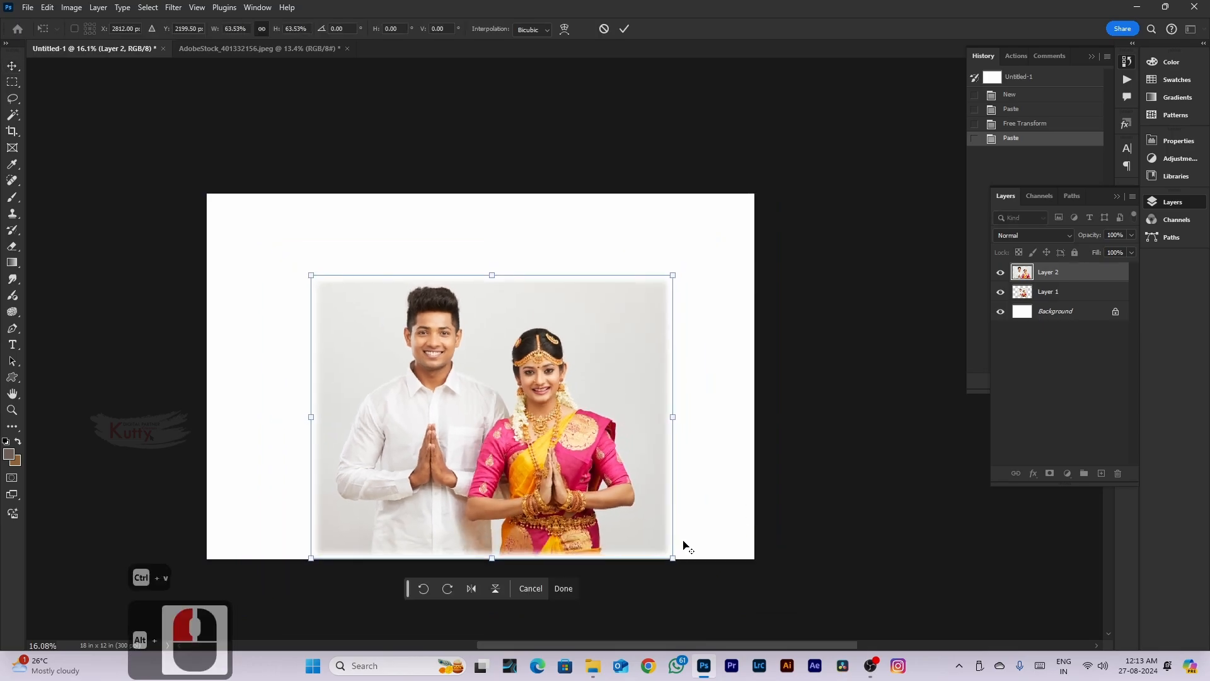
drag(577, 493, 565, 453)
key(Return)
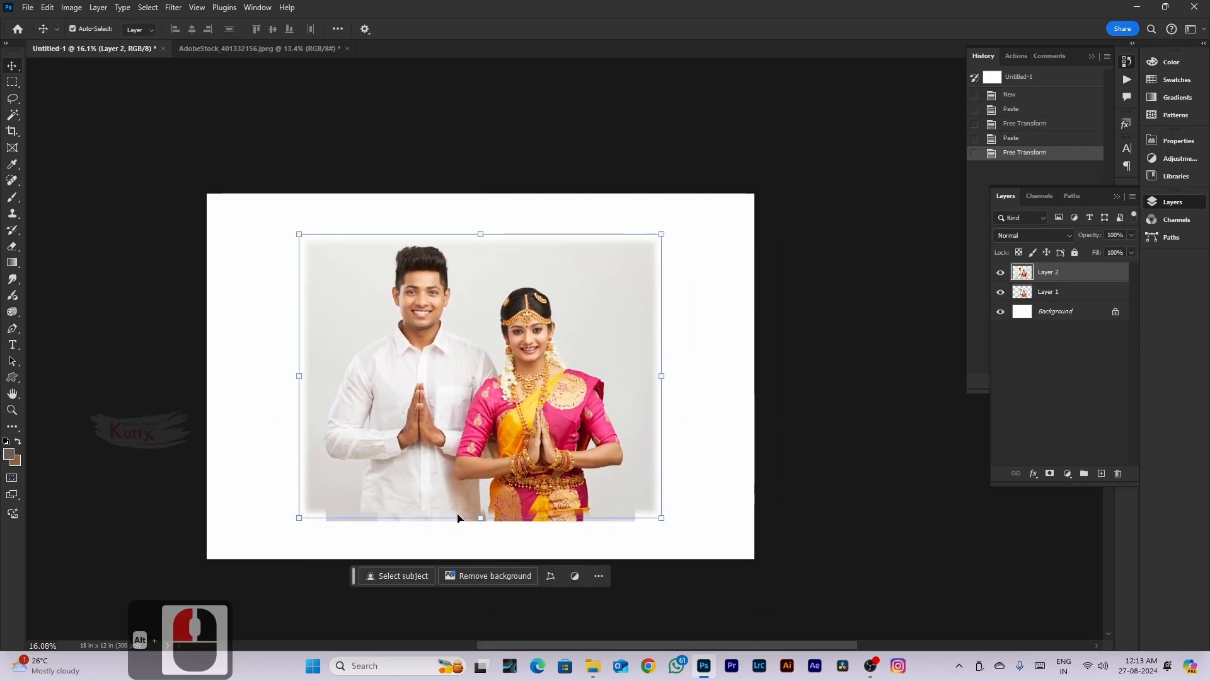
scroll(302, 551, up, 8)
key(ctrl+t)
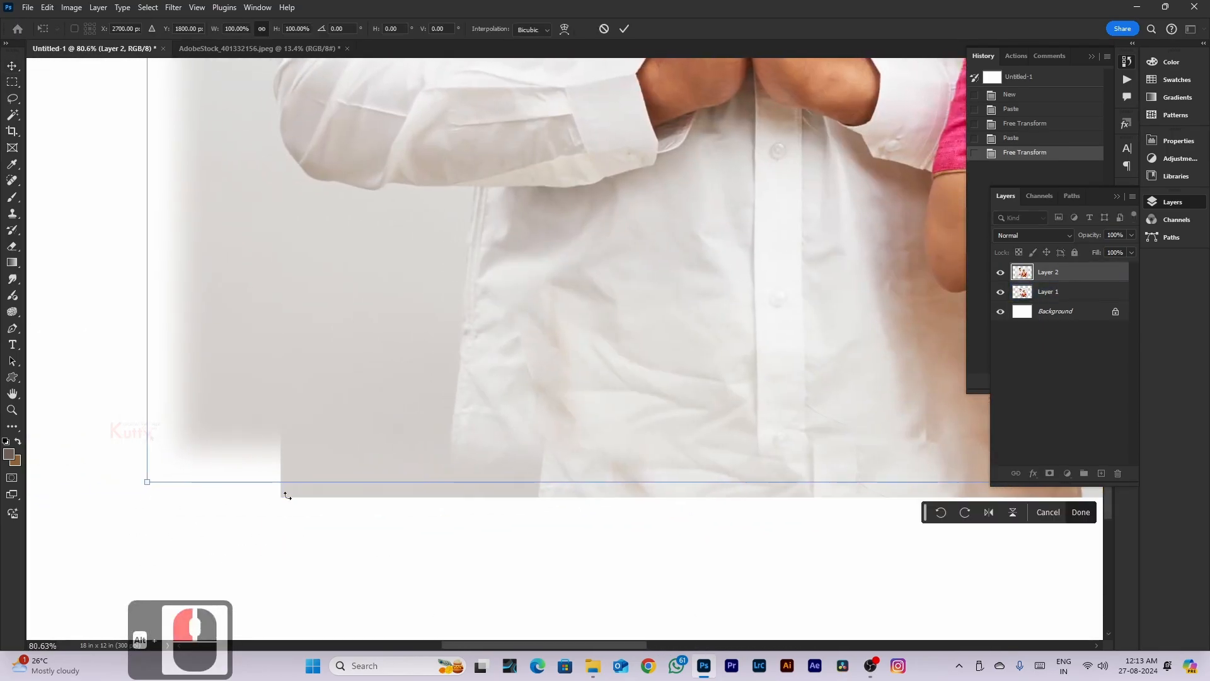
key(Return)
scroll(264, 409, down, 6)
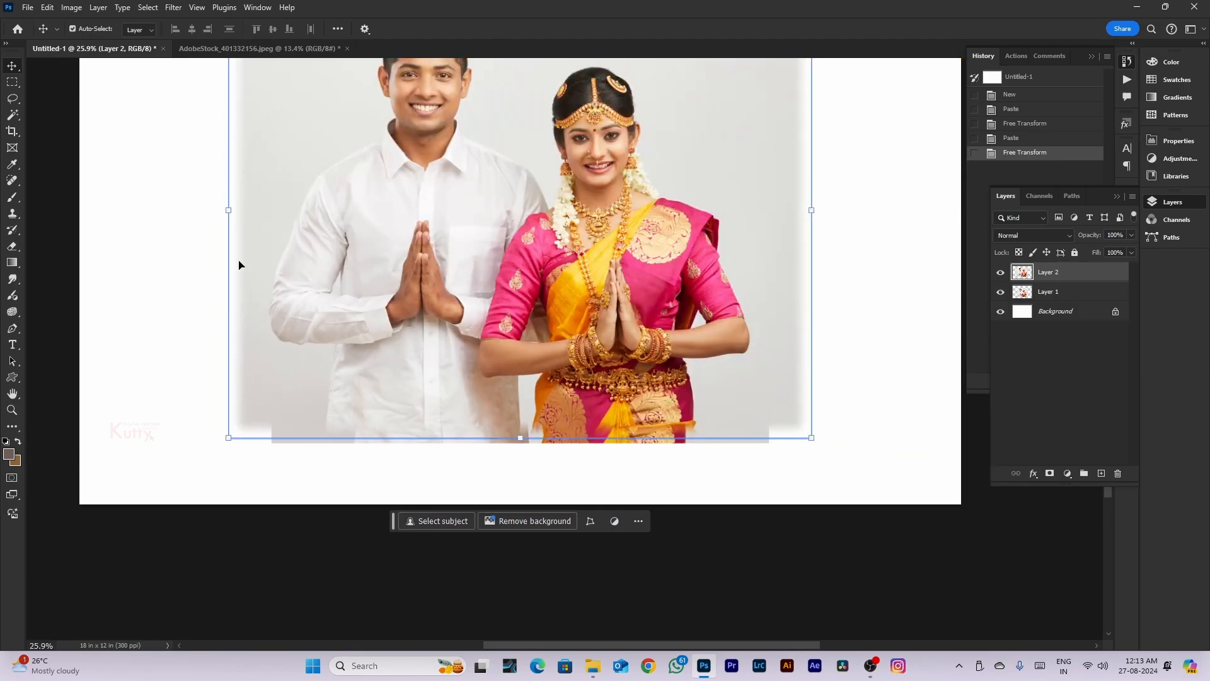
scroll(242, 278, down, 2)
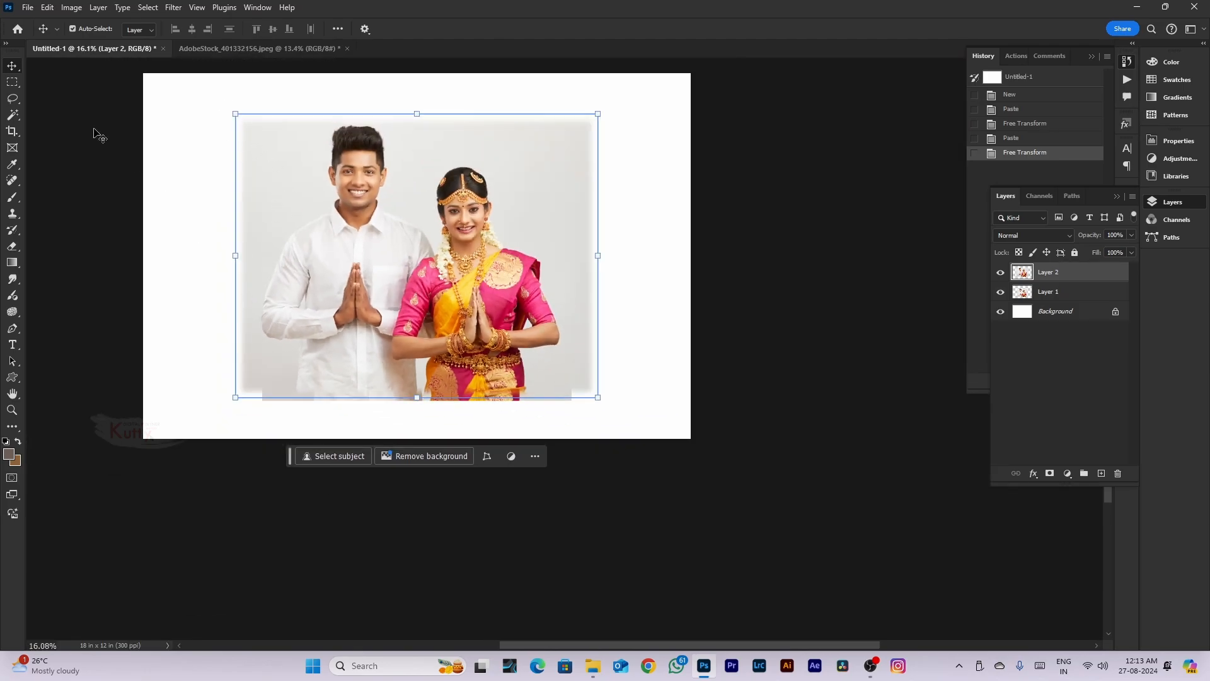
In the stock photo document, set the Rectangular Marquee feather to 0 and deselect the existing selection
click(229, 52)
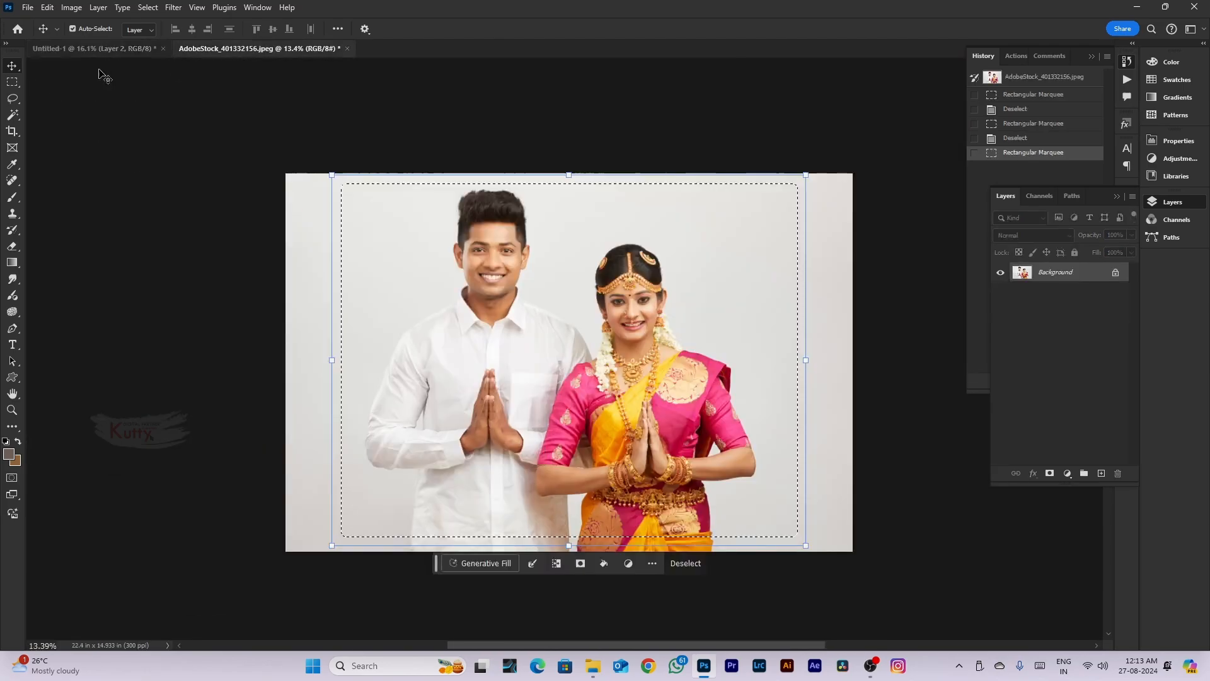
click(21, 82)
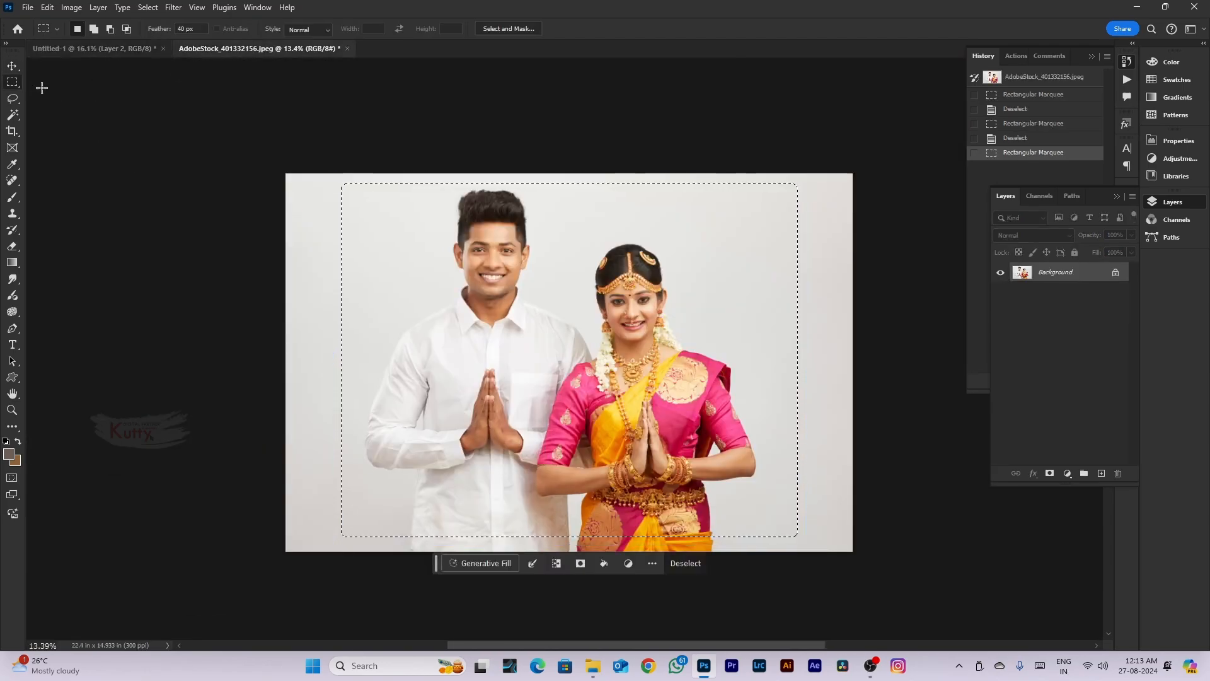
click(191, 28)
text(0)
key(ctrl+d)
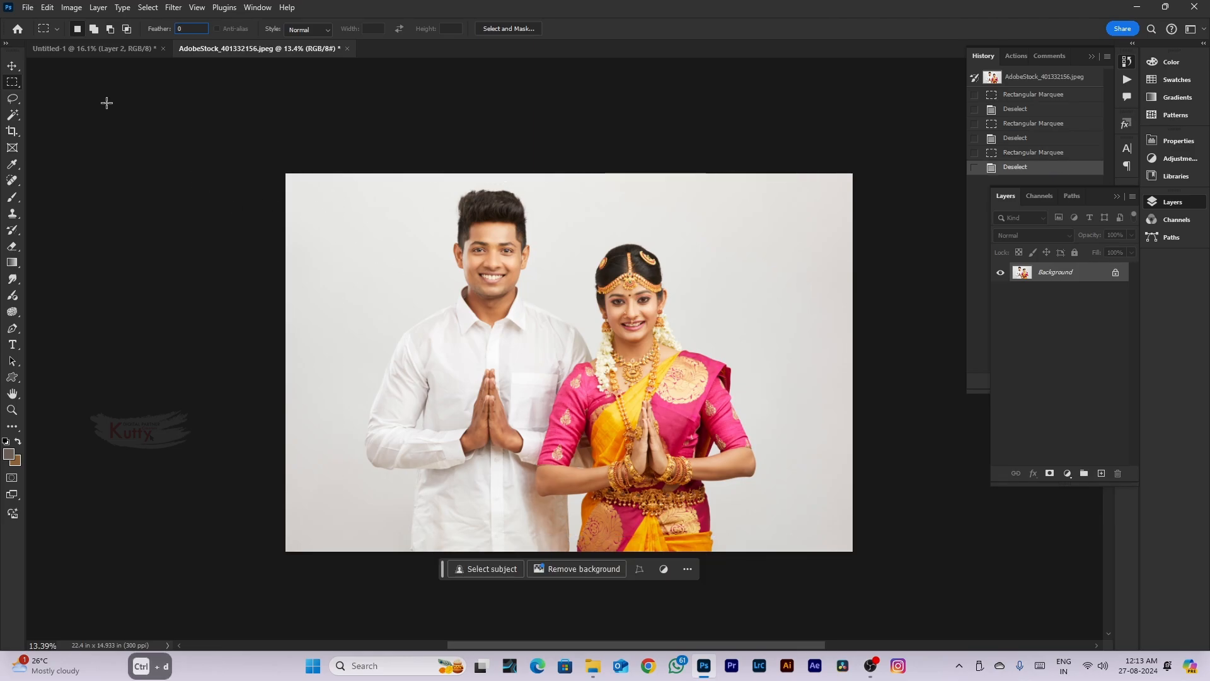
Draw an elliptical marquee selection around the couple's heads and upper bodies, and clear it
right_click(12, 81)
click(80, 96)
drag(351, 177, 772, 482)
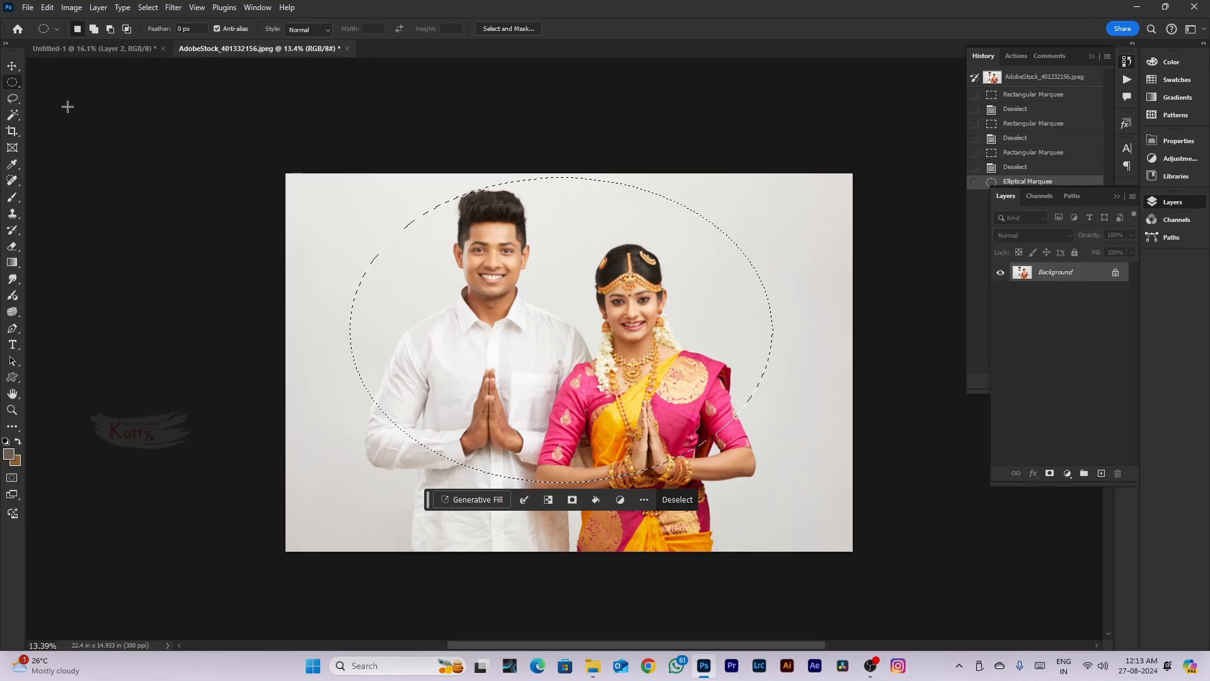
right_click(12, 82)
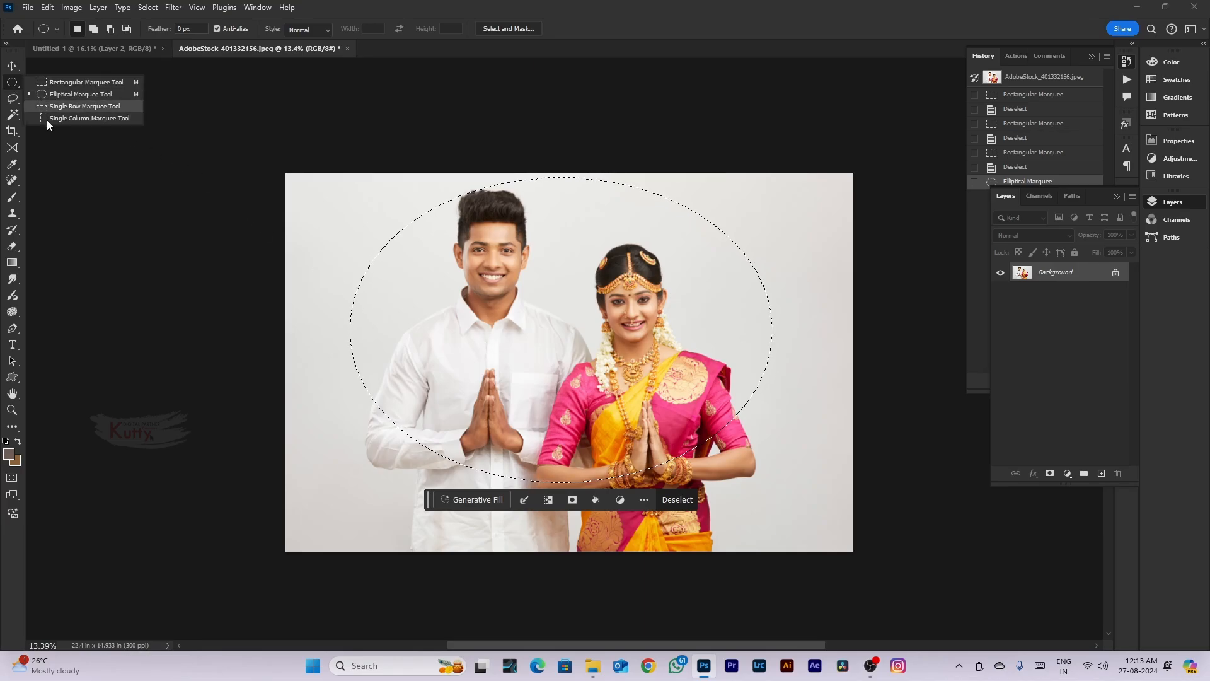
click(77, 168)
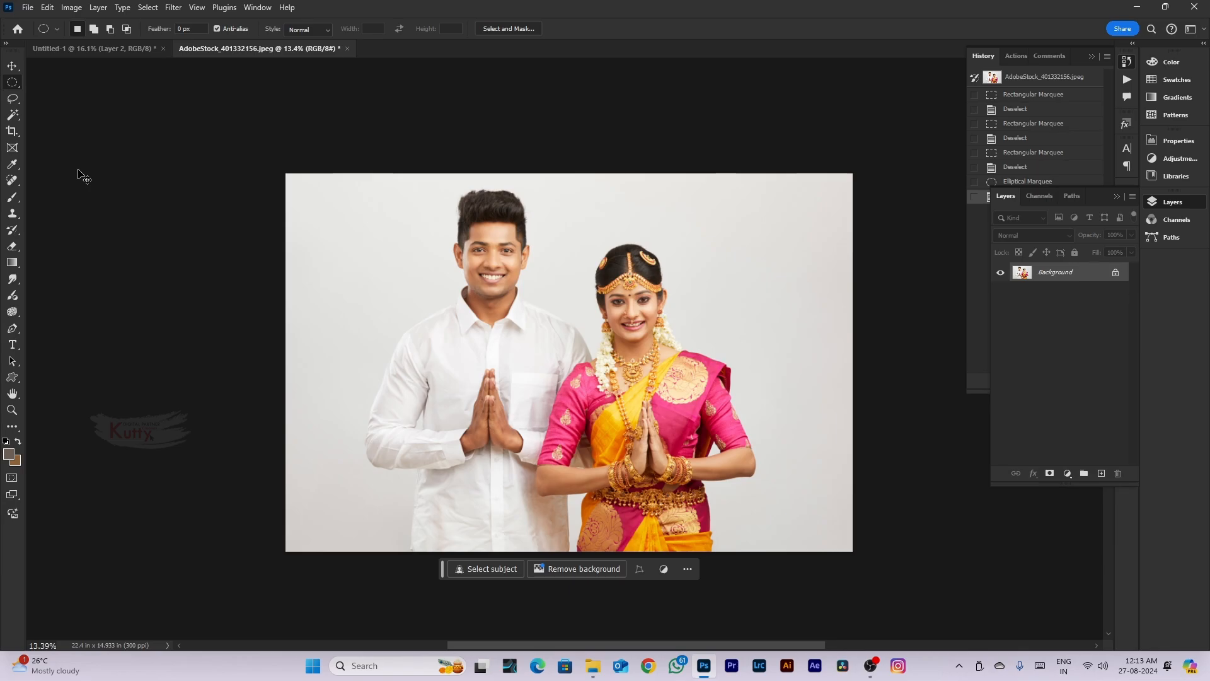
Switch the marquee back to the Rectangular Marquee tool
key(ctrl+shift+m)
key(ctrl+shift+m)
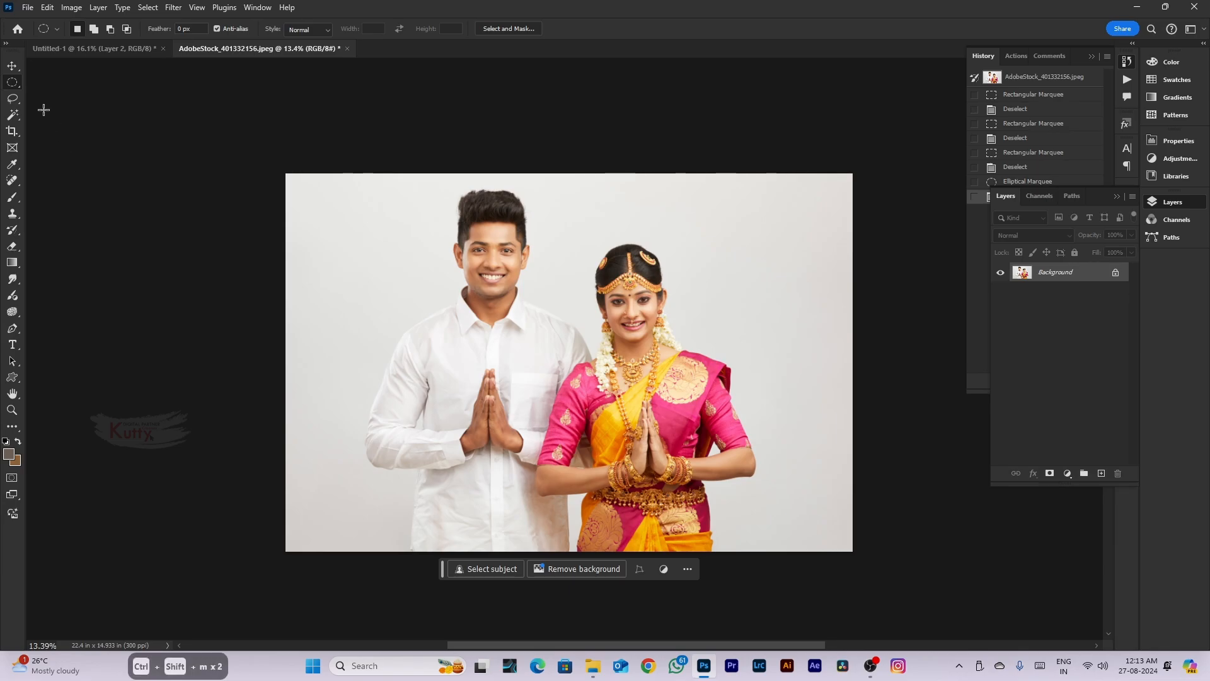
right_click(12, 81)
click(69, 82)
key(shift+m)
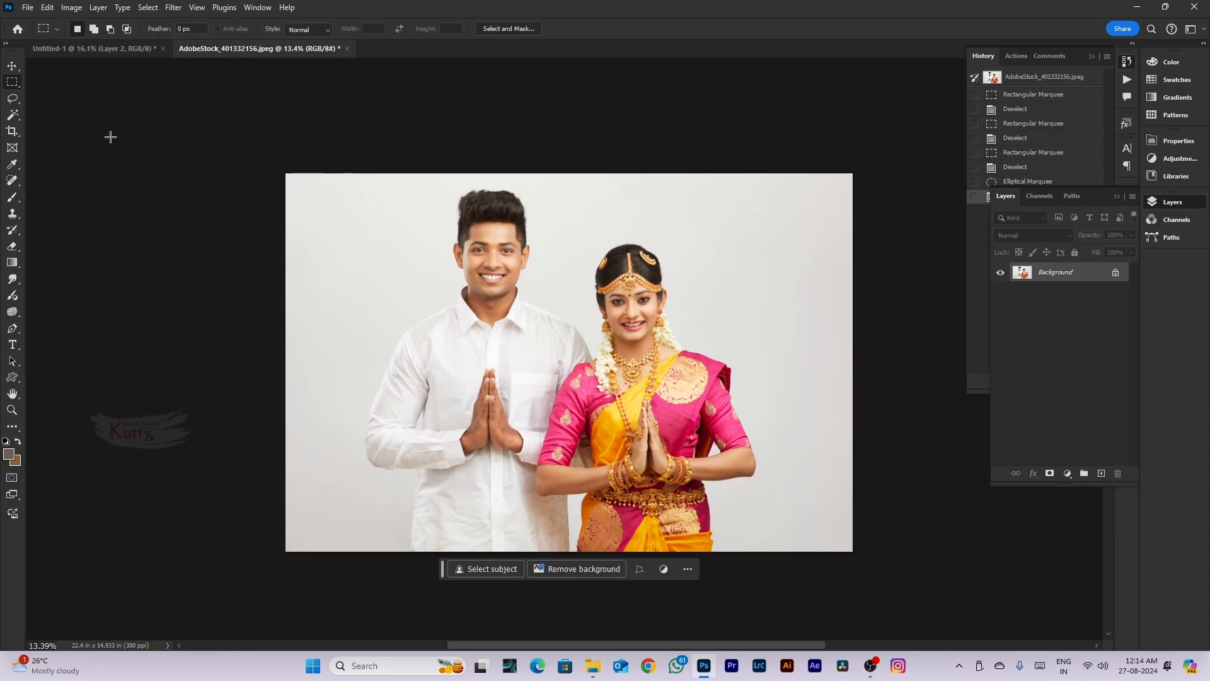
Draw a narrow upright artboard about 4.2 × 8.16 in beside the couple photo with the Artboard tool
key(v)
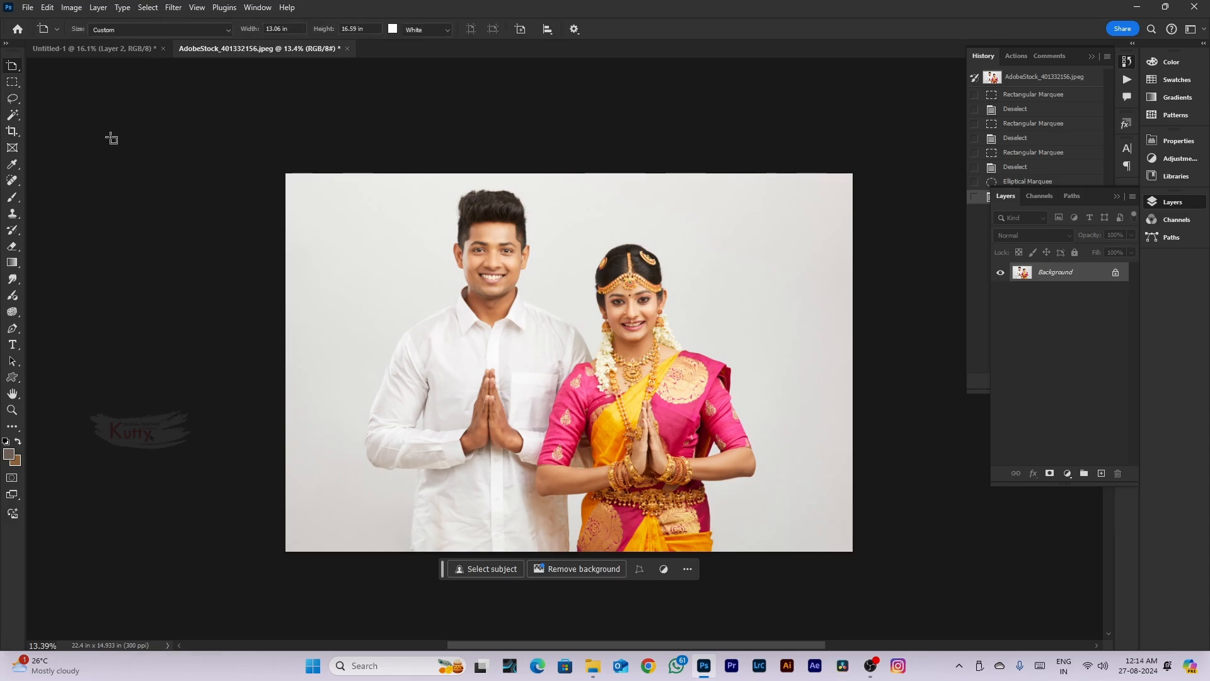
right_click(12, 66)
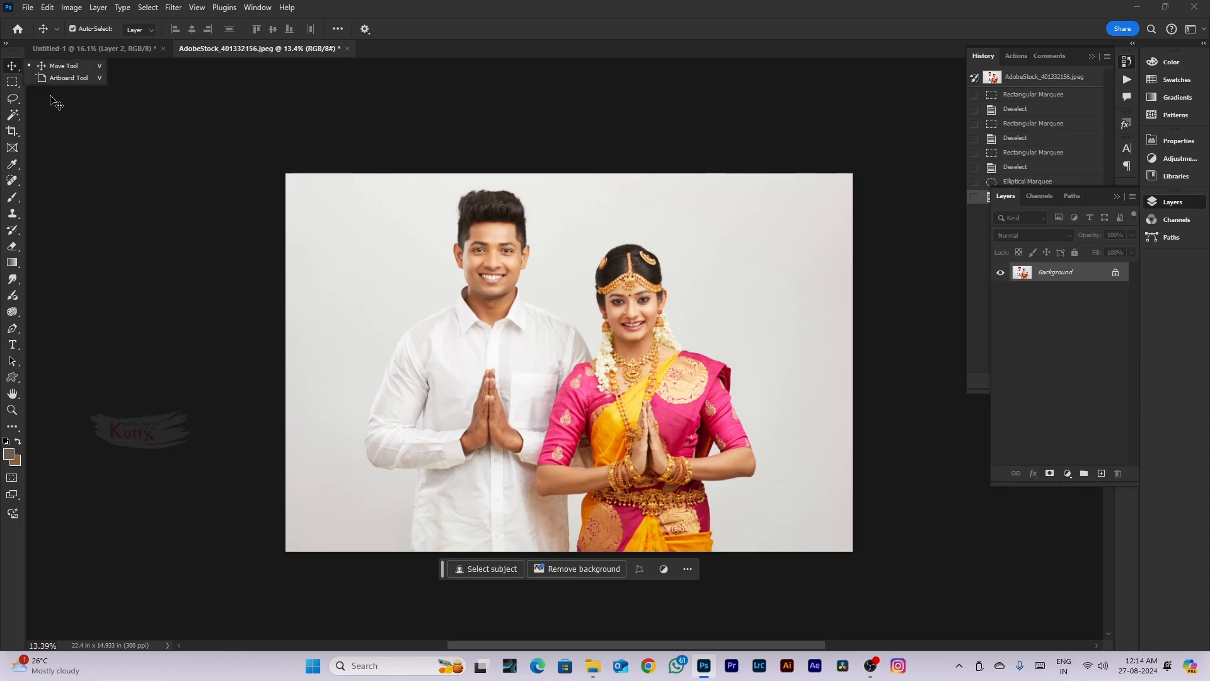
click(70, 81)
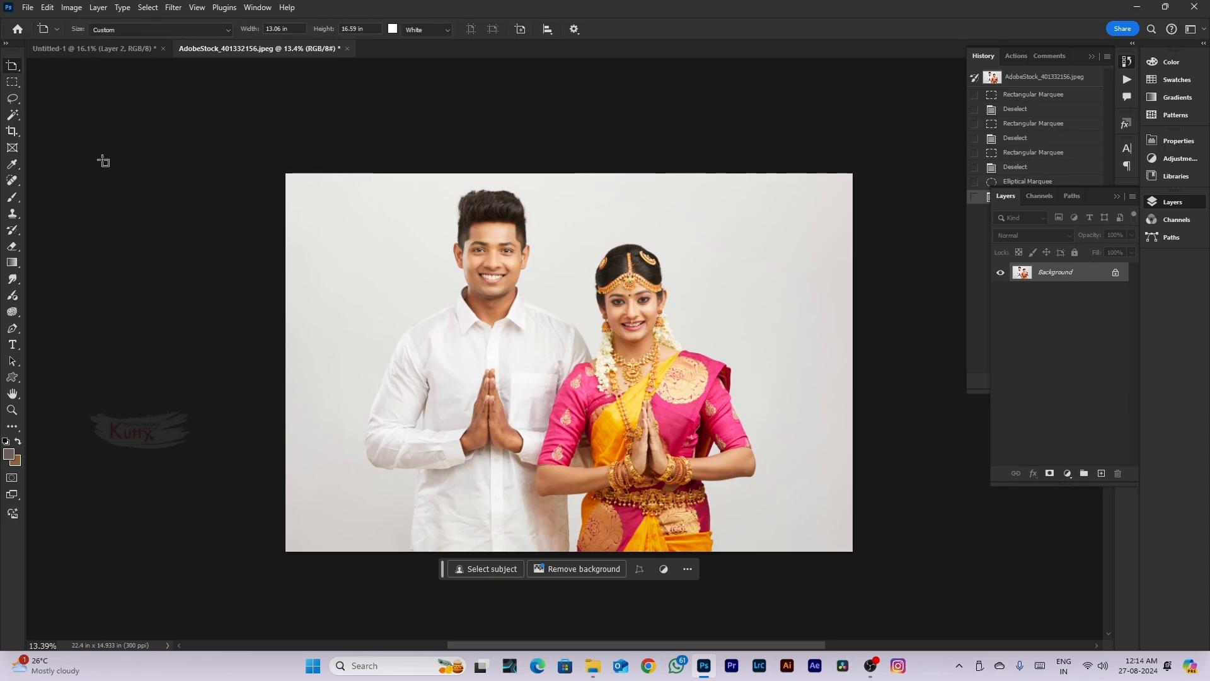
drag(100, 166, 199, 373)
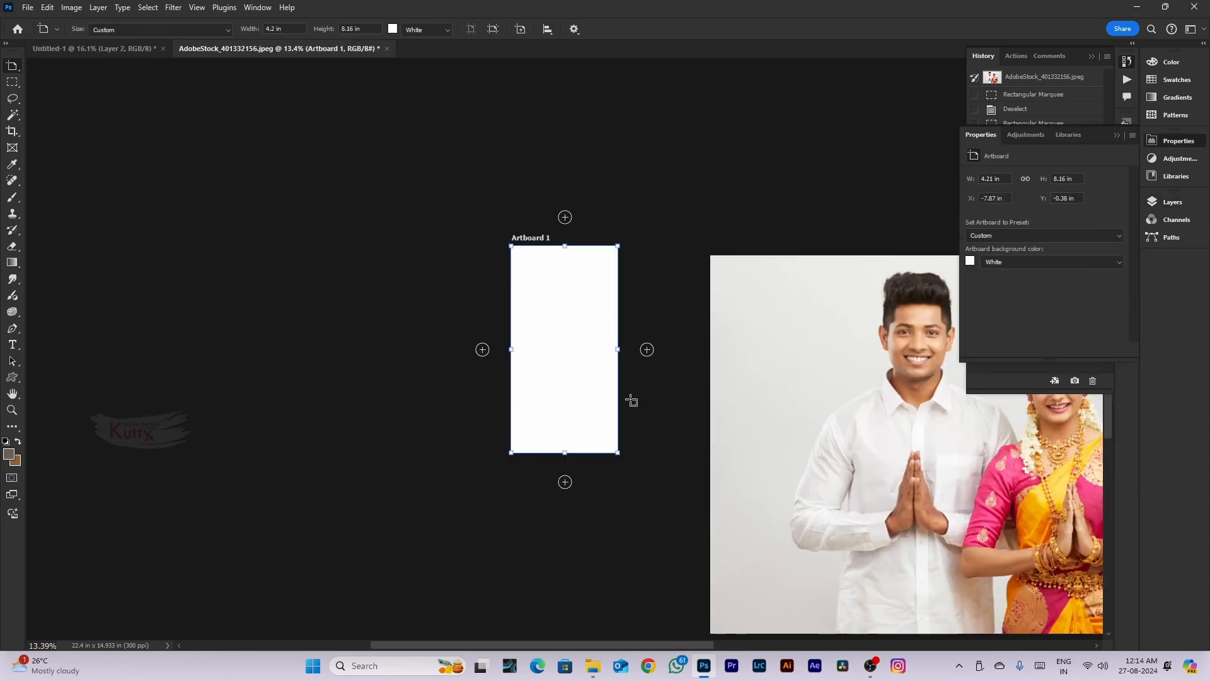
scroll(522, 267, down, 2)
scroll(529, 337, up, 1)
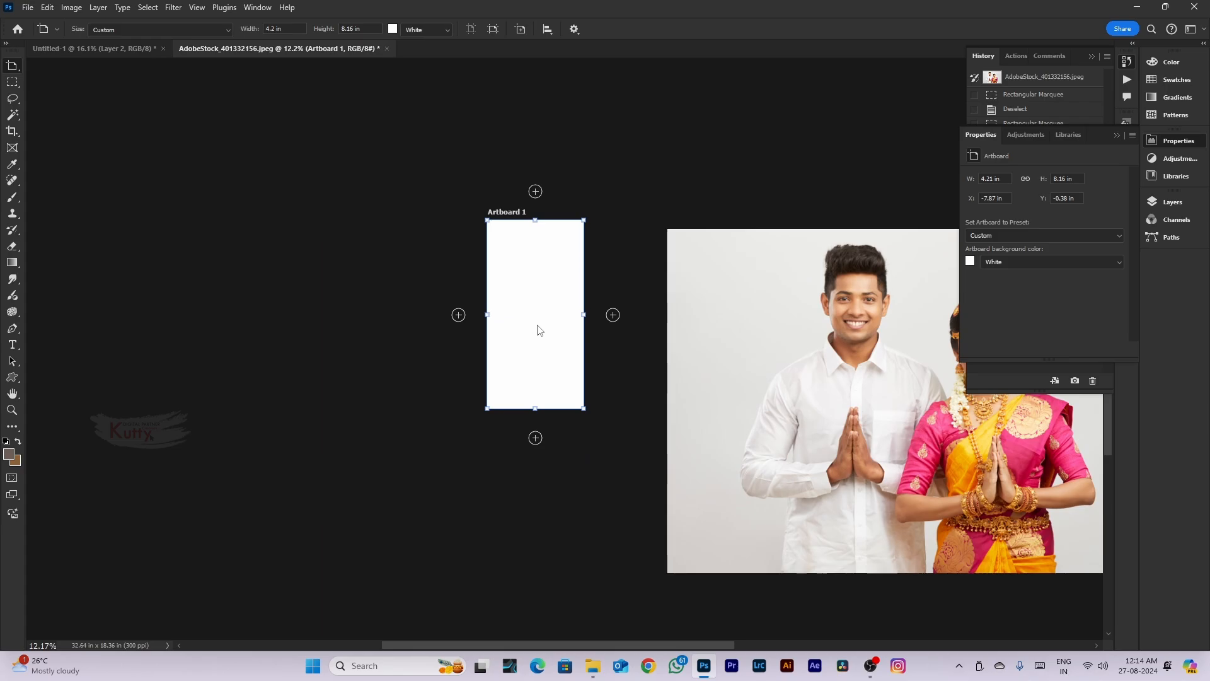
scroll(539, 330, down, 2)
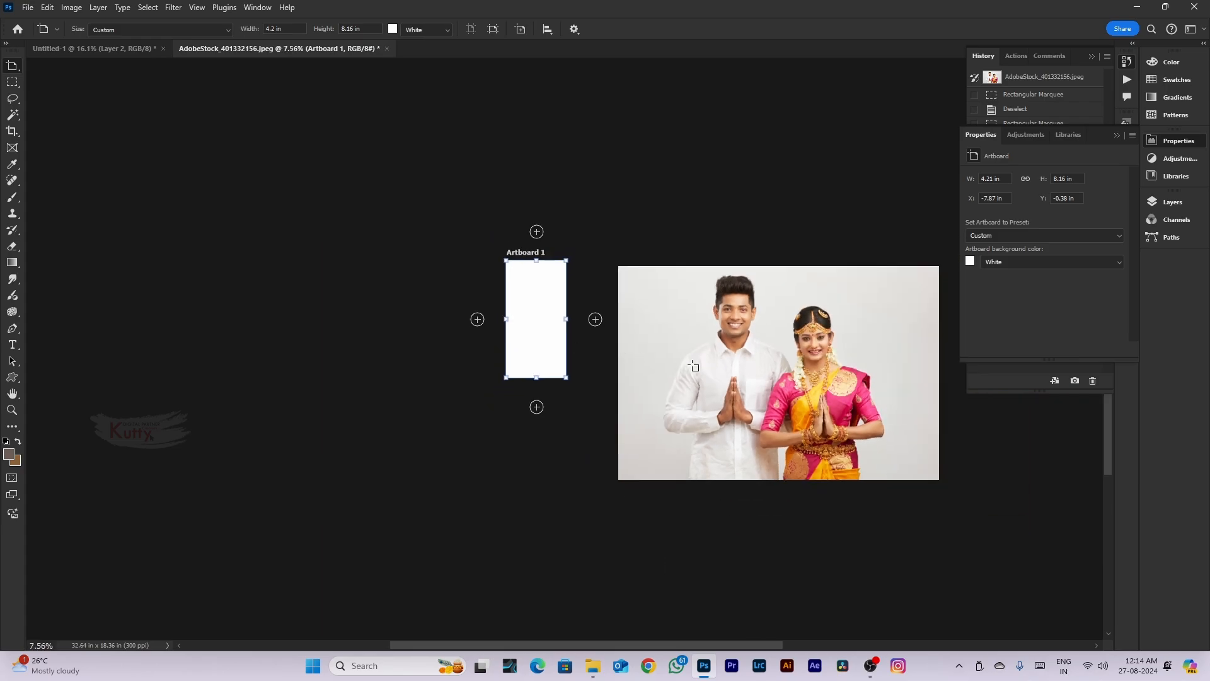
Undo the new artboard and return to the Move tool
key(ctrl+z)
scroll(636, 220, up, 2)
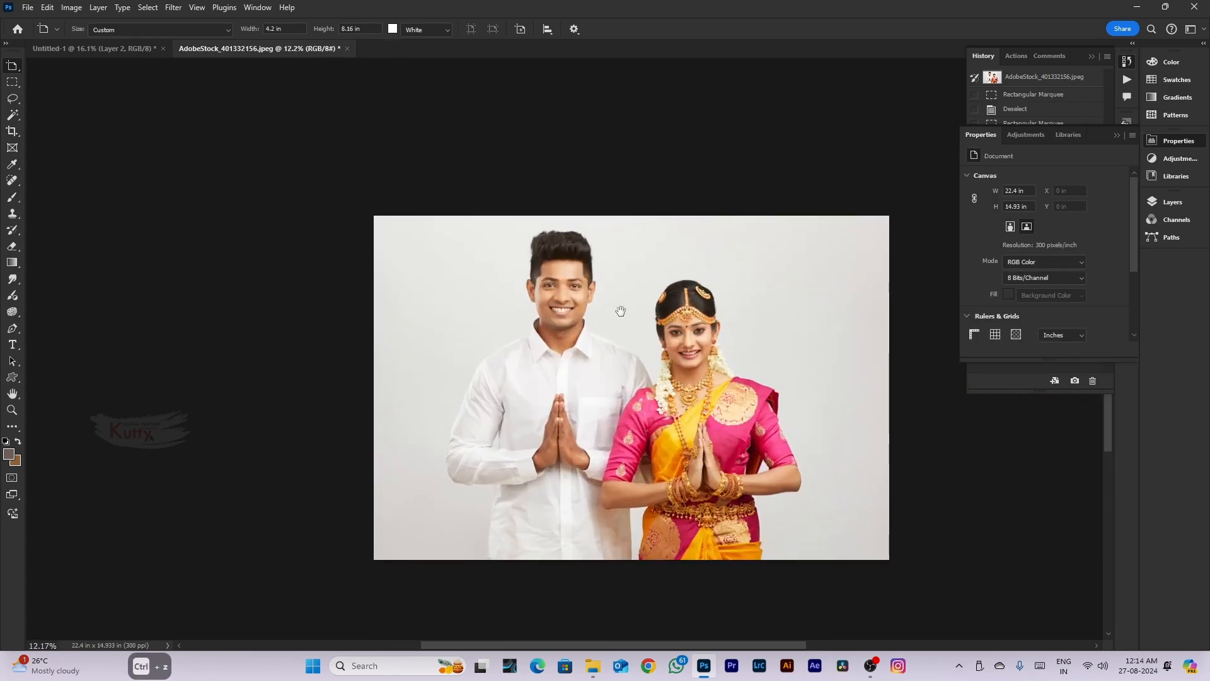
drag(621, 311, 482, 278)
click(10, 68)
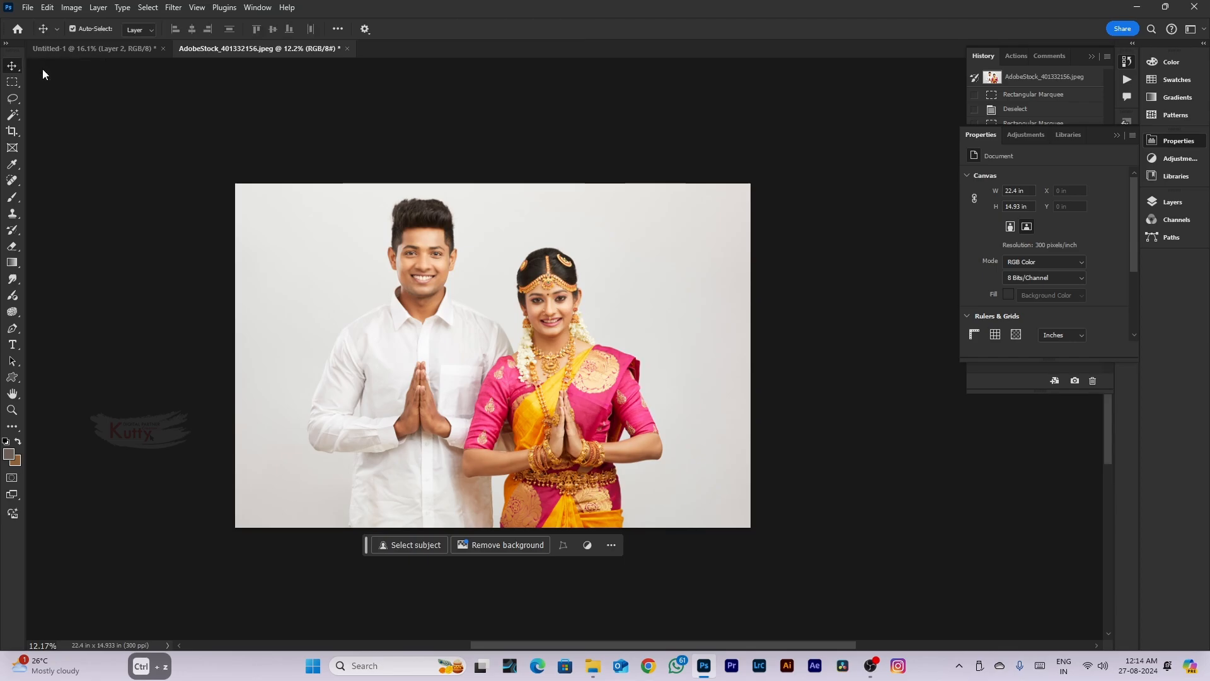
Draw a freehand Lasso selection around the couple, and clear it in New Selection mode
click(13, 100)
scroll(441, 329, down, 1)
scroll(441, 329, up, 2)
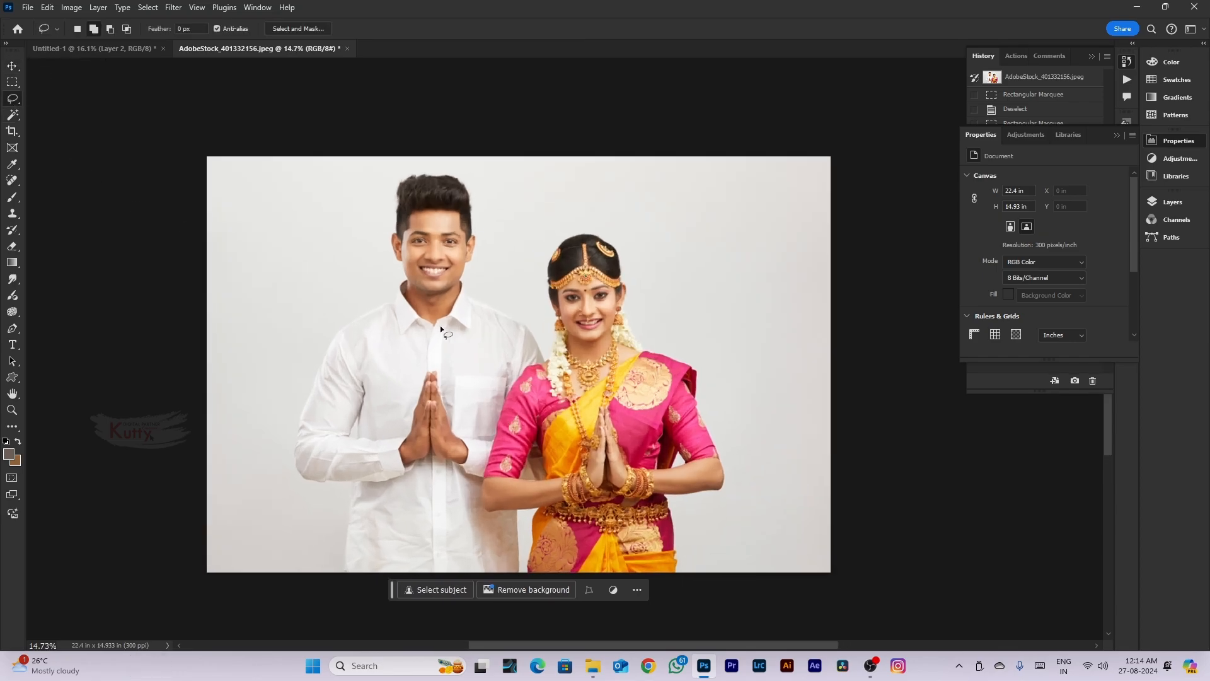
mouse_move(485, 203)
mouse_down()
mouse_move(316, 243)
mouse_move(655, 435)
mouse_move(338, 248)
mouse_move(725, 394)
mouse_move(439, 161)
mouse_move(419, 161)
mouse_up()
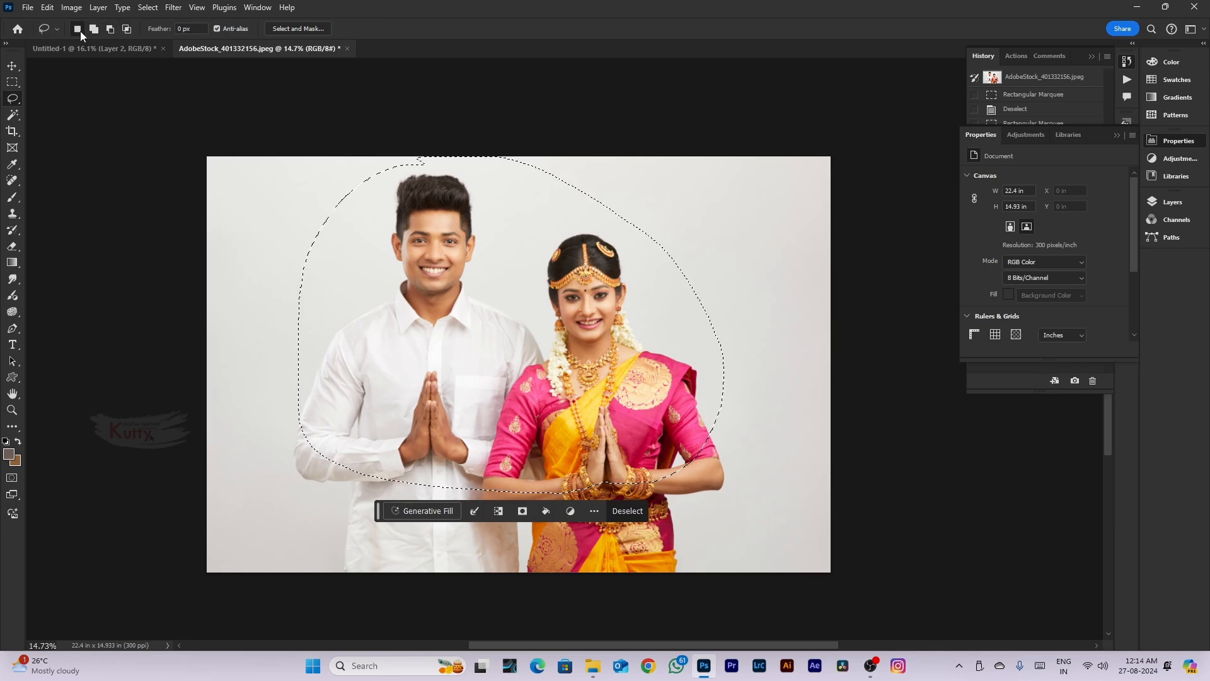
mouse_move(323, 300)
mouse_down()
mouse_move(362, 181)
mouse_move(533, 172)
mouse_move(670, 288)
mouse_move(658, 442)
mouse_move(371, 491)
mouse_up()
click(292, 250)
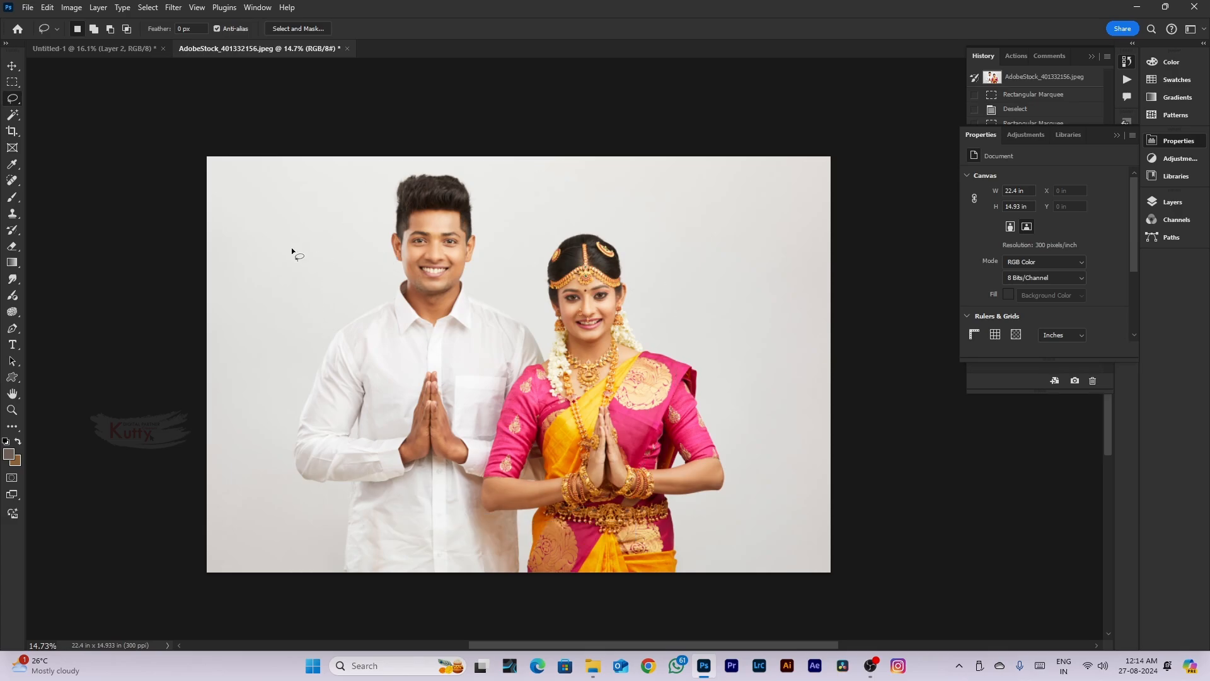
Draw a second freehand Lasso loop around the couple's upper bodies, and deselect it
mouse_move(372, 448)
mouse_down()
mouse_move(424, 153)
mouse_move(675, 324)
mouse_move(655, 453)
mouse_up()
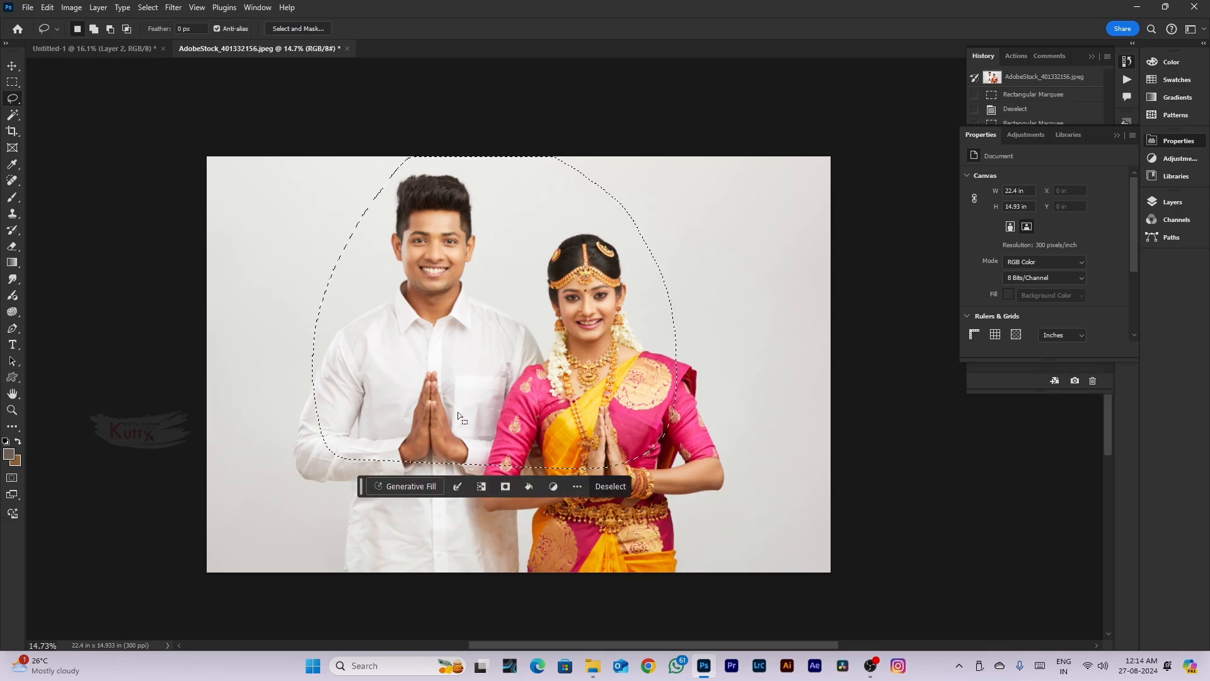
click(685, 292)
click(628, 355)
Draw a freehand Lasso selection around the couple and add extra areas beside the woman and the man's elbow
scroll(429, 318, down, 3)
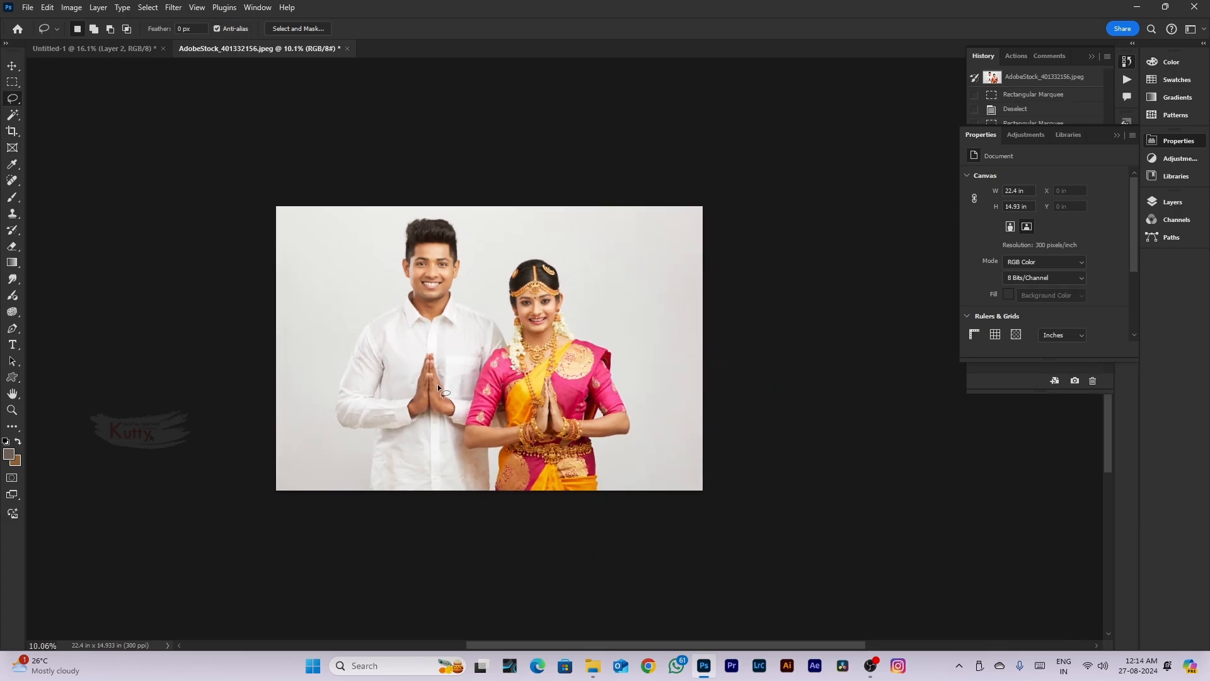
mouse_move(444, 216)
mouse_down()
mouse_move(349, 271)
mouse_move(341, 387)
mouse_move(563, 454)
mouse_move(612, 281)
mouse_move(469, 213)
mouse_move(378, 234)
mouse_up()
key(shift)
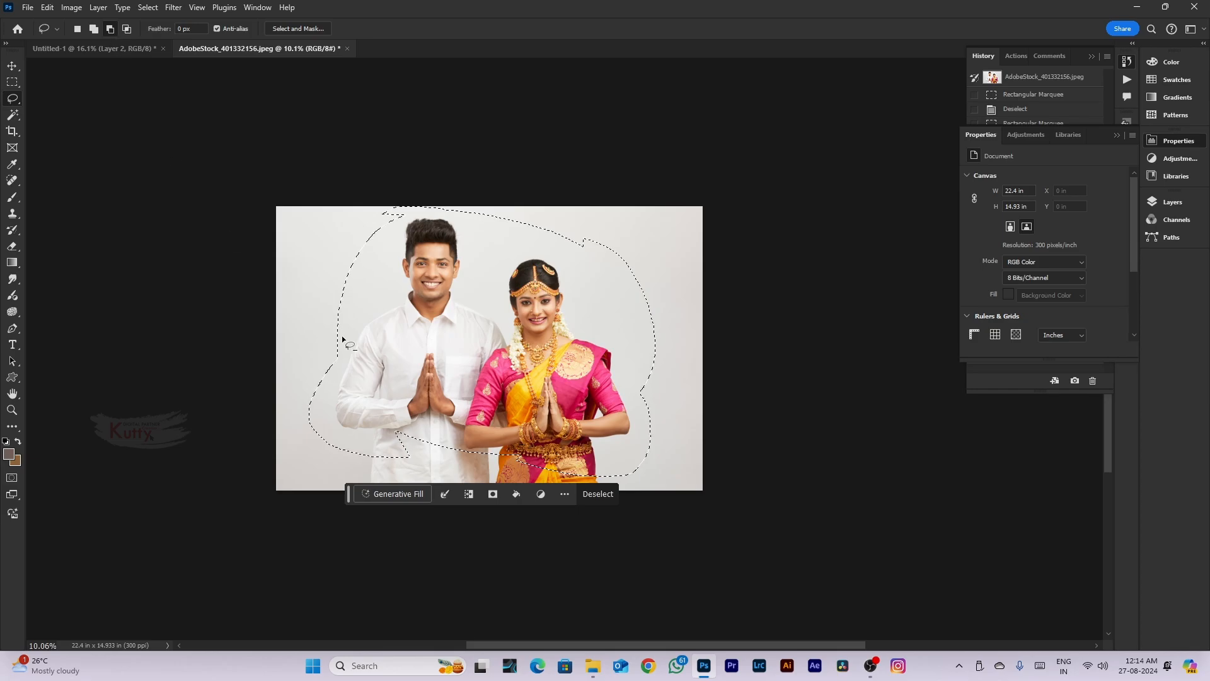
Subtract areas from the Lasso selection beside the man's sleeve and add an area back along that edge
drag(341, 408, 345, 376)
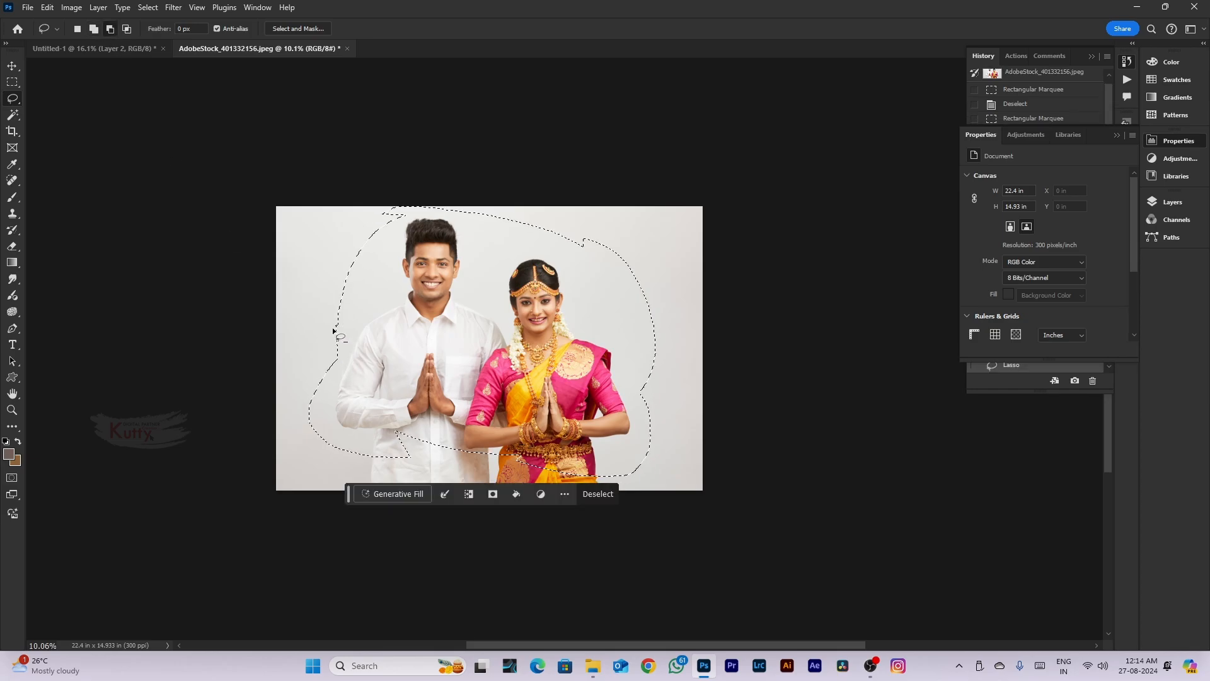
drag(291, 422, 294, 424)
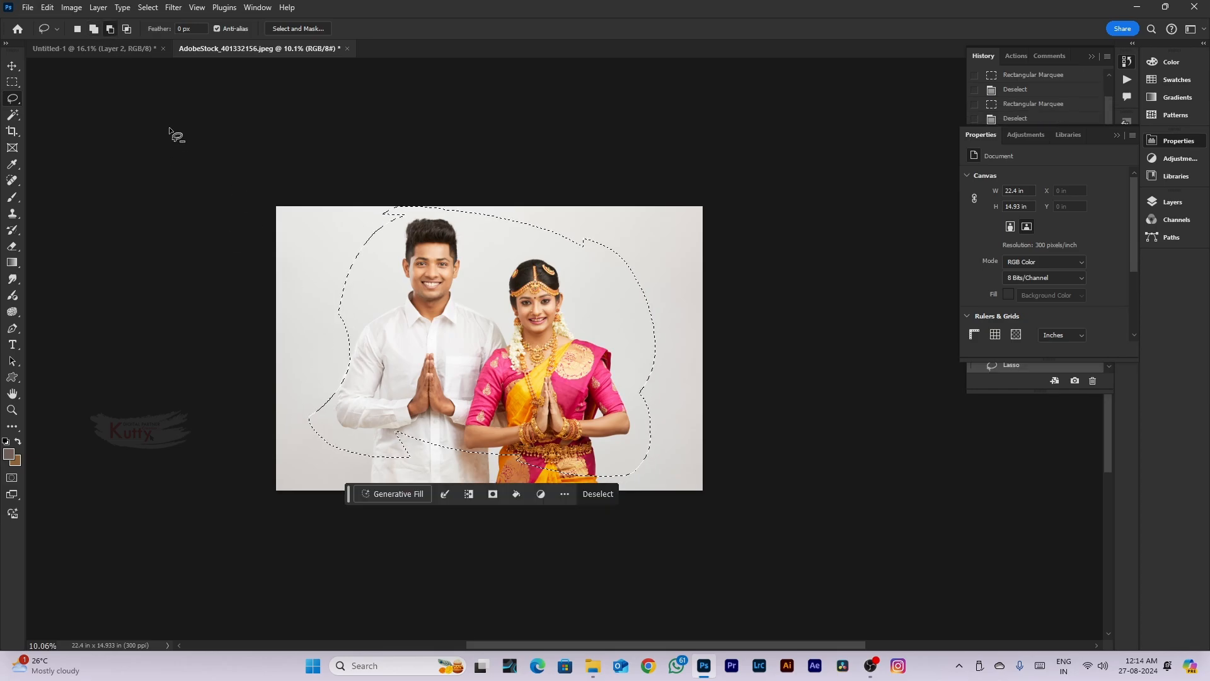
click(80, 29)
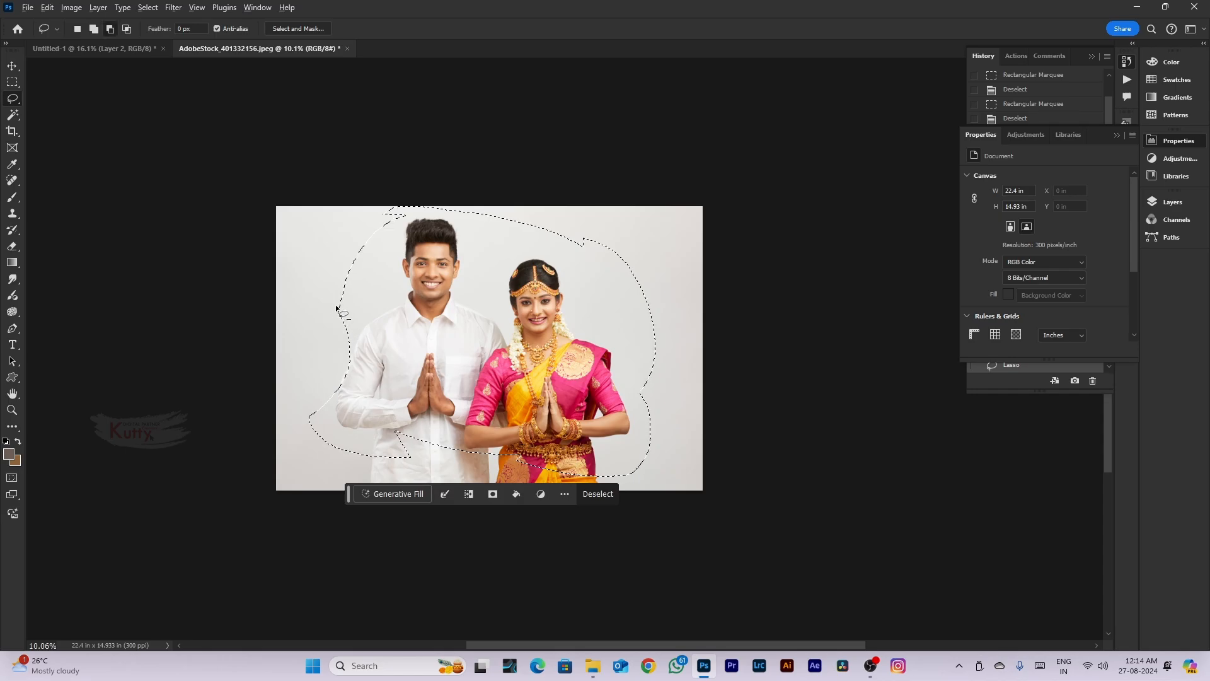
mouse_move(346, 330)
mouse_down()
mouse_move(367, 378)
mouse_move(353, 446)
mouse_move(393, 309)
mouse_move(388, 319)
mouse_up()
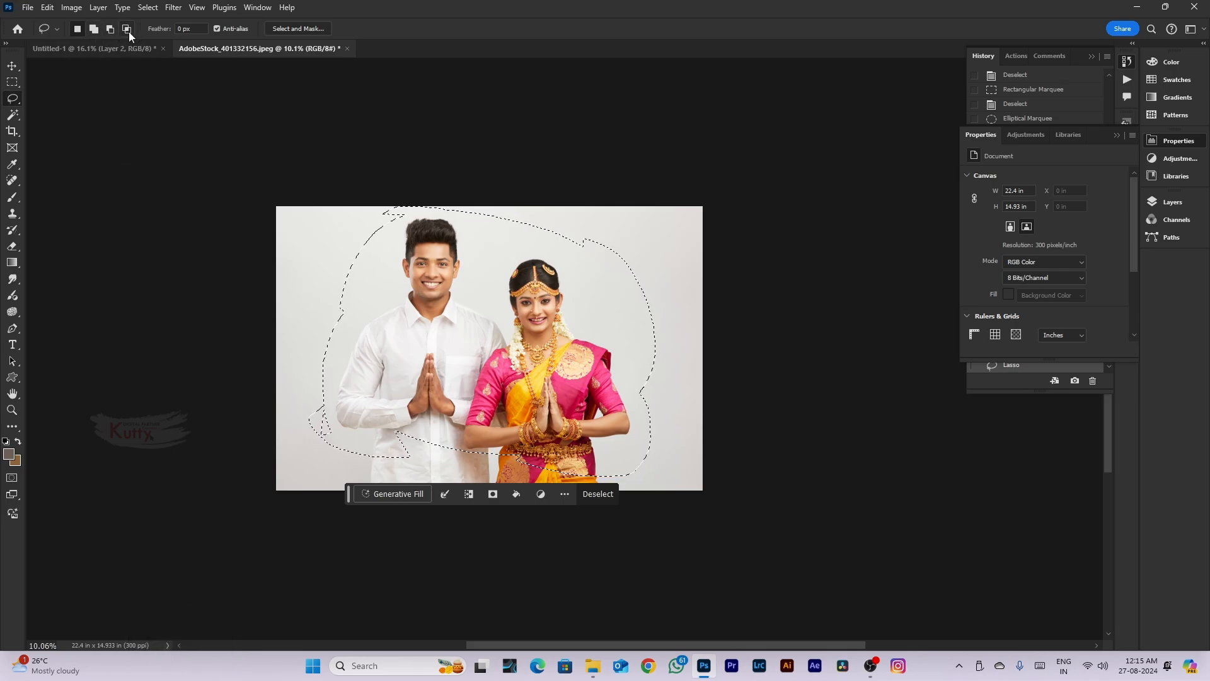
Switch to the Selection Brush tool with the couple's selection active, and show the related lasso tools
right_click(13, 101)
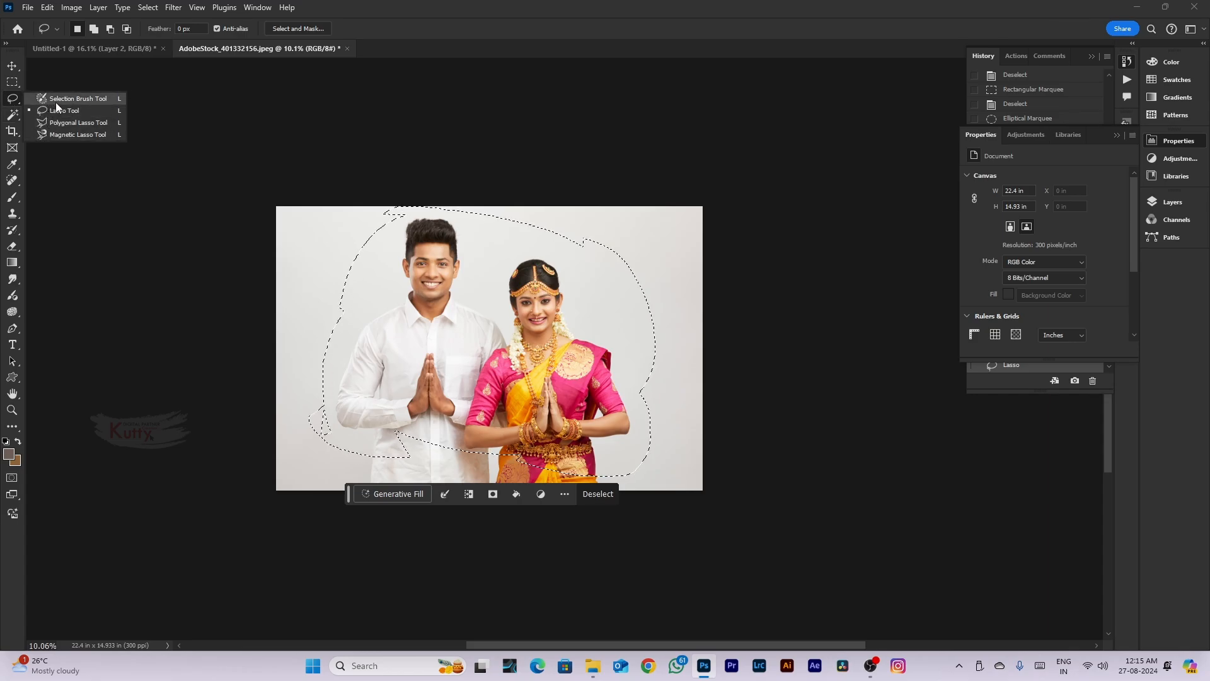
click(82, 100)
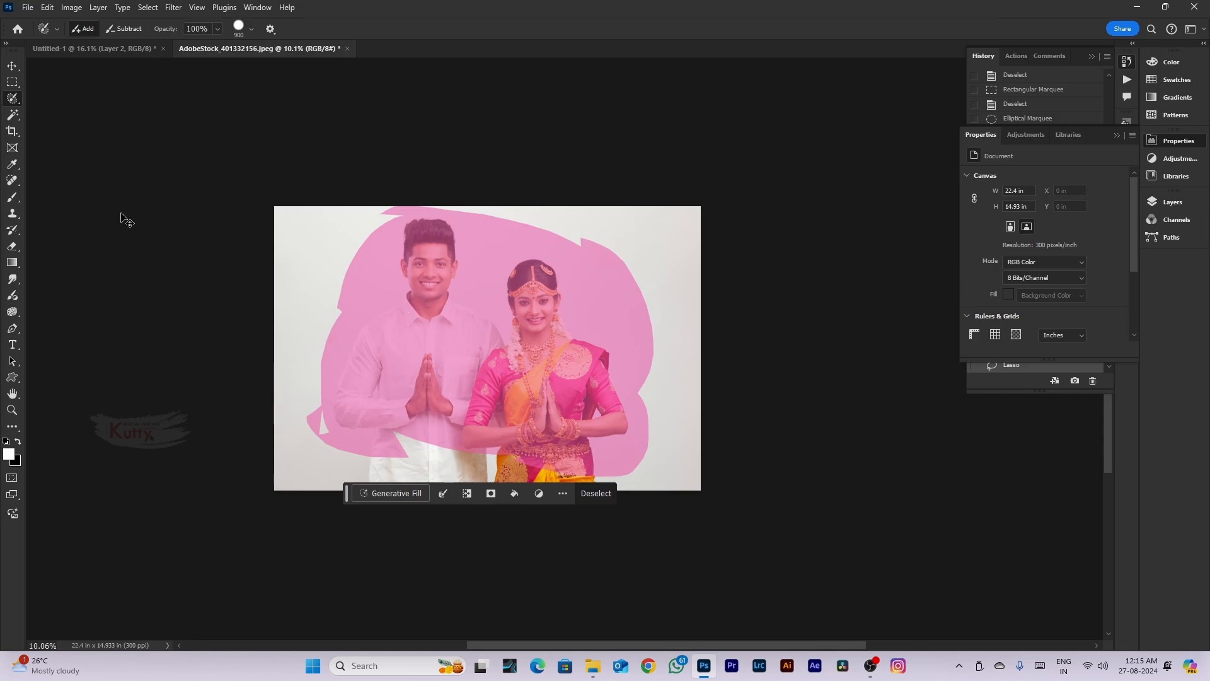
right_click(12, 99)
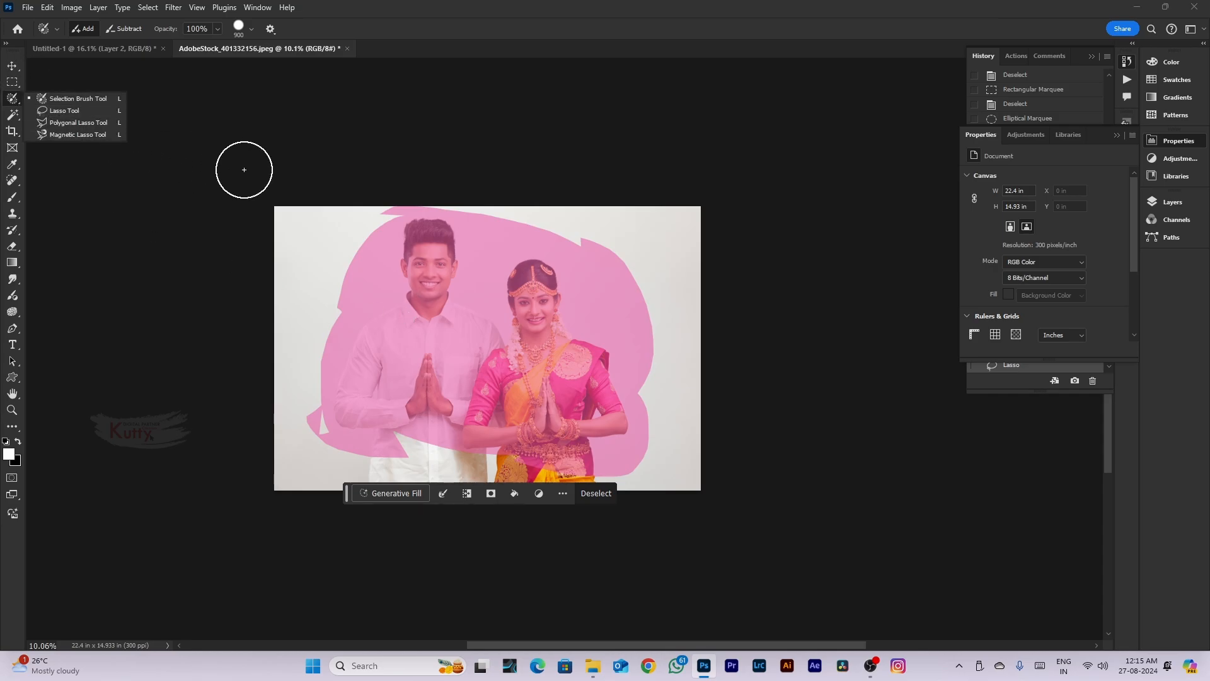
Undo the last selection edits beside the man's sleeve, switch to the Lasso tool and clear the couple's selection
key(ctrl+z)
key(ctrl+z)
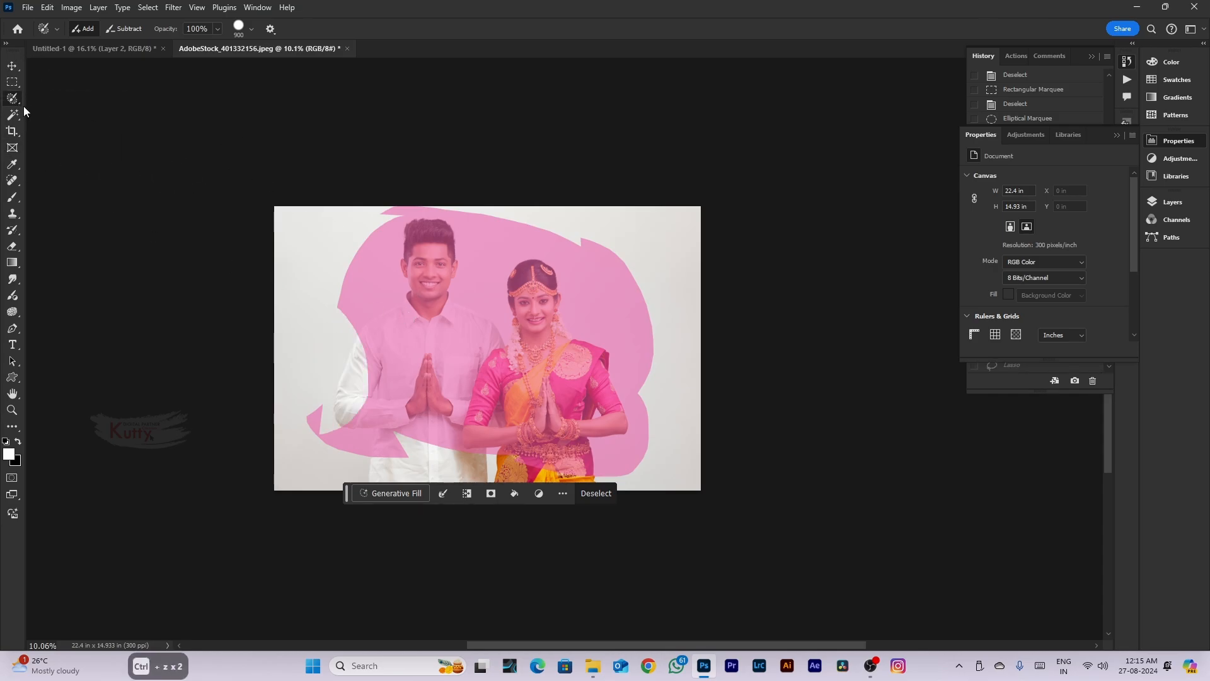
right_click(13, 99)
click(57, 99)
click(381, 287)
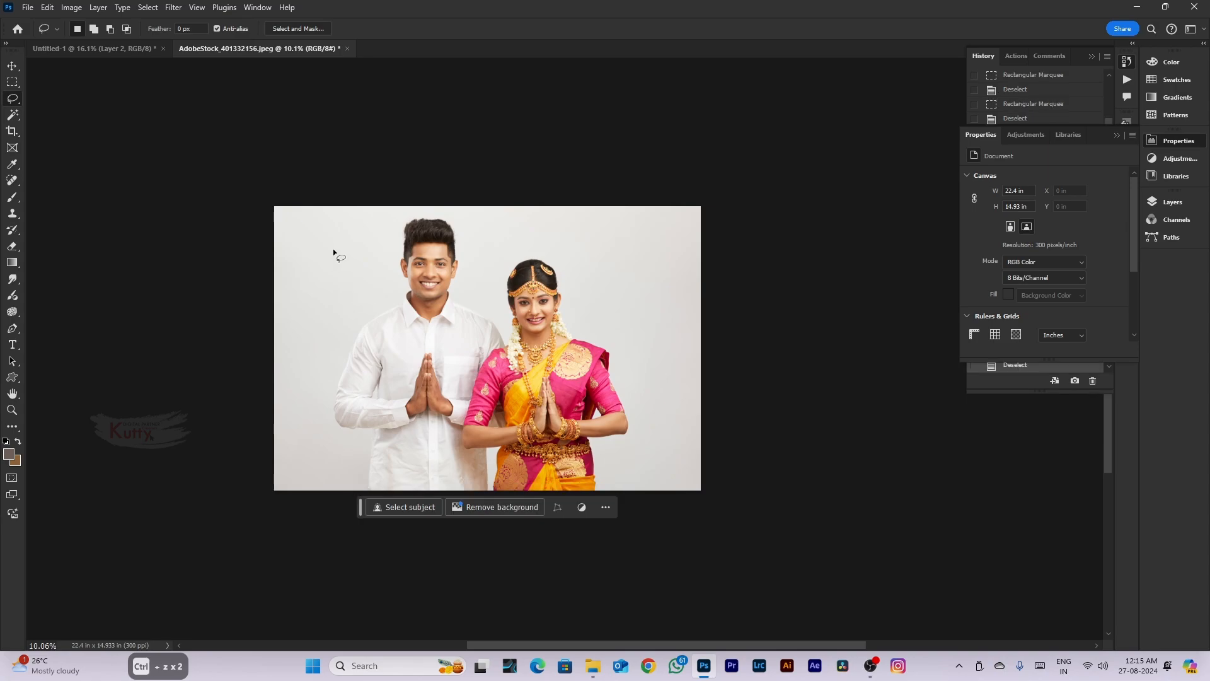
Paint a selection over the man's head, torso and arms with the Selection Brush tool
right_click(12, 103)
click(49, 109)
right_click(12, 99)
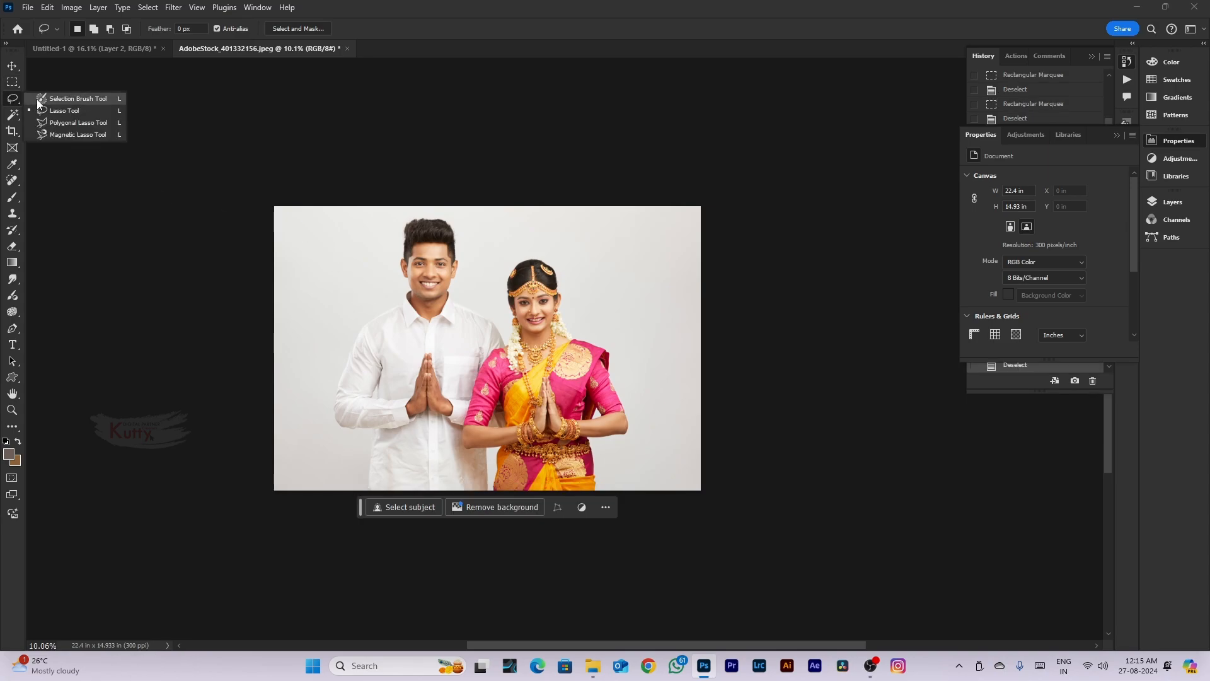
click(44, 101)
mouse_move(386, 291)
mouse_down()
mouse_move(416, 286)
mouse_move(403, 302)
mouse_move(446, 288)
mouse_move(437, 271)
mouse_move(405, 368)
mouse_move(374, 347)
mouse_move(384, 375)
mouse_move(480, 385)
mouse_move(476, 349)
mouse_up()
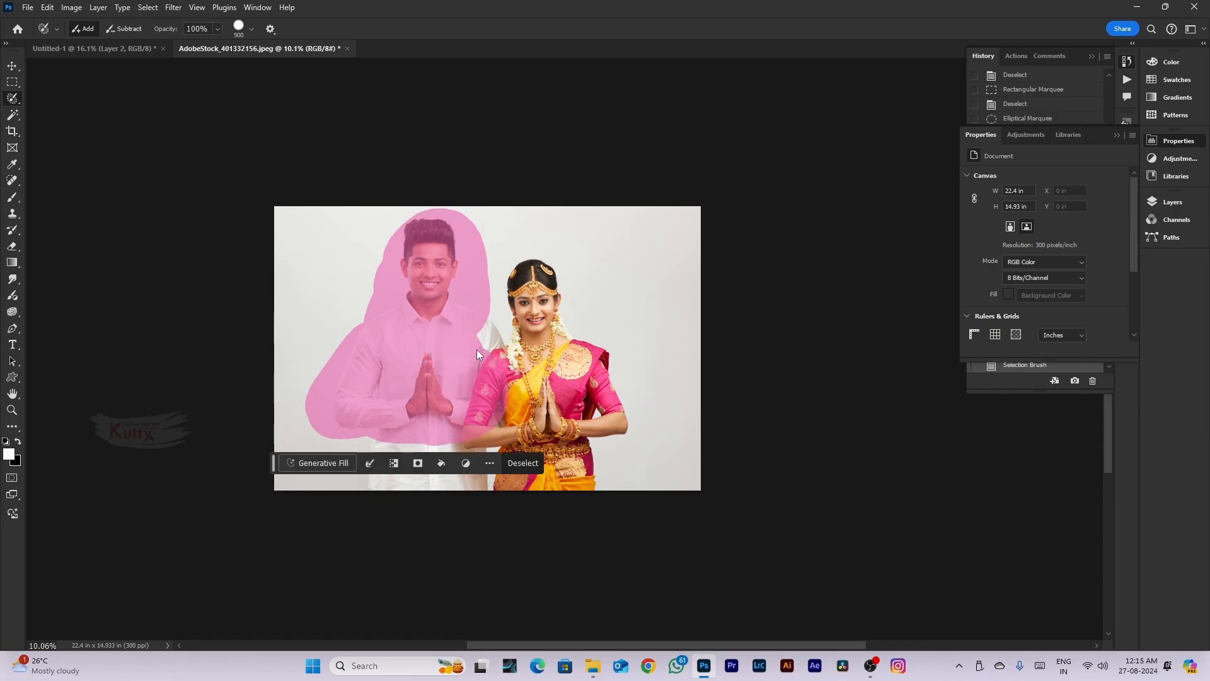
mouse_move(484, 419)
mouse_down()
mouse_move(399, 424)
mouse_move(413, 426)
mouse_up()
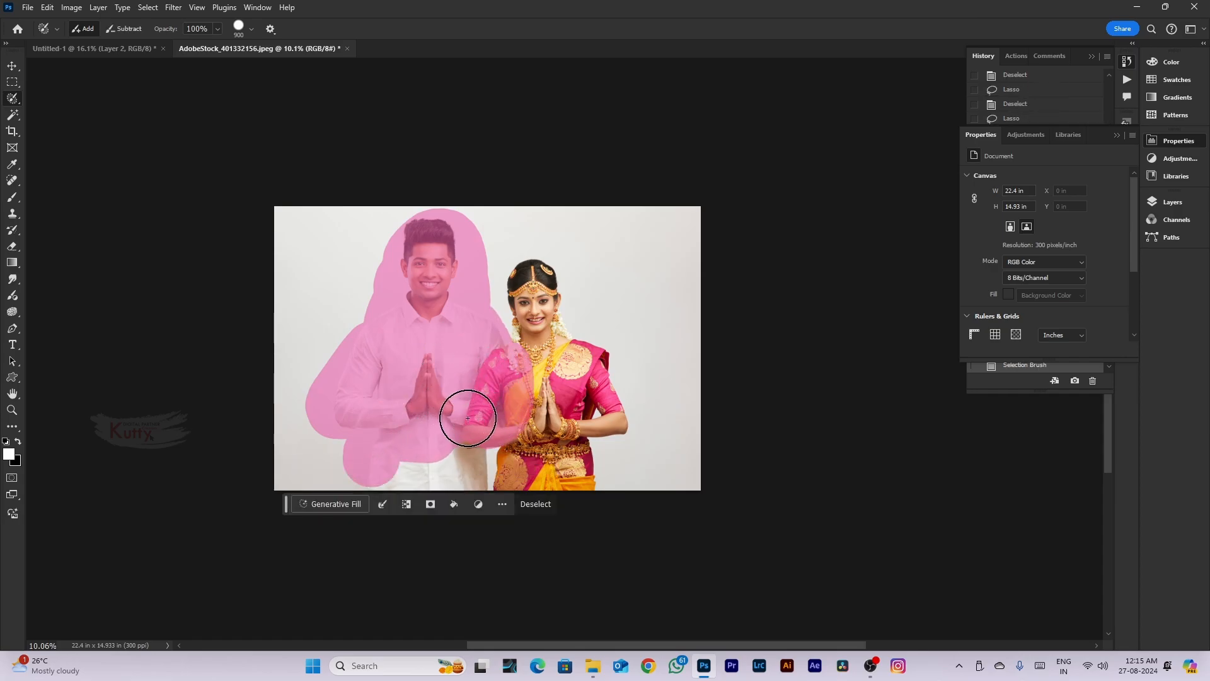
Preview the painted selection as an outline, and extend it over the woman and the couple's lower bodies with the Selection Brush
key(m)
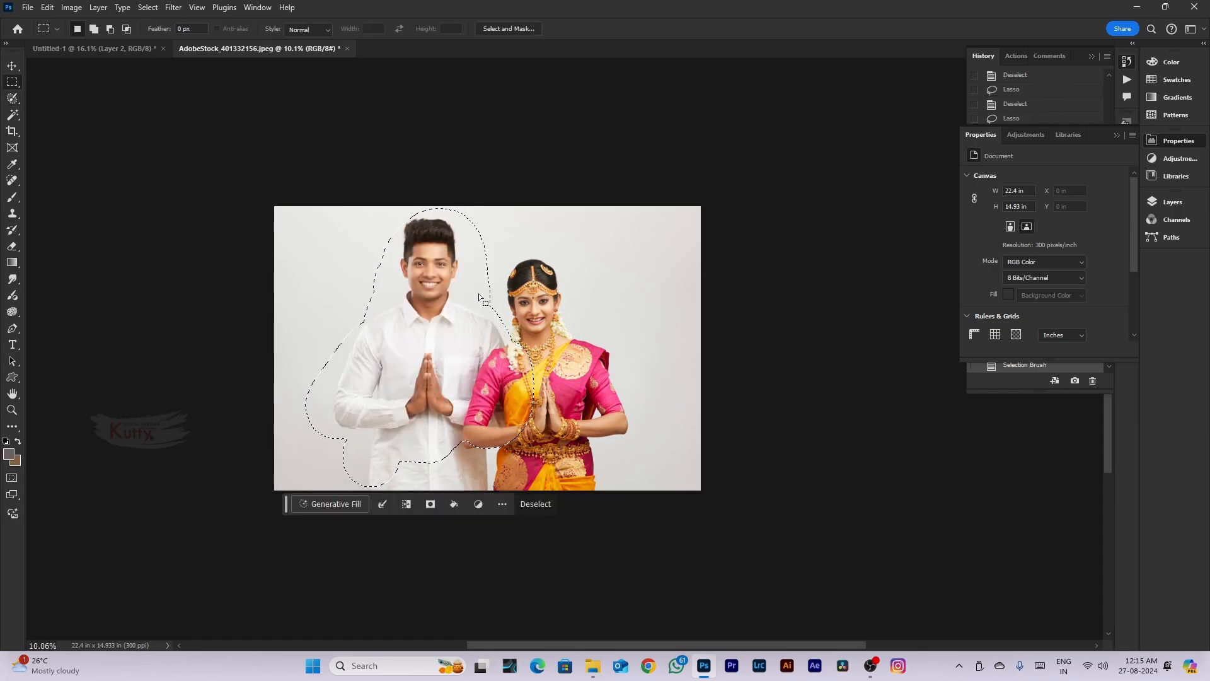
click(14, 99)
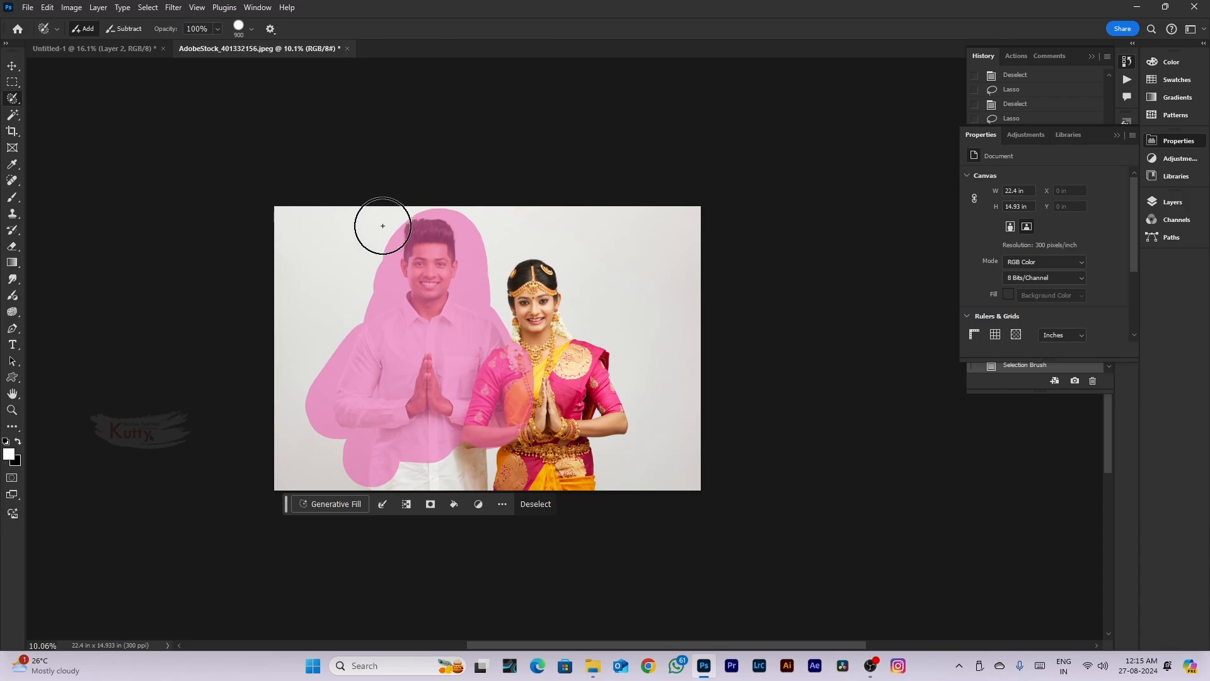
mouse_move(510, 338)
mouse_down()
mouse_move(552, 295)
mouse_move(524, 262)
mouse_up()
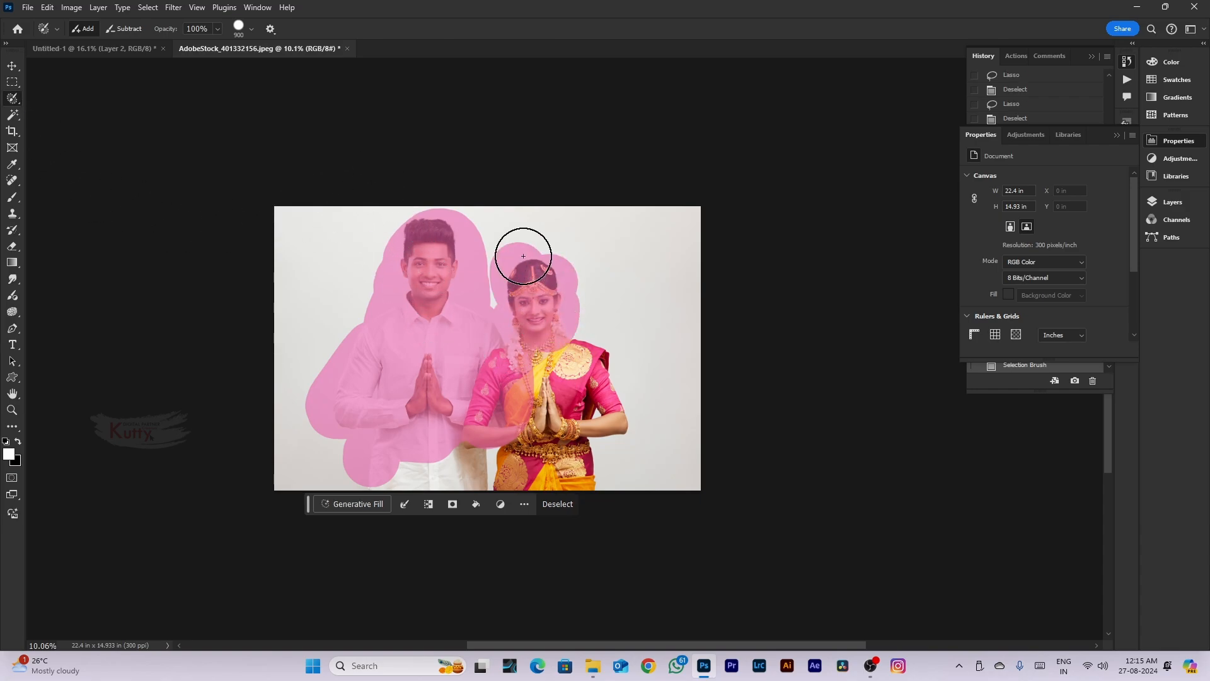
mouse_move(575, 398)
mouse_down()
mouse_move(573, 451)
mouse_move(383, 442)
mouse_move(558, 462)
mouse_move(360, 458)
mouse_move(577, 467)
mouse_move(477, 479)
mouse_up()
Switch to the Object Selection tool and clear the painted selection around the couple
click(16, 116)
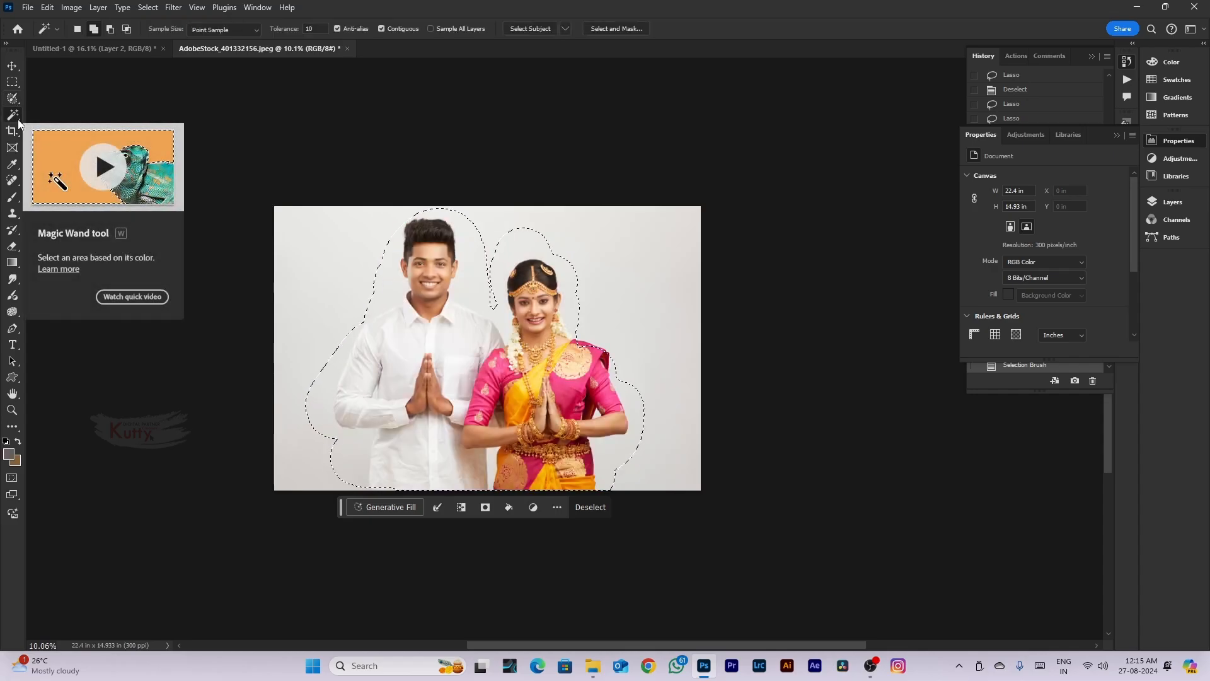
right_click(18, 120)
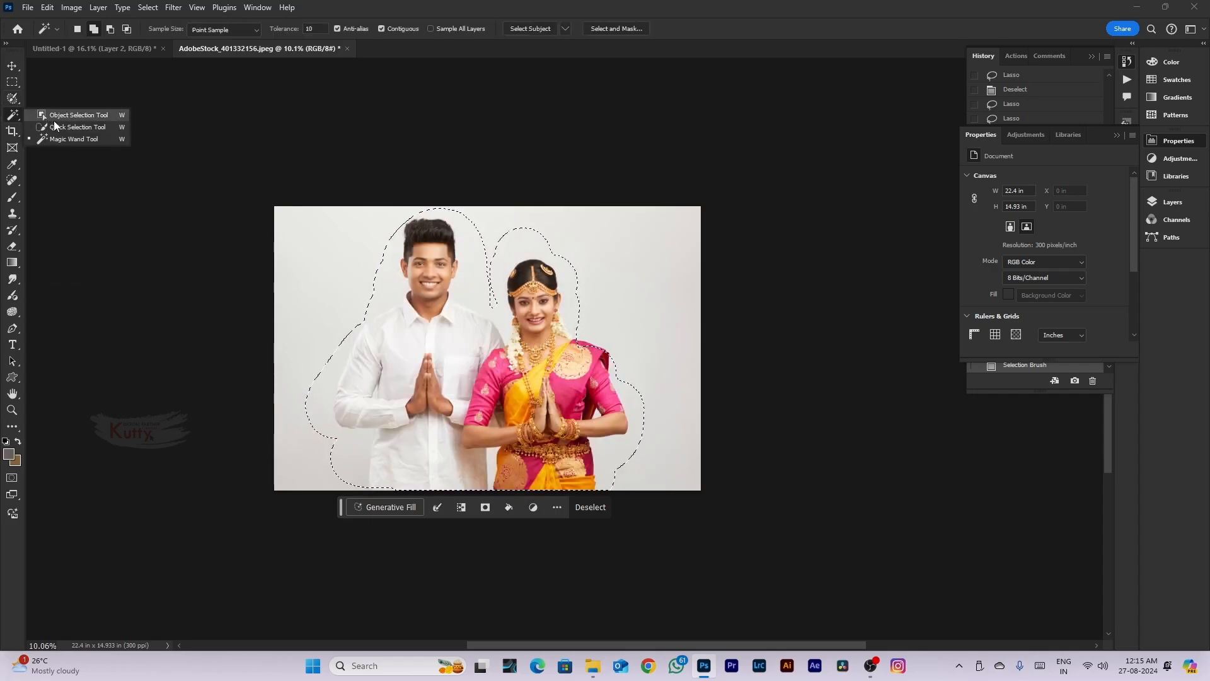
click(54, 117)
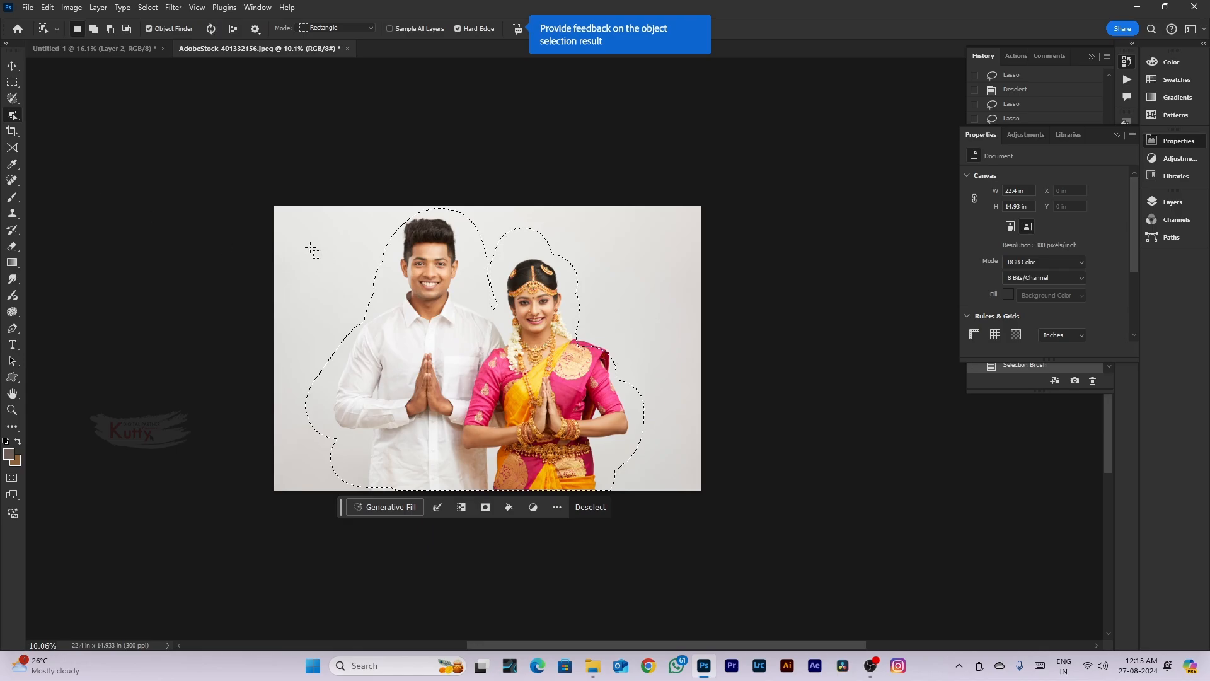
key(ctrl+d)
scroll(401, 325, up, 2)
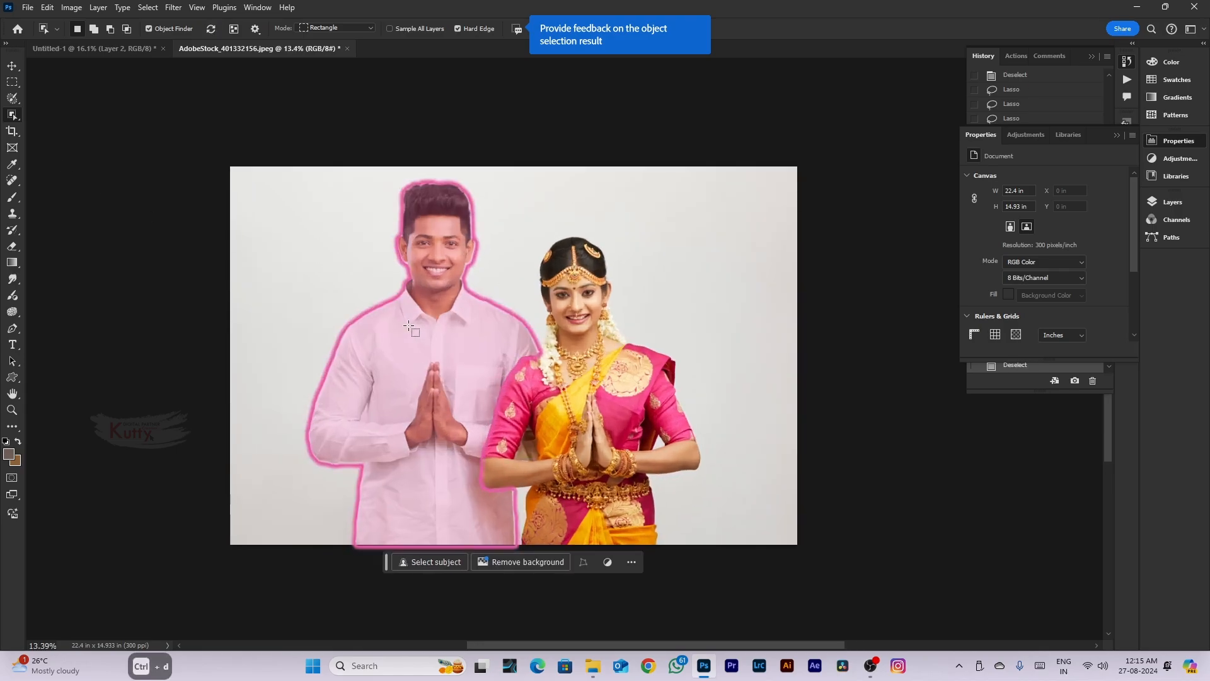
Select the man and then the woman with Object Selection, add the man to her selection and inspect the outlines
click(432, 346)
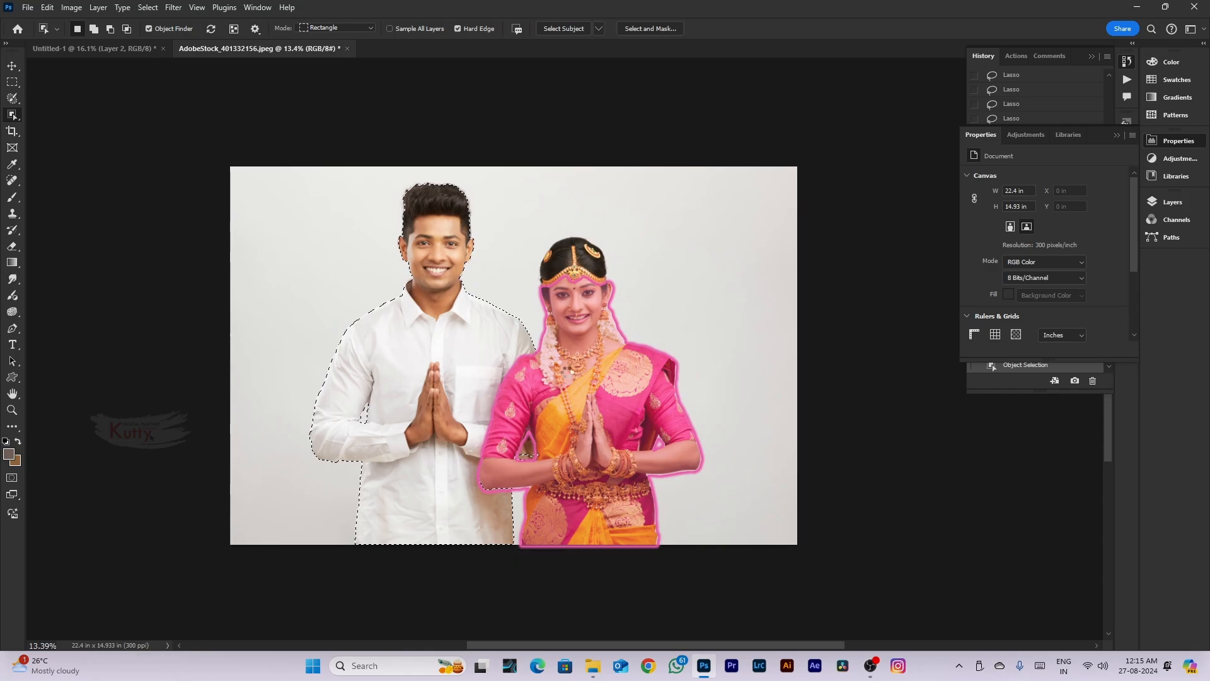
click(565, 372)
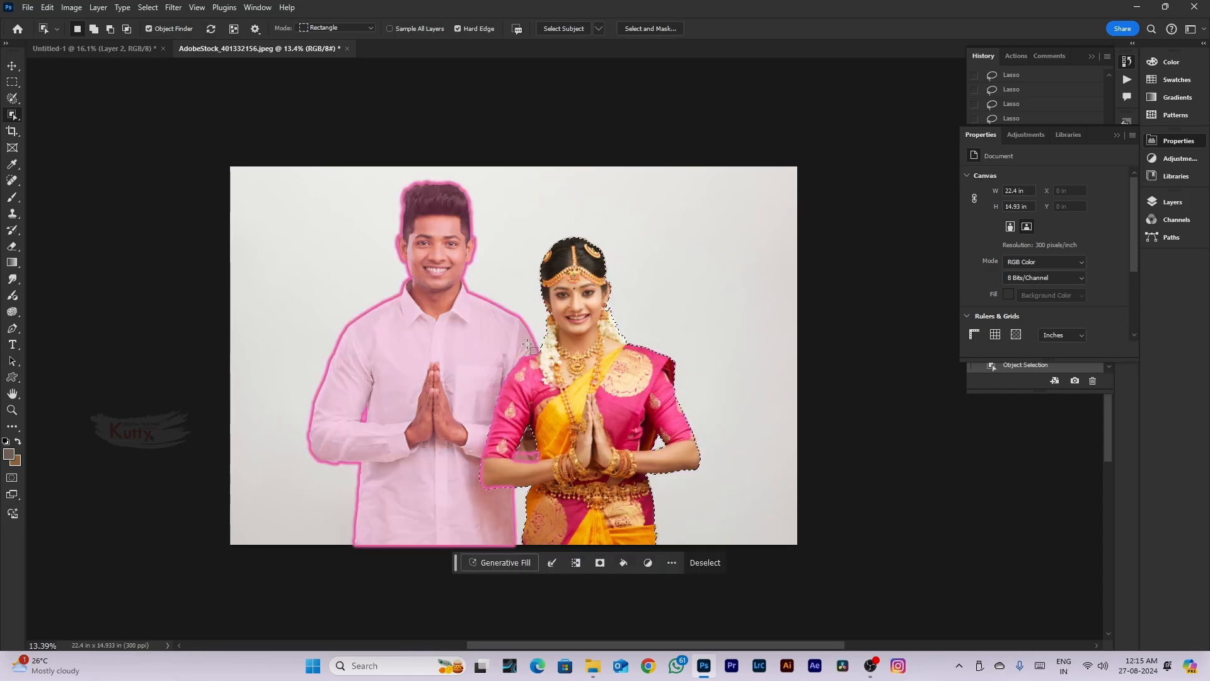
shift+click(461, 359)
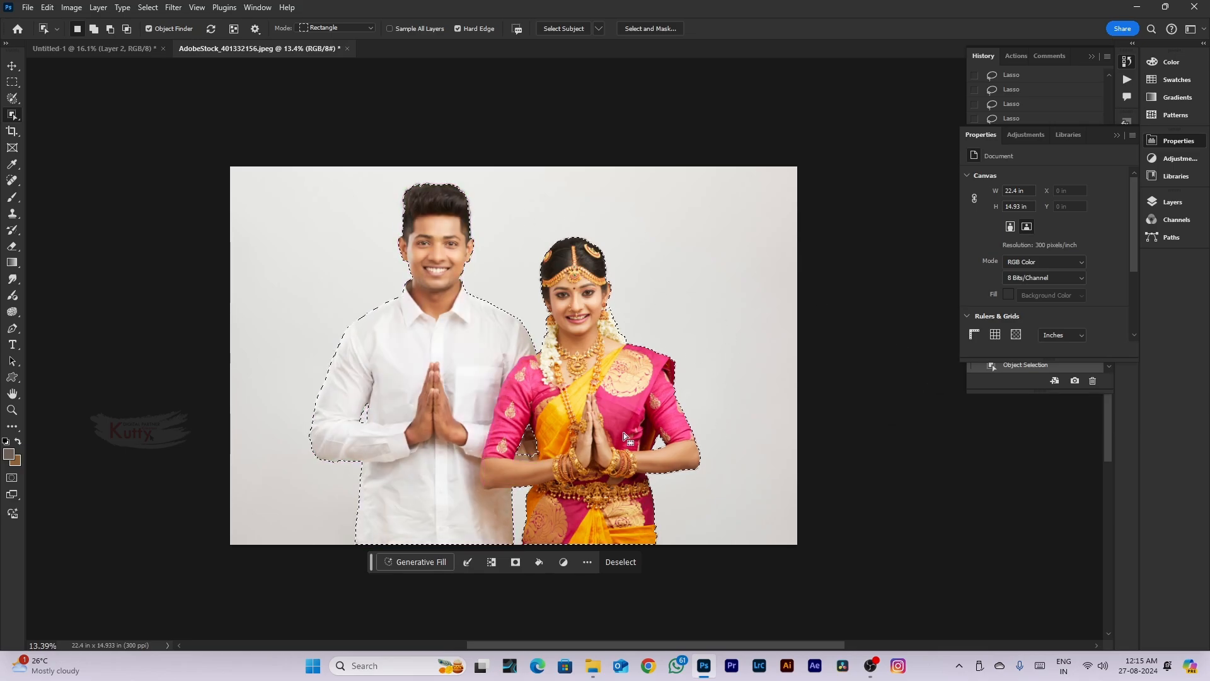
scroll(624, 435, up, 3)
scroll(520, 440, down, 2)
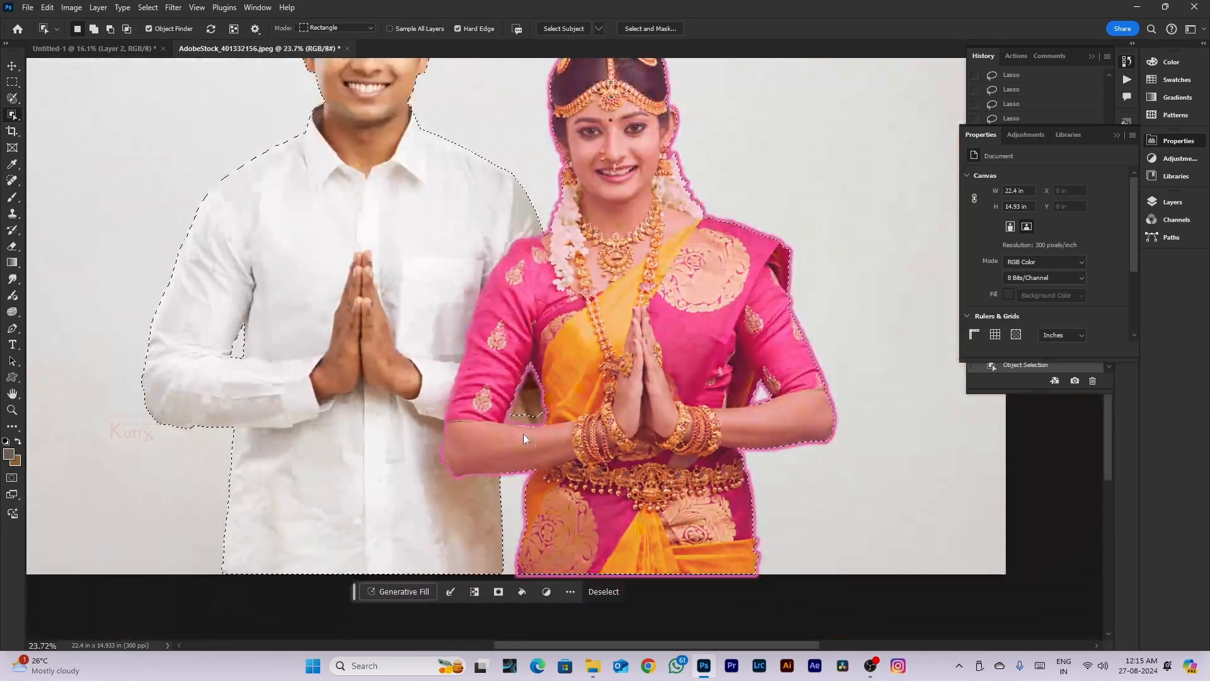
scroll(523, 433, down, 3)
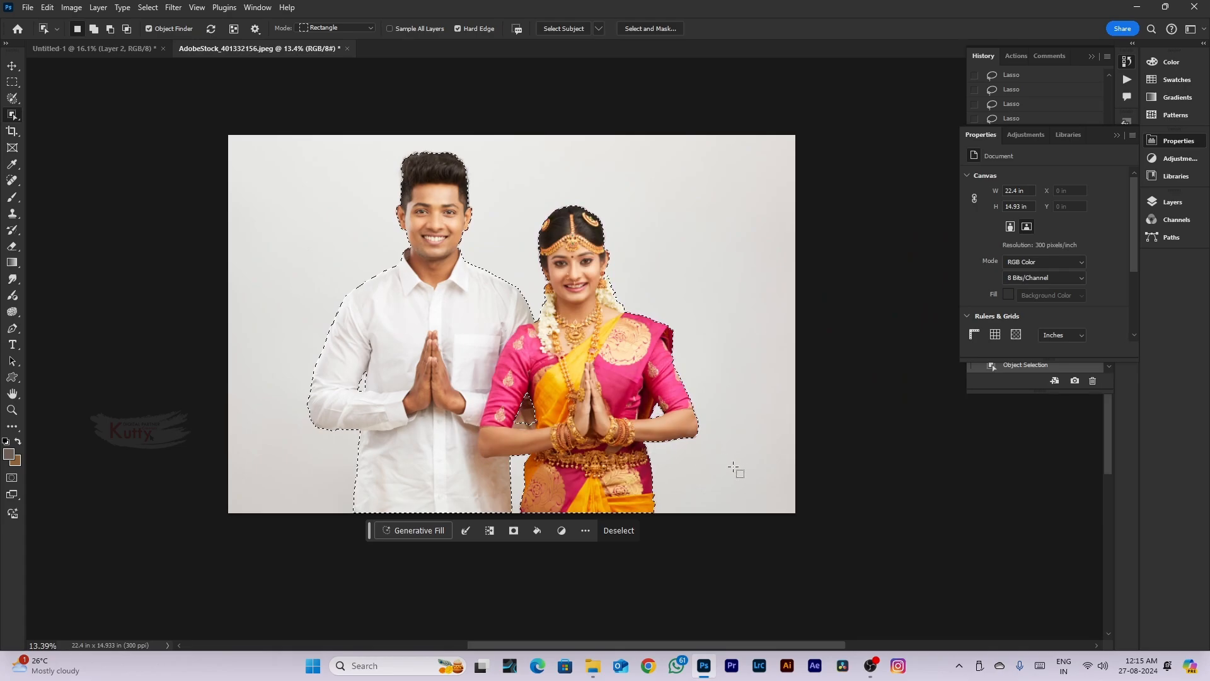
scroll(732, 471, up, 3)
scroll(731, 471, down, 5)
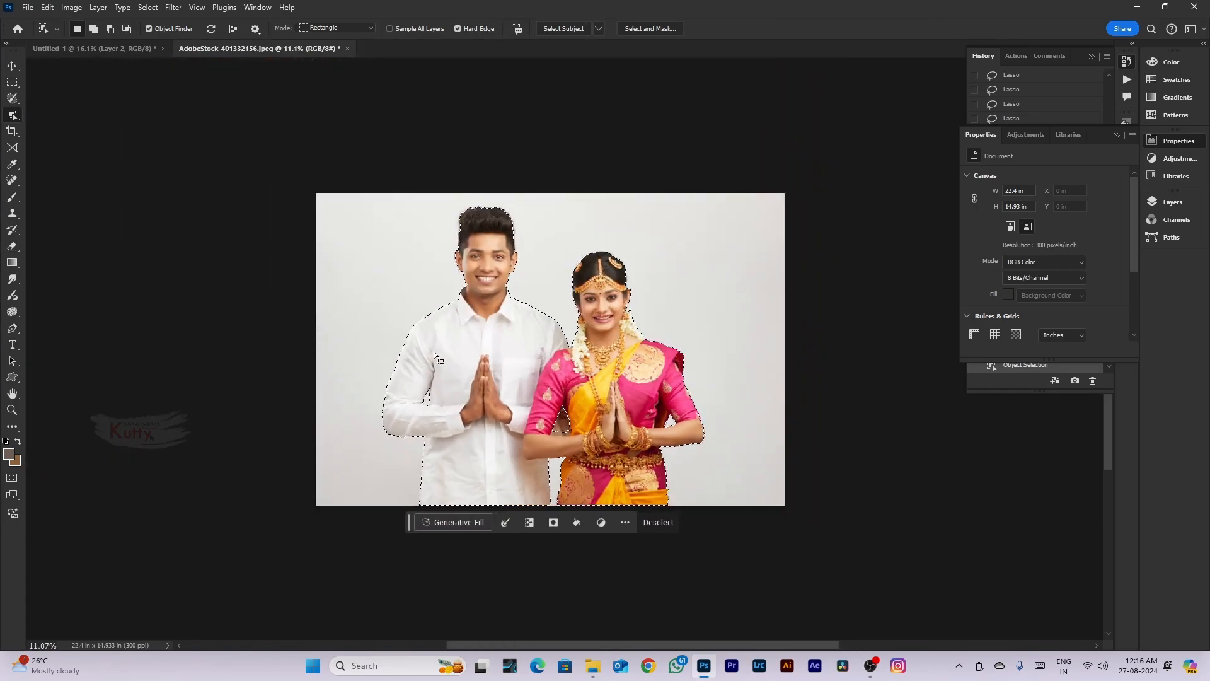
scroll(441, 351, up, 2)
scroll(489, 357, down, 2)
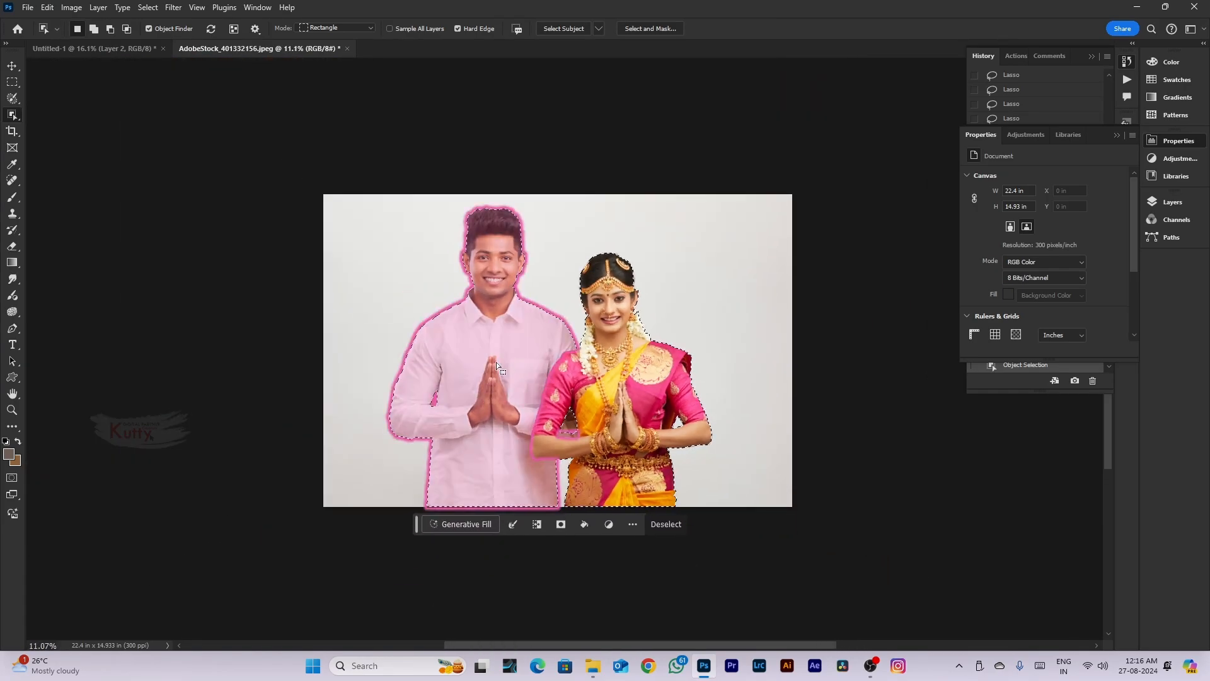
Add a background area beside the man's shoulder with the Quick Selection tool, and undo the addition
right_click(14, 114)
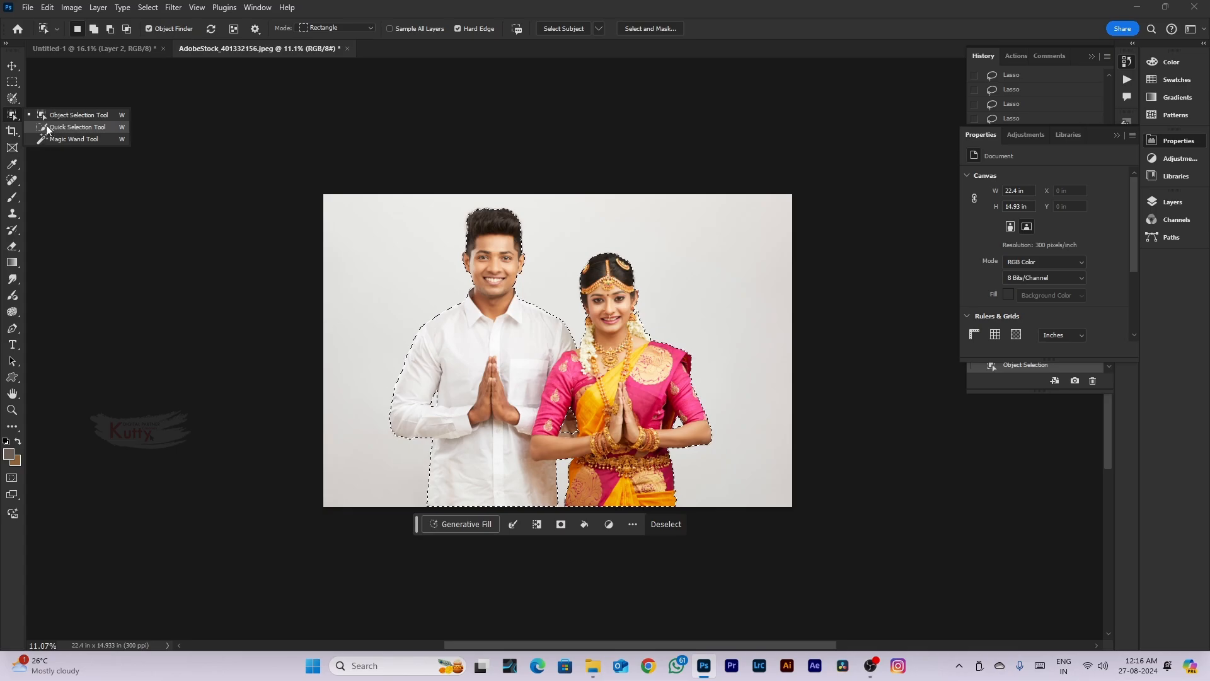
click(47, 128)
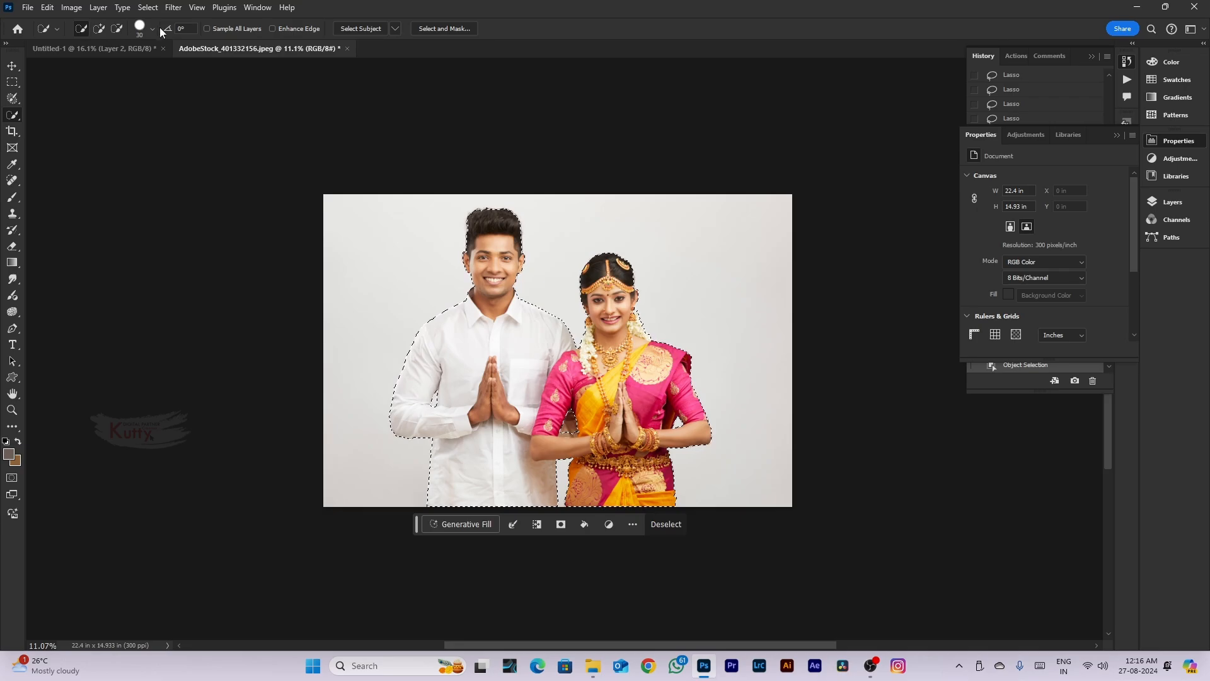
click(399, 324)
scroll(416, 320, up, 7)
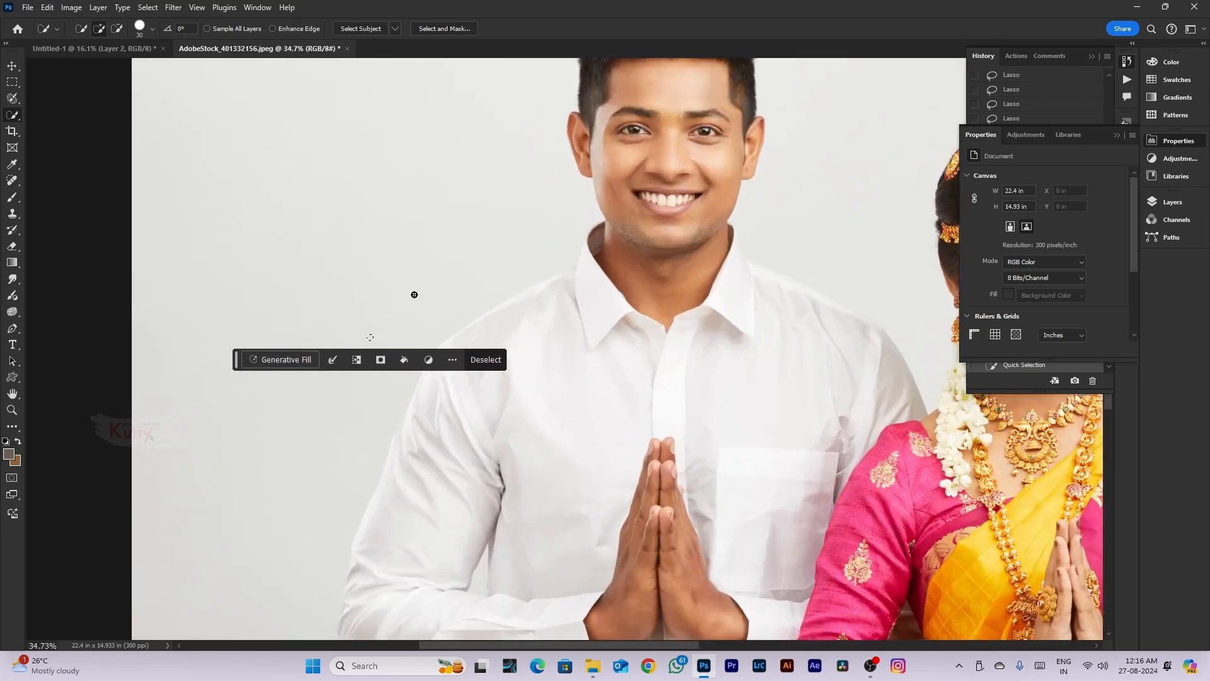
key(ctrl+z)
scroll(409, 296, down, 9)
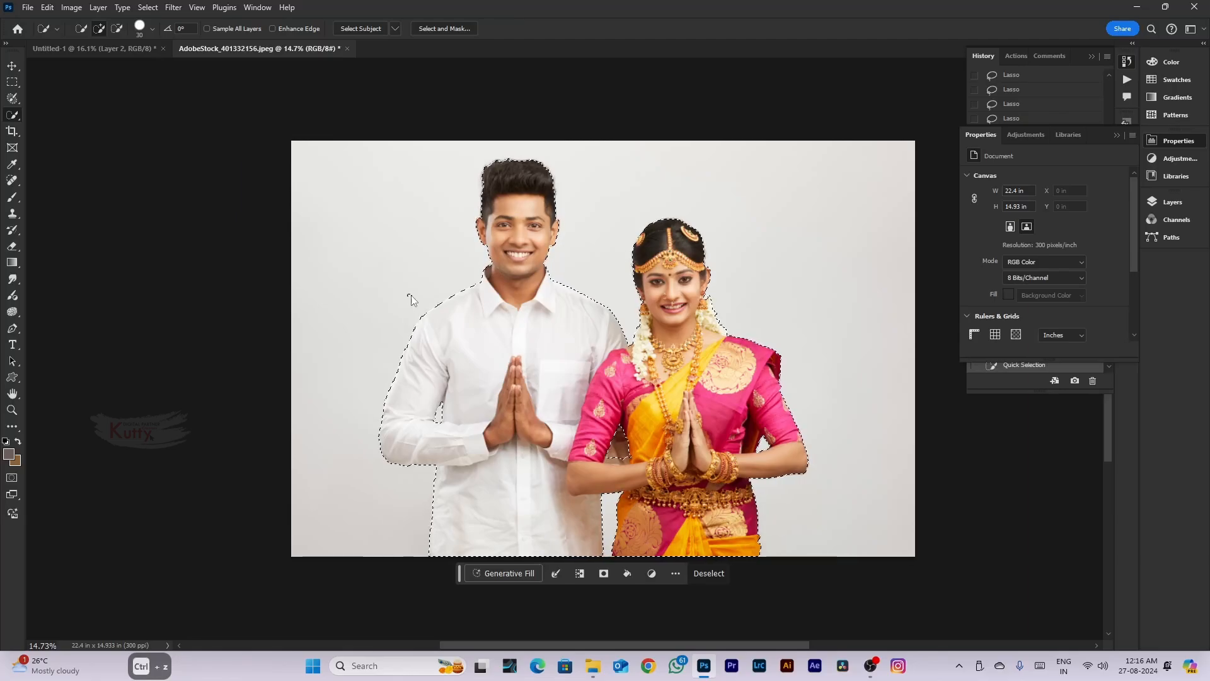
Undo the remaining Quick Selection changes and deselect the couple
key(ctrl+z)
key(ctrl+z)
key(ctrl+z)
key(ctrl+d)
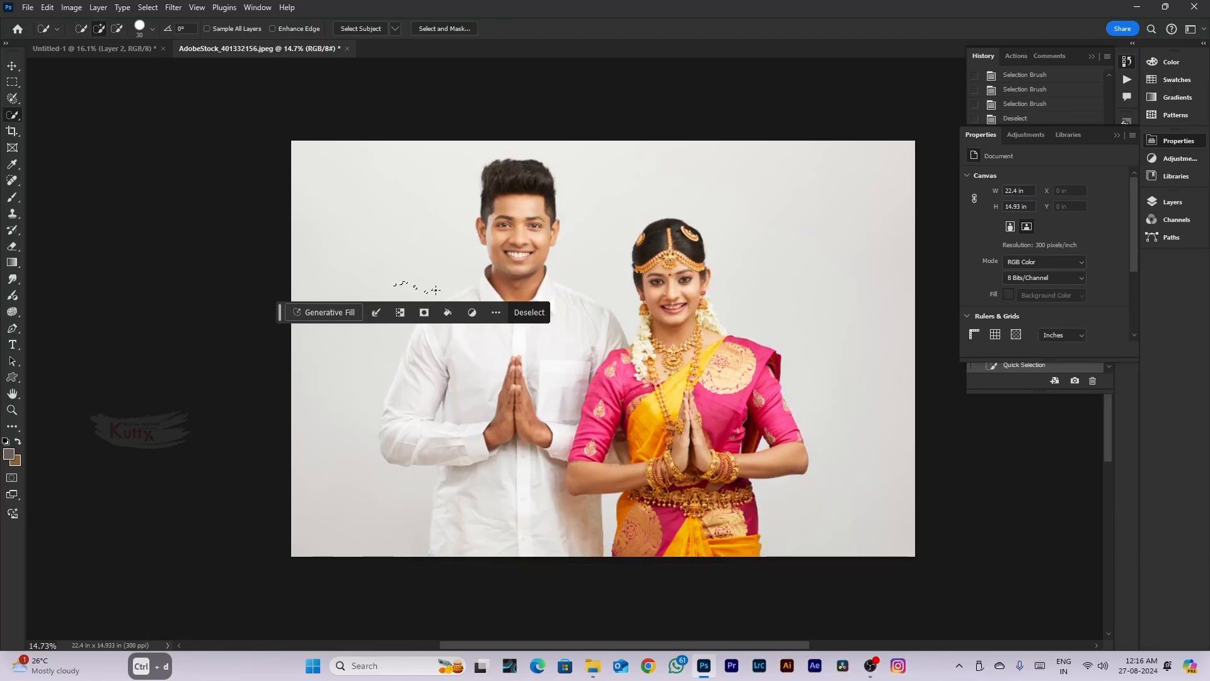
Enlarge the Quick Selection brush to 600 and select the background area beside the man's head
scroll(416, 289, up, 5)
scroll(443, 294, down, 3)
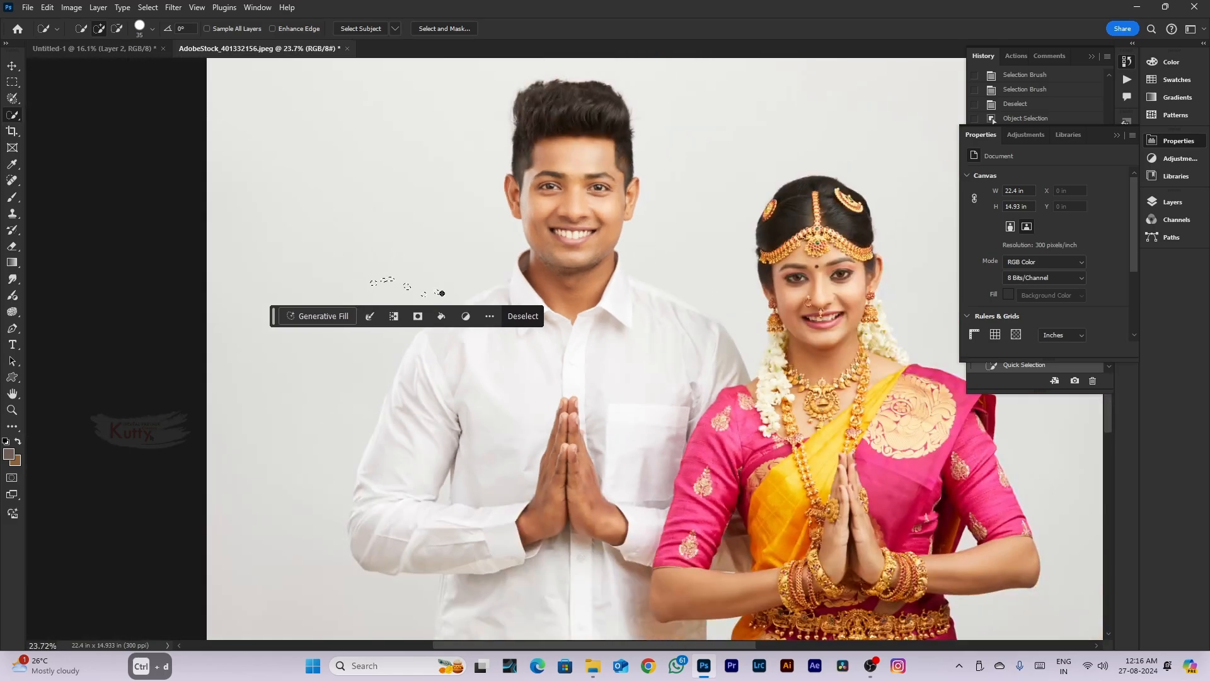
key(bracketright)
key(bracketright)
key(bracketright)
key(bracketright)
key(bracketright)
key(bracketright)
key(bracketright)
key(bracketright)
key(bracketright)
key(bracketright)
key(bracketright)
click(421, 247)
scroll(405, 240, down, 6)
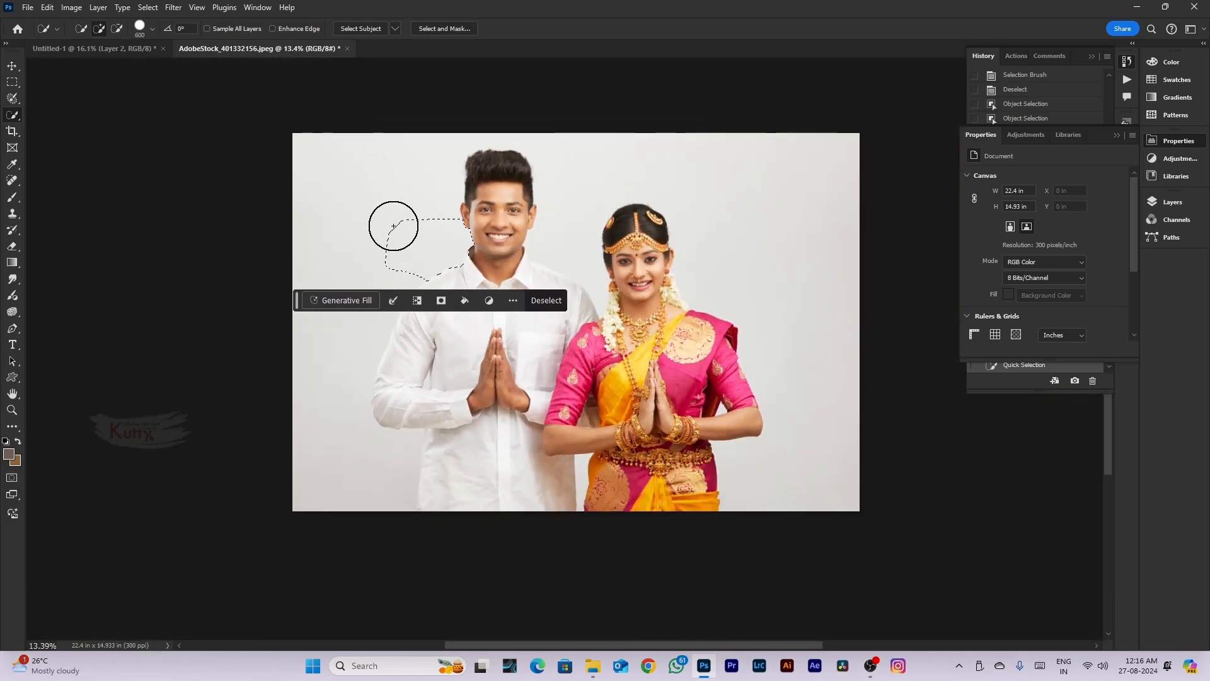
Extend the Quick Selection over the background on the man's side, and try adding the background beside the woman
click(386, 217)
key(ctrl+z)
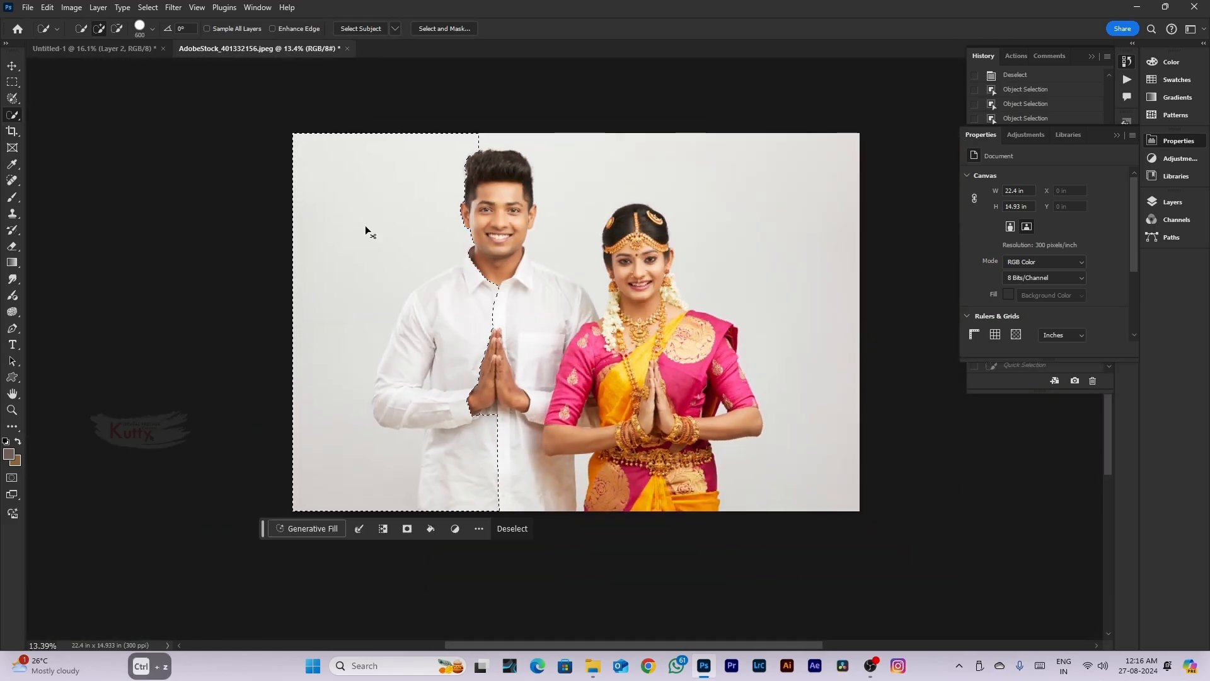
click(366, 226)
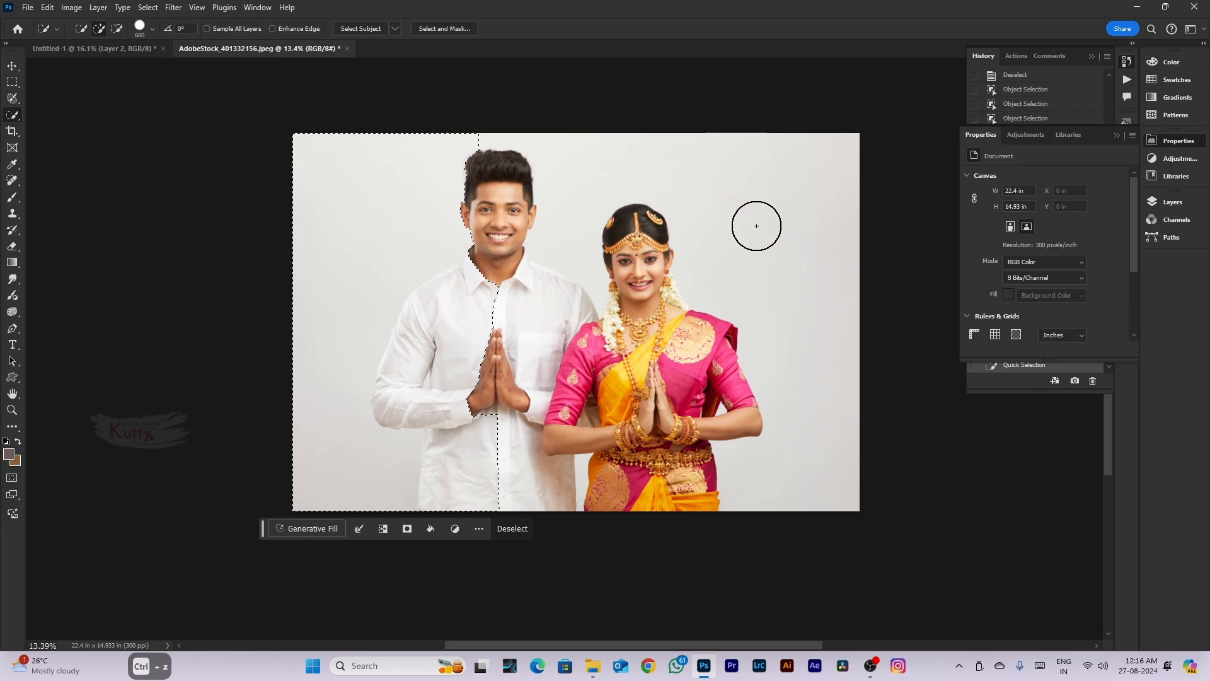
scroll(829, 330, up, 1)
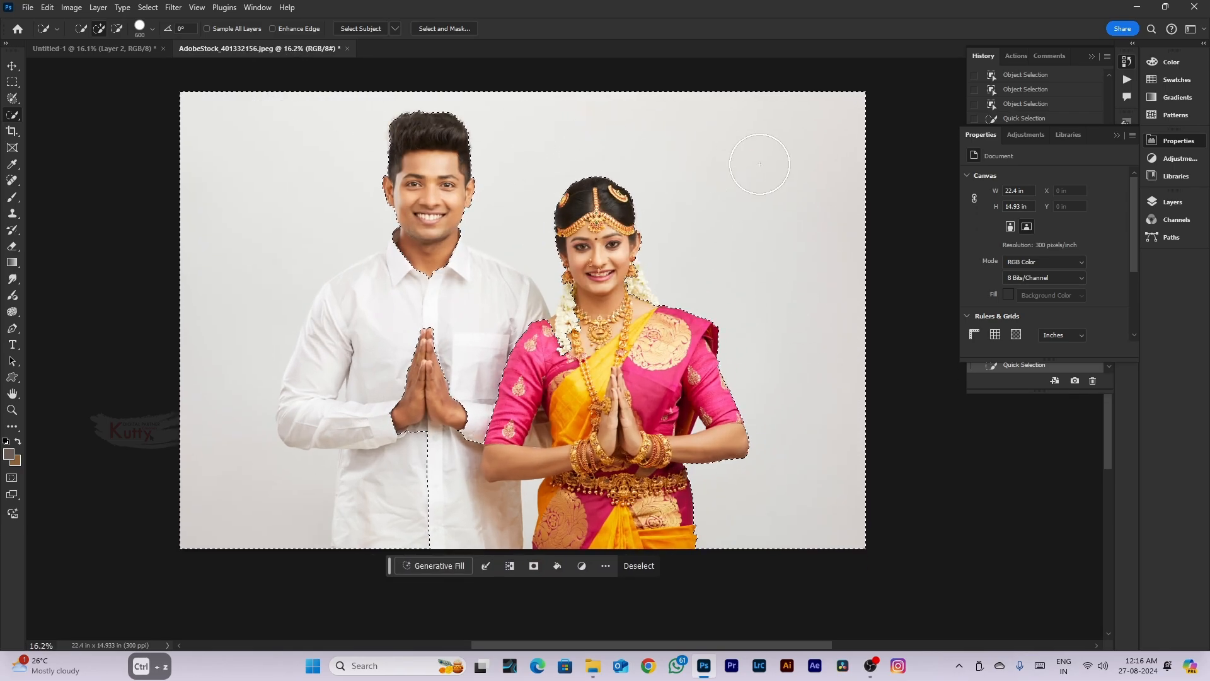
scroll(811, 161, down, 2)
key(ctrl+z)
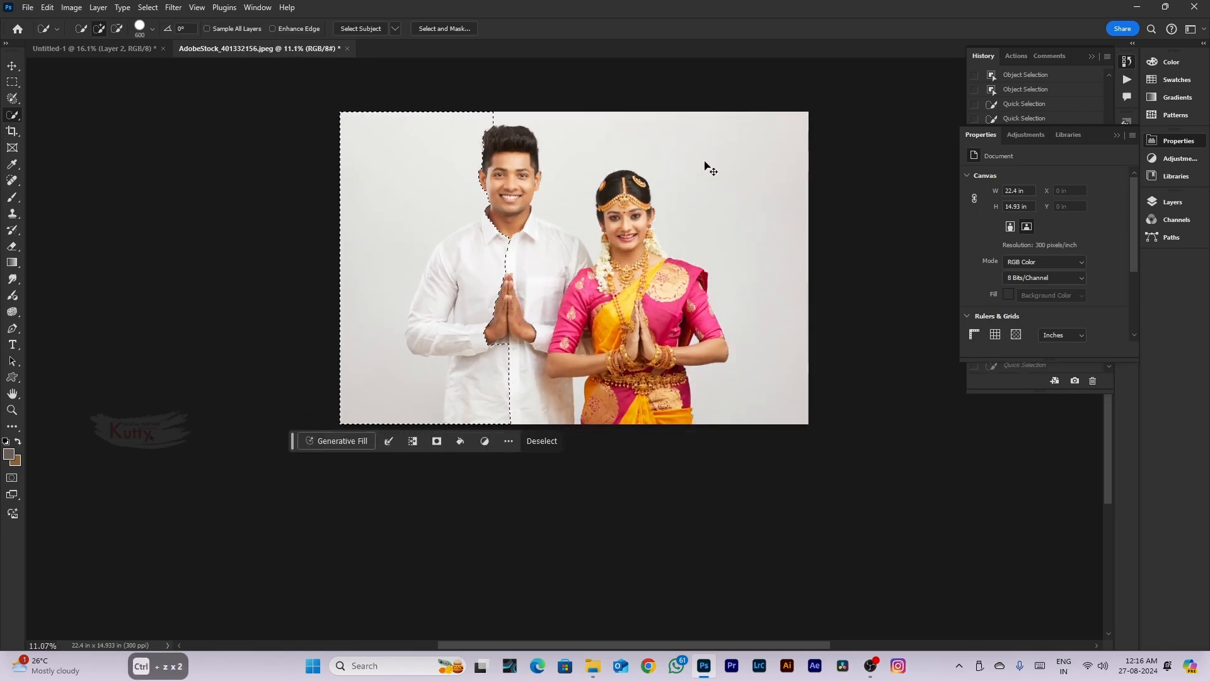
Reduce the Quick Selection brush to 250 and add the background beside the woman to the selection
key(bracketleft)
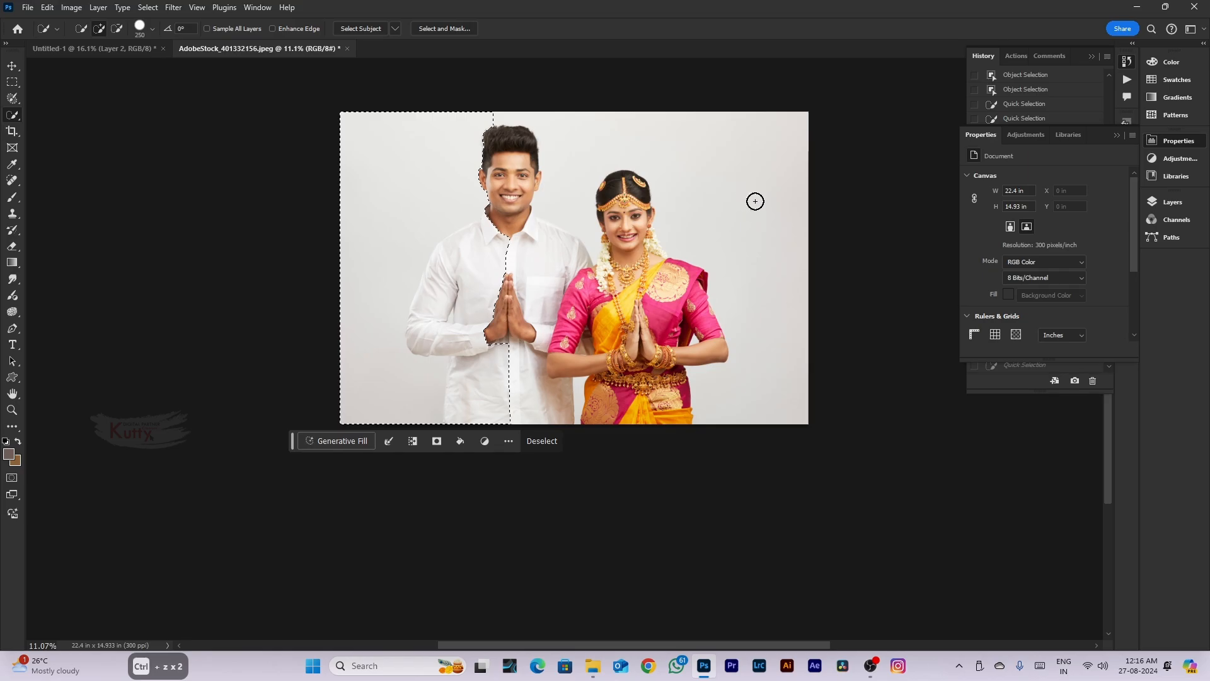
click(755, 201)
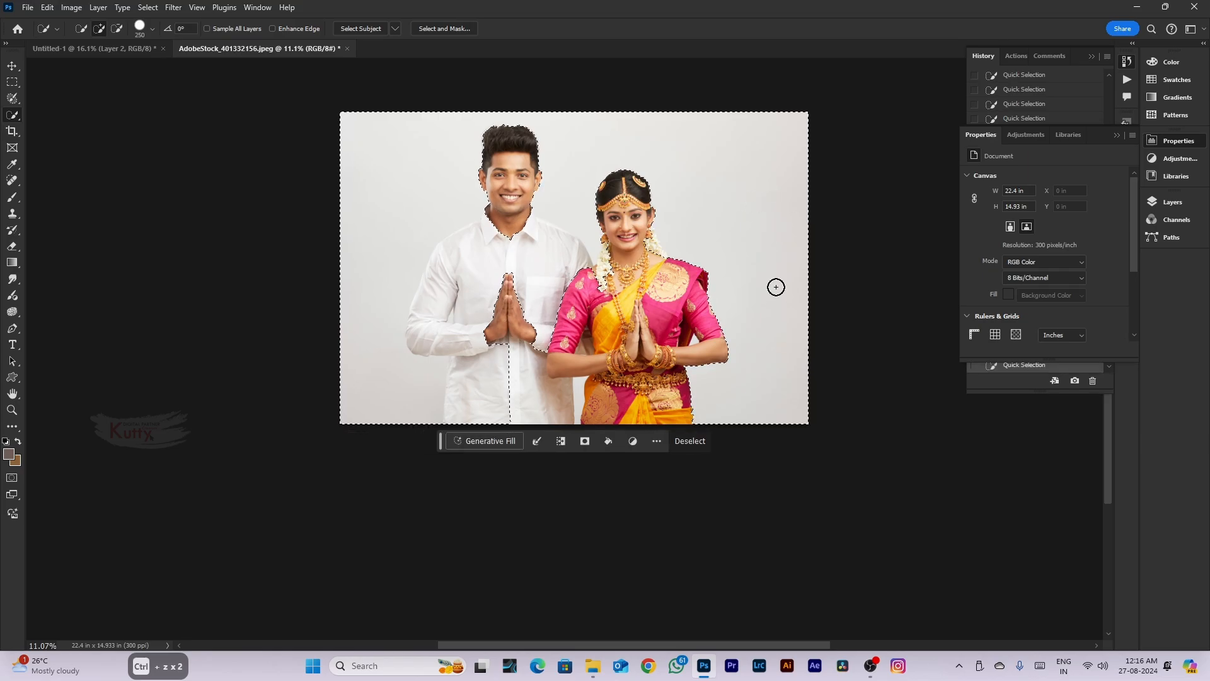
scroll(511, 286, up, 2)
scroll(443, 313, down, 4)
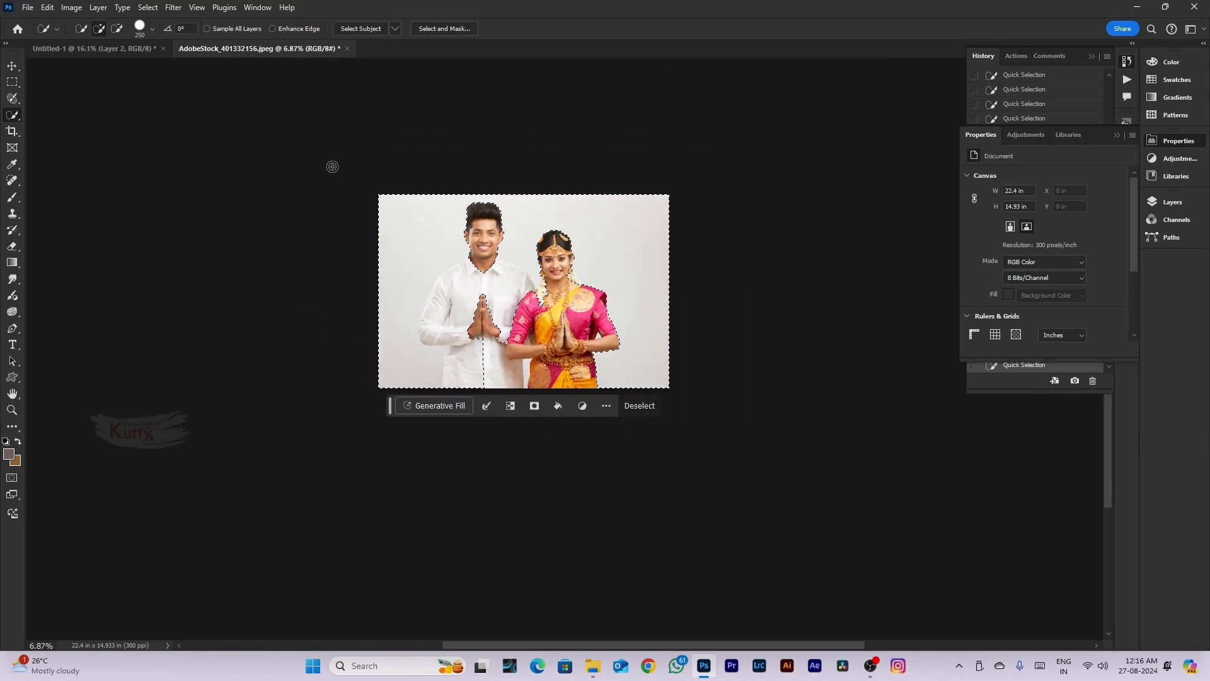
Dismiss closing the couple photo and deselect the background
click(347, 49)
click(638, 249)
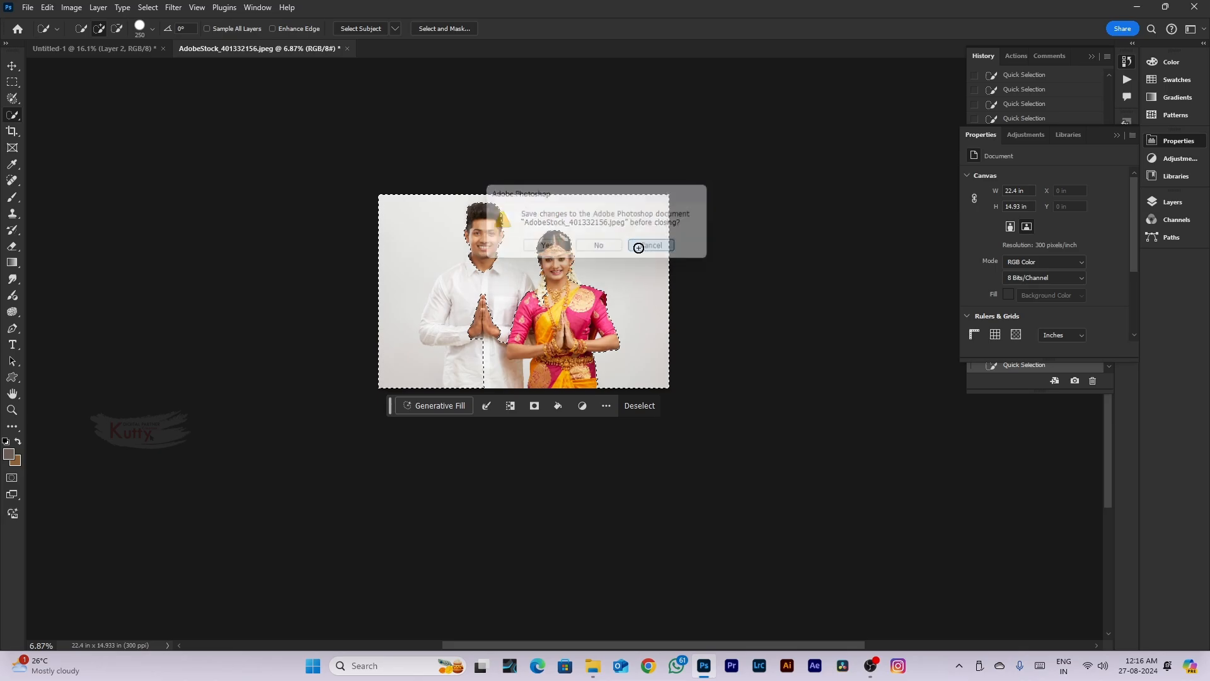
key(ctrl+d)
Select the background area beside the woman with the Magic Wand
right_click(16, 120)
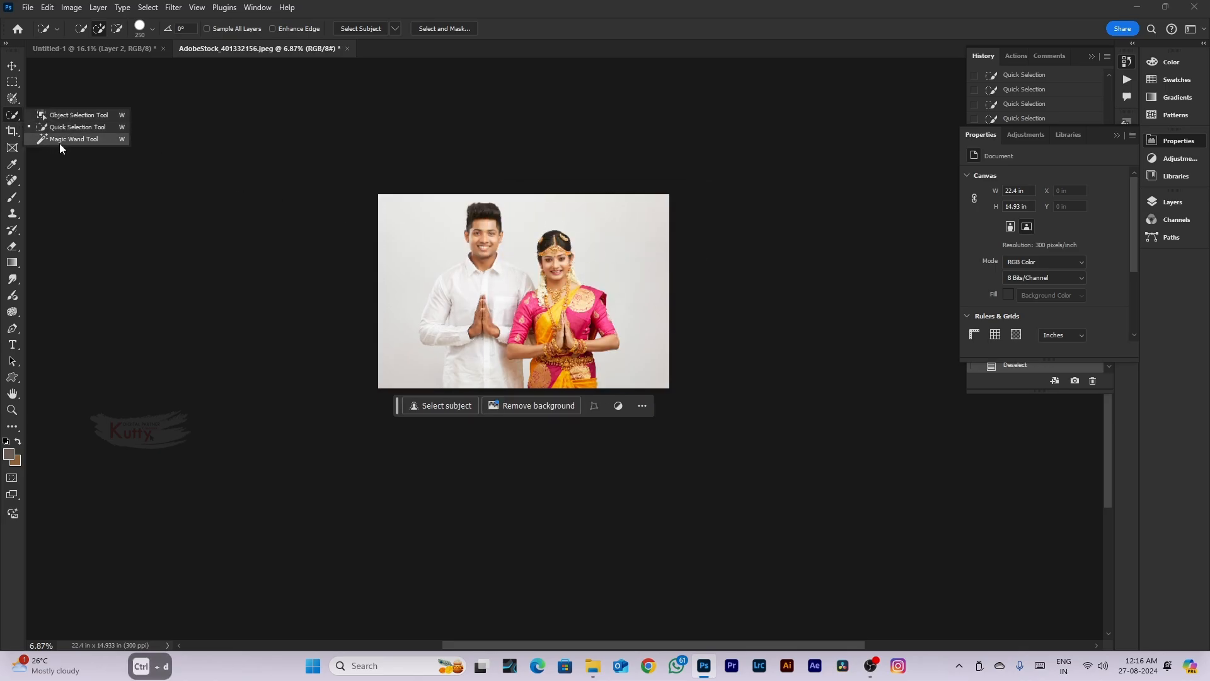
click(60, 139)
scroll(462, 262, up, 3)
click(774, 232)
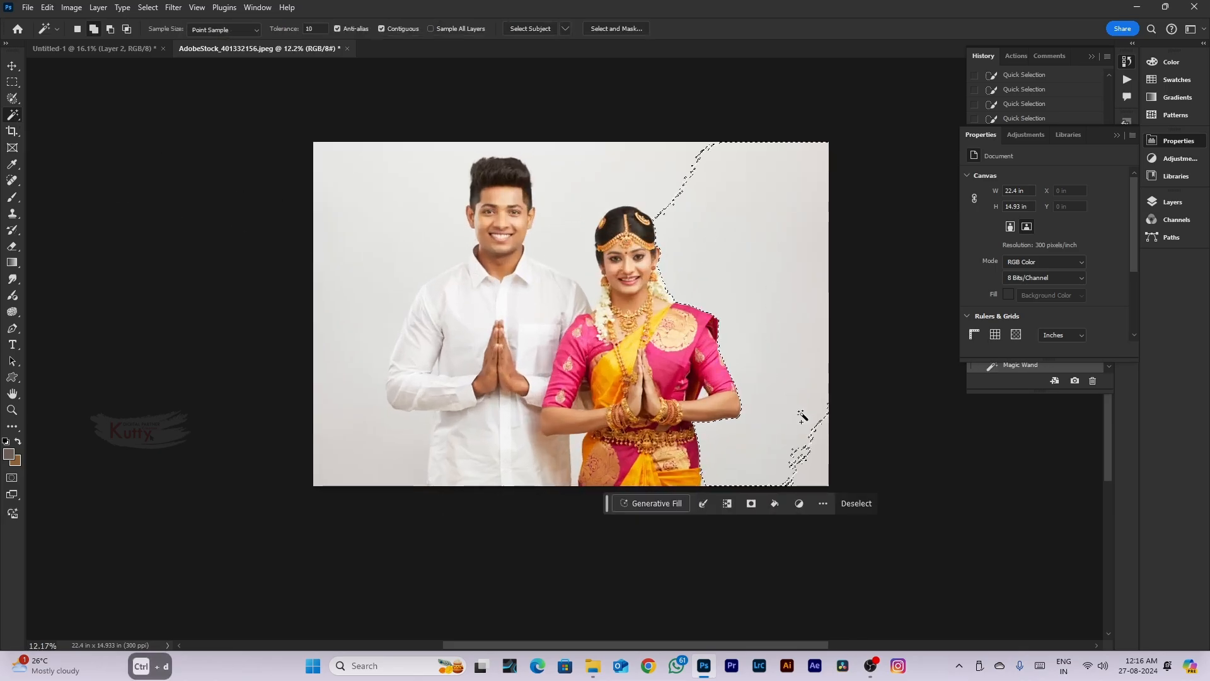
Try adding the background on the man's side to the Magic Wand selection, and undo the addition
shift+click(366, 447)
scroll(466, 441, up, 5)
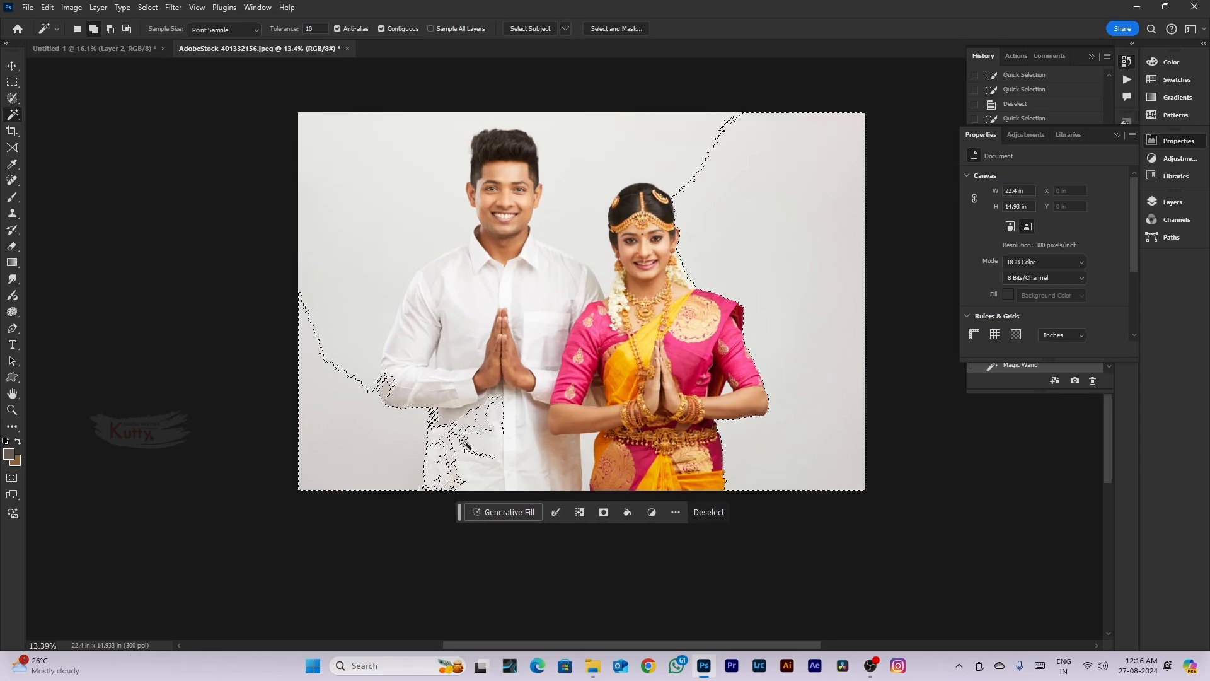
key(ctrl+z)
scroll(693, 326, down, 5)
scroll(694, 326, down, 1)
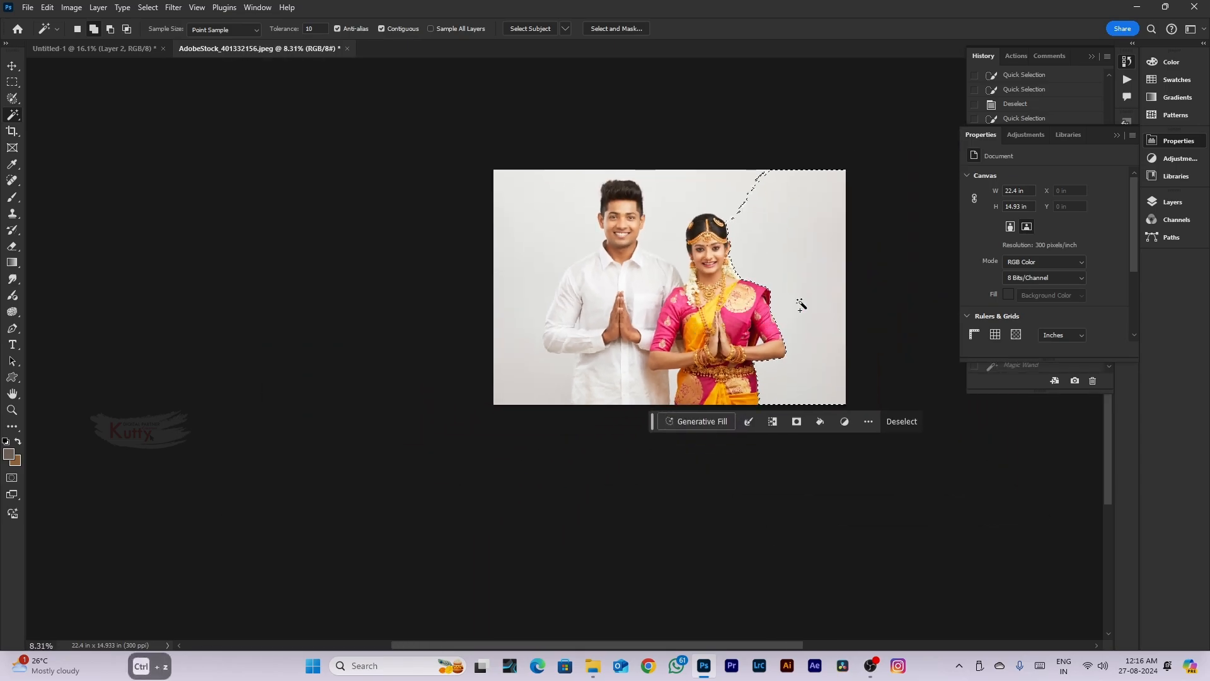
Add the gap inside the woman's arm and the gap between the couple's clothes to the Magic Wand selection
scroll(791, 343, up, 4)
scroll(675, 273, up, 3)
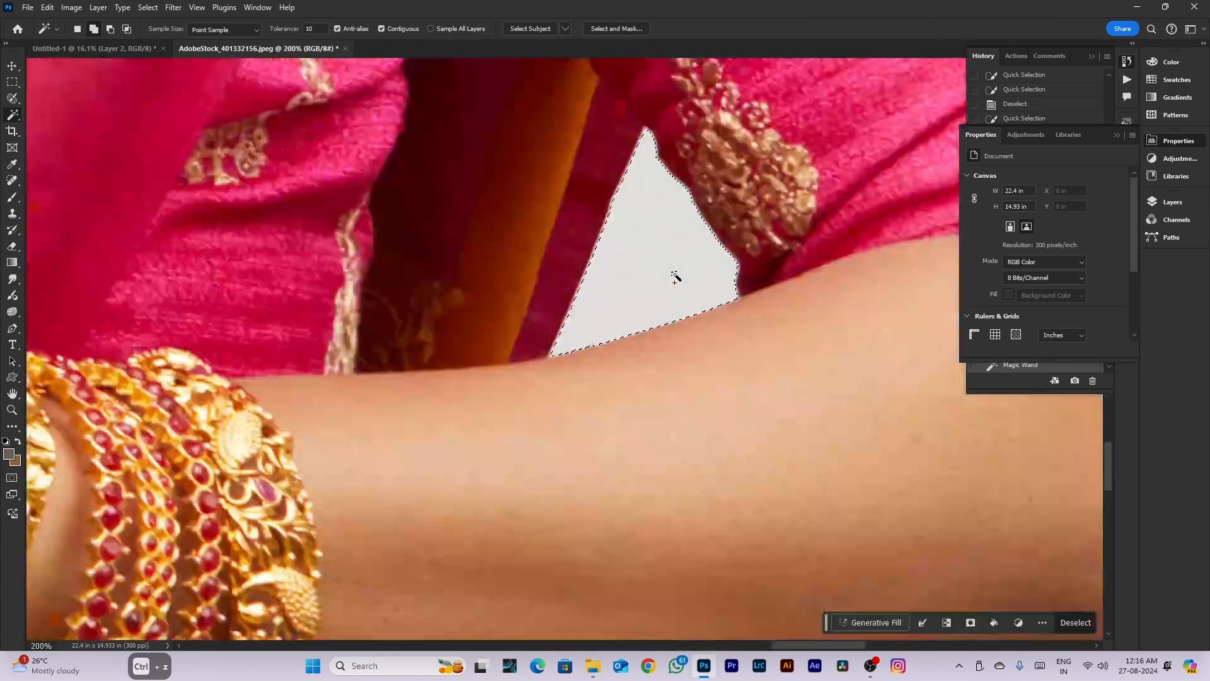
scroll(675, 273, down, 5)
scroll(742, 316, up, 3)
scroll(258, 393, down, 4)
scroll(258, 394, up, 4)
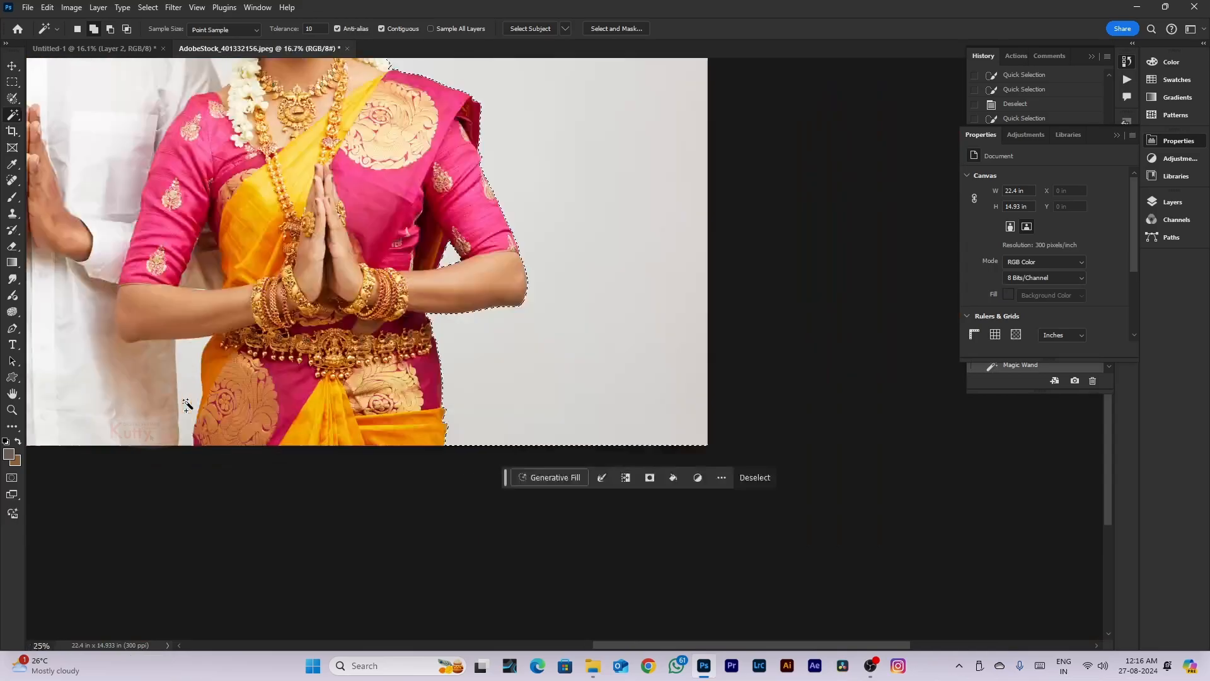
scroll(190, 400, up, 2)
scroll(194, 384, down, 5)
scroll(341, 263, down, 1)
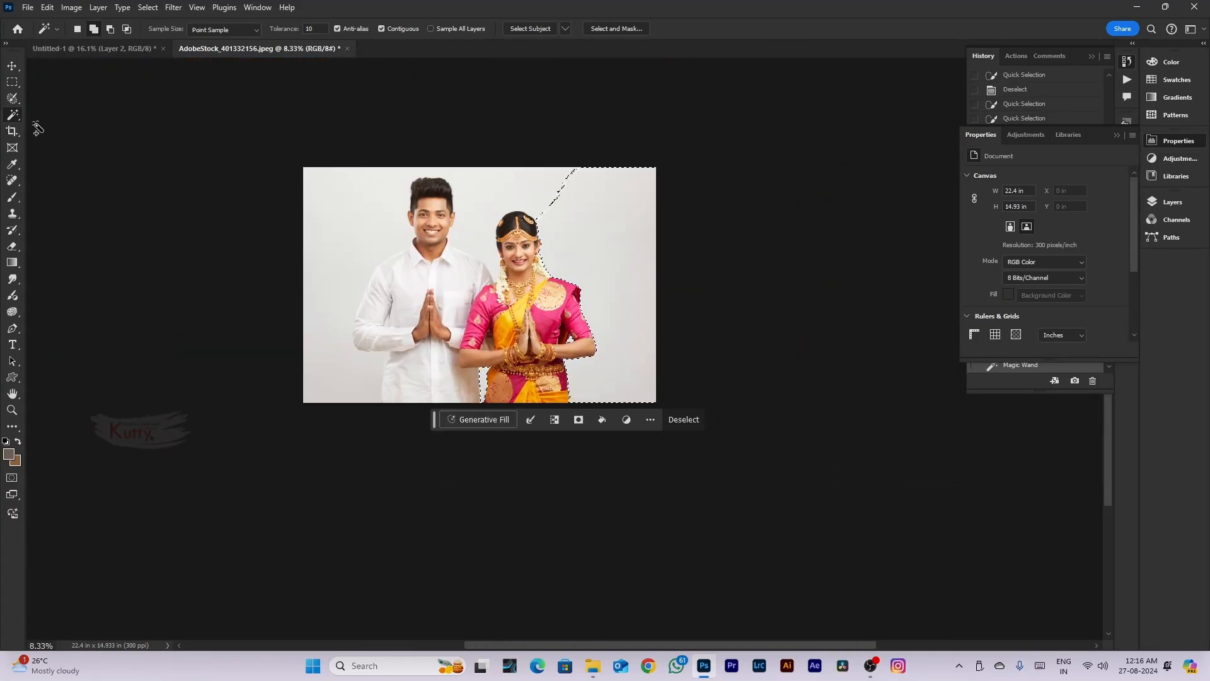
Clear the Magic Wand selection and select both the man and the woman with the Object Selection tool
key(ctrl+d)
click(12, 98)
right_click(17, 119)
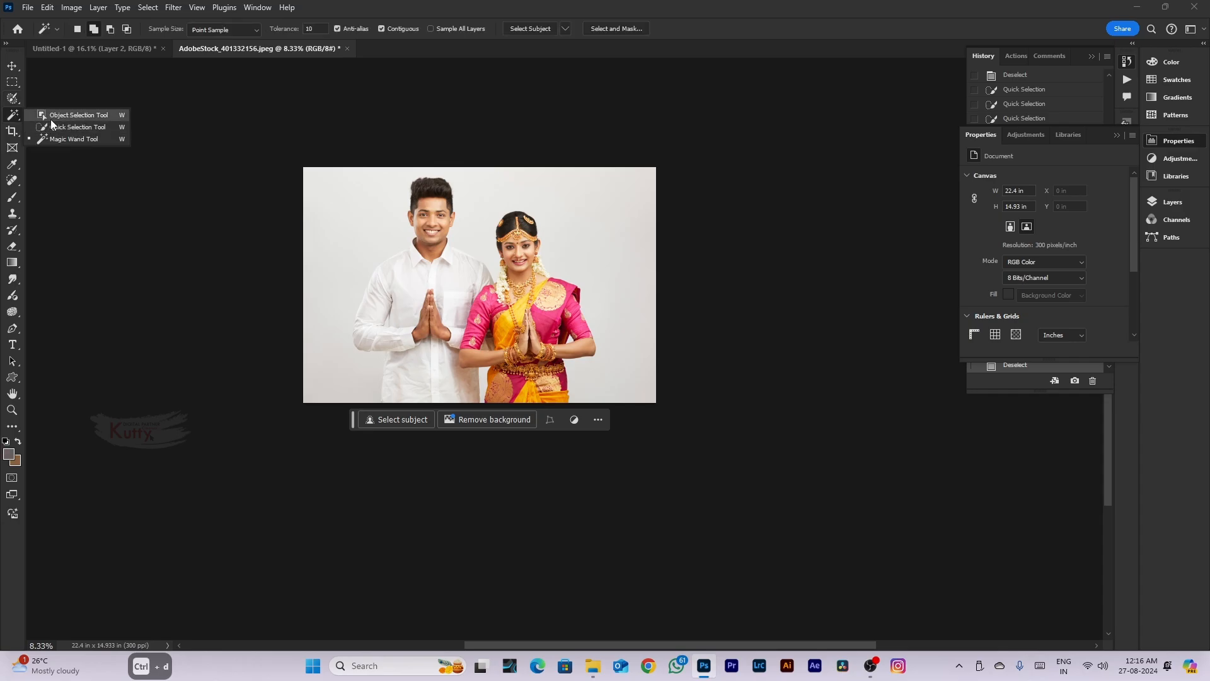
click(39, 115)
click(435, 290)
shift+click(528, 303)
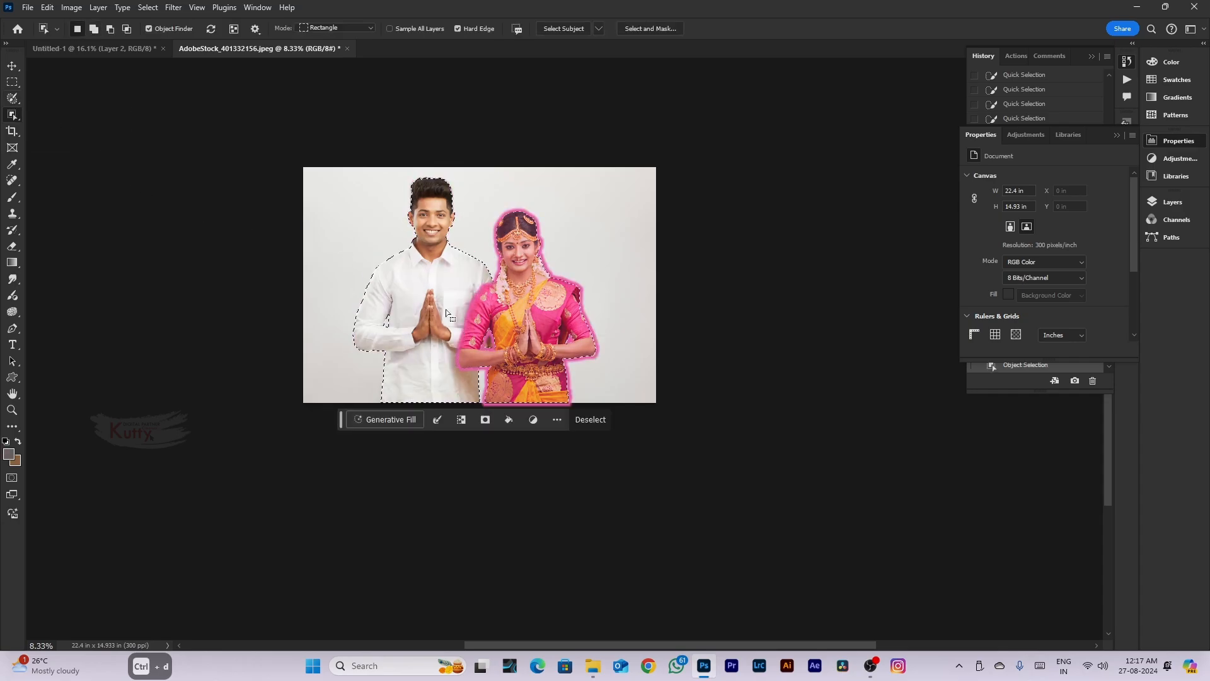
Show the photo's layers and feather the couple's selection by 5 pixels
scroll(643, 243, up, 1)
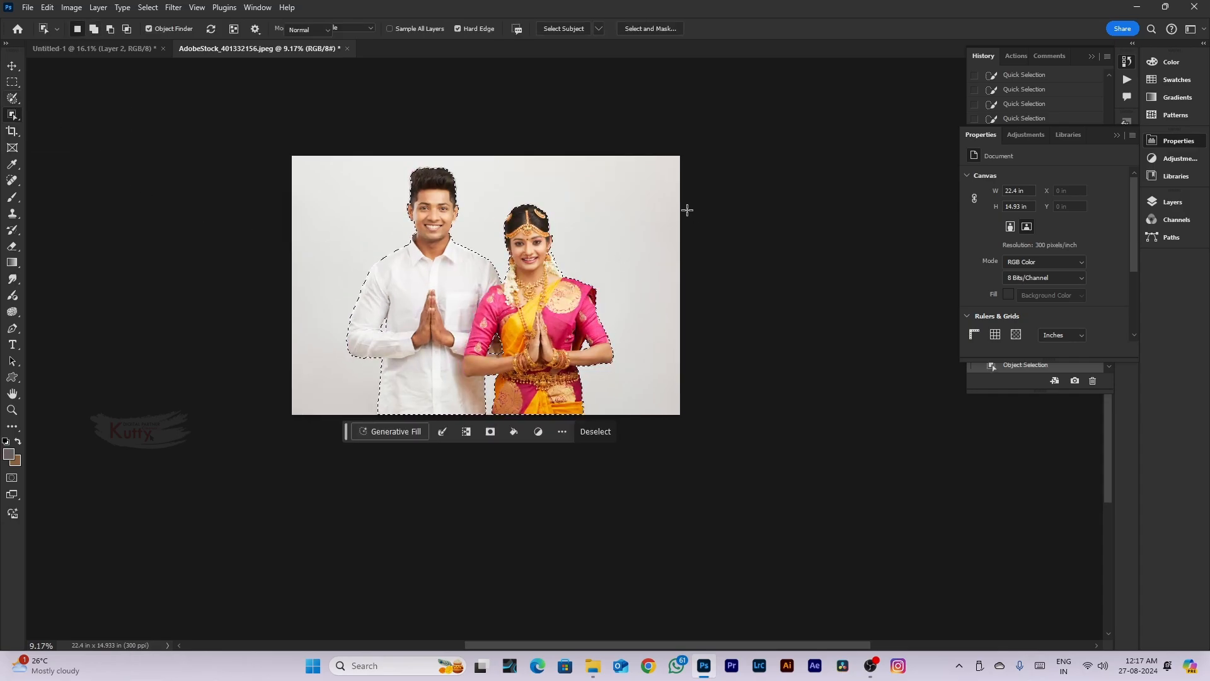
key(m)
click(1173, 201)
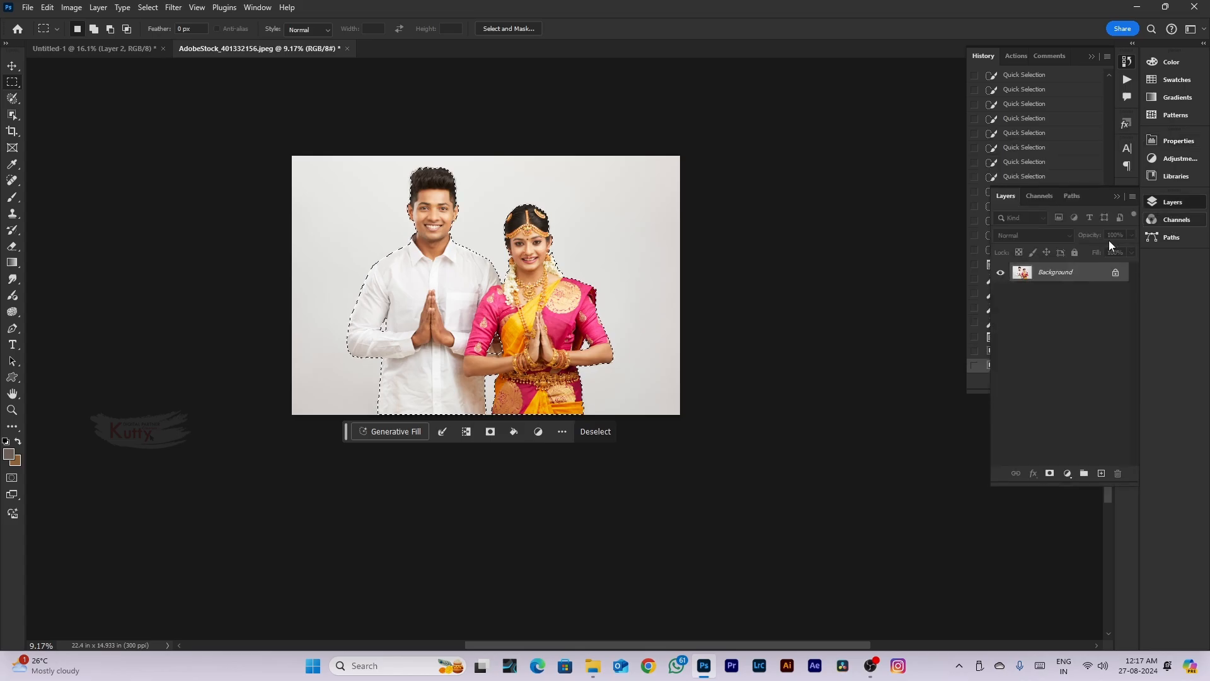
scroll(452, 205, up, 2)
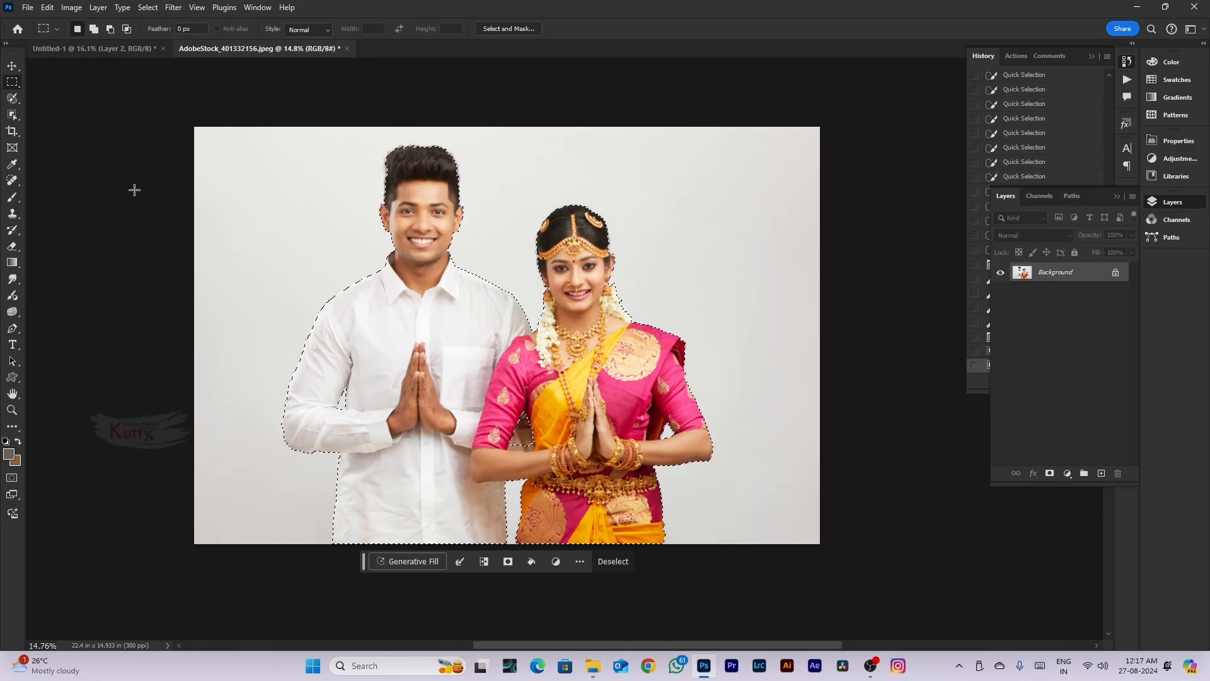
click(150, 8)
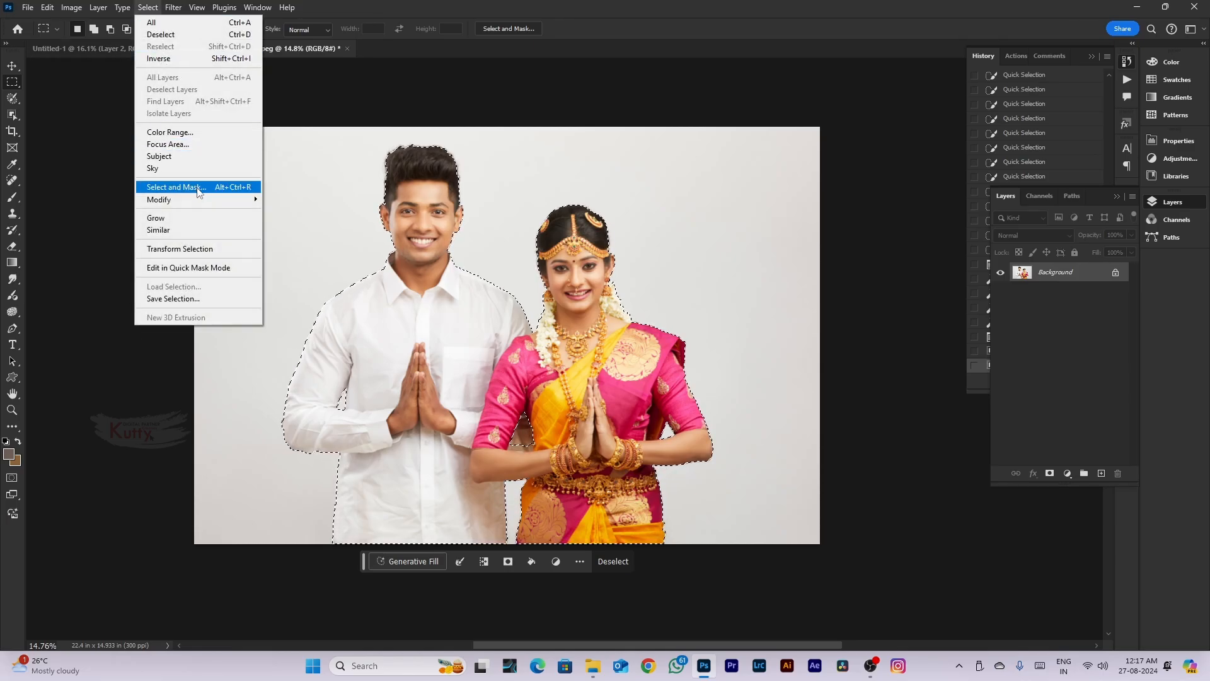
mouse_move(213, 199)
click(289, 245)
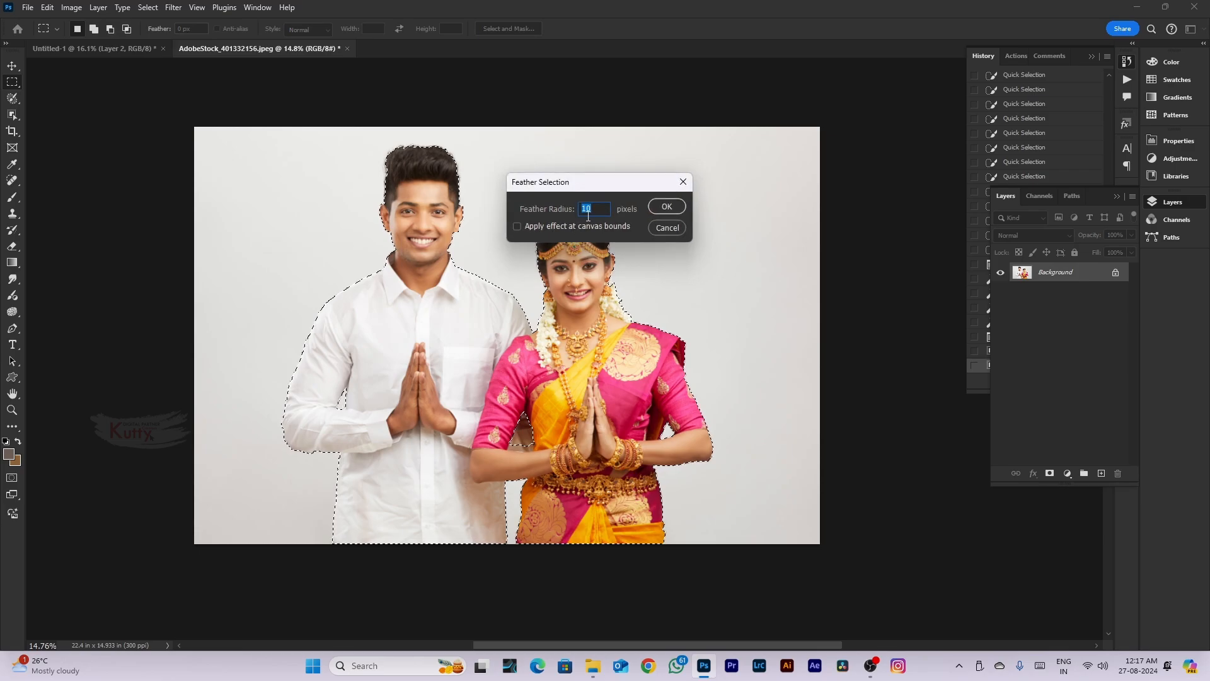
text(5)
key(Return)
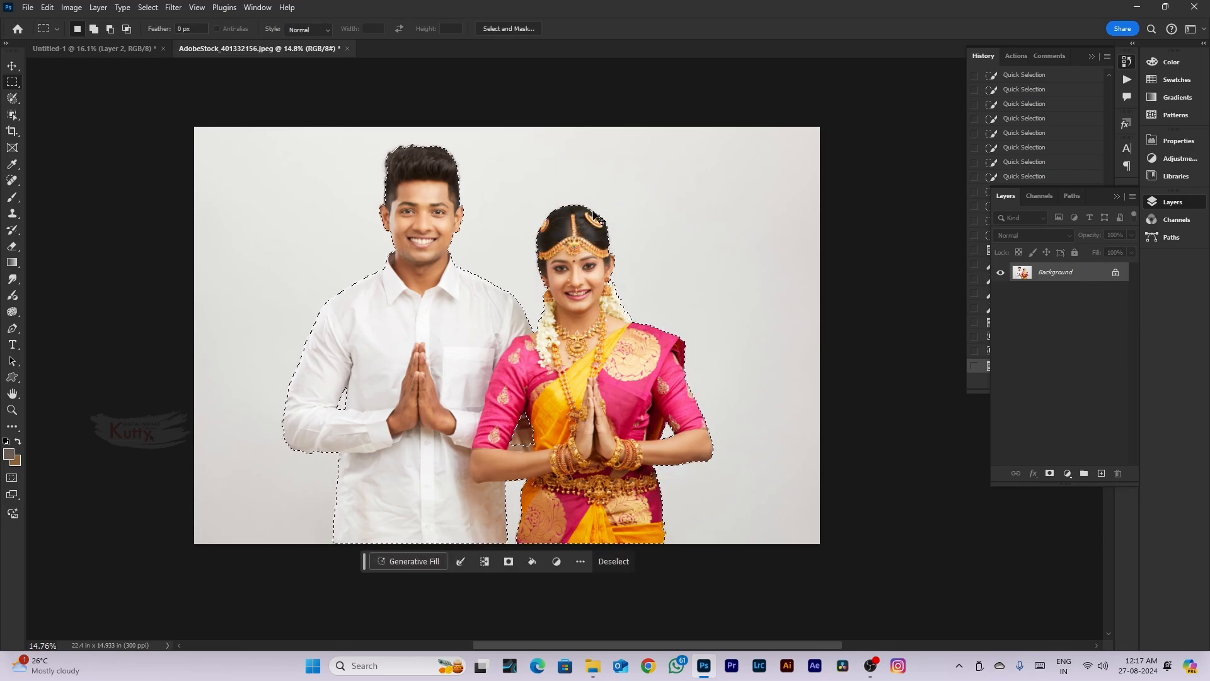
key(ctrl)
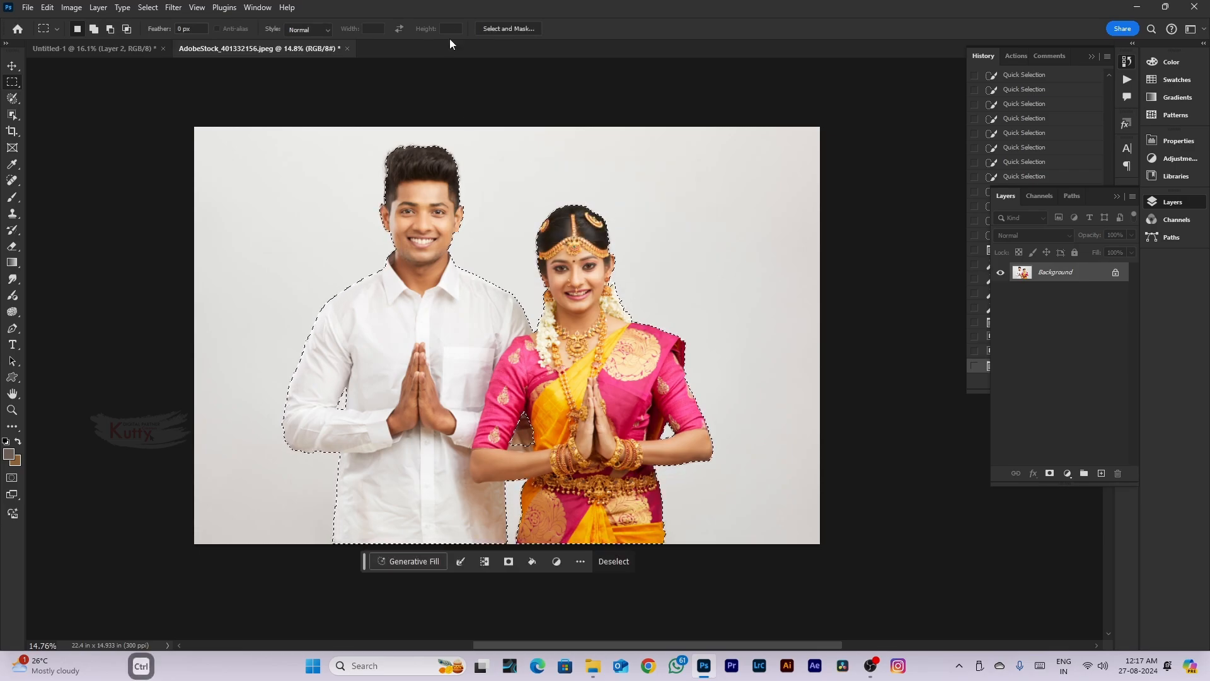
click(48, 7)
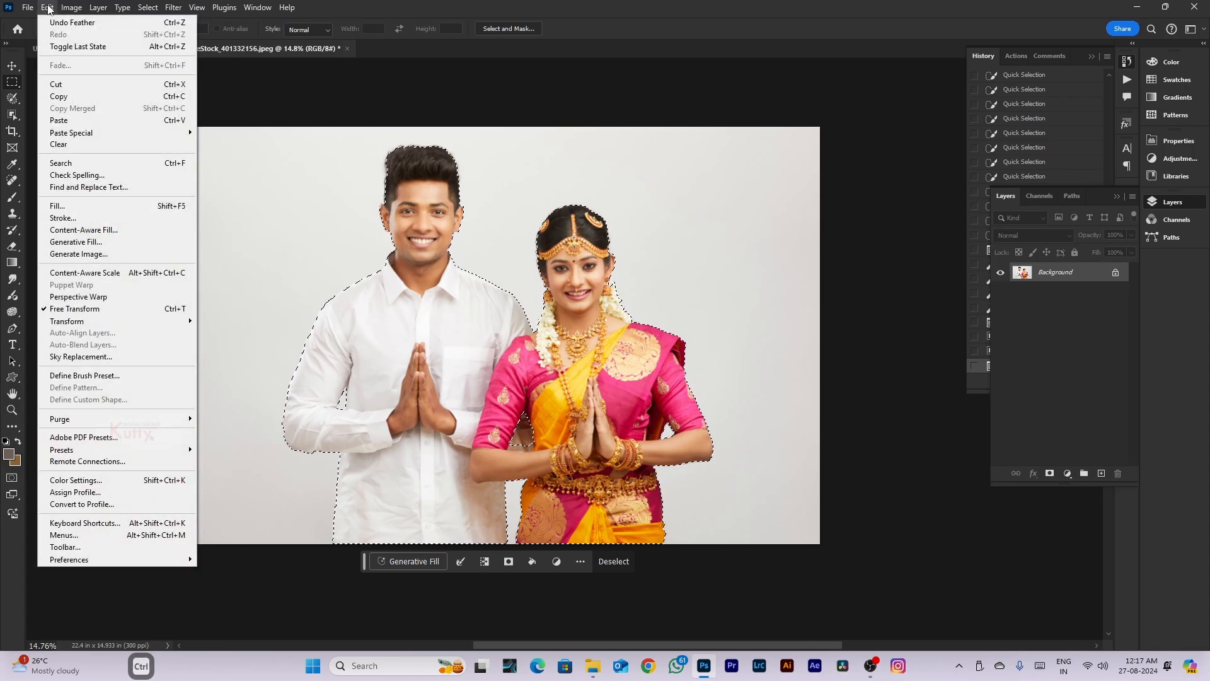
mouse_move(144, 7)
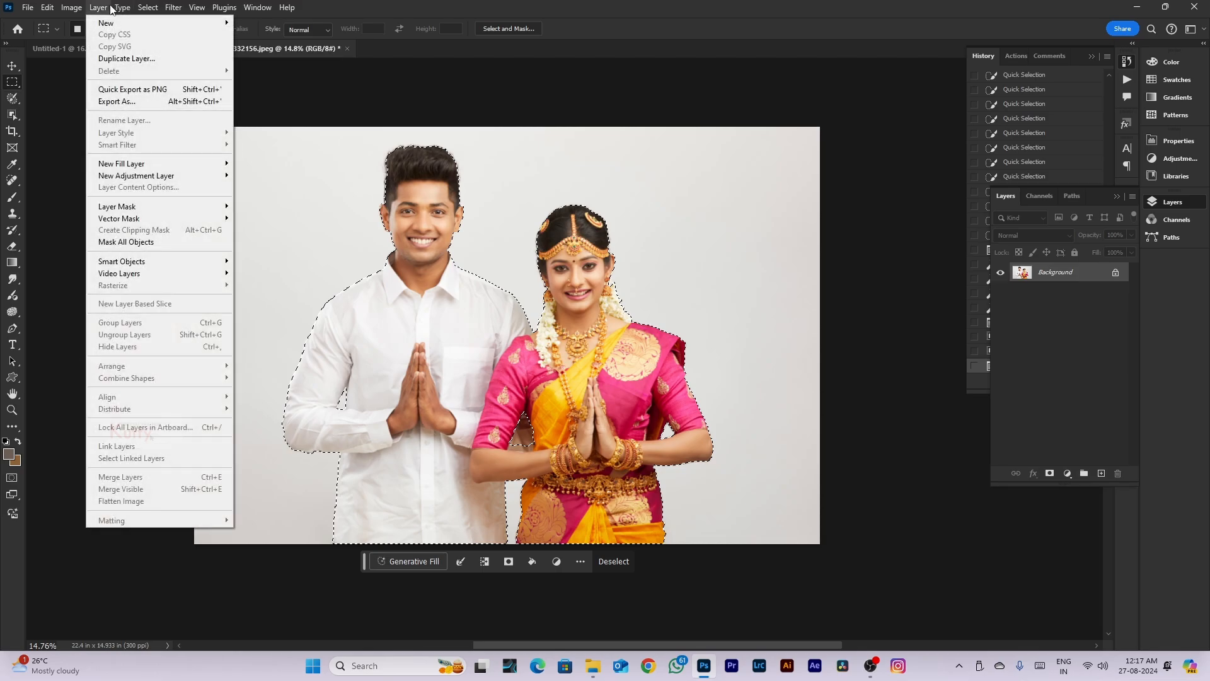
click(577, 421)
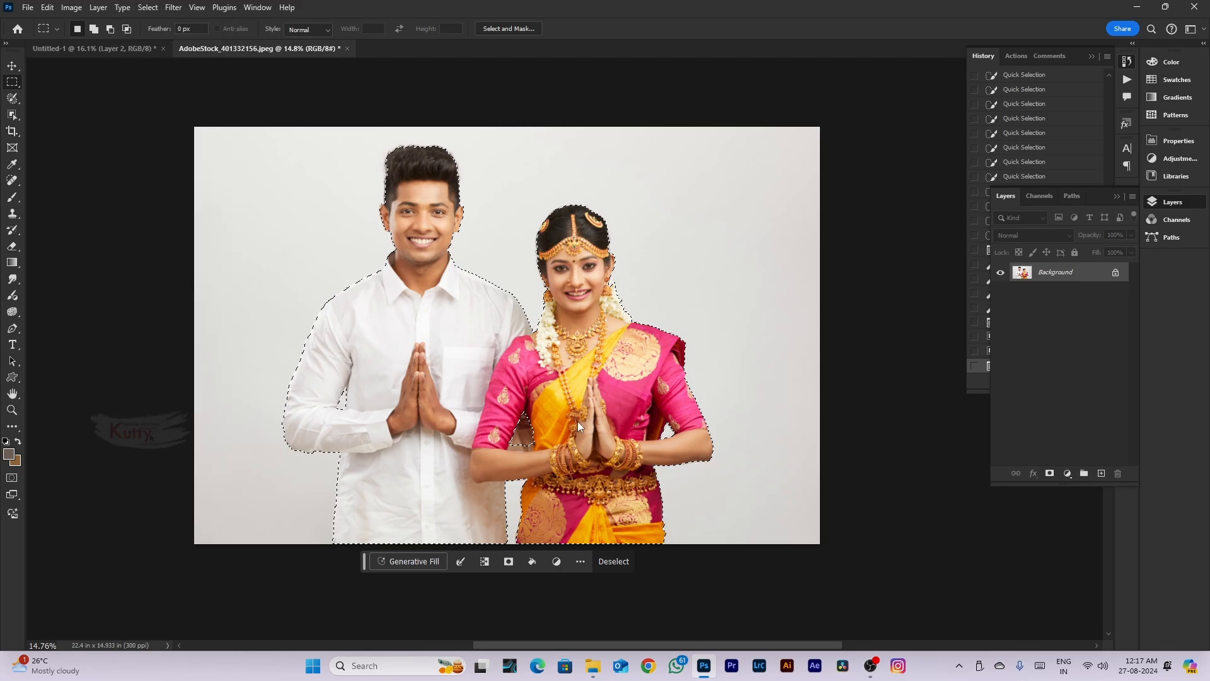
click(102, 9)
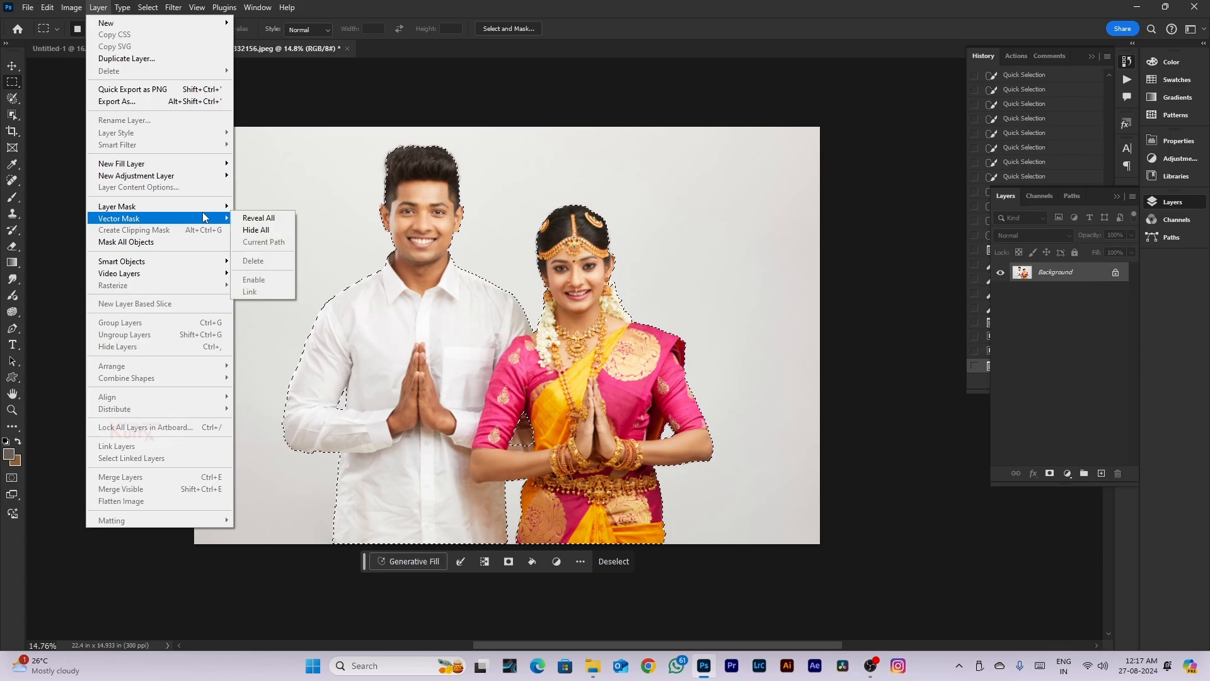
click(487, 311)
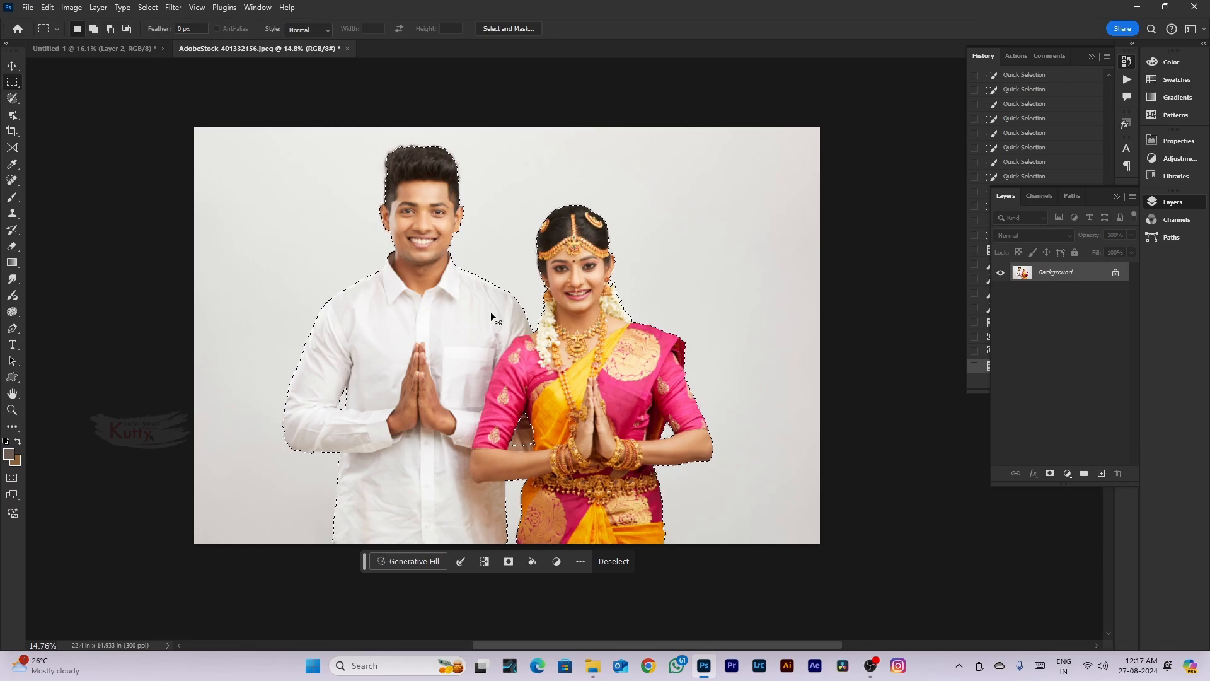
Copy the selected couple onto a new layer and hide the Background layer to isolate the cutout
key(ctrl+j)
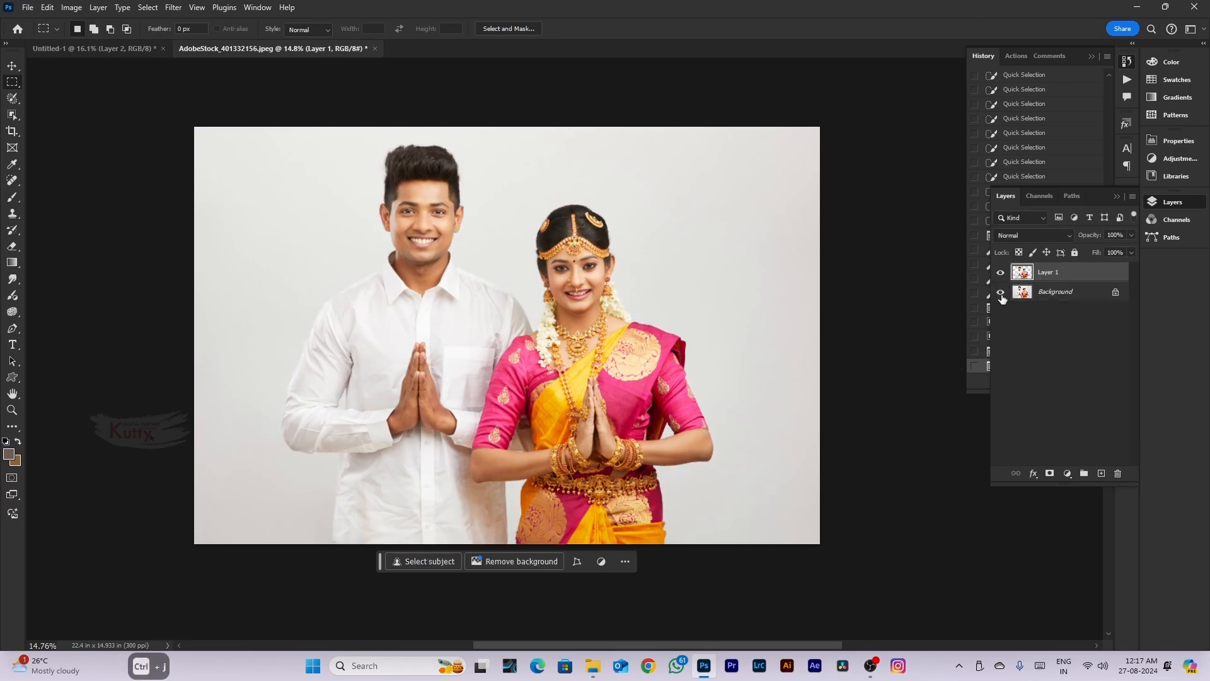
click(1001, 293)
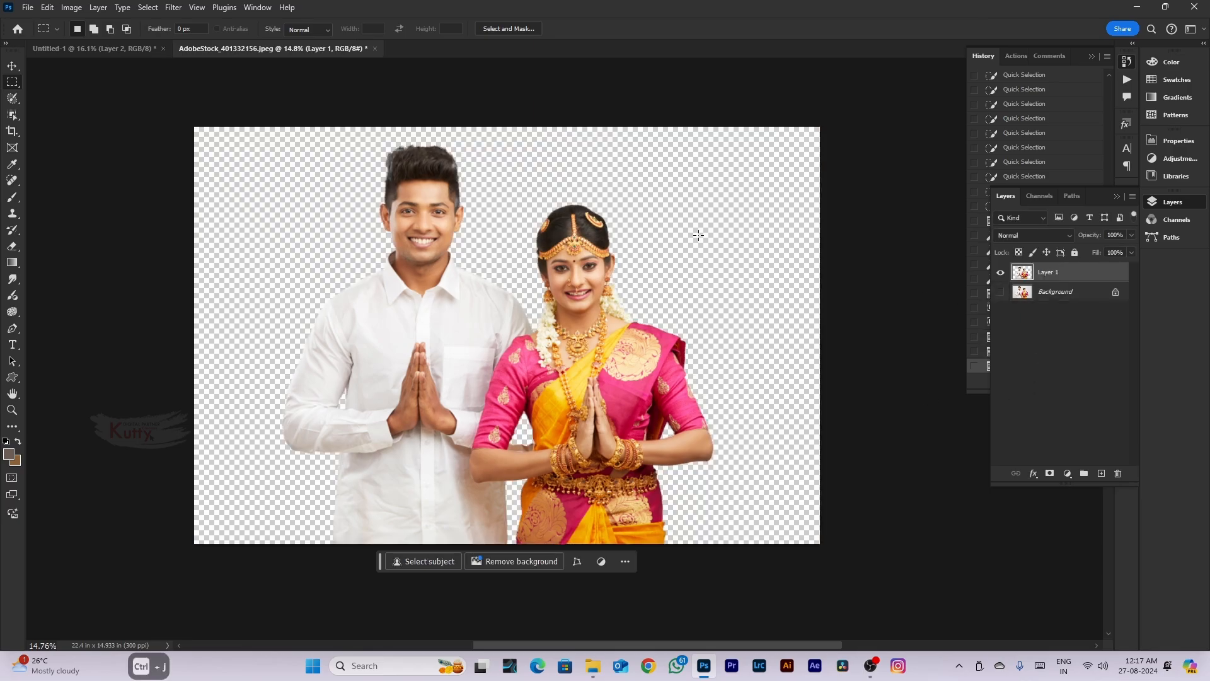
click(1001, 293)
click(1001, 293)
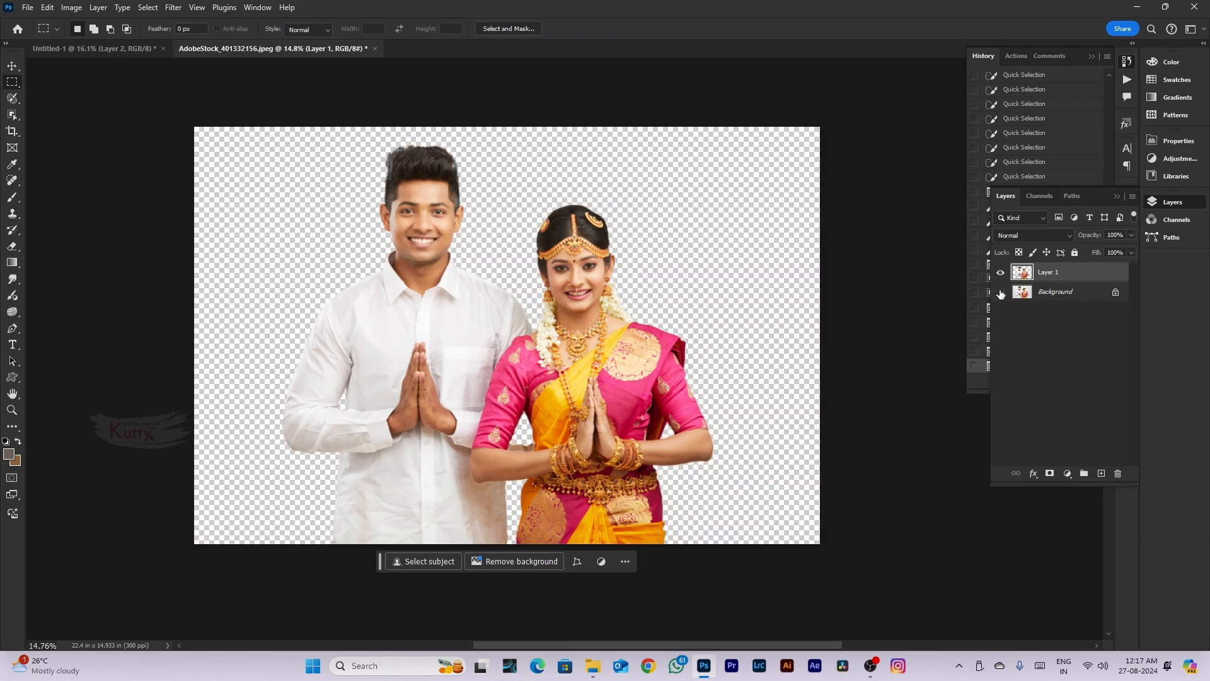
click(1001, 292)
click(1001, 292)
click(1001, 293)
click(1000, 293)
scroll(456, 302, down, 3)
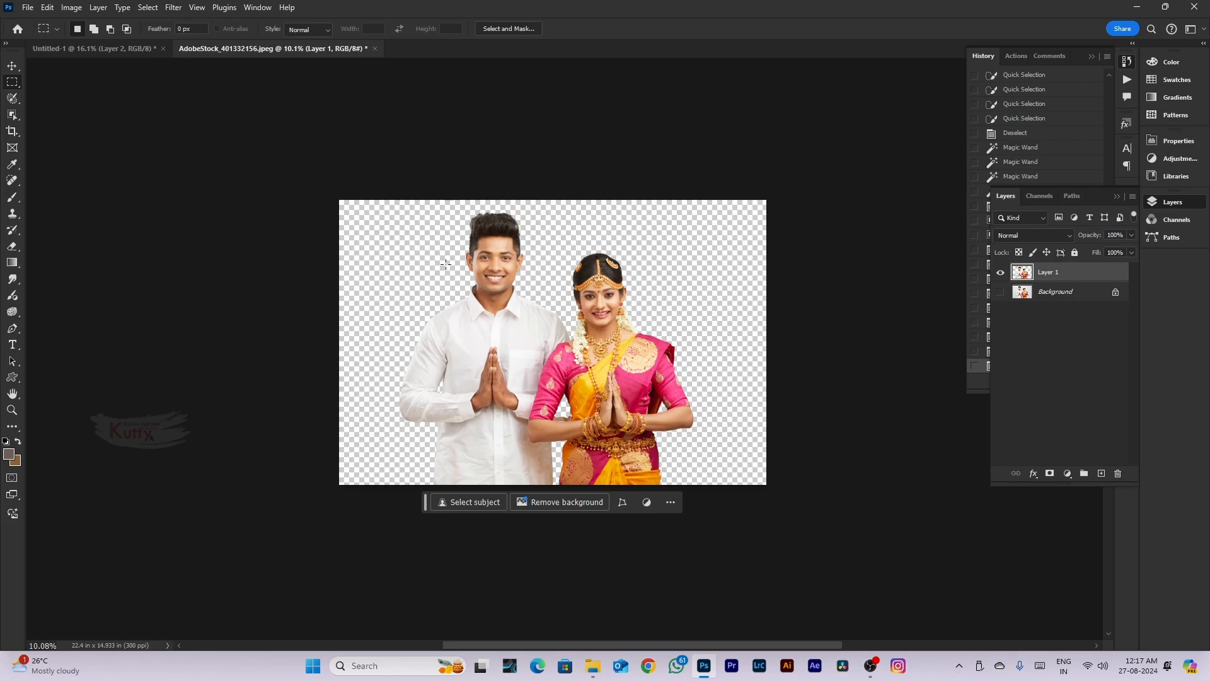
Activate the Crop tool and open the portrait photo AdobeStock_397771725.jpeg
click(7, 120)
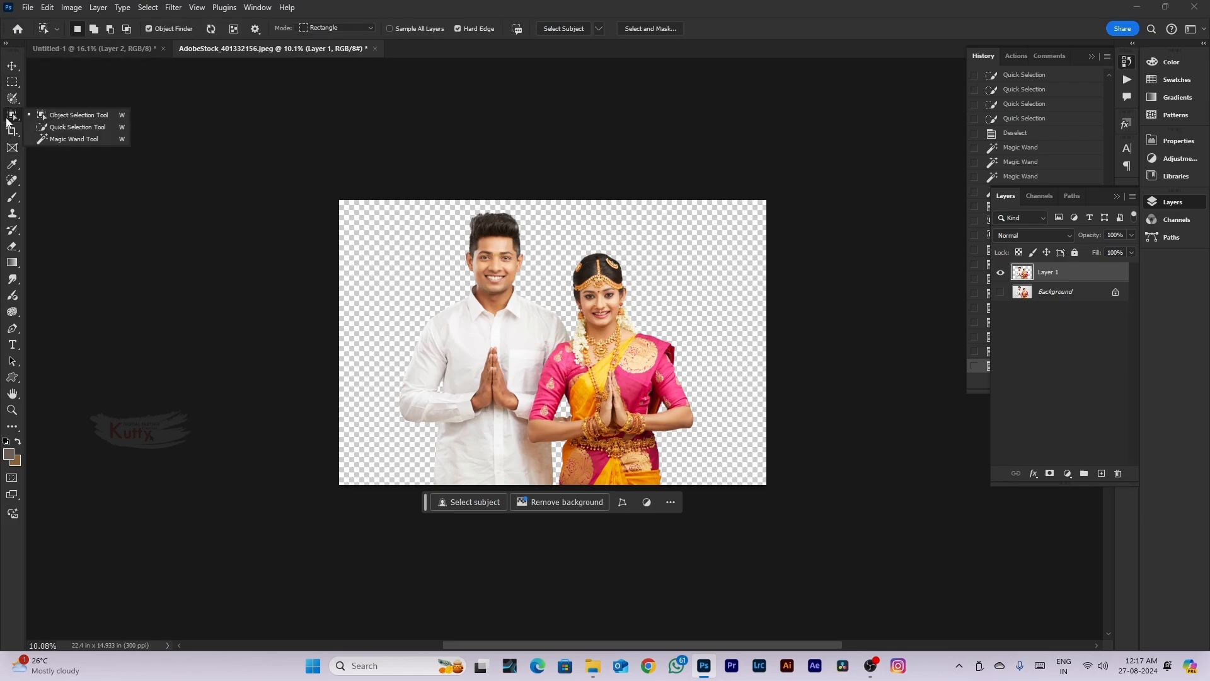
click(12, 131)
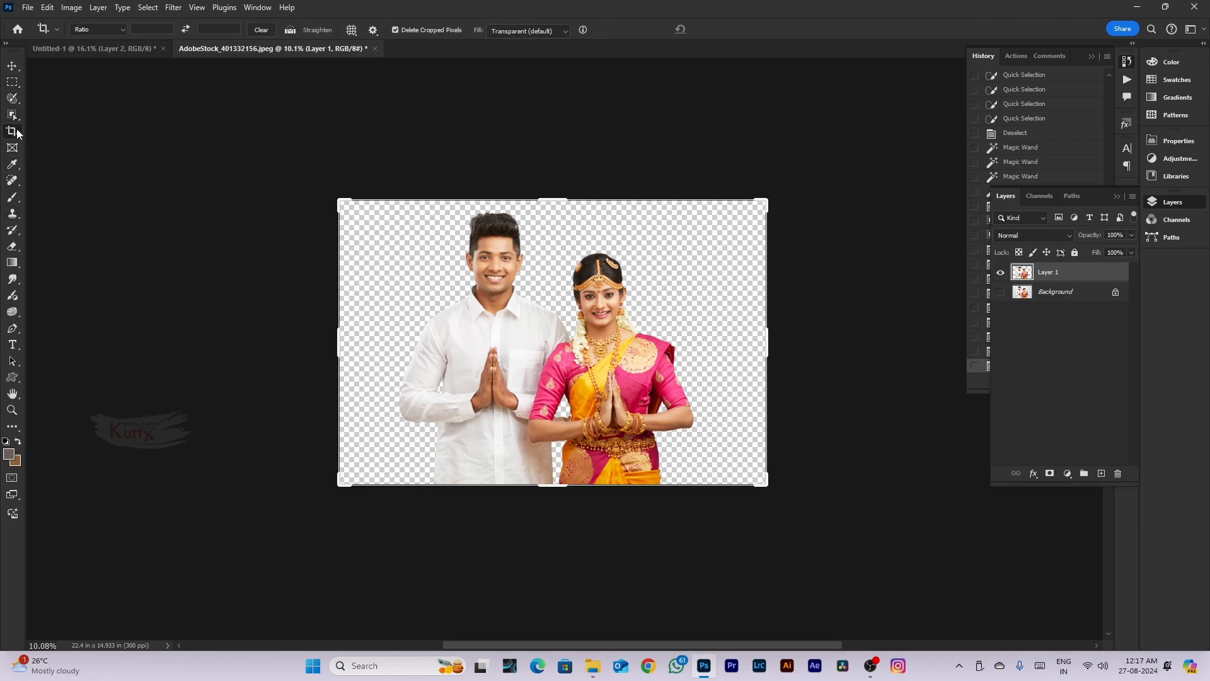
scroll(517, 313, down, 1)
scroll(541, 310, up, 1)
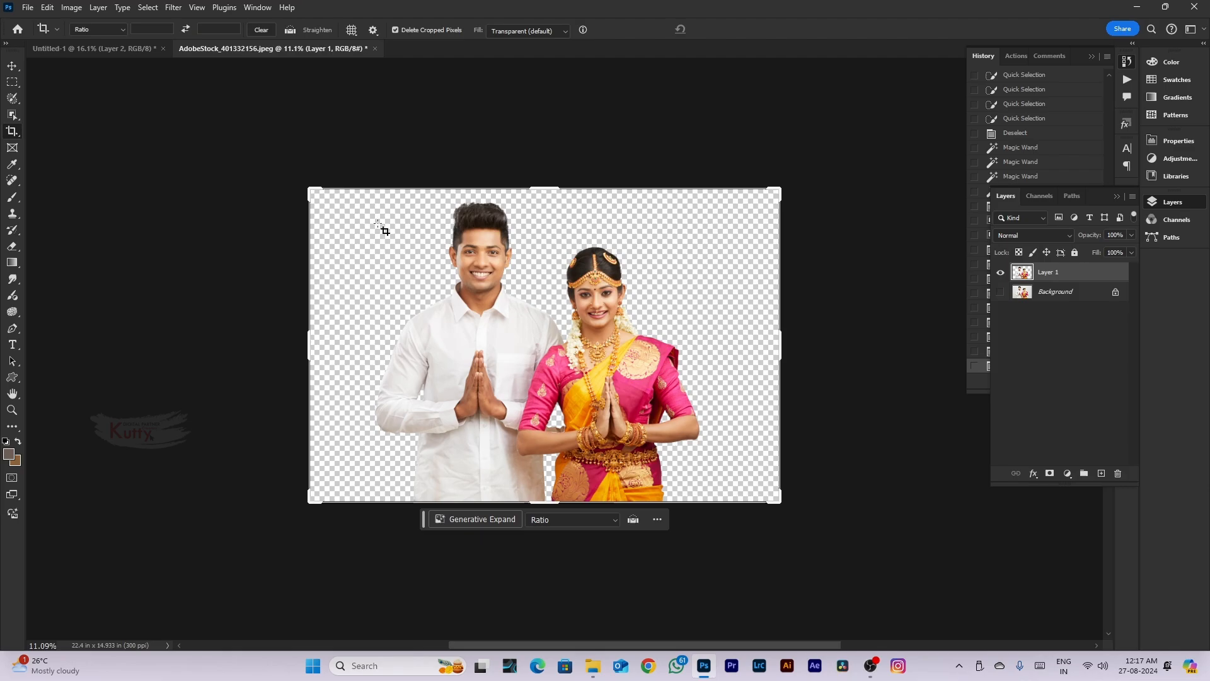
click(119, 49)
scroll(452, 246, down, 1)
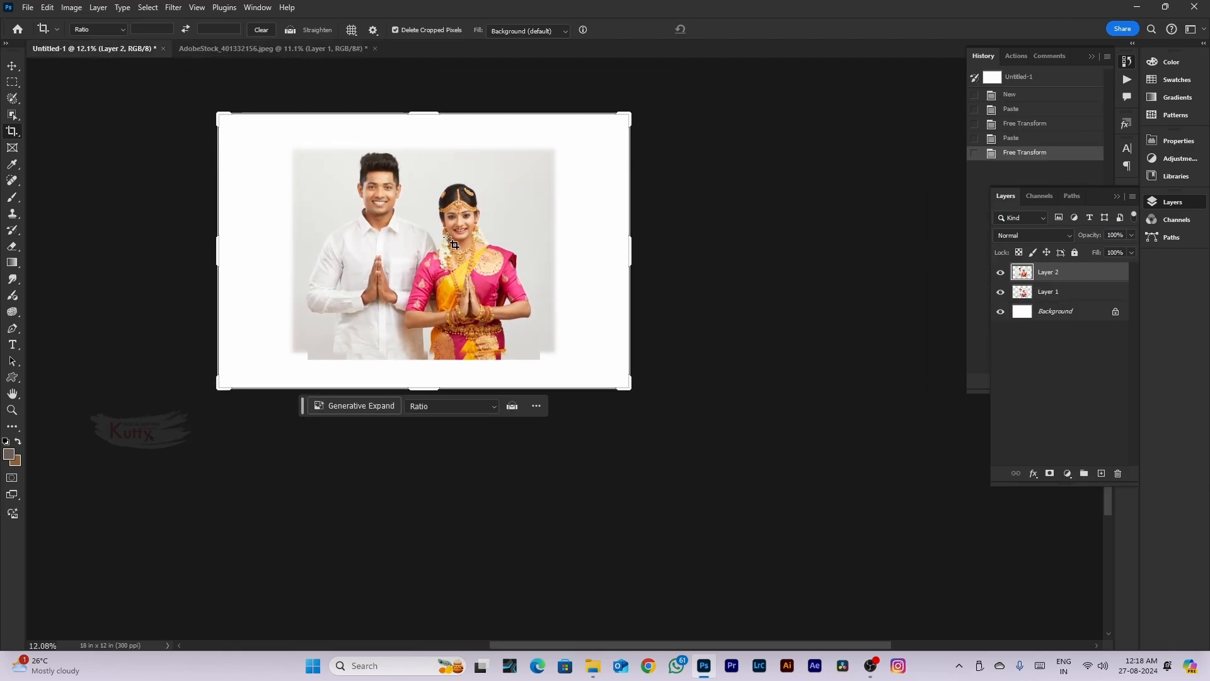
key(ctrl+o)
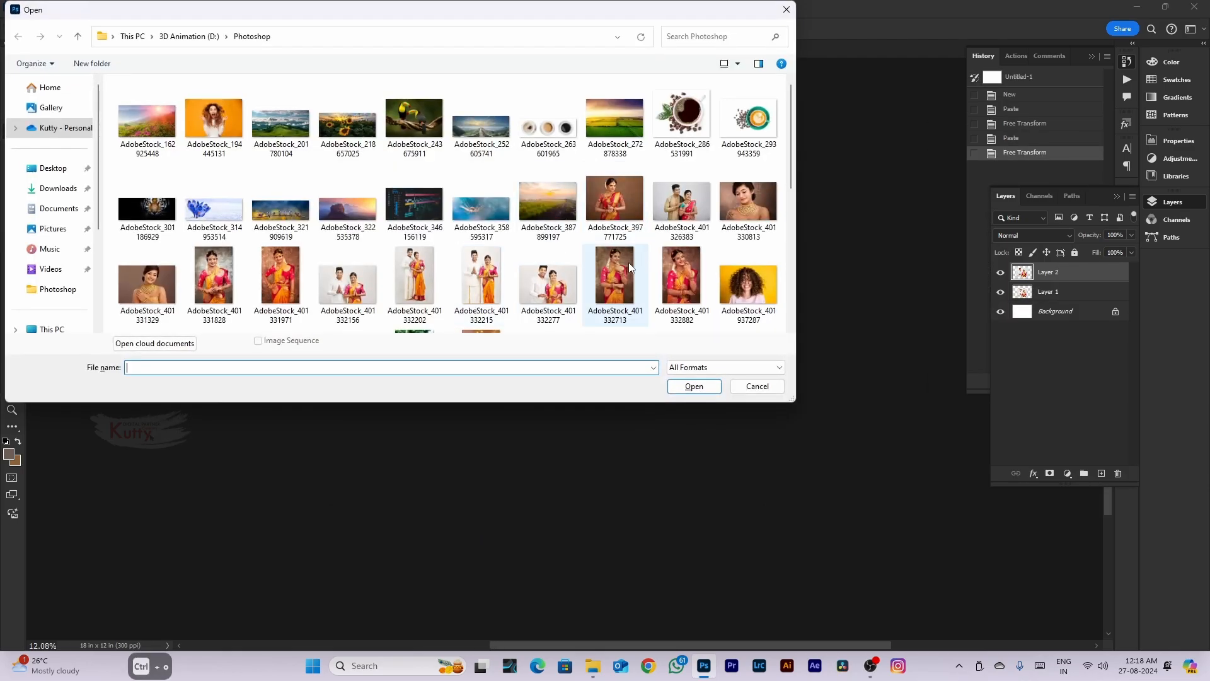
double_click(615, 199)
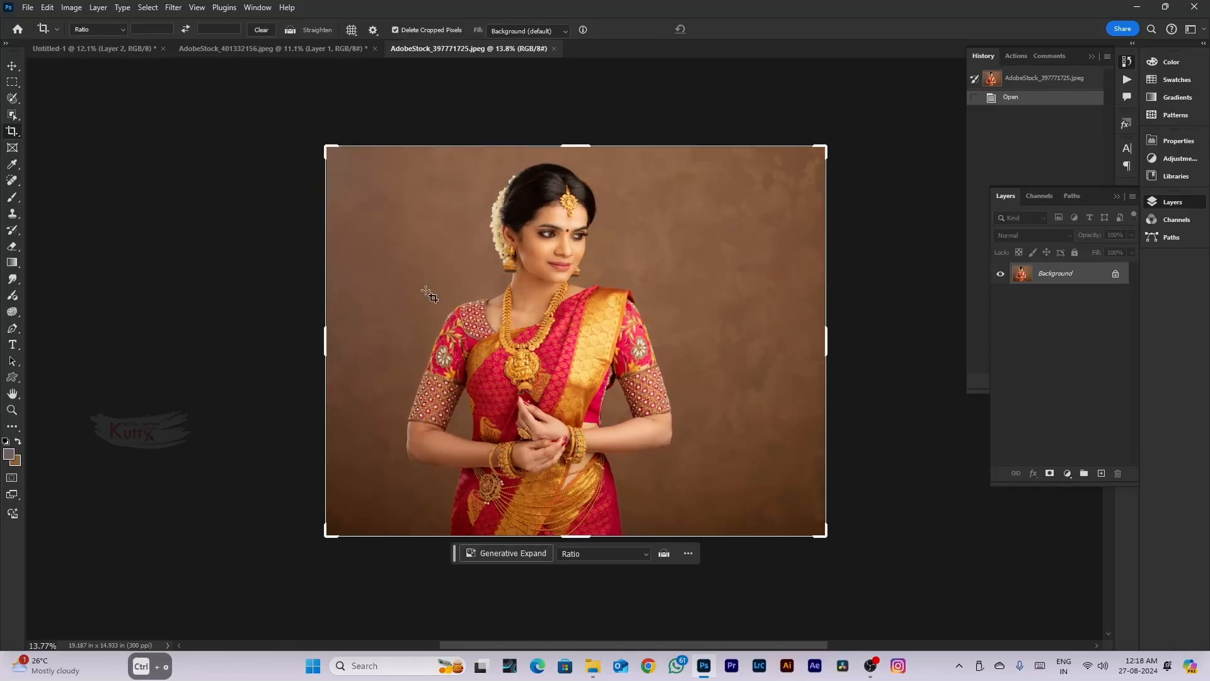
Set the Crop tool's ratio to 12 by 18 and shift the portrait so the woman is centred in the frame
click(12, 131)
click(12, 114)
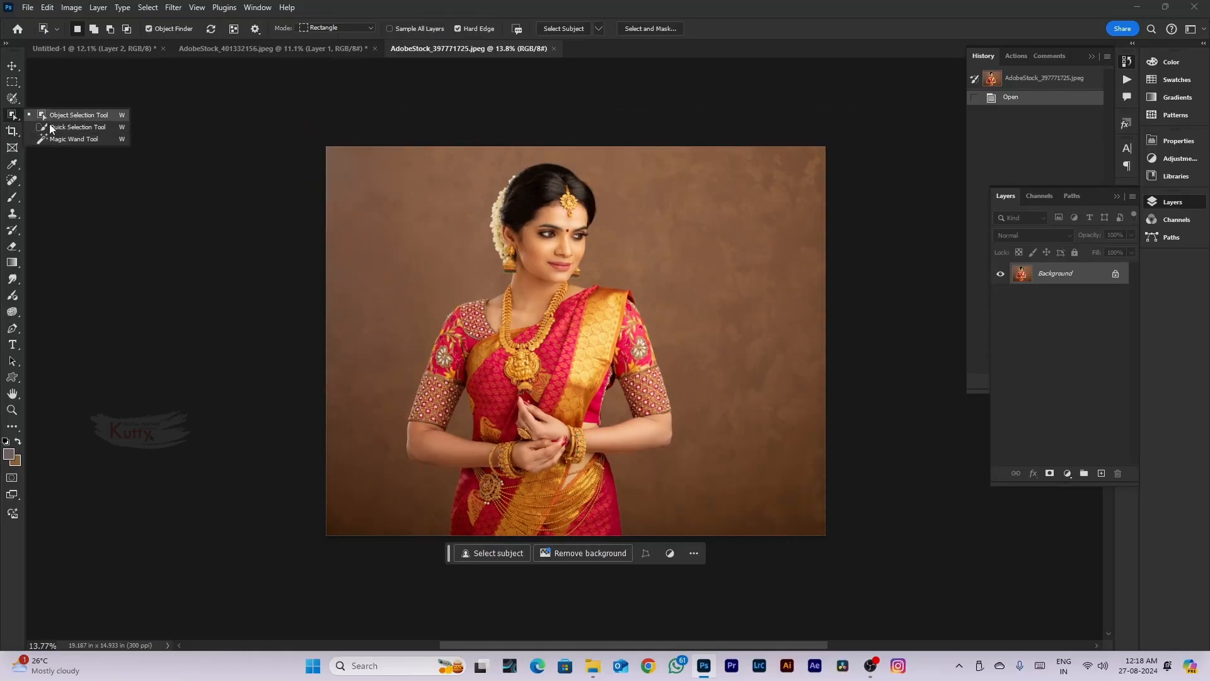
key(c)
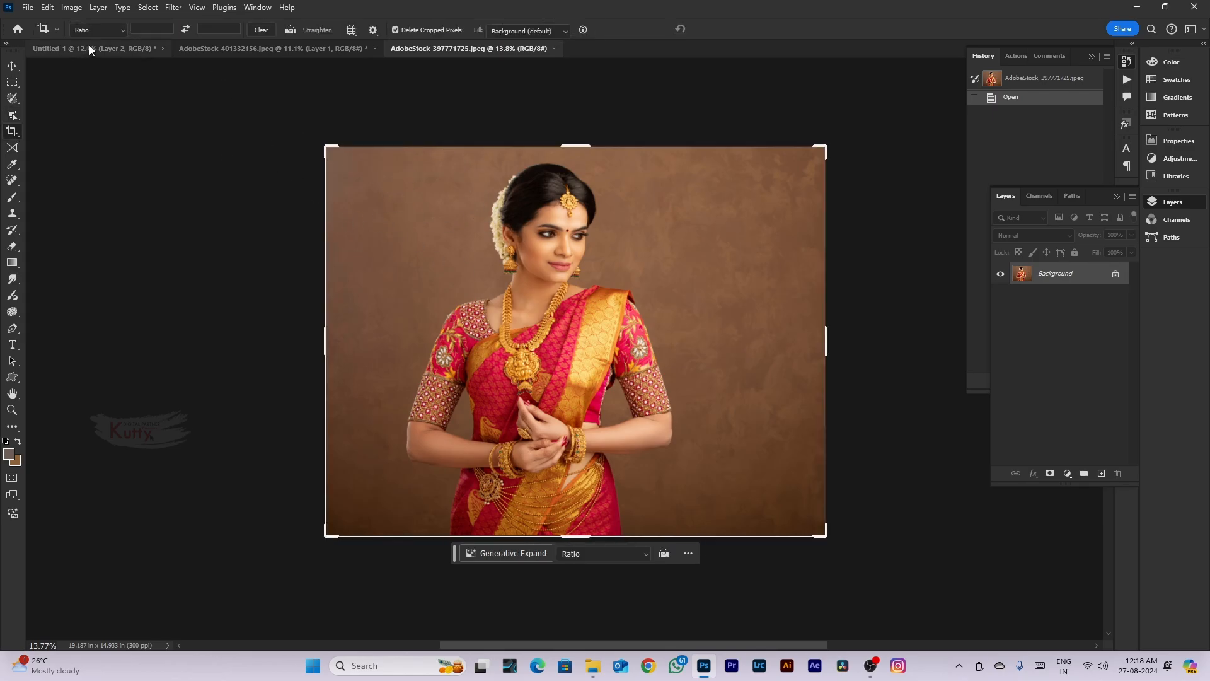
click(111, 30)
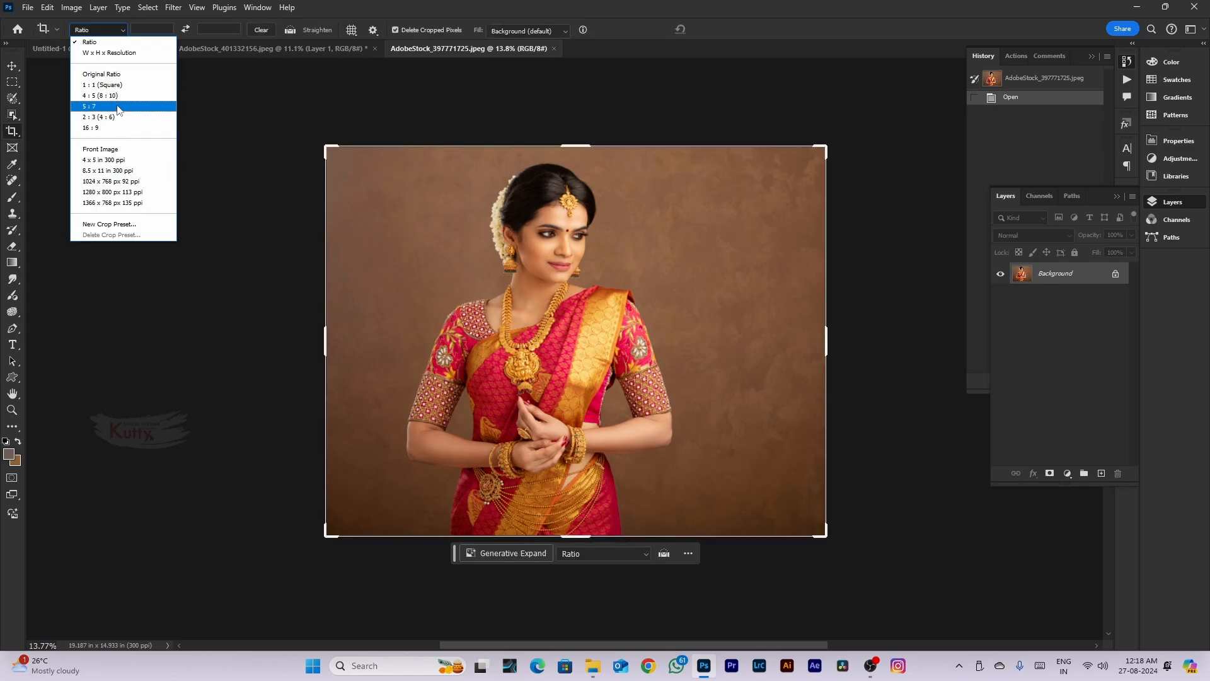
click(90, 42)
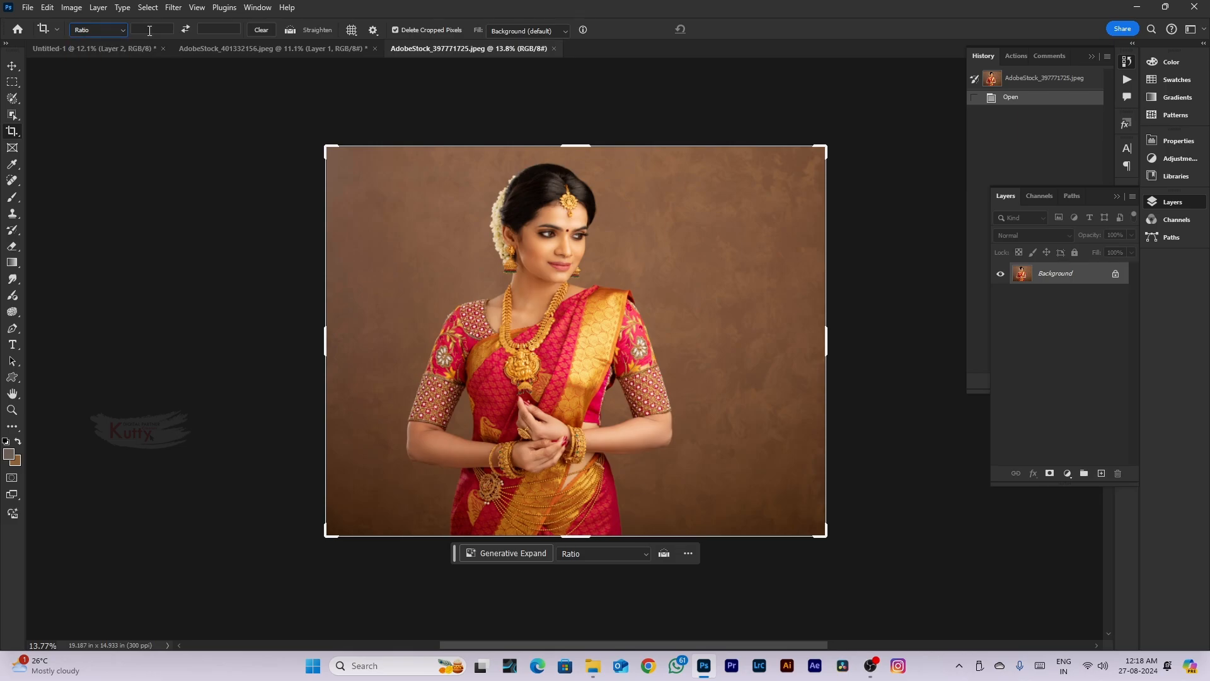
text(12)
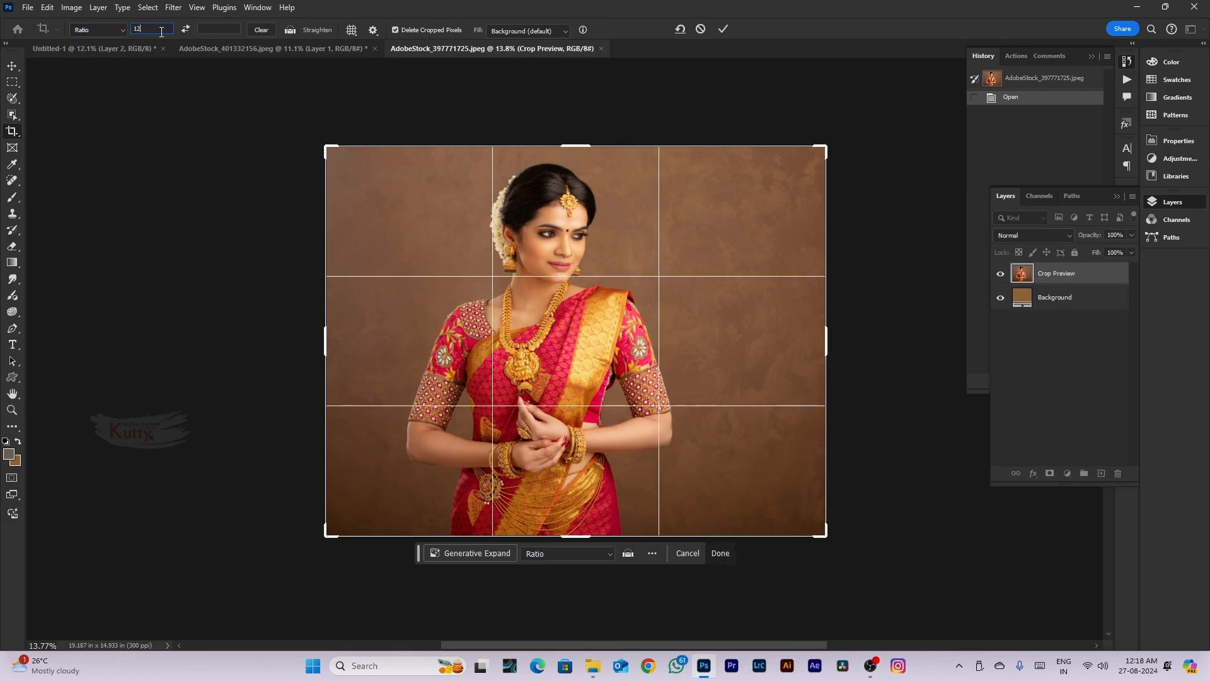
click(206, 30)
text(18)
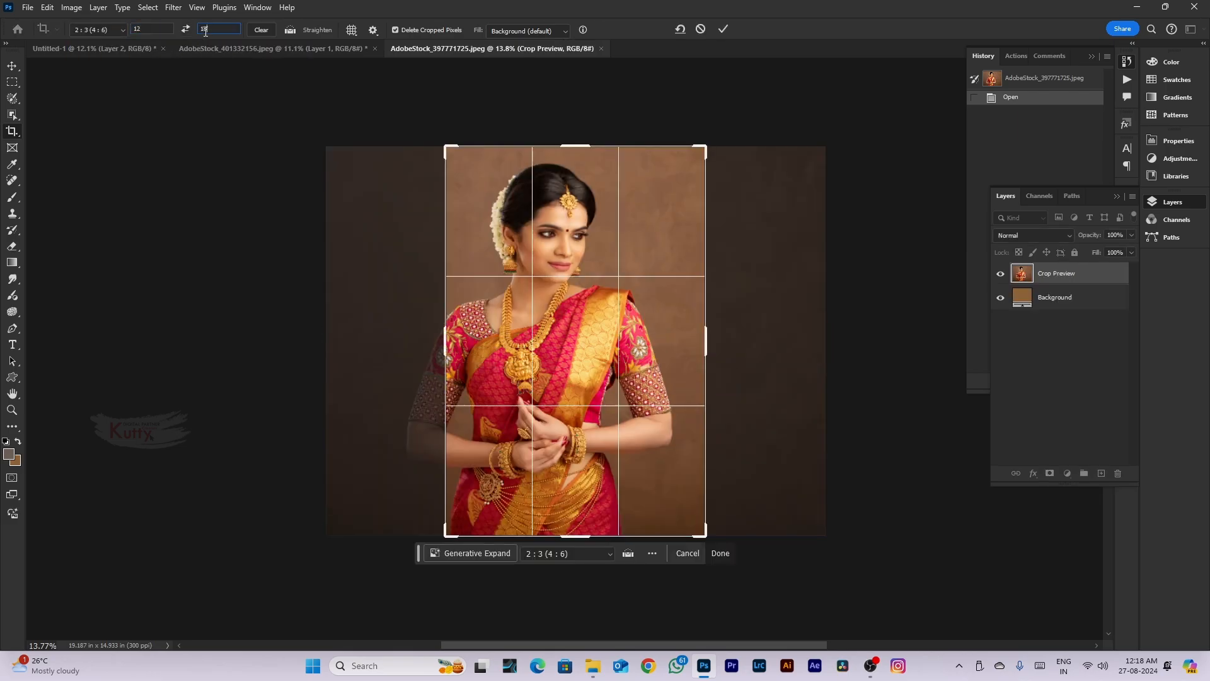
drag(555, 353, 589, 357)
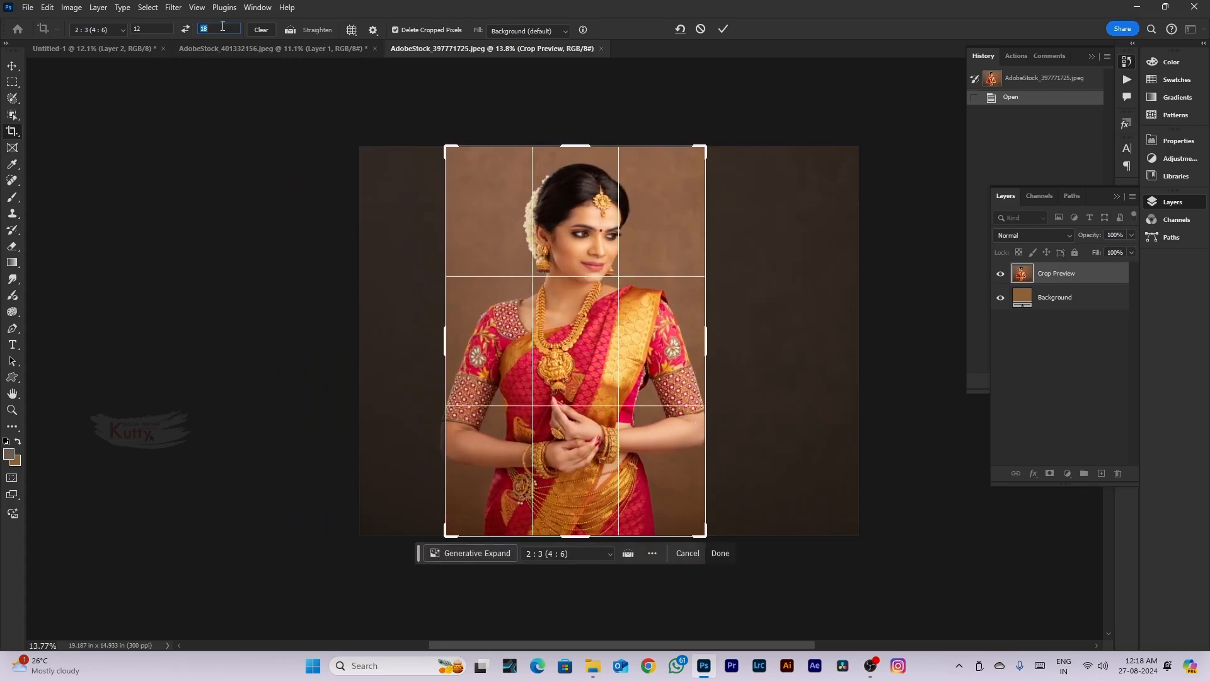
Try a 12 by 2 crop ratio, change it to 10 by 18, and reposition the portrait within the frame
text(2)
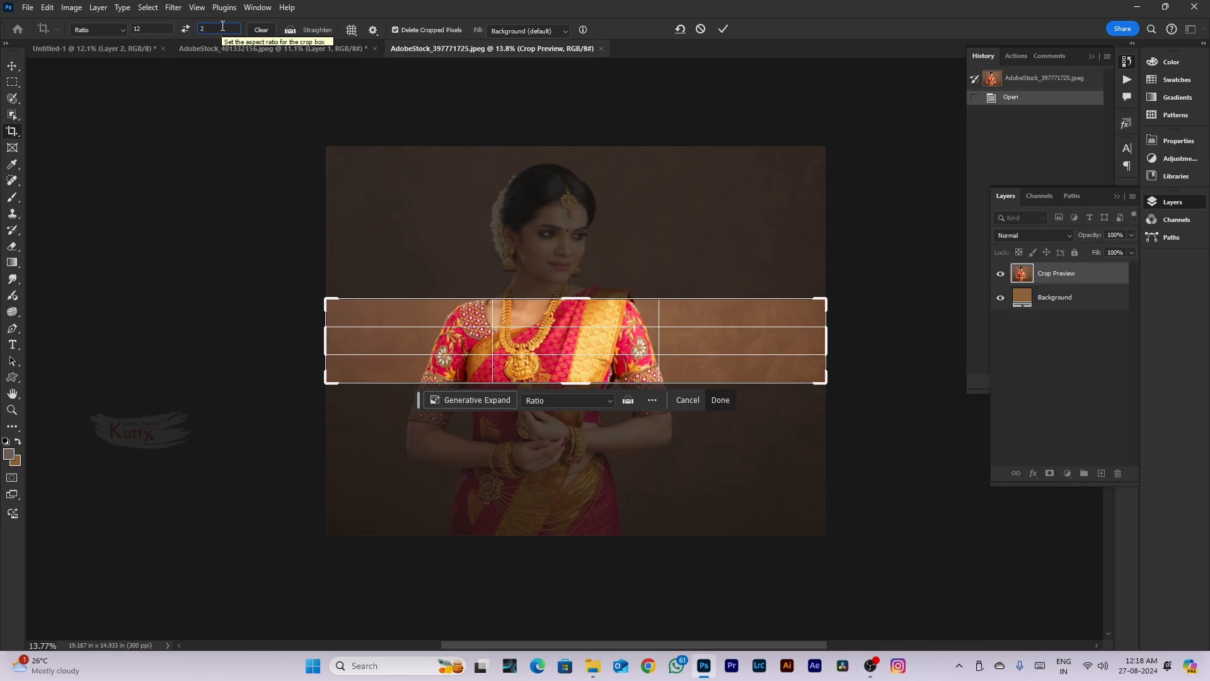
click(157, 26)
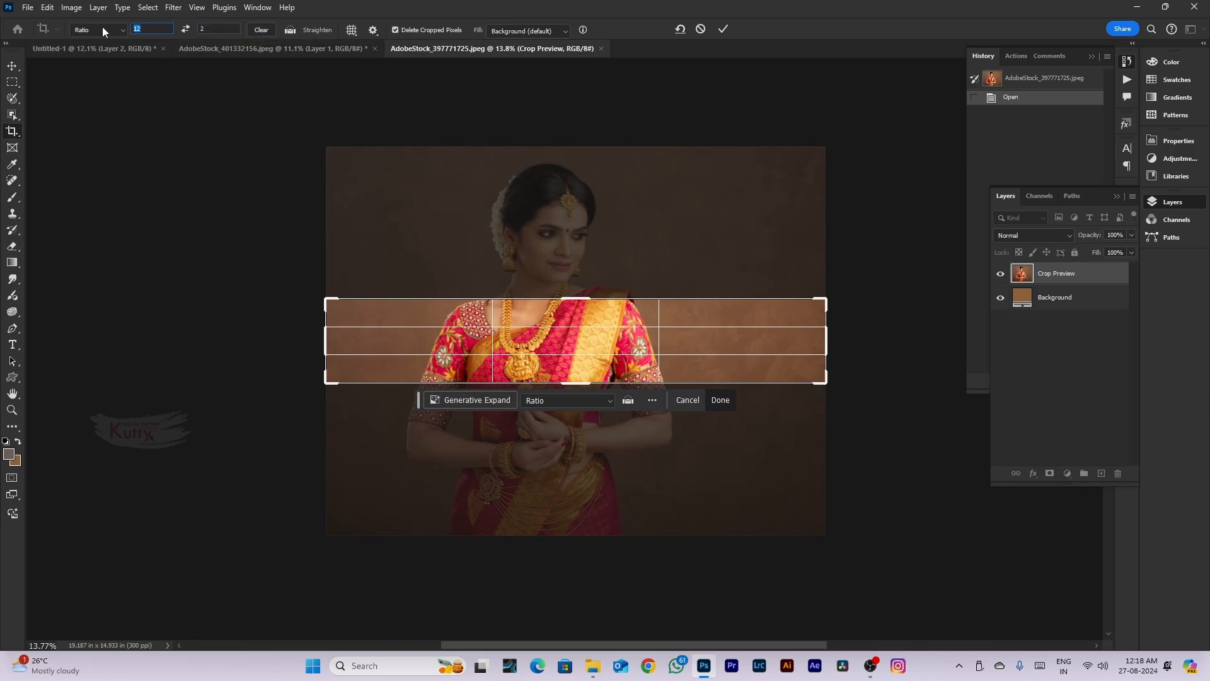
text(10)
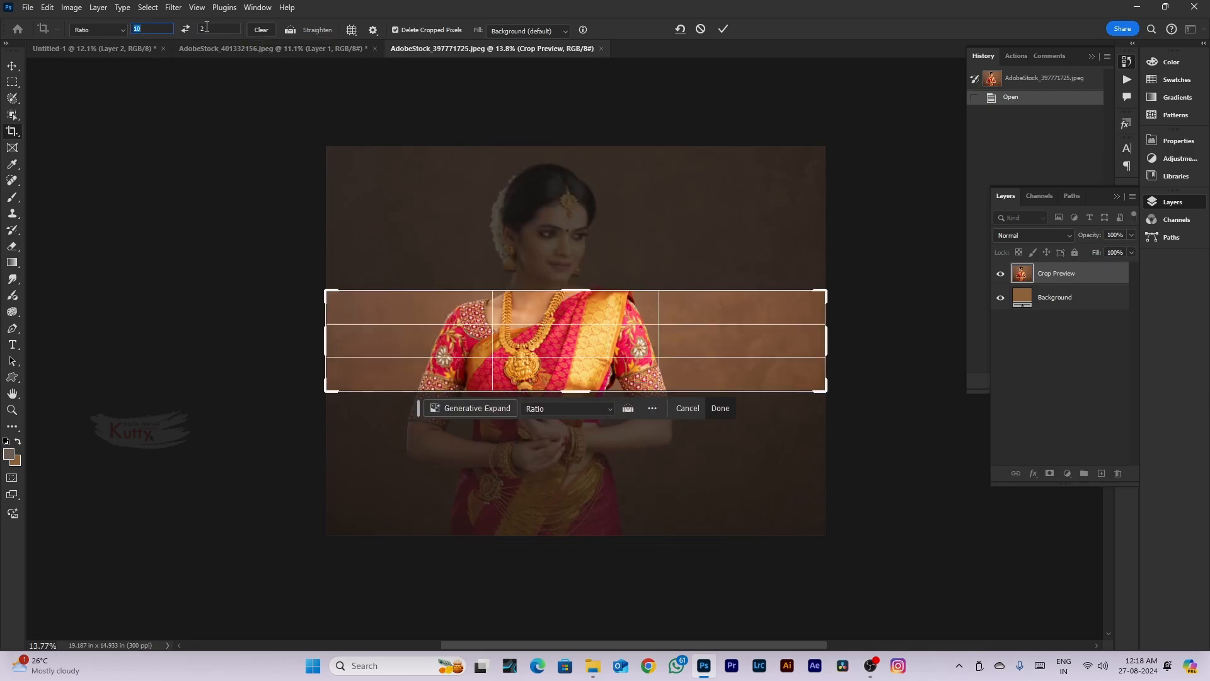
text(18)
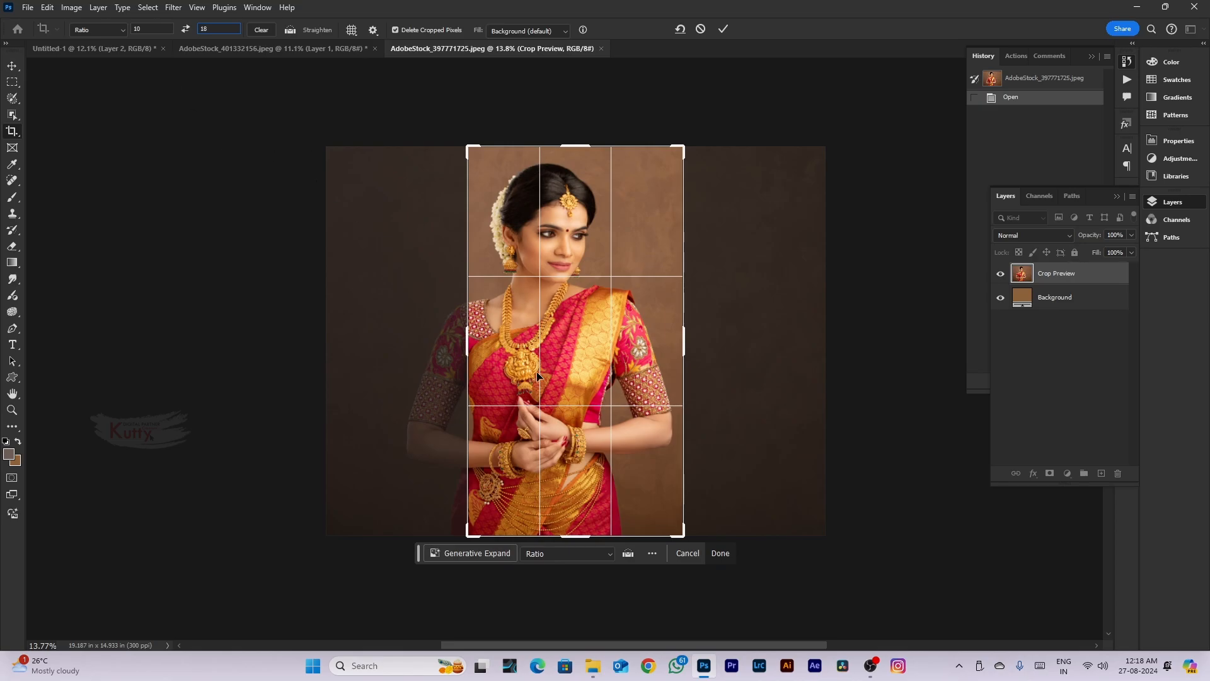
drag(535, 372, 594, 377)
Try a crop ratio height of 15, set it to 12, centre the woman in the frame, and apply the crop
text(15)
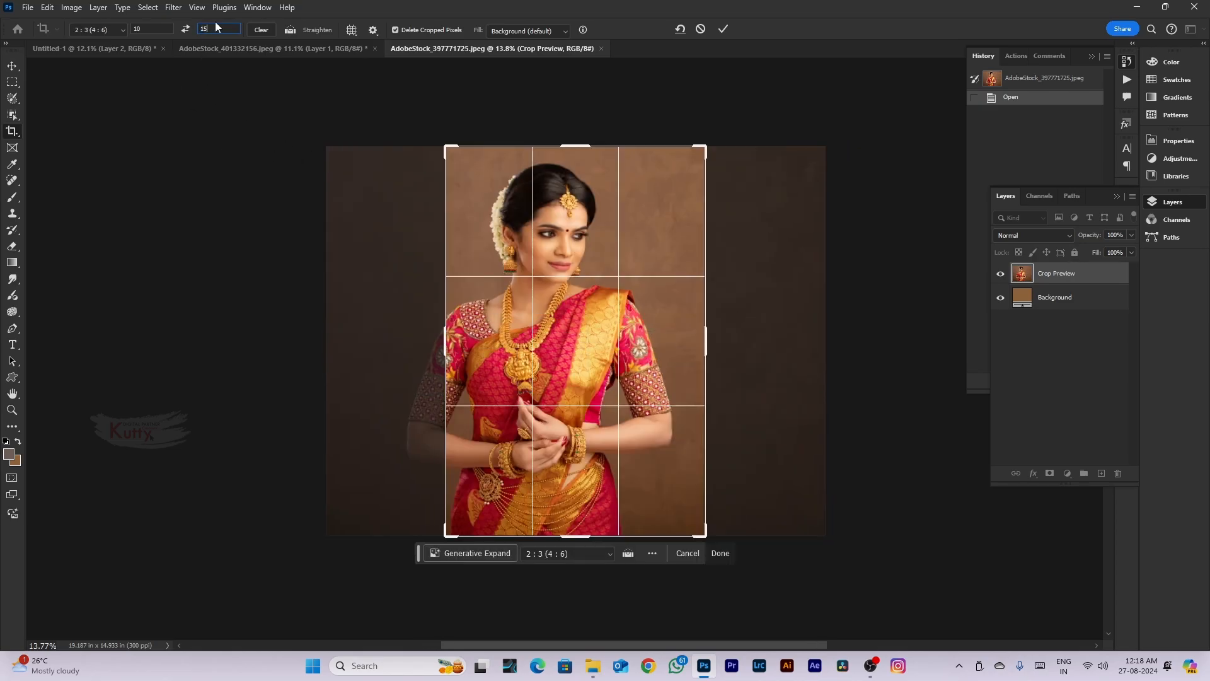
drag(542, 310, 638, 412)
text(12)
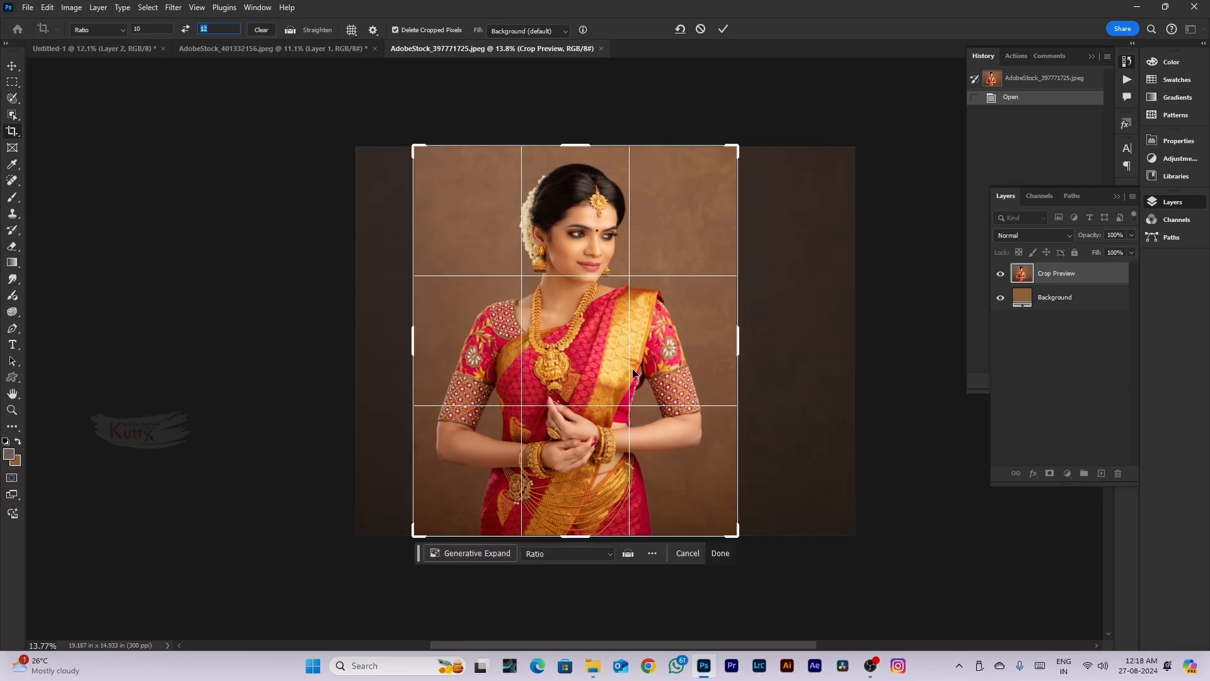
click(723, 29)
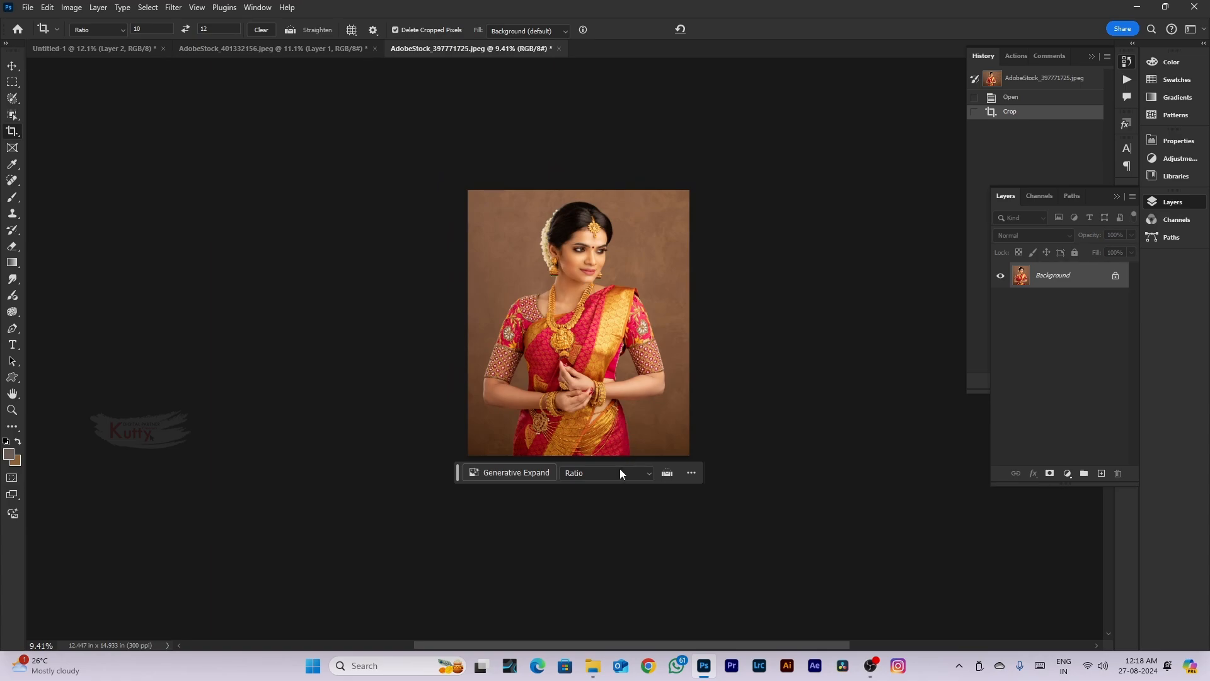
Save the current crop ratio as a new preset named 10 : 12 and check it among the crop presets
click(620, 473)
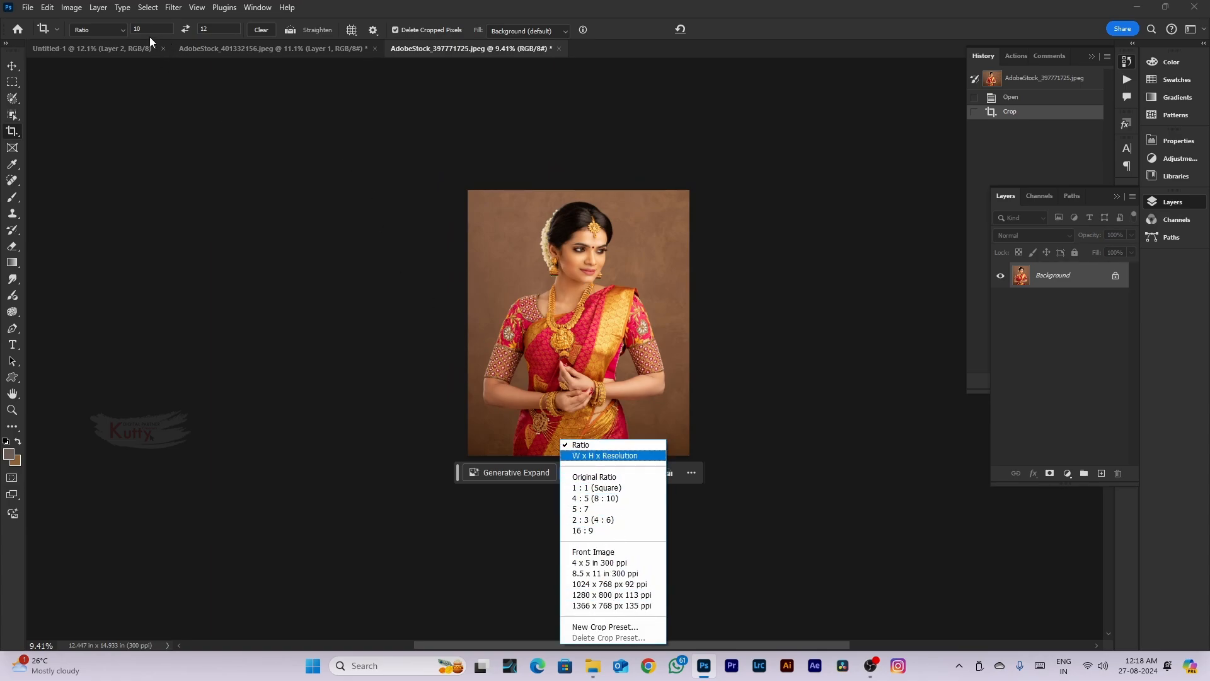
click(100, 25)
click(88, 32)
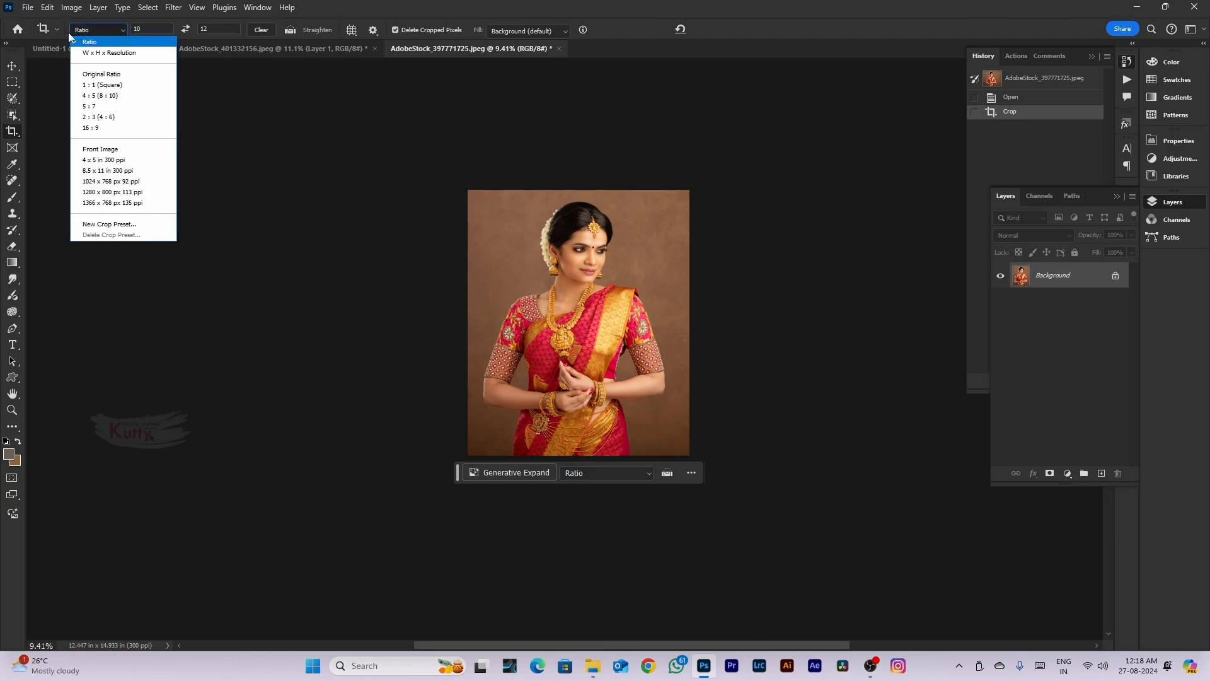
click(63, 31)
click(94, 30)
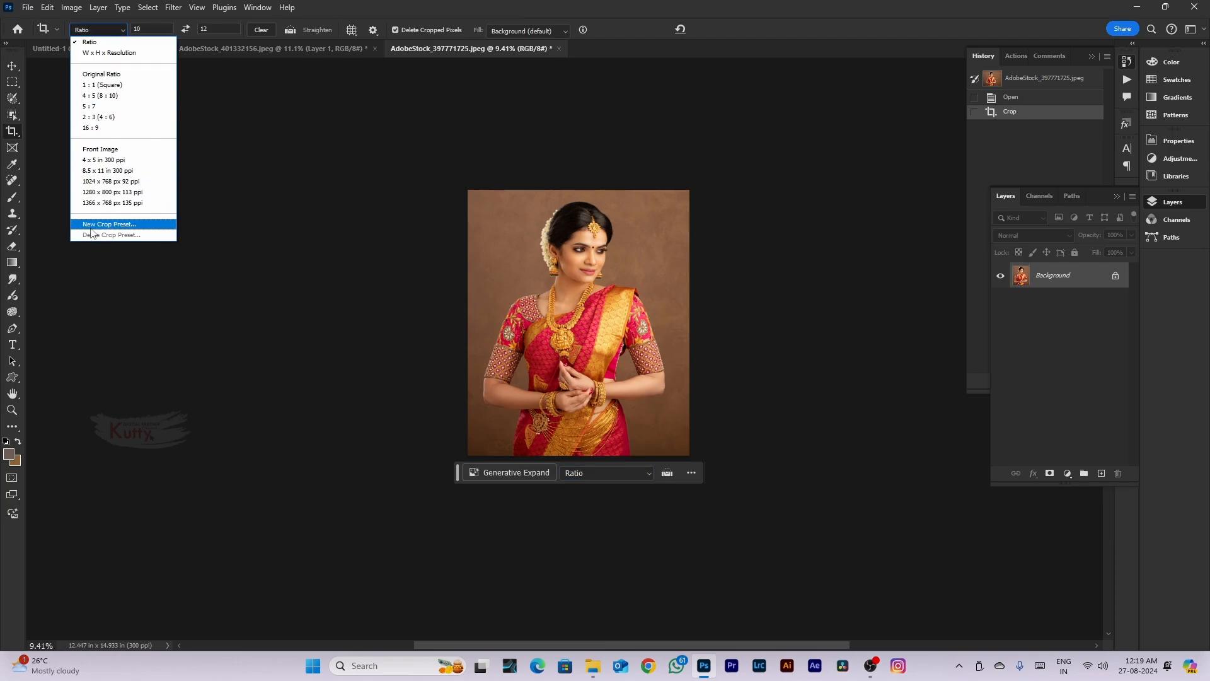
click(109, 224)
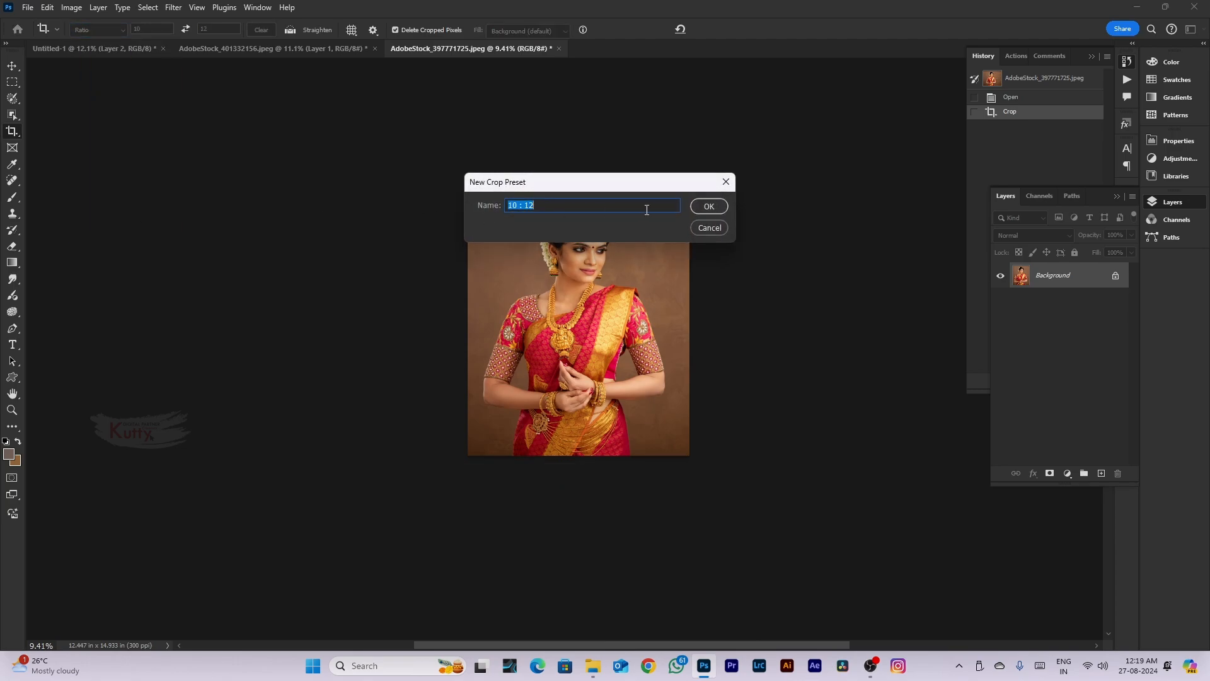
click(712, 208)
click(92, 29)
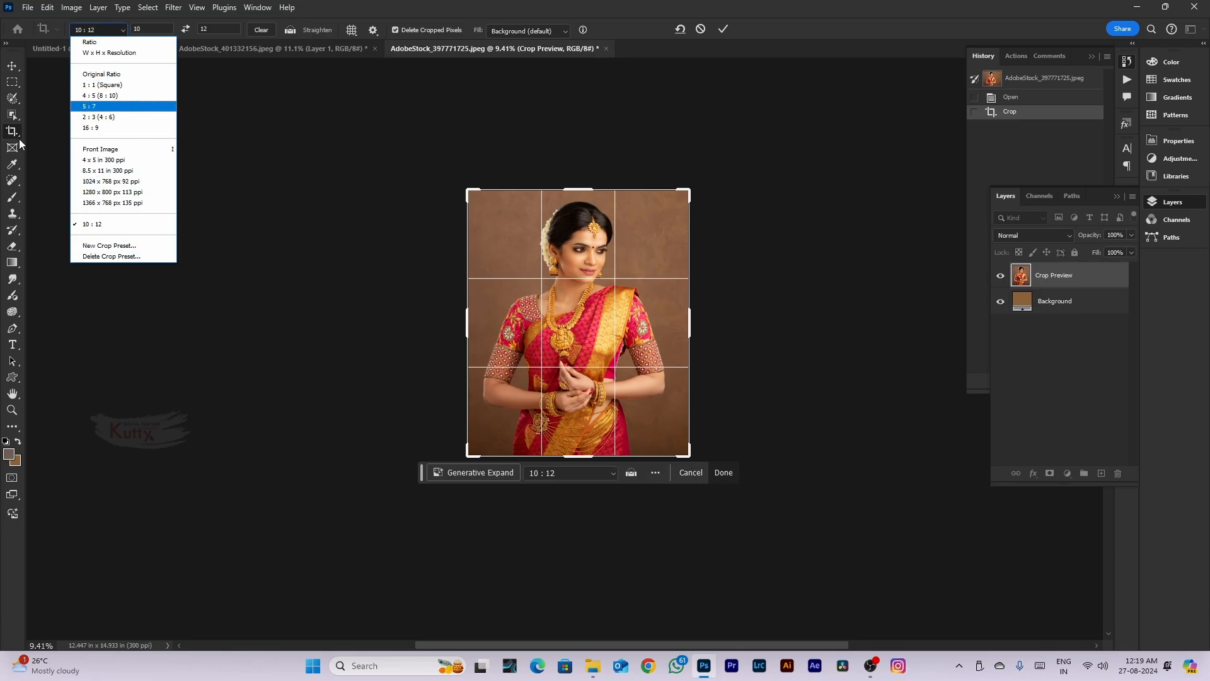
Activate the Perspective Crop tool and open the bus photo AdobeStock_856224452.jpeg, fitted to the window
click(24, 143)
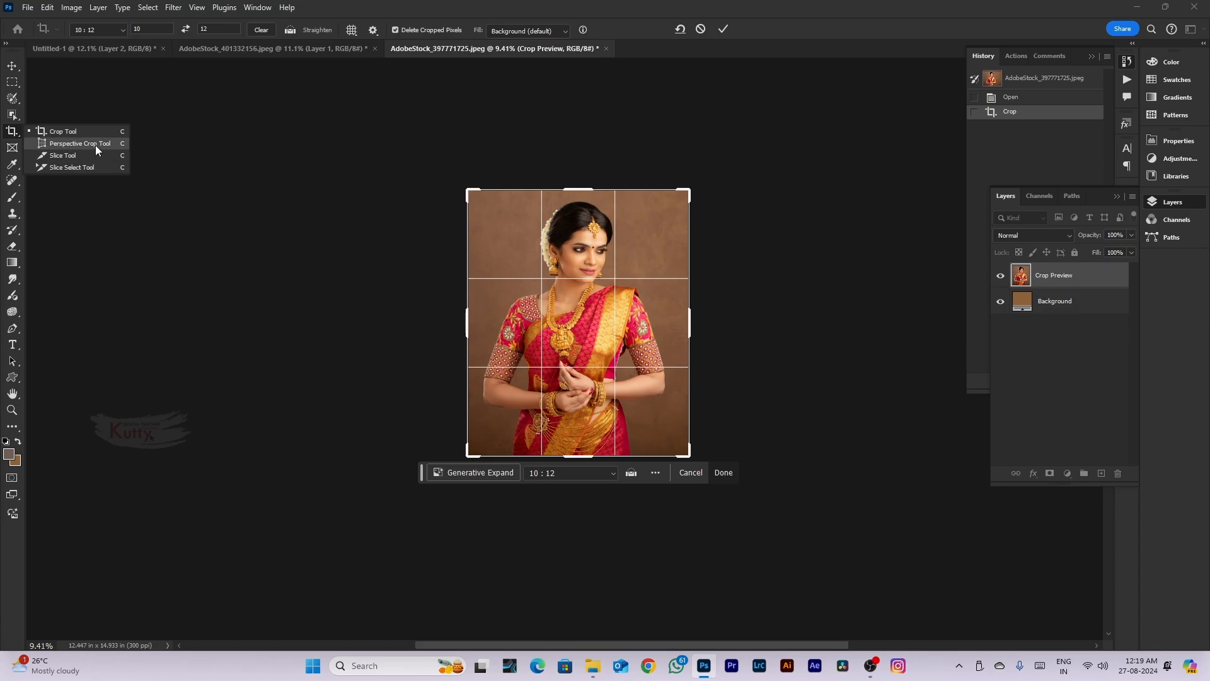
click(96, 143)
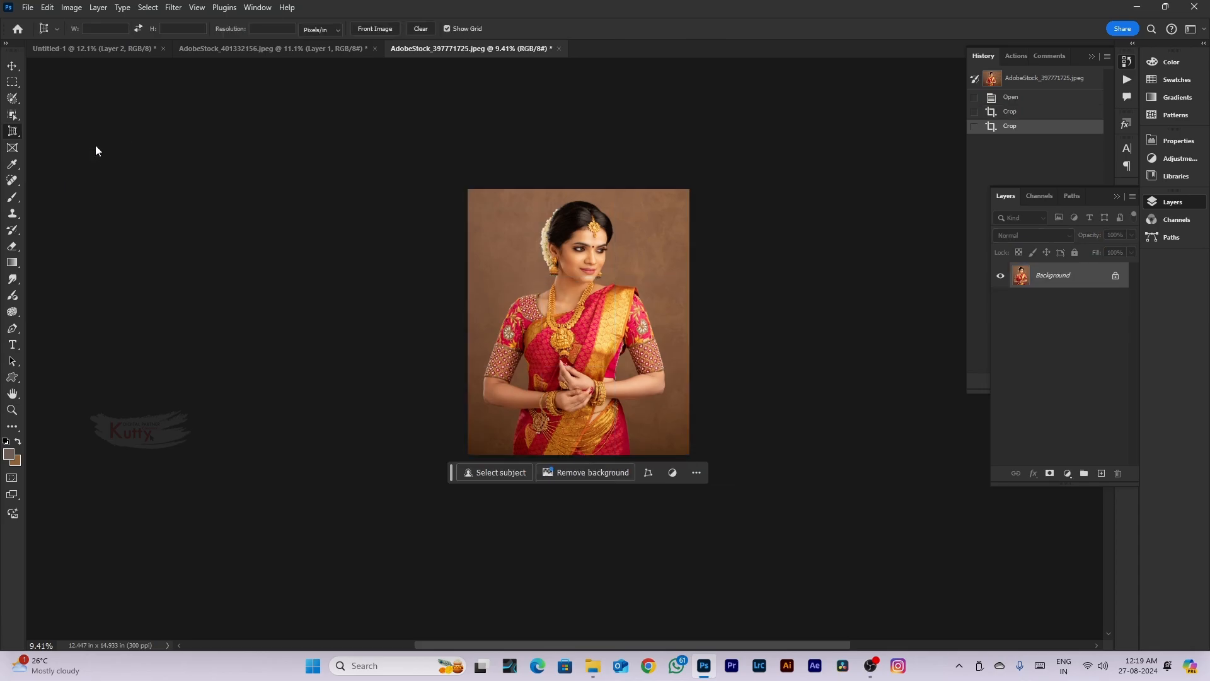
key(ctrl+o)
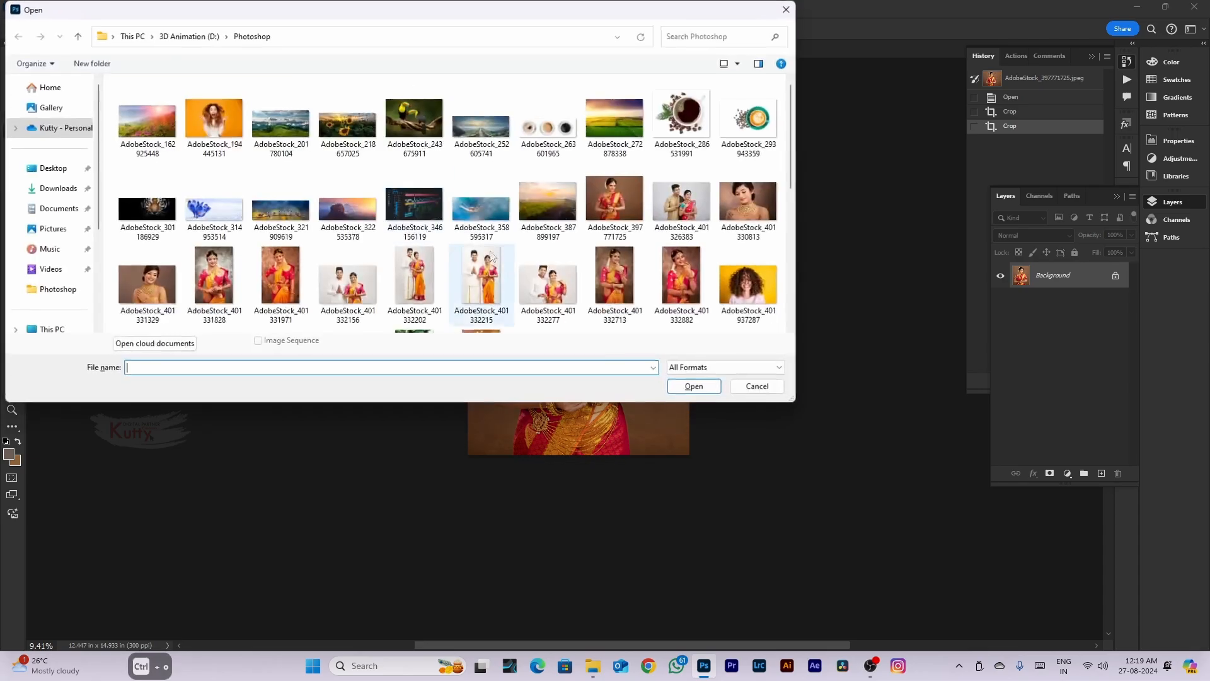
scroll(375, 228, down, 5)
double_click(375, 228)
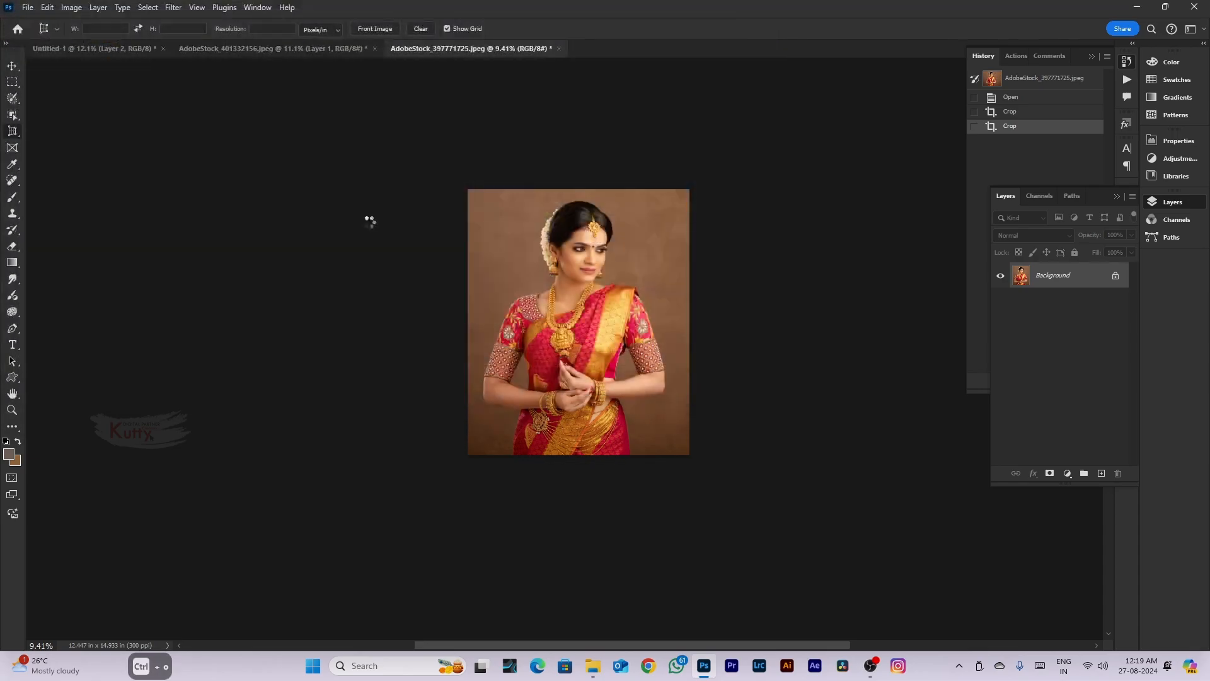
key(ctrl+0)
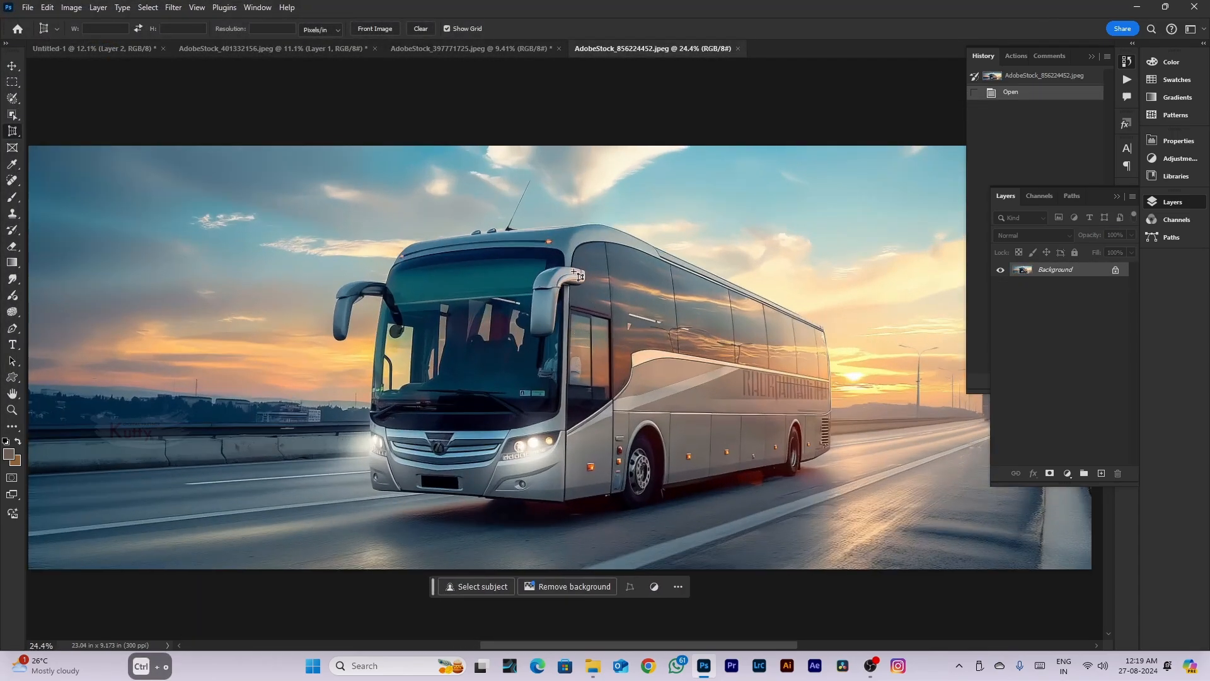
Fit the perspective crop grid's corners to the side of the bus, apply the crop, and undo it
drag(567, 229, 837, 466)
drag(682, 463, 679, 513)
drag(830, 228, 828, 329)
drag(829, 511, 830, 469)
drag(565, 515, 562, 521)
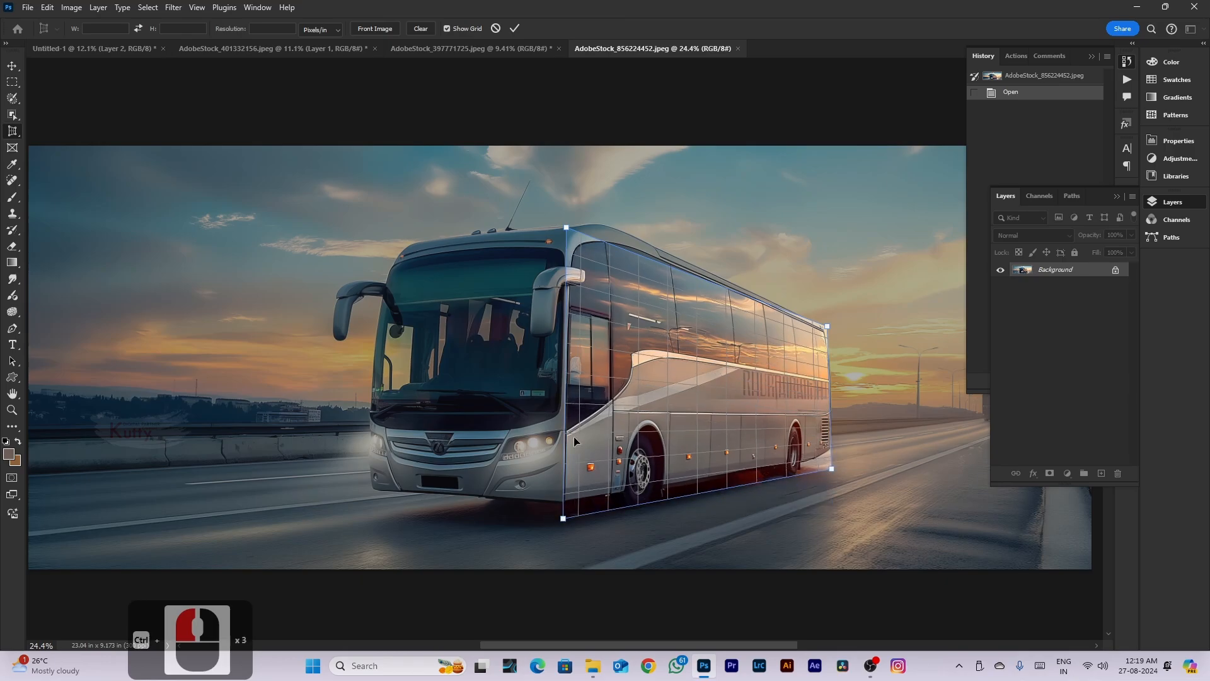
drag(567, 228, 567, 205)
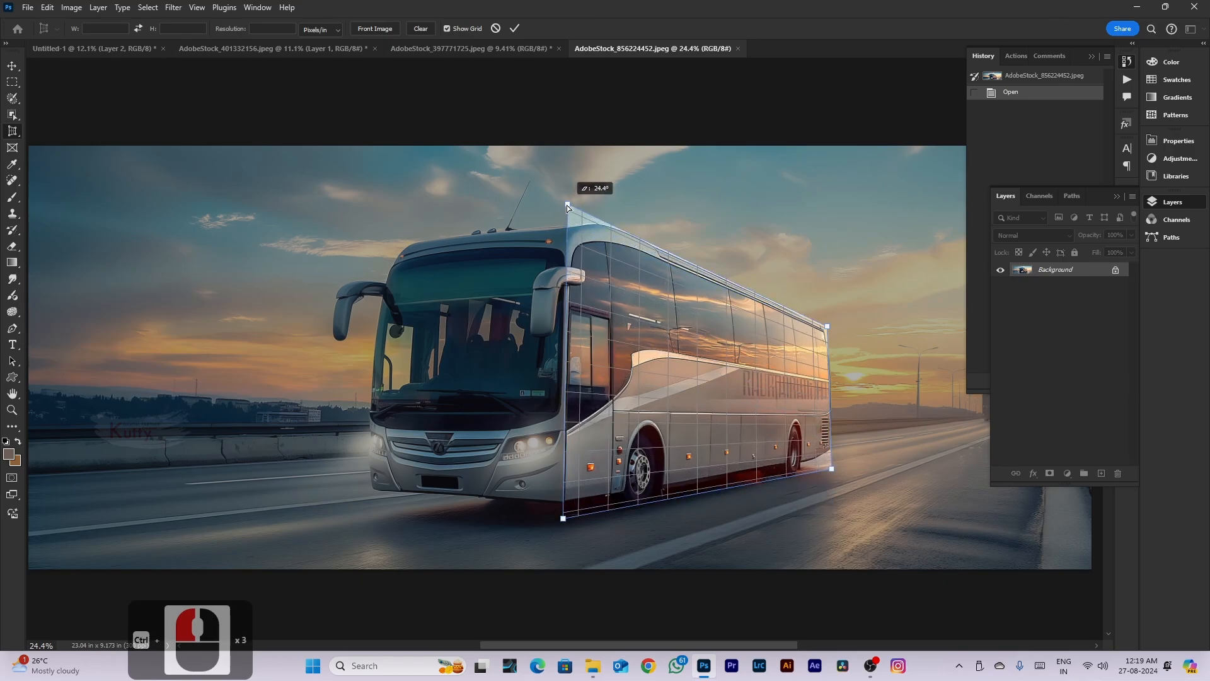
scroll(637, 360, down, 1)
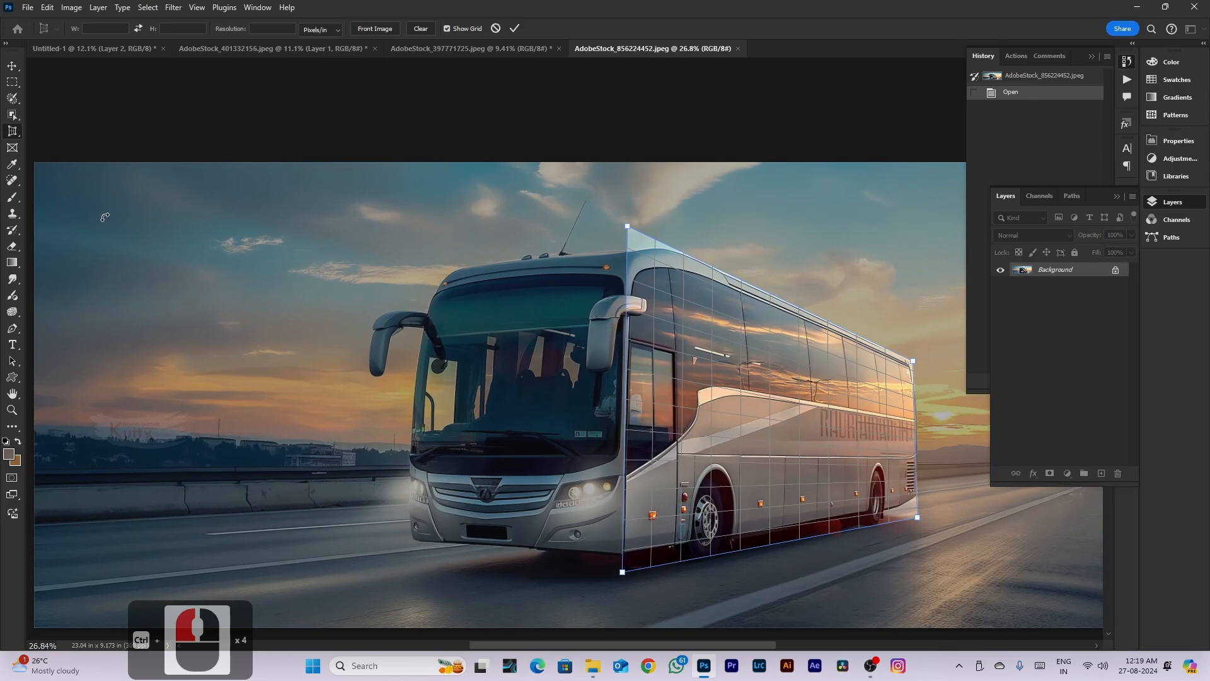
double_click(716, 365)
scroll(540, 272, down, 4)
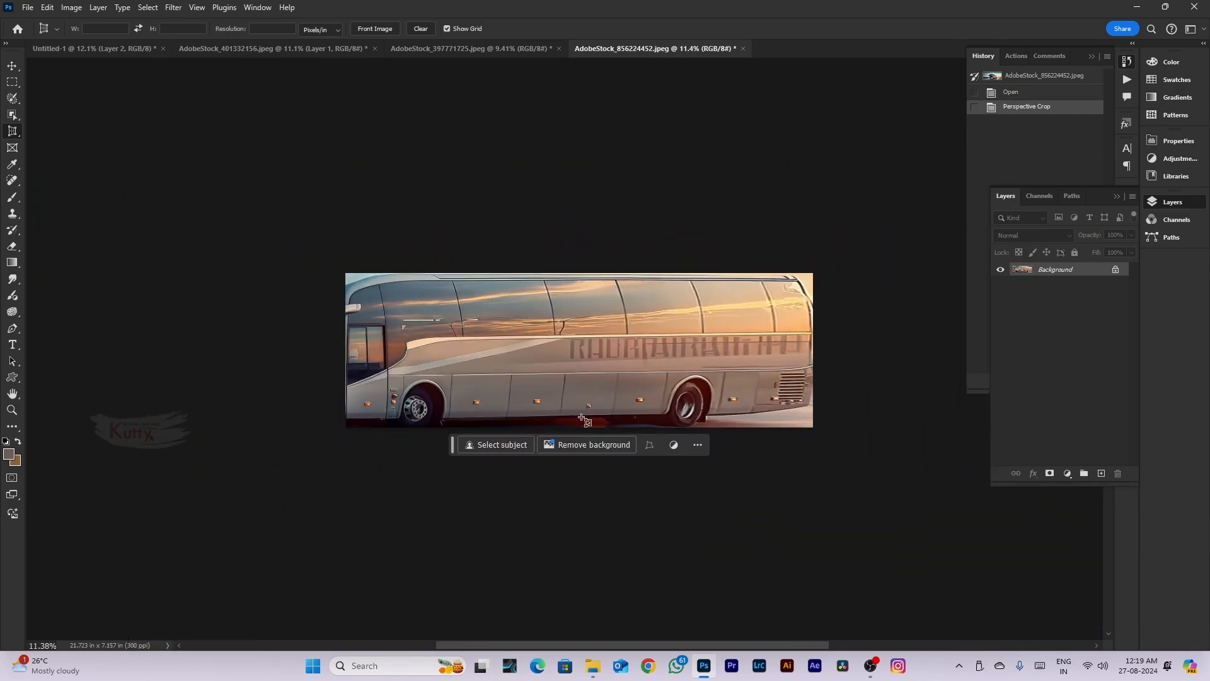
key(ctrl+z)
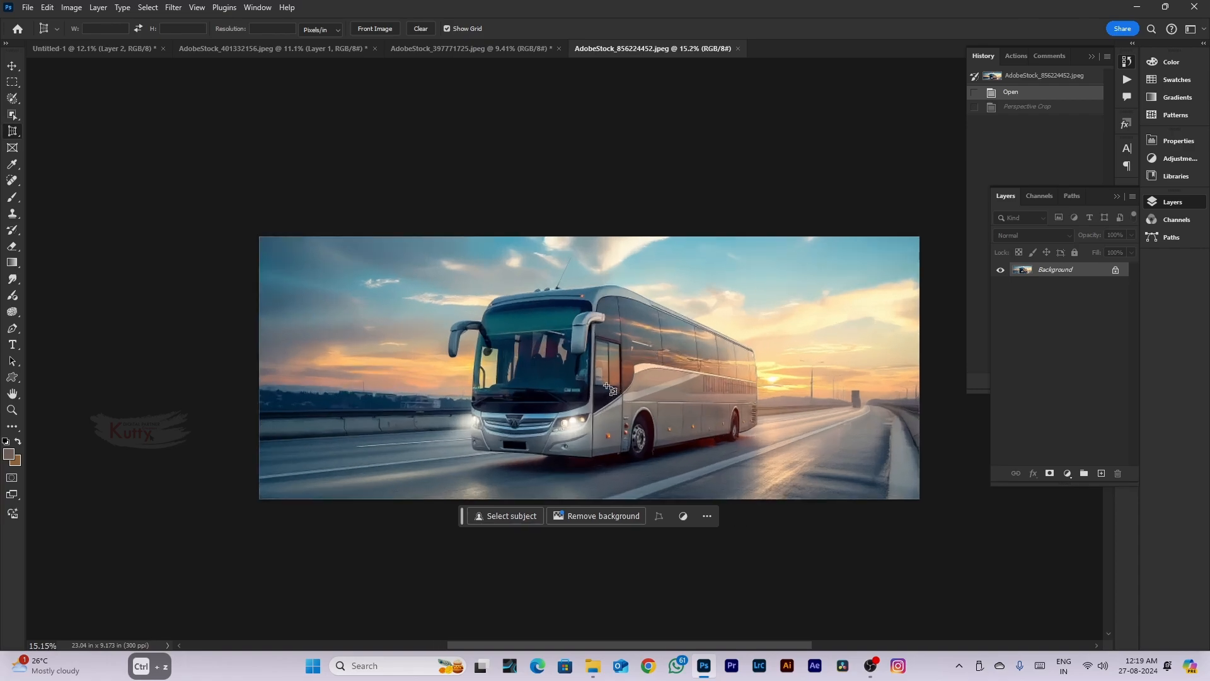
scroll(563, 346, up, 2)
Draw a rectangular slice with the Slice tool over the sky and road left of the bus
right_click(12, 132)
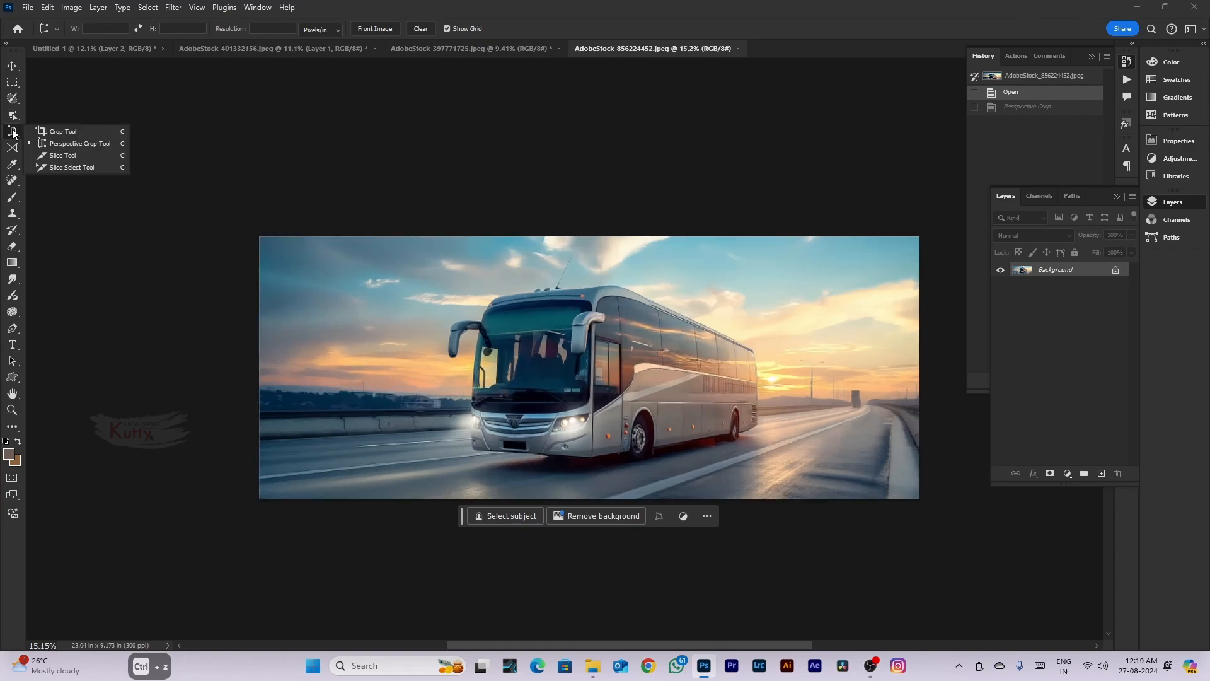
click(68, 157)
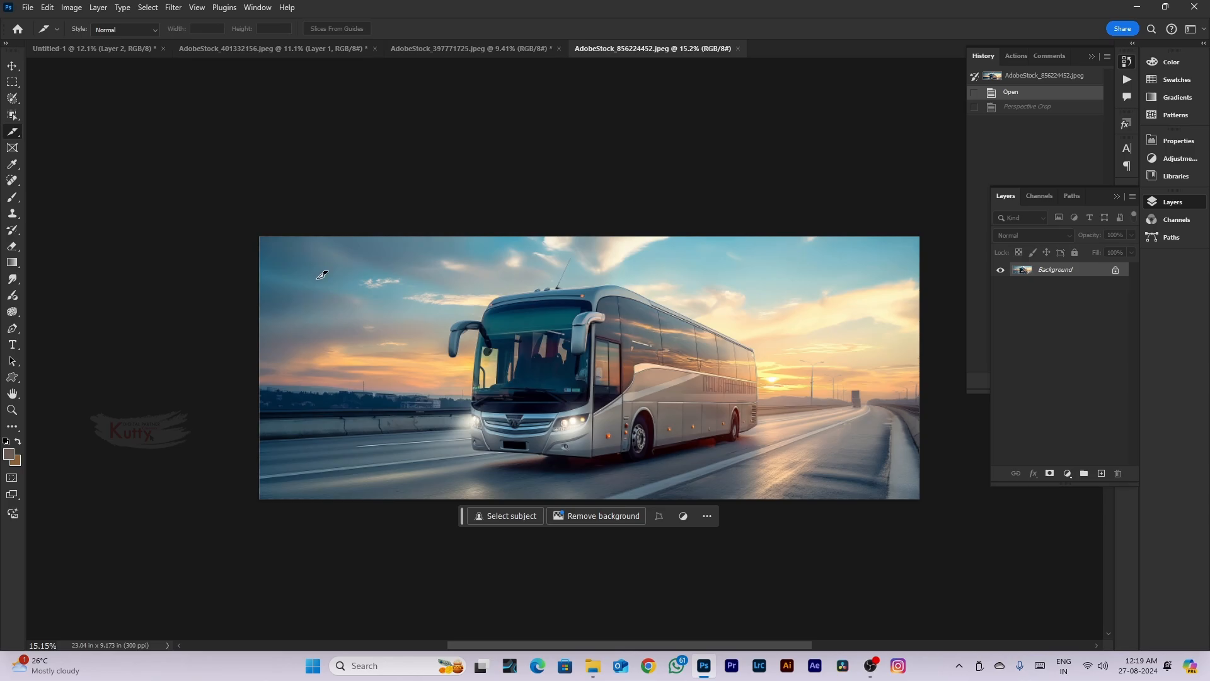
mouse_move(324, 298)
mouse_down()
mouse_move(378, 347)
mouse_move(423, 462)
mouse_up()
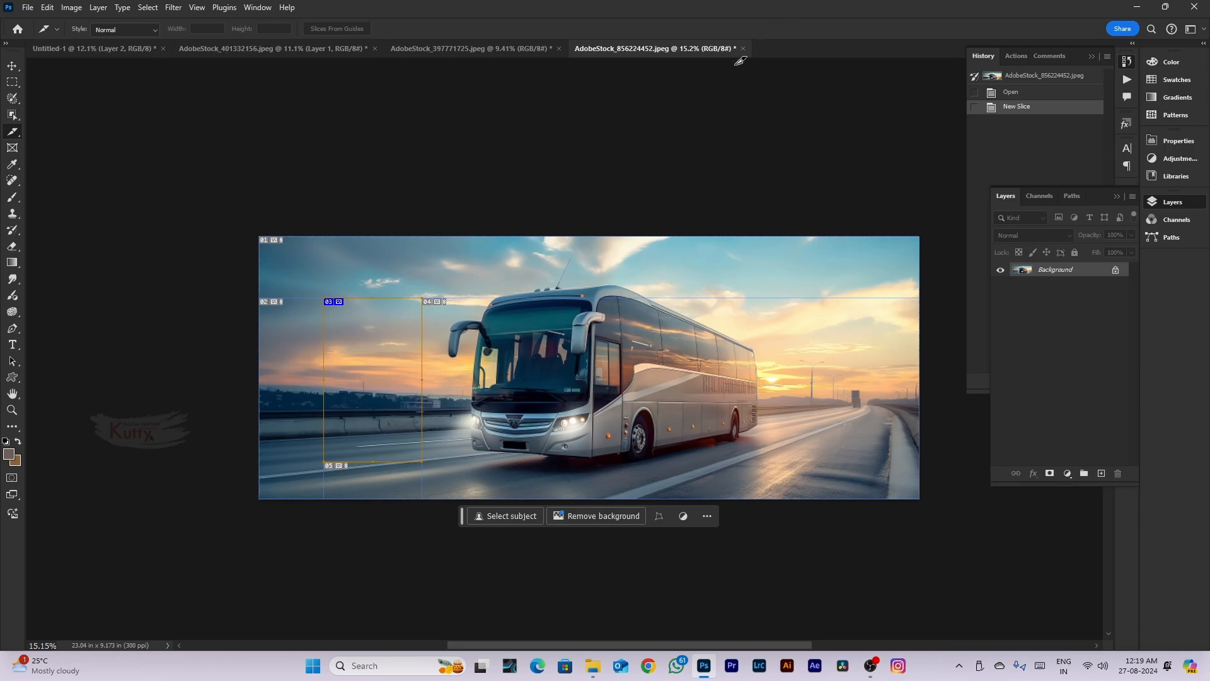
Close the bus photo without saving, look over the crop and slice tools, and activate the Frame tool
click(743, 48)
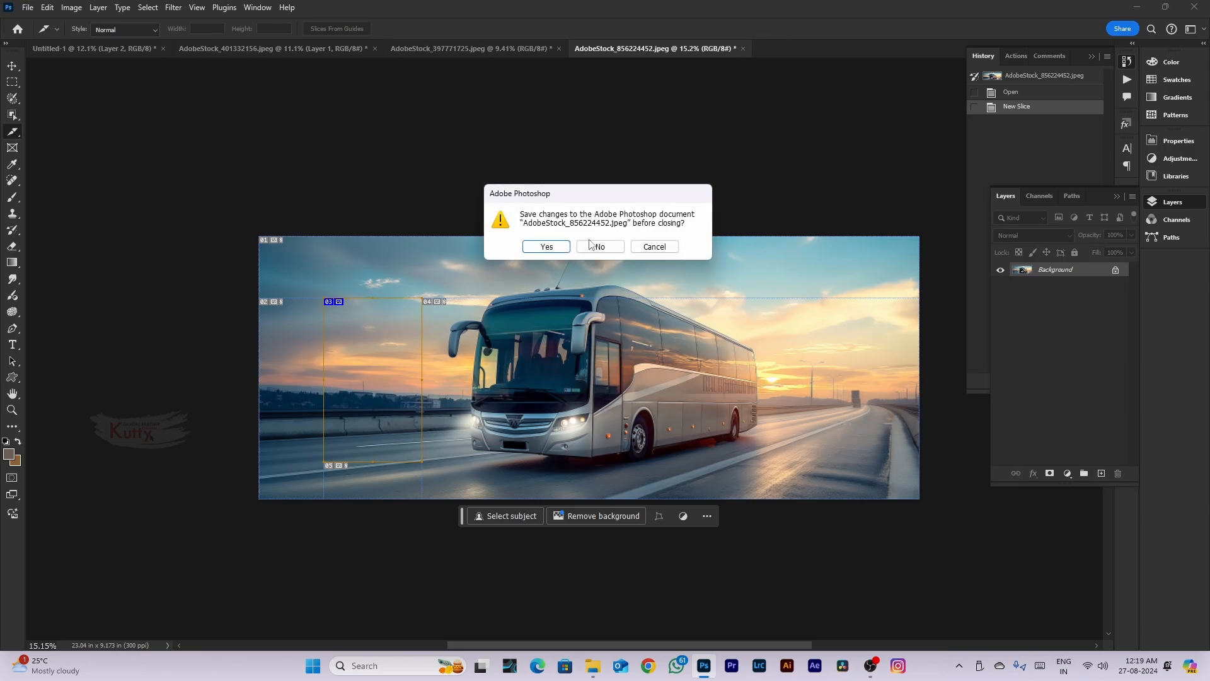
click(600, 246)
right_click(12, 132)
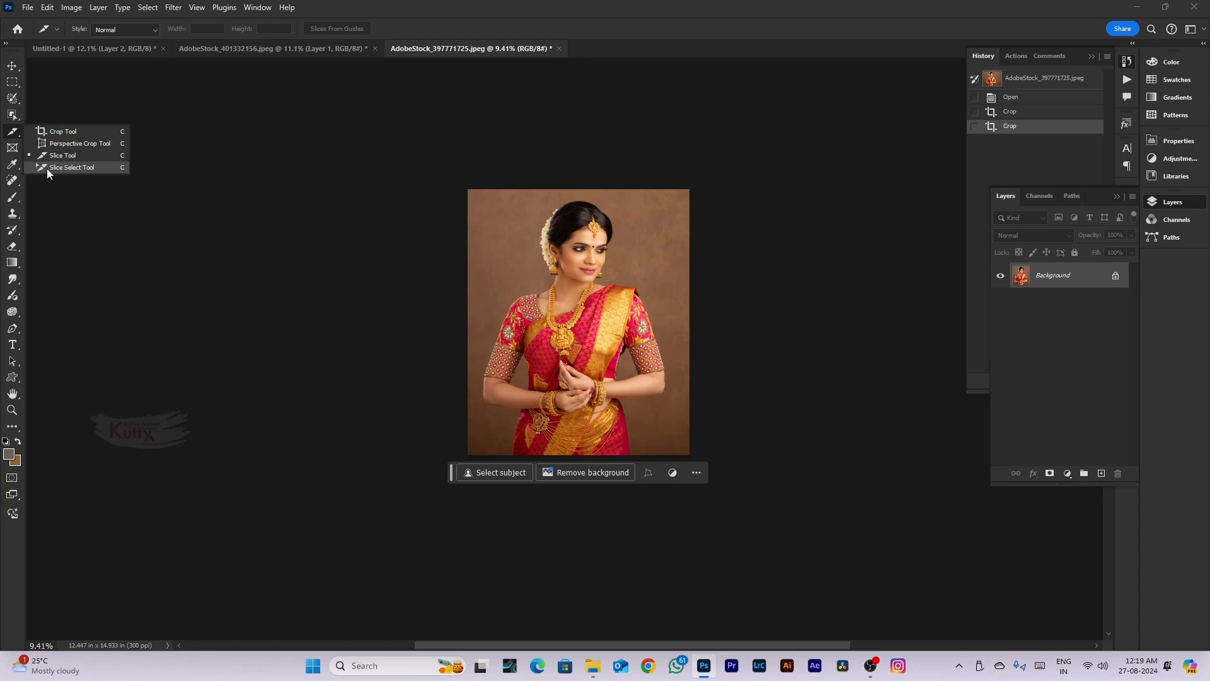
click(19, 149)
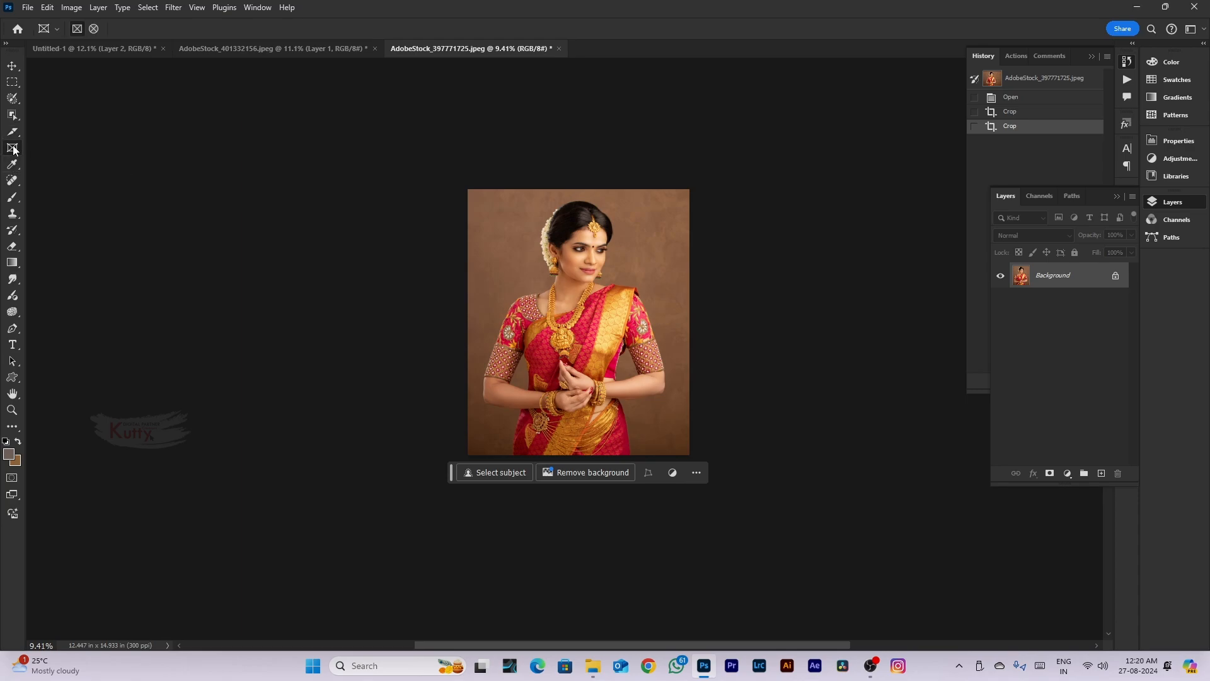
Make Crop the active tool of its group again, activate the Frame tool, and open the coffee photo AdobeStock_286531991.jpeg
right_click(12, 133)
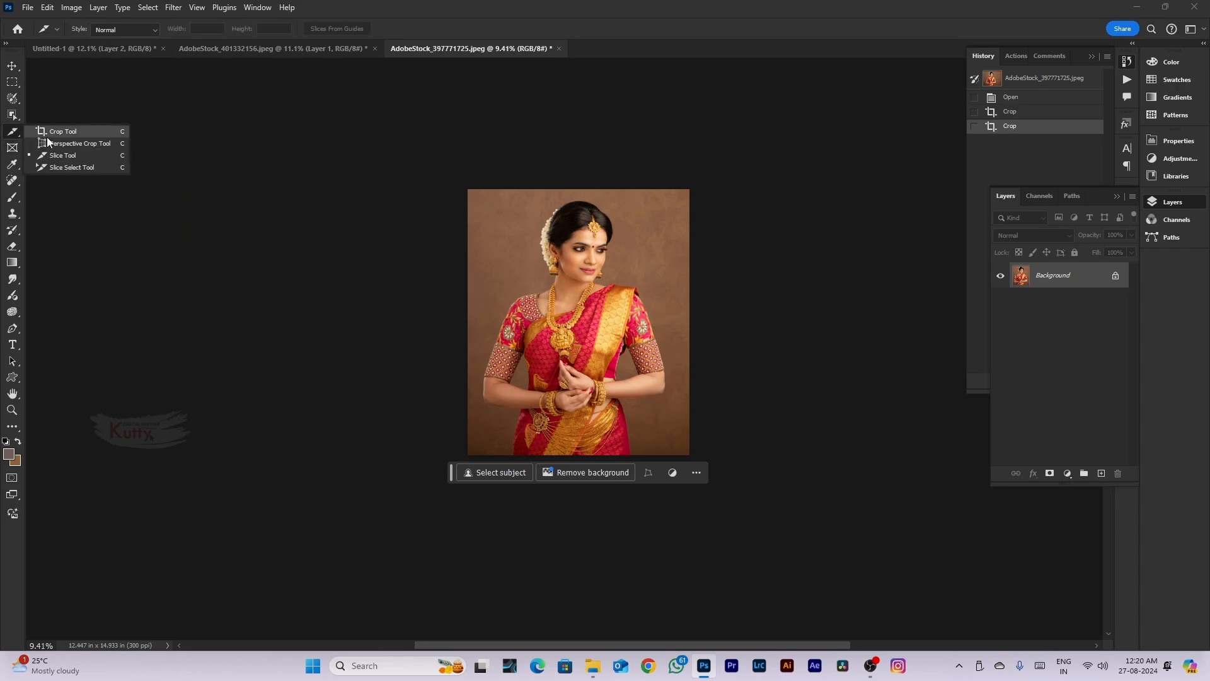
click(47, 137)
click(13, 149)
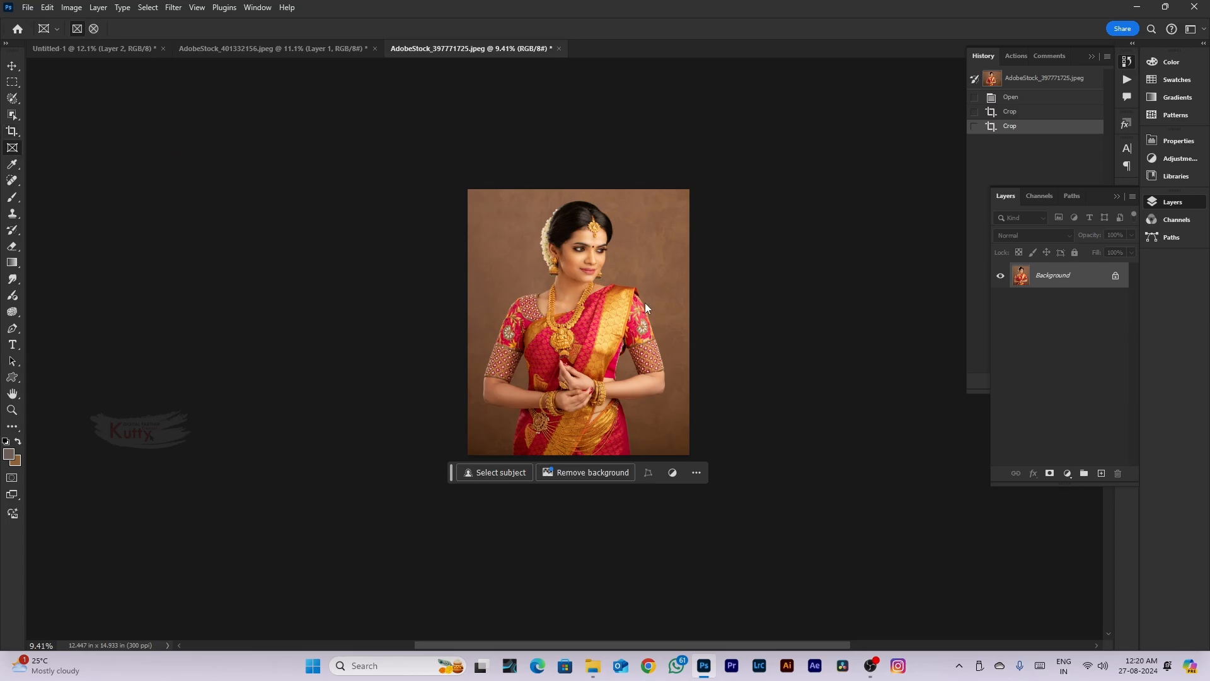
key(ctrl+o)
click(682, 116)
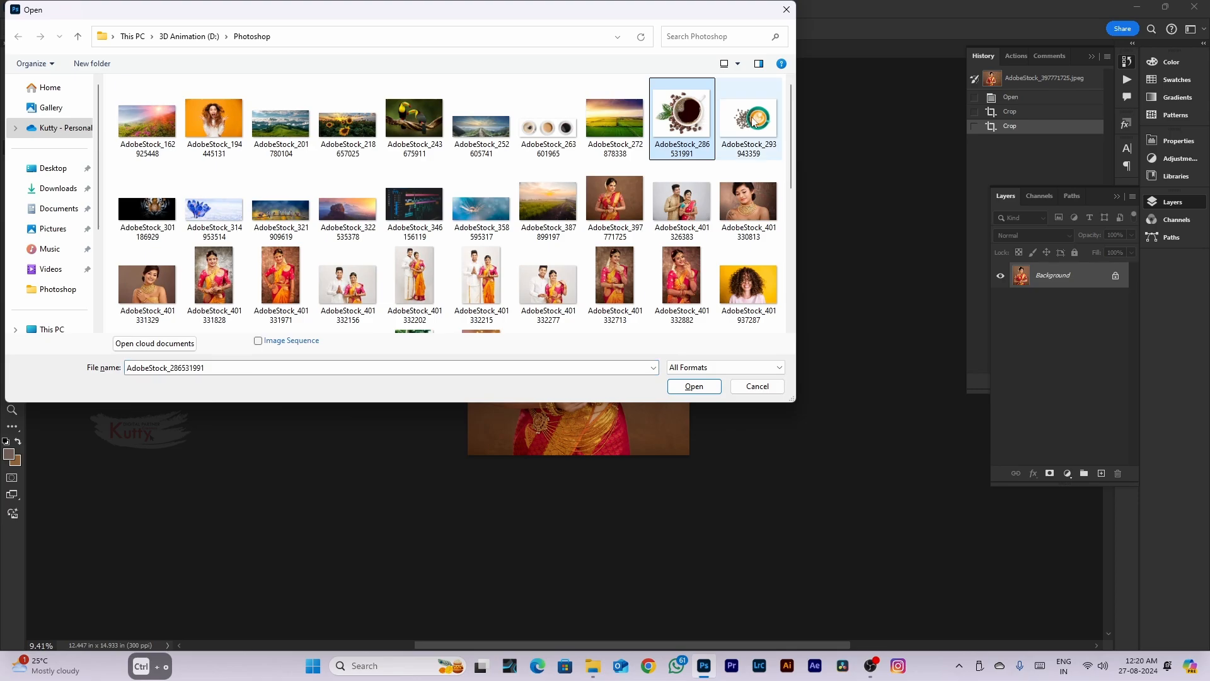
double_click(706, 128)
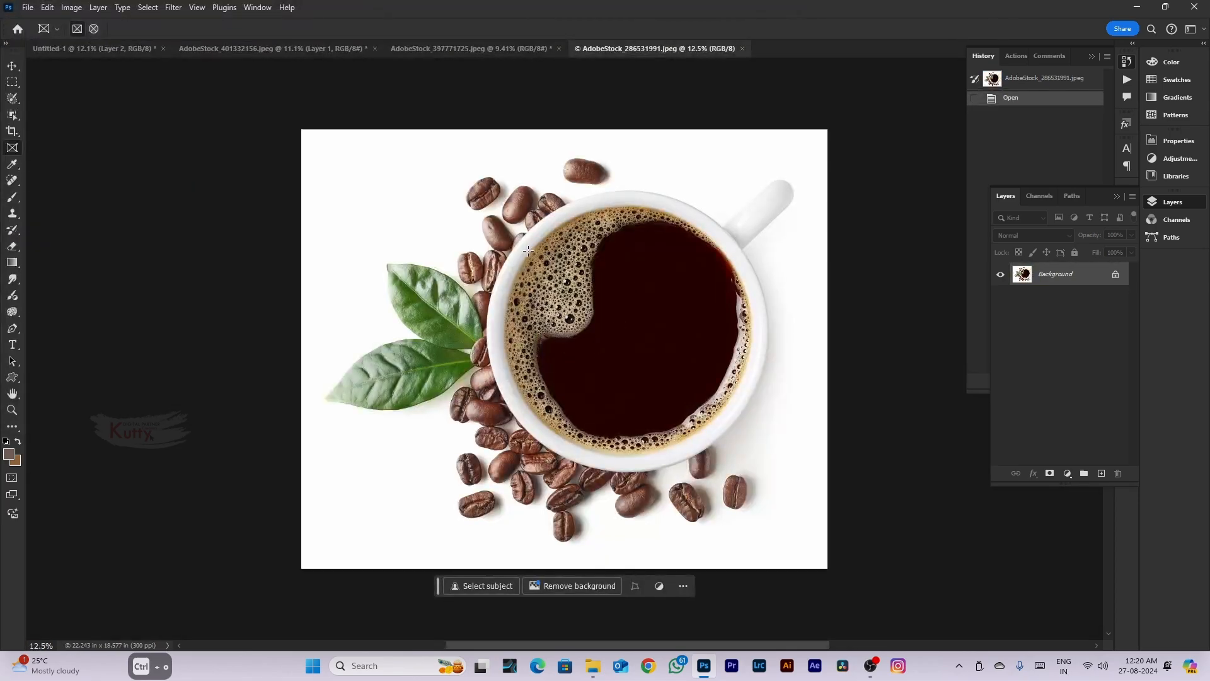
Draw a rectangular frame over the coffee cup, adjust its position and height to the coffee, and delete the frame
mouse_move(515, 223)
mouse_down()
mouse_move(605, 342)
mouse_move(757, 458)
mouse_up()
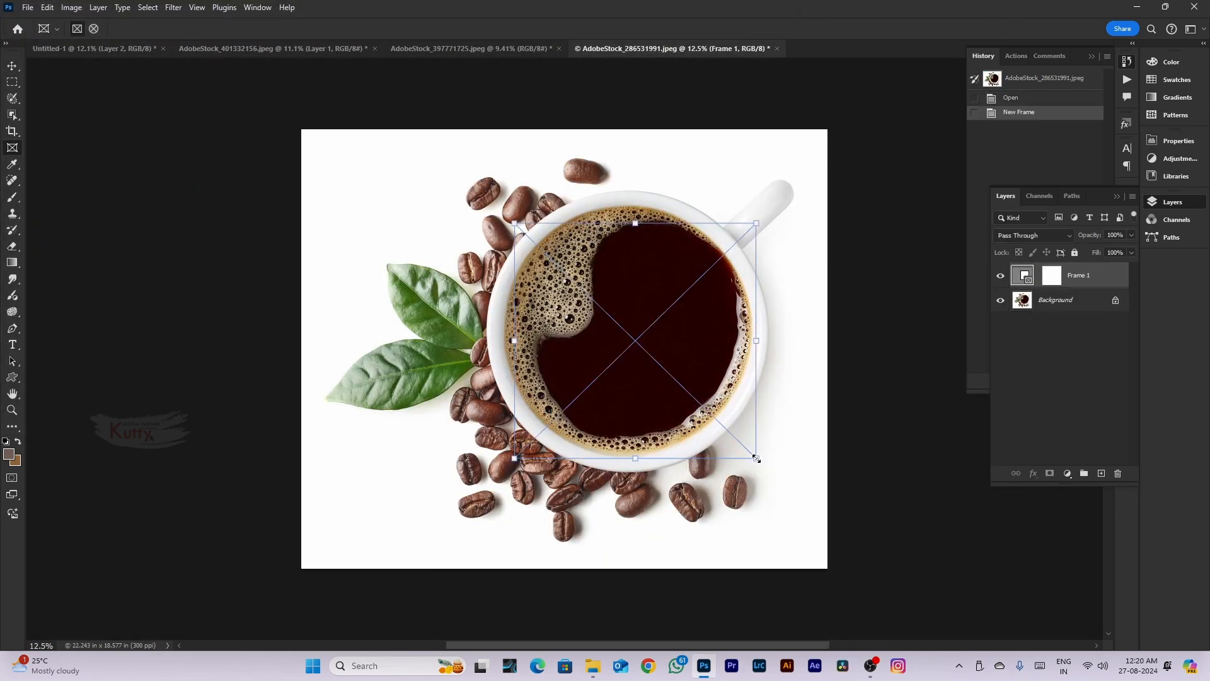
mouse_move(694, 383)
mouse_down()
mouse_move(649, 315)
mouse_move(696, 315)
mouse_move(678, 365)
mouse_up()
drag(623, 441, 625, 457)
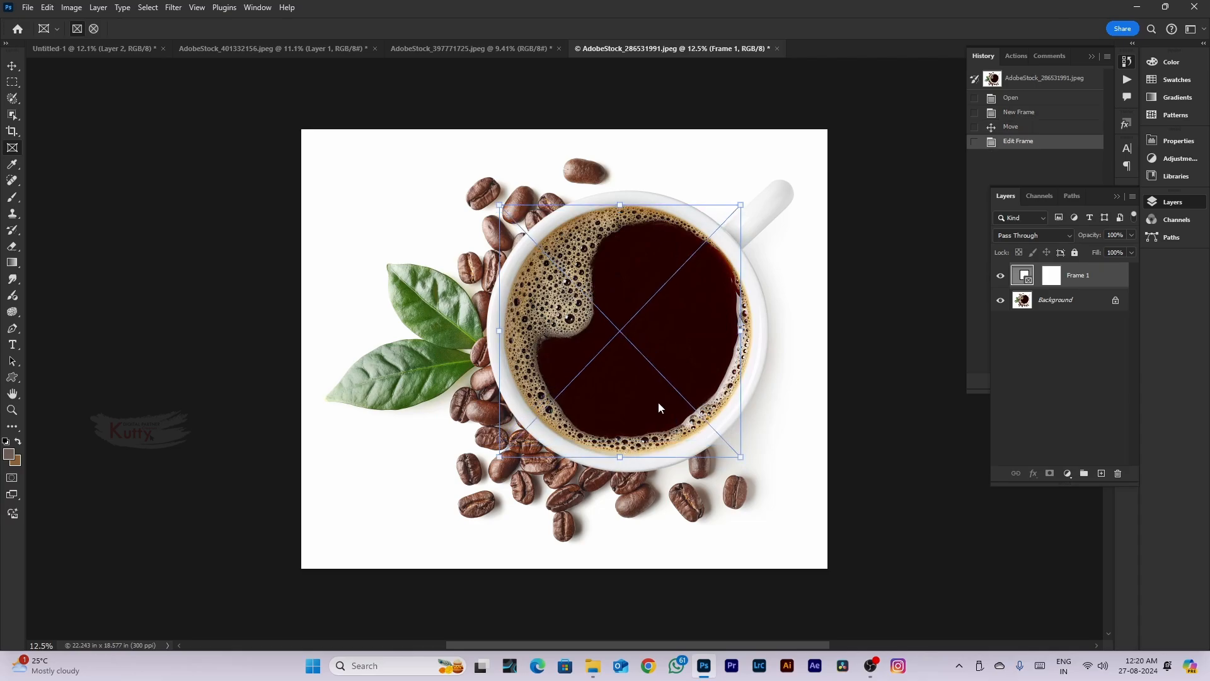
mouse_move(658, 402)
mouse_down()
mouse_move(703, 375)
mouse_move(663, 396)
mouse_up()
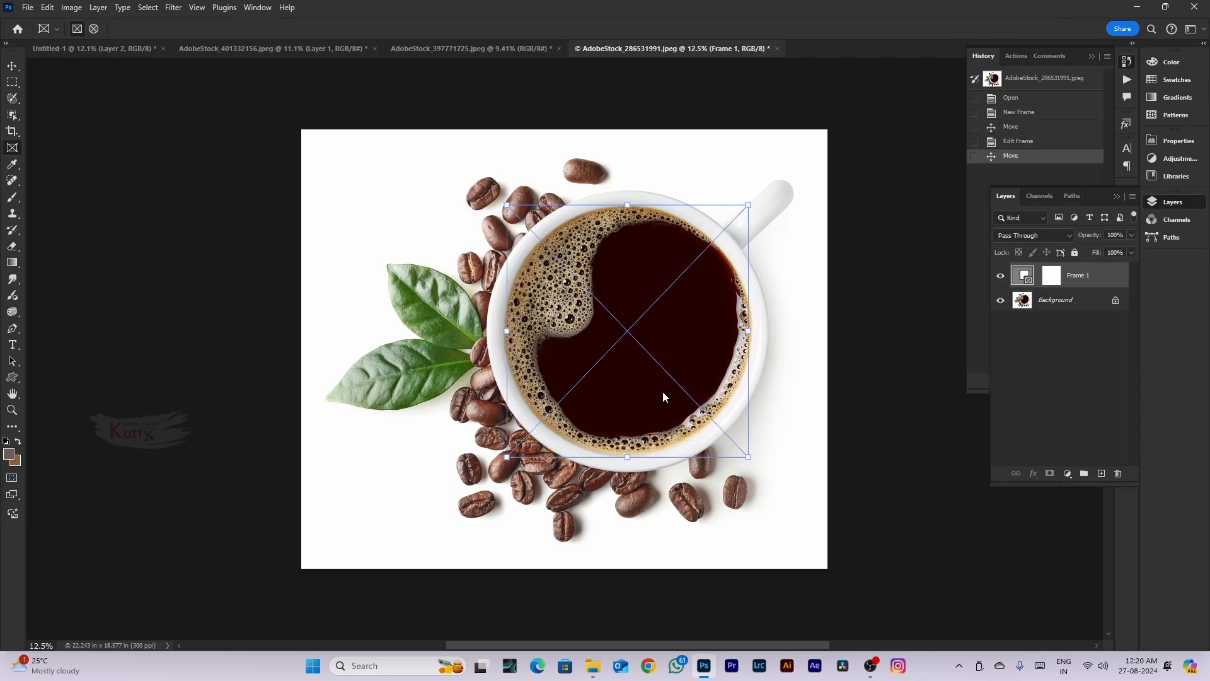
scroll(663, 391, down, 2)
key(Delete)
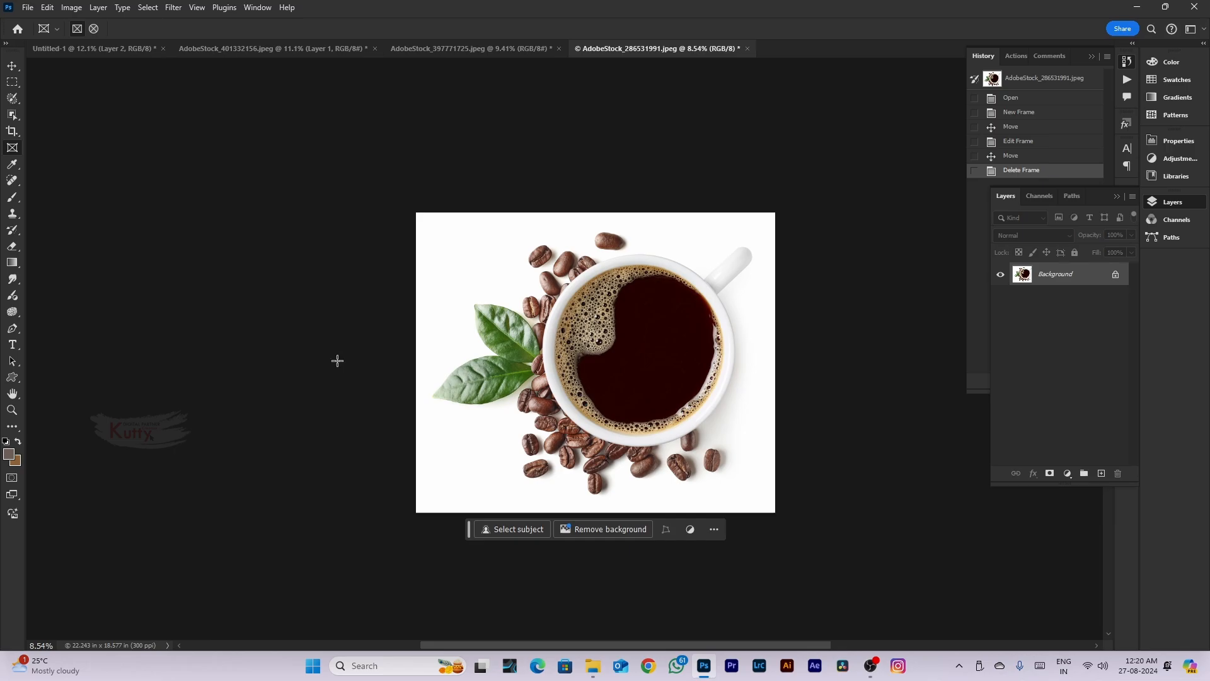
Draw an elliptical frame over the cup with the Frame tool and fit its edges to the coffee surface
click(17, 131)
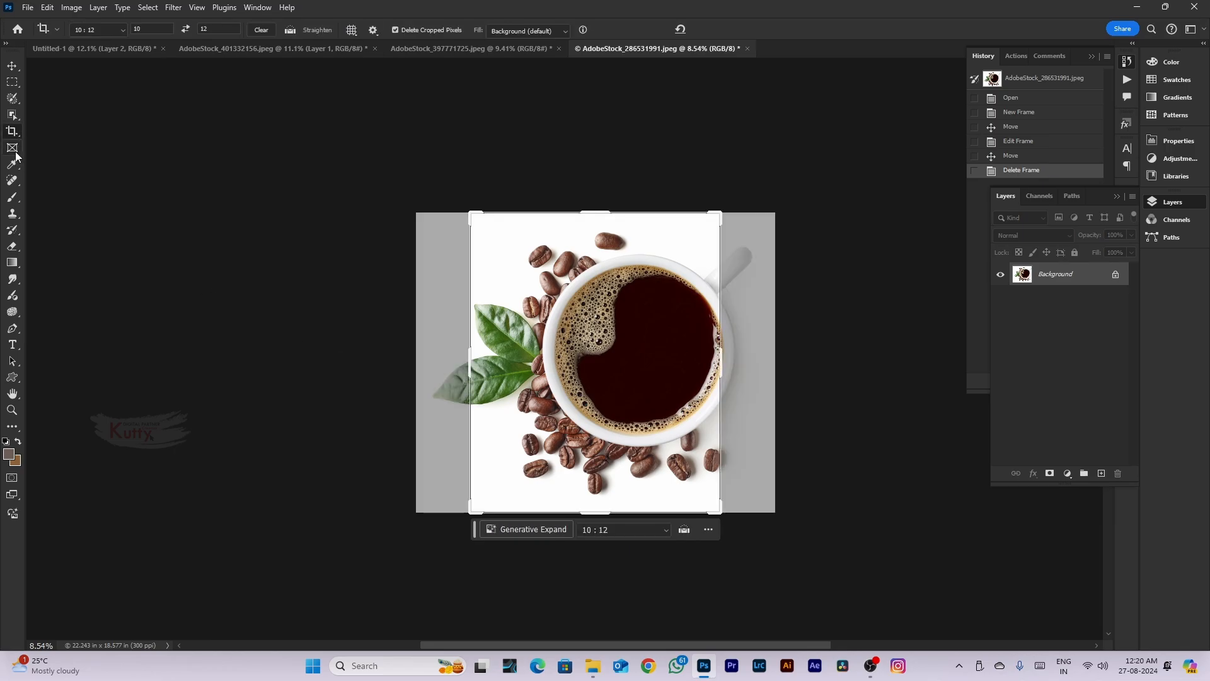
click(16, 152)
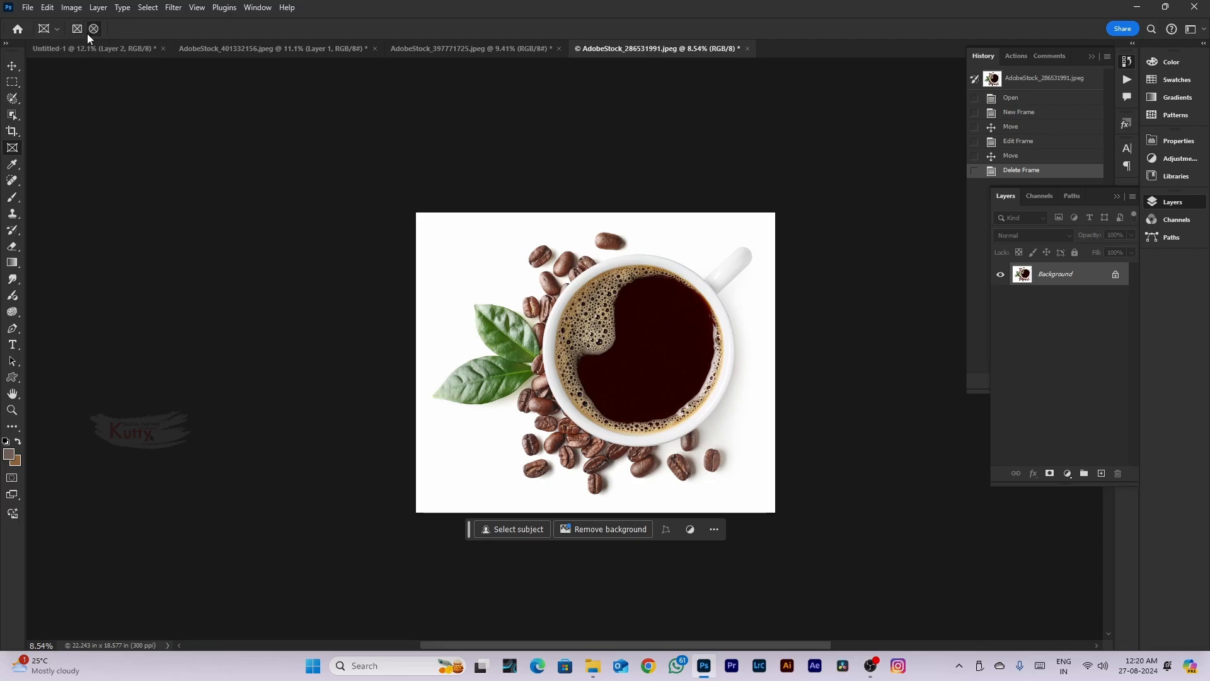
drag(551, 260, 725, 452)
drag(667, 373, 668, 378)
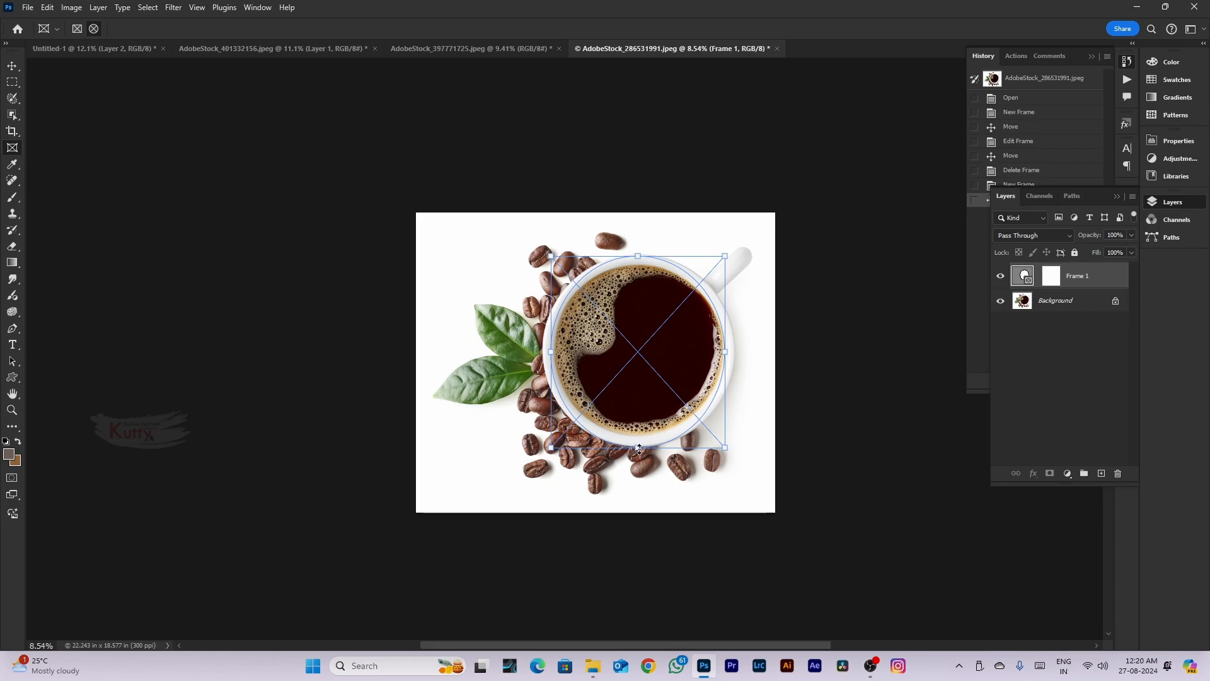
drag(638, 448, 641, 438)
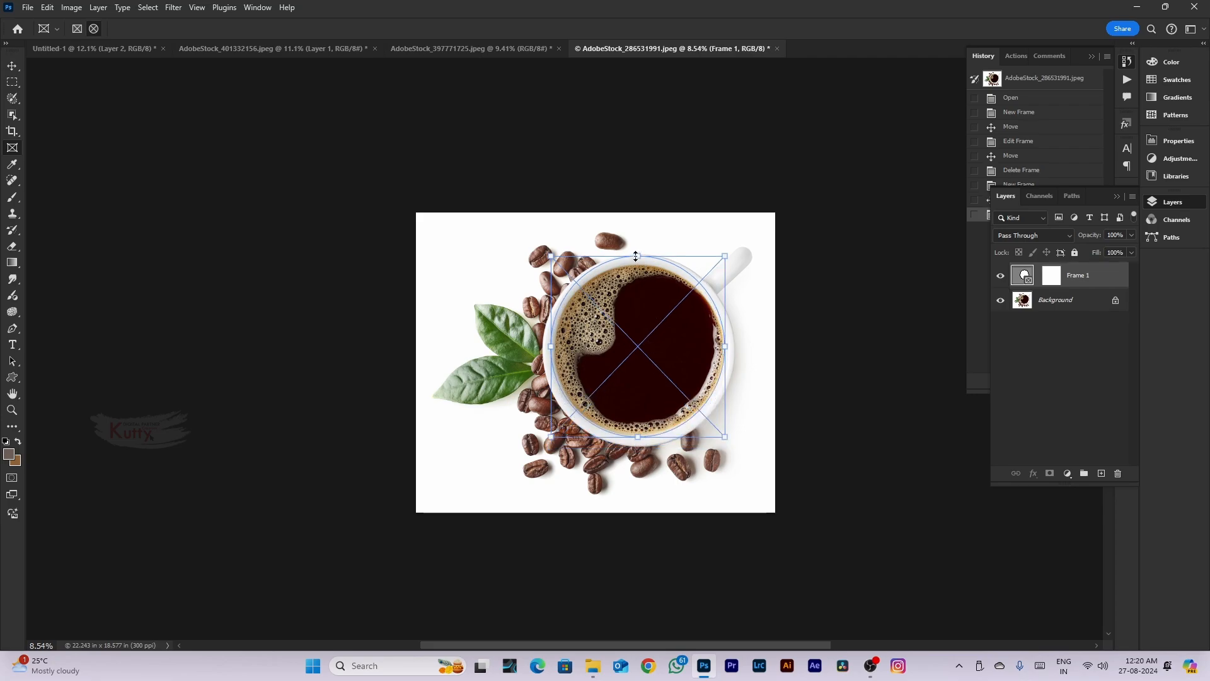
drag(635, 256, 638, 265)
drag(547, 356, 556, 358)
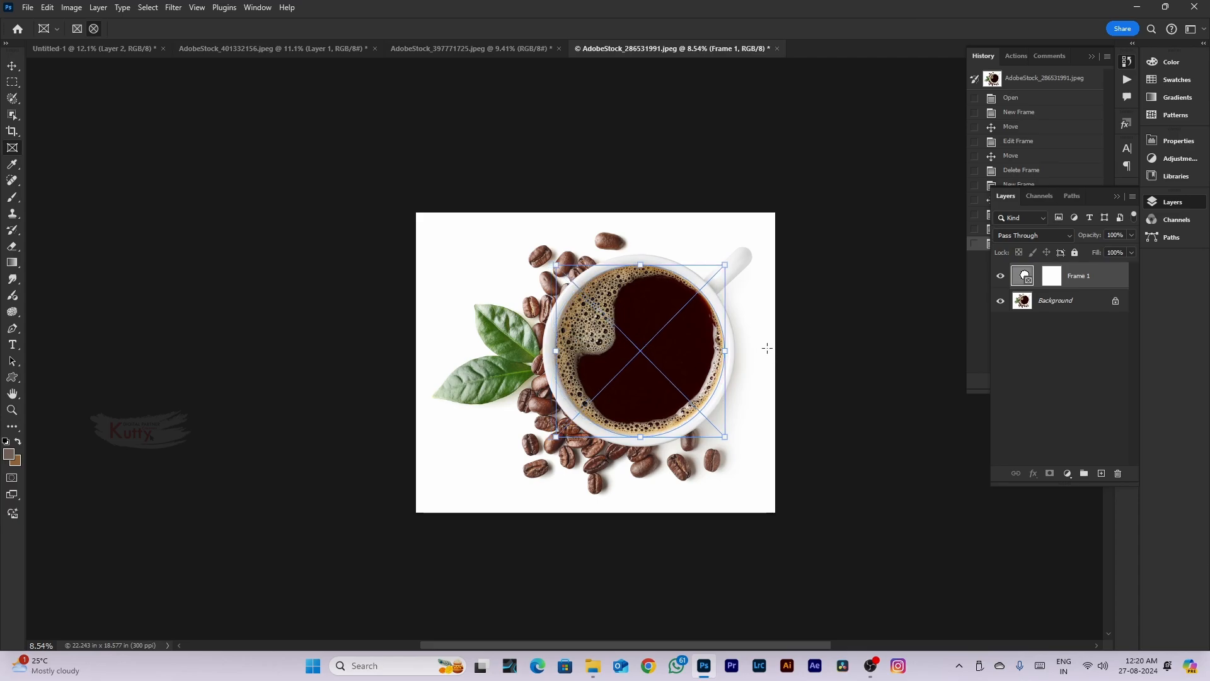
drag(726, 349, 725, 345)
scroll(688, 440, down, 5)
scroll(660, 341, up, 5)
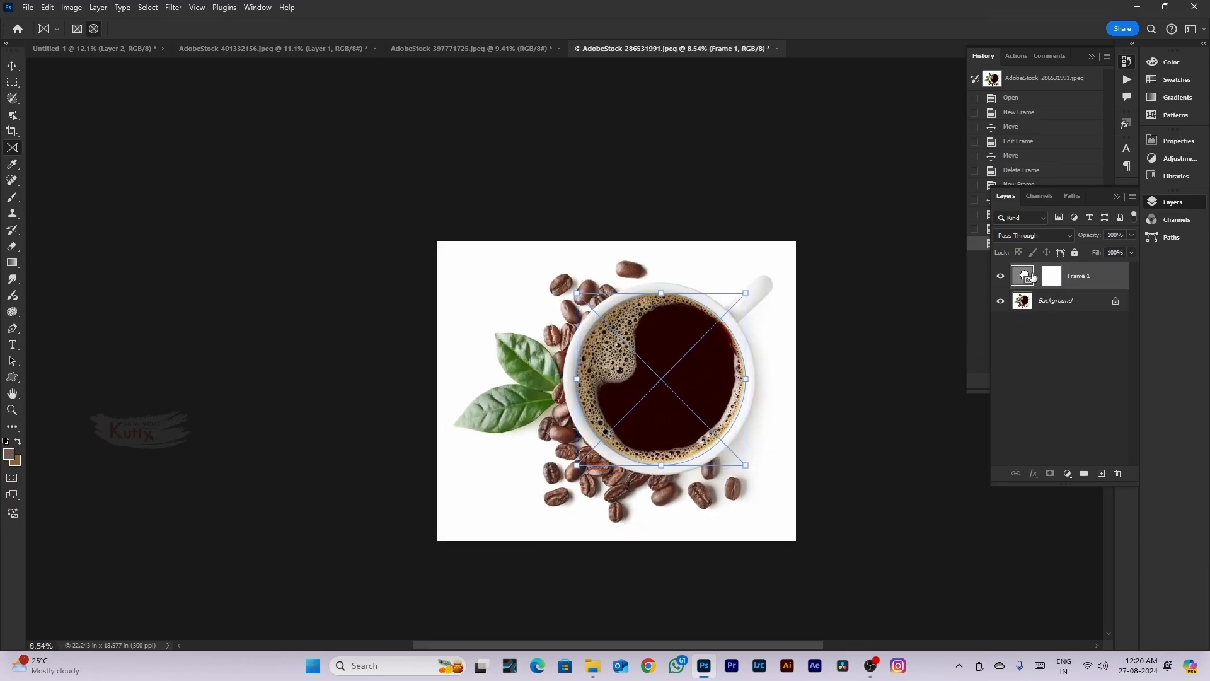
Load the elliptical frame as a selection, copy it, open AdobeStock_293943359.jpeg, and try pasting the copy there
ctrl+click(1032, 278)
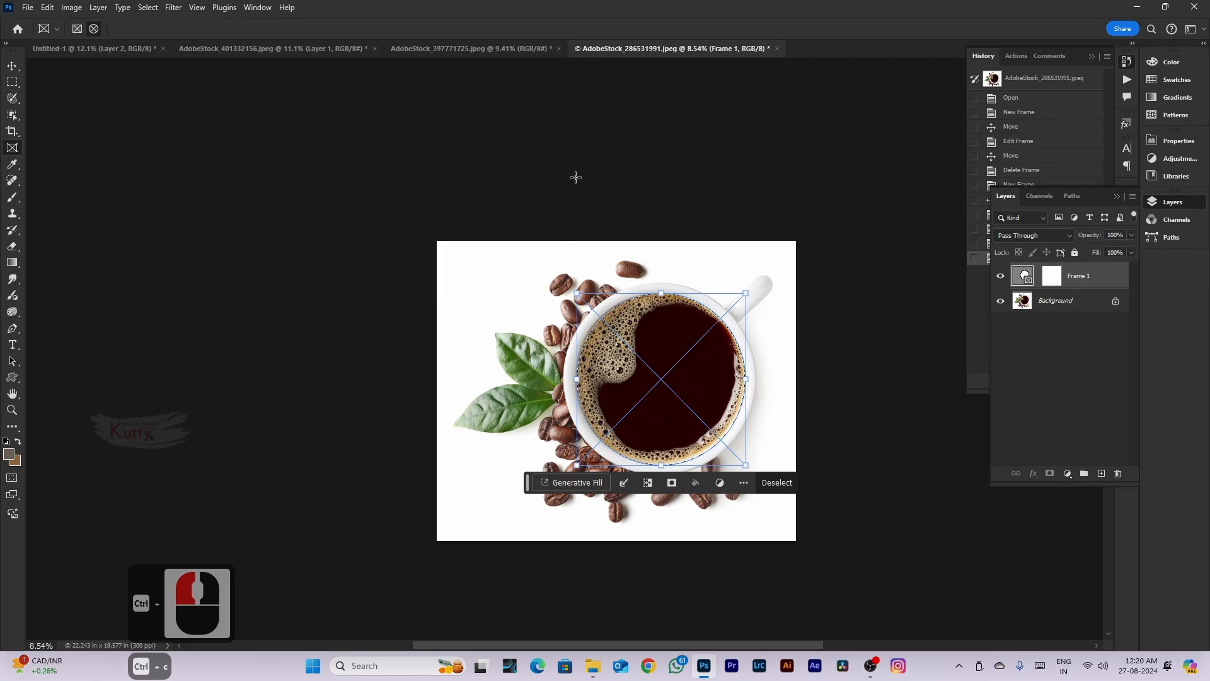
key(ctrl+c)
key(ctrl+o)
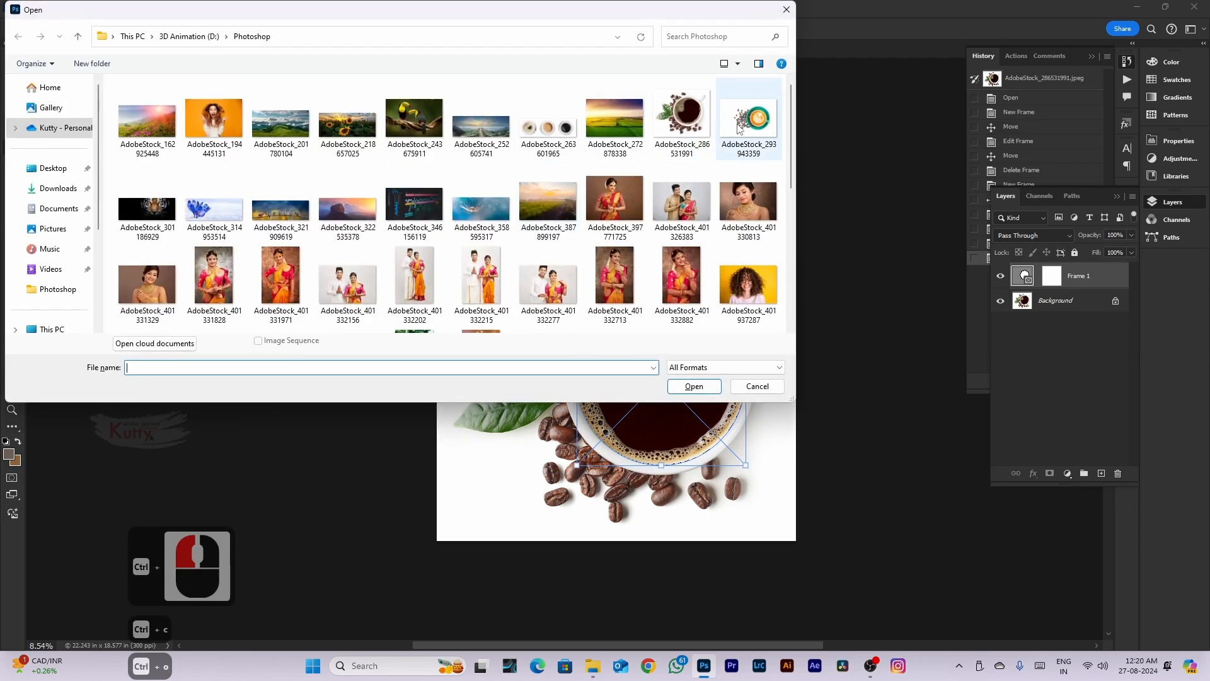
double_click(748, 120)
key(ctrl+v)
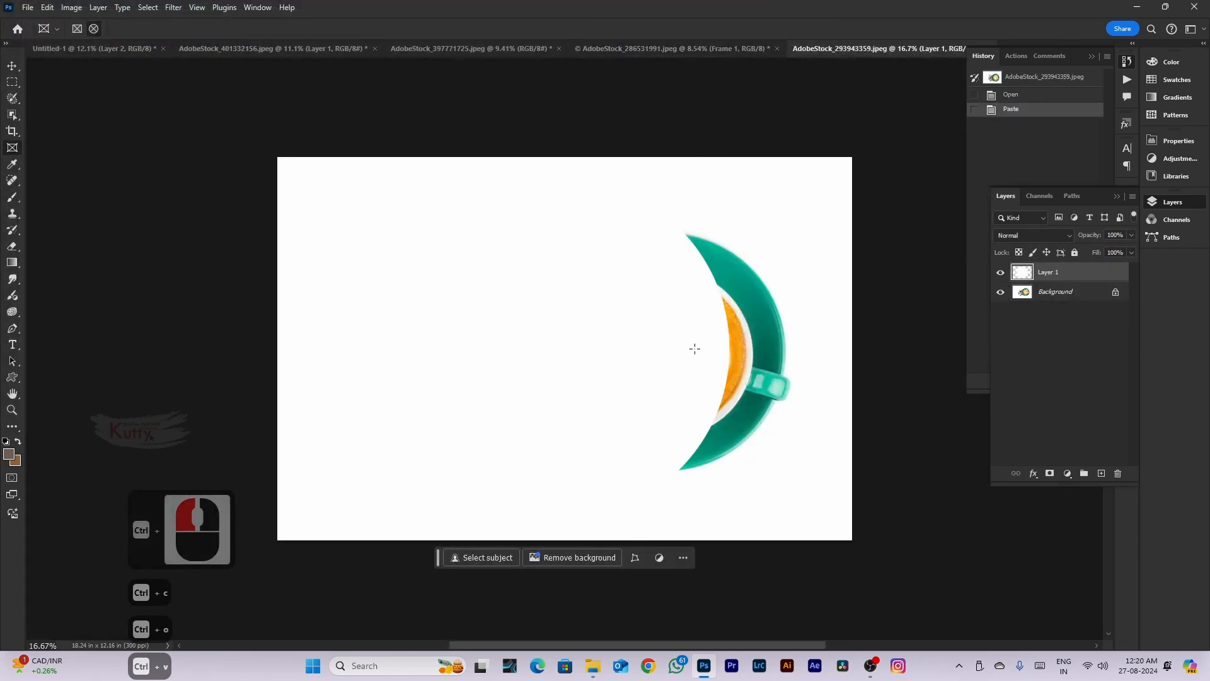
key(ctrl+z)
Copy the selected coffee from the Background layer of AdobeStock_286531991.jpeg and paste it into AdobeStock_293943359.jpeg
click(672, 49)
scroll(687, 359, up, 3)
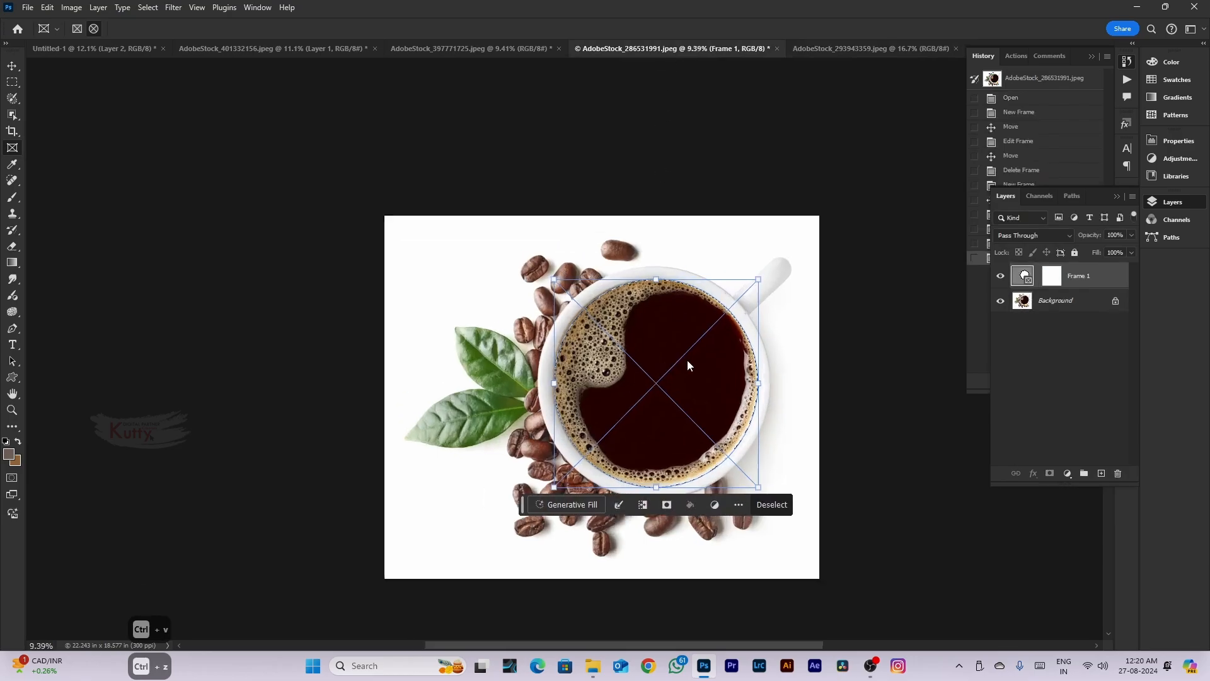
click(1052, 302)
key(ctrl+c)
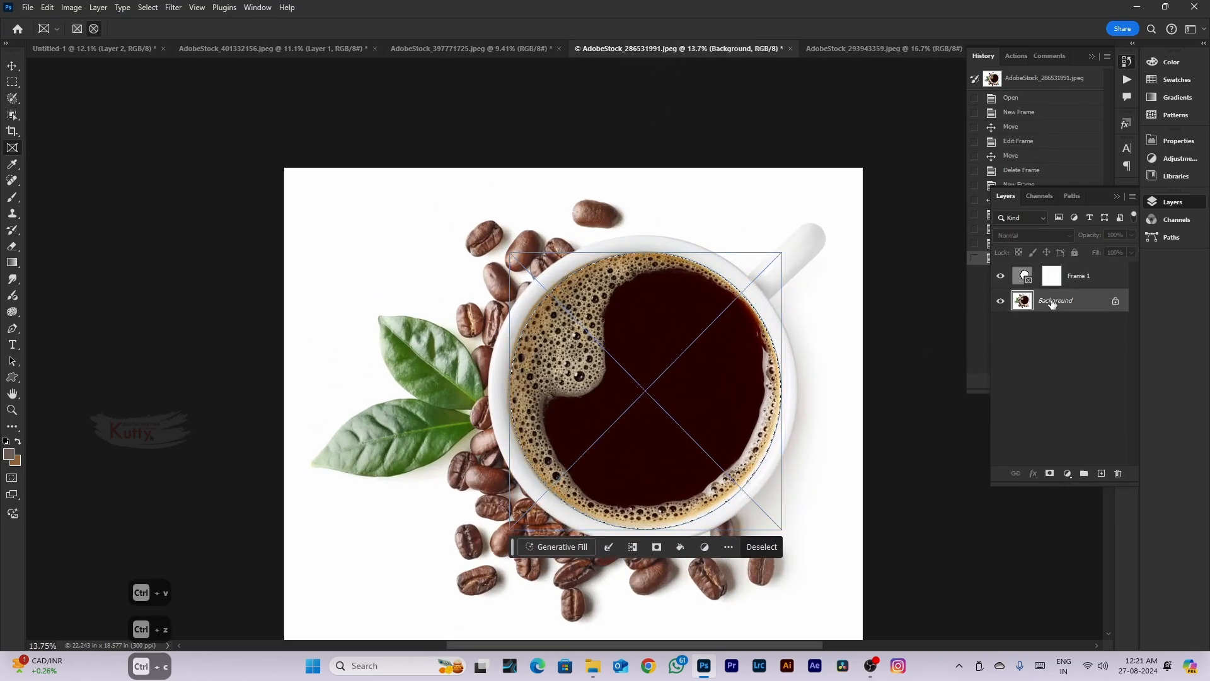
click(856, 55)
key(ctrl+v)
scroll(638, 380, up, 3)
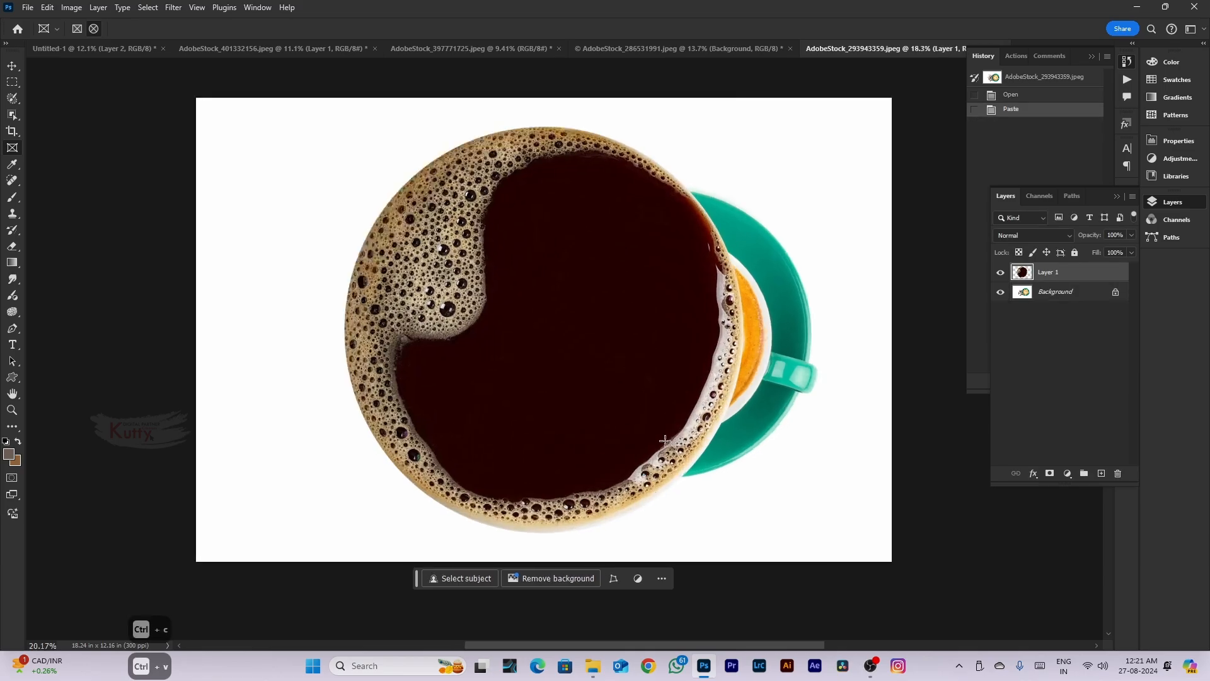
Scale the pasted coffee down to about 43% and place it over the latte in the green cup
drag(633, 375, 785, 432)
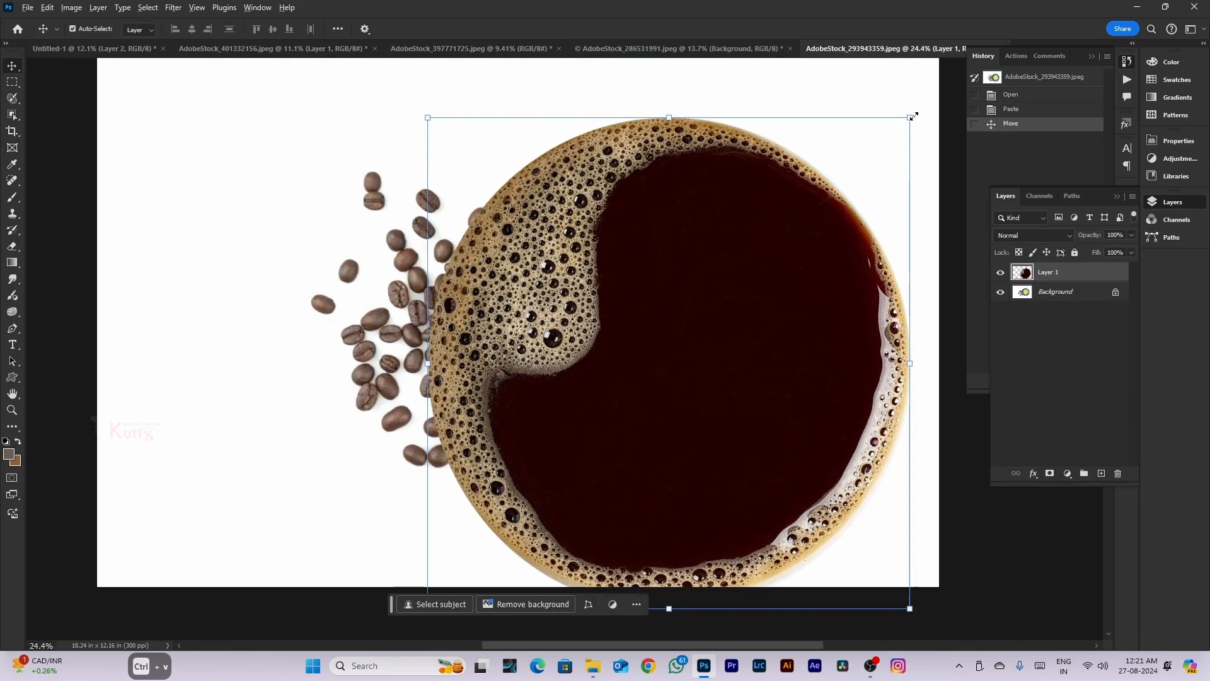
drag(911, 117, 788, 333)
drag(666, 382, 629, 336)
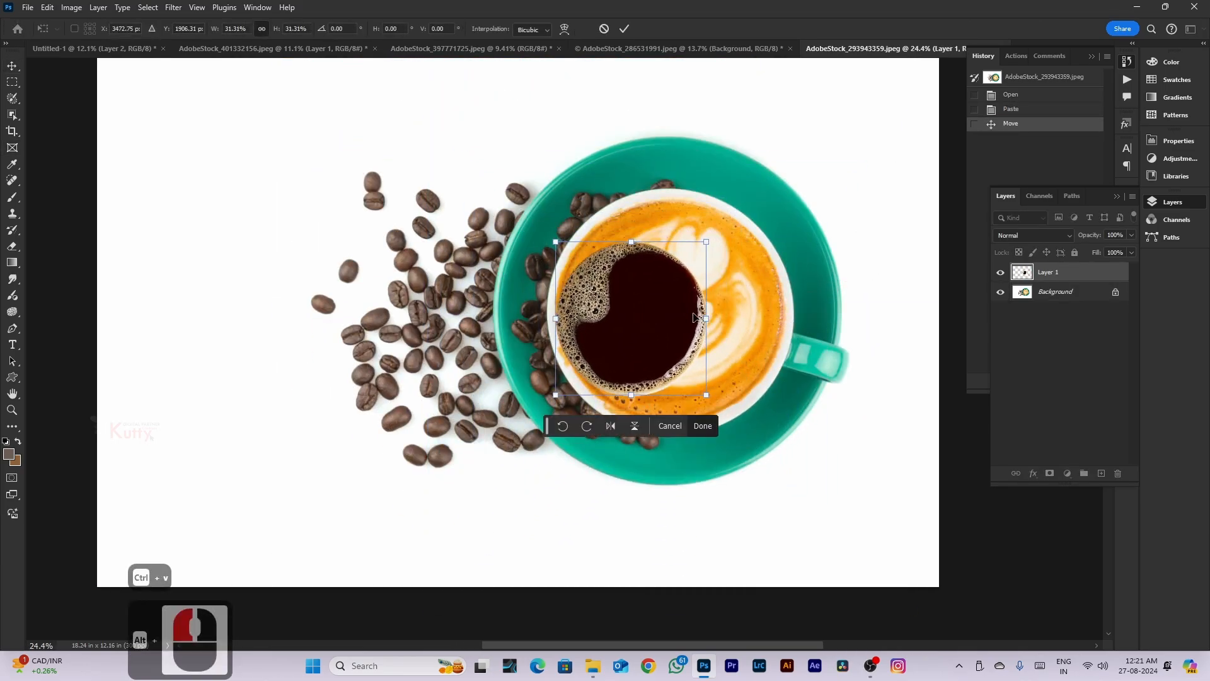
drag(706, 241, 764, 182)
drag(718, 301, 725, 327)
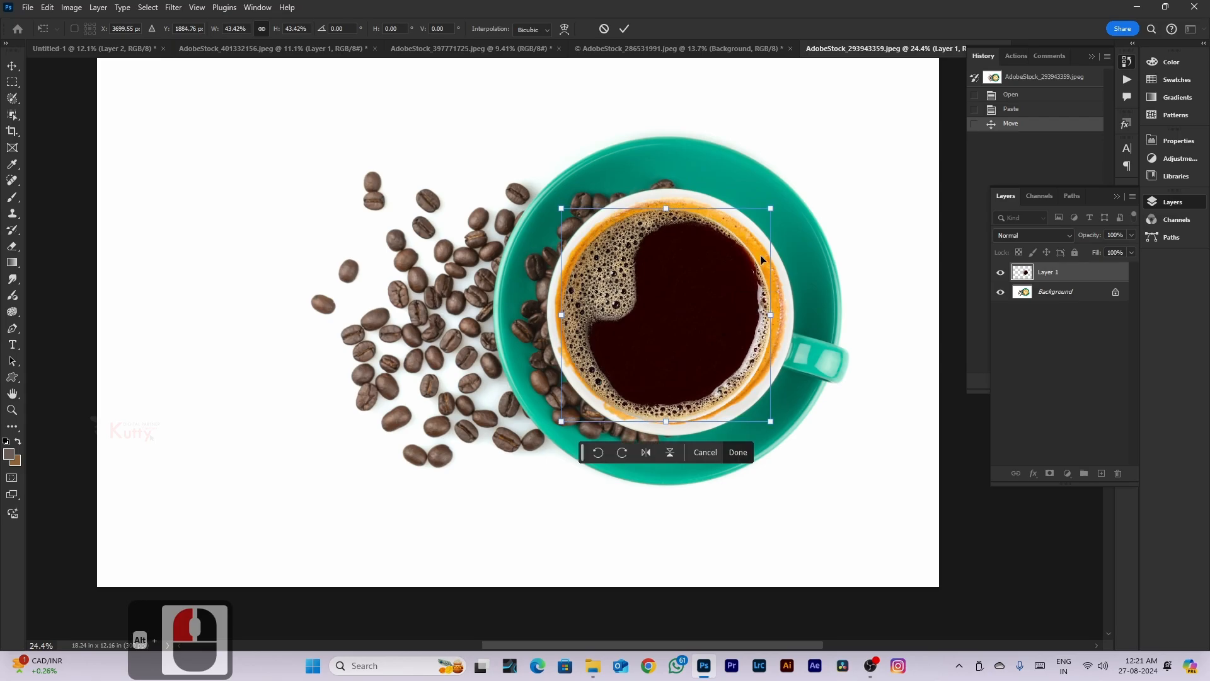
Enlarge the coffee layer to fill the cup up to its rim, apply the transform, nudge it right, and deselect the layer
drag(773, 205, 781, 197)
drag(723, 278, 726, 276)
drag(782, 428, 787, 432)
key(Return)
key(Right)
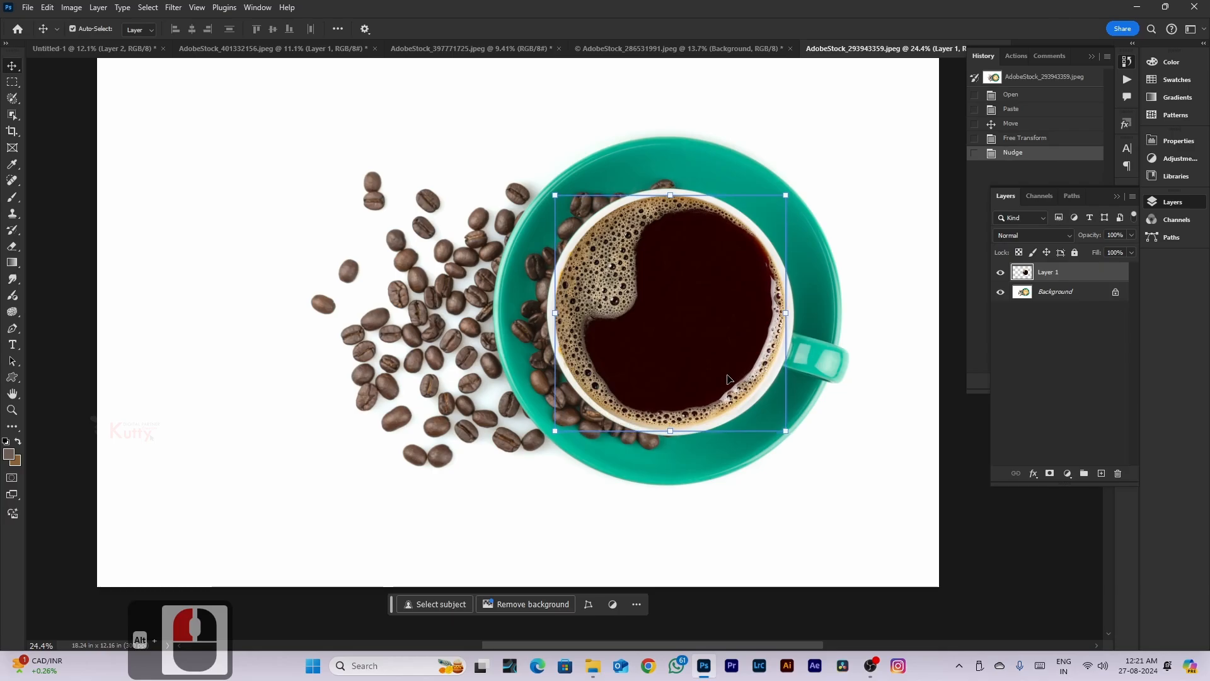
scroll(726, 379, down, 1)
click(782, 567)
scroll(781, 567, down, 1)
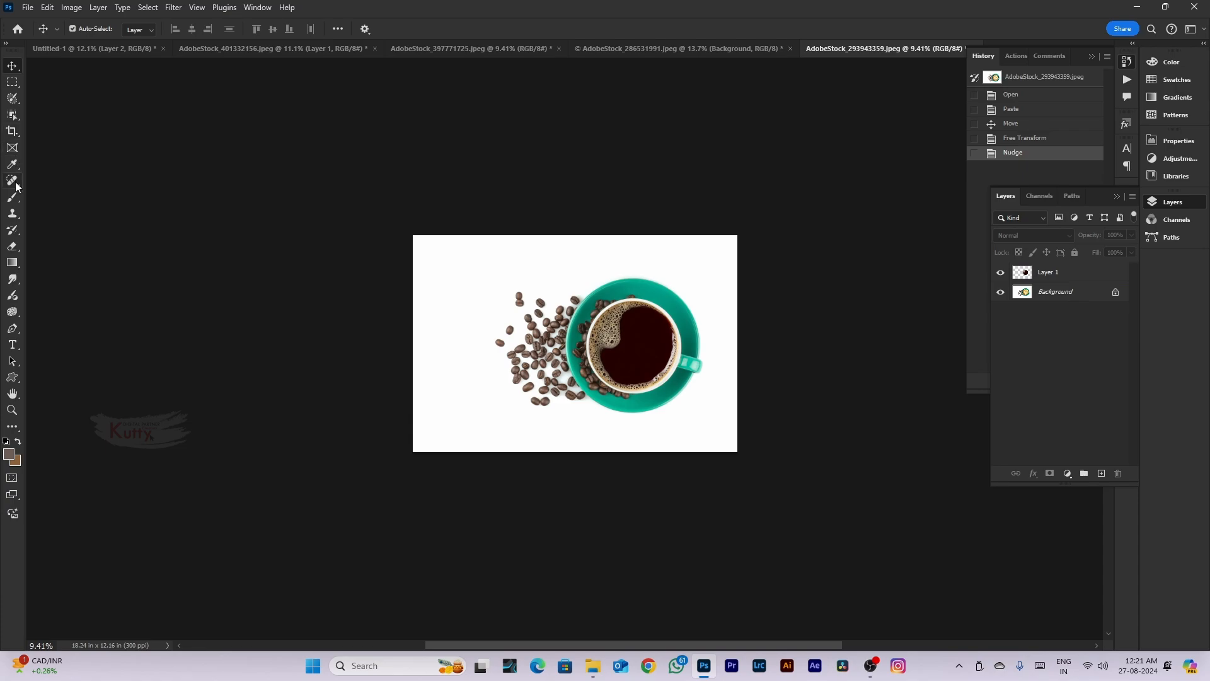
Activate the Eyedropper tool and sample colours from the dark coffee and its foam in the green cup
click(13, 150)
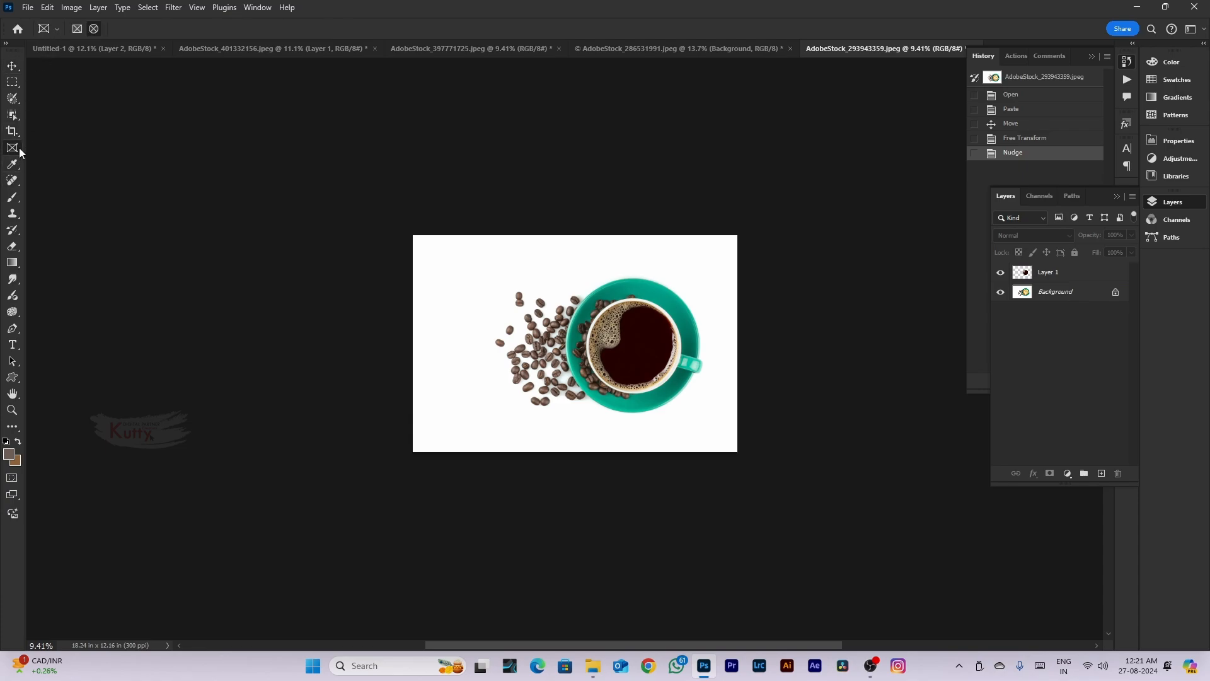
click(10, 165)
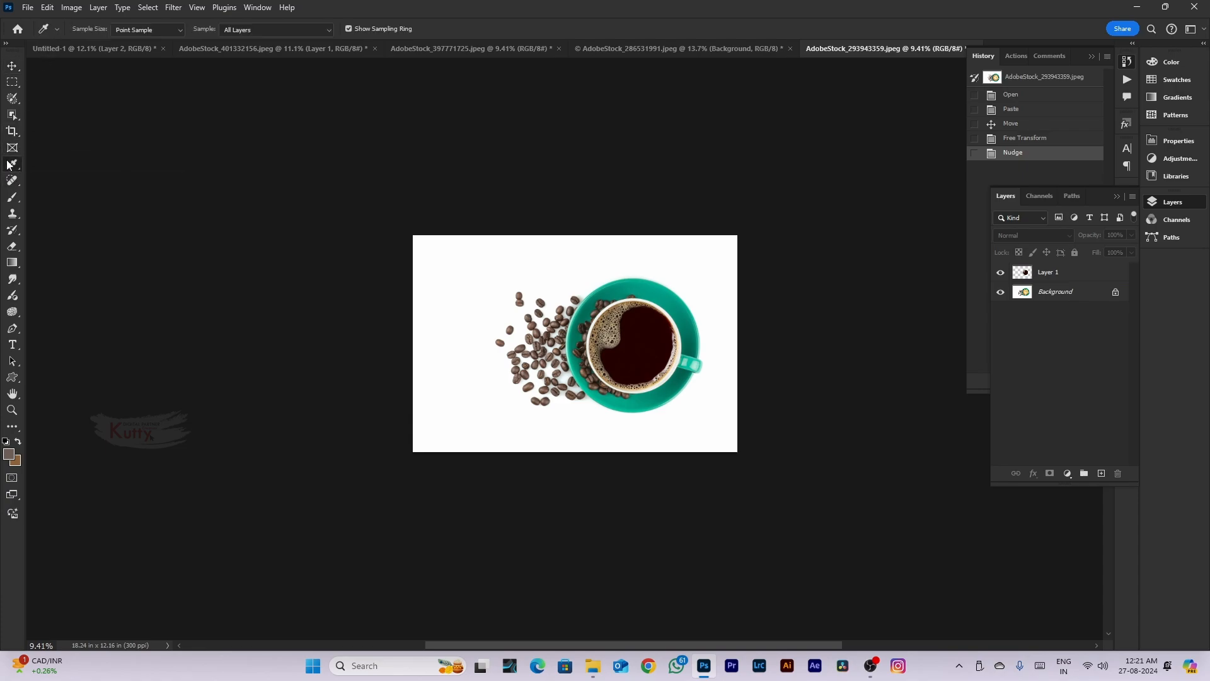
scroll(13, 168, up, 3)
scroll(568, 291, up, 4)
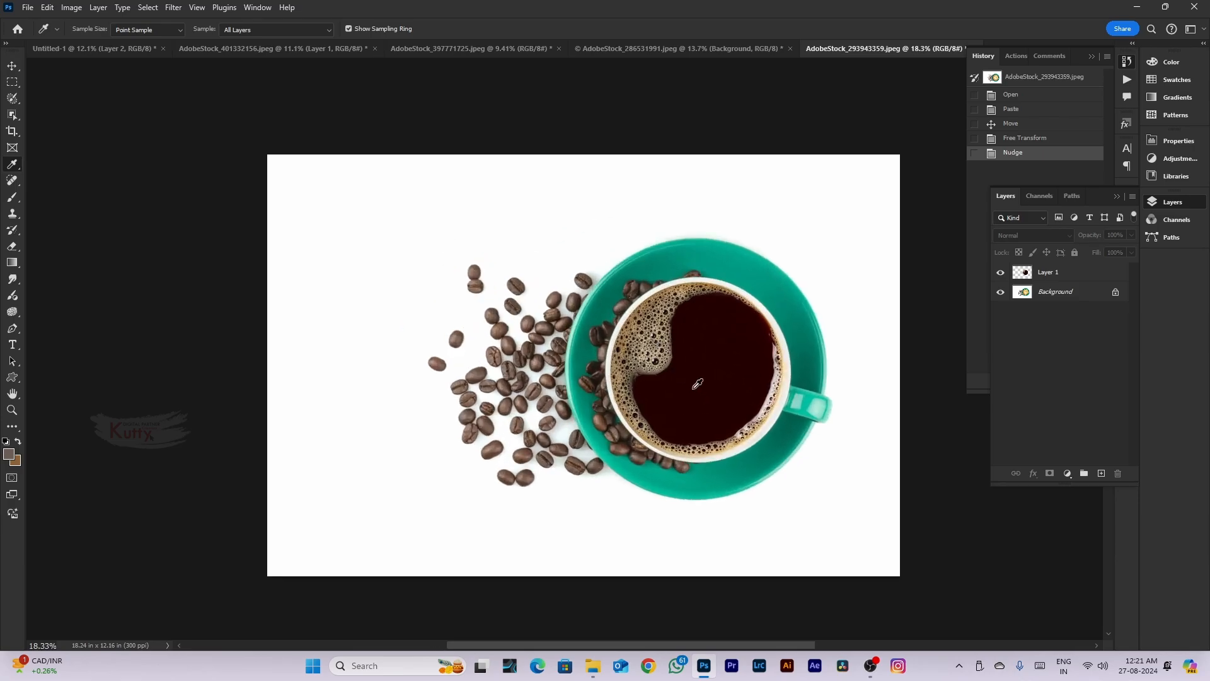
click(712, 365)
click(663, 338)
Return to AdobeStock_286531991.jpeg and sample the leaf's green as the foreground colour
click(699, 48)
scroll(479, 365, up, 4)
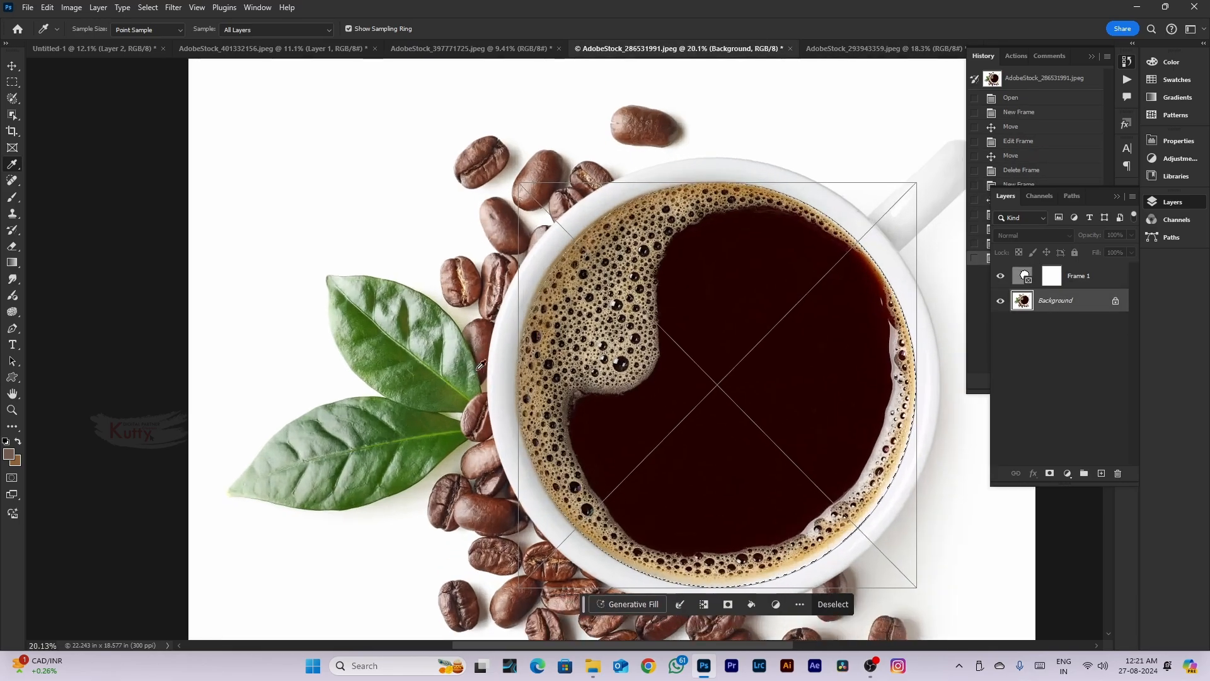
click(413, 387)
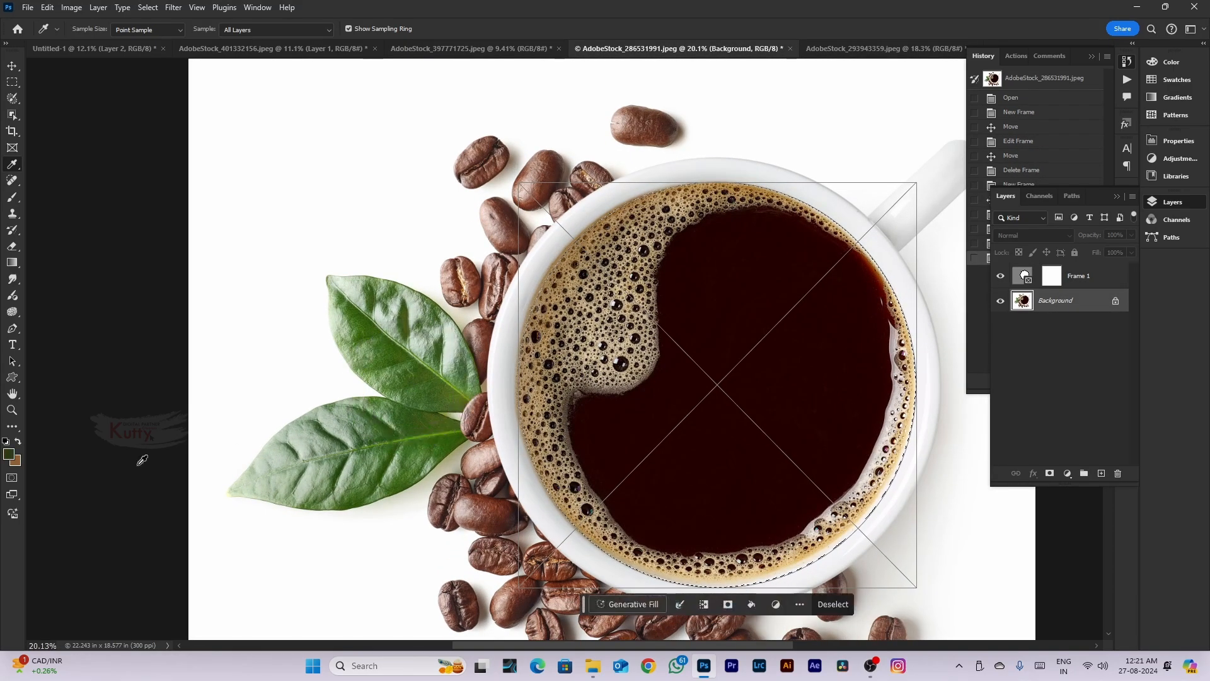
Activate the Color Sampler tool and place five sample points on the upper leaf
right_click(13, 164)
click(69, 176)
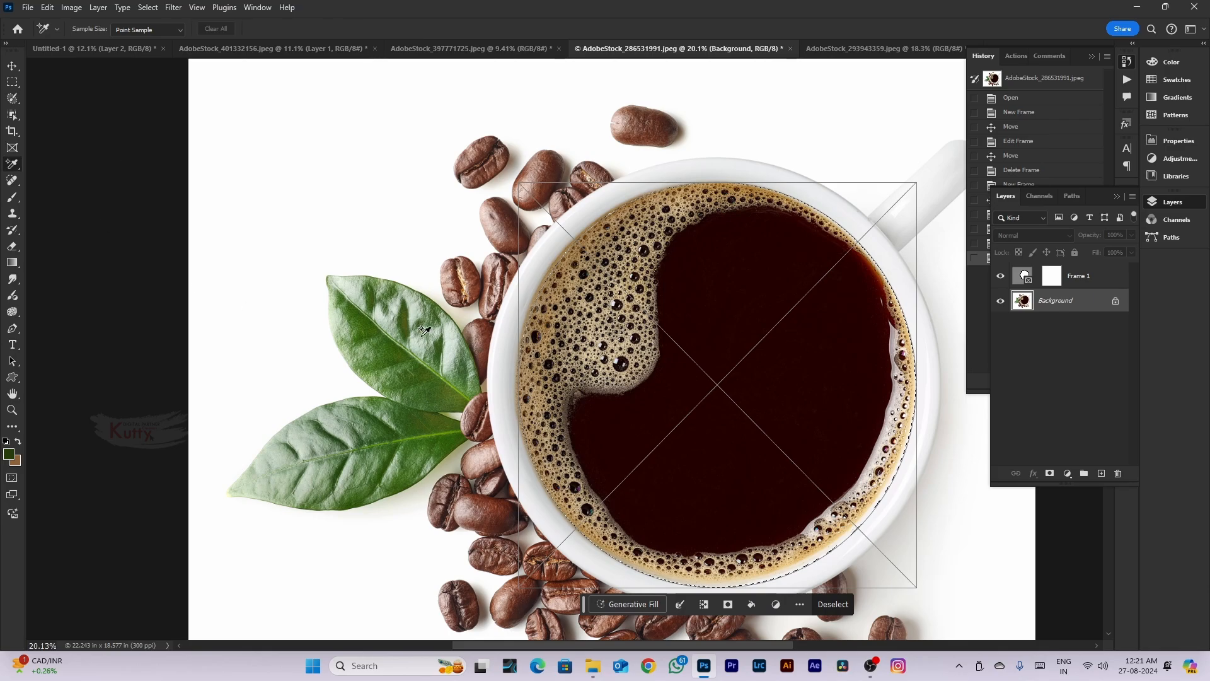
click(437, 333)
click(430, 350)
click(392, 343)
click(376, 318)
click(382, 306)
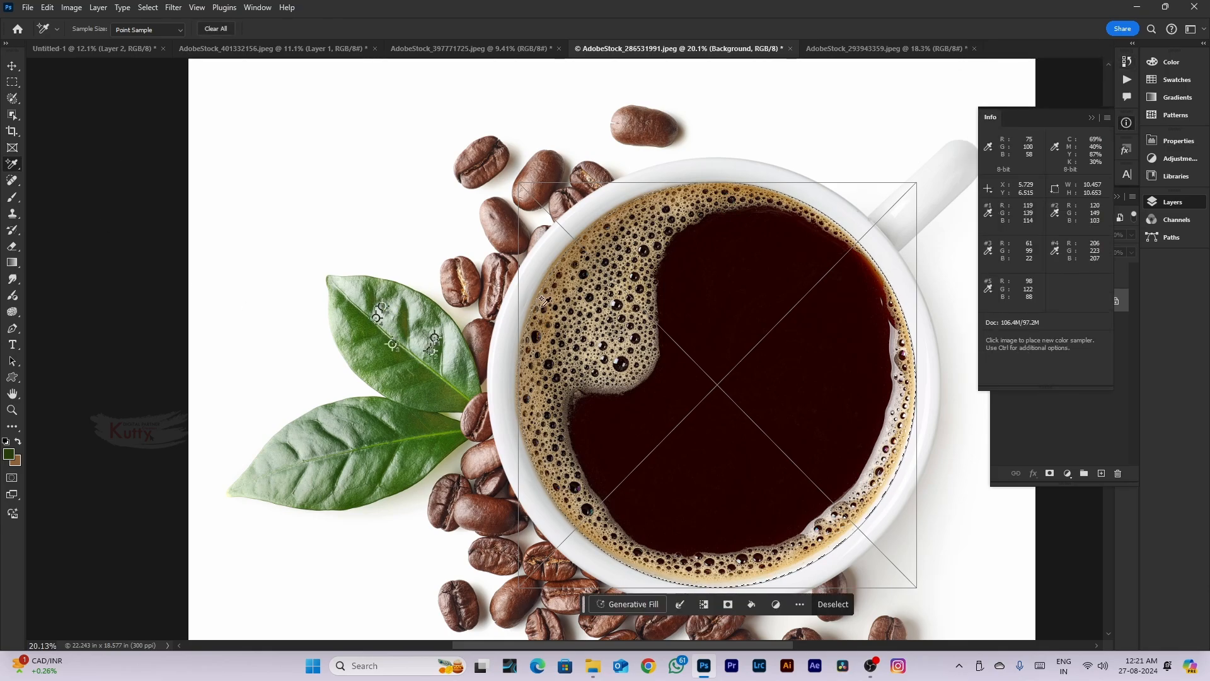
Place a colour sample point on the coffee bean above the cup and expand the collapsed panel dock
click(1176, 79)
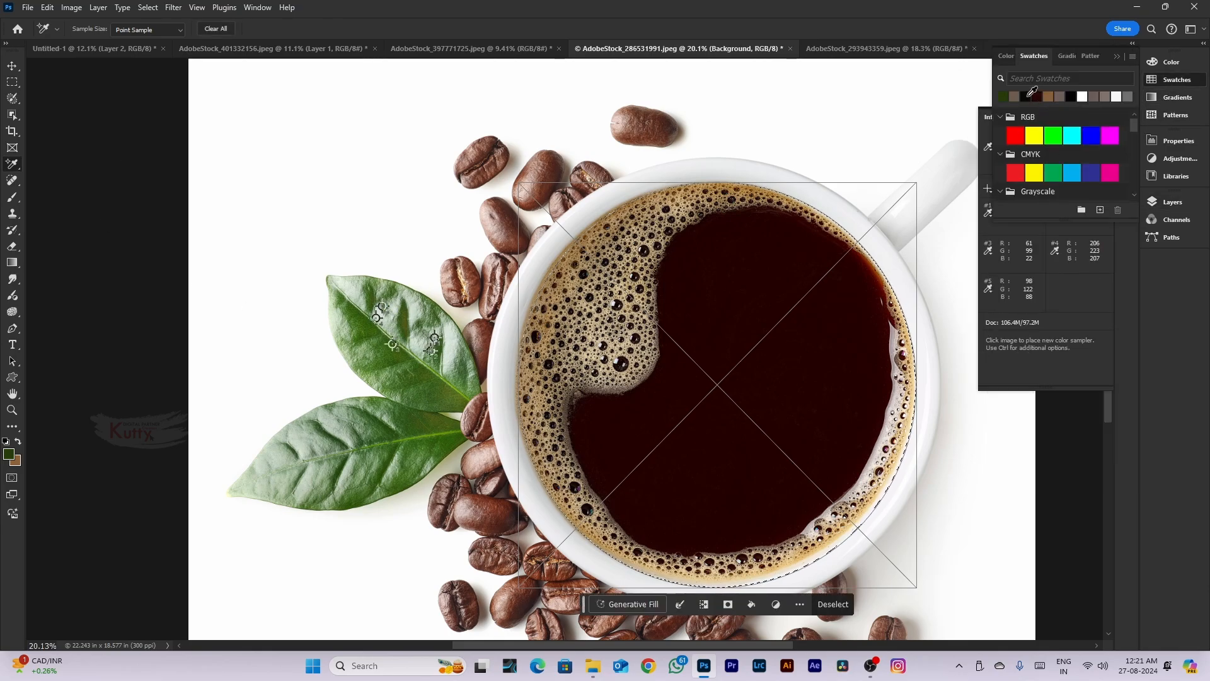
click(550, 177)
click(1174, 202)
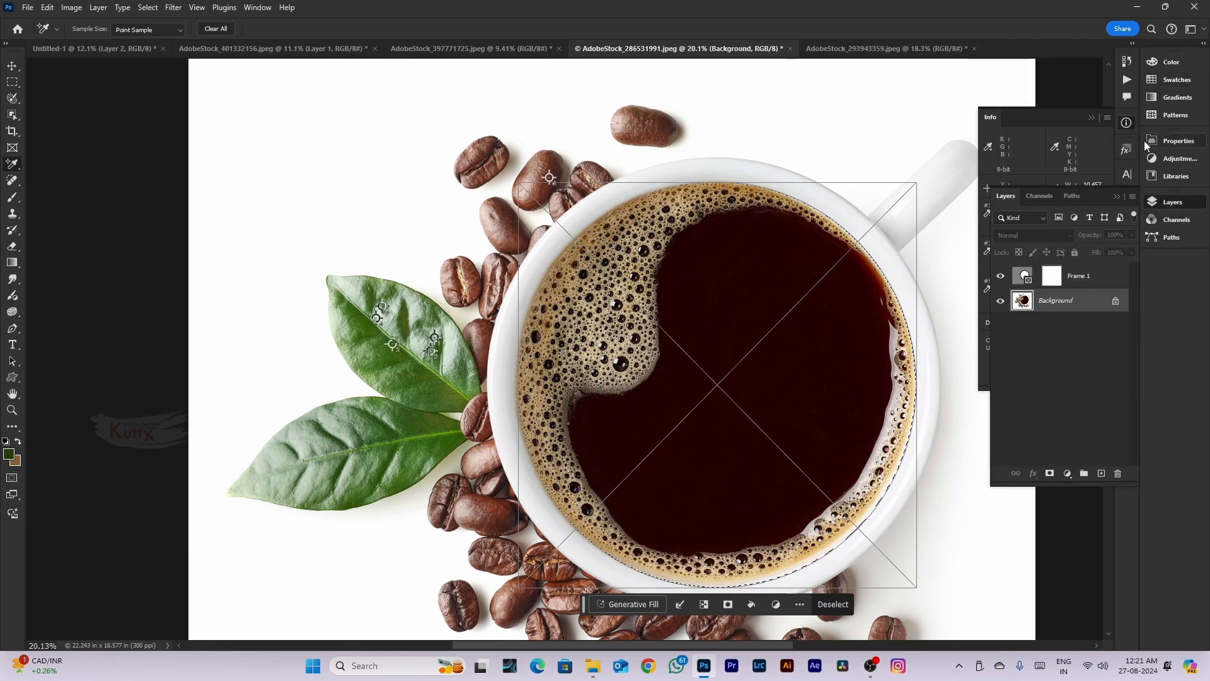
click(1201, 44)
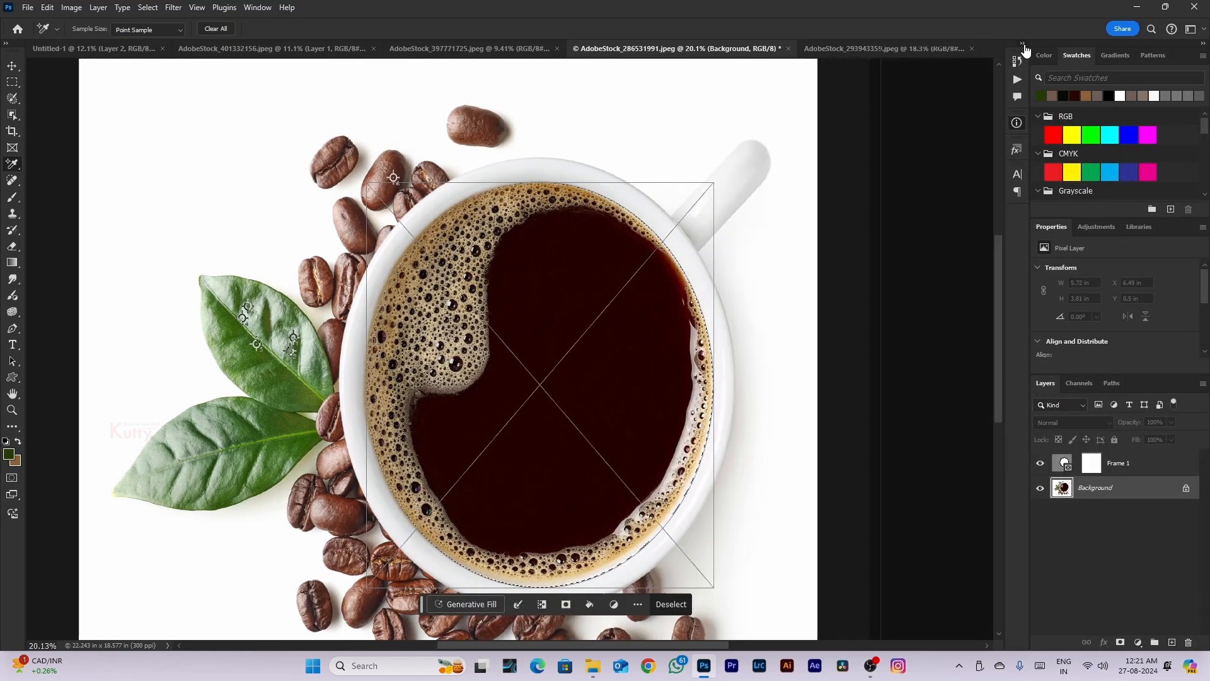
Dock the Info panel with the History, Actions and Comments group and collapse the Fur and Fabric style folders
key(ctrl+minus)
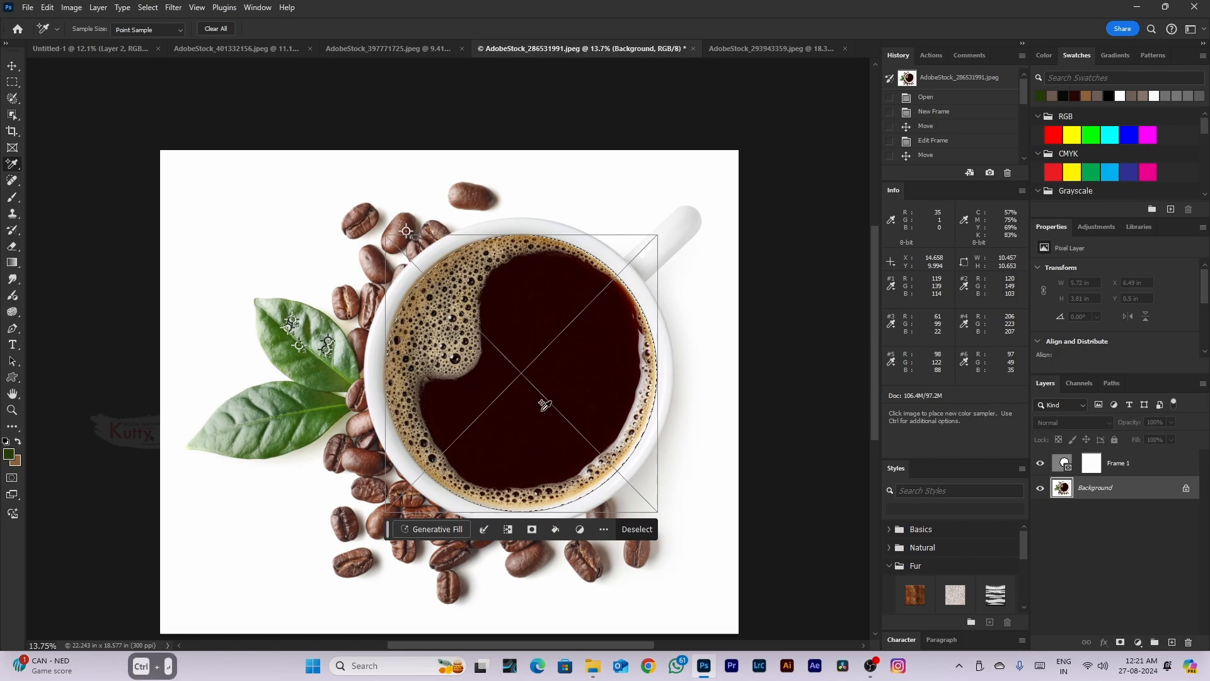
click(1023, 191)
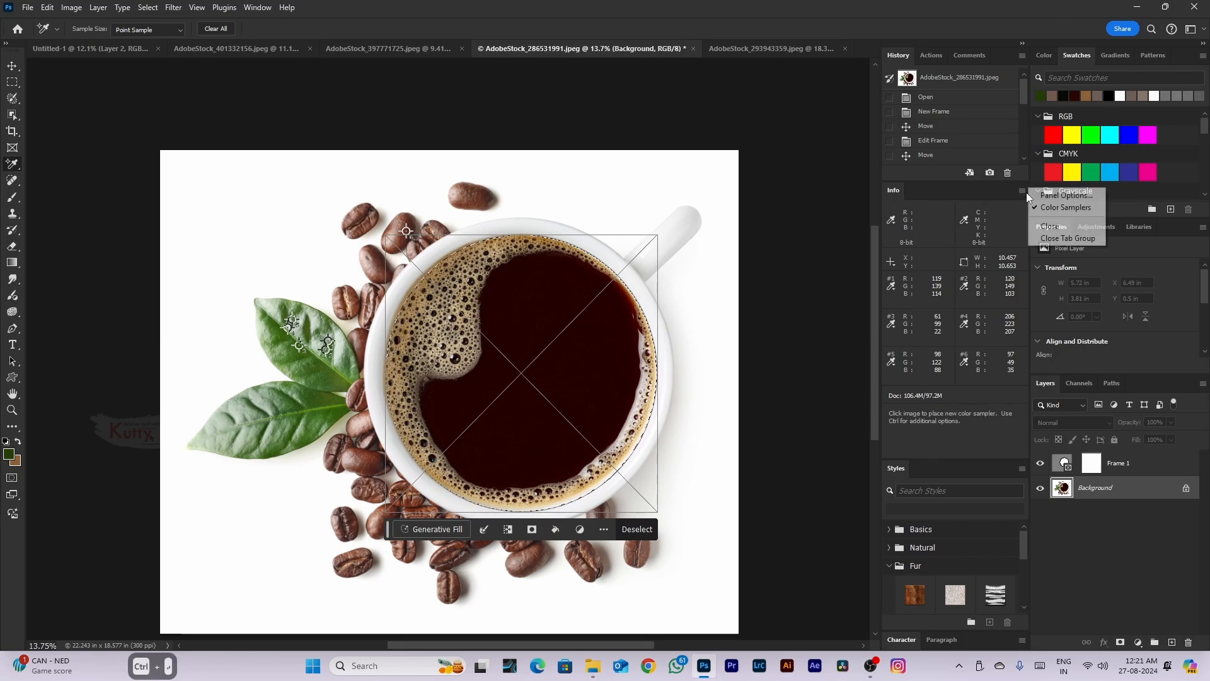
click(895, 193)
drag(967, 92, 1002, 63)
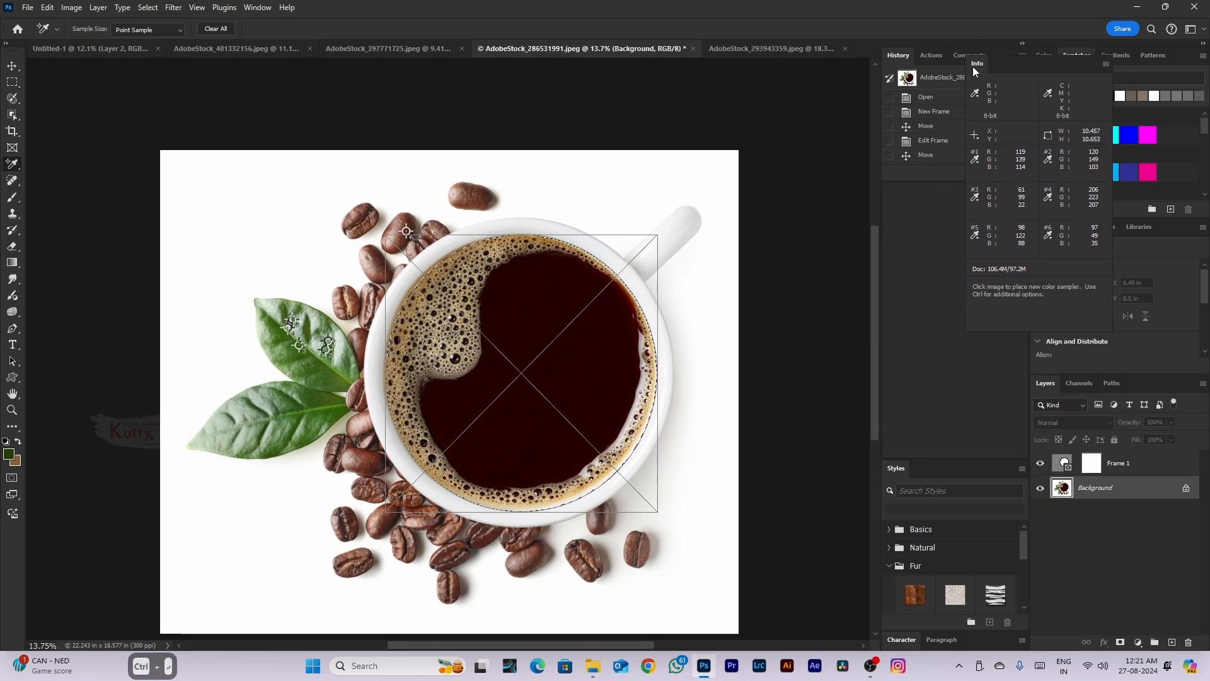
click(899, 56)
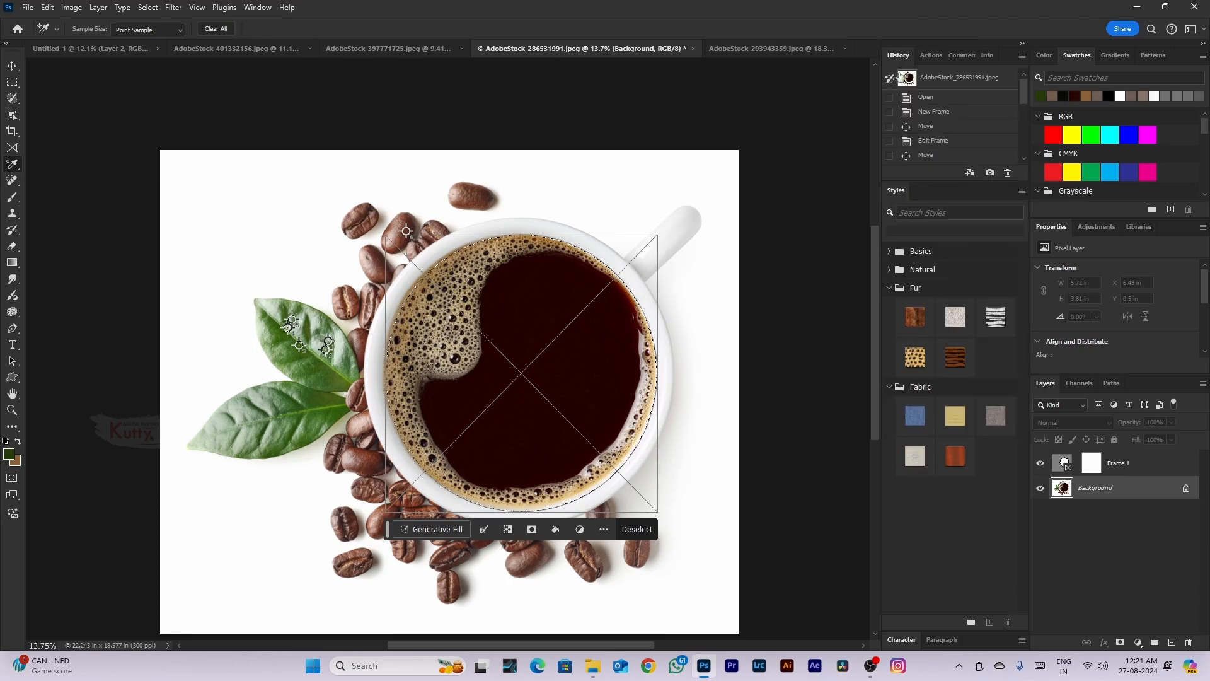
click(889, 289)
click(889, 306)
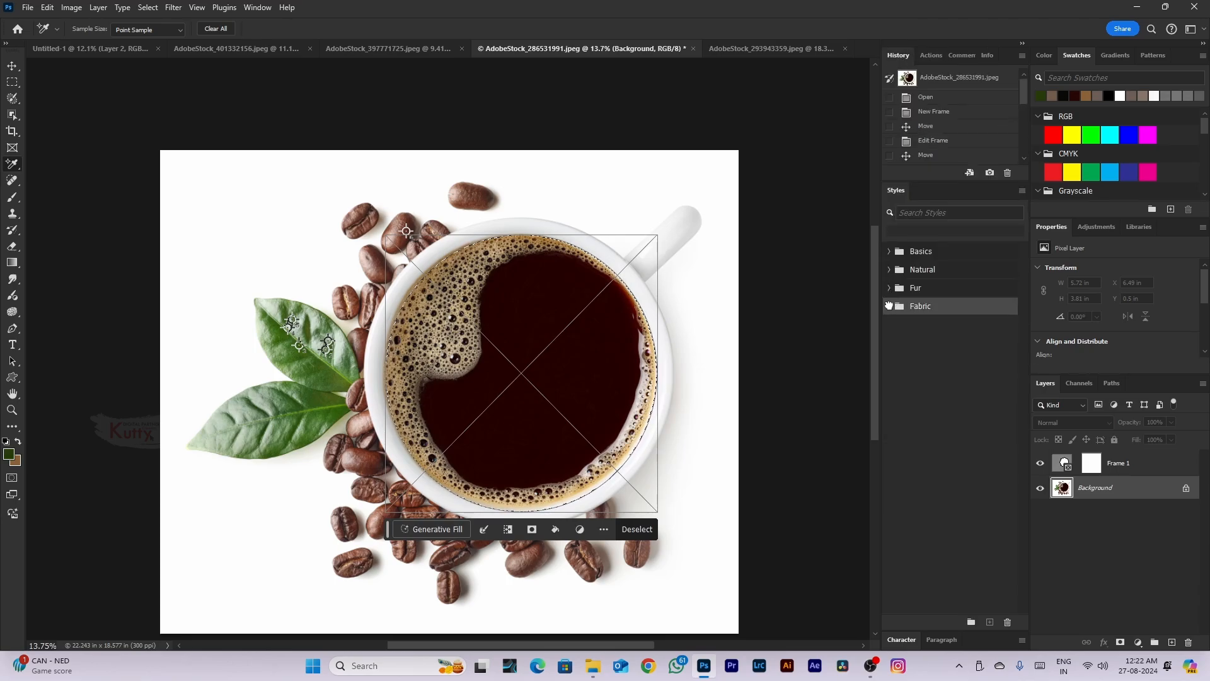
Drop the selection, then revert the document's history to the Move state directly after New Frame
scroll(524, 371, down, 3)
key(ctrl+d)
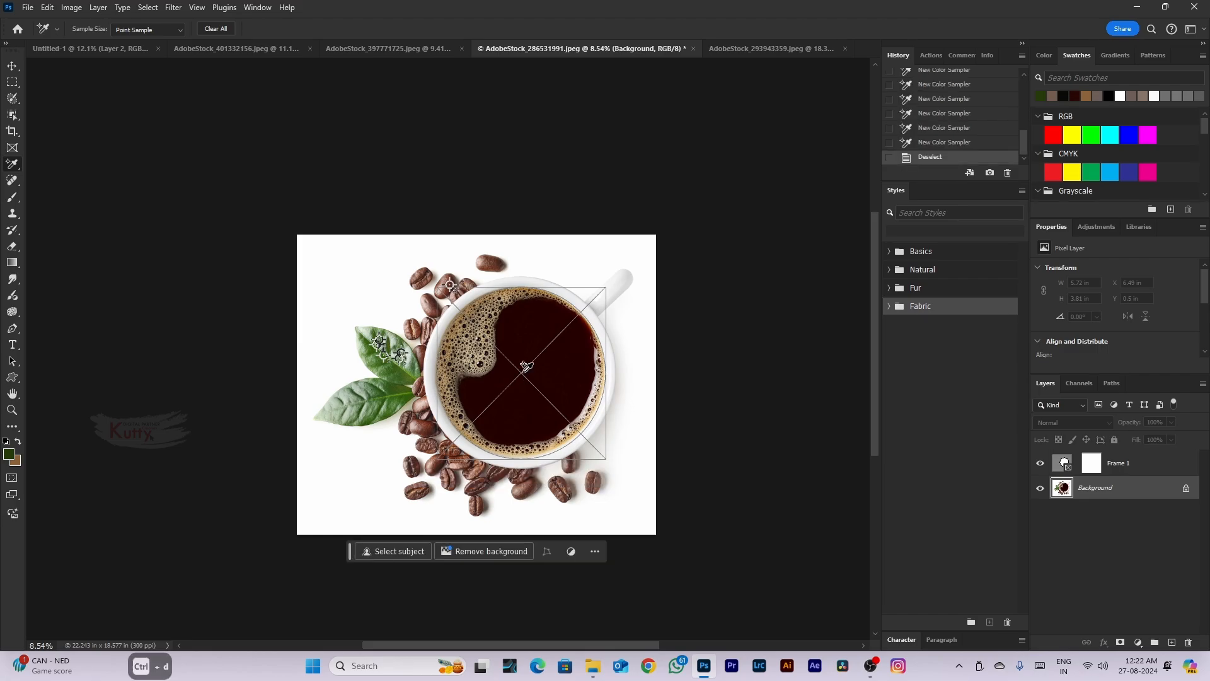
scroll(454, 374, up, 5)
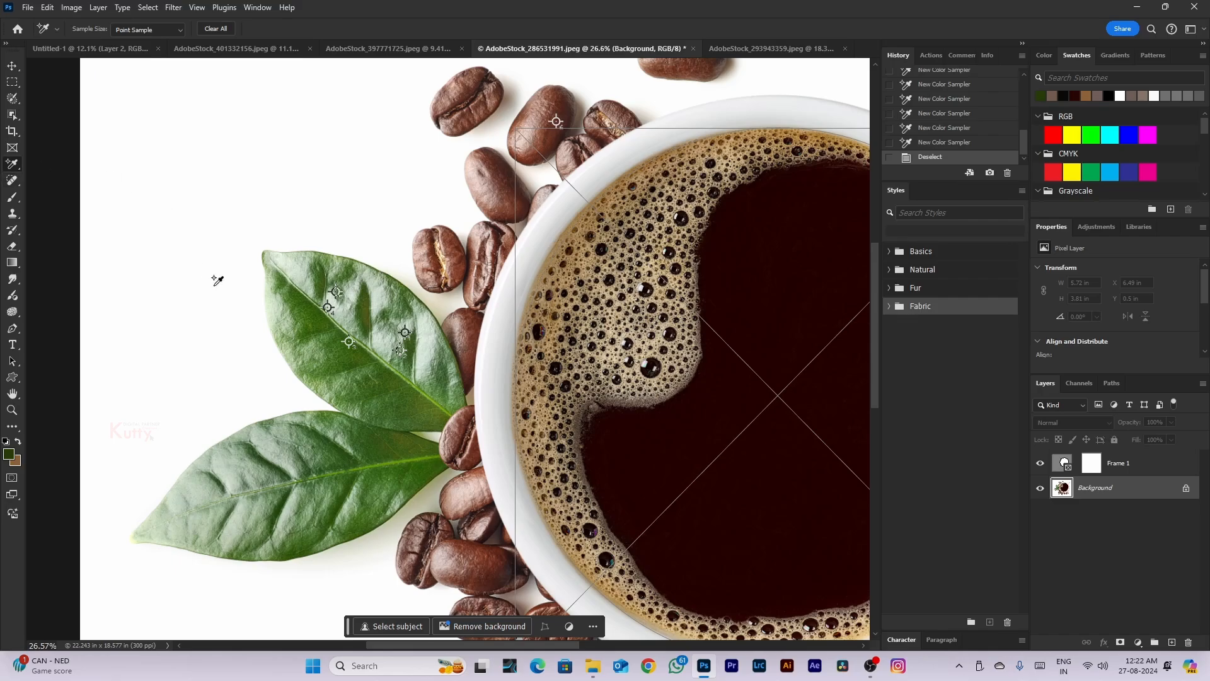
key(ctrl+z)
key(ctrl+z)
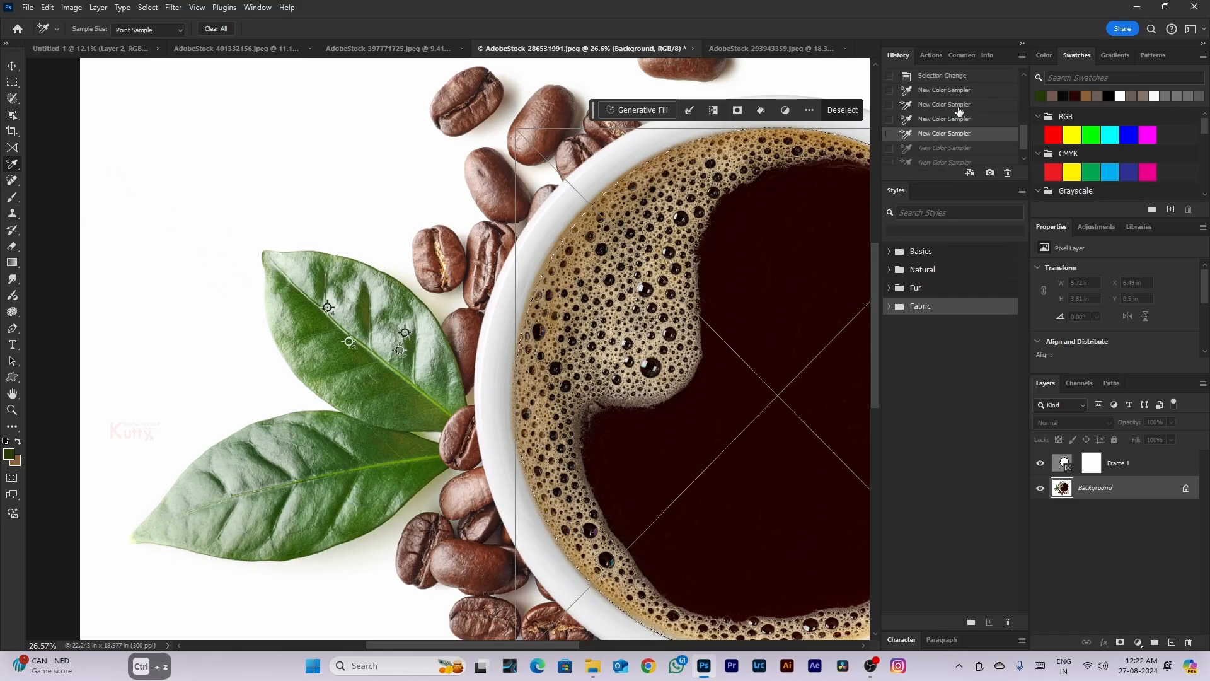
scroll(958, 110, up, 3)
click(950, 134)
click(950, 126)
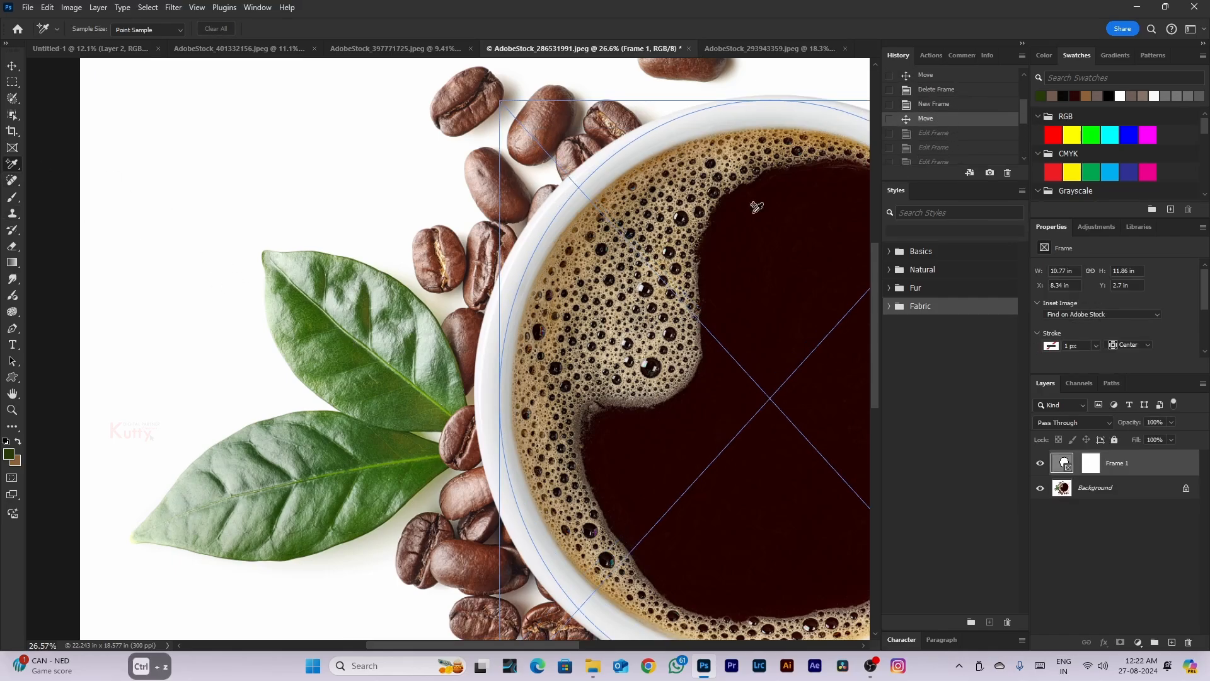
Activate the Ruler tool and draw a nearly horizontal measuring line about 5373 px long across the image above the cup
scroll(756, 206, down, 2)
right_click(12, 166)
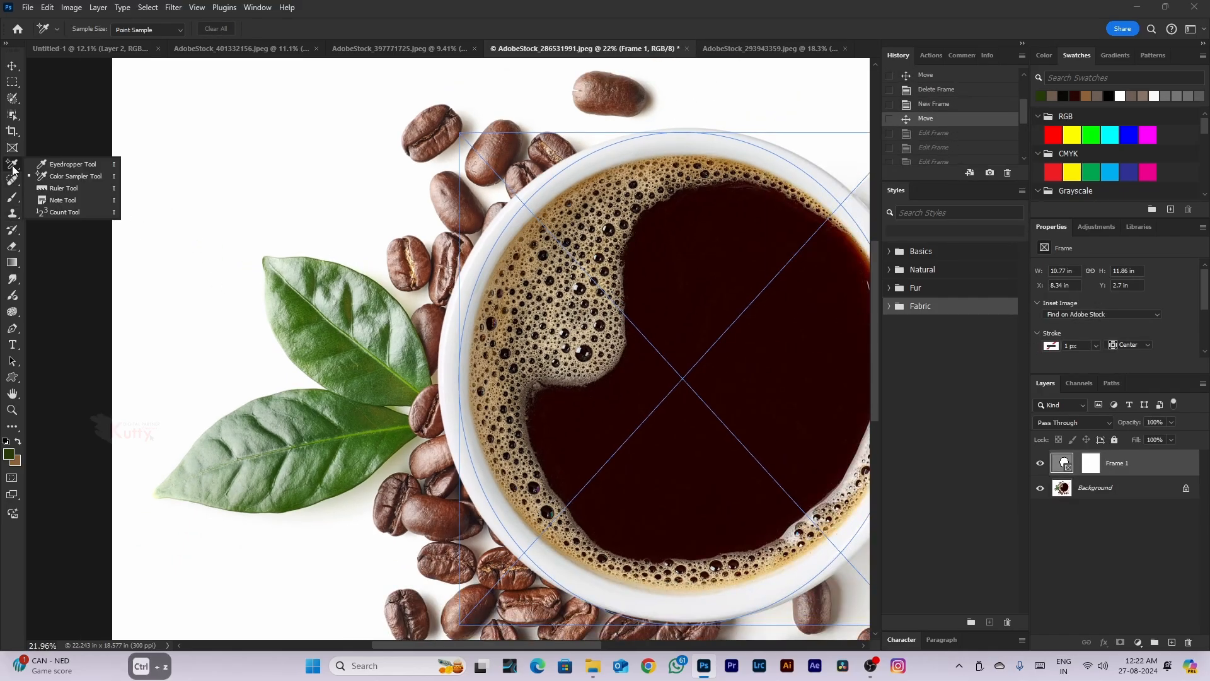
click(61, 188)
scroll(252, 262, down, 2)
drag(202, 141, 711, 136)
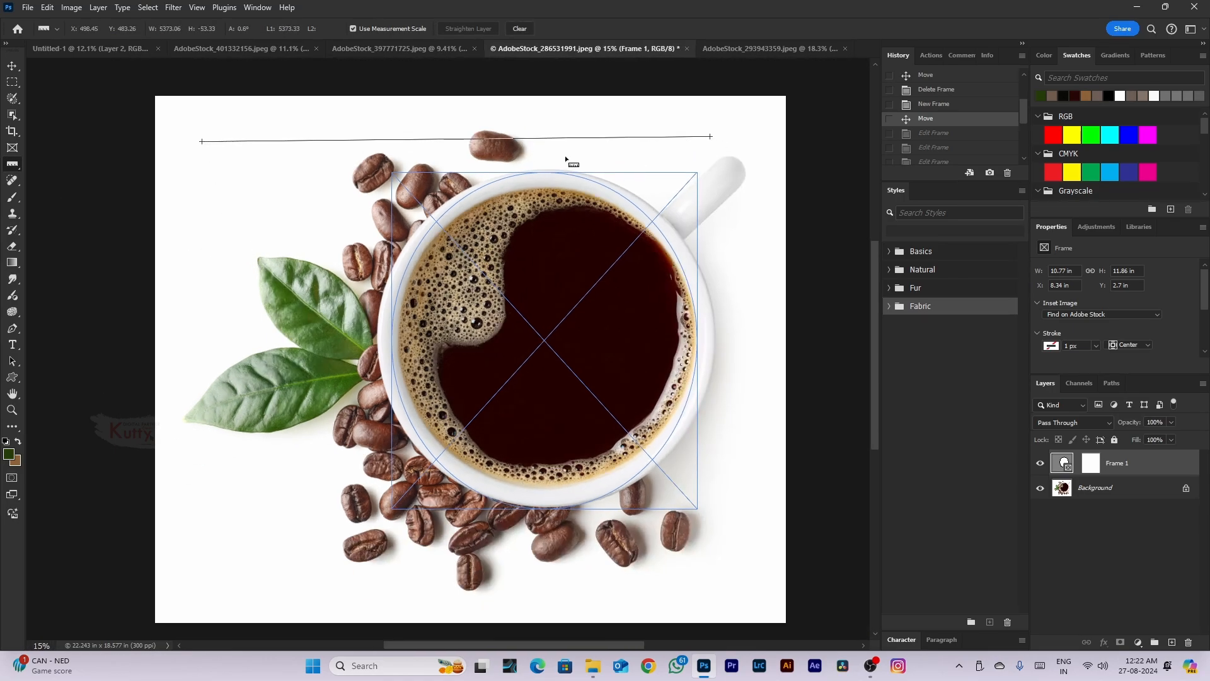
With the Note tool, add a "change background" note above the leaves and a second note with author "heu" on the cup's lower rim
right_click(12, 164)
click(63, 200)
click(232, 172)
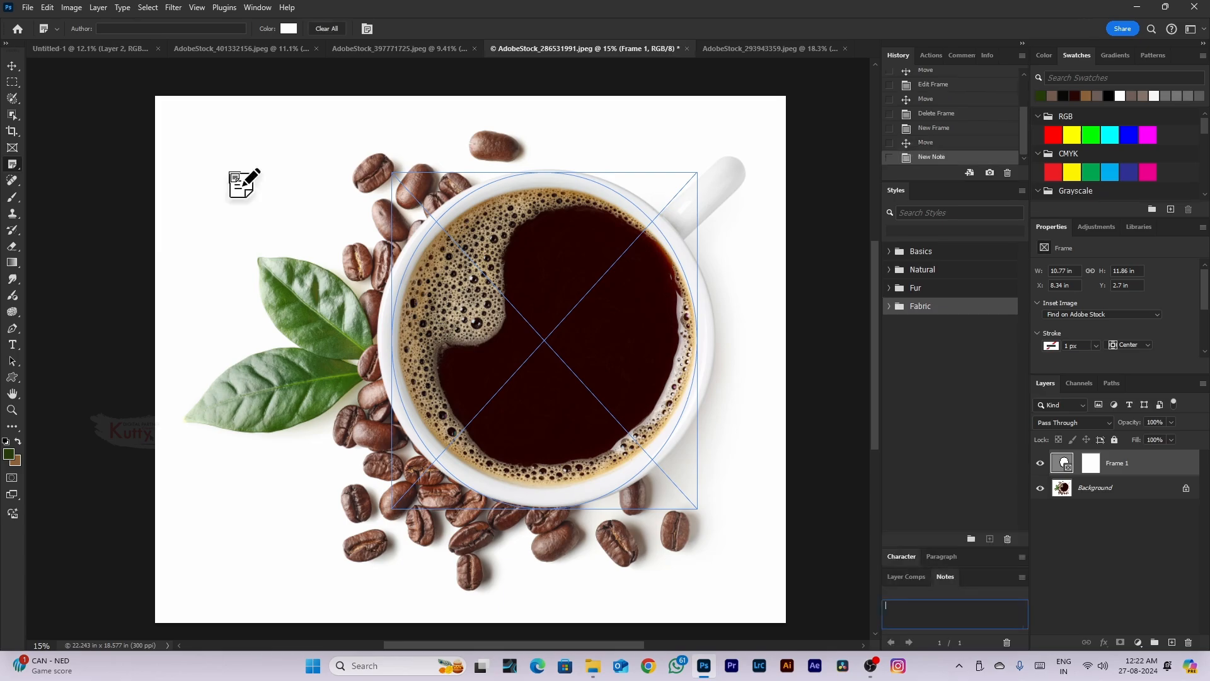
click(917, 614)
text(f)
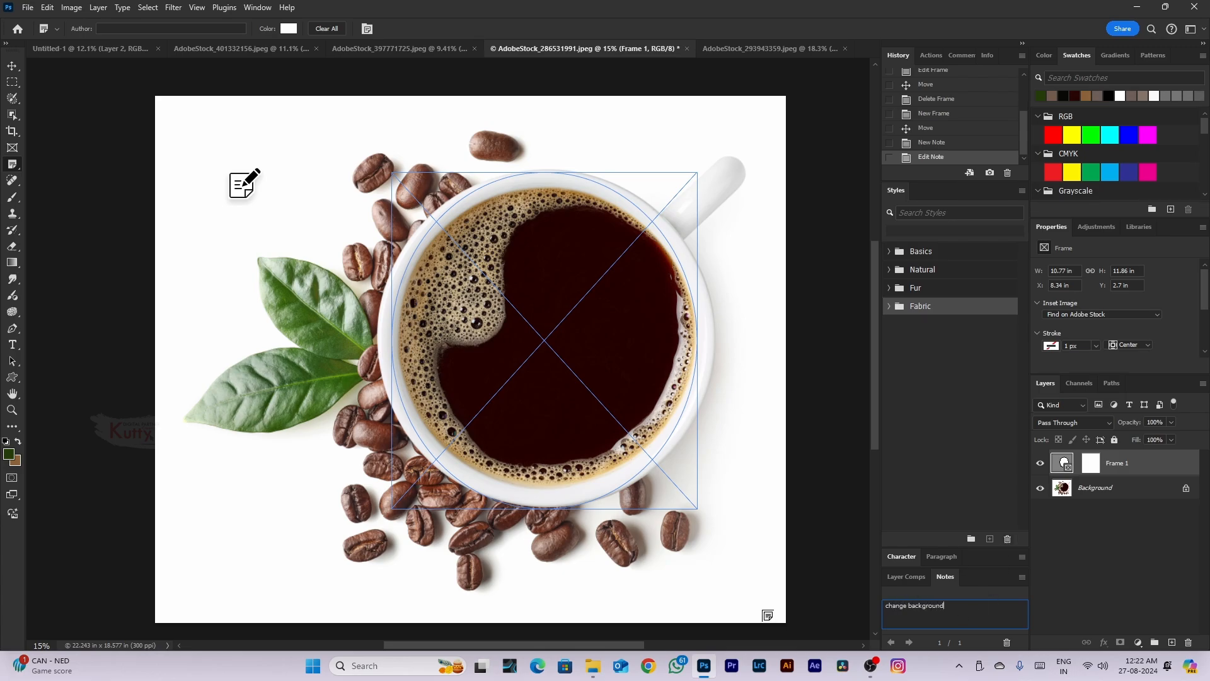
click(504, 505)
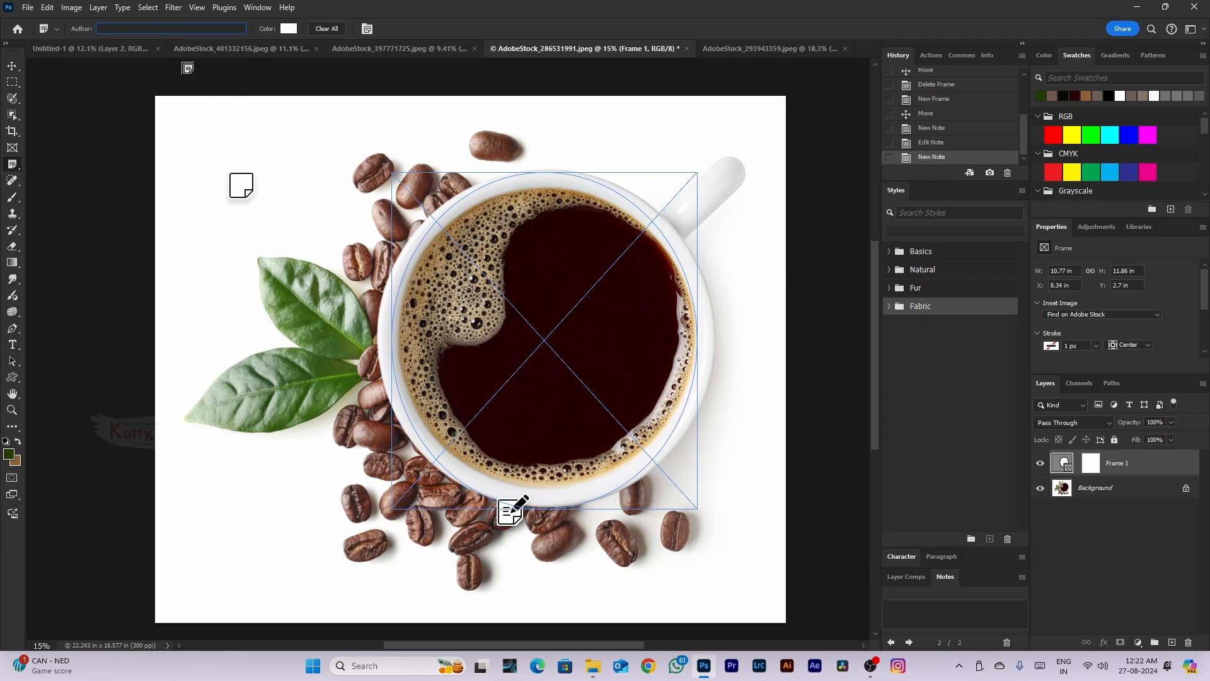
text(heu)
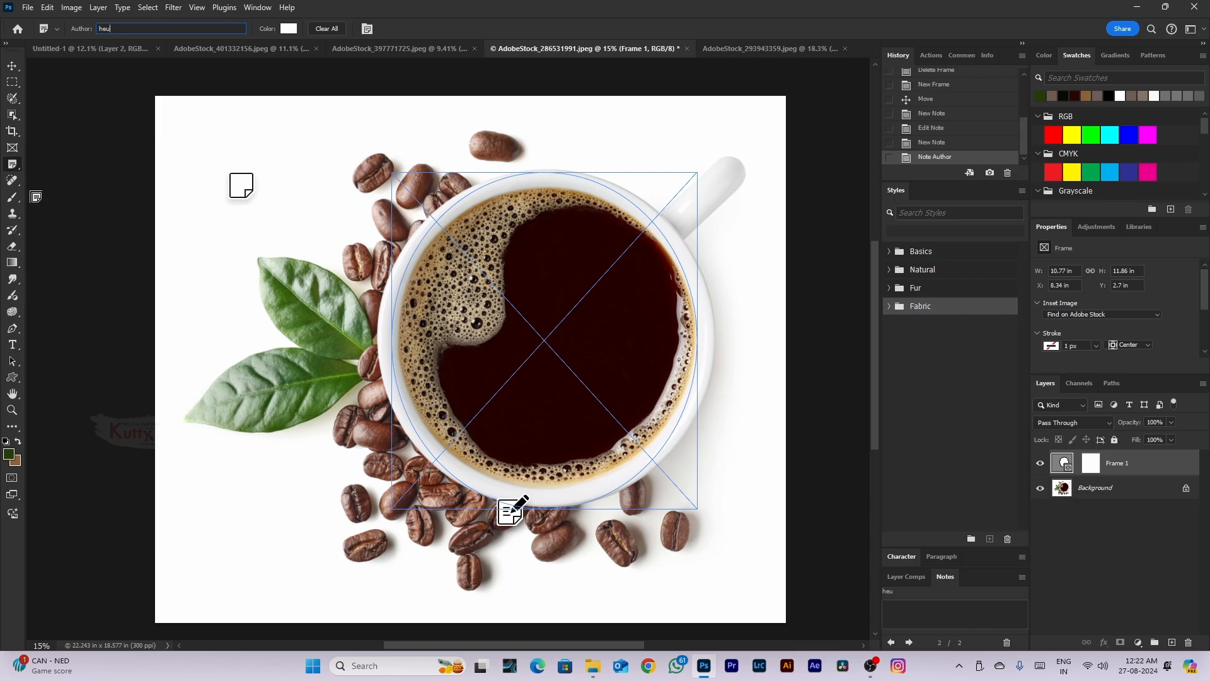
Activate the Count tool and place count markers on the upper leaf, a coffee bean beside the cup and the foam
right_click(12, 164)
click(51, 211)
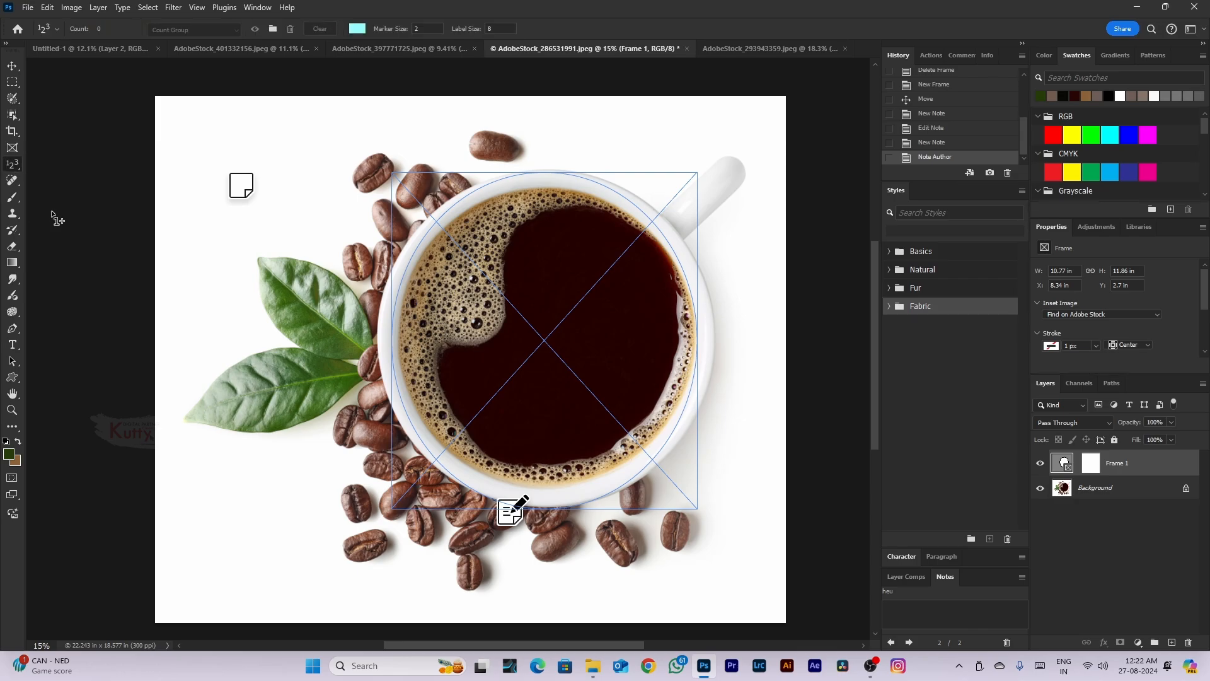
click(312, 291)
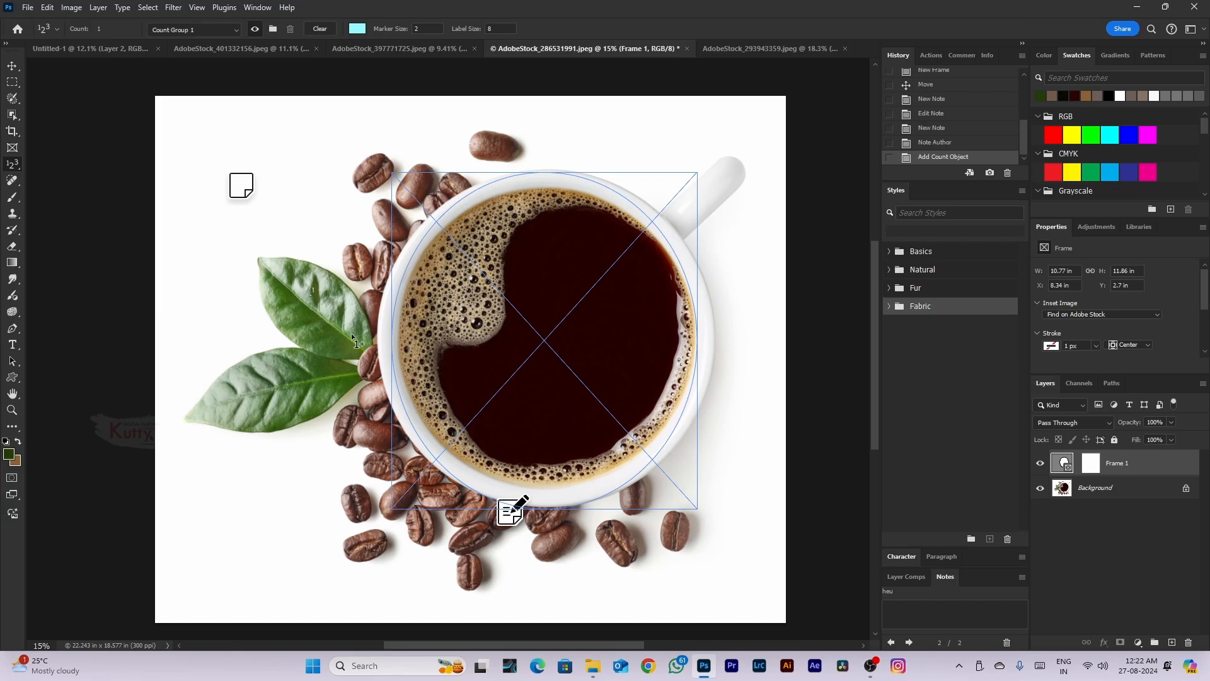
click(388, 219)
click(486, 231)
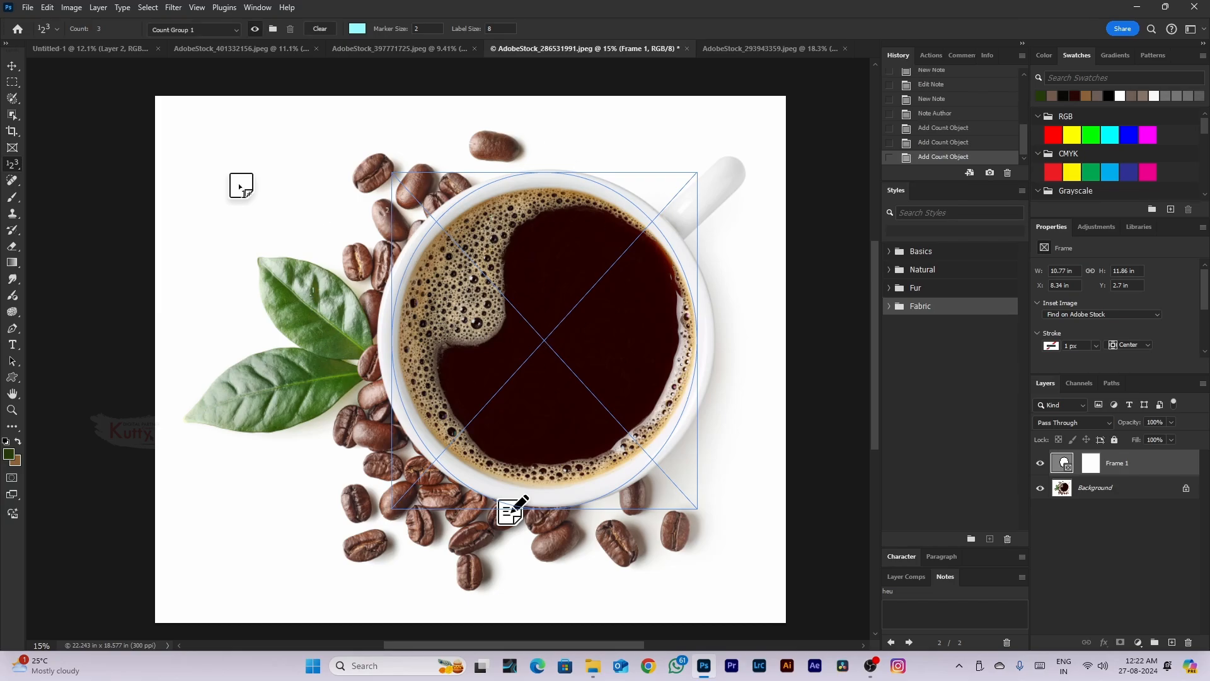
click(10, 166)
click(11, 180)
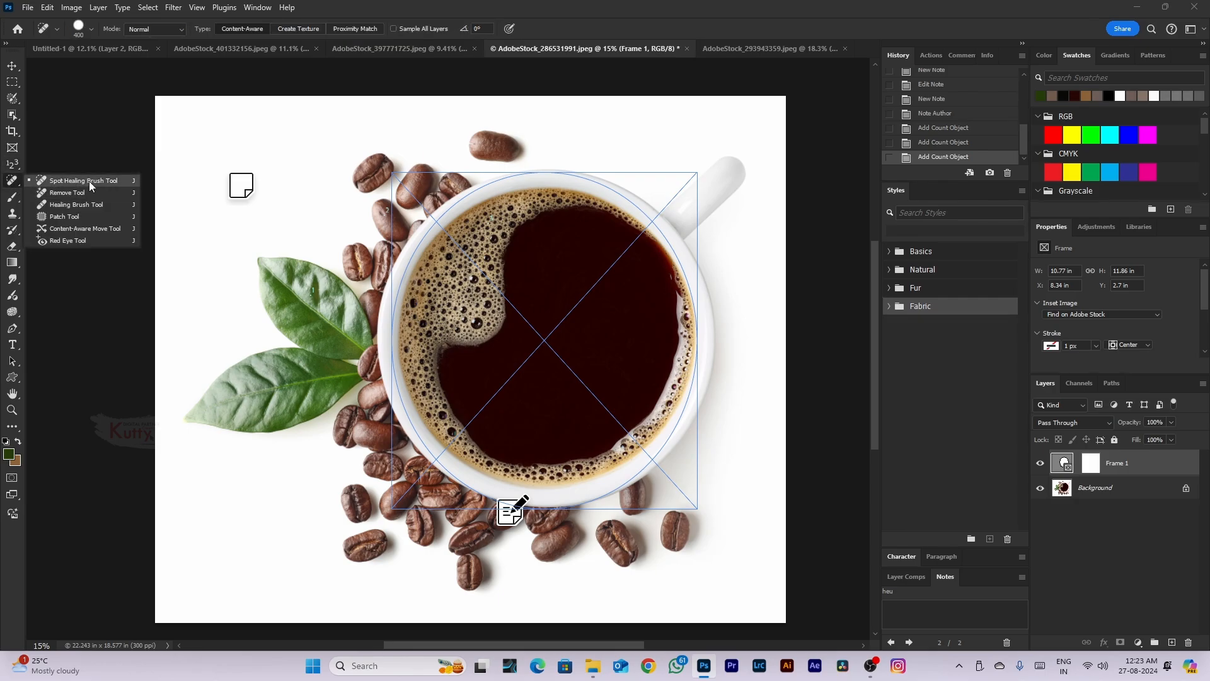
click(89, 180)
Activate the Eyedropper tool and sample the upper leaf, the dark coffee and finally the pale foam at the coffee's lower edge
click(11, 165)
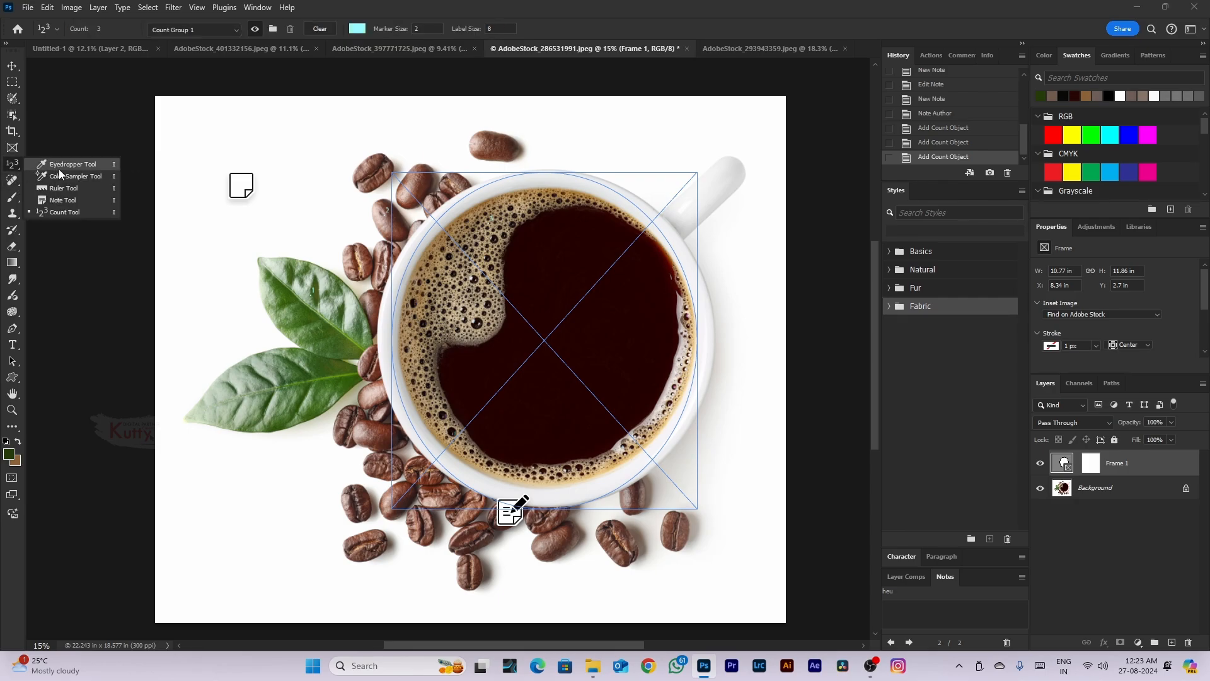
click(59, 169)
click(337, 309)
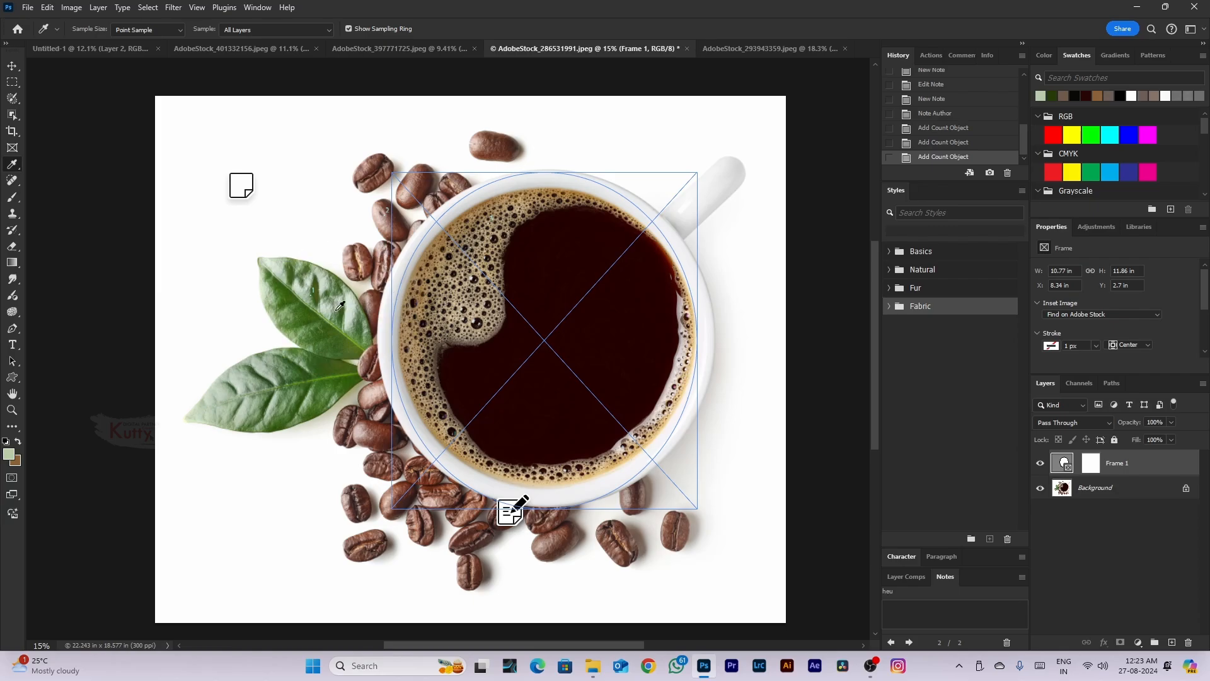
click(606, 281)
click(605, 392)
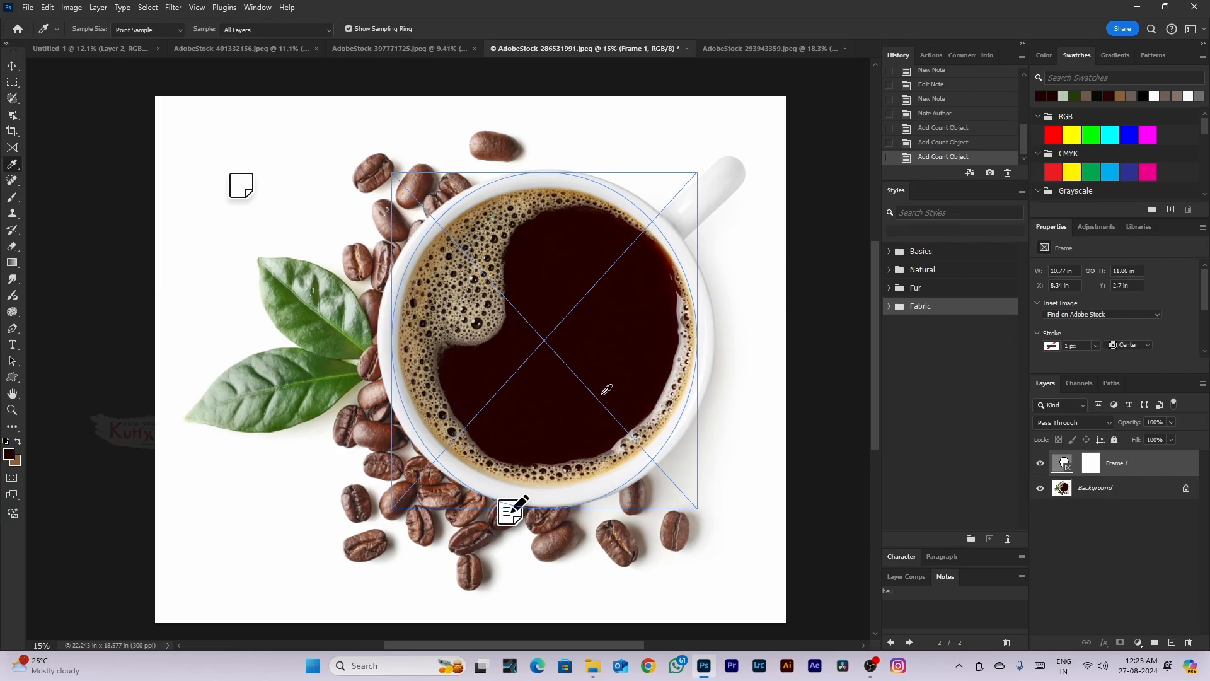
click(530, 437)
click(470, 469)
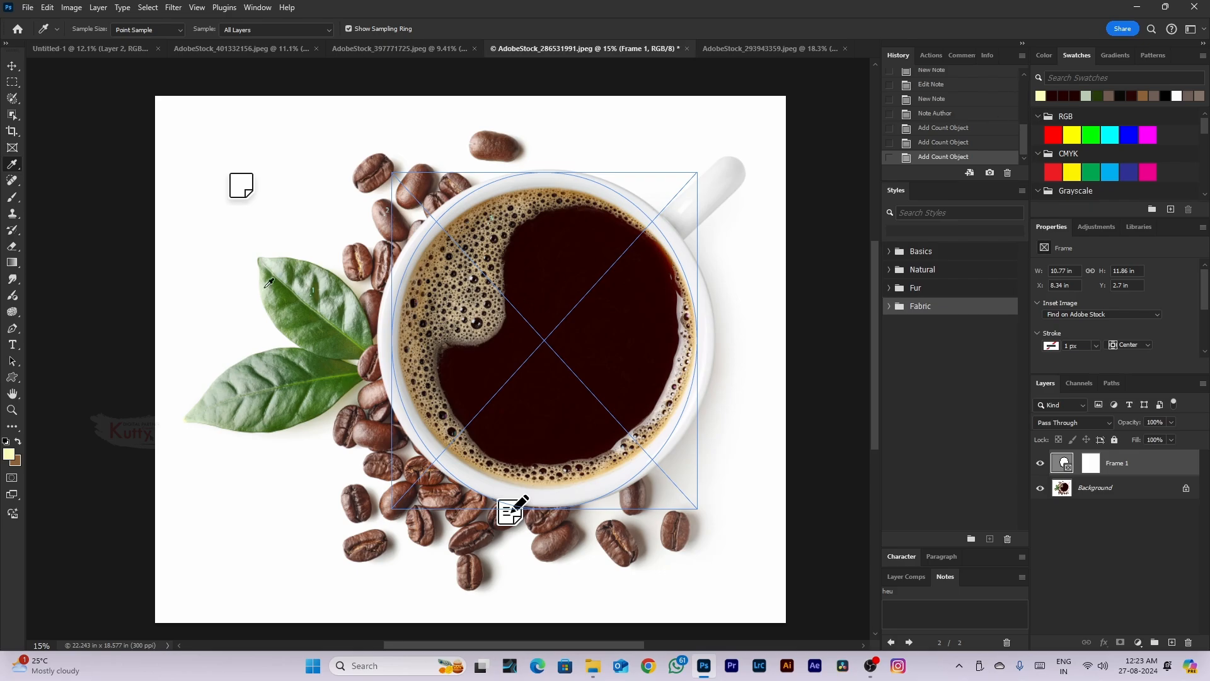
Activate the Spot Healing Brush and bring up the woman's face in AdobeStock_397771725.jpeg
right_click(15, 181)
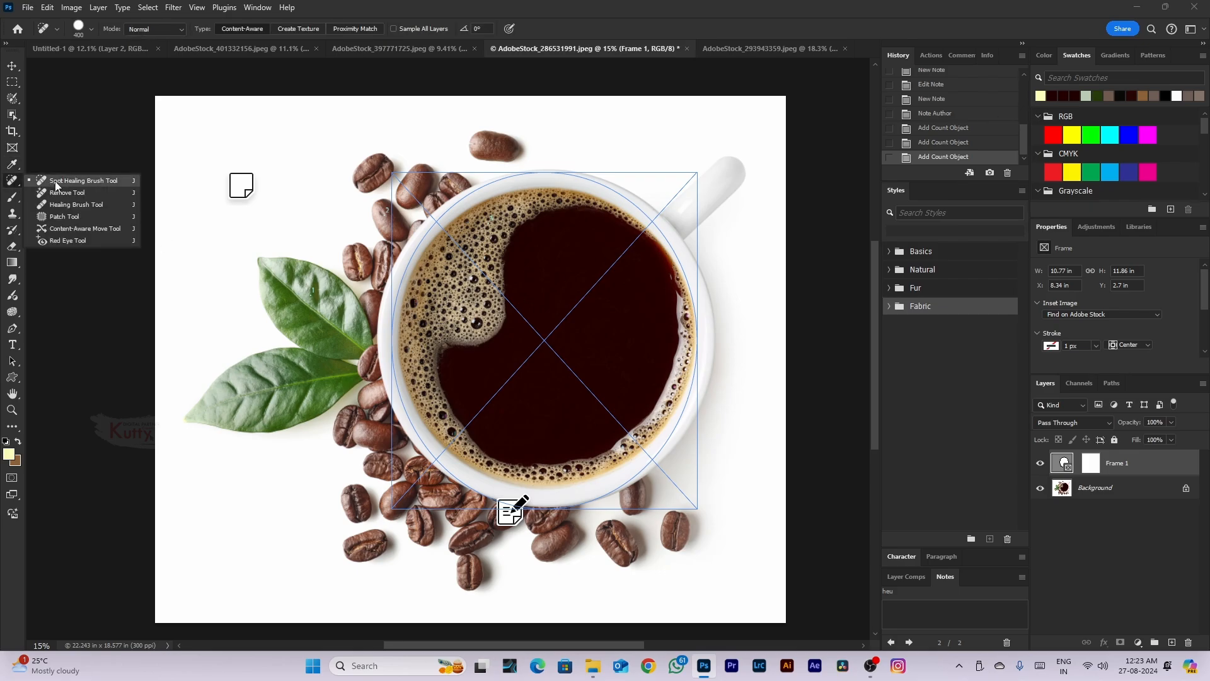
click(118, 185)
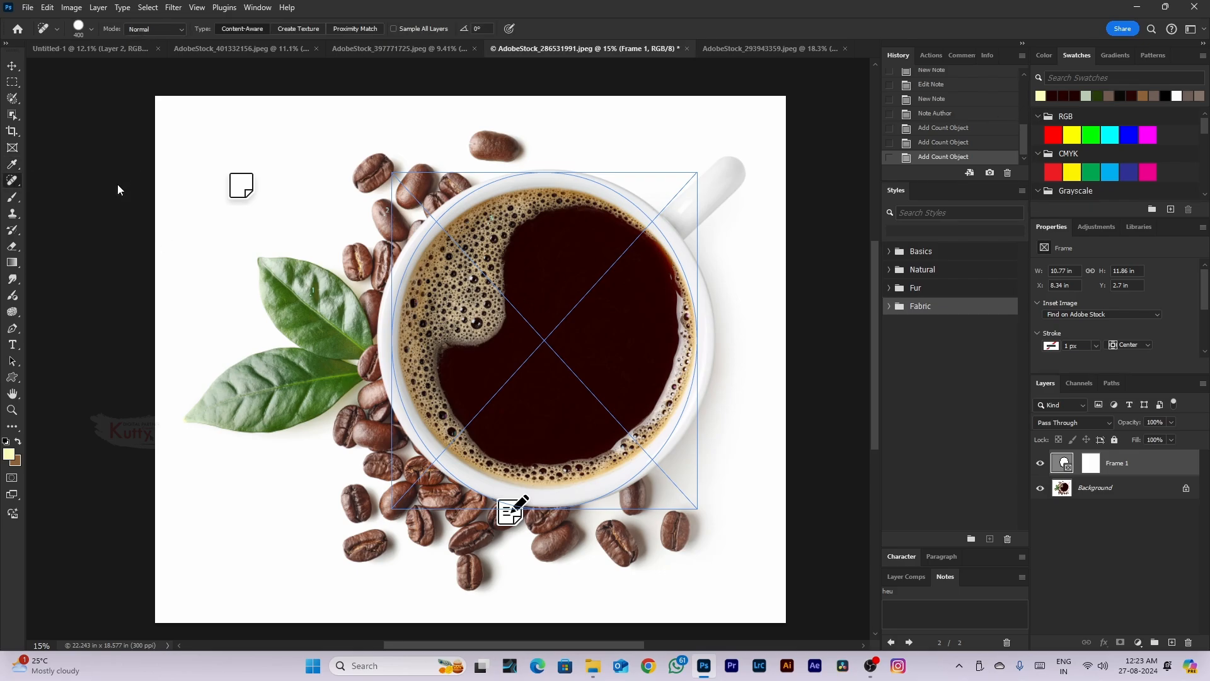
click(404, 50)
key(ctrl+plus)
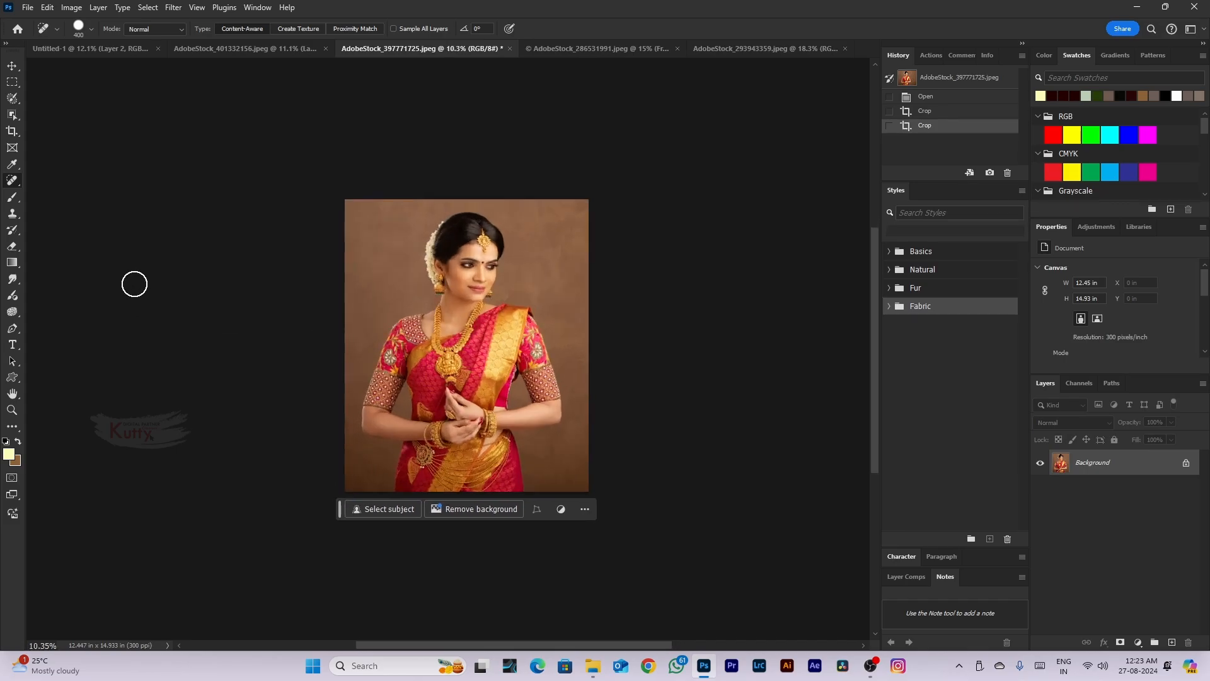
scroll(459, 216, up, 5)
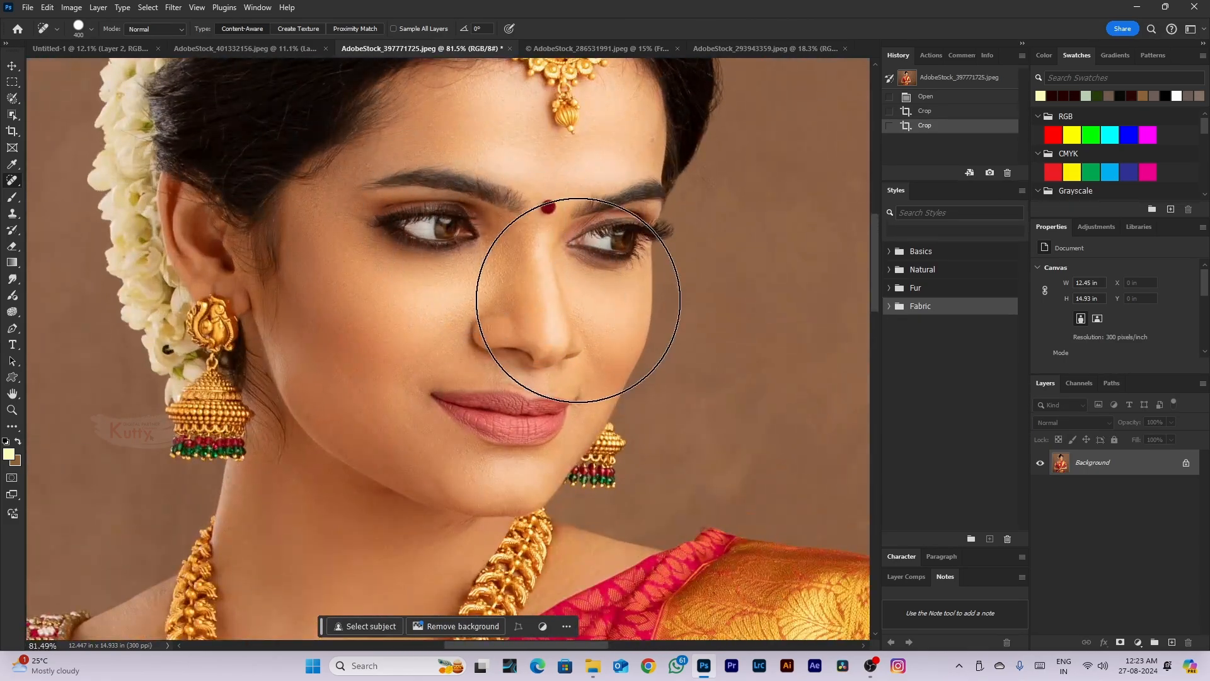
Switch to AdobeStock_401332156.jpeg and reduce the healing brush to 9 px near the small spot on the woman's nose
click(265, 45)
scroll(540, 214, up, 5)
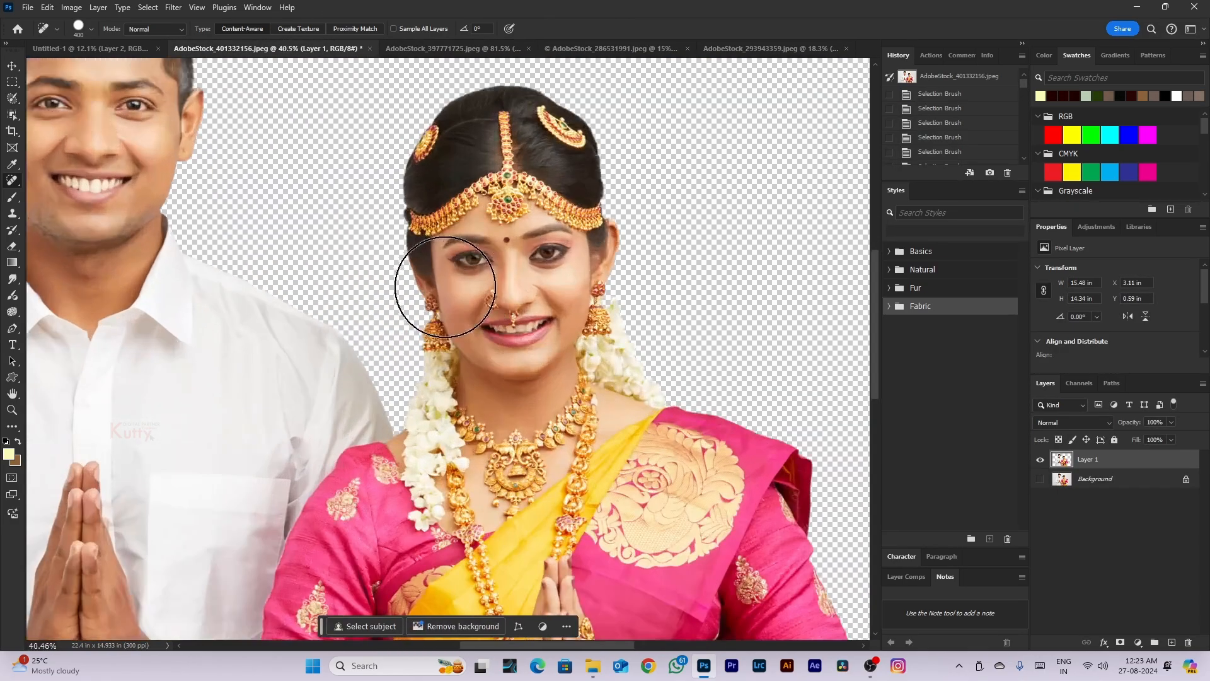
scroll(540, 214, up, 4)
scroll(522, 208, down, 2)
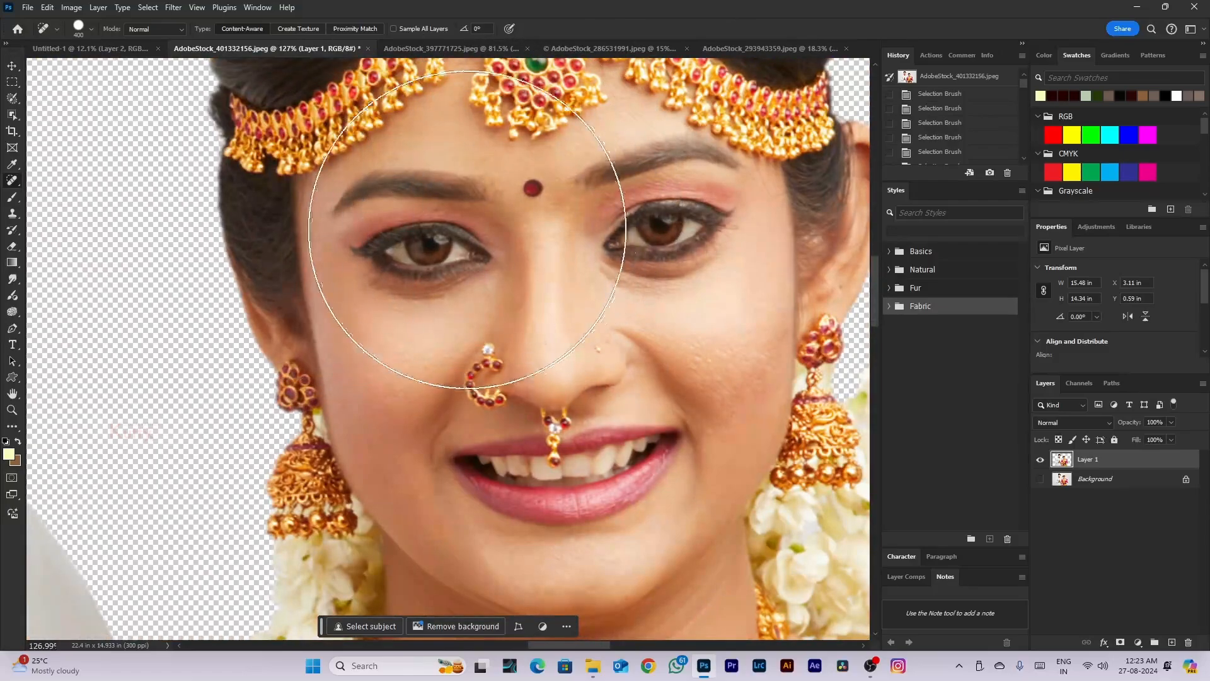
key(bracketleft)
key(bracketleft)
key(bracketleft)
key(bracketleft)
key(bracketleft)
key(bracketleft)
key(bracketleft)
key(bracketleft)
scroll(596, 353, up, 4)
key(bracketleft)
key(bracketleft)
key(bracketleft)
key(bracketleft)
key(bracketleft)
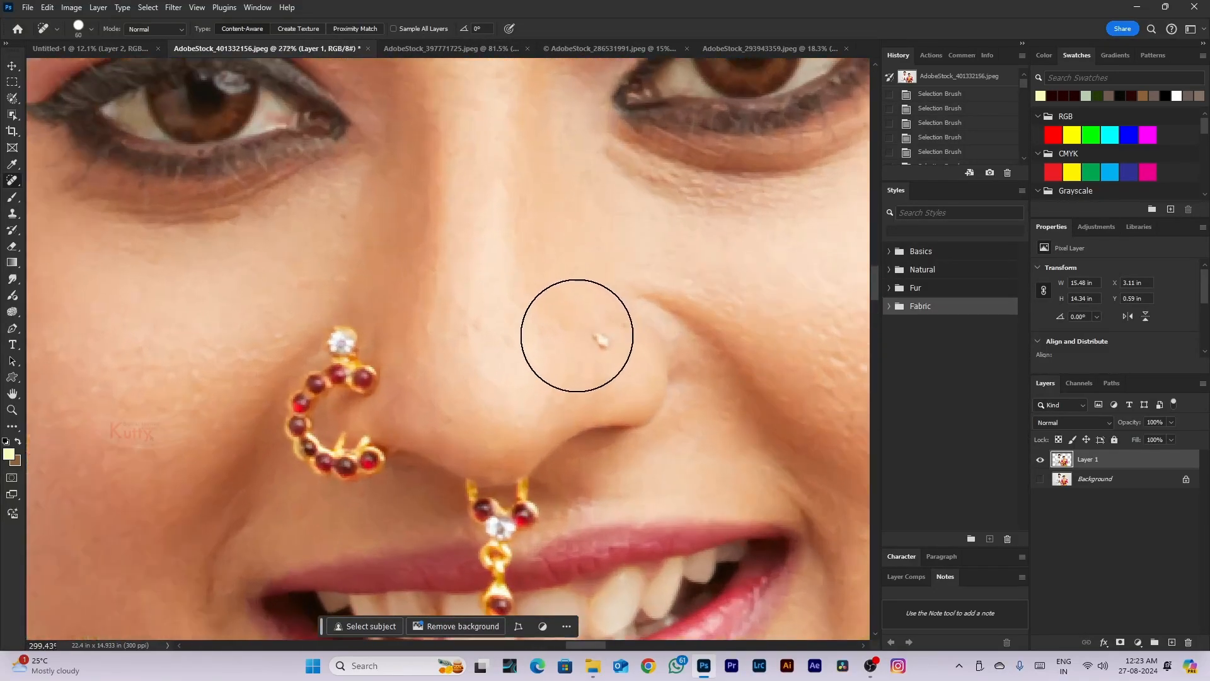
key(bracketleft)
key(bracketleft)
key(bracketleft)
key(bracketleft)
key(bracketleft)
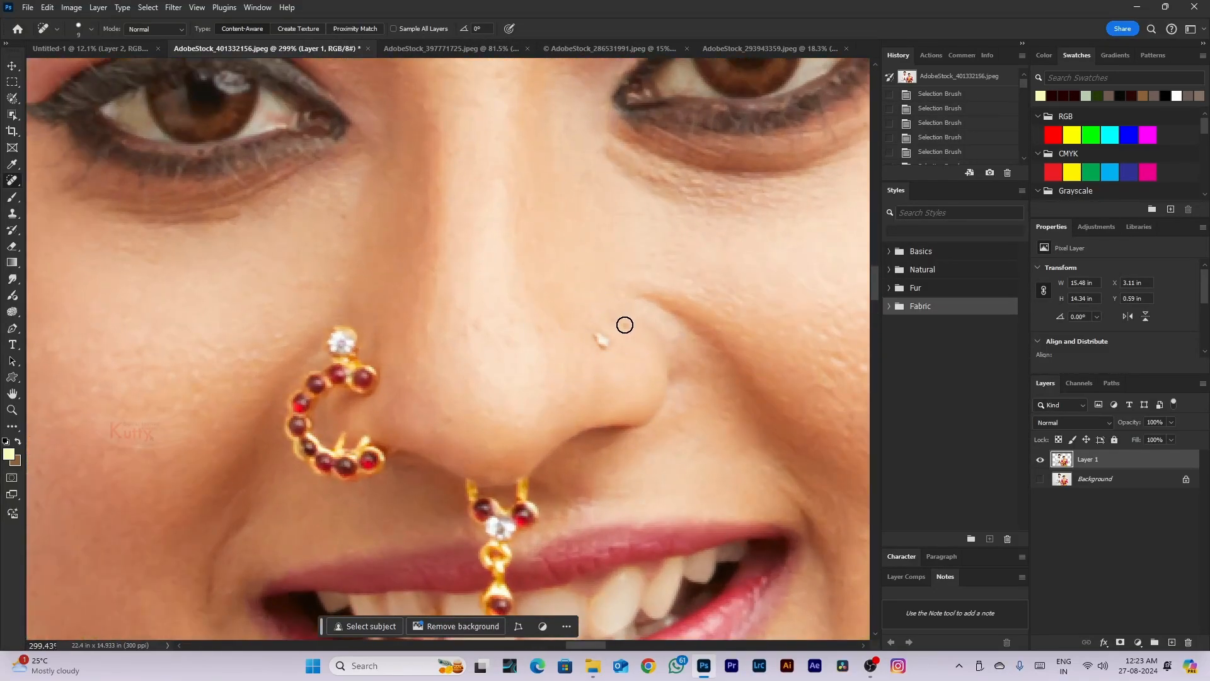
Enlarge the healing brush to 100 px over the woman's face
scroll(624, 325, down, 4)
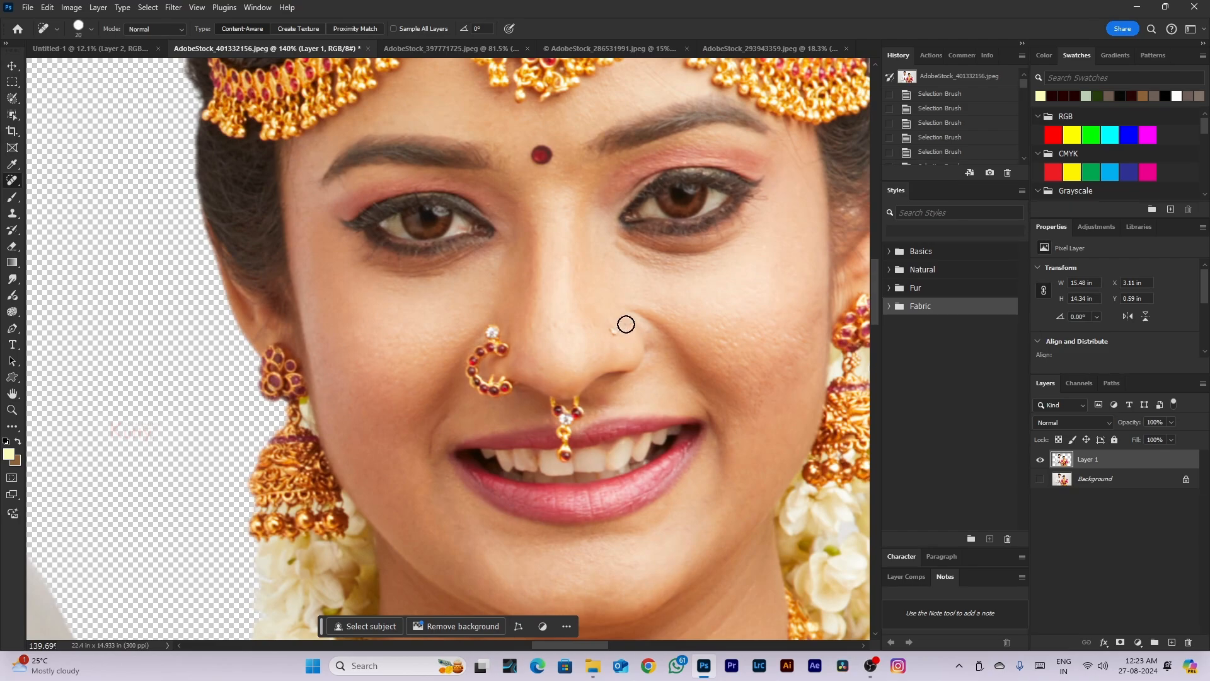
key(bracketright)
key(bracketright)
key(bracketright)
key(bracketright)
key(bracketright)
key(bracketright)
key(bracketright)
key(bracketright)
key(bracketright)
key(bracketright)
key(bracketright)
key(bracketright)
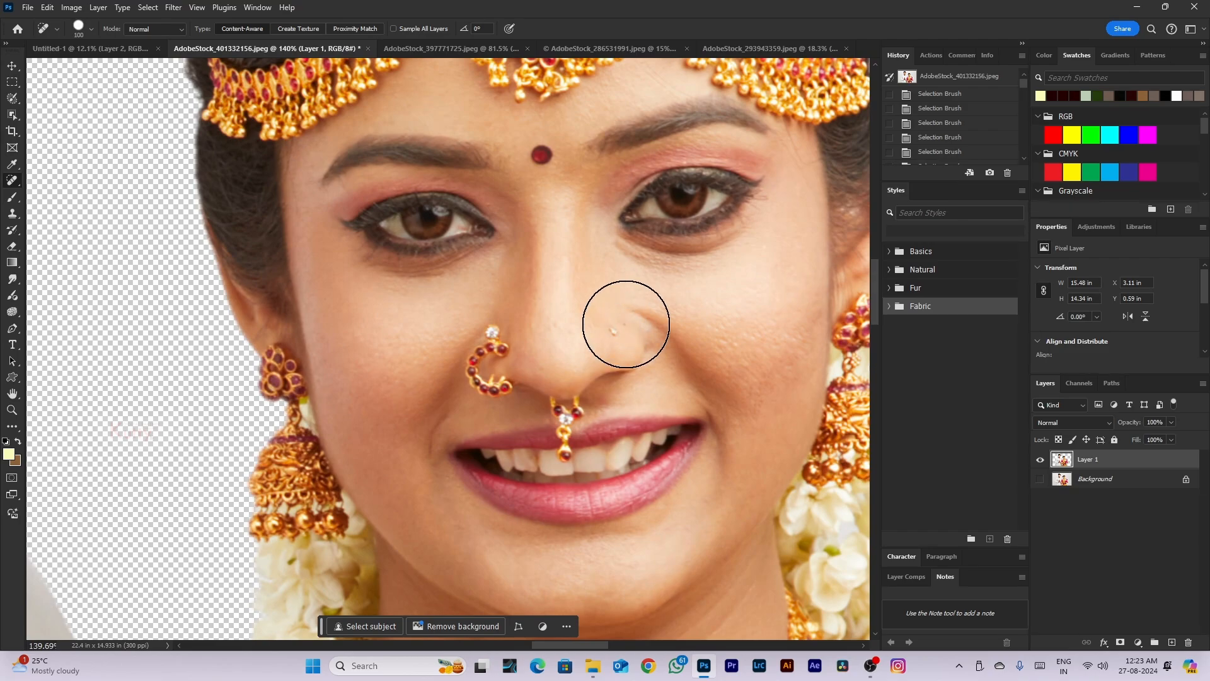
Shrink the healing brush to 4 px
key(bracketleft)
key(bracketleft)
key(bracketleft)
key(bracketleft)
key(bracketleft)
key(bracketleft)
key(bracketleft)
key(bracketleft)
key(bracketleft)
key(bracketleft)
key(bracketleft)
key(bracketleft)
key(bracketleft)
key(bracketleft)
key(bracketleft)
key(bracketleft)
key(bracketleft)
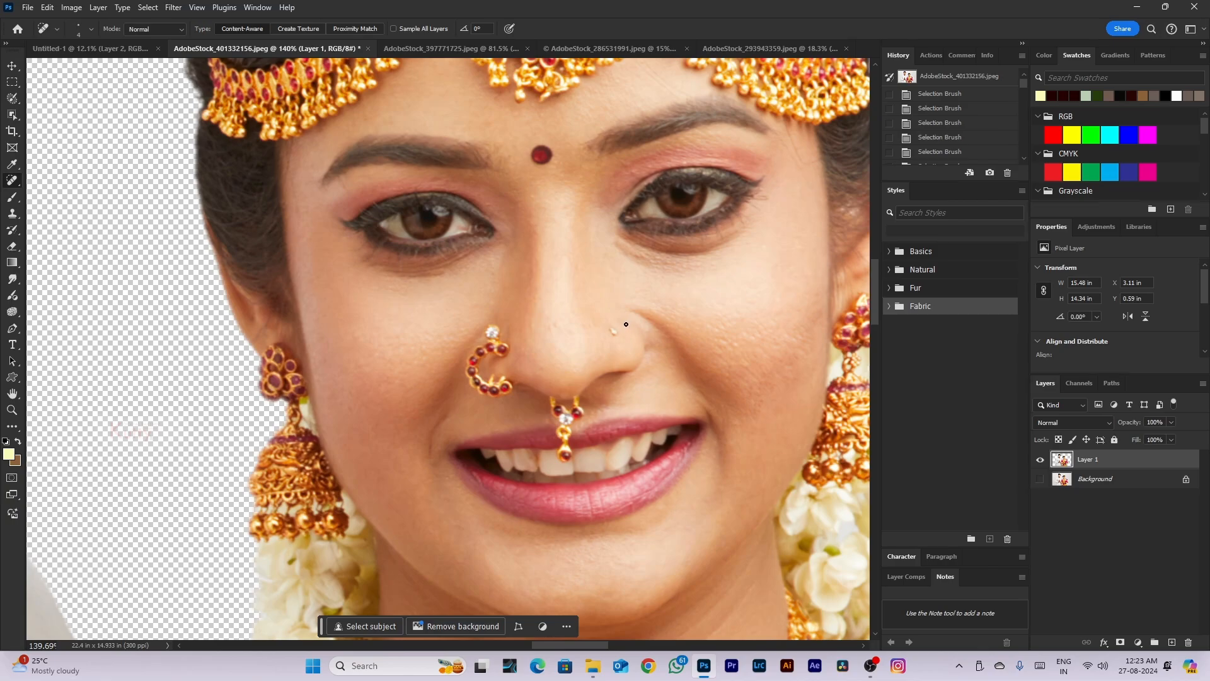
Enlarge the healing brush to 500 px
key(bracketright)
key(bracketright)
key(bracketright)
key(bracketright)
key(bracketright)
key(bracketright)
key(bracketright)
key(bracketright)
key(bracketright)
key(bracketright)
key(bracketright)
key(bracketright)
key(bracketright)
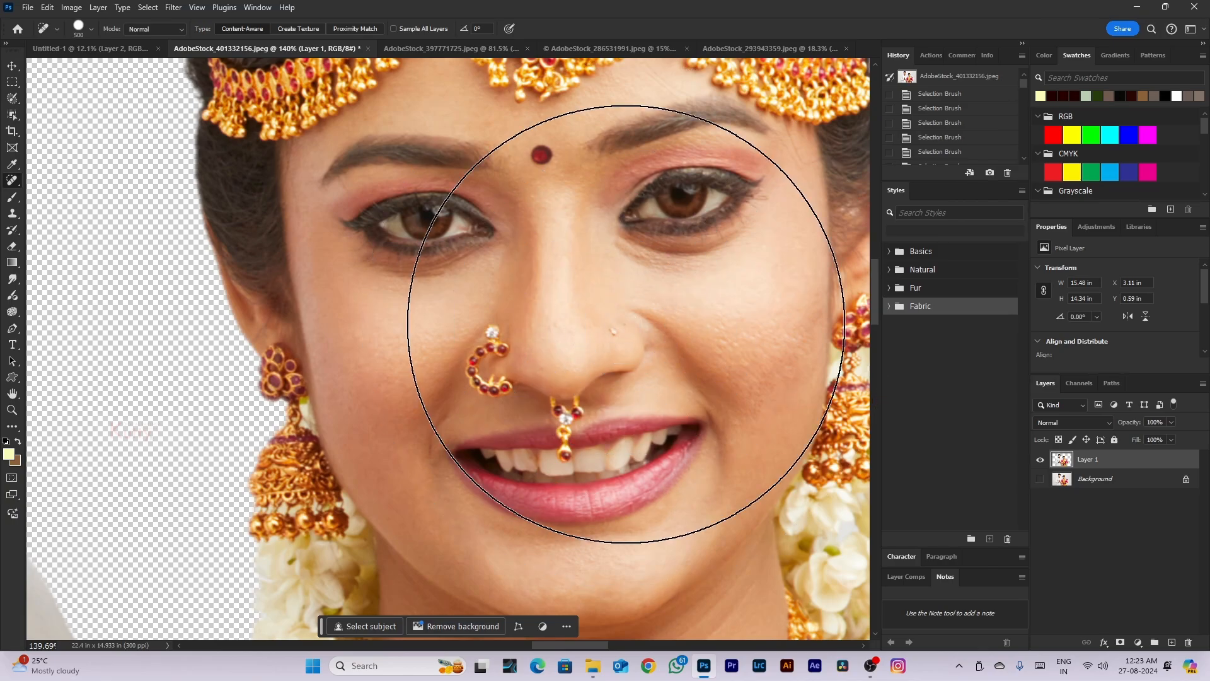
Reduce the Spot Healing Brush to 15 px and paint out the small spot on the side of the woman's nose
key(bracketleft)
key(bracketleft)
key(bracketleft)
key(bracketleft)
key(bracketleft)
key(bracketleft)
key(bracketleft)
key(bracketleft)
key(bracketleft)
key(bracketleft)
key(bracketleft)
key(bracketleft)
key(bracketleft)
key(bracketleft)
key(bracketleft)
key(bracketleft)
key(bracketleft)
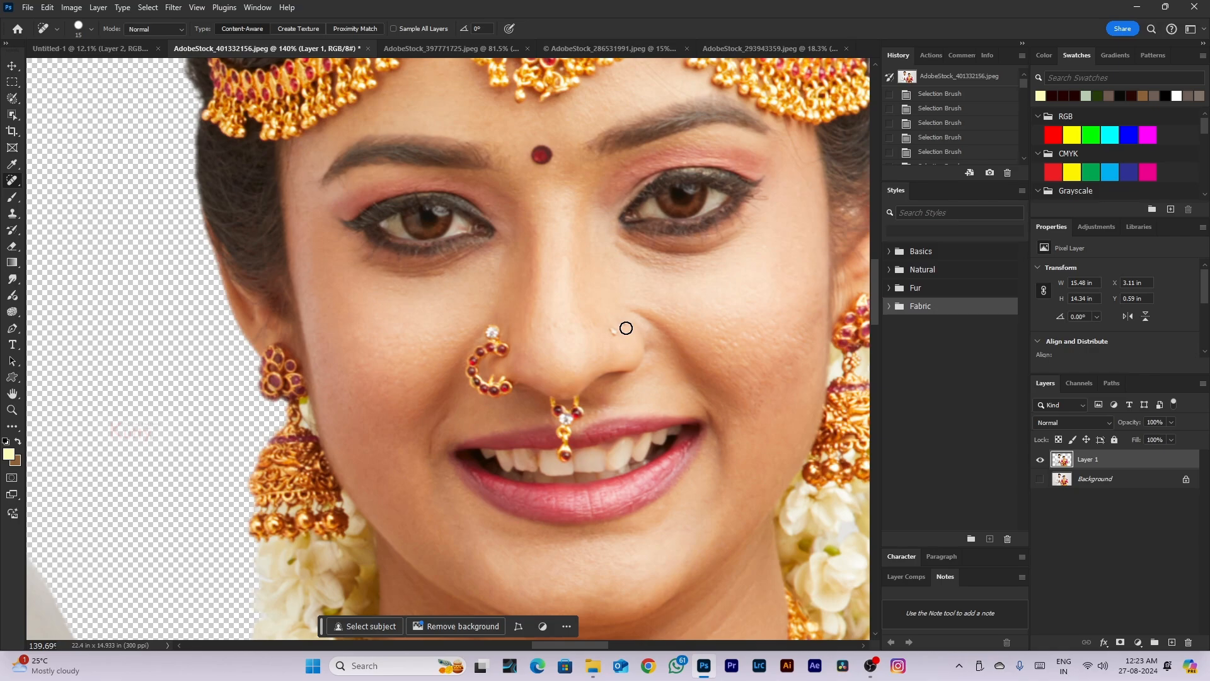
scroll(629, 341, up, 3)
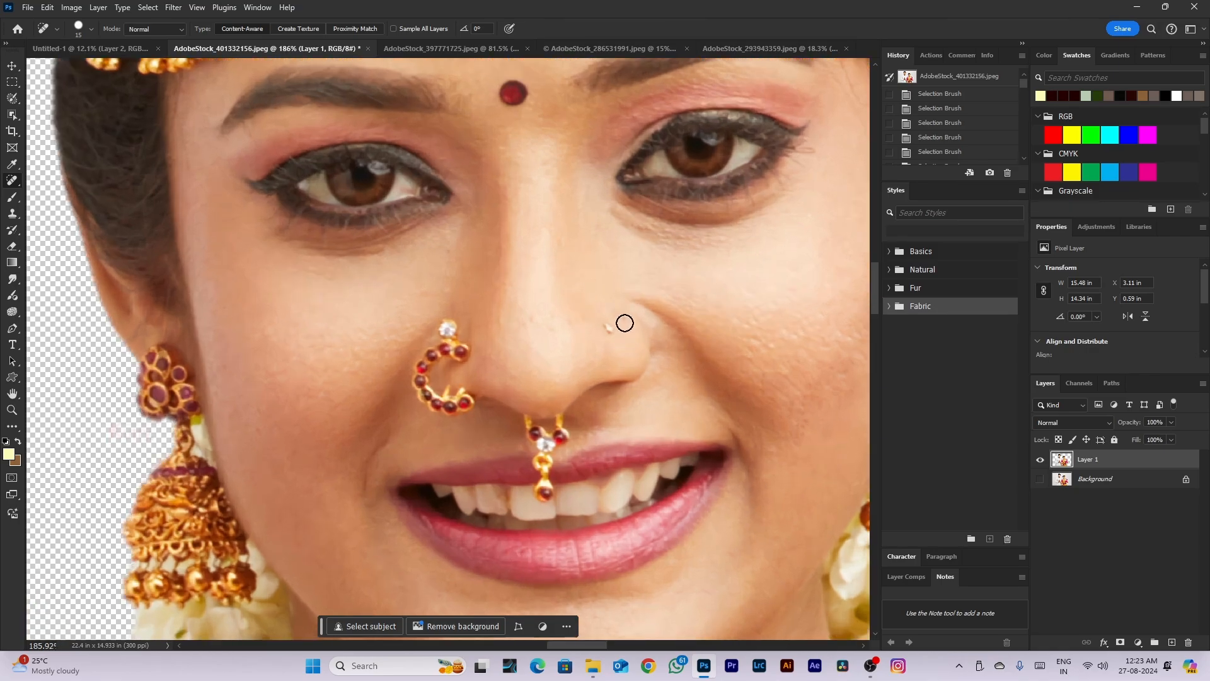
click(624, 320)
drag(606, 326, 612, 333)
scroll(612, 344, down, 4)
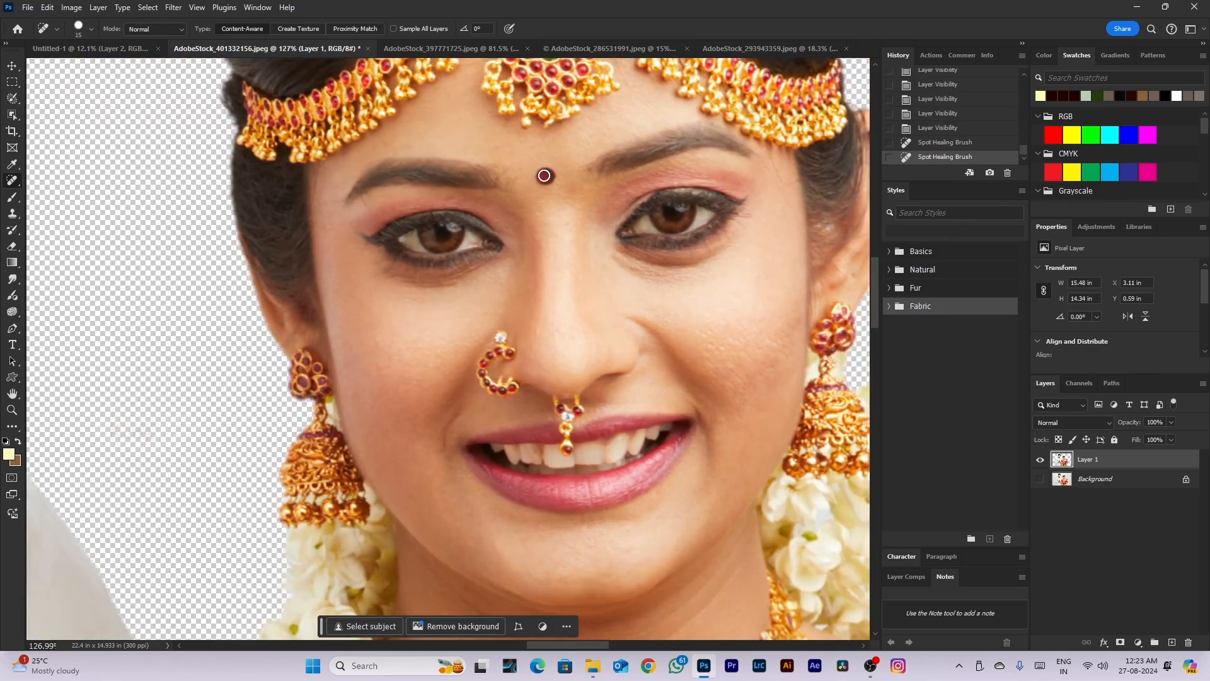
Paint over the red bindi on the forehead with the Spot Healing Brush, and undo that stroke
drag(544, 176, 541, 183)
right_click(23, 186)
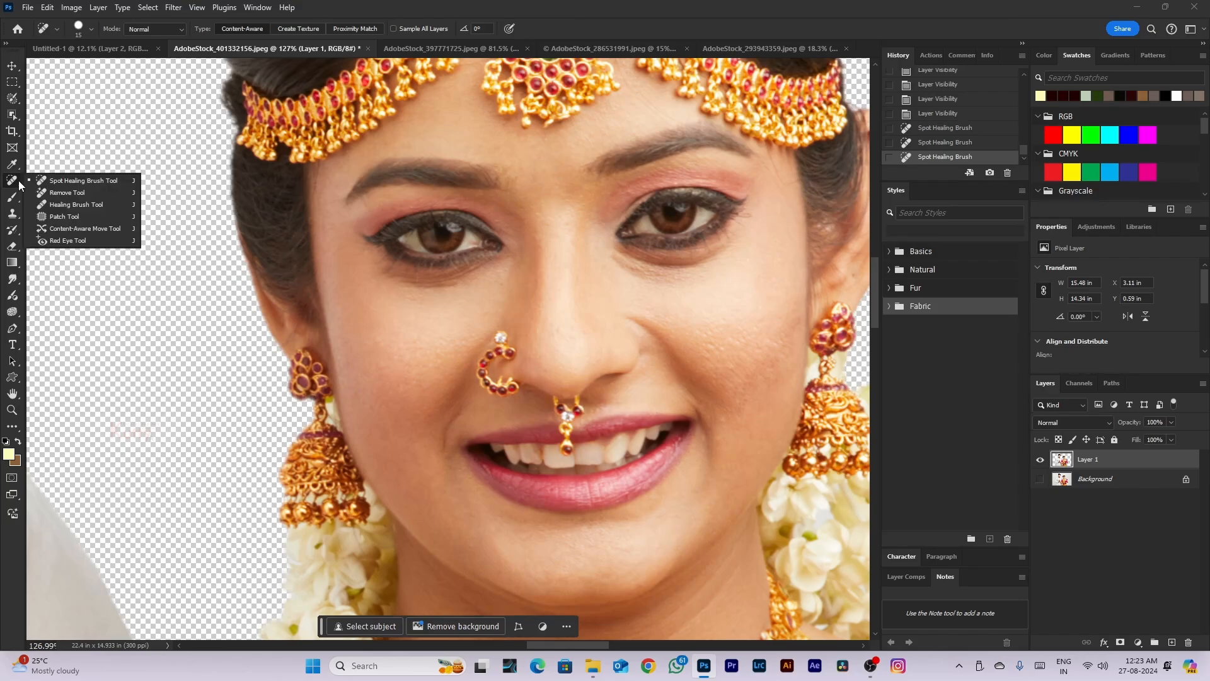
scroll(560, 300, down, 2)
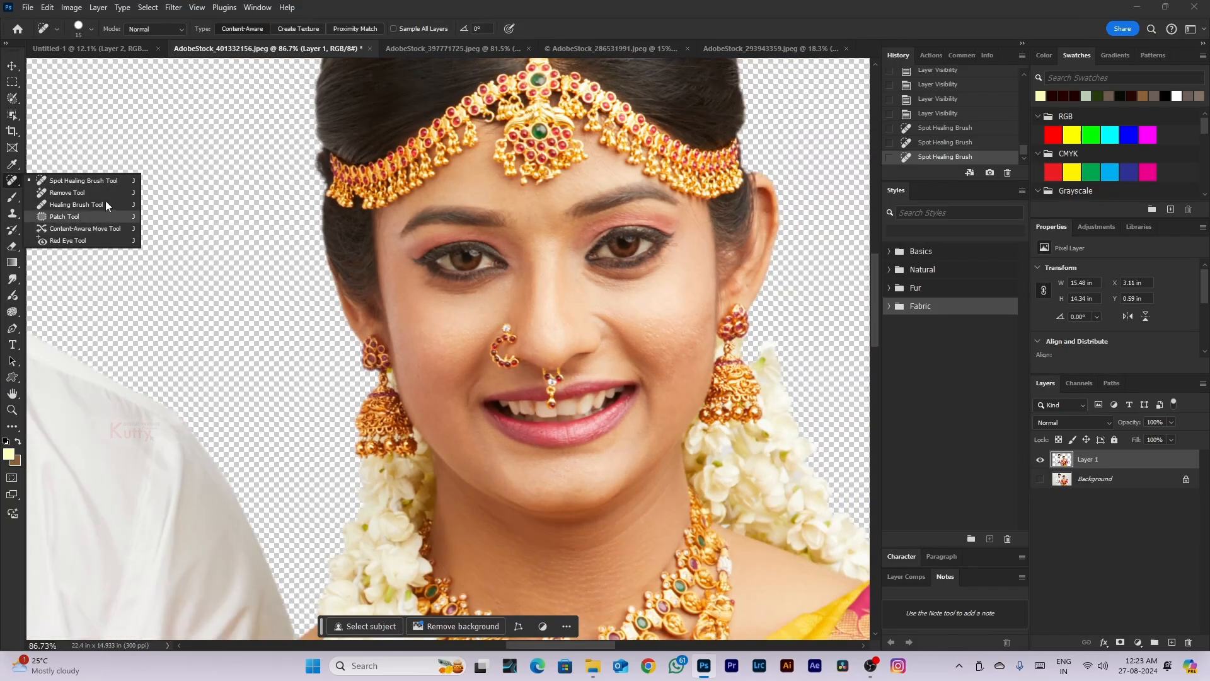
scroll(633, 199, up, 2)
key(ctrl+z)
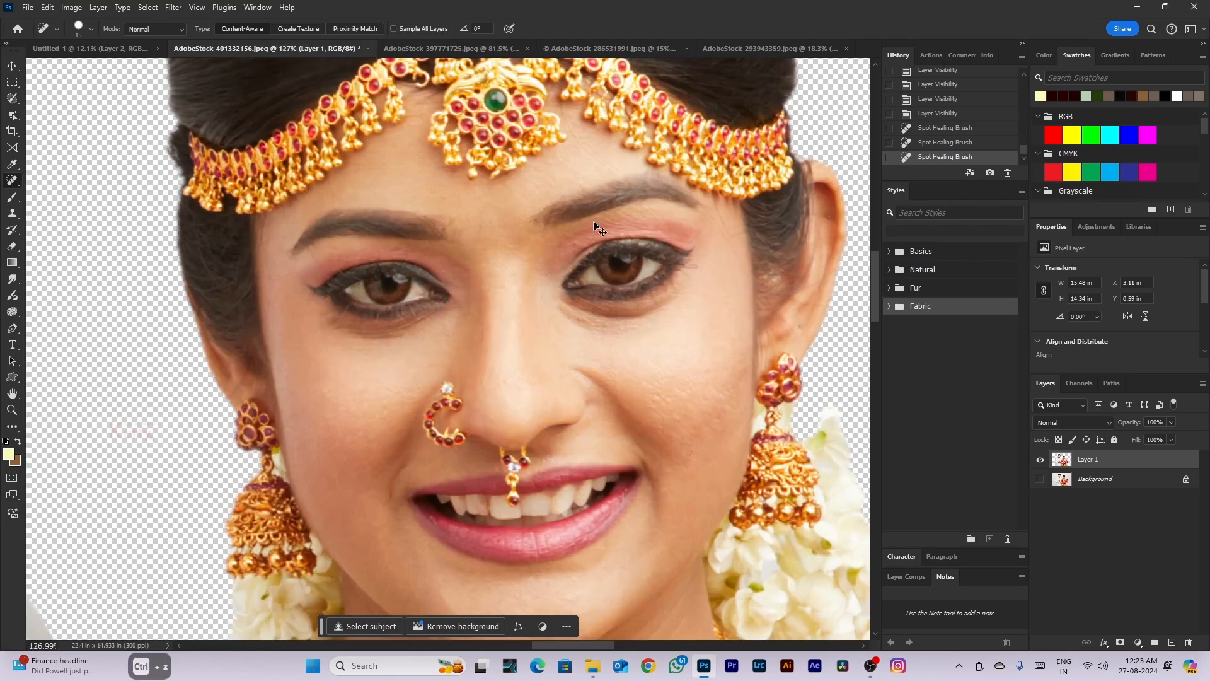
Erase the red bindi from the forehead using the Remove Tool with a brush size of 35
right_click(18, 187)
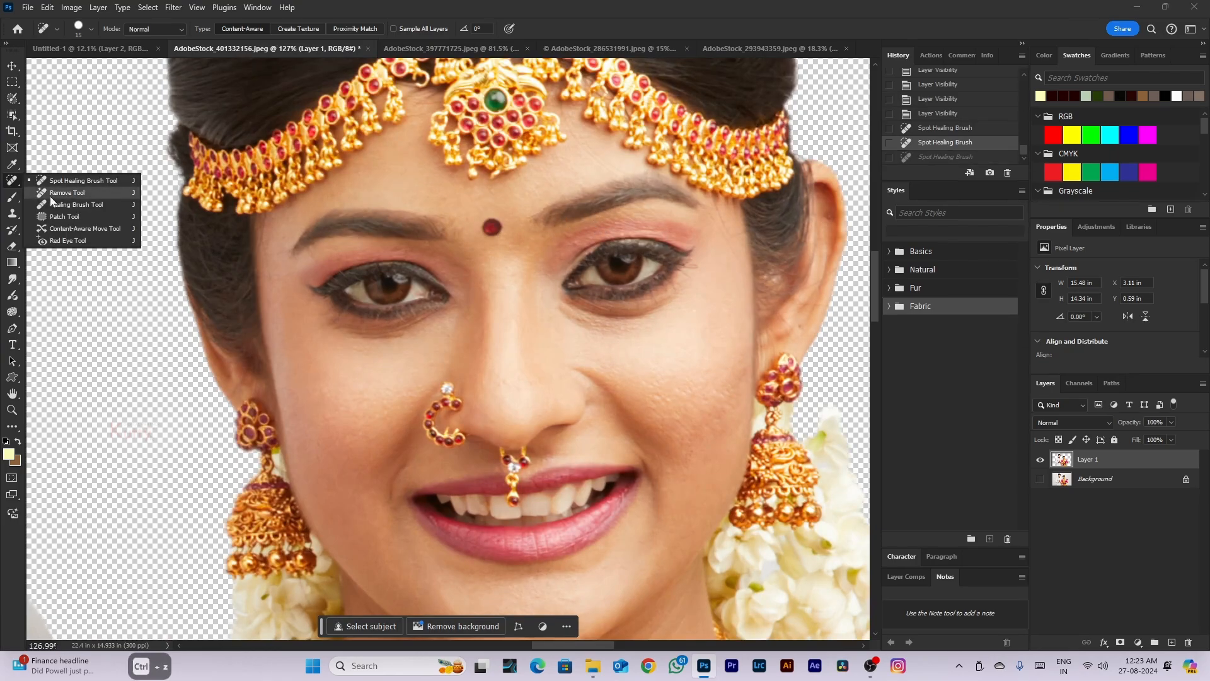
click(50, 192)
scroll(523, 218, up, 4)
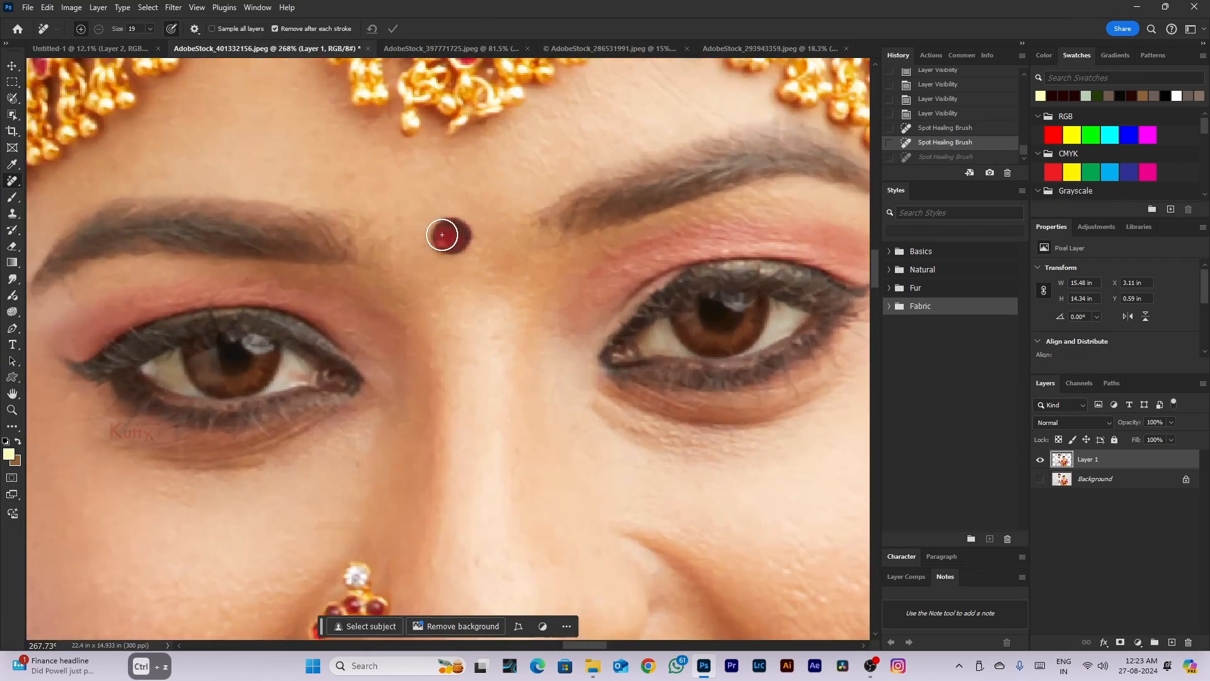
key(bracketright)
key(bracketright)
key(bracketright)
key(bracketright)
click(452, 234)
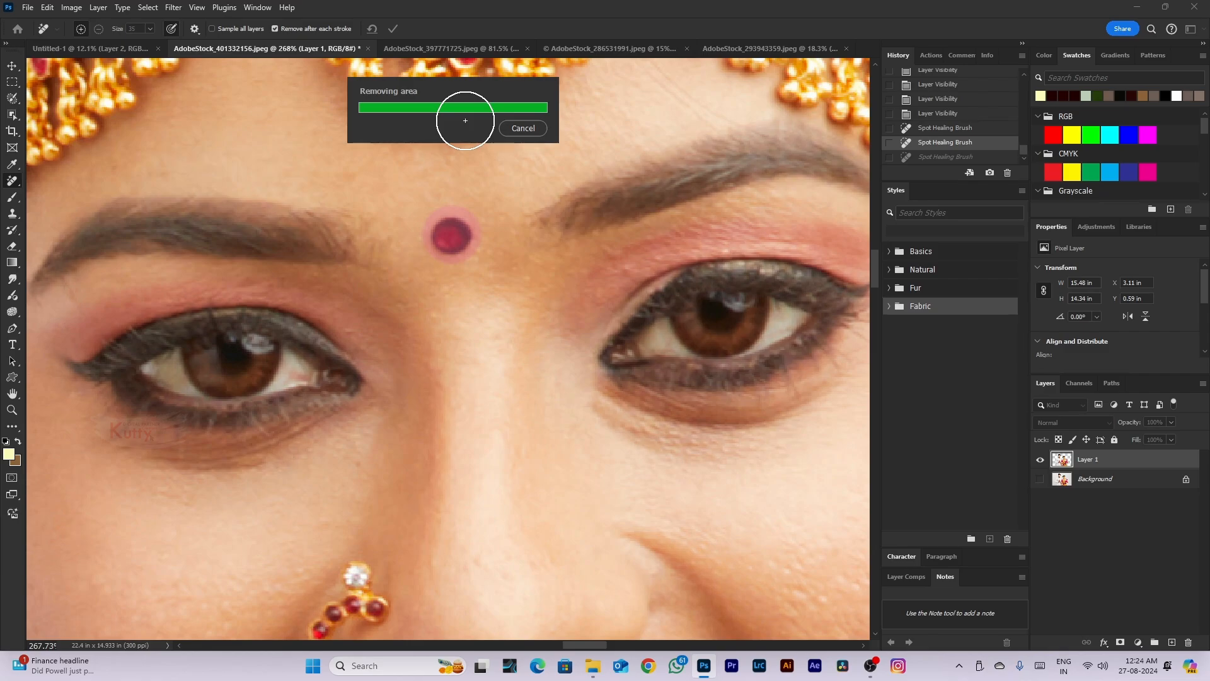
scroll(479, 193, down, 5)
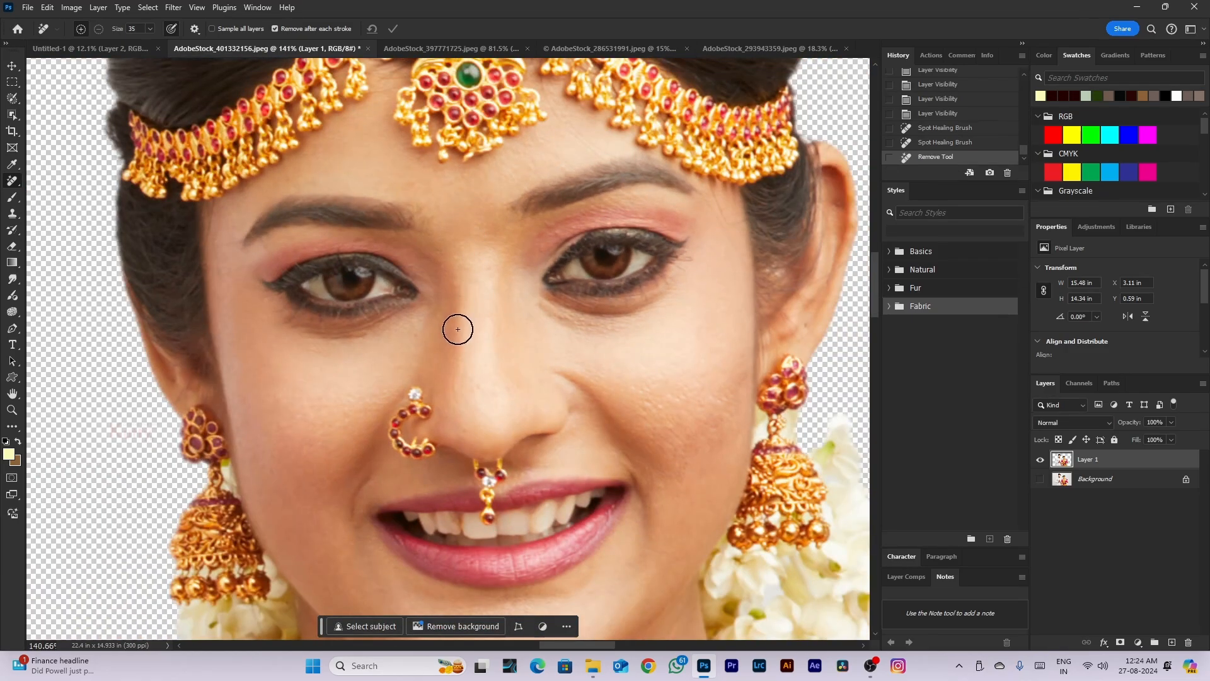
scroll(457, 340, down, 2)
scroll(461, 390, up, 2)
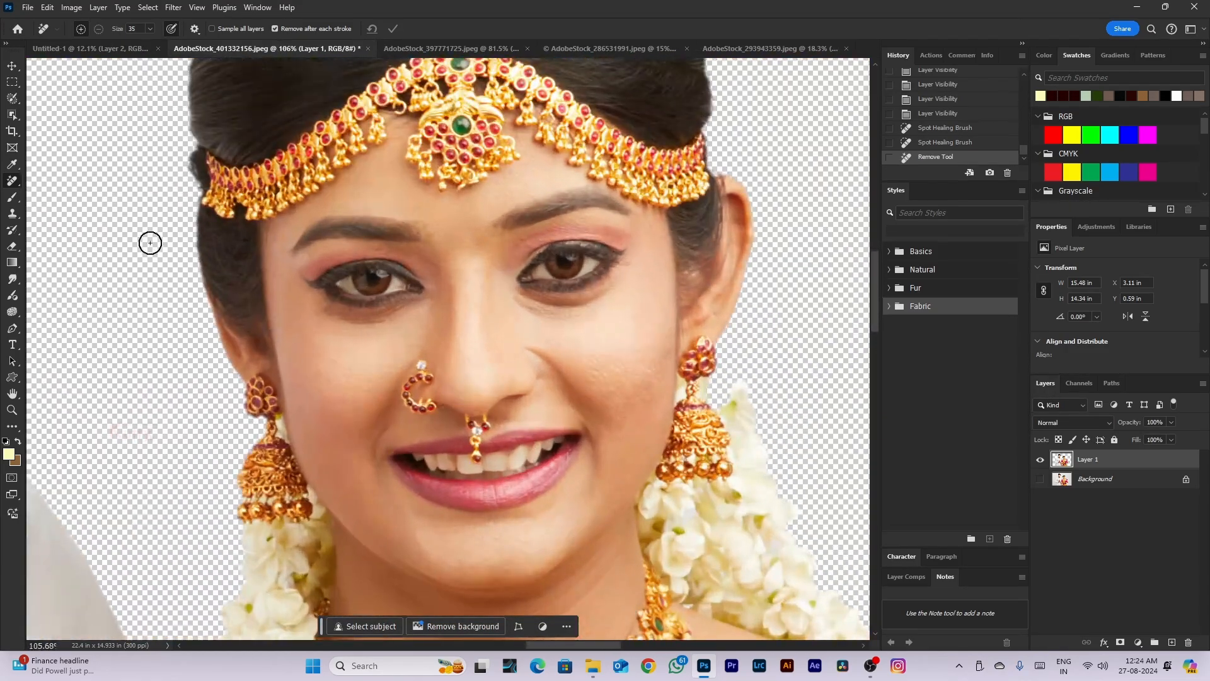
Switch to the Healing Brush Tool and undo the Remove Tool stroke over the bindi
right_click(16, 183)
click(70, 205)
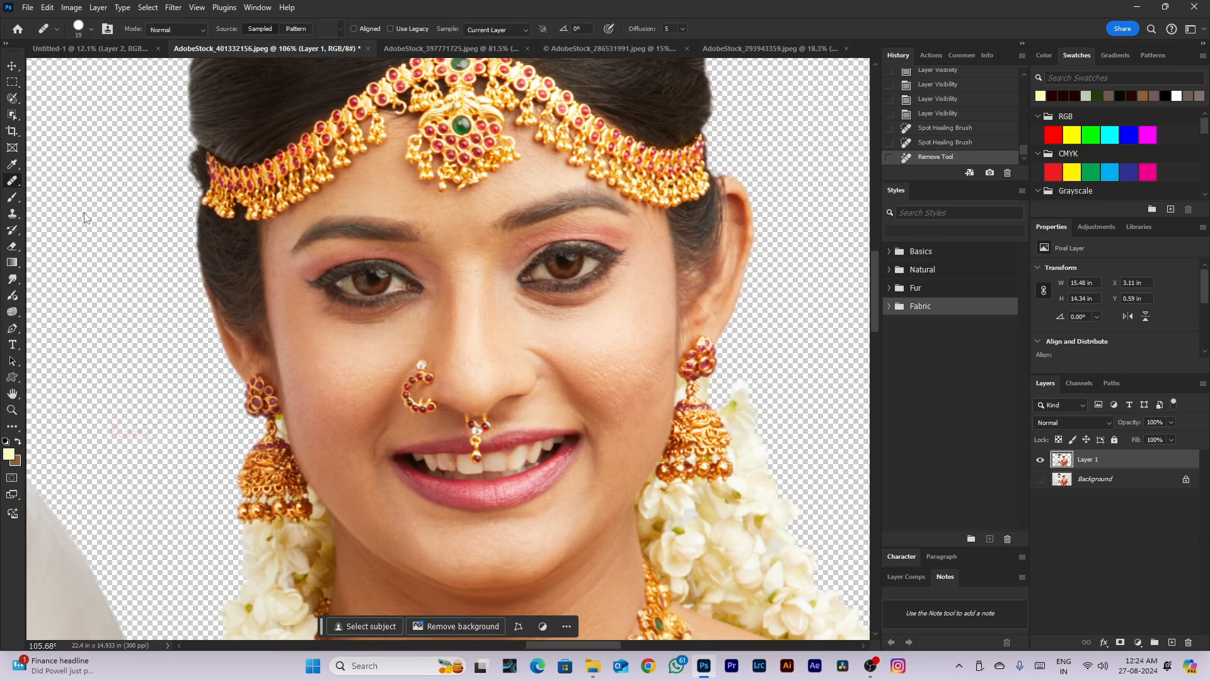
scroll(435, 316, up, 2)
click(493, 328)
click(589, 246)
scroll(527, 332, down, 3)
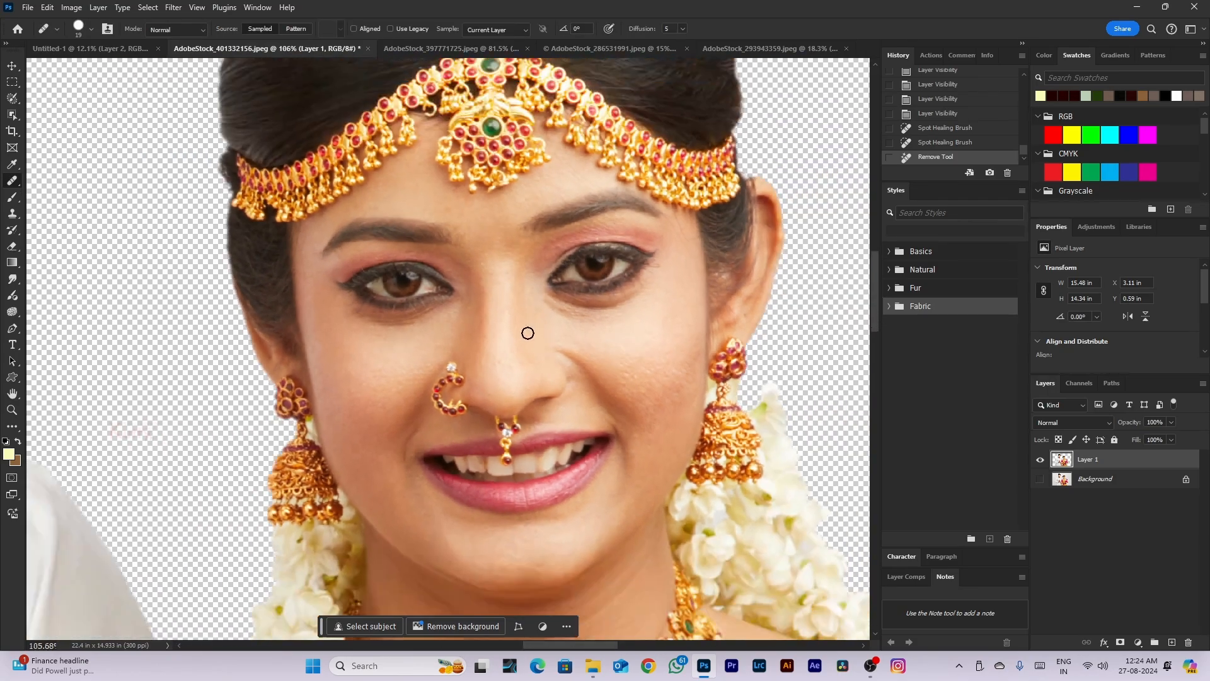
scroll(456, 381, up, 3)
scroll(540, 381, down, 3)
scroll(729, 403, up, 4)
scroll(243, 378, down, 1)
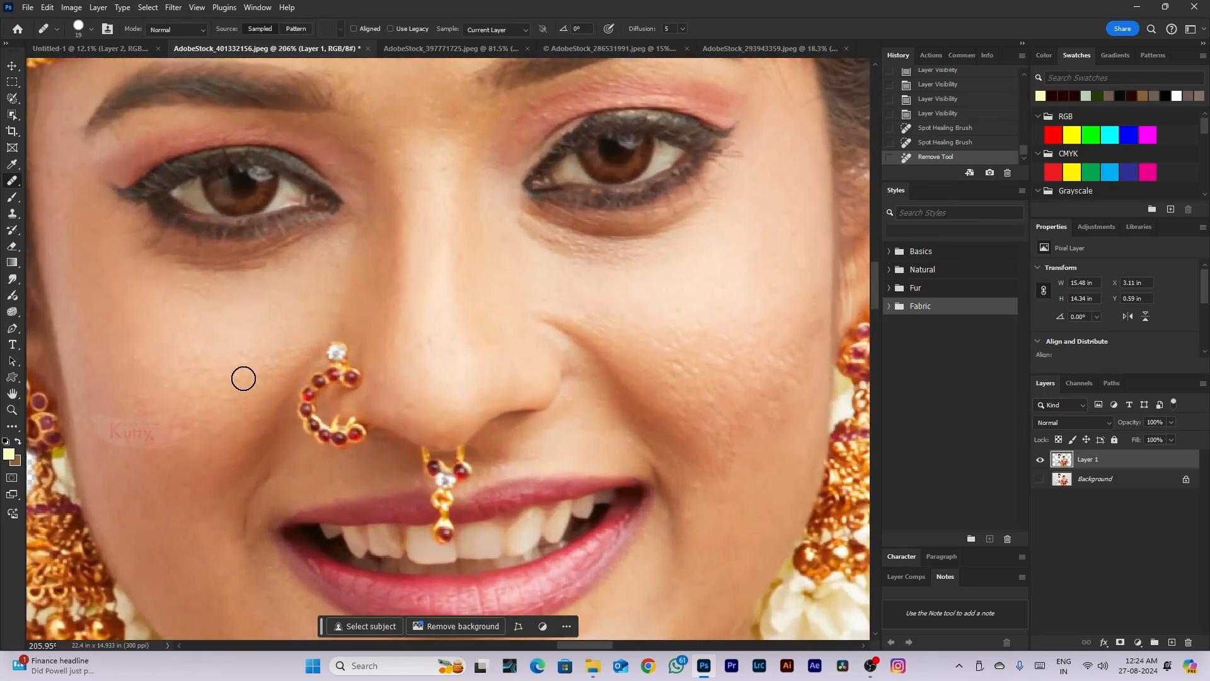
scroll(388, 381, down, 2)
key(ctrl+z)
scroll(399, 177, up, 3)
scroll(399, 175, up, 1)
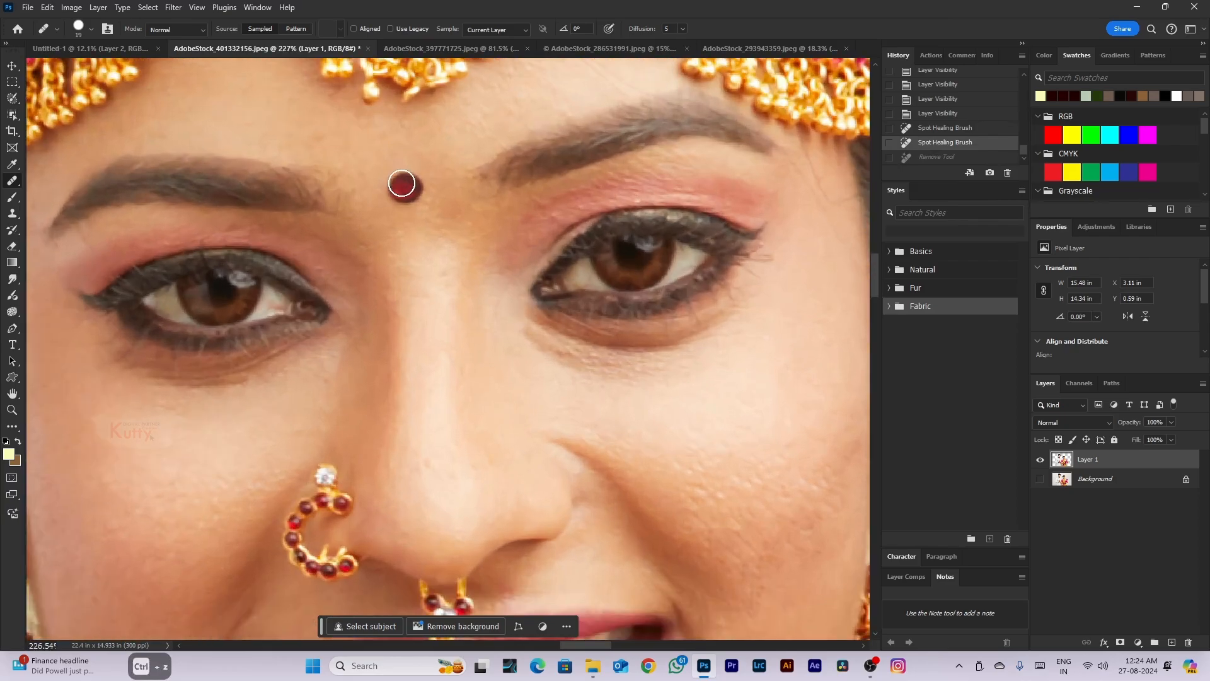
Enlarge the Healing Brush, sample the bindi as the source, paint a copy higher on the forehead, and undo that copy
key(bracketright)
key(bracketright)
click(407, 191)
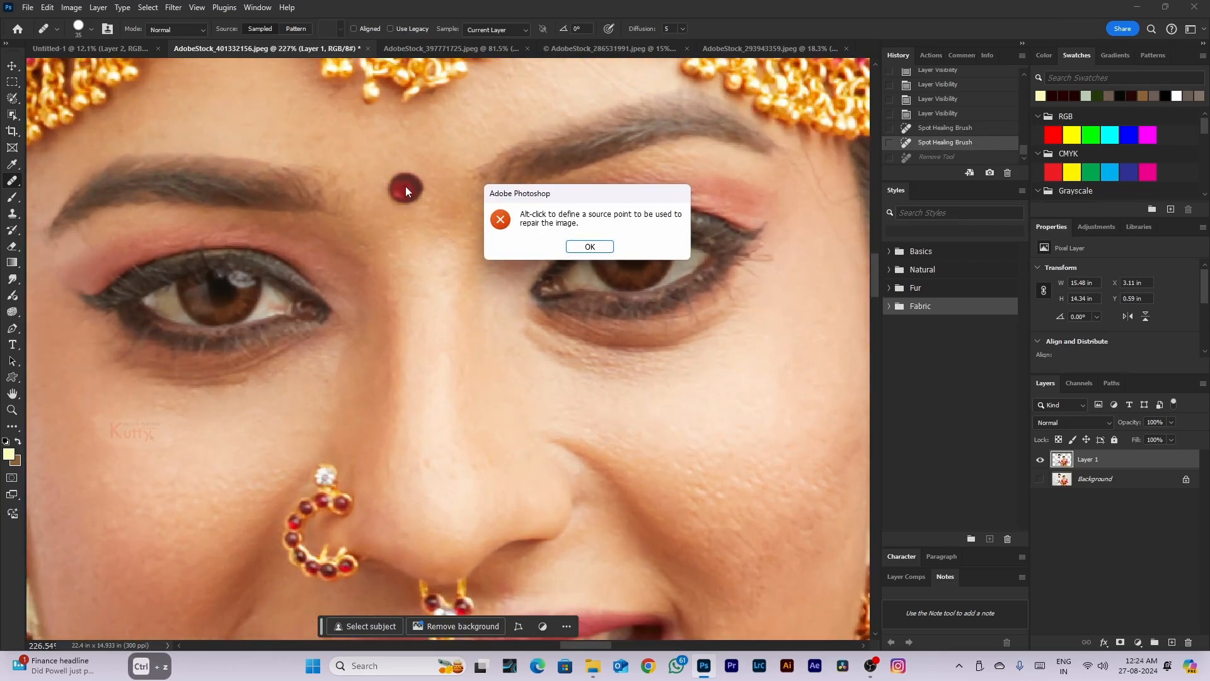
click(604, 245)
alt+click(406, 191)
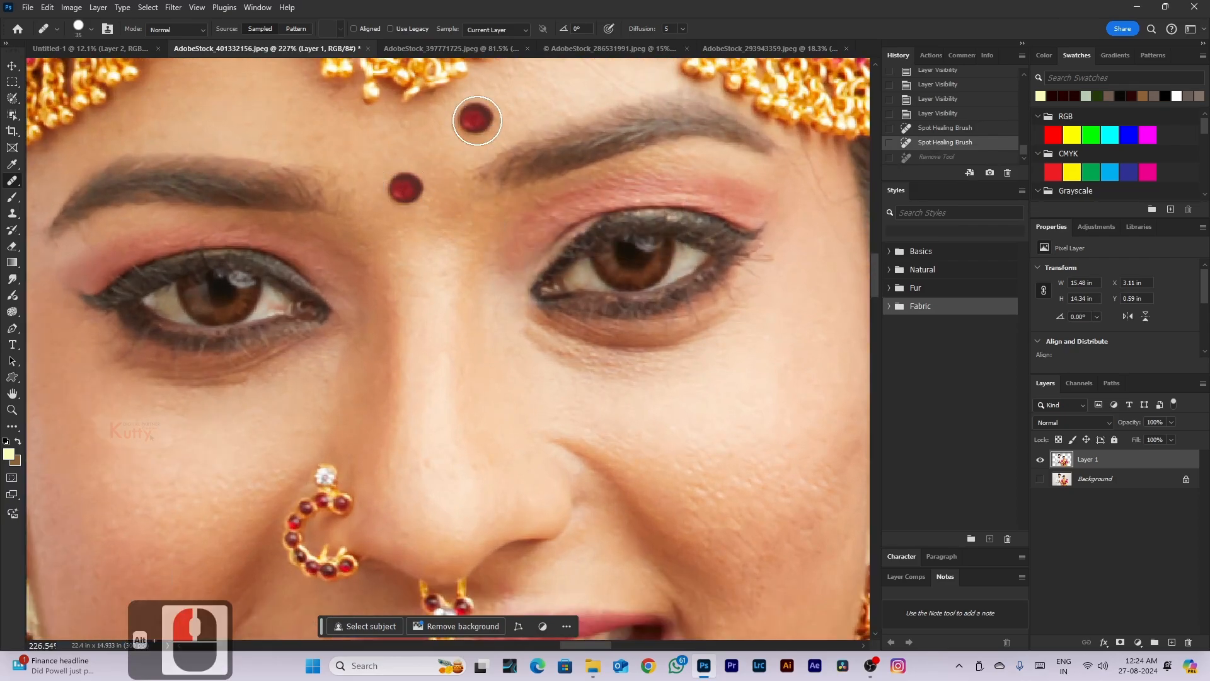
click(462, 124)
scroll(504, 252, down, 5)
key(ctrl+z)
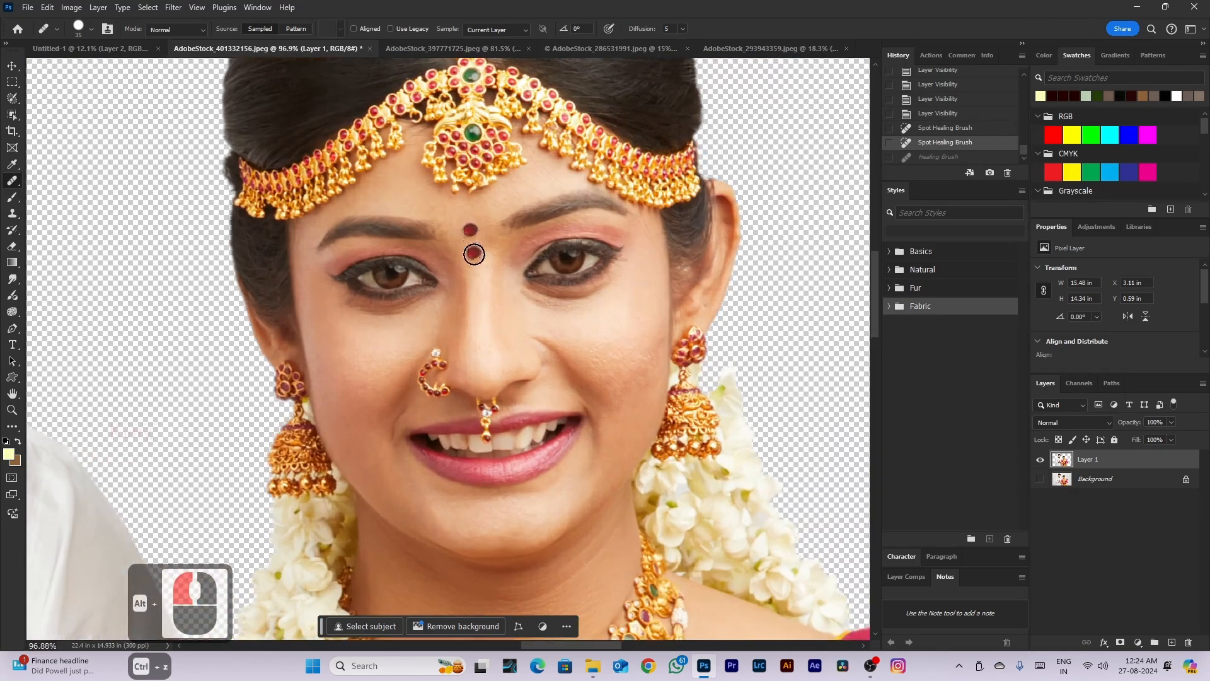
Sample clean skin just below the bindi and heal over the bindi with the Healing Brush
scroll(475, 260, up, 1)
alt+click(475, 260)
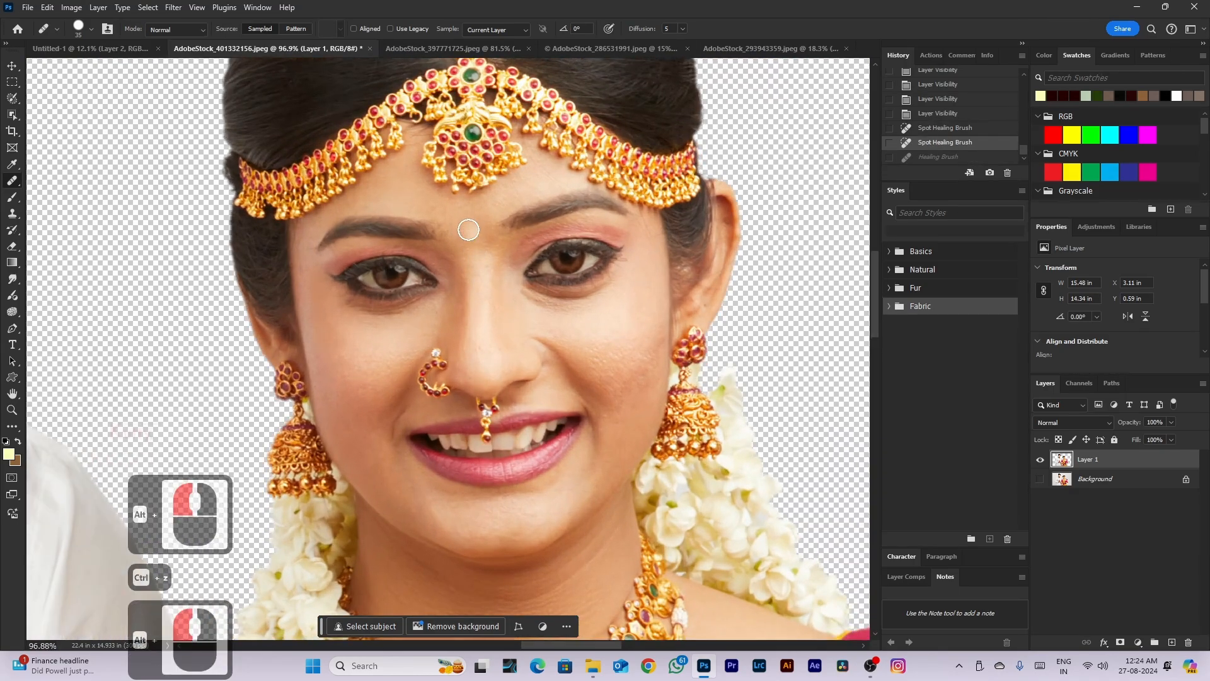
click(471, 231)
scroll(565, 379, down, 4)
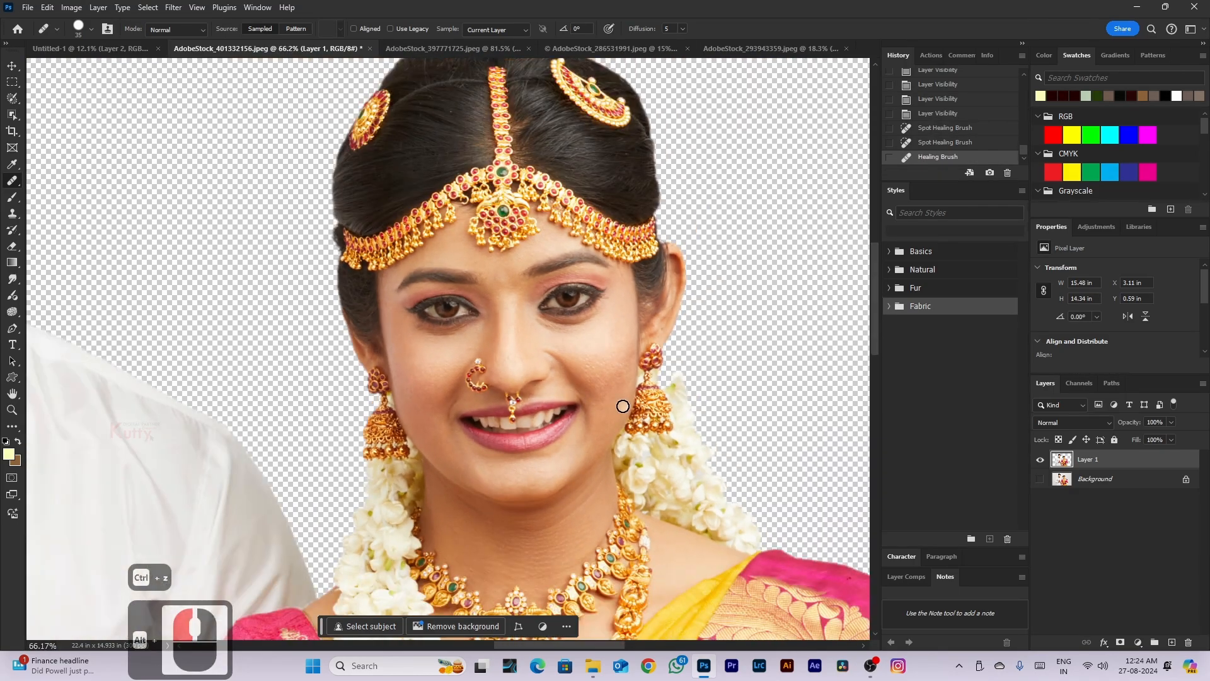
scroll(623, 405, down, 3)
Choose the Patch Tool and revert the history to the Layer Visibility state preceding the healing strokes
right_click(19, 187)
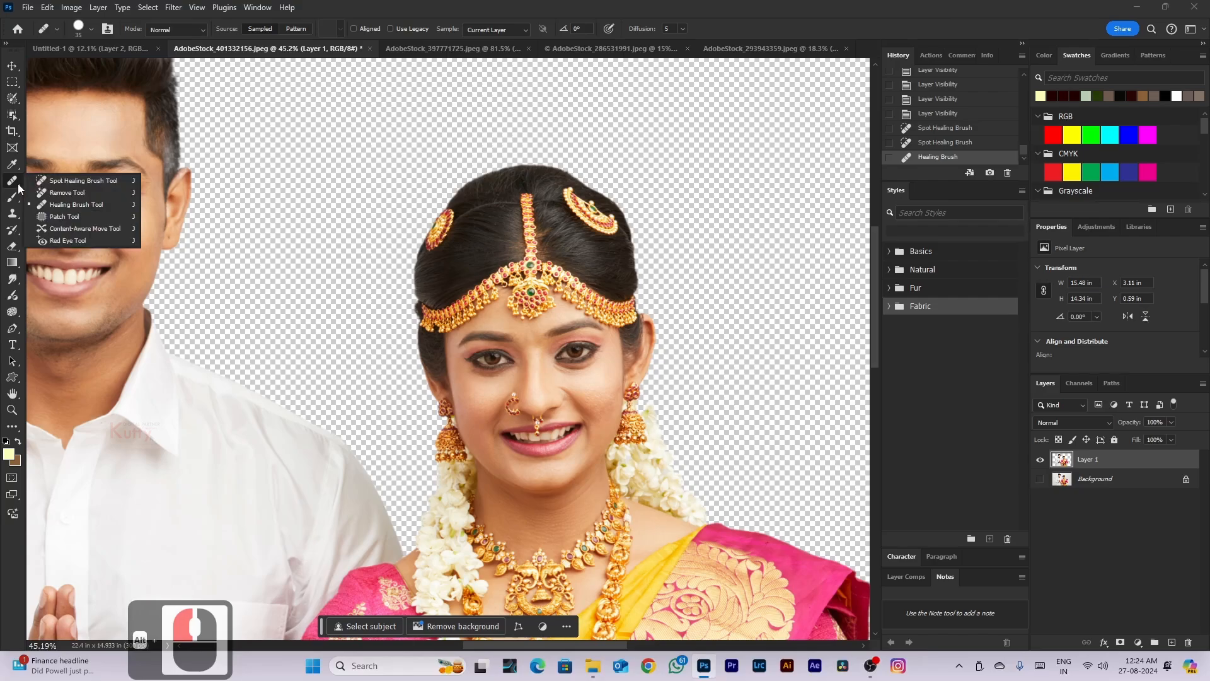
click(84, 216)
scroll(497, 326, up, 3)
scroll(960, 101, up, 3)
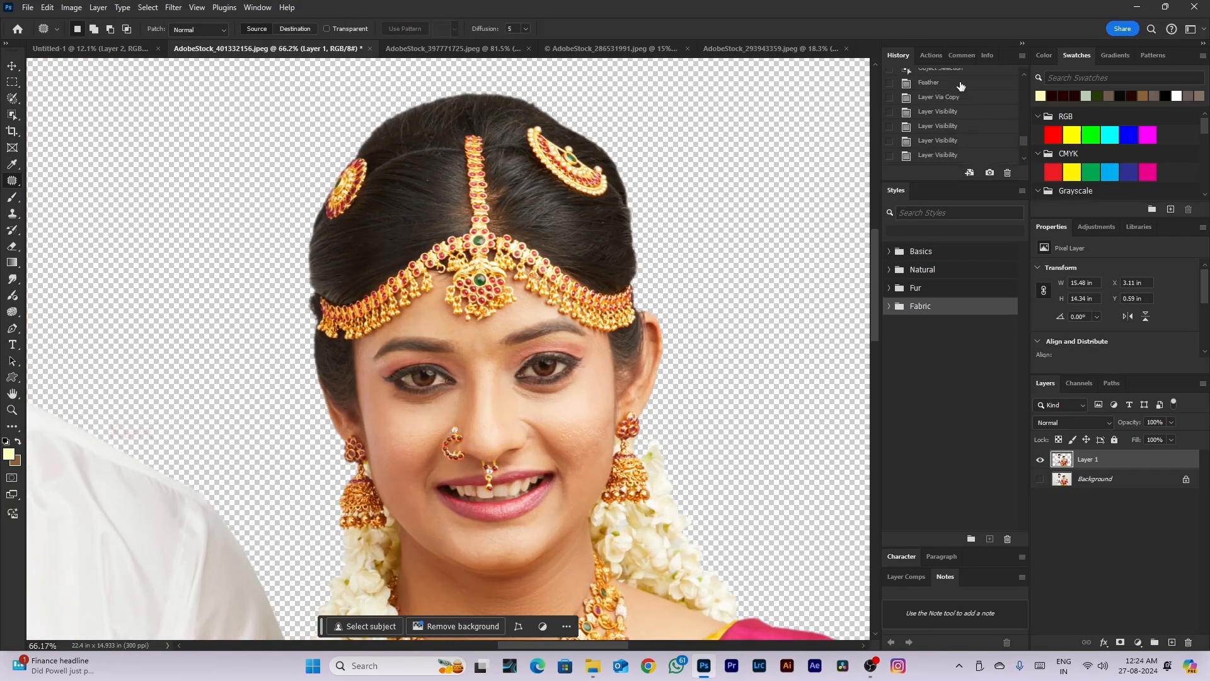
scroll(960, 88, down, 5)
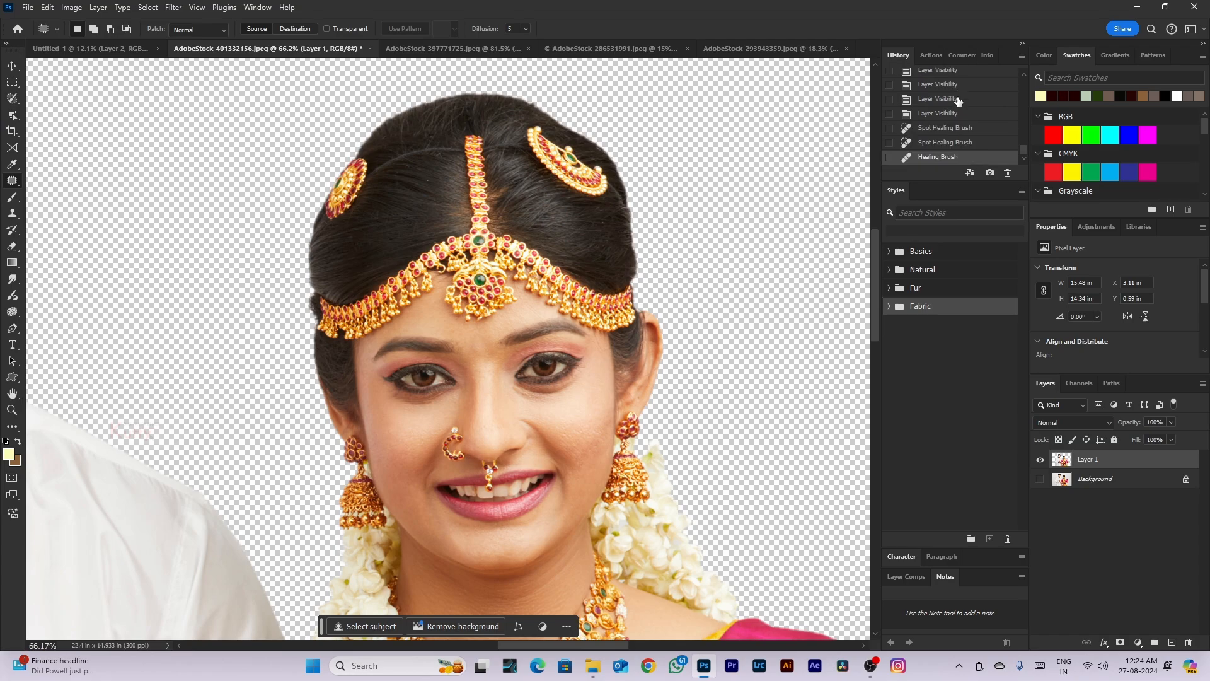
click(938, 99)
scroll(479, 347, up, 5)
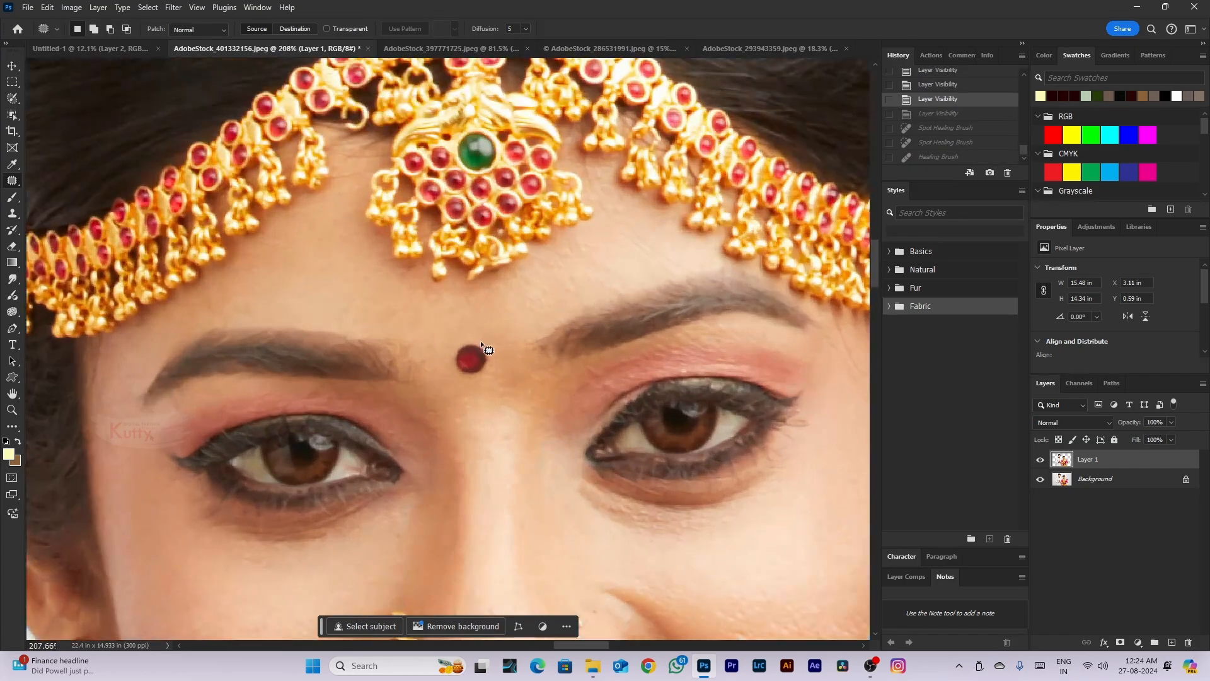
Outline the bindi with the Patch Tool, replace it with clean forehead skin, and deselect
mouse_move(481, 343)
mouse_down()
mouse_move(452, 354)
mouse_move(460, 376)
mouse_move(497, 377)
mouse_up()
drag(469, 337, 472, 337)
drag(477, 364, 513, 315)
scroll(518, 348, down, 5)
key(ctrl+d)
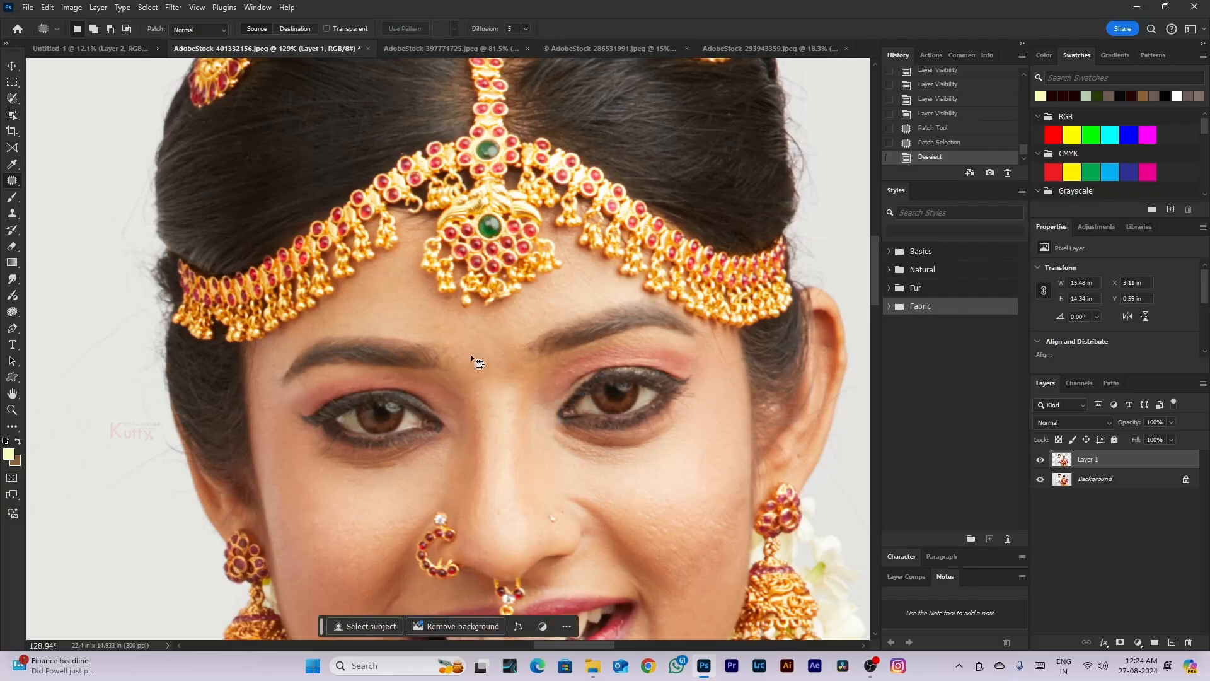
Switch to the Content-Aware Move Tool and undo the deselection and the patch on the forehead
right_click(12, 181)
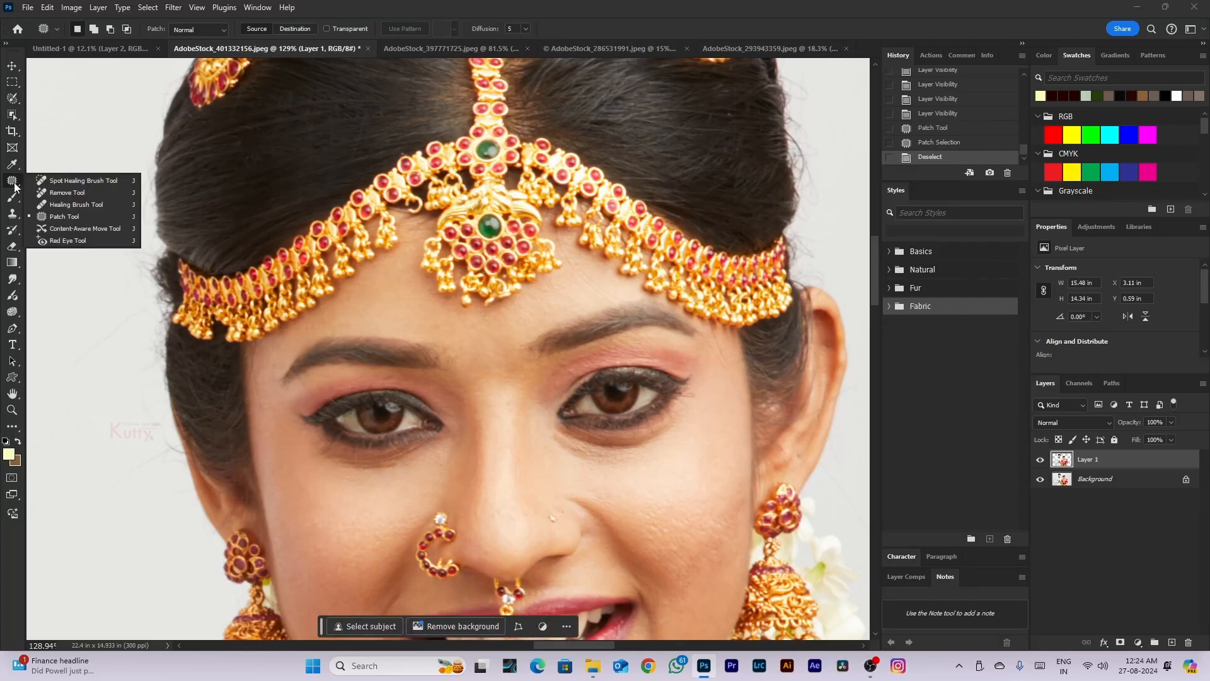
click(73, 229)
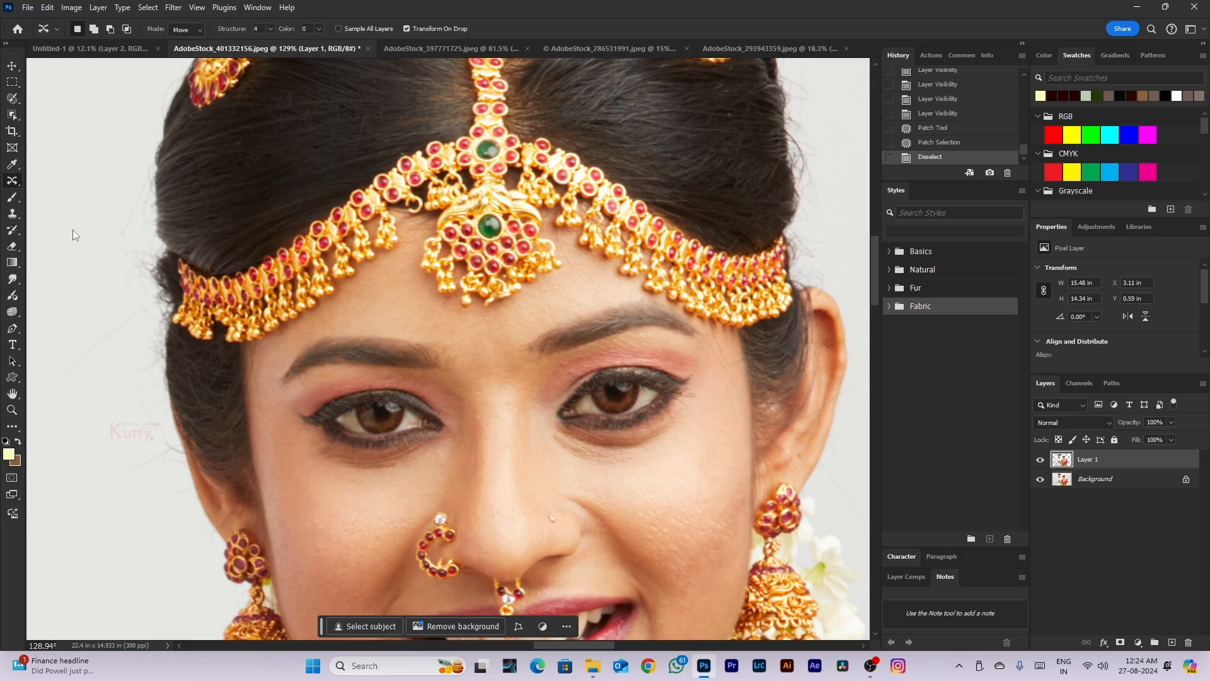
scroll(497, 357, down, 3)
key(ctrl+z)
scroll(497, 357, up, 2)
key(ctrl+z)
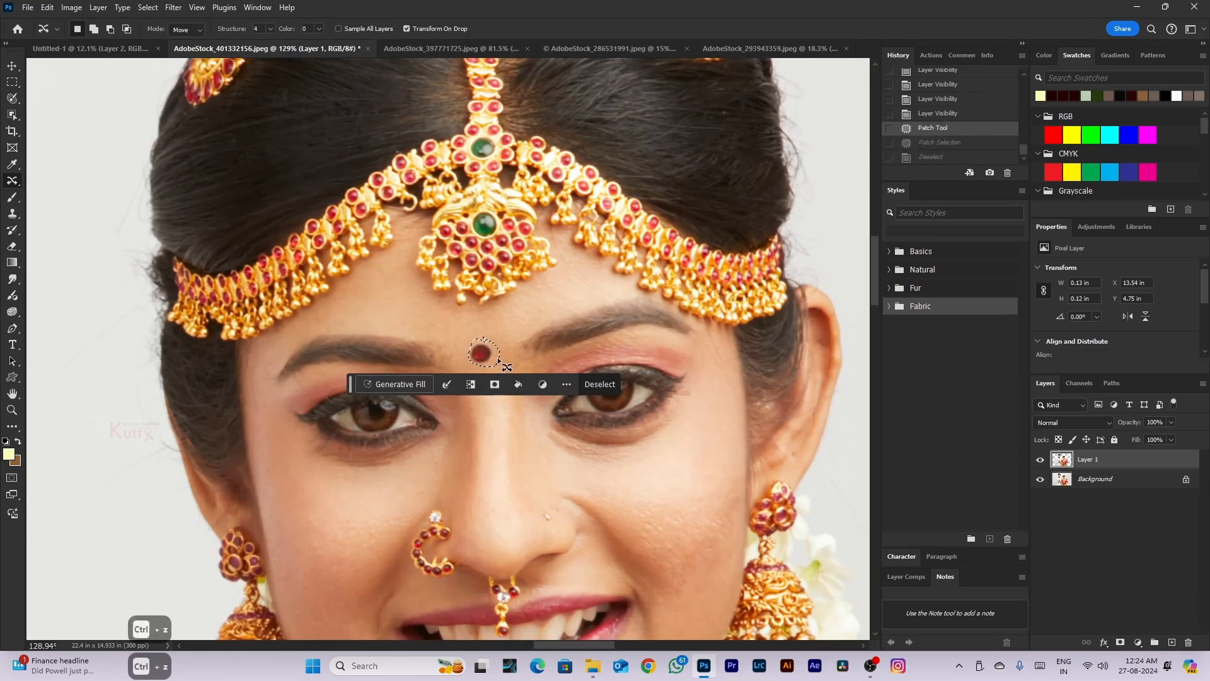
Outline the bindi afresh and shift it slightly up and to the right on the forehead with Content-Aware Move
scroll(497, 356, up, 5)
click(516, 341)
mouse_move(470, 326)
mouse_down()
mouse_move(436, 376)
mouse_move(513, 288)
mouse_up()
scroll(534, 368, down, 5)
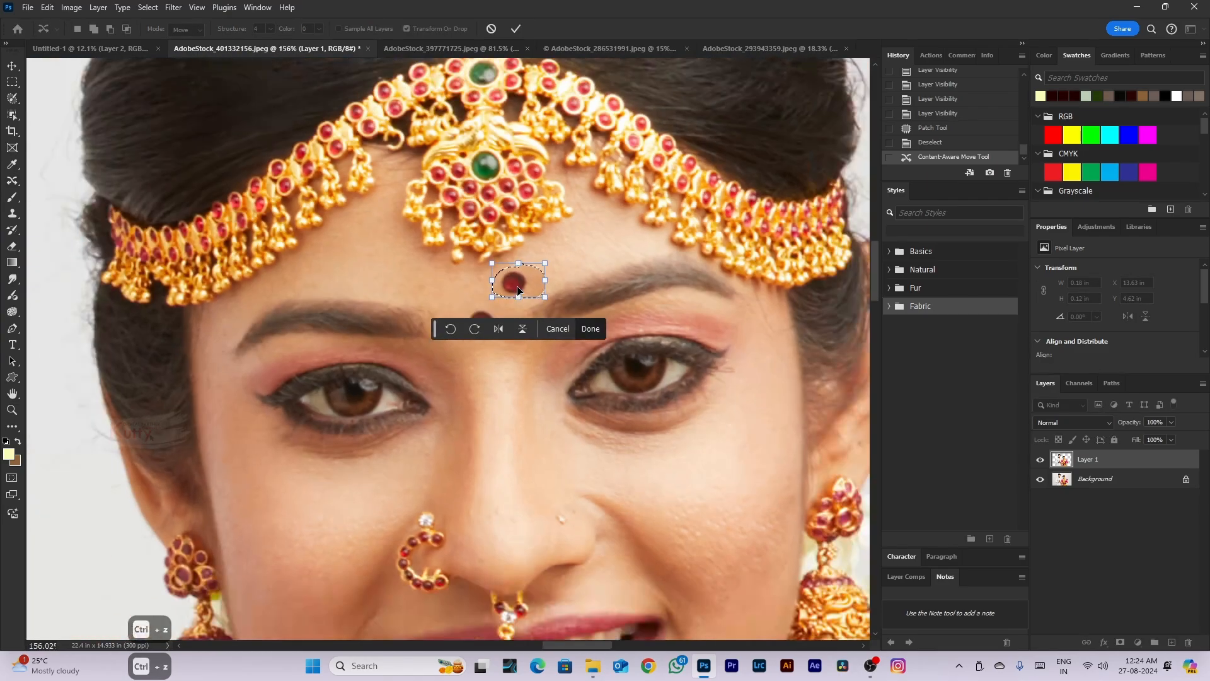
key(ctrl+d)
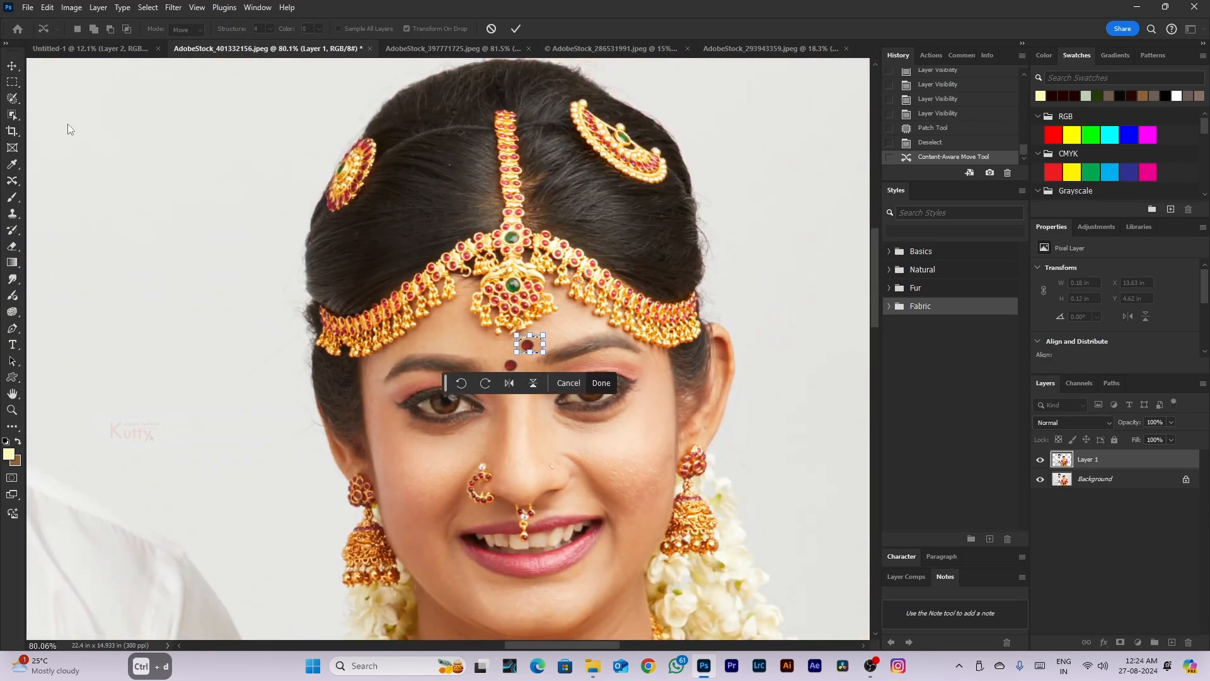
Switch to the Red Eye Tool and clear the selection around the moved bindi
right_click(12, 181)
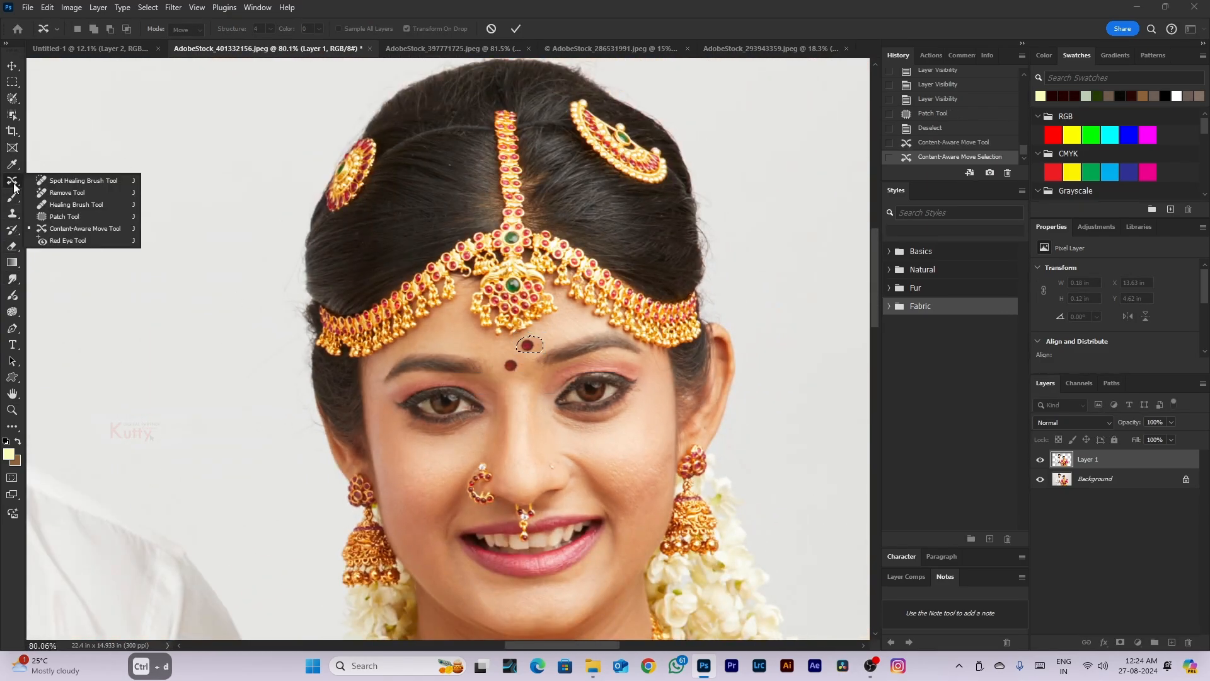
click(65, 241)
scroll(534, 396, up, 6)
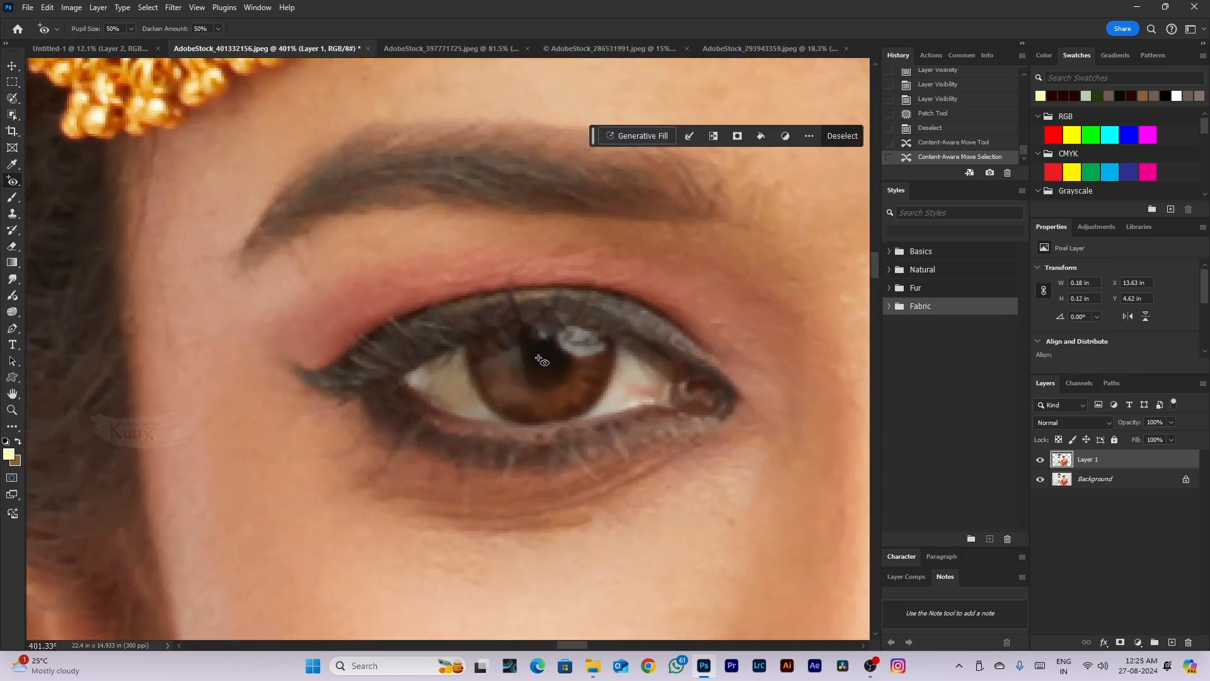
drag(539, 358, 568, 395)
scroll(668, 330, down, 4)
key(ctrl+d)
scroll(589, 343, up, 5)
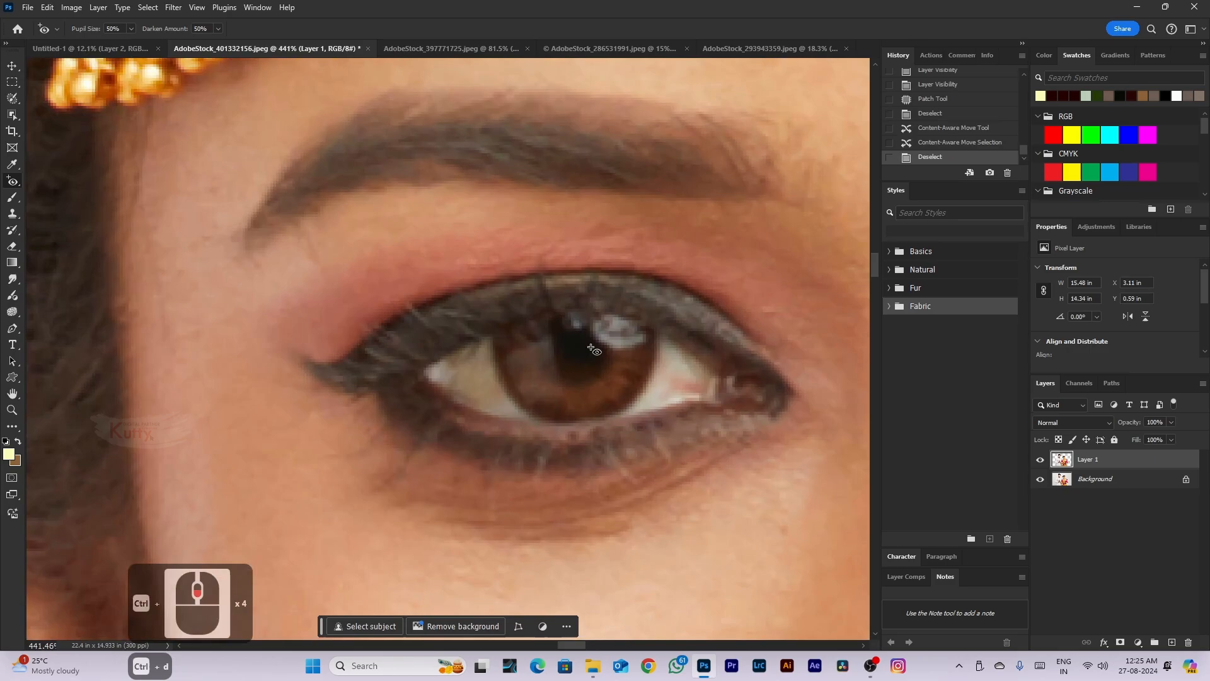
Darken the brown iris of the eye on the image's left with repeated Red Eye Tool corrections at 50% pupil size and 50% darken amount
click(577, 379)
click(577, 380)
click(567, 375)
click(544, 362)
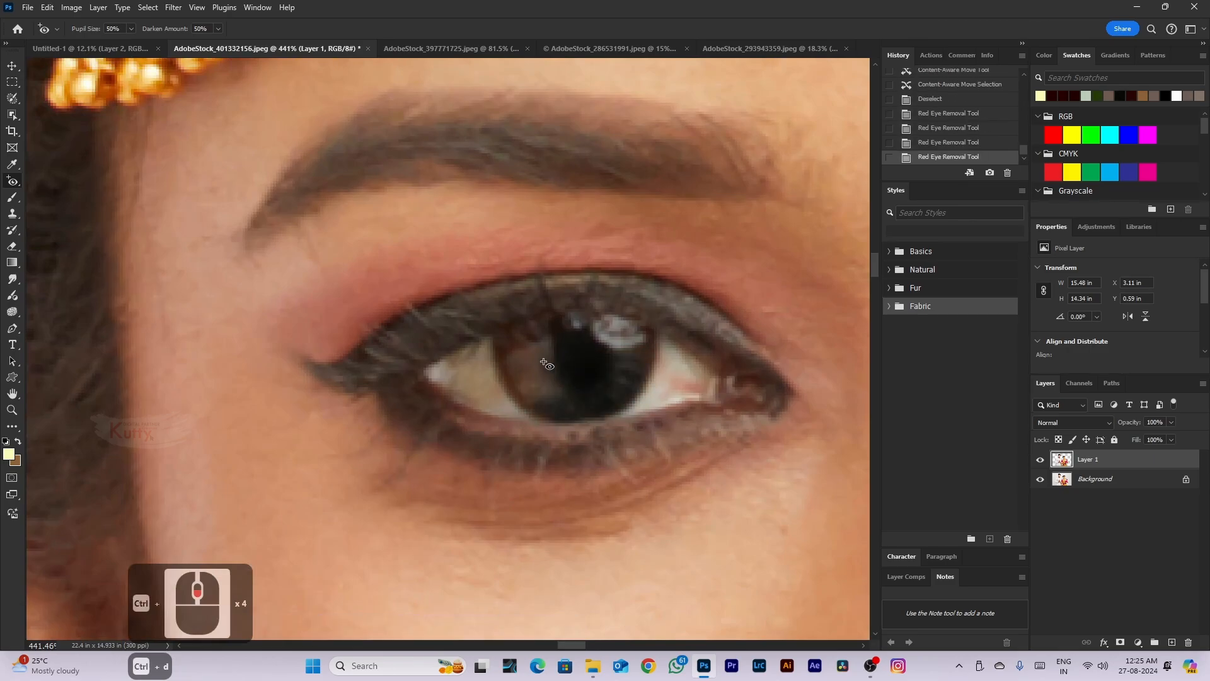
click(544, 362)
click(519, 367)
drag(507, 357, 525, 379)
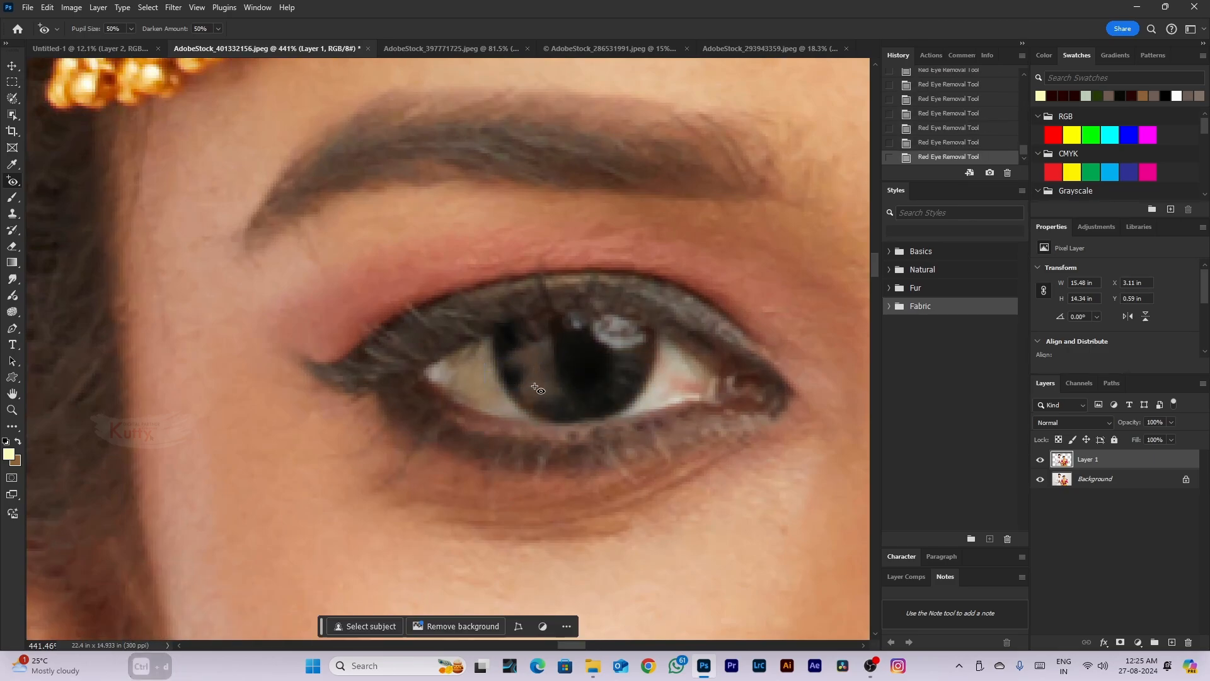
Finish darkening the left-hand iris and darken the brown iris of the eye on the image's right with repeated Red Eye Tool corrections
click(525, 383)
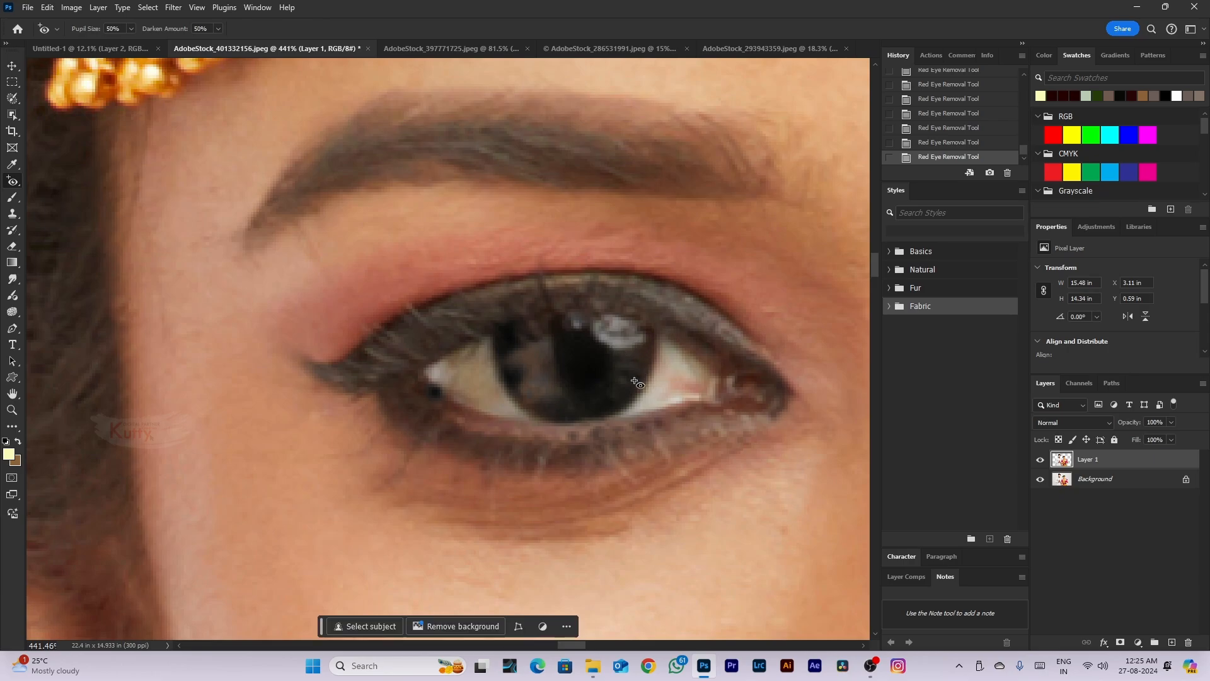
scroll(586, 383, down, 12)
drag(712, 424, 599, 443)
scroll(627, 386, up, 12)
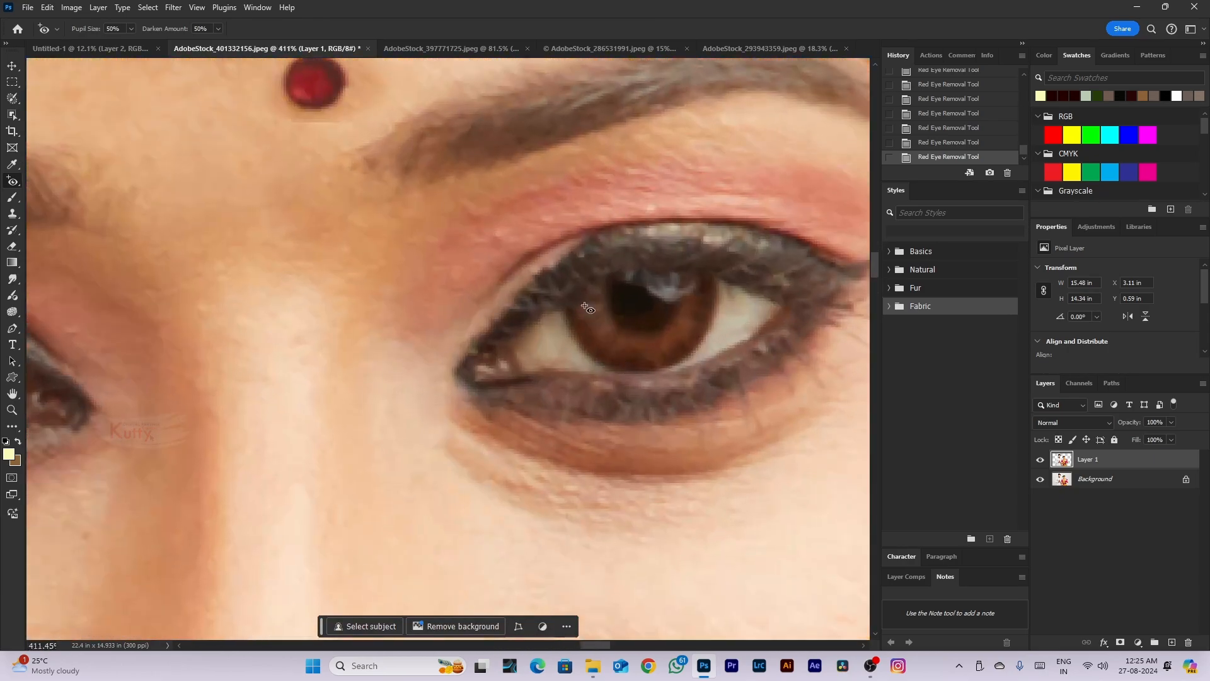
click(664, 367)
click(685, 346)
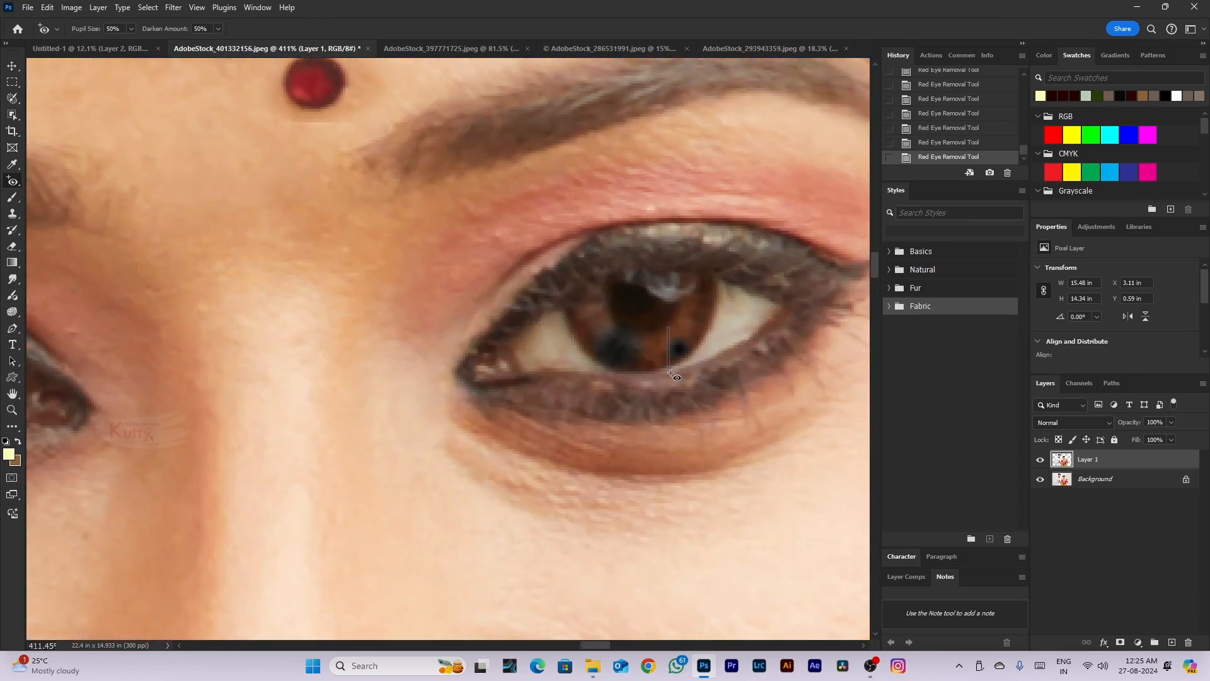
click(673, 343)
click(658, 355)
drag(679, 322, 618, 345)
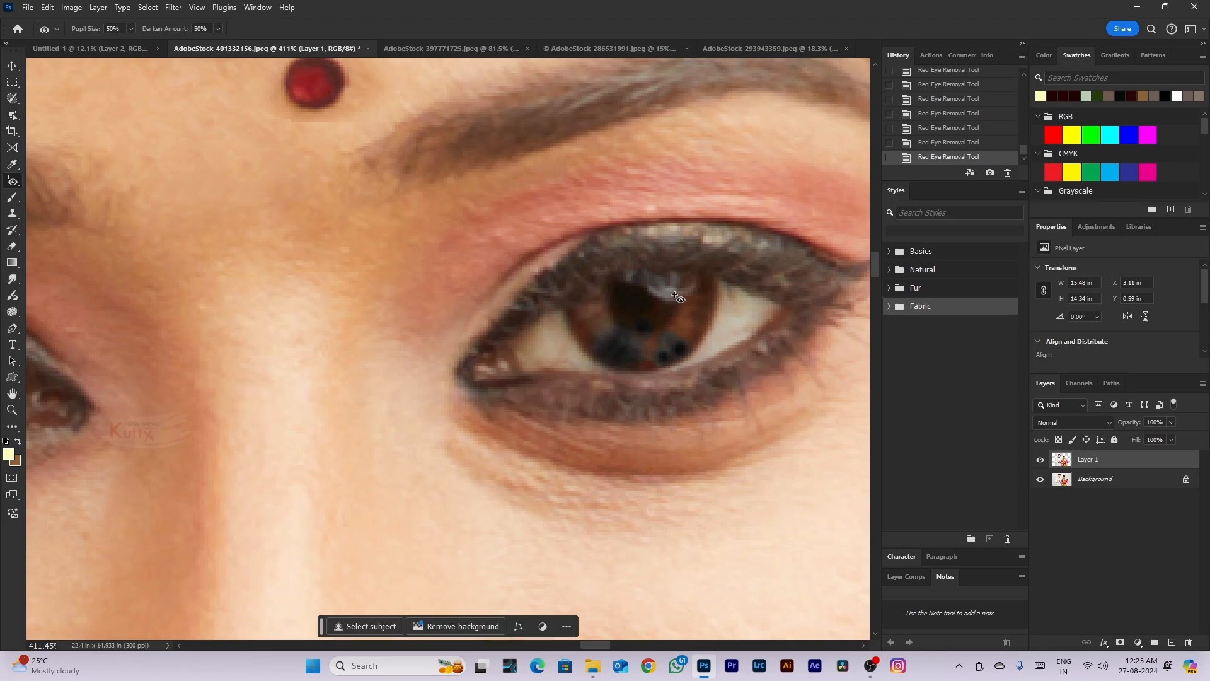
drag(704, 301, 655, 355)
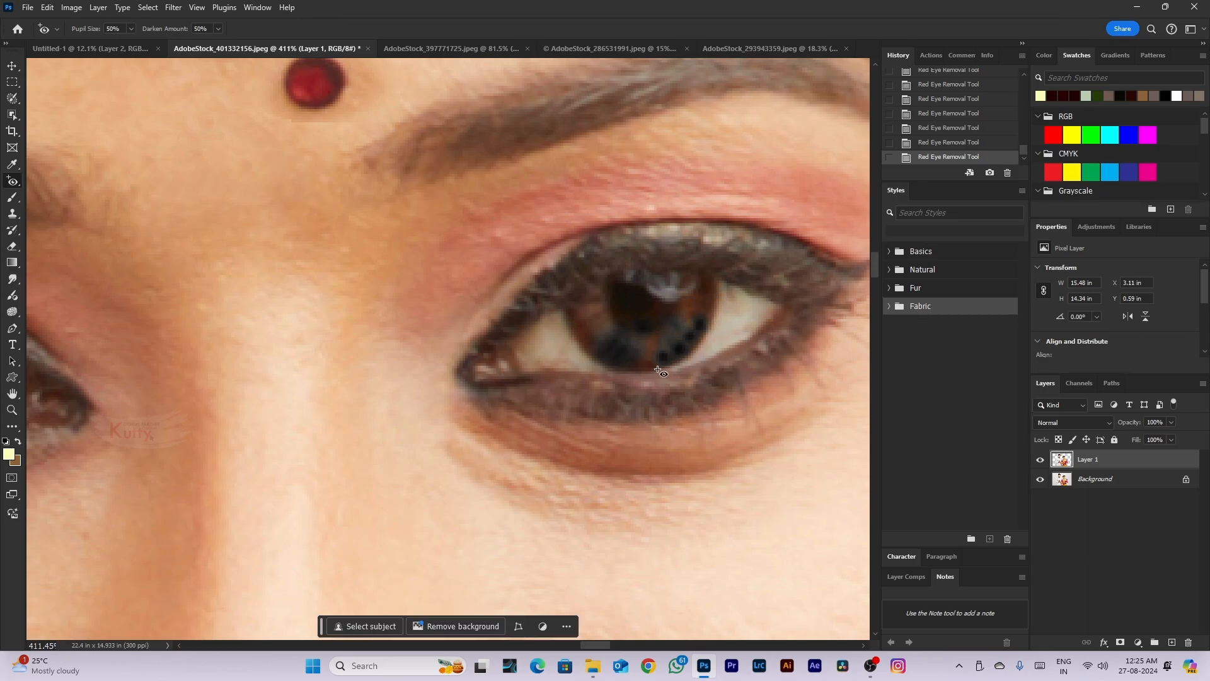
scroll(658, 370, down, 10)
scroll(659, 372, down, 5)
scroll(649, 363, up, 10)
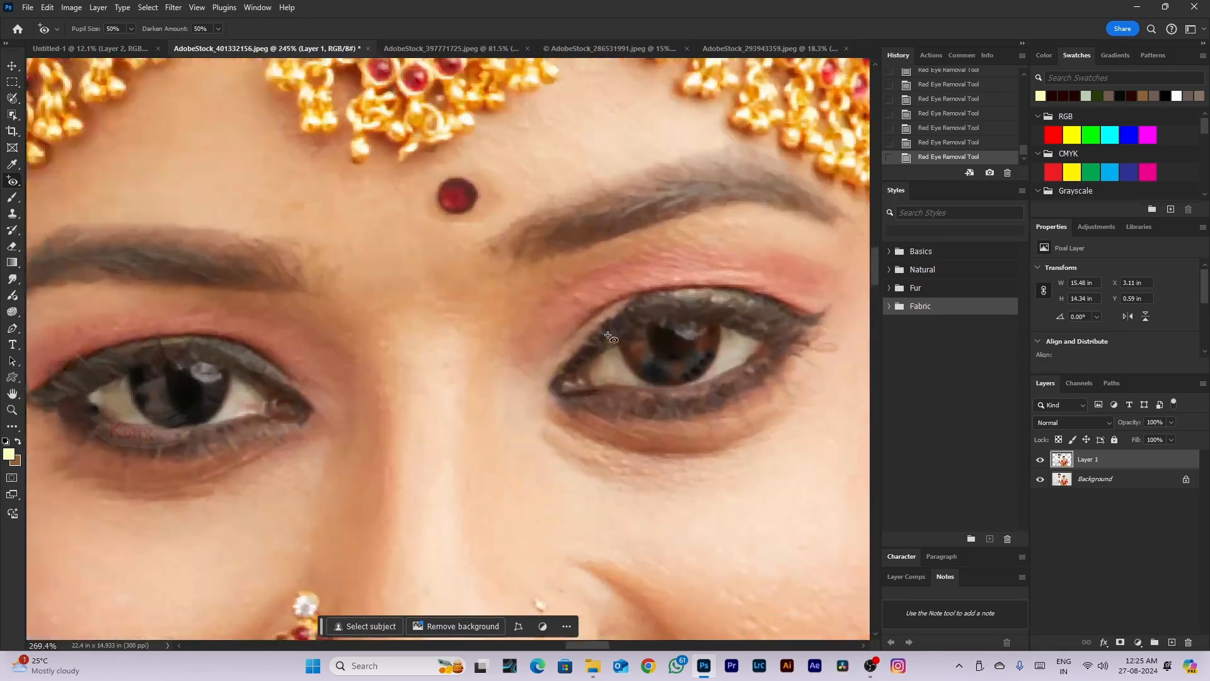
drag(619, 328, 639, 360)
drag(649, 340, 681, 362)
drag(696, 320, 748, 383)
drag(706, 314, 754, 395)
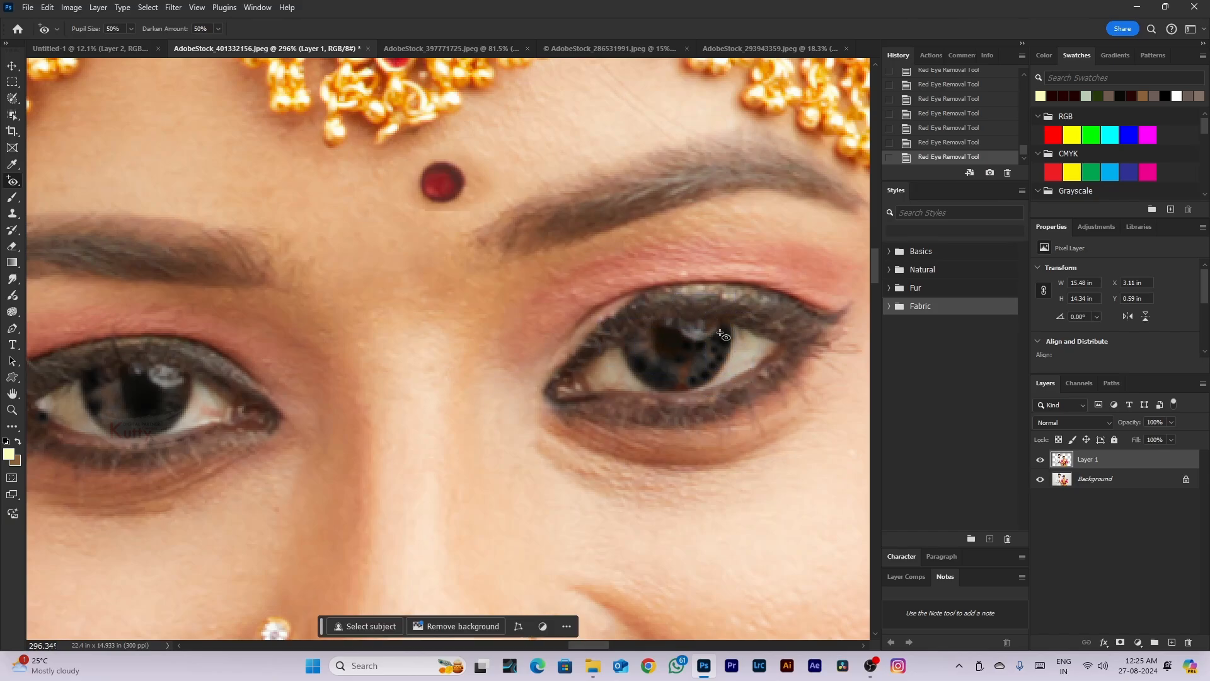
drag(632, 339, 702, 368)
scroll(701, 367, down, 5)
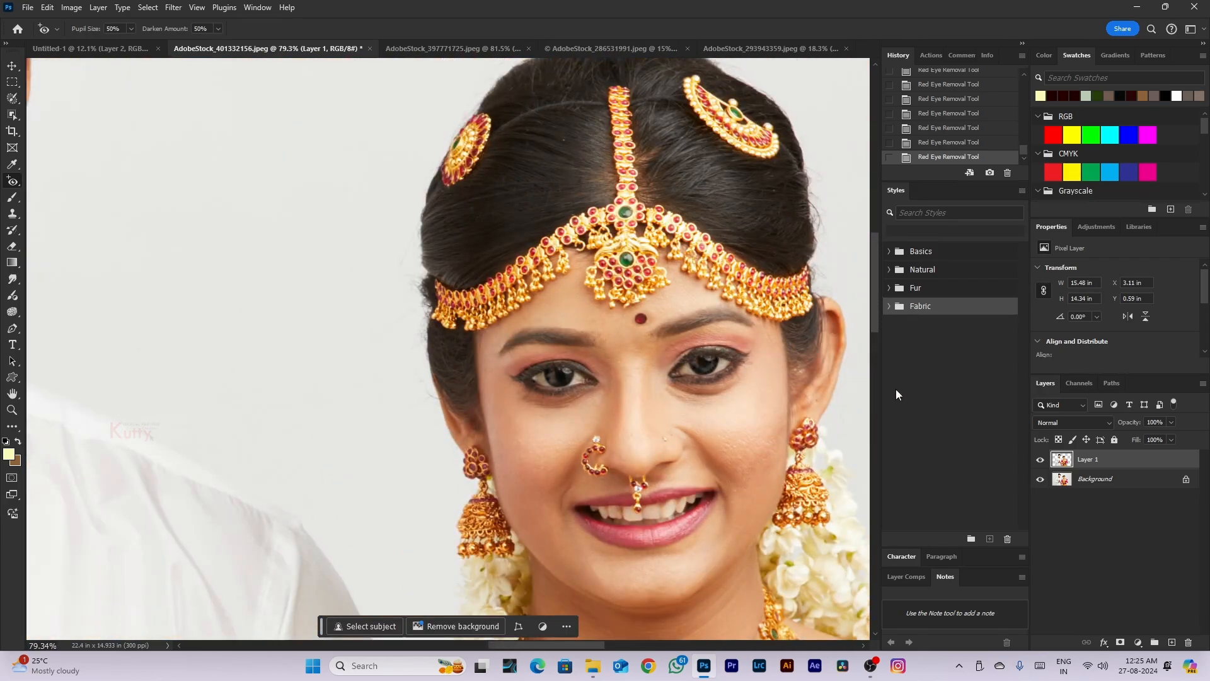
Switch to the Brush Tool and set the foreground colour to black
click(14, 196)
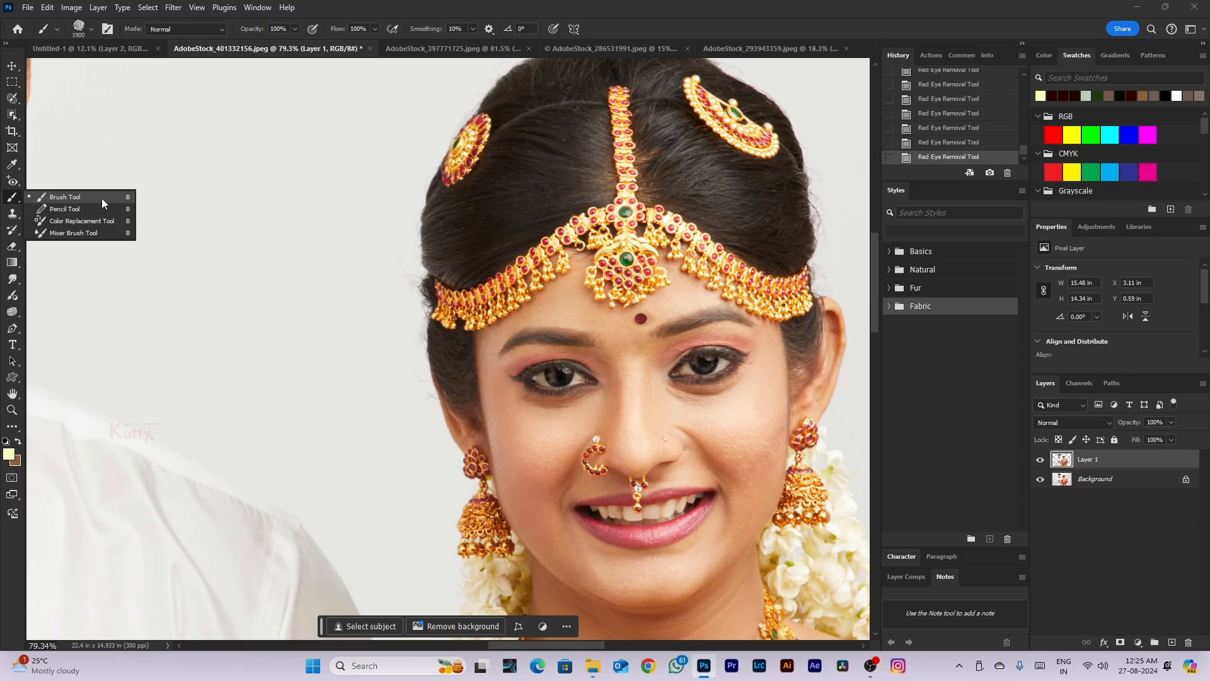
scroll(554, 346, down, 5)
scroll(553, 346, up, 3)
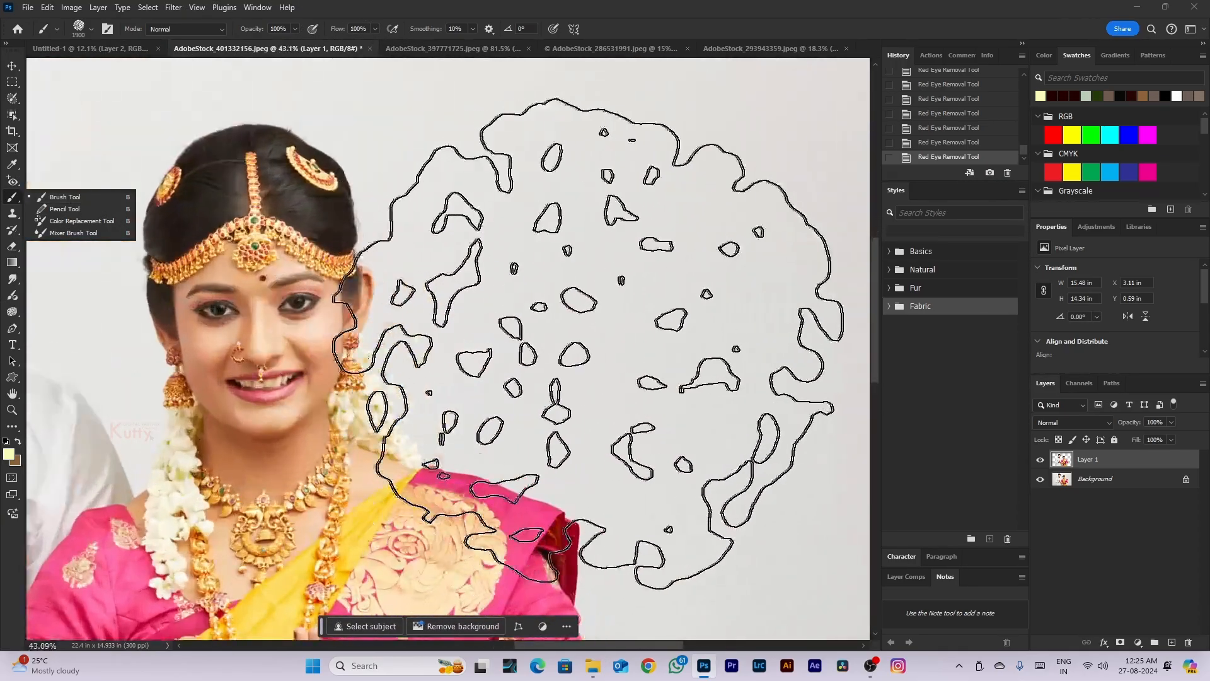
scroll(618, 341, down, 4)
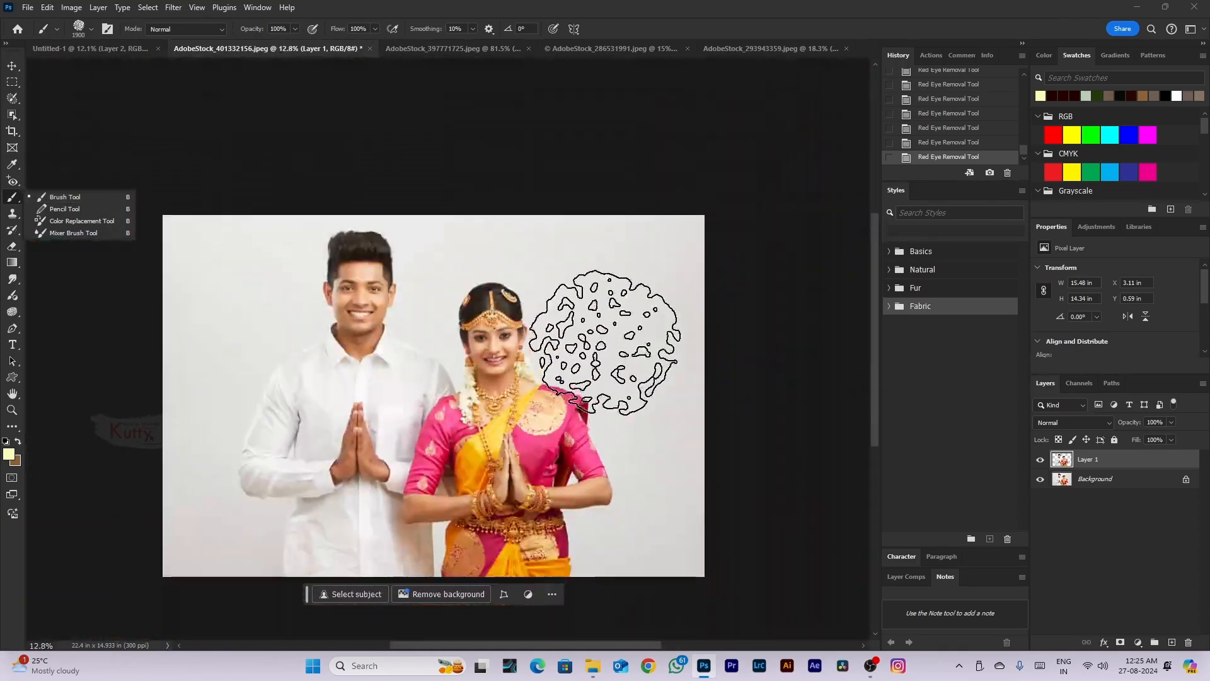
click(9, 455)
drag(902, 531, 914, 545)
key(Return)
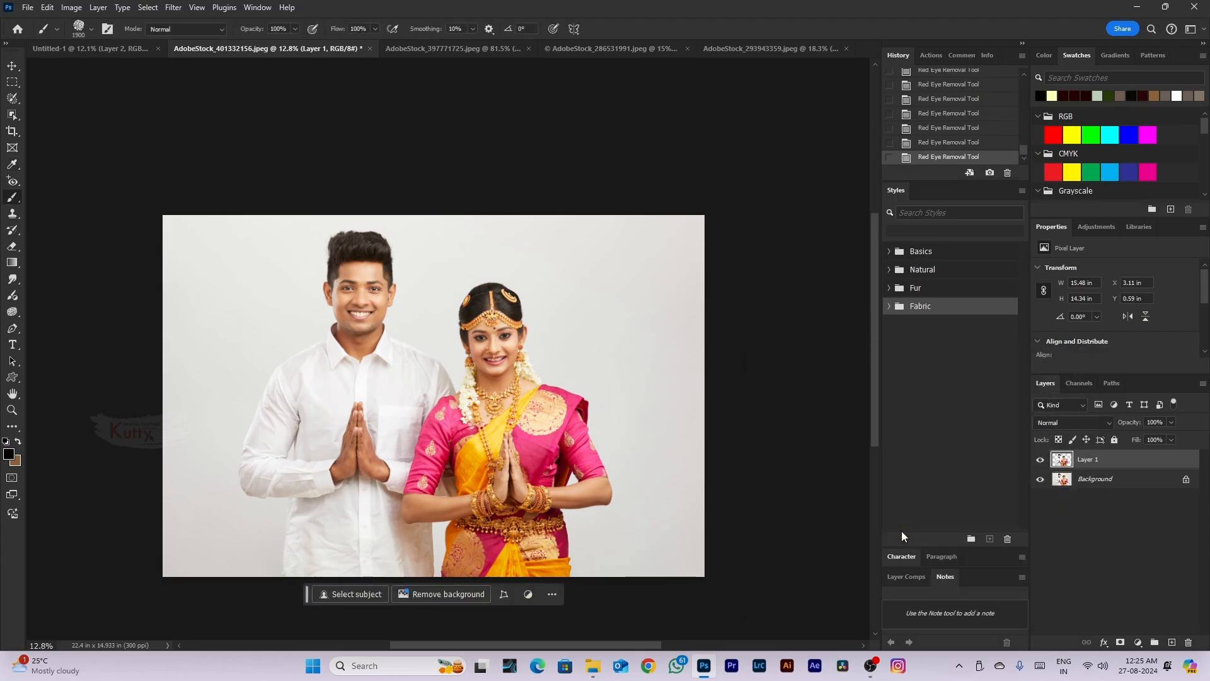
Stamp a black dab with the textured brush beside the woman, undo it, and expand the General Brushes presets
click(632, 307)
key(ctrl+z)
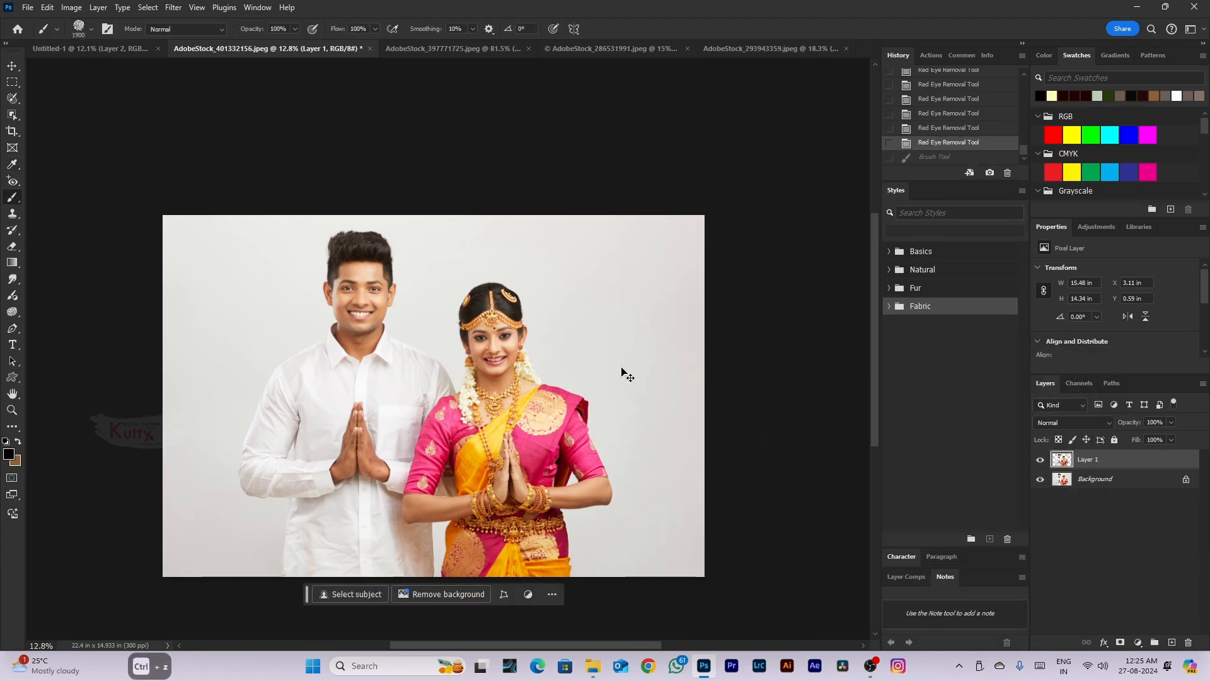
right_click(622, 372)
key(ctrl+plus)
click(616, 467)
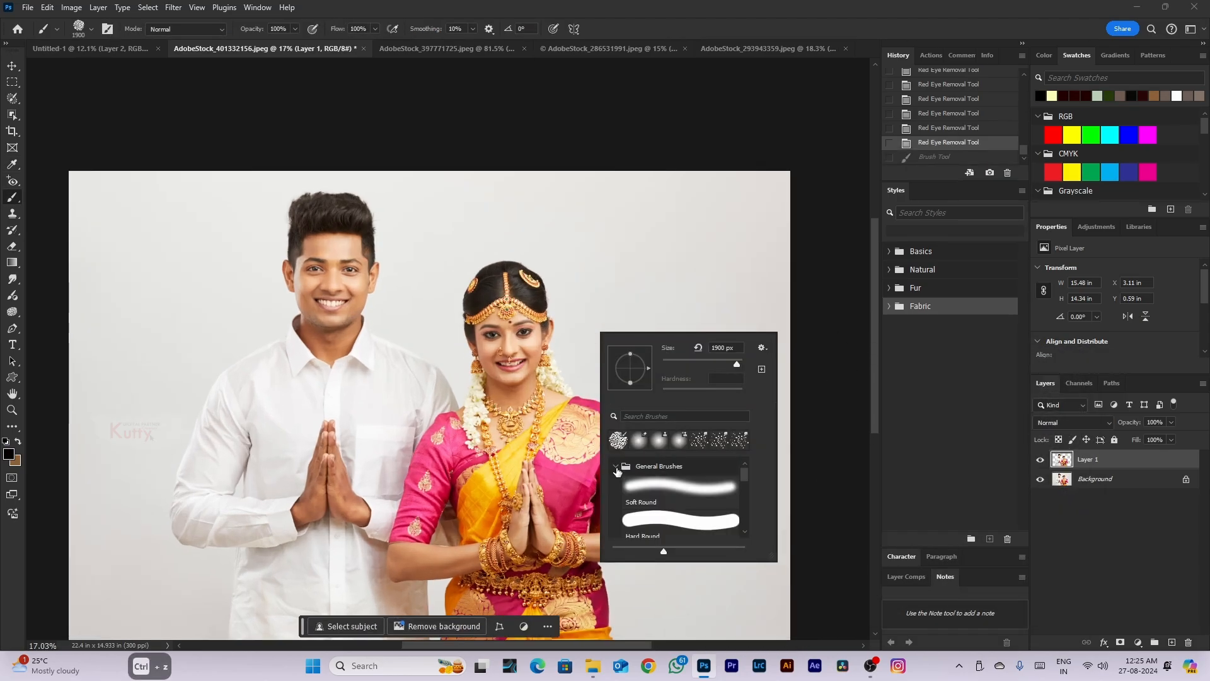
scroll(634, 487, down, 2)
scroll(655, 487, up, 2)
Try the Soft Round, Hard Round Pressure Size and Hard Round presets from the General Brushes
click(658, 491)
scroll(651, 495, down, 3)
scroll(662, 504, down, 1)
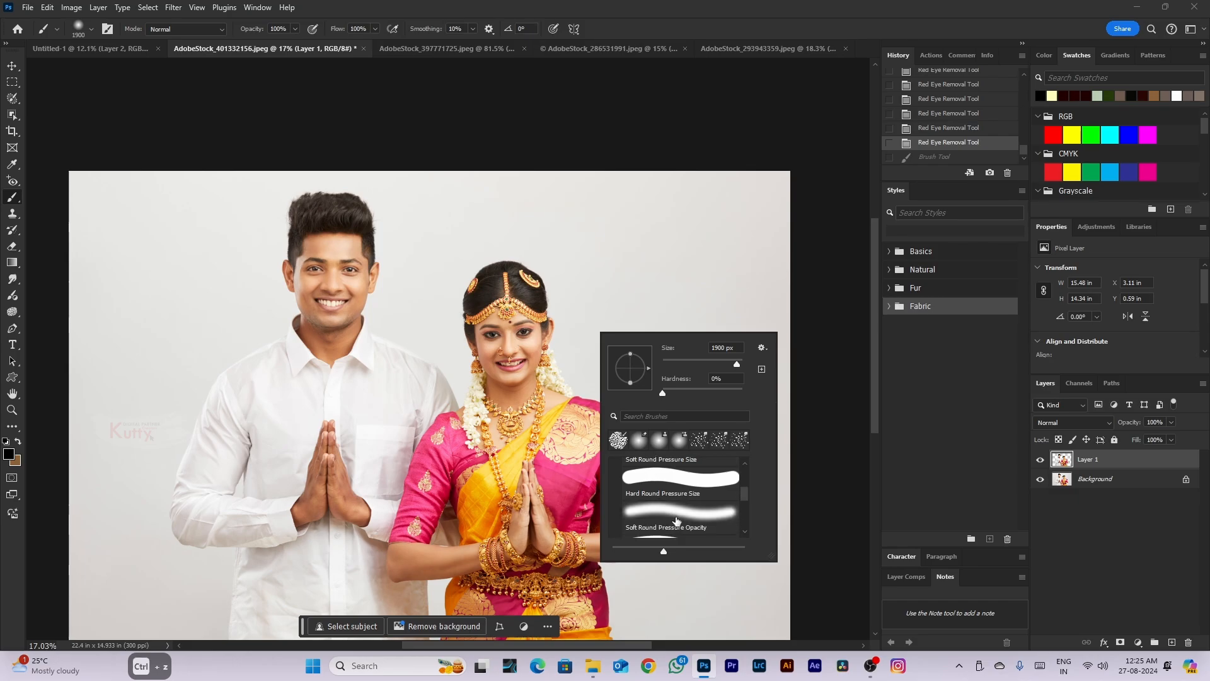
click(676, 477)
scroll(678, 479, up, 3)
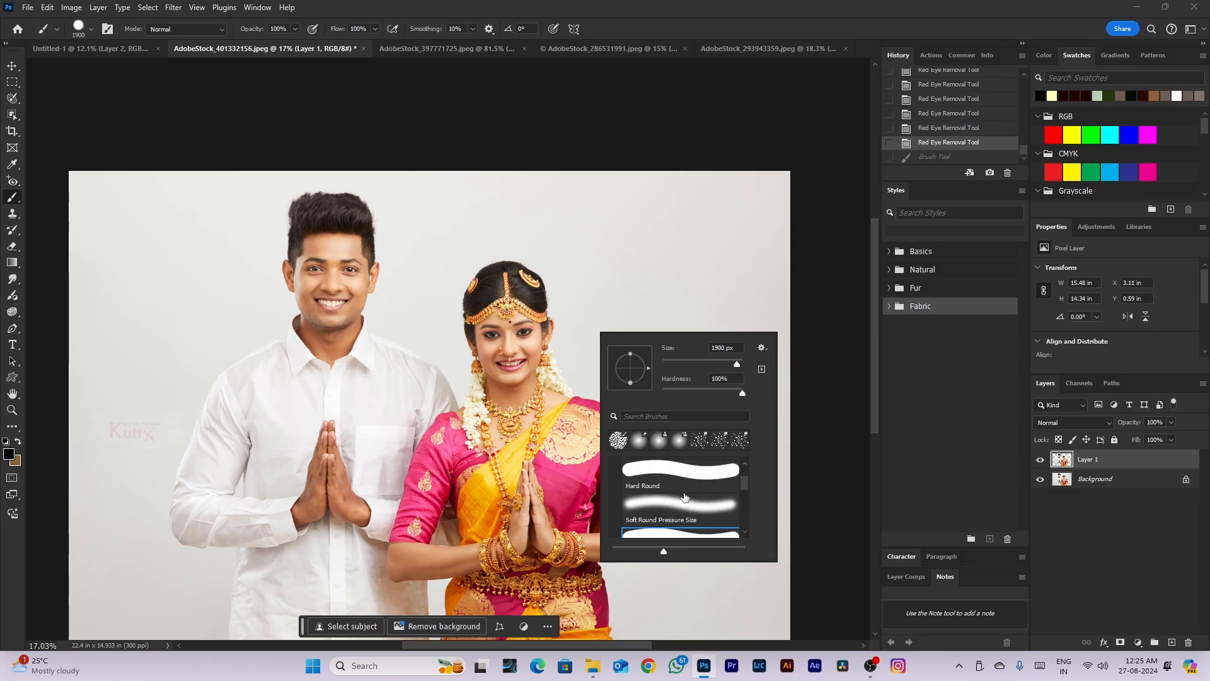
click(679, 483)
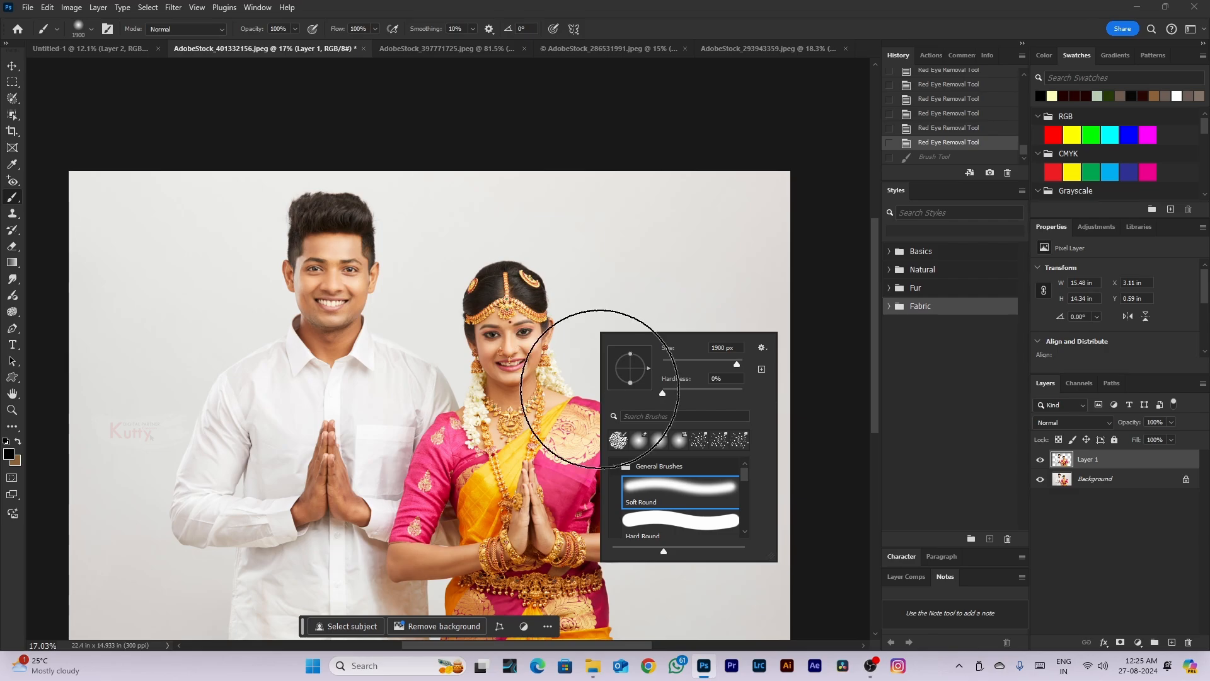
scroll(678, 503, down, 2)
click(682, 473)
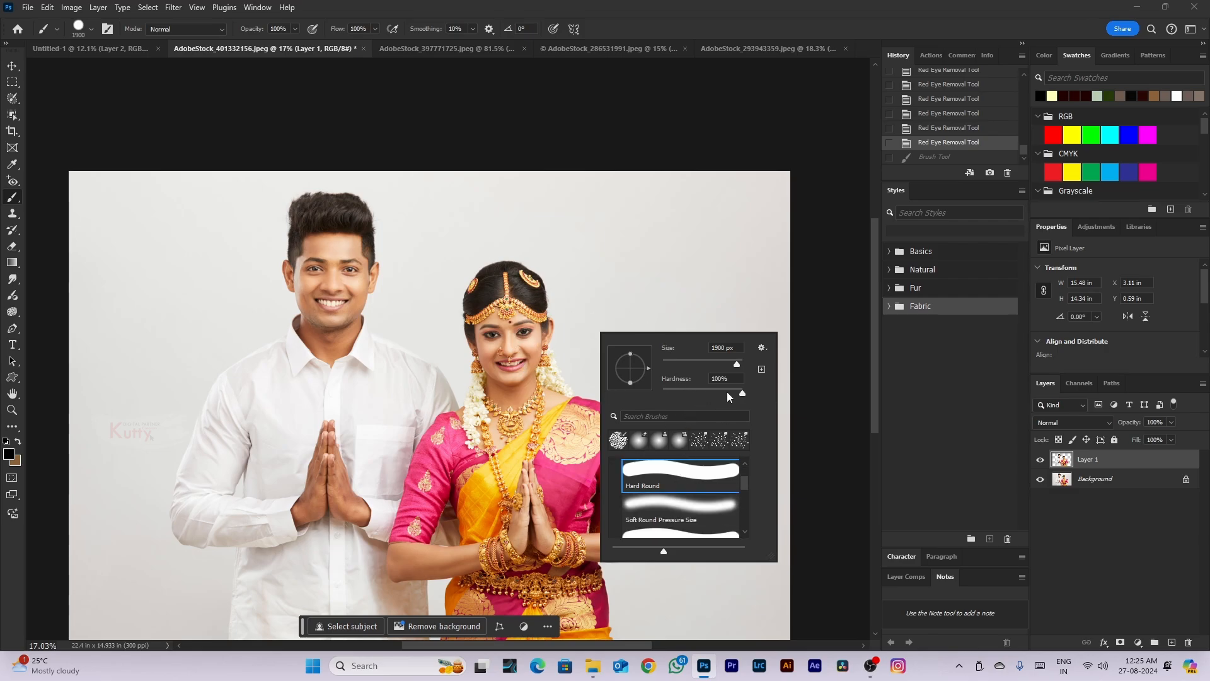
scroll(672, 499, up, 2)
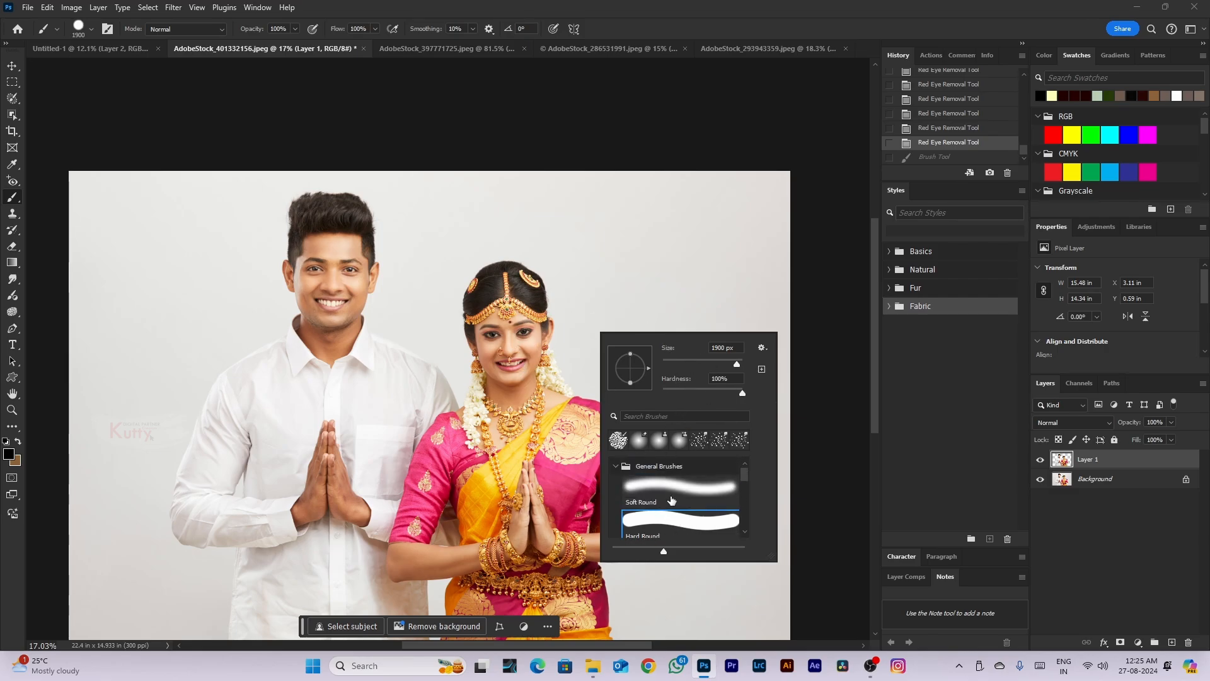
Stamp a black dab with the Soft Round brush on the background beside the woman and undo it
click(671, 499)
click(663, 290)
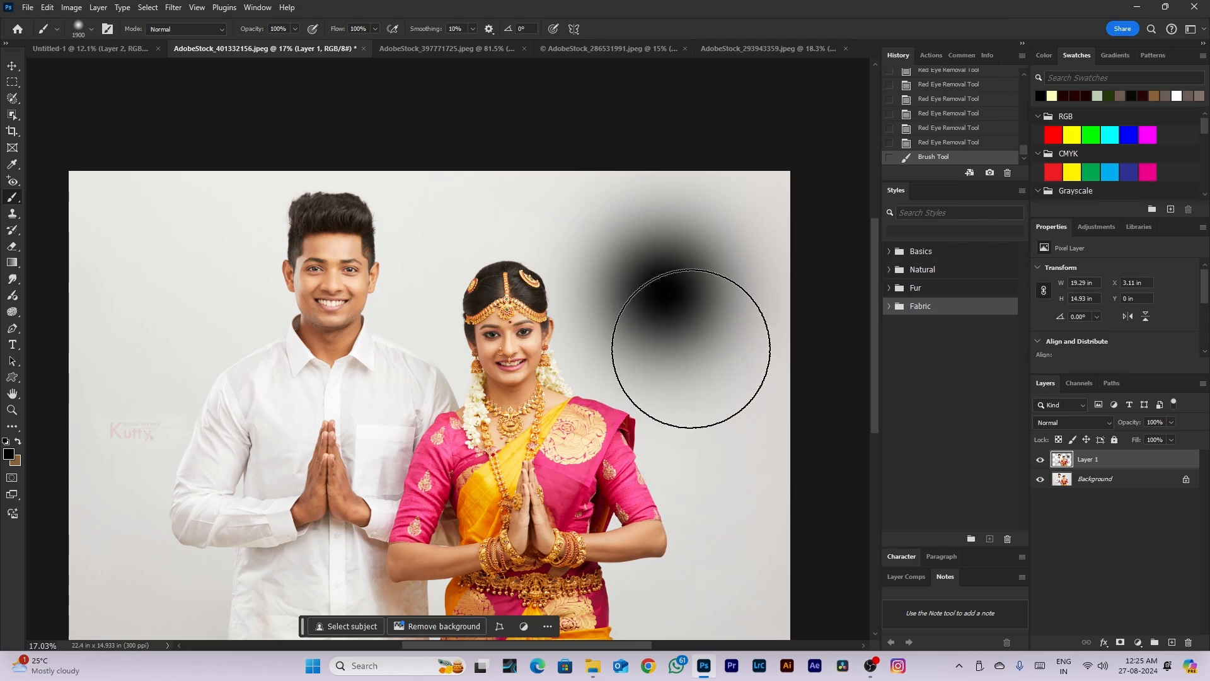
key(ctrl+z)
Stamp a black dab with the Hard Round brush on the background beside the woman and undo it
right_click(667, 291)
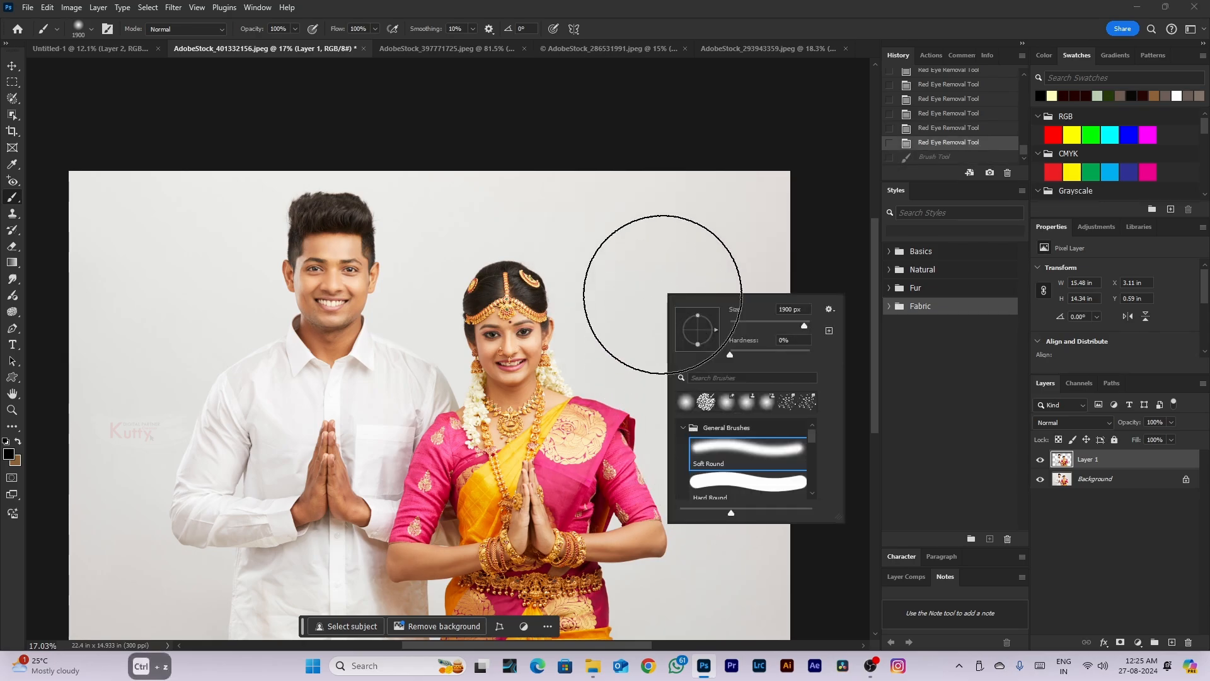
click(737, 478)
click(656, 244)
scroll(712, 448, down, 2)
key(ctrl+z)
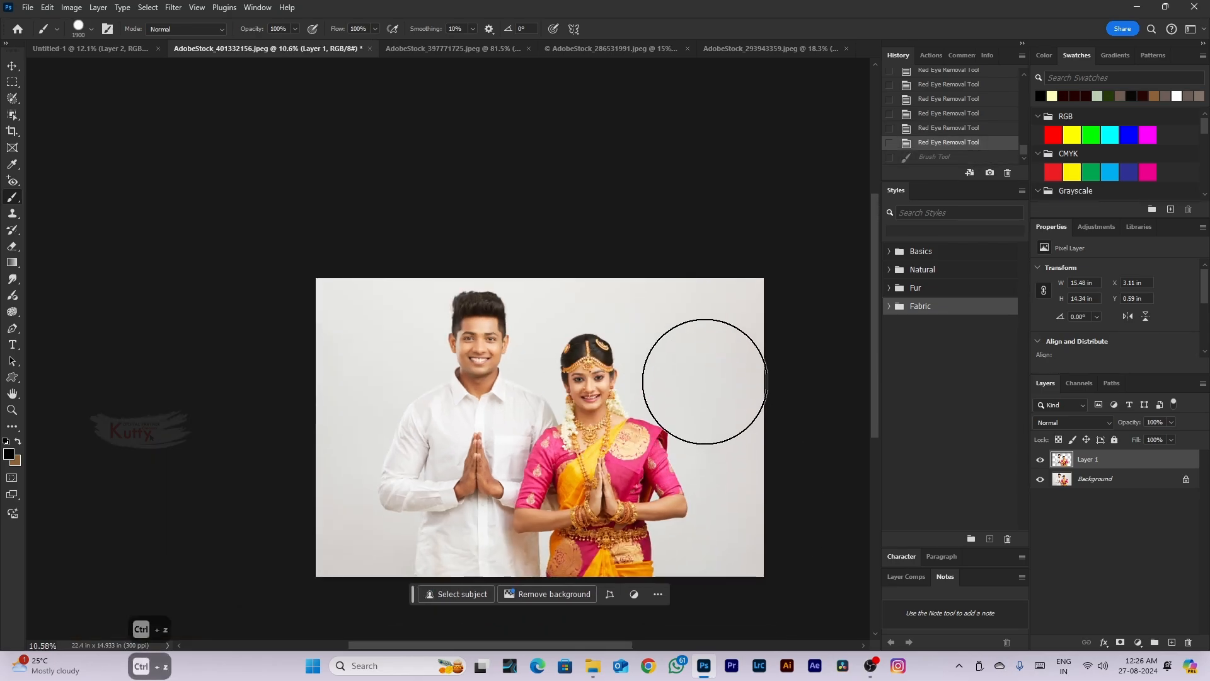
Reduce the brush size to 51 px and show the Brush Settings
right_click(705, 381)
right_click(683, 329)
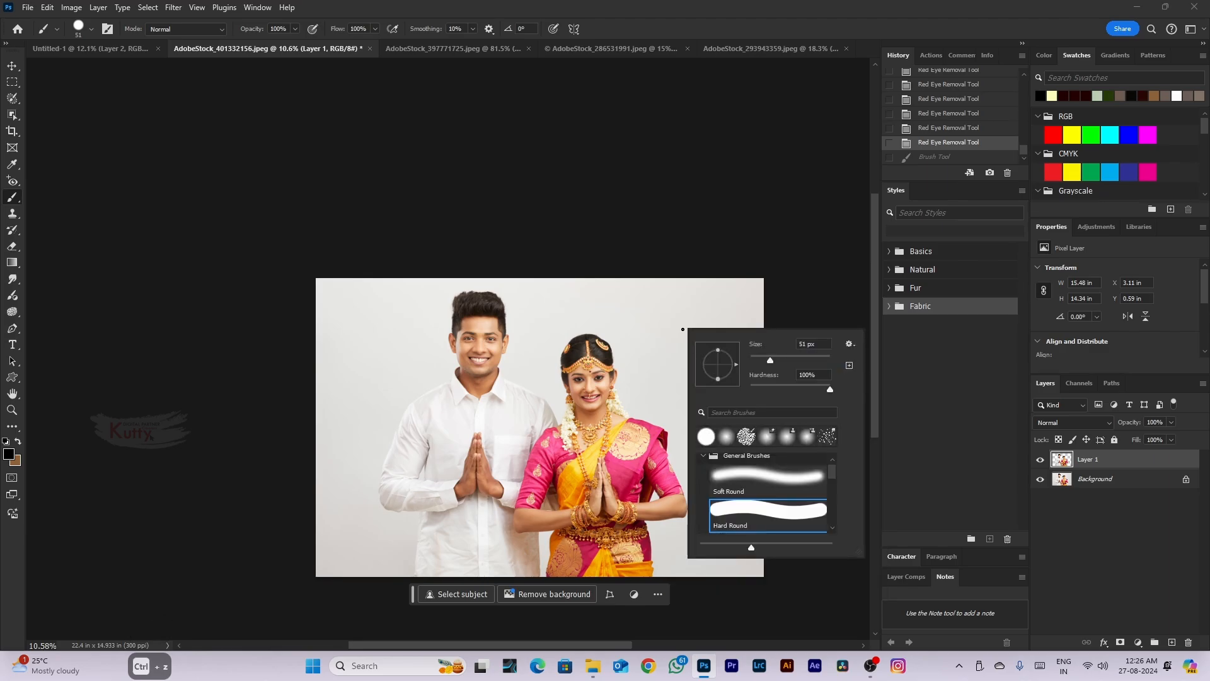
right_click(659, 324)
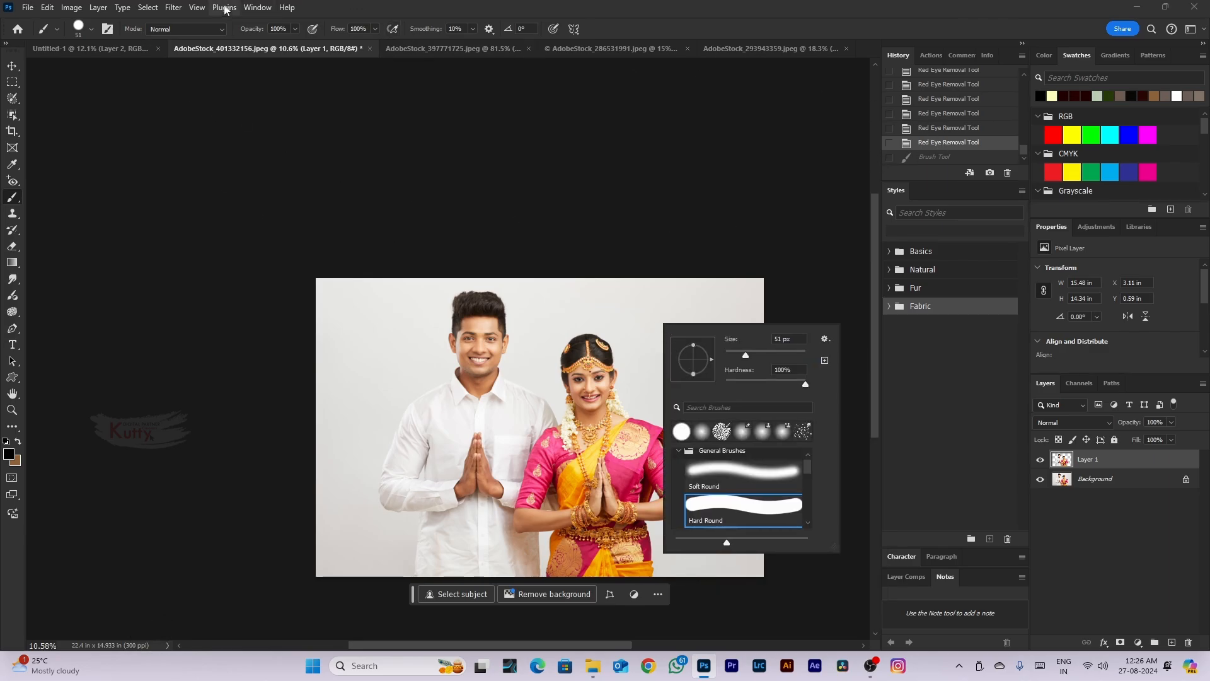
click(257, 7)
click(290, 109)
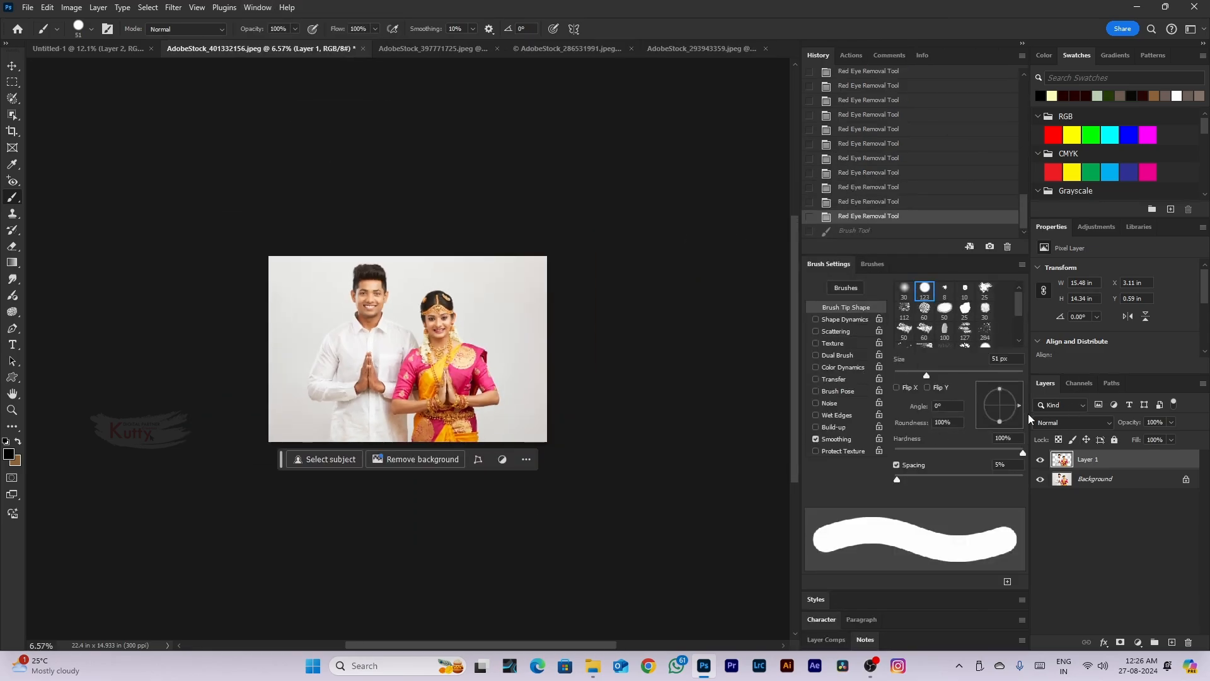
Choose the 60 px textured brush tip and rotate its angle to 58°
click(924, 307)
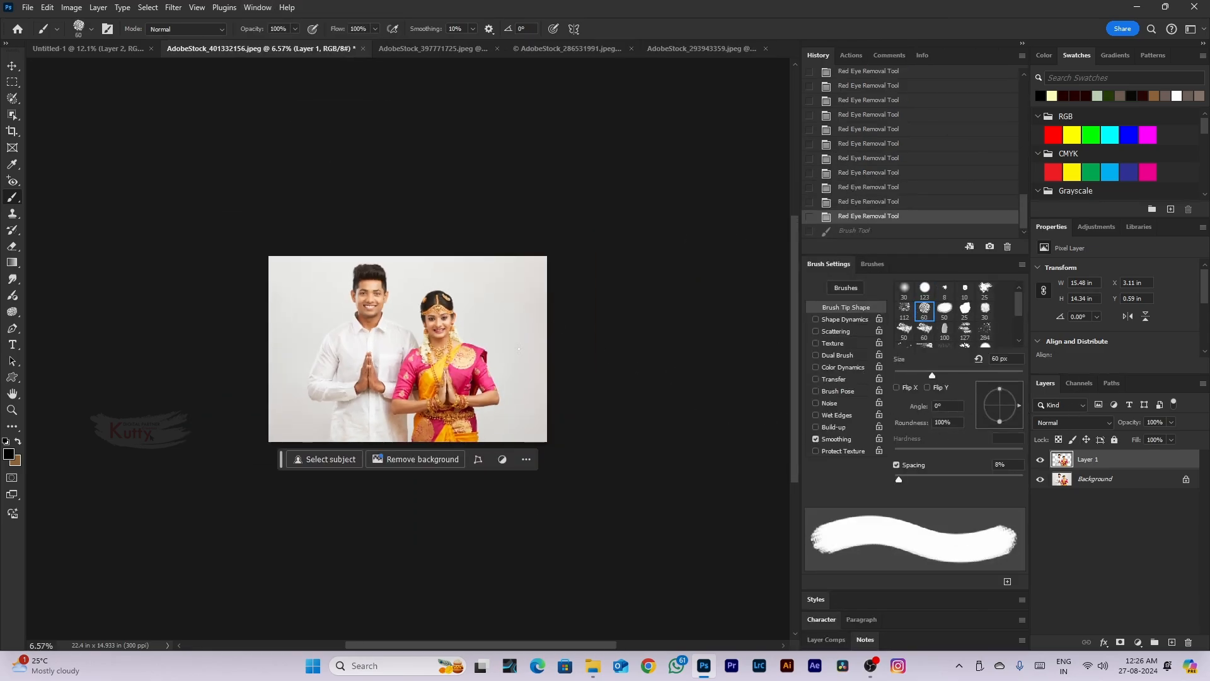
key(ctrl+plus)
key(ctrl+plus)
drag(1019, 405, 1012, 387)
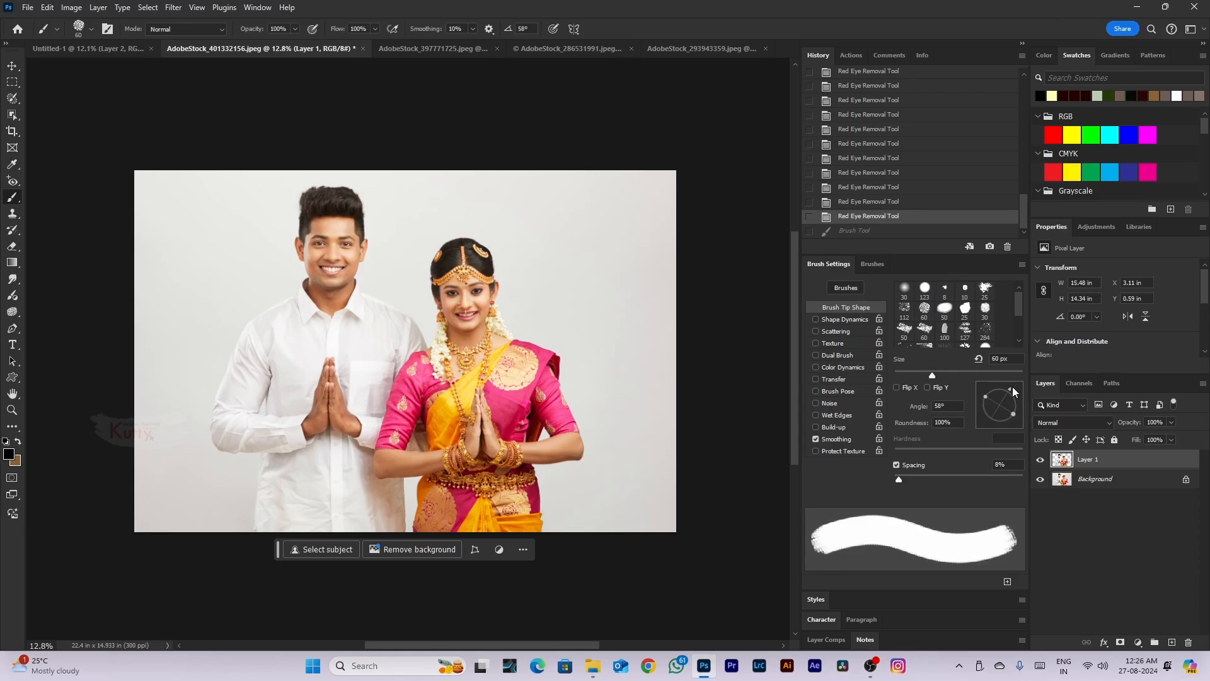
Choose the 80 px scattered-dot brush tip, make a test stroke across the woman's hair, and undo it
scroll(945, 329, down, 3)
click(903, 297)
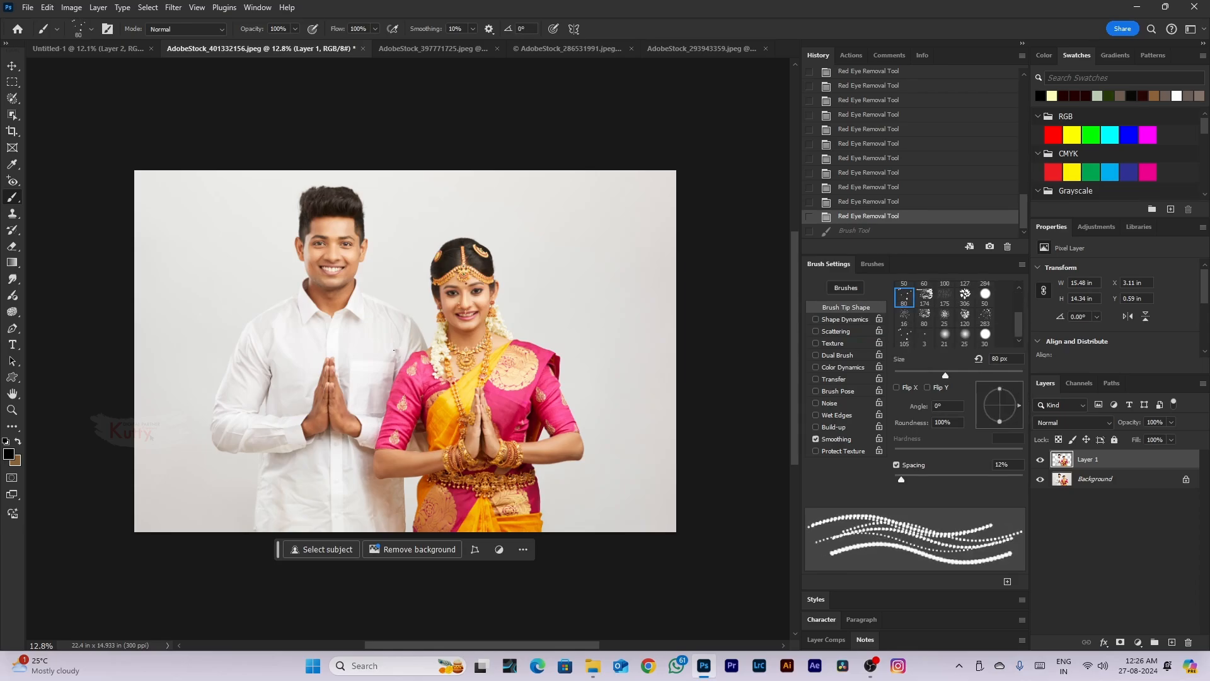
scroll(456, 268, up, 10)
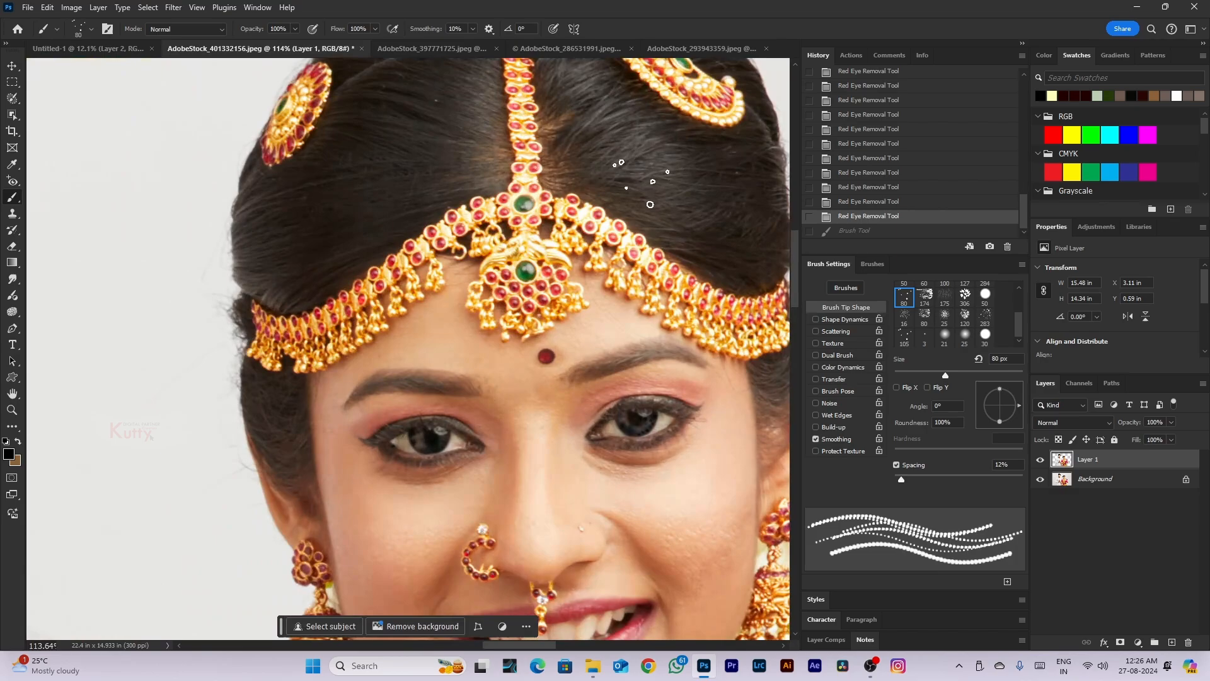
drag(643, 179, 683, 171)
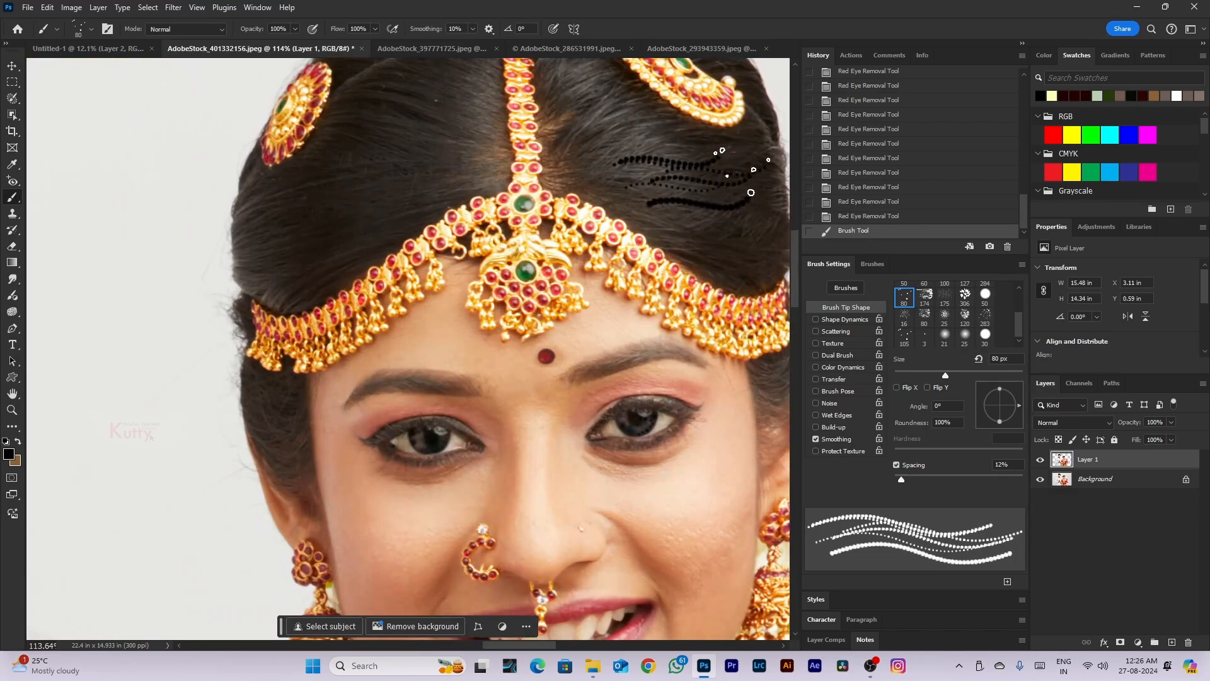
scroll(643, 252, down, 3)
key(ctrl+z)
scroll(627, 270, down, 3)
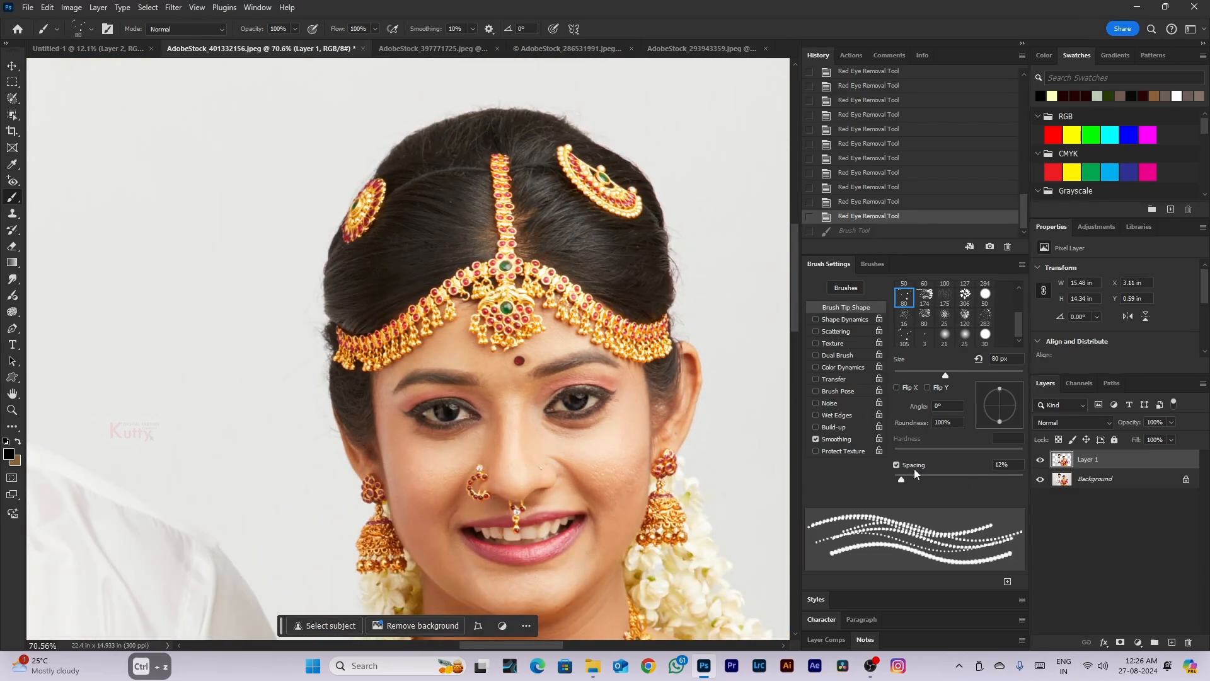
Set the brush spacing to 1% and its size to 18 px, and paint black hair strands over the woman's hair
mouse_move(919, 477)
mouse_down()
mouse_move(928, 475)
mouse_move(891, 480)
mouse_up()
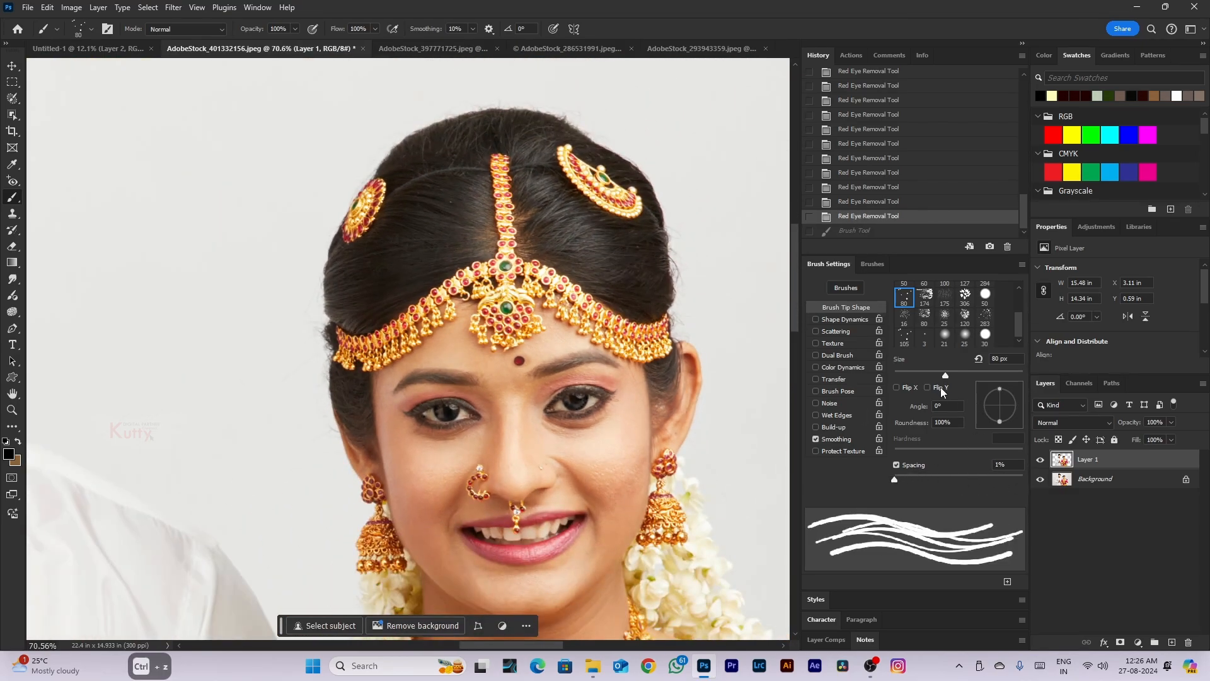
drag(944, 377, 905, 376)
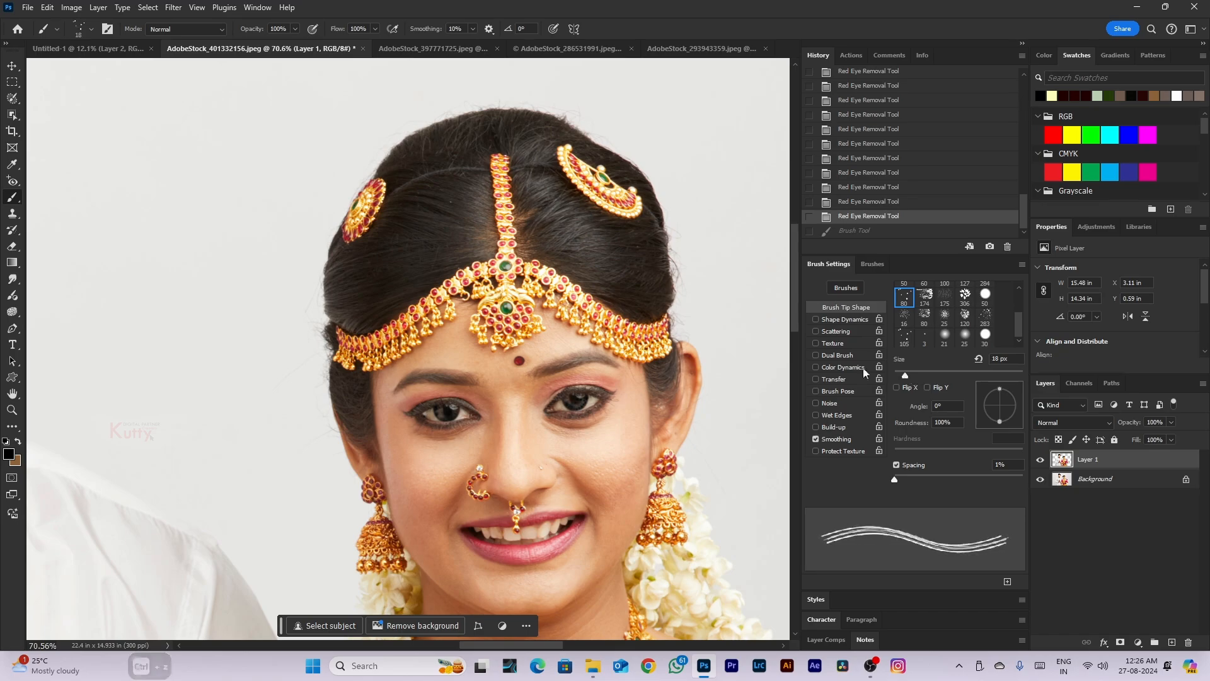
scroll(578, 264, up, 3)
scroll(578, 263, up, 2)
drag(523, 236, 671, 227)
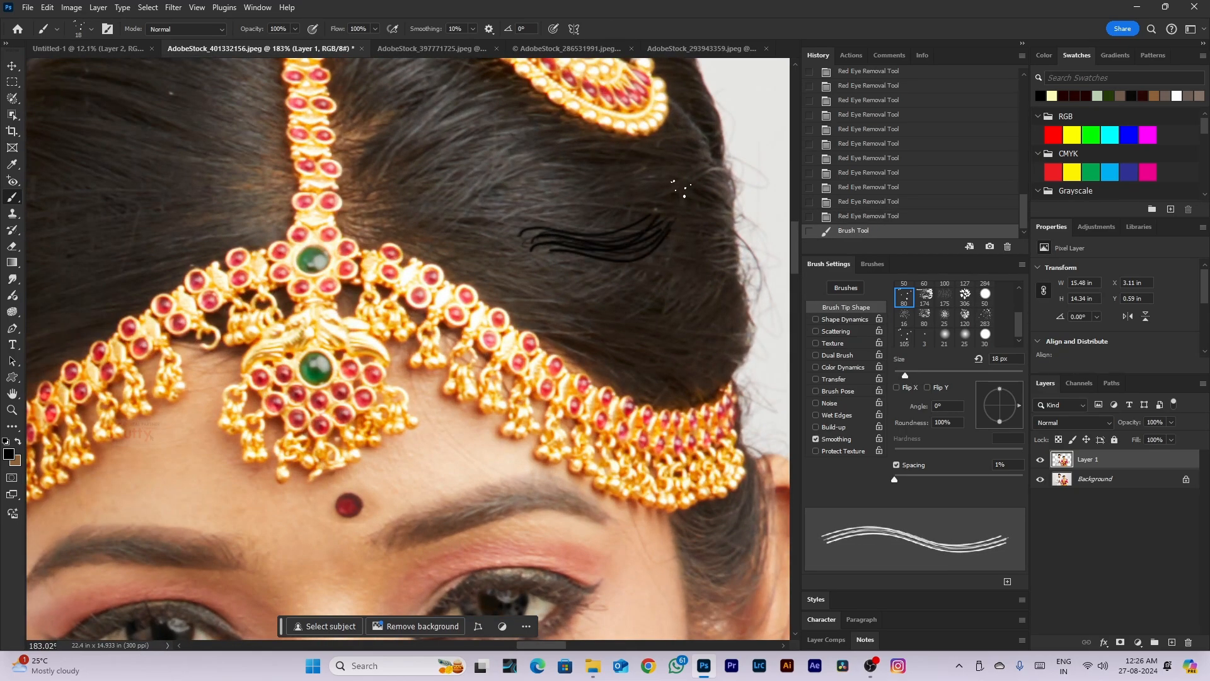
drag(562, 220, 689, 178)
drag(556, 197, 693, 151)
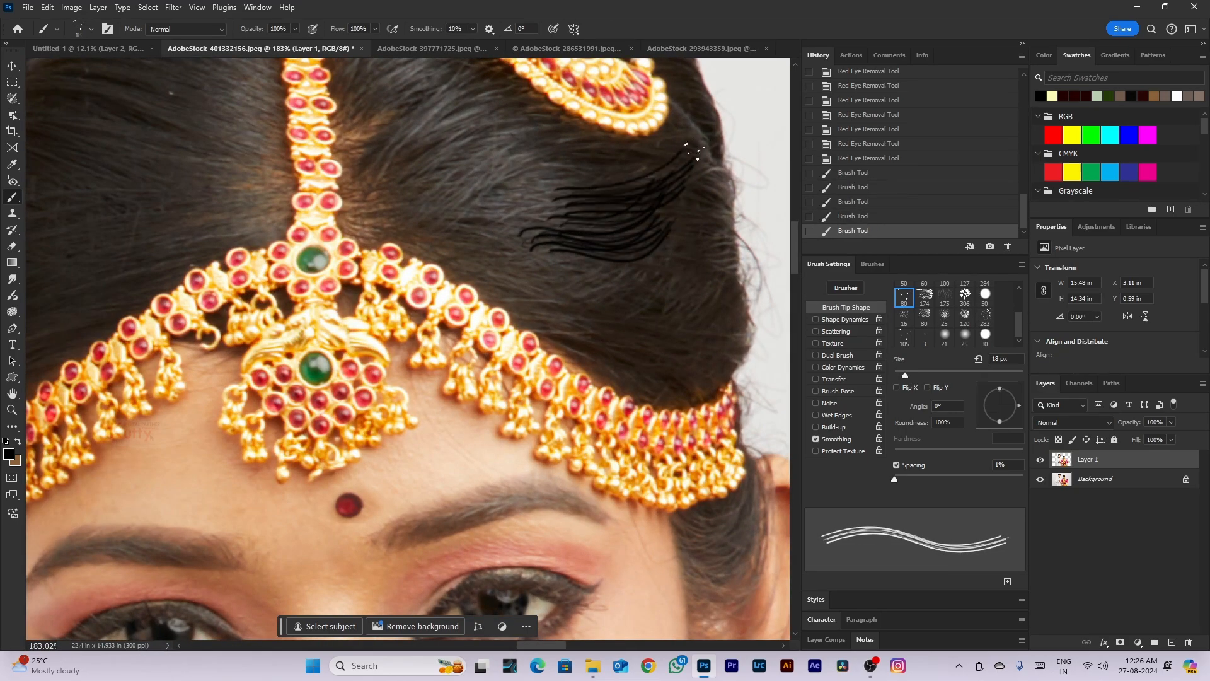
Paint more black strands over the woman's hair and undo the last stroke
drag(562, 284, 681, 243)
drag(633, 300, 696, 256)
scroll(706, 277, down, 8)
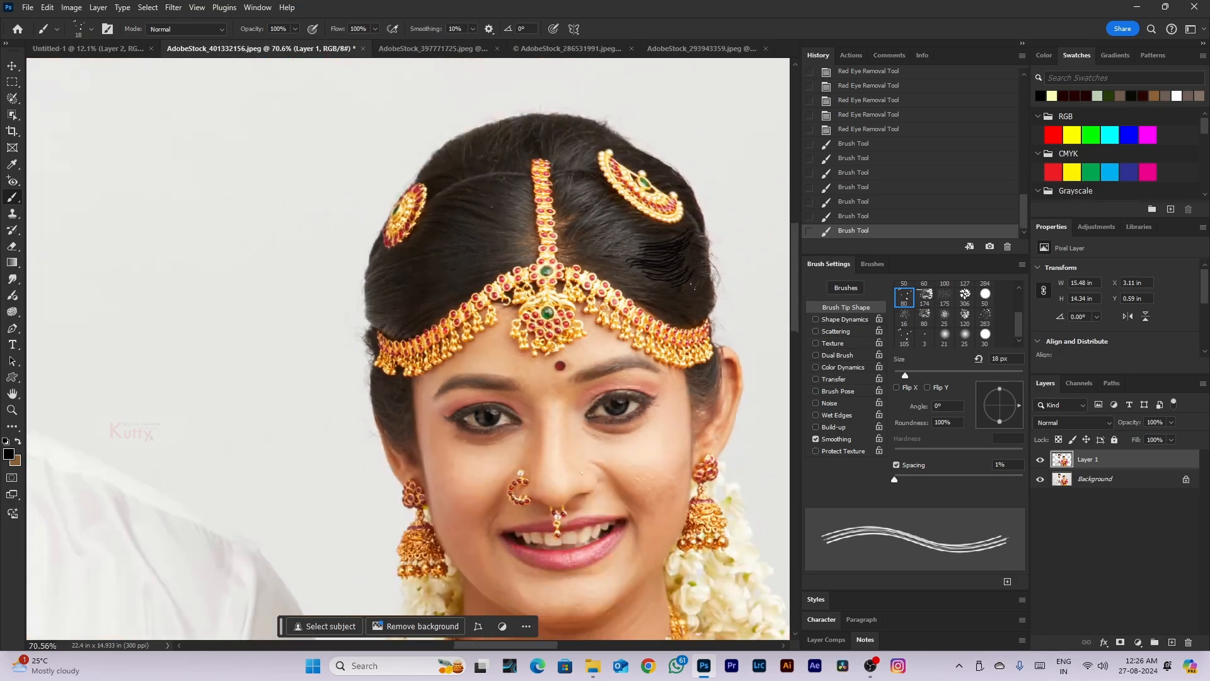
key(ctrl+z)
scroll(747, 309, down, 2)
scroll(944, 334, up, 2)
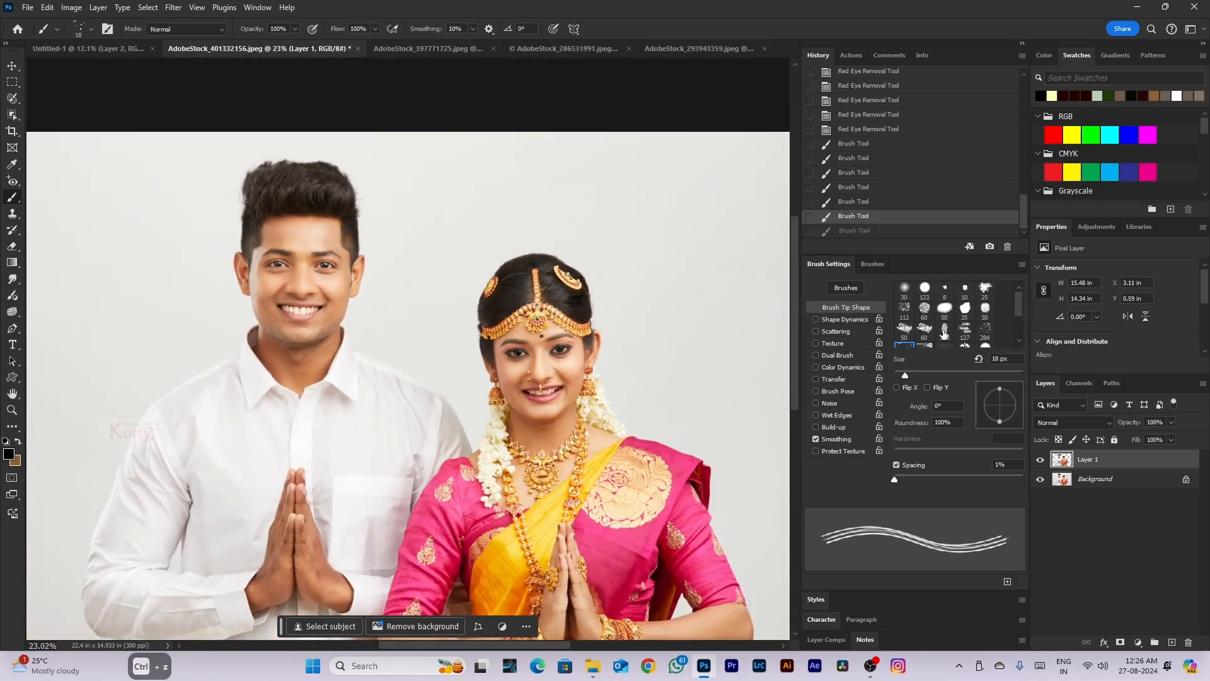
Choose the 60 px rough textured brush tip, check the brush tool variants, and enlarge the tip to 100 px
click(931, 308)
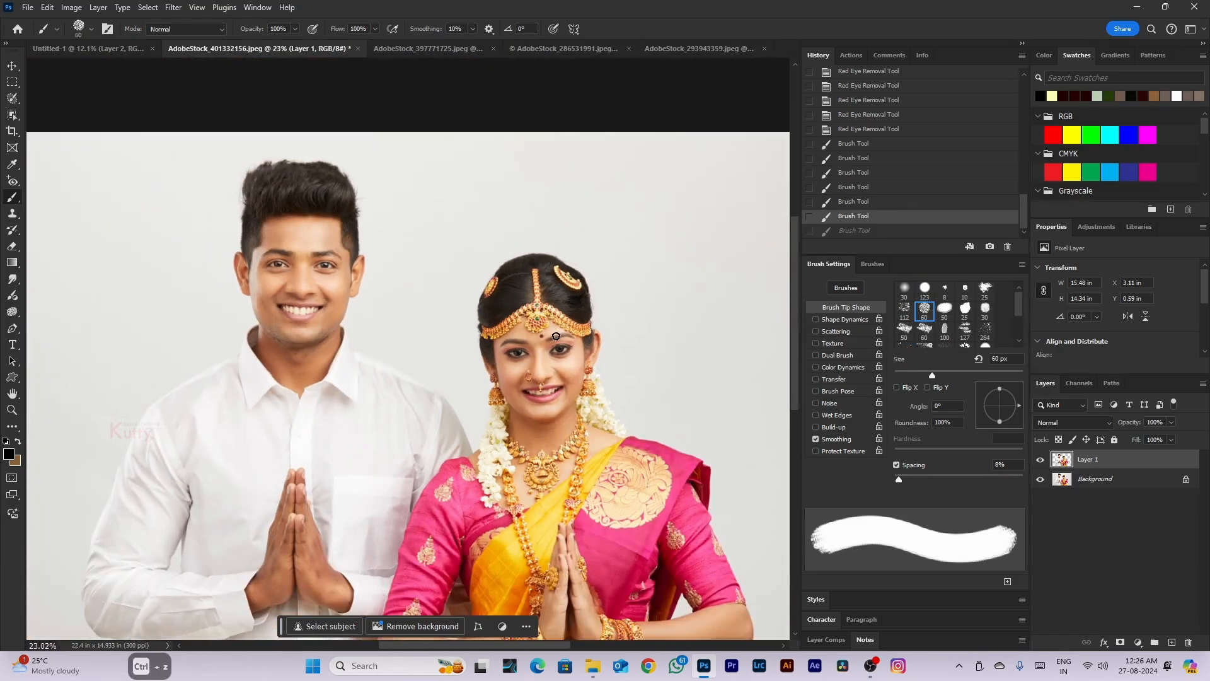
scroll(539, 388, up, 12)
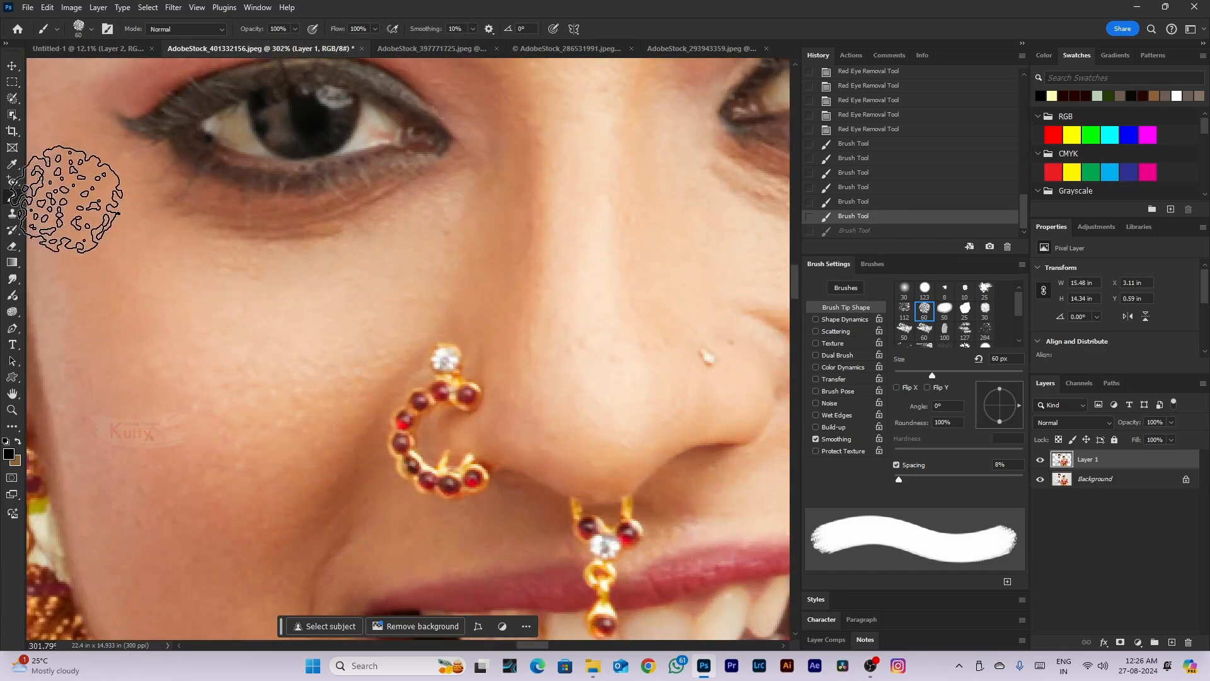
scroll(620, 340, down, 3)
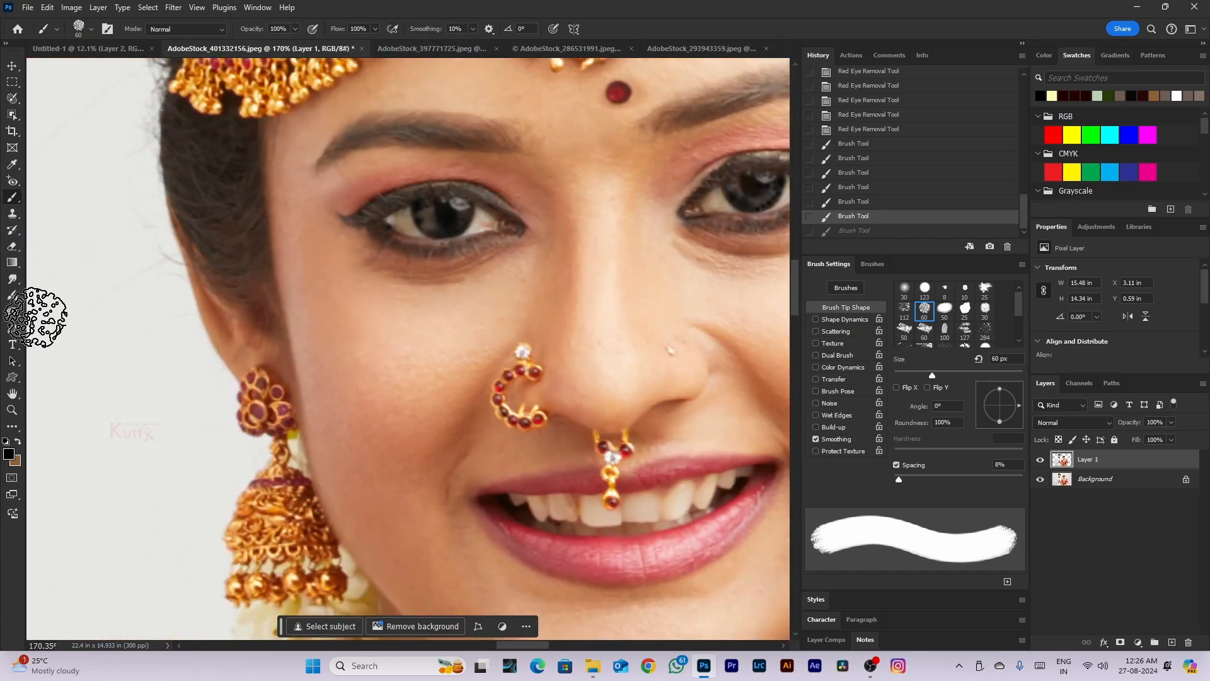
right_click(10, 199)
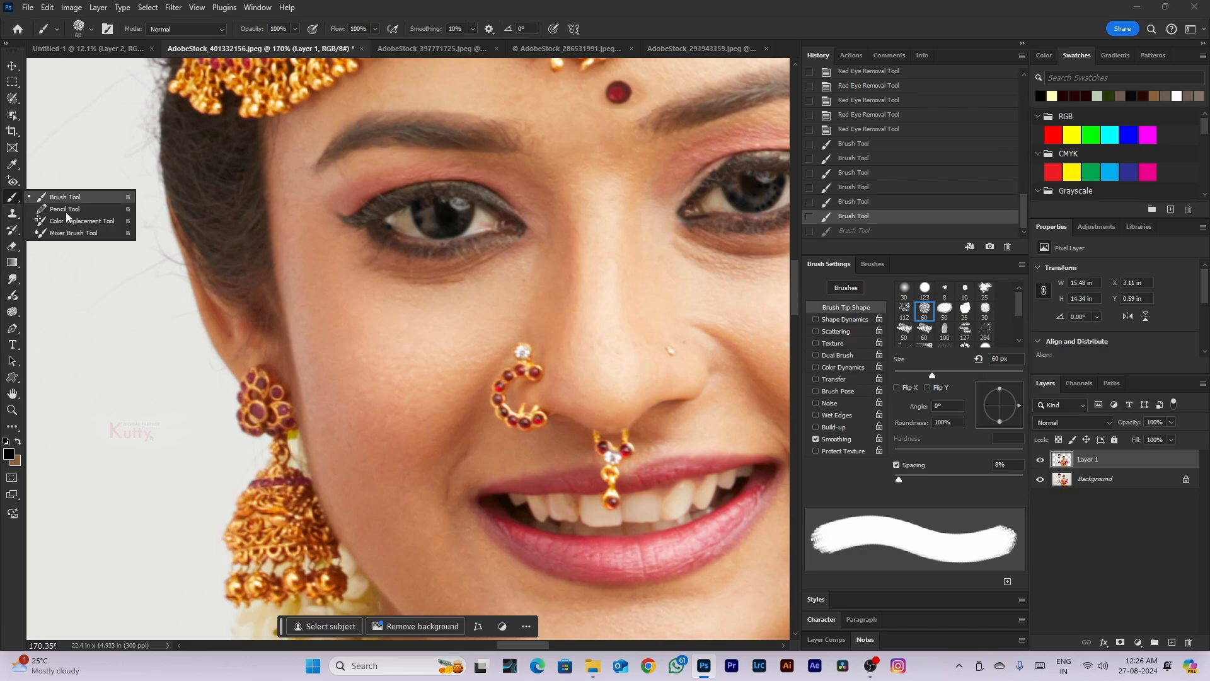
scroll(139, 267, down, 1)
scroll(139, 267, down, 10)
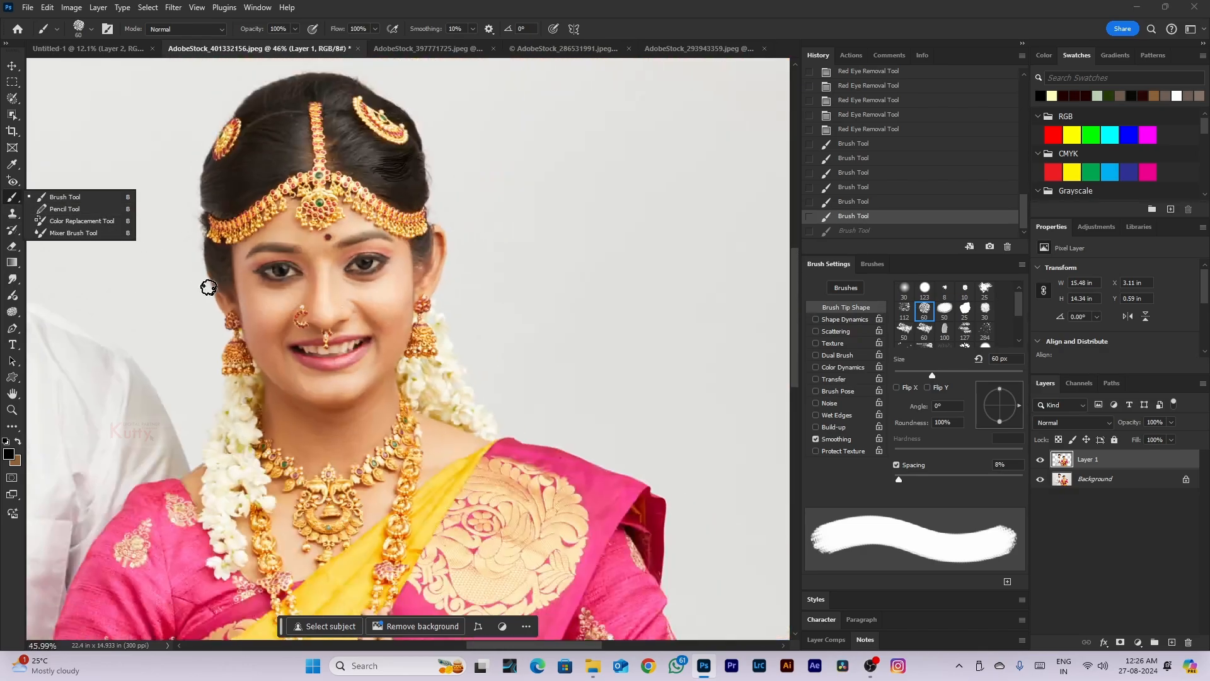
key(bracketright)
key(bracketright)
key(bracketright)
key(bracketright)
key(bracketright)
key(bracketright)
key(bracketright)
key(bracketright)
key(bracketright)
key(bracketright)
key(bracketright)
key(bracketright)
key(bracketright)
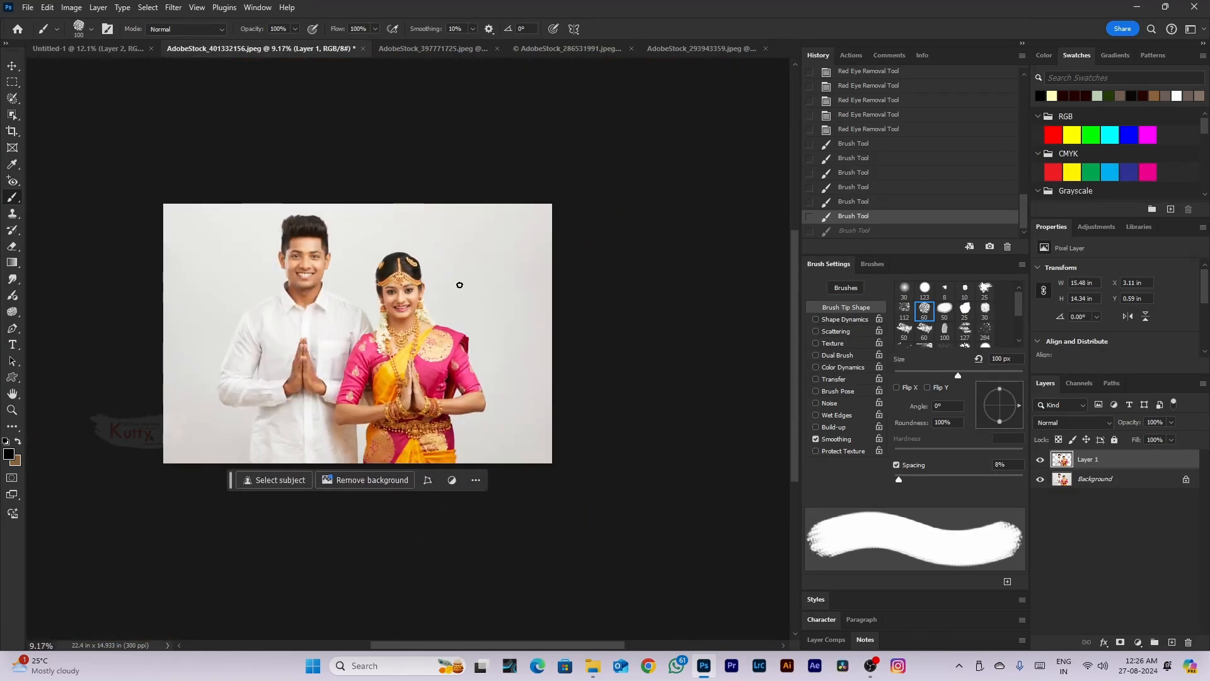
Choose the 30 px soft round brush tip, make a test scribble on the background beside the woman, and undo it
click(906, 291)
scroll(470, 260, up, 3)
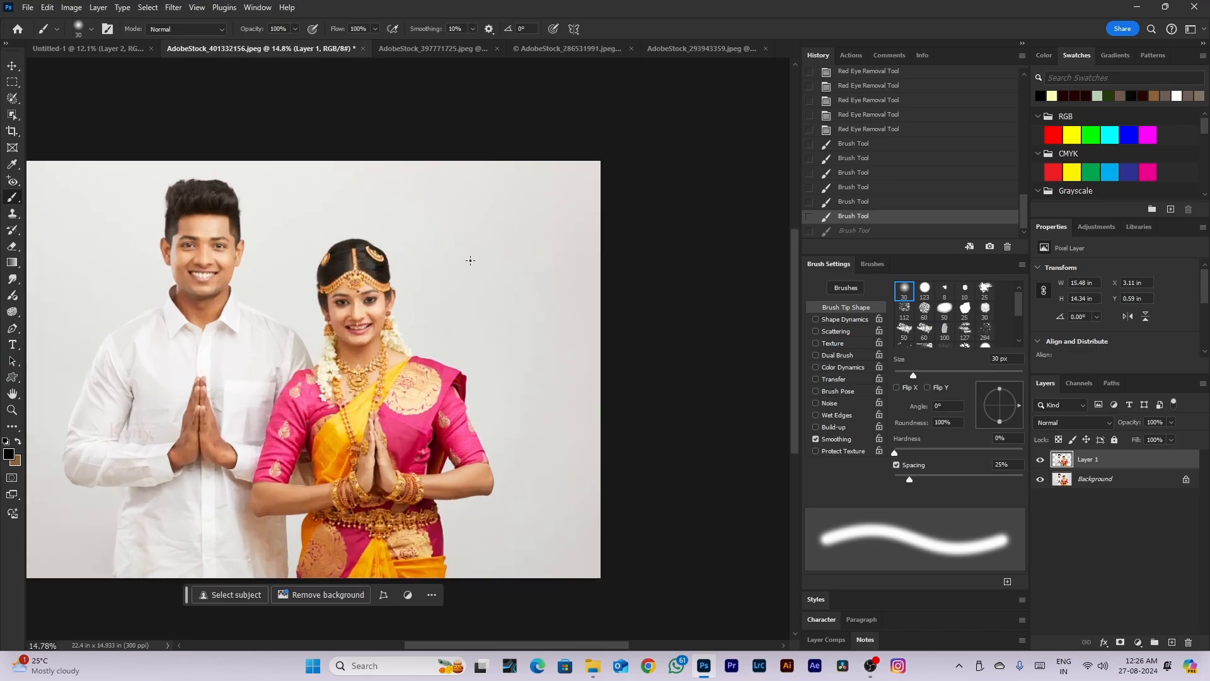
drag(527, 237, 537, 300)
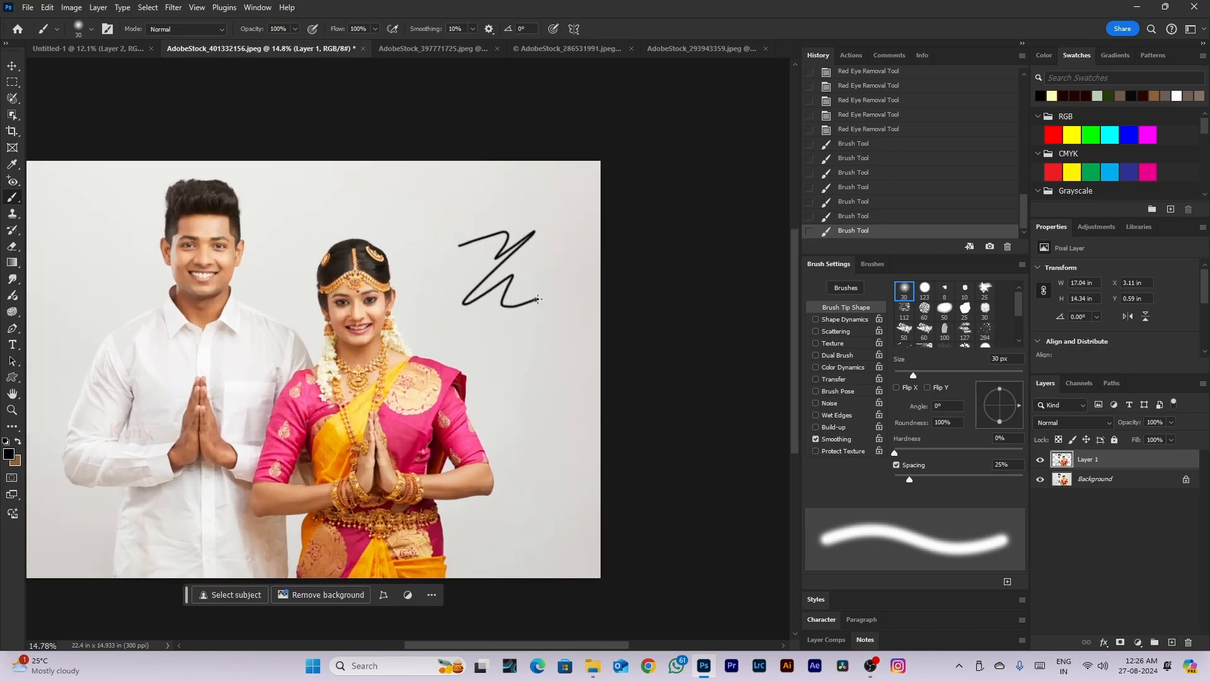
key(ctrl+z)
Enlarge the soft round brush to 150 px, make a test stroke on the background beside the woman, and undo it
key(bracketright)
key(bracketright)
key(bracketright)
key(bracketright)
key(bracketright)
key(bracketright)
key(bracketright)
key(bracketright)
key(bracketright)
key(bracketright)
key(bracketright)
key(bracketright)
key(bracketright)
key(bracketright)
key(bracketright)
key(bracketright)
key(bracketright)
key(bracketright)
key(bracketright)
key(bracketright)
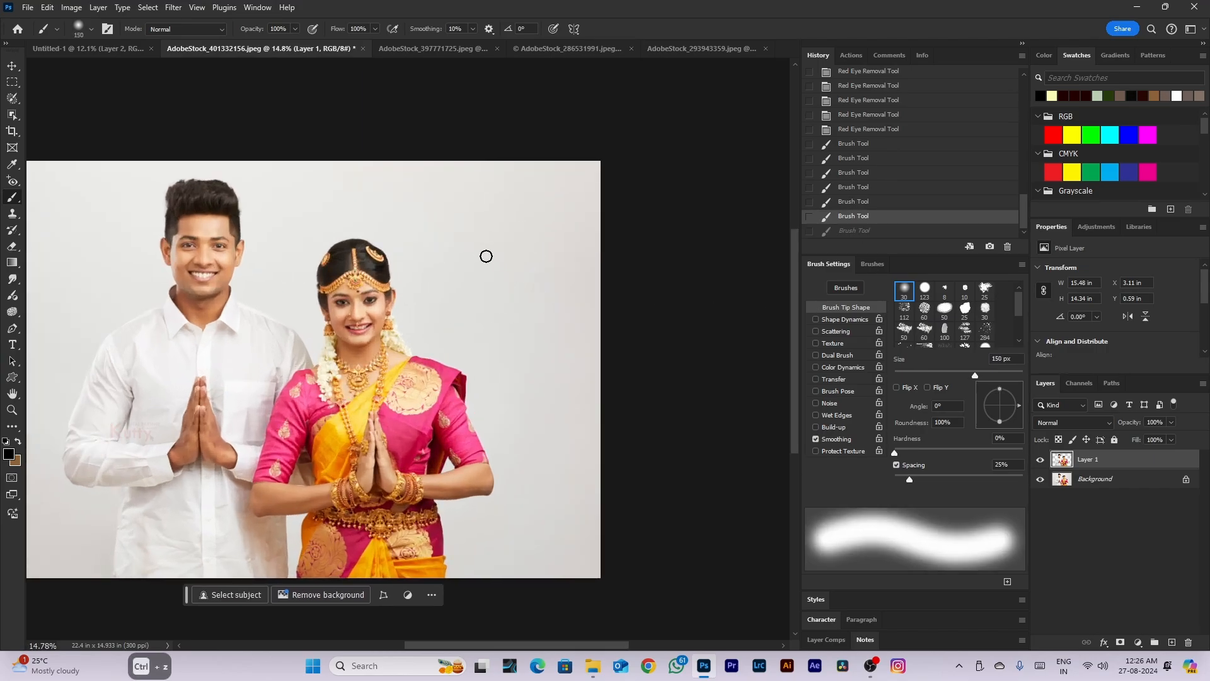
mouse_move(479, 252)
mouse_down()
mouse_move(518, 224)
mouse_move(559, 239)
mouse_move(526, 297)
mouse_up()
key(ctrl+z)
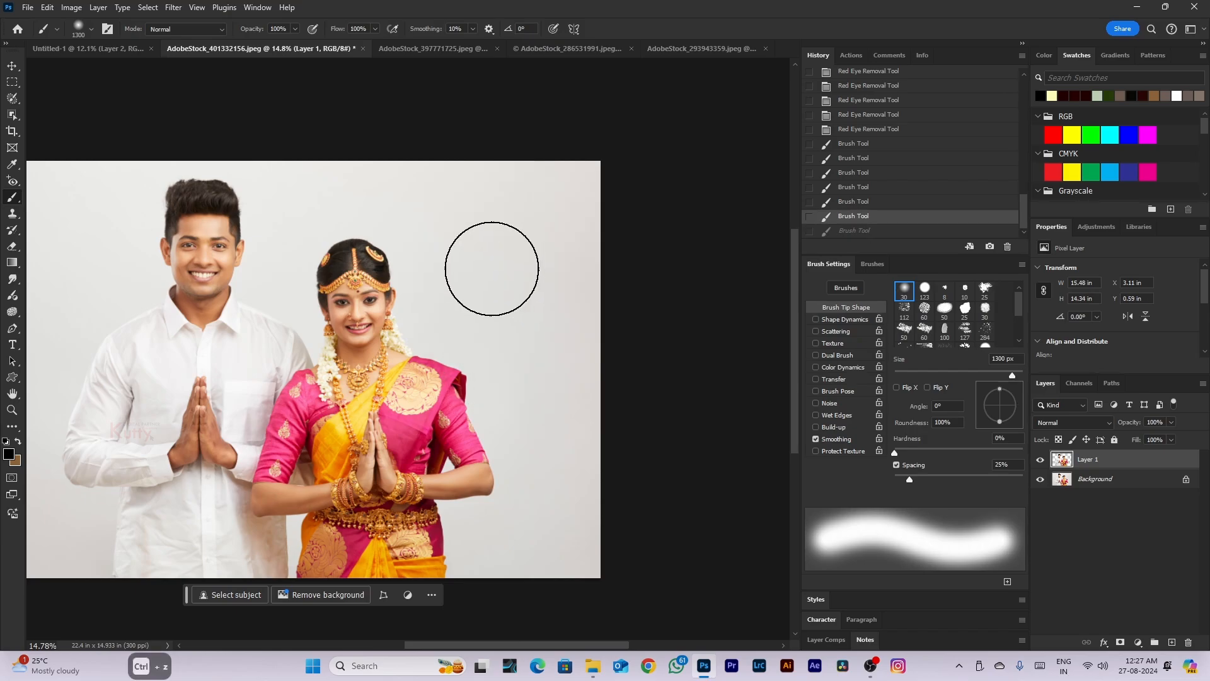
Place one soft 1300 px black dab on the background above the woman's shoulder, and undo it
right_click(498, 269)
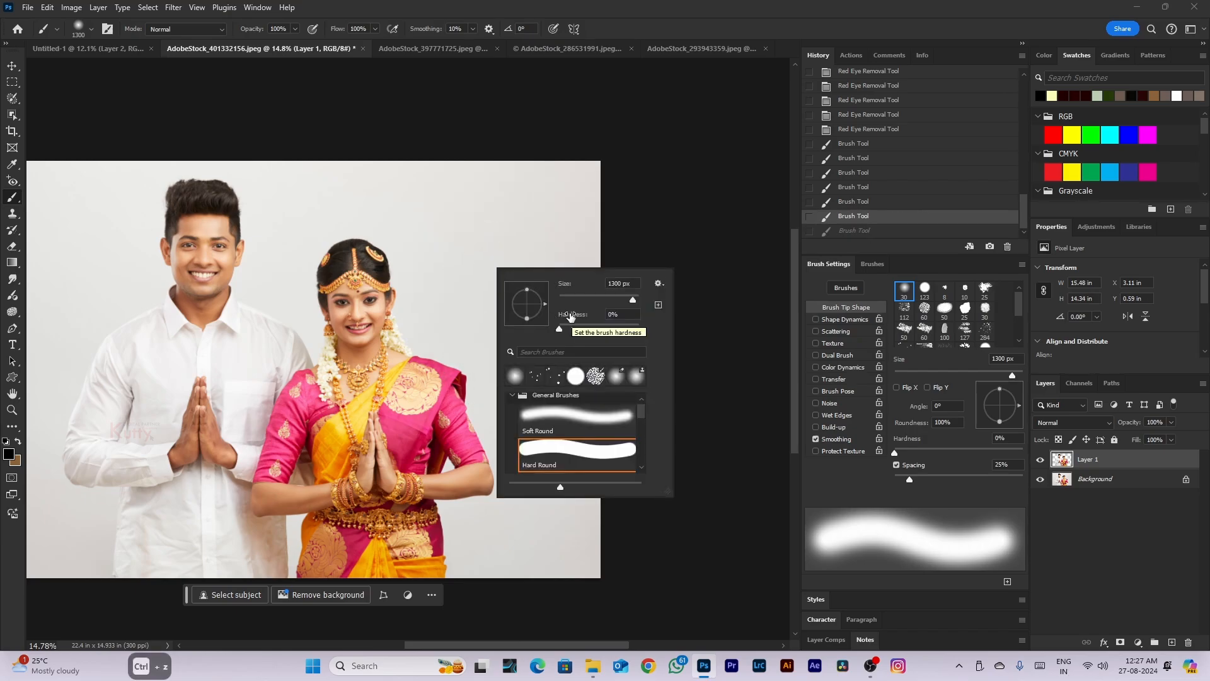
key(ctrl+bracketright)
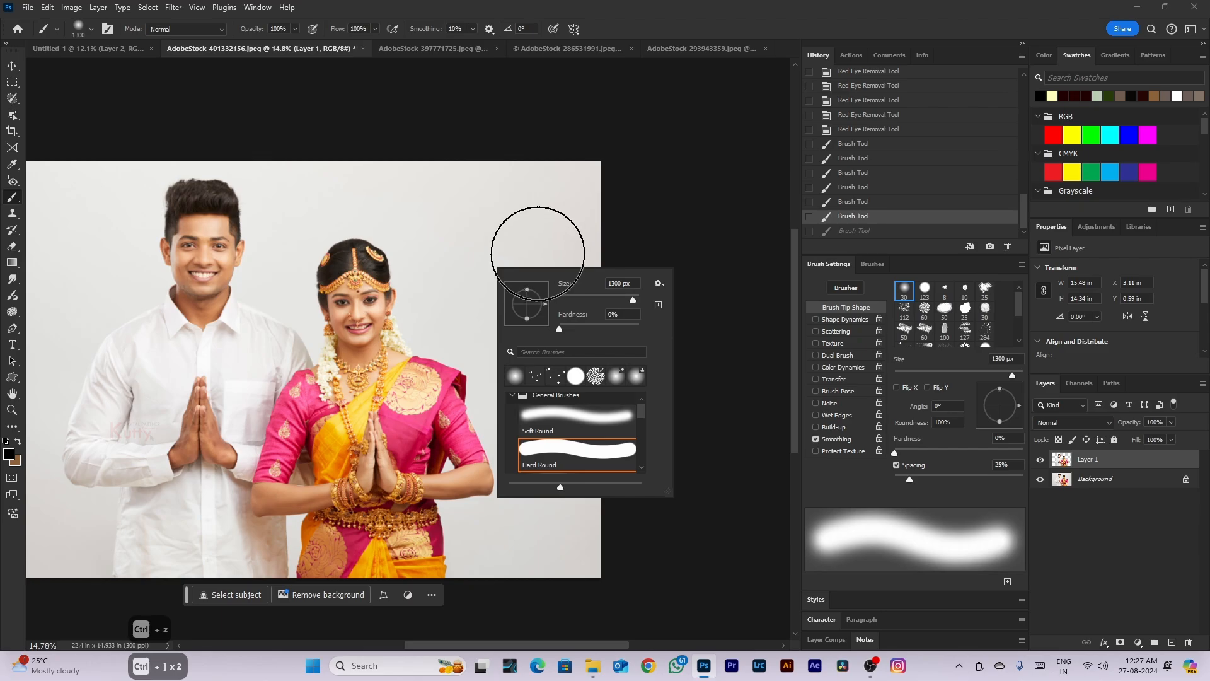
click(537, 249)
key(ctrl+bracketright)
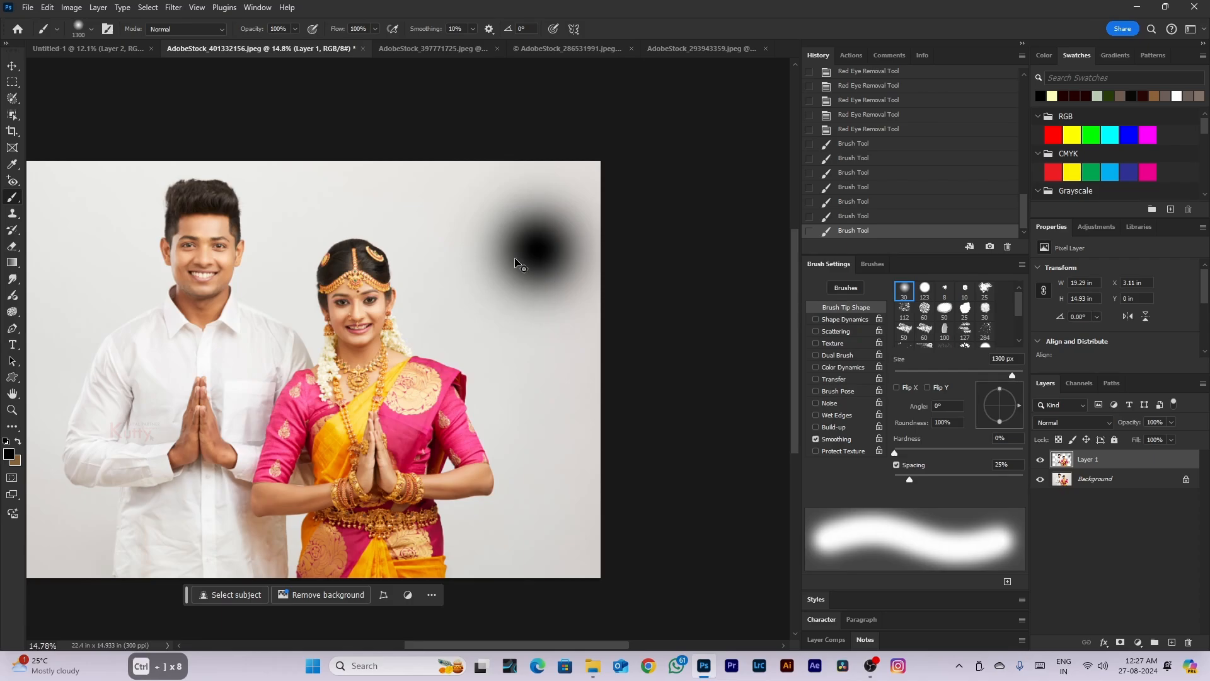
key(ctrl+bracketright)
key(ctrl+bracketright)
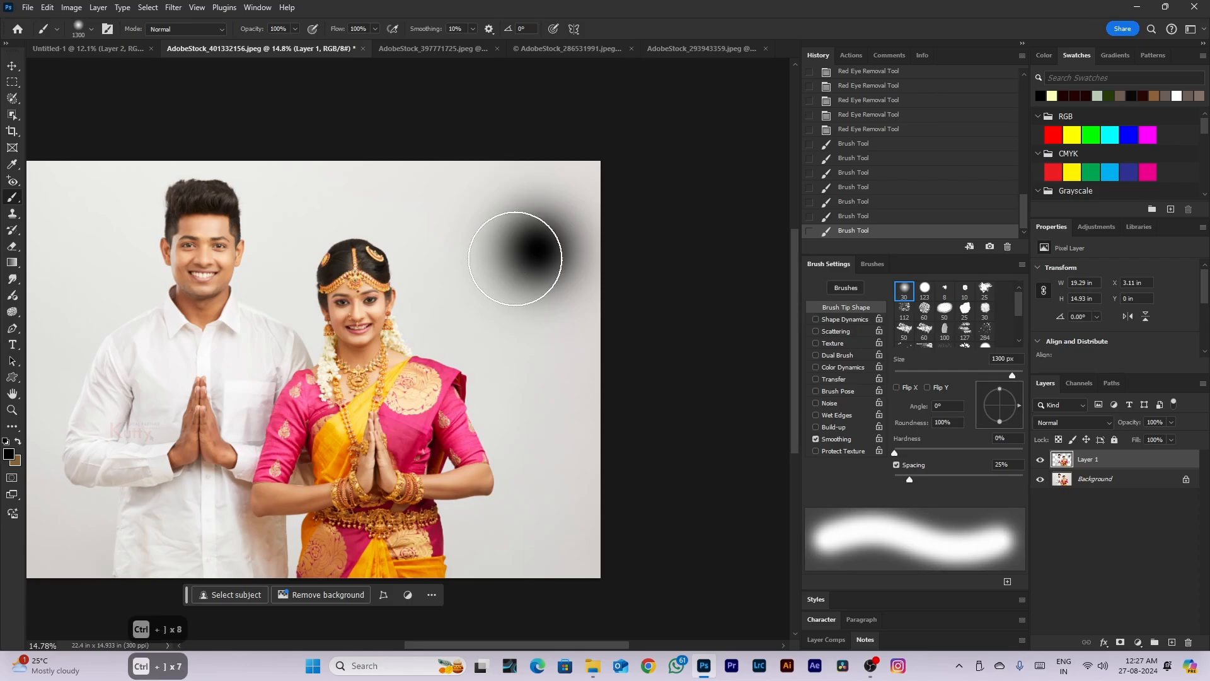
scroll(489, 319, down, 2)
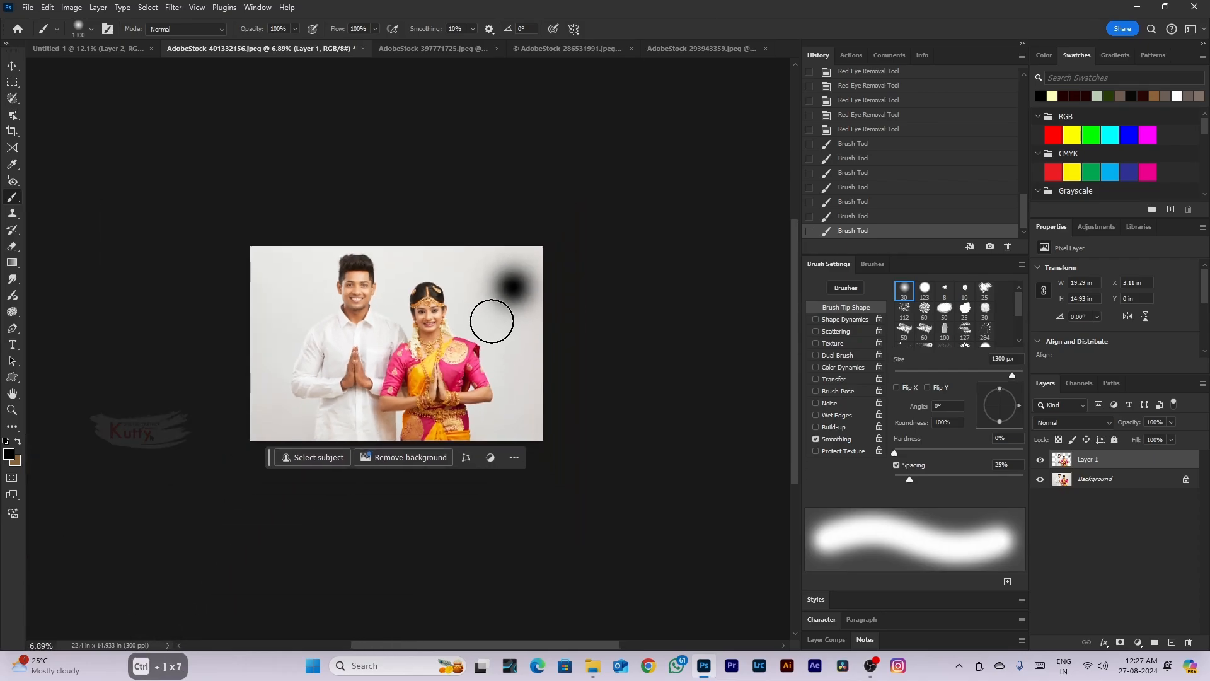
scroll(491, 322, down, 3)
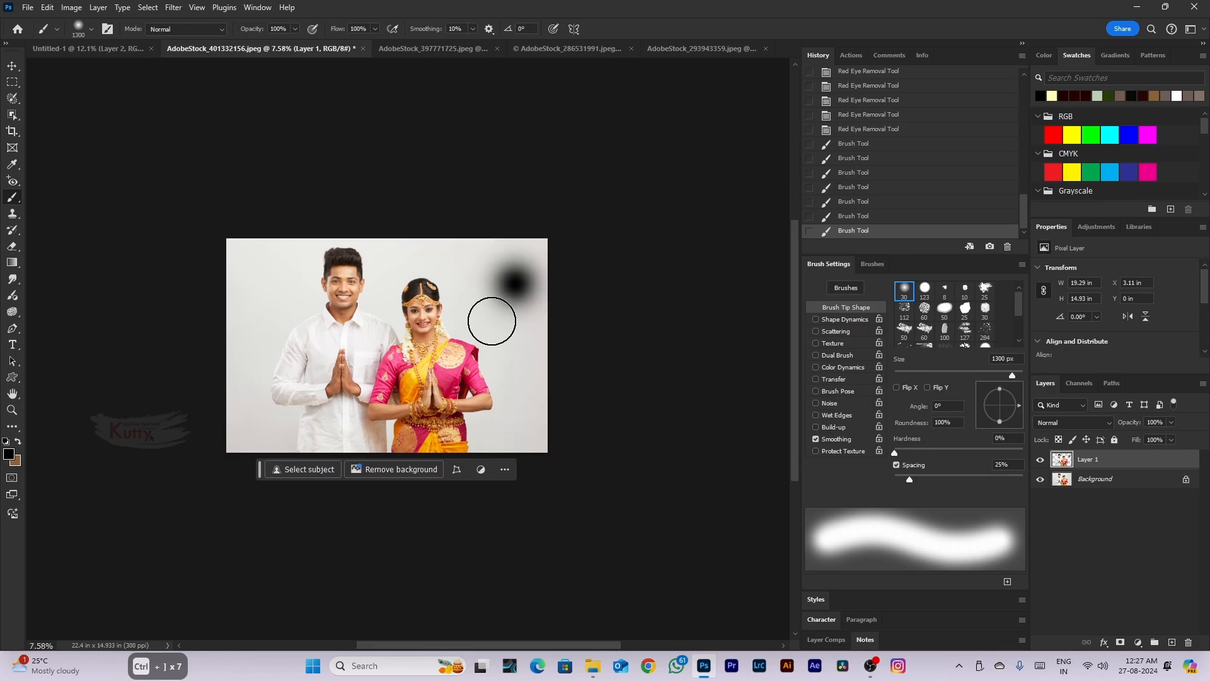
scroll(505, 326, up, 1)
key(ctrl+z)
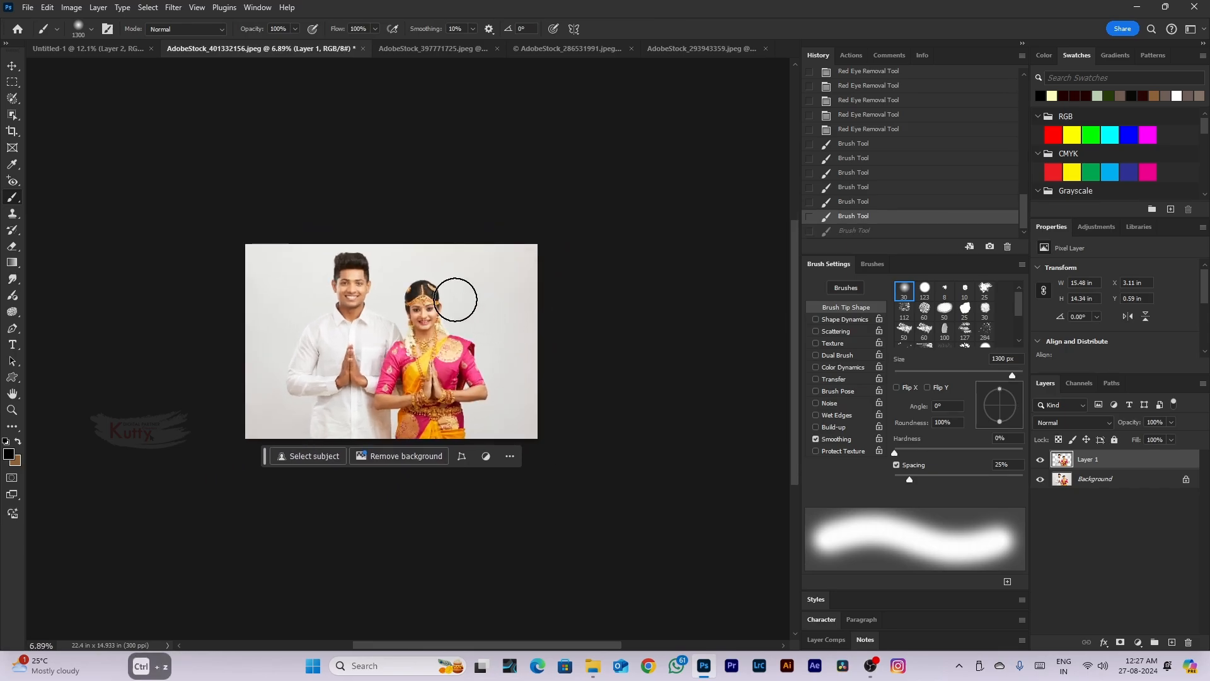
Enlarge the soft round brush to 1600 px and on beyond 4600 px
key(bracketright)
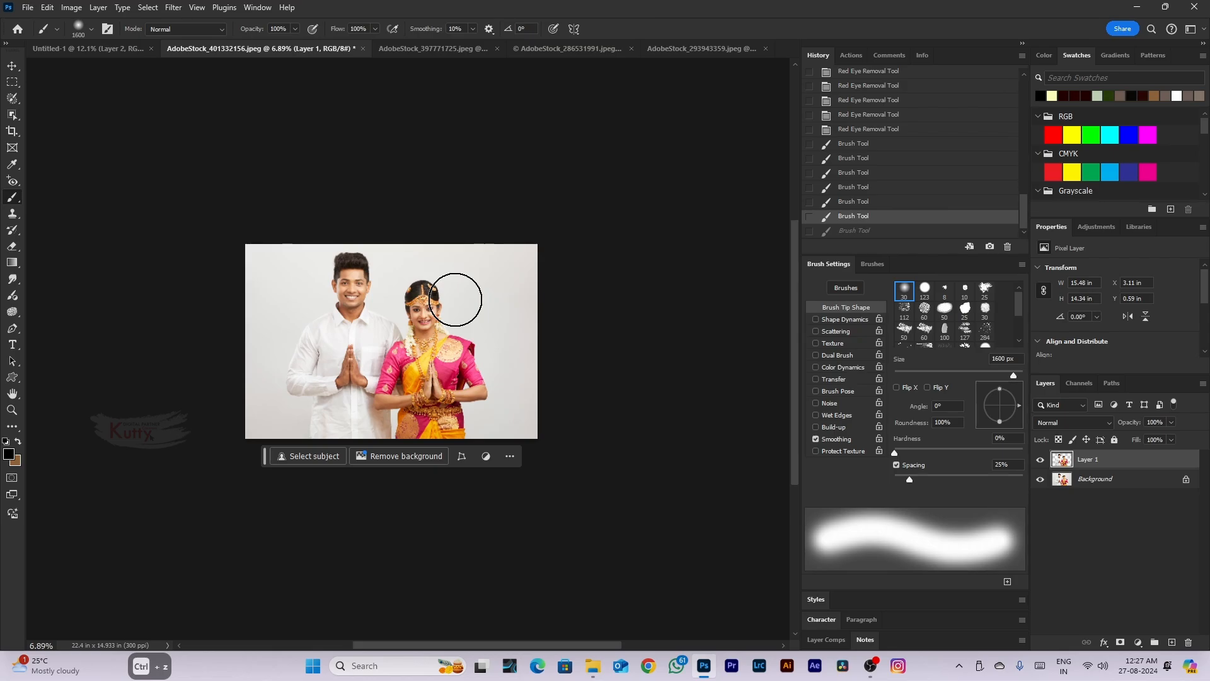
scroll(497, 294, up, 3)
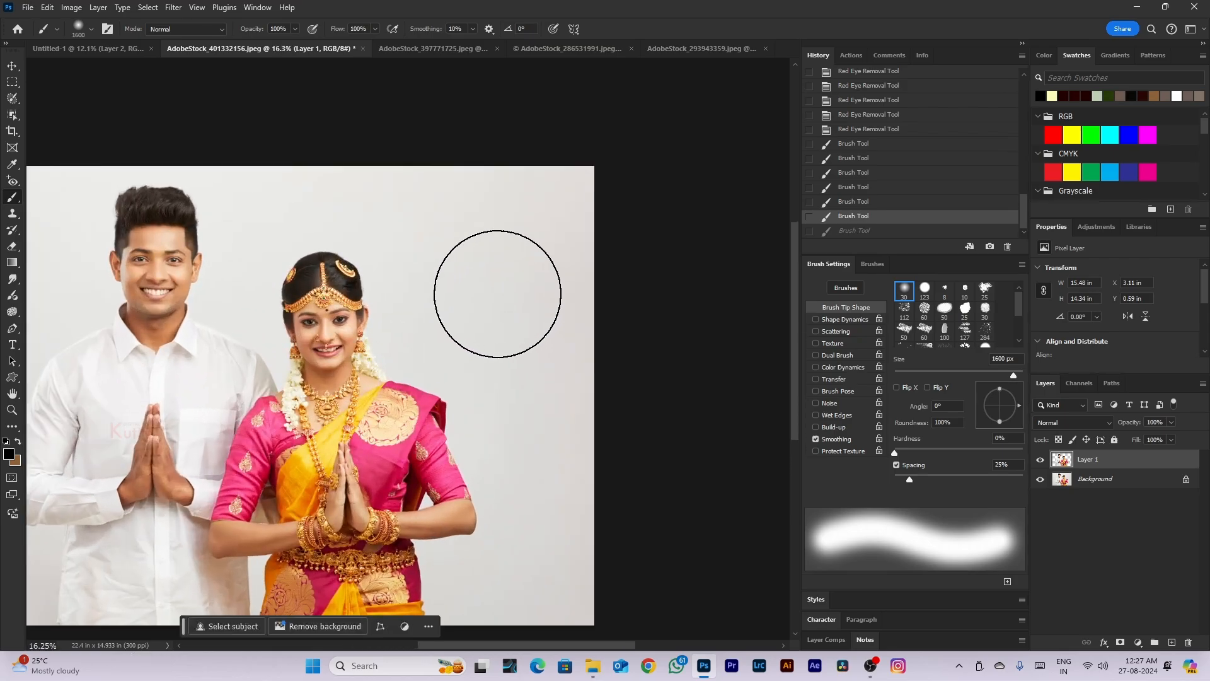
key(bracketright)
key(bracketright)
key(bracketright)
key(bracketright)
key(bracketright)
key(bracketright)
key(bracketright)
key(bracketright)
key(bracketright)
key(bracketright)
key(bracketright)
key(bracketright)
key(bracketright)
key(bracketright)
key(bracketright)
key(bracketright)
key(bracketright)
key(bracketright)
key(bracketright)
key(bracketright)
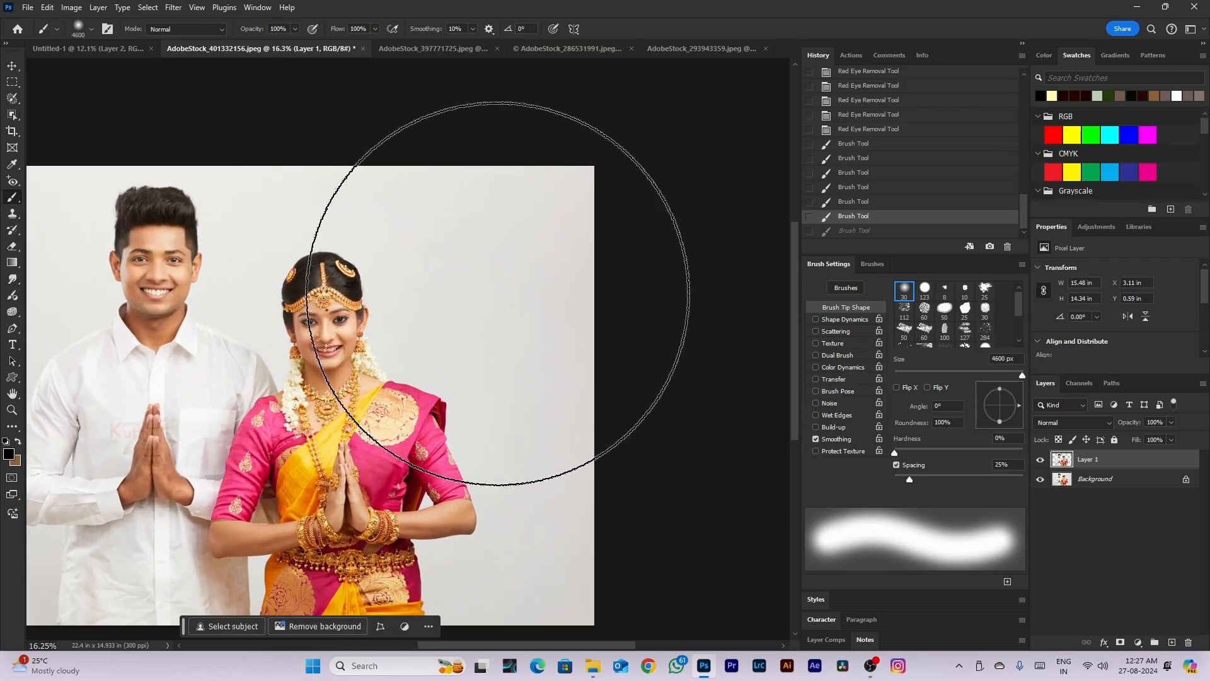
key(bracketright)
key(bracketright)
key(bracketright)
key(bracketright)
Reduce the soft round brush to 100 px
key(bracketleft)
key(bracketleft)
key(bracketleft)
key(bracketleft)
key(bracketleft)
key(bracketleft)
key(bracketleft)
key(bracketleft)
key(bracketleft)
key(bracketleft)
key(bracketleft)
key(bracketleft)
key(bracketleft)
key(bracketleft)
key(bracketleft)
key(bracketleft)
key(bracketleft)
key(bracketleft)
key(bracketleft)
key(bracketleft)
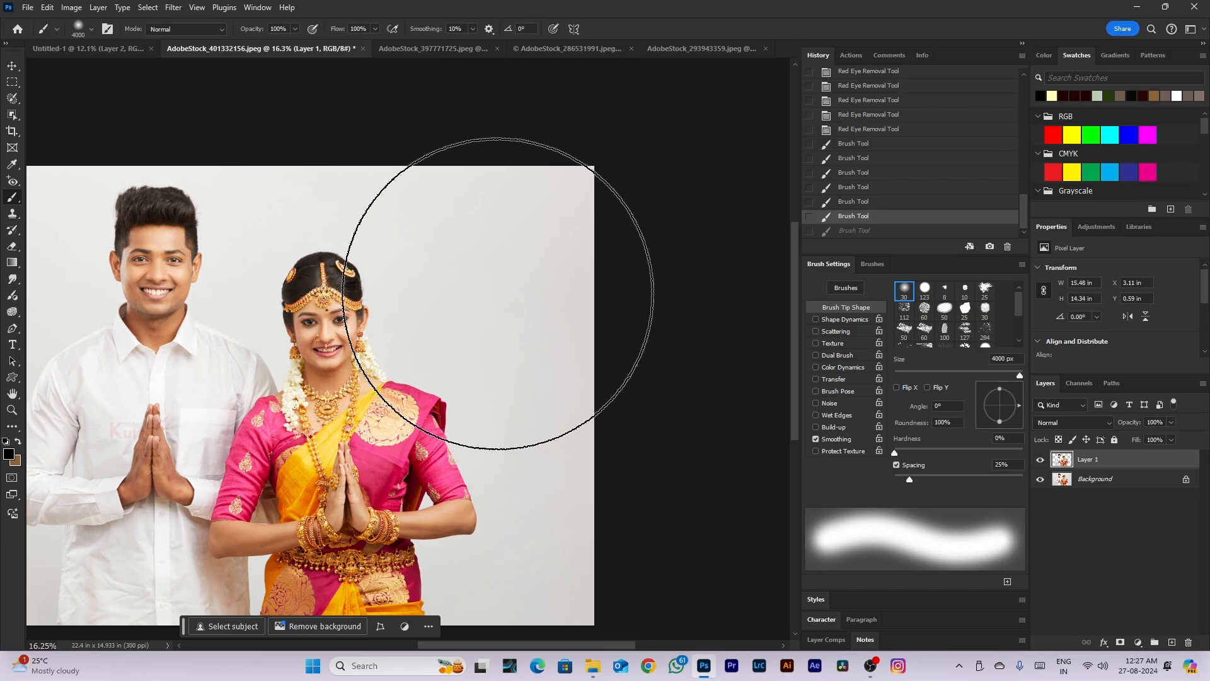
key(bracketleft)
key(bracketleft)
key(bracketleft)
key(bracketleft)
key(bracketleft)
key(bracketleft)
key(bracketleft)
key(bracketleft)
key(bracketleft)
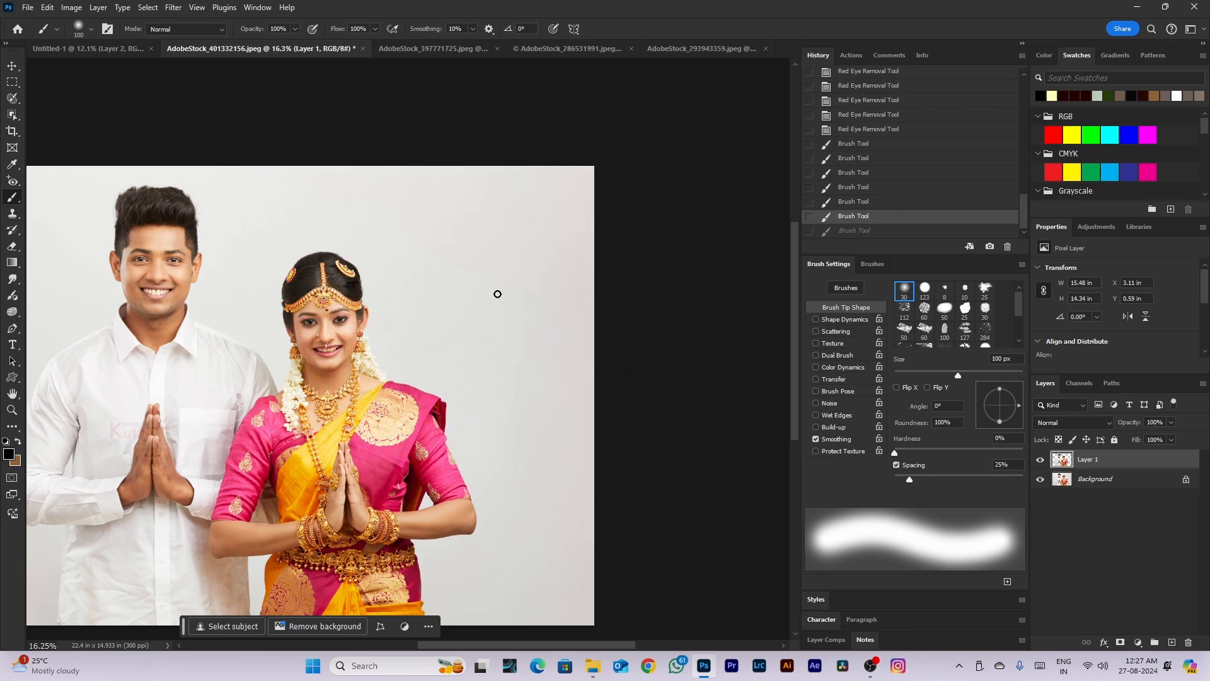
Enlarge the soft round brush to 1500 px
key(bracketright)
key(bracketright)
key(bracketright)
key(bracketright)
key(bracketright)
key(bracketright)
key(bracketright)
key(bracketright)
key(bracketright)
key(bracketright)
key(bracketright)
key(bracketright)
key(bracketright)
key(bracketright)
key(bracketright)
Switch to the Pencil Tool and enlarge its hard round tip to 30 px
right_click(14, 200)
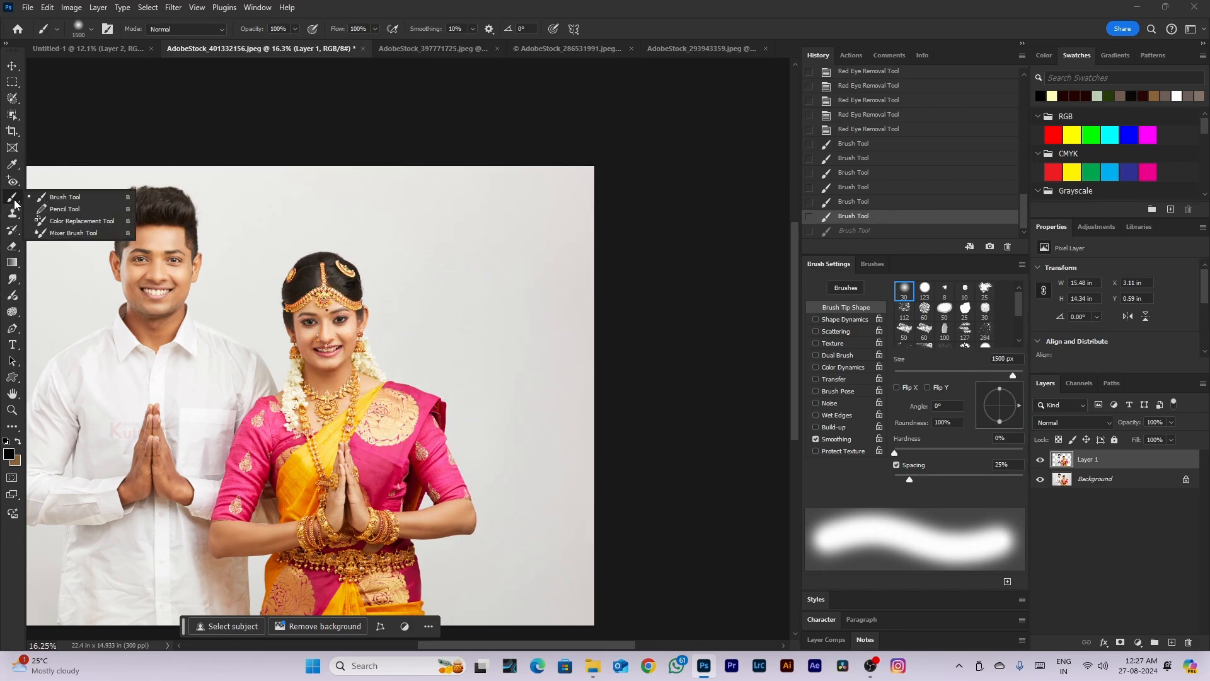
click(60, 208)
scroll(381, 282, up, 2)
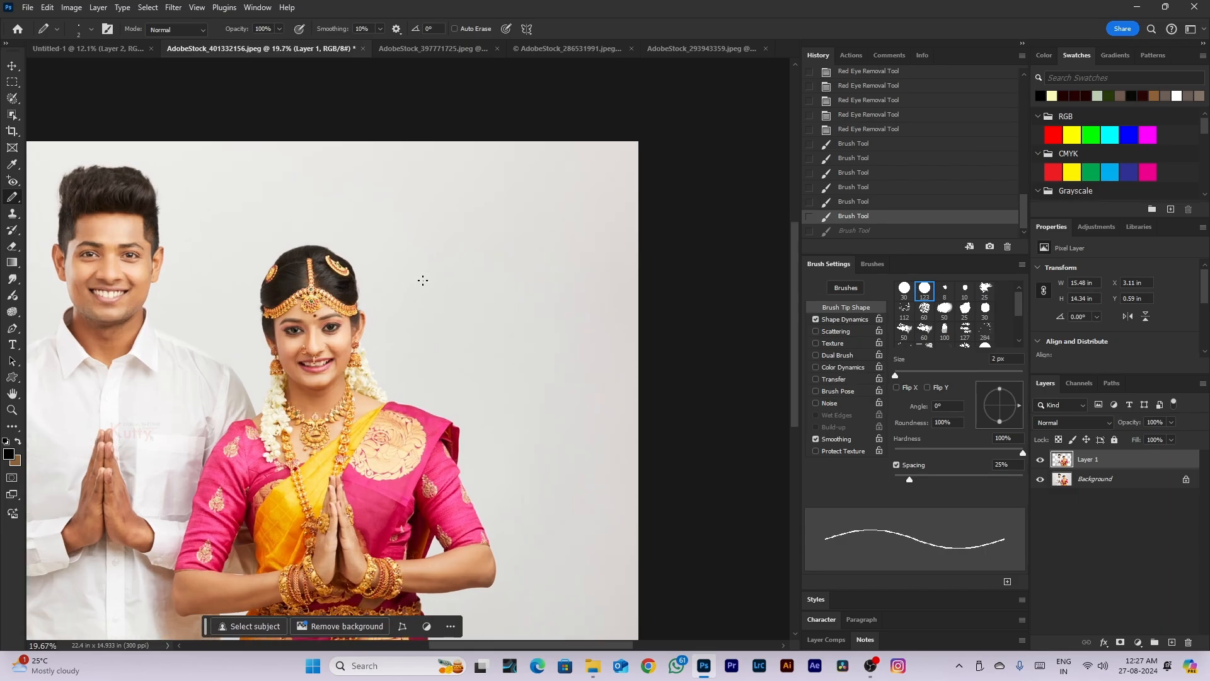
key(bracketright)
key(bracketright)
key(bracketright)
key(bracketright)
key(bracketright)
key(bracketright)
key(bracketright)
key(bracketright)
key(bracketright)
key(bracketright)
key(bracketright)
key(bracketright)
key(bracketright)
key(bracketright)
key(bracketright)
key(bracketright)
key(bracketright)
key(bracketright)
key(bracketright)
key(bracketright)
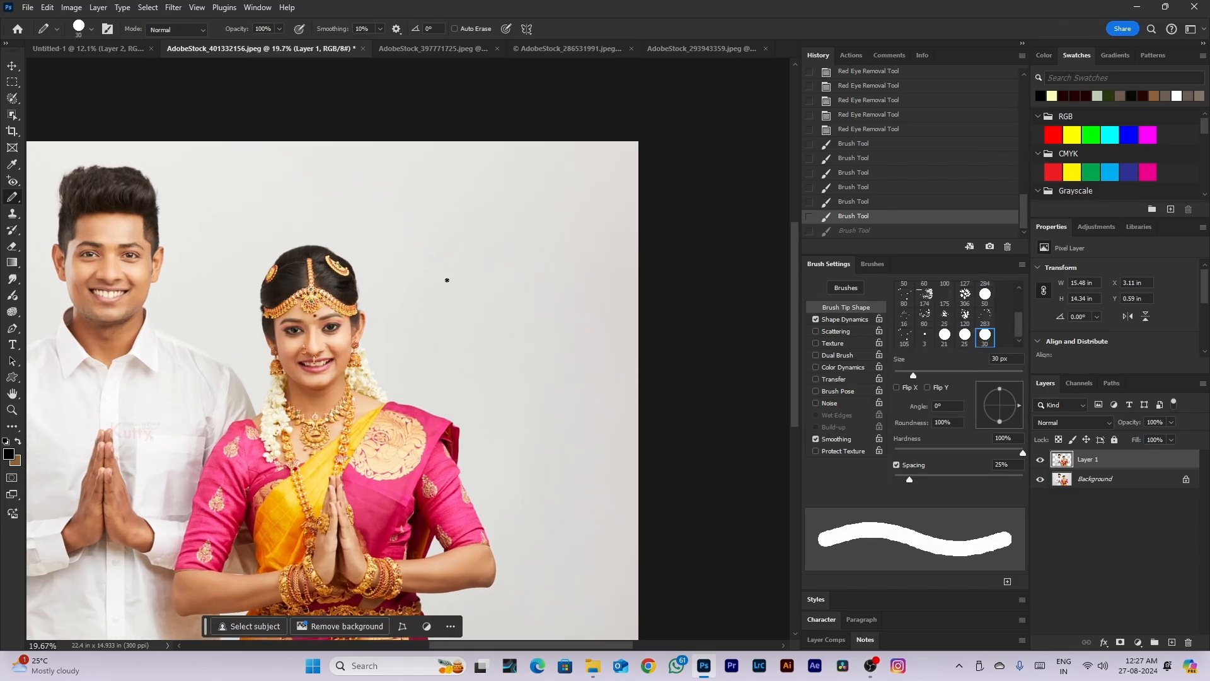
Set the pencil to the 123 hard round tip at 150 px
key(bracketleft)
key(bracketleft)
key(bracketleft)
key(bracketleft)
key(bracketleft)
key(bracketleft)
key(bracketleft)
key(bracketleft)
key(bracketleft)
key(bracketleft)
key(bracketleft)
key(bracketleft)
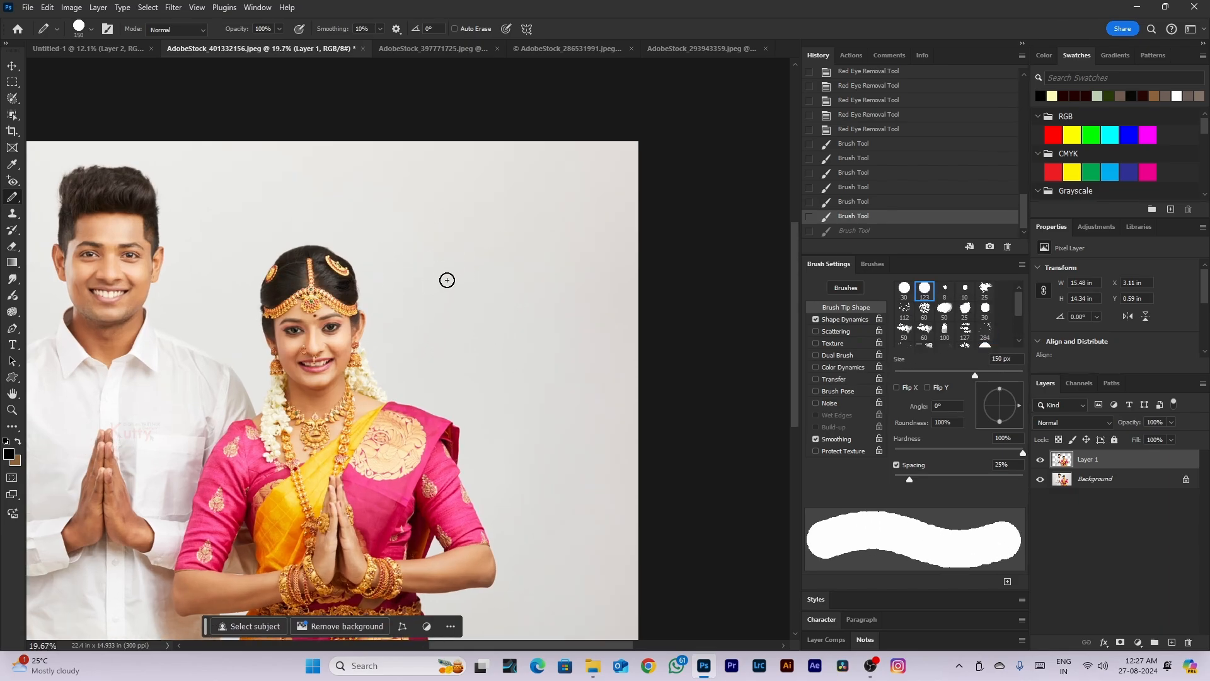
Reduce the hard round pencil tip and draw a thick black freehand stroke on the background beside the woman's head
key(bracketleft)
key(bracketleft)
key(bracketleft)
key(bracketleft)
key(bracketleft)
mouse_move(485, 261)
mouse_down()
mouse_move(382, 311)
mouse_move(422, 347)
mouse_move(523, 310)
mouse_up()
Reduce the pencil tip to 9 px and scribble thin black lines across the background beside the woman
key(bracketleft)
key(bracketleft)
key(bracketleft)
key(bracketleft)
key(bracketleft)
key(bracketleft)
key(bracketleft)
key(bracketleft)
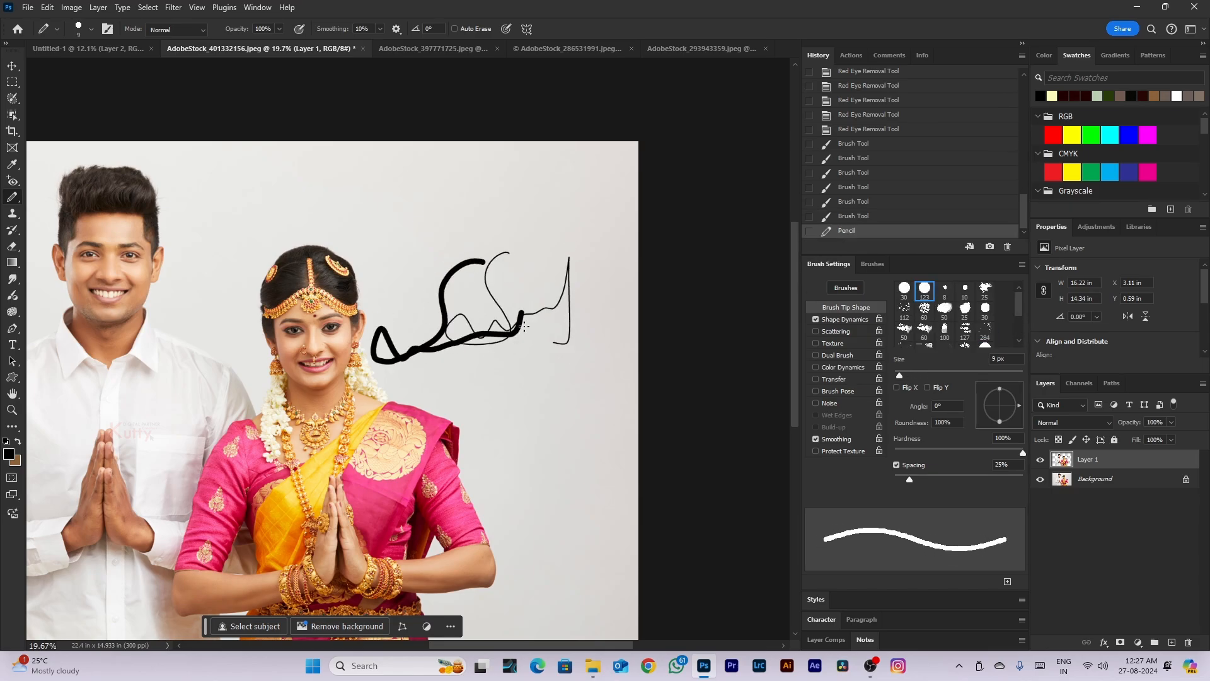
mouse_move(607, 312)
mouse_down()
mouse_move(523, 430)
mouse_move(617, 388)
mouse_move(612, 282)
mouse_move(619, 364)
mouse_up()
Revert the image history to a Red Eye Removal Tool state before the brush and pencil strokes
scroll(716, 396, down, 6)
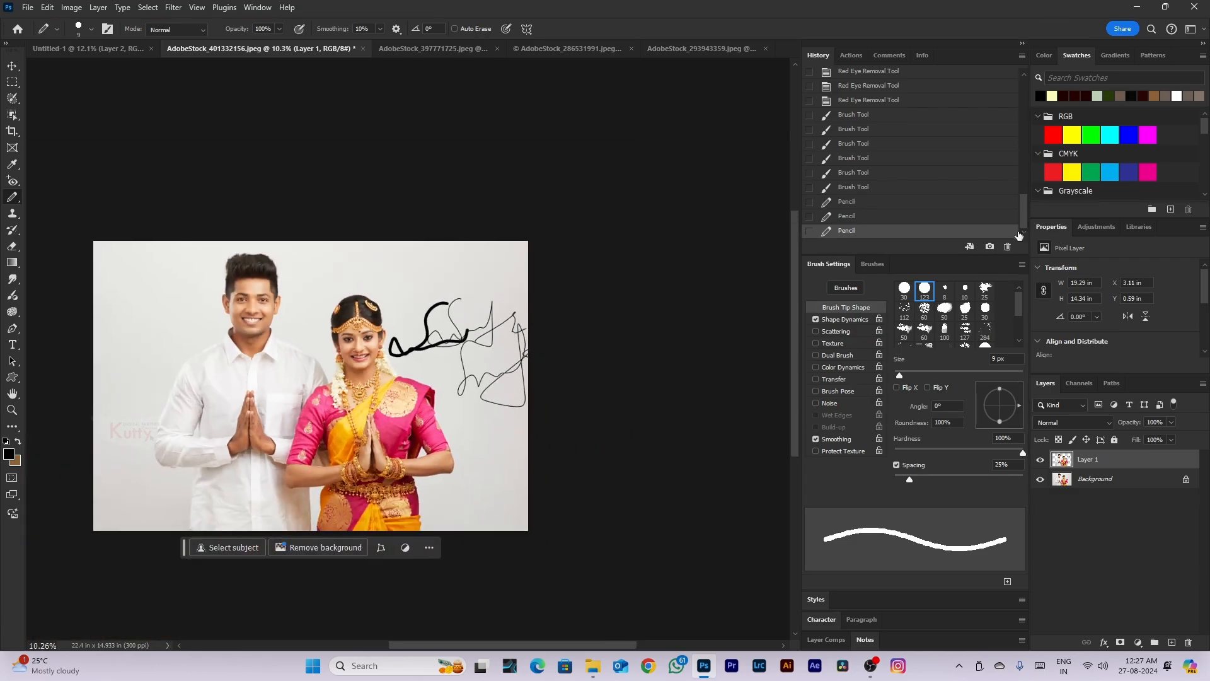
scroll(897, 173, up, 2)
click(898, 172)
scroll(705, 223, down, 2)
scroll(45, 273, up, 1)
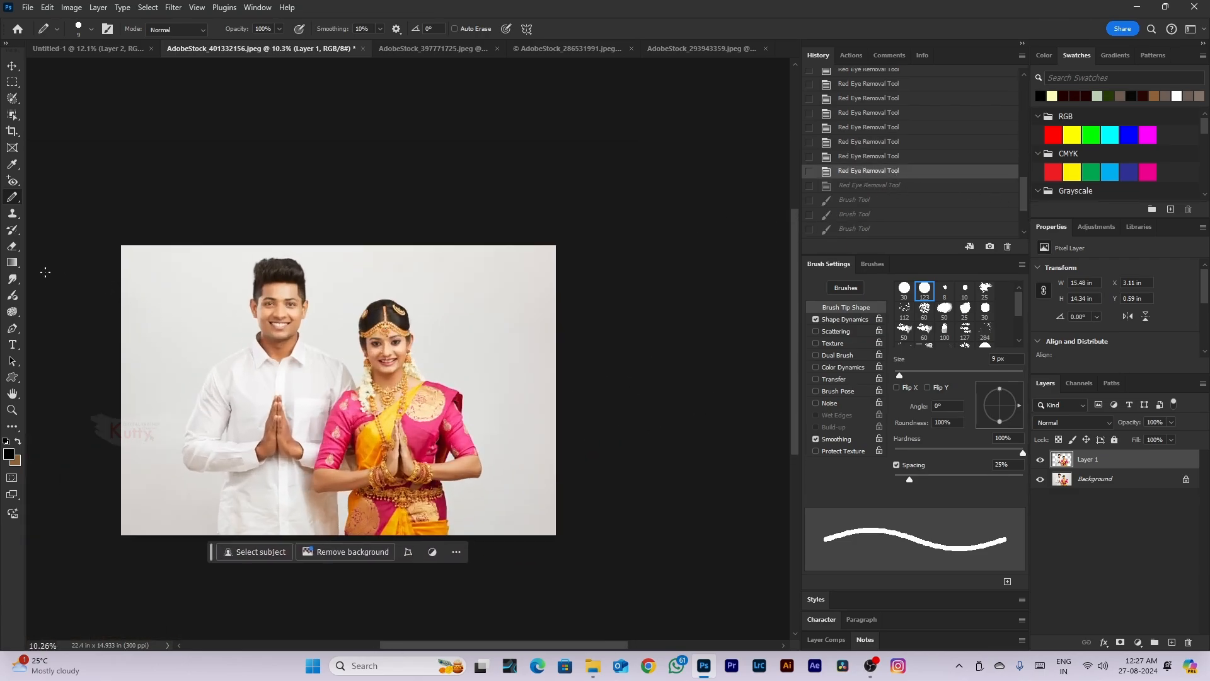
right_click(14, 201)
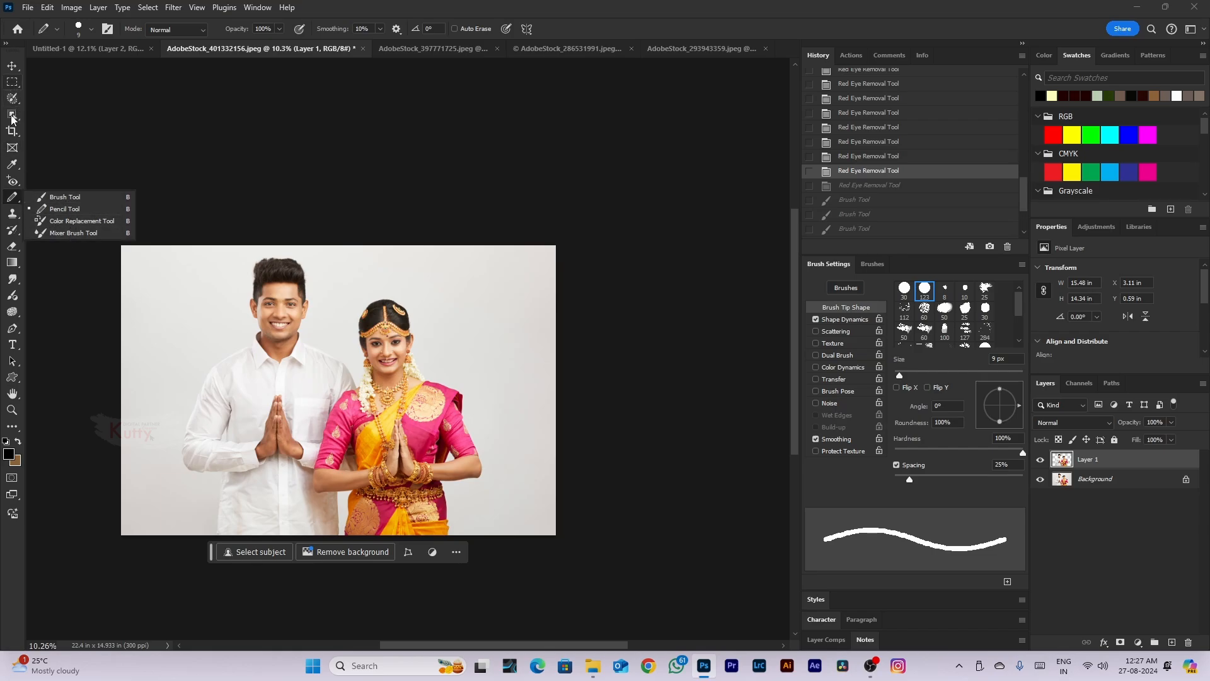
click(13, 181)
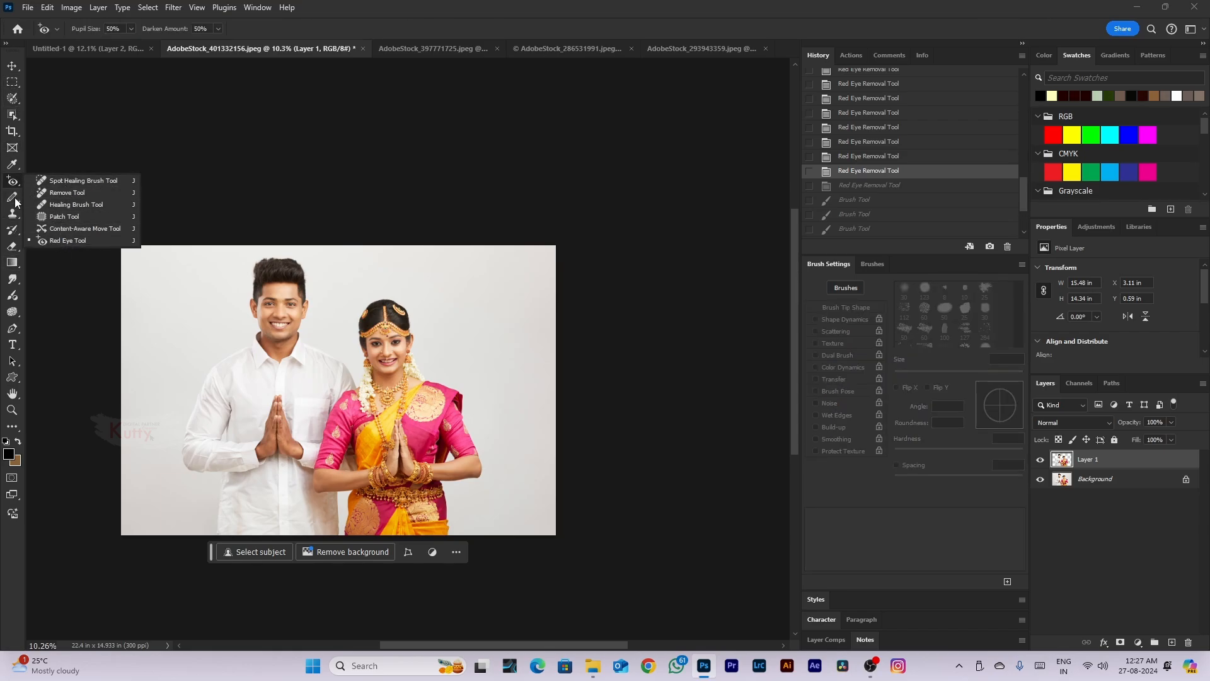
click(15, 199)
scroll(293, 265, up, 2)
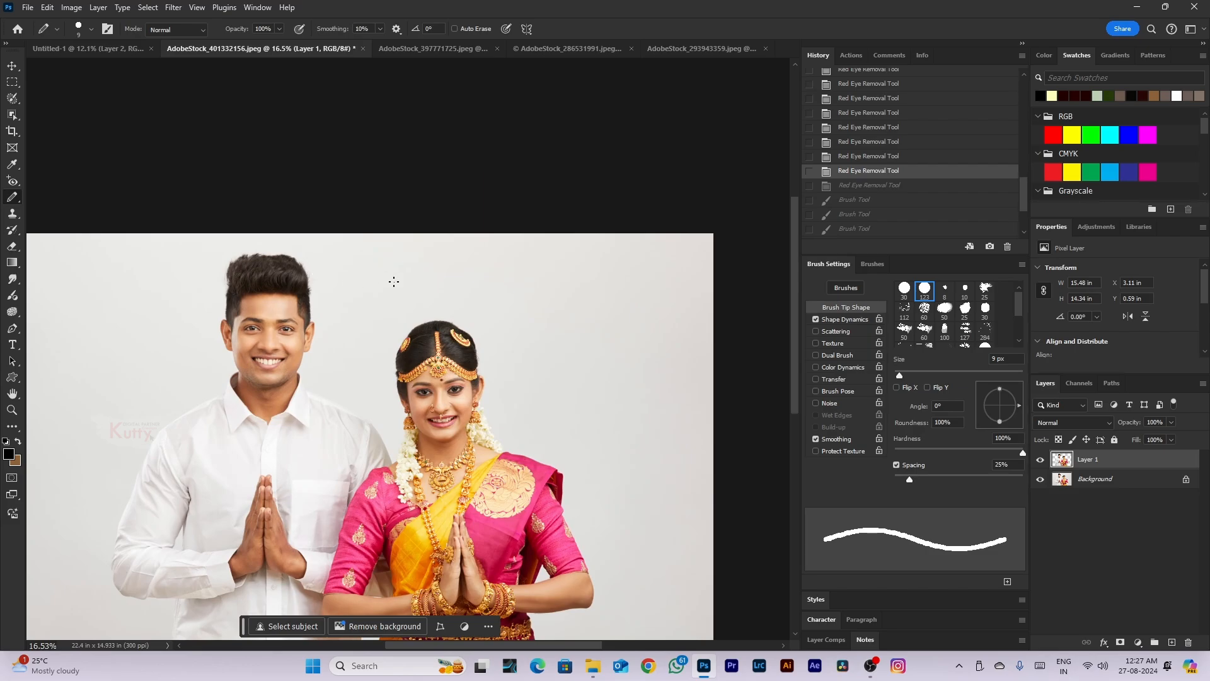
scroll(391, 281, down, 2)
Try the Color Replacement Tool with a single dab on the man's hair and undo it
right_click(13, 199)
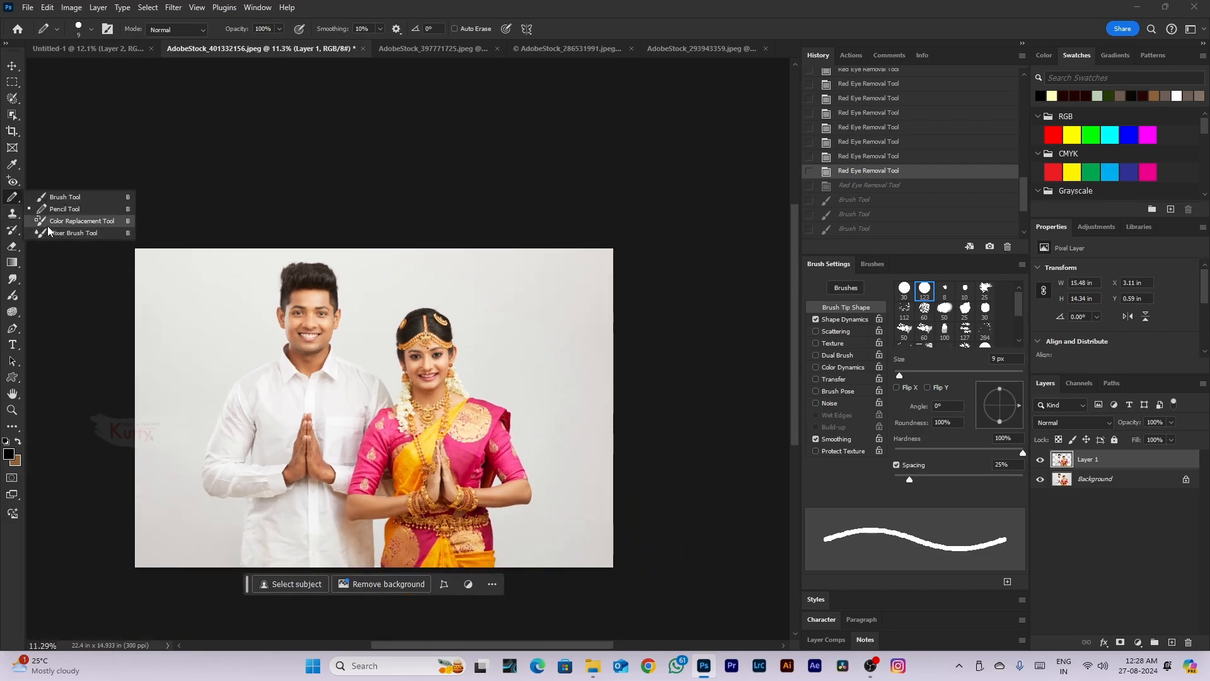
scroll(58, 228, up, 2)
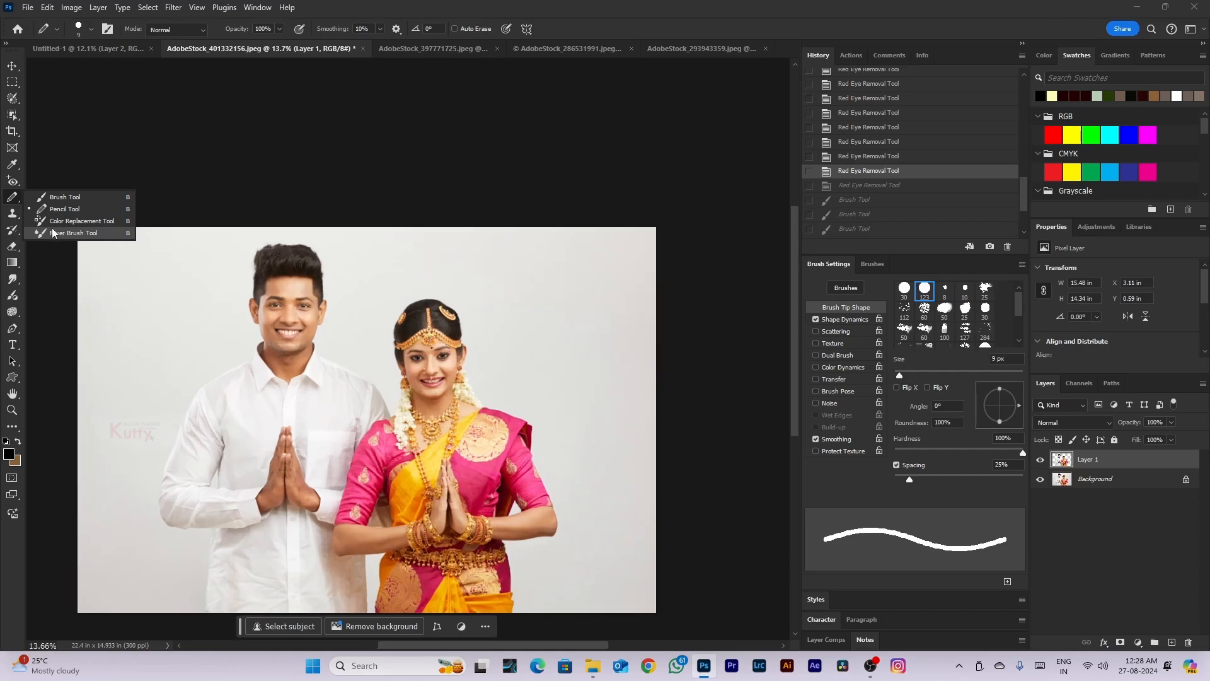
scroll(56, 224, up, 1)
click(55, 224)
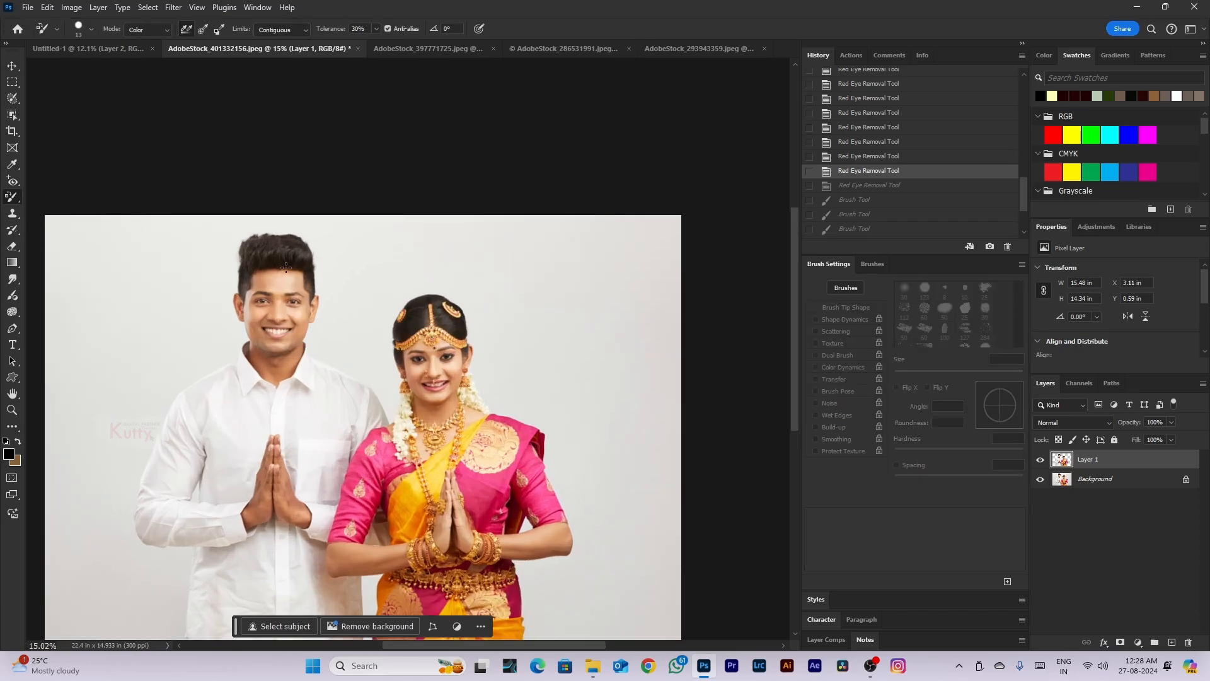
click(276, 250)
scroll(276, 250, up, 8)
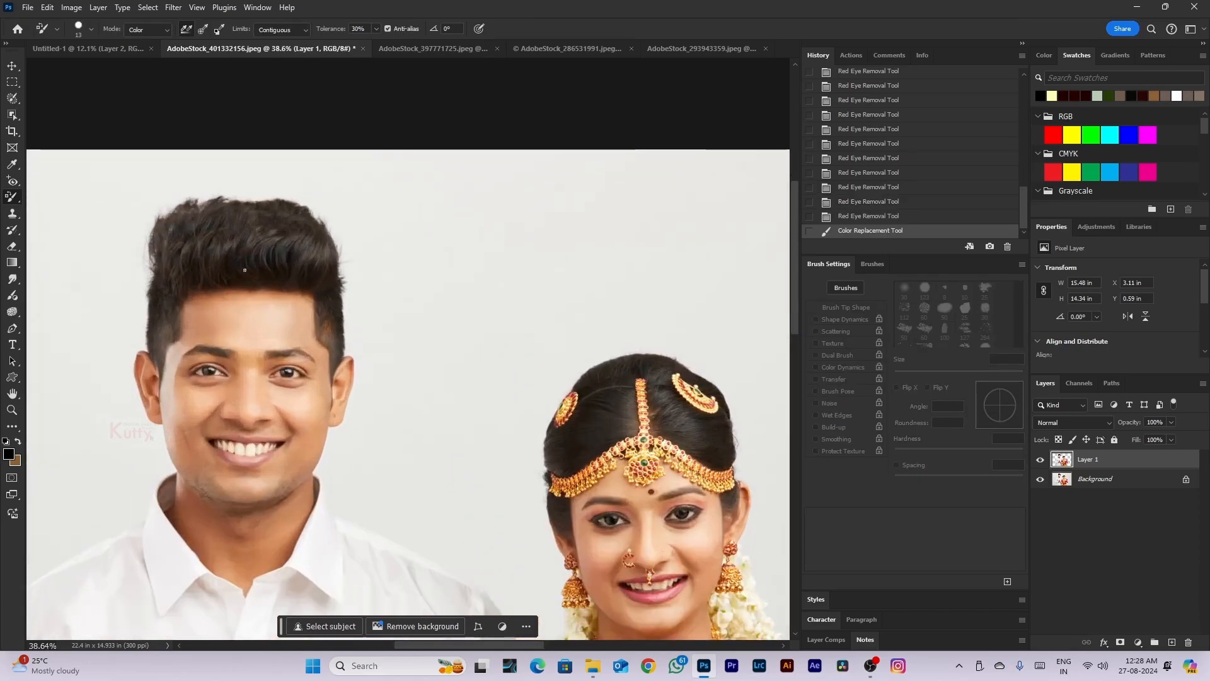
key(ctrl+z)
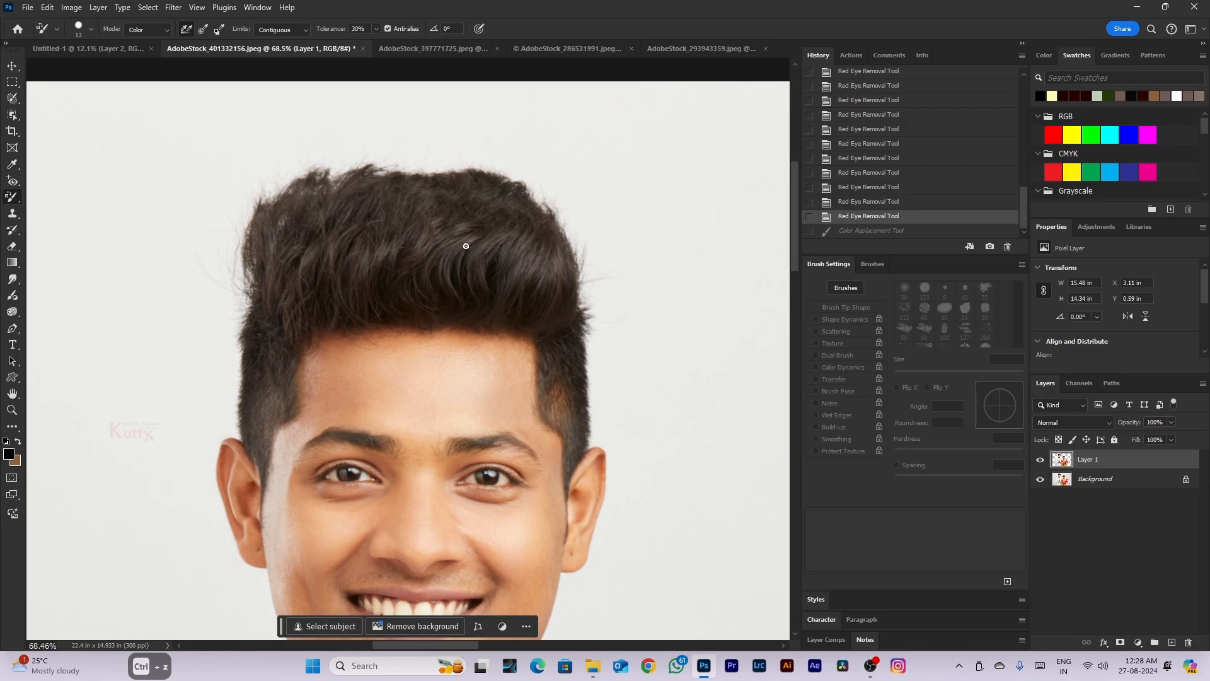
Switch to the Mixer Brush Tool and enlarge its soft round tip to 80 px
right_click(16, 202)
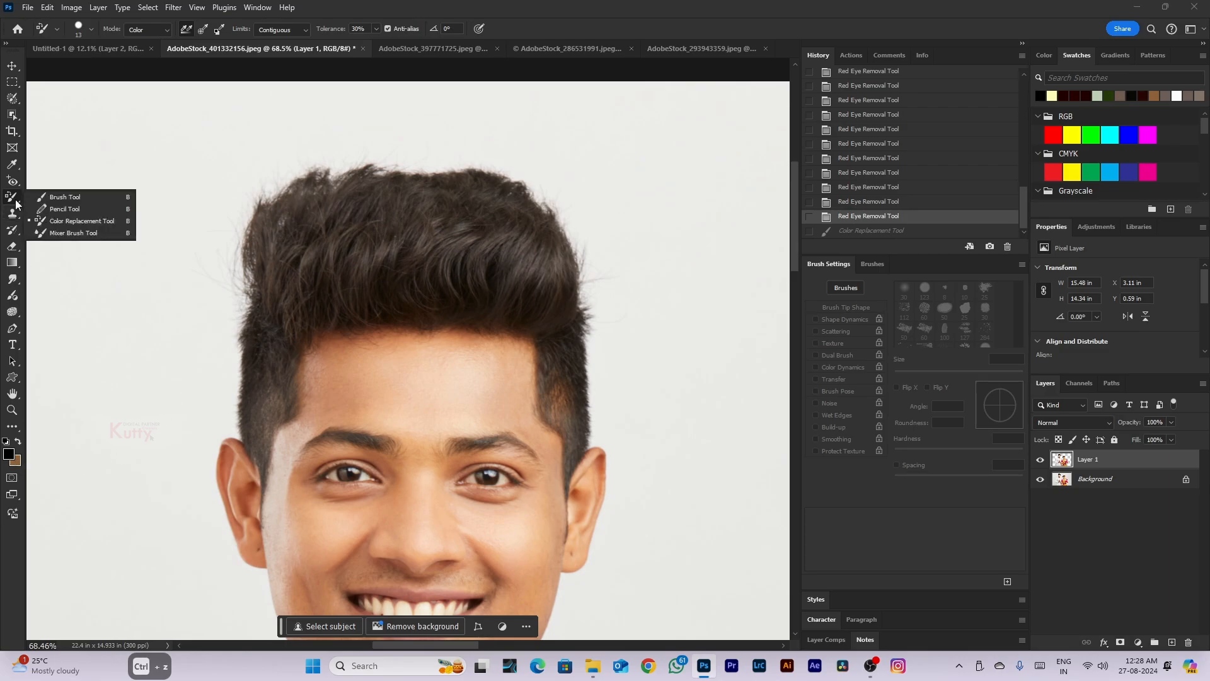
click(91, 234)
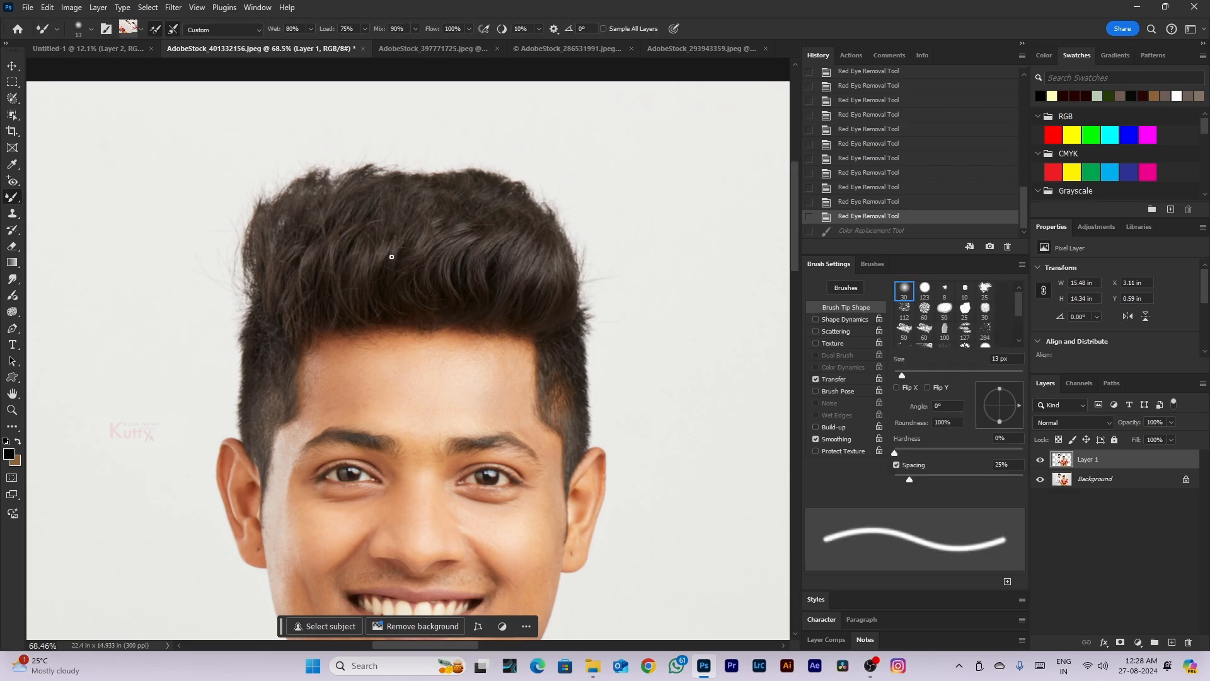
key(bracketright)
key(bracketright)
key(bracketright)
key(bracketright)
key(bracketright)
key(bracketright)
key(bracketright)
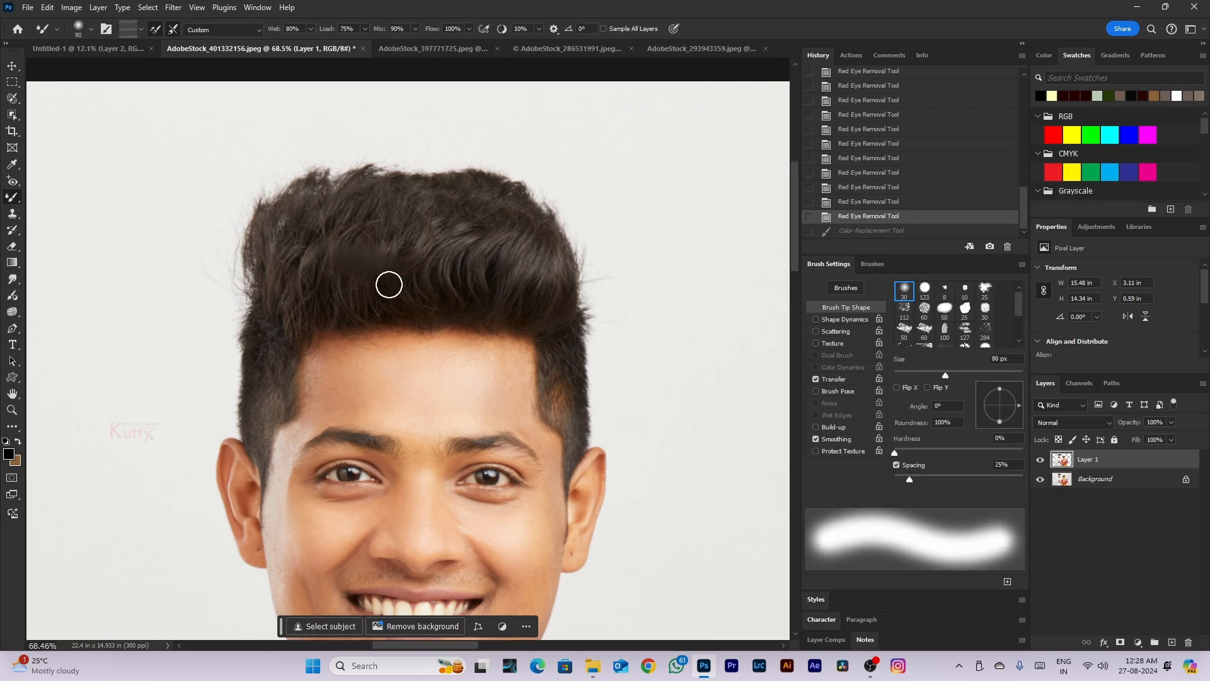
Smear a horizontal Mixer Brush stroke across the man's front hair, inspect it up close and undo it
drag(389, 285, 470, 281)
scroll(446, 262, up, 5)
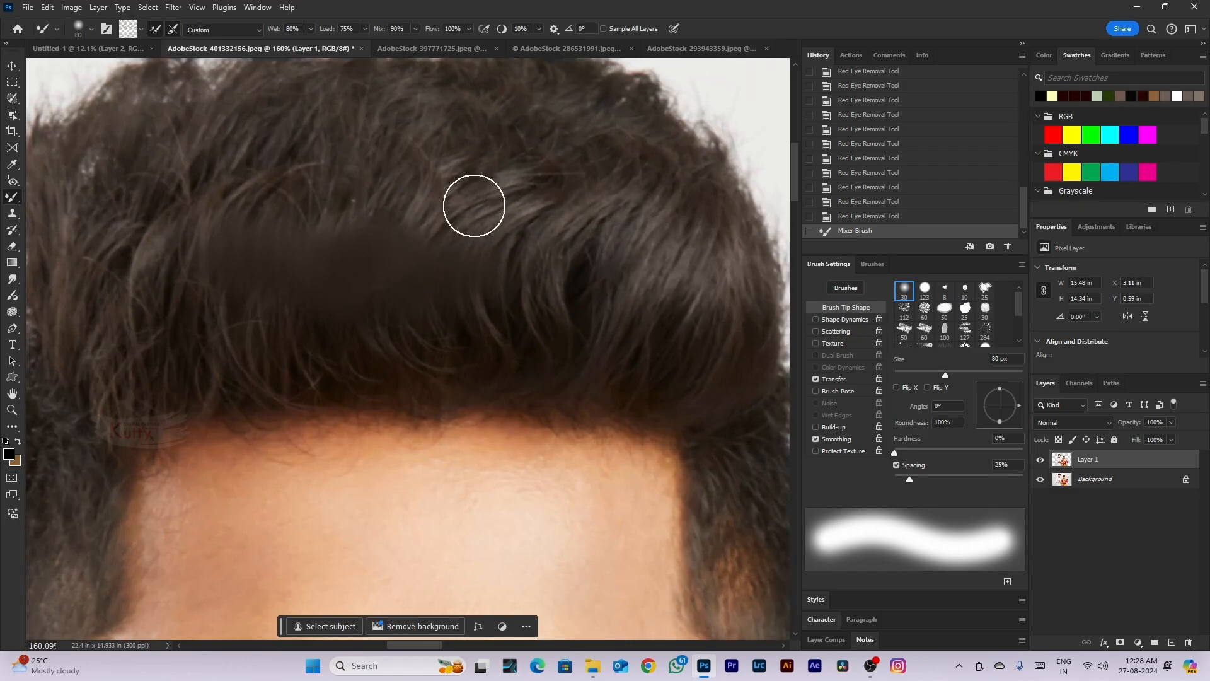
scroll(413, 259, down, 5)
key(ctrl+z)
scroll(327, 315, down, 1)
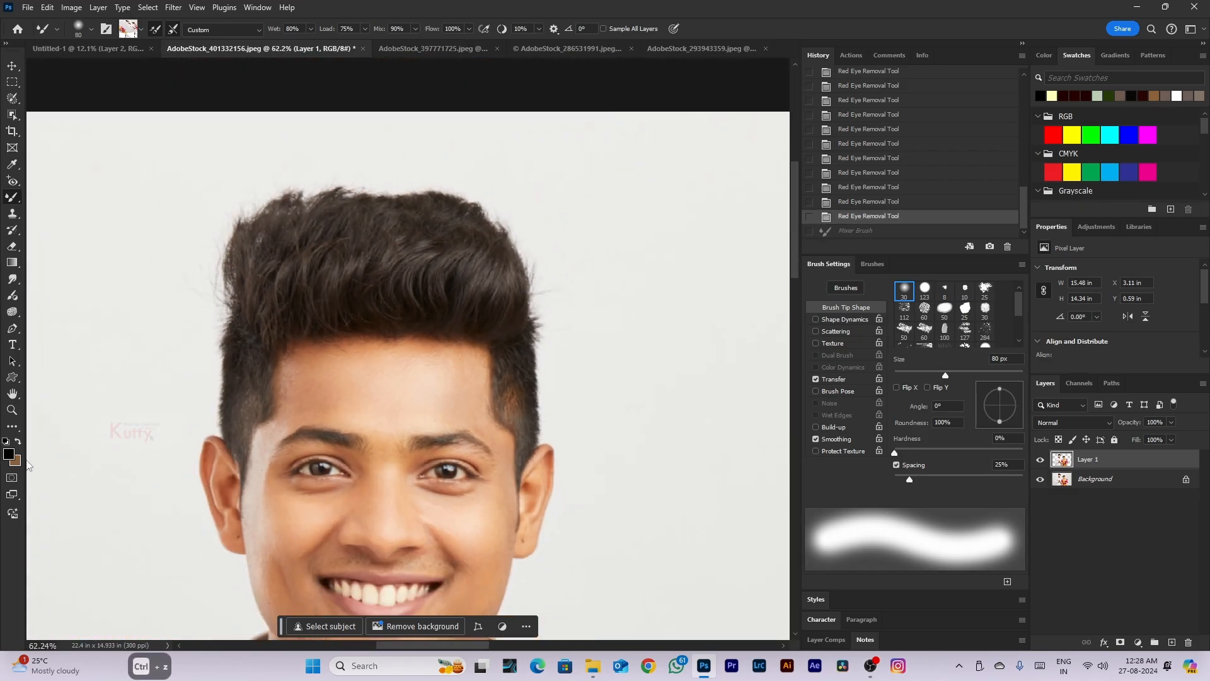
Blend the upper part of the man's hair with several diagonal Mixer Brush strokes
drag(346, 284, 379, 303)
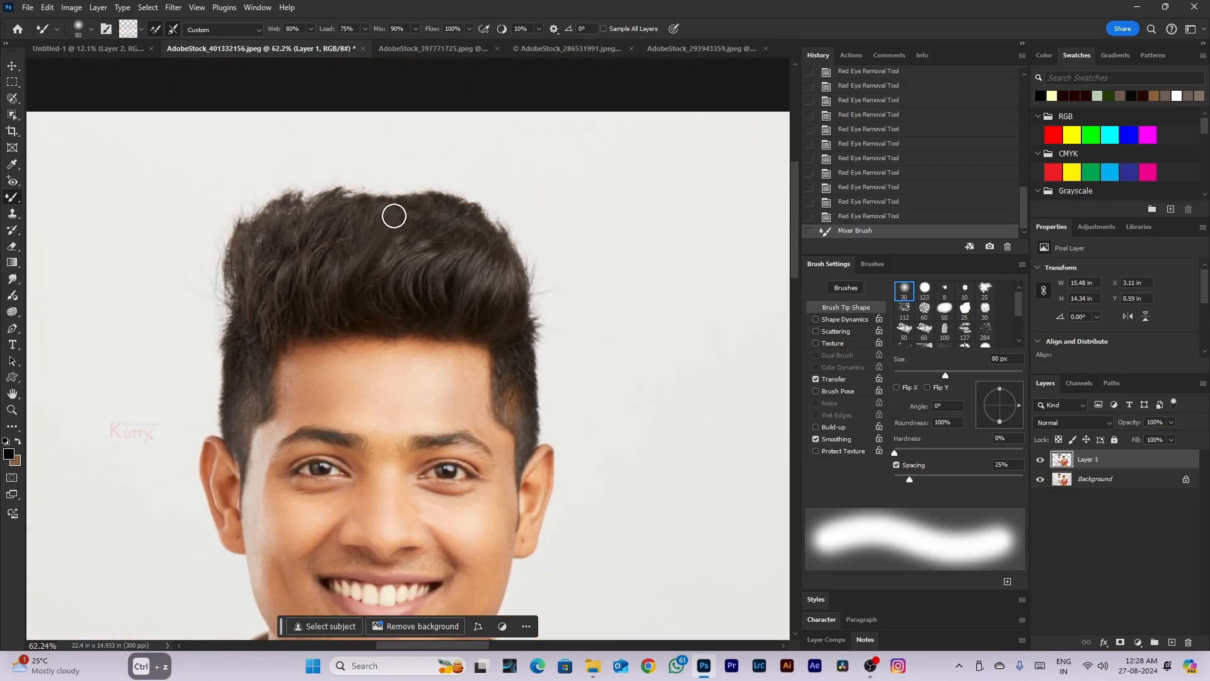
mouse_move(394, 215)
mouse_down()
mouse_move(362, 281)
mouse_move(386, 205)
mouse_move(334, 284)
mouse_up()
mouse_move(378, 213)
mouse_down()
mouse_move(340, 271)
mouse_move(329, 263)
mouse_up()
scroll(368, 263, up, 3)
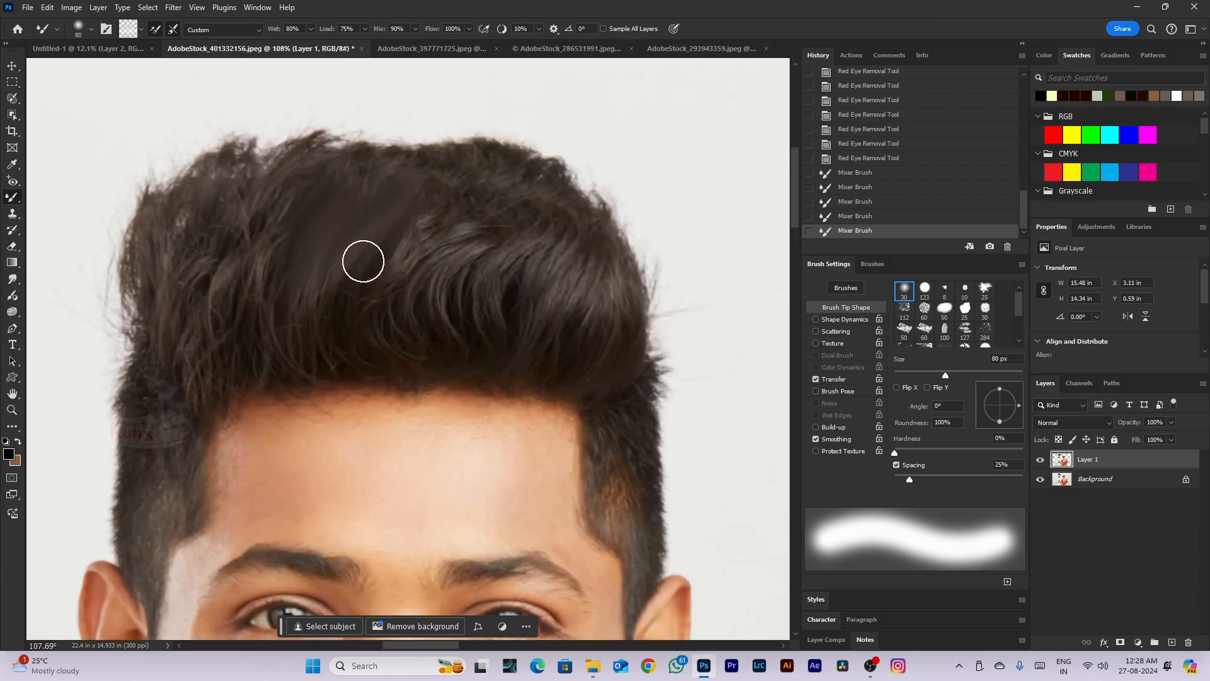
Undo all the Mixer Brush strokes on the man's hair
key(ctrl+z)
key(ctrl+z)
key(ctrl+z)
key(ctrl+z)
key(ctrl+z)
scroll(353, 261, down, 1)
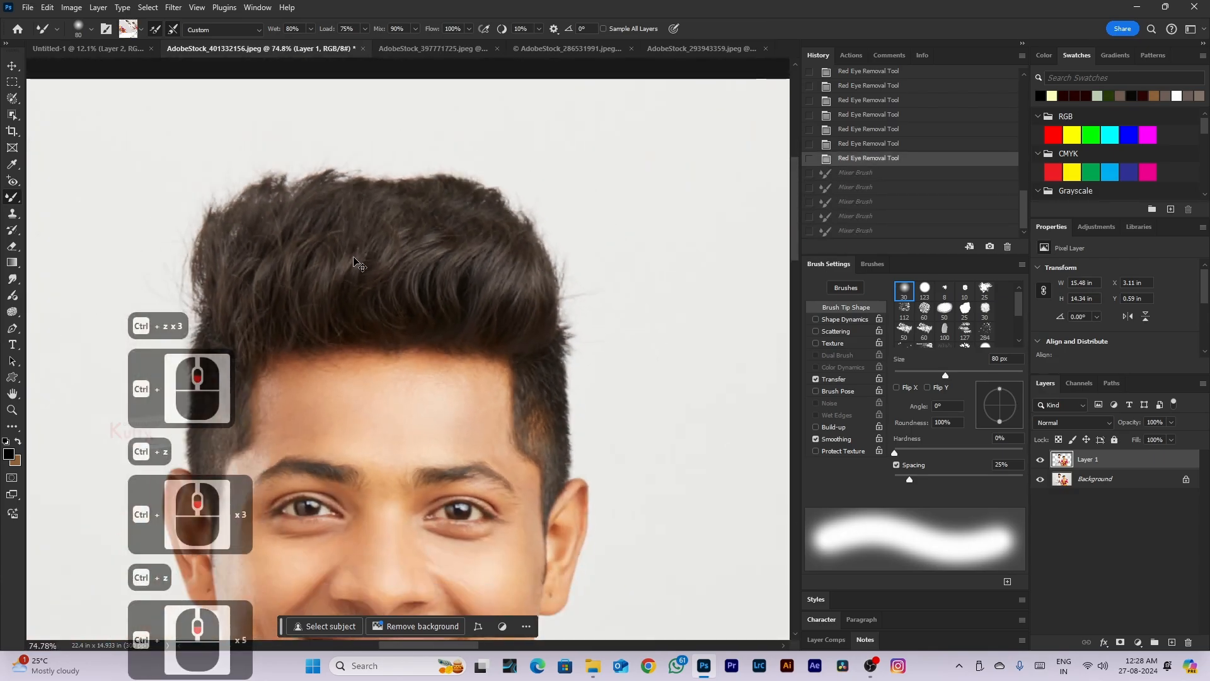
scroll(247, 230, down, 1)
Switch to the Clone Stamp Tool and revert the image to its originally opened state in the history
click(16, 216)
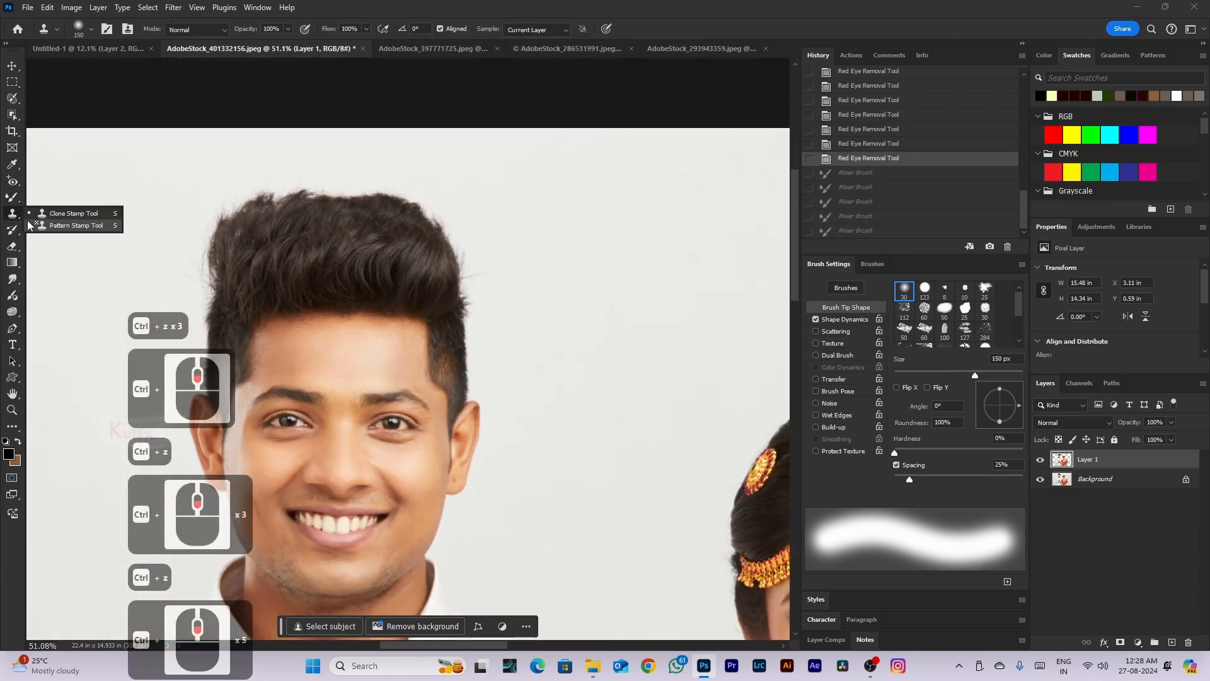
scroll(485, 394, down, 2)
scroll(486, 394, up, 4)
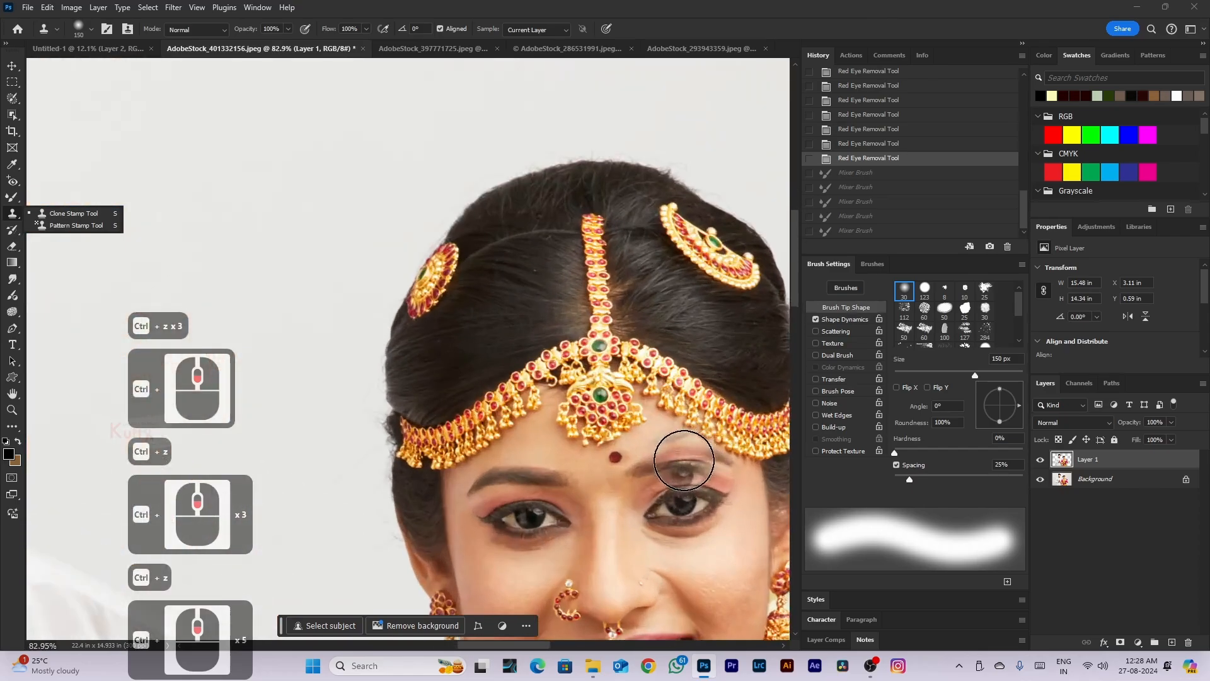
key(ctrl+z)
key(ctrl+z)
key(ctrl+z)
scroll(906, 136, down, 1)
drag(1024, 186, 1028, 92)
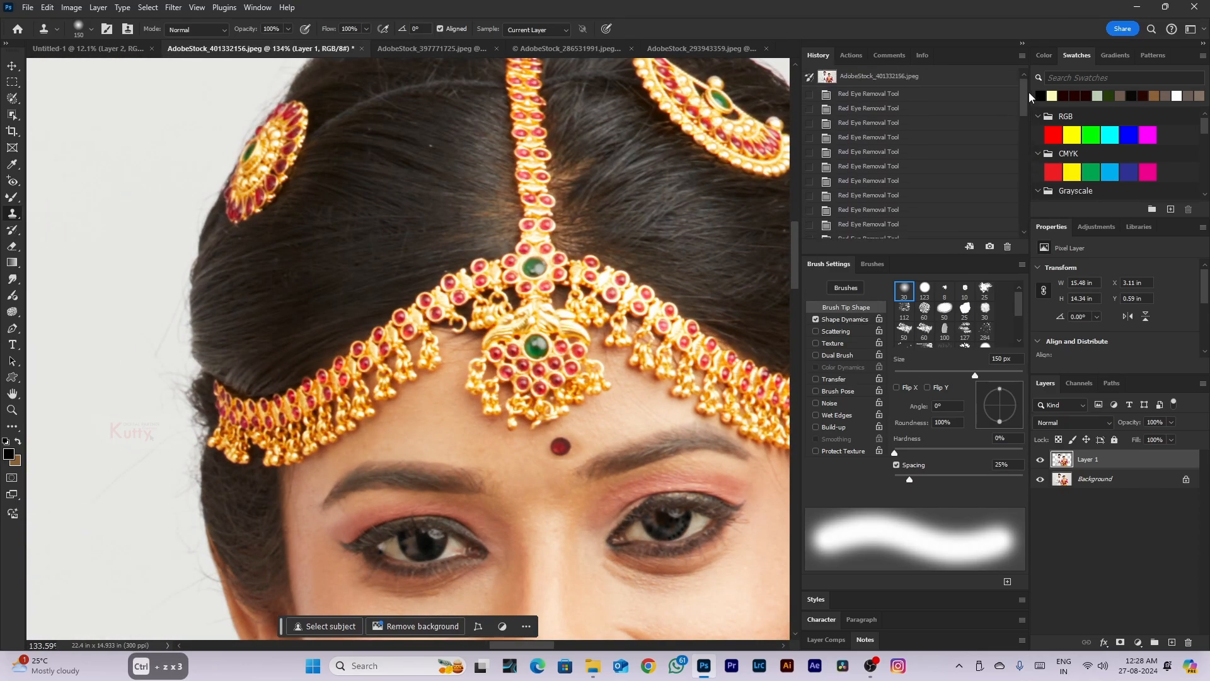
click(910, 77)
Resize the soft round Clone Stamp tip to 30 px to fit the red dot on the woman's forehead
scroll(655, 280, down, 5)
scroll(656, 280, up, 4)
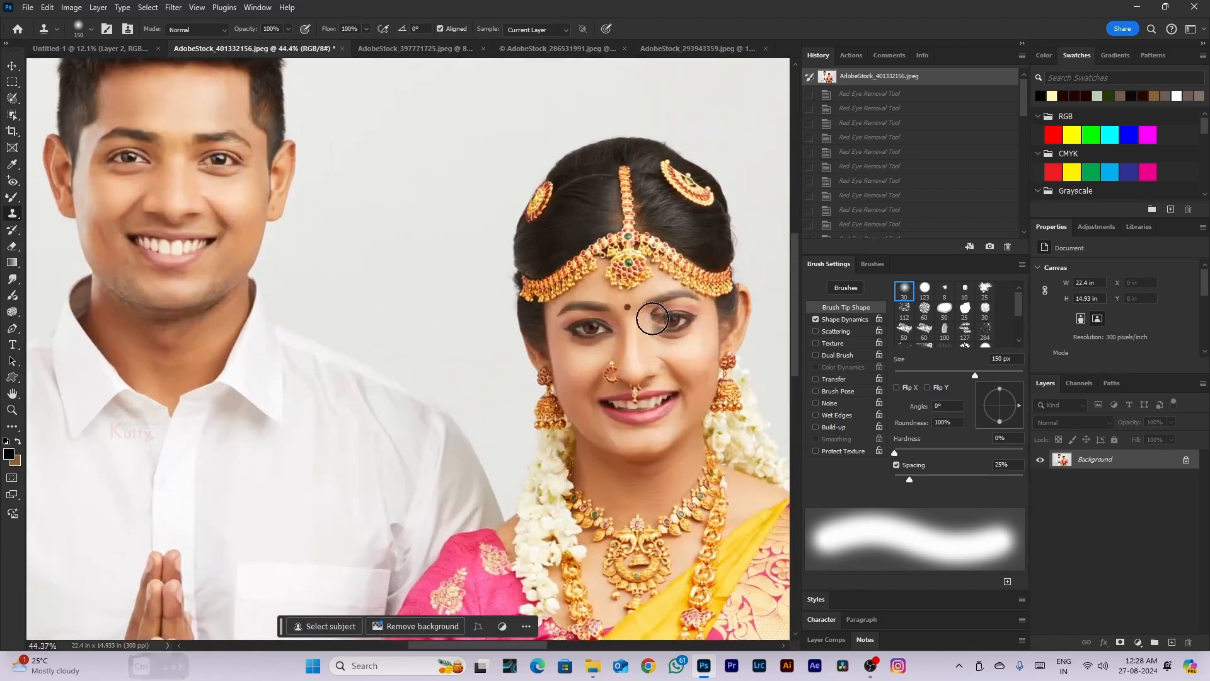
key(bracketleft)
key(bracketleft)
key(bracketleft)
key(bracketleft)
key(bracketleft)
key(bracketleft)
key(bracketleft)
key(bracketleft)
key(bracketleft)
key(bracketleft)
key(bracketleft)
key(bracketleft)
key(bracketleft)
key(bracketleft)
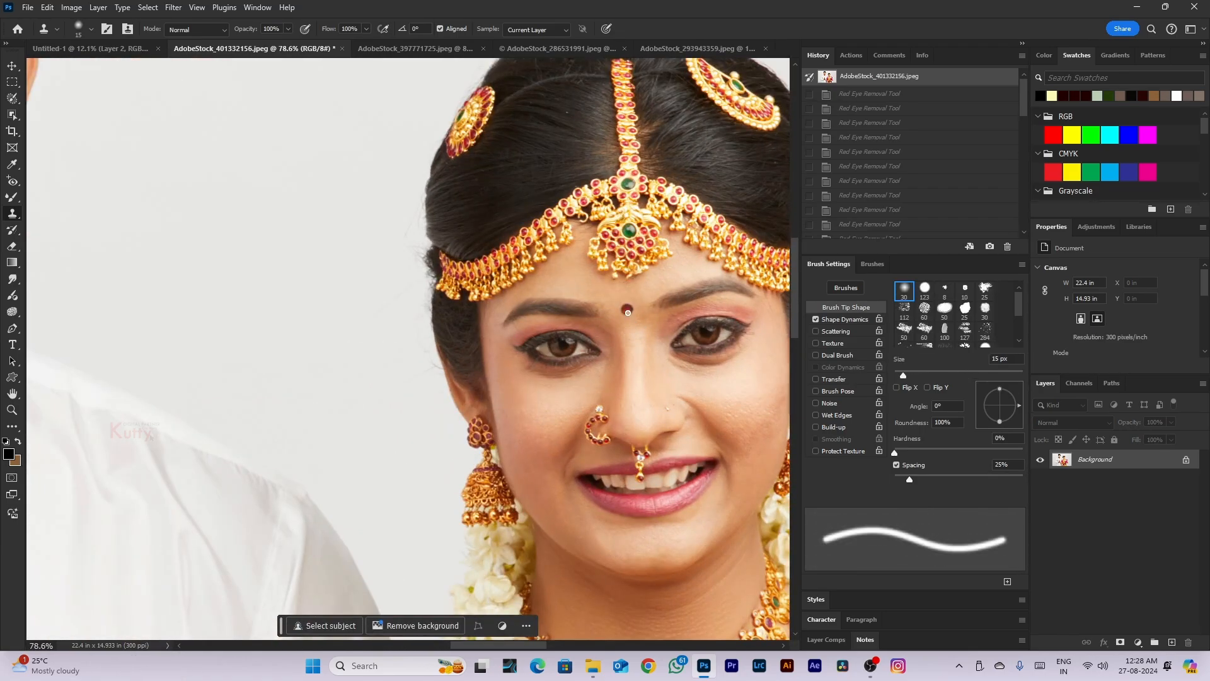
scroll(627, 315, up, 3)
key(bracketright)
key(bracketright)
key(bracketright)
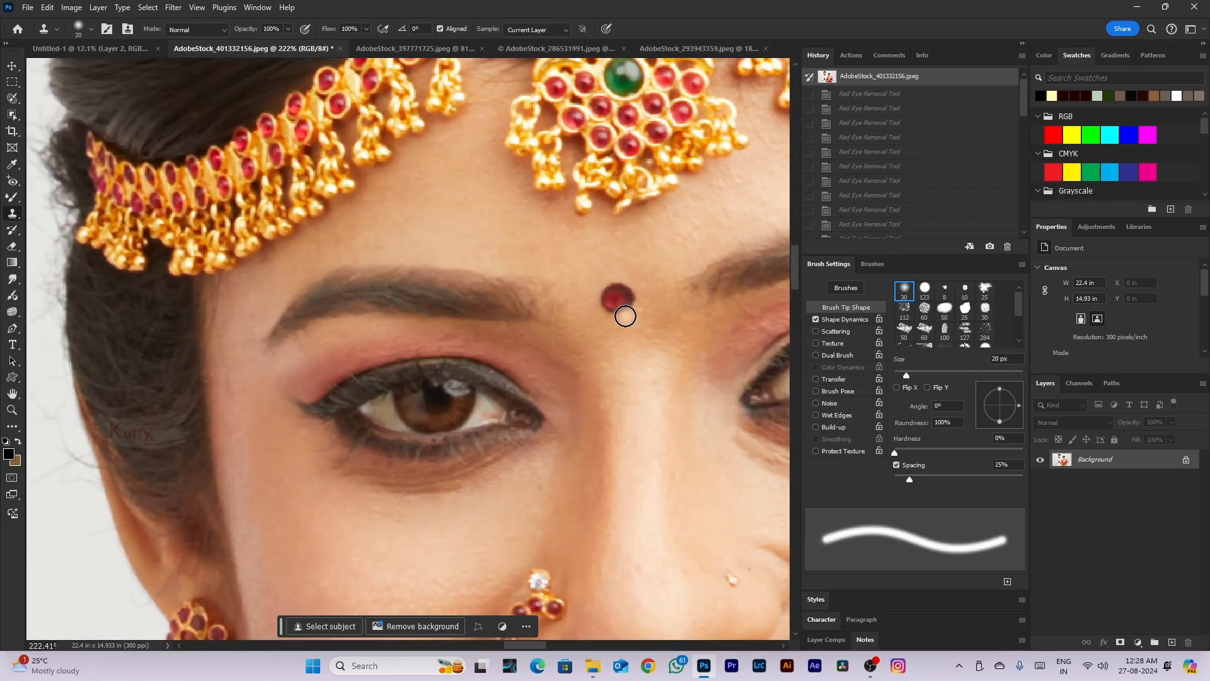
Sample the red dot on the woman's forehead and clone a copy onto the bridge of her nose
alt+click(580, 259)
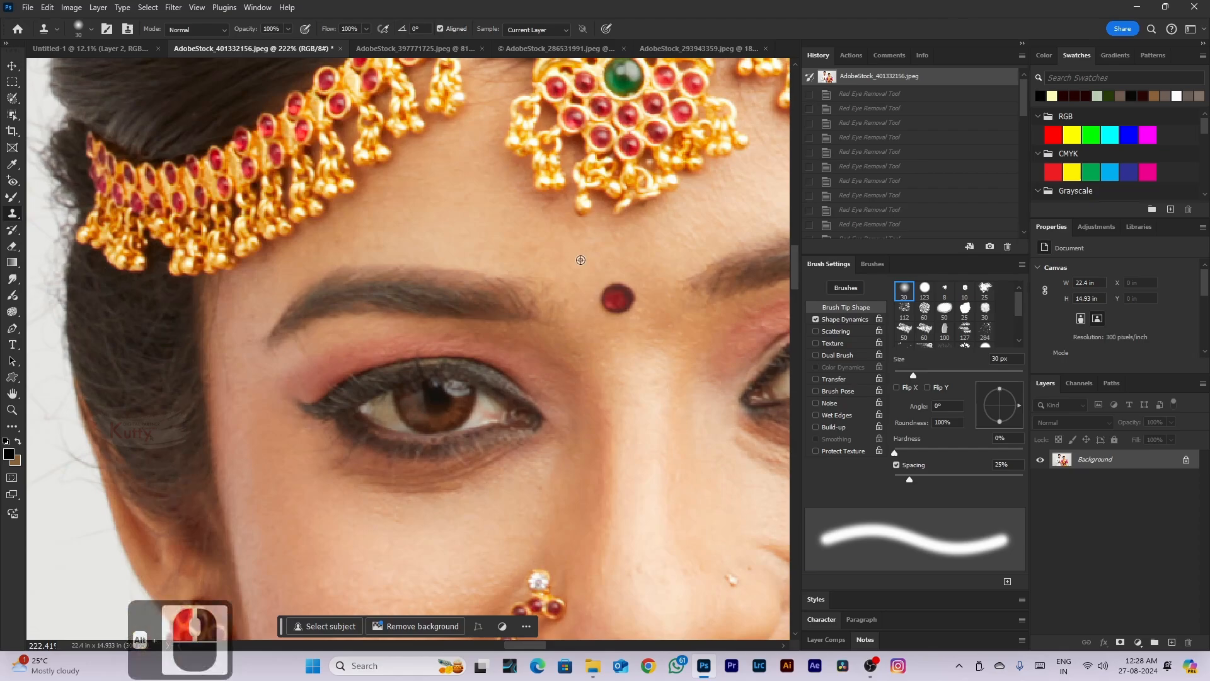
alt+click(618, 300)
click(639, 375)
click(639, 375)
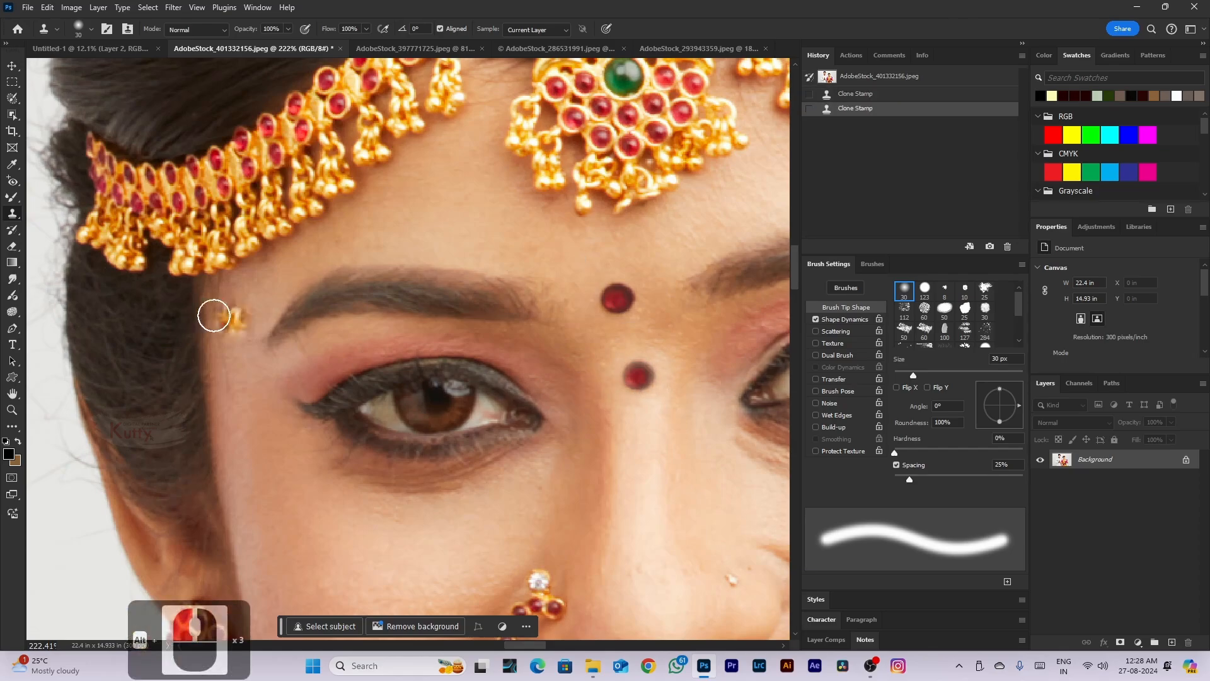
Switch to the Patch Tool and look over the other healing tools beside the cloned dot
click(12, 181)
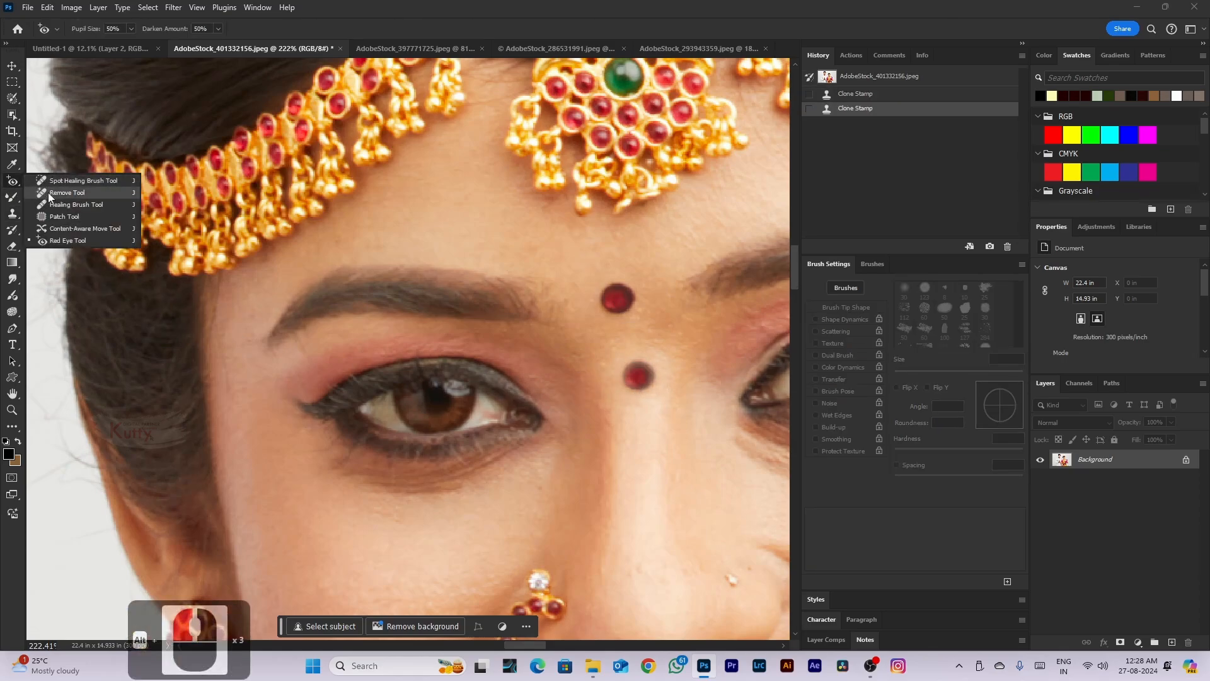
click(57, 216)
scroll(620, 341, down, 3)
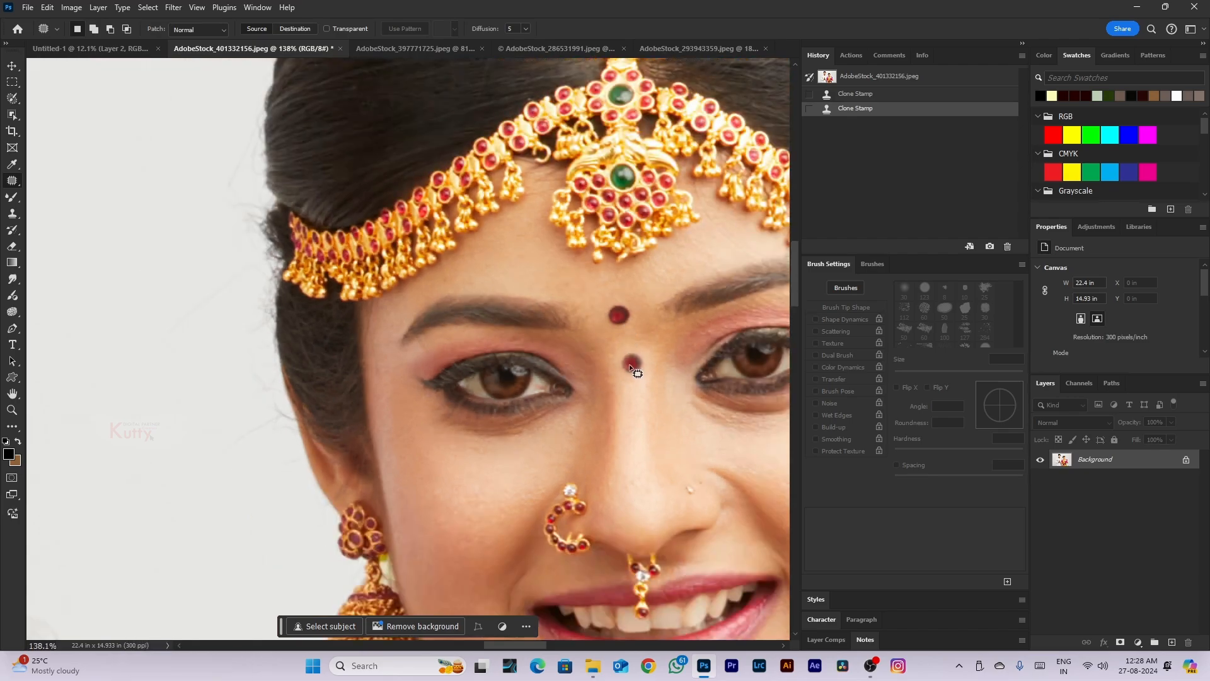
click(15, 187)
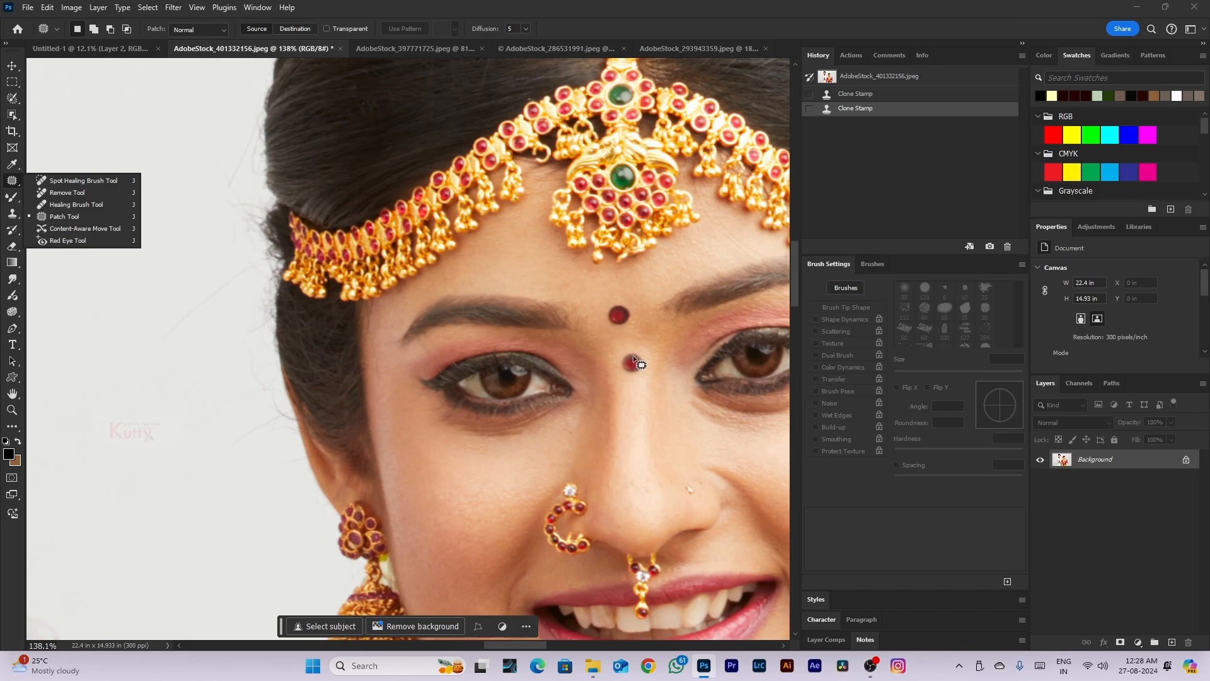
Switch to the Pattern Stamp Tool and choose the first pattern in the Trees group
click(14, 217)
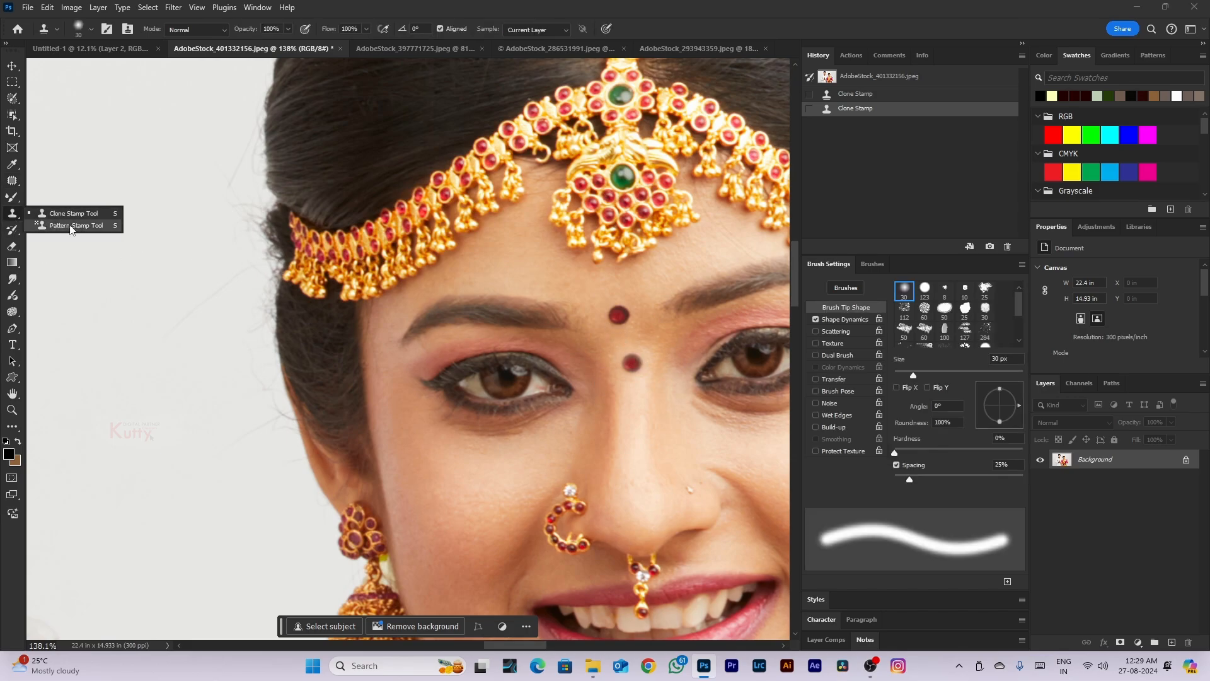
click(56, 226)
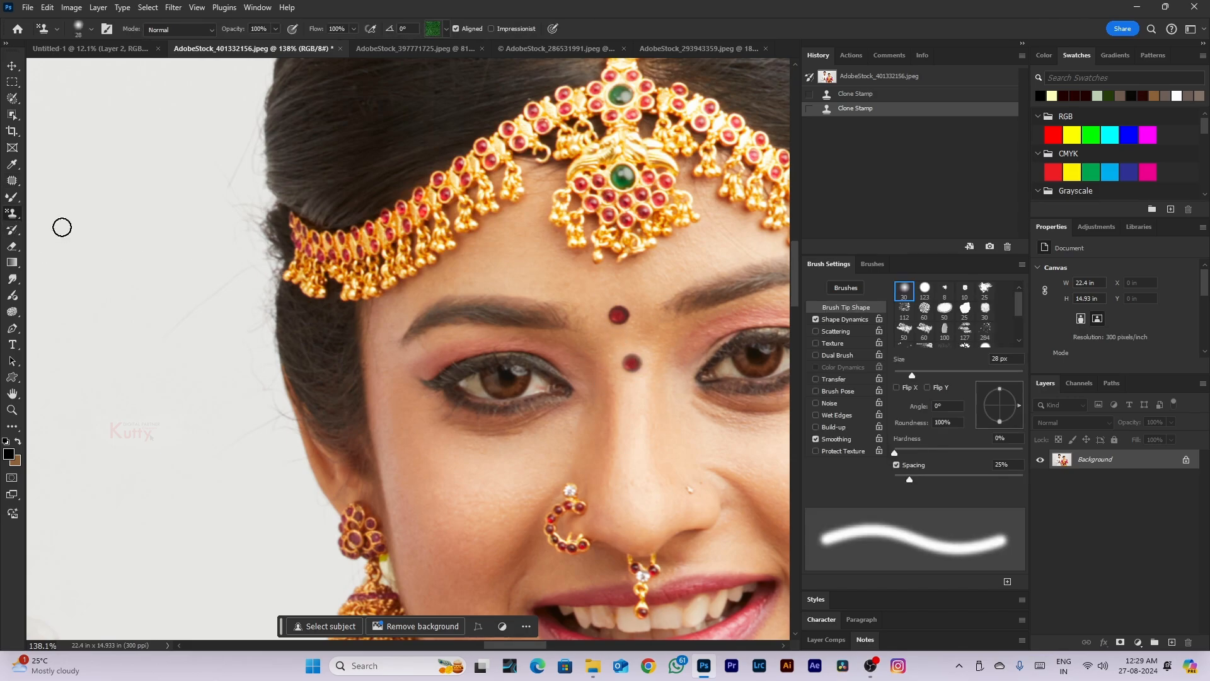
scroll(318, 278, down, 3)
click(446, 29)
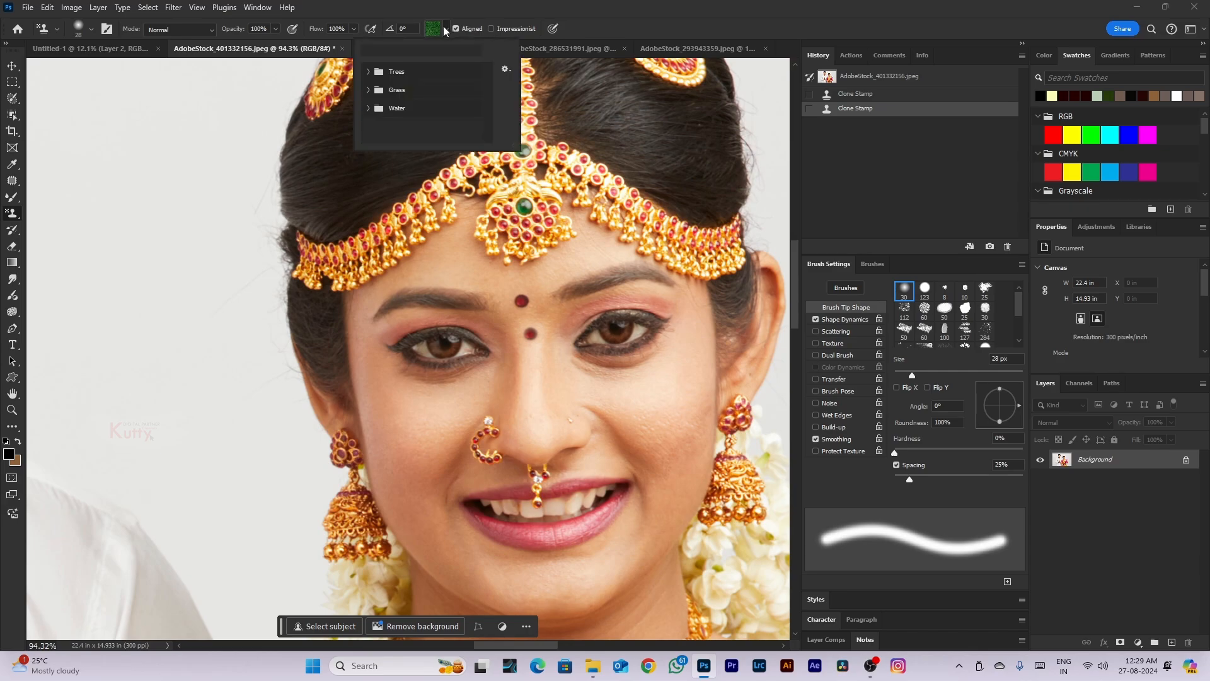
click(369, 72)
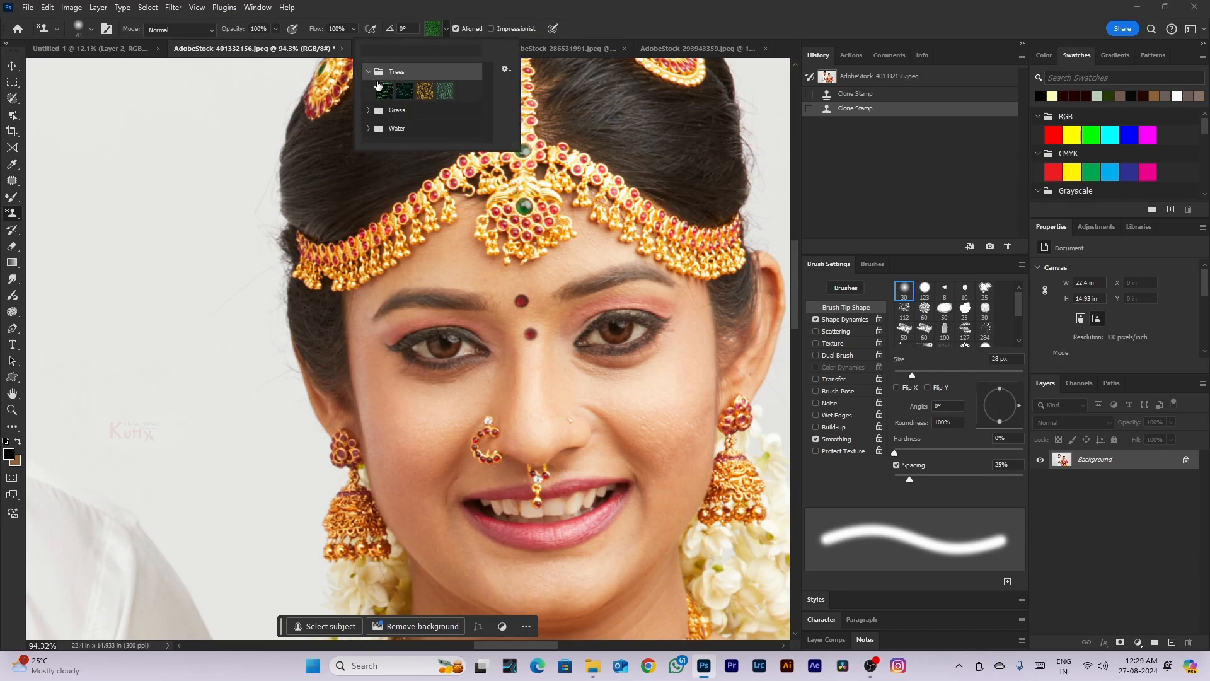
click(390, 91)
Stamp one dab of the tree pattern on the plain background beside the woman's hair and undo it
click(205, 305)
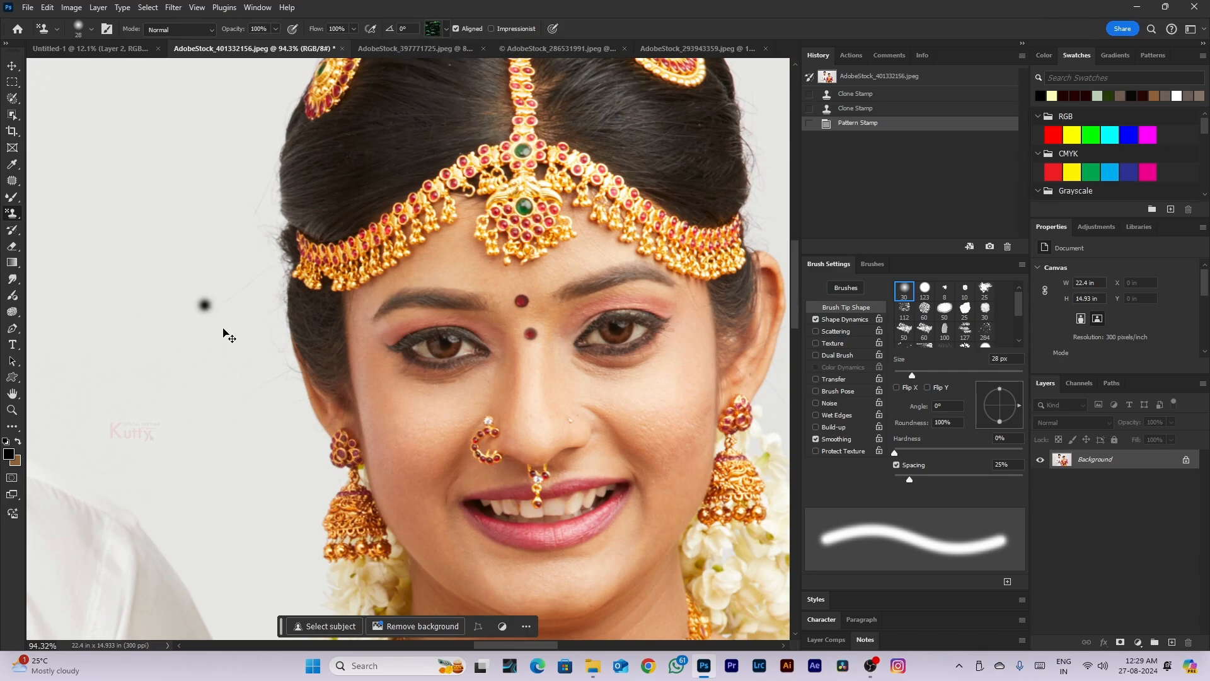
key(ctrl+z)
scroll(227, 324, down, 2)
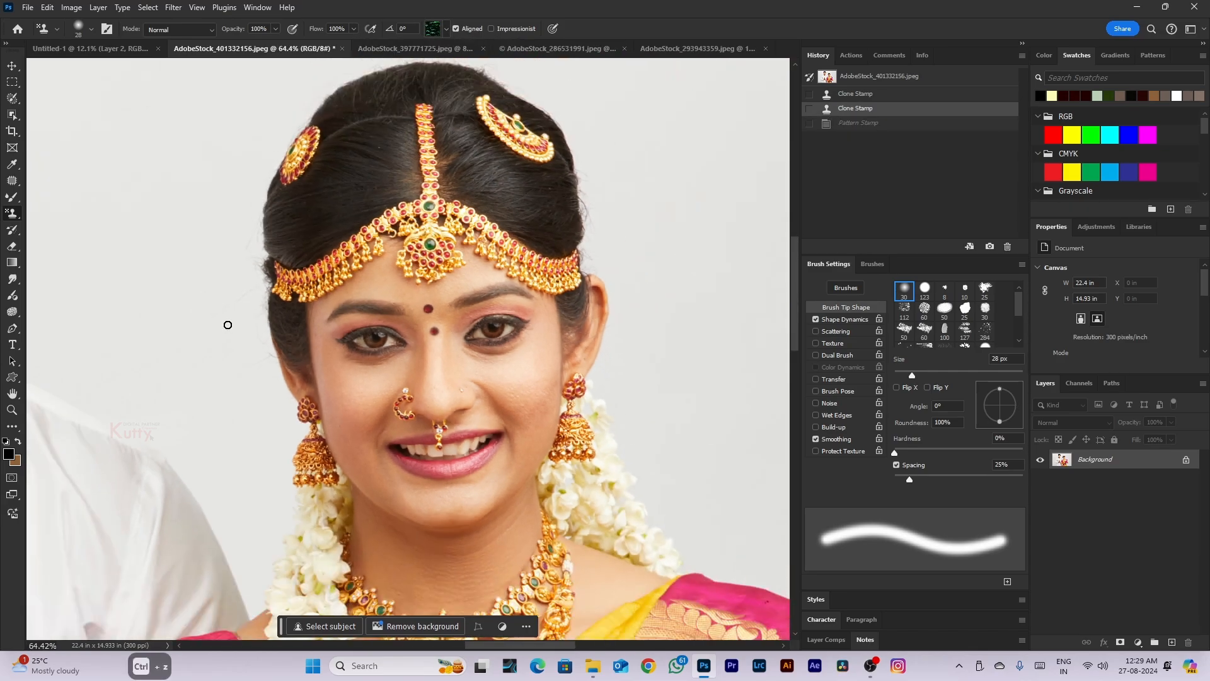
Return the stamp tool group to the Clone Stamp Tool and switch to the History Brush Tool
right_click(11, 218)
click(78, 216)
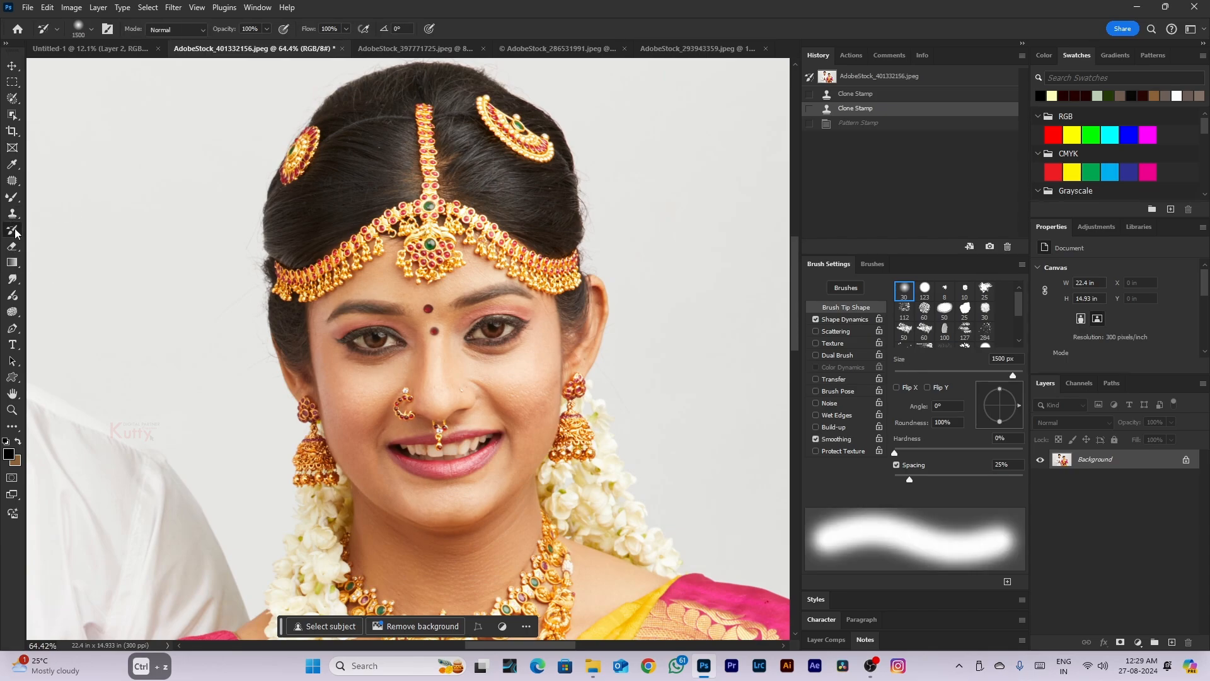
click(21, 235)
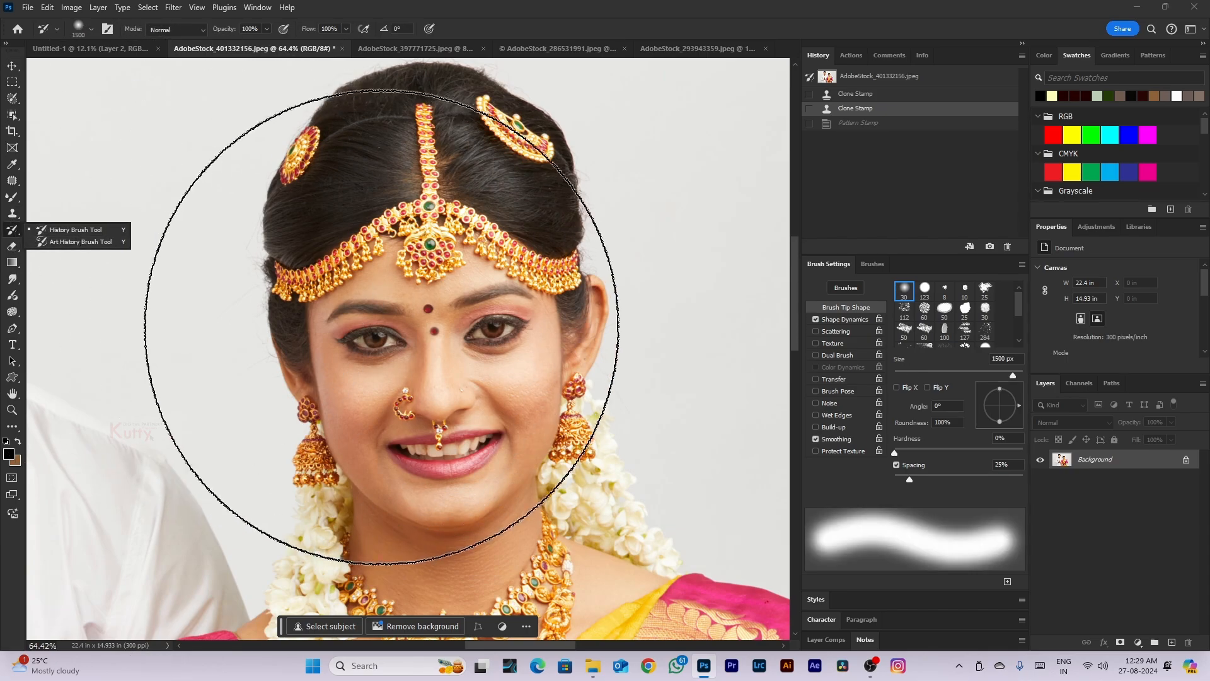
scroll(481, 359, down, 2)
scroll(488, 351, up, 2)
Try painting the original state back over the woman's face with the 1500 px History Brush and undo the strokes
mouse_move(498, 334)
mouse_down()
mouse_move(325, 325)
mouse_move(485, 365)
mouse_move(463, 243)
mouse_move(594, 311)
mouse_up()
key(ctrl+z)
key(ctrl+z)
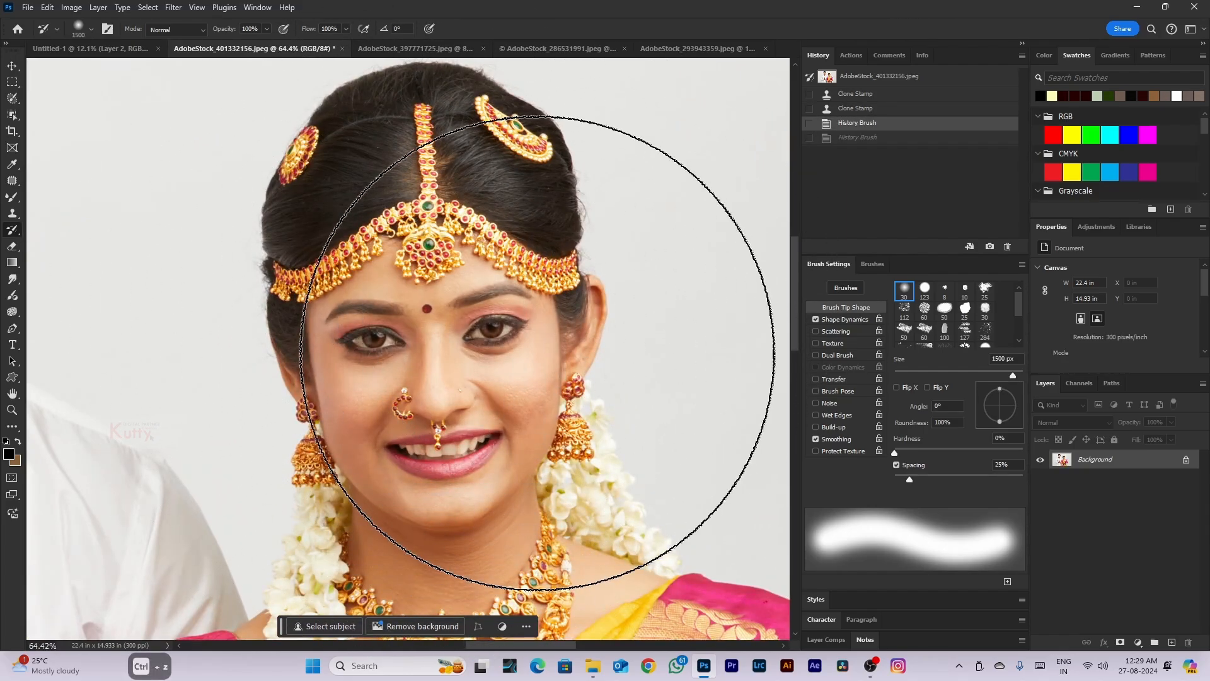
Paint over the woman's face with the History Brush to remove the cloned dot from the bridge of her nose
scroll(434, 337, up, 2)
mouse_move(446, 314)
mouse_down()
mouse_move(512, 262)
mouse_move(580, 276)
mouse_up()
scroll(591, 278, down, 3)
scroll(589, 278, down, 3)
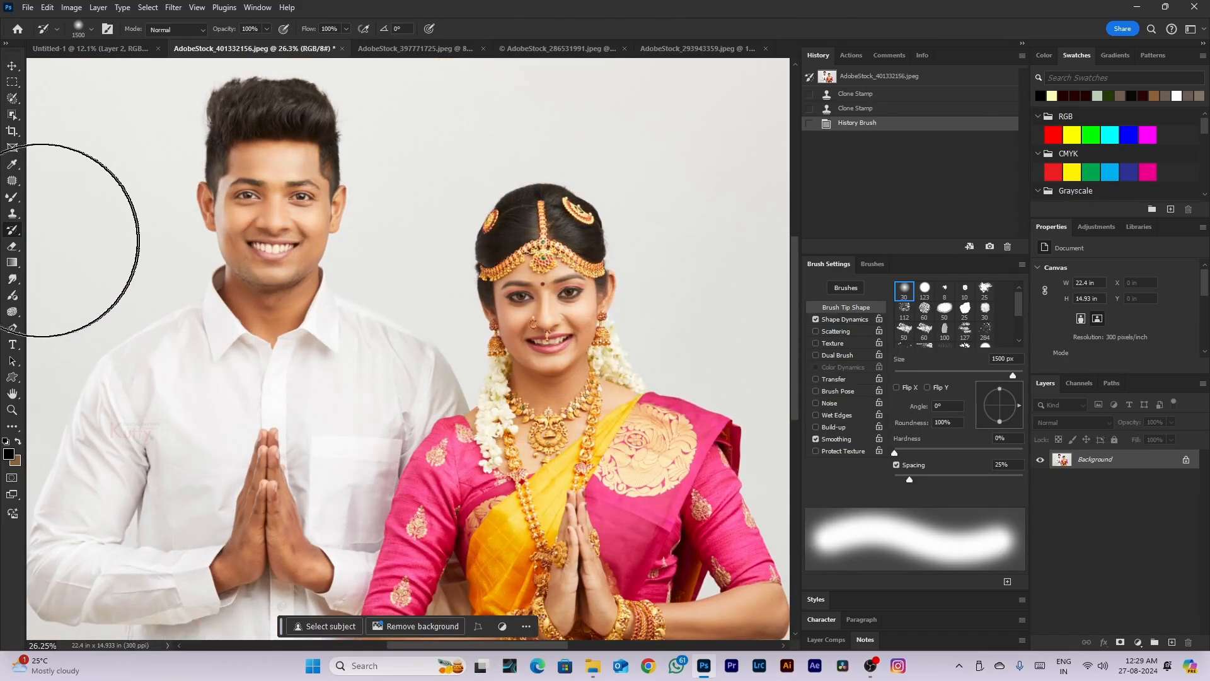
Look over the history brush variants, switch to the Eraser Tool and enlarge its soft tip to 2000 px
right_click(12, 230)
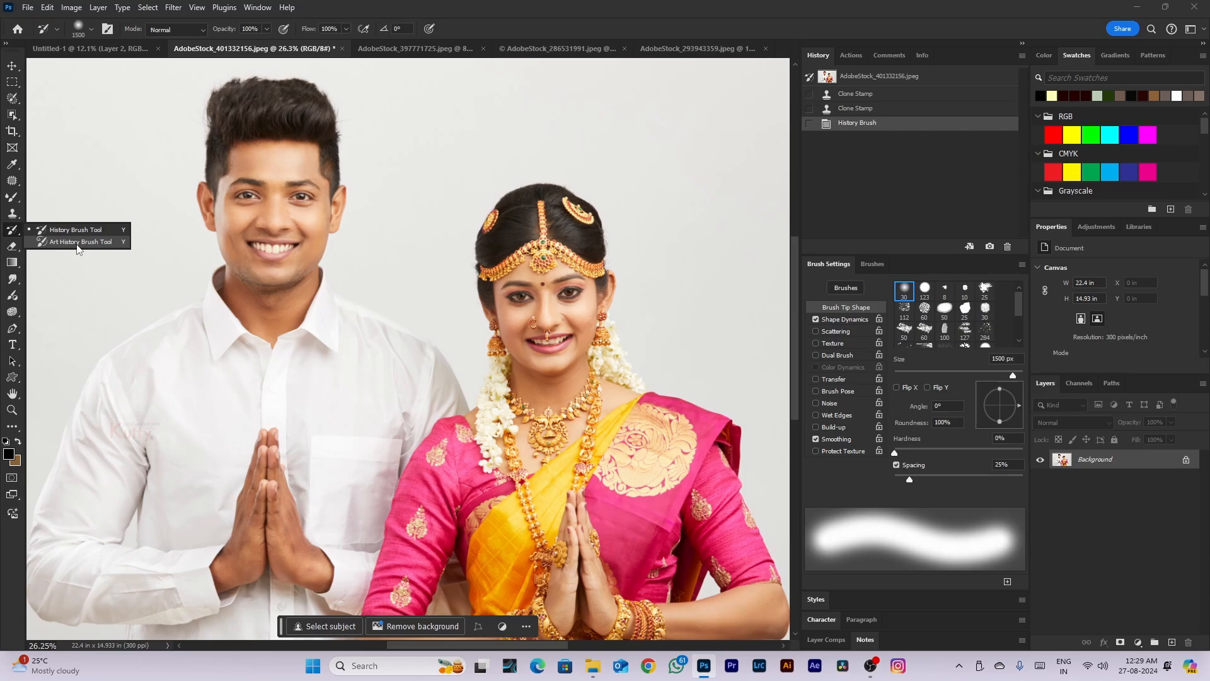
scroll(216, 289, down, 2)
click(14, 247)
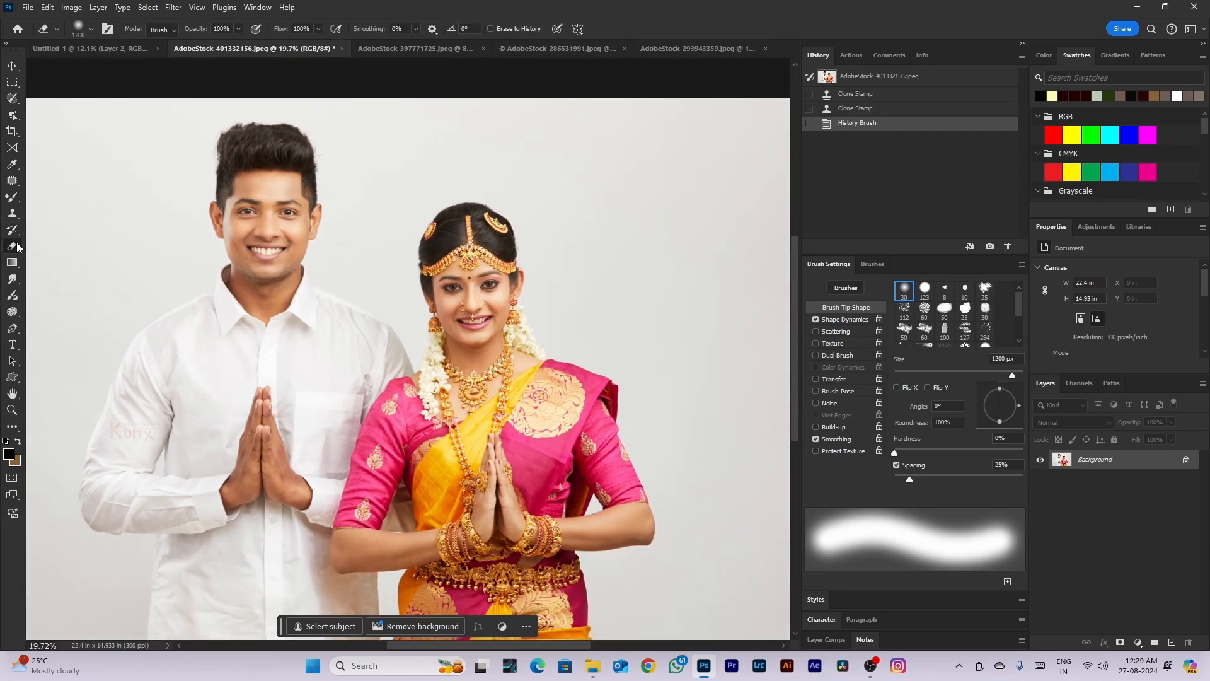
scroll(428, 260, down, 2)
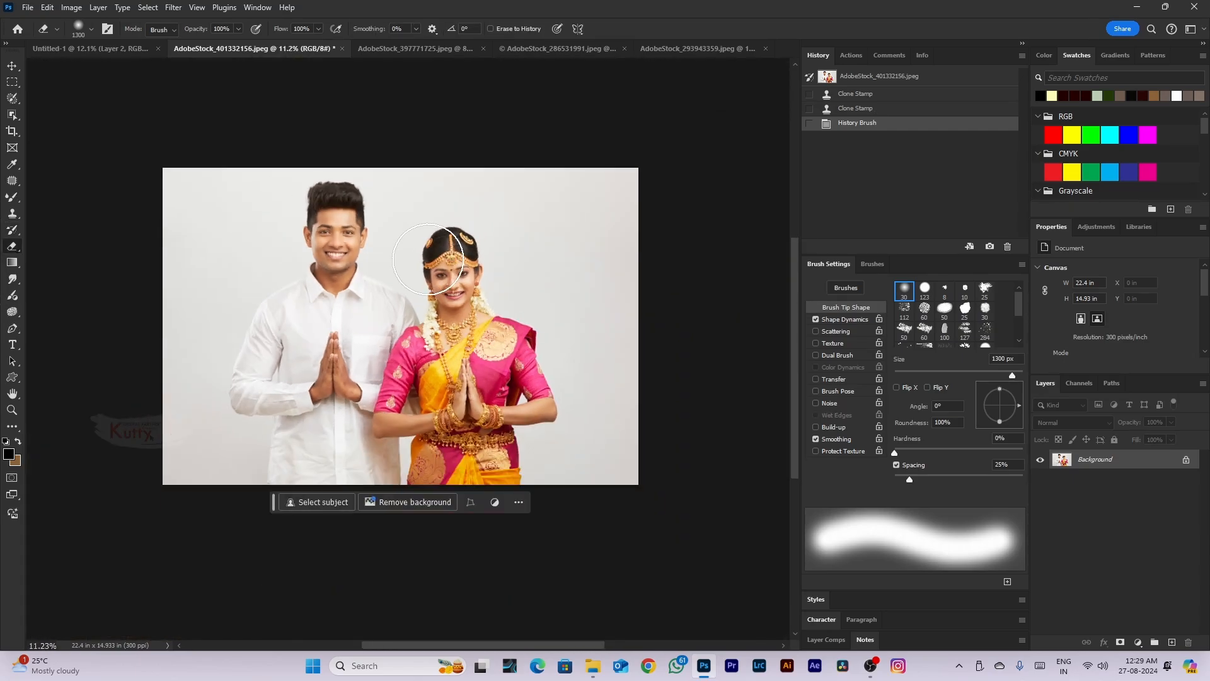
key(bracketright)
key(bracketright)
key(bracketright)
key(bracketright)
key(bracketright)
key(bracketright)
key(bracketright)
Try erasing across the couple, undo the stroke, and convert the locked Background into a regular layer
drag(457, 261, 421, 326)
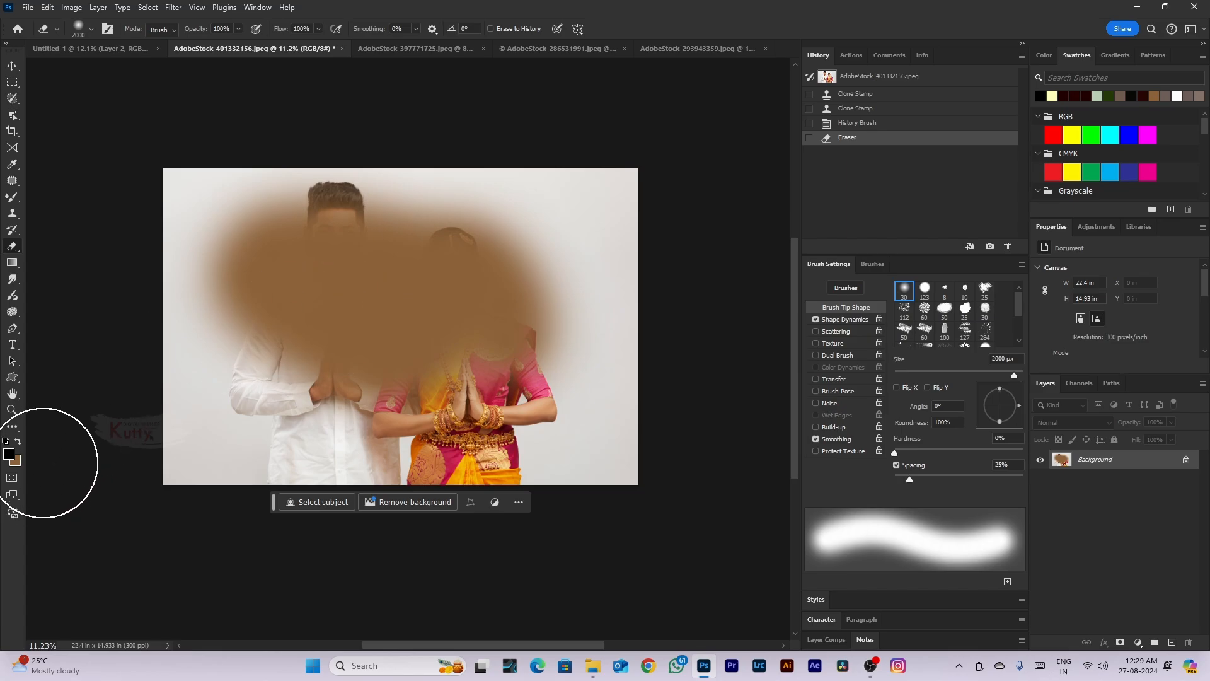
key(ctrl+z)
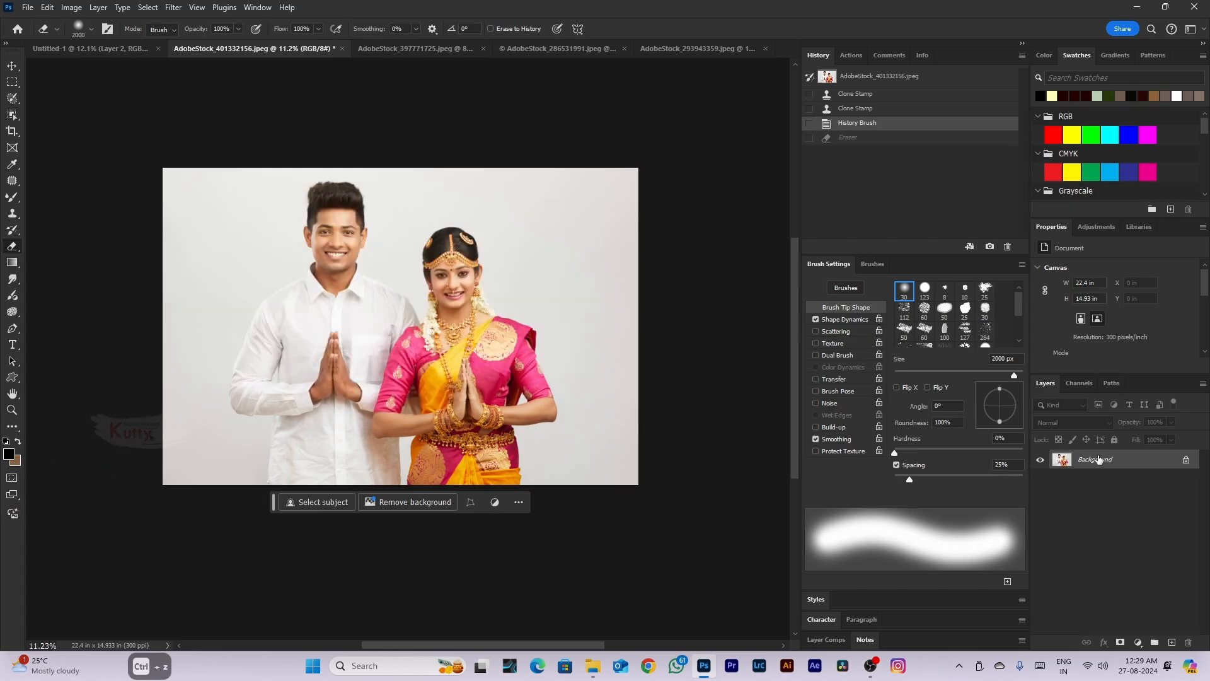
double_click(1095, 458)
key(Return)
Erase large areas of the couple's layer to transparency with the soft 2000 px tip and undo both strokes
mouse_move(372, 288)
mouse_down()
mouse_move(455, 359)
mouse_move(528, 283)
mouse_move(475, 248)
mouse_move(421, 287)
mouse_up()
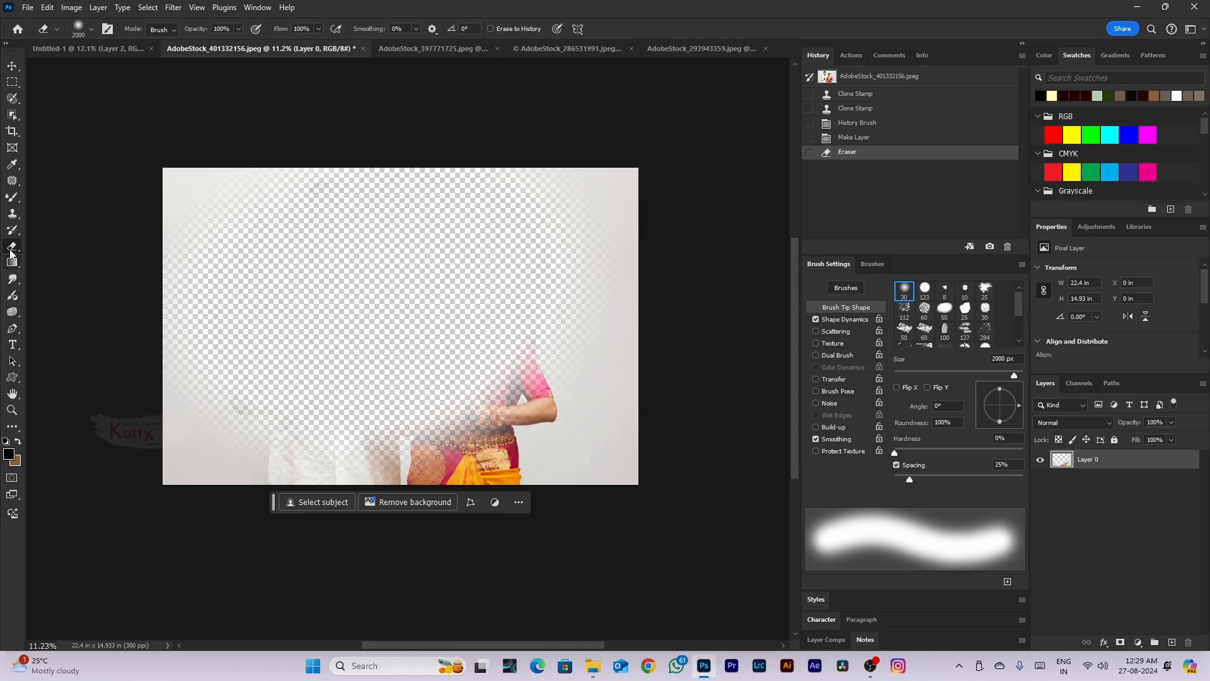
mouse_move(216, 500)
mouse_down()
mouse_move(567, 431)
mouse_move(567, 202)
mouse_up()
key(ctrl+z)
key(ctrl+z)
Select the Hard Round eraser tip, try one erasing stroke across the couple and undo it
right_click(473, 310)
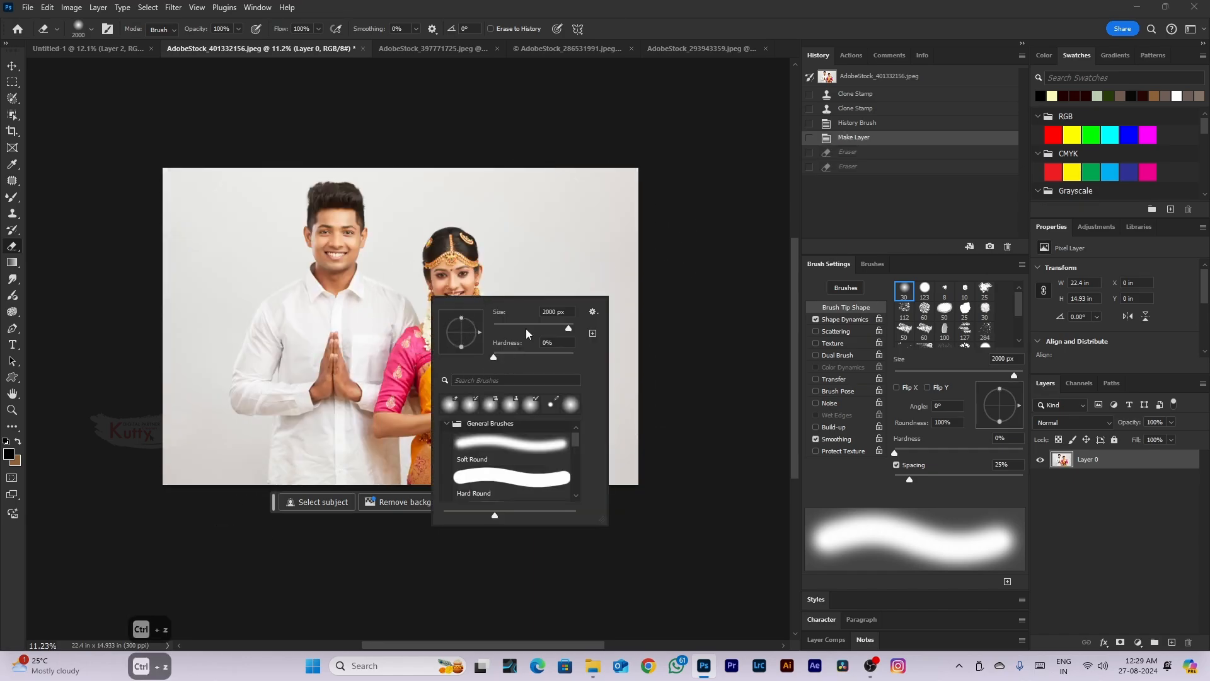
click(512, 479)
mouse_move(343, 308)
mouse_down()
mouse_move(386, 224)
mouse_move(338, 358)
mouse_move(351, 260)
mouse_move(445, 308)
mouse_up()
key(ctrl+z)
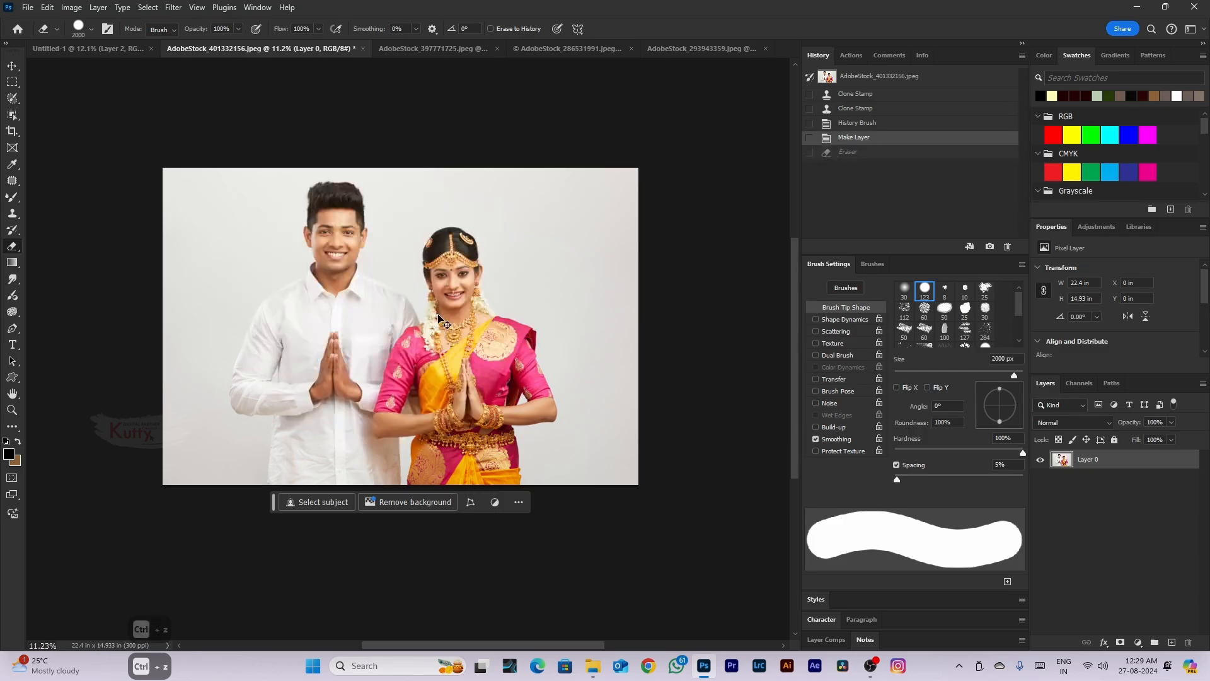
Set the eraser tip's hardness to 0%, try a soft stroke over the man's shirt and undo it
right_click(444, 309)
drag(542, 364, 504, 364)
mouse_move(350, 372)
mouse_down()
mouse_move(442, 227)
mouse_move(296, 353)
mouse_up()
key(ctrl+z)
Reduce the soft eraser tip's size to about 136 px
right_click(506, 325)
click(616, 353)
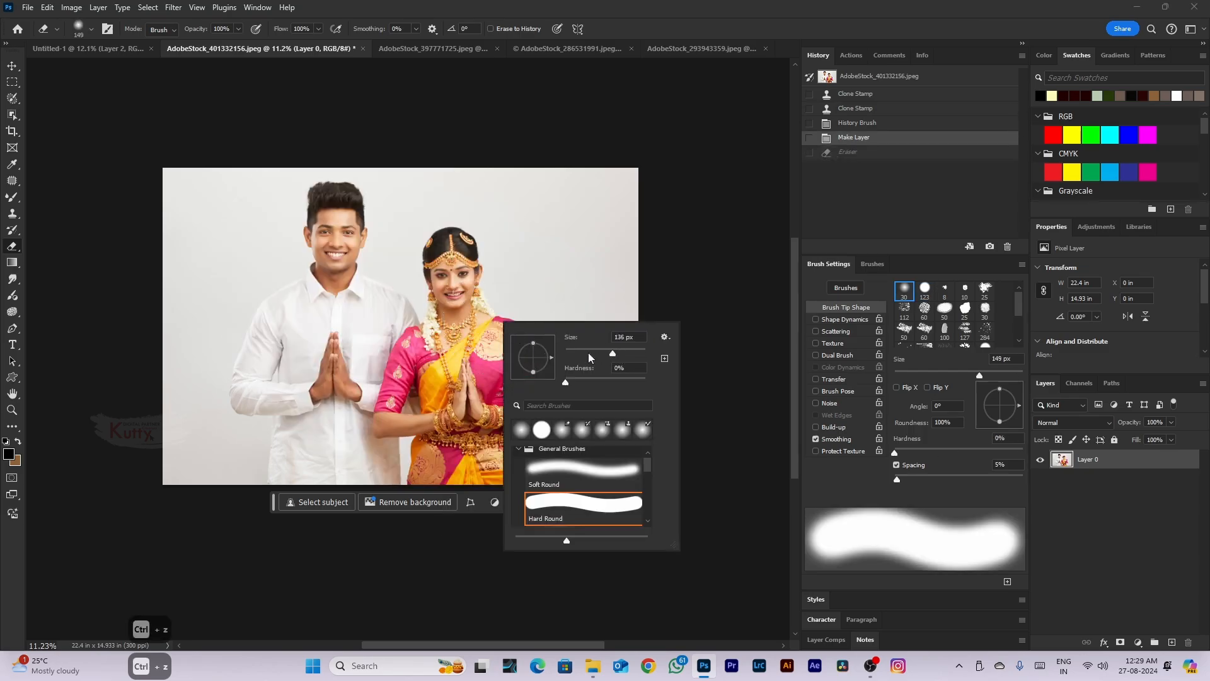
Set the eraser brush tip to 155 px with an angle of 13°
drag(549, 344, 551, 353)
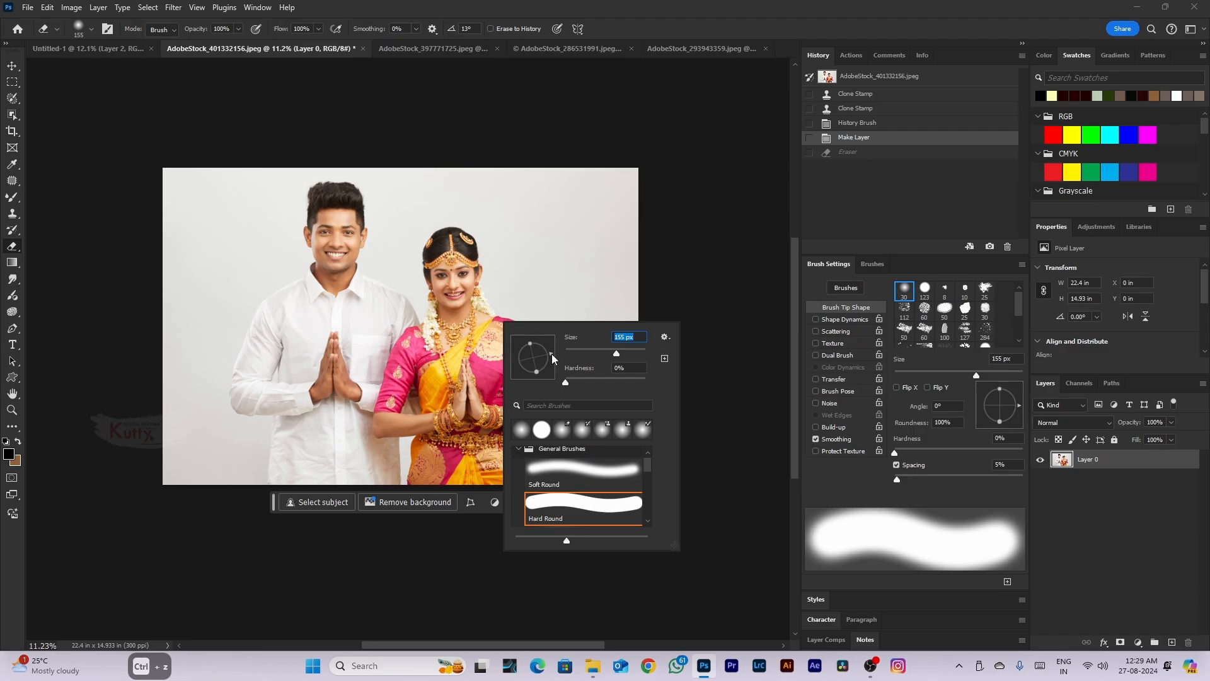
drag(559, 276, 567, 284)
scroll(575, 303, down, 5)
key(ctrl+z)
scroll(500, 285, up, 6)
scroll(391, 261, up, 2)
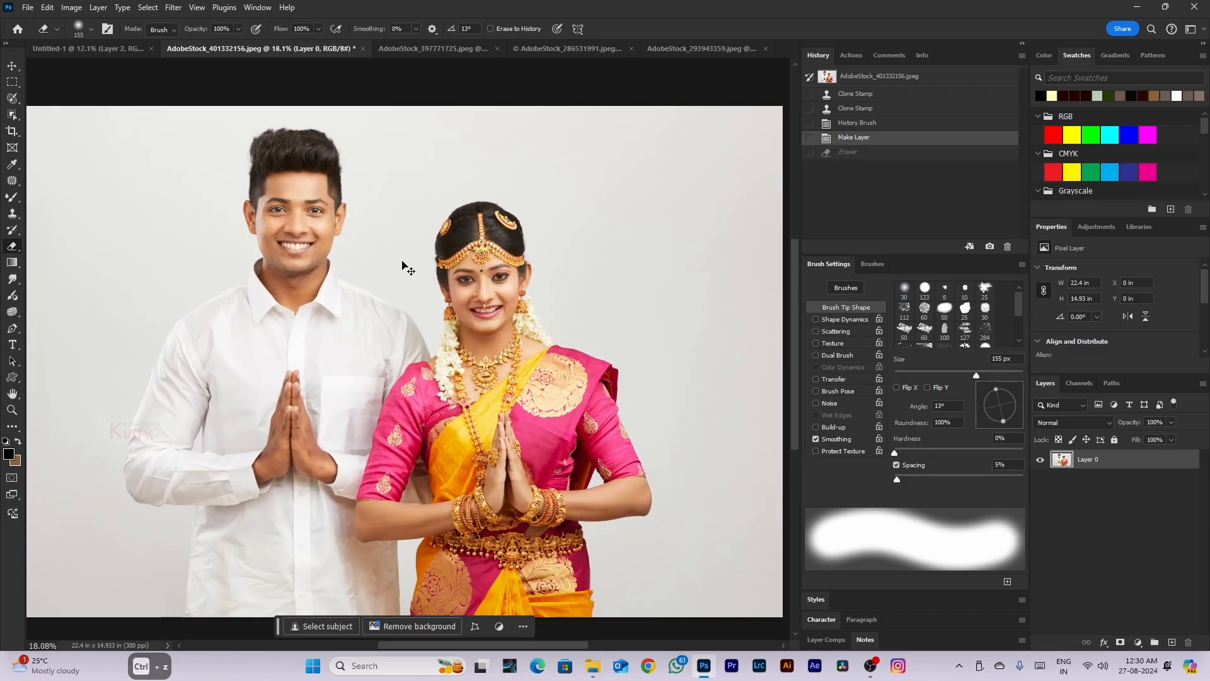
Enlarge and shrink the eraser brush in increments, finishing at a size of 2200 px
key(ctrl+bracketright)
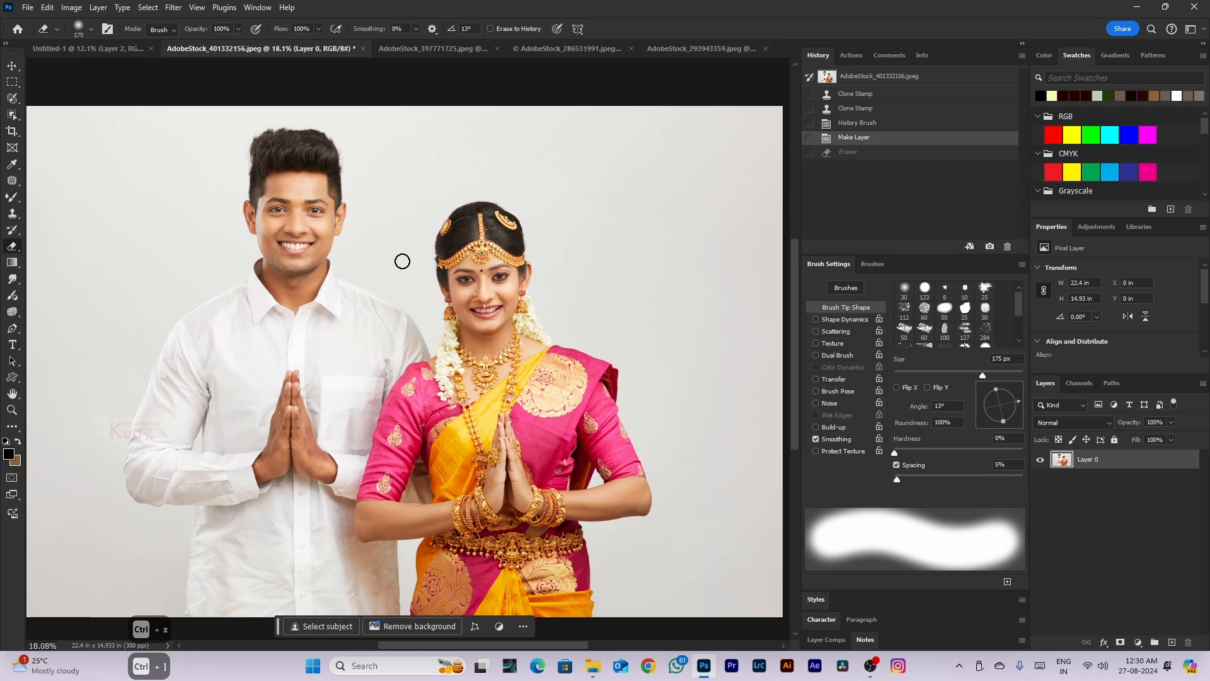
key(bracketright)
key(bracketright)
key(bracketright)
key(bracketright)
key(bracketright)
key(bracketright)
key(bracketright)
key(bracketright)
key(bracketright)
key(bracketright)
key(bracketright)
key(bracketright)
key(bracketleft)
key(bracketleft)
key(bracketleft)
key(bracketleft)
key(bracketleft)
key(bracketleft)
key(bracketleft)
key(bracketleft)
key(bracketleft)
key(bracketleft)
key(bracketleft)
key(bracketleft)
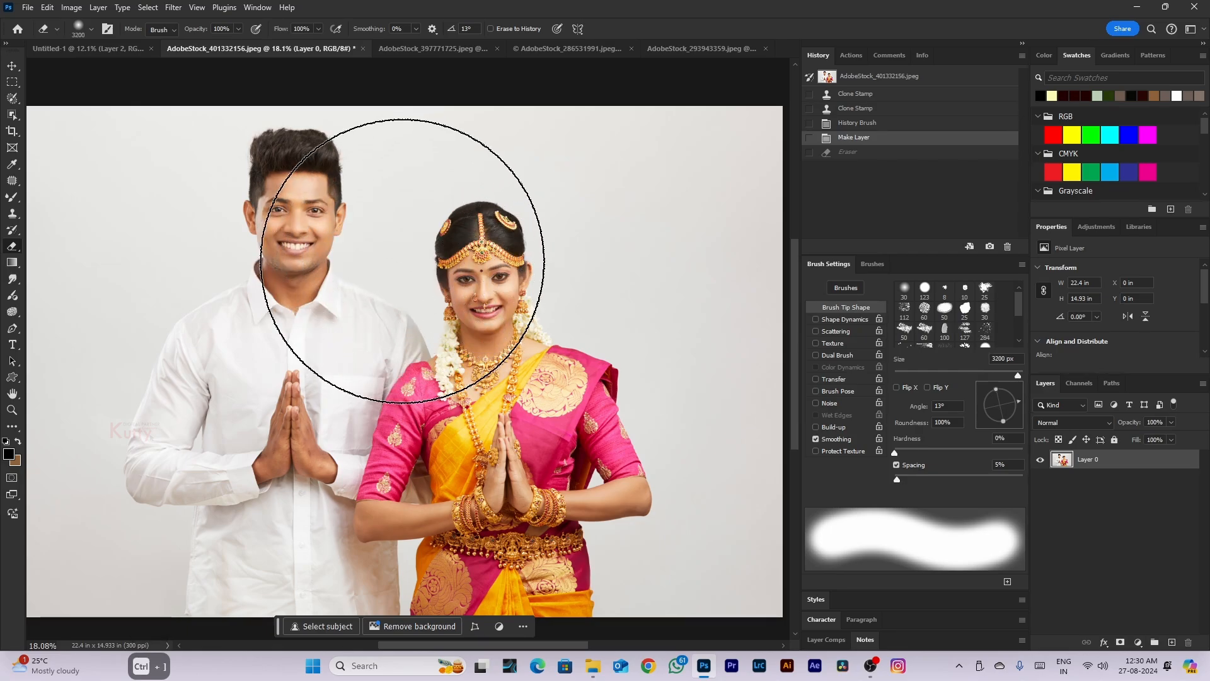
key(bracketright)
key(bracketright)
key(bracketright)
key(bracketright)
key(bracketright)
key(bracketright)
key(bracketright)
key(bracketright)
key(bracketright)
key(bracketright)
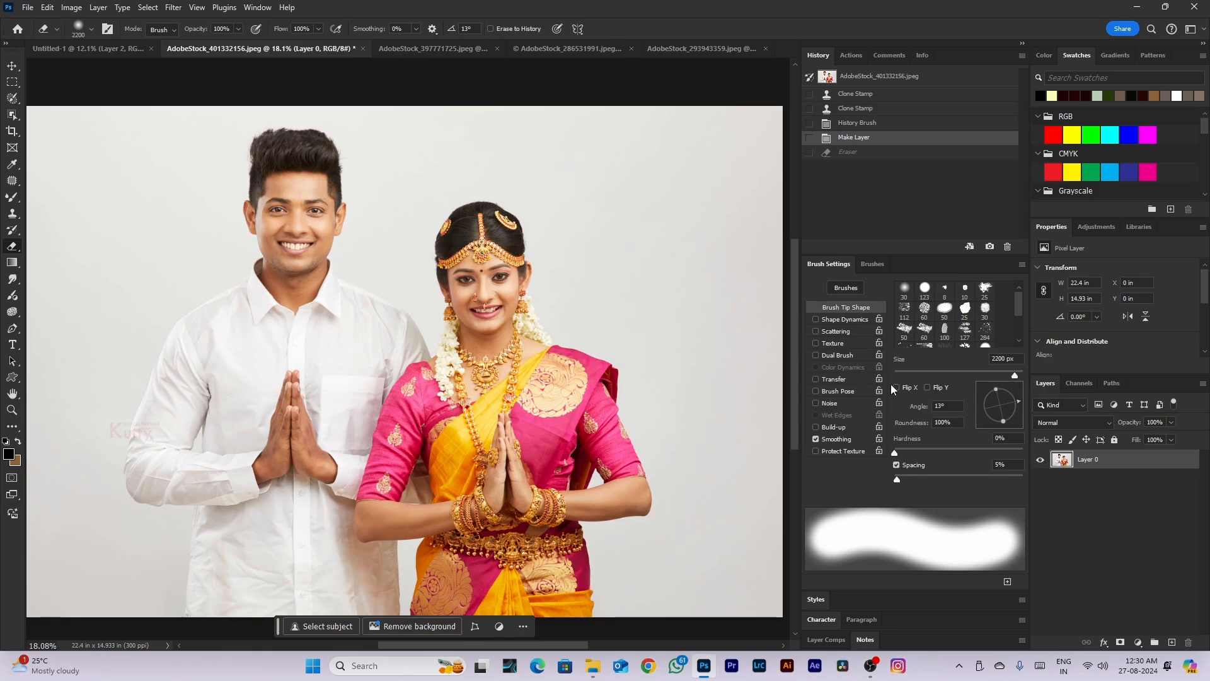
Activate the Gradient tool and choose the black-to-transparent preset from the Basics group
click(14, 265)
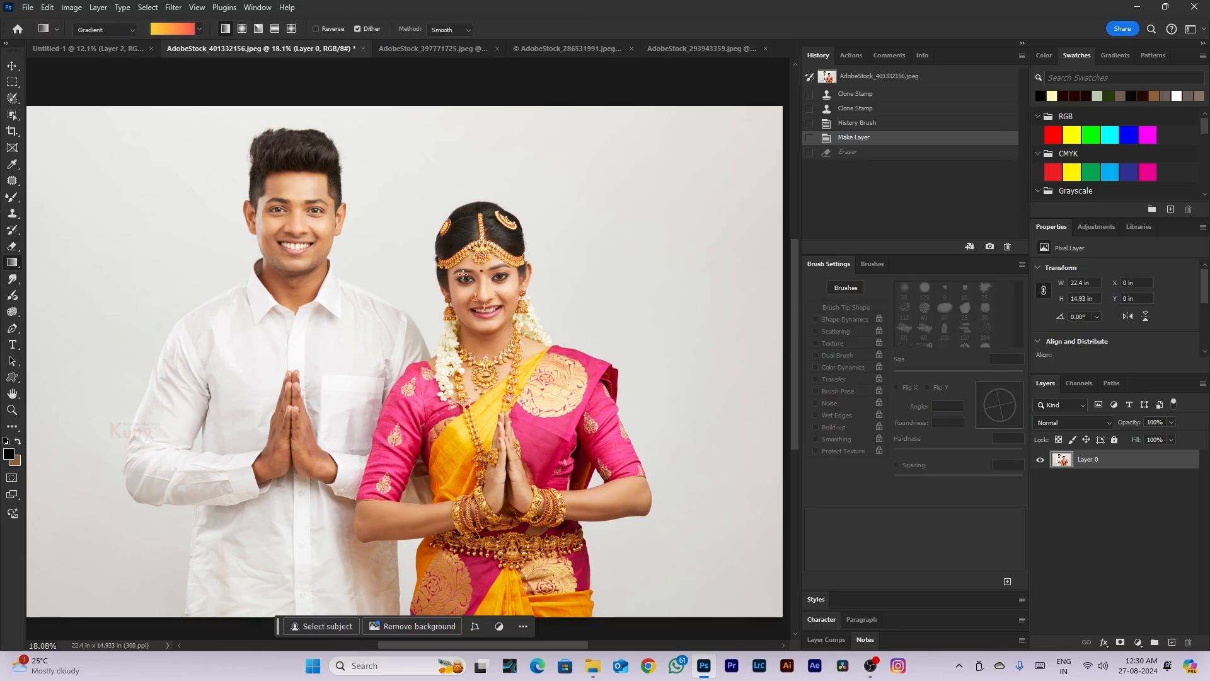
click(199, 29)
click(107, 53)
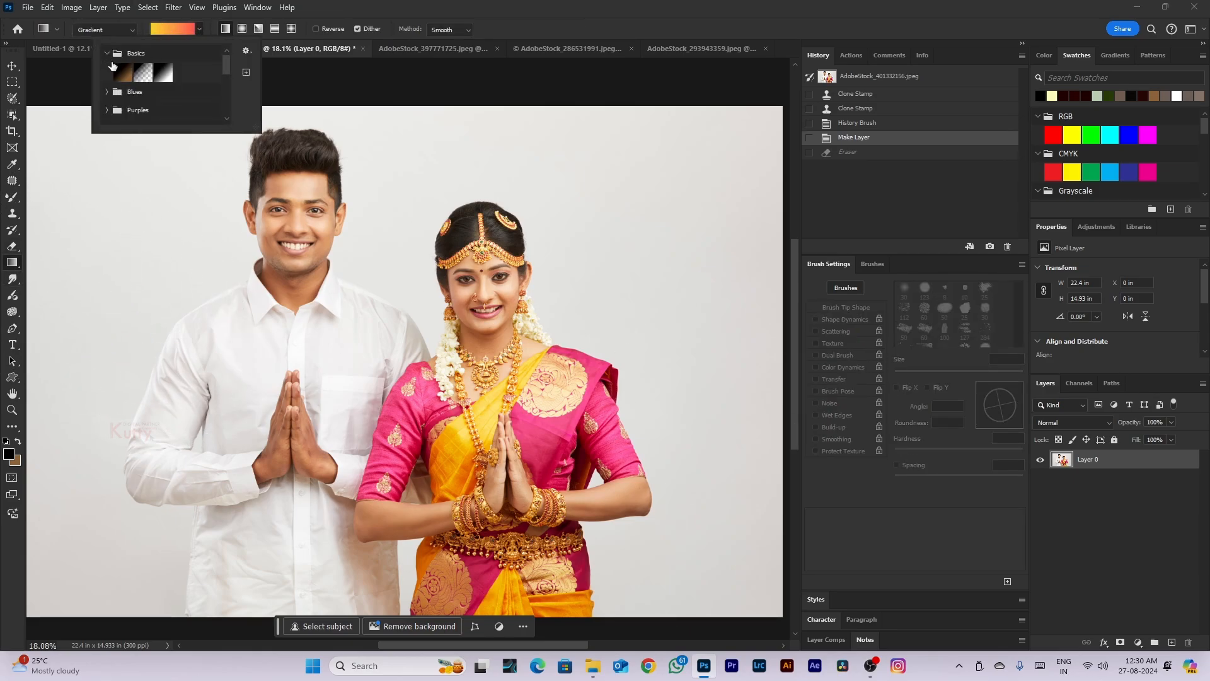
click(123, 73)
click(143, 72)
scroll(133, 94, down, 2)
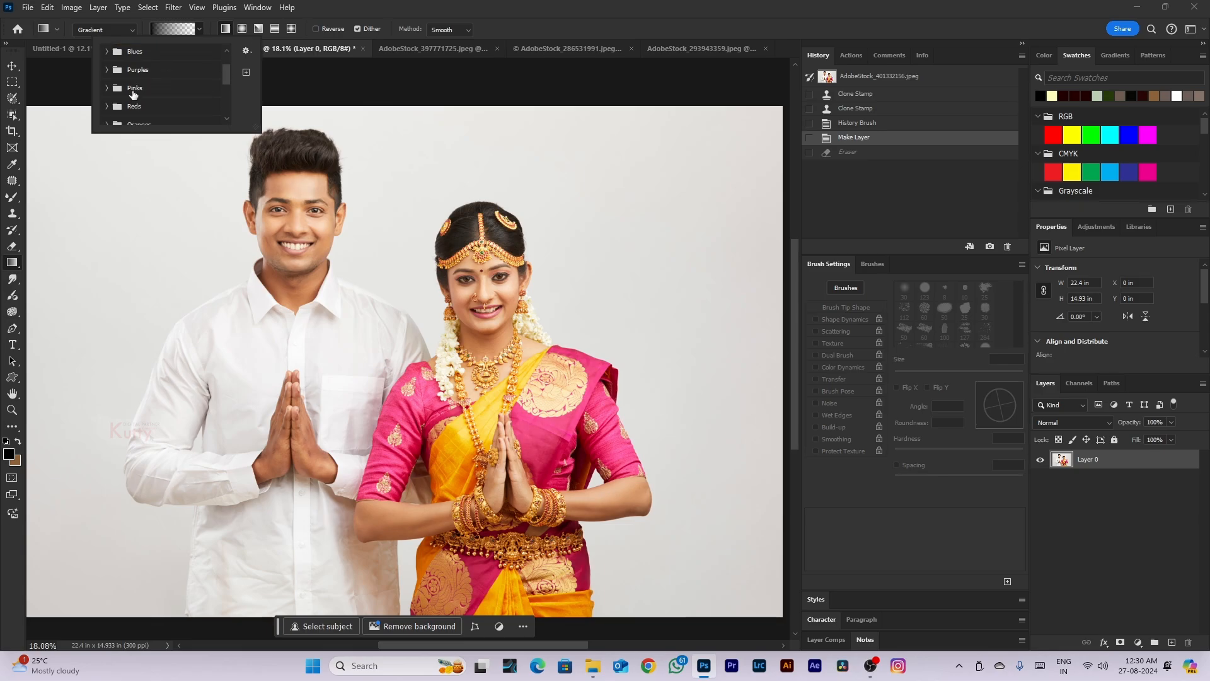
Try several gradient presets from the Pinks group, ending on the pale pink one
click(107, 88)
scroll(129, 95, down, 2)
click(143, 97)
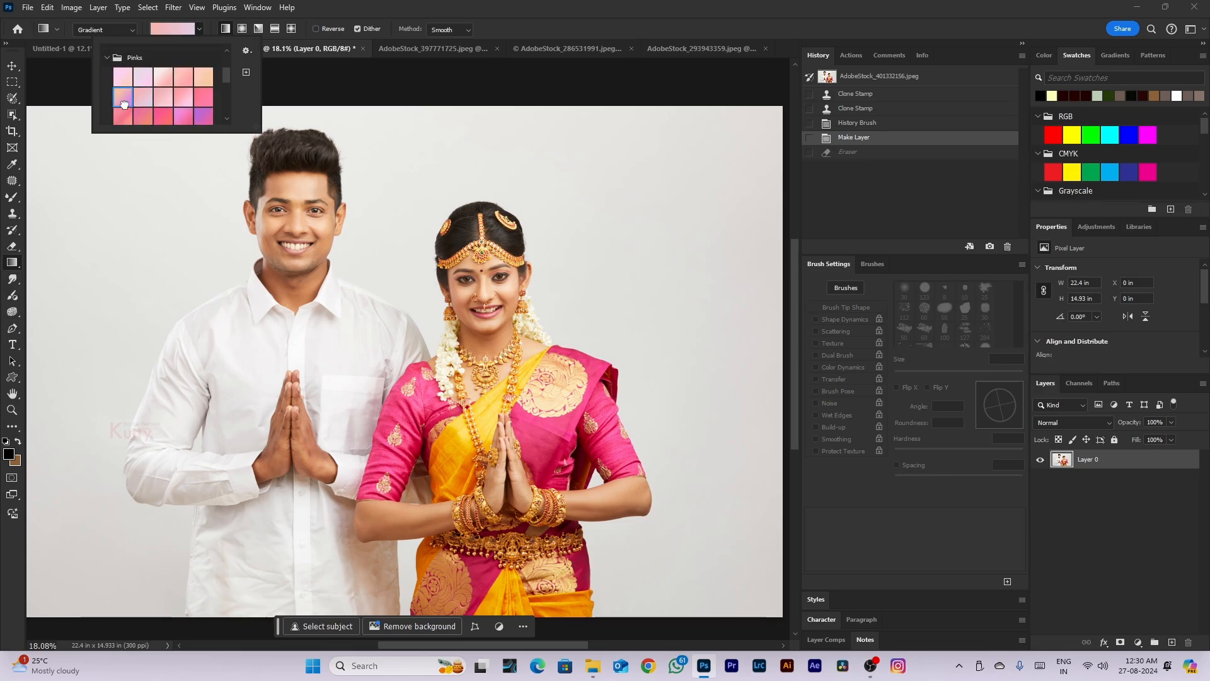
click(123, 97)
scroll(126, 114, down, 2)
click(123, 86)
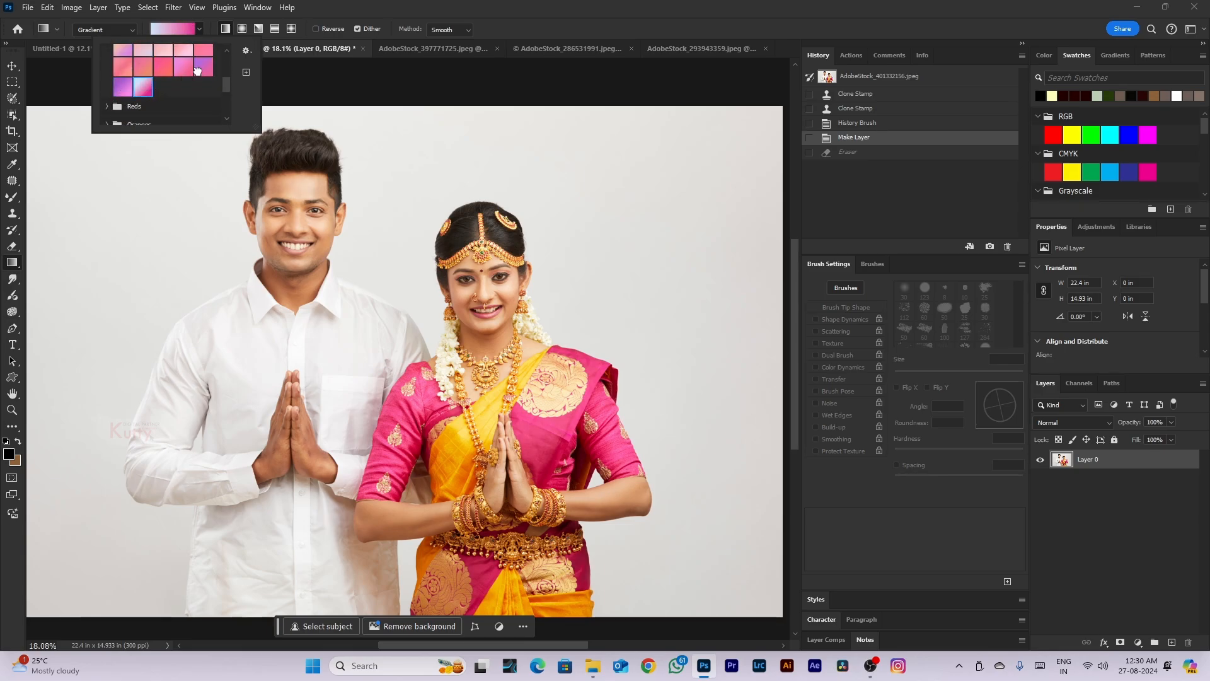
click(203, 66)
scroll(232, 191, down, 2)
scroll(233, 190, down, 2)
scroll(168, 109, down, 5)
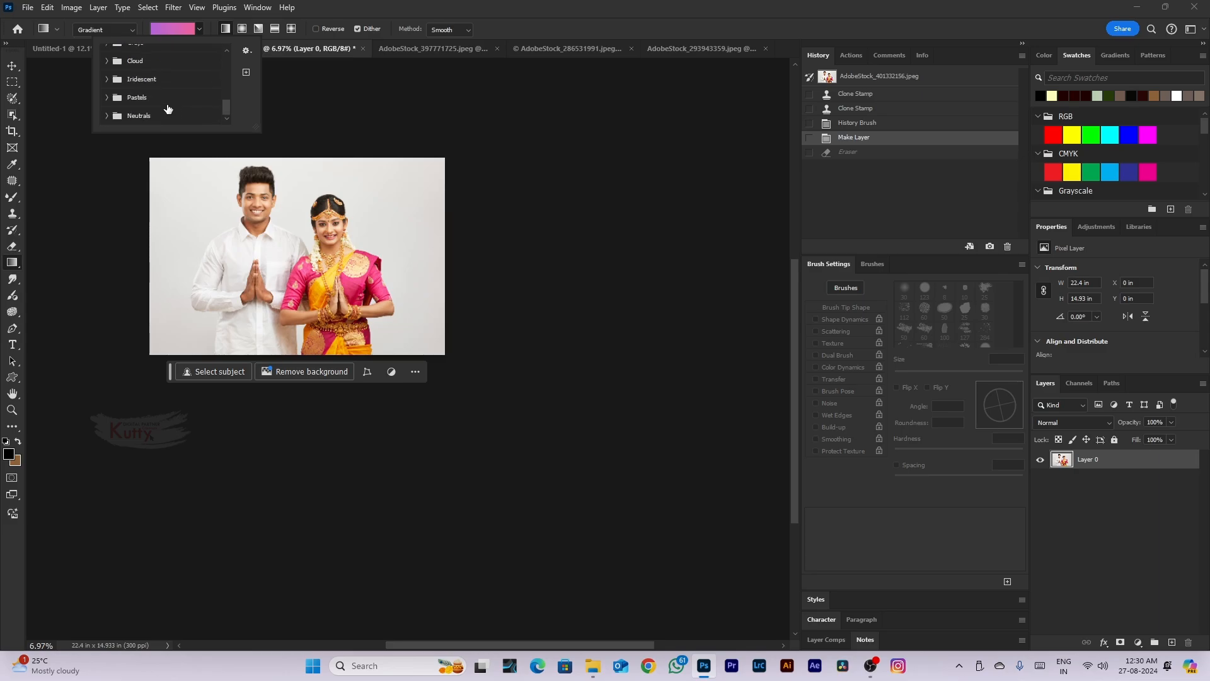
scroll(130, 84, up, 4)
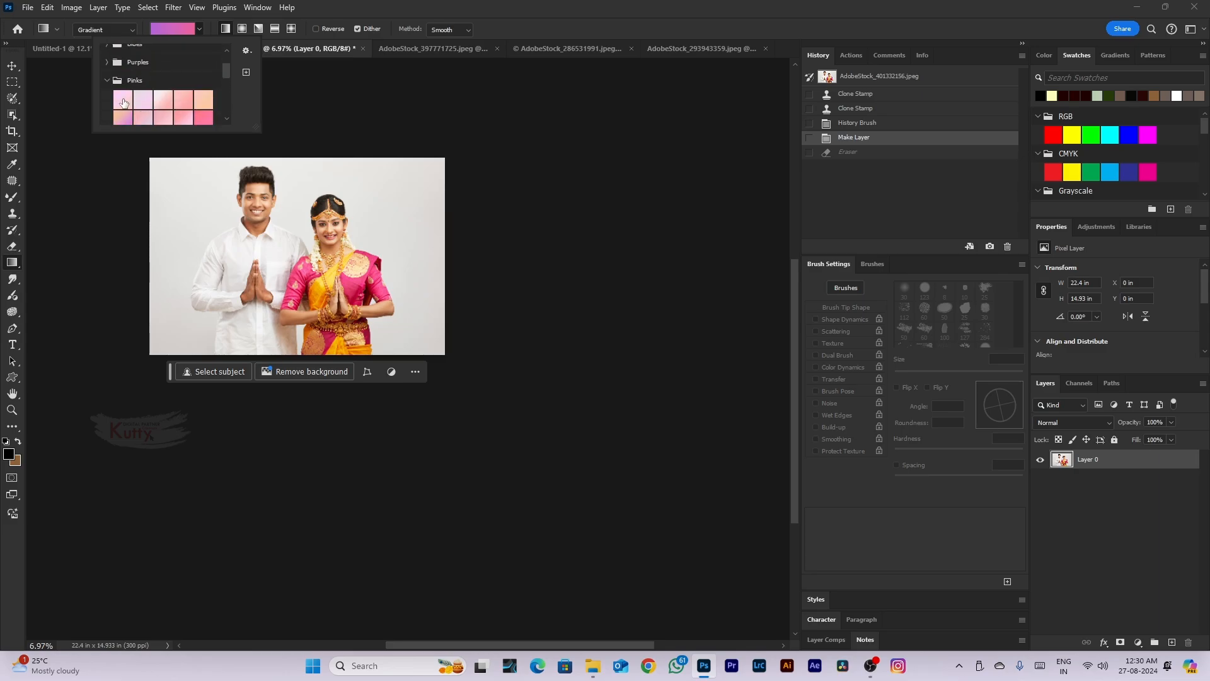
click(123, 101)
scroll(127, 101, down, 3)
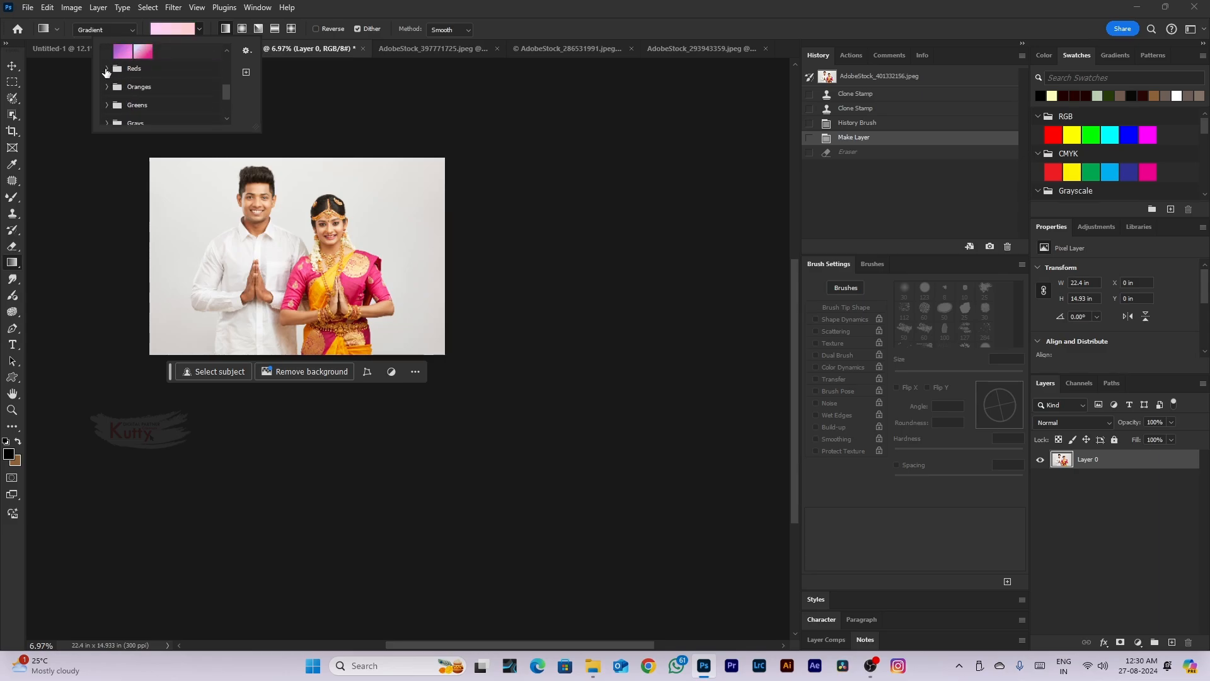
Choose a yellow-to-red-orange preset from the Oranges group and draw a diagonal linear gradient from the image's lower left to its upper right
click(106, 69)
scroll(105, 85, down, 1)
click(107, 87)
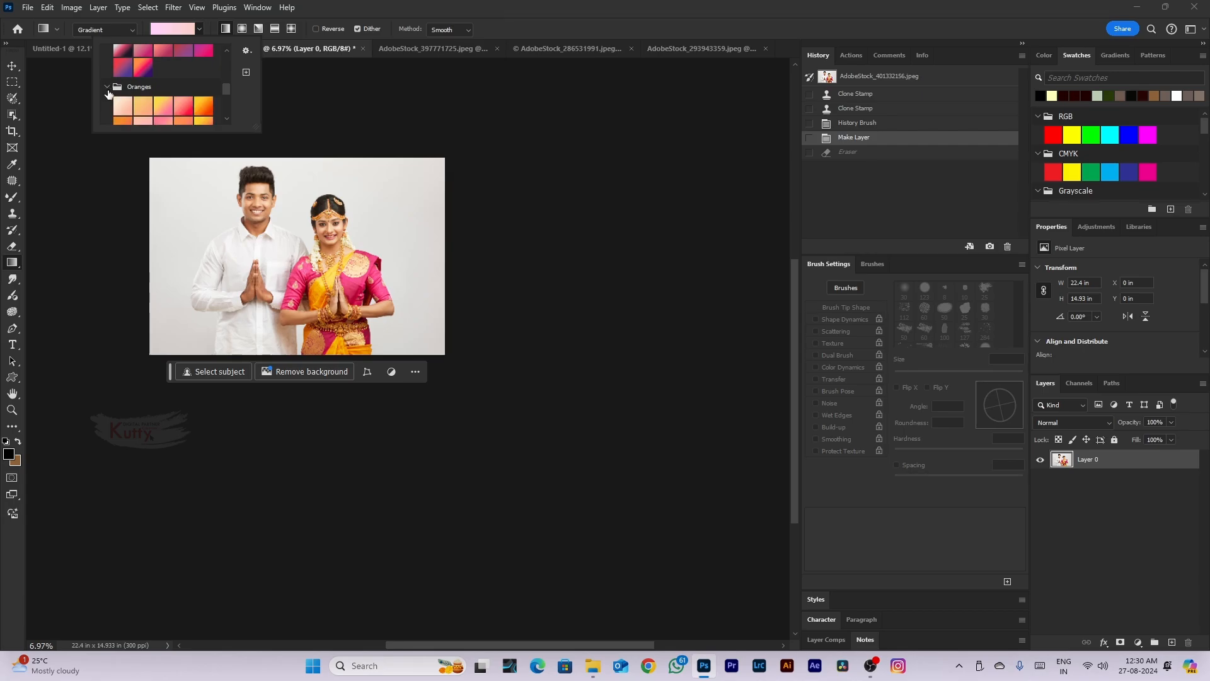
click(196, 114)
key(ctrl+minus)
drag(255, 321, 437, 224)
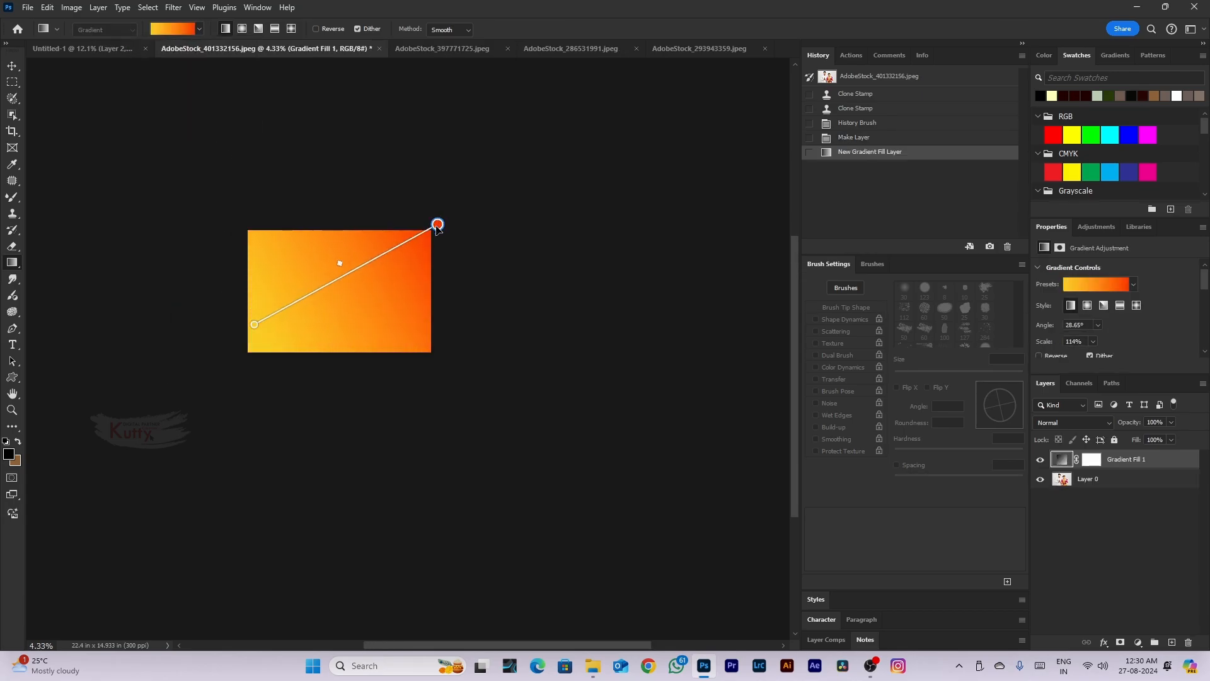
Toggle the gradient fill layer's visibility to compare with the photo, leaving the gradient hidden
key(ctrl+plus)
click(1040, 459)
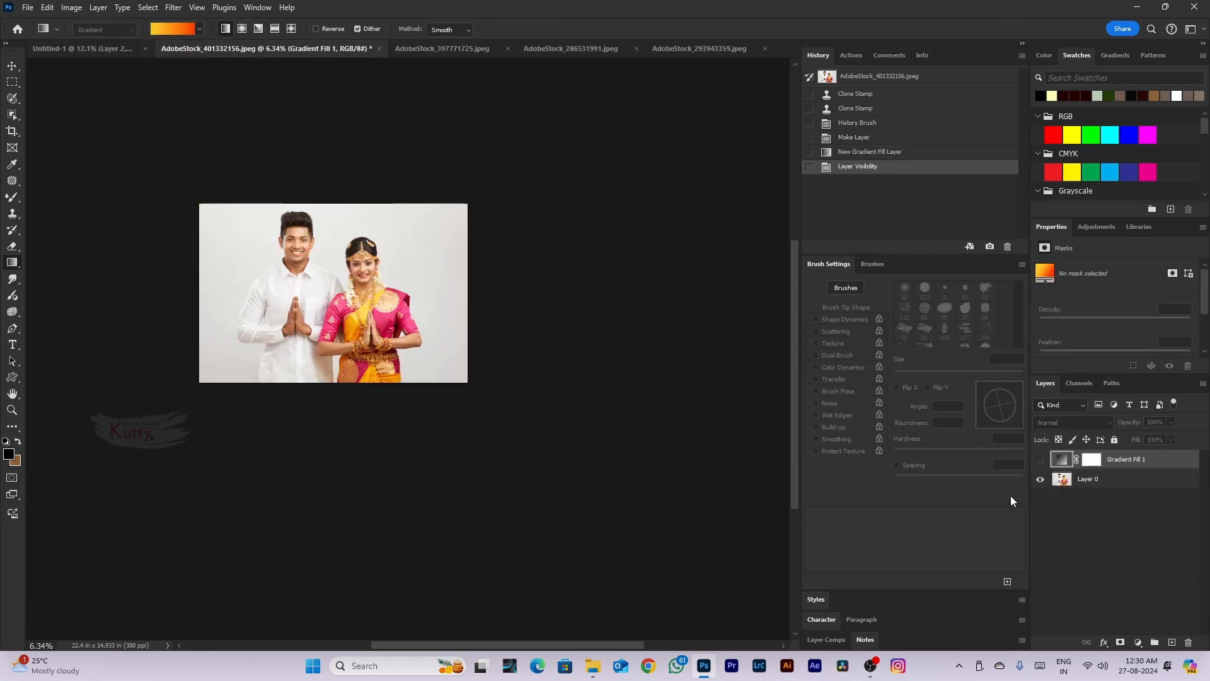
scroll(293, 228, up, 3)
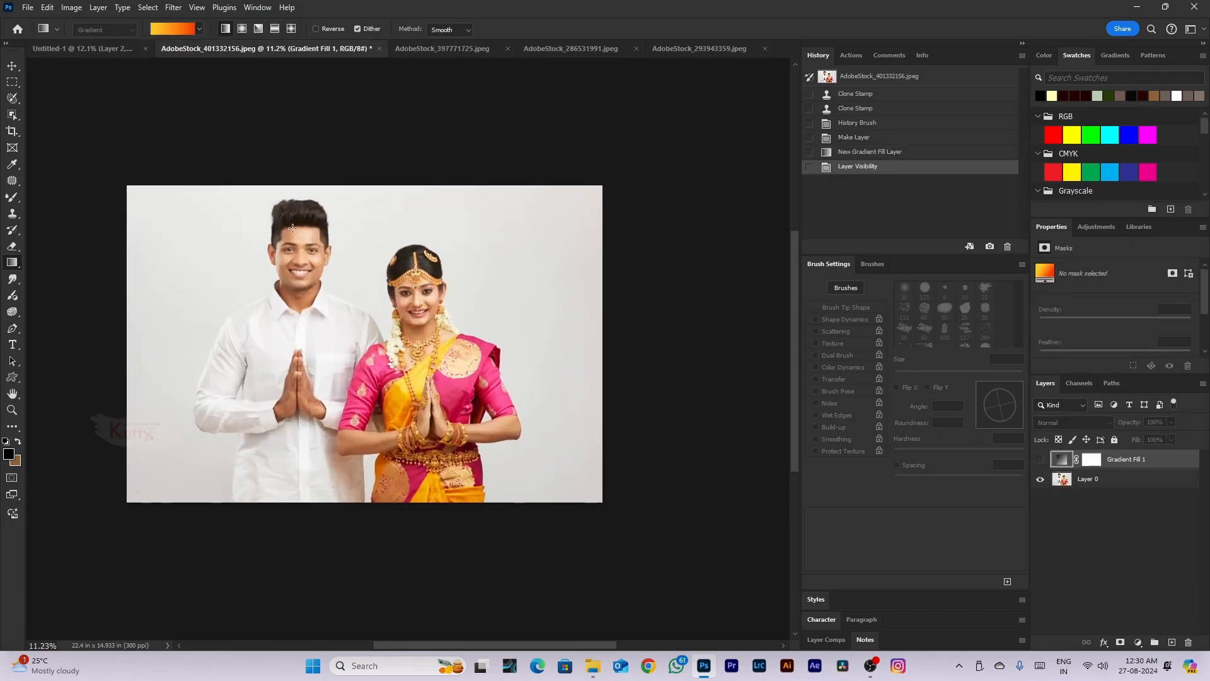
click(1040, 460)
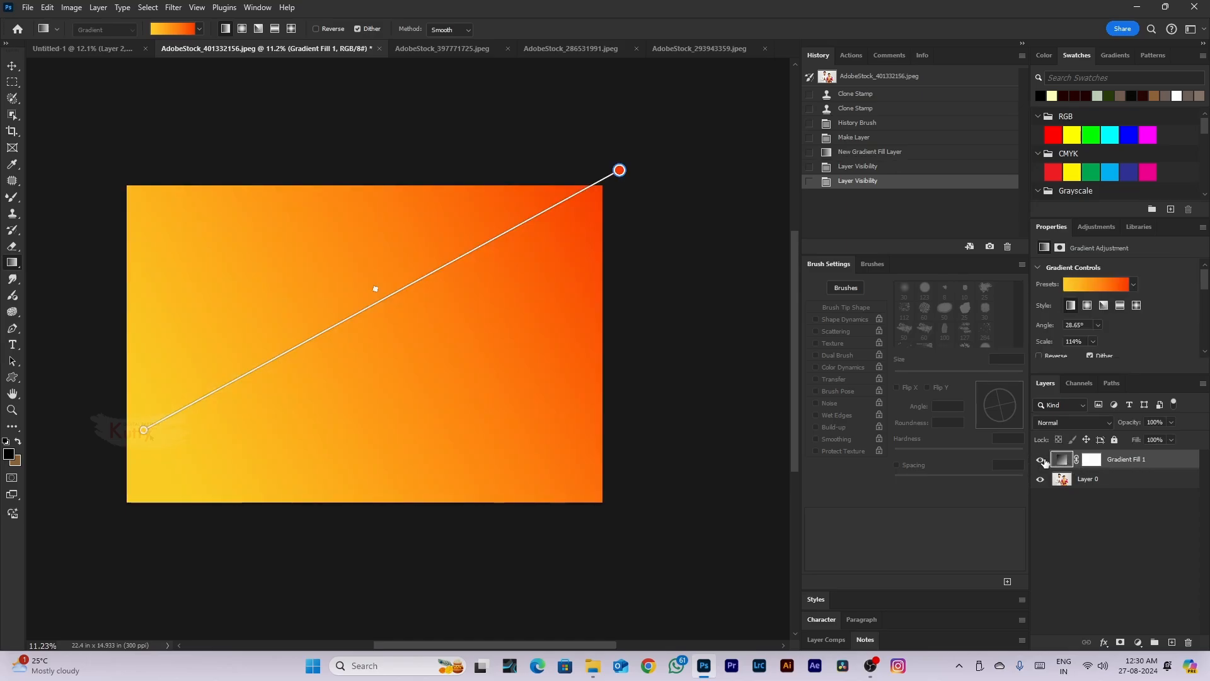
click(1041, 459)
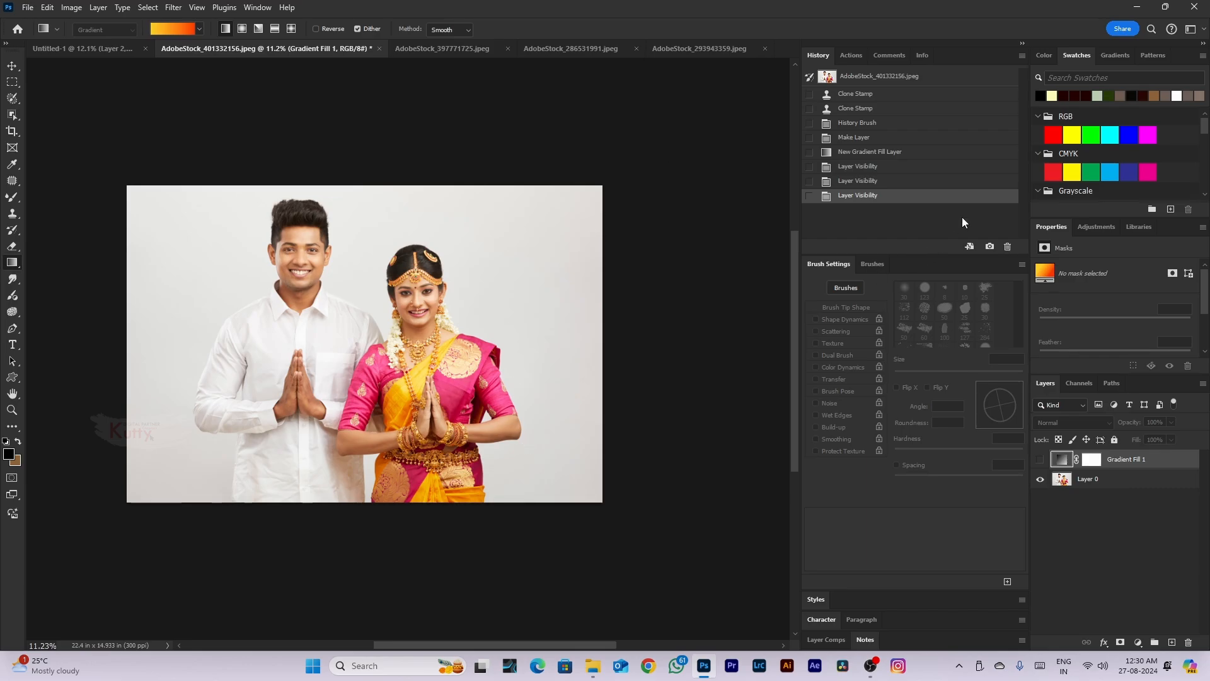
Select both the man and the woman on the Layer 0 photo with the Object Selection tool
click(1126, 482)
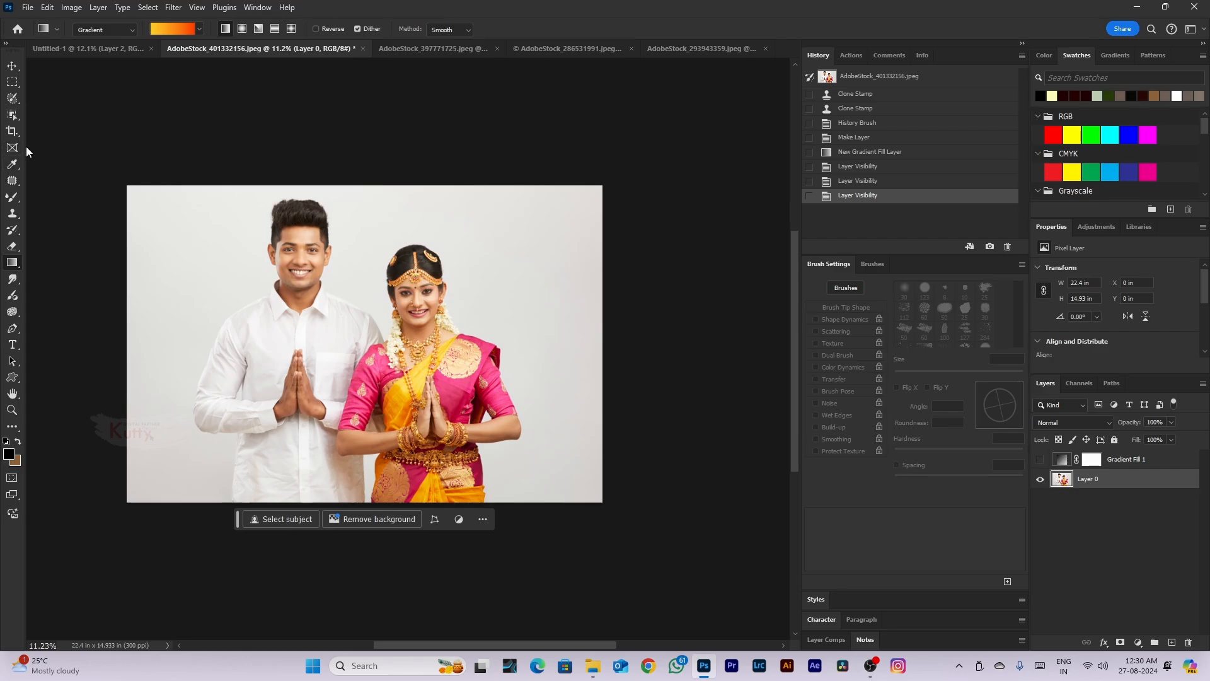
right_click(12, 115)
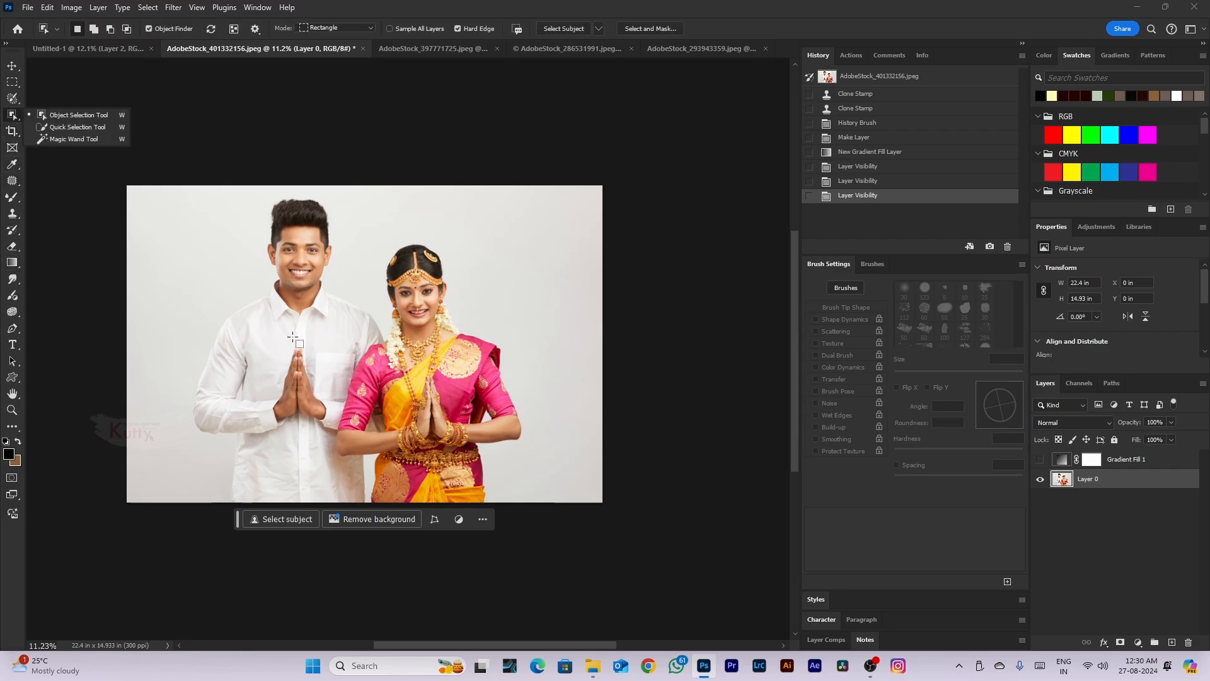
click(63, 116)
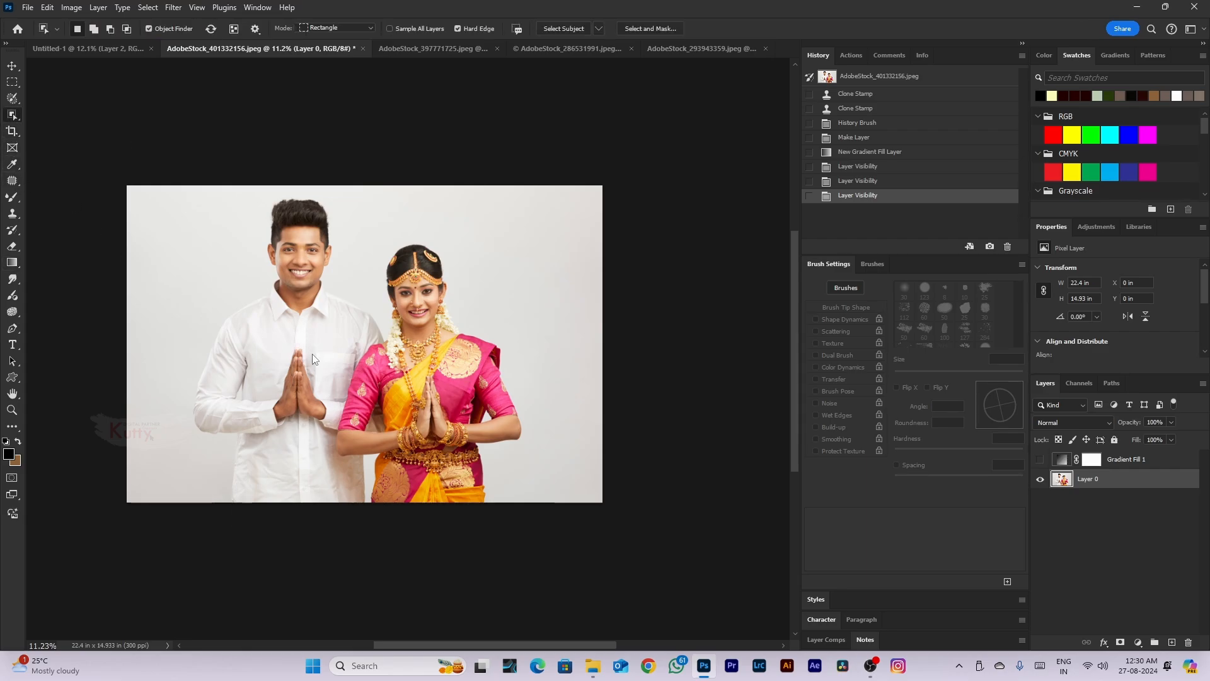
click(313, 355)
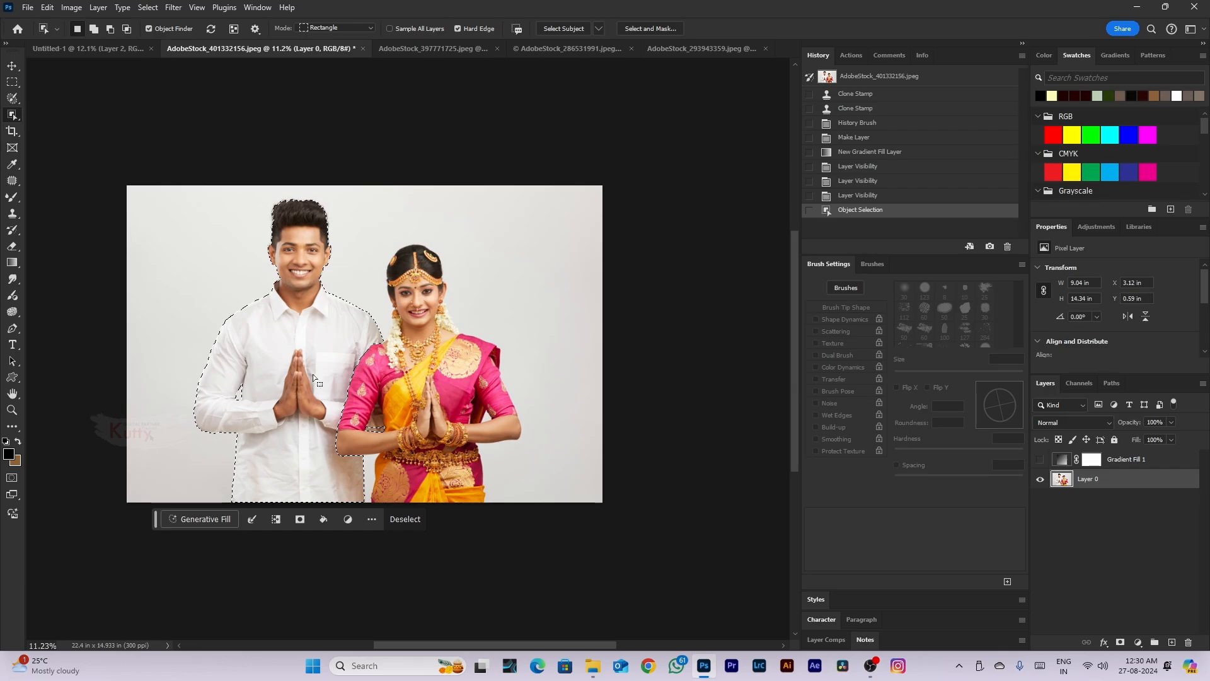
shift+click(412, 264)
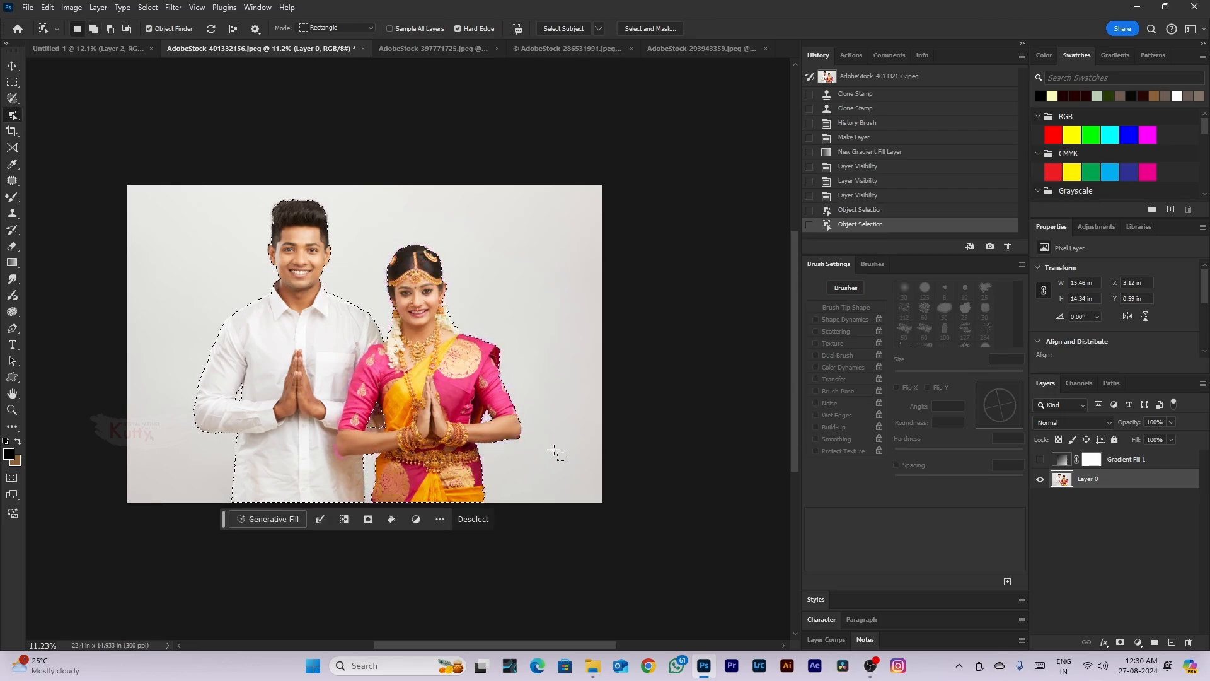
Feather the couple's selection by 2 pixels and copy it to a new layer
key(shift+F6)
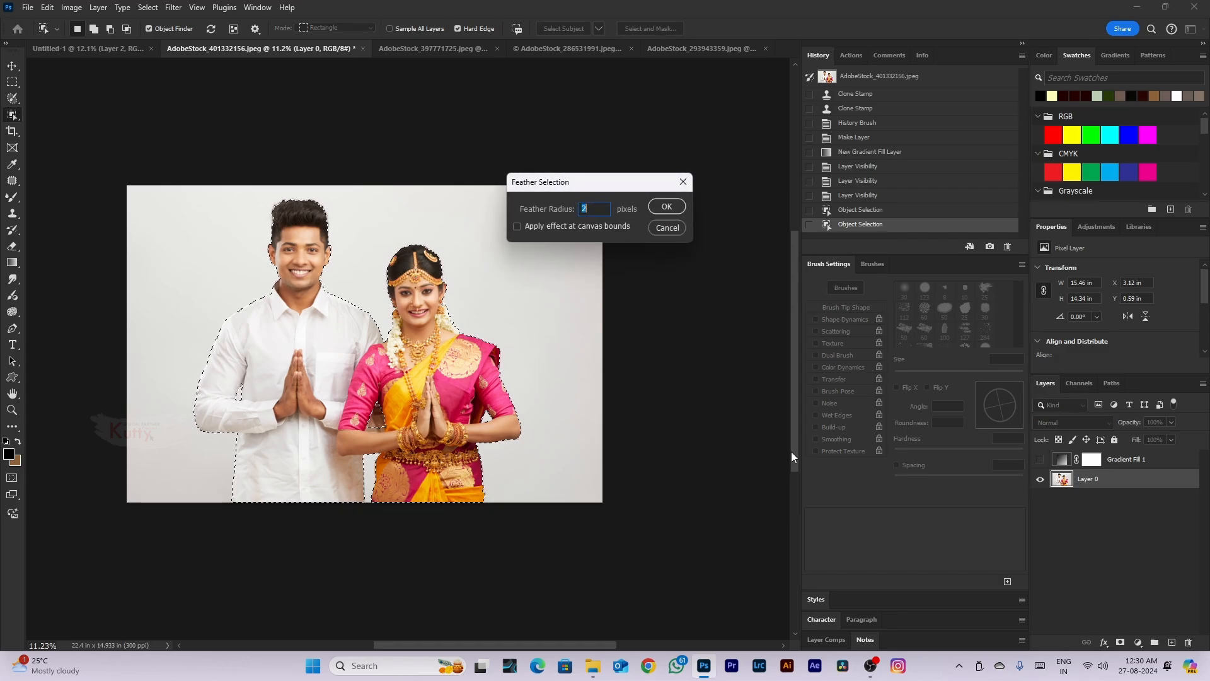
key(ctrl)
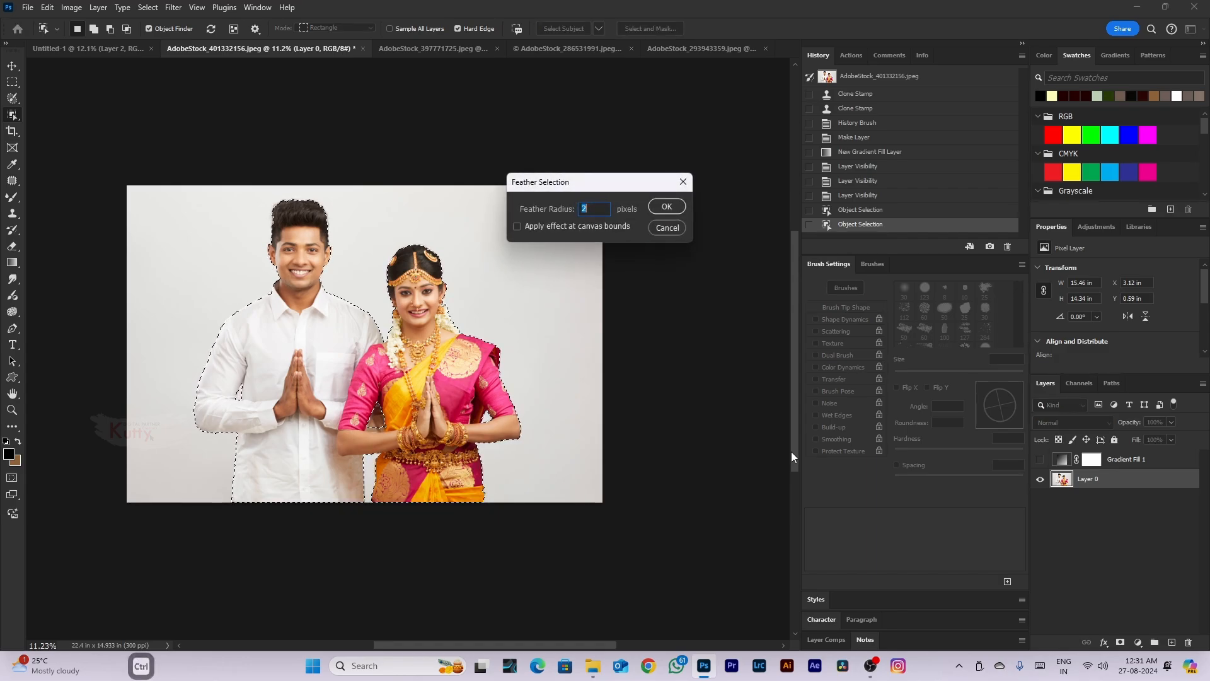
key(ctrl+j)
click(667, 208)
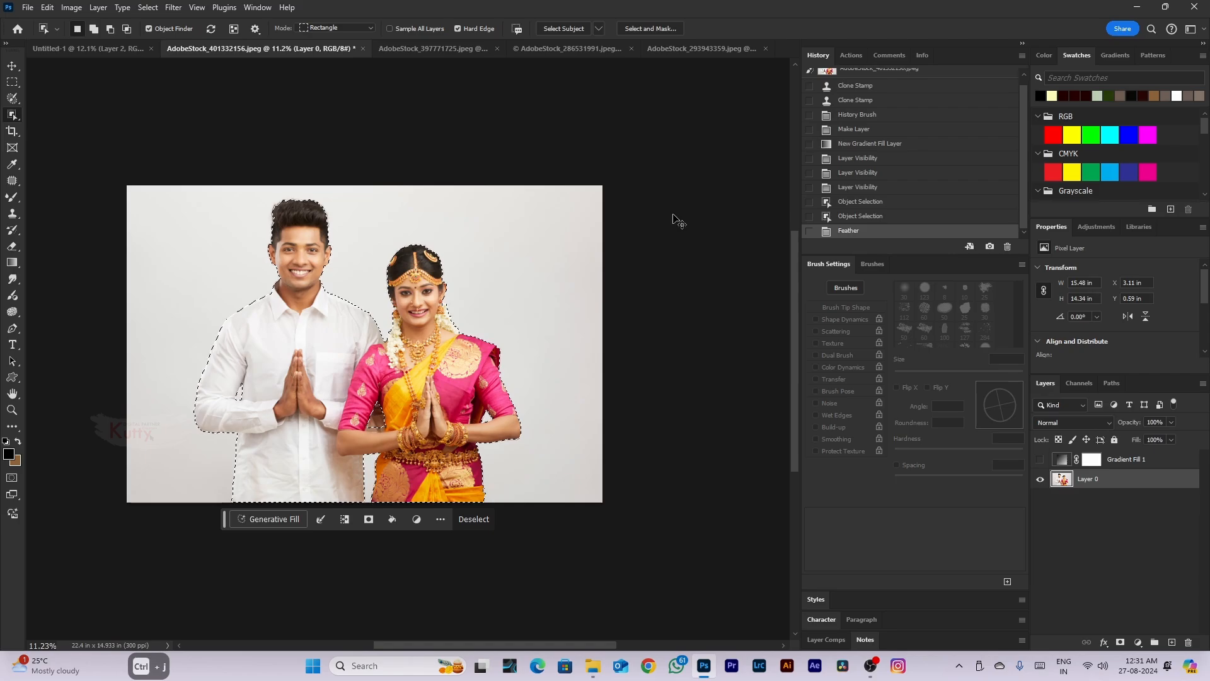
key(ctrl+j)
Move the couple's cutout layer above the gradient fill and back down, ending beneath the original photo layer
drag(1086, 482, 1071, 451)
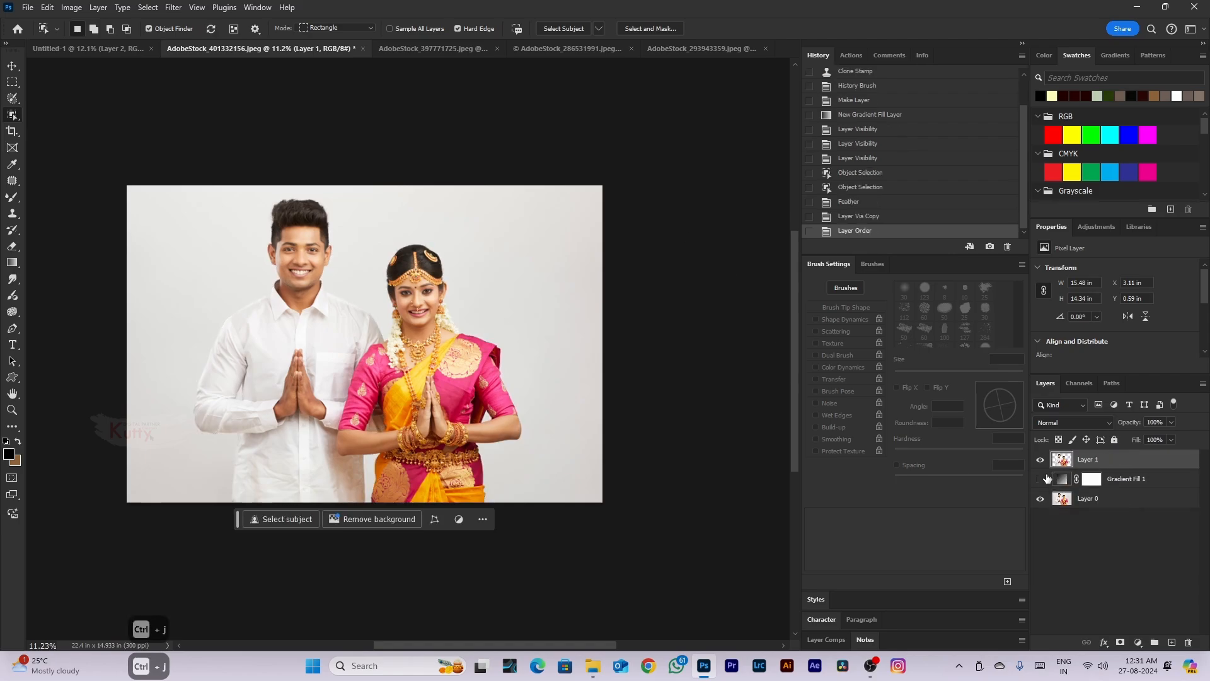
key(ctrl+z)
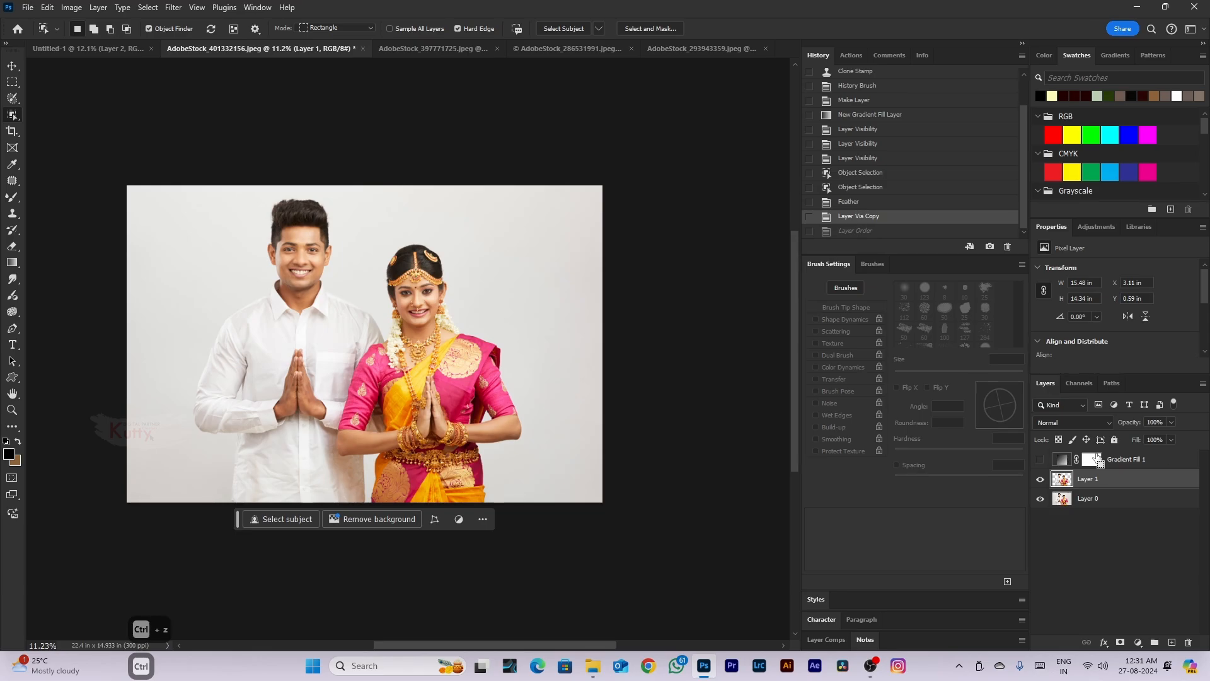
key(ctrl+bracketright)
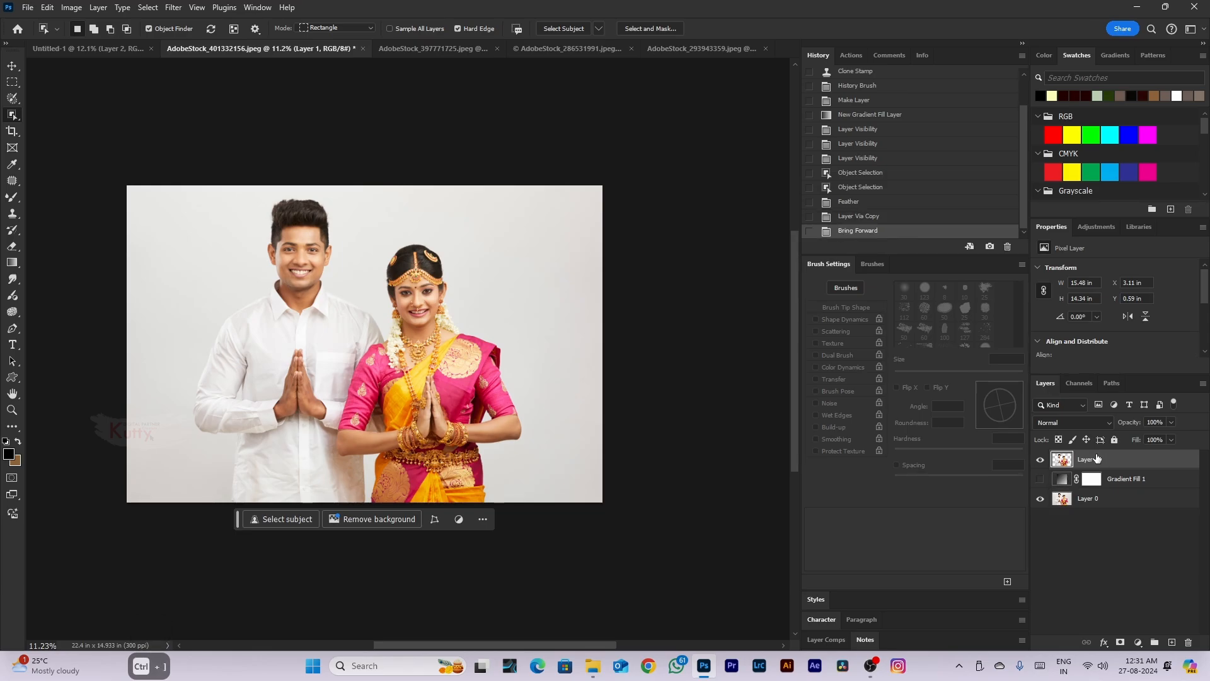
key(ctrl+bracketleft)
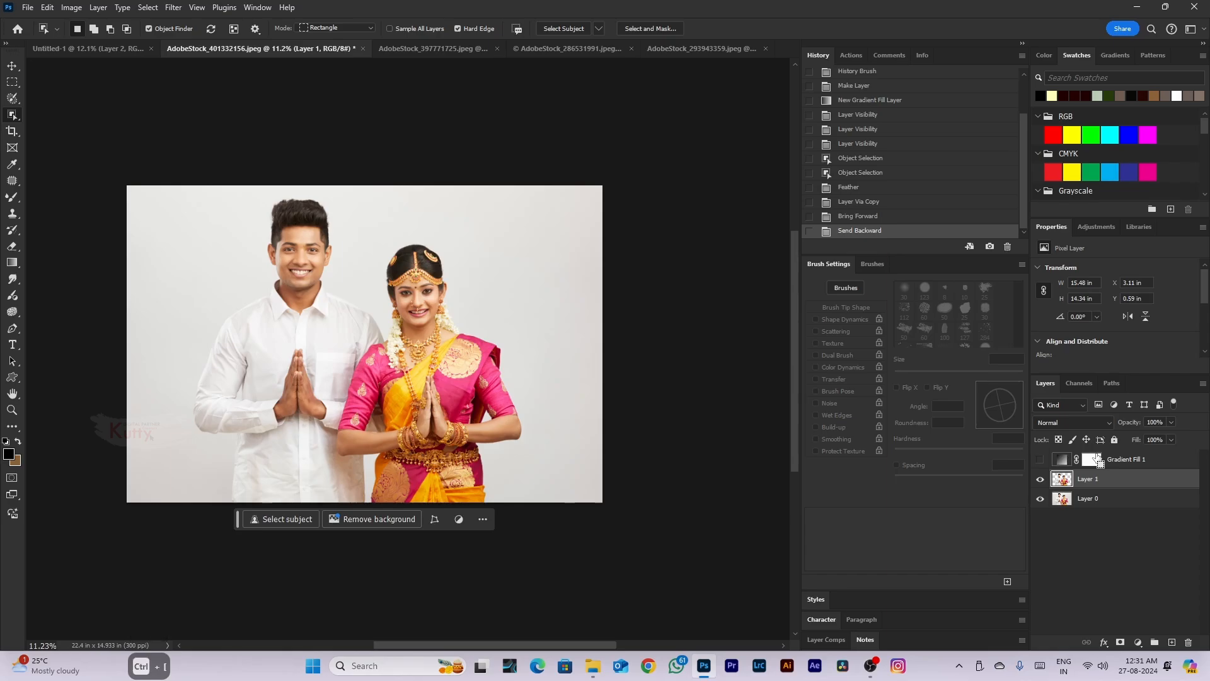
key(ctrl+bracketleft)
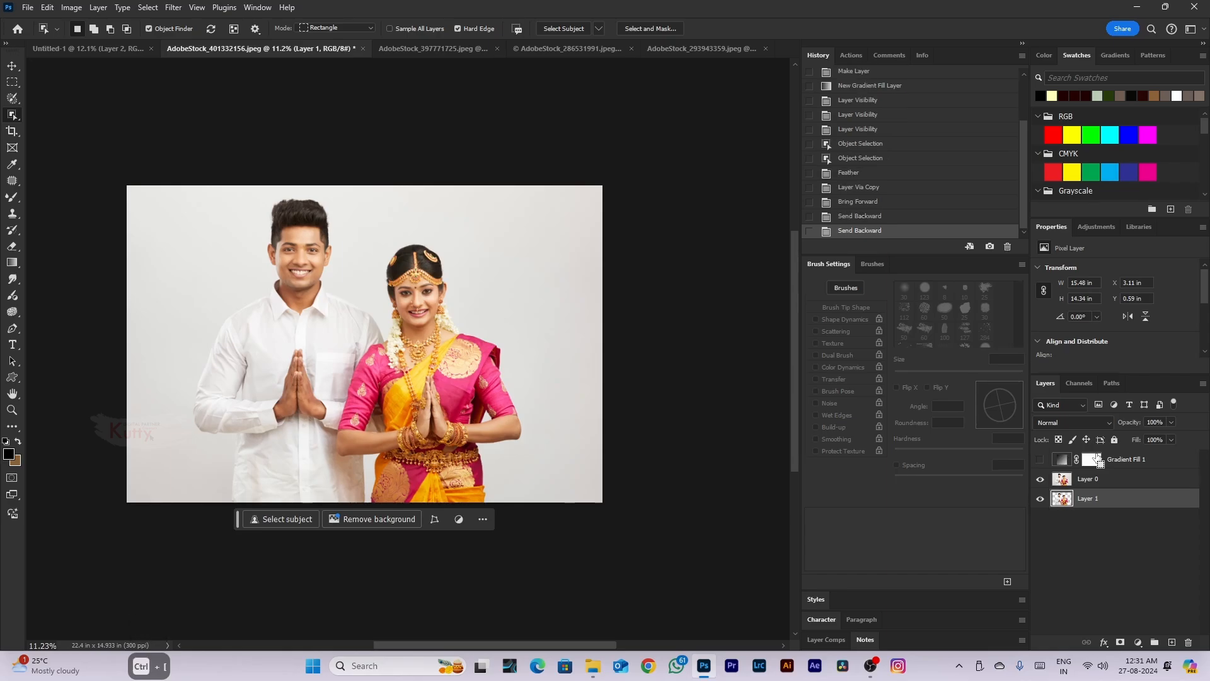
Bring the couple's cutout layer up to the top of the layer stack
key(ctrl+bracketright)
key(ctrl+bracketright)
key(ctrl+bracketright)
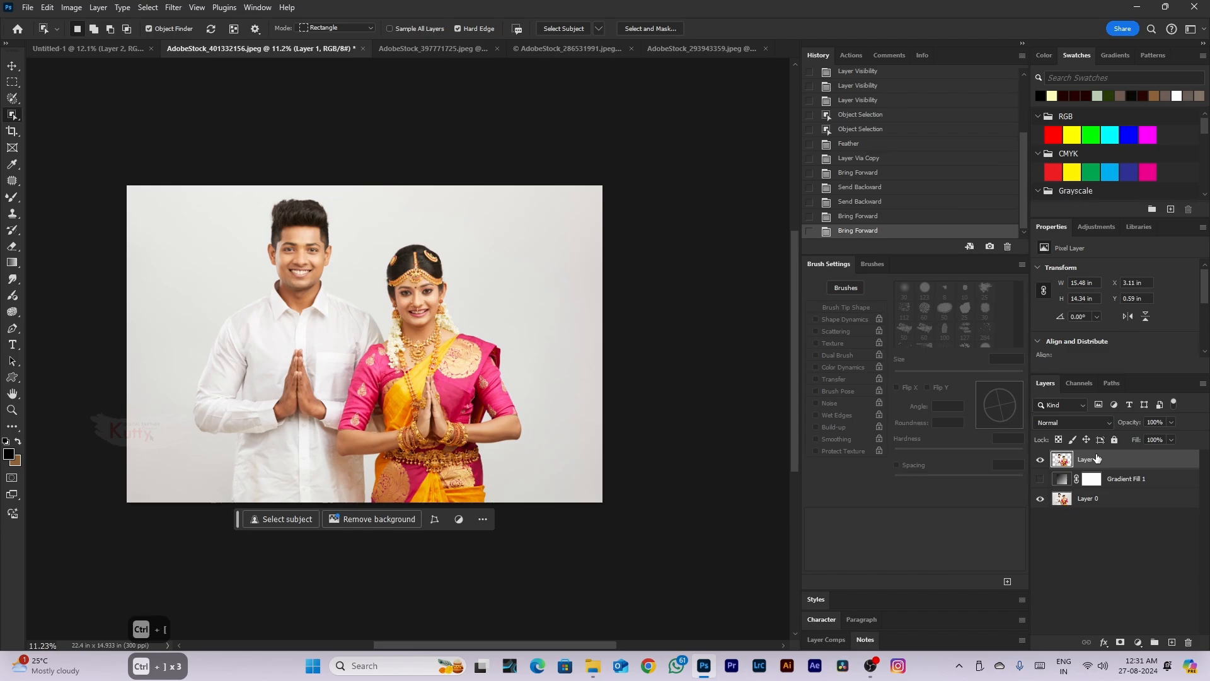
key(shift)
key(ctrl+shift+bracketright)
key(ctrl+shift+bracketright)
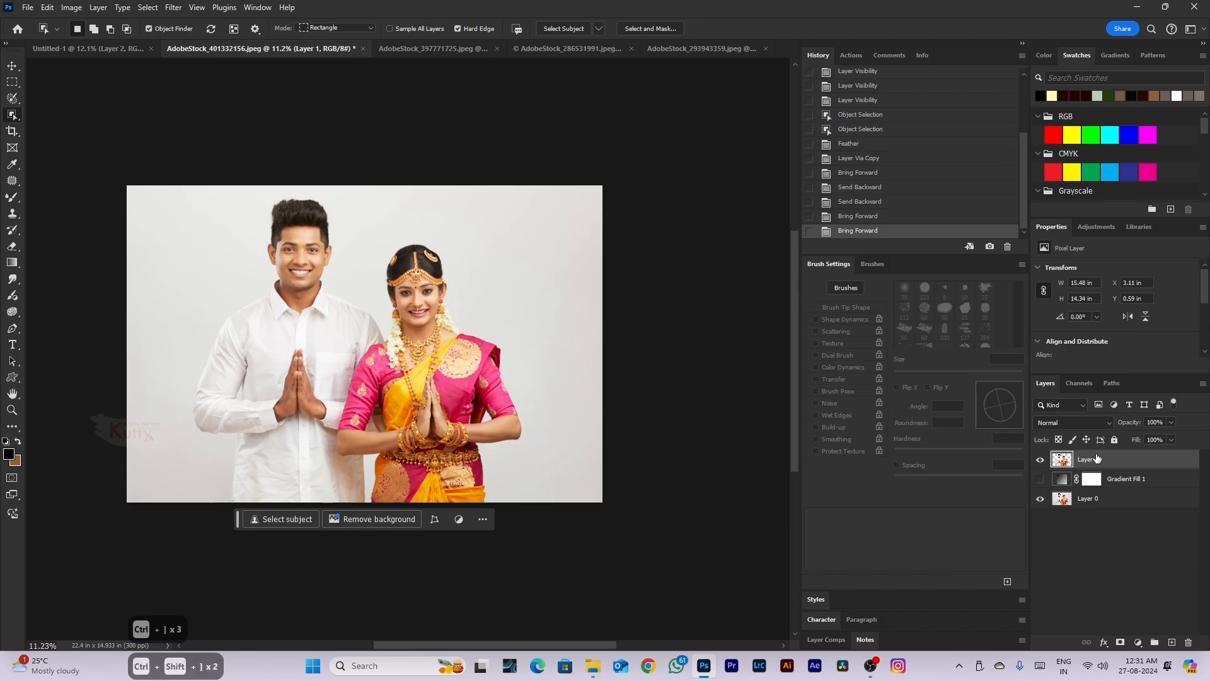
Send the couple's cutout layer backward two levels, beneath the original photo layer
key(ctrl+bracketleft)
key(ctrl+bracketleft)
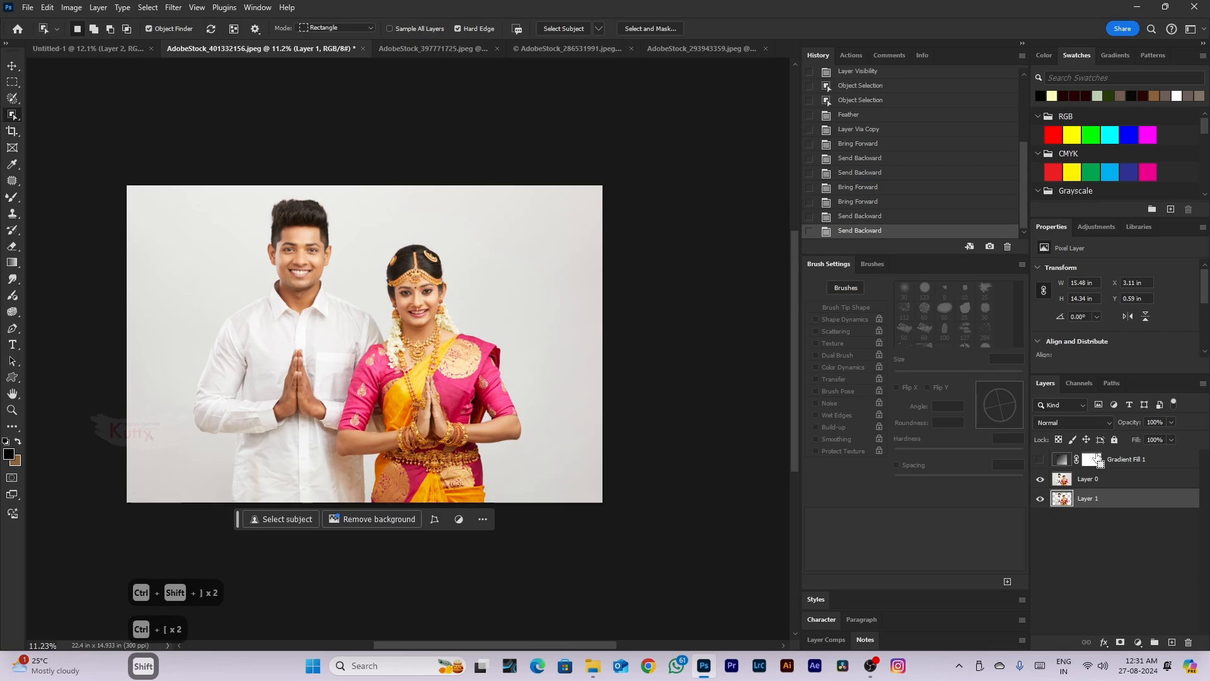
Bring the couple's cutout layer to the top of the stack and show the gradient fill beneath it
key(ctrl+shift+bracketright)
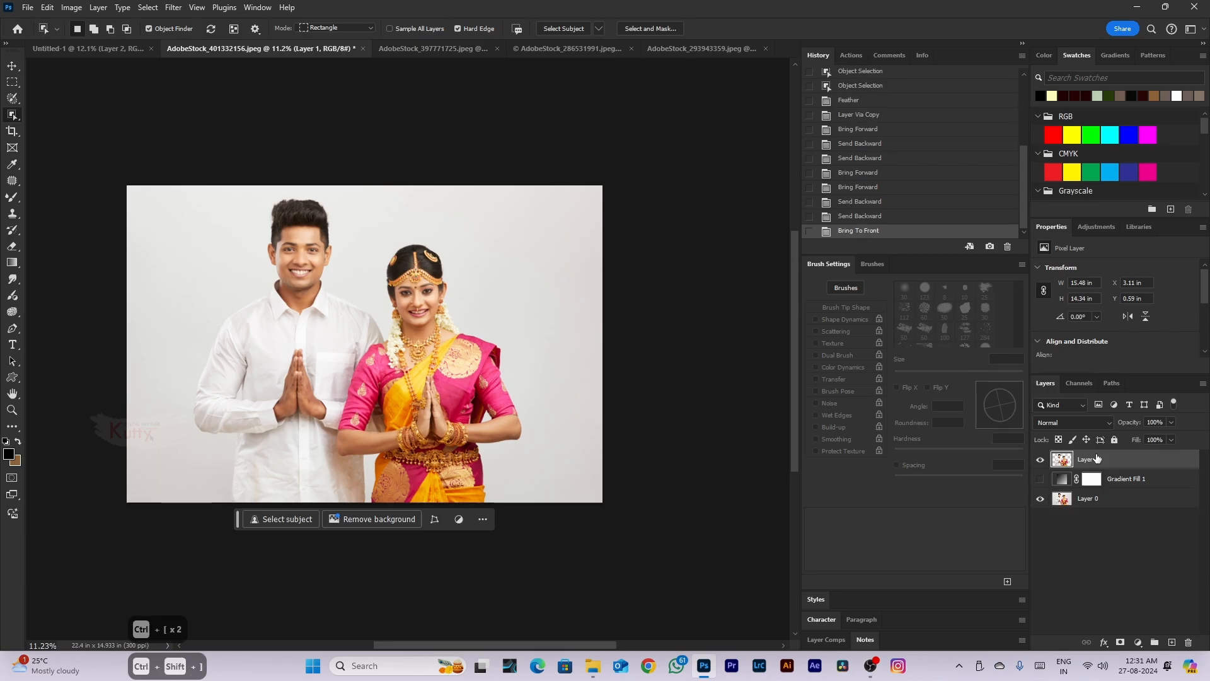
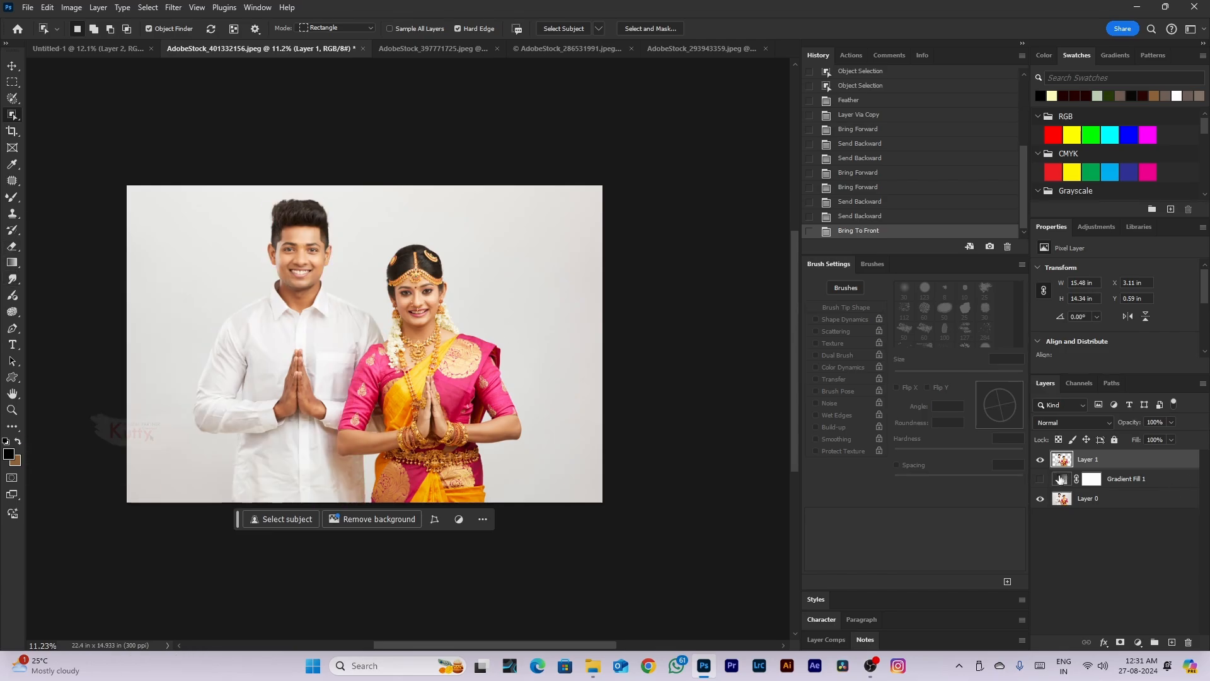
click(1040, 479)
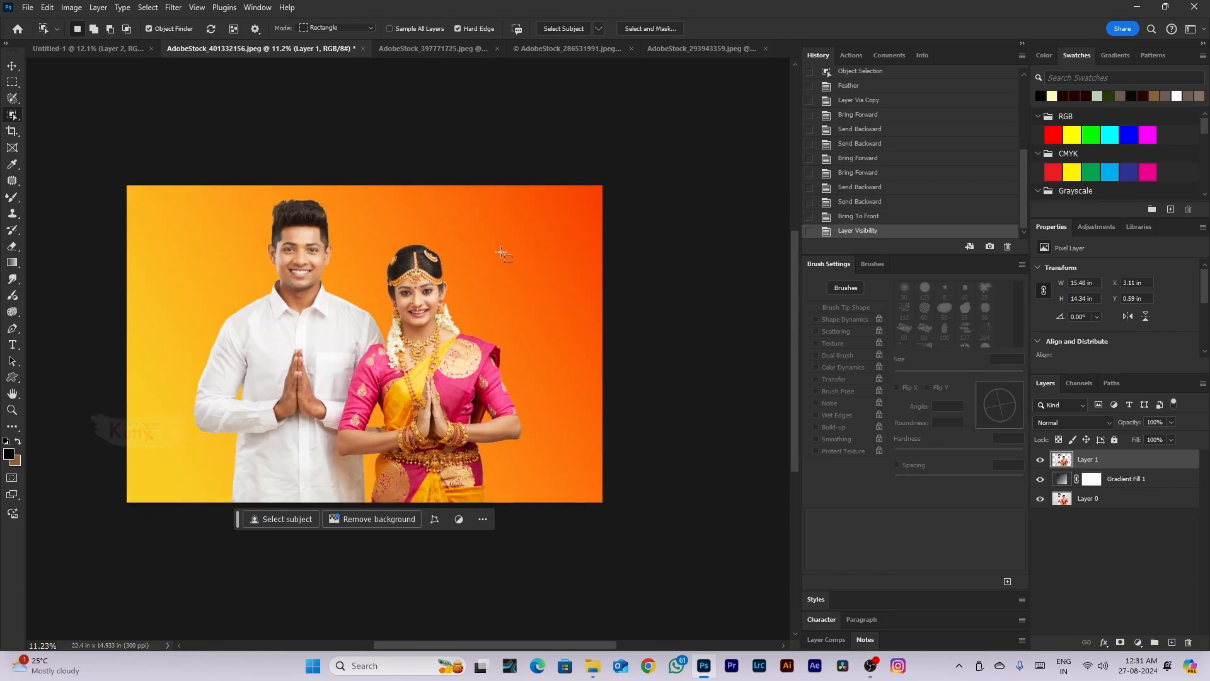
With the Gradient tool, look through the Pastels presets and try the angle style before returning to linear
click(12, 262)
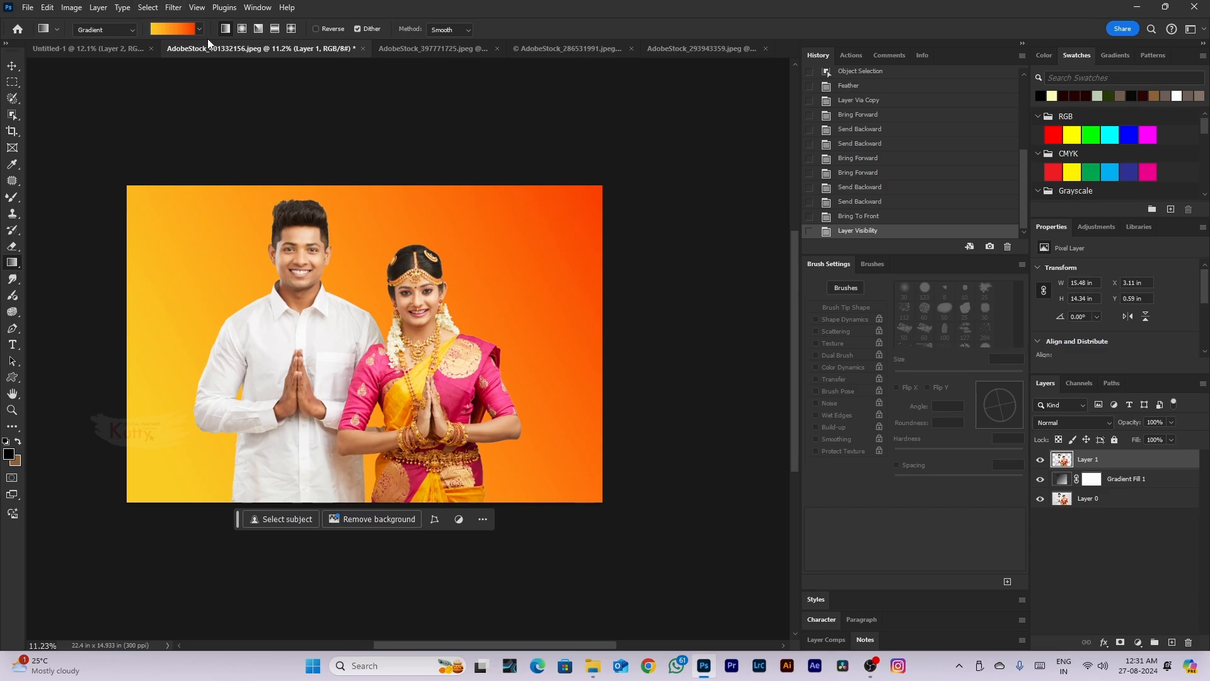
click(200, 29)
scroll(132, 104, down, 5)
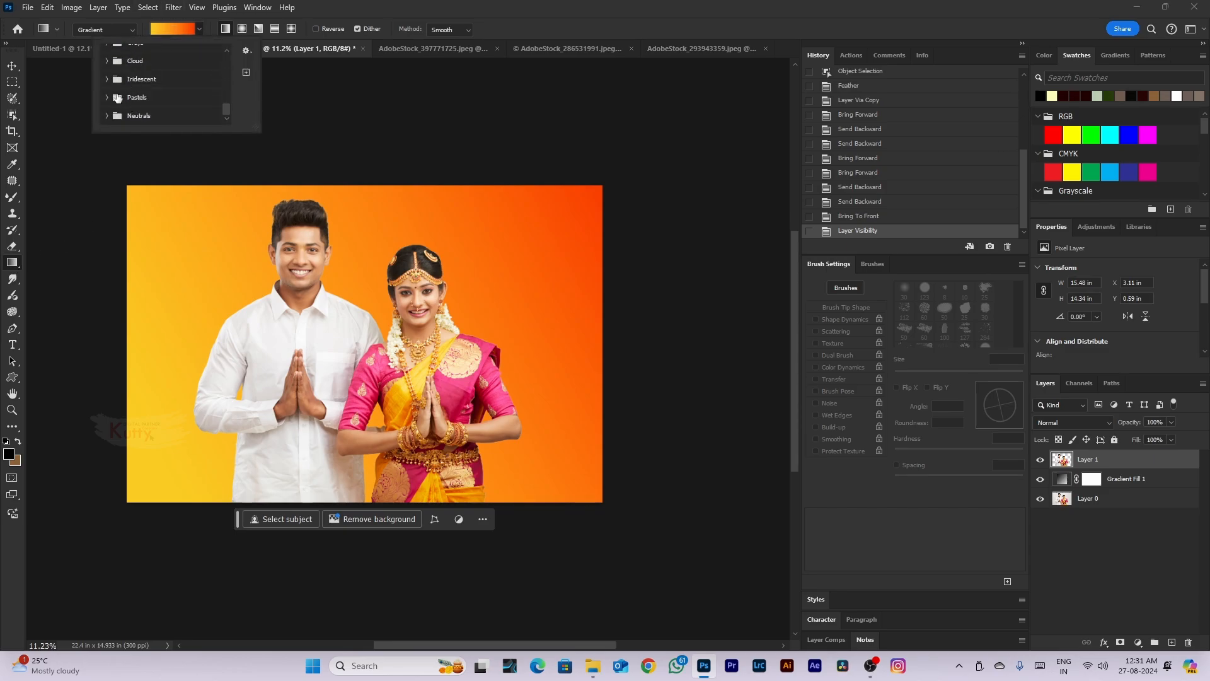
click(118, 97)
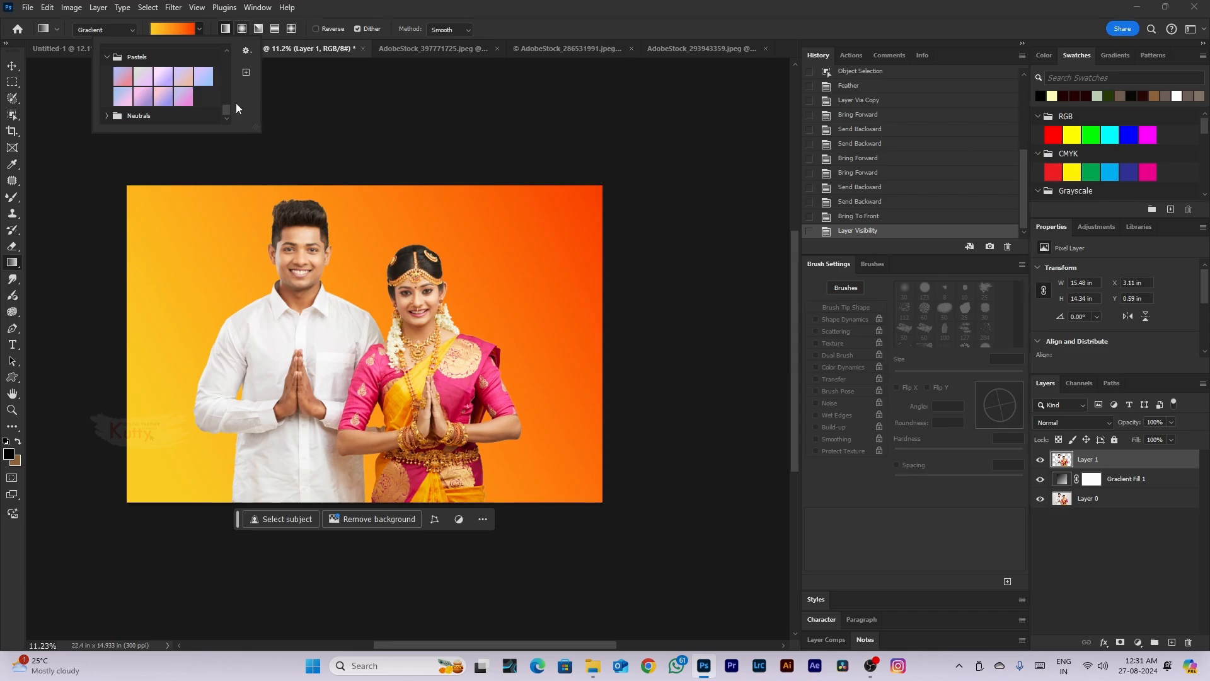
click(241, 33)
click(260, 30)
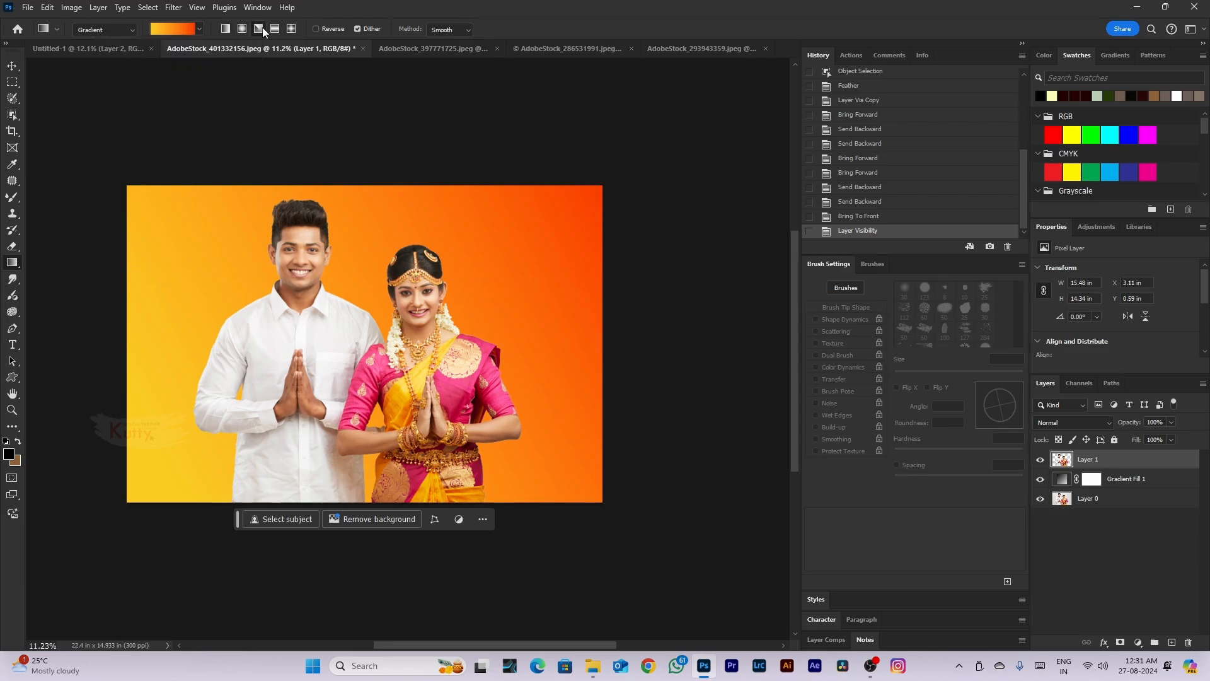
click(225, 30)
Change the gradient fill layer to the radial style, reduce its scale to 51%, and centre it behind the couple
click(1150, 478)
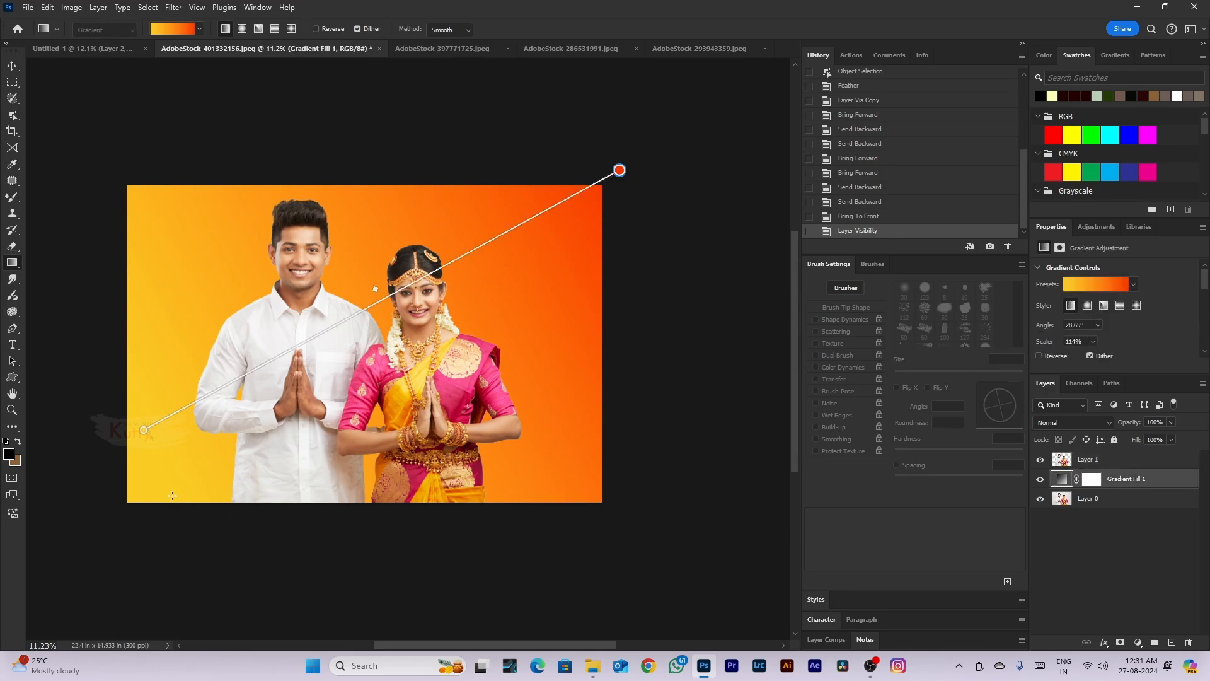
drag(165, 491, 540, 248)
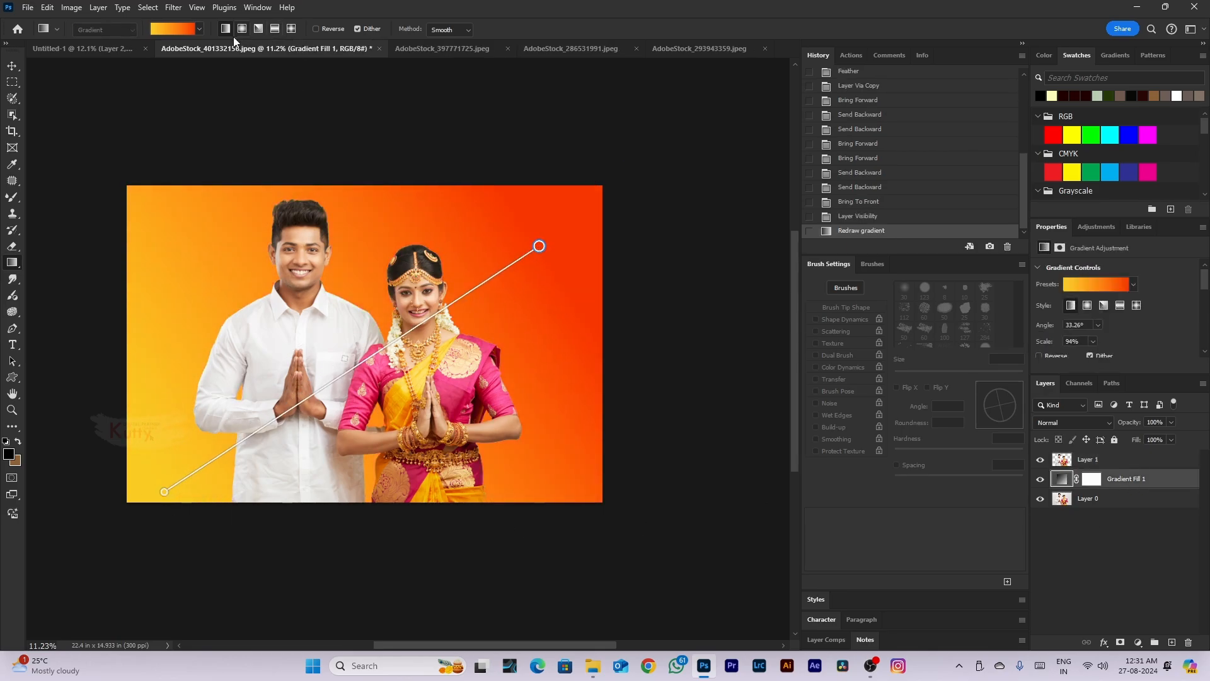
key(ctrl+z)
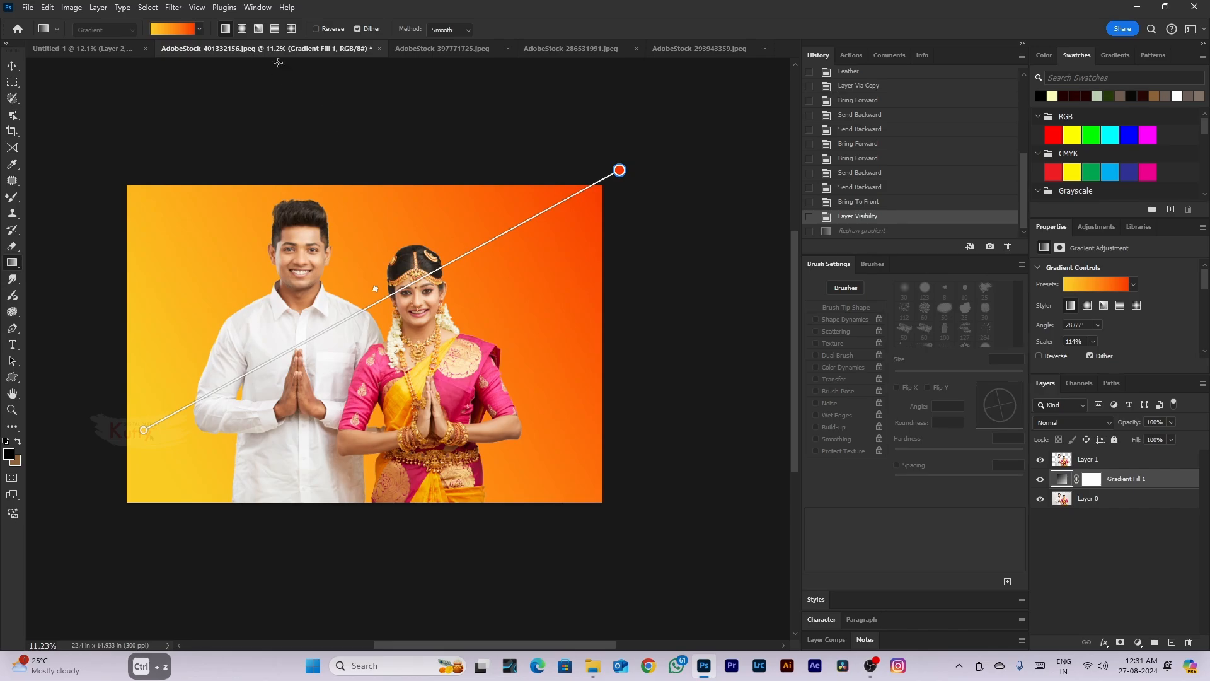
click(243, 30)
scroll(460, 290, down, 5)
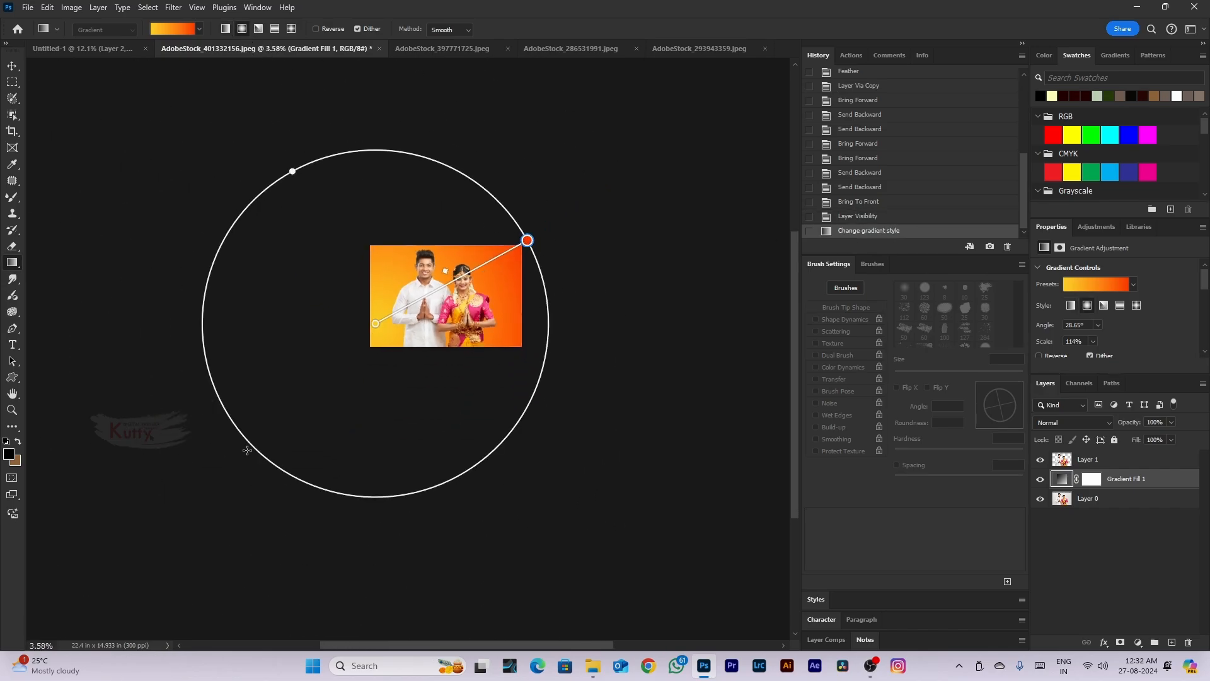
mouse_move(527, 240)
mouse_down()
mouse_move(438, 296)
mouse_move(529, 269)
mouse_up()
drag(461, 313, 529, 289)
mouse_move(482, 340)
mouse_down()
mouse_move(519, 346)
mouse_move(549, 376)
mouse_up()
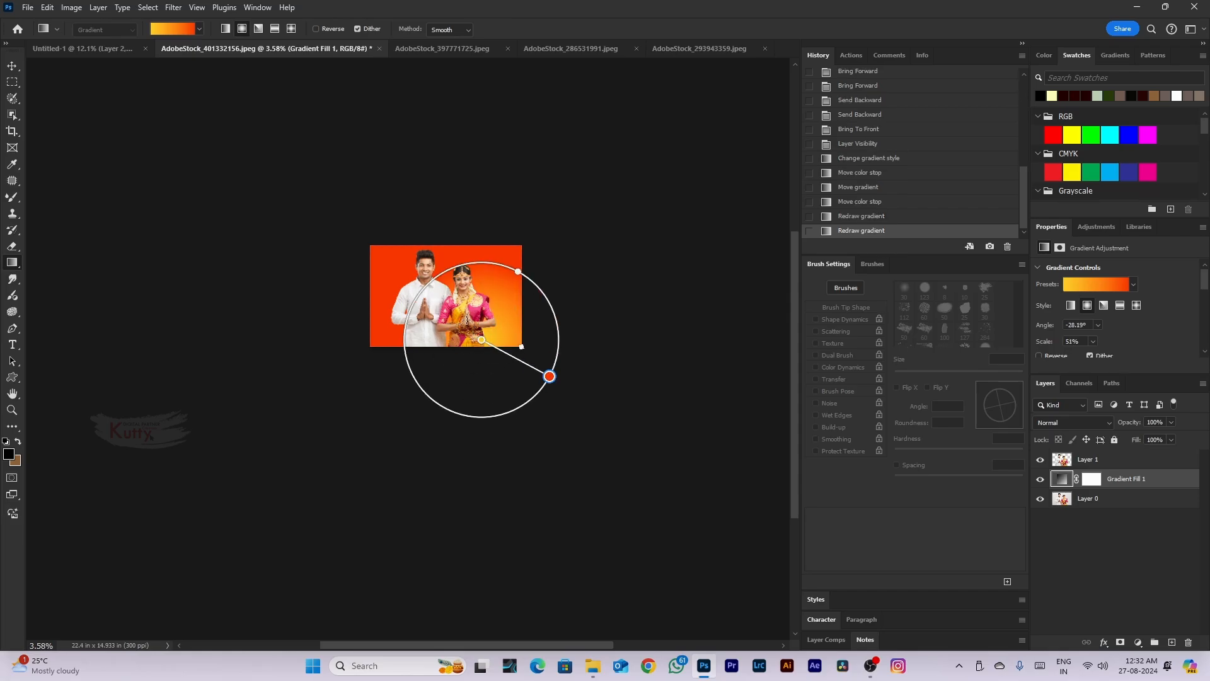
drag(482, 341, 447, 301)
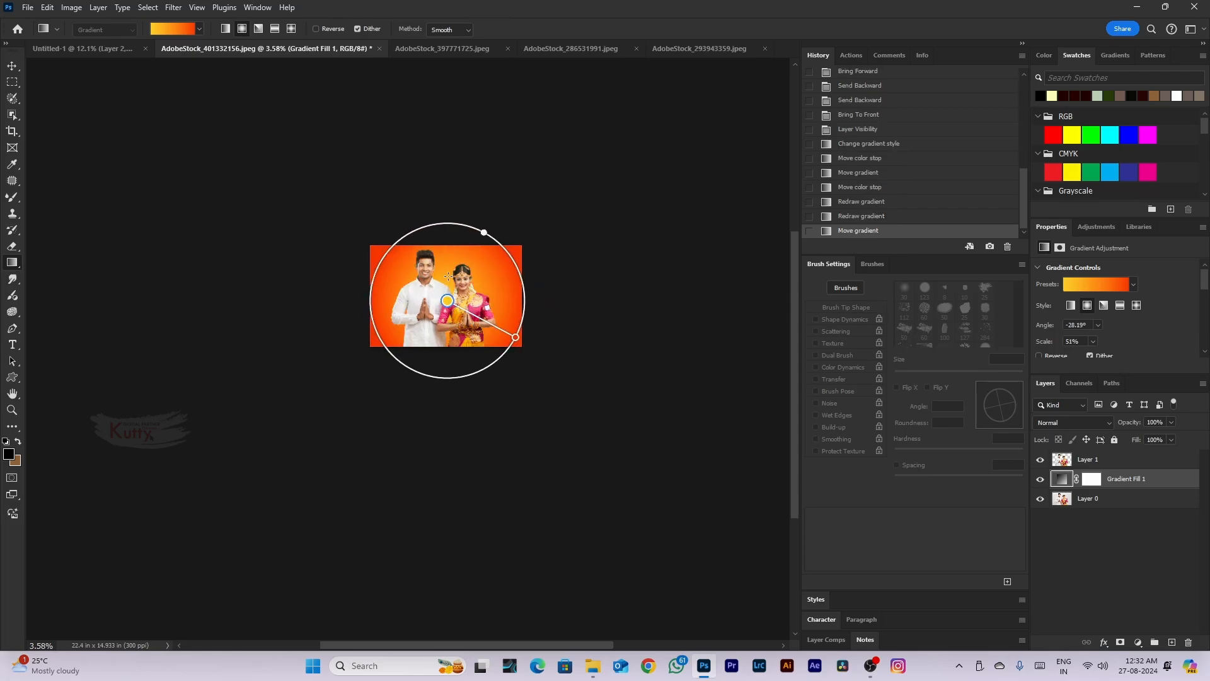
Try the angle, reflected and diamond styles on the gradient fill and return to the radial style
scroll(448, 276, up, 3)
scroll(445, 226, down, 1)
click(258, 29)
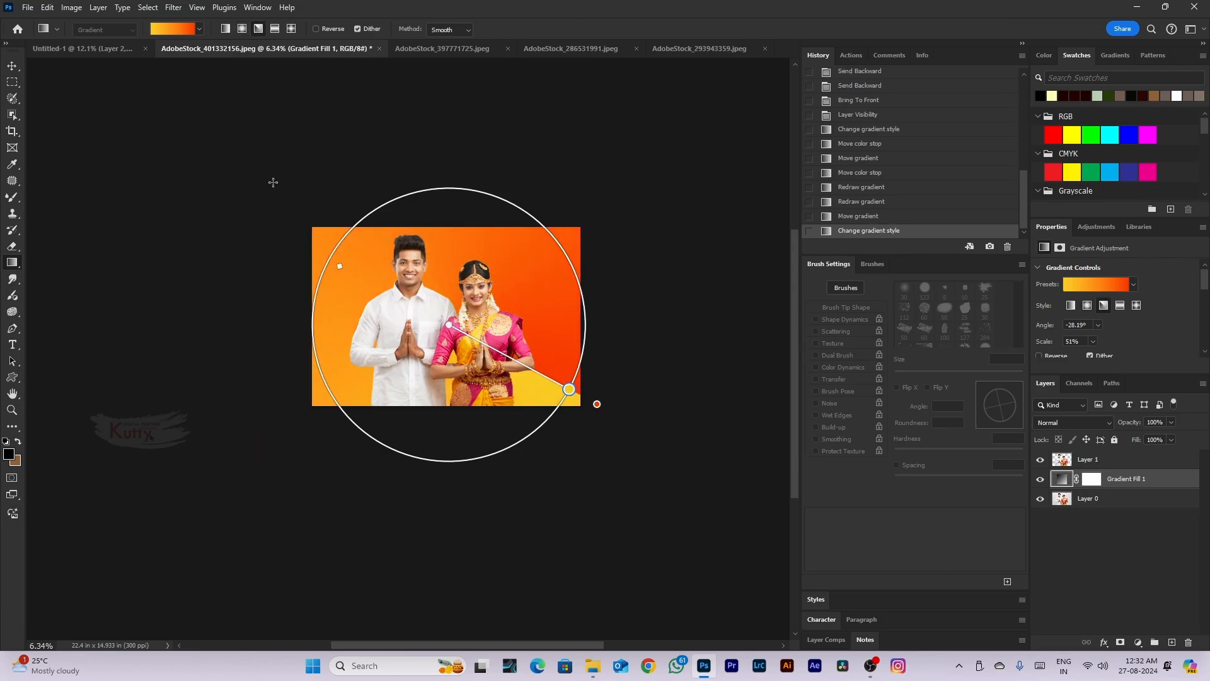
click(276, 29)
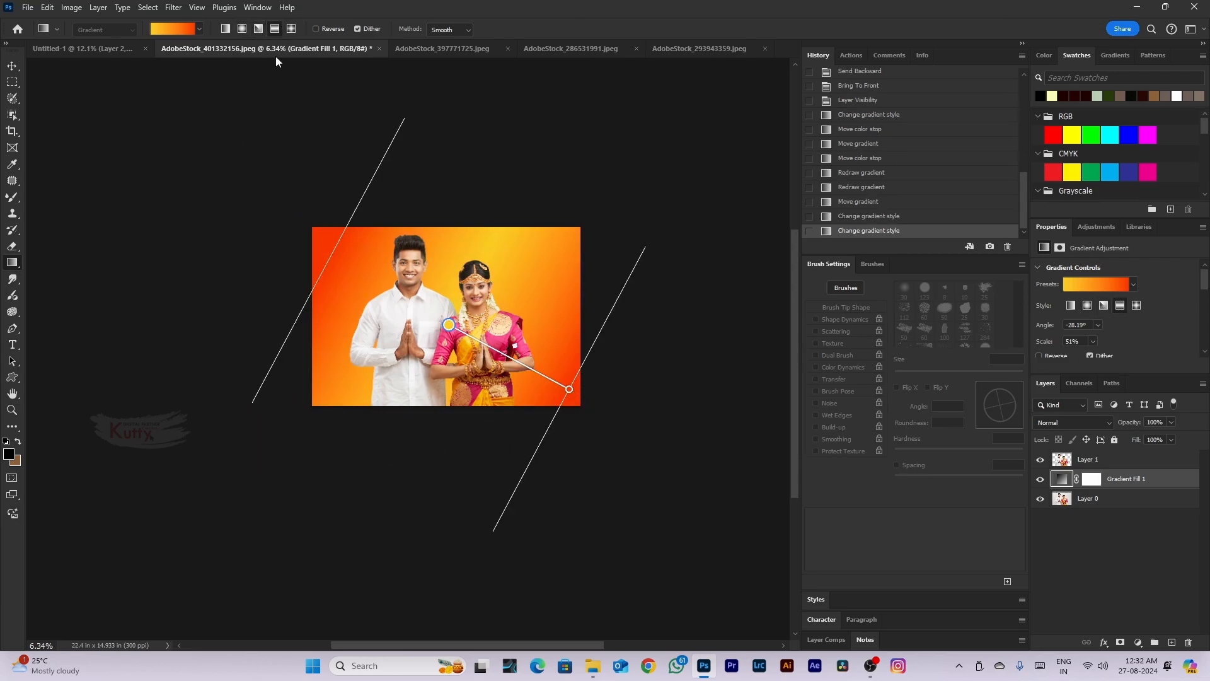
drag(577, 395, 624, 427)
key(ctrl+z)
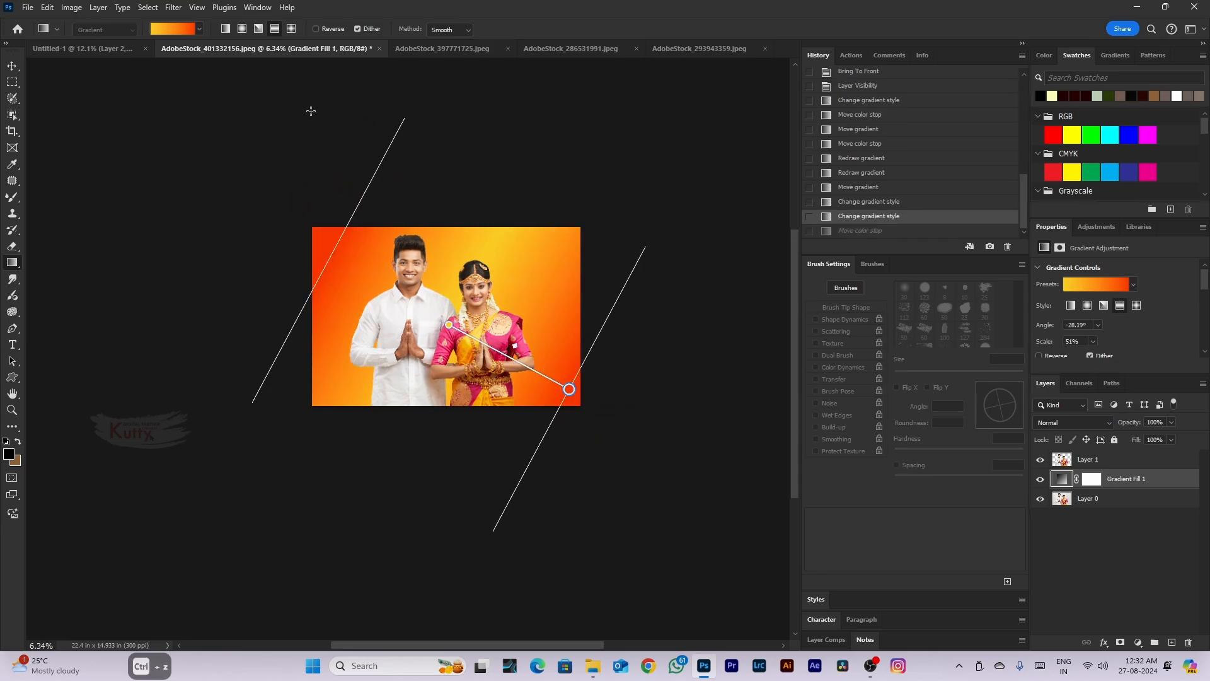
click(290, 30)
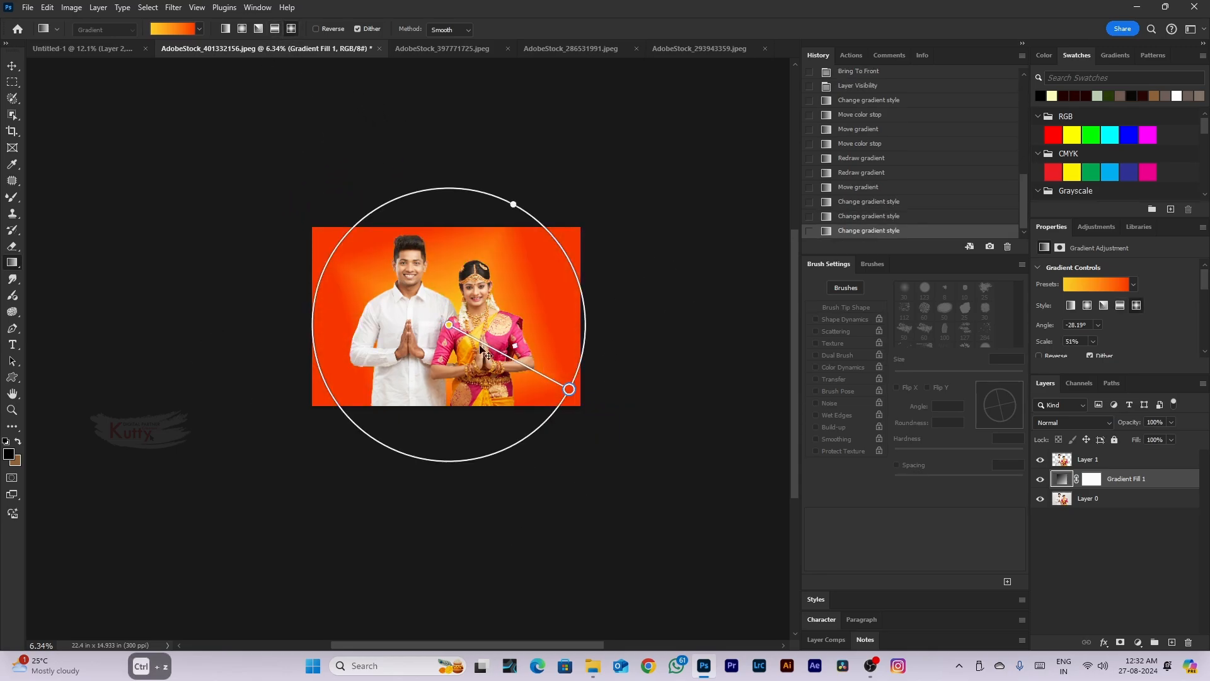
click(241, 29)
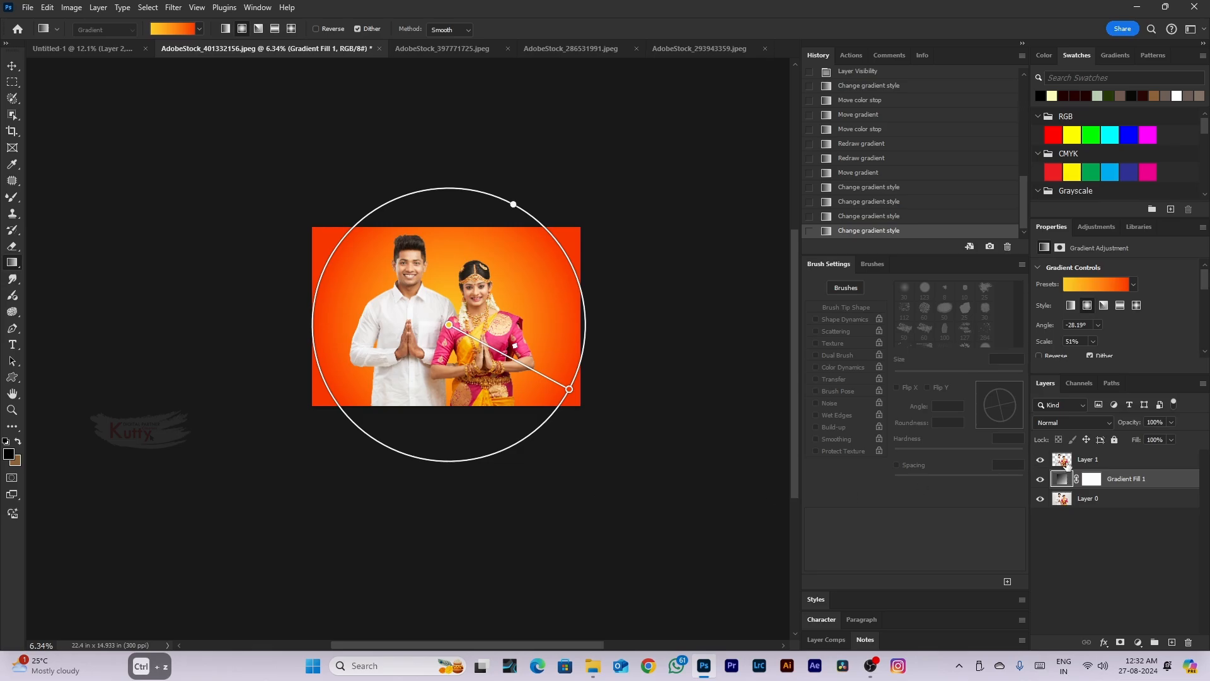
Select the couple's cutout layer and examine the couple against the radial gradient background
click(1065, 463)
key(ctrl+0)
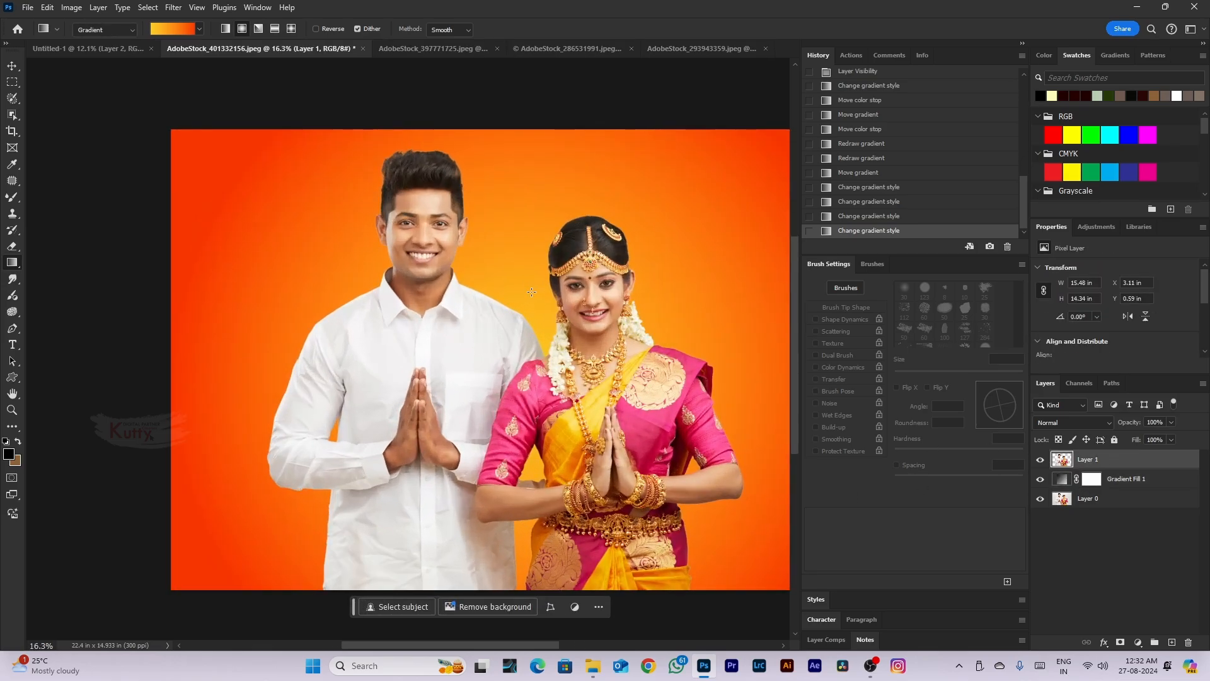
scroll(531, 291, down, 4)
scroll(620, 345, up, 3)
scroll(595, 258, down, 3)
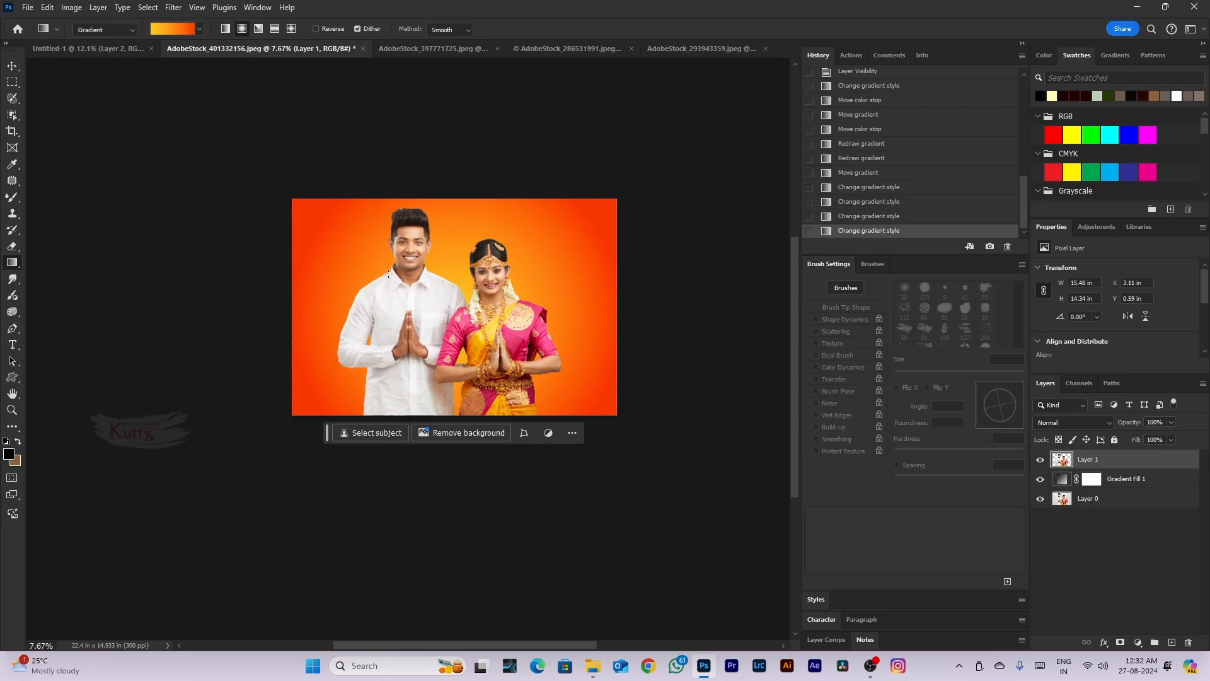
Choose the Smudge tool with the textured 60 px brush tip and reduce its size to 30 px for the woman's face
click(16, 281)
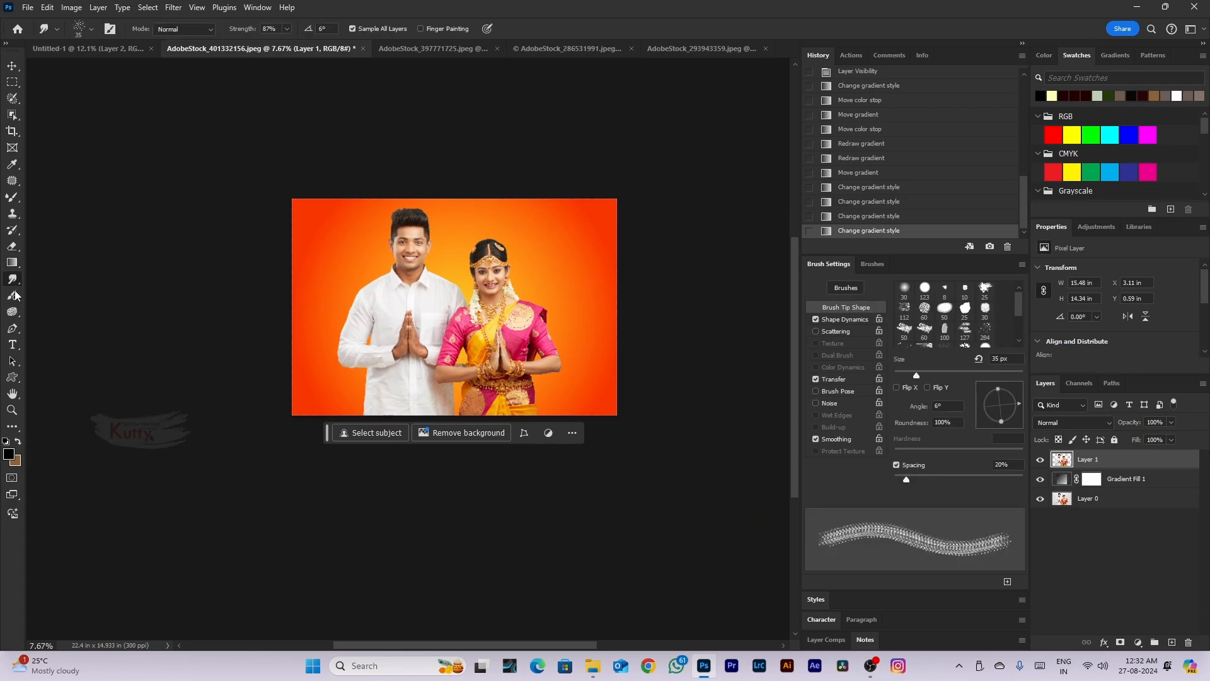
scroll(358, 270, up, 1)
scroll(554, 284, up, 10)
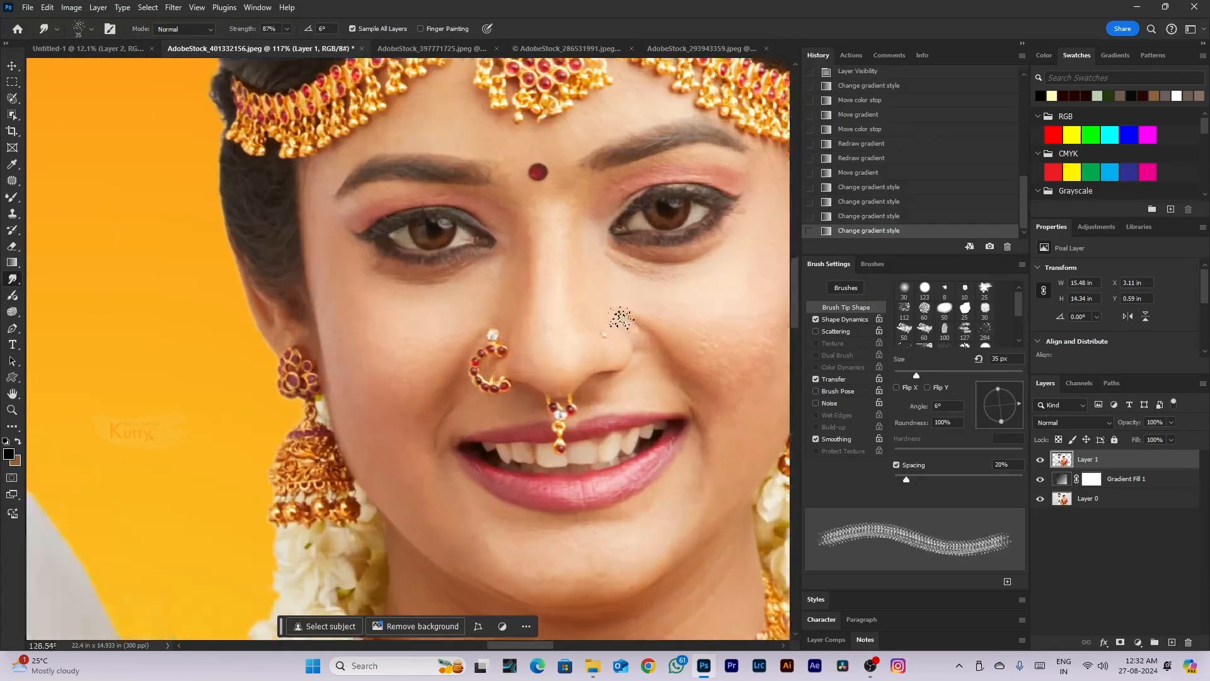
right_click(570, 293)
scroll(646, 441, down, 8)
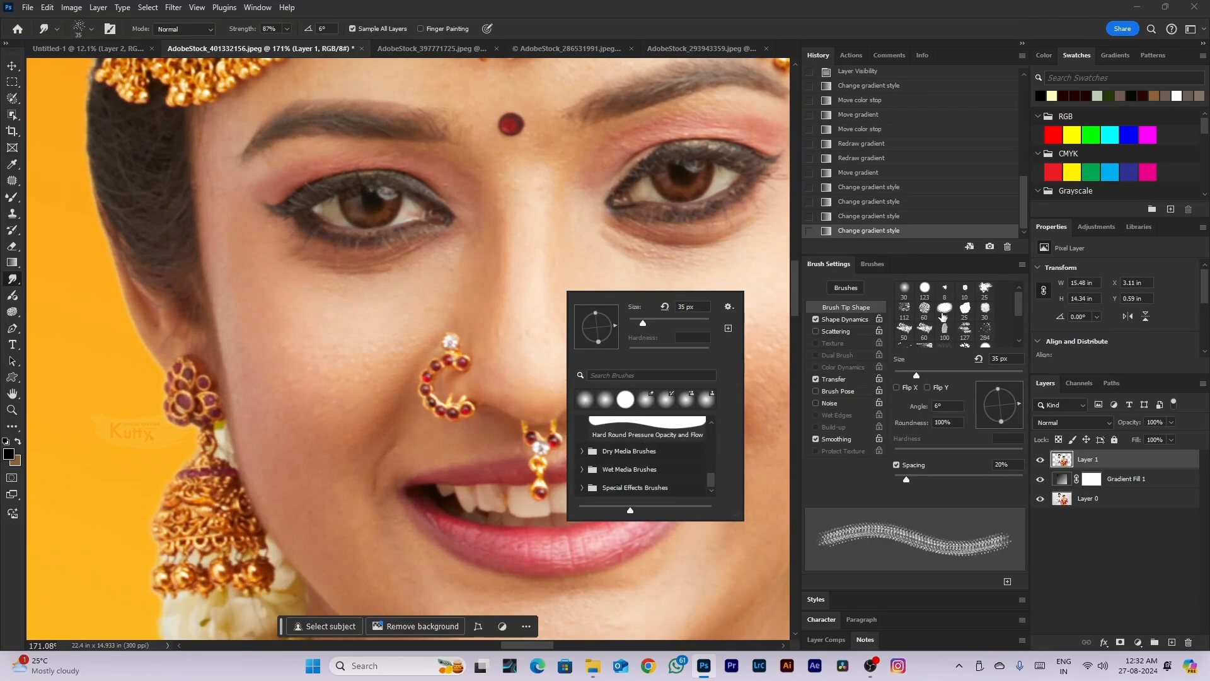
click(924, 308)
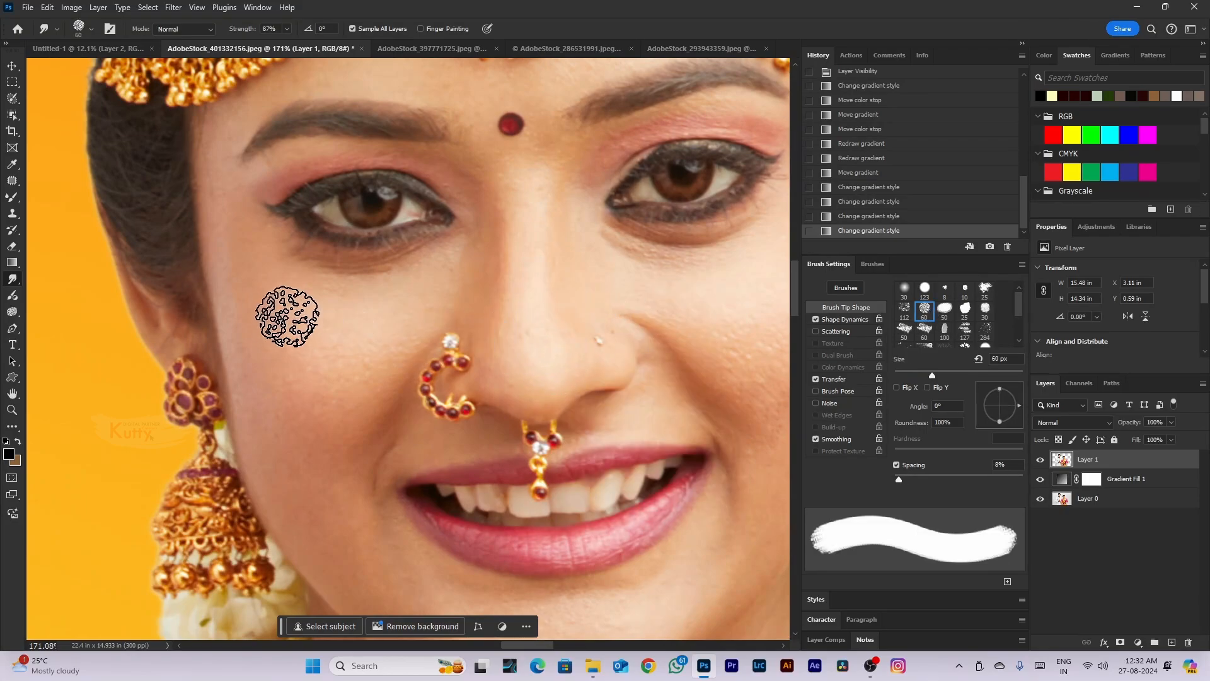
key(bracketleft)
key(bracketleft)
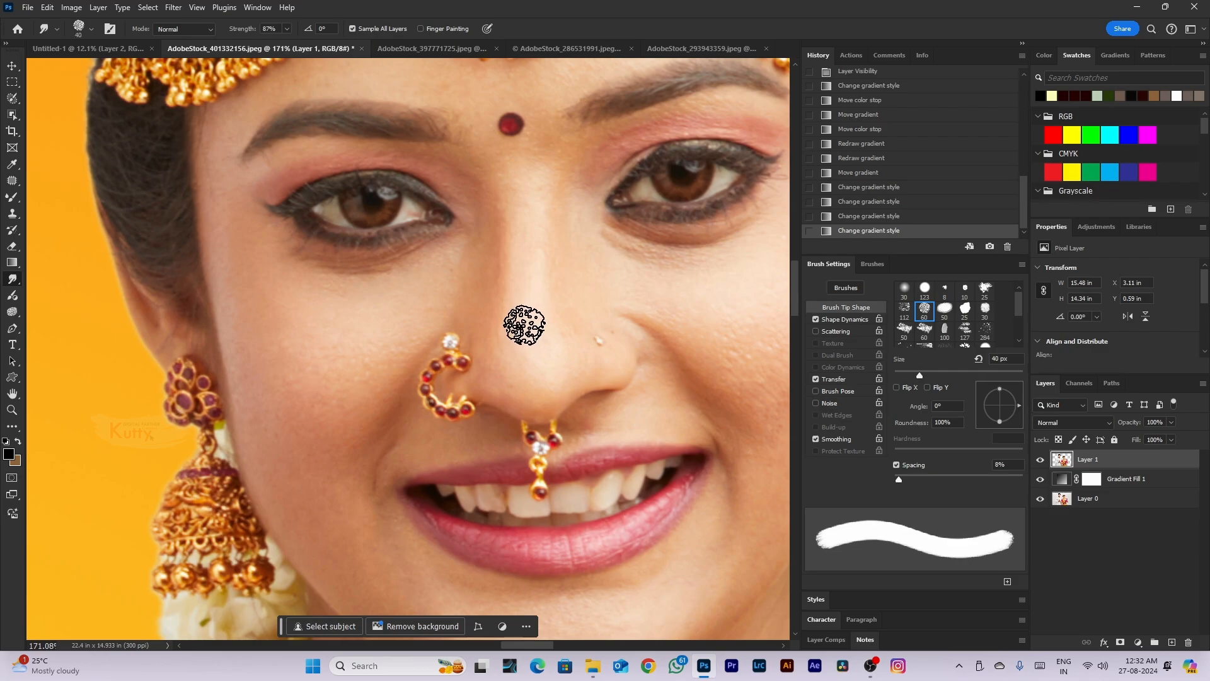
key(bracketleft)
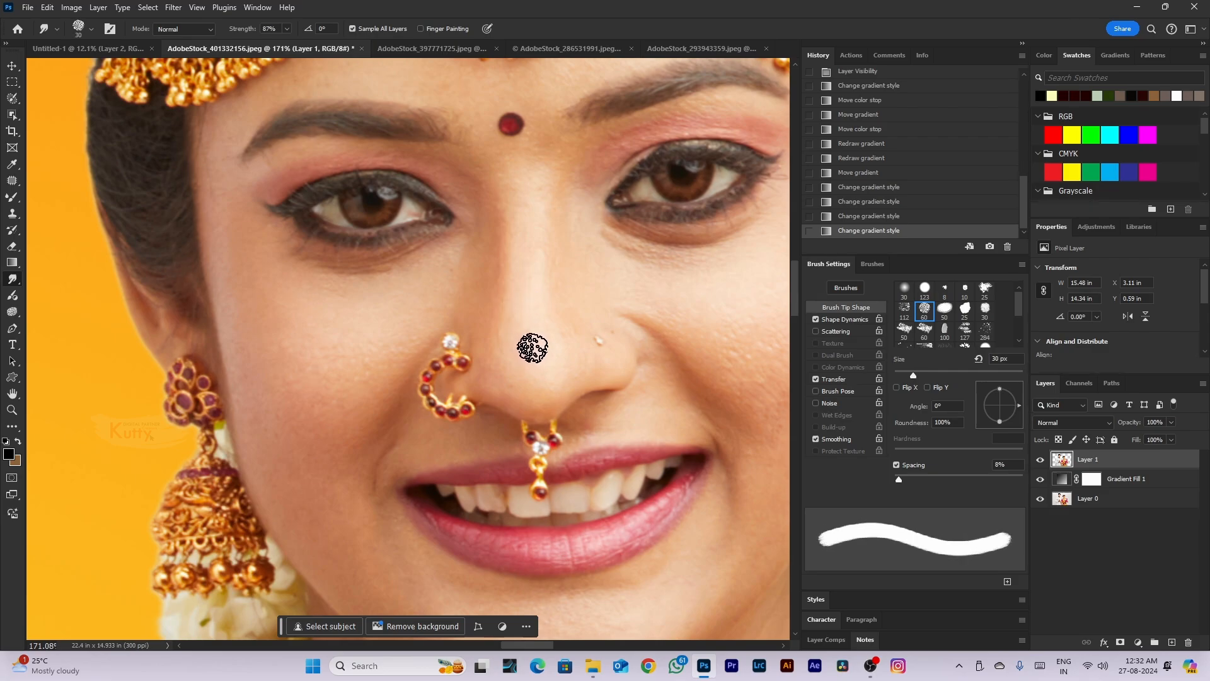
Smudge a short stroke on the woman's nose and lower the Smudge strength to 26%, keeping the Normal mode
mouse_move(532, 347)
mouse_down()
mouse_move(527, 362)
mouse_move(517, 328)
mouse_up()
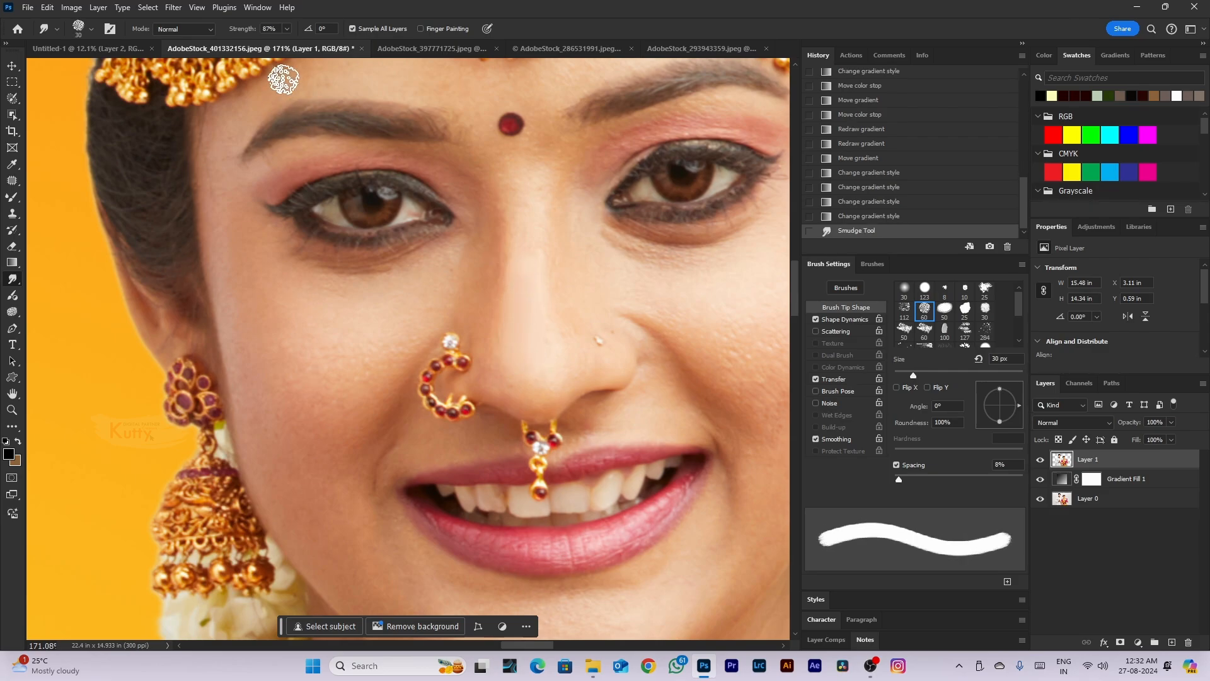
click(288, 30)
click(252, 43)
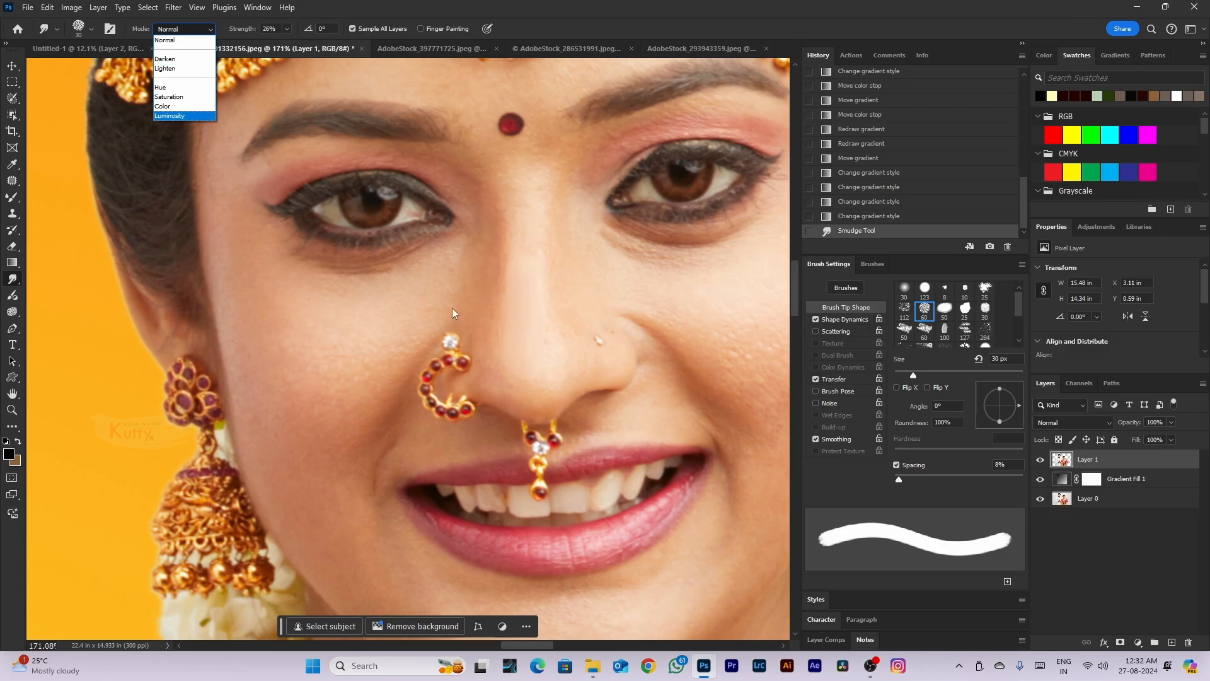
click(534, 346)
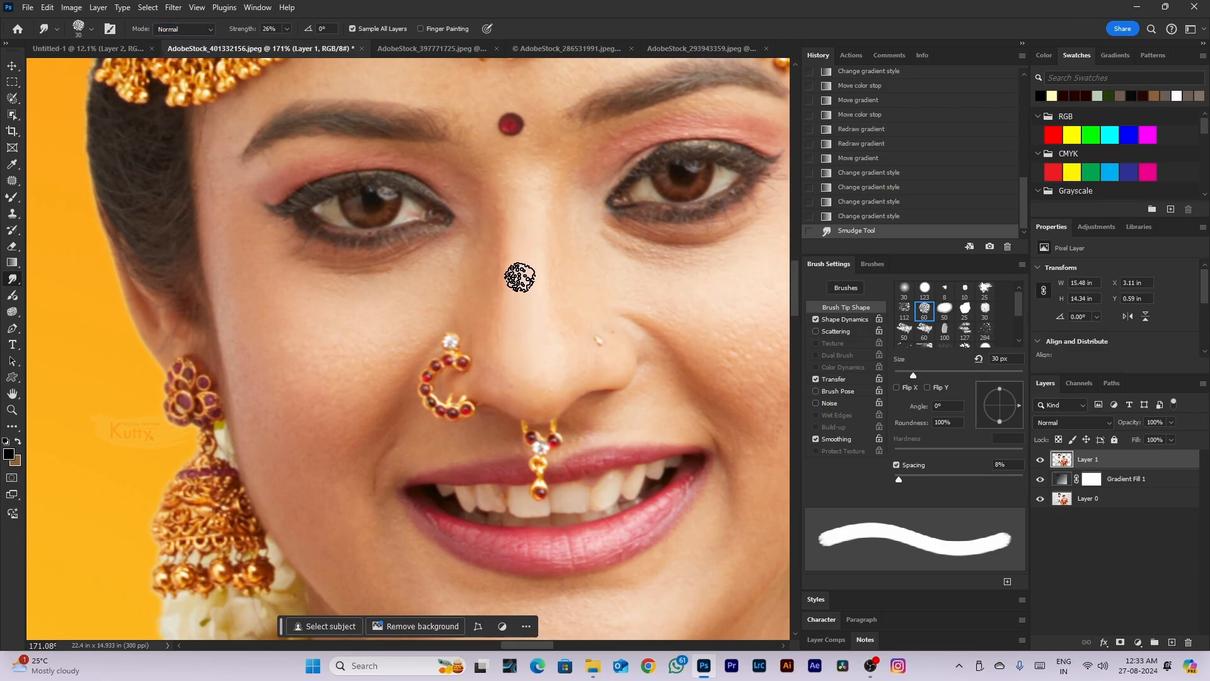
Smooth the skin along the bridge and tip of the woman's nose with short Smudge strokes
drag(554, 311, 549, 260)
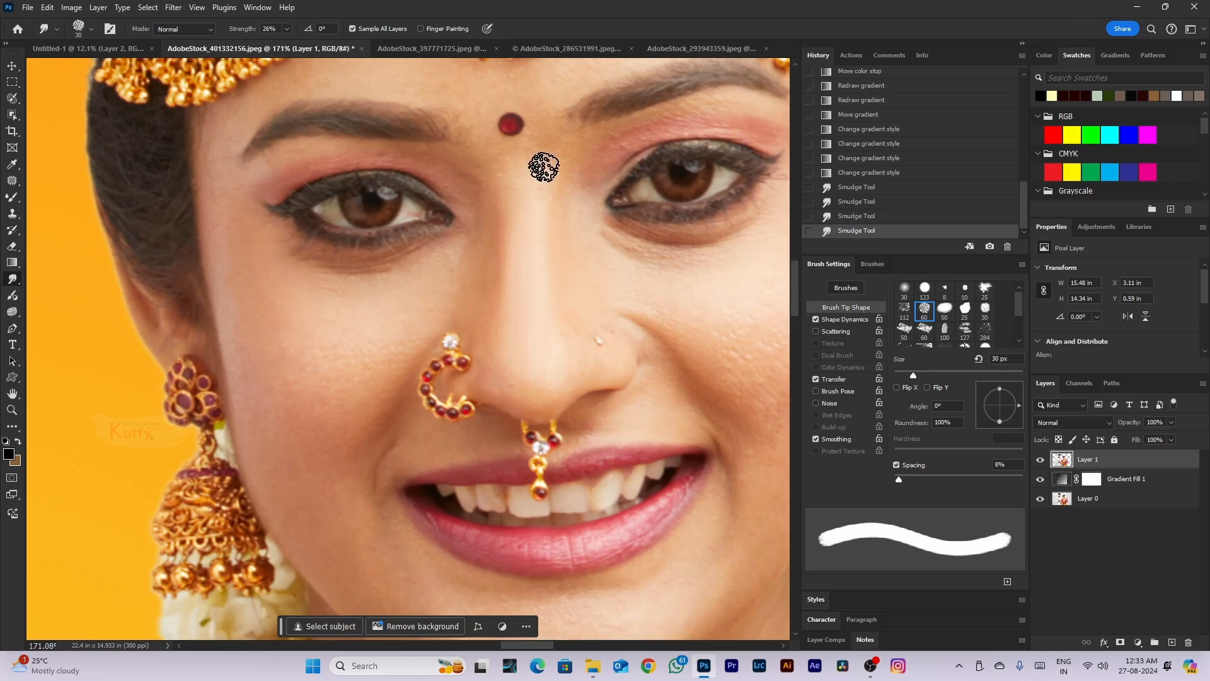
drag(552, 230, 552, 247)
scroll(551, 254, up, 5)
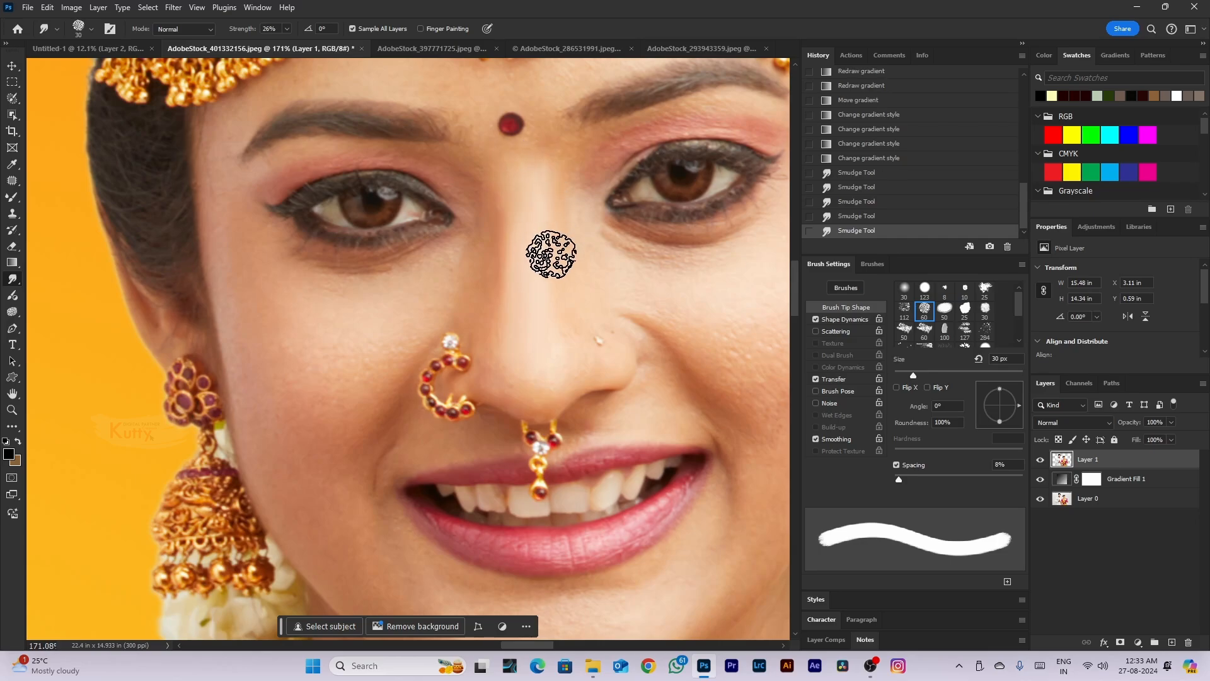
scroll(528, 313, down, 5)
drag(519, 411, 513, 421)
drag(489, 366, 520, 418)
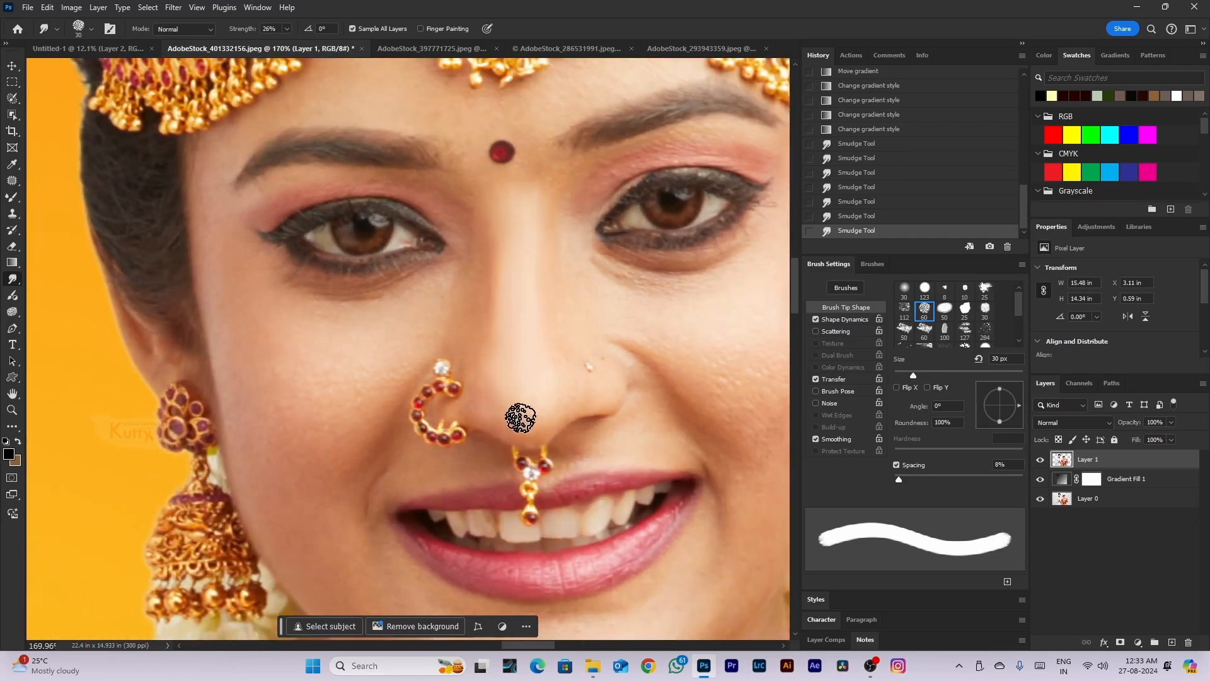
drag(554, 372, 553, 337)
drag(552, 334, 550, 302)
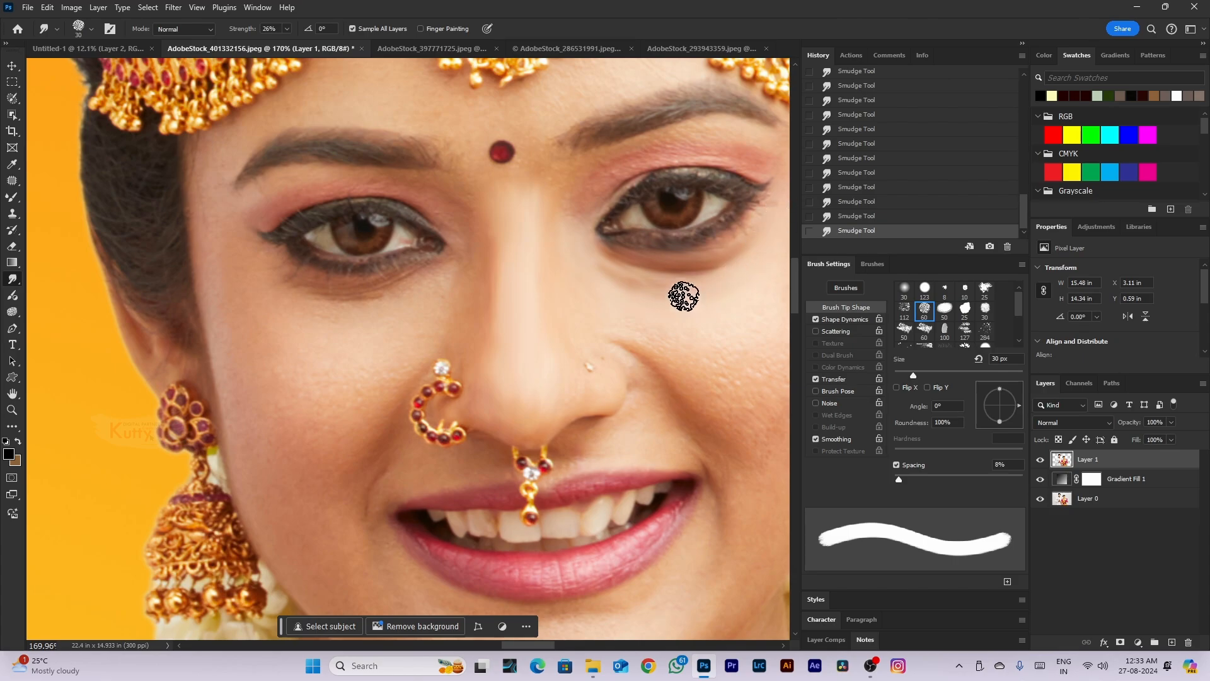
Enlarge the Smudge brush to 50 px for the skin of the woman's cheek
scroll(684, 297, down, 5)
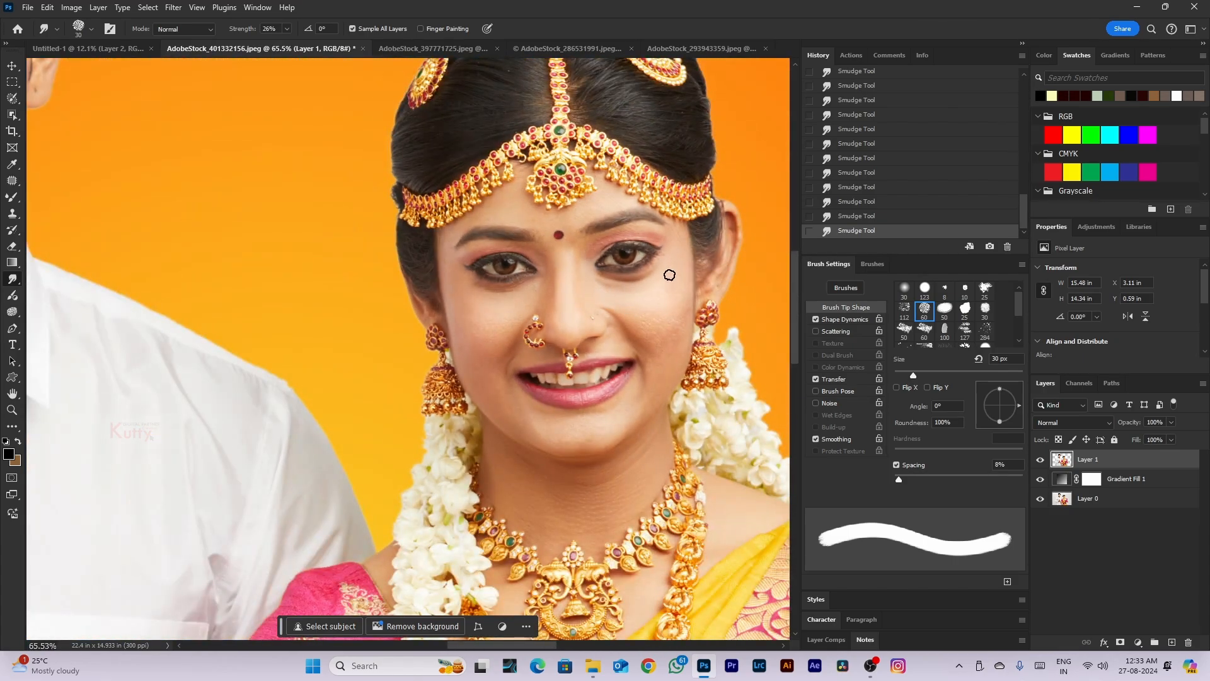
scroll(669, 275, up, 4)
key(bracketright)
key(bracketright)
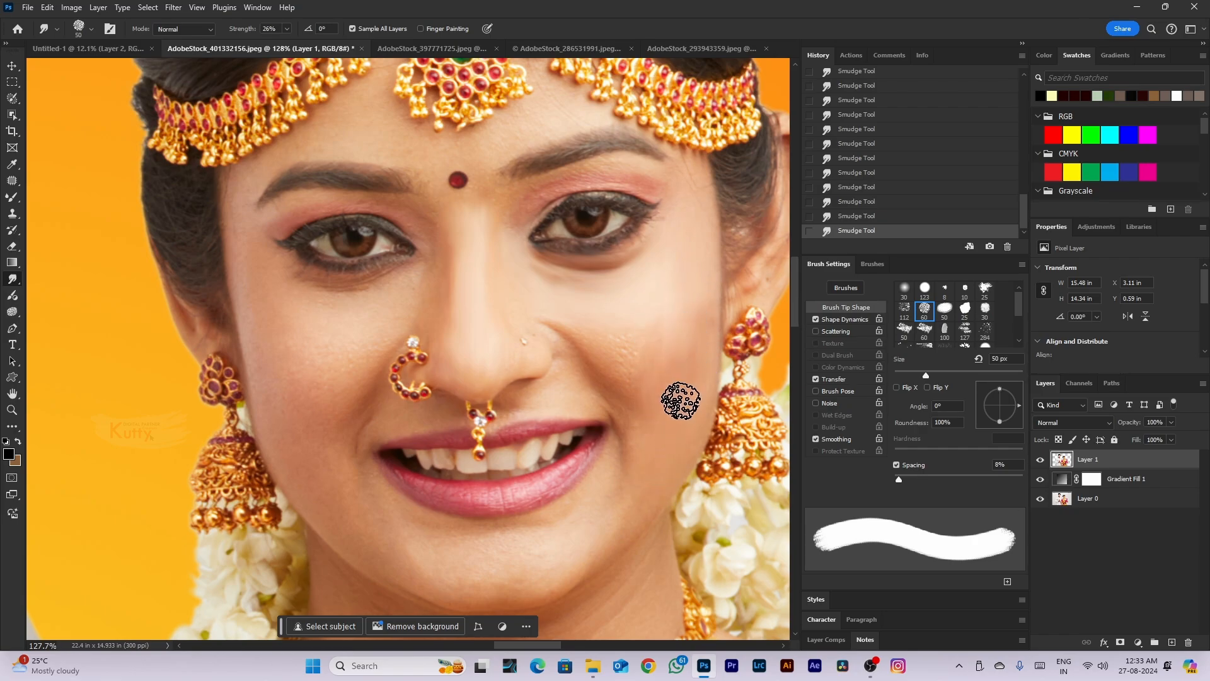
Revert the photo to its first Smudge Tool state in the history
scroll(686, 324, down, 3)
scroll(667, 496, down, 3)
scroll(667, 495, down, 3)
scroll(883, 110, down, 3)
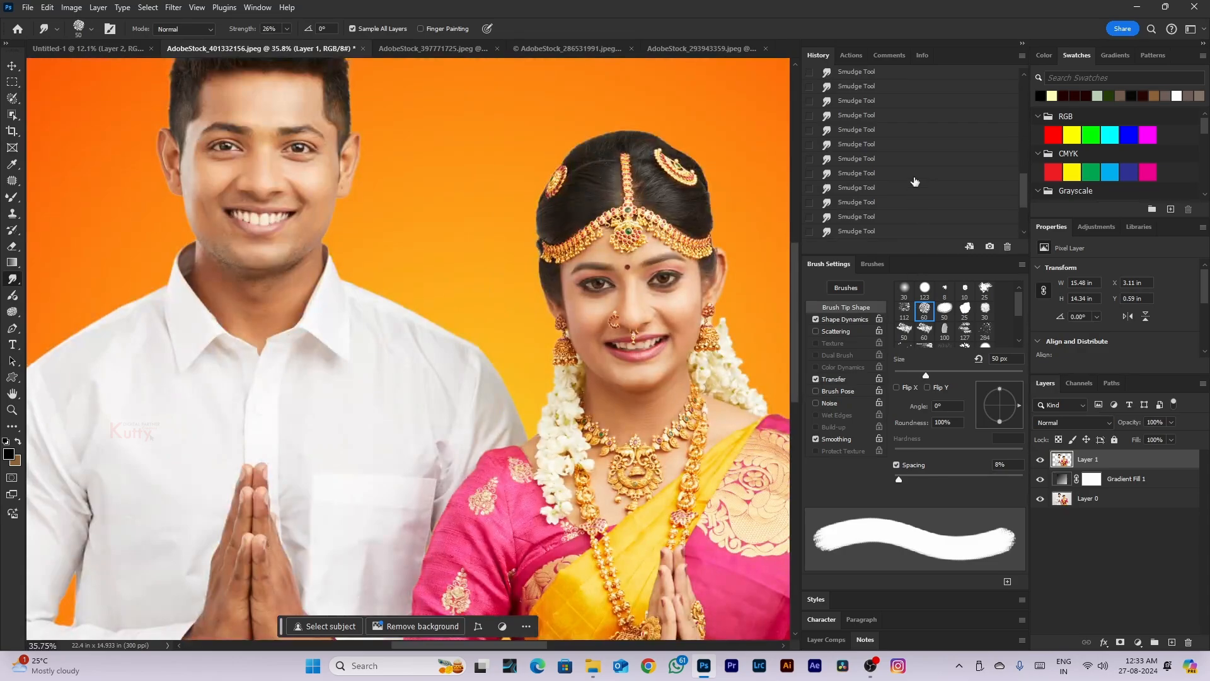
scroll(883, 111, up, 5)
click(890, 95)
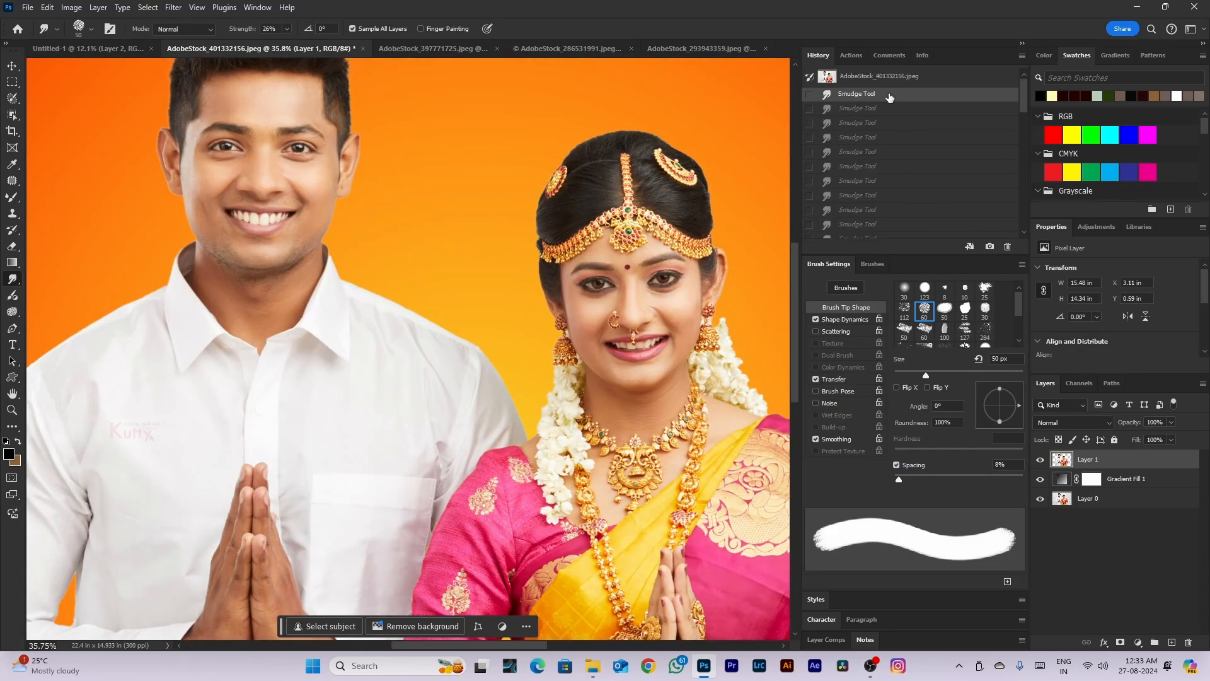
scroll(748, 176, up, 2)
scroll(658, 297, down, 5)
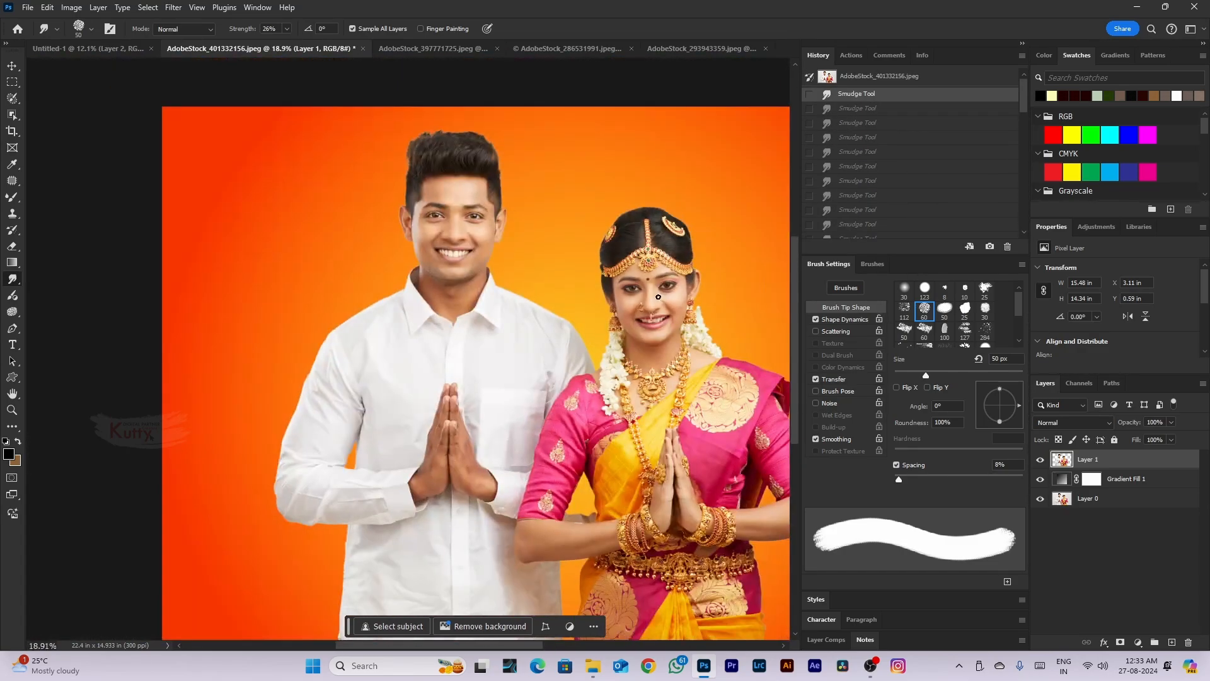
Paint a large History Brush stroke over the woman's face and undo it
click(11, 231)
drag(649, 311, 664, 296)
key(ctrl+z)
scroll(662, 403, up, 6)
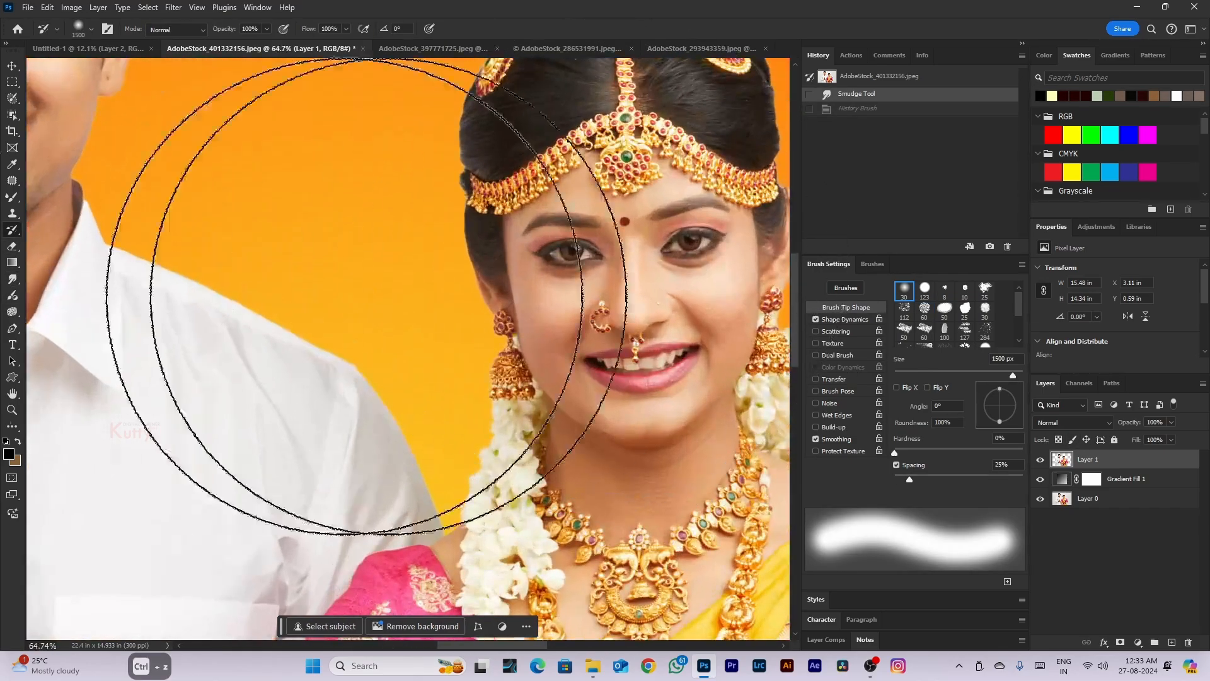
right_click(12, 232)
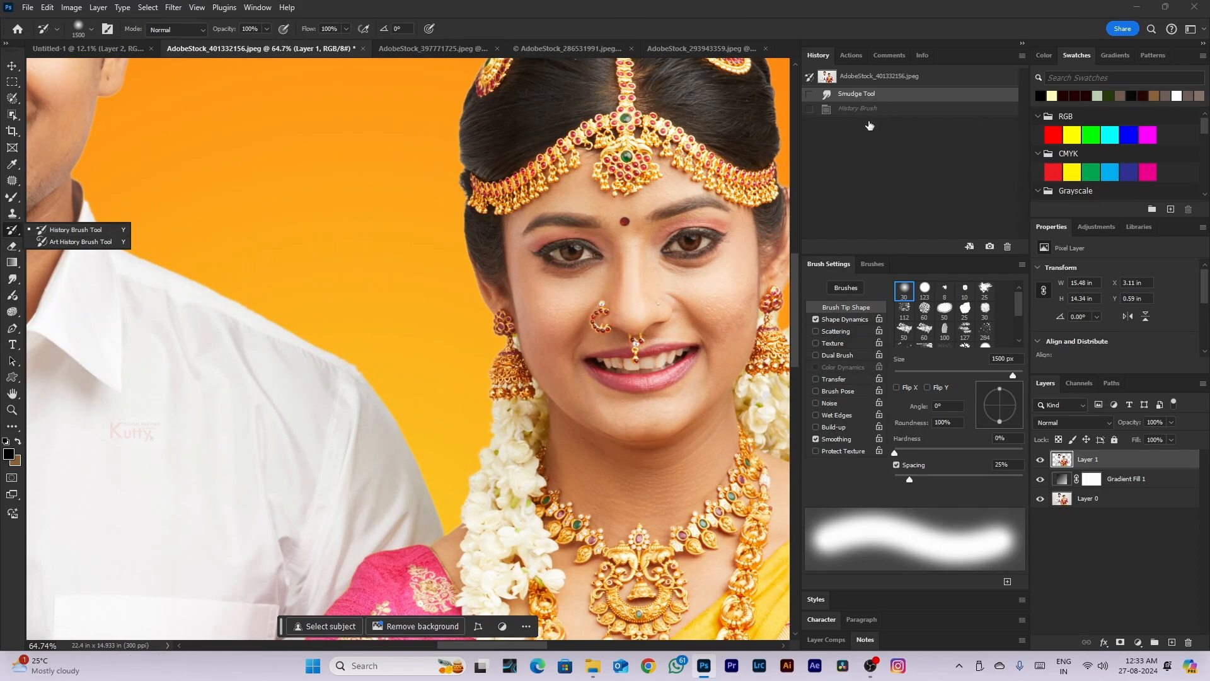
scroll(608, 331, down, 2)
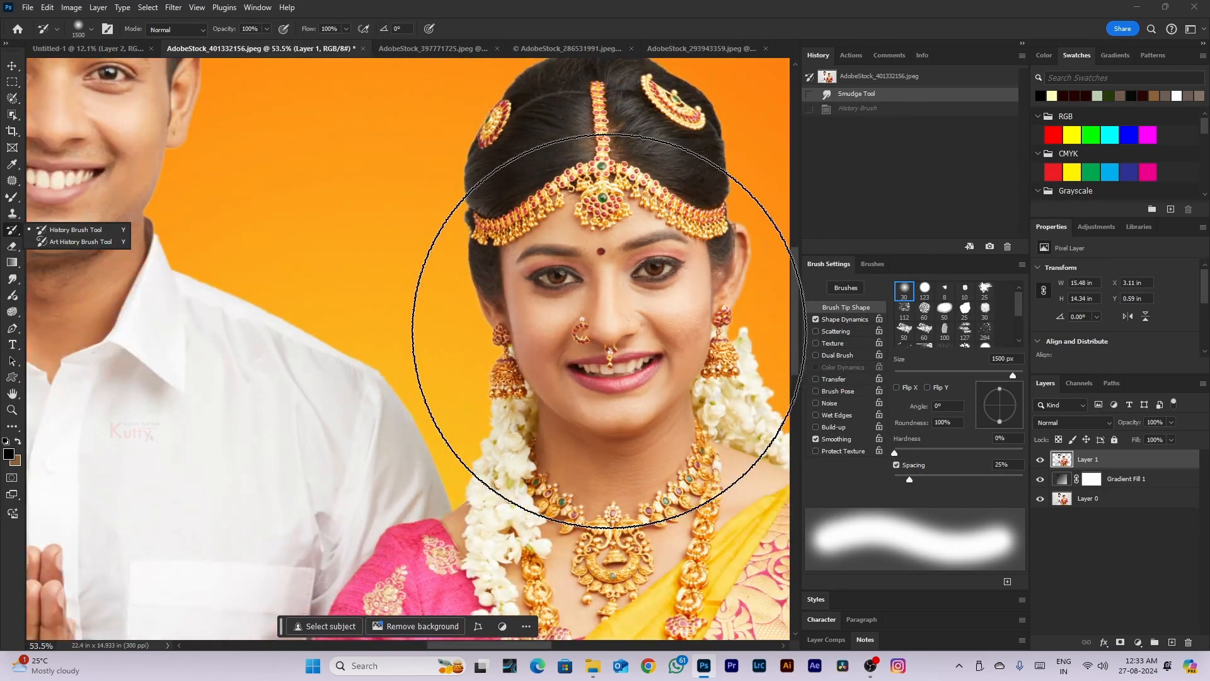
Reduce the History Brush size to 300 px
key(bracketleft)
key(bracketleft)
key(bracketleft)
key(bracketleft)
key(bracketleft)
key(bracketleft)
key(bracketleft)
key(bracketleft)
key(bracketleft)
key(bracketleft)
key(bracketleft)
key(bracketleft)
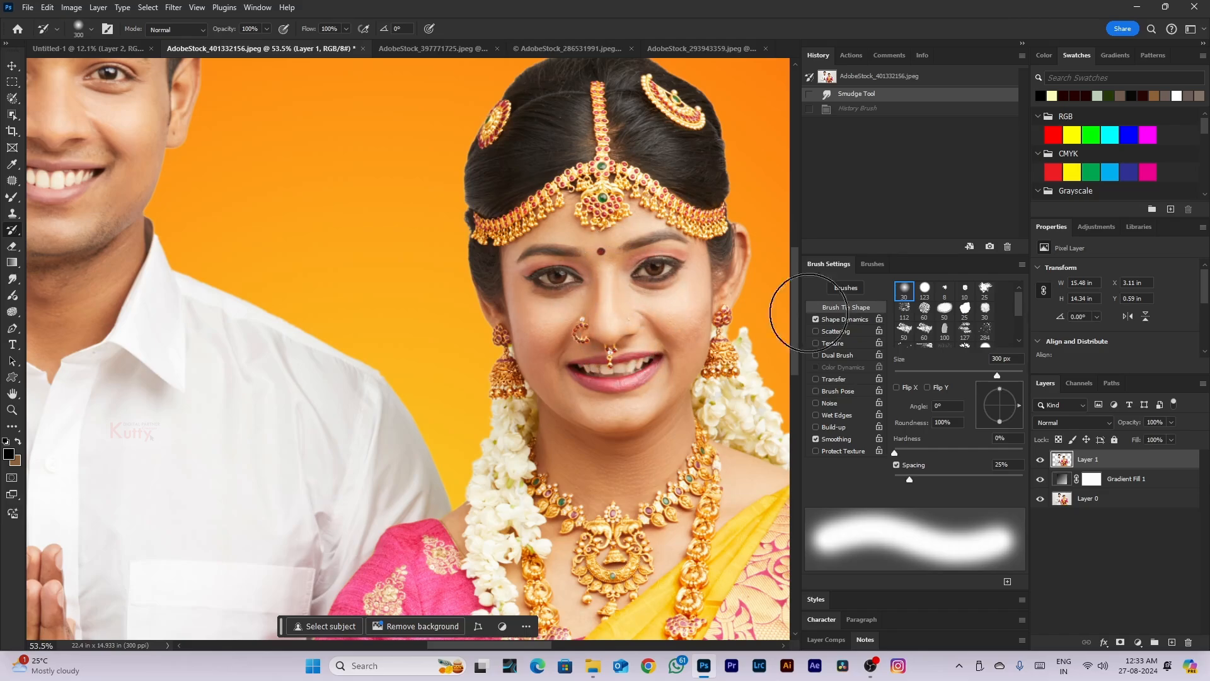
Redo the History Brush stroke and toggle Layer 1's visibility off and on
key(ctrl+shift+z)
key(ctrl+comma)
key(ctrl+comma)
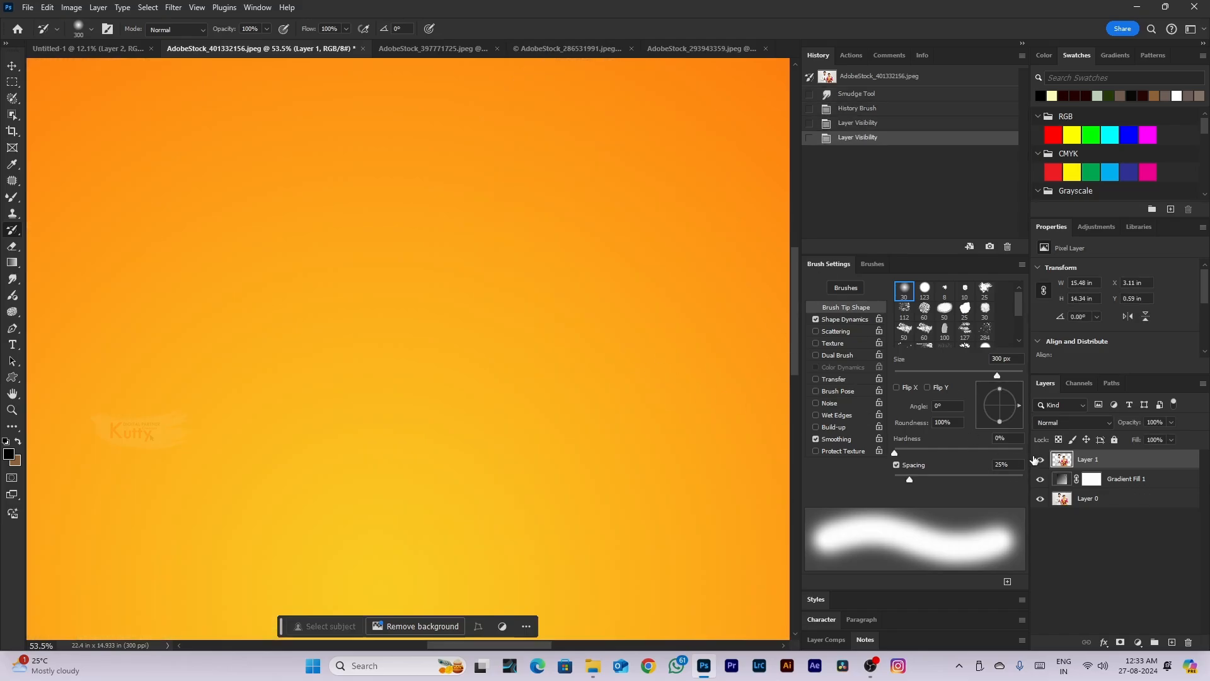
Paint a vertical 300 px History Brush stroke down the woman's face and switch to the Move tool
scroll(648, 324, up, 5)
mouse_move(600, 181)
mouse_down()
mouse_move(475, 321)
mouse_move(605, 353)
mouse_up()
scroll(632, 358, down, 15)
key(v)
scroll(558, 376, up, 3)
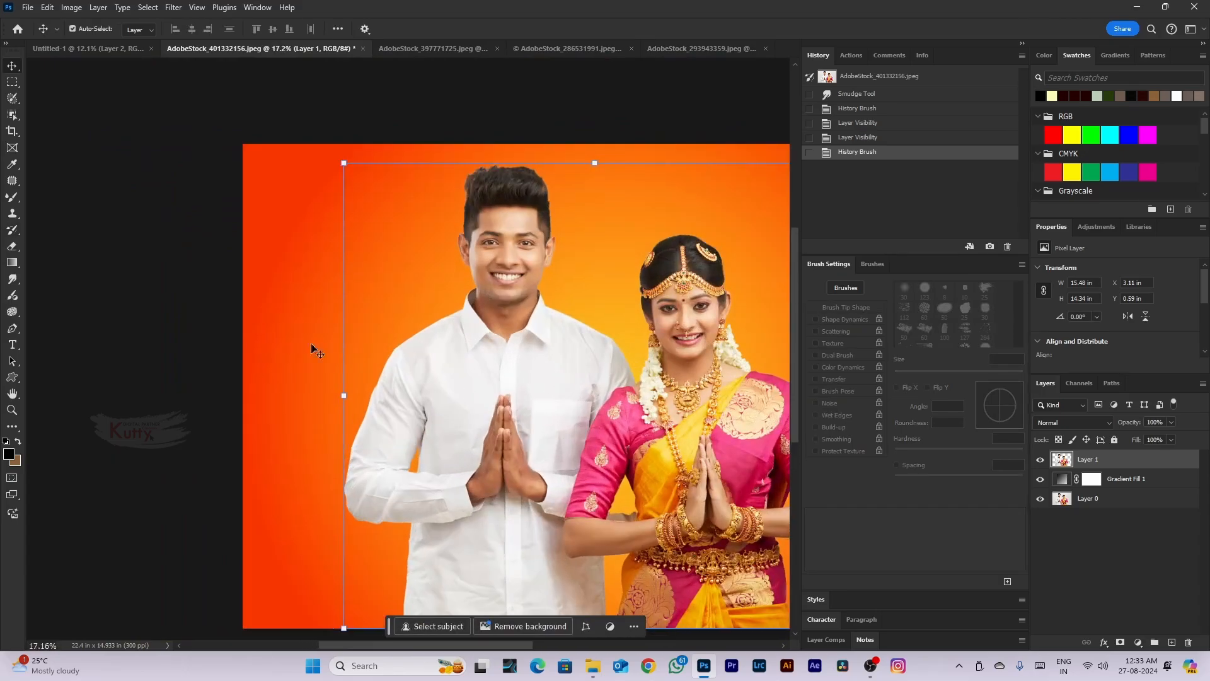
Try a 90 px Blur tool stroke at 50% strength across the man's mouth and undo it
click(13, 279)
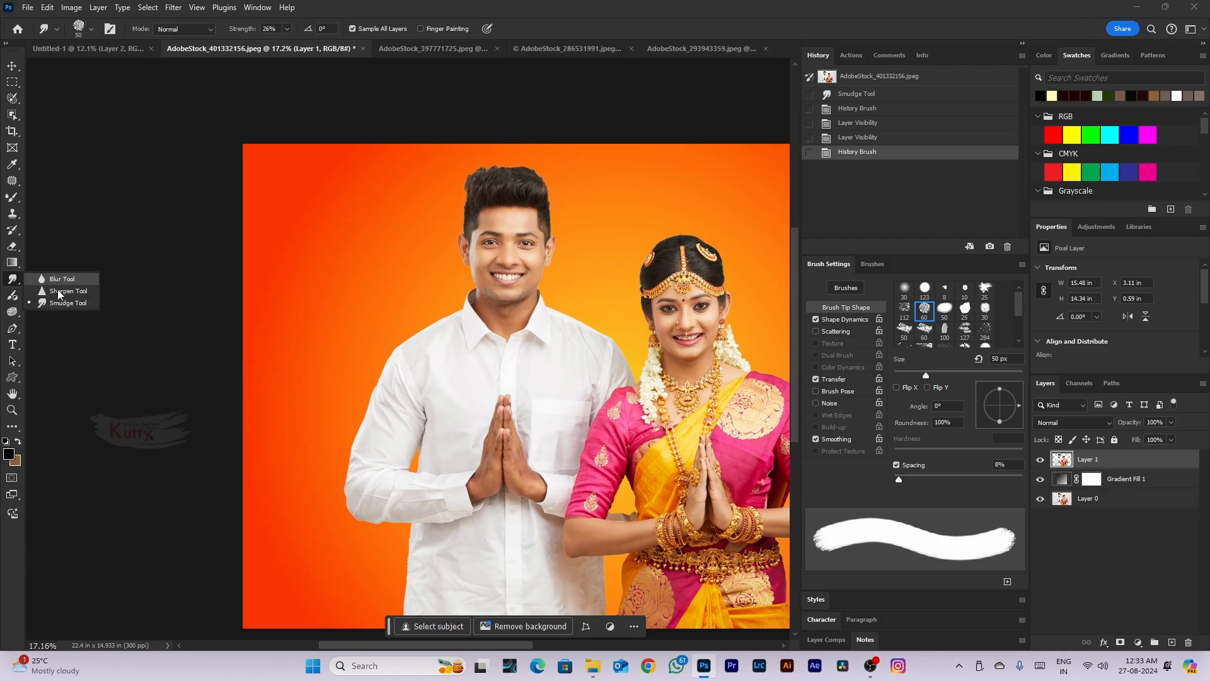
click(57, 278)
scroll(507, 261, up, 7)
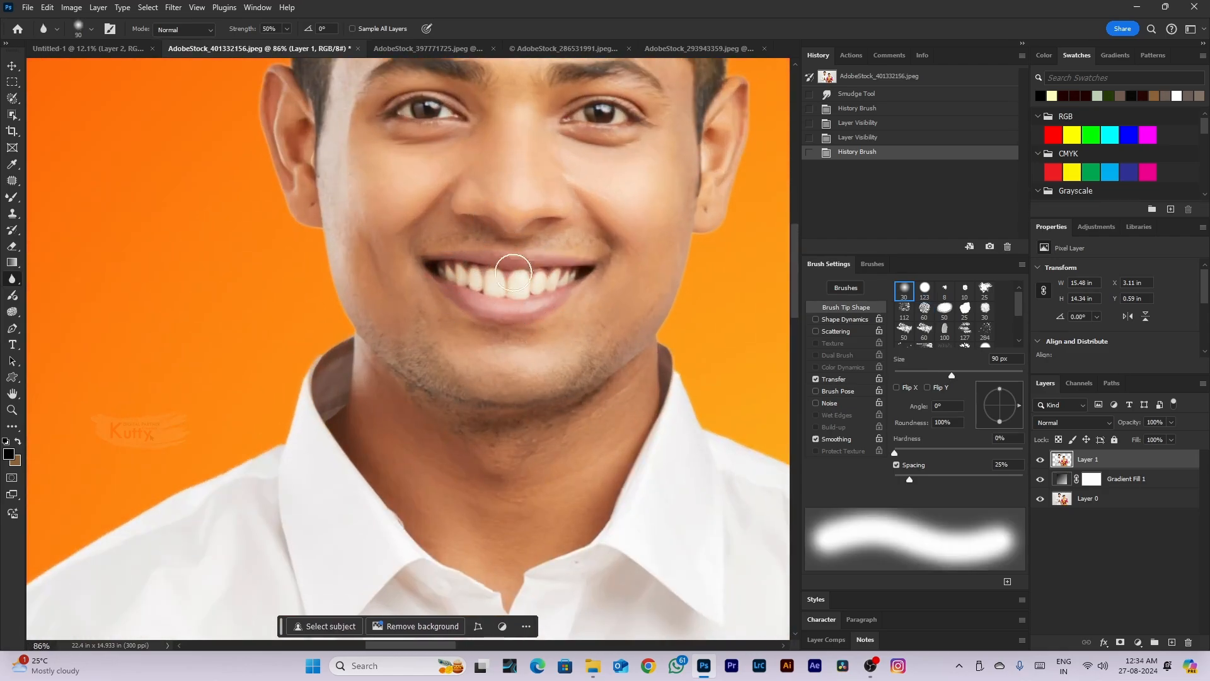
drag(514, 273, 594, 263)
key(ctrl+z)
scroll(441, 126, up, 3)
key(ctrl+z)
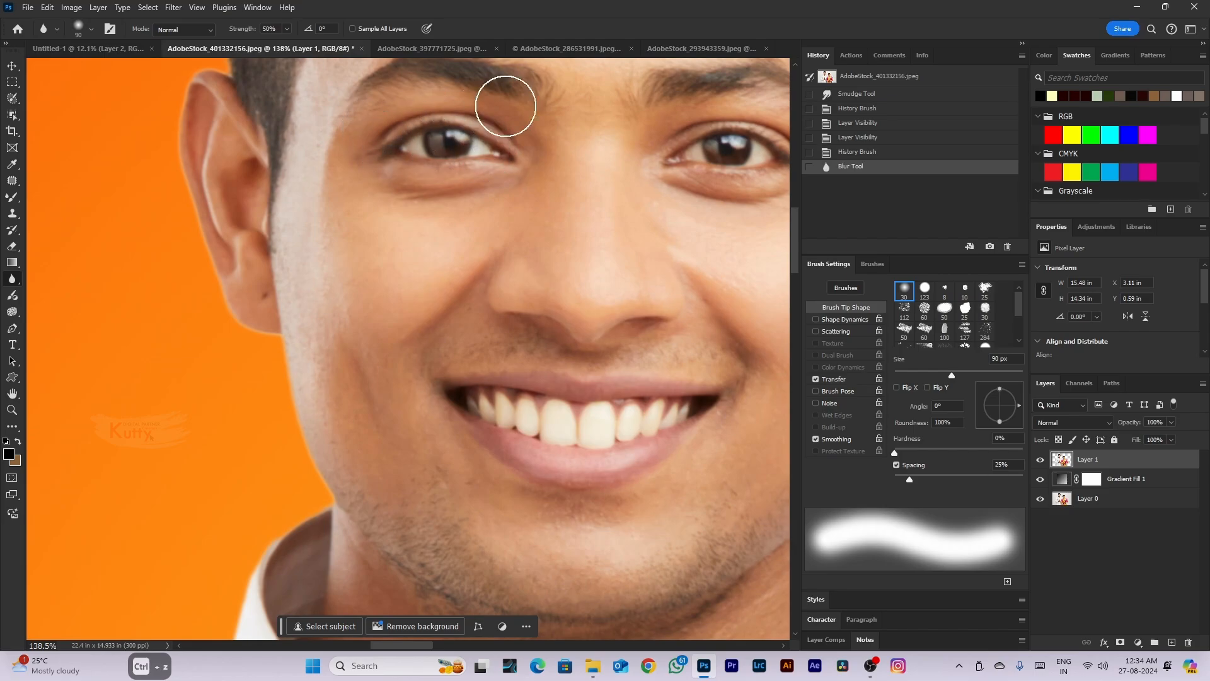
scroll(505, 106, up, 2)
scroll(505, 106, right, 2)
key(ctrl+z)
Sharpen one of the man's eyes with the 250 px Sharpen tool at 50% strength
right_click(11, 278)
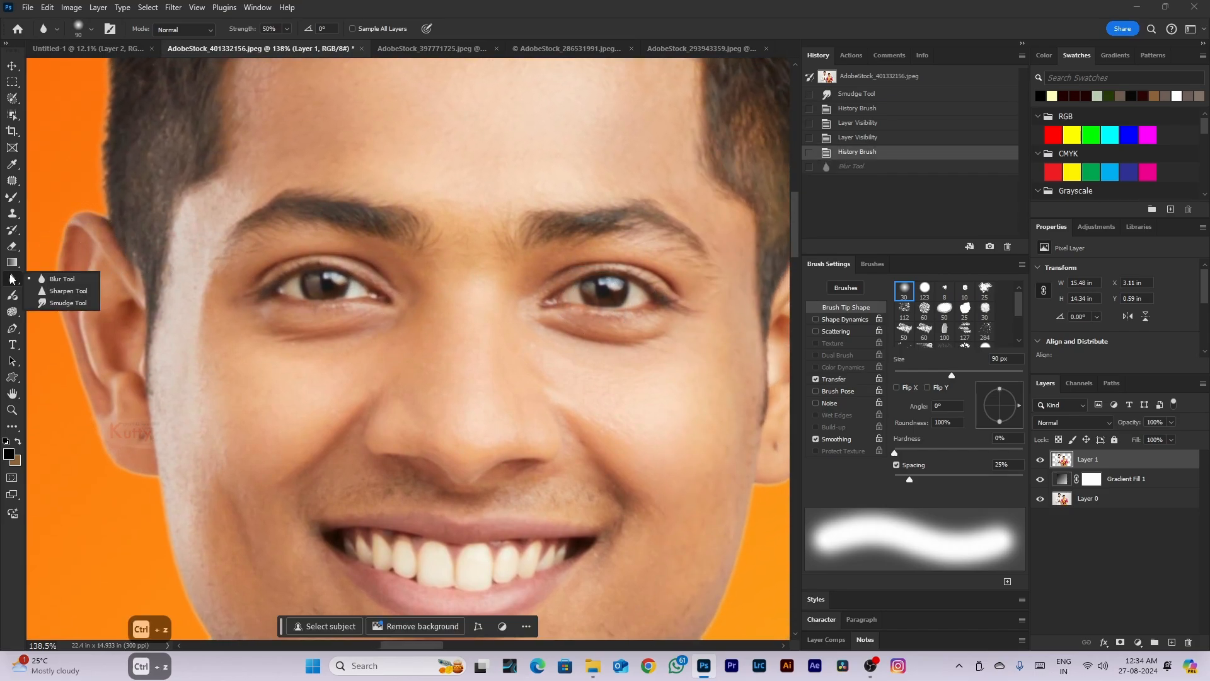
click(49, 291)
mouse_move(589, 257)
mouse_down()
mouse_move(532, 291)
mouse_move(599, 349)
mouse_move(541, 308)
mouse_move(557, 283)
mouse_move(610, 283)
mouse_move(635, 314)
mouse_move(634, 296)
mouse_move(558, 318)
mouse_move(608, 333)
mouse_move(635, 317)
mouse_move(643, 285)
mouse_move(613, 279)
mouse_move(615, 254)
mouse_move(556, 256)
mouse_move(517, 286)
mouse_move(573, 295)
mouse_up()
key(ctrl+z)
scroll(618, 315, down, 3)
scroll(650, 323, down, 1)
scroll(650, 322, down, 1)
scroll(609, 309, up, 17)
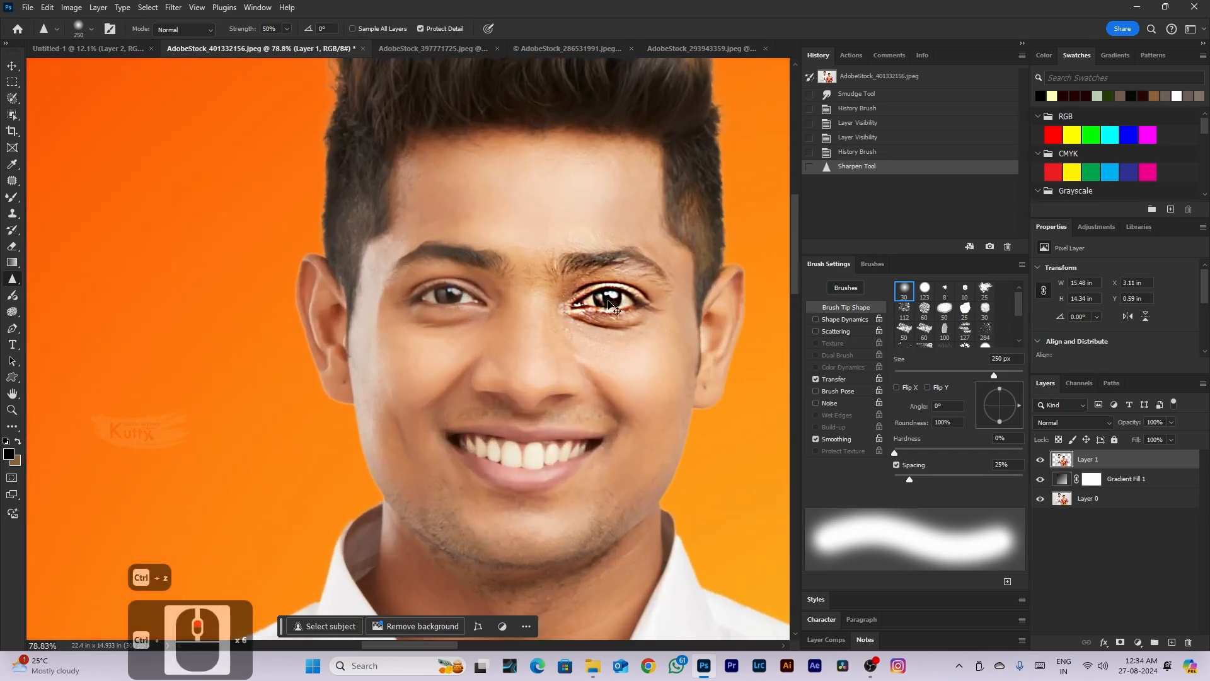
scroll(609, 306, down, 20)
scroll(608, 306, down, 7)
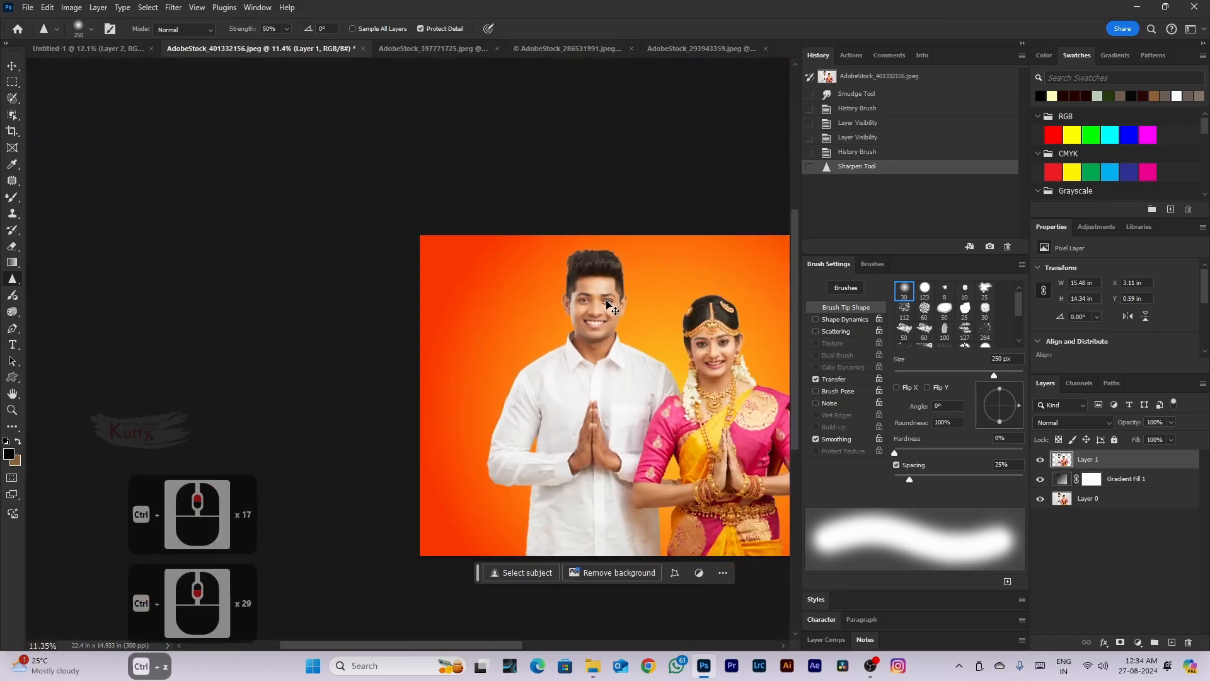
Undo the eye sharpening and the last History Brush stroke
key(ctrl+z)
key(ctrl+z)
scroll(632, 322, up, 8)
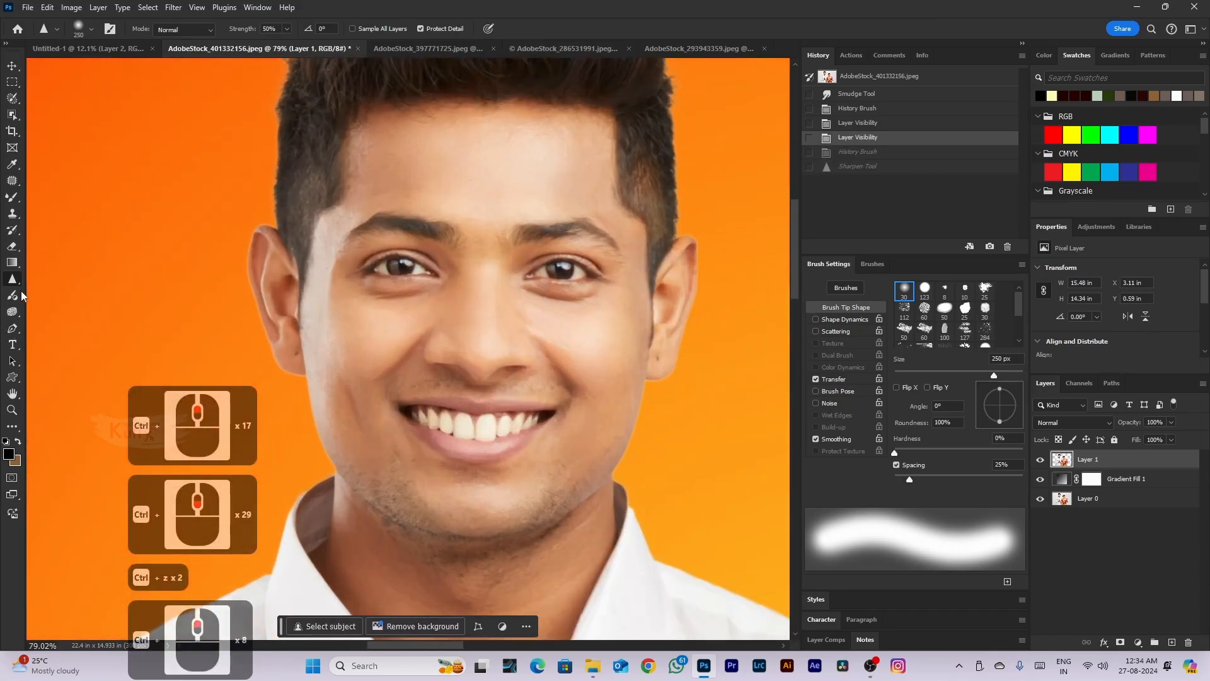
Select the Adjustment Brush tool and review its adjustment types, keeping Brightness/Contrast
click(14, 298)
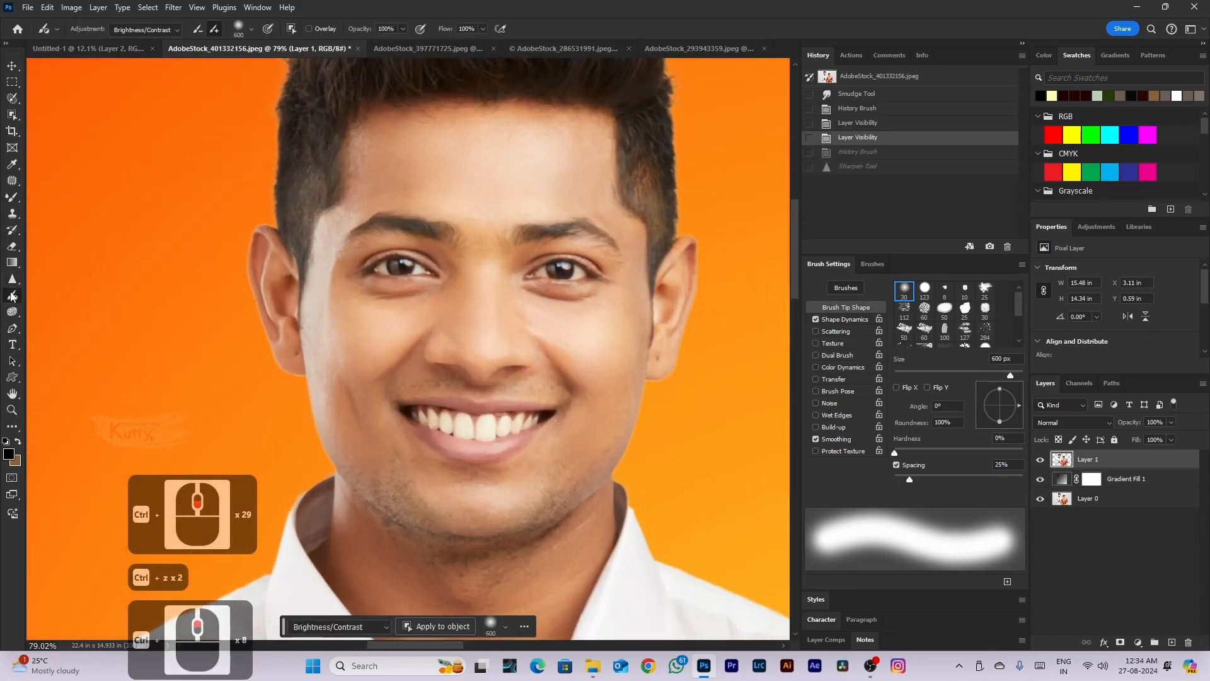
click(13, 279)
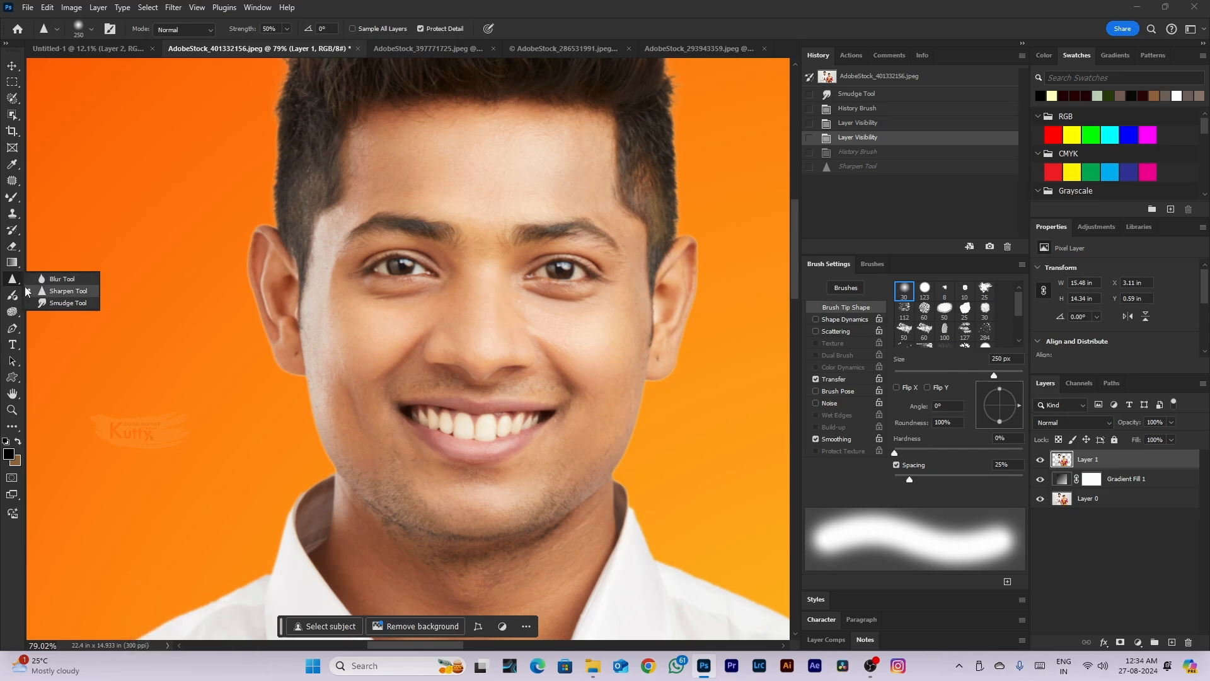
click(15, 297)
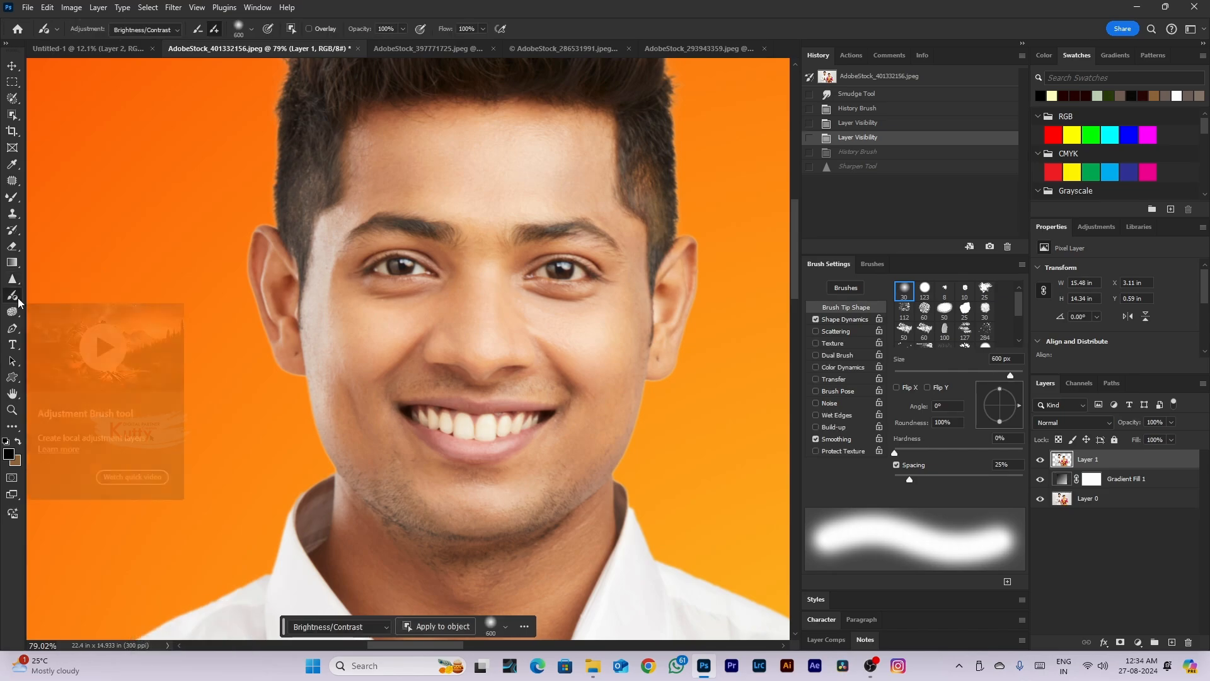
click(153, 25)
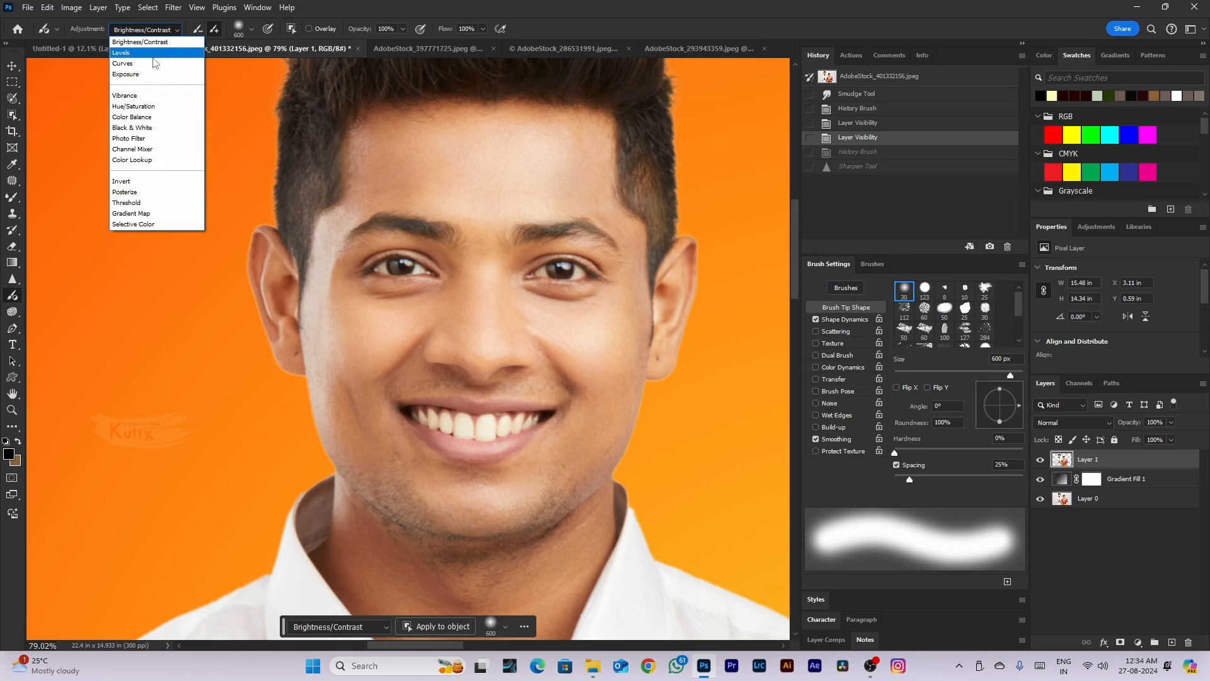
click(555, 202)
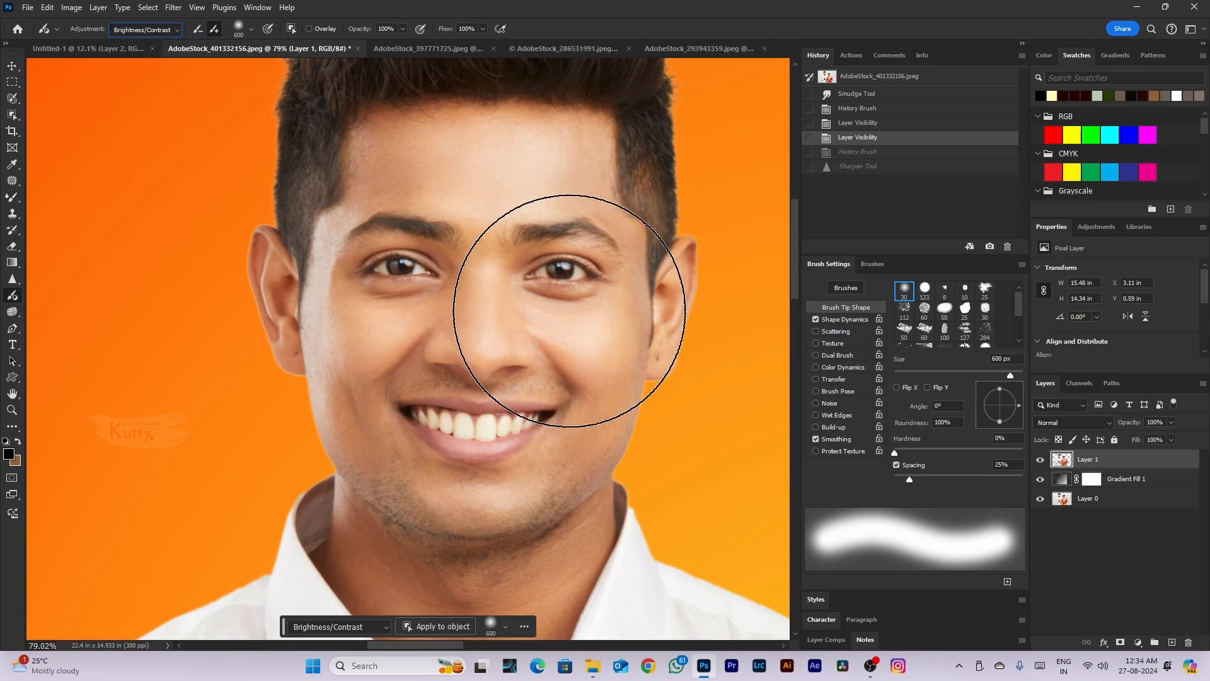
key(ctrl+minus)
key(ctrl+minus)
key(ctrl+minus)
key(ctrl+minus)
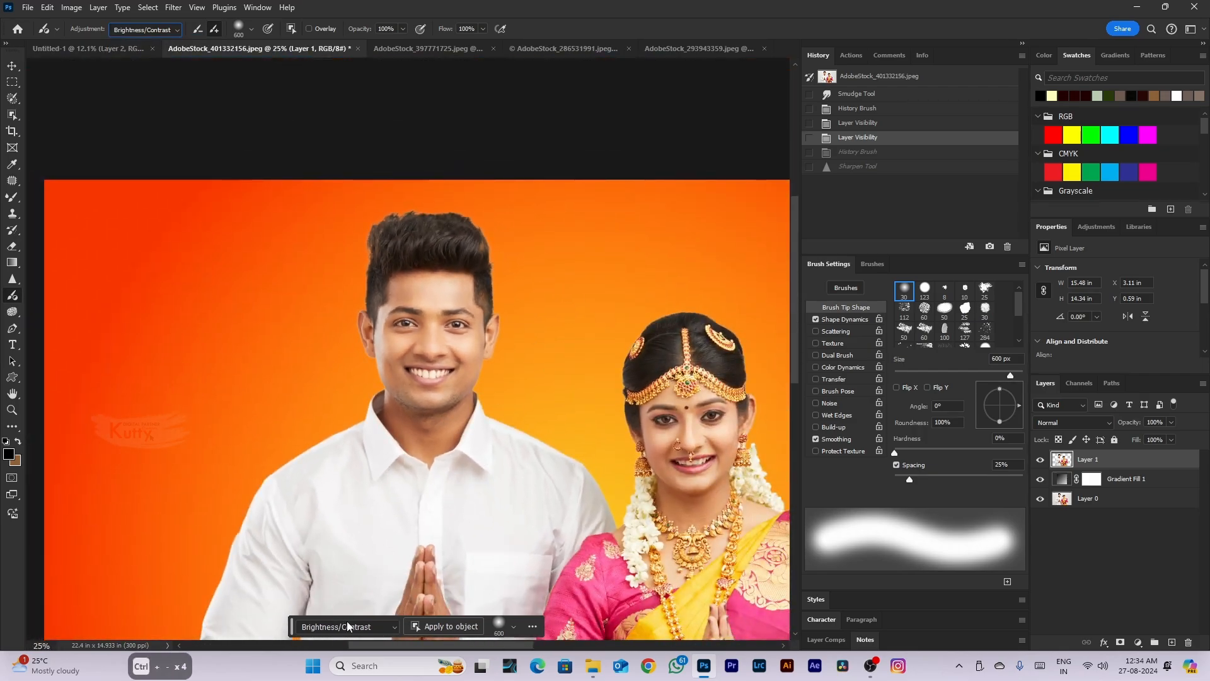
Try a 600 px Brightness/Contrast Adjustment Brush stroke over the man's face and undo it
click(348, 626)
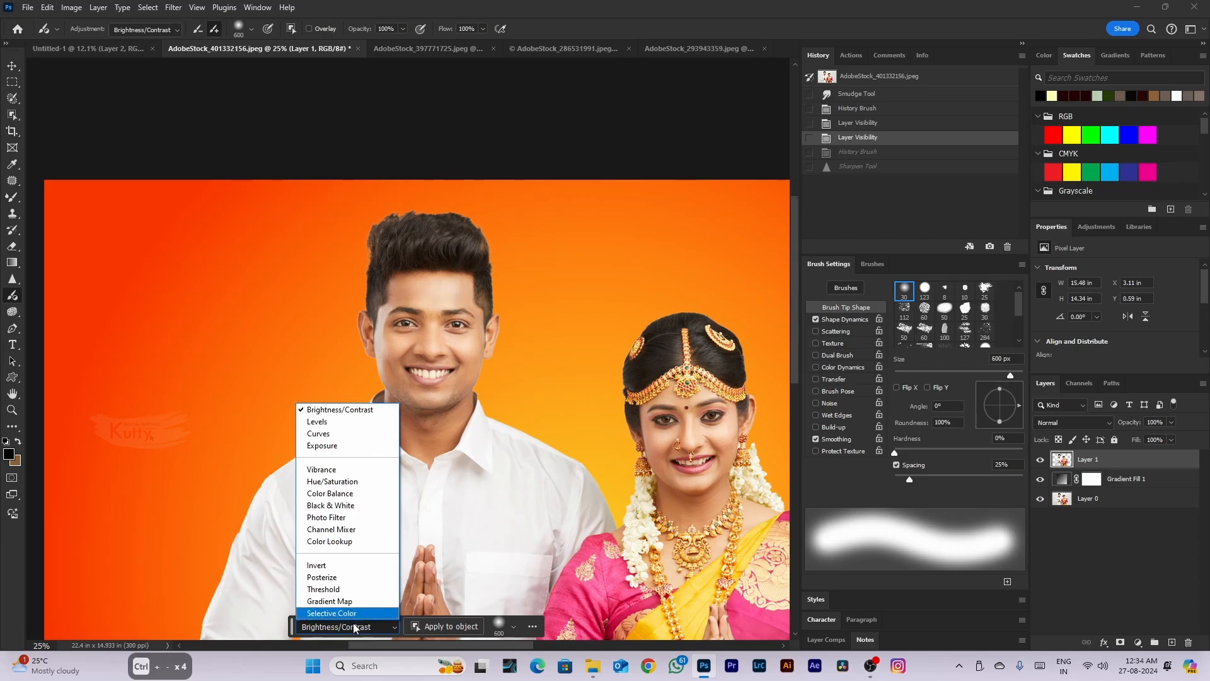
click(479, 358)
mouse_move(419, 302)
mouse_down()
mouse_move(404, 376)
mouse_move(453, 381)
mouse_up()
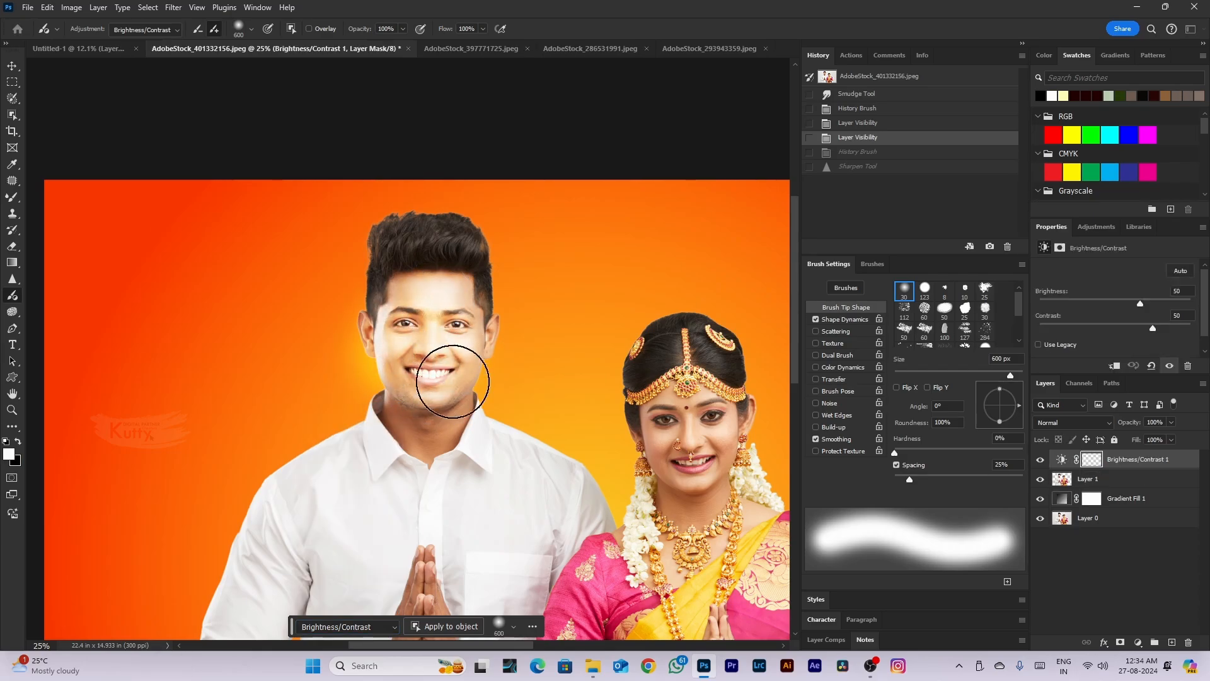
key(ctrl+z)
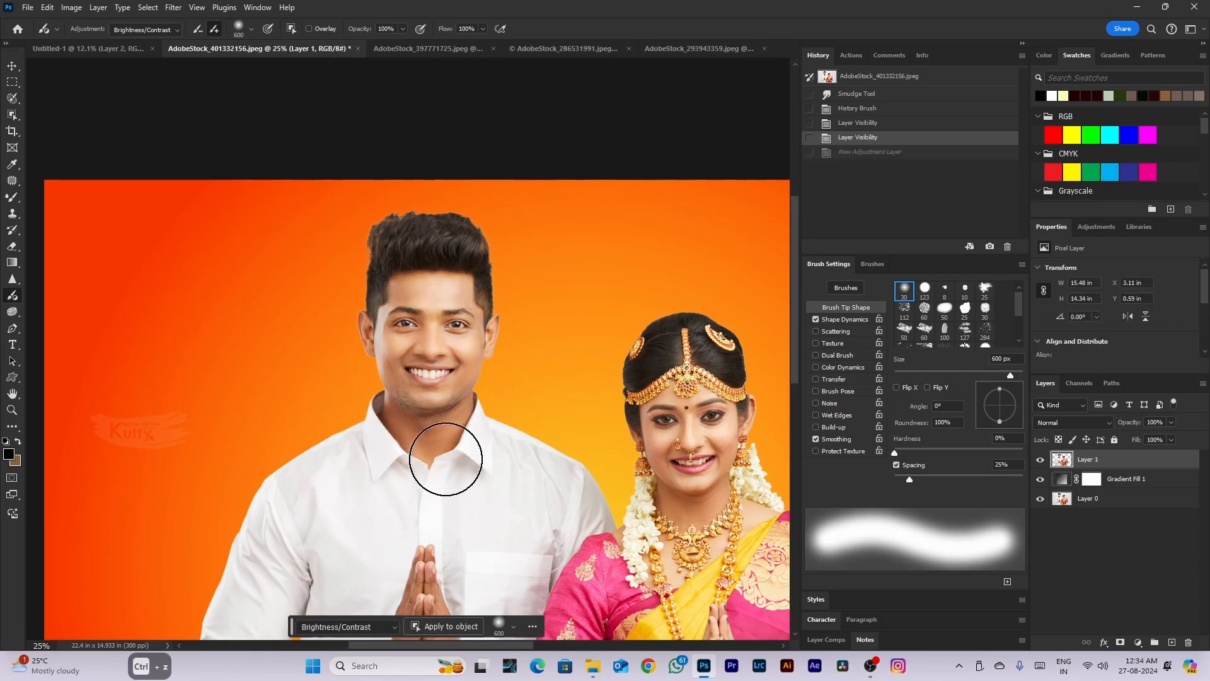
Enlarge the Adjustment Brush to 1700 px and apply the Brightness/Contrast adjustment to the man's face
key(bracketright)
key(bracketright)
key(bracketright)
key(bracketright)
key(bracketright)
key(bracketright)
key(bracketright)
key(bracketright)
key(bracketright)
key(bracketright)
click(434, 343)
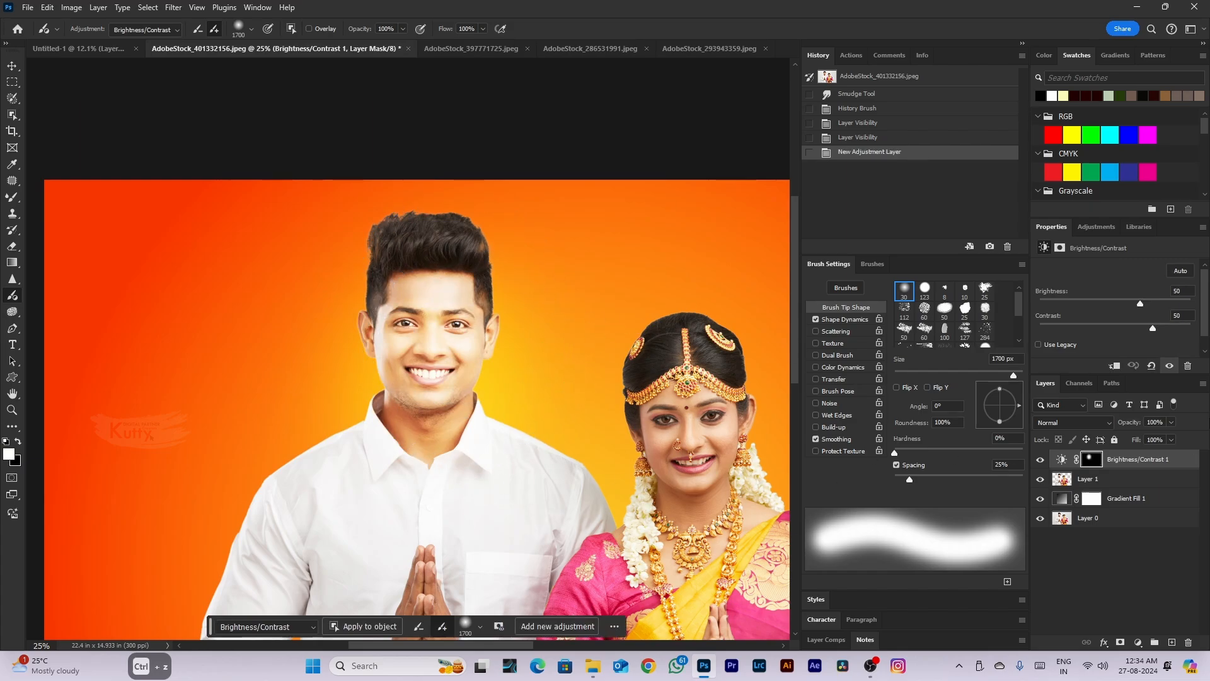
Set the adjustment's brightness to -25 and contrast to -1, and brush it onto the woman's face
drag(1134, 298, 1103, 305)
scroll(507, 352, down, 5)
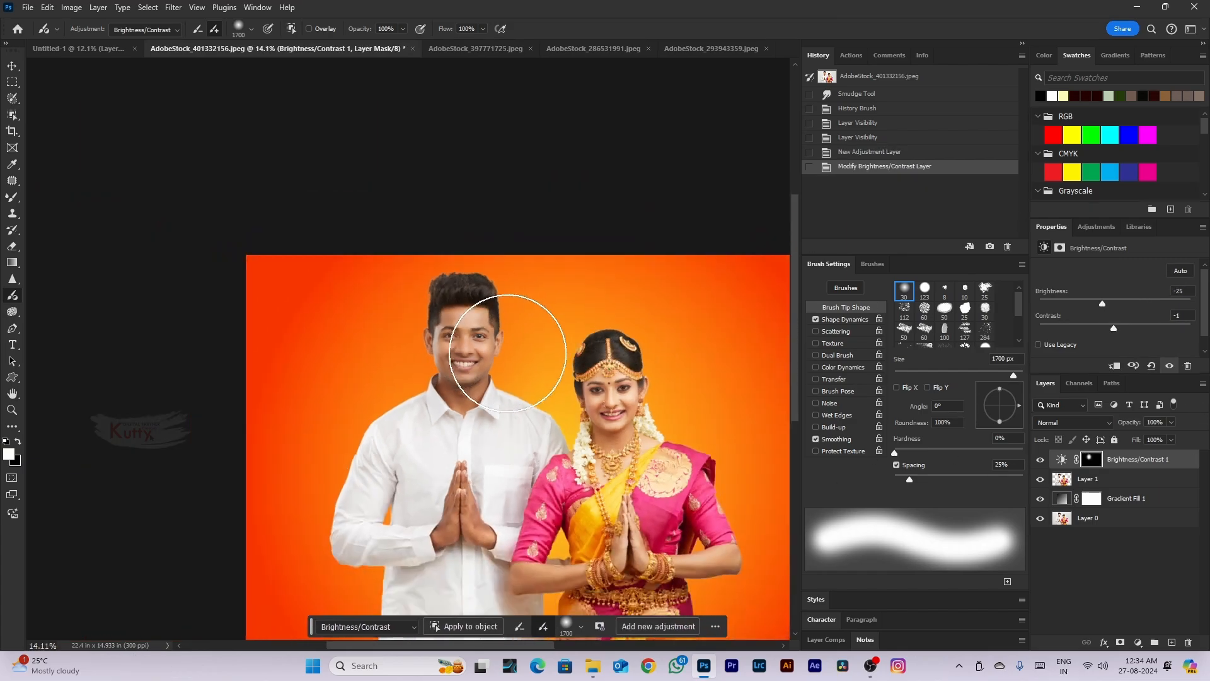
click(615, 401)
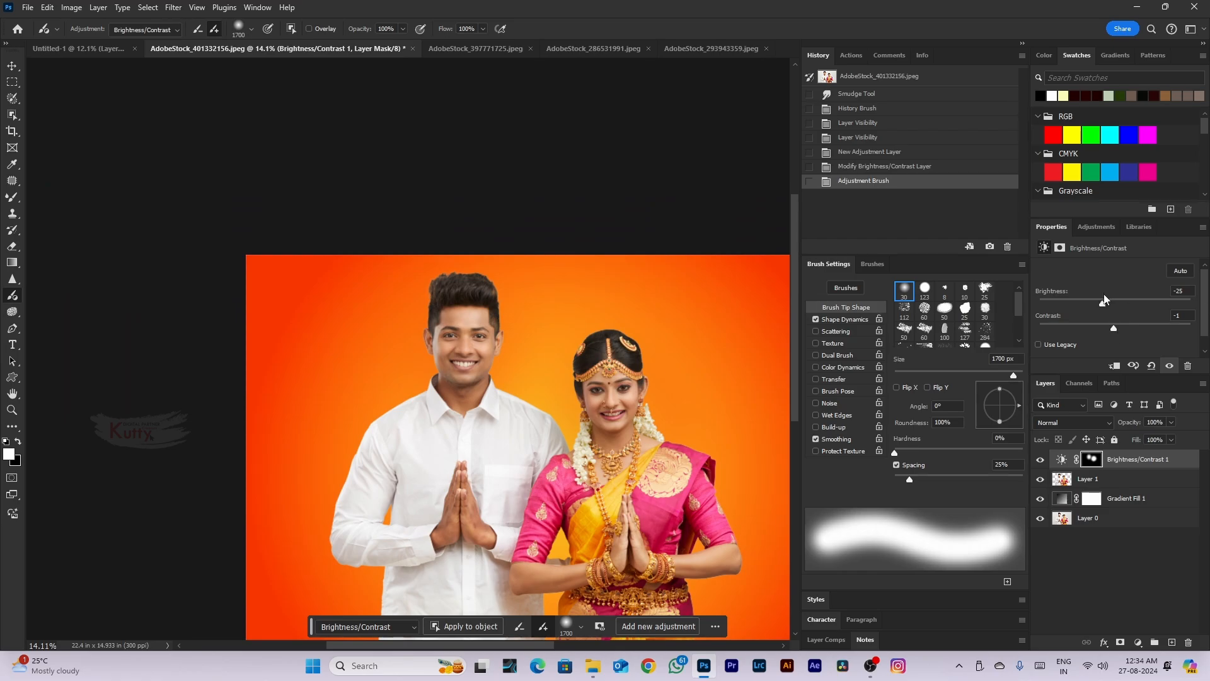
Raise the adjustment's brightness to 8 and delete the mask of the Brightness/Contrast 1 layer
drag(1104, 300, 1120, 306)
scroll(568, 351, down, 2)
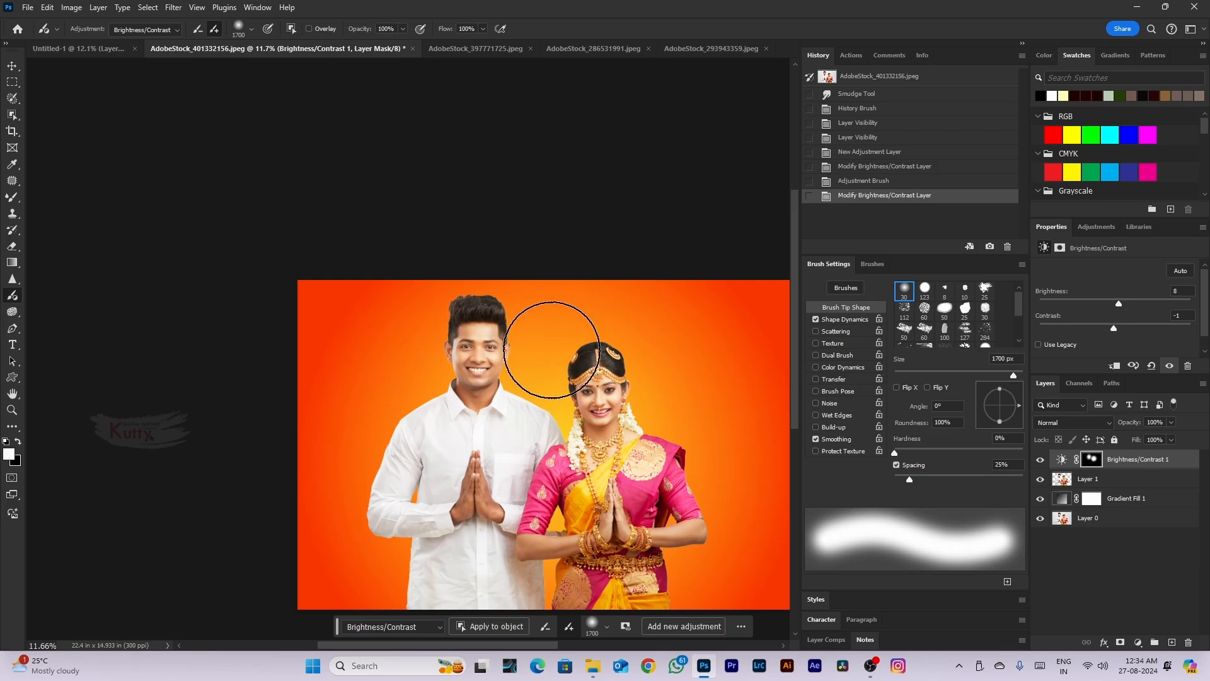
click(1187, 641)
click(542, 245)
scroll(105, 220, down, 2)
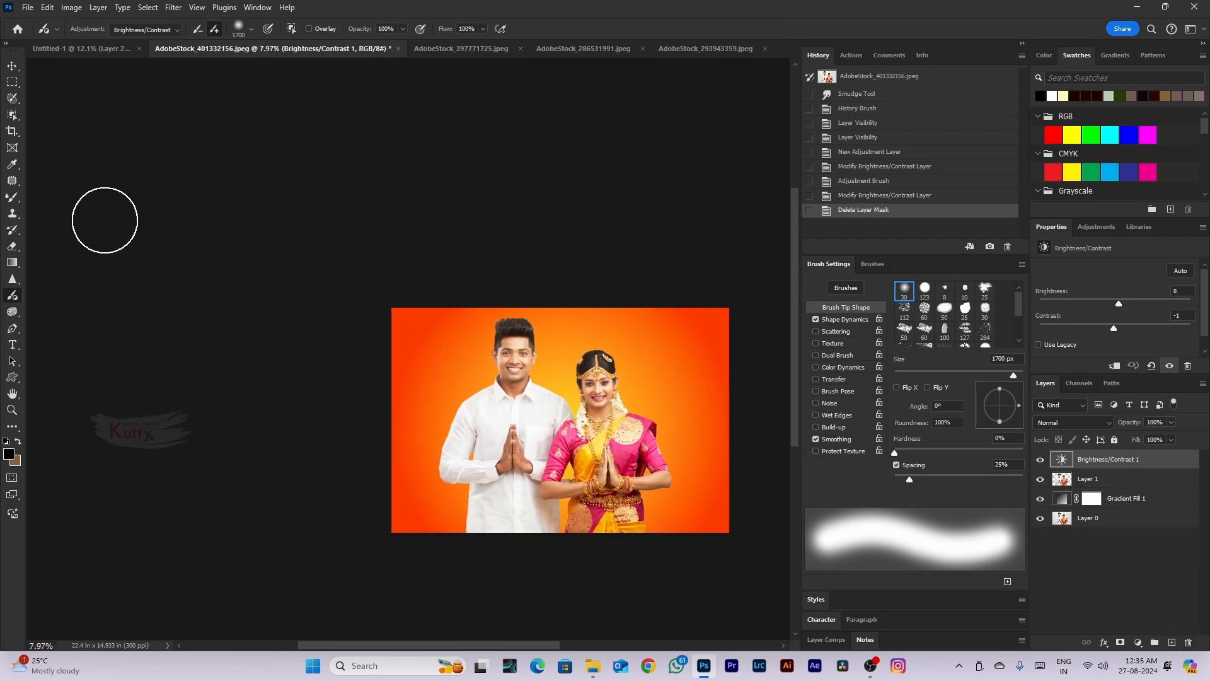
Select the Dodge tool with the Midtones range and 50% exposure for the man's face
scroll(27, 305, up, 1)
click(138, 28)
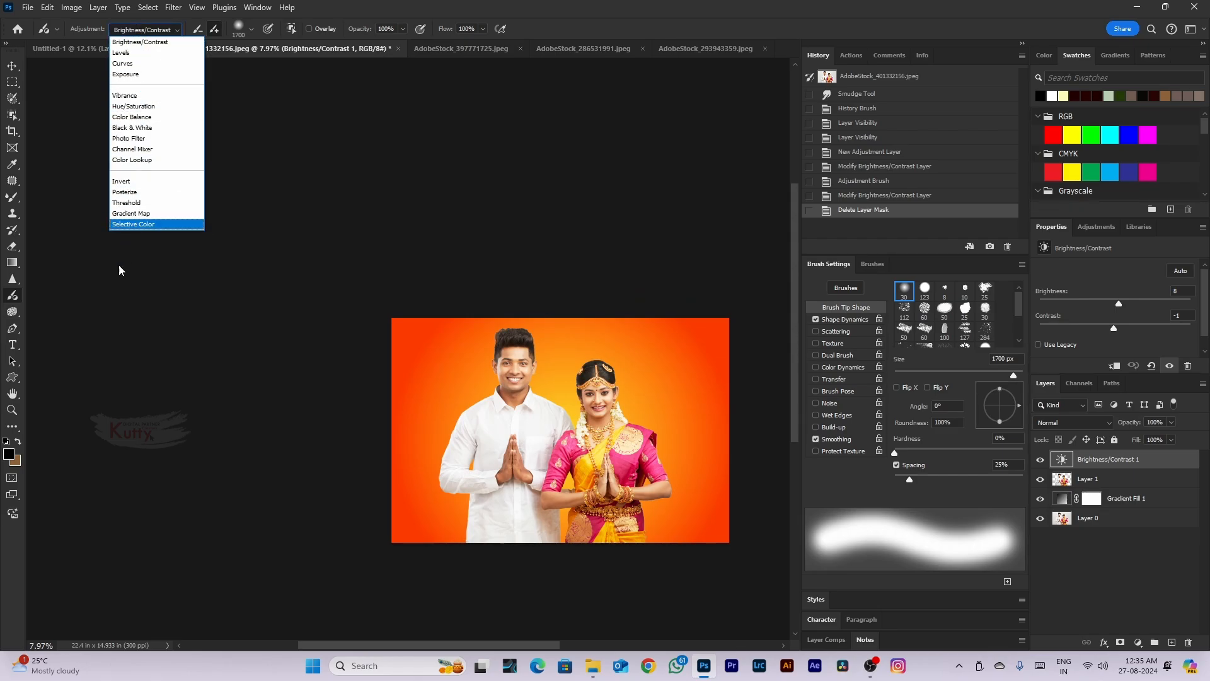
click(12, 316)
click(14, 318)
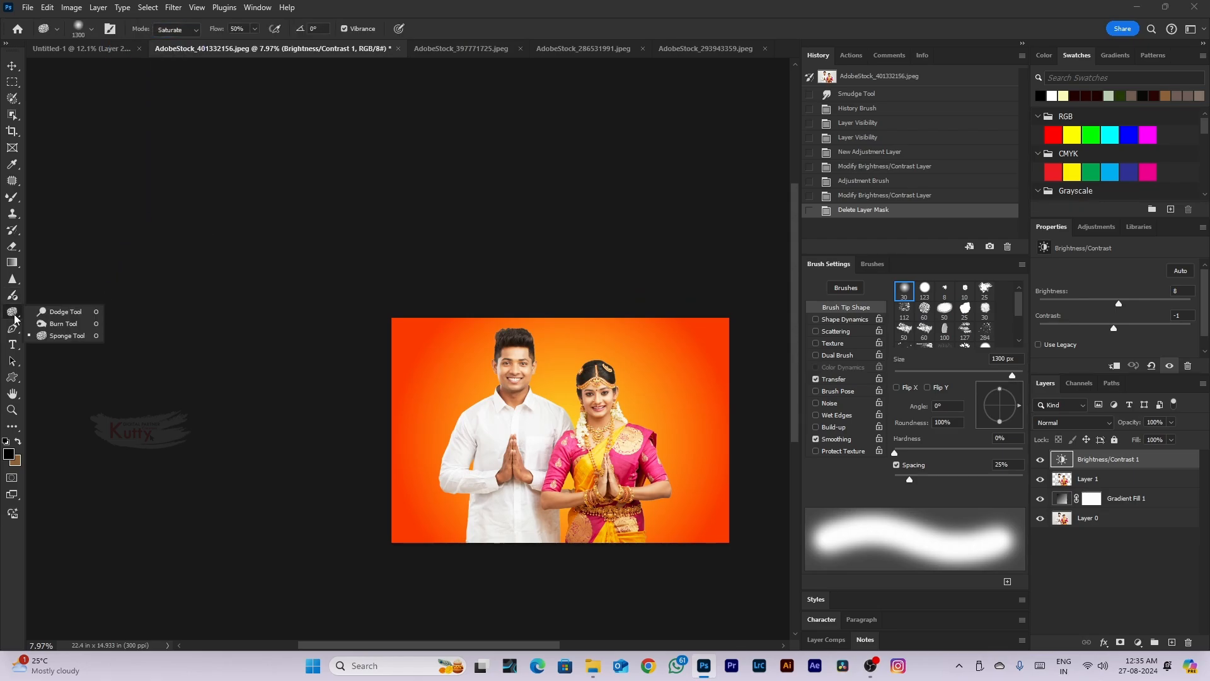
click(64, 313)
scroll(505, 384, up, 5)
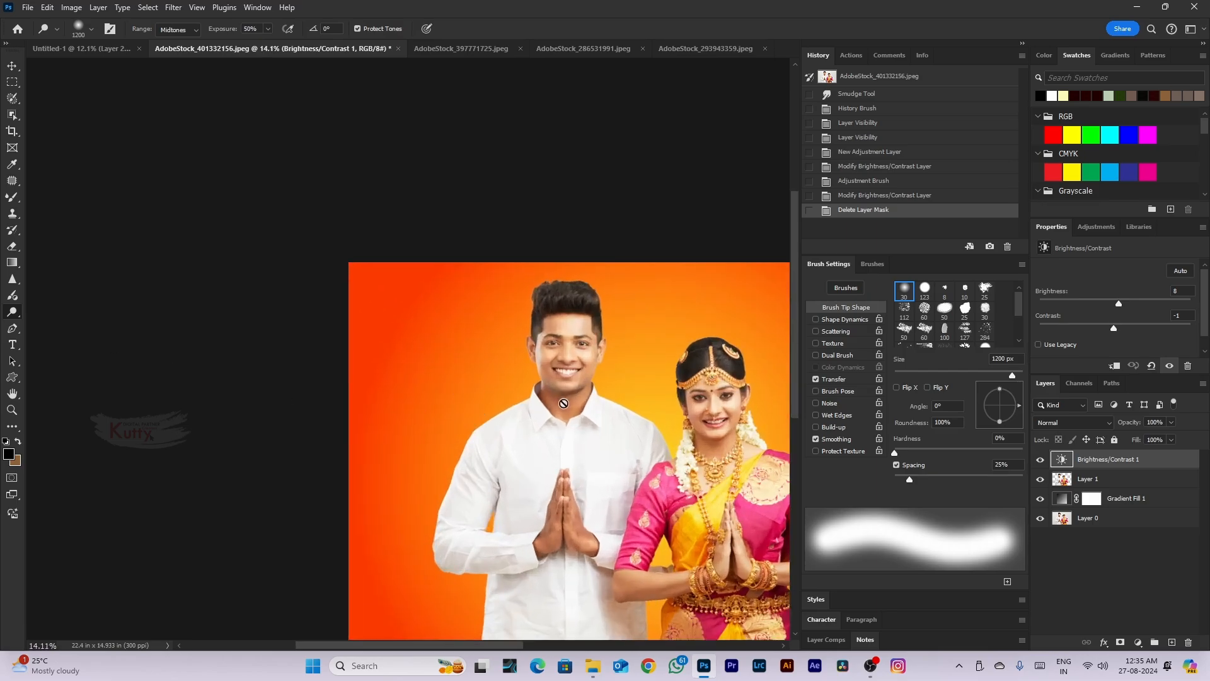
Try dodging the man's face on the adjustment layer, and delete the Brightness/Contrast 1 layer
click(570, 366)
click(582, 246)
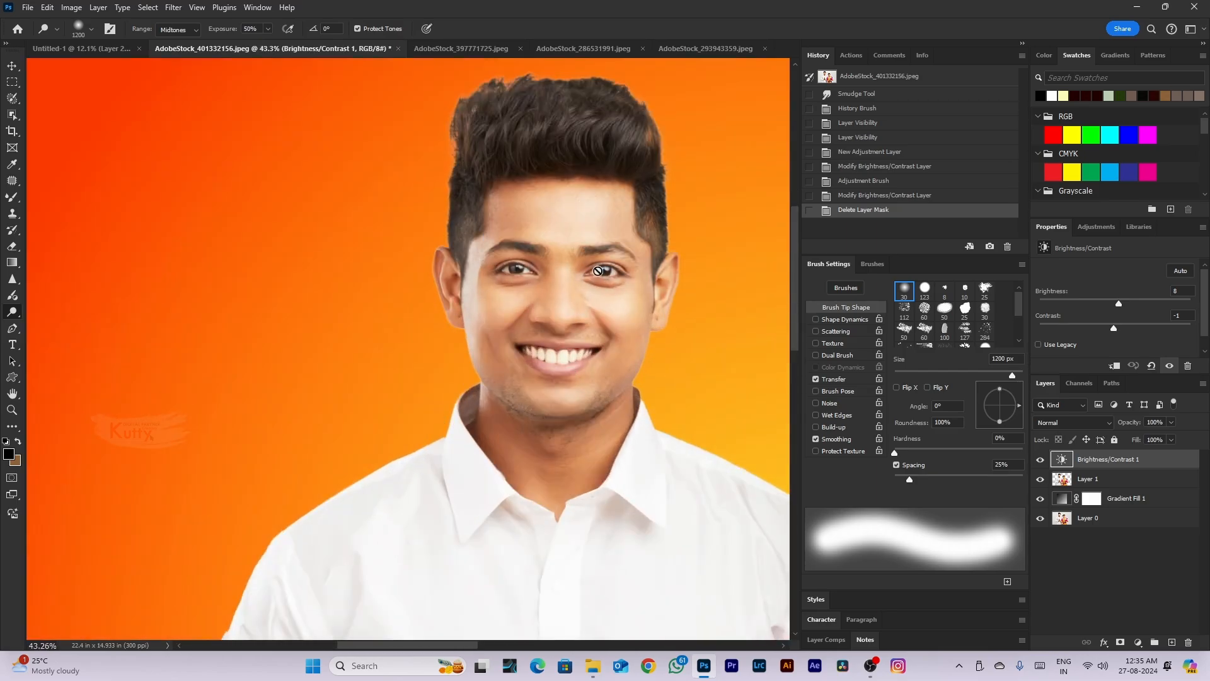
click(1188, 642)
key(Return)
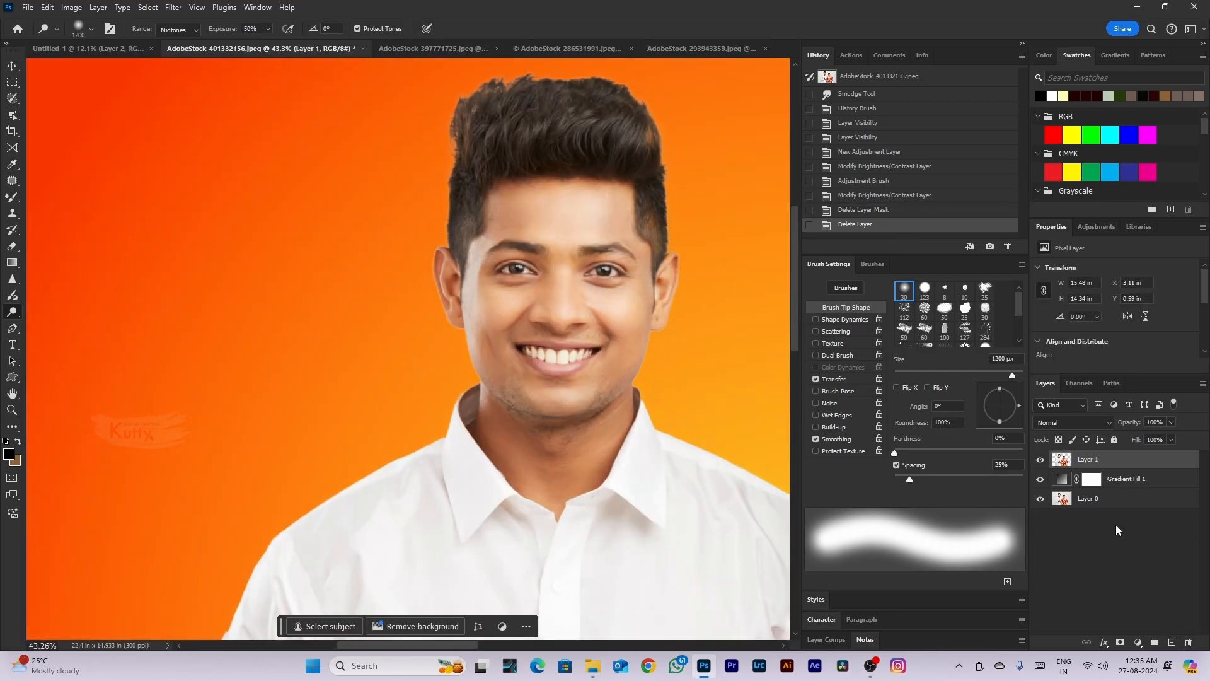
Try dodging the man's face with the Midtones range on Layer 1, and undo the stroke
scroll(514, 322, up, 3)
mouse_move(514, 321)
mouse_down()
mouse_move(517, 278)
mouse_move(523, 363)
mouse_move(559, 294)
mouse_move(532, 257)
mouse_up()
scroll(533, 240, down, 5)
scroll(533, 234, up, 3)
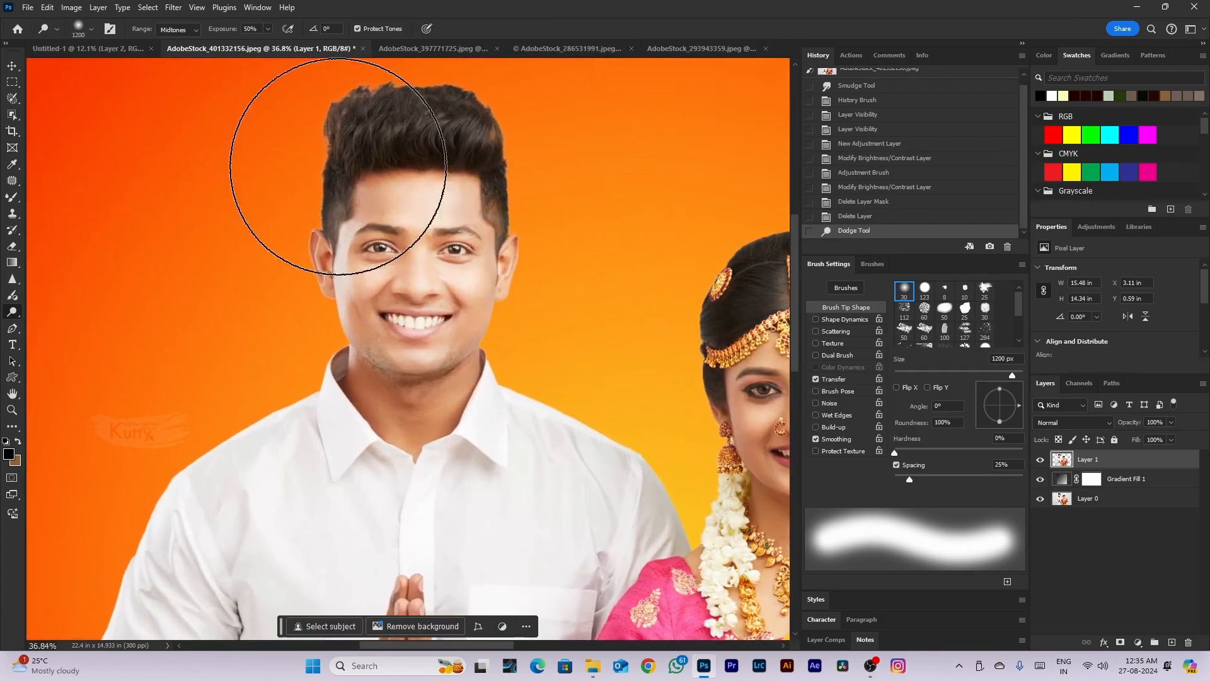
scroll(504, 230, down, 3)
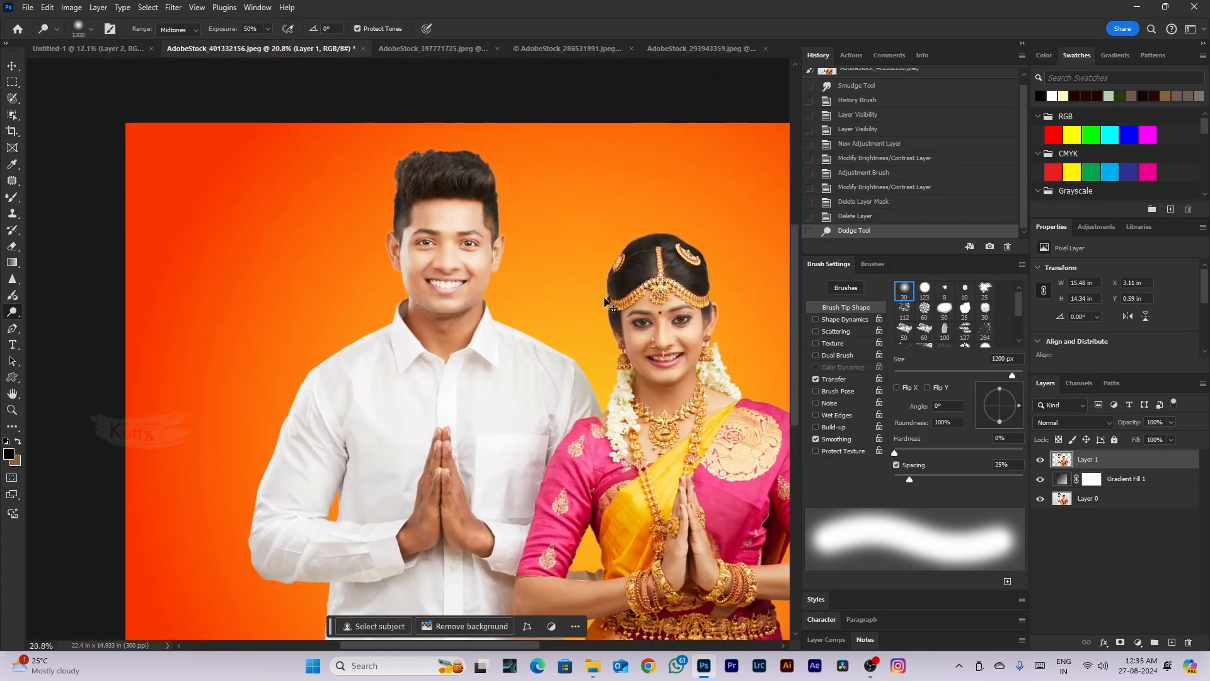
scroll(548, 283, up, 4)
key(ctrl+z)
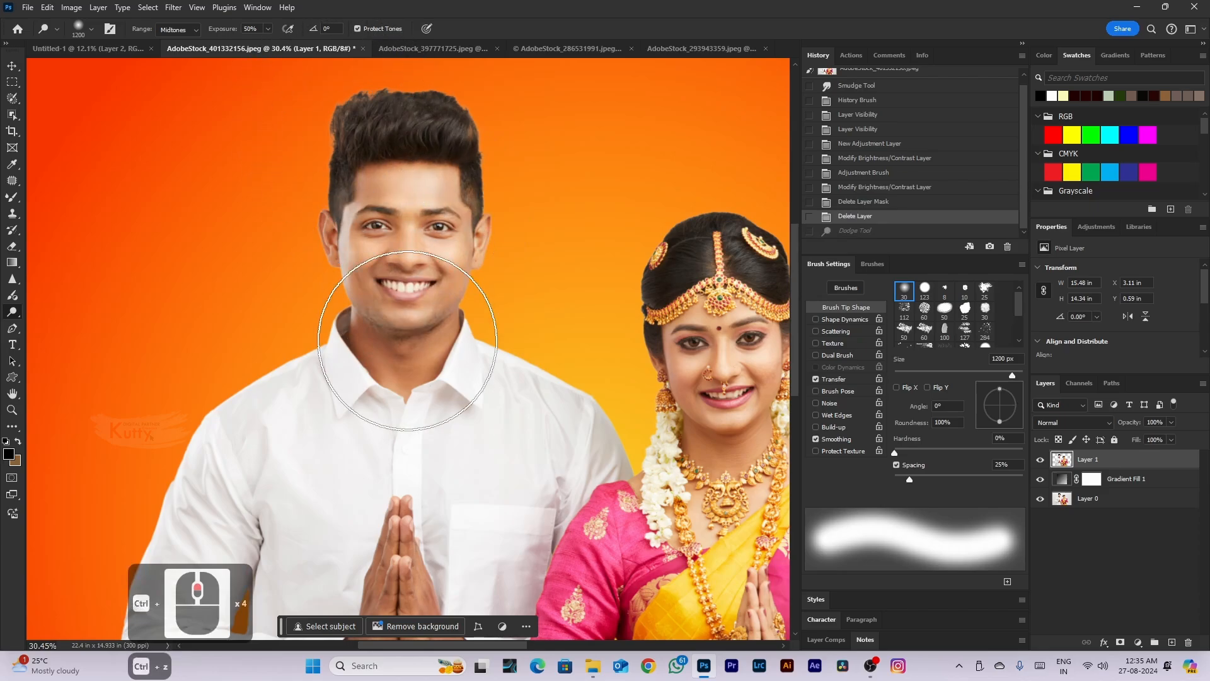
scroll(514, 378, down, 4)
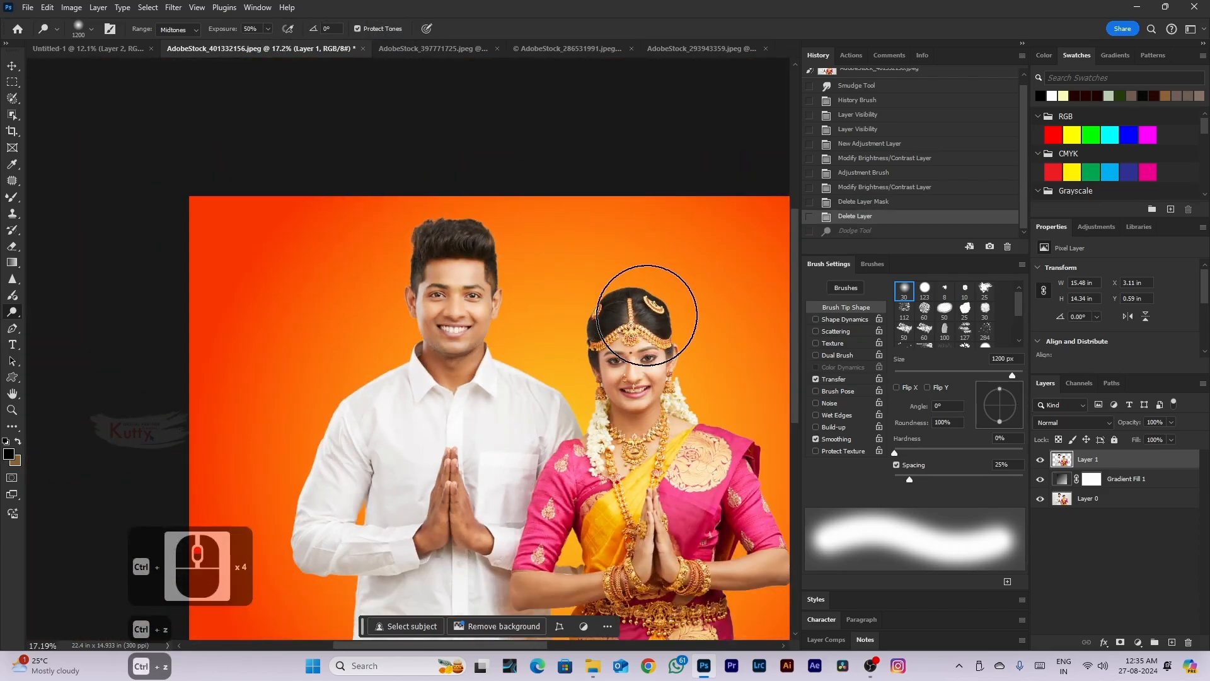
key(ctrl+z)
key(ctrl+z)
Set the Dodge tool's range to Shadows and open the brush size and hardness options
click(176, 29)
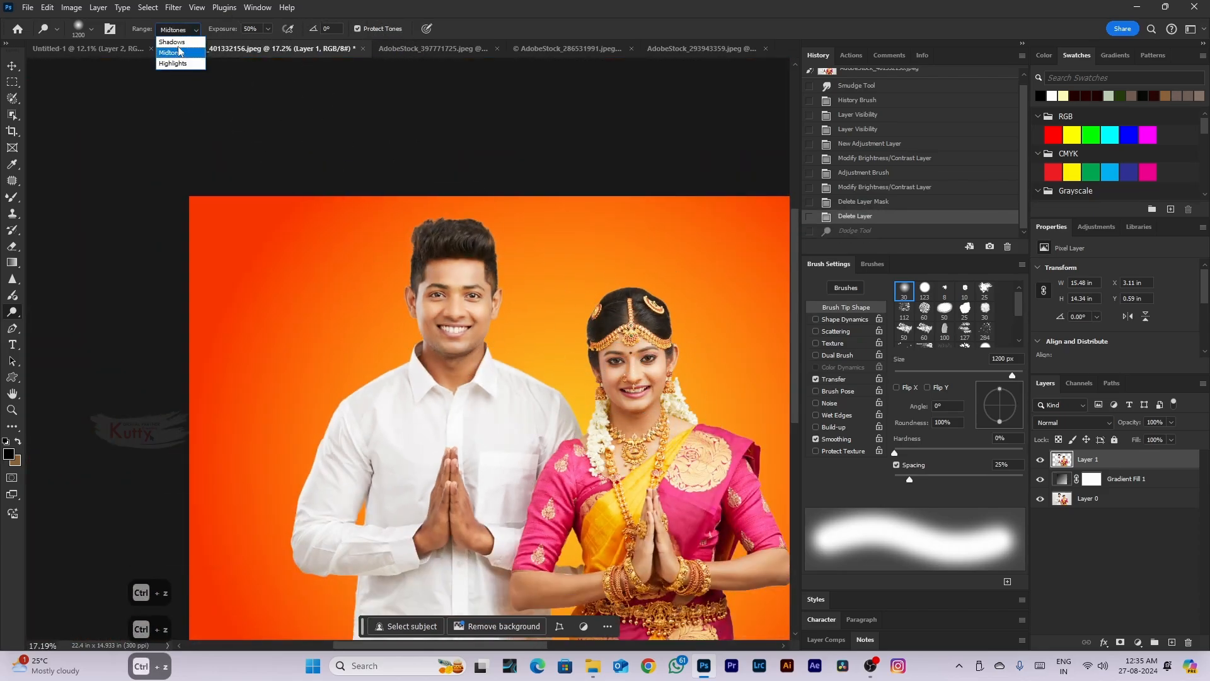
click(171, 42)
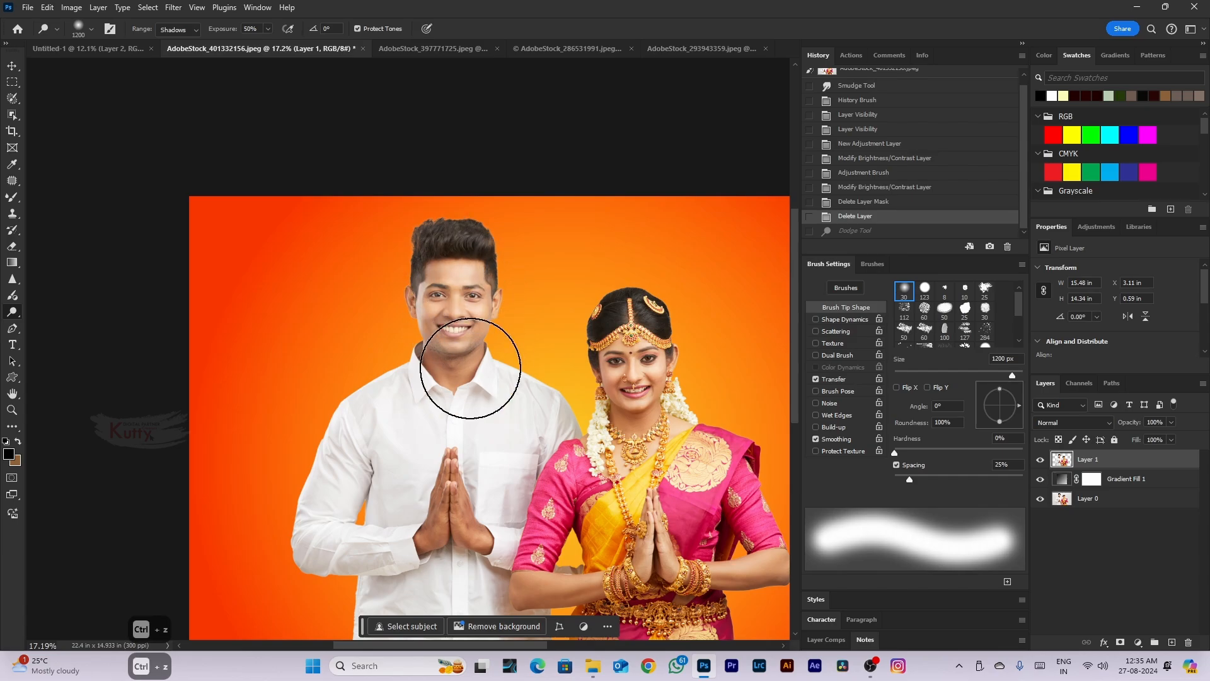
scroll(470, 368, down, 3)
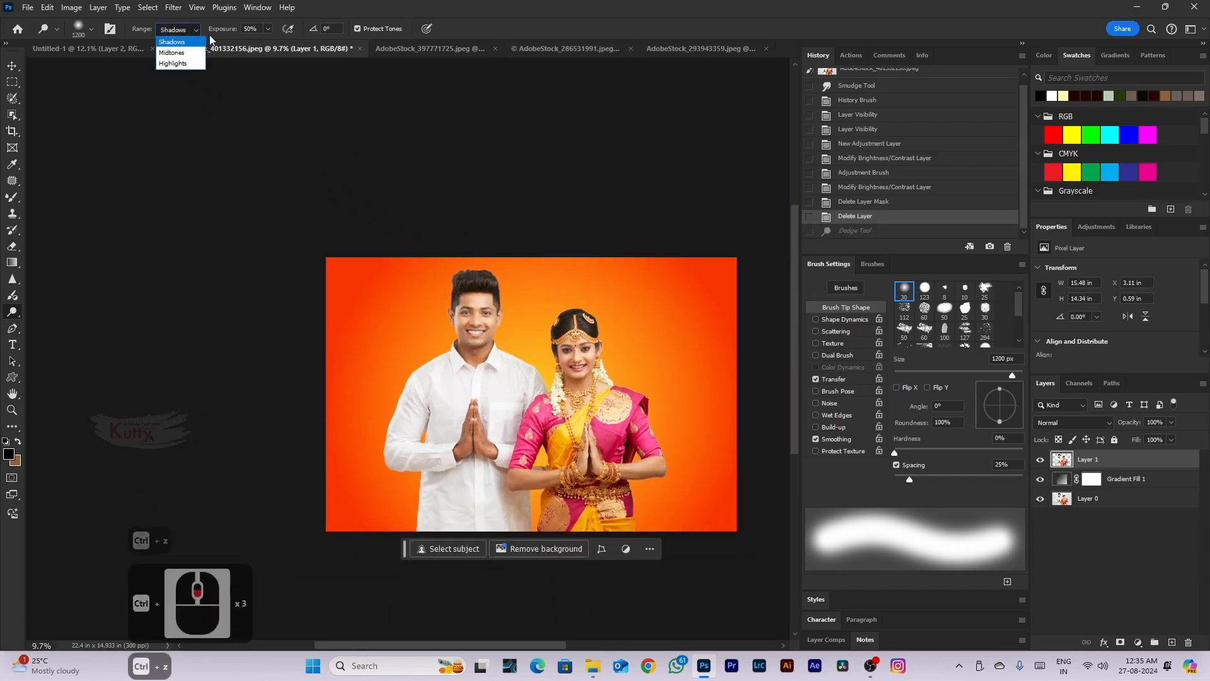
click(266, 30)
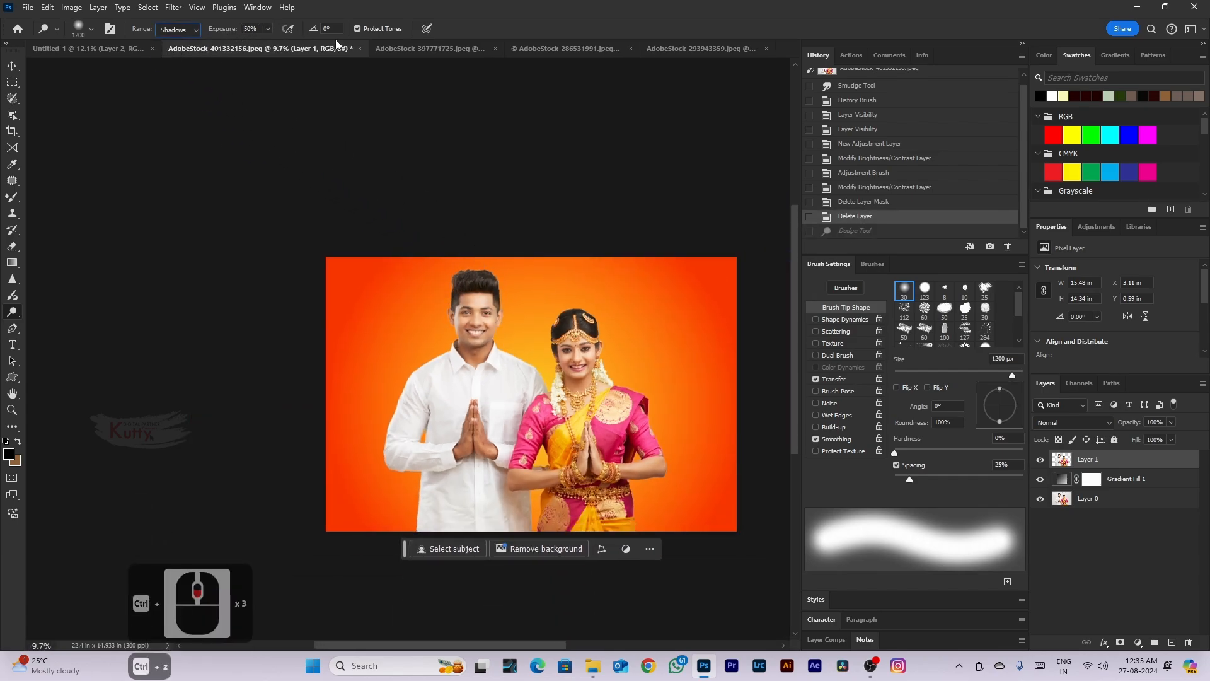
right_click(446, 342)
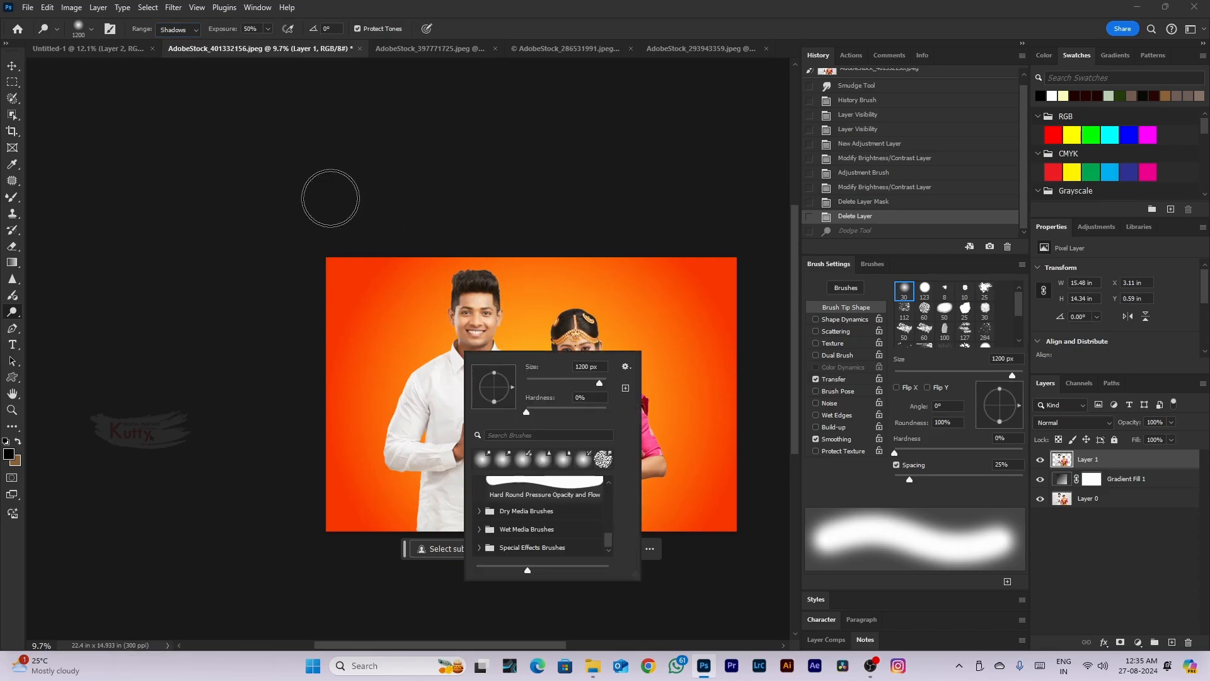
Try dodging the couple with the Highlights range, starting on the woman's face, and undo the strokes
click(171, 29)
click(172, 30)
click(176, 63)
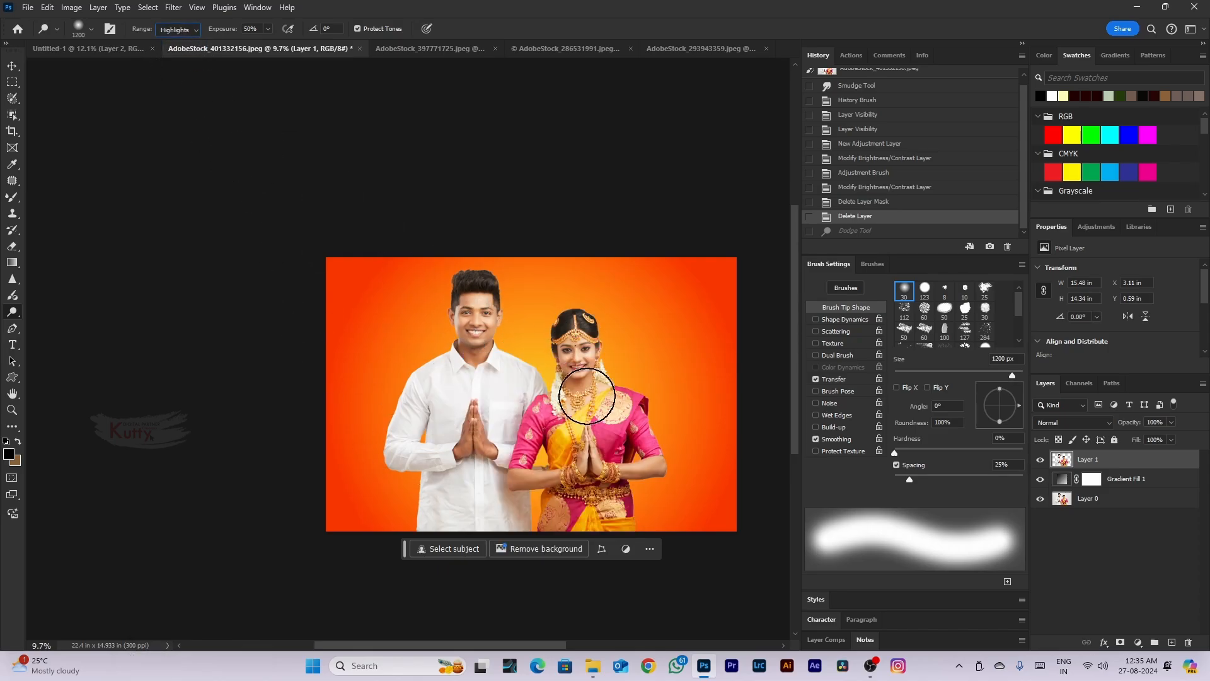
drag(586, 390, 574, 334)
scroll(562, 372, up, 7)
scroll(561, 371, down, 4)
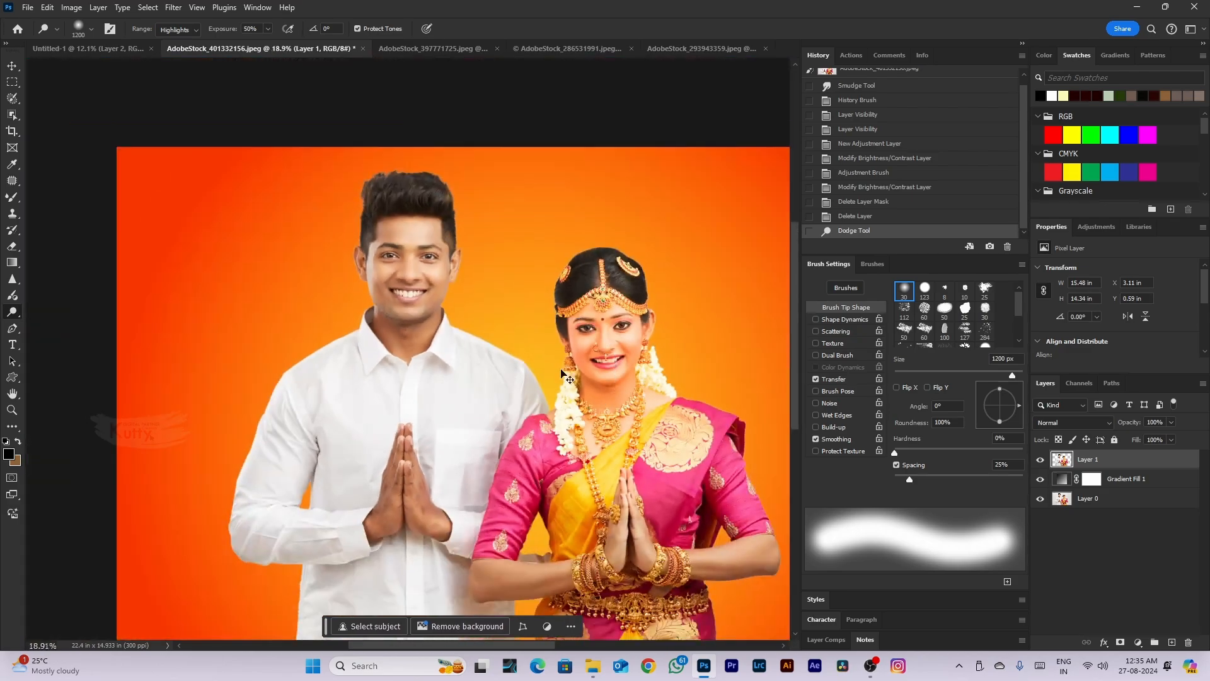
mouse_move(563, 377)
mouse_down()
mouse_move(602, 378)
mouse_move(580, 567)
mouse_up()
key(ctrl+z)
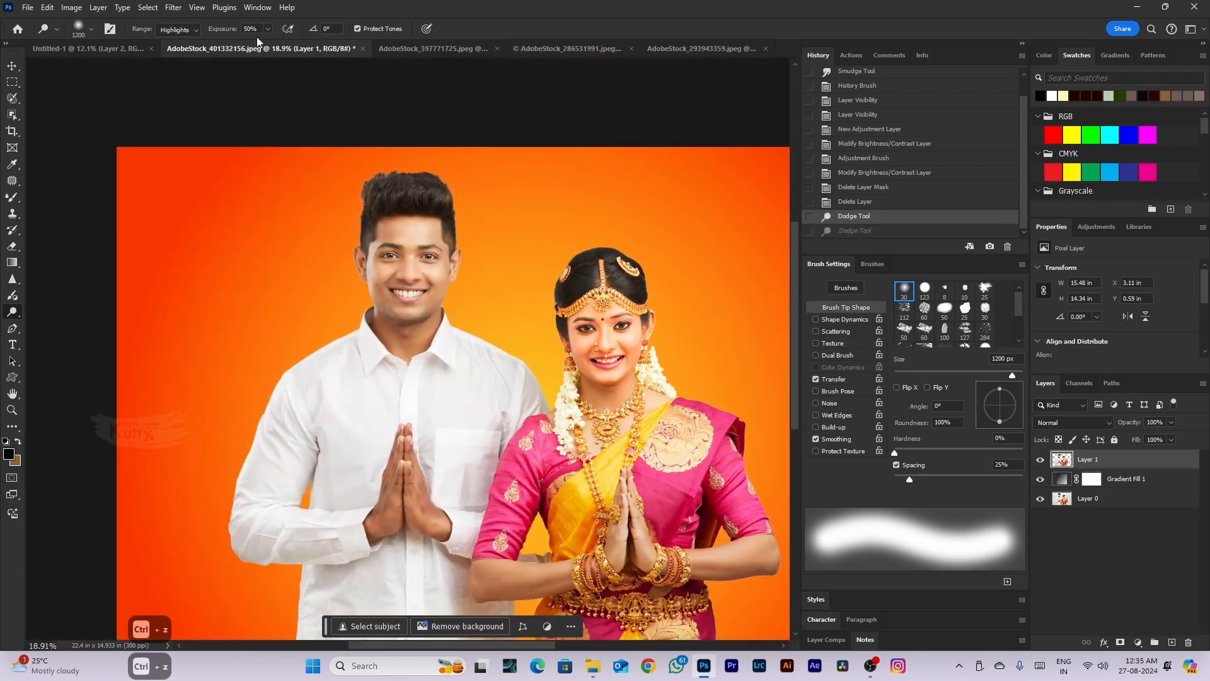
key(ctrl+z)
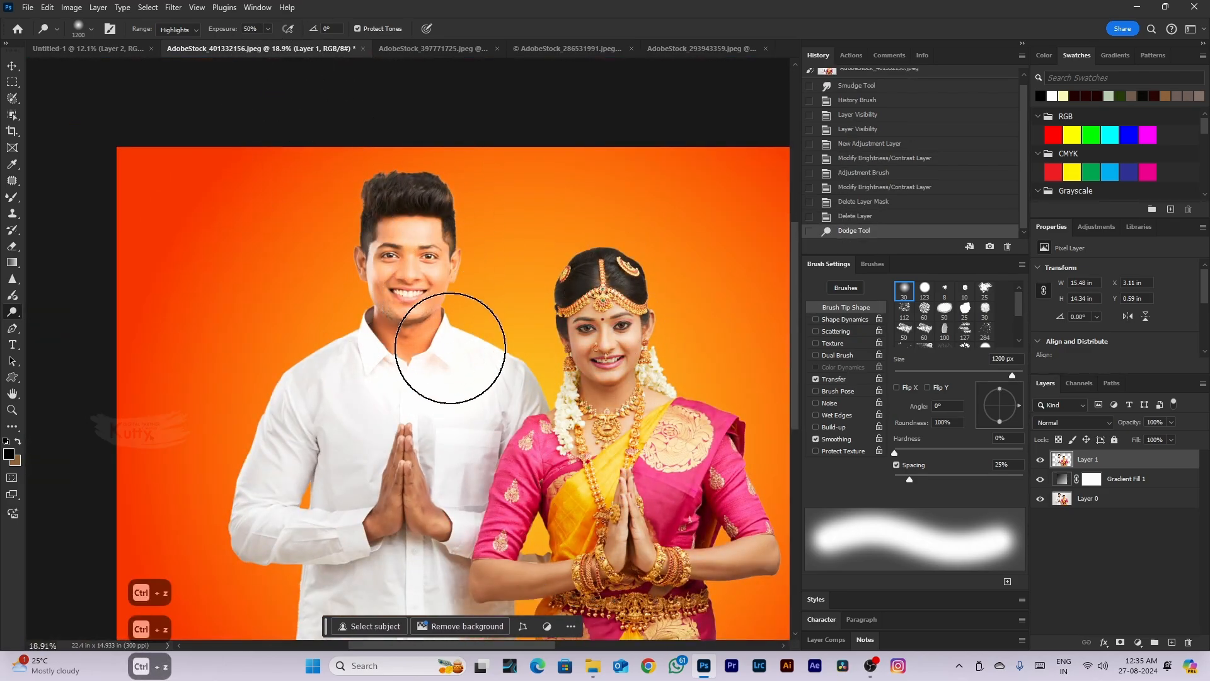
scroll(451, 349, down, 3)
Darken the couple on Layer 1 using the Burn tool with a 1700 px brush and the Midtones range
right_click(11, 315)
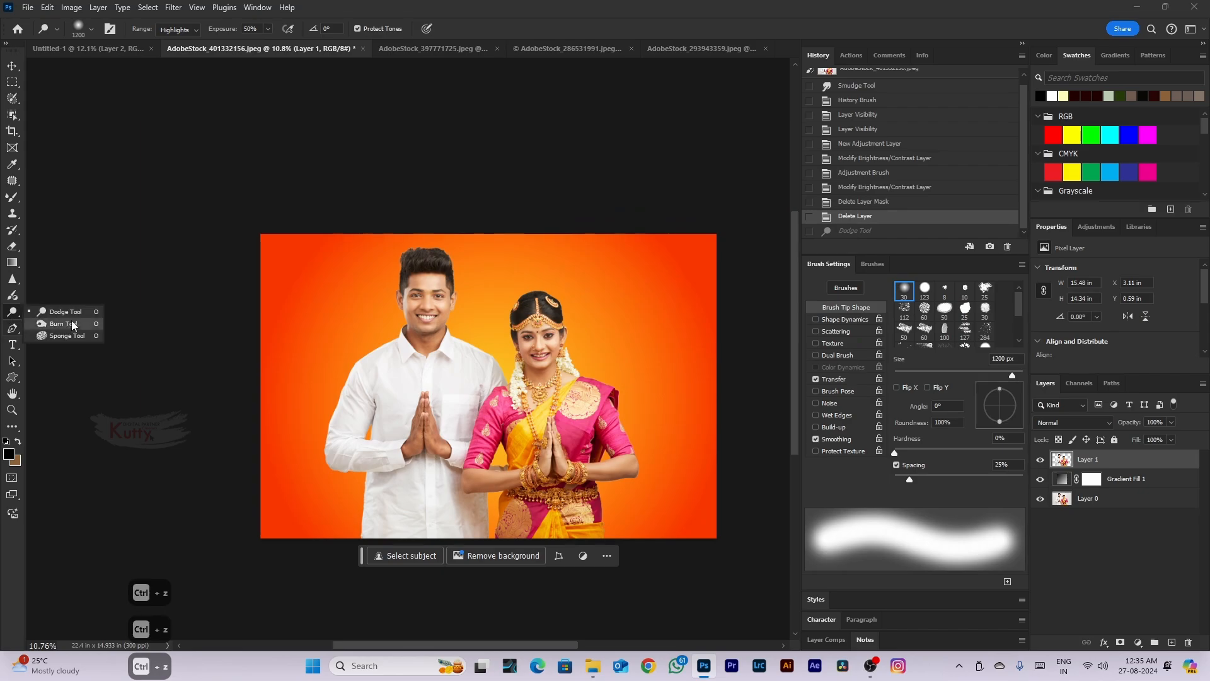
click(53, 323)
key(bracketright)
key(bracketright)
key(bracketright)
key(bracketright)
key(bracketright)
scroll(433, 353, up, 4)
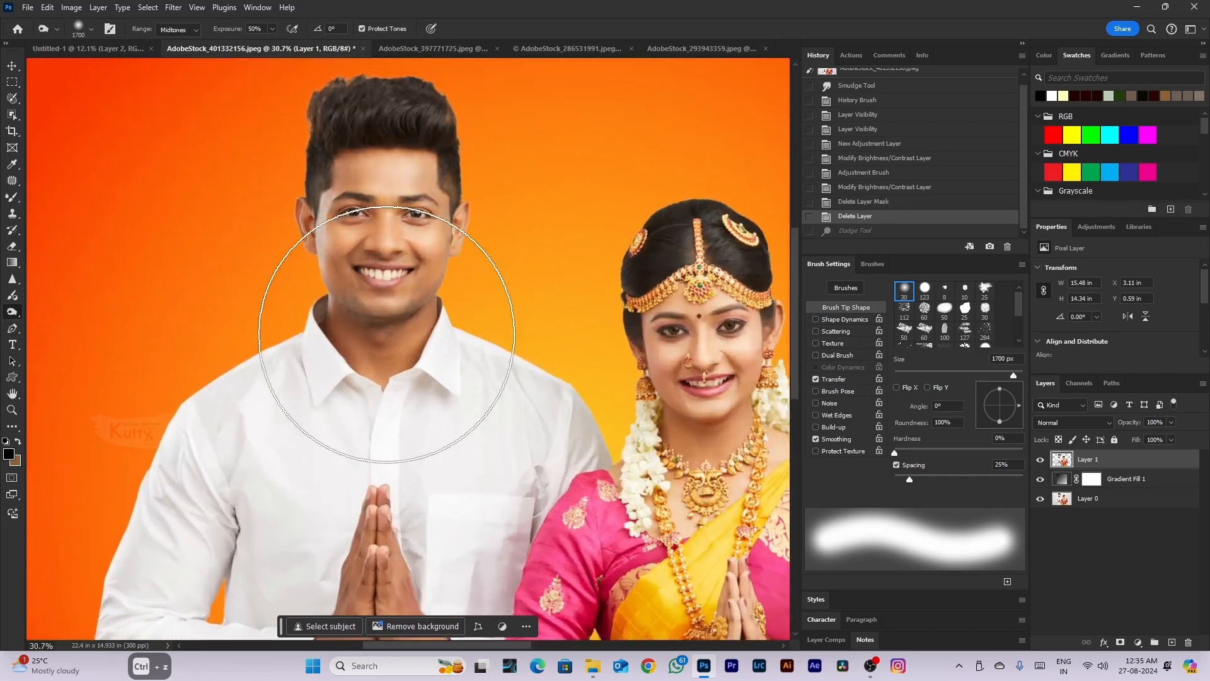
scroll(395, 252, down, 2)
drag(640, 434, 494, 309)
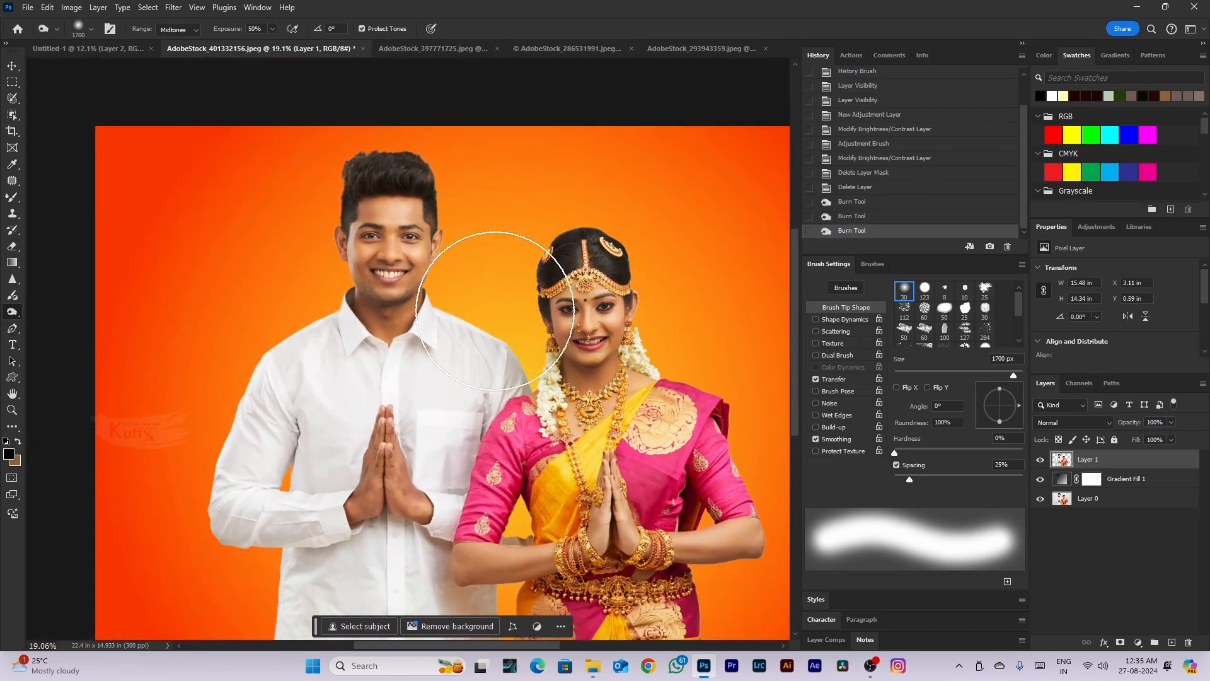
Undo the last two burn strokes, leaving the tonal range at Midtones
key(ctrl+z)
key(ctrl+z)
click(192, 30)
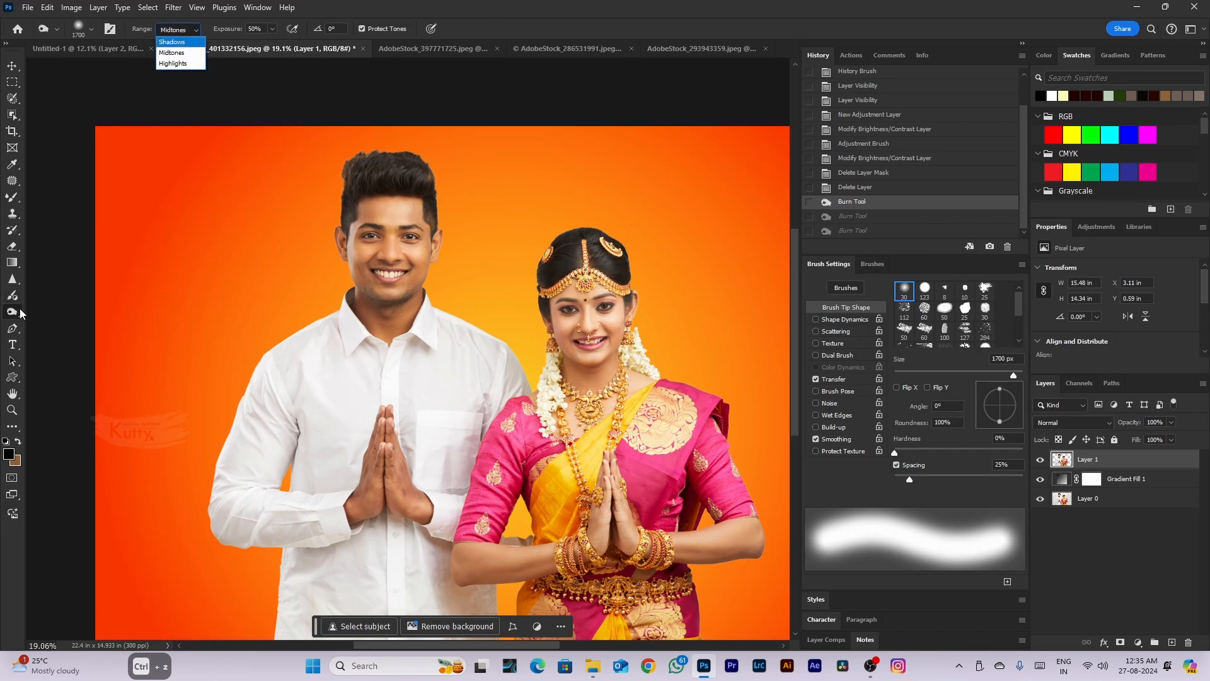
key(Escape)
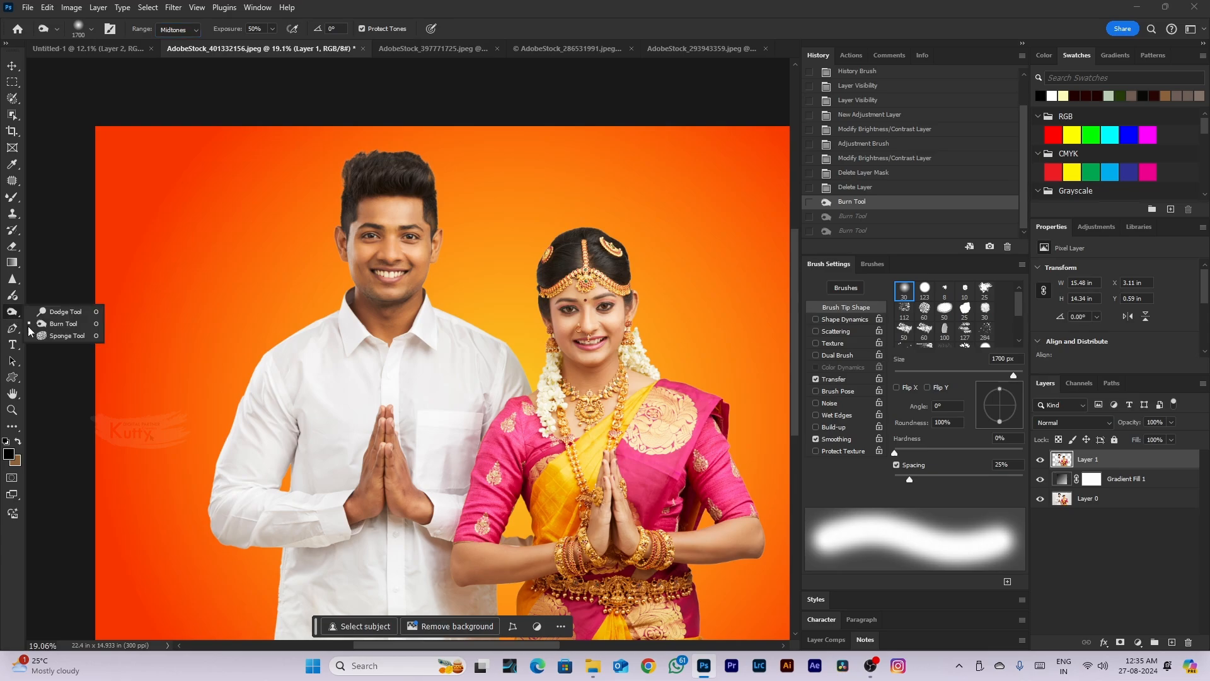
Select the Sponge tool and undo the remaining burn and Brightness/Contrast edits back to before the adjustment layer was added
click(48, 336)
scroll(396, 264, up, 3)
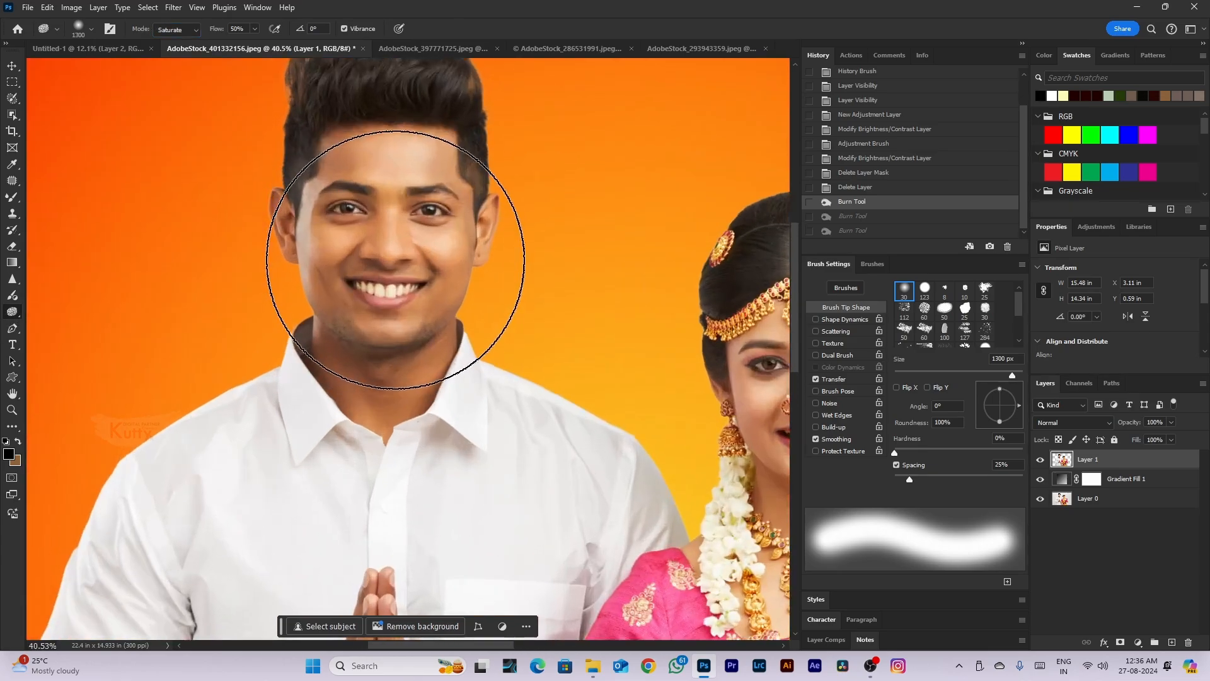
key(ctrl+z)
key(ctrl+z)
key(ctrl+z)
key(ctrl+z)
key(ctrl+z)
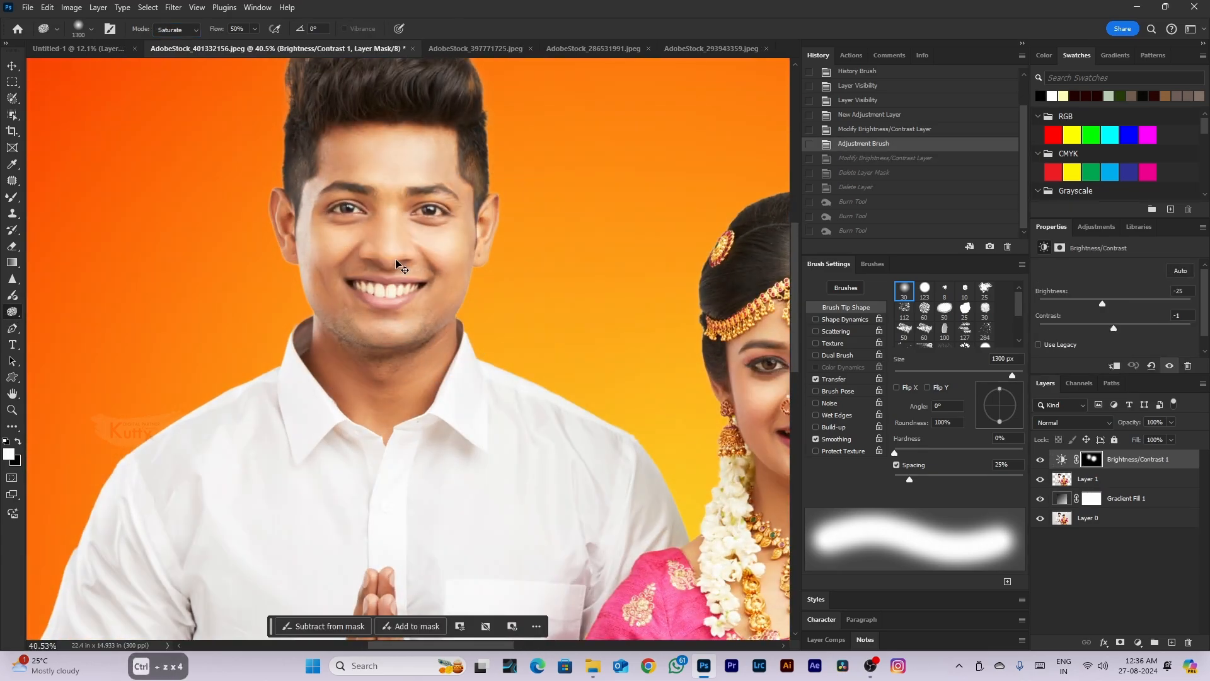
key(ctrl+z)
key(ctrl+z)
key(ctrl+z)
key(ctrl+shift+z)
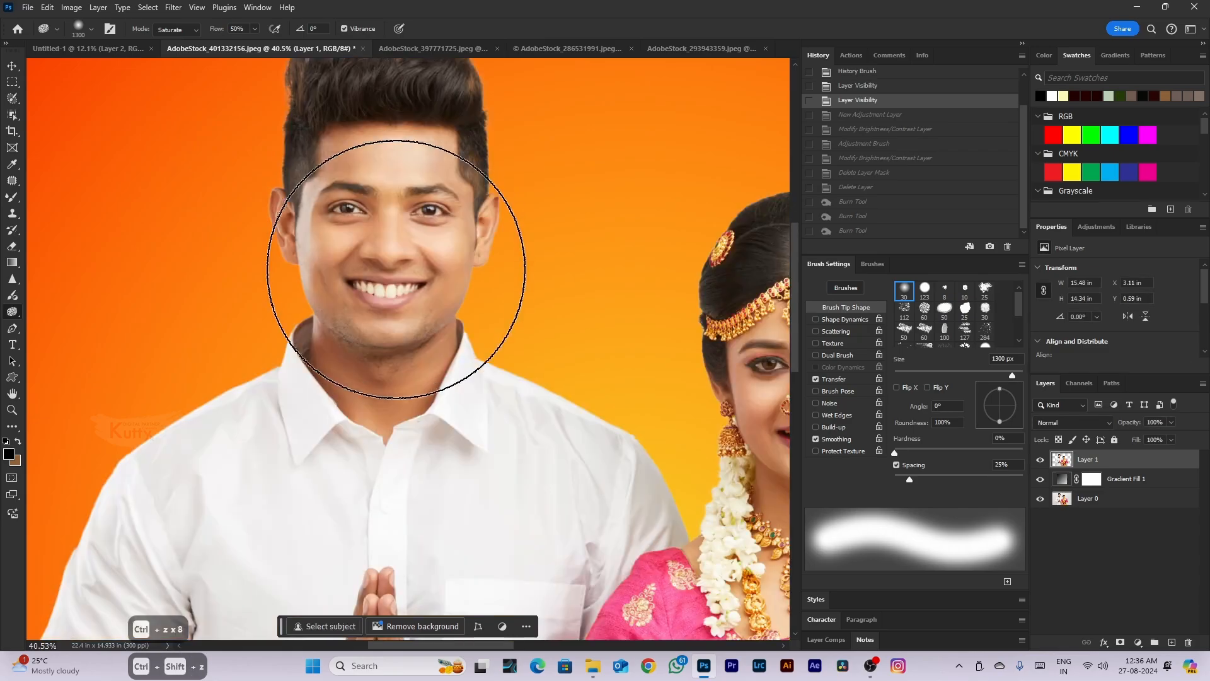
Try the Sponge tool in Saturate mode on the man's face and the woman, and undo the three strokes
drag(395, 379, 405, 346)
scroll(442, 359, down, 3)
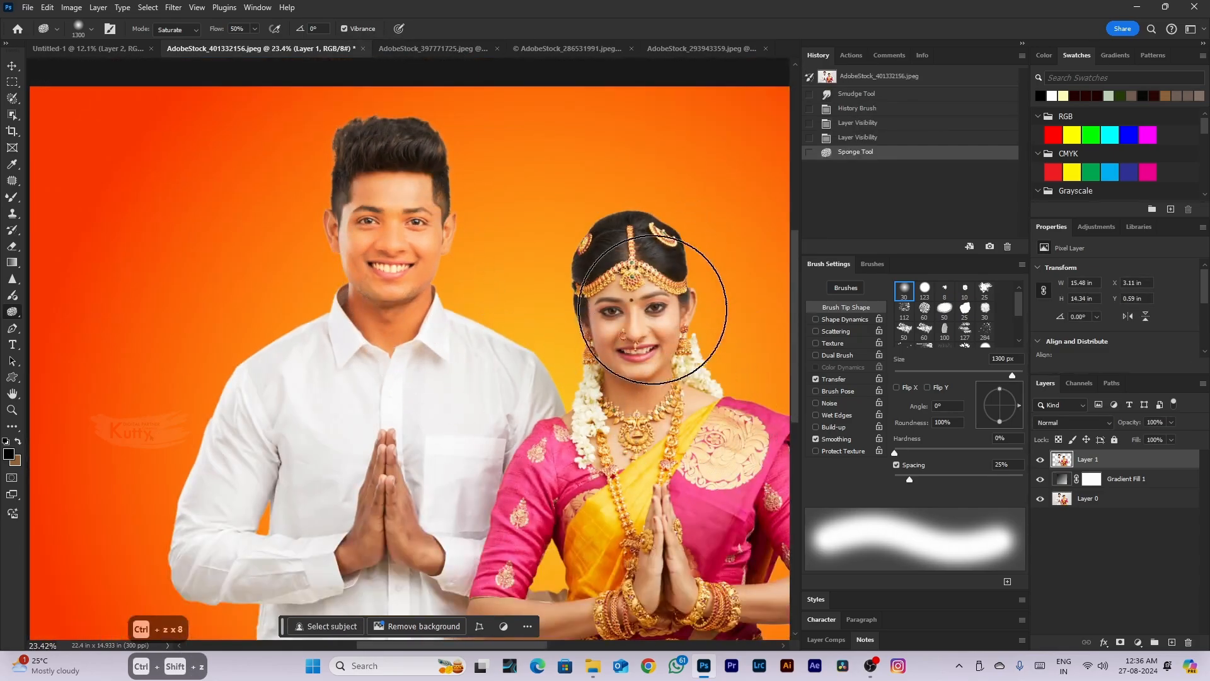
drag(615, 422, 618, 508)
drag(618, 508, 652, 313)
scroll(649, 315, down, 5)
key(ctrl+z)
key(ctrl+z)
key(ctrl+z)
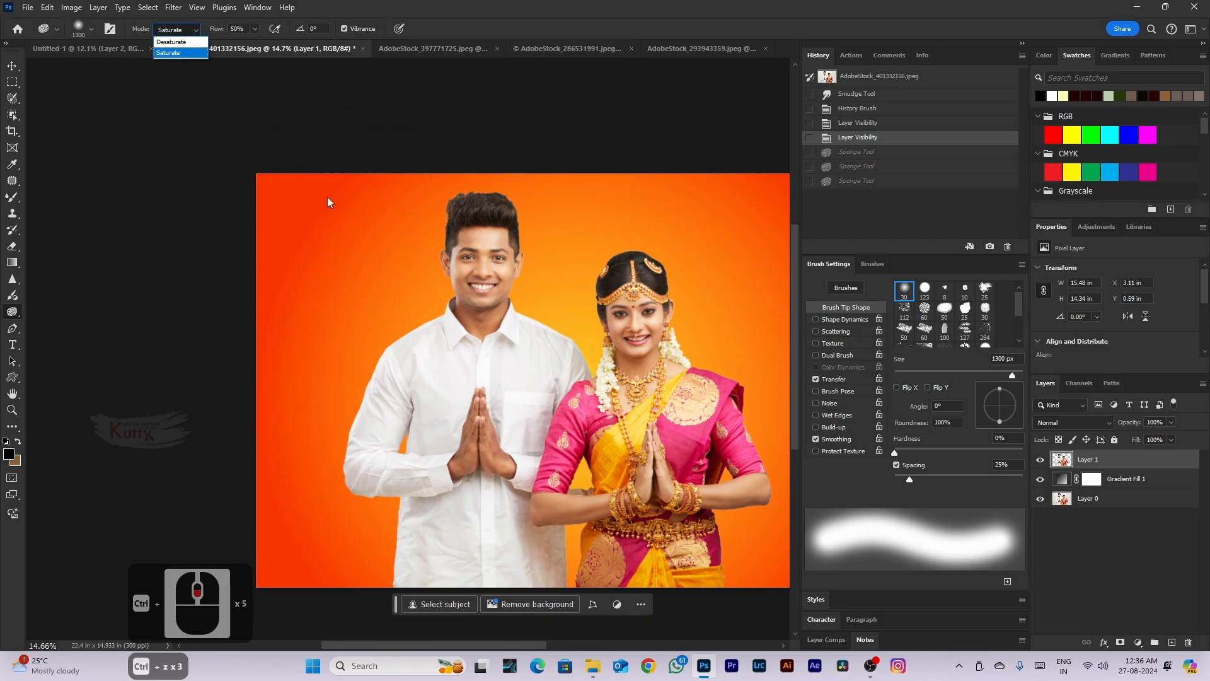
Try the Sponge tool in Desaturate mode on the woman's face, and undo the stroke
click(166, 42)
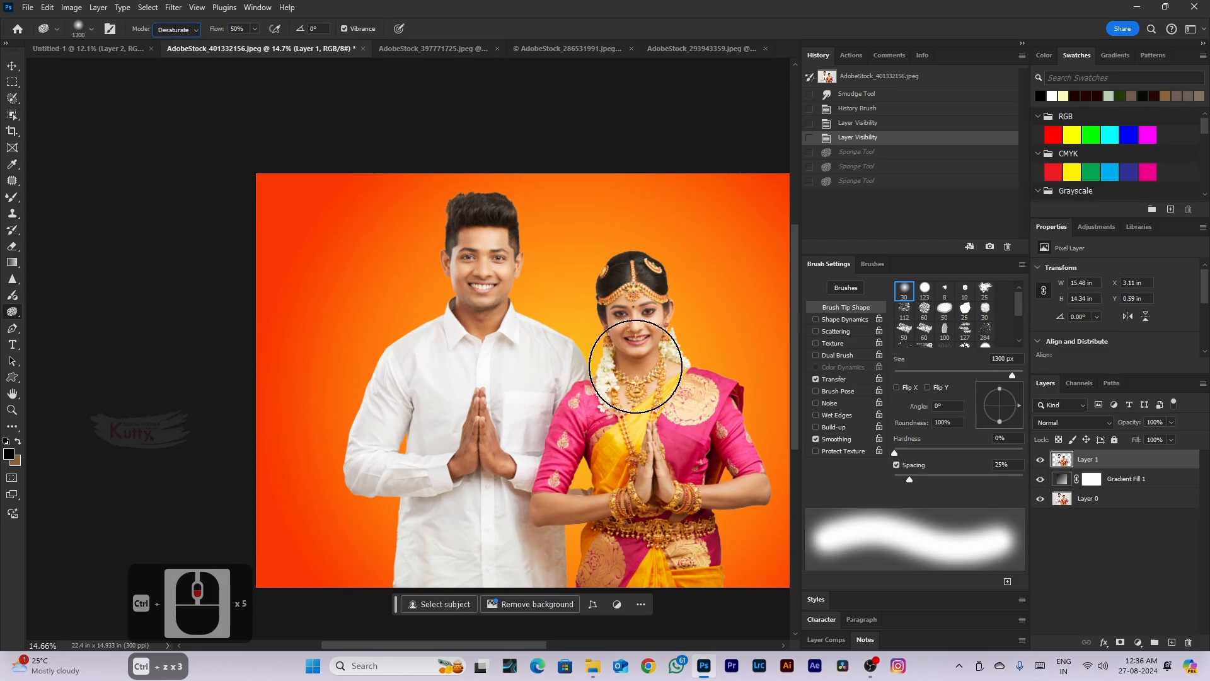
mouse_move(634, 365)
mouse_down()
mouse_move(632, 328)
mouse_move(645, 323)
mouse_move(648, 378)
mouse_up()
scroll(687, 360, up, 8)
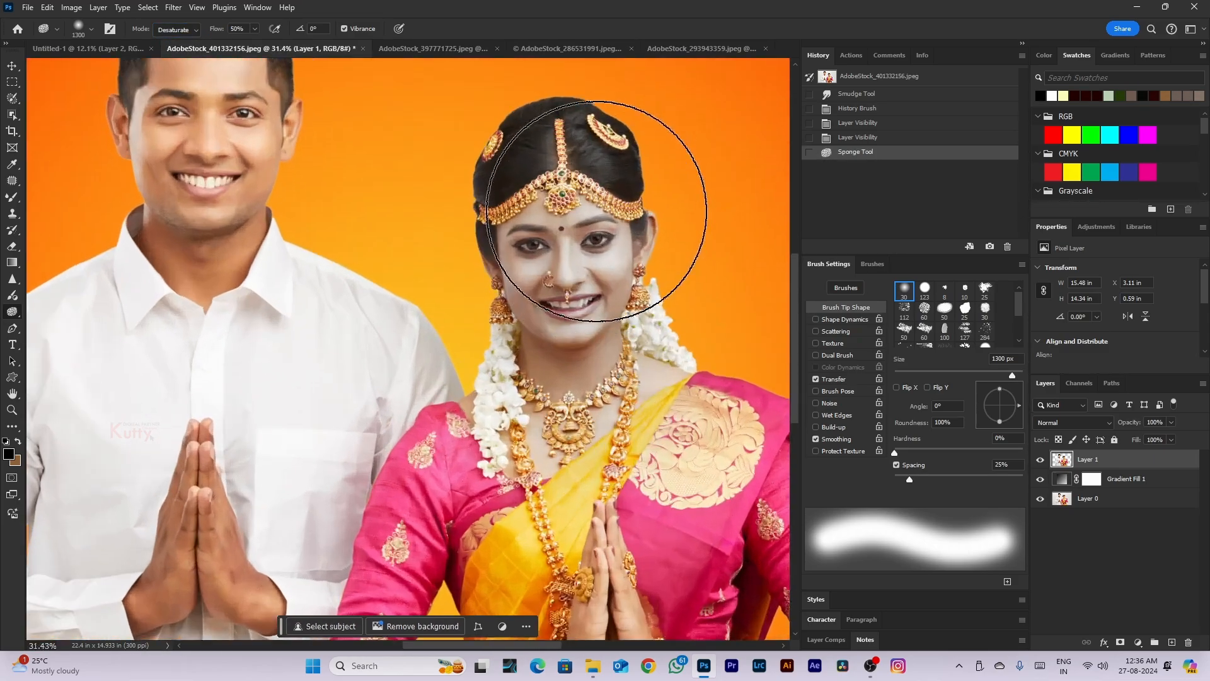
scroll(570, 277, down, 5)
key(ctrl+z)
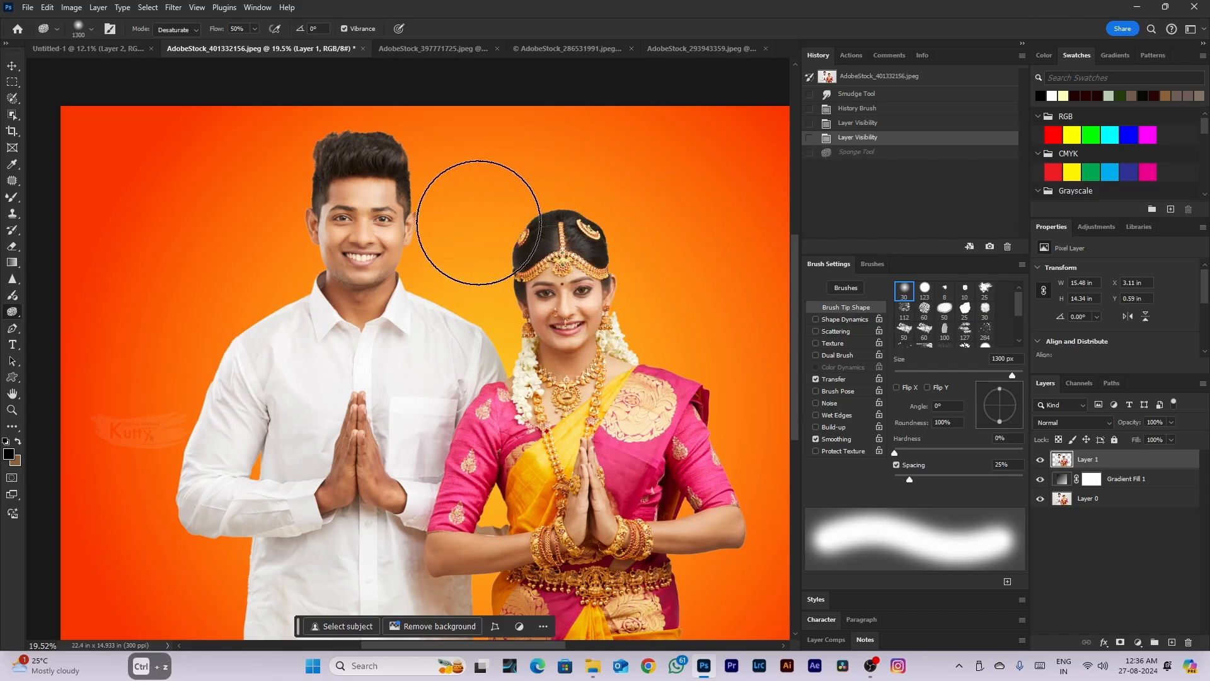
Switch the Sponge tool to Saturate and boost the colour of the woman's face
click(183, 30)
click(184, 48)
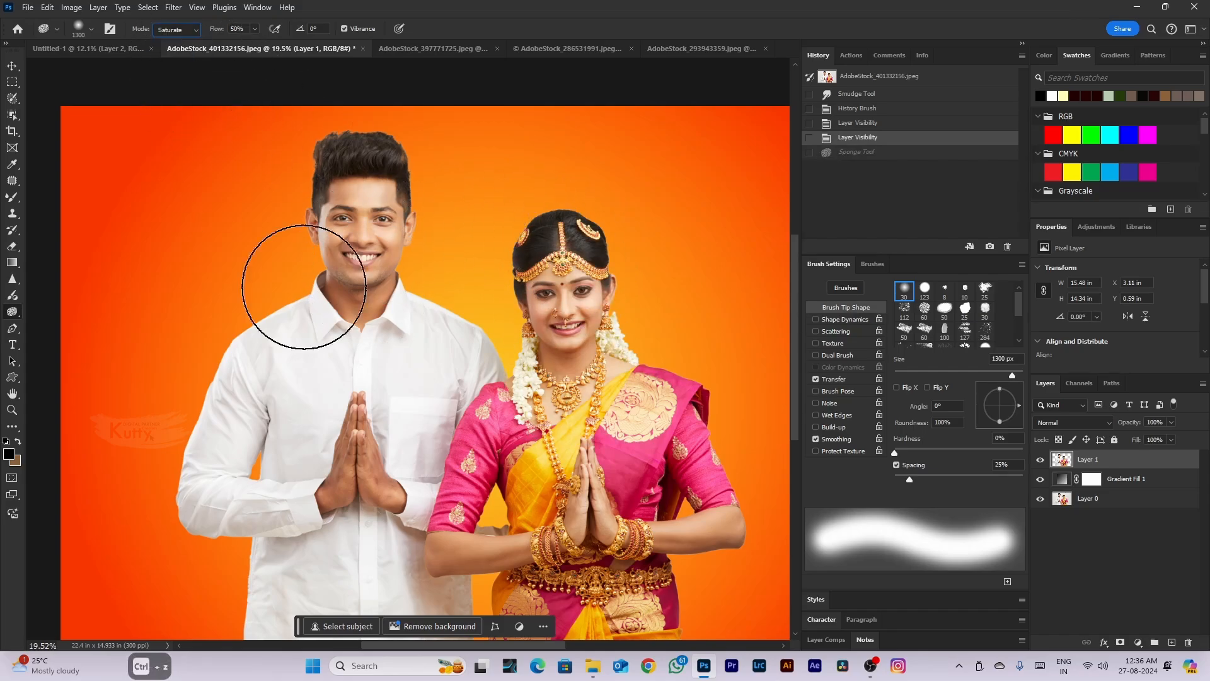
drag(554, 324, 579, 348)
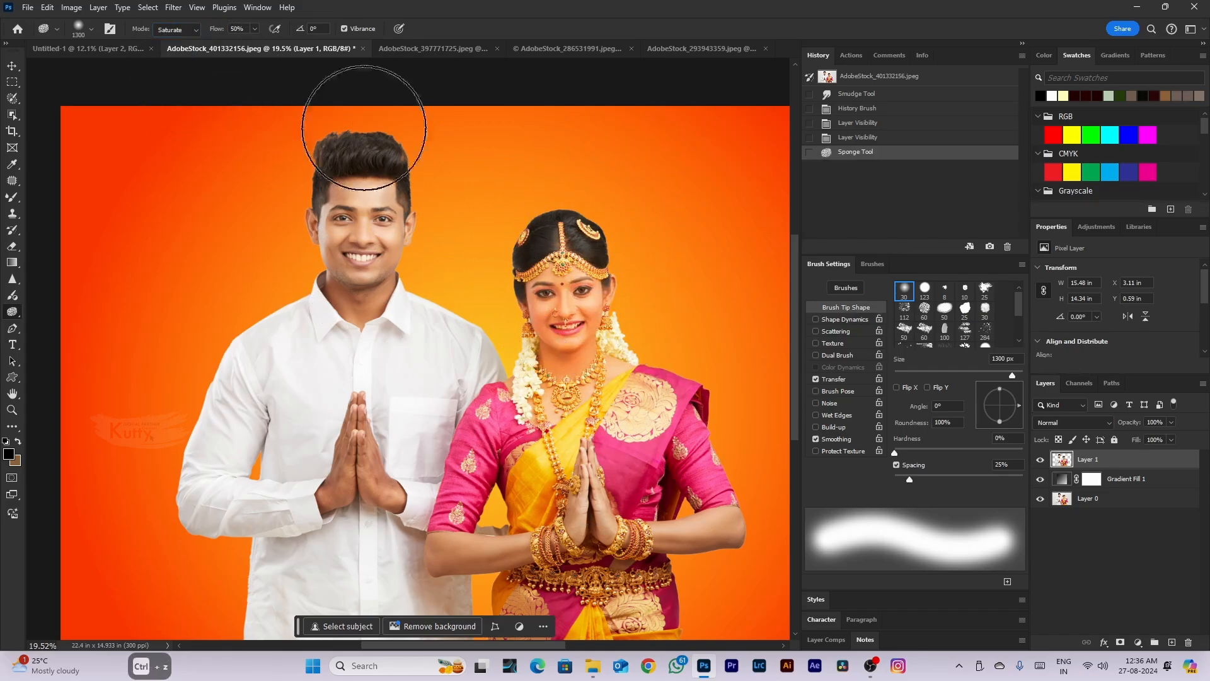
Switch the Sponge tool to Desaturate and drain the colour from the woman's face and nearby areas
click(182, 29)
click(183, 39)
mouse_move(593, 239)
mouse_down()
mouse_move(634, 278)
mouse_move(684, 406)
mouse_up()
scroll(674, 397, down, 3)
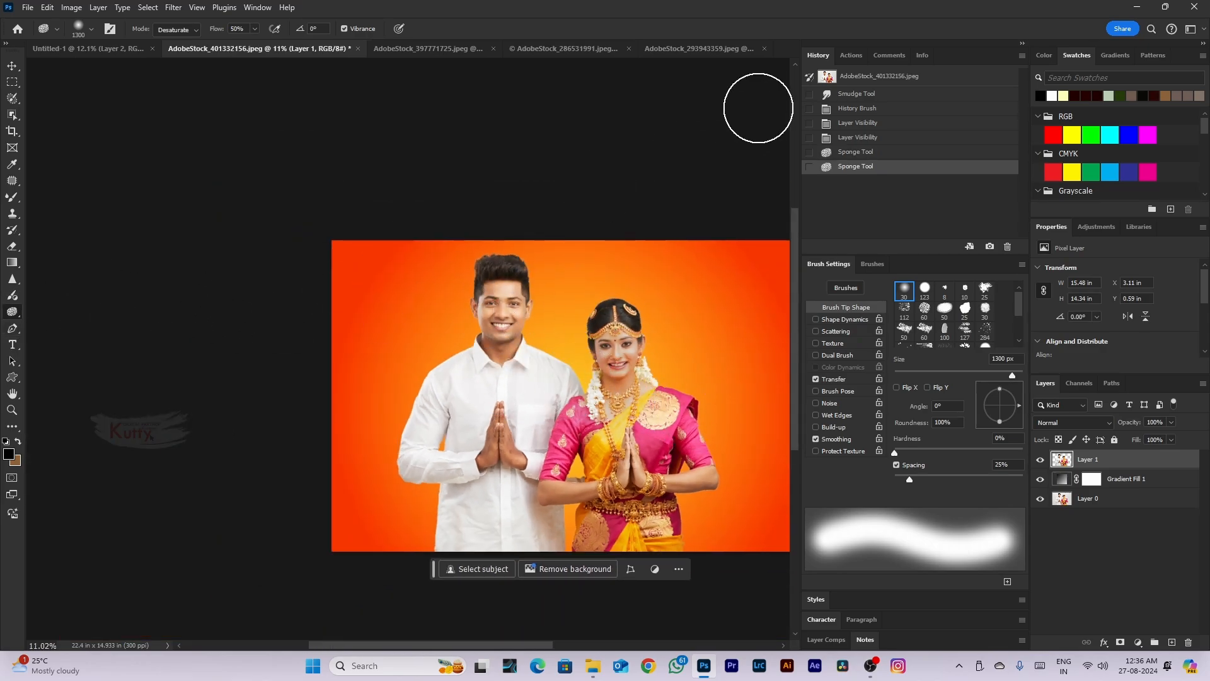
Revert the image to the Smudge Tool history state and select the Pen tool in Path mode
click(882, 96)
click(12, 328)
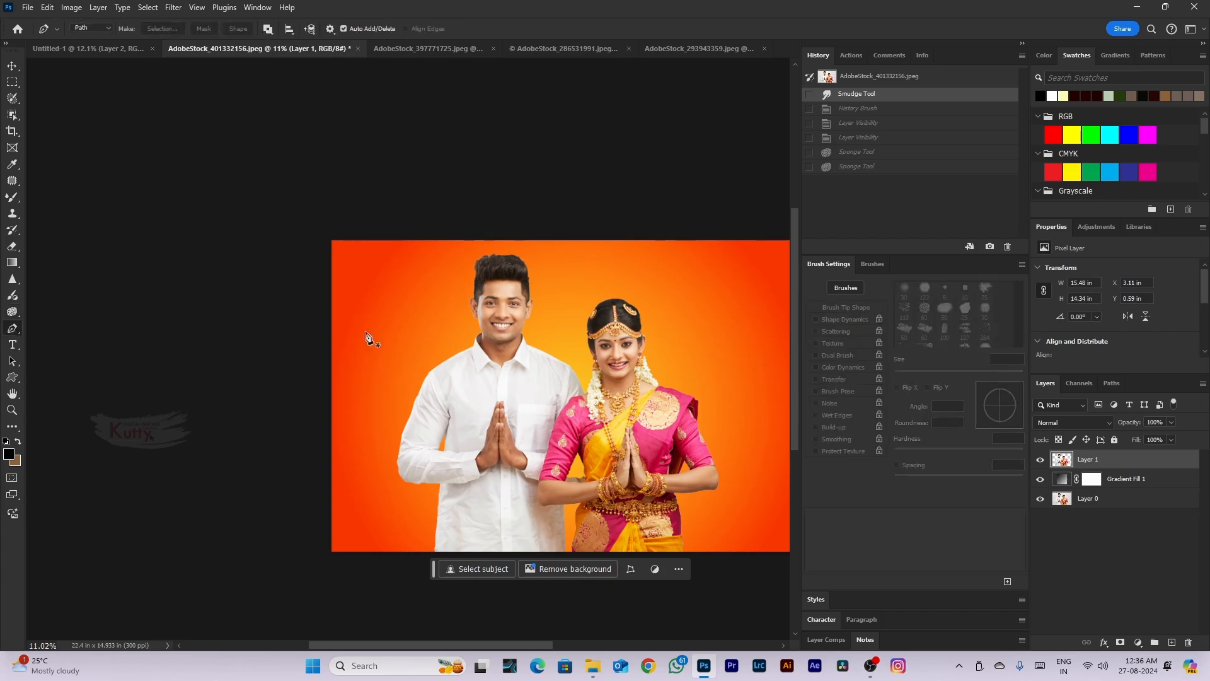
scroll(630, 353, down, 2)
scroll(630, 353, up, 4)
scroll(618, 345, up, 4)
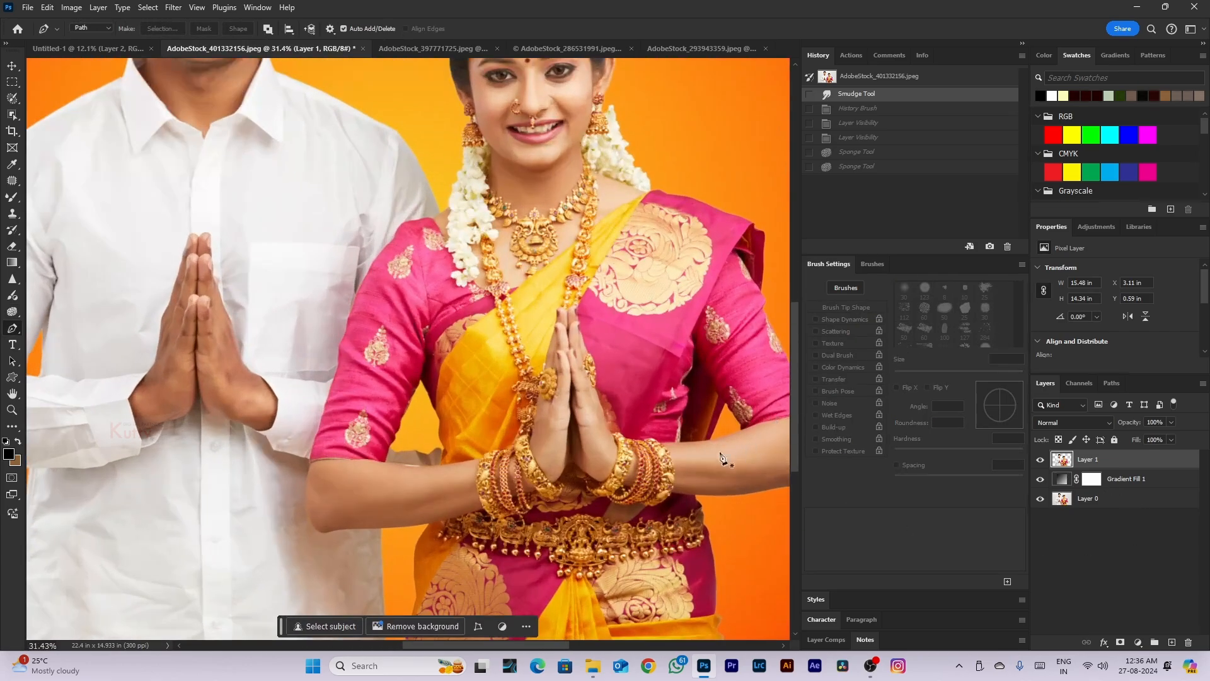
scroll(217, 460, up, 5)
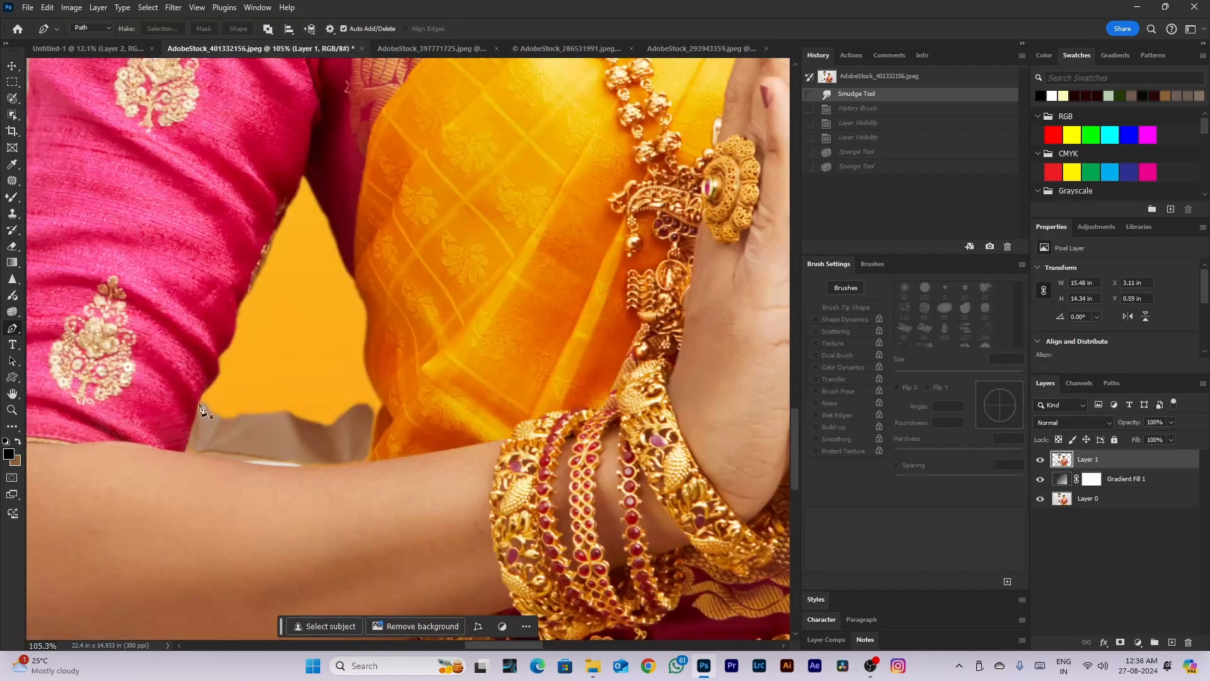
scroll(240, 356, down, 6)
scroll(323, 254, down, 4)
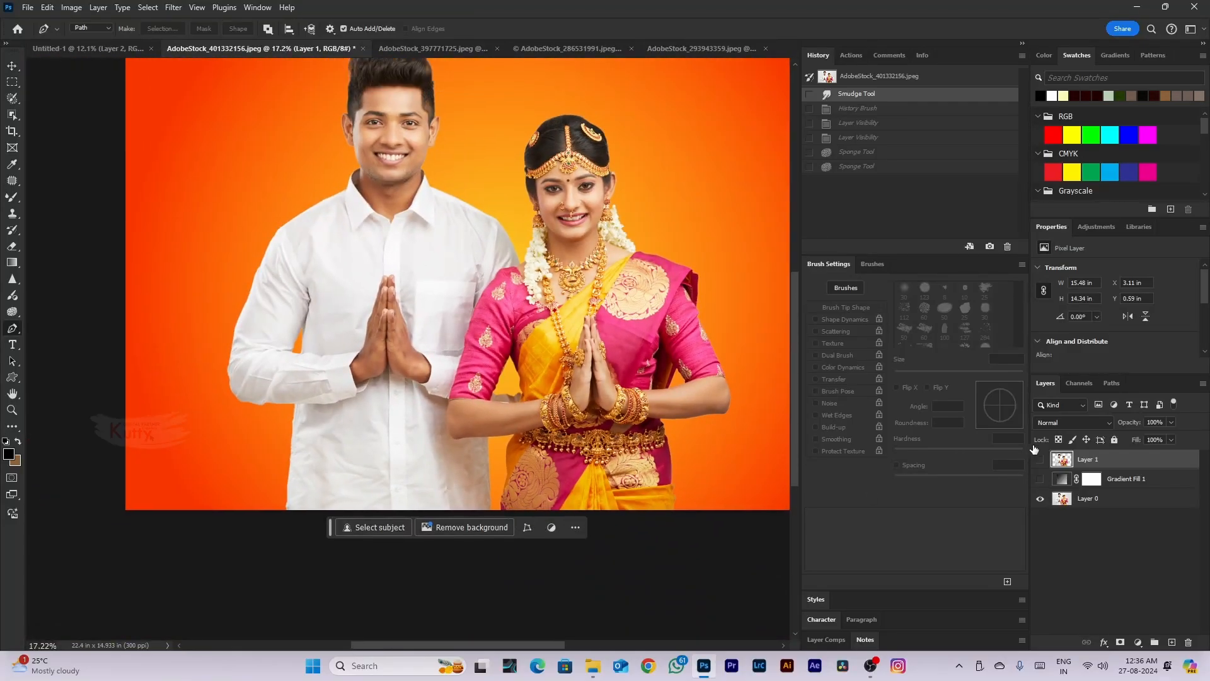
Hide Layer 1 and Gradient Fill 1, leaving Layer 0 displayed for work on the man's lower shirt edge
click(1039, 459)
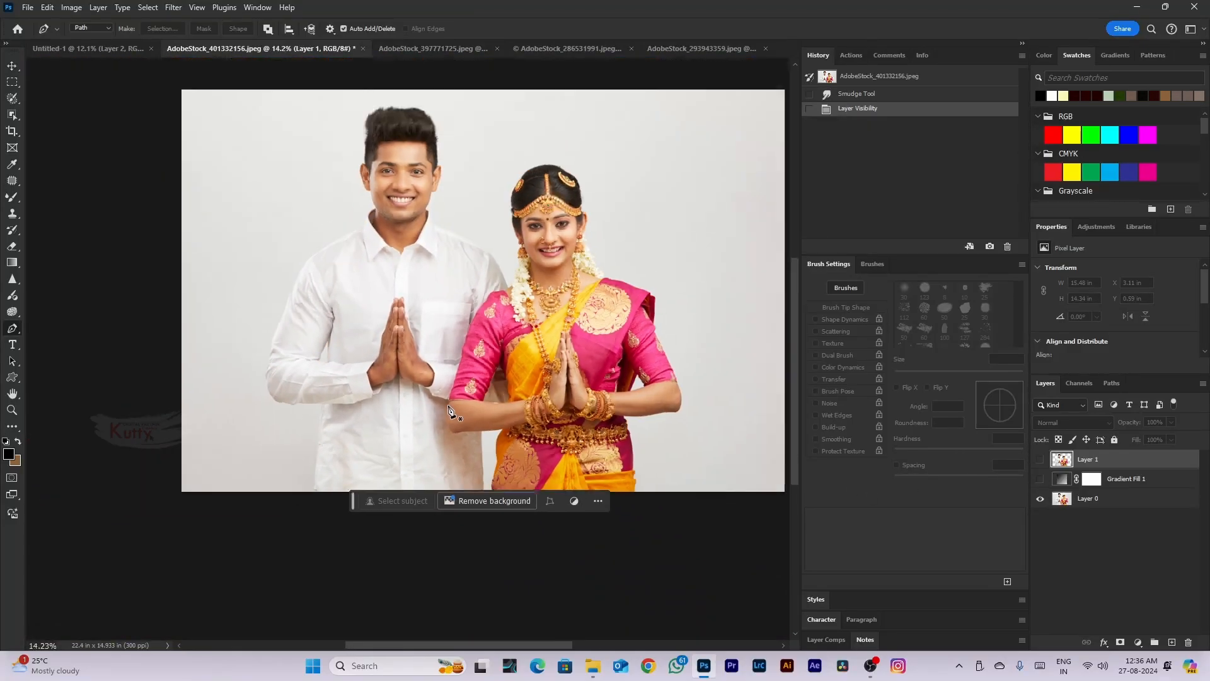
scroll(389, 536, up, 10)
scroll(389, 536, up, 2)
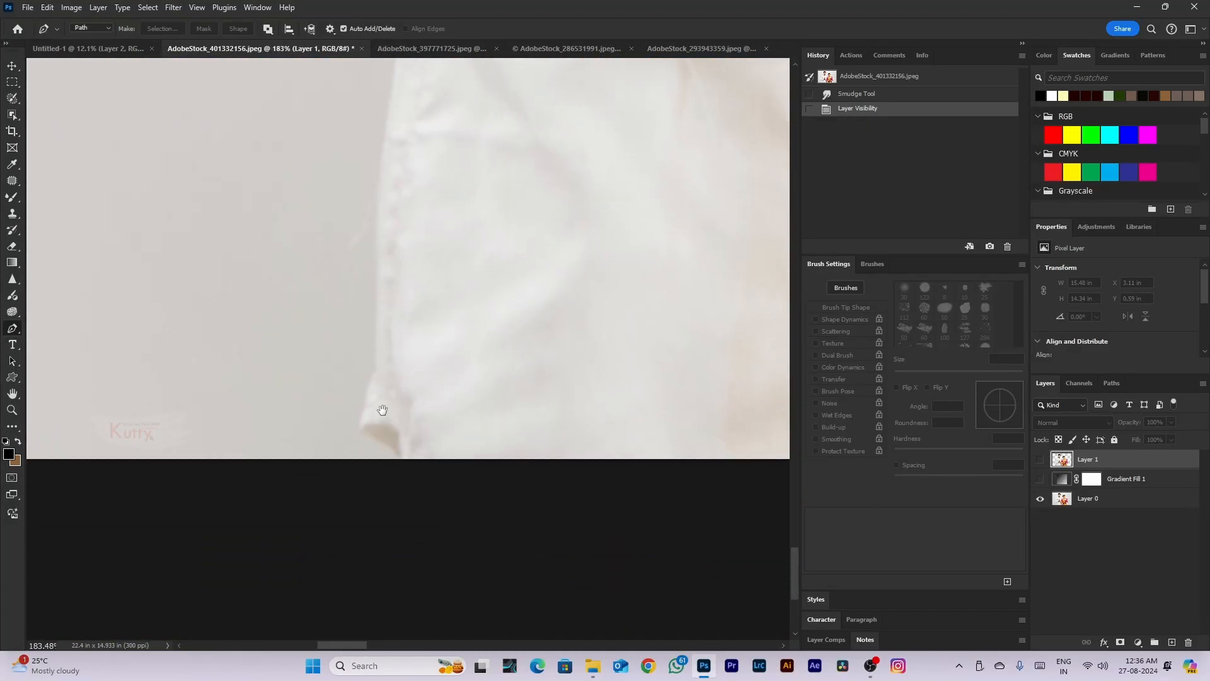
click(397, 459)
drag(374, 428, 356, 418)
drag(377, 339, 379, 299)
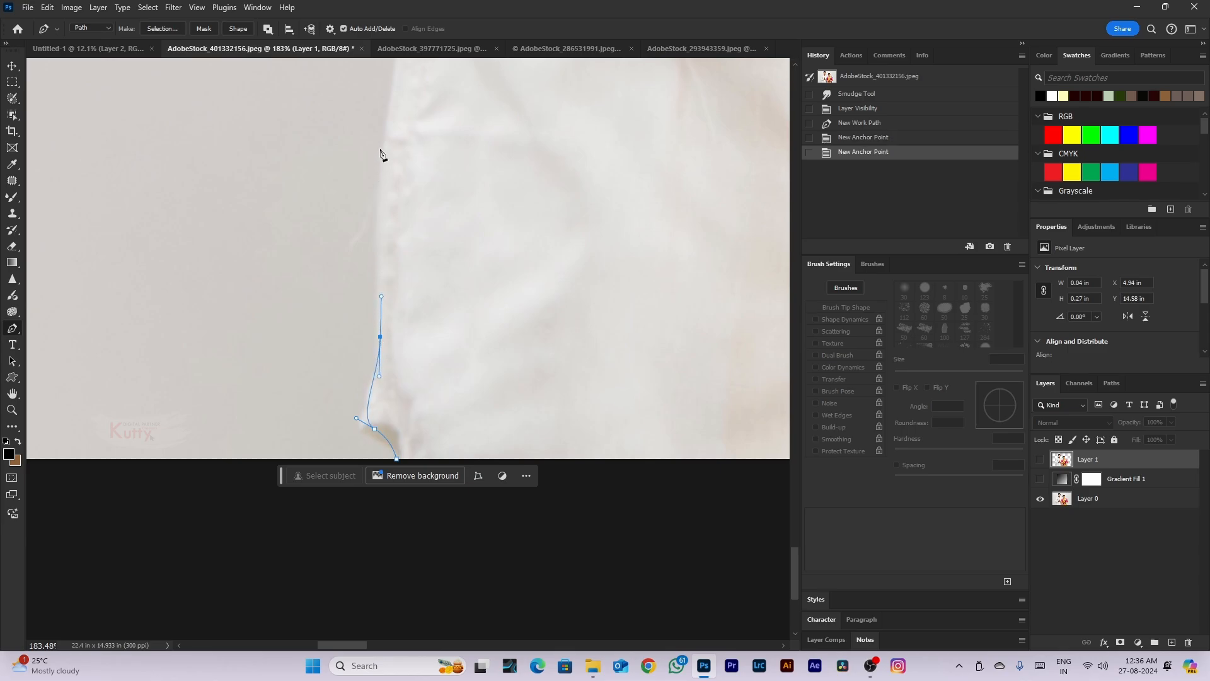
drag(383, 126, 352, 383)
drag(370, 223, 375, 149)
scroll(374, 150, down, 4)
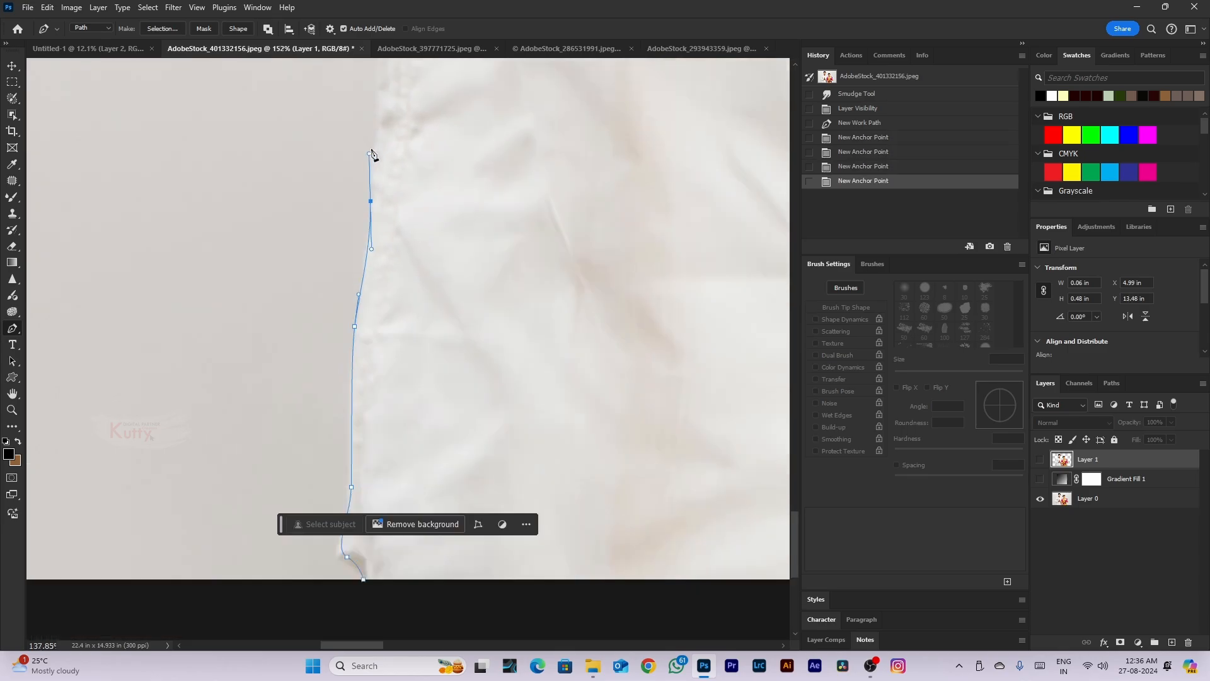
scroll(376, 157, up, 2)
key(ctrl+z)
key(ctrl+z)
key(ctrl+z)
key(ctrl+z)
key(ctrl+z)
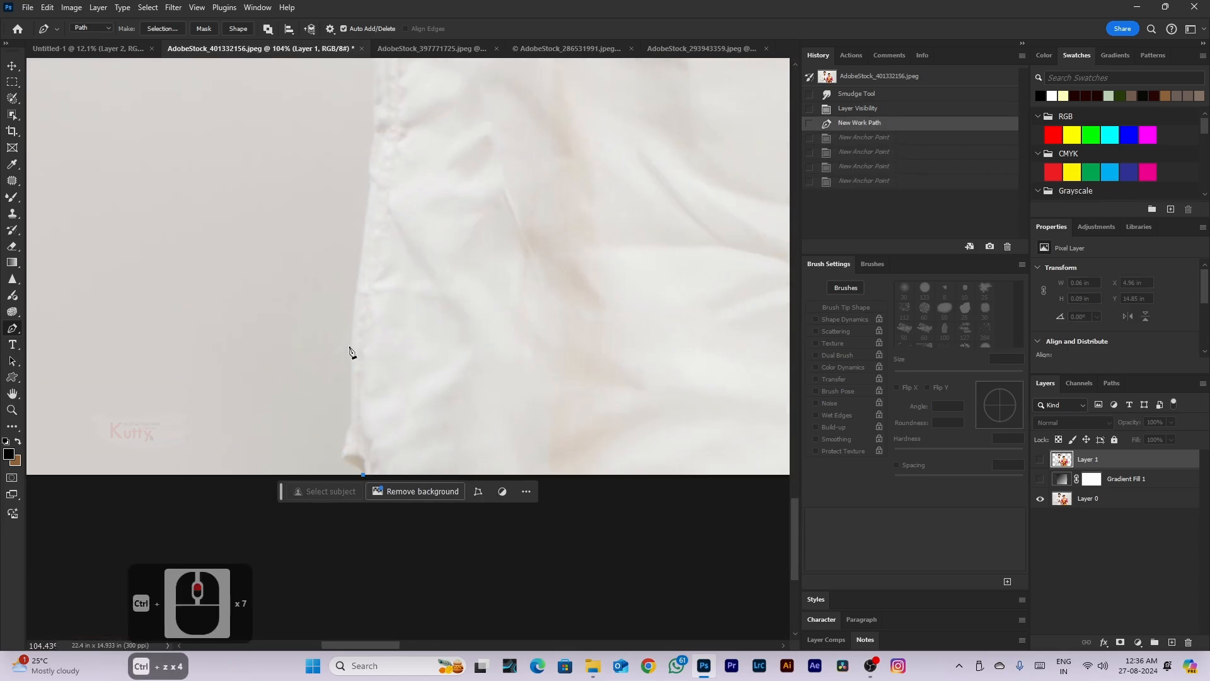
scroll(351, 349, up, 3)
key(ctrl+z)
click(353, 426)
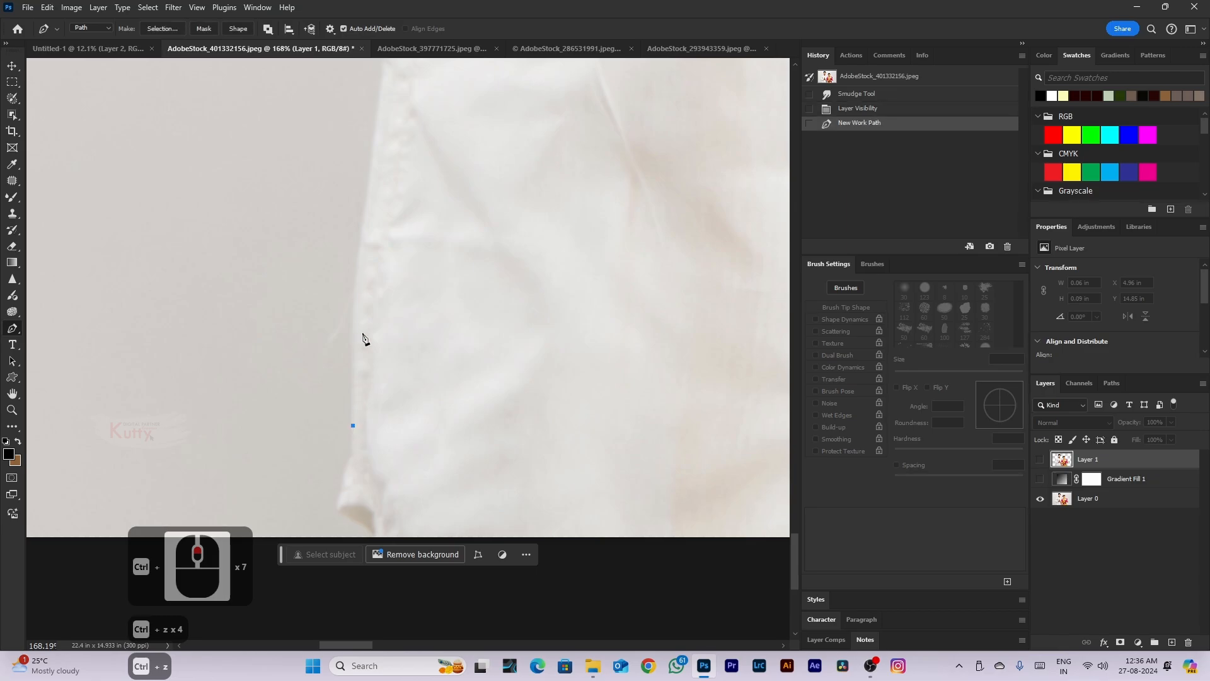
key(ctrl+z)
Start a Pen path at the man's trouser hem and trace upward along the leg's outer edge
click(374, 538)
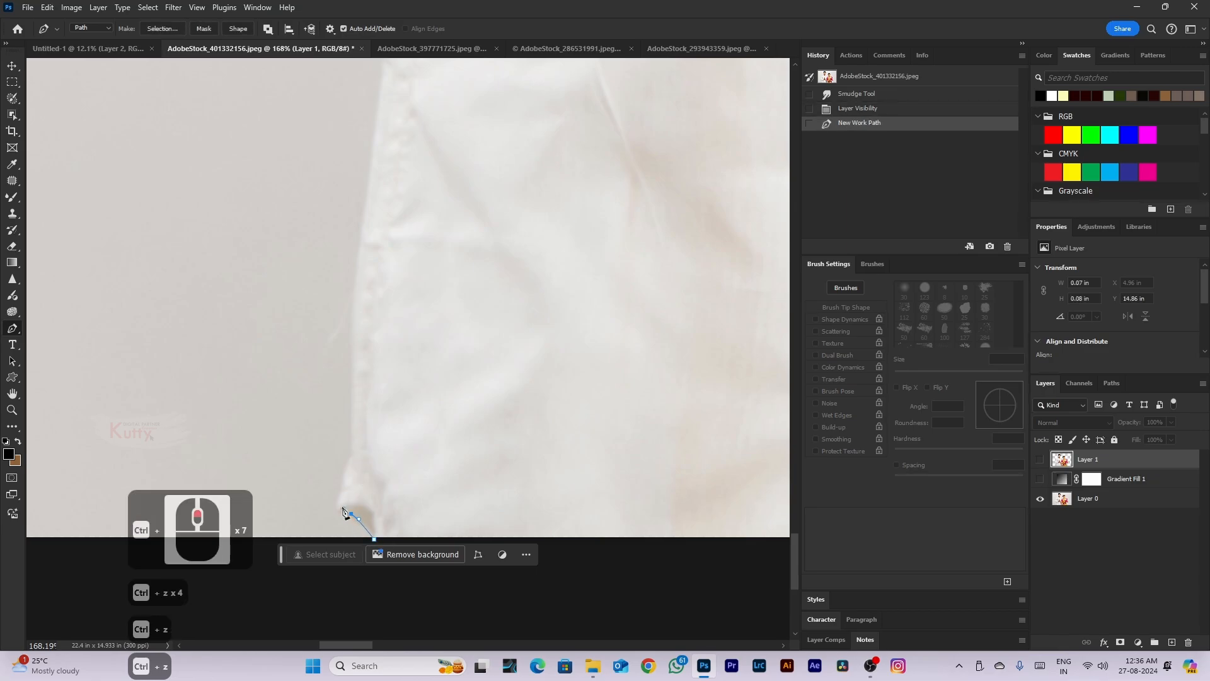
click(350, 513)
click(345, 488)
drag(355, 398, 357, 335)
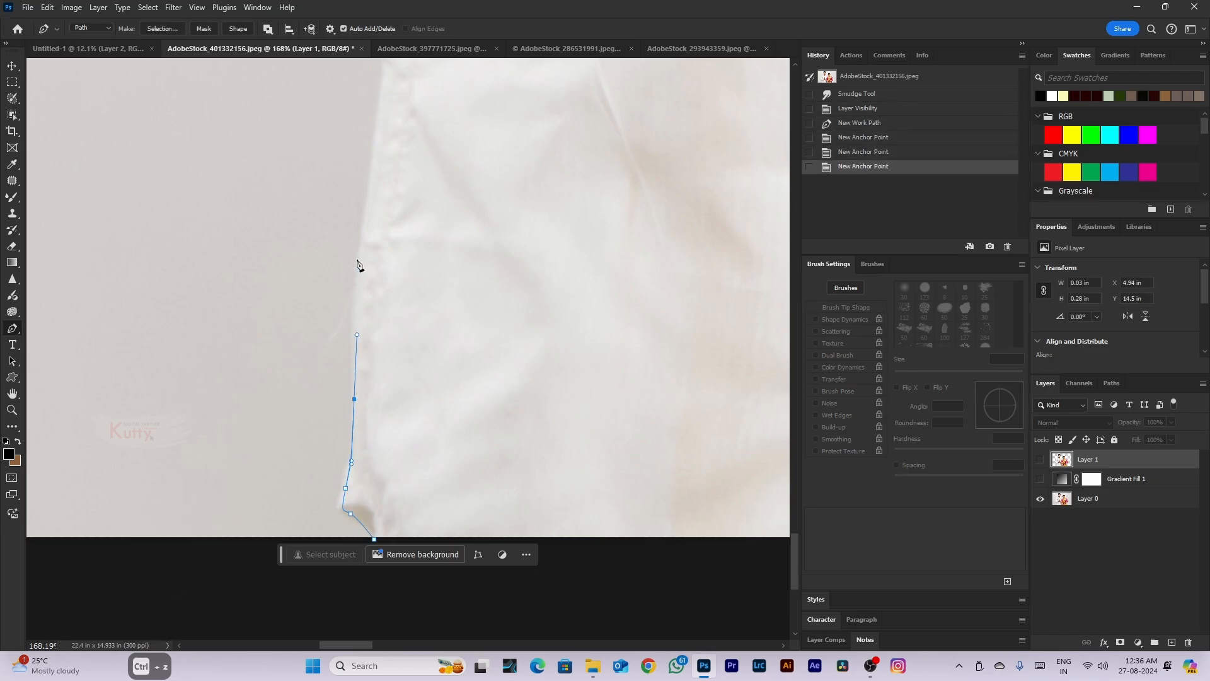
drag(364, 227, 386, 81)
drag(386, 81, 379, 497)
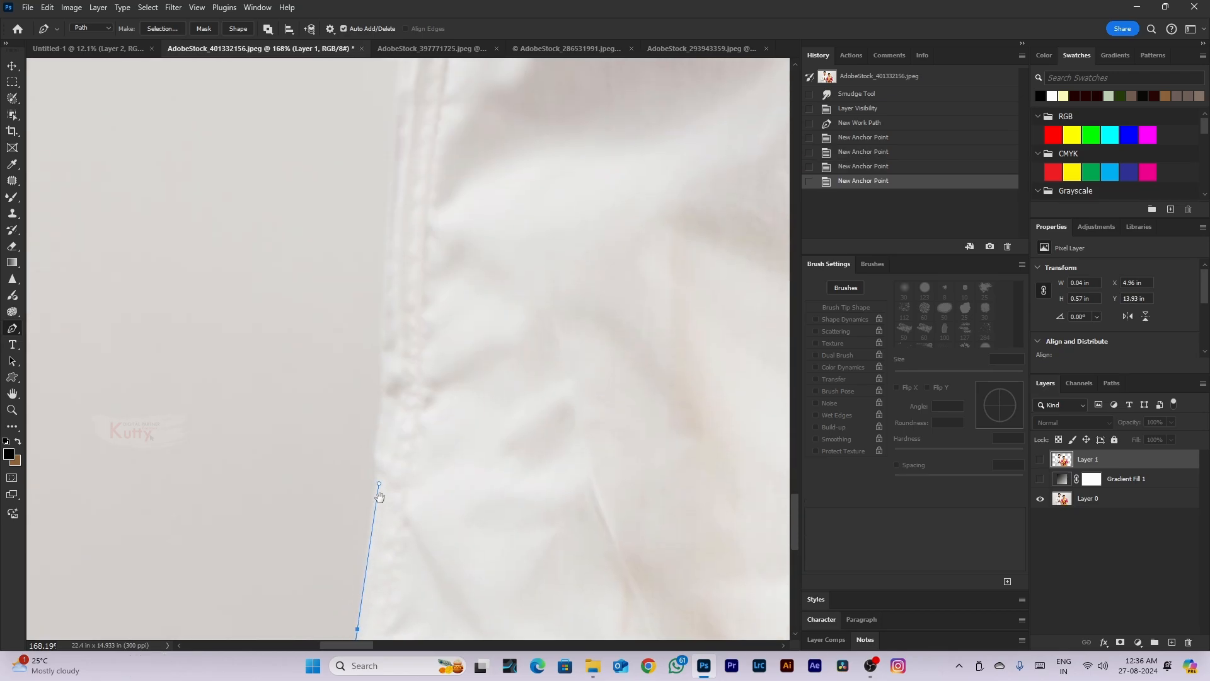
drag(389, 245, 396, 134)
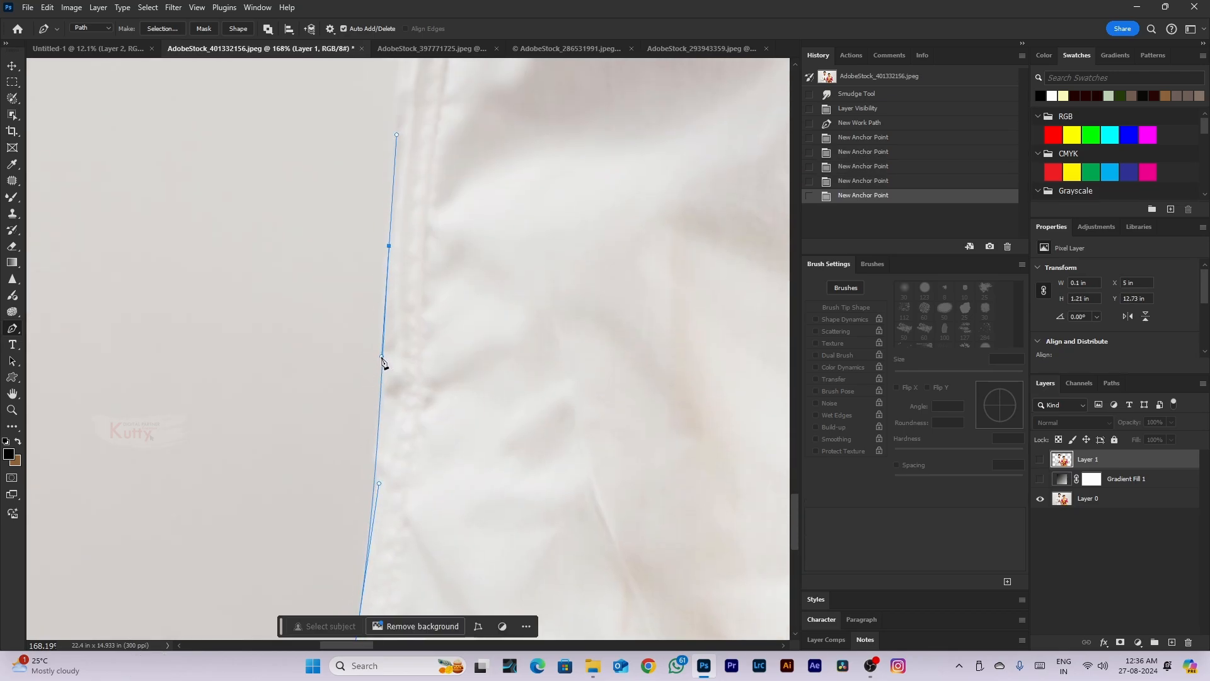
Adjust the direction handles of the latest anchor point so the curve follows the trouser leg's edge
drag(381, 357, 459, 370)
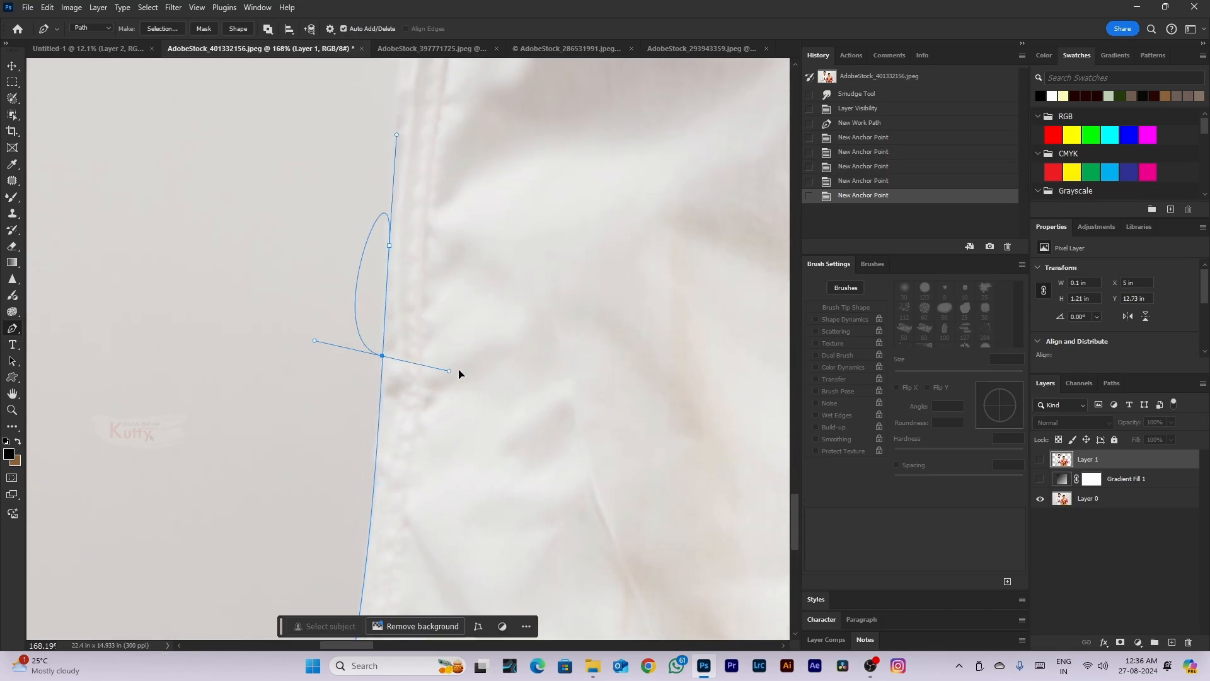
key(ctrl+z)
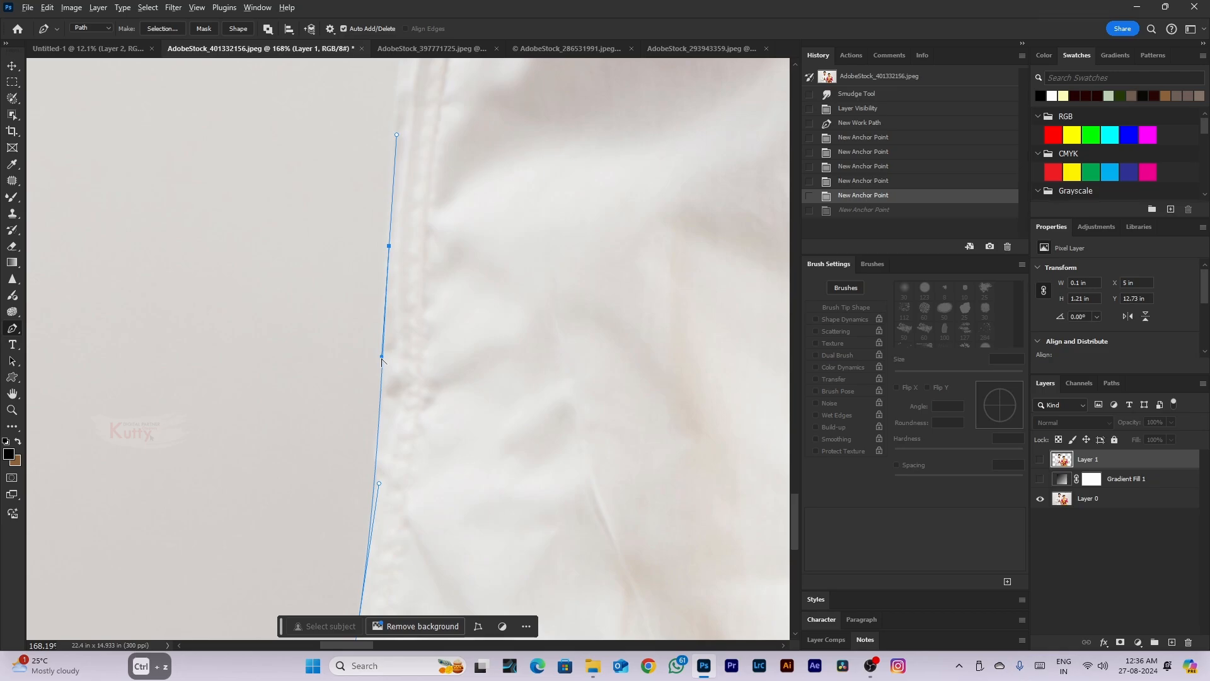
key(alt)
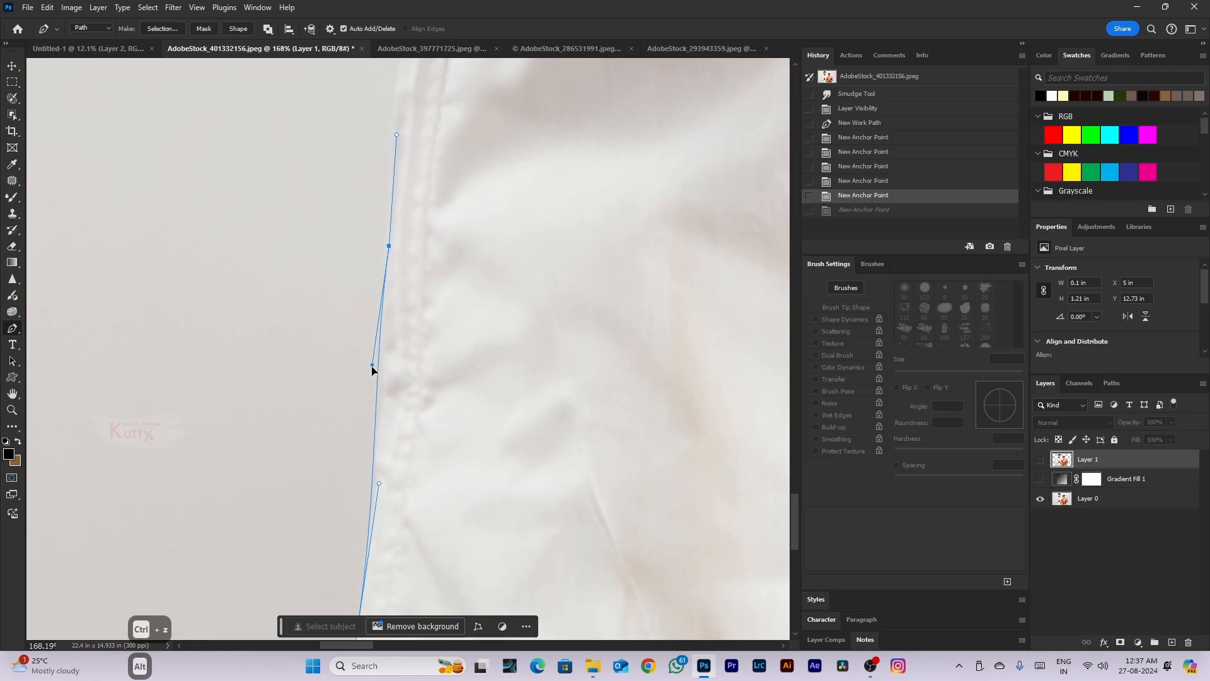
drag(372, 366, 381, 367)
mouse_move(396, 131)
mouse_down()
mouse_move(413, 136)
mouse_move(396, 133)
mouse_up()
key(ctrl+z)
Continue the path up the trouser leg to a corner point where it meets the underside of the thigh
scroll(398, 136, down, 4)
drag(398, 185, 397, 473)
drag(406, 313, 416, 270)
key(ctrl+z)
click(416, 270)
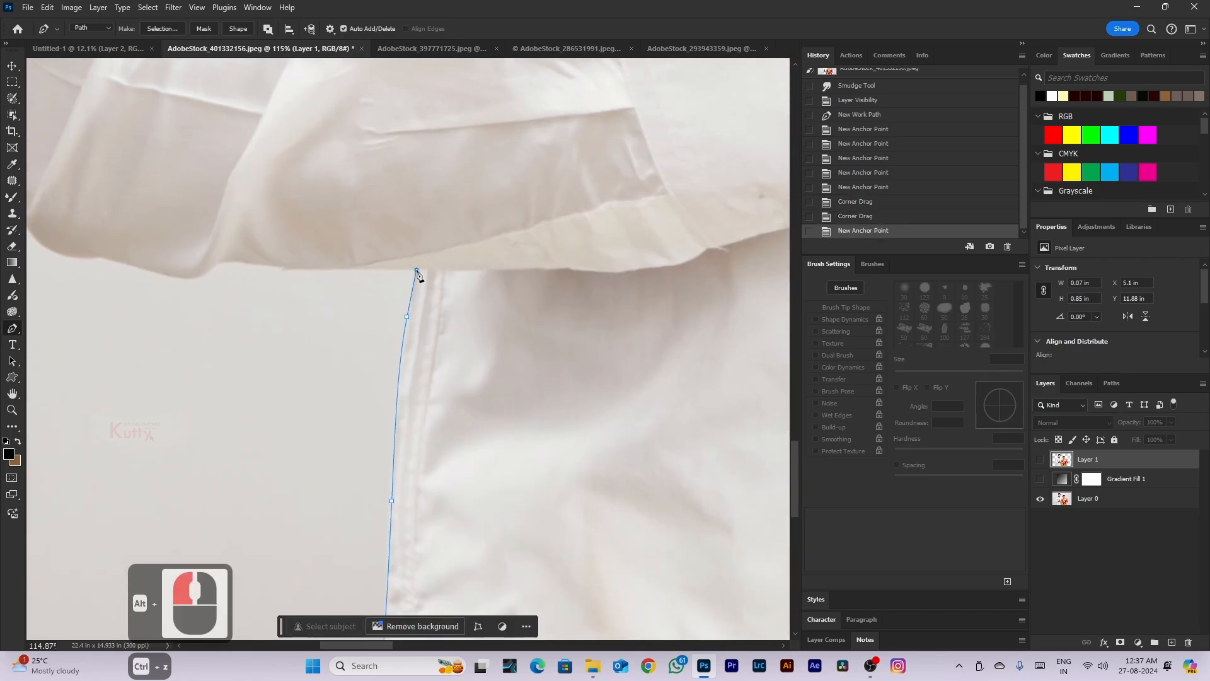
Extend the path along the underside of the man's raised thigh and around the rounded fabric of his seat
click(251, 263)
drag(205, 275, 116, 259)
drag(94, 256, 74, 257)
drag(95, 262, 273, 441)
scroll(197, 381, up, 6)
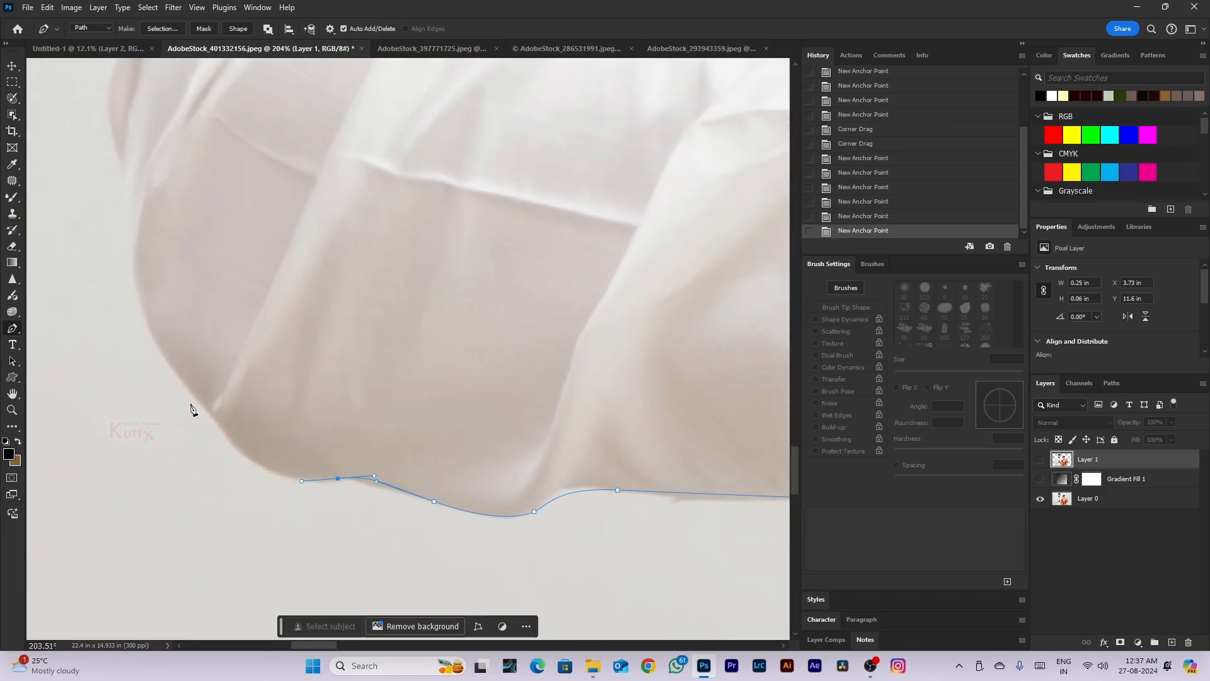
drag(192, 389, 181, 370)
drag(138, 268, 108, 117)
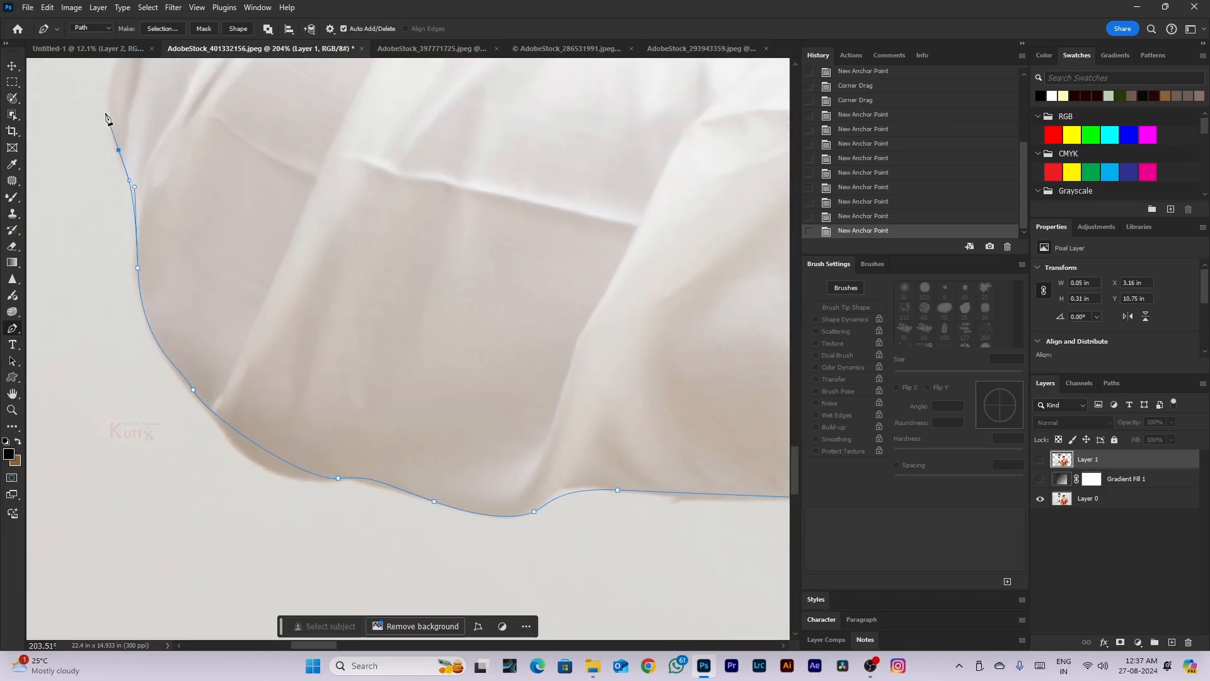
Trace the path up the man's back and sleeve to the top of his shoulder
scroll(160, 410, down, 6)
scroll(206, 168, up, 2)
click(224, 79)
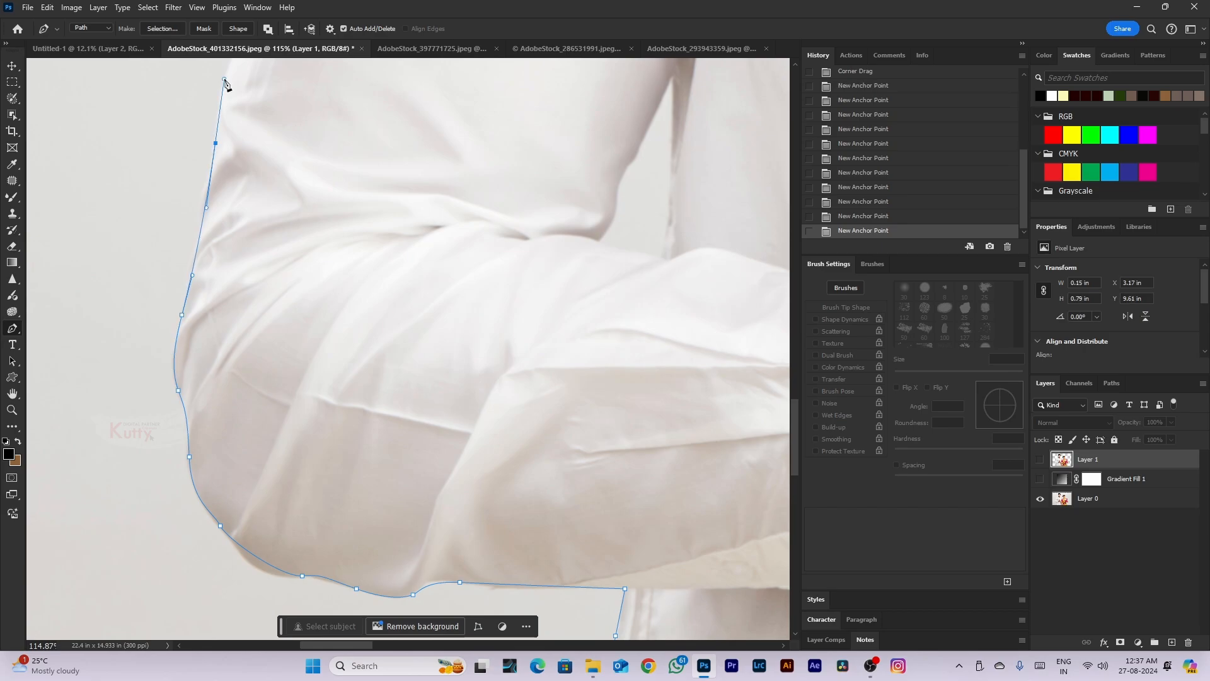
scroll(189, 473, up, 5)
click(278, 262)
scroll(290, 267, up, 3)
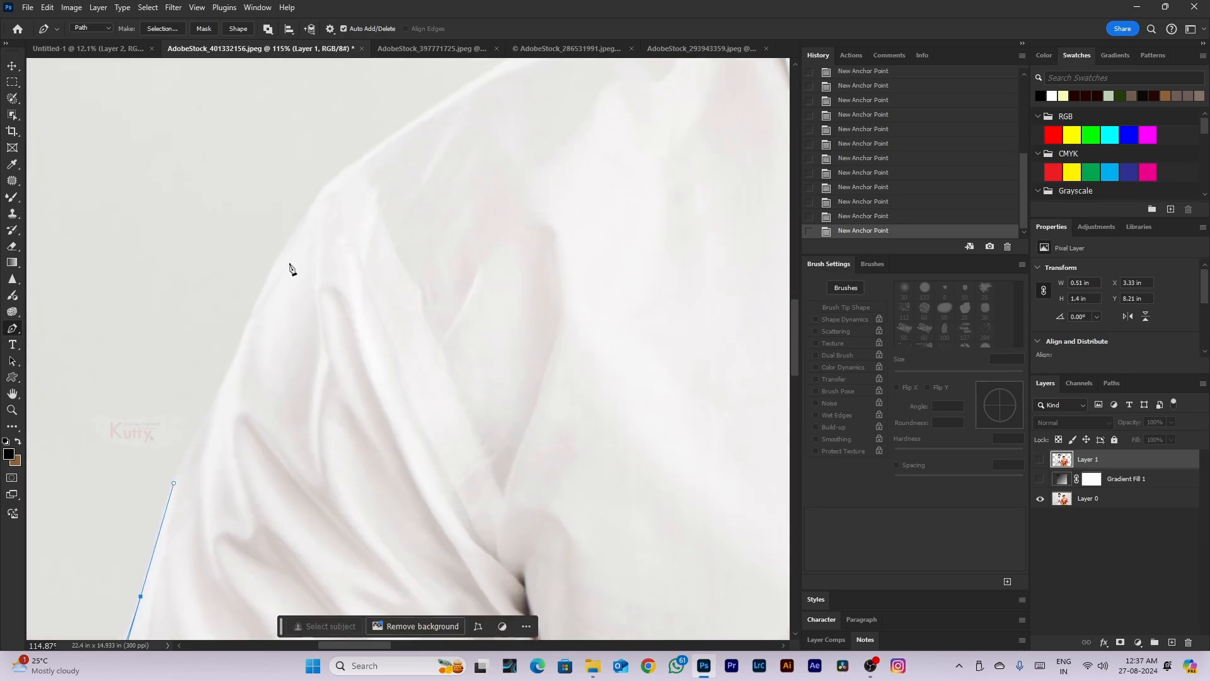
mouse_move(309, 206)
mouse_down()
mouse_move(357, 152)
mouse_move(355, 164)
mouse_up()
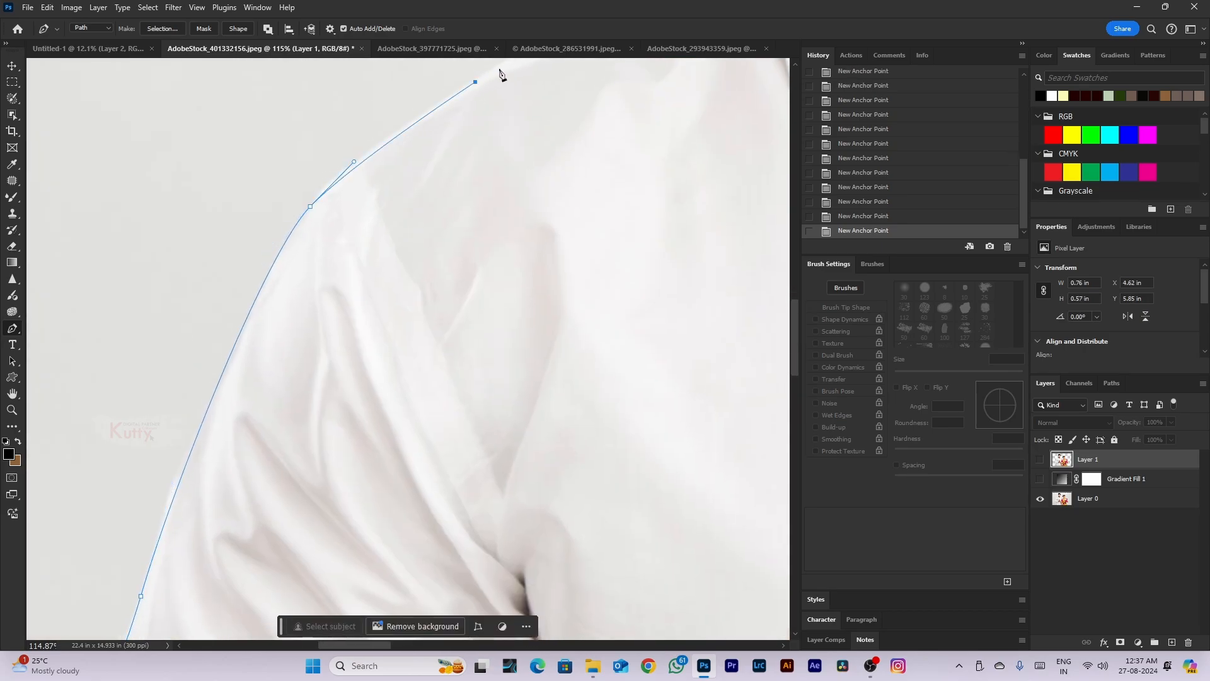
Continue the path along the man's shoulder seam and up his shirt collar to the jaw
scroll(479, 81, up, 5)
scroll(479, 82, right, 3)
drag(421, 293, 473, 264)
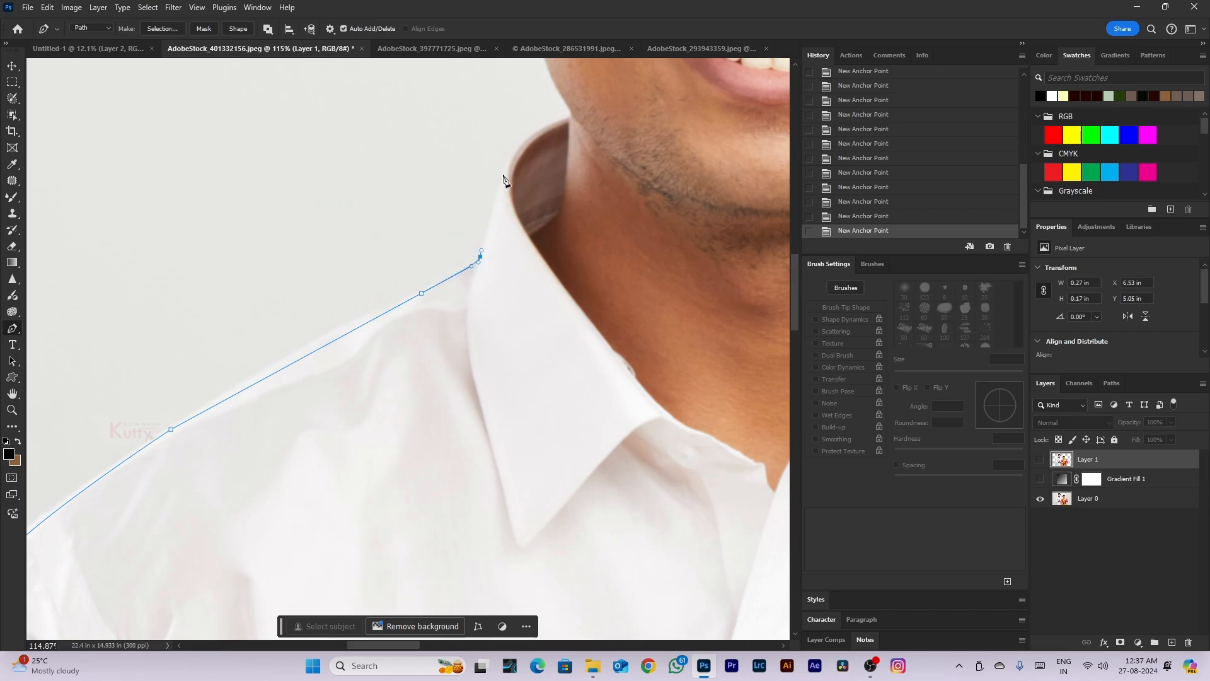
drag(510, 156, 521, 145)
scroll(520, 145, up, 3)
drag(579, 103, 611, 85)
drag(601, 109, 549, 466)
Trace the man's jaw, earlobe and outer ear edge on the side away from the woman
drag(499, 314, 483, 244)
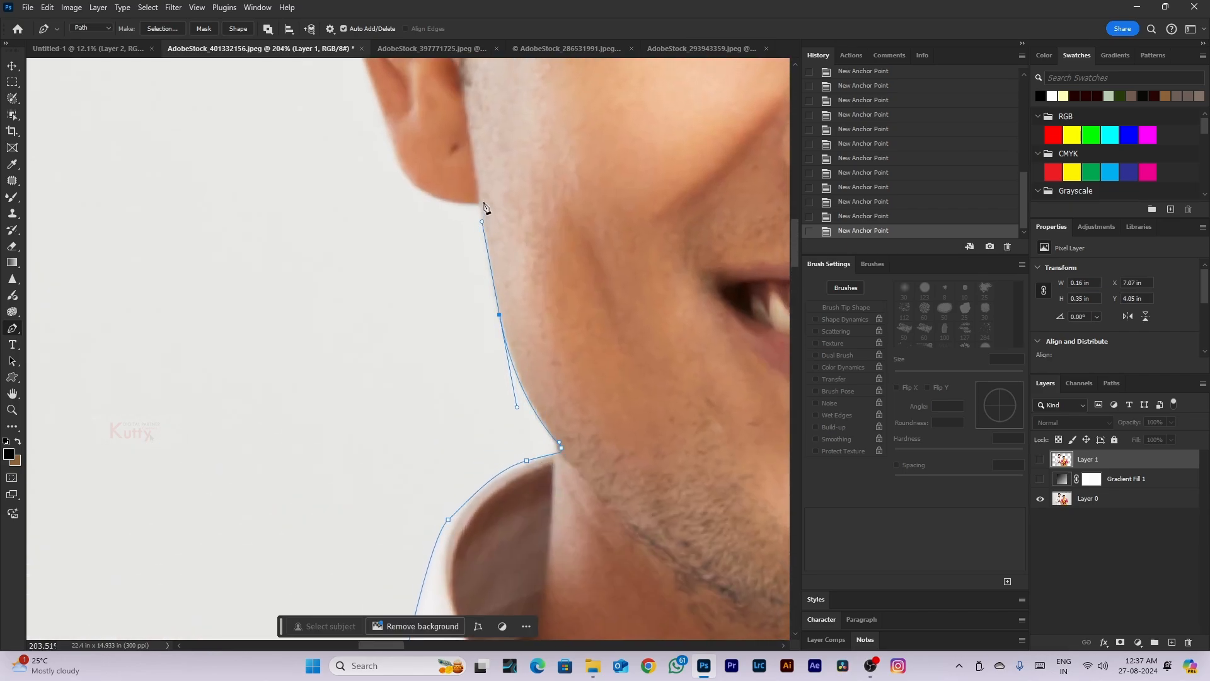
drag(482, 201, 482, 220)
scroll(395, 164, up, 5)
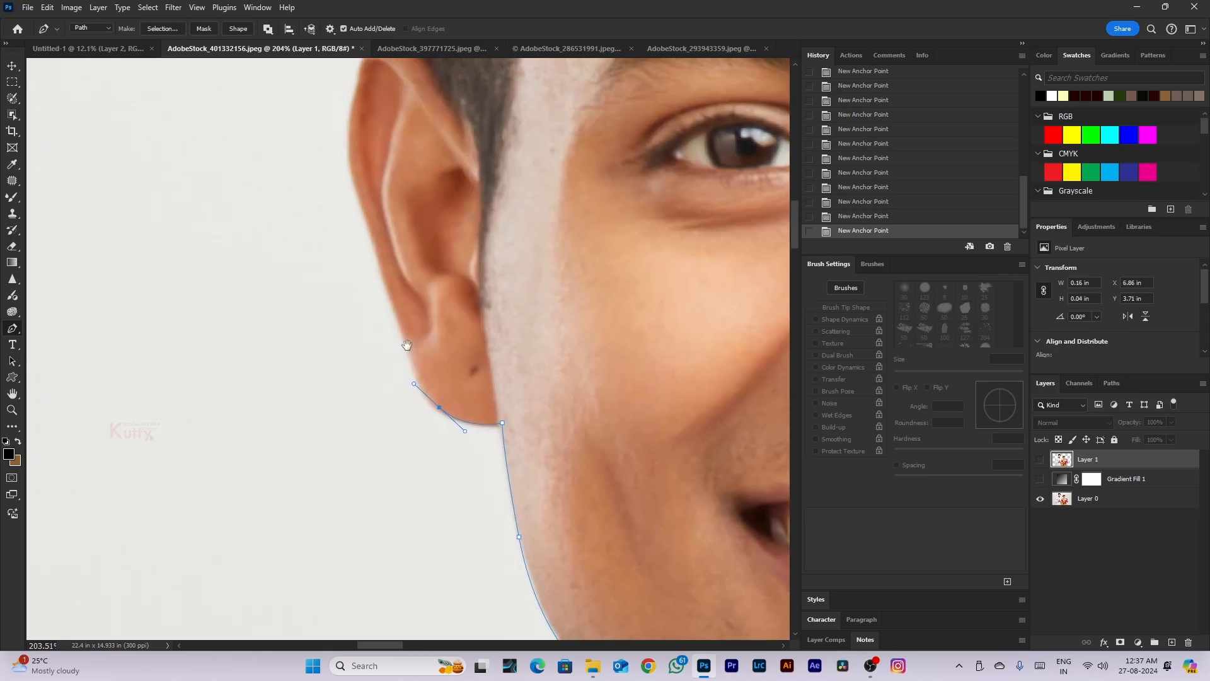
drag(372, 242, 363, 193)
drag(351, 116, 355, 69)
scroll(343, 230, up, 5)
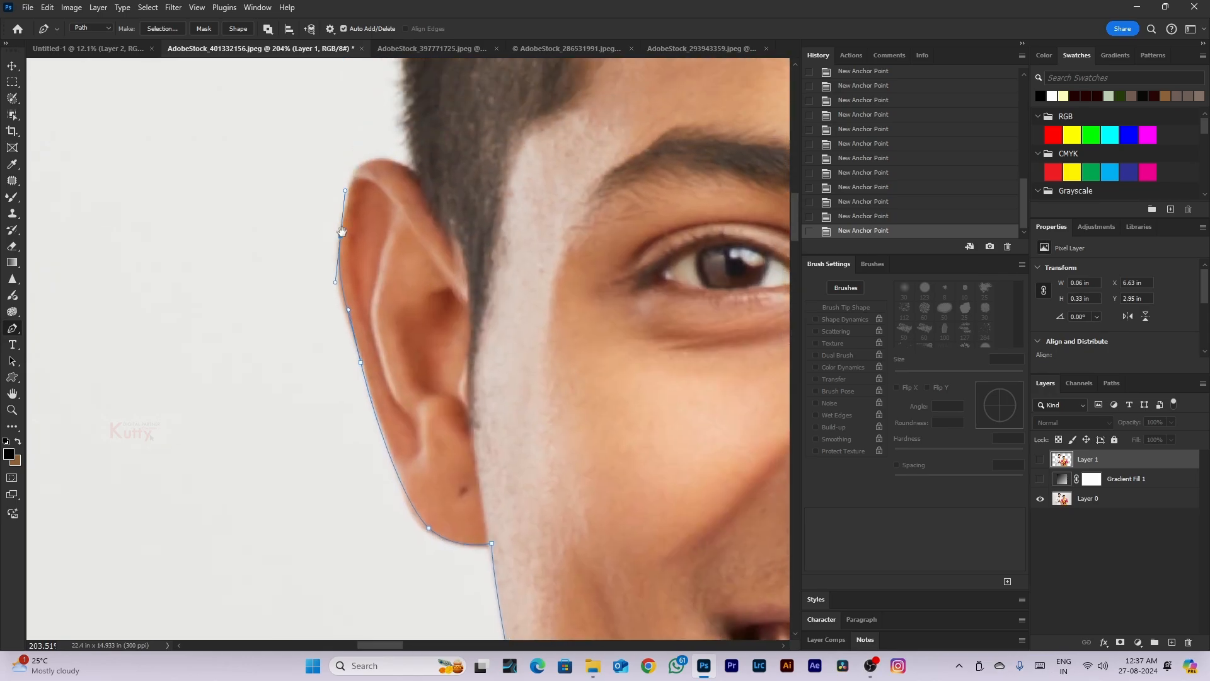
Carry the path over the top of the man's ear and begin following his side hair
drag(363, 192, 408, 201)
click(418, 203)
key(ctrl+z)
key(ctrl+z)
drag(417, 204, 414, 201)
drag(402, 127, 401, 87)
drag(390, 170, 314, 440)
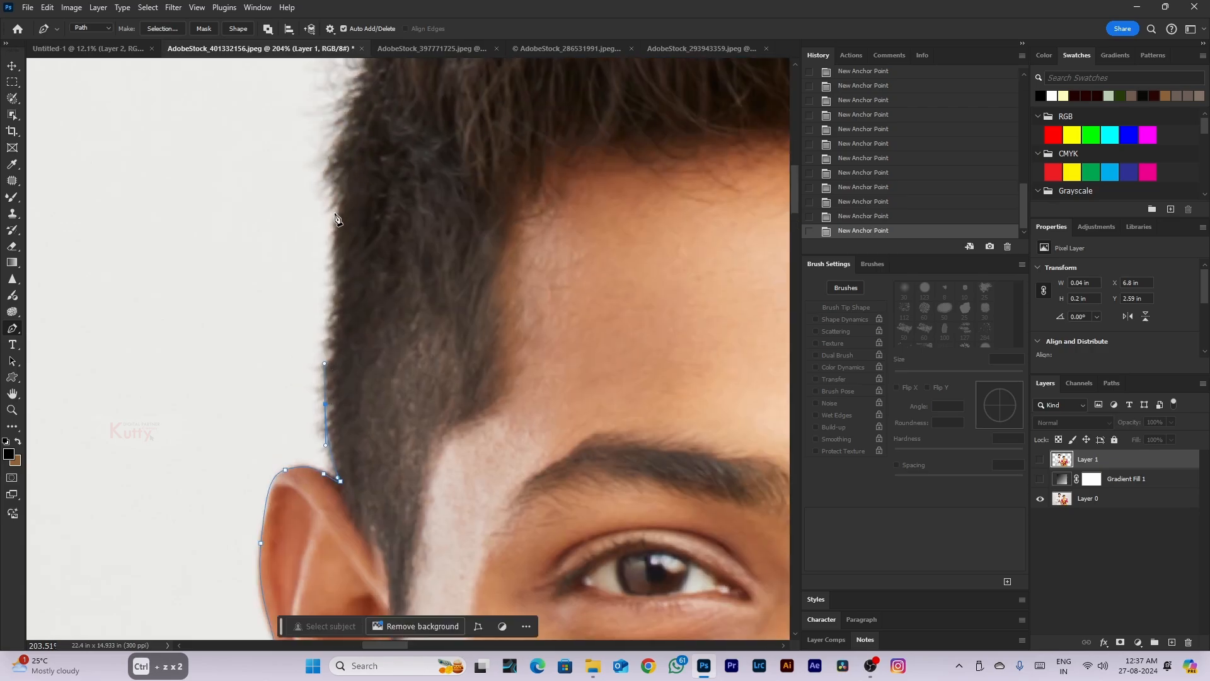
Trace the outline of the man's side hair up to and along the top of his head
scroll(338, 157, down, 5)
drag(334, 201, 300, 344)
drag(313, 221, 314, 189)
drag(344, 110, 402, 67)
drag(408, 65, 213, 290)
click(226, 300)
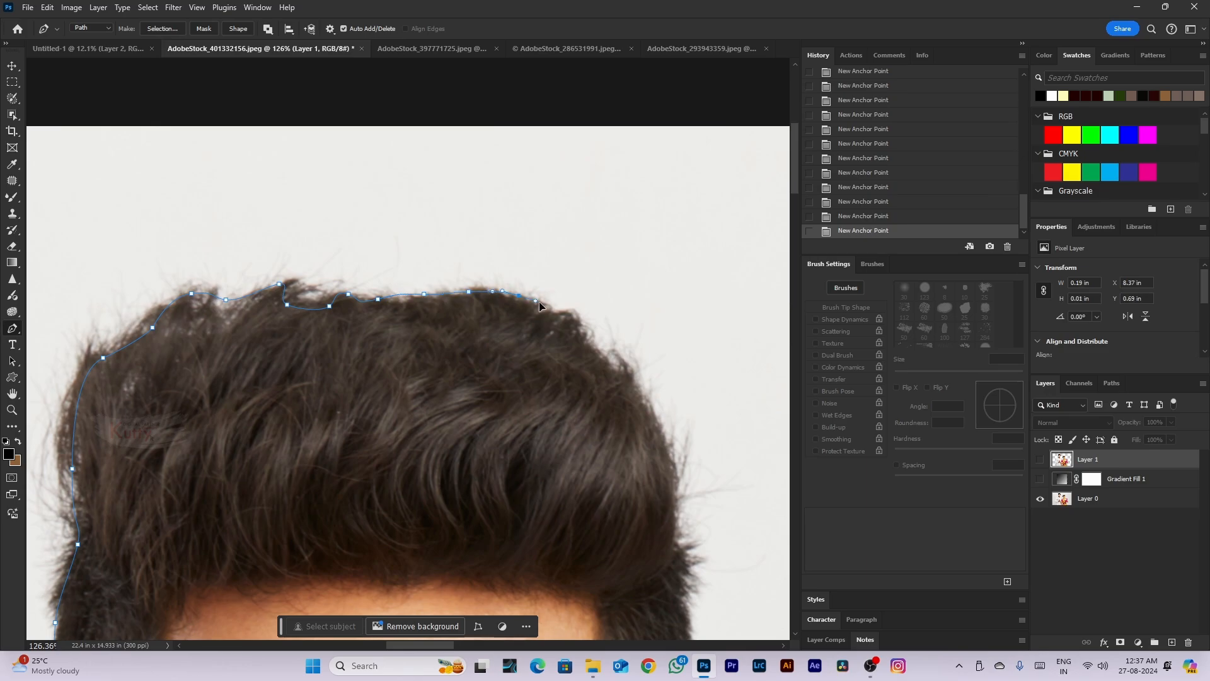
Continue the path over the rest of the man's hair and down toward the ear nearer the woman
click(615, 366)
click(642, 383)
scroll(683, 595, up, 4)
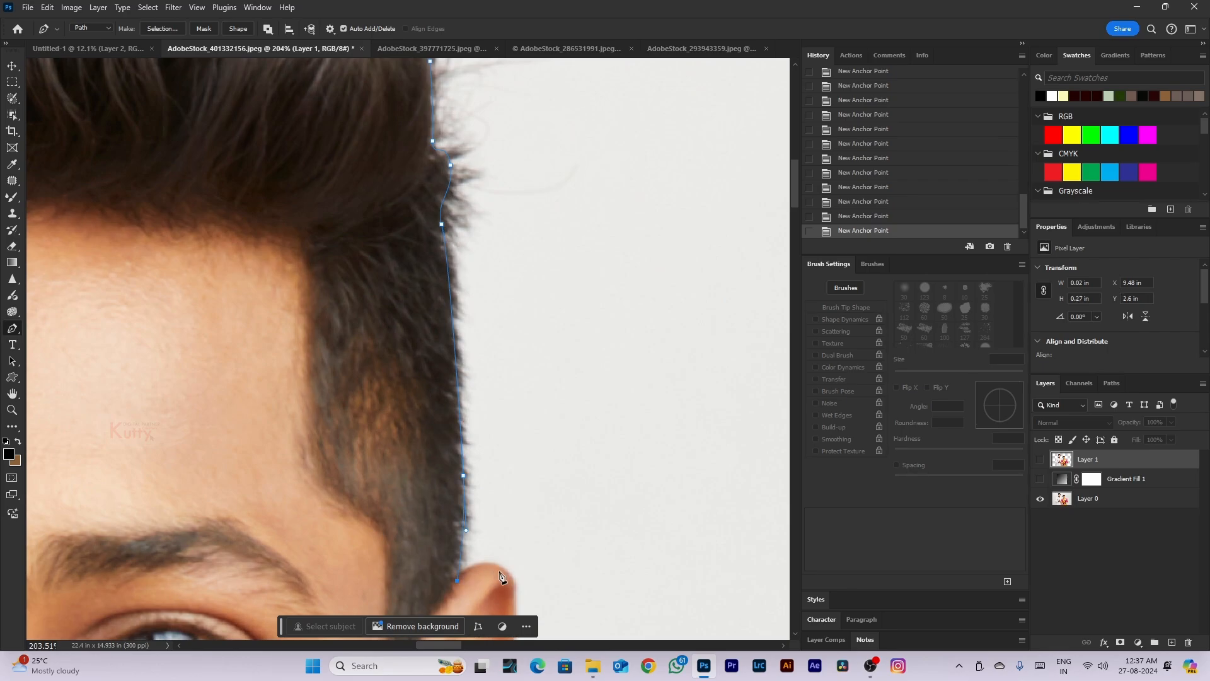
Trace around the man's ear nearer the woman, from its upper edge to the earlobe
click(515, 591)
scroll(504, 567, down, 5)
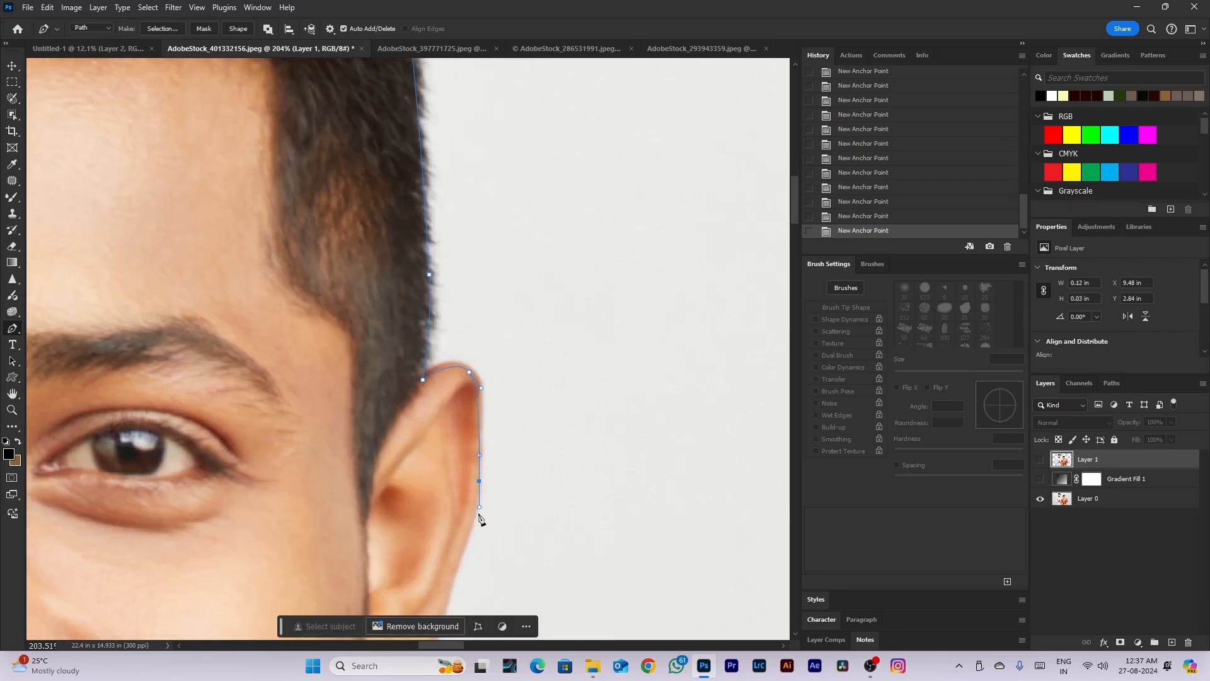
click(457, 577)
drag(458, 577, 497, 323)
drag(471, 421, 465, 450)
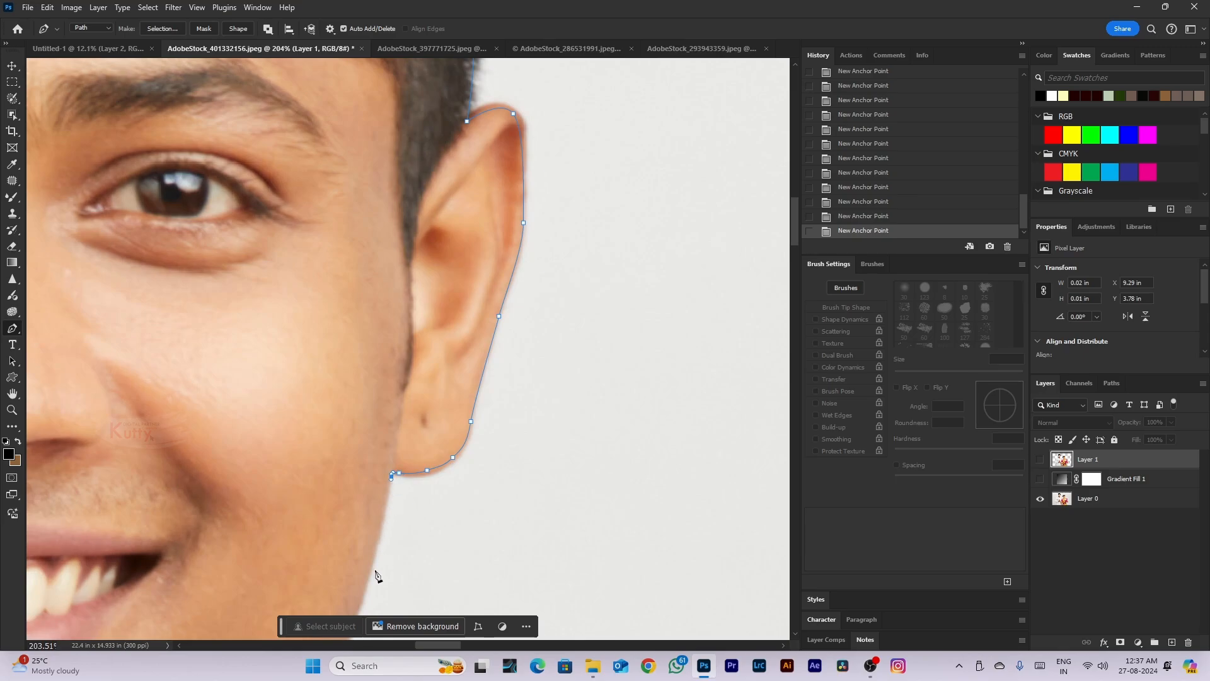
Continue the path down the man's jaw and along the outer edge of his collar on the woman's side
drag(363, 586, 354, 616)
drag(353, 616, 448, 370)
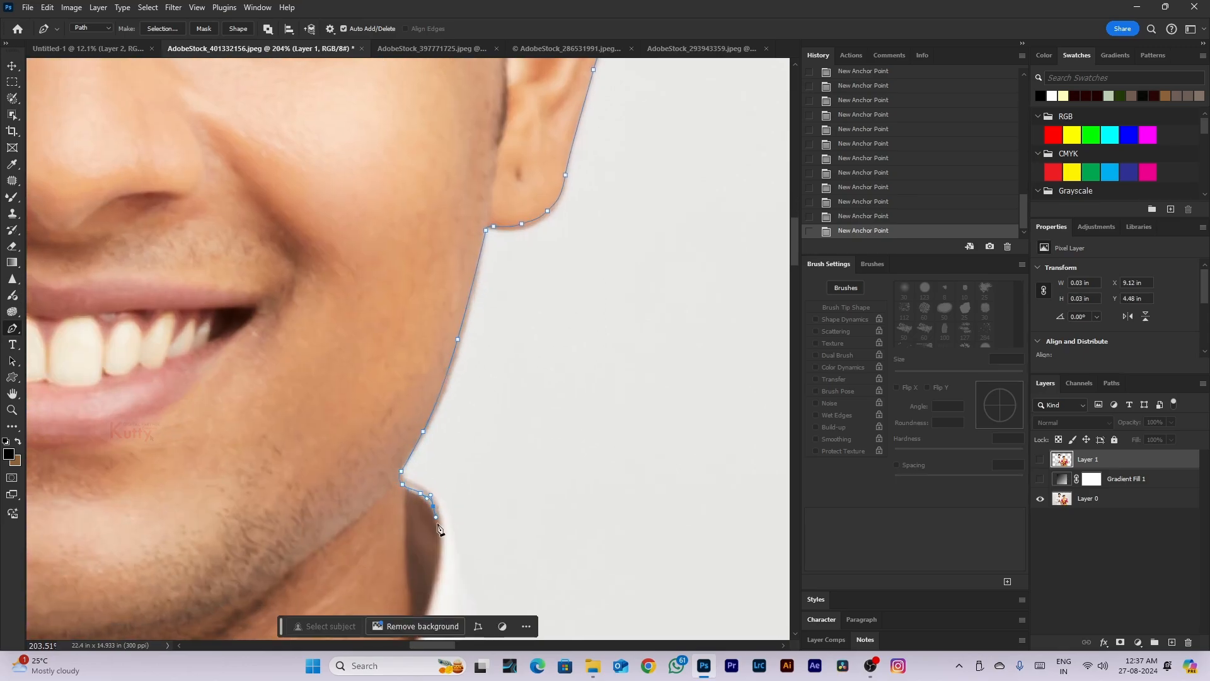
drag(435, 565, 489, 433)
key(ctrl+z)
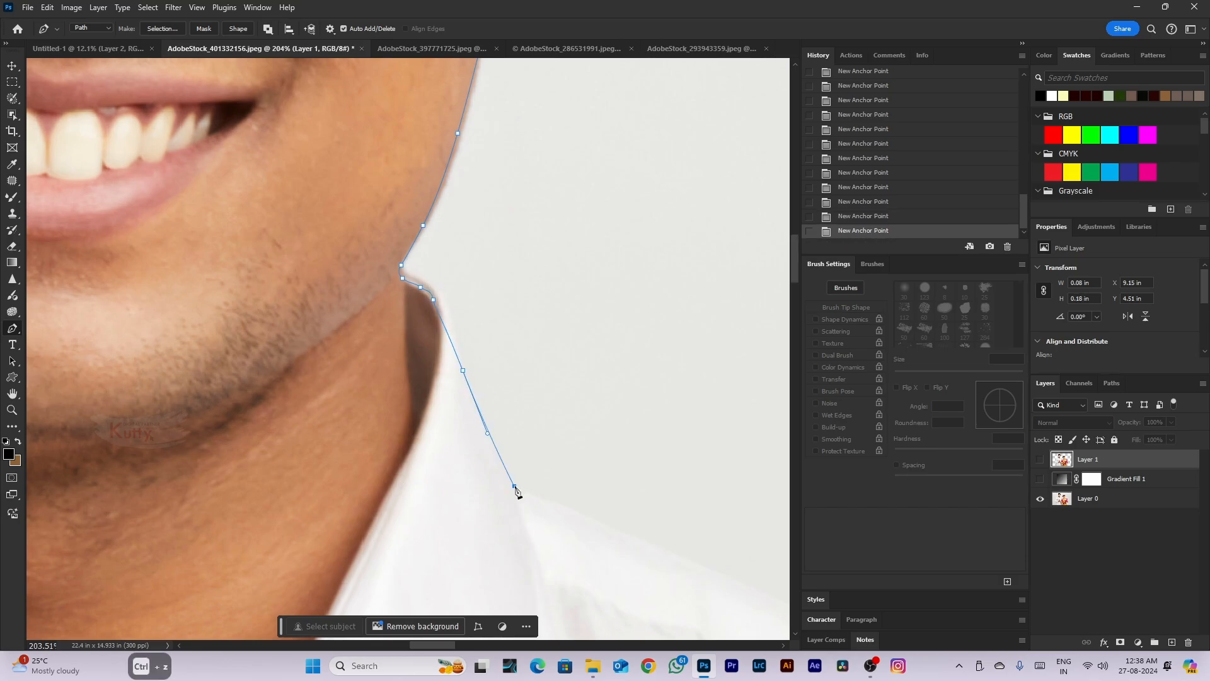
Trace the man's shoulder and sleeve down to where the sleeve meets the woman's shoulder
scroll(580, 501, down, 3)
drag(748, 580, 327, 293)
click(315, 297)
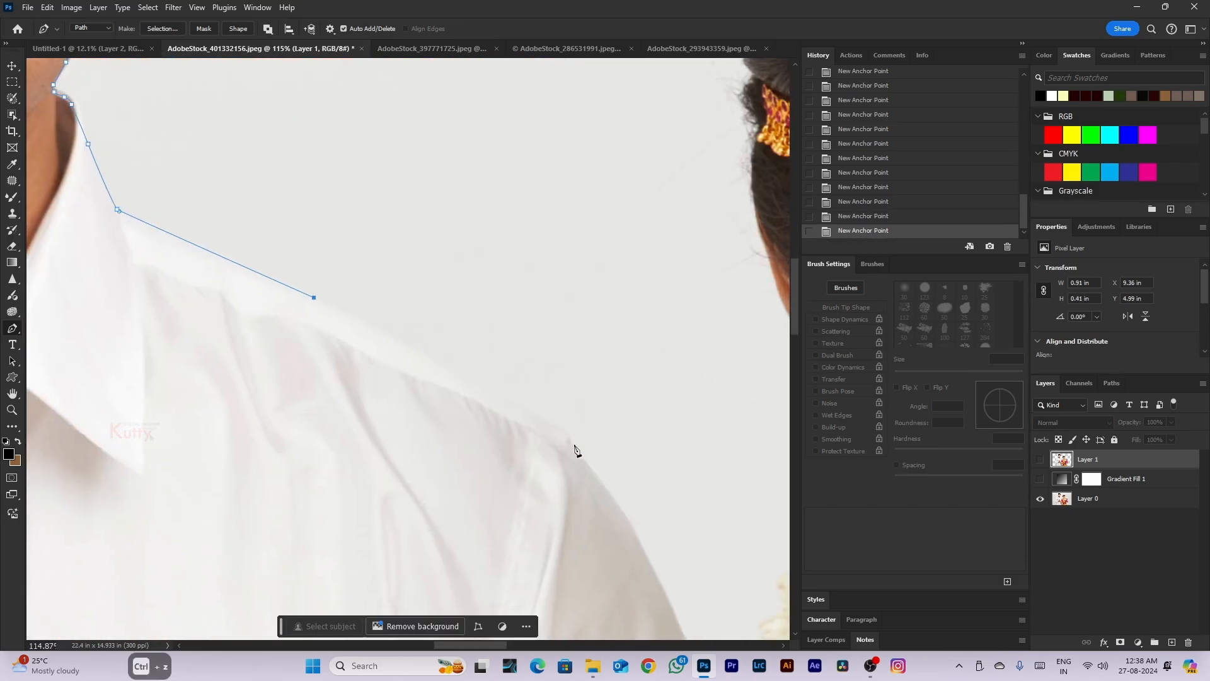
drag(571, 438, 605, 496)
drag(645, 559, 665, 601)
drag(665, 601, 411, 221)
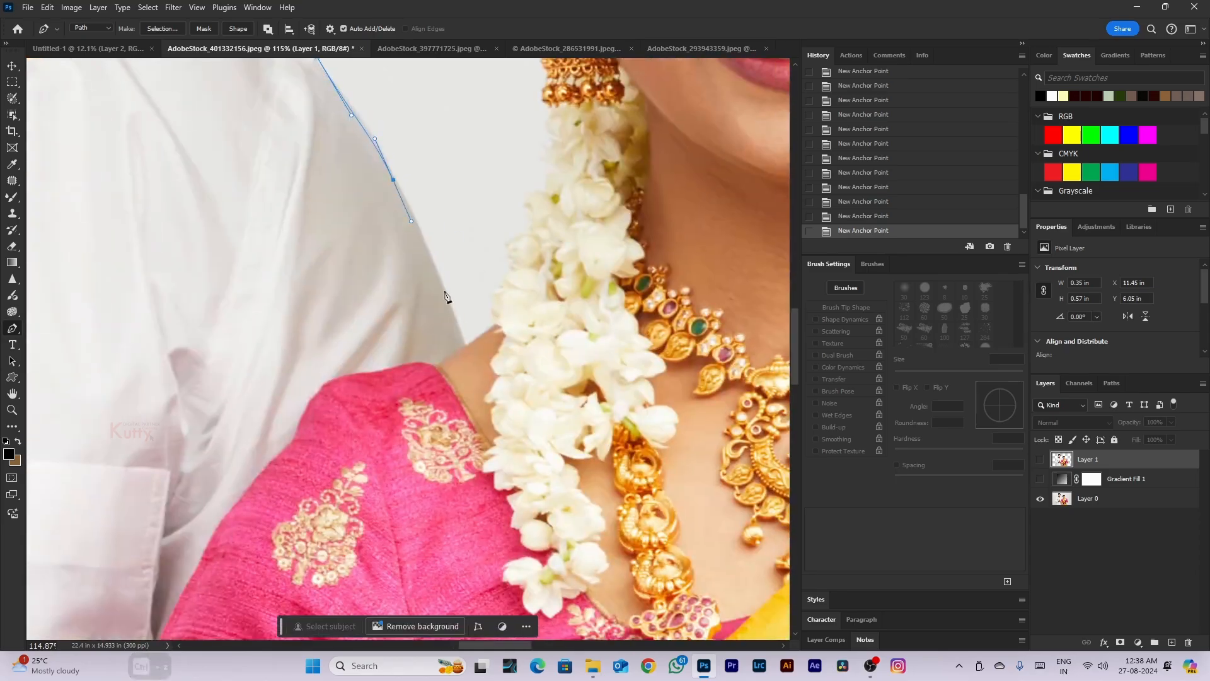
click(462, 343)
Extend the path across the woman's bare shoulder and up the scalloped outline of her white flower garland
scroll(465, 345, up, 4)
scroll(466, 348, up, 2)
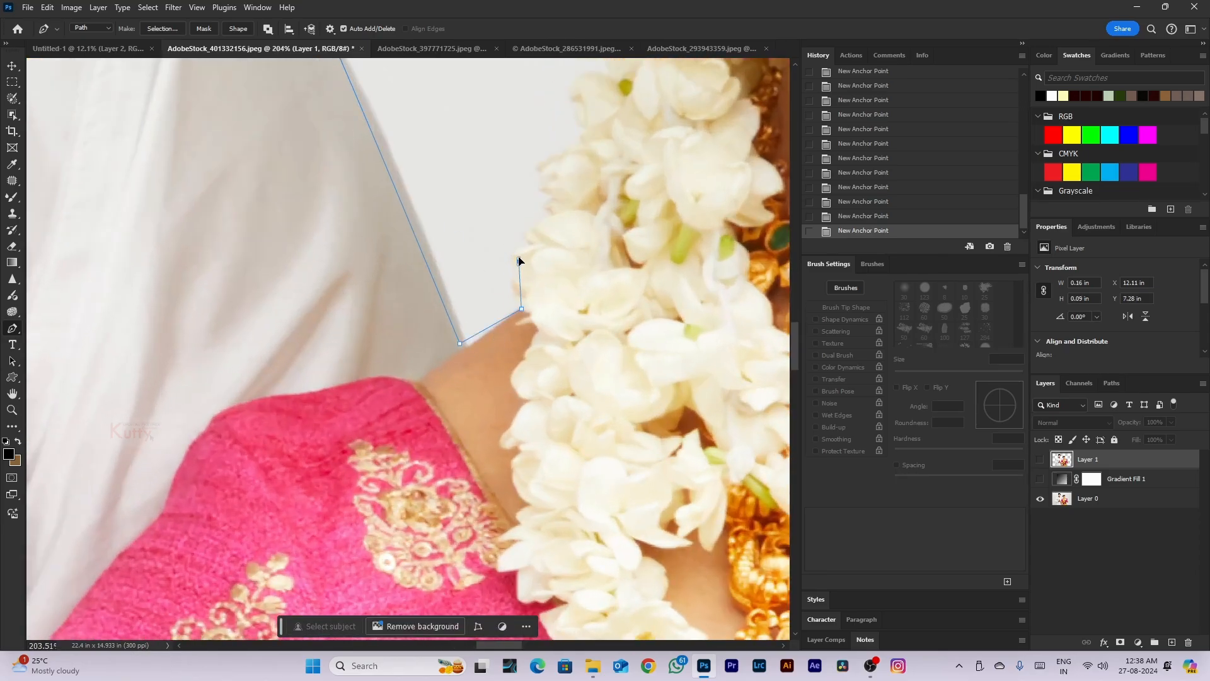
drag(518, 259, 530, 229)
click(543, 219)
drag(559, 151, 561, 147)
drag(582, 145, 586, 135)
drag(584, 110, 578, 95)
drag(572, 81, 581, 261)
drag(575, 215, 583, 209)
drag(594, 206, 571, 177)
drag(582, 155, 576, 151)
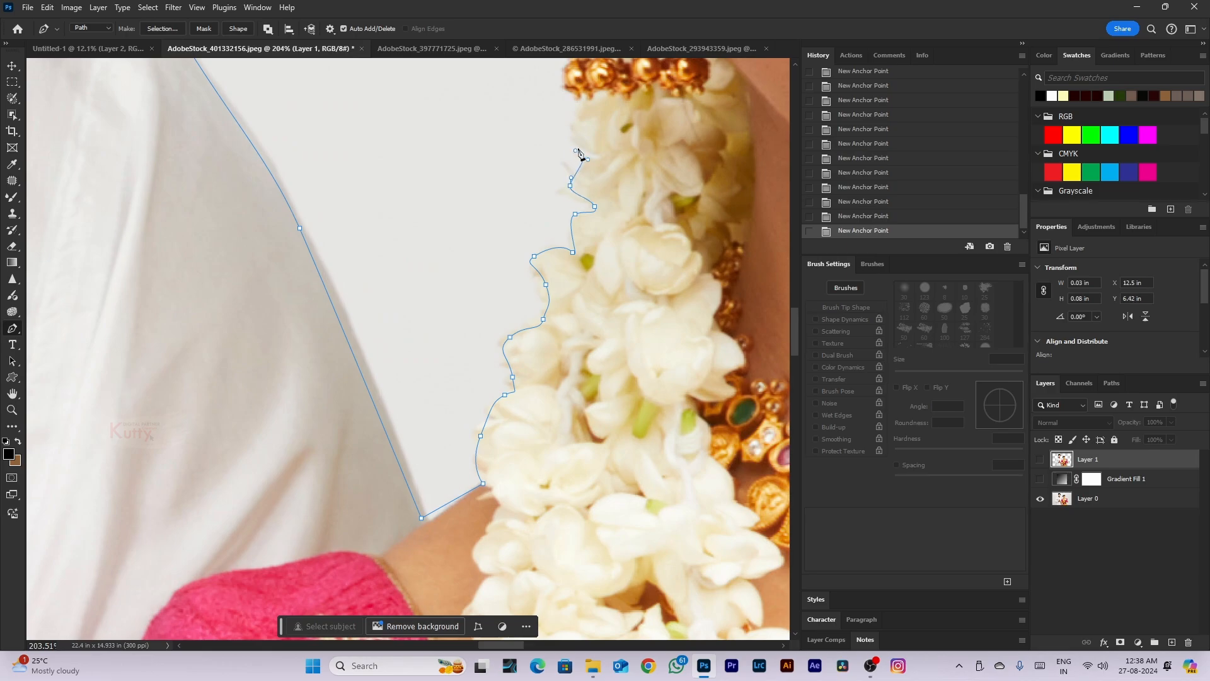
Trace the outer outline of the woman's gold earring and ear up to her side hair
drag(575, 66, 545, 272)
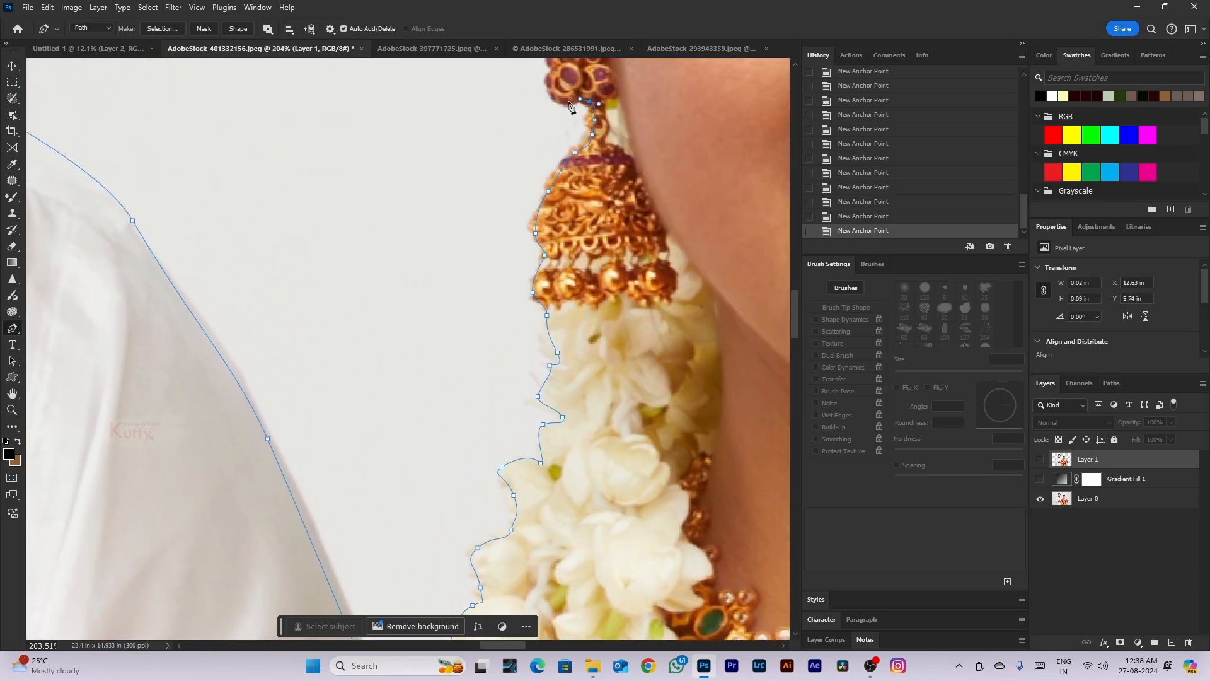
drag(553, 69, 508, 345)
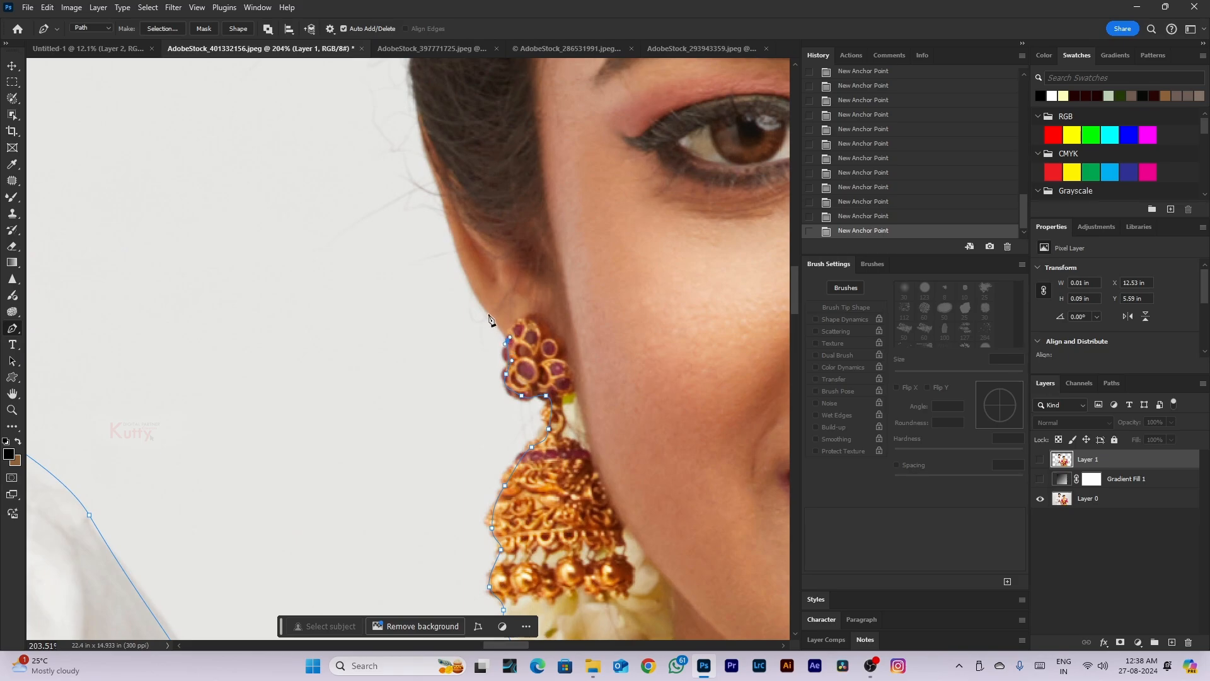
drag(411, 84, 421, 391)
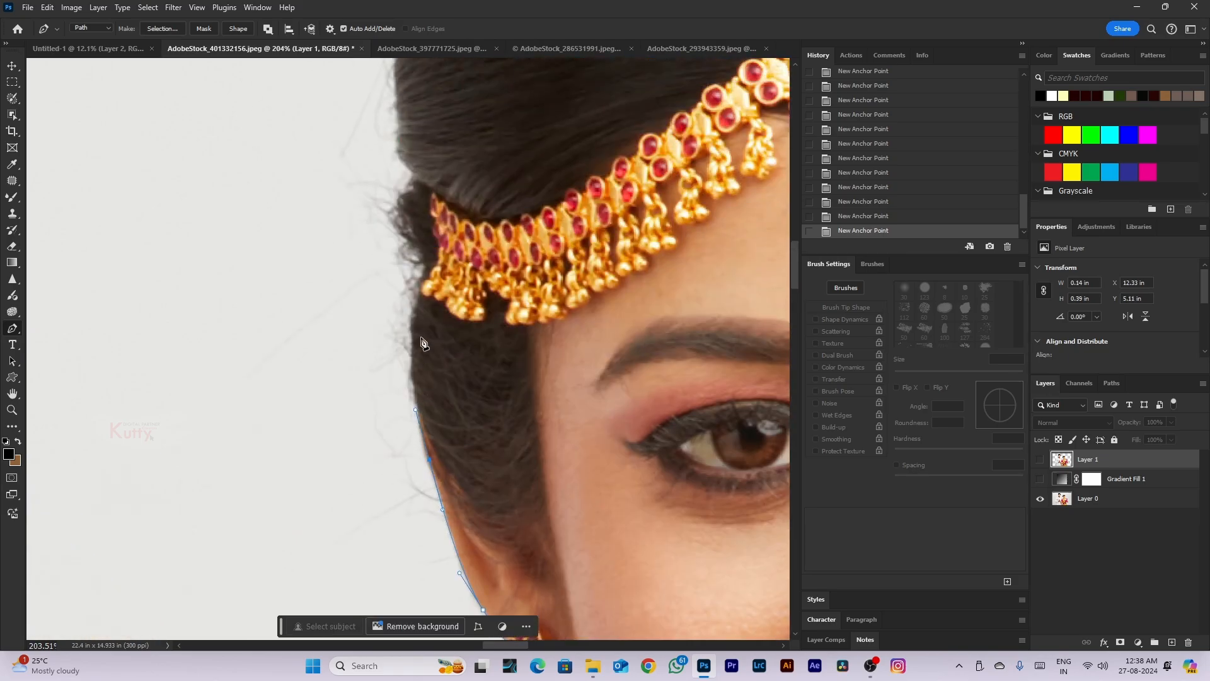
Continue the path up the woman's side hair, past the headpiece and along the outer edge of her round gold hair ornament
click(413, 295)
drag(425, 269, 418, 249)
drag(402, 111, 399, 457)
drag(406, 361, 415, 312)
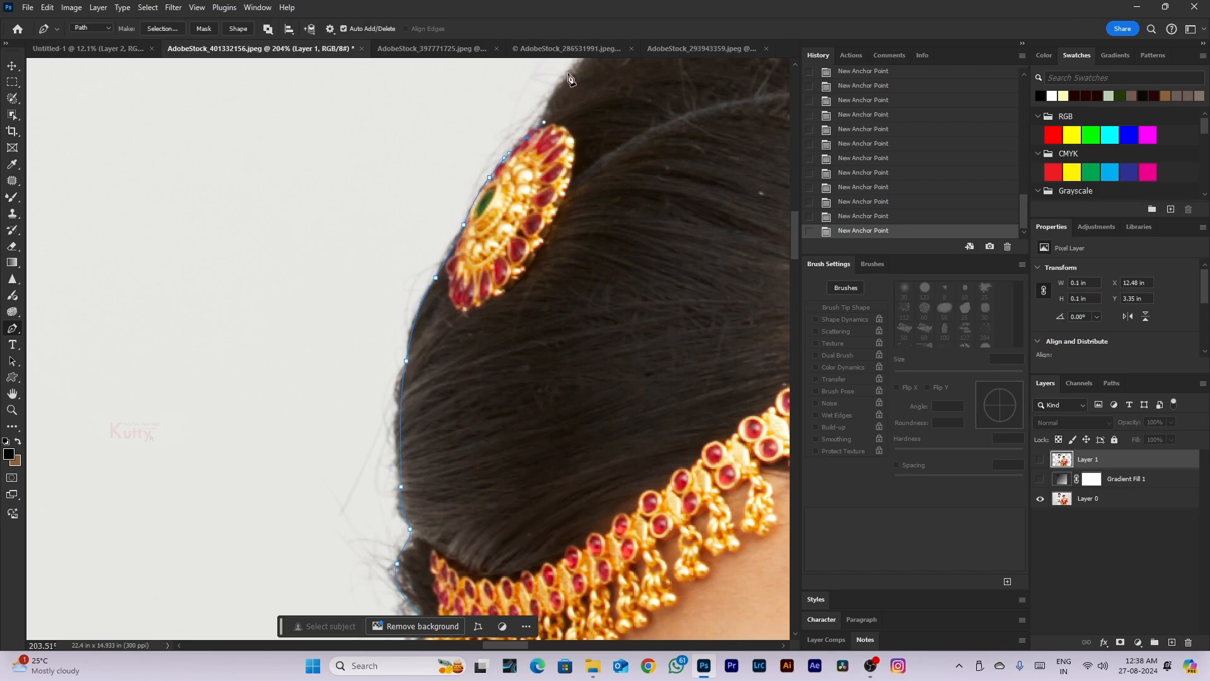
drag(568, 74, 580, 54)
drag(557, 109, 437, 312)
Trace over the crown of the woman's head and down the other side of her hair to the headpiece
drag(620, 170, 621, 166)
drag(680, 147, 404, 223)
drag(518, 204, 589, 212)
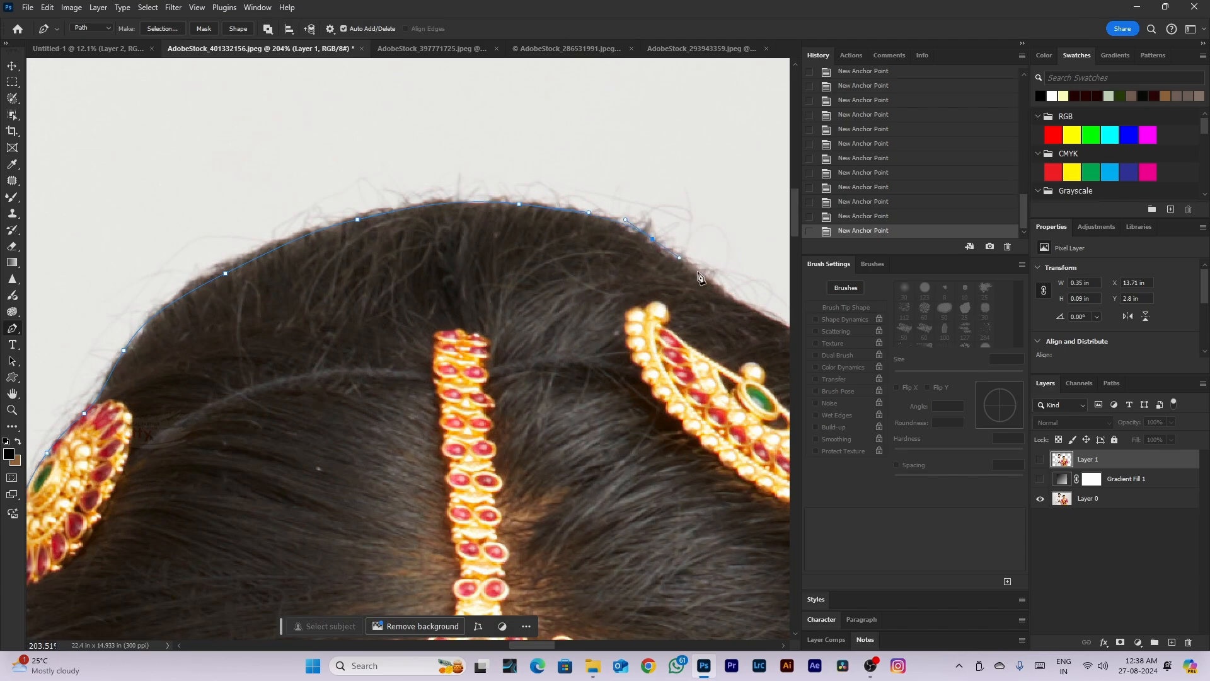
drag(761, 320, 337, 218)
drag(399, 256, 472, 338)
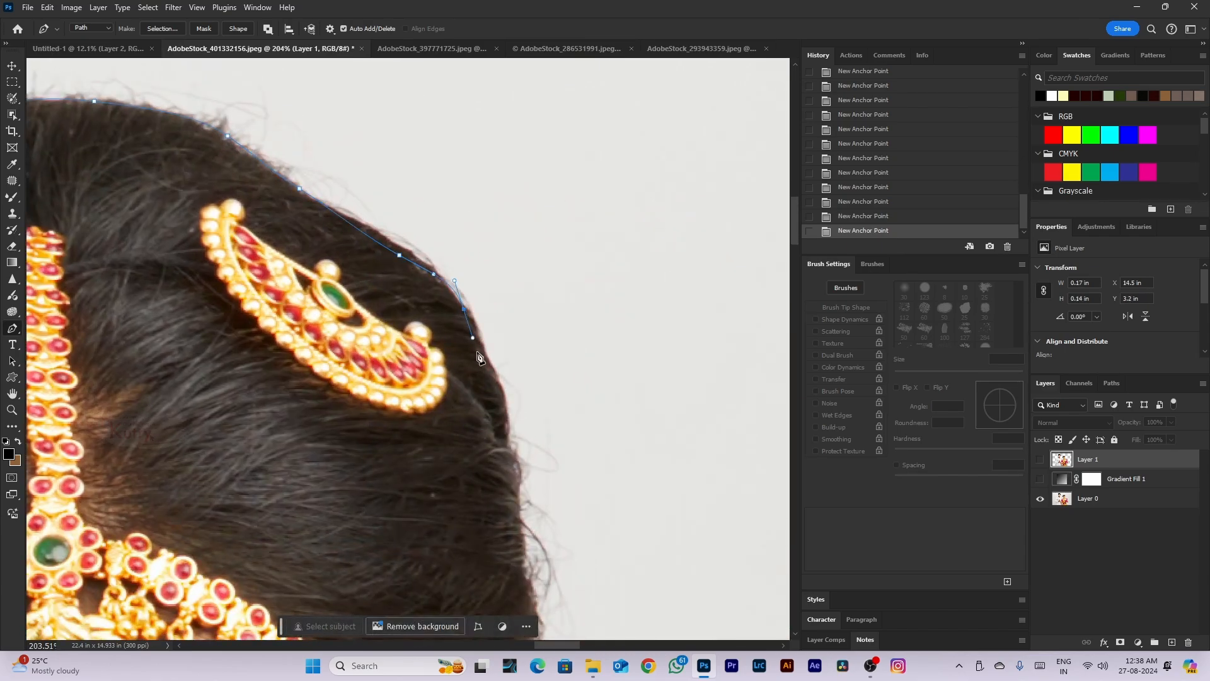
drag(500, 406, 507, 436)
drag(532, 598, 465, 370)
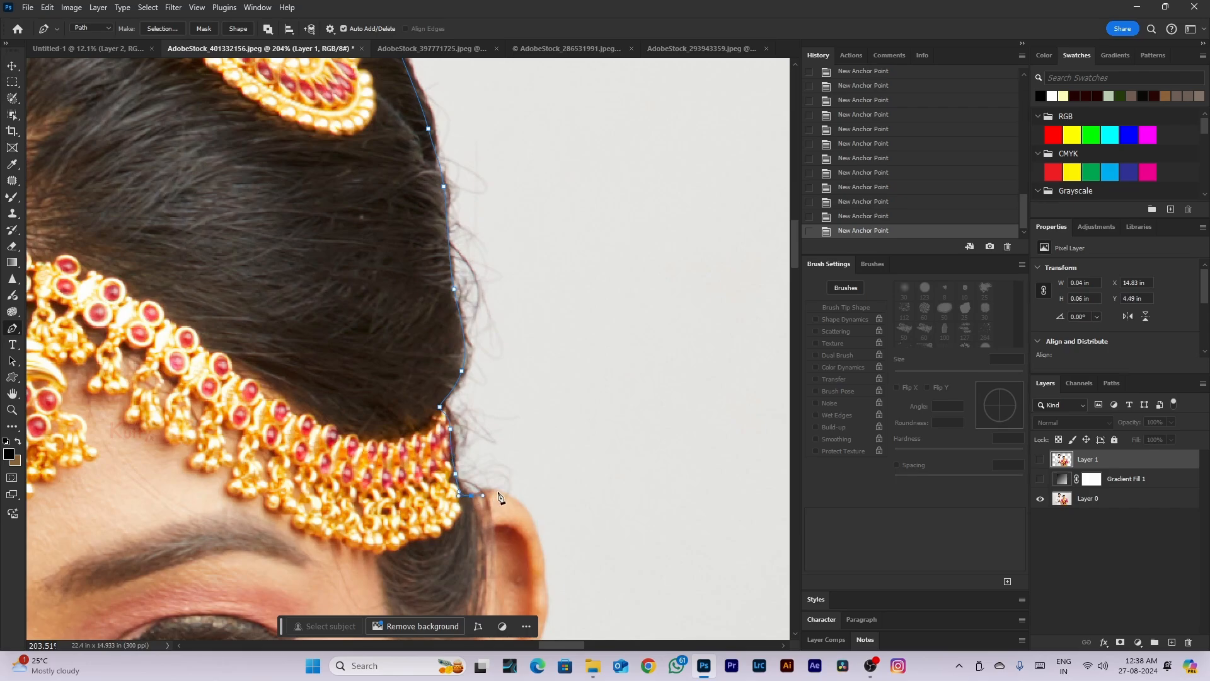
Trace the outer curve of the woman's other ear down to the top of her earring
drag(534, 520, 541, 553)
drag(543, 571, 465, 310)
drag(462, 359, 452, 401)
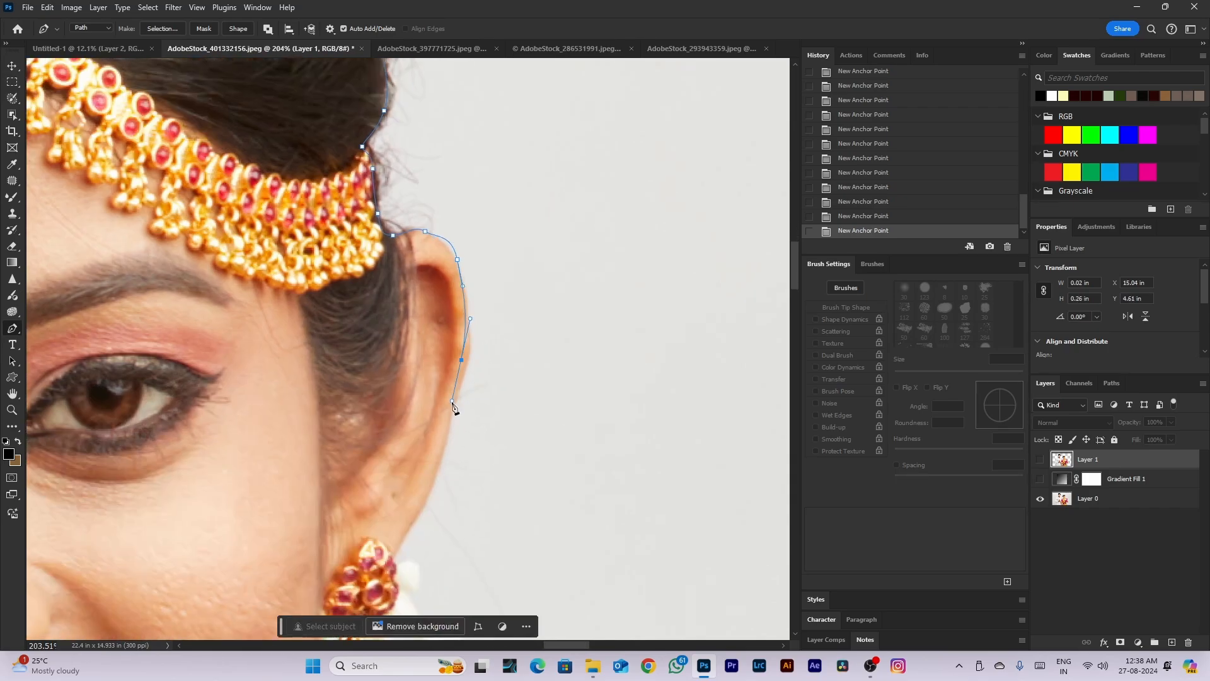
drag(444, 444, 437, 468)
drag(420, 516, 395, 553)
key(ctrl+z)
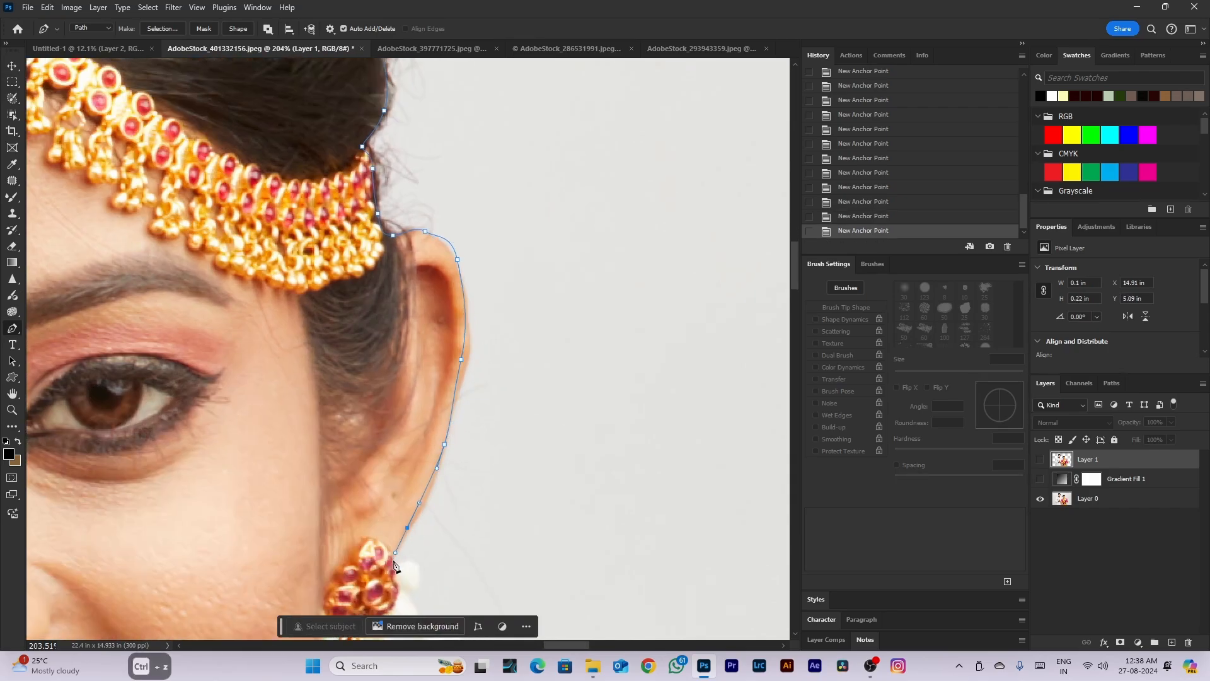
Extend the path around the small white petal beside the earring and along the upper flowers of the garland
drag(409, 615, 413, 622)
drag(411, 592, 391, 394)
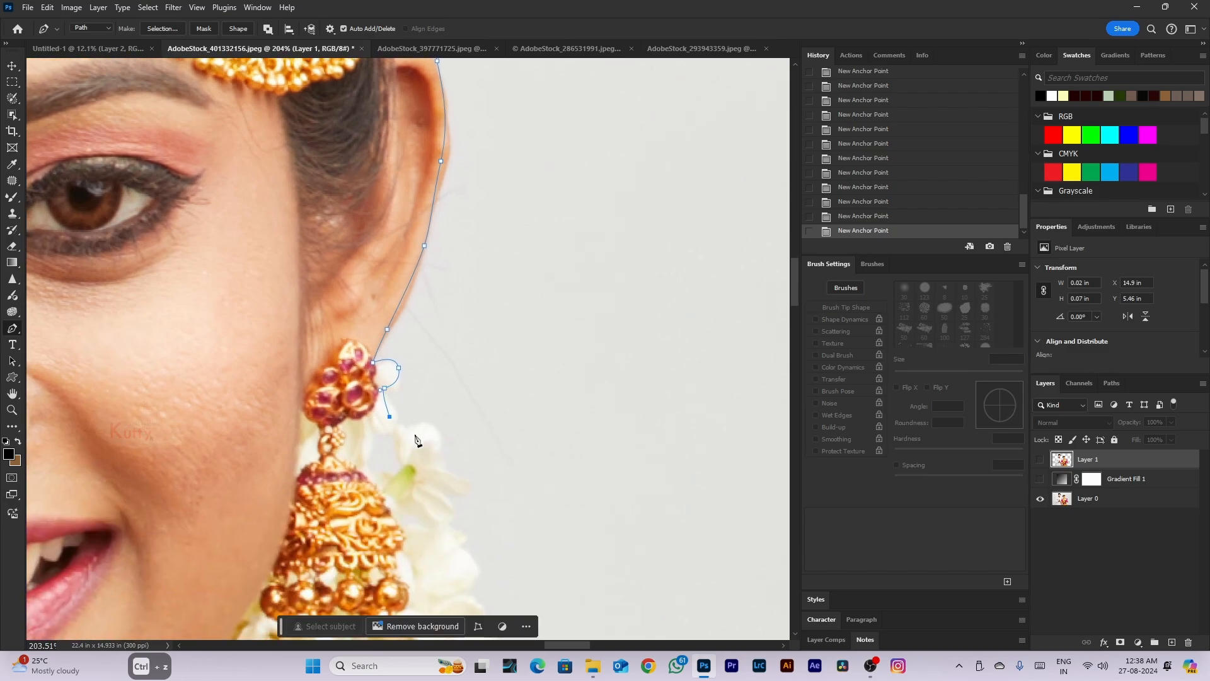
drag(425, 442, 434, 432)
drag(443, 455, 450, 480)
drag(468, 484, 444, 507)
drag(455, 522, 453, 530)
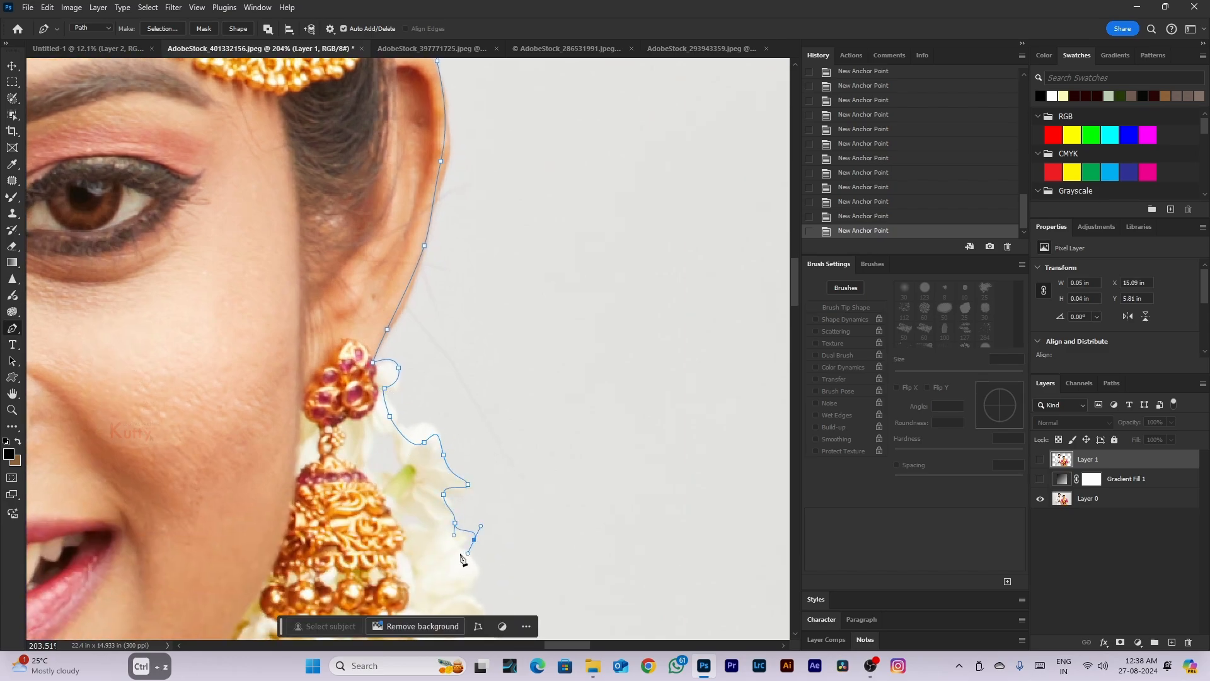
Follow the scalloped petals of the white garland down to where it meets the pink saree on the shoulder
drag(480, 571, 422, 364)
drag(448, 418, 435, 428)
drag(436, 434, 466, 463)
drag(453, 471, 451, 475)
drag(428, 518, 452, 524)
drag(507, 524, 516, 569)
drag(507, 582, 518, 597)
drag(522, 600, 440, 328)
click(471, 329)
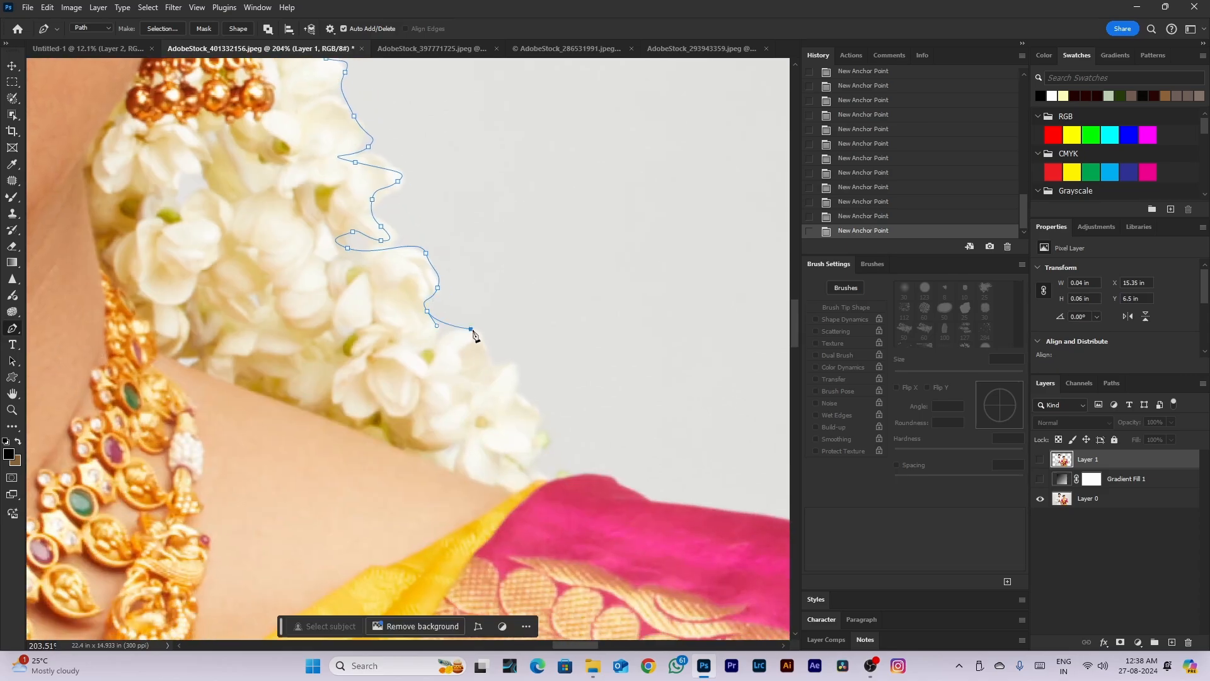
click(500, 369)
drag(514, 376, 516, 390)
click(532, 467)
Trace the pink saree's shoulder edge and the maroon fold hanging down to the blouse sleeve
drag(551, 481, 555, 490)
drag(643, 499, 417, 298)
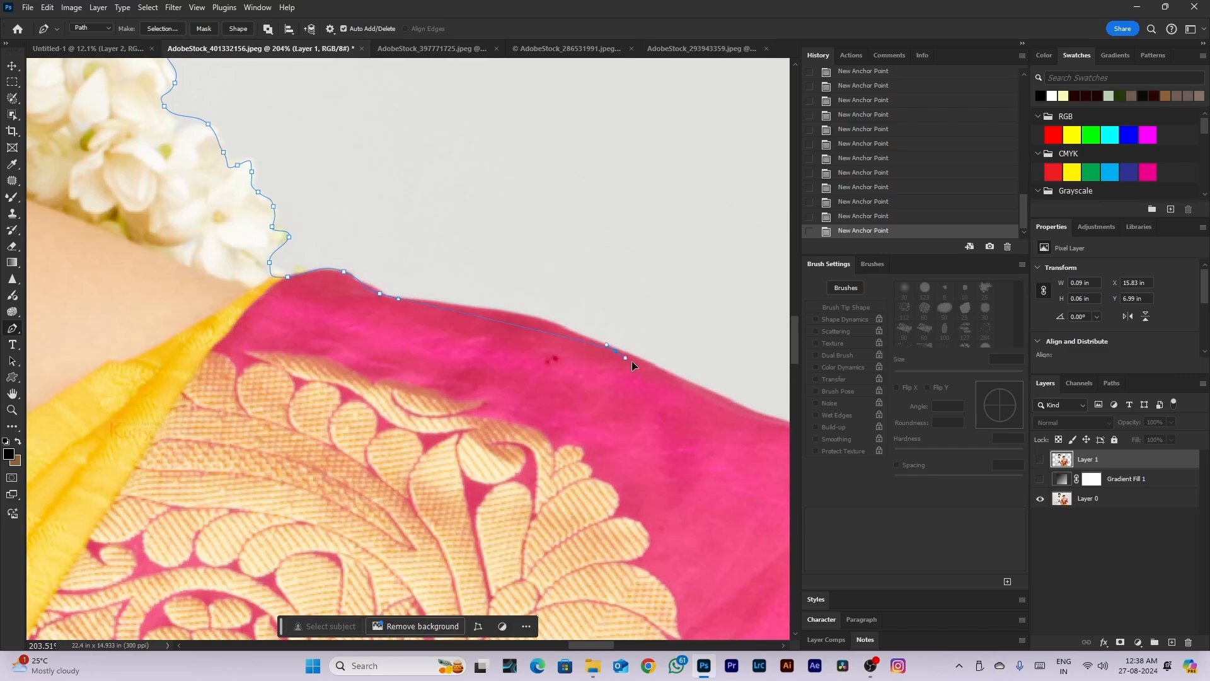
drag(632, 361, 310, 293)
click(760, 416)
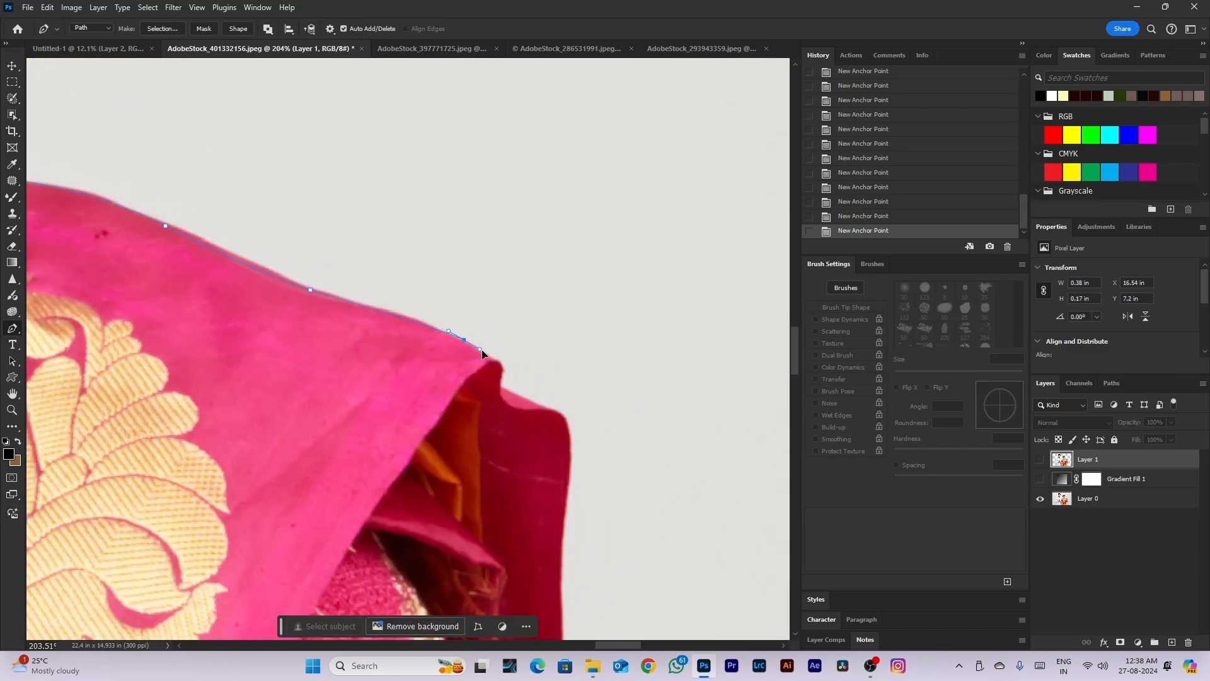
drag(496, 364, 497, 373)
drag(564, 531, 564, 535)
drag(558, 579, 499, 297)
drag(497, 427, 490, 484)
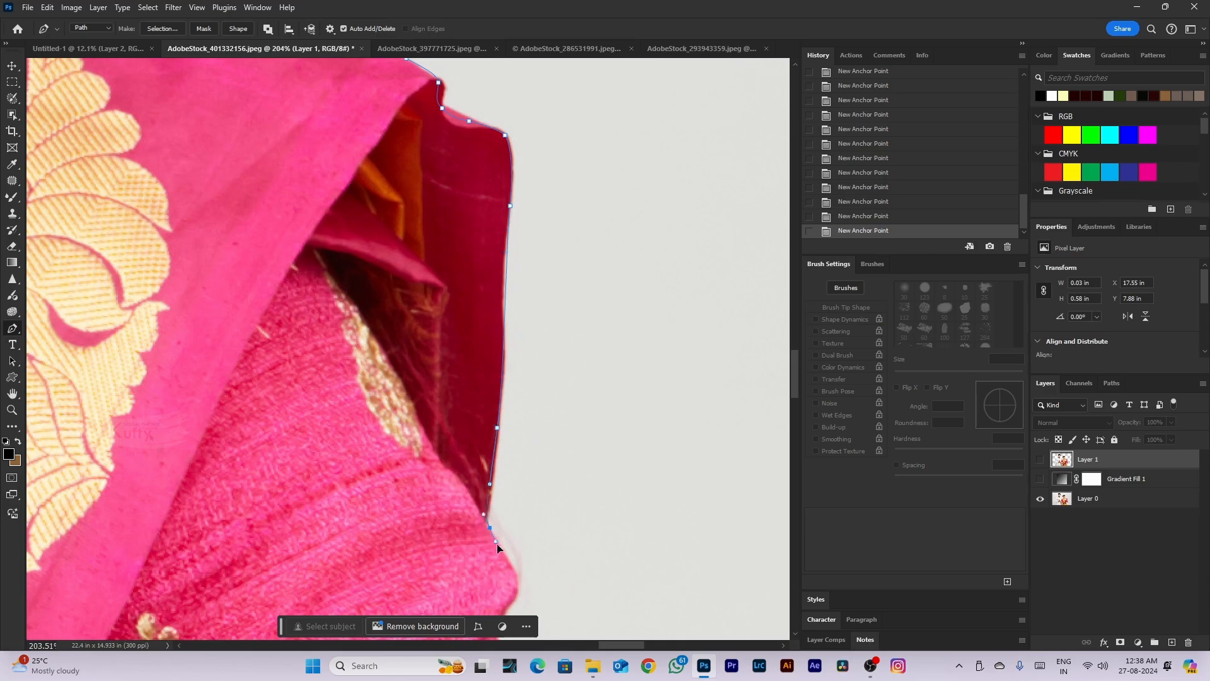
Trace the outer edge of the pink blouse sleeve down to its gold hem
drag(516, 598, 480, 314)
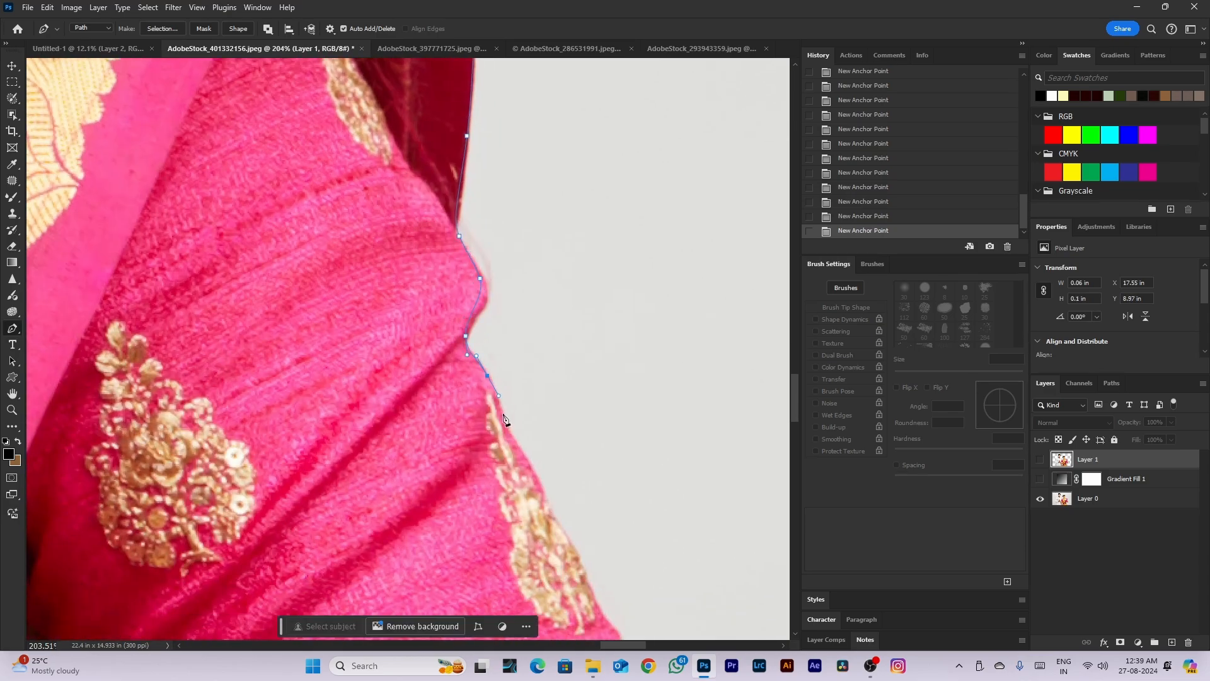
drag(571, 537, 587, 568)
drag(613, 630, 460, 325)
drag(512, 429, 526, 482)
key(ctrl+z)
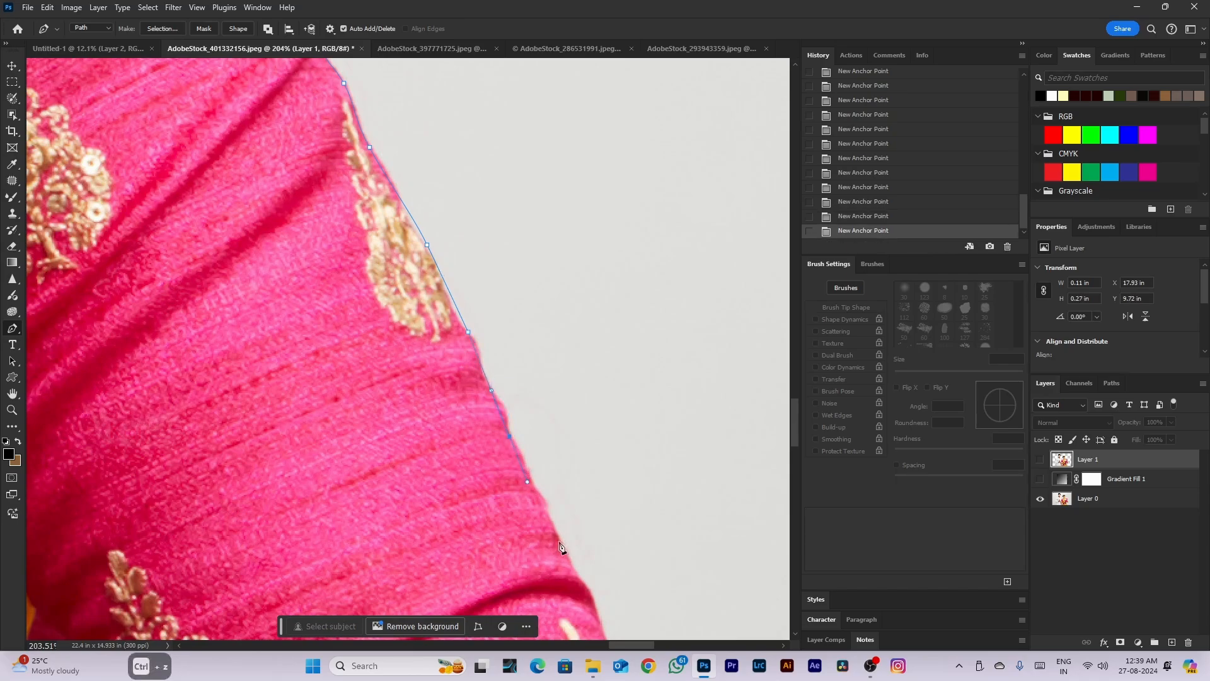
drag(597, 630, 498, 382)
drag(533, 469, 537, 483)
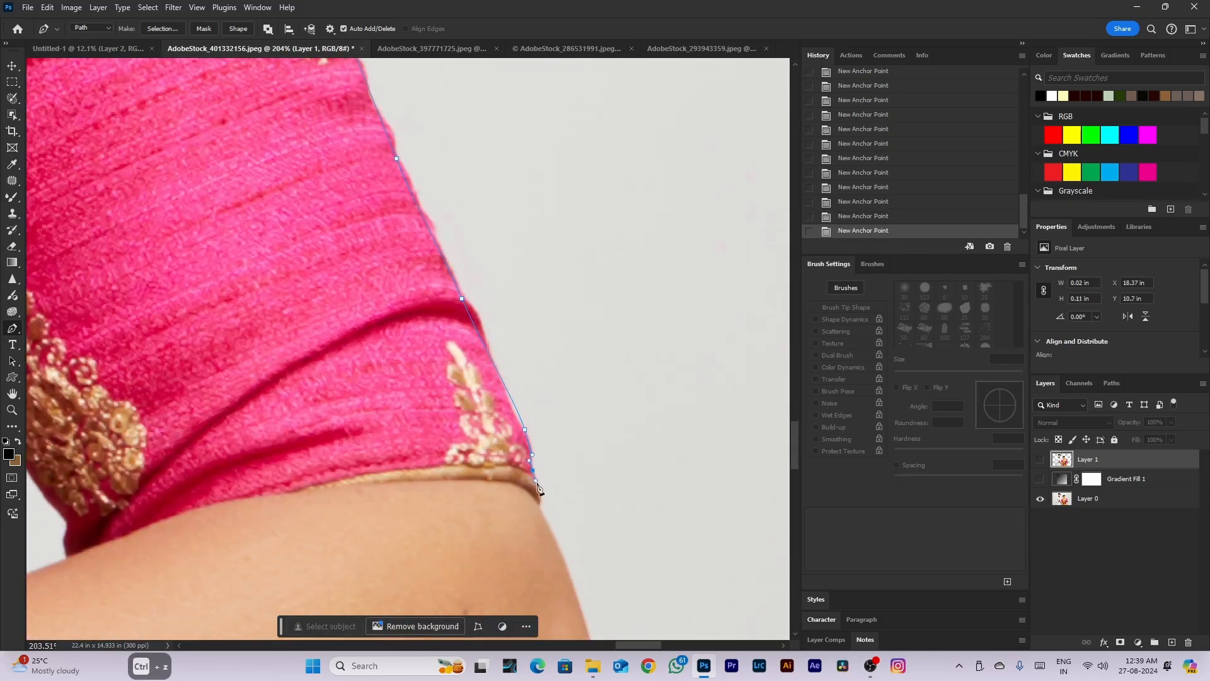
Extend the path around the woman's bare elbow and along the underside of her forearm toward the waist
drag(554, 550, 486, 367)
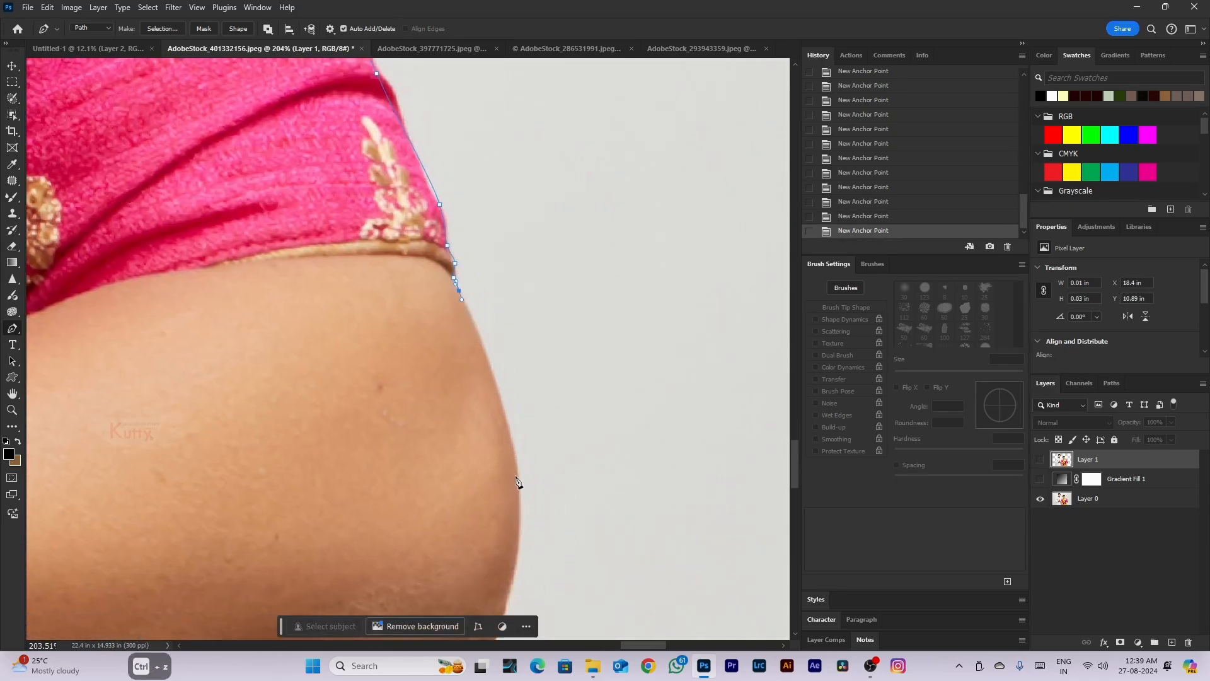
drag(517, 484, 519, 540)
drag(515, 591, 563, 370)
drag(545, 403, 483, 478)
key(ctrl+z)
drag(239, 485, 426, 392)
drag(281, 406, 181, 411)
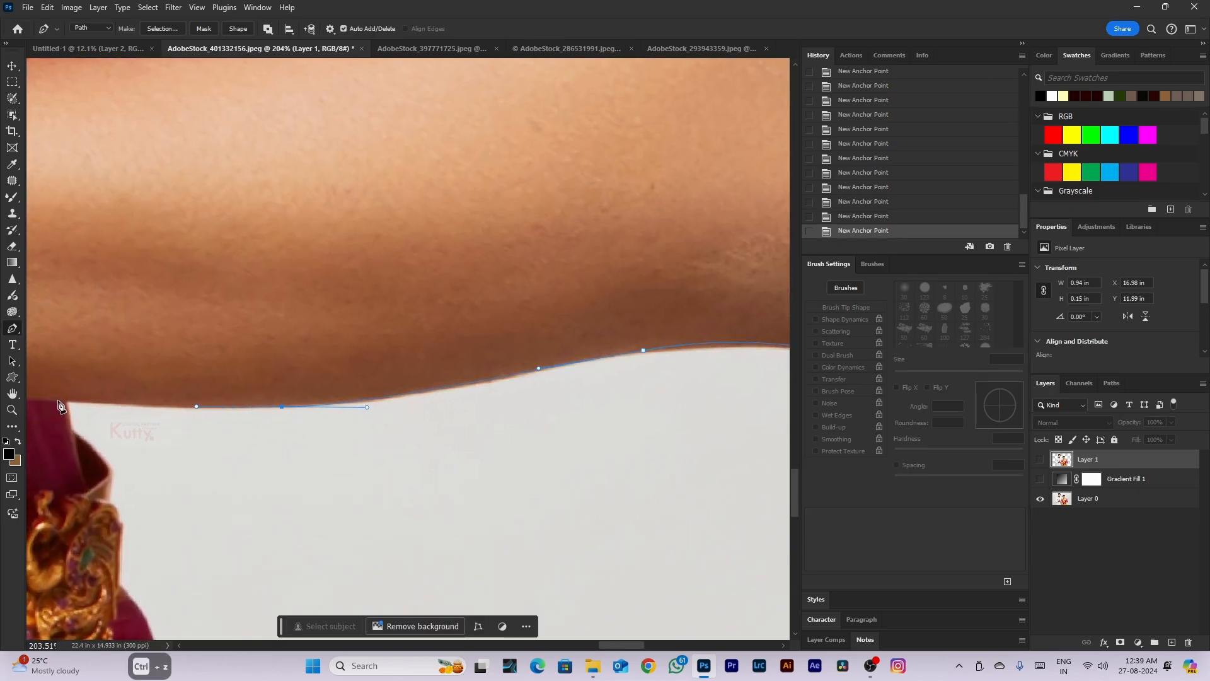
Trace the maroon saree fold below the forearm and the outer edge of the gold waist belt
click(66, 435)
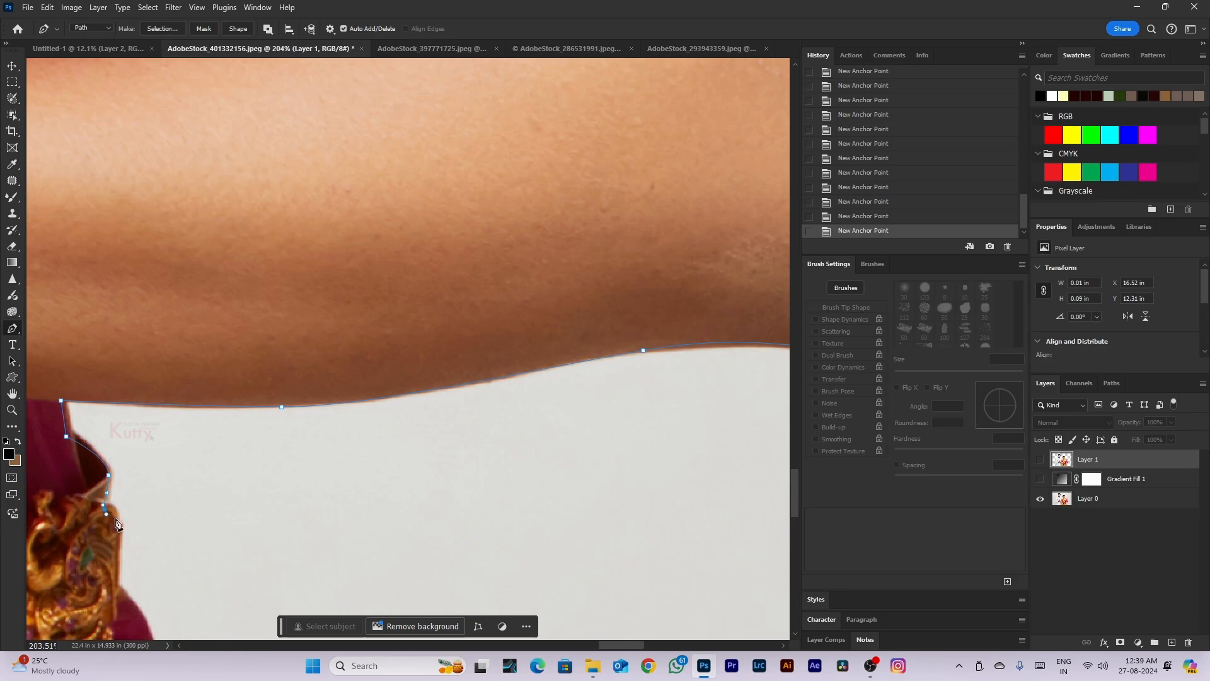
click(117, 589)
click(117, 602)
drag(144, 624, 209, 413)
click(217, 433)
click(226, 463)
Continue the path down the maroon saree at the hip to the top of the orange folds
drag(238, 554, 252, 283)
drag(266, 462, 321, 363)
click(304, 314)
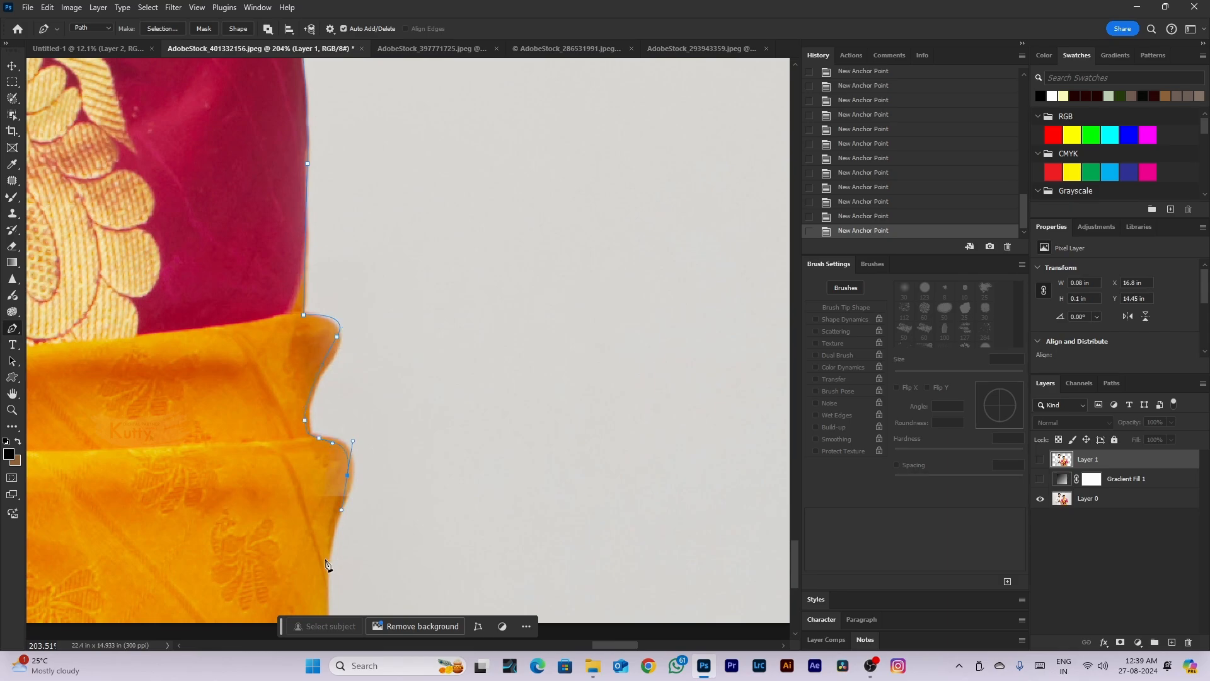
Run the path along the photo's bottom edge and up the saree's inner side to the forearm above the gap
scroll(326, 564, down, 10)
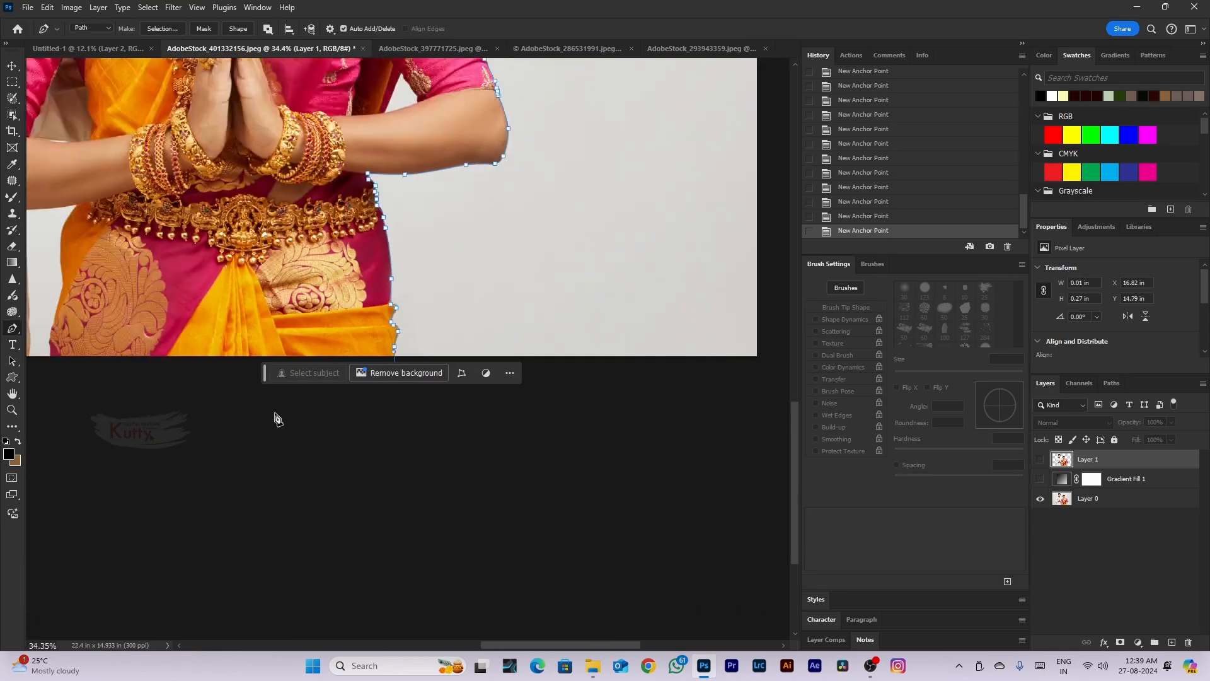
scroll(278, 419, up, 6)
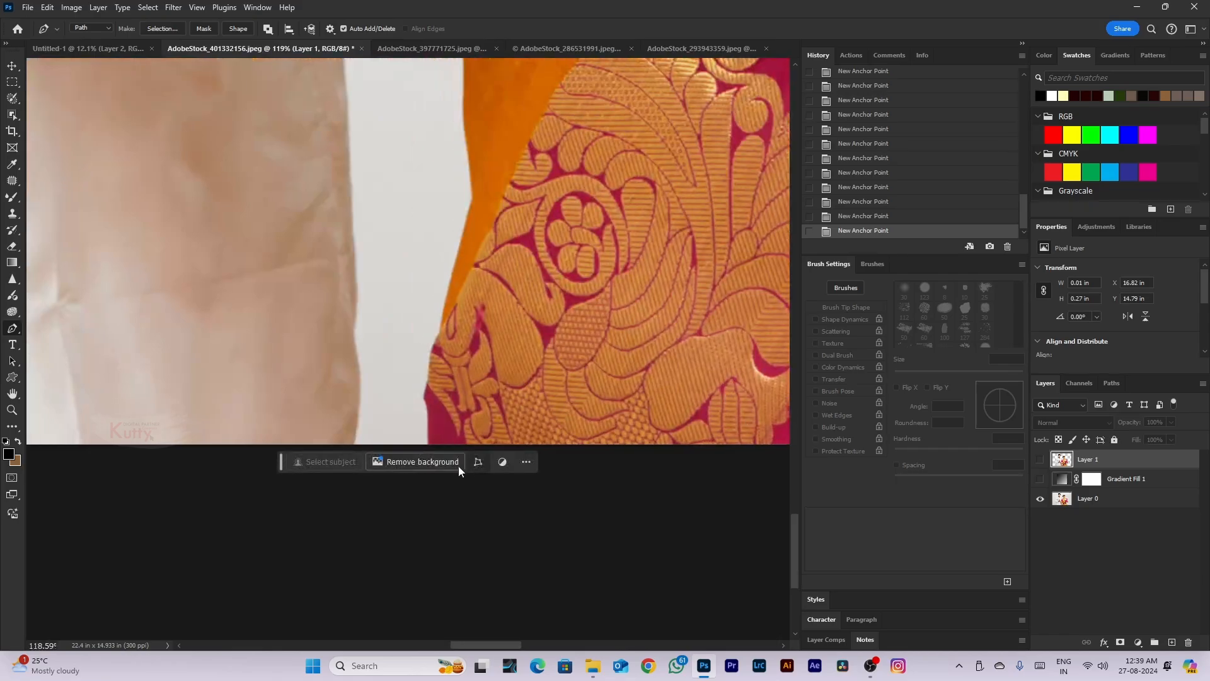
click(429, 445)
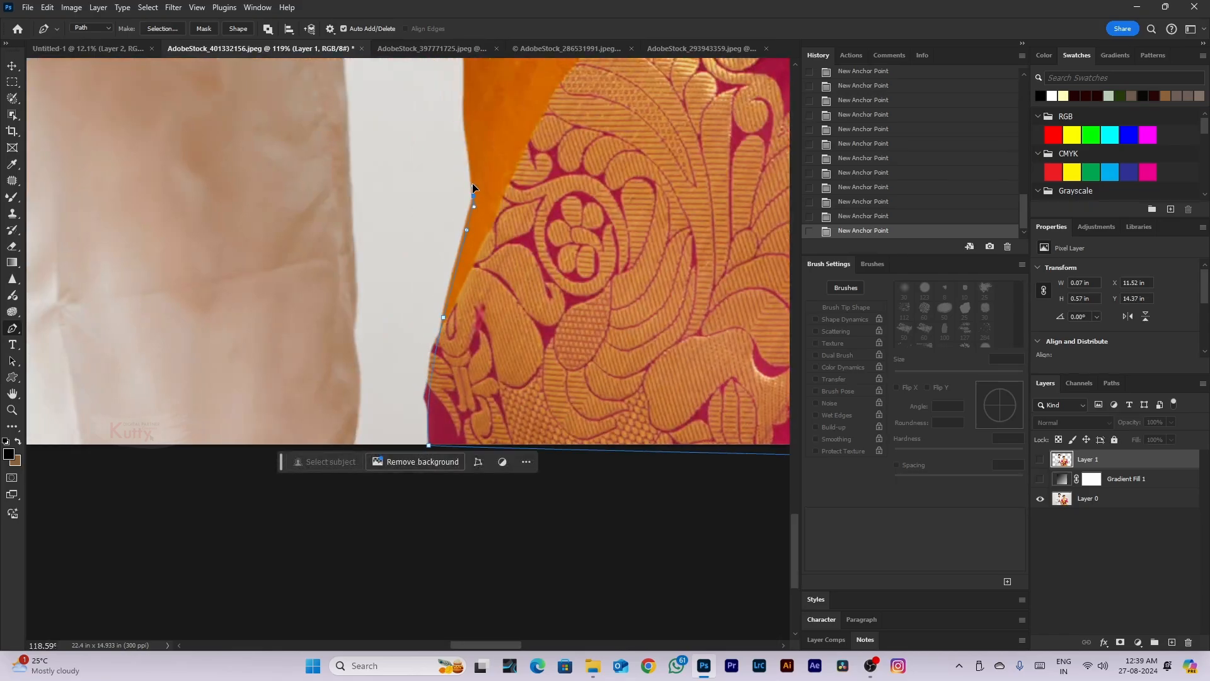
scroll(473, 187, up, 5)
drag(467, 211, 482, 157)
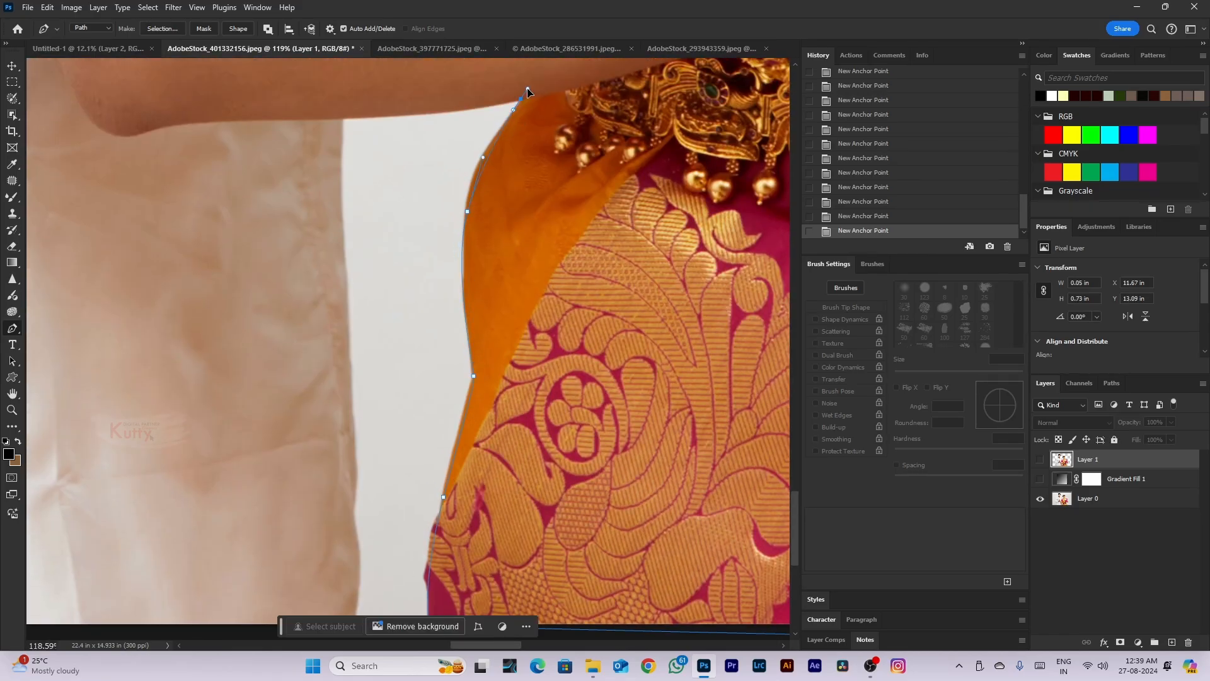
scroll(520, 103, up, 2)
key(ctrl+z)
click(524, 102)
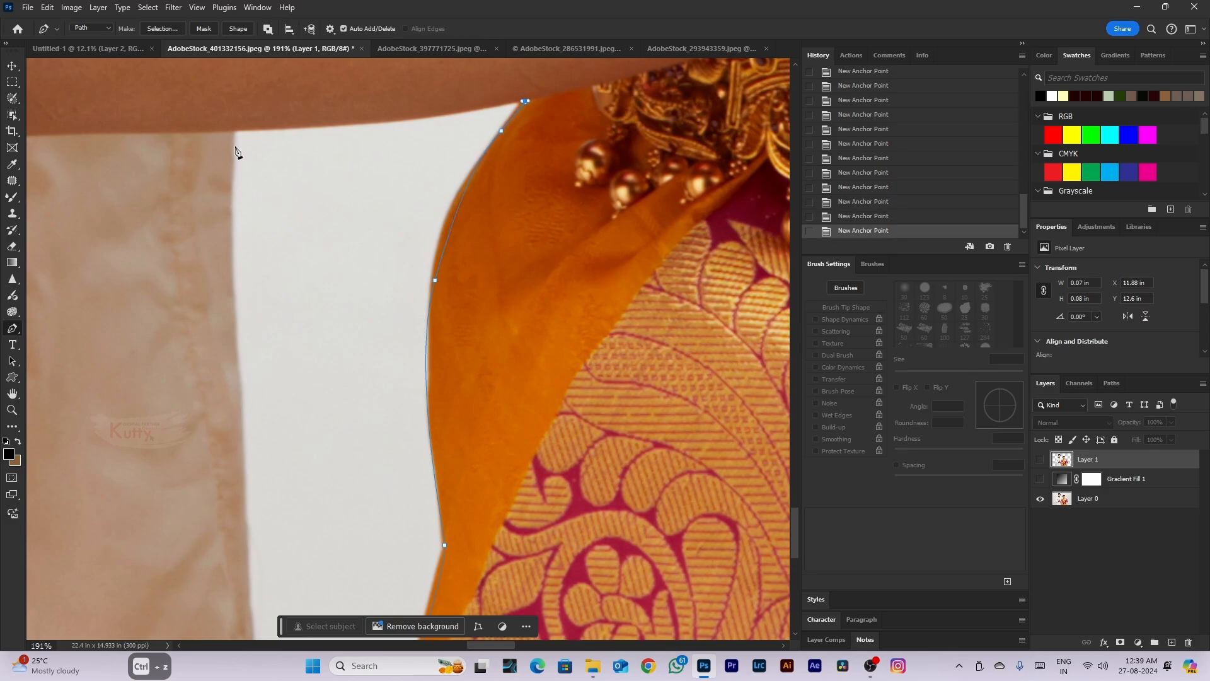
Trace under the forearm and down the man's shirt edge, and close the path at its starting point along the photo's bottom edge
scroll(234, 247, down, 2)
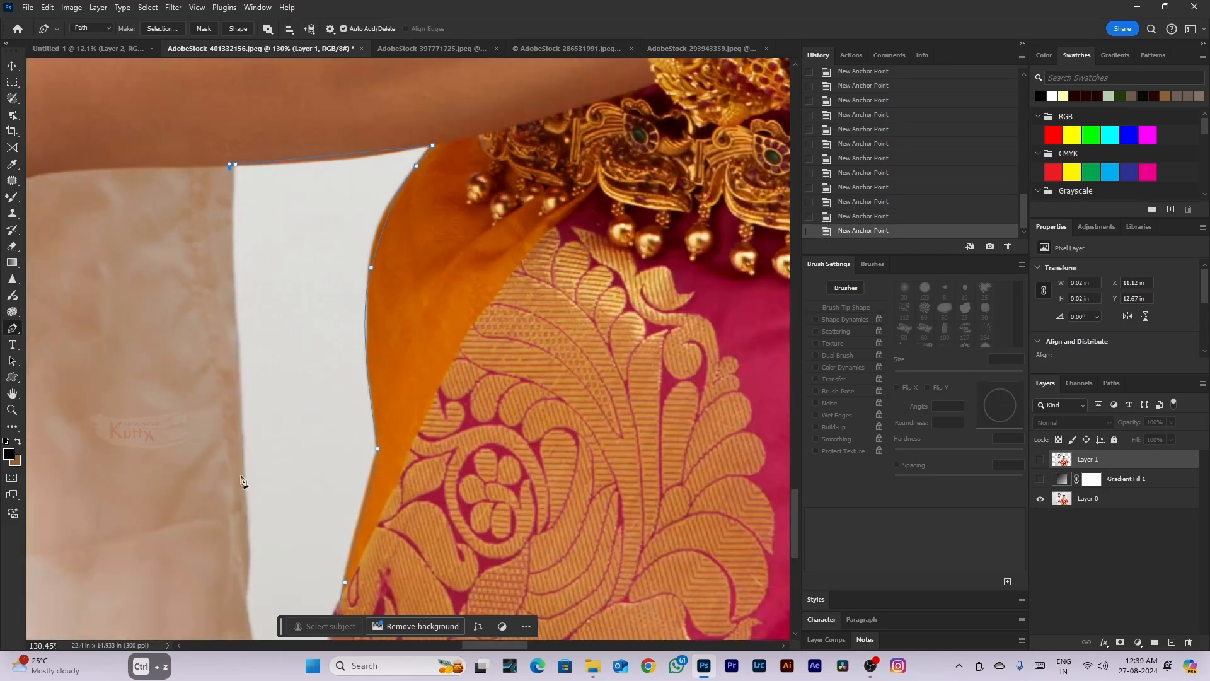
drag(242, 481, 296, 305)
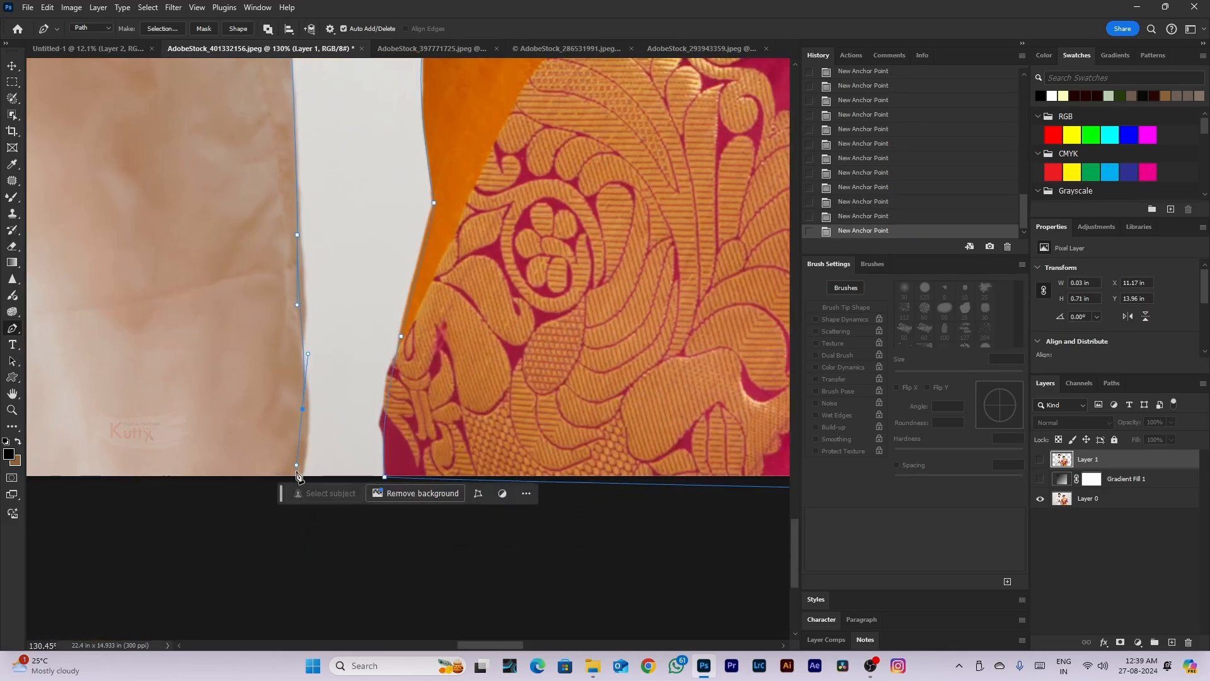
scroll(297, 481, down, 6)
drag(347, 447, 558, 478)
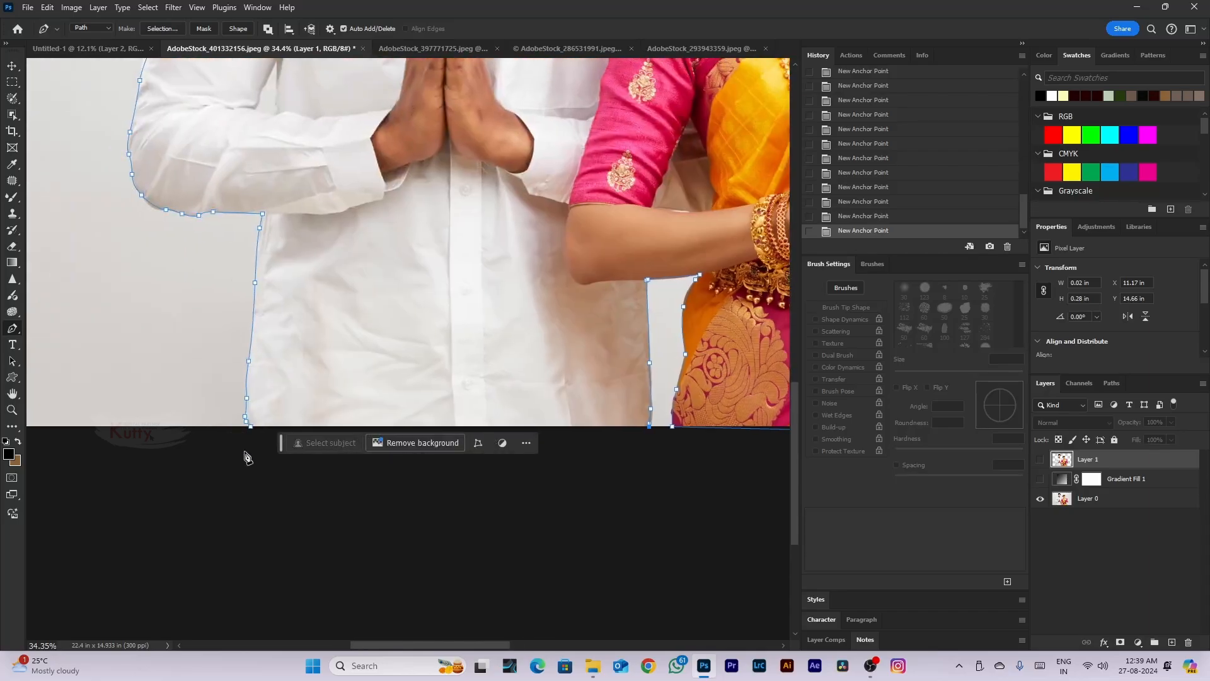
click(250, 430)
Create a new empty path separate from the couple's outline
scroll(263, 438, down, 5)
scroll(495, 231, up, 2)
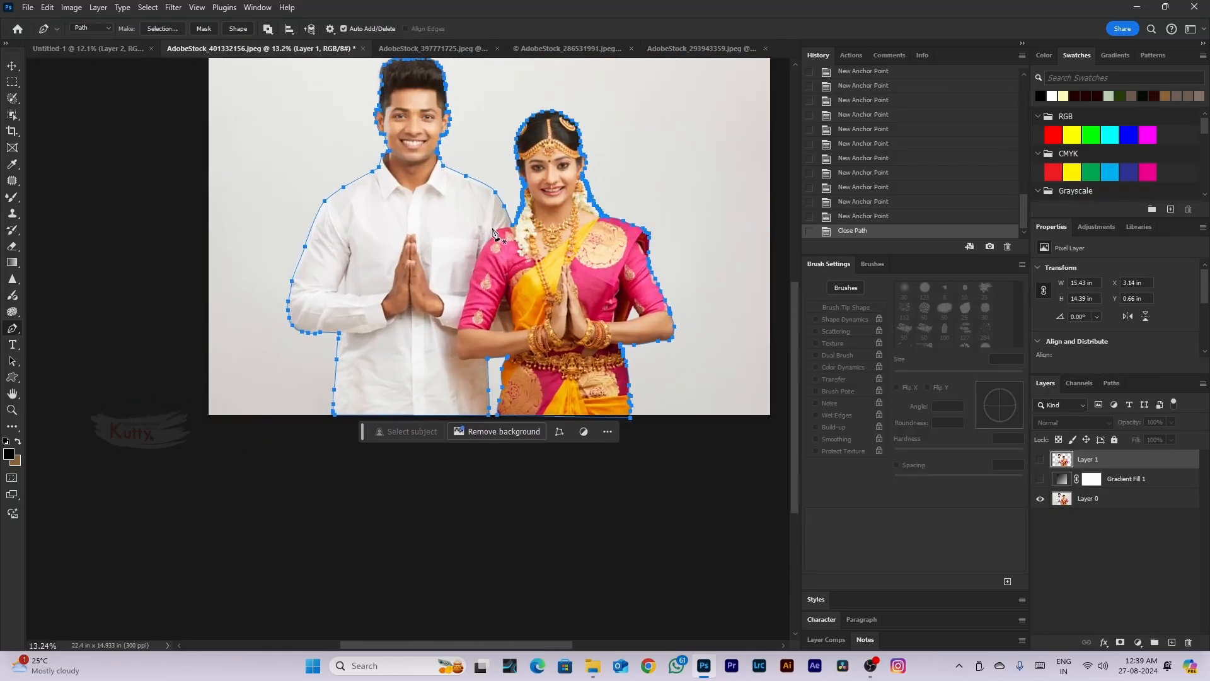
drag(357, 373, 348, 454)
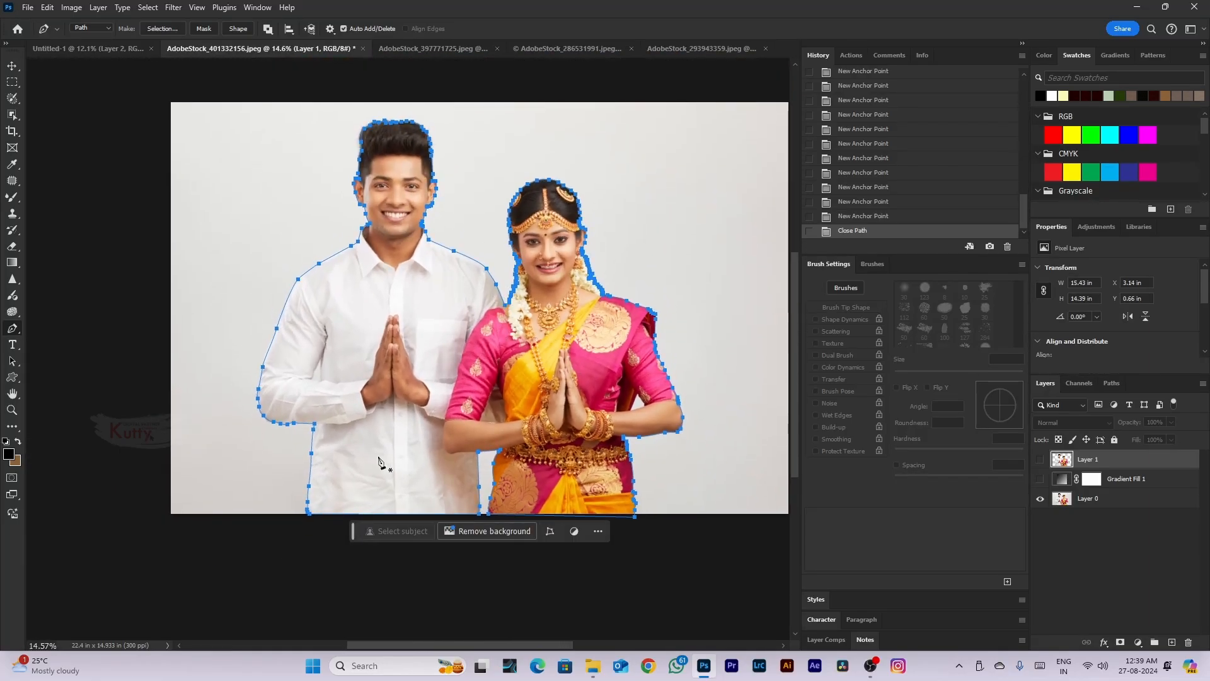
click(1112, 384)
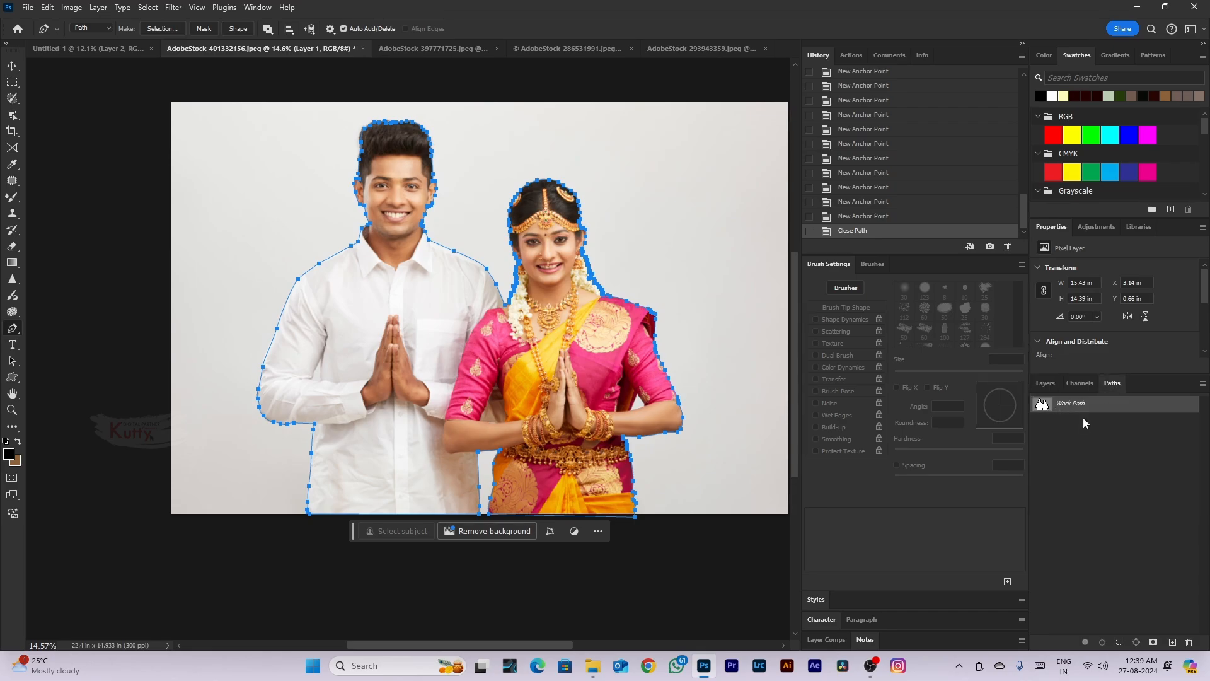
click(1171, 643)
Trace the triangular background gap between the woman's saree, sleeve and forearm on the new path
scroll(579, 489, up, 10)
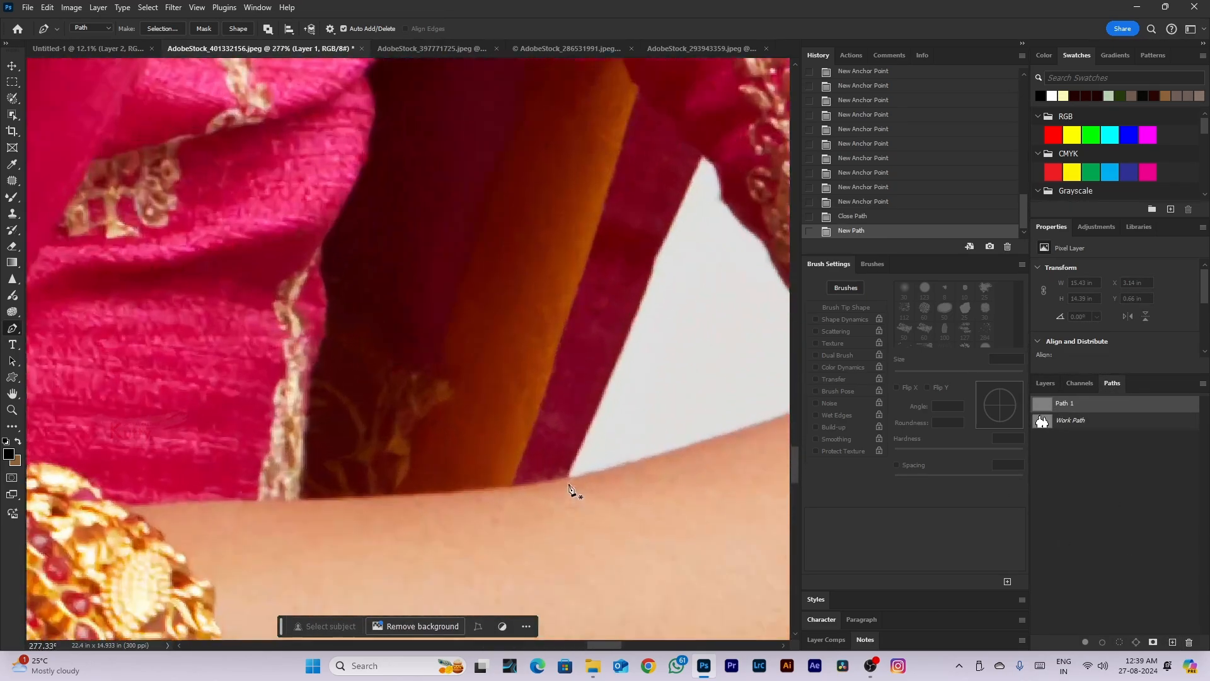
click(567, 477)
drag(678, 207, 620, 203)
click(703, 155)
scroll(732, 206, down, 2)
key(ctrl+z)
drag(654, 255, 674, 276)
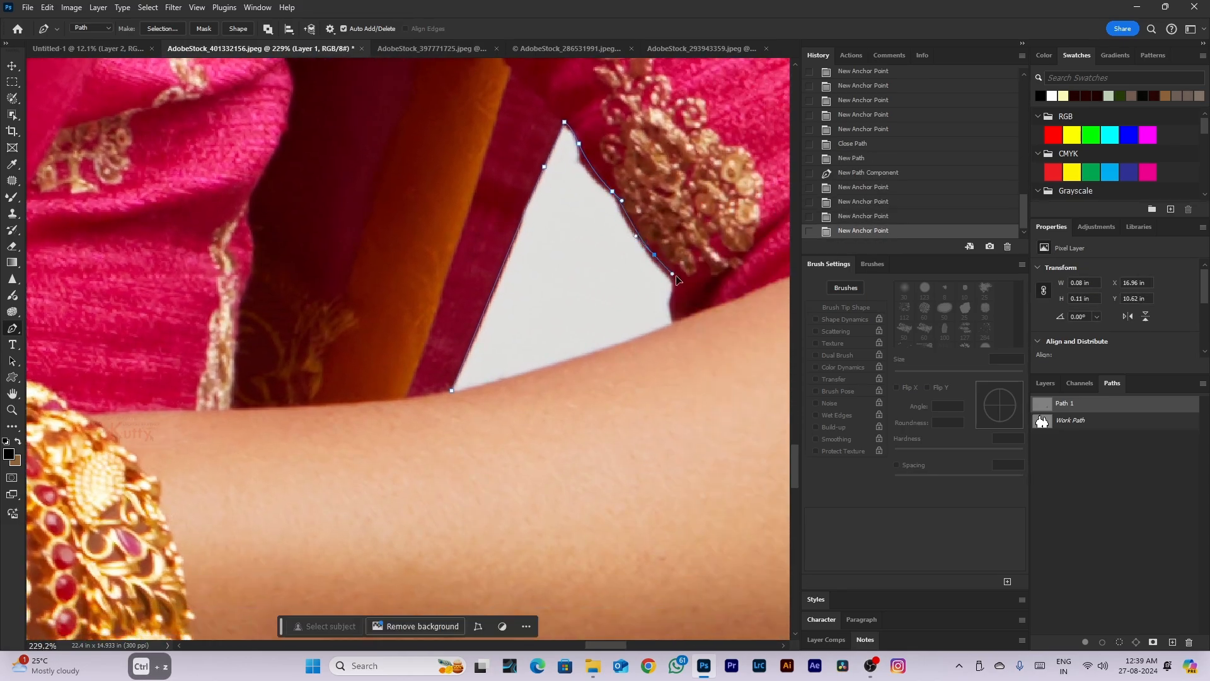
click(676, 286)
click(674, 310)
drag(676, 322, 684, 323)
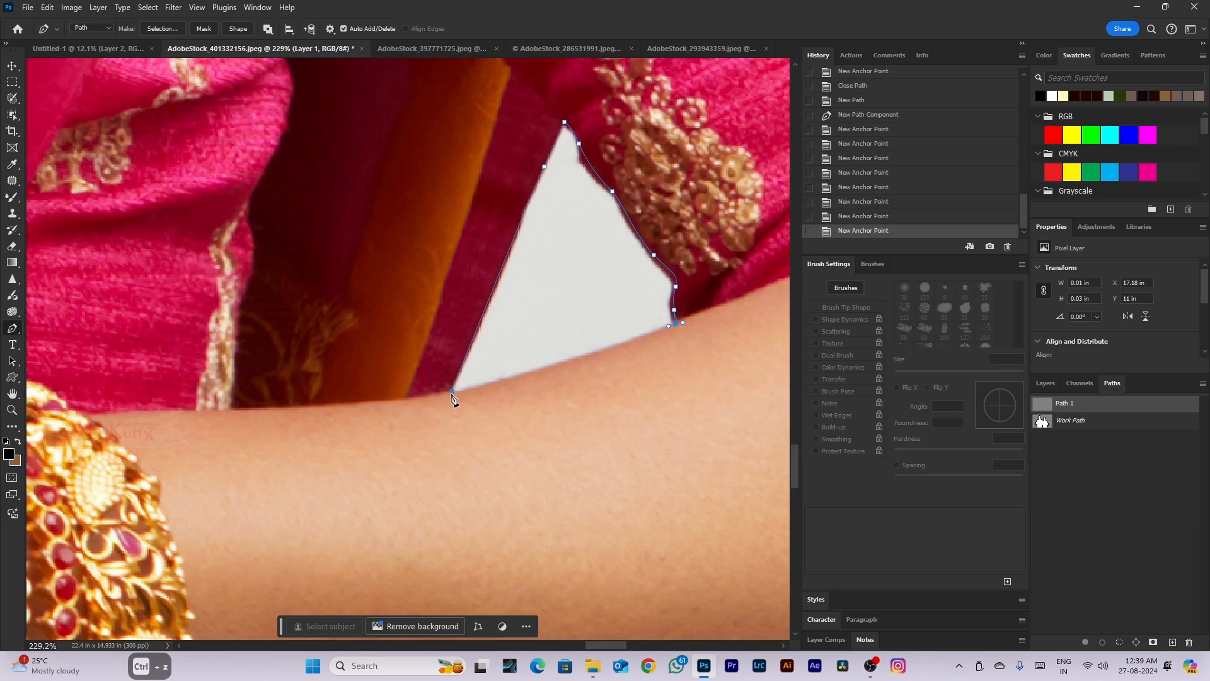
drag(451, 397, 438, 394)
scroll(704, 367, down, 2)
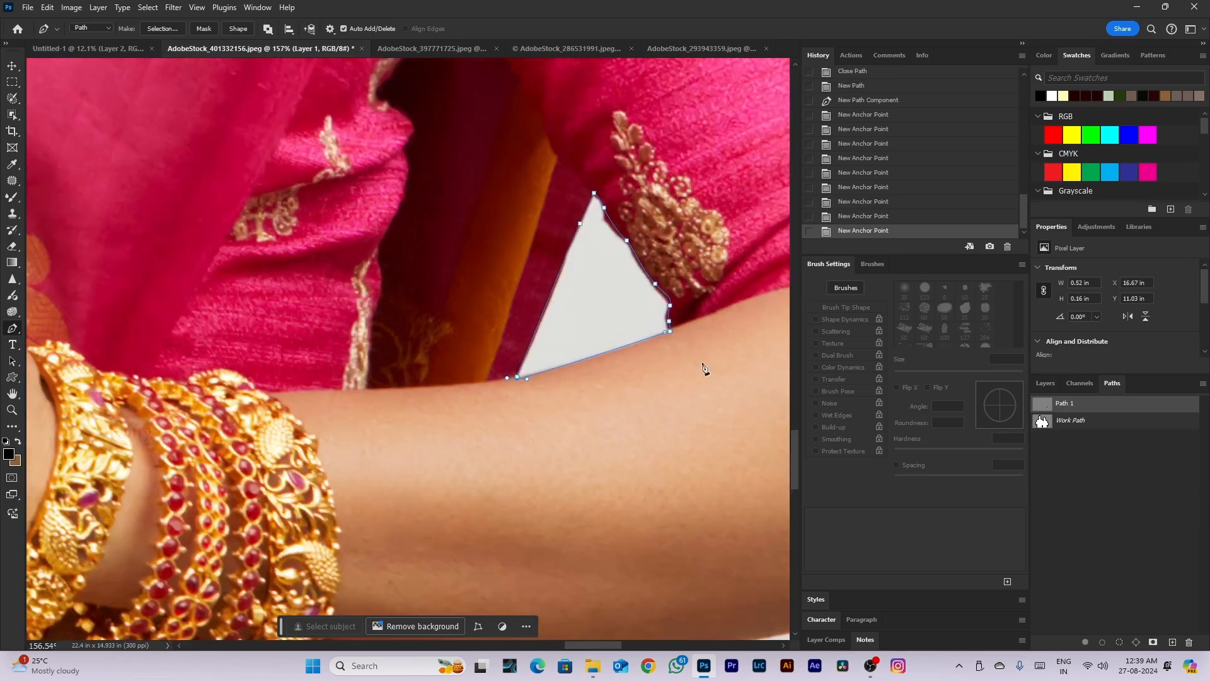
Make the couple's outline path active again and select Layer 0 as the working layer
click(1081, 420)
scroll(476, 420, up, 2)
click(472, 413)
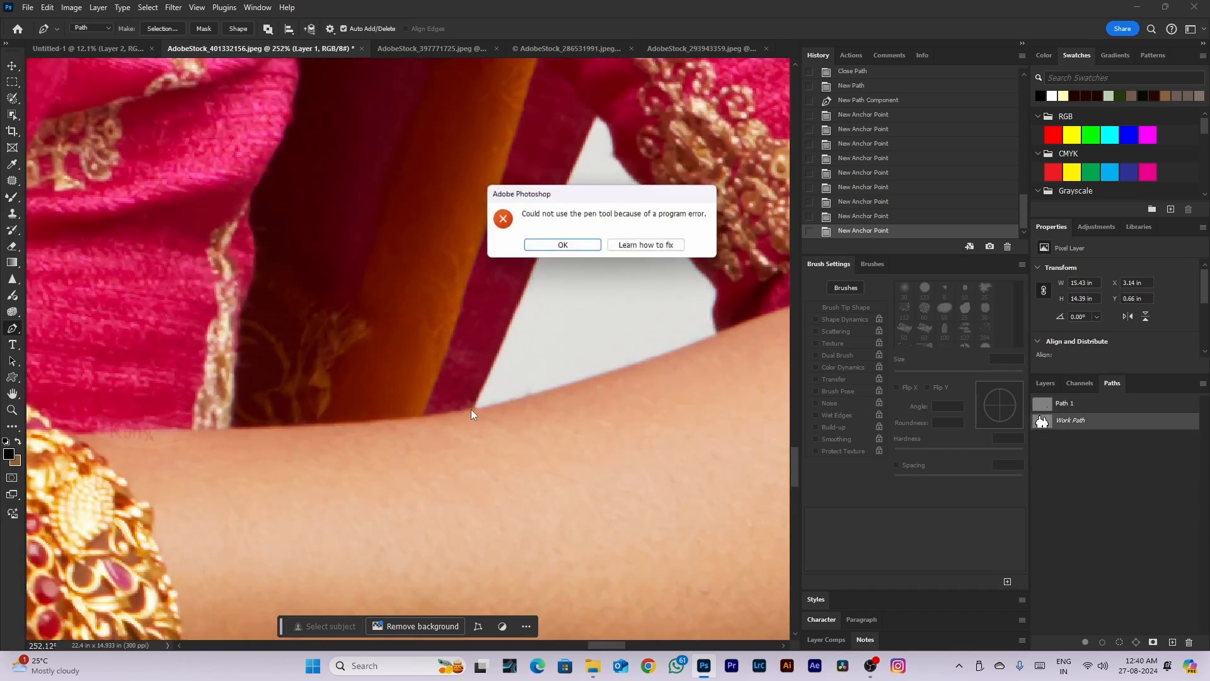
click(546, 250)
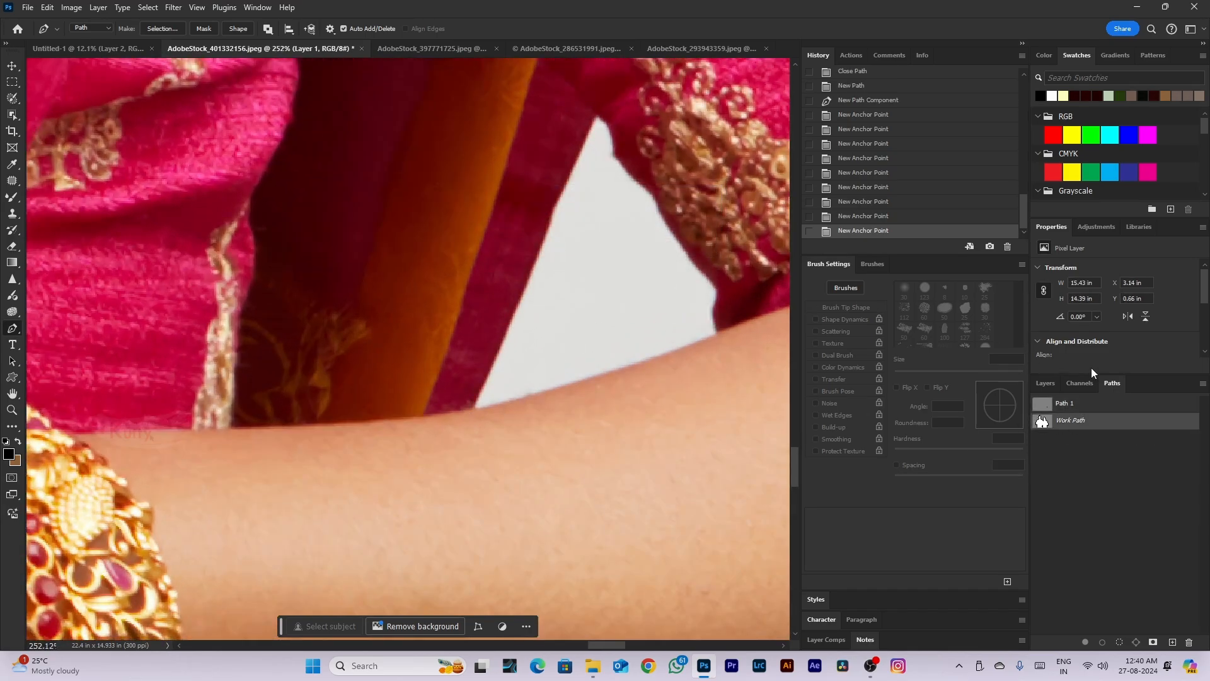
click(1044, 383)
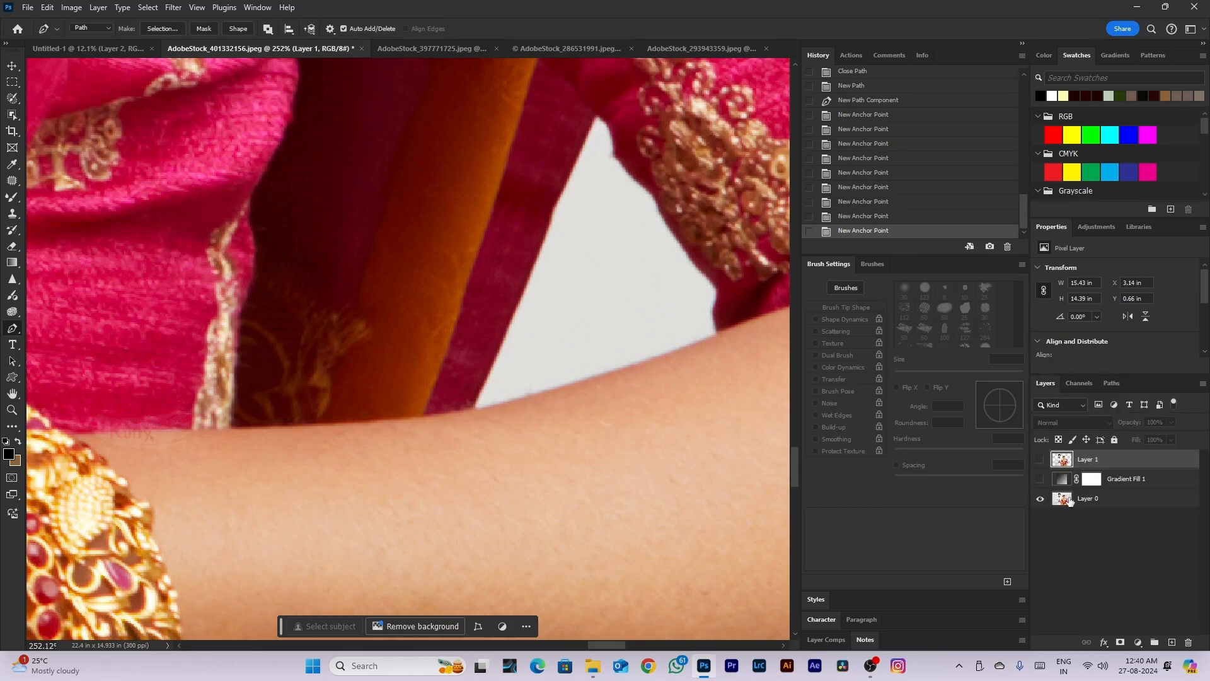
click(1070, 499)
Add a component to the couple's path, tracing the triangular gap from the forearm up the saree edge and over its tip
click(473, 410)
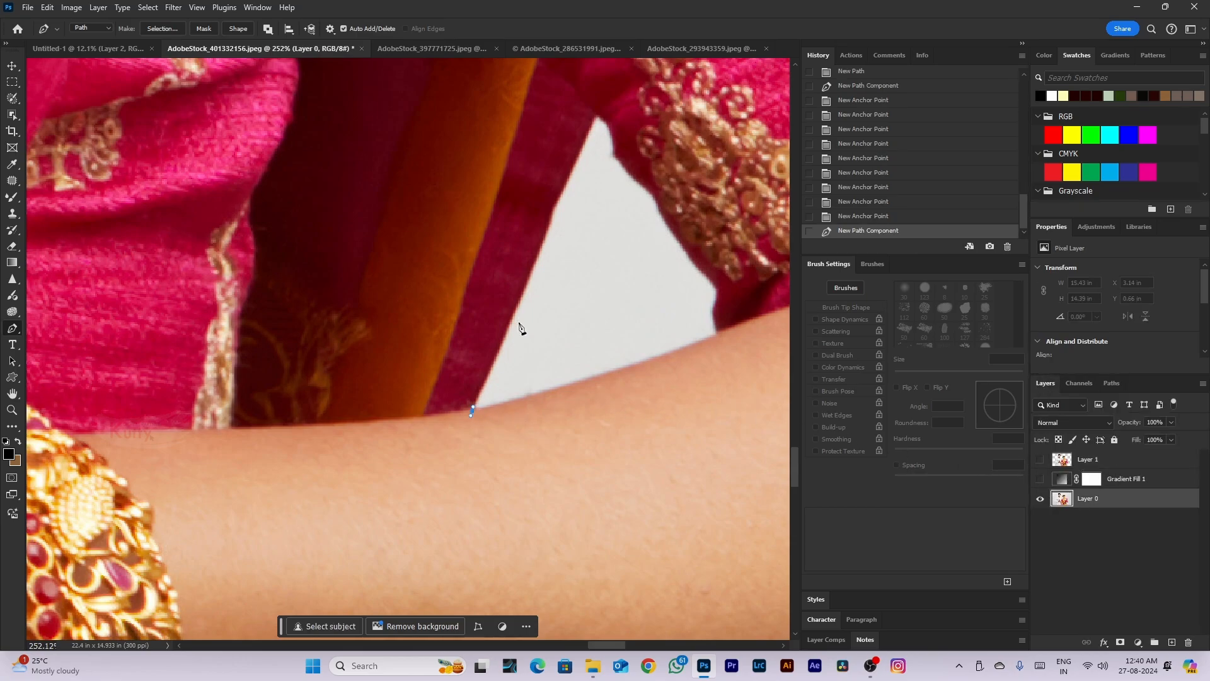
click(566, 172)
click(599, 112)
click(618, 156)
click(629, 168)
click(648, 188)
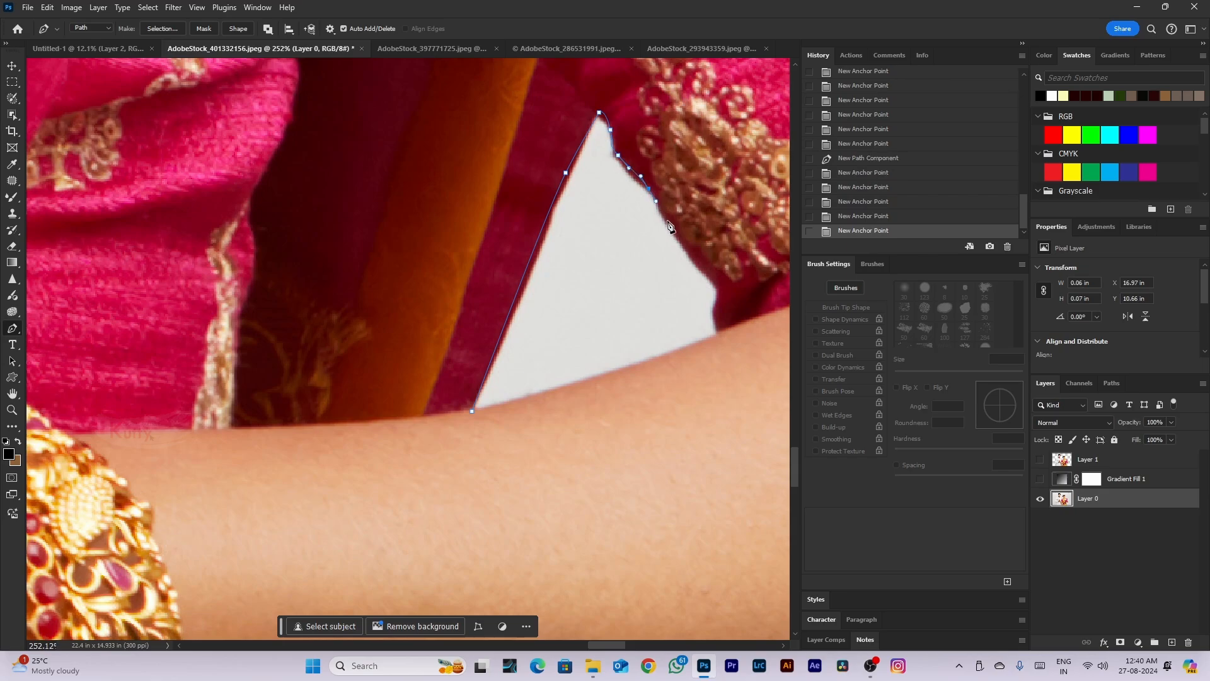
Continue the gap path down the embroidered sleeve edge to the forearm and close it at its starting point
click(668, 218)
click(683, 246)
click(707, 265)
click(719, 287)
click(720, 314)
drag(719, 330, 715, 339)
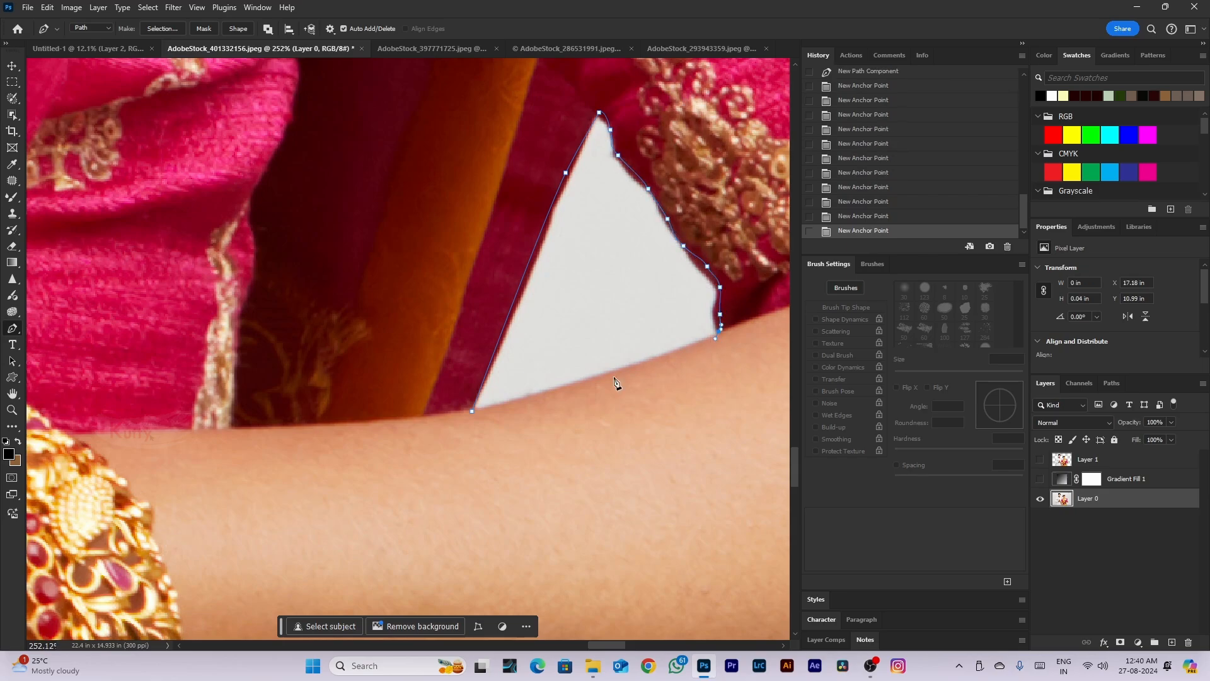
click(482, 411)
scroll(482, 415, down, 10)
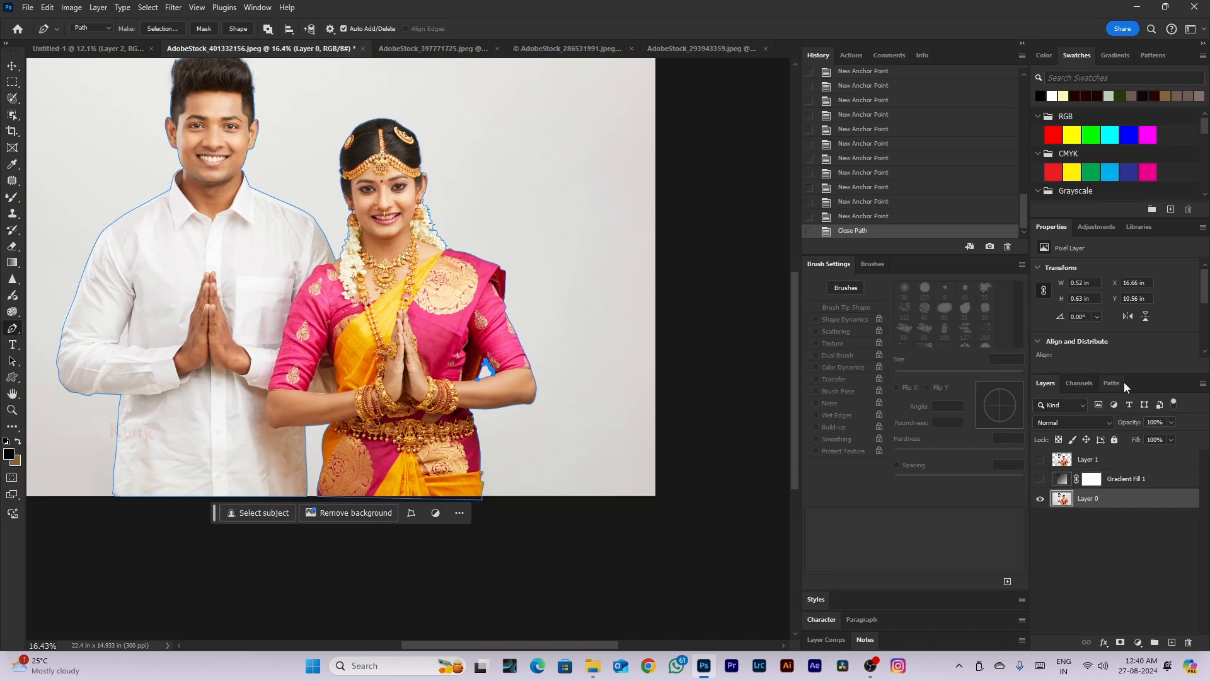
Convert the couple's outline path, with the arm gap excluded, into a selection
click(1112, 383)
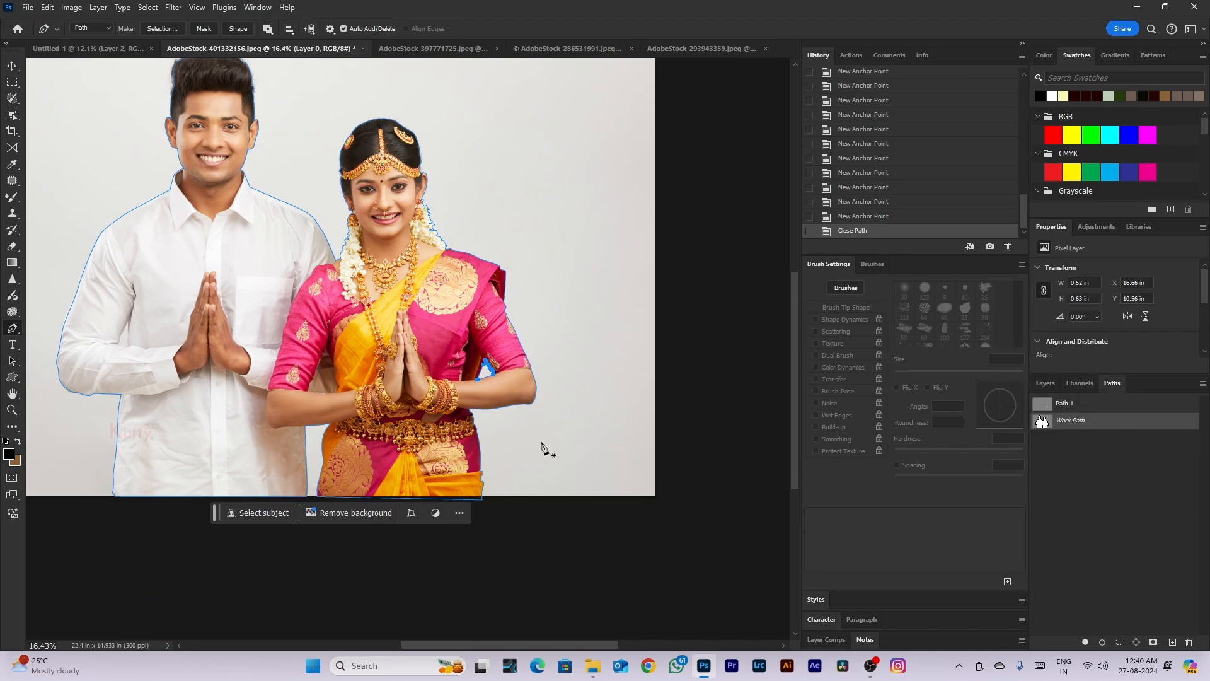
scroll(542, 448, down, 3)
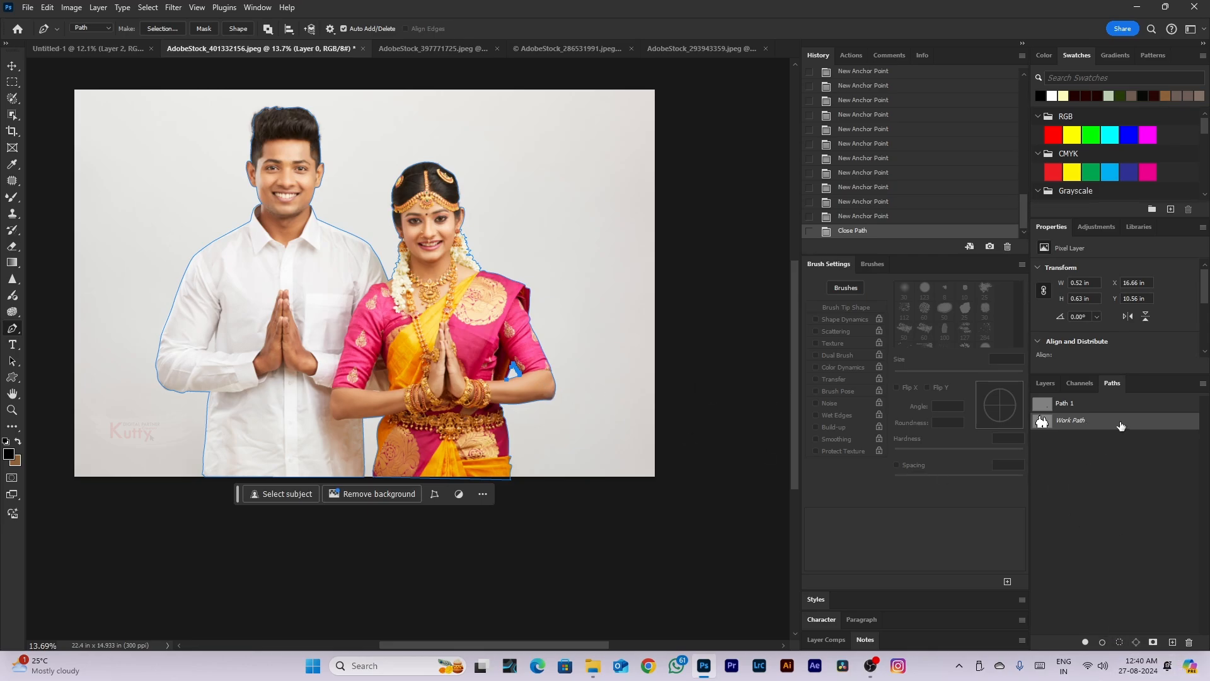
scroll(480, 286, down, 3)
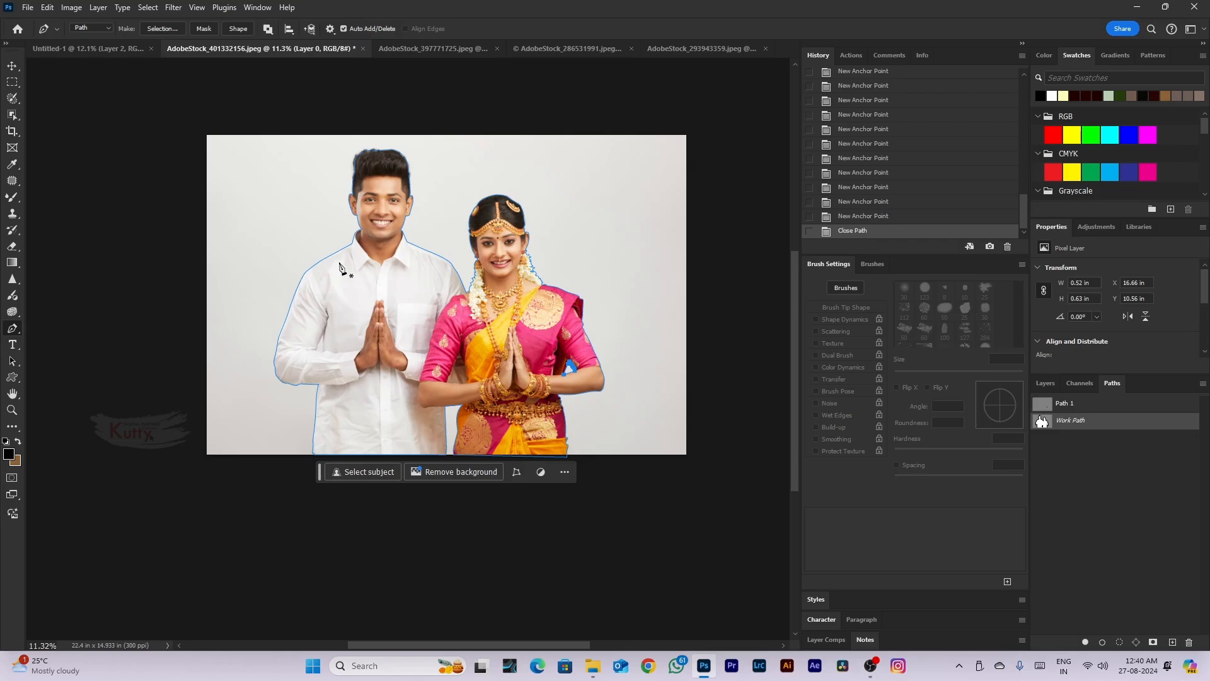
key(ctrl+Return)
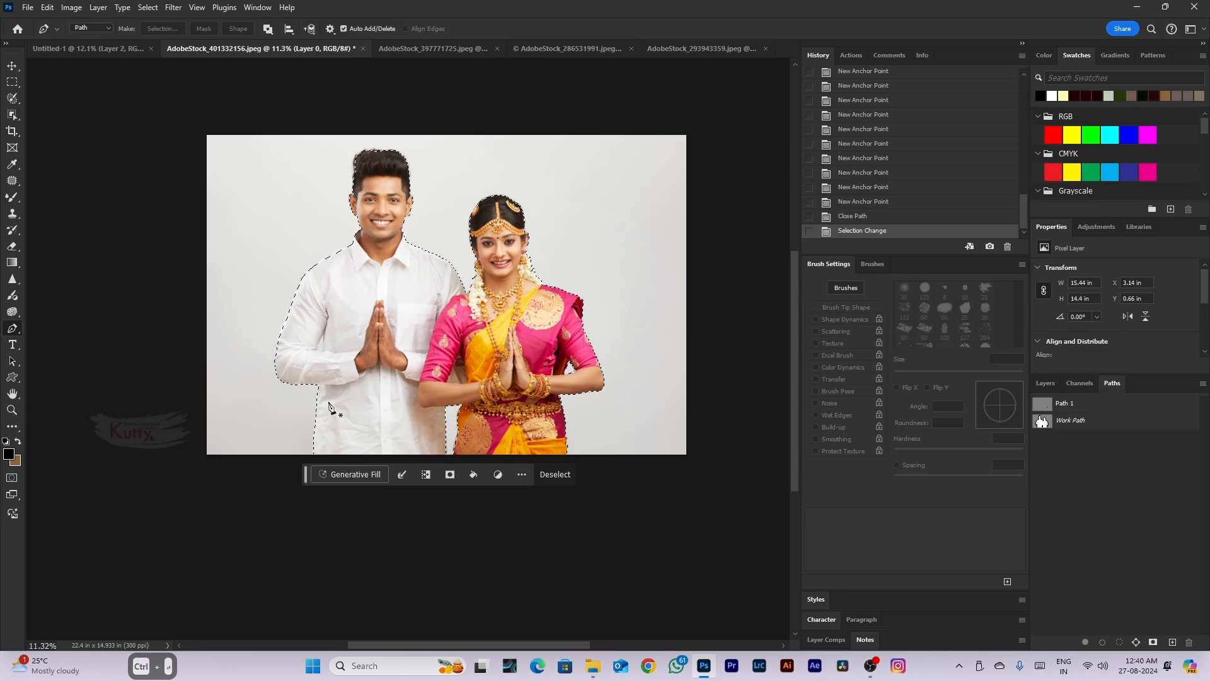
scroll(277, 347, up, 7)
scroll(453, 140, down, 7)
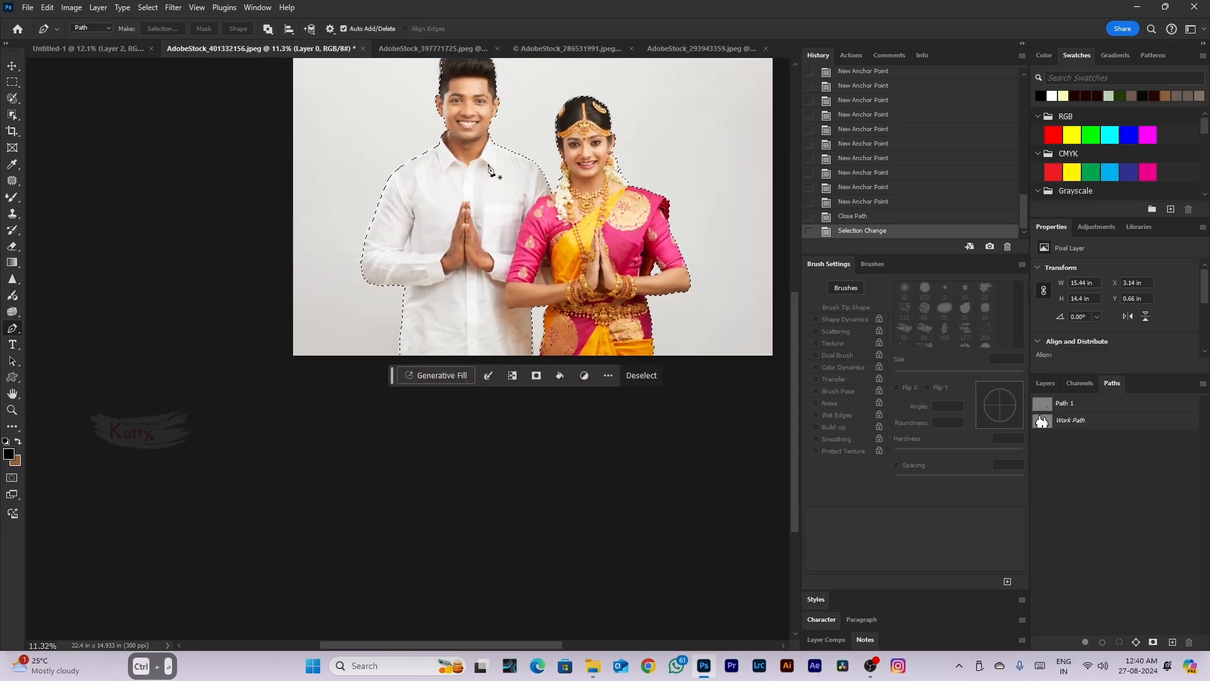
drag(489, 166, 446, 311)
drag(379, 441, 76, 453)
key(ctrl+z)
scroll(429, 252, down, 3)
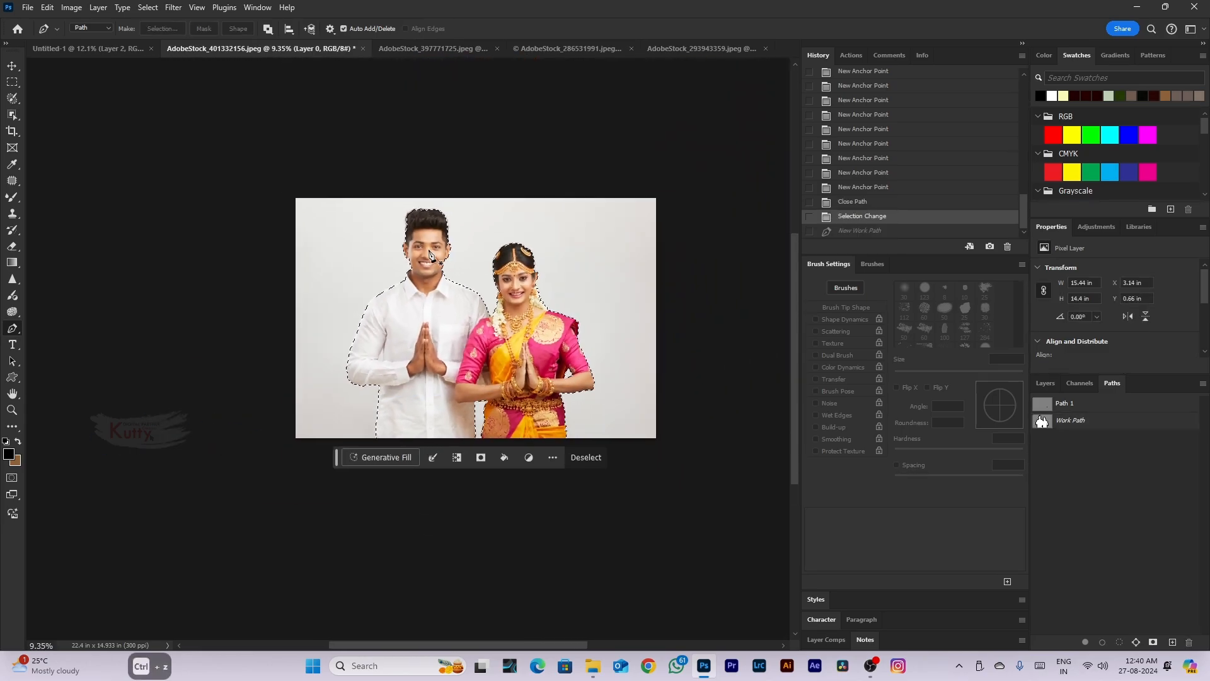
right_click(12, 328)
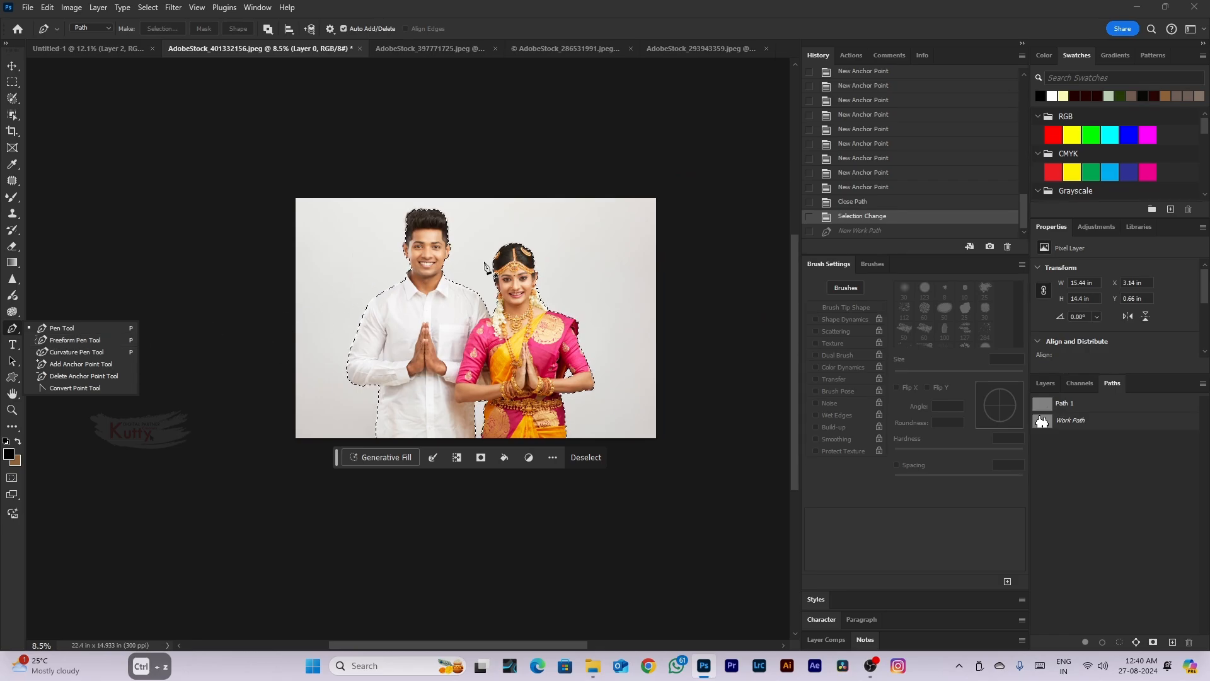
Feather the couple selection by 2 pixels and copy it from Layer 0 to a new layer
scroll(432, 303, up, 2)
click(1044, 383)
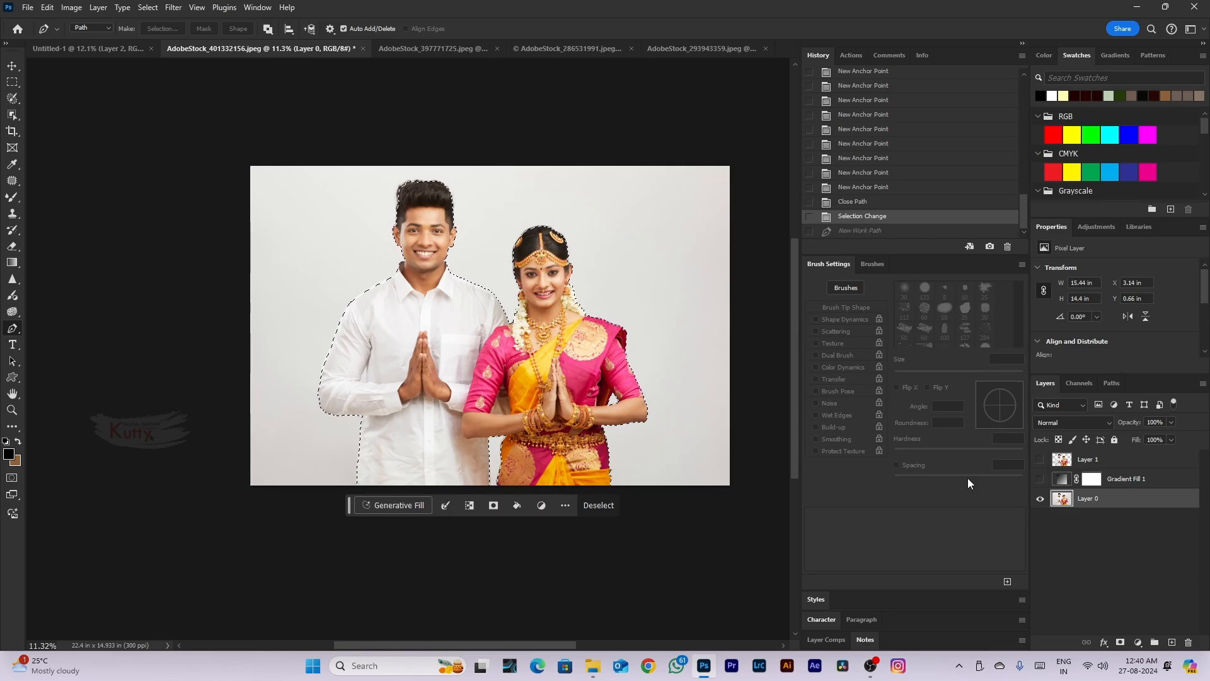
key(shift+F6)
key(Return)
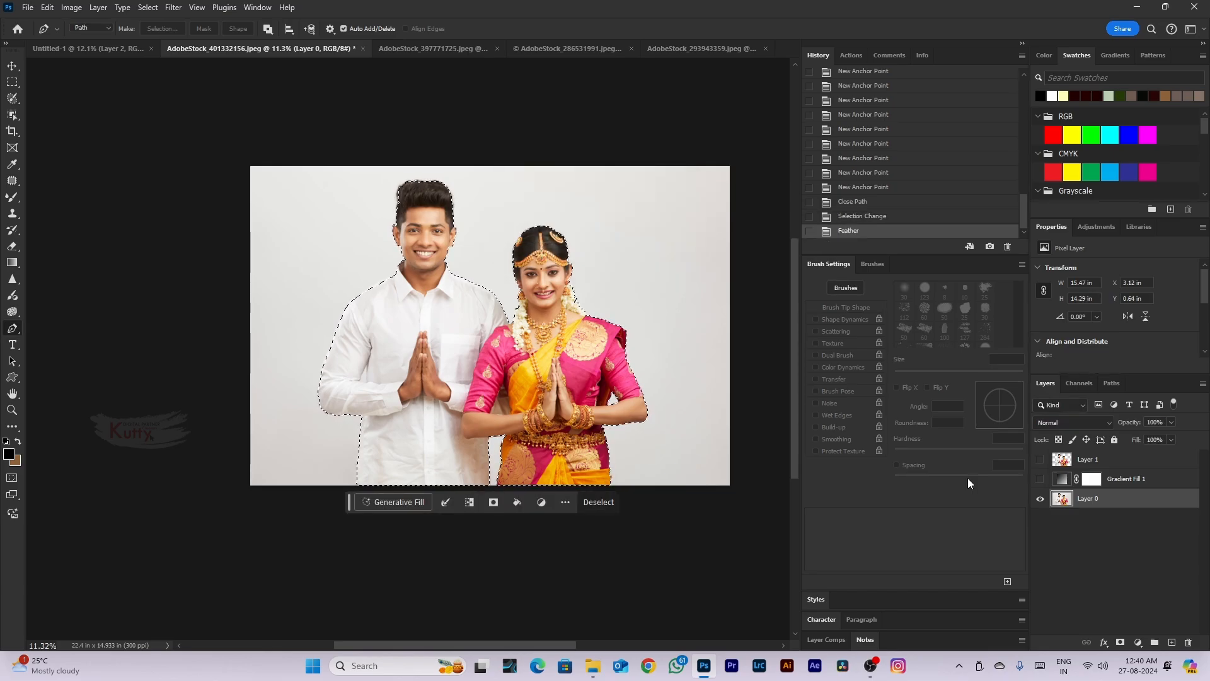
key(ctrl+z)
key(shift+F6)
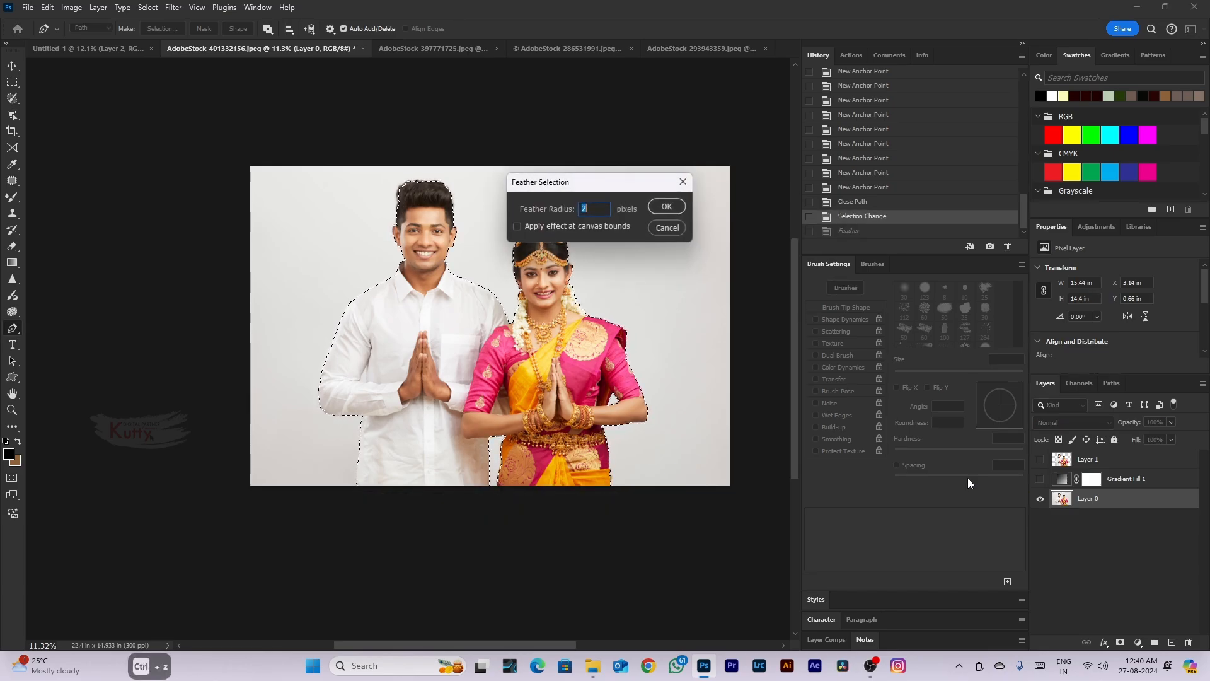
key(Return)
key(ctrl+j)
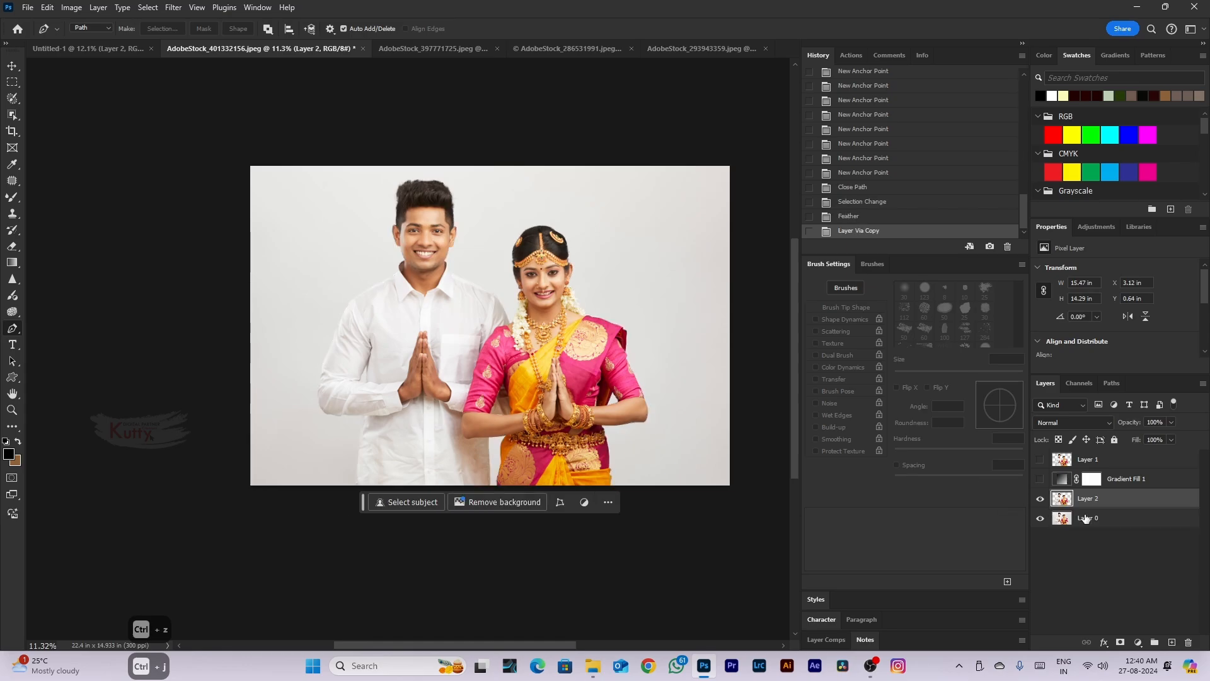
Move the new couple cutout above Layer 1 to the top of the stack and show the Gradient Fill 1 layer
drag(1119, 507, 1115, 453)
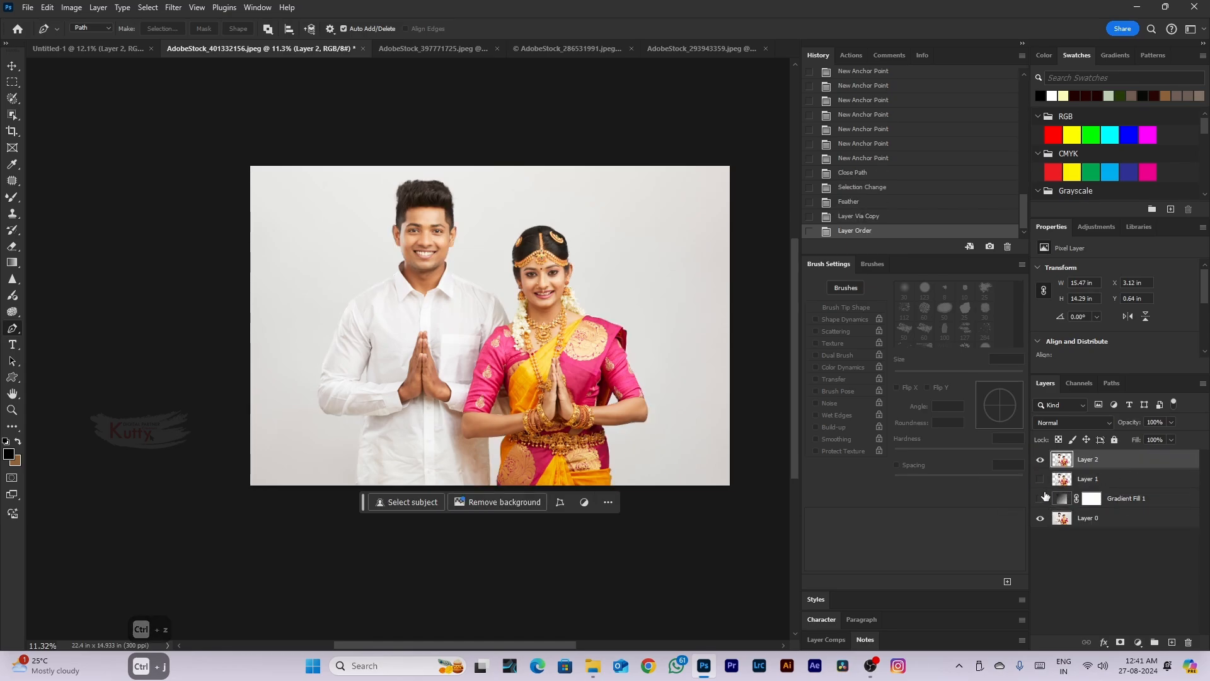
click(1040, 498)
scroll(448, 298, up, 2)
scroll(485, 289, up, 5)
scroll(508, 289, down, 6)
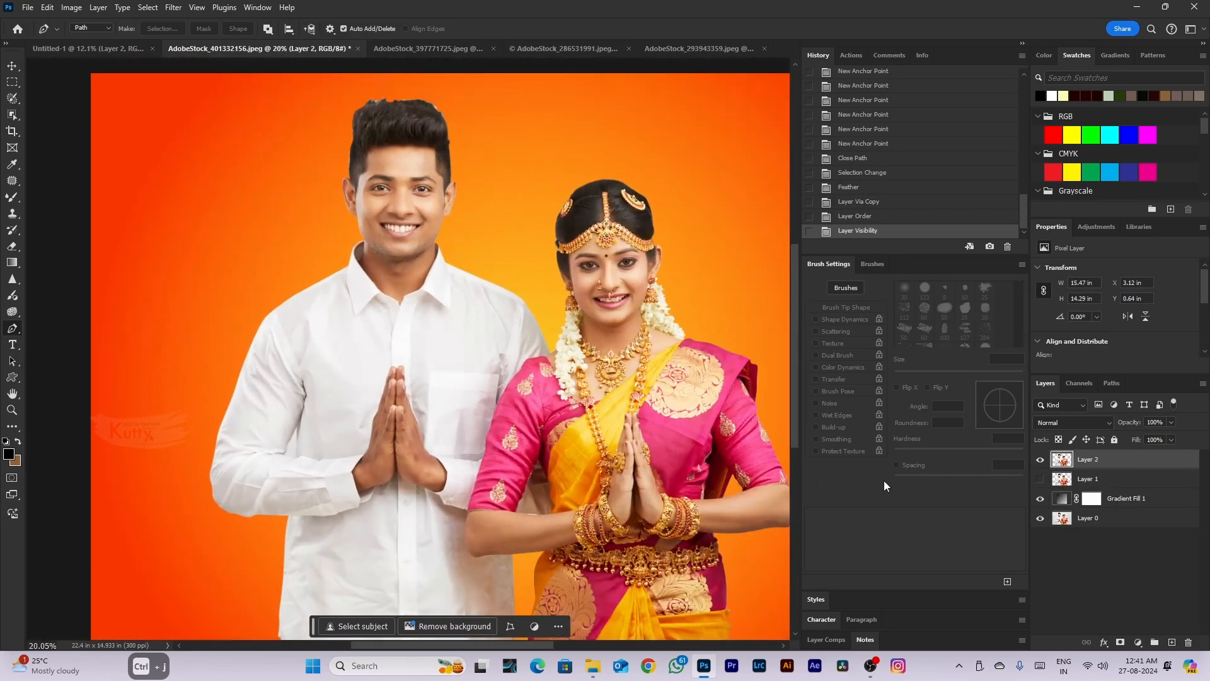
Compare the Pen tool cutout with the Layer 1 cutout by toggling their visibility, ending with only the Pen tool cutout shown
click(1040, 479)
click(1040, 459)
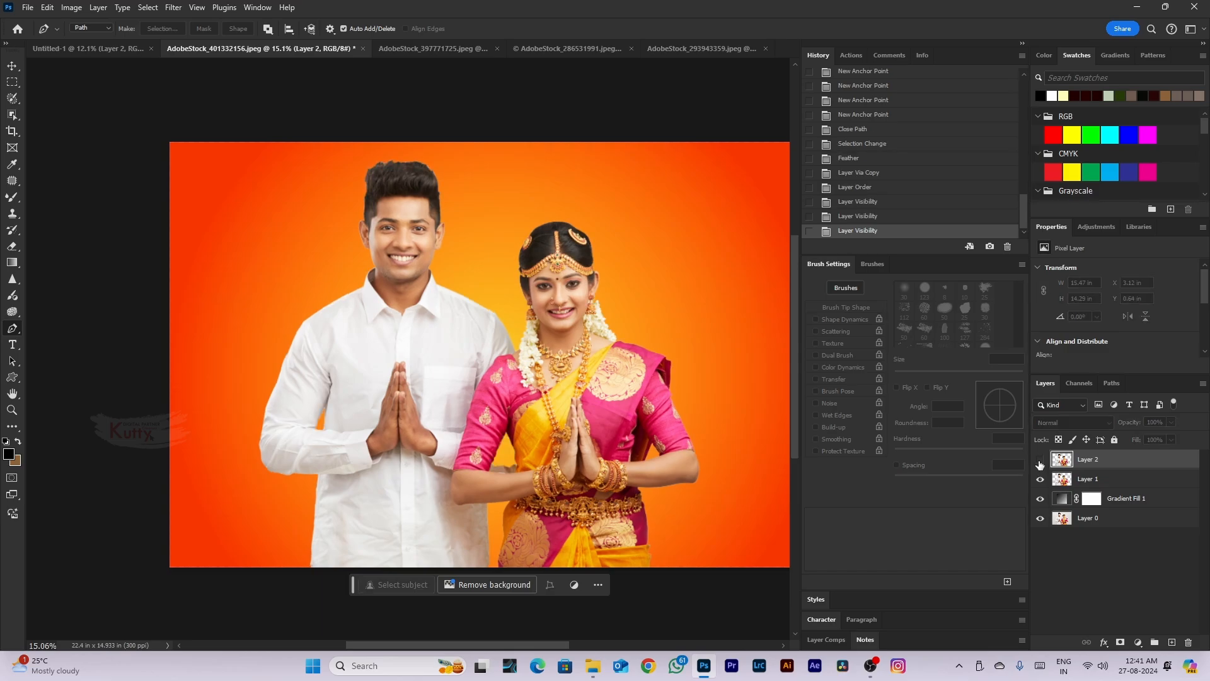
click(1040, 460)
click(1040, 459)
click(1040, 460)
click(1040, 459)
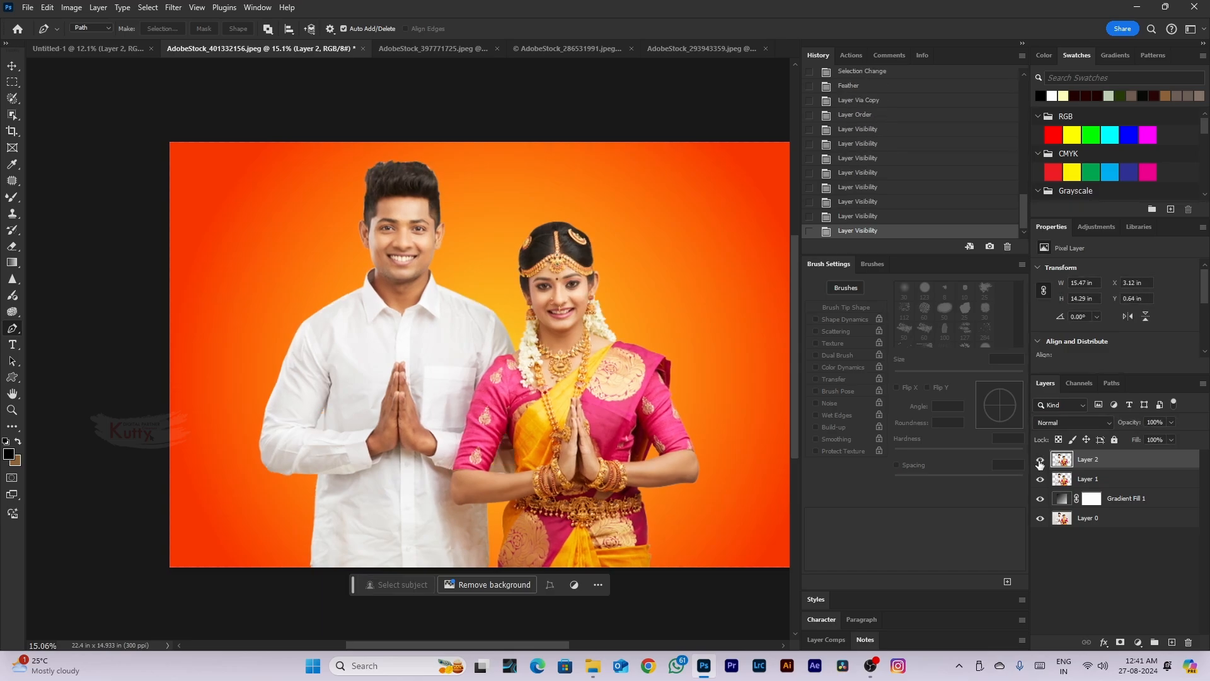
click(1040, 459)
click(1040, 459)
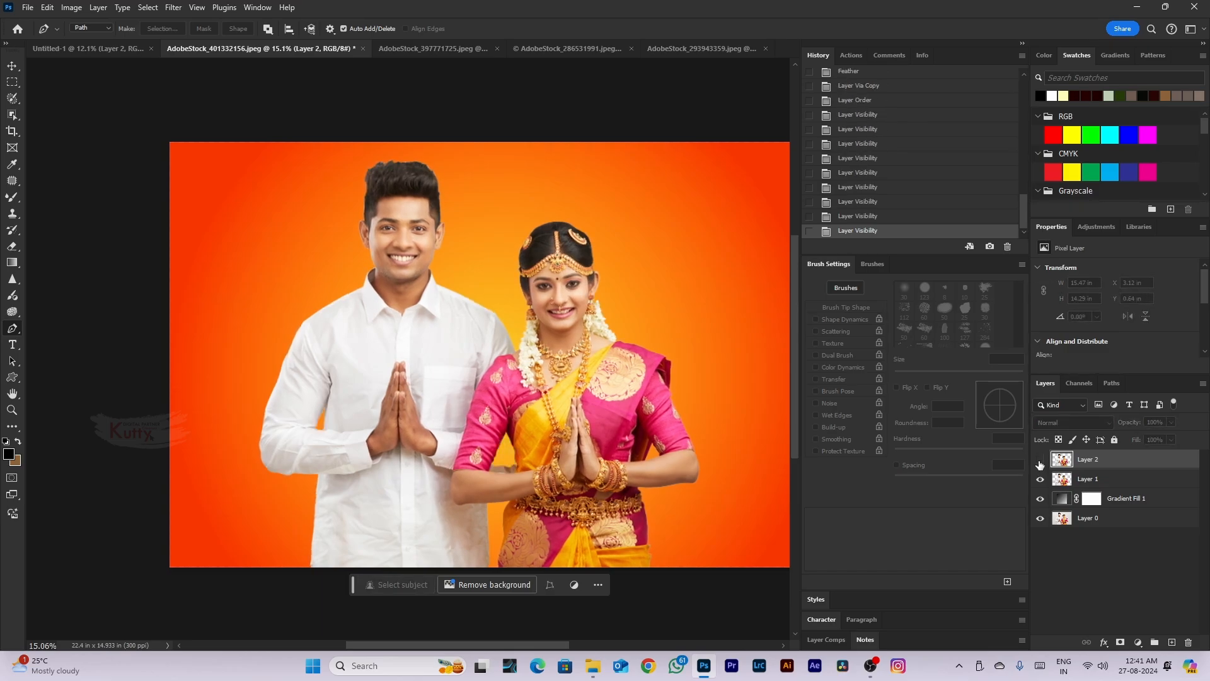
click(1039, 460)
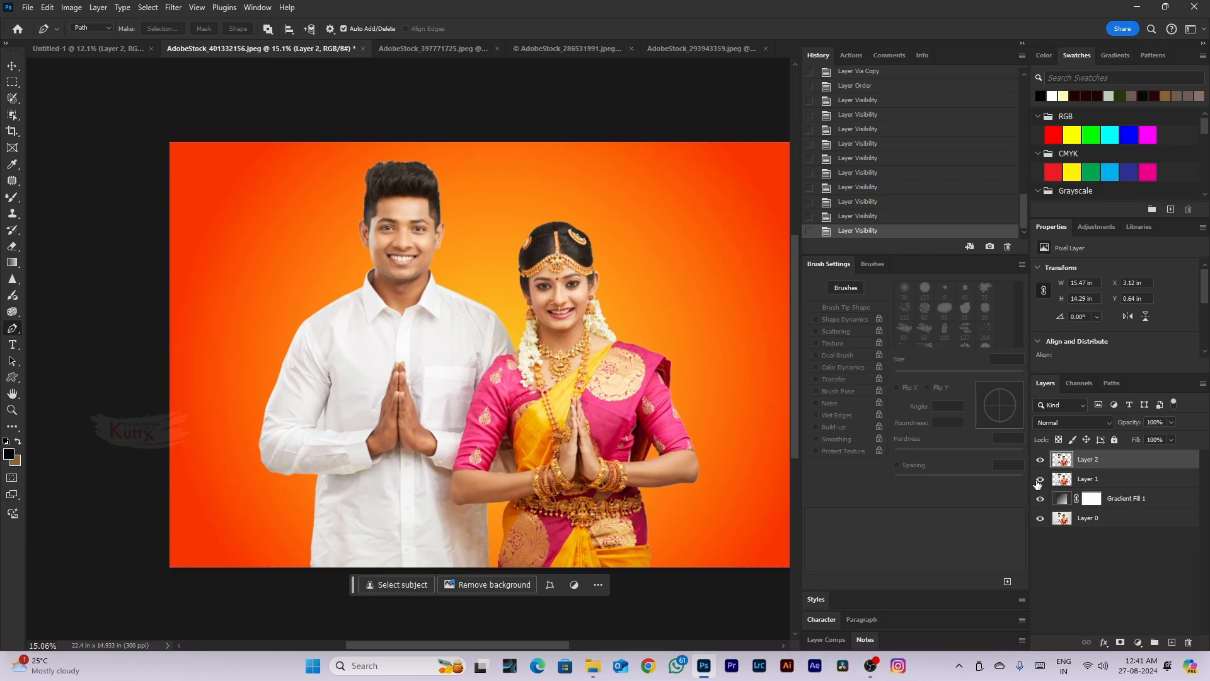
click(1040, 460)
scroll(589, 434, up, 10)
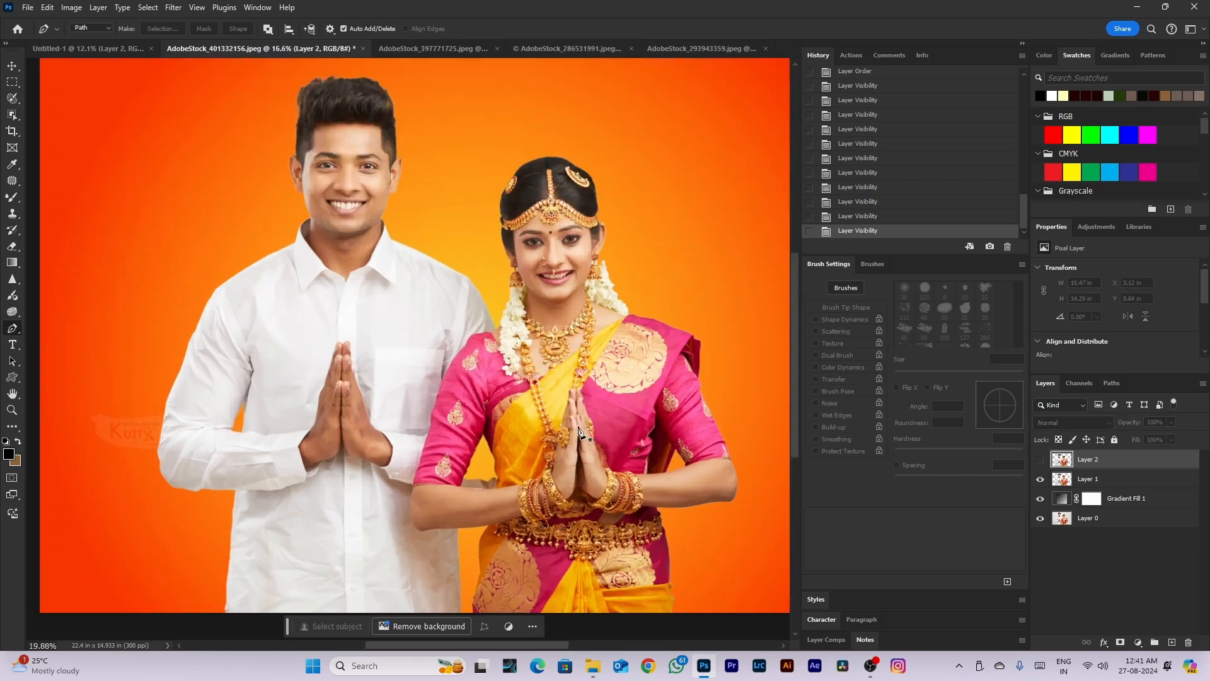
scroll(589, 435, down, 6)
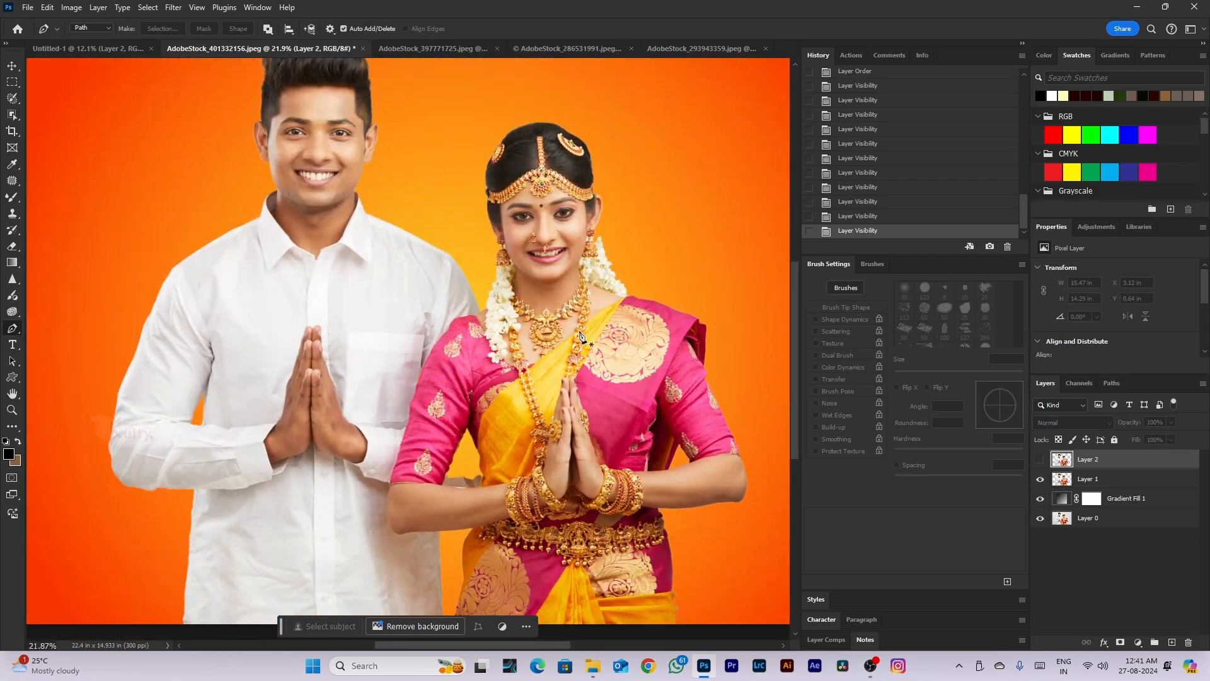
scroll(580, 336, up, 1)
click(1040, 479)
click(1040, 460)
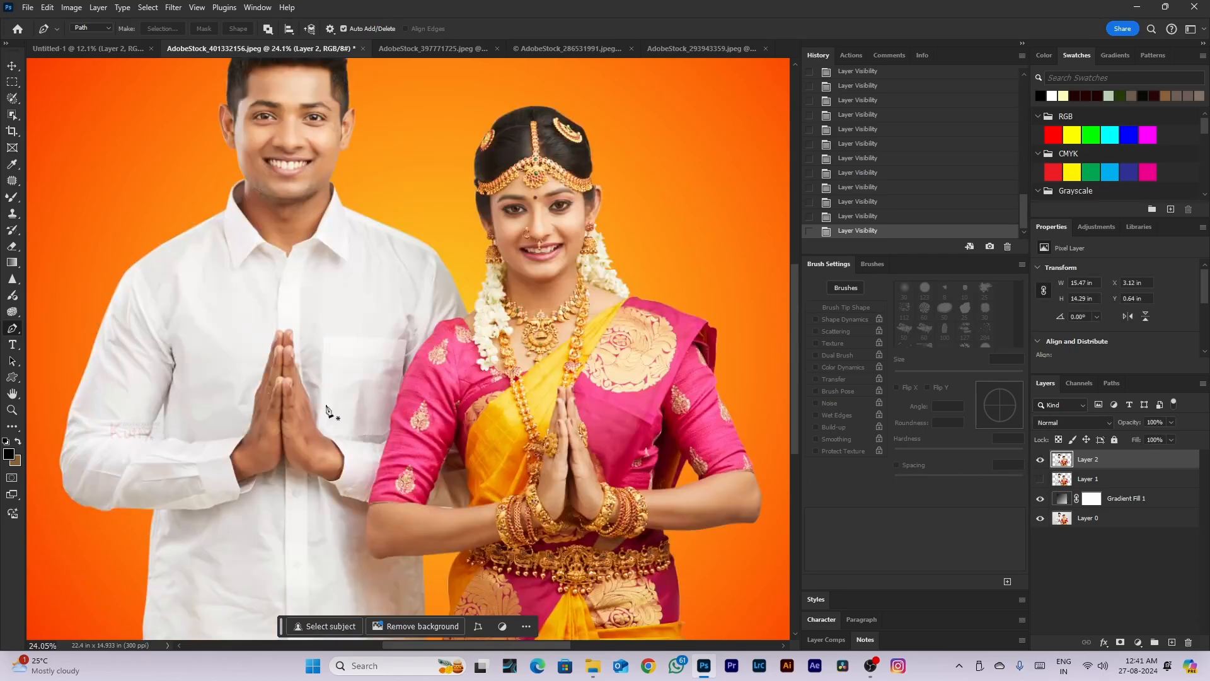
Start a path at the lower corner of the gap inside the man's bent arm, curving up the sleeve's inner edge
scroll(555, 474, up, 6)
scroll(554, 474, up, 7)
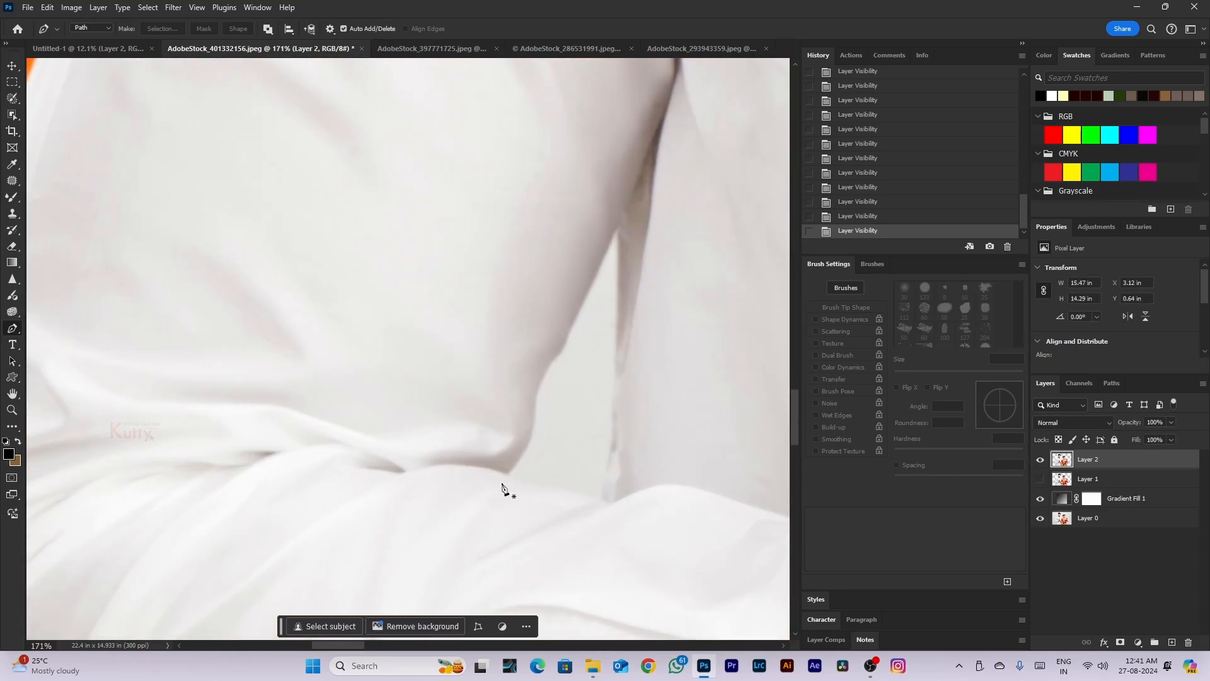
click(505, 469)
drag(532, 426, 593, 318)
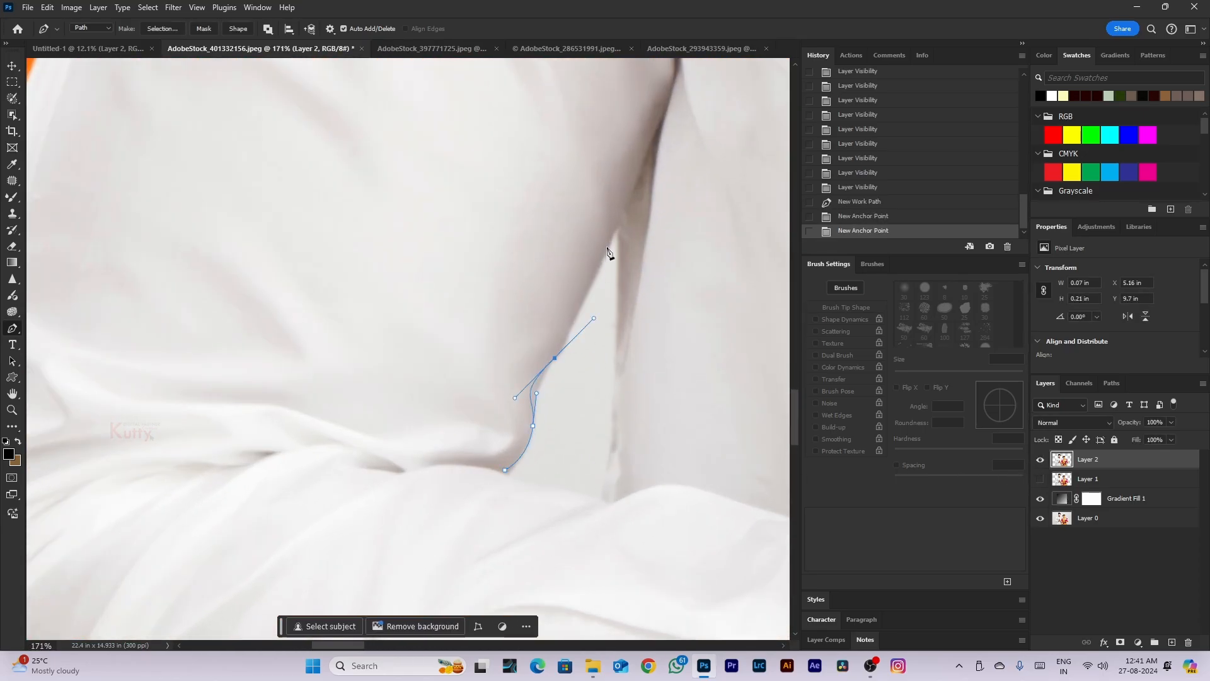
drag(617, 229, 624, 211)
click(624, 211)
key(ctrl+z)
key(ctrl+z)
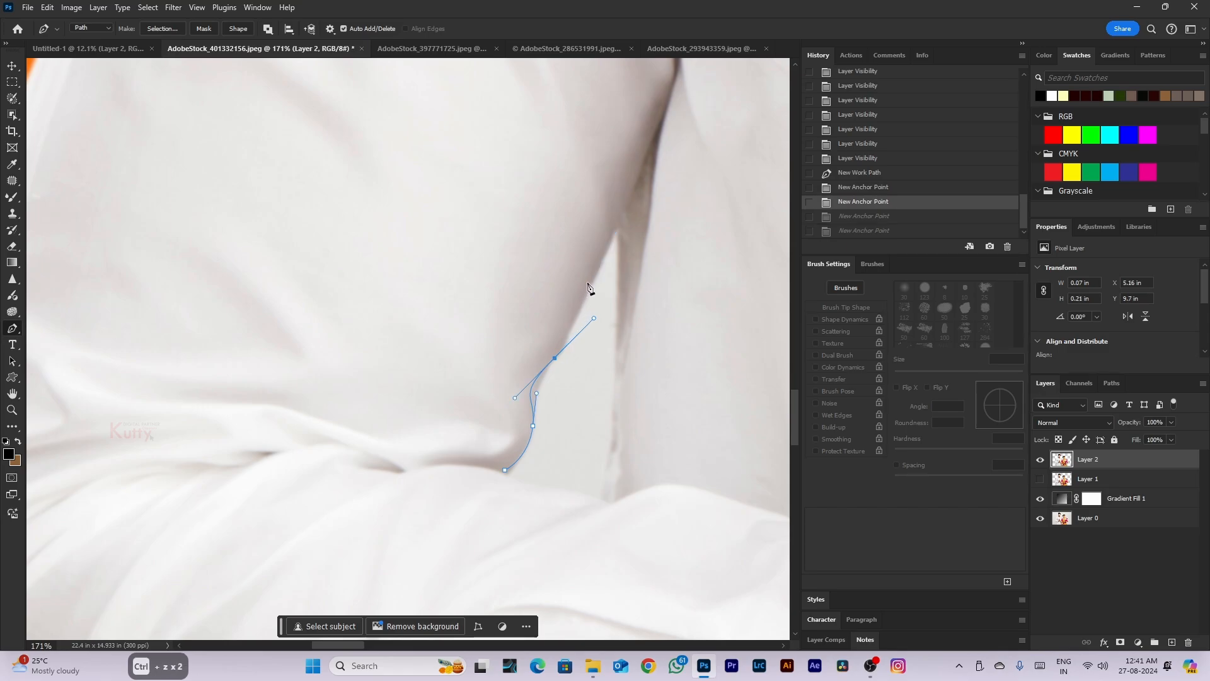
click(571, 334)
key(ctrl+z)
alt+click(555, 358)
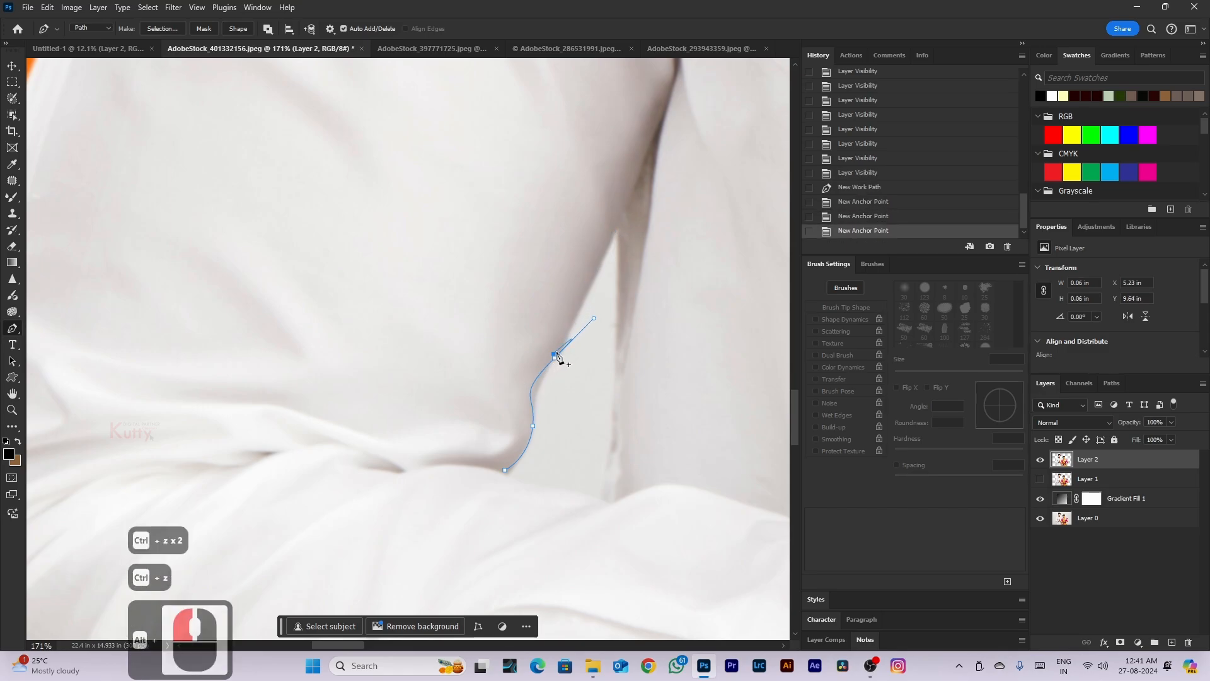
key(ctrl+z)
Remove the last anchor's outgoing handle and trace the gap up to its tip, down the shirt side and back along the forearm
alt+click(555, 358)
click(623, 217)
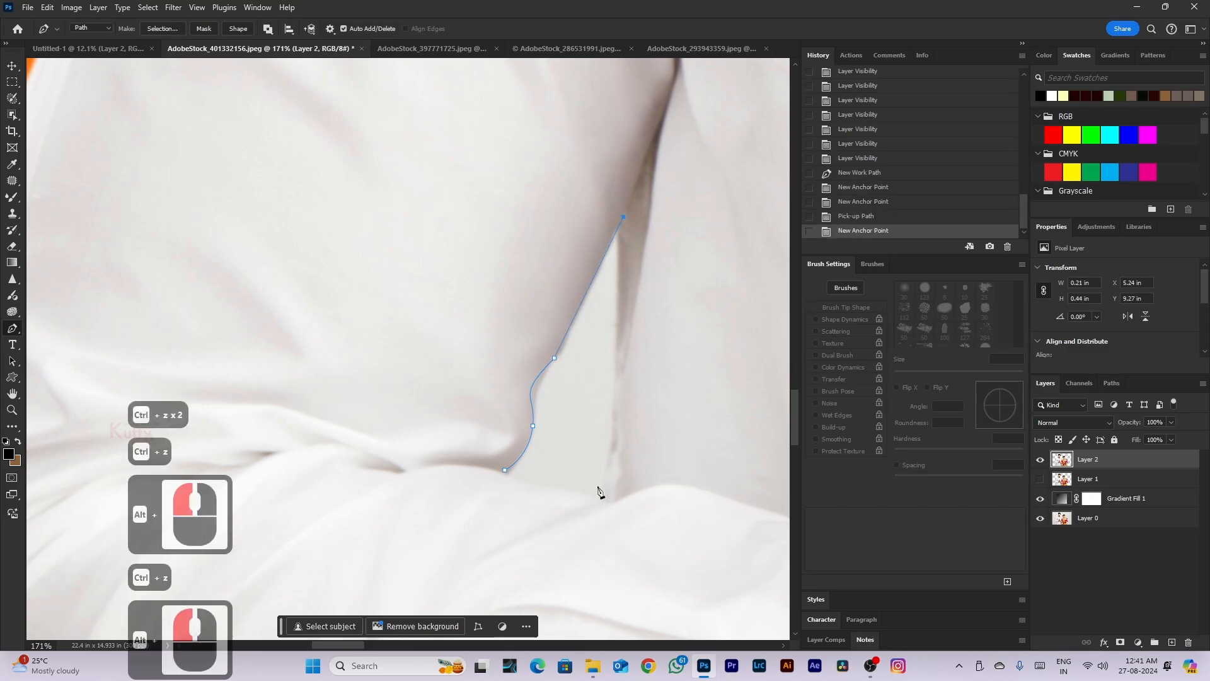
click(607, 472)
drag(591, 502, 577, 496)
click(503, 478)
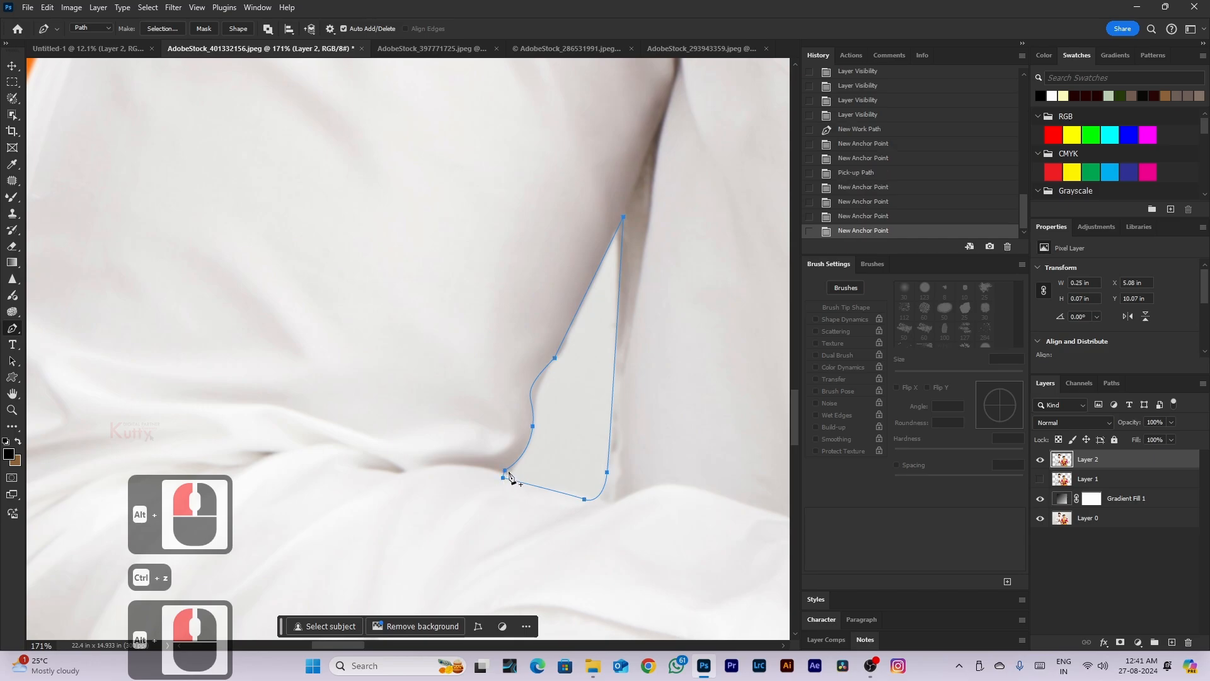
Convert the arm gap path to a selection, feather it by 2 pixels and delete the leftover background from Layer 2
scroll(507, 484, down, 5)
key(ctrl+Return)
key(shift+F6)
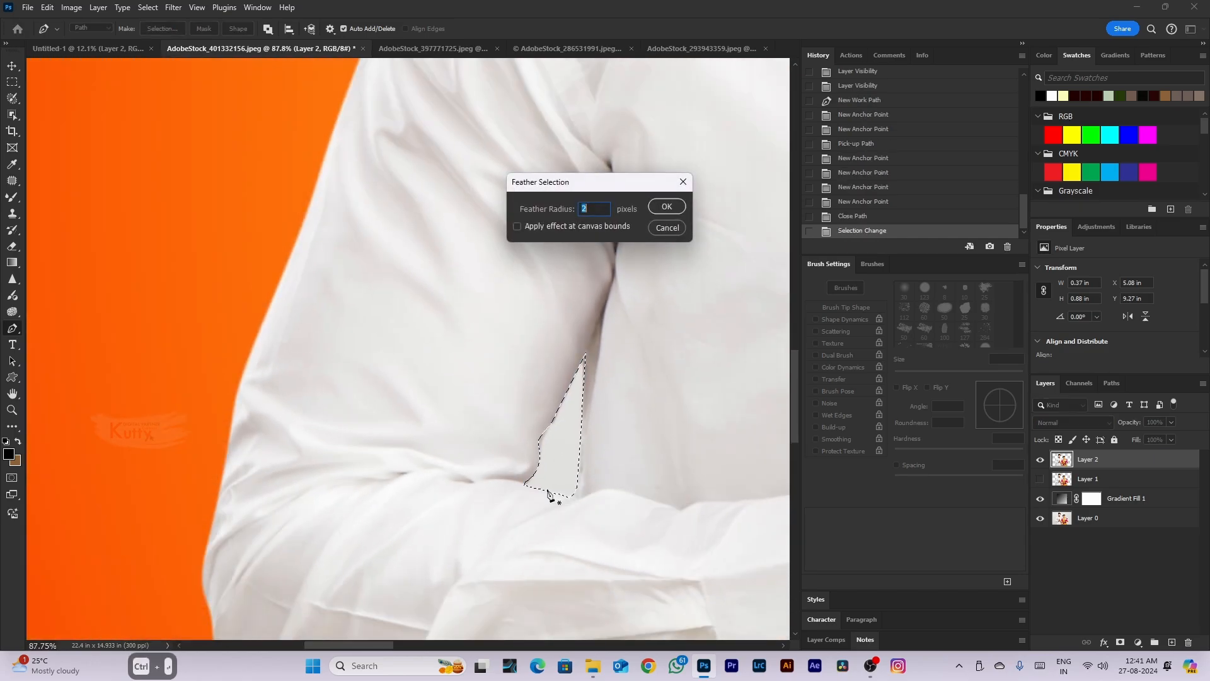
key(Return)
key(Delete)
scroll(626, 470, down, 5)
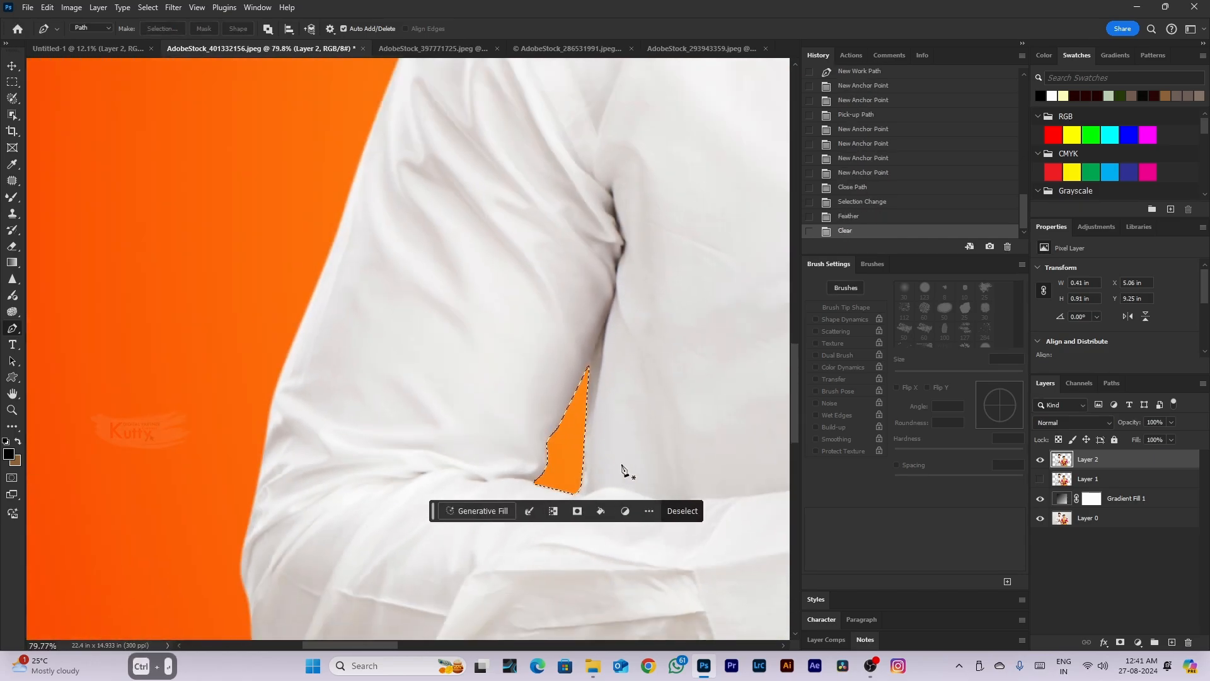
Deselect the cleared arm gap and check the cutout around the woman's bent arm
scroll(621, 468, down, 12)
key(ctrl+d)
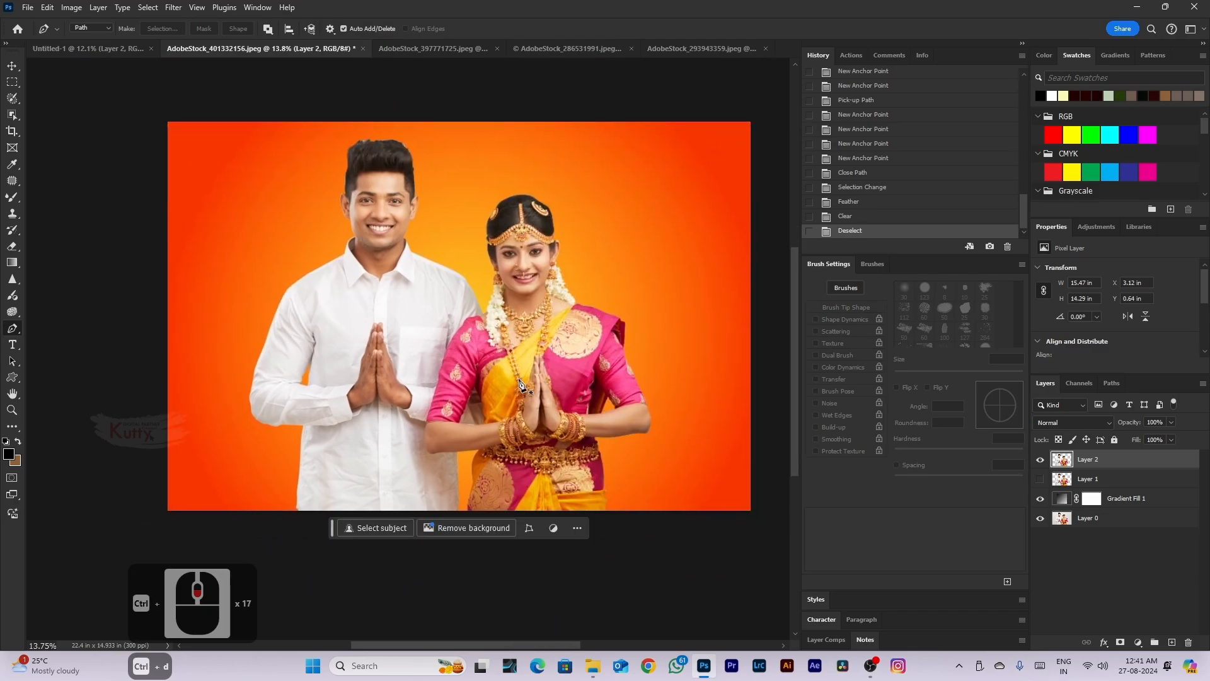
scroll(460, 433, up, 10)
scroll(511, 418, down, 6)
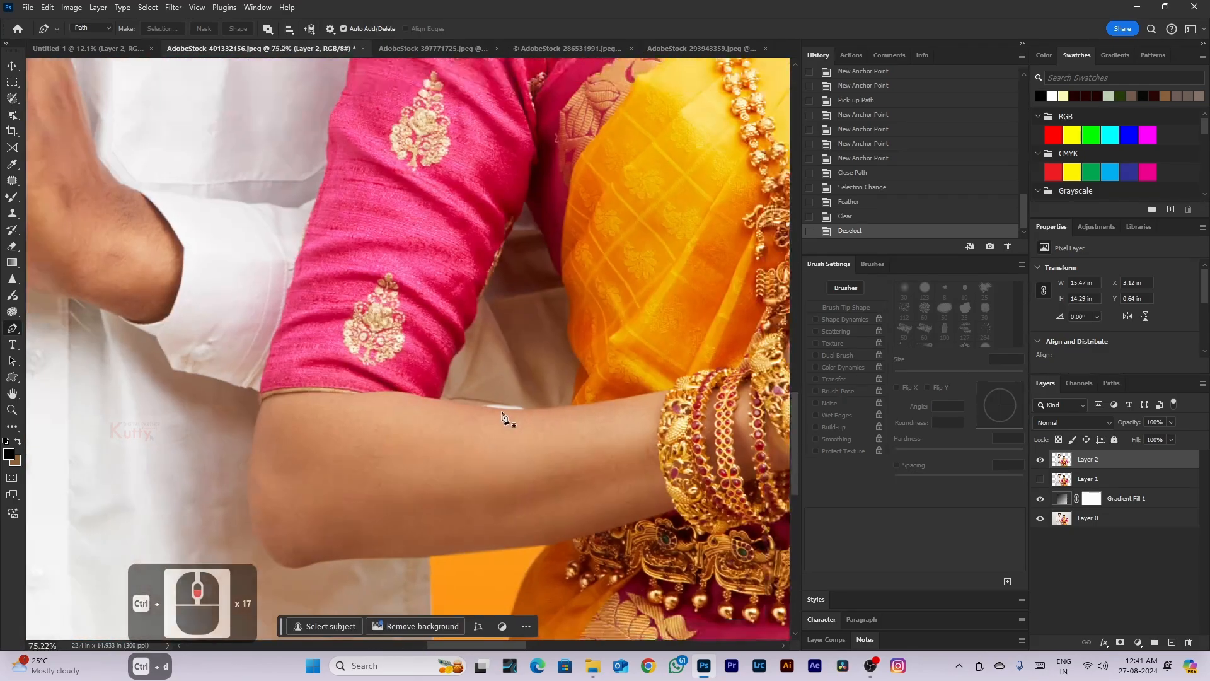
scroll(501, 416, down, 8)
Toggle Layer 2's visibility to examine the edge of the man's hair in the cutout against the gradient
key(v)
scroll(486, 311, up, 16)
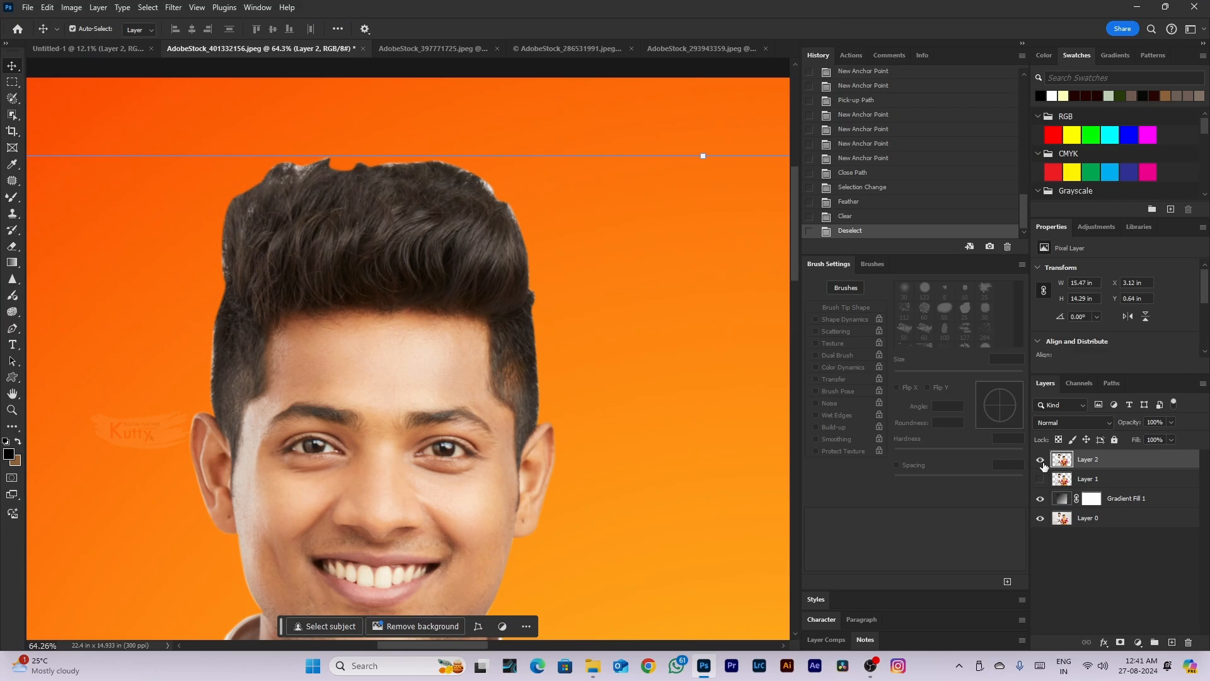
click(1041, 460)
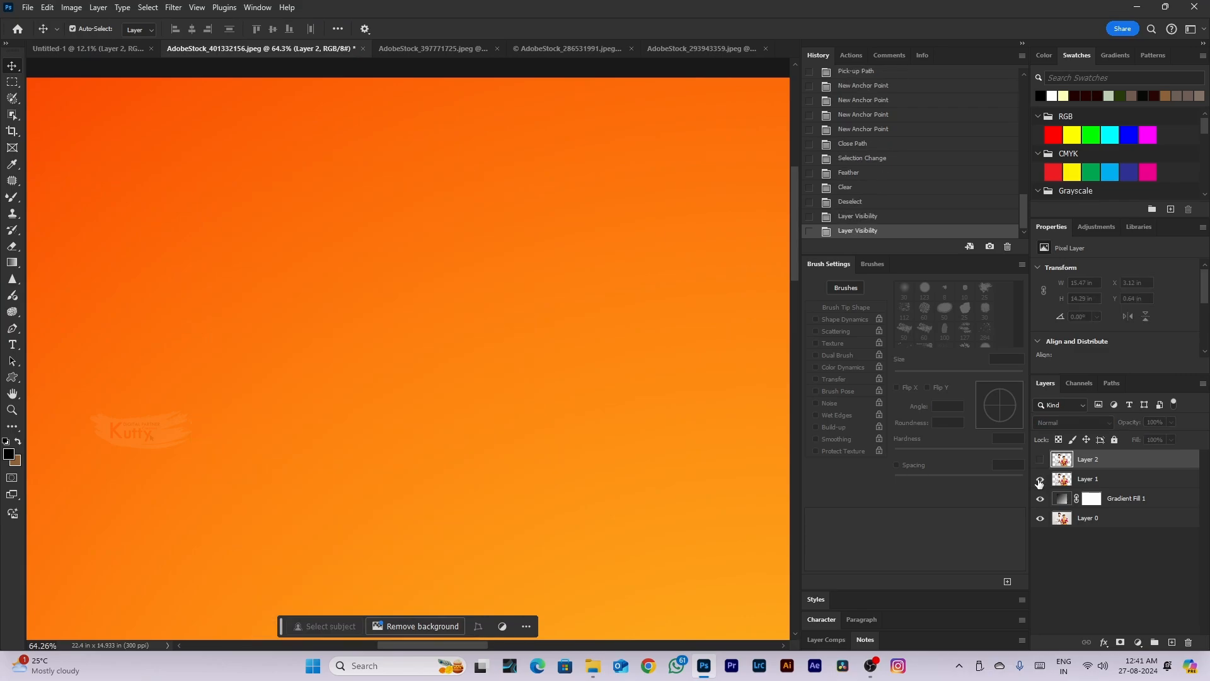
click(1041, 459)
click(1040, 460)
click(1041, 460)
click(1124, 498)
scroll(525, 289, down, 6)
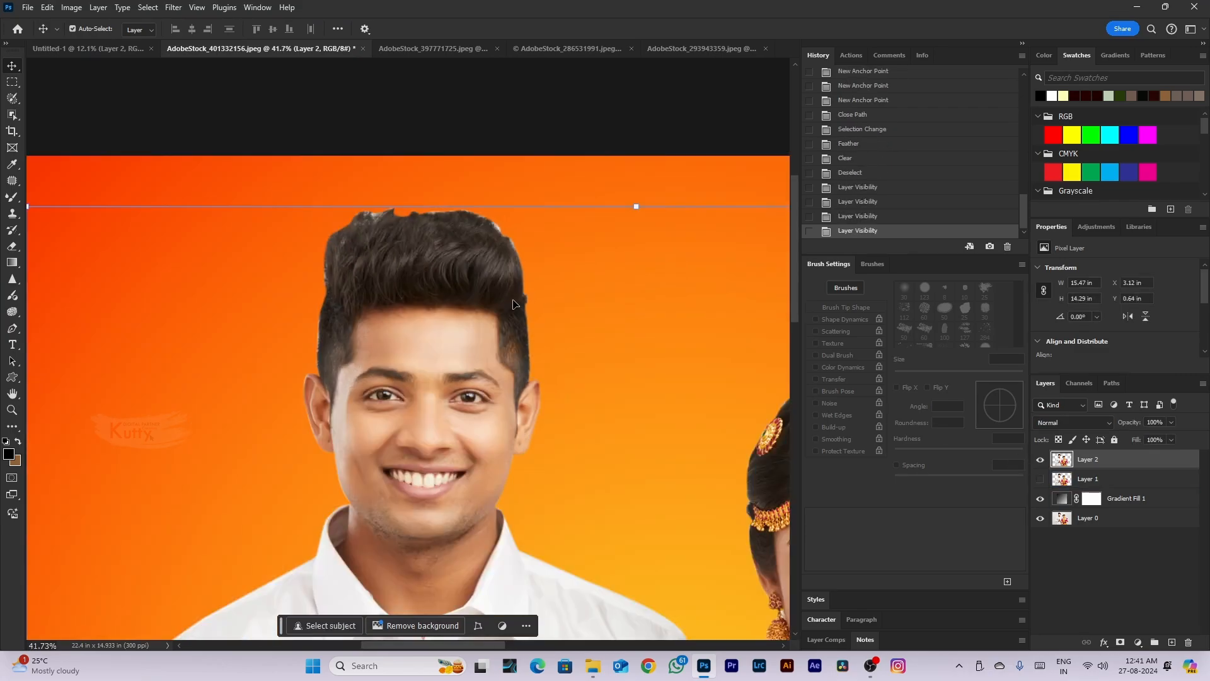
scroll(525, 289, up, 3)
drag(599, 374, 559, 368)
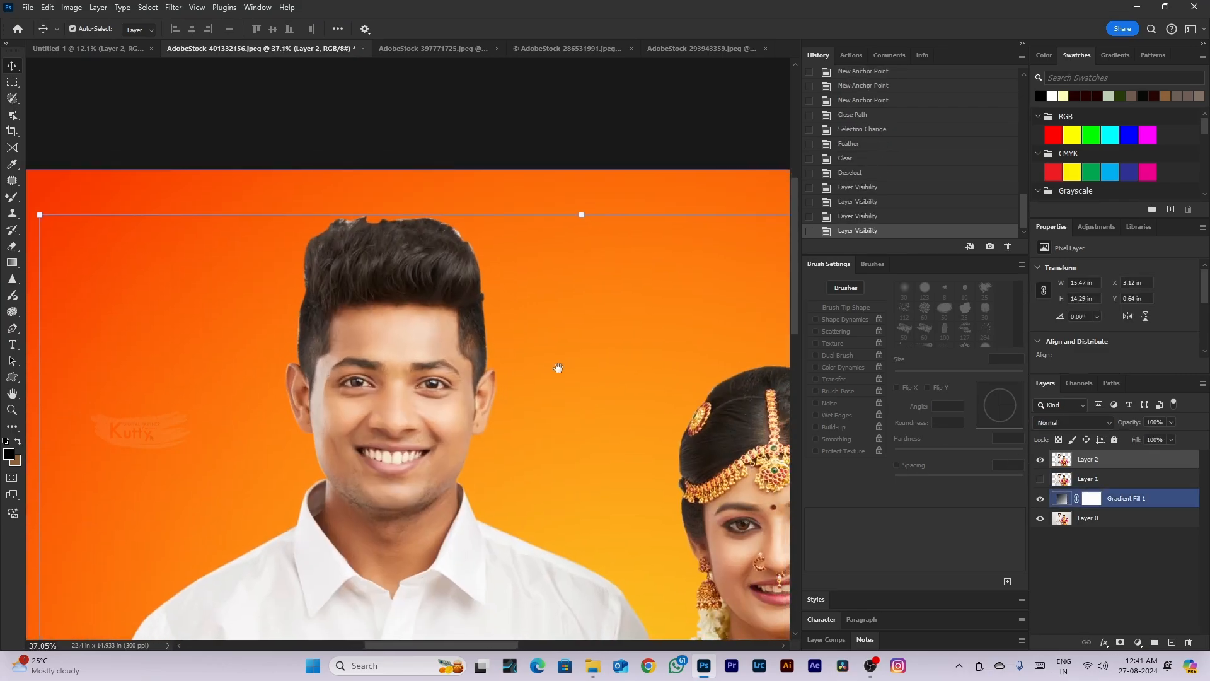
Hide the Gradient Fill 1 layer and draw a loose freehand Lasso selection around the man's hair, including some background
click(1042, 501)
click(1044, 523)
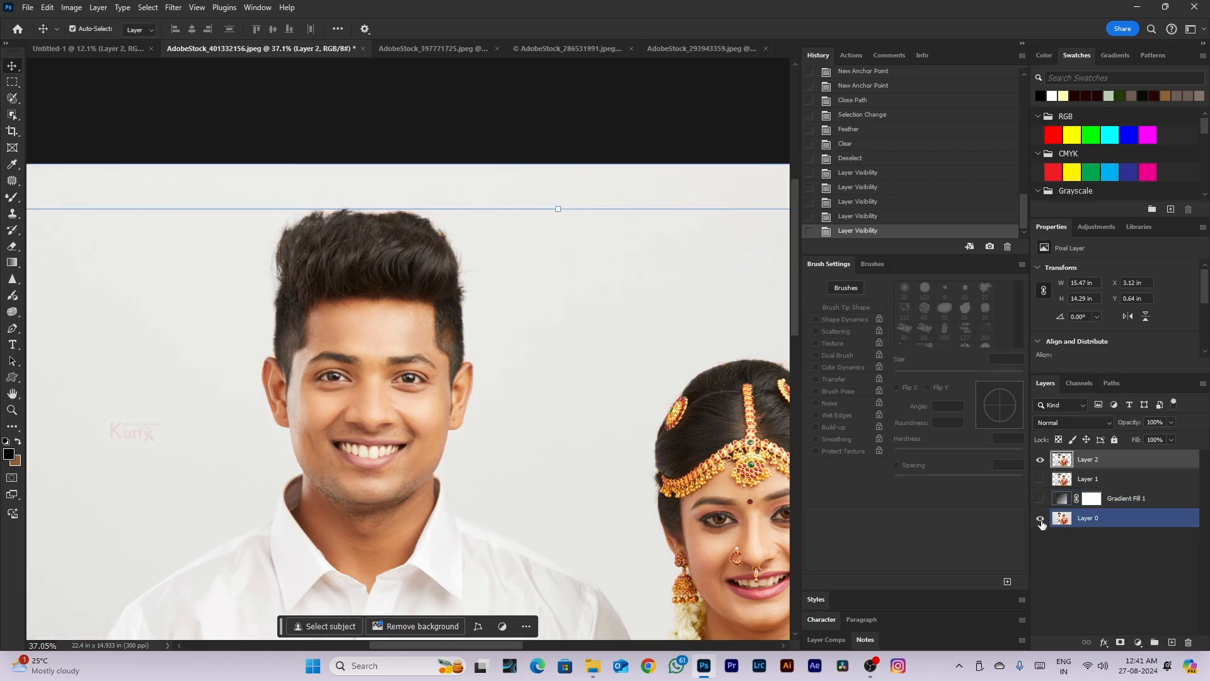
scroll(389, 194, up, 5)
scroll(390, 194, down, 3)
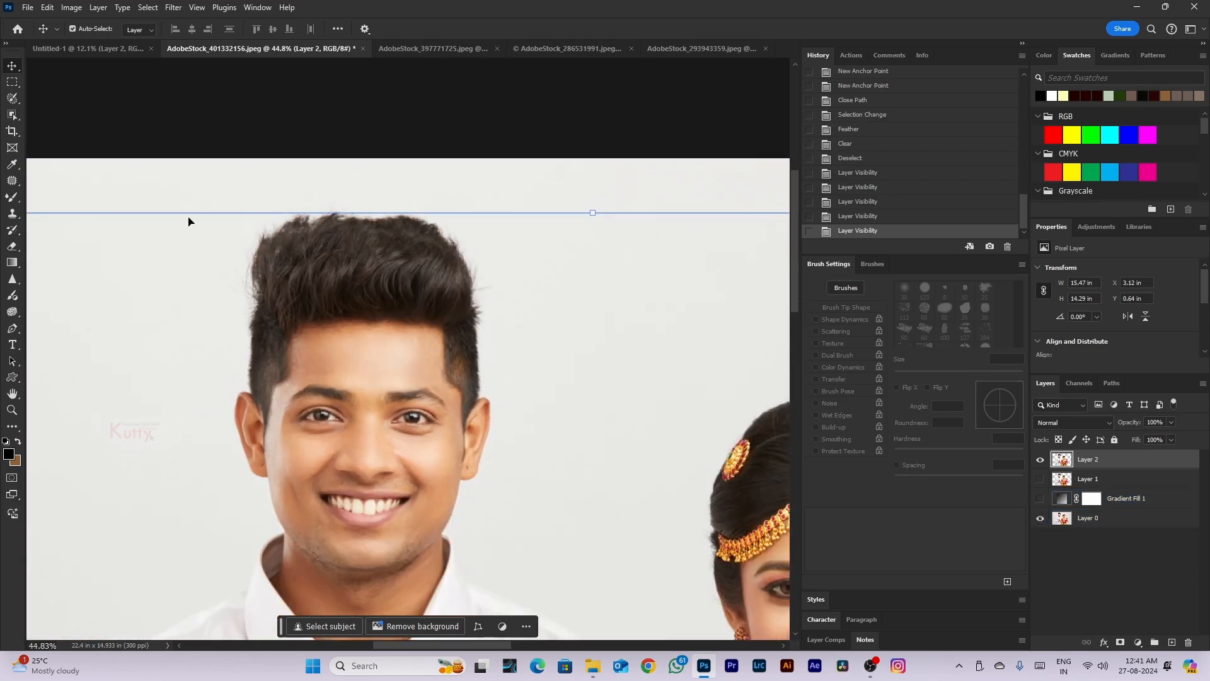
click(13, 102)
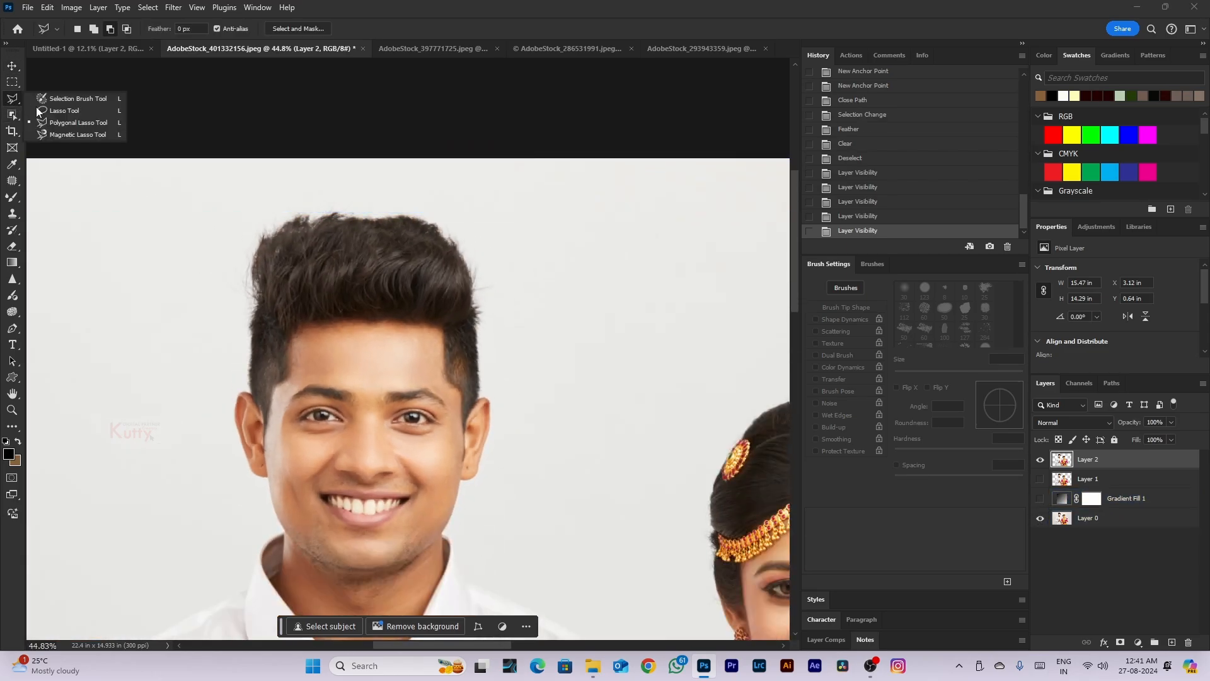
click(64, 110)
drag(272, 279, 238, 397)
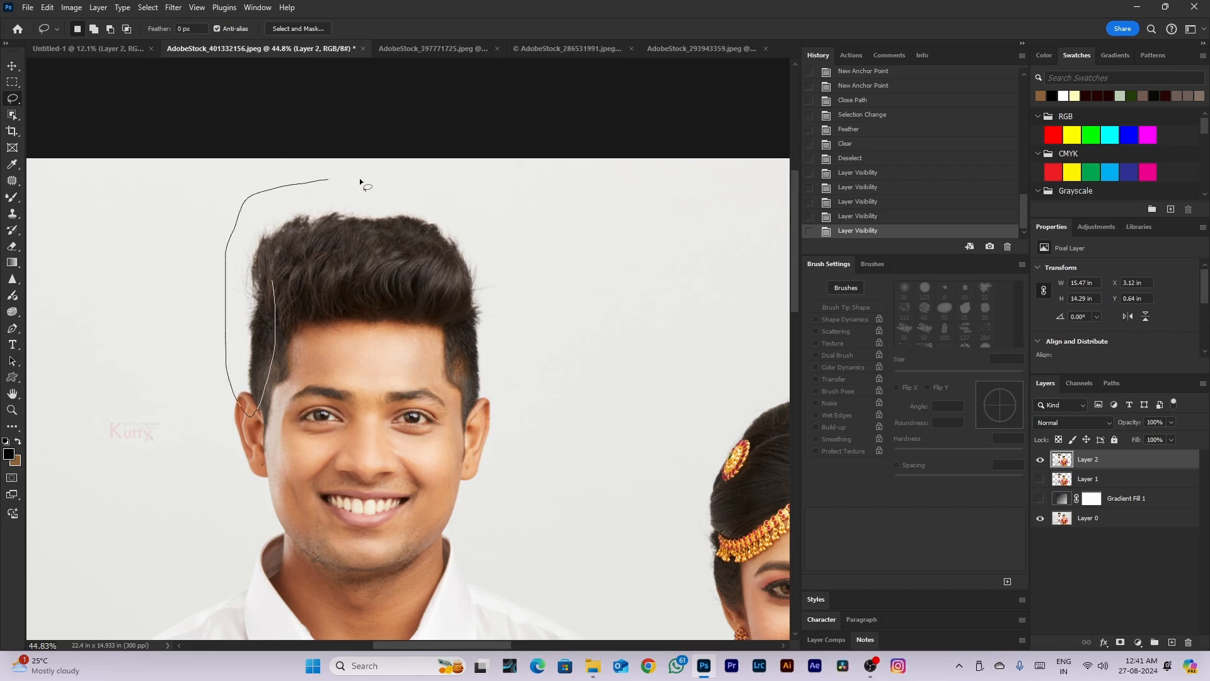
drag(461, 401, 424, 327)
mouse_move(429, 199)
mouse_down()
mouse_move(499, 386)
mouse_move(386, 344)
mouse_up()
Add a loose freehand Lasso outline around the woman's hair to the selection
drag(575, 408, 574, 482)
mouse_move(562, 556)
mouse_down()
mouse_move(530, 447)
mouse_move(552, 357)
mouse_up()
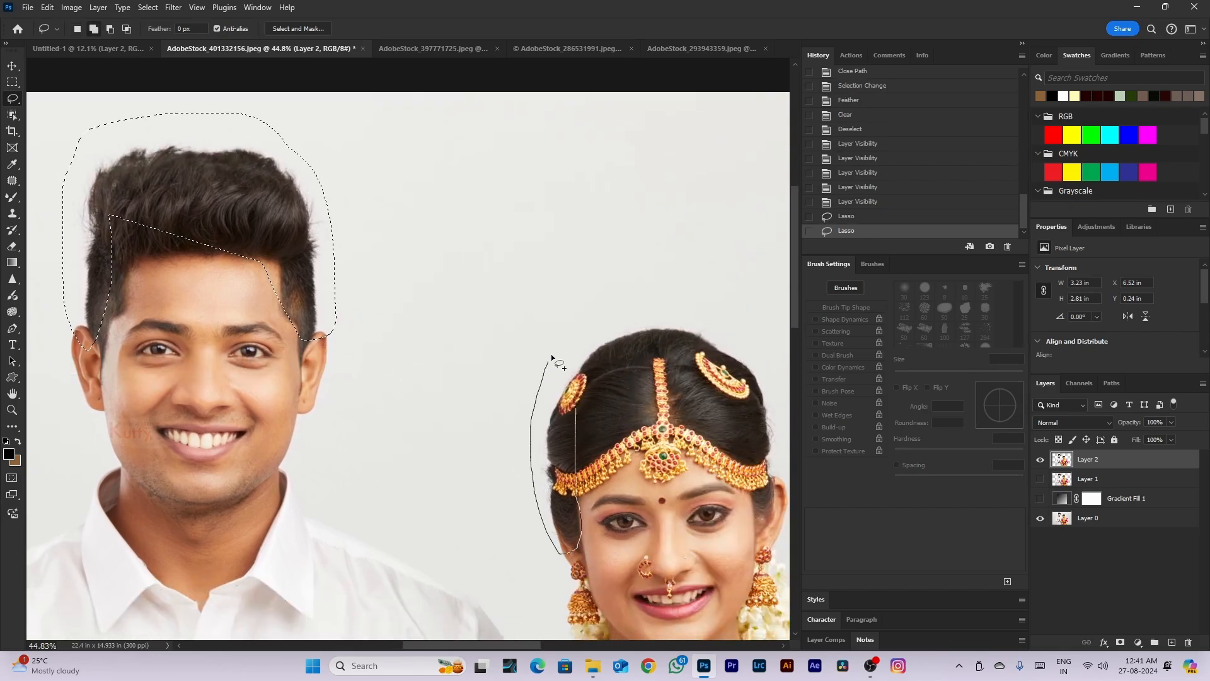
drag(797, 523, 649, 471)
scroll(634, 478, down, 3)
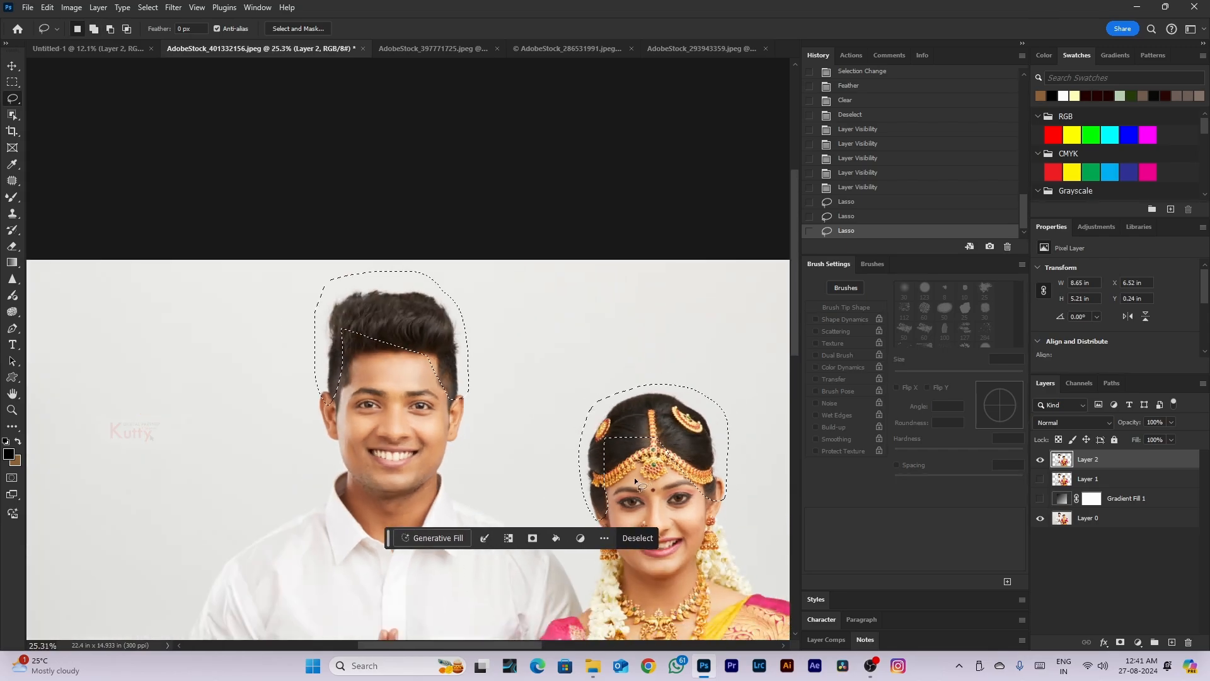
Copy the selected hair areas from Layer 0 to a new layer and place it directly below Layer 2
click(1116, 517)
key(ctrl+j)
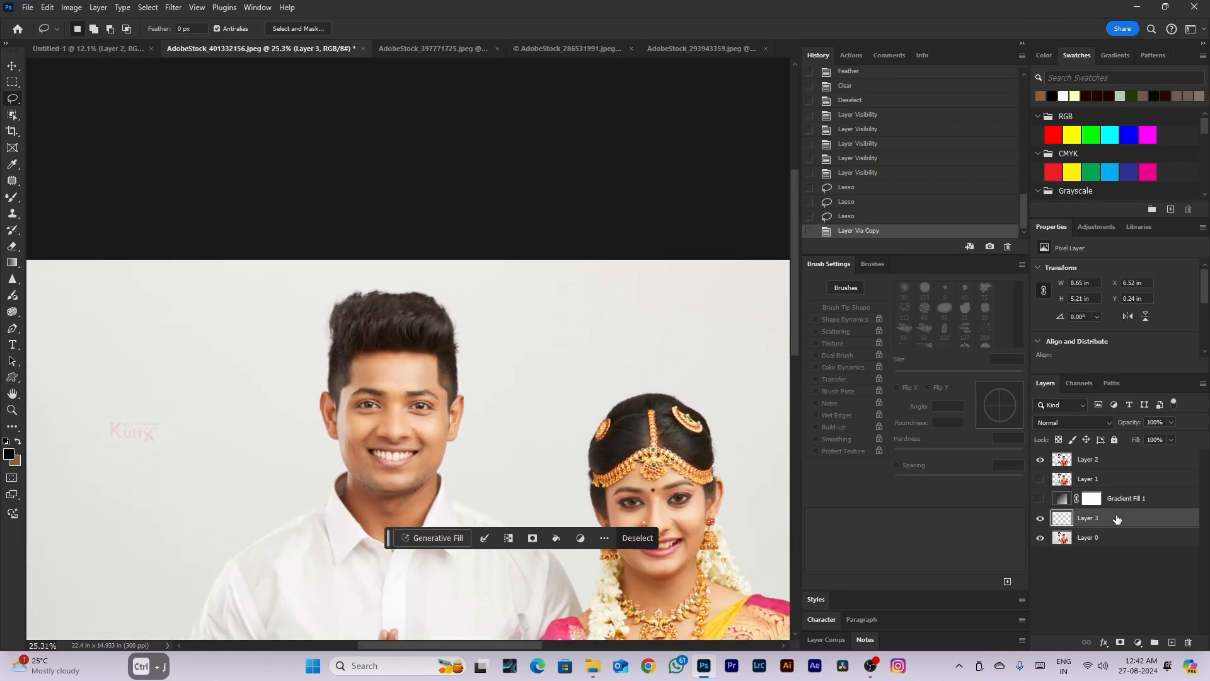
drag(1118, 519, 1130, 480)
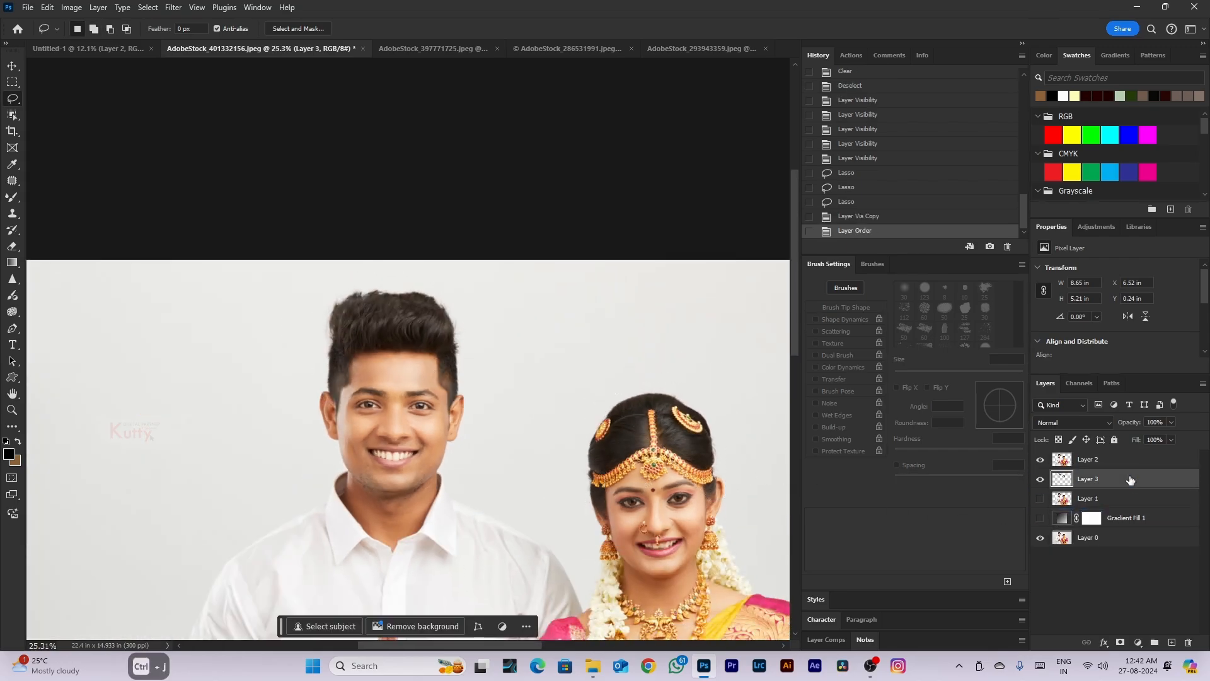
Desaturate the copied hair layer and show the Gradient Fill 1 layer again
key(ctrl+shift+u)
scroll(380, 351, up, 5)
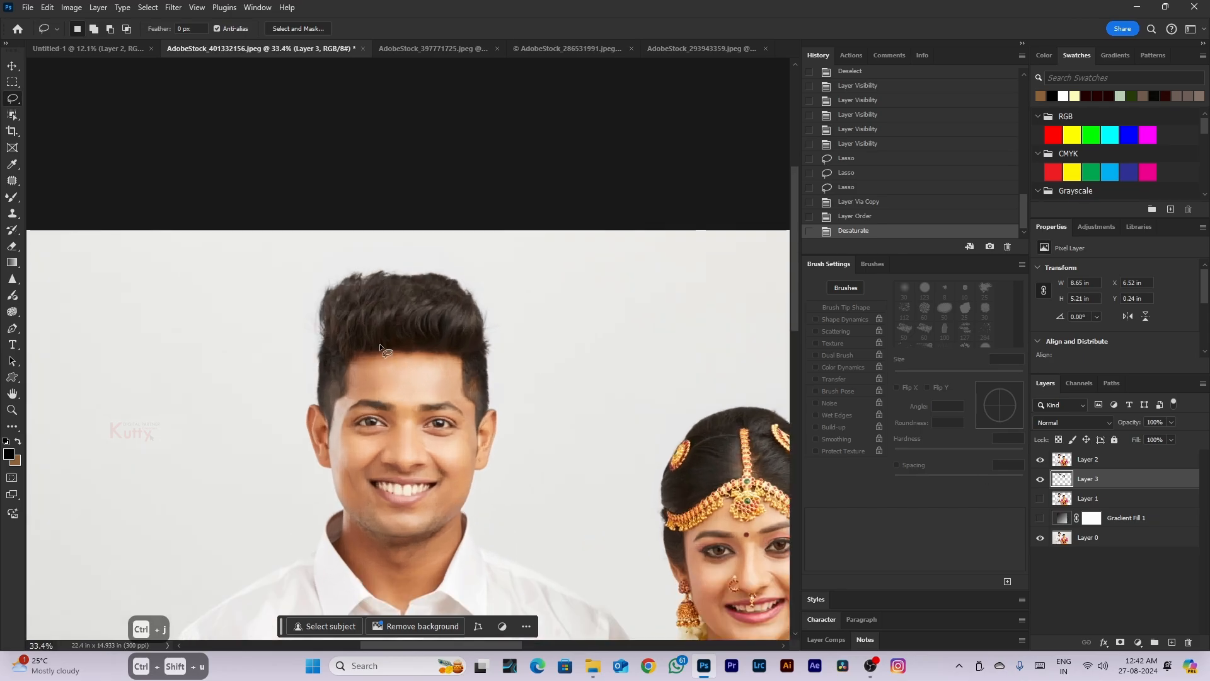
click(1039, 519)
click(1039, 519)
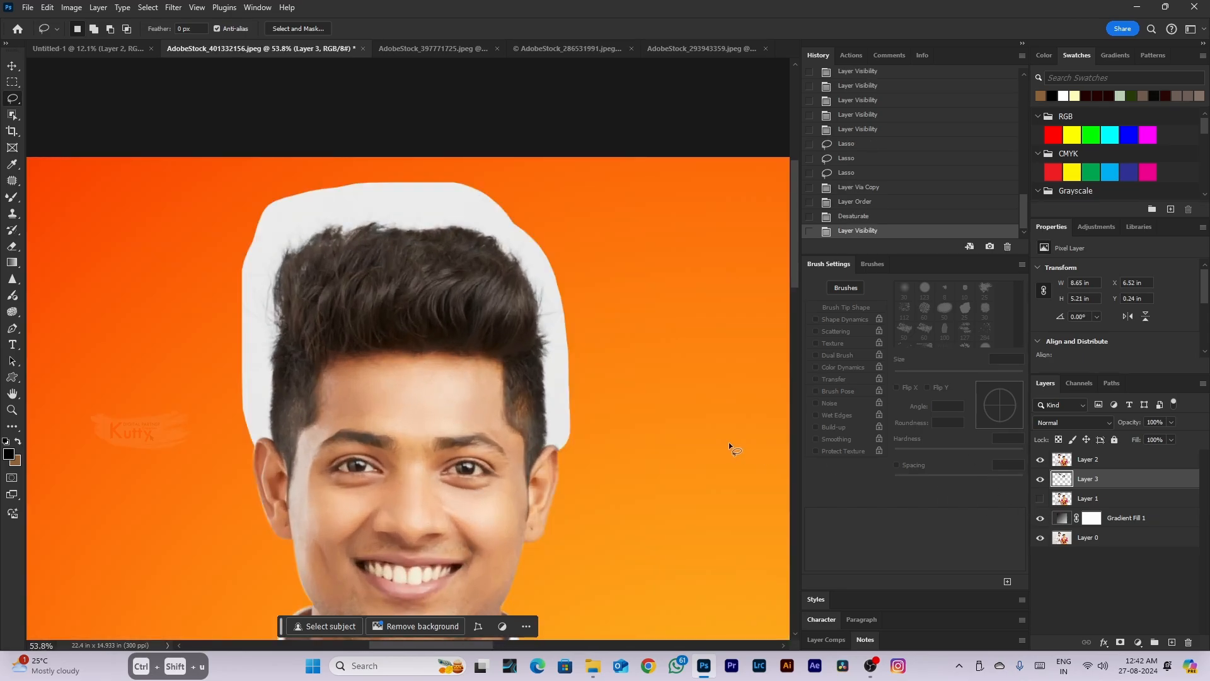
scroll(414, 341, down, 4)
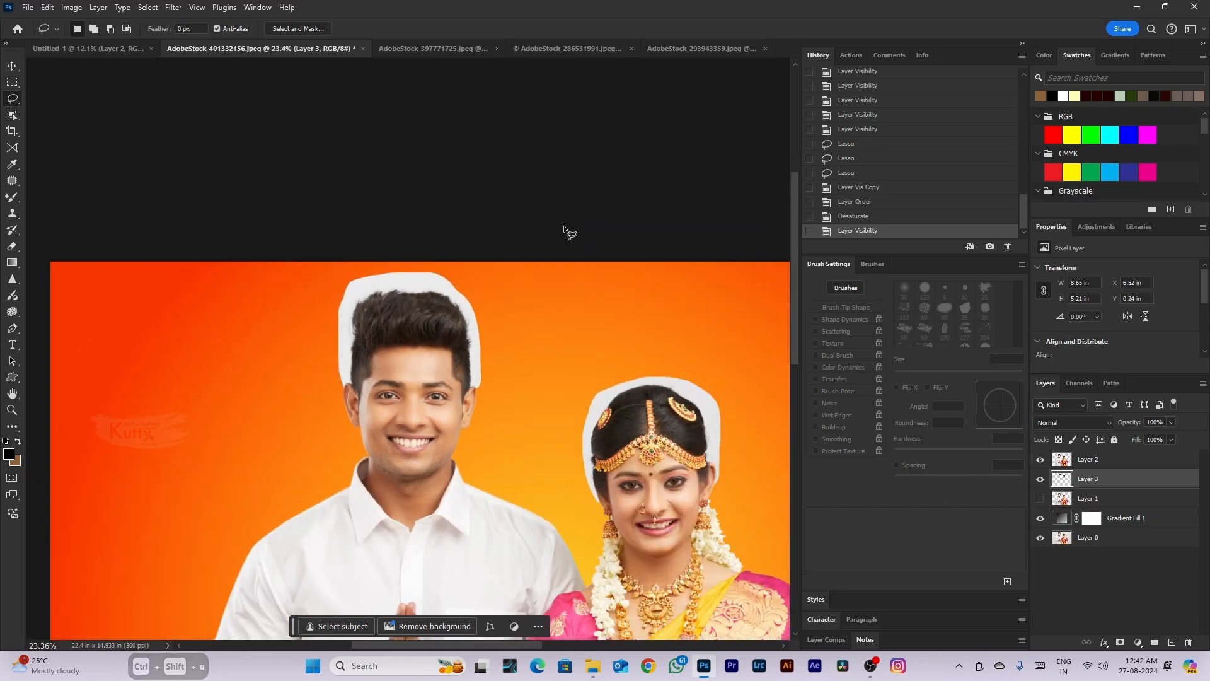
Set the blend mode of the copied hair layer, Layer 3, to Multiply
click(1071, 422)
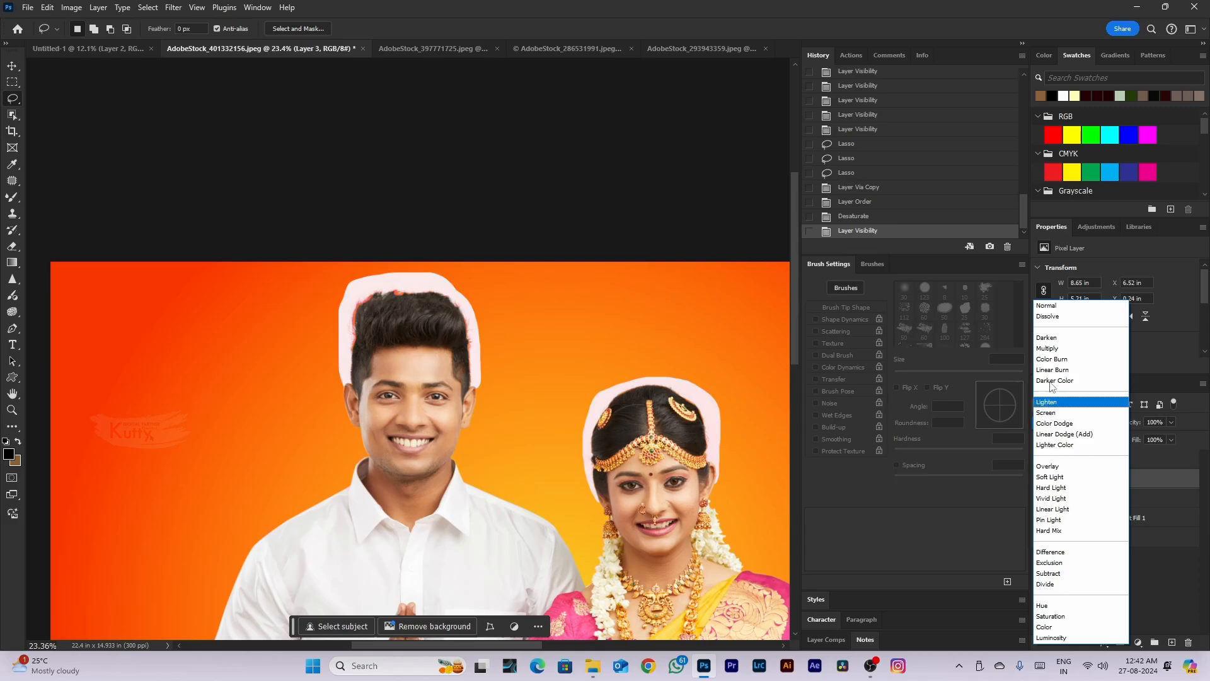
click(1046, 348)
scroll(474, 349, up, 5)
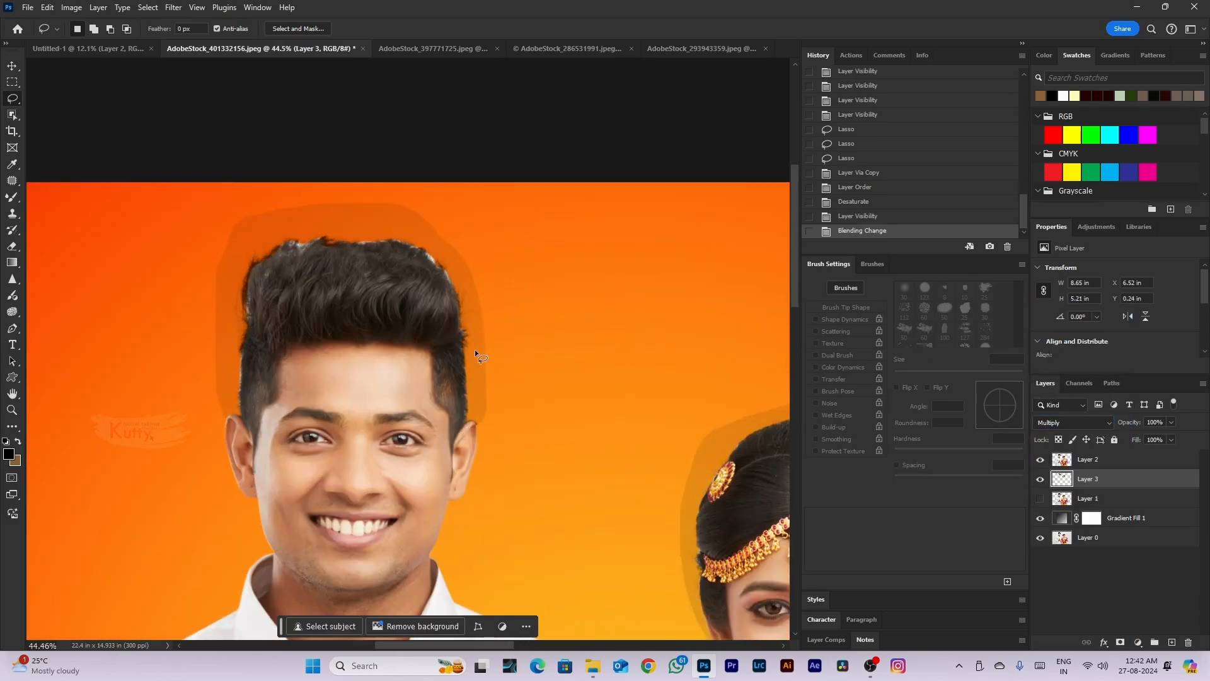
scroll(474, 349, down, 2)
Apply Levels to Layer 3, sampling the grey background beside the man's hair as the white point
key(ctrl+l)
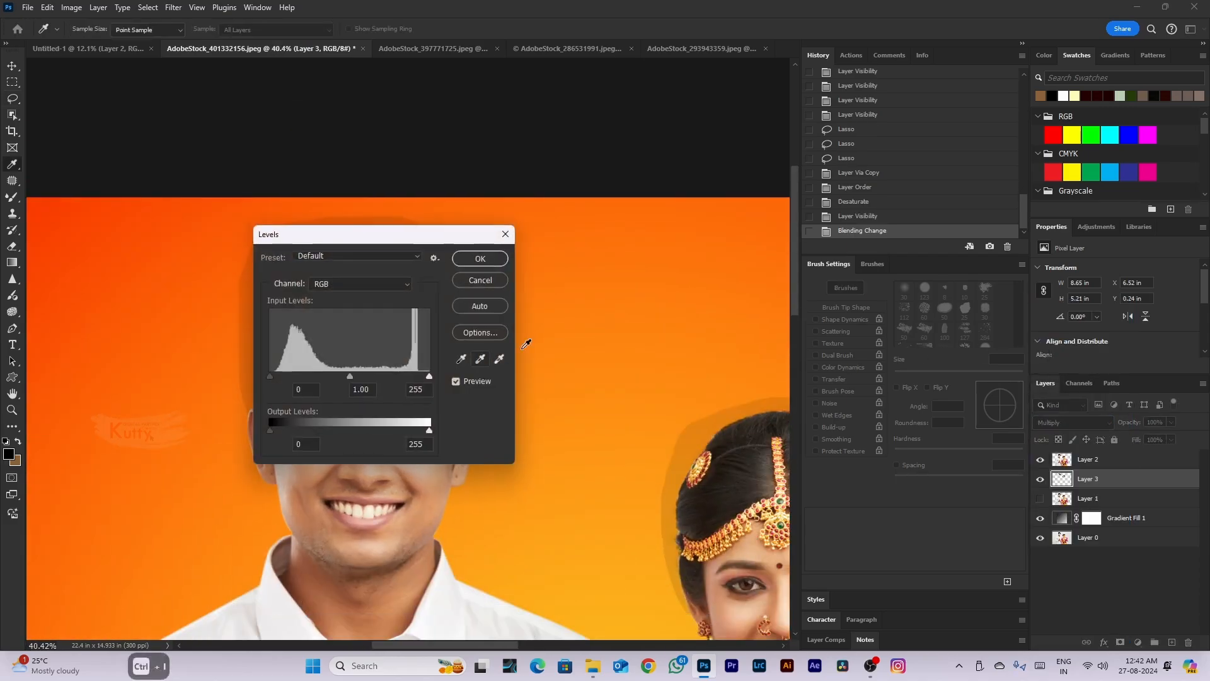
drag(453, 237, 697, 279)
click(741, 403)
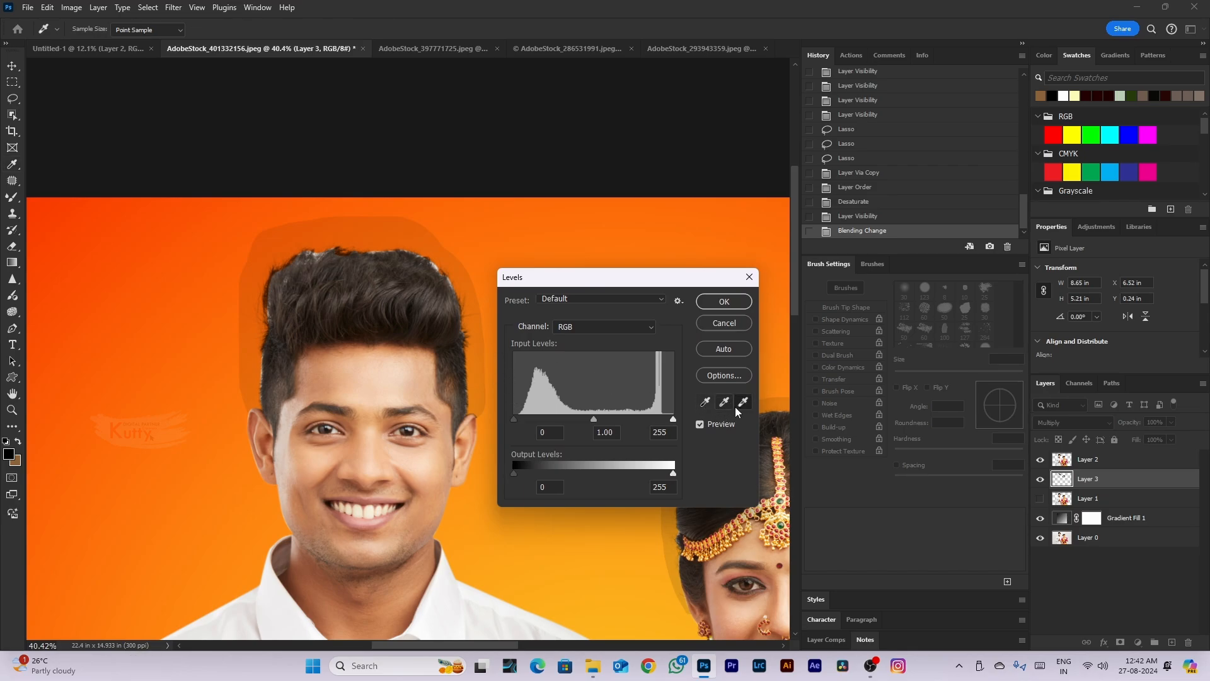
click(486, 356)
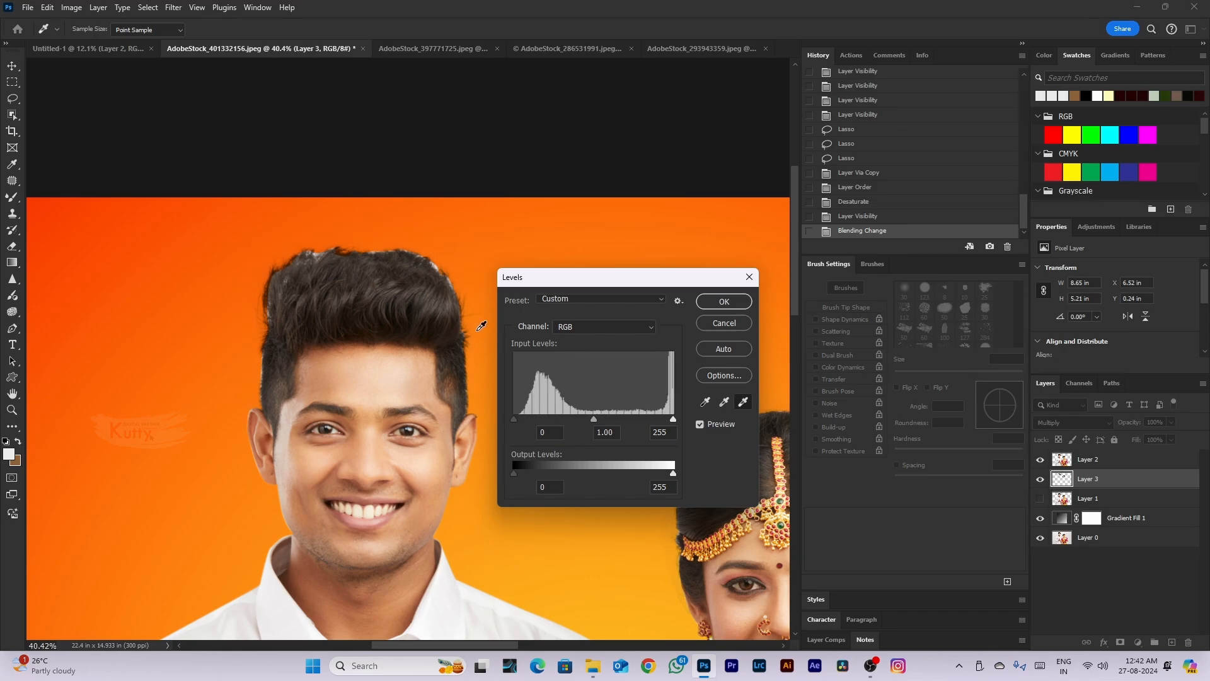
key(Return)
key(l)
scroll(576, 404, down, 3)
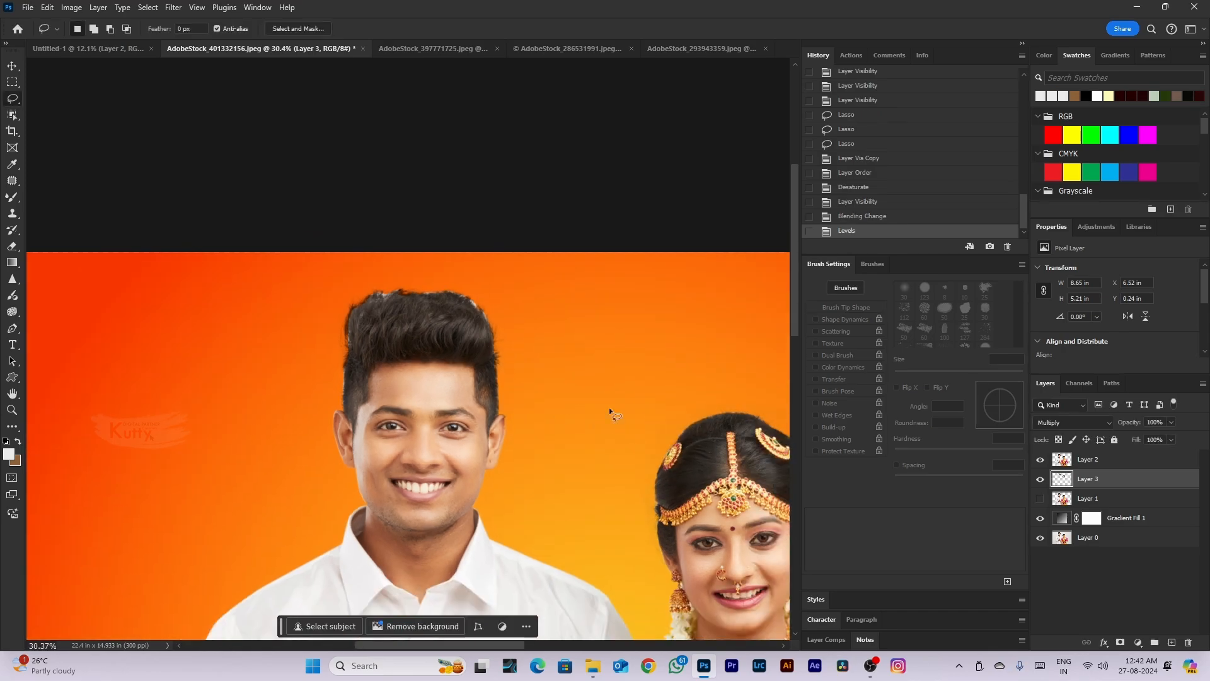
On Layer 2, erase the hard cutout edge around the man's hair with a soft Eraser of 80 px
scroll(387, 300, up, 12)
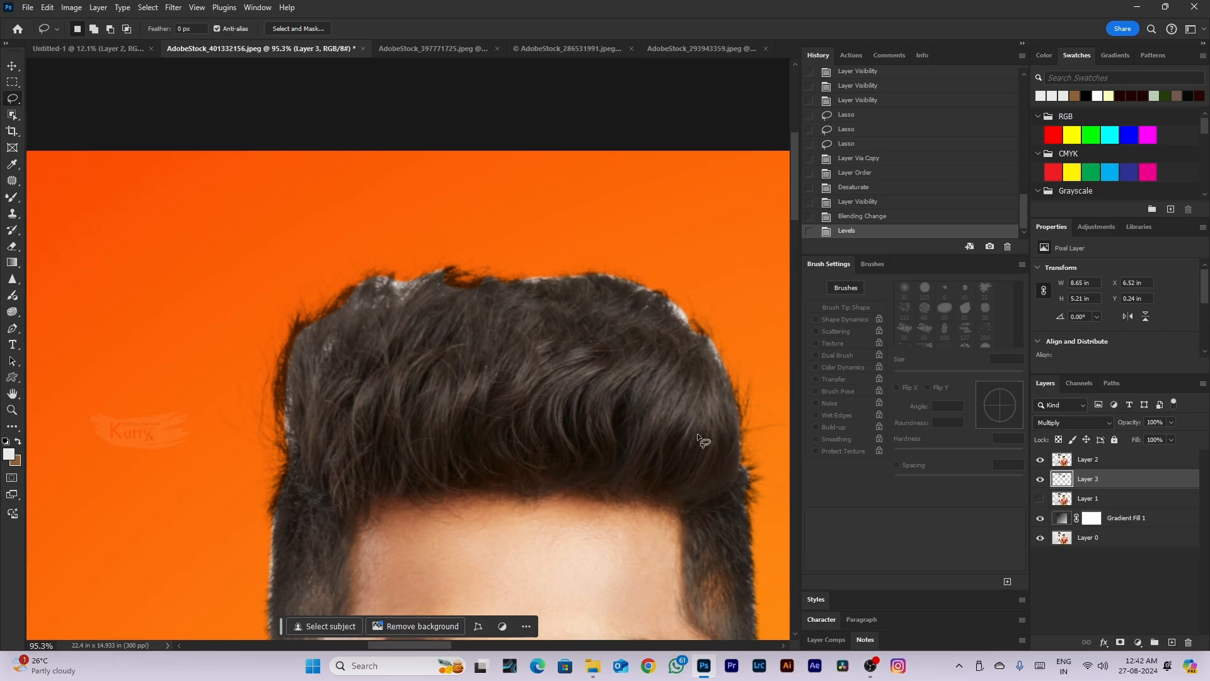
click(1114, 463)
scroll(539, 422, down, 3)
key(e)
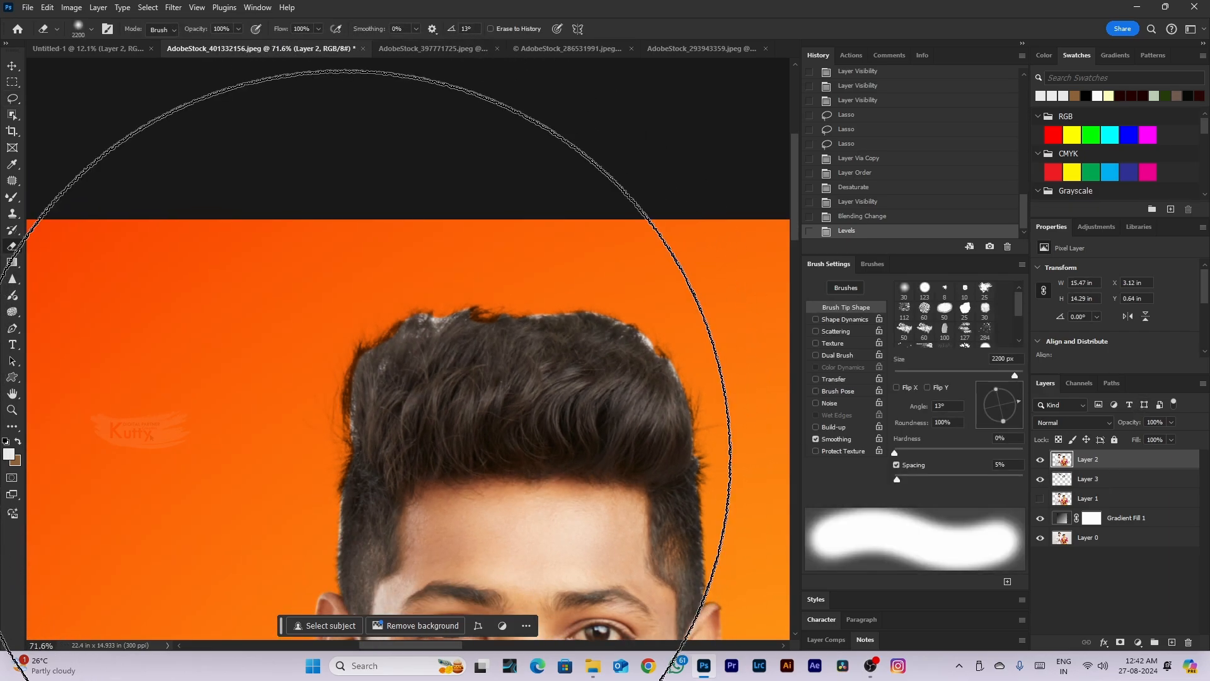
key(bracketleft)
key(bracketleft)
key(bracketleft)
key(bracketleft)
key(bracketleft)
key(bracketleft)
key(bracketleft)
key(bracketleft)
key(bracketleft)
key(bracketleft)
key(bracketleft)
key(bracketleft)
key(bracketleft)
key(bracketleft)
key(bracketleft)
scroll(331, 548, up, 8)
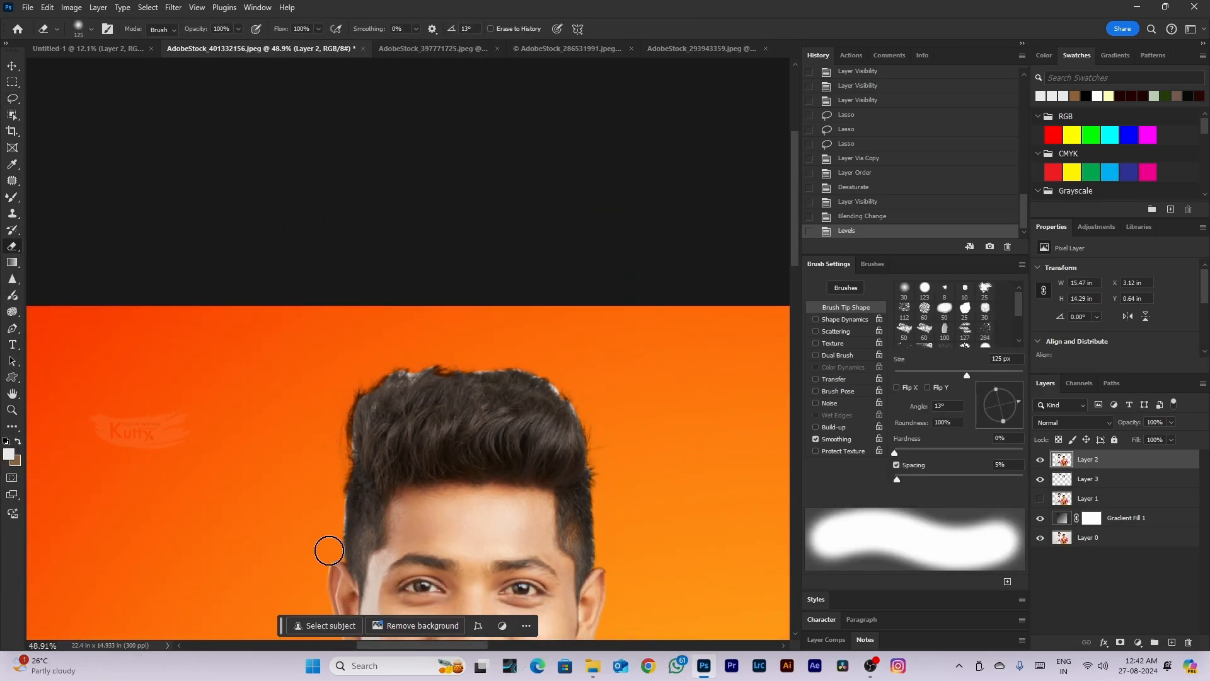
key(bracketleft)
key(bracketleft)
key(bracketleft)
drag(329, 535, 338, 378)
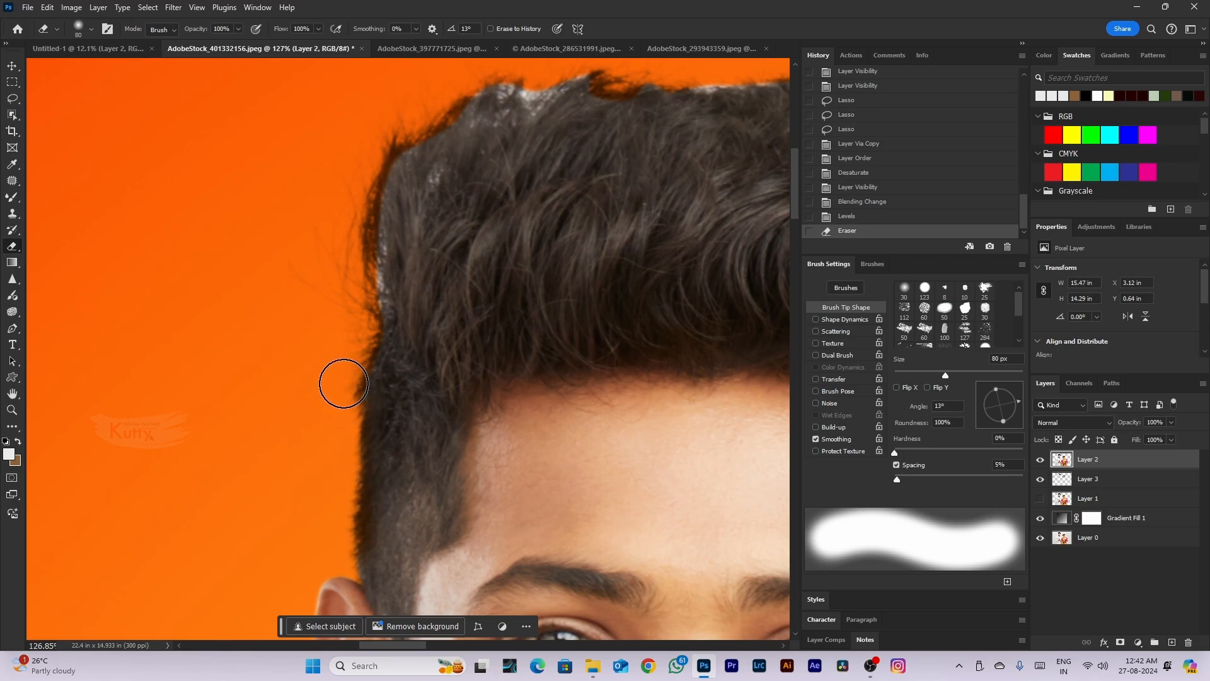
drag(373, 290, 368, 233)
mouse_move(368, 233)
mouse_down()
mouse_move(359, 172)
mouse_move(445, 116)
mouse_move(616, 122)
mouse_move(649, 159)
mouse_move(692, 284)
mouse_up()
Enlarge the soft Eraser to 150 px and erase the remaining hard hair edges, continuing around the woman's head
scroll(355, 183, down, 4)
key(bracketright)
key(bracketright)
key(bracketright)
key(bracketright)
drag(692, 284, 237, 262)
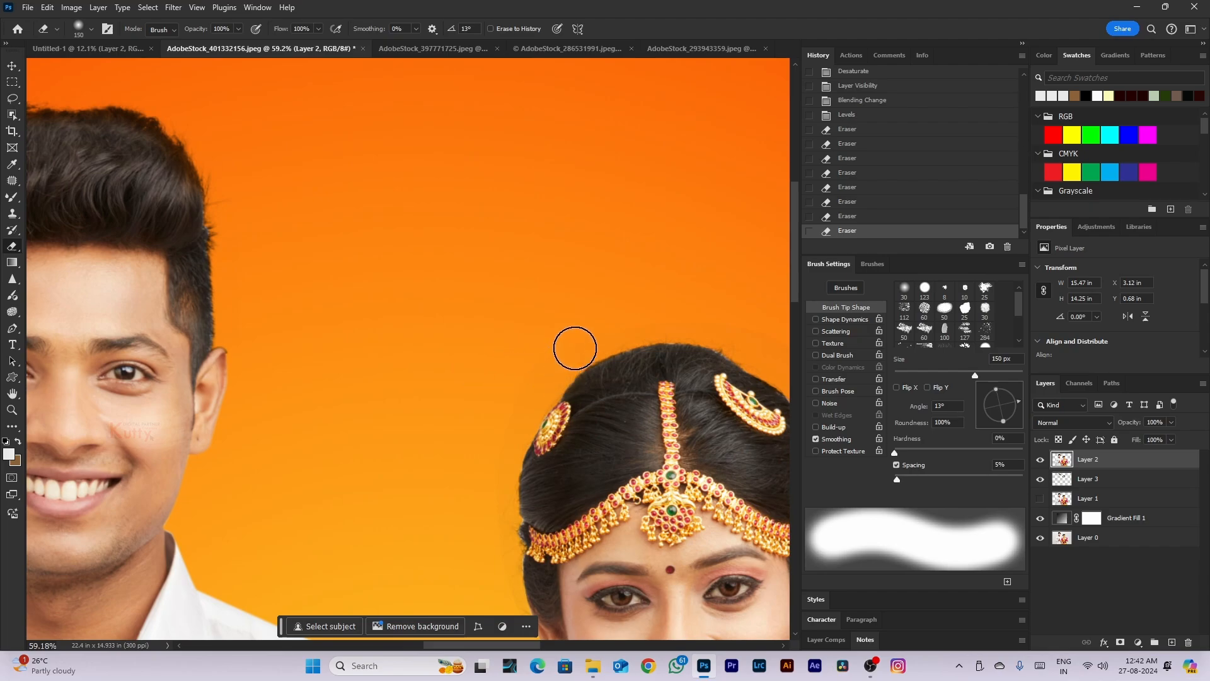
mouse_move(704, 326)
mouse_down()
mouse_move(775, 342)
mouse_move(561, 291)
mouse_up()
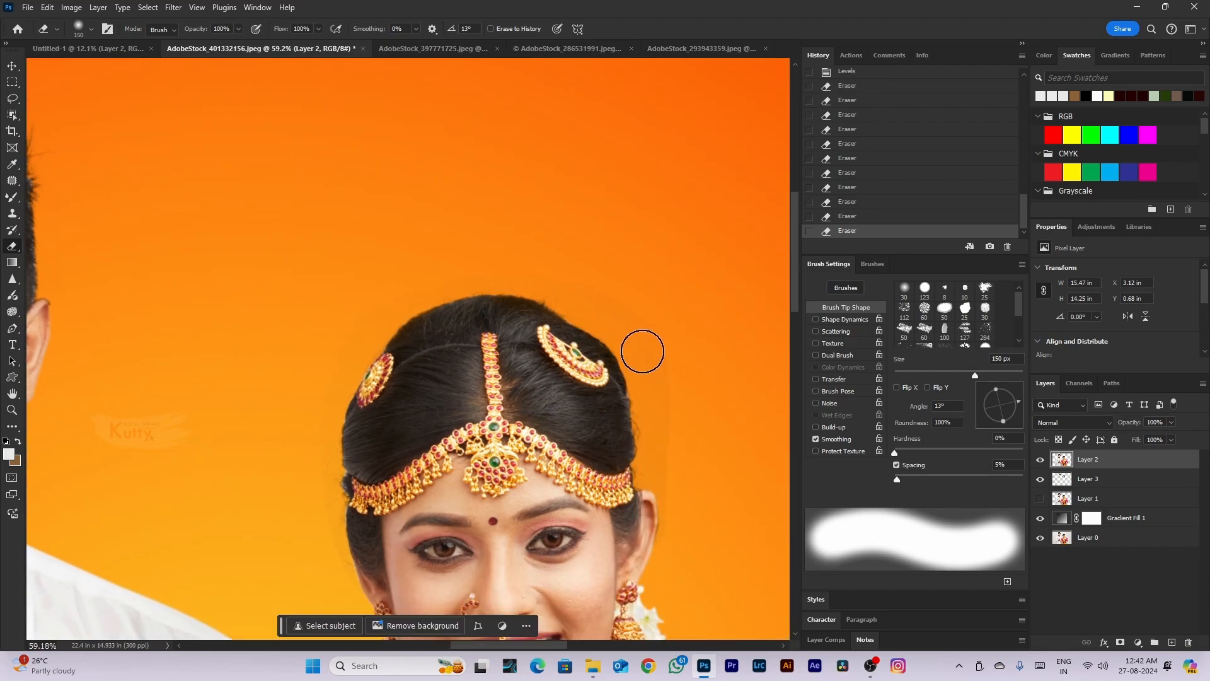
drag(640, 346, 656, 426)
Apply Levels to Layer 3 again, sampling the faint tint beside the woman's hair as the white point
click(1089, 485)
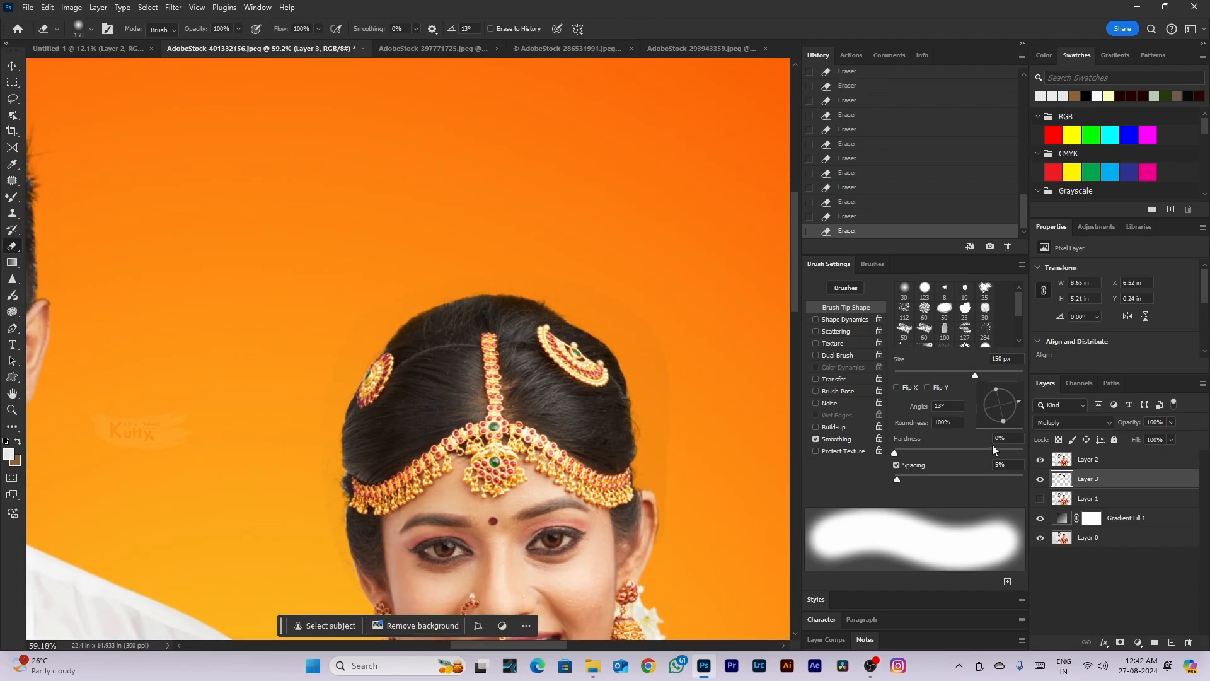
key(ctrl+l)
drag(699, 277, 430, 344)
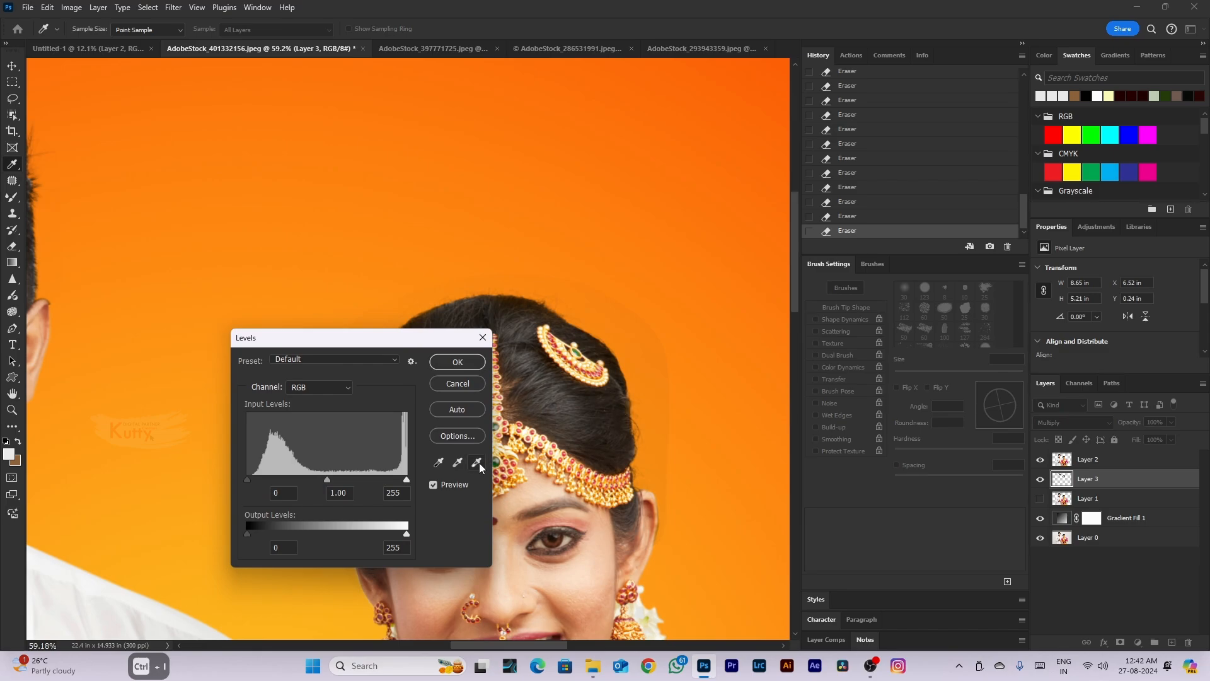
click(658, 403)
key(Return)
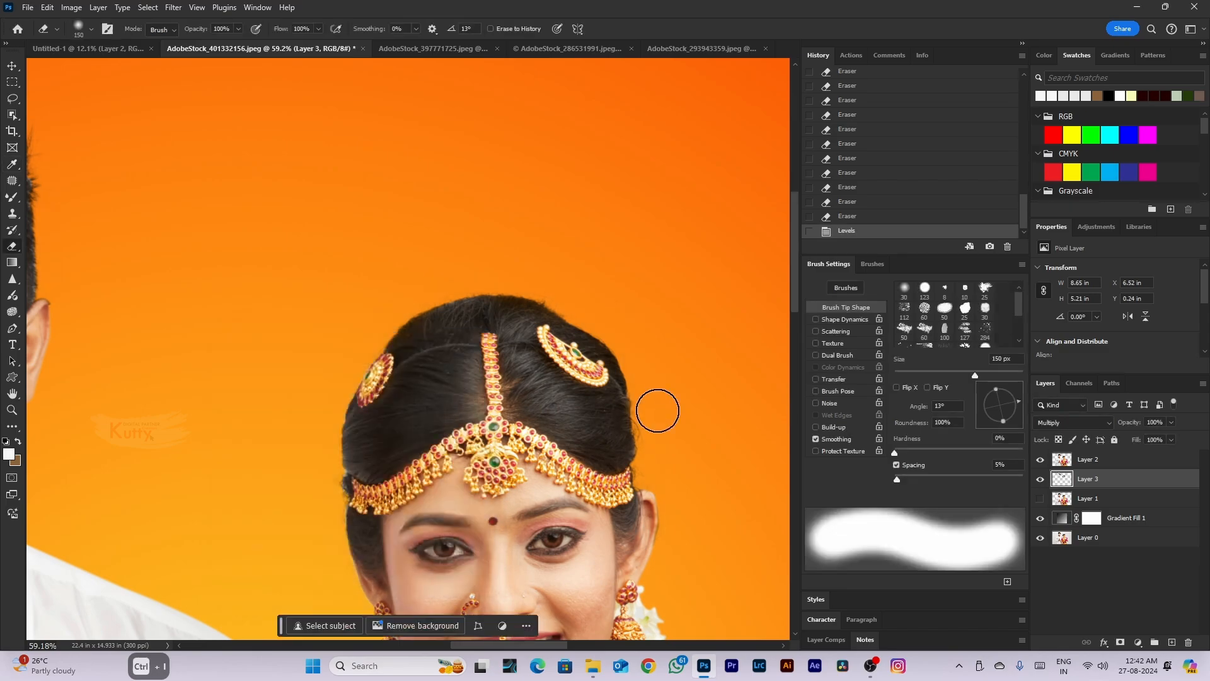
Examine the whole couple on the gradient with both Layer 2 and Layer 3 selected
scroll(618, 397, down, 12)
key(v)
drag(605, 501, 620, 370)
scroll(620, 371, up, 4)
shift+click(538, 280)
scroll(541, 281, down, 3)
drag(511, 243, 527, 351)
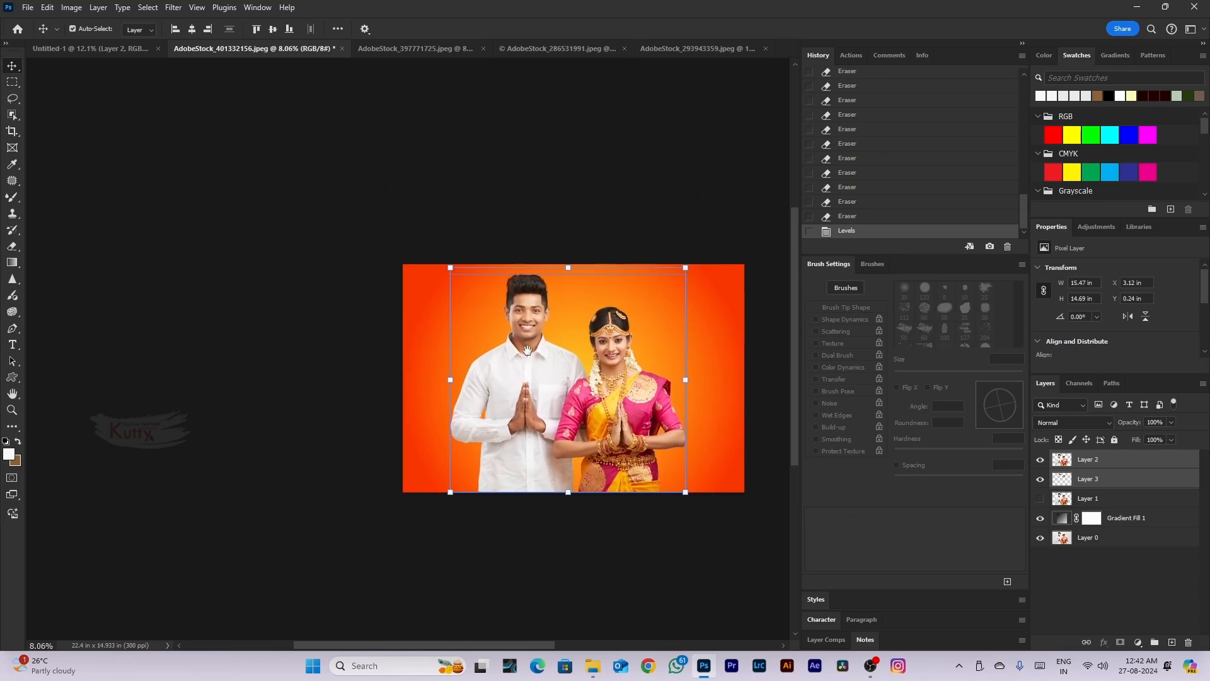
scroll(495, 288, up, 4)
Open the Levels adjustment for Layer 2 alone, with a close-up of the man's hair for sampling
click(592, 197)
scroll(560, 283, up, 4)
scroll(565, 293, up, 1)
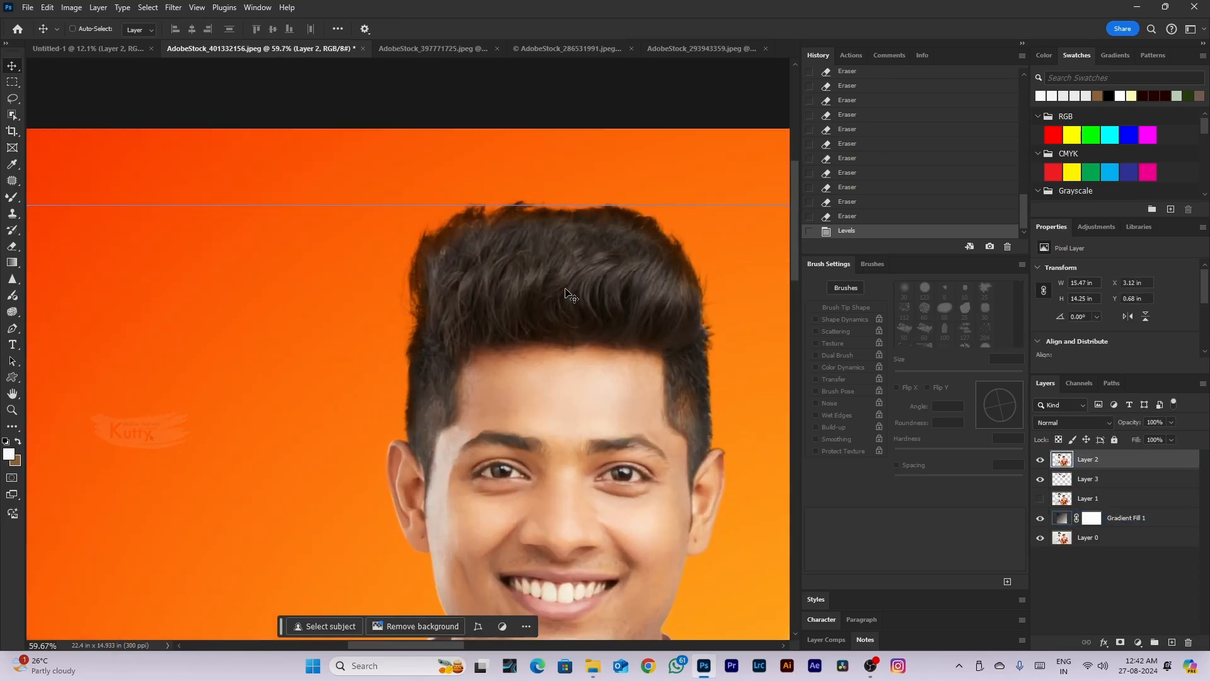
key(ctrl+l)
scroll(557, 334, up, 3)
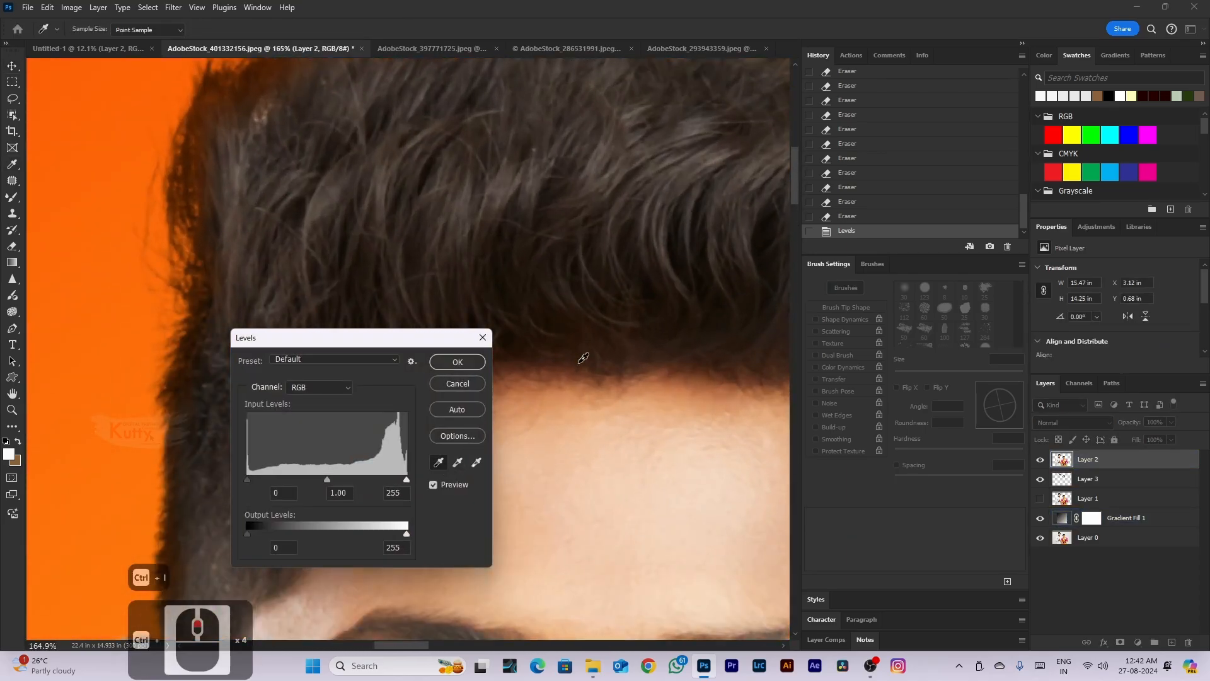
scroll(487, 404, down, 2)
scroll(710, 189, up, 4)
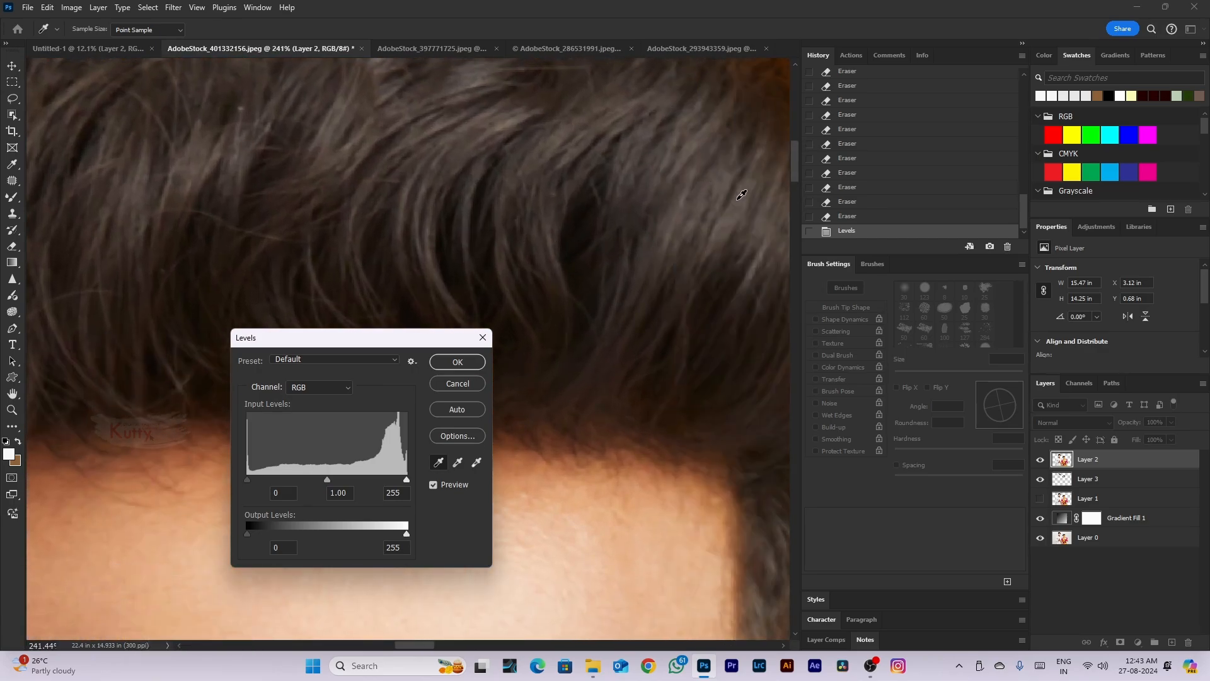
Try sampling lighter strands in the man's and the woman's hair as the black point, undoing each sample
click(764, 150)
key(ctrl+z)
scroll(278, 278, down, 5)
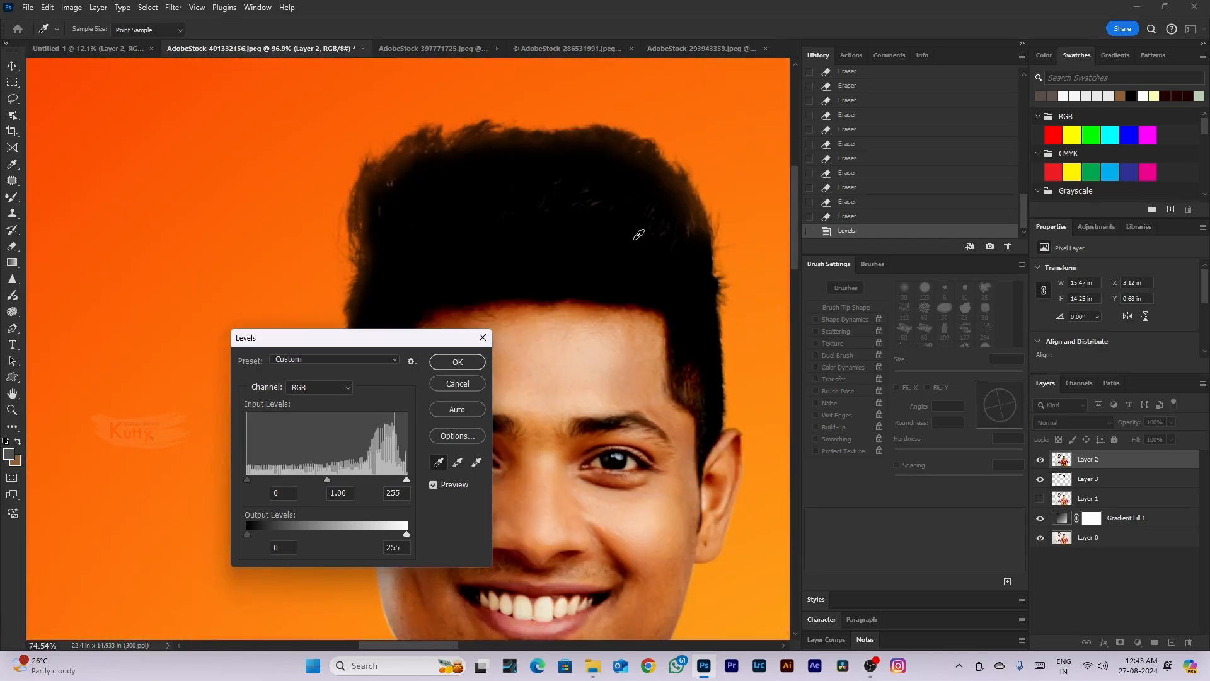
scroll(720, 363, up, 7)
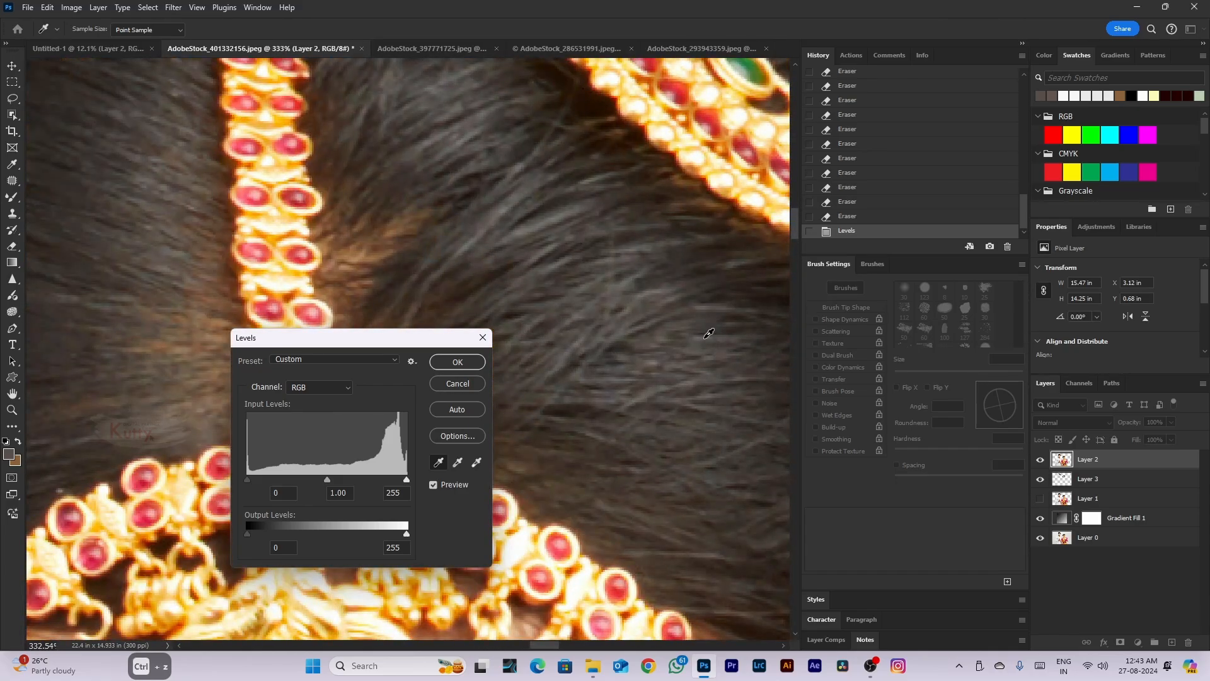
click(698, 335)
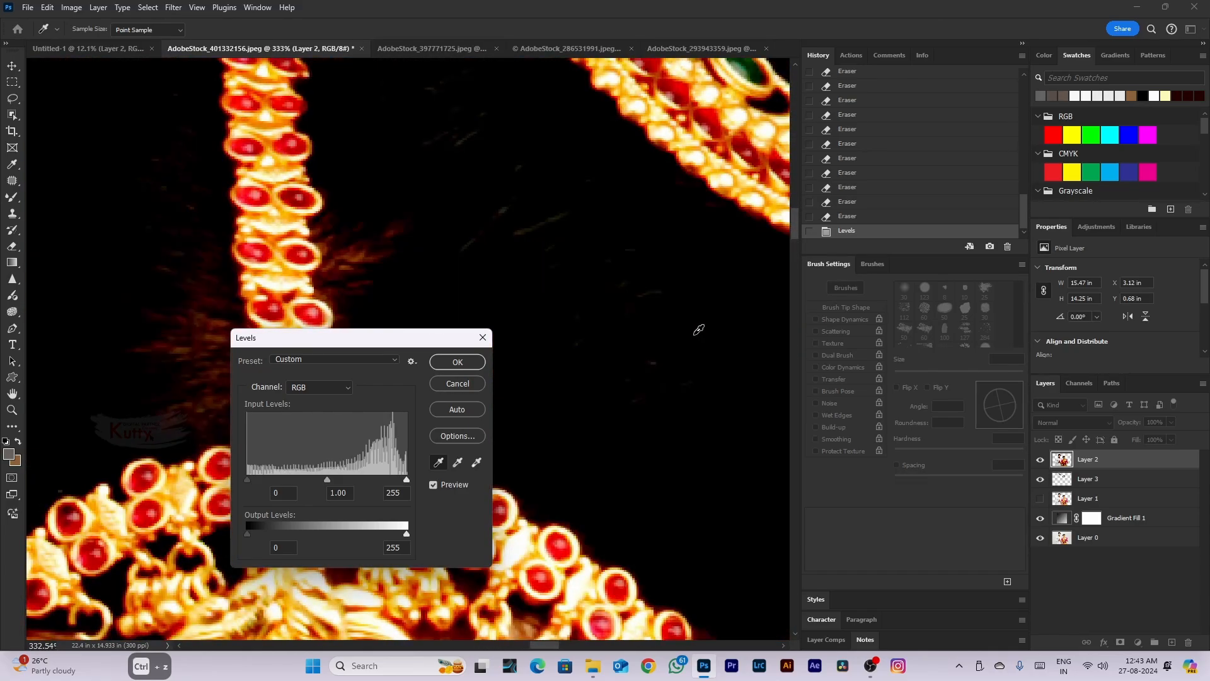
scroll(696, 335, down, 5)
key(ctrl+z)
scroll(720, 358, up, 2)
scroll(724, 353, up, 1)
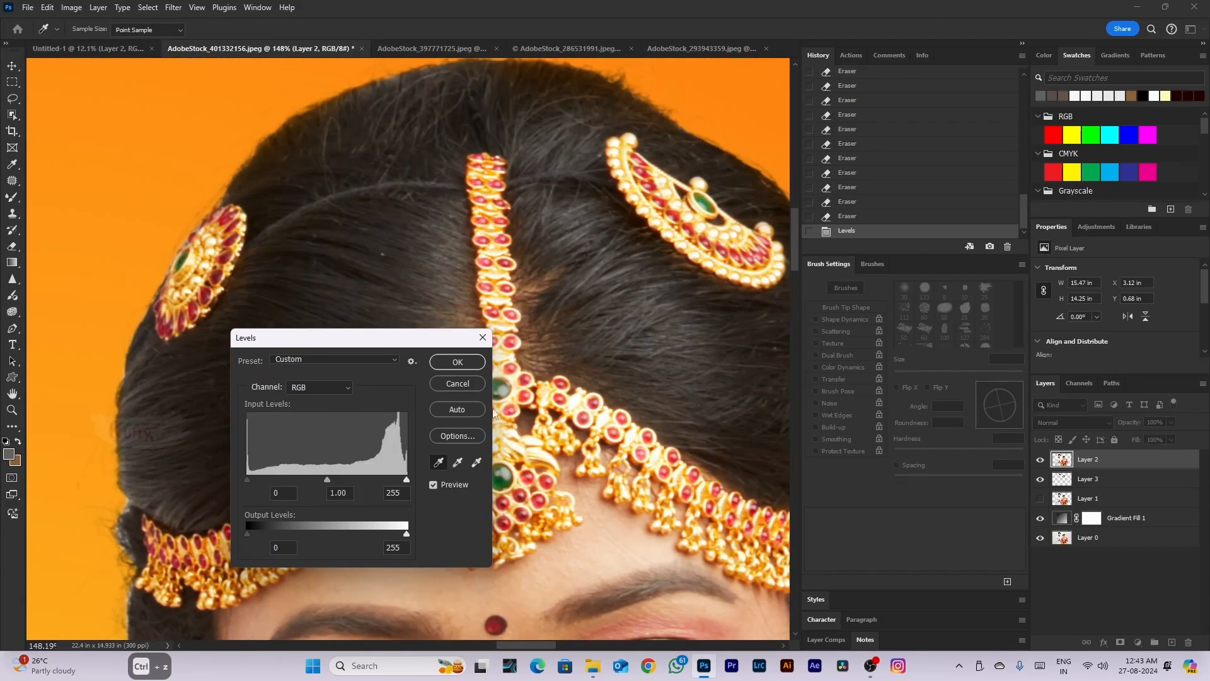
Sample a spot in the woman's hair as the gray point in Levels
click(459, 464)
scroll(661, 294, up, 4)
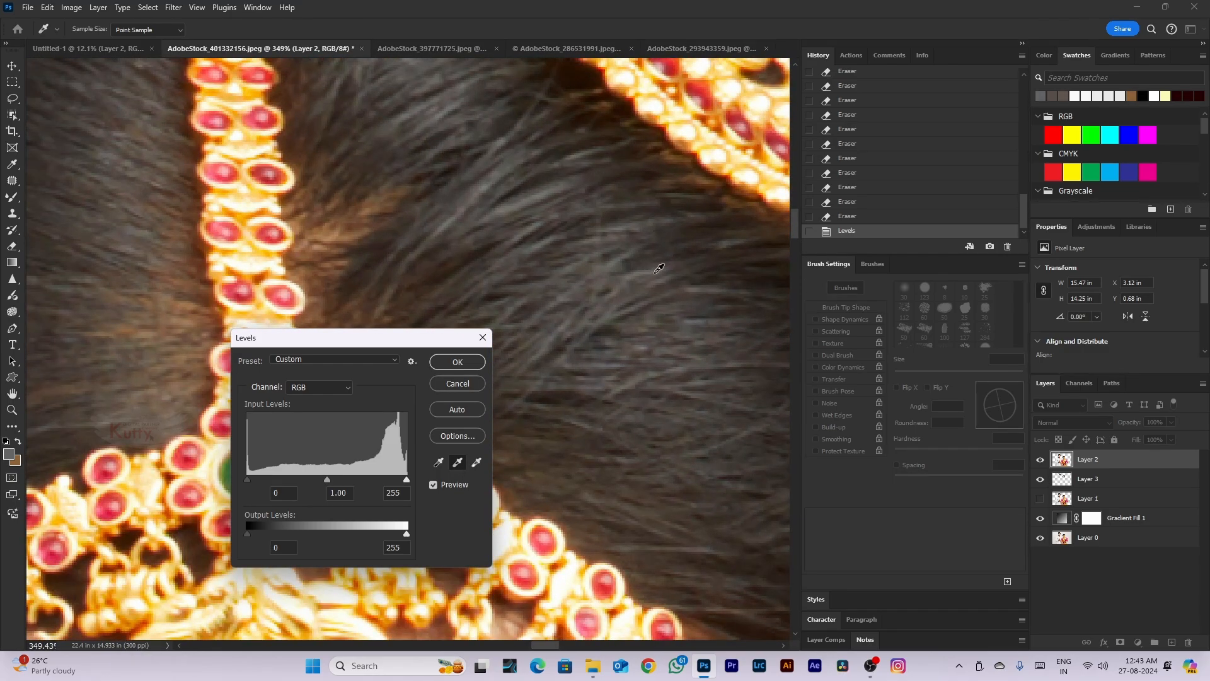
scroll(655, 269, down, 10)
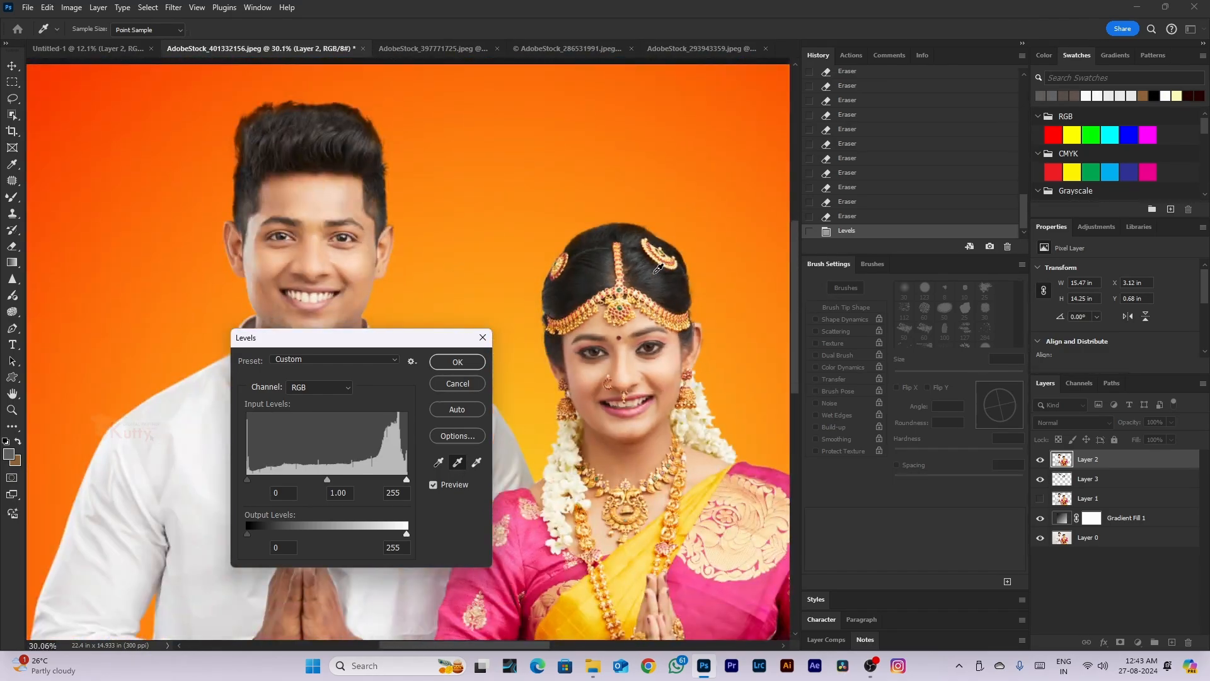
Sample dark areas of the woman's and the man's hair as the black point and apply Levels to Layer 2
click(439, 462)
scroll(613, 219, up, 5)
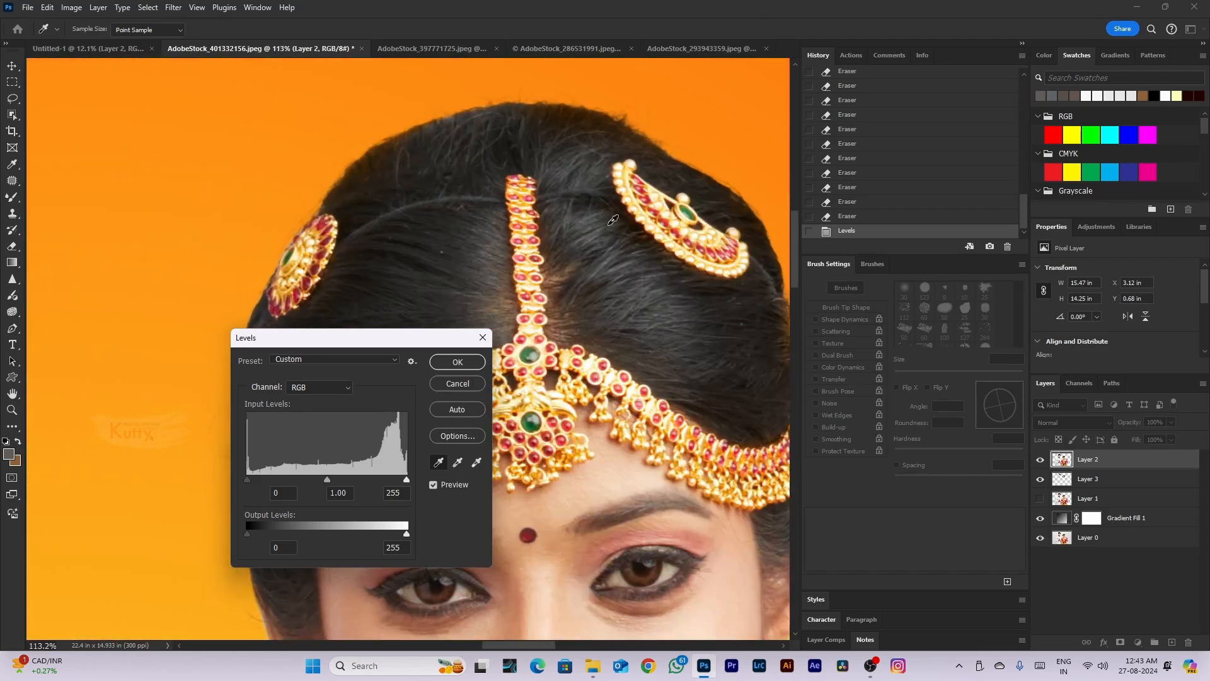
scroll(516, 265, down, 5)
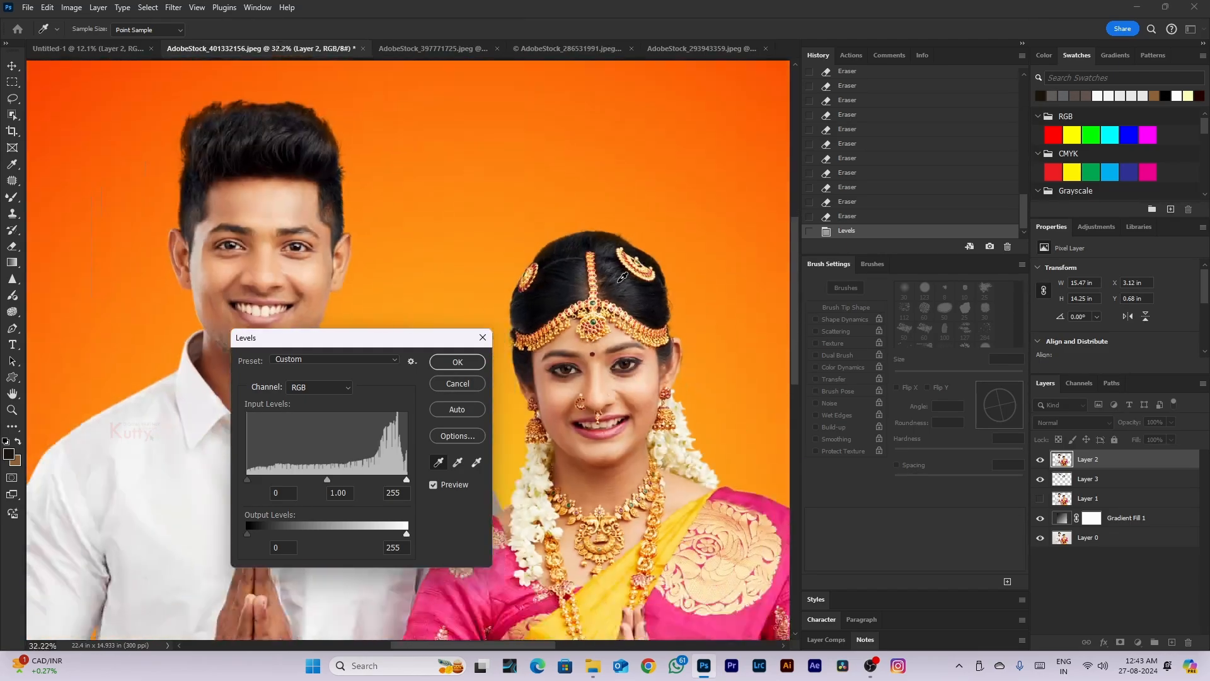
scroll(339, 151, up, 8)
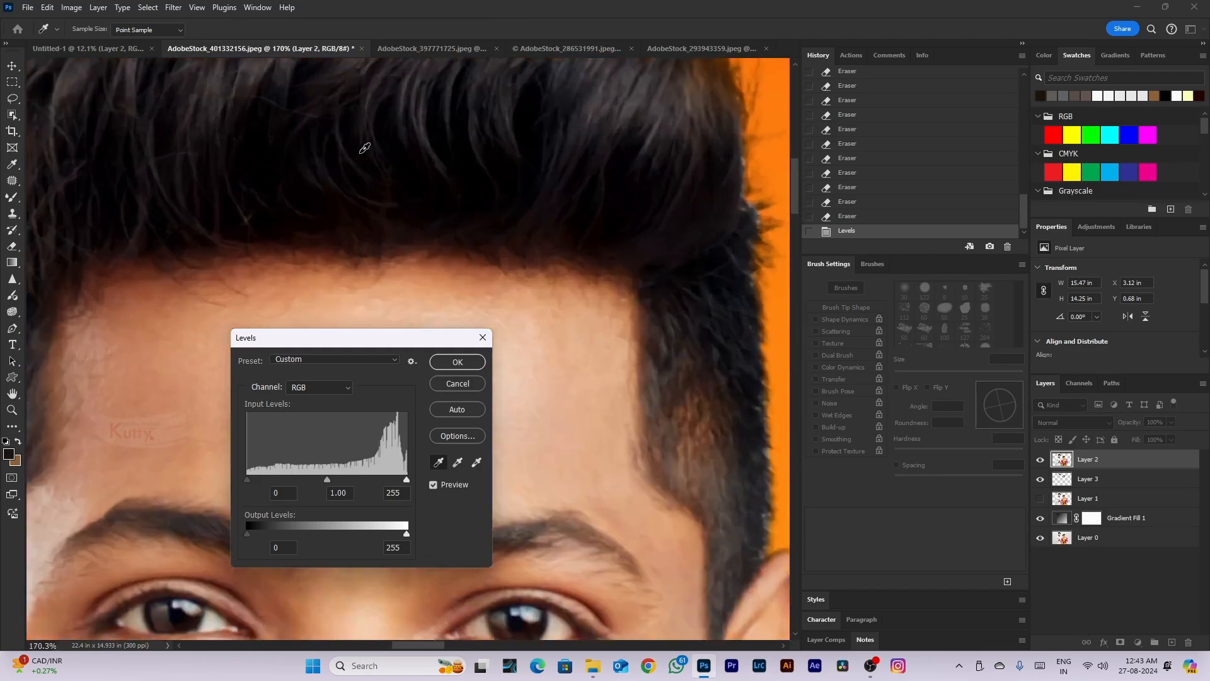
scroll(336, 149, down, 10)
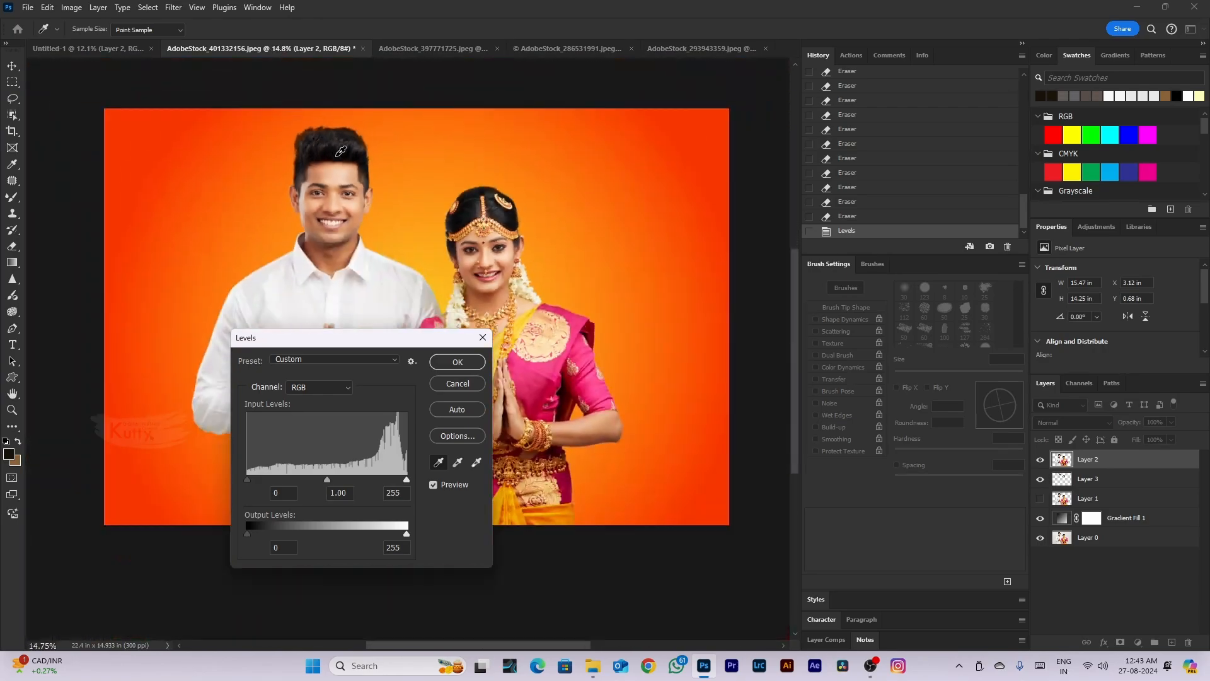
click(458, 362)
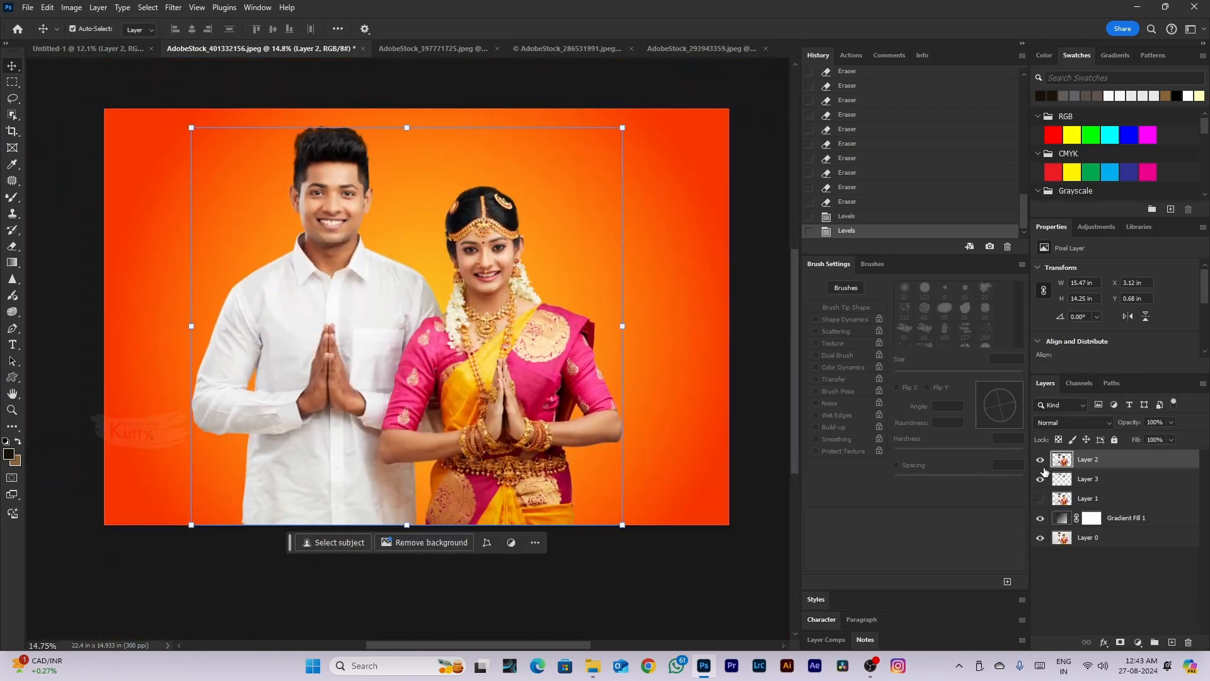
Make Layer 1 visible and toggle Layer 2 and Layer 3 off and on to compare the hair edges
click(1040, 459)
click(1039, 499)
click(1040, 460)
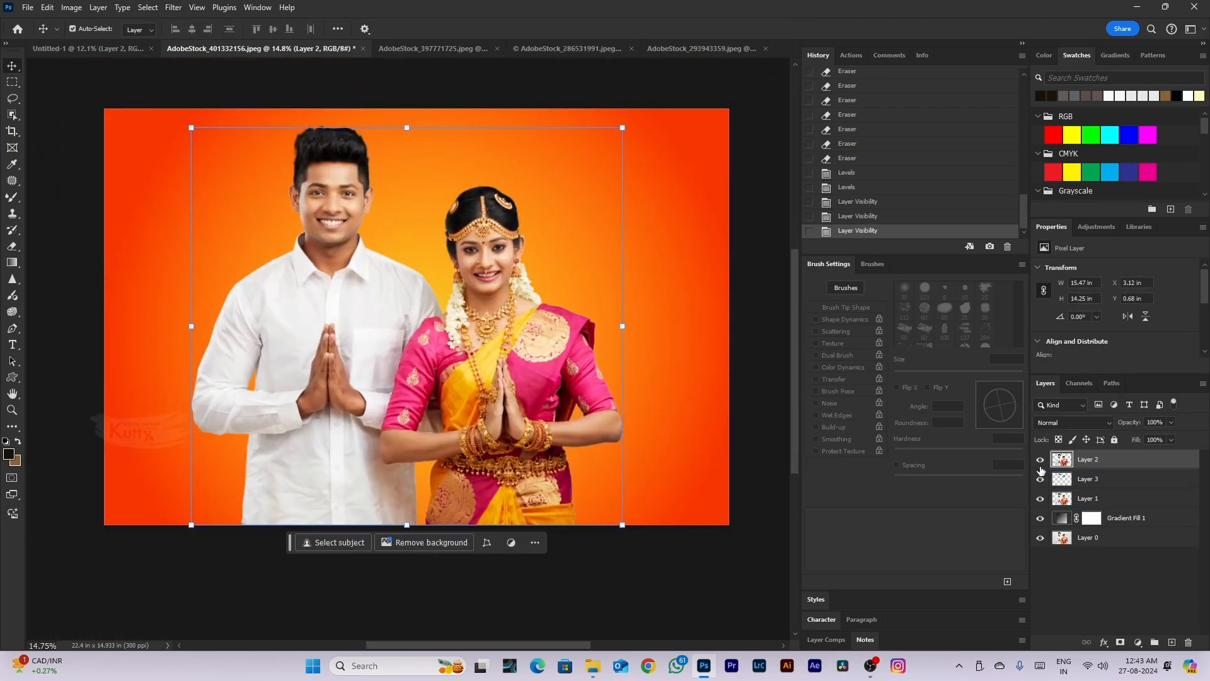
click(1040, 478)
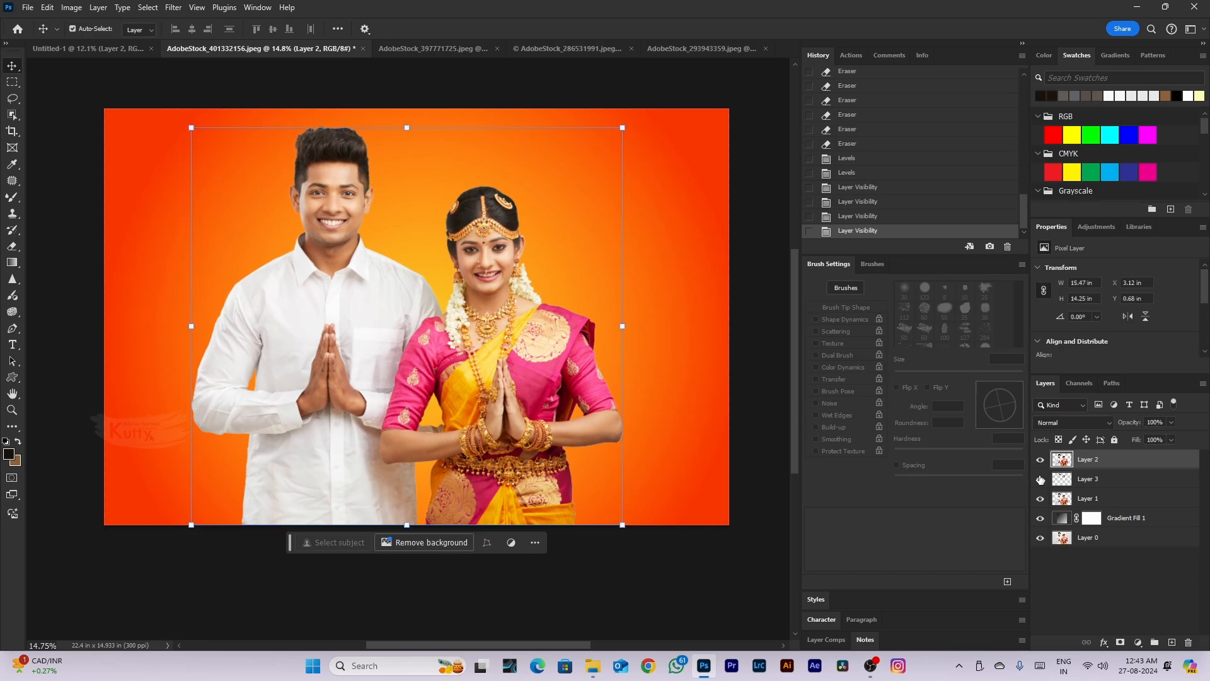
click(1040, 480)
Examine the couple's finished cutout against the orange gradient, leaving no layer selected
scroll(646, 395, down, 5)
click(667, 540)
scroll(449, 334, up, 6)
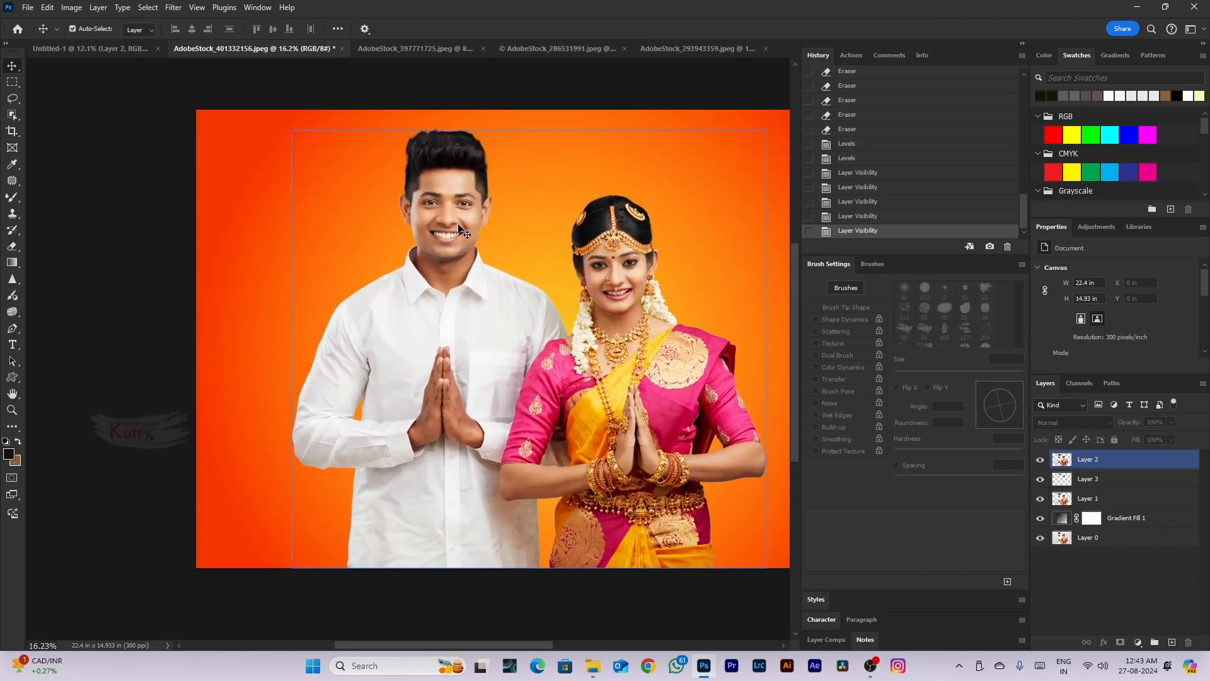
scroll(460, 230, down, 4)
scroll(531, 272, up, 2)
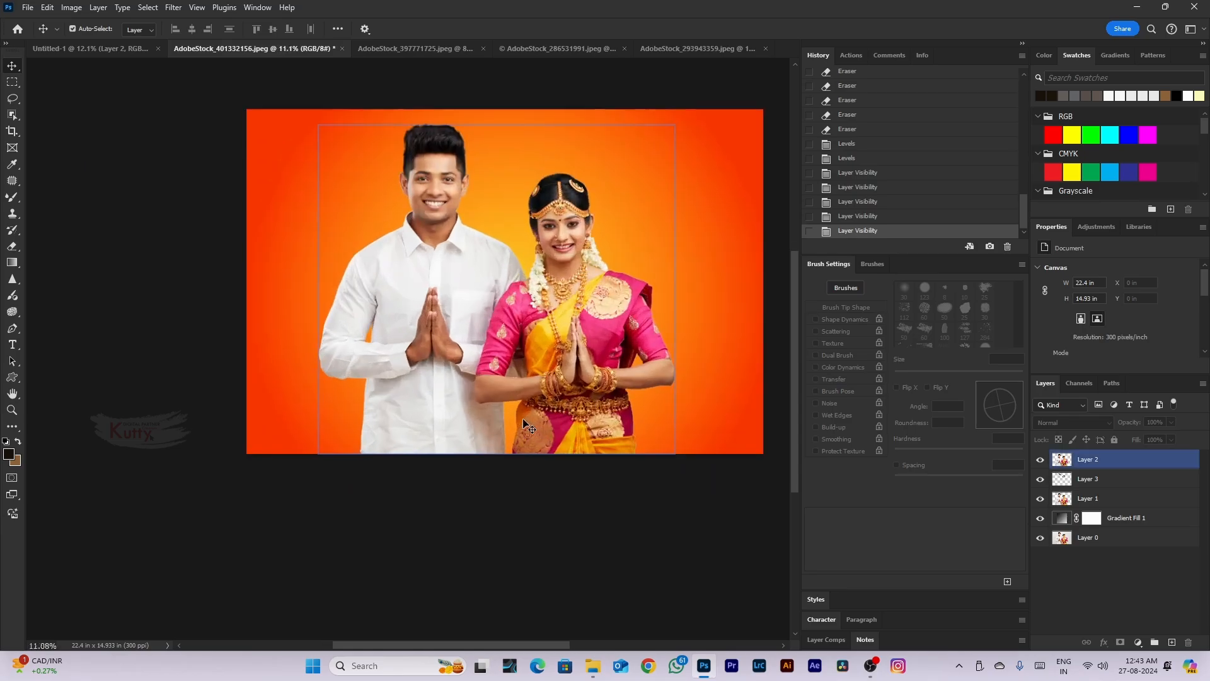
click(452, 344)
click(535, 280)
click(189, 340)
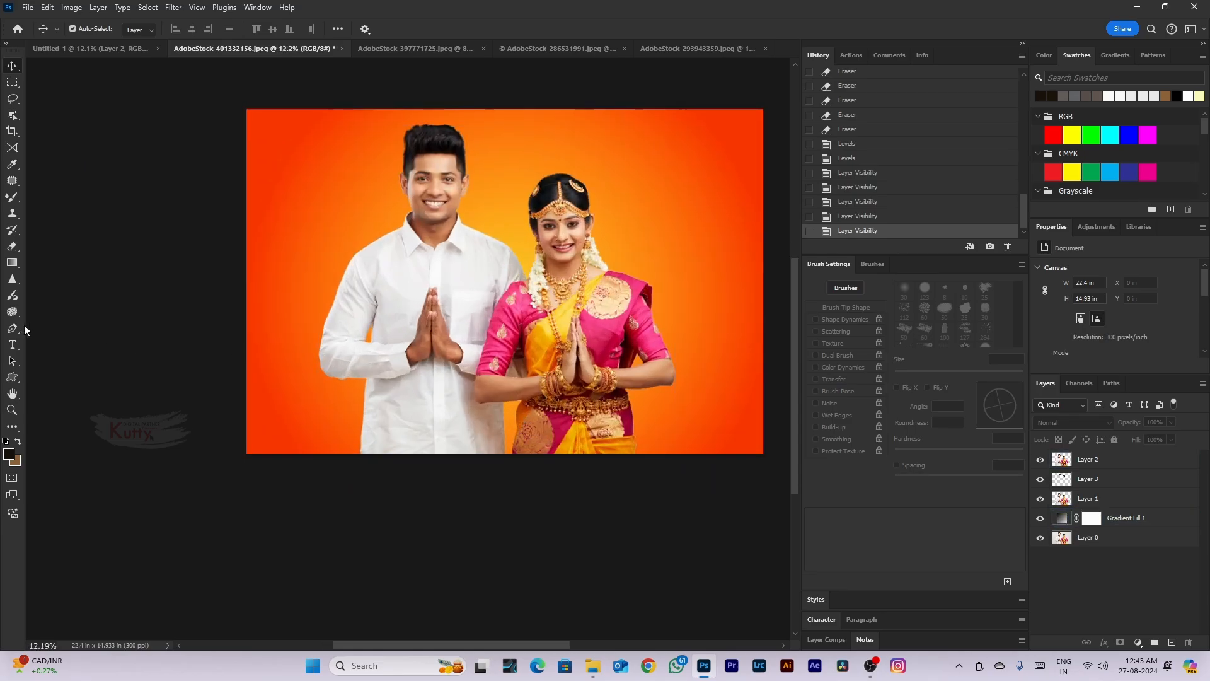
Switch to the Freeform Pen tool and hide every layer above Layer 0 to expose the original photo
click(17, 329)
click(69, 339)
scroll(408, 396, down, 1)
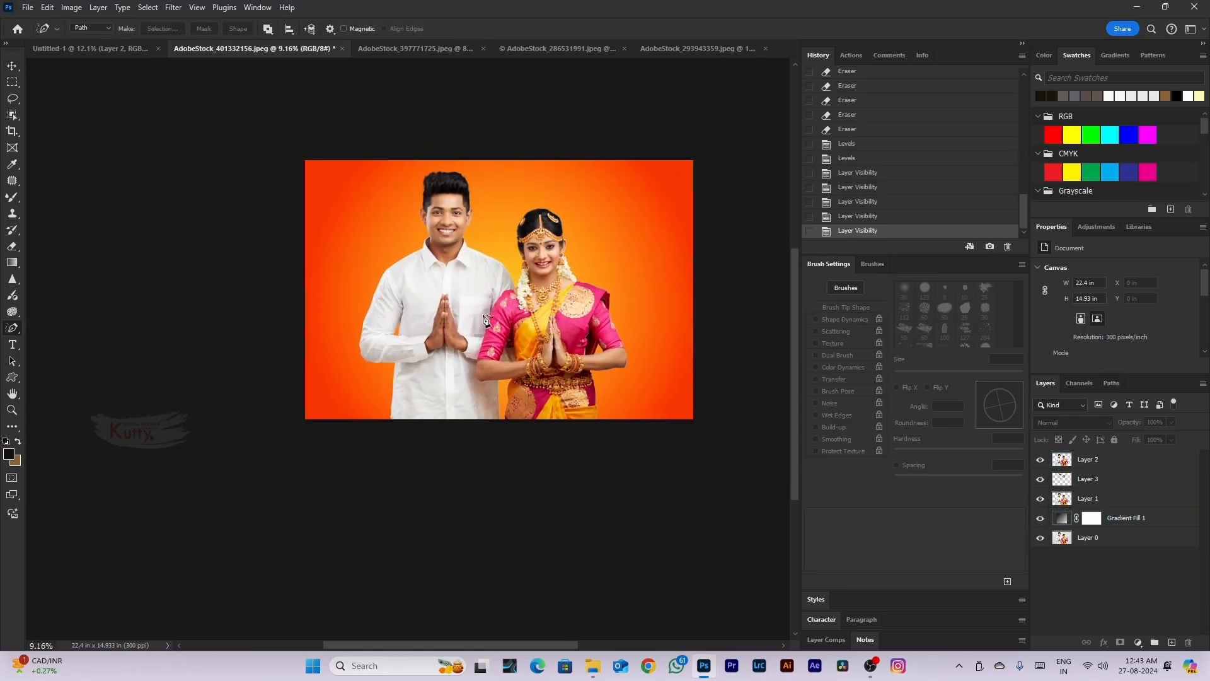
scroll(407, 396, up, 1)
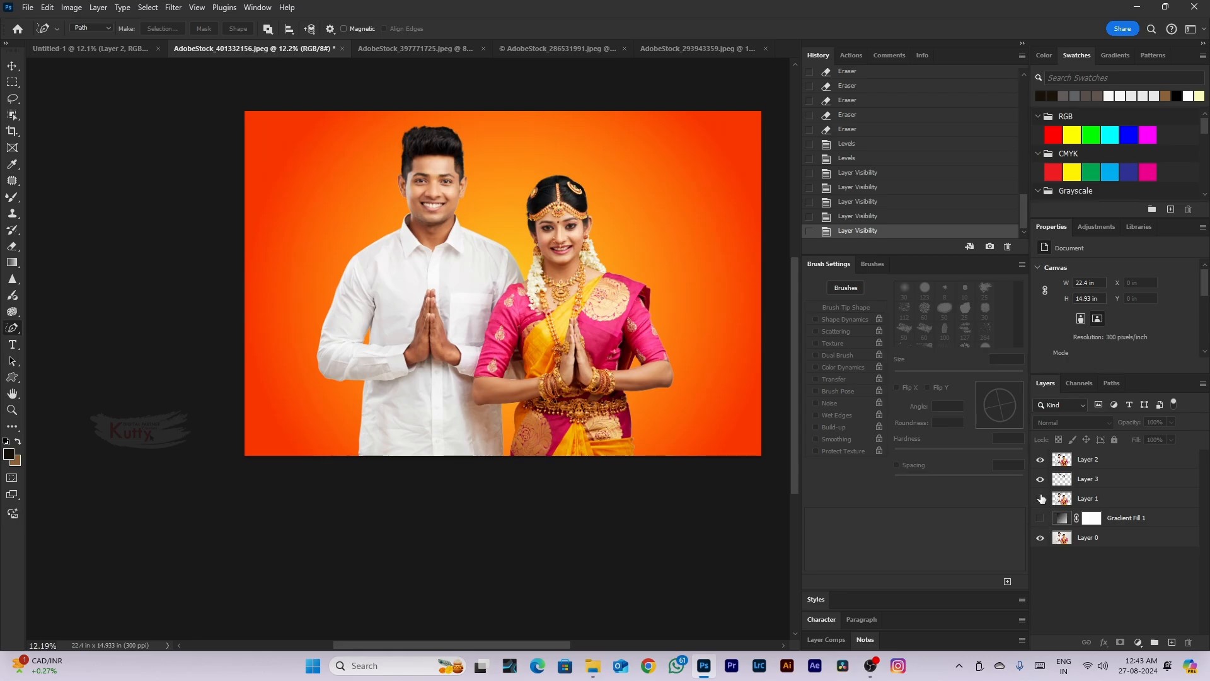
drag(1041, 498, 1040, 459)
scroll(335, 427, up, 3)
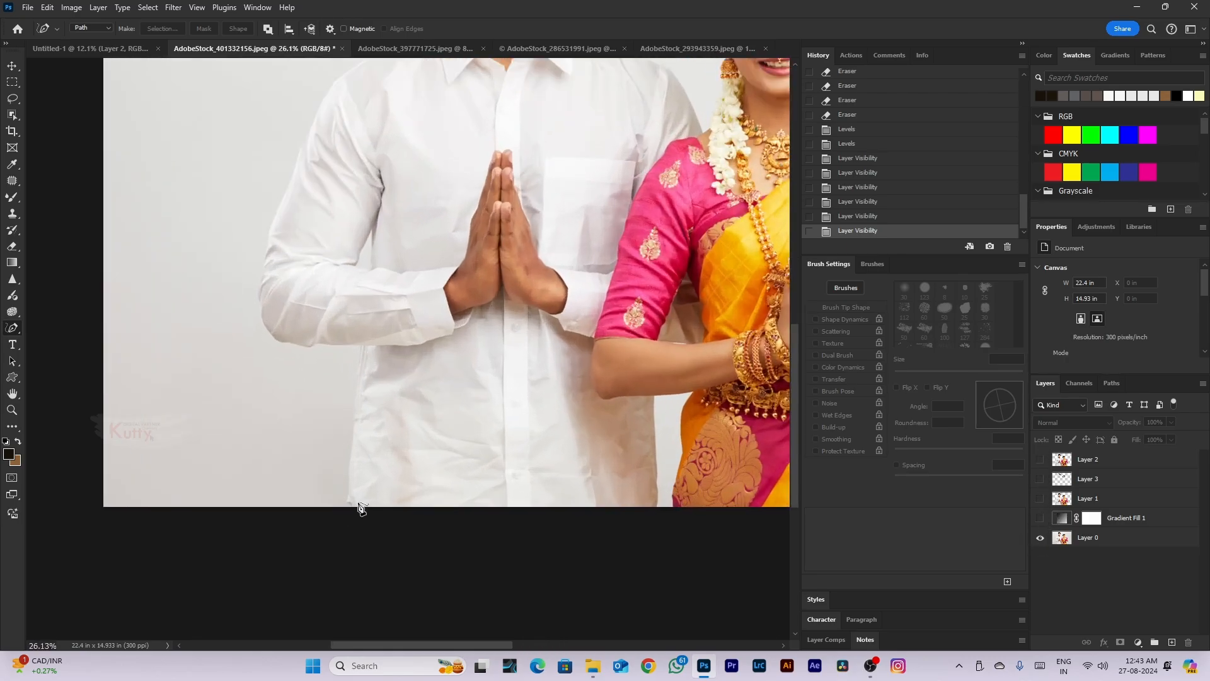
Try tracing the outer edge of the man's shirt and sleeve freehand with the Freeform Pen, then undo the path
mouse_move(346, 512)
mouse_down()
mouse_move(364, 348)
mouse_move(272, 329)
mouse_move(268, 302)
mouse_move(297, 183)
mouse_up()
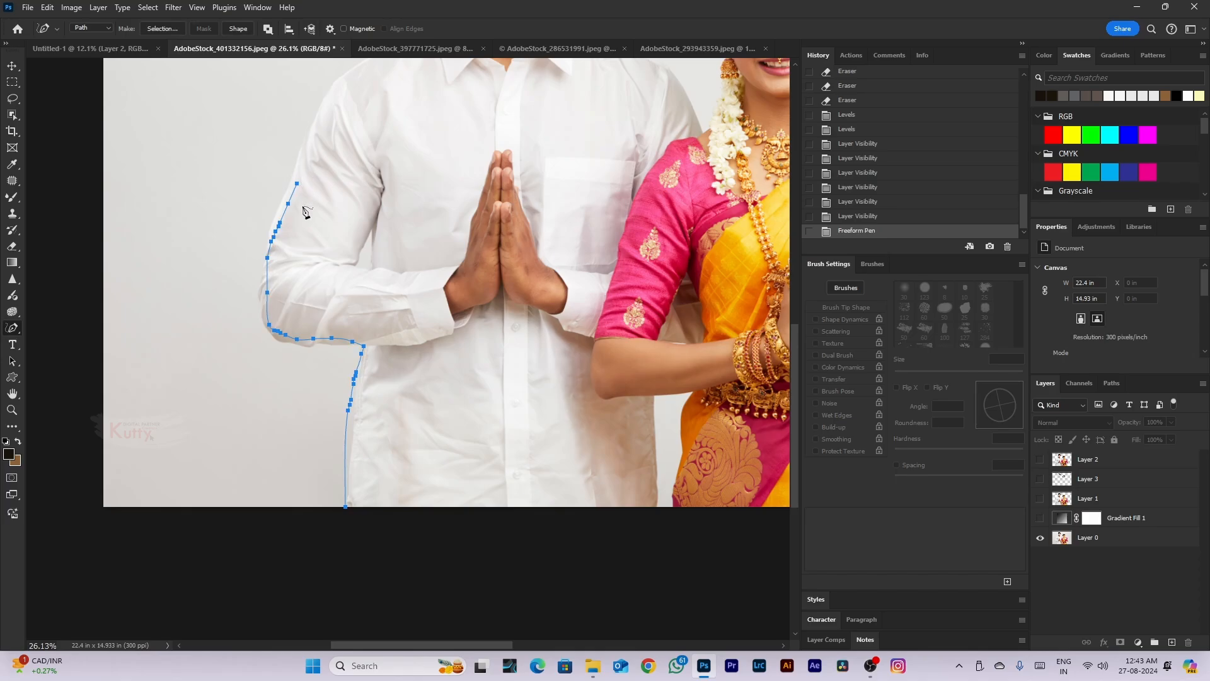
scroll(333, 360, up, 2)
scroll(338, 371, down, 1)
key(ctrl+z)
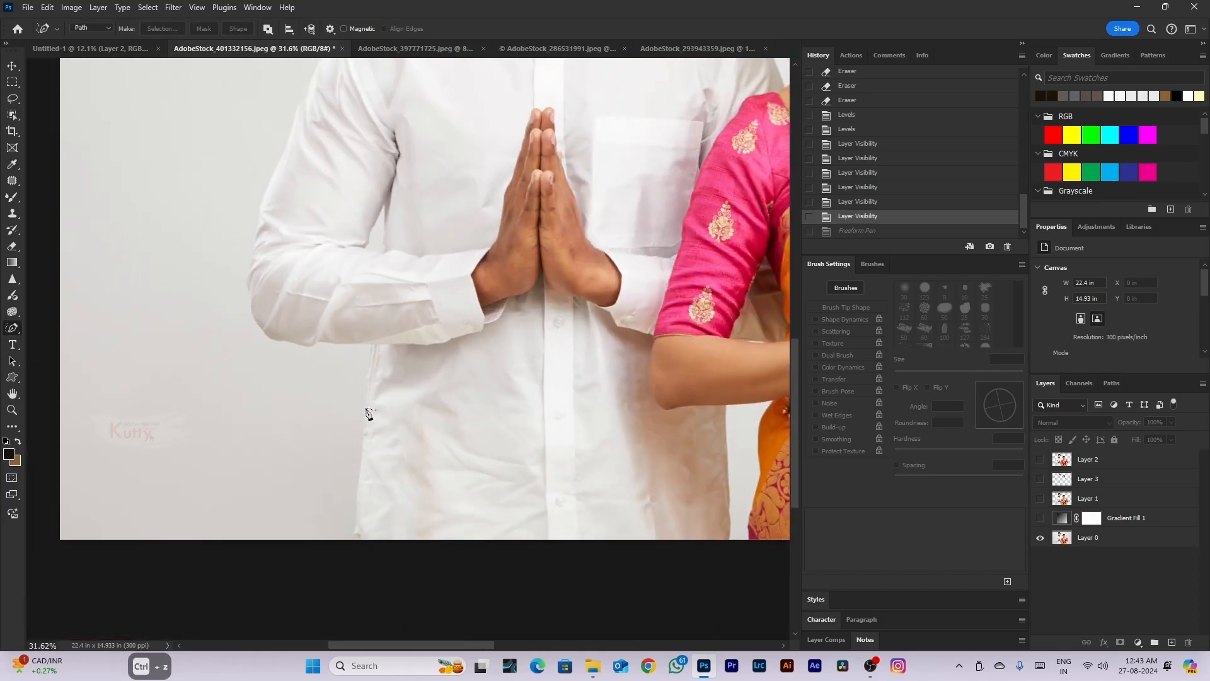
Retrace the man's shirt side and sleeve in several Freeform Pen strokes, then undo all of them
mouse_move(360, 542)
mouse_down()
mouse_move(379, 341)
mouse_move(319, 349)
mouse_move(250, 319)
mouse_move(254, 243)
mouse_move(283, 178)
mouse_up()
drag(287, 160, 321, 97)
key(ctrl+z)
key(ctrl+z)
key(ctrl+z)
key(ctrl+z)
key(ctrl+z)
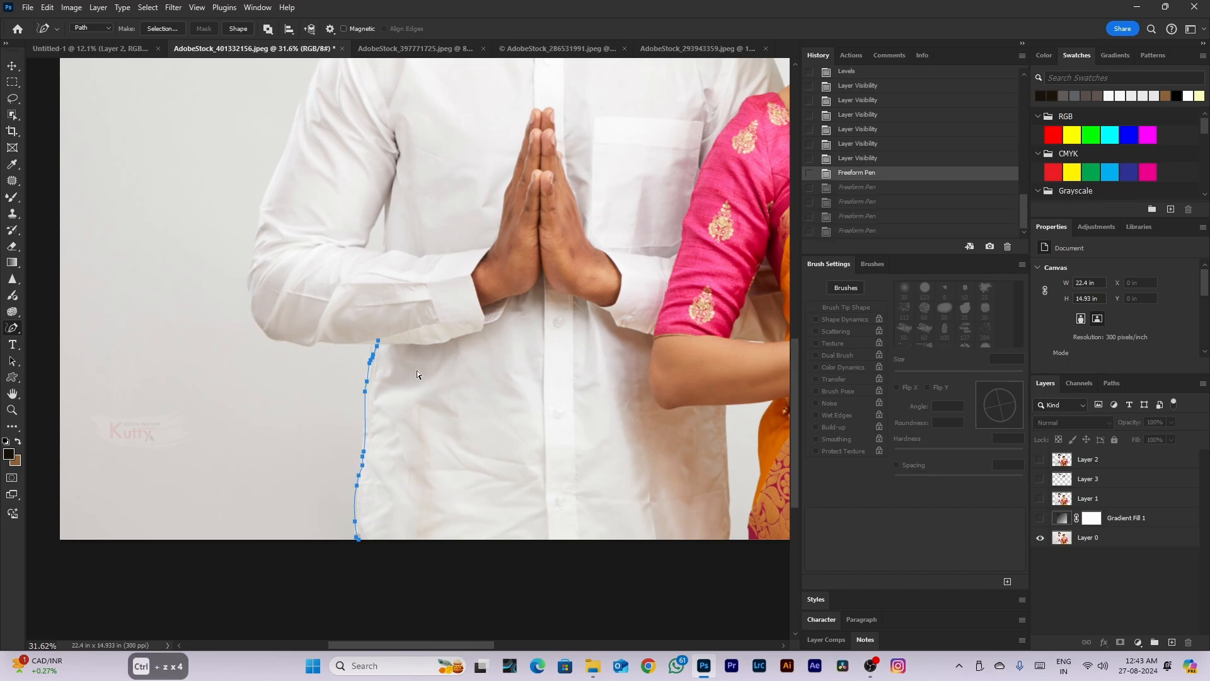
scroll(410, 368, down, 4)
right_click(12, 328)
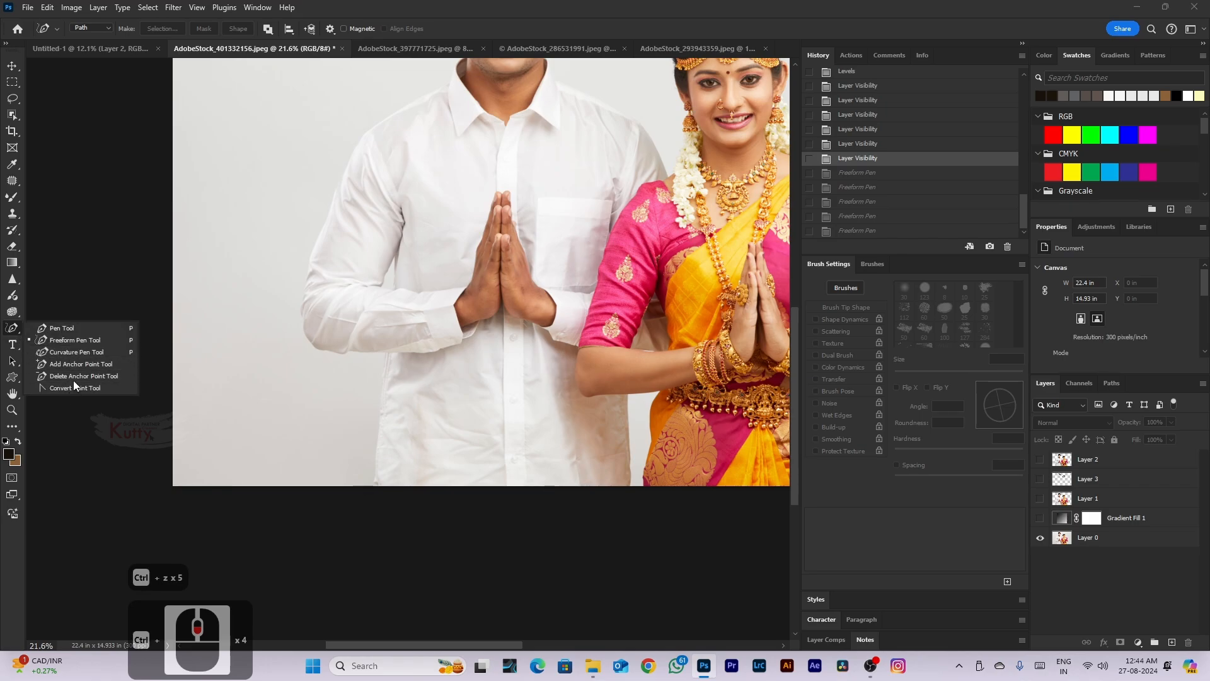
scroll(81, 405, down, 1)
Show Gradient Fill 1, Layer 1, Layer 3 and Layer 2 again and switch to the Type tool
key(t)
scroll(157, 378, down, 5)
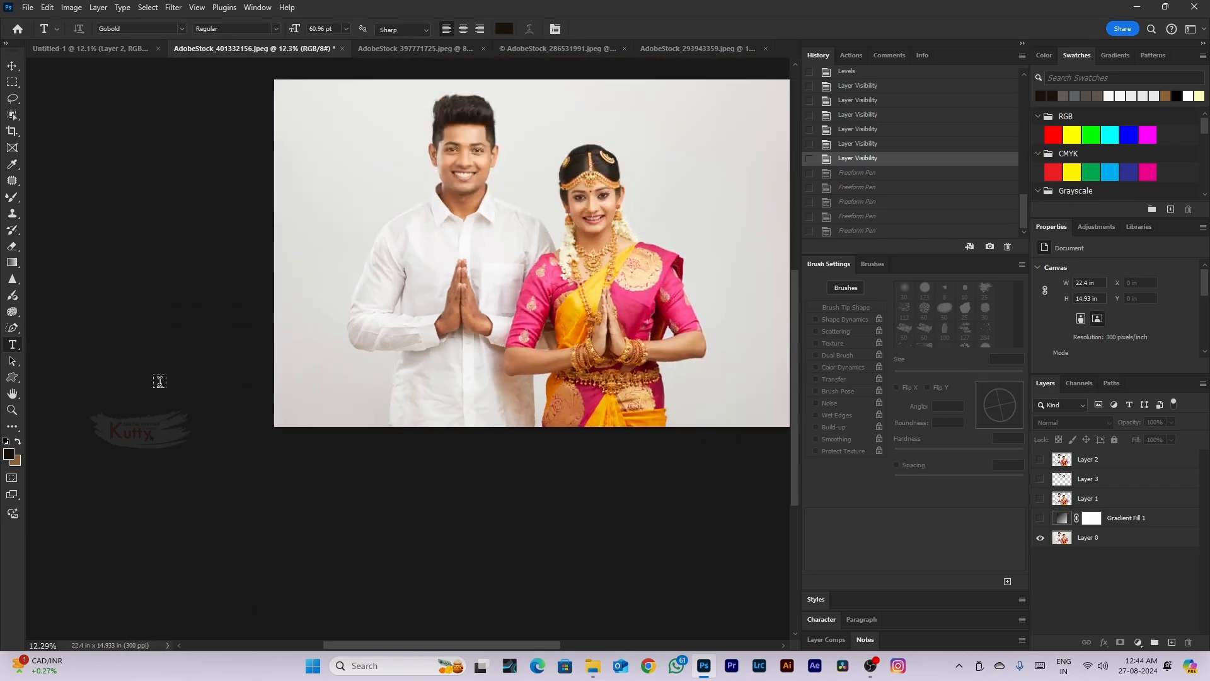
drag(1040, 517, 1040, 459)
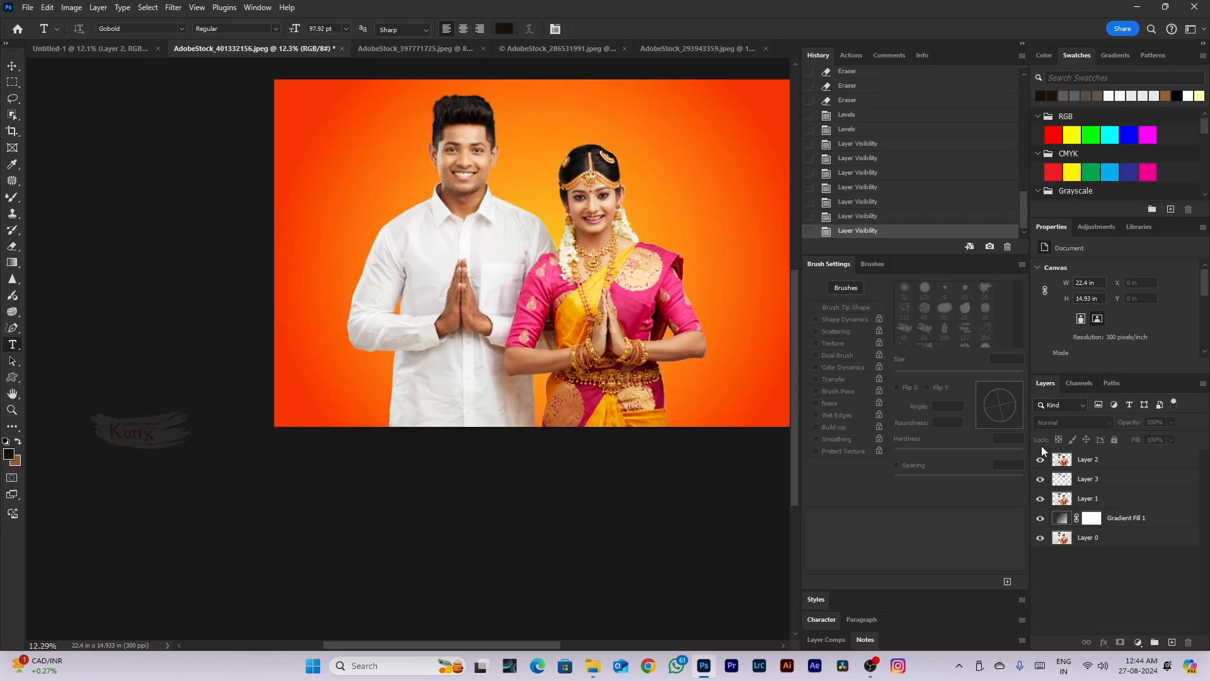
Add a Lorem Ipsum text layer and move it above the woman's head
scroll(466, 316, down, 7)
scroll(554, 258, up, 7)
click(624, 221)
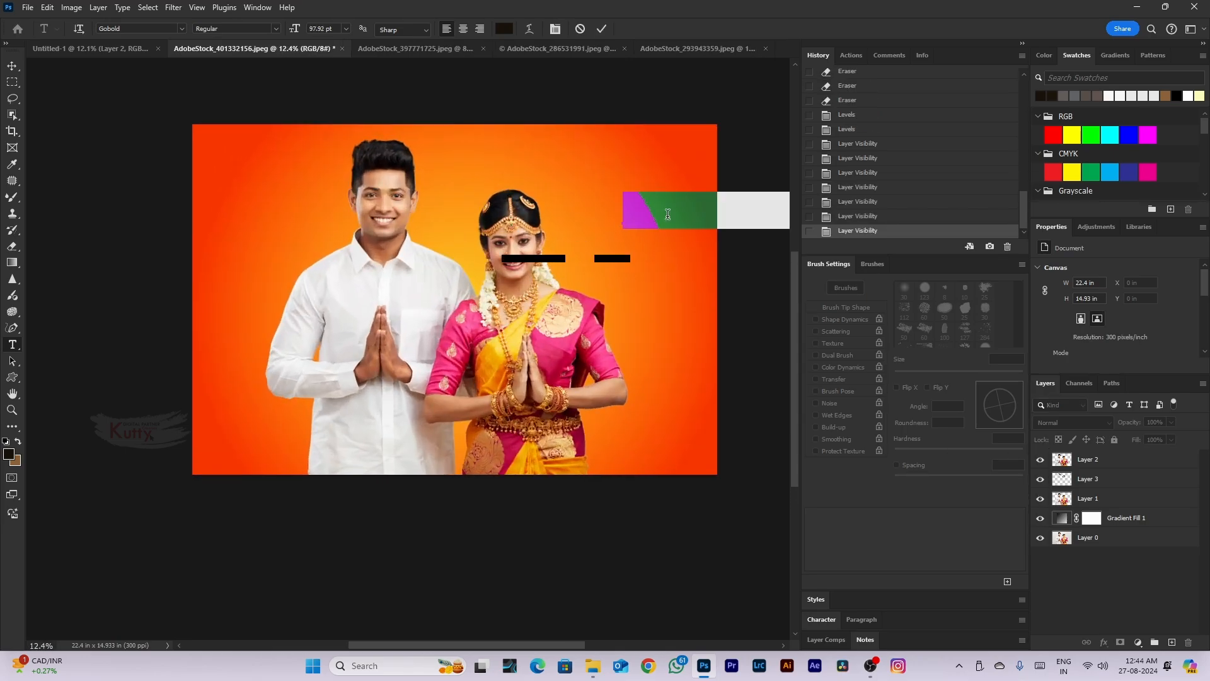
click(12, 66)
drag(649, 221, 494, 169)
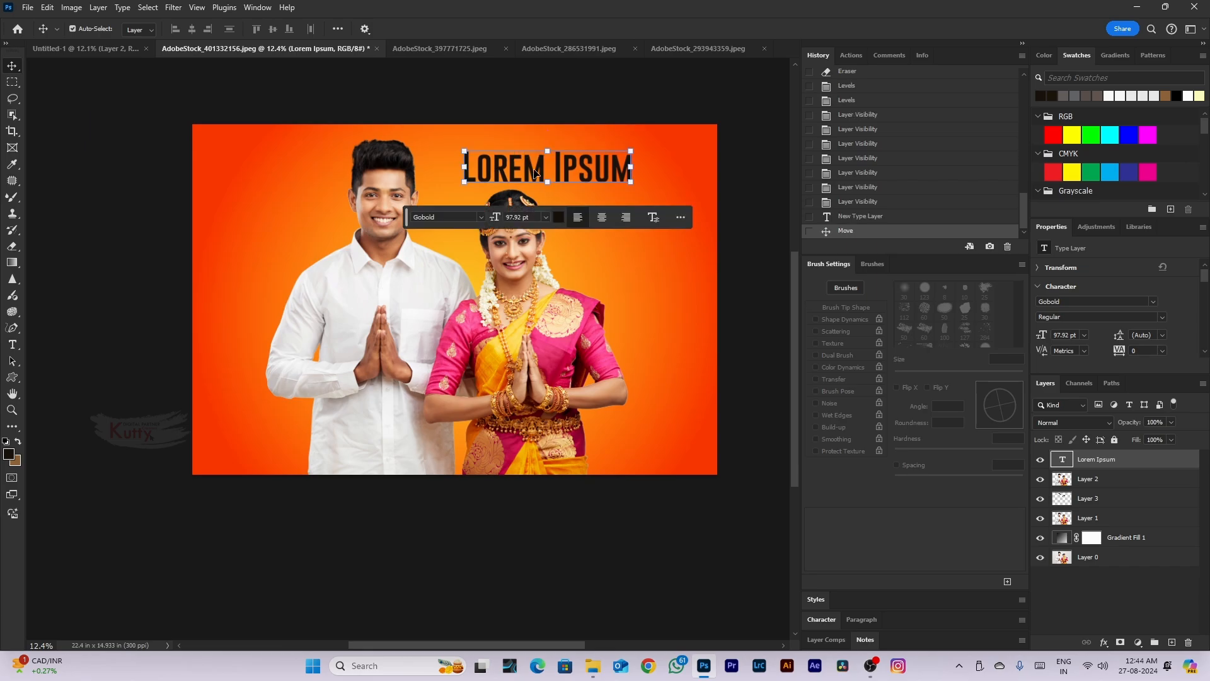
Change the Lorem Ipsum text color to white, ffffff
double_click(487, 164)
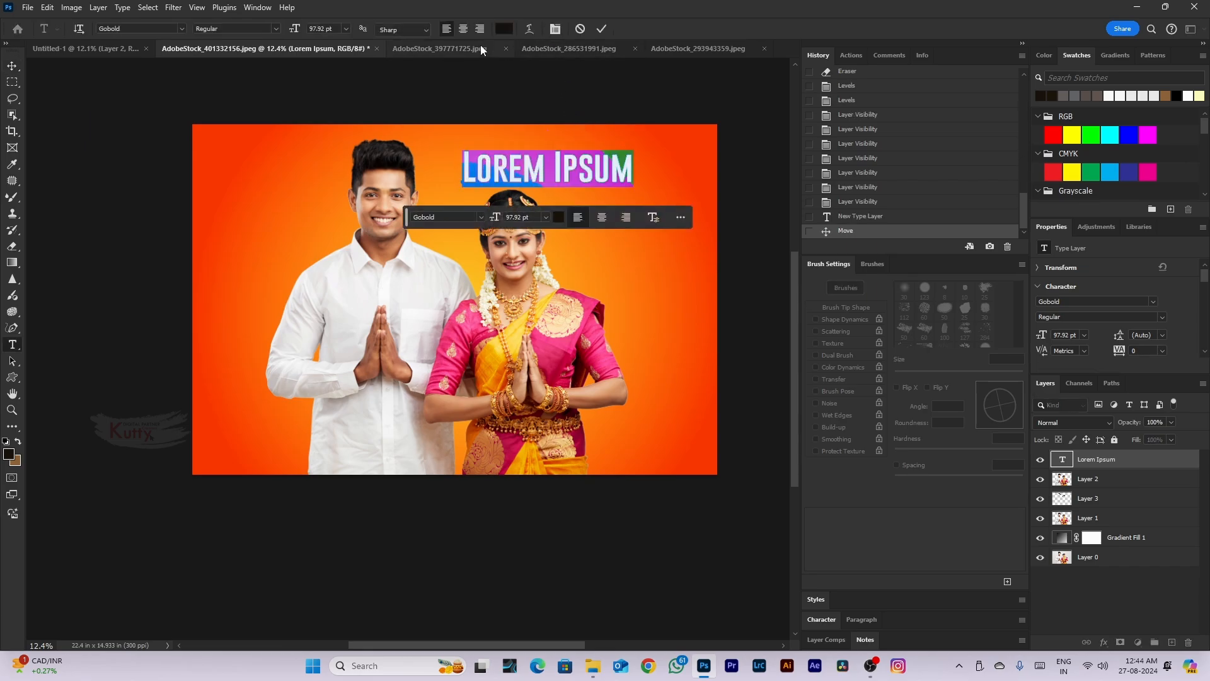
click(504, 28)
text(ffffff)
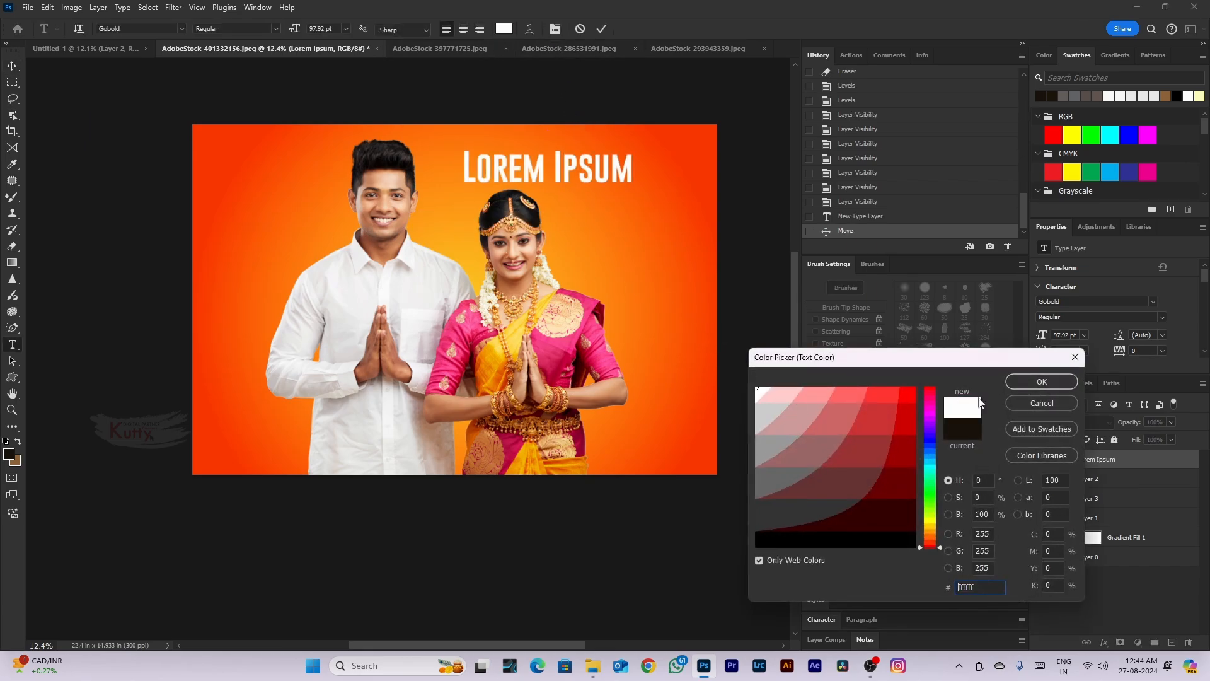
click(1041, 382)
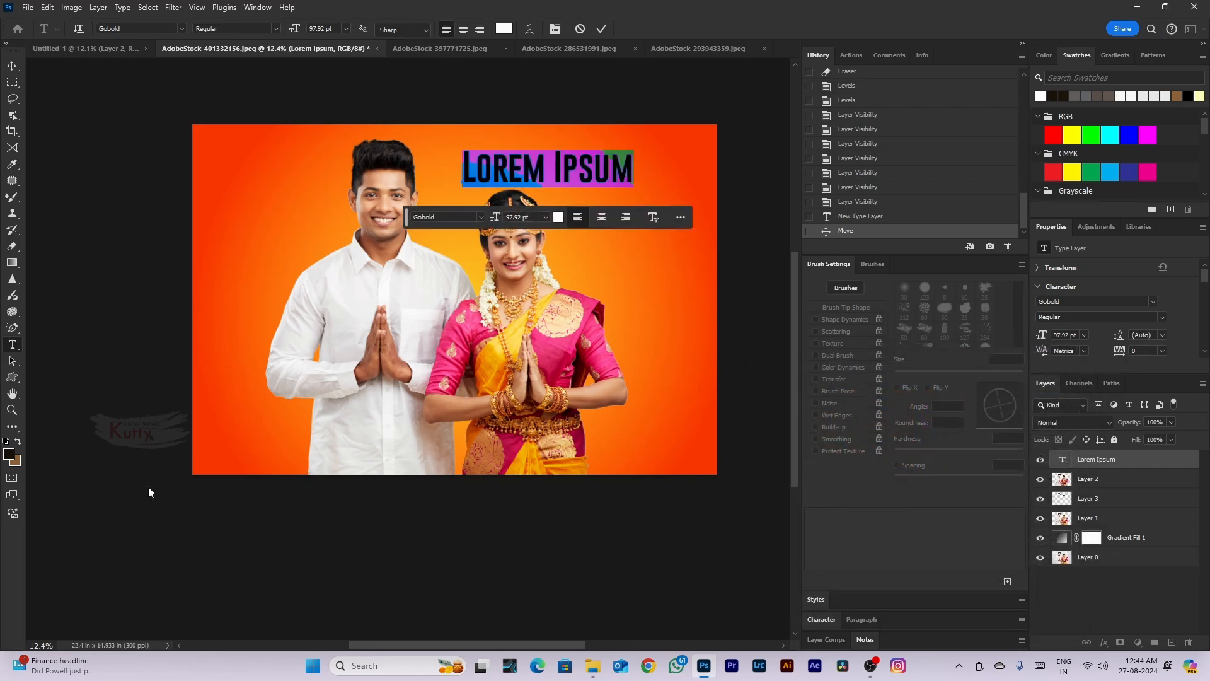
Set the foreground color to white and place the text cursor inside the Lorem Ipsum title
click(7, 455)
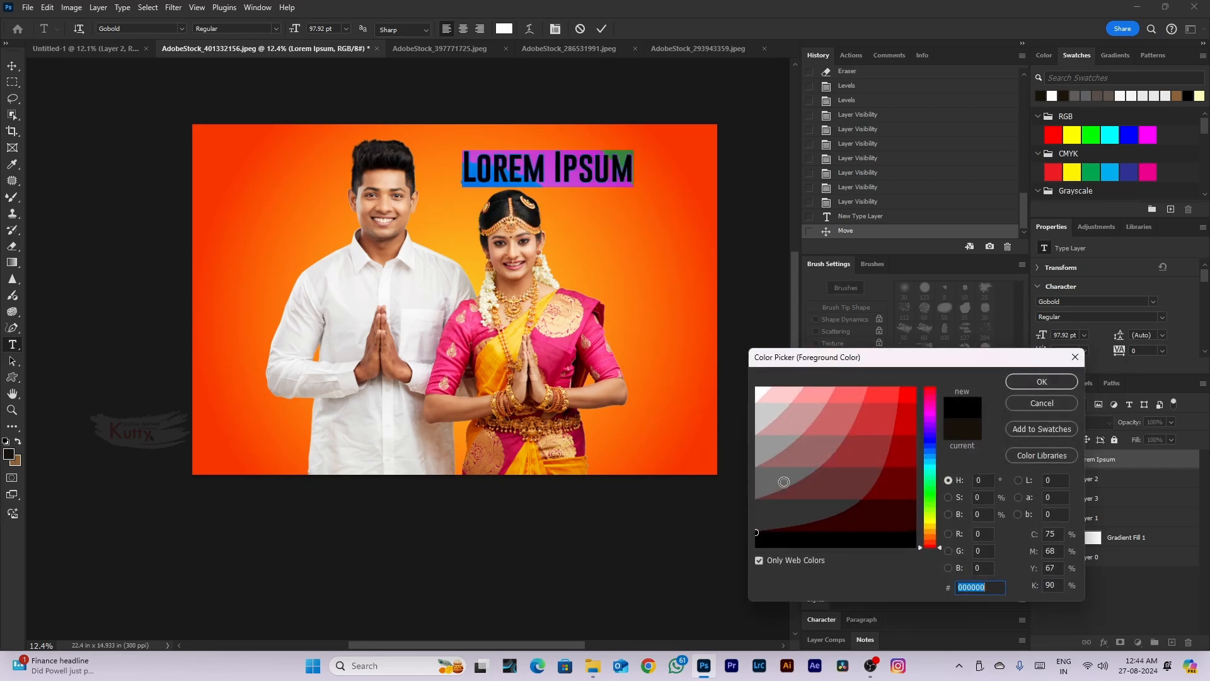
key(Return)
click(505, 167)
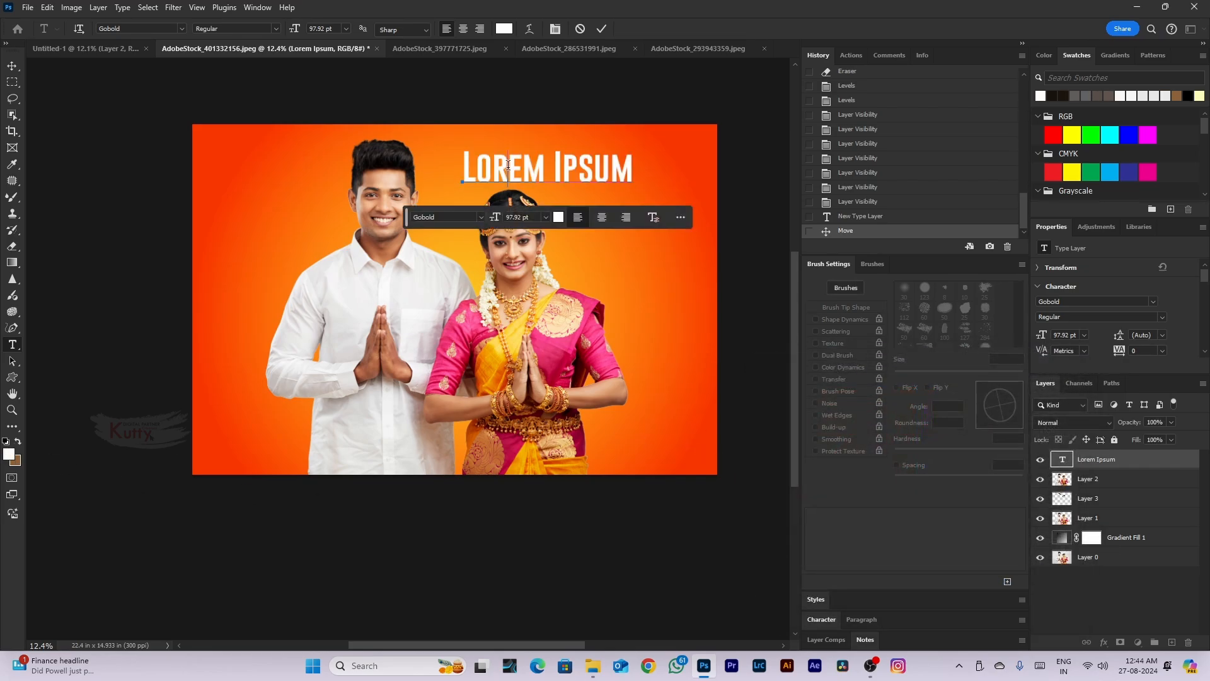
key(ctrl+a)
click(558, 217)
drag(892, 425, 955, 377)
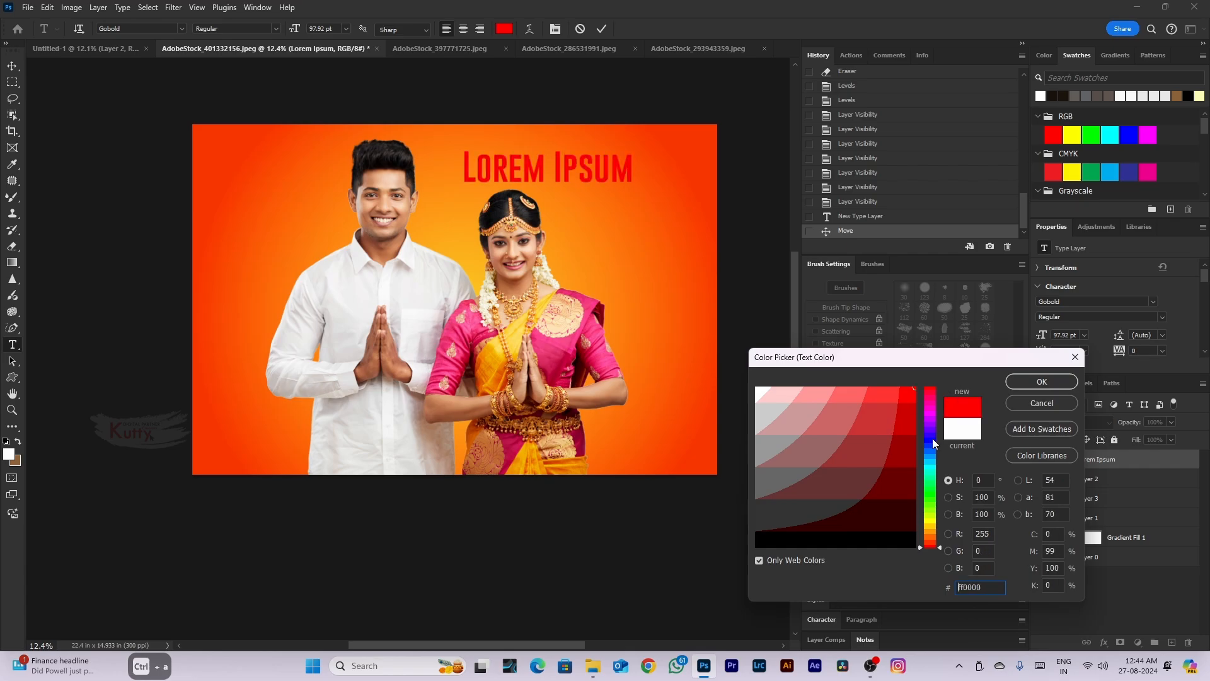
click(932, 455)
click(932, 497)
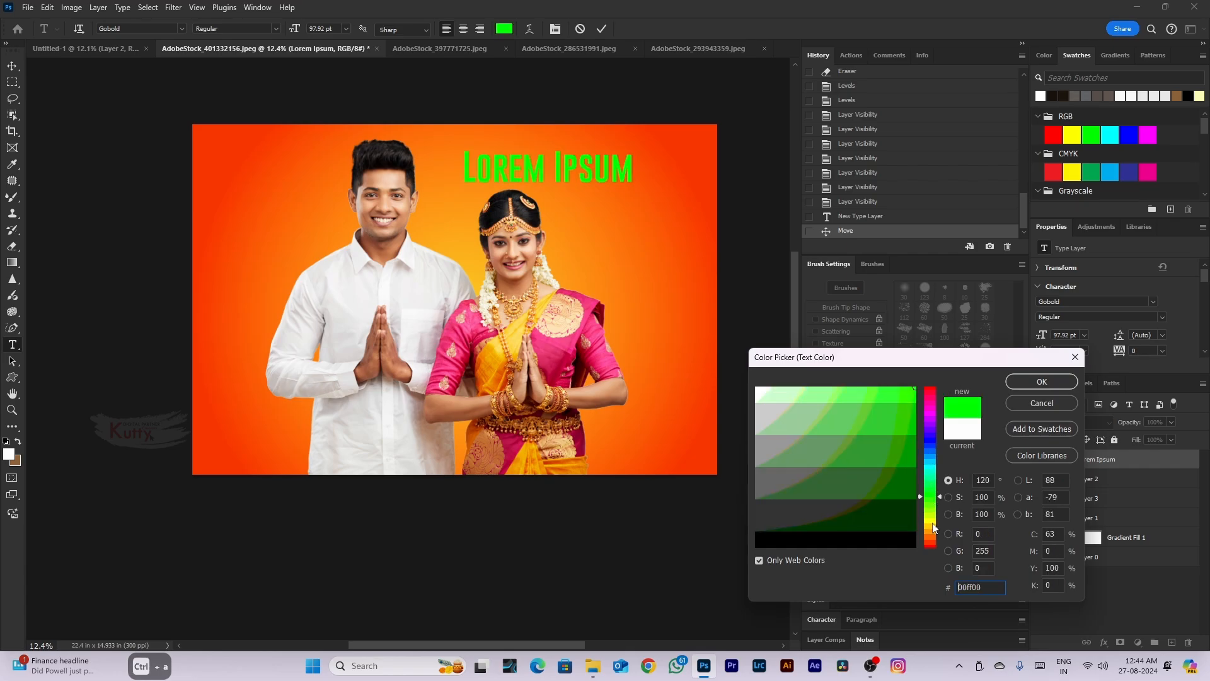
click(933, 528)
click(1044, 401)
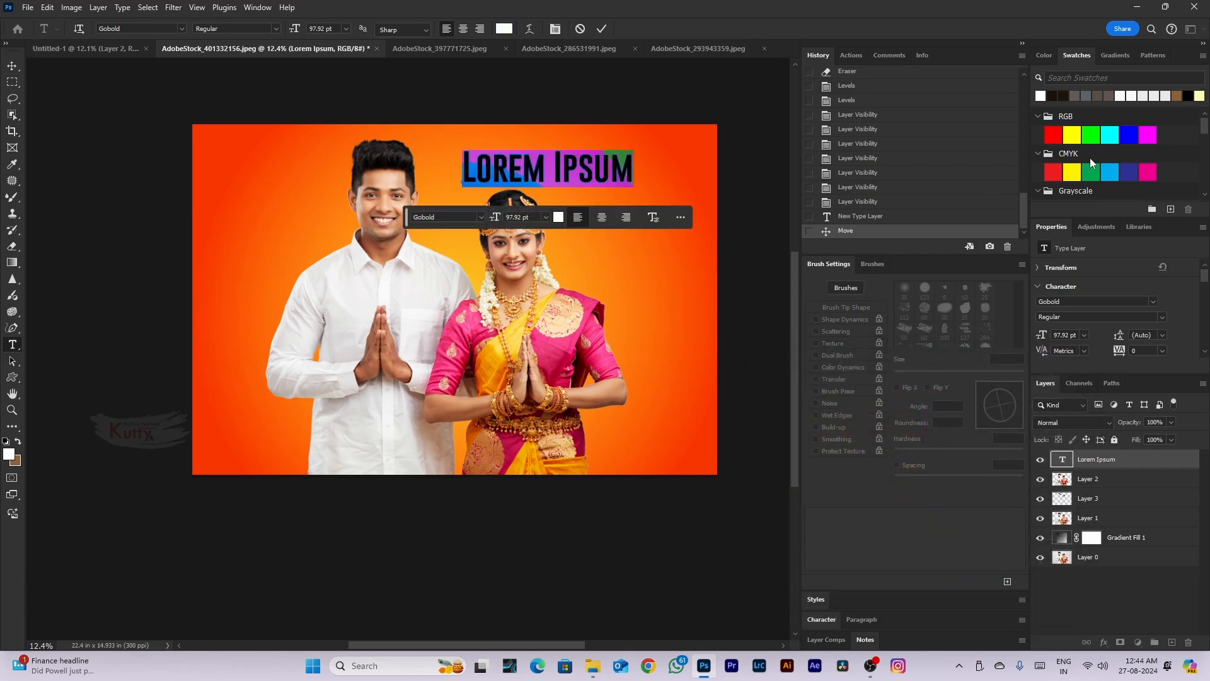
Recolor the whole Lorem Ipsum title with the RGB green swatch and settle on the RGB cyan one
click(1091, 134)
click(1110, 134)
click(612, 174)
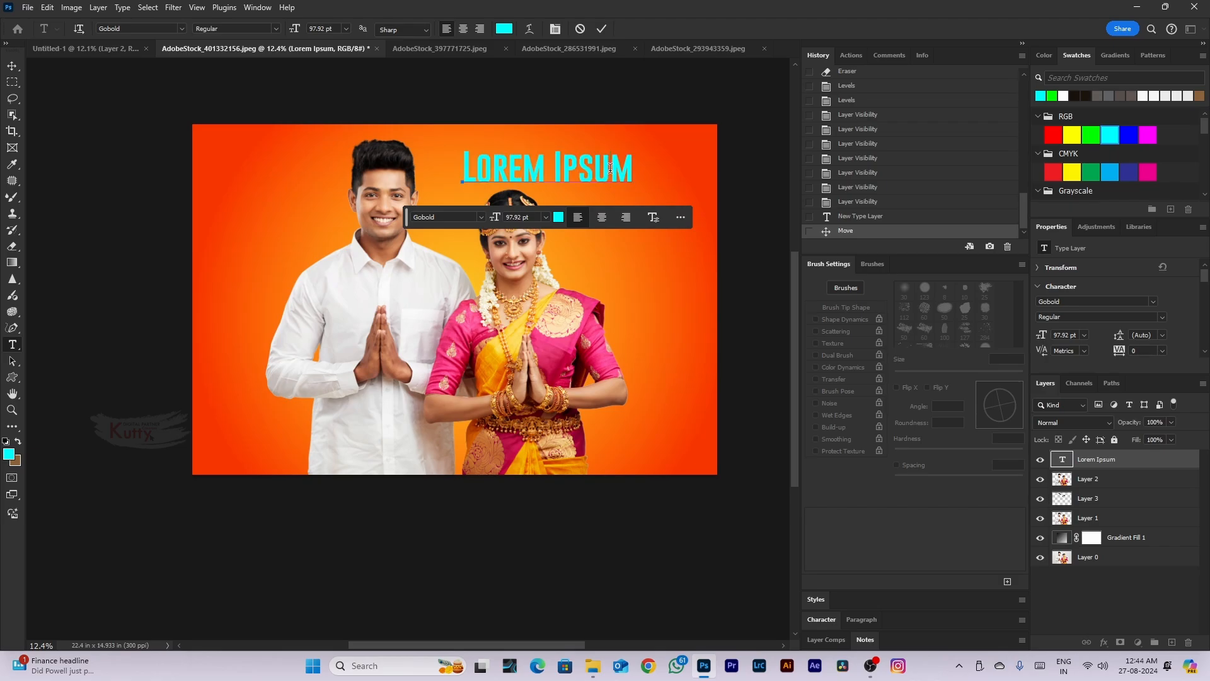
Change the Lorem Ipsum title's font to Brightwood and commit the text
key(ctrl+a)
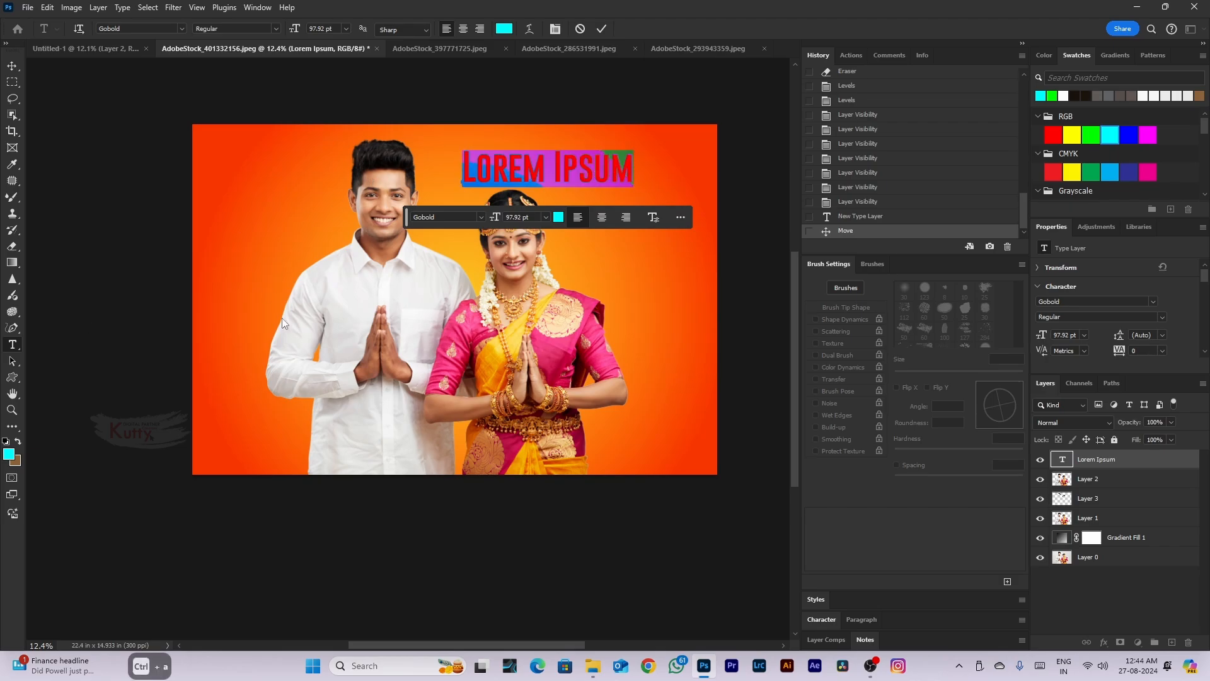
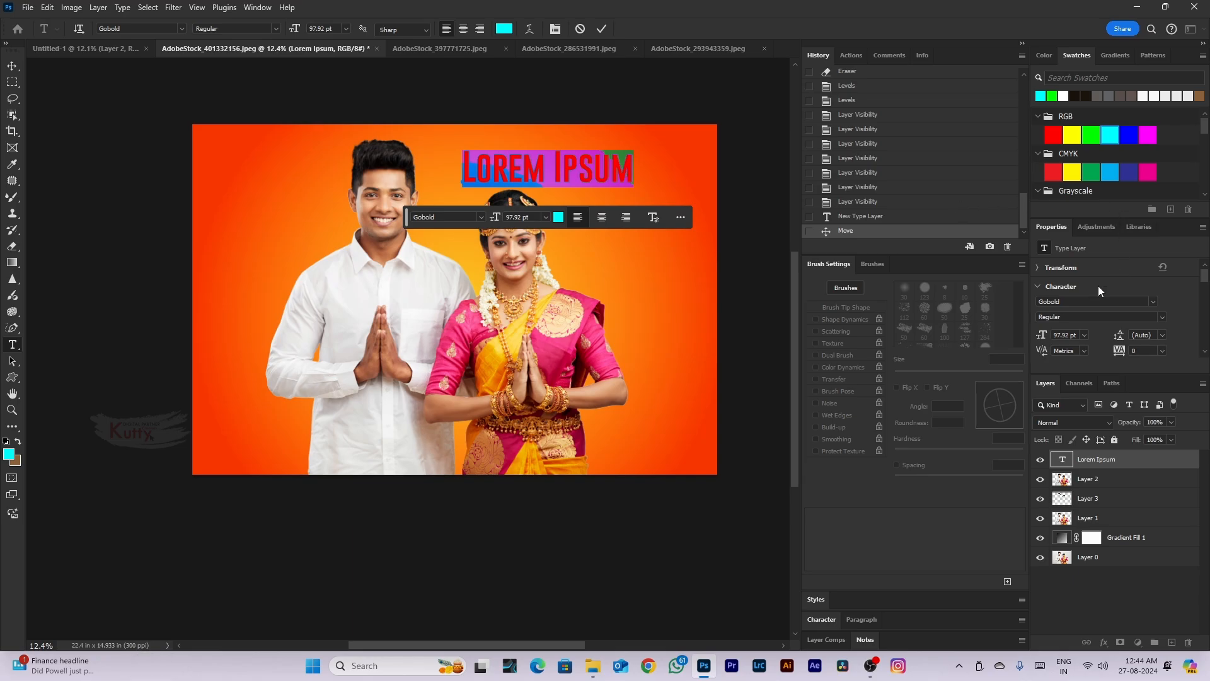
click(1023, 43)
click(1016, 210)
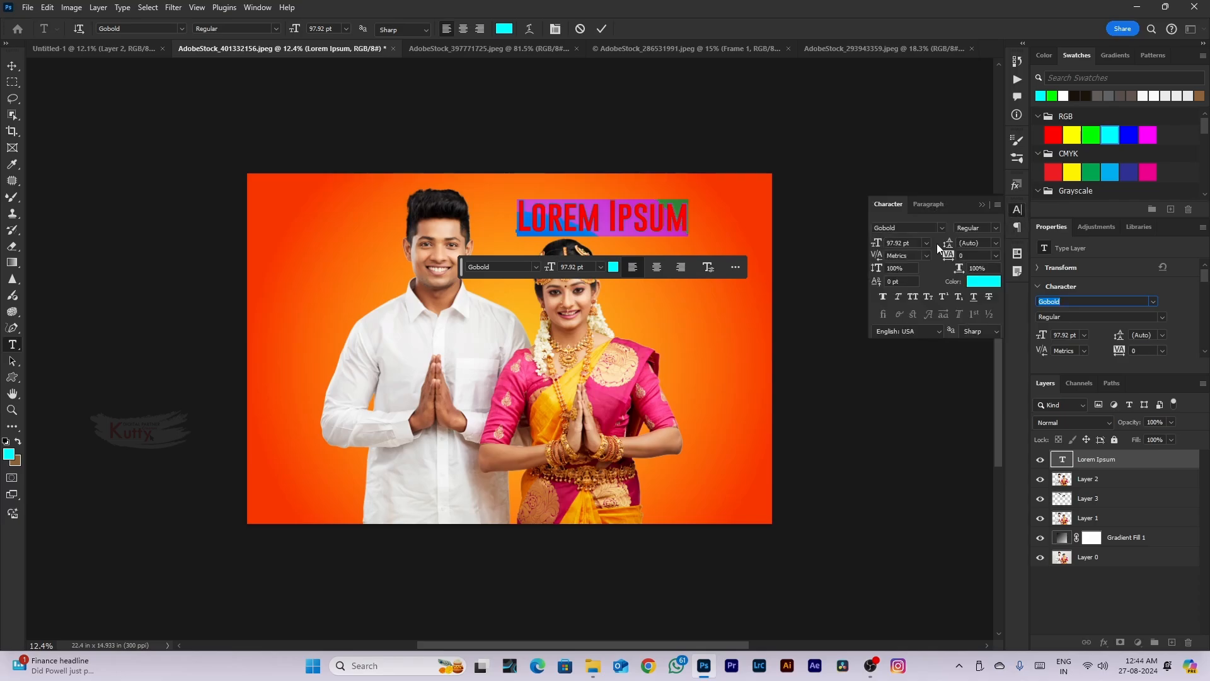
click(944, 229)
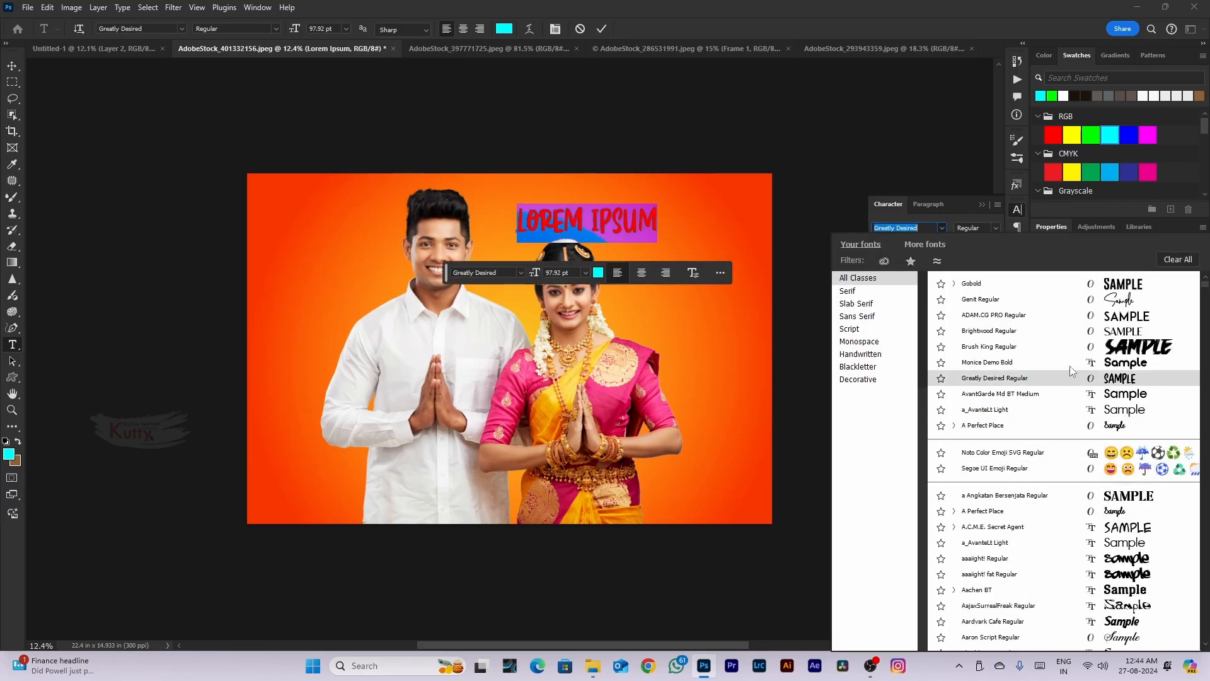
click(1065, 331)
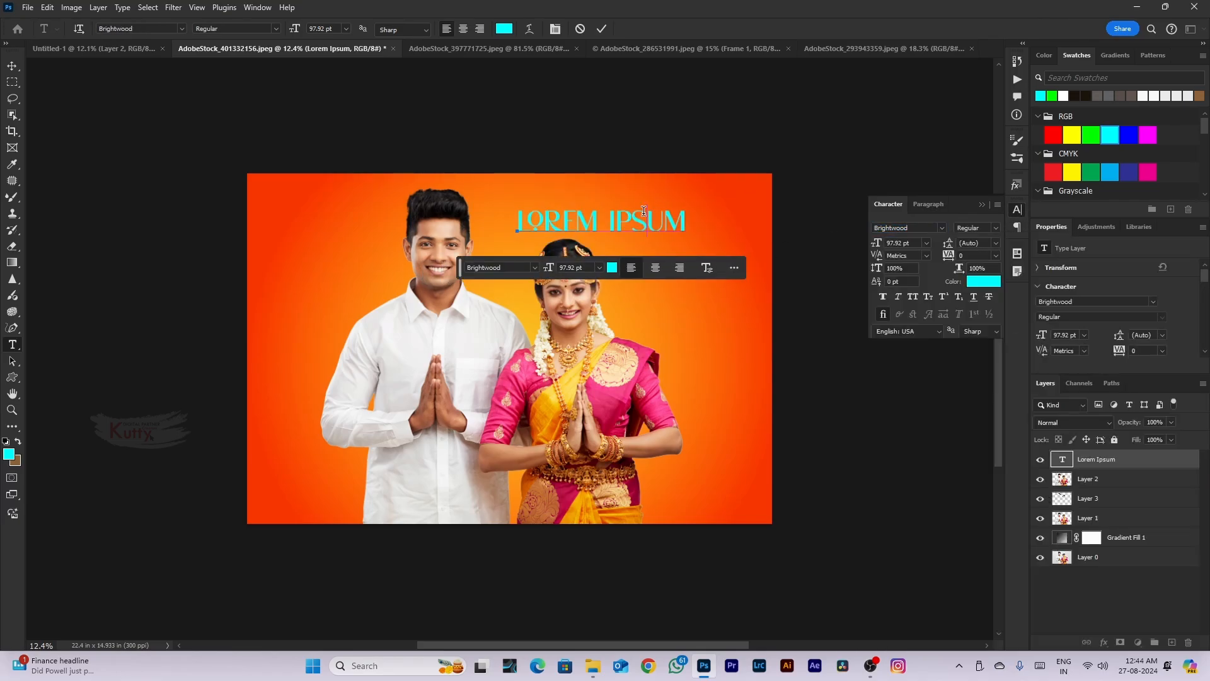
key(ctrl+Return)
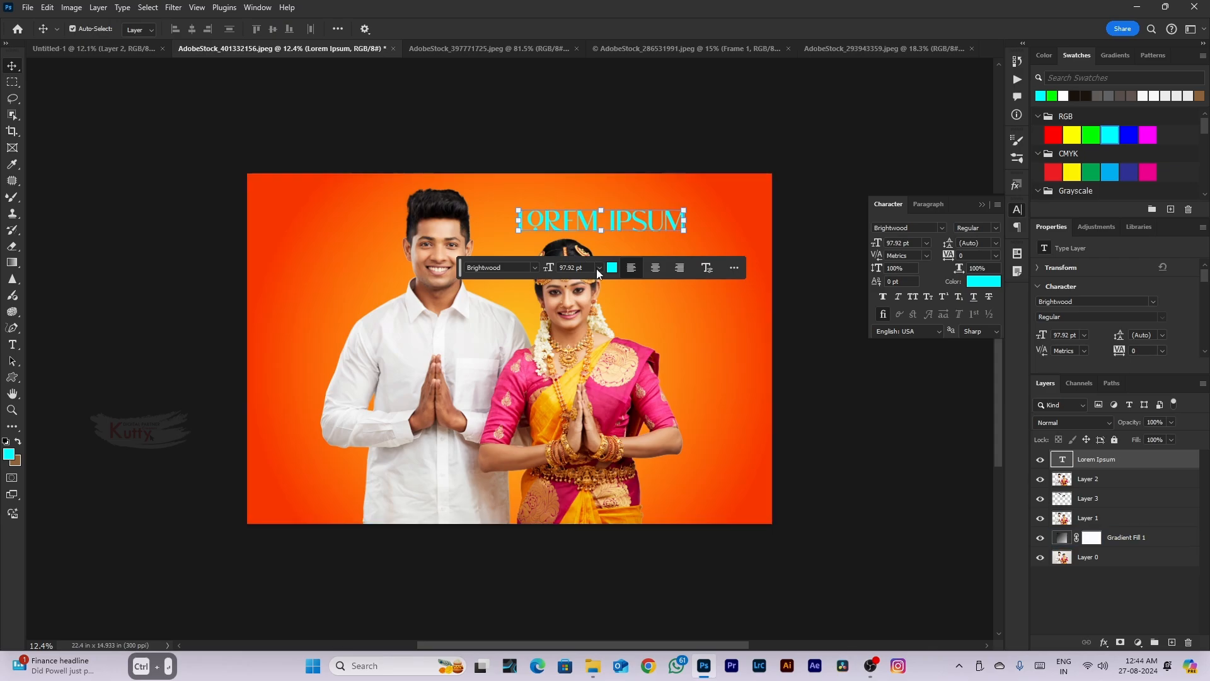
Enlarge the Lorem Ipsum title to 99 pt and further to a font size of 133 pt
drag(547, 269, 548, 269)
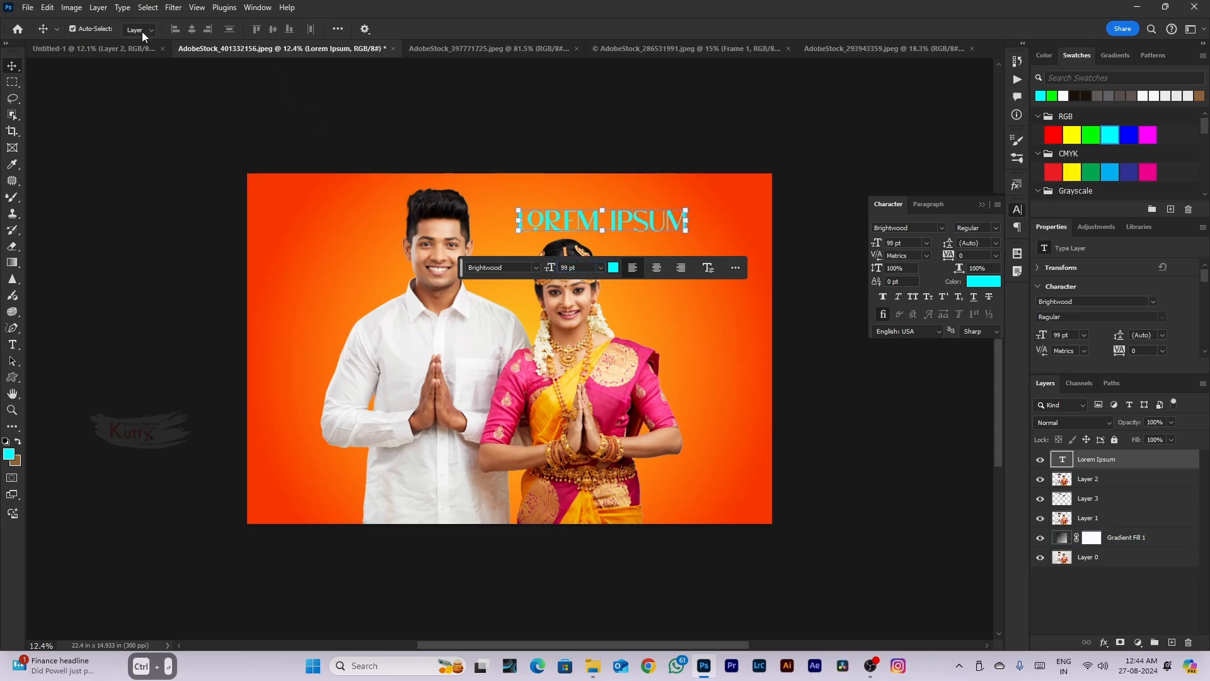
click(14, 346)
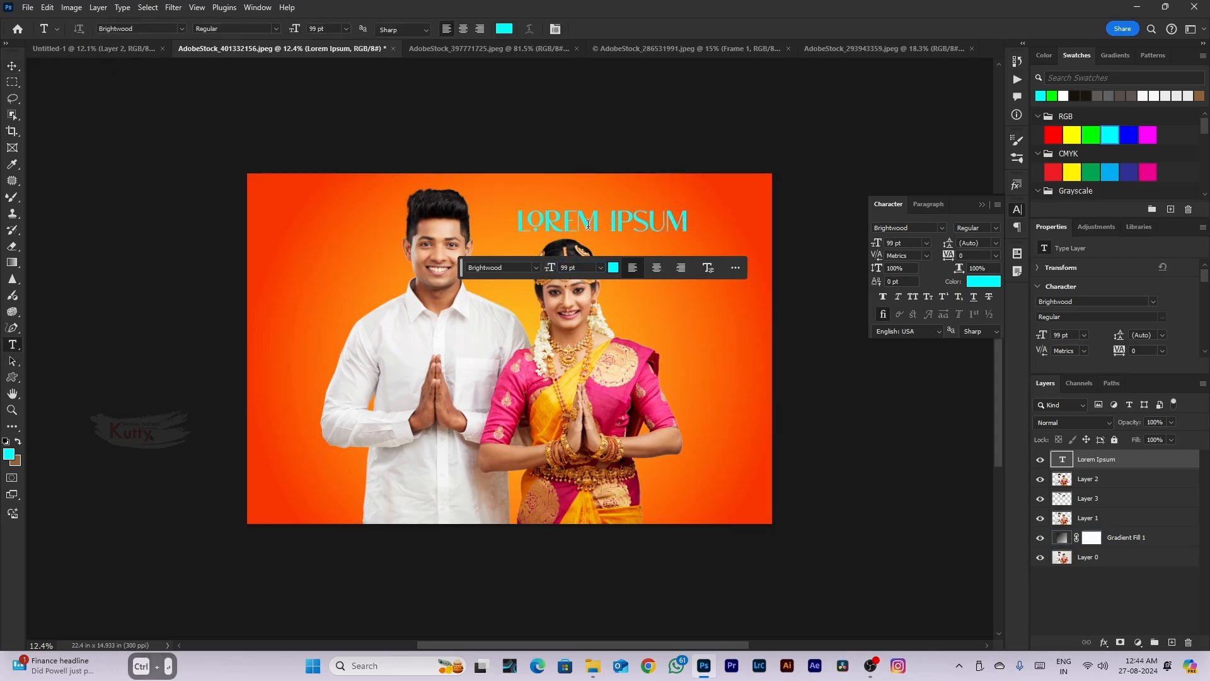
click(588, 224)
key(ctrl+a)
drag(295, 29, 319, 29)
click(608, 235)
Replace the Lorem Ipsum title text with Kutty Tech and commit it
key(ctrl+a)
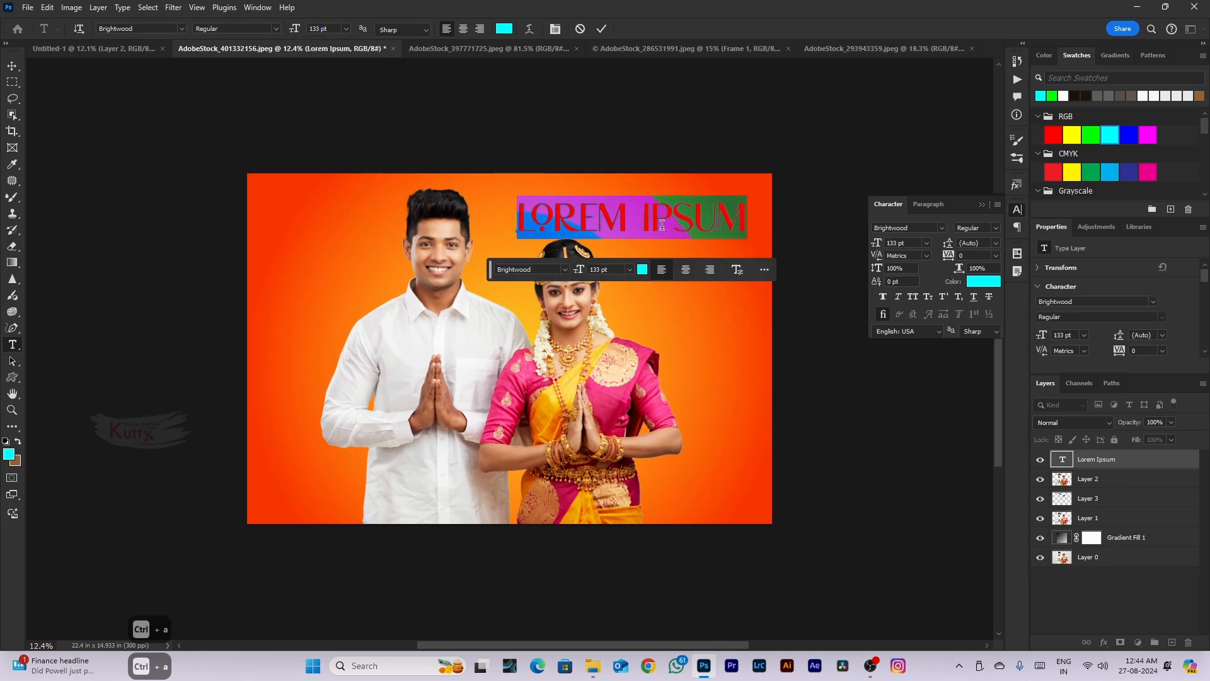
text(KUTTY TECH)
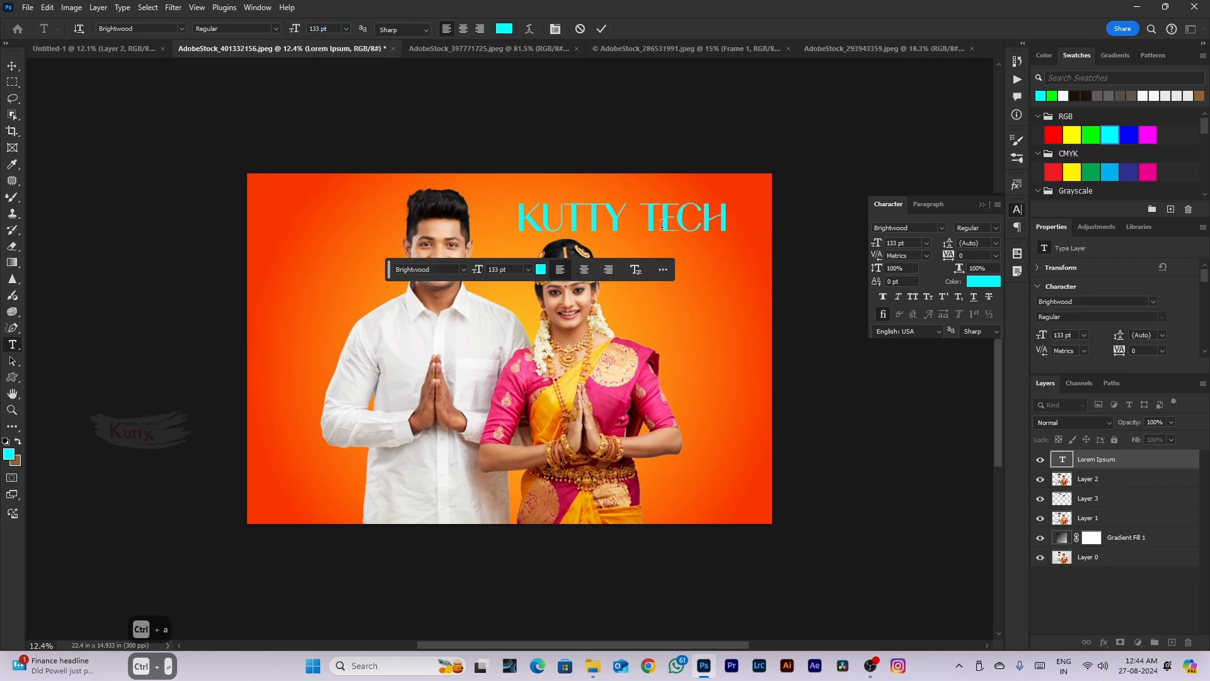
key(ctrl+Return)
Change the Kutty Tech text color to yellow, ffff00, and commit the edit
click(662, 225)
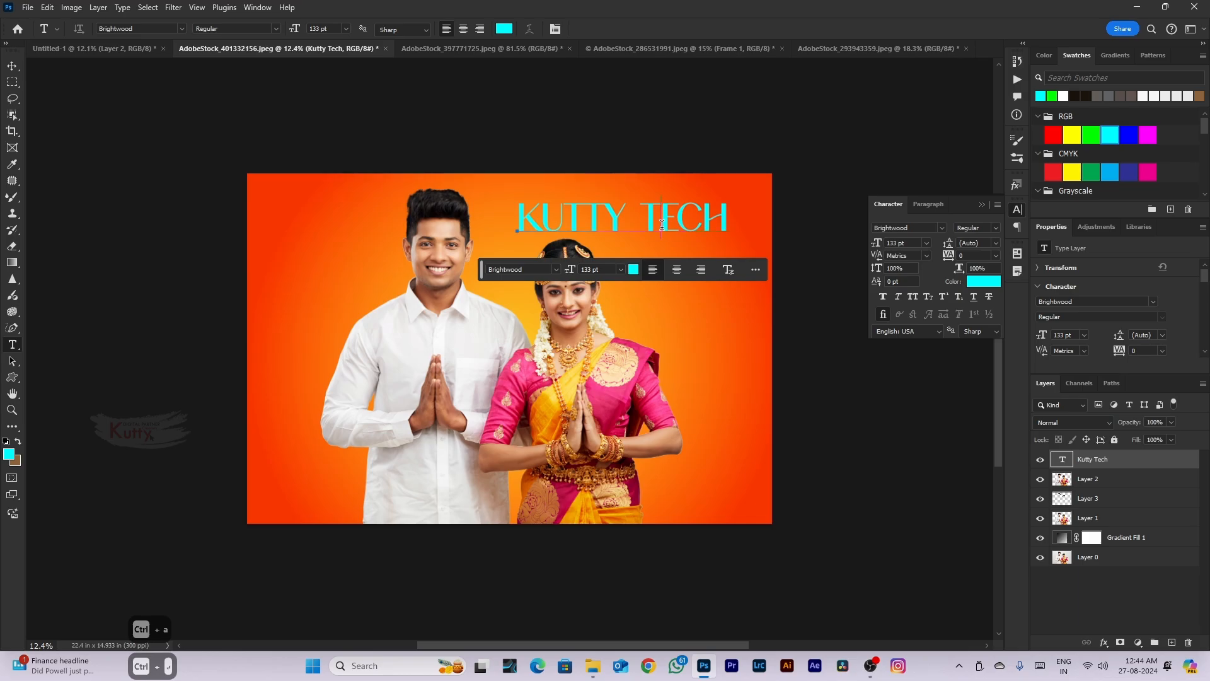
key(ctrl+a)
click(633, 269)
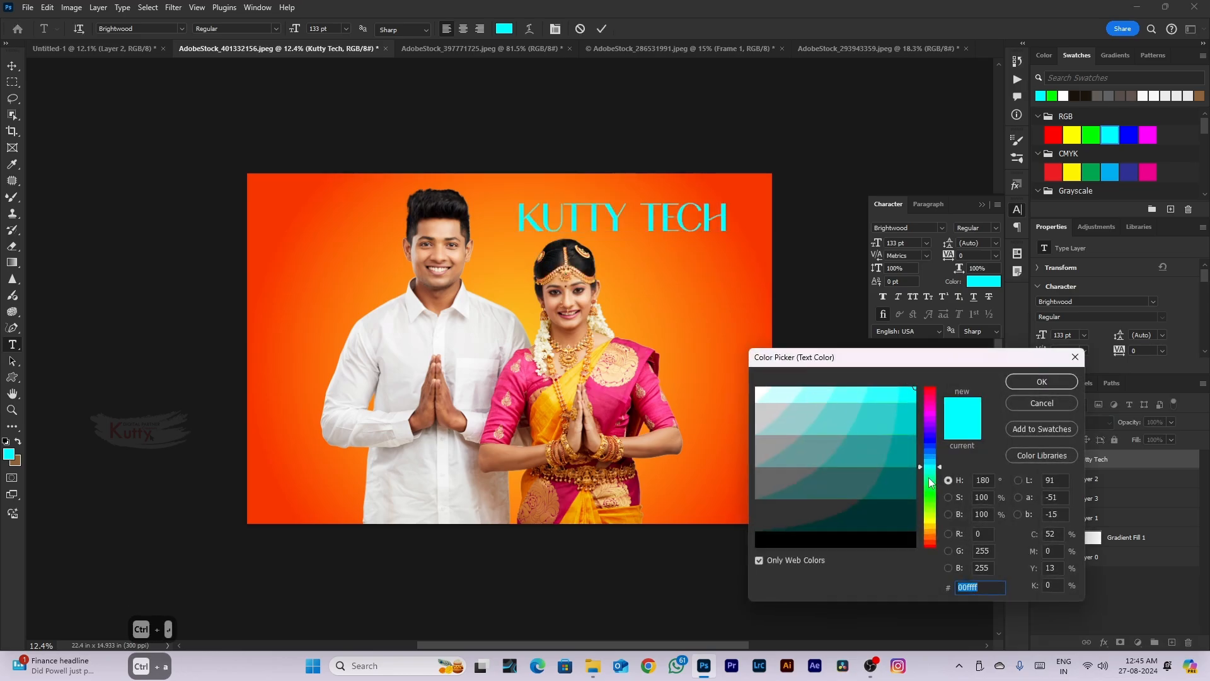
click(930, 523)
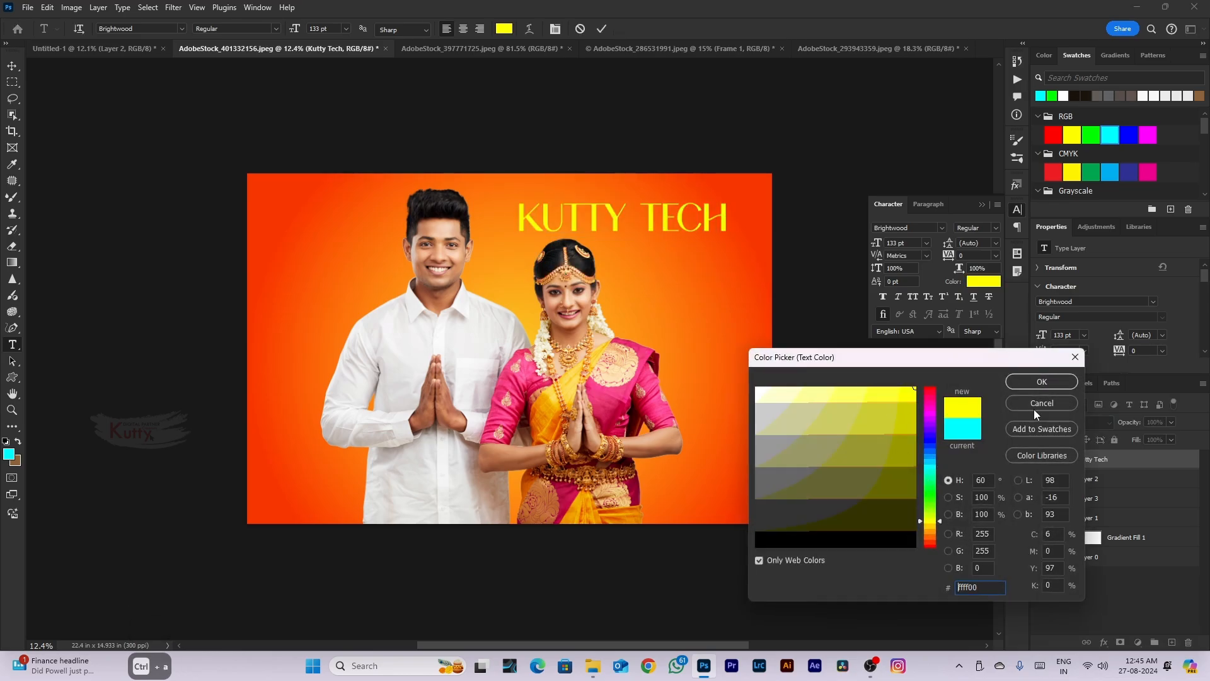
click(1037, 381)
click(591, 208)
key(ctrl+Return)
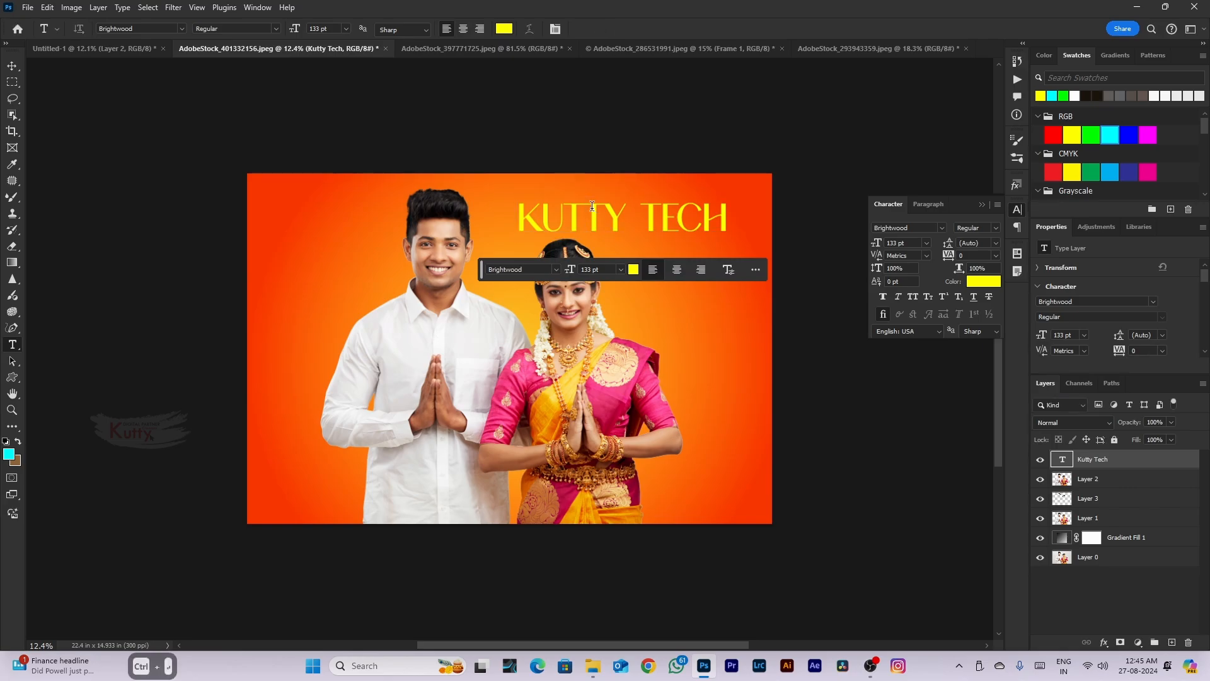
Try center and right alignment on the Kutty Tech title and return it to left alignment
scroll(591, 208, down, 2)
click(669, 269)
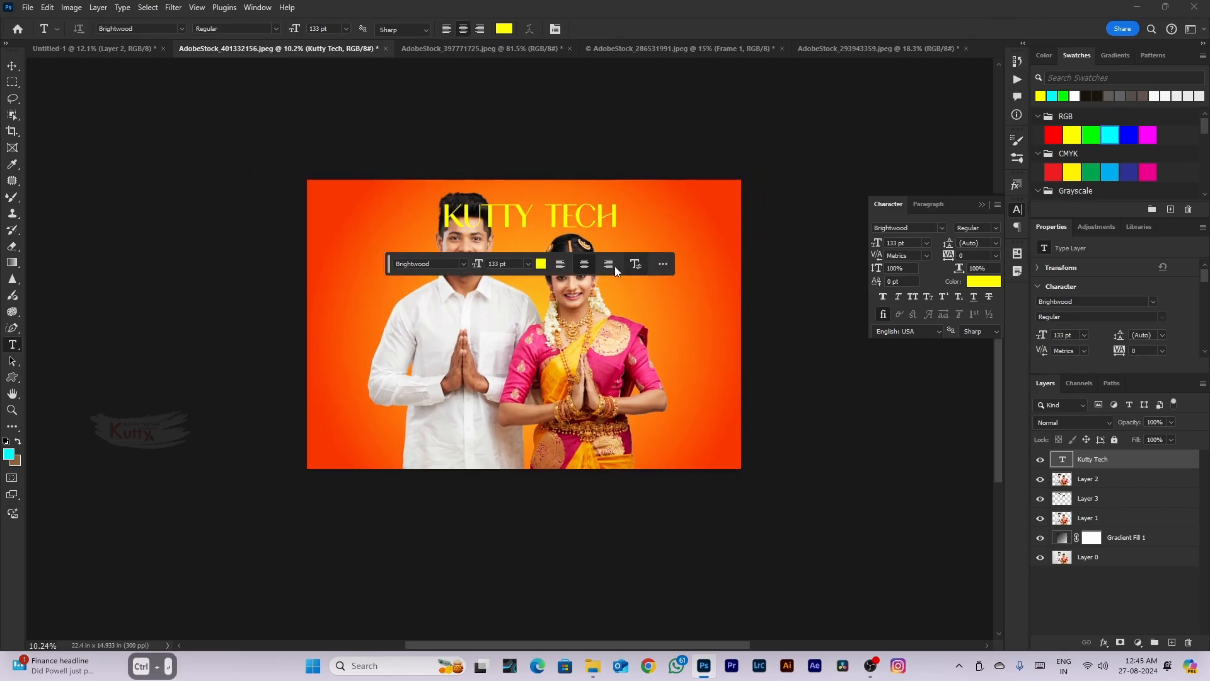
click(607, 268)
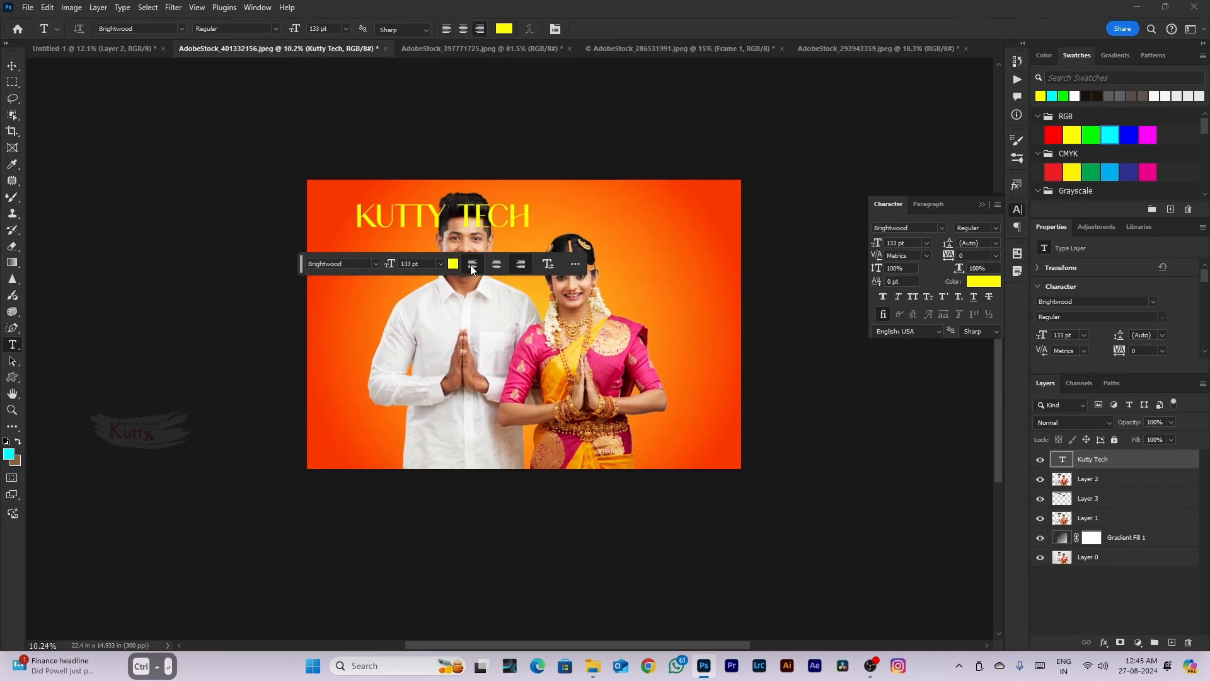
click(472, 268)
Try the Kutty Tech title at 159 pt, and set its font size to 100 pt
scroll(402, 249, down, 2)
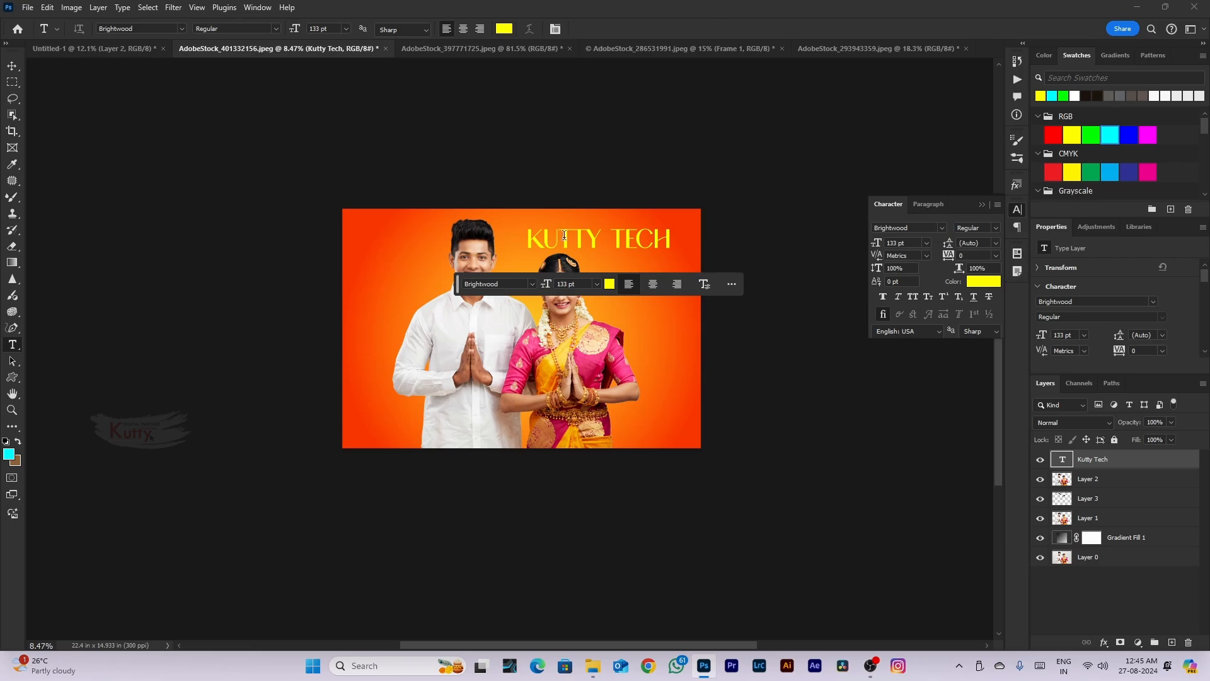
drag(879, 248, 897, 244)
click(646, 247)
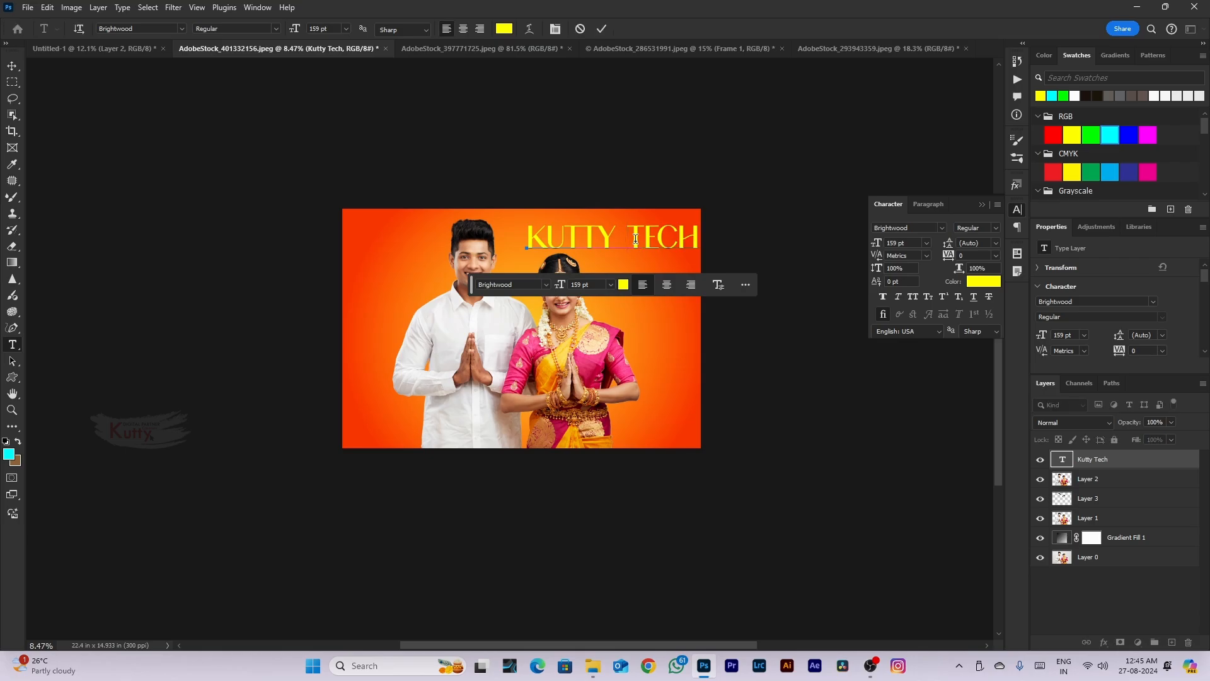
scroll(766, 252, up, 4)
key(ctrl+a)
click(900, 245)
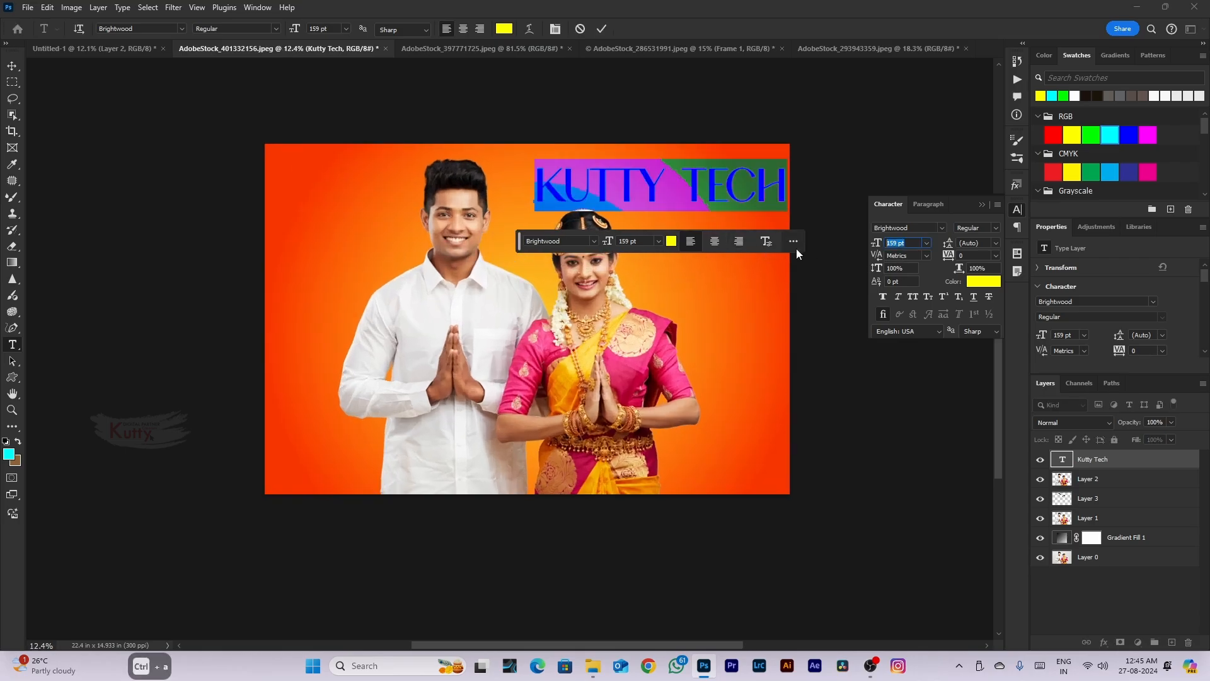
text(100)
key(Return)
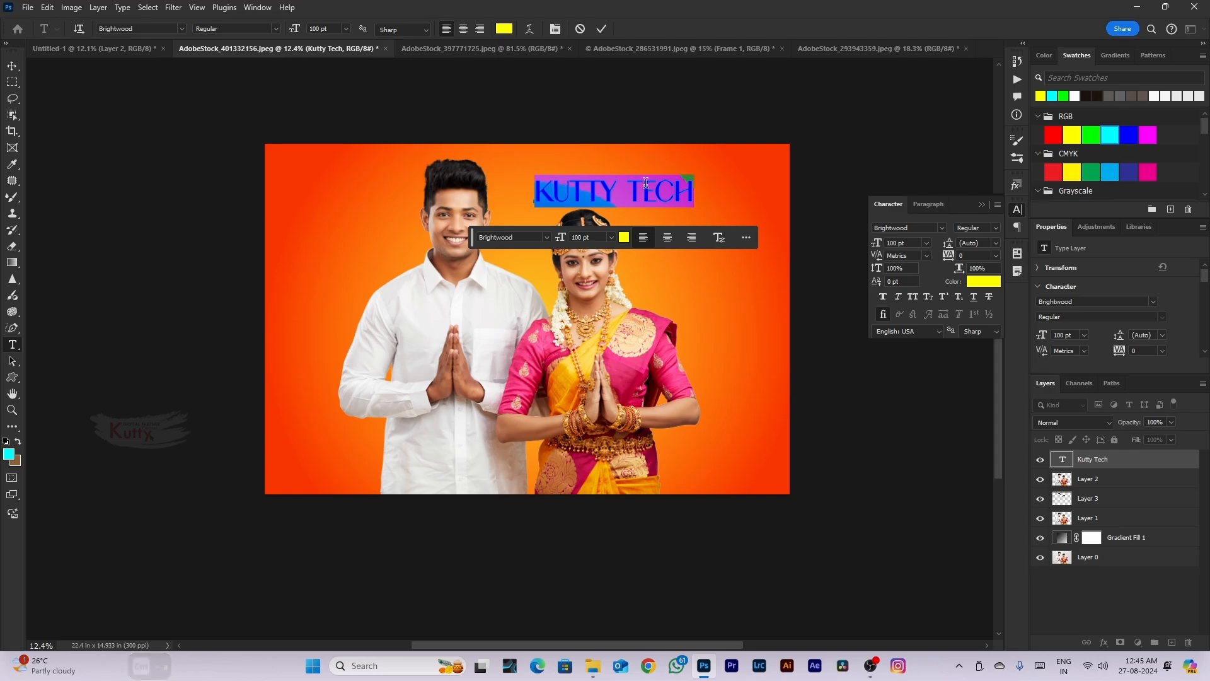
Try a tracking of 100 on the Kutty Tech title, undo it and check the kerning options
drag(950, 258, 955, 255)
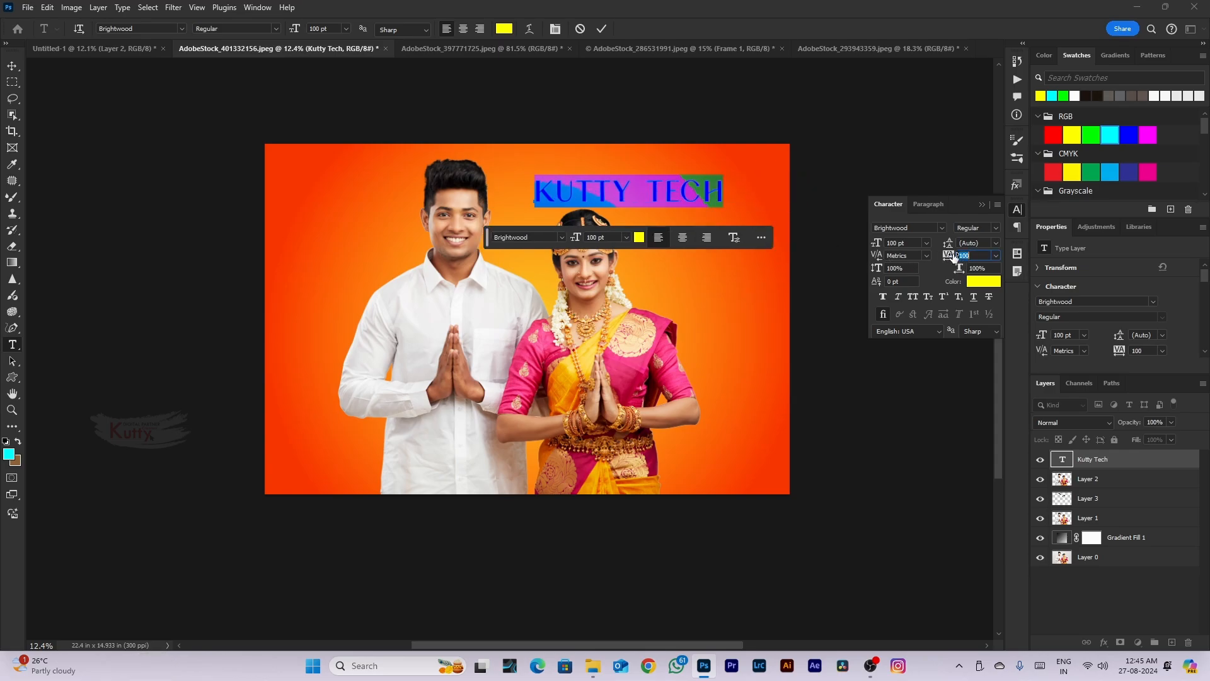
key(ctrl+z)
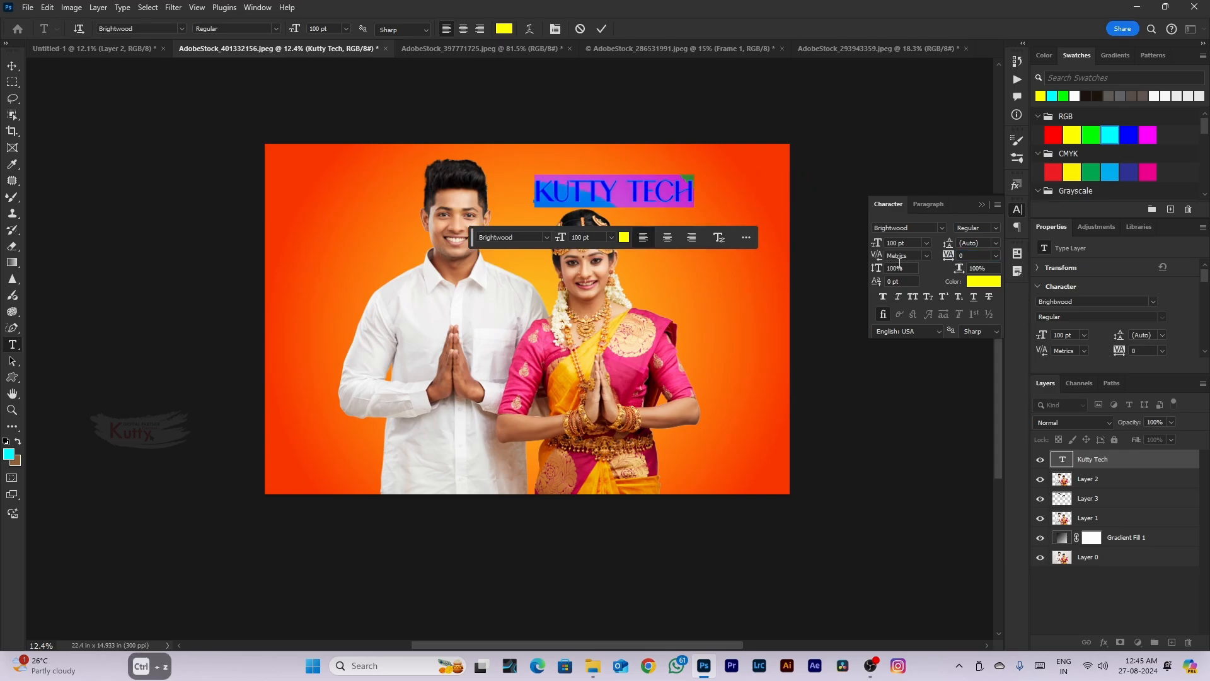
click(926, 255)
click(928, 257)
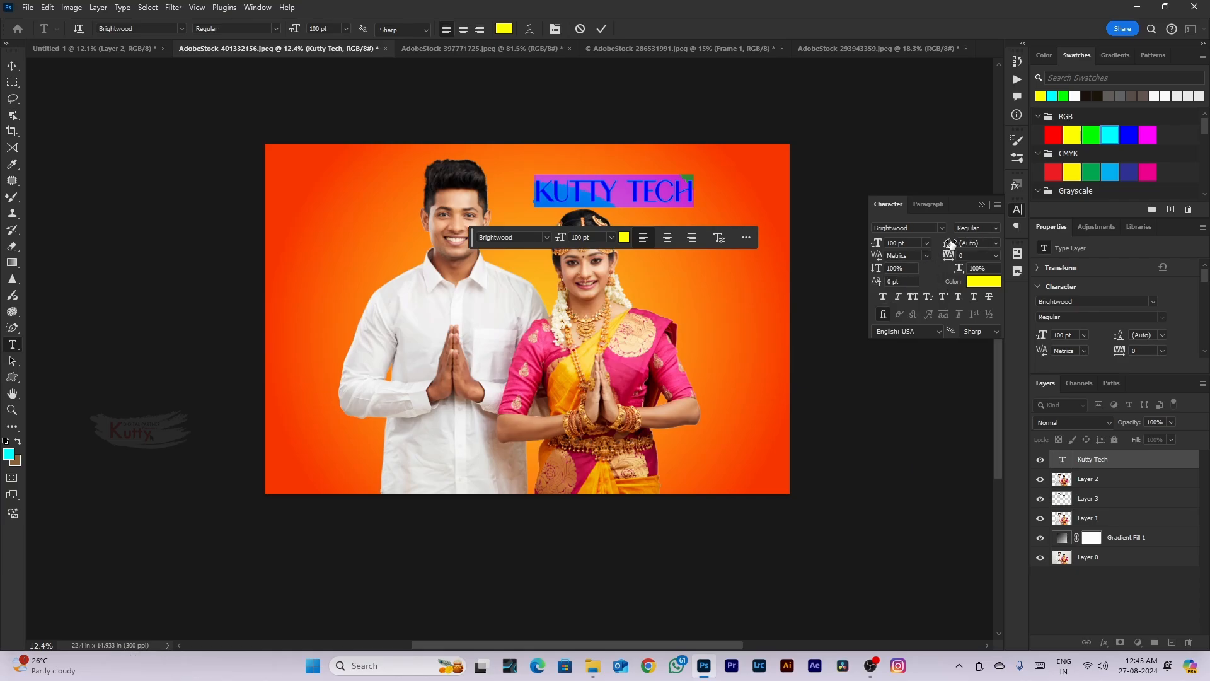
Set the title's leading to 129 pt and add the lines "Subscribe" and "to my Channel" below Kutty Tech
drag(948, 244, 952, 244)
click(694, 190)
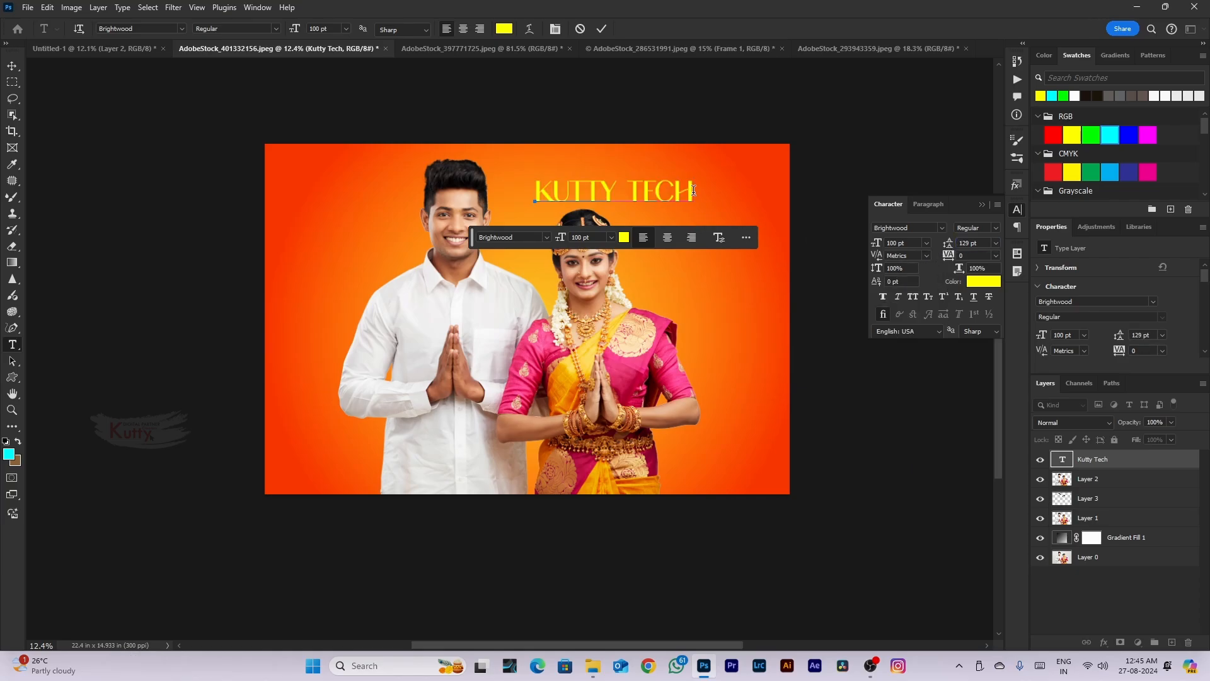
text(Su)
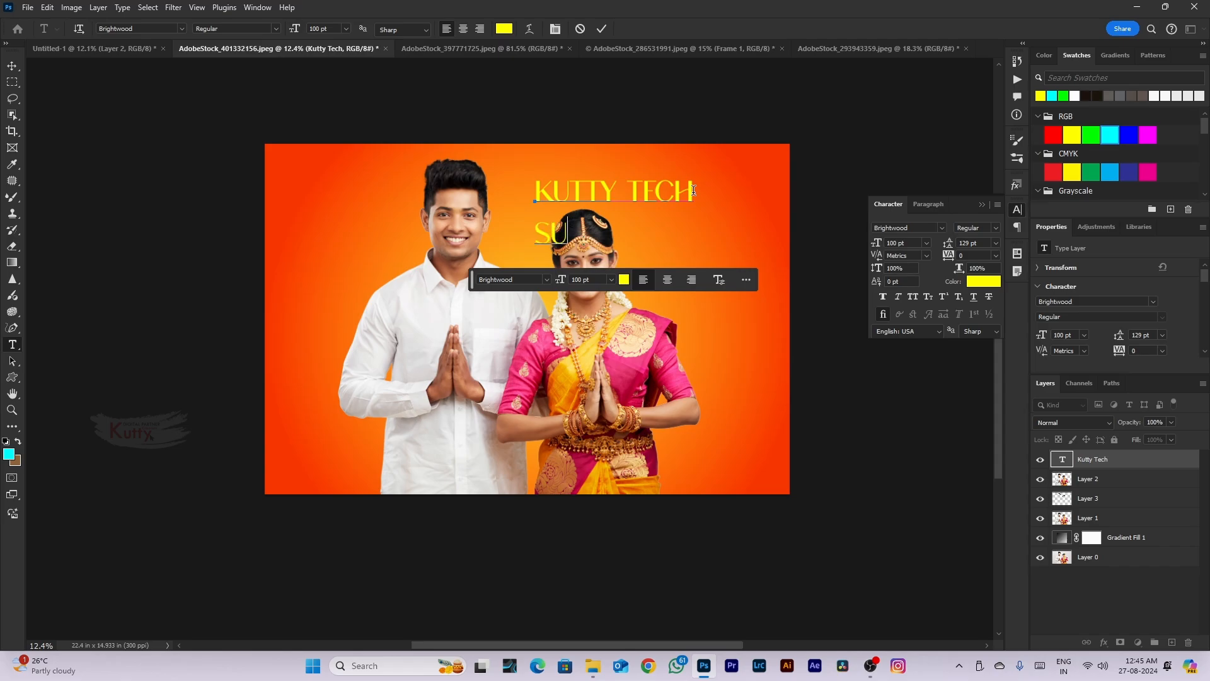
text(scribe)
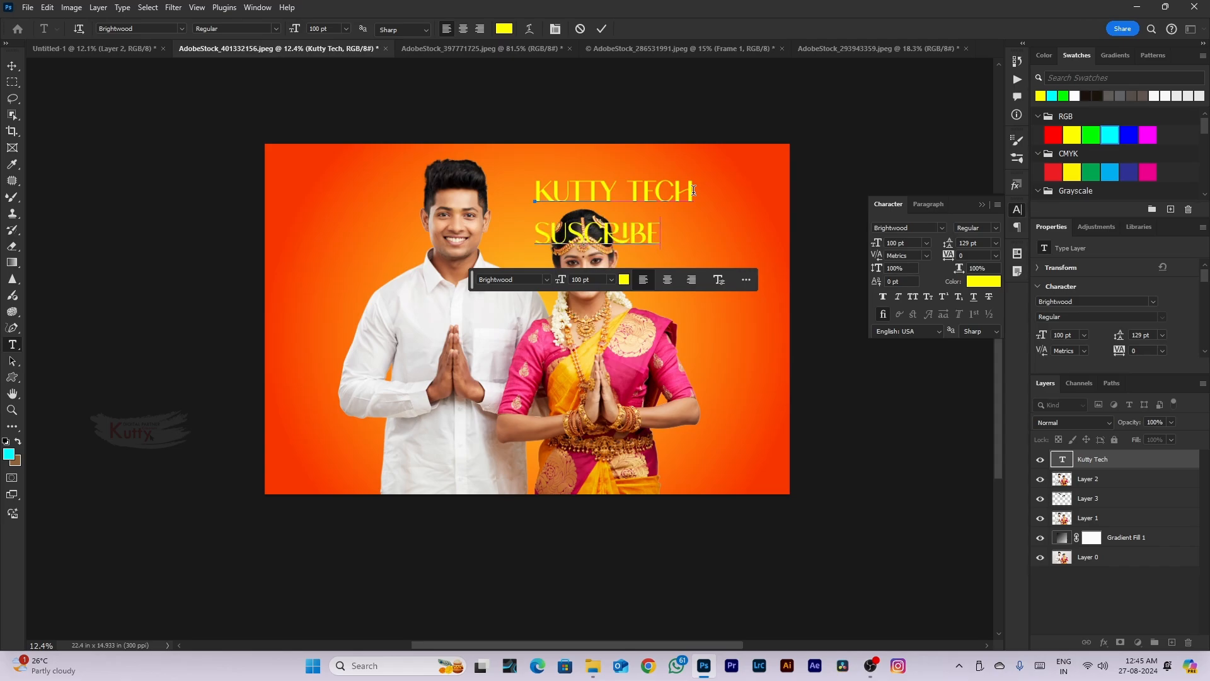
text(b)
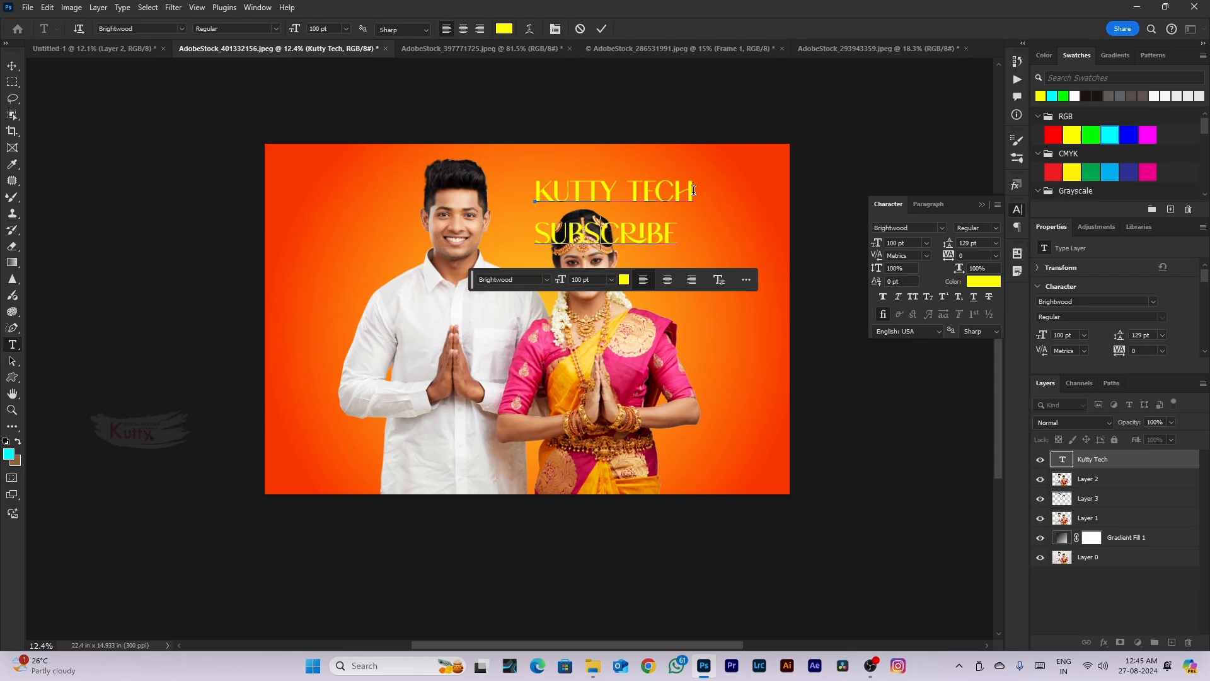
text( To my c)
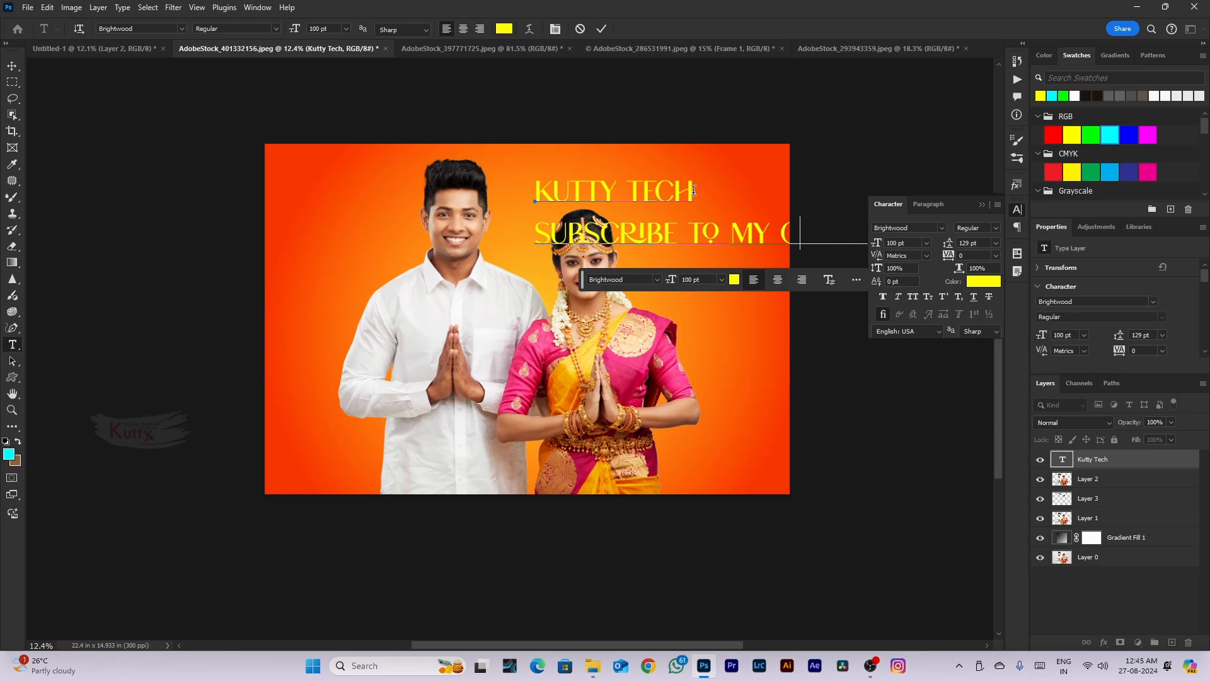
key(Return)
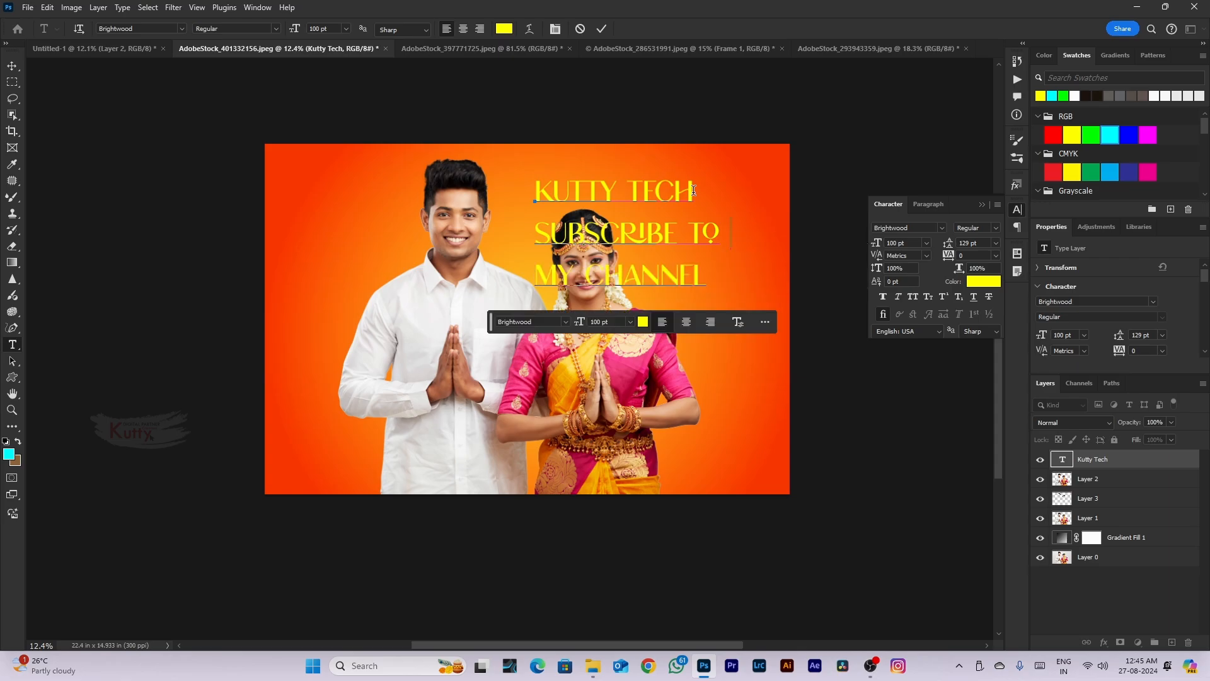
key(Return)
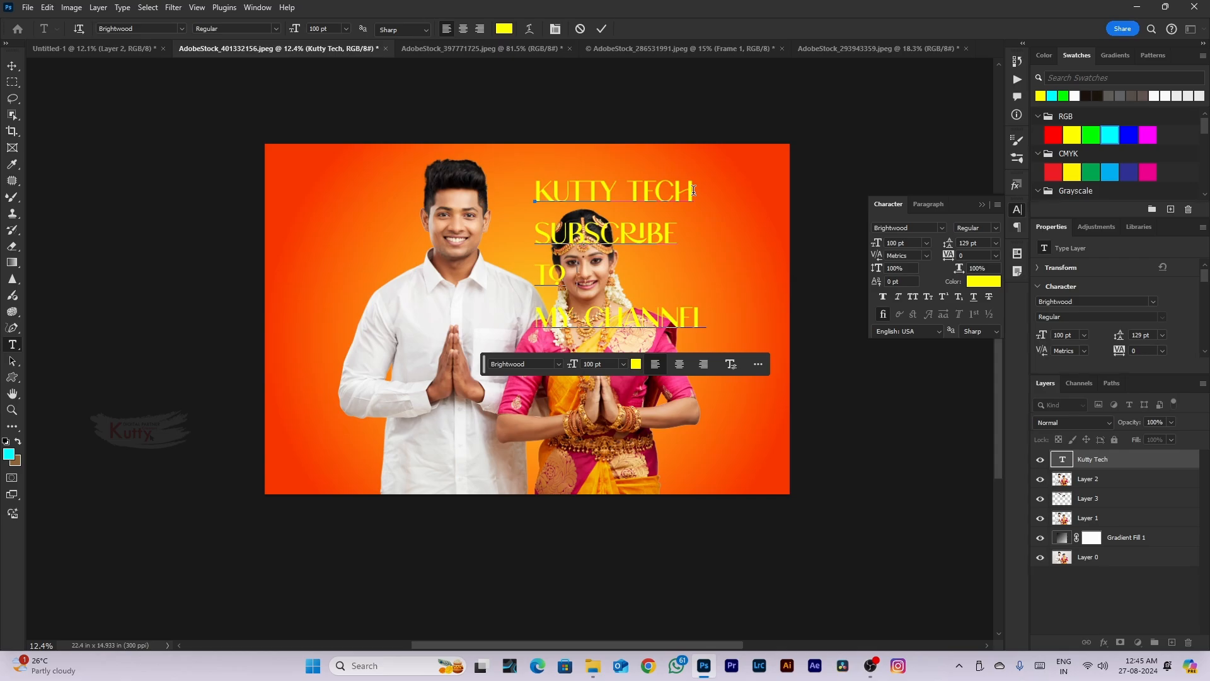
key(BackSpace)
Center-align the three text lines and move the text layer over to the man's side of the photo
key(ctrl+a)
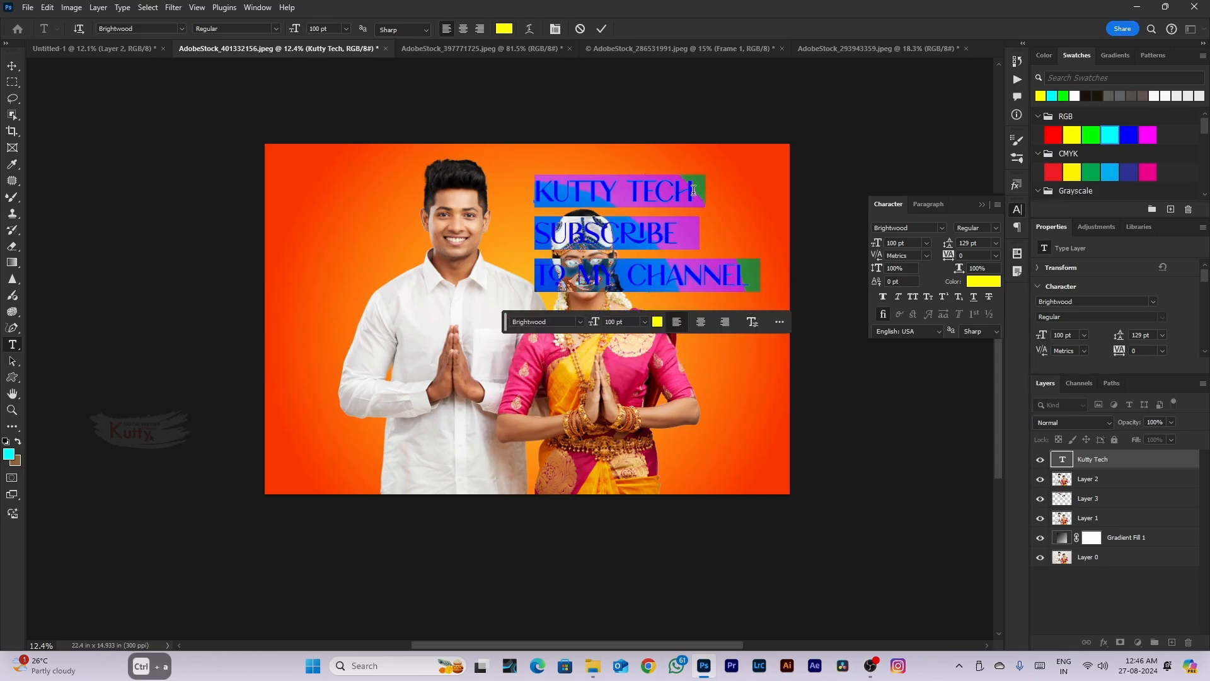
click(465, 29)
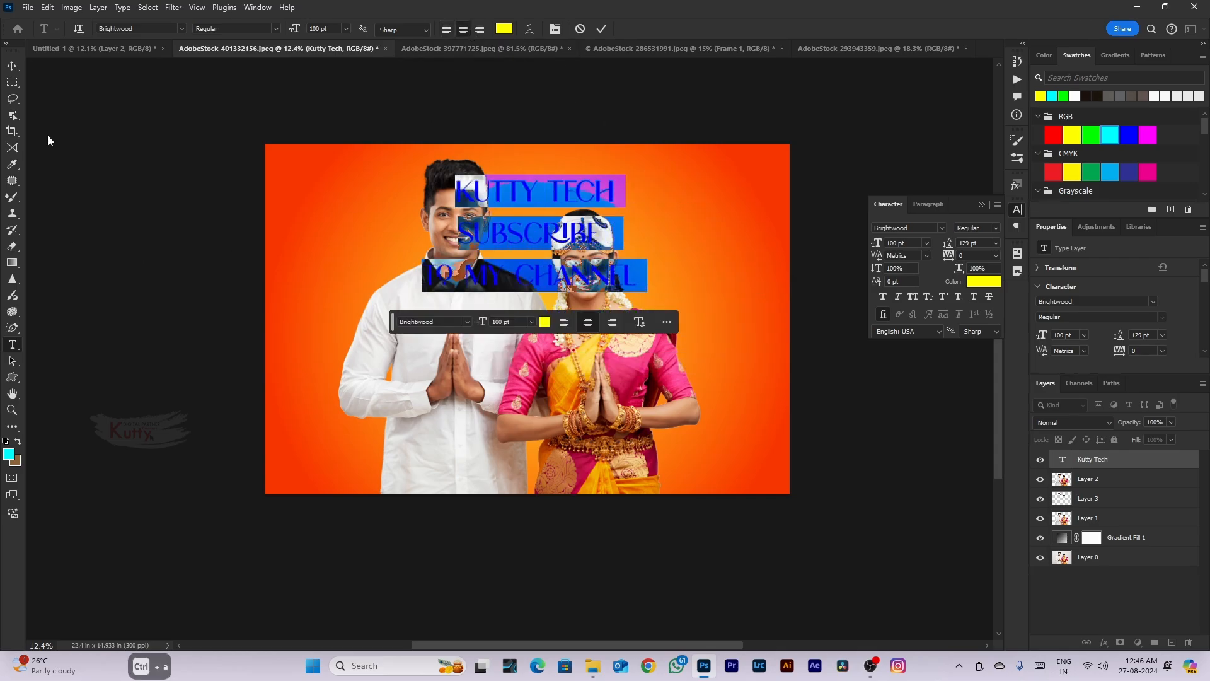
click(11, 66)
drag(615, 230, 353, 213)
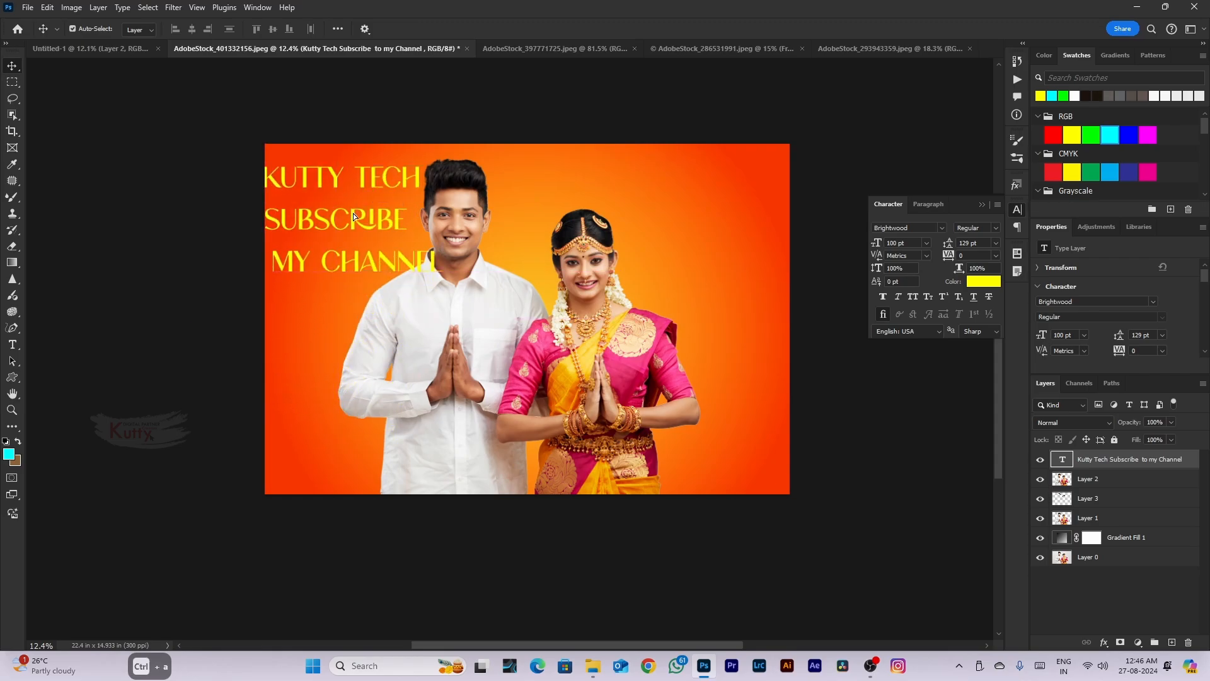
Scale the three-line text to about 64.74% and place it on the orange background beside the man's head
key(ctrl+t)
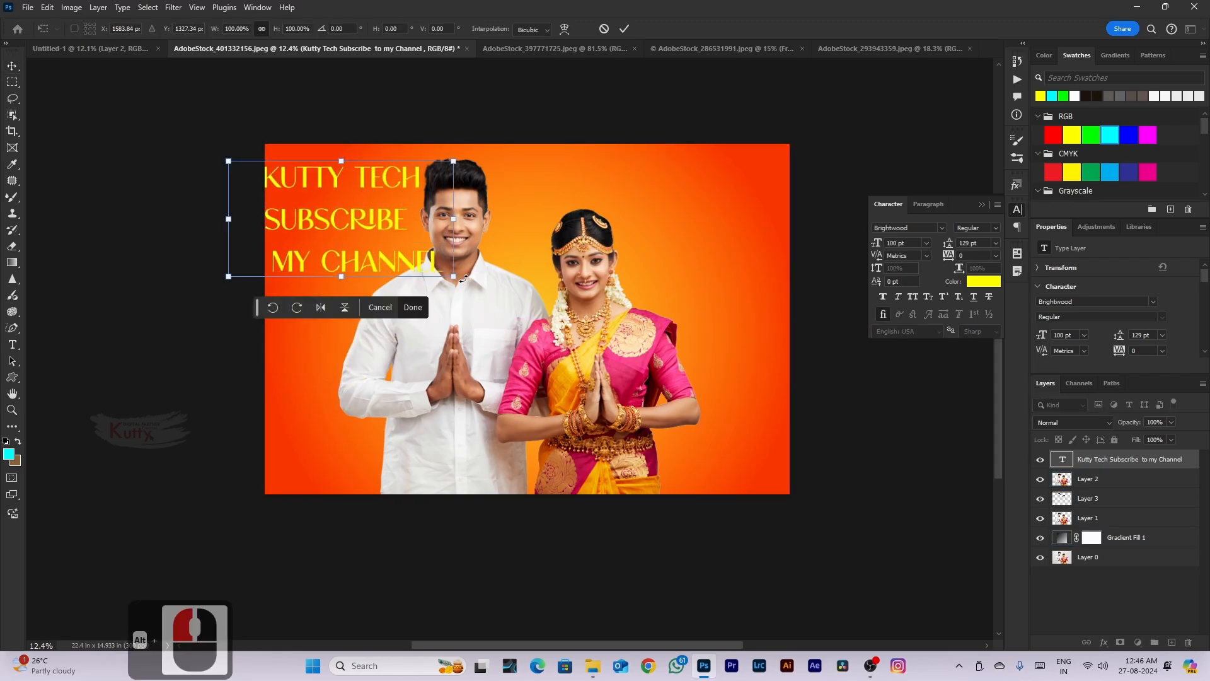
drag(465, 279, 374, 239)
drag(309, 205, 353, 229)
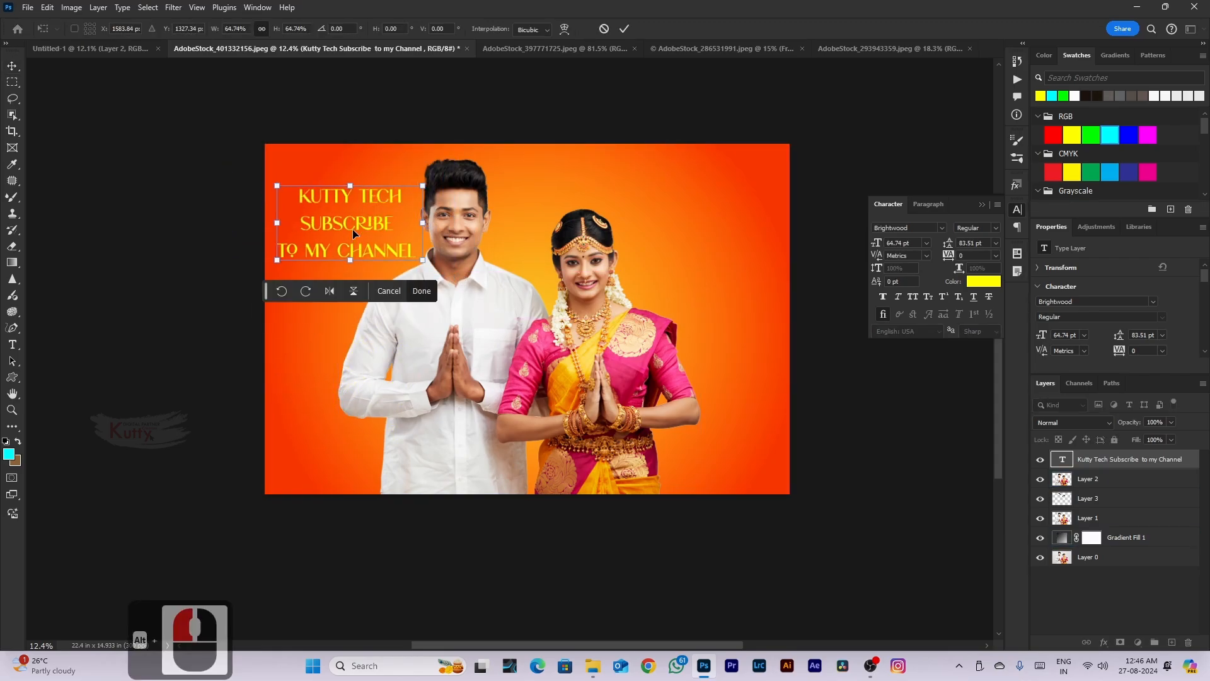
Commit the resize of the yellow text block and nudge it slightly in the empty area beside the man's head
key(Return)
click(445, 464)
drag(471, 402, 515, 404)
key(ctrl+z)
drag(360, 225, 352, 221)
scroll(429, 294, down, 2)
click(358, 244)
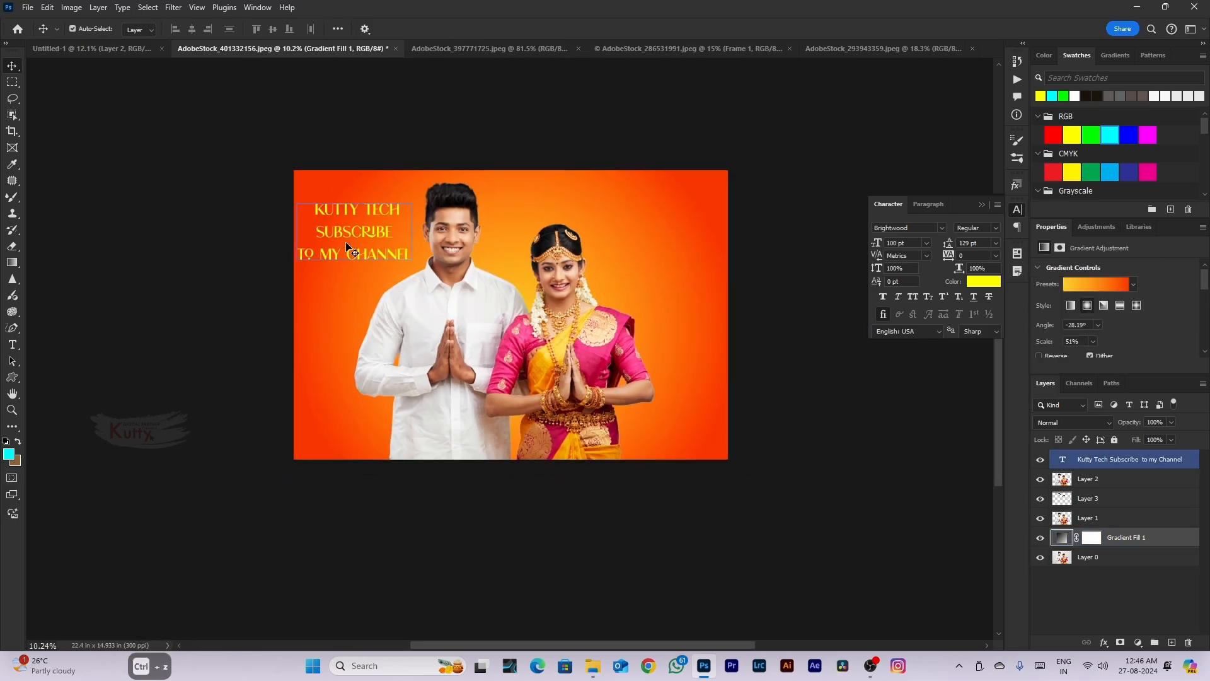
Open the yellow heading for editing, select all its text and set the leading to 61 pt
scroll(358, 243, down, 1)
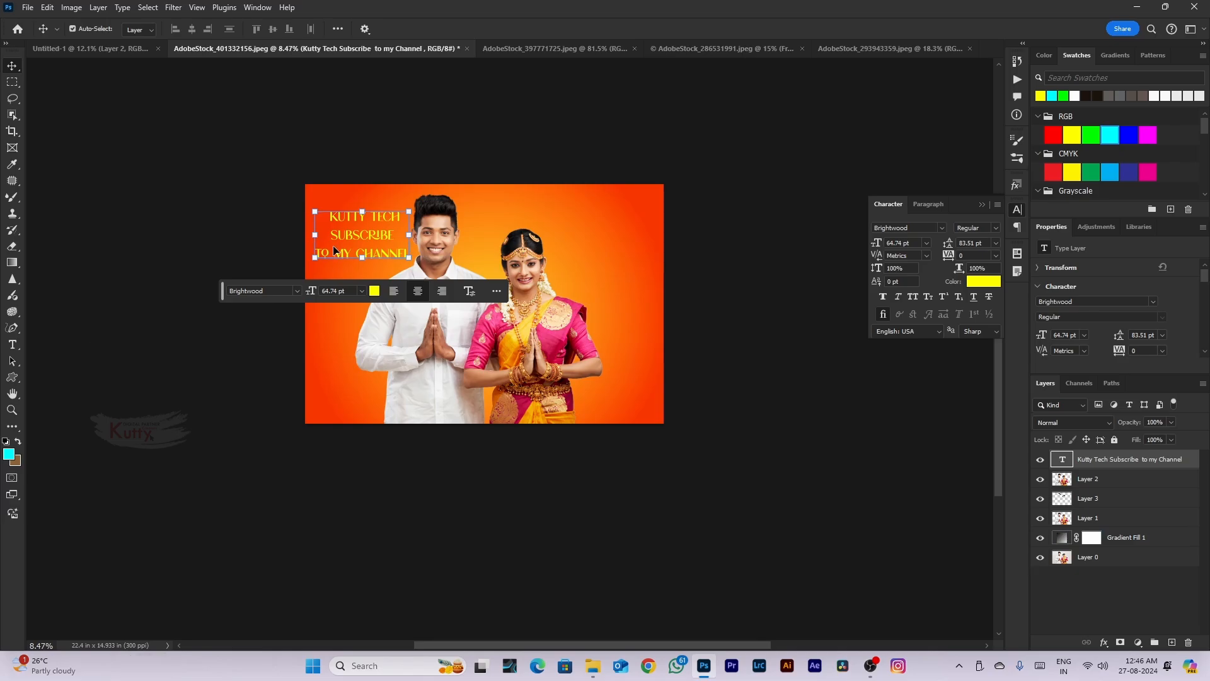
double_click(370, 238)
click(369, 233)
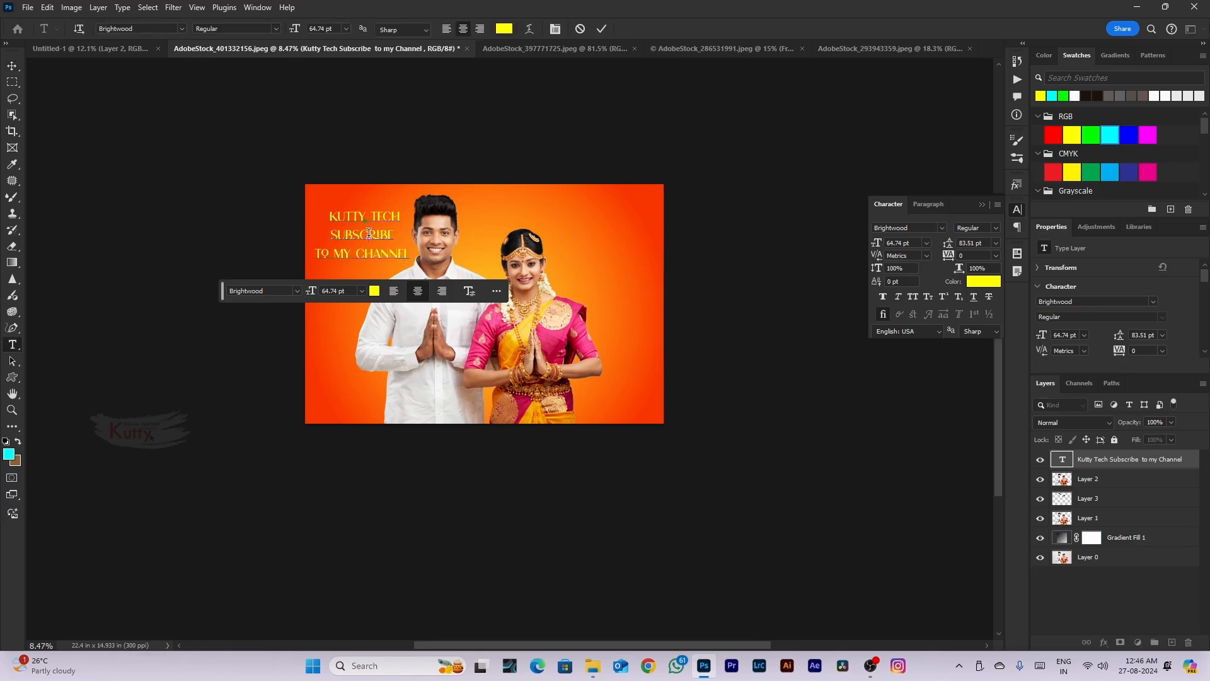
scroll(369, 233, up, 5)
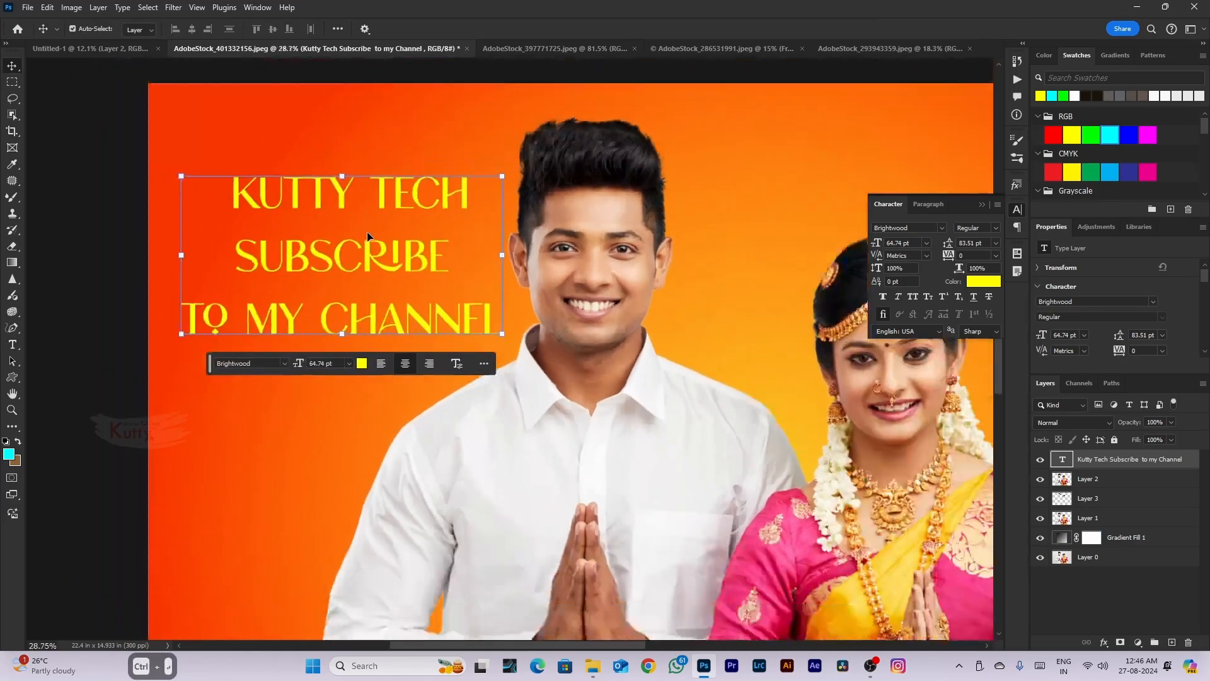
scroll(368, 232, down, 1)
key(ctrl+a)
drag(950, 247, 933, 255)
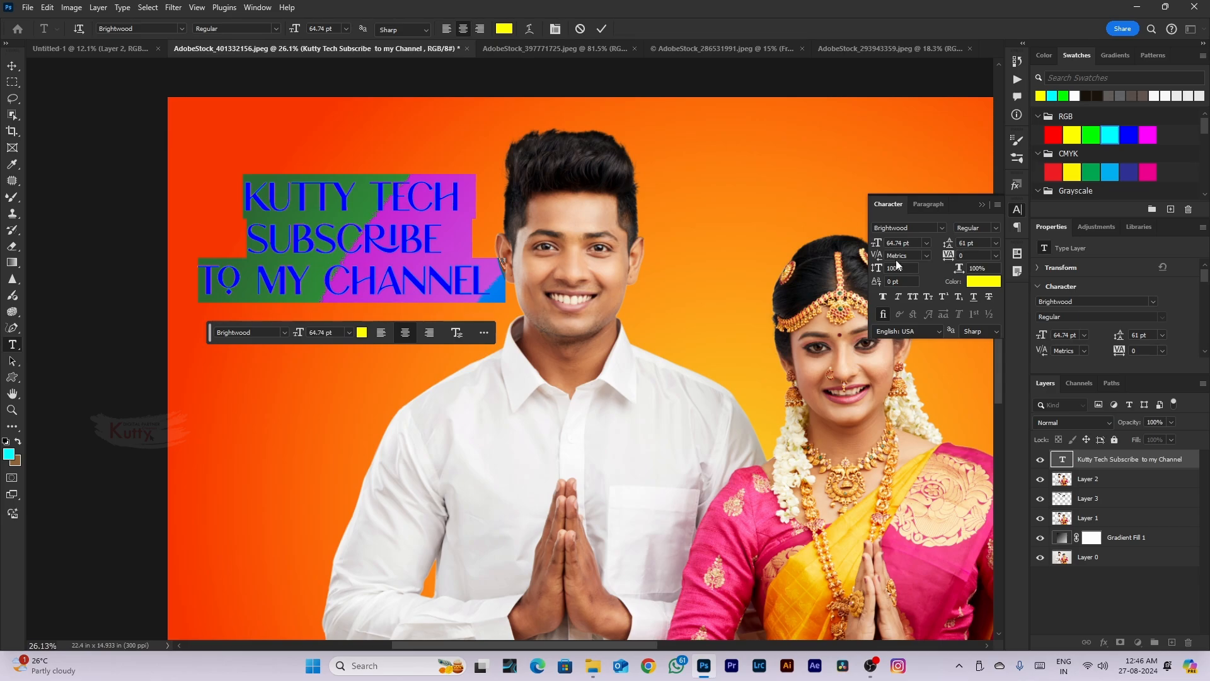
Try different character scaling on the selected heading and undo the changes
drag(880, 269, 957, 272)
key(ctrl+z)
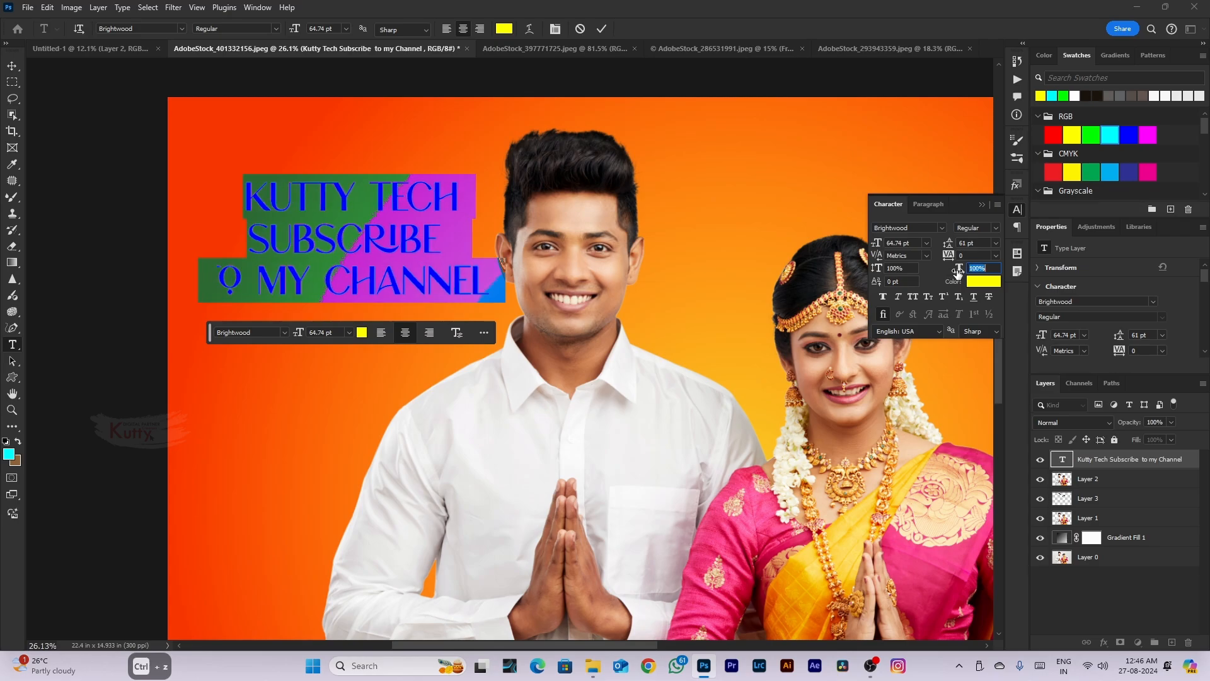
key(ctrl+z)
click(336, 268)
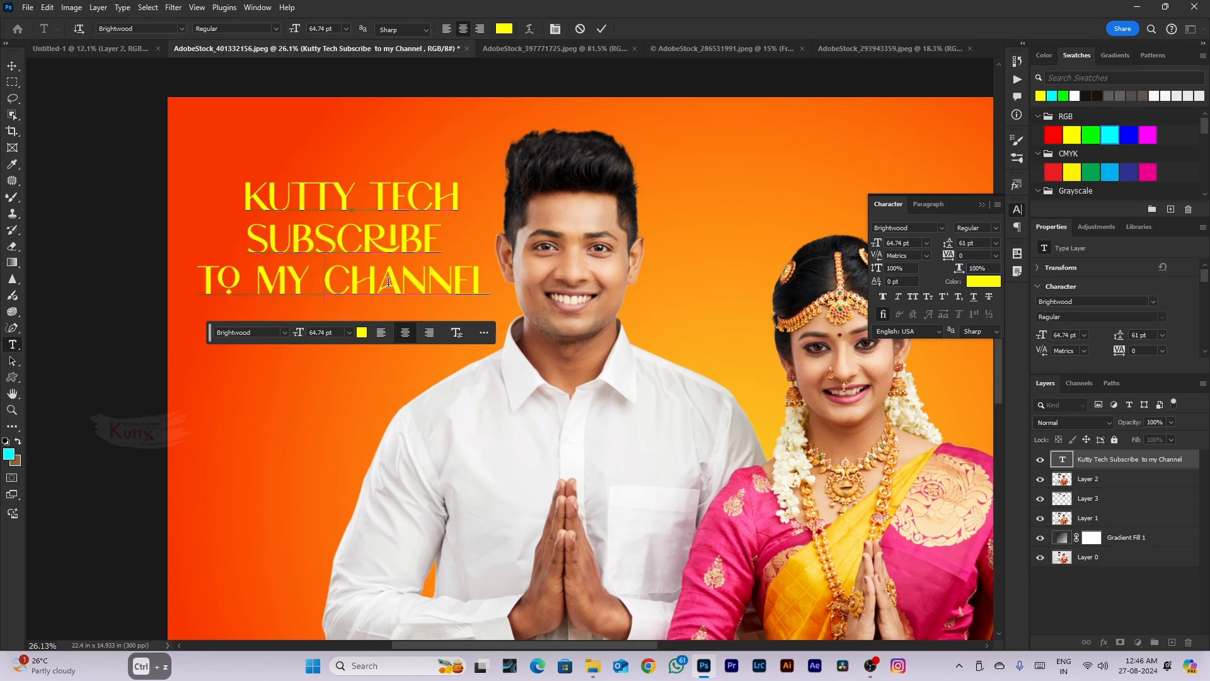
Try faux bold, faux italic, all caps and small caps on the whole heading, switching each one off again
key(ctrl+a)
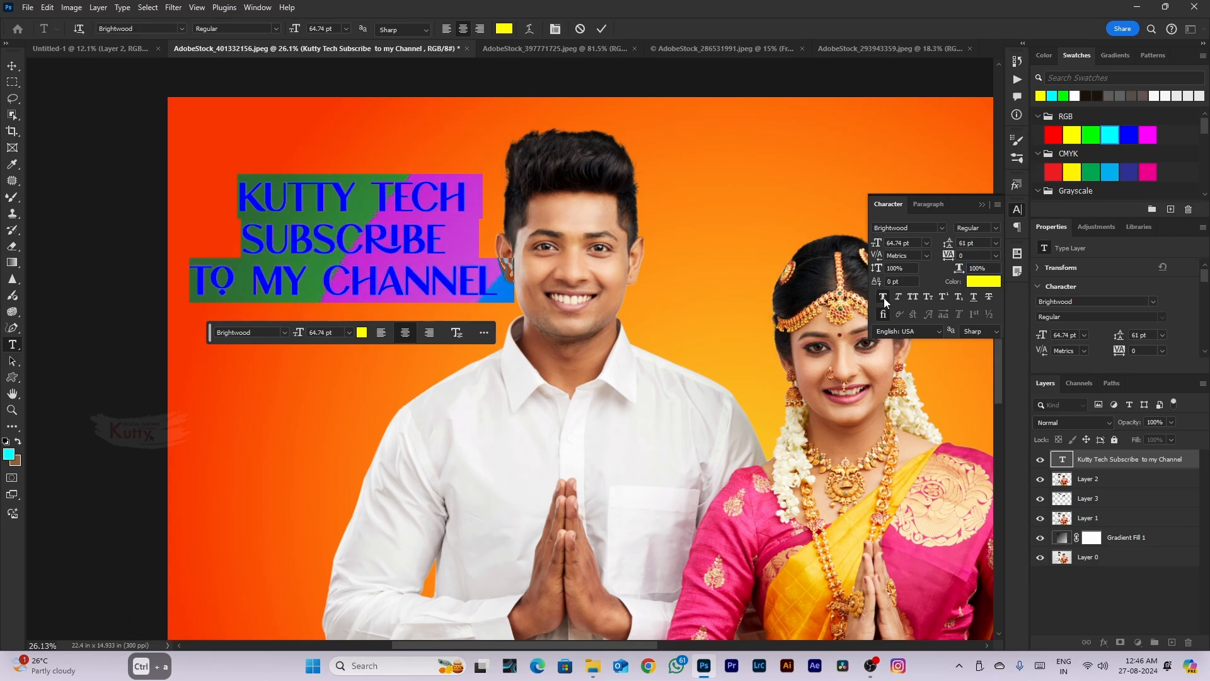
click(883, 297)
click(894, 297)
click(895, 297)
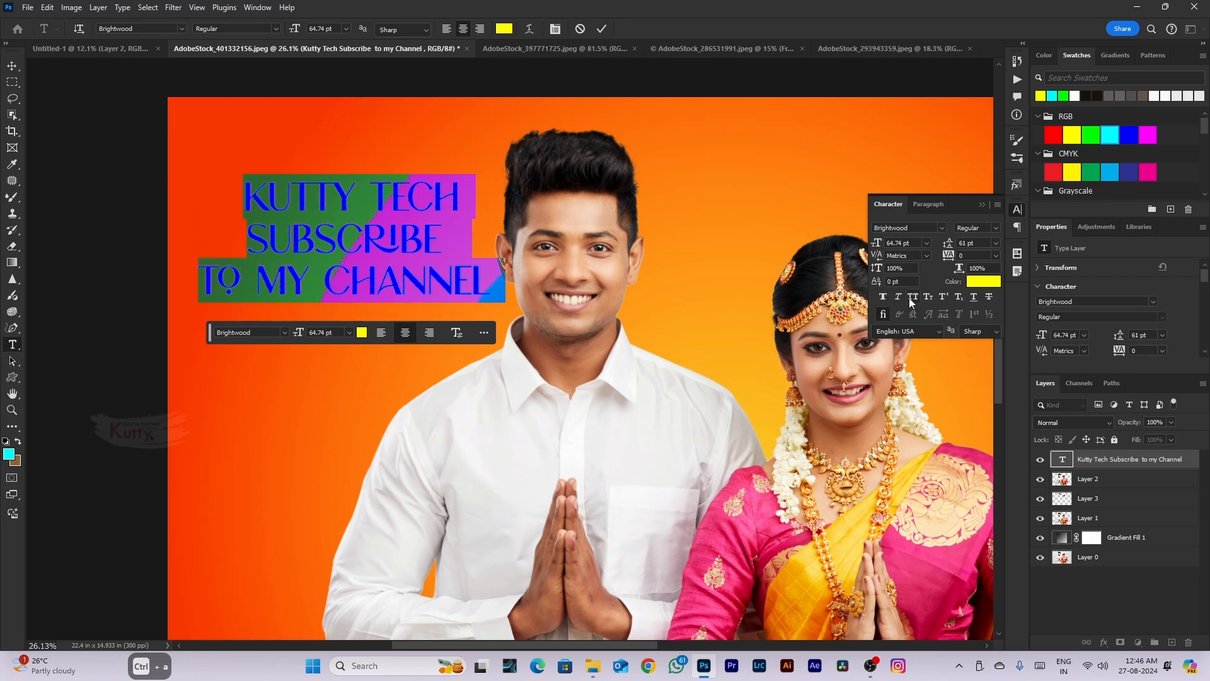
click(910, 297)
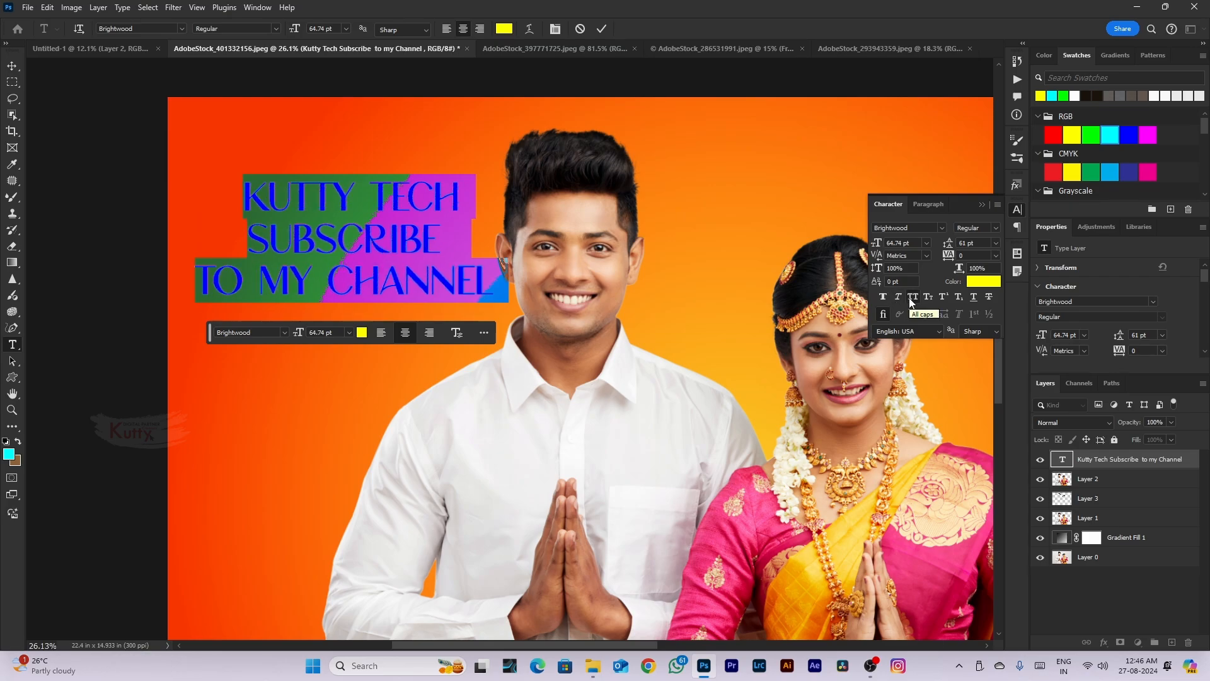
click(912, 301)
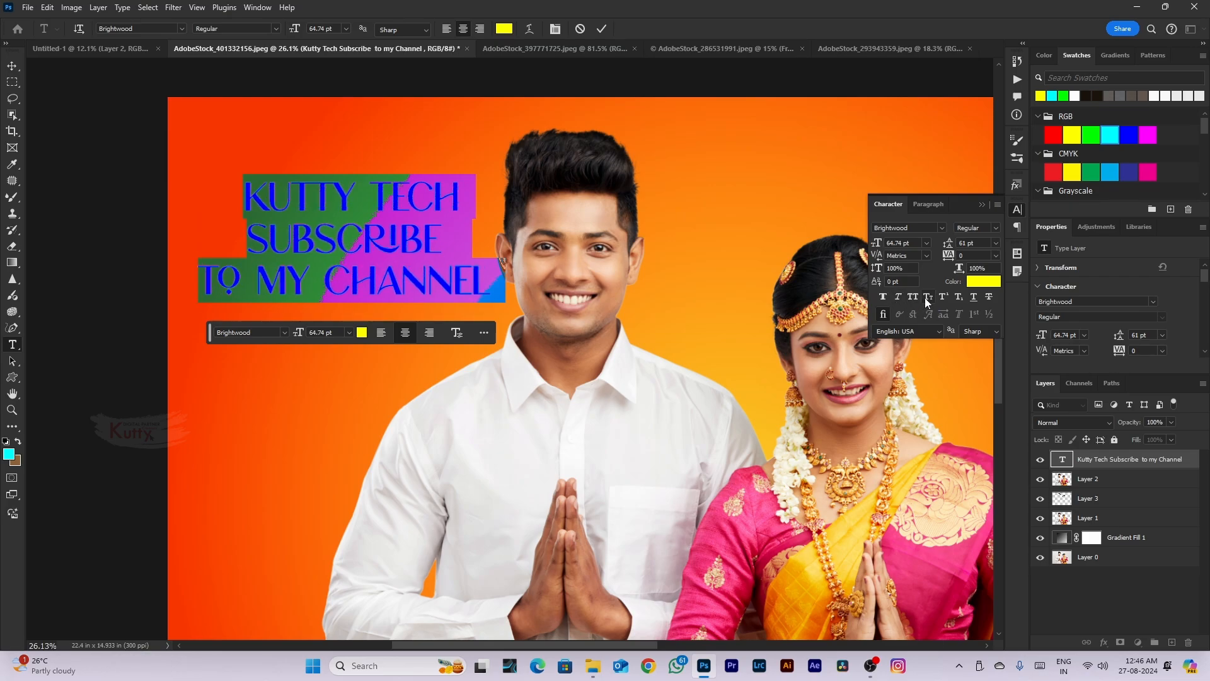
click(926, 301)
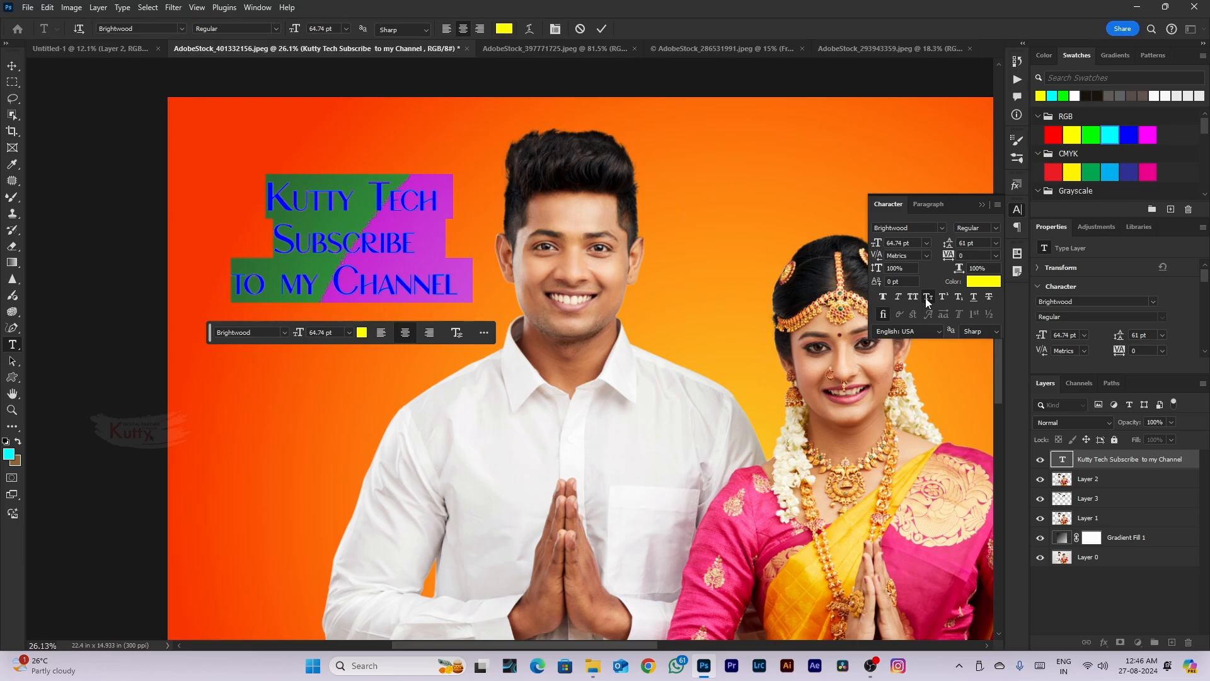
click(927, 301)
Try superscript, subscript, underline and strikethrough on the heading, switching each one off again
click(947, 296)
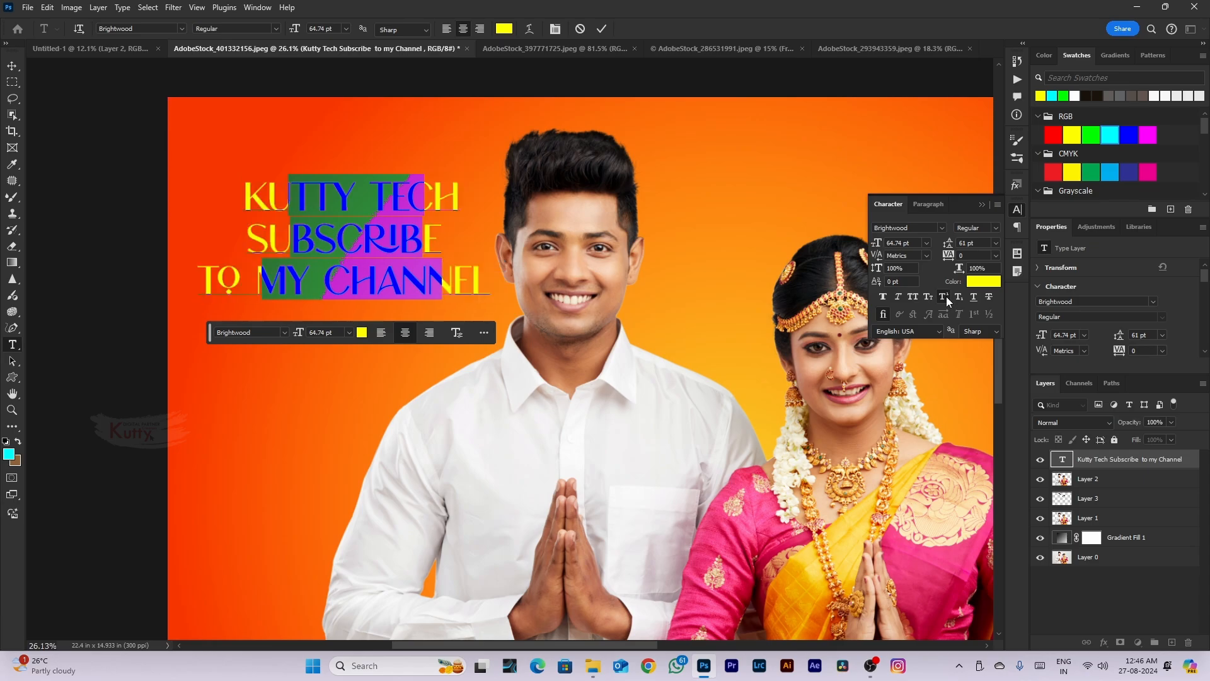
click(957, 297)
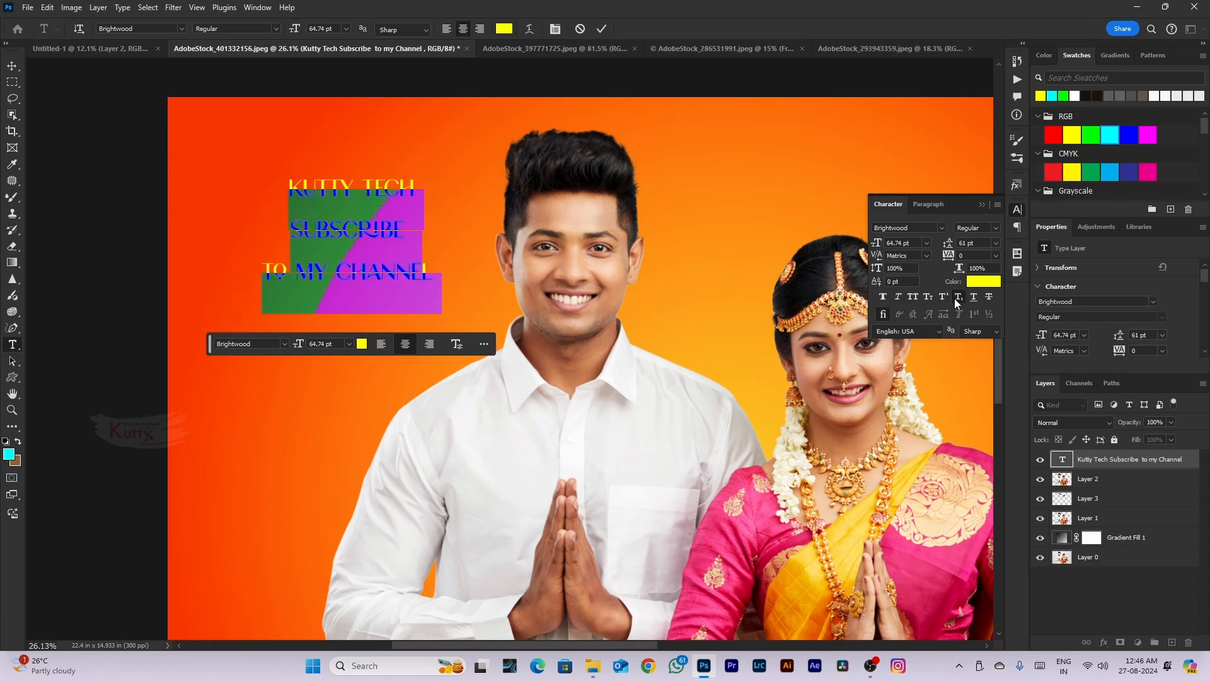
click(956, 297)
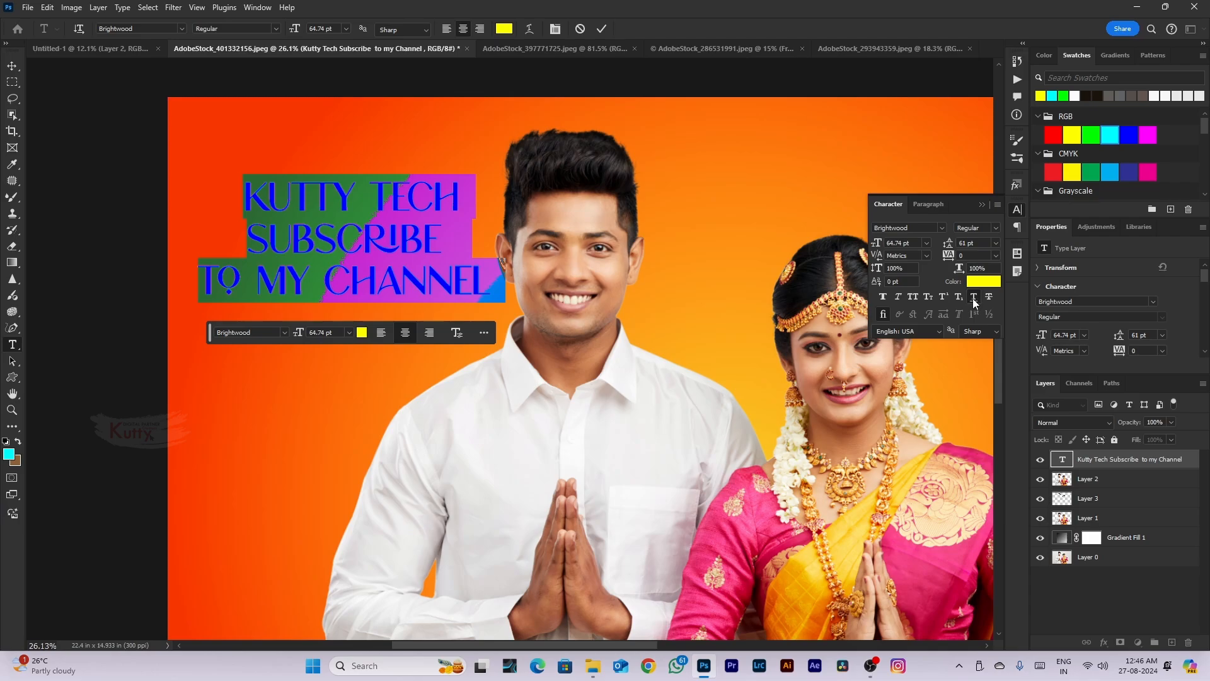
click(974, 298)
click(974, 301)
click(989, 300)
click(989, 300)
Look through the text language options, and try Crisp and None anti-aliasing while examining the letter edges up close
click(907, 332)
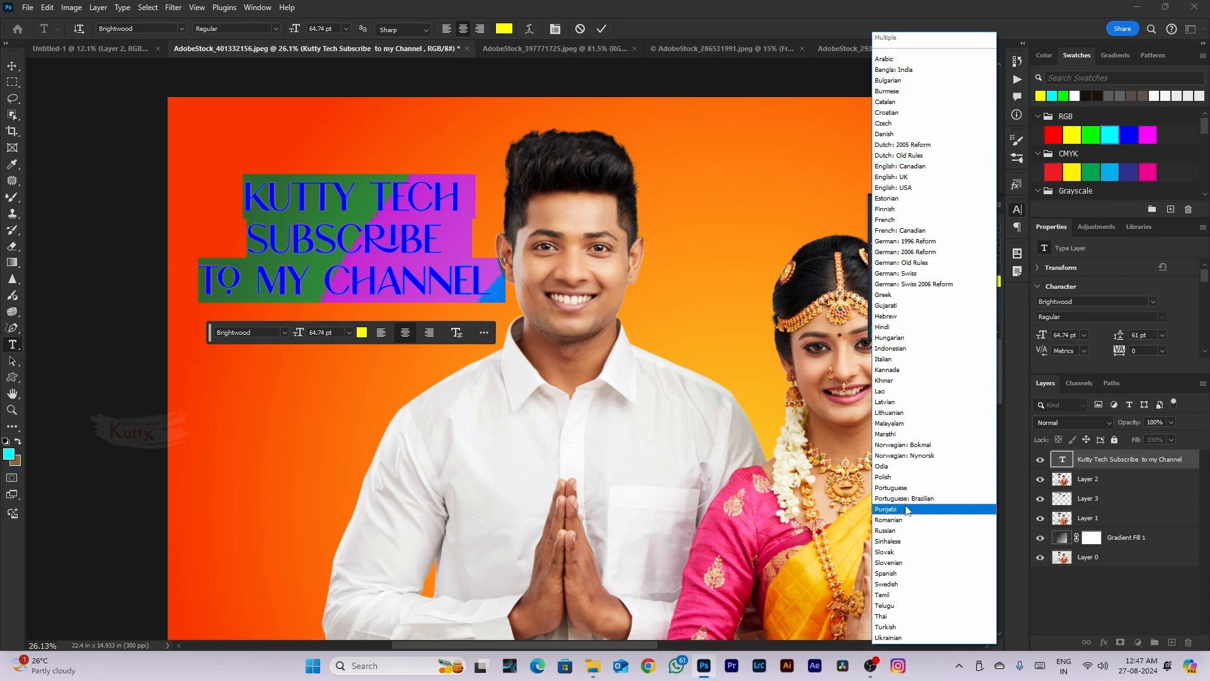
click(1001, 211)
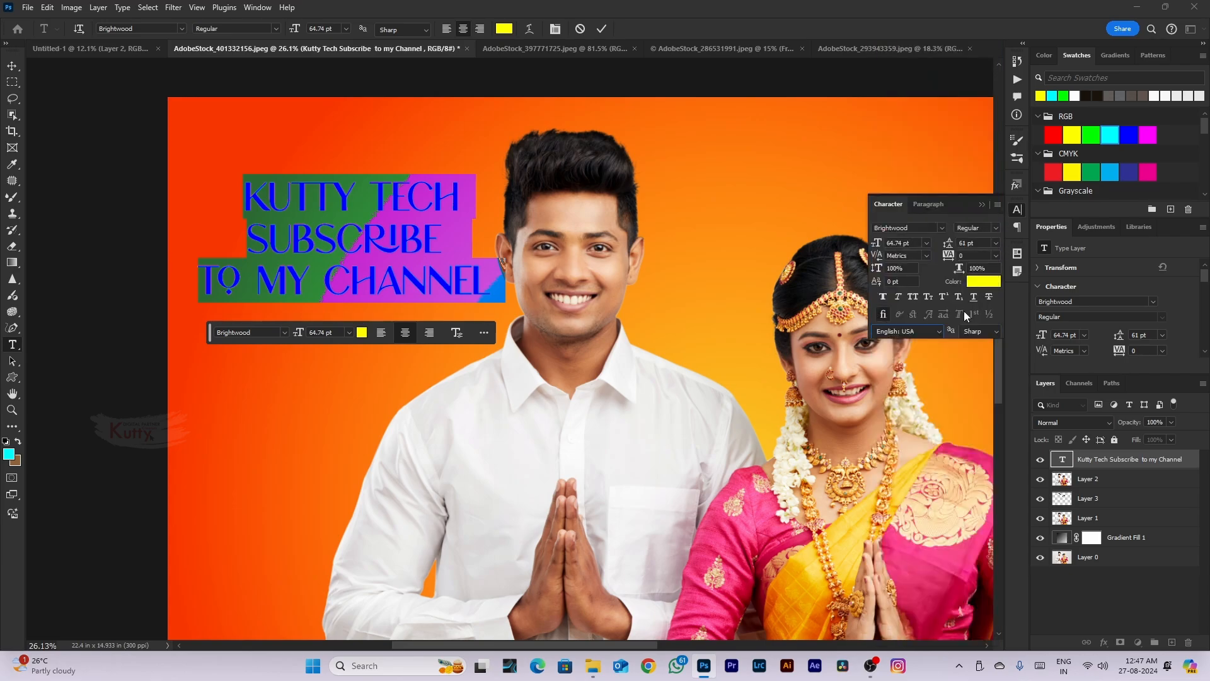
click(971, 334)
click(980, 364)
click(447, 278)
scroll(446, 273, up, 8)
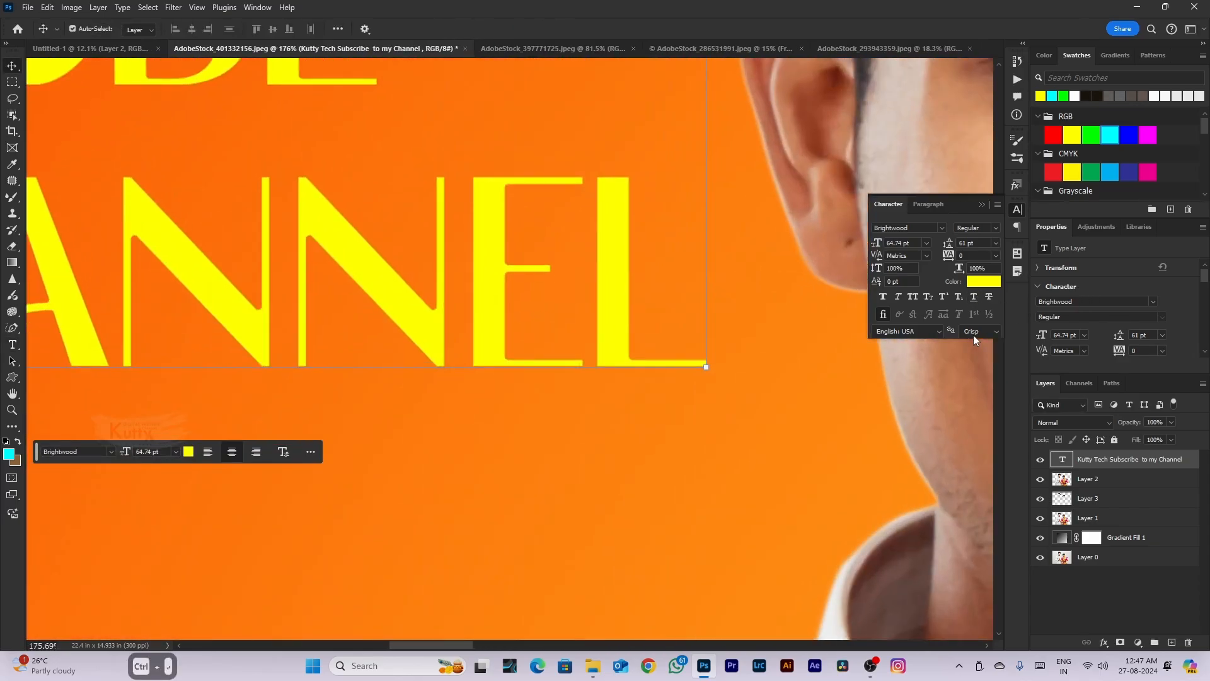
click(974, 332)
click(978, 346)
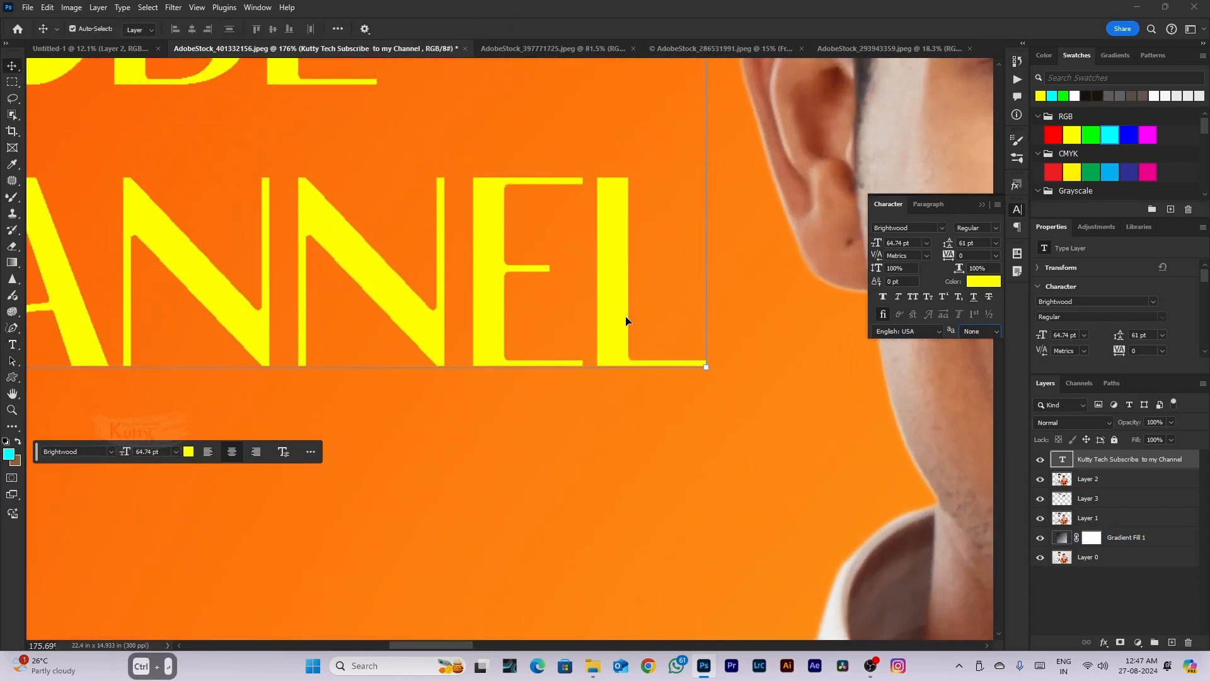
scroll(511, 297, up, 8)
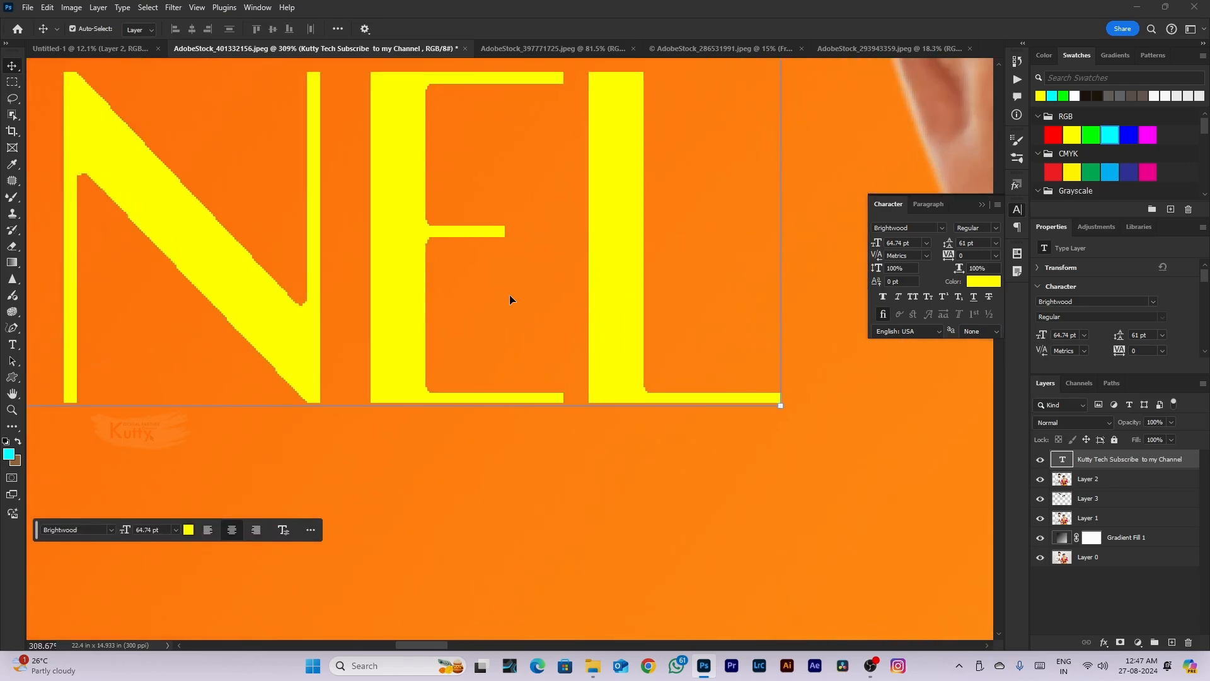
Set the heading's anti-aliasing to Sharp and check the letter edges at different magnifications
click(963, 332)
click(972, 357)
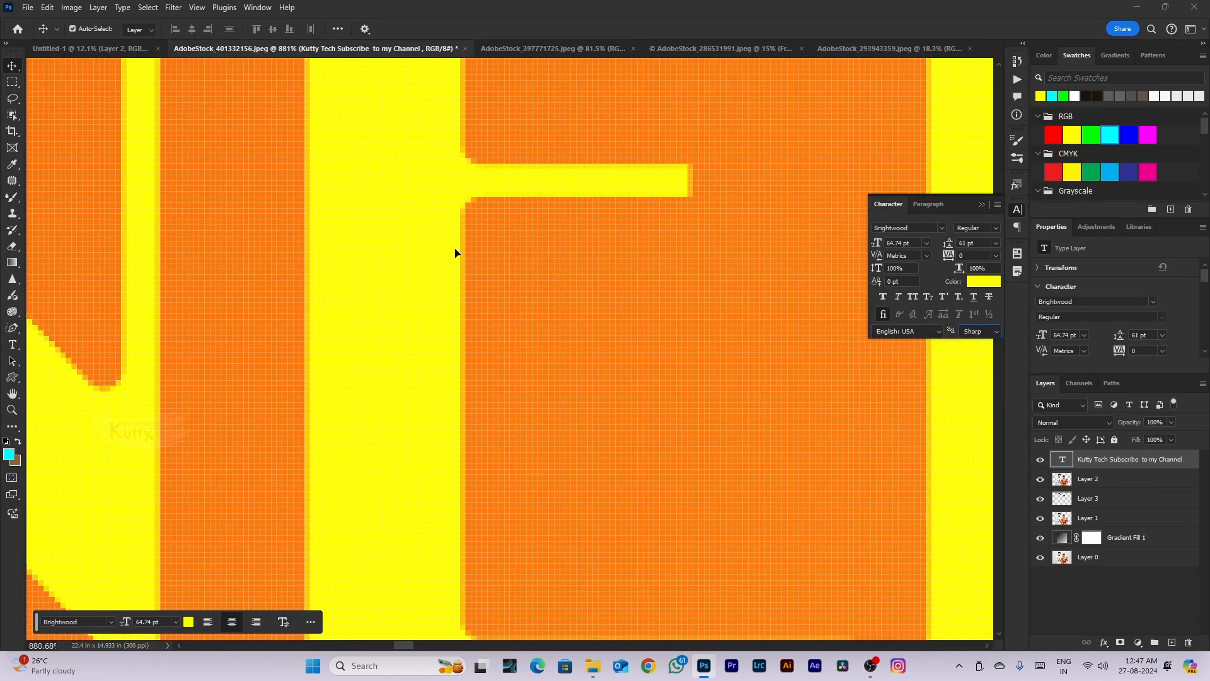
scroll(453, 253, down, 15)
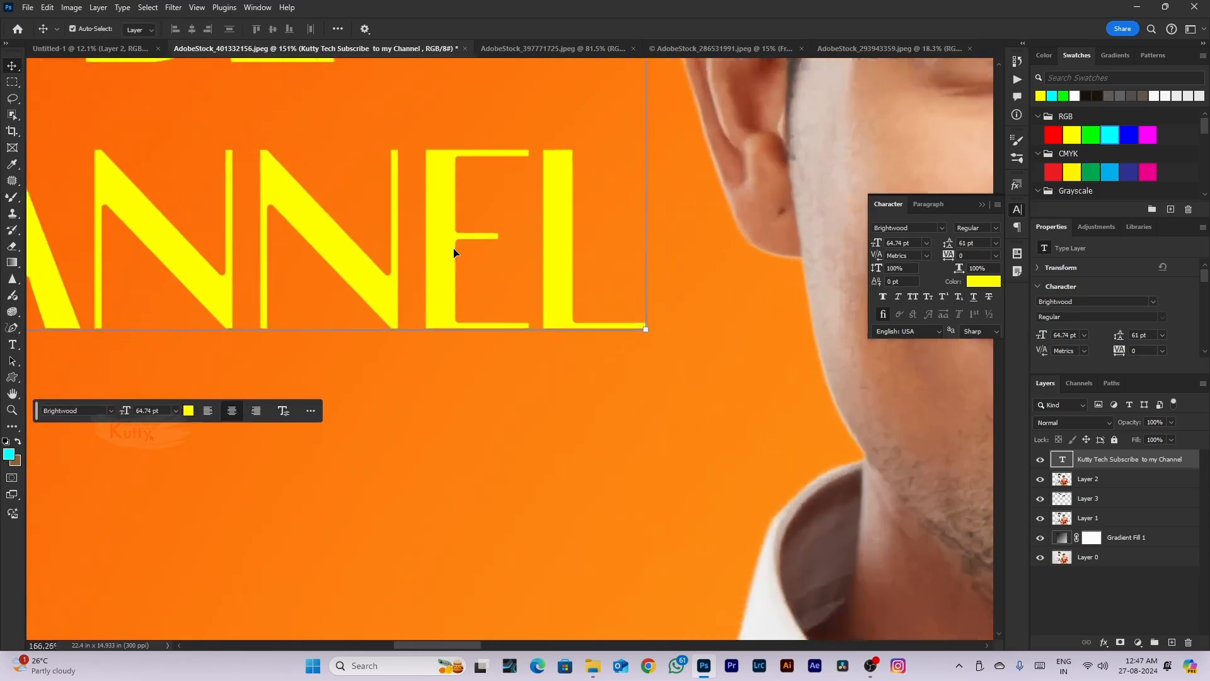
scroll(455, 254, down, 3)
scroll(353, 221, up, 3)
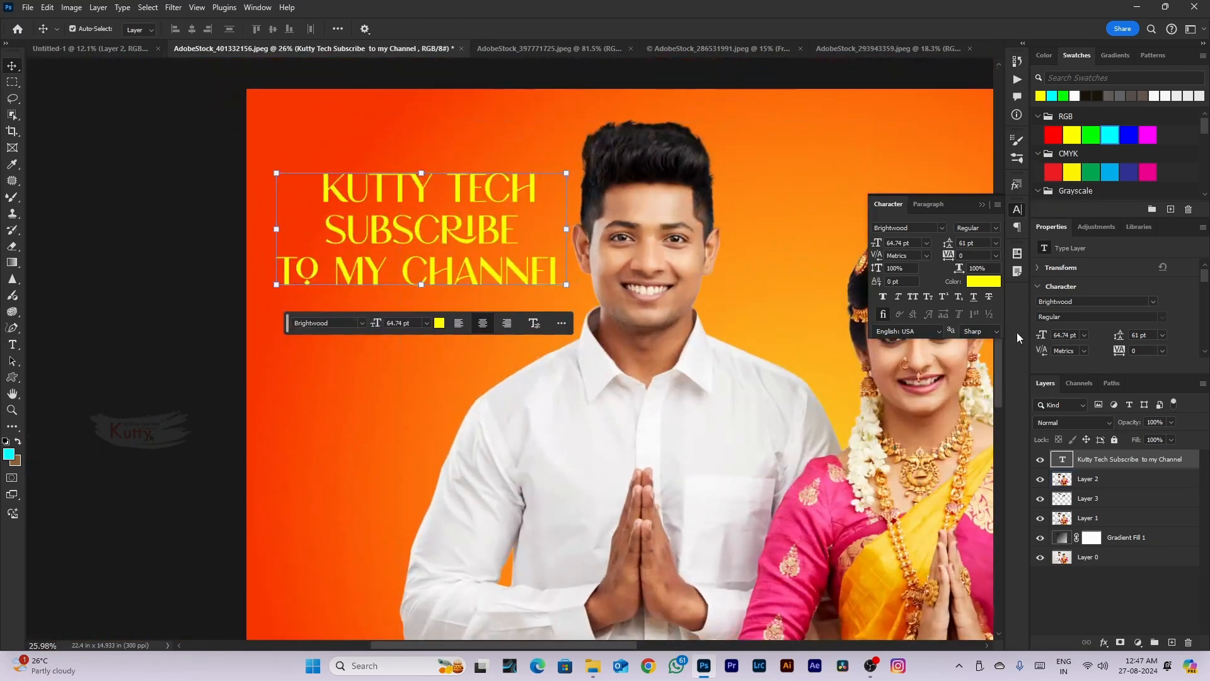
Show the paragraph settings, left-align the heading's three lines and move the block back beside the man's head
click(928, 205)
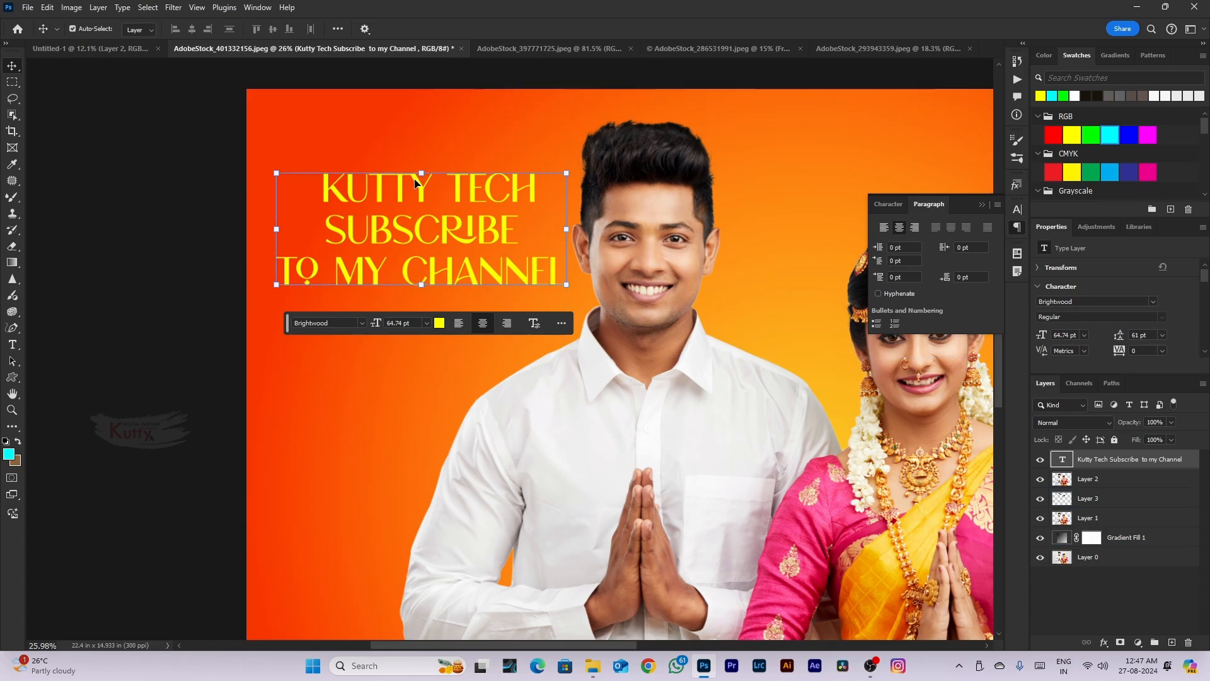
double_click(378, 189)
click(446, 29)
key(ctrl+Return)
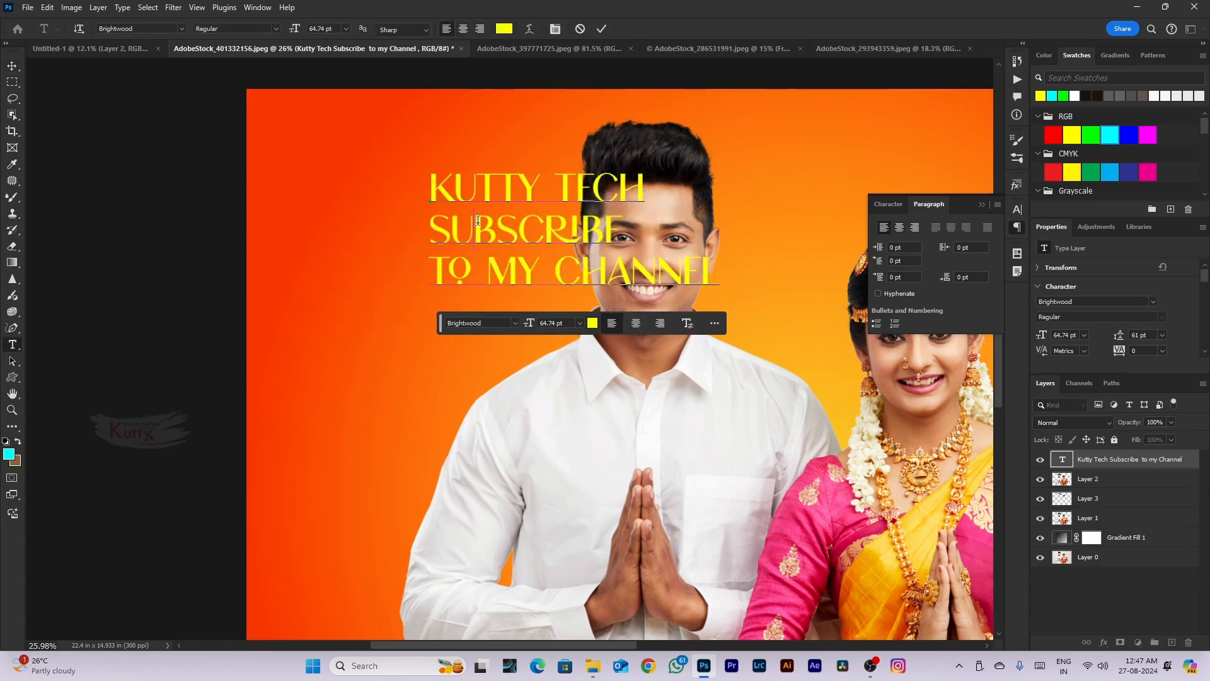
drag(509, 213, 354, 225)
click(355, 225)
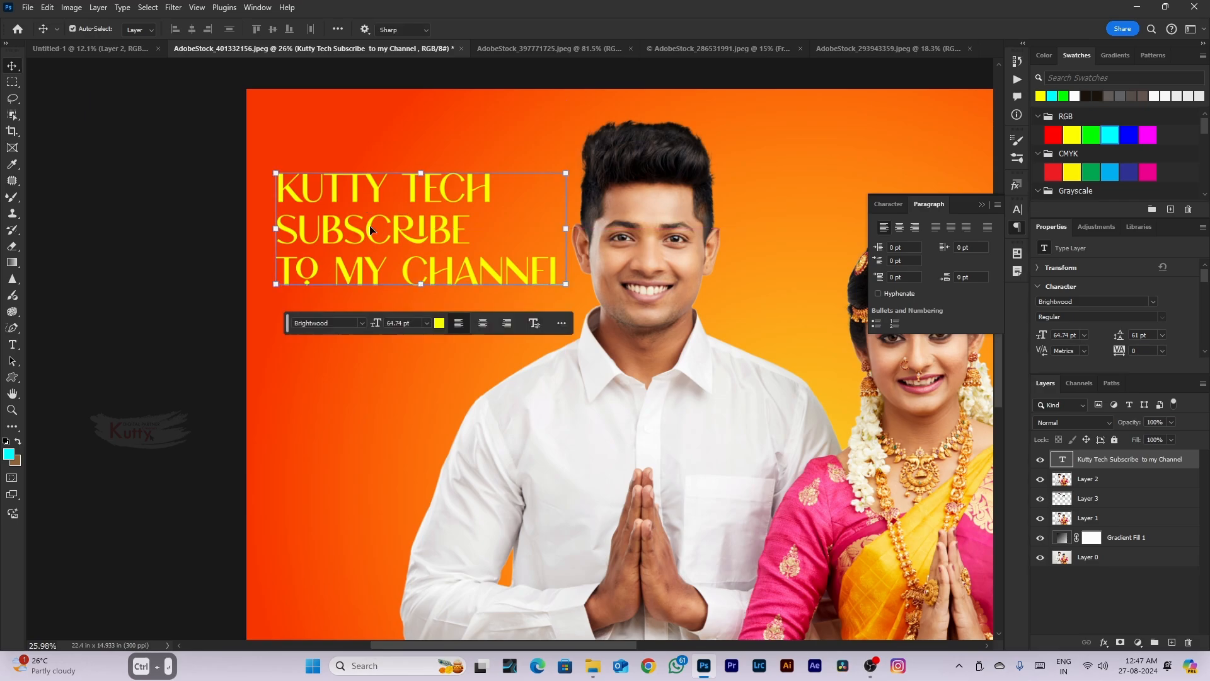
Give the "Kutty Tech" line a first-line indent of 80.5 pt and commit the text edit
drag(513, 192, 217, 172)
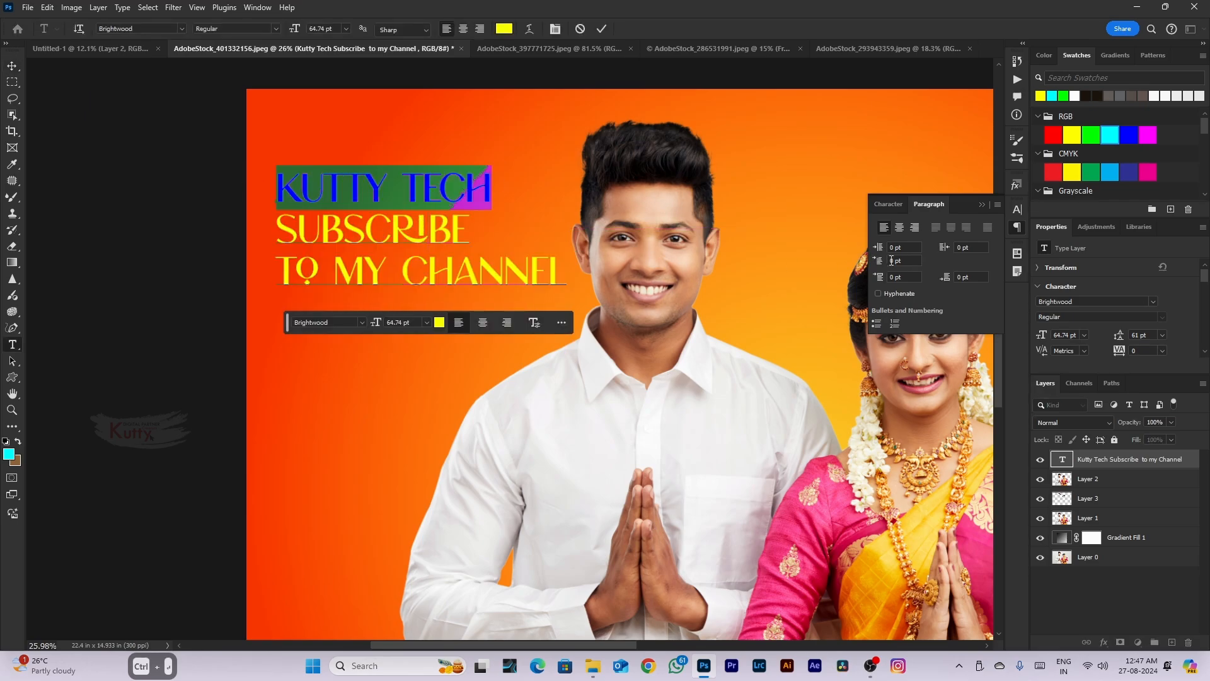
drag(880, 260, 910, 261)
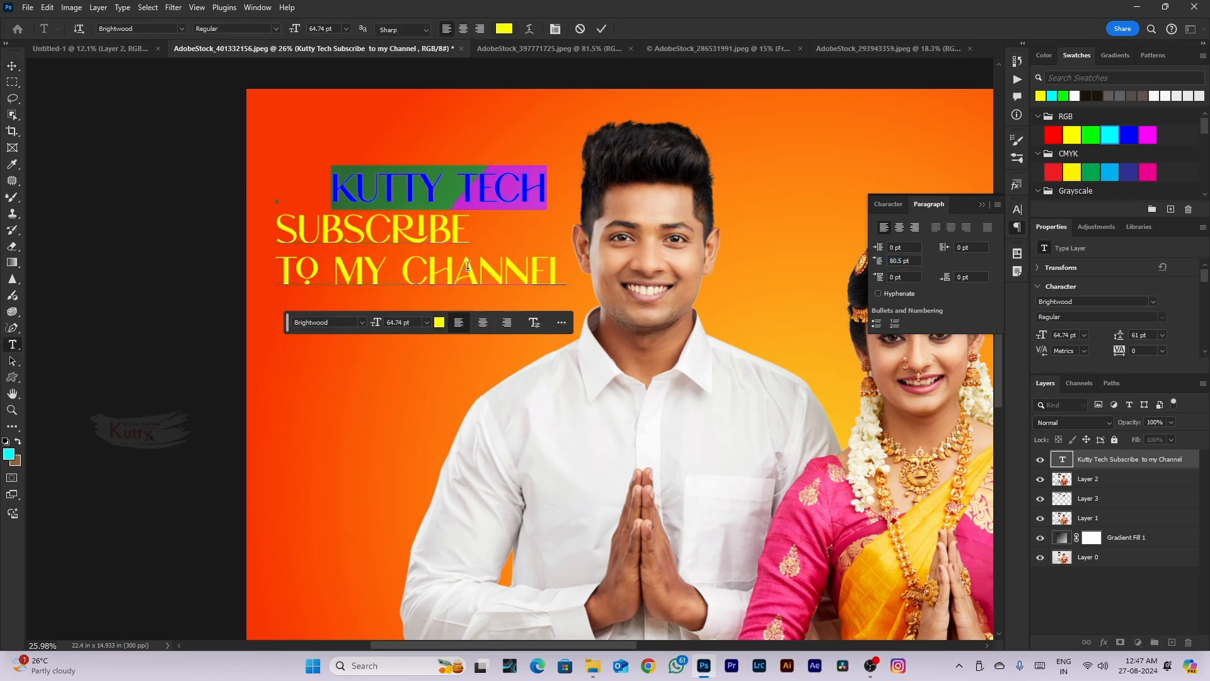
click(448, 240)
scroll(448, 240, down, 10)
key(ctrl+Return)
scroll(868, 264, down, 3)
scroll(935, 281, up, 2)
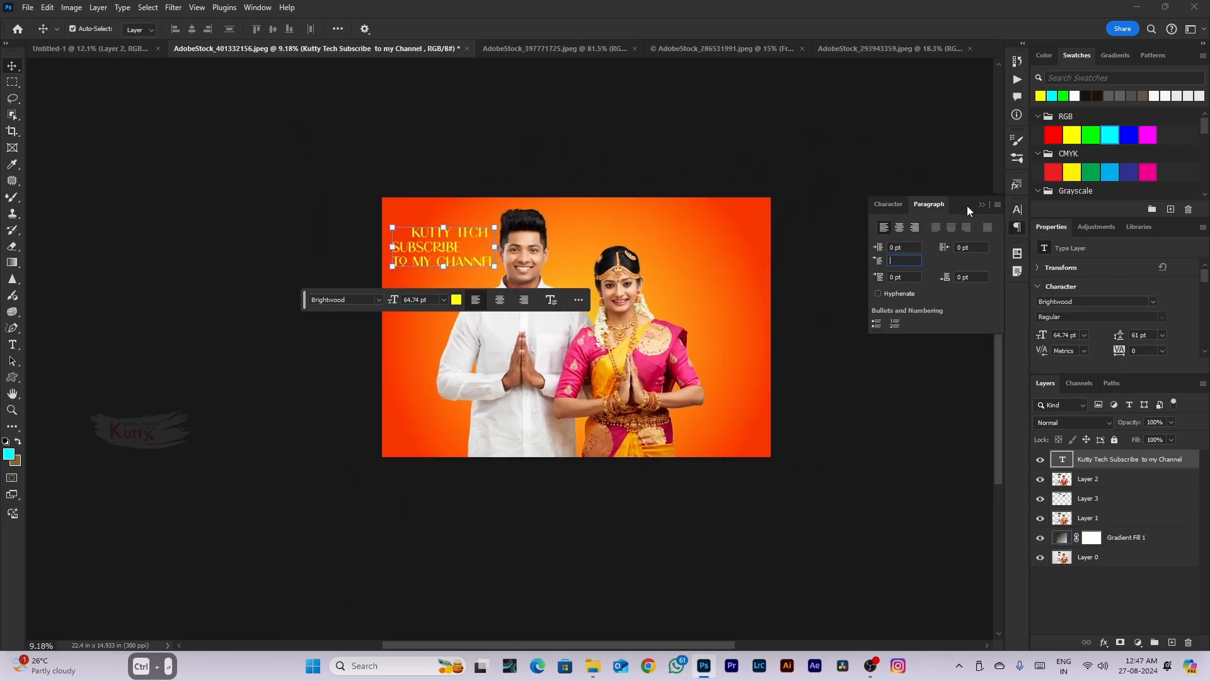
Choose Latin and East Asian Layout for the heading's paragraphs and move the block up about 1.03 in
click(998, 205)
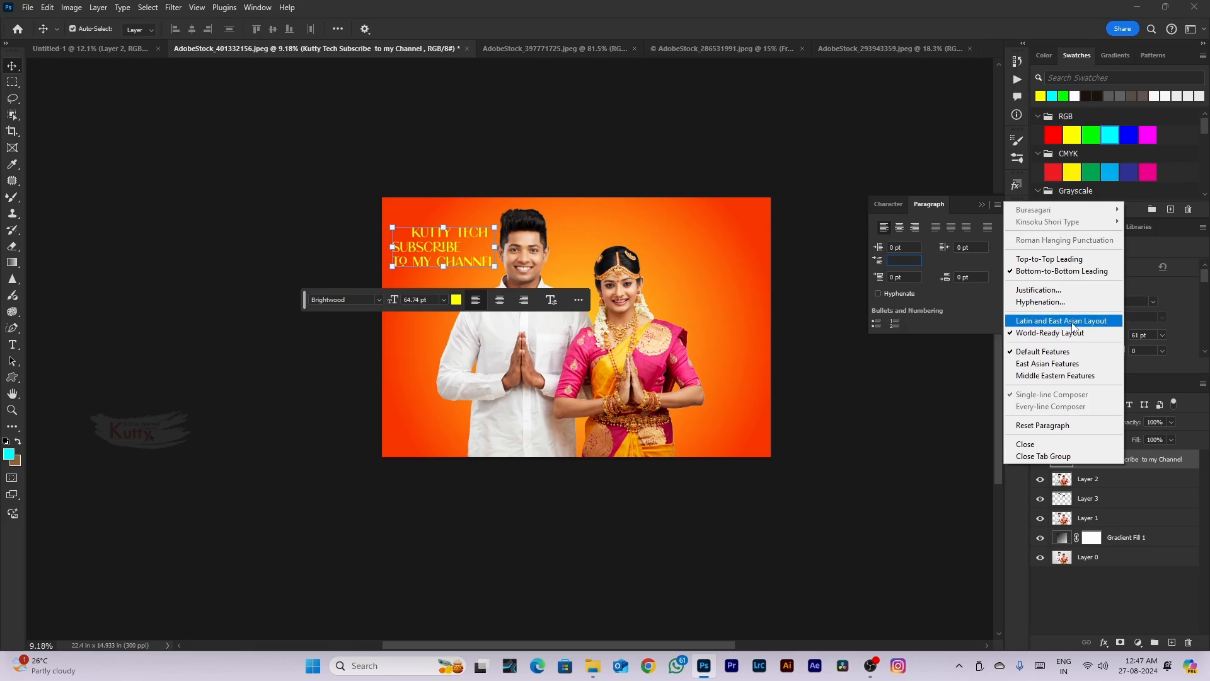
click(1072, 327)
scroll(436, 247, down, 2)
scroll(436, 247, up, 8)
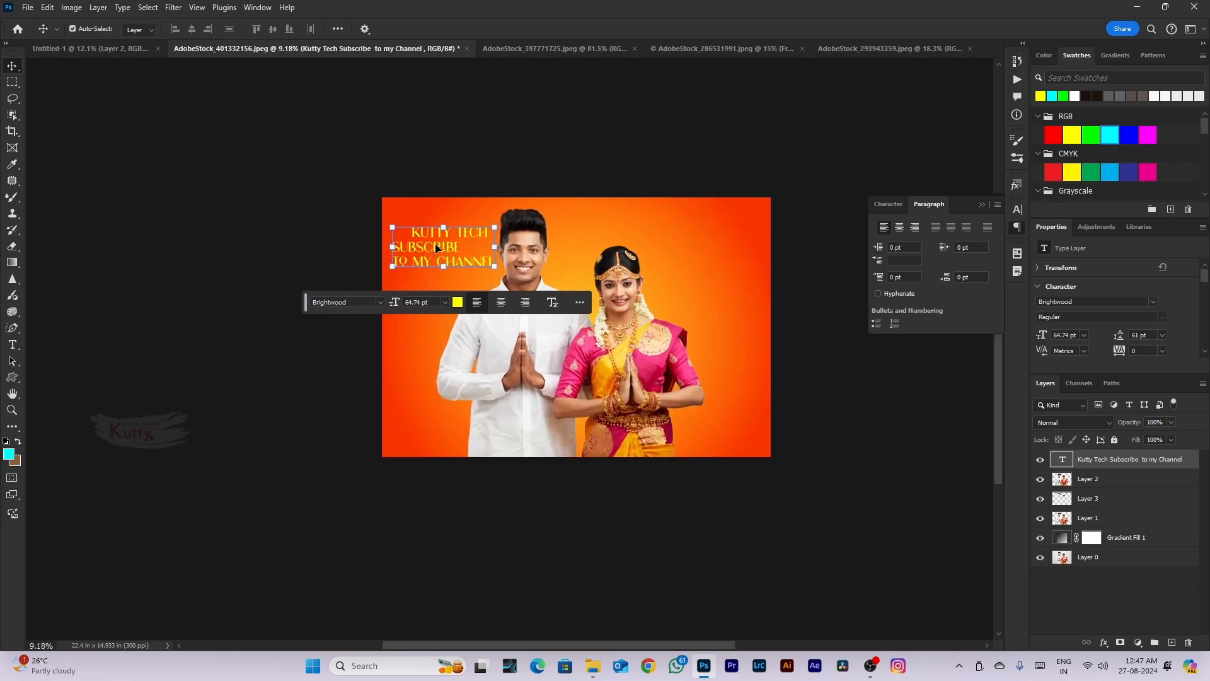
scroll(437, 247, down, 3)
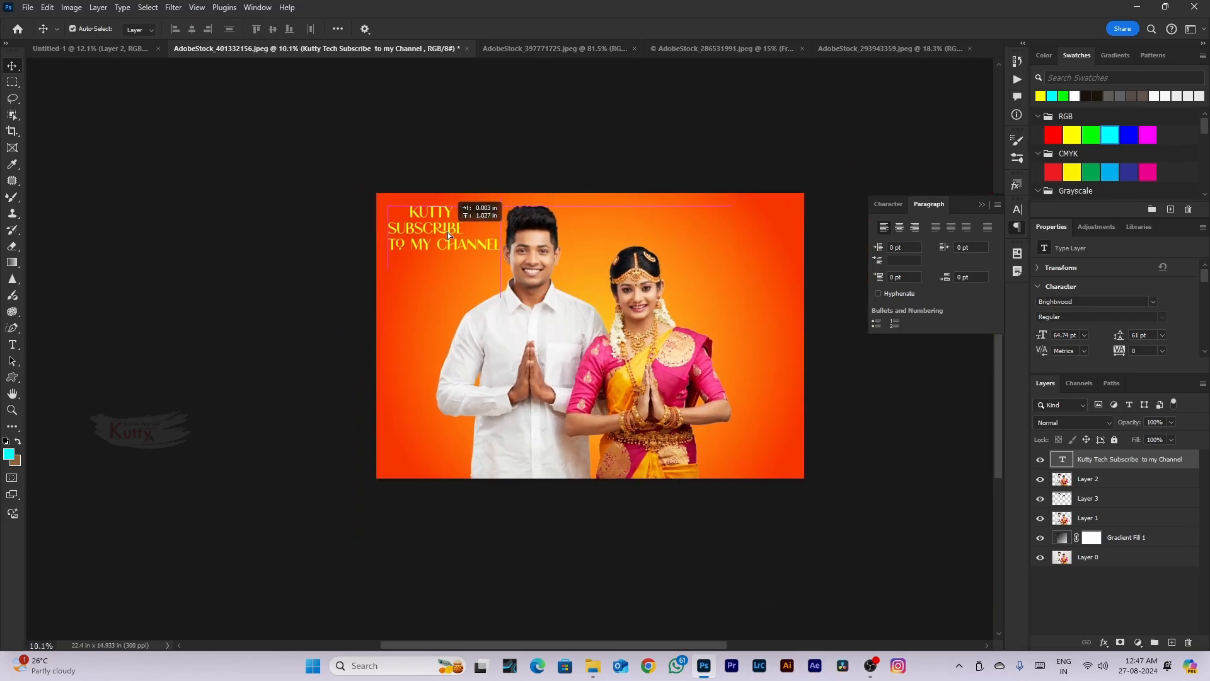
scroll(447, 232, down, 3)
click(458, 261)
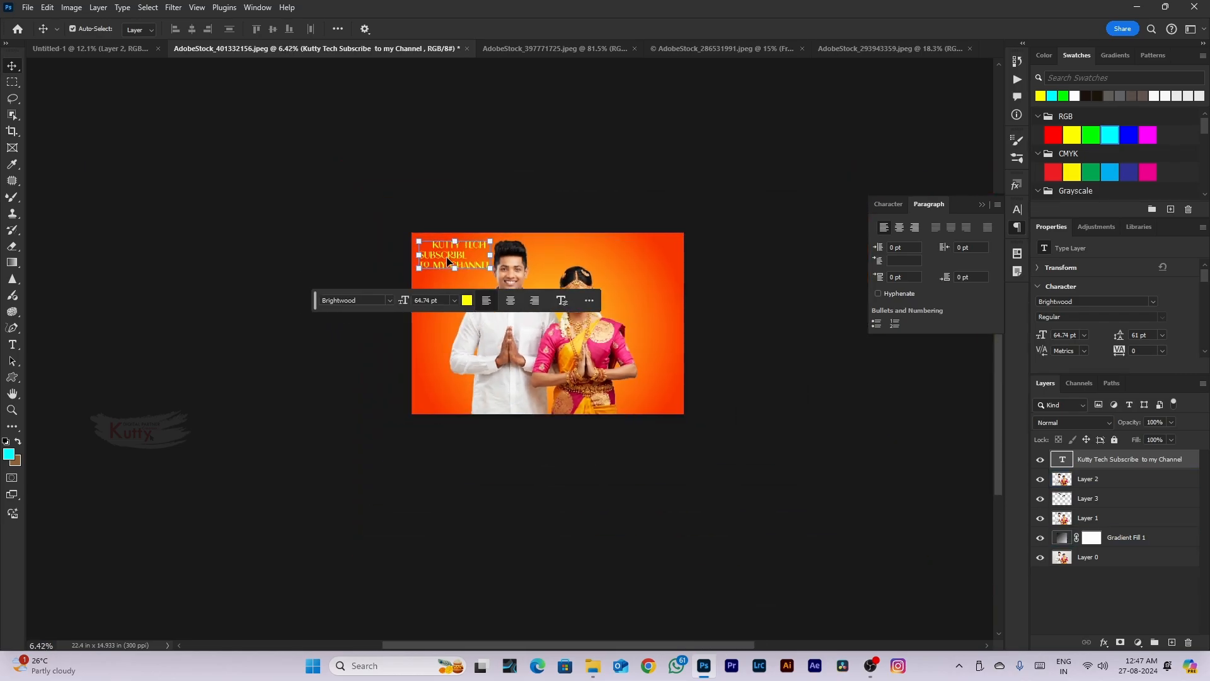
Duplicate the heading to the area beyond the woman's head and select all of the copy's text
alt+drag(447, 258, 625, 250)
double_click(626, 250)
scroll(626, 249, up, 5)
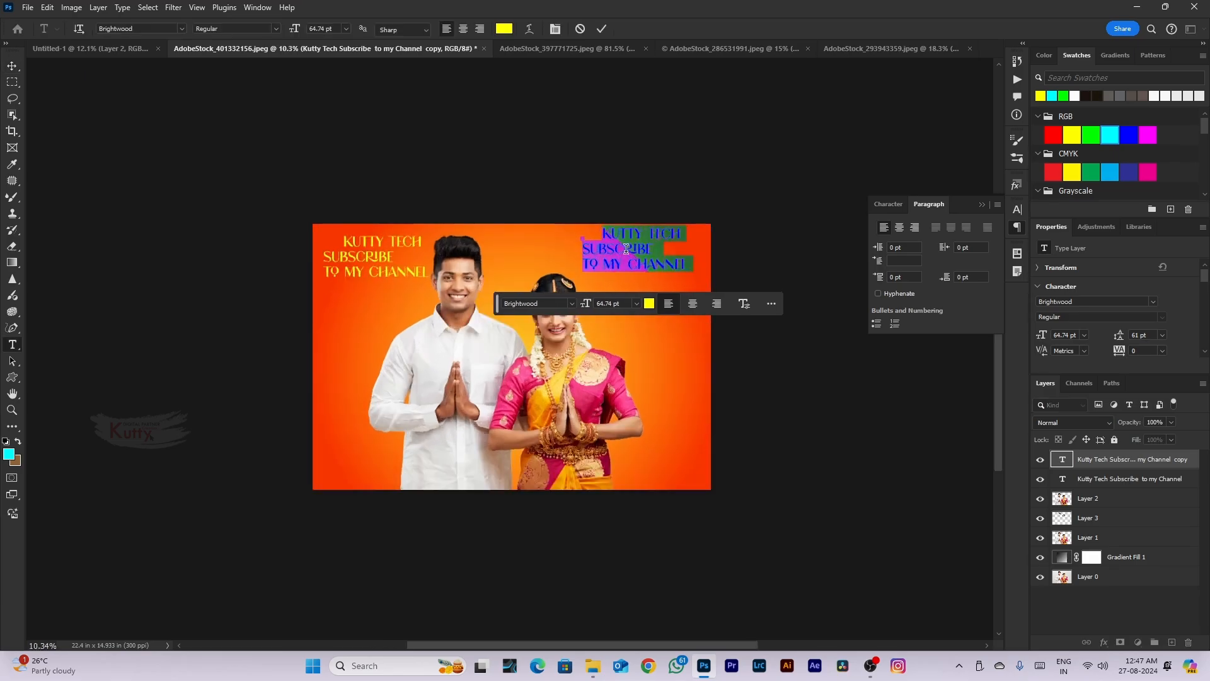
scroll(626, 250, up, 3)
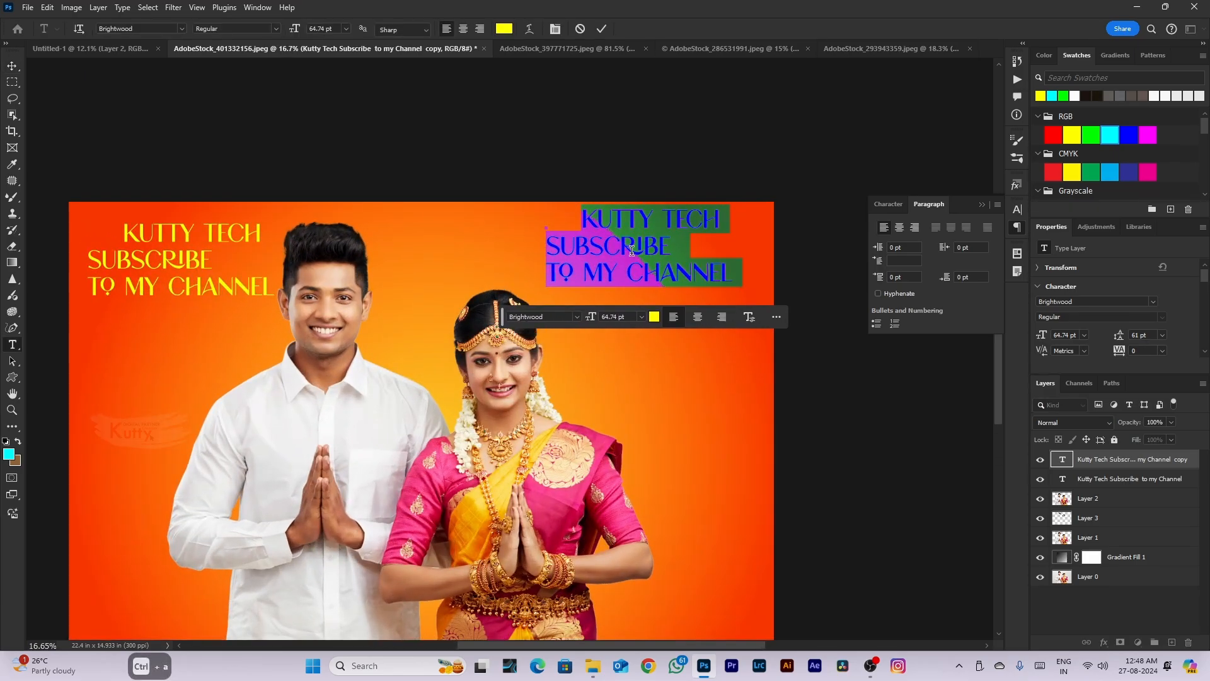
Browse the Tamil fonts and set the duplicated heading's font to SR-Tamil077
click(577, 317)
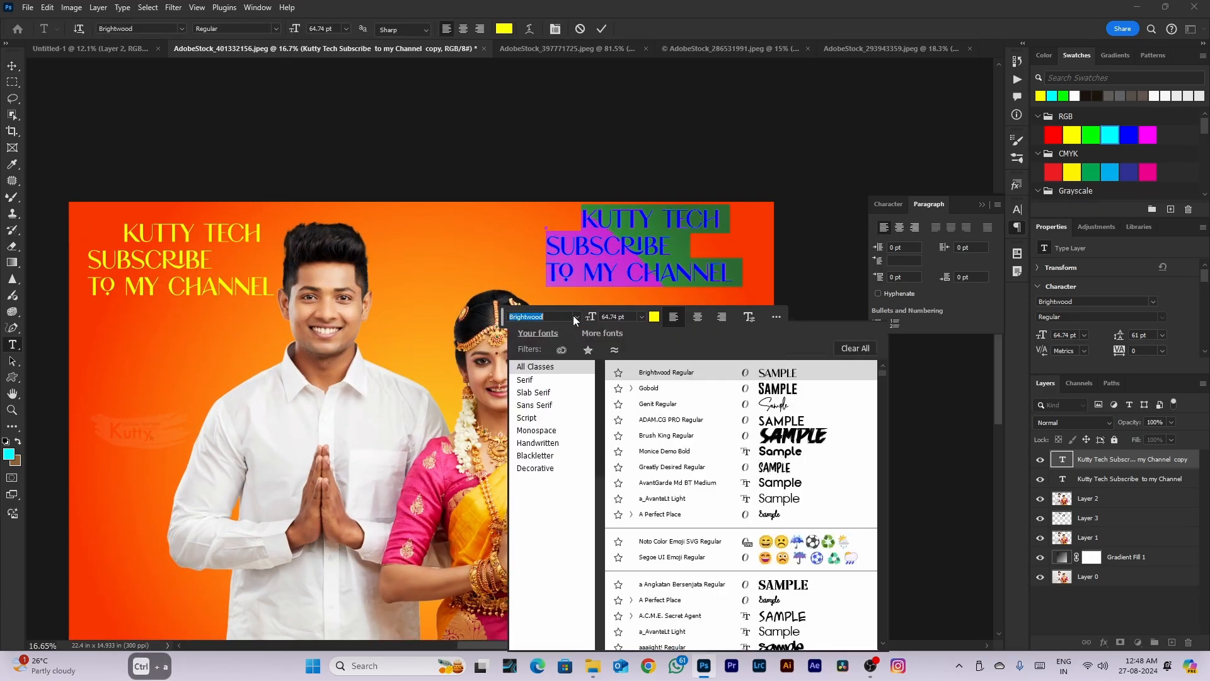
scroll(695, 436, down, 5)
drag(882, 377, 881, 521)
scroll(754, 450, up, 3)
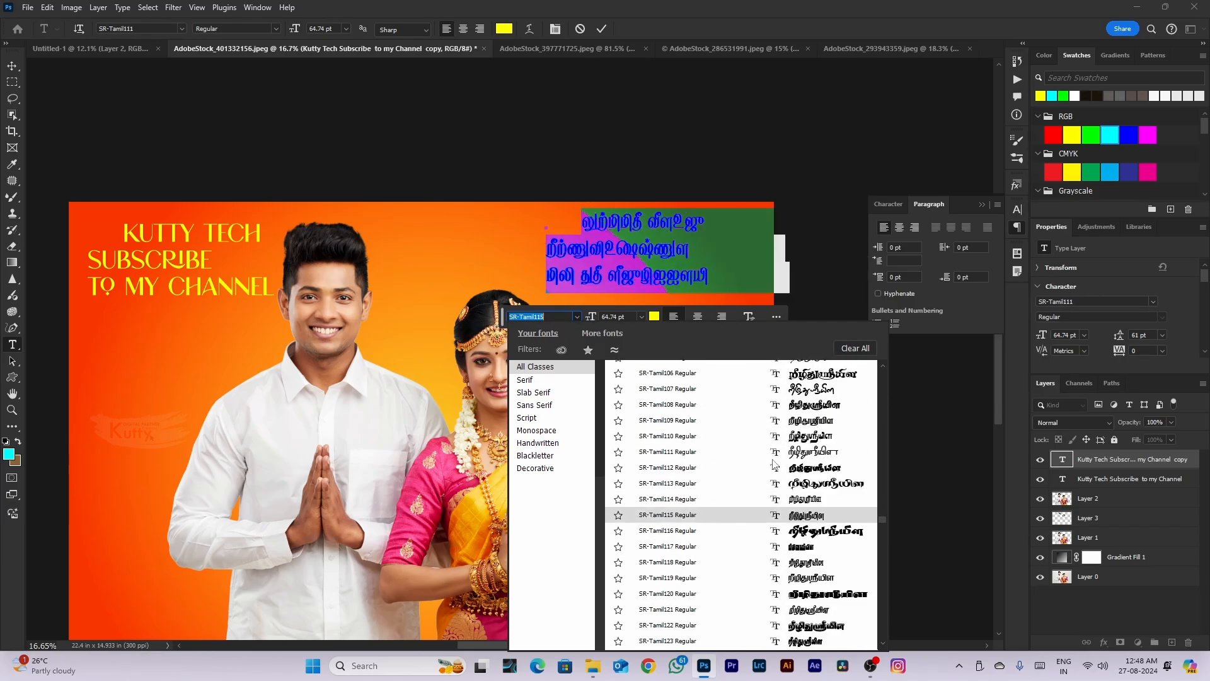
scroll(724, 425, up, 2)
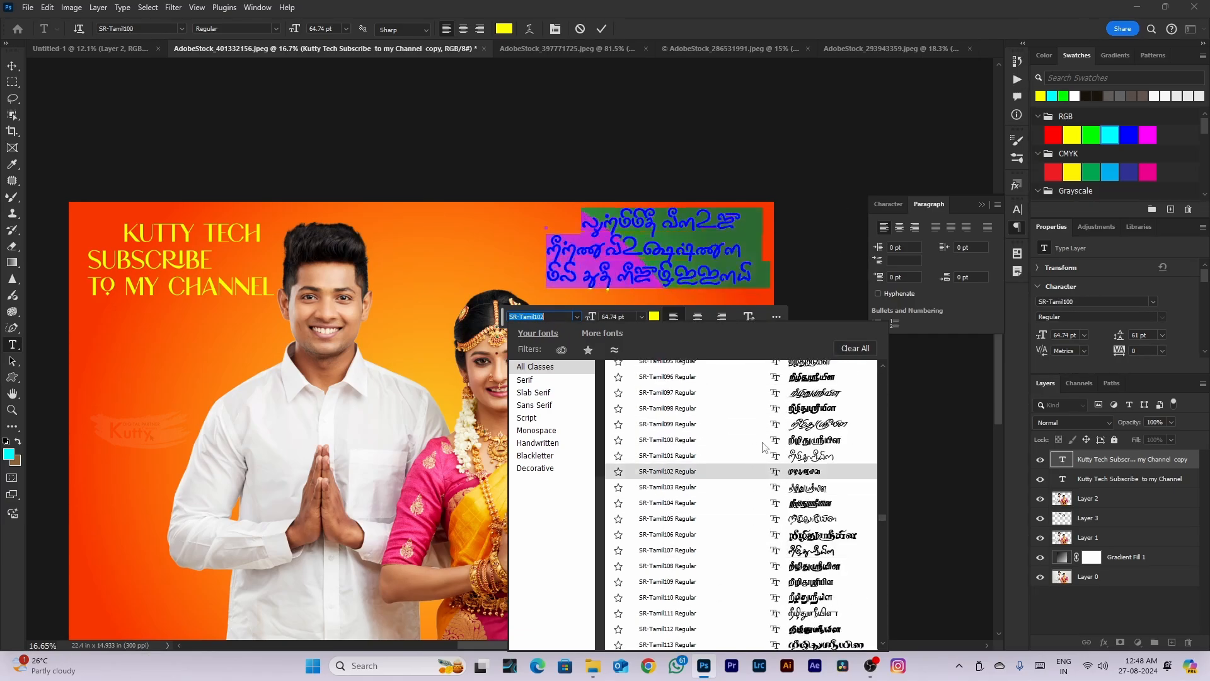
scroll(721, 417, up, 2)
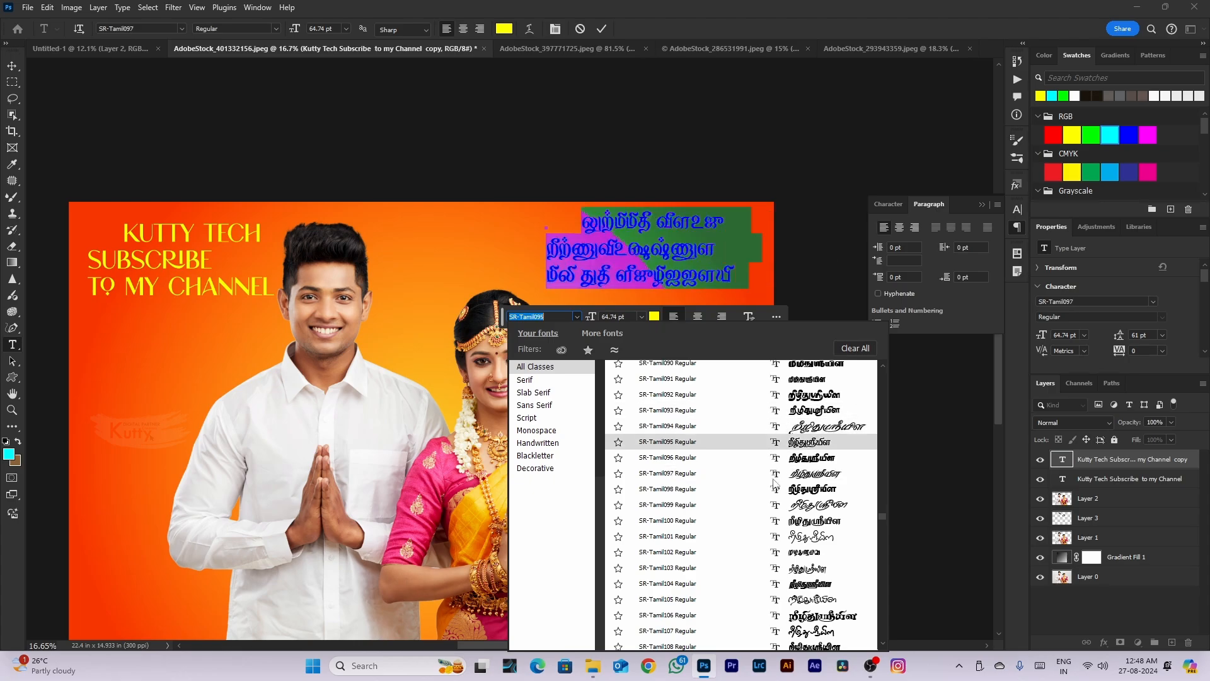
scroll(779, 480, up, 5)
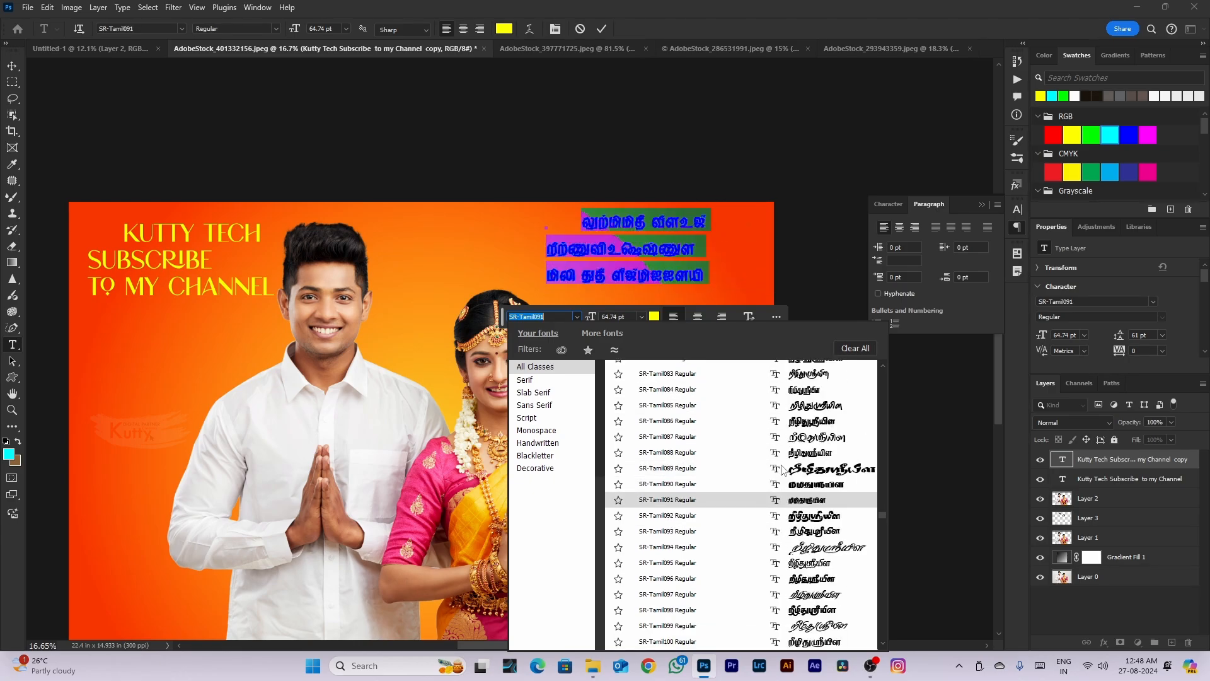
scroll(797, 418, up, 1)
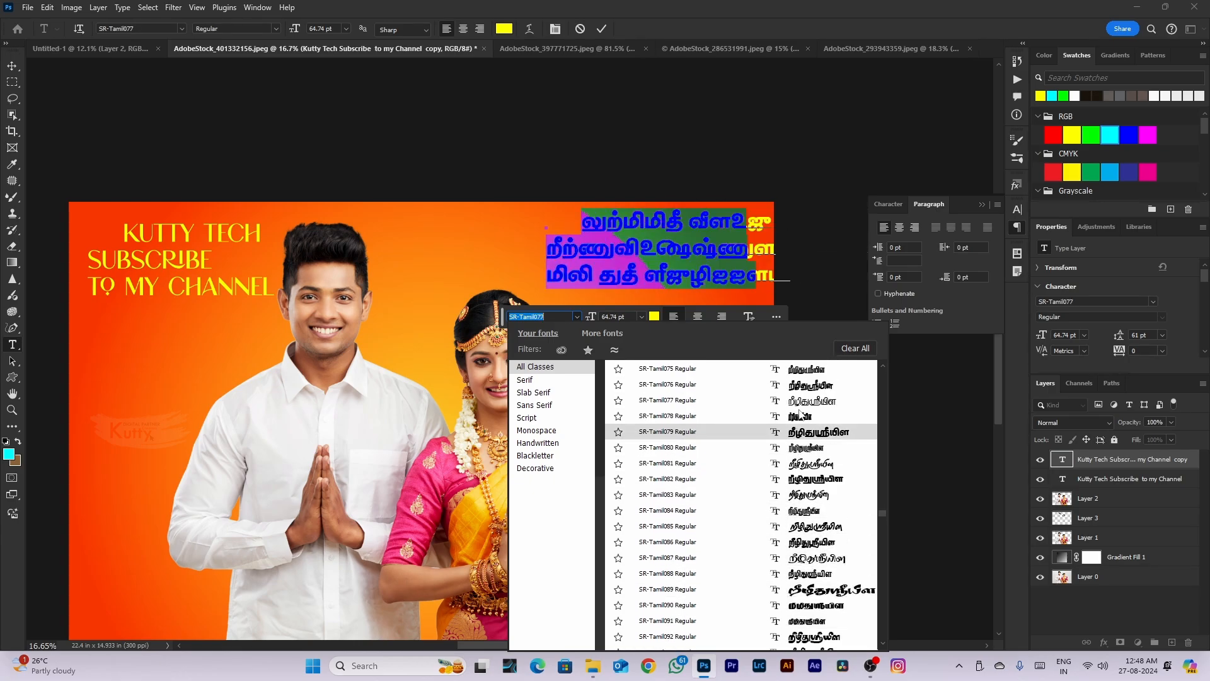
click(794, 408)
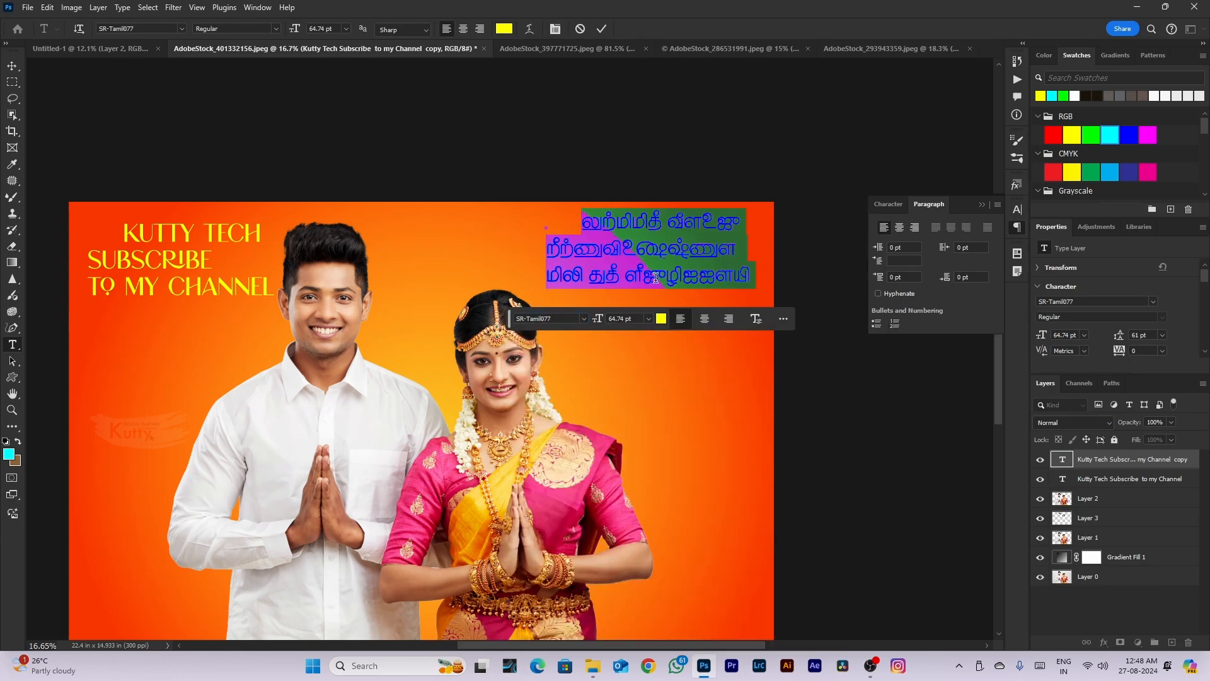
Launch the Tamil typing utility, select all the text in the duplicated heading and turn on Tamil input
click(386, 665)
text(a)
click(421, 288)
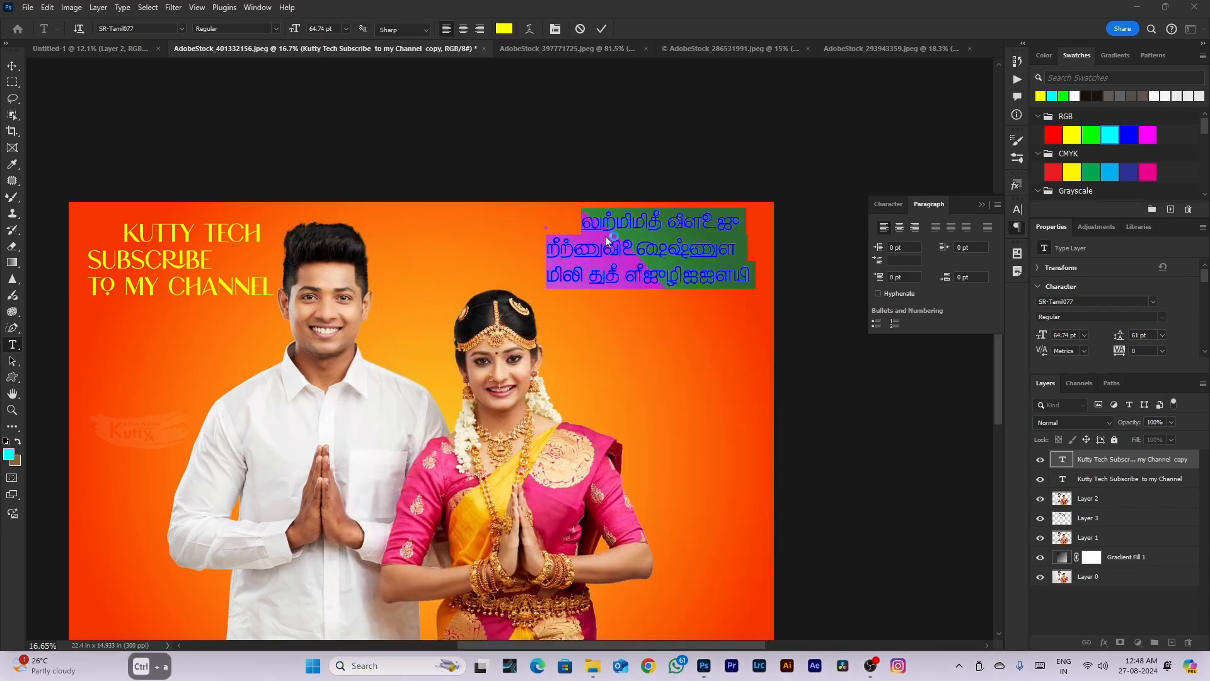
click(630, 275)
key(ctrl+a)
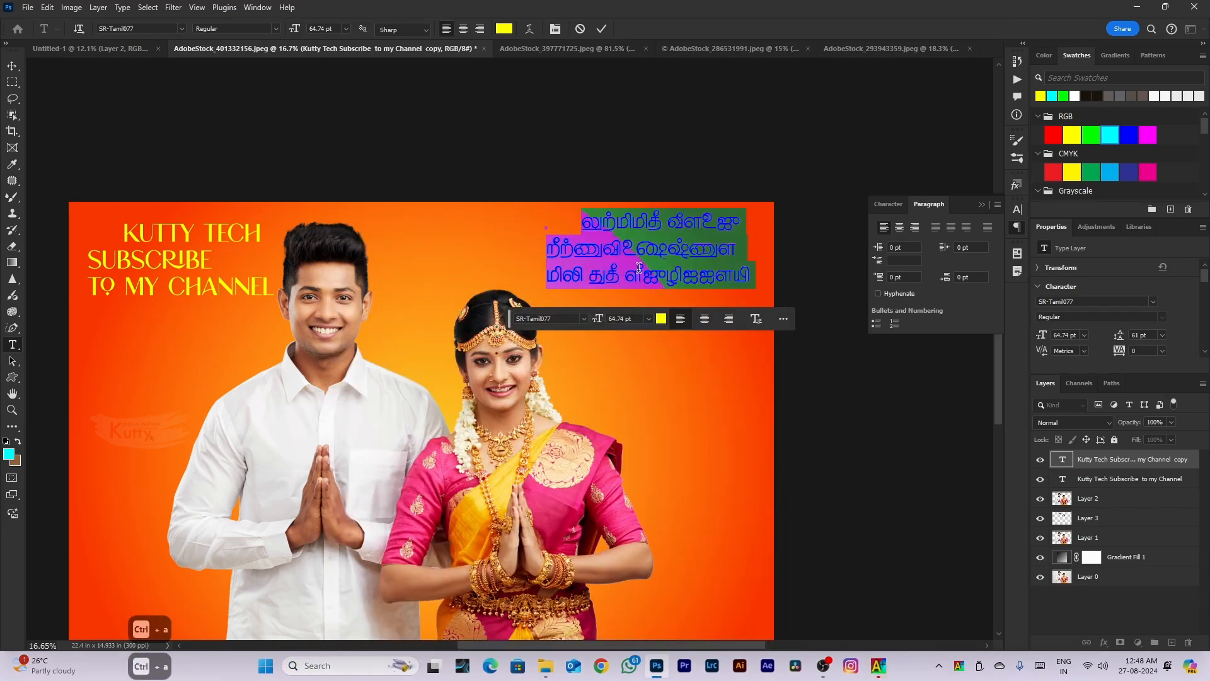
key(ctrl+alt+F10)
key(alt)
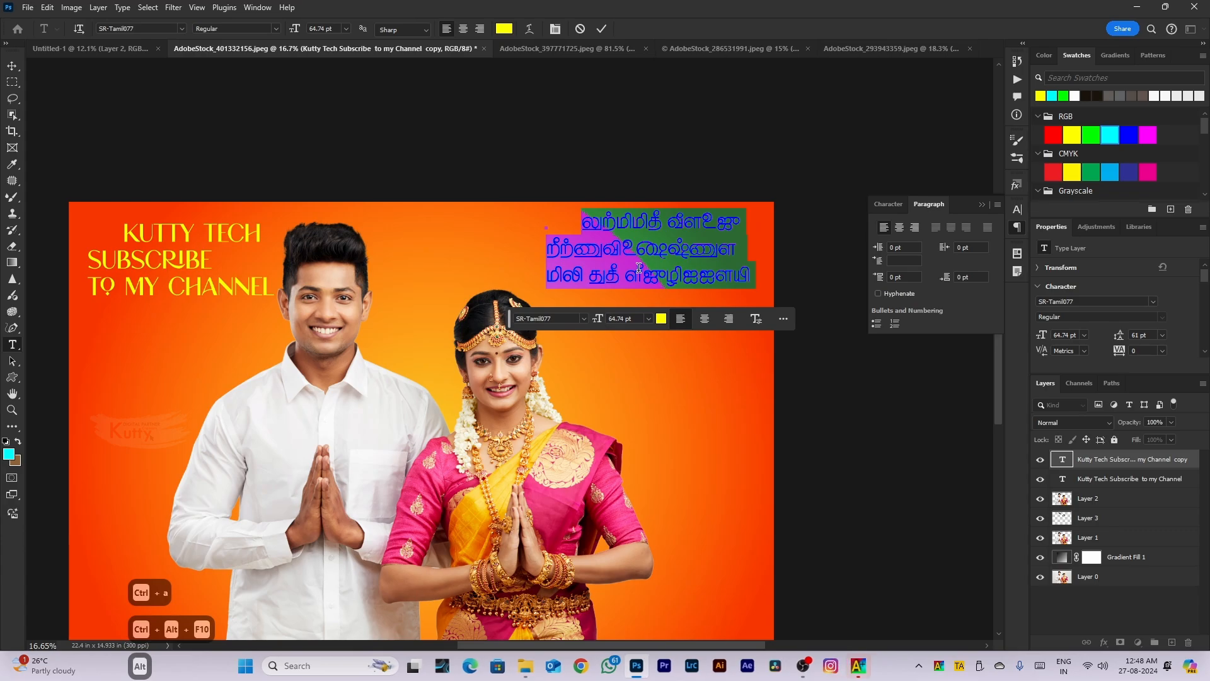
Replace the copy's text with a Tamil name on the first line and "குட்டி டெக்" on the second, and commit it
text(சிங்கா)
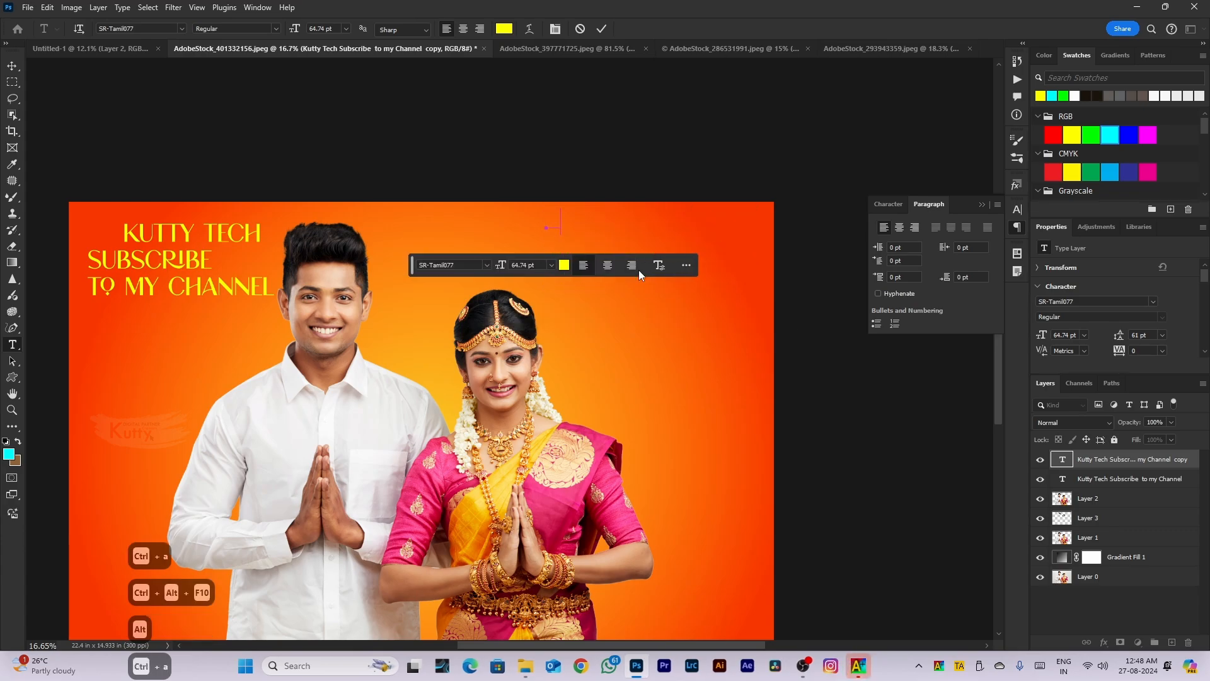
text(ரம்)
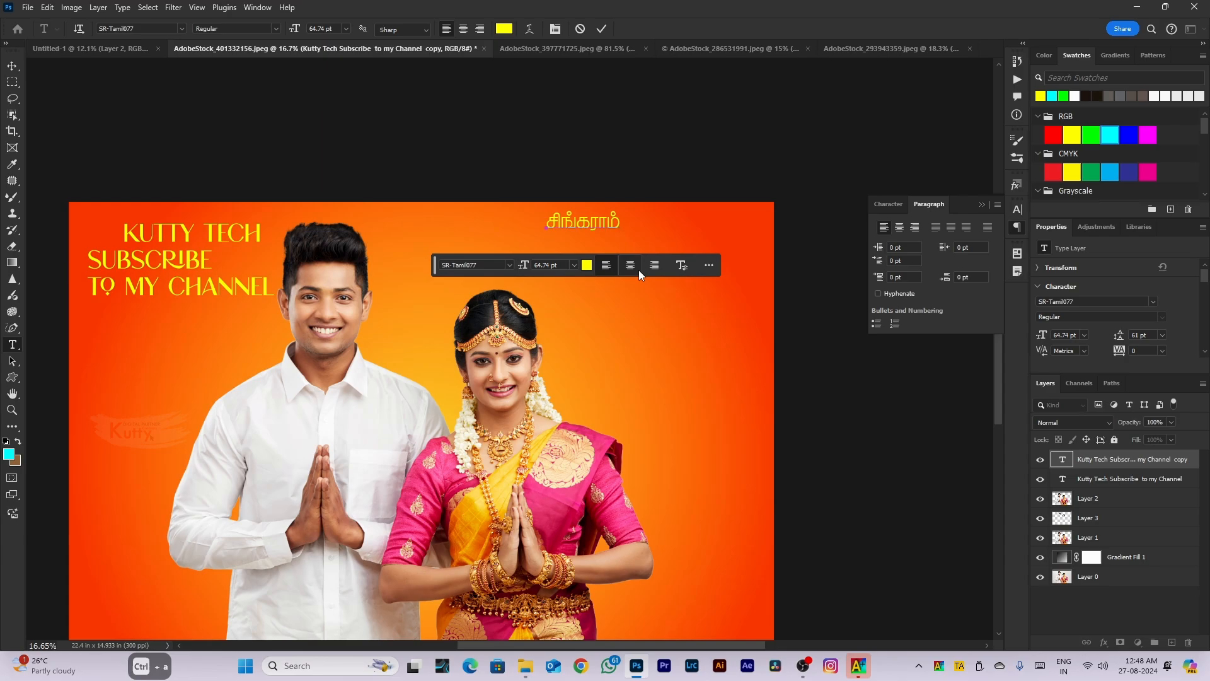
key(Return)
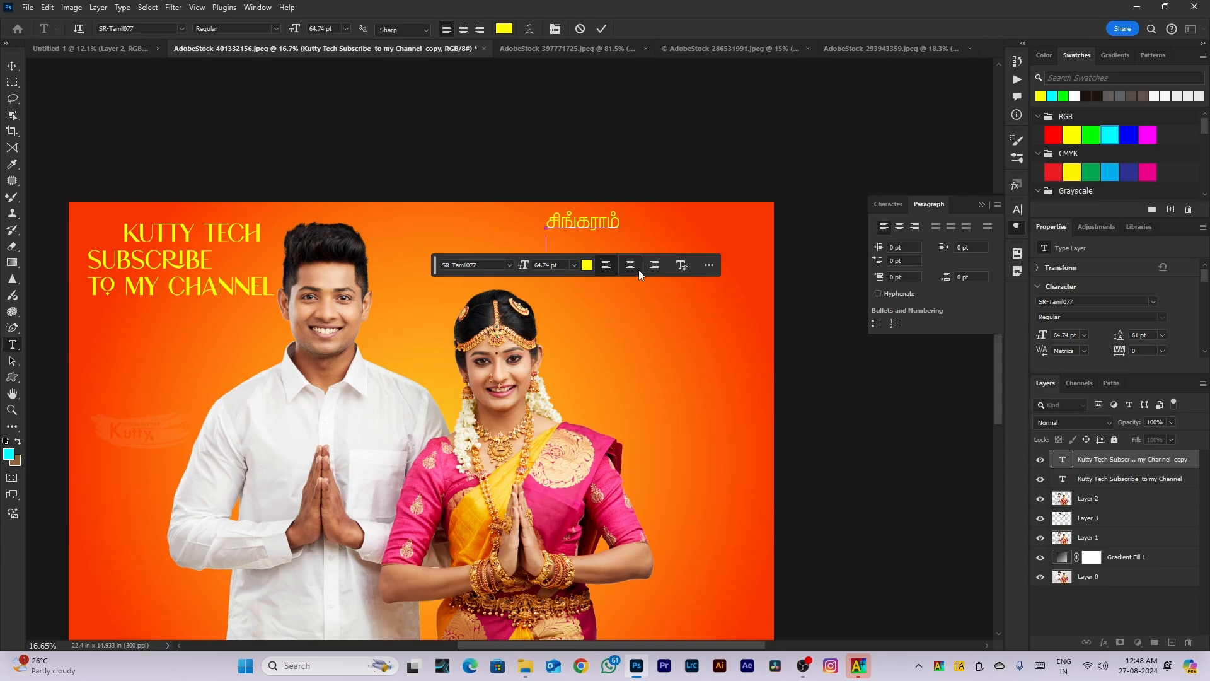
text(க்)
text(ுட்டி)
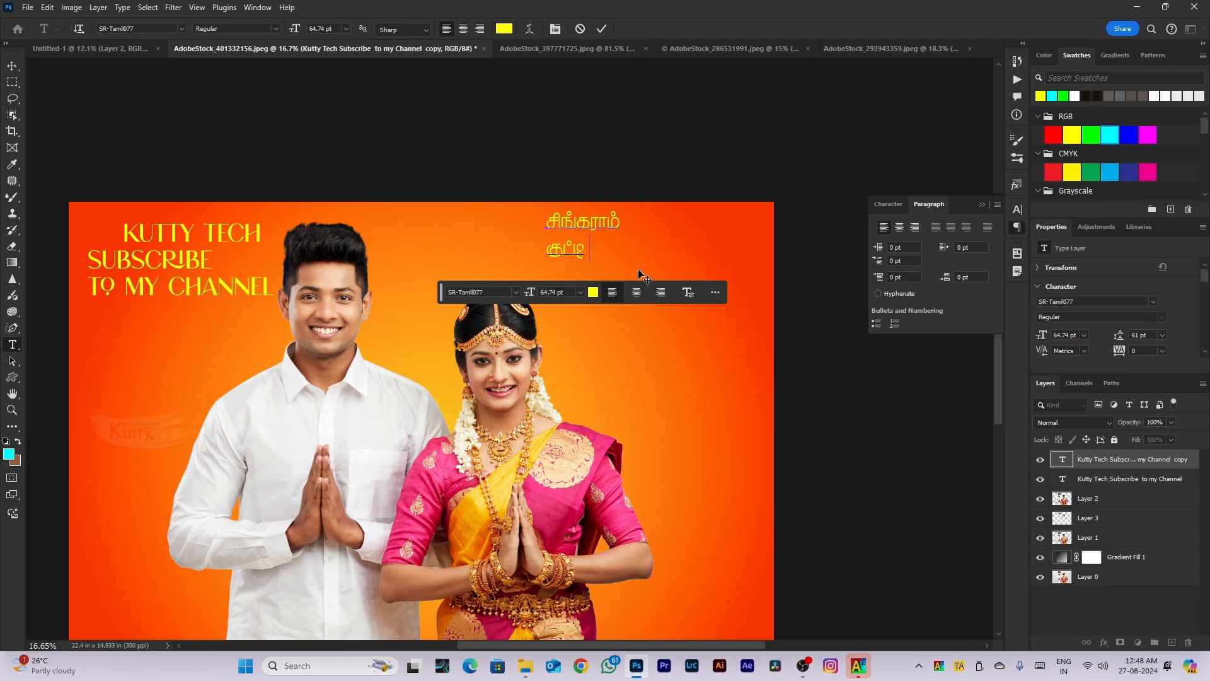
key(ctrl)
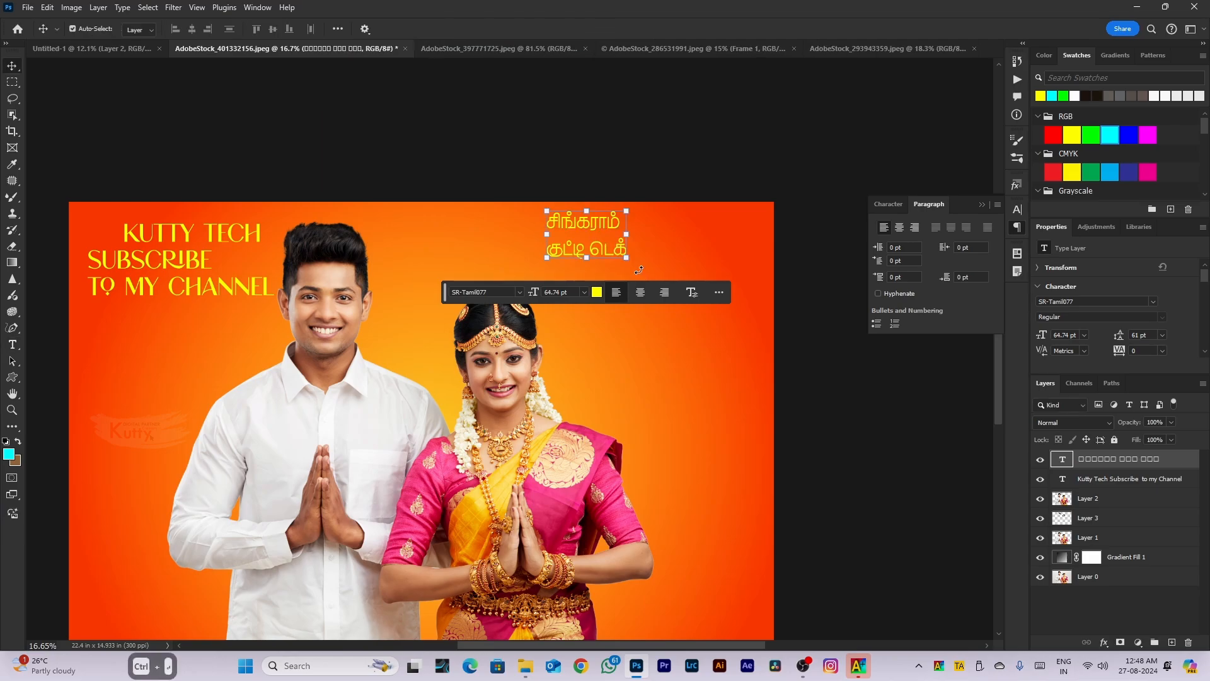
Move the Tamil text block down and away from the woman's head into the empty orange area, and deselect all layers
drag(580, 235, 649, 293)
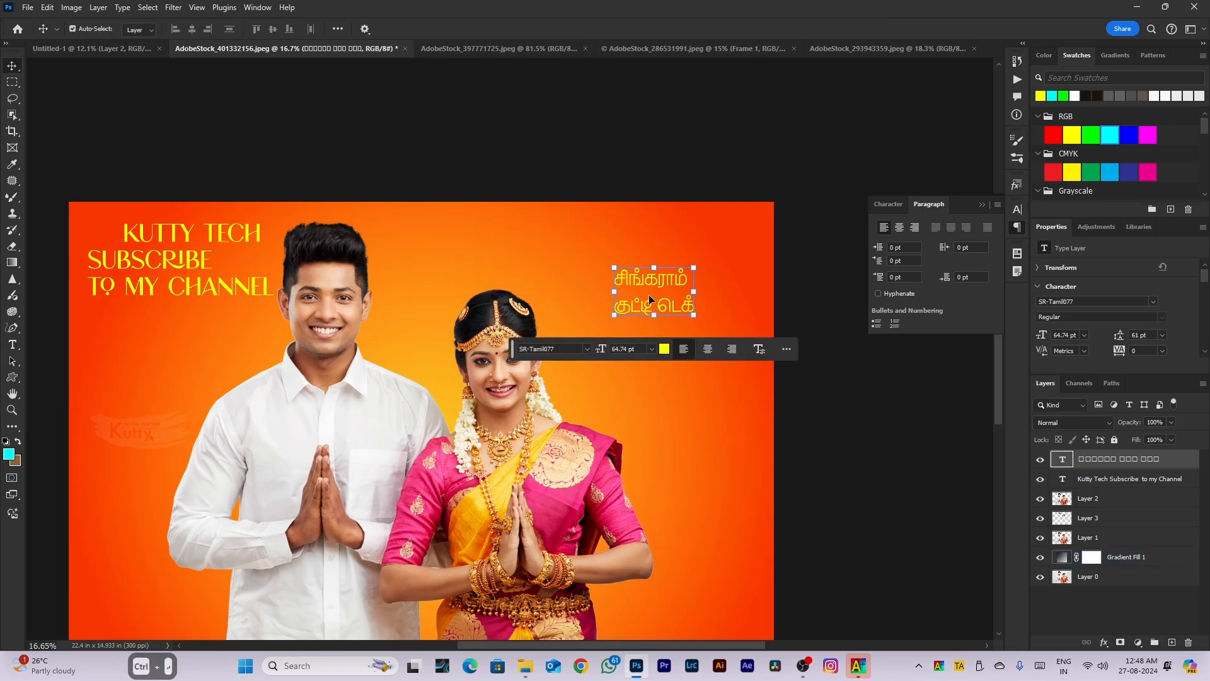
scroll(675, 298, down, 7)
scroll(676, 299, up, 8)
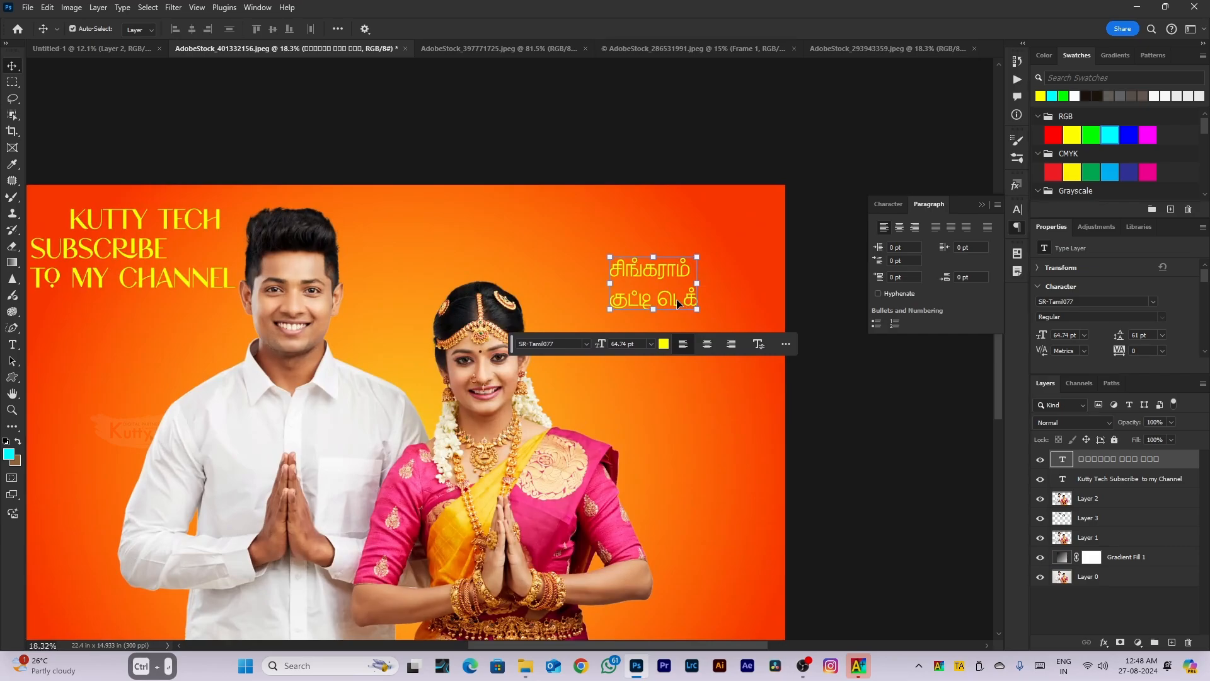
scroll(676, 299, down, 3)
click(783, 405)
scroll(661, 374, down, 3)
click(980, 466)
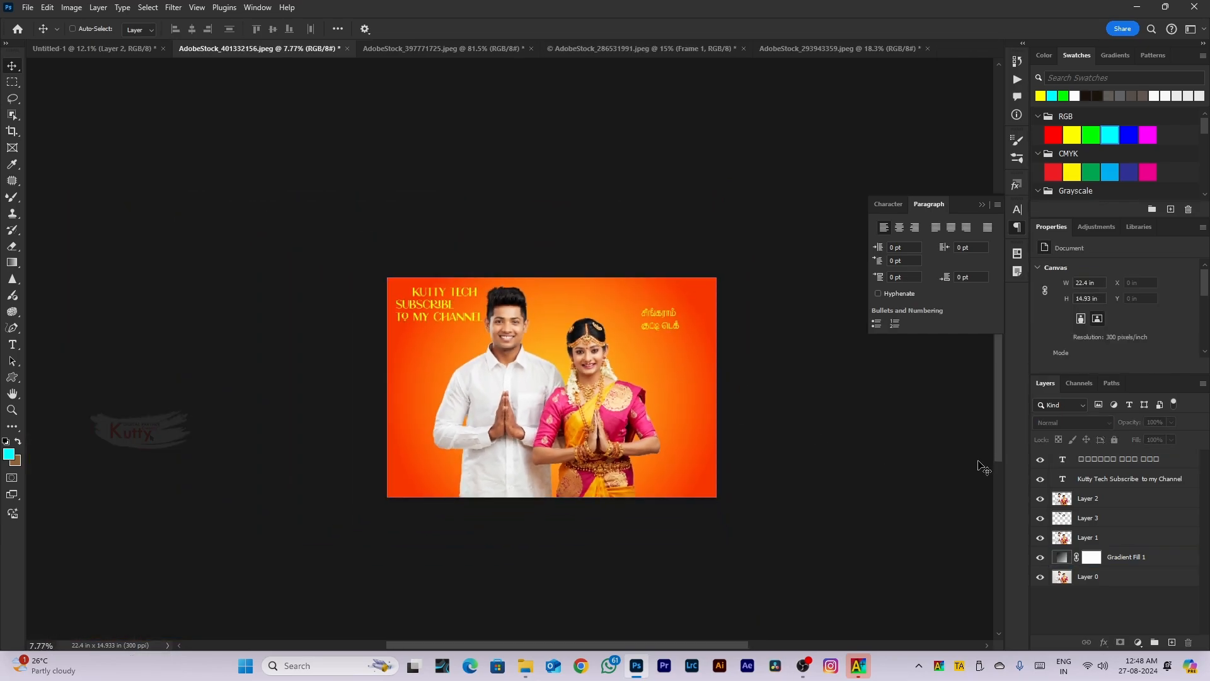
Turn off Tamil input and exit the typing utility
key(ctrl+alt+F10)
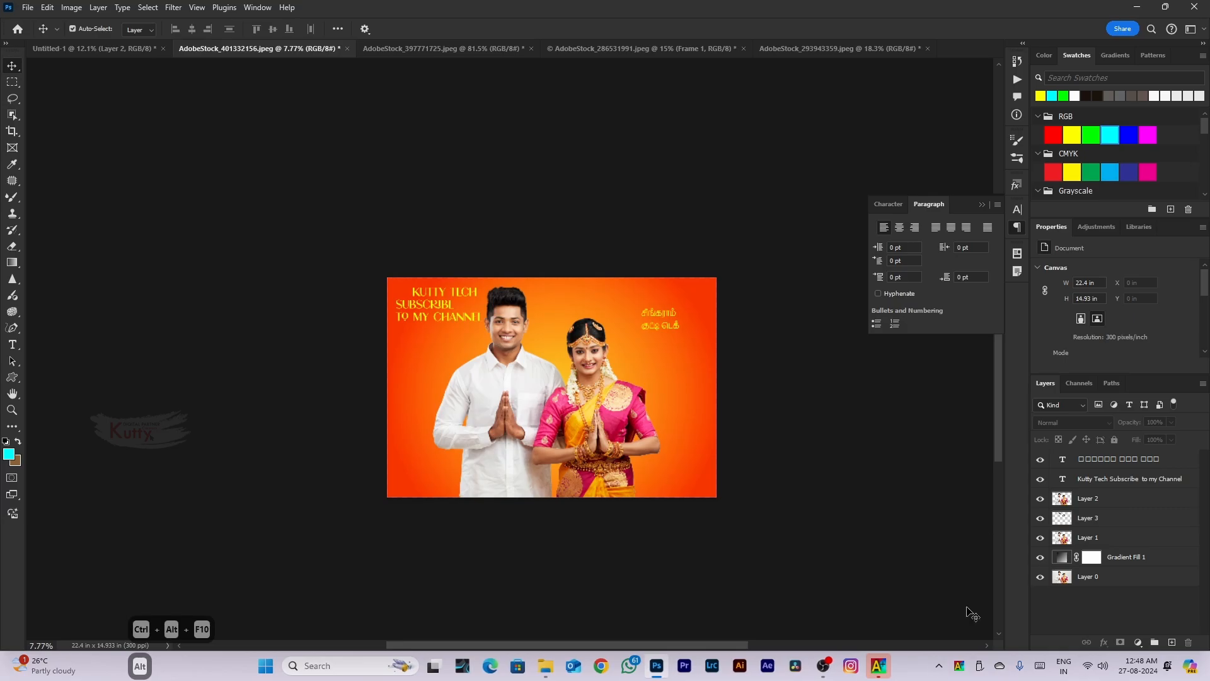
right_click(966, 662)
click(976, 659)
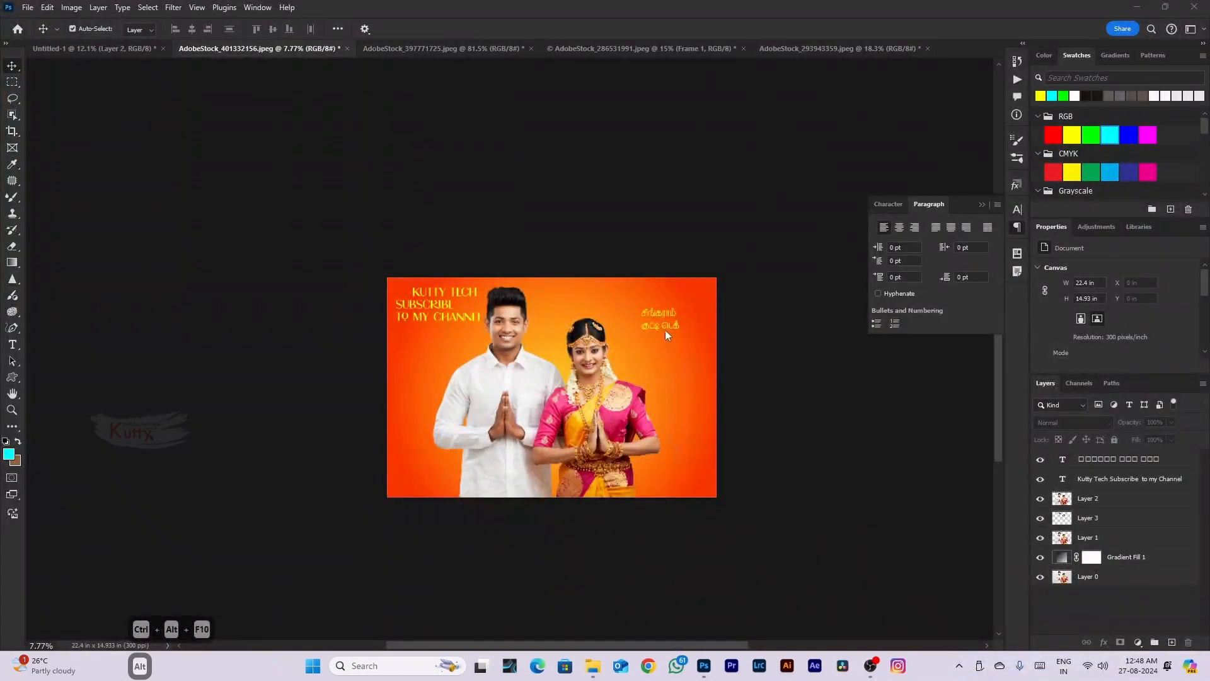
Create a Vertical Type Mask selection from placeholder text at 100 pt below the Tamil text, and deselect it
scroll(660, 324, up, 3)
scroll(112, 336, down, 1)
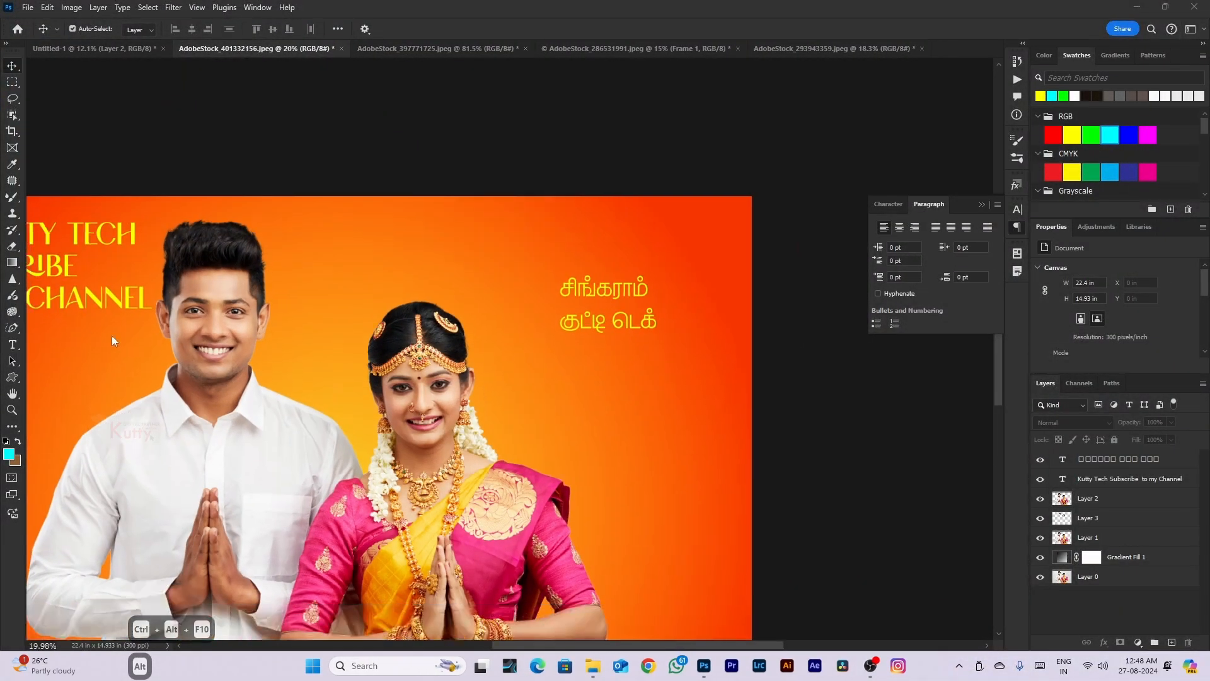
click(13, 329)
click(13, 348)
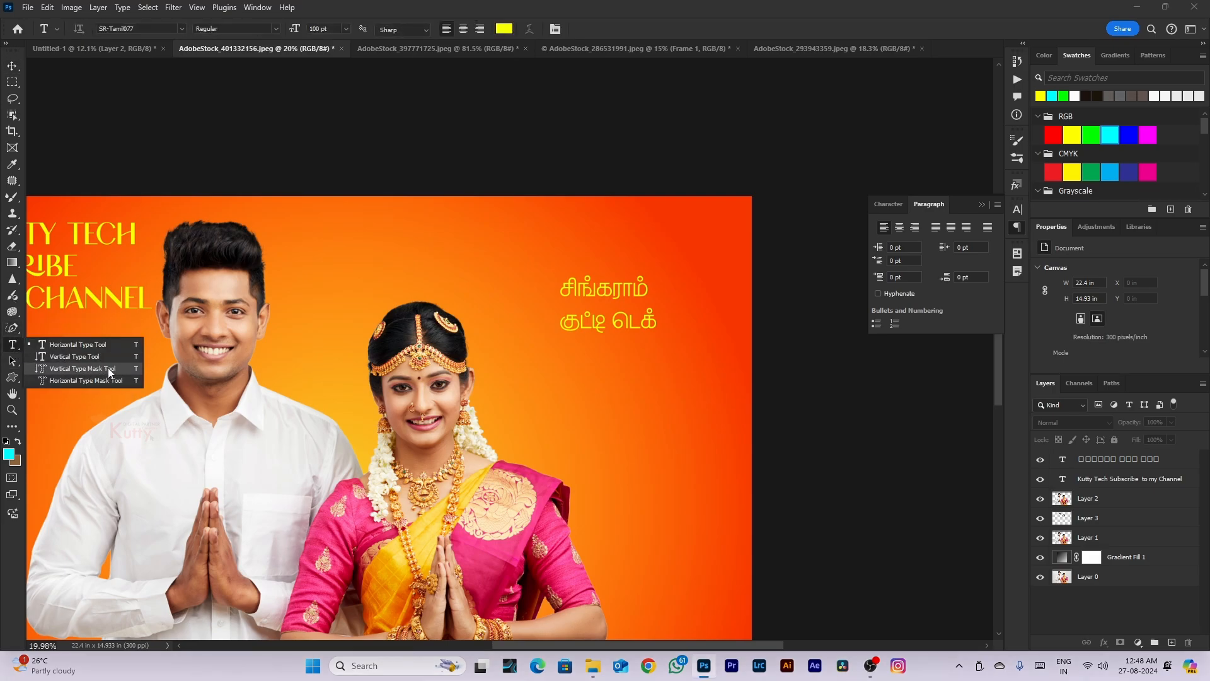
click(63, 369)
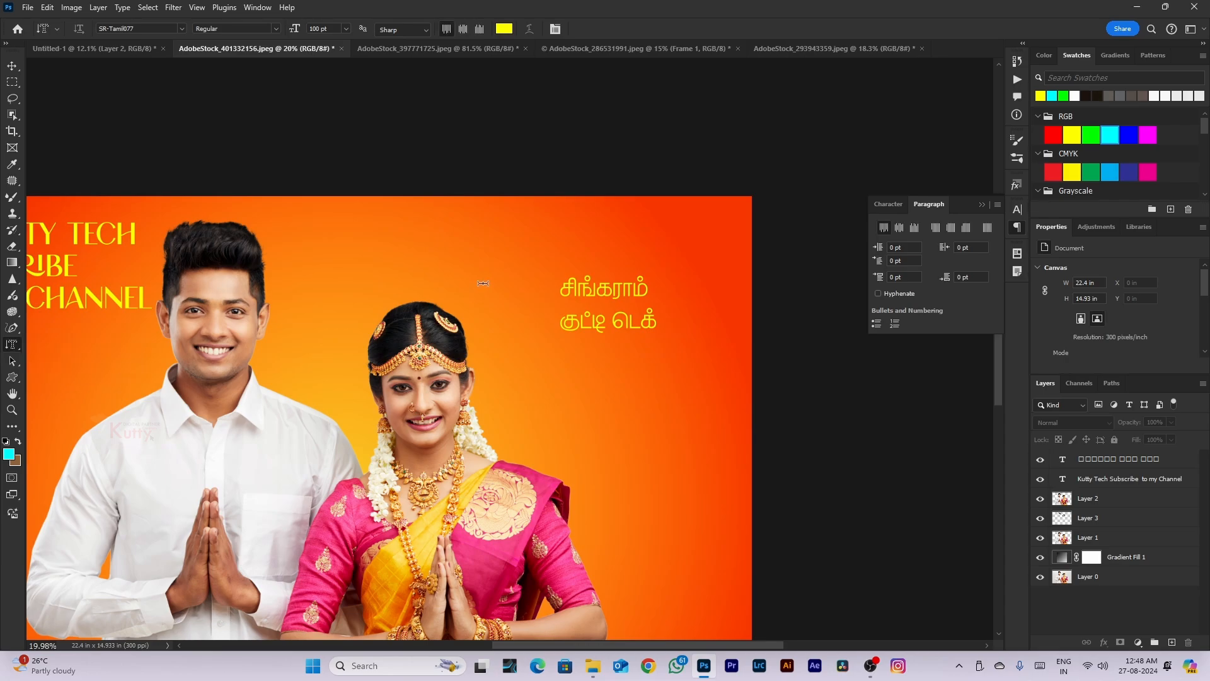
click(623, 424)
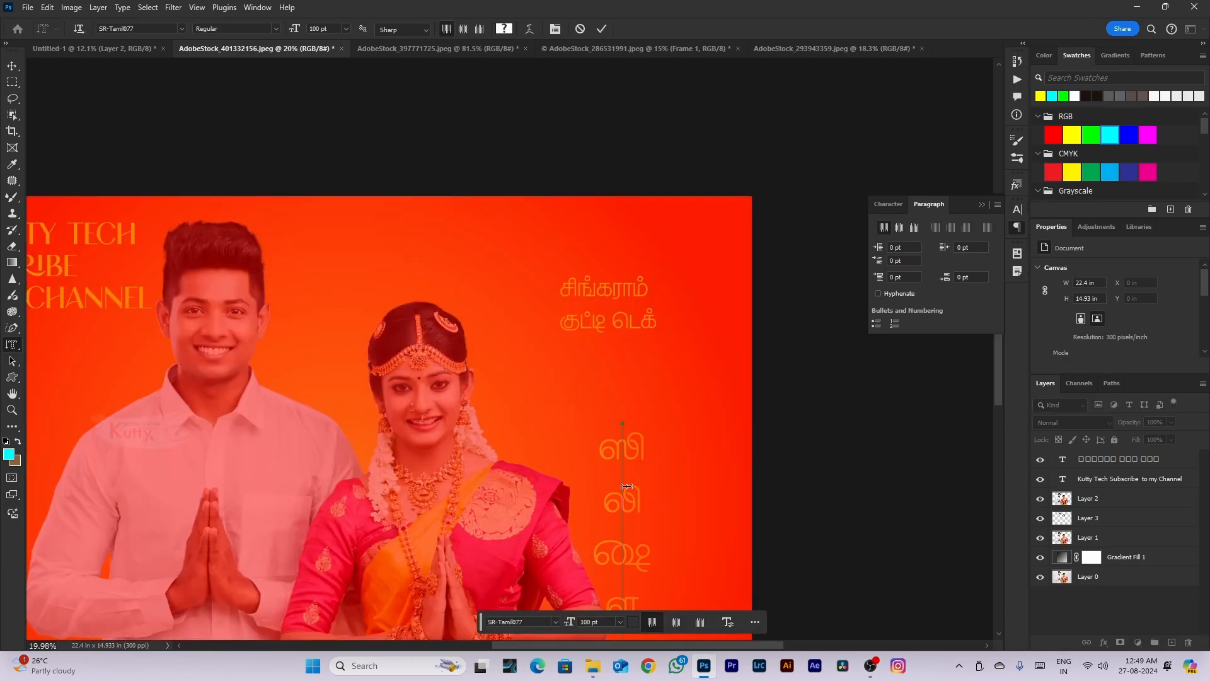
key(ctrl+Return)
scroll(626, 485, down, 5)
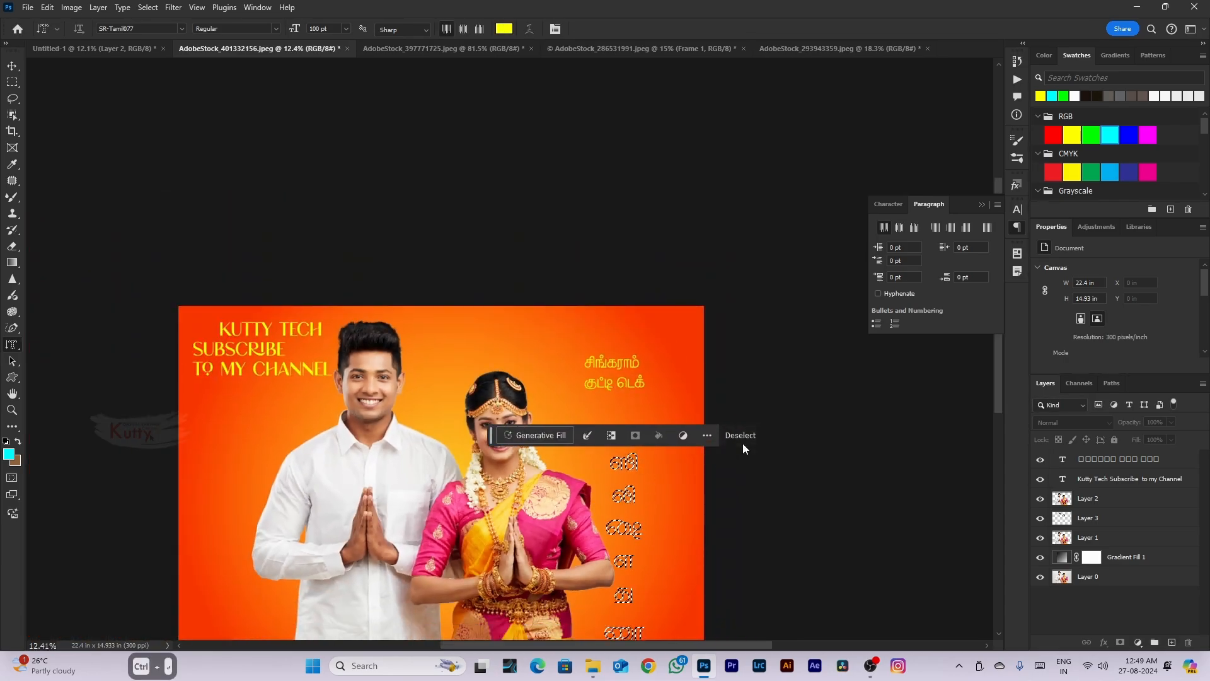
click(741, 438)
Switch back to the Horizontal Type Tool and show the list of type tool variants
scroll(651, 460, down, 3)
scroll(314, 414, up, 2)
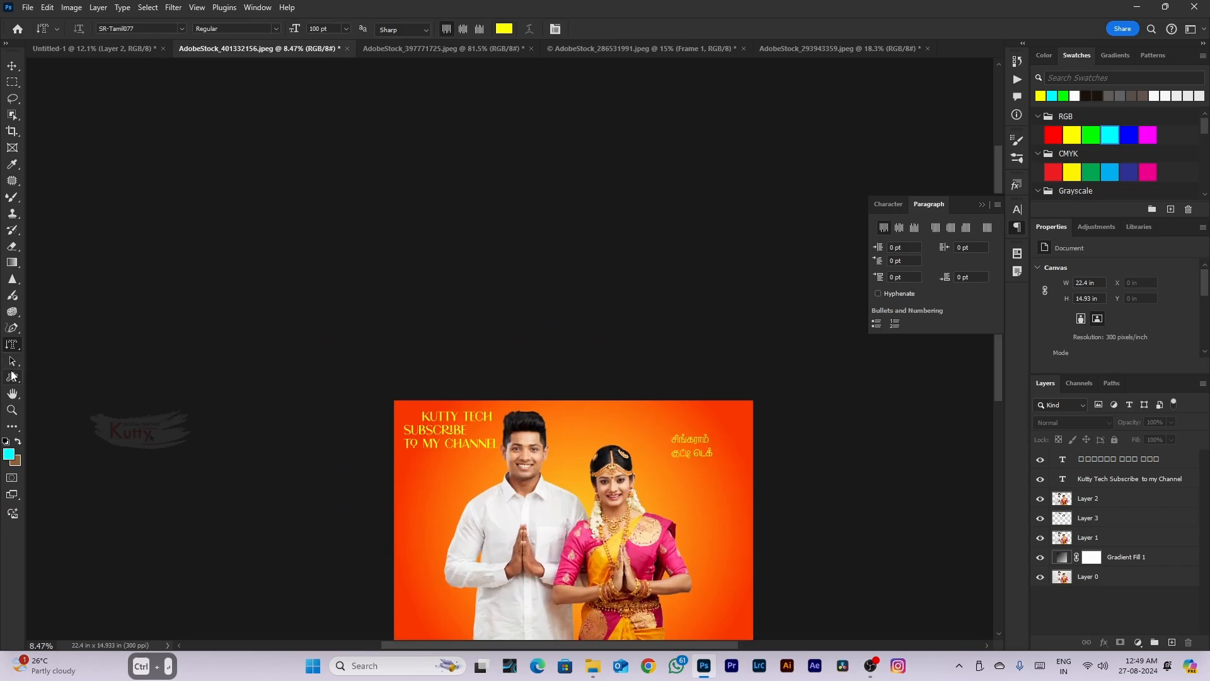
click(11, 375)
right_click(12, 347)
click(39, 345)
right_click(13, 343)
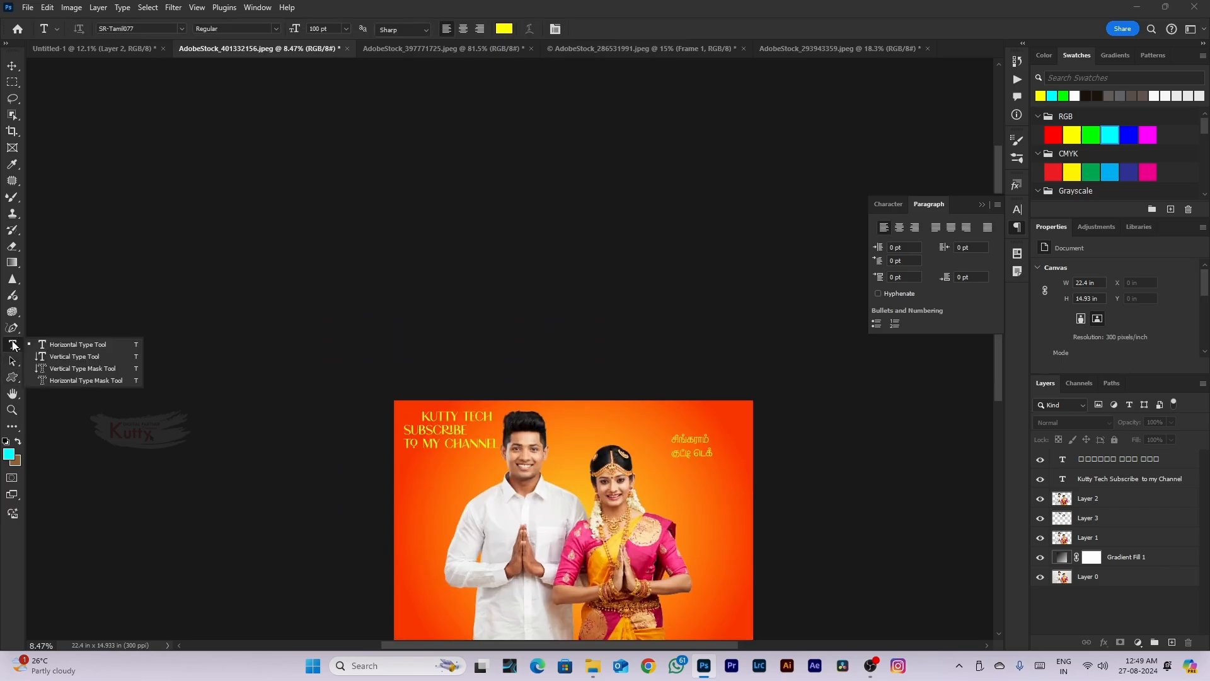
Activate the Path Selection Tool and show the document's list of paths
click(12, 329)
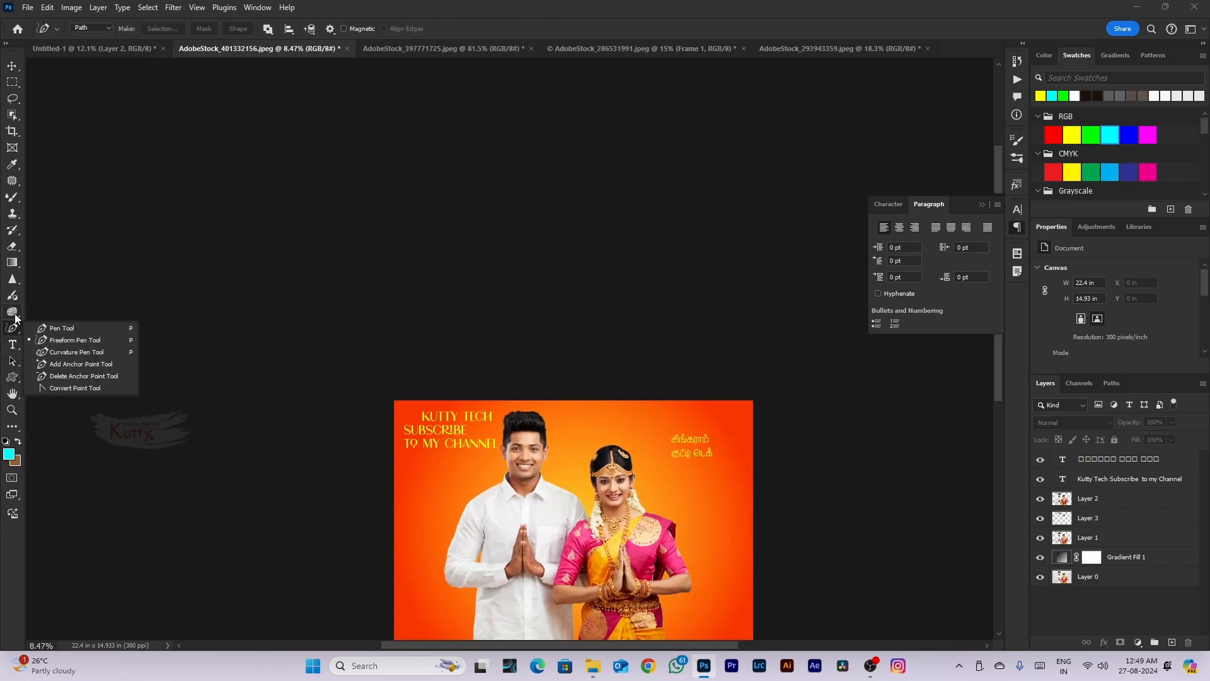
click(14, 376)
click(14, 364)
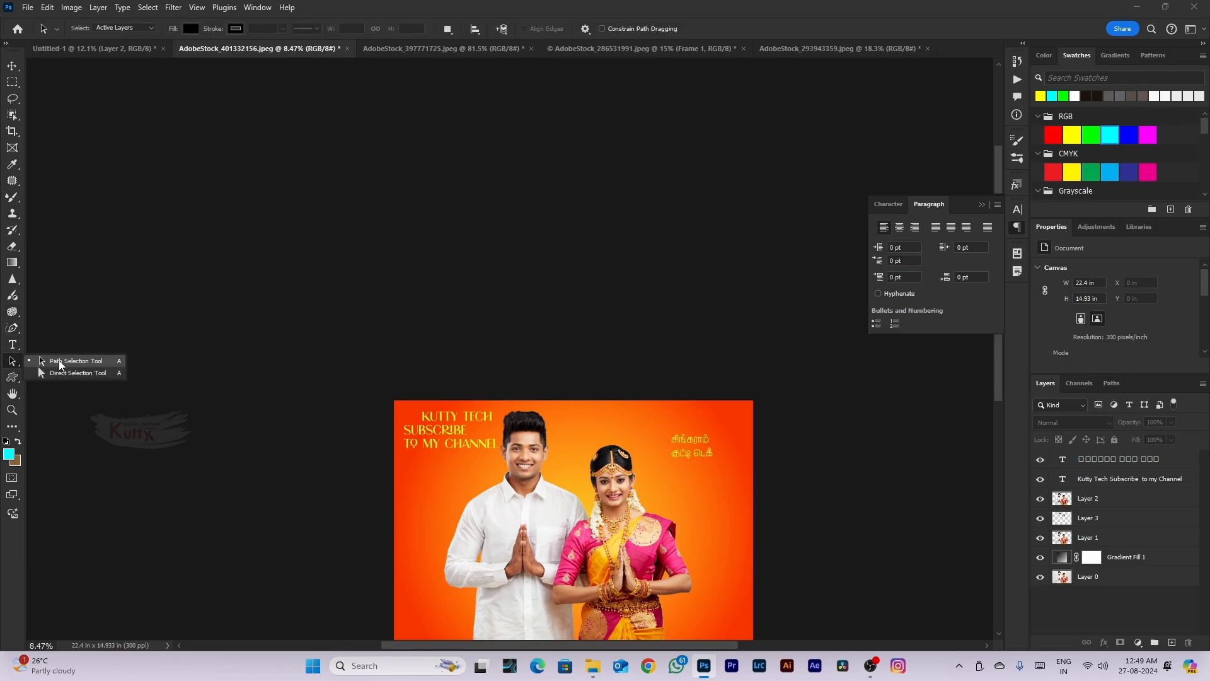
click(61, 362)
click(1112, 384)
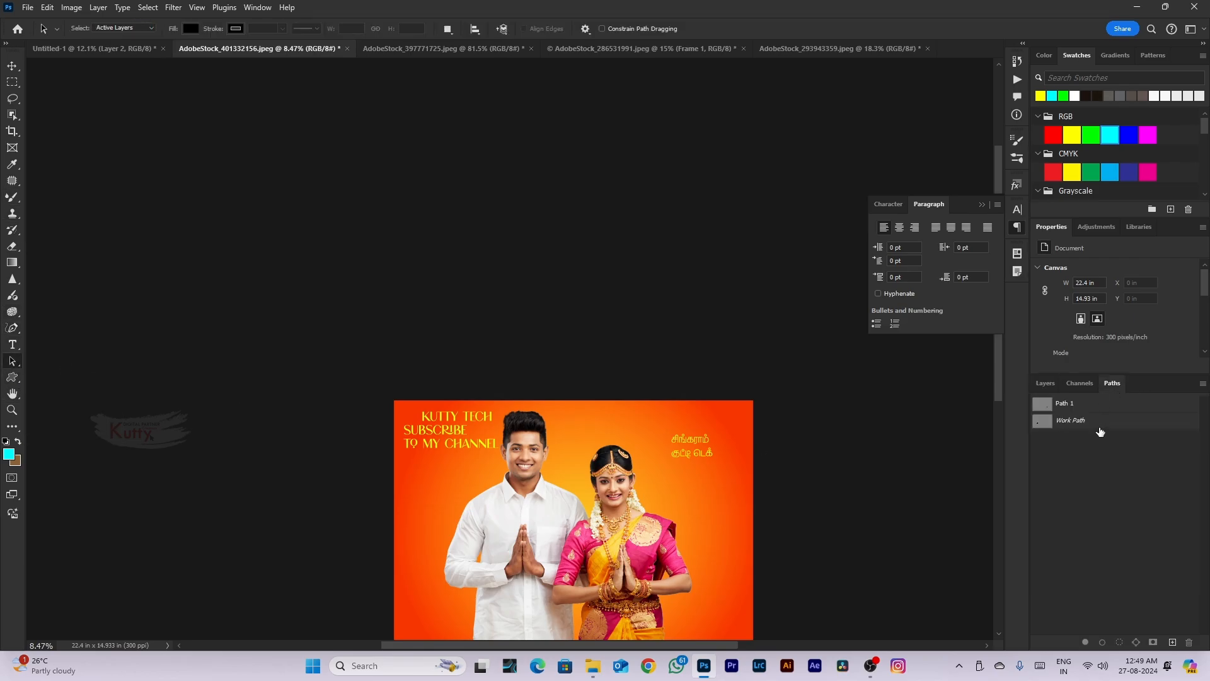
Select the Work Path and enclose its whole outline around the orange gap beside the man's arm to select it
scroll(548, 523, up, 2)
scroll(638, 450, up, 12)
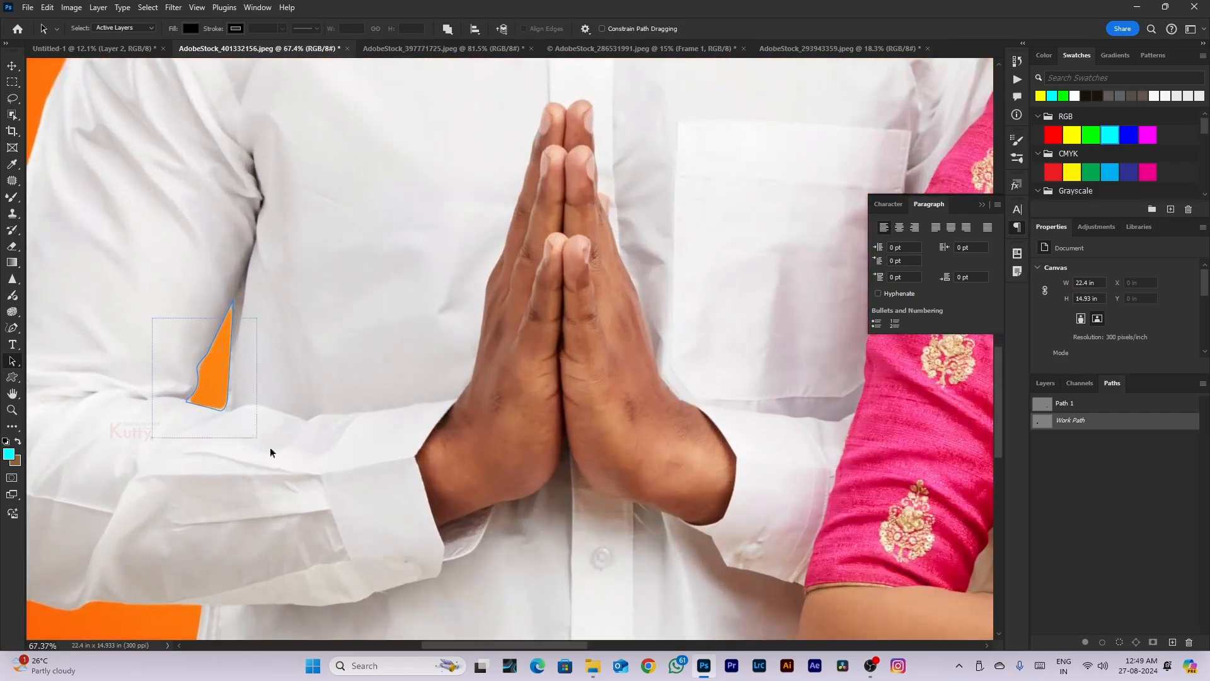
drag(174, 278, 379, 548)
right_click(19, 366)
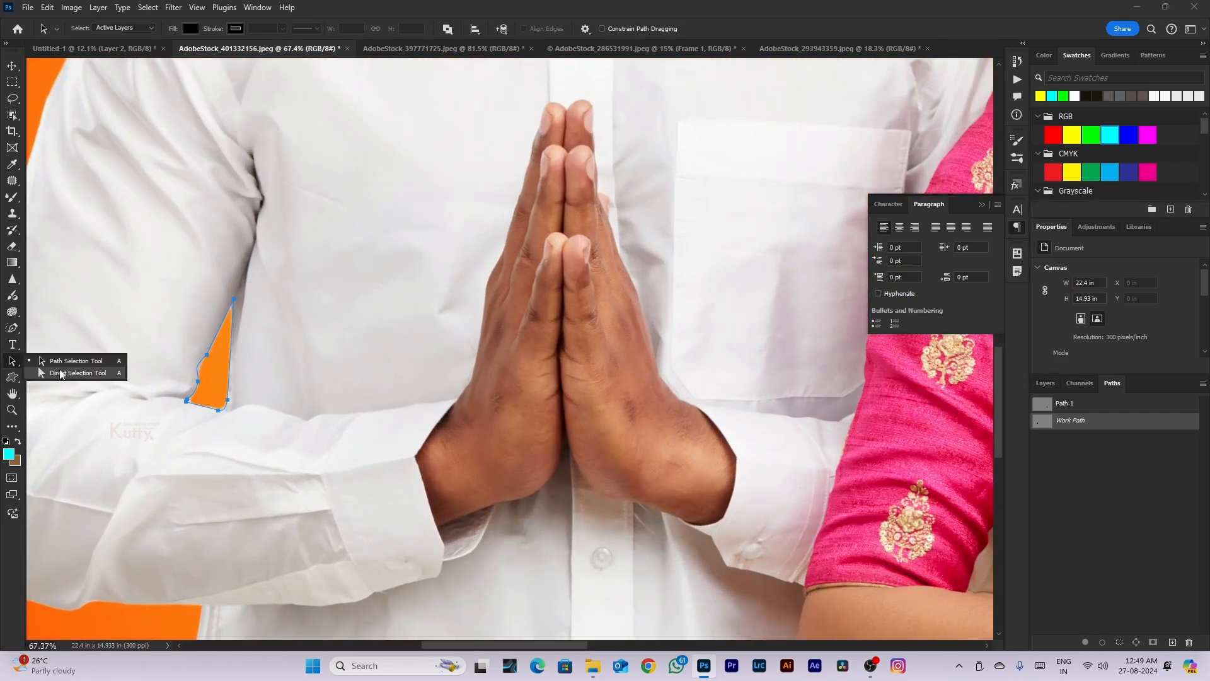
click(63, 359)
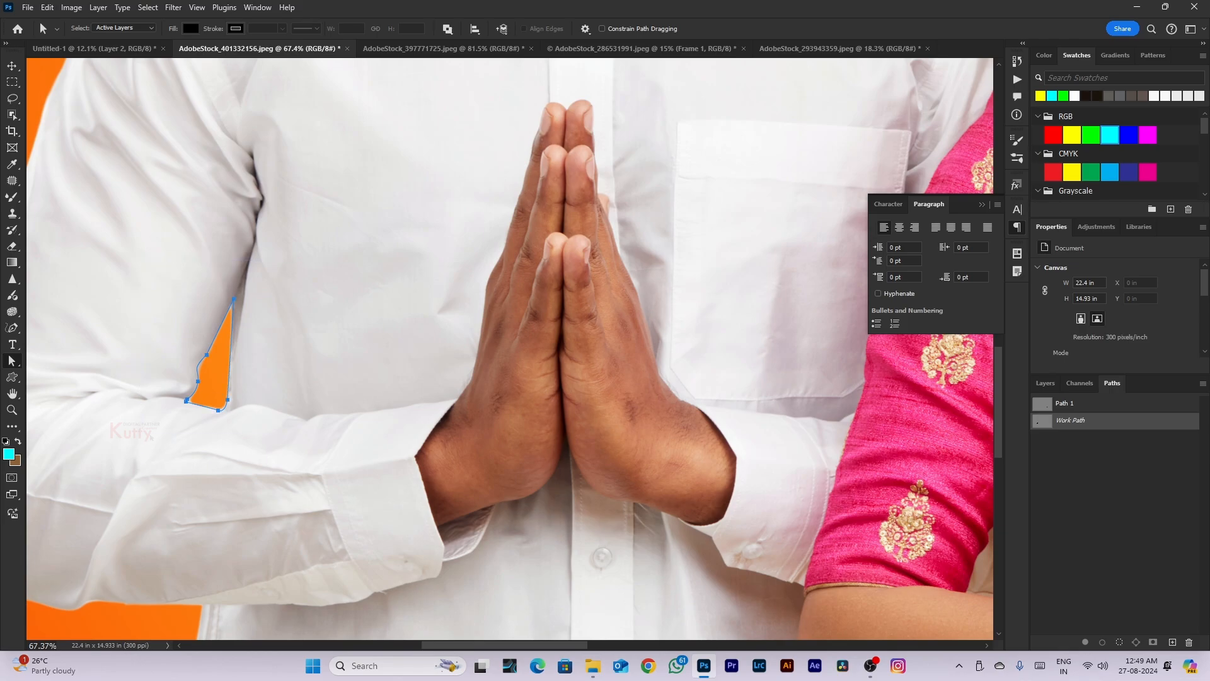
Activate the Rectangle Tool and show the document's list of layers
click(13, 378)
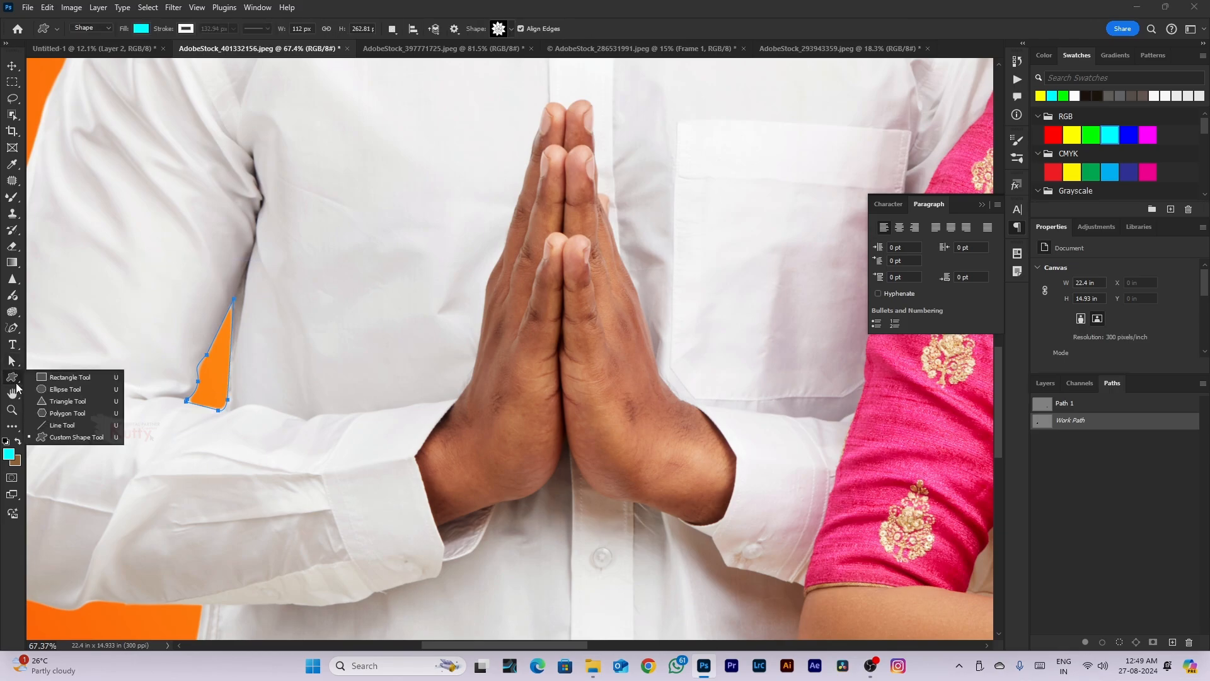
click(64, 383)
scroll(886, 436, down, 10)
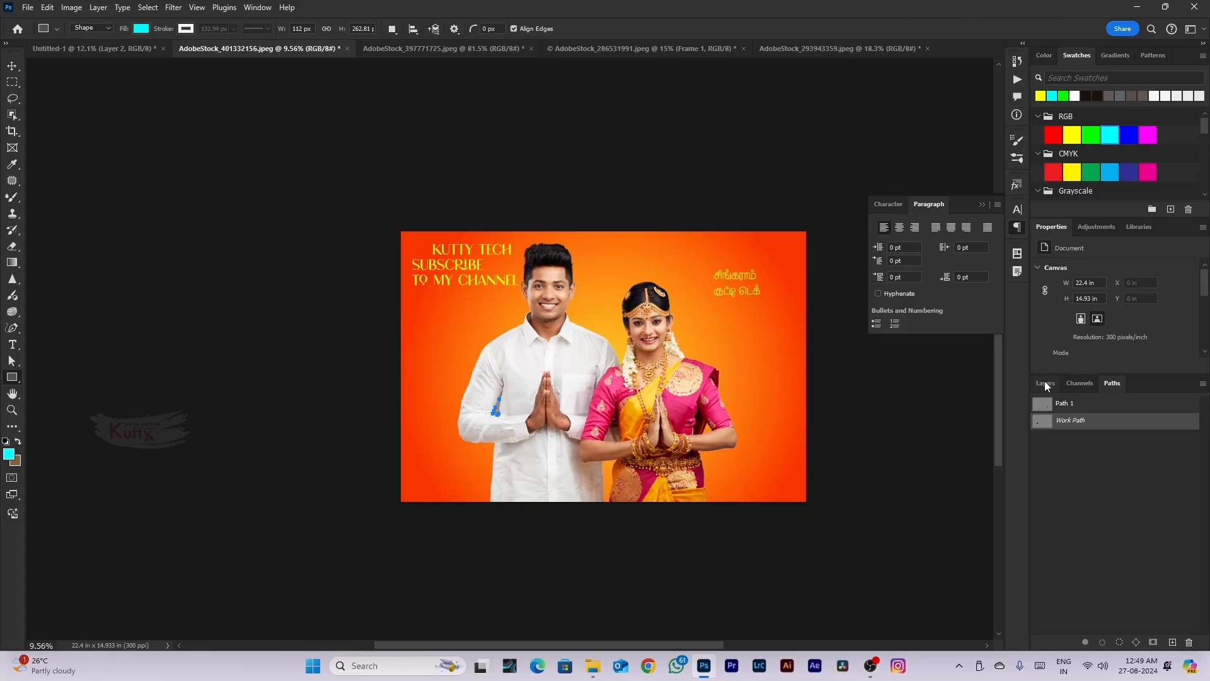
click(1045, 386)
click(1130, 574)
scroll(638, 347, down, 5)
scroll(486, 320, up, 6)
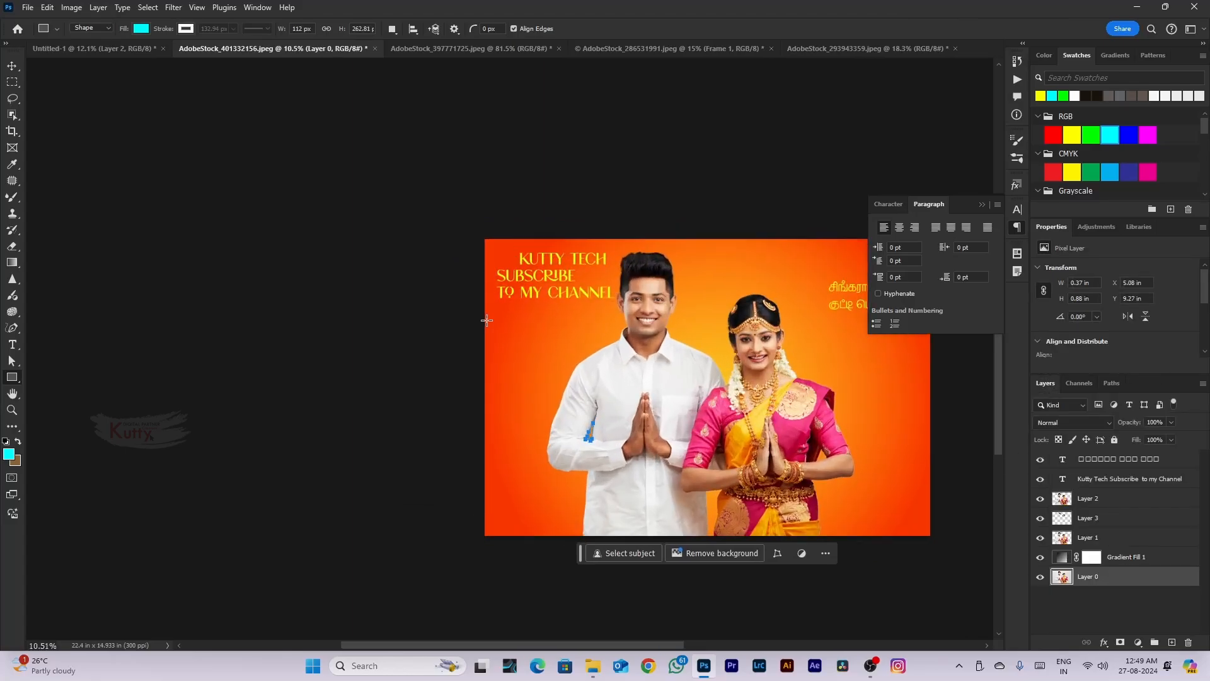
drag(632, 366, 461, 340)
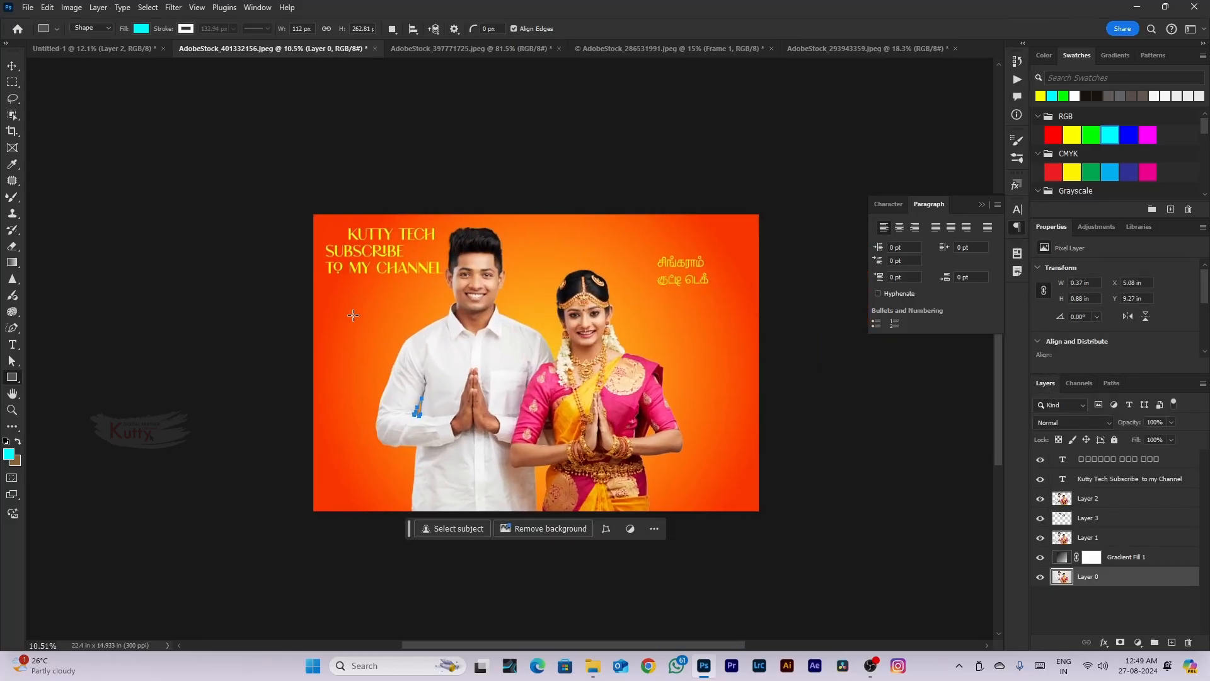
scroll(353, 315, up, 2)
drag(350, 306, 649, 451)
scroll(449, 374, up, 2)
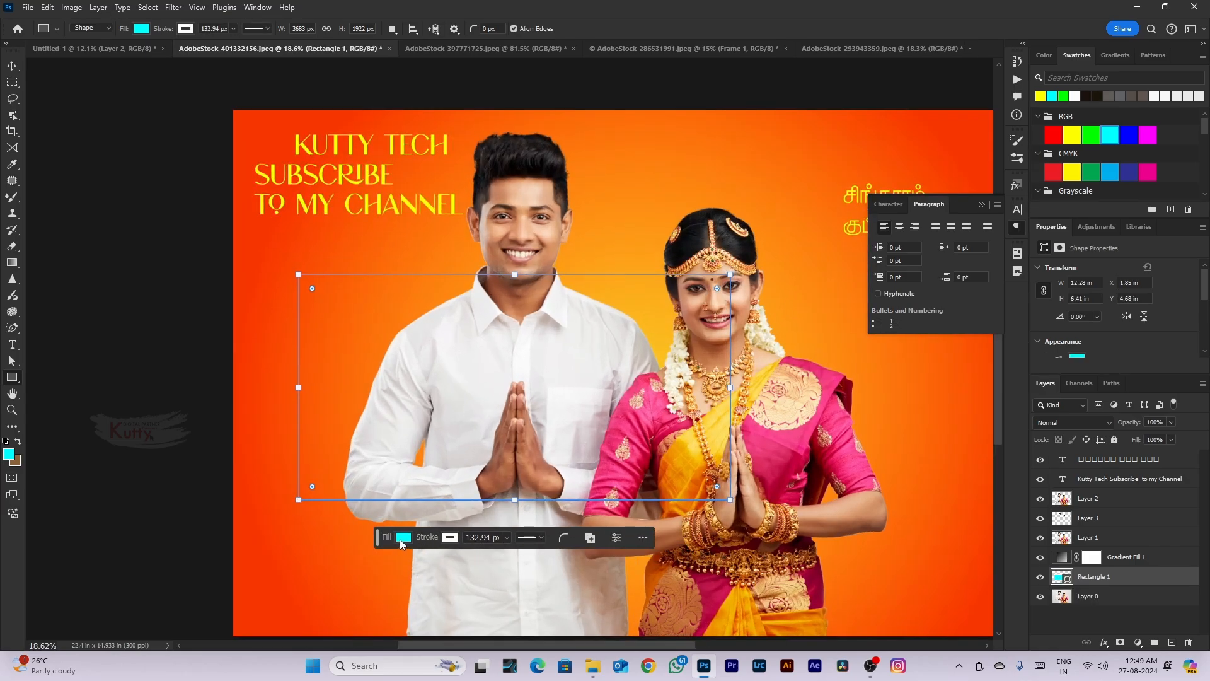
key(ctrl+z)
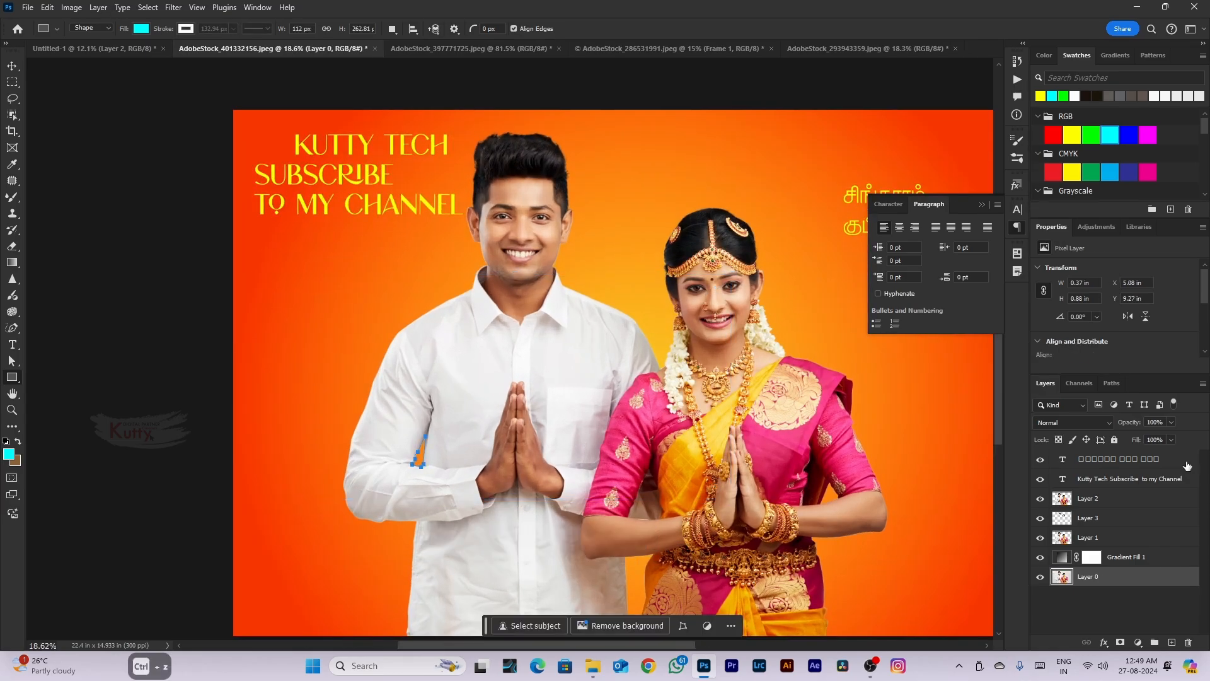
Draw a rectangle about 3131 × 2621 px over the man's torso, above the Tamil text layer
scroll(605, 403, down, 3)
scroll(453, 403, up, 3)
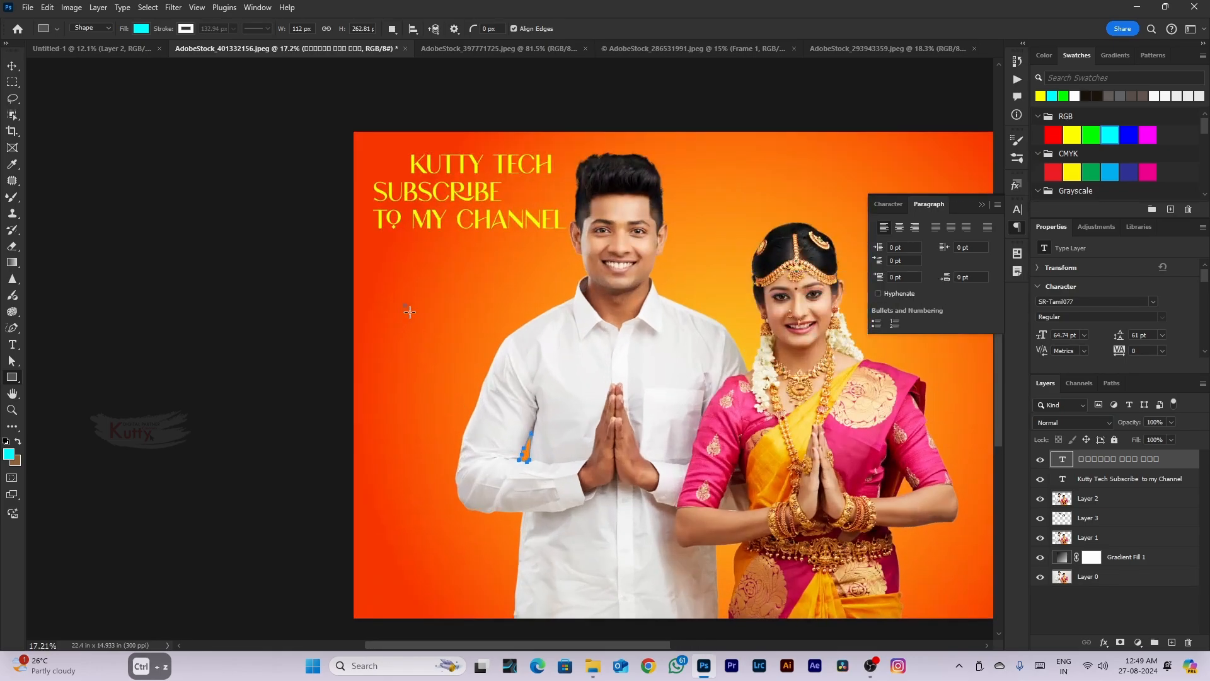
drag(403, 303, 743, 588)
scroll(633, 495, down, 3)
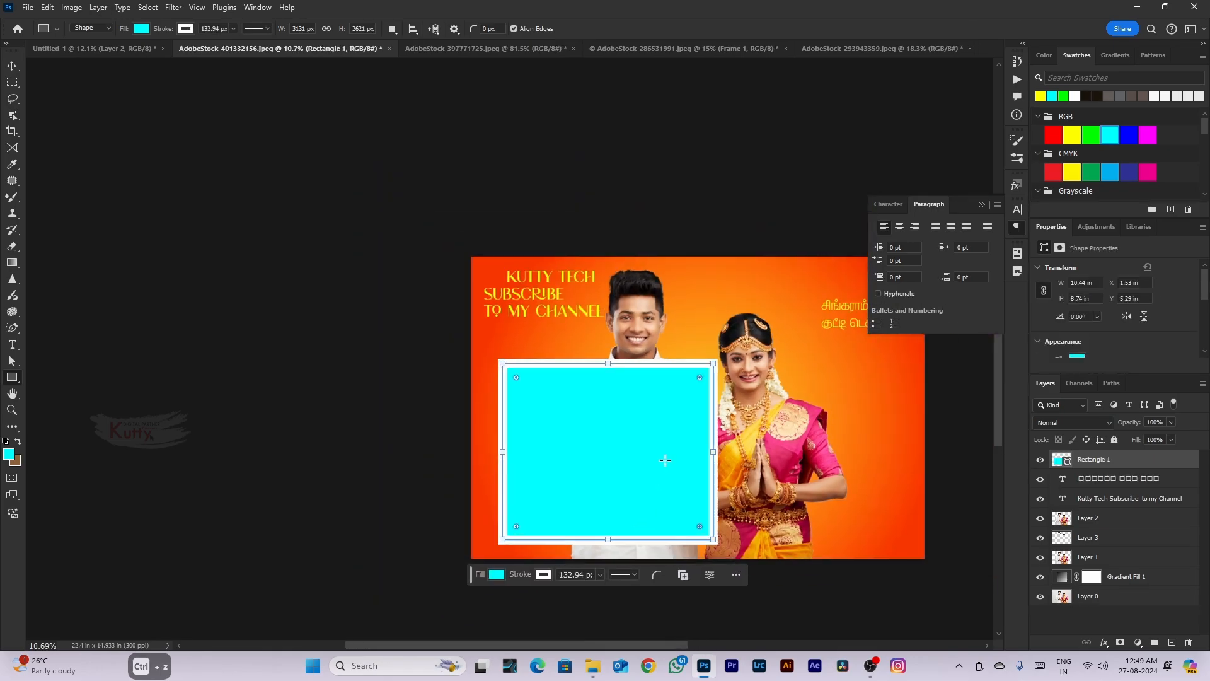
Set the rectangle's fill to white and its stroke to black
click(142, 29)
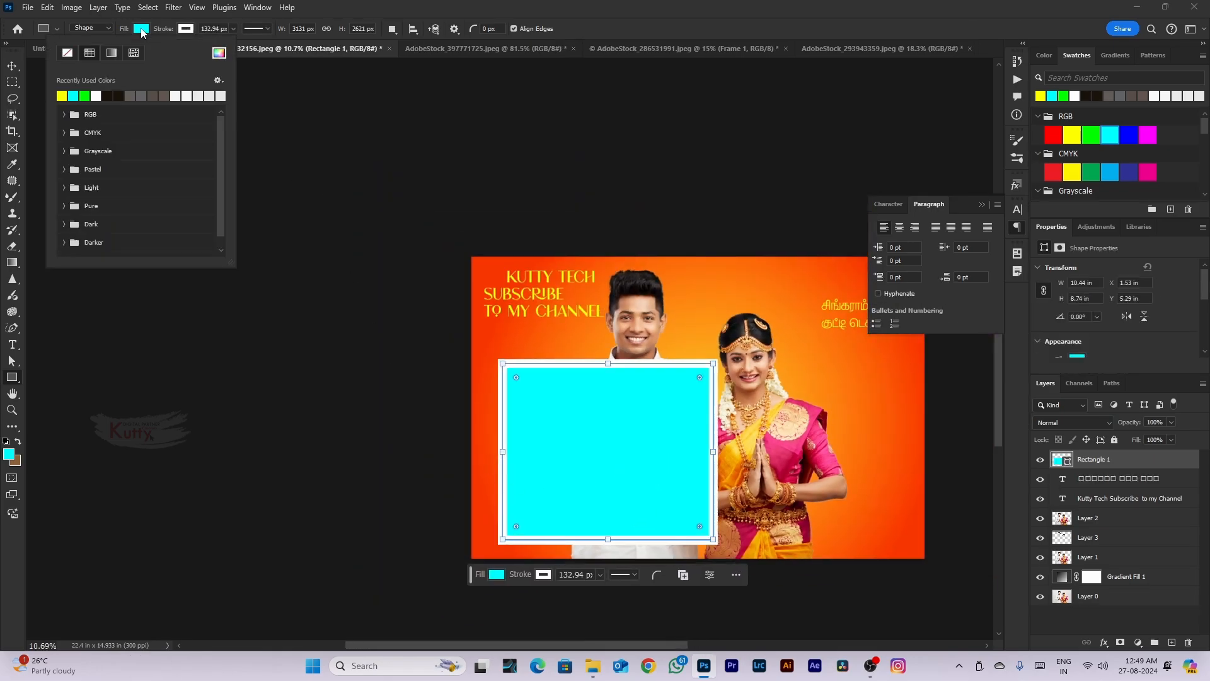
click(96, 96)
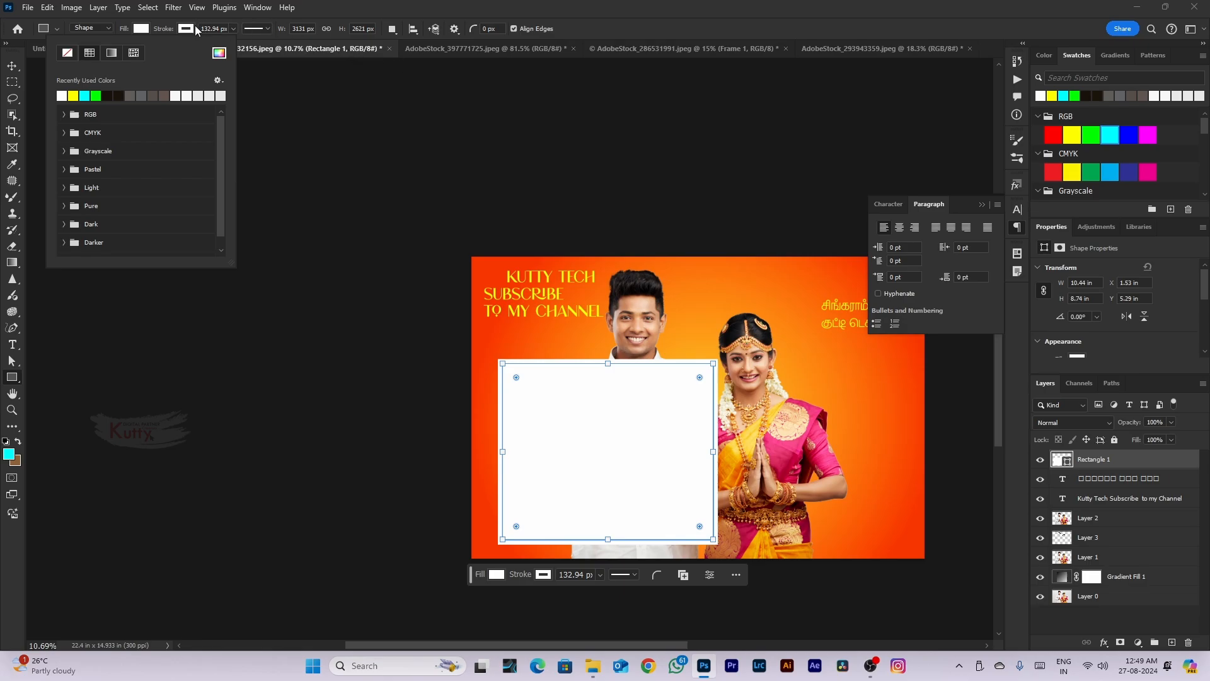
click(193, 29)
click(159, 95)
scroll(646, 377, down, 2)
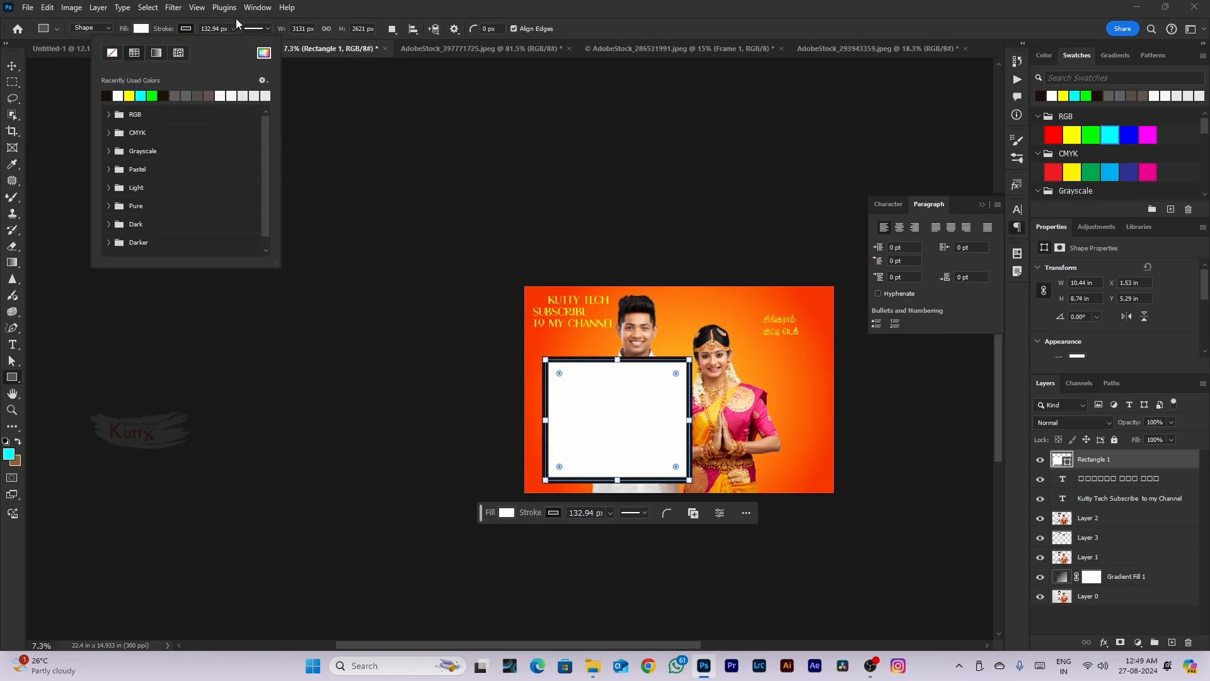
click(285, 29)
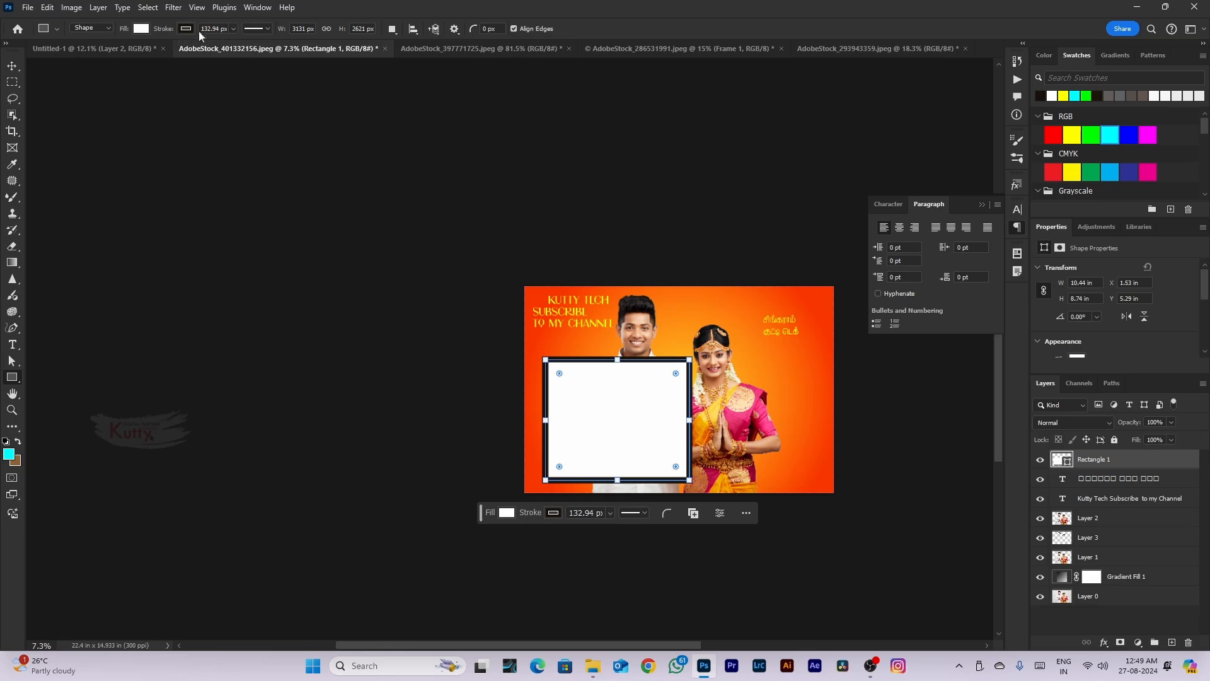
Reduce the rectangle's stroke width to 0 px and set its stroke to no color
click(233, 29)
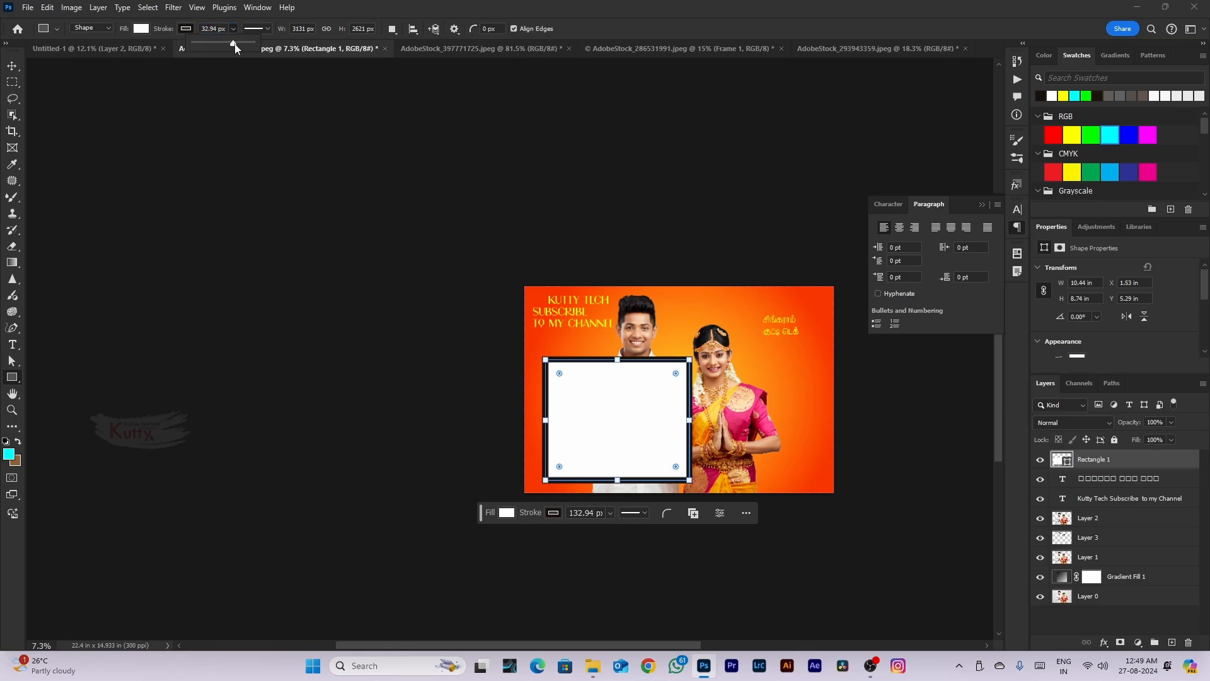
drag(234, 46, 184, 50)
scroll(570, 445, up, 8)
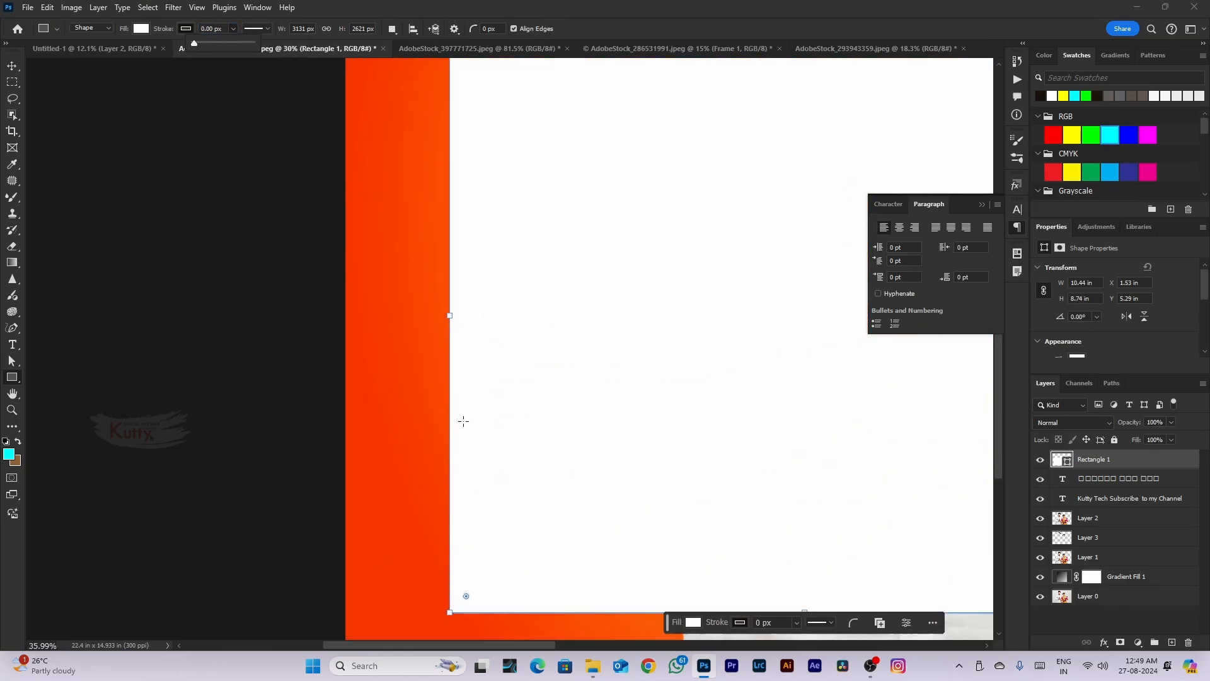
click(186, 28)
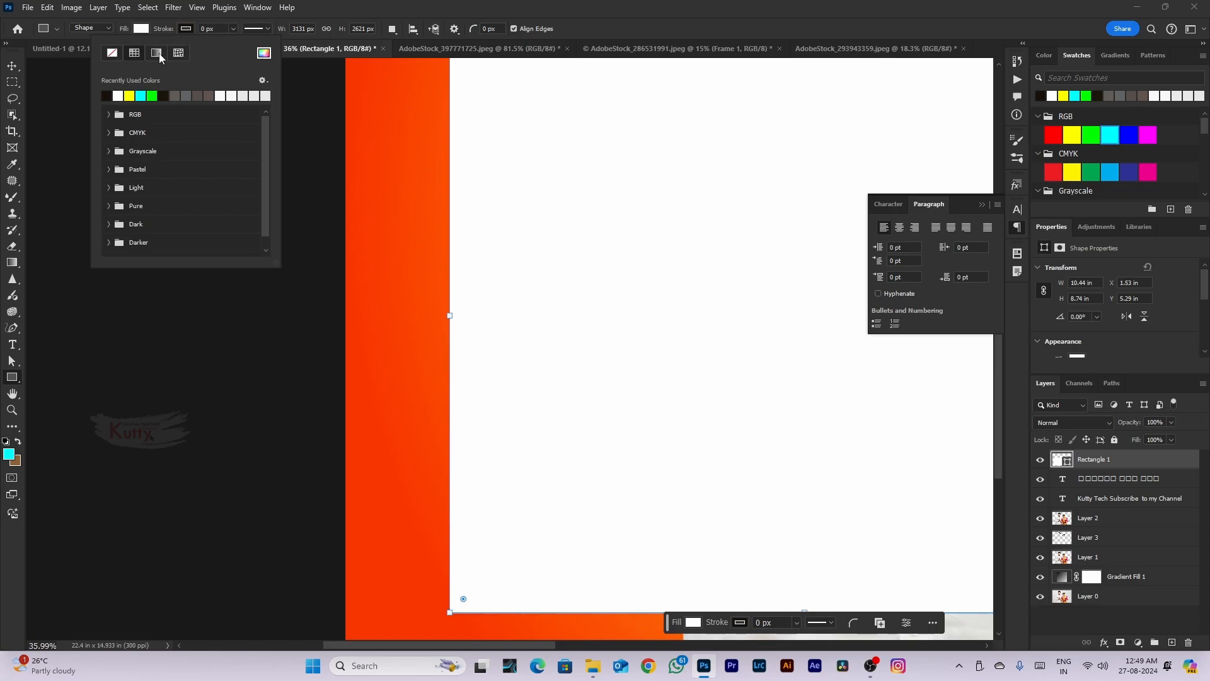
click(112, 53)
scroll(506, 355, down, 1)
scroll(506, 355, down, 2)
click(569, 362)
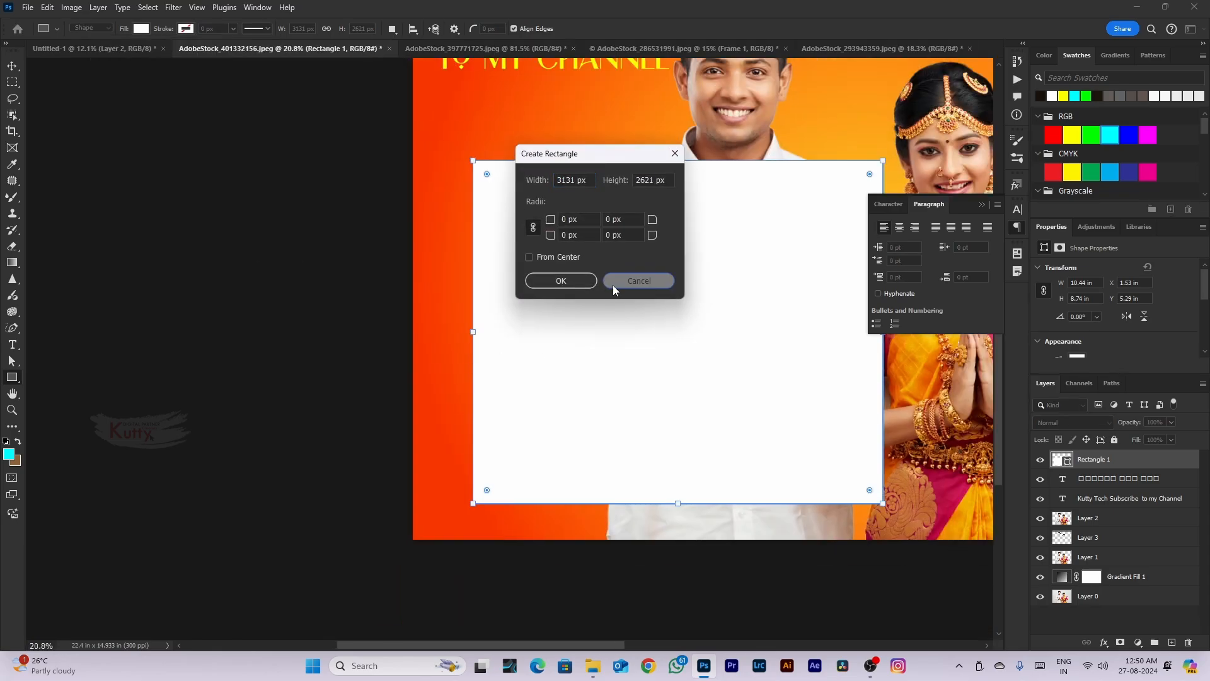
click(619, 281)
scroll(607, 366, down, 2)
scroll(607, 366, down, 2)
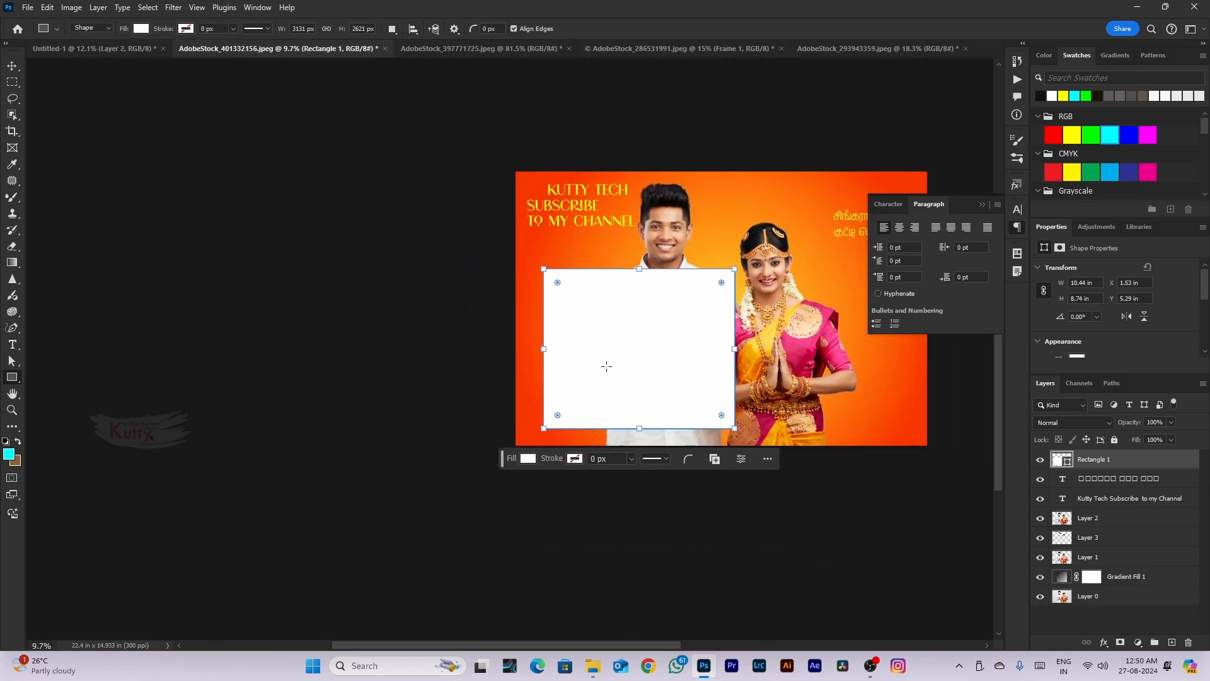
Load the rectangle's outline as a selection, and deselect it
ctrl+click(1058, 465)
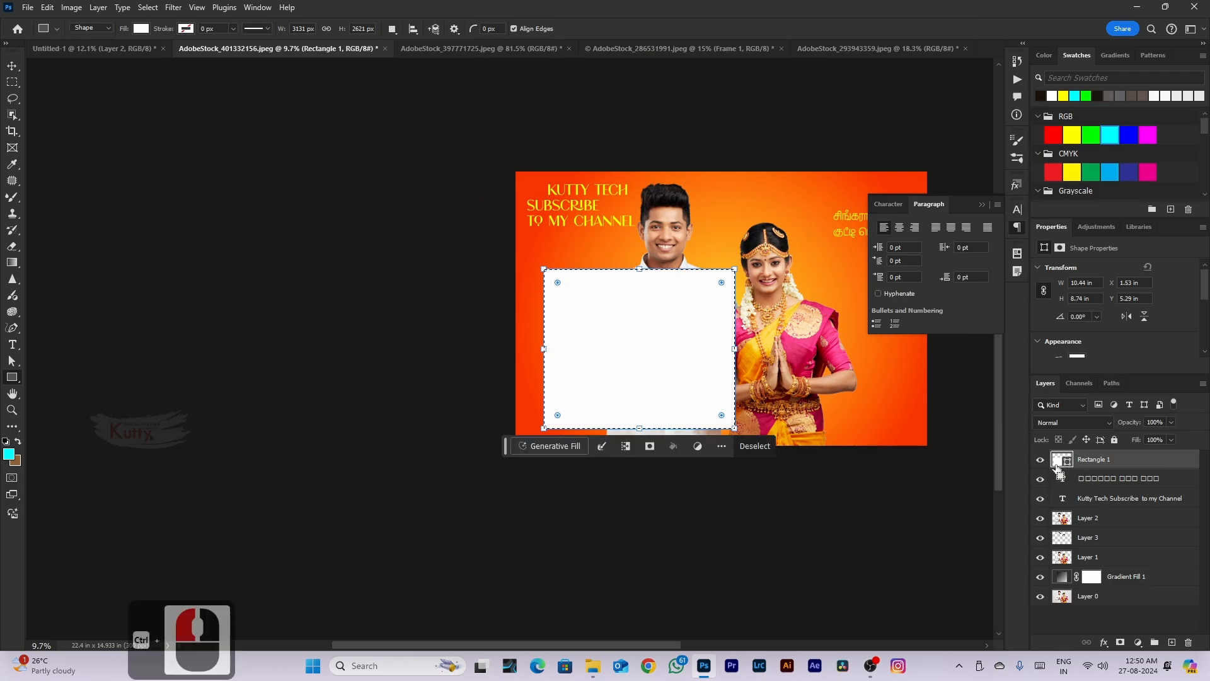
key(ctrl+d)
scroll(761, 407, down, 4)
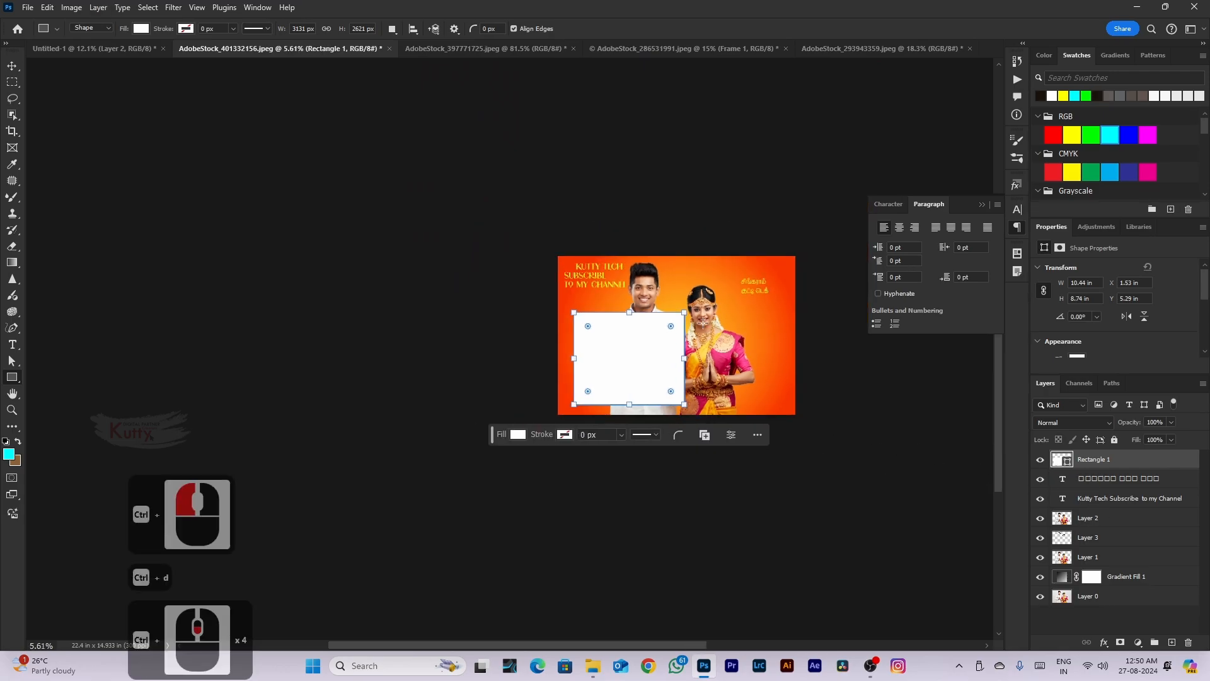
Enlarge the rectangle across the couple to about 5503 × 3319 px
drag(684, 312, 768, 288)
drag(681, 287, 679, 272)
key(ctrl+z)
scroll(668, 291, up, 4)
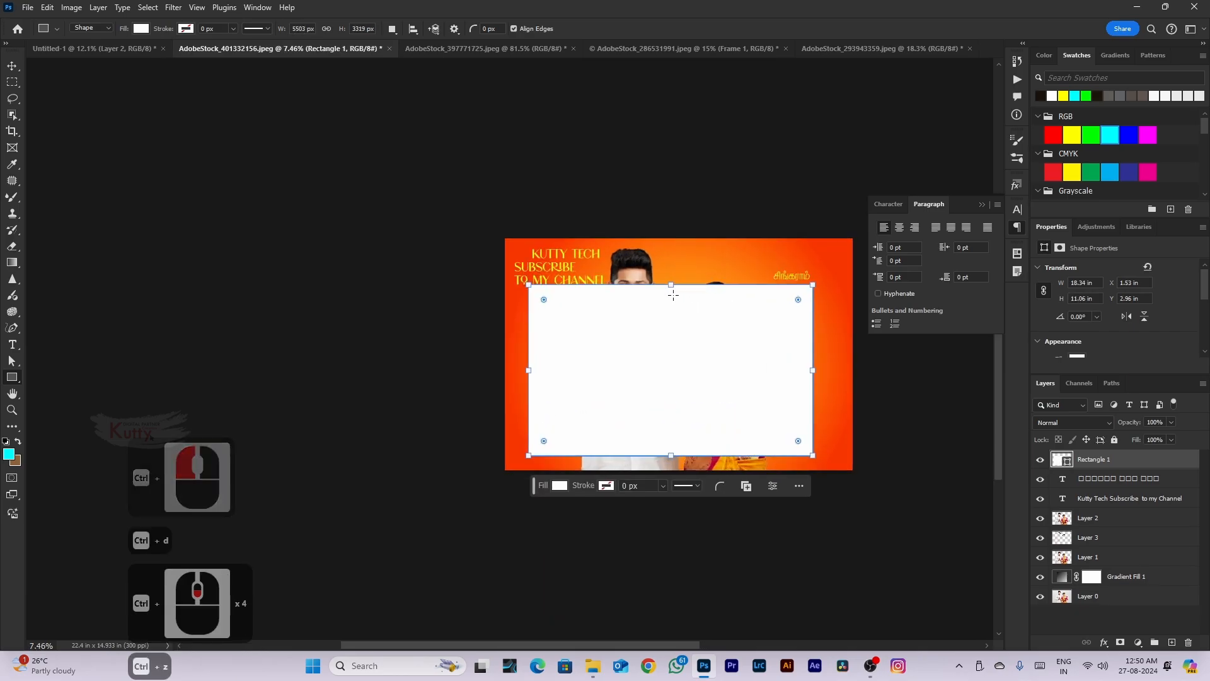
Resize the white rectangle with the Move Tool's transform controls to about 16.73 × 12.01 in, centred behind the couple's area
key(c)
key(v)
key(c)
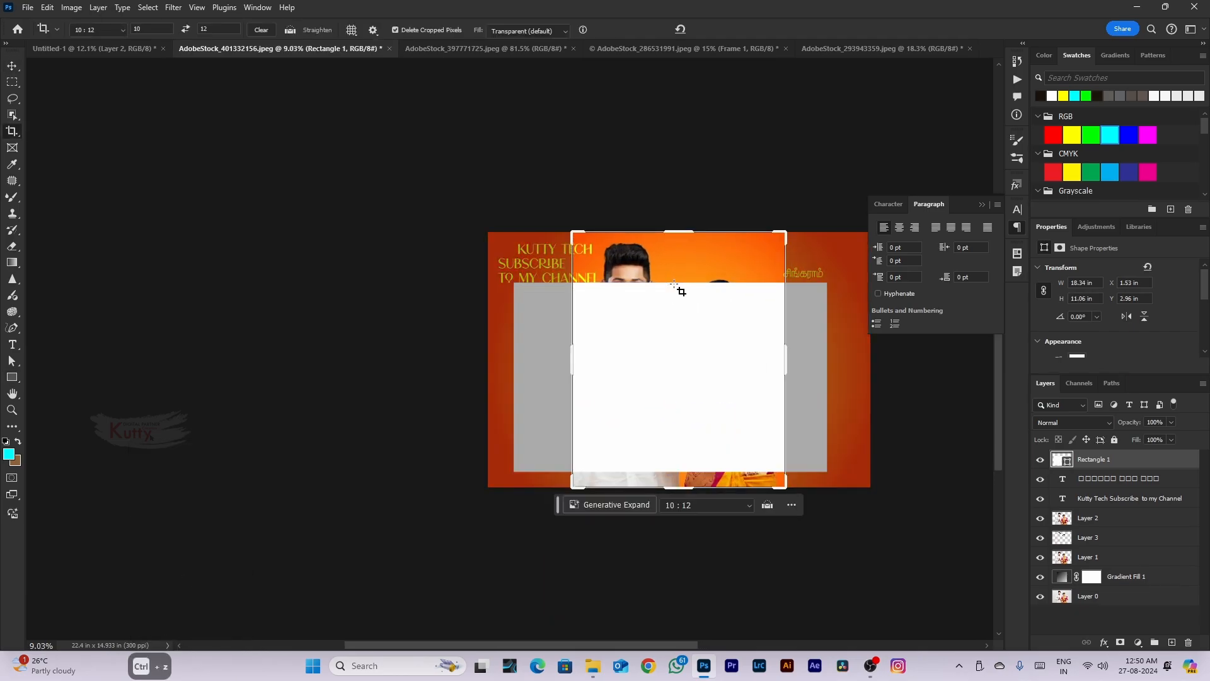
key(v)
drag(670, 283, 682, 240)
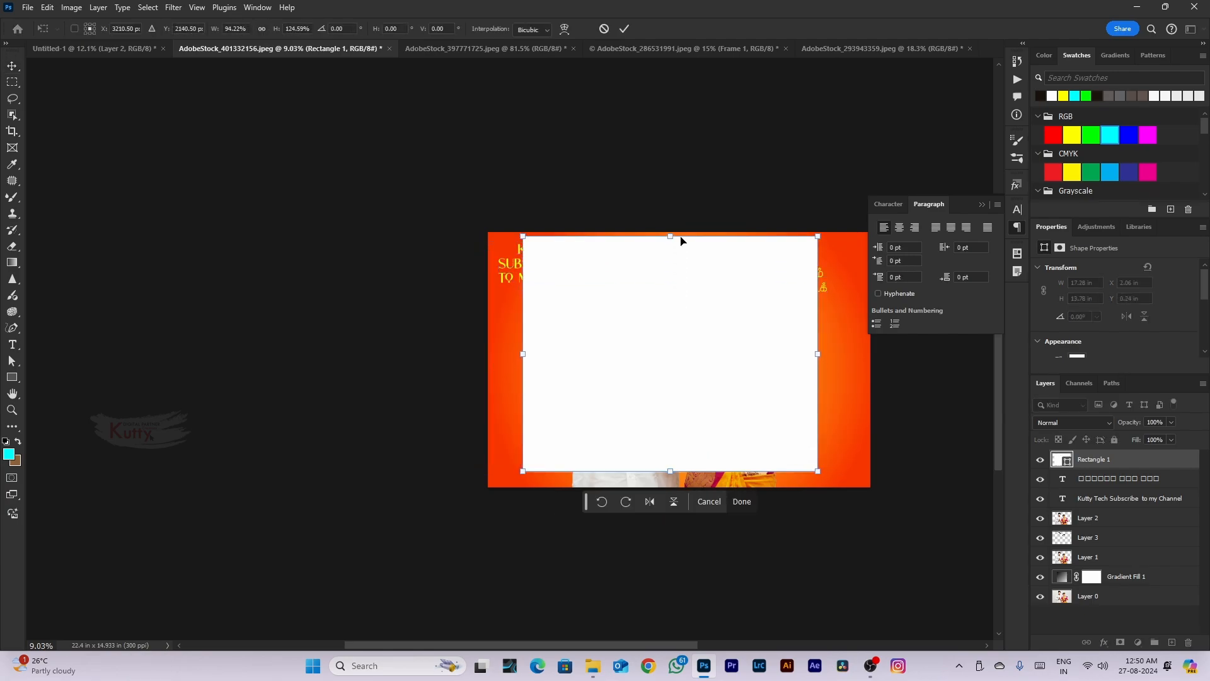
drag(682, 331, 684, 339)
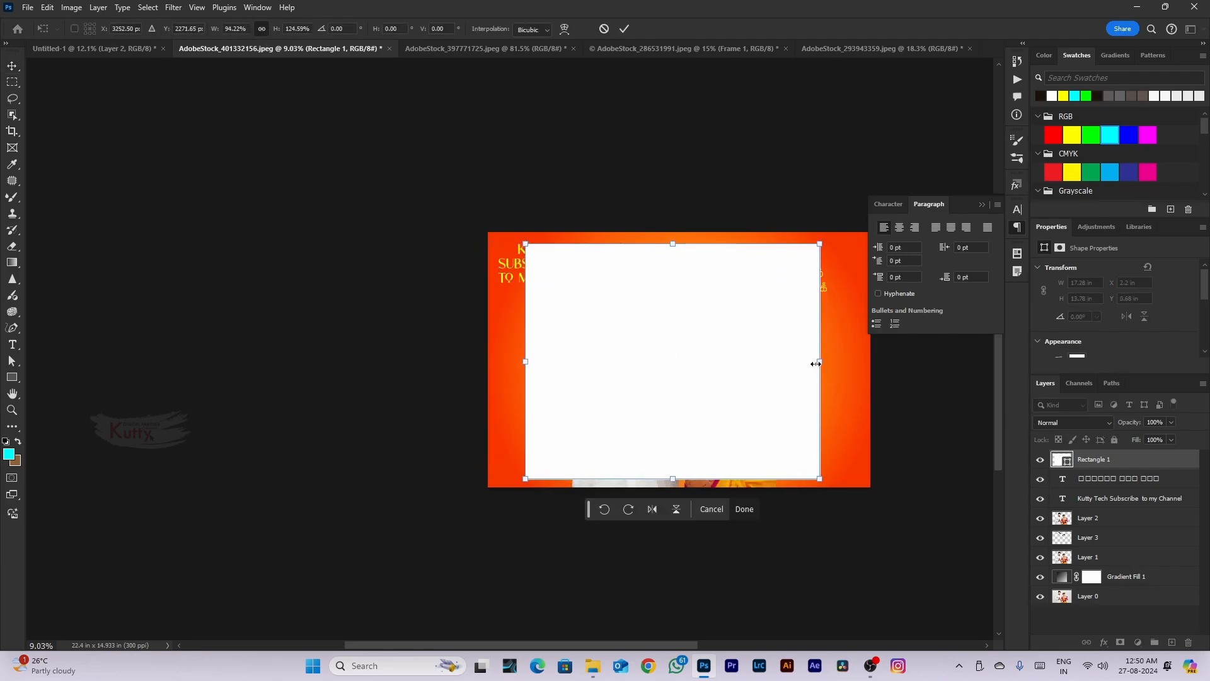
drag(816, 363, 844, 362)
drag(841, 245, 824, 269)
key(Return)
Move Rectangle 1 directly below Layer 1 and clip Layer 1, Layer 3 and Layer 2 to it
drag(1136, 464, 1125, 549)
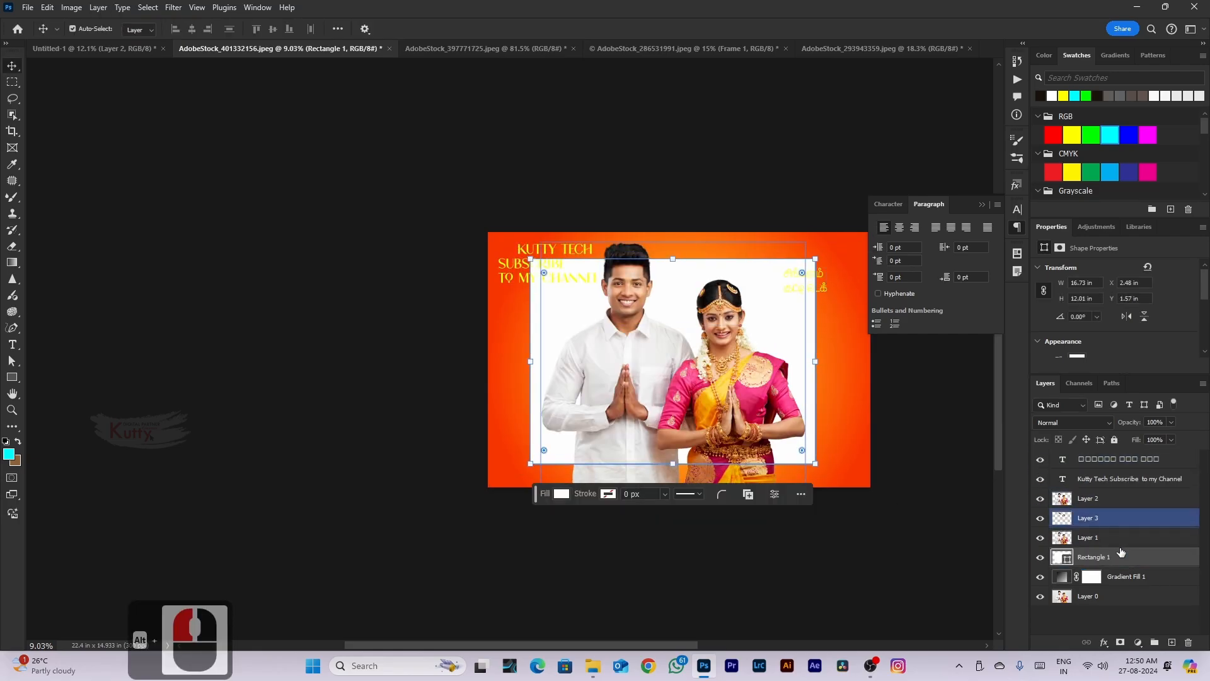
click(1120, 541)
shift+click(1124, 505)
key(ctrl+alt+g)
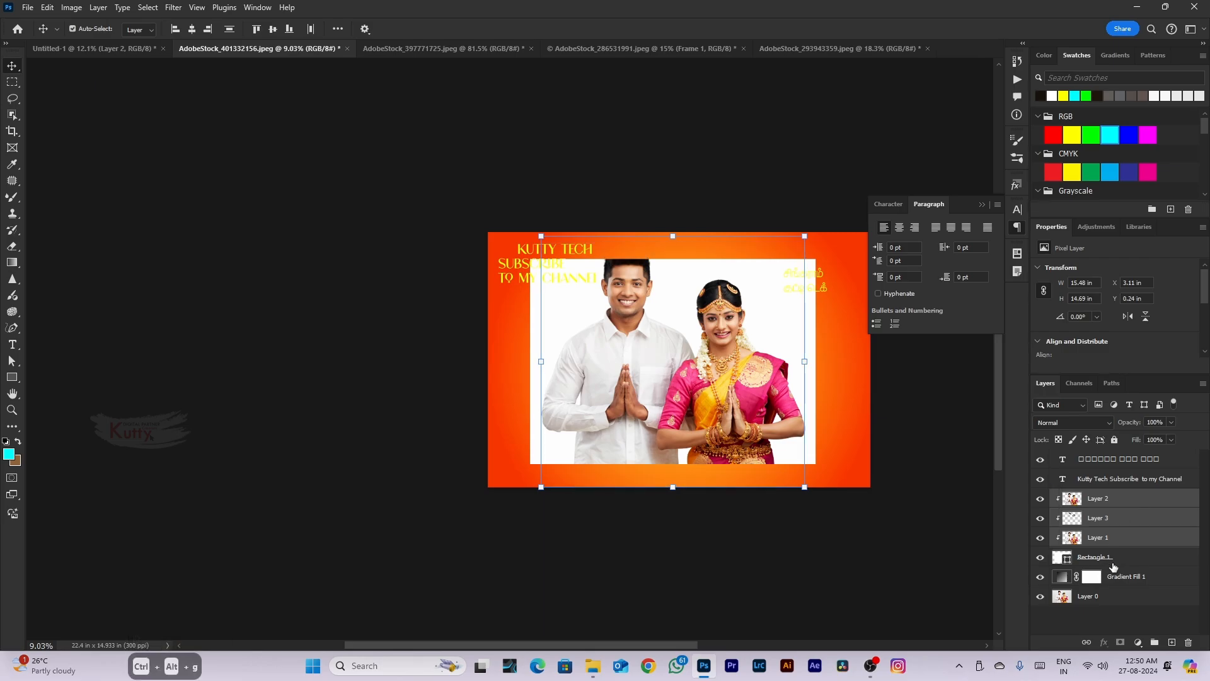
Move Gradient Fill 1 between Layer 1 and Rectangle 1 so it joins the clipping group
drag(1125, 576, 1121, 549)
scroll(744, 464, down, 2)
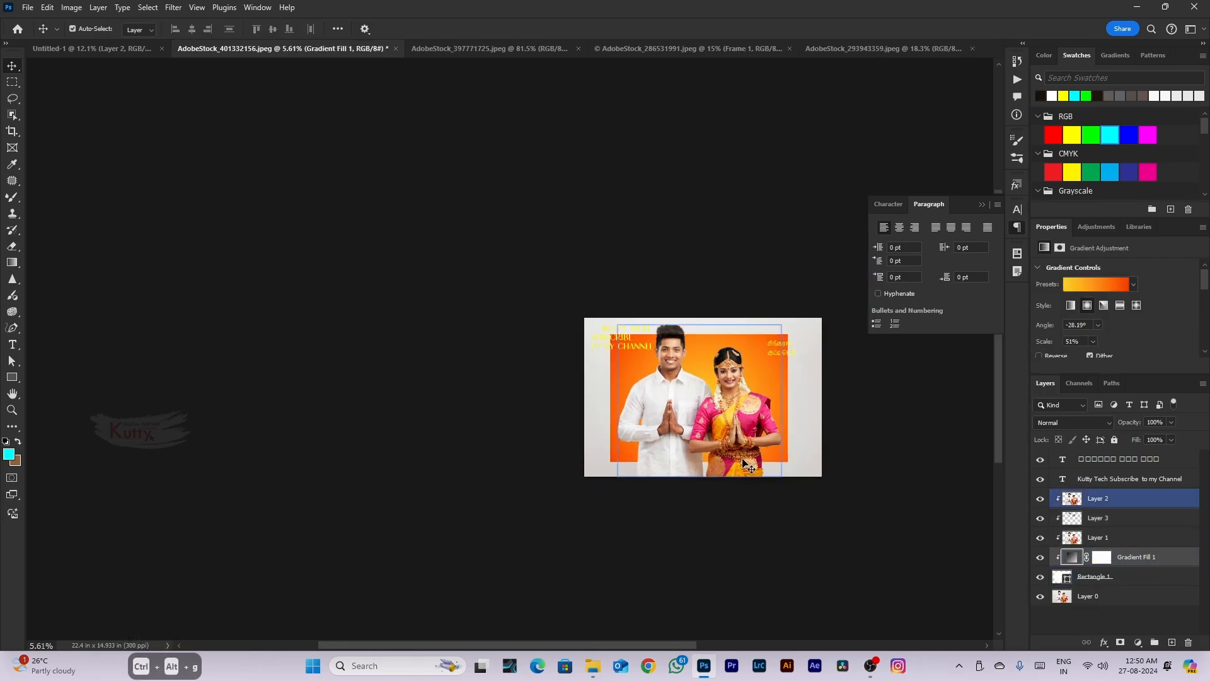
scroll(638, 418, up, 2)
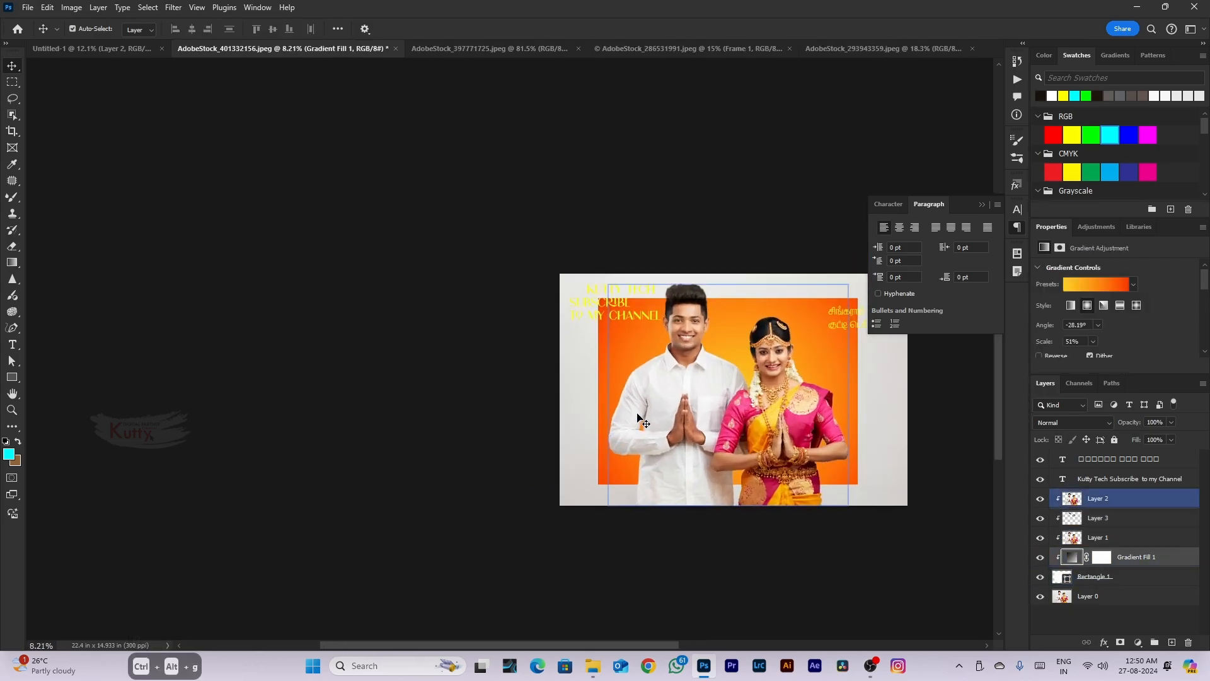
Release Layer 2 from the clipping mask and clip it again
click(779, 416)
key(ctrl+alt+g)
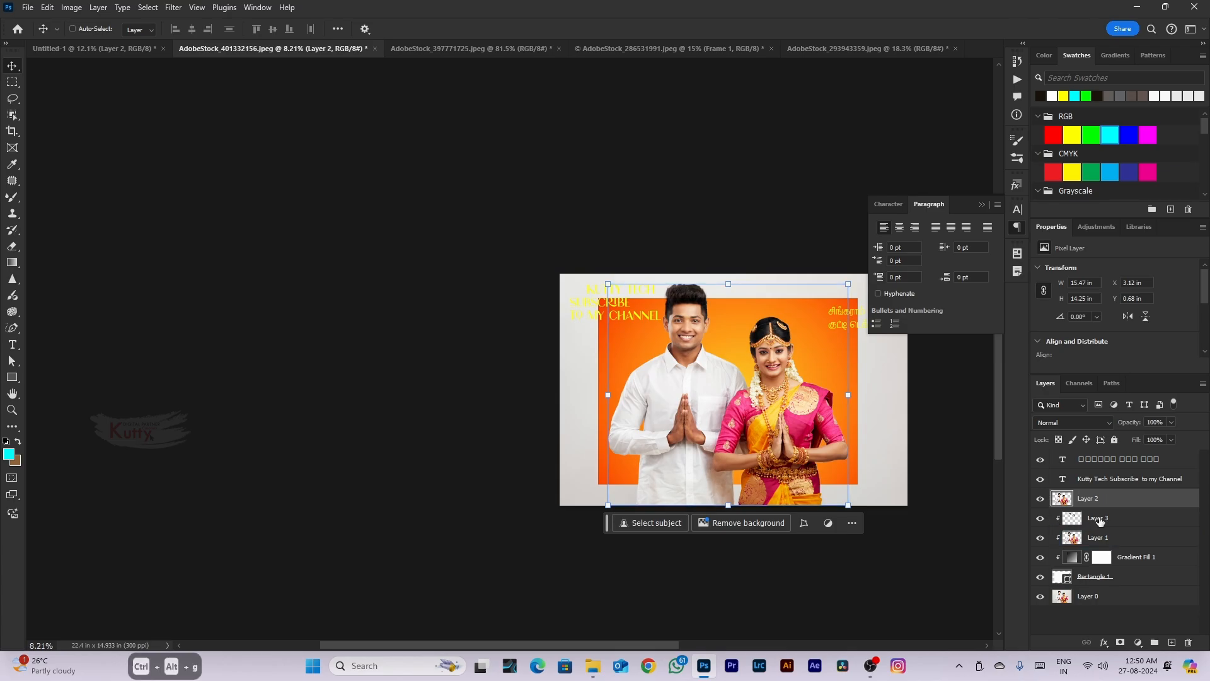
key(ctrl+alt+g)
scroll(872, 430, up, 1)
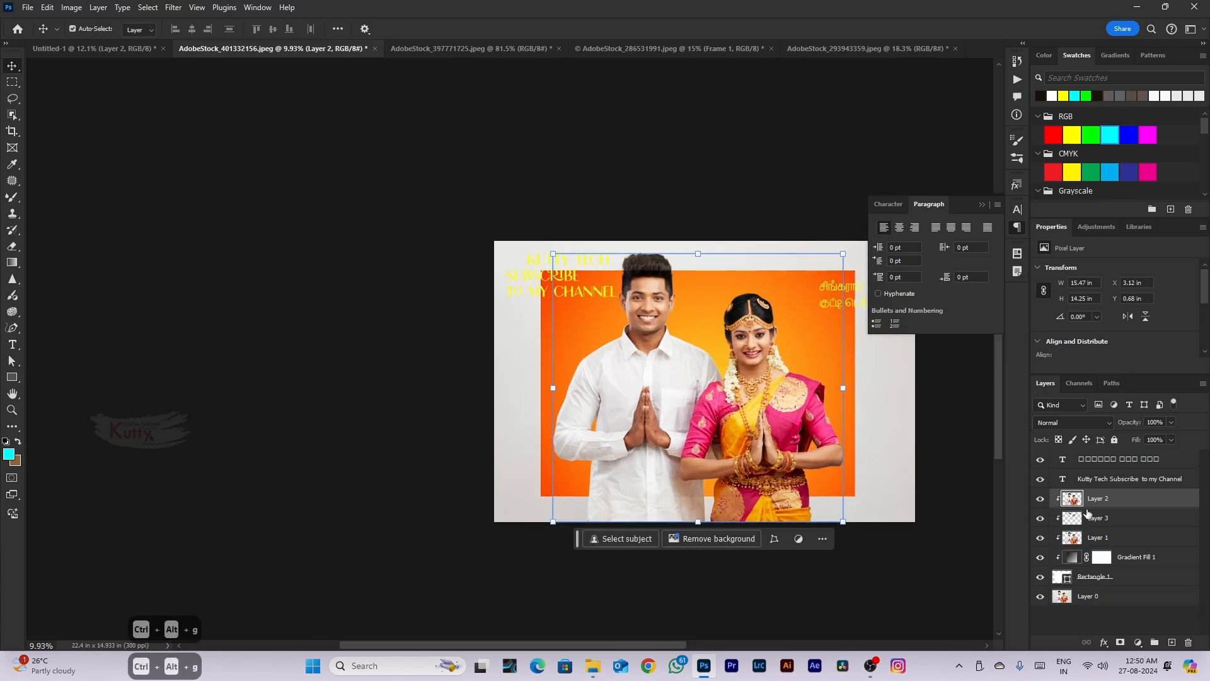
Select Layer 3 and Layer 1 together, and hide Layer 0
ctrl+click(1103, 539)
ctrl+click(1113, 517)
ctrl+click(1113, 500)
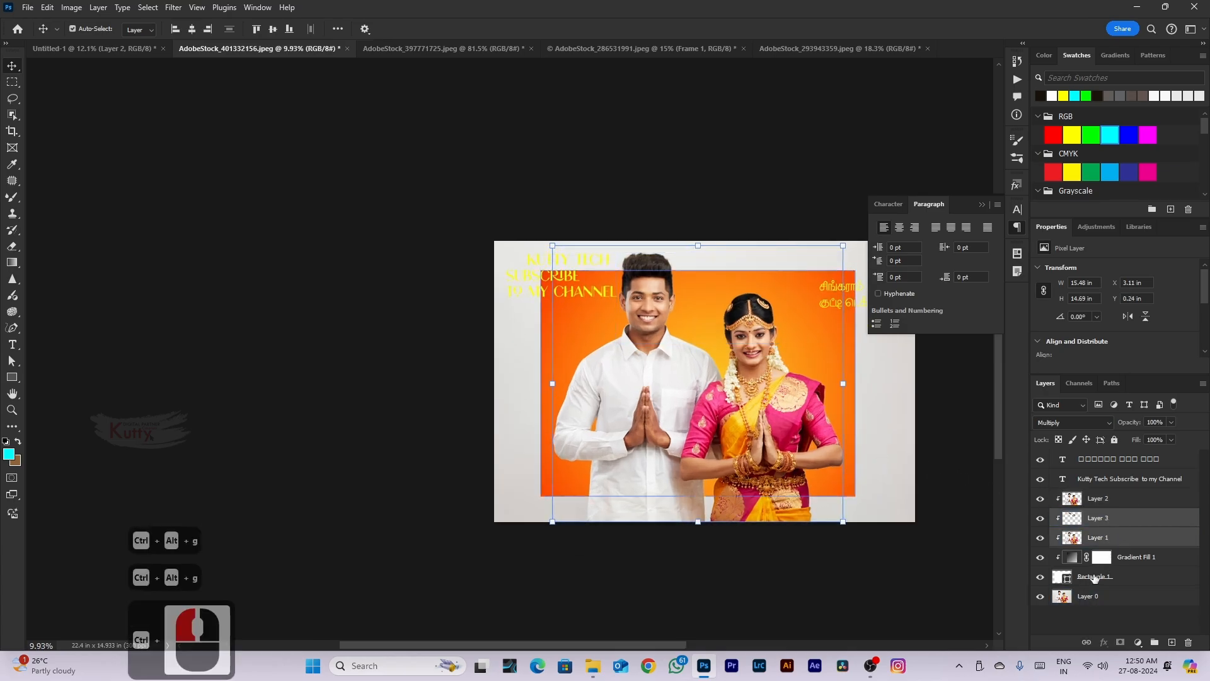
ctrl+click(1038, 597)
click(773, 483)
scroll(773, 482, down, 2)
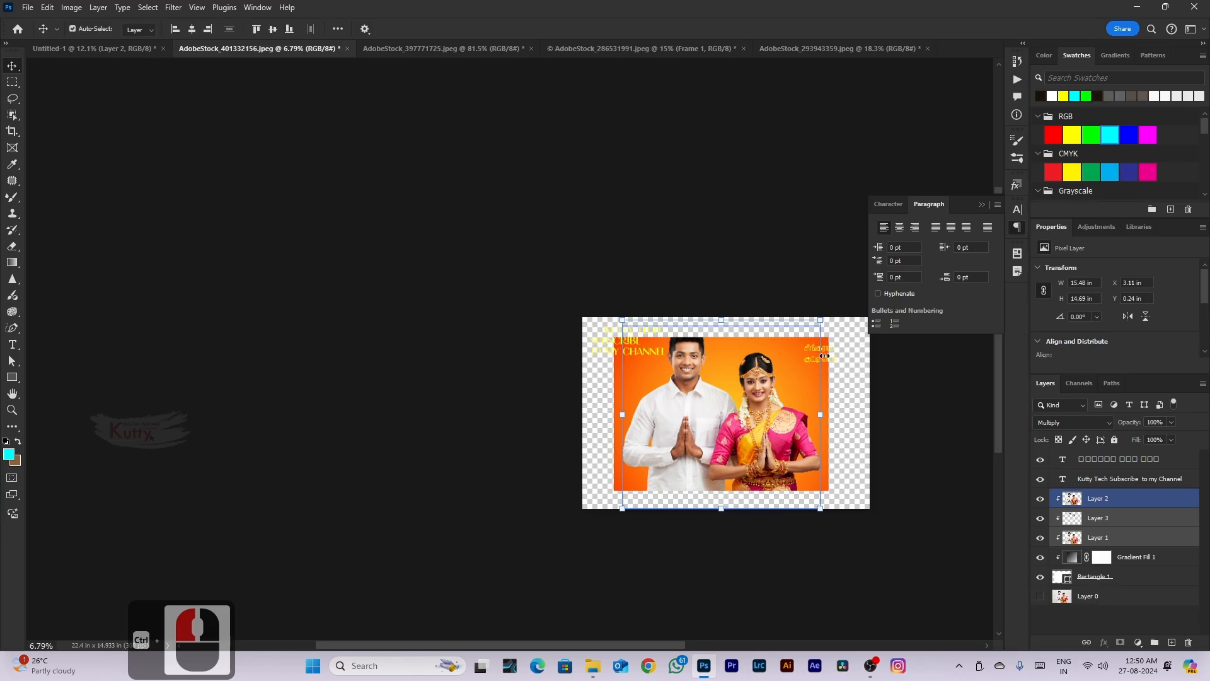
Add Layer 2 to the selected layers and scale the couple down inside the rectangle to about 13.06 × 12.39 in
ctrl+click(764, 436)
key(ctrl+t)
key(ctrl+z)
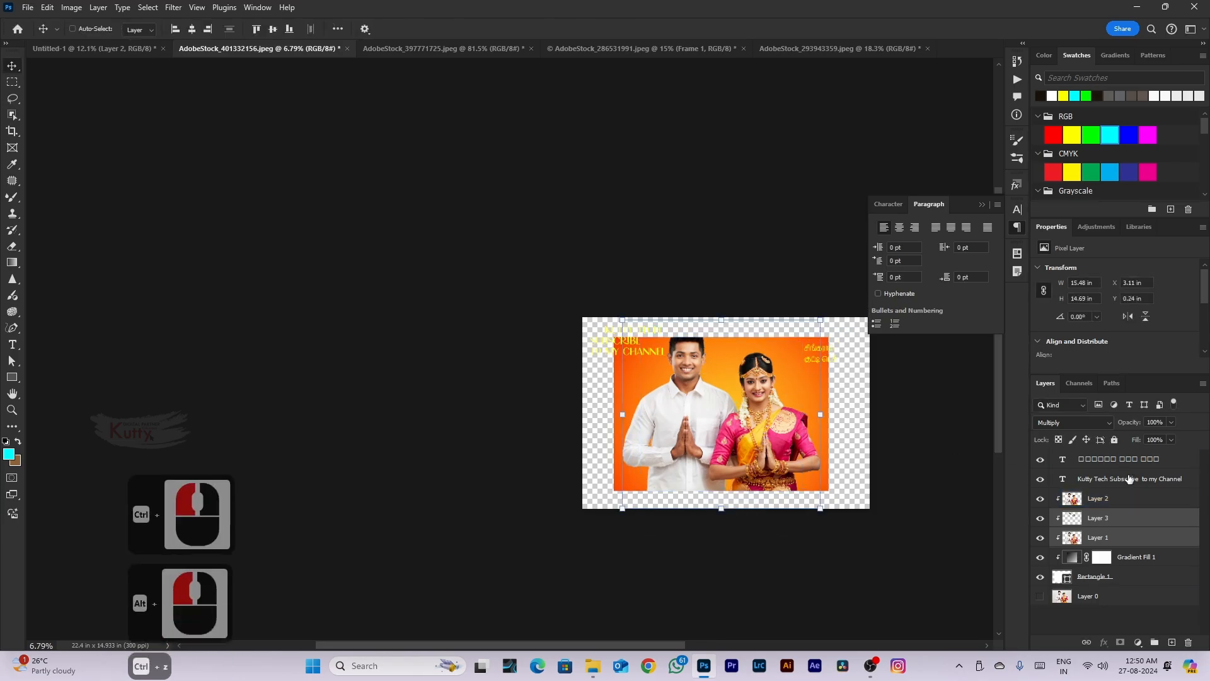
ctrl+click(1127, 501)
drag(820, 321, 811, 342)
key(Return)
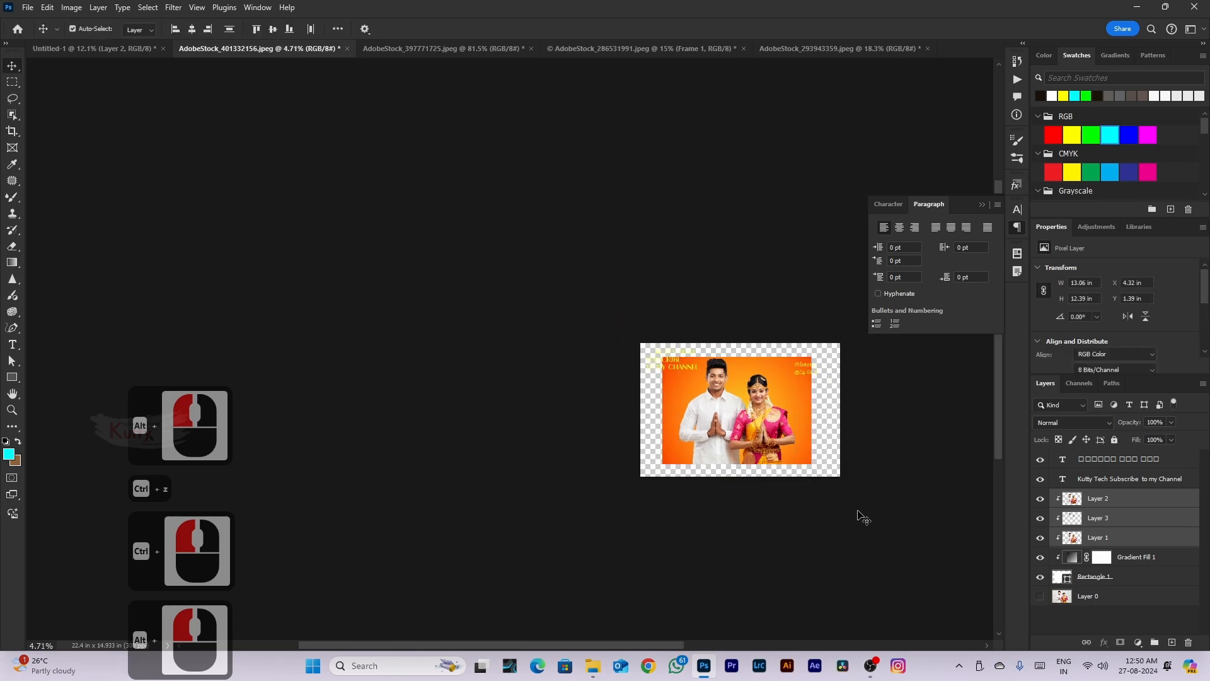
Select Layer 1, Layer 3 and Layer 2 together, and toggle their clipping mask off and on above Gradient Fill 1
scroll(859, 513, up, 4)
scroll(860, 515, down, 3)
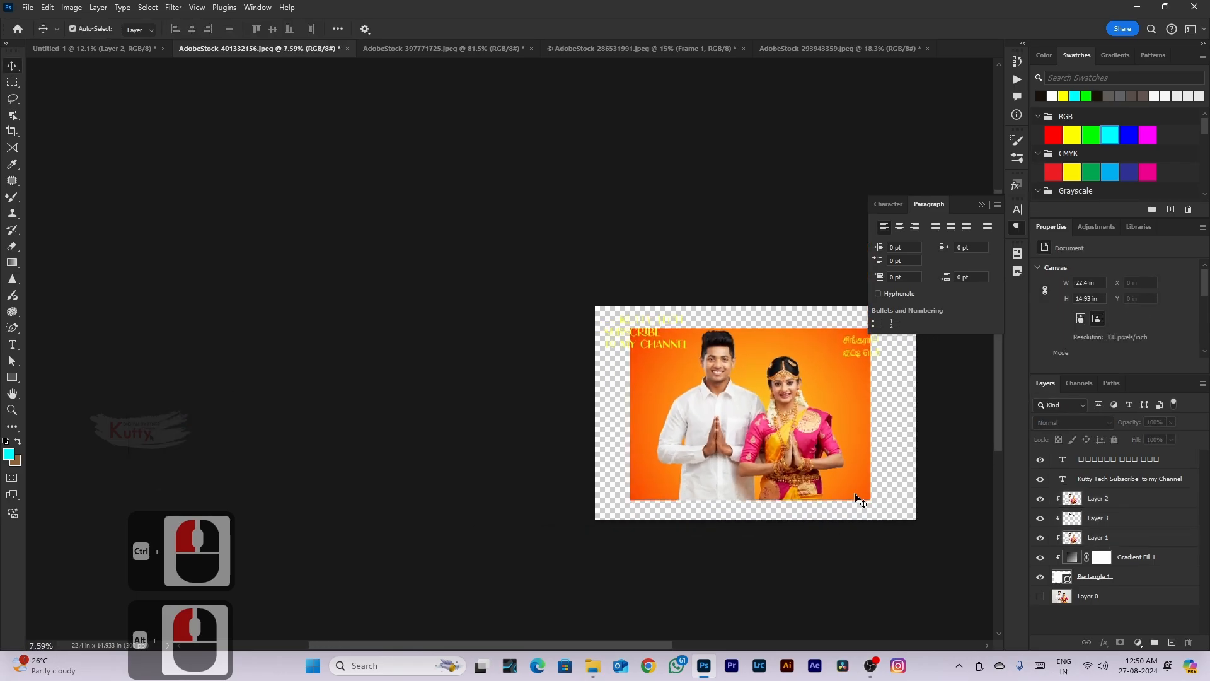
click(1140, 517)
click(1145, 558)
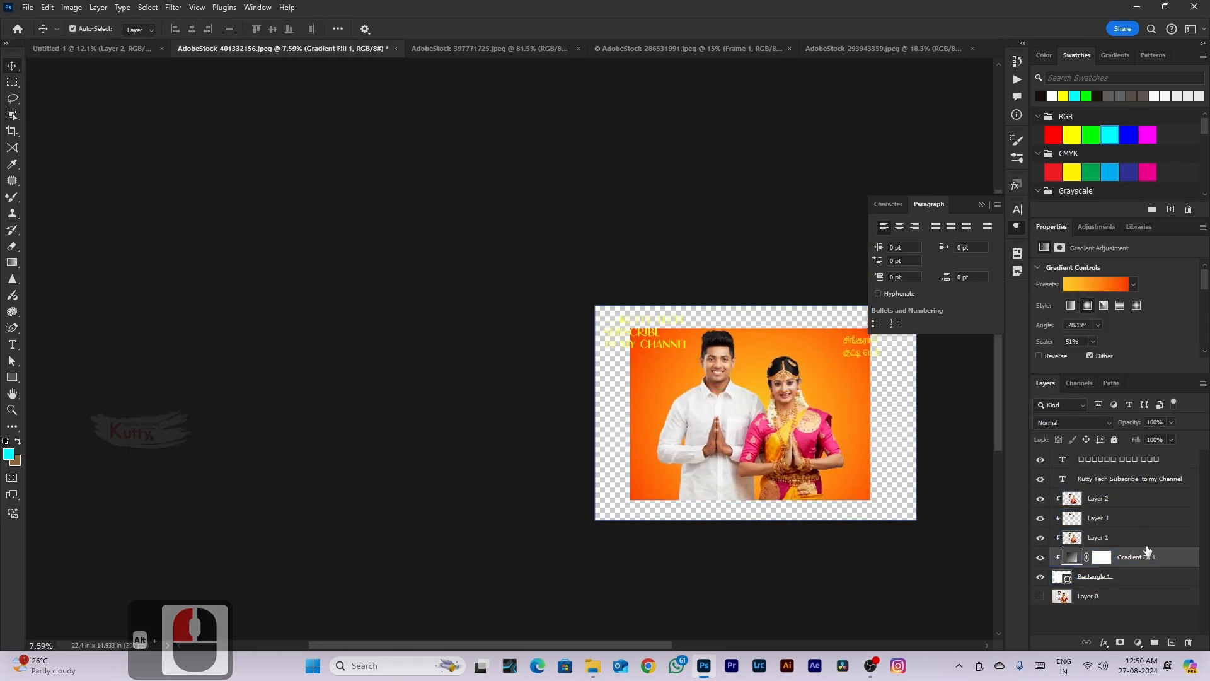
click(1141, 537)
shift+click(1140, 505)
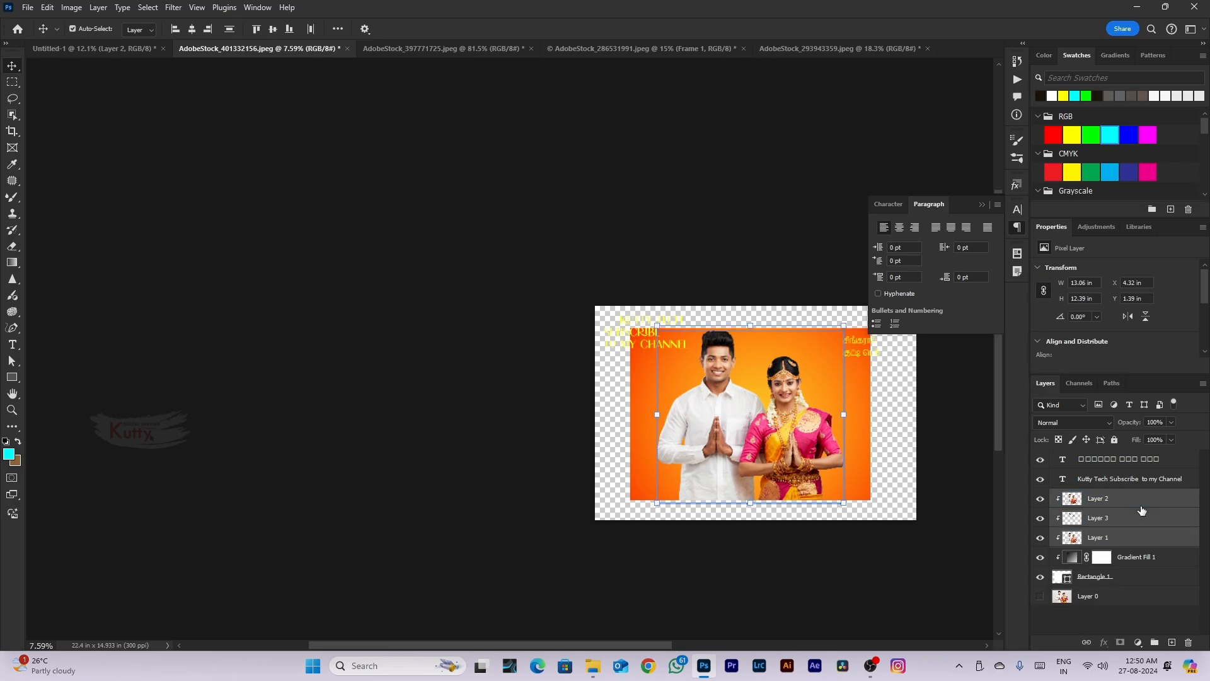
key(ctrl+shift+g)
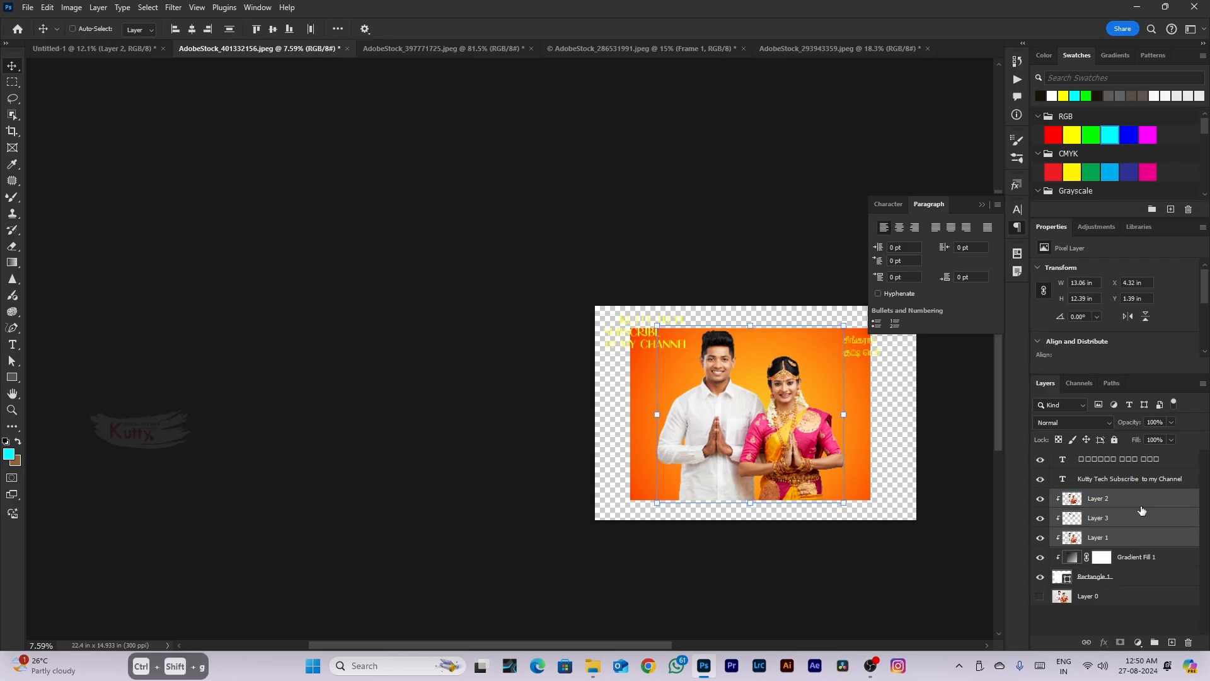
key(ctrl+alt+g)
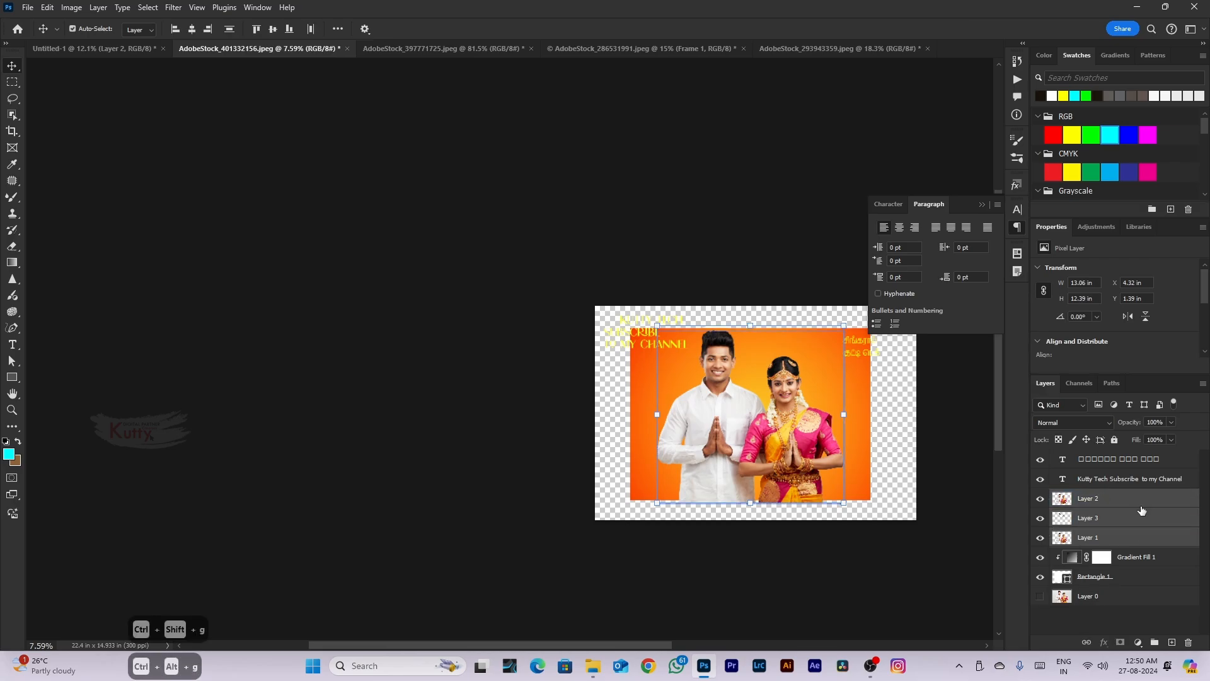
key(ctrl+alt+g)
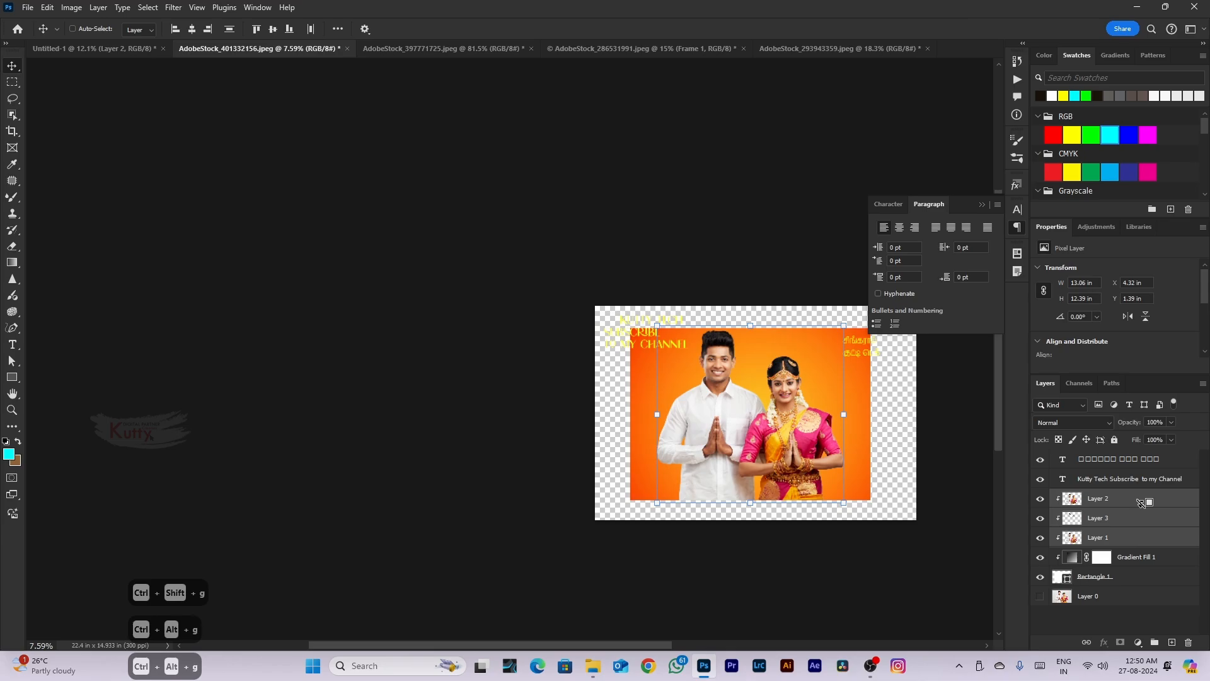
key(ctrl+alt+g)
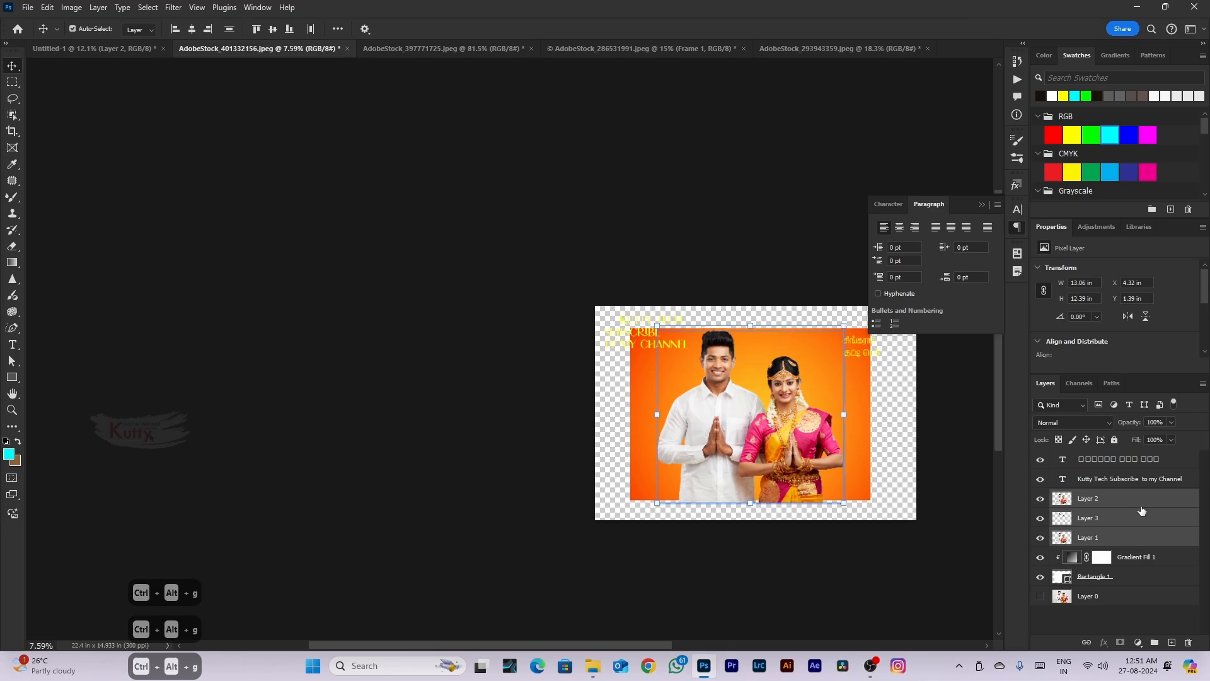
Undo the clipping toggles, the couple's downscaling and the hiding of Layer 0
key(ctrl+z)
key(ctrl+z)
key(ctrl+z)
key(ctrl+z)
key(ctrl+z)
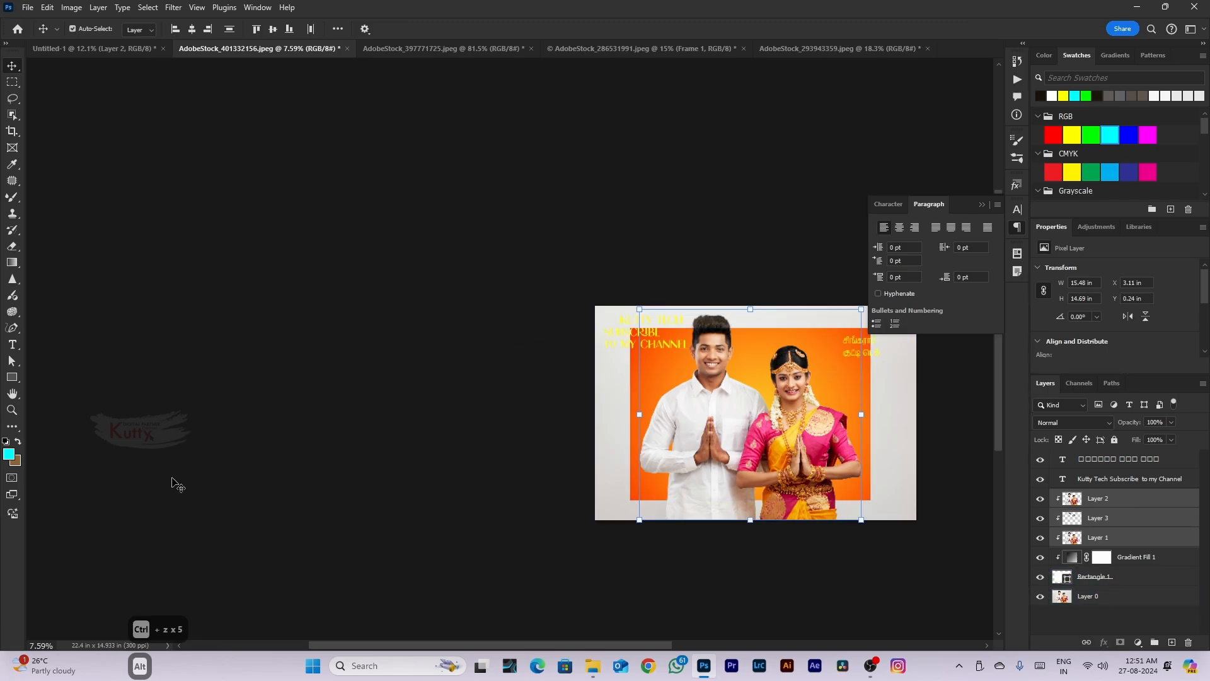
Switch to the Custom Shape tool and pick a flower from the Flowers shape group
click(12, 377)
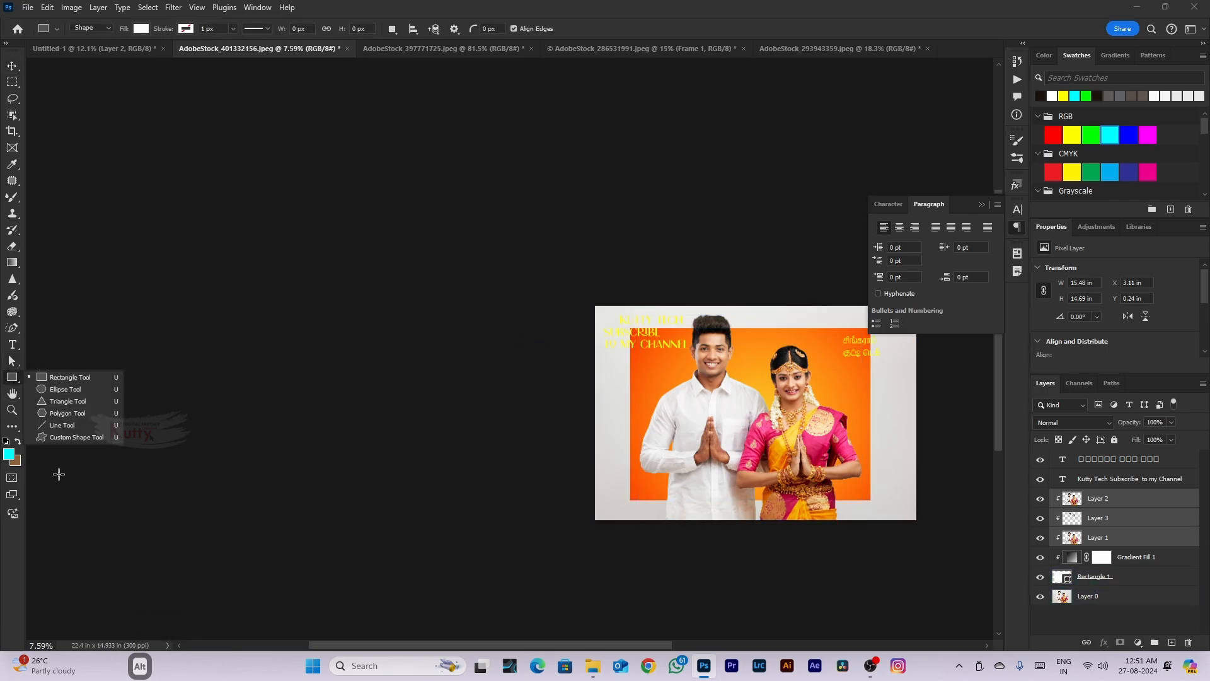
click(74, 437)
click(507, 29)
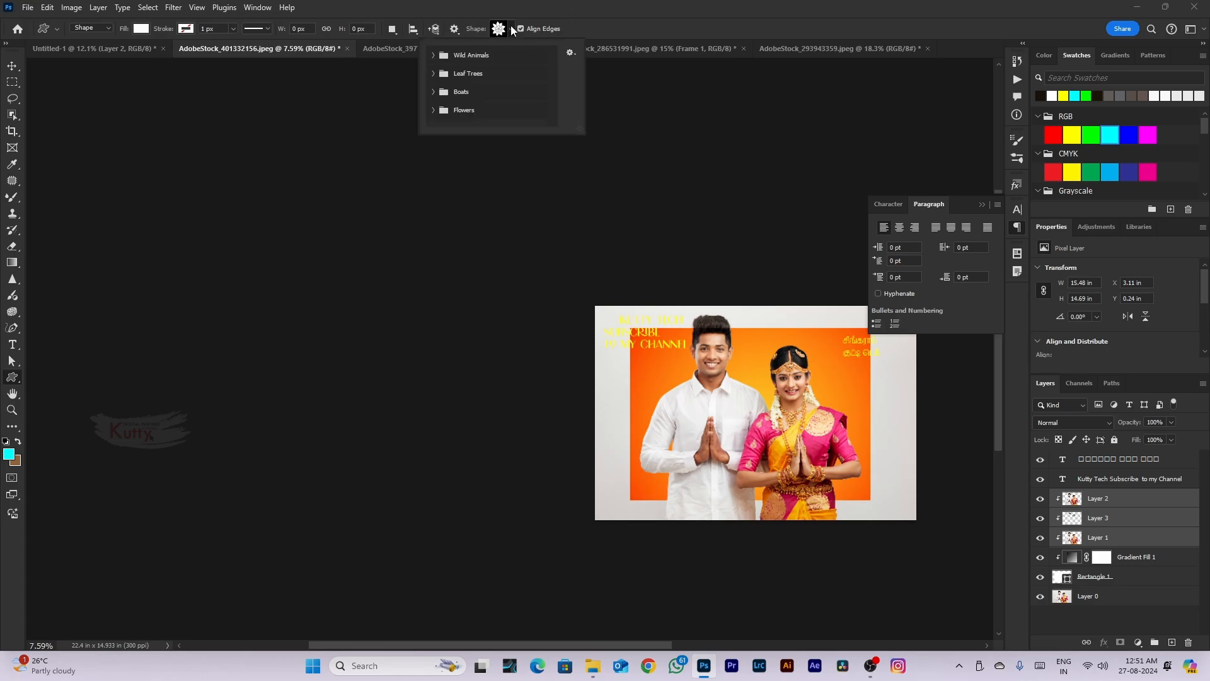
click(514, 30)
click(514, 30)
click(432, 110)
scroll(496, 132, down, 5)
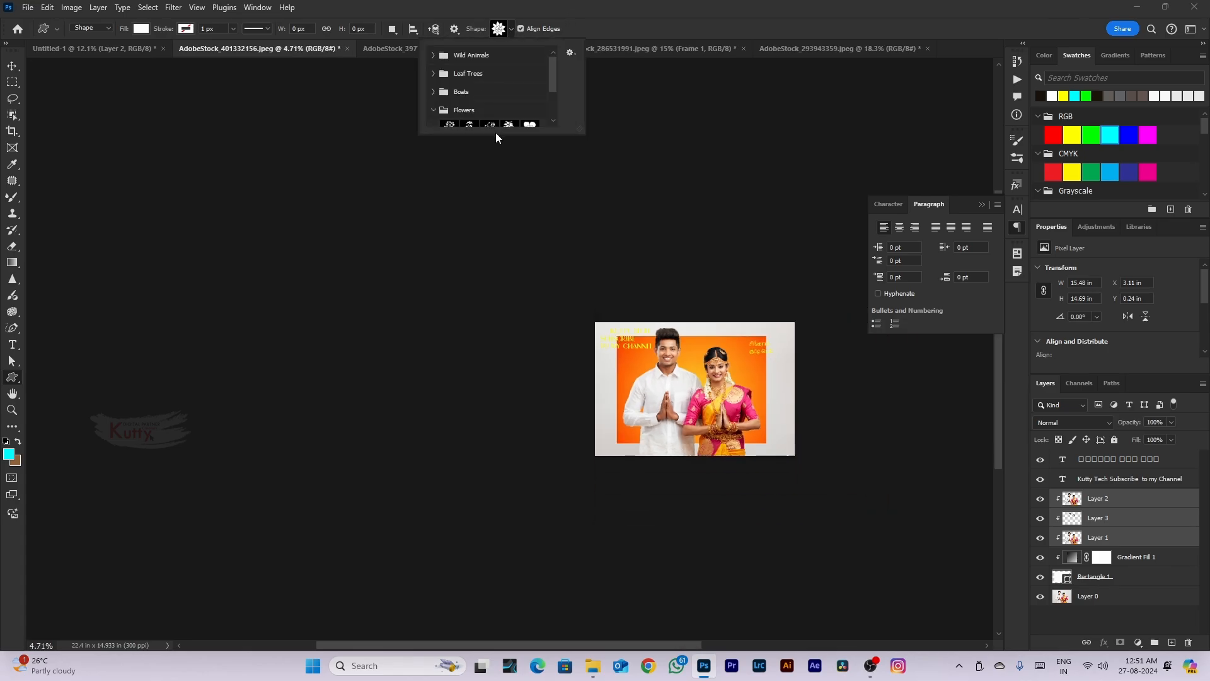
click(494, 138)
click(510, 118)
click(615, 263)
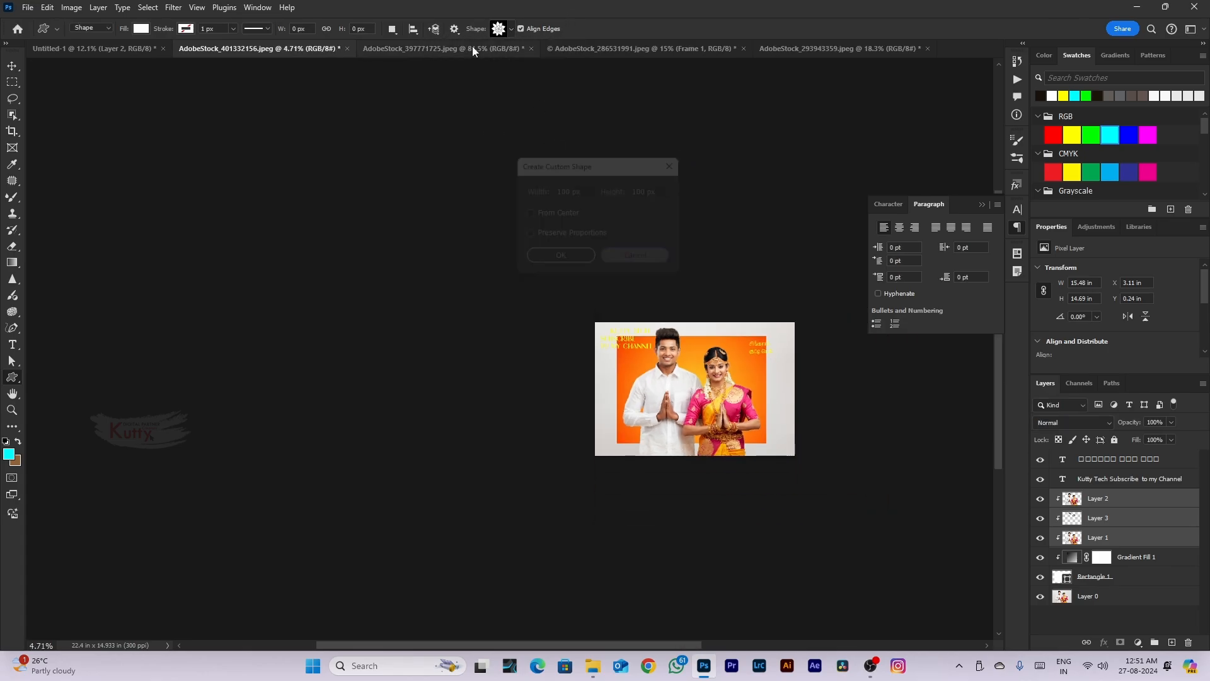
Open the file dialog for importing custom shapes and close it without loading anything
click(508, 29)
click(572, 51)
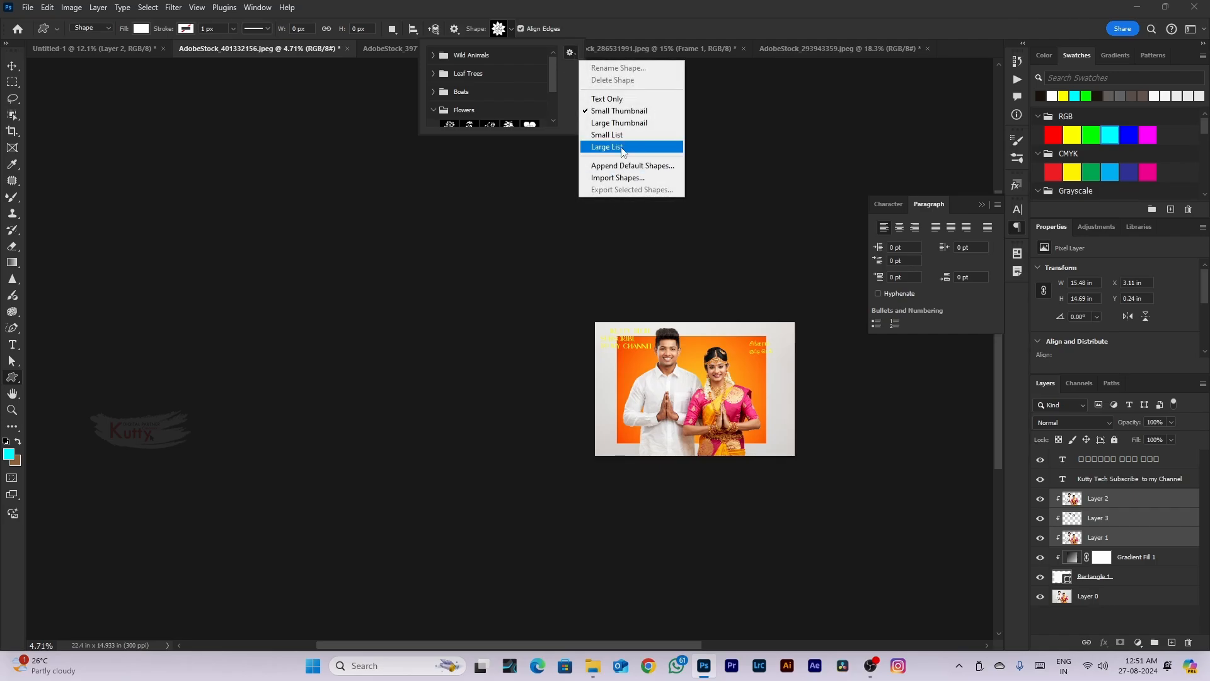
click(630, 171)
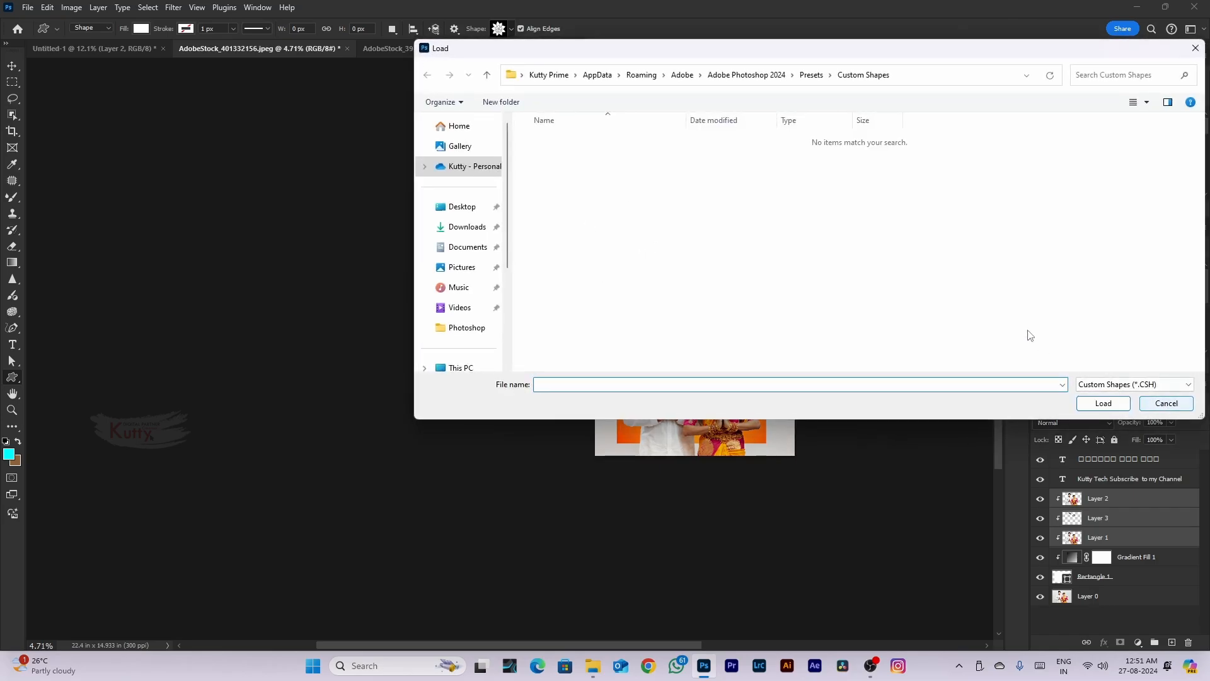
click(1166, 404)
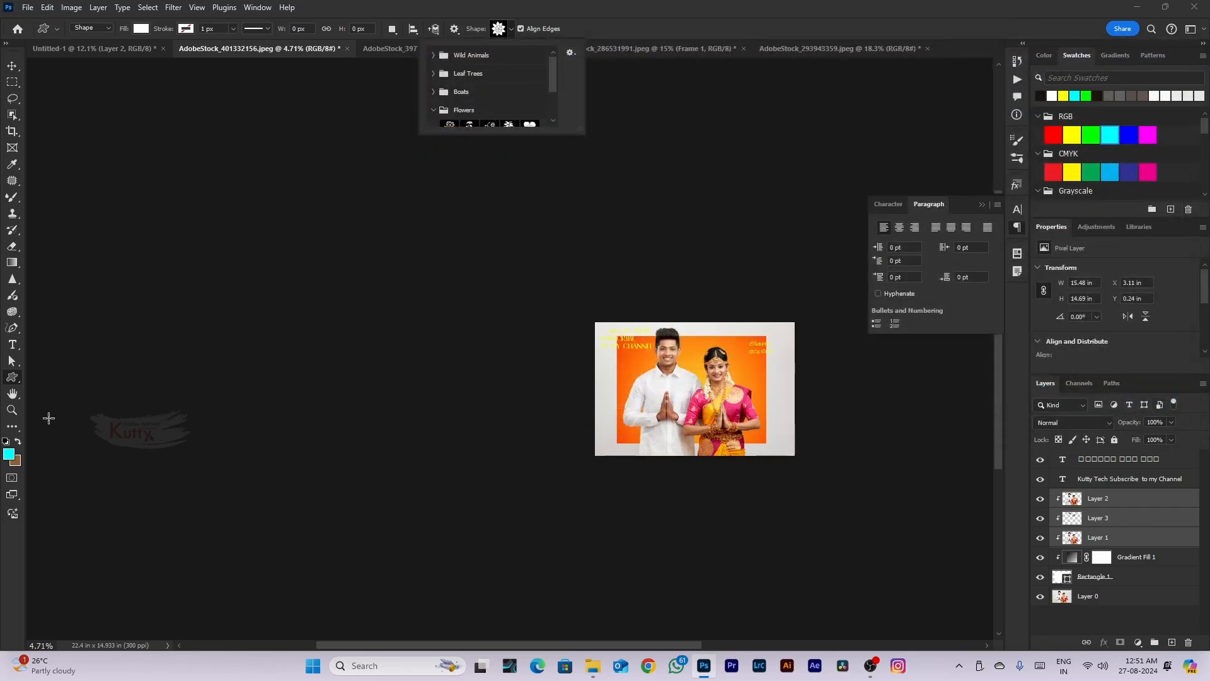
Pan around the enlarged photo with the Hand tool to show different areas of the couple
click(13, 395)
scroll(243, 416, down, 2)
scroll(658, 419, up, 9)
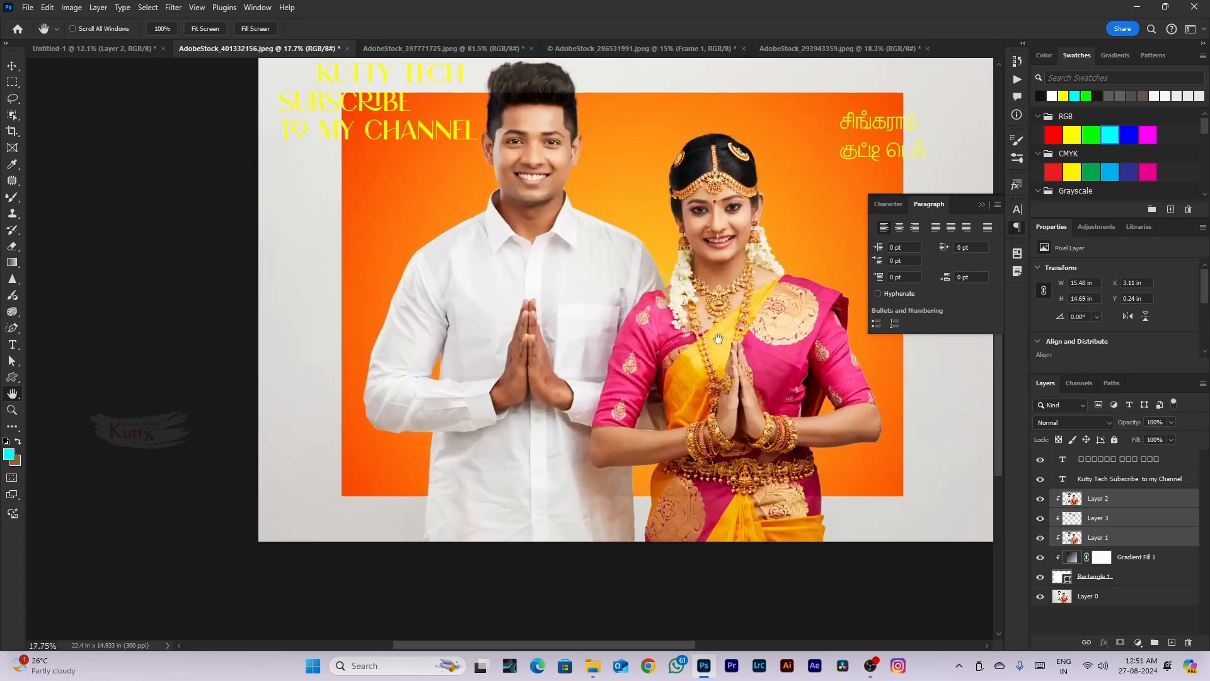
drag(733, 306, 631, 277)
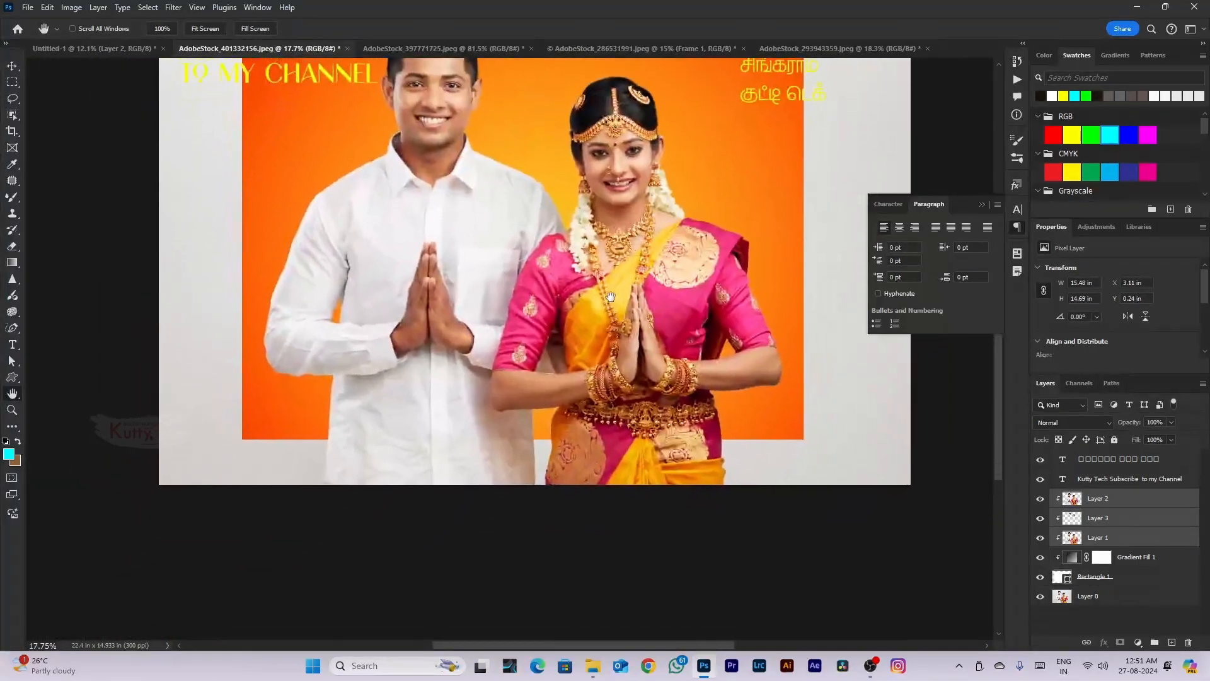
scroll(610, 297, down, 3)
drag(613, 233, 544, 317)
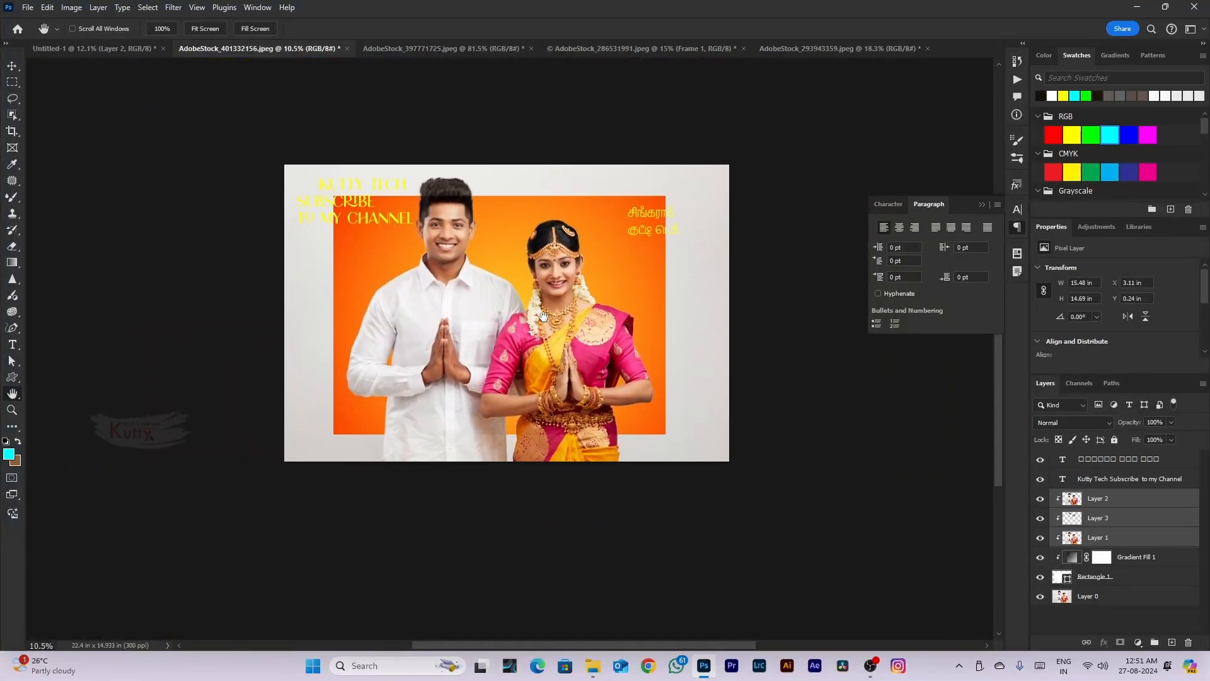
Pan the canvas while the Move tool is active, leaving the couple layers in place
click(12, 67)
scroll(640, 353, down, 2)
scroll(407, 301, up, 2)
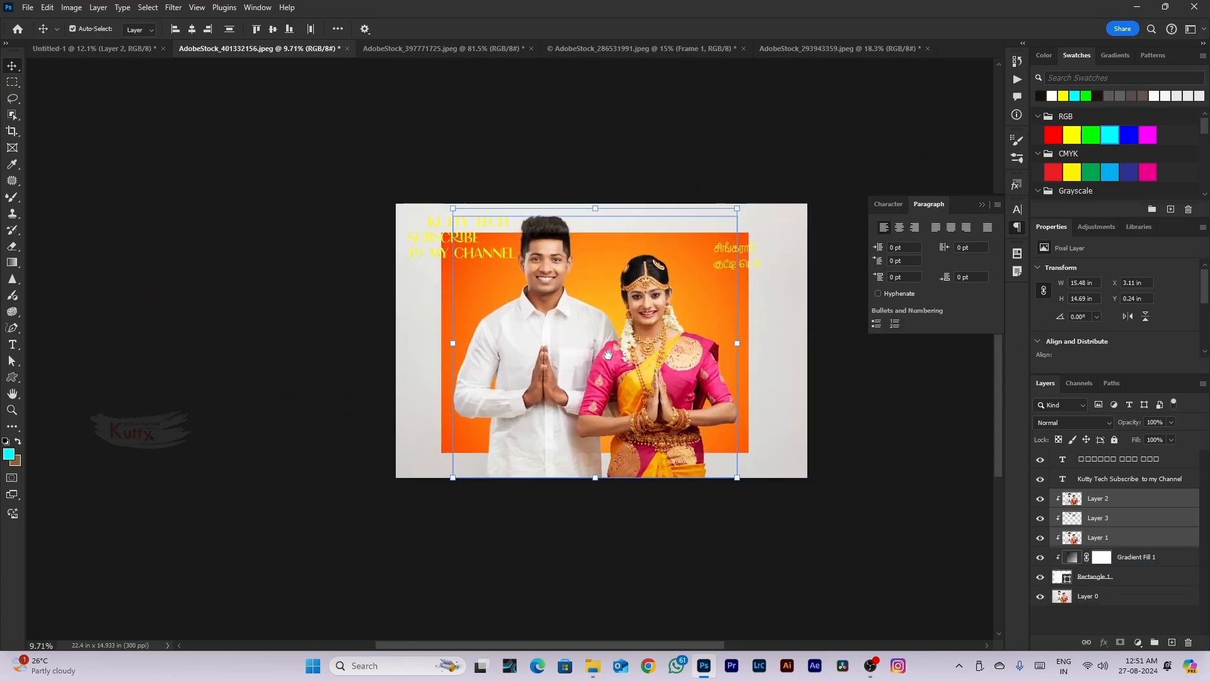
drag(625, 382, 578, 383)
scroll(578, 383, down, 3)
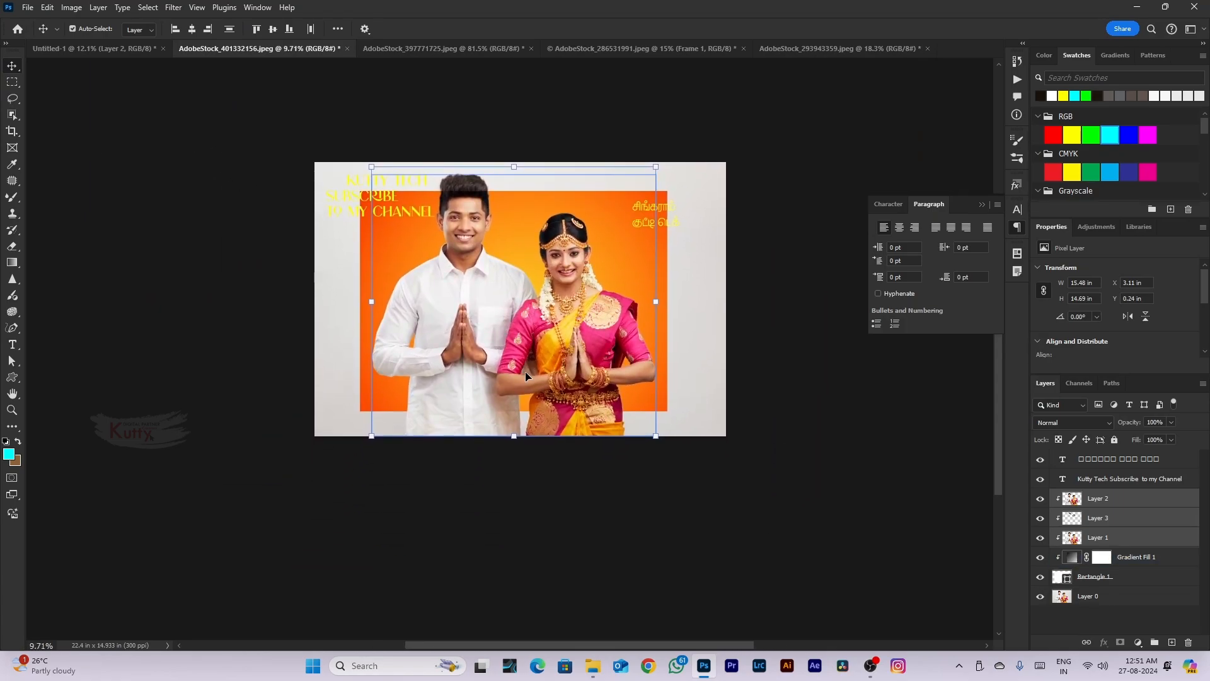
scroll(525, 372, down, 2)
Rotate the canvas view to about -43° with the Rotate View tool, and reset the view to 0°
click(13, 394)
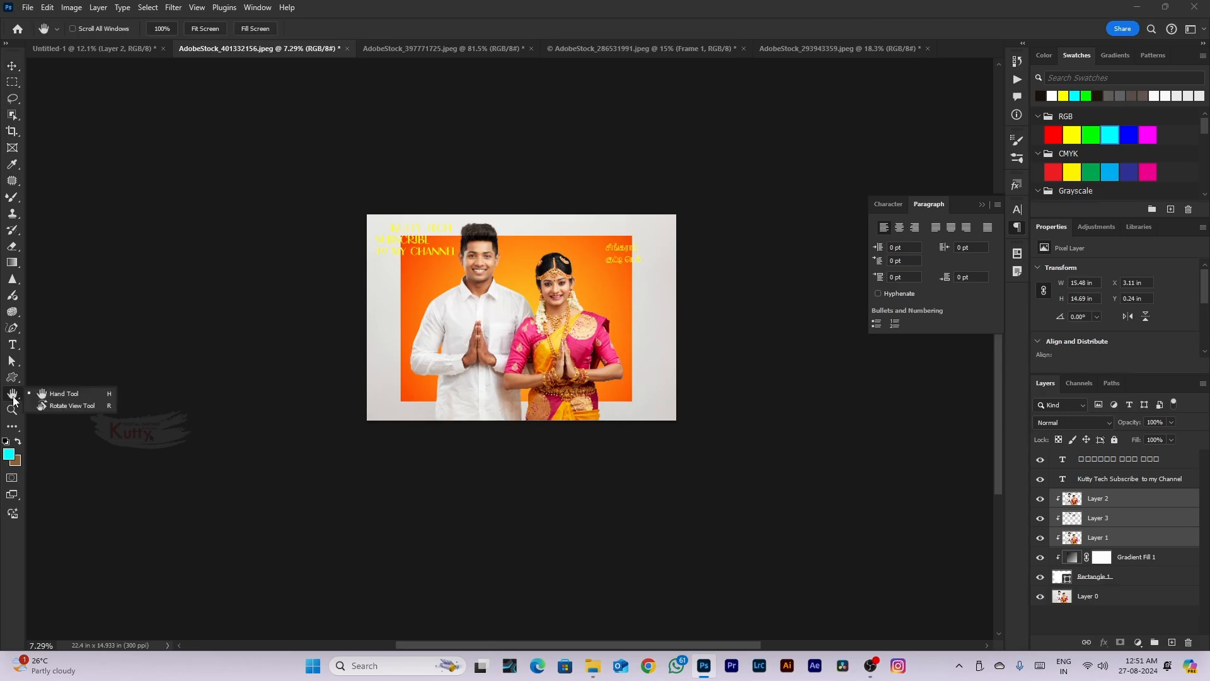
click(63, 406)
scroll(532, 224, up, 3)
drag(532, 224, 443, 202)
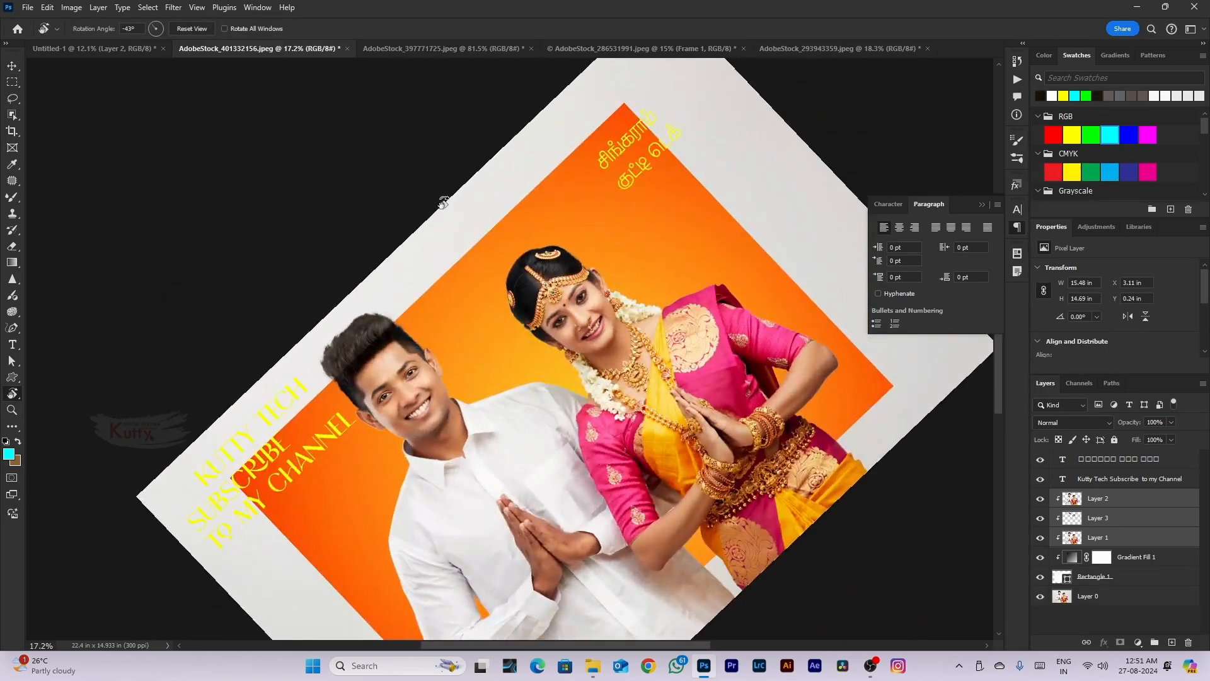
key(ctrl+z)
key(ctrl+shift+z)
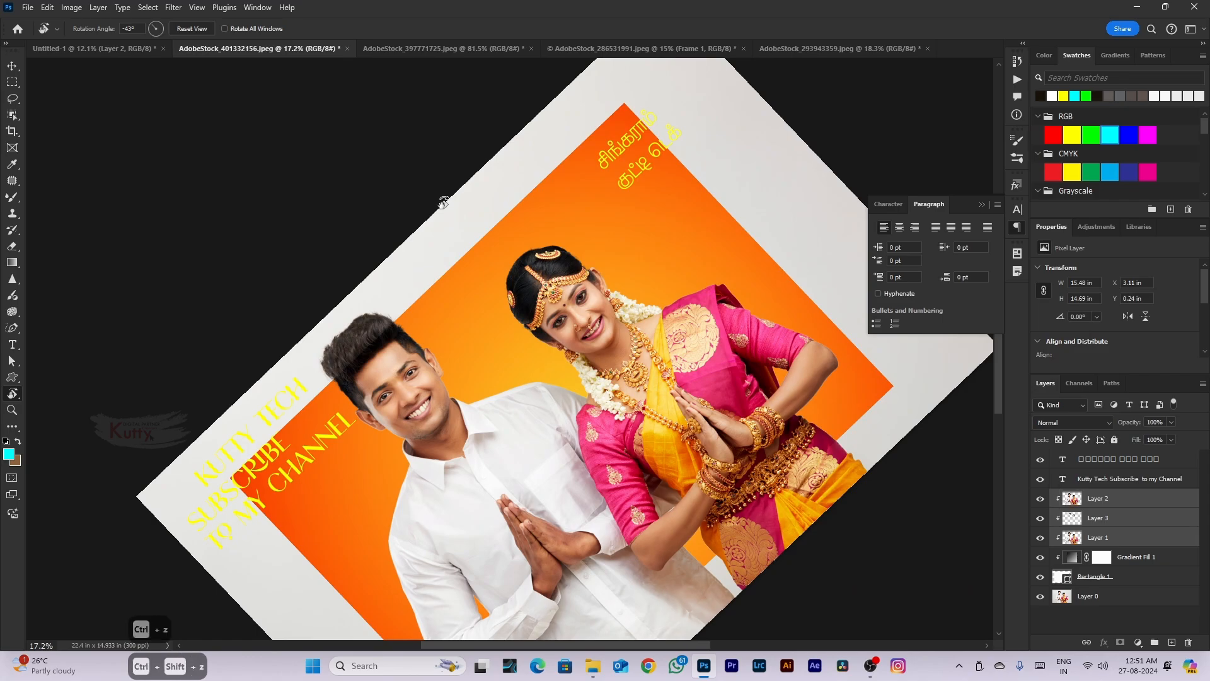
click(193, 30)
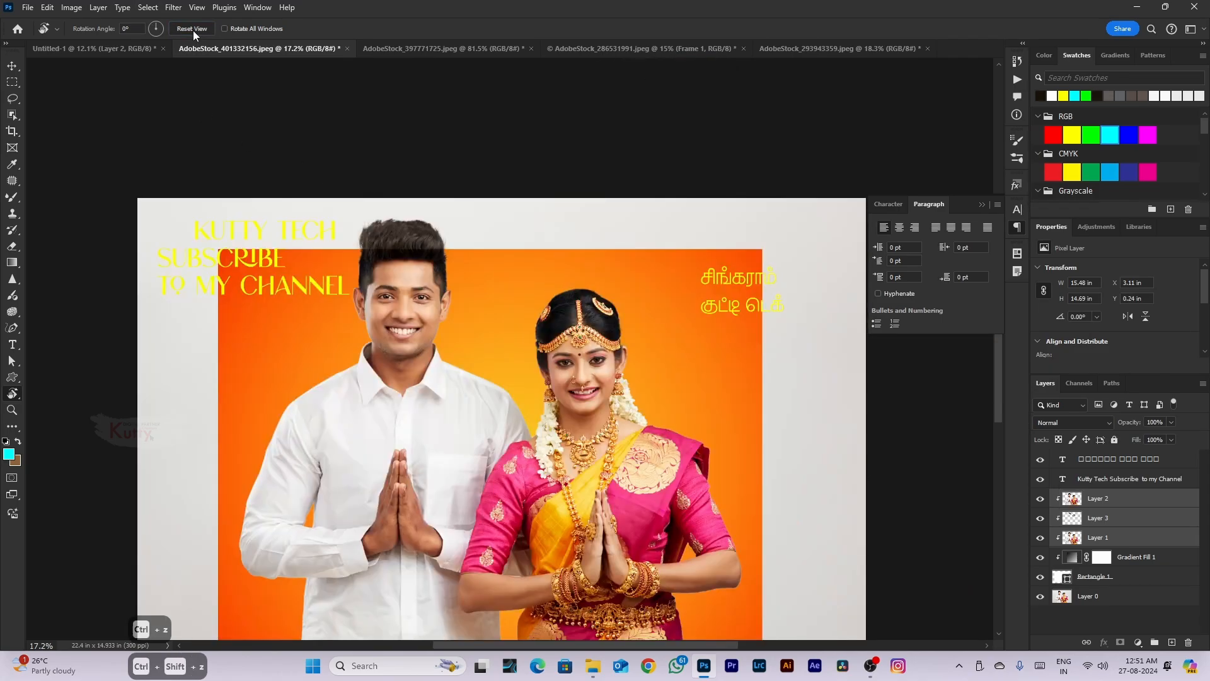
scroll(503, 225, down, 2)
scroll(401, 189, down, 1)
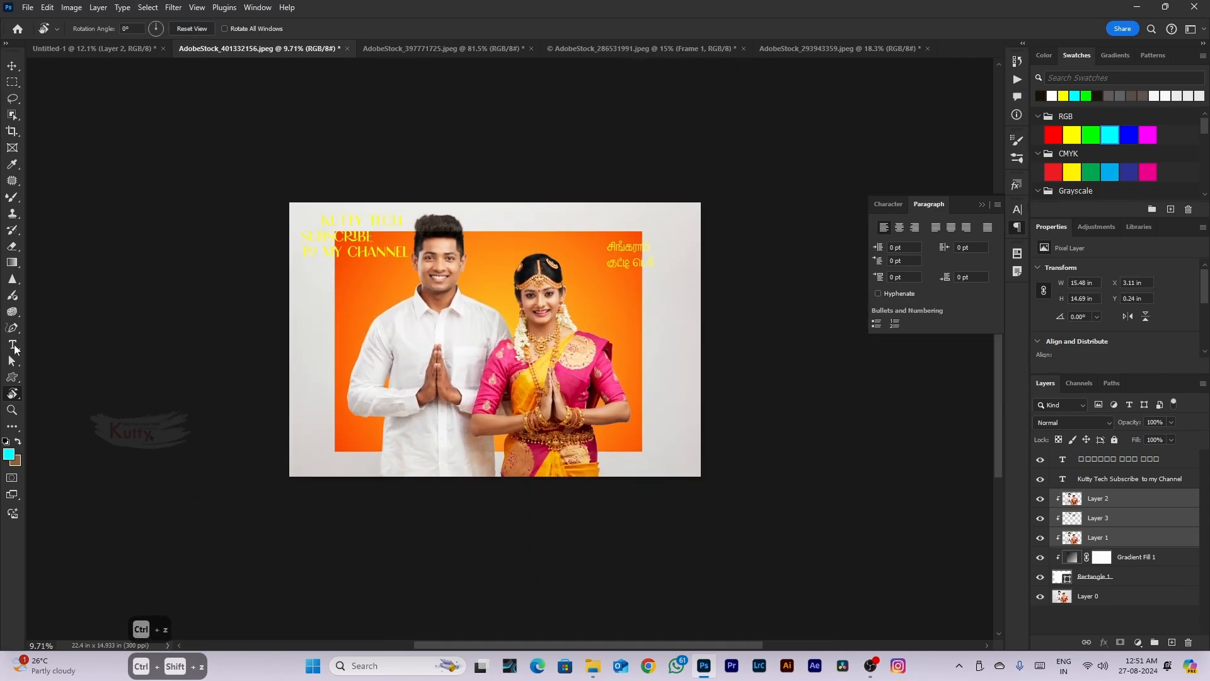
Demonstrate the Zoom tool by repeatedly enlarging and reducing the view of the couple's photo
click(12, 410)
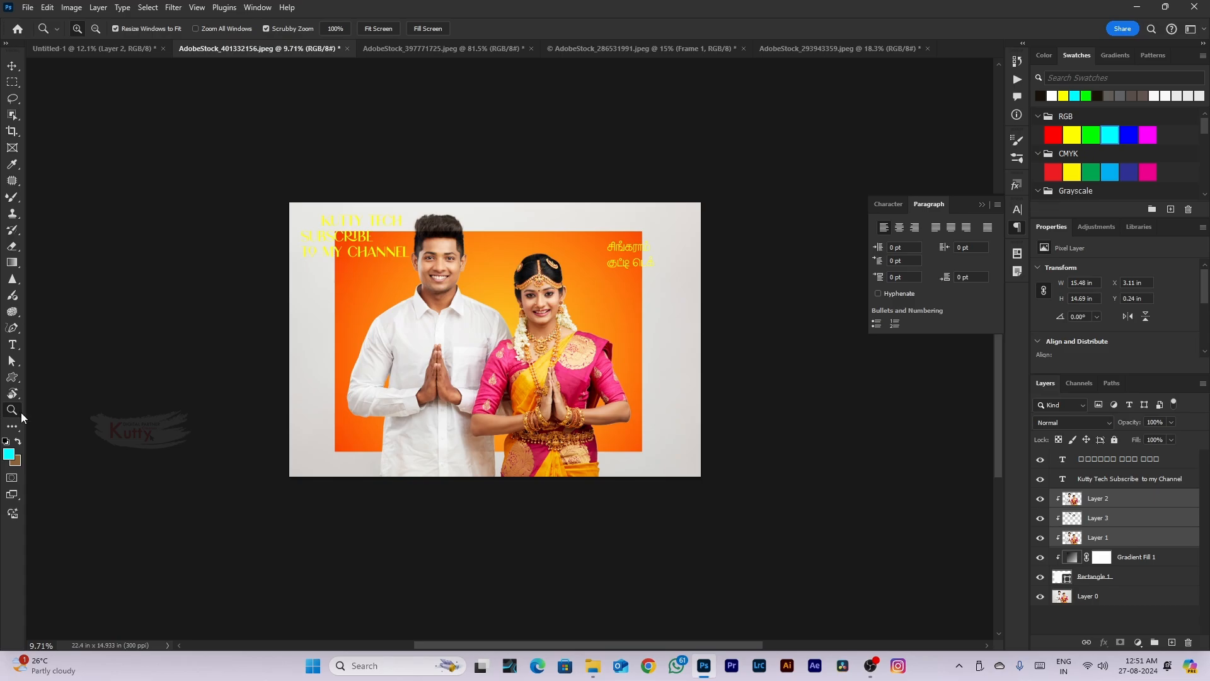
scroll(498, 333, up, 4)
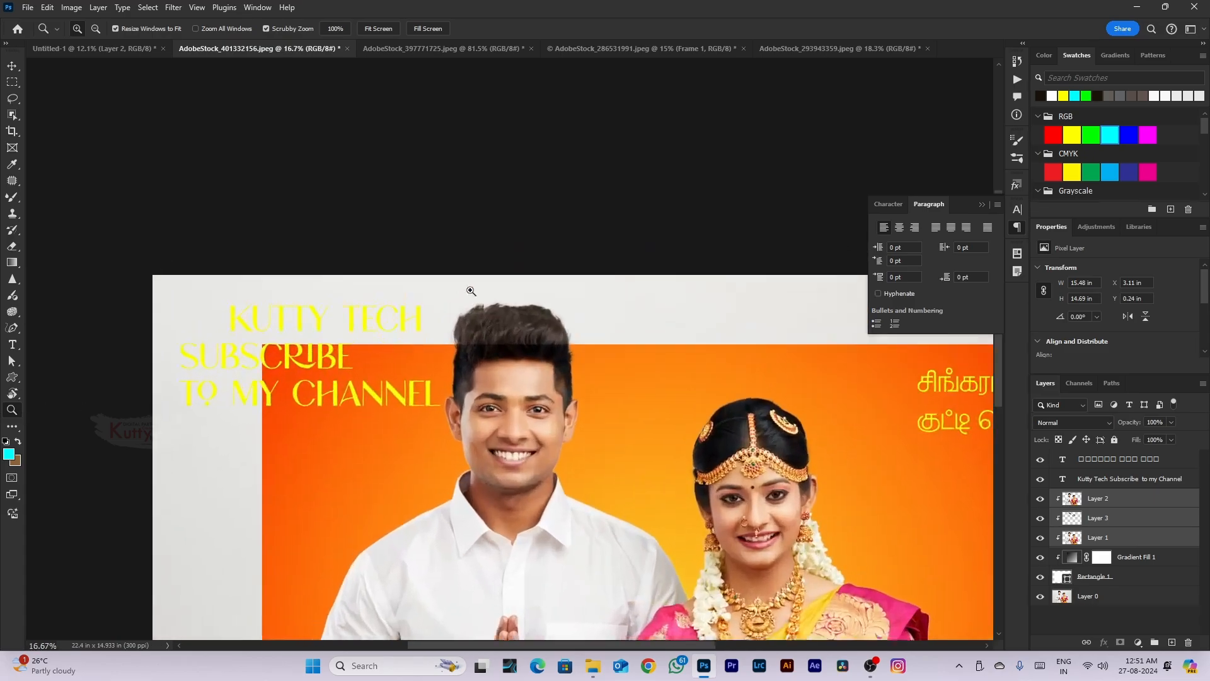
scroll(520, 368, down, 3)
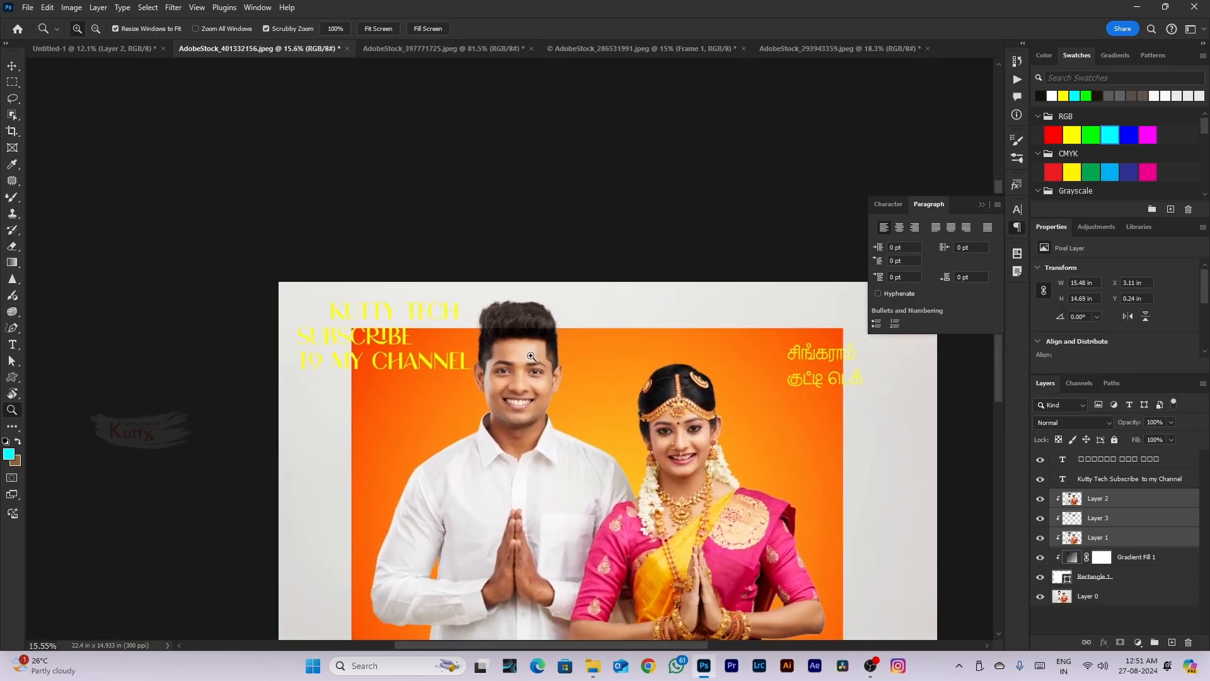
key(ctrl+equal)
key(ctrl+equal)
key(ctrl+equal)
key(ctrl+equal)
key(ctrl+minus)
key(ctrl+minus)
key(ctrl+minus)
key(ctrl+minus)
key(ctrl+minus)
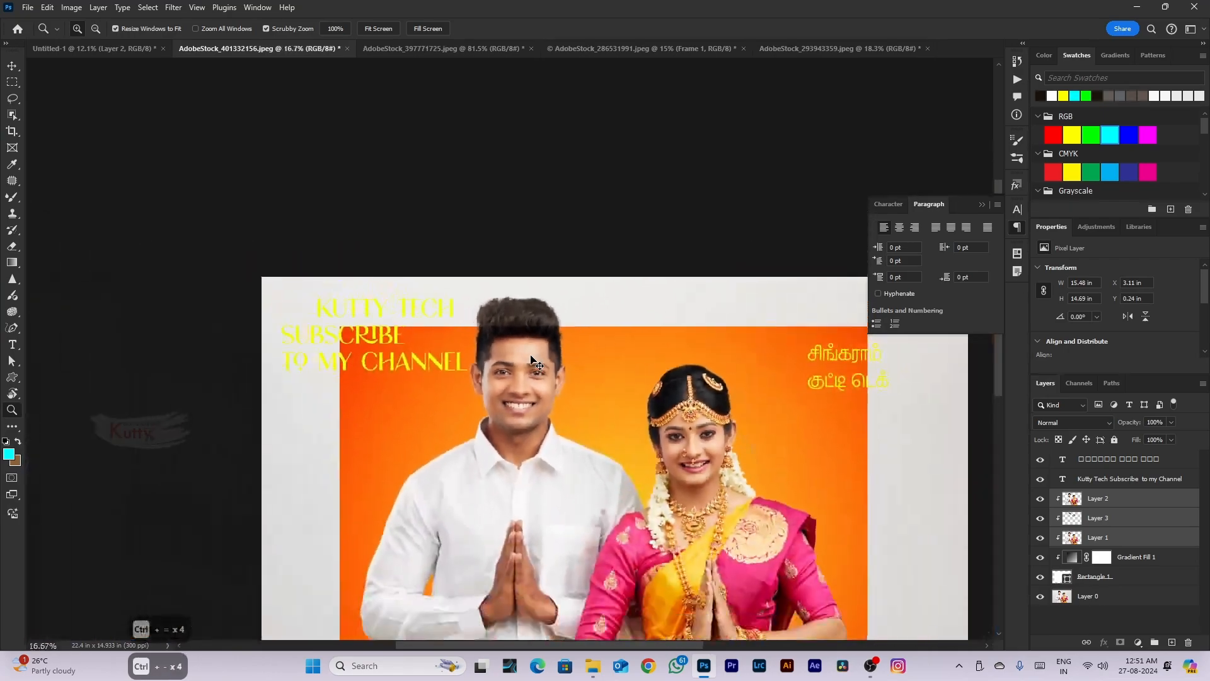
scroll(531, 356, up, 2)
scroll(530, 356, down, 4)
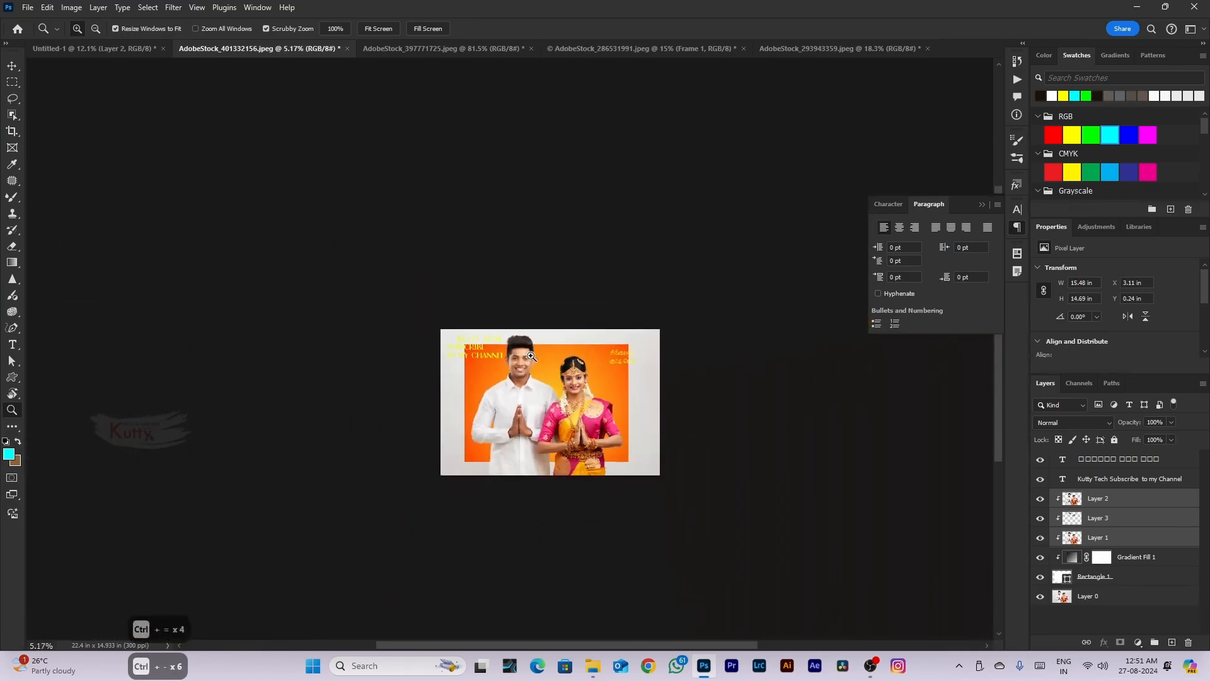
scroll(530, 357, up, 6)
scroll(530, 356, down, 5)
scroll(530, 356, up, 4)
scroll(531, 356, down, 5)
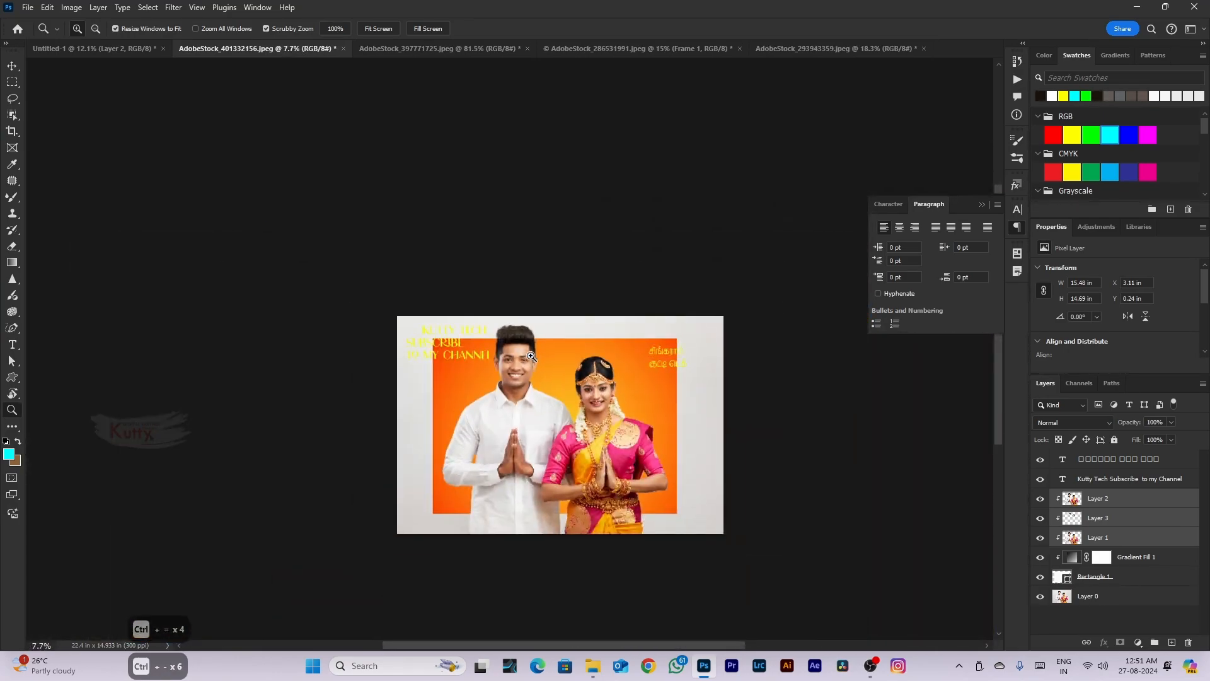
Open the toolbar customization settings, look through the tool list, and check the custom toolbar presets without loading one
click(19, 429)
right_click(16, 429)
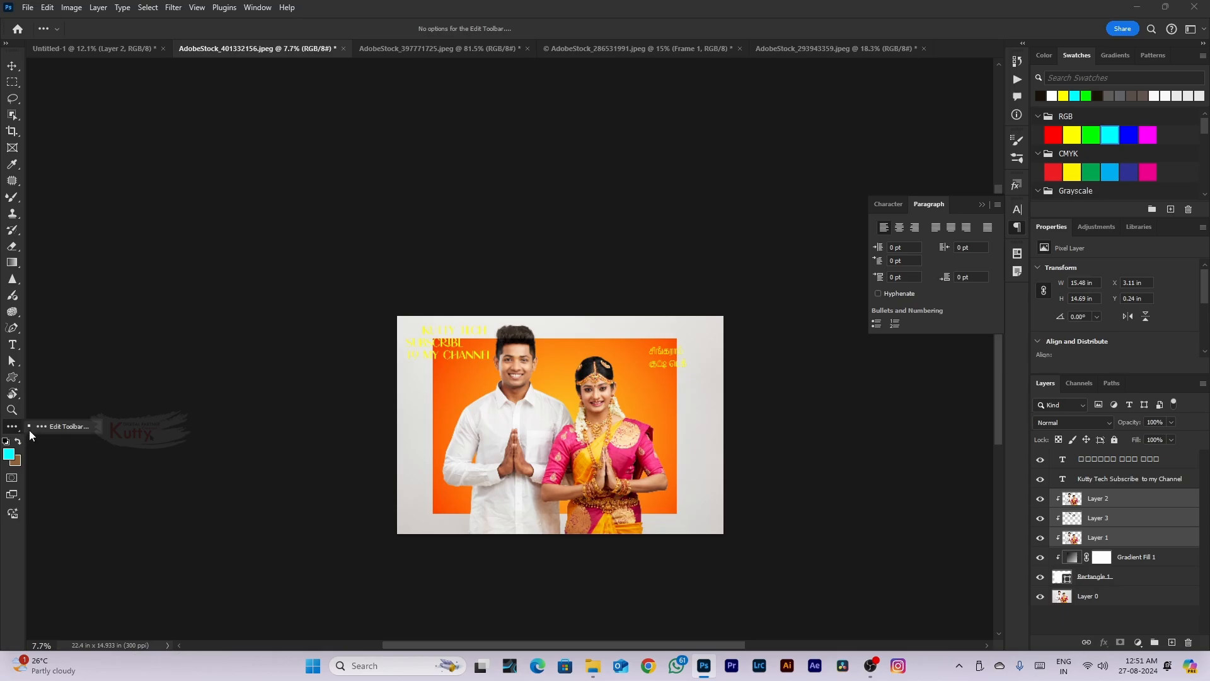
click(63, 427)
scroll(541, 182, down, 2)
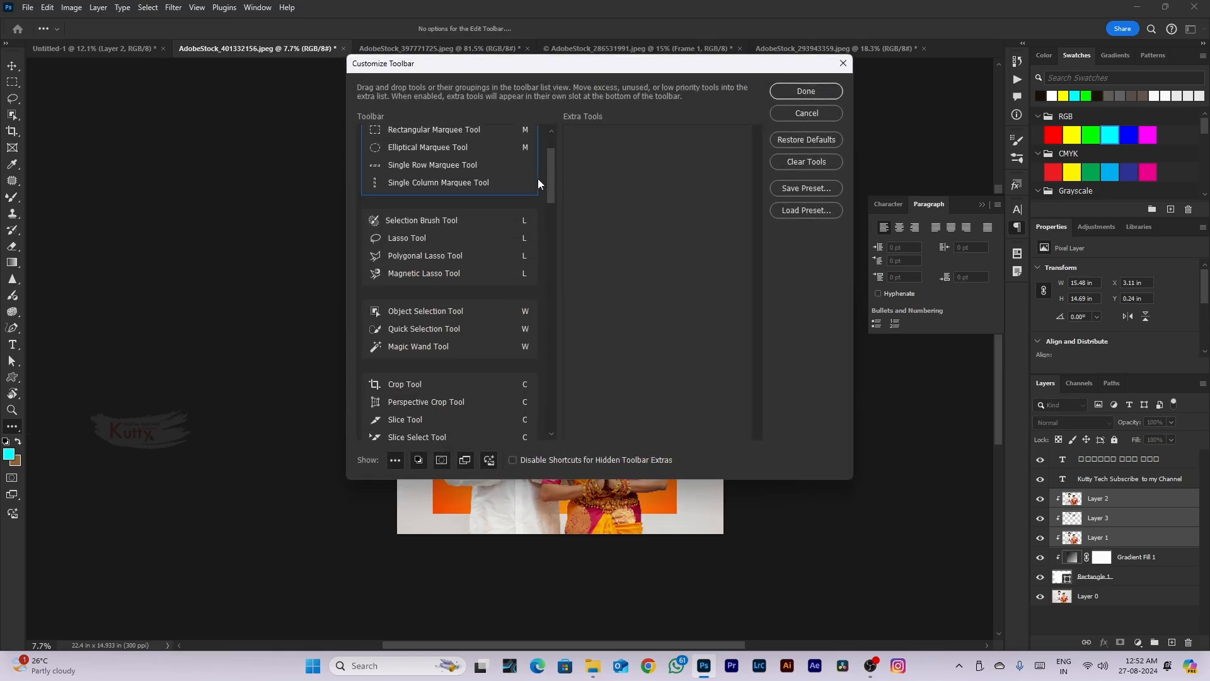
mouse_move(543, 183)
mouse_down()
mouse_move(549, 441)
mouse_move(548, 130)
mouse_move(548, 416)
mouse_up()
click(806, 210)
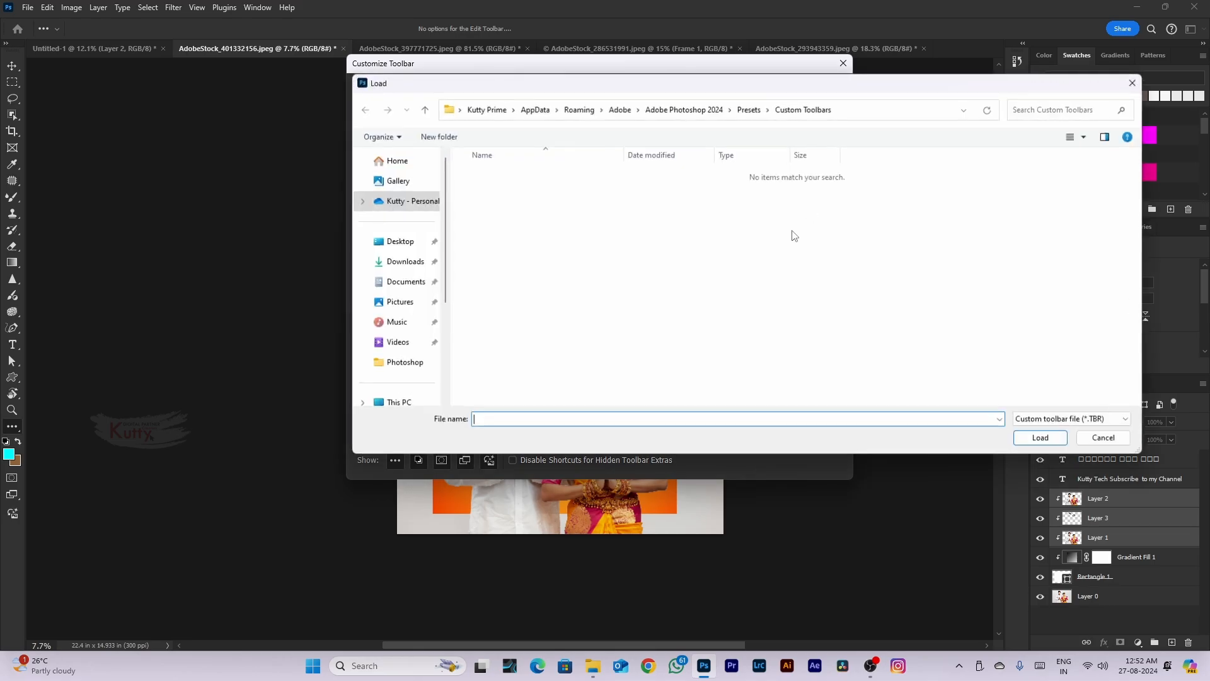
click(1104, 438)
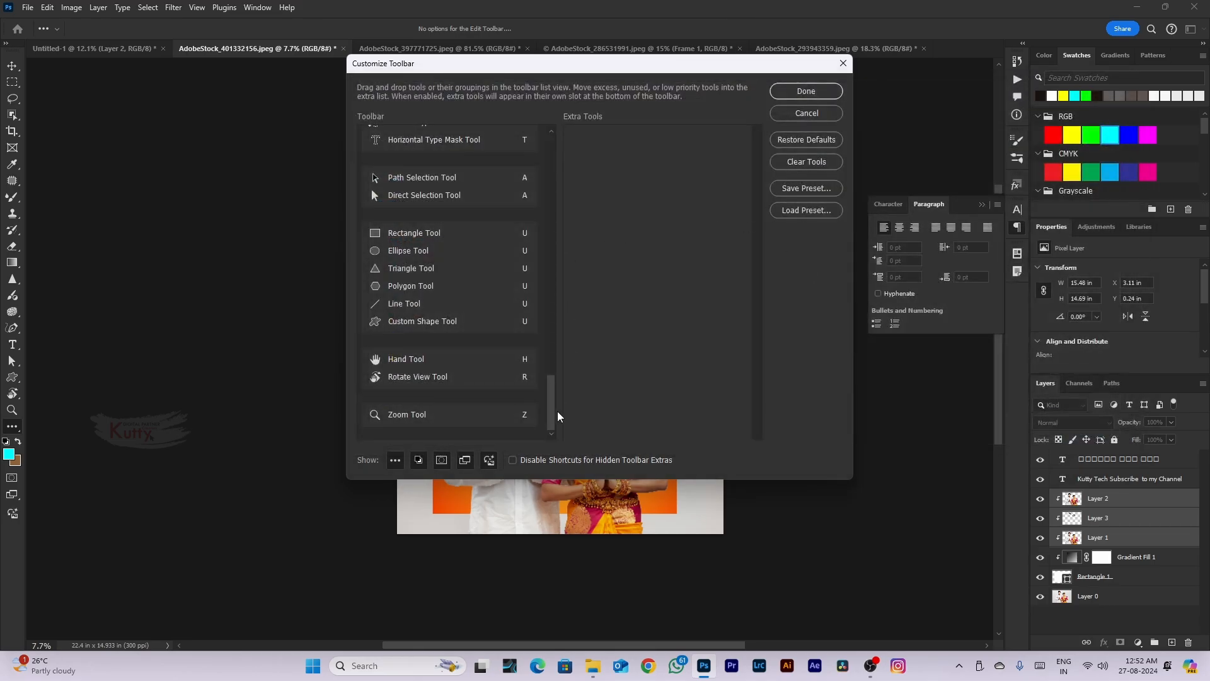
drag(557, 416, 558, 127)
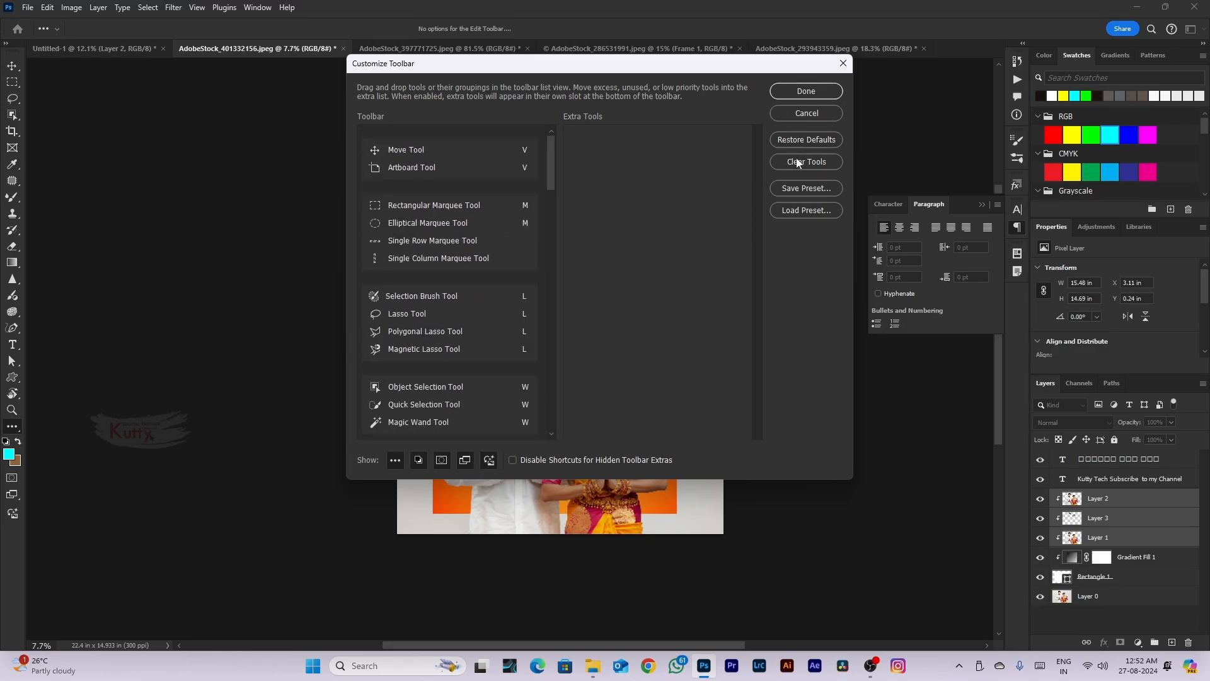
Toggle the extra tools slot at the bottom of the toolbar off and on repeatedly, and cancel the toolbar customization
click(395, 462)
click(395, 461)
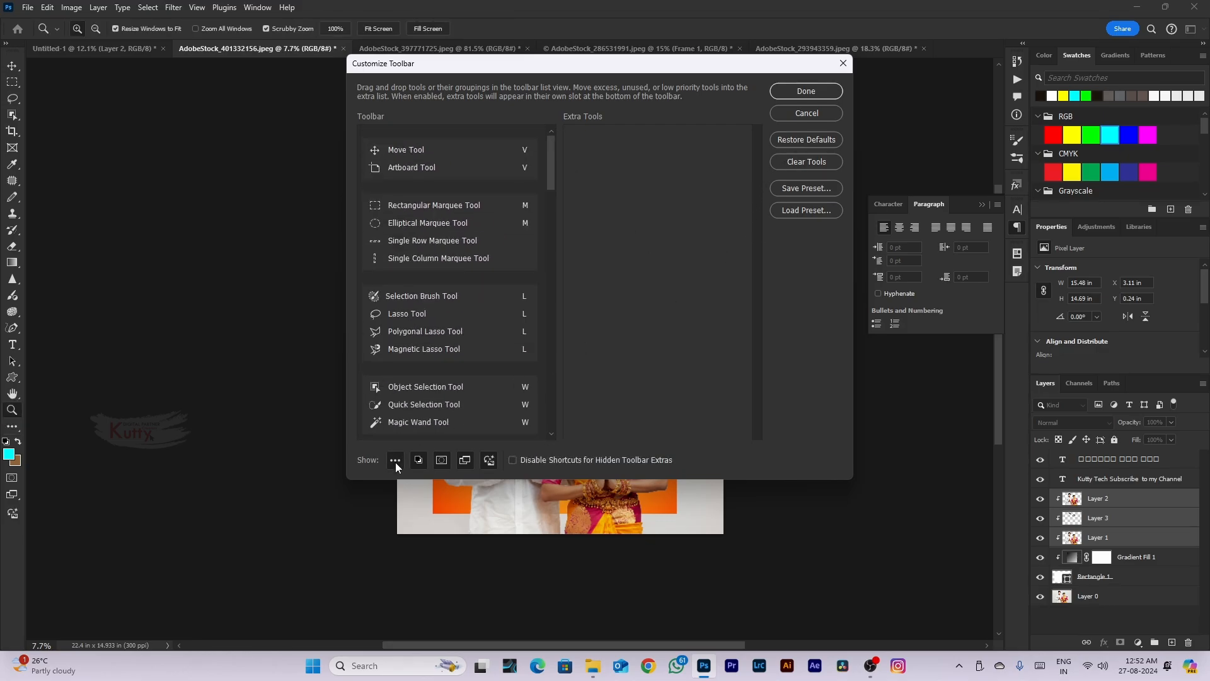
click(395, 461)
click(395, 462)
click(396, 462)
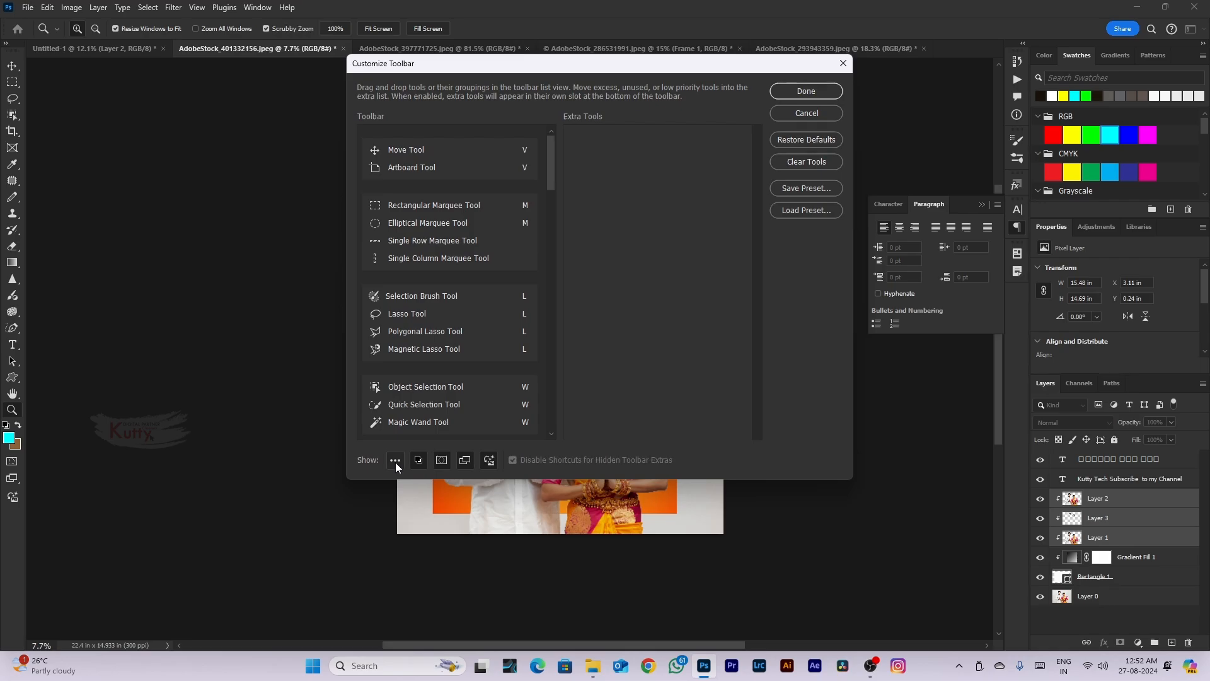
click(395, 461)
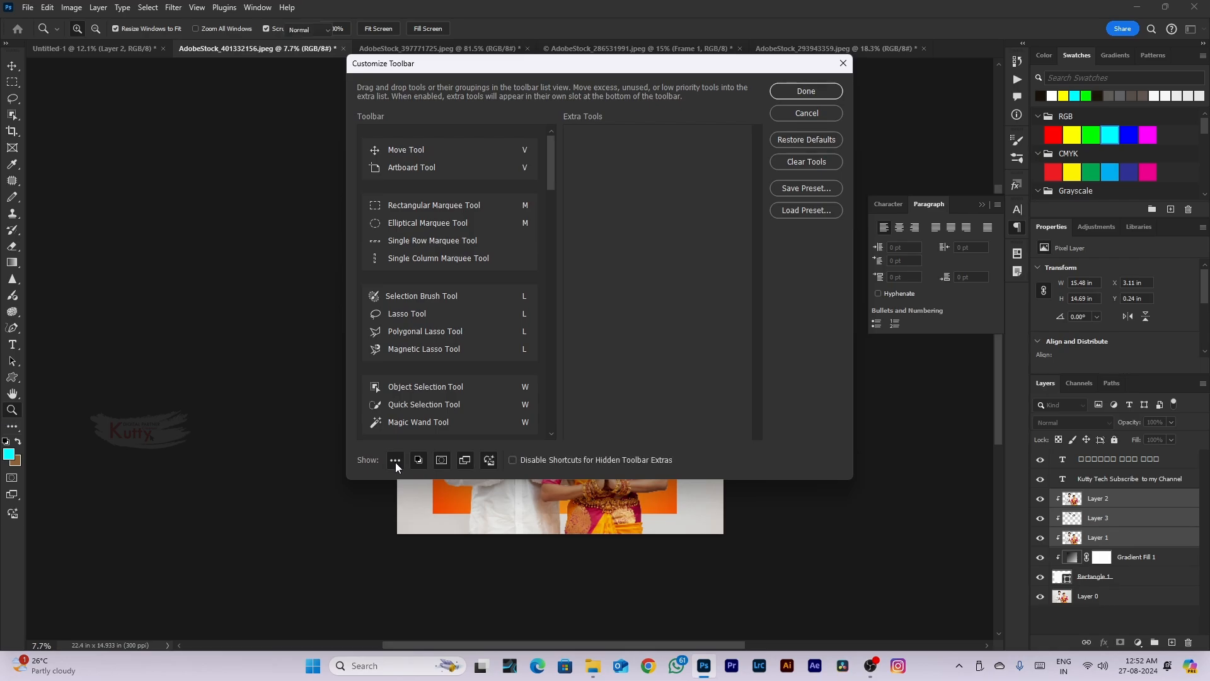
click(395, 461)
click(395, 461)
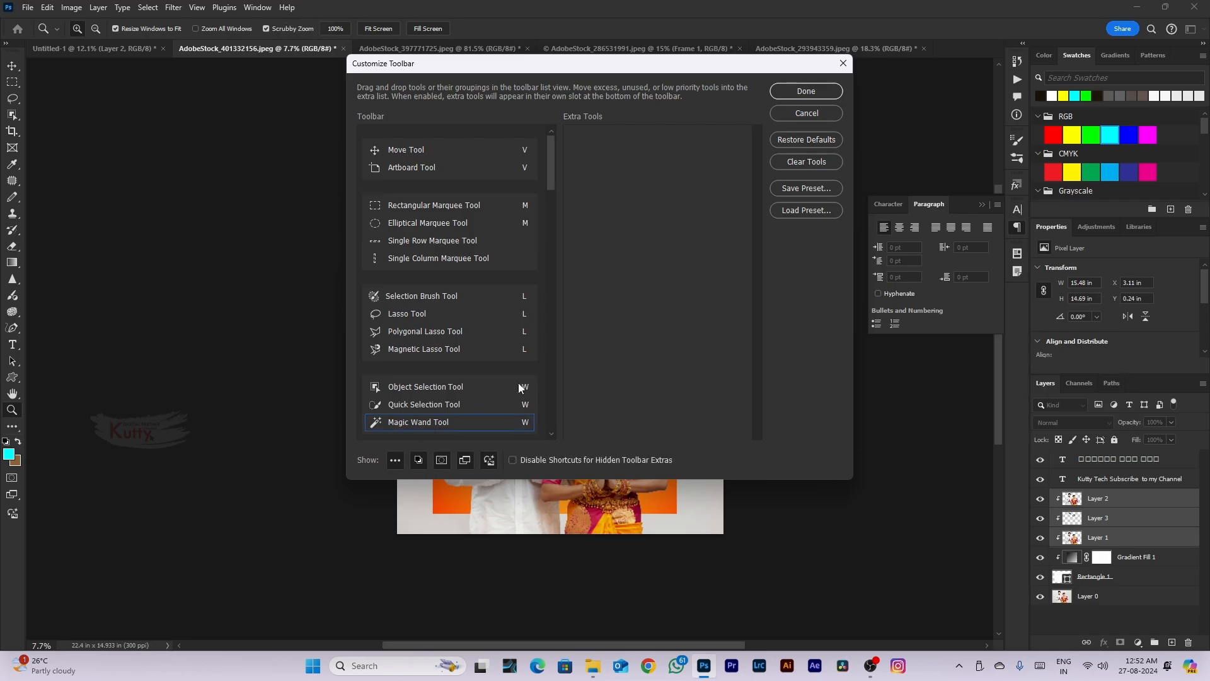
click(801, 112)
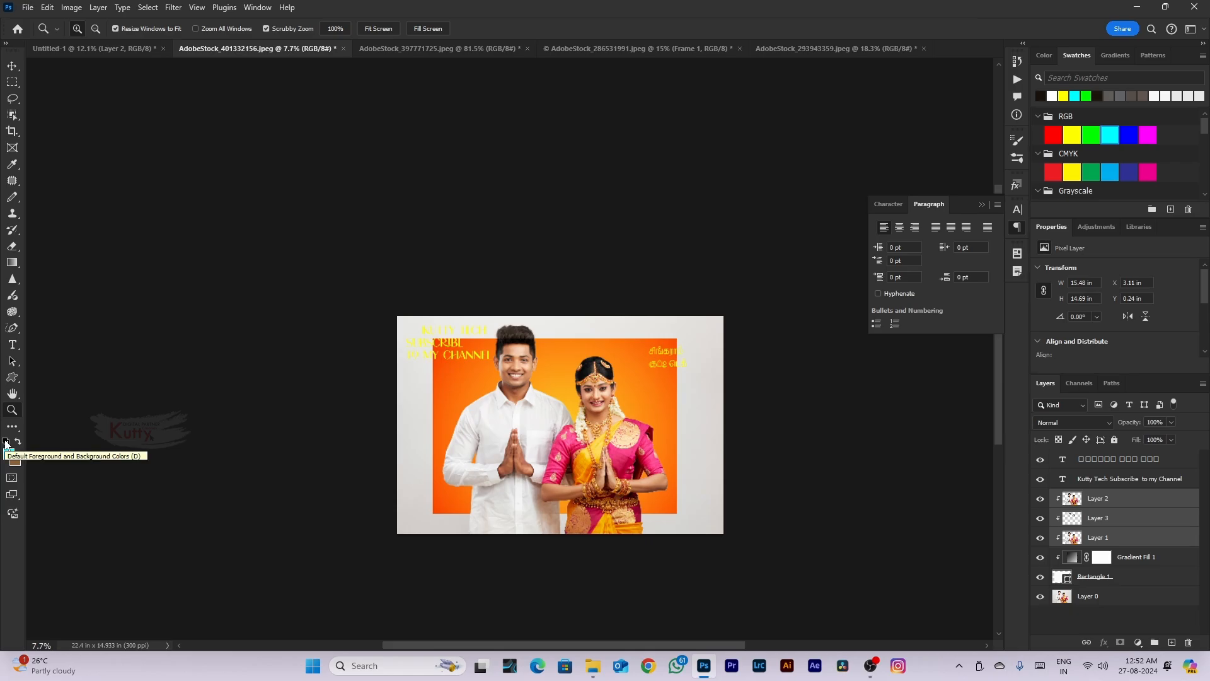
Reset the foreground and background colors to default, and explore shades and a 333° hue for the foreground with Only Web Colors off
click(6, 442)
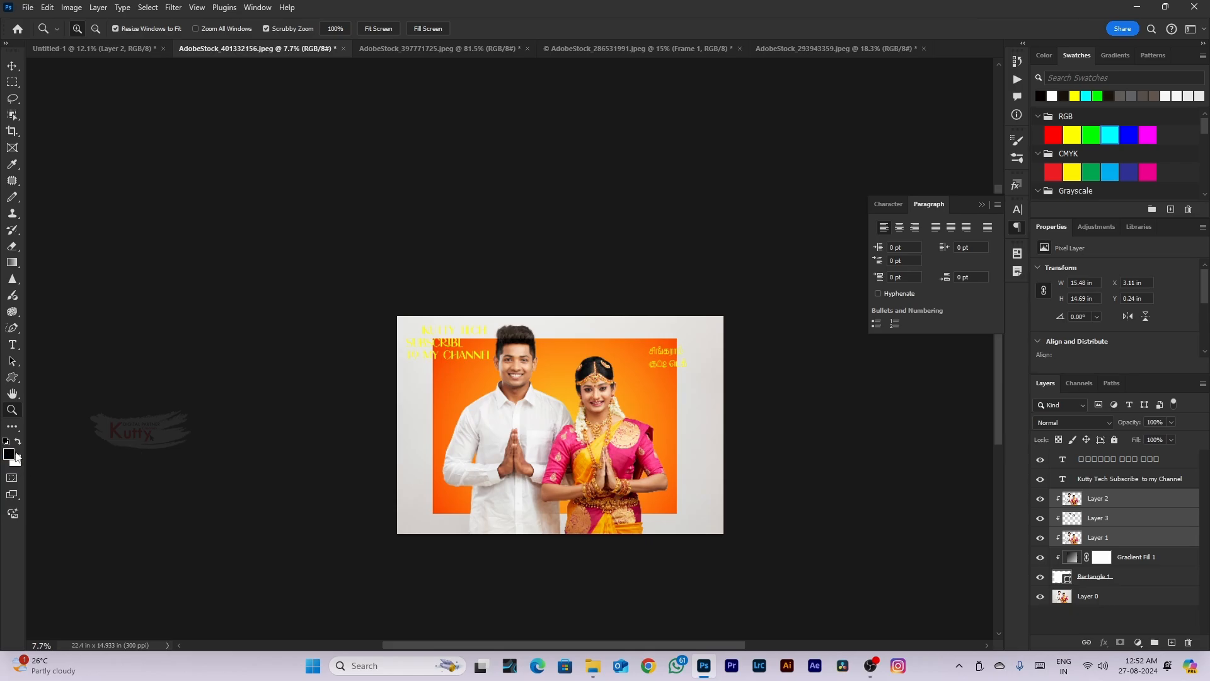
click(13, 456)
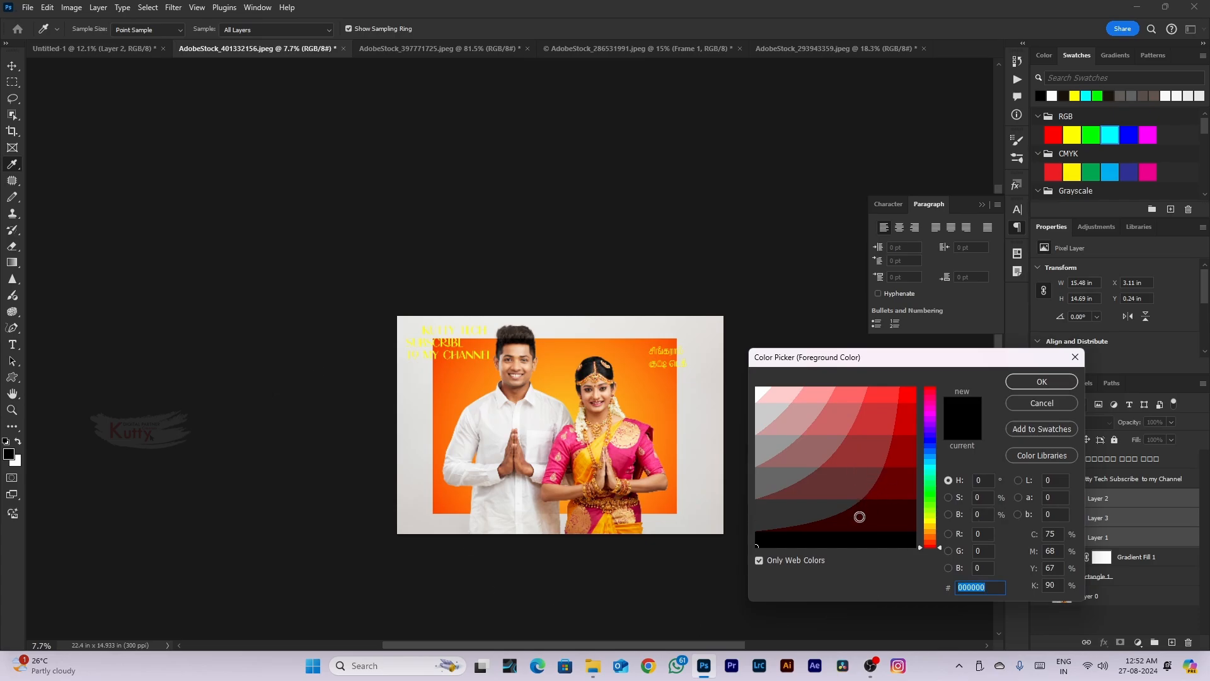
click(759, 560)
drag(781, 528, 703, 572)
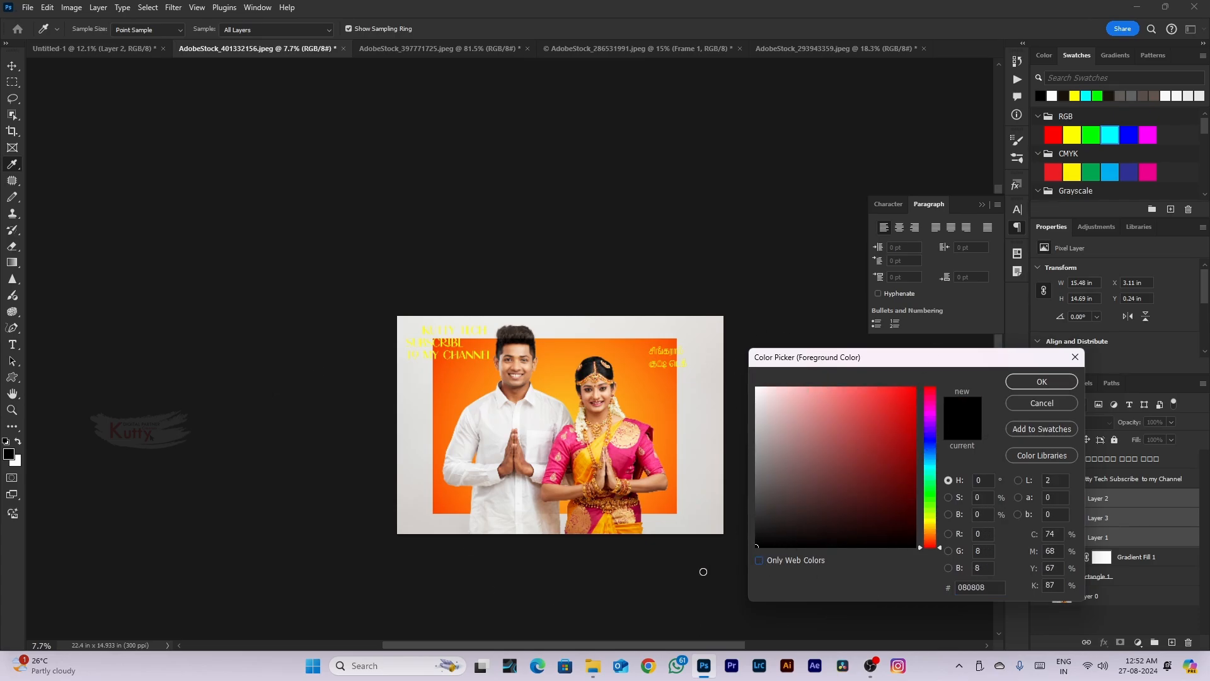
drag(855, 510, 1017, 639)
mouse_move(929, 387)
mouse_down()
mouse_move(933, 541)
mouse_move(937, 402)
mouse_up()
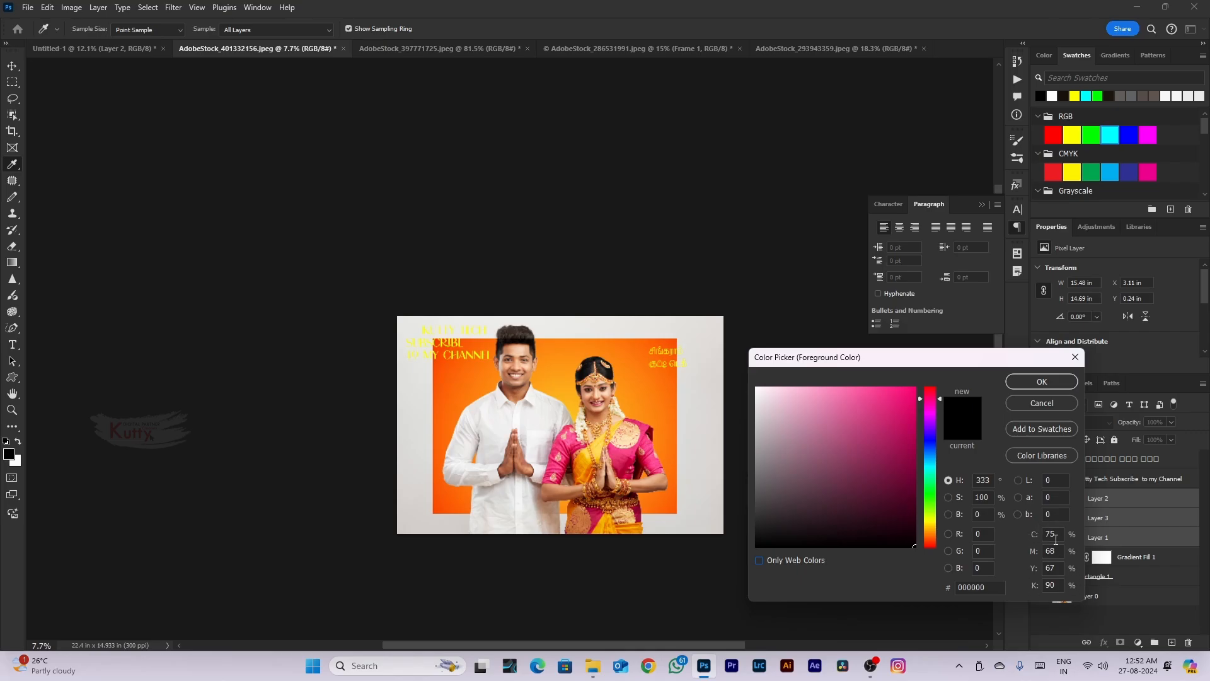
Restrict the foreground Color Picker to web colors, try several pink and red shades including ff9999, and cancel the change
click(1049, 551)
click(962, 587)
click(770, 560)
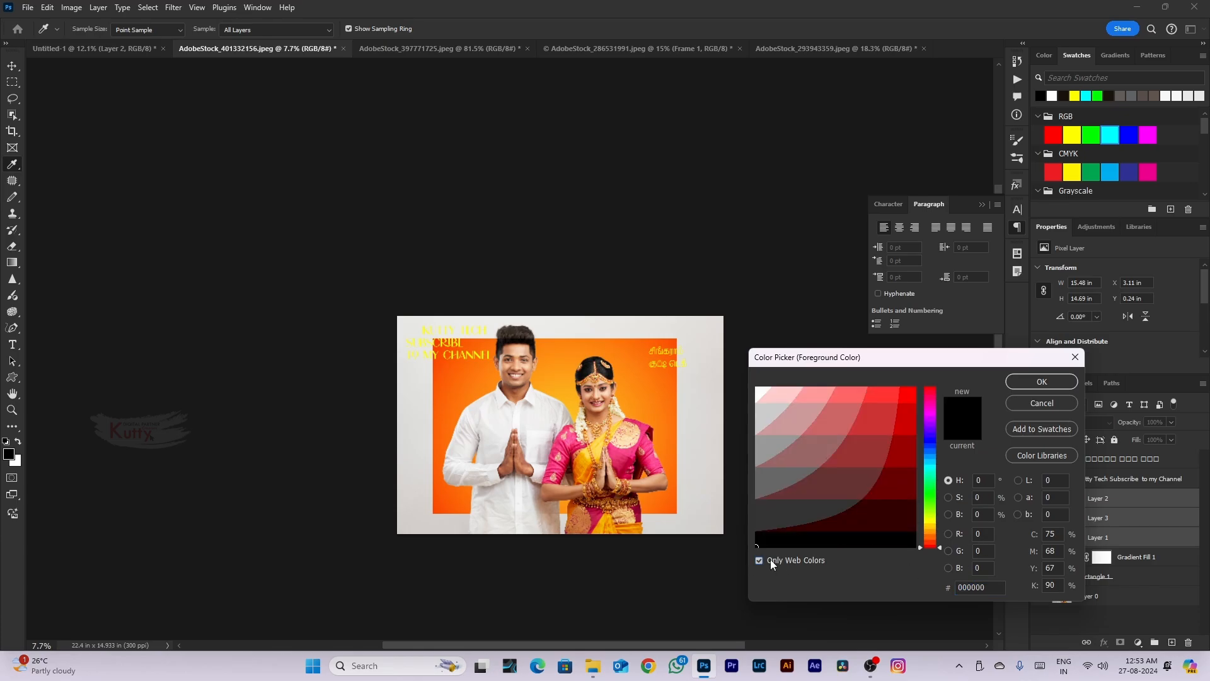
click(803, 424)
click(782, 397)
click(811, 395)
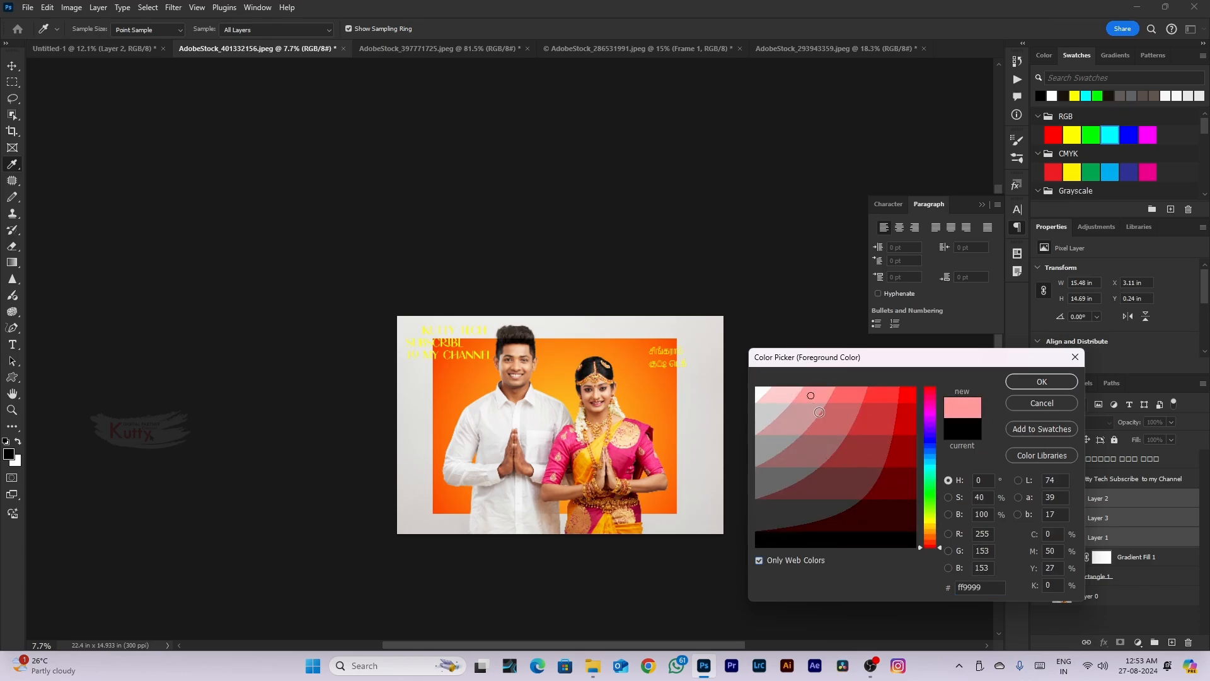
mouse_move(819, 412)
mouse_down()
mouse_move(863, 418)
mouse_move(889, 388)
mouse_move(910, 396)
mouse_move(900, 442)
mouse_move(861, 451)
mouse_move(886, 483)
mouse_move(775, 485)
mouse_move(785, 521)
mouse_move(869, 534)
mouse_move(895, 492)
mouse_up()
click(1039, 405)
key(z)
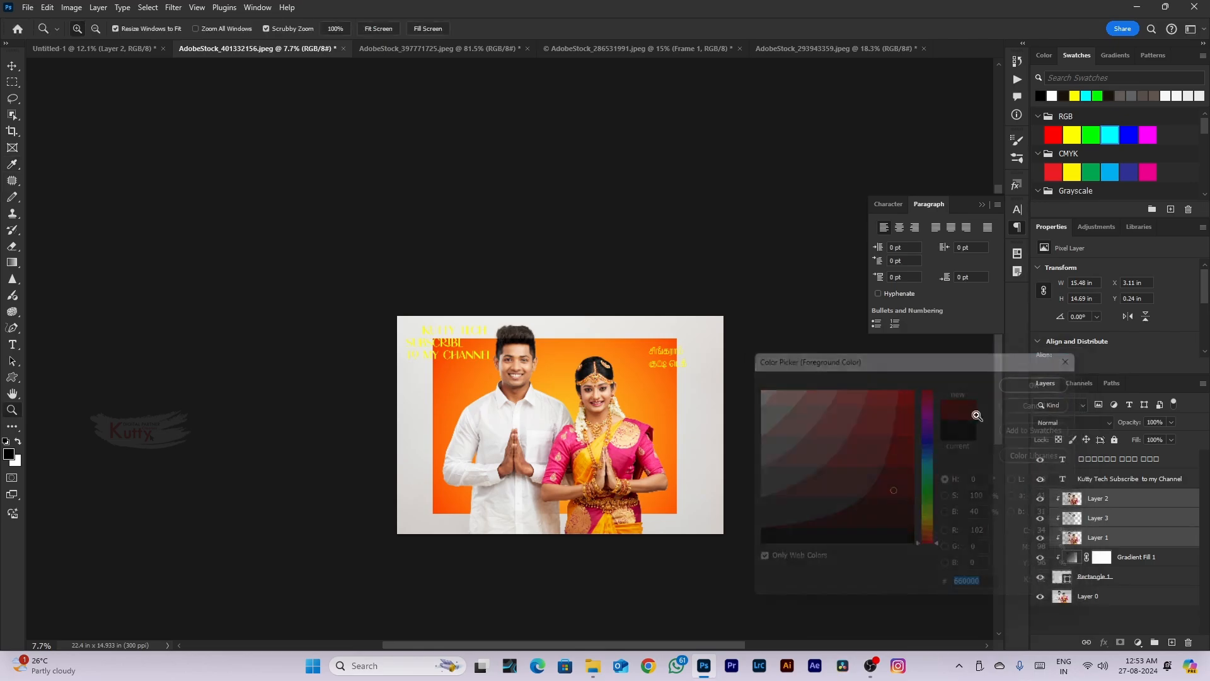
Try entering CMYK values for the foreground color, with 100% cyan and 50% magenta, and close the Color Picker
click(10, 455)
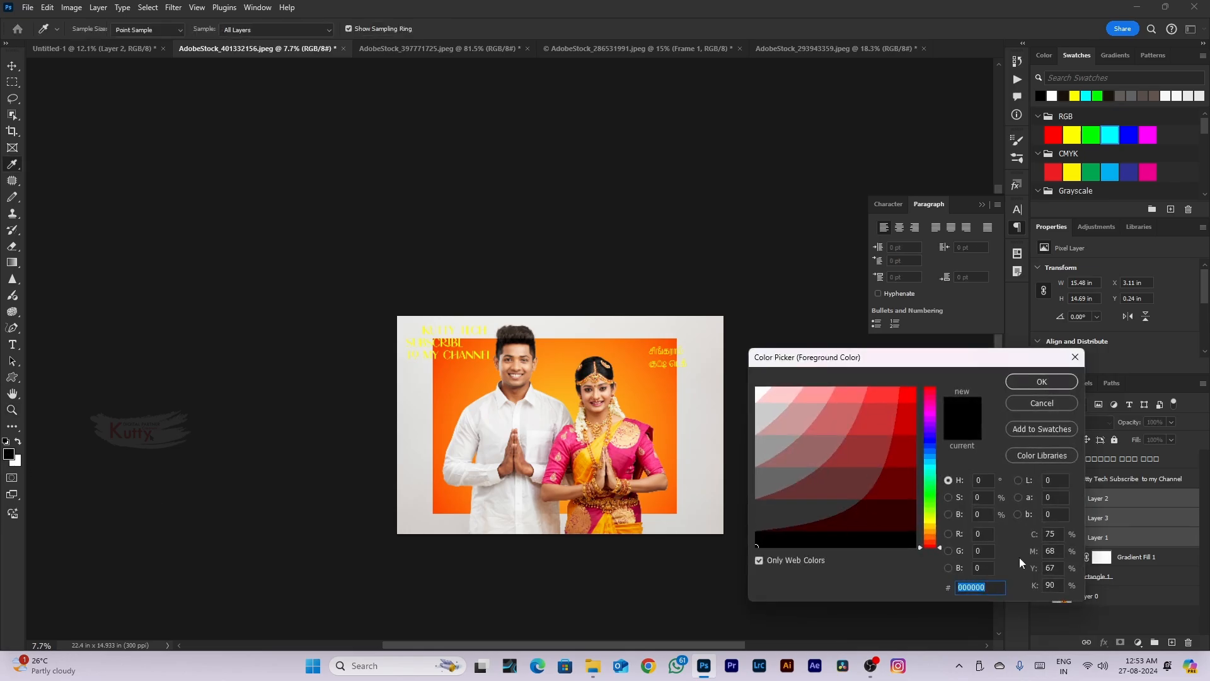
double_click(1046, 534)
text(100)
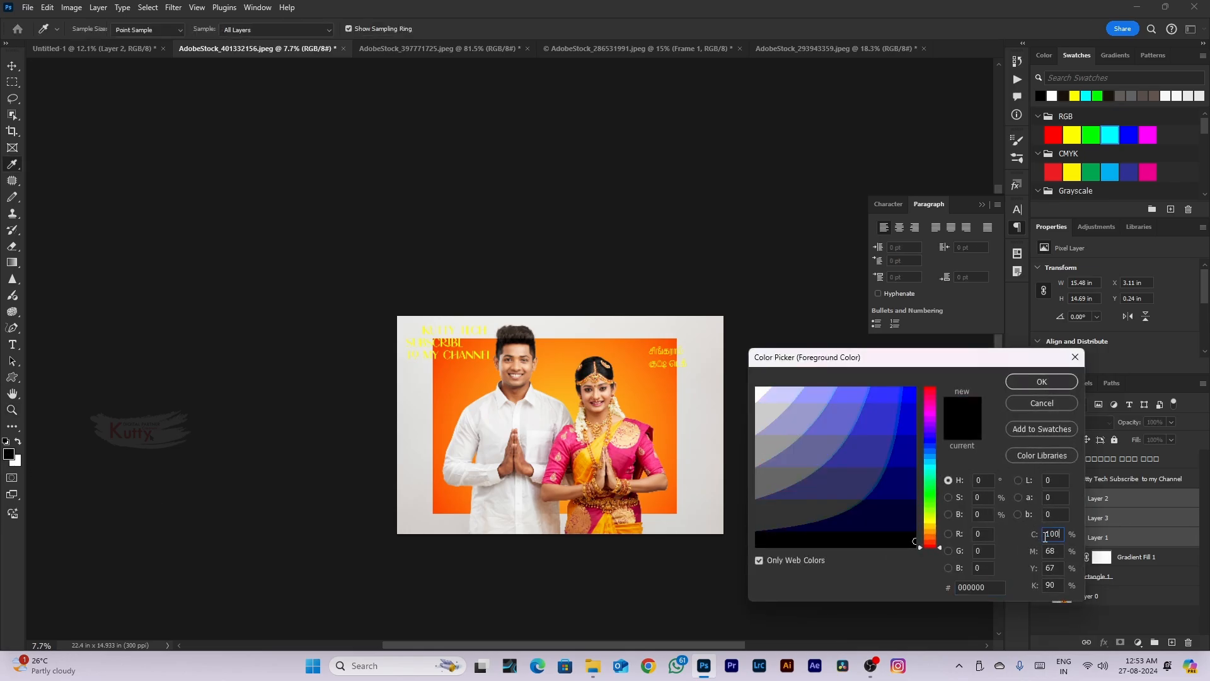
text(50)
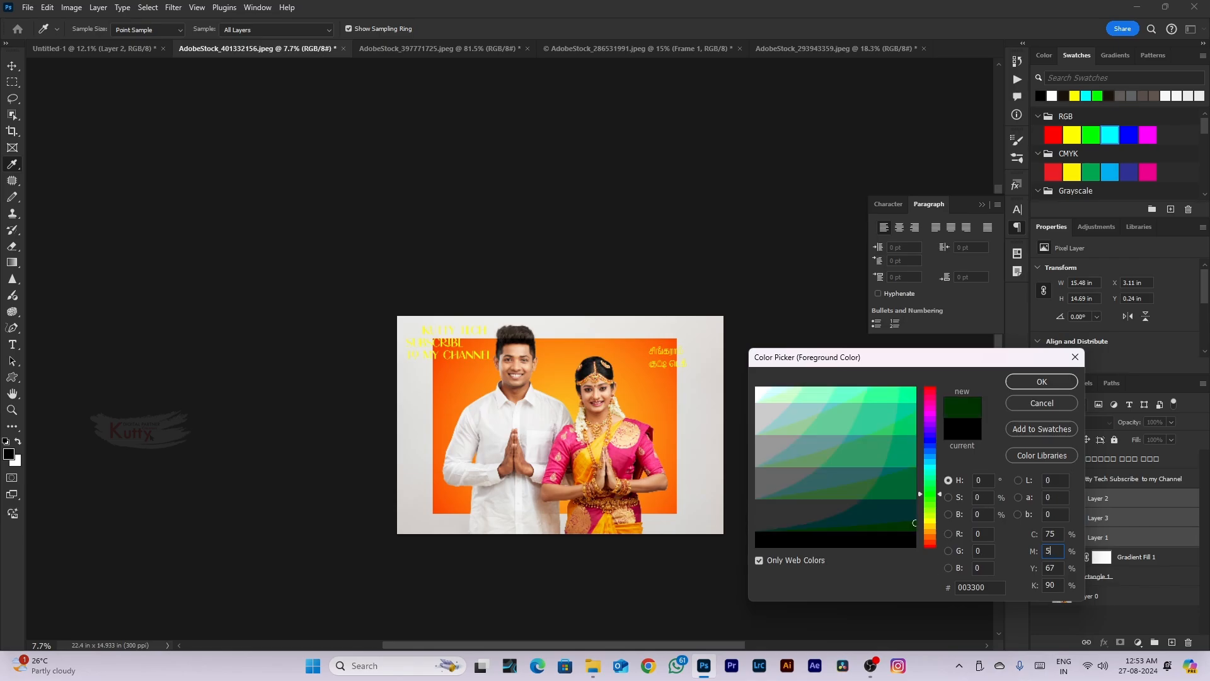
click(1041, 382)
key(z)
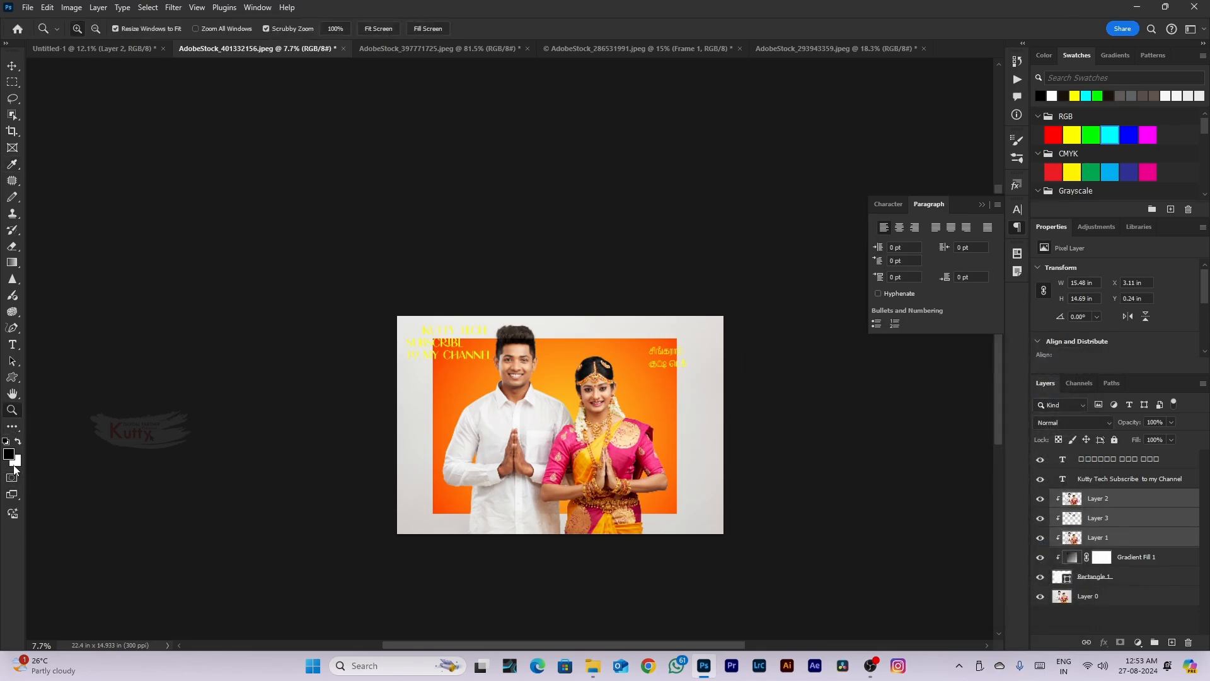
View the background and foreground Color Pickers in turn, leaving both colors as they are
click(13, 467)
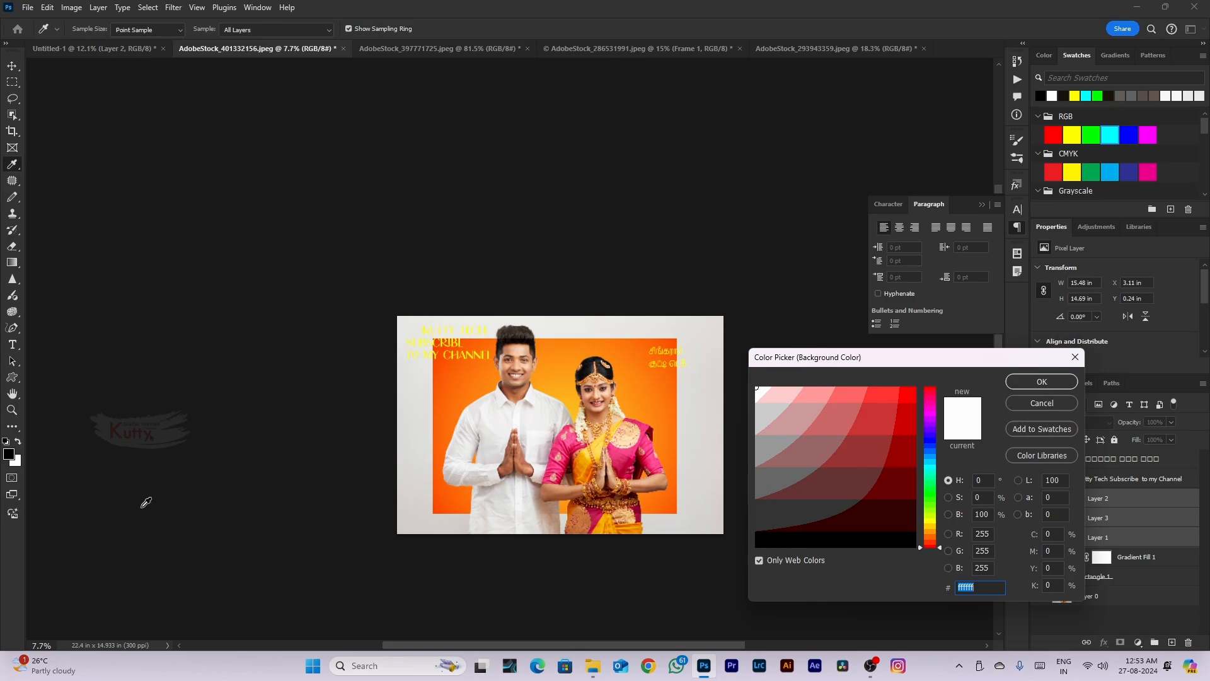
click(1040, 406)
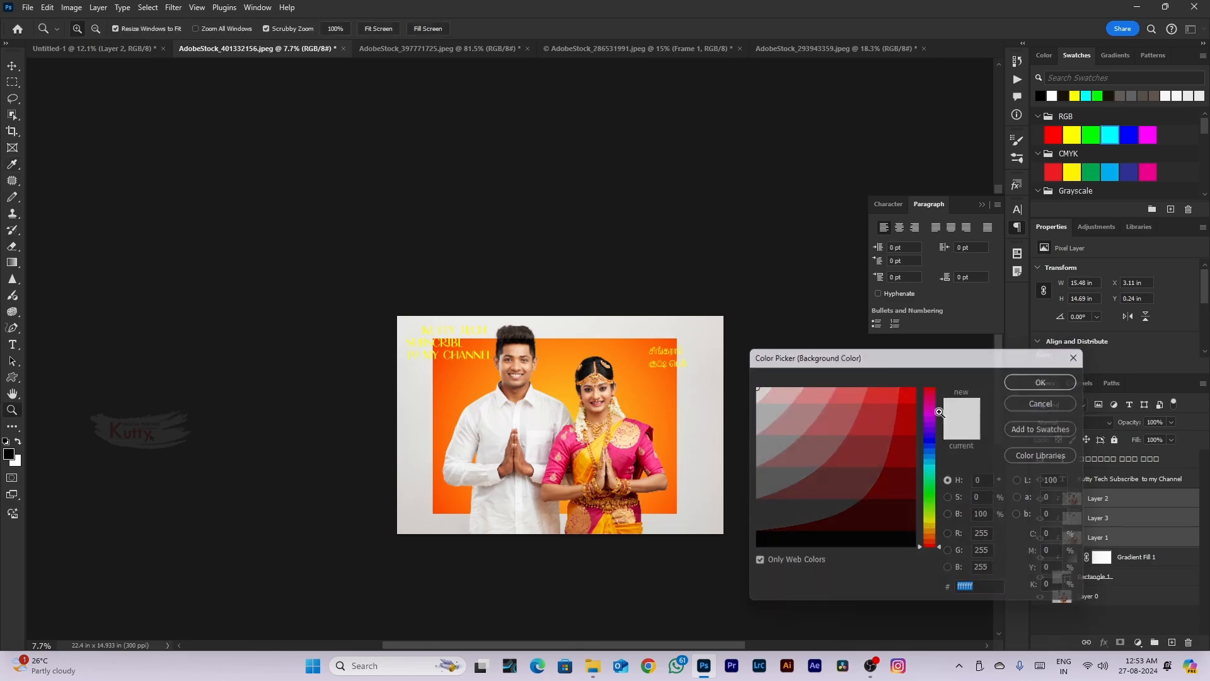
click(10, 457)
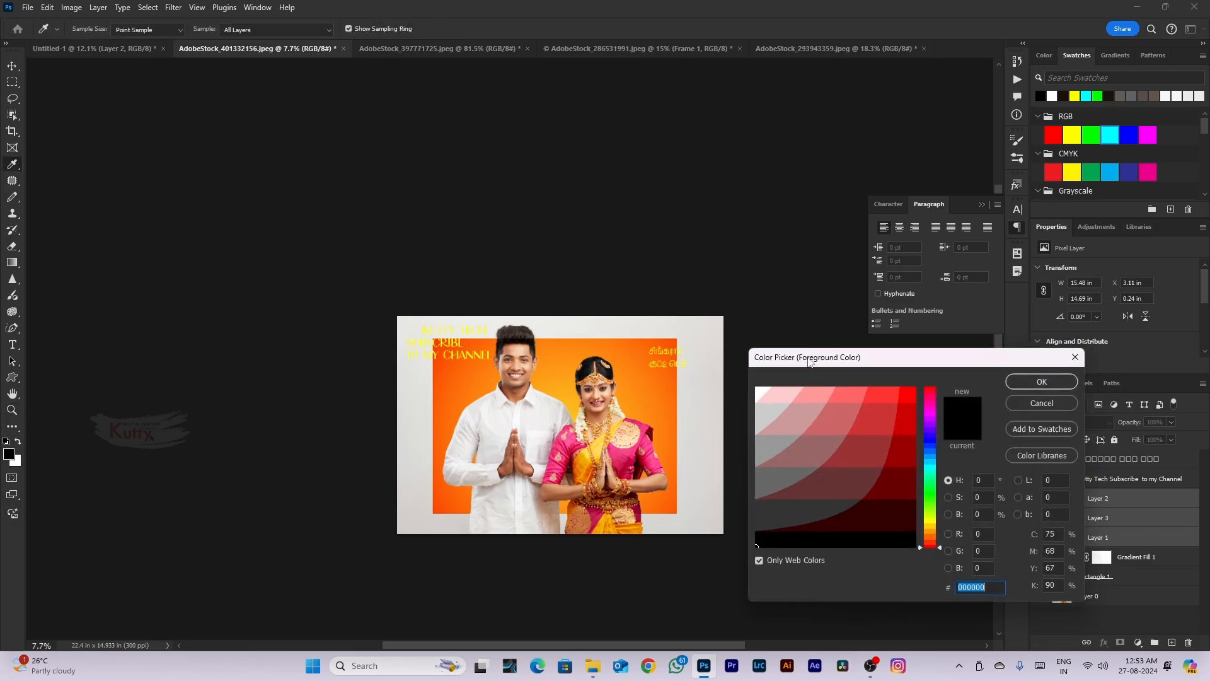
click(1027, 382)
click(15, 461)
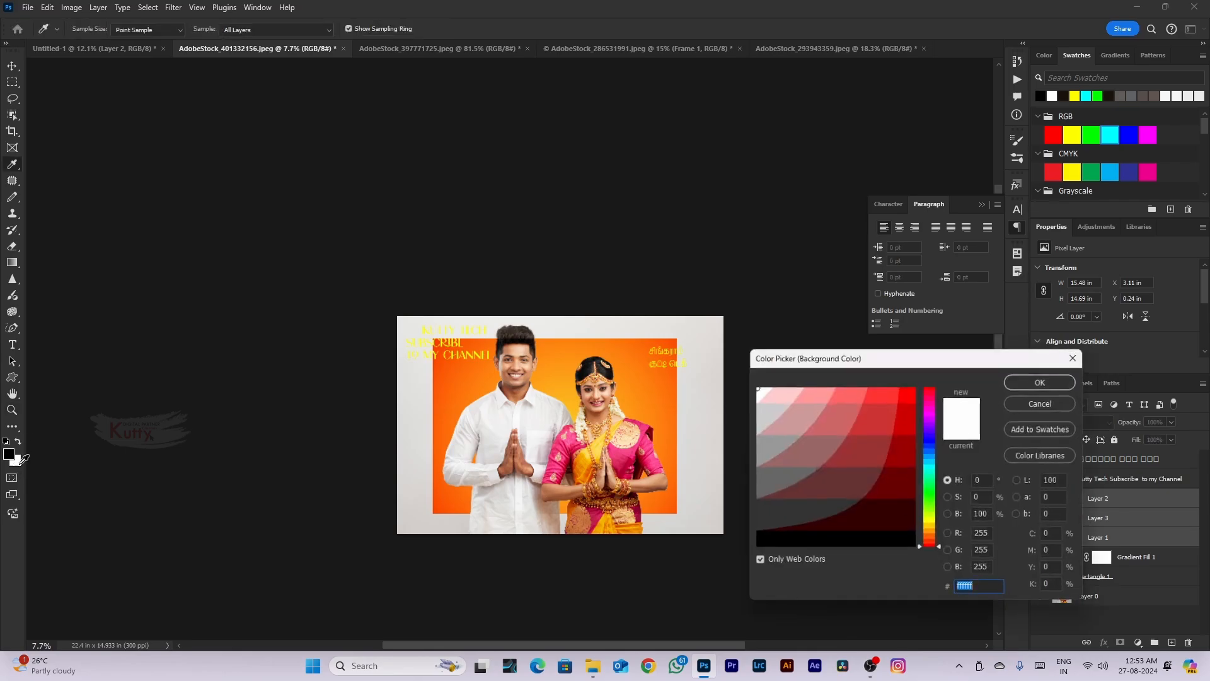
click(1034, 402)
Enter Quick Mask mode on the couple's document
scroll(509, 349, down, 5)
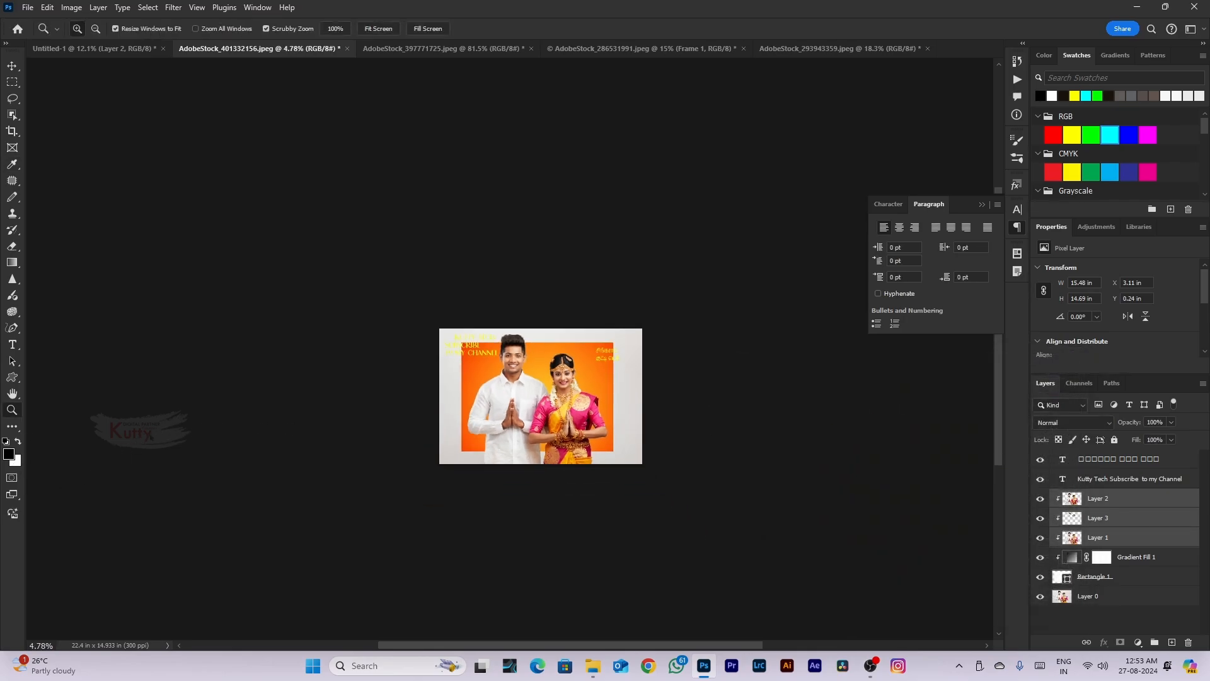
scroll(12, 478, up, 1)
click(12, 478)
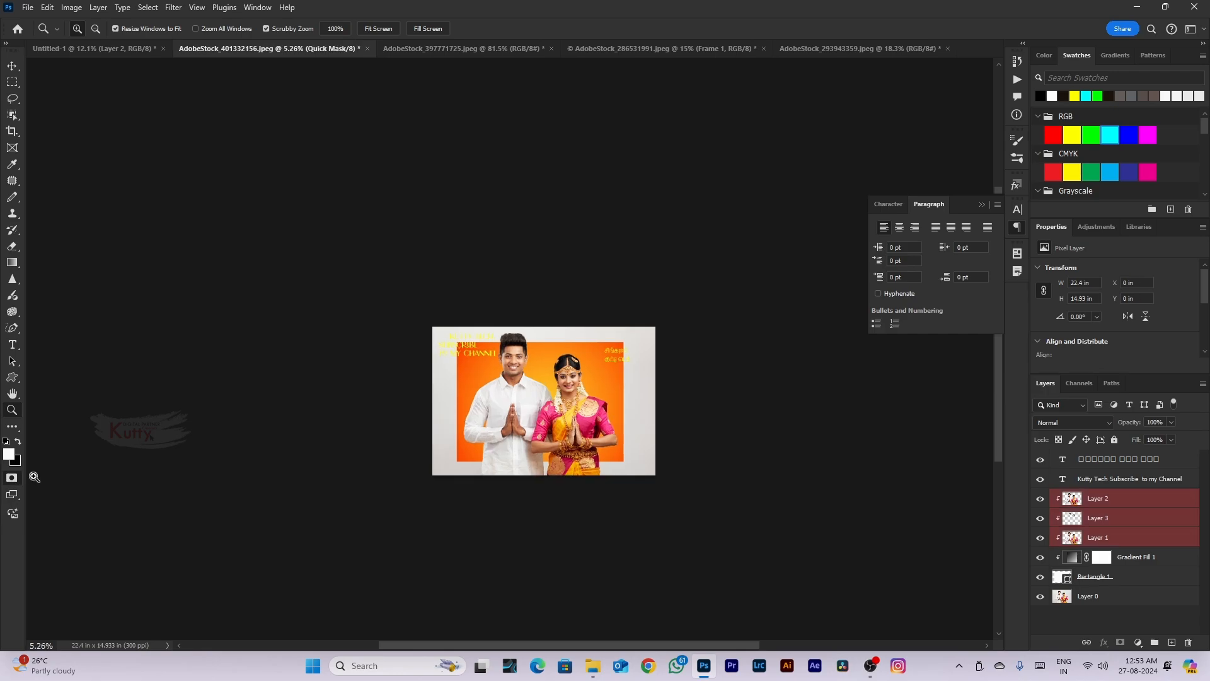
scroll(632, 471, up, 6)
scroll(722, 443, down, 1)
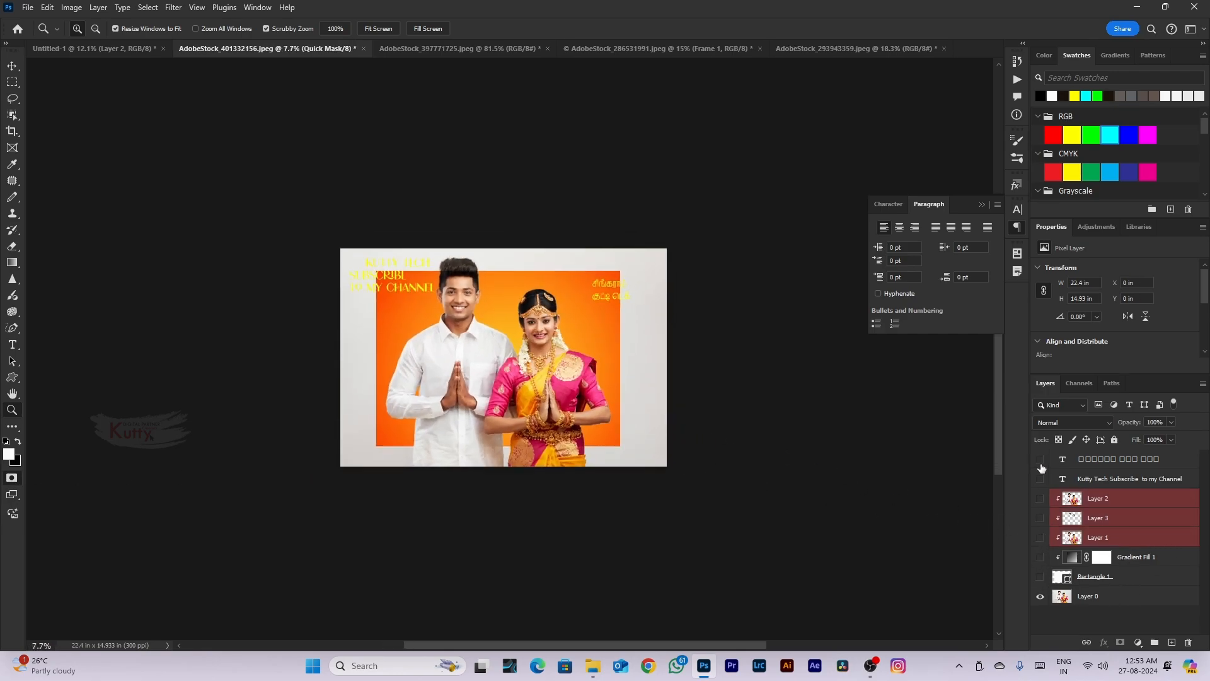
Hide every layer above Layer 0 and select Layer 0
drag(1040, 459, 1040, 576)
click(1111, 599)
scroll(579, 360, up, 3)
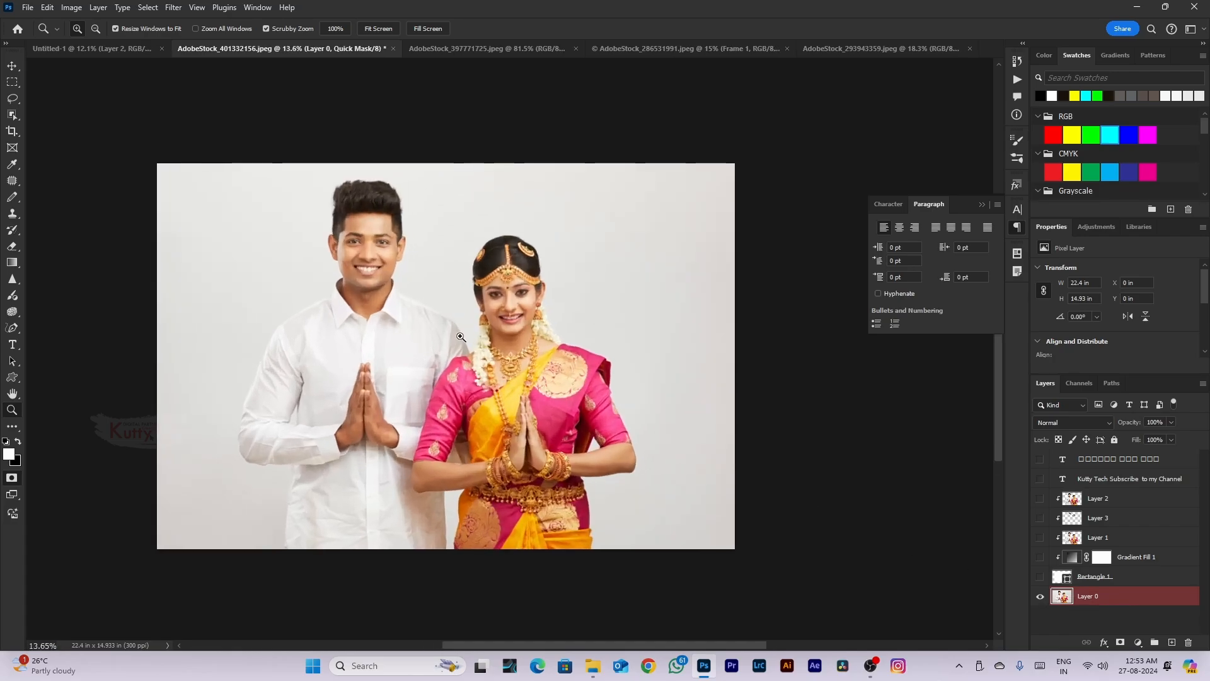
scroll(459, 338, down, 2)
Enlarge the Pencil tip to 1800 px and switch to the Brush tool
key(b)
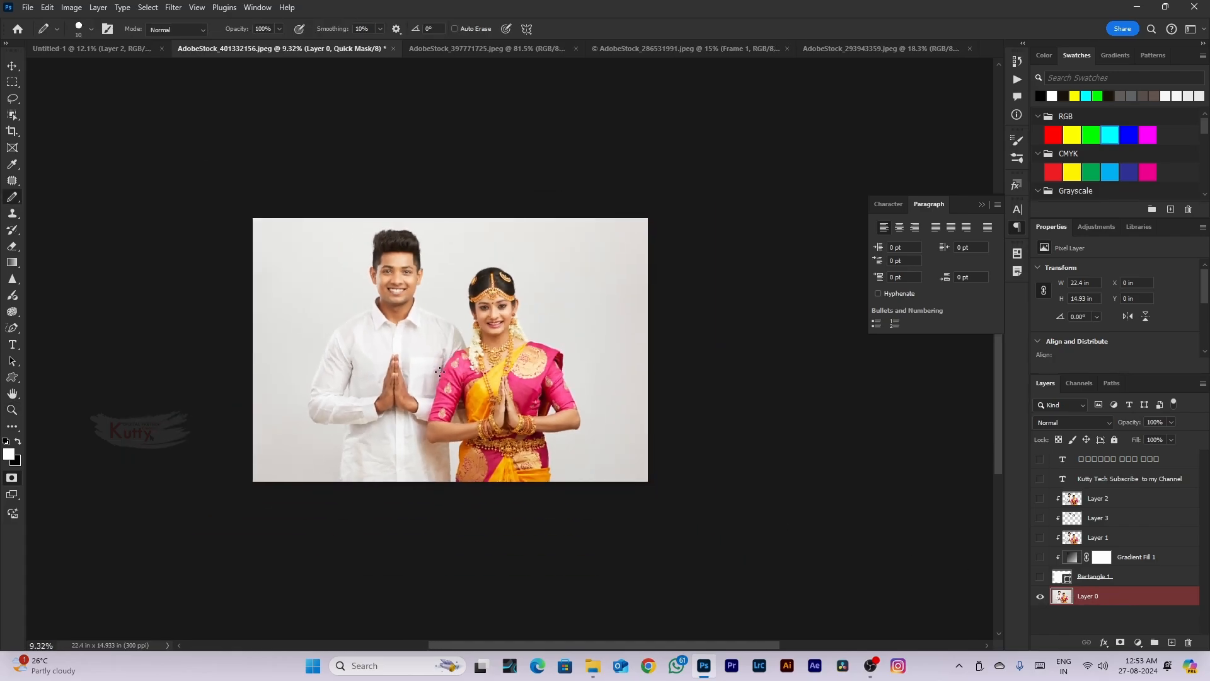
key(bracketright)
key(bracketright)
key(bracketright)
key(bracketright)
key(bracketright)
key(bracketright)
key(bracketright)
key(bracketright)
key(bracketright)
key(bracketright)
key(bracketright)
key(bracketright)
key(bracketright)
key(bracketright)
key(bracketright)
key(bracketright)
scroll(458, 317, down, 1)
right_click(458, 316)
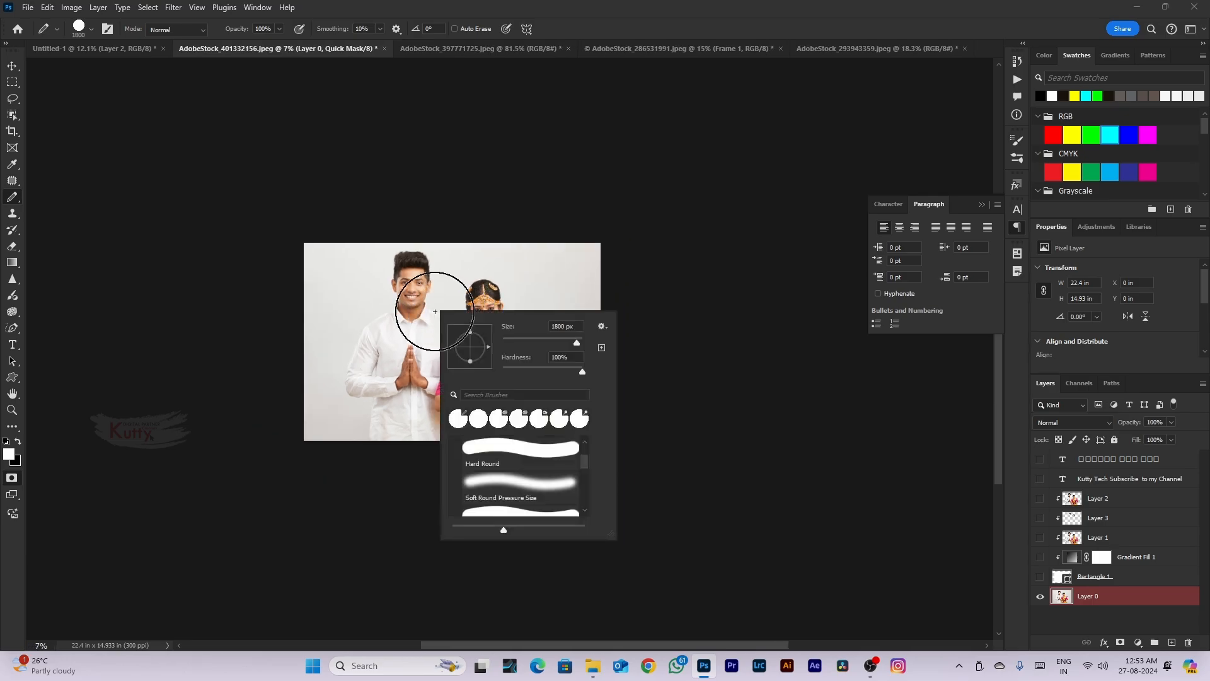
right_click(18, 201)
click(57, 195)
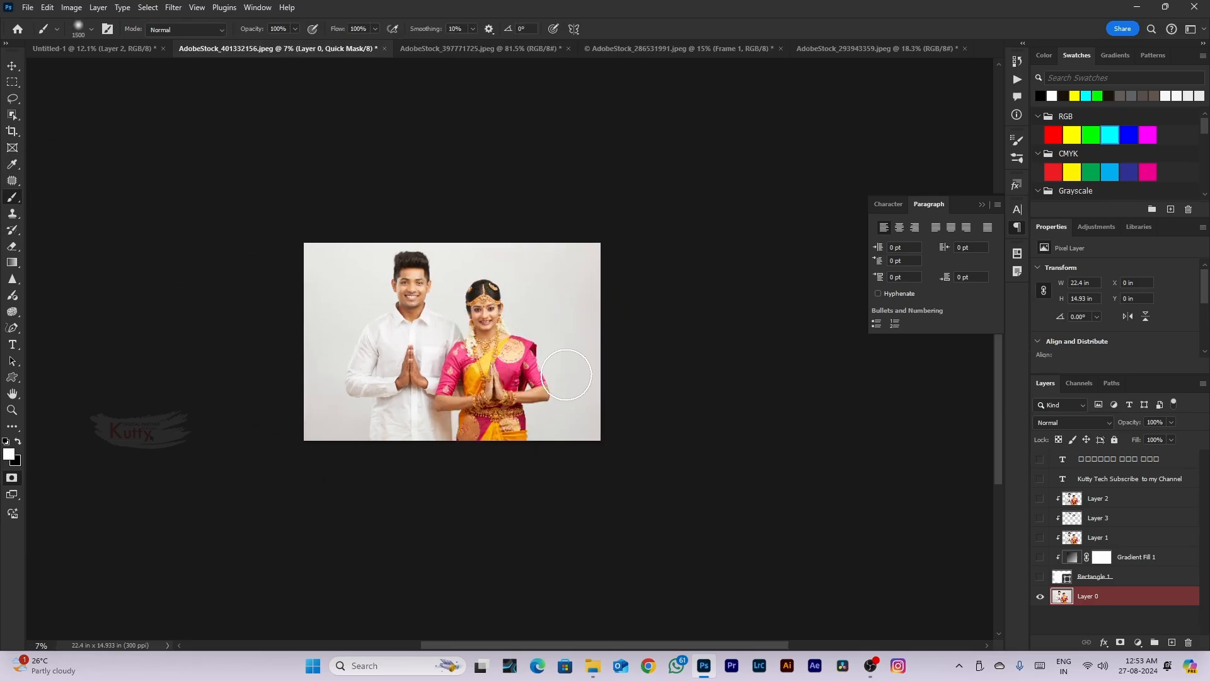
Try a soft black brush stroke between the couple outside Quick Mask mode, and undo back to Quick Mask mode
click(12, 479)
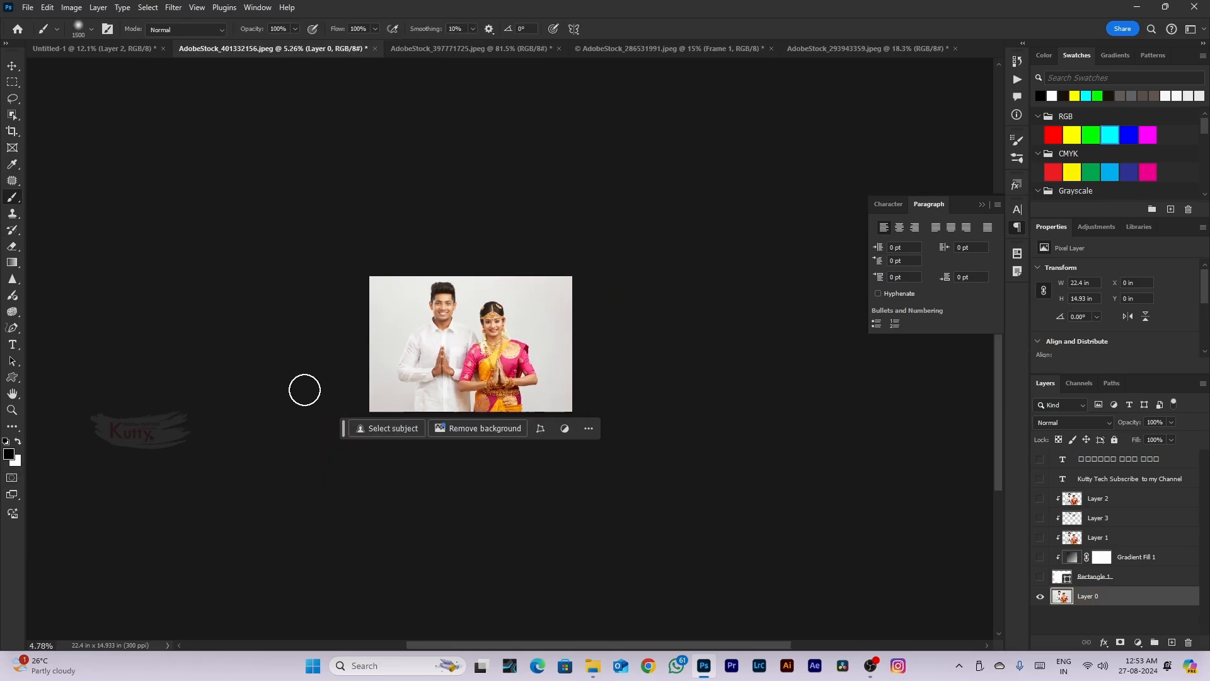
mouse_move(470, 315)
mouse_down()
mouse_move(500, 333)
mouse_move(504, 371)
mouse_up()
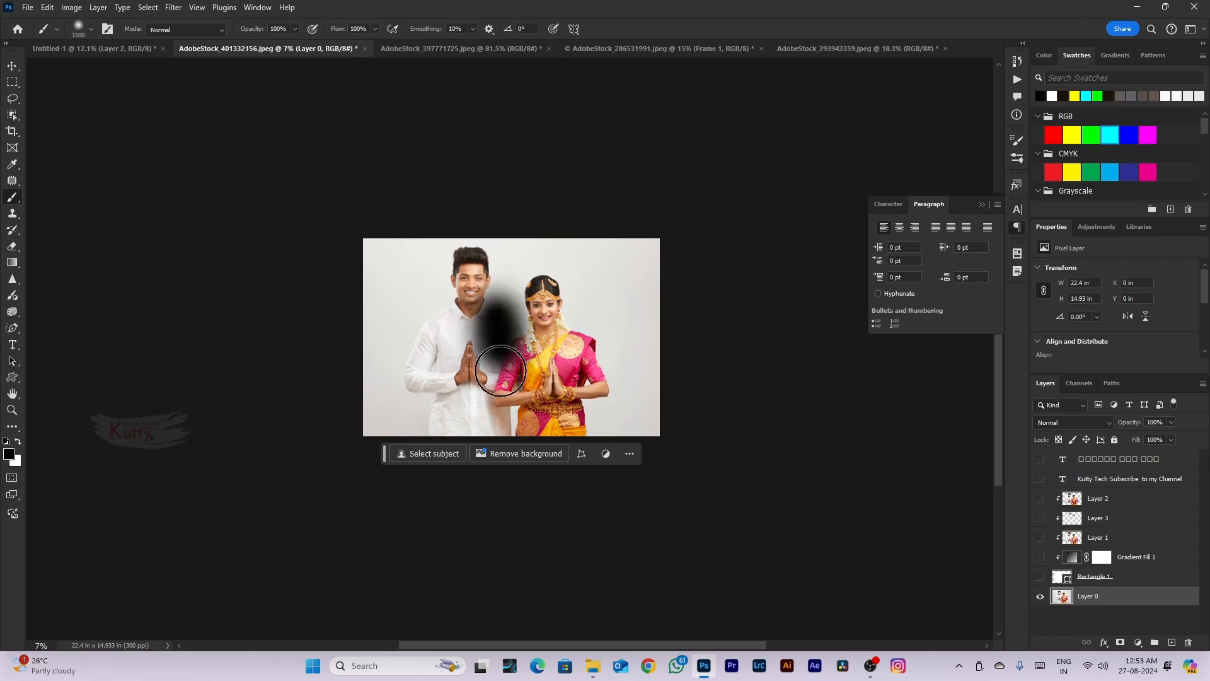
key(ctrl+z)
key(ctrl+z)
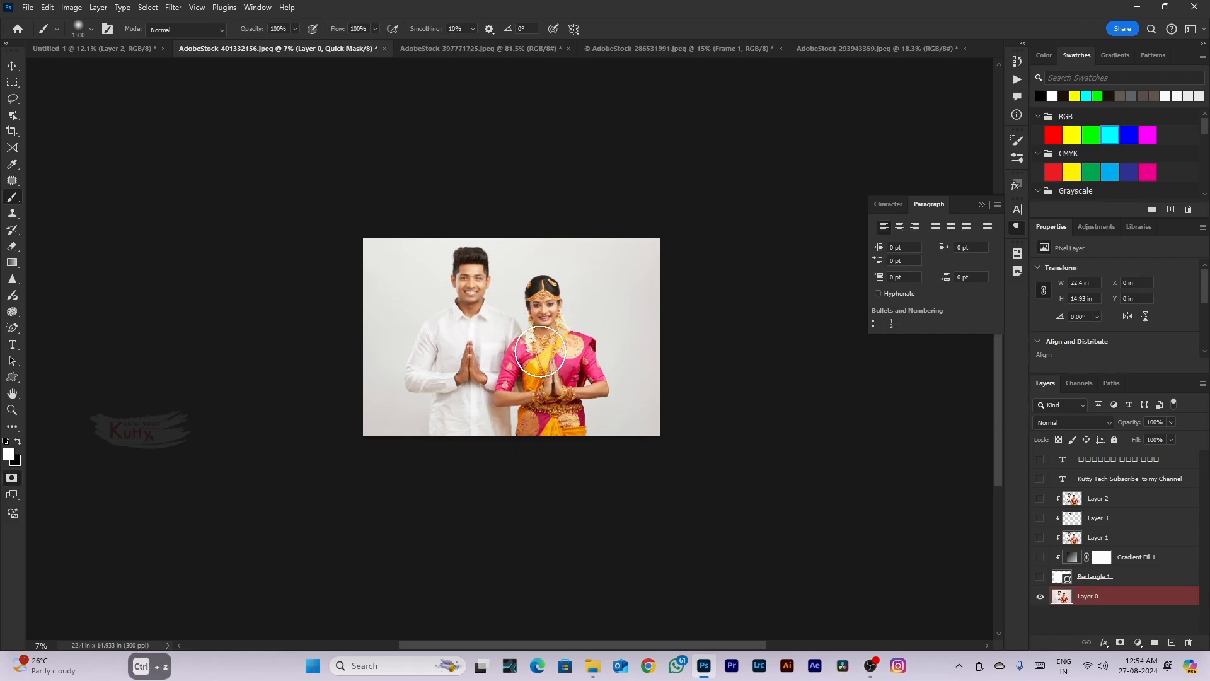
Try a brush stroke in the Untitled-1 document, undo it, and toggle Quick Mask mode there before returning to the couple's document
key(ctrl+shift+bracketright)
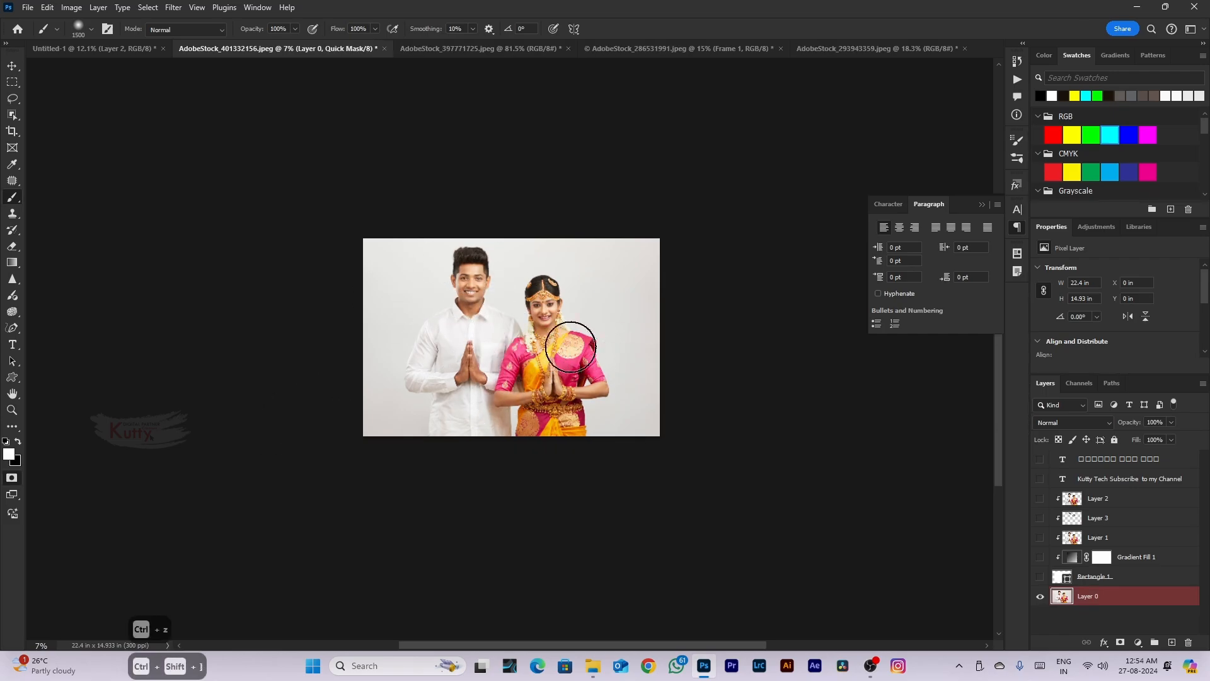
click(106, 57)
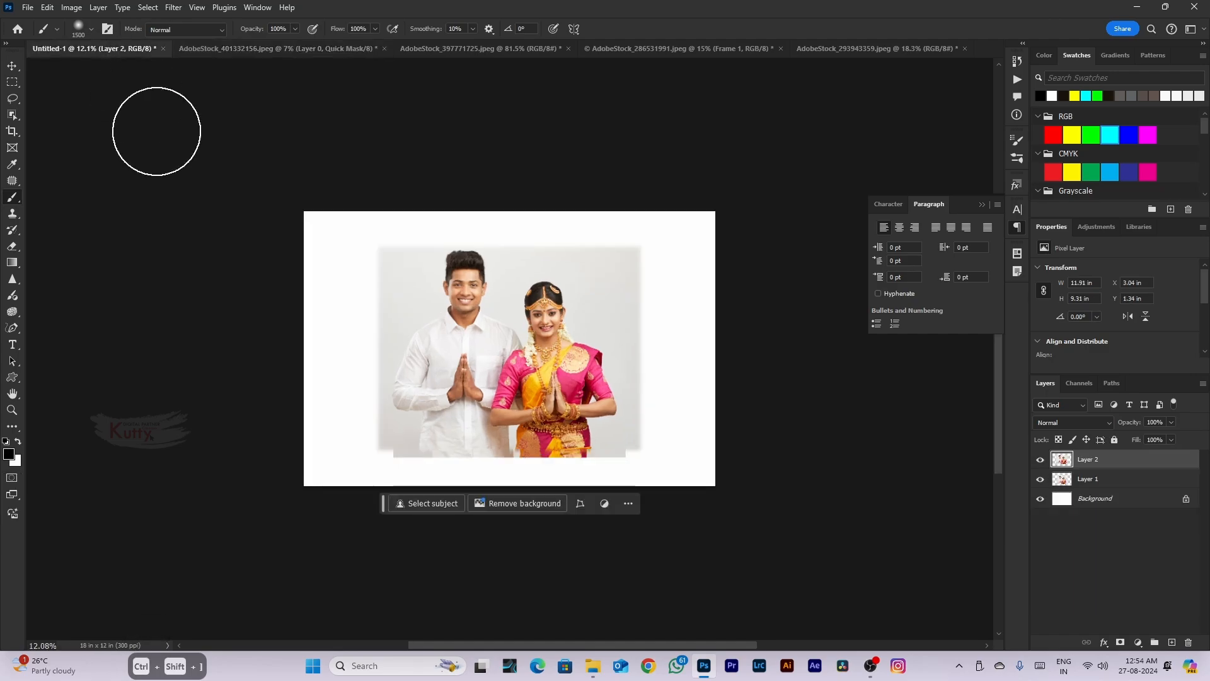
mouse_move(491, 353)
mouse_down()
mouse_move(581, 337)
mouse_move(575, 323)
mouse_up()
key(ctrl+z)
key(q)
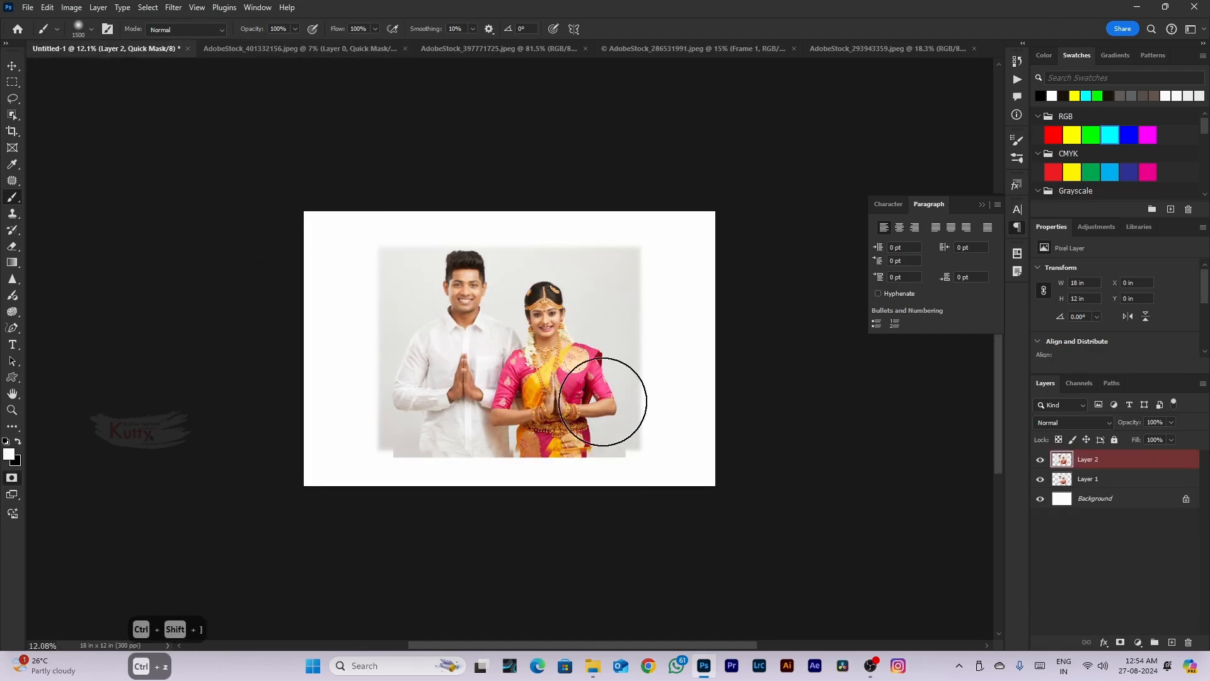
key(x)
key(x)
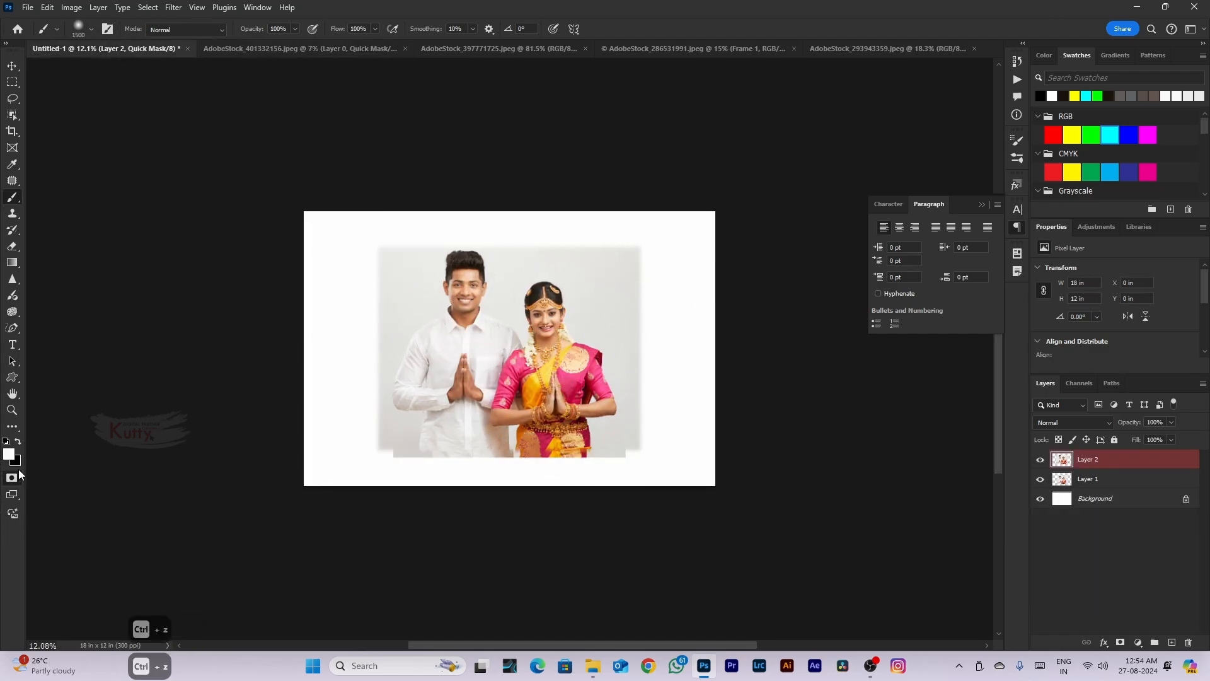
key(q)
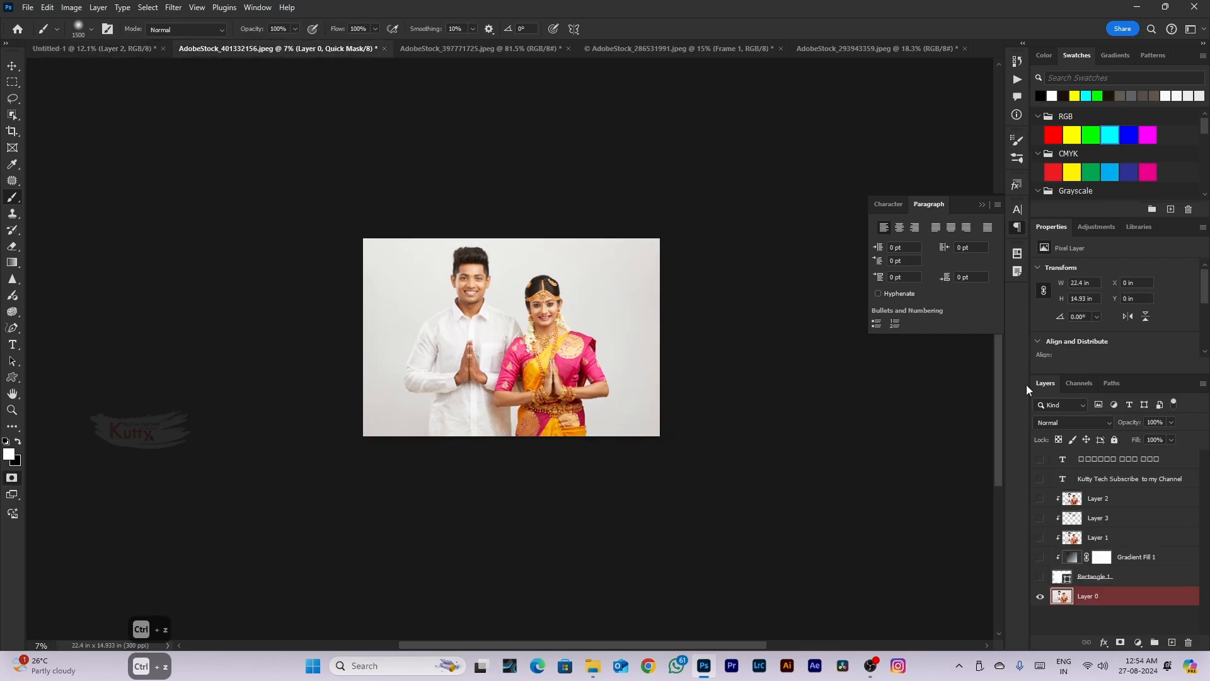
Leave and re-enter Quick Mask mode on the couple's photo, and choose pure red as the foreground color
key(q)
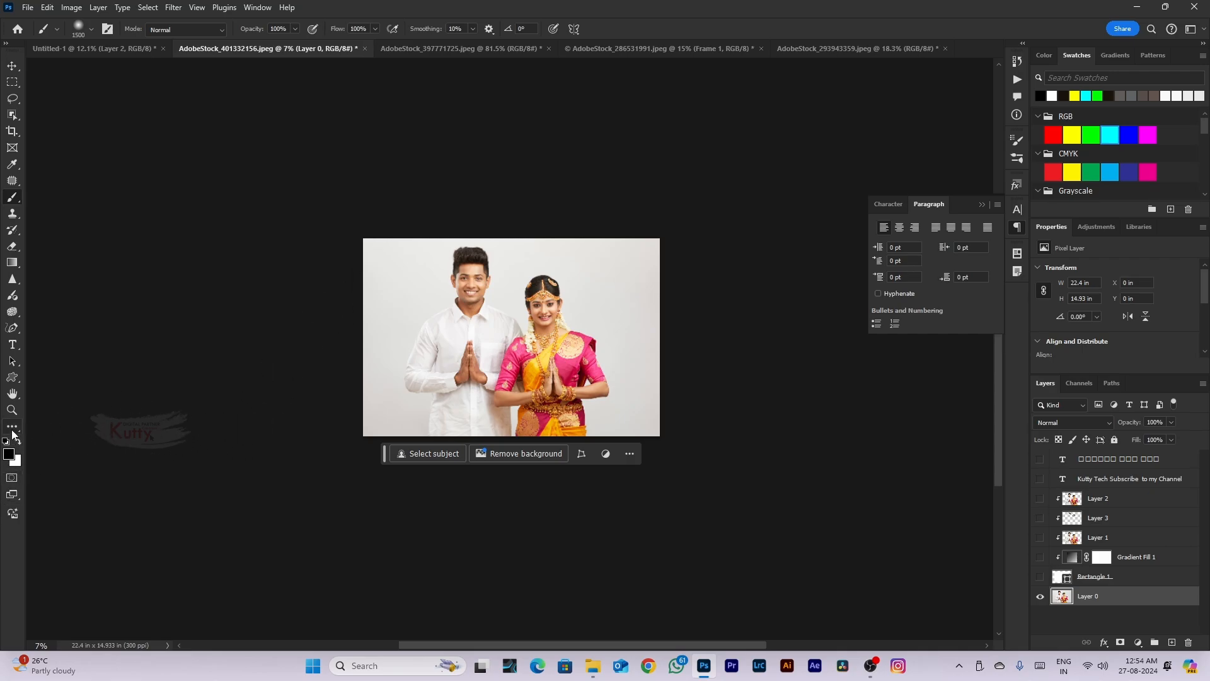
click(12, 478)
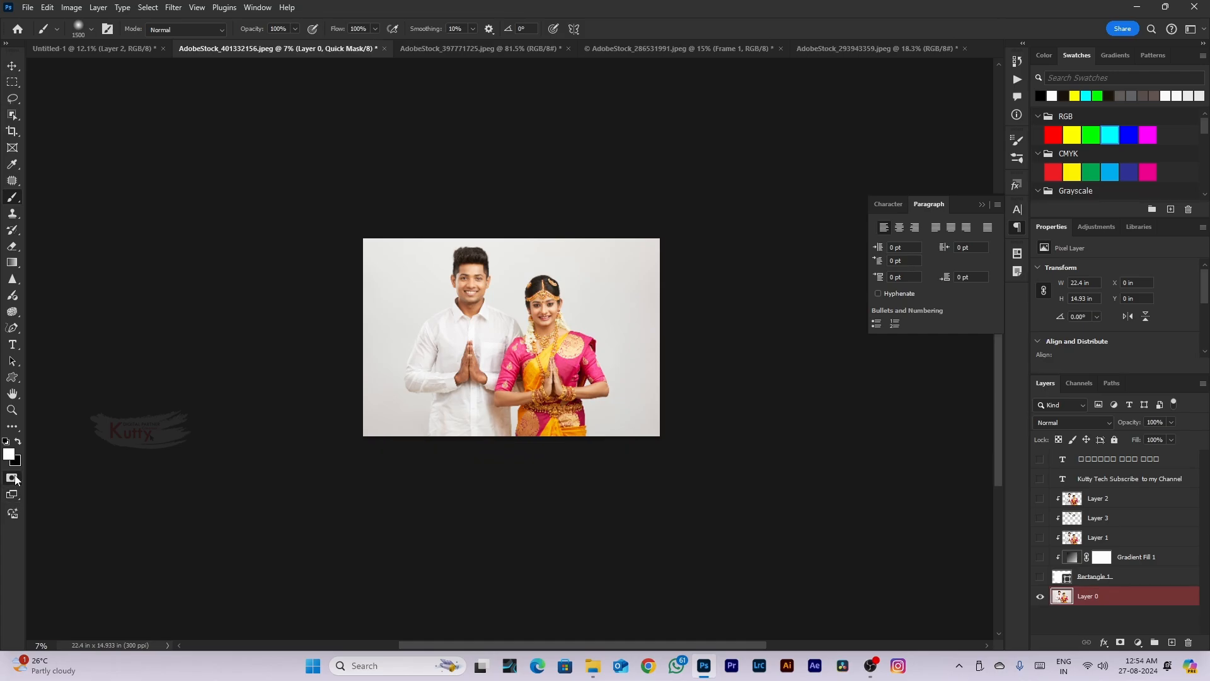
click(10, 455)
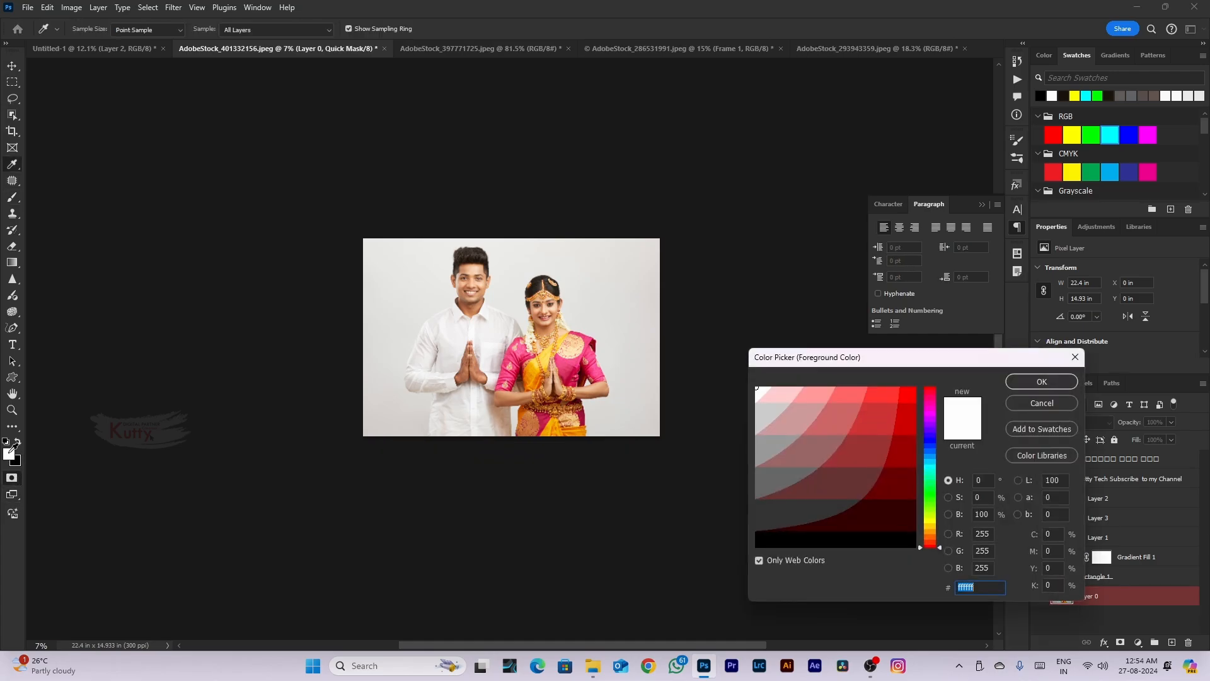
drag(889, 460, 935, 387)
click(1037, 383)
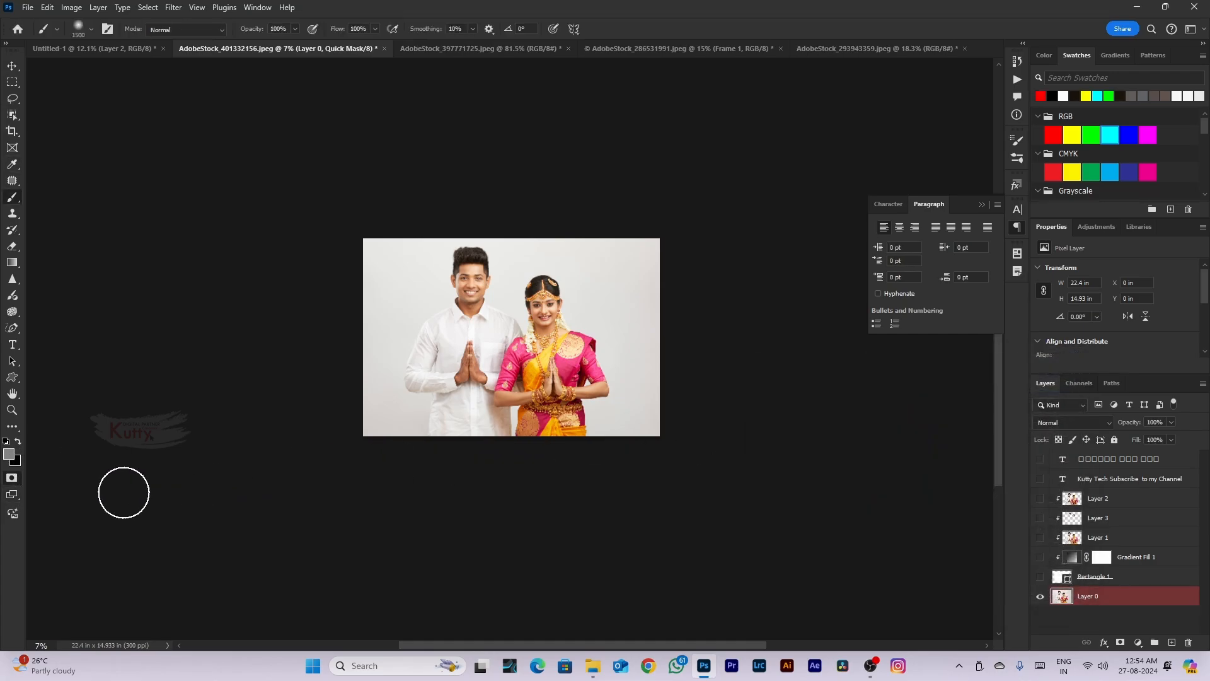
Choose dark green 336600 as the background color while in Quick Mask mode
click(16, 461)
click(915, 486)
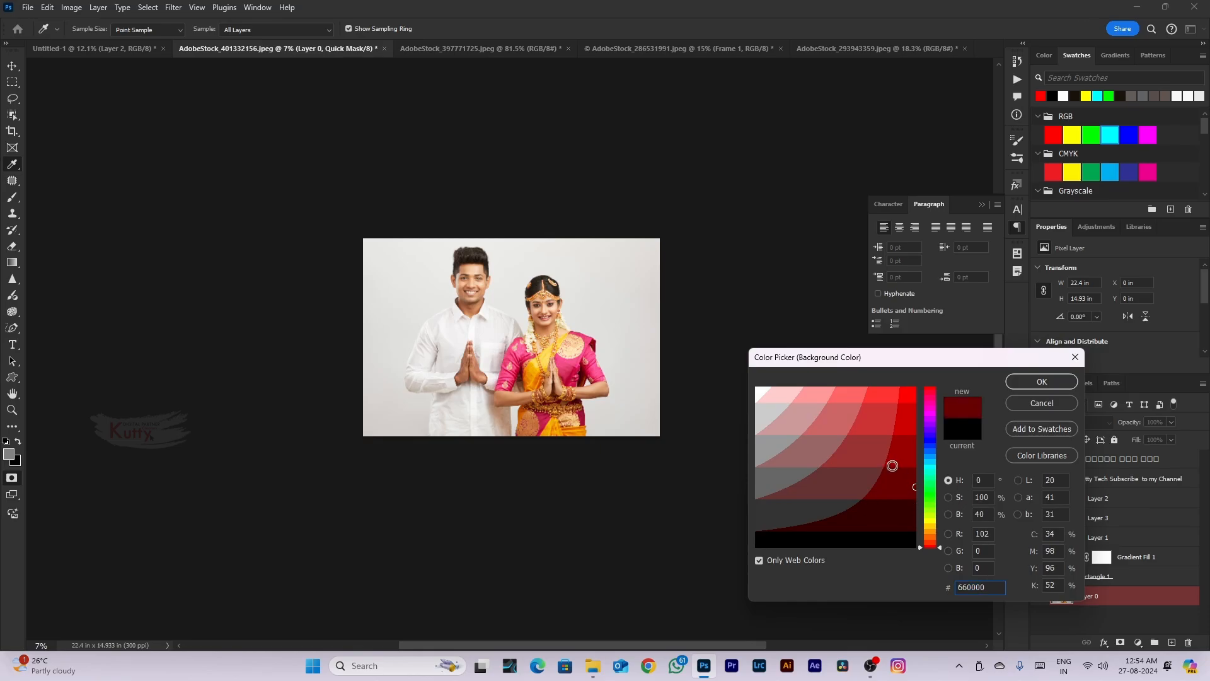
click(930, 503)
click(896, 489)
text(.)
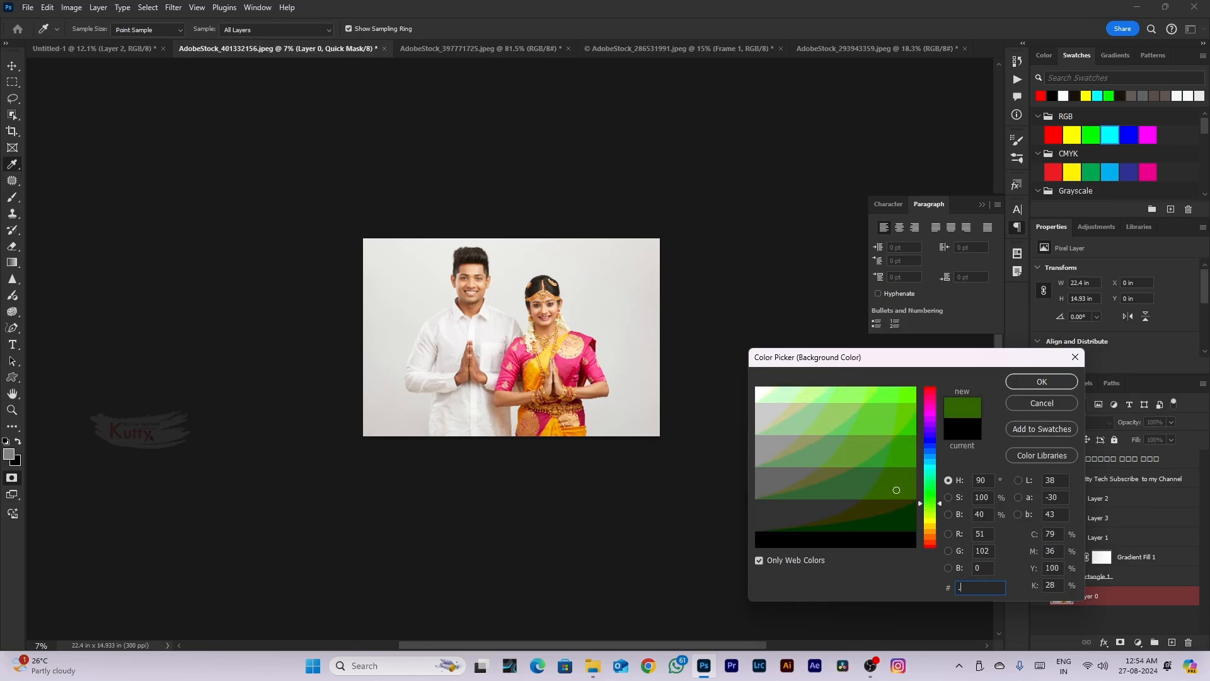
key(Return)
key(Return)
key(Return)
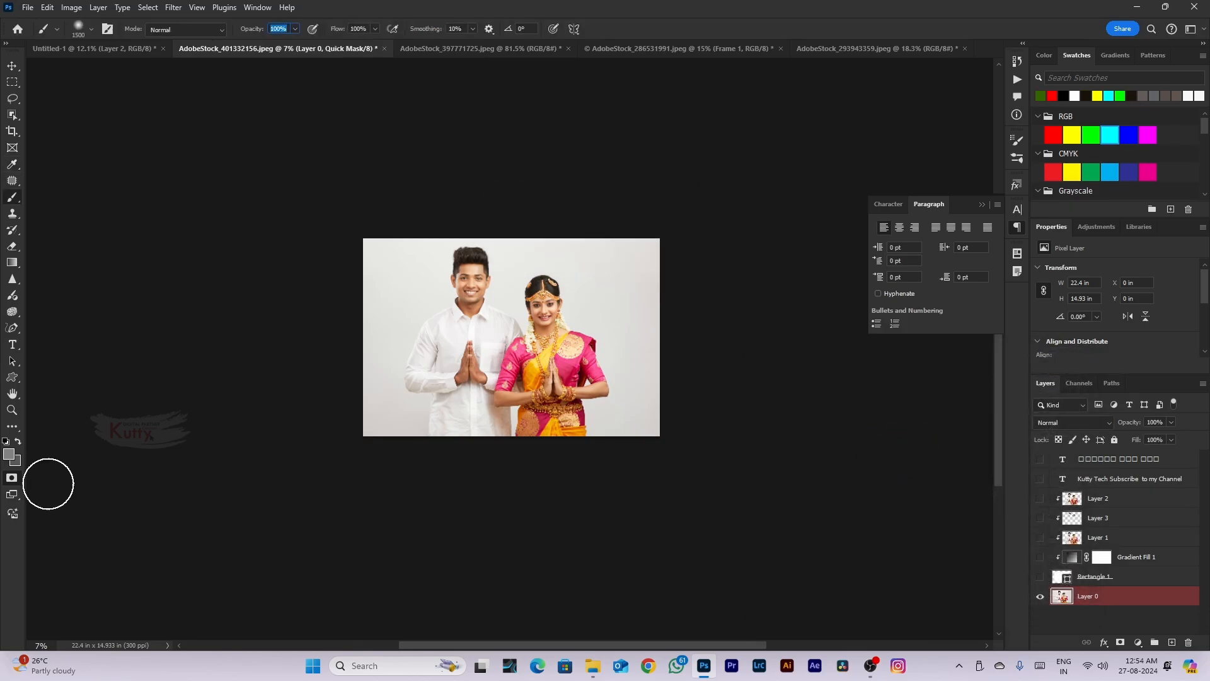
Exit Quick Mask mode and set the foreground color to pure red
click(12, 477)
click(9, 454)
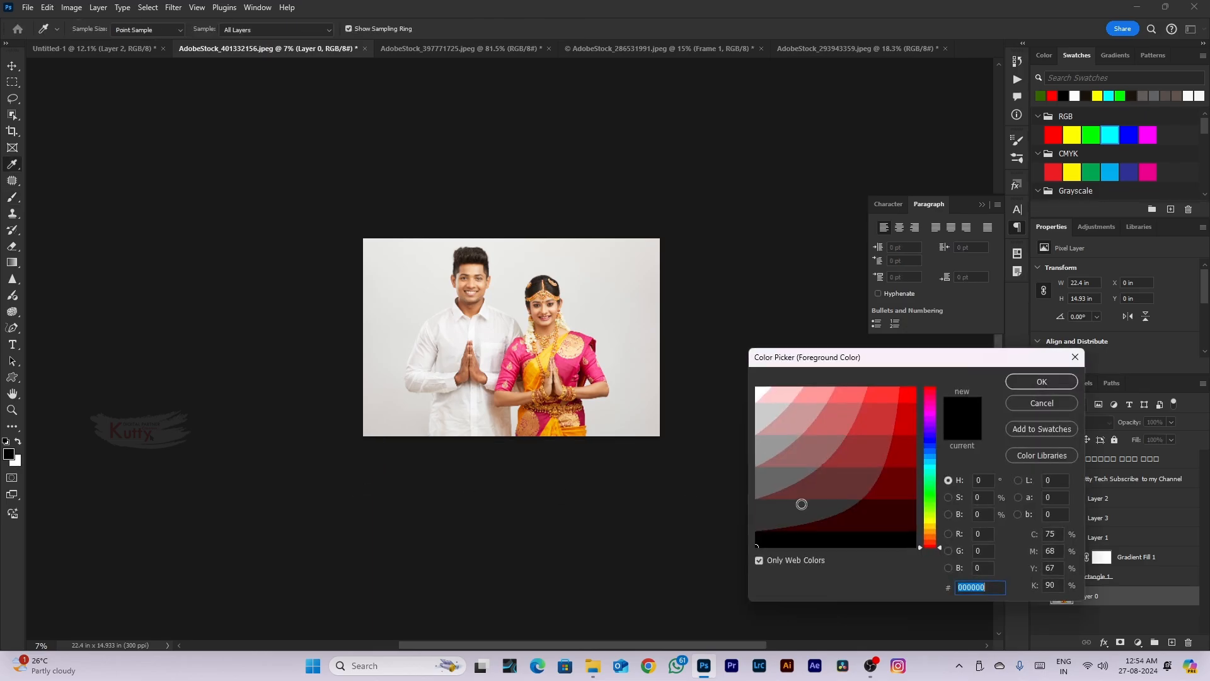
click(912, 390)
click(1037, 381)
Set the background color to dark blue 000099 and return to Quick Mask mode
click(19, 460)
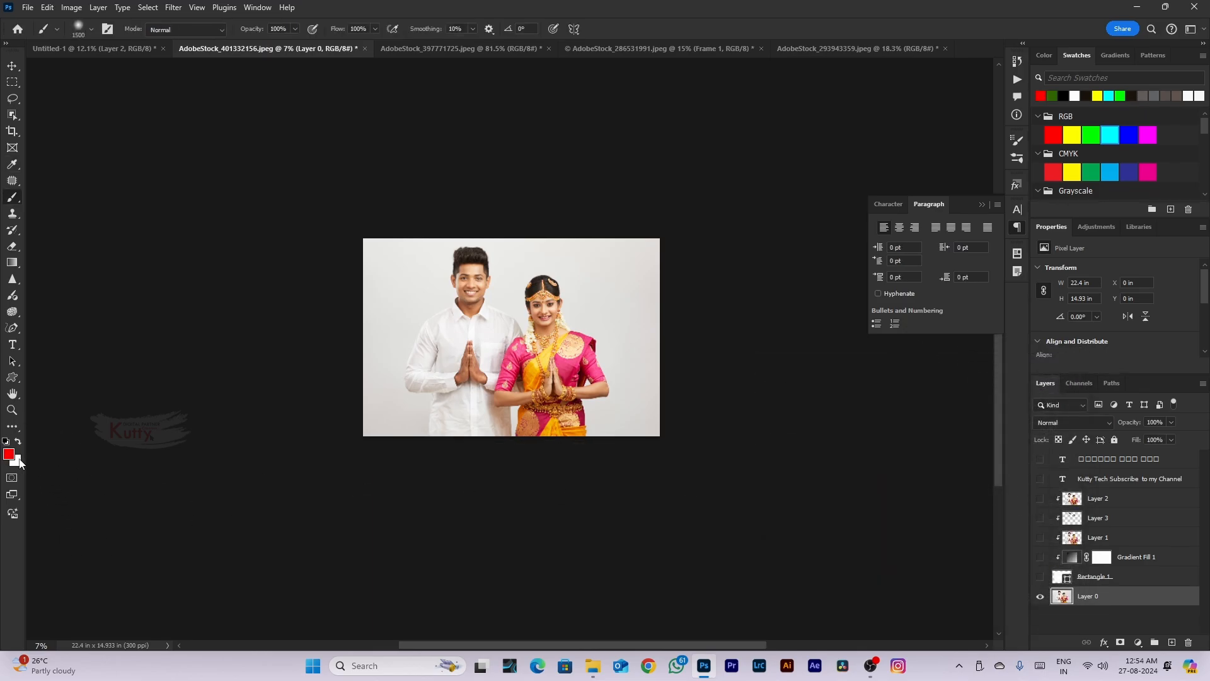
drag(840, 507, 950, 436)
click(932, 440)
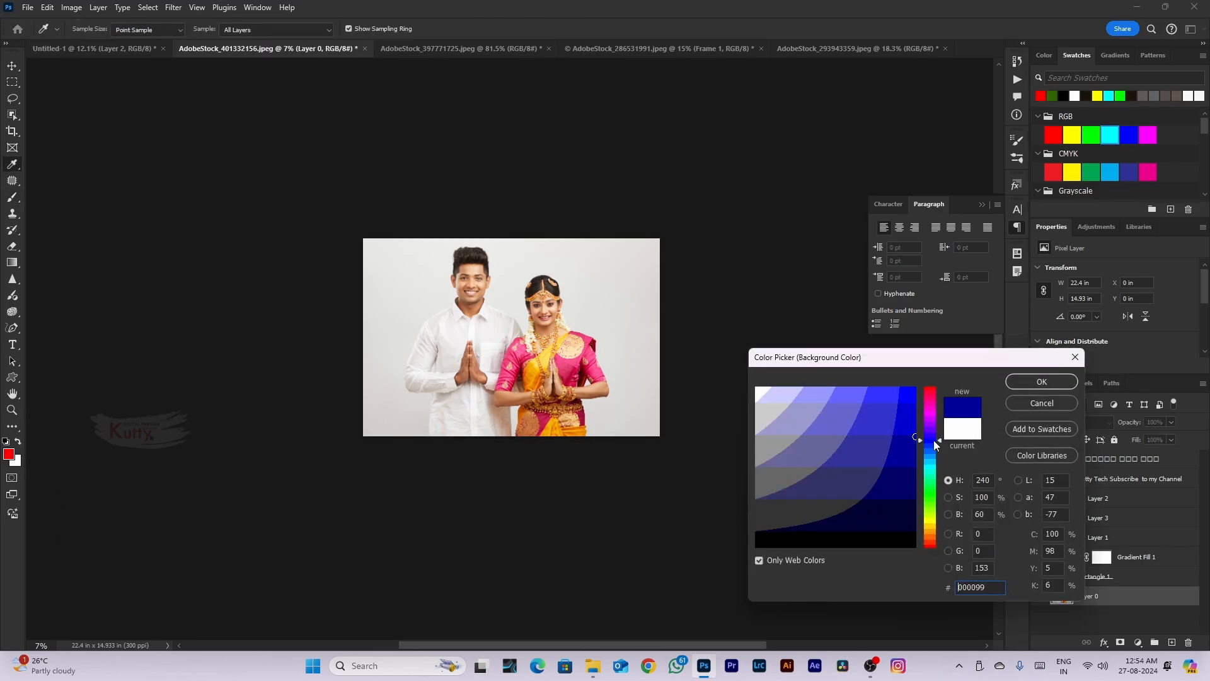
key(Return)
click(14, 478)
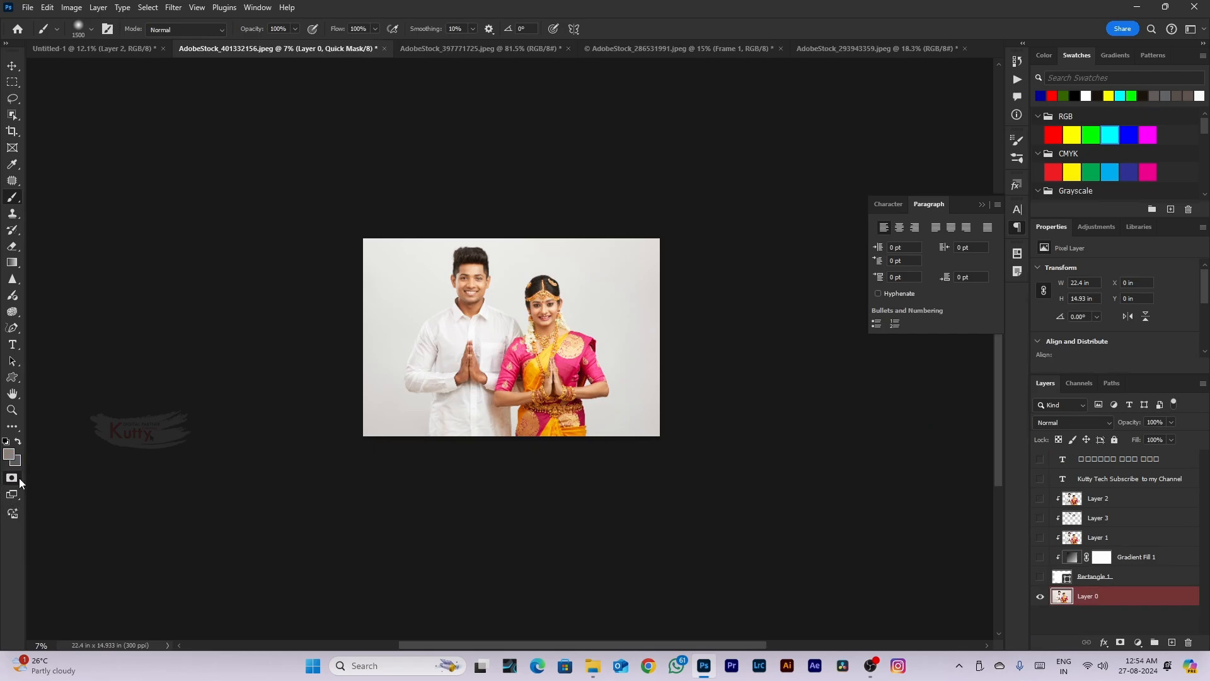
Try a soft brush stroke between the couple on the quick mask and undo it
mouse_move(502, 343)
mouse_down()
mouse_move(469, 284)
mouse_move(478, 317)
mouse_move(495, 276)
mouse_move(515, 304)
mouse_up()
key(ctrl+z)
scroll(3, 515, up, 9)
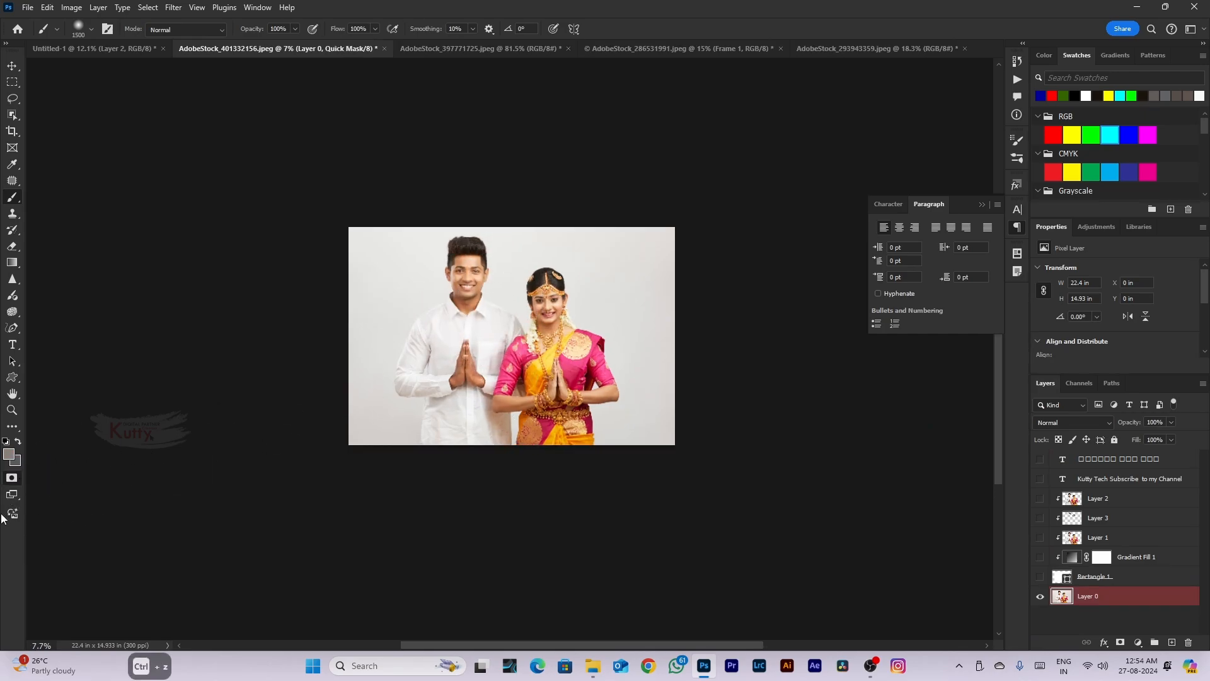
drag(99, 477, 231, 479)
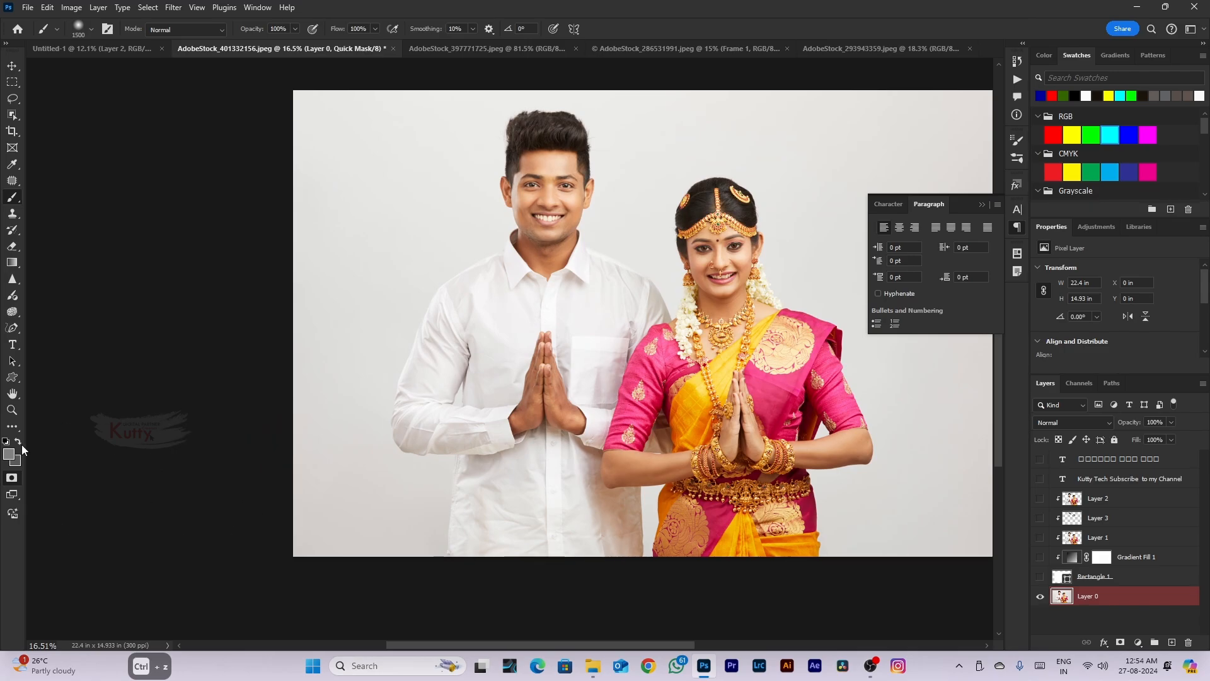
Switch to the Zoom tool and turn Quick Mask mode off and on again to compare the color swatches
click(14, 409)
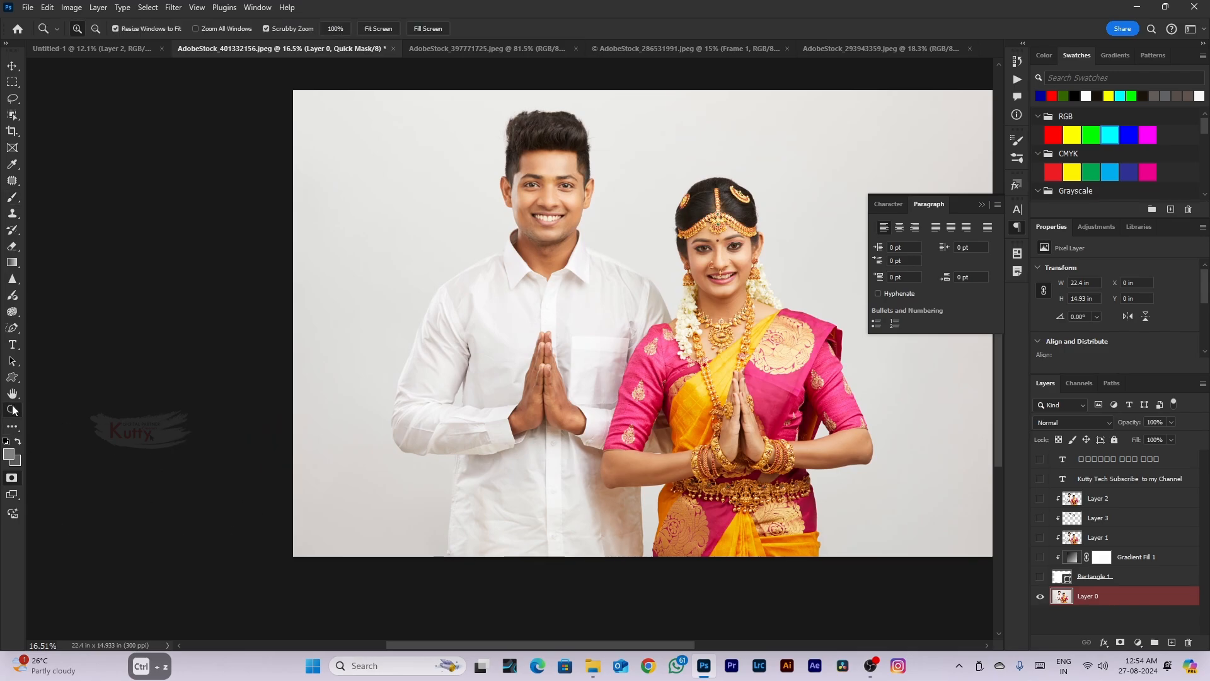
click(14, 479)
scroll(426, 328, down, 2)
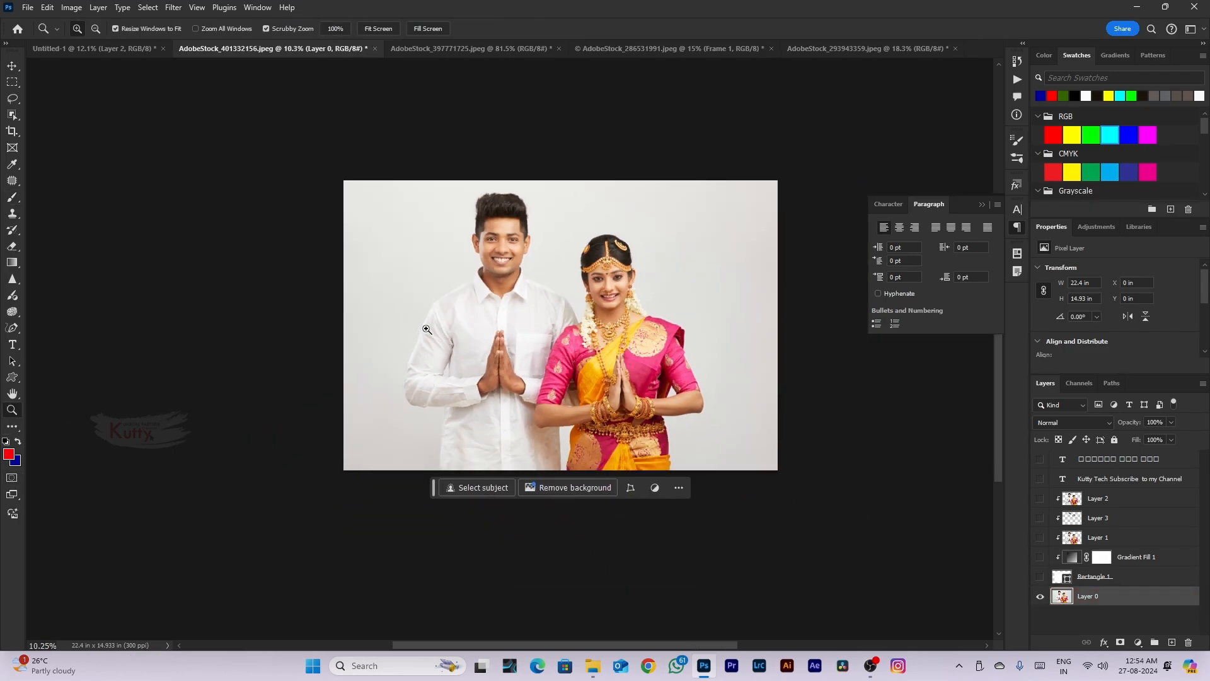
scroll(607, 236, up, 2)
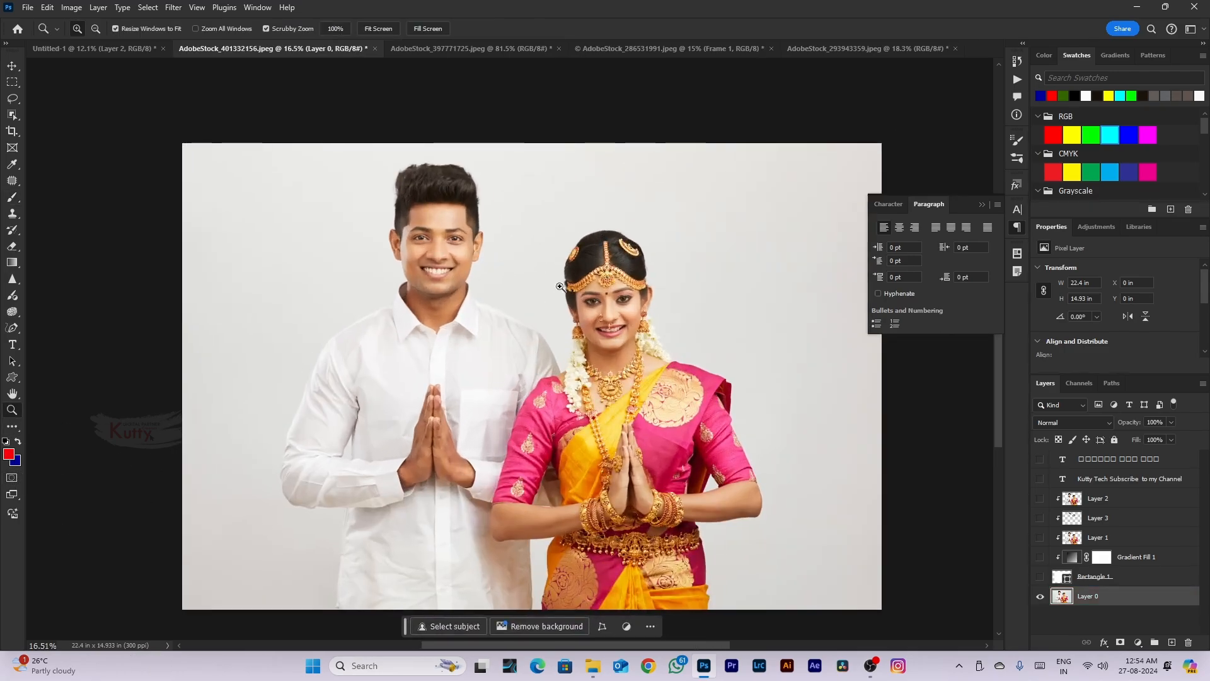
click(14, 479)
scroll(310, 387, down, 2)
scroll(320, 406, up, 2)
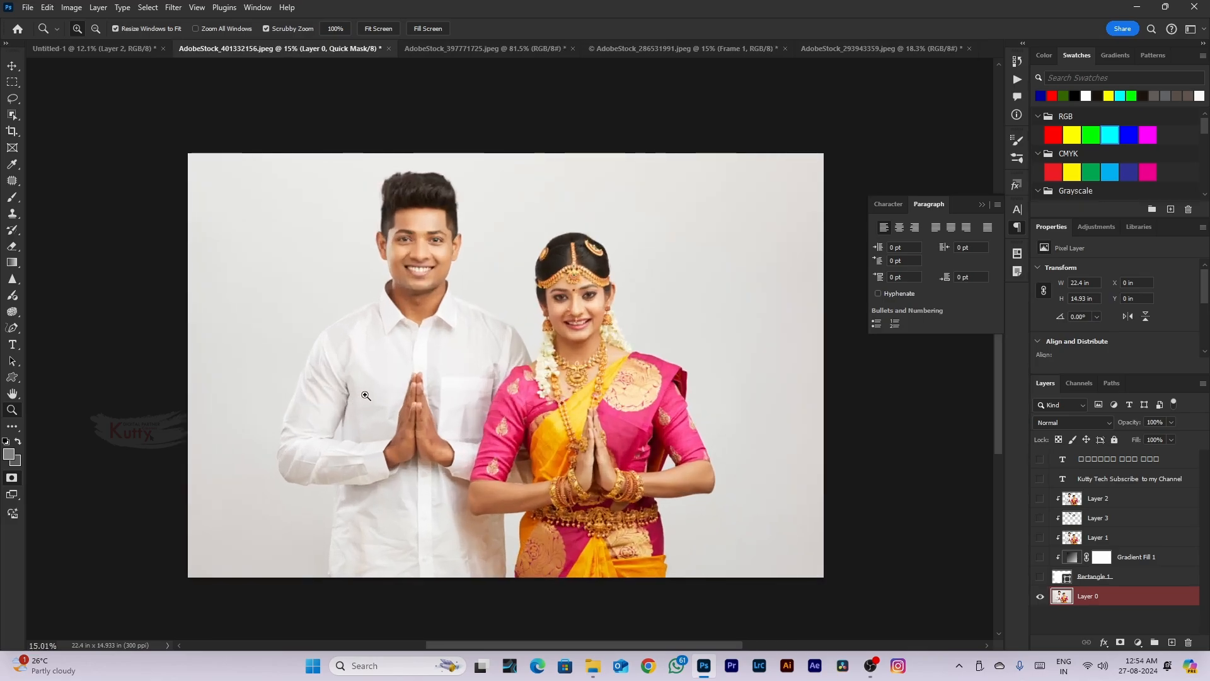
Paint the quick mask over the man's head and chest with the soft Brush tool
key(b)
scroll(453, 421, down, 2)
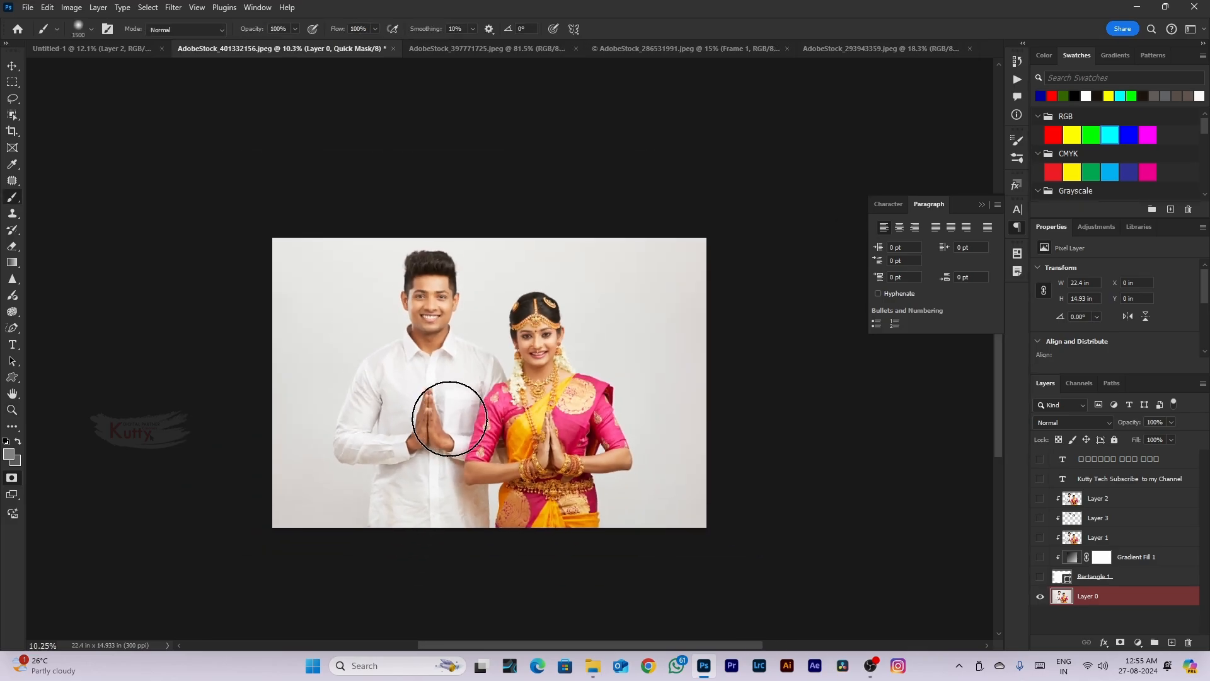
scroll(441, 410, down, 2)
scroll(431, 376, up, 2)
drag(433, 320, 432, 454)
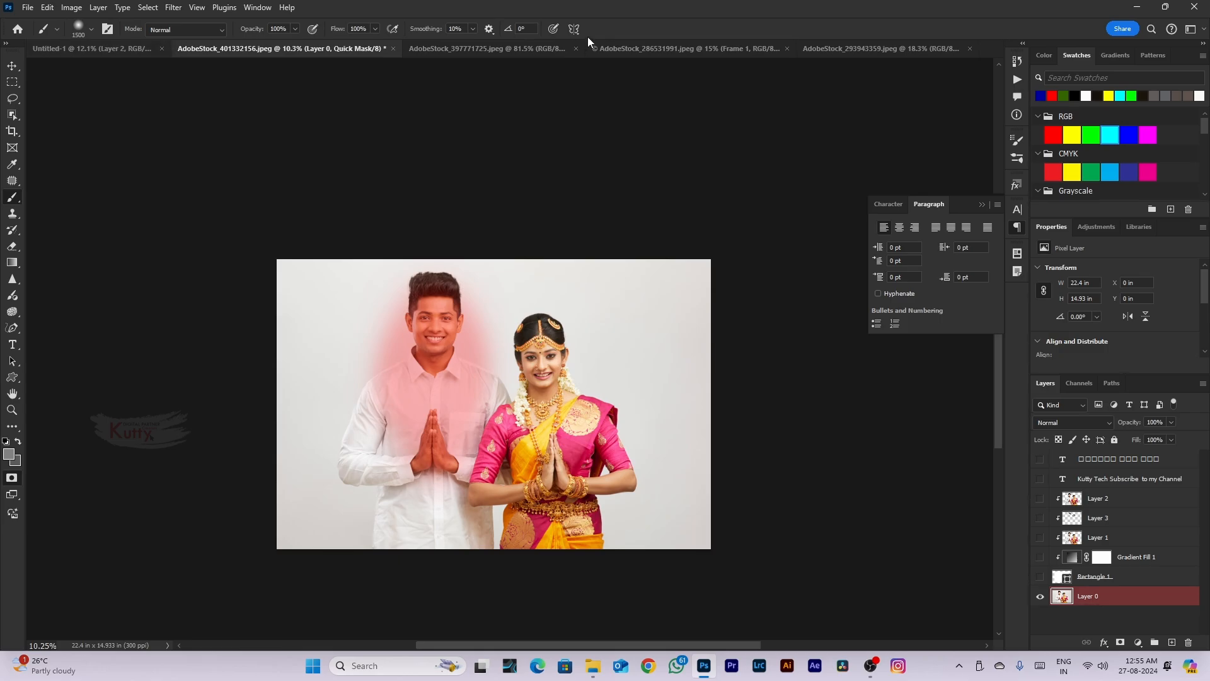
Check the brush settings and extend the quick mask over the woman and the rest of the man's body
right_click(425, 416)
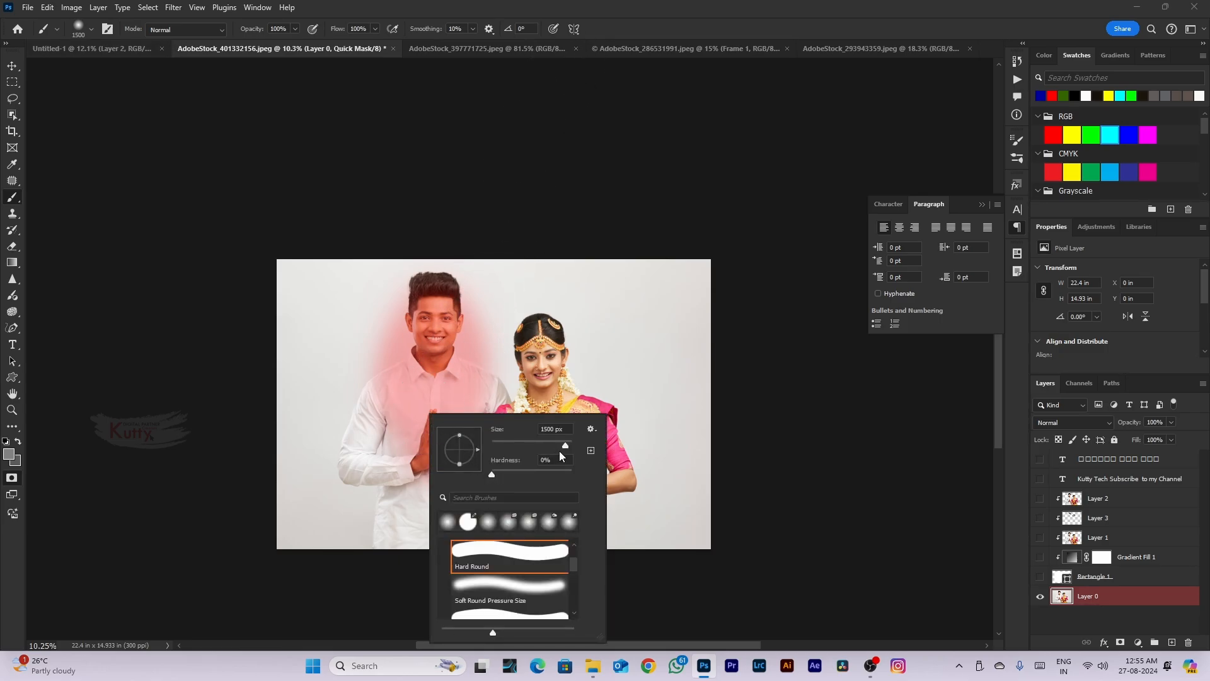
click(531, 342)
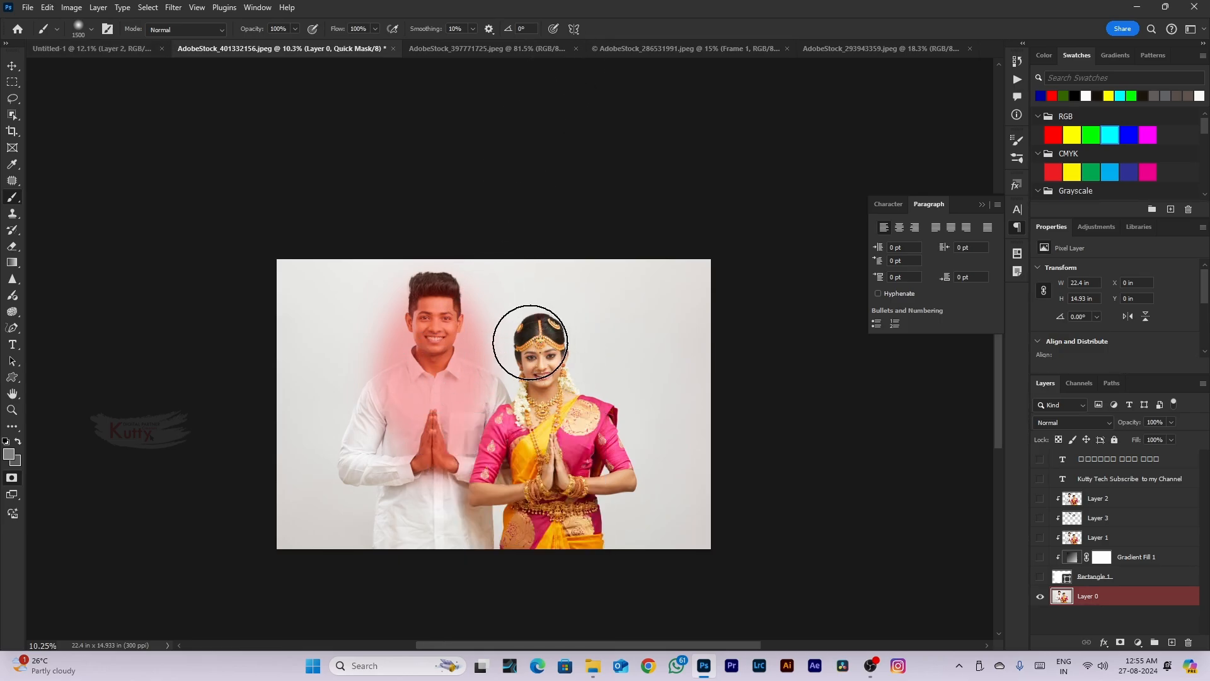
drag(530, 343, 548, 372)
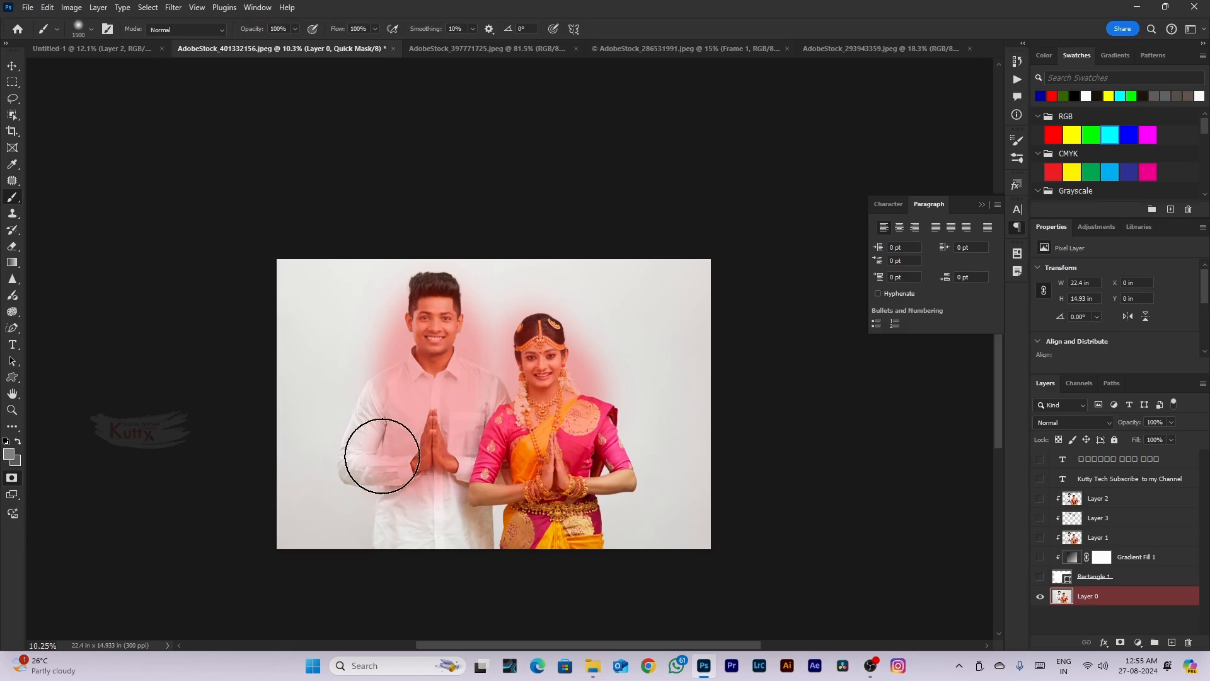
mouse_move(382, 455)
mouse_down()
mouse_move(553, 505)
mouse_move(570, 412)
mouse_move(593, 528)
mouse_move(410, 513)
mouse_up()
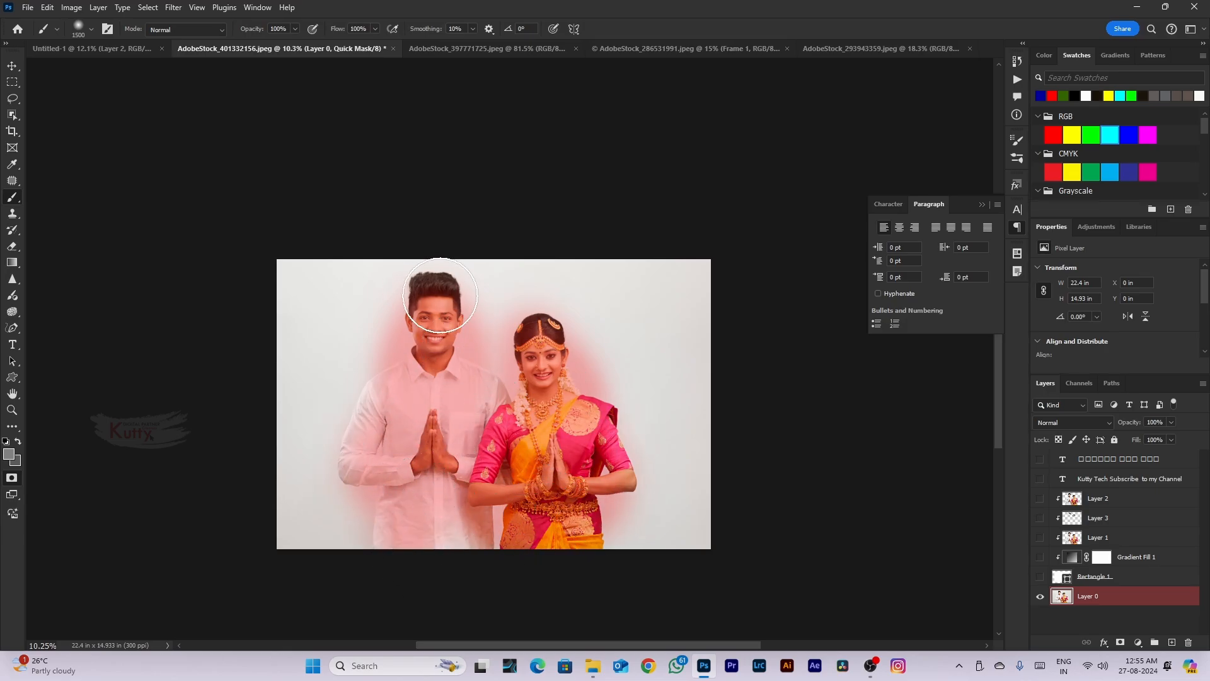
Exit Quick Mask mode to load the selection and invert it so the painted couple is selected
key(q)
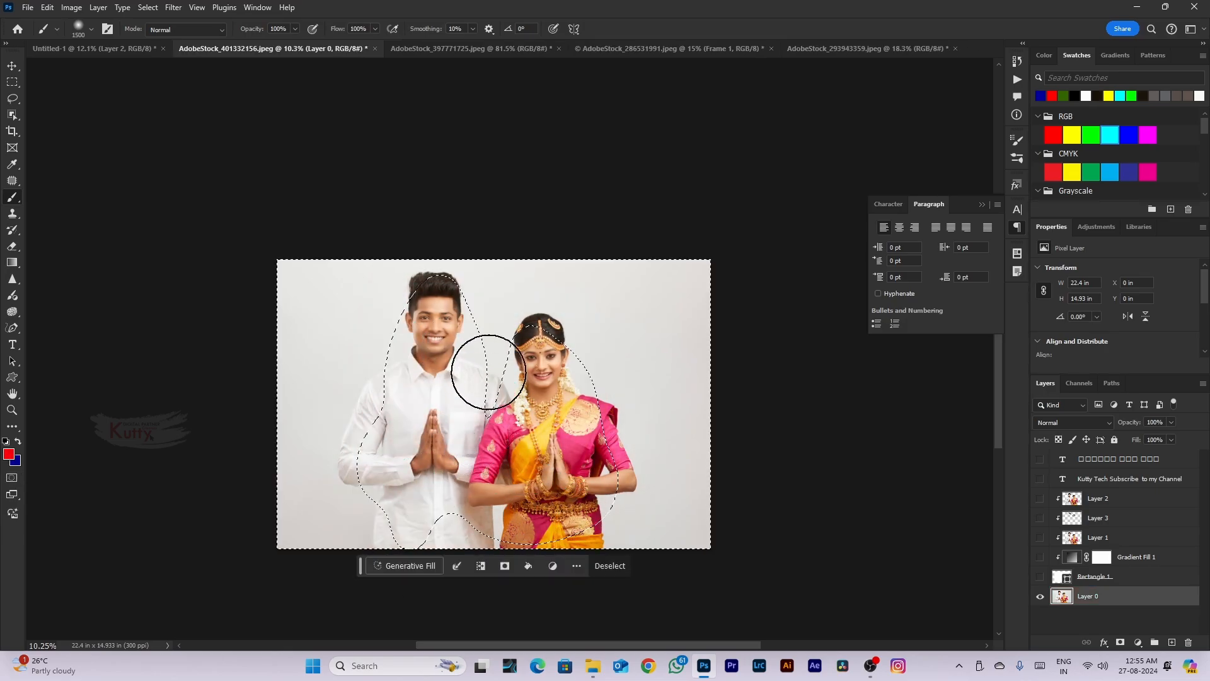
scroll(488, 372, up, 1)
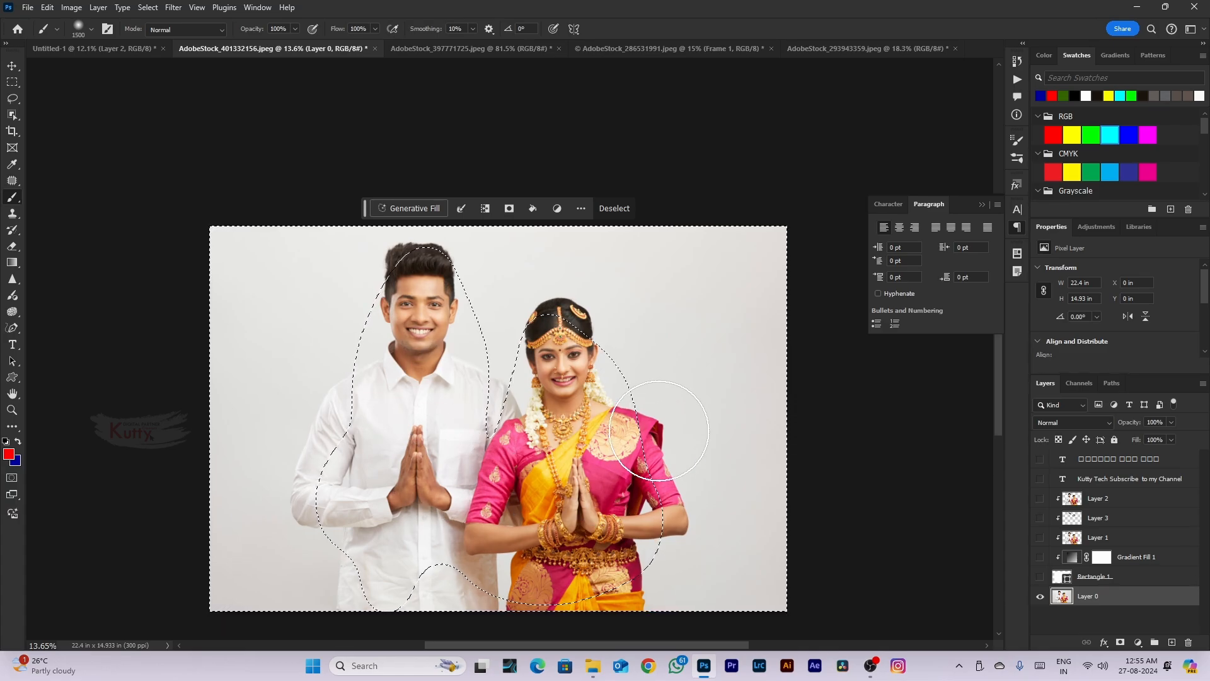
key(ctrl+shift+i)
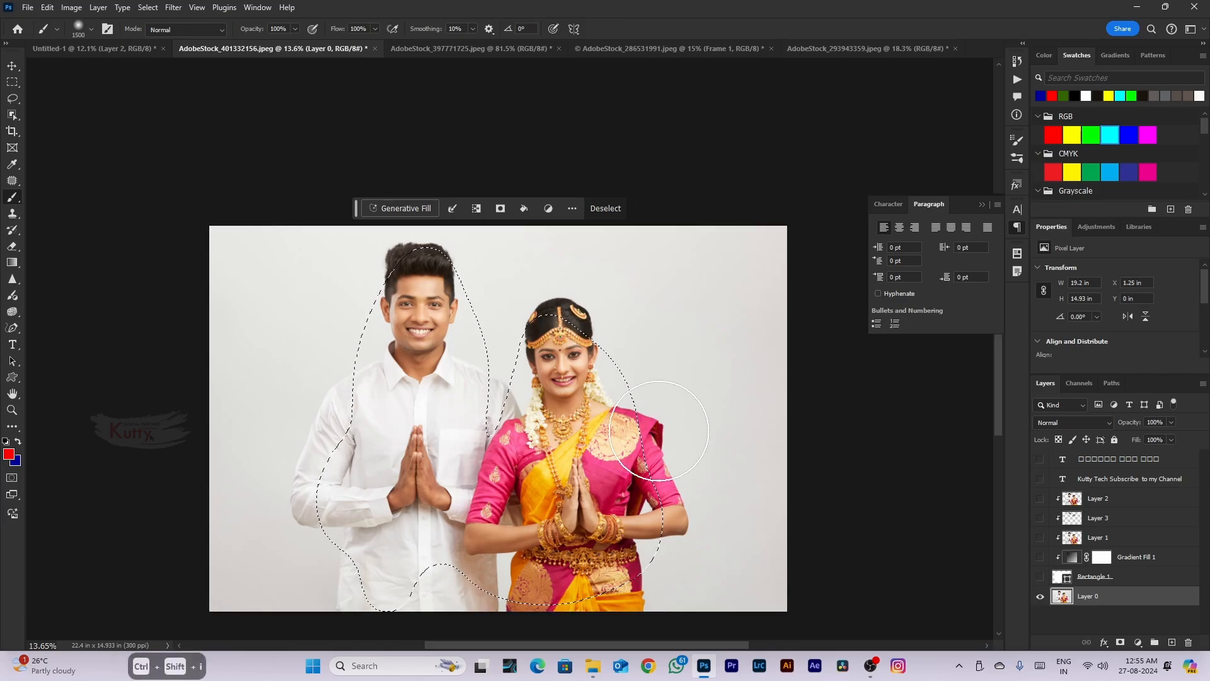
Examine the selection outline around the couple at different magnifications
scroll(578, 249, down, 5)
scroll(508, 308, up, 5)
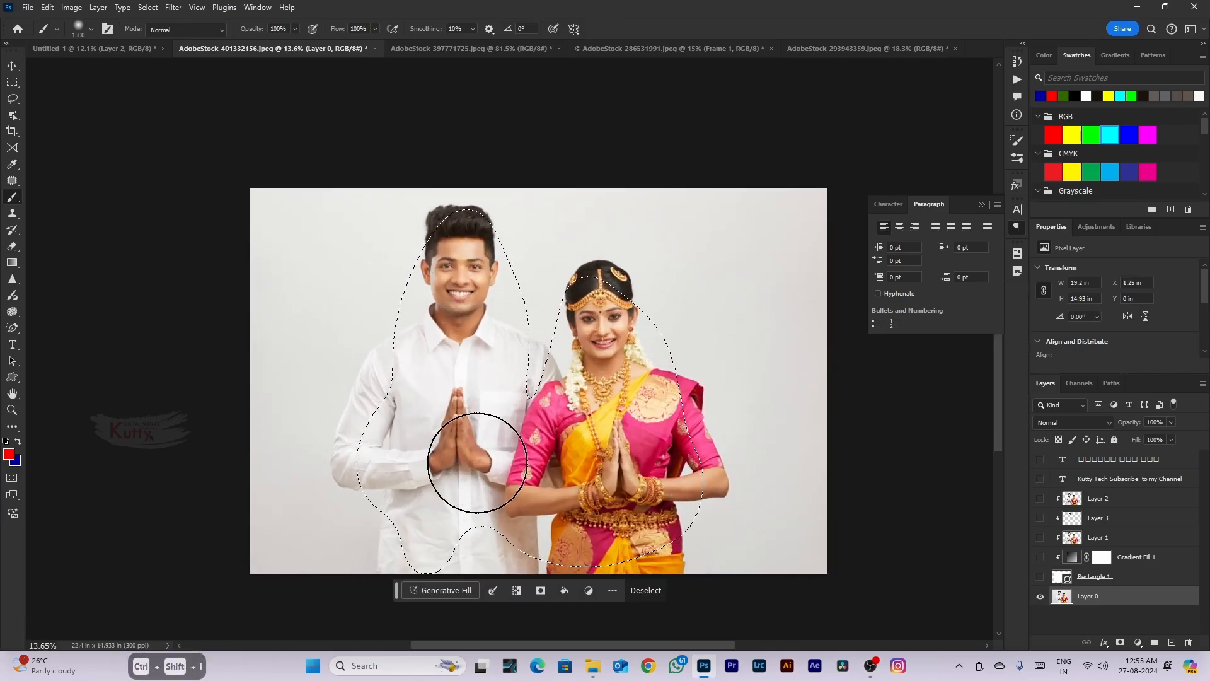
scroll(576, 432, down, 3)
scroll(592, 410, up, 3)
scroll(581, 426, down, 3)
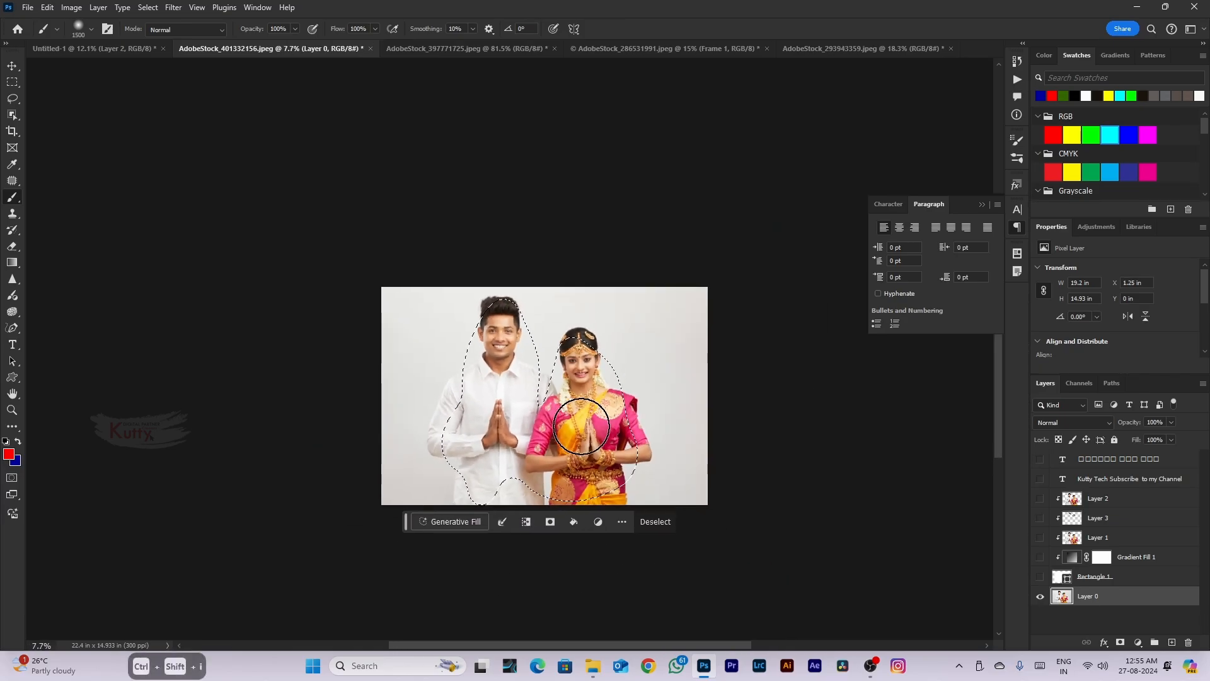
scroll(581, 427, up, 2)
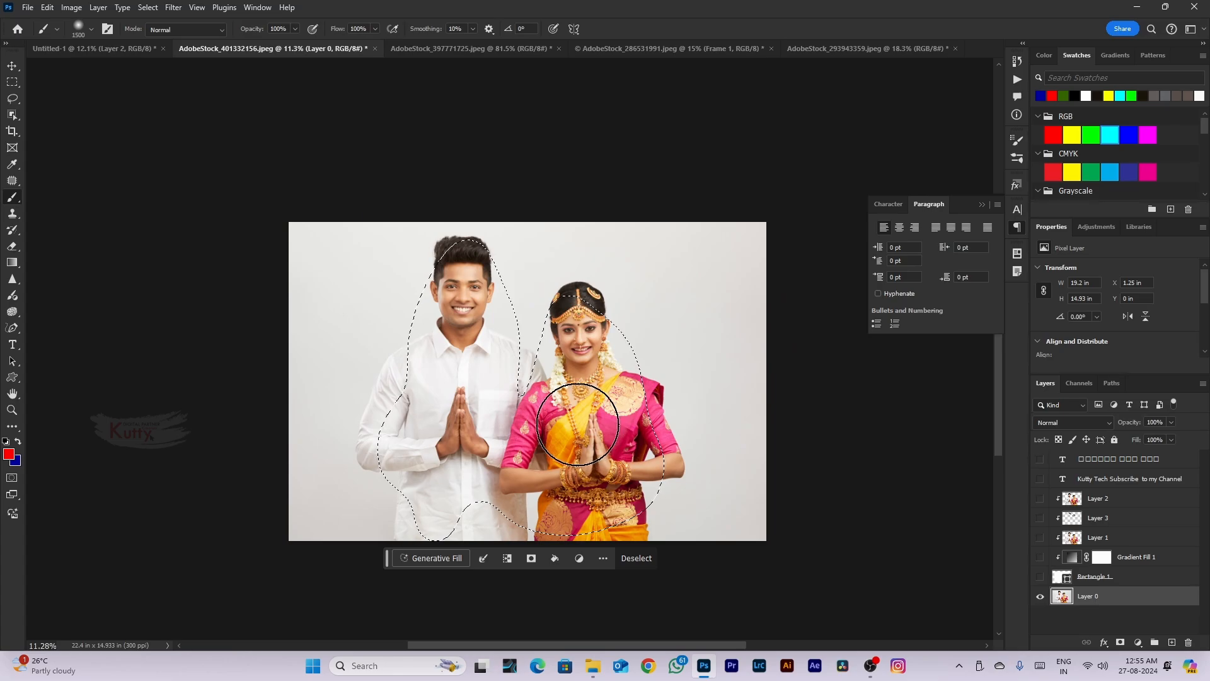
scroll(577, 424, down, 2)
scroll(582, 412, up, 1)
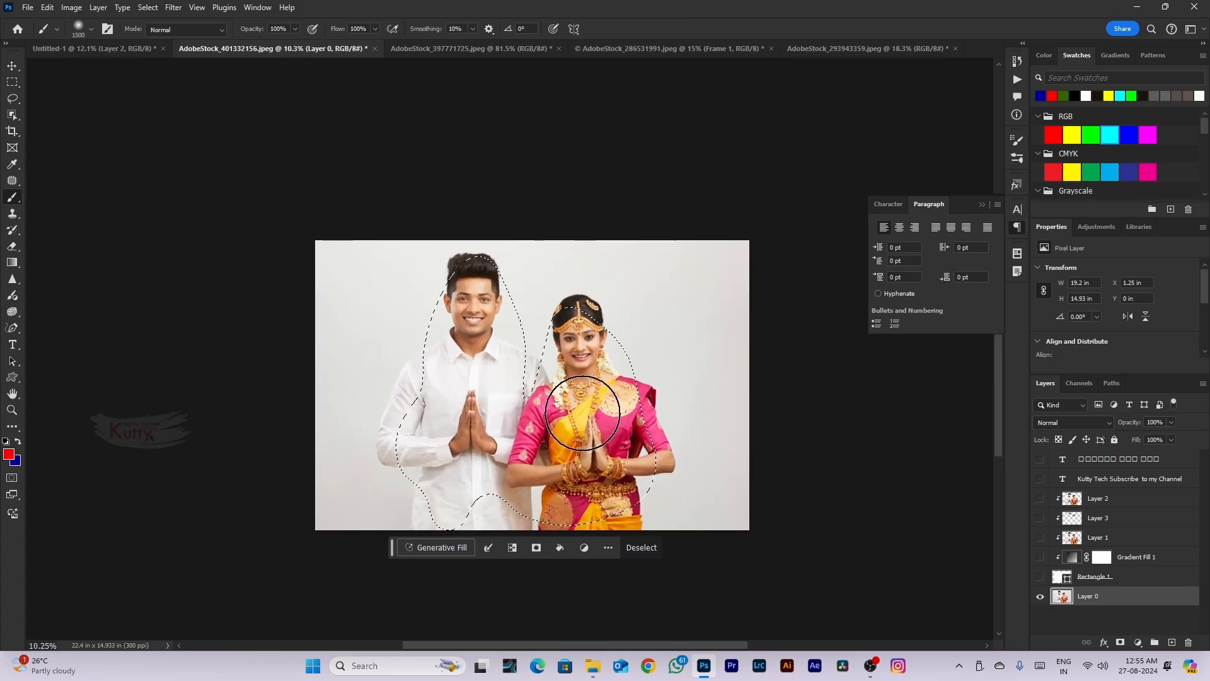
Set the Quick Mask color to indicate Selected Areas and clear the current selection around the couple
click(16, 480)
double_click(16, 481)
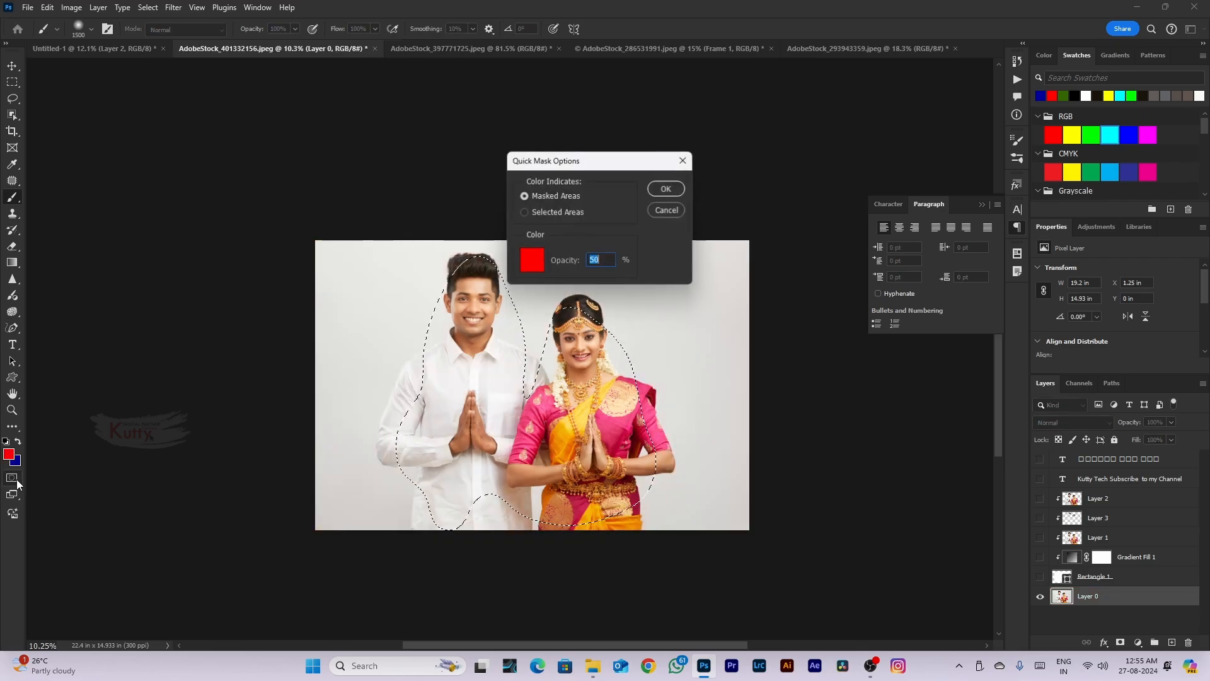
click(567, 213)
click(673, 189)
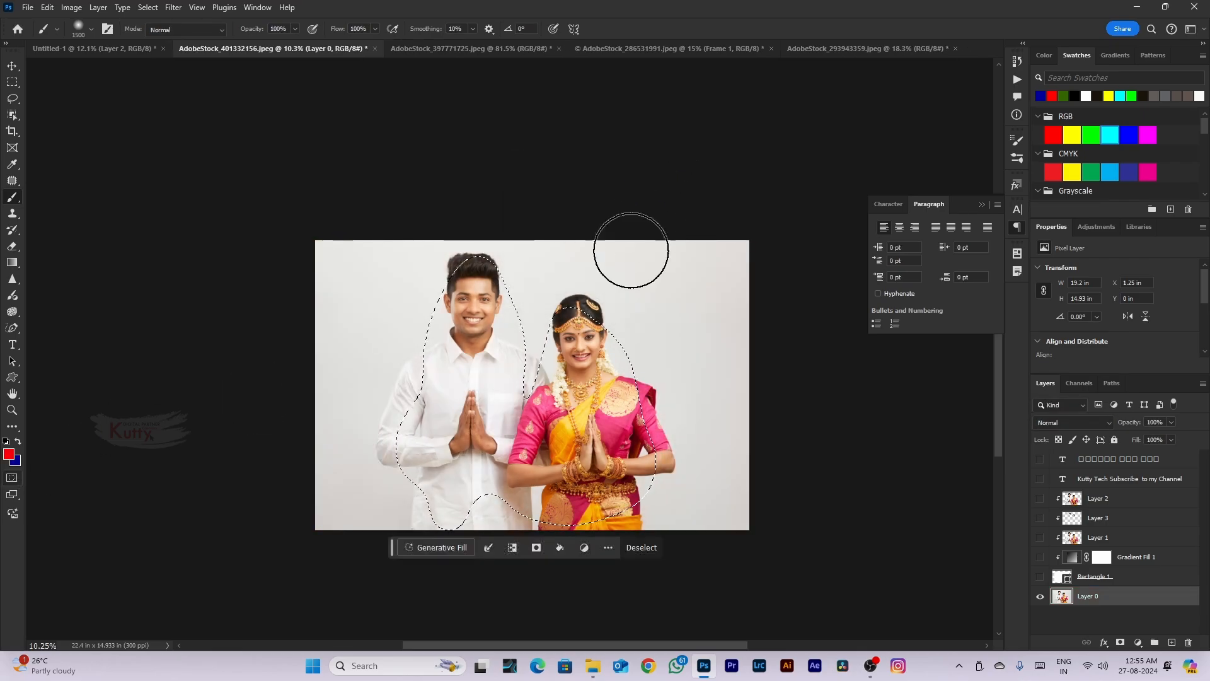
scroll(629, 251, down, 2)
key(ctrl+d)
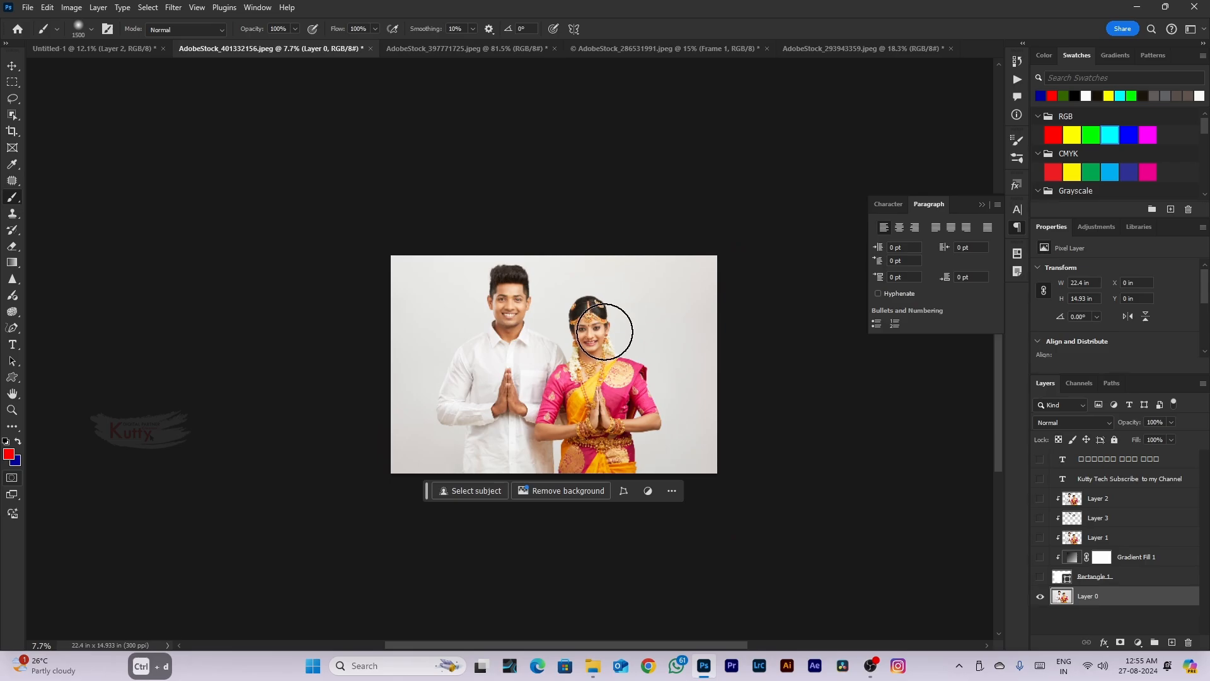
Try a quick mask brushed over the man's face and chest, checking its overlay and selection outline before deselecting
scroll(611, 324, up, 2)
mouse_move(514, 281)
mouse_down()
mouse_move(476, 432)
mouse_move(506, 421)
mouse_up()
key(q)
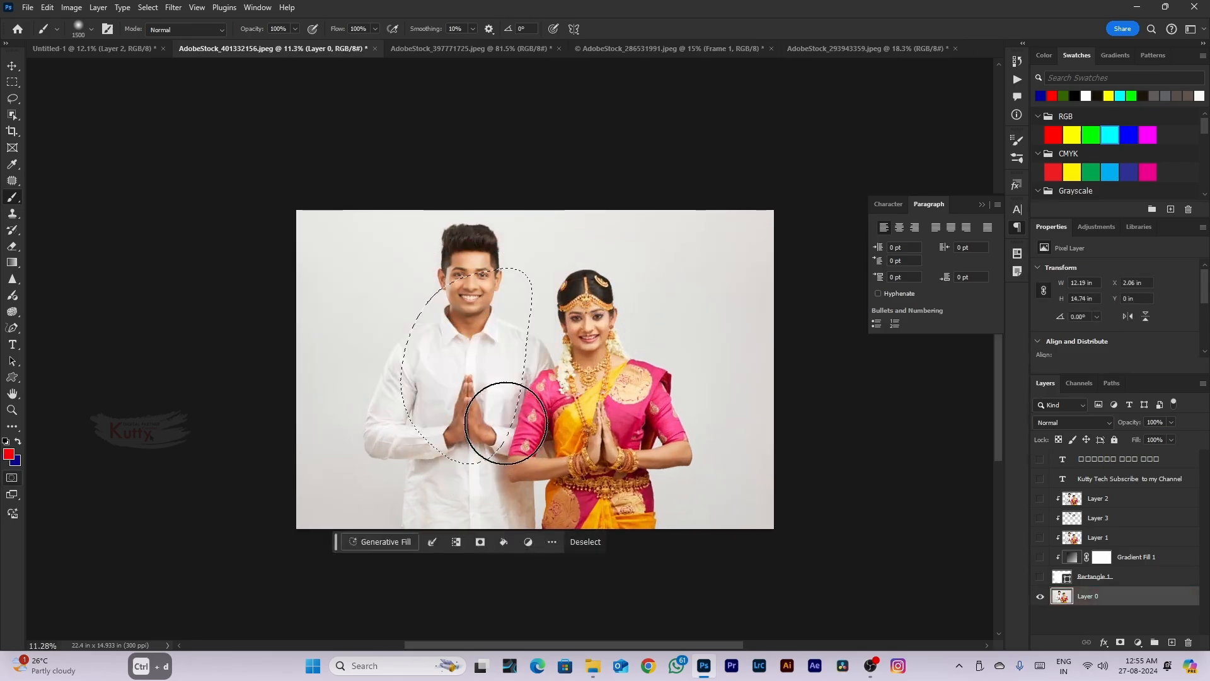
key(q)
scroll(506, 422, down, 2)
key(ctrl+d)
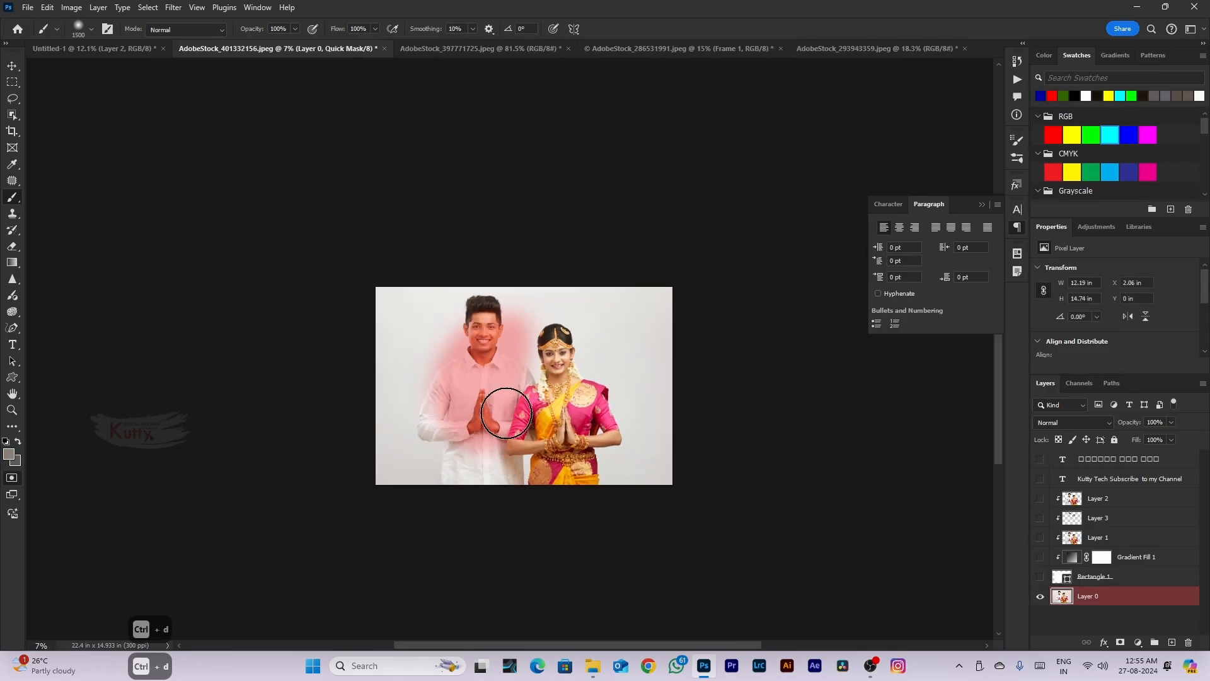
key(q)
key(ctrl+d)
scroll(498, 396, down, 2)
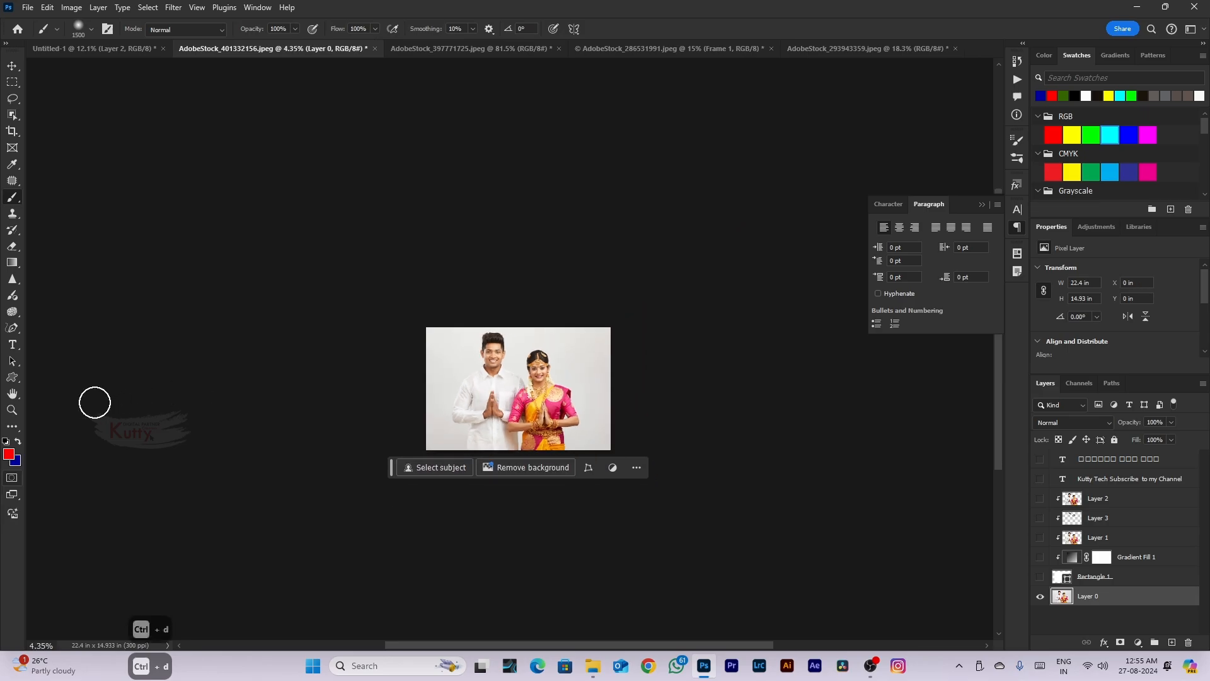
In Quick Mask mode, brush over the man and woman and load the painted area as a selection
click(12, 393)
click(12, 409)
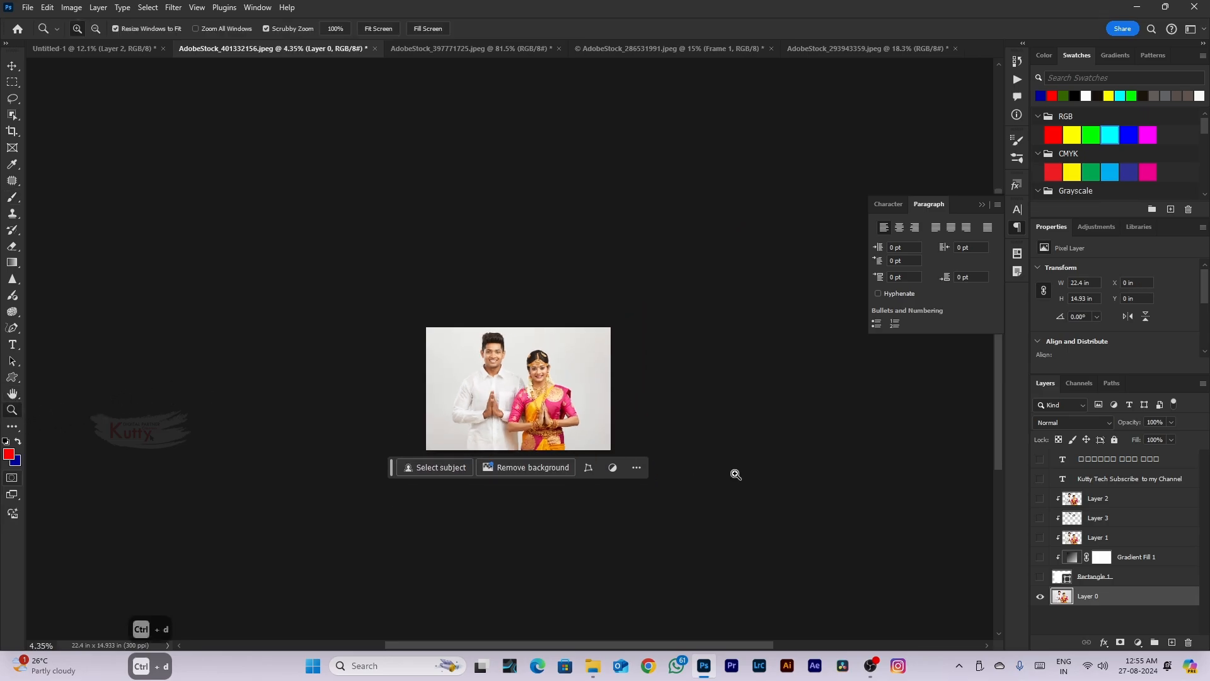
scroll(535, 424, up, 5)
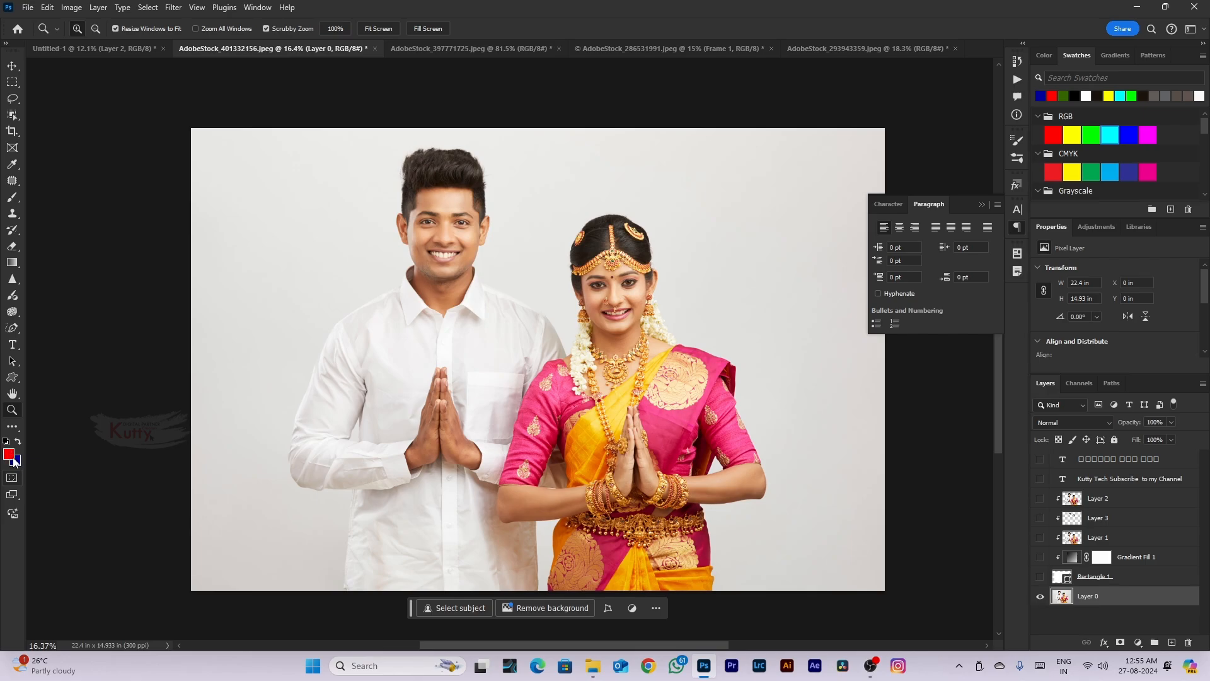
click(12, 478)
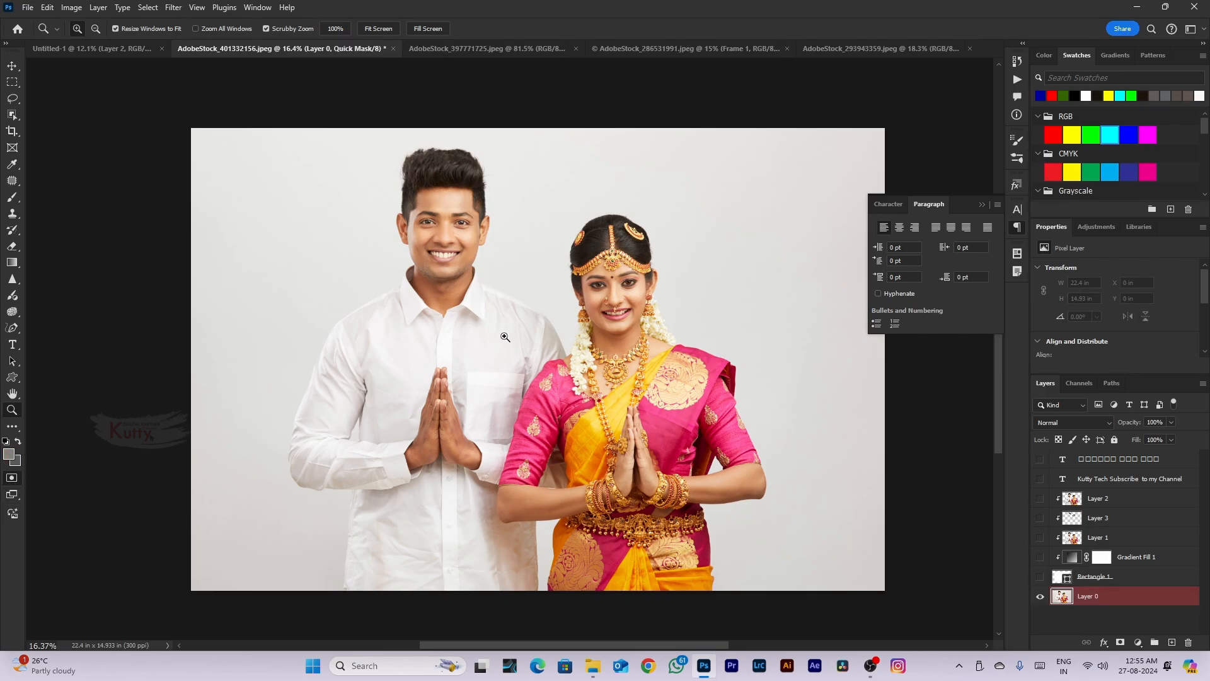
key(b)
mouse_move(444, 189)
mouse_down()
mouse_move(432, 283)
mouse_move(372, 356)
mouse_move(479, 441)
mouse_move(444, 504)
mouse_move(609, 353)
mouse_move(619, 523)
mouse_move(661, 460)
mouse_up()
key(q)
scroll(579, 382, down, 3)
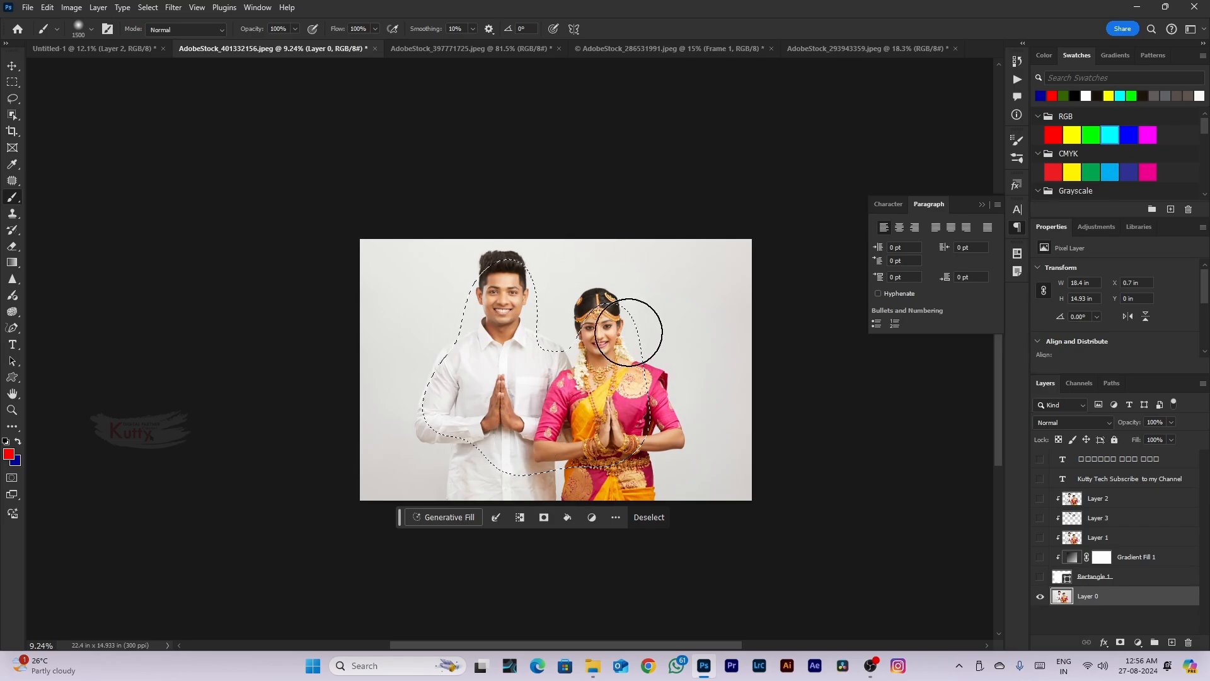
scroll(556, 382, up, 1)
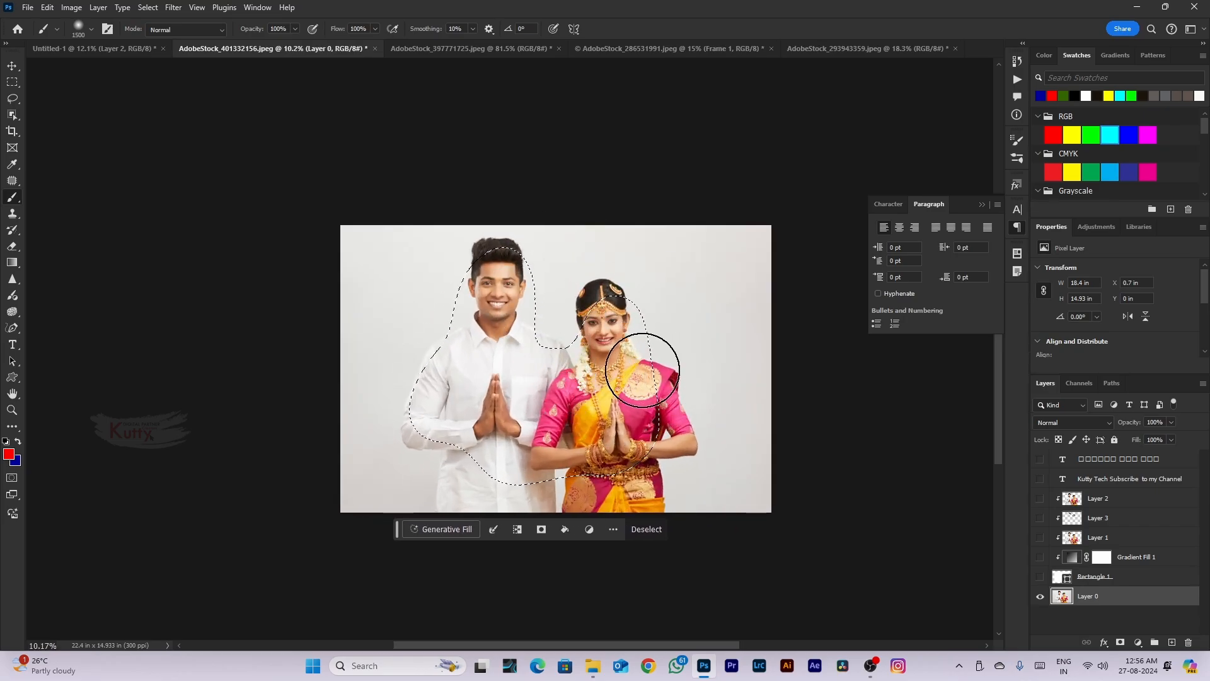
Deselect the couple and cycle repeatedly through the full screen with menu bar, full screen, and standard screen modes
click(12, 496)
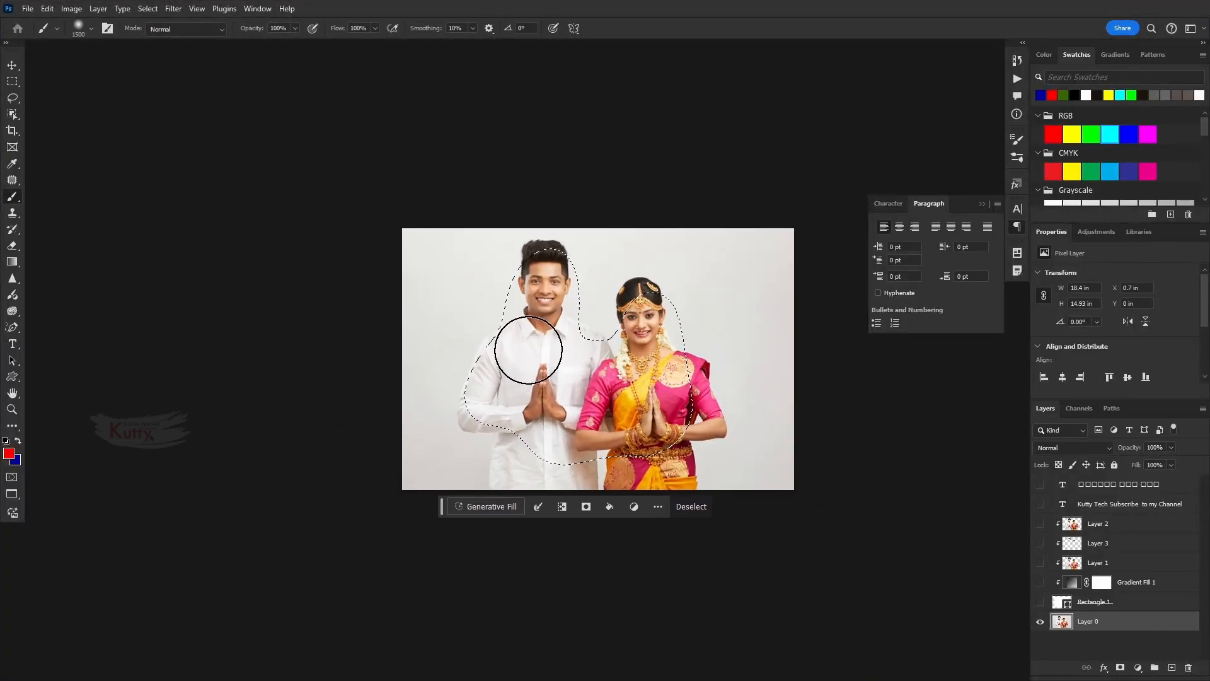
key(ctrl+d)
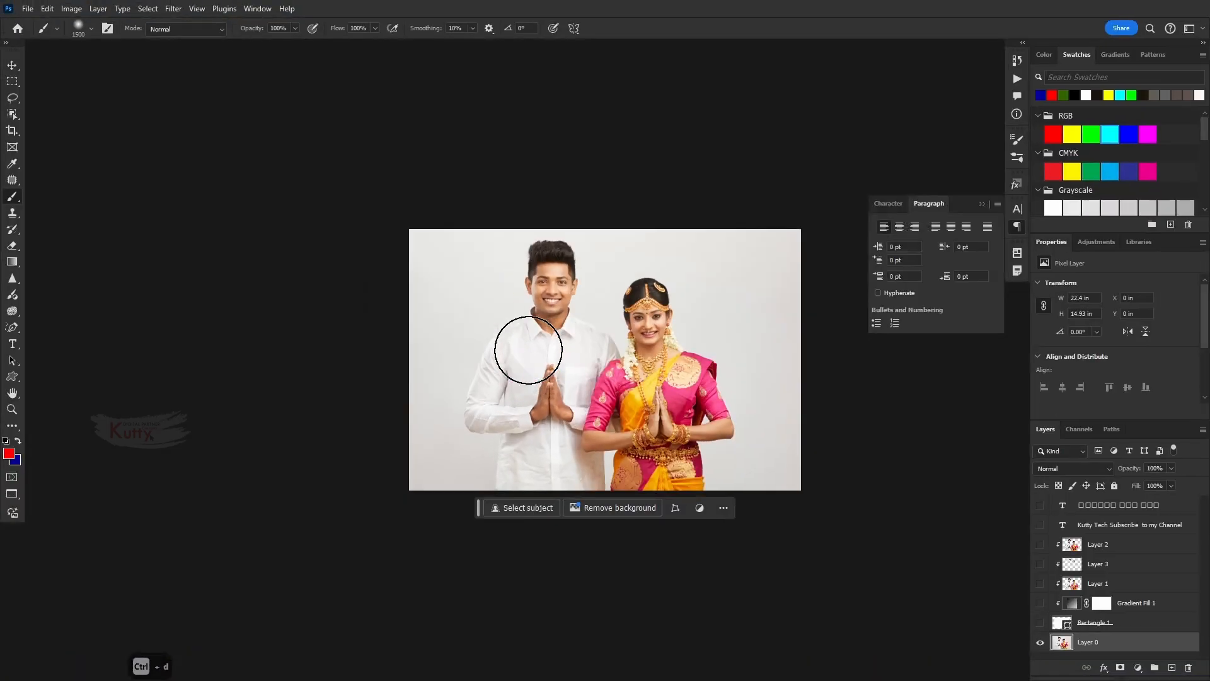
key(f)
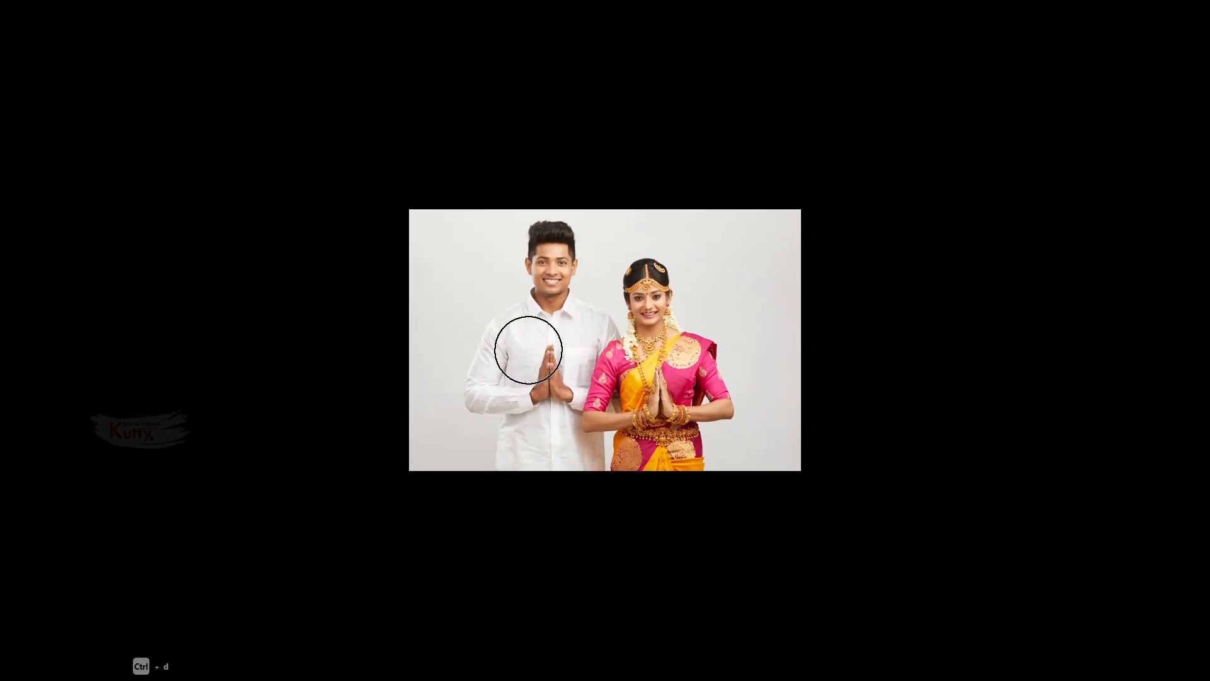
key(f)
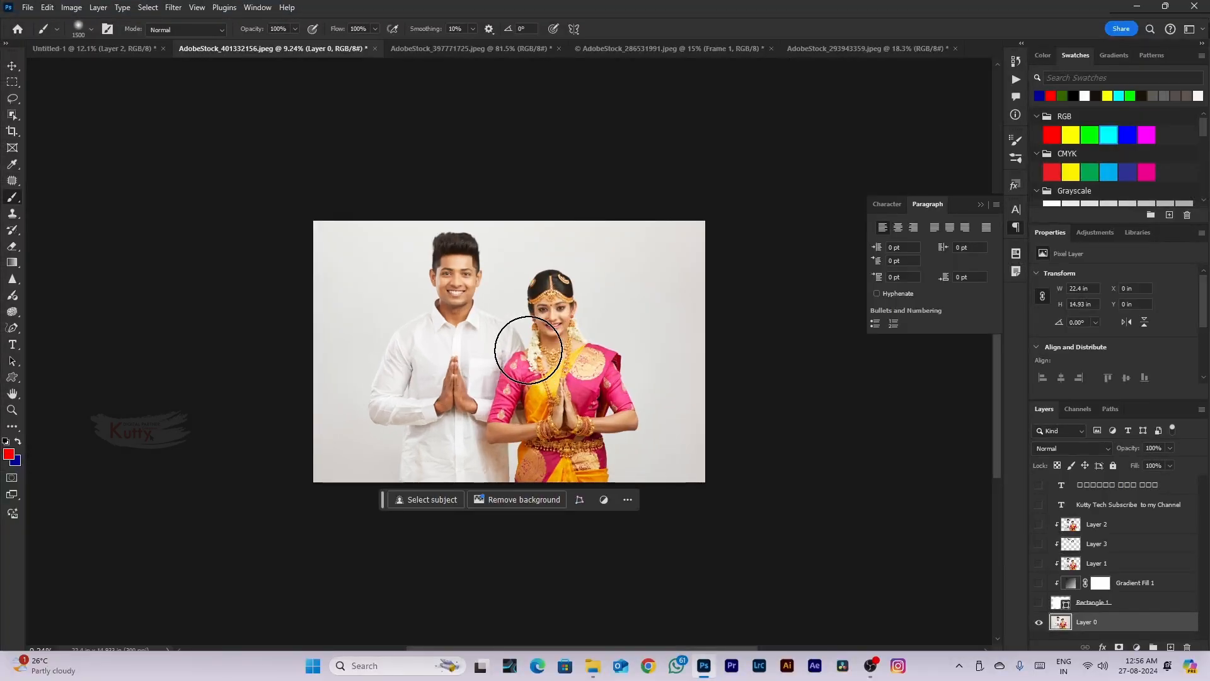
key(f)
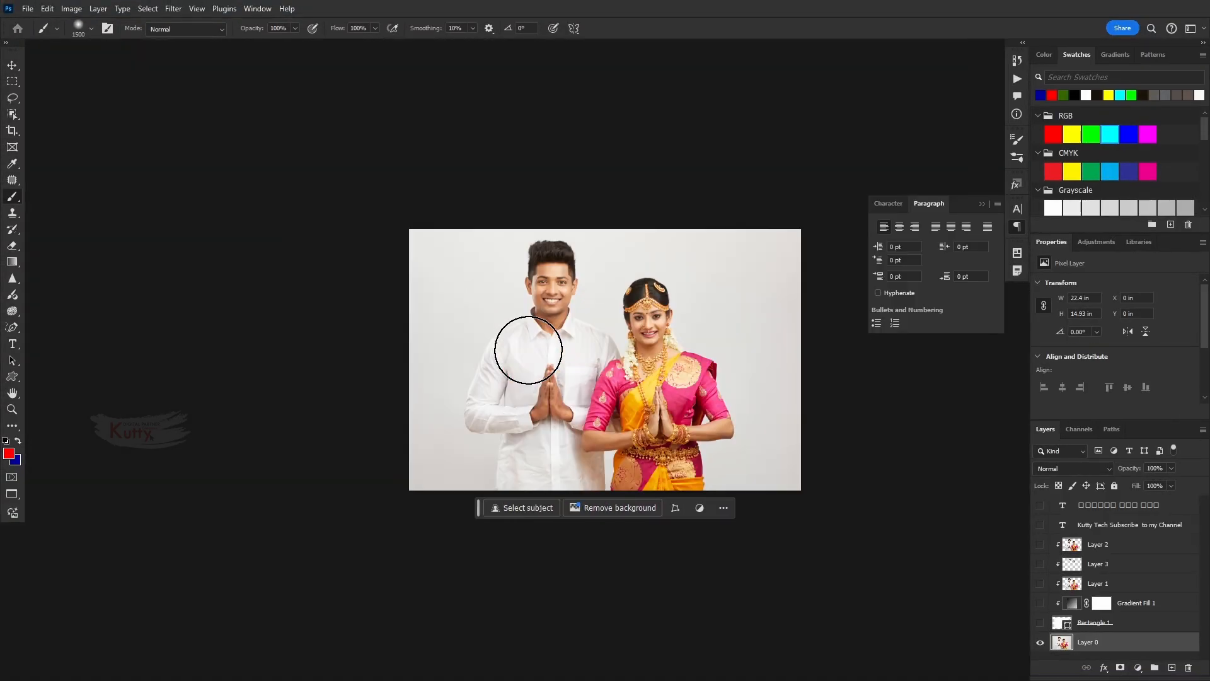
key(f)
key(f)
key(f)
key(f)
key(f)
key(f)
key(f)
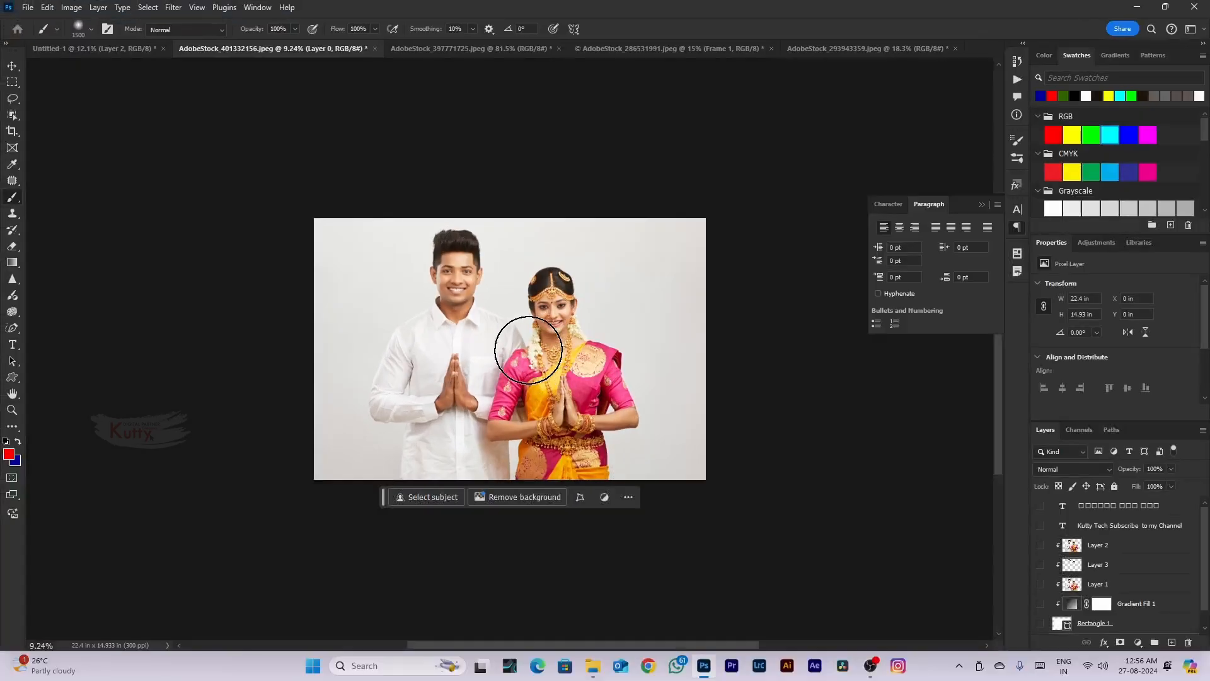
key(f)
key(f)
key(f)
key(f)
Generate an AI image from the prompt "Nature background"
click(12, 496)
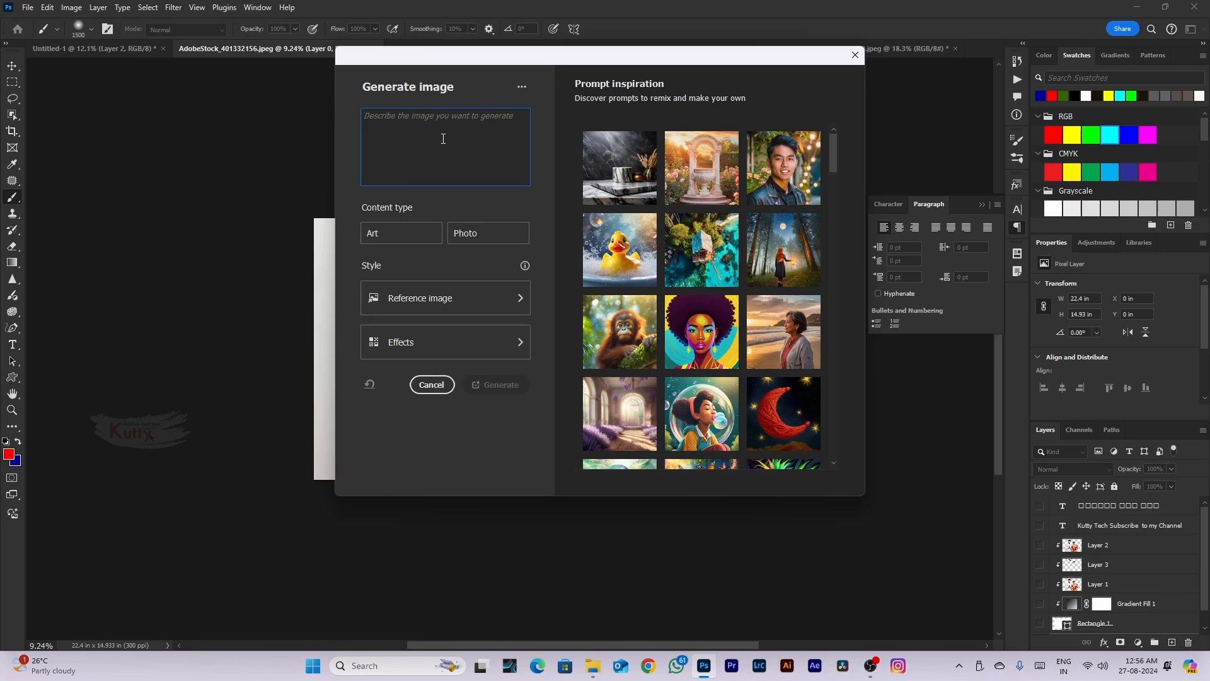
text(Nature background)
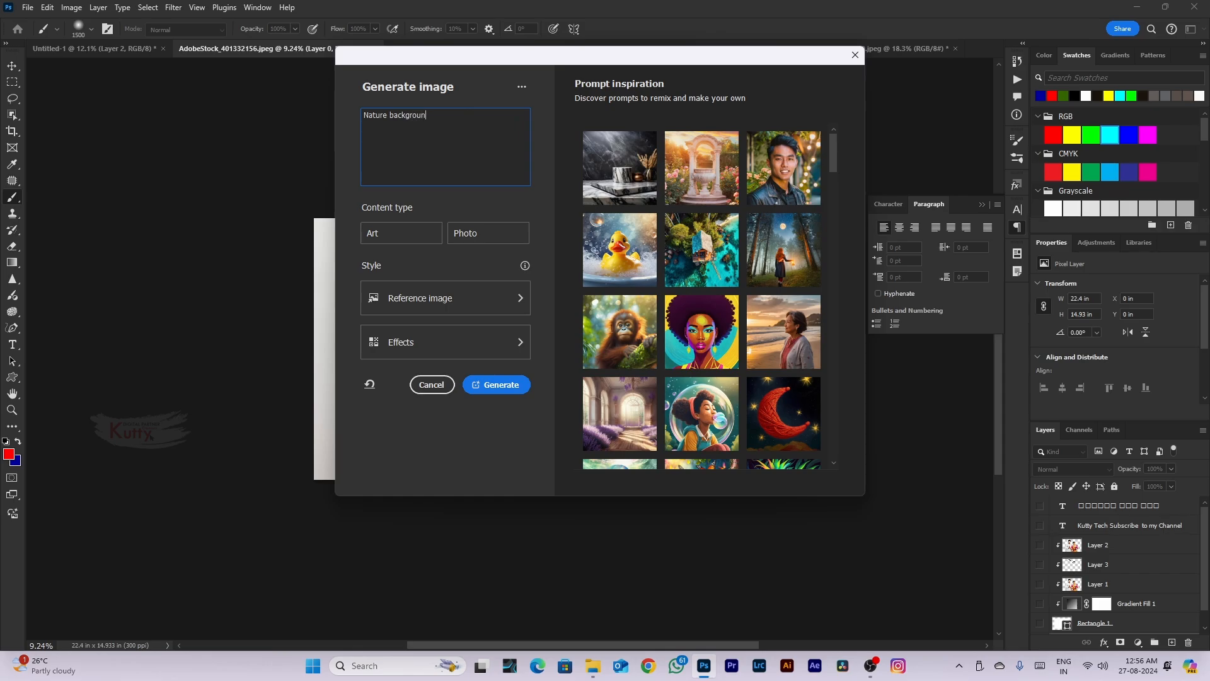
click(509, 387)
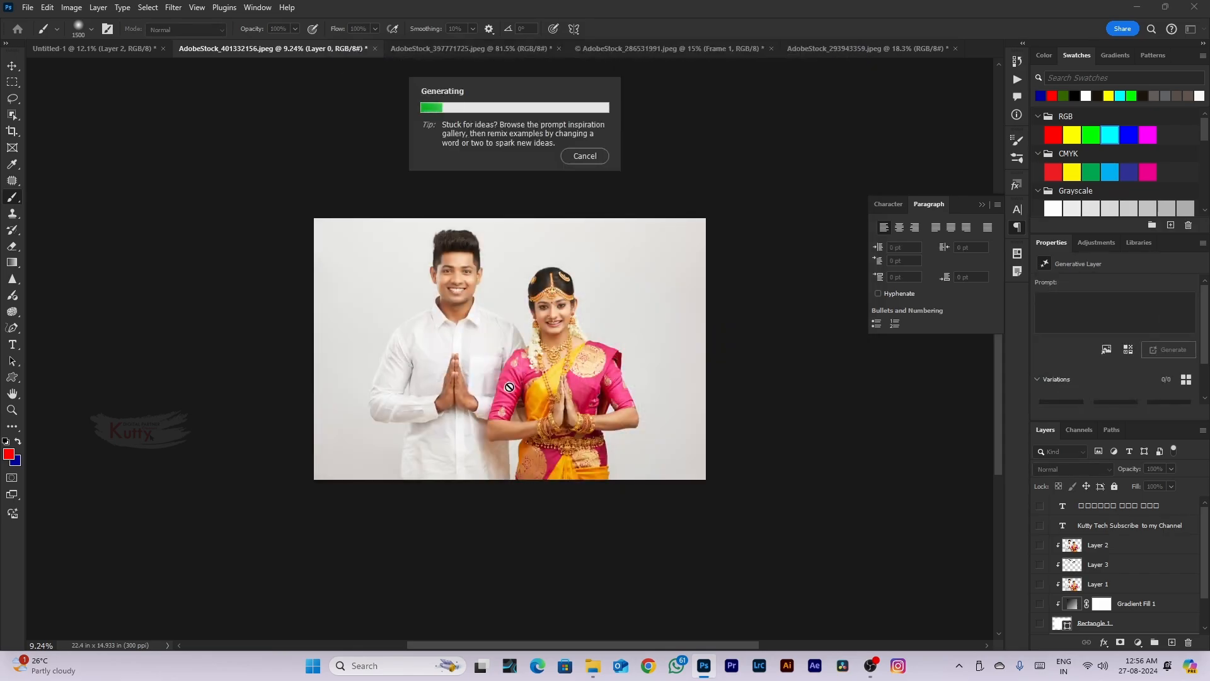
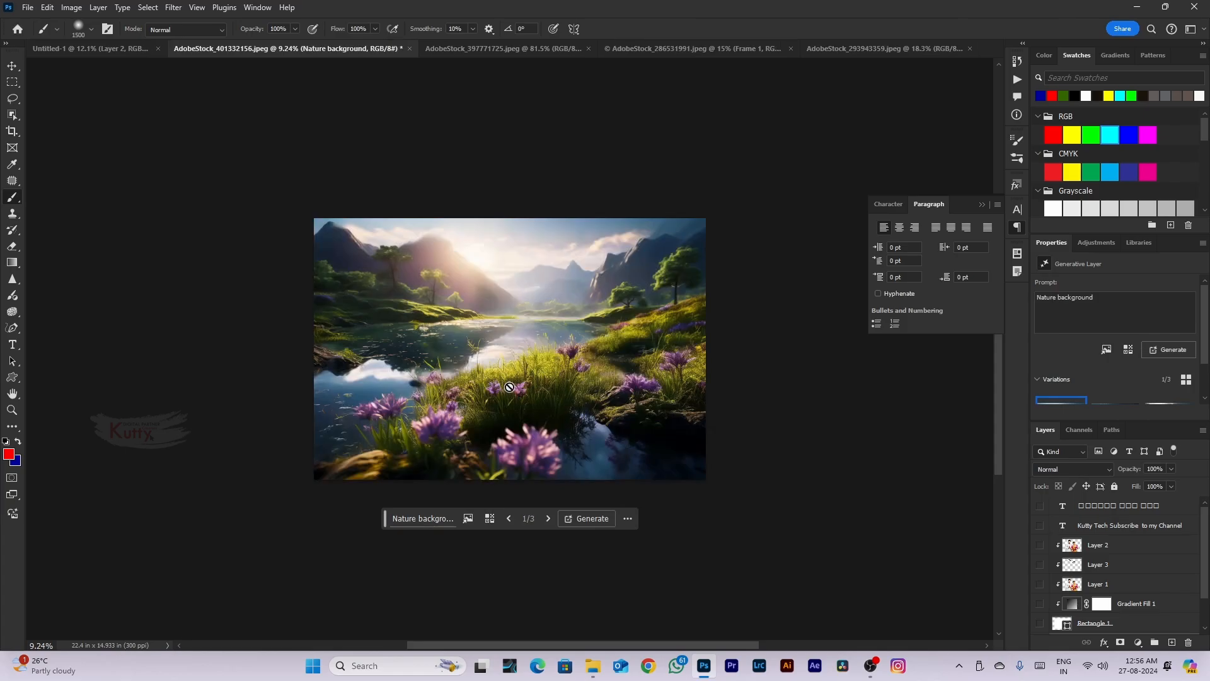
Examine the generated nature image at different magnifications and go through its variations back to the first one
scroll(509, 387, up, 5)
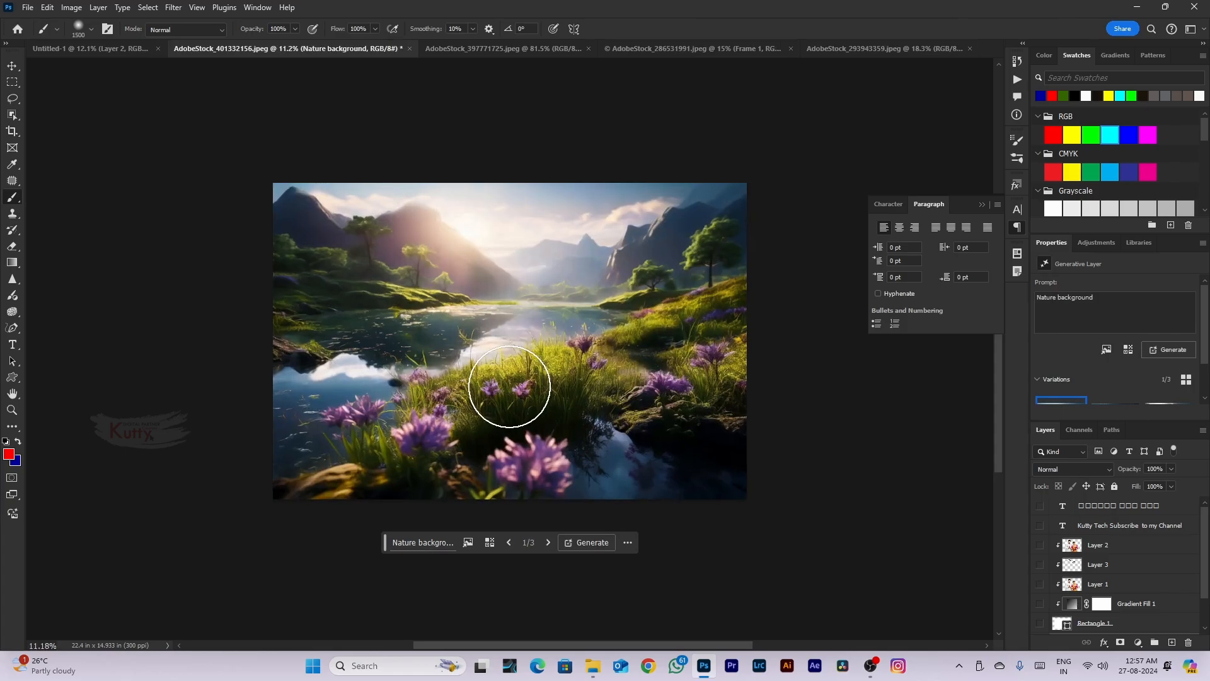
scroll(486, 386, down, 2)
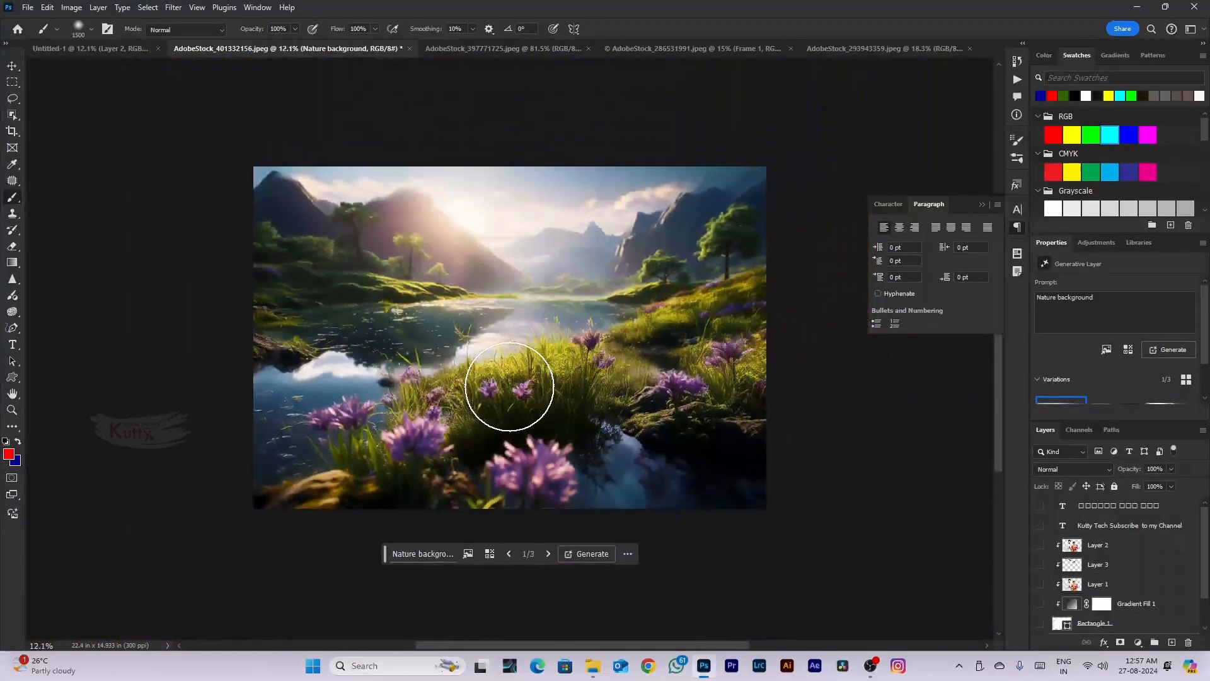
scroll(351, 297, up, 8)
scroll(522, 389, down, 9)
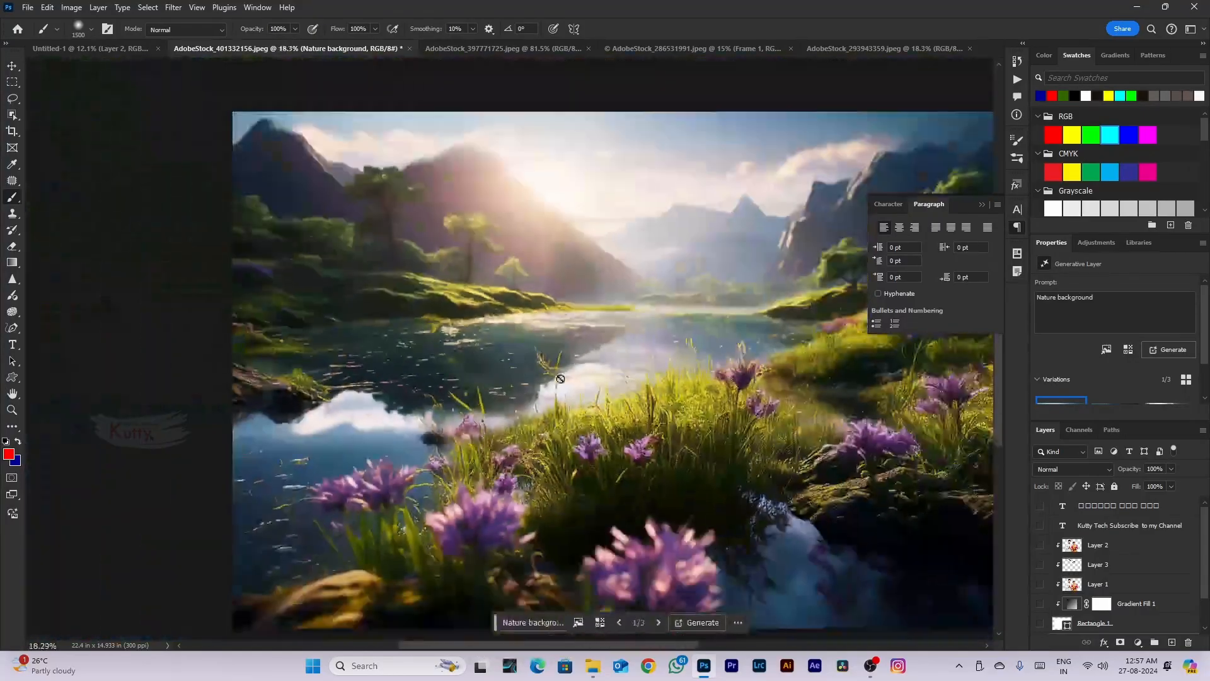
scroll(750, 391, up, 5)
scroll(753, 392, up, 3)
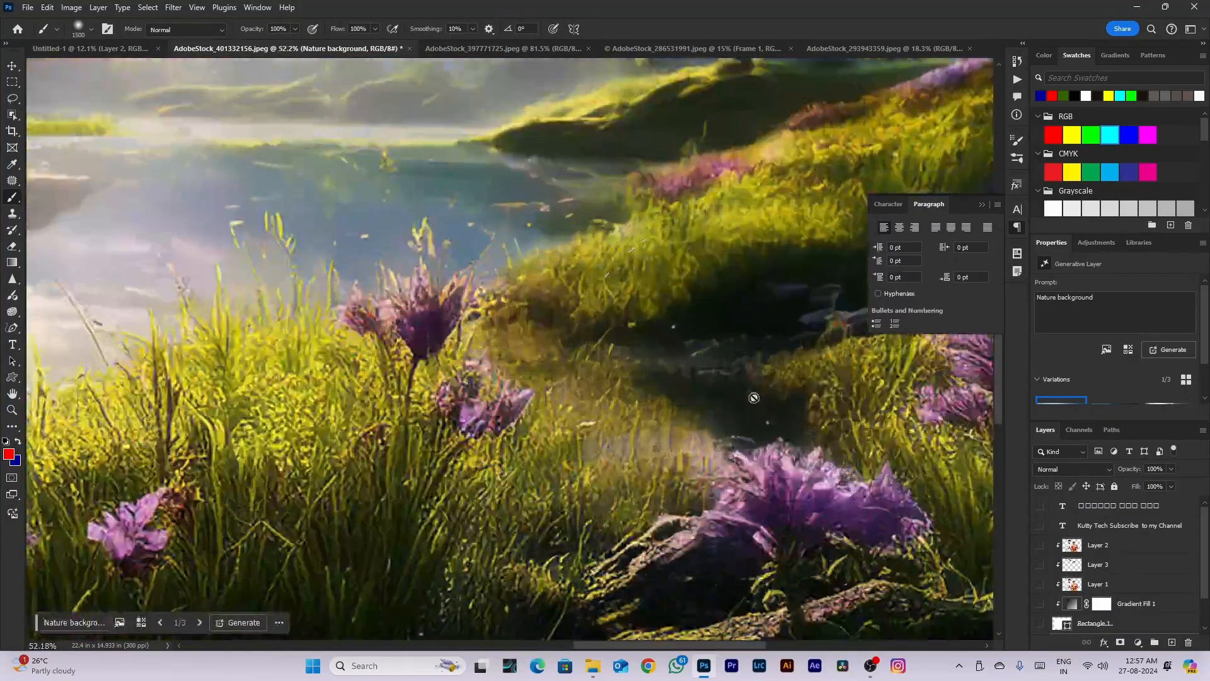
scroll(751, 381, down, 6)
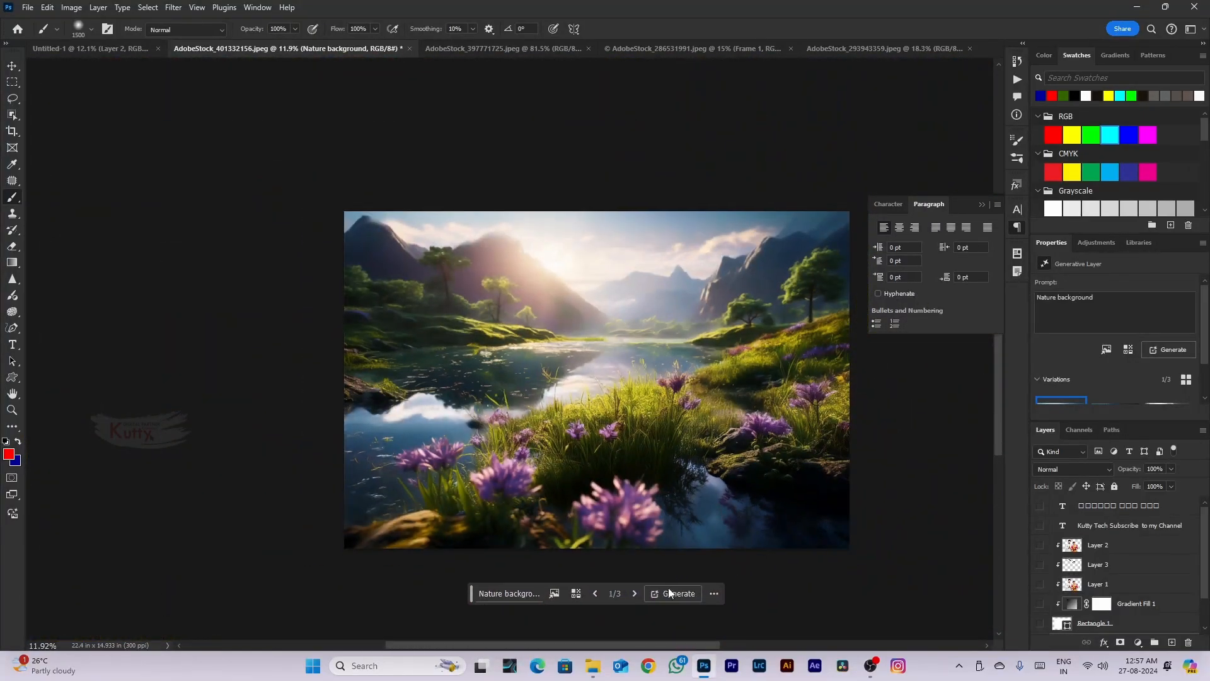
click(635, 593)
click(637, 594)
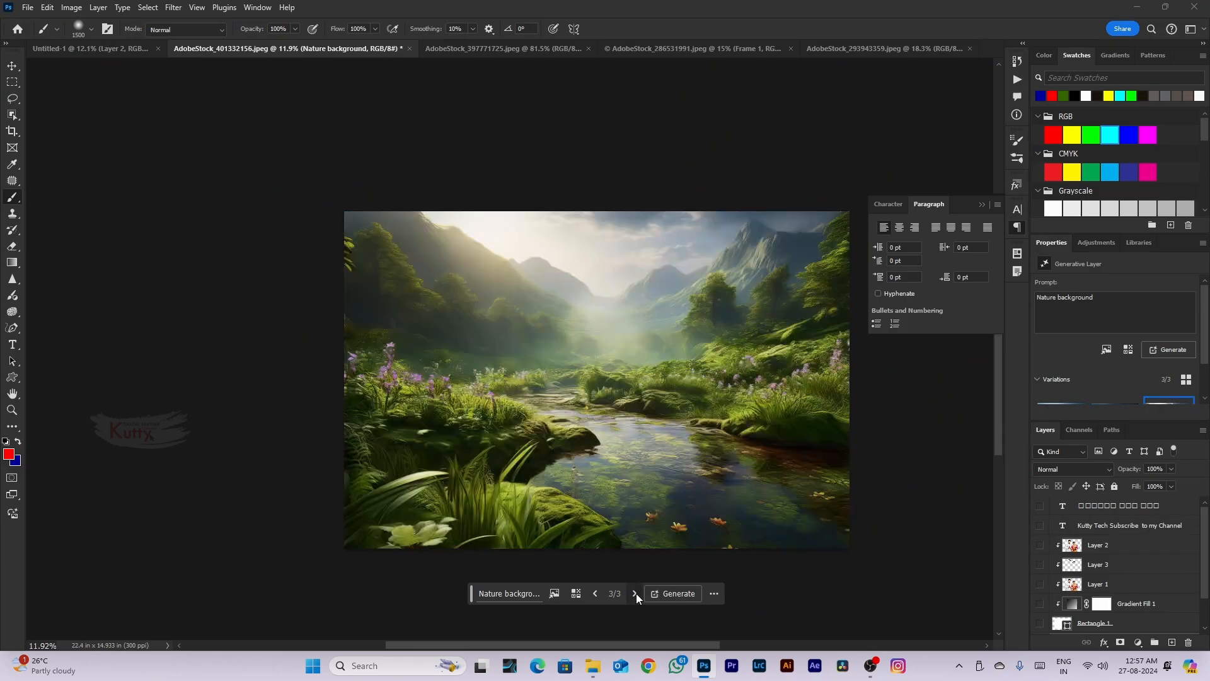
click(637, 594)
scroll(630, 329, down, 5)
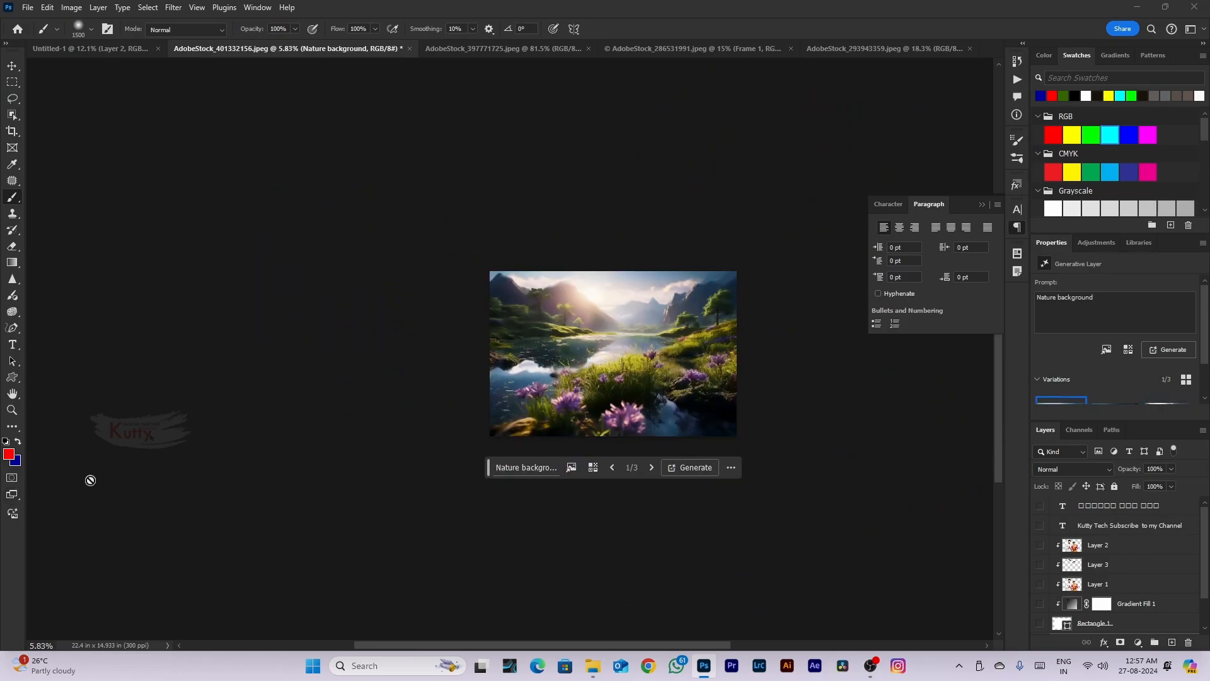
key(ctrl+minus)
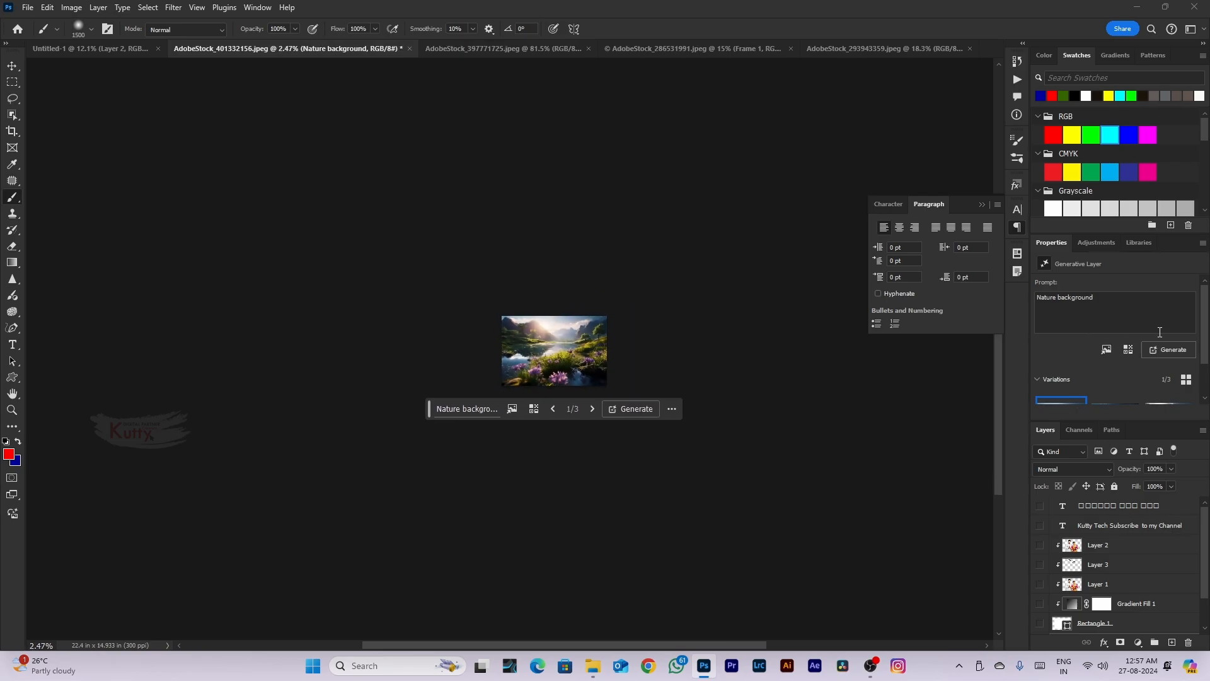
Enlarge the generative layer's properties area so that the variation thumbnails show
drag(1204, 306, 1204, 344)
drag(1126, 234, 1119, 147)
scroll(1104, 260, up, 2)
Switch to the Move tool, select Layer 0, and hide the Nature background layer above it
key(v)
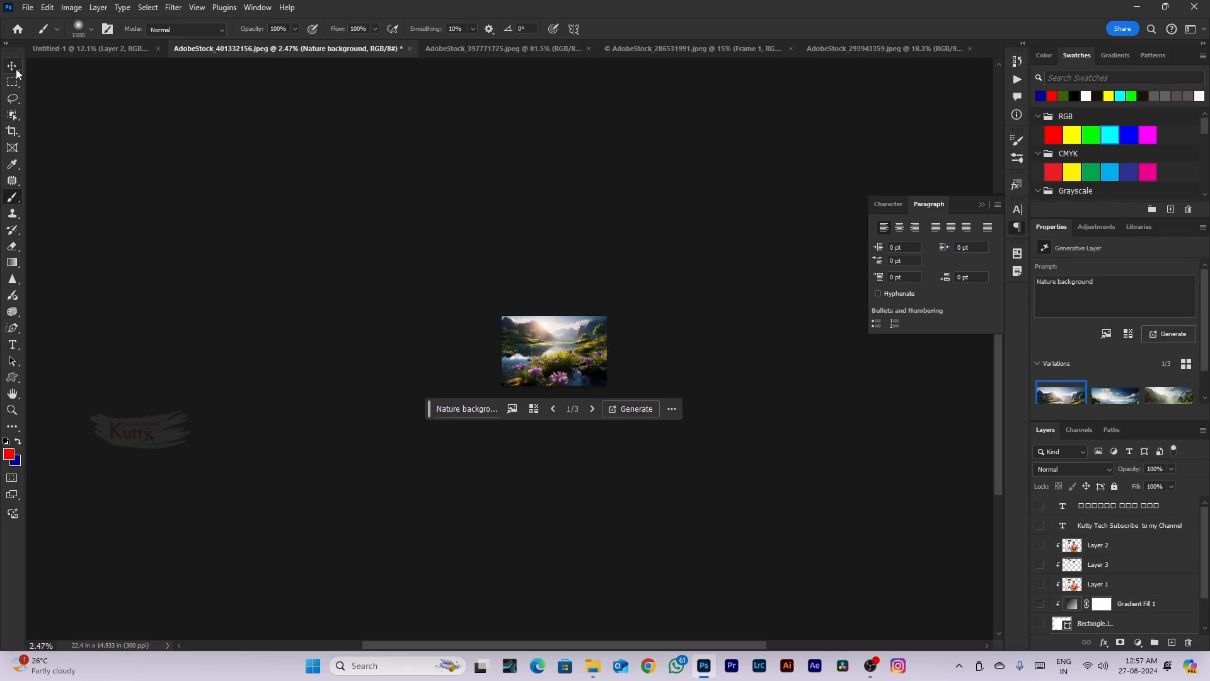
key(ctrl+minus)
key(ctrl+plus)
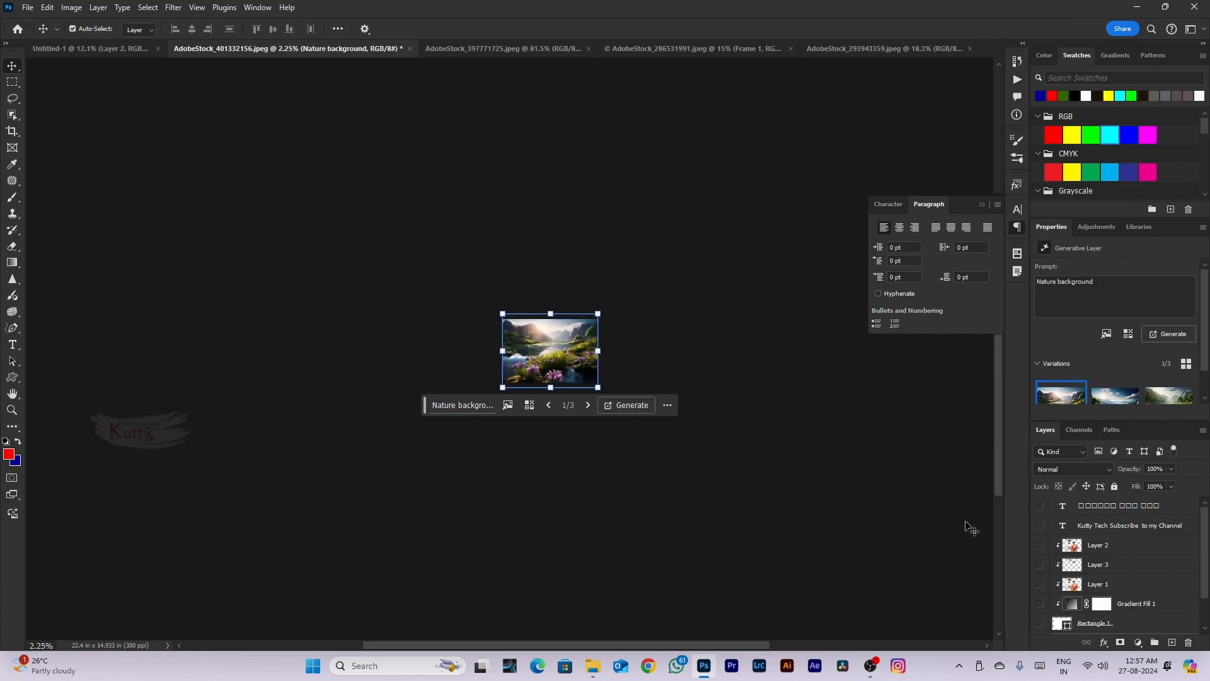
scroll(1131, 567, down, 2)
click(1090, 624)
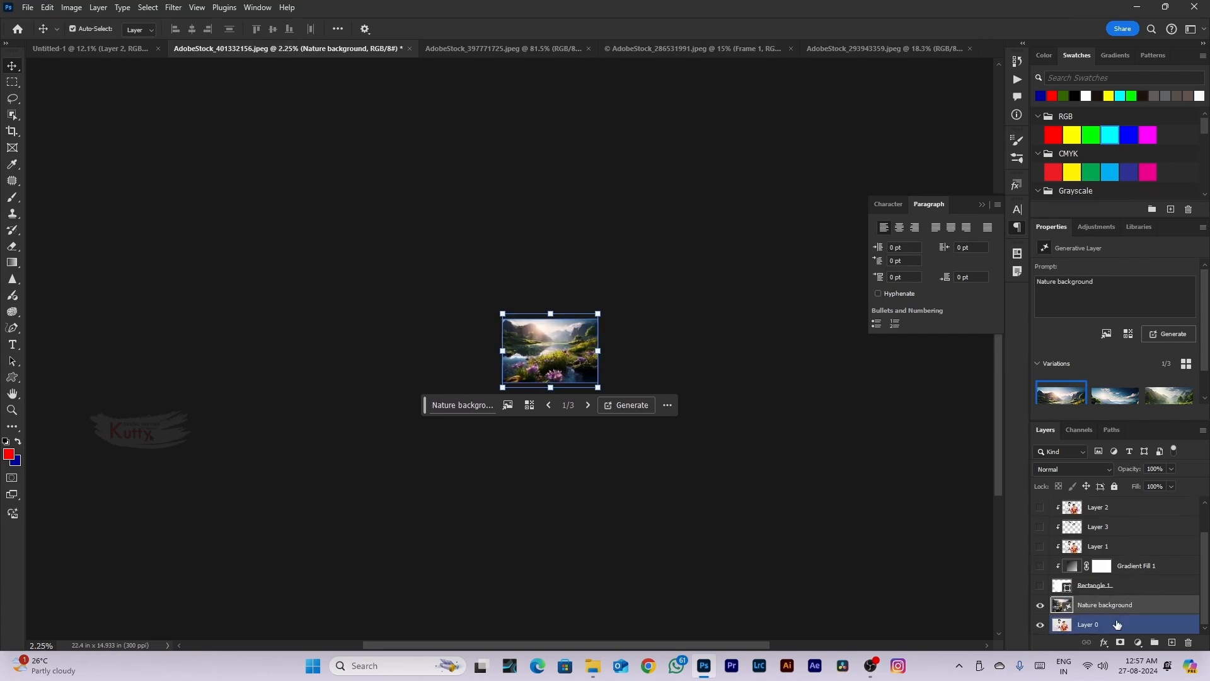
click(1039, 605)
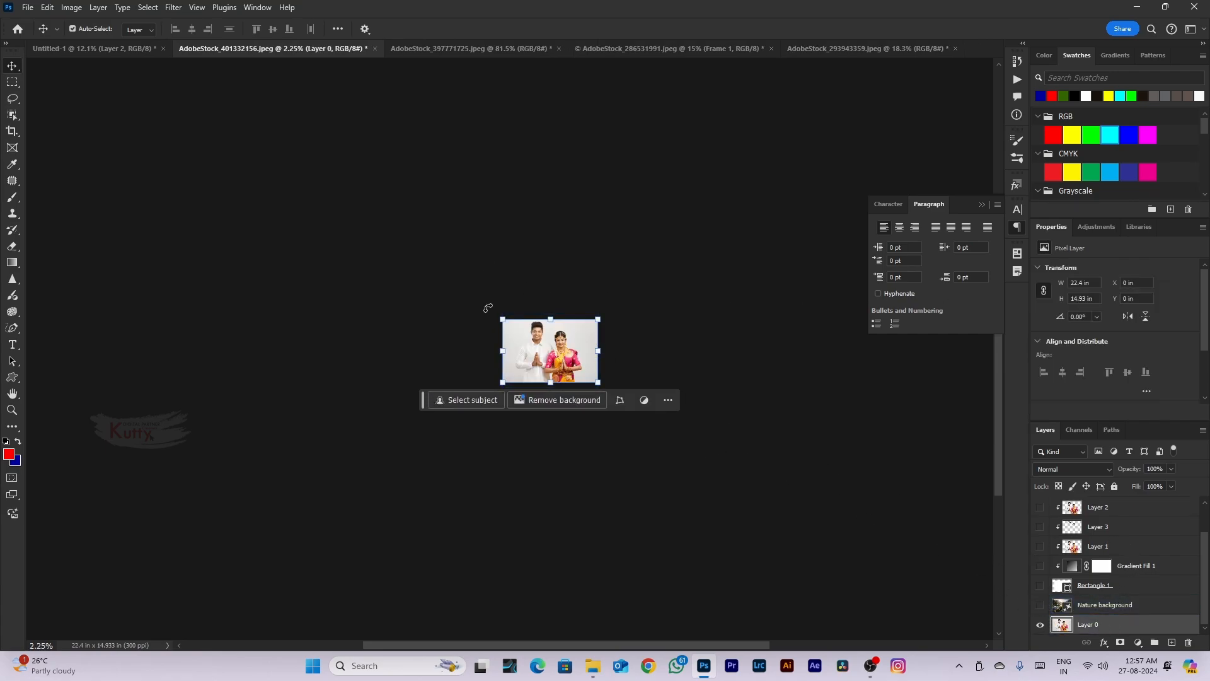
Collapse the floating Paragraph panel beside the couple's photo and activate the Patch tool
scroll(536, 356, up, 4)
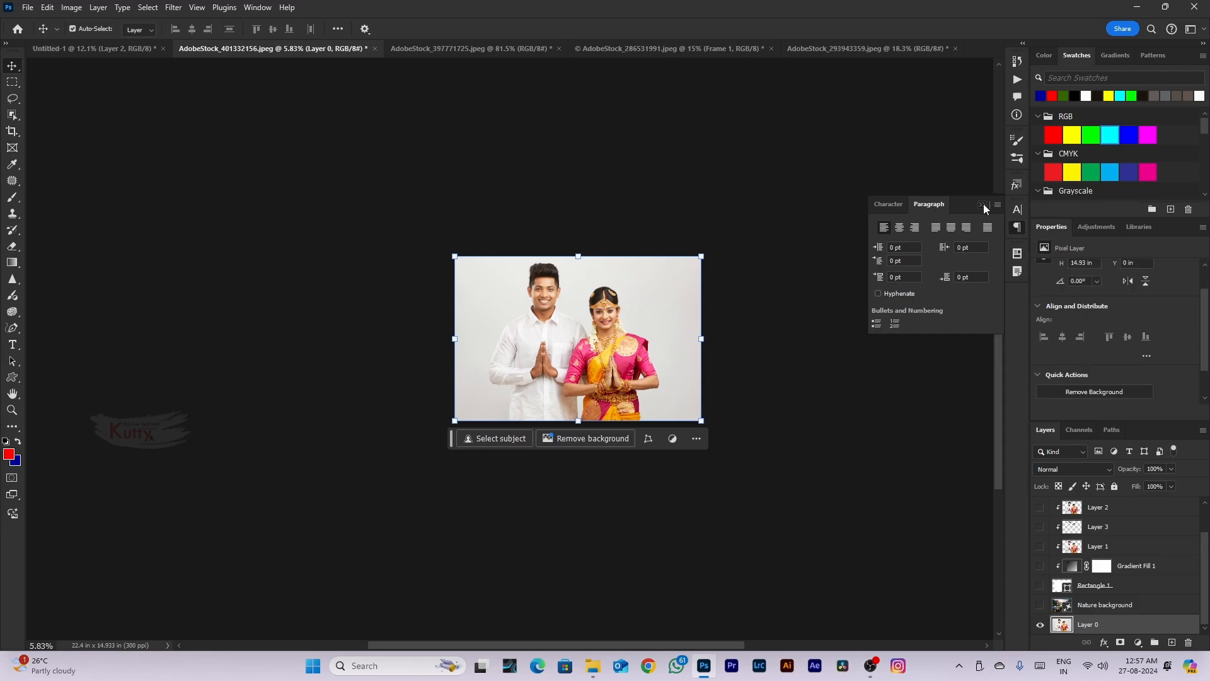
click(981, 205)
click(14, 181)
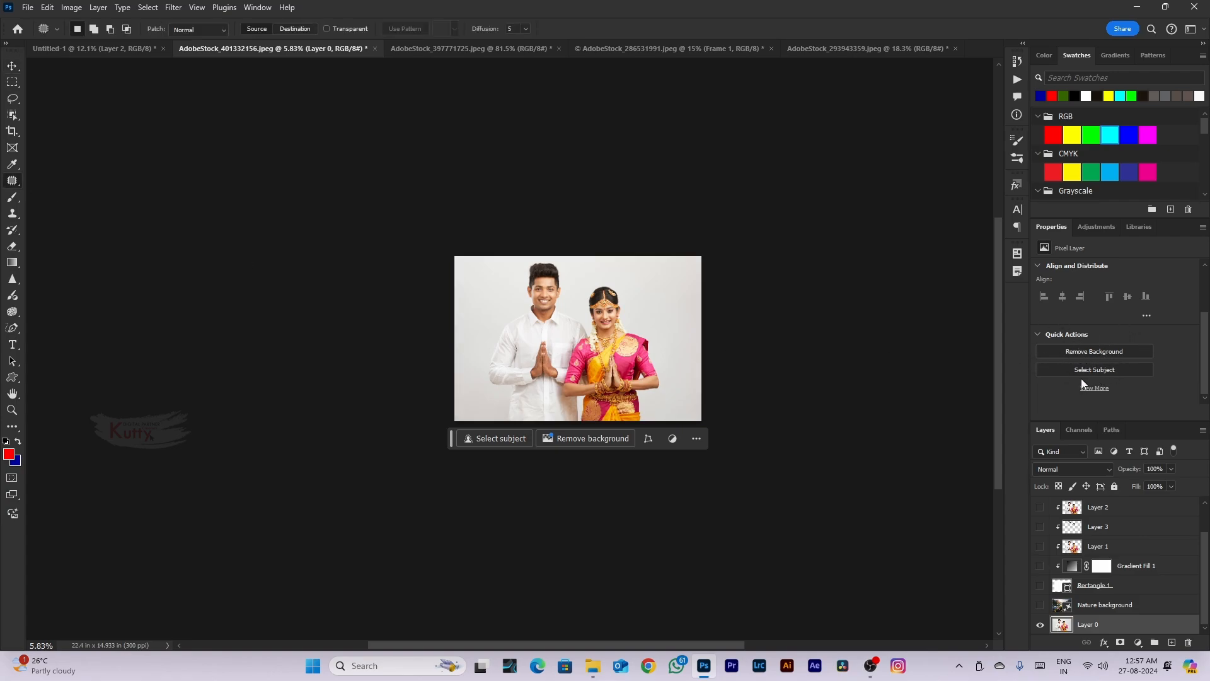
Try removing the background of Layer 0 around the couple, inspect the cut-out's edges, and undo the removal
click(1083, 354)
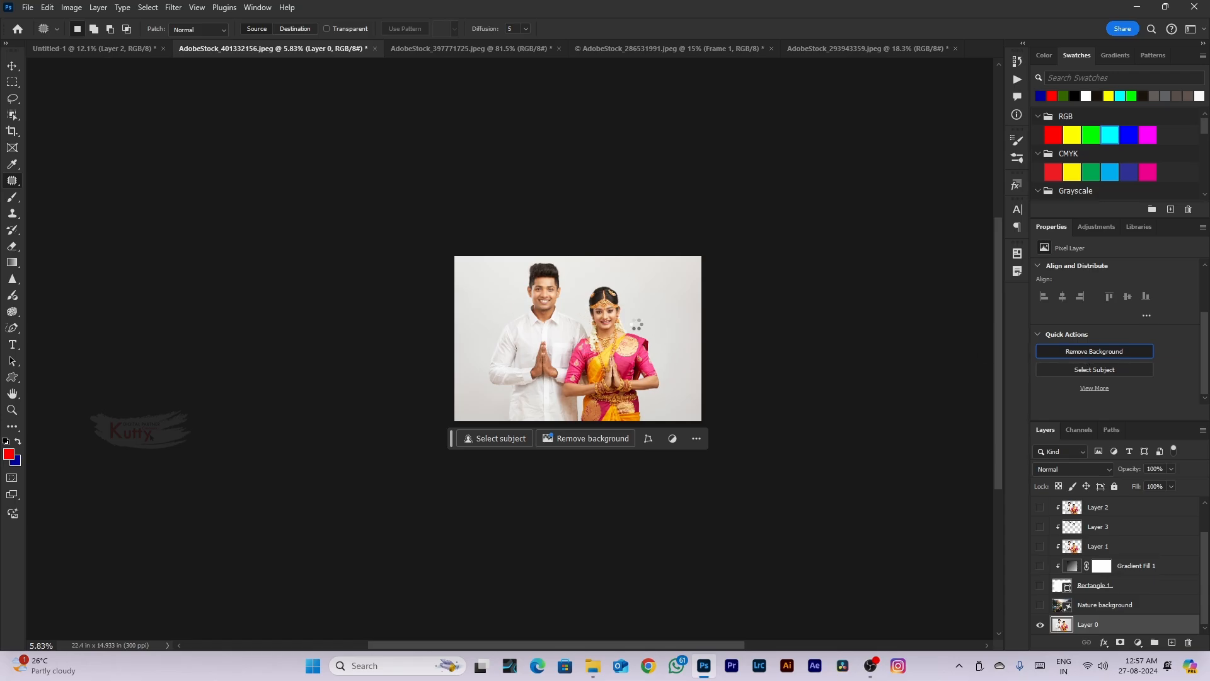
scroll(530, 328, up, 5)
scroll(675, 341, up, 4)
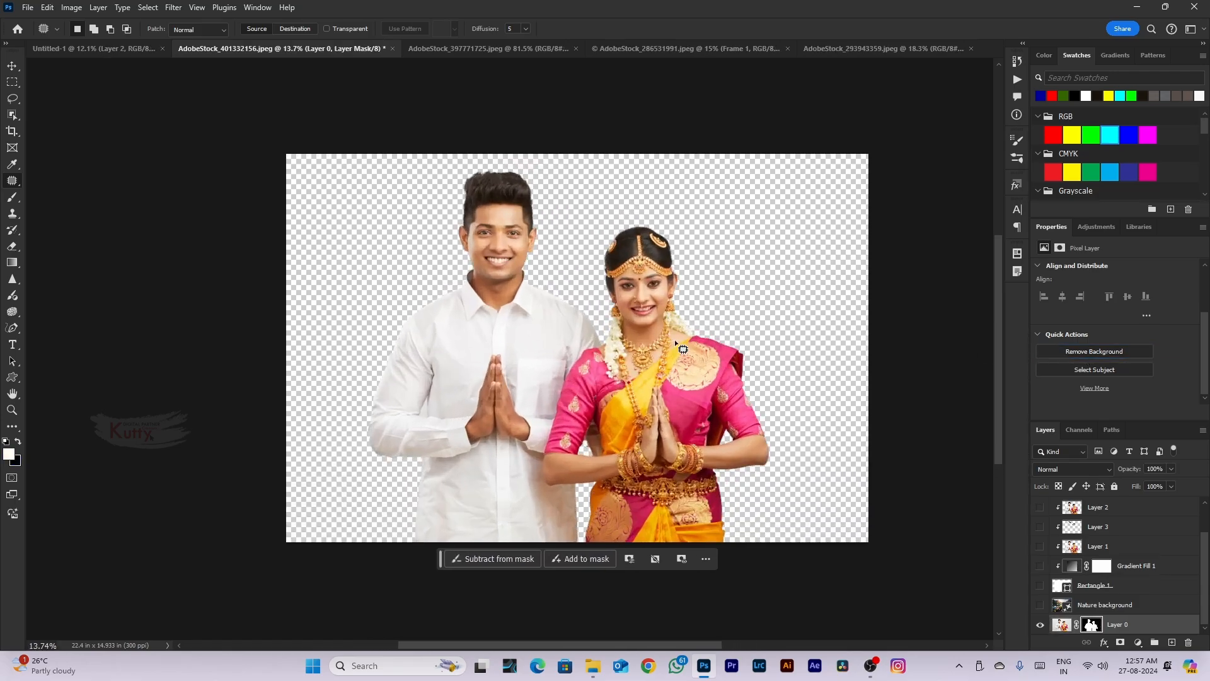
scroll(683, 349, up, 3)
scroll(674, 339, down, 5)
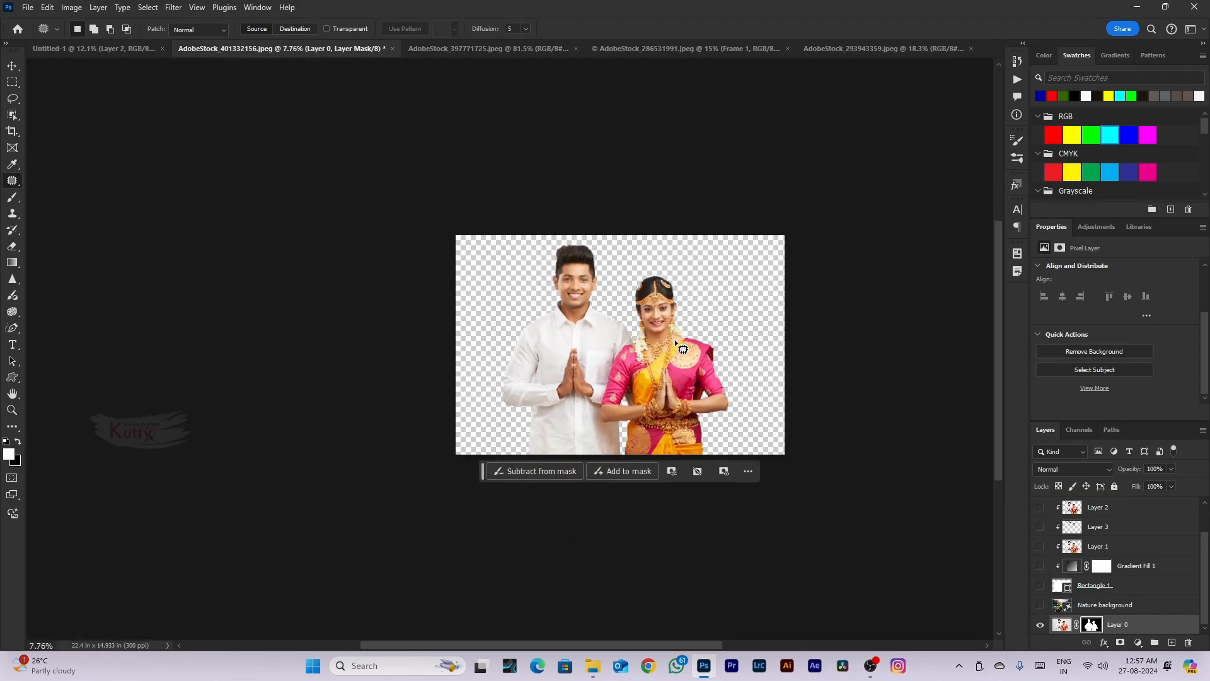
key(ctrl+z)
Go through the healing, Crop and object selection tools and activate the Rectangular Marquee tool
right_click(13, 181)
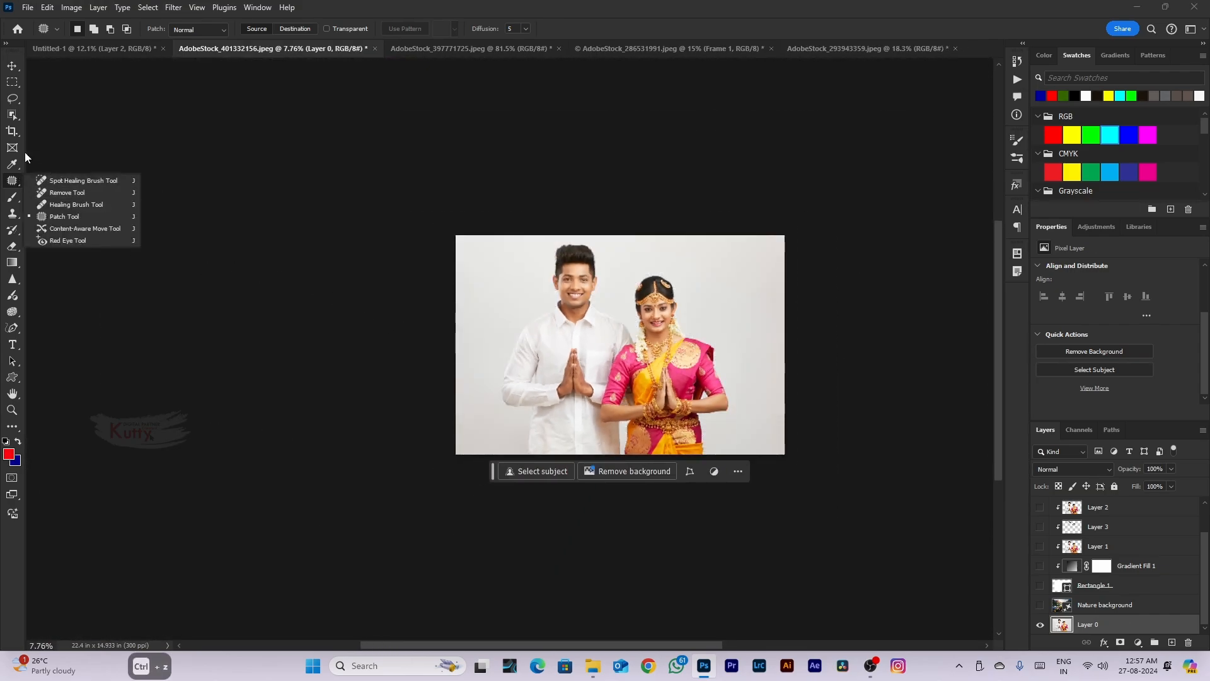
click(15, 135)
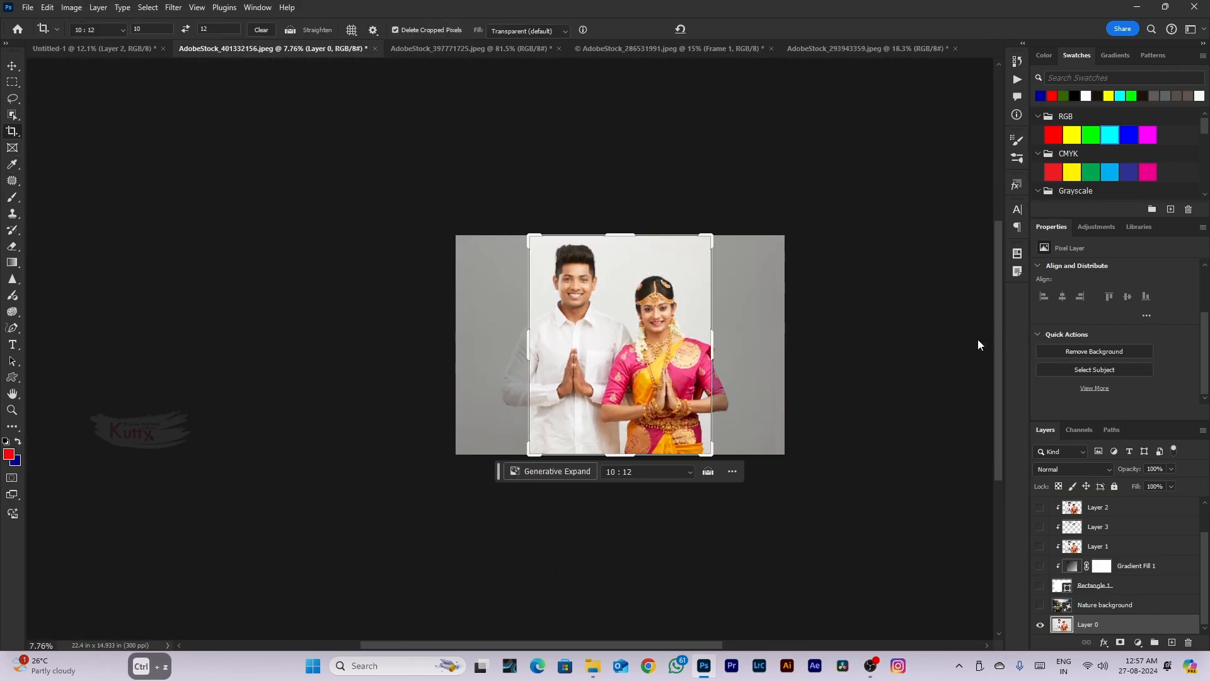
click(10, 116)
click(10, 82)
scroll(805, 290, down, 5)
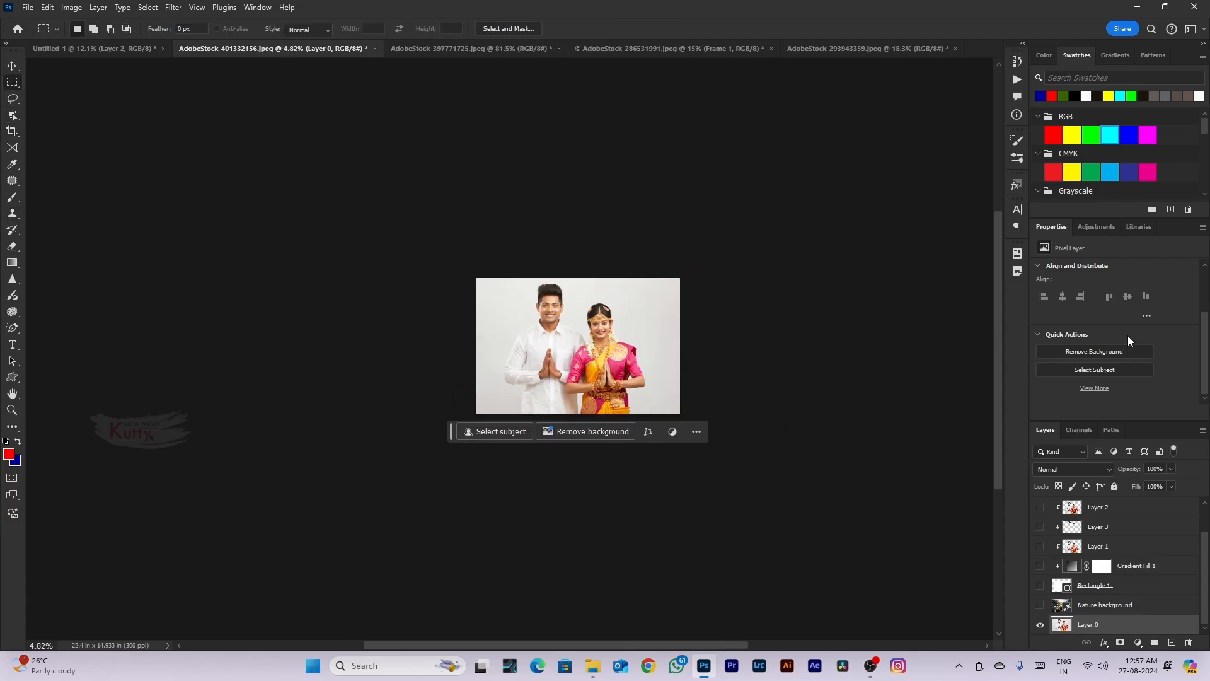
scroll(634, 366, up, 5)
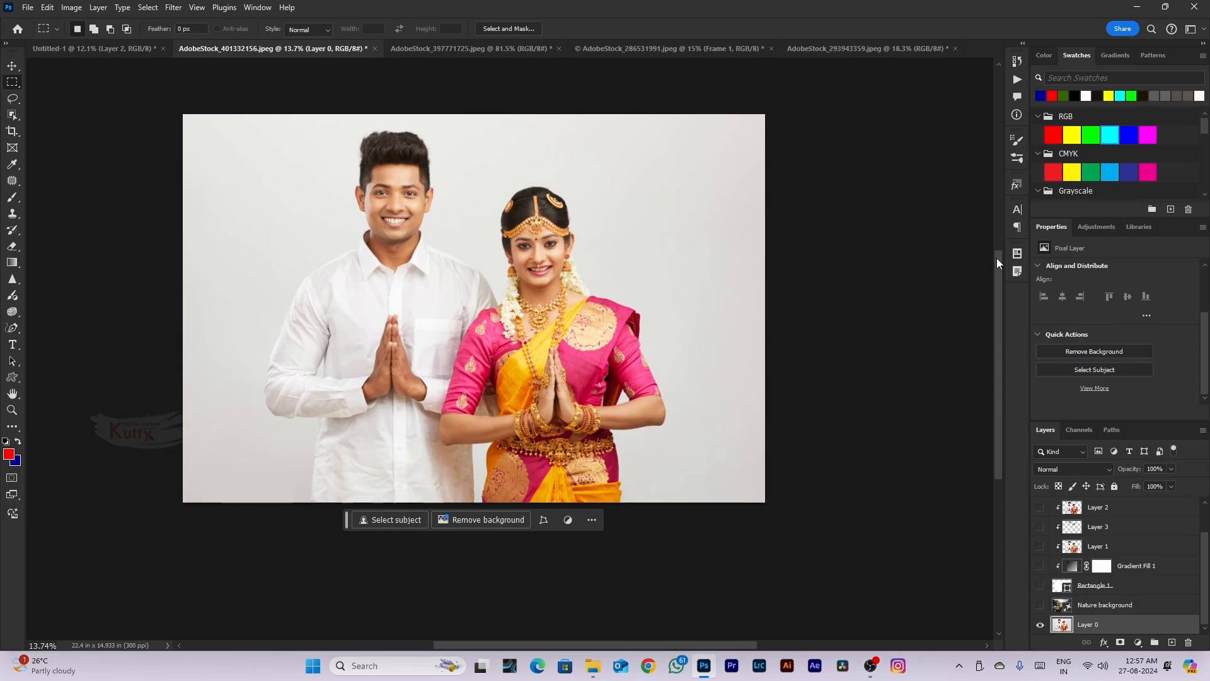
Look at the New Document presets and the Open dialog, and leave both without creating or opening a file
click(28, 8)
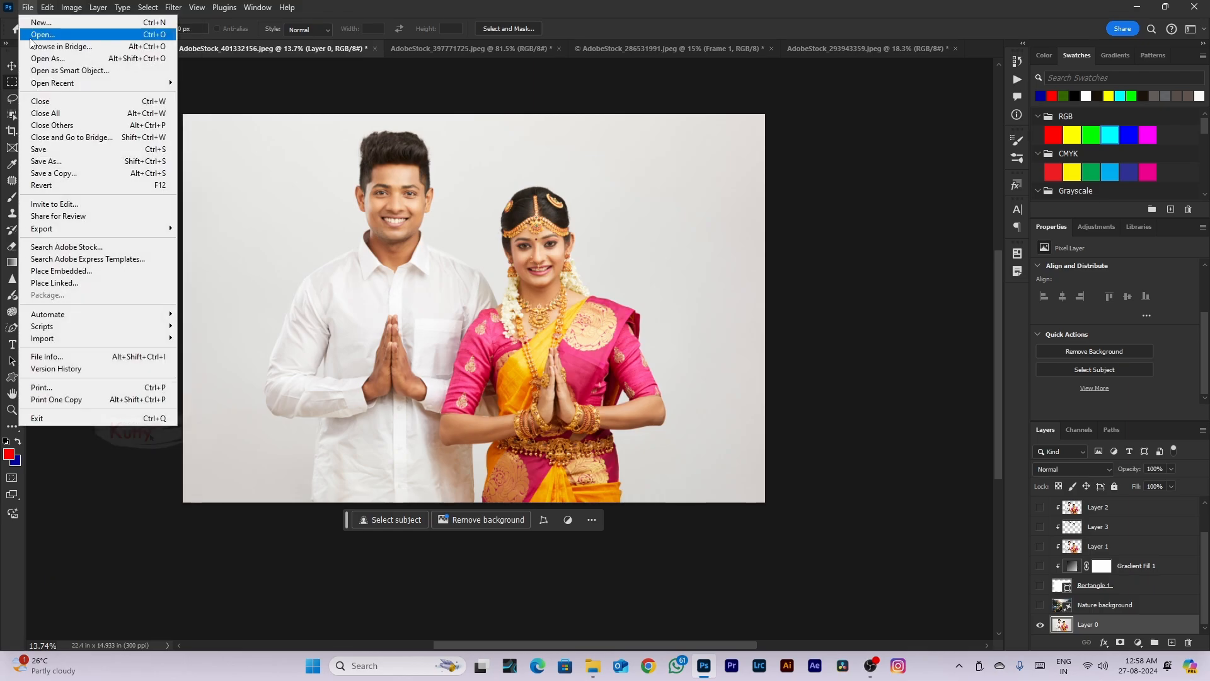
click(39, 23)
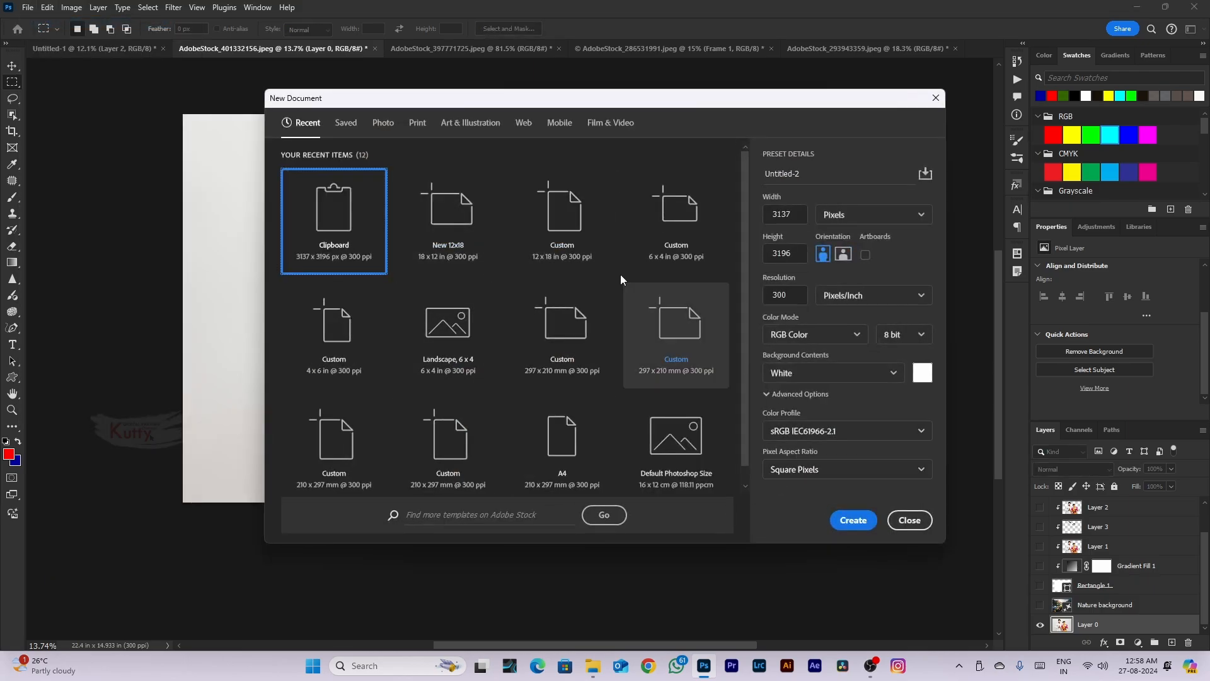
click(910, 520)
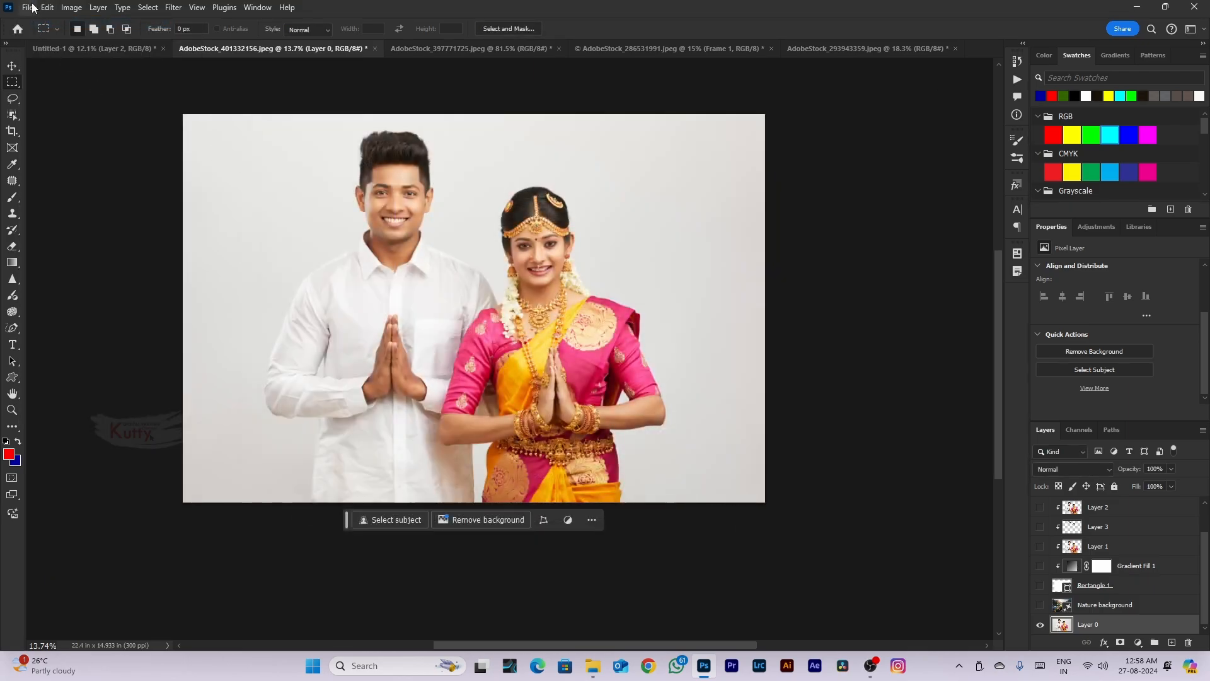
click(27, 7)
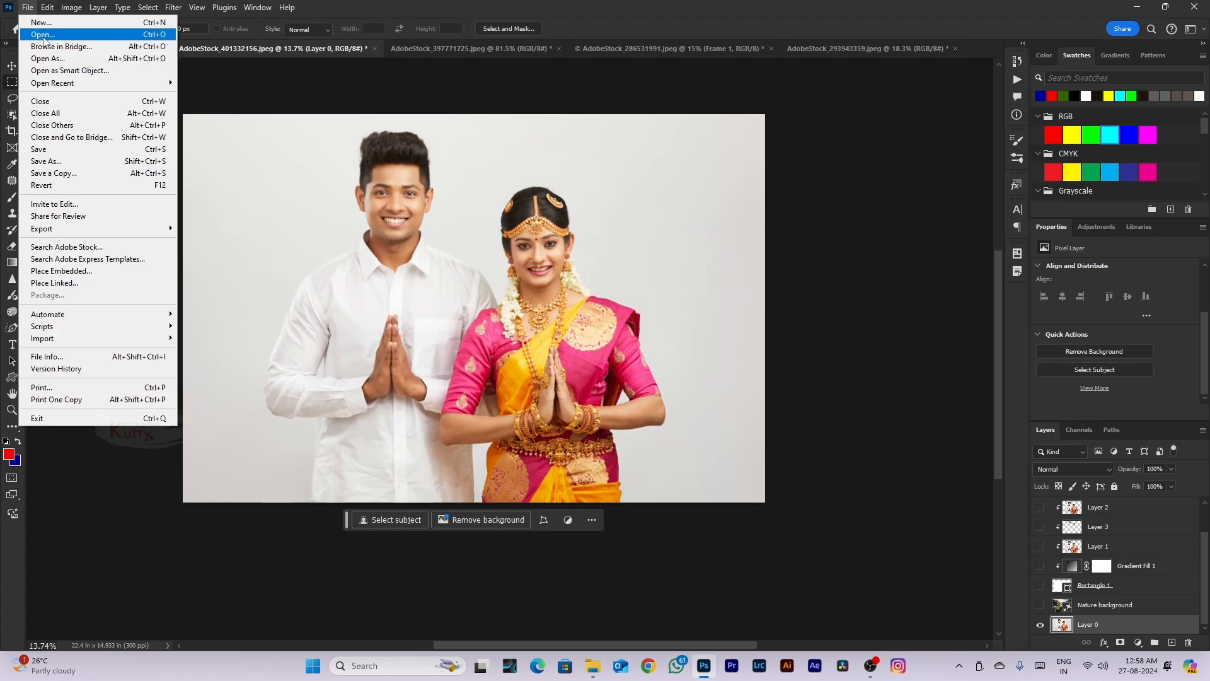
click(39, 32)
click(786, 10)
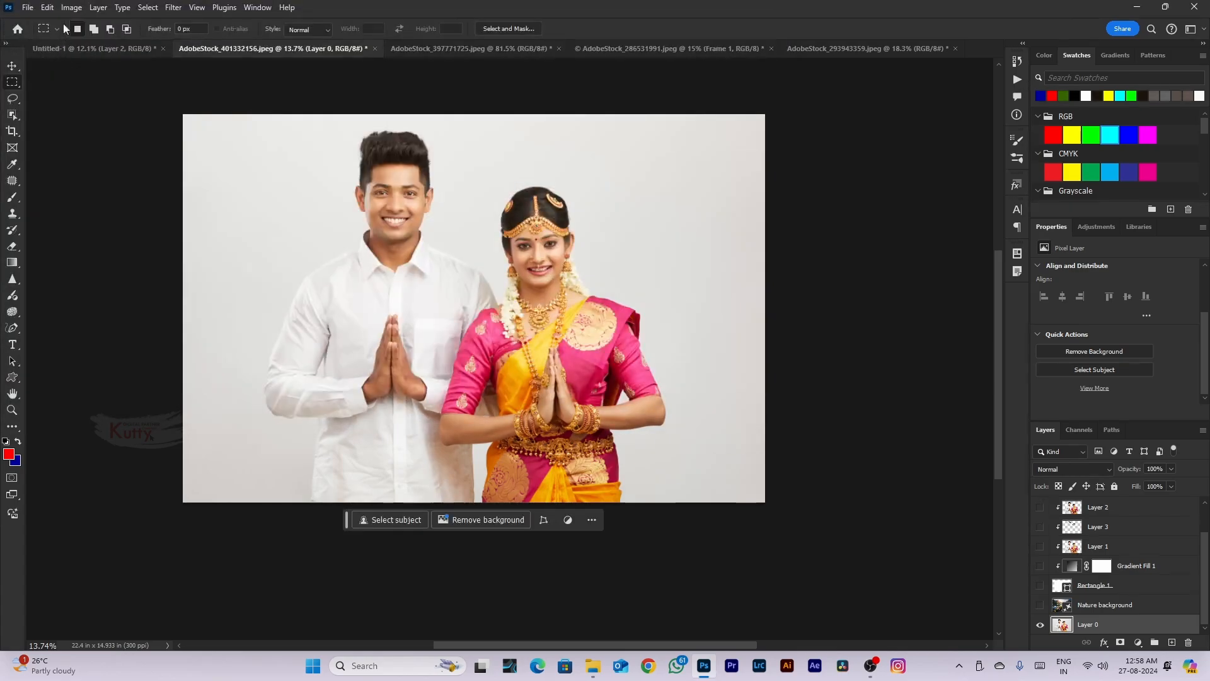
Close the AdobeStock_397771725.jpeg portrait without saving its changes
click(29, 7)
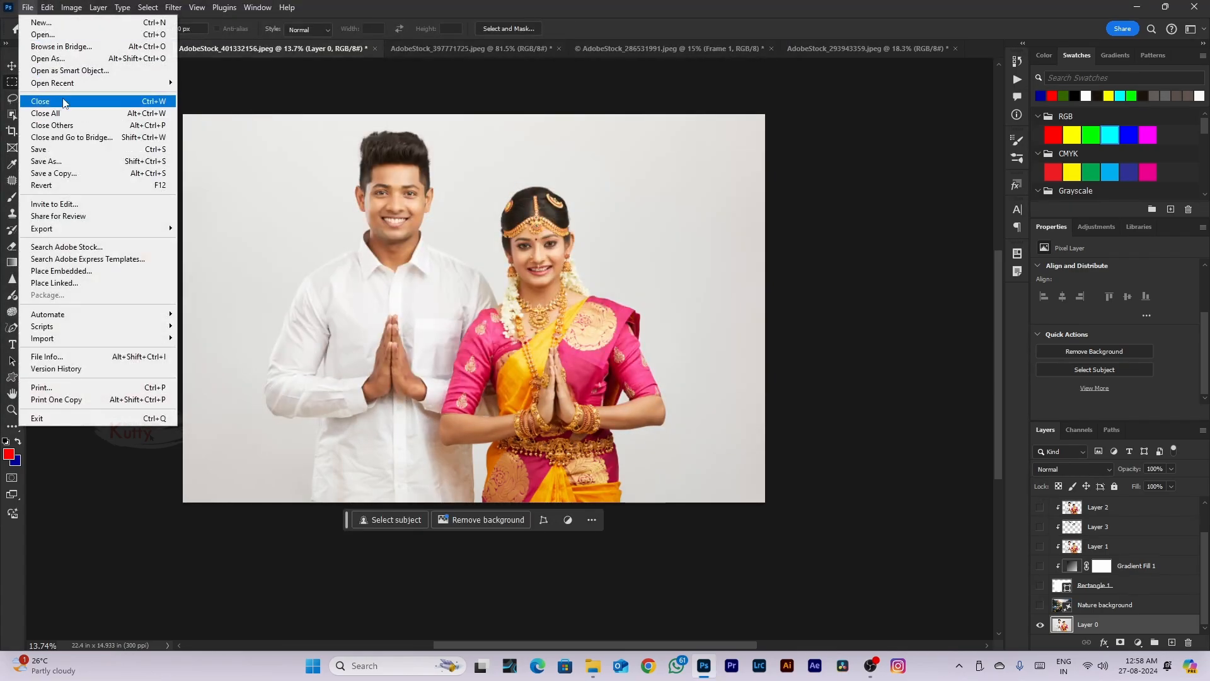
click(449, 51)
scroll(503, 234, down, 8)
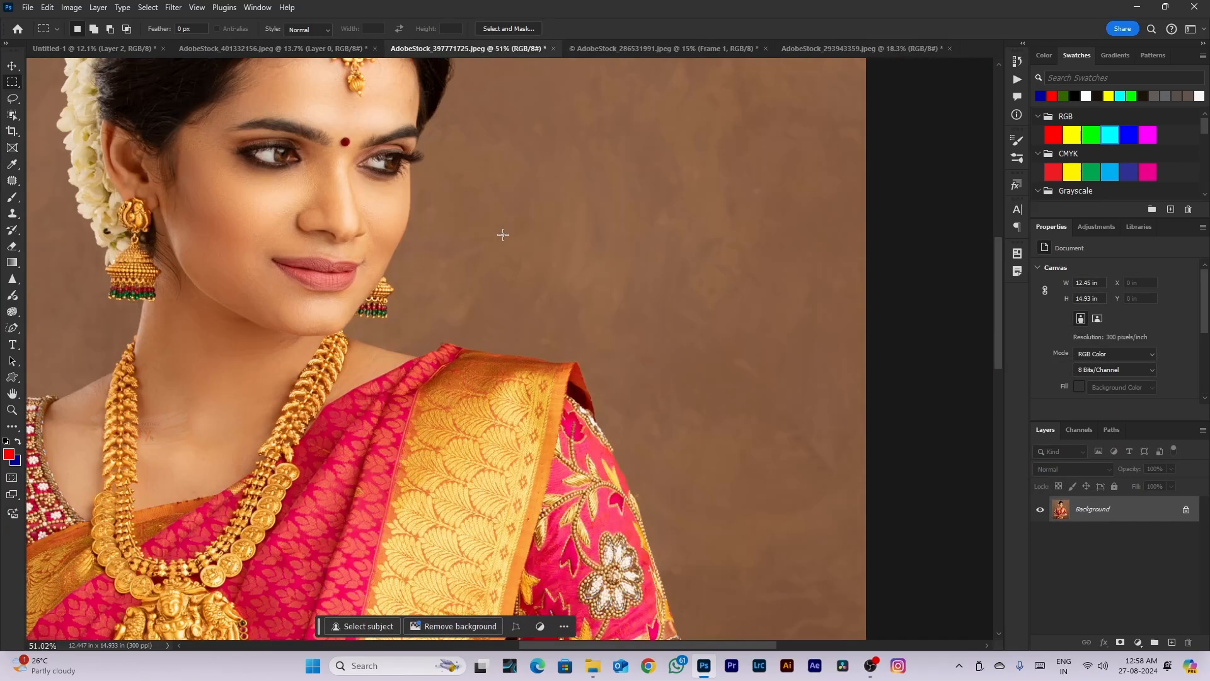
scroll(502, 235, down, 2)
key(ctrl+w)
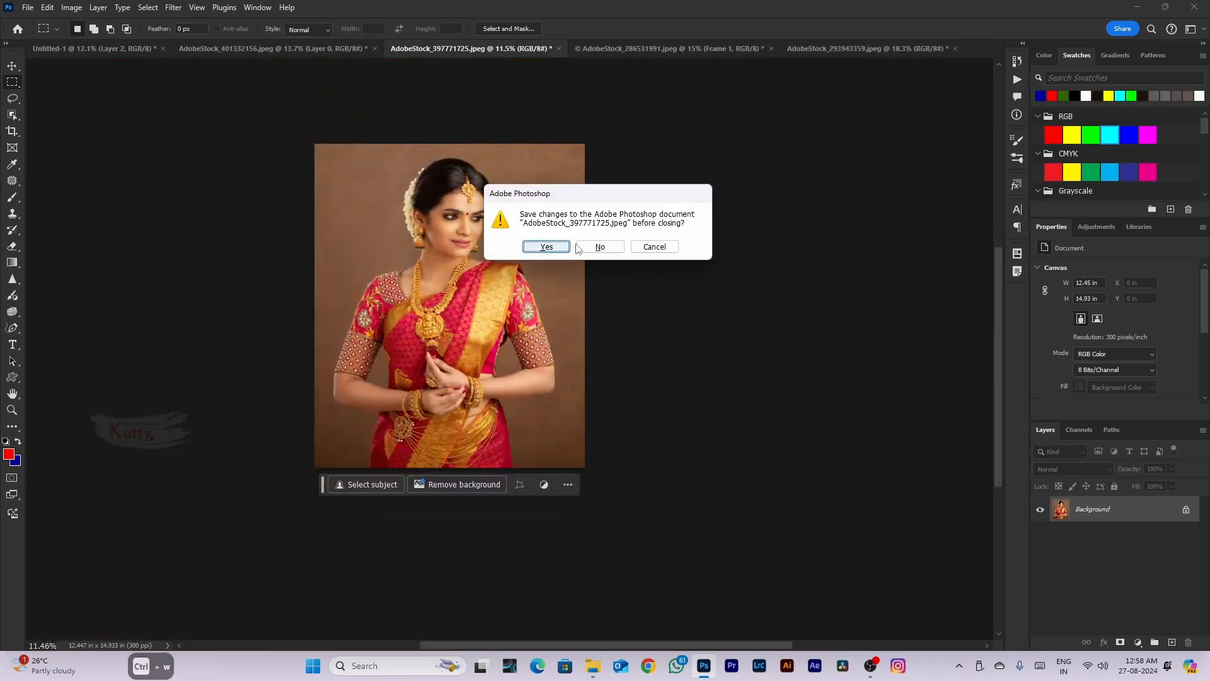
click(599, 246)
scroll(305, 114, down, 3)
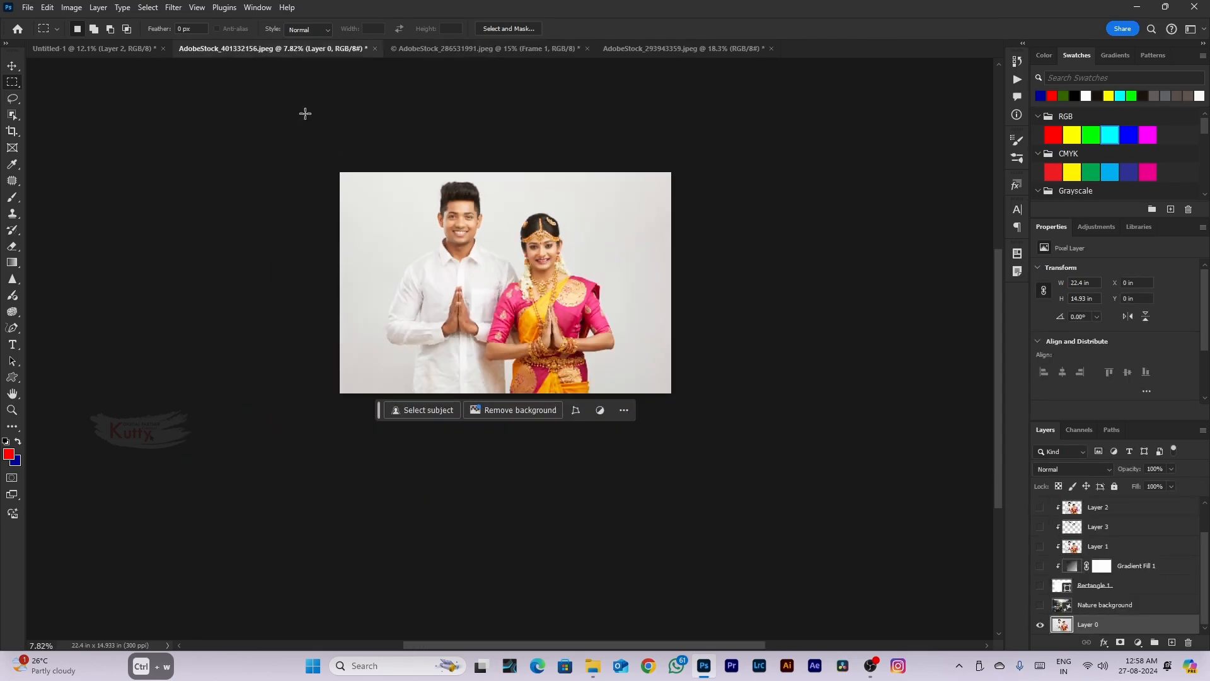
Save the couple's photo with its layers as the Photoshop PSD file AdobeStock_401332156 in the Photoshop folder
click(28, 8)
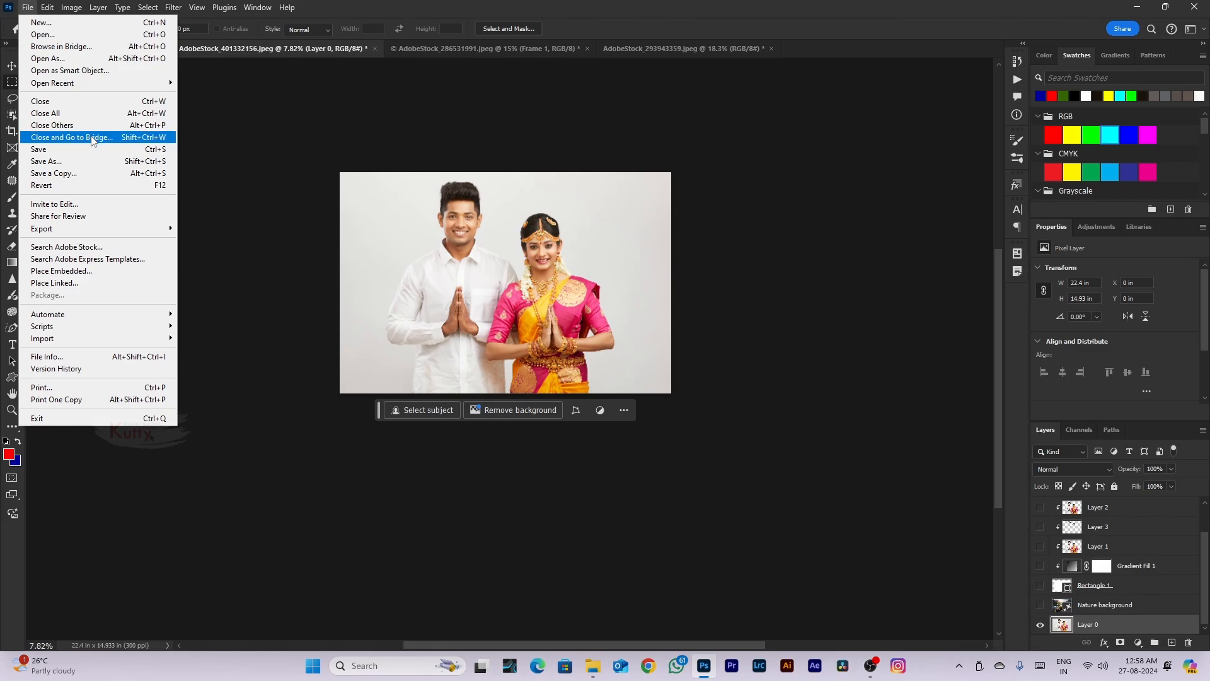
click(82, 161)
click(145, 339)
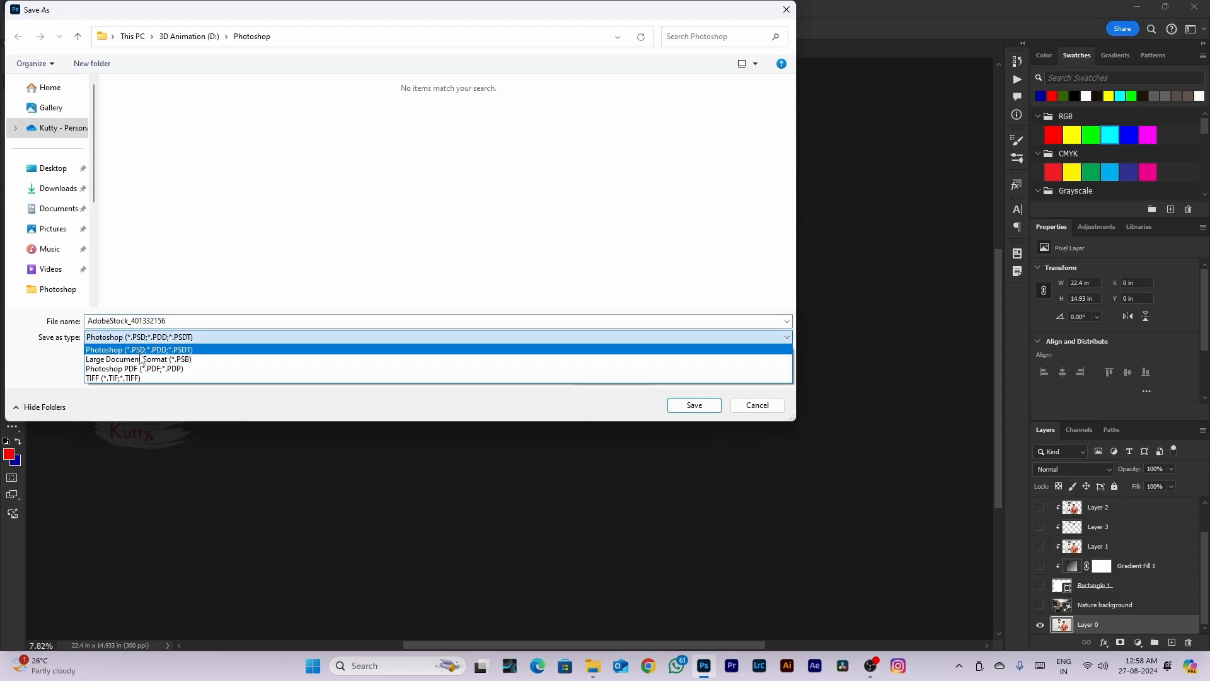
click(142, 349)
double_click(181, 322)
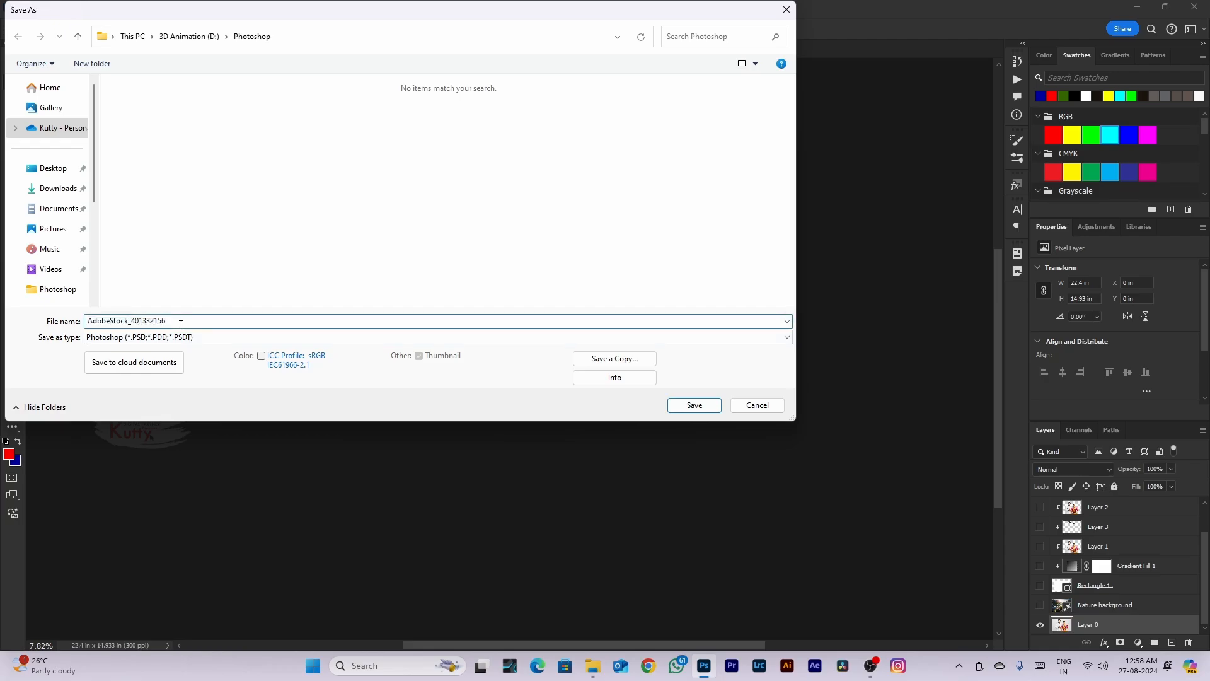
key(Return)
key(Return)
scroll(364, 316, up, 3)
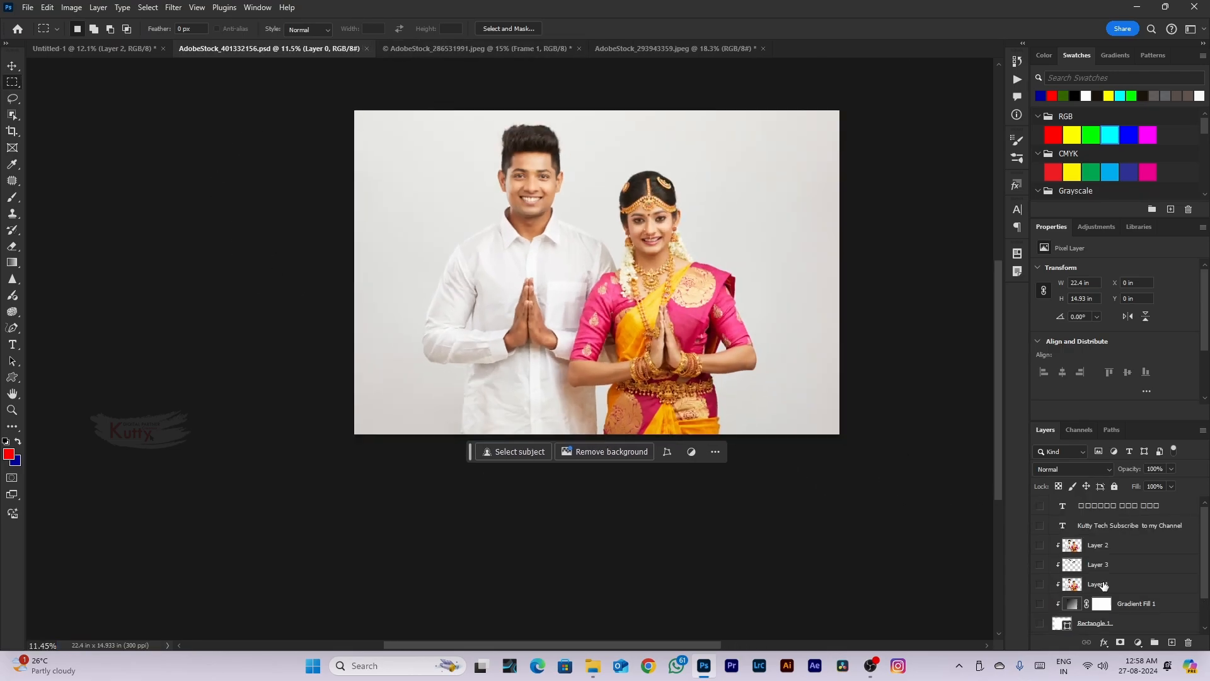
scroll(509, 347, down, 1)
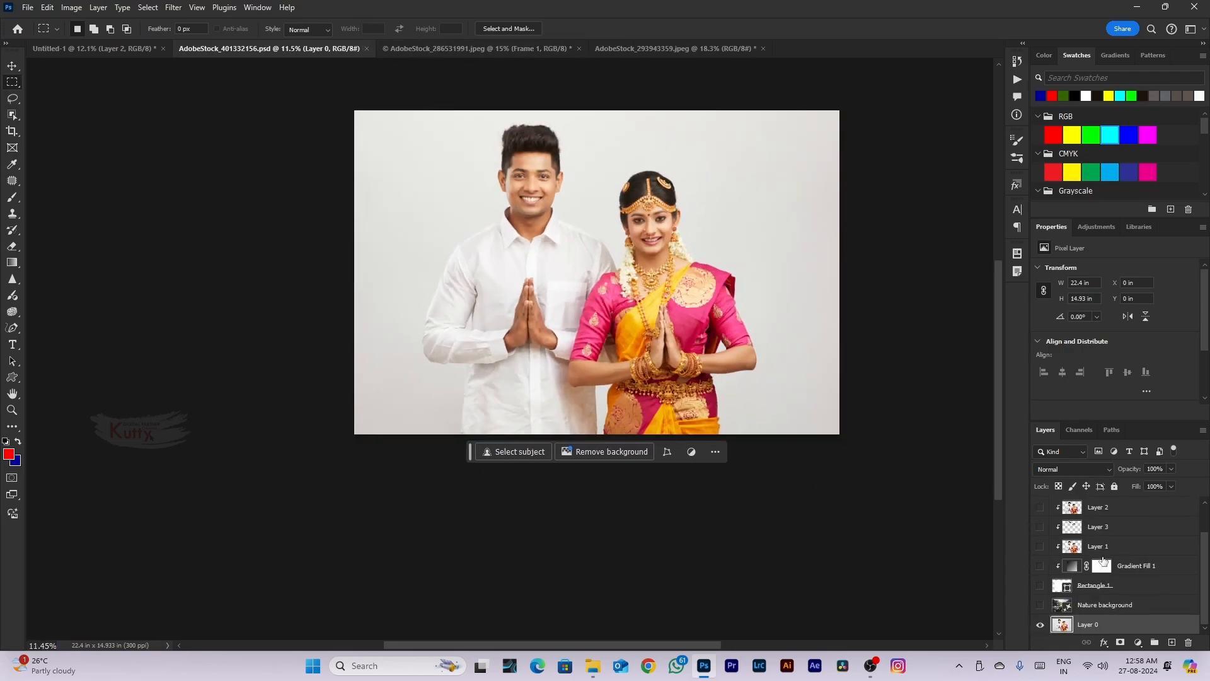
Close the saved AdobeStock_401332156.psd document and open it again from the Photoshop folder
click(367, 48)
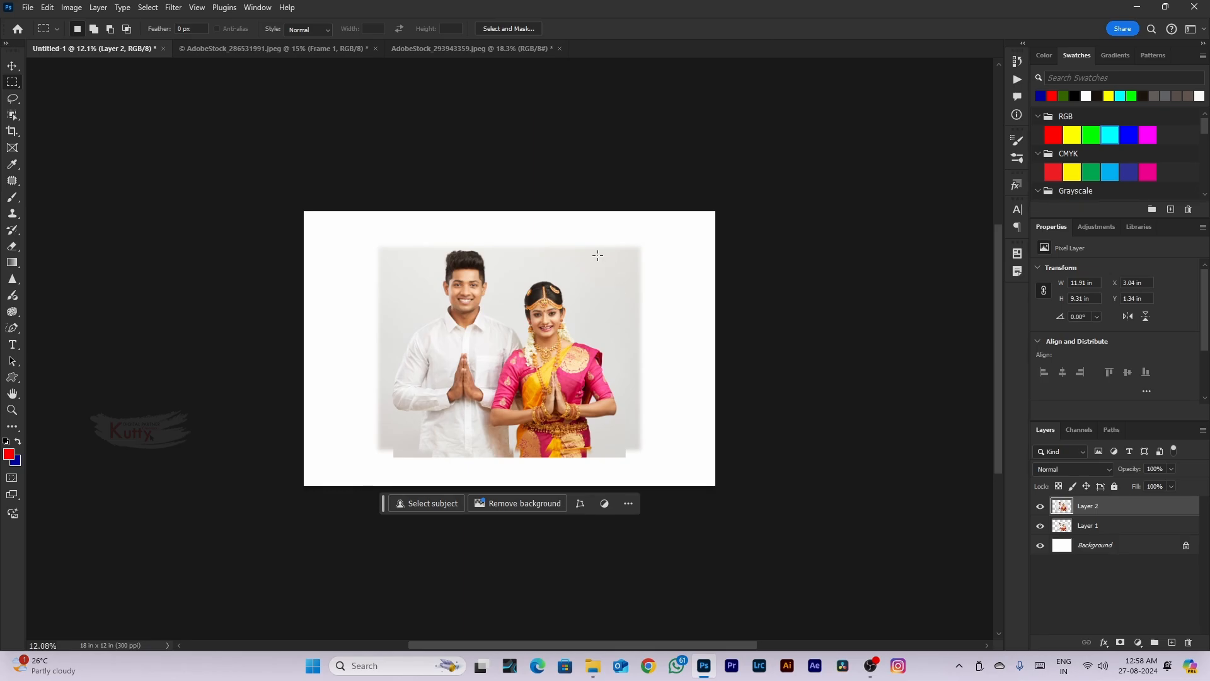
key(ctrl+o)
double_click(426, 277)
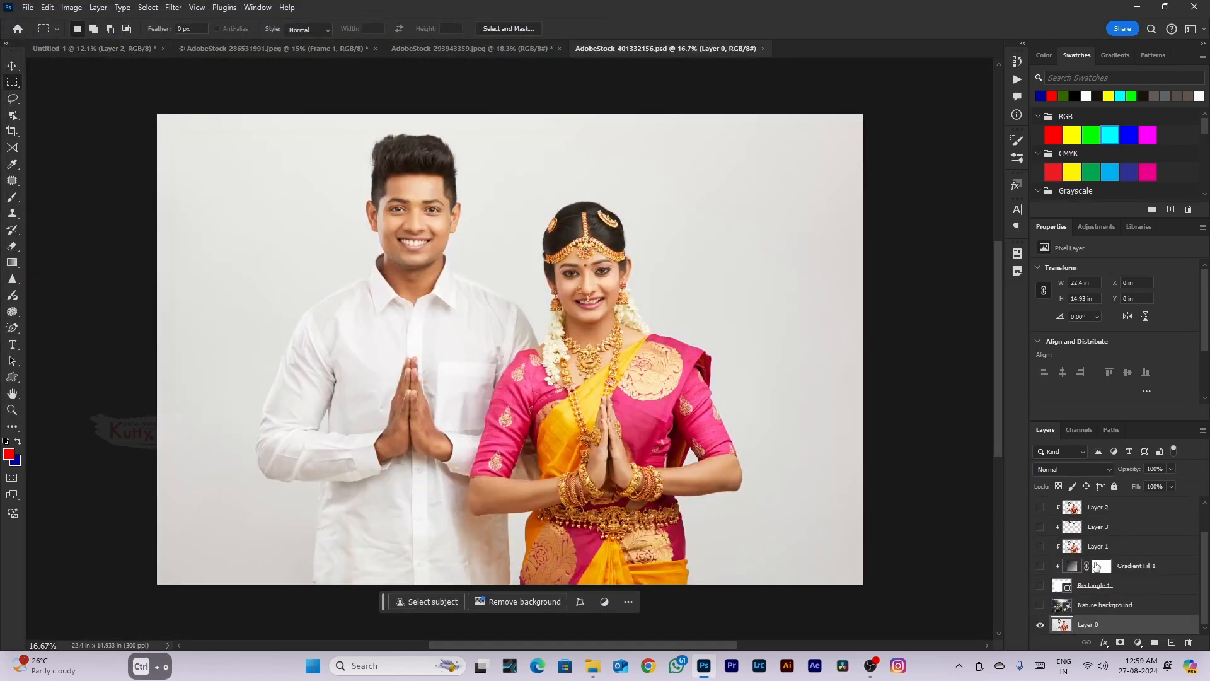
Review the file formats that Save As offers for the reopened PSD and leave without saving
click(29, 8)
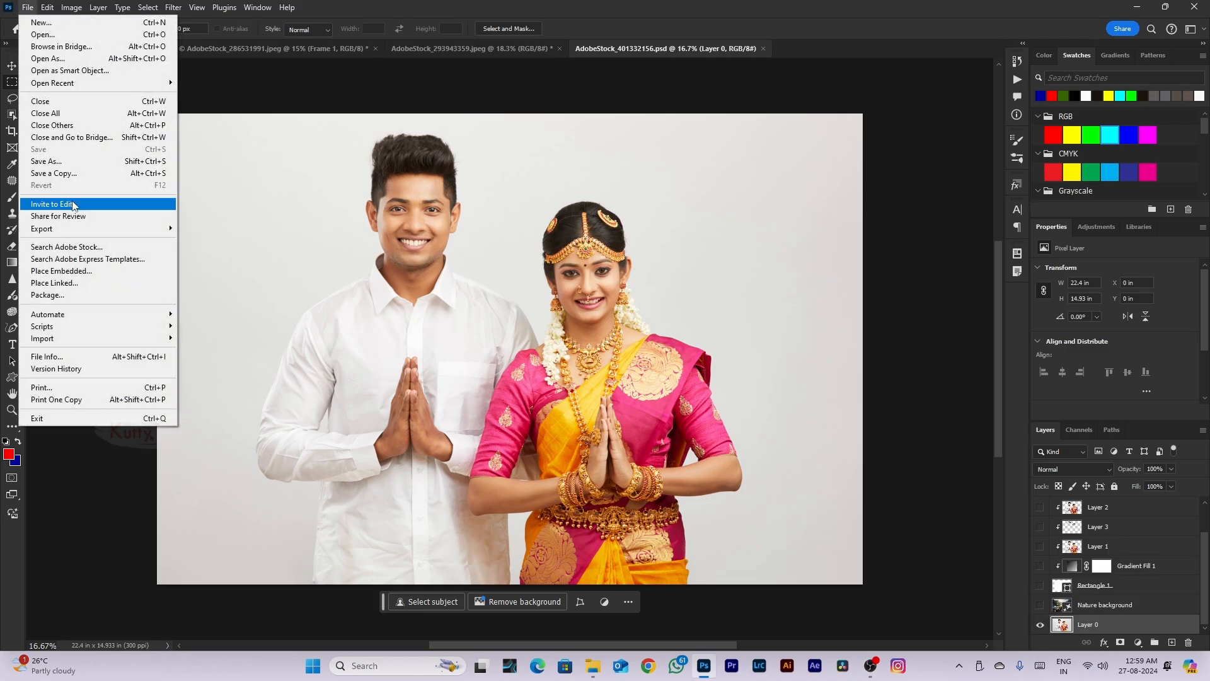
click(69, 166)
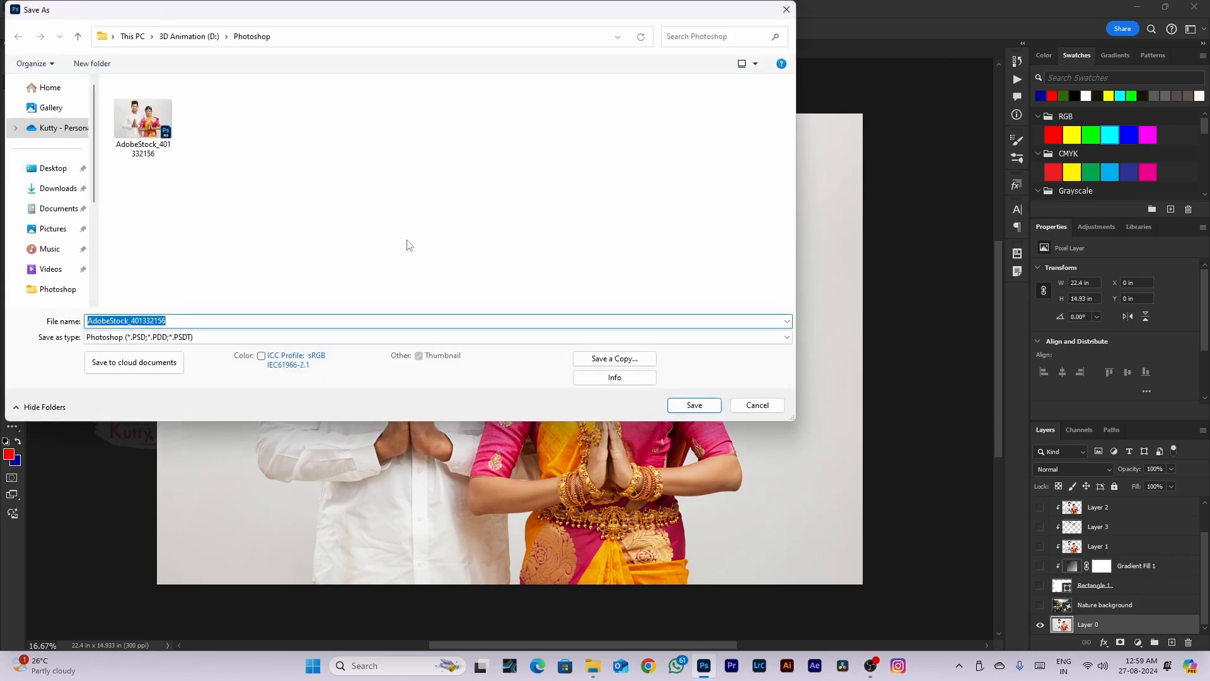
click(182, 337)
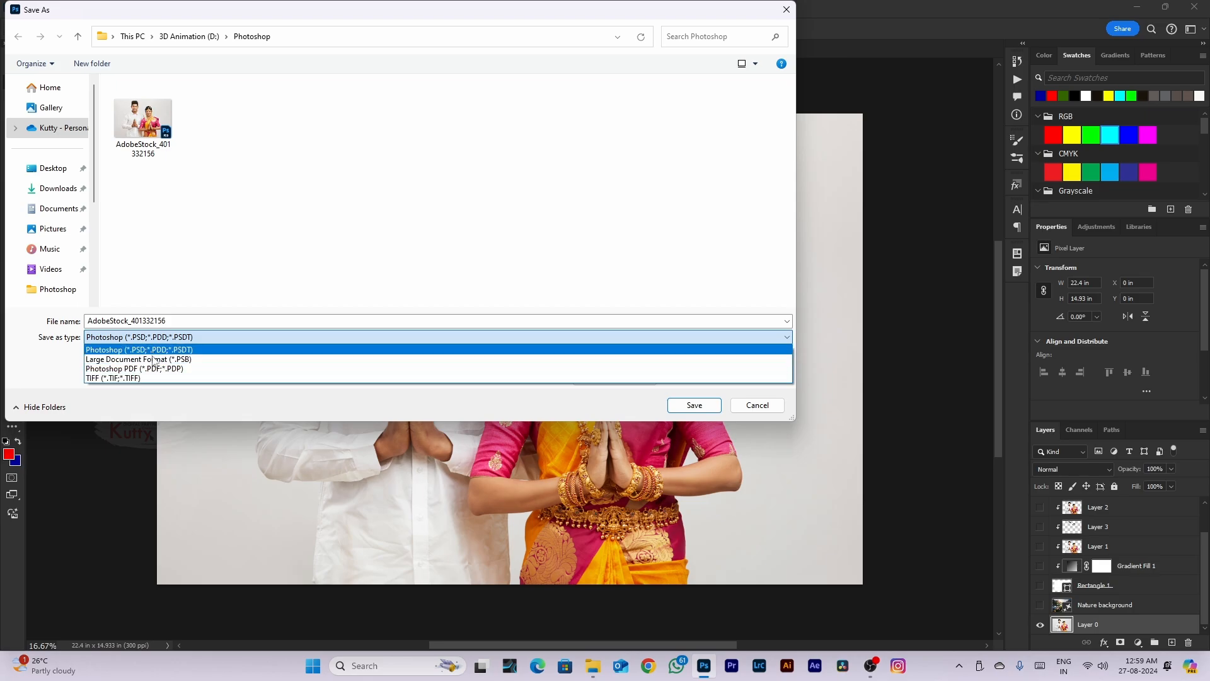
click(698, 407)
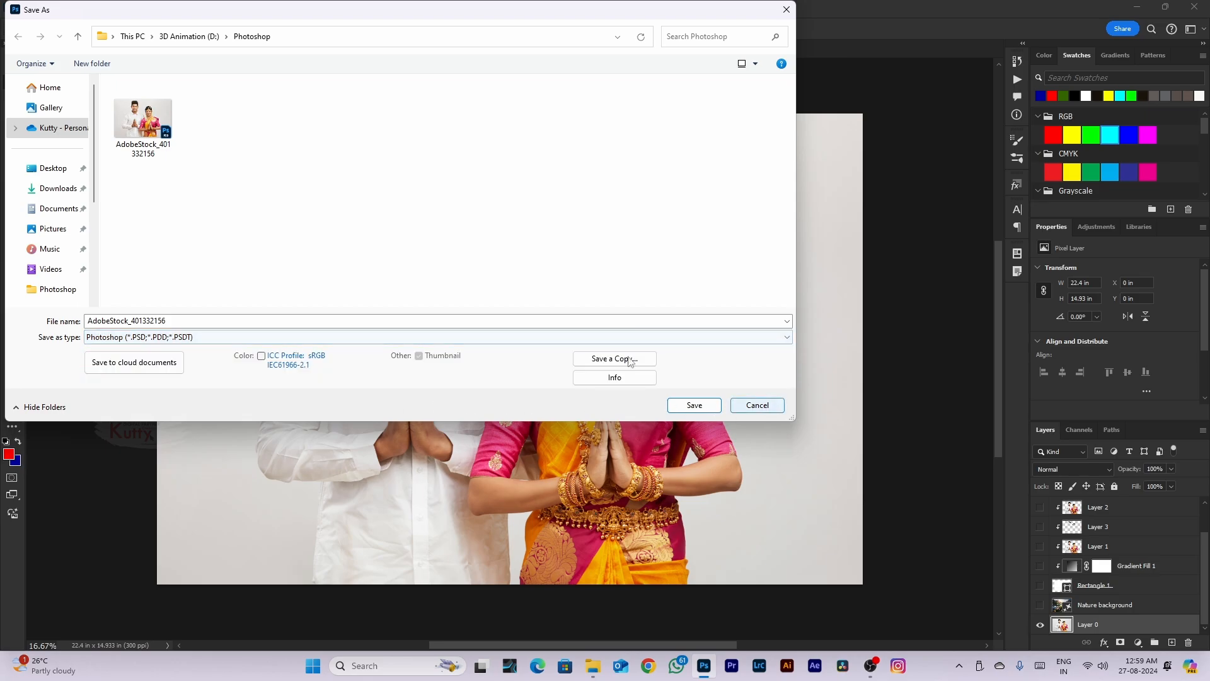
click(763, 406)
Start saving a copy of the couple's photo and set the copy's format to JPEG
click(28, 7)
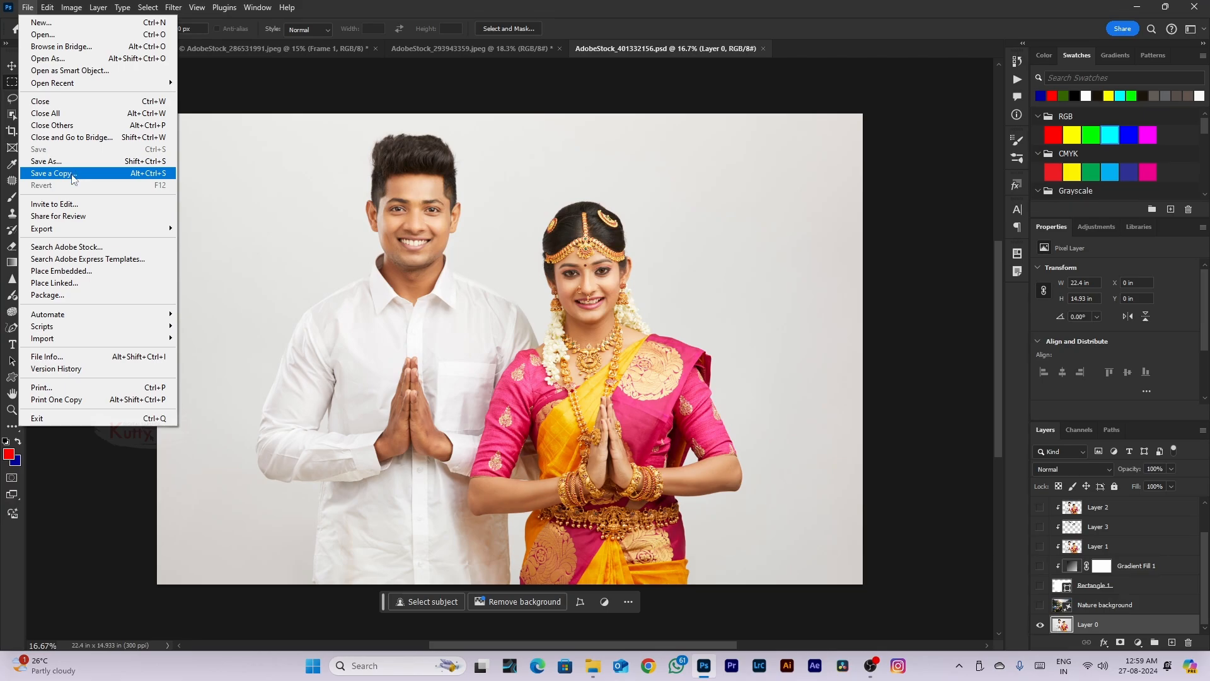
click(73, 178)
click(132, 337)
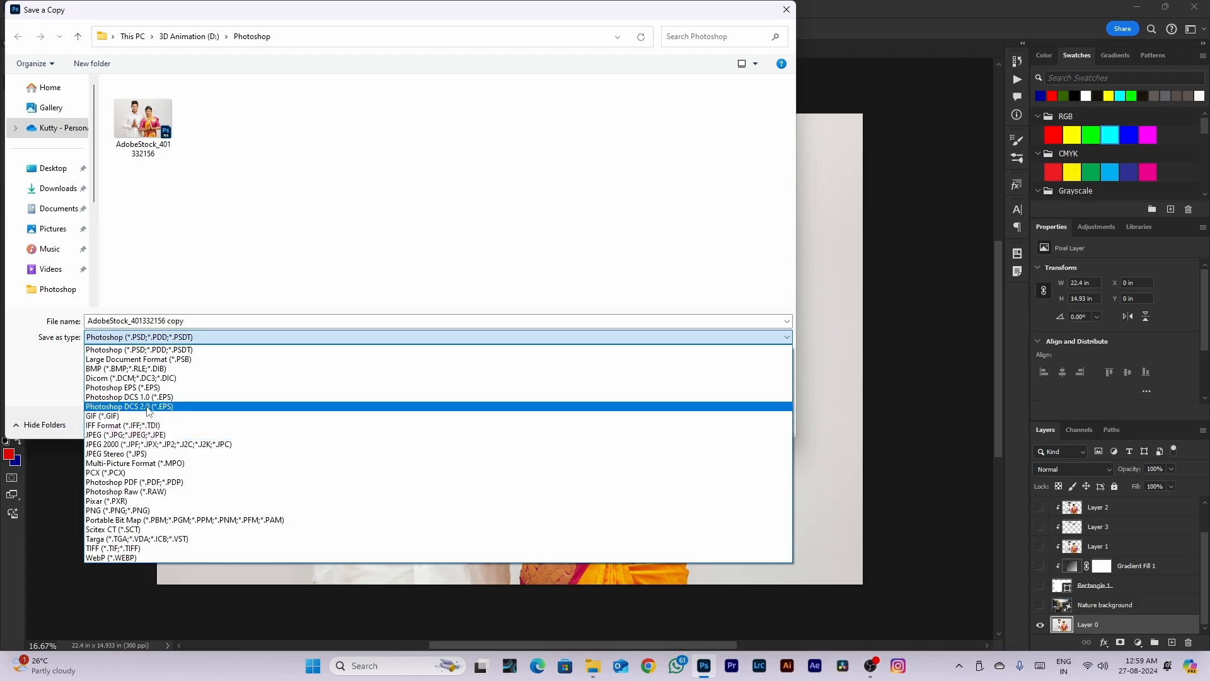
click(145, 434)
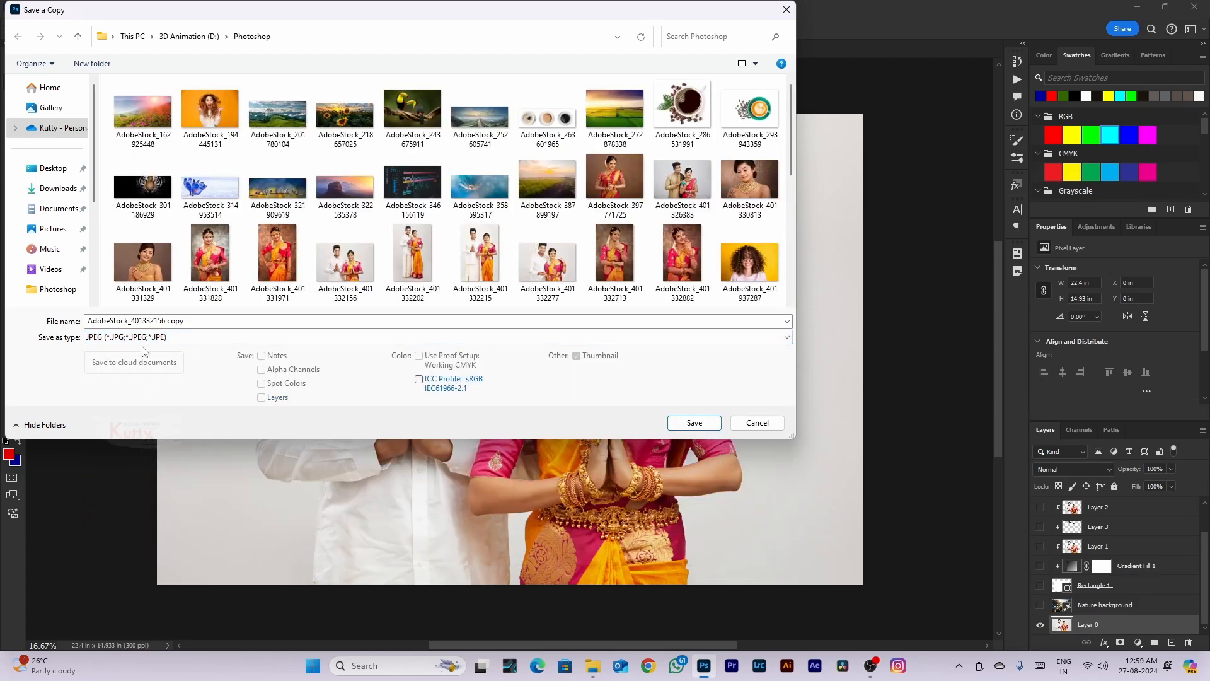
click(144, 338)
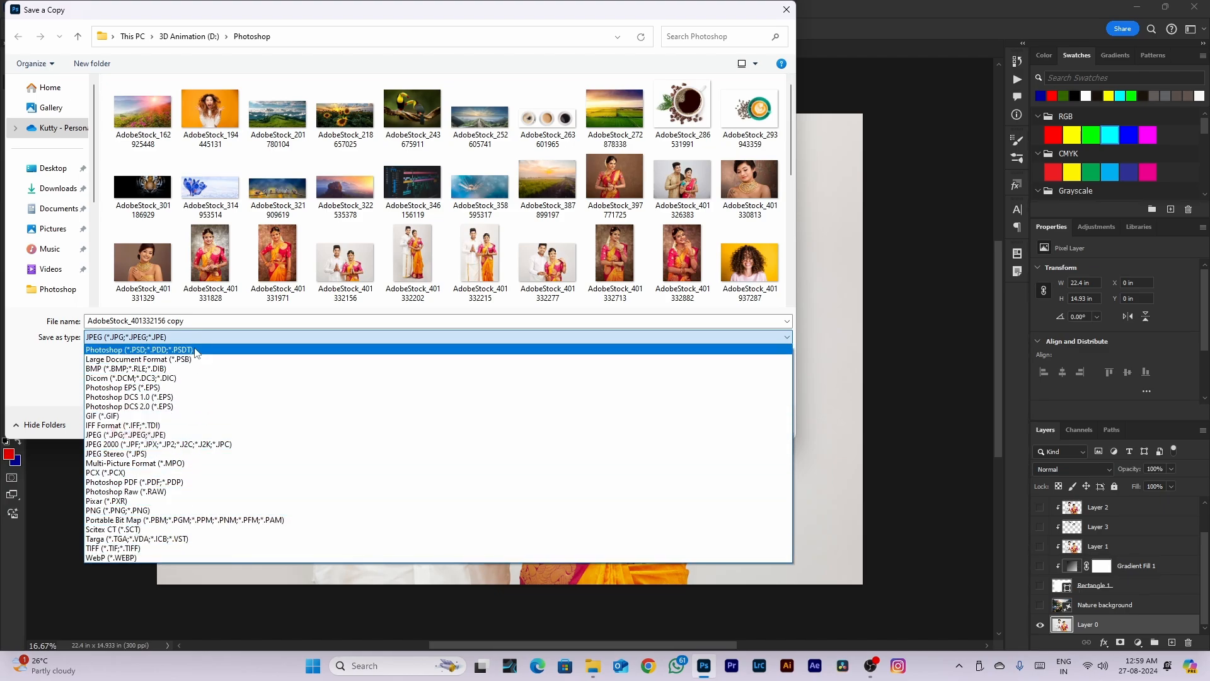
click(225, 337)
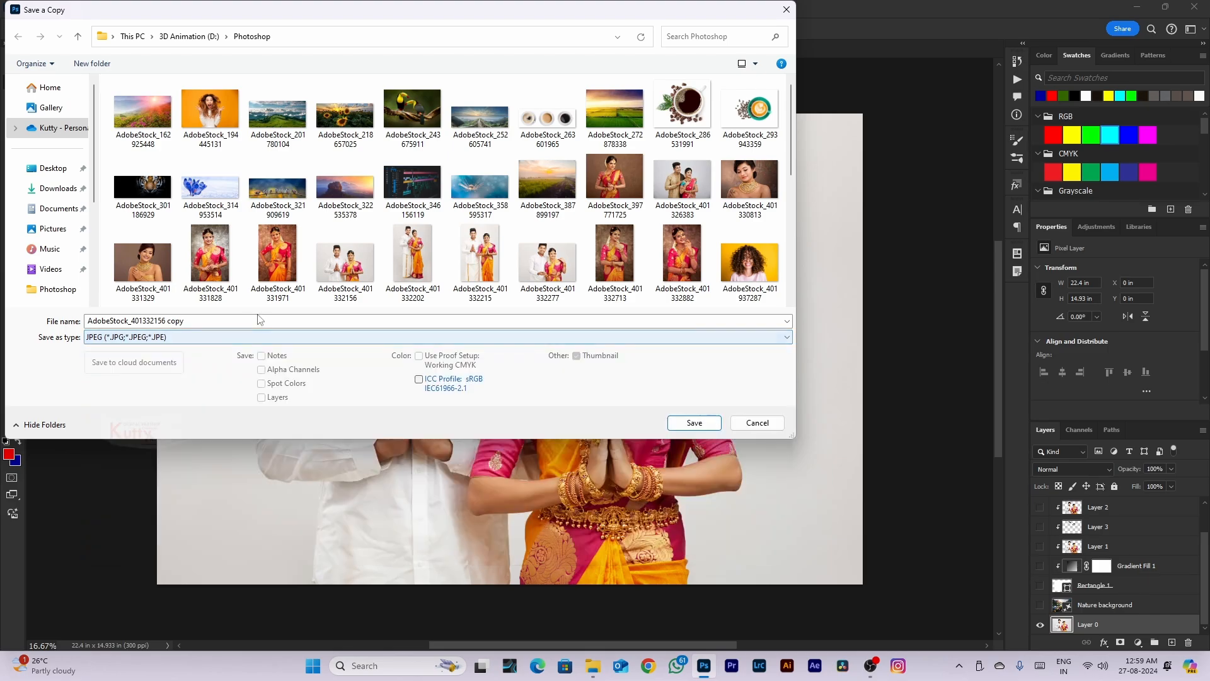
click(234, 338)
click(197, 441)
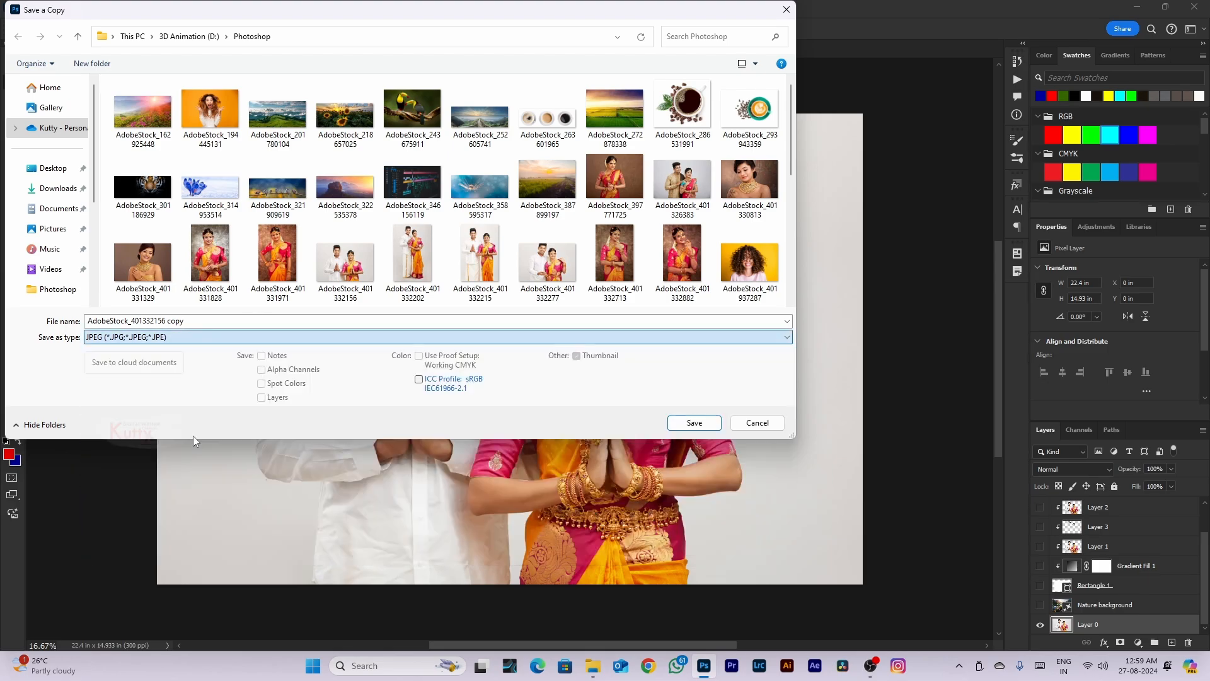
Keep the file name AdobeStock_401332156 copy and proceed with saving the JPEG in the Photoshop folder
click(210, 322)
key(ctrl+a)
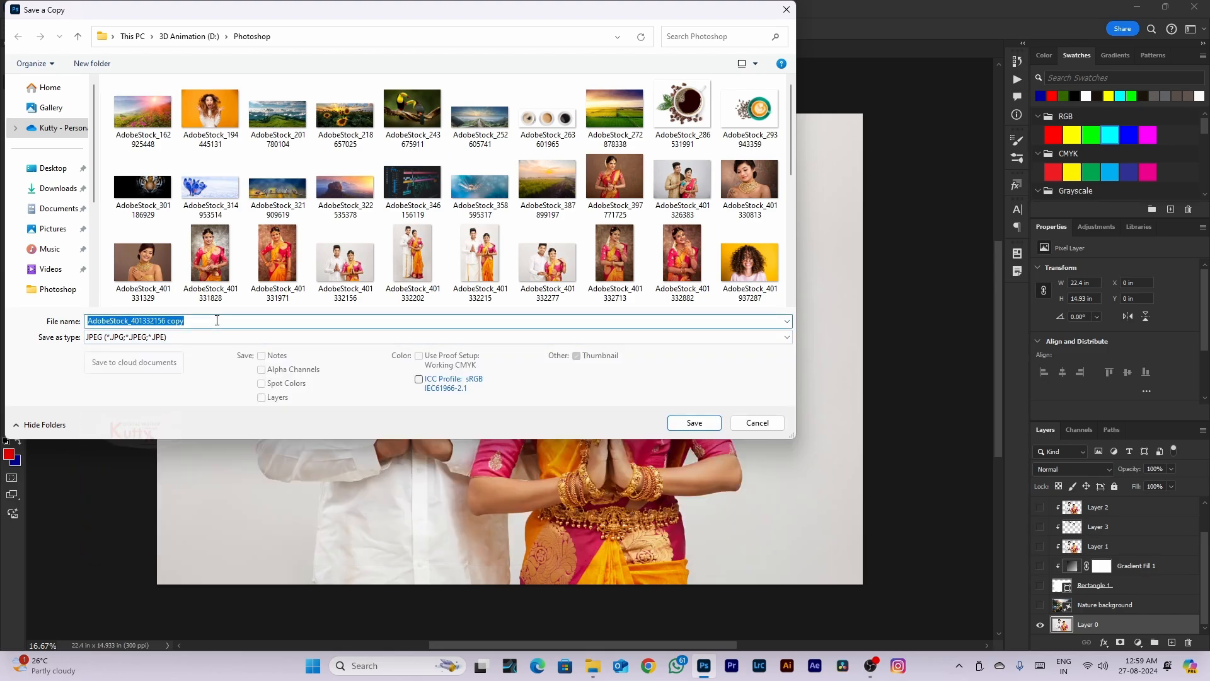
click(217, 320)
click(694, 423)
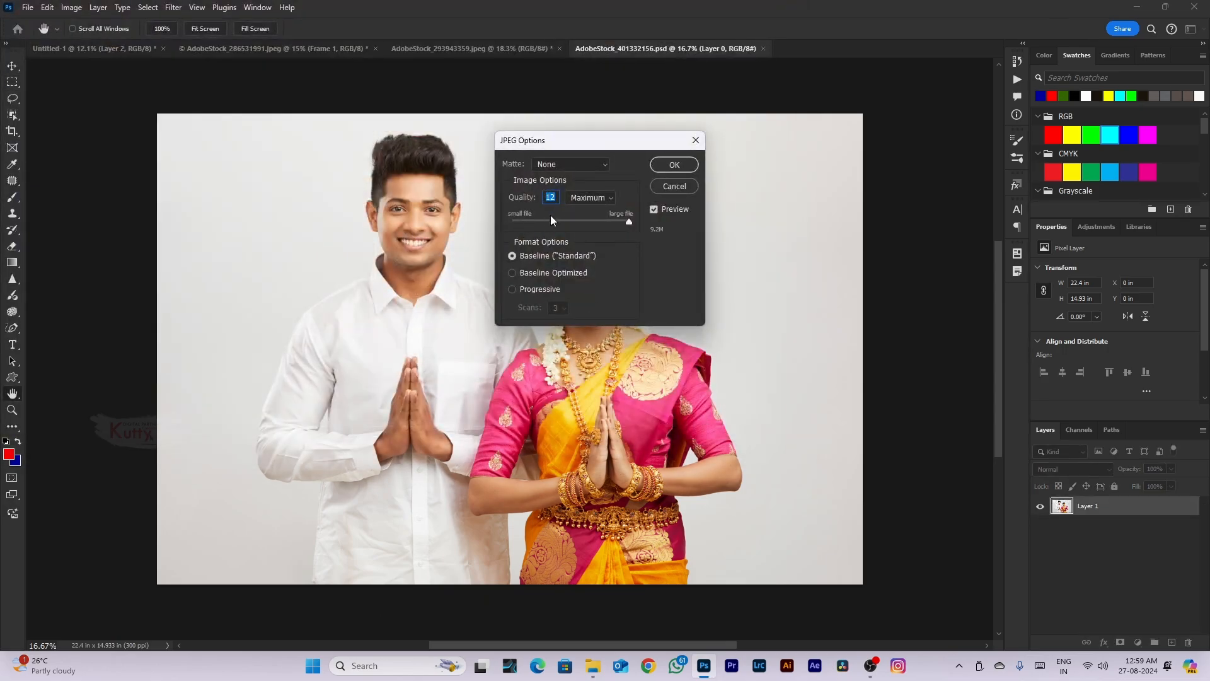
Review the JPEG quality, format and matte choices, then save with Maximum quality 12, Baseline ("Standard") and Matte None
click(589, 197)
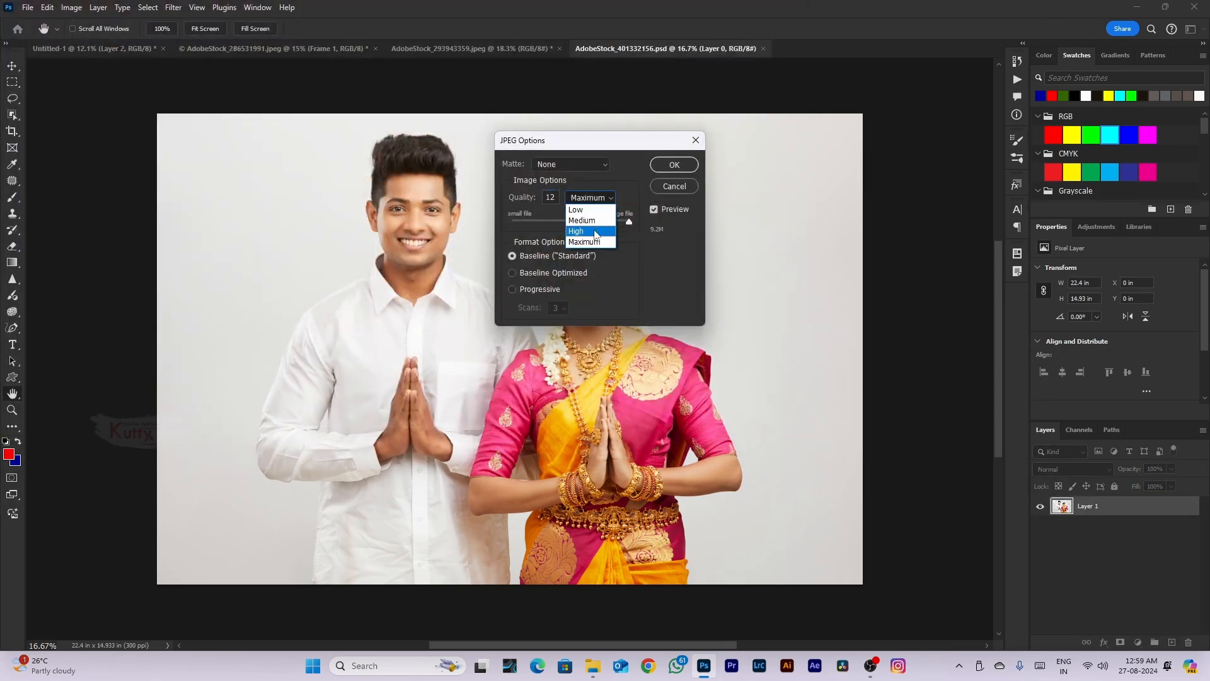
click(636, 253)
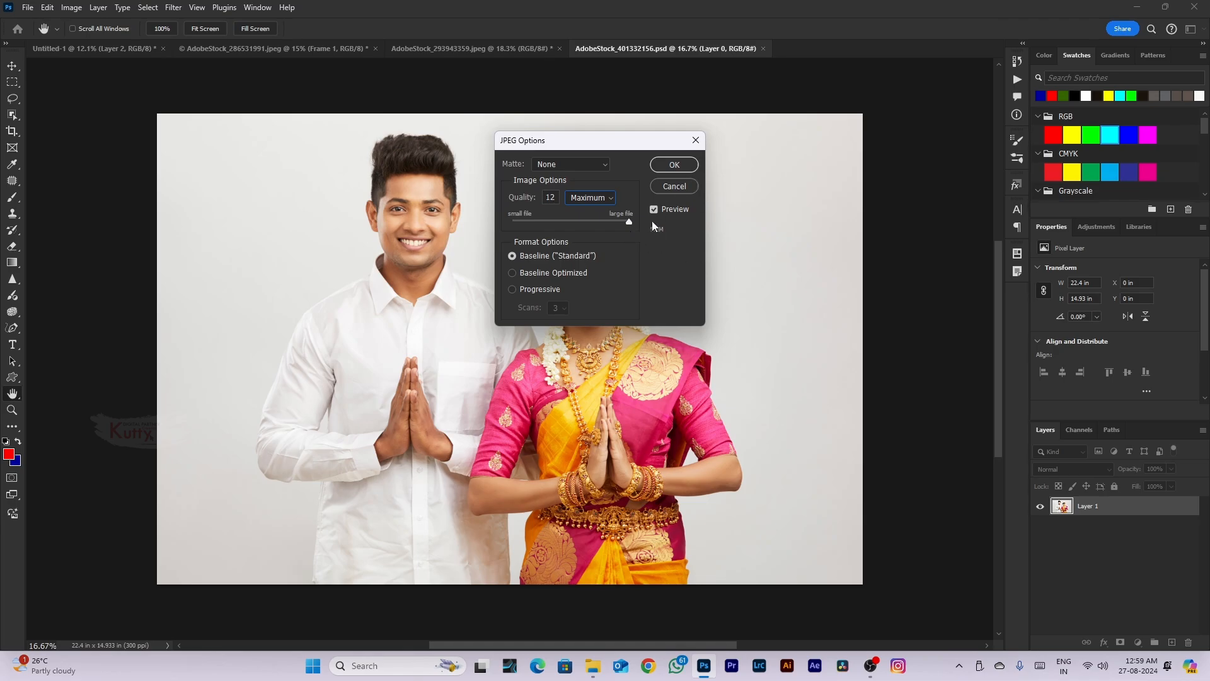
click(526, 290)
click(531, 255)
click(595, 200)
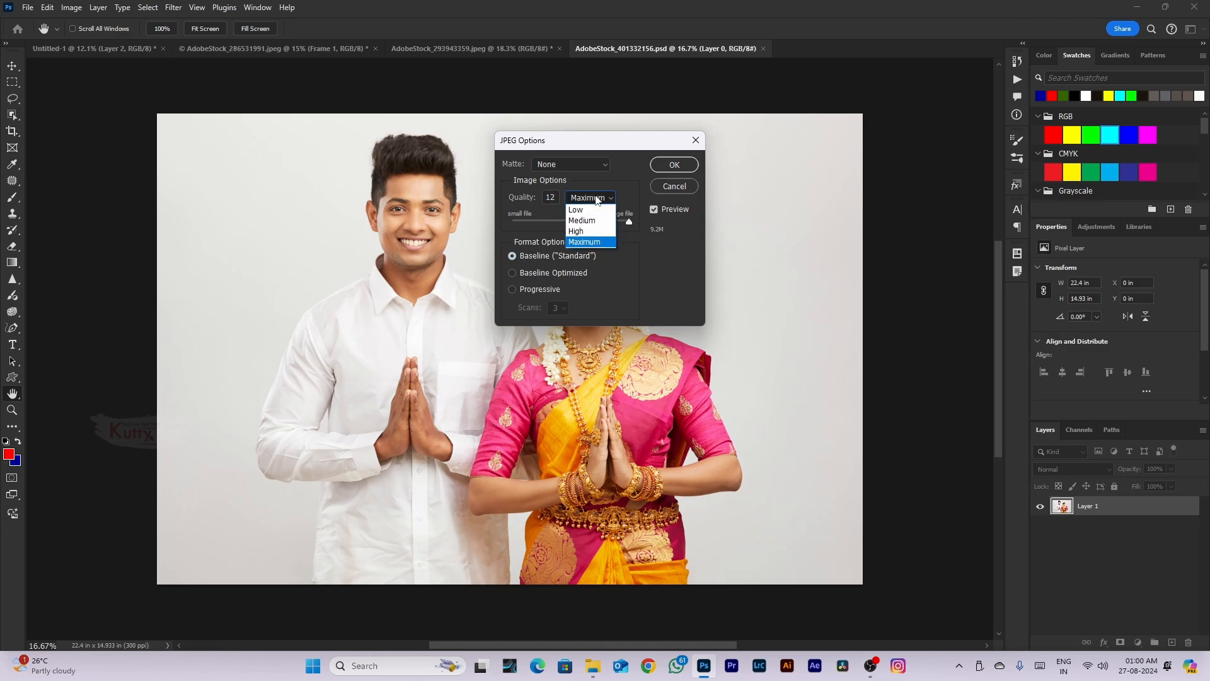
click(597, 199)
click(581, 165)
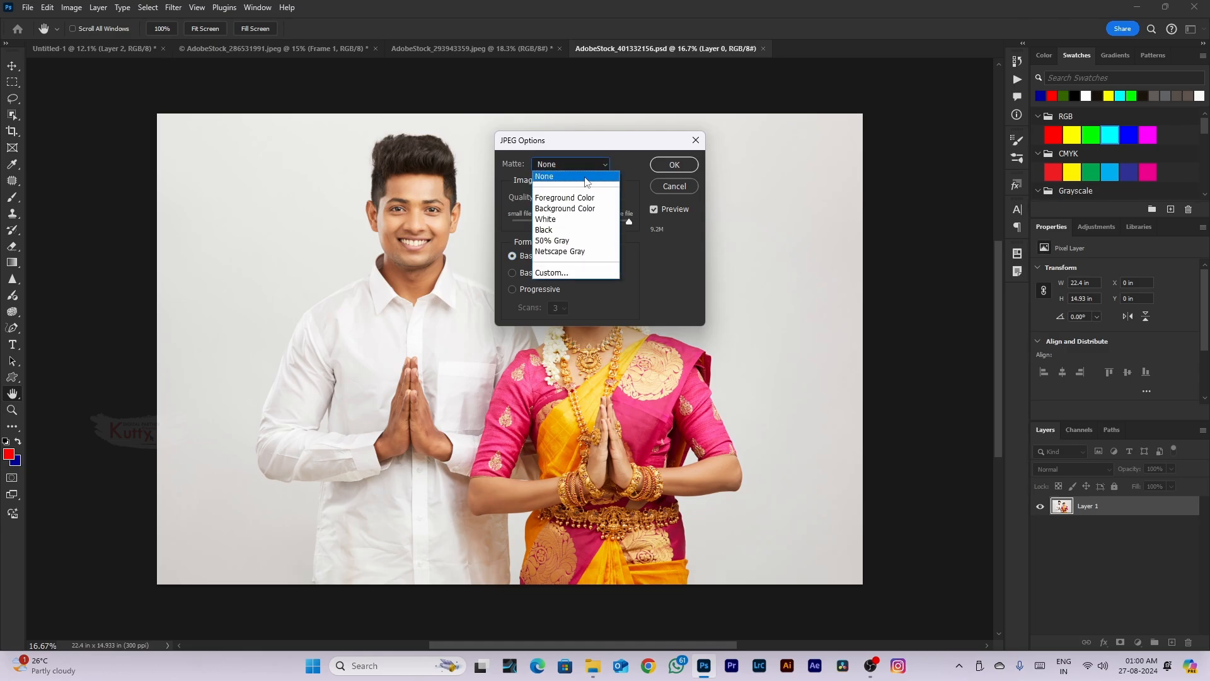
click(586, 177)
click(587, 166)
click(592, 172)
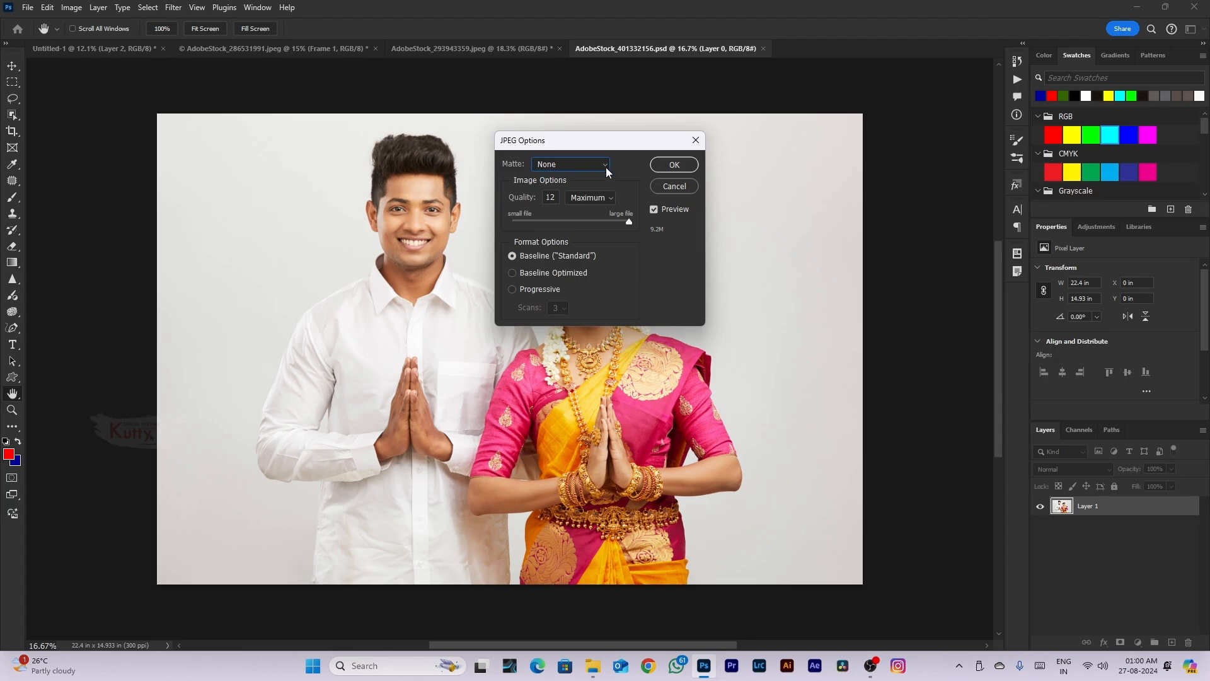
click(673, 165)
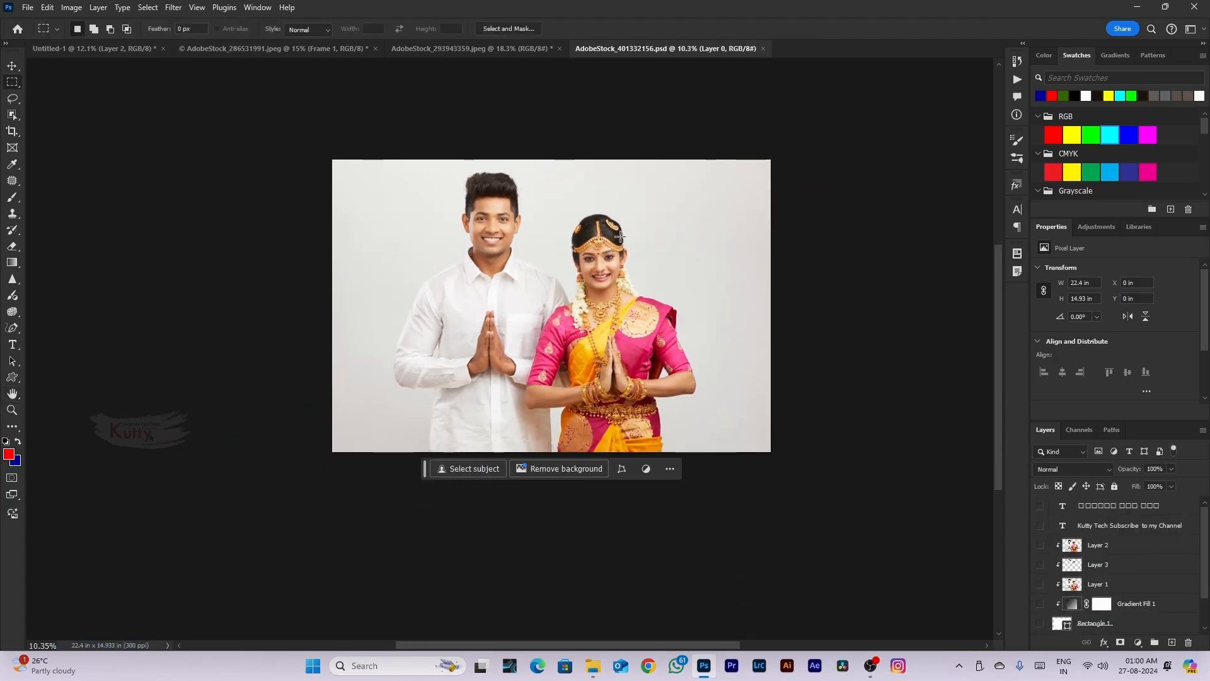
Check the Photoshop folder for the original, PSD and JPEG copy of the couple's photo without opening any file
key(ctrl+o)
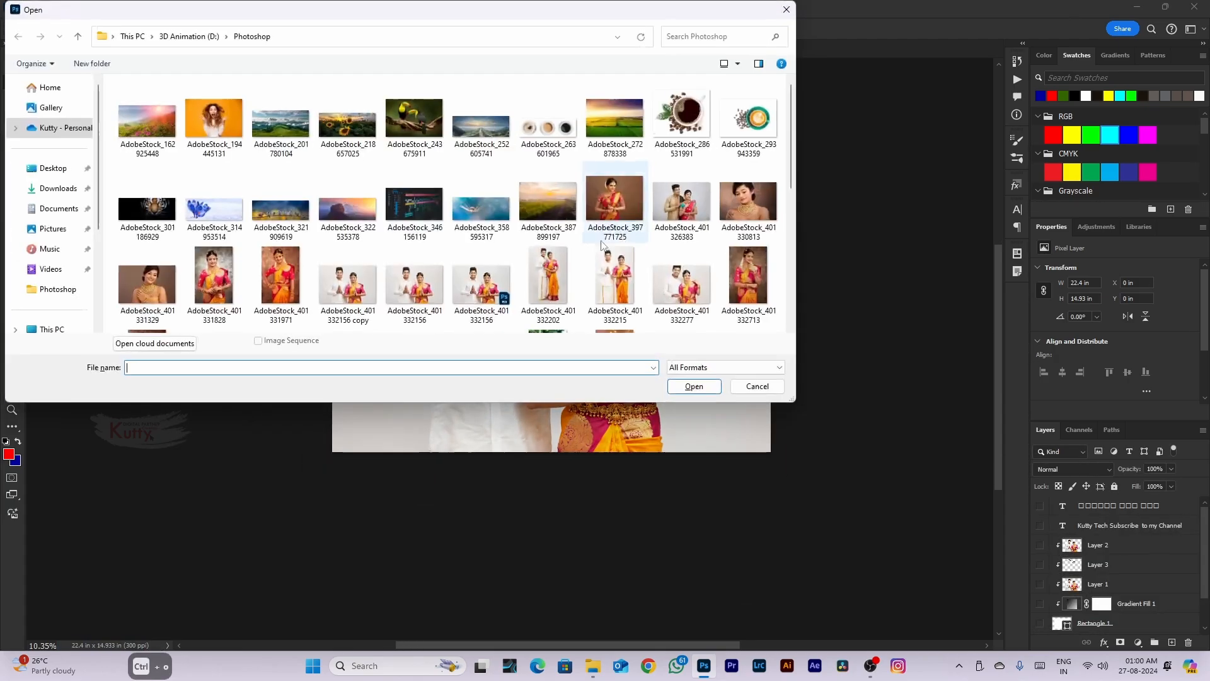
click(415, 116)
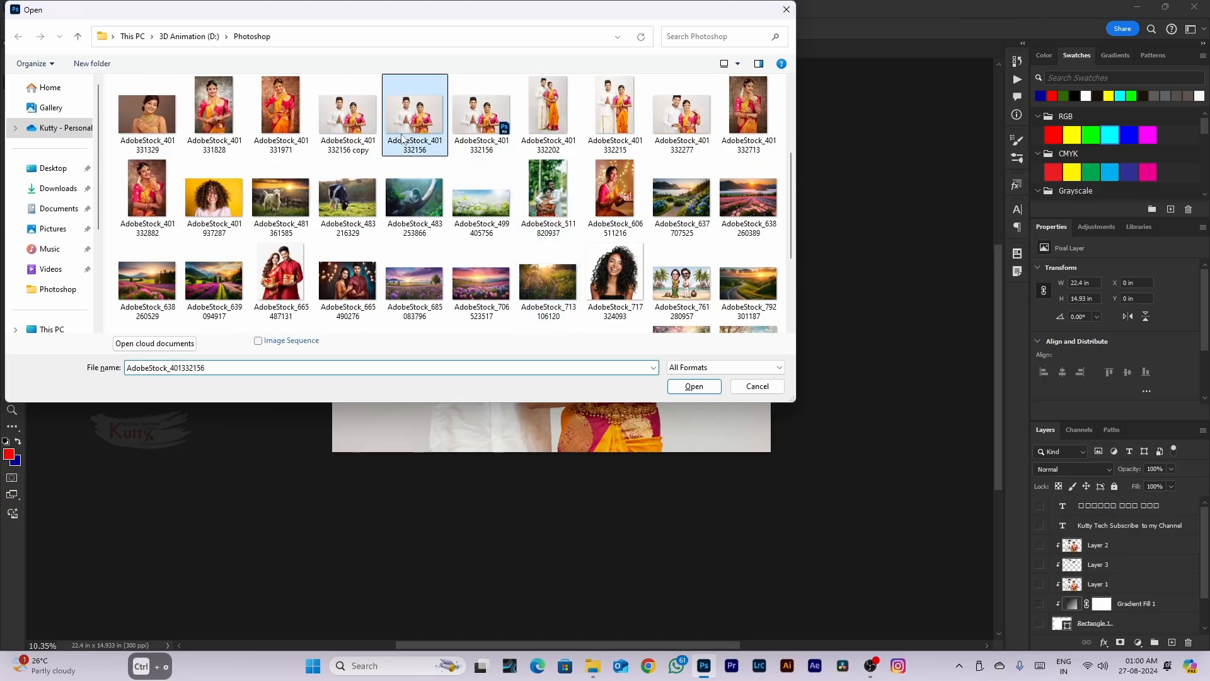
click(351, 132)
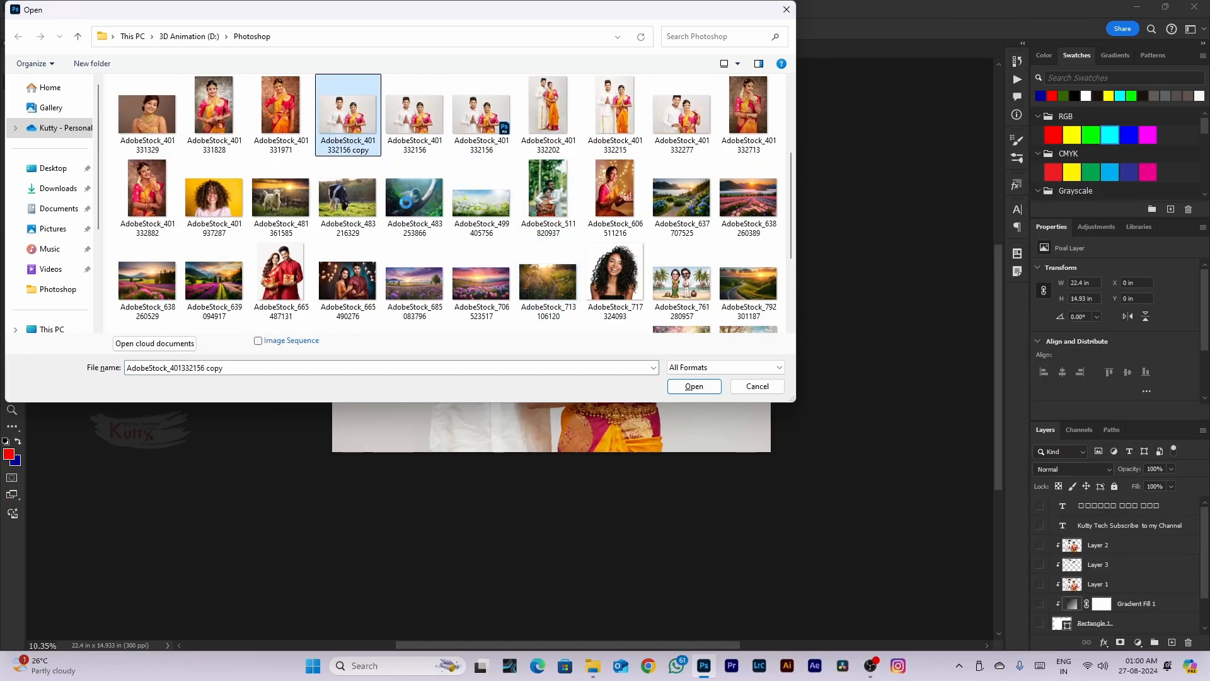
click(748, 384)
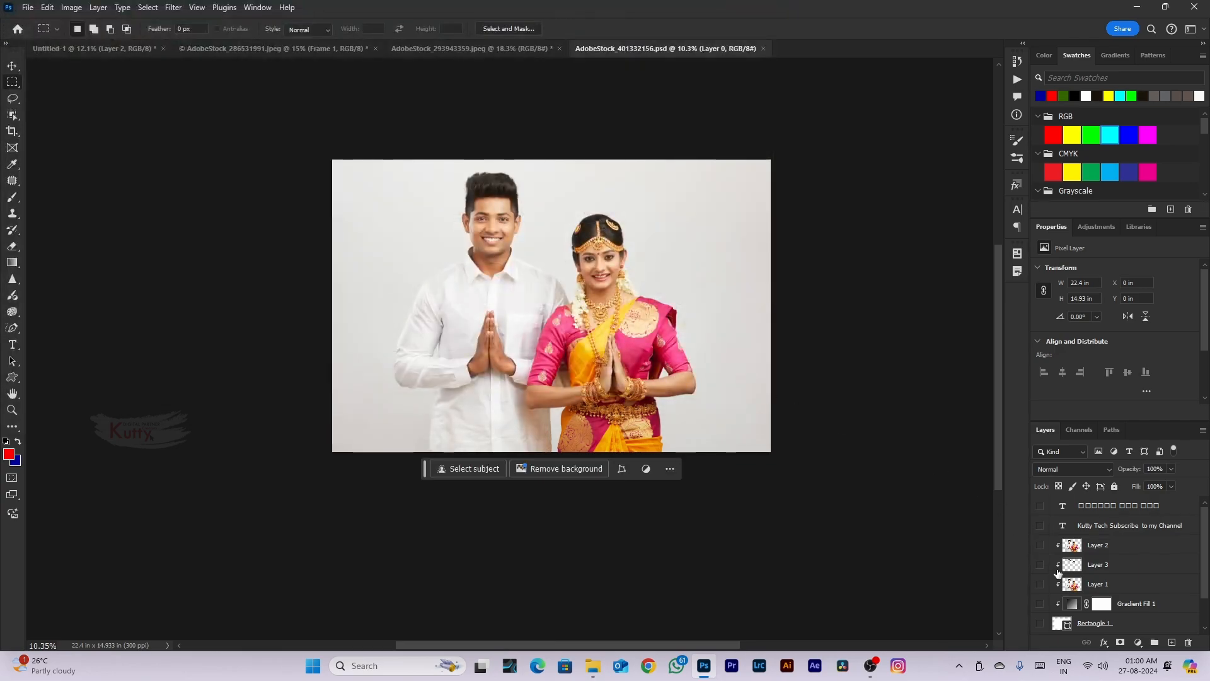
Show both text layers, Layers 1 to 3, Gradient Fill 1 and Rectangle 1 in the couple's document
click(1041, 603)
click(1039, 584)
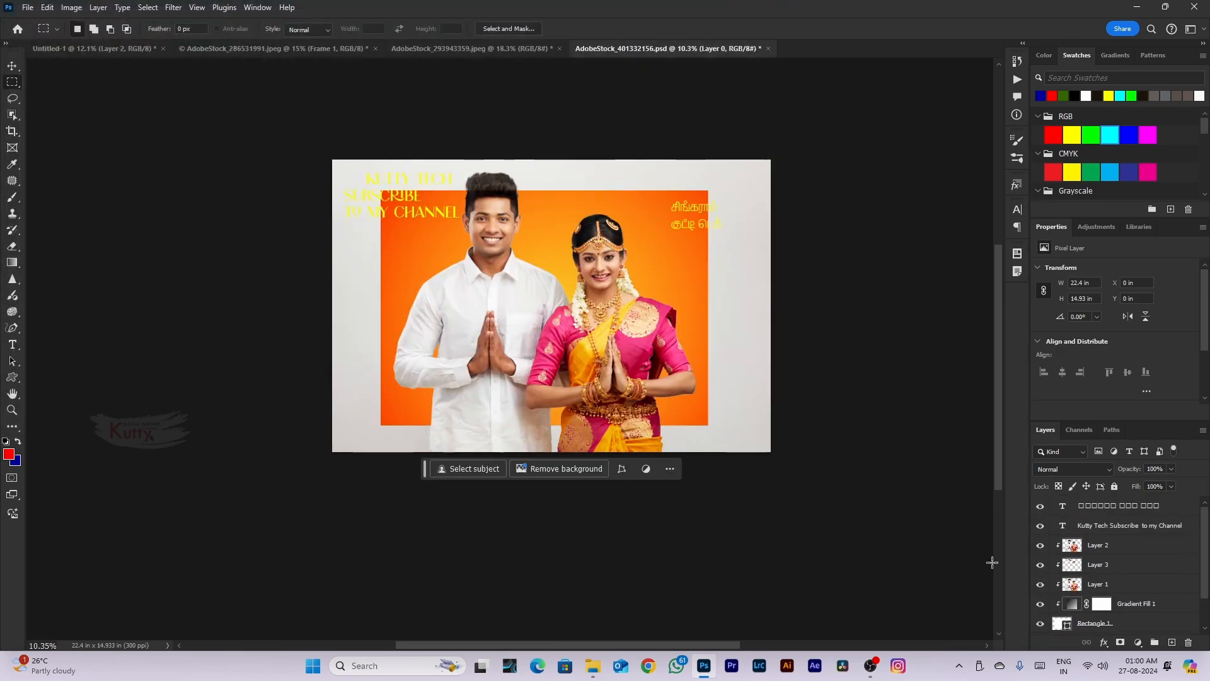
scroll(1076, 567, down, 2)
scroll(545, 337, up, 2)
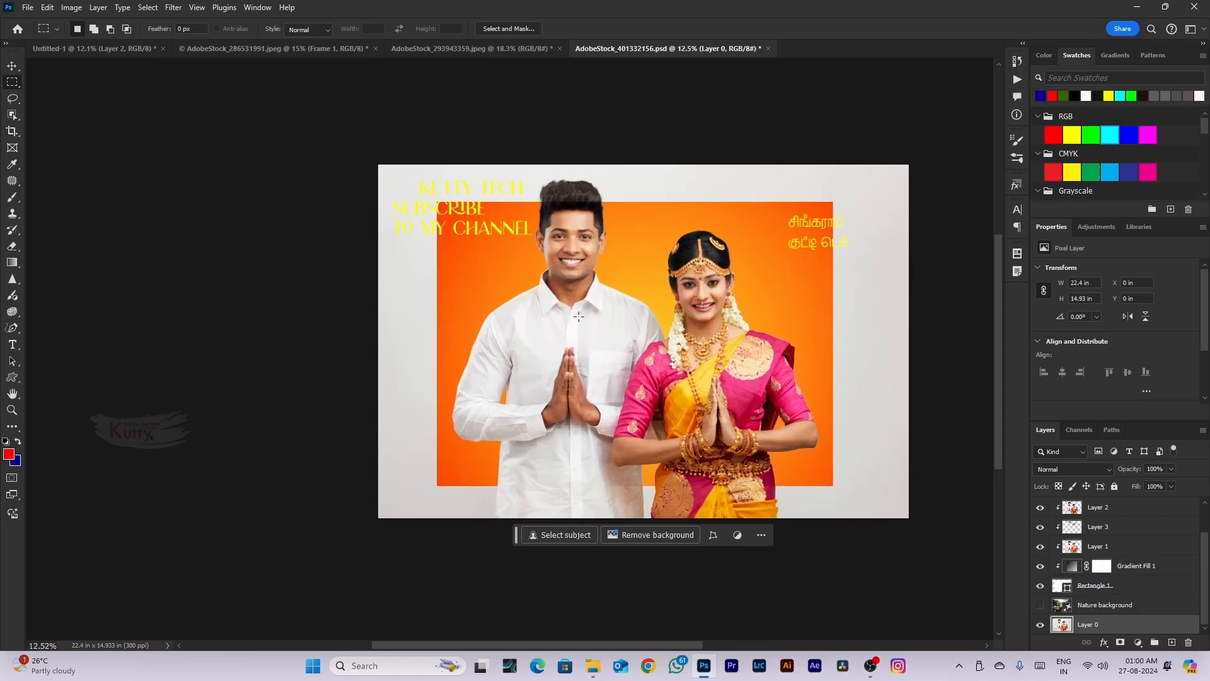
Hide Layer 0 and show the Nature background layer behind the couple
click(1040, 624)
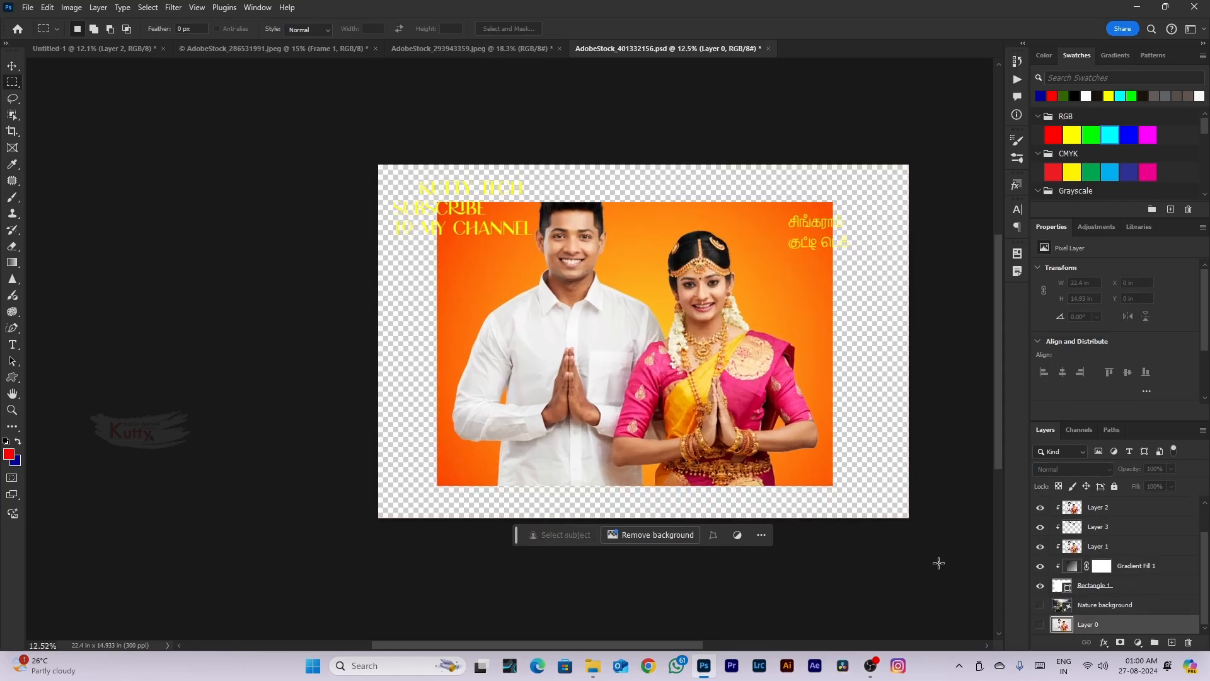
scroll(820, 470, down, 2)
click(1039, 604)
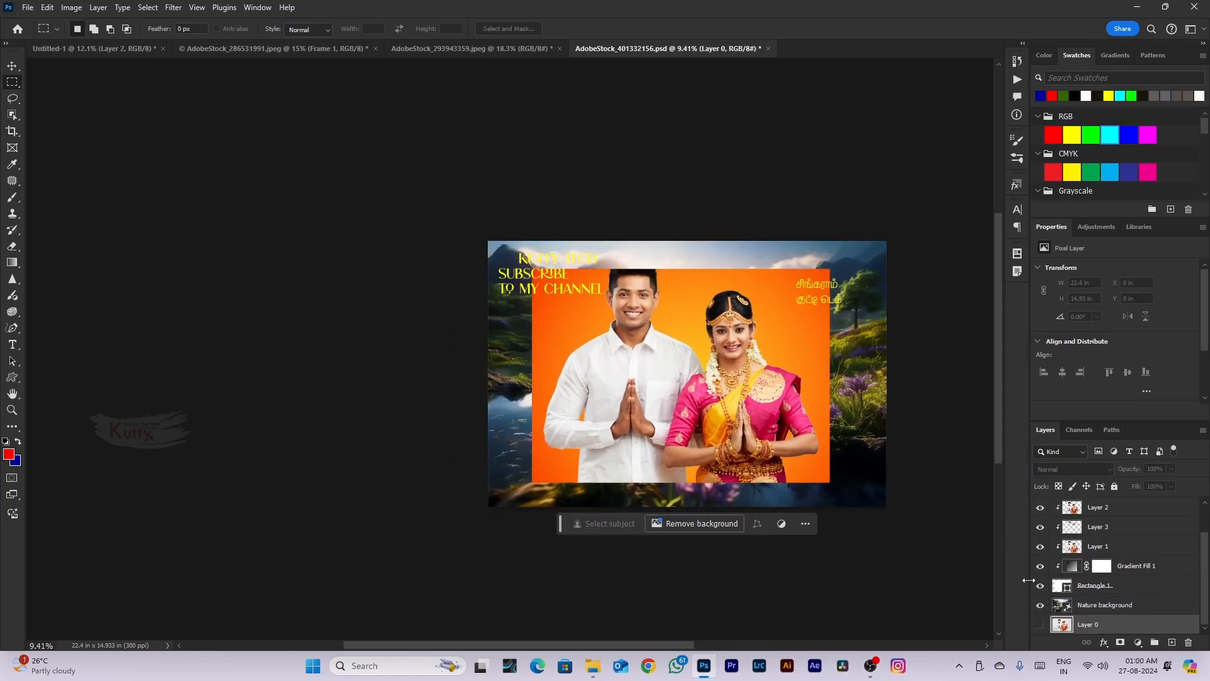
scroll(812, 401, up, 1)
Hide Gradient Fill 1 and Rectangle 1, and release Layers 1, 2 and 3 from their clipping mask
key(v)
click(765, 403)
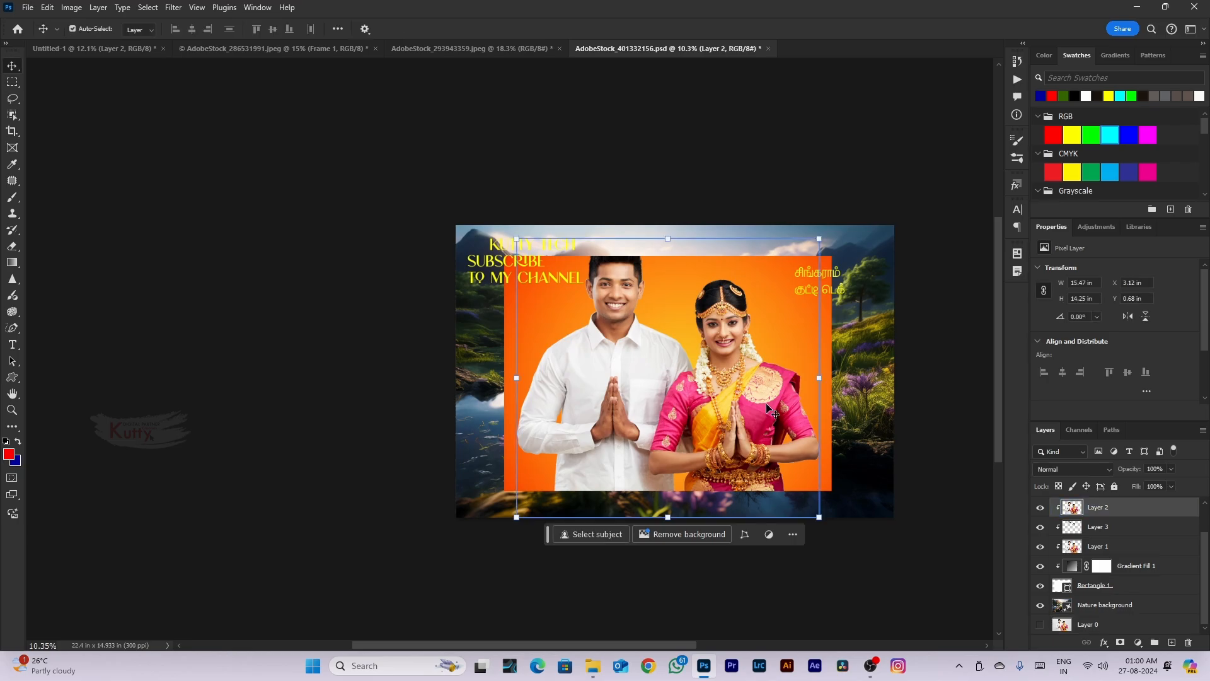
click(1040, 565)
click(1040, 585)
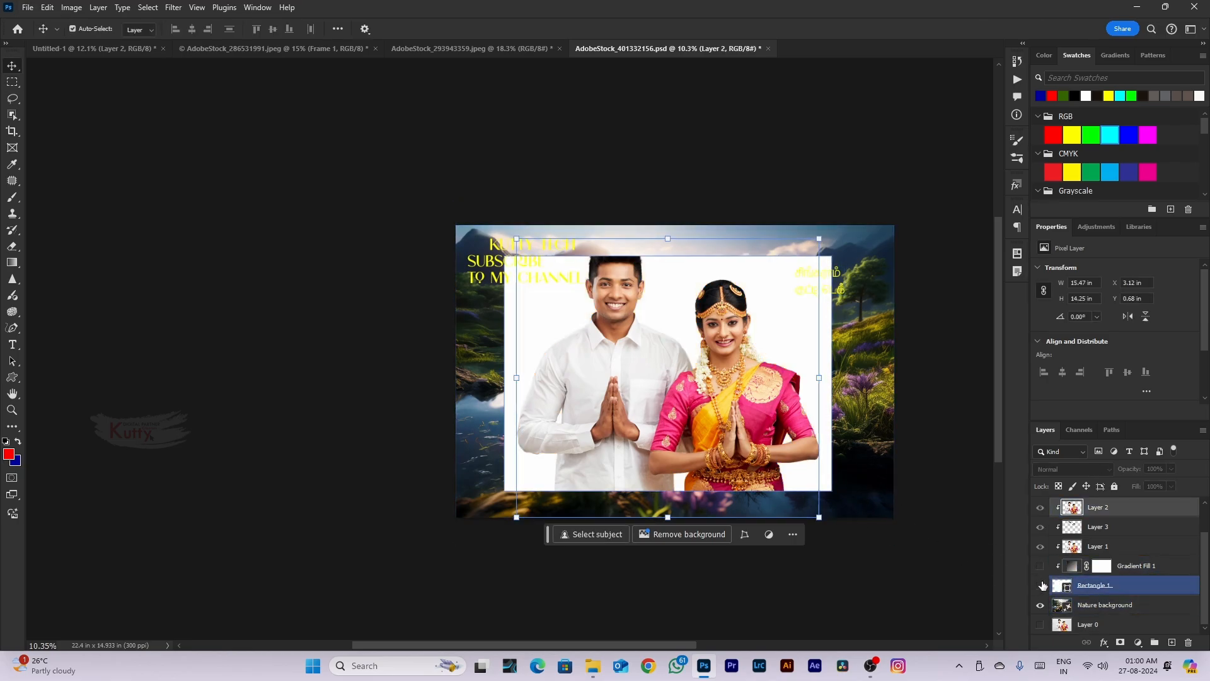
click(1124, 548)
shift+click(1125, 507)
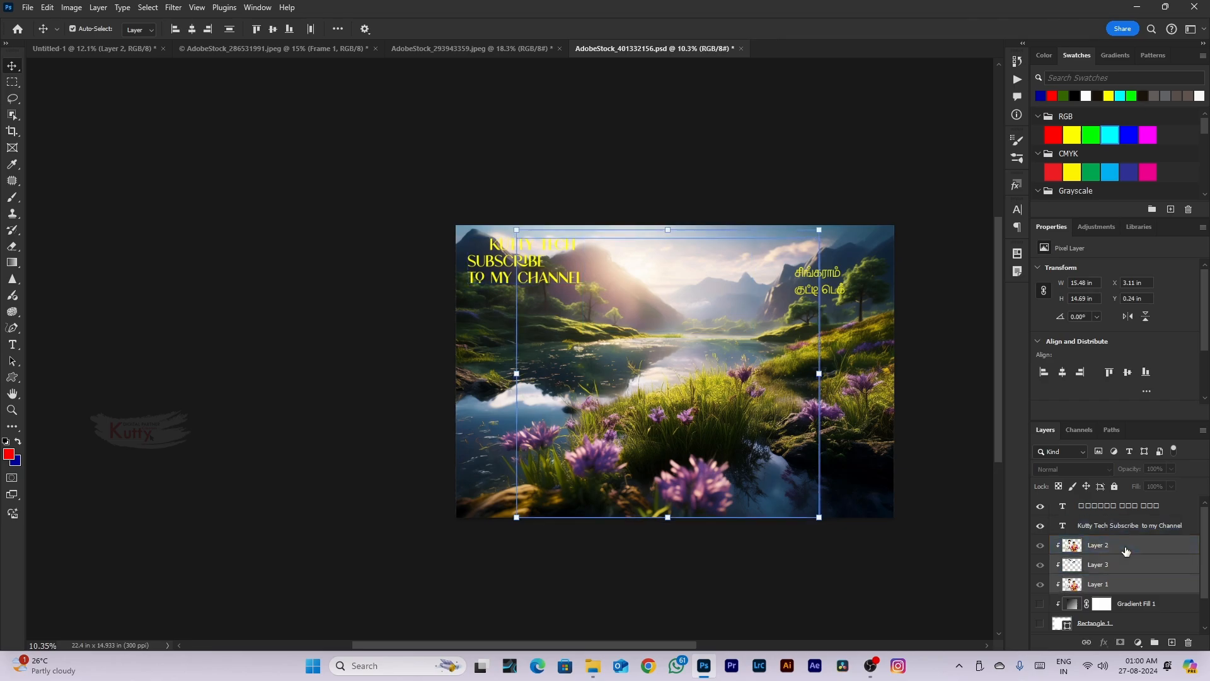
key(ctrl+alt+g)
scroll(710, 423, down, 2)
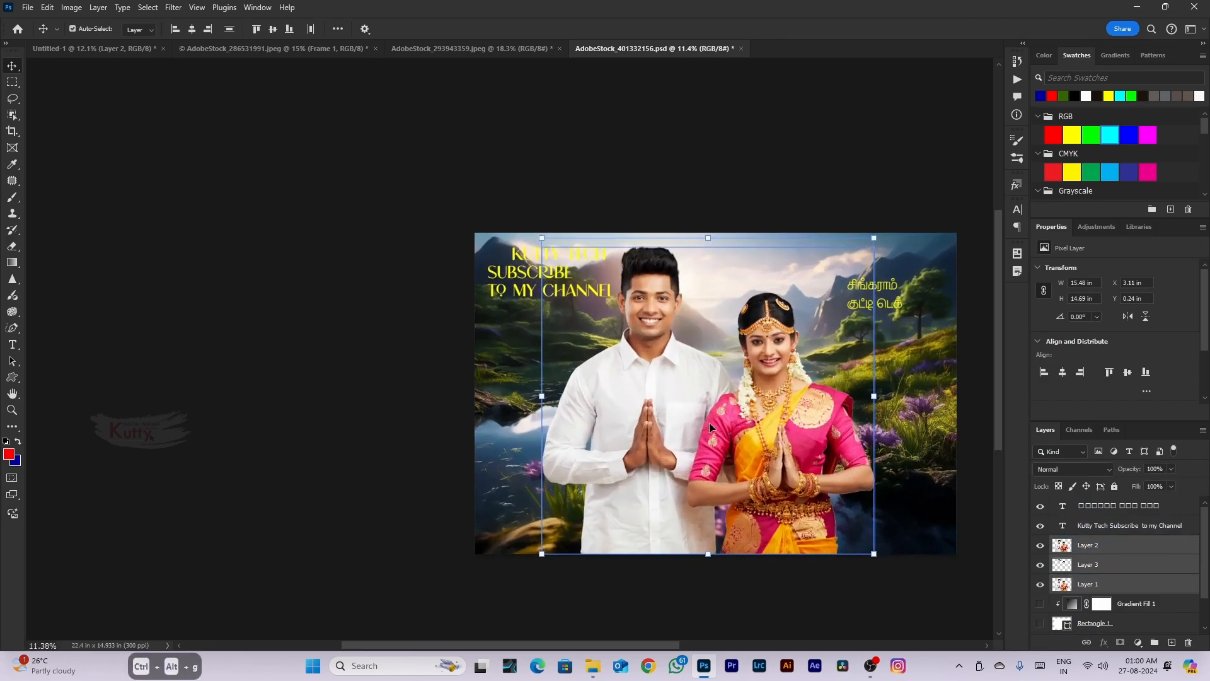
Save the composite as a JPEG over the existing AdobeStock_401332156 copy, with Maximum quality 12 and Baseline ("Standard") format
key(ctrl+alt+s)
click(251, 335)
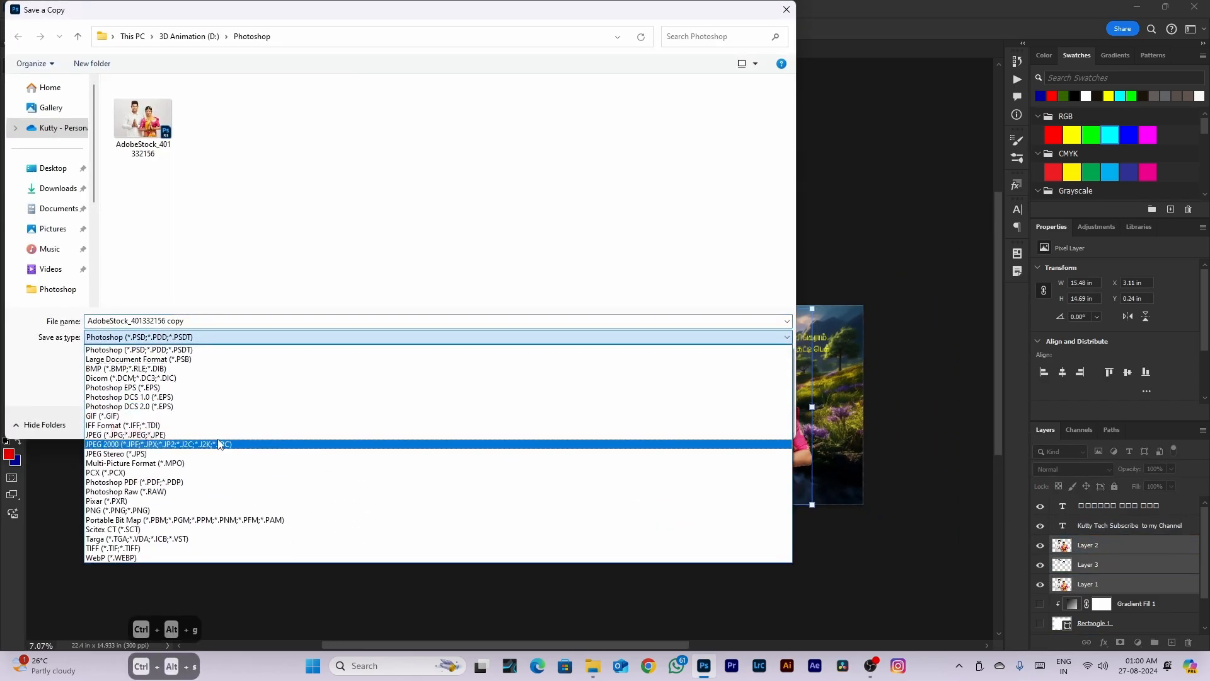
click(239, 441)
scroll(338, 289, down, 10)
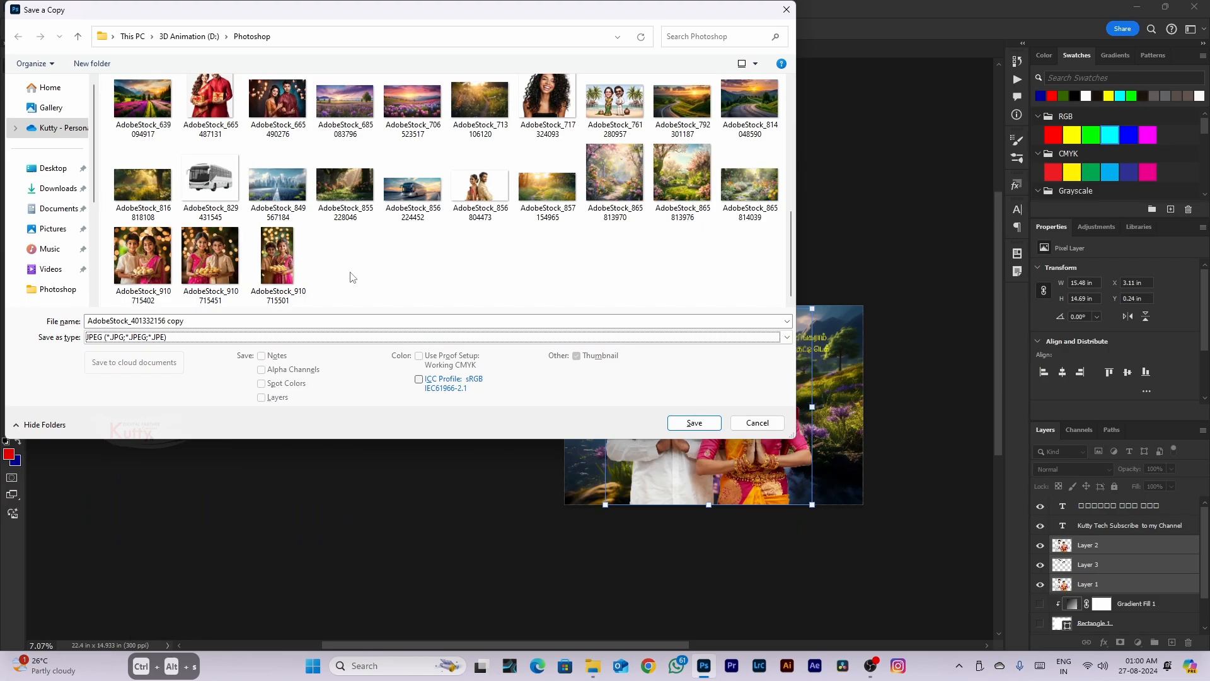
scroll(378, 271, up, 3)
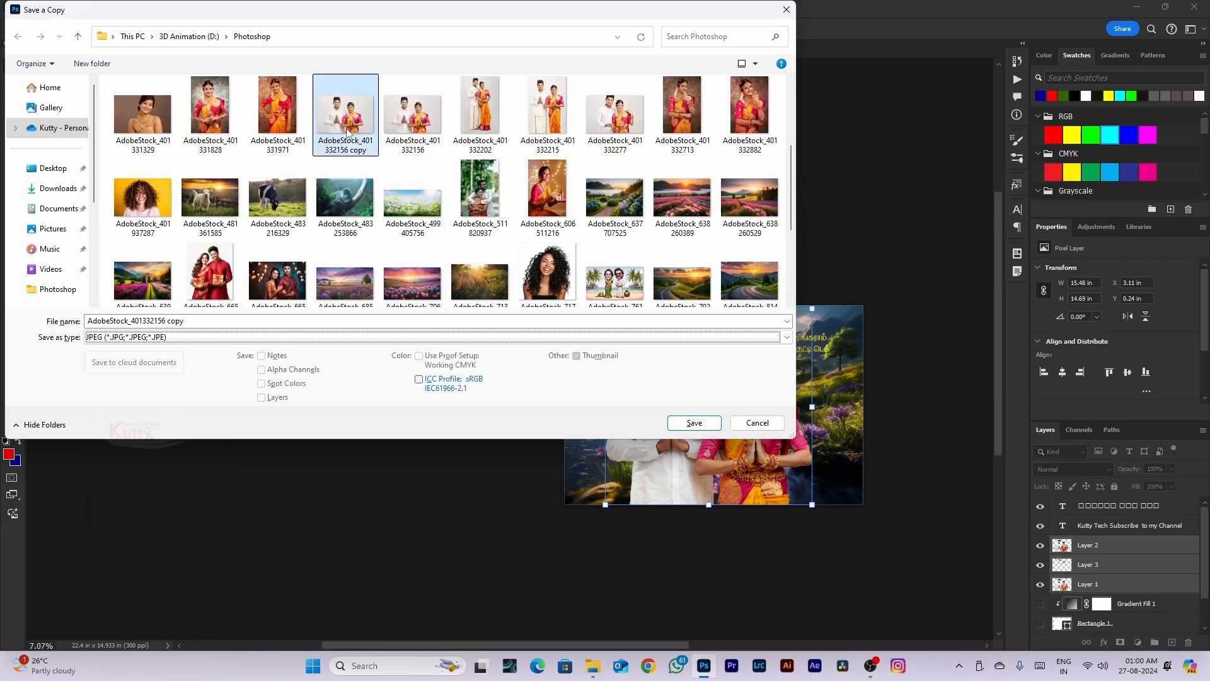
key(Return)
click(635, 332)
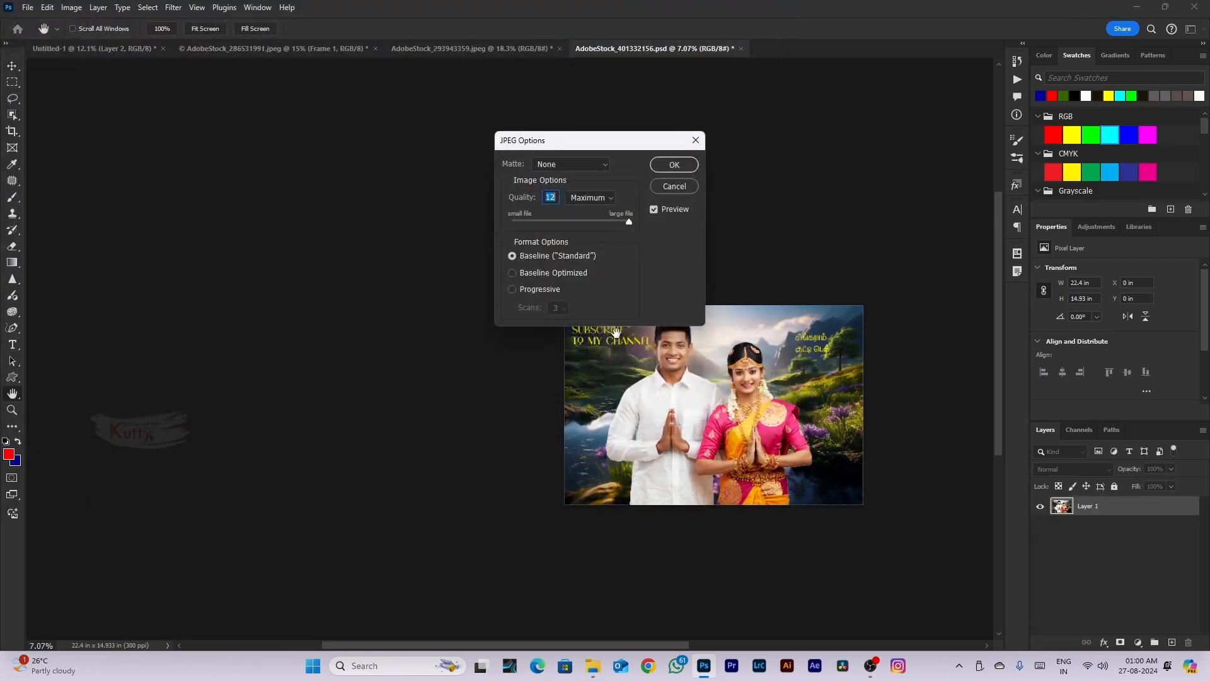
key(Return)
click(31, 10)
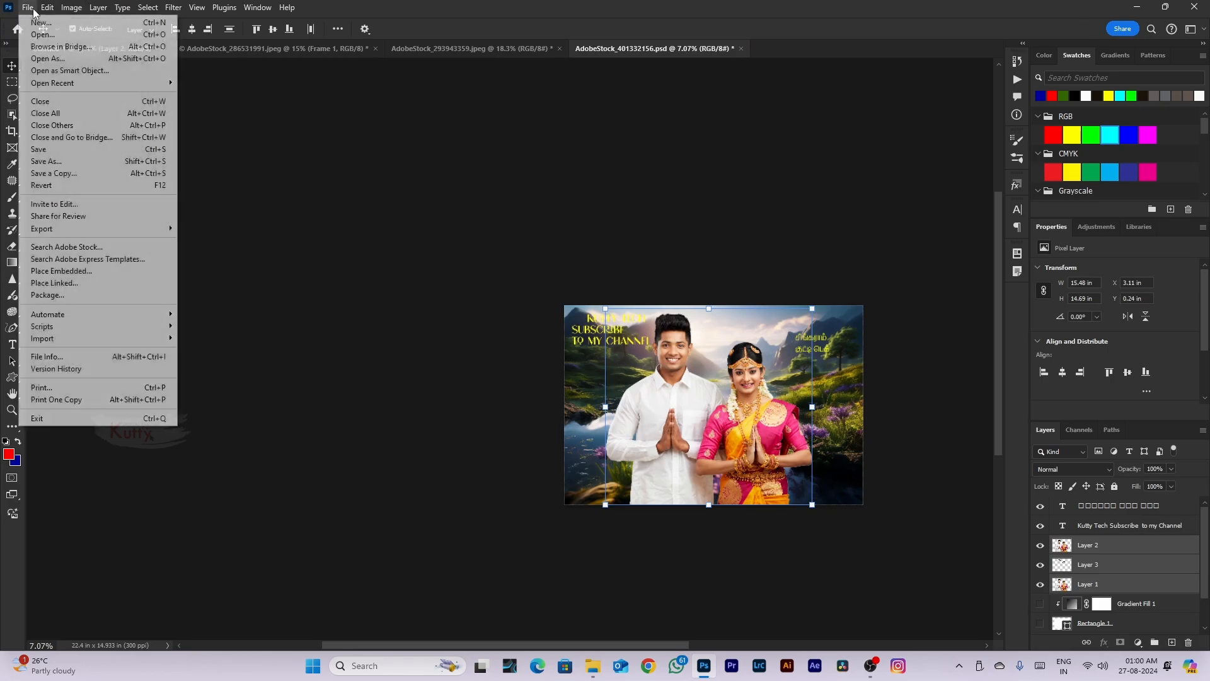
click(146, 178)
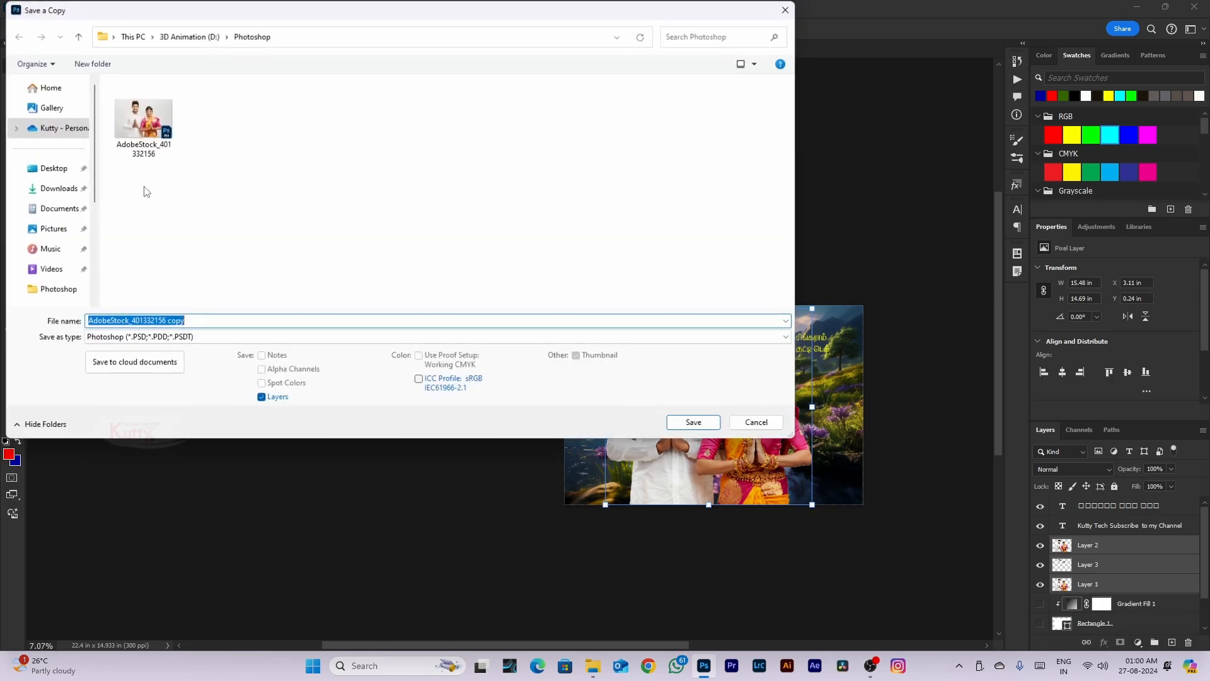
click(753, 421)
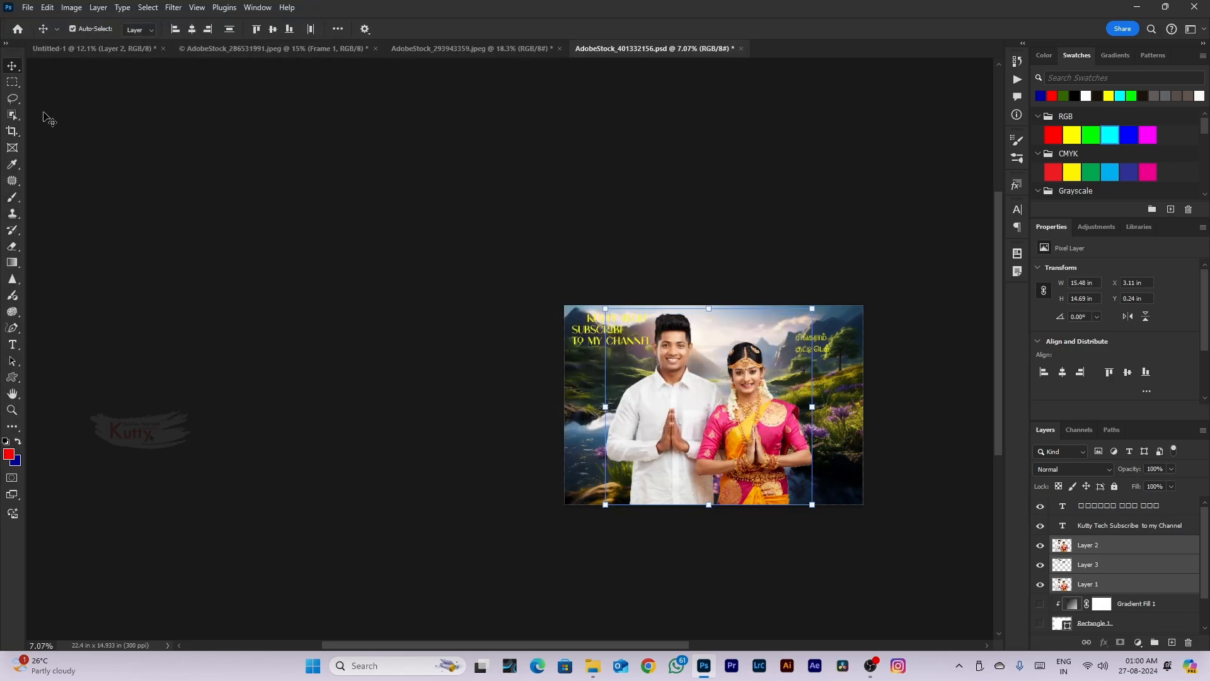
Revert AdobeStock_401332156.psd to its last saved version and look through its layers
click(29, 8)
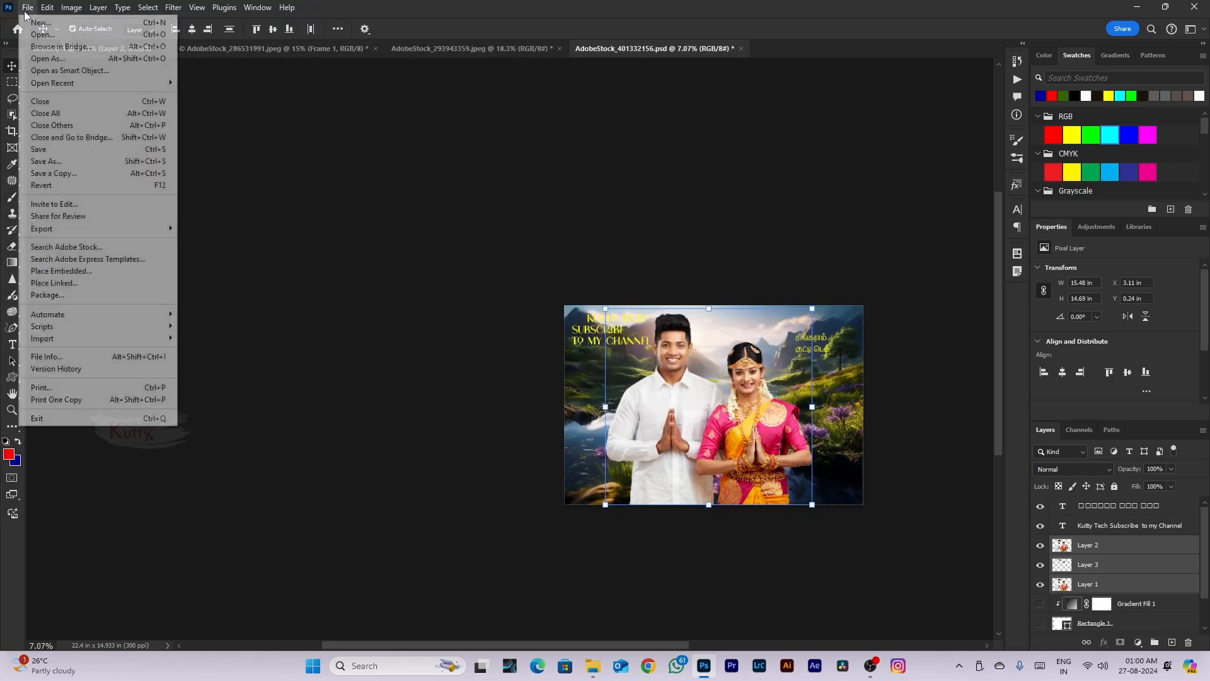
click(116, 189)
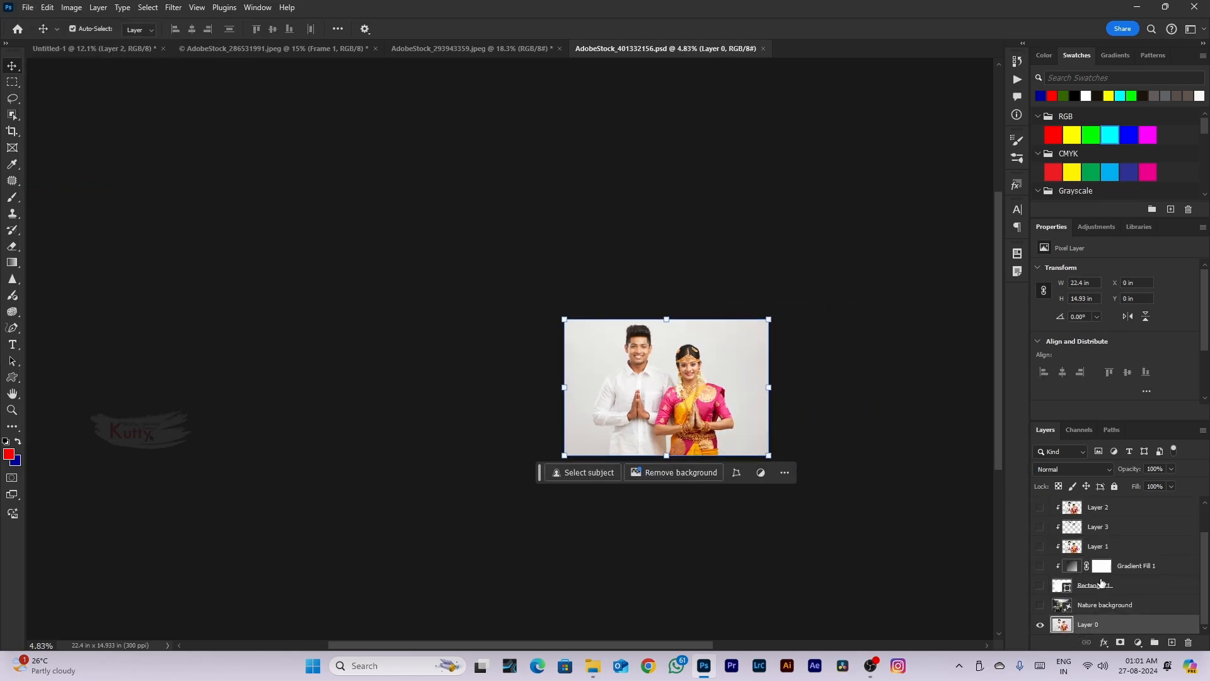
scroll(1101, 587, up, 2)
scroll(1102, 589, down, 2)
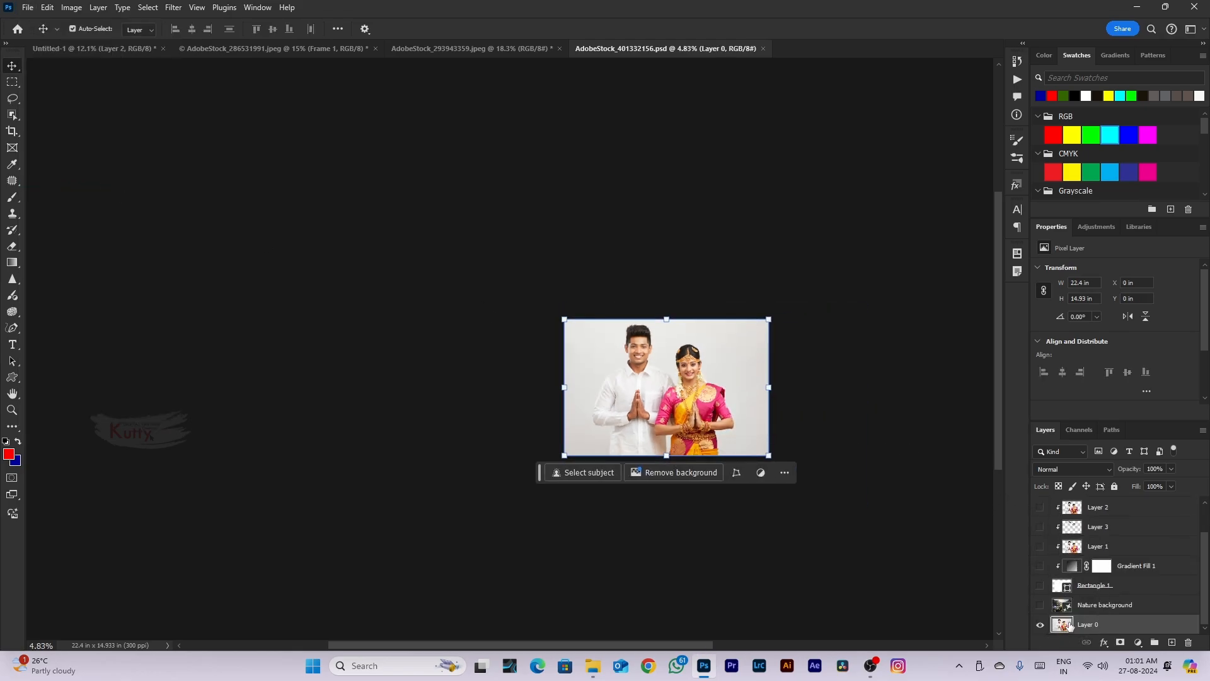
scroll(1101, 610, up, 2)
scroll(1082, 506, down, 2)
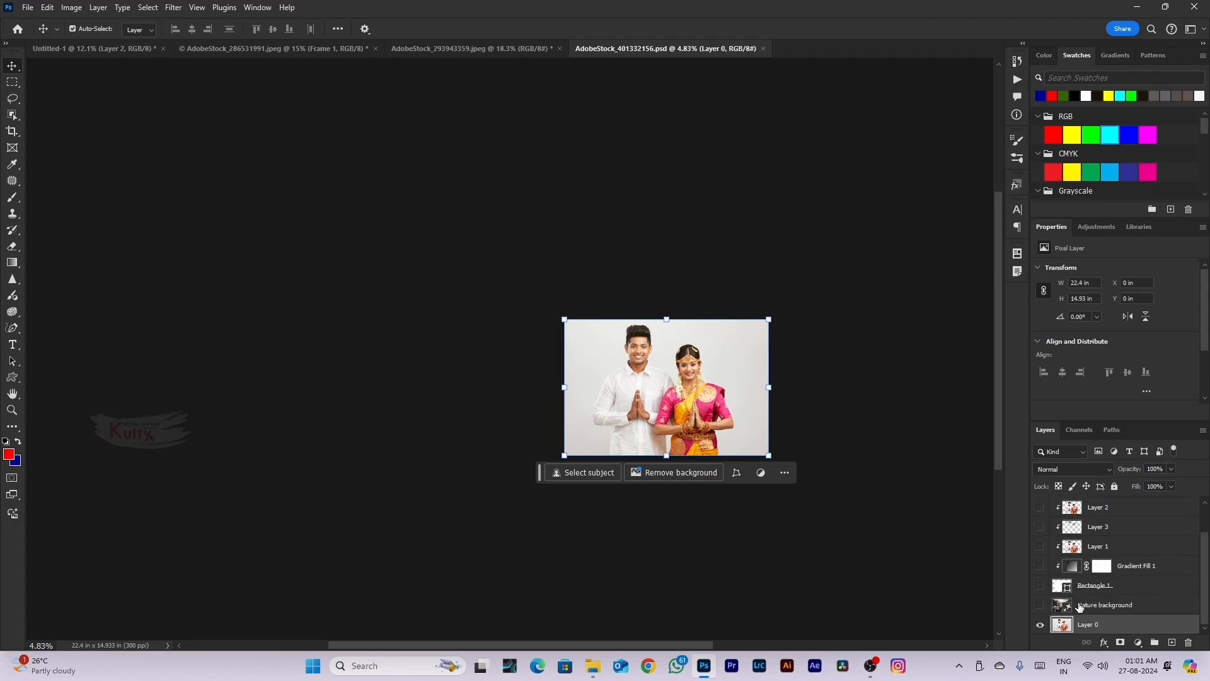
Undo and redo the revert several times to compare the edited and saved versions, ending on the saved one
key(ctrl+z)
key(ctrl+shift+z)
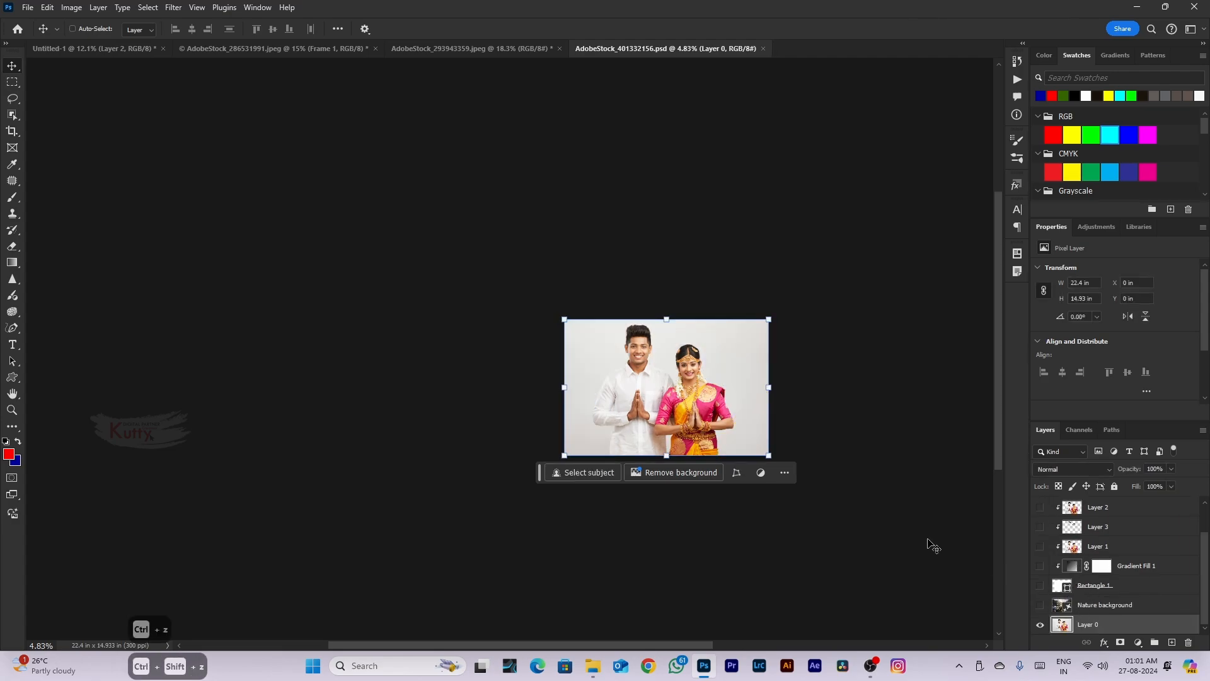
key(ctrl+z)
key(ctrl+shift+z)
key(ctrl+z)
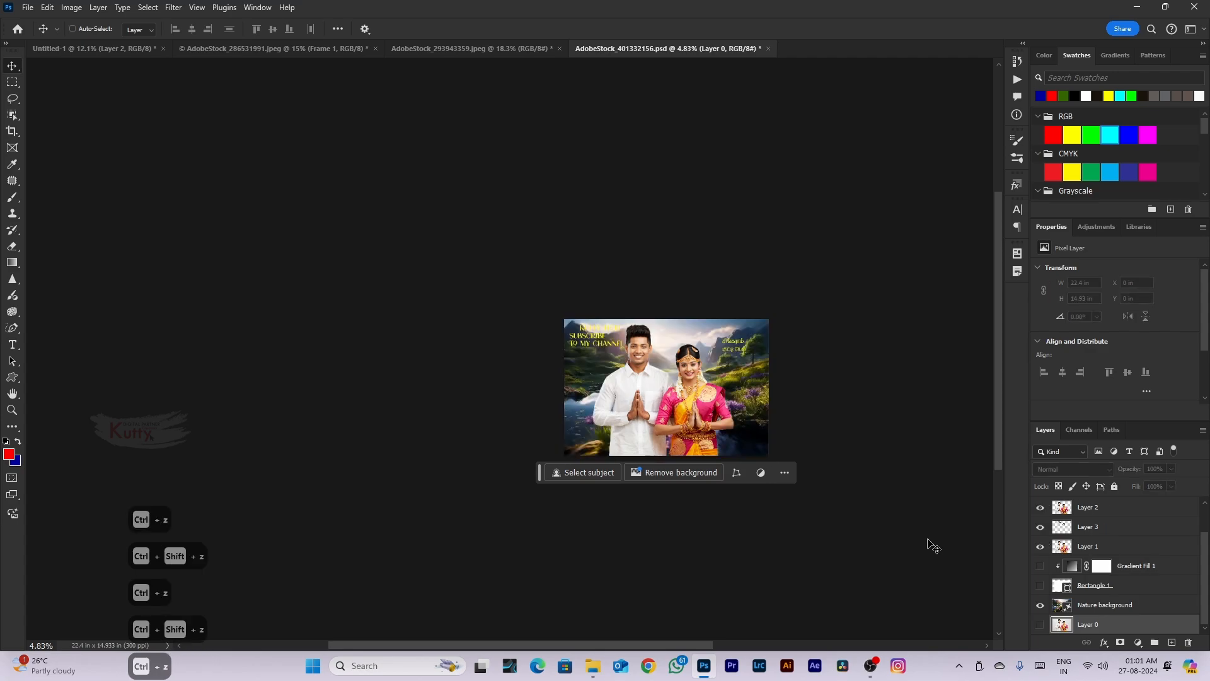
key(ctrl+shift+z)
key(ctrl+z)
key(ctrl+shift+z)
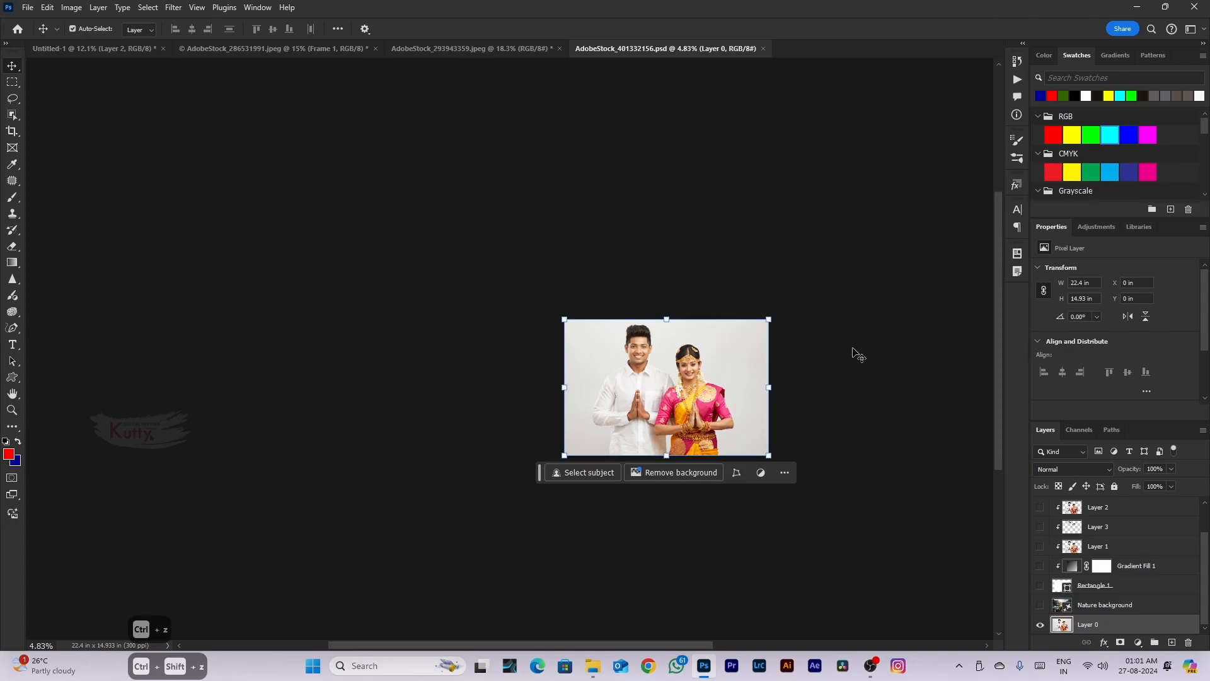
click(28, 7)
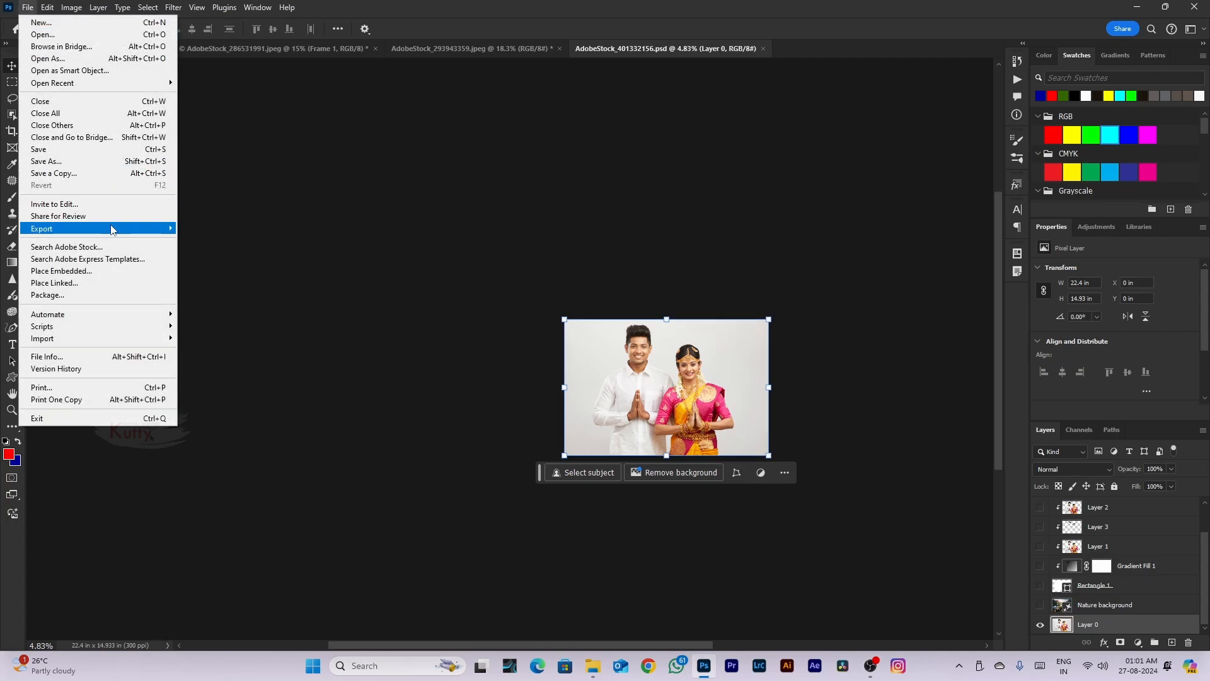
click(114, 204)
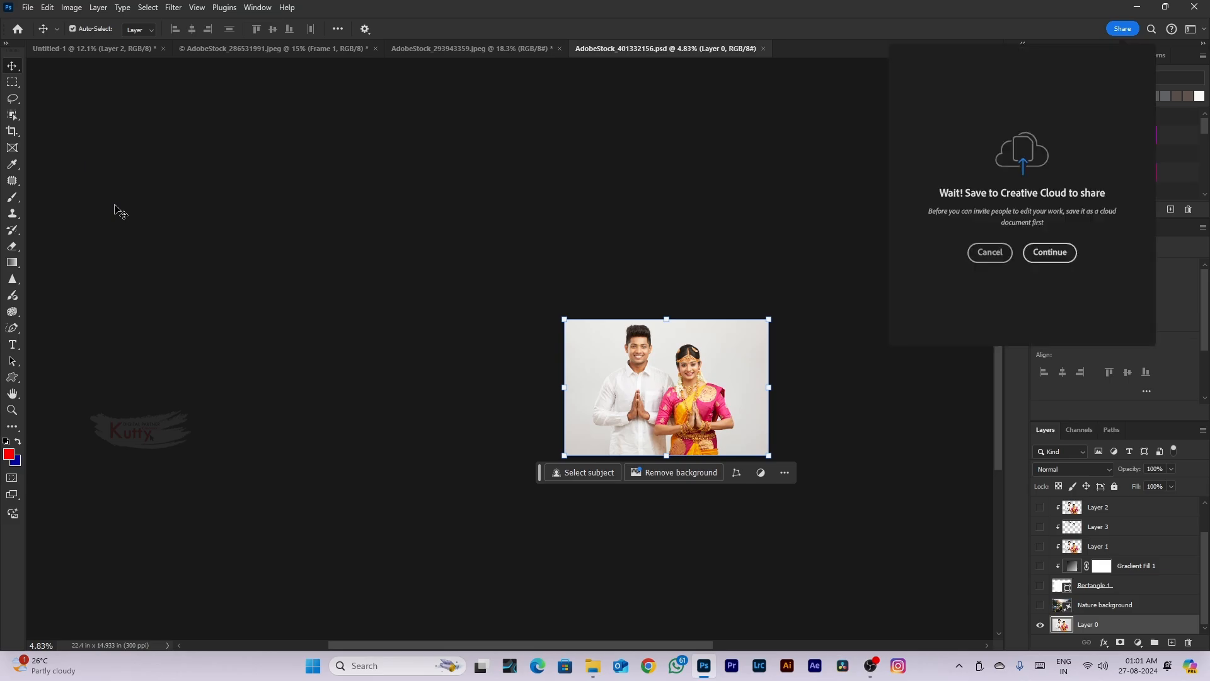
click(990, 252)
Start a quick PNG export, preview new.png from the Photoshop Course folder in ACDSee, and cancel the export
click(21, 8)
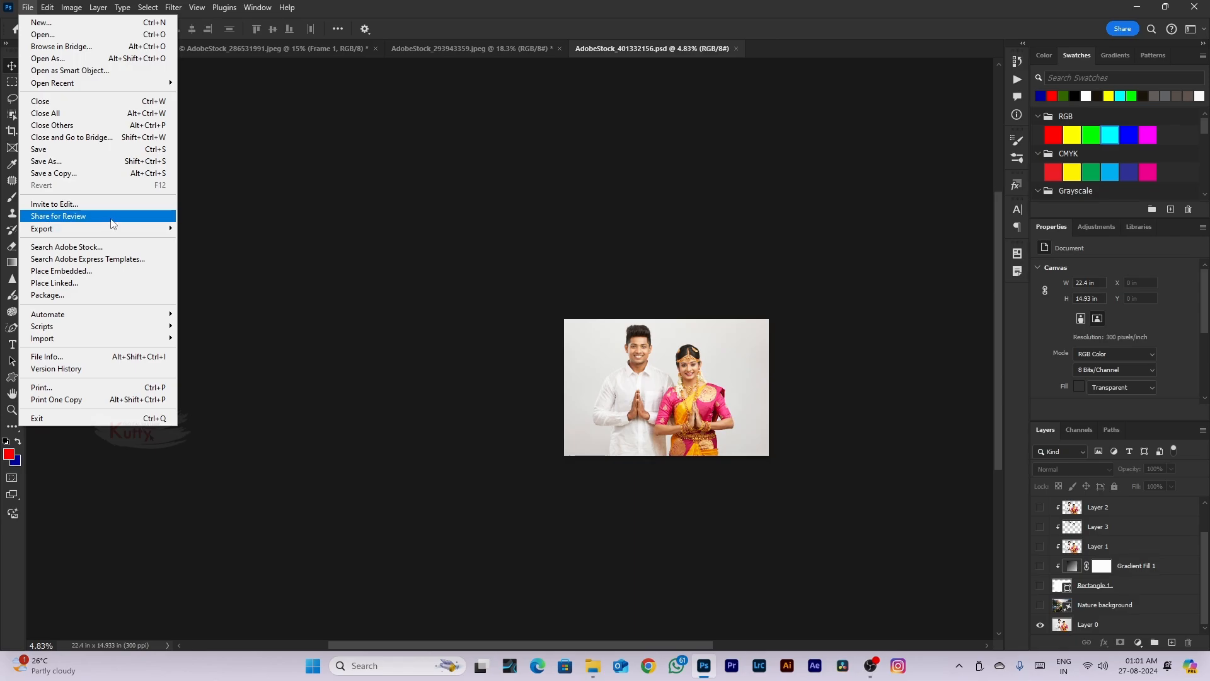
mouse_move(112, 233)
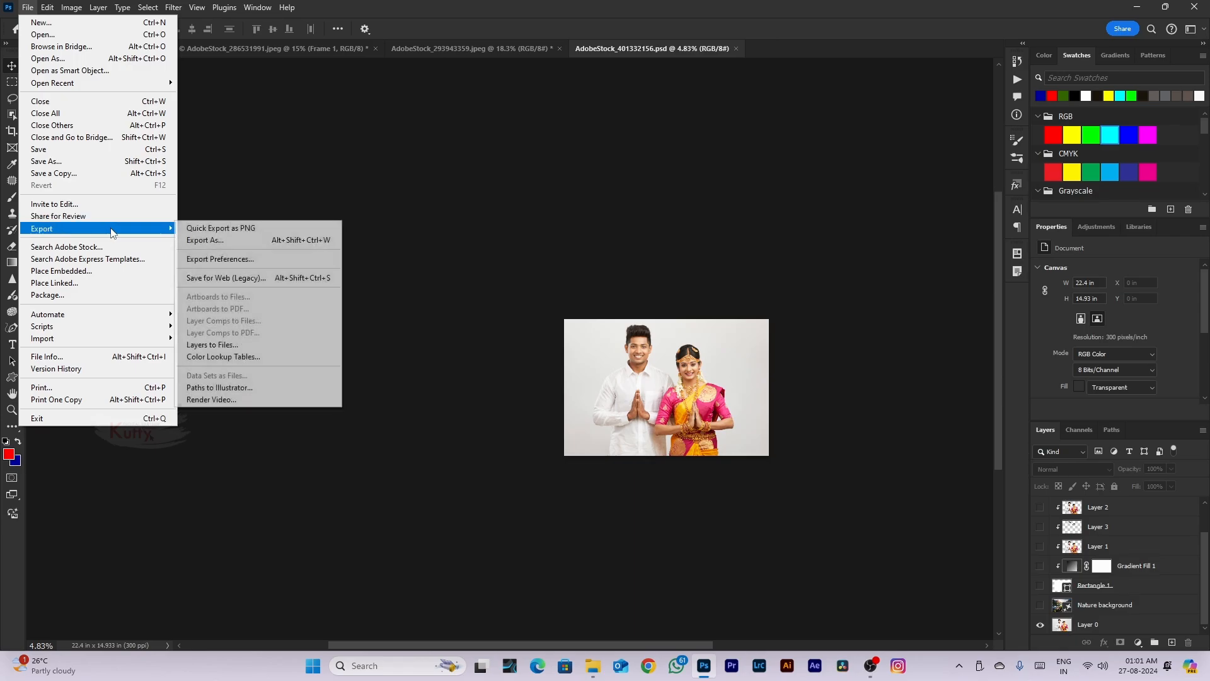
click(237, 227)
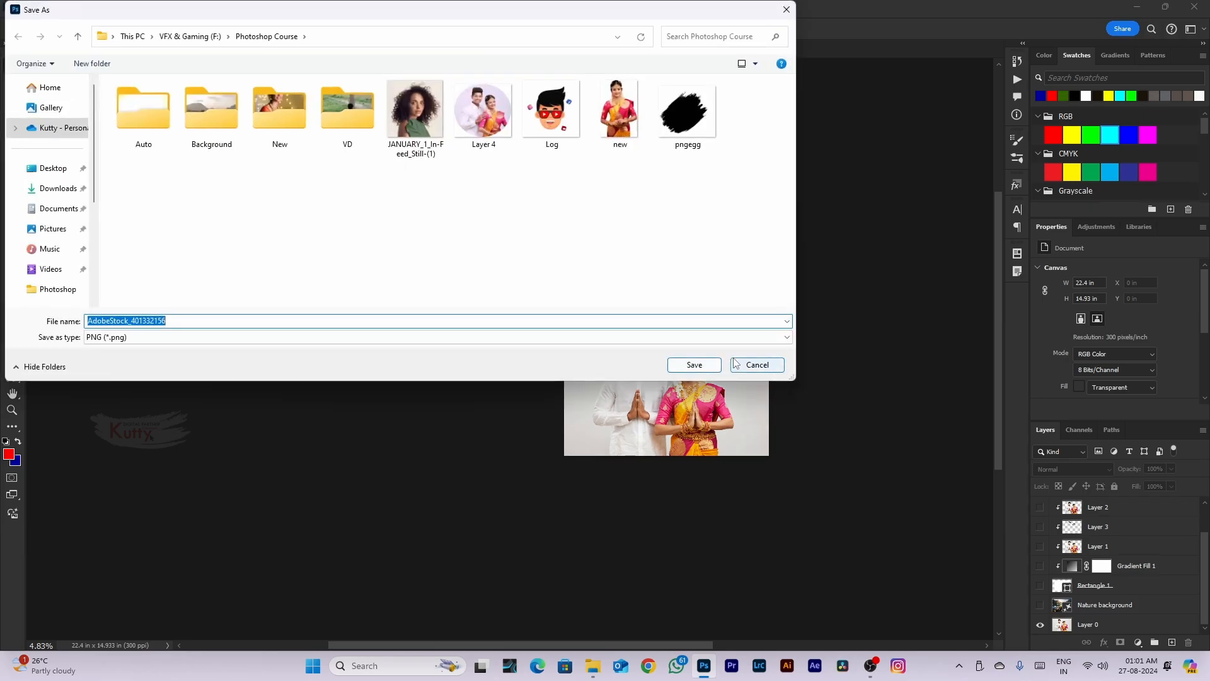
click(621, 116)
right_click(657, 138)
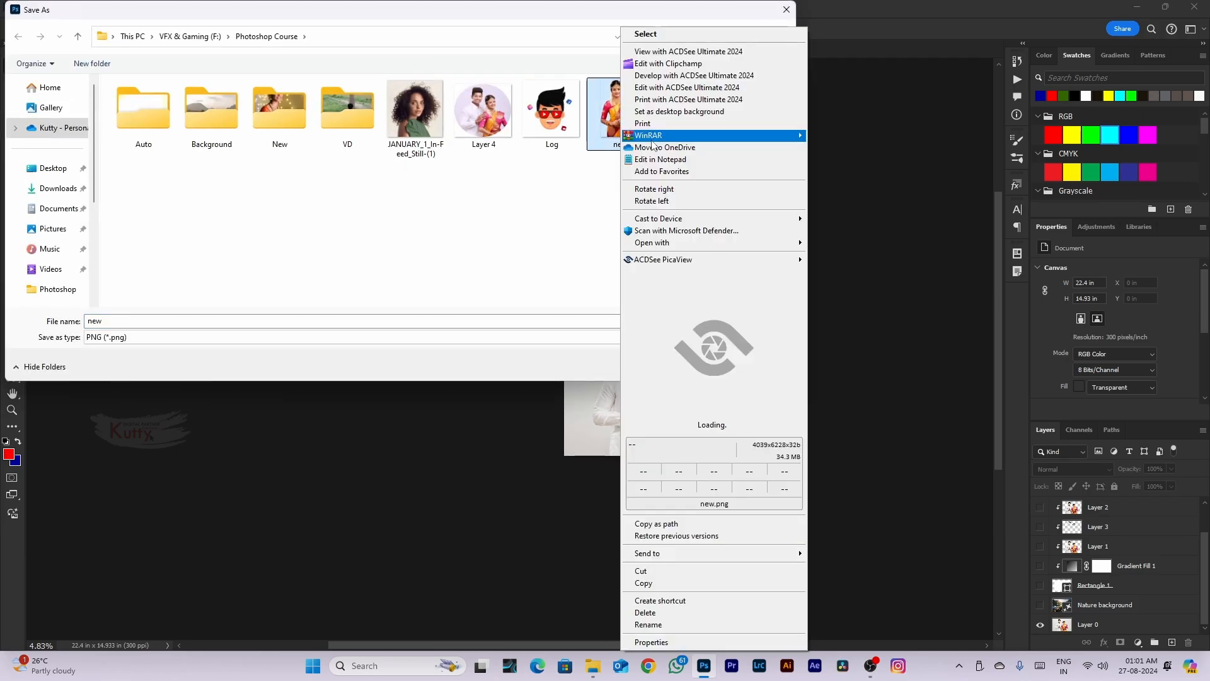
click(668, 53)
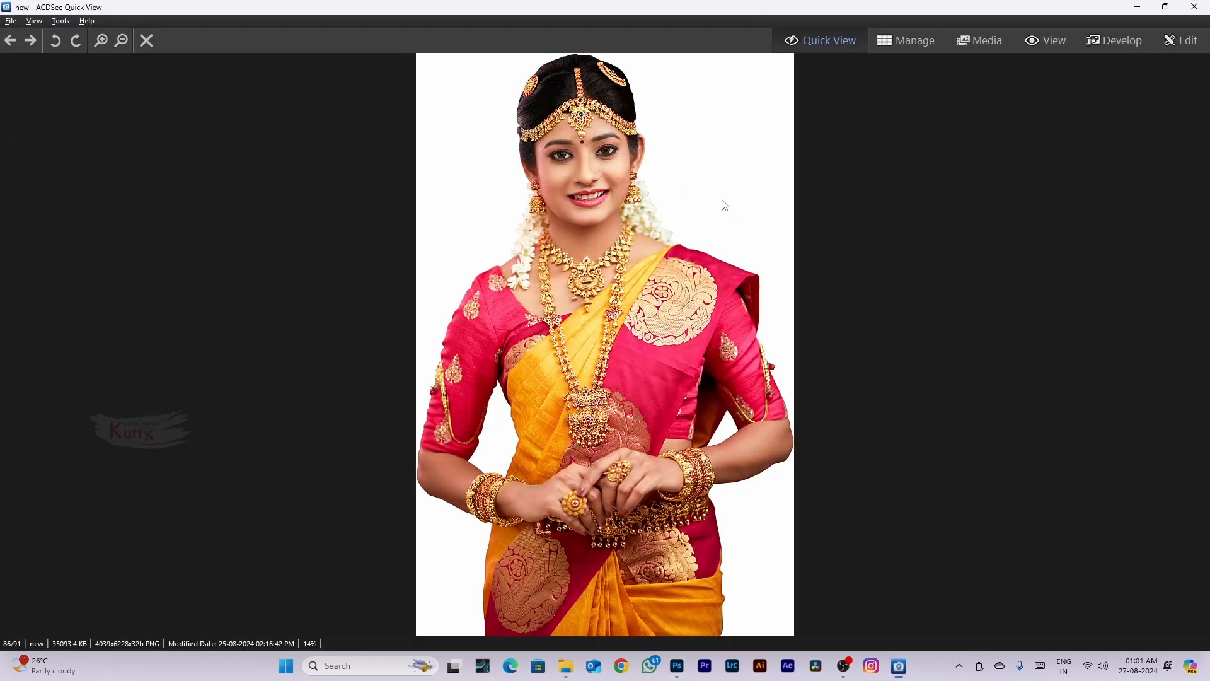
click(1195, 8)
click(757, 366)
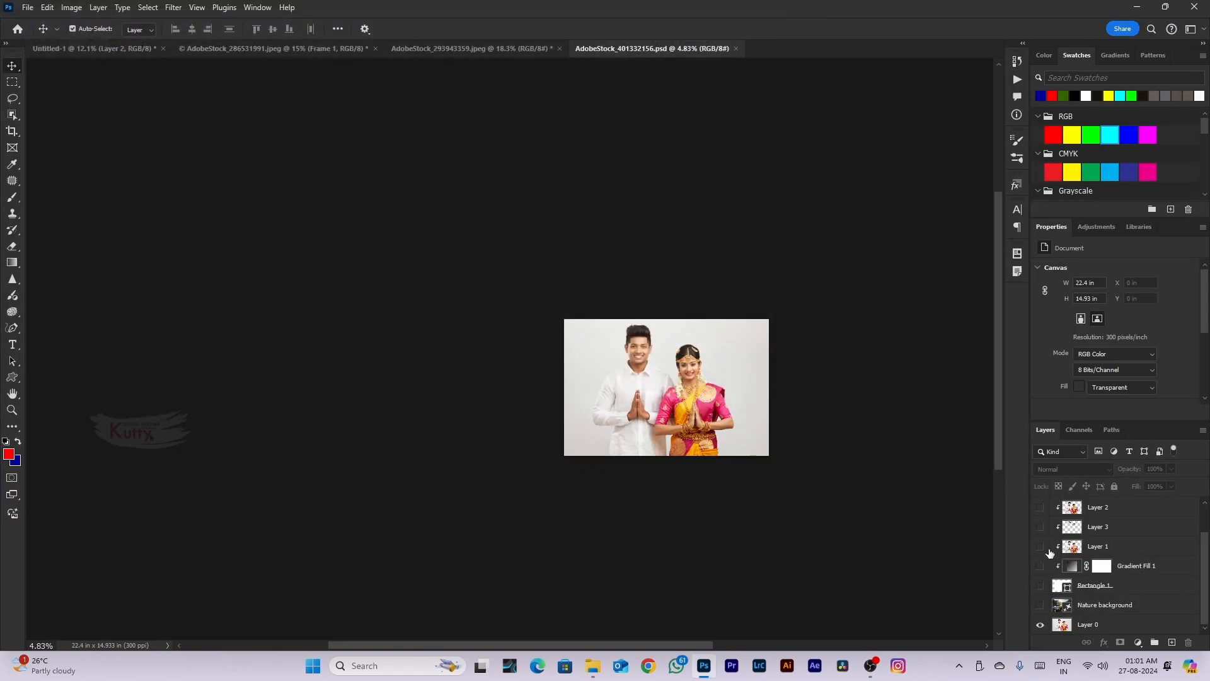
Show Layer 2 released from its clipping mask, hide Layer 0 and Rectangle 1, and inspect the couple's cutout up close
click(1041, 526)
click(1041, 509)
click(1042, 530)
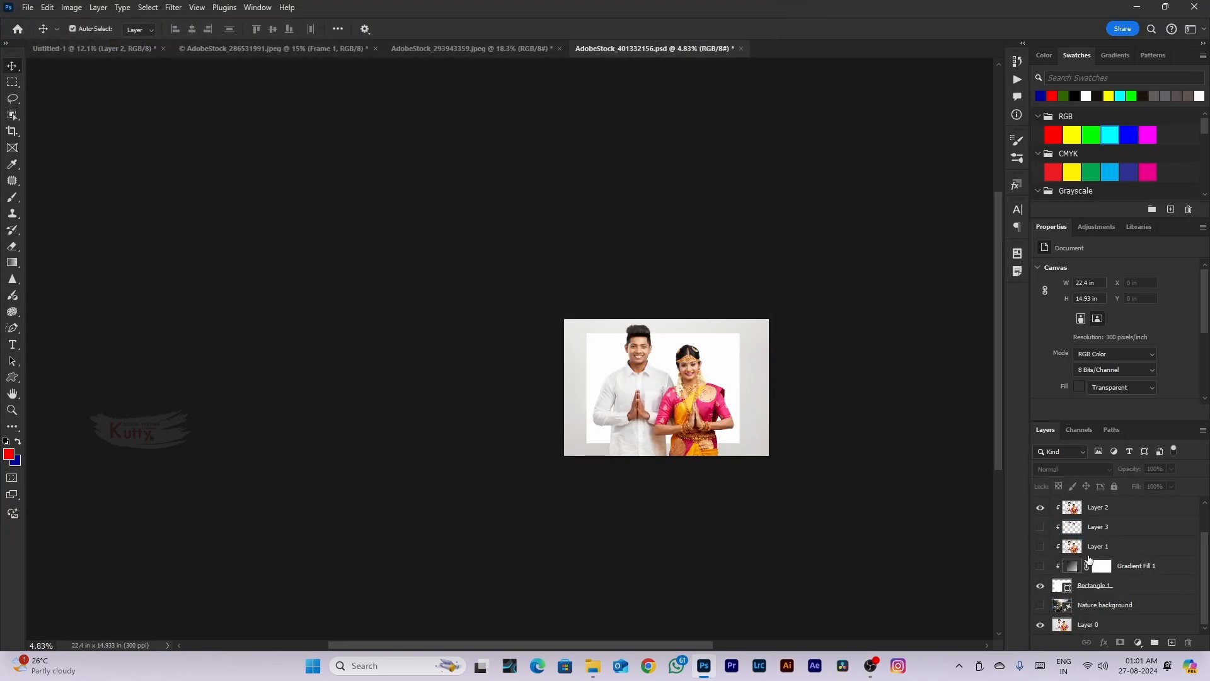
key(ctrl+alt+g)
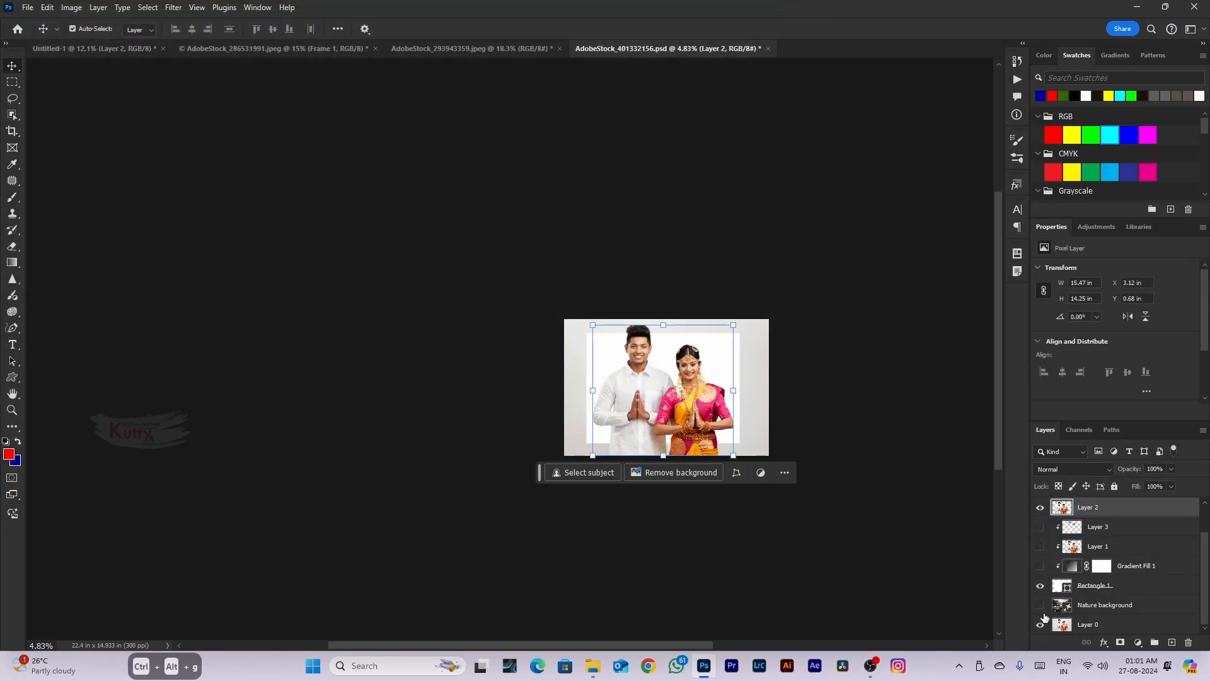
click(1040, 623)
scroll(676, 418, up, 3)
click(1051, 588)
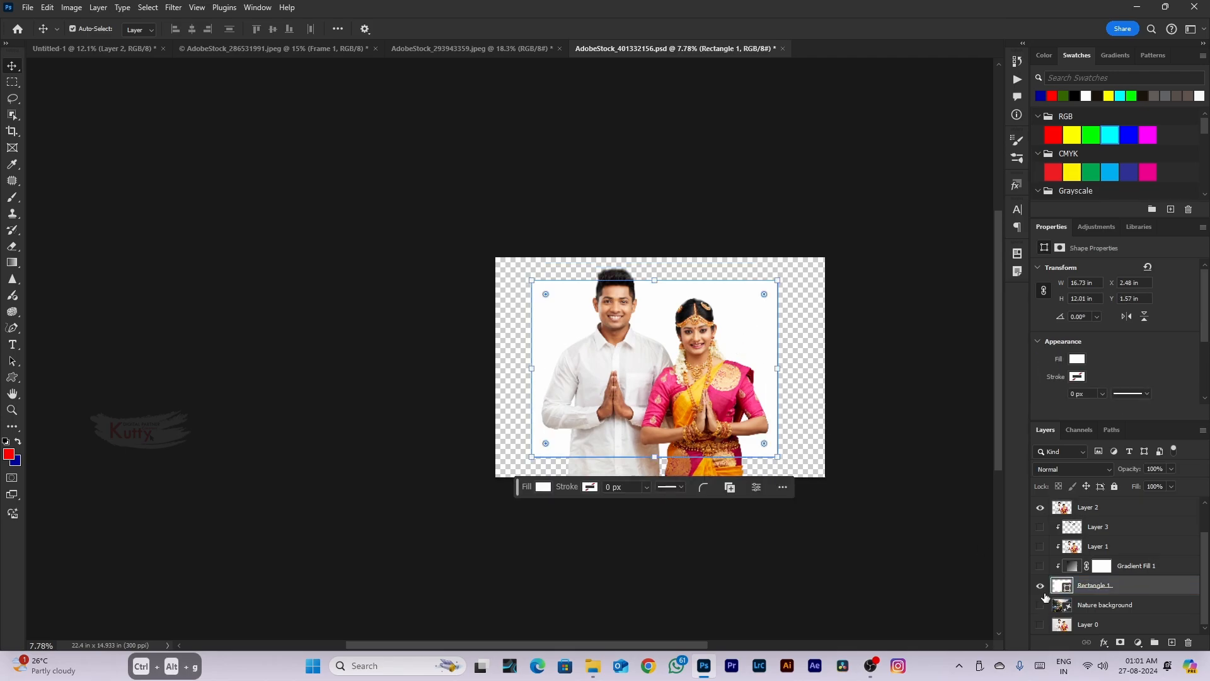
click(1040, 584)
click(703, 318)
scroll(704, 318, up, 8)
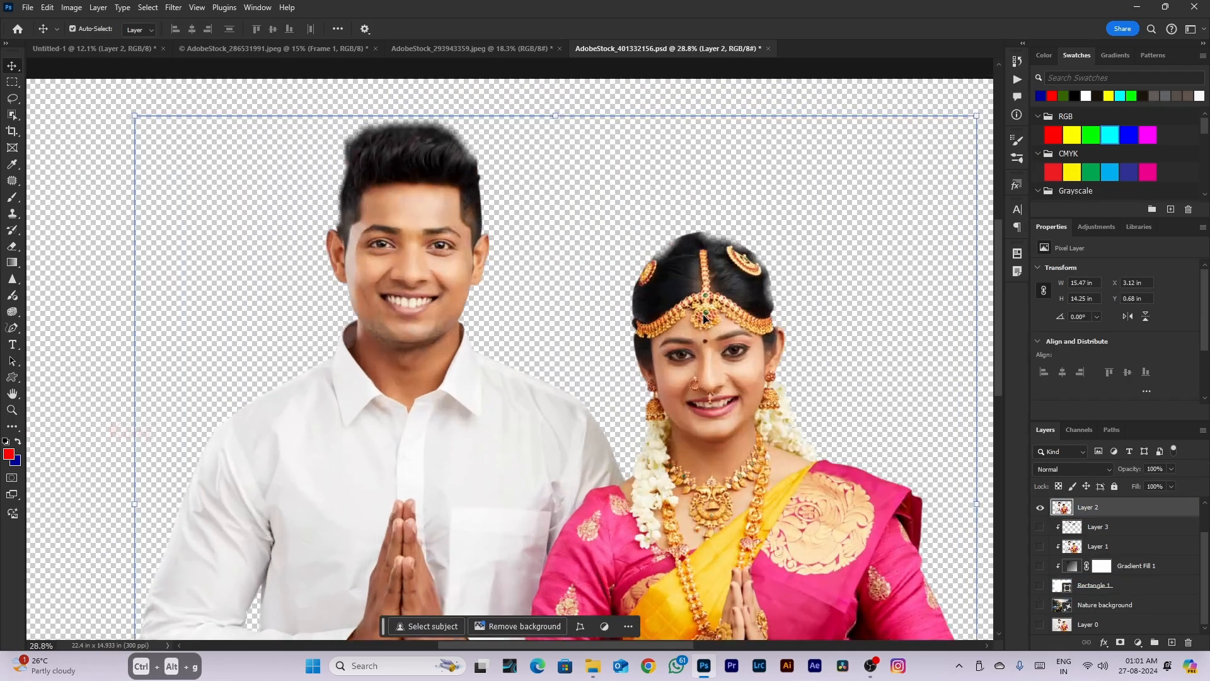
scroll(704, 318, down, 4)
Show Layer 1 instead of Layer 2, released from its clipping mask and with Rectangle 1 hidden
click(1040, 508)
click(1041, 547)
click(1041, 585)
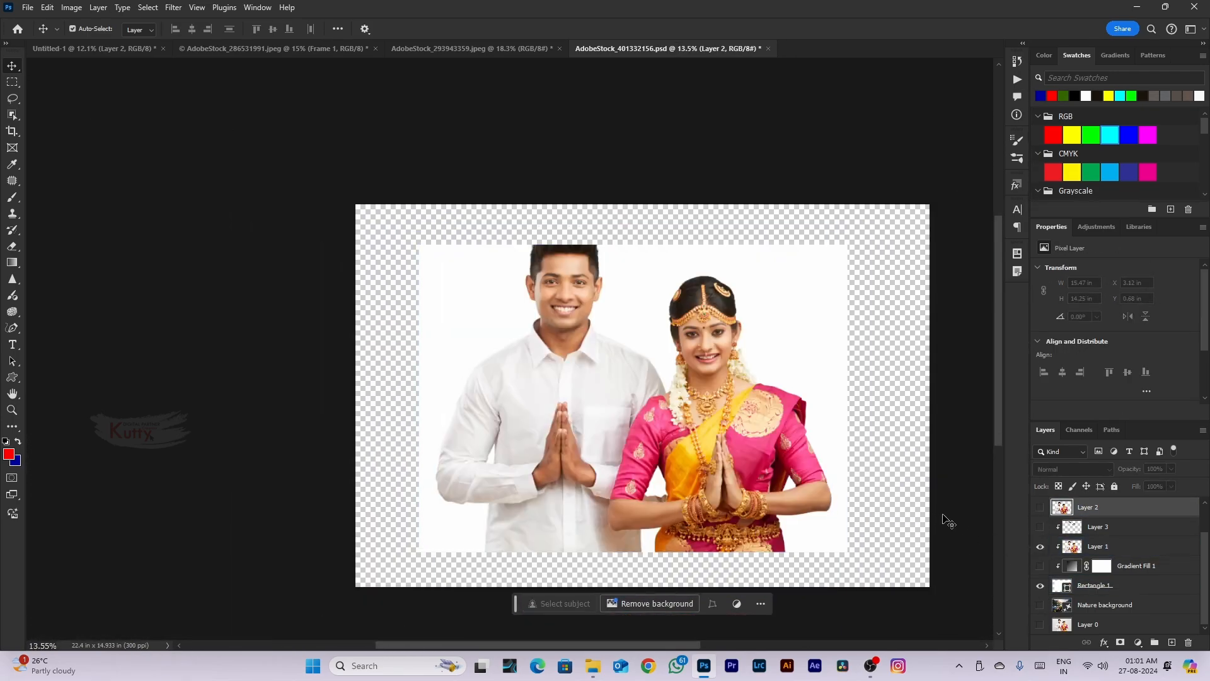
click(1100, 546)
key(ctrl+alt+g)
click(1040, 585)
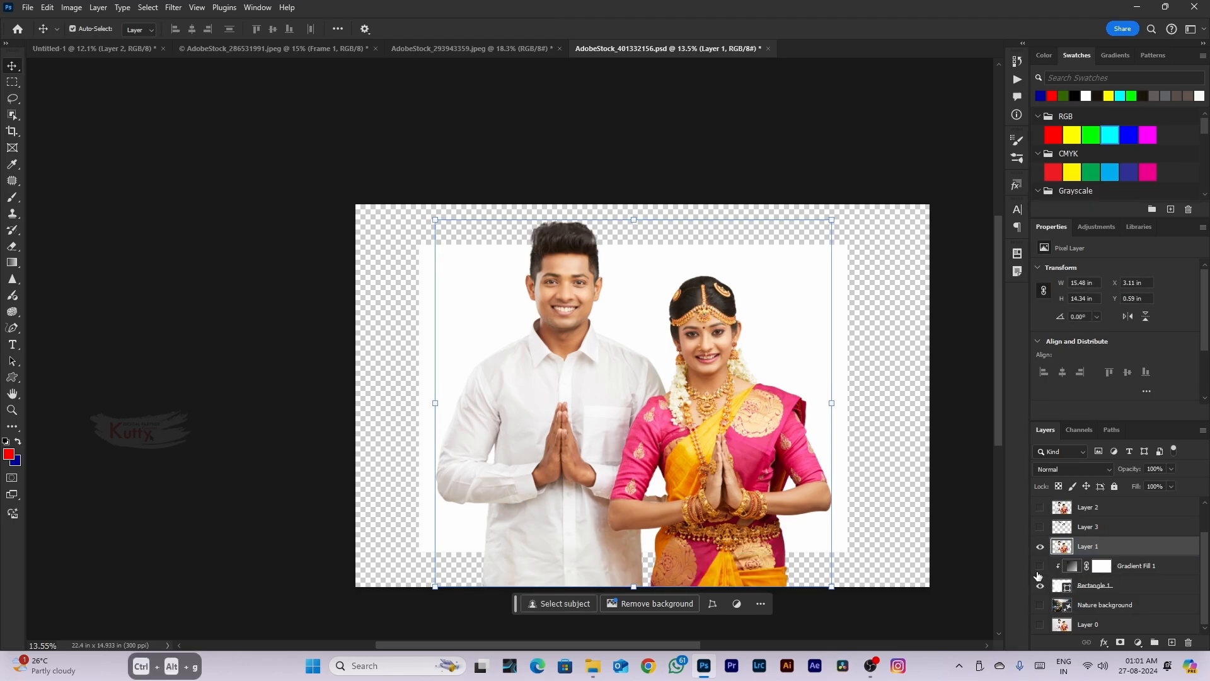
scroll(725, 474, down, 4)
Start saving a copy of the document in PNG format and cancel the save
key(ctrl+alt+s)
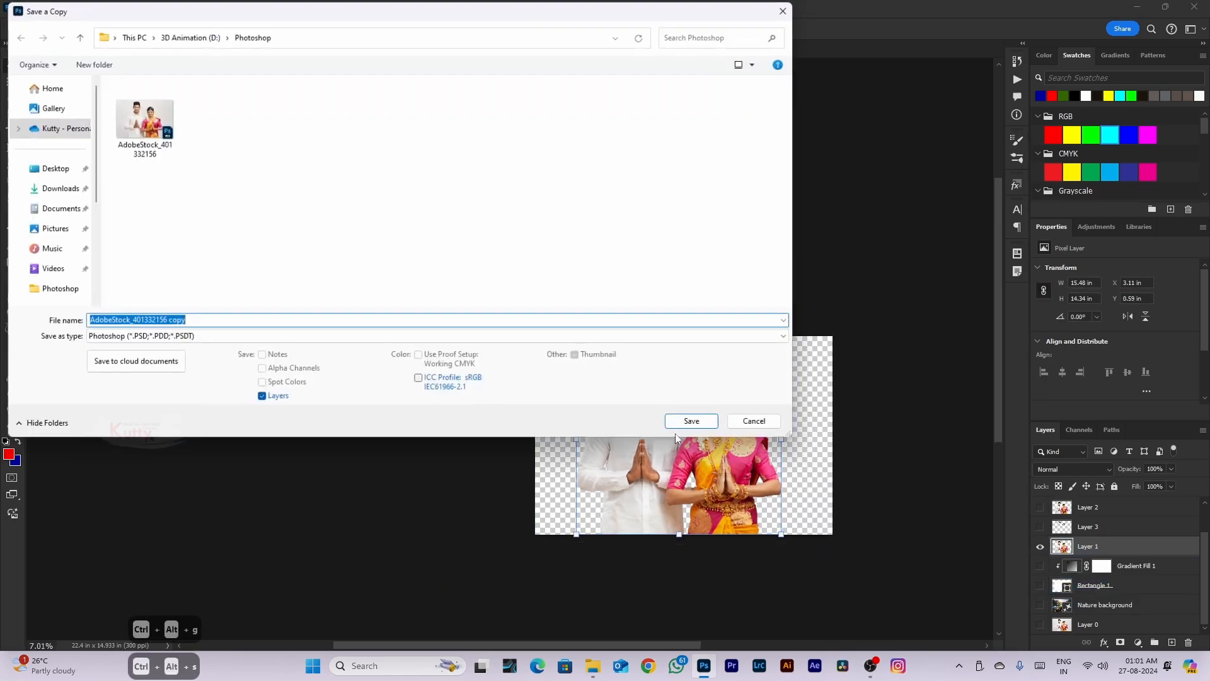
click(283, 337)
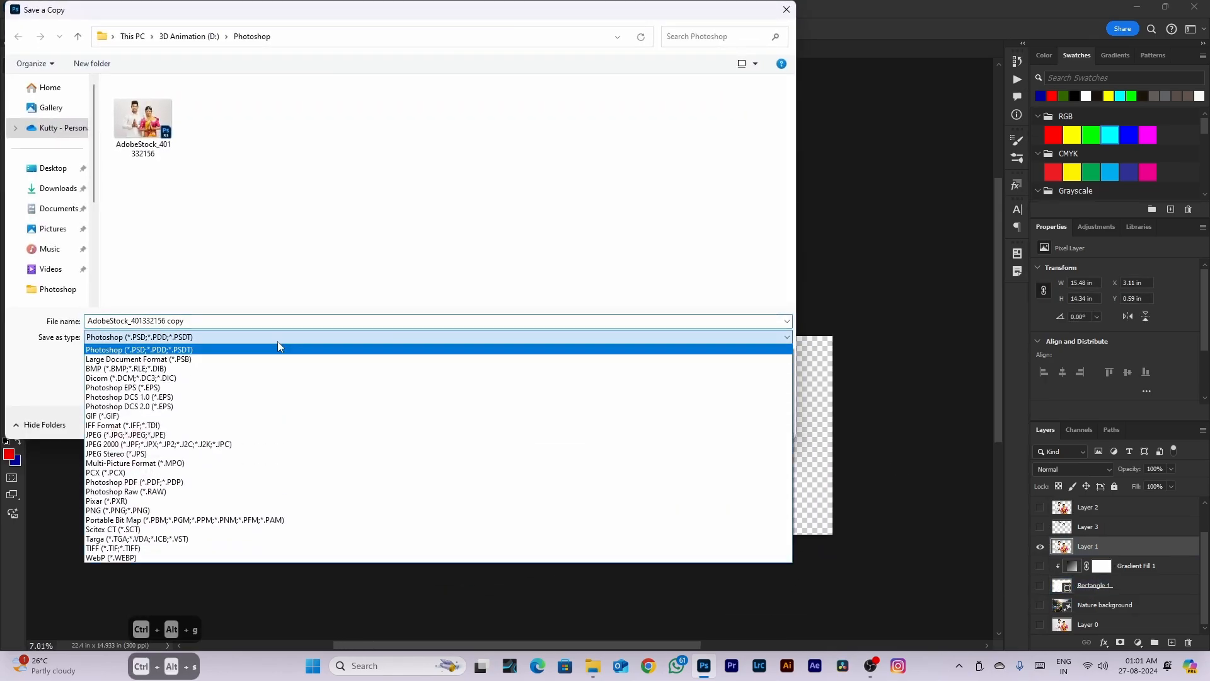
click(216, 510)
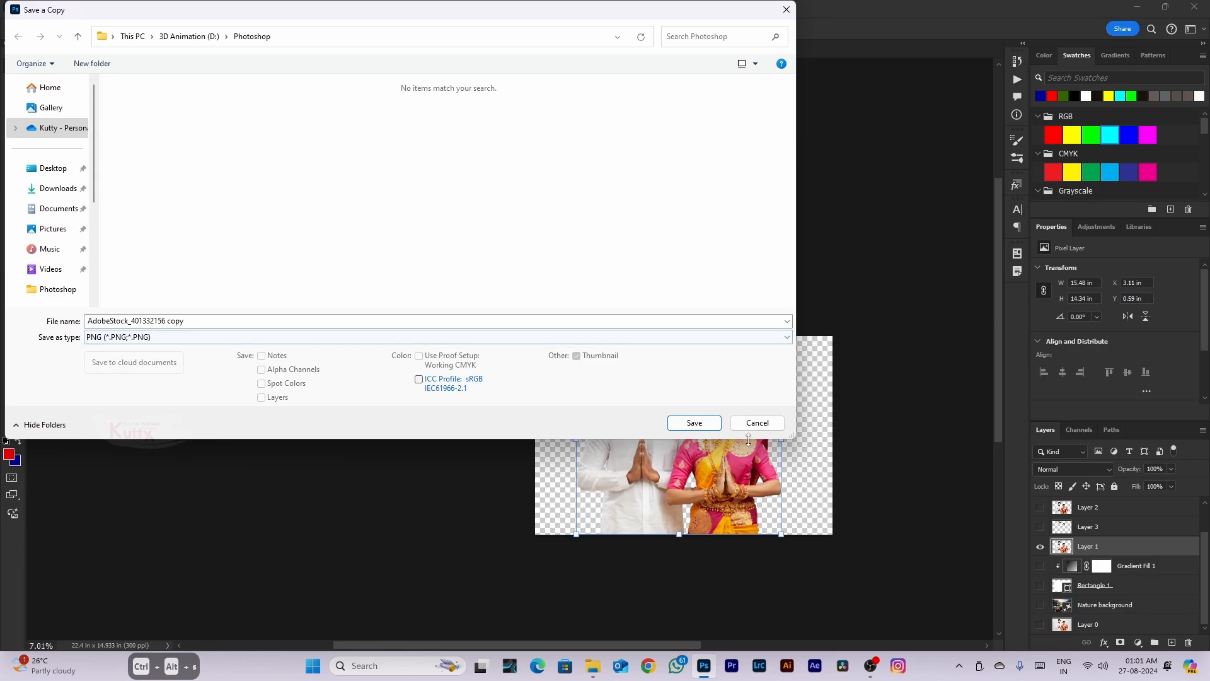
click(756, 422)
click(28, 8)
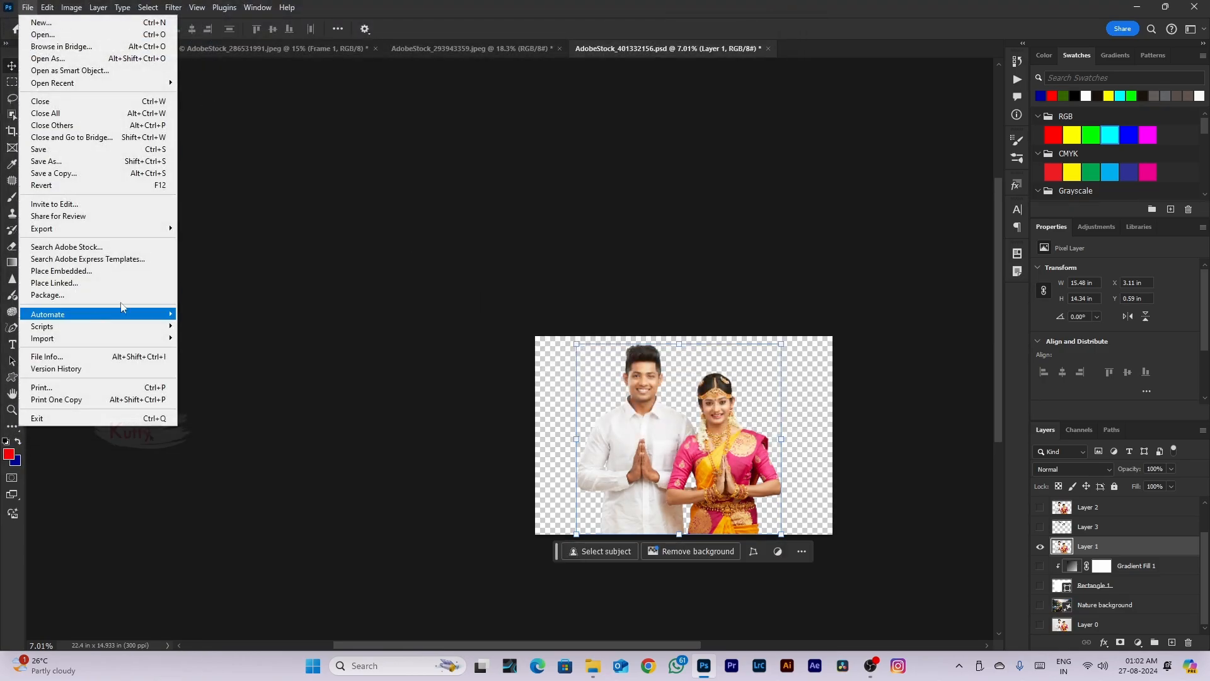
click(146, 217)
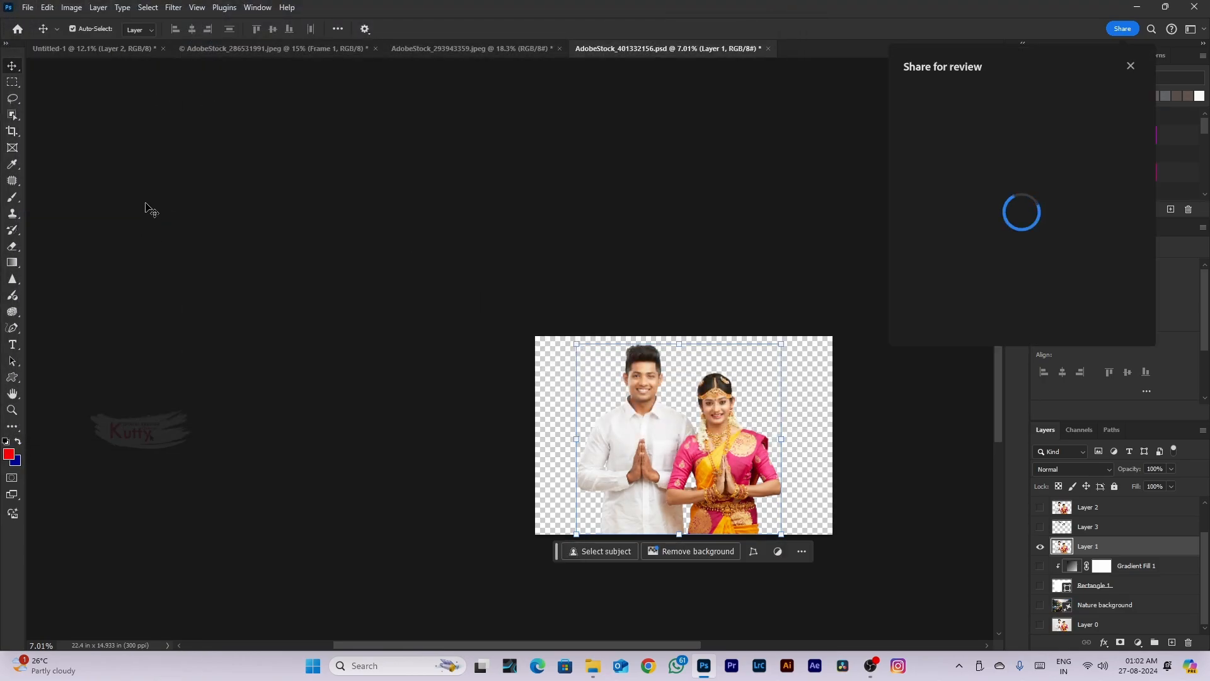
click(1131, 66)
Quick-export the transparent couple cutout as AdobeStock_401332156.png into the Photoshop Course folder
click(28, 8)
mouse_move(94, 229)
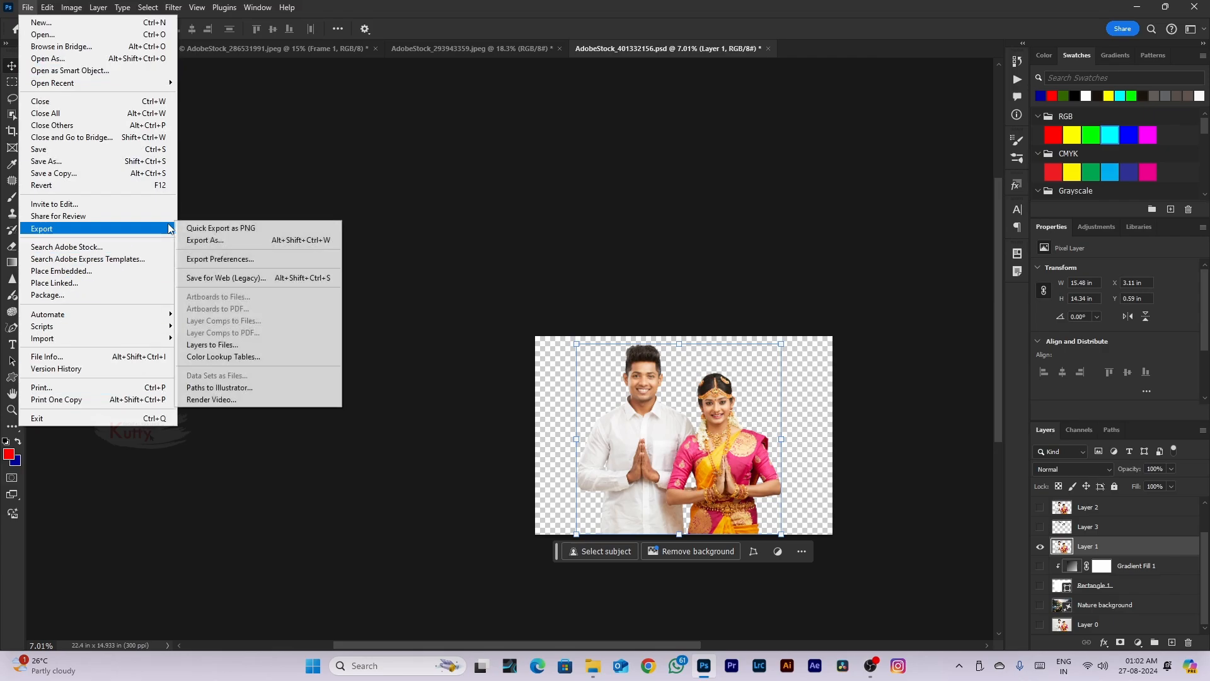
click(224, 230)
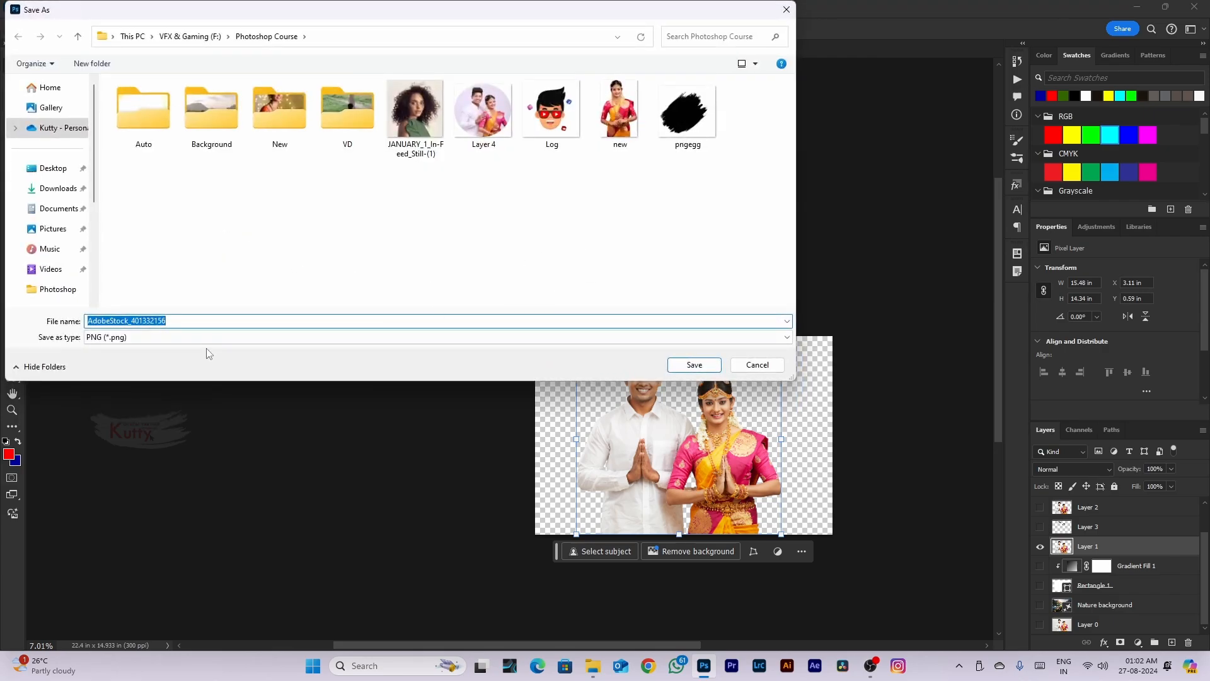
click(699, 367)
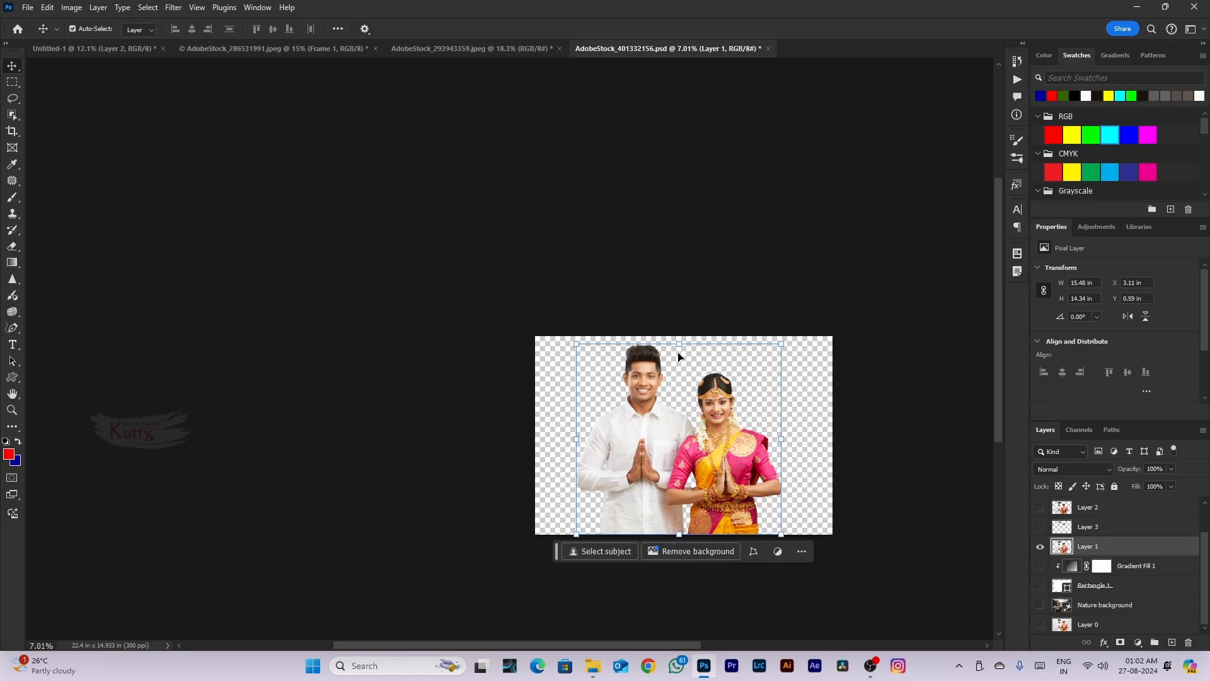
Look for the exported PNG among the images in the Photoshop folder on drive D without opening a file
key(ctrl+o)
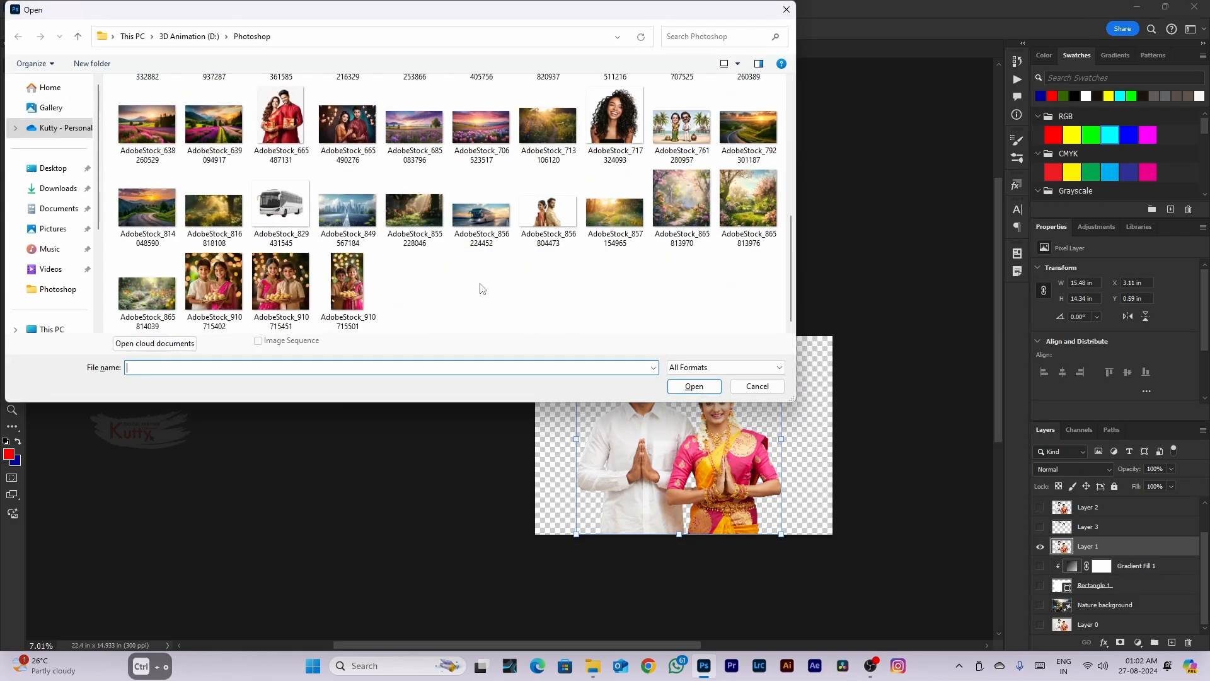
scroll(481, 288, up, 5)
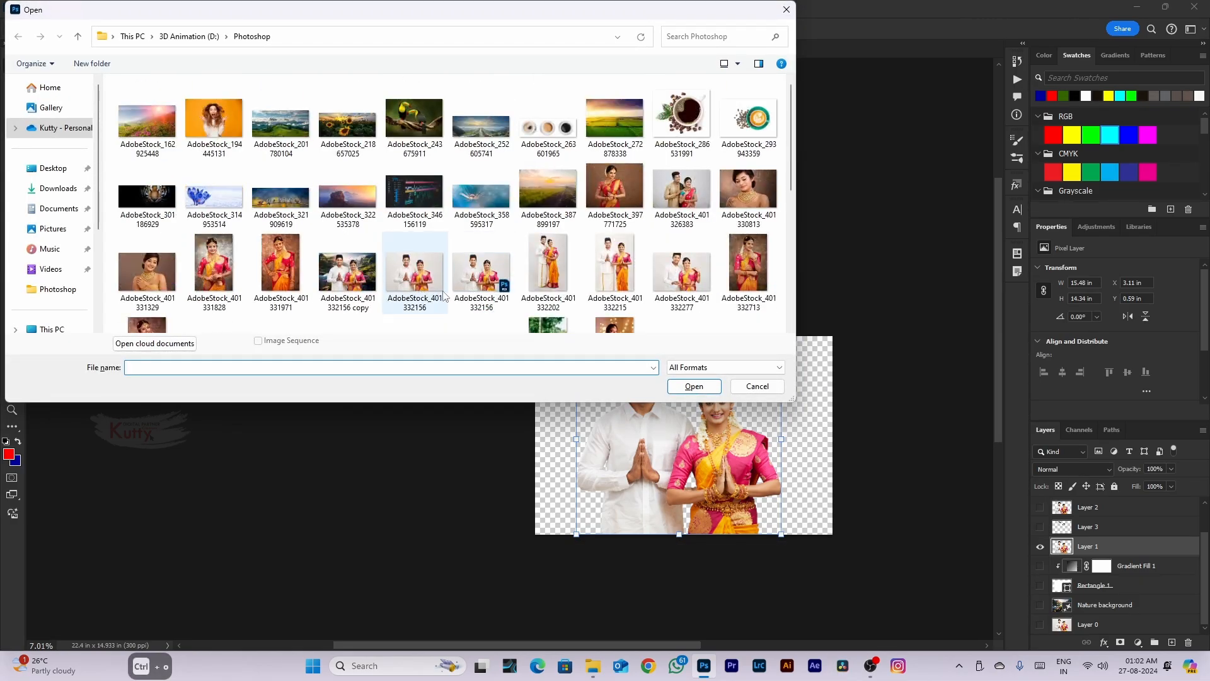
scroll(479, 291, down, 6)
scroll(489, 295, up, 6)
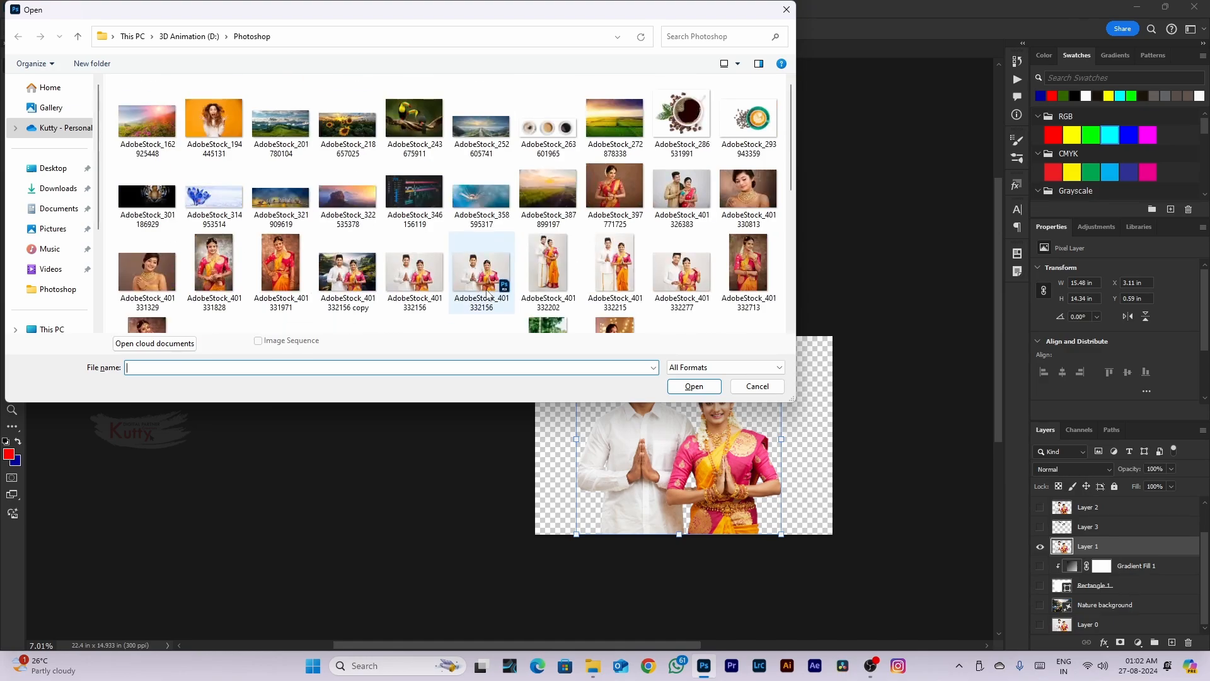
click(725, 367)
click(726, 369)
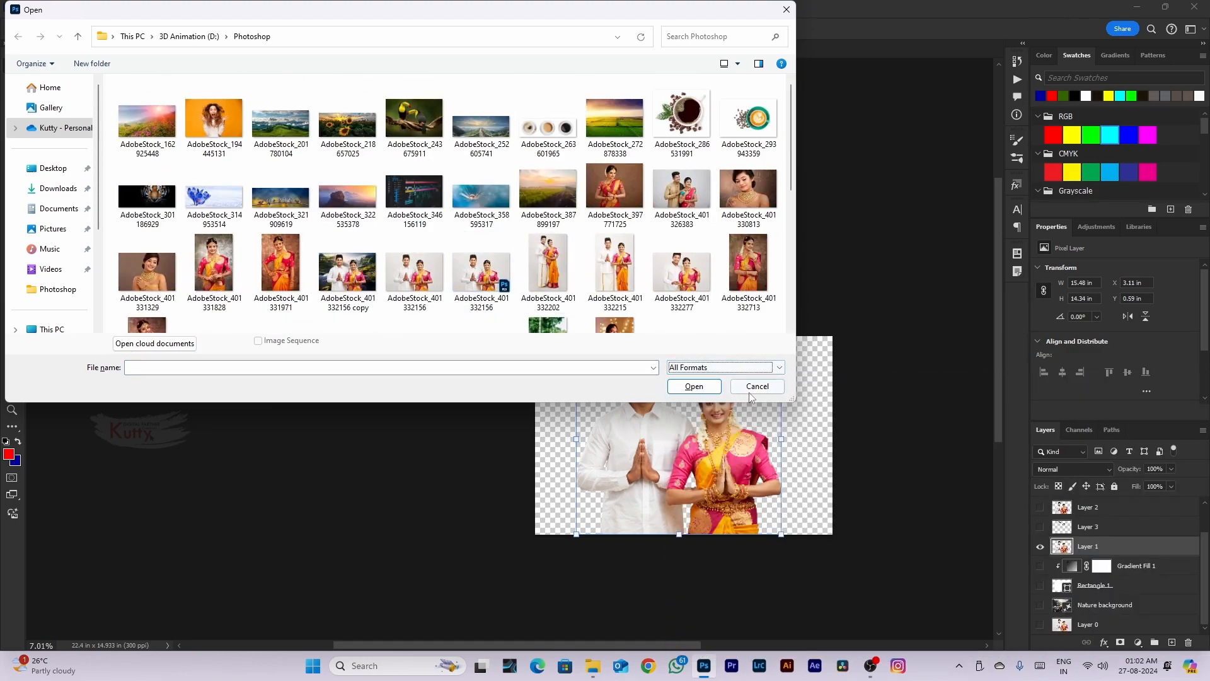
click(750, 389)
Preview the exported AdobeStock_401332156.png in ACDSee and check which file types the quick export offers
click(28, 7)
mouse_move(98, 233)
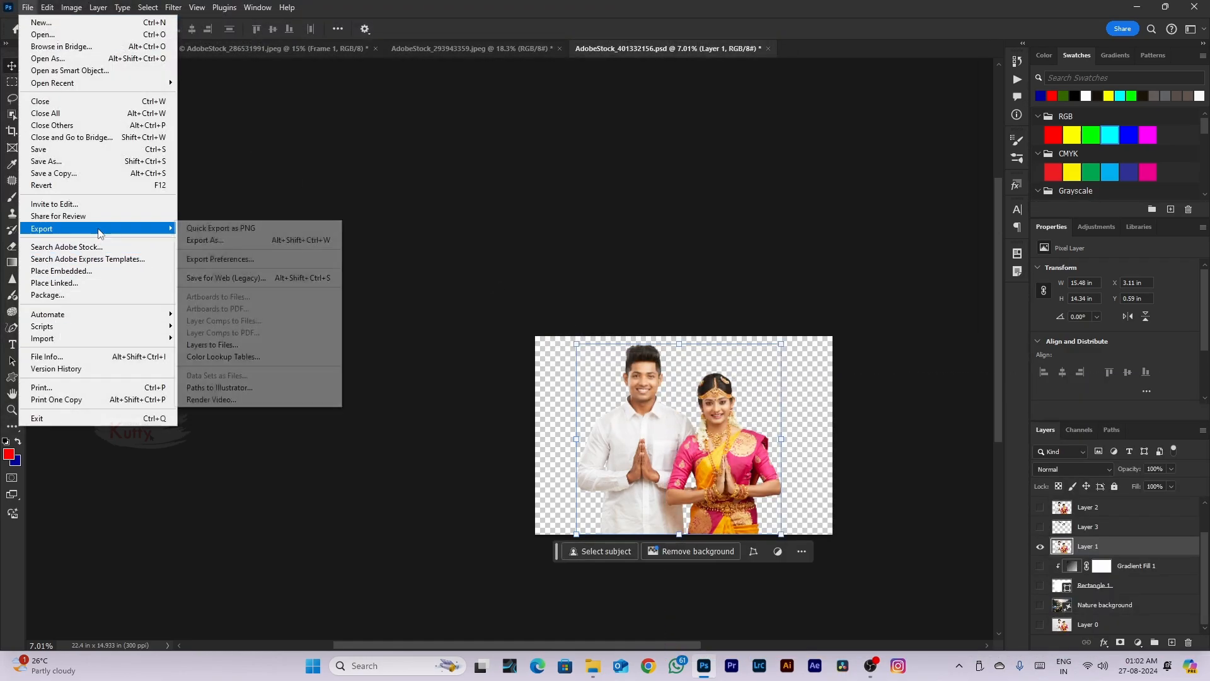
click(230, 228)
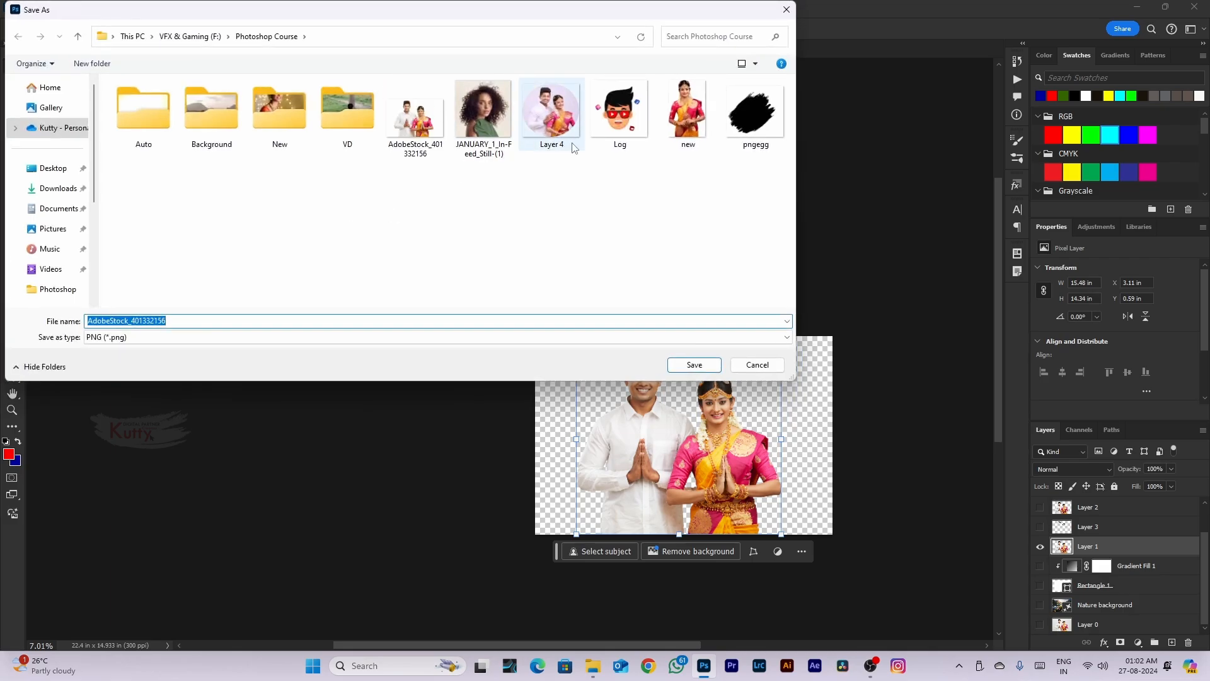
click(434, 123)
right_click(419, 128)
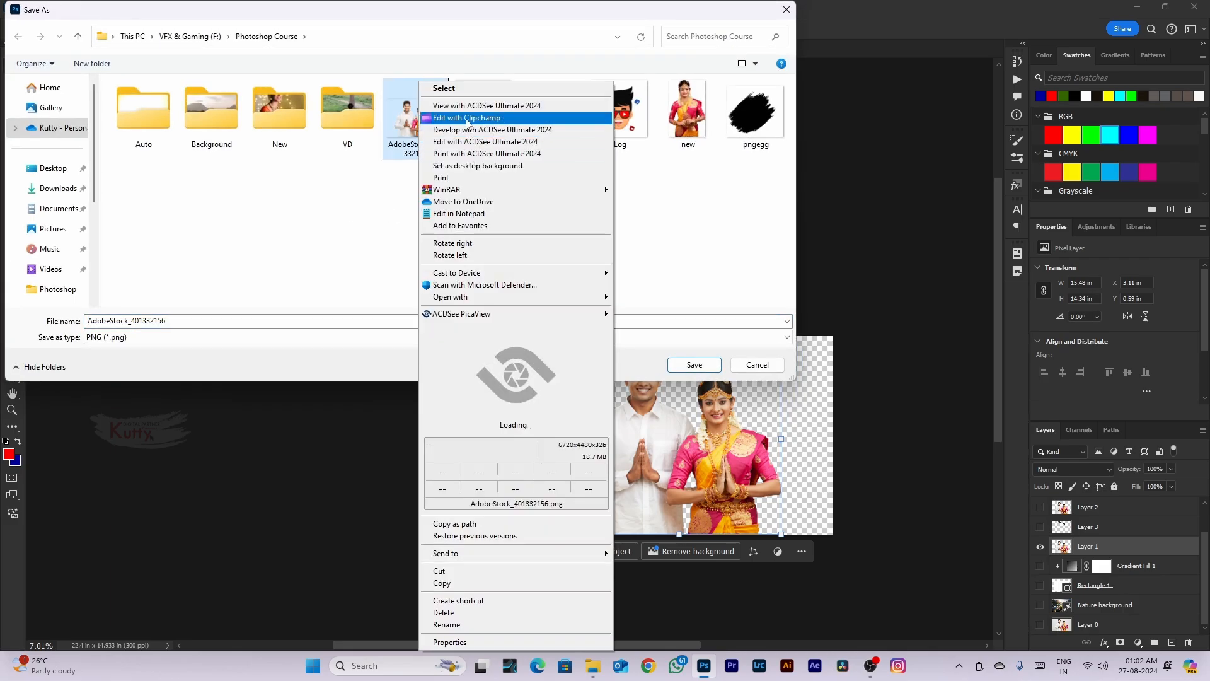
click(479, 106)
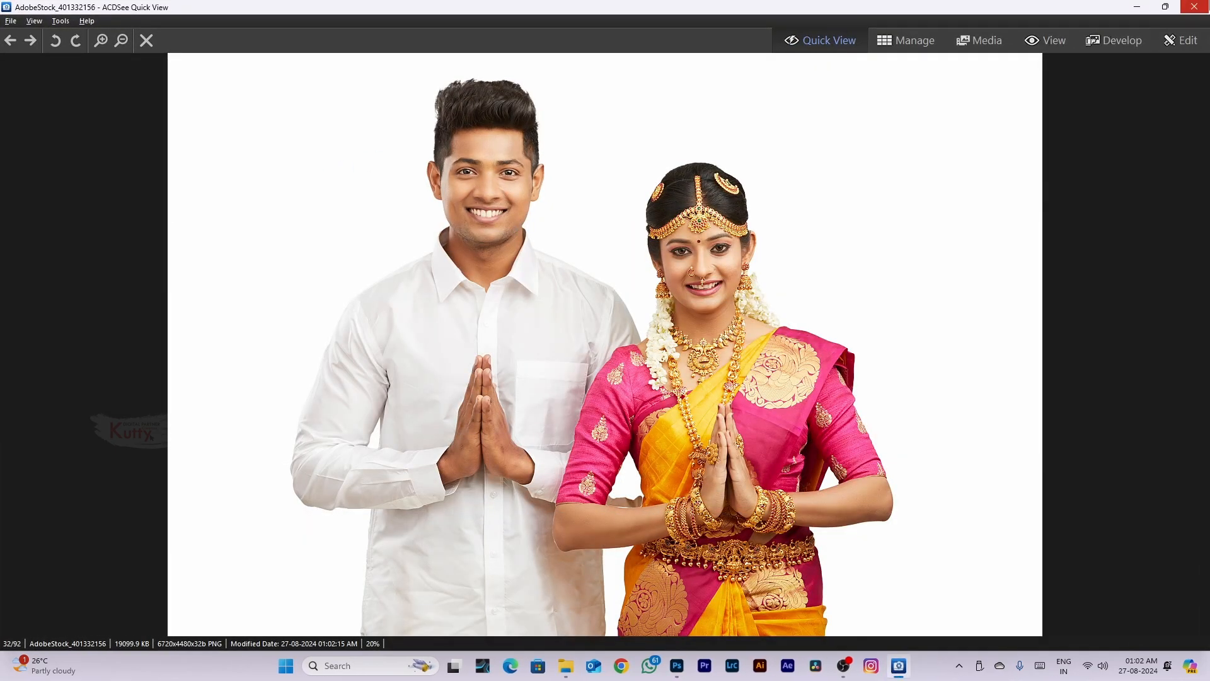
click(1195, 6)
click(166, 338)
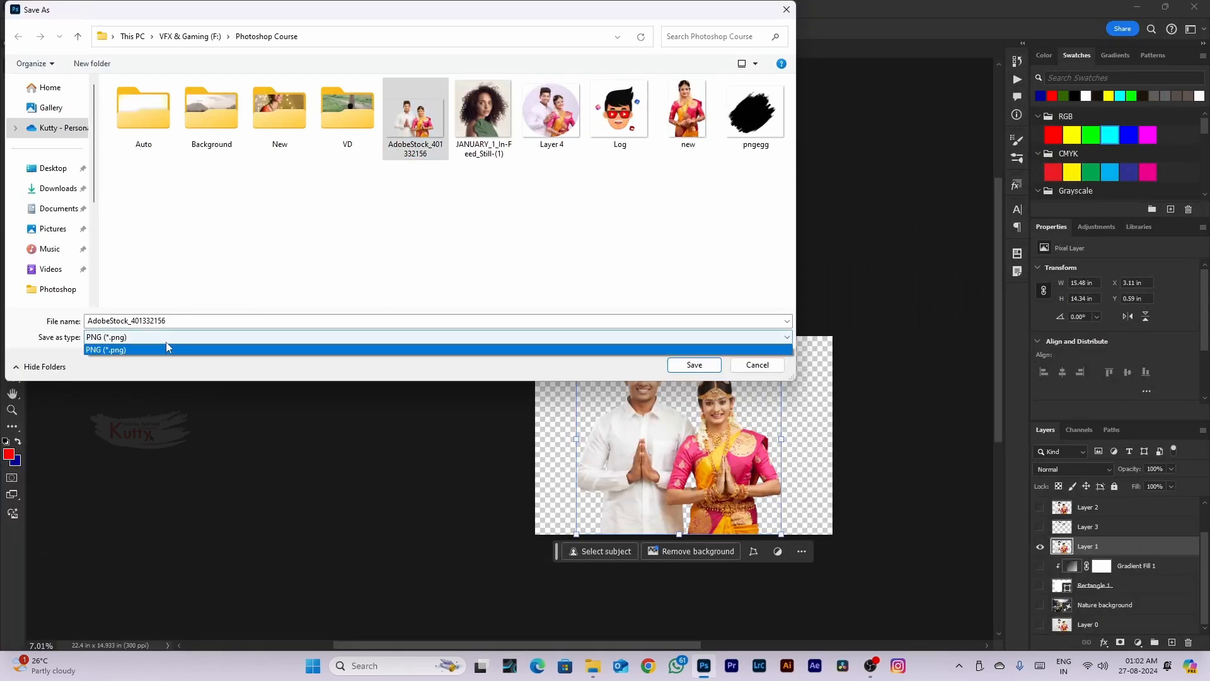
click(167, 349)
click(694, 364)
Open the Export As settings for the couple cutout and review the available resampling methods
click(47, 7)
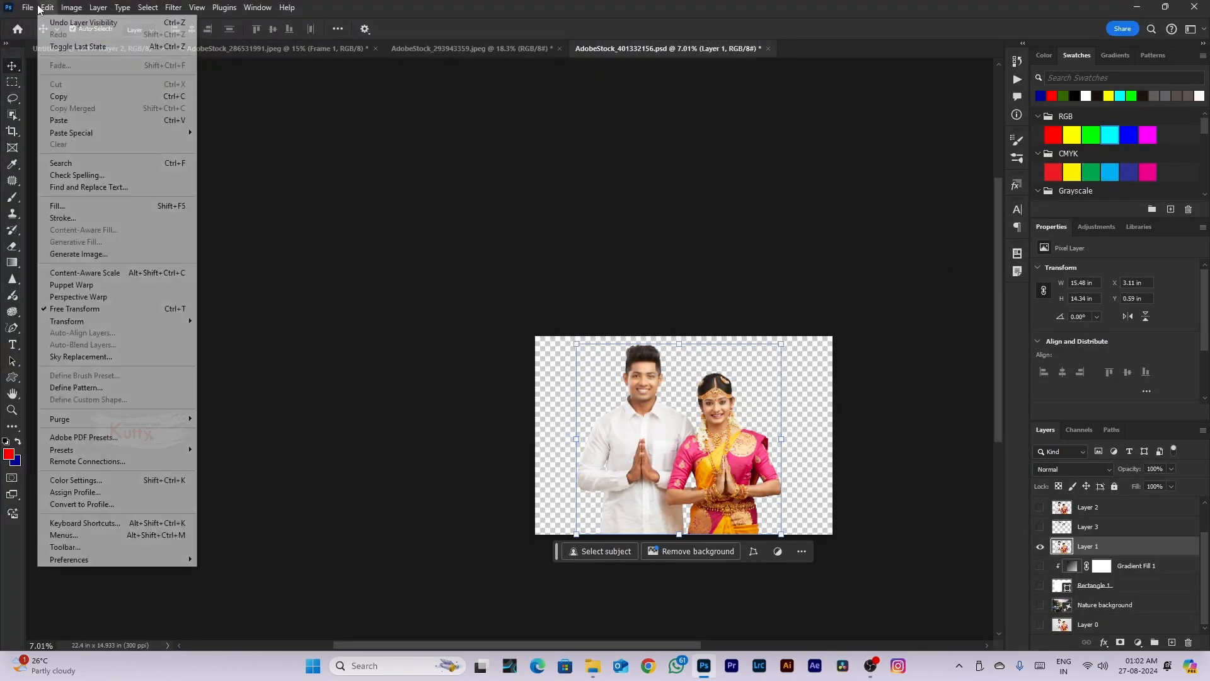
mouse_move(28, 7)
mouse_move(95, 228)
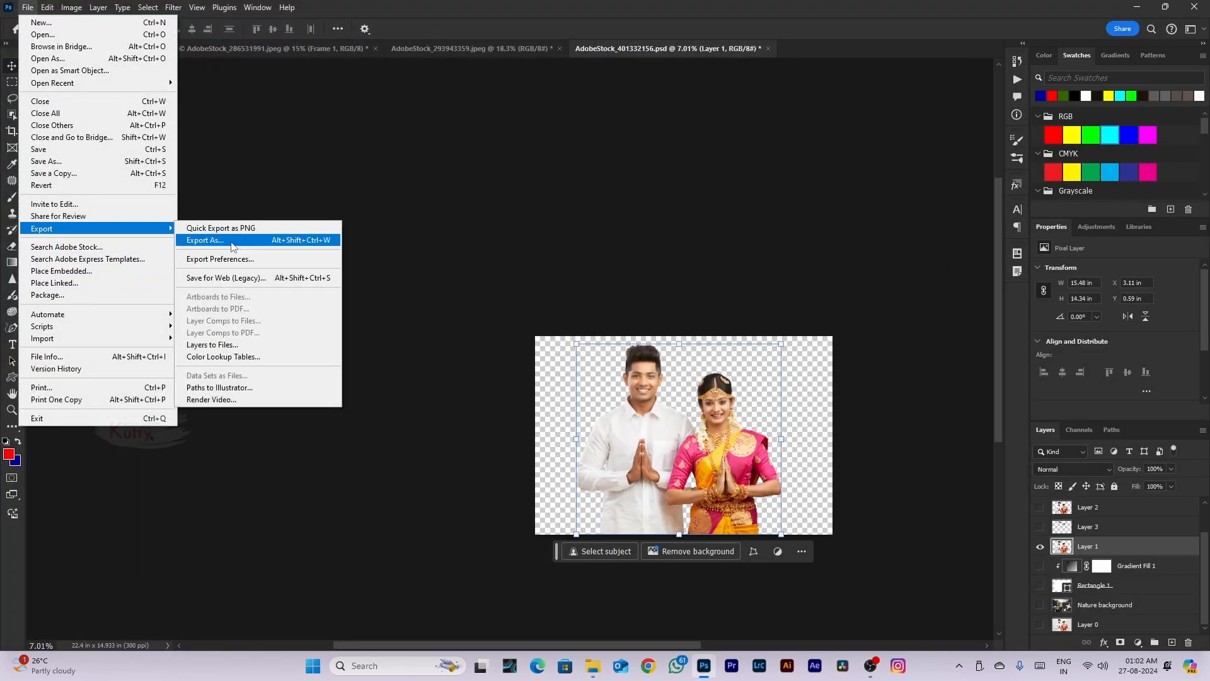
click(231, 241)
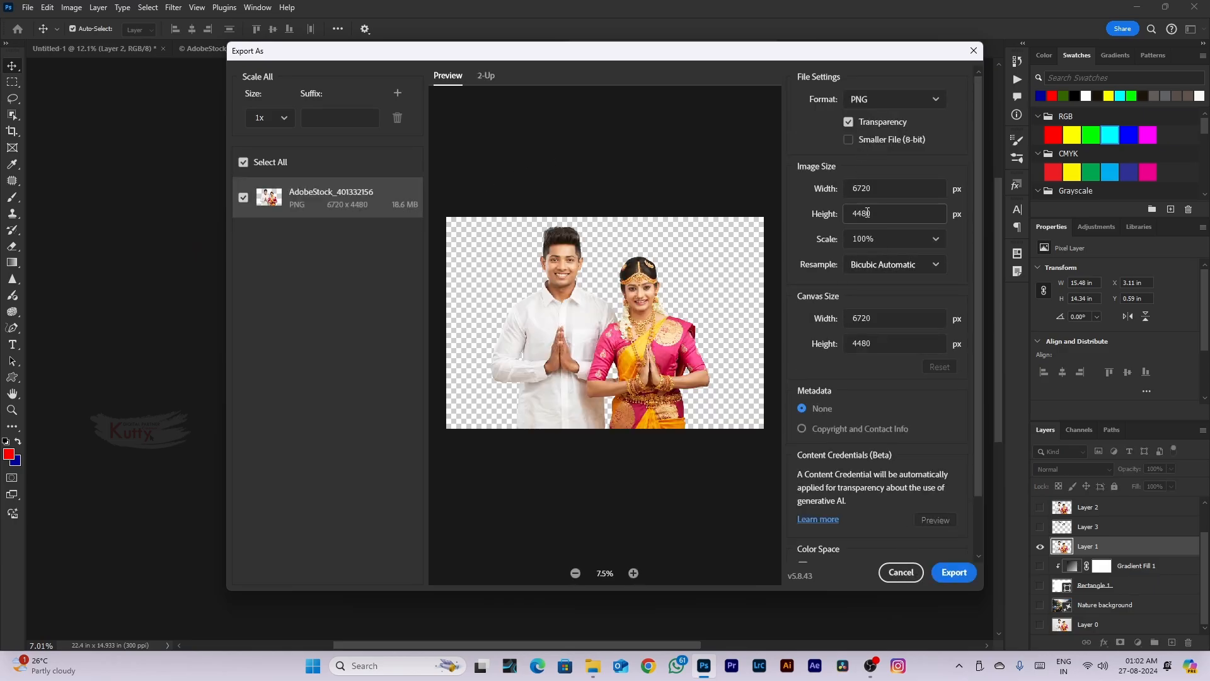
click(871, 269)
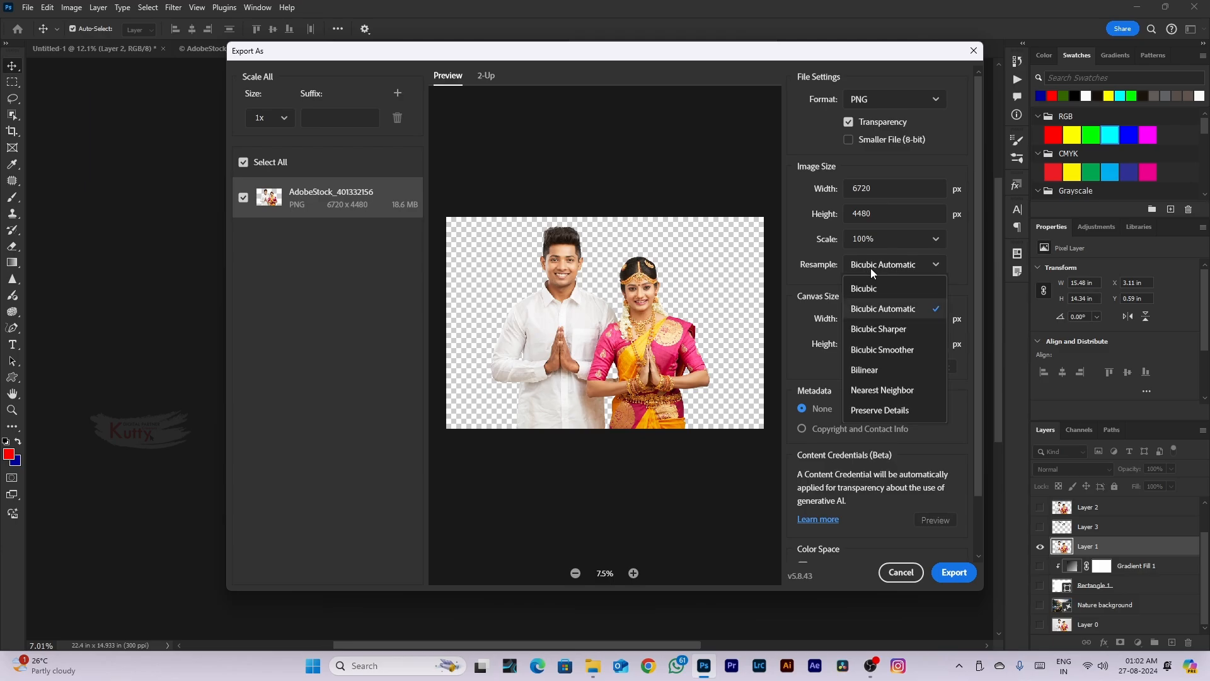
click(805, 252)
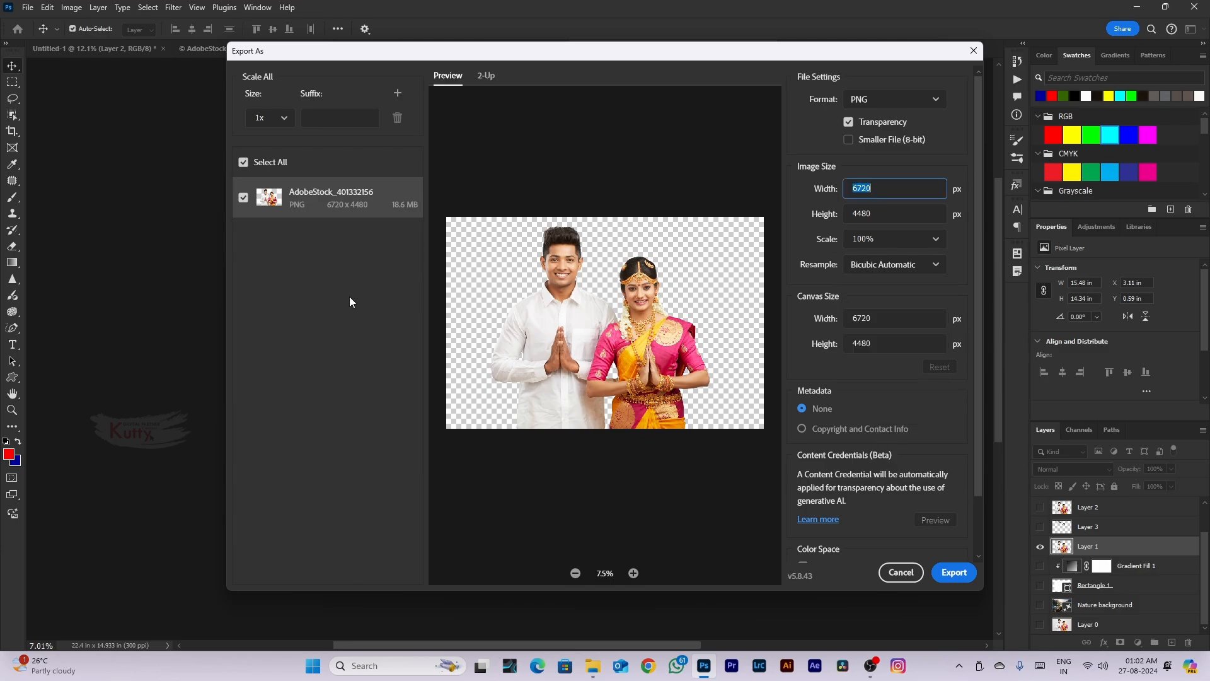
Try JPG as the export format for the couple cutout and cancel the export
click(877, 98)
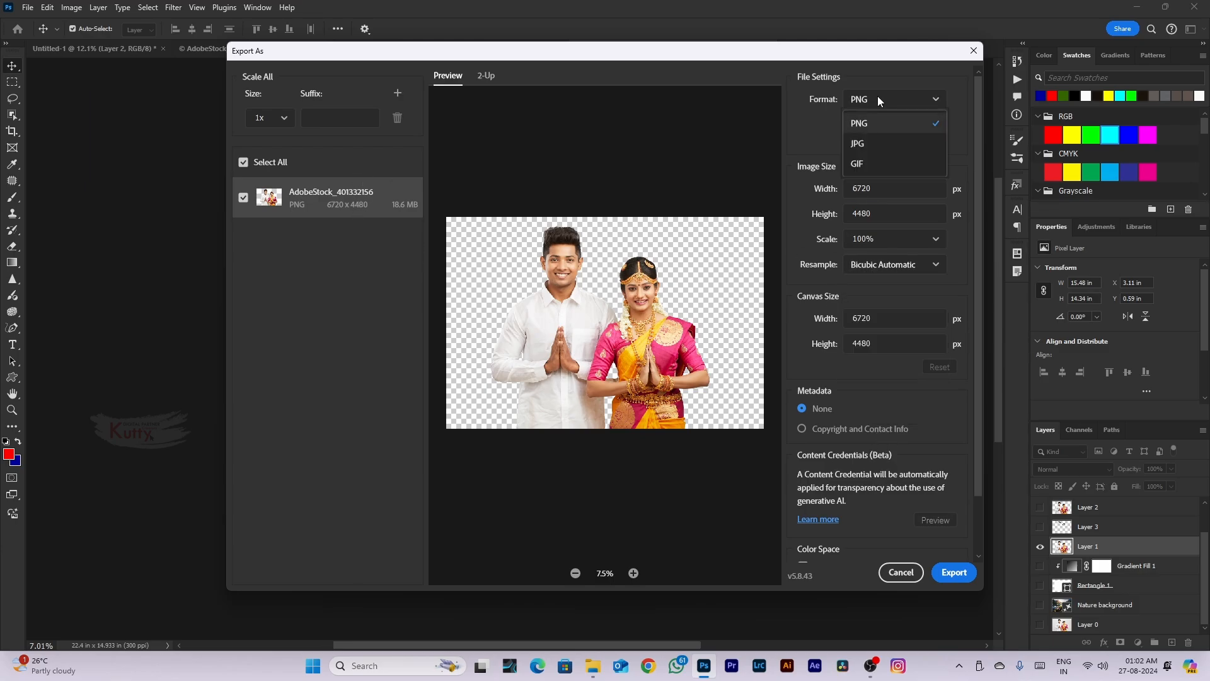
click(886, 138)
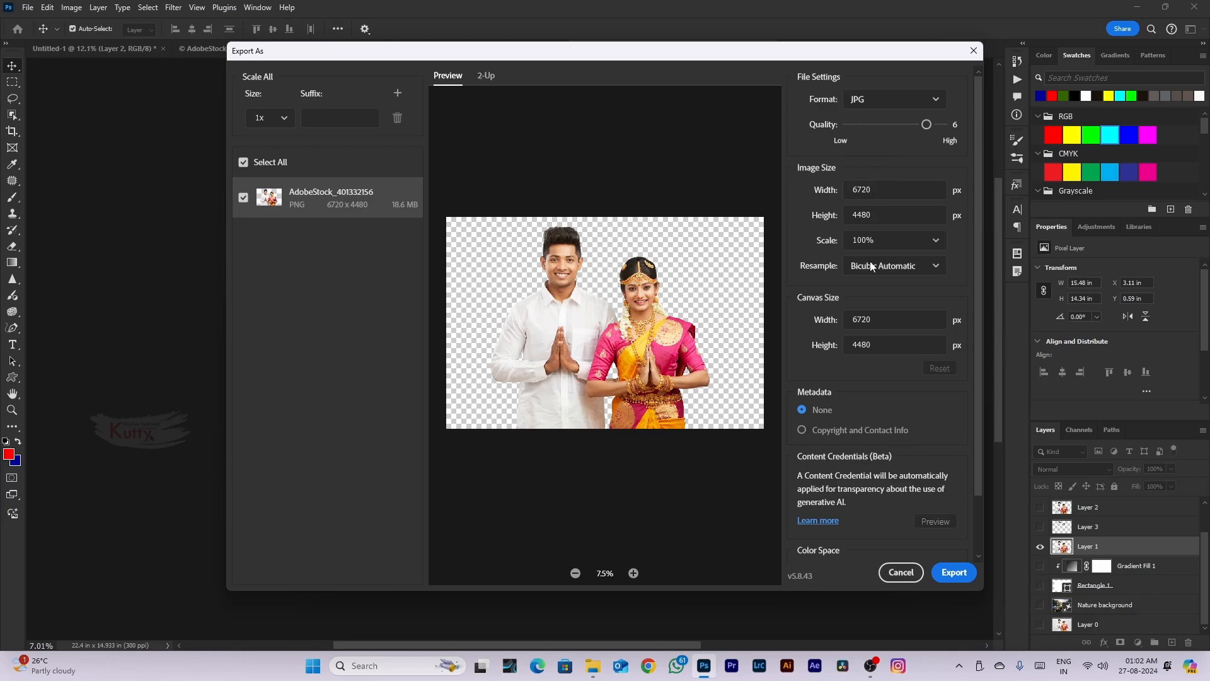
click(902, 573)
Open the Adobe Stock website from Photoshop and look through its stock image collections
click(28, 7)
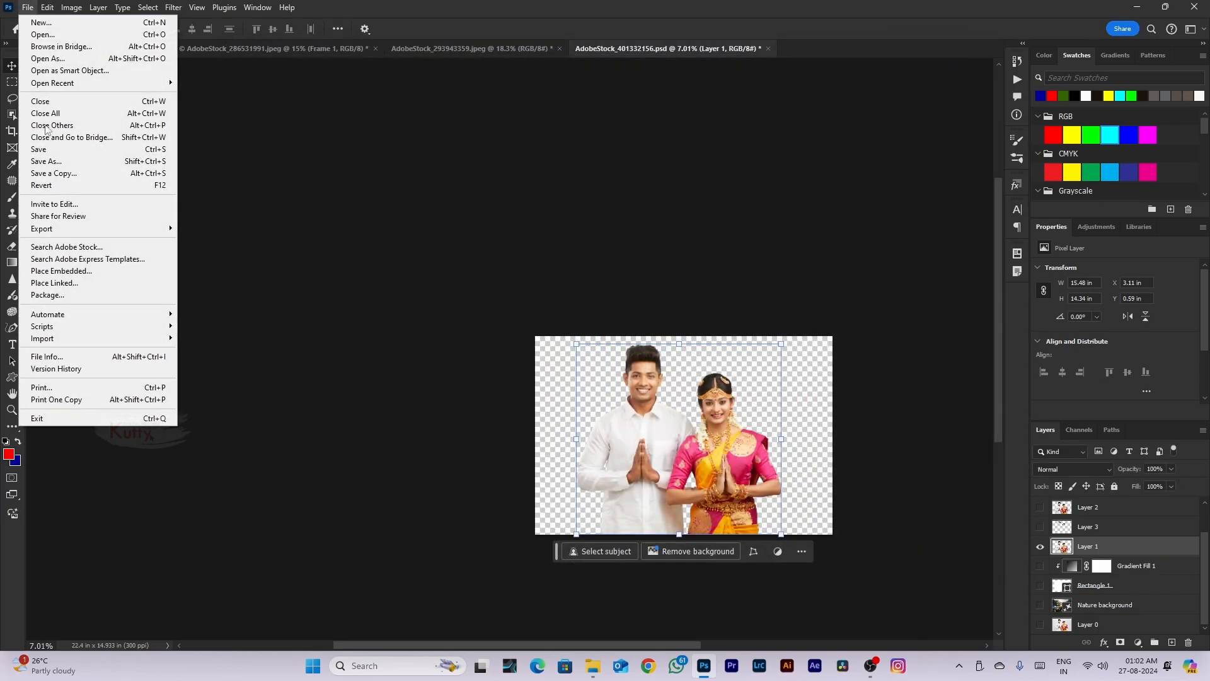
click(102, 251)
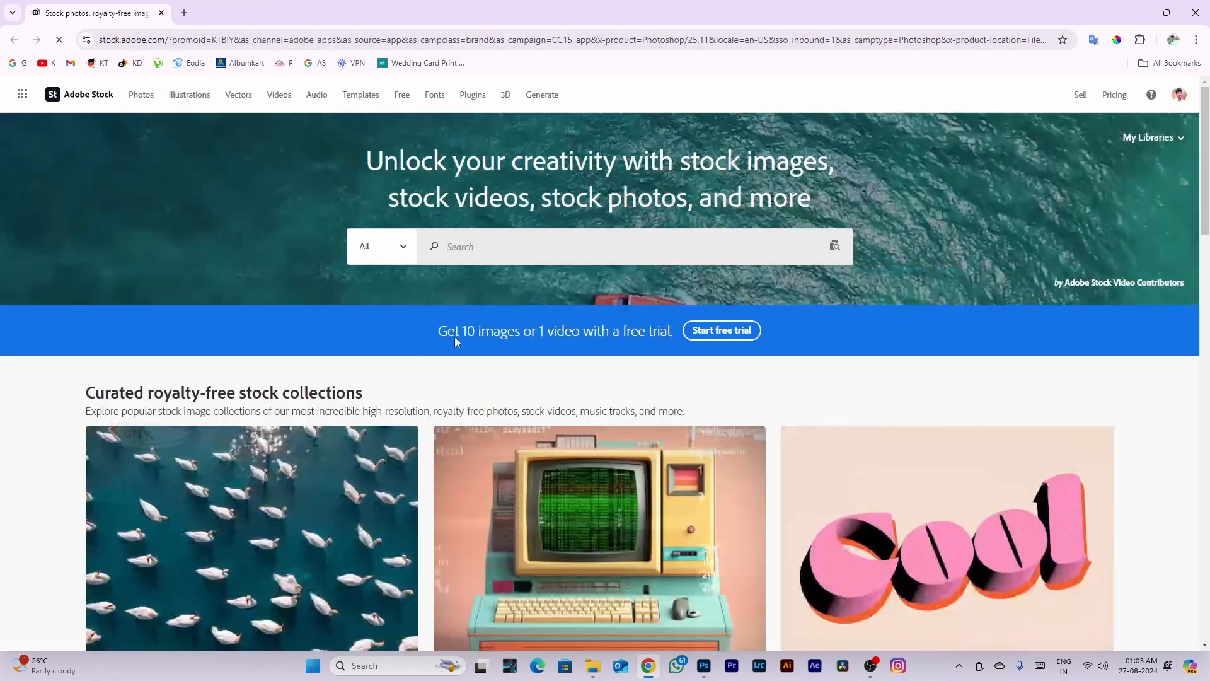
scroll(479, 333, down, 15)
scroll(502, 329, up, 15)
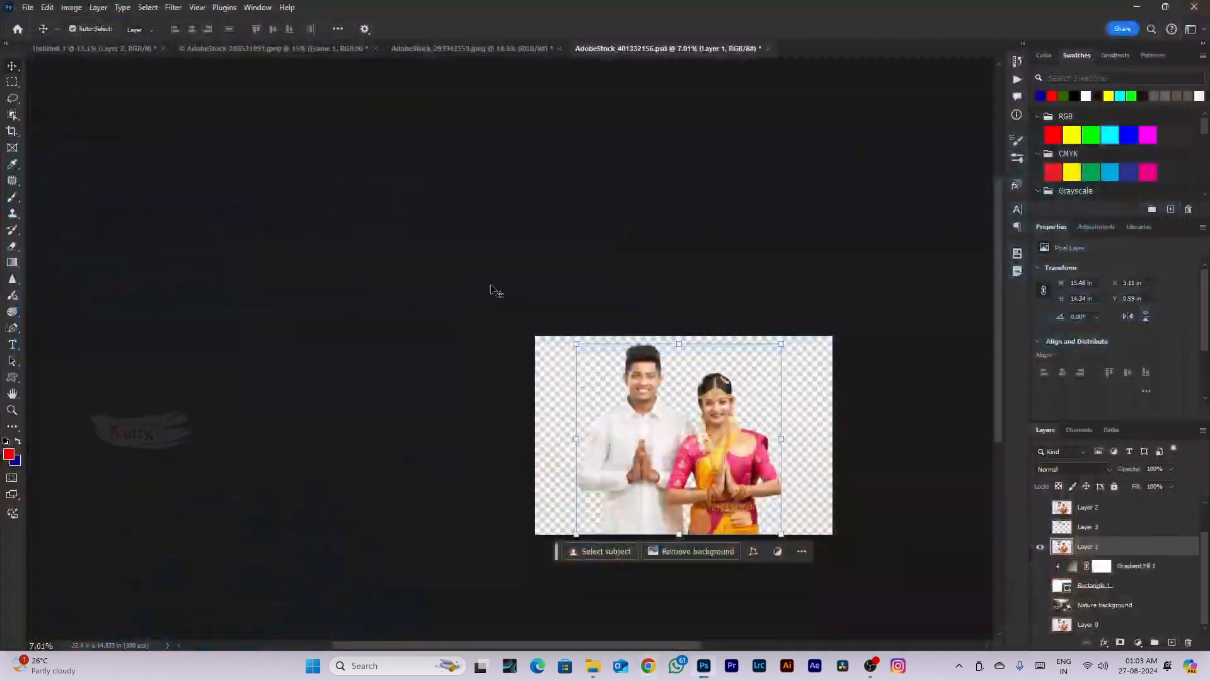
Return to Photoshop, open the print settings for the couple's image and check the available printers
click(47, 6)
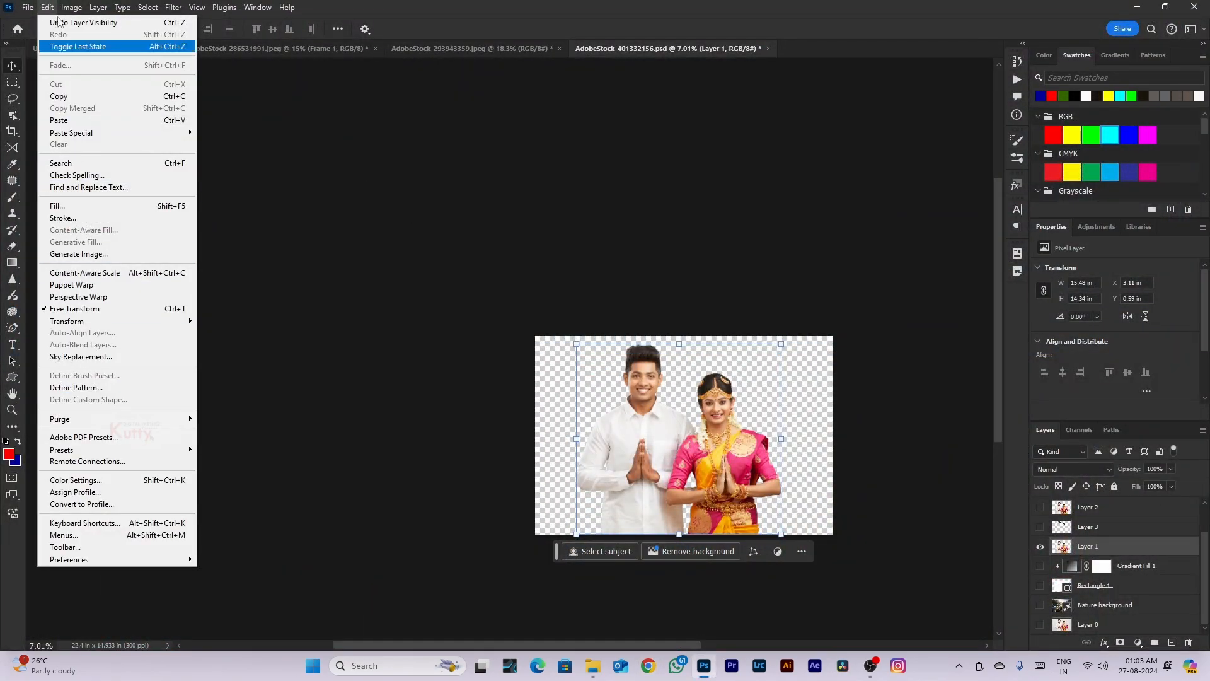
mouse_move(28, 6)
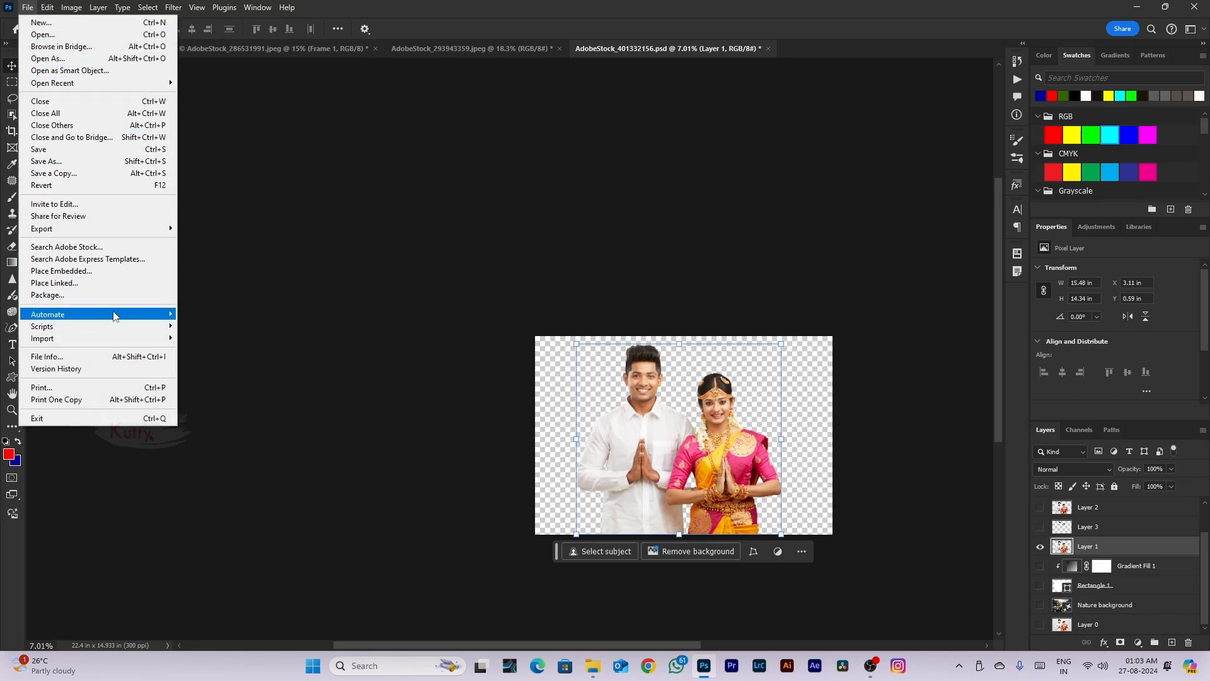
mouse_move(117, 315)
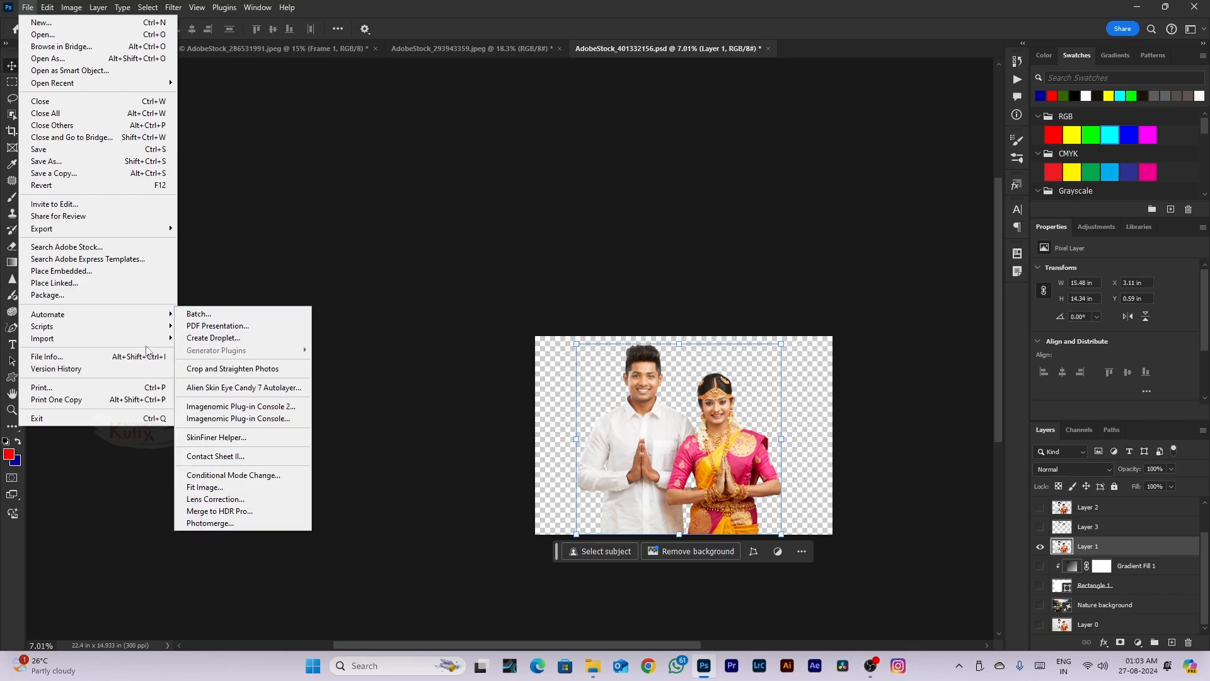
mouse_move(147, 332)
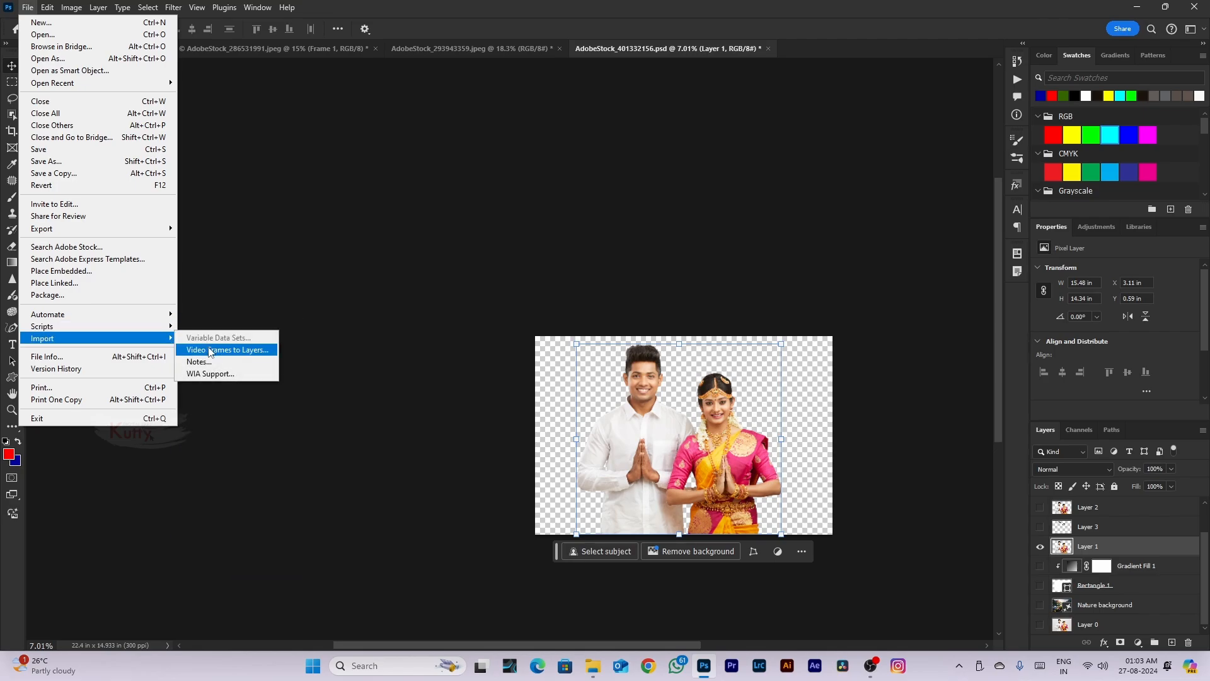
click(130, 388)
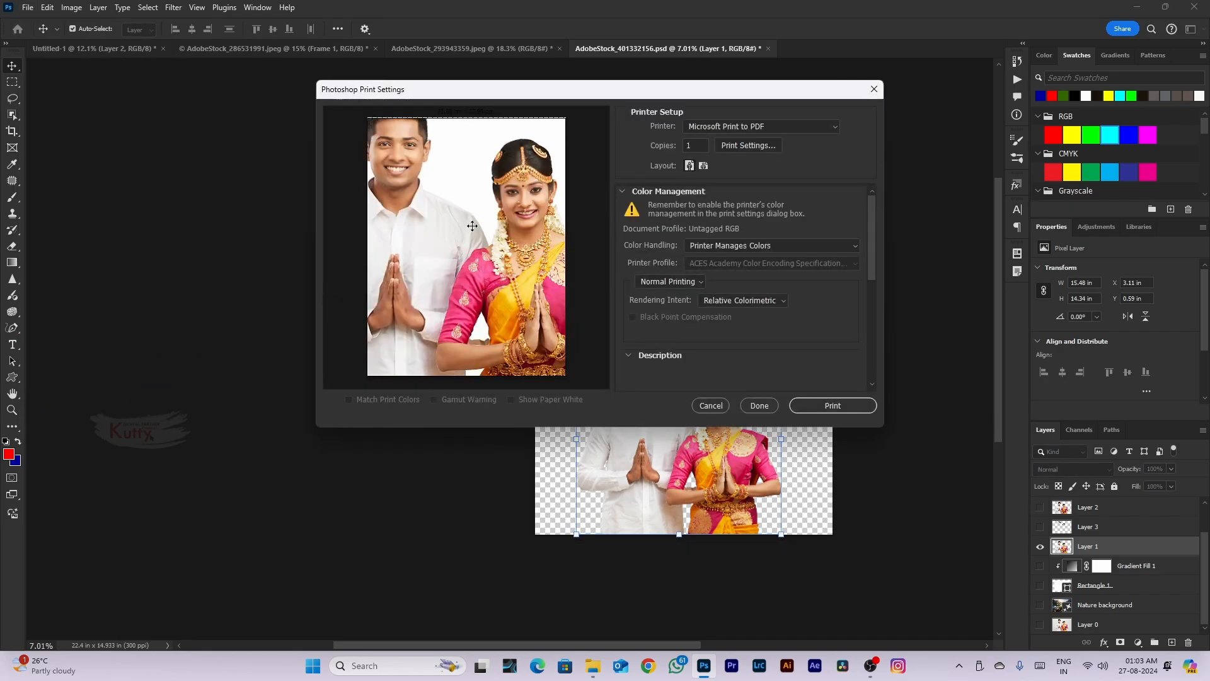
click(760, 128)
click(769, 188)
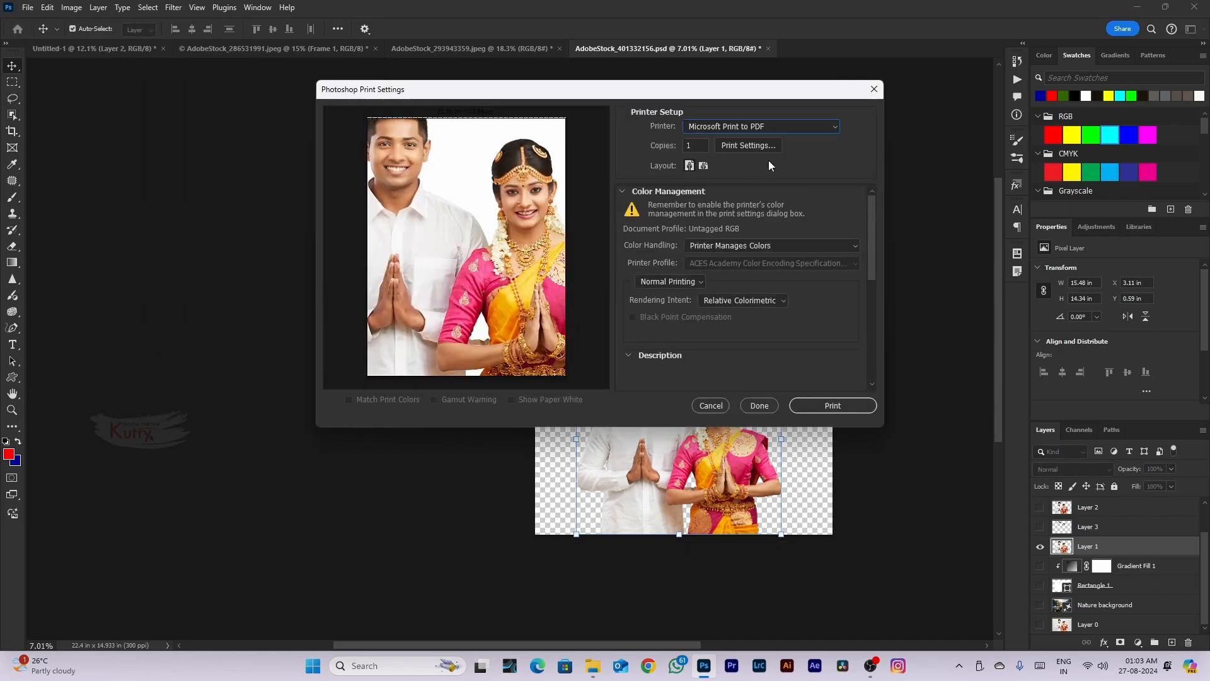
Close the print settings without printing
click(632, 375)
click(708, 405)
click(33, 7)
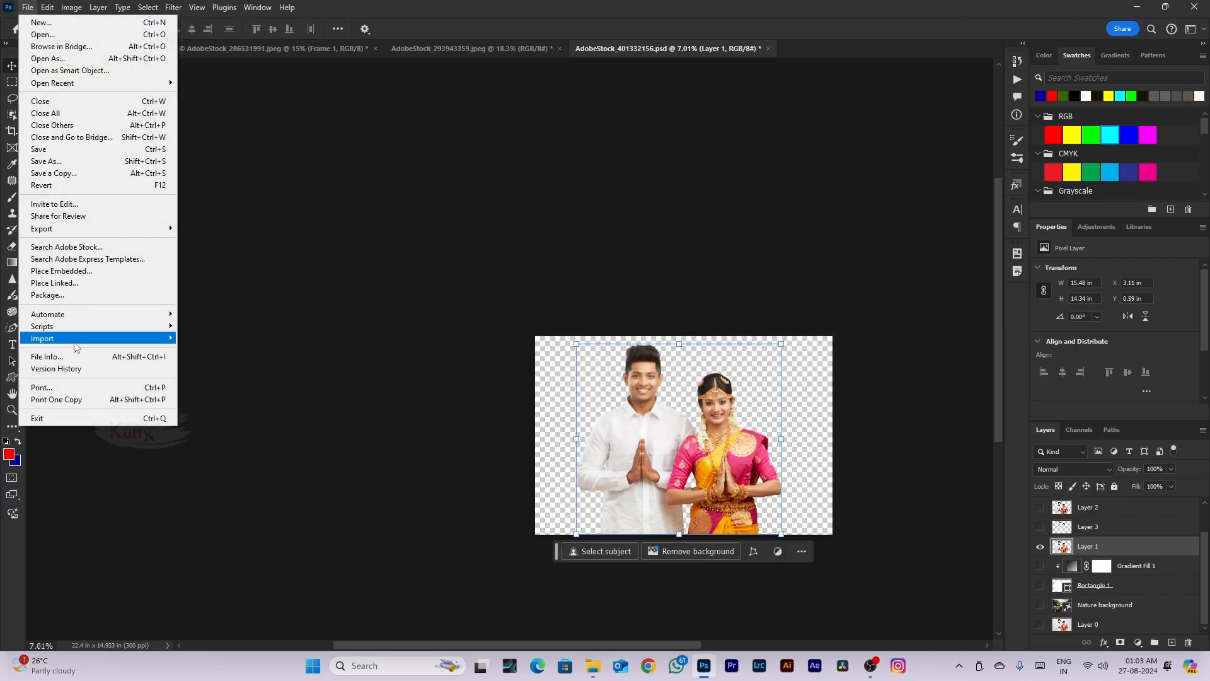
mouse_move(67, 8)
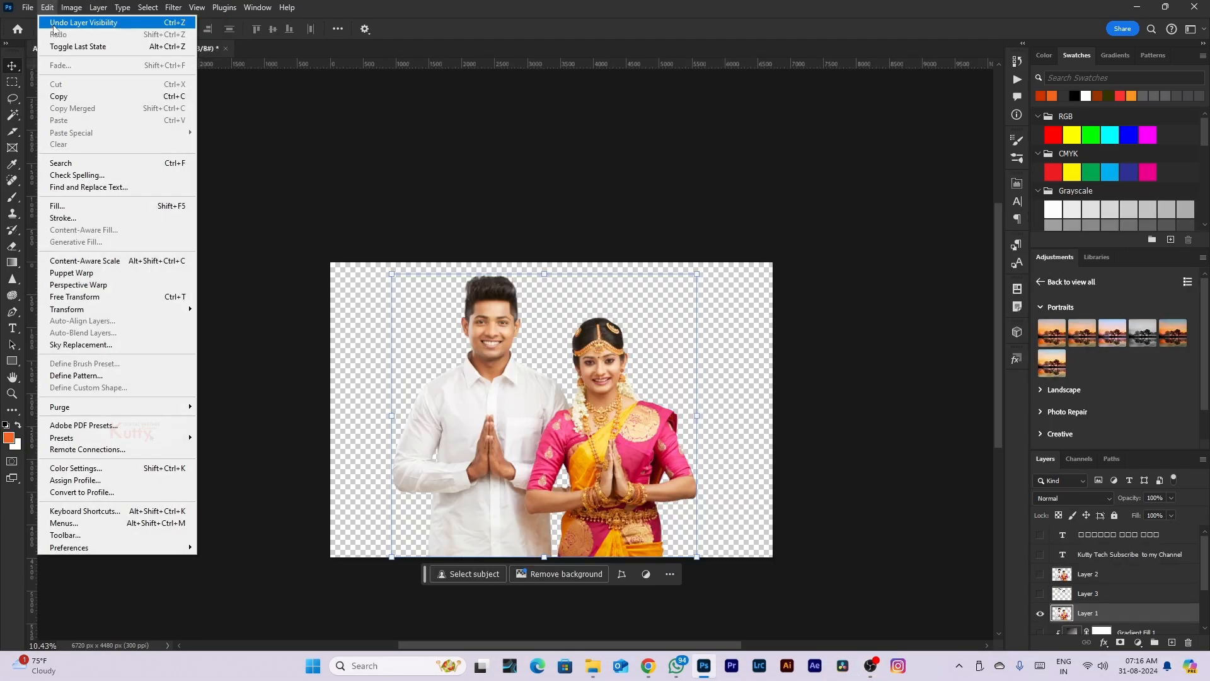
click(464, 217)
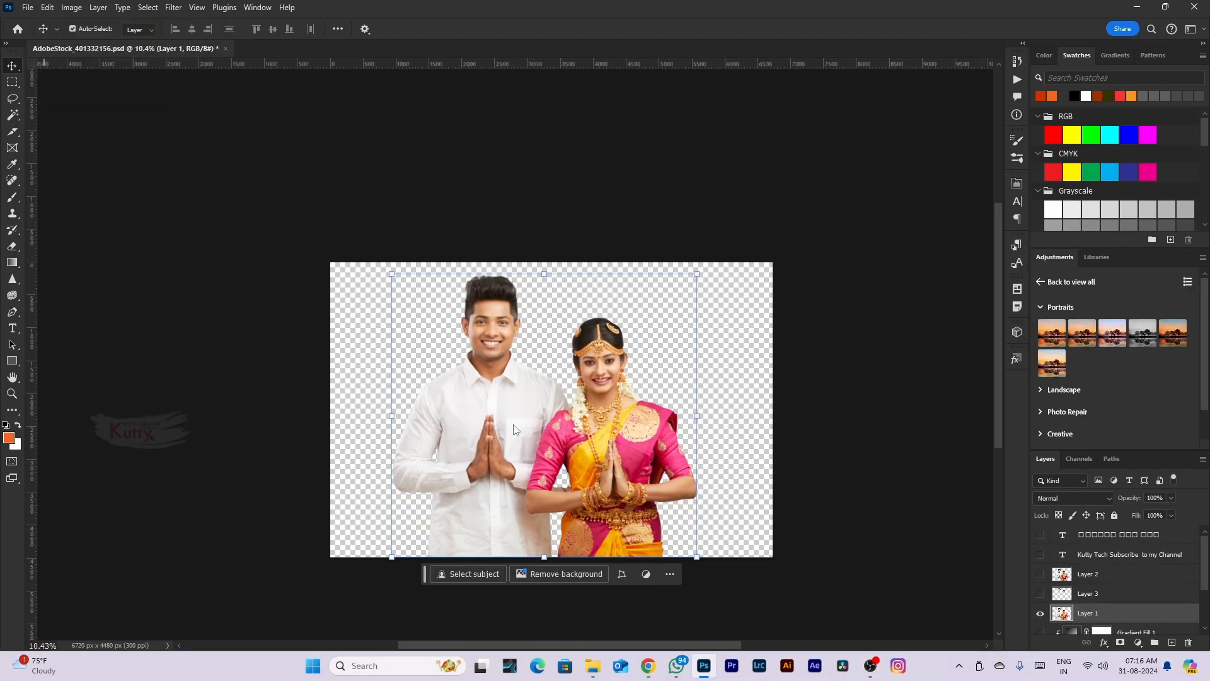
Move the couple on Layer 1 toward the right of the canvas and scale them down with Free Transform
drag(488, 414, 491, 453)
scroll(474, 233, up, 10)
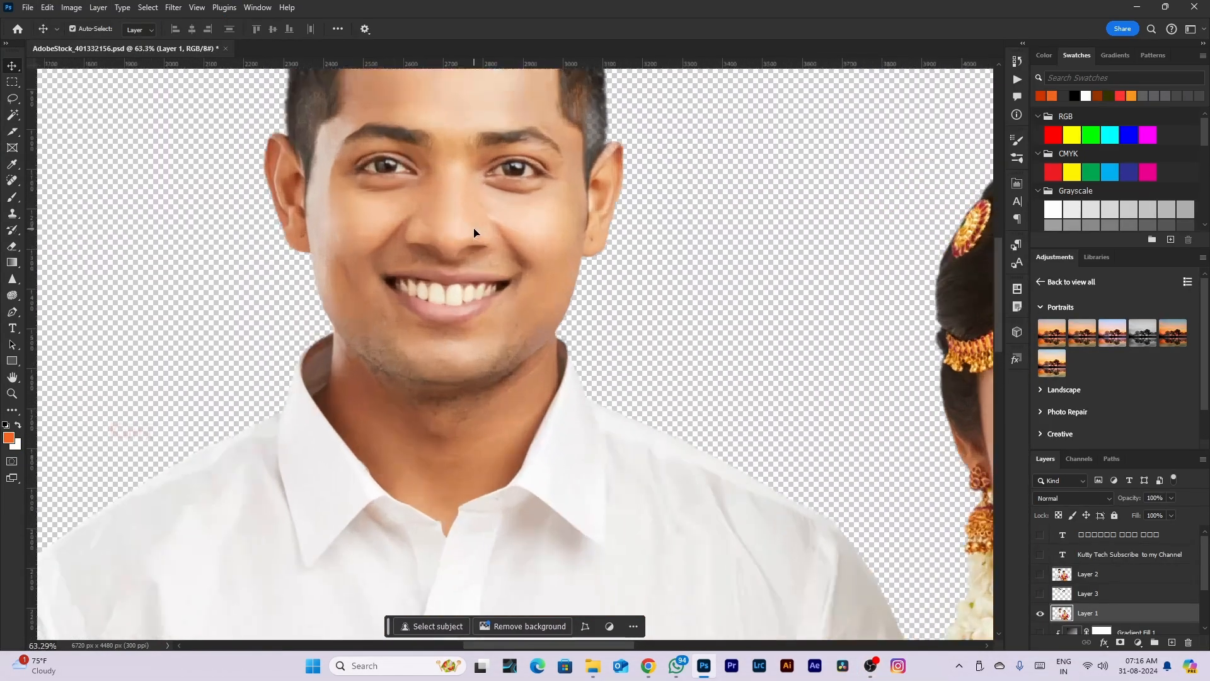
scroll(474, 233, down, 6)
drag(480, 328, 493, 304)
scroll(335, 304, down, 3)
key(ctrl+t)
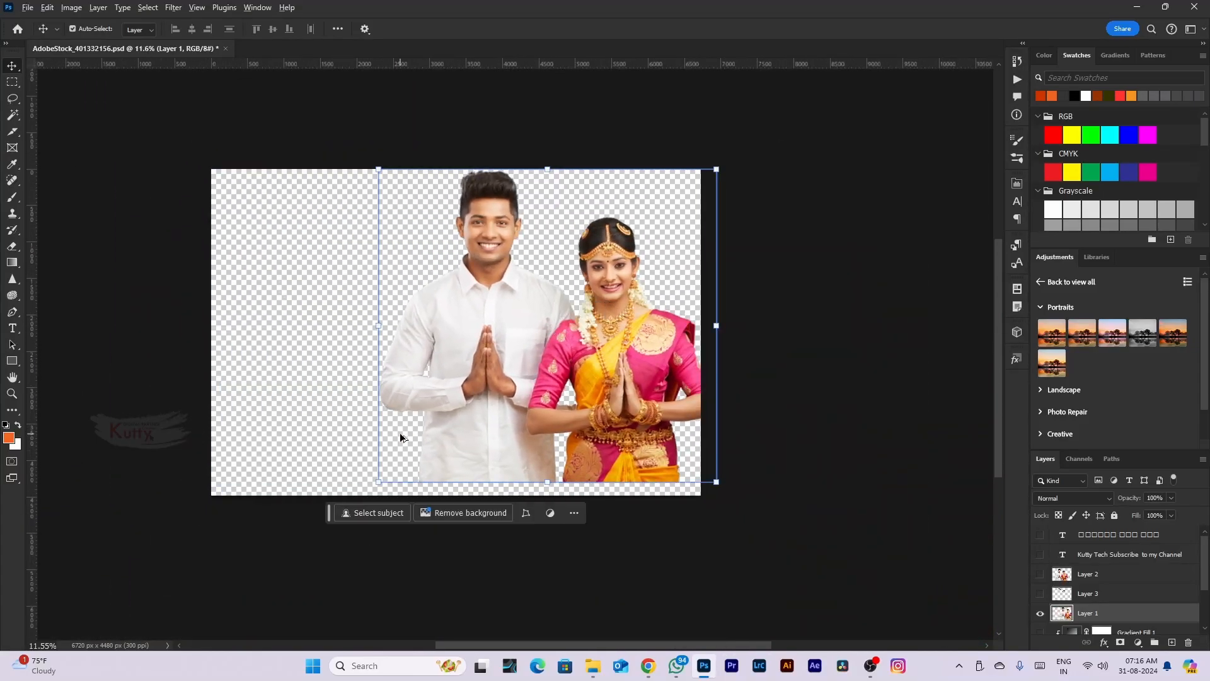
drag(377, 487, 452, 418)
key(Return)
Duplicate the couple beside the original and scale the copy to about 64.68%
drag(594, 370, 622, 298)
drag(701, 166, 663, 198)
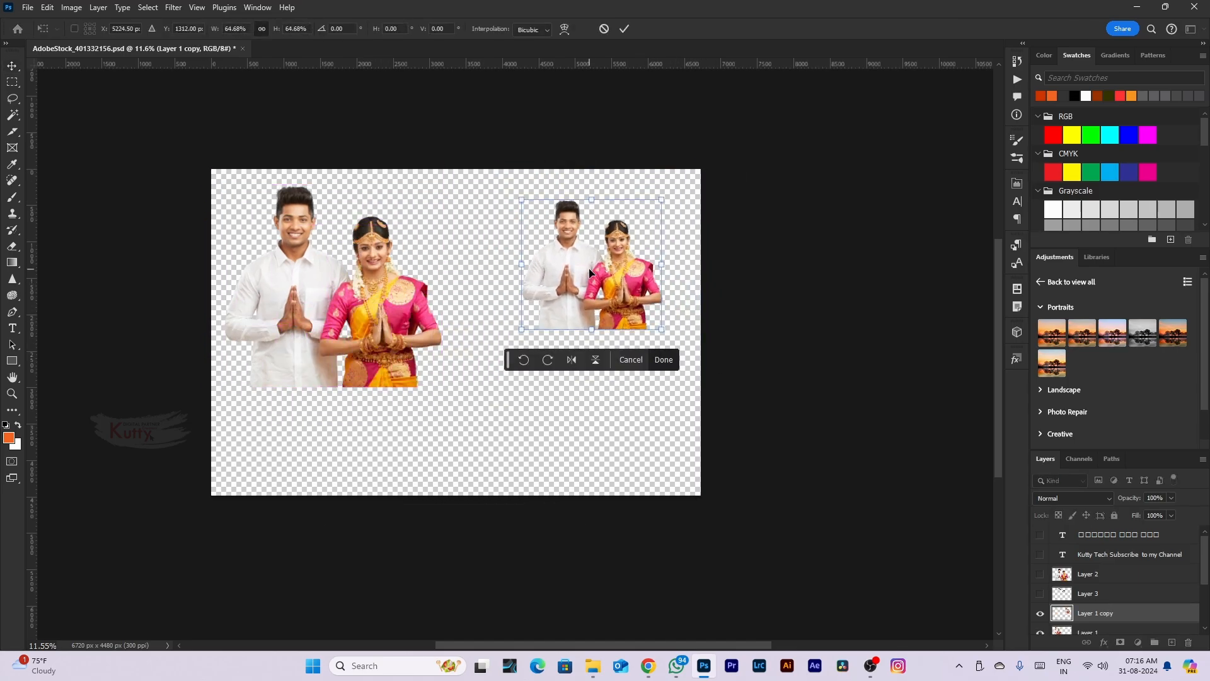
key(Return)
Undo the copy's scaling, the duplication and the earlier transform and move of Layer 1
scroll(589, 267, down, 3)
scroll(651, 305, up, 2)
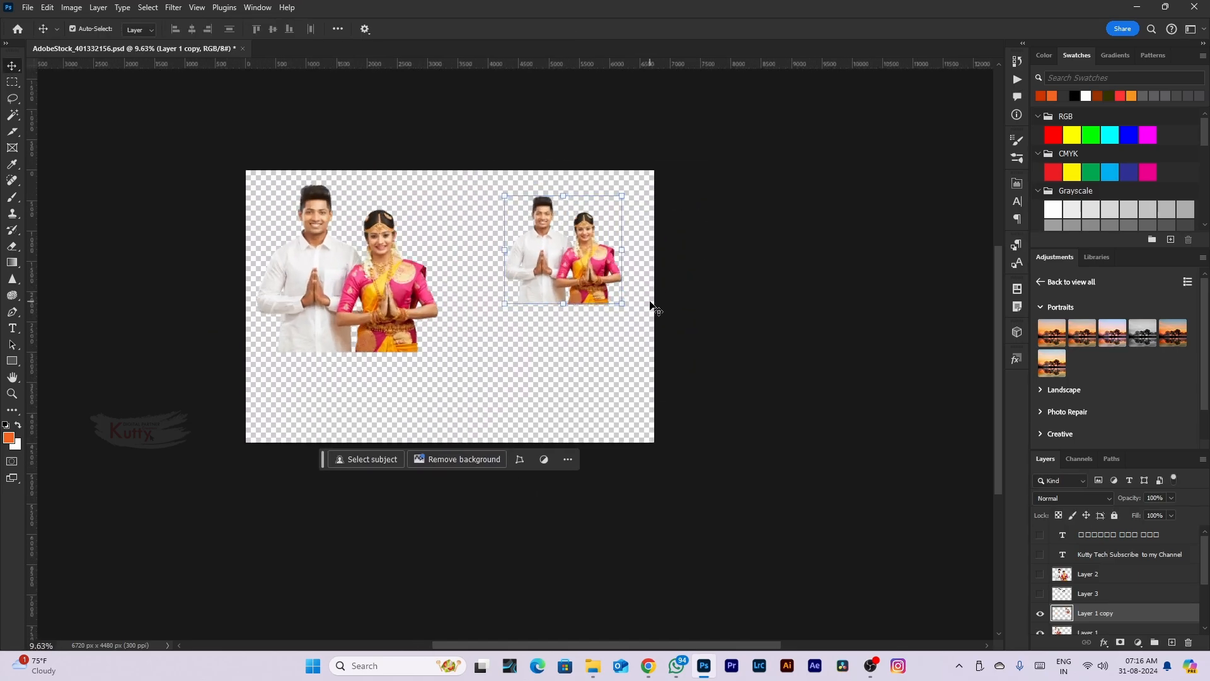
drag(466, 266, 503, 338)
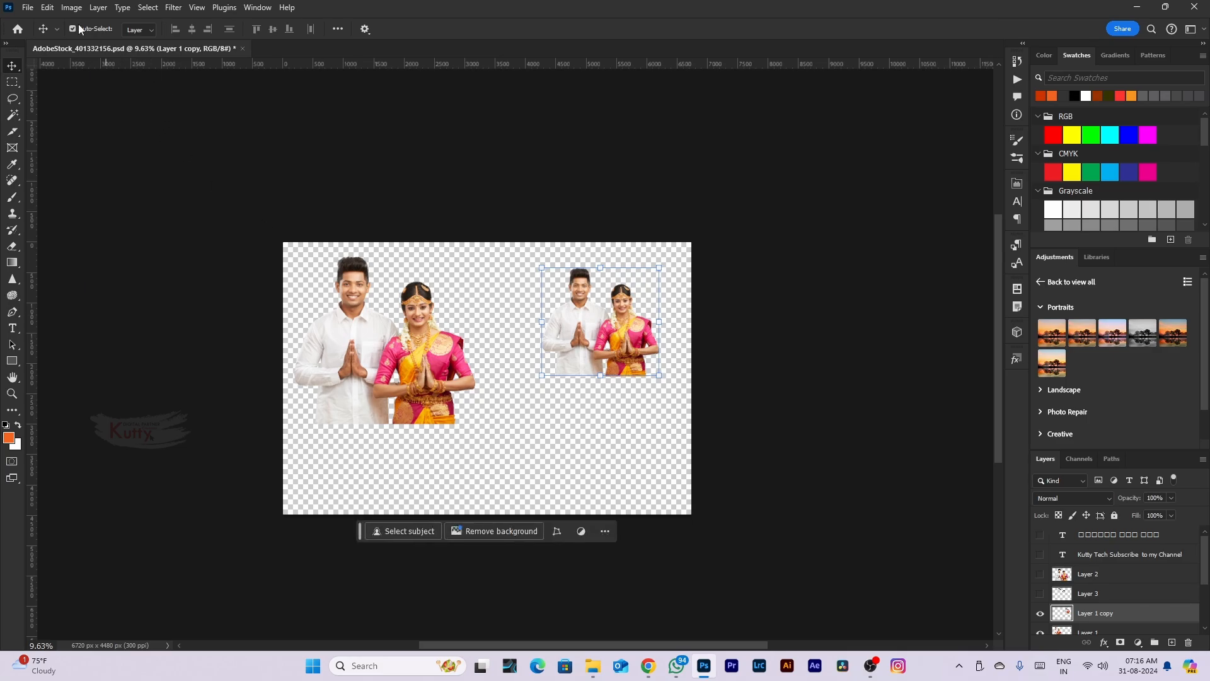
click(48, 7)
click(65, 25)
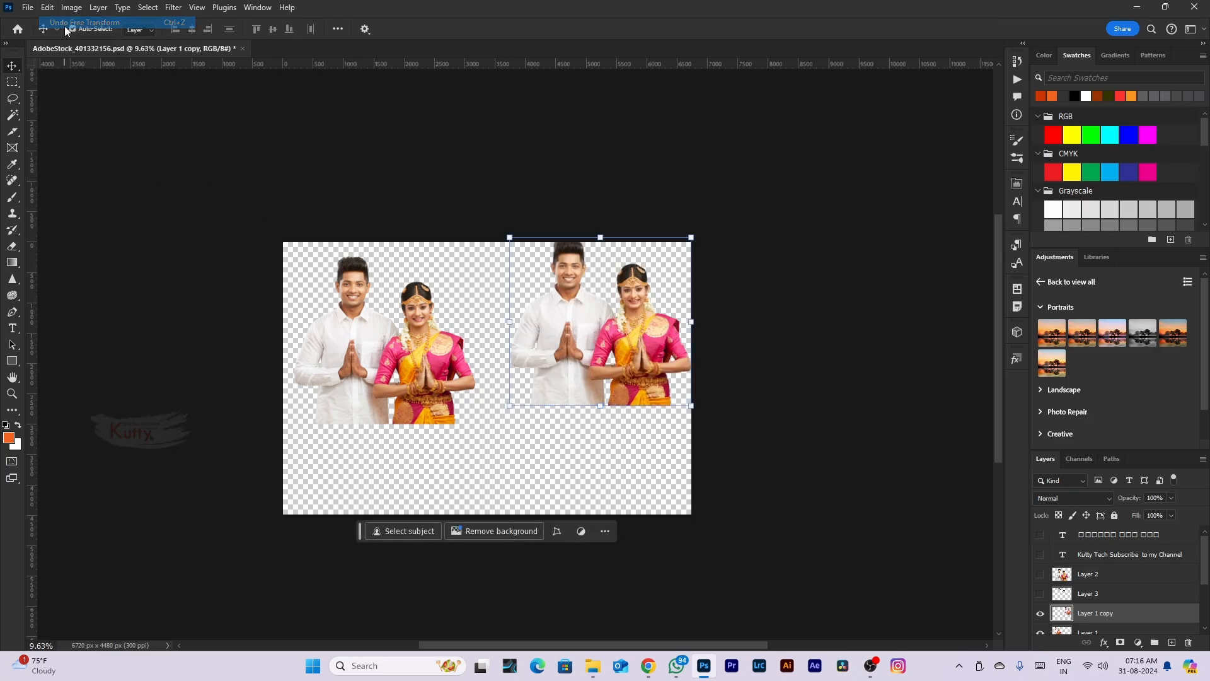
key(ctrl+z)
key(ctrl+z)
key(ctrl+z)
key(ctrl+z)
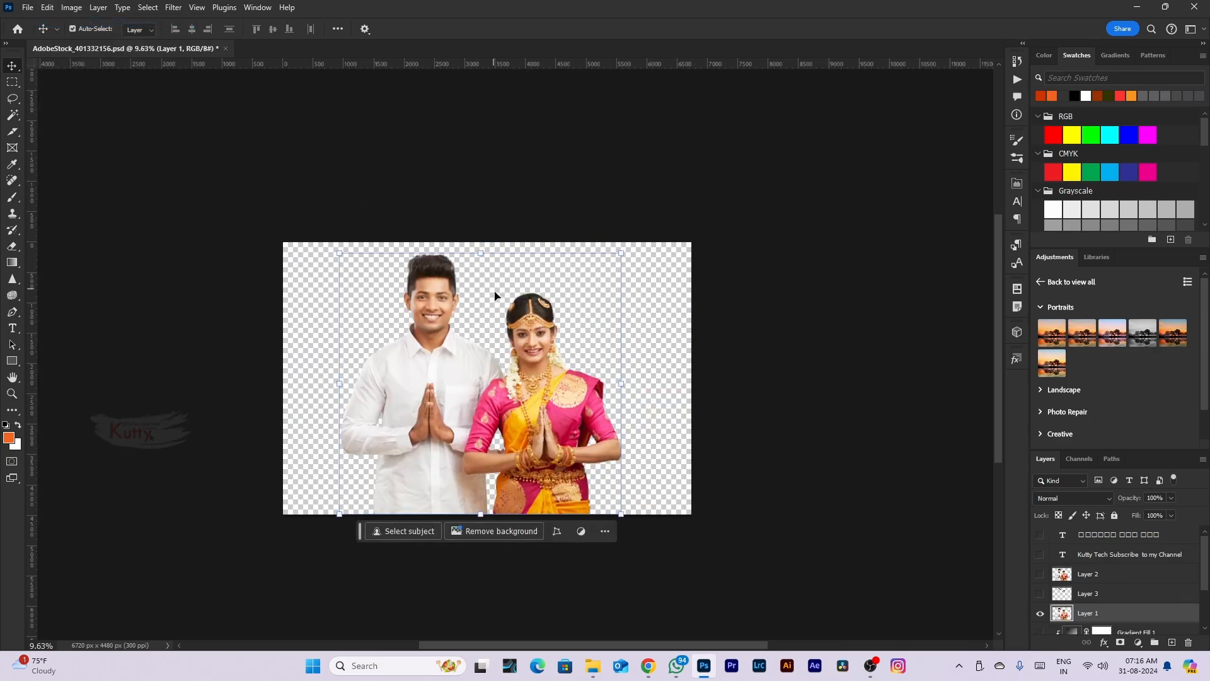
Redo all the undone moves, scaling and duplication of the couple
click(53, 10)
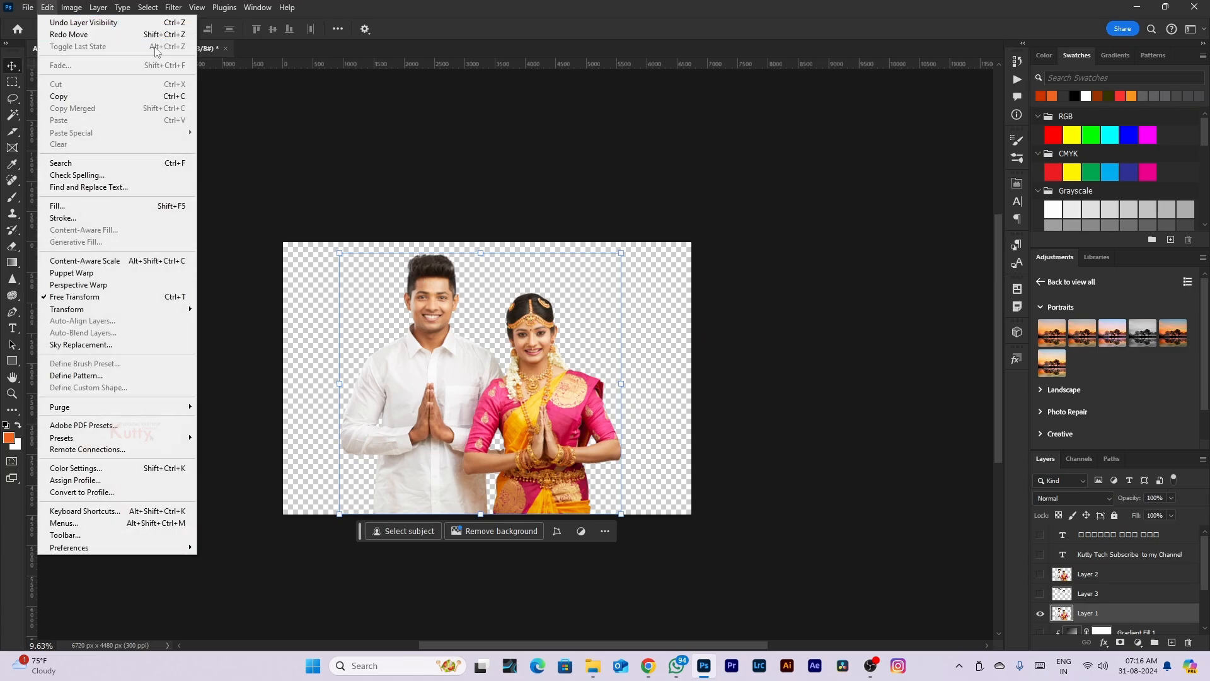
click(481, 351)
key(ctrl+shift+z)
key(ctrl+shift+z)
key(ctrl+shift+z)
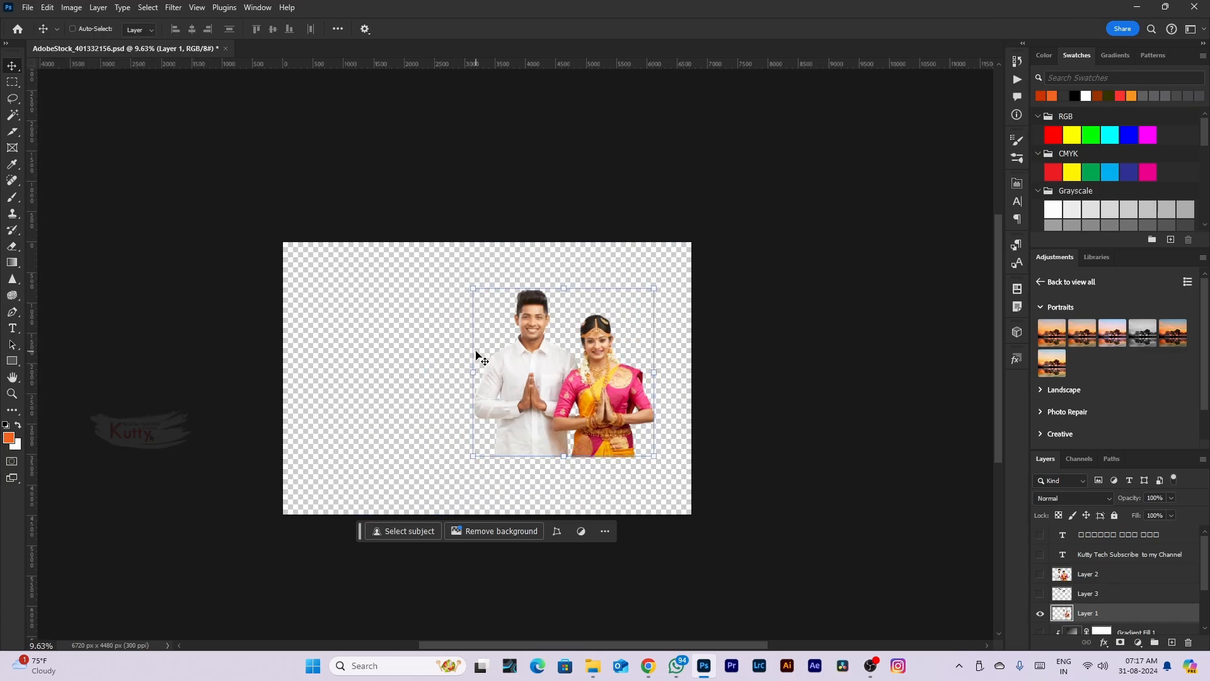
key(ctrl+shift+z)
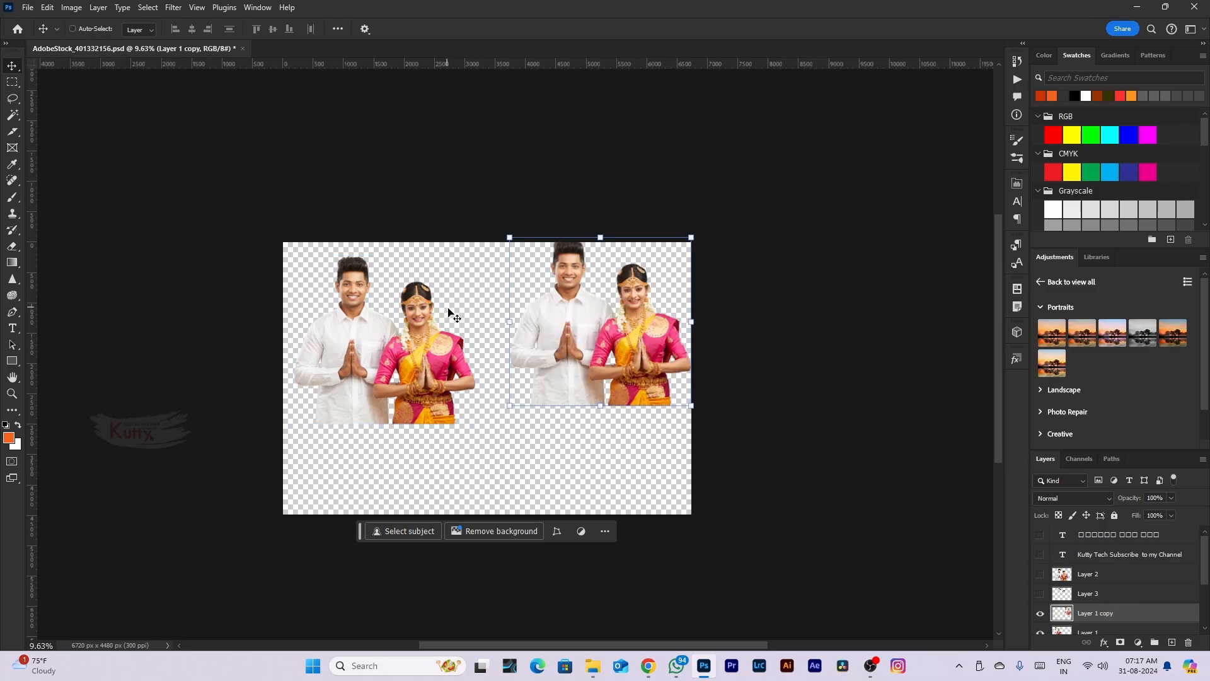
key(ctrl+shift+z)
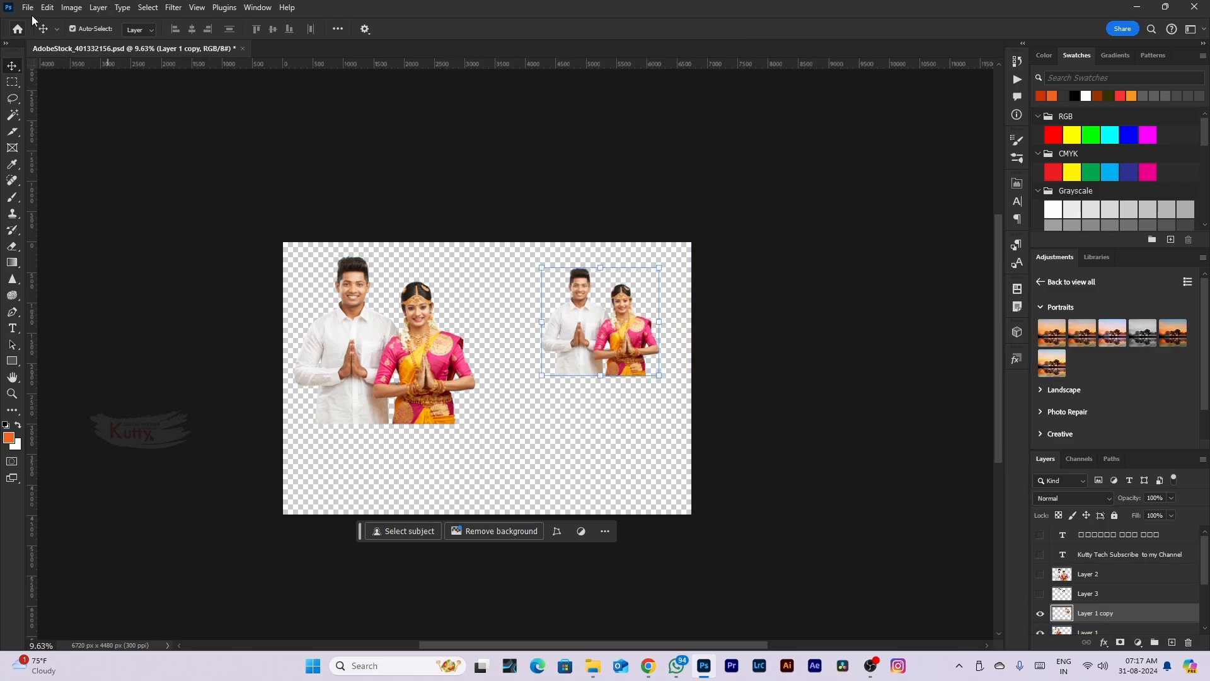
Undo the duplicate layer and every transform again until the couple is back at its original size and position
click(50, 8)
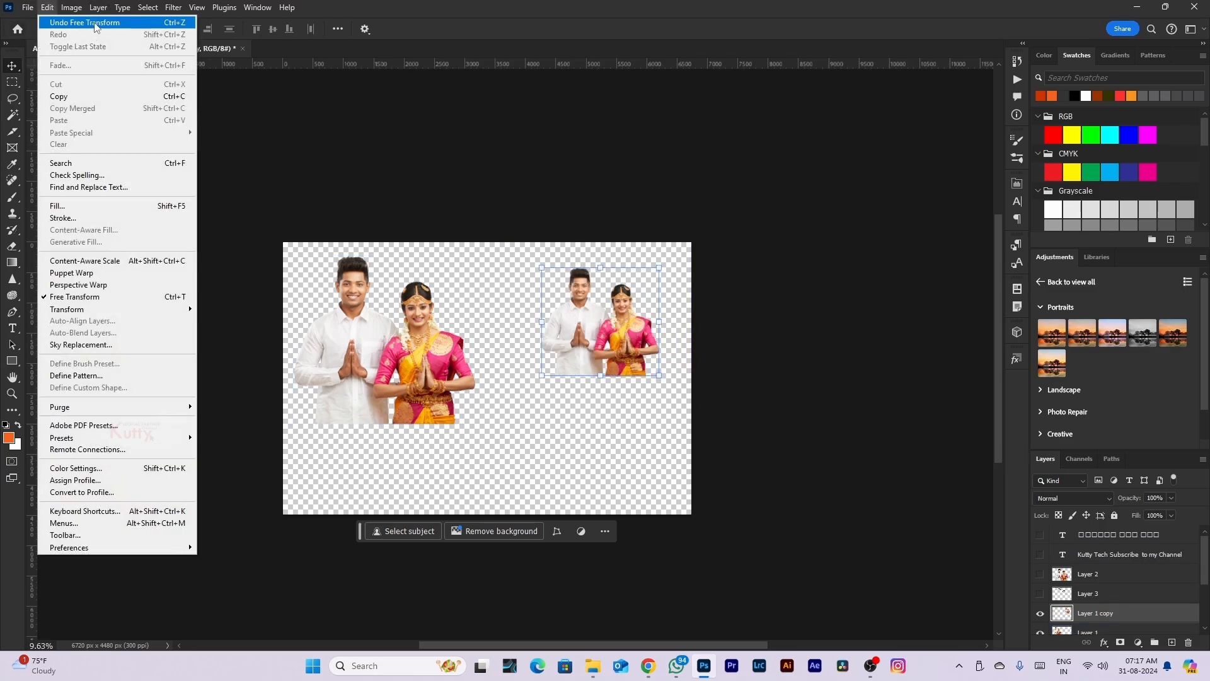
click(94, 24)
key(ctrl+z)
key(ctrl+z)
key(ctrl+z)
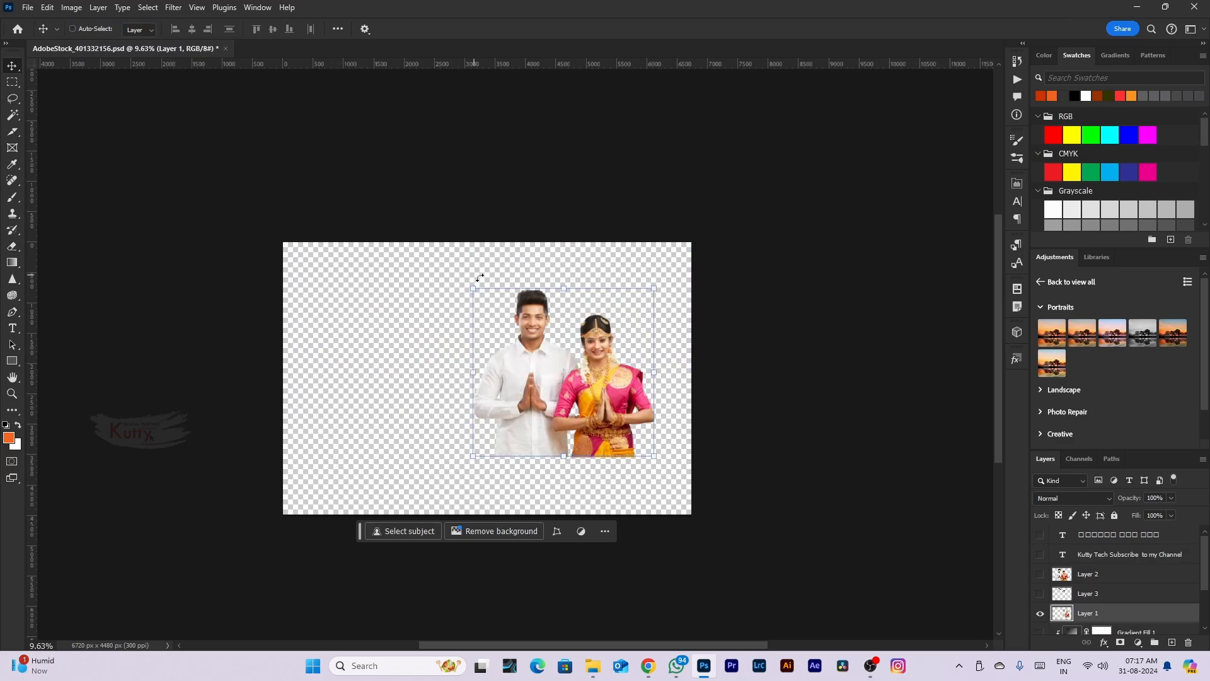
click(48, 8)
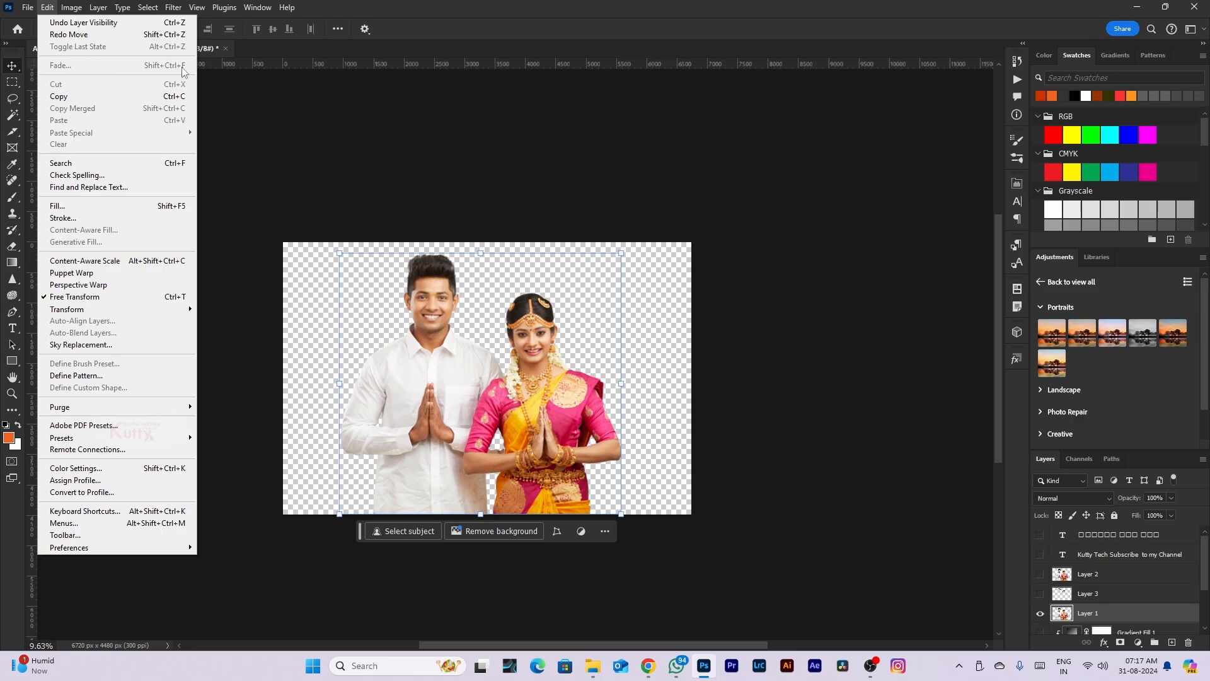
click(496, 303)
Smooth the skin on Layer 1 with the Portraiture 4 filter, using the Smoothing: Strong preset on the same layer
scroll(454, 384, up, 9)
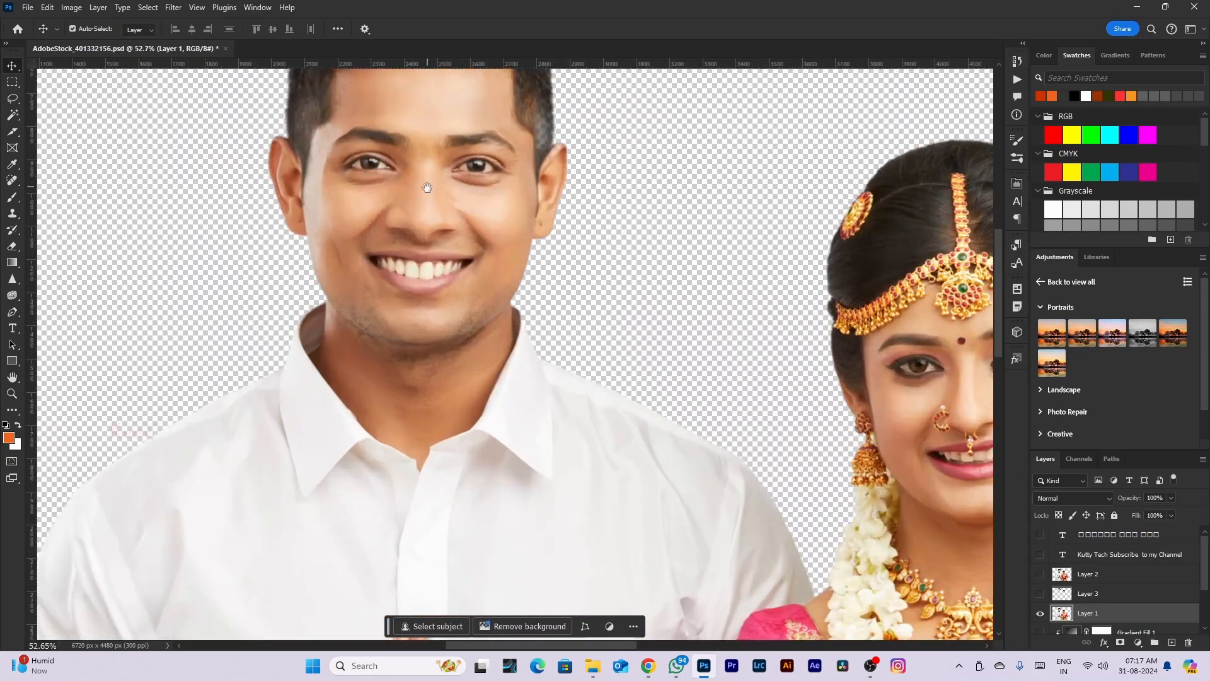
scroll(428, 188, up, 2)
click(173, 8)
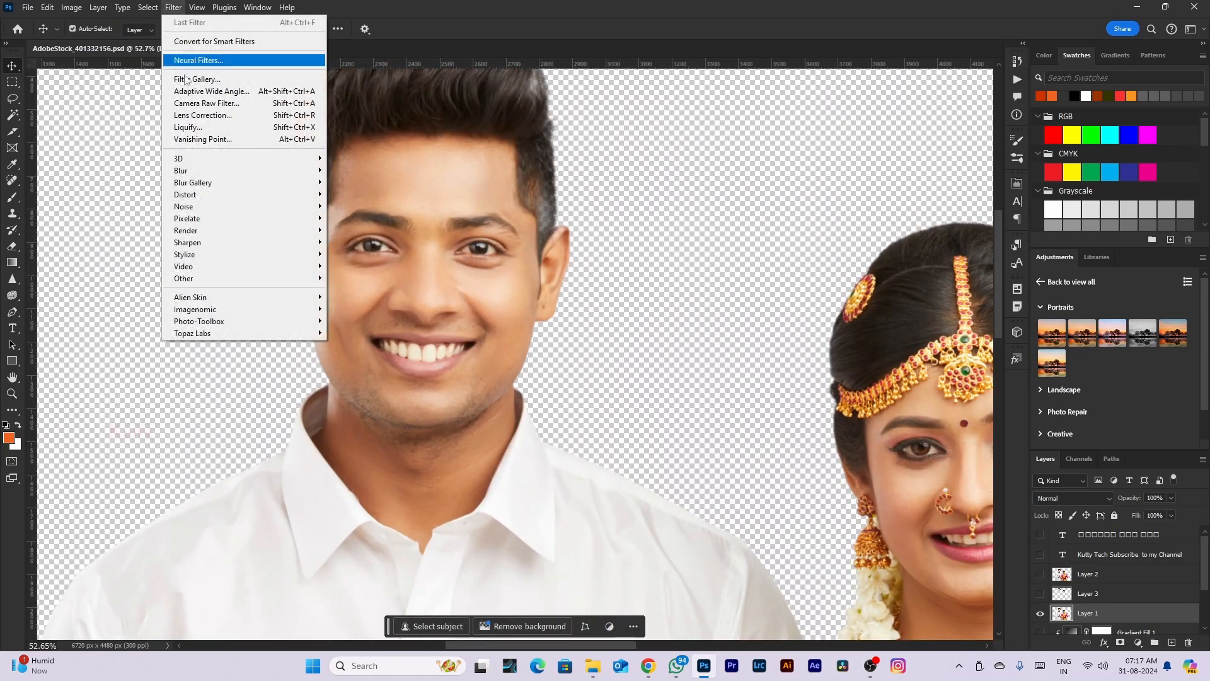
mouse_move(274, 309)
click(357, 321)
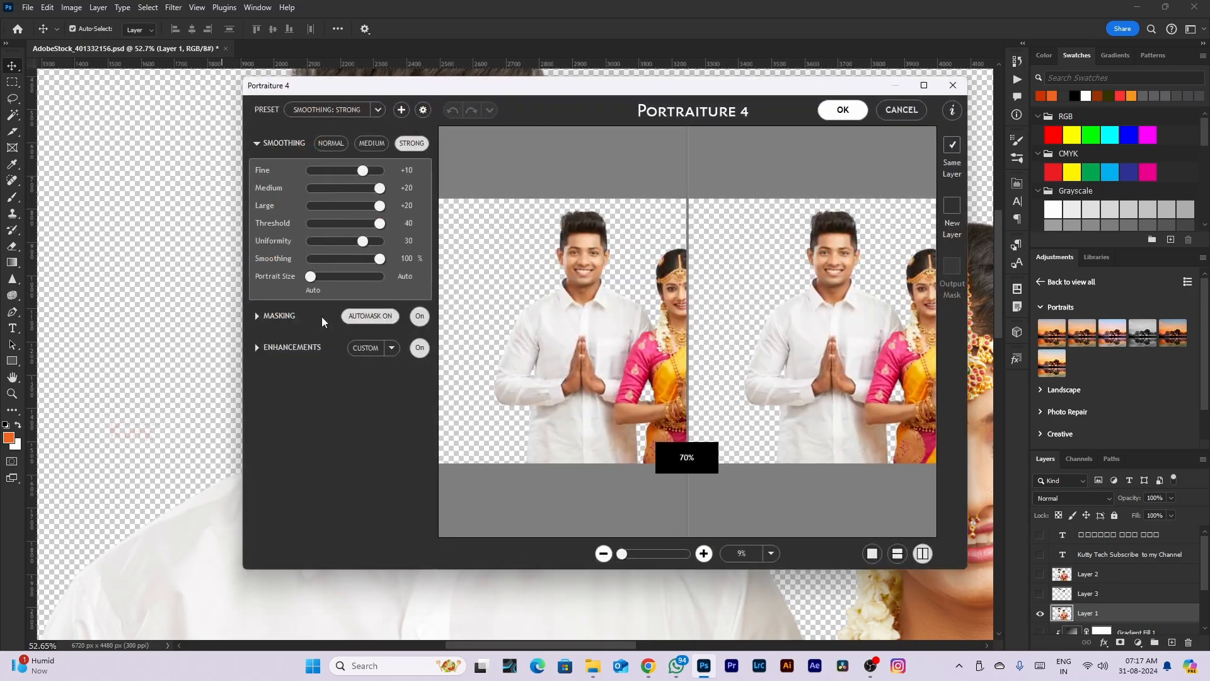
drag(633, 553, 638, 554)
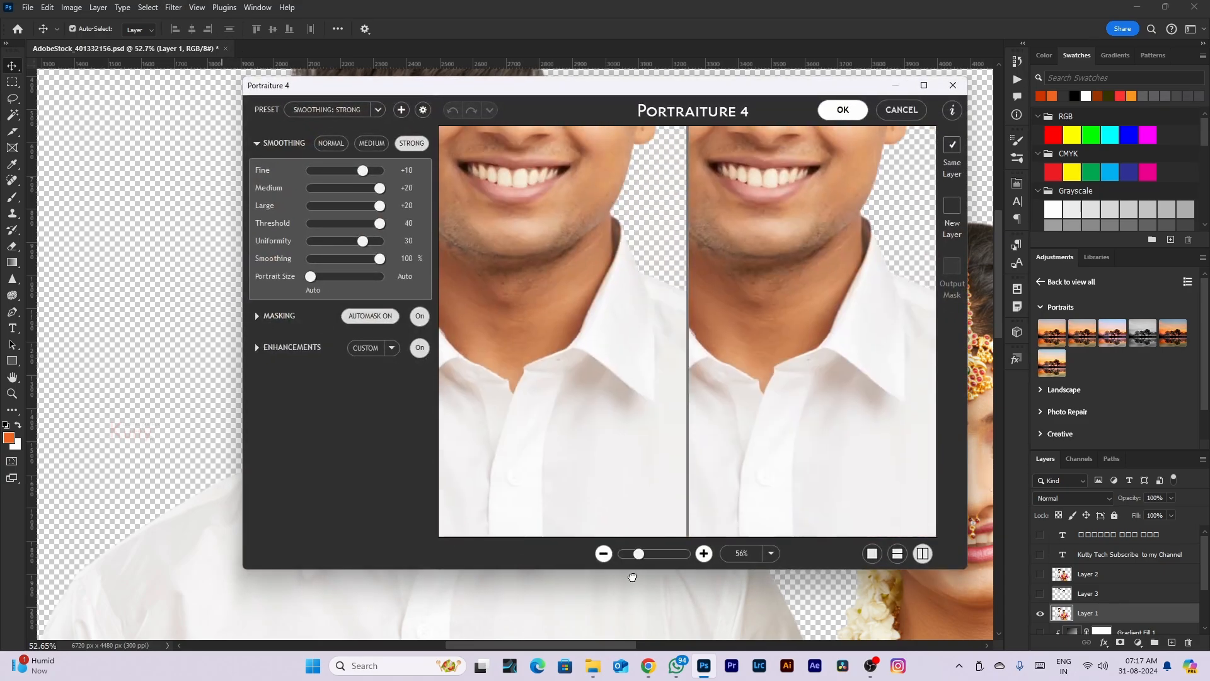
drag(840, 136, 868, 258)
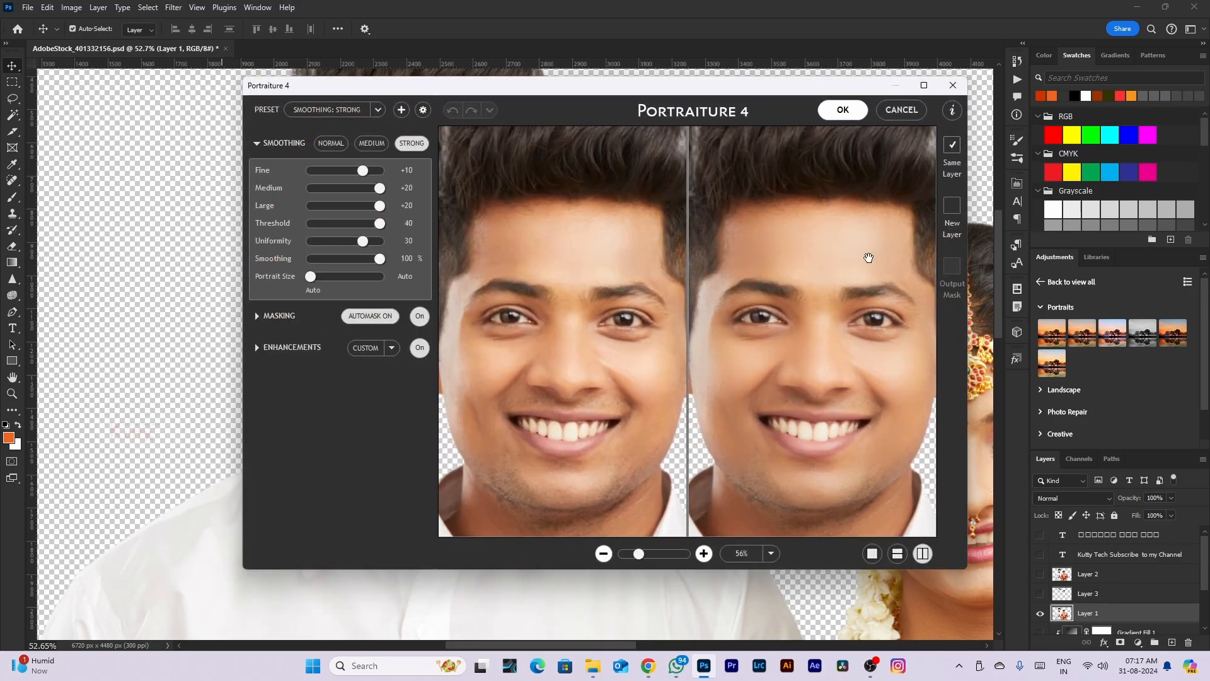
click(843, 111)
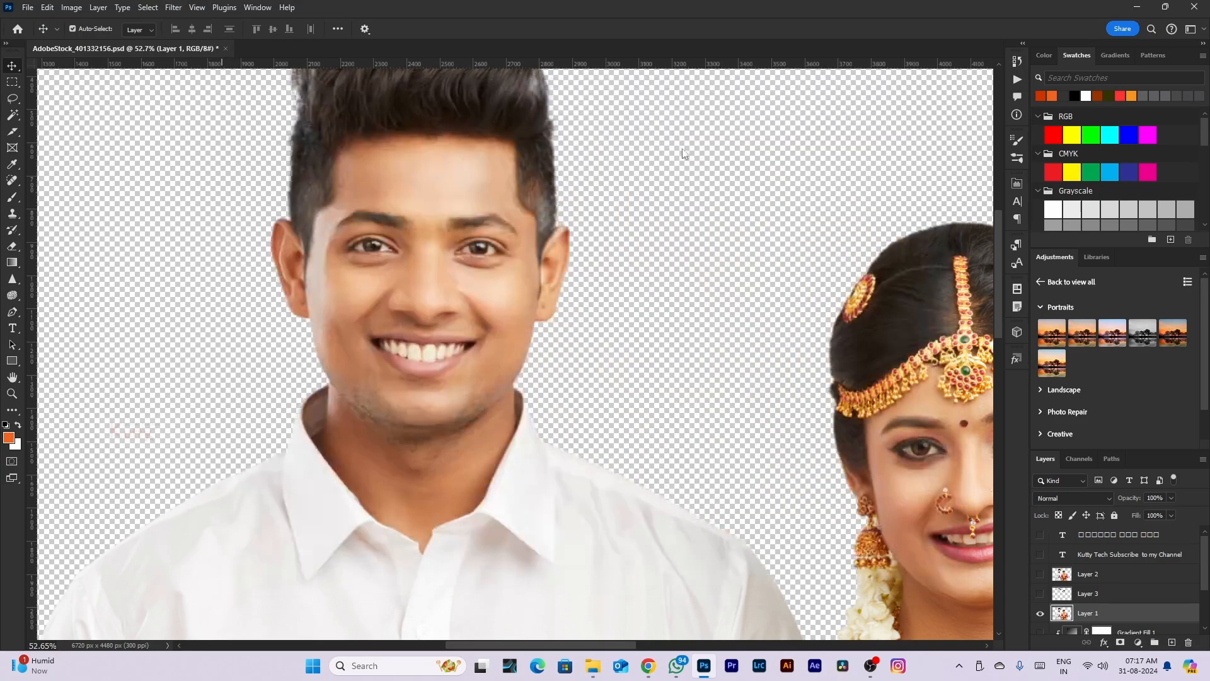
Fade the Portraiture 4 effect to 37% opacity in Normal mode and inspect the man's face up close
click(48, 7)
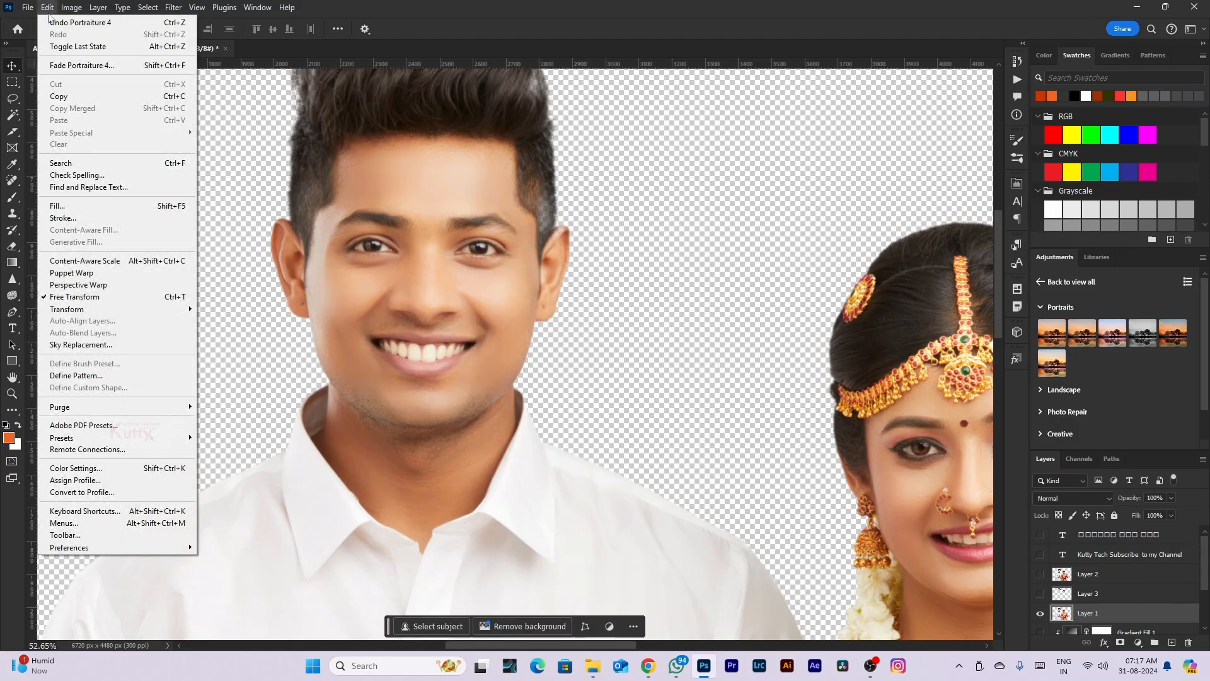
click(53, 68)
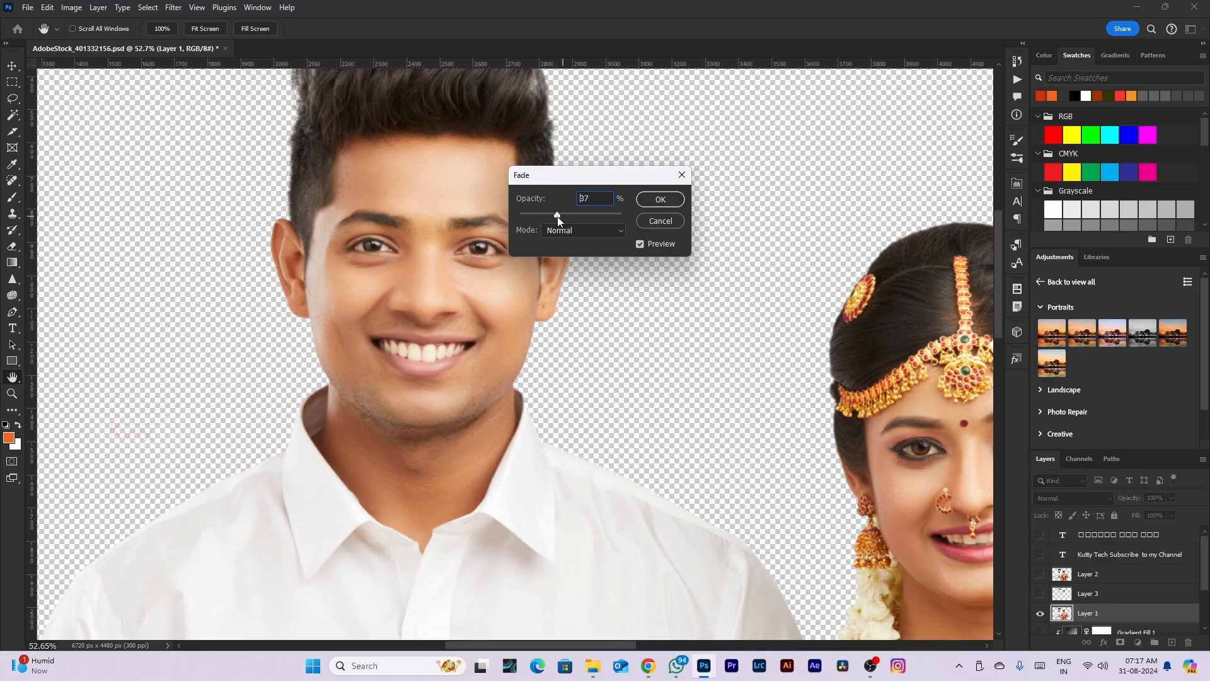
key(Return)
scroll(557, 221, down, 4)
scroll(498, 232, up, 7)
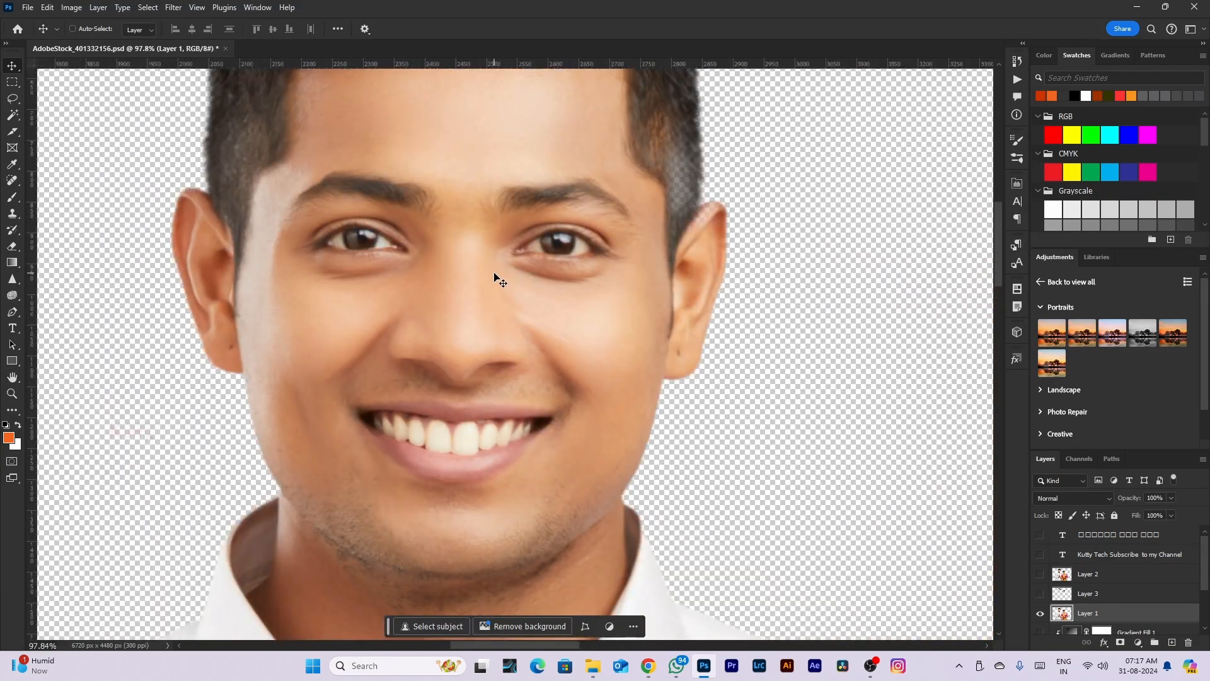
scroll(500, 280, down, 8)
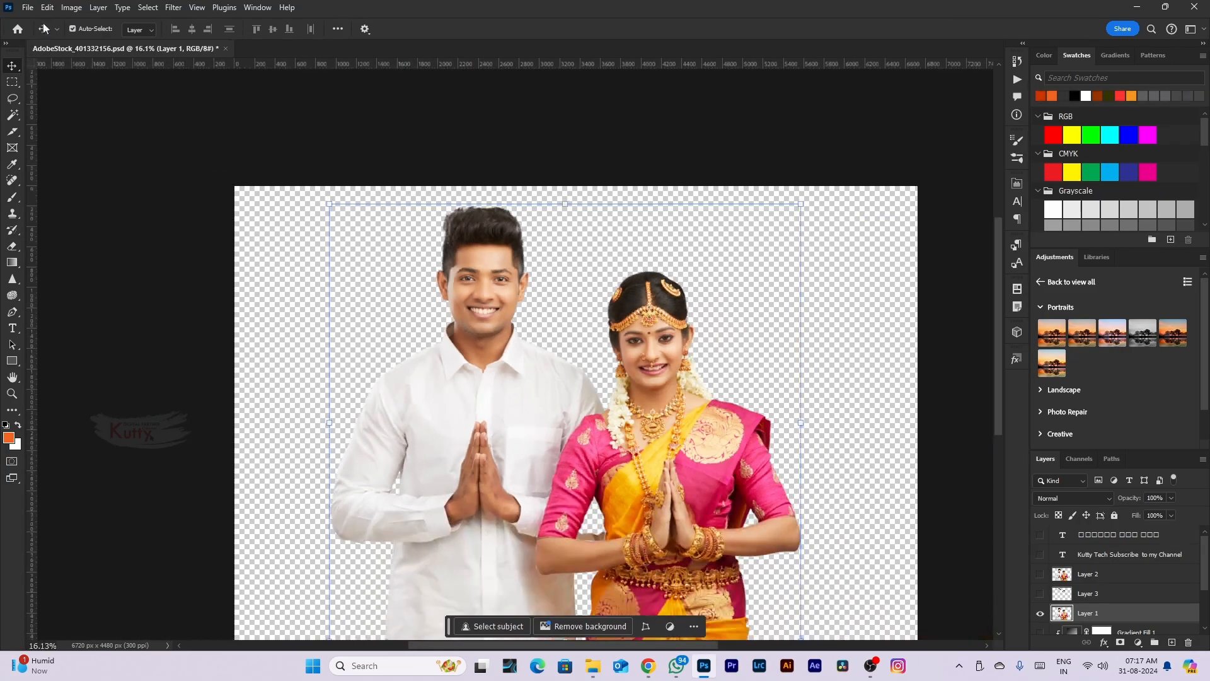
click(47, 7)
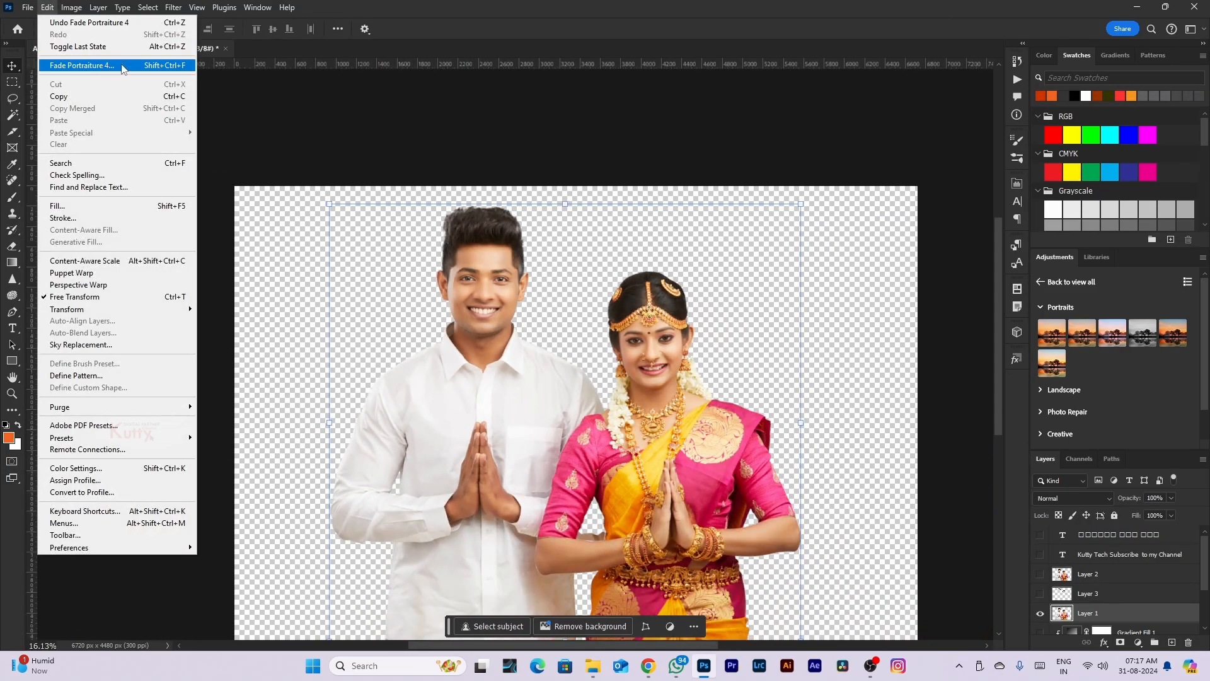
click(552, 362)
Load the outline of the couple on Layer 1 as a selection
scroll(552, 362, down, 2)
ctrl+click(1063, 617)
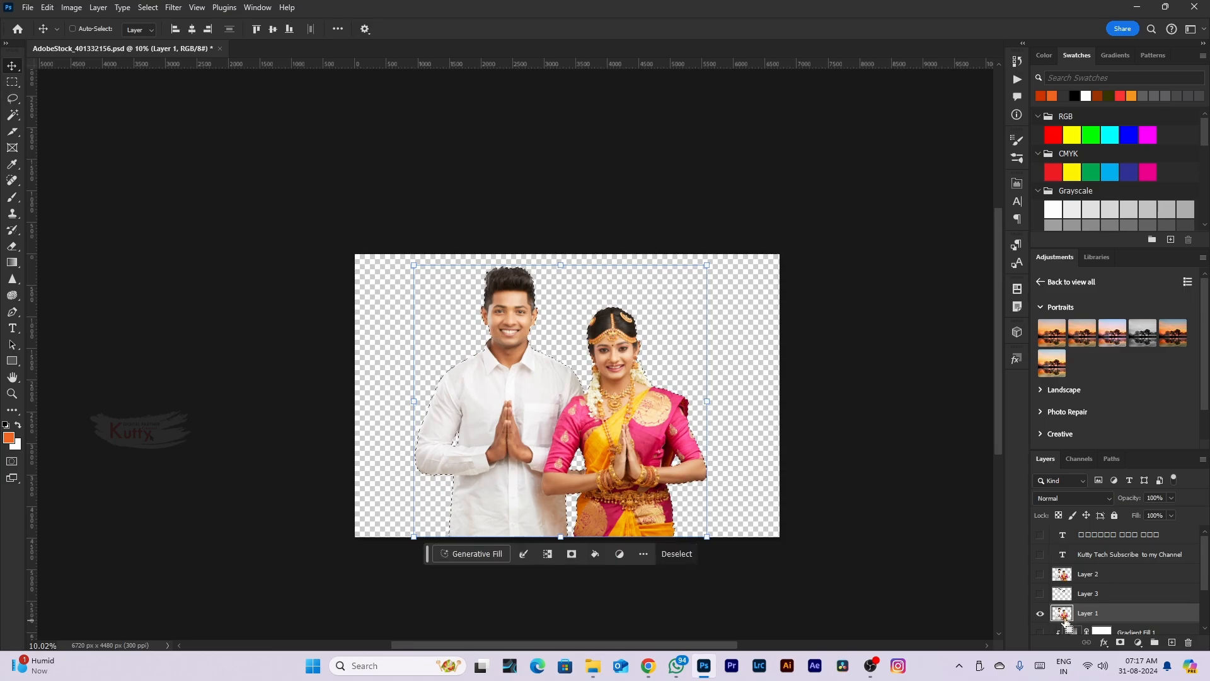
scroll(1098, 583, down, 2)
scroll(1098, 583, up, 2)
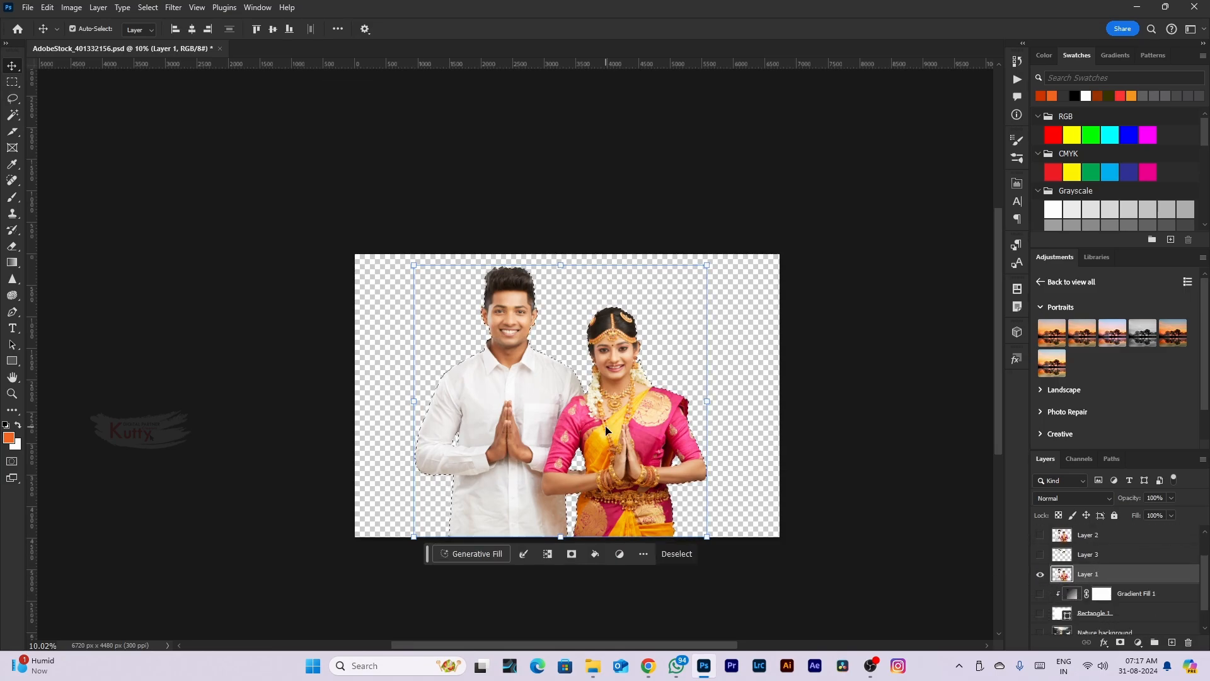
scroll(591, 424, up, 2)
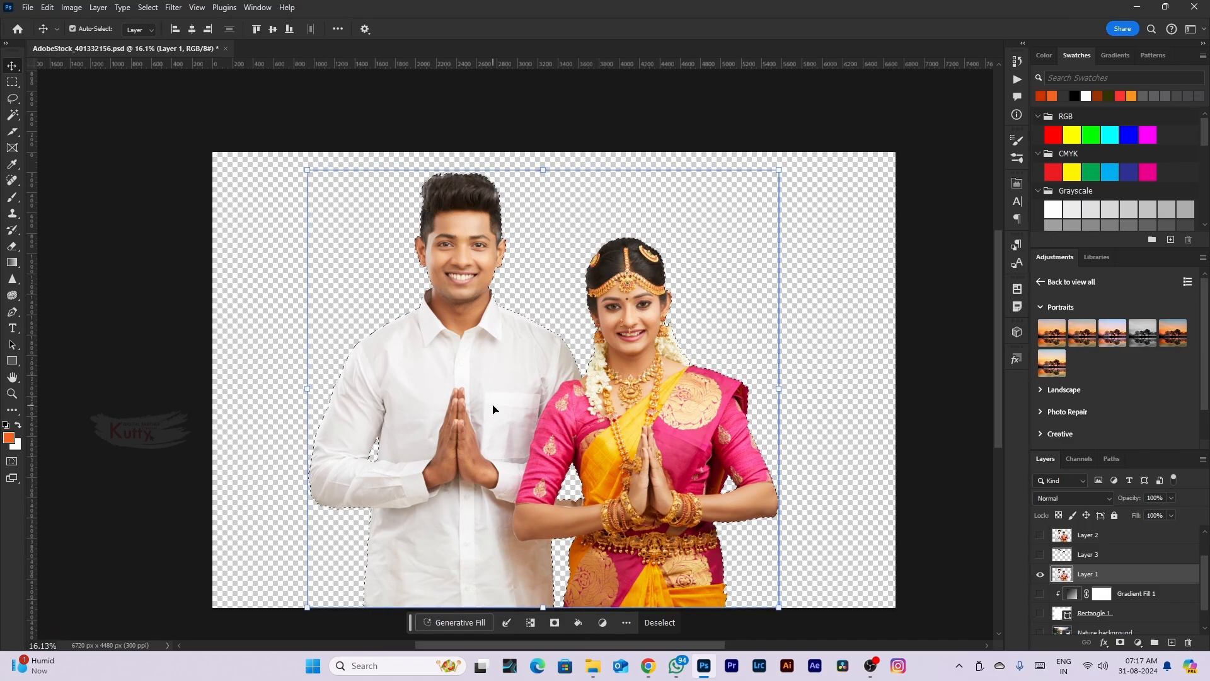
Cut the selected couple from Layer 1 and undo the cut
click(47, 7)
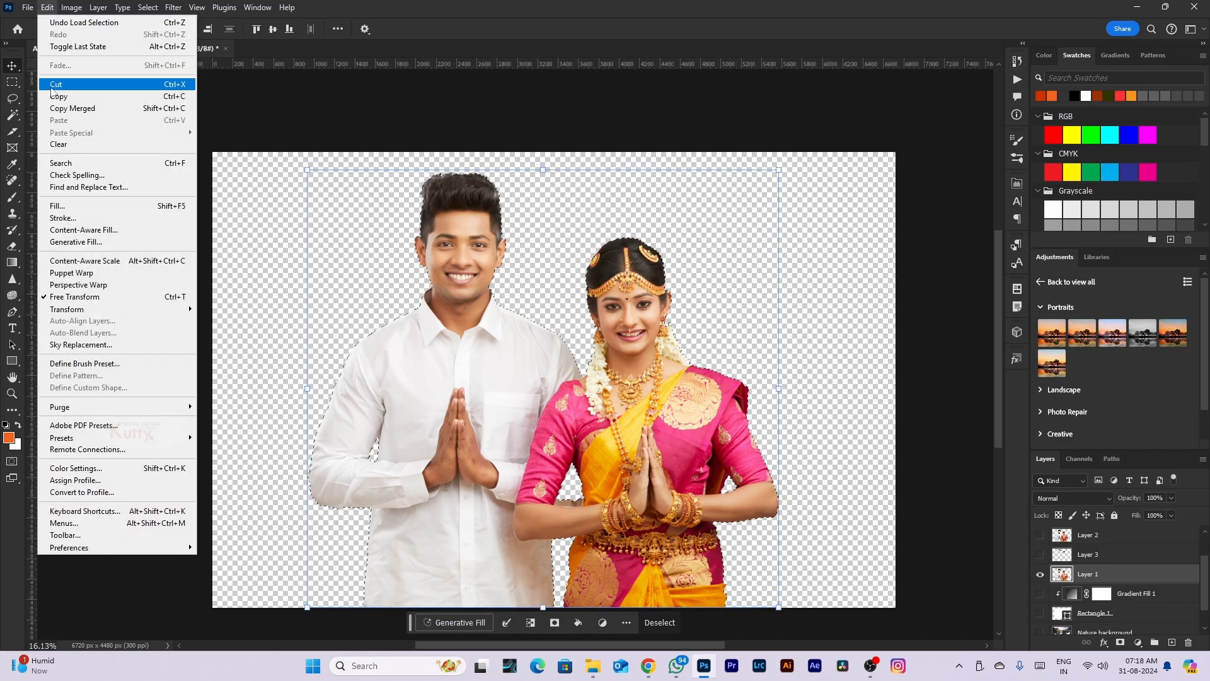
click(52, 87)
key(ctrl+z)
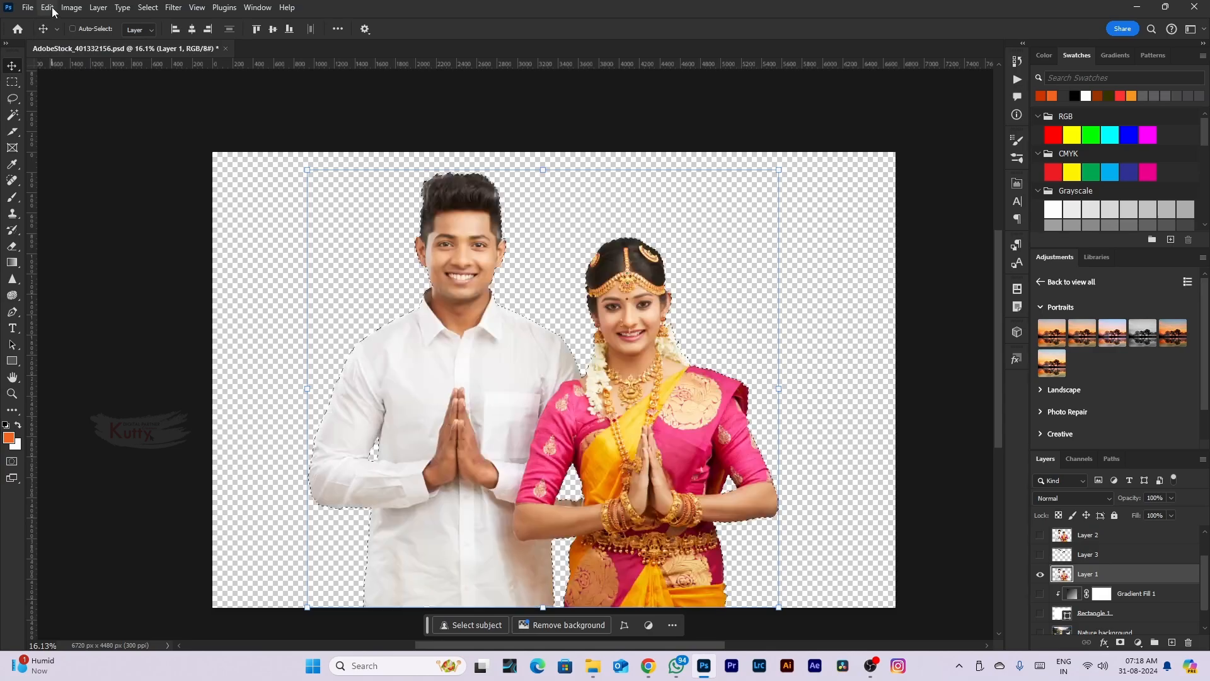
Copy the selected couple and paste it into a new white 4641 x 4292 px document at 300 ppi
click(53, 10)
click(65, 98)
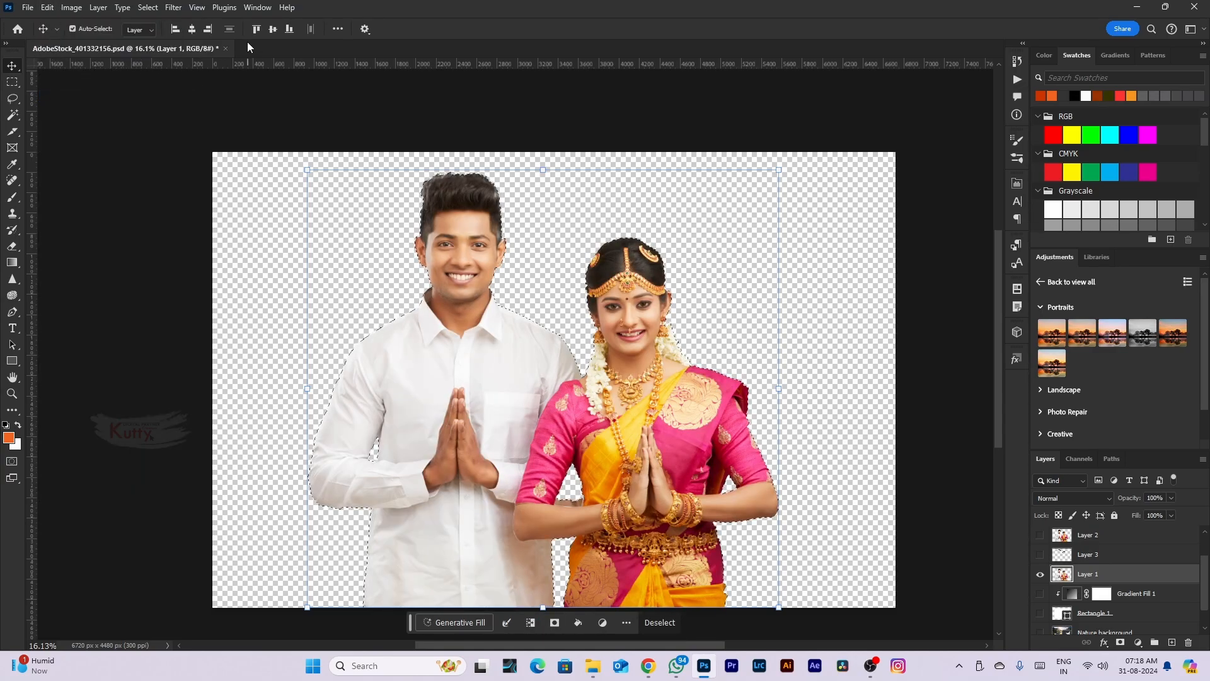
key(ctrl+n)
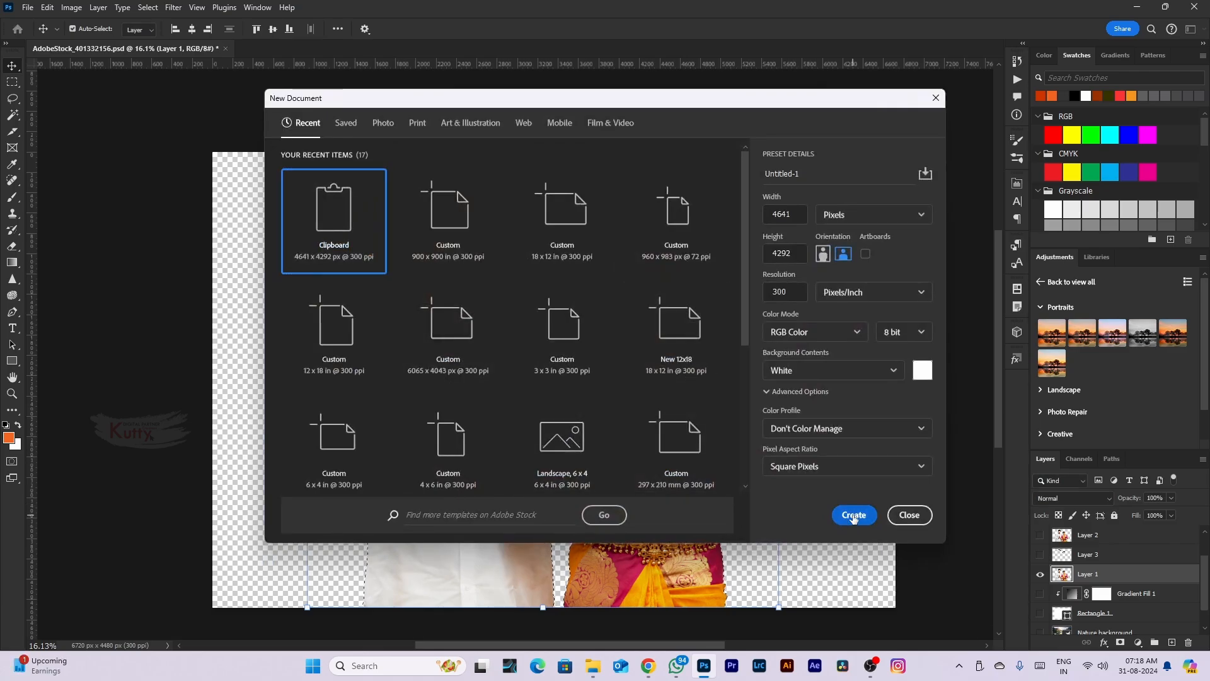
click(853, 515)
key(ctrl+v)
key(ctrl+0)
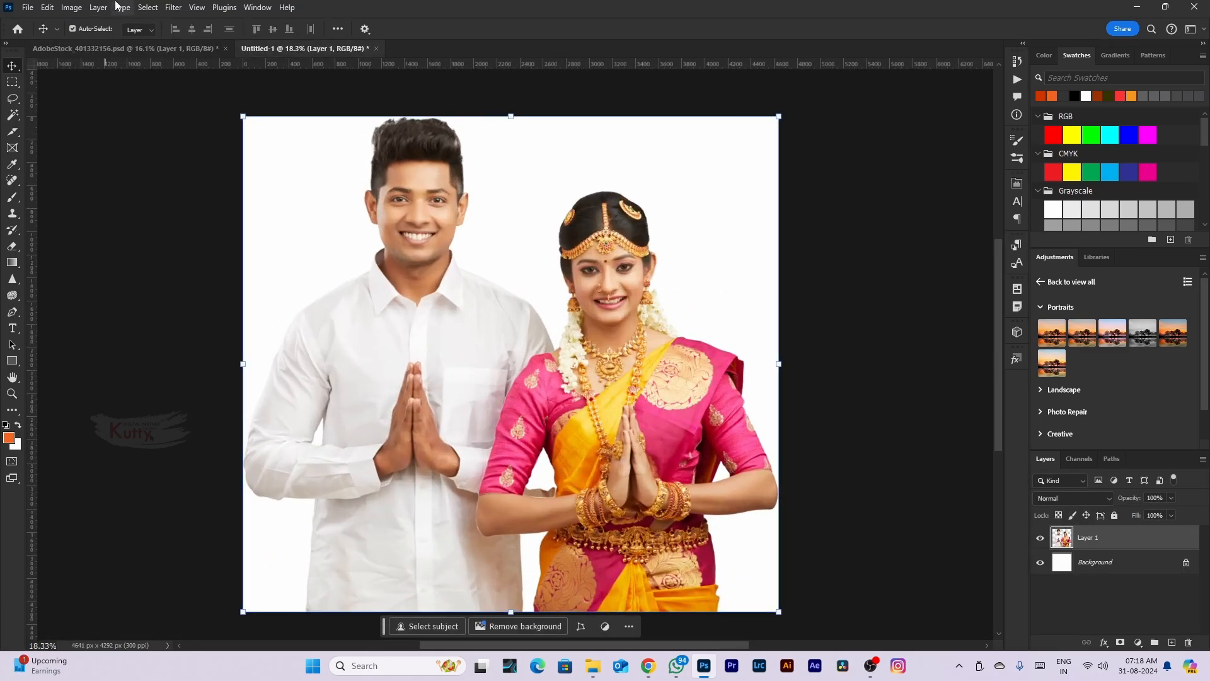
Look over the Edit commands and hide the pasted couple's layer in the new document
click(48, 7)
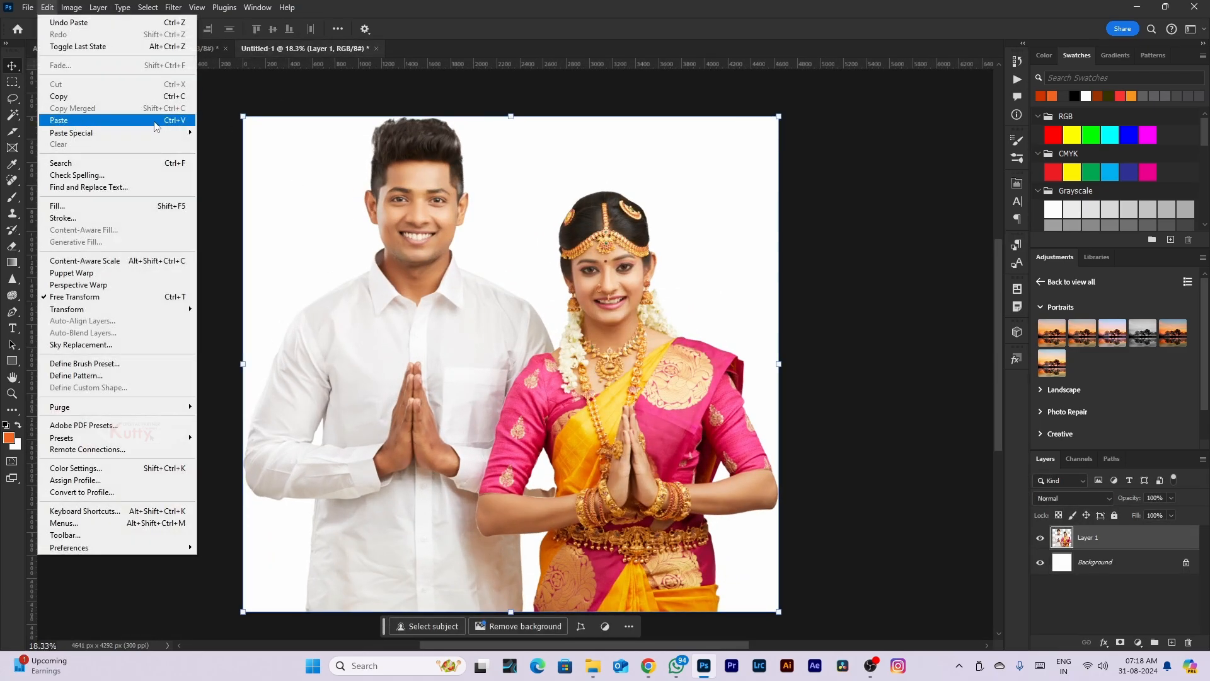
click(483, 347)
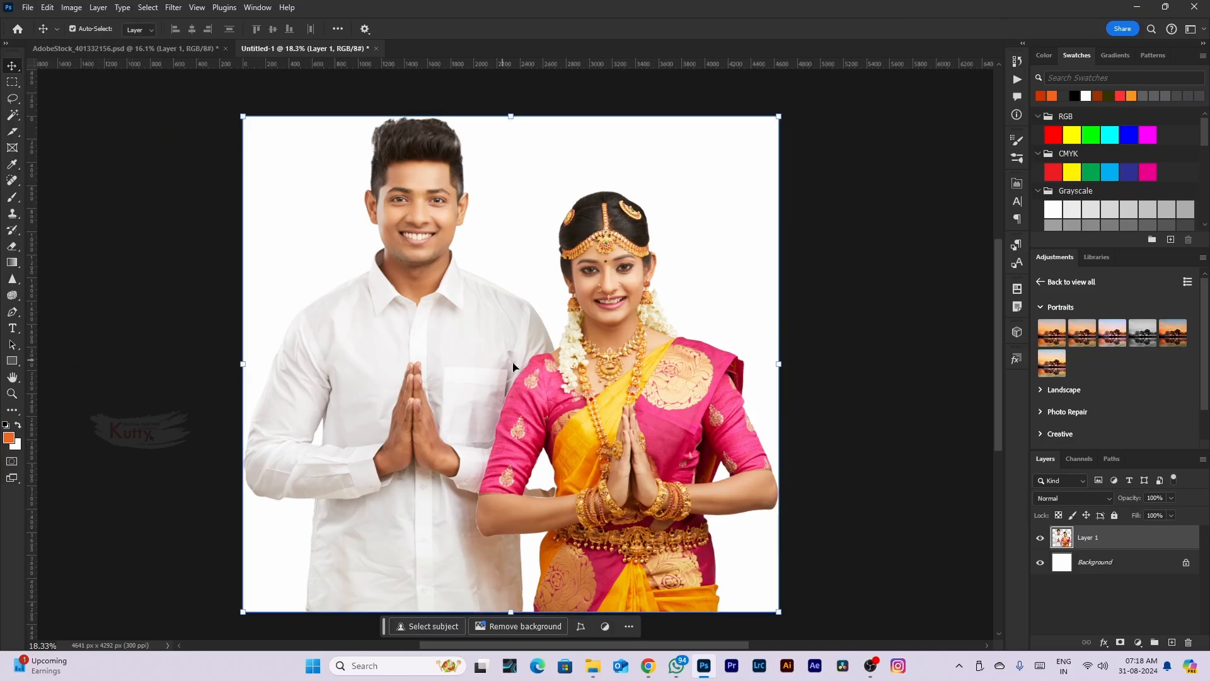
click(1038, 536)
Return to AdobeStock_401332156.psd, clear the selection and show the Nature background layer behind the couple
click(130, 47)
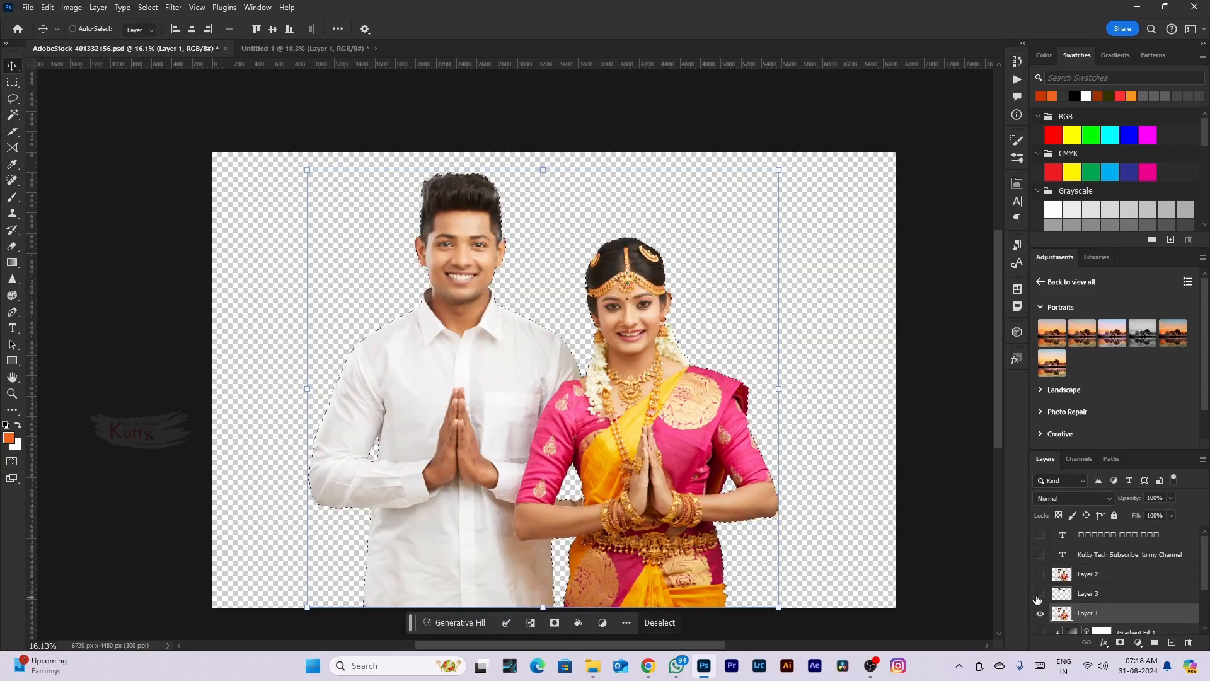
key(ctrl+d)
scroll(1043, 605, down, 3)
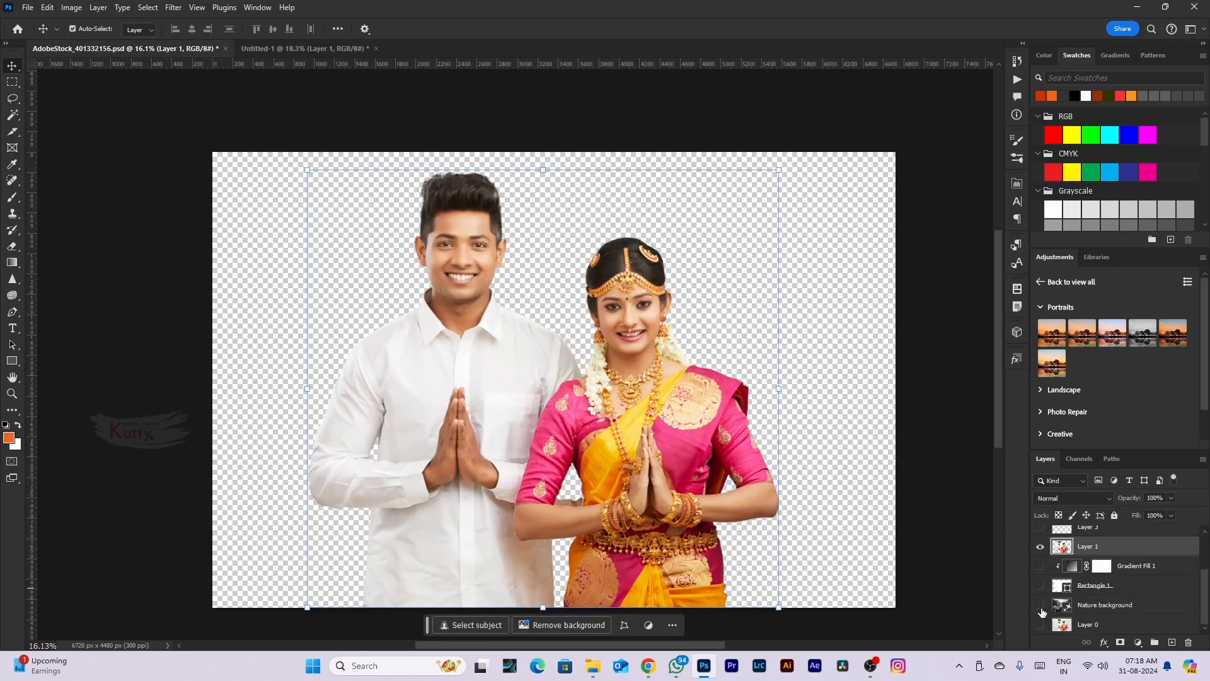
click(1040, 605)
scroll(623, 431, down, 1)
click(883, 506)
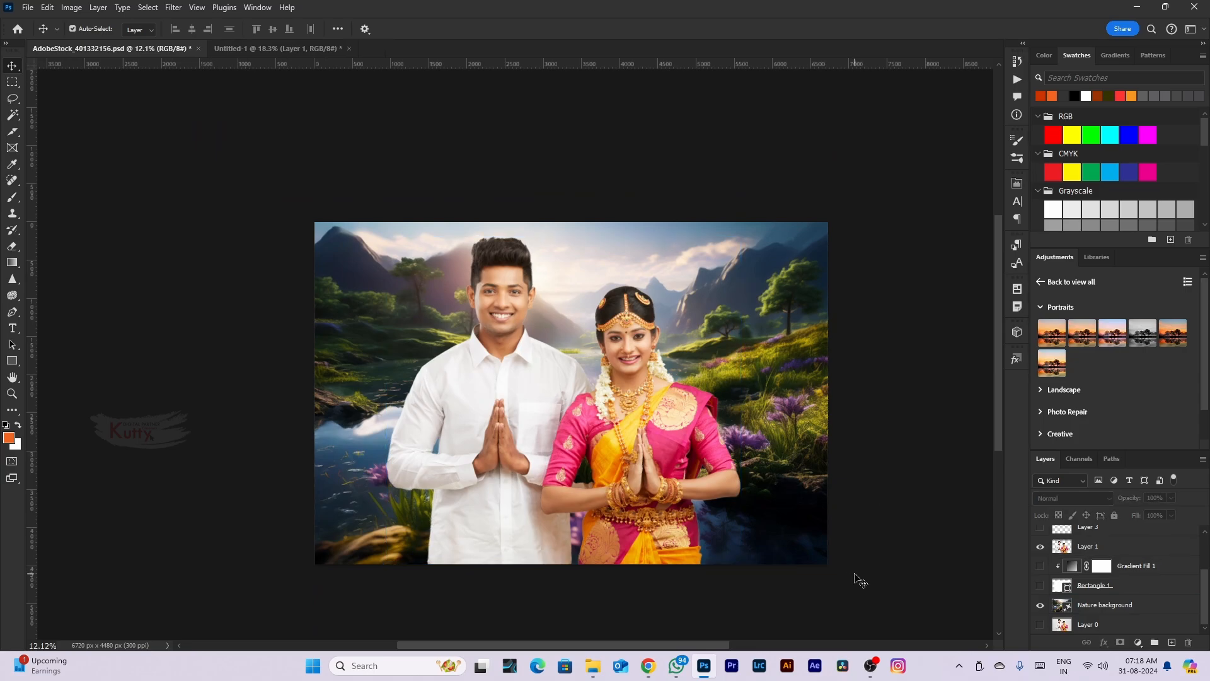
Merge the couple's Layer 1 with the Nature background and copy the whole canvas area of the merged layer
drag(861, 580, 460, 346)
scroll(698, 331, down, 1)
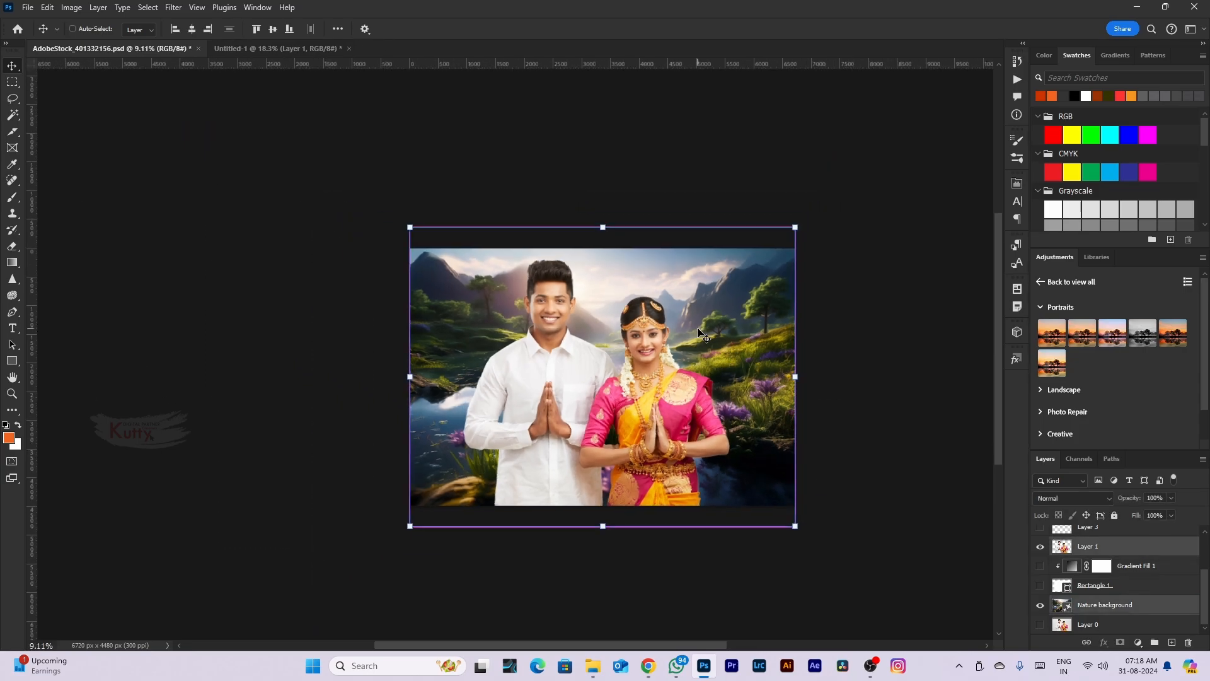
drag(837, 547, 281, 155)
key(ctrl+e)
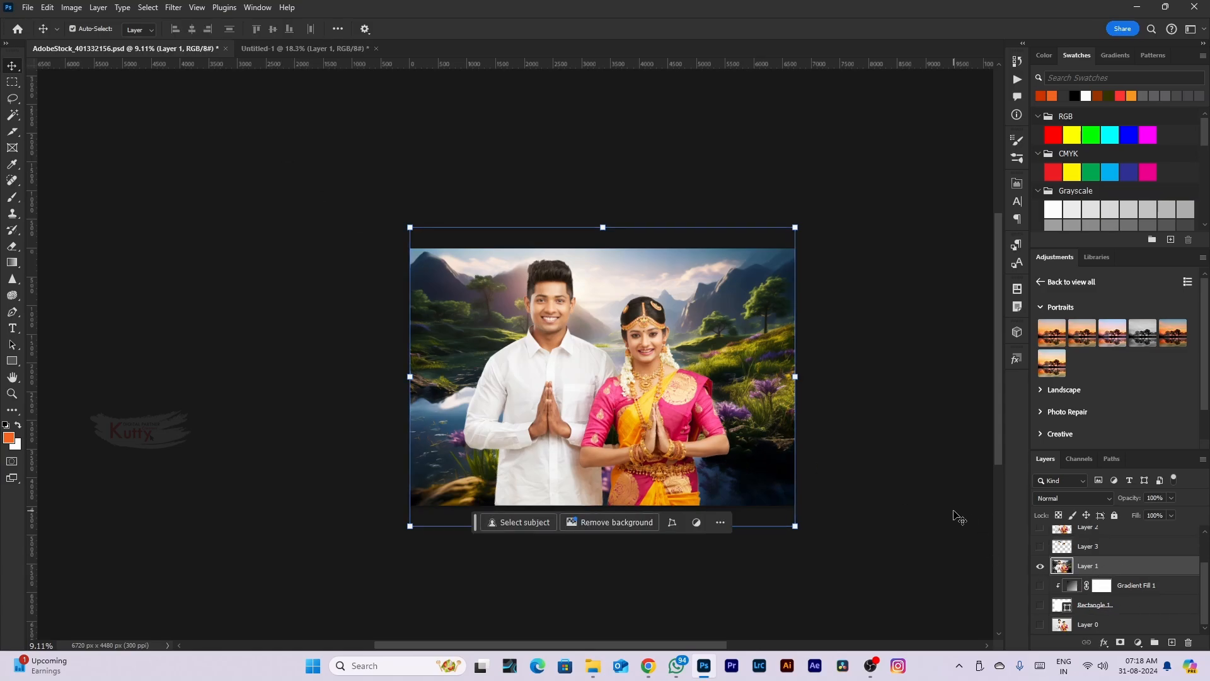
ctrl+click(1071, 568)
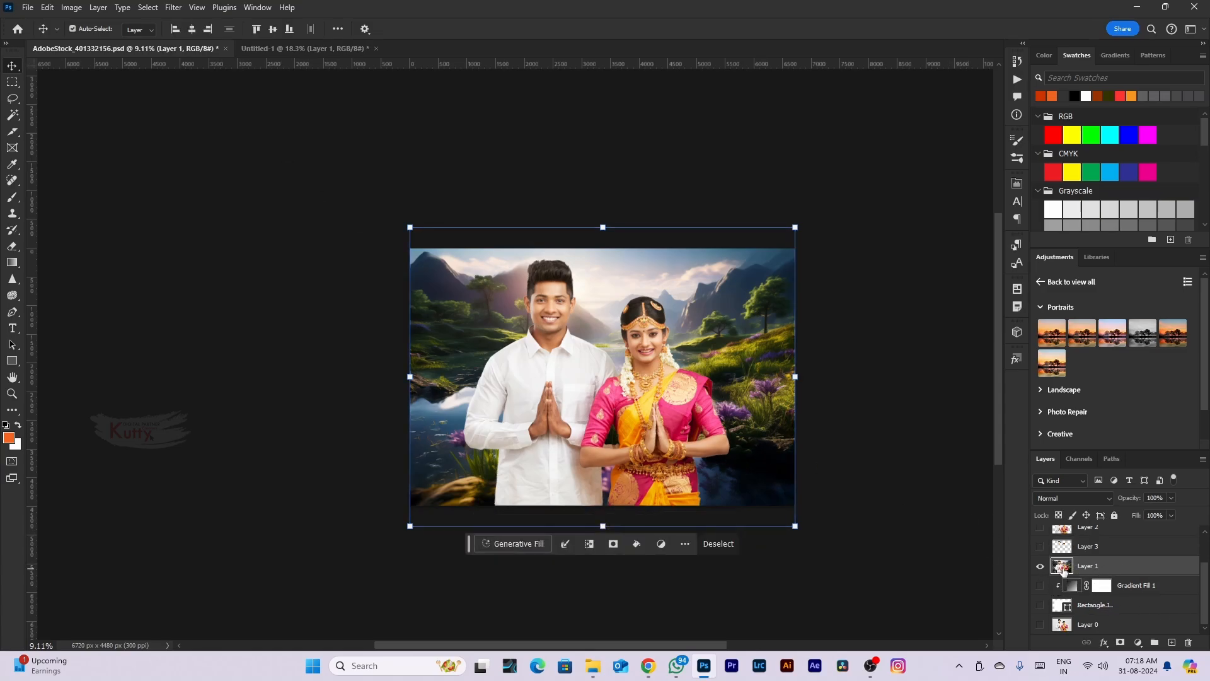
key(ctrl+a)
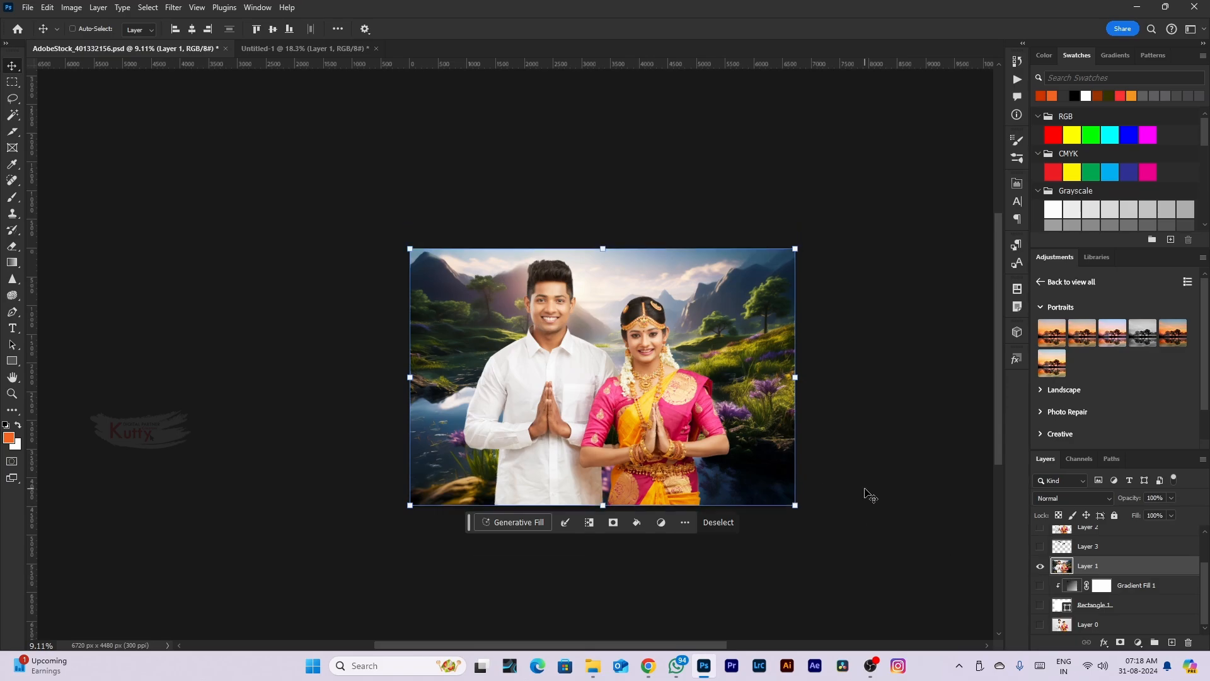
Draw an orange rectangle about 1518 x 892 px with 30 px corners near the upper-left corner of the Untitled-1 canvas
click(270, 46)
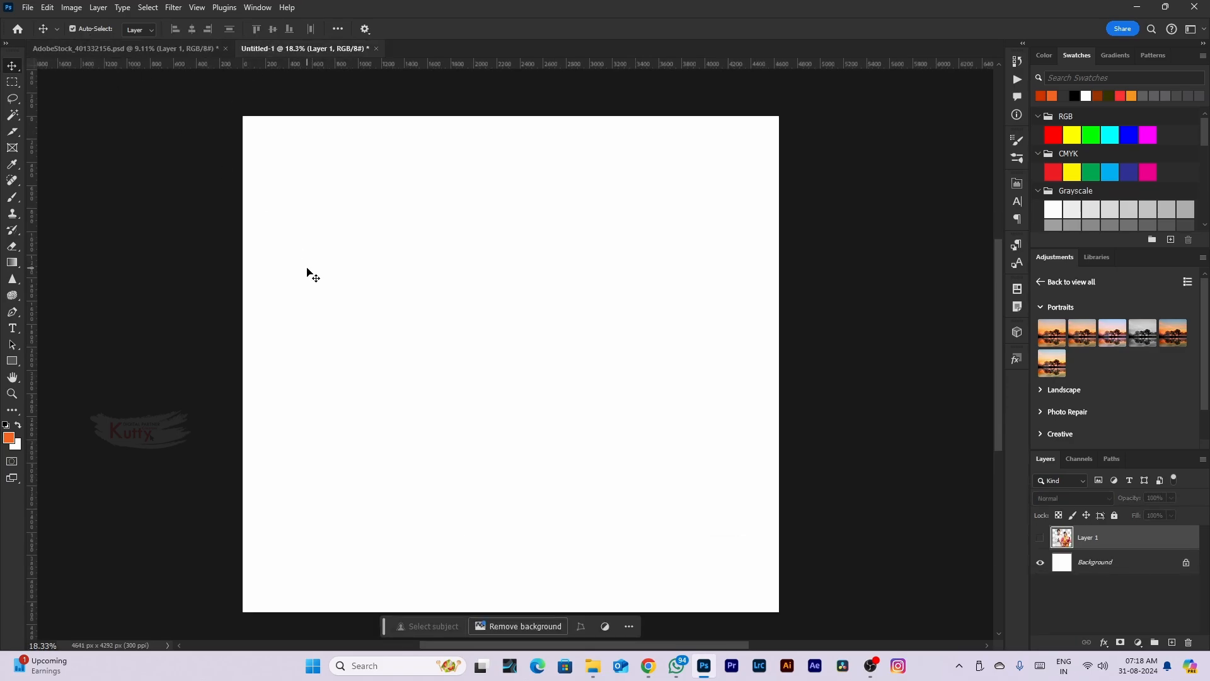
key(m)
click(12, 360)
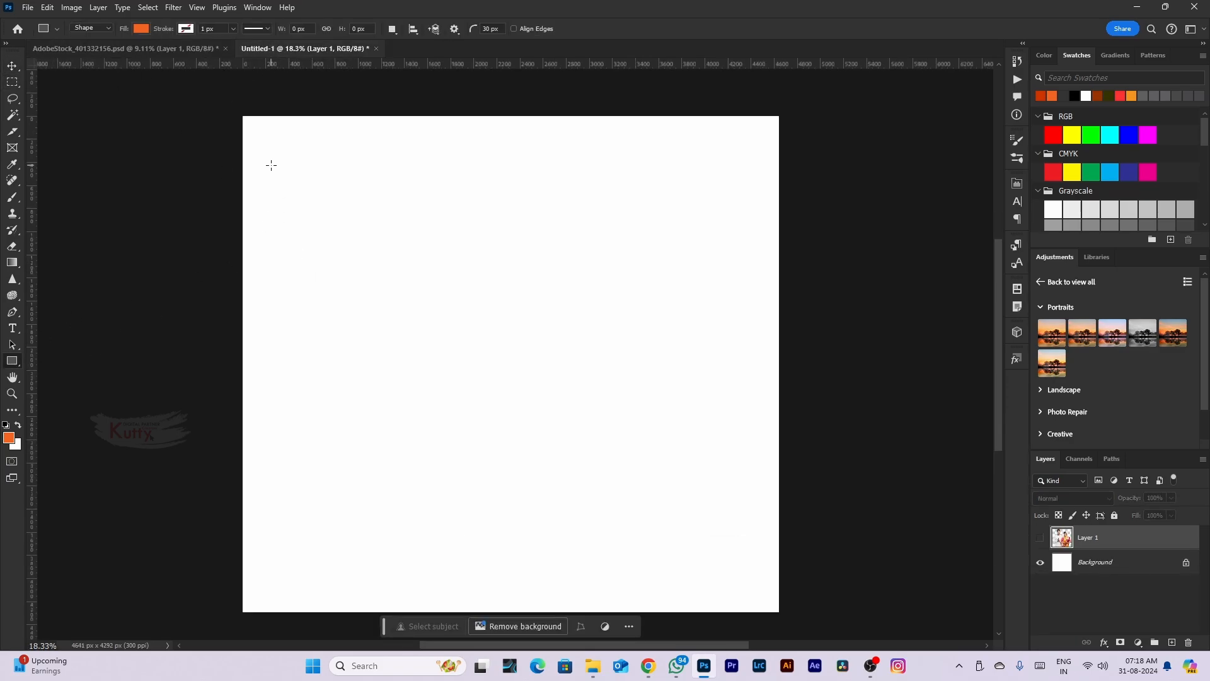
drag(271, 165, 445, 269)
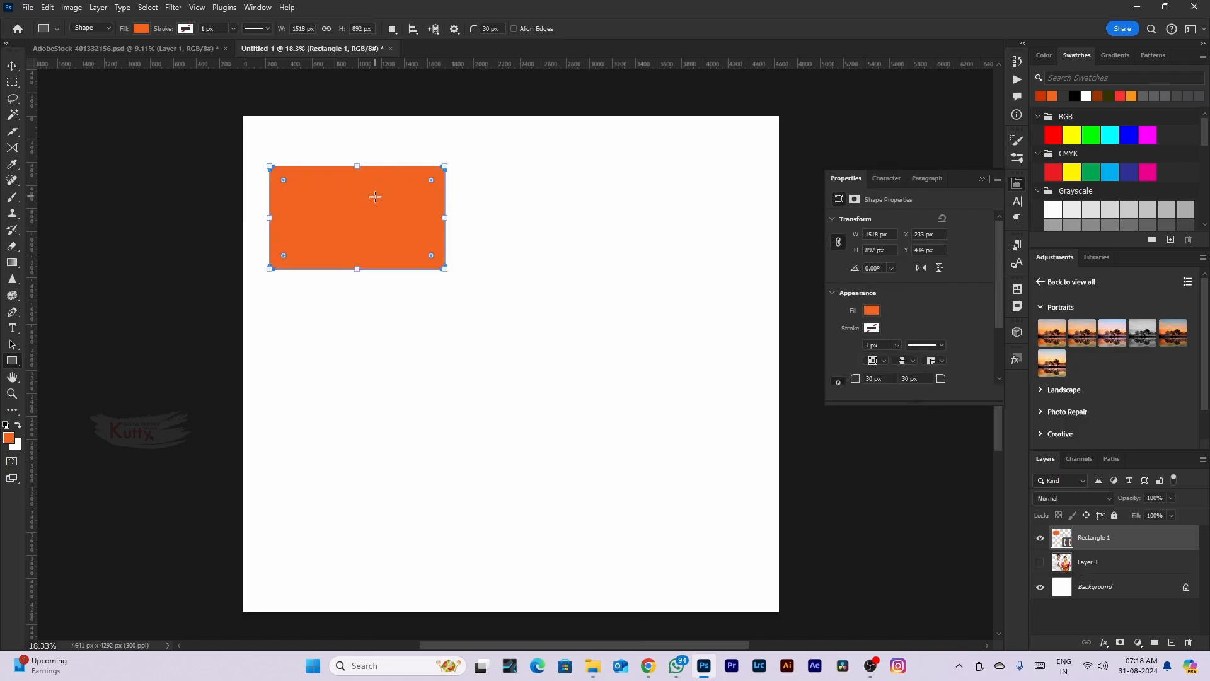
Load the orange rectangle's outline as a selection and use Paste Into to place the copied picture inside it
alt+scroll(375, 197, up, 3)
ctrl+click(1064, 546)
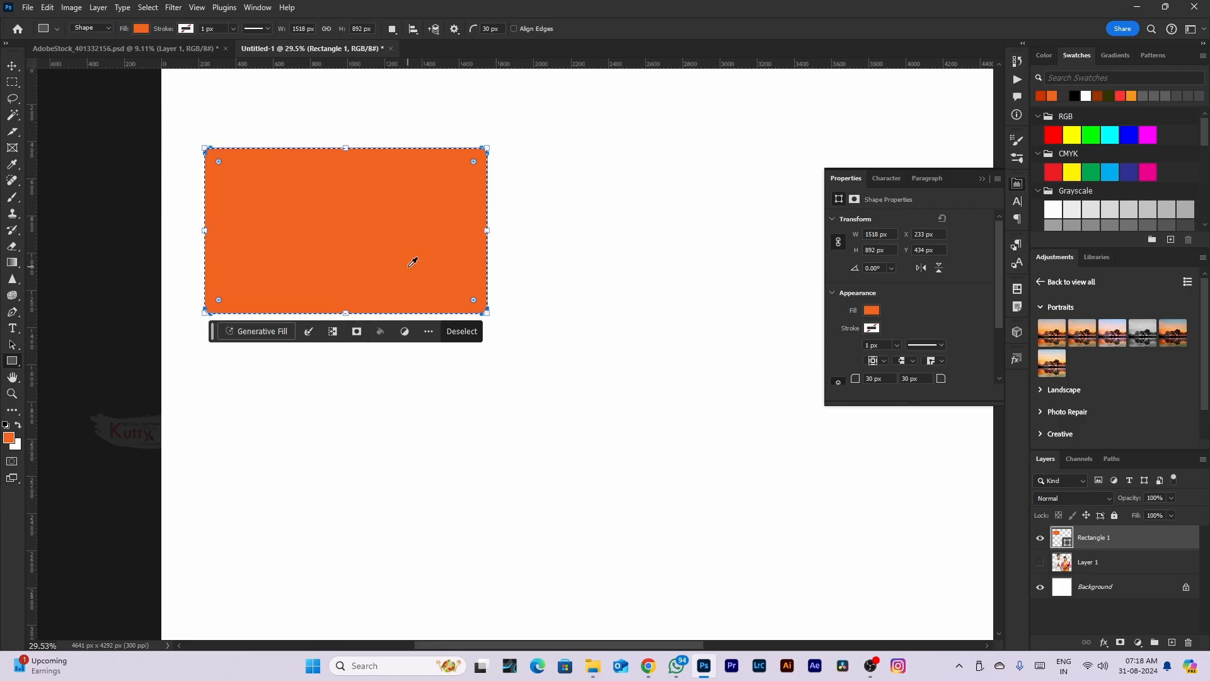
key(ctrl+alt+shift+v)
scroll(407, 267, down, 3)
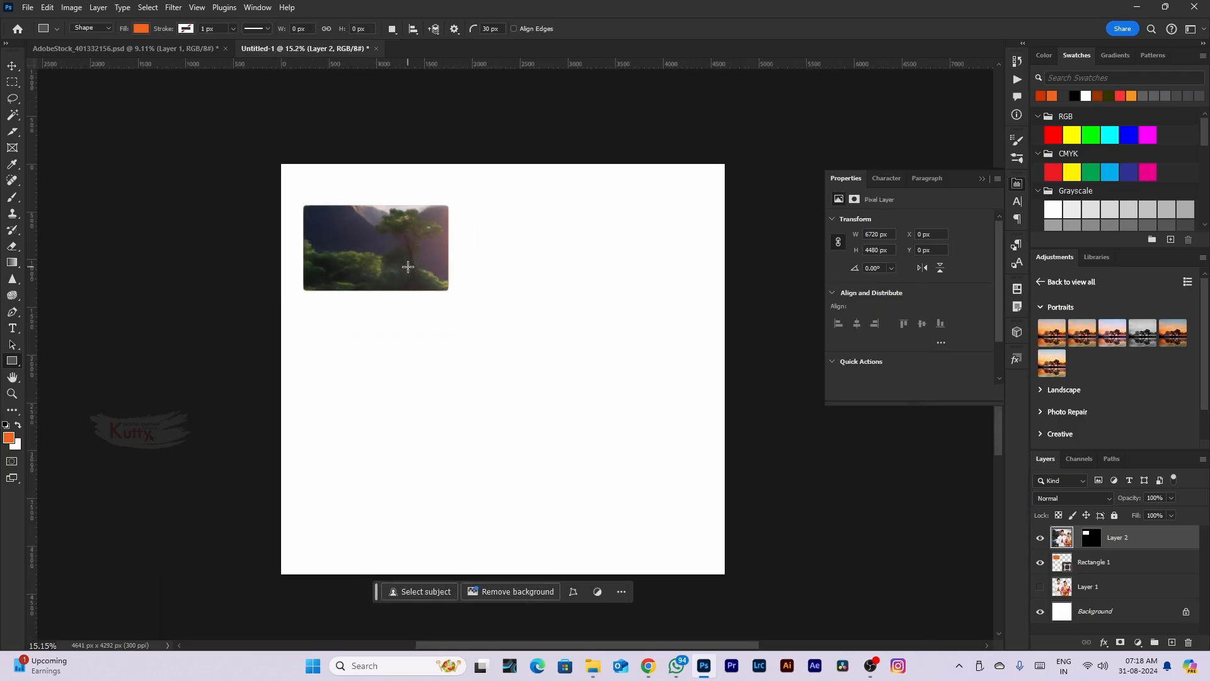
Scale the pasted picture to about 1578 x 1052 px and position it over the rectangle so both people fit inside
scroll(407, 266, down, 6)
scroll(403, 260, up, 7)
key(v)
scroll(413, 271, down, 6)
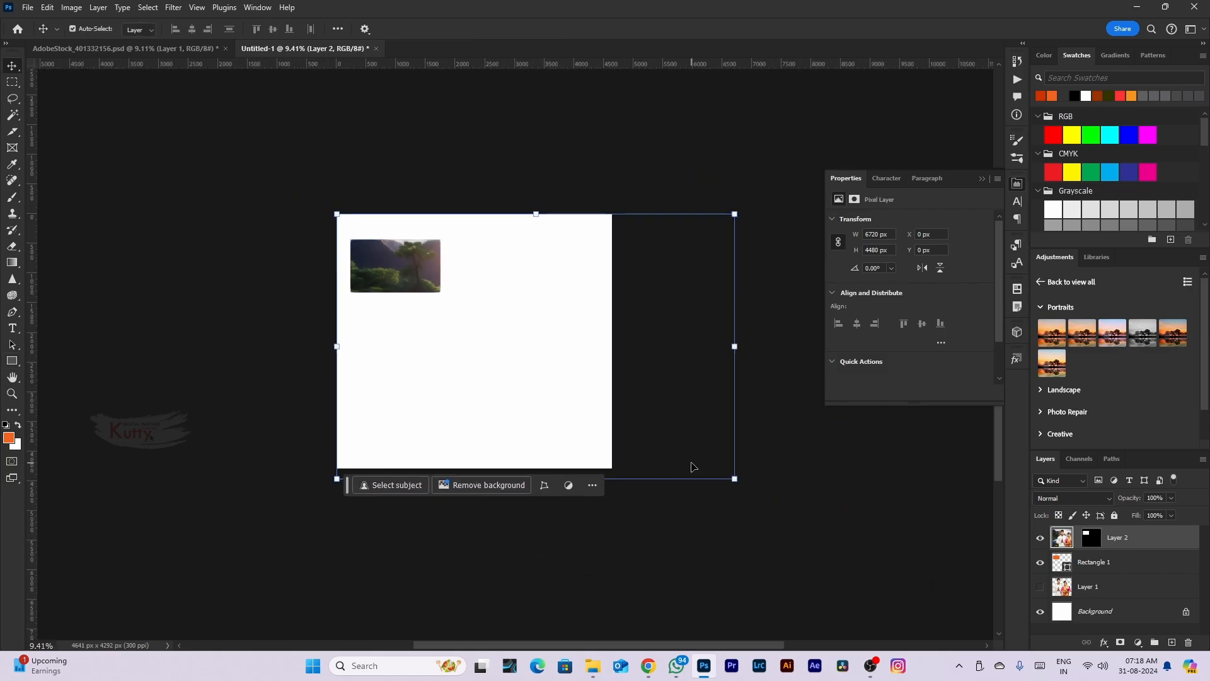
drag(734, 480, 452, 297)
scroll(378, 242, up, 8)
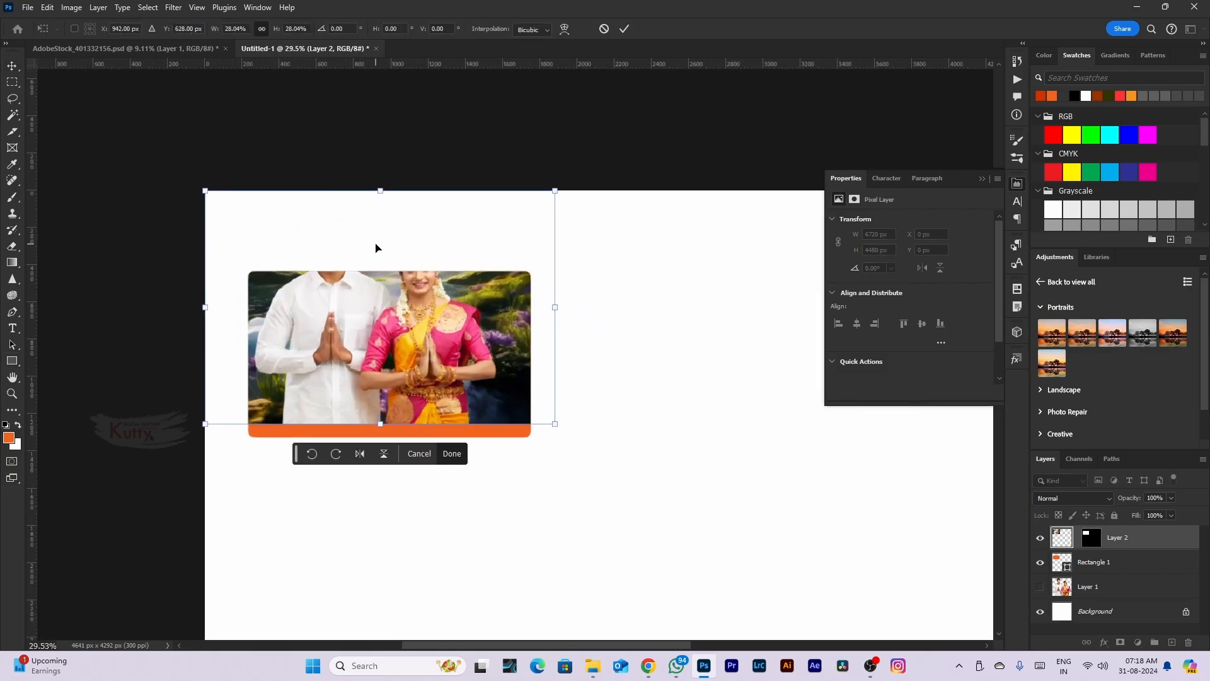
drag(572, 228, 532, 292)
mouse_move(467, 329)
mouse_down()
mouse_move(492, 312)
mouse_move(486, 327)
mouse_up()
key(Return)
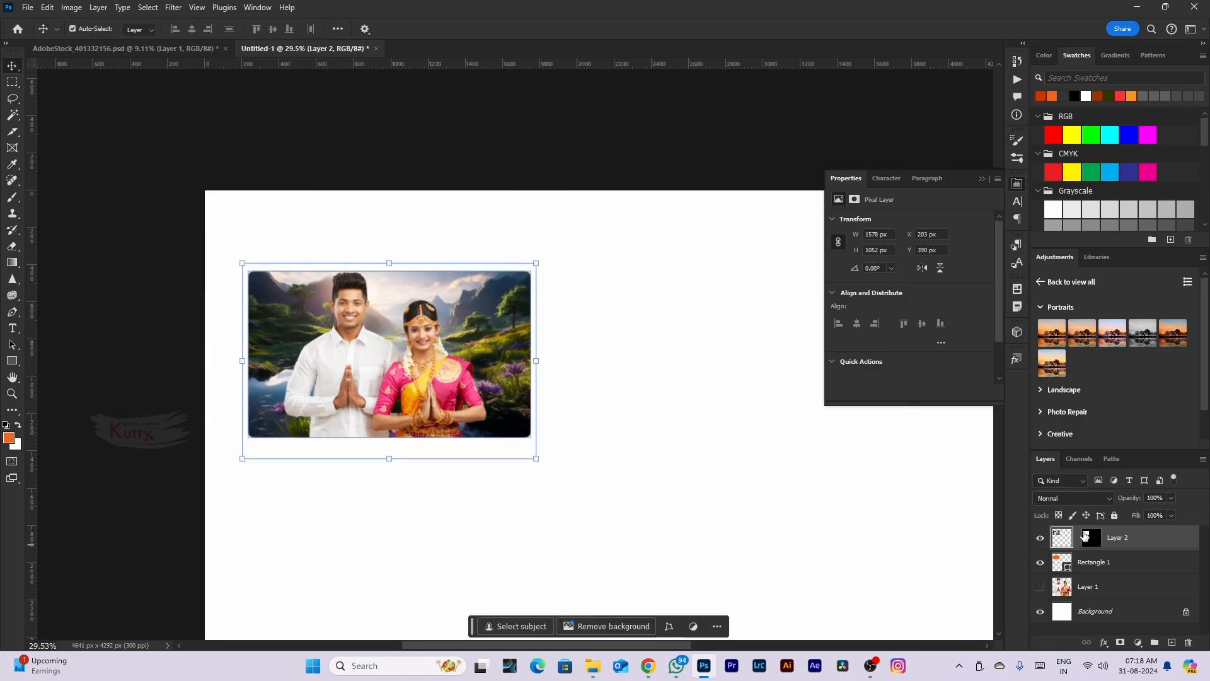
Stretch Layer 2's mask to about 115.58% height and shift it slightly to uncover more of the picture
click(1085, 545)
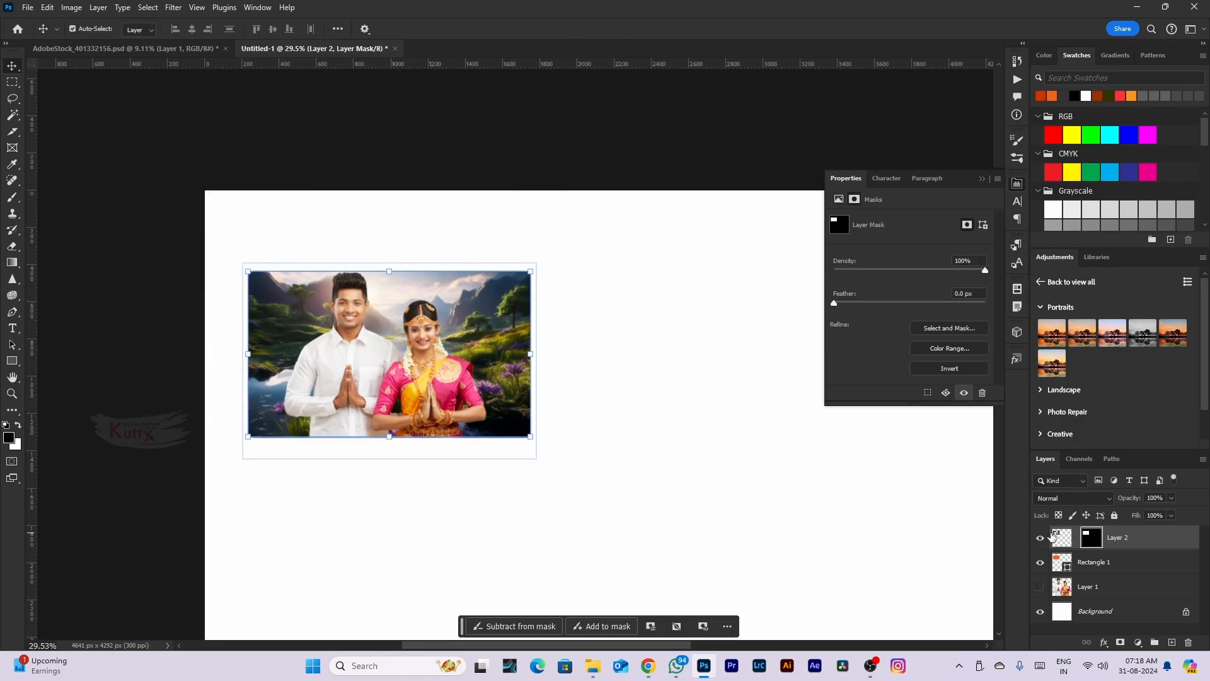
drag(389, 436, 388, 462)
drag(400, 411, 400, 404)
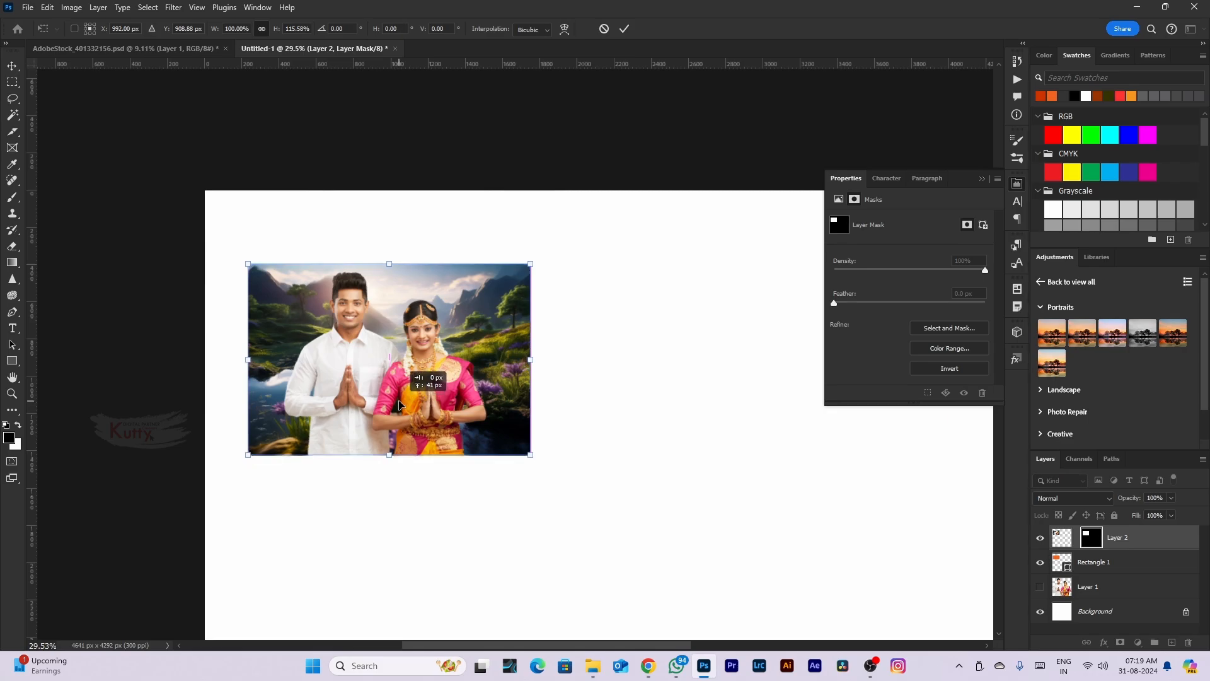
key(Return)
scroll(632, 399, down, 2)
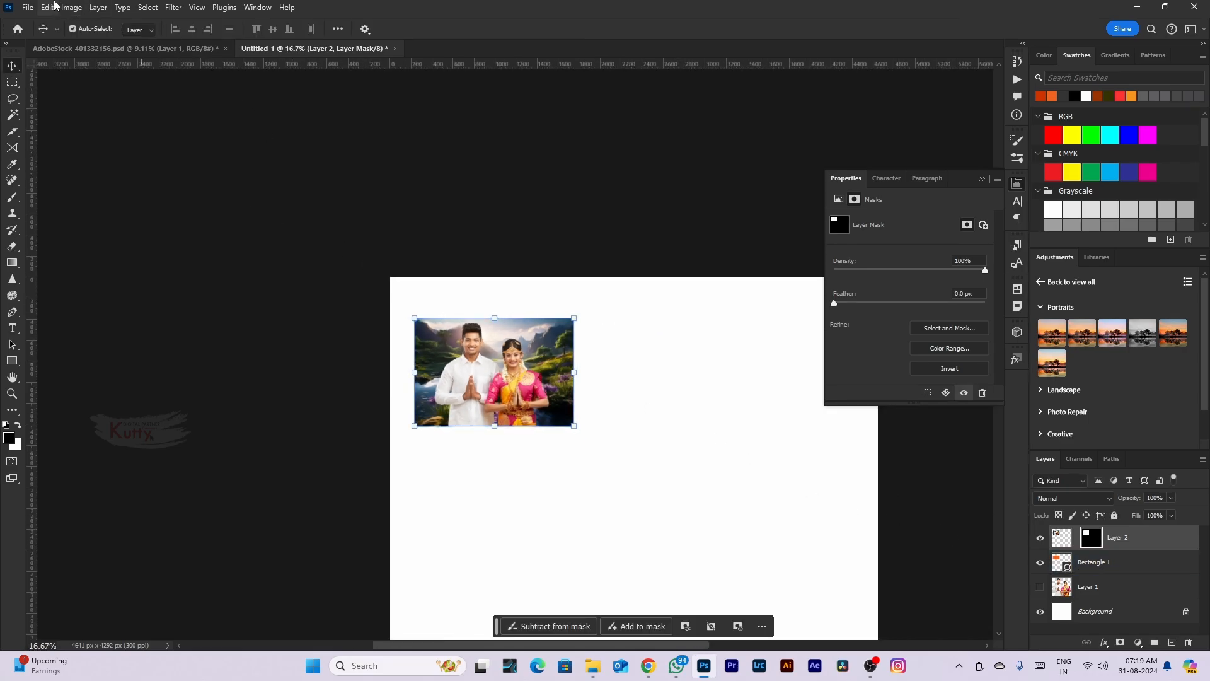
Load Layer 2's mask as a selection and use Paste Outside to place the copied picture around it
click(49, 7)
mouse_move(126, 133)
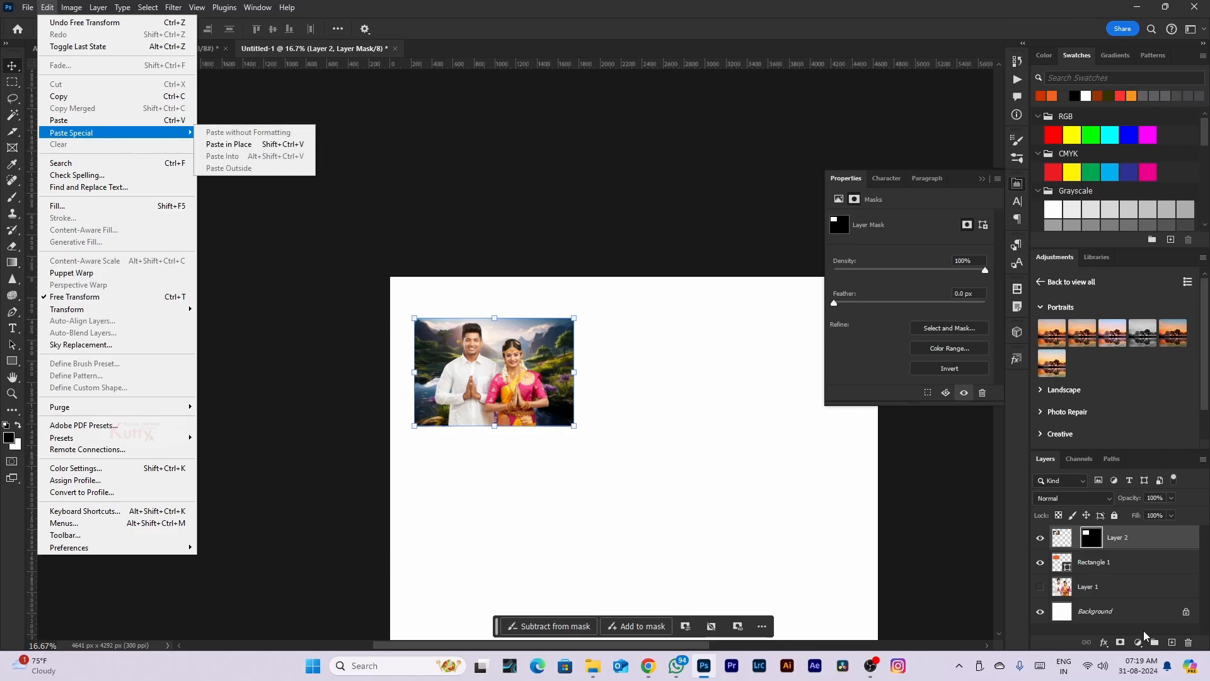
click(1076, 527)
ctrl+click(1092, 538)
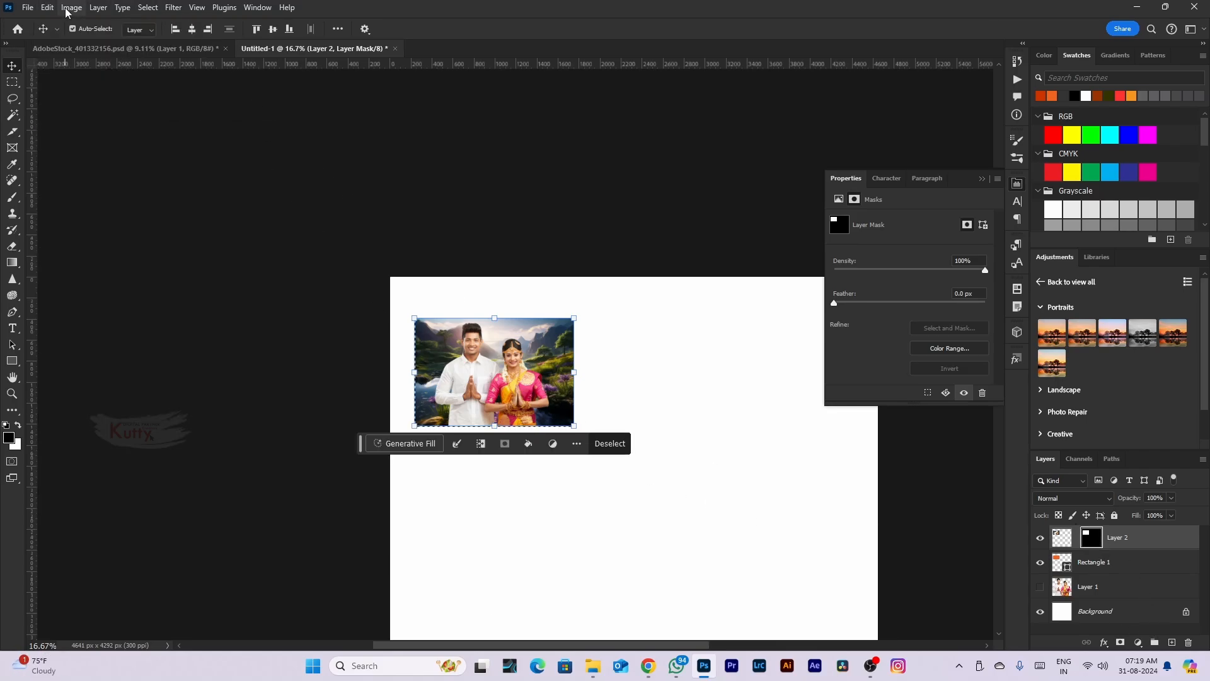
click(48, 7)
mouse_move(126, 132)
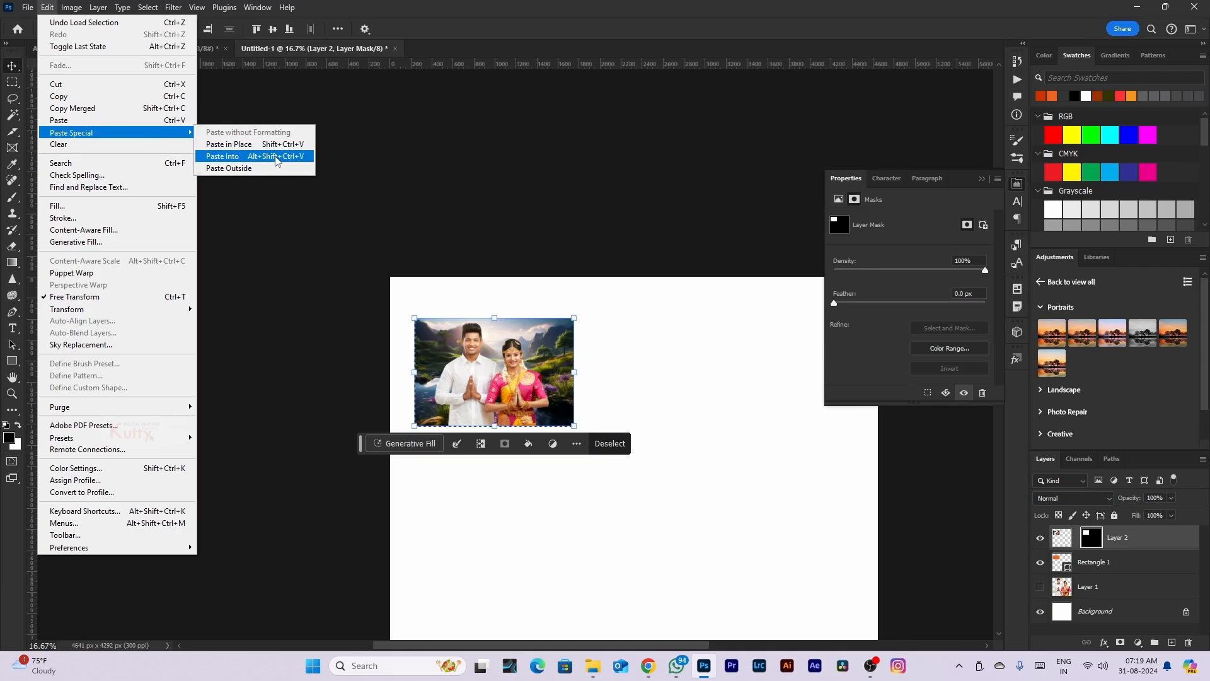
click(276, 158)
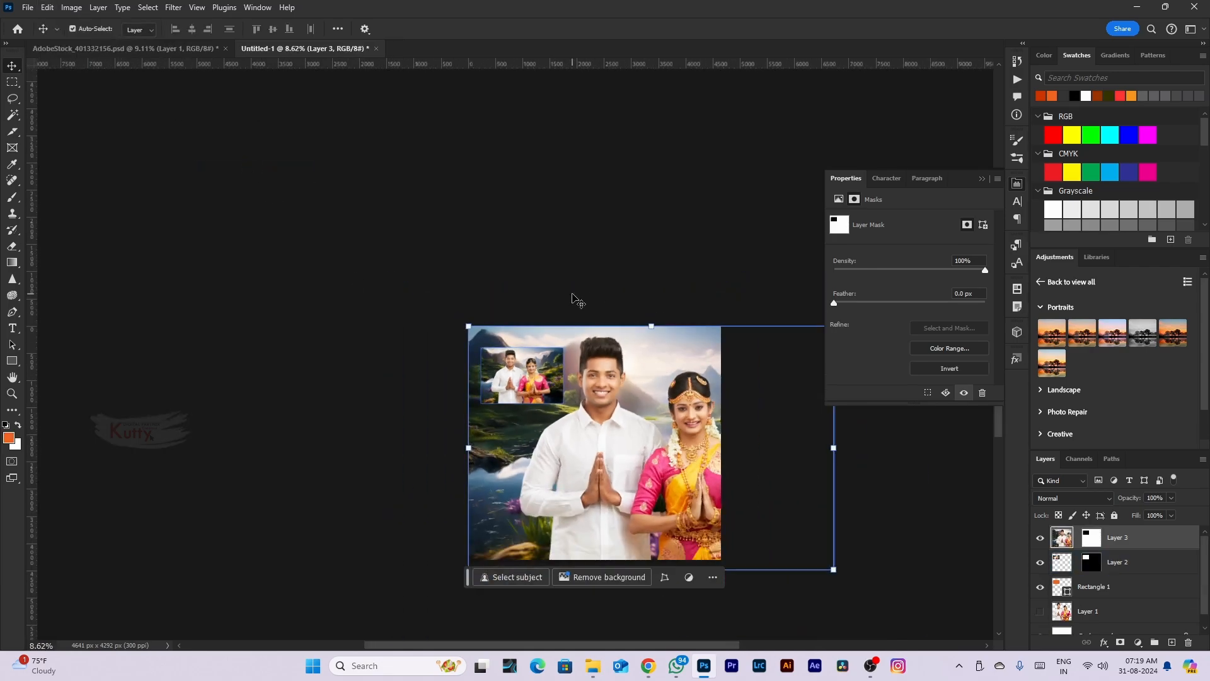
Scale the picture pasted outside to about 96.07% and shift it so both people fit on the canvas
mouse_move(833, 573)
mouse_down()
mouse_move(792, 555)
mouse_move(833, 569)
mouse_up()
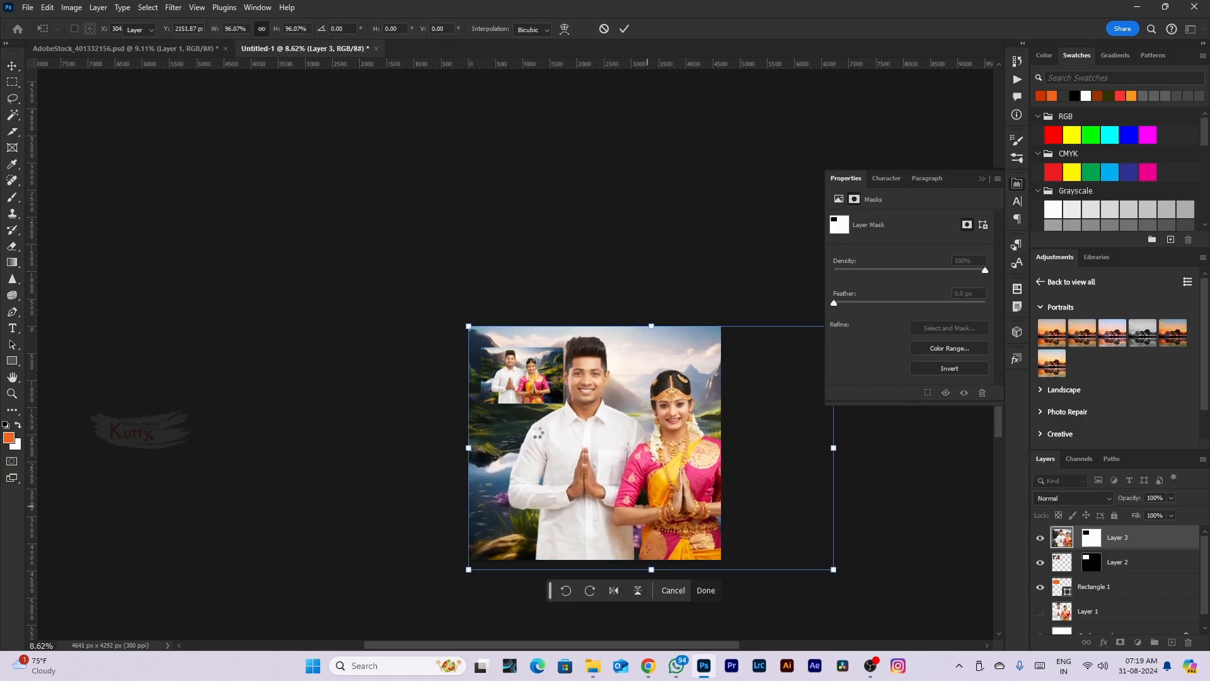
key(Return)
click(47, 7)
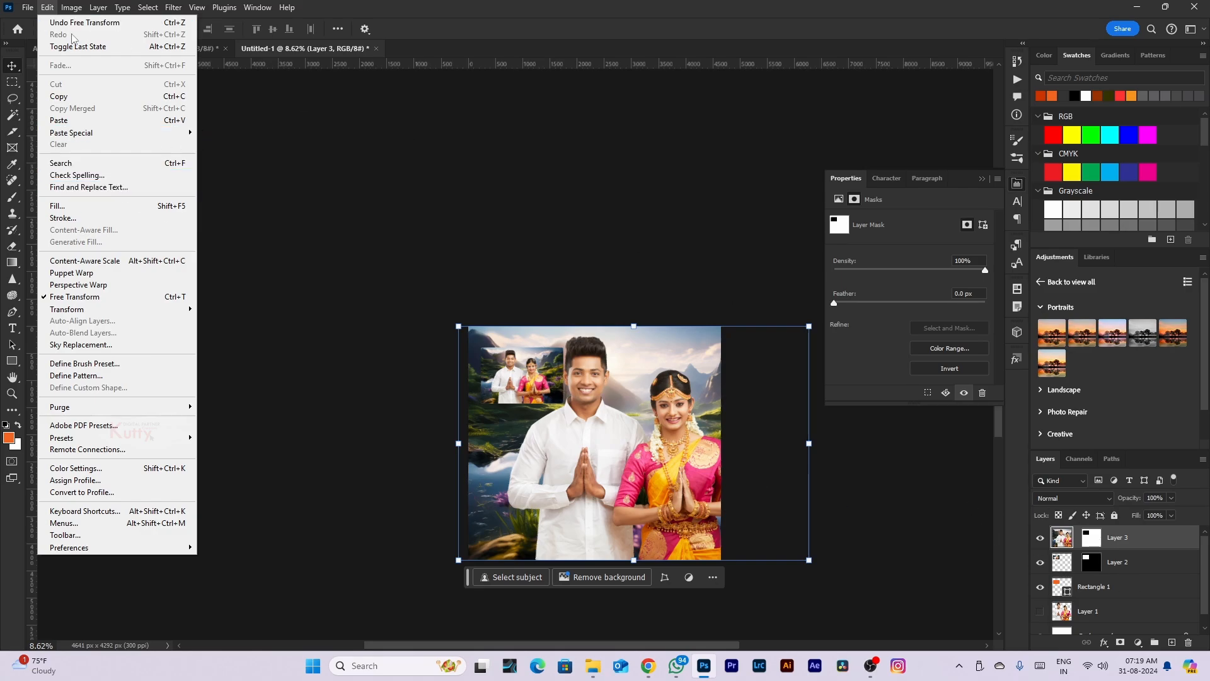
Show the two hidden text layers in AdobeStock_401332156.psd and clear the selection
click(214, 50)
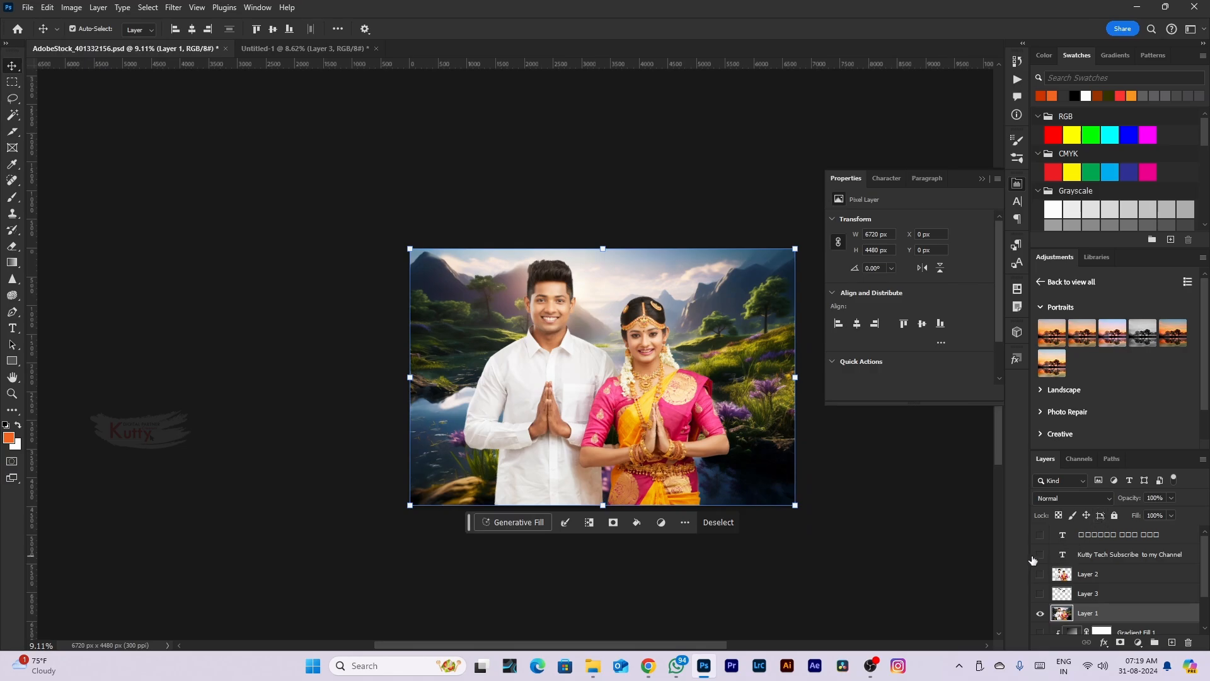
drag(1039, 555, 1039, 535)
scroll(920, 524, up, 3)
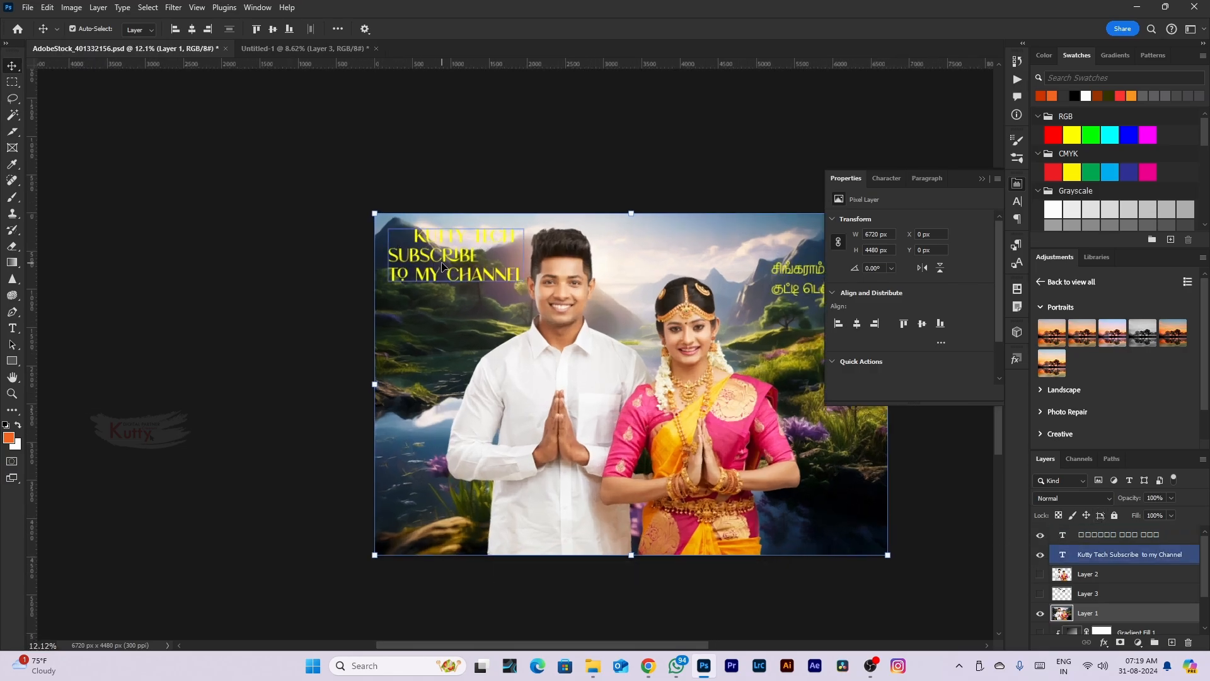
drag(443, 255, 447, 300)
key(ctrl+z)
key(ctrl+d)
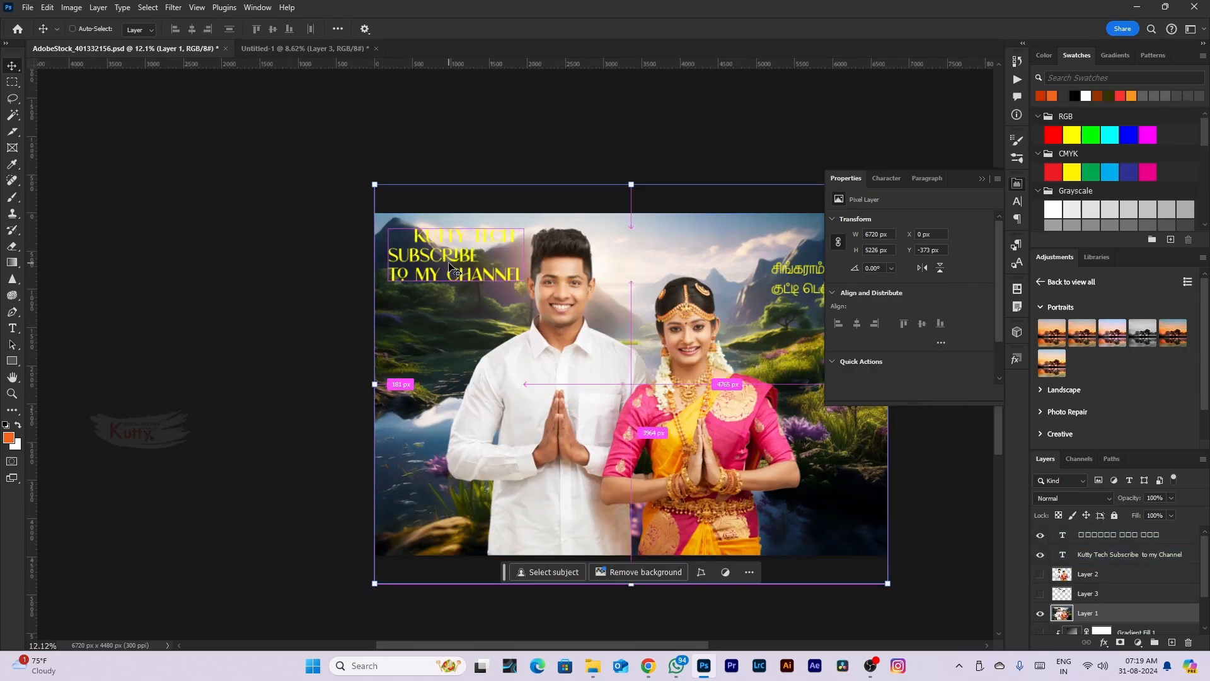
Place two copies of the "Kutty Tech Subscribe to my Channel" text below the original
double_click(450, 260)
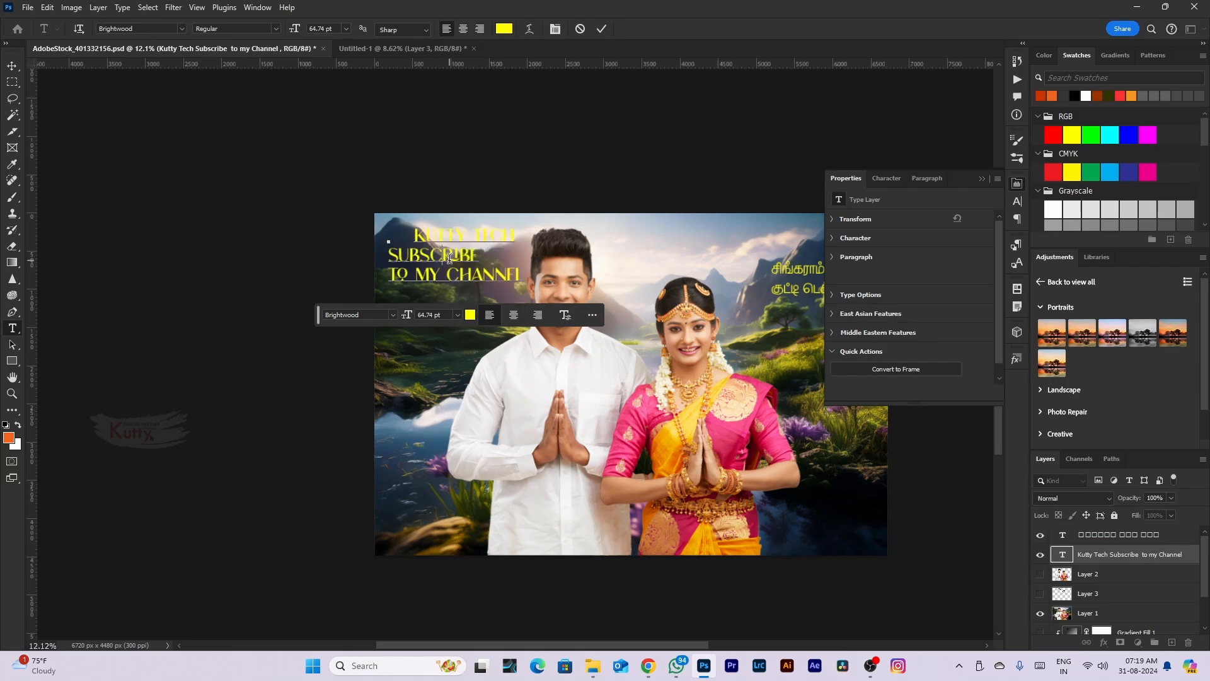
key(Escape)
key(v)
drag(449, 260, 252, 395)
Shorten the lowest copy of the channel text to "to my Channel"
double_click(419, 407)
click(389, 390)
key(BackSpace)
key(Escape)
key(v)
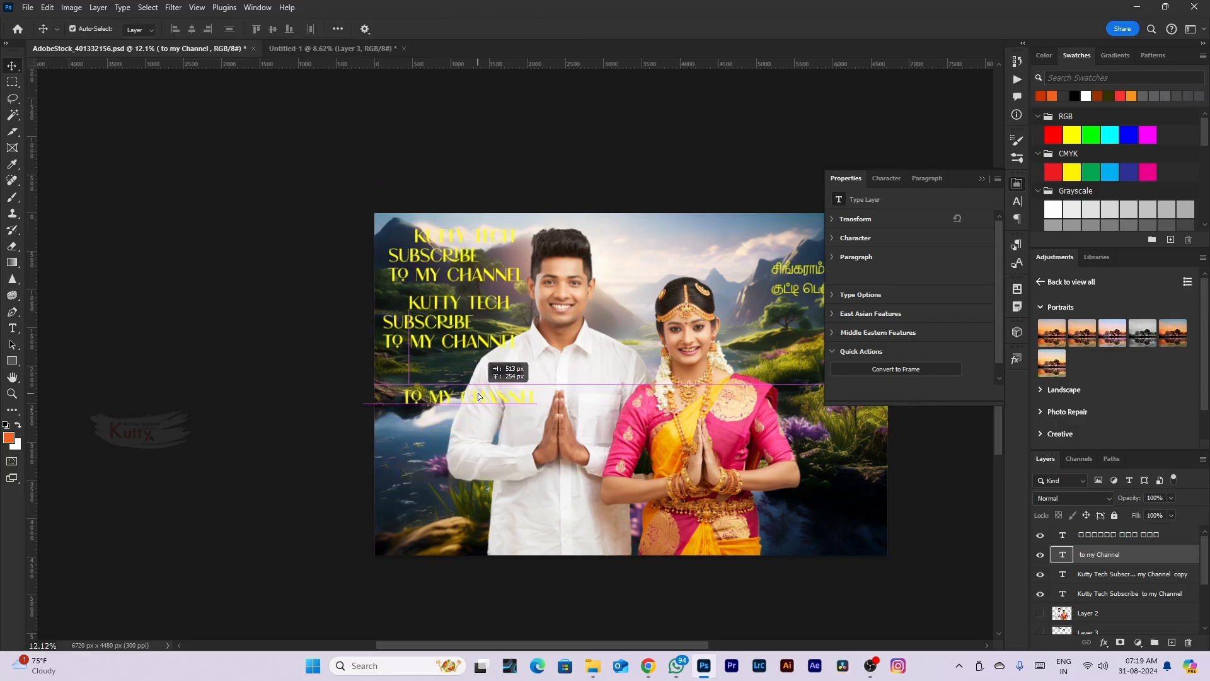
Shorten the middle copy of the channel text to "Kutty Tech Subscribe"
double_click(475, 318)
click(418, 323)
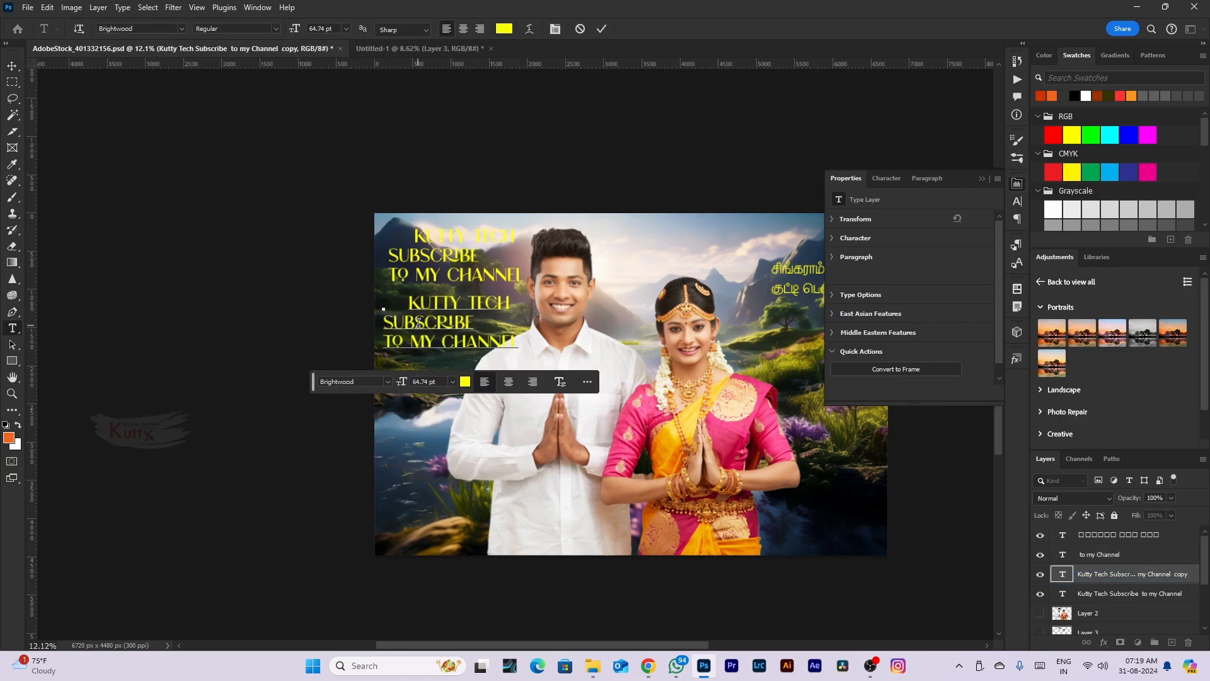
drag(387, 339, 519, 344)
key(BackSpace)
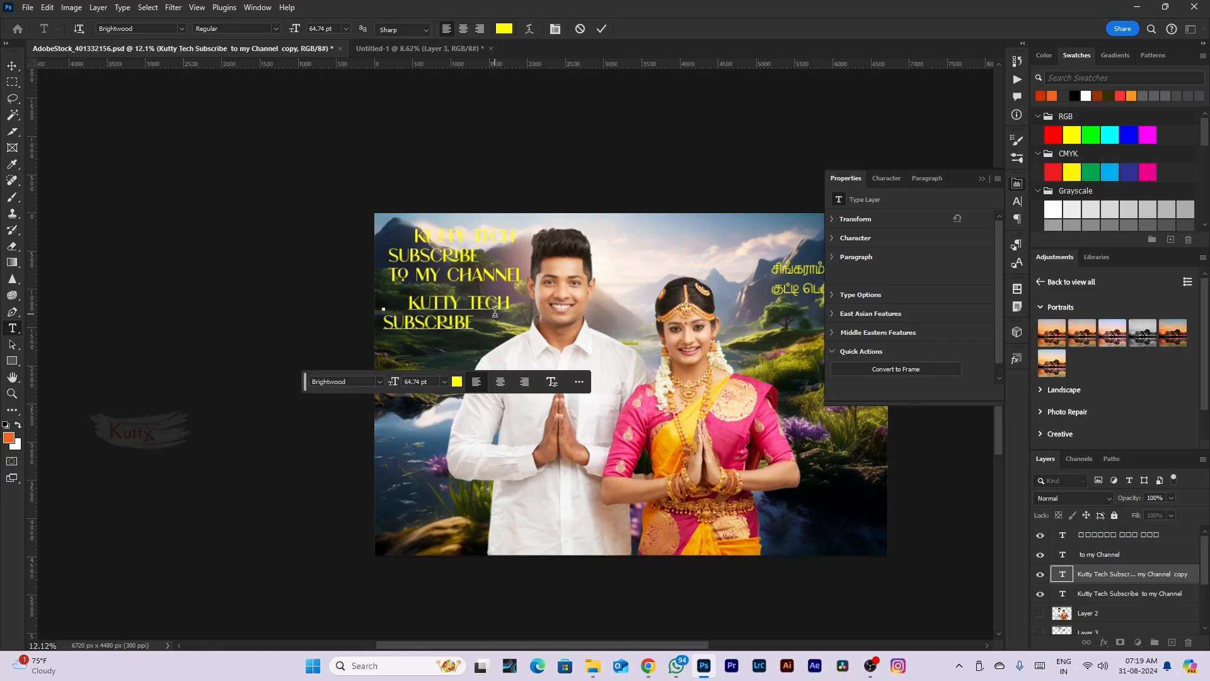
key(ctrl+Return)
Duplicate the "Kutty Tech Subscribe" text below "to my Channel" and shorten the copy to "Kutty Tech"
key(v)
alt+drag(455, 320, 503, 470)
double_click(464, 463)
key(BackSpace)
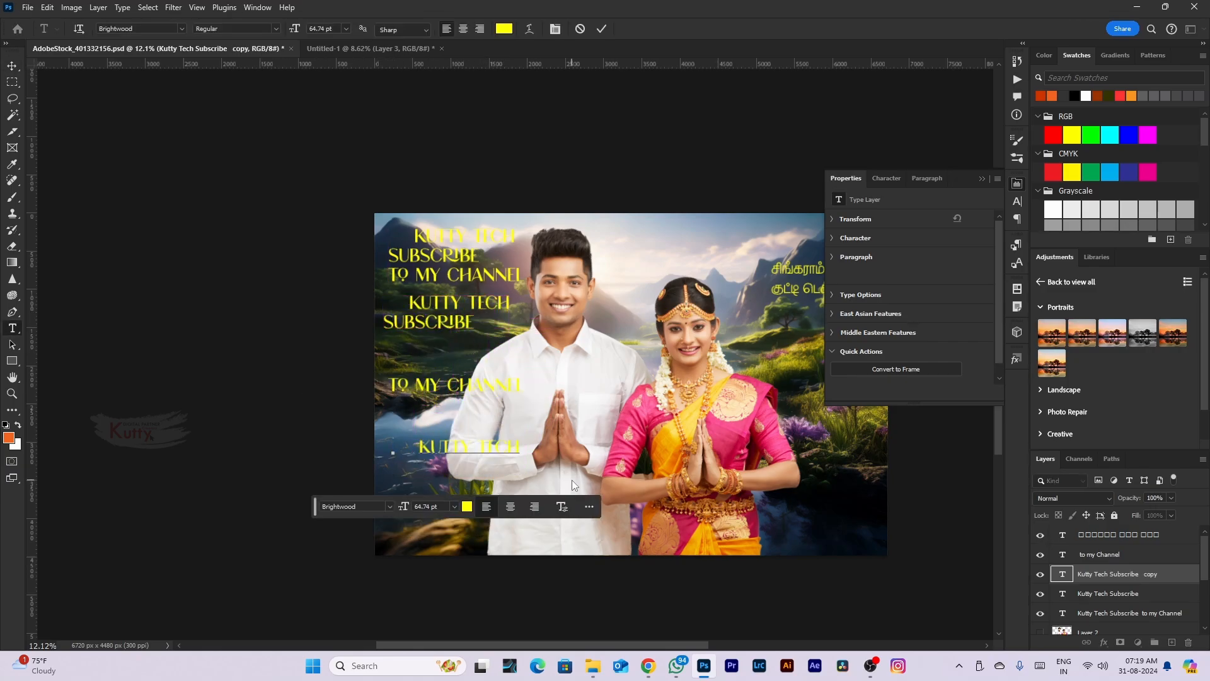
key(ctrl+Return)
key(v)
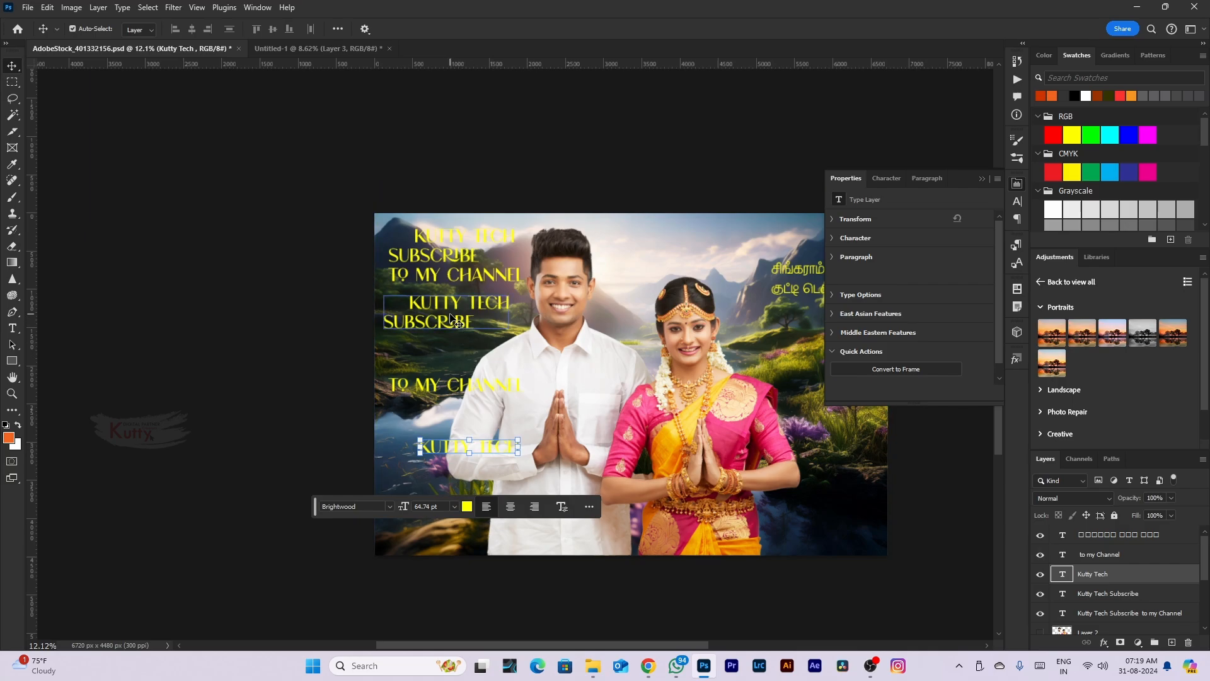
Place another copy of the "Kutty Tech Subscribe" text near the photo's lower edge, shorten it to "Subscribe" and nudge it up
alt+drag(449, 320, 460, 526)
double_click(461, 526)
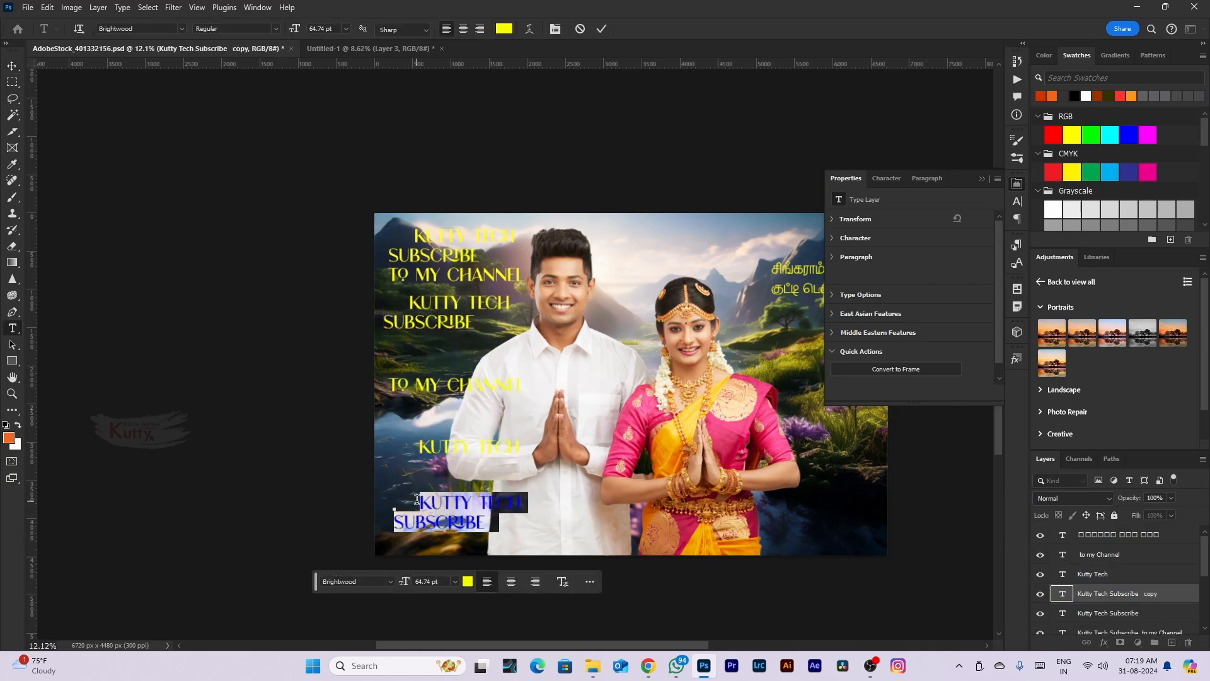
drag(394, 507, 566, 504)
key(BackSpace)
key(ctrl+Return)
key(v)
mouse_move(464, 520)
mouse_down()
mouse_move(467, 489)
mouse_move(463, 504)
mouse_up()
scroll(421, 345, down, 2)
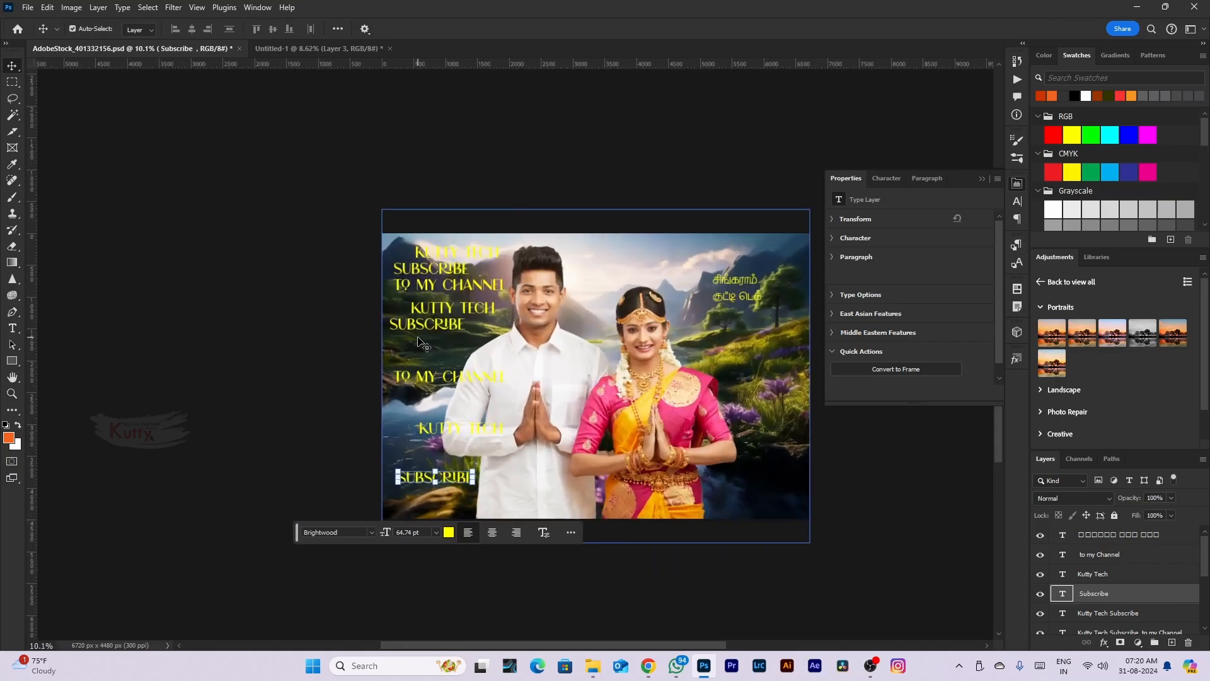
Run Check Spelling on the text layers, move its dialog clear of the flagged word, and close it without changes
click(48, 7)
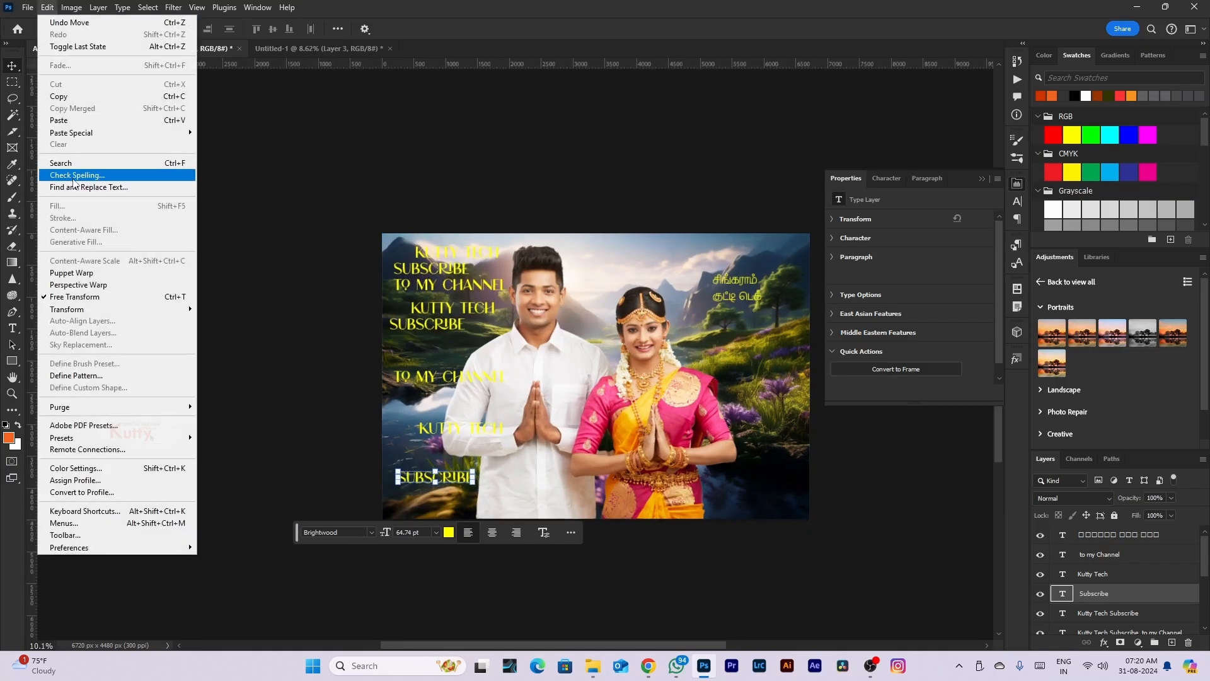
click(77, 175)
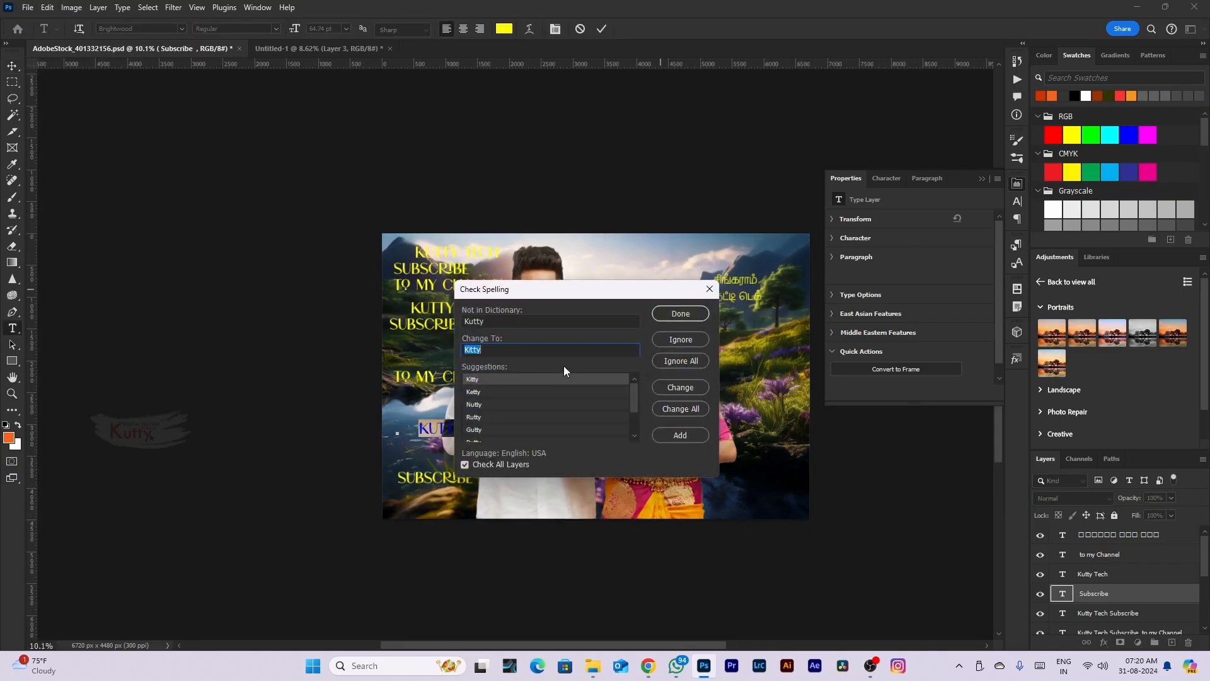
drag(548, 299, 685, 395)
drag(622, 420, 572, 423)
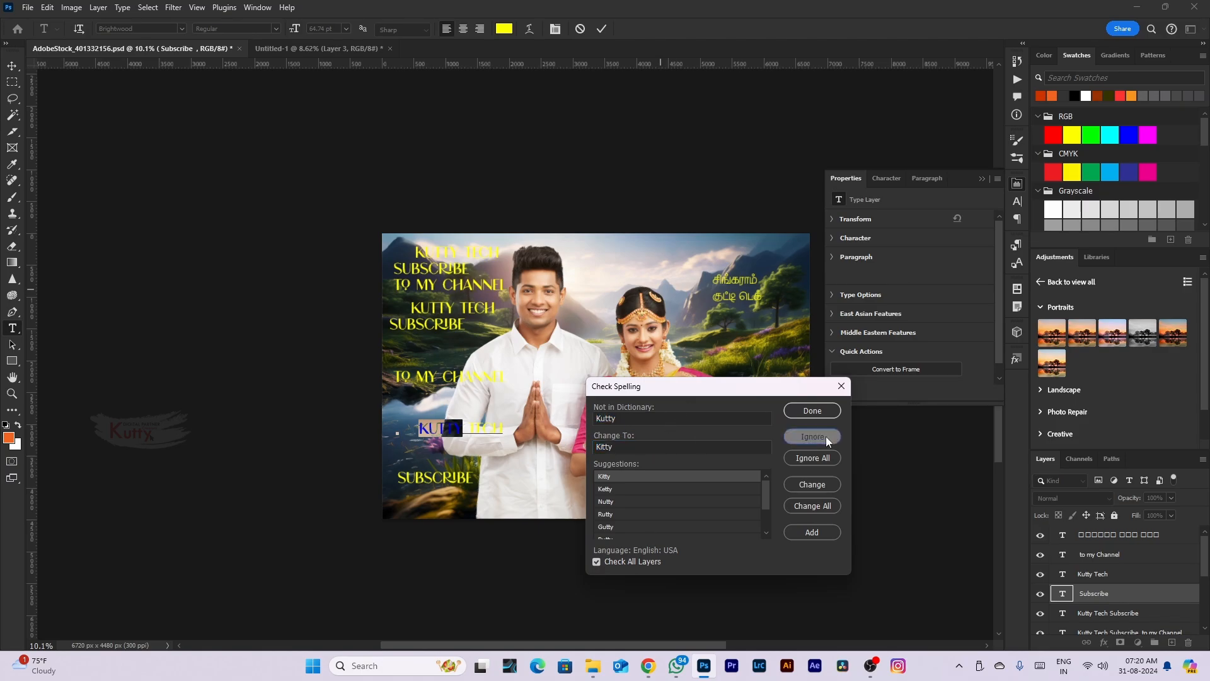
click(841, 386)
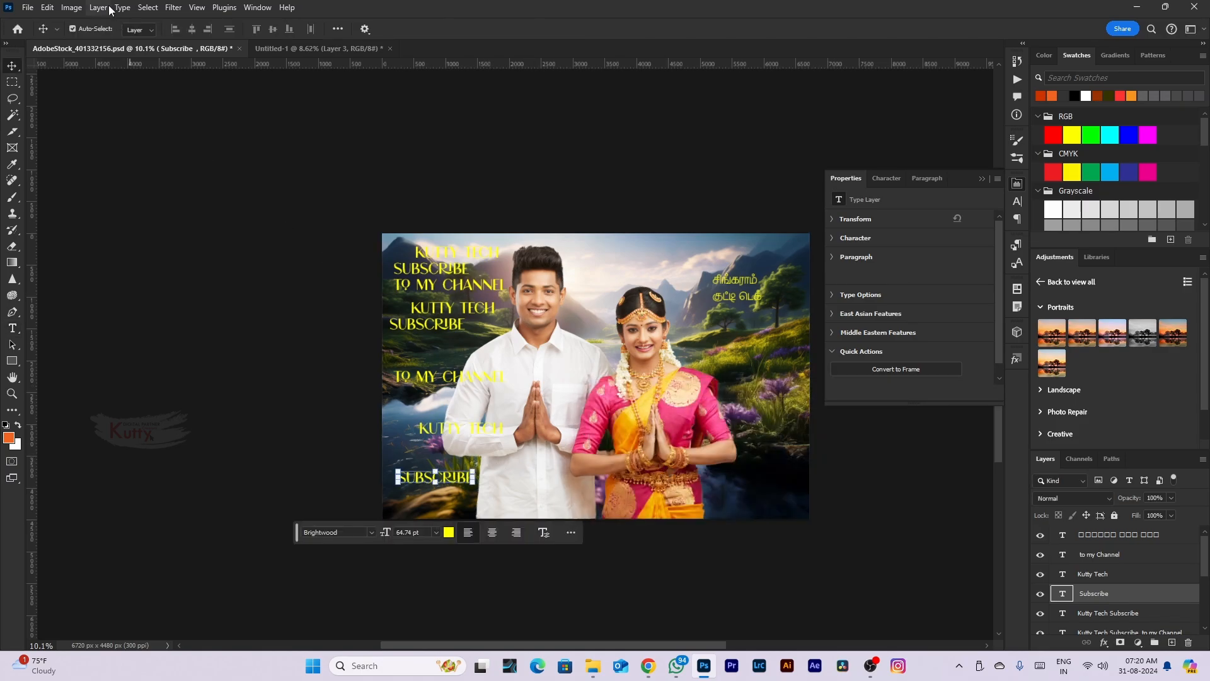
Run Check Spelling again to compare the flagged word "Kutty" with its proposed replacement, and close the check
click(71, 7)
mouse_move(48, 7)
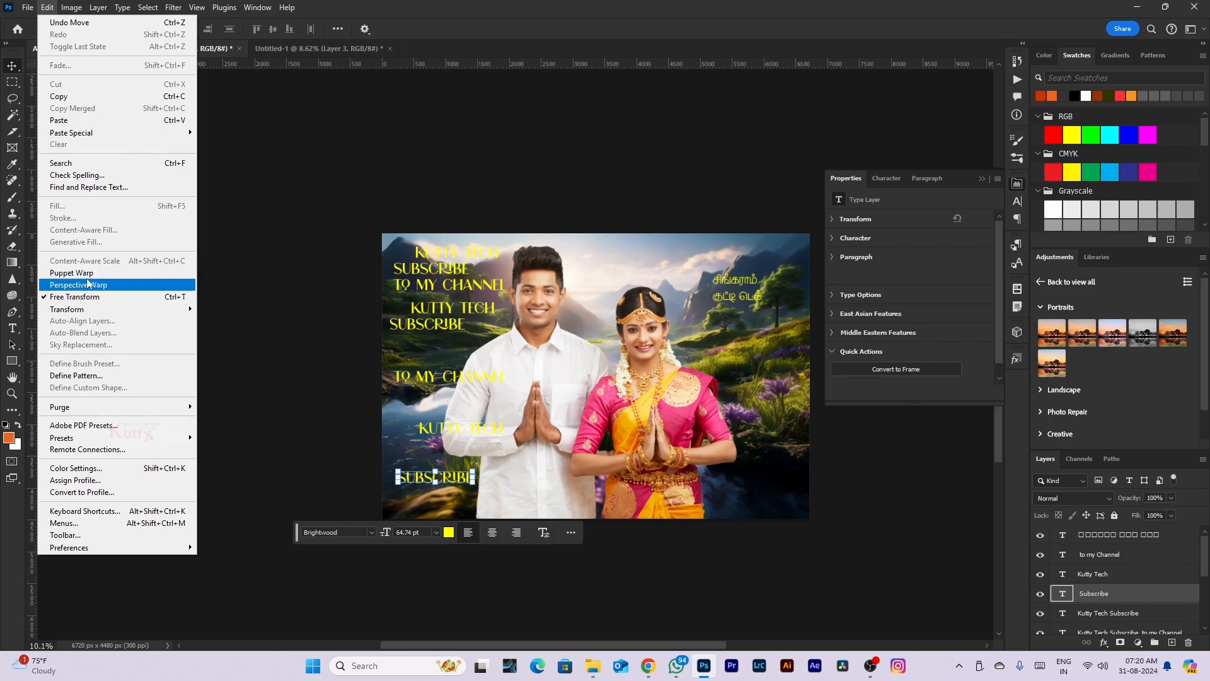
click(77, 175)
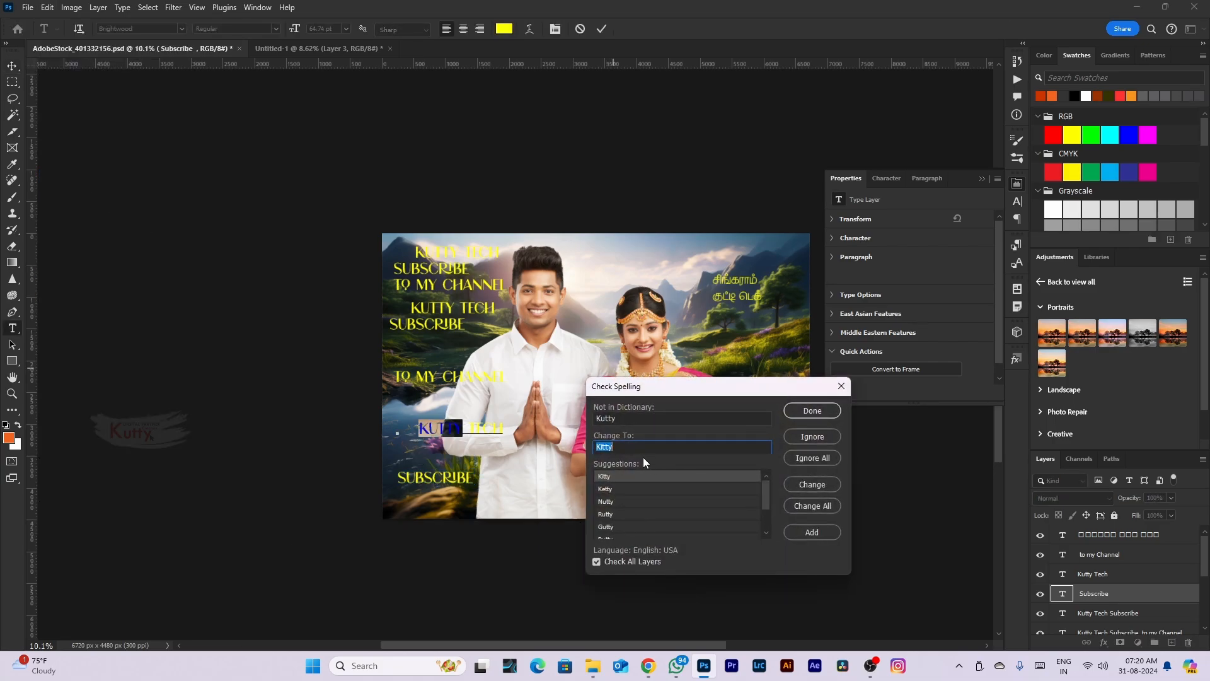
drag(624, 421, 555, 425)
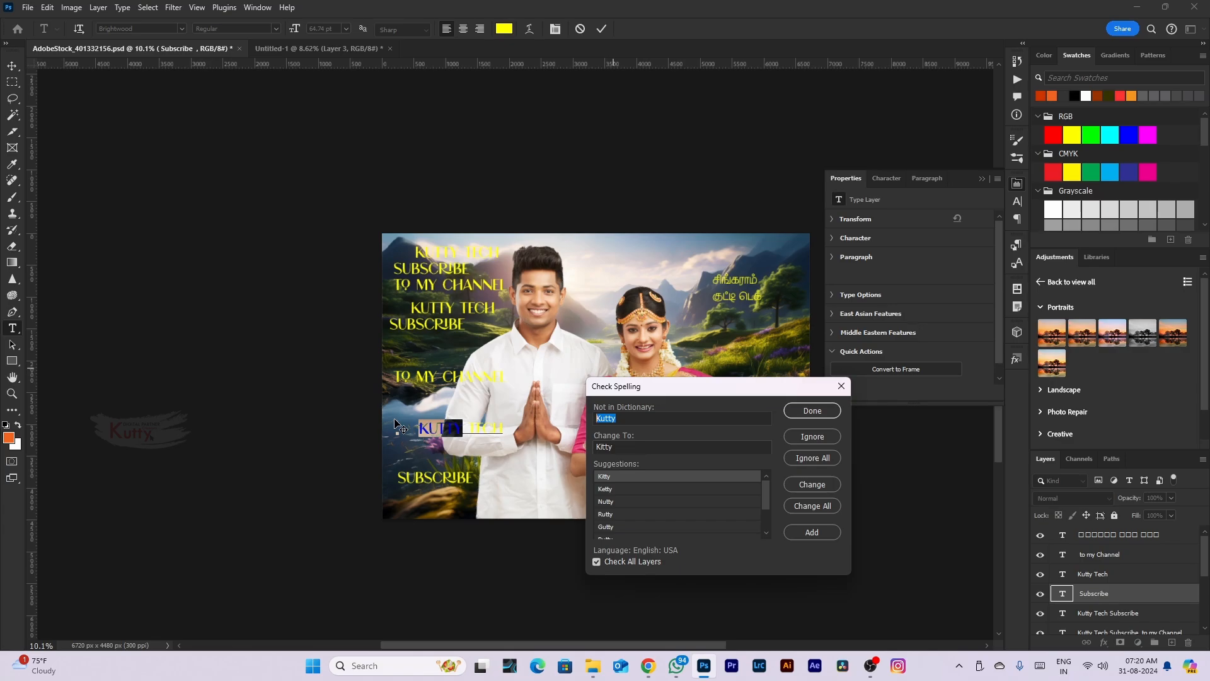
click(754, 446)
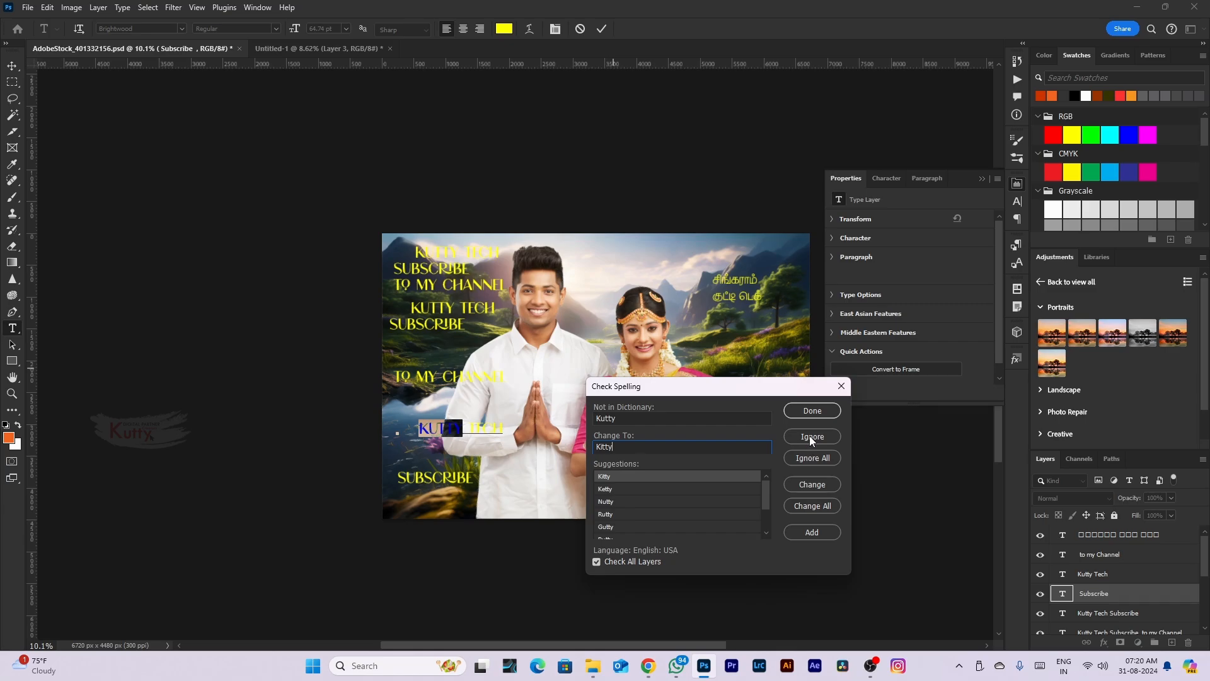
click(841, 387)
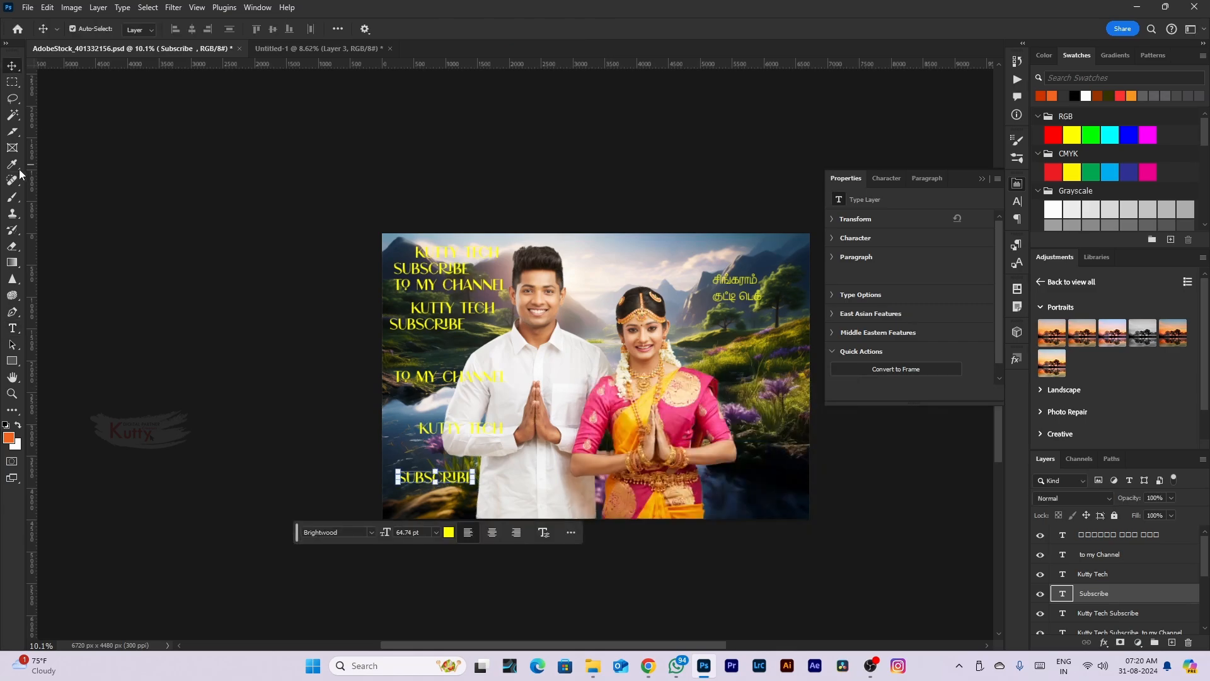
Select the lowest "Subscribe" text, run Check Spelling, browse the suggestions for "Kutty" and close without changing anything
click(313, 370)
key(ctrl+plus)
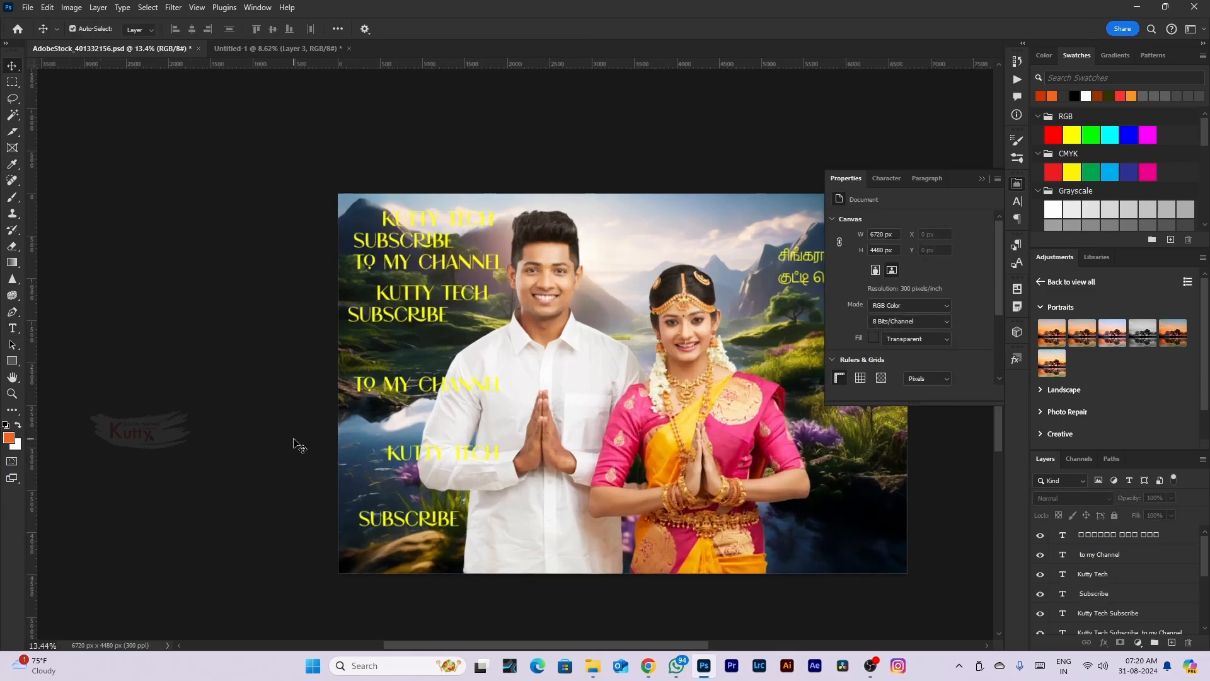
click(47, 7)
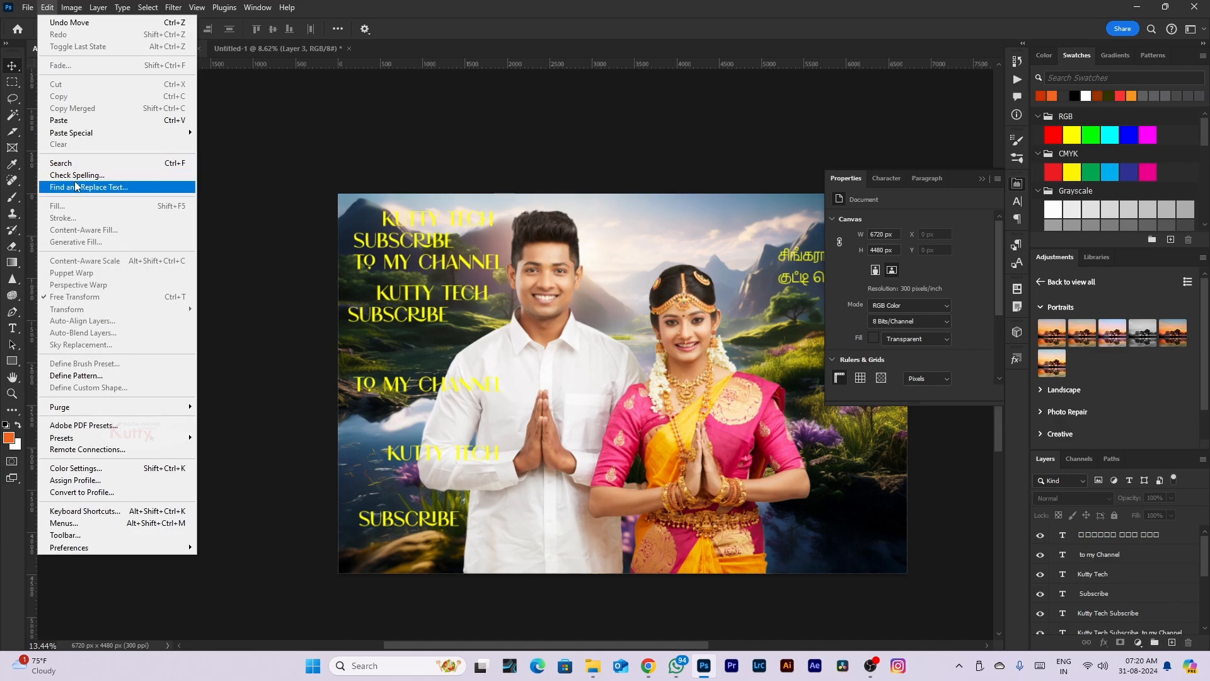
click(417, 520)
click(416, 519)
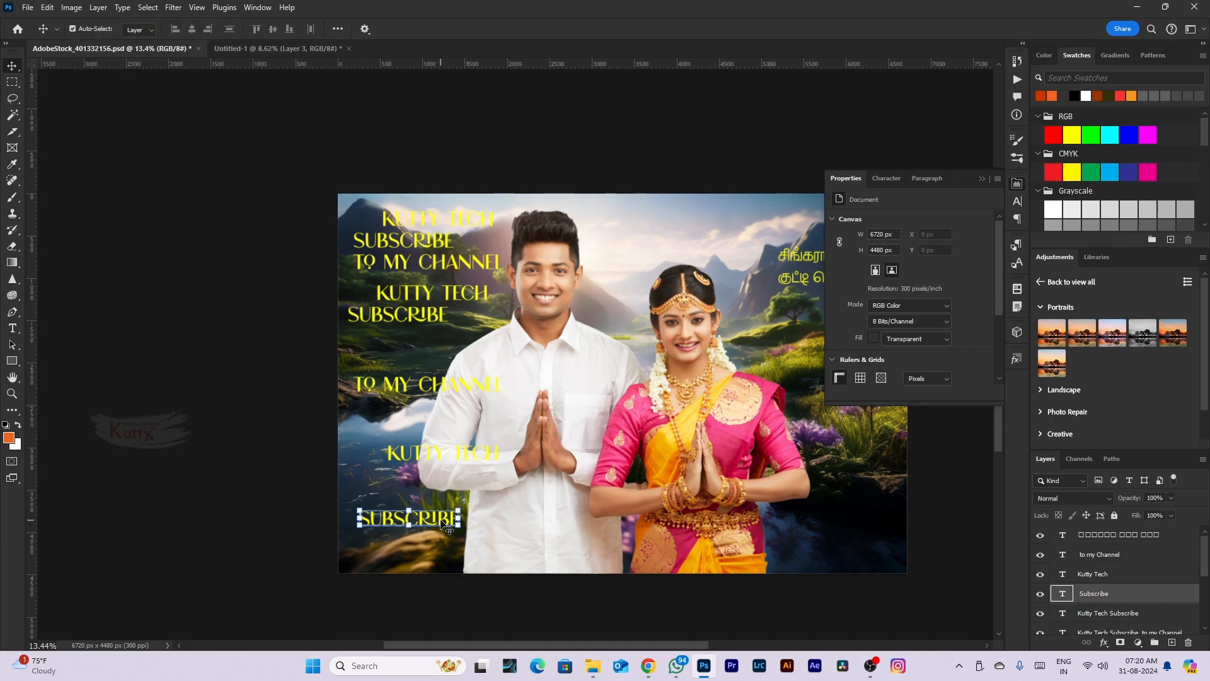
click(53, 6)
click(69, 177)
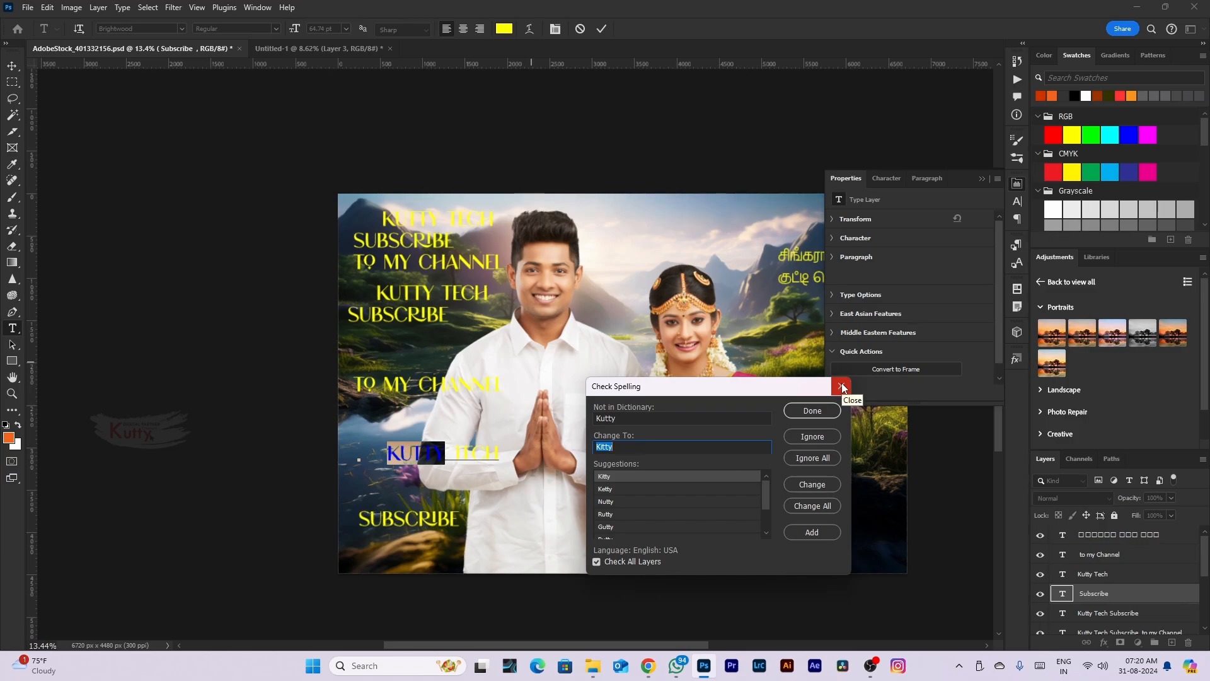
drag(769, 496, 770, 513)
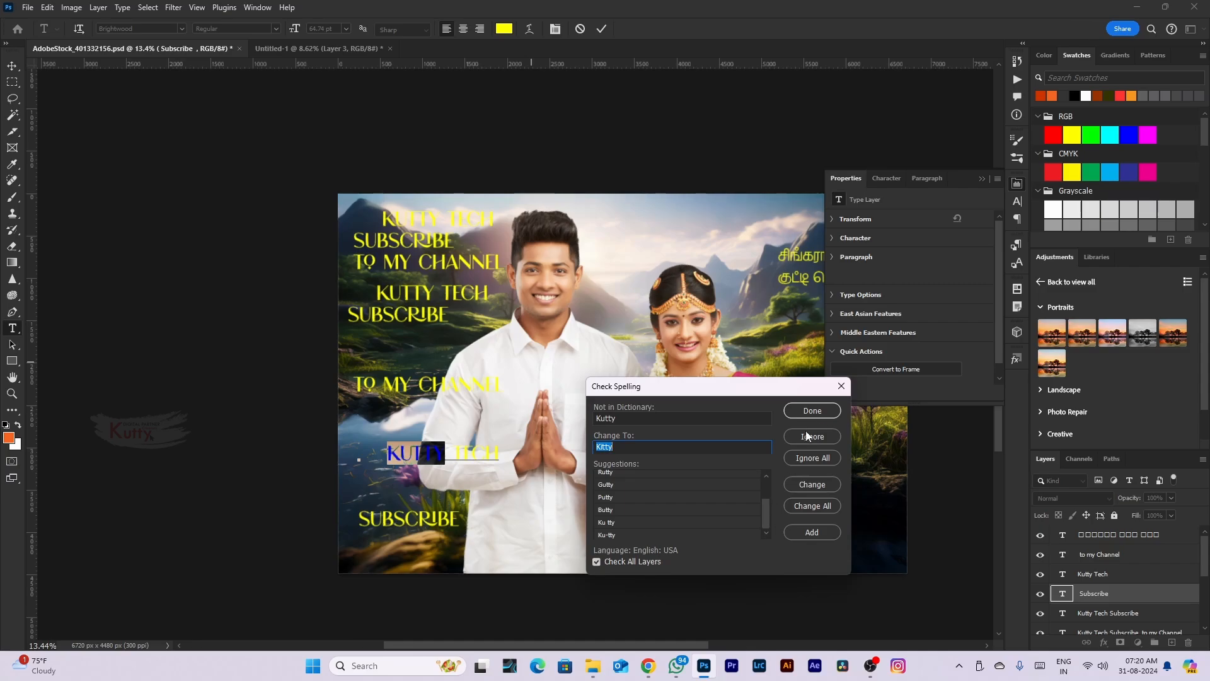
click(840, 386)
Use Find and Replace Text to change "subscribe" in the lowest text layer to "Where Are you Cow"
click(47, 7)
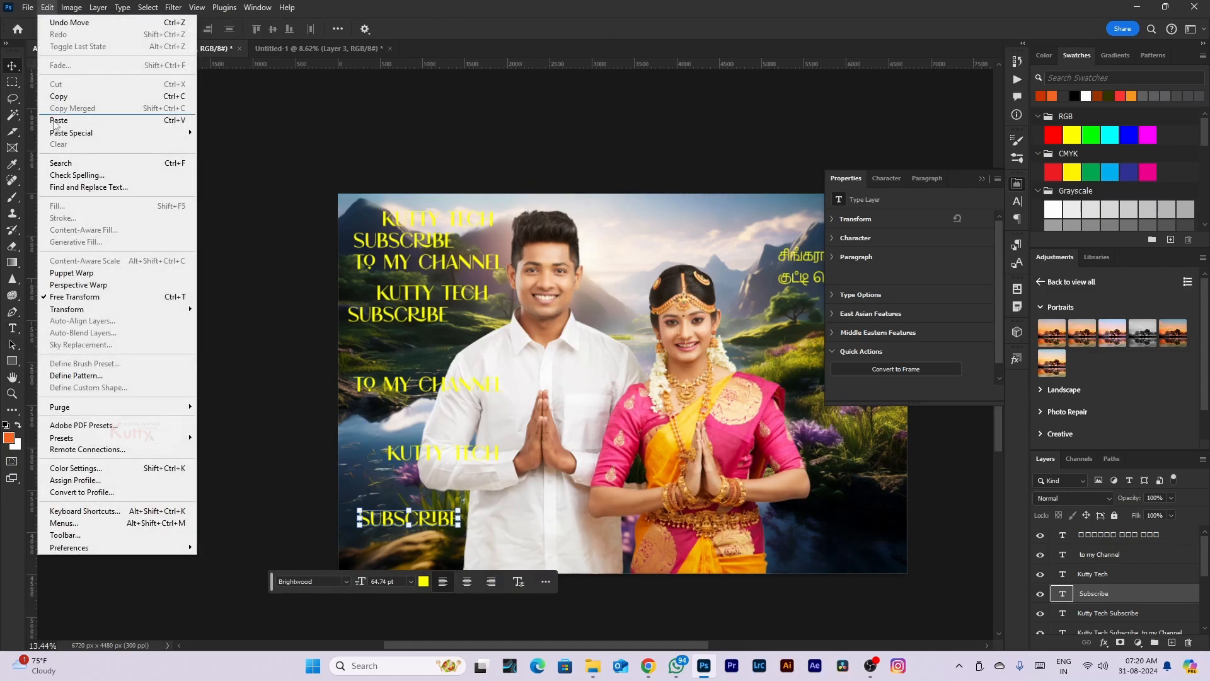
click(88, 187)
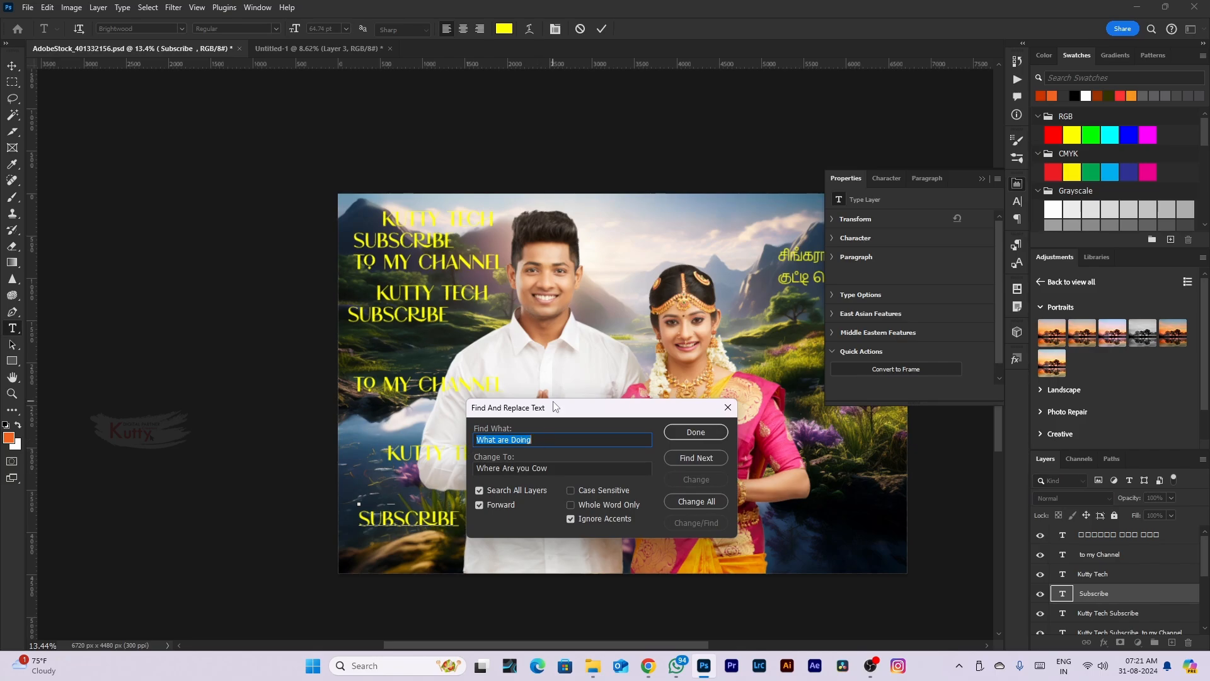
text(subscribe)
click(702, 465)
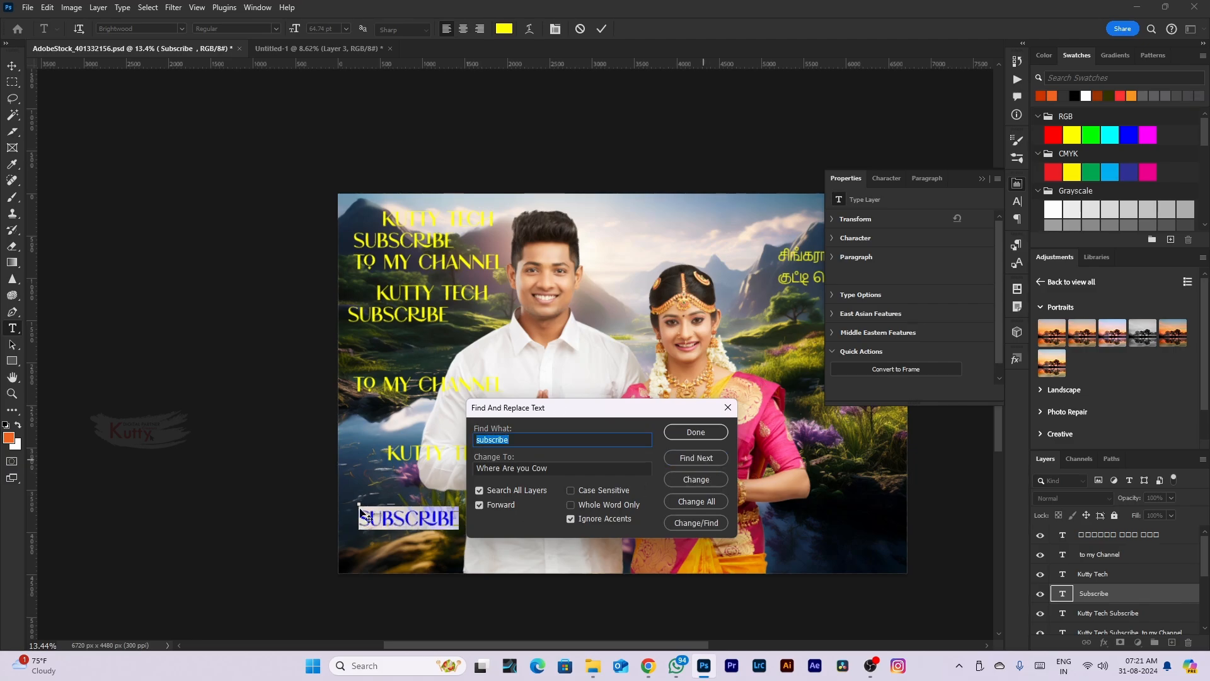
drag(547, 469, 345, 477)
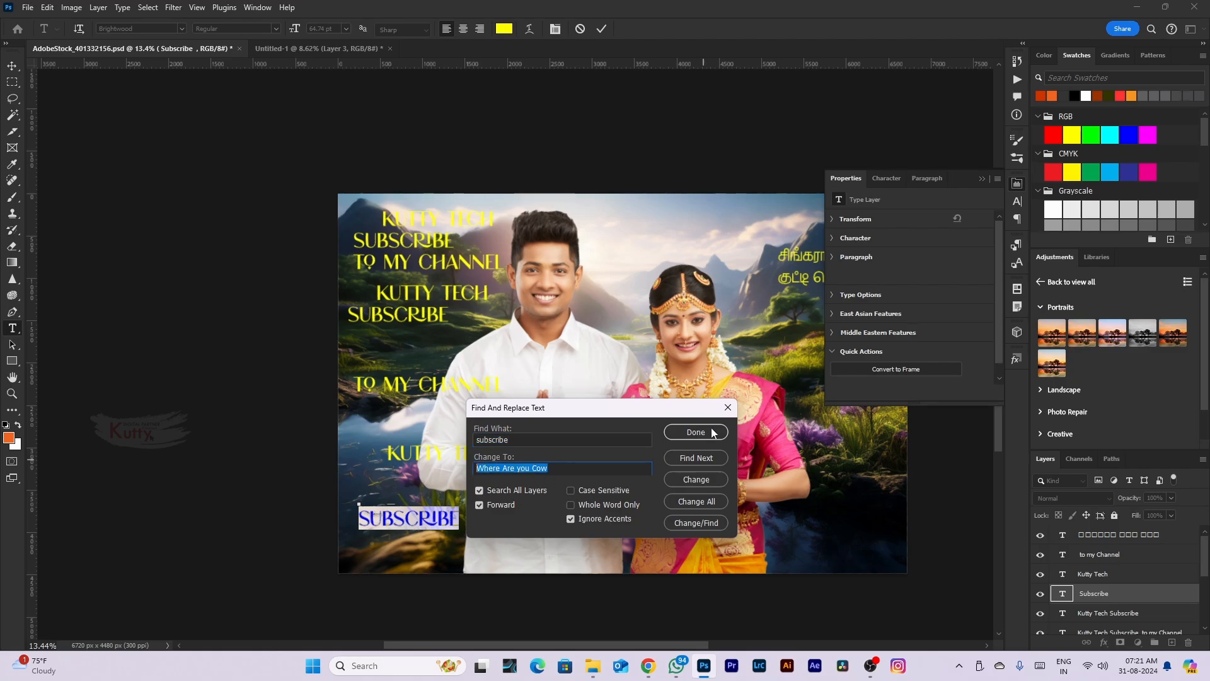
click(702, 483)
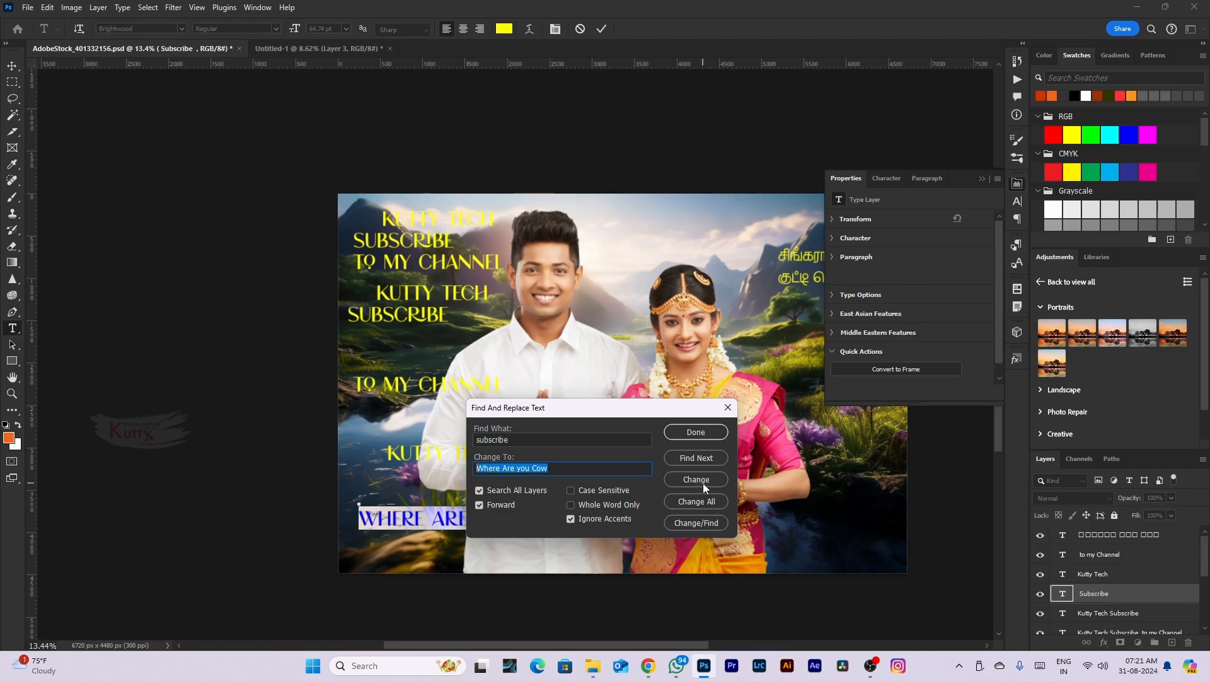
drag(558, 417, 766, 390)
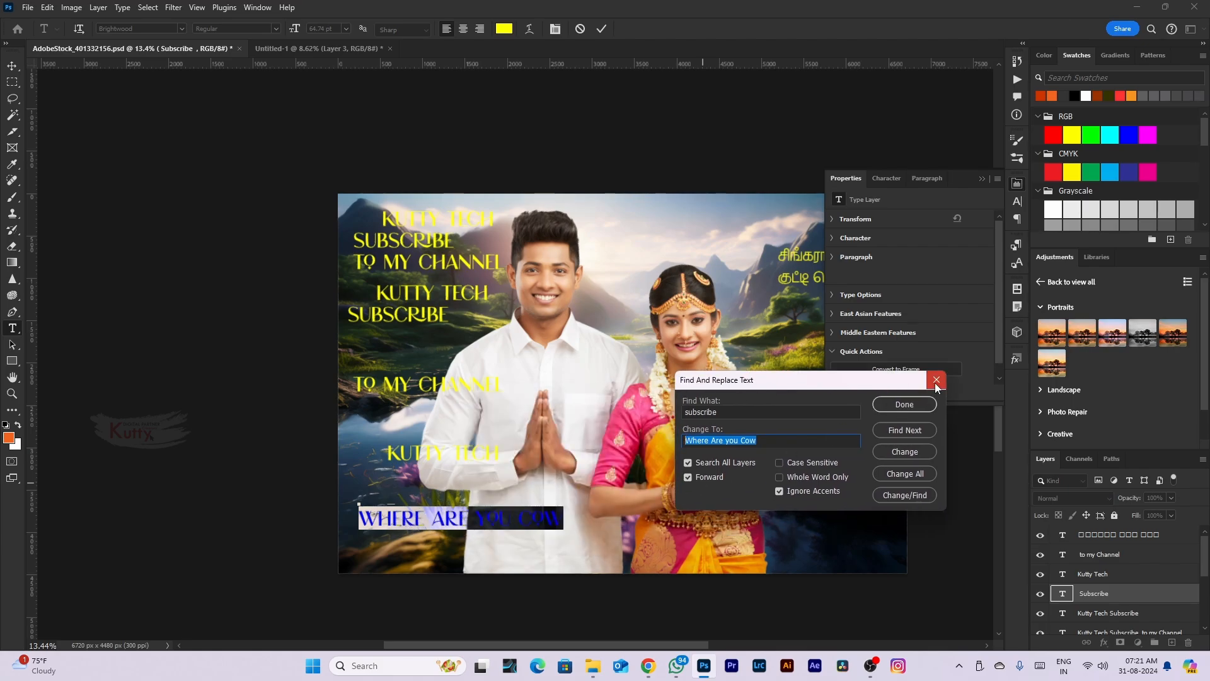
click(936, 380)
scroll(475, 445, down, 4)
scroll(447, 456, up, 5)
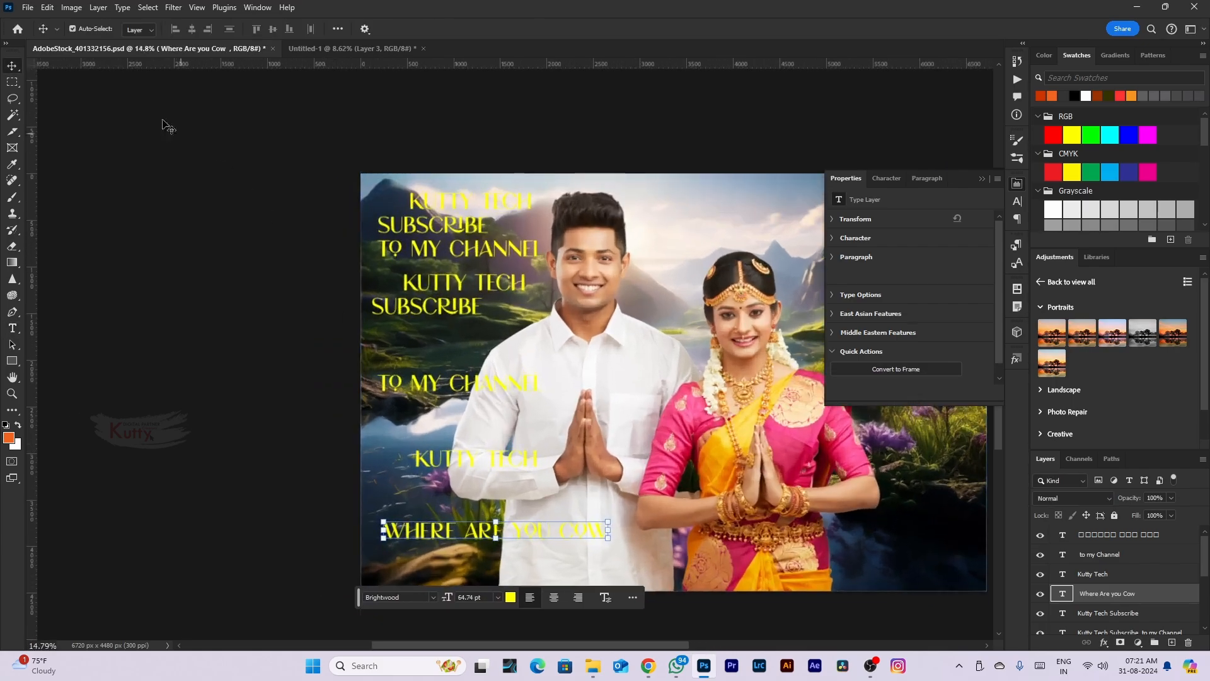
click(47, 7)
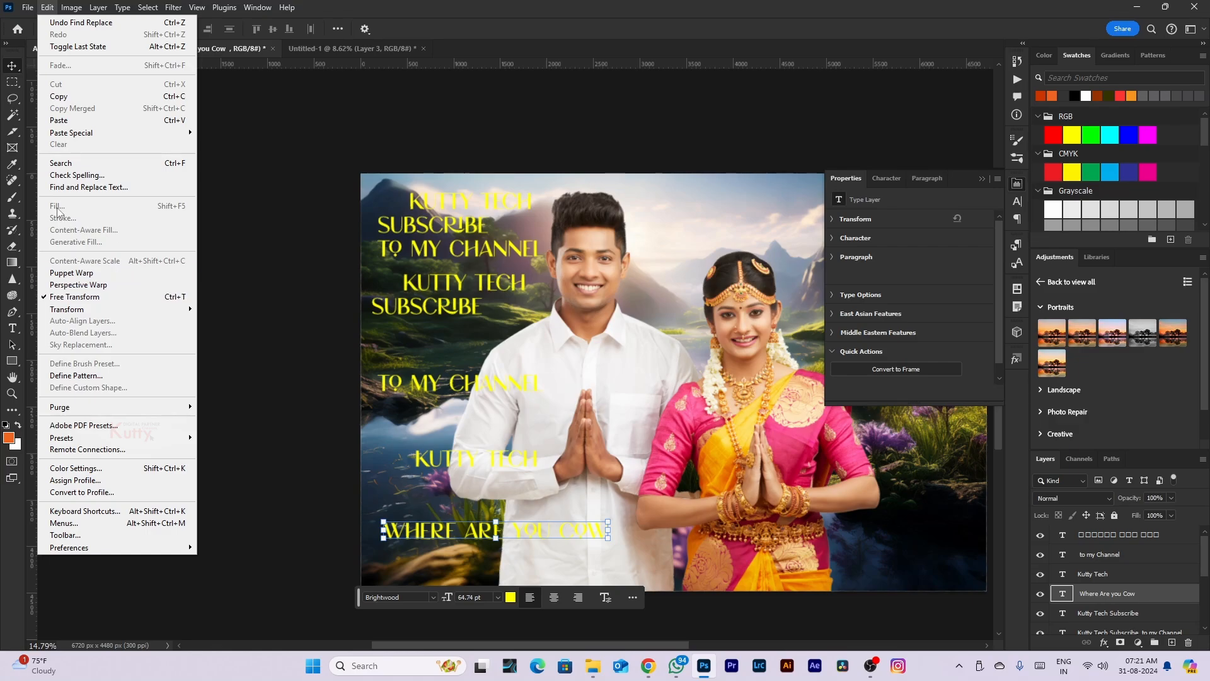
click(559, 362)
scroll(561, 359, down, 4)
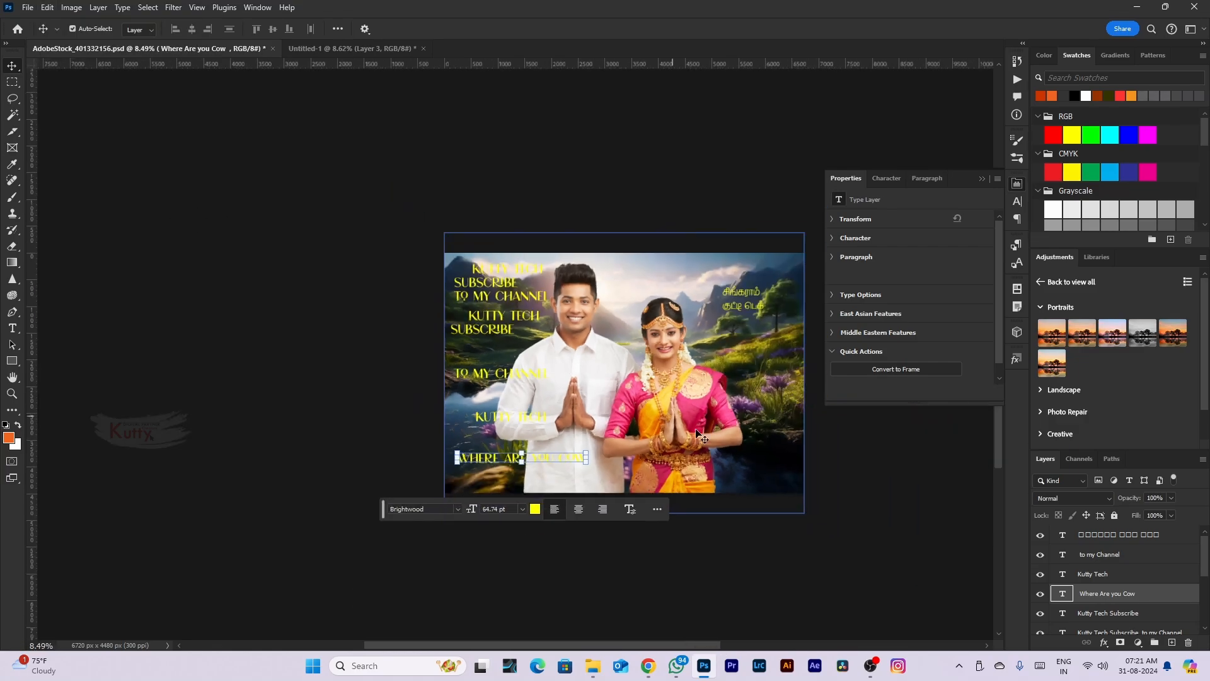
In the Untitled-1 document, scale the Layer 3 picture to about 3380 by 2252 px and place it below the small picture
click(316, 48)
scroll(624, 441, up, 2)
drag(668, 451, 532, 409)
drag(563, 471, 516, 471)
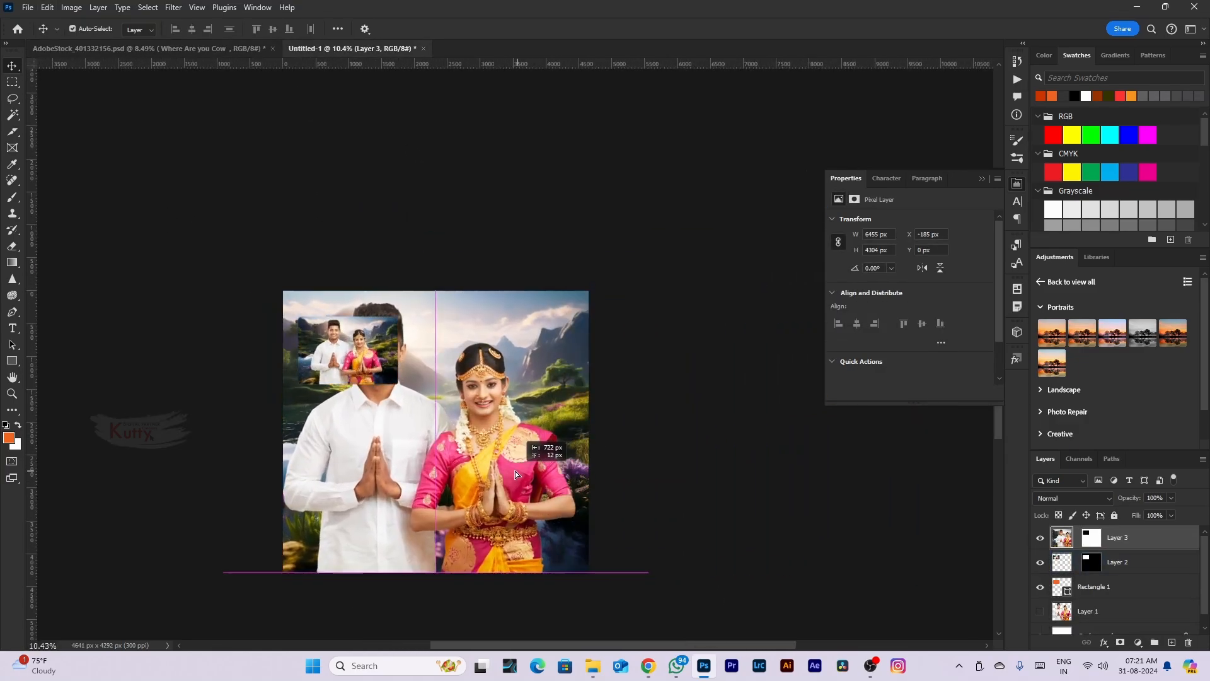
drag(648, 290, 607, 362)
drag(492, 417, 514, 448)
drag(605, 362, 567, 386)
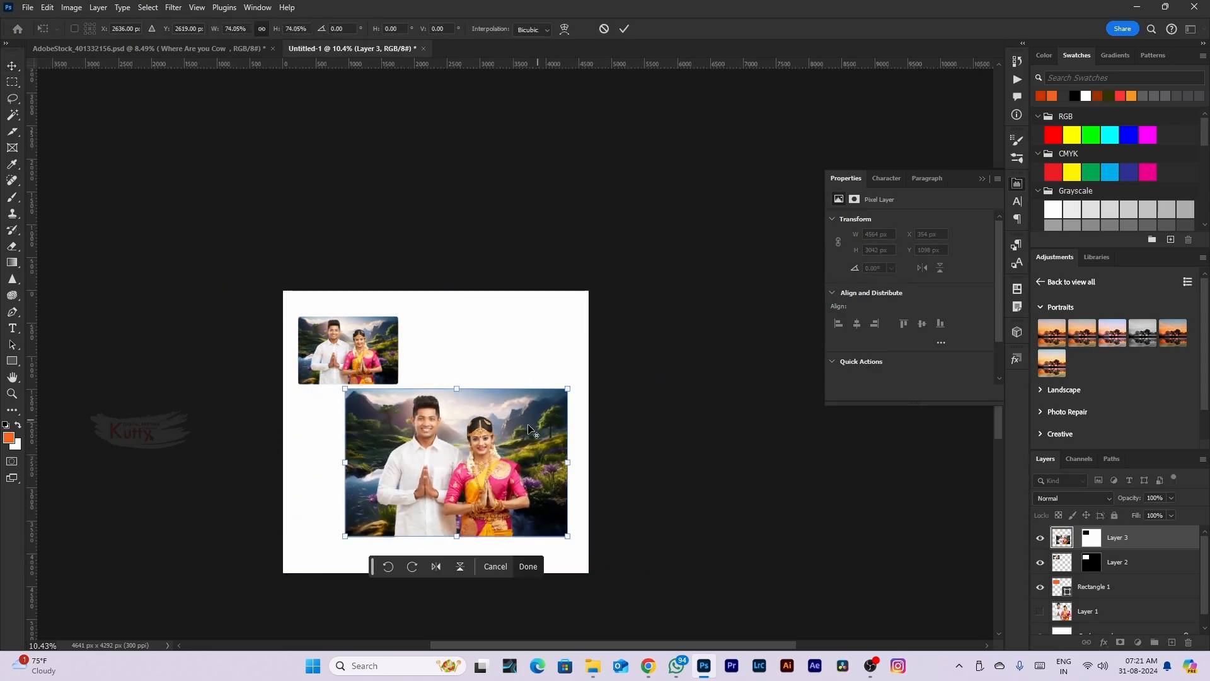
drag(496, 459, 481, 462)
key(Return)
Load Layer 3's outline as a selection, fill it with the Foreground Color at 100% opacity, and deselect
ctrl+click(1062, 541)
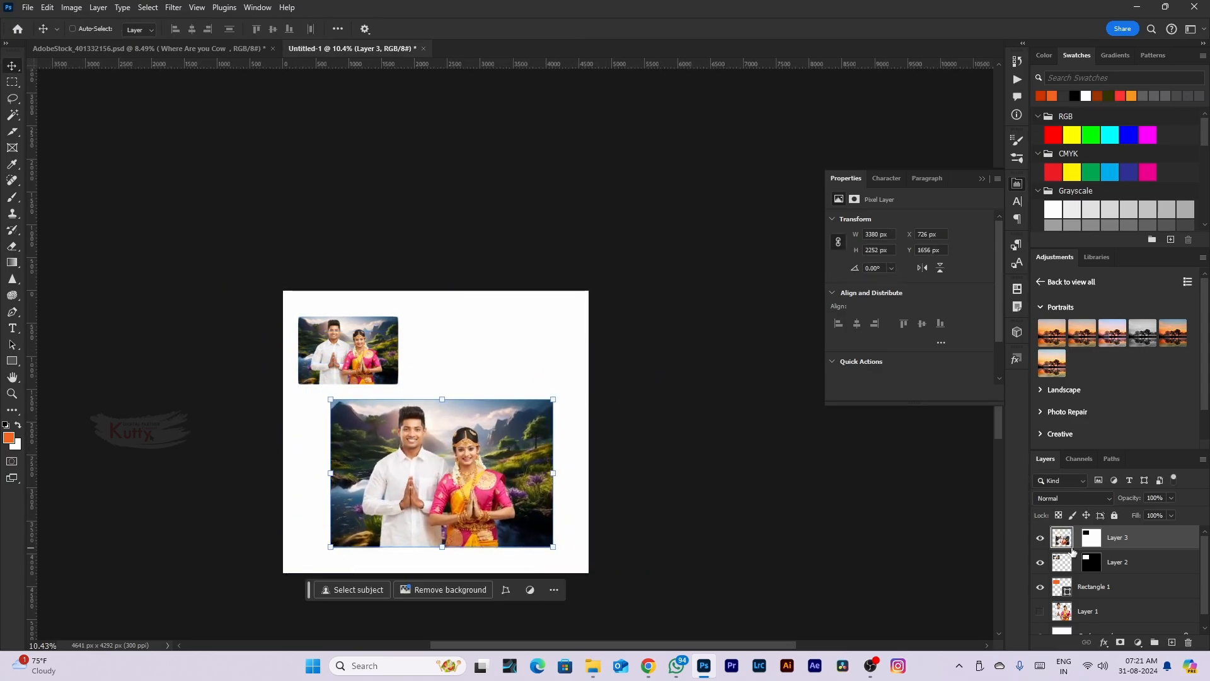
click(48, 7)
click(57, 206)
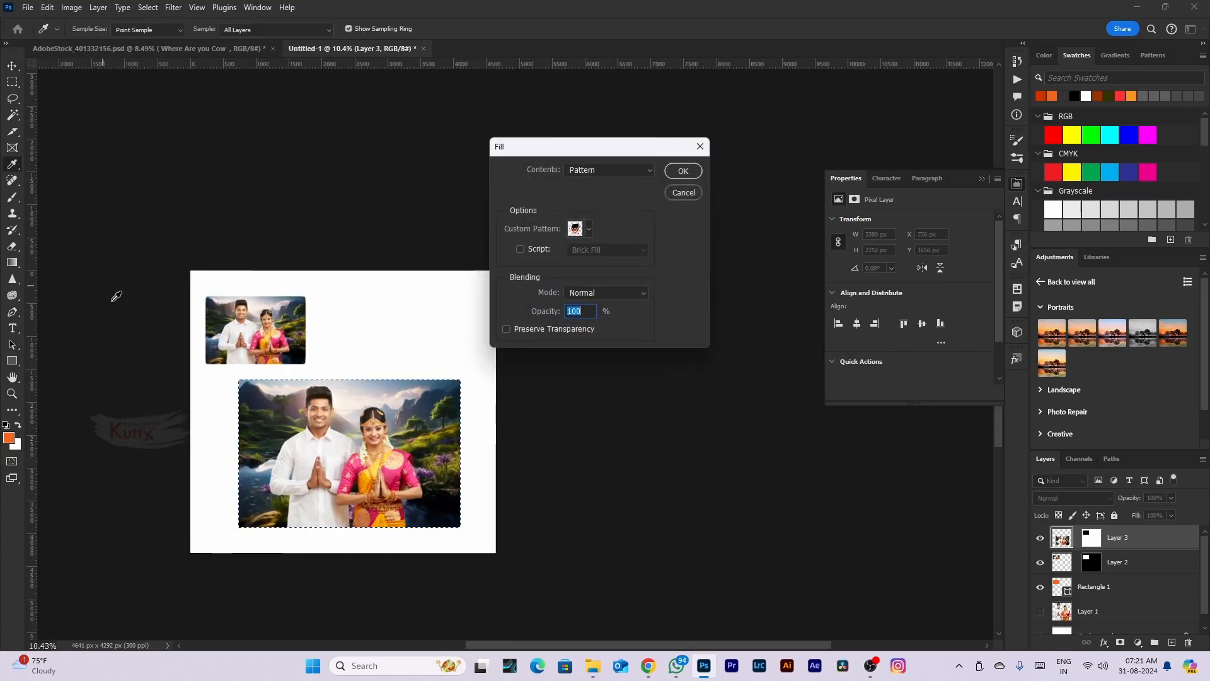
click(577, 230)
key(ctrl+plus)
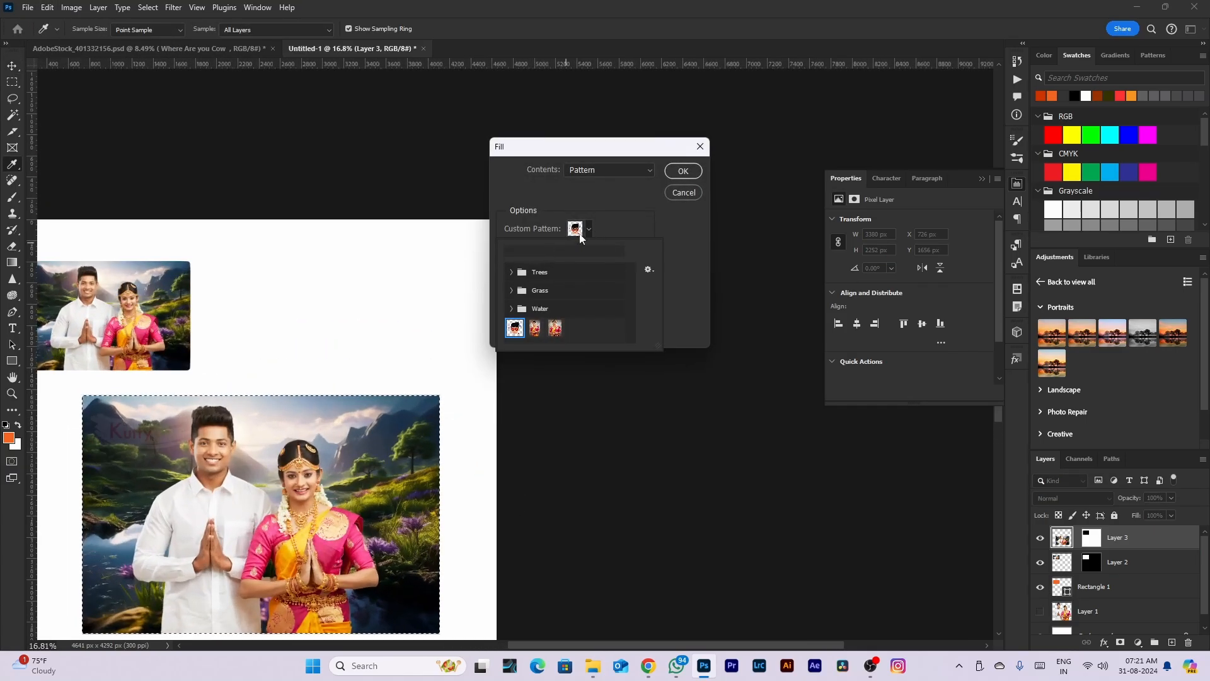
click(609, 170)
scroll(610, 175, up, 1)
click(610, 179)
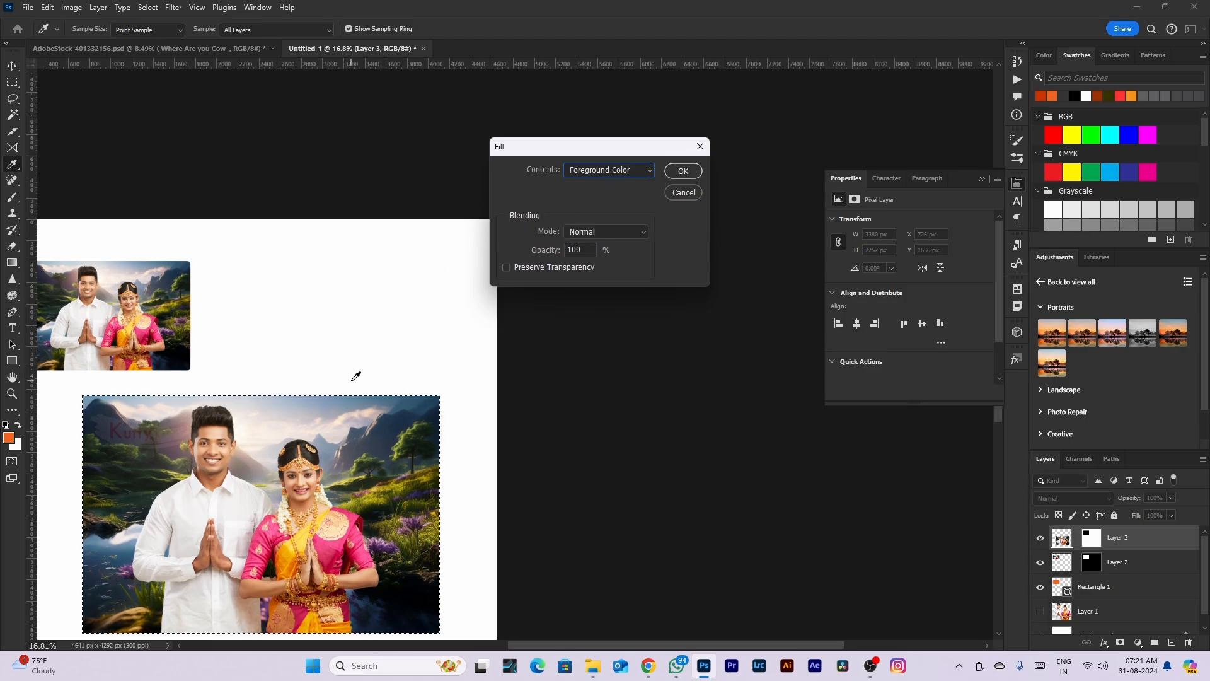
click(668, 171)
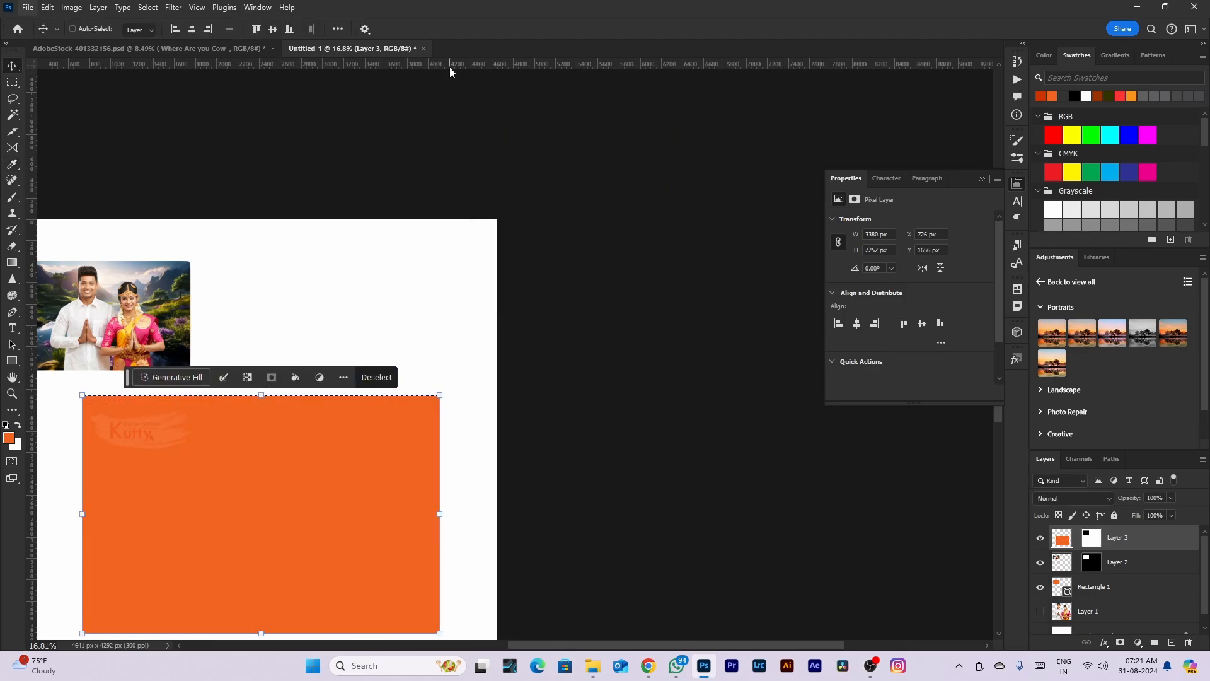
key(ctrl+d)
scroll(431, 242, down, 4)
Undo the deselection and the foreground colour fill on Layer 3
click(48, 8)
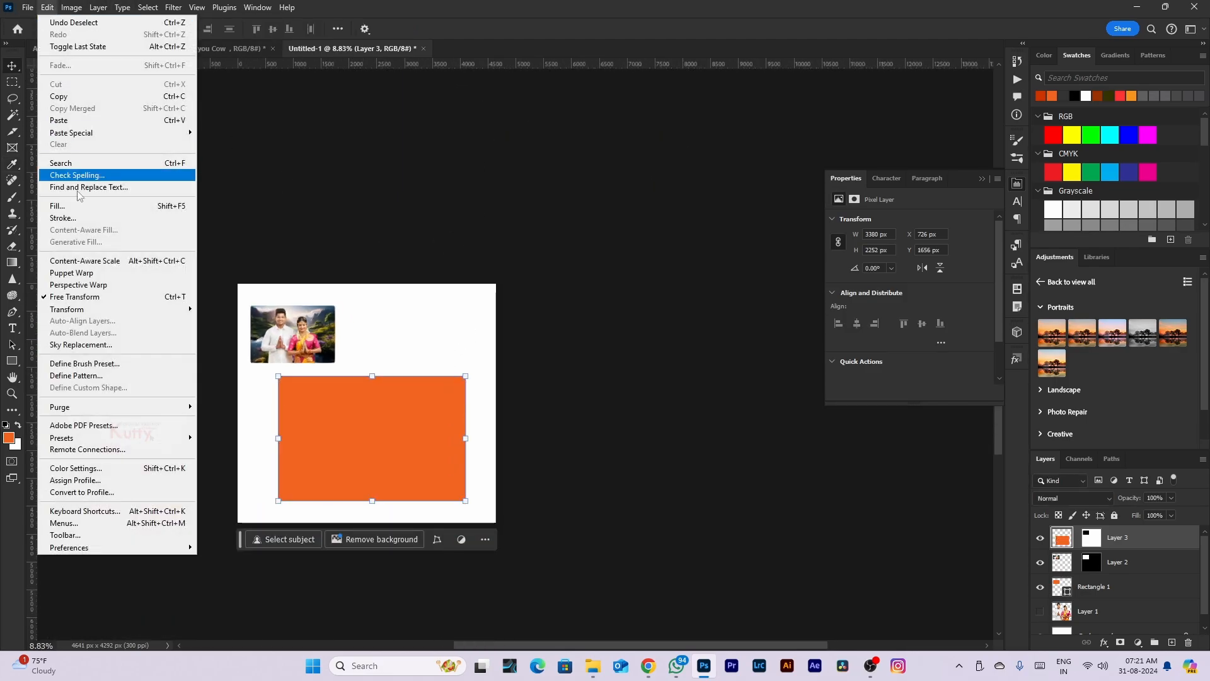
click(455, 459)
key(ctrl+z)
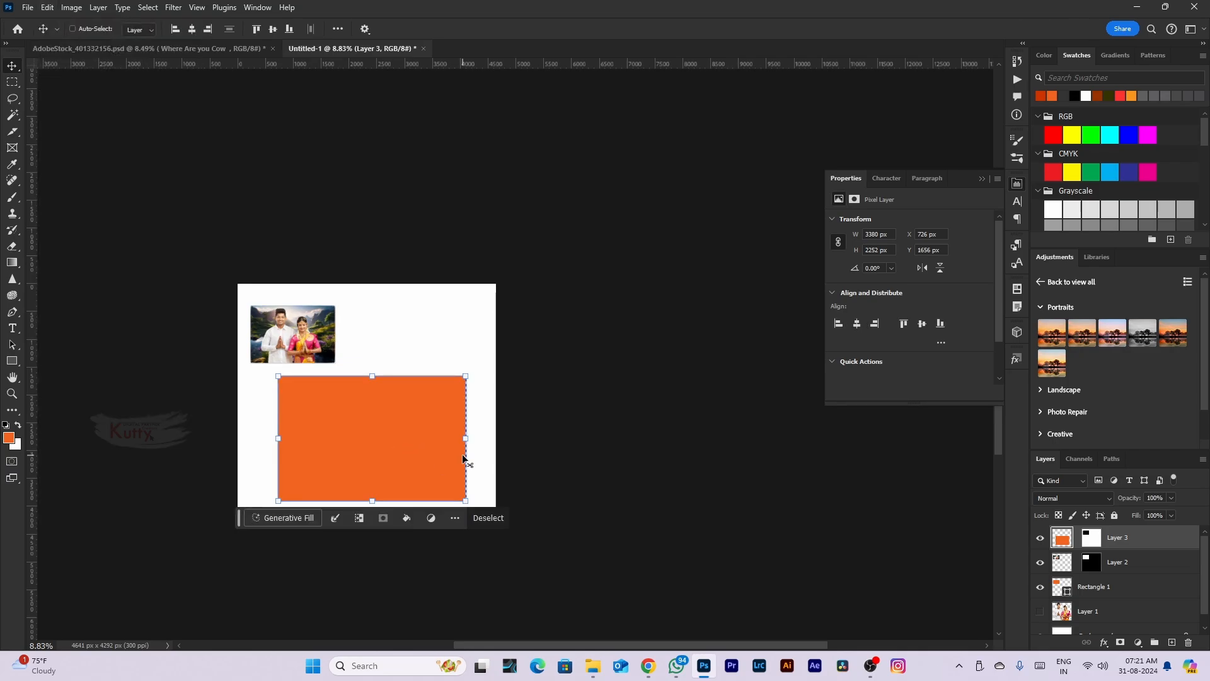
key(ctrl+z)
Start a Stroke on the Layer 3 selection and set the stroke colour to 000000
click(47, 7)
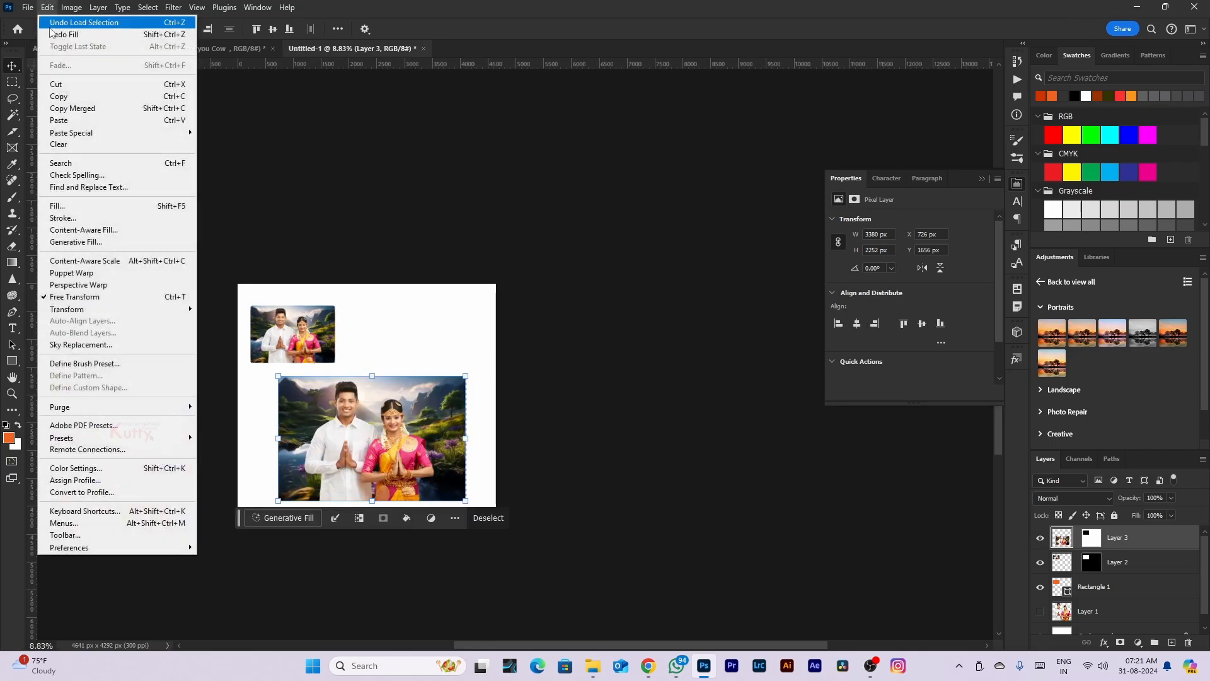
click(57, 224)
click(660, 429)
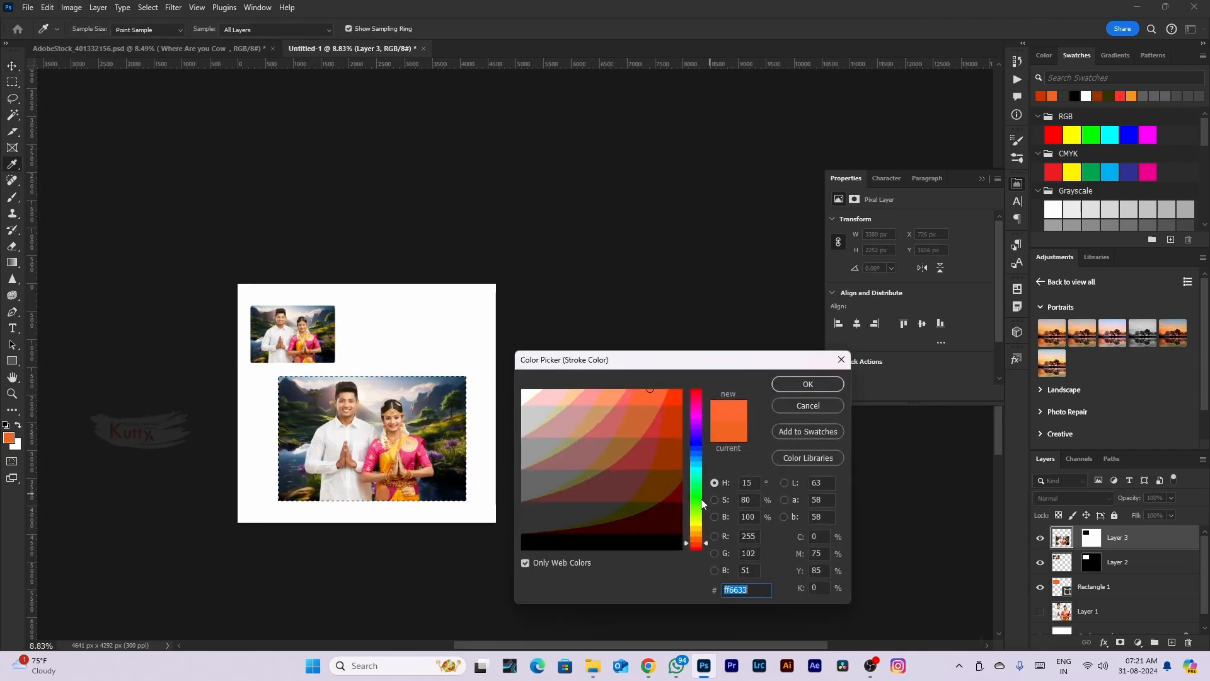
text(000000)
key(Return)
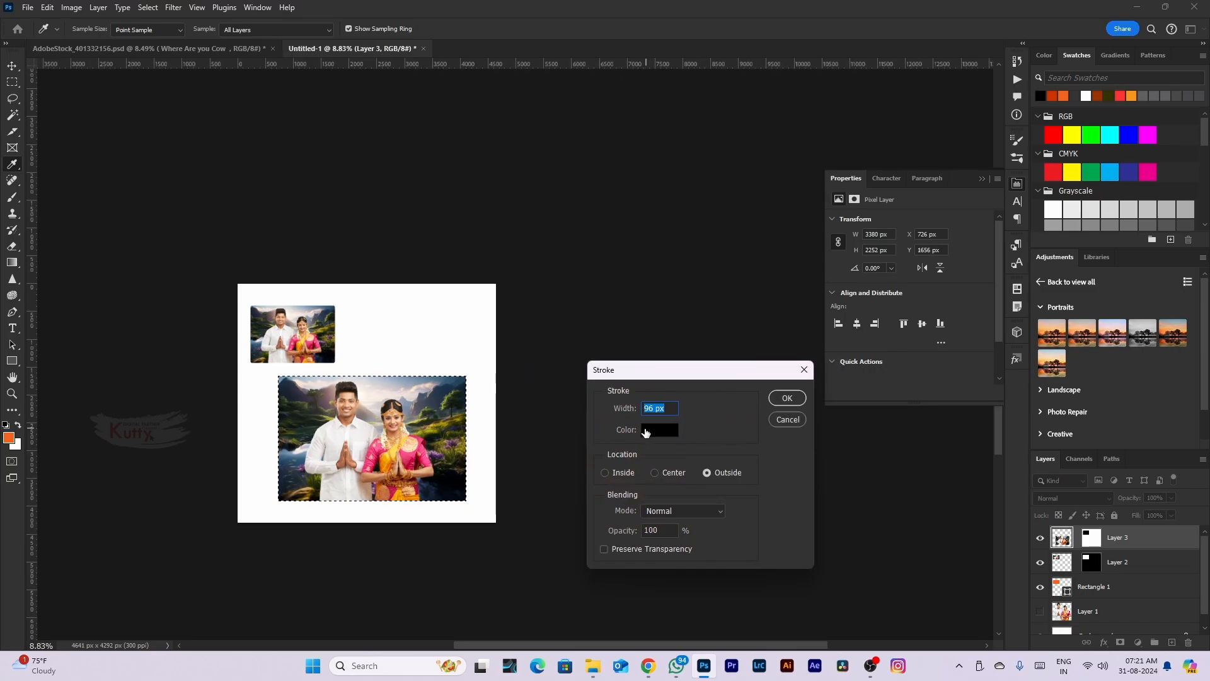
Apply the 96 px black stroke with its location set to Outside, and inspect the border's upper-right corner
click(656, 472)
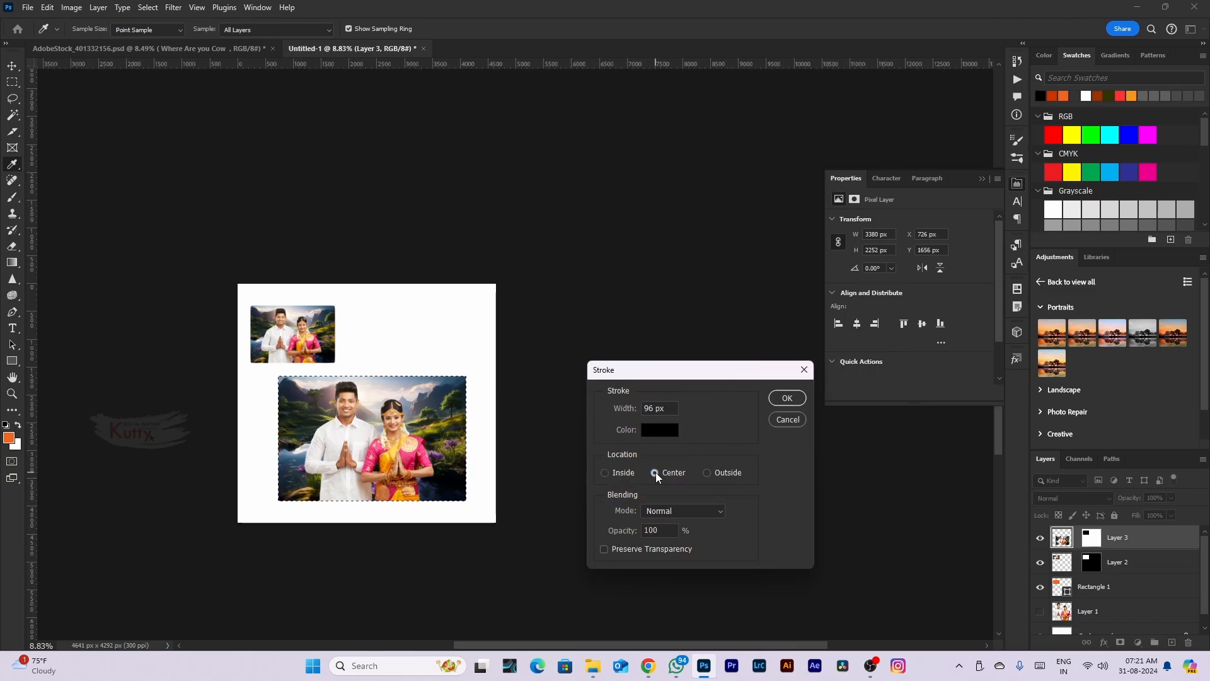
click(707, 473)
click(788, 398)
key(v)
scroll(295, 432, up, 4)
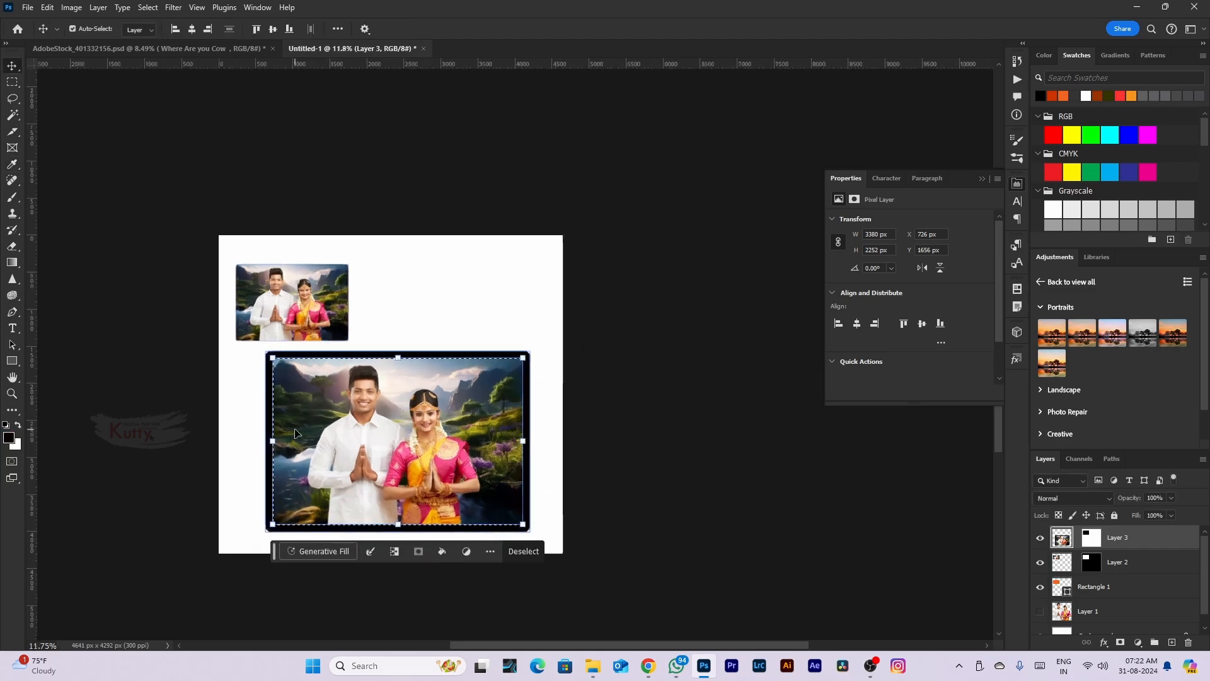
scroll(712, 340, up, 3)
click(712, 340)
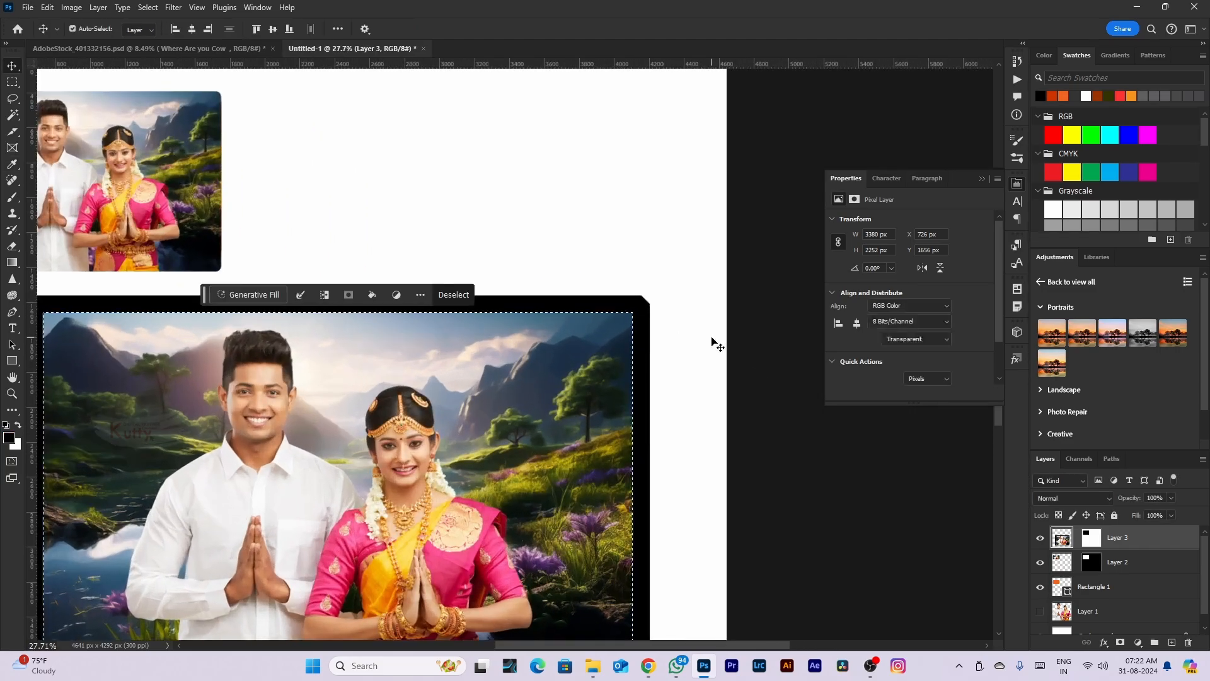
scroll(654, 315, up, 3)
click(642, 319)
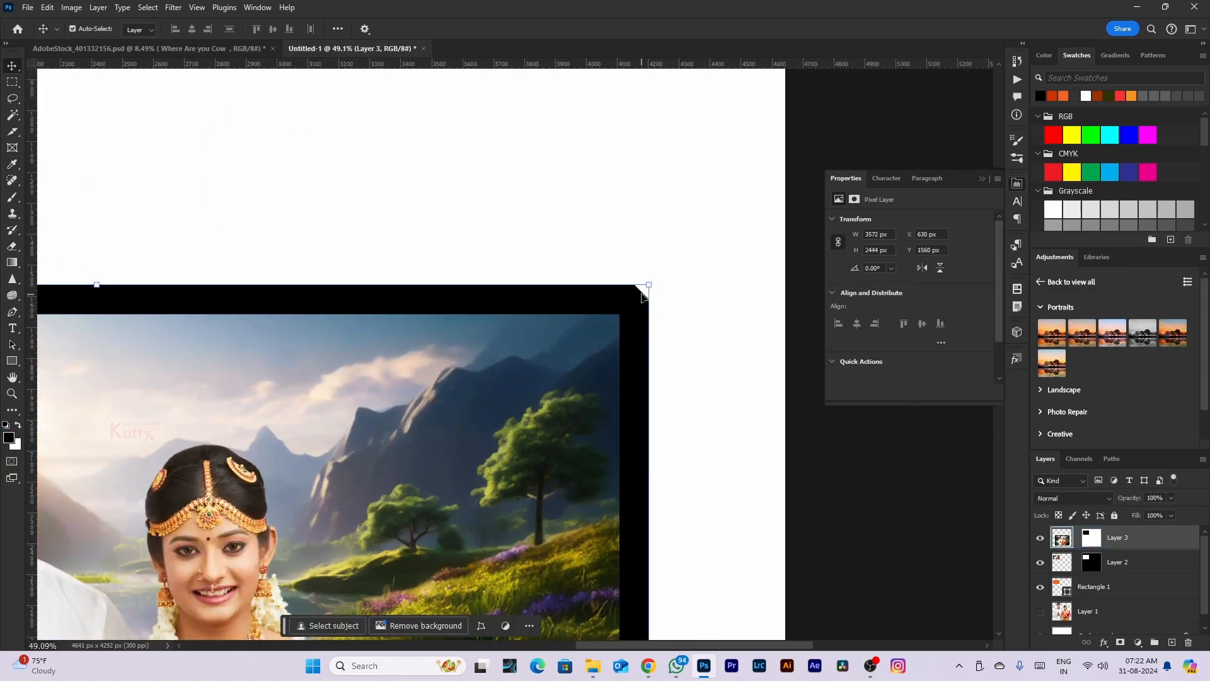
scroll(643, 317, down, 1)
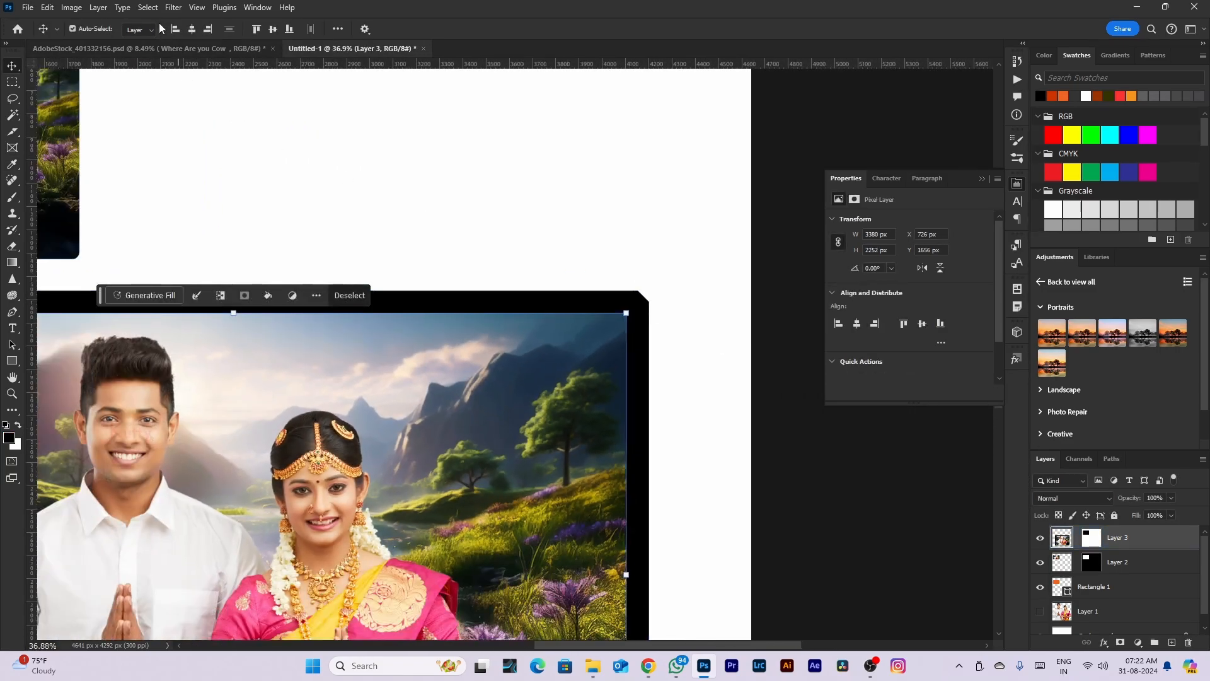
Stroke the Layer 3 selection with a 25 px wide black outline placed outside, and inspect its corners
click(72, 7)
click(59, 217)
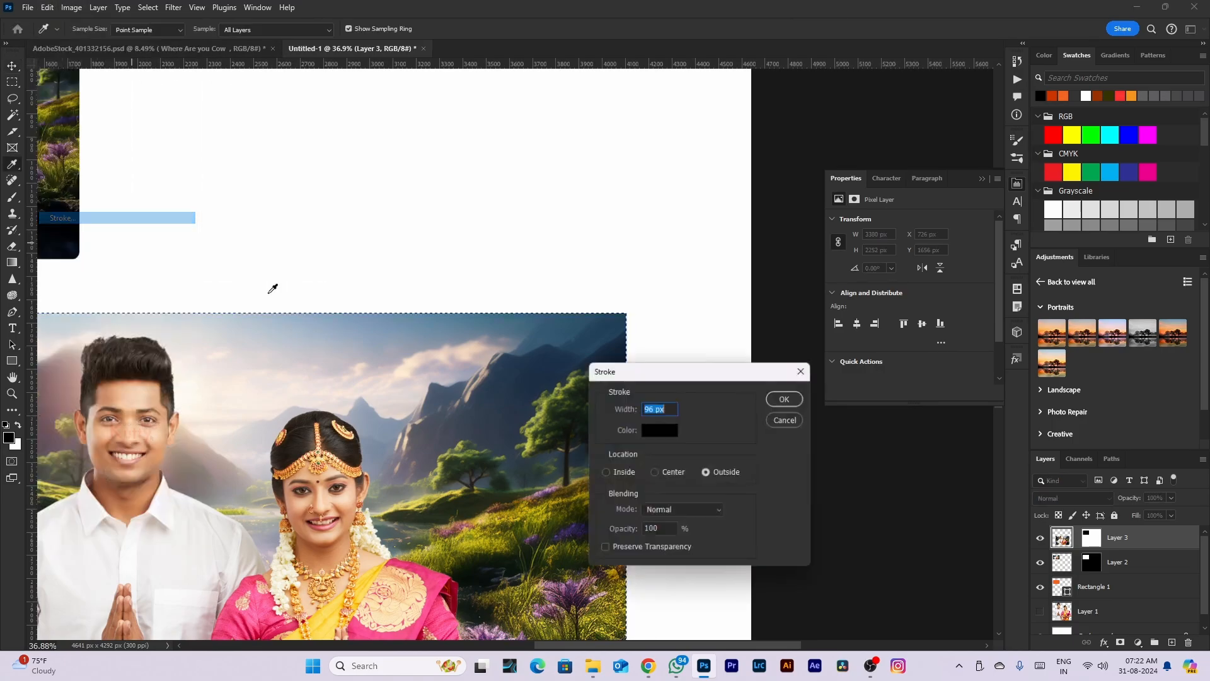
text(25)
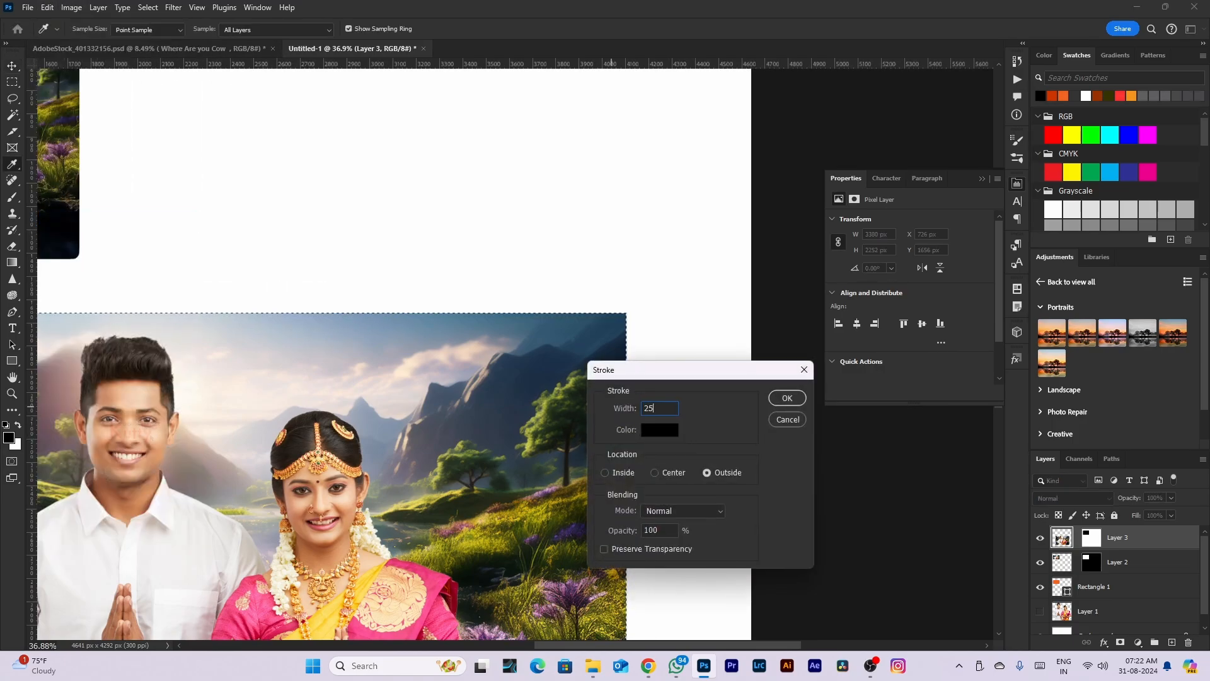
key(Return)
click(694, 347)
scroll(694, 348, down, 6)
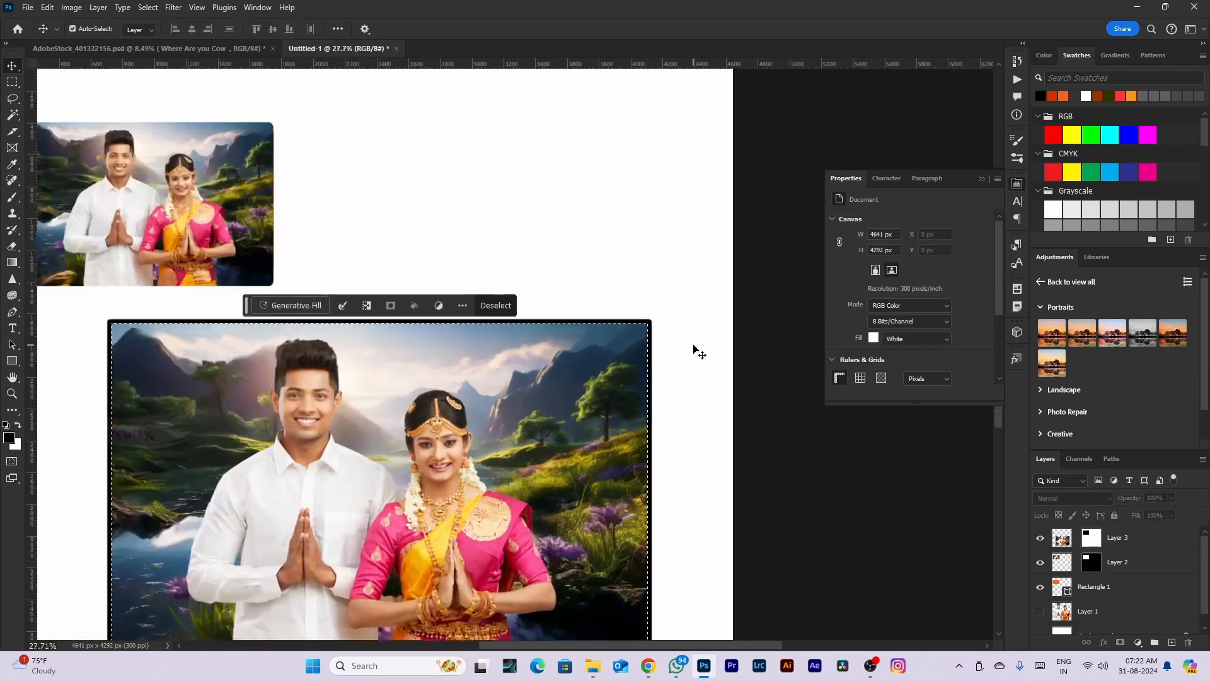
scroll(477, 439, up, 4)
scroll(348, 552, up, 2)
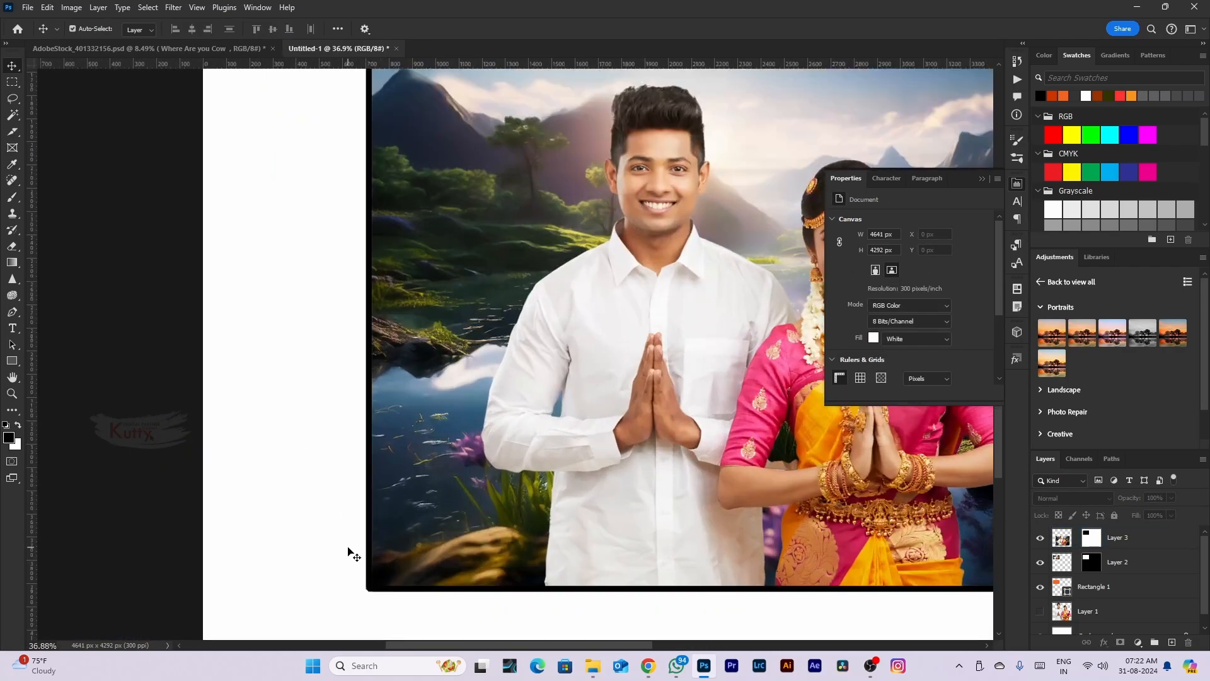
Undo the 25 px stroke and make Layer 3 the active layer
key(ctrl+z)
key(ctrl+z)
click(48, 7)
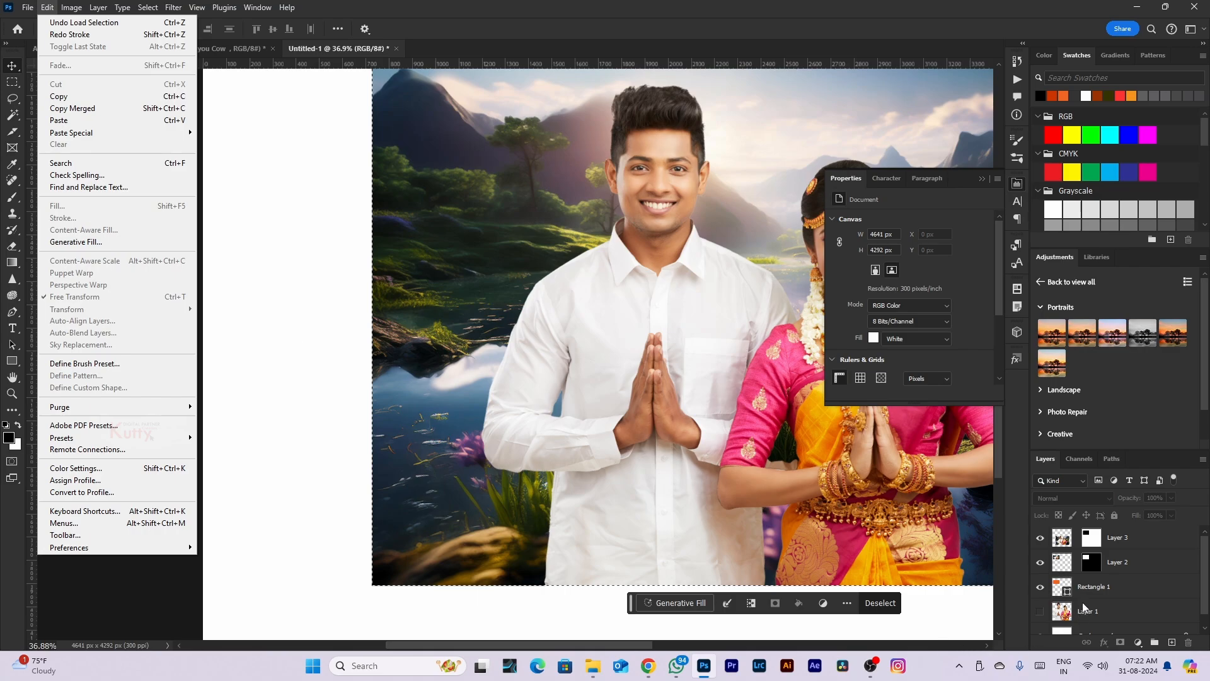
click(1084, 589)
click(1076, 544)
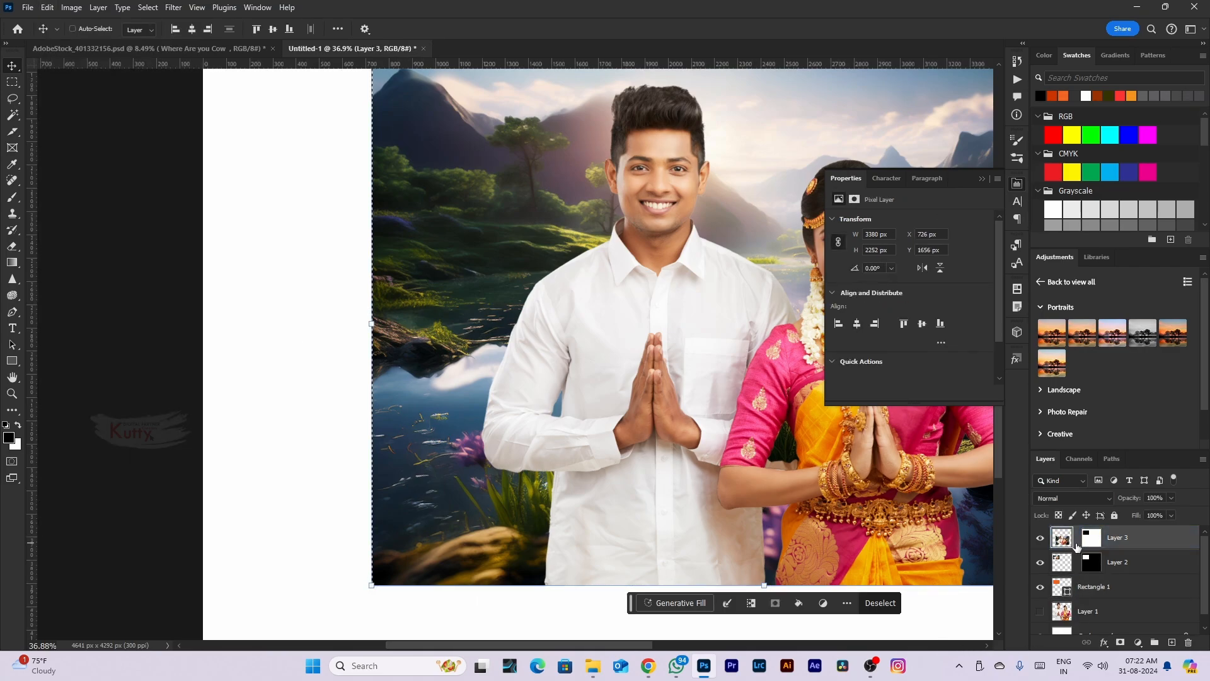
scroll(1076, 545, down, 1)
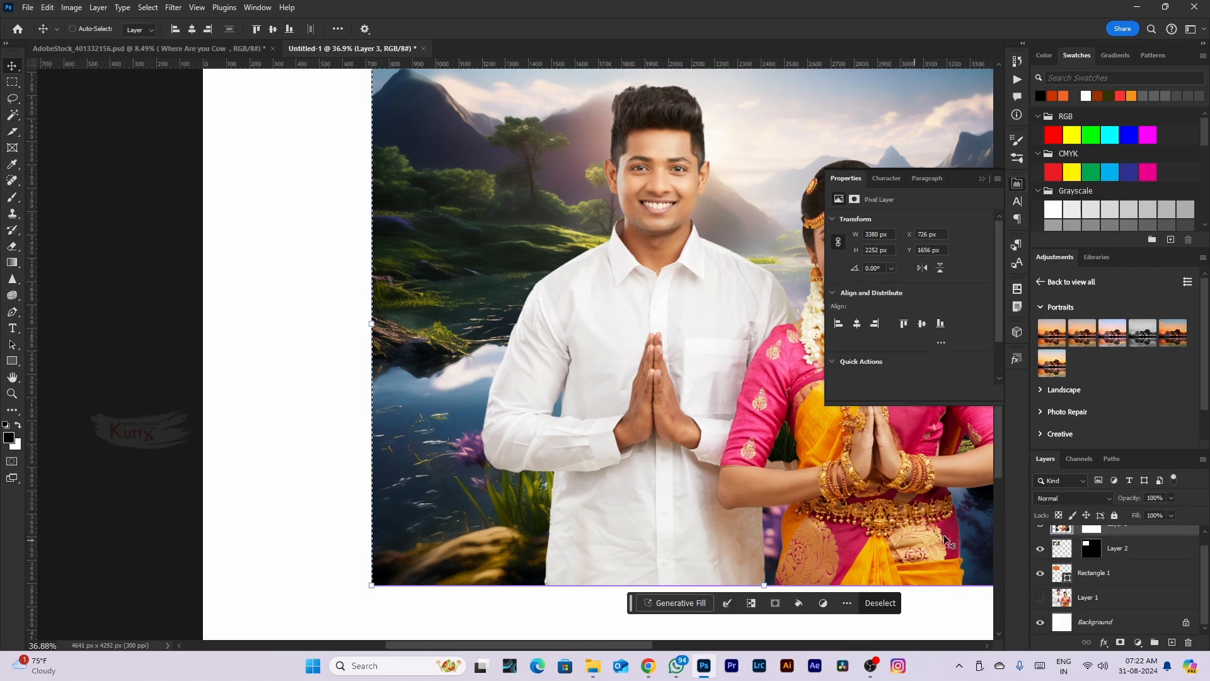
Load the outline of the large picture's layer as a selection and make Layer 3 active
ctrl+click(1063, 531)
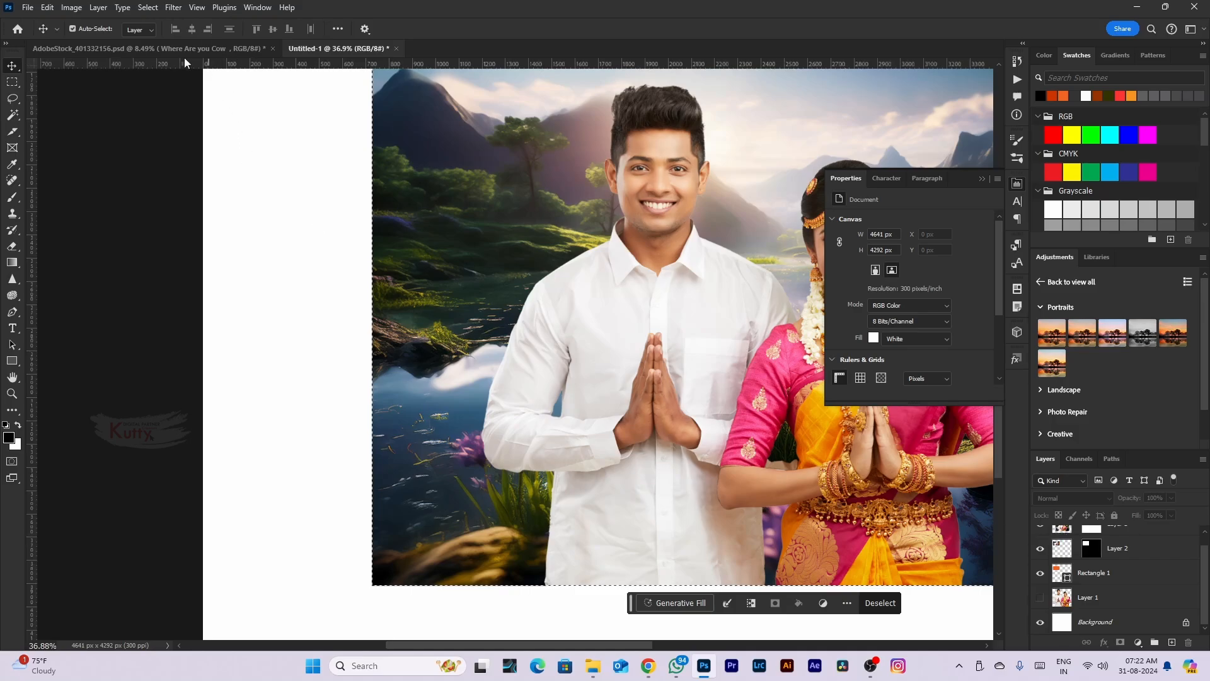
click(43, 5)
click(324, 365)
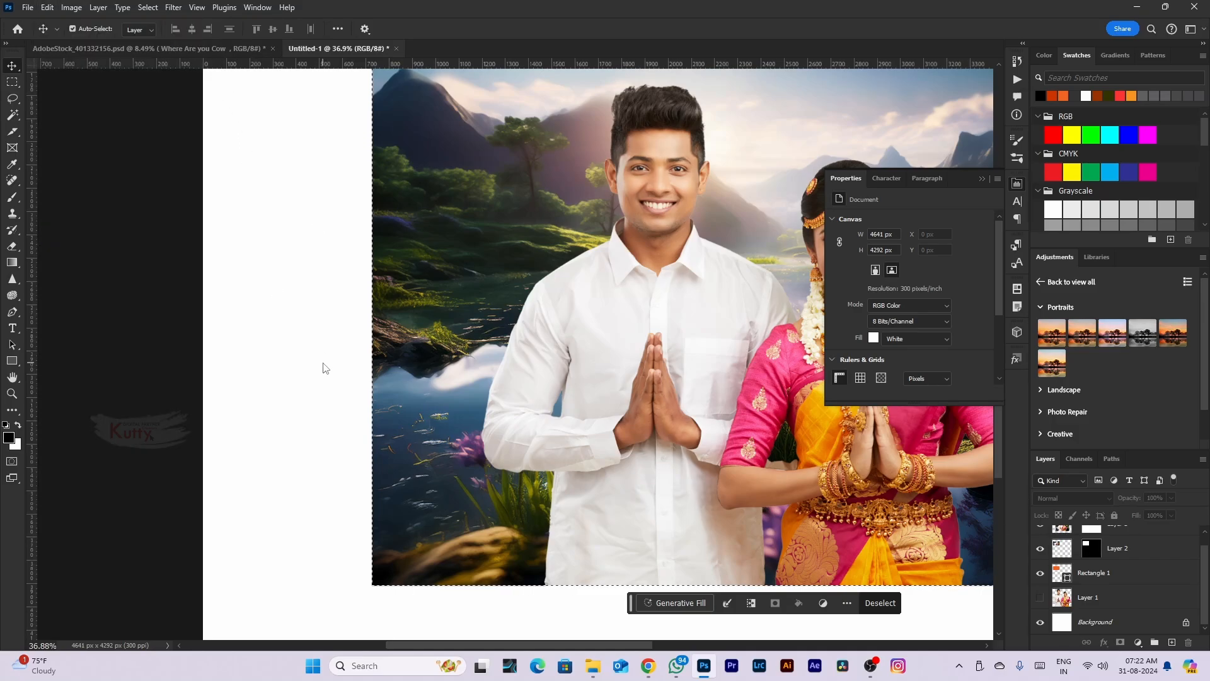
click(696, 531)
scroll(696, 531, up, 2)
scroll(696, 531, down, 4)
scroll(1149, 537, up, 1)
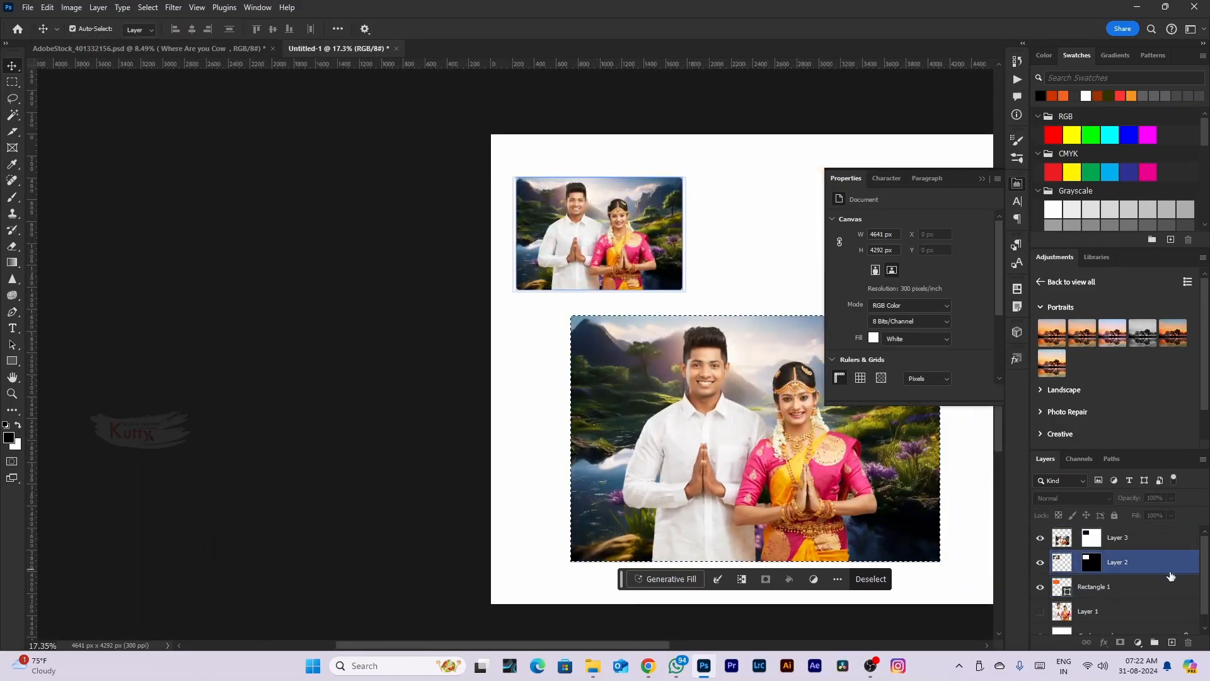
click(1148, 537)
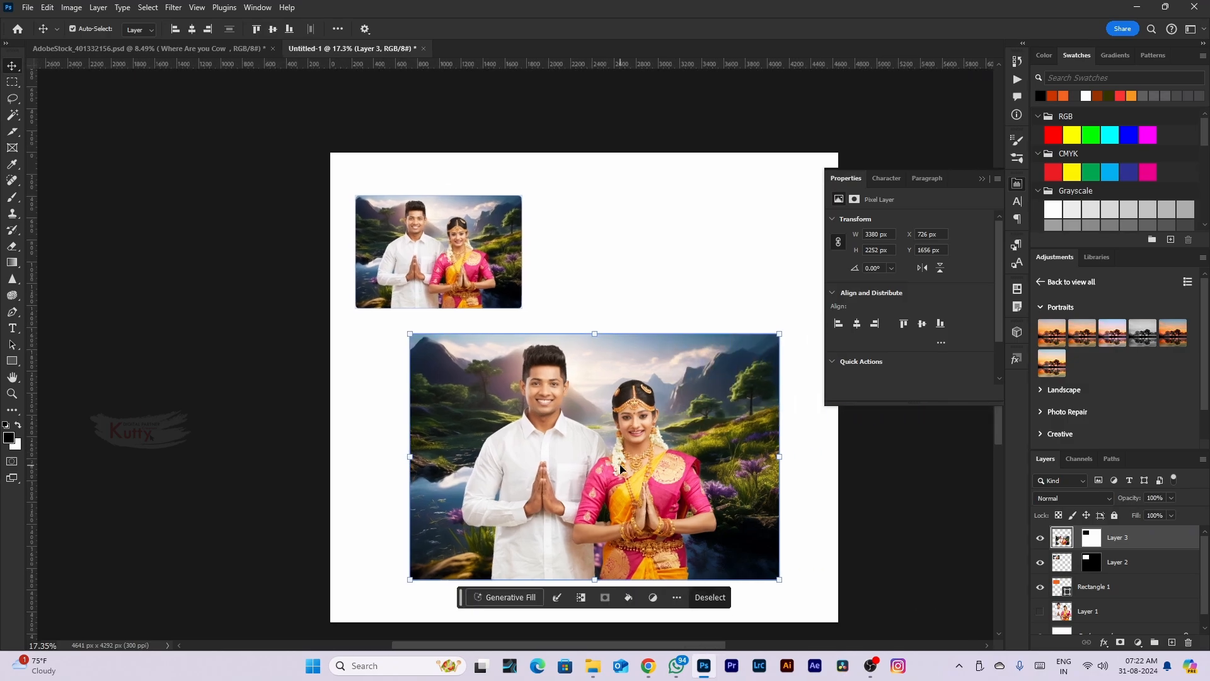
Stroke the Layer 3 selection with a 10 px wide black outline placed inside
click(49, 8)
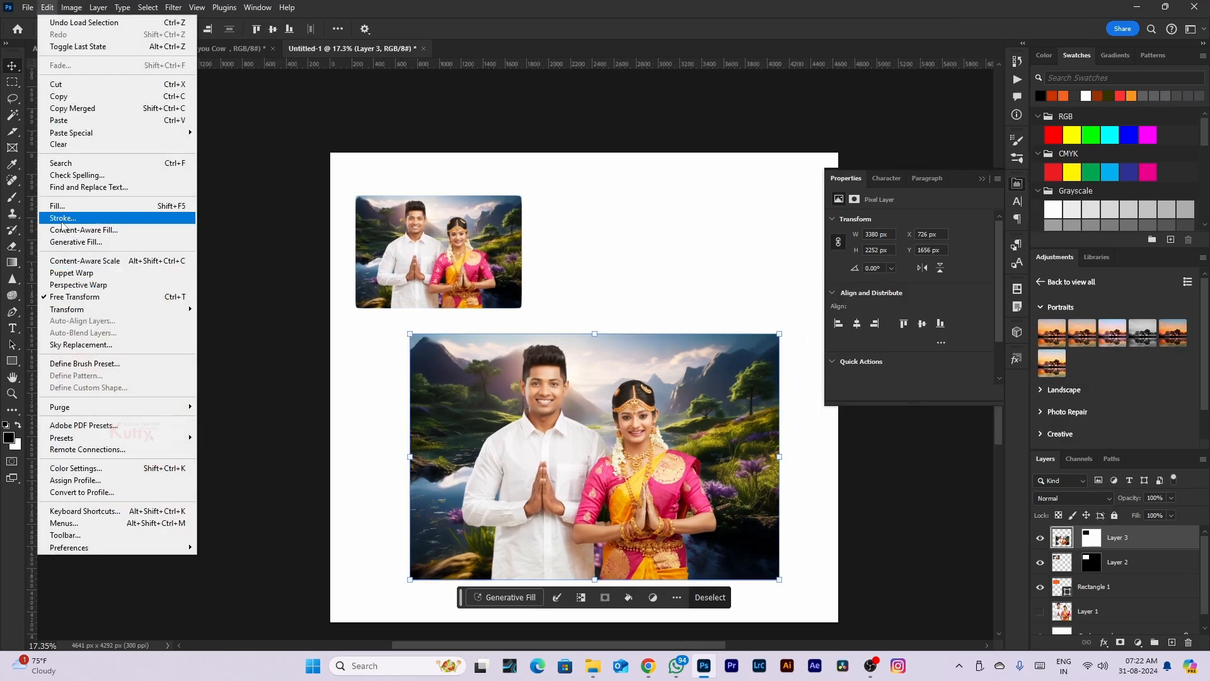
click(94, 219)
click(673, 408)
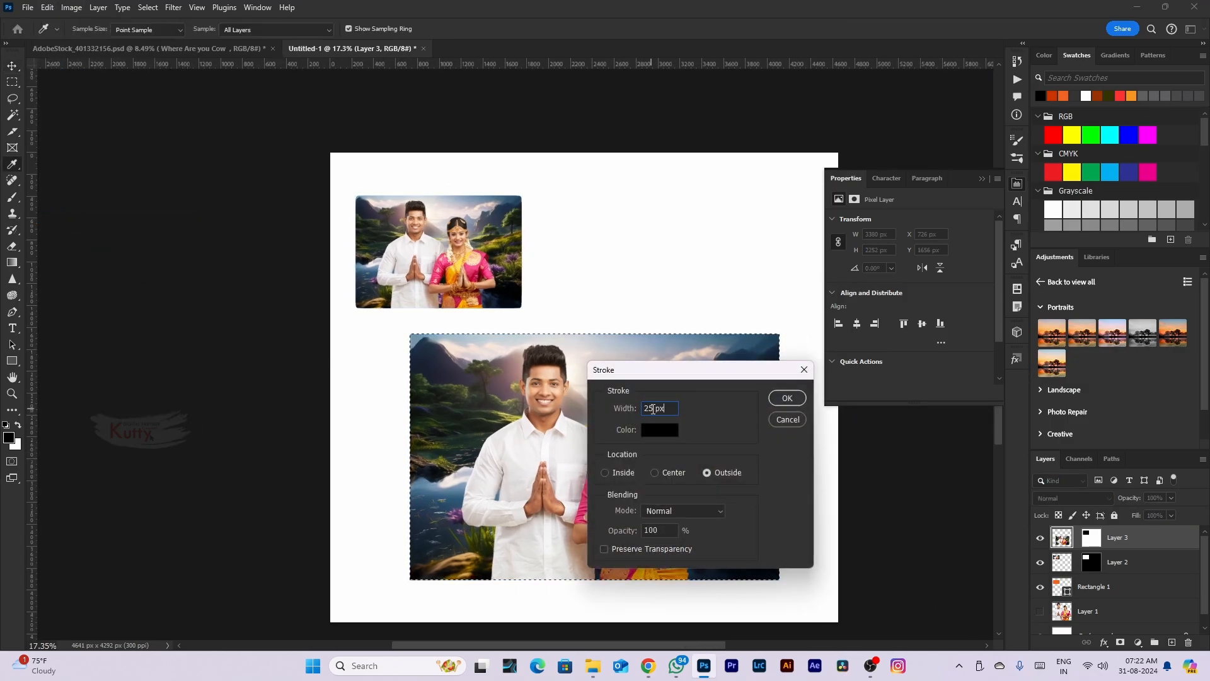
mouse_move(650, 408)
mouse_down()
mouse_move(607, 408)
mouse_move(605, 421)
mouse_up()
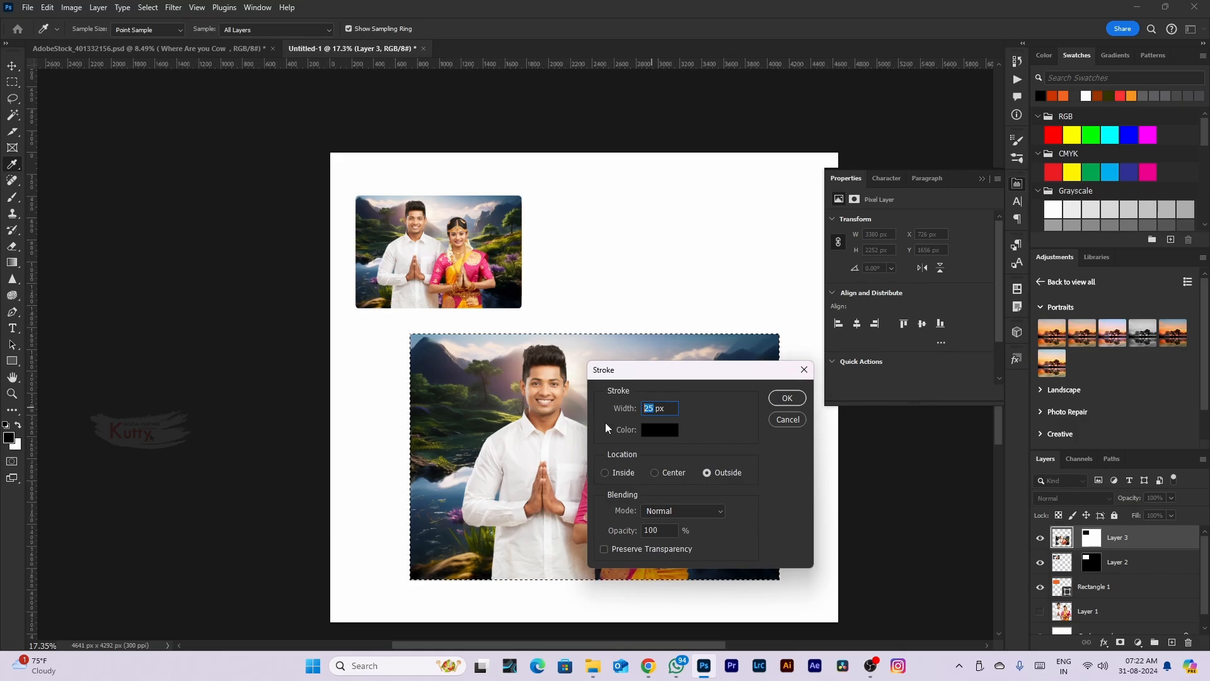
text(10)
click(610, 474)
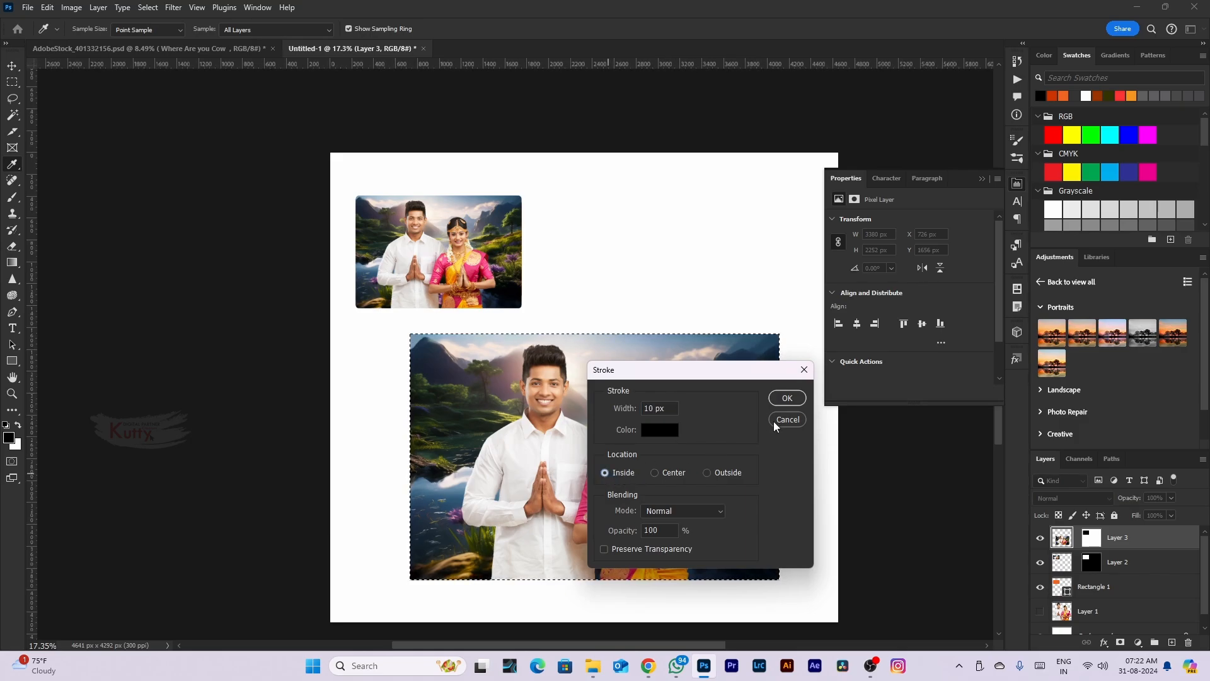
click(792, 402)
Deselect and examine the inside stroke at the upper-left corner and around the whole large picture
scroll(580, 354, up, 8)
drag(171, 353, 521, 416)
scroll(303, 335, up, 7)
key(ctrl+d)
scroll(486, 435, up, 5)
drag(294, 414, 401, 376)
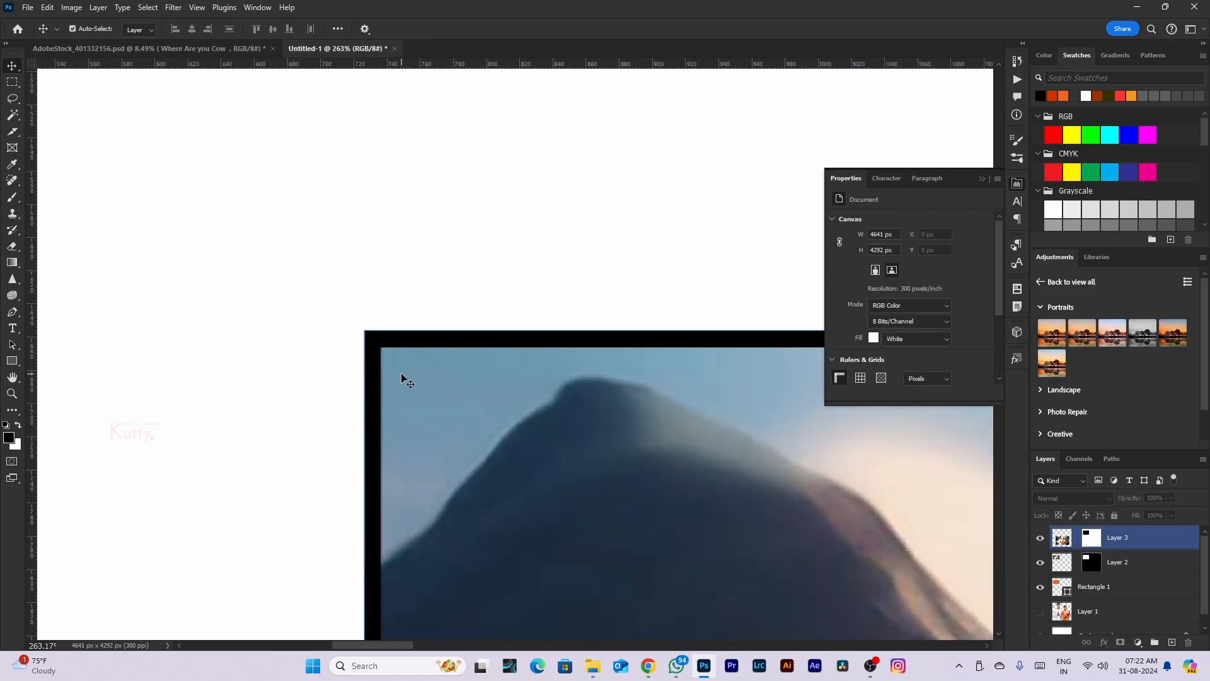
scroll(375, 493, down, 12)
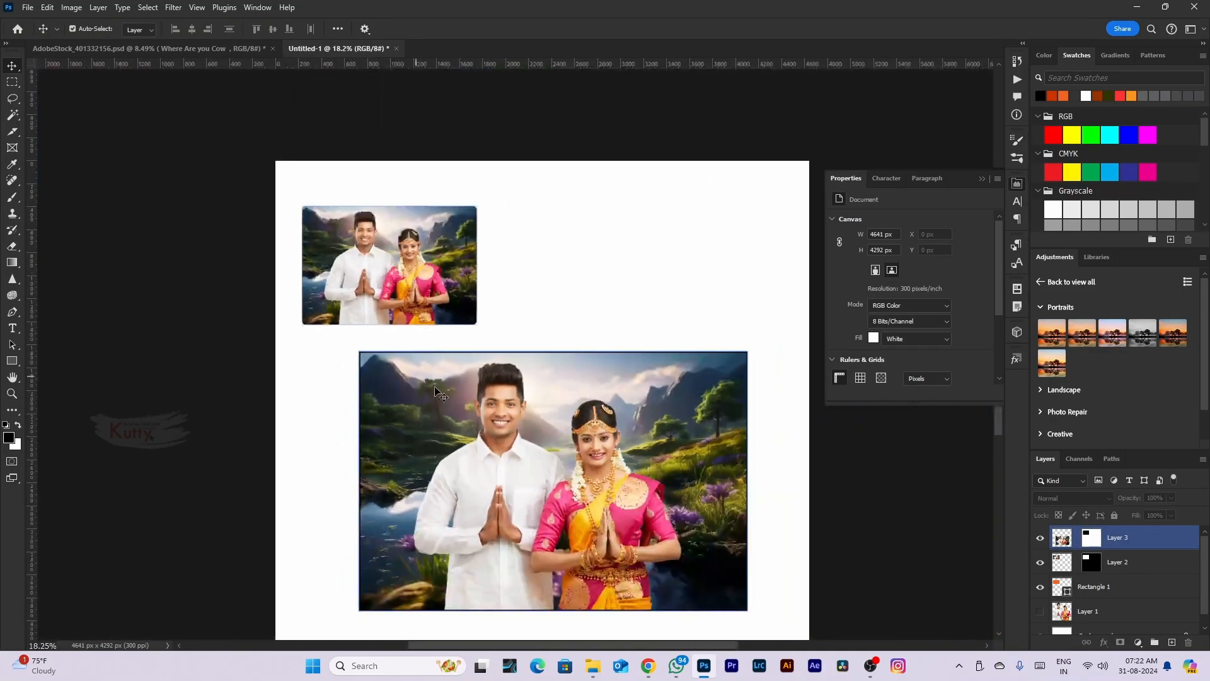
drag(618, 474, 518, 373)
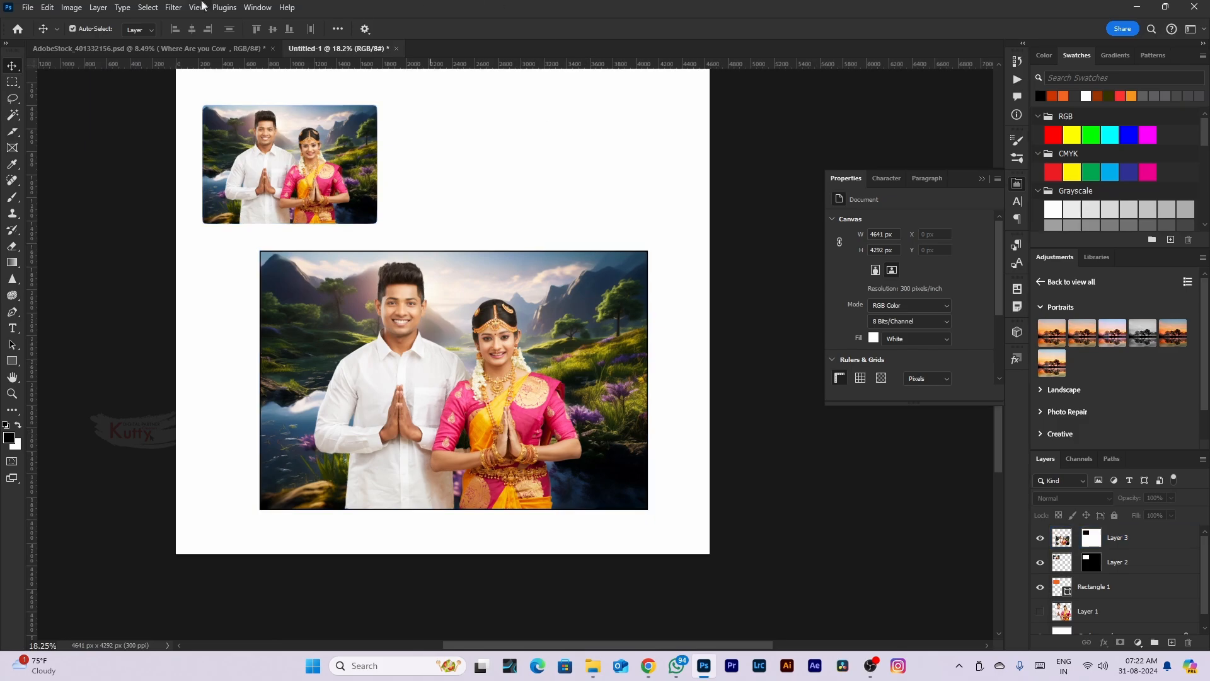
click(48, 7)
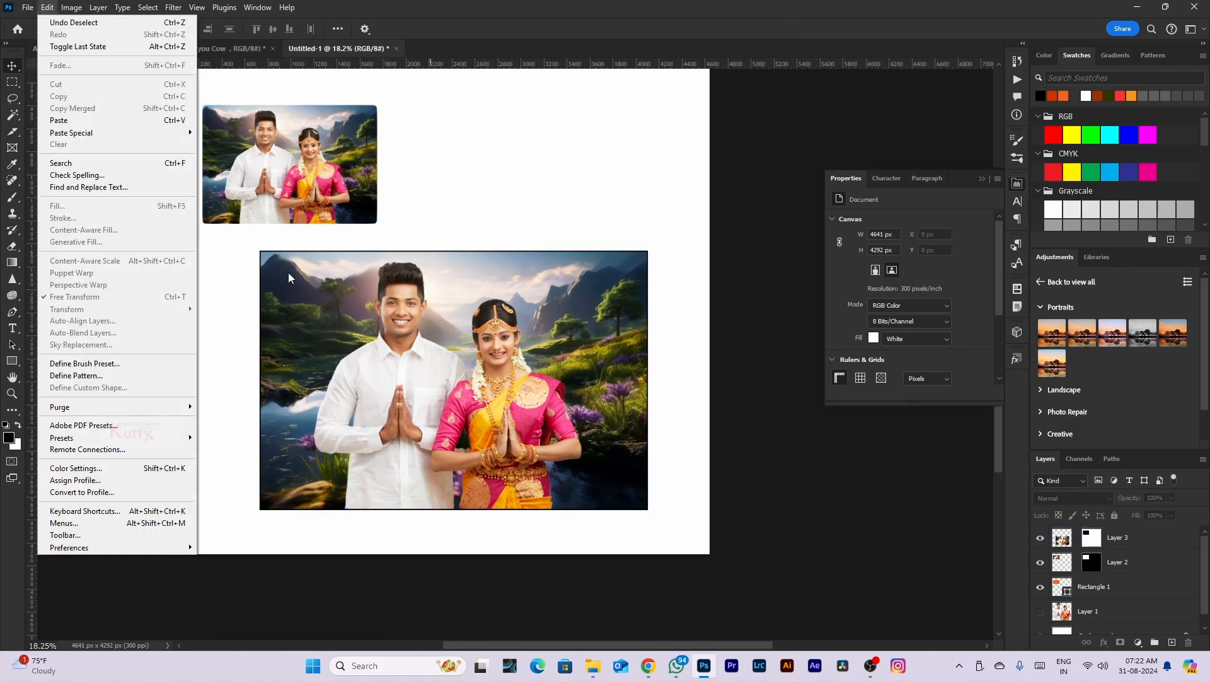
click(468, 388)
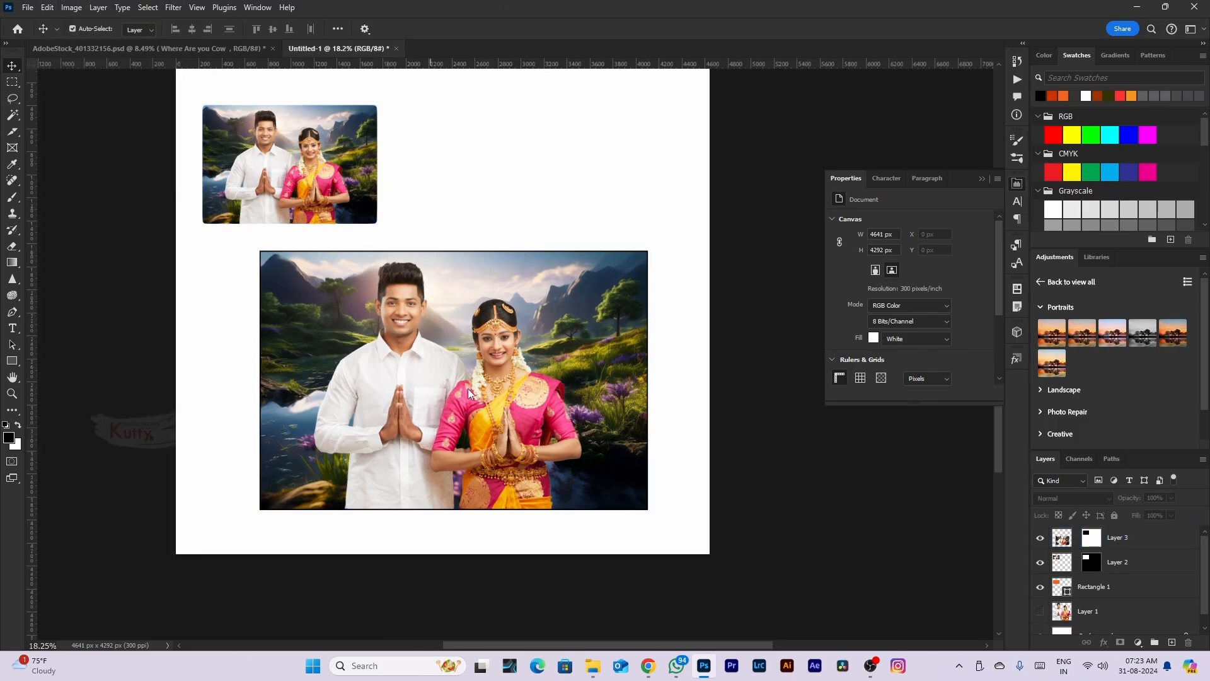
Reposition the large couple picture on Layer 3 slightly to the left and up on the page
scroll(468, 388, down, 3)
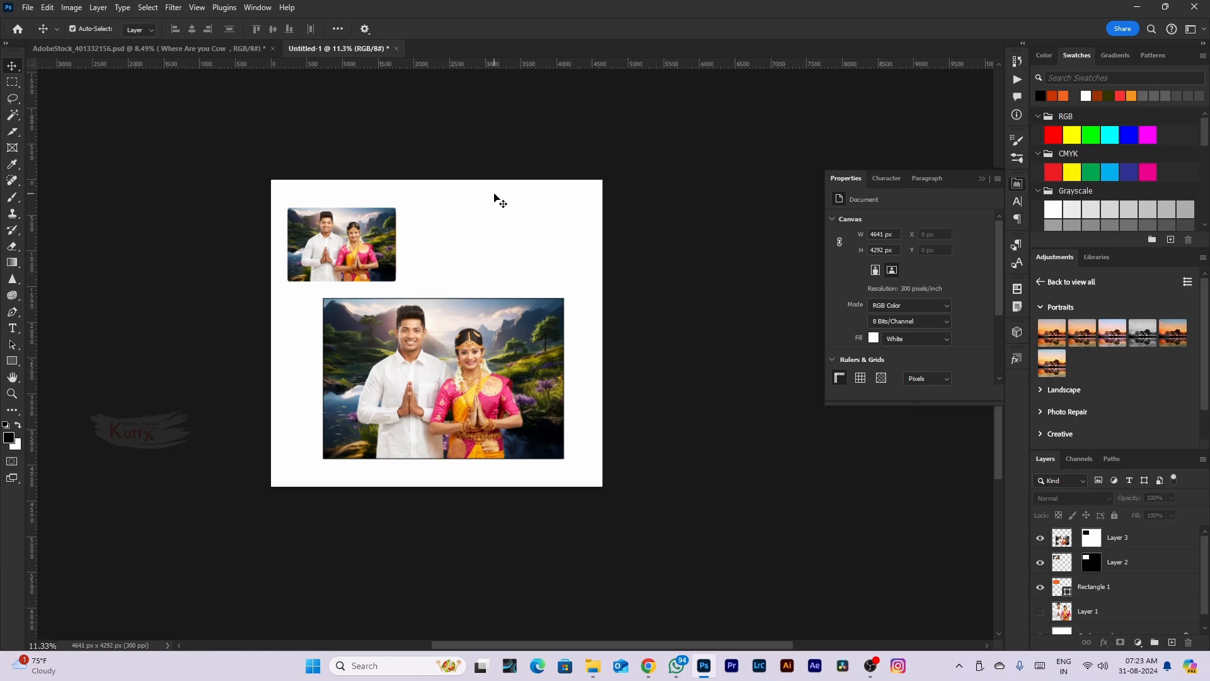
click(49, 8)
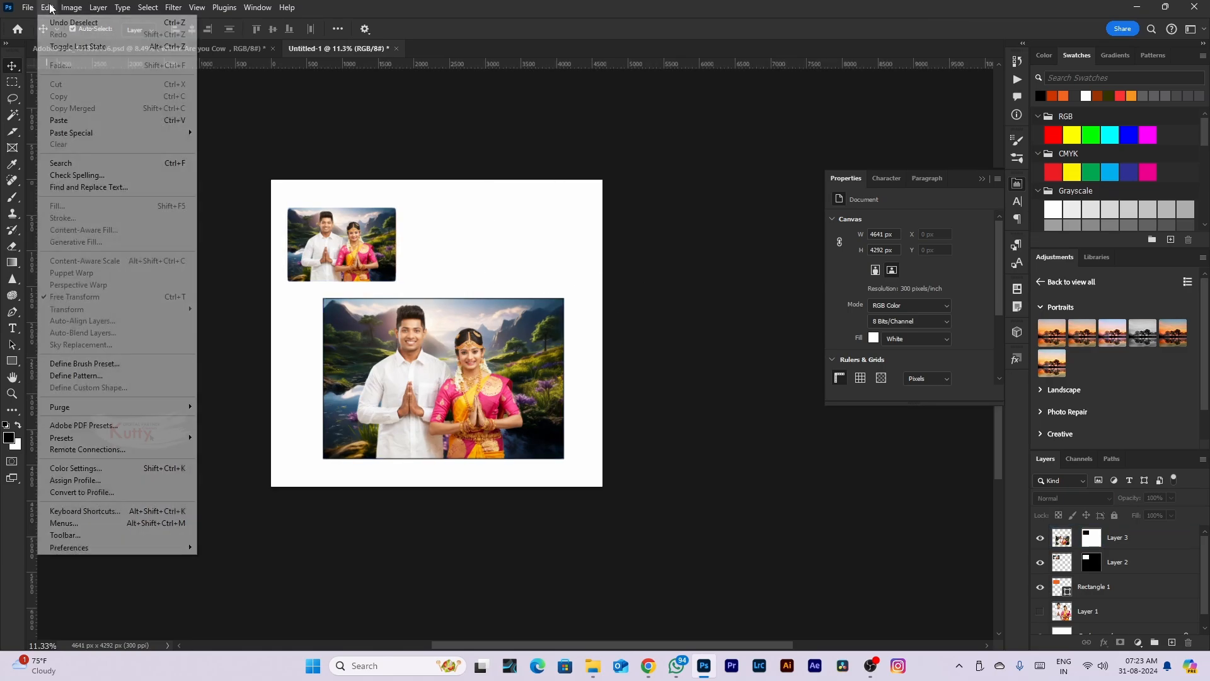
click(483, 296)
mouse_move(472, 371)
mouse_down()
mouse_move(465, 380)
mouse_move(479, 376)
mouse_up()
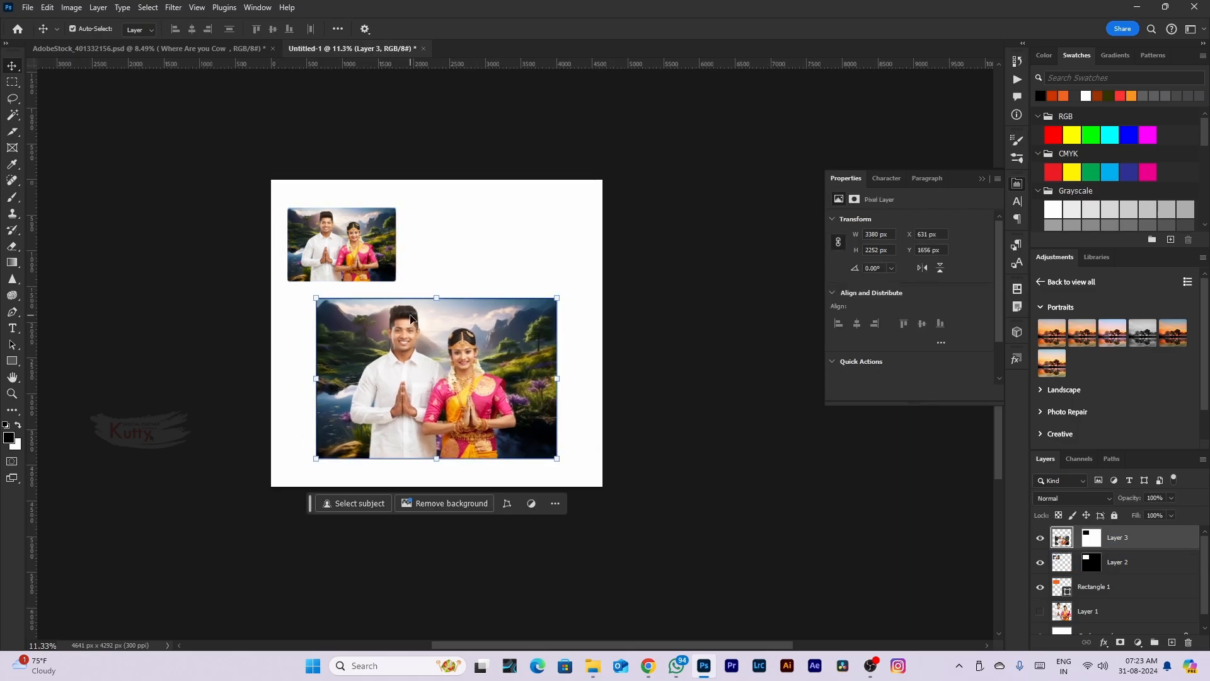
drag(410, 318, 399, 294)
Paste the copied couple photo, centre it horizontally on the canvas and scale it to about 5068 × 3378 px
key(ctrl+v)
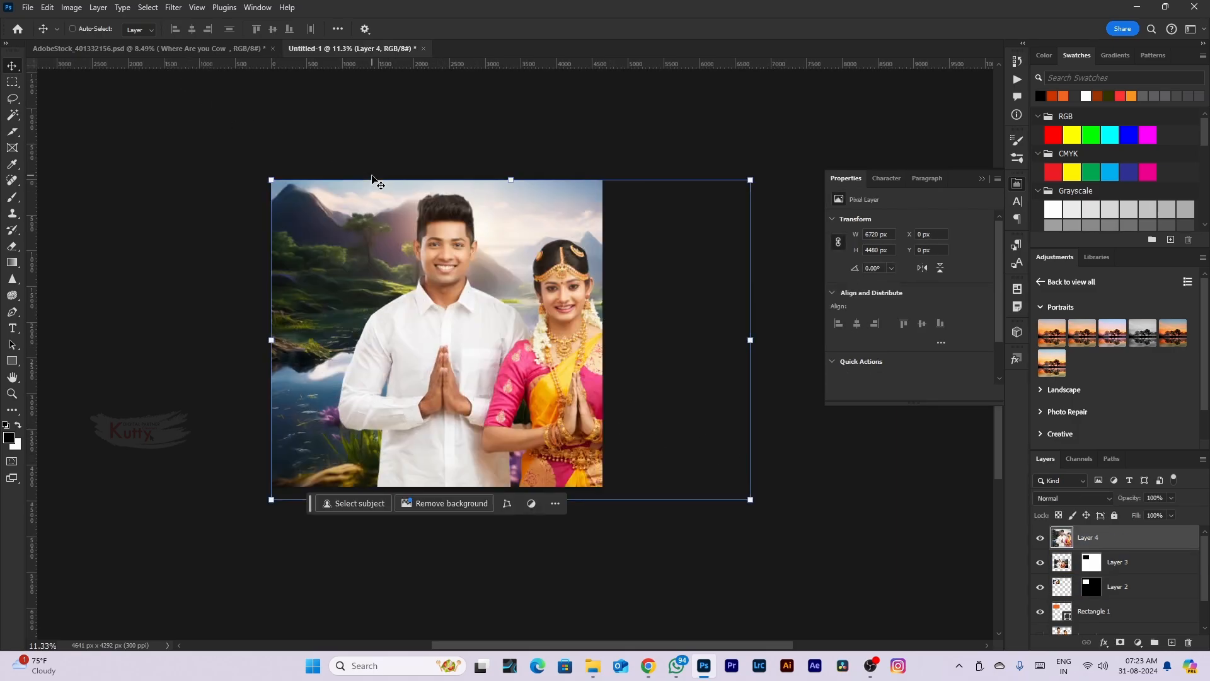
drag(512, 337, 438, 336)
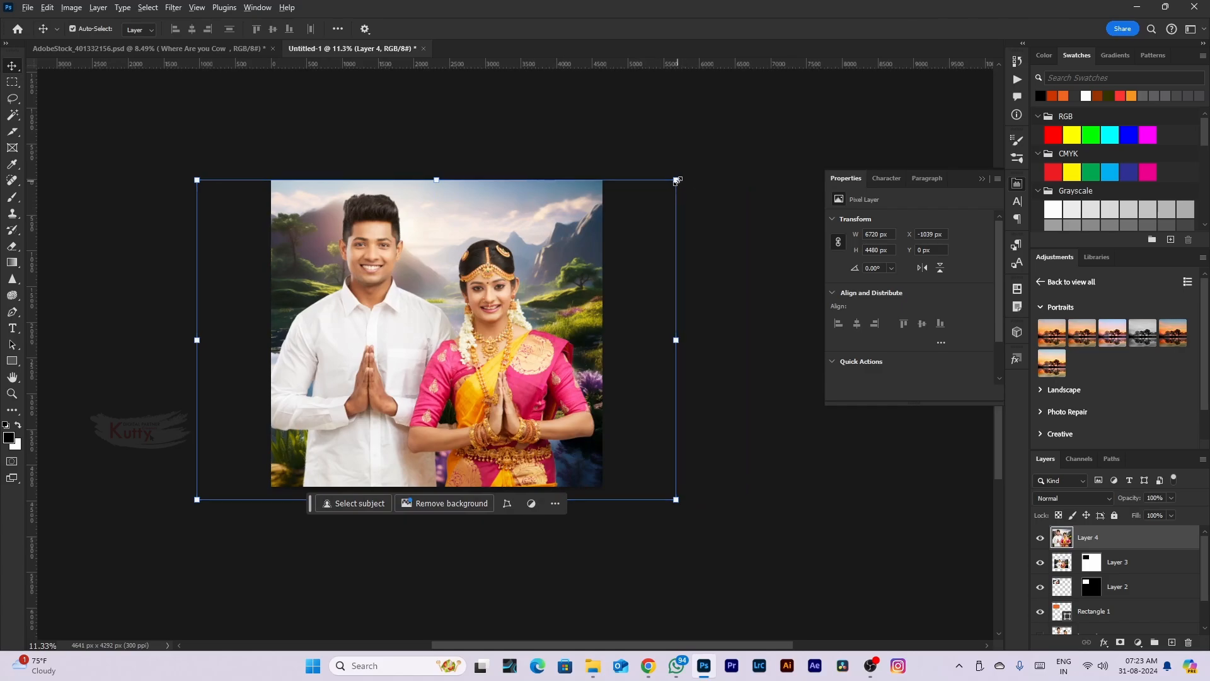
drag(675, 181, 630, 238)
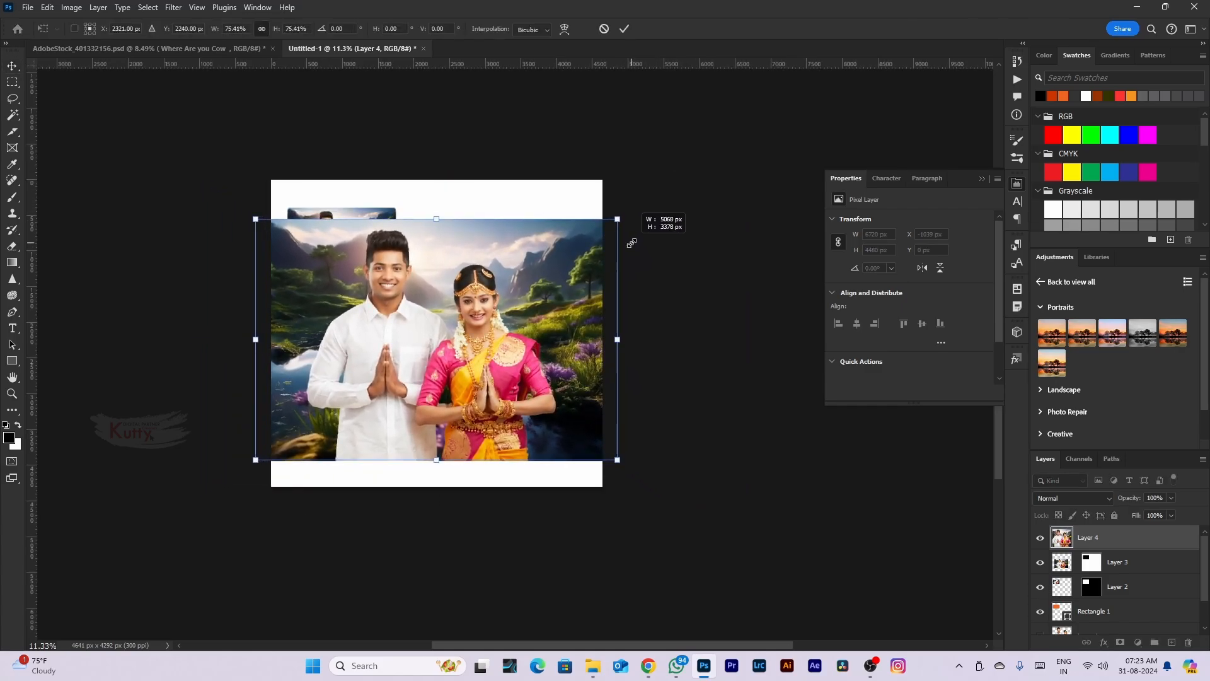
key(Return)
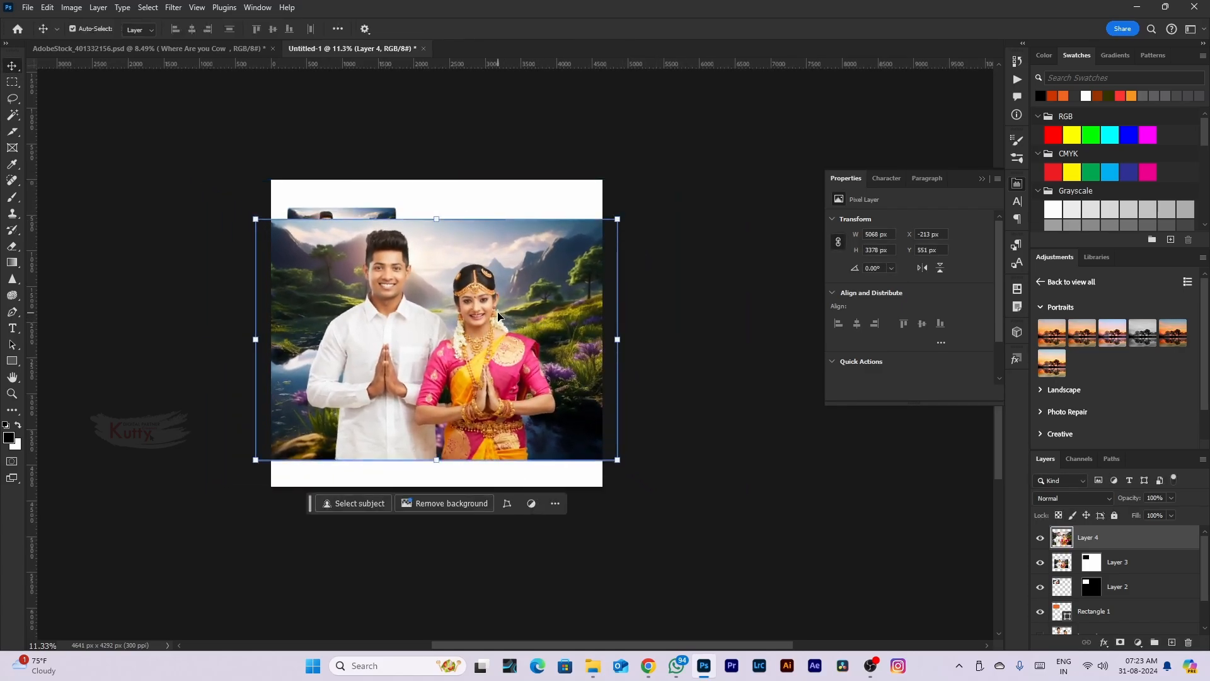
Load the outline of Layer 4 as a selection and invert it to select the empty canvas strips around the photo
key(m)
ctrl+click(1062, 537)
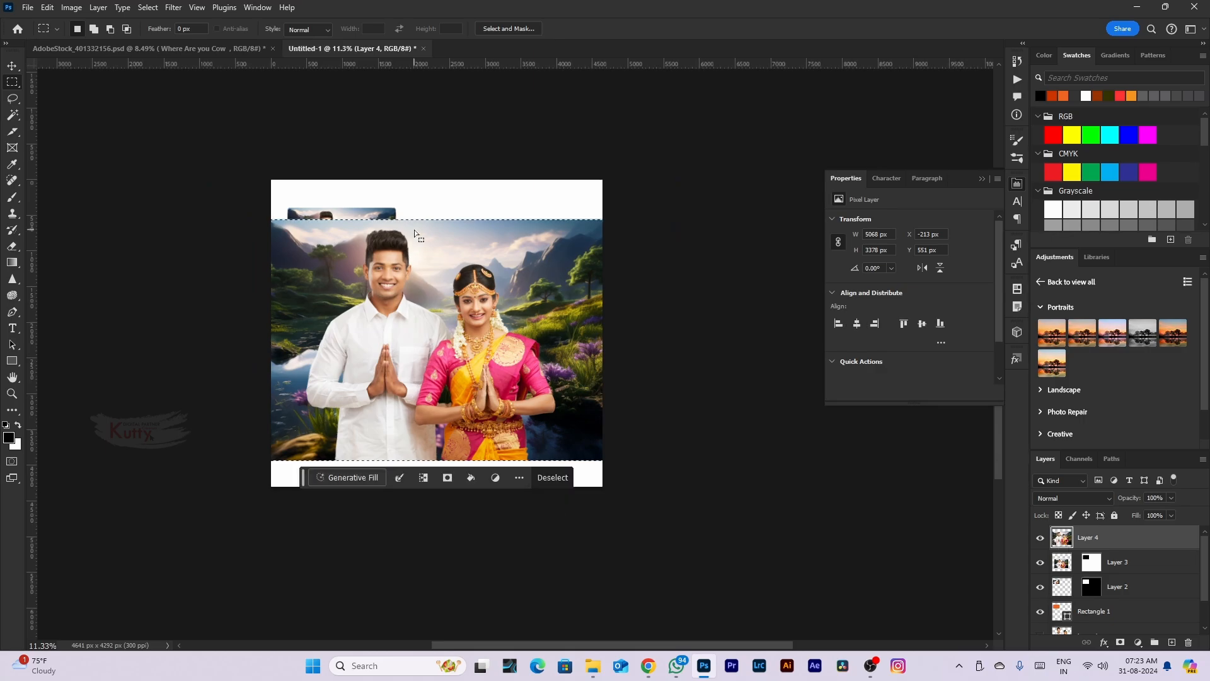
key(ctrl+shift+i)
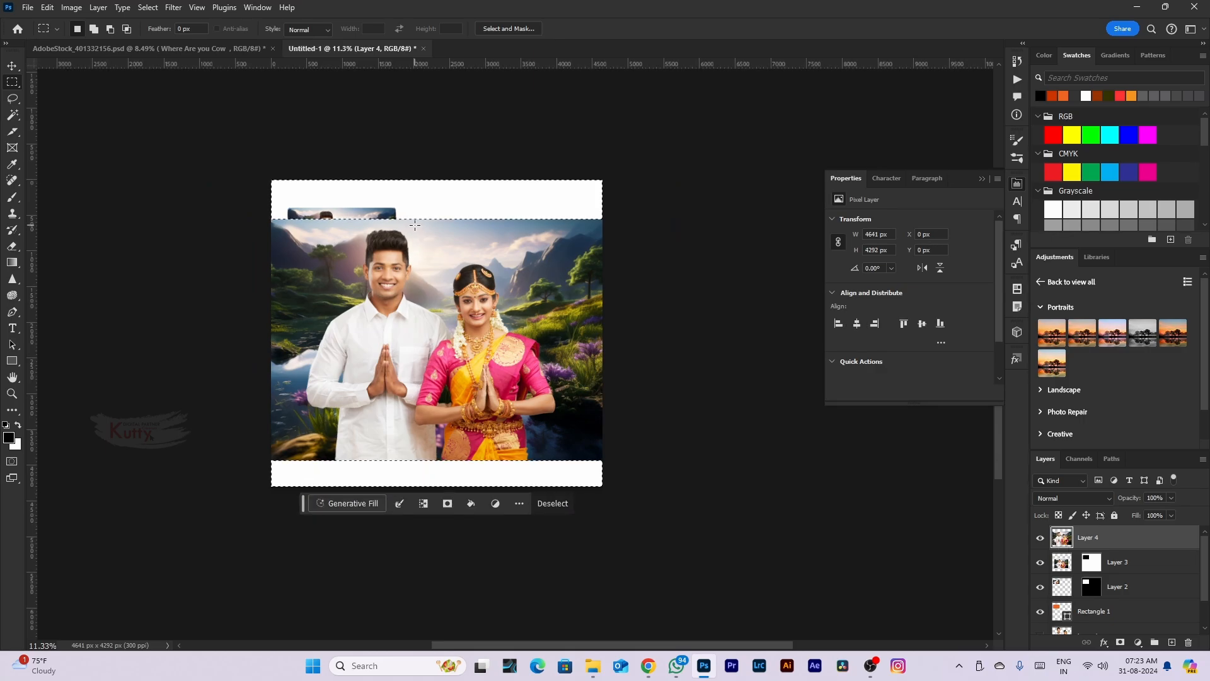
scroll(414, 200, up, 3)
scroll(414, 201, down, 3)
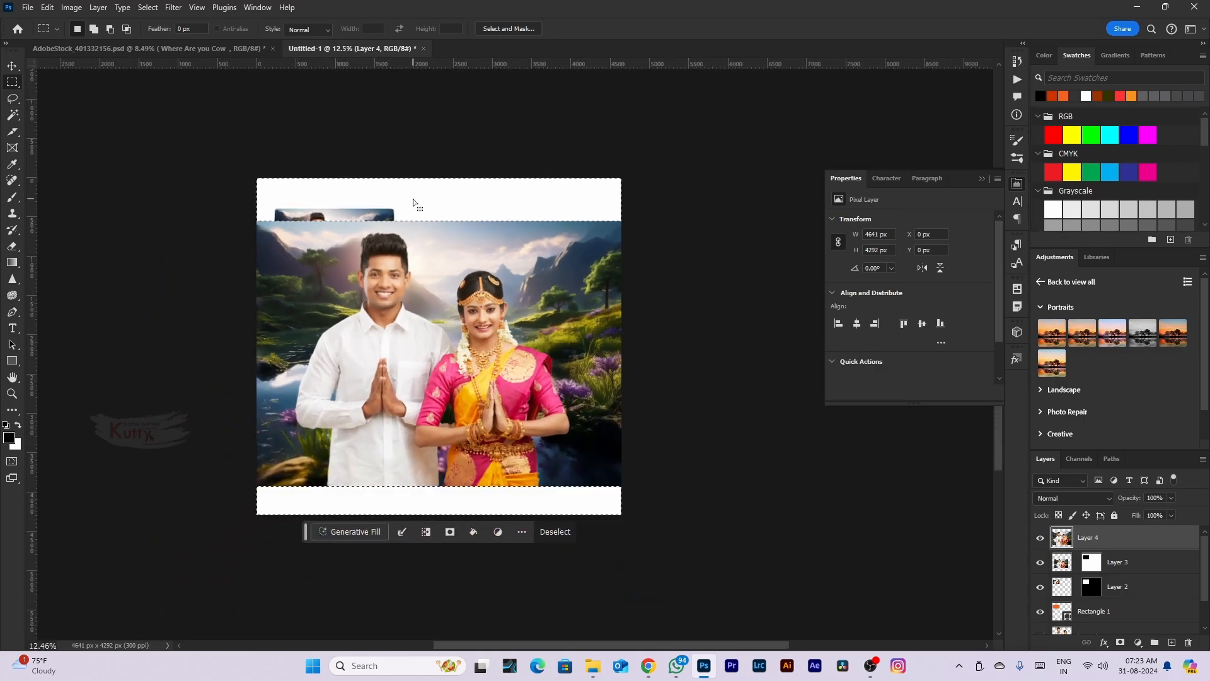
Fill the selected strips with Content-Aware Fill, using automatic sampling and output to a new layer
right_click(414, 199)
click(315, 358)
click(47, 6)
click(84, 230)
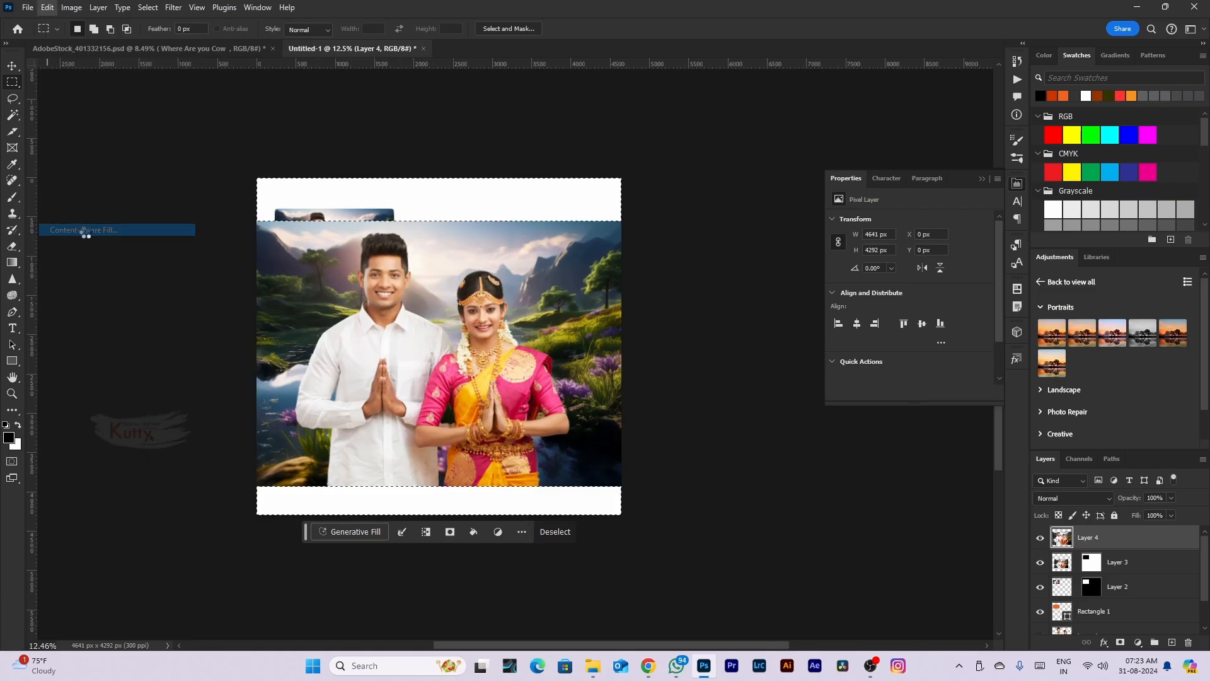
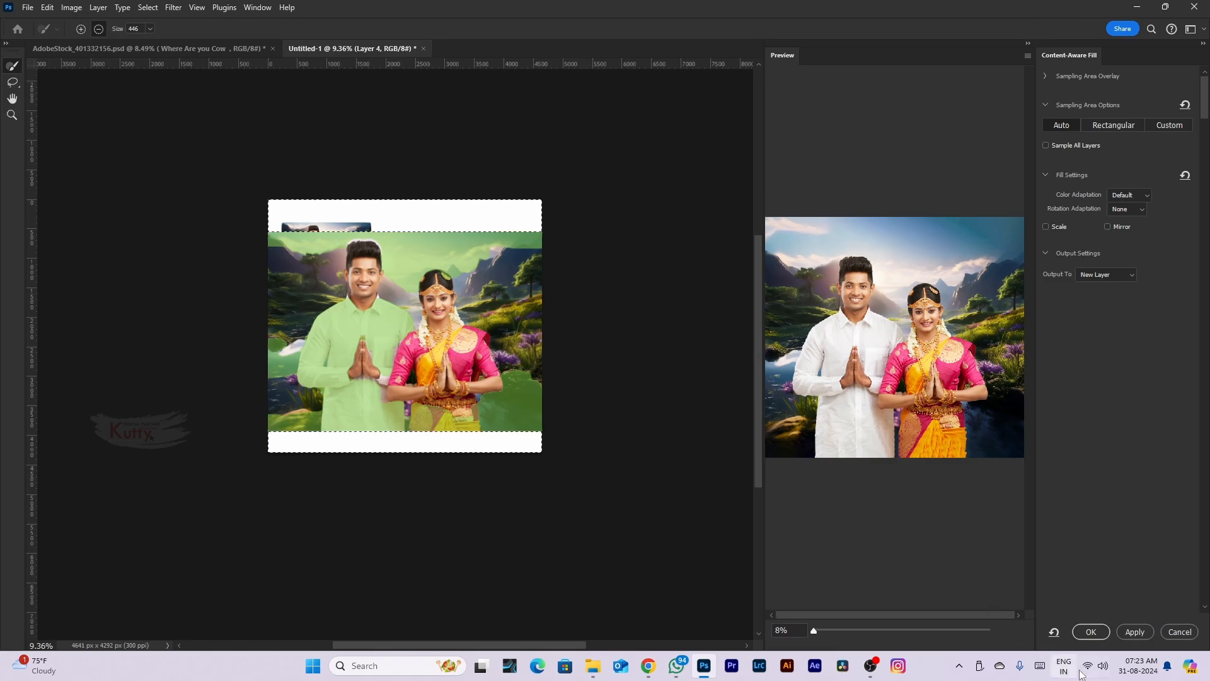
click(1089, 631)
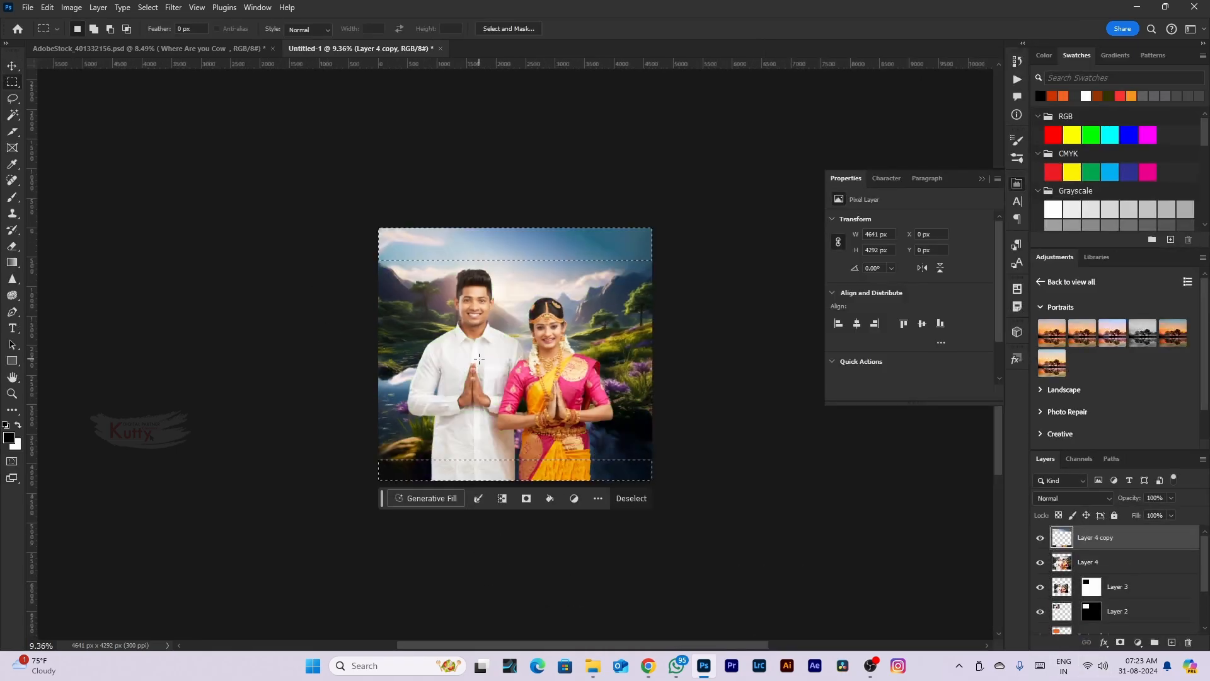
Deselect and merge the content-aware filled layer with Layer 4
key(ctrl+d)
scroll(667, 365, down, 3)
key(v)
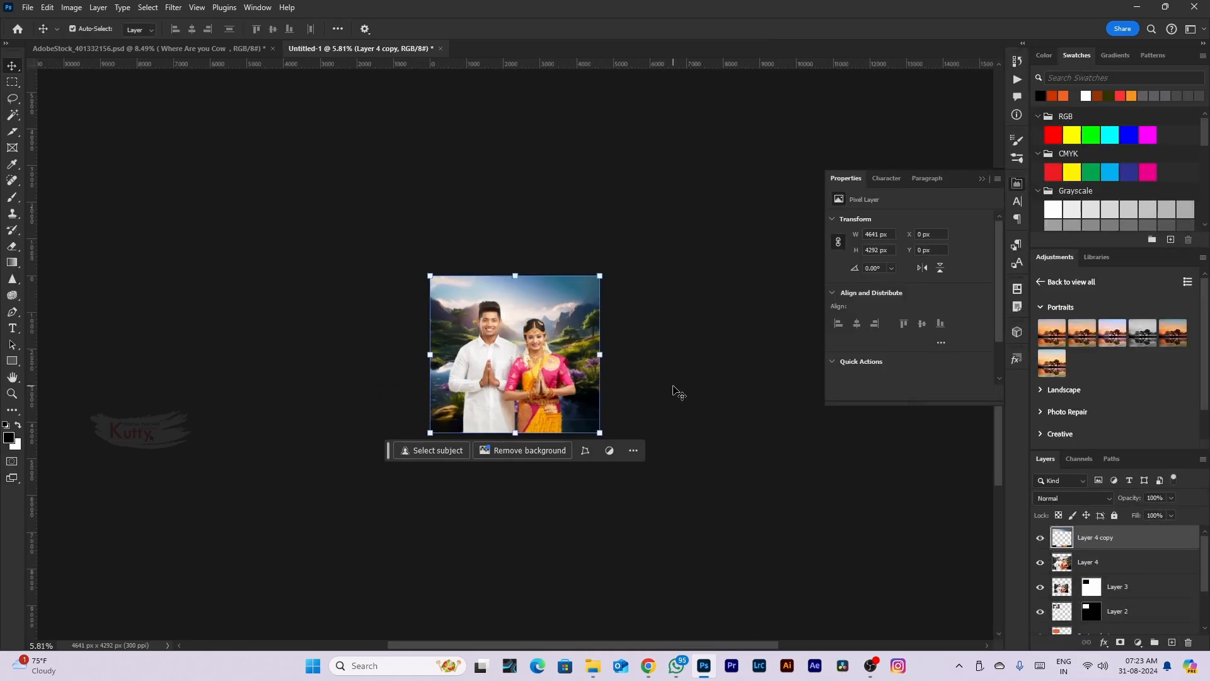
scroll(677, 392, up, 3)
shift+click(1053, 561)
key(ctrl+e)
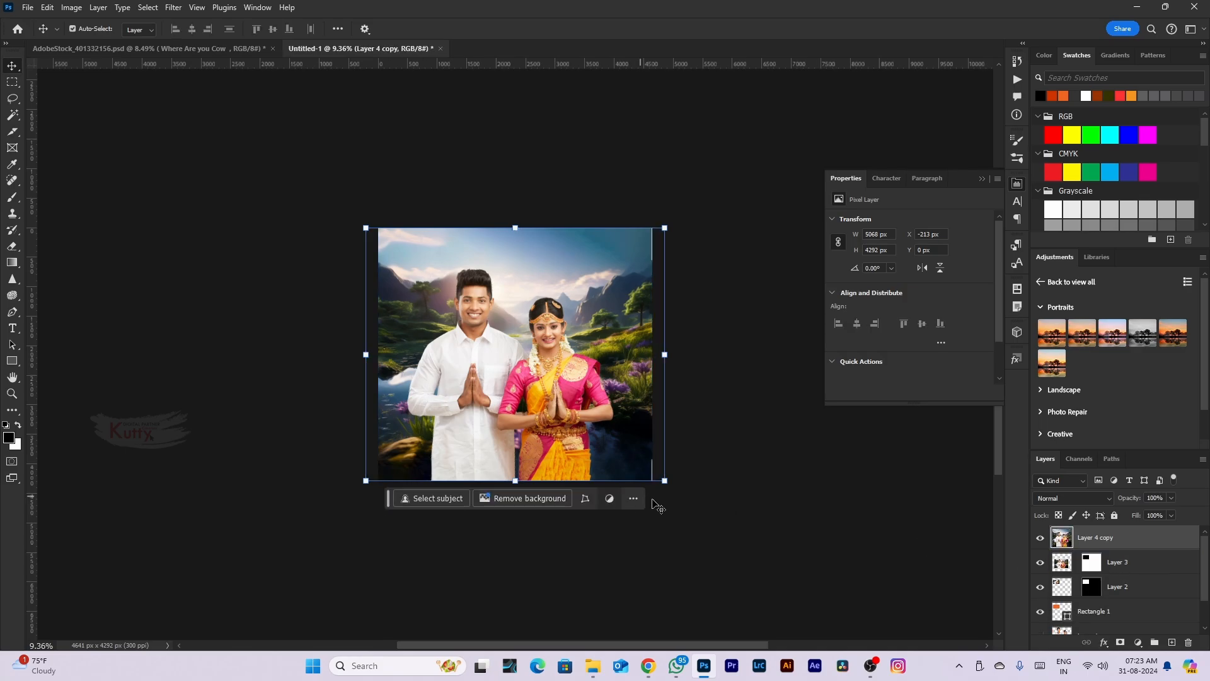
Enlarge the merged picture layer to about 5200 × 4404 px so that it extends beyond the canvas edges
key(ctrl+t)
drag(665, 480, 669, 481)
key(Return)
scroll(782, 531, down, 2)
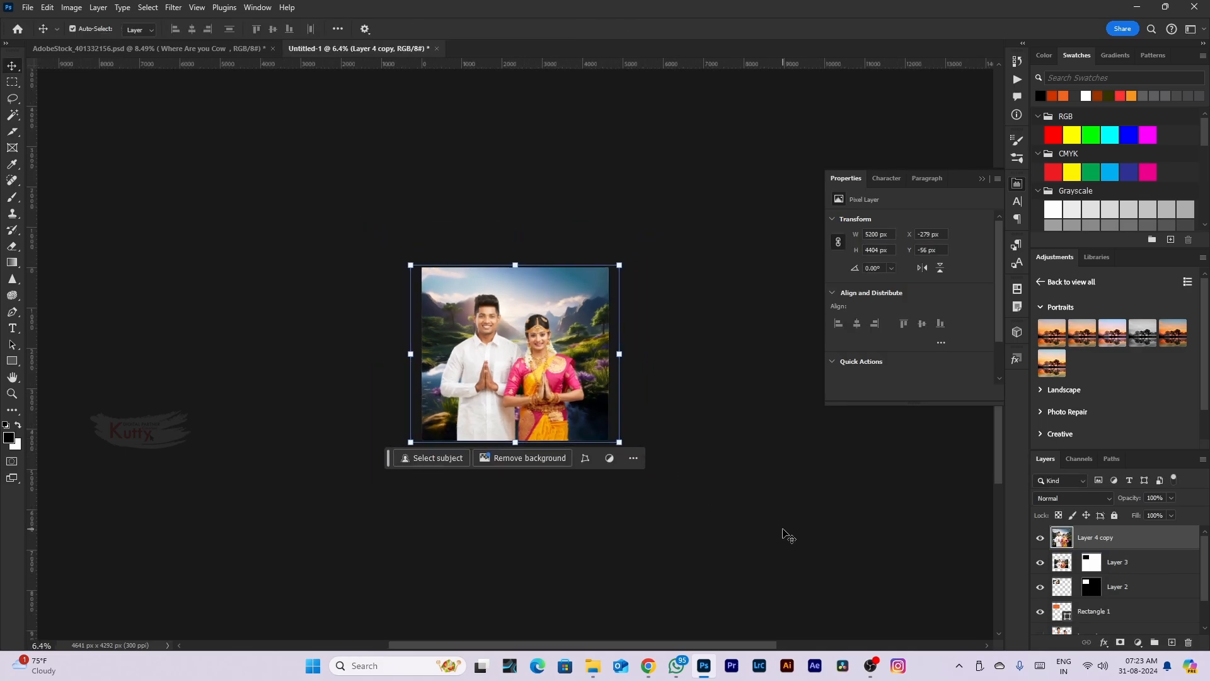
scroll(521, 374, up, 3)
scroll(521, 375, down, 3)
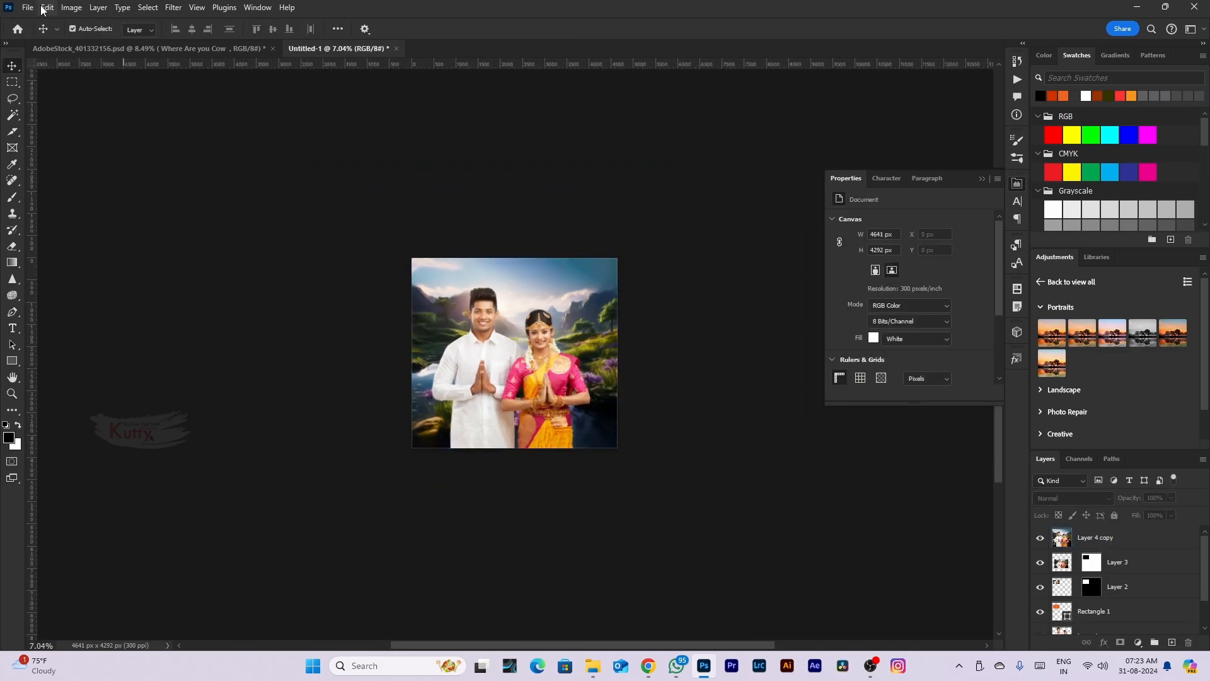
Scale the merged picture layer down to about 98.65% using the Scale mode of Free Transform
click(48, 6)
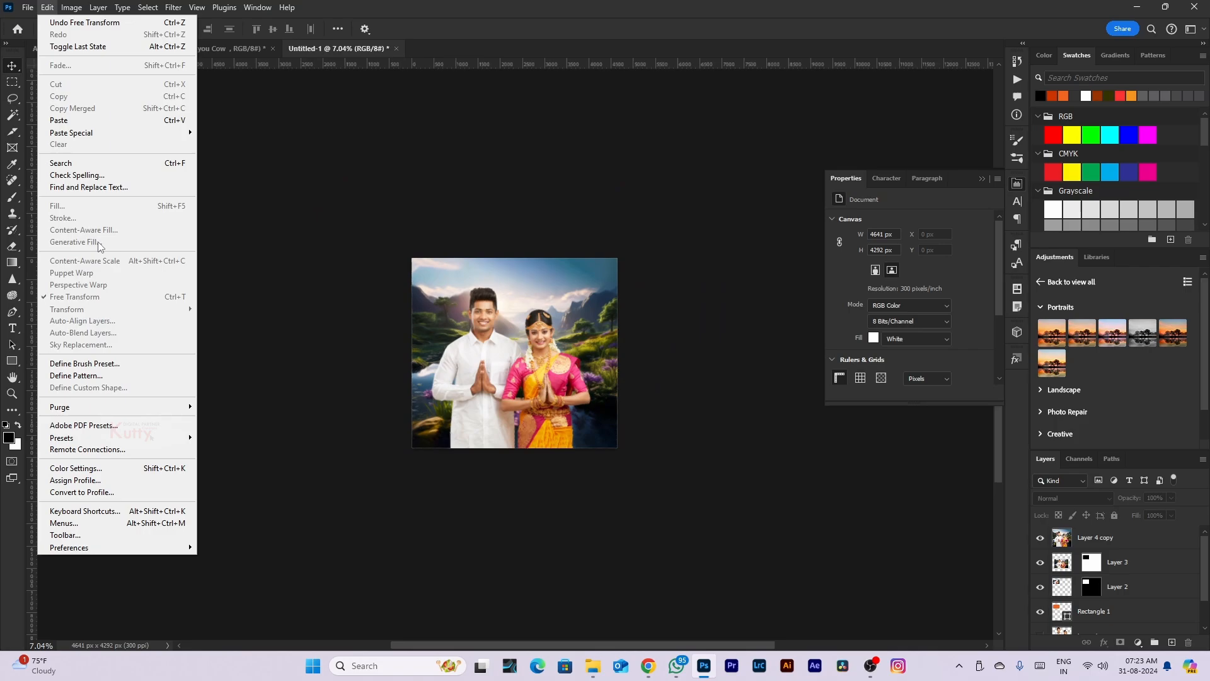
click(571, 385)
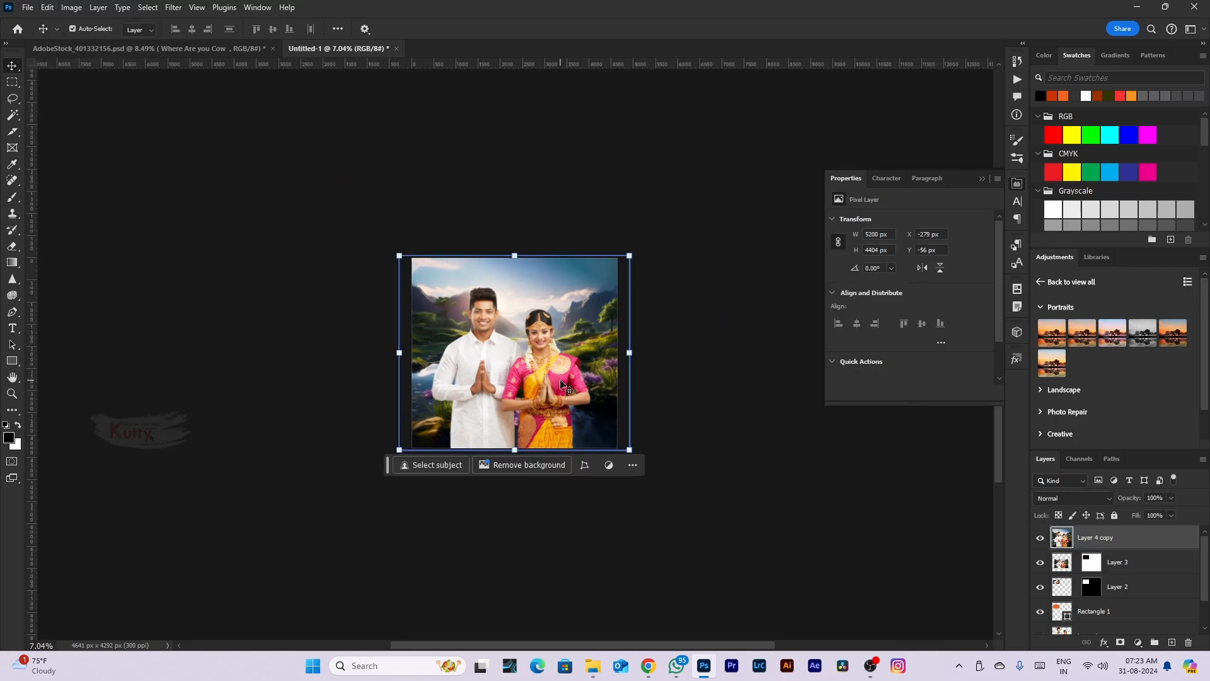
click(74, 5)
mouse_move(45, 5)
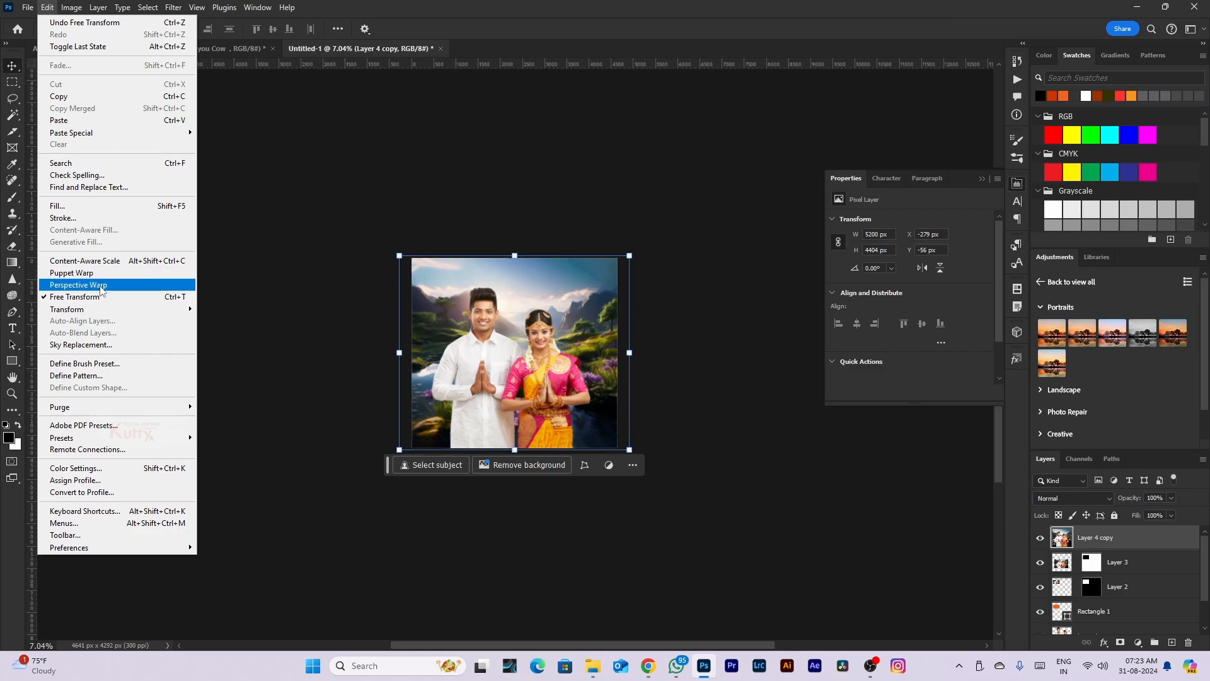
click(104, 298)
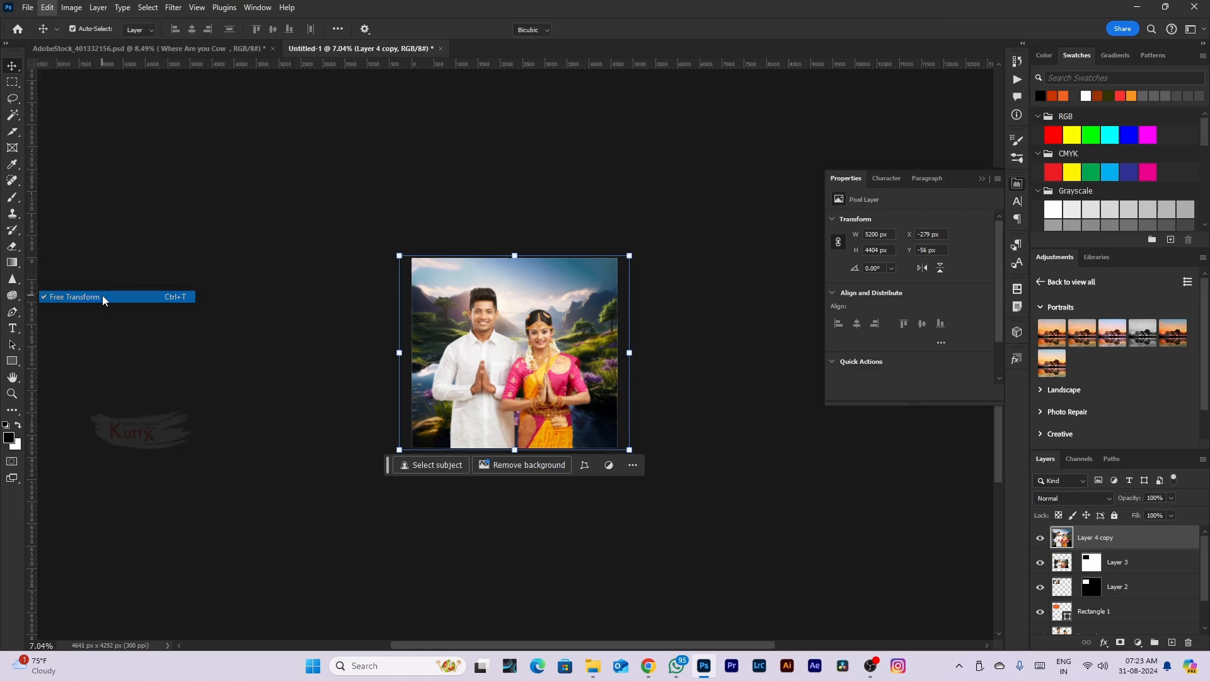
right_click(477, 341)
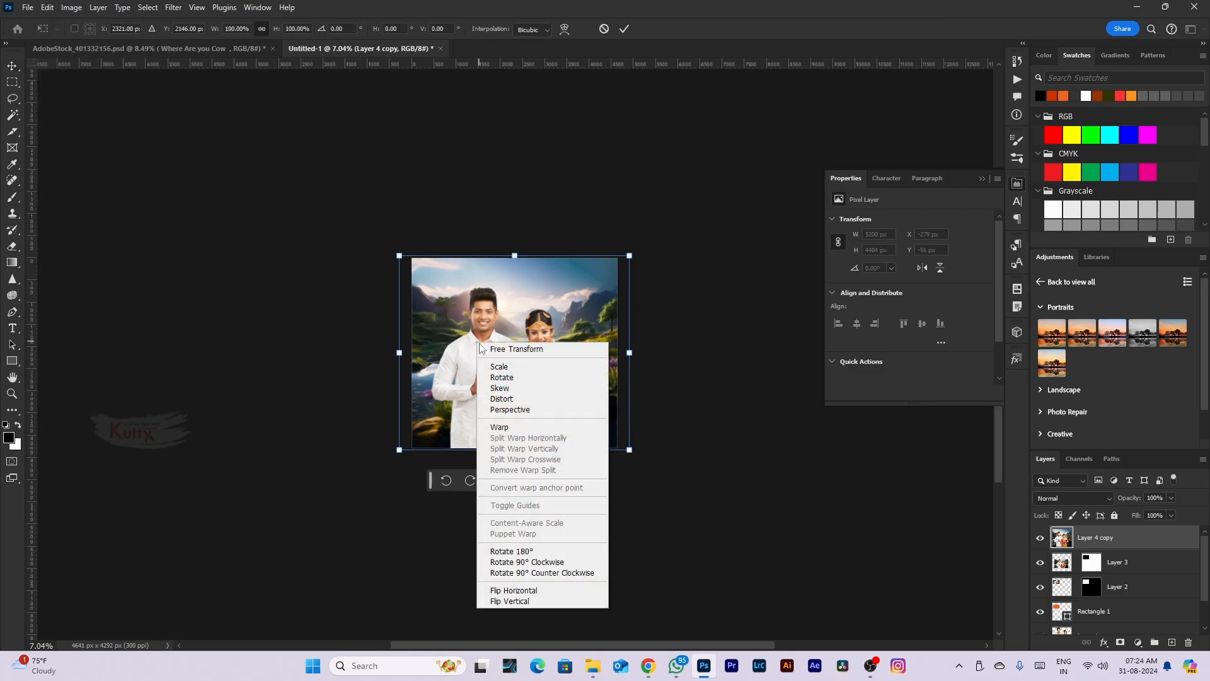
click(508, 367)
drag(629, 255, 626, 258)
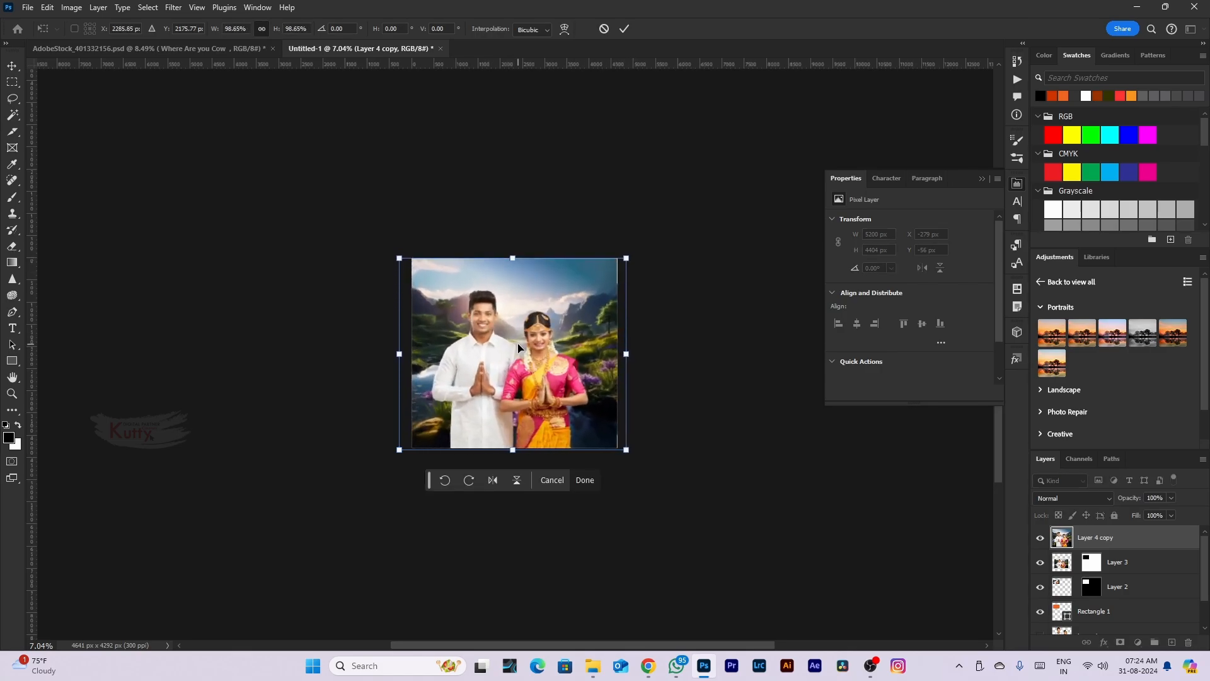
right_click(519, 346)
click(550, 382)
double_click(530, 358)
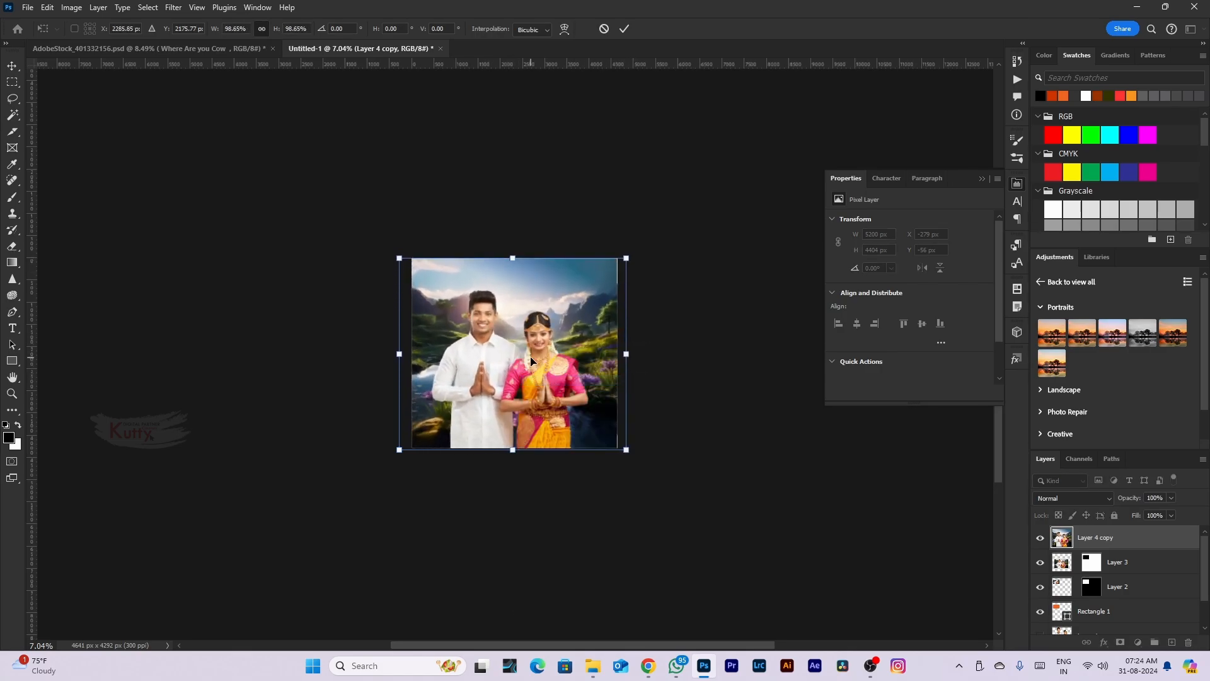
key(ctrl+t)
right_click(581, 315)
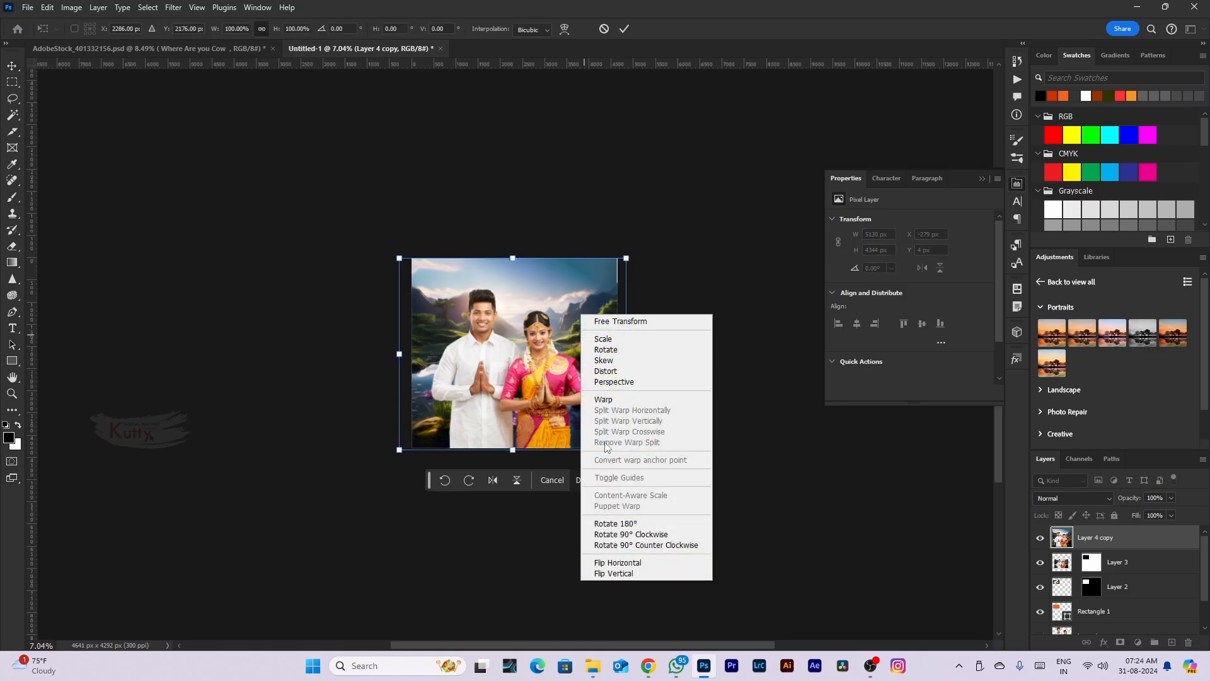
click(606, 350)
double_click(591, 362)
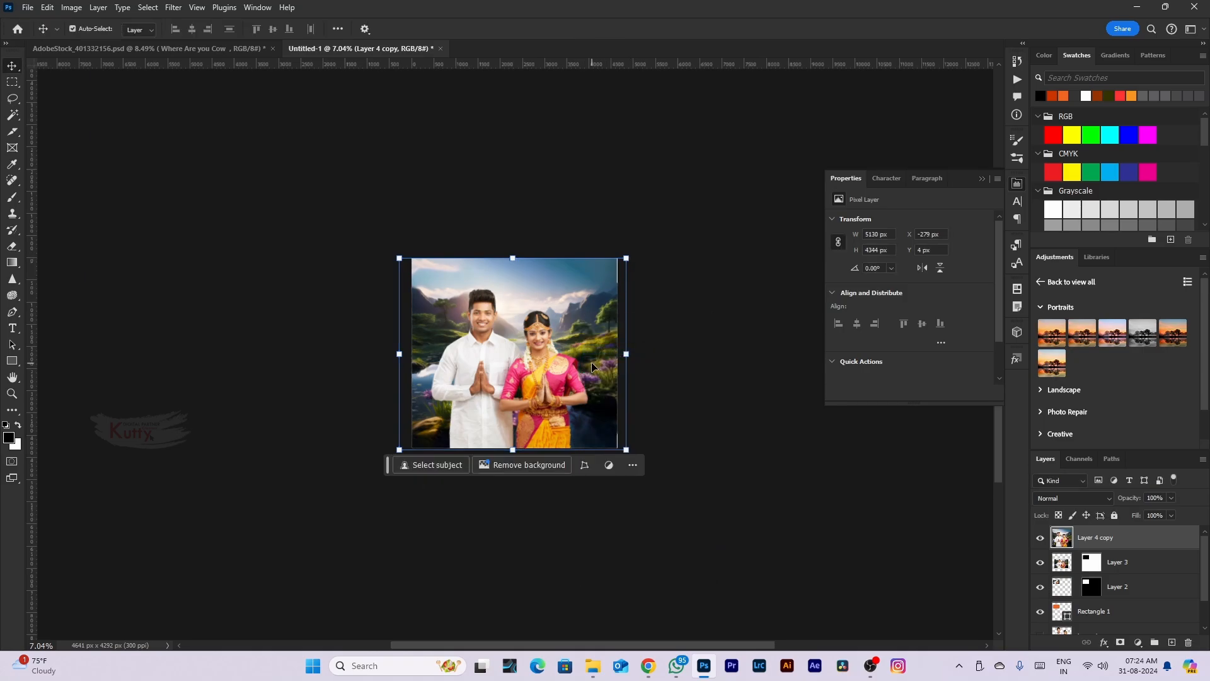
Try rotating the picture layer in 90° turns, twice clockwise and twice counter-clockwise
key(ctrl+t)
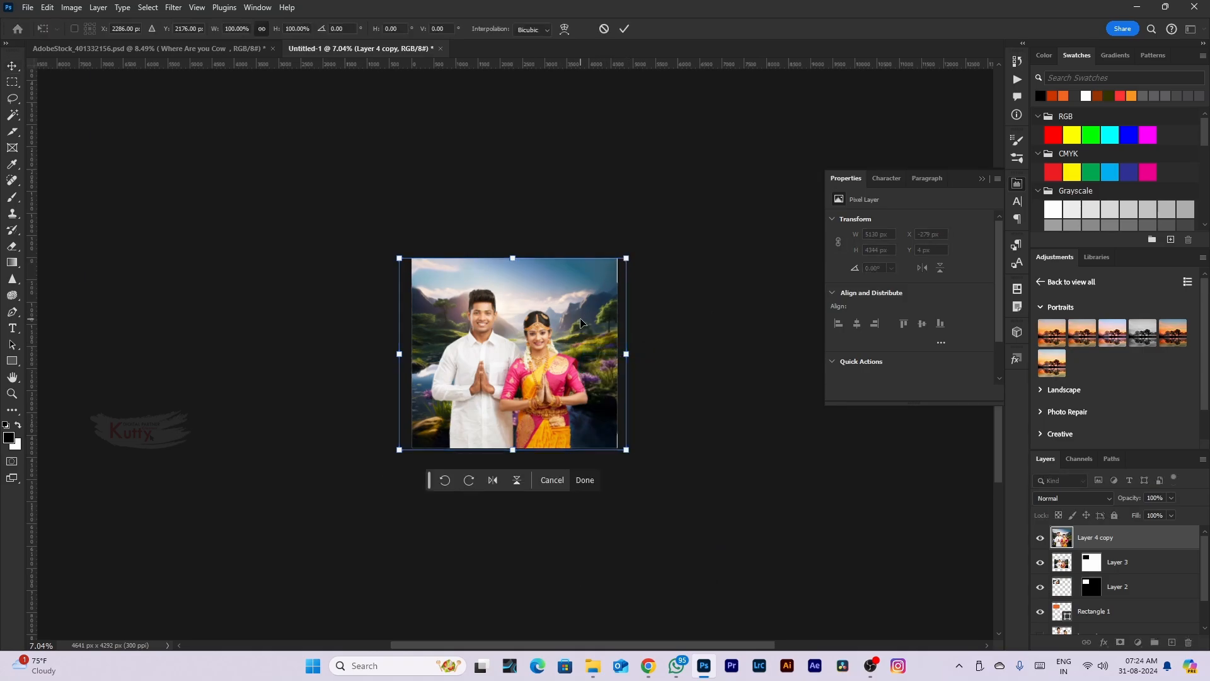
click(469, 481)
click(468, 497)
click(445, 481)
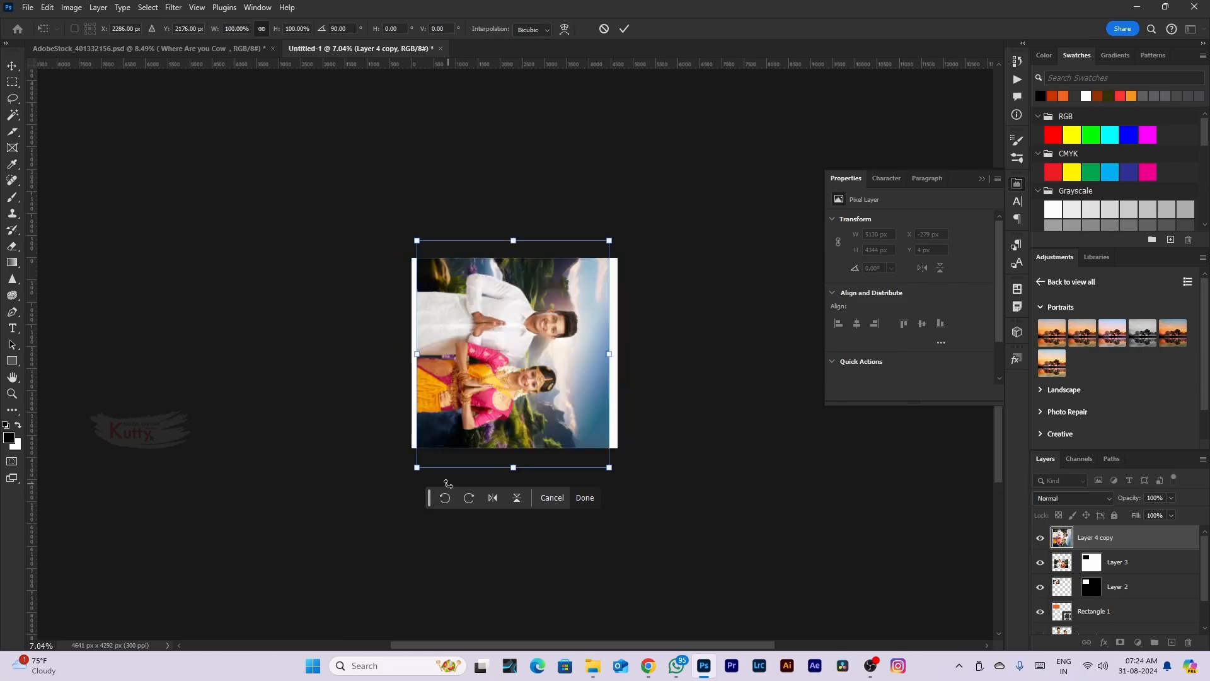
click(445, 498)
Try flipping the picture layer horizontally and vertically, flip it back each time and commit the transform
click(492, 481)
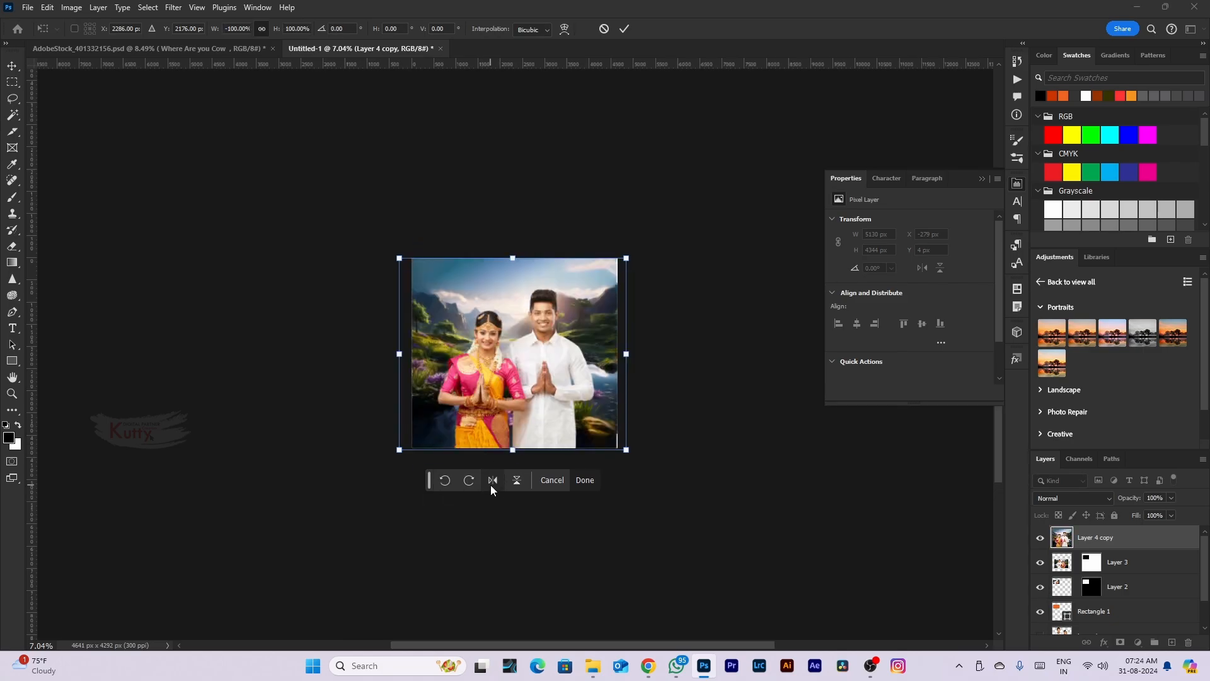
click(501, 482)
click(516, 481)
click(517, 481)
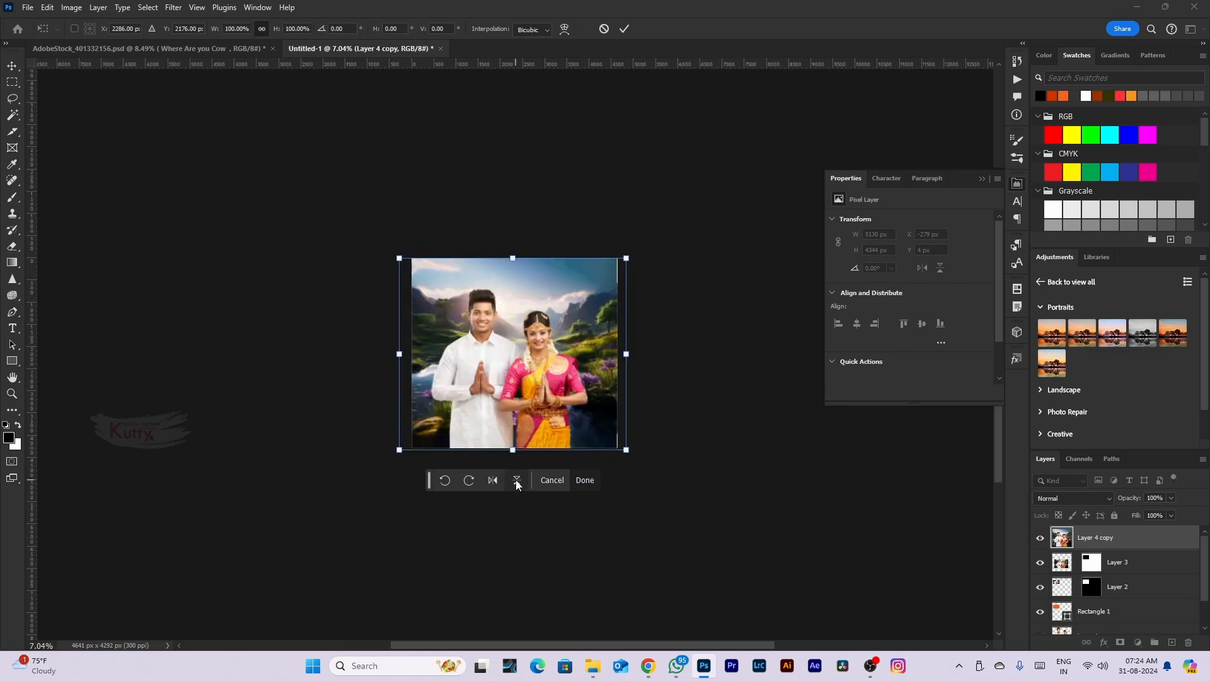
click(579, 483)
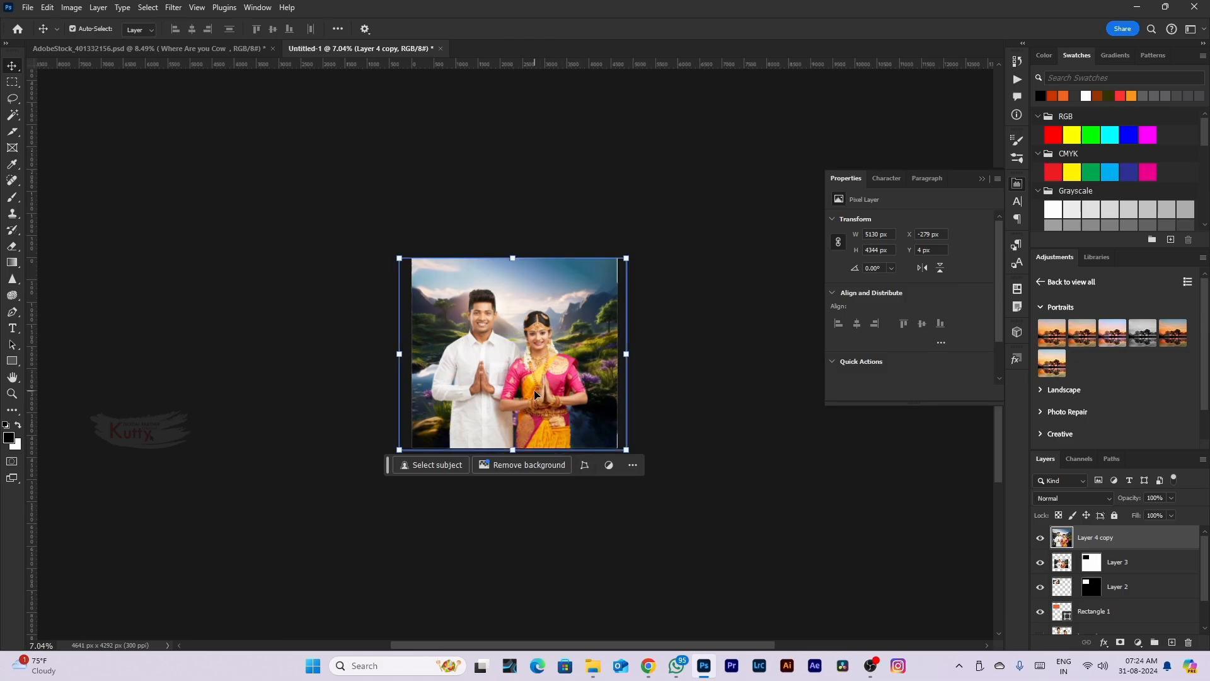
Start Sky Replacement on the picture layer and choose the deep-blue sky with scattered white clouds from the Blue Skies presets
right_click(496, 350)
click(94, 77)
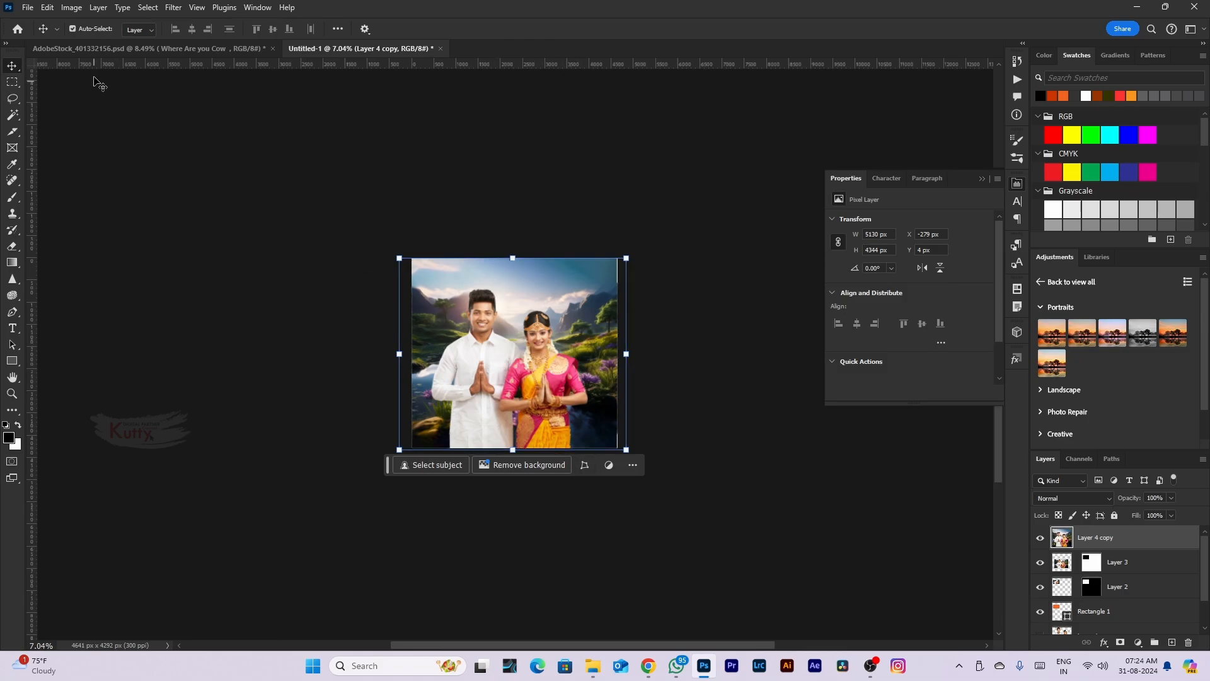
click(47, 9)
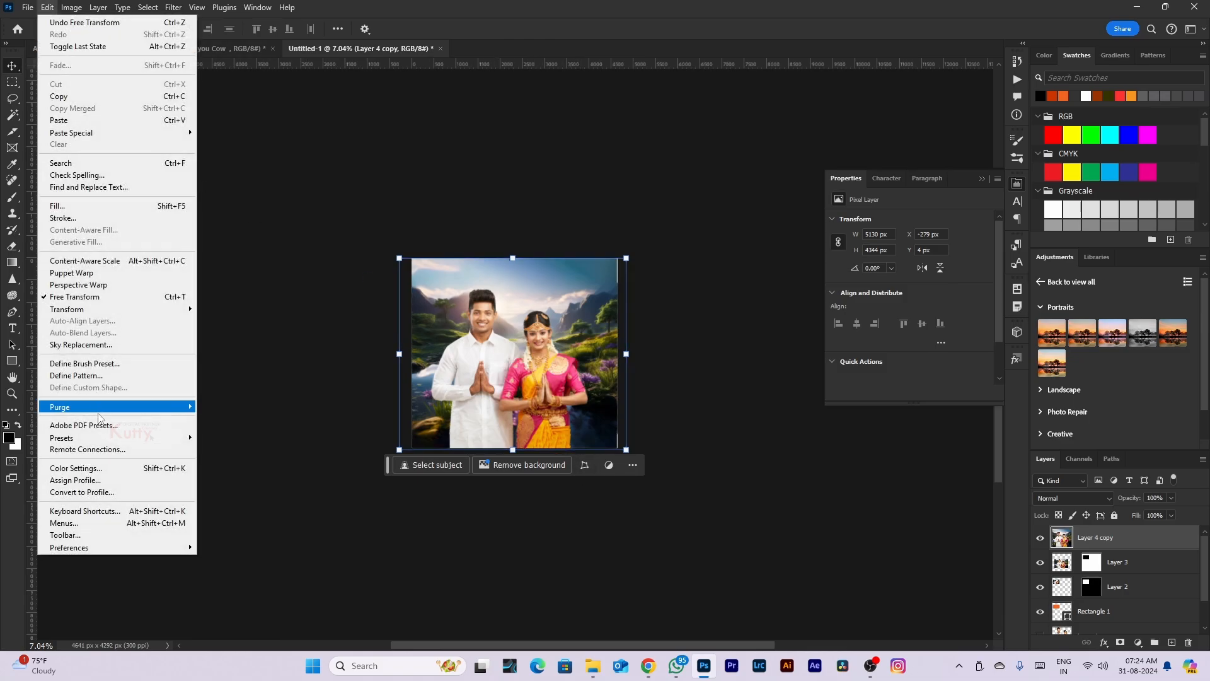
click(114, 344)
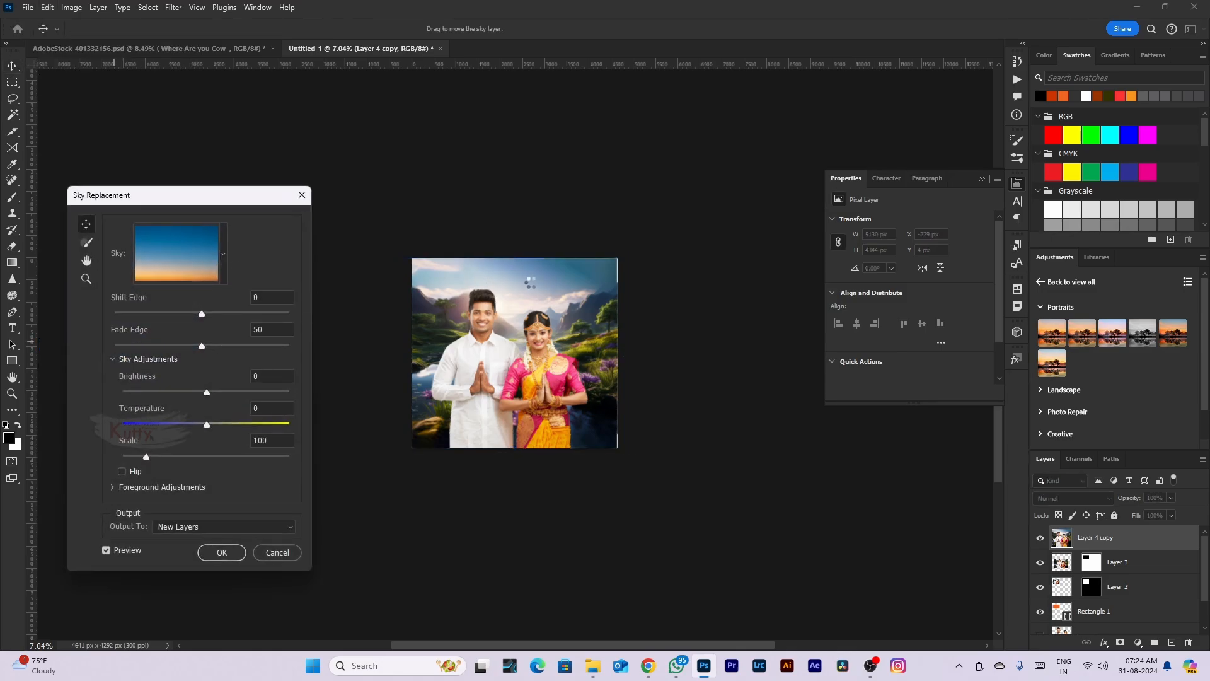
click(228, 261)
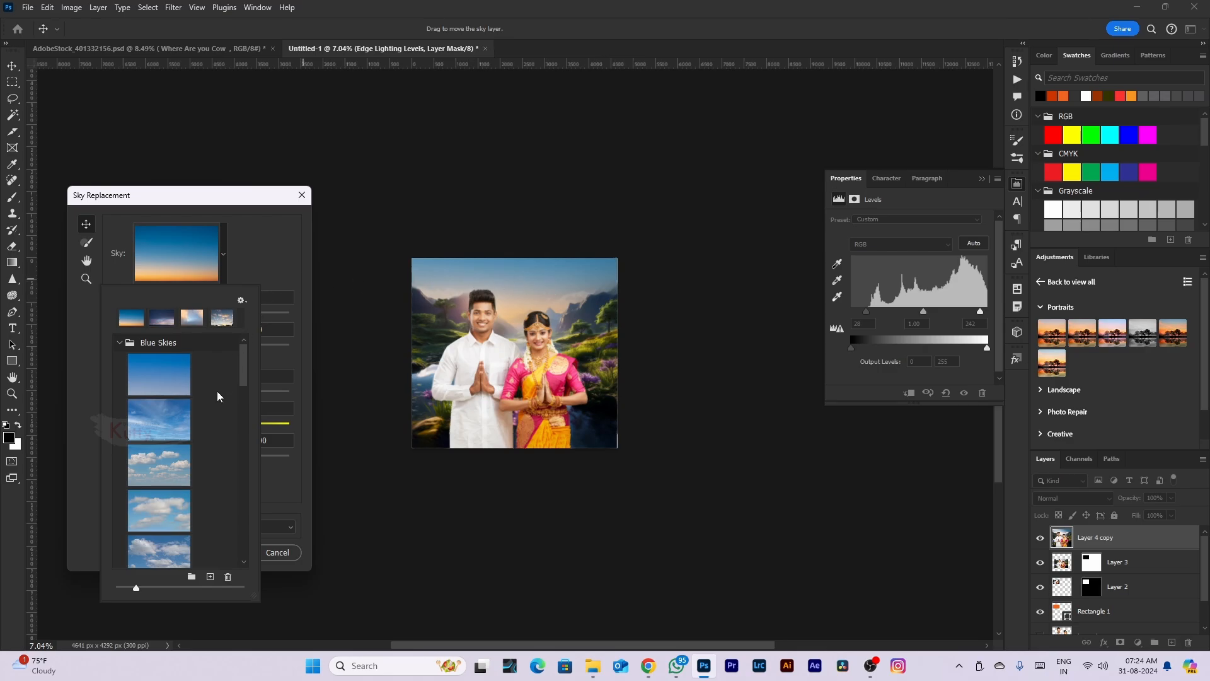
click(164, 456)
scroll(158, 458, down, 1)
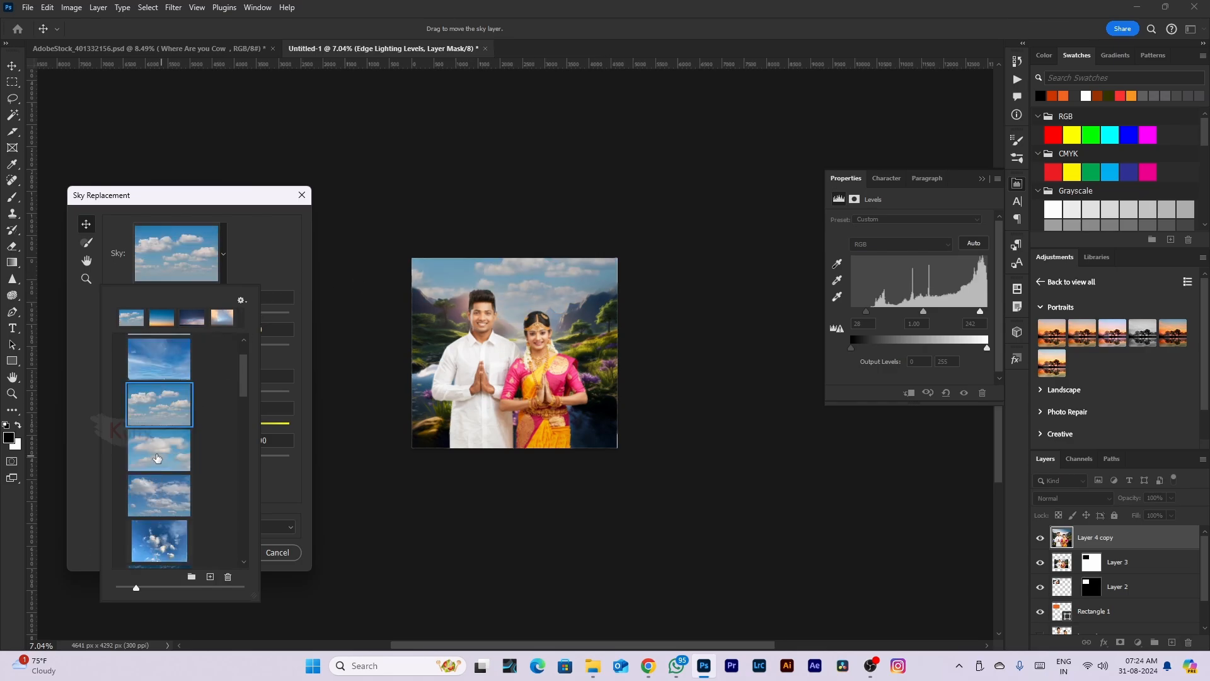
click(162, 455)
click(157, 512)
click(162, 548)
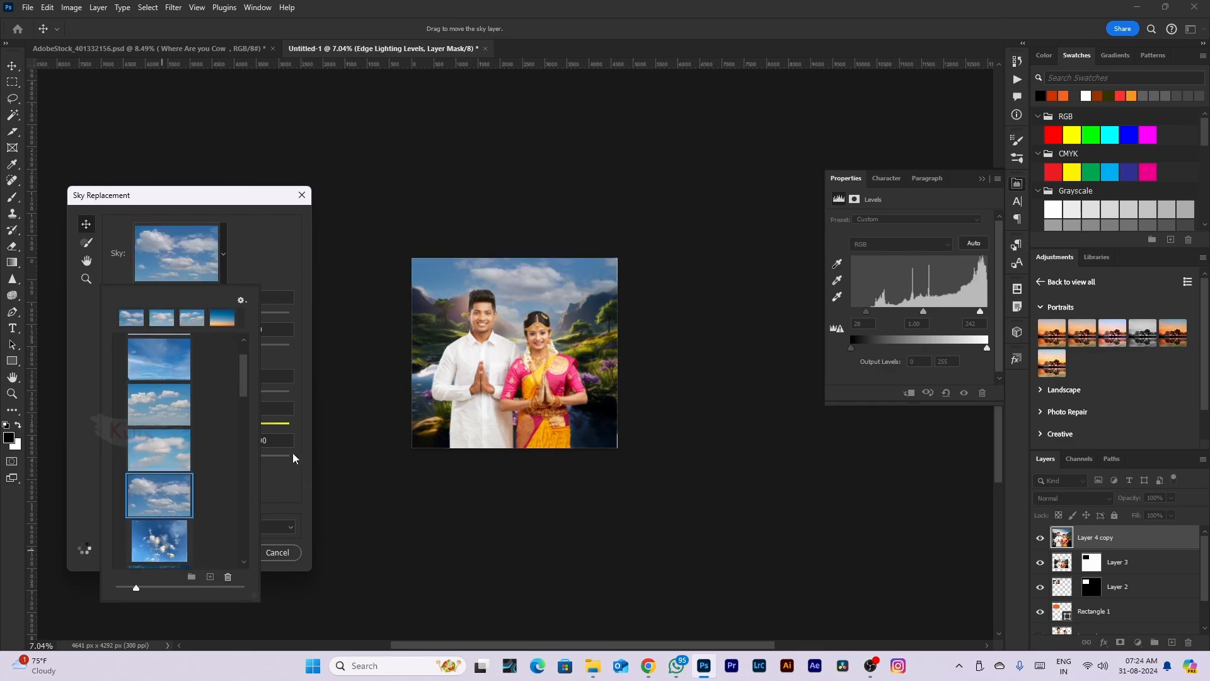
Set the replacement sky's brightness to 6 and temperature to -4, and output the result to new layers
click(277, 276)
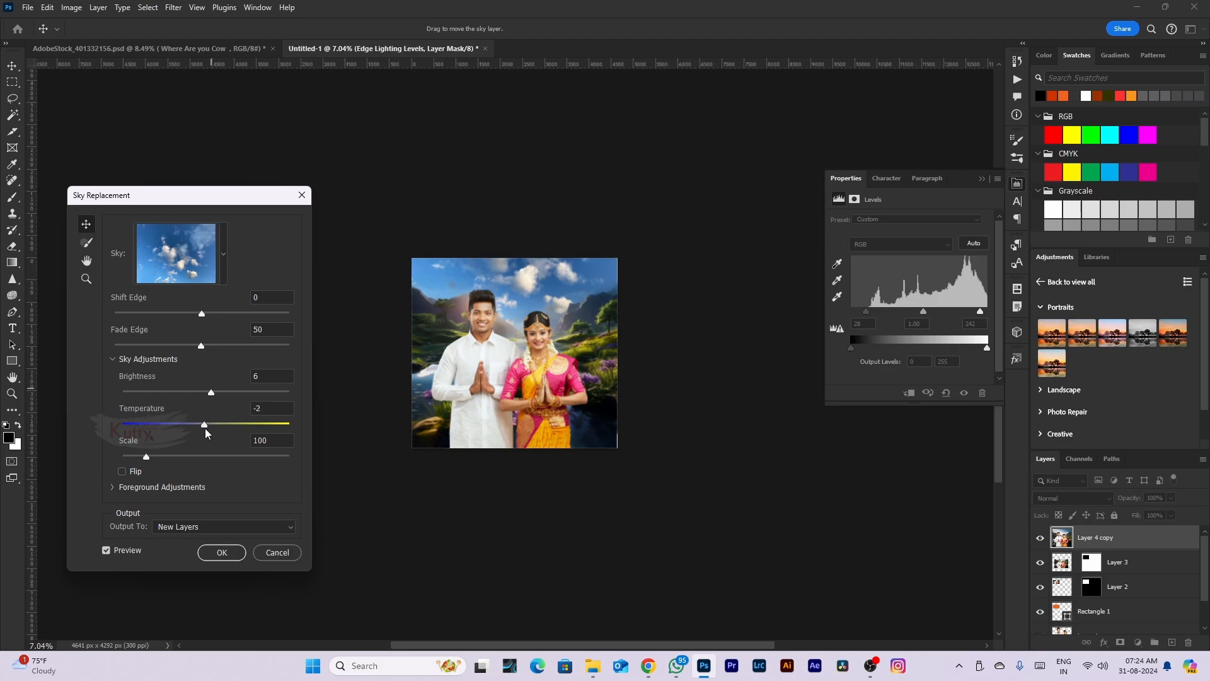
drag(205, 429, 203, 426)
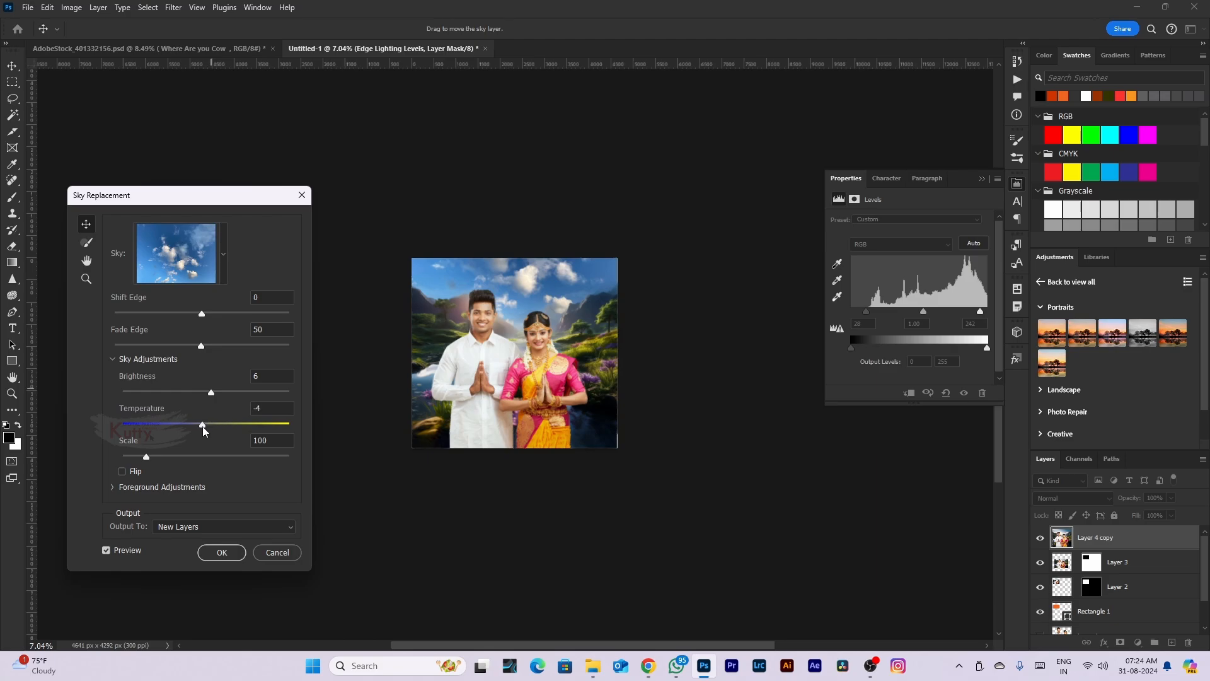
click(222, 553)
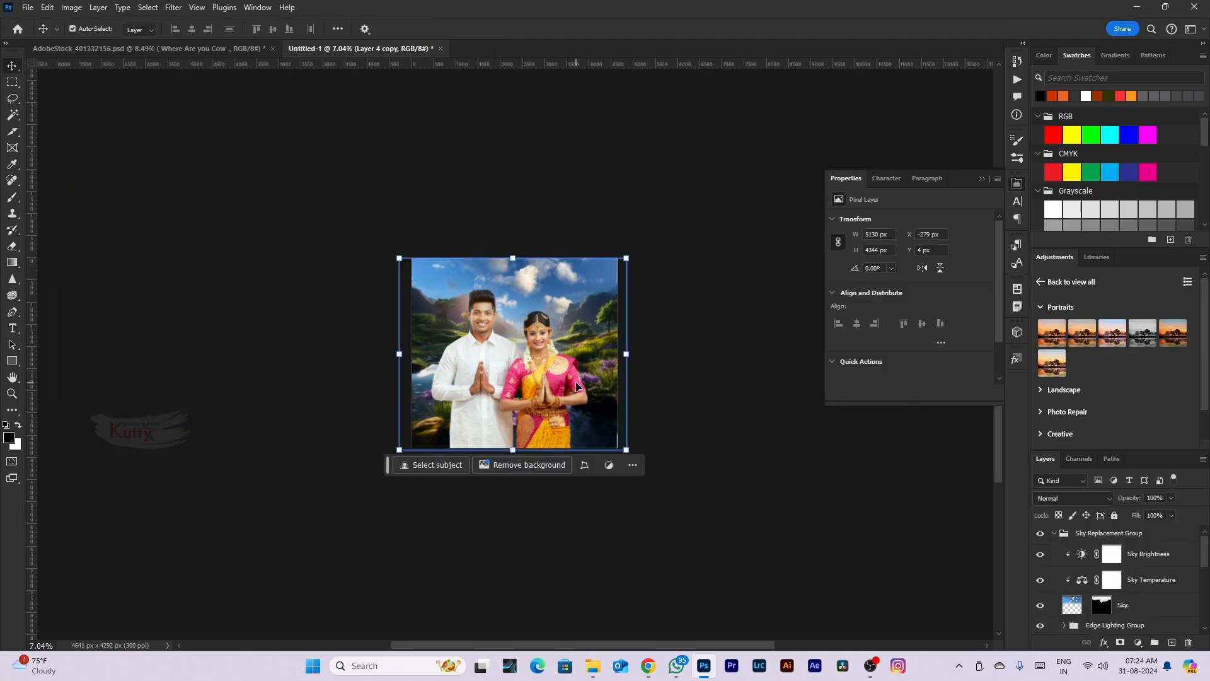
Collapse the Sky Replacement Group and select it
click(1054, 532)
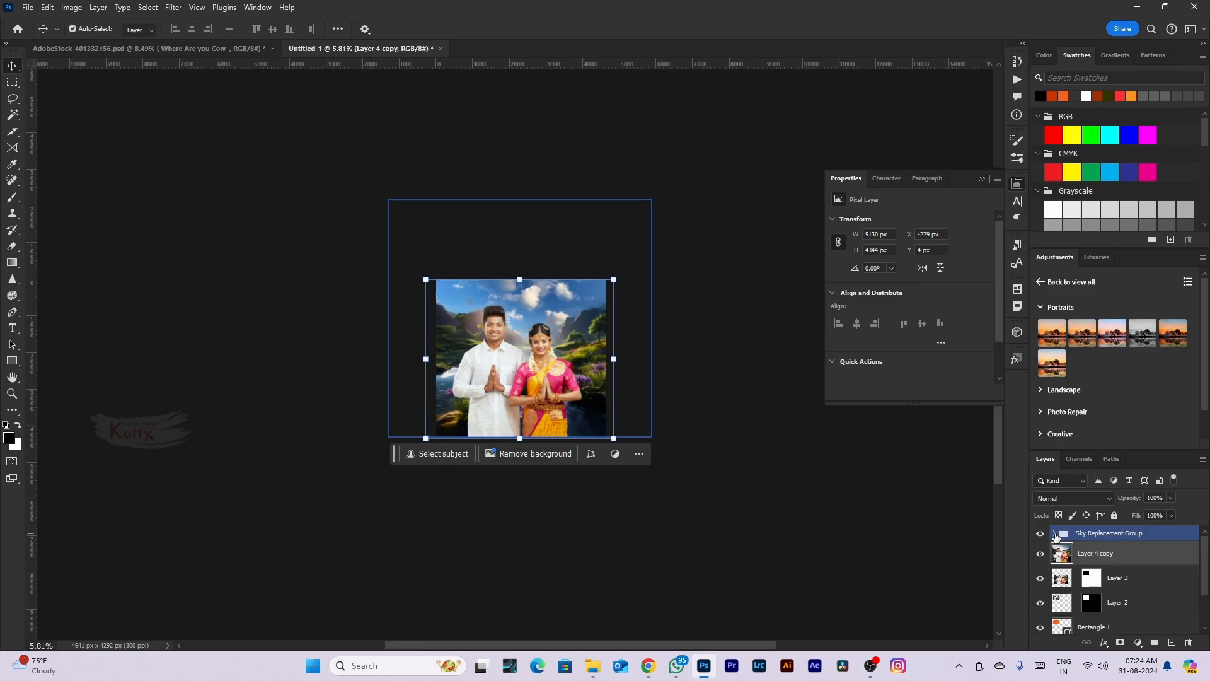
click(1089, 534)
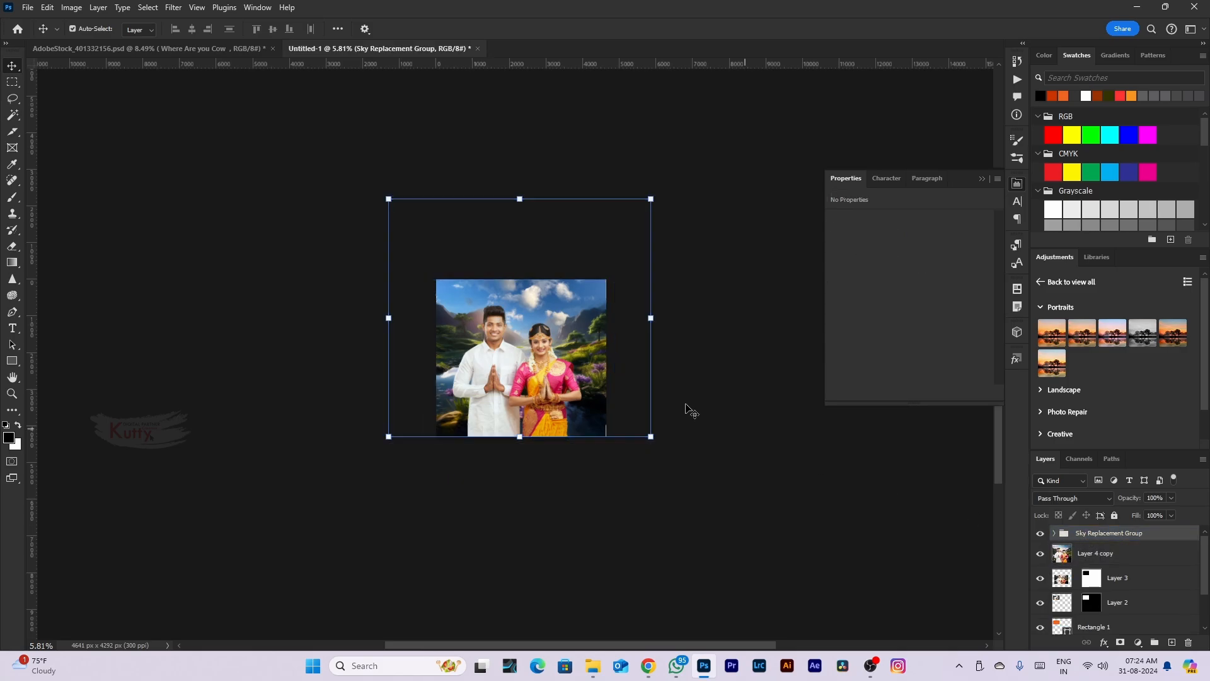
scroll(686, 407, up, 4)
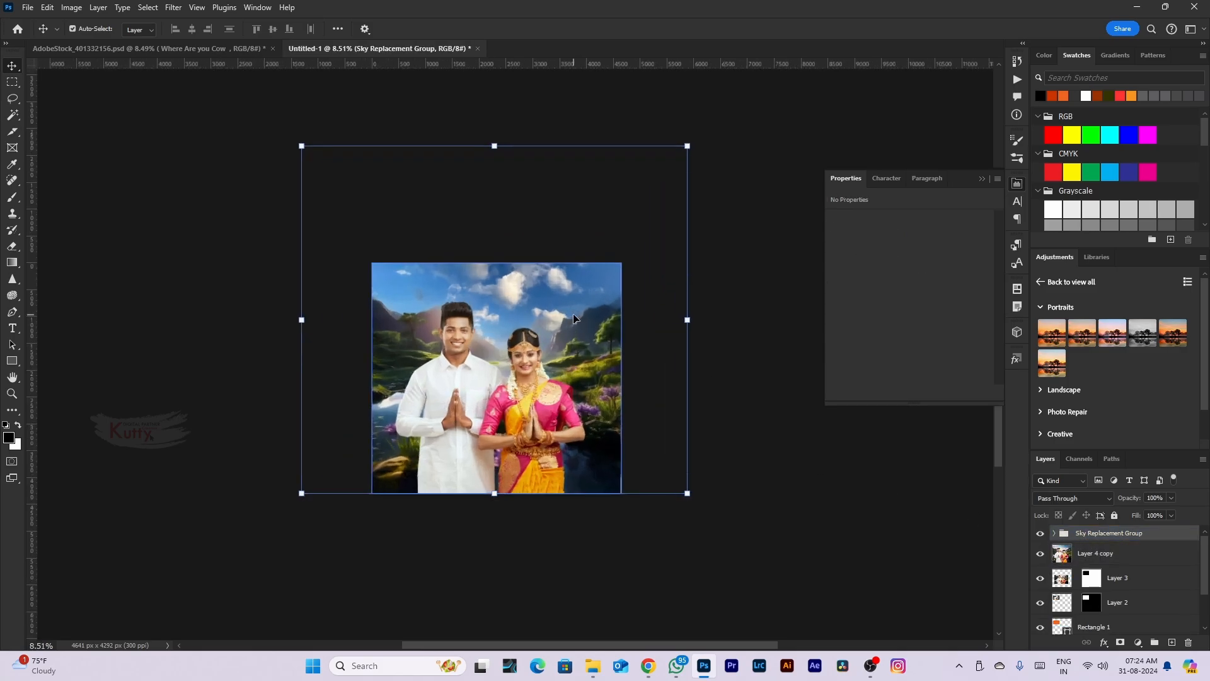
Look over the Keyboard Shortcuts and Menus settings for application menus and leave them without changes
click(54, 10)
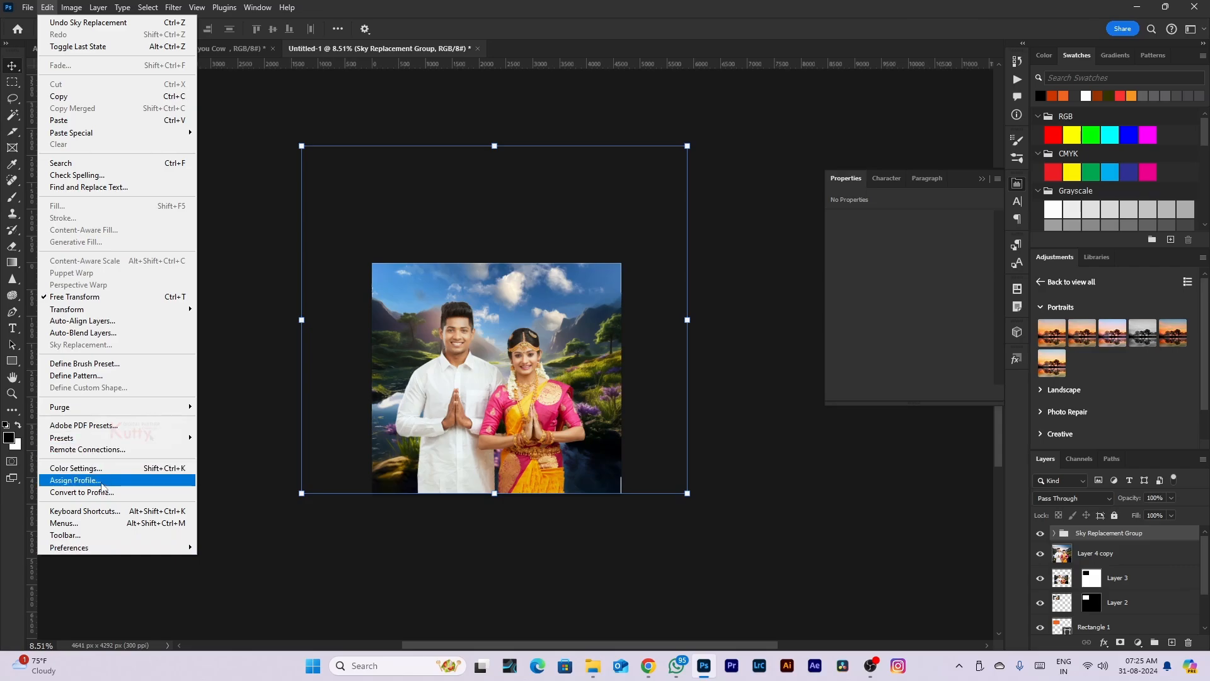
click(108, 513)
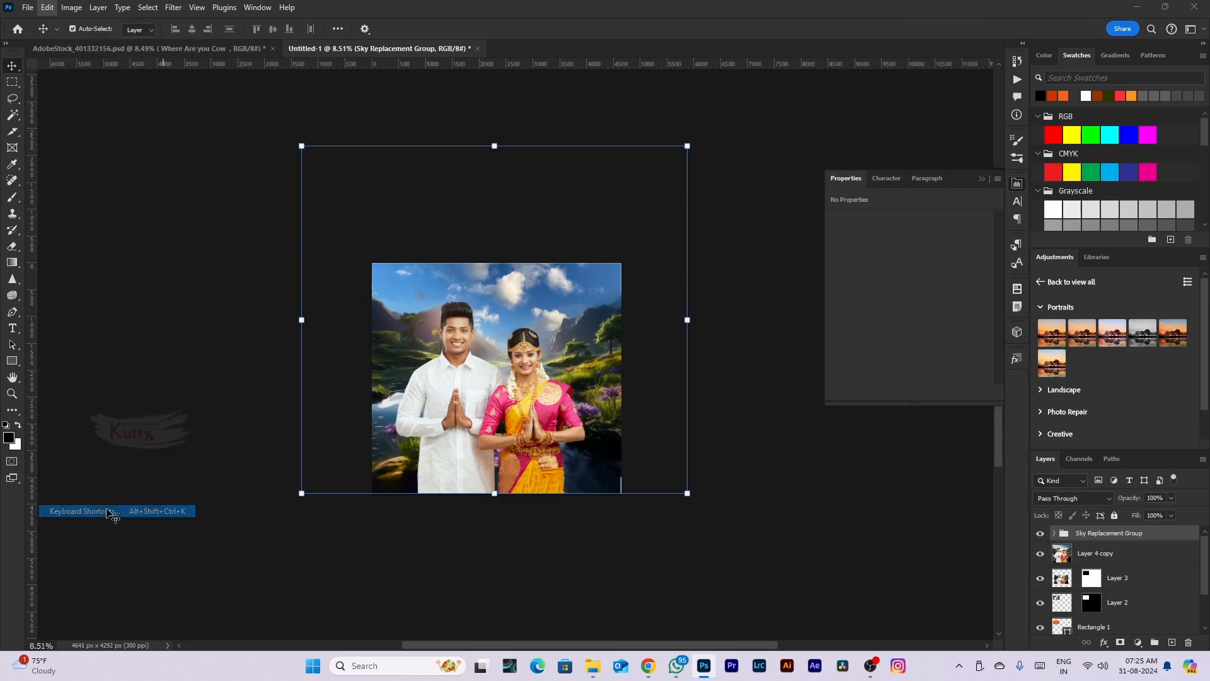
scroll(417, 228, down, 3)
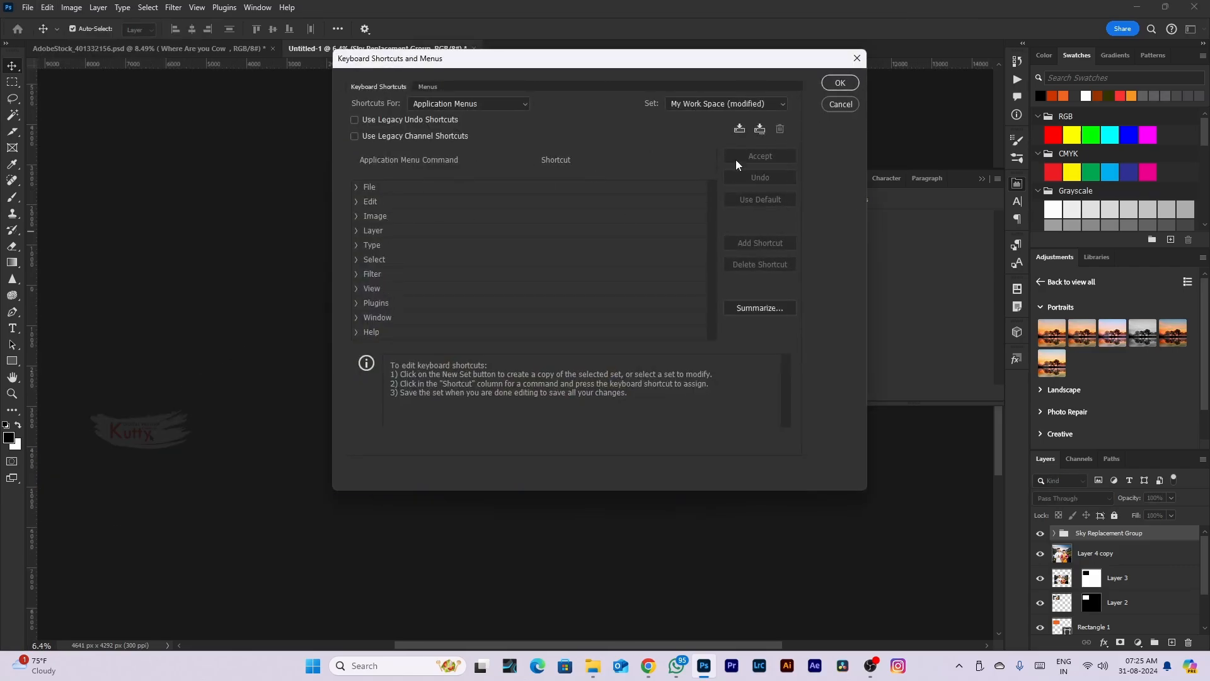
click(854, 104)
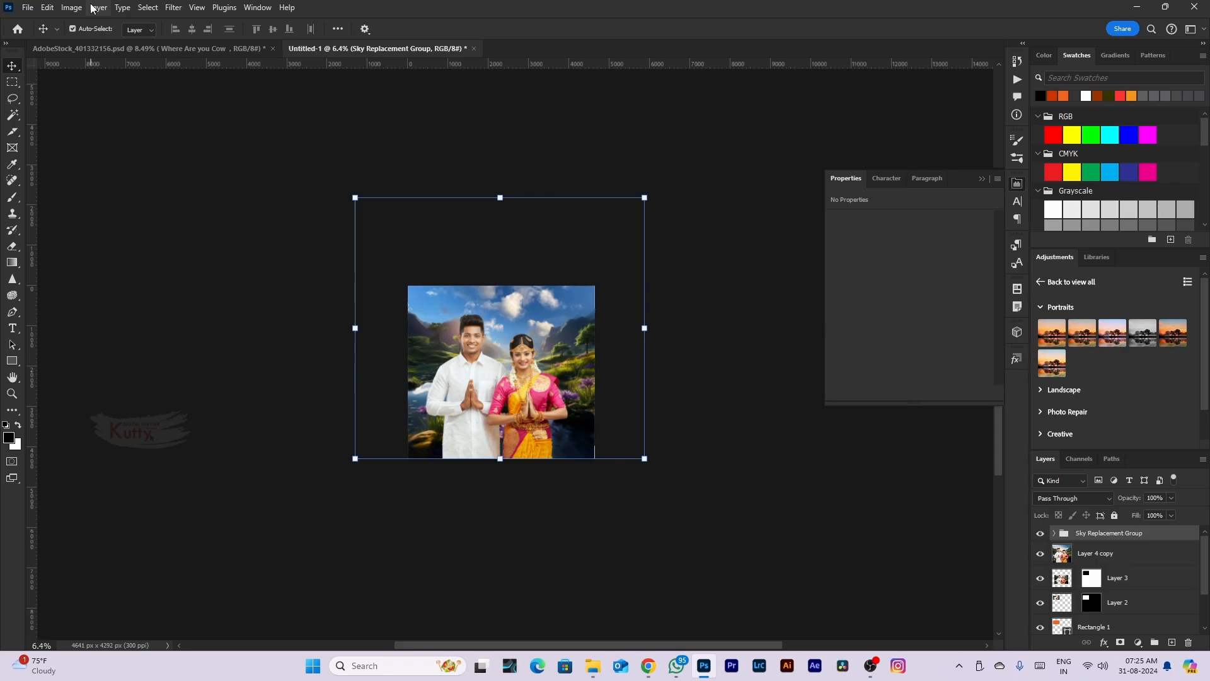
Examine the working spaces, color management policies and conversion options in Color Settings, and leave them without changes
click(47, 7)
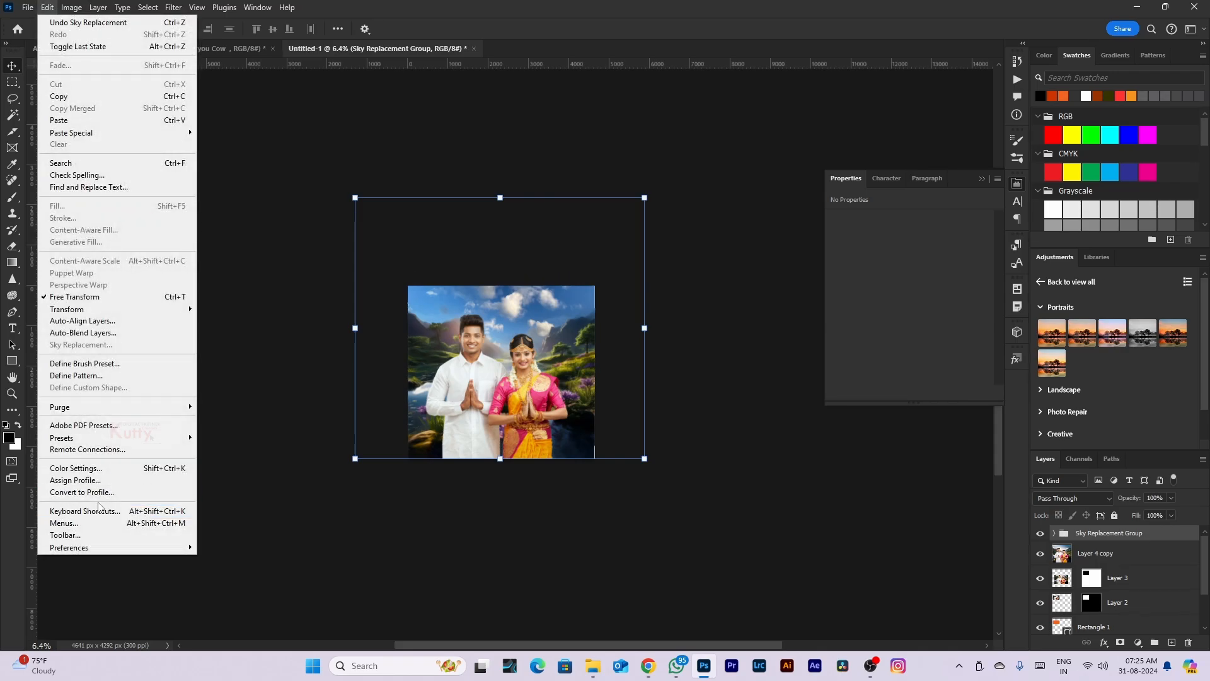
click(95, 470)
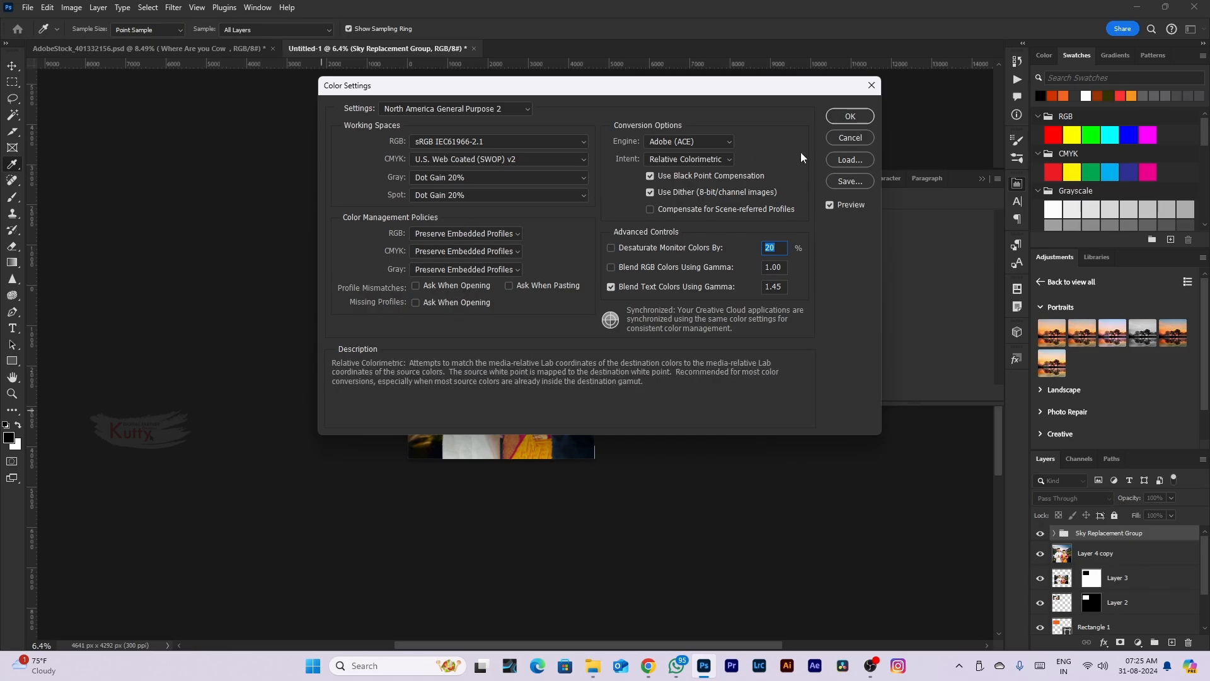
click(842, 138)
key(v)
Review the General, Interface, Workspace, Tools, History & Content Credentials and File Handling preferences
click(47, 7)
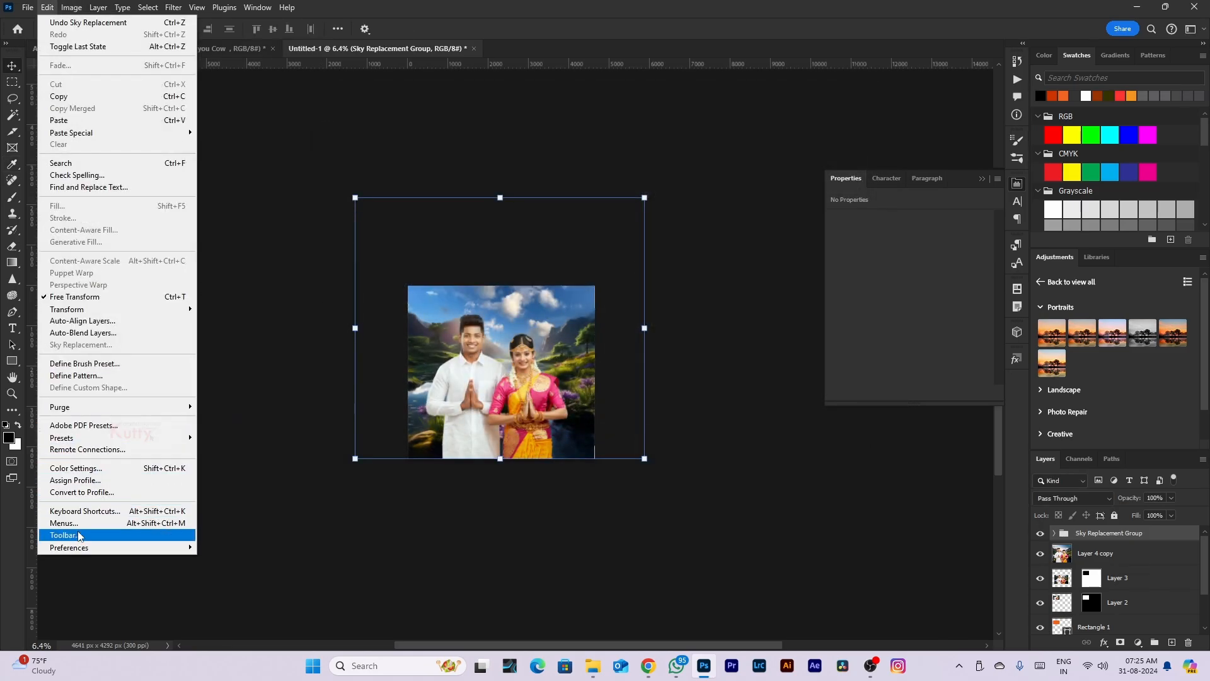
mouse_move(80, 548)
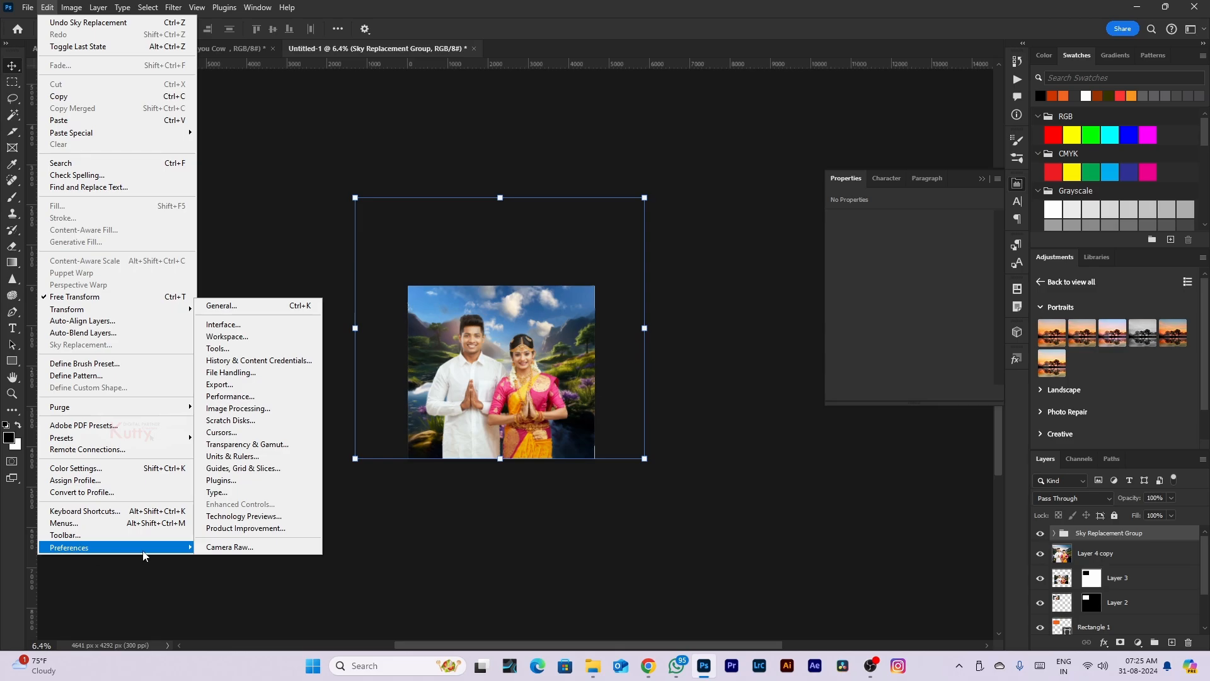
click(252, 308)
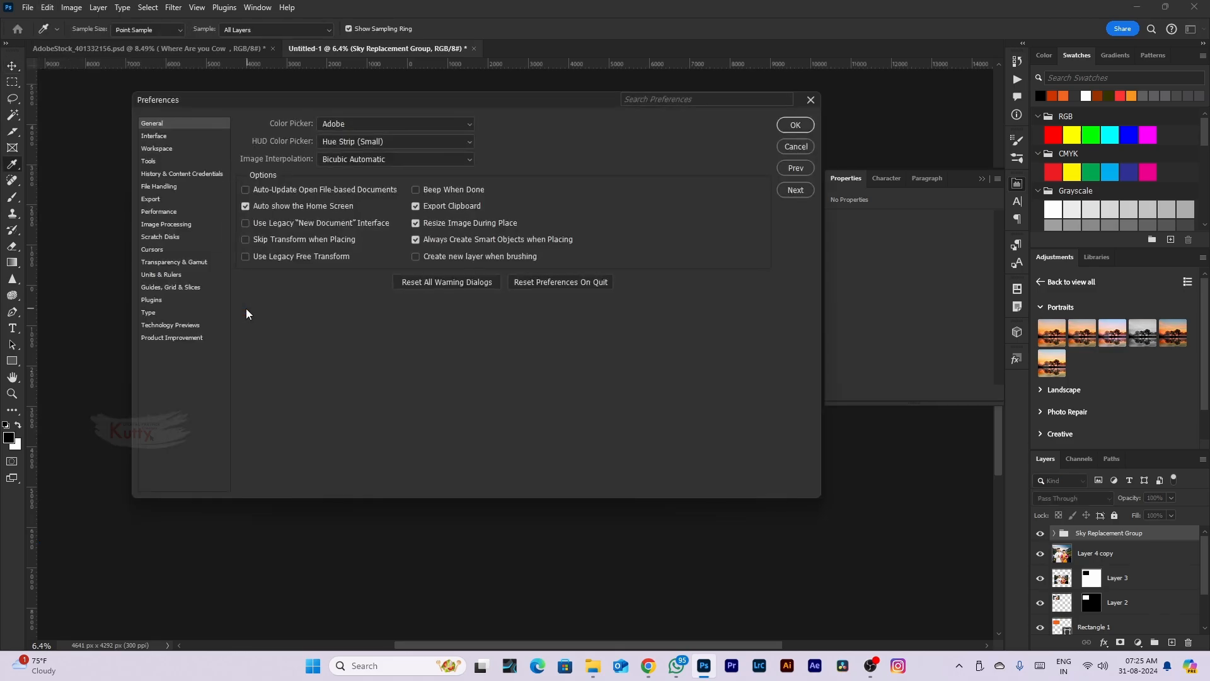
click(155, 136)
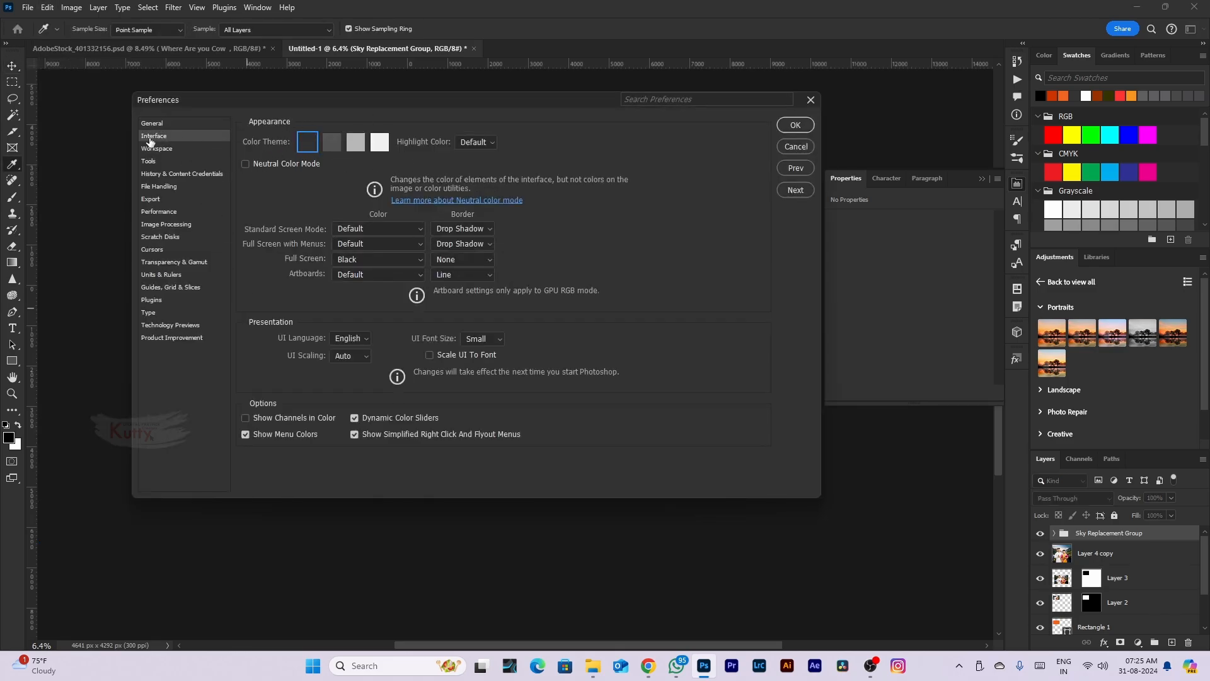
click(159, 150)
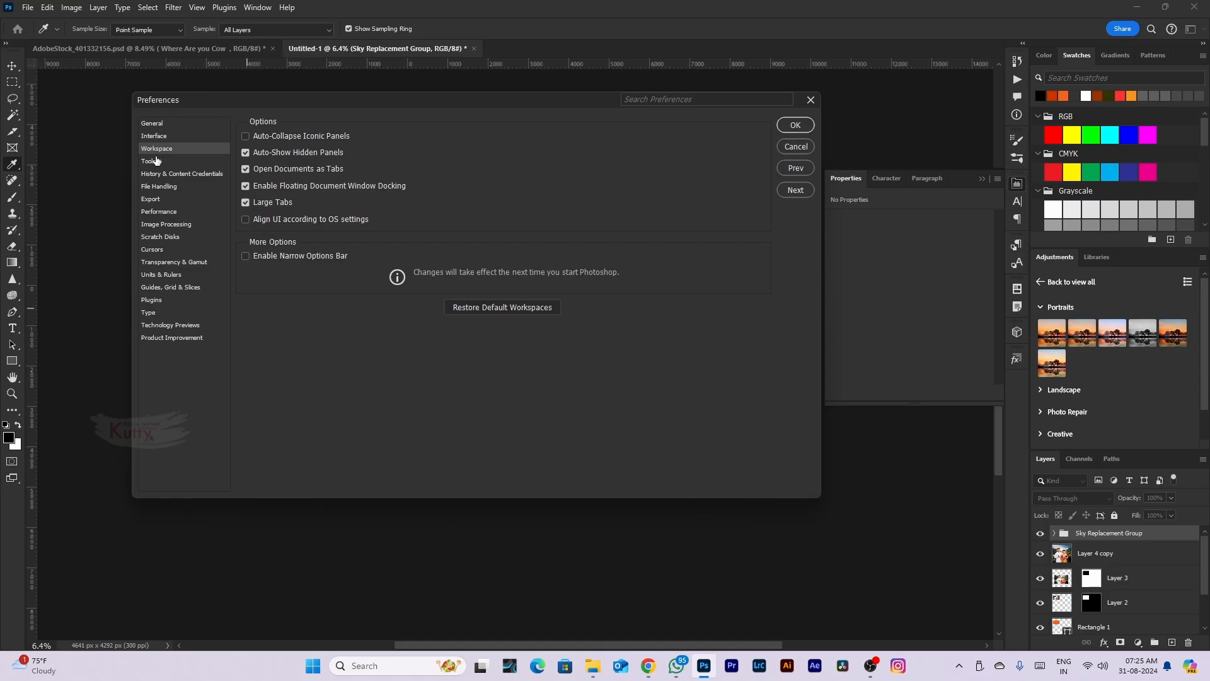
click(156, 161)
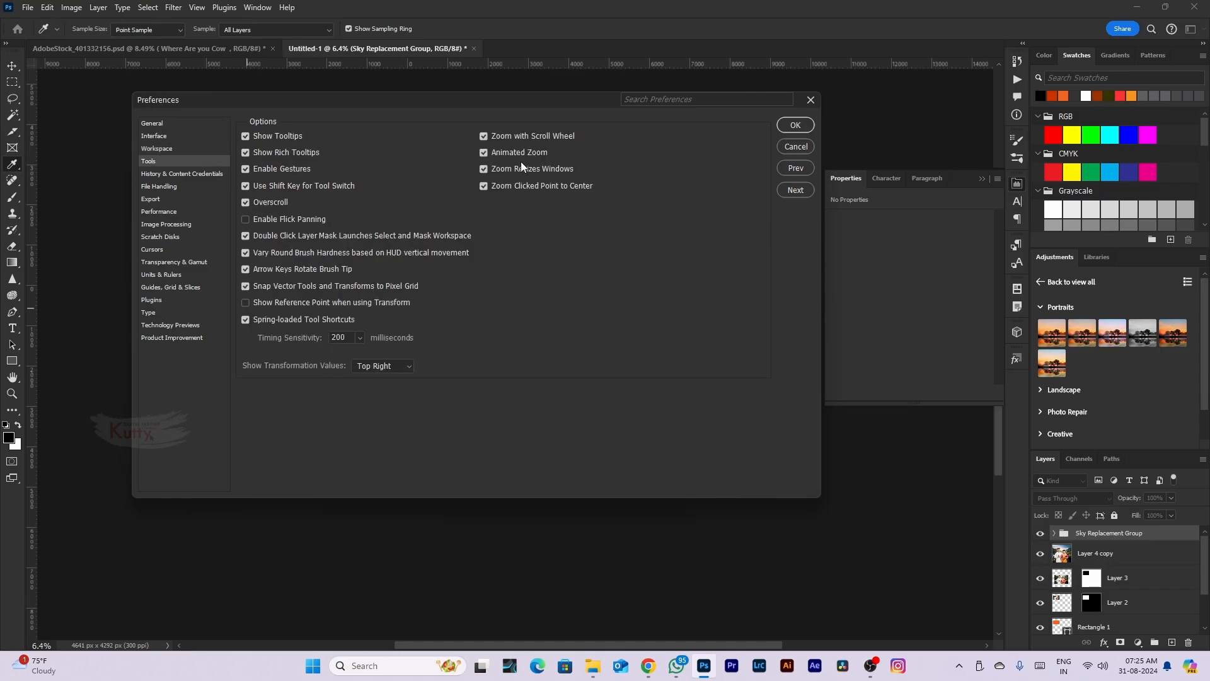
click(174, 184)
click(180, 174)
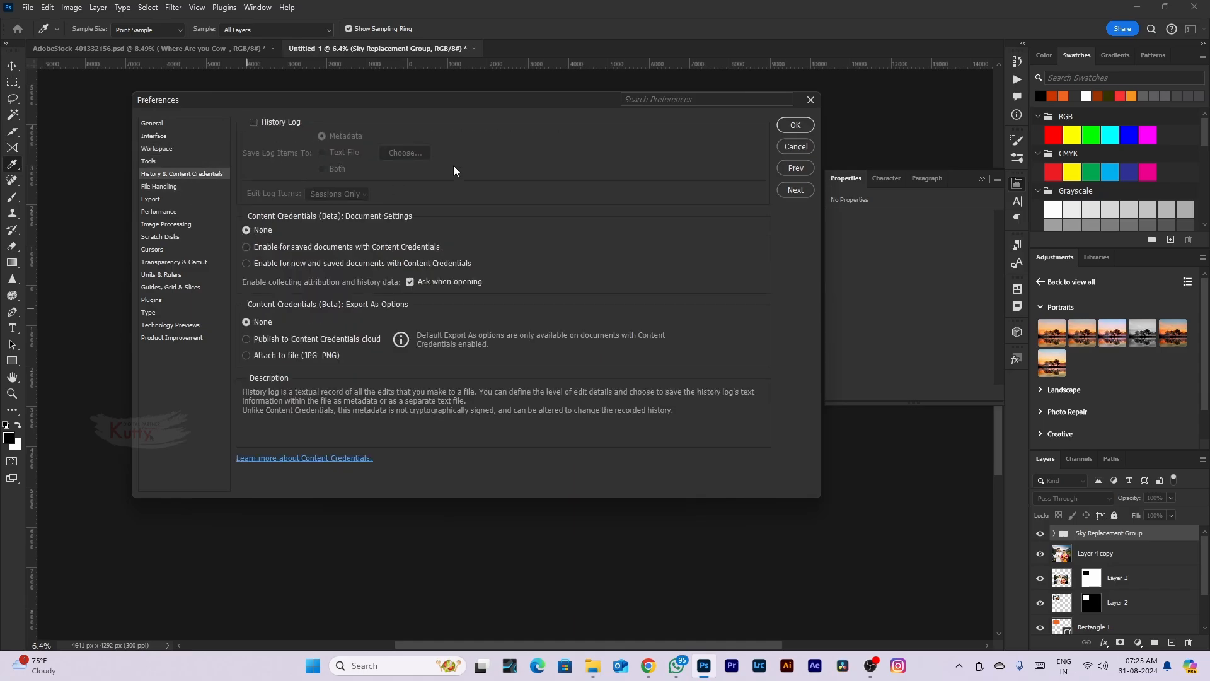
key(Down)
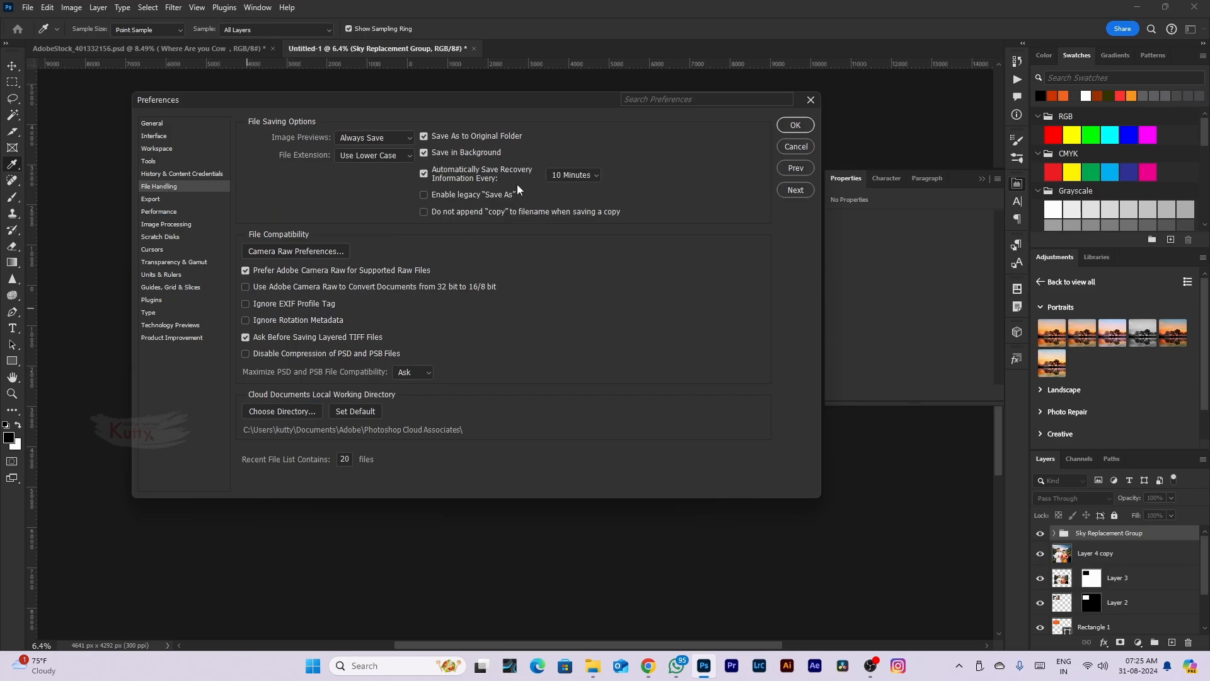
Review the Export, Performance, Image Processing and Scratch Disks preferences, including the quick export formats and memory usage
click(184, 200)
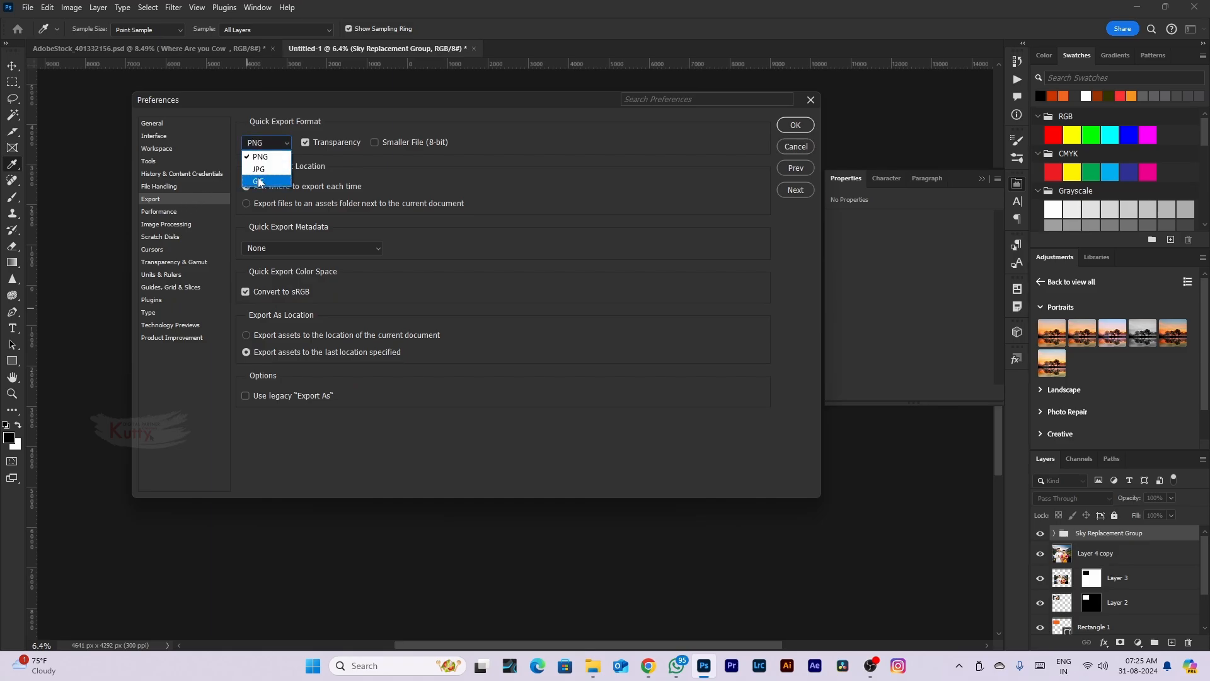
click(179, 214)
click(179, 214)
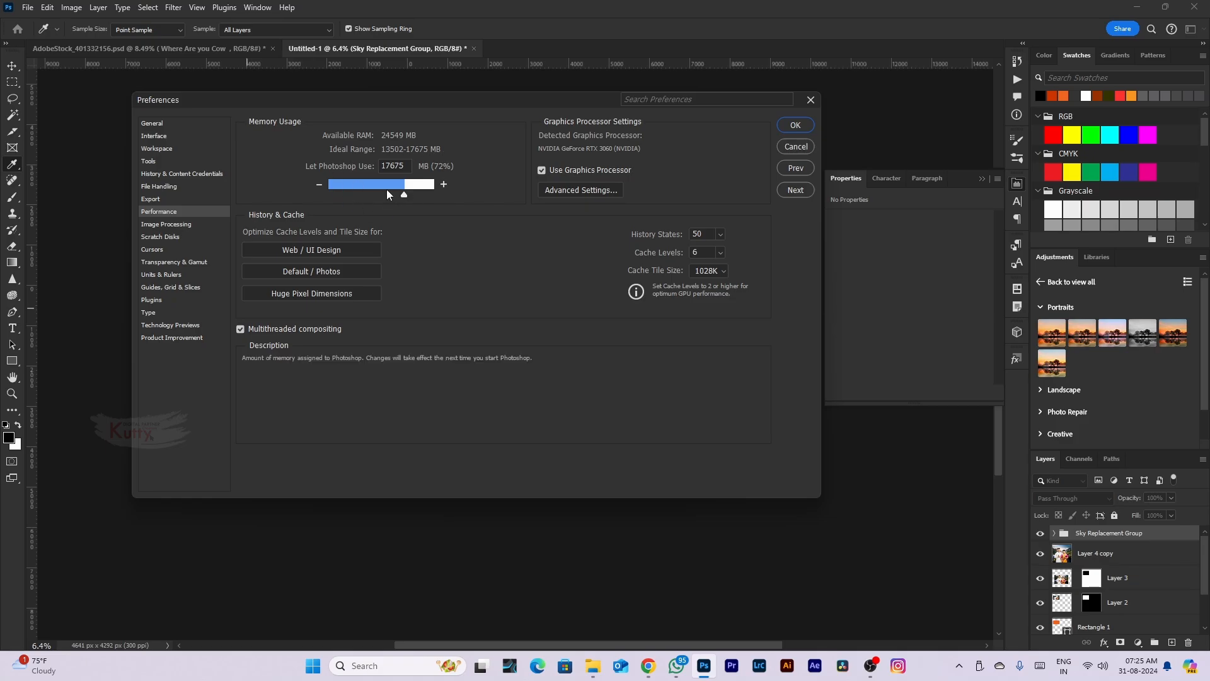
drag(404, 194, 381, 193)
click(169, 225)
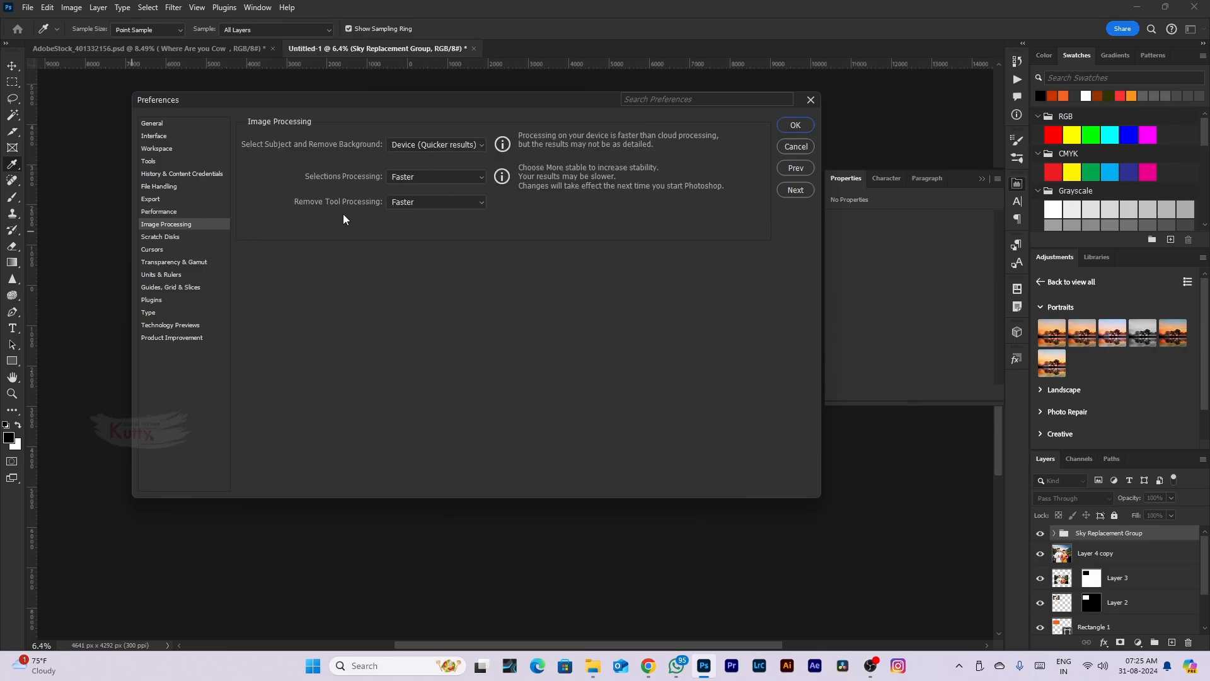
click(168, 239)
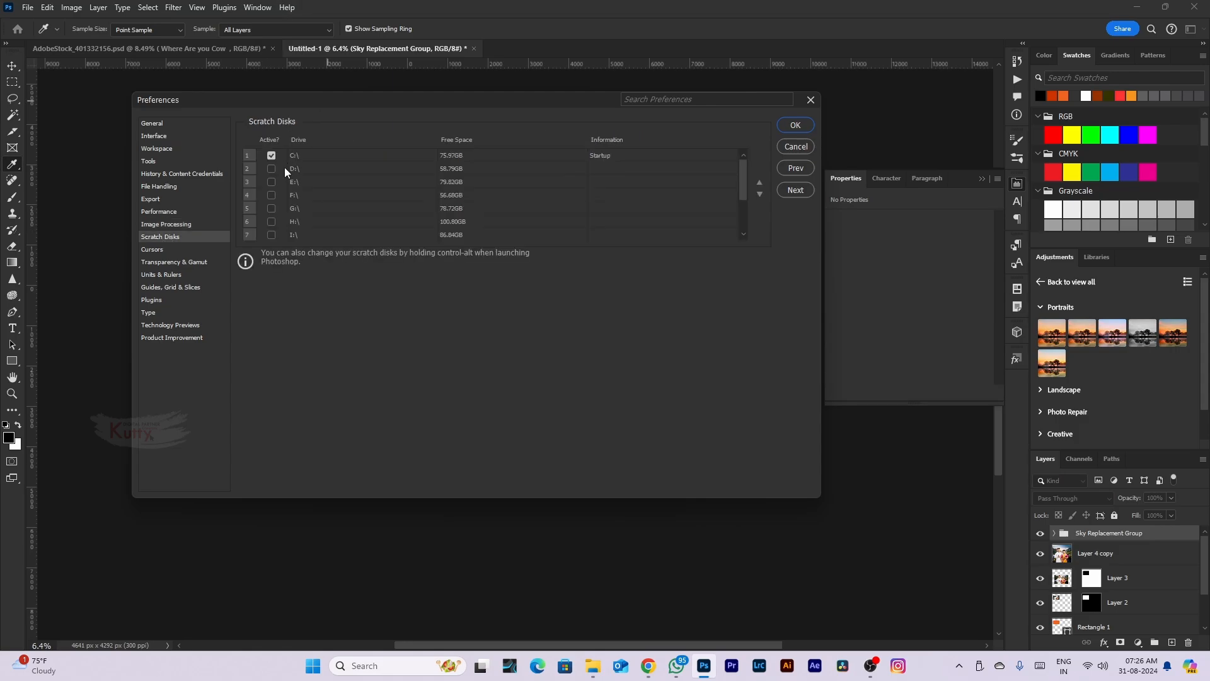
Review the remaining preference categories from Cursors through Product Improvement, and leave them without changes
click(187, 252)
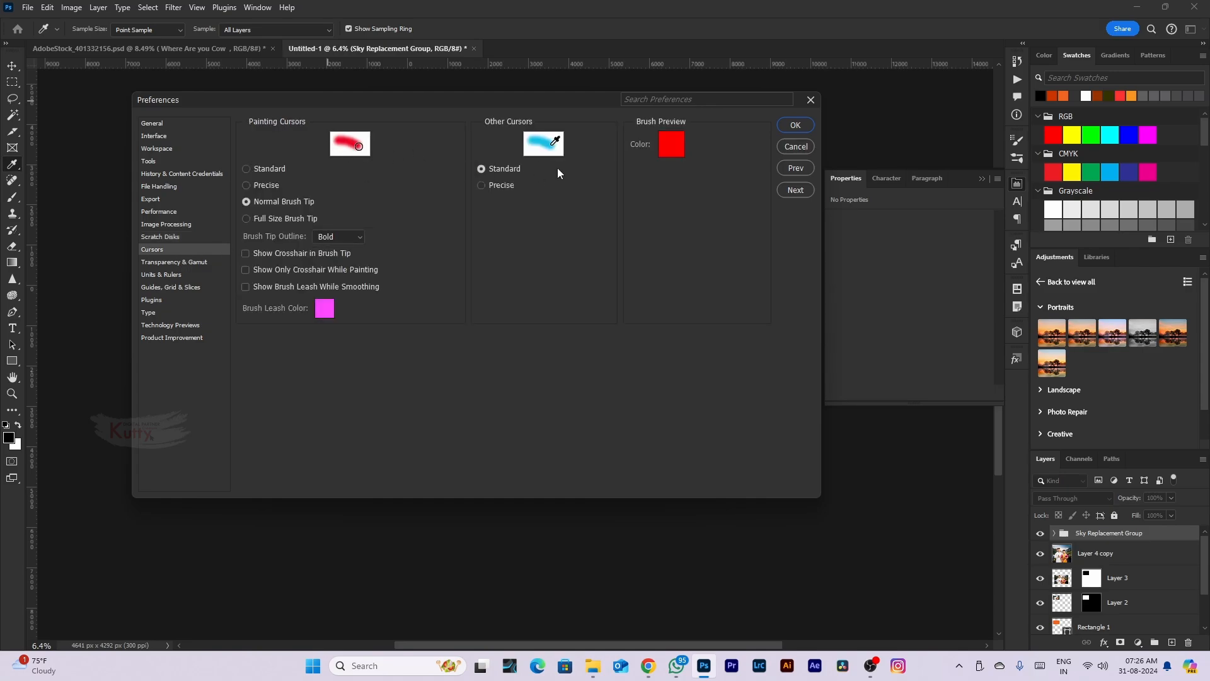
click(169, 263)
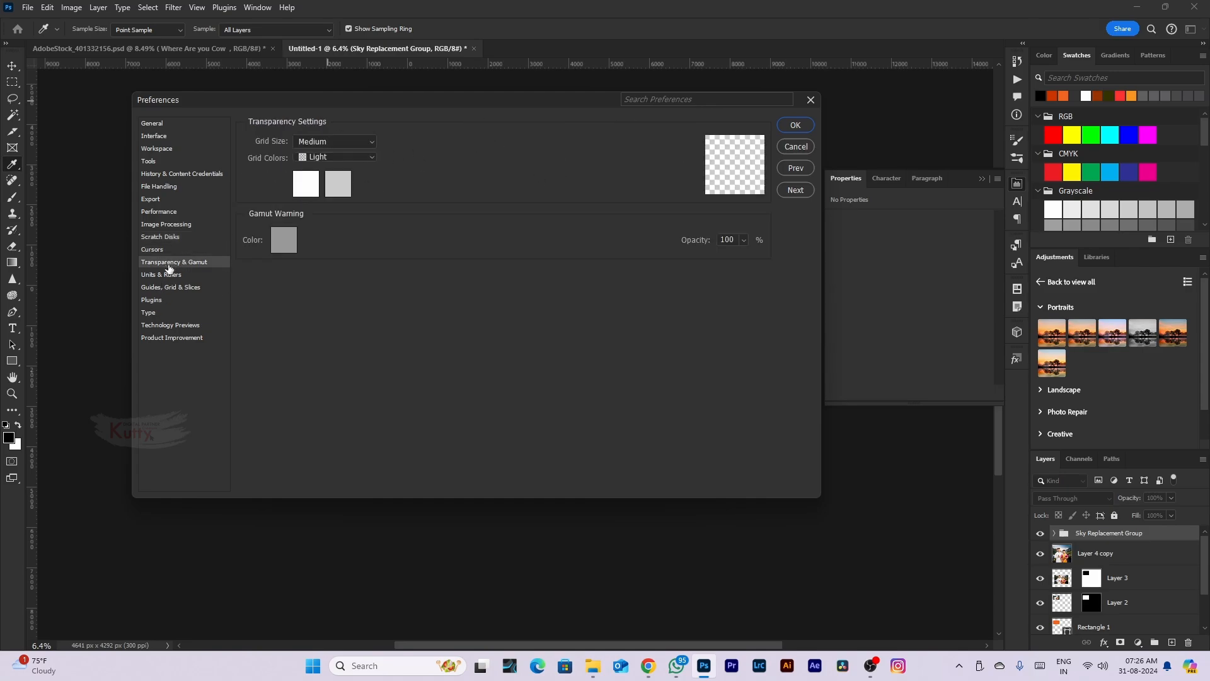
click(165, 288)
click(165, 277)
click(166, 288)
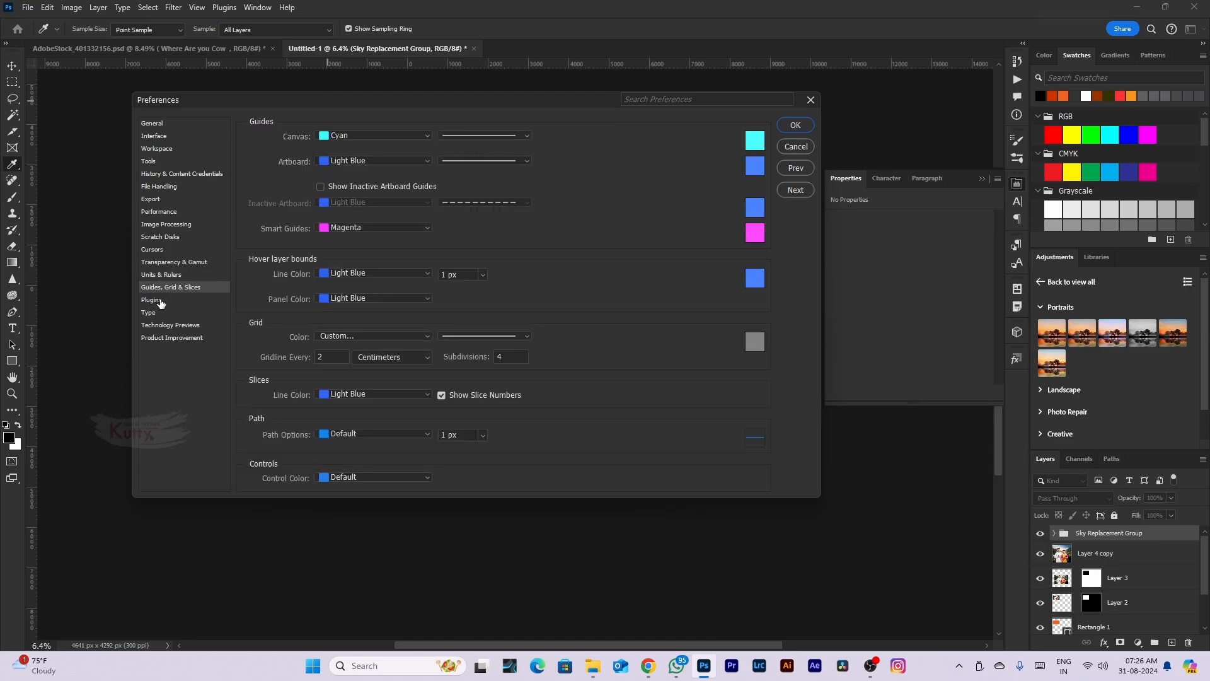
click(161, 300)
click(155, 315)
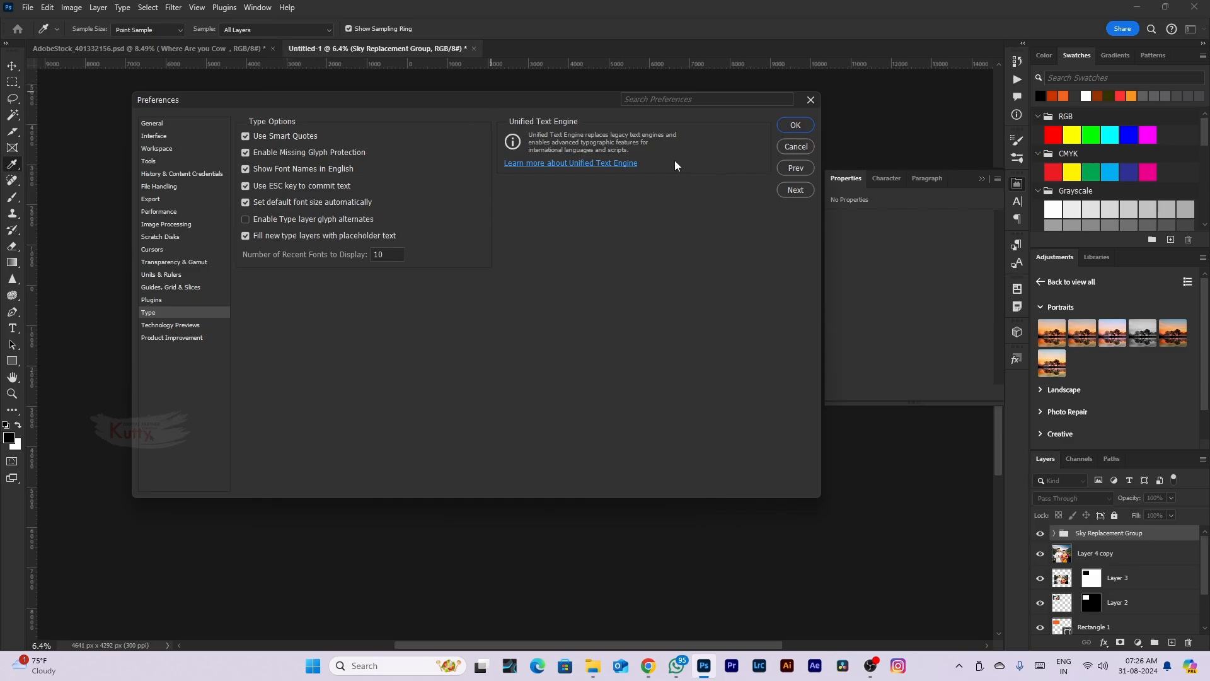
click(172, 327)
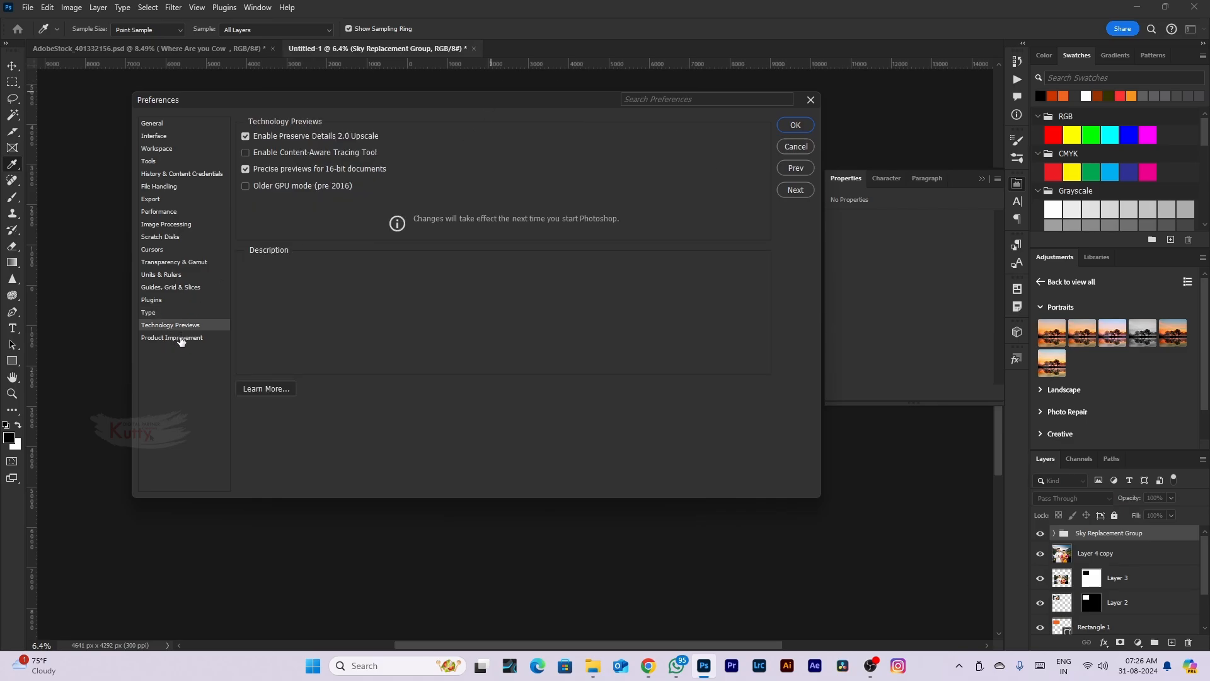
click(211, 339)
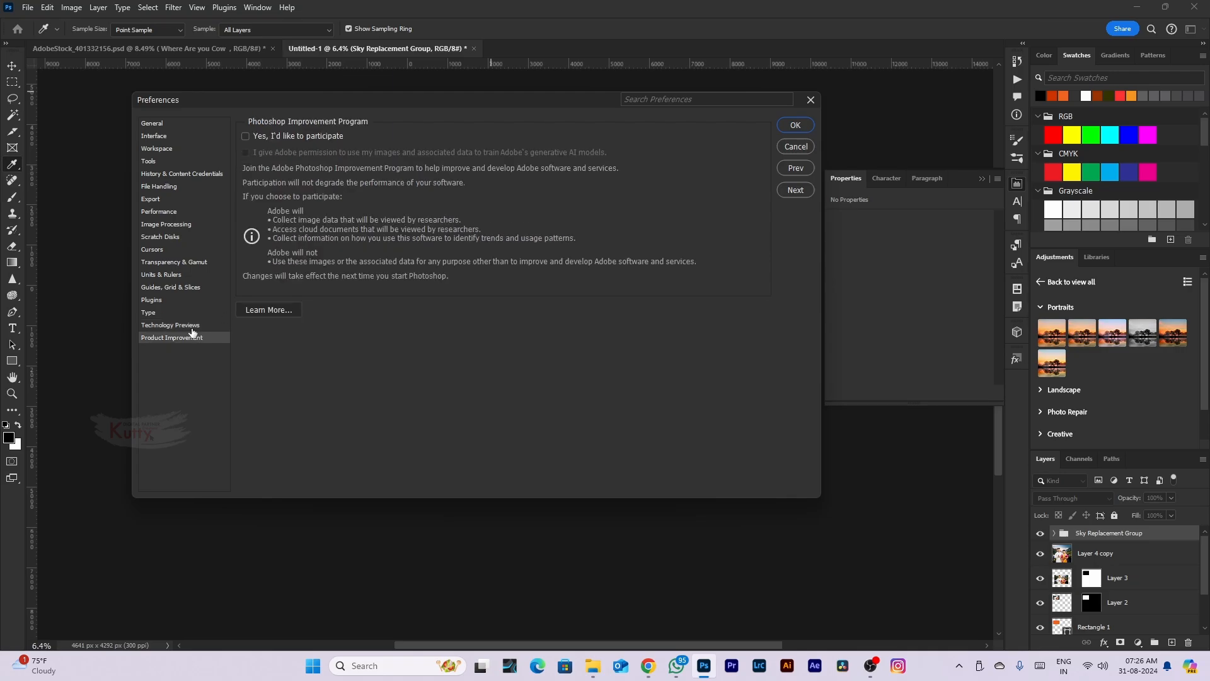
click(190, 326)
click(795, 146)
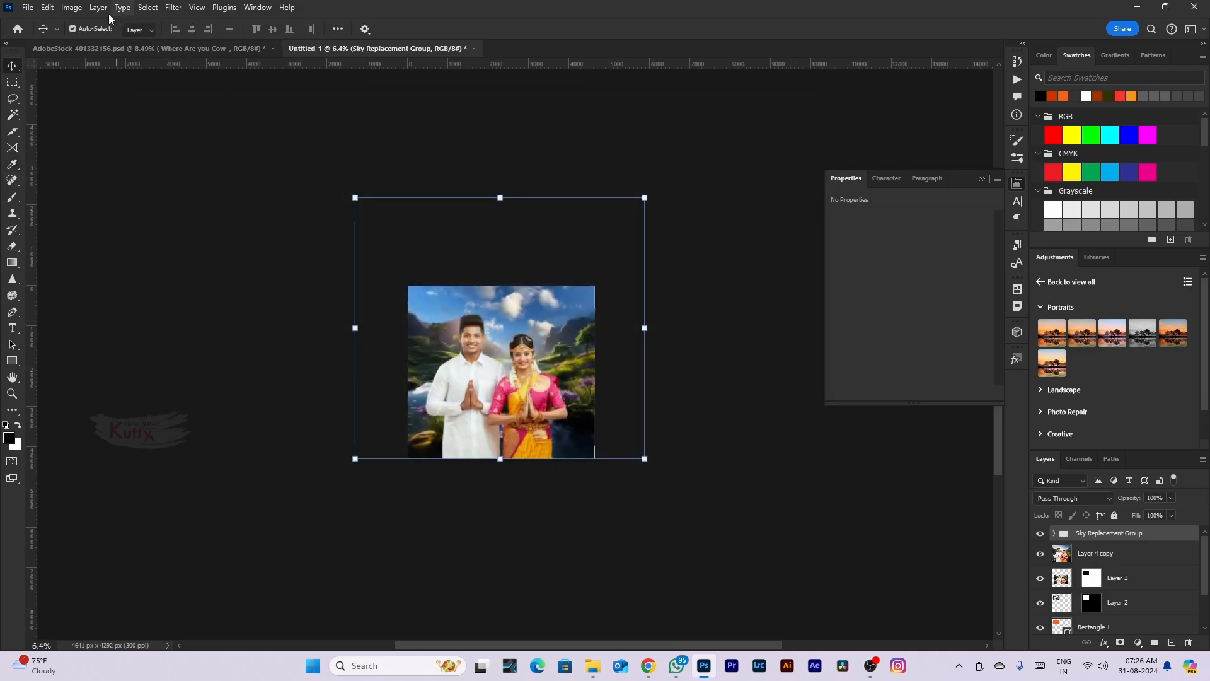
Convert the document to CMYK Color without flattening, accepting the U.S. Web Coated (SWOP) v2 profile, and compare the colors with RGB
click(71, 8)
click(69, 12)
click(69, 14)
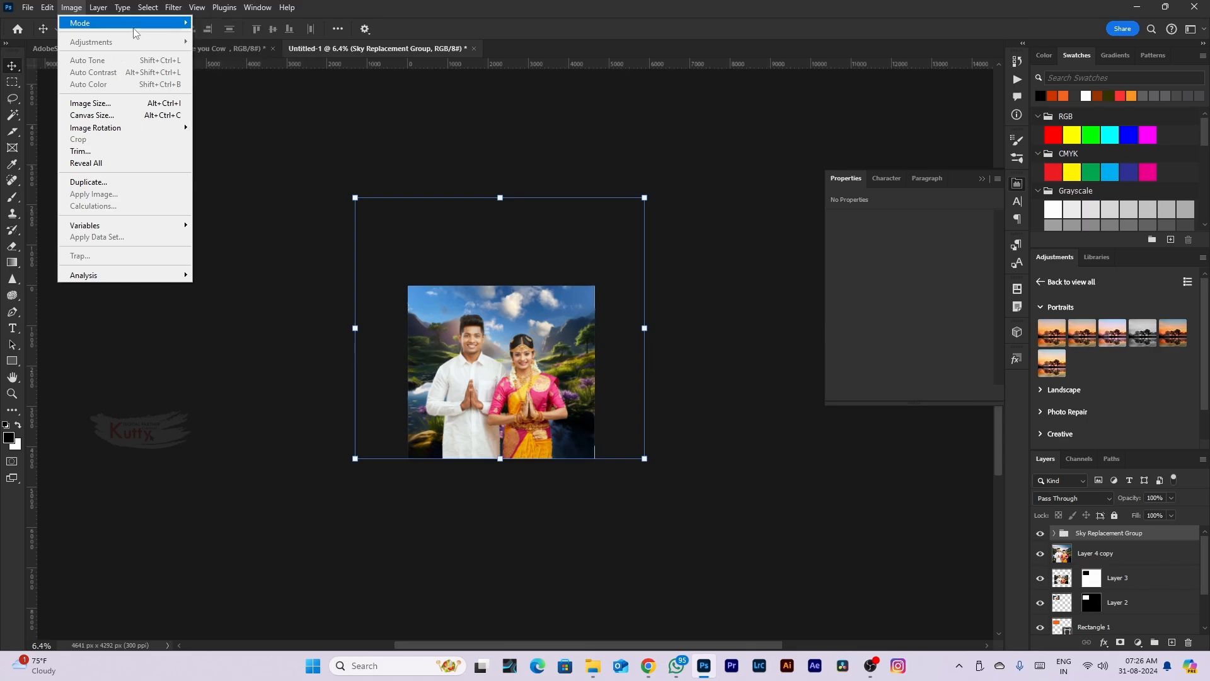
mouse_move(126, 23)
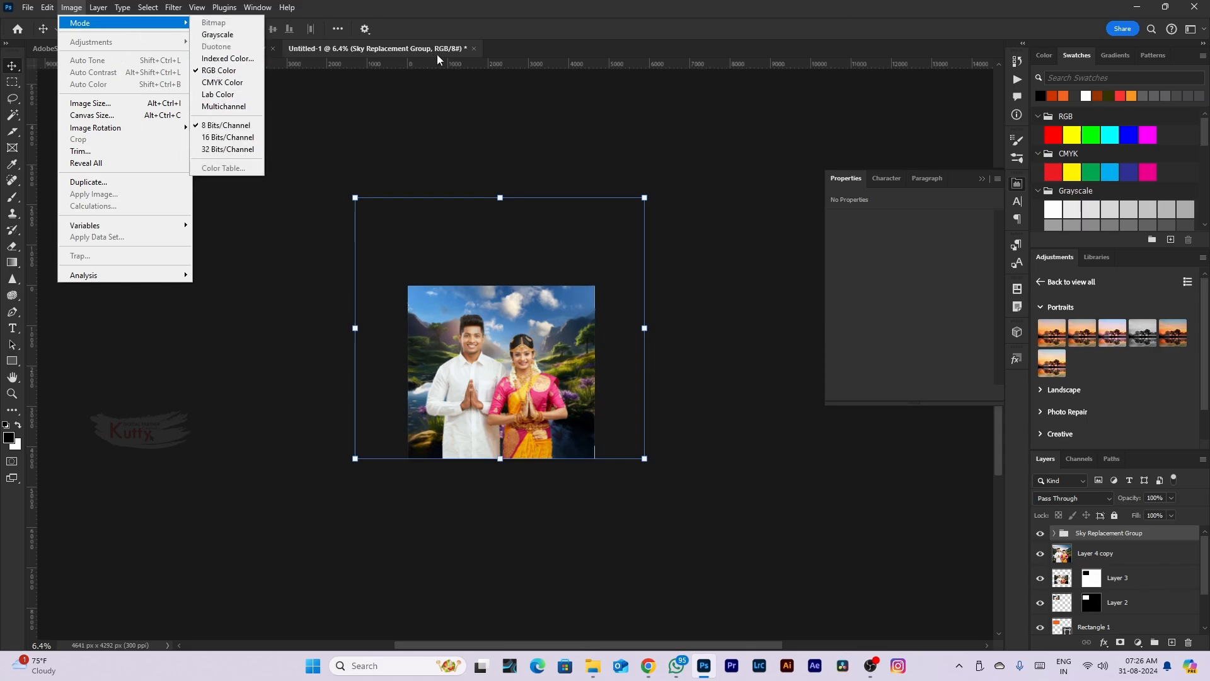
click(221, 81)
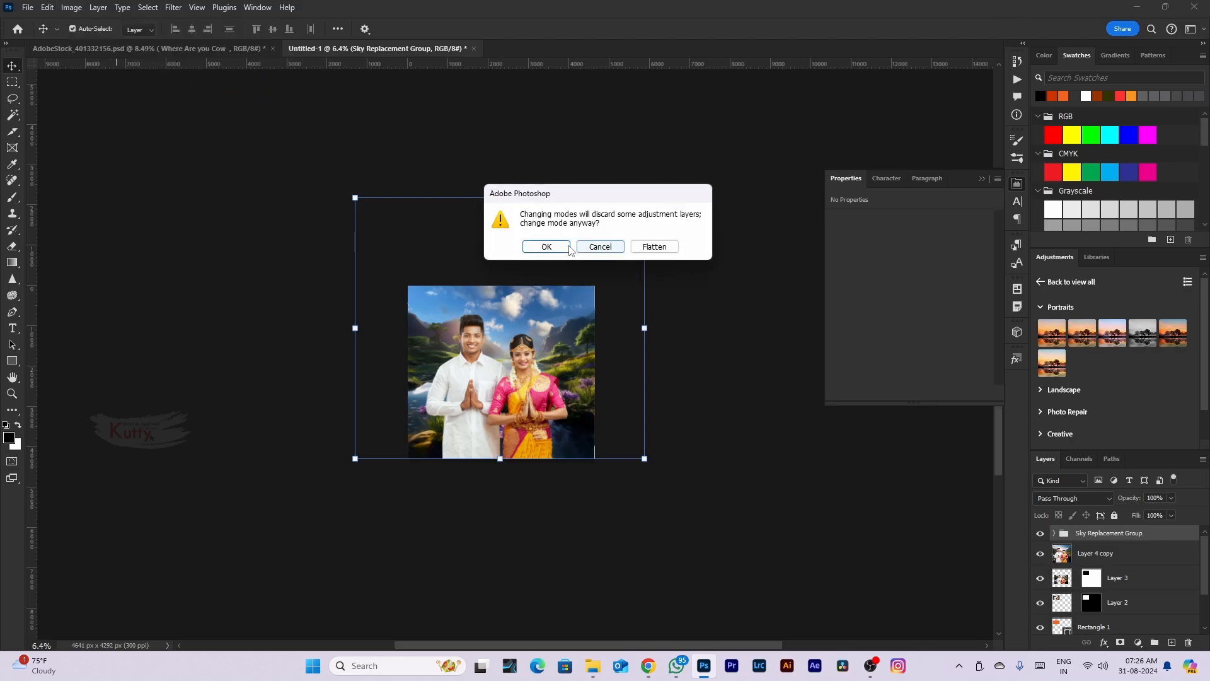
click(546, 247)
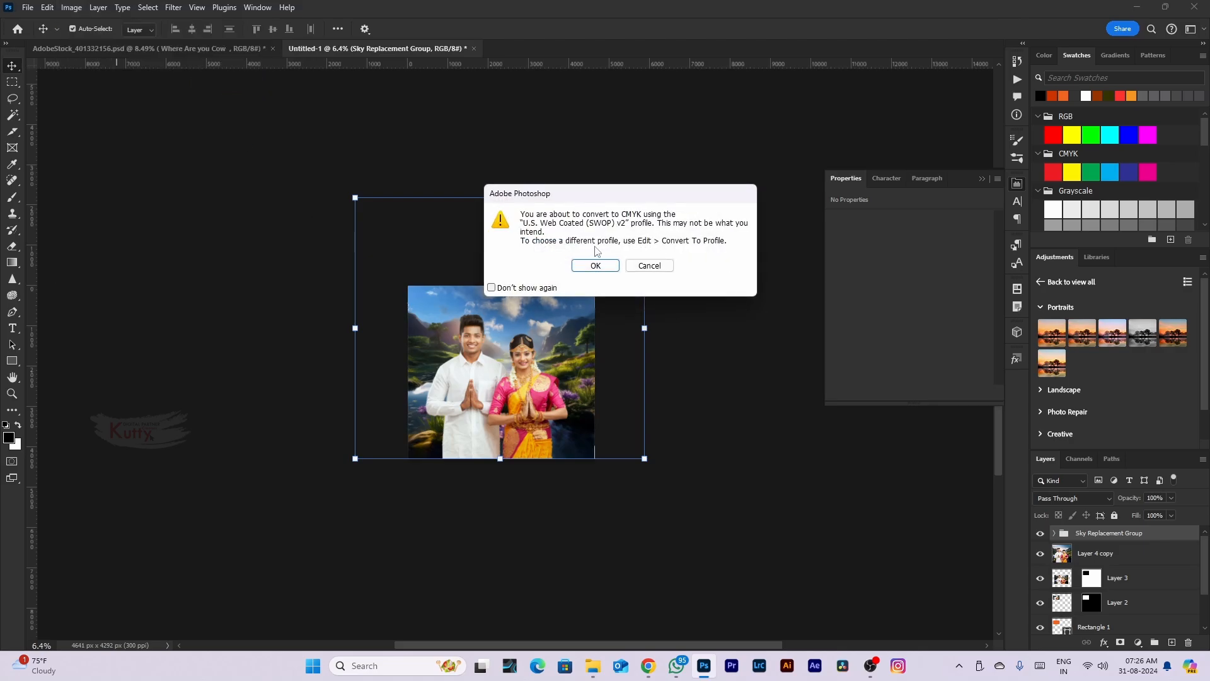
click(602, 268)
scroll(477, 305, down, 4)
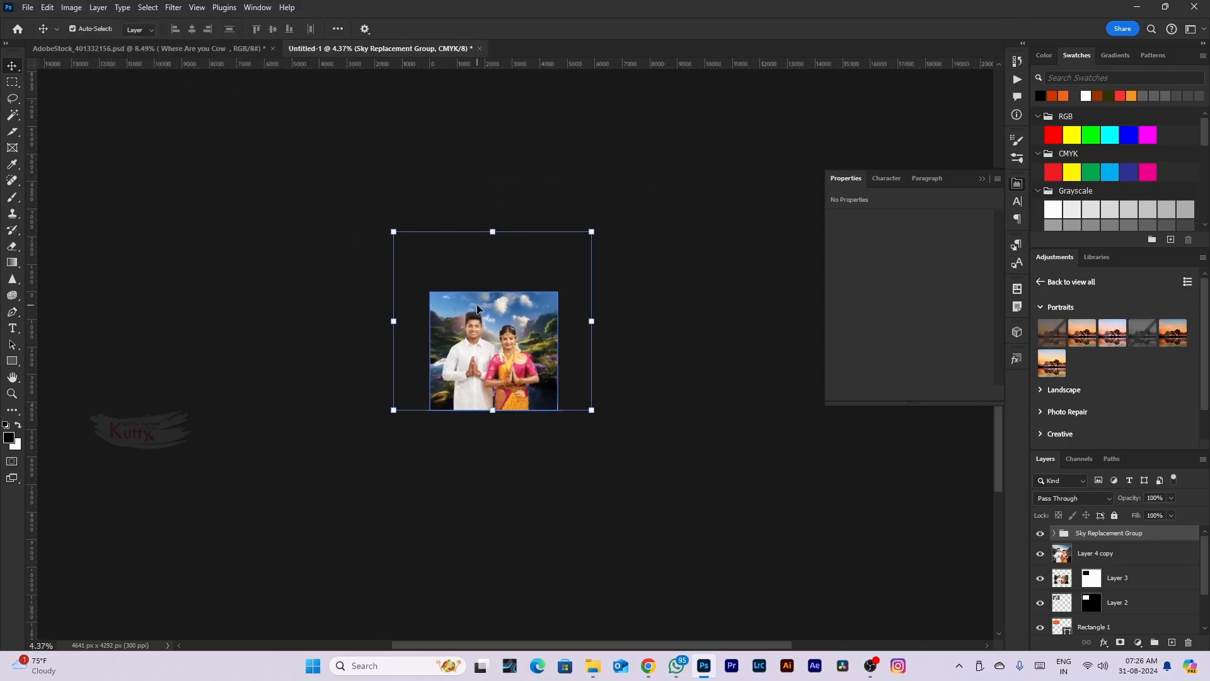
scroll(478, 305, up, 6)
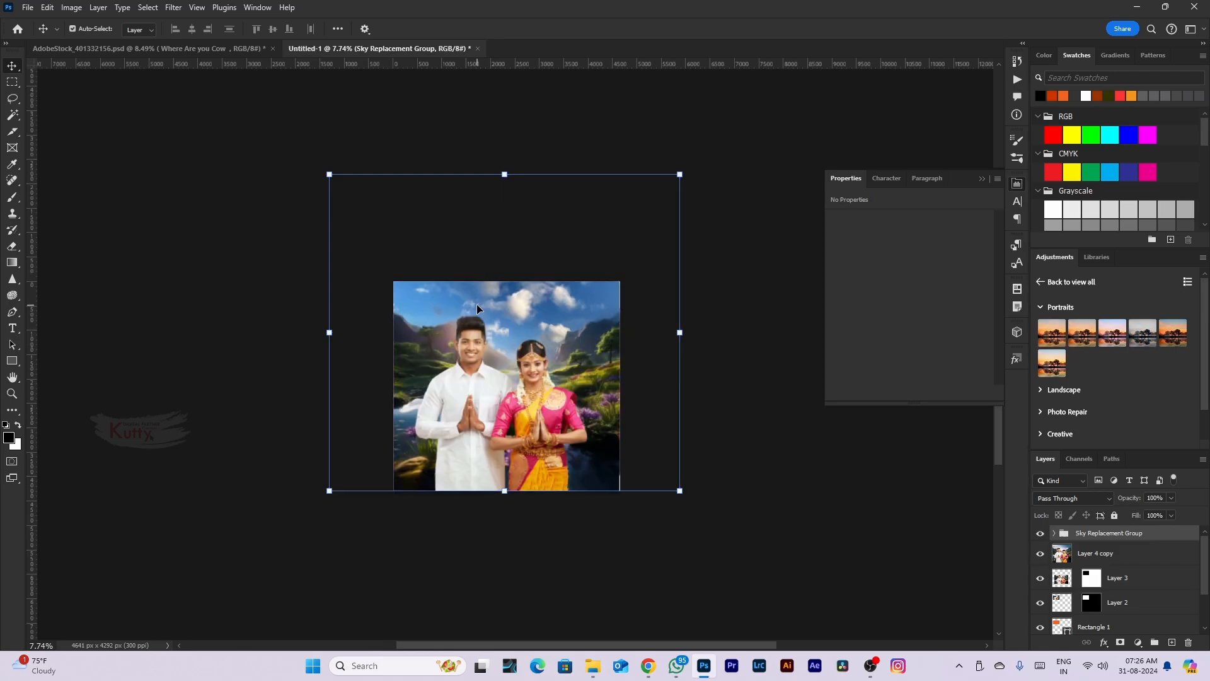
scroll(477, 310, up, 1)
scroll(489, 350, up, 4)
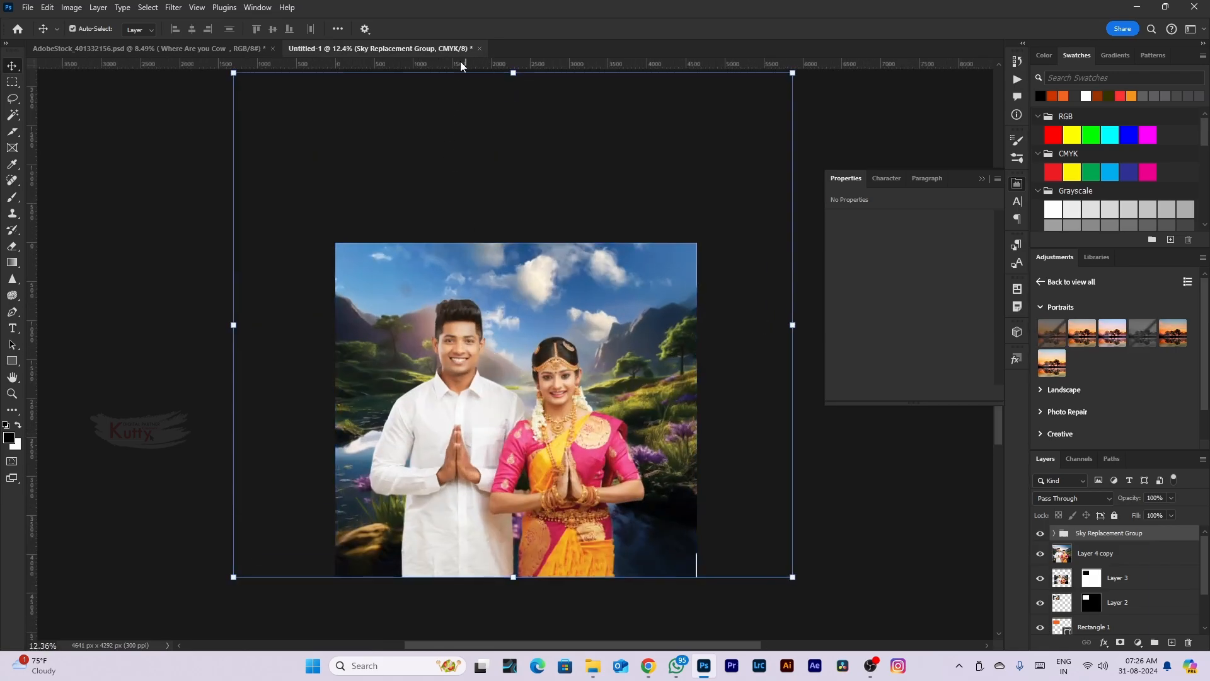
Check the color modes and bit depths offered for the CMYK document without choosing another one
click(72, 7)
mouse_move(94, 22)
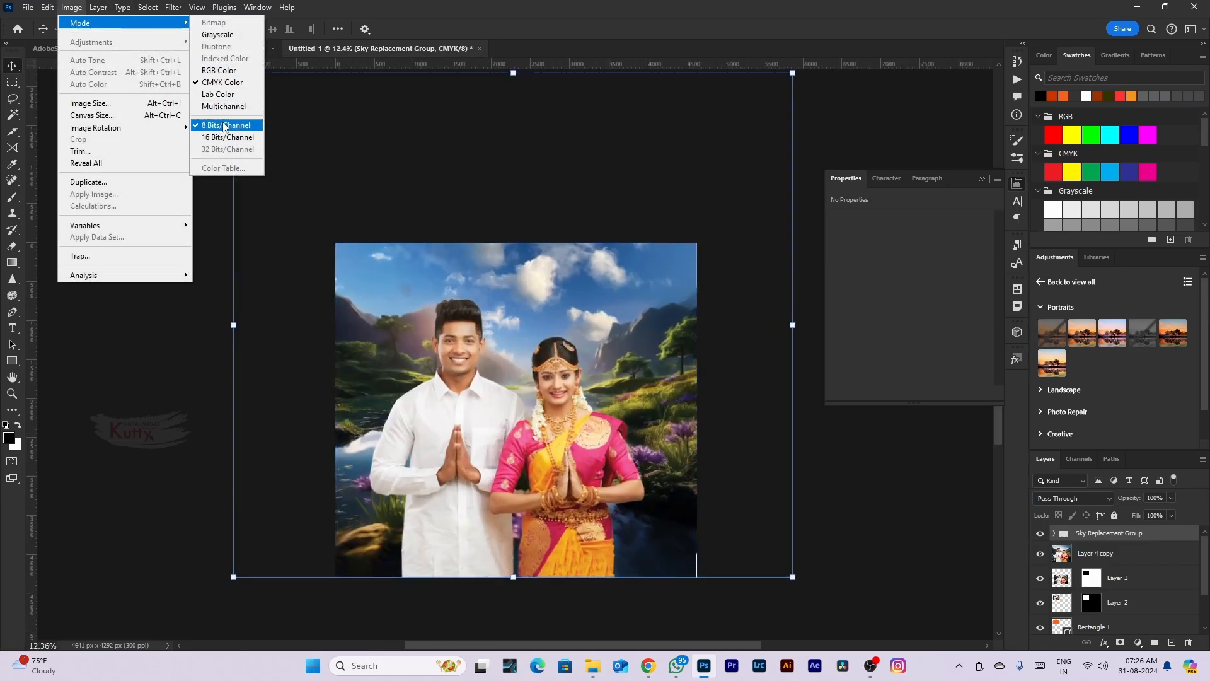
click(459, 309)
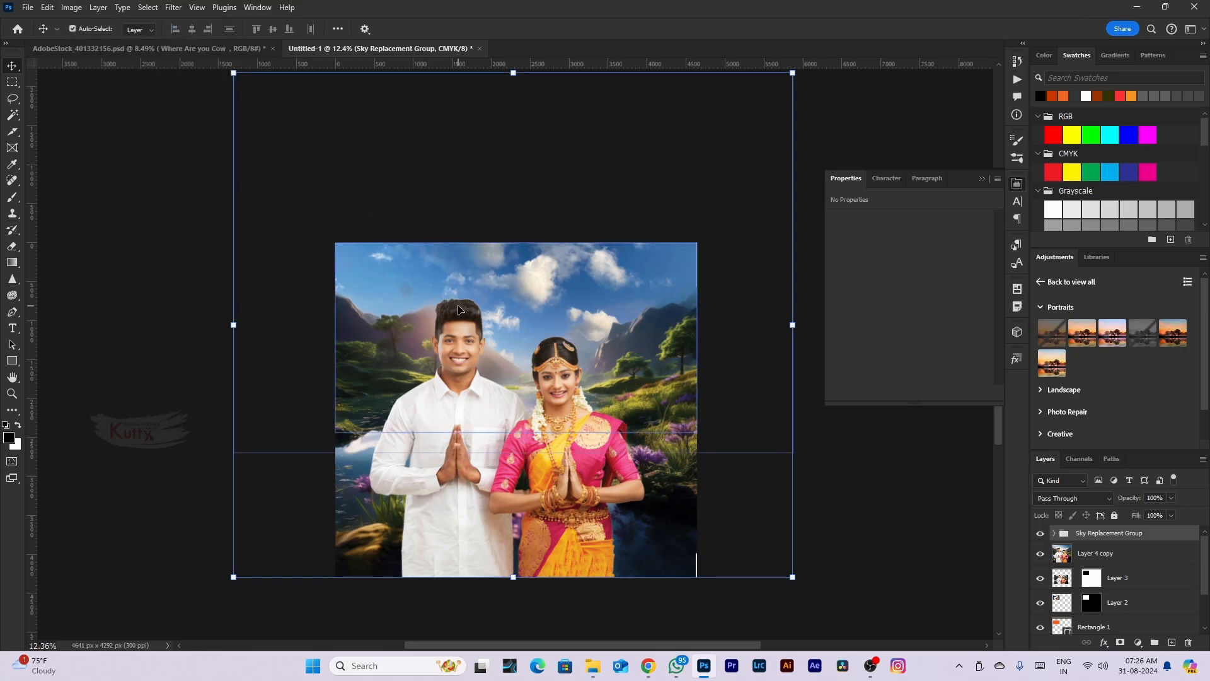
scroll(458, 308, down, 3)
Select Layer 4 copy and convert the document to Grayscale without flattening, discarding the adjustment layers
click(72, 7)
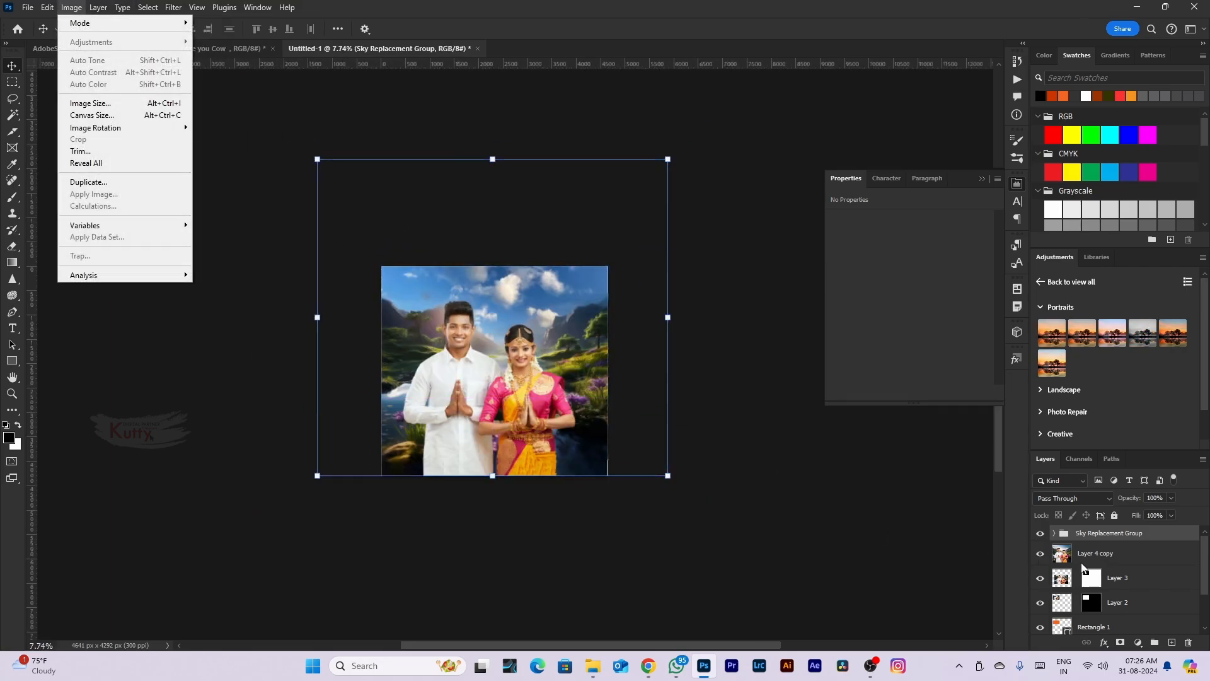
click(1085, 557)
click(72, 8)
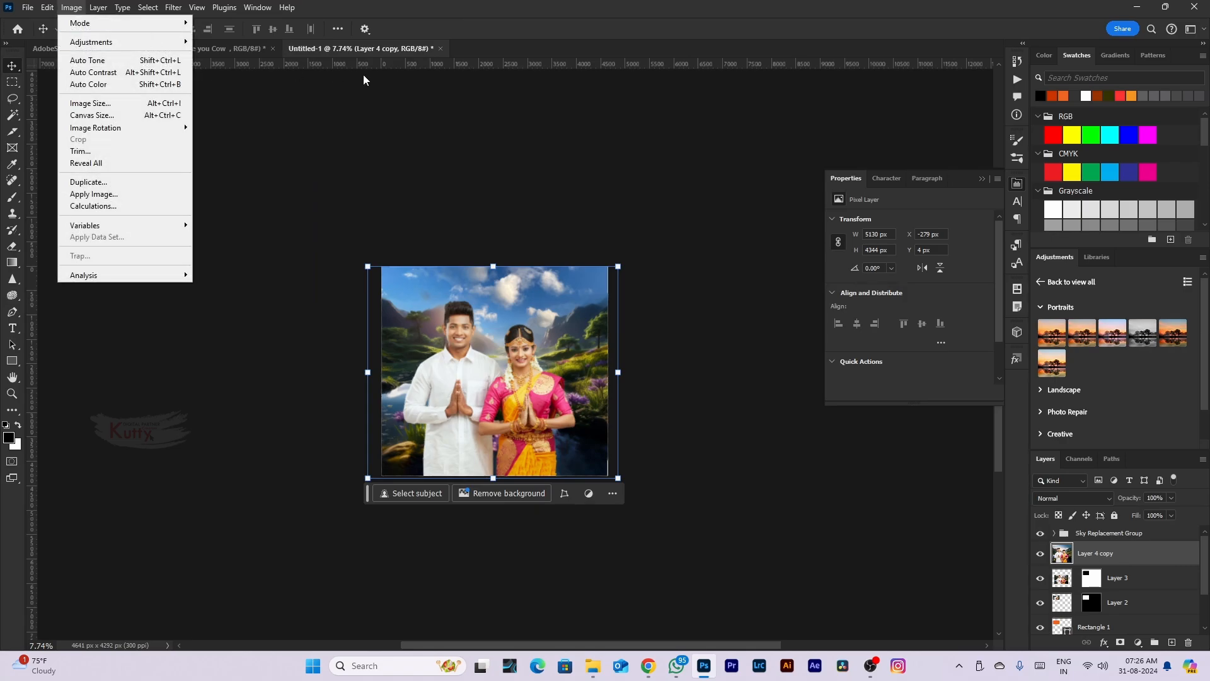
mouse_move(158, 24)
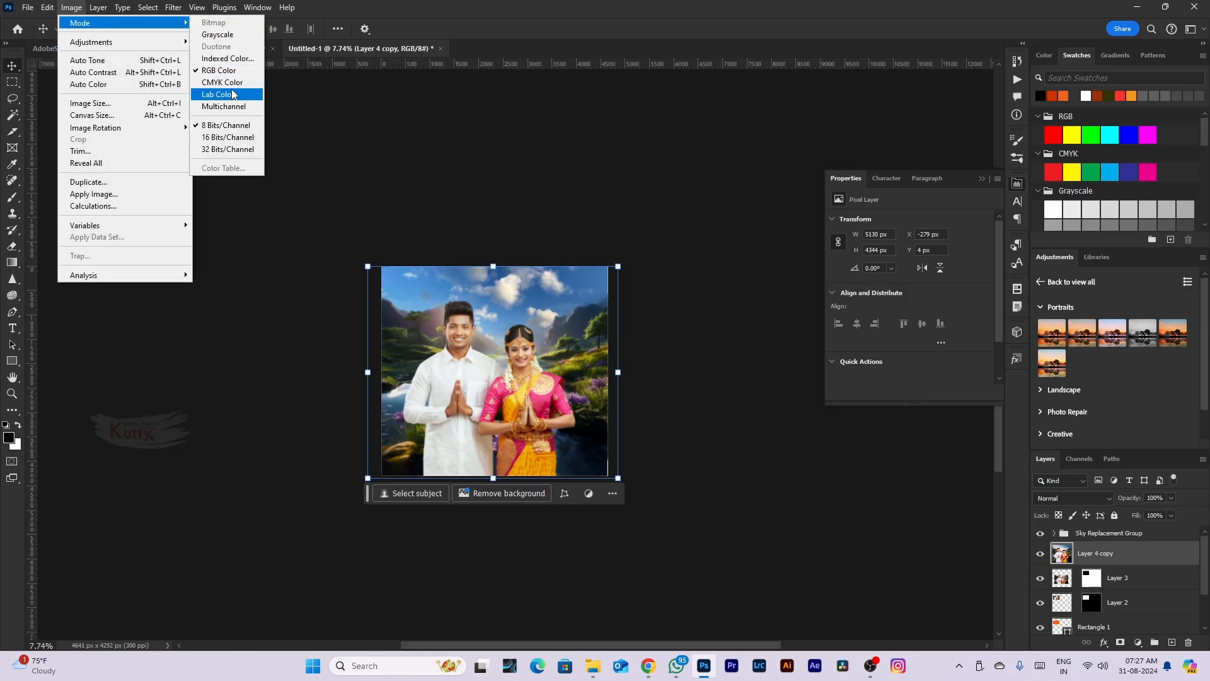
click(235, 36)
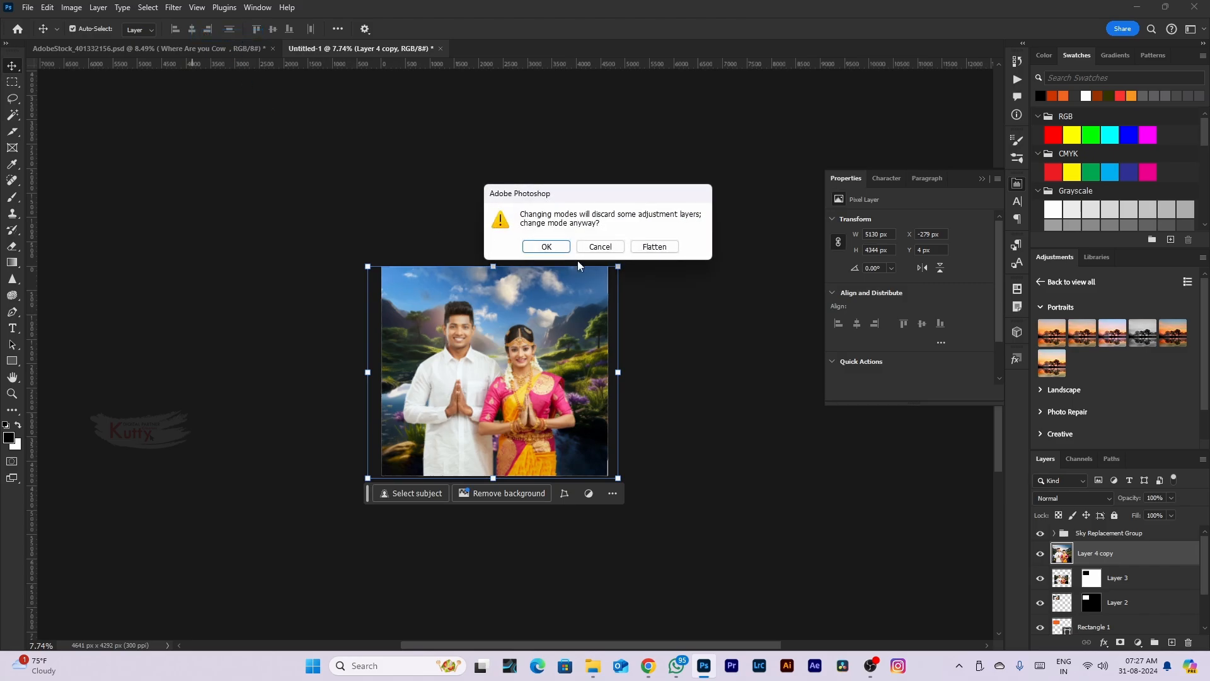
click(547, 246)
click(546, 266)
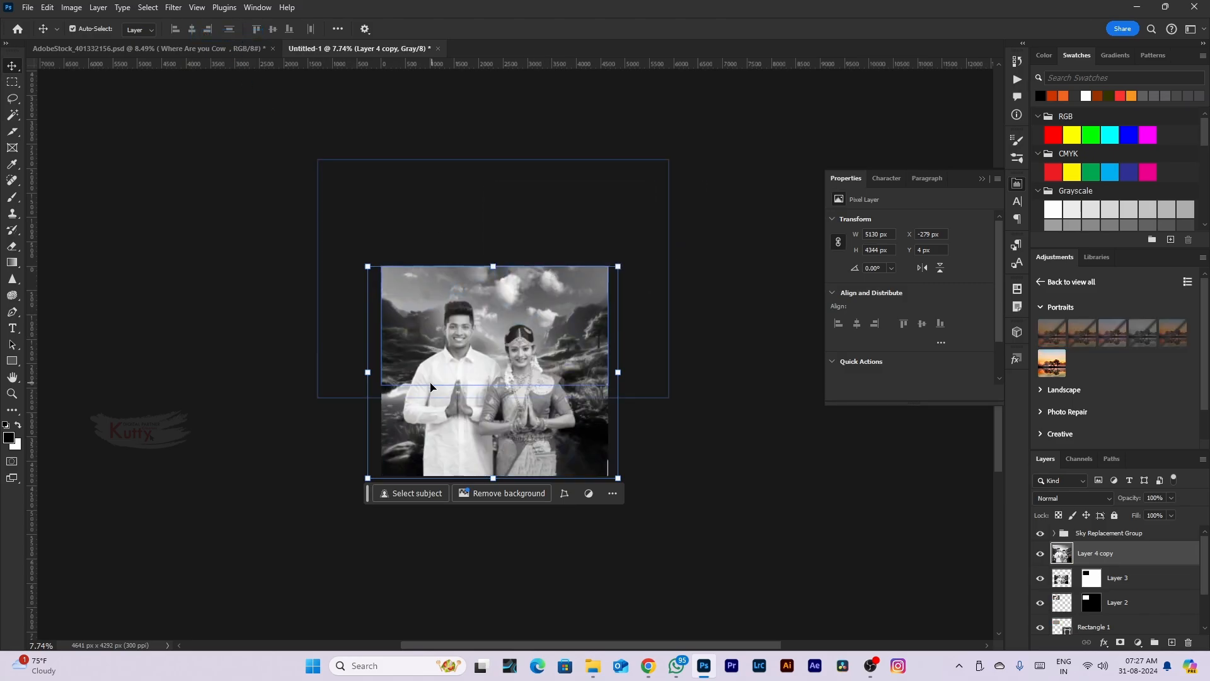
Inspect the black-and-white photo and its layers, and undo the Grayscale conversion
scroll(488, 384, up, 3)
scroll(1071, 575, down, 2)
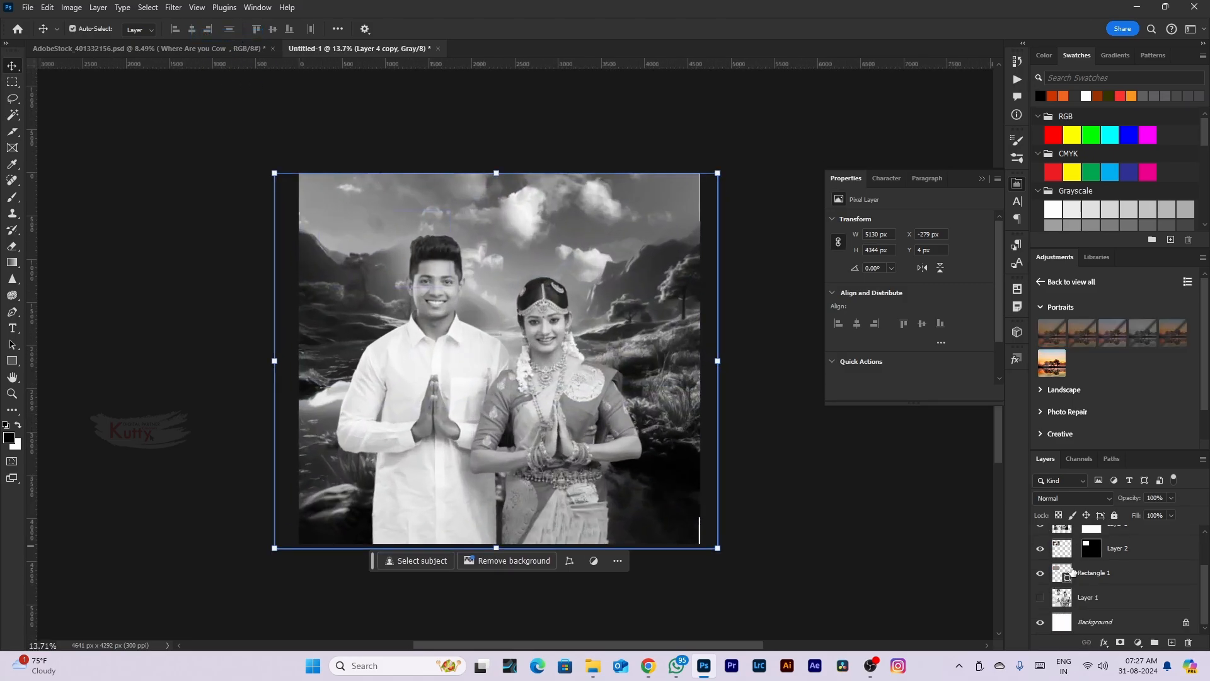
scroll(1082, 606, up, 2)
mouse_move(554, 432)
mouse_down()
mouse_move(596, 476)
mouse_move(555, 433)
mouse_up()
scroll(444, 362, down, 5)
key(ctrl+z)
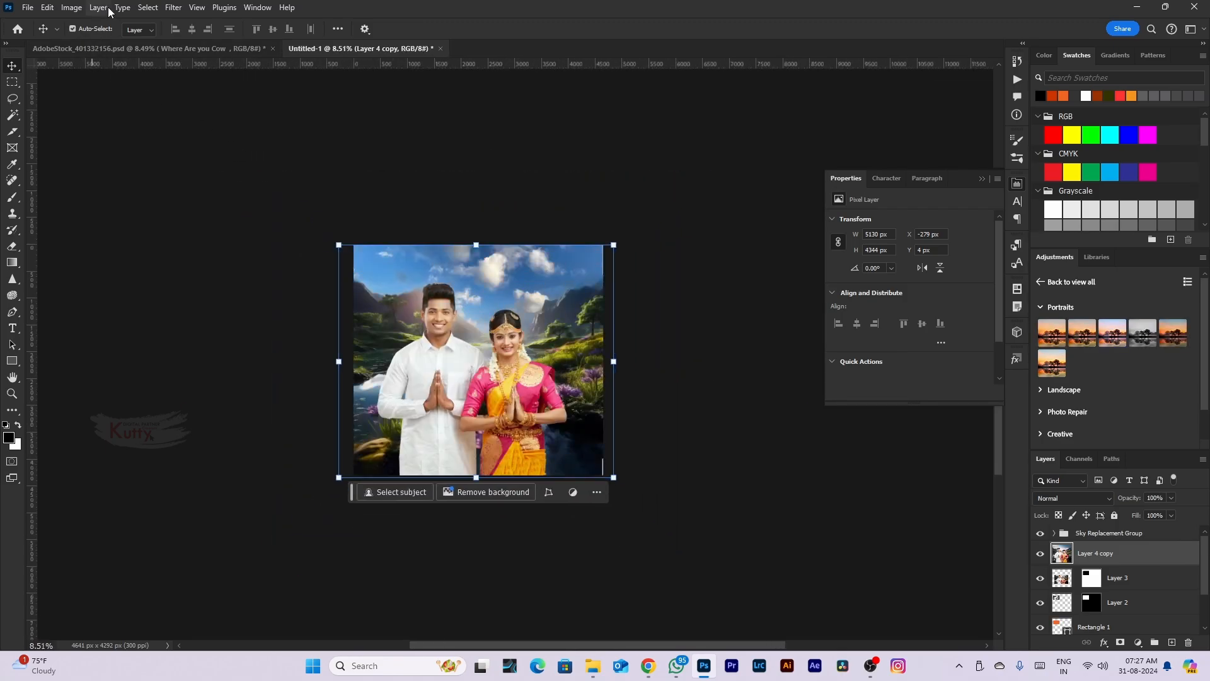
Compare the direct image adjustment commands with the available fill and adjustment layer types
click(73, 8)
mouse_move(158, 42)
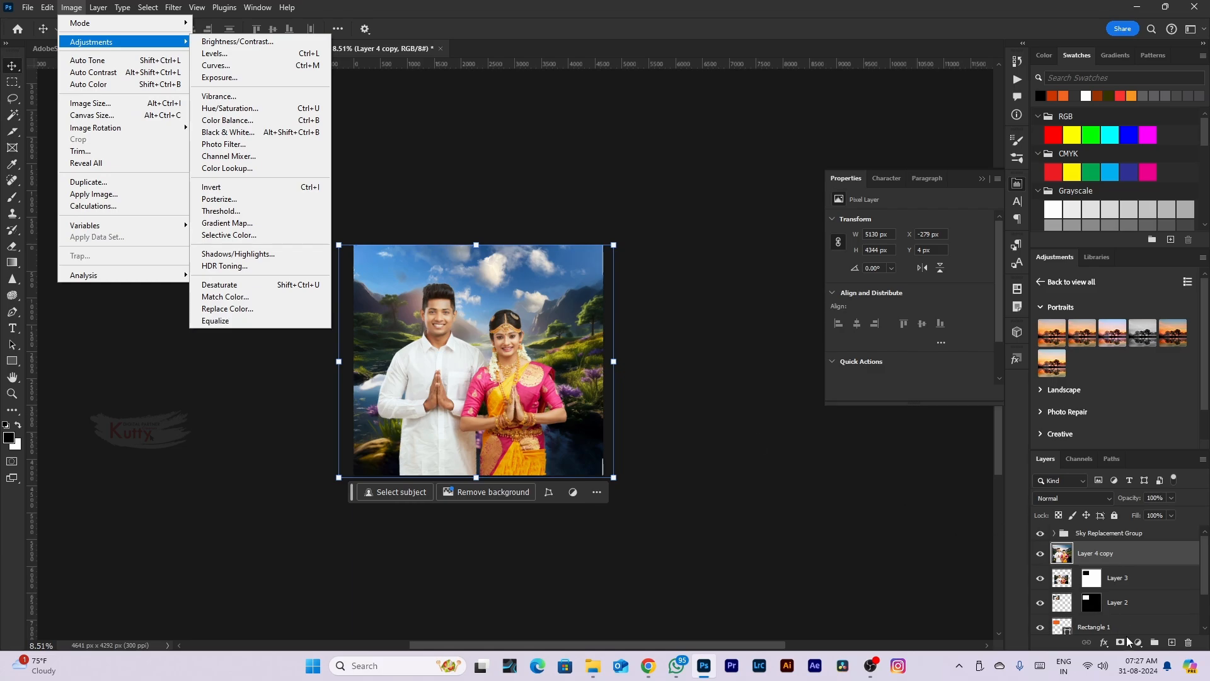
click(1137, 643)
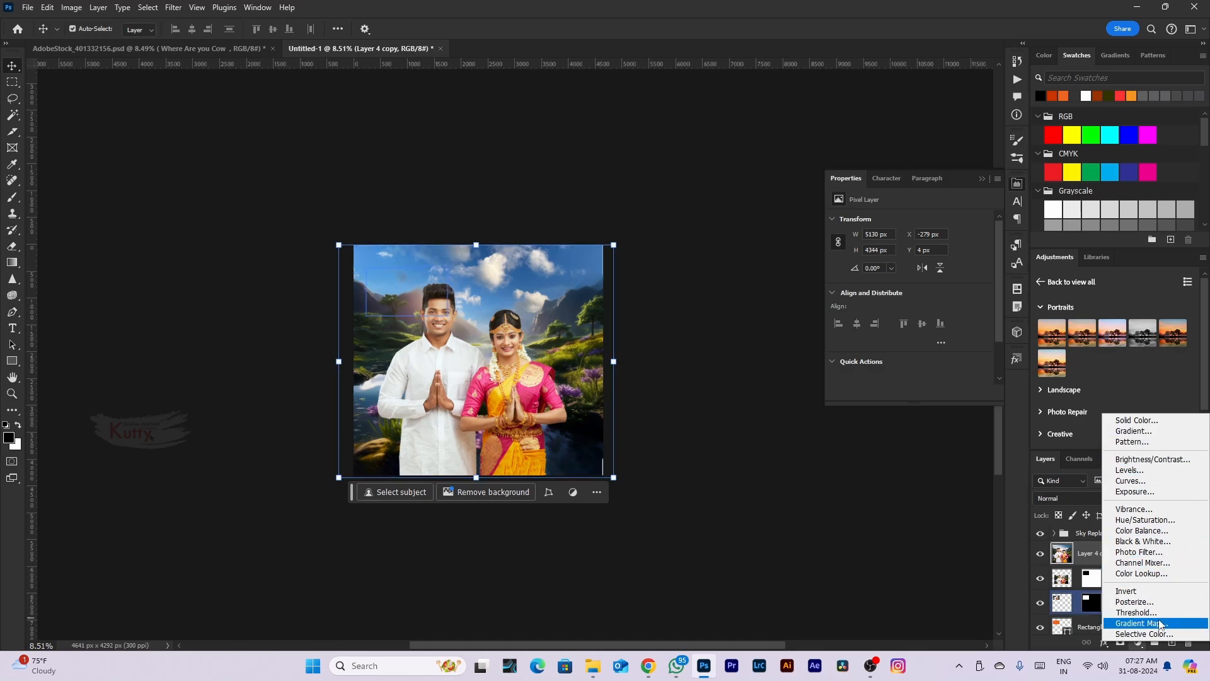
click(66, 9)
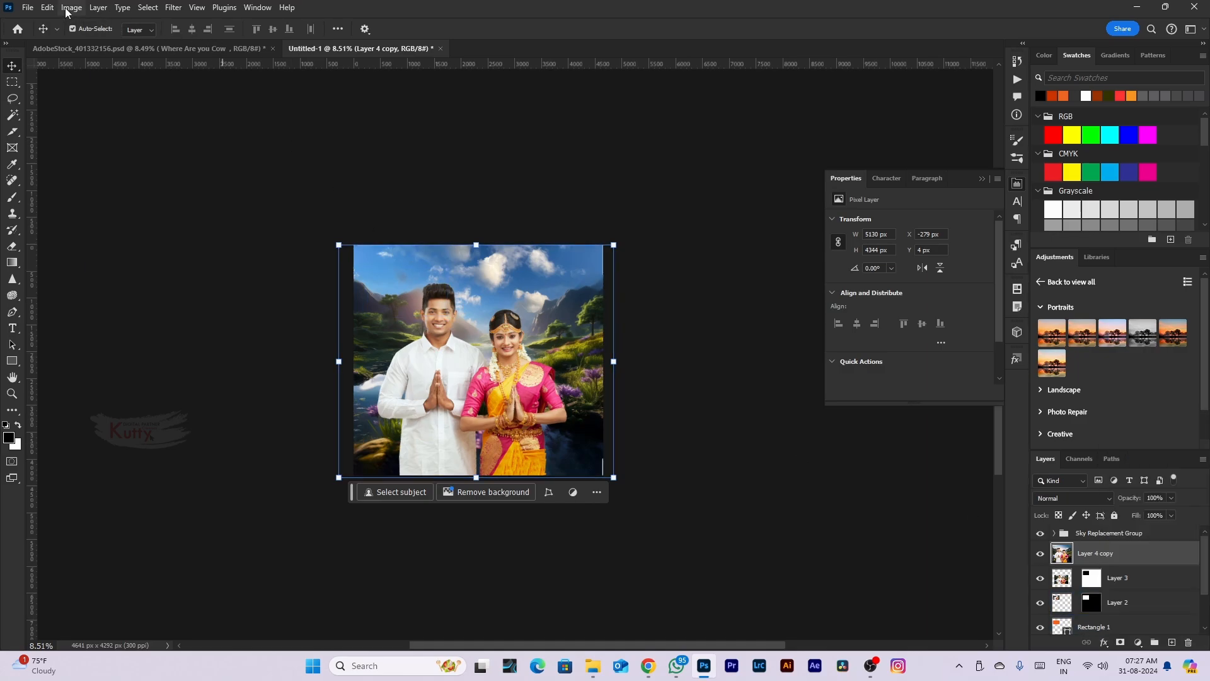
Apply a Brightness/Contrast adjustment to Layer 4 copy with Brightness 14 and Contrast 10
click(67, 8)
mouse_move(155, 42)
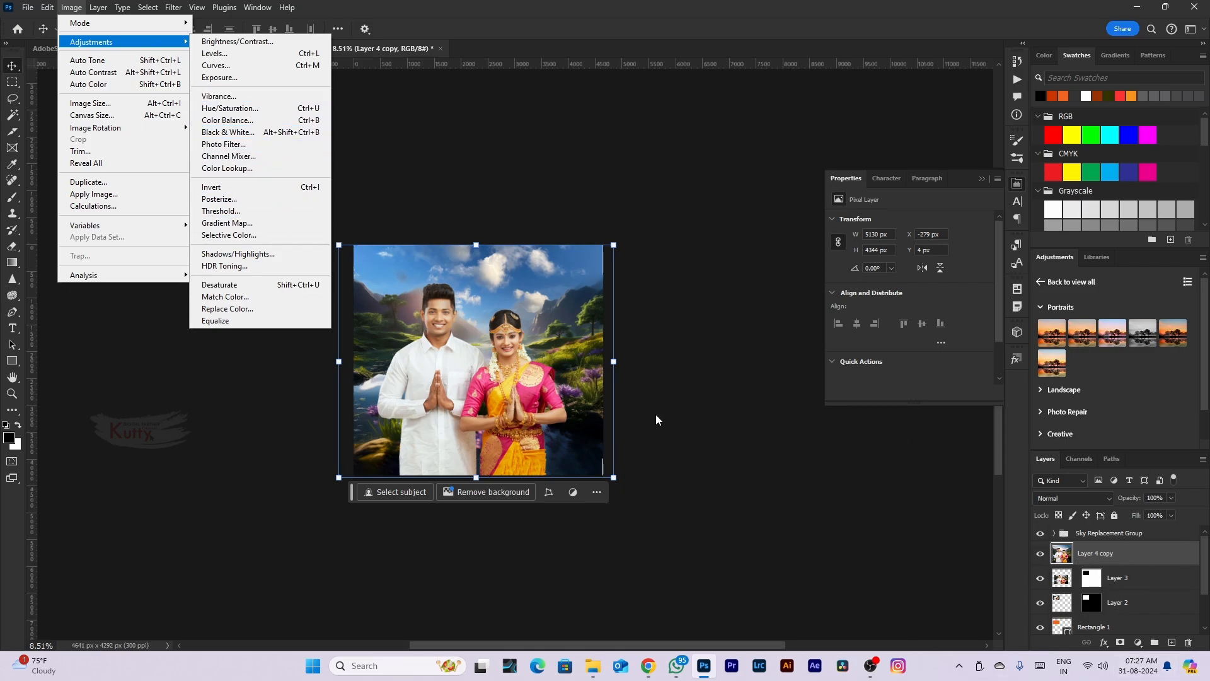
click(265, 42)
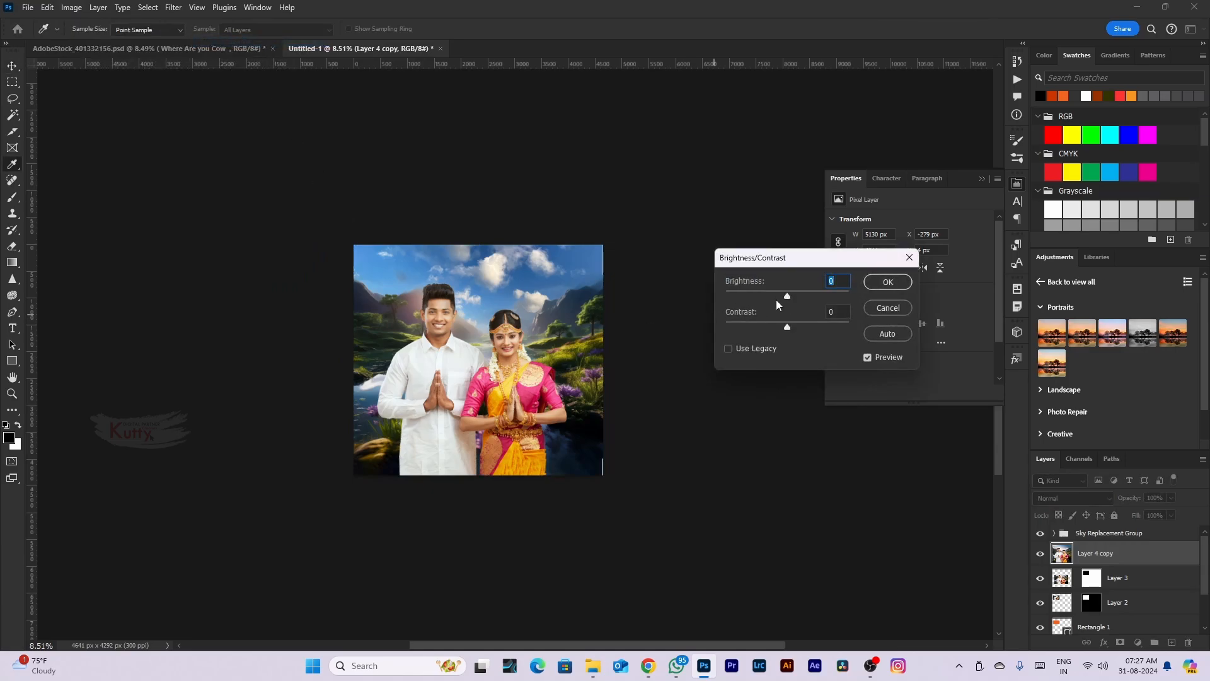
drag(788, 298, 792, 296)
click(794, 328)
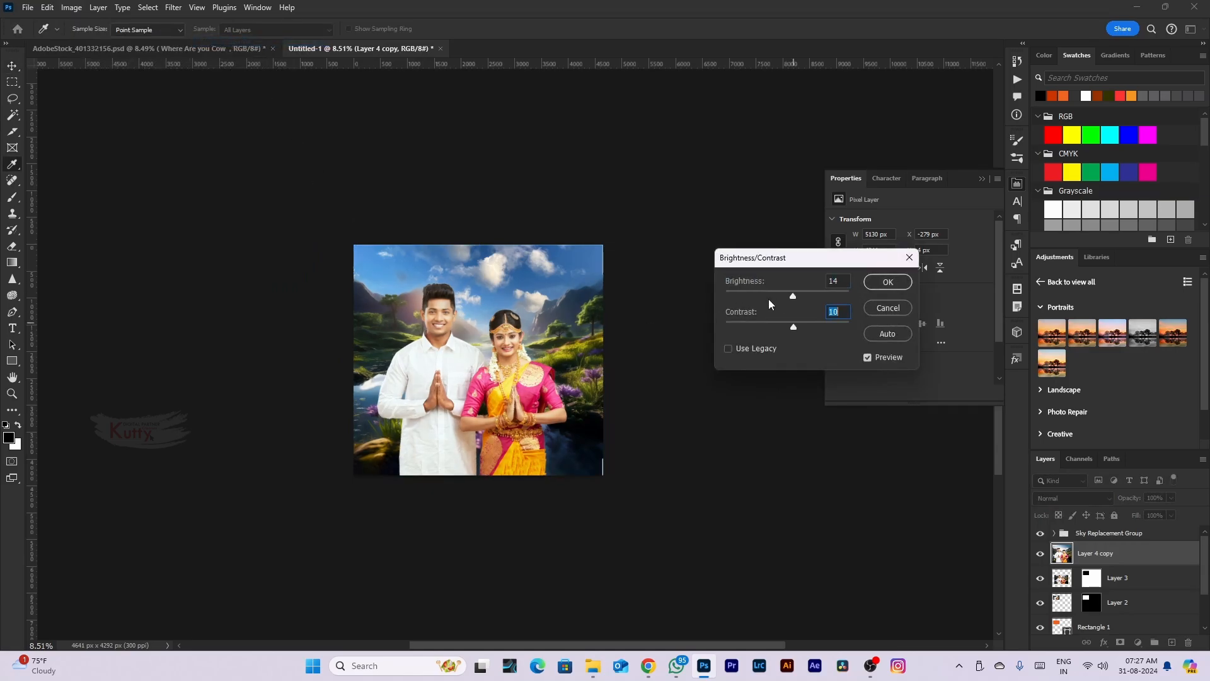
click(882, 283)
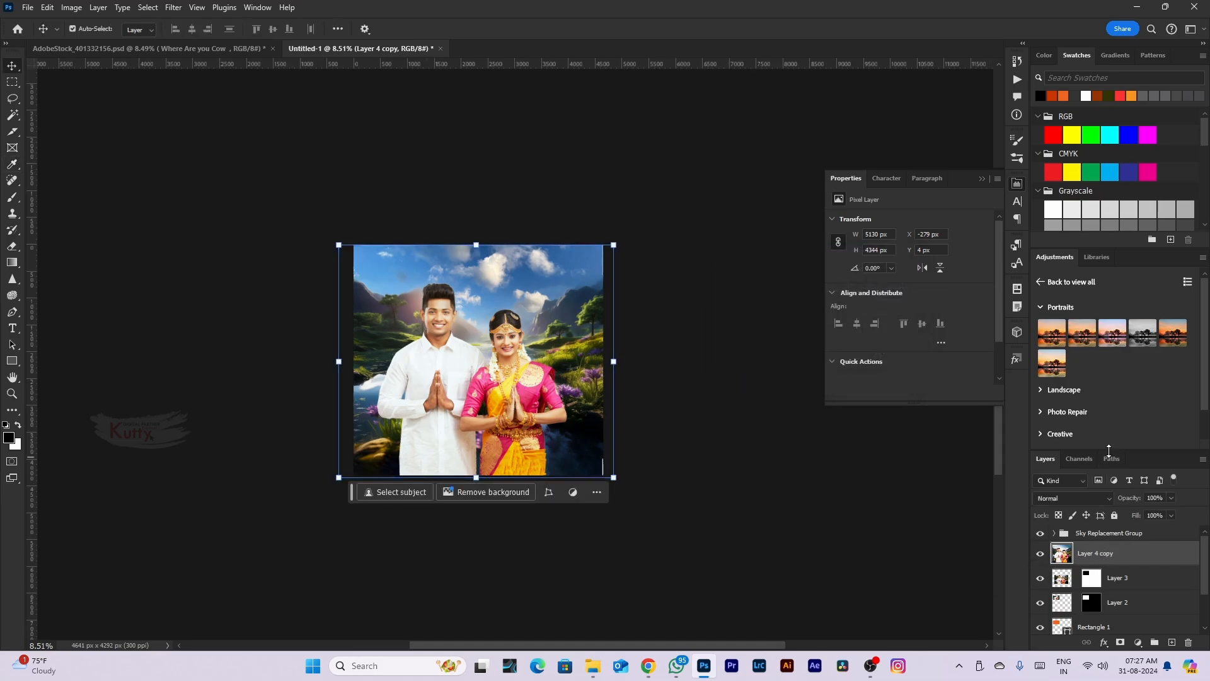
Make more room for the layer list, expand the Landscape adjustment presets and look over them and the photo
mouse_move(1109, 450)
mouse_down()
mouse_move(1099, 353)
mouse_move(1099, 433)
mouse_up()
scroll(1085, 366, down, 1)
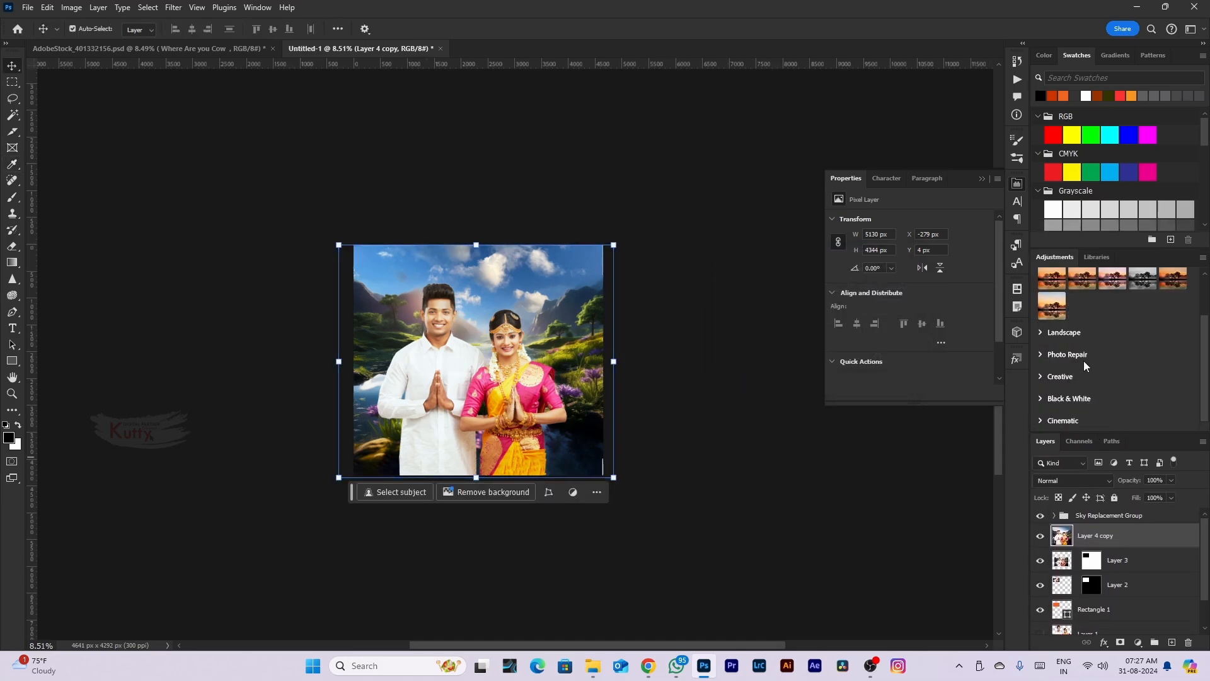
click(1040, 333)
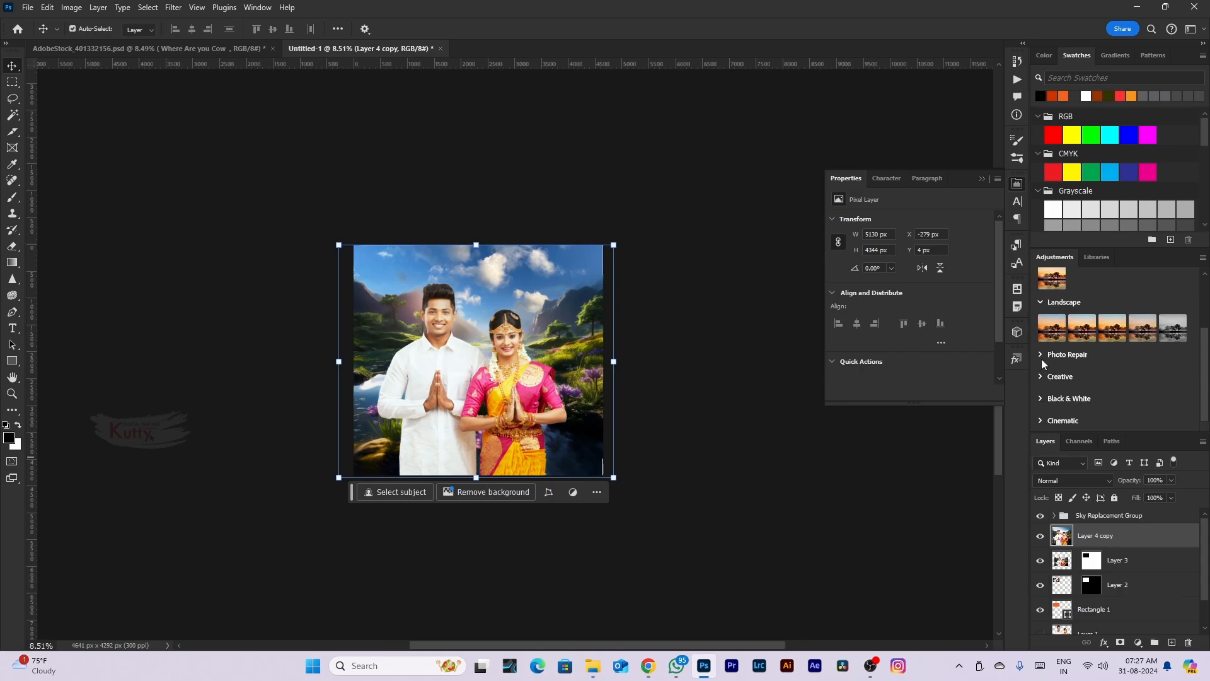
scroll(1069, 347, up, 1)
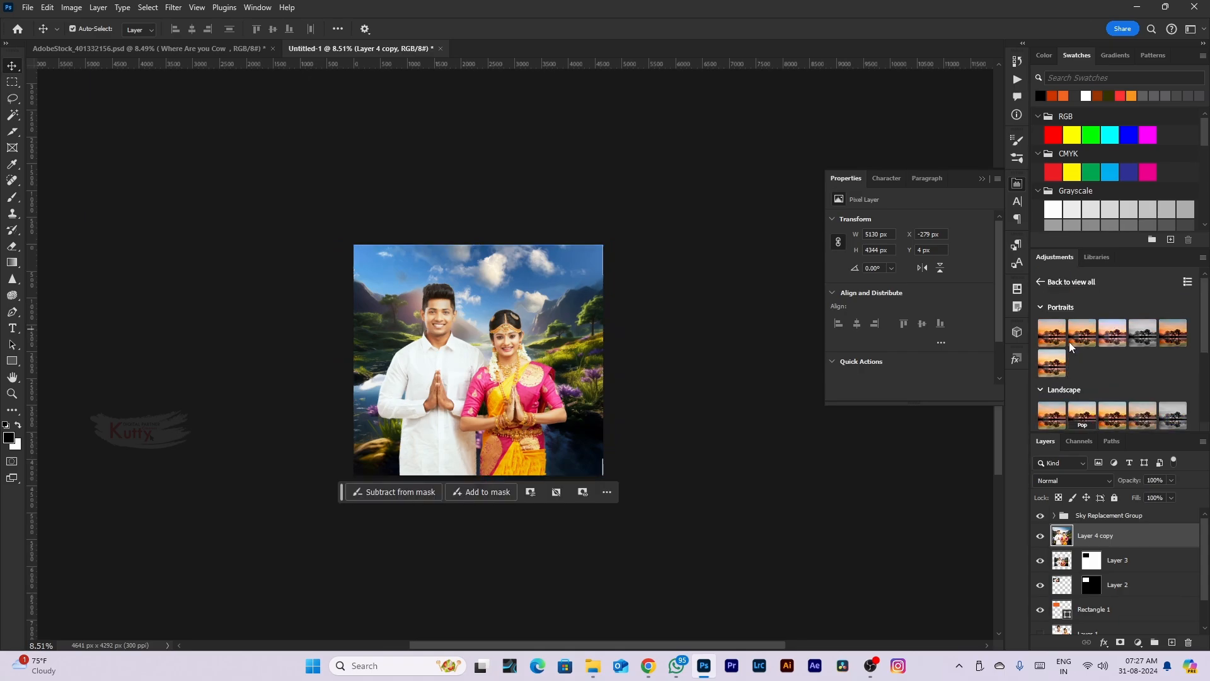
key(ctrl+minus)
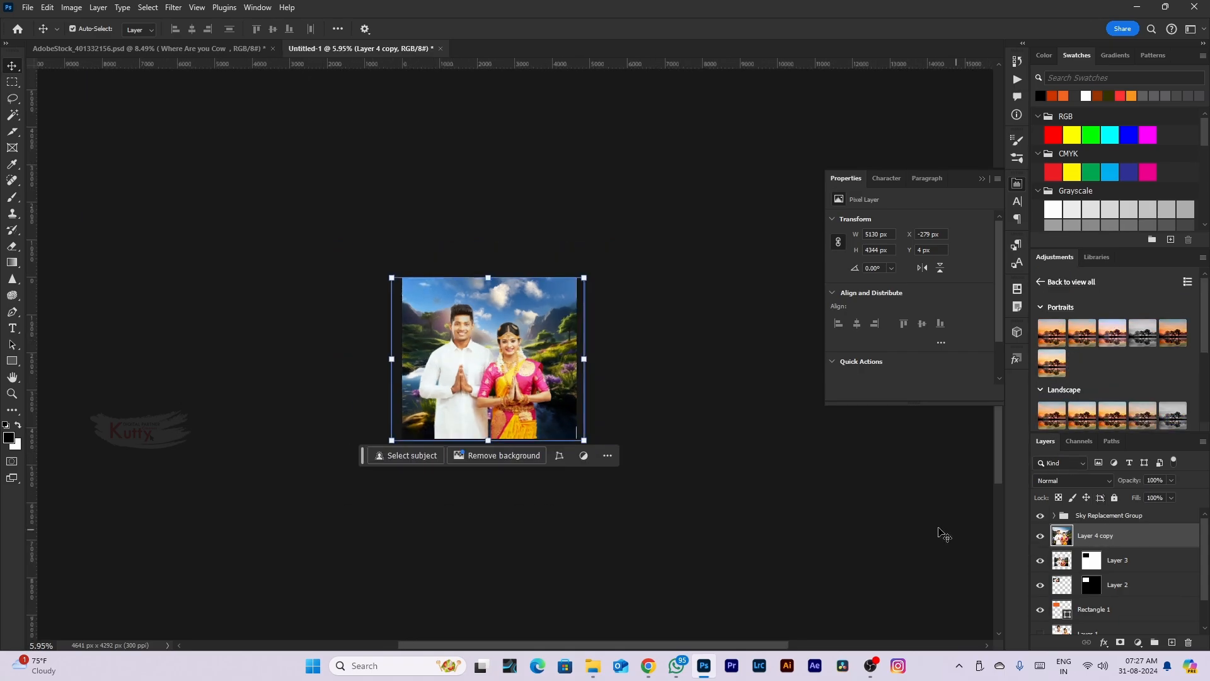
scroll(453, 357, up, 5)
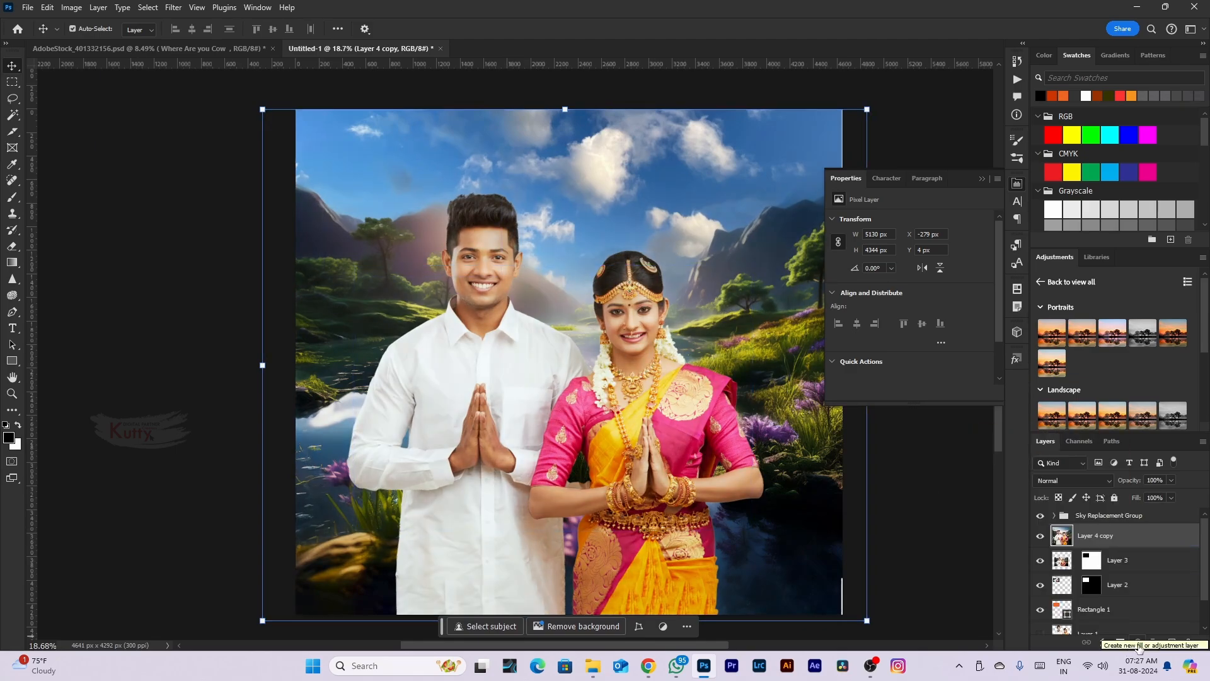
Convert Layer 4 copy to a smart object and apply Brightness/Contrast with Brightness 9 and a slight Contrast increase
right_click(1084, 536)
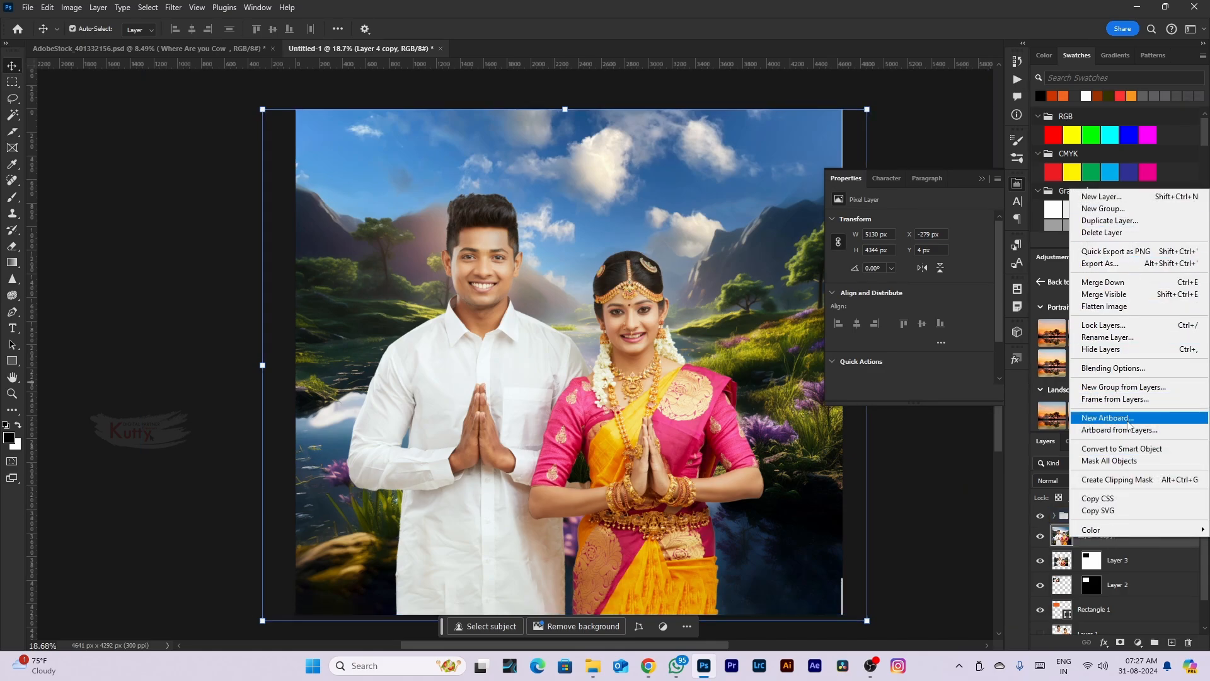
click(1122, 448)
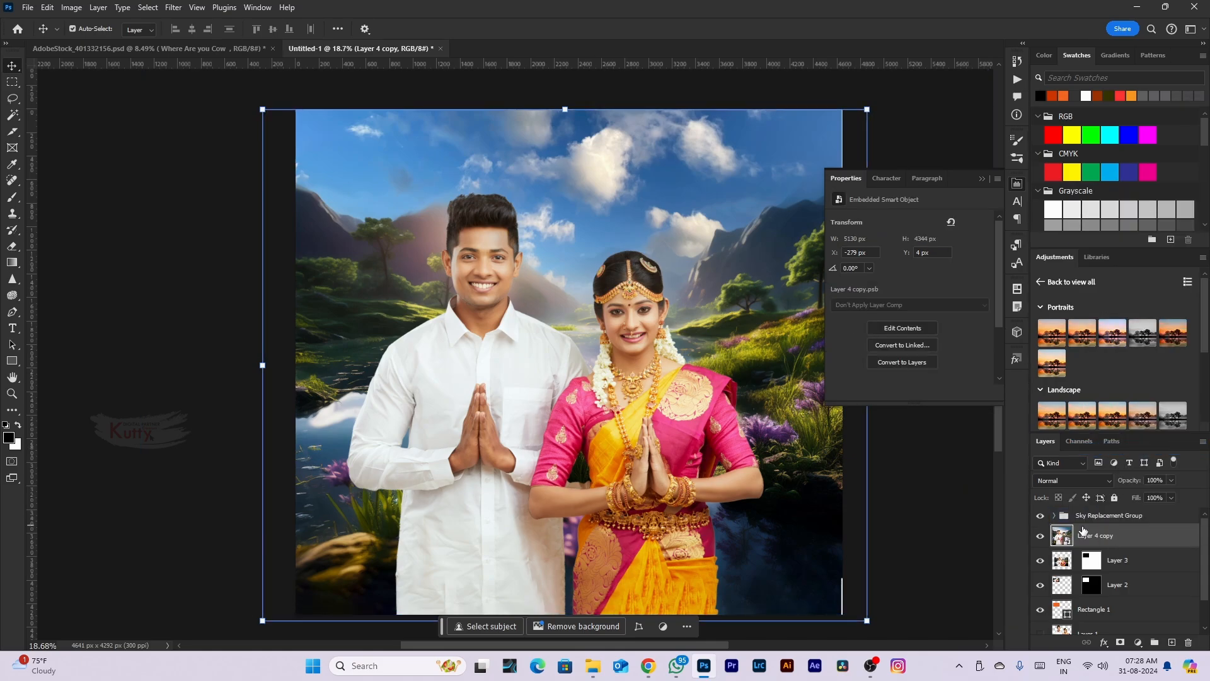
scroll(478, 403, down, 3)
scroll(478, 403, up, 2)
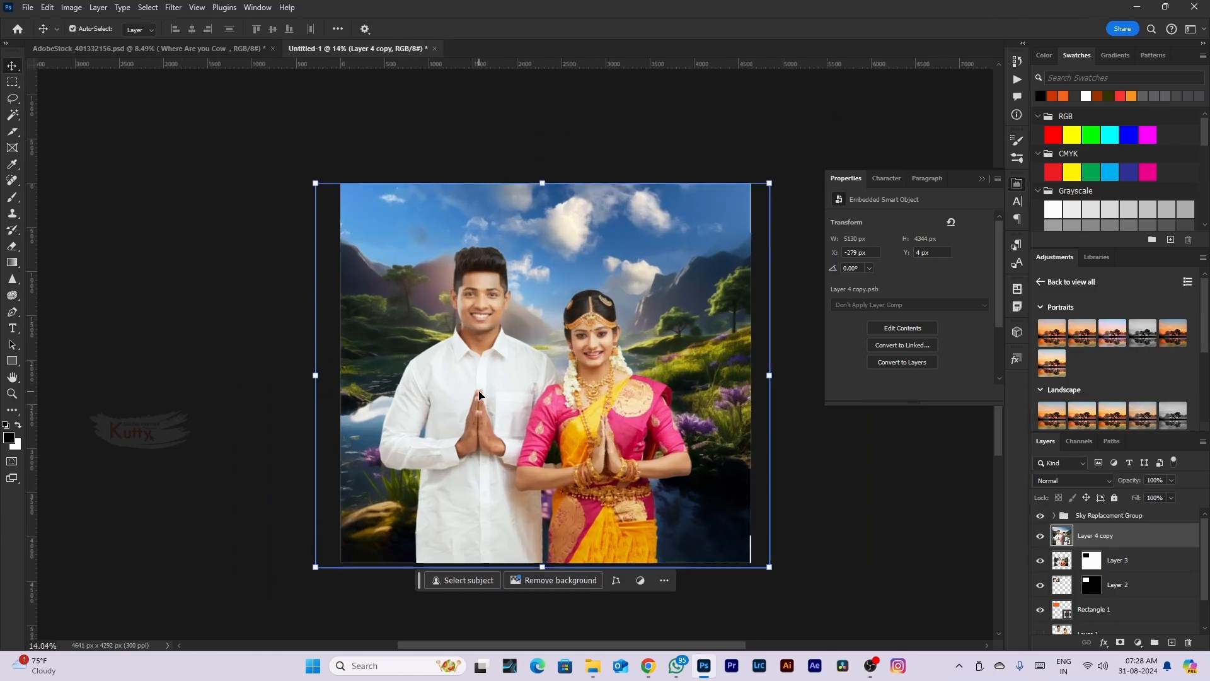
click(71, 7)
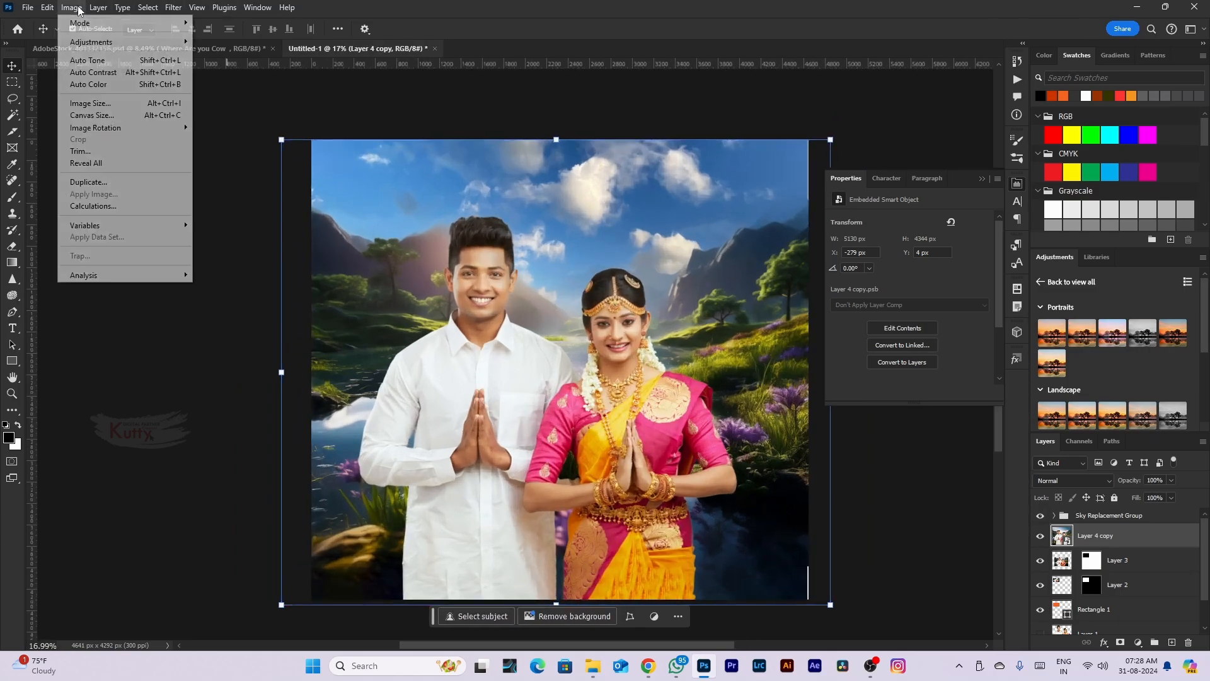
click(233, 41)
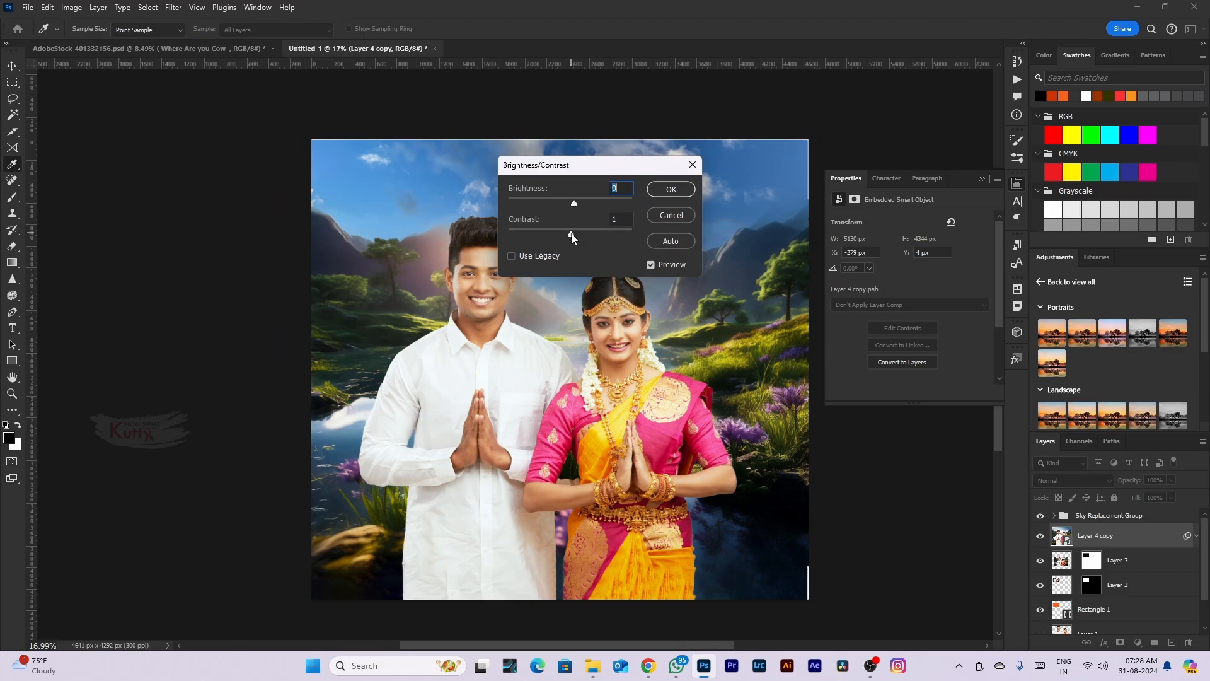
click(670, 189)
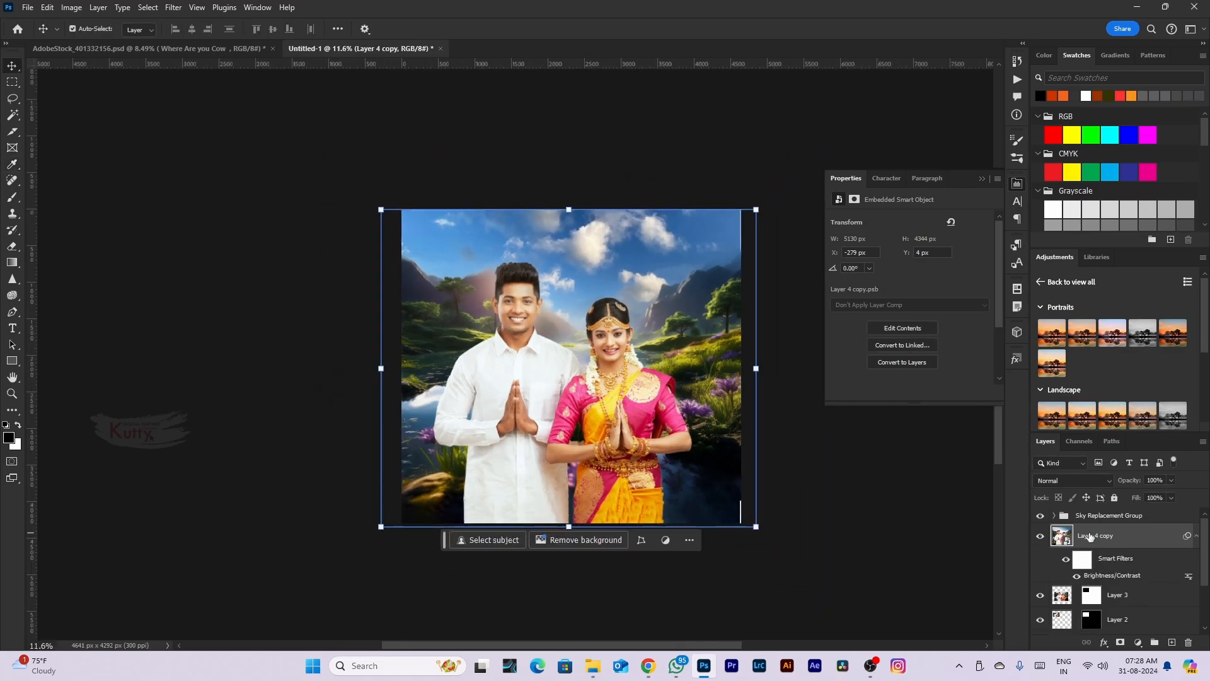
View the original photo inside the Layer 4 copy smart object, close it and look over the main document's layers
double_click(1062, 536)
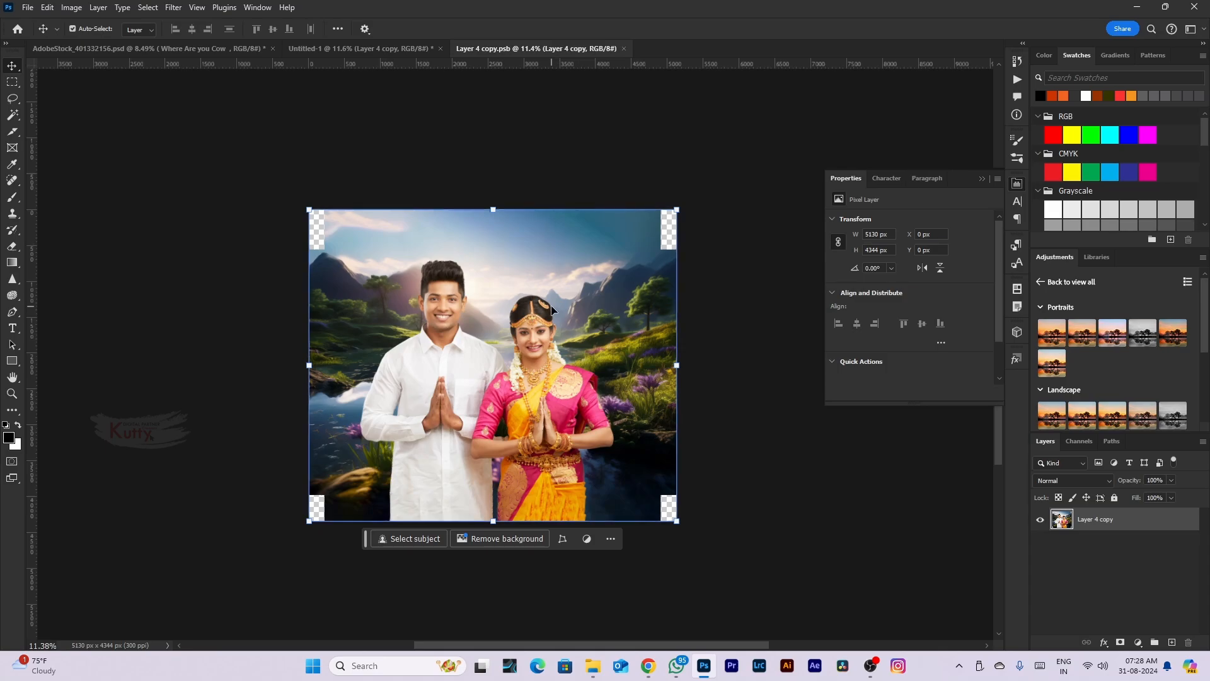
click(624, 49)
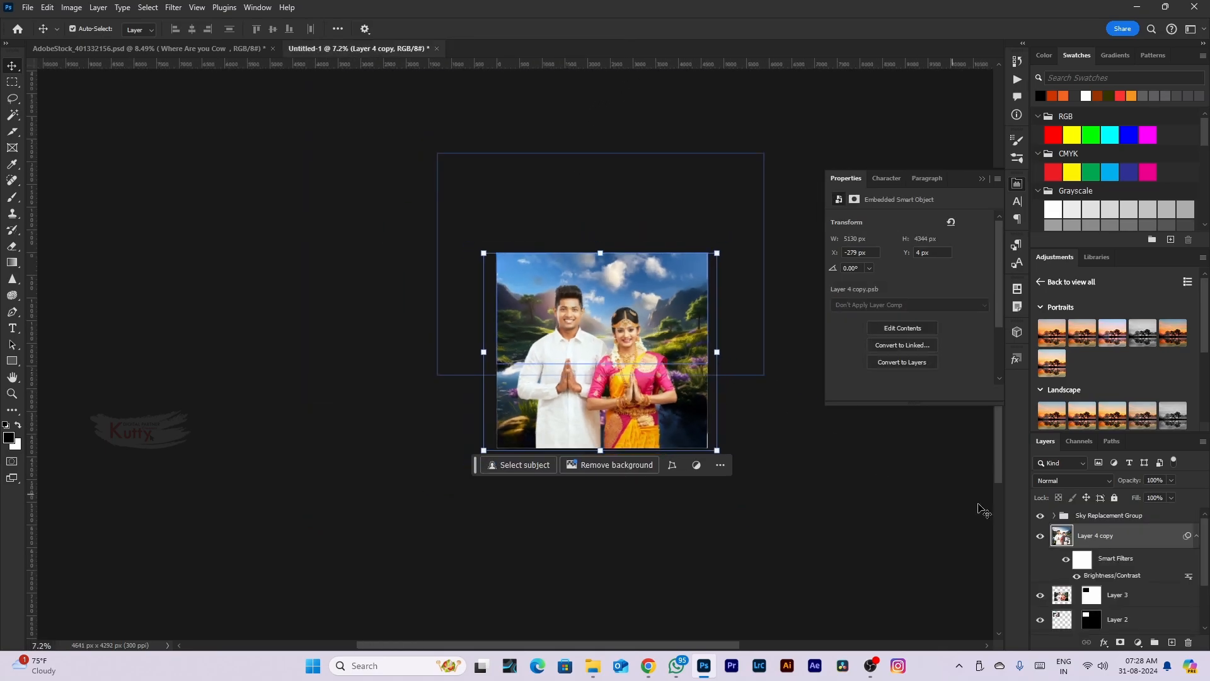
scroll(1064, 593, down, 3)
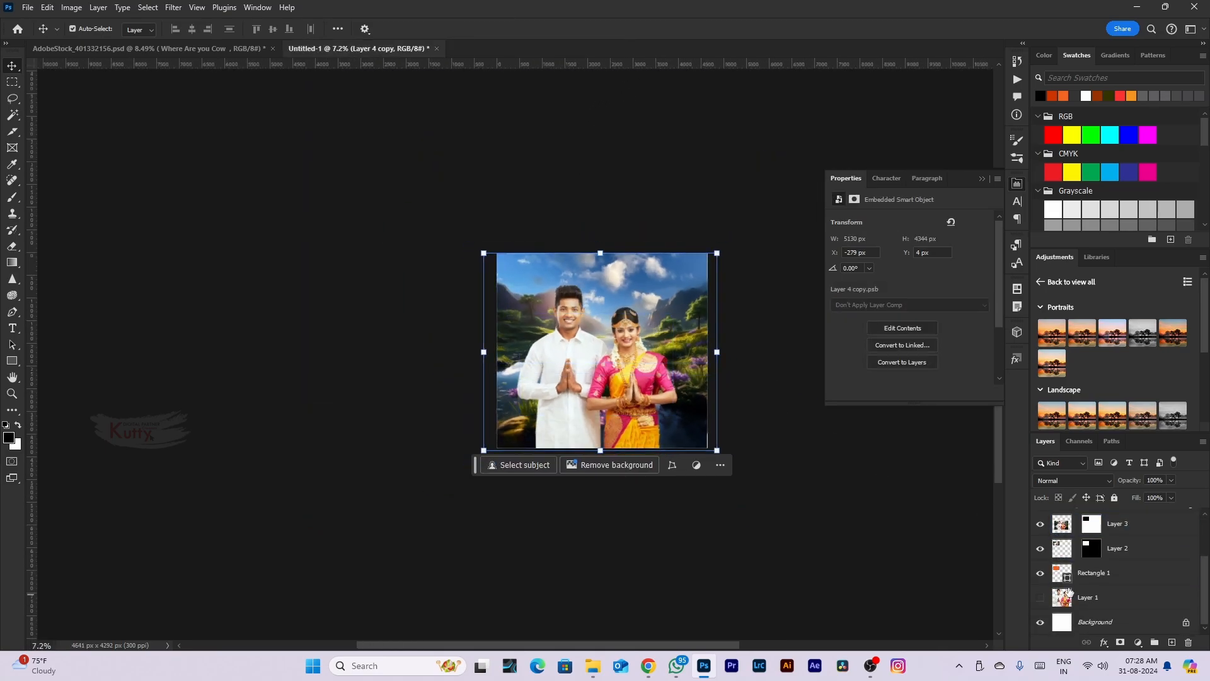
scroll(579, 320, up, 2)
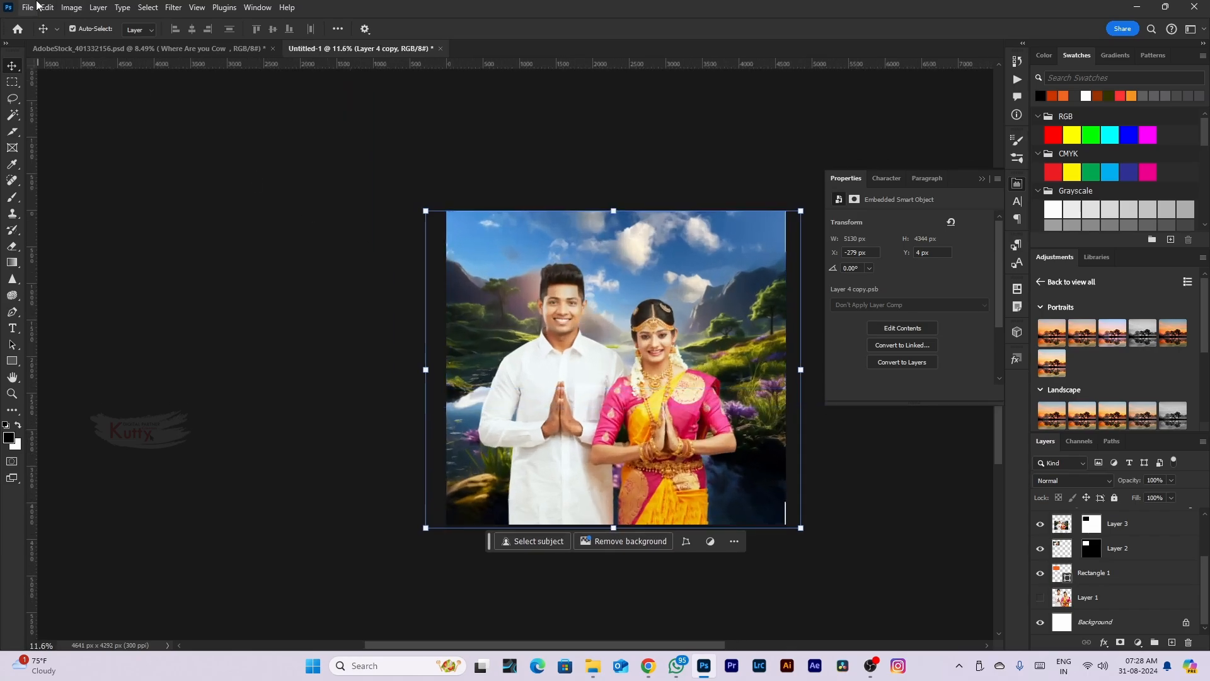
Start a Levels adjustment on Layer 4 copy, move its dialog clear of the photo and review the presets, keeping Default
click(71, 7)
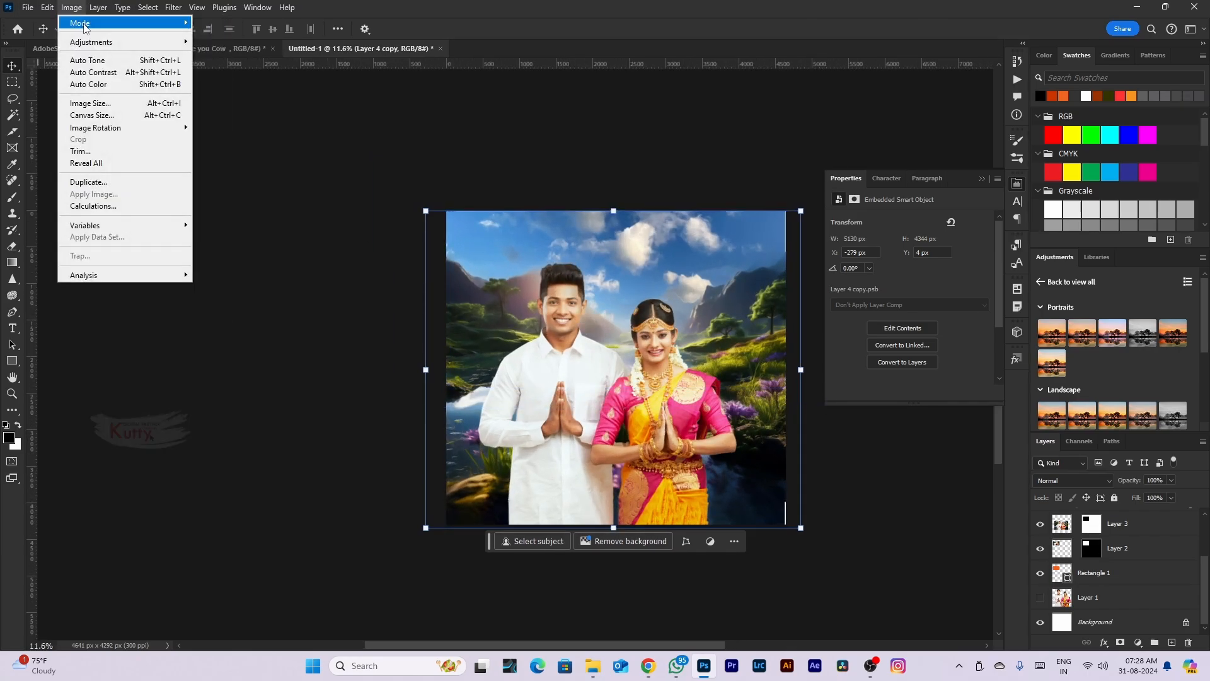
mouse_move(116, 42)
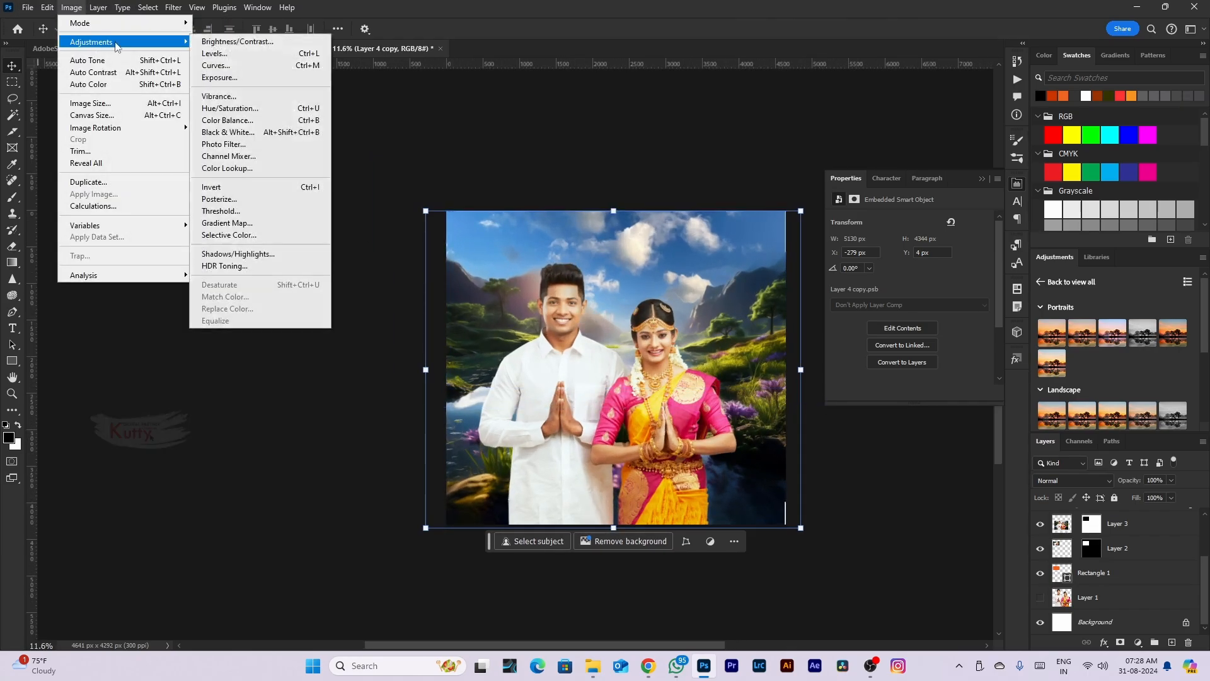
click(268, 55)
drag(578, 130, 275, 277)
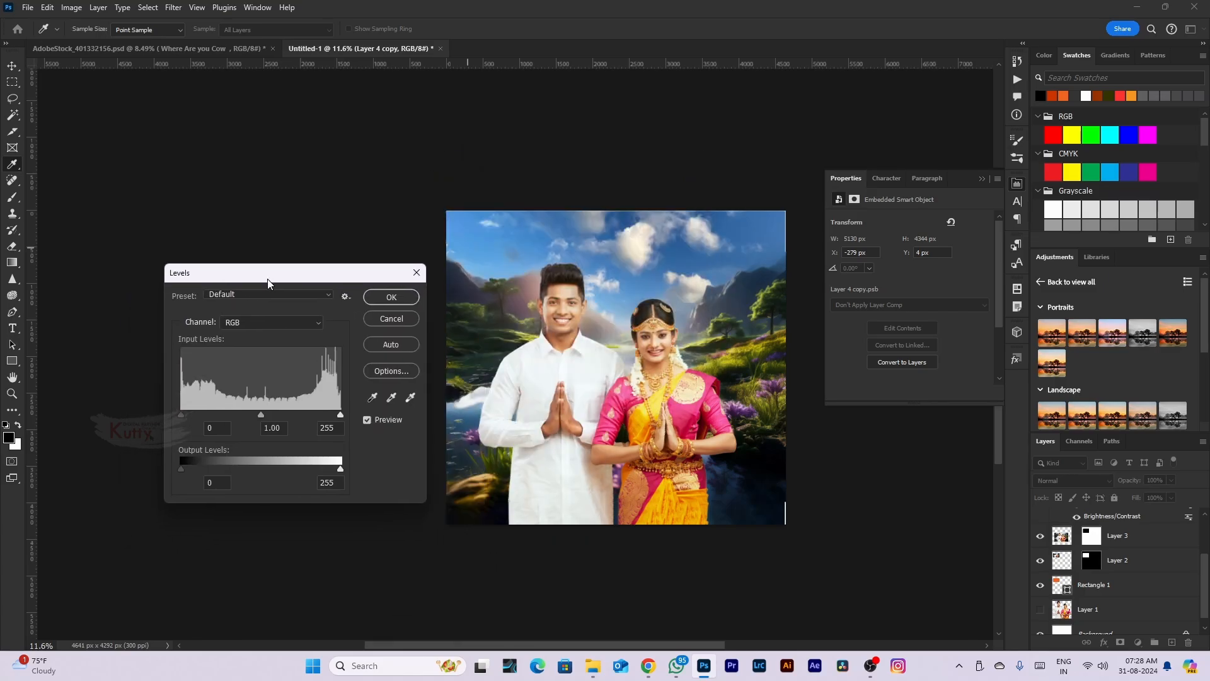
click(267, 294)
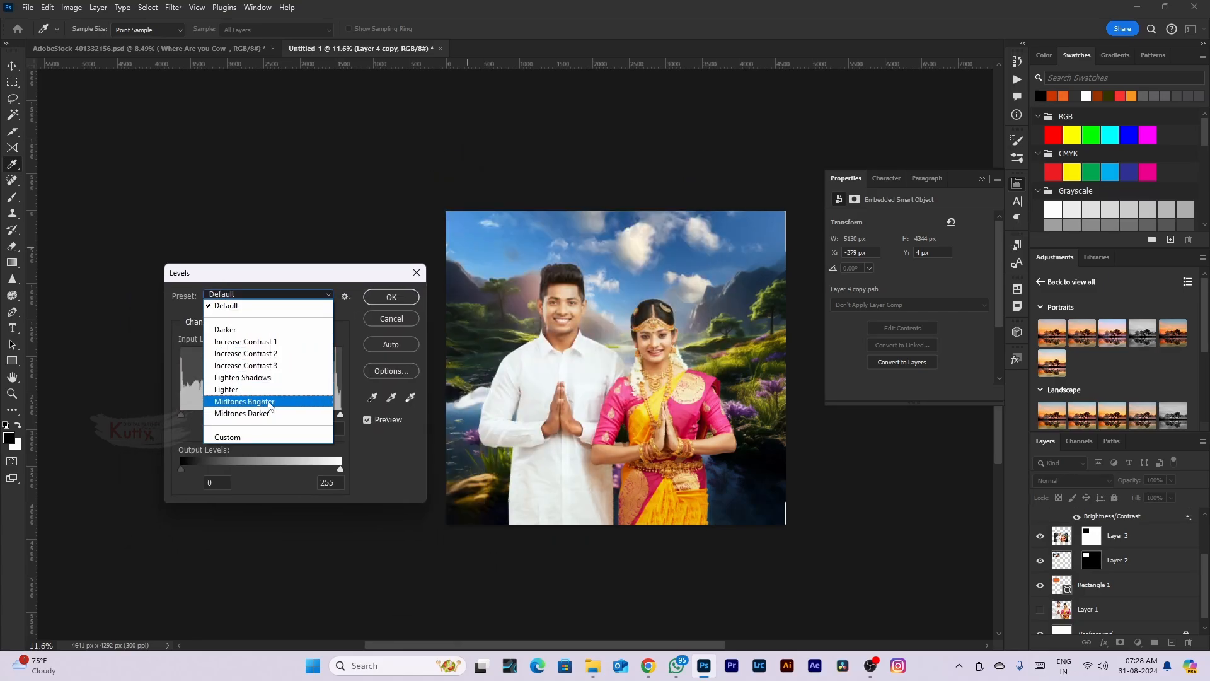
click(407, 474)
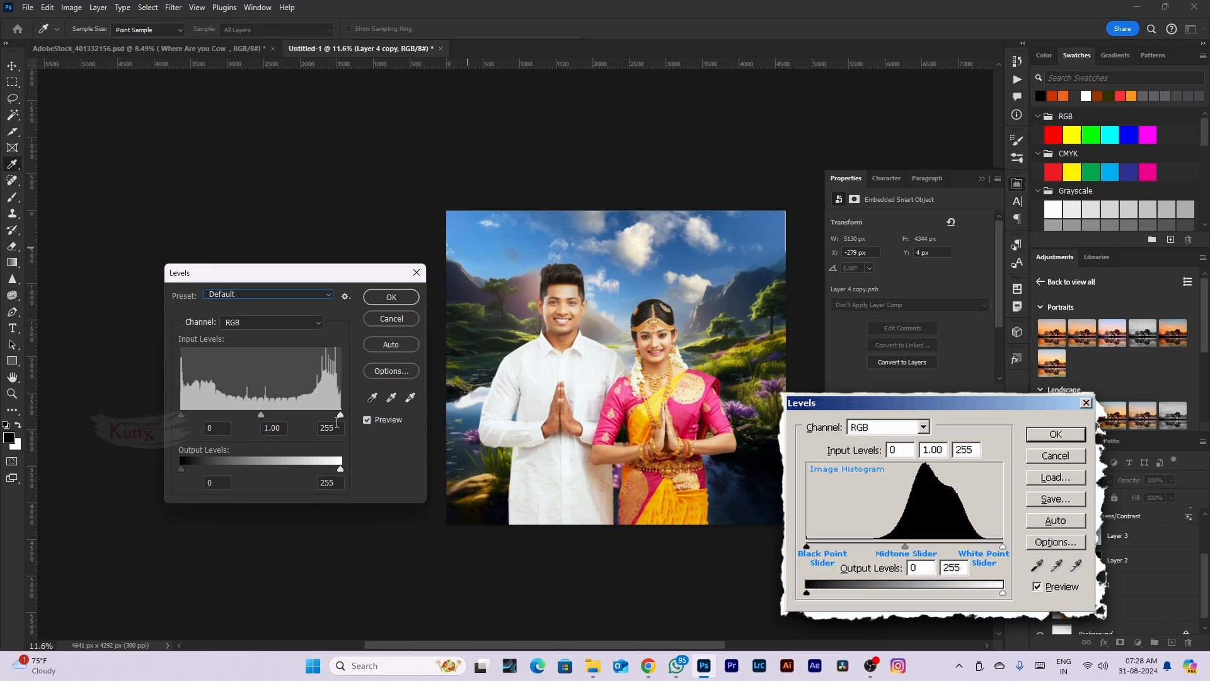
Set the Levels gray point by repeatedly sampling the bride's dark hair near the hair ornament
click(390, 397)
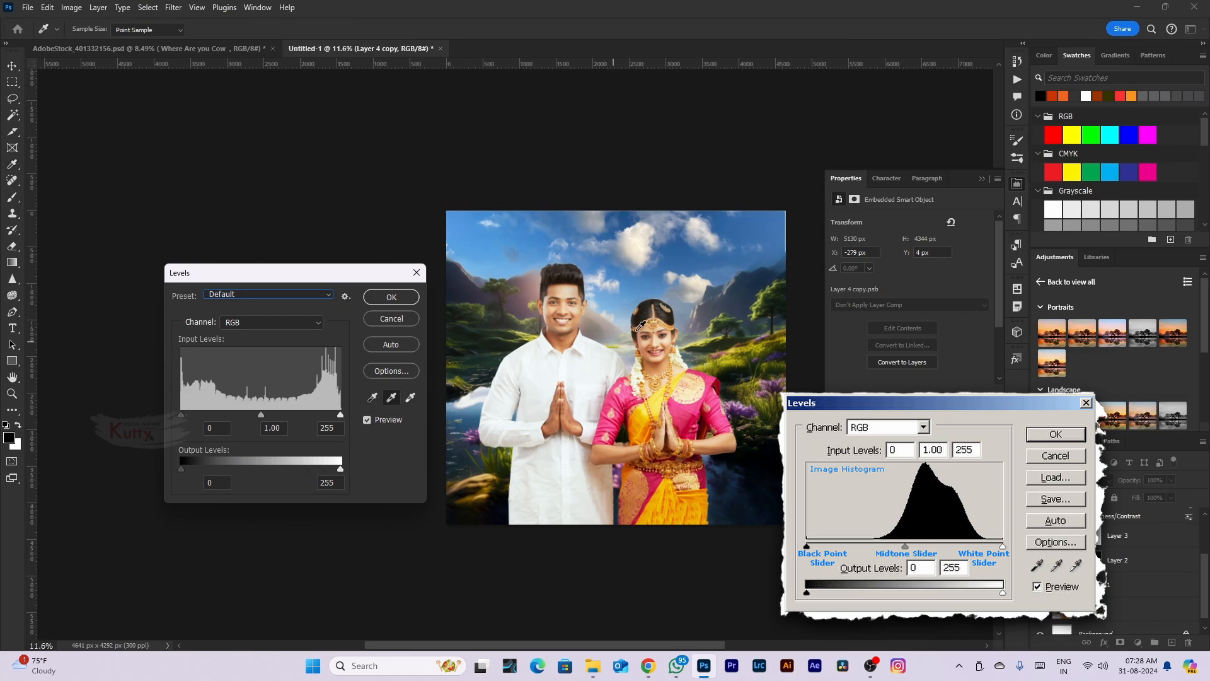
key(ctrl+plus)
key(ctrl+plus)
key(ctrl+plus)
key(ctrl+plus)
key(ctrl+plus)
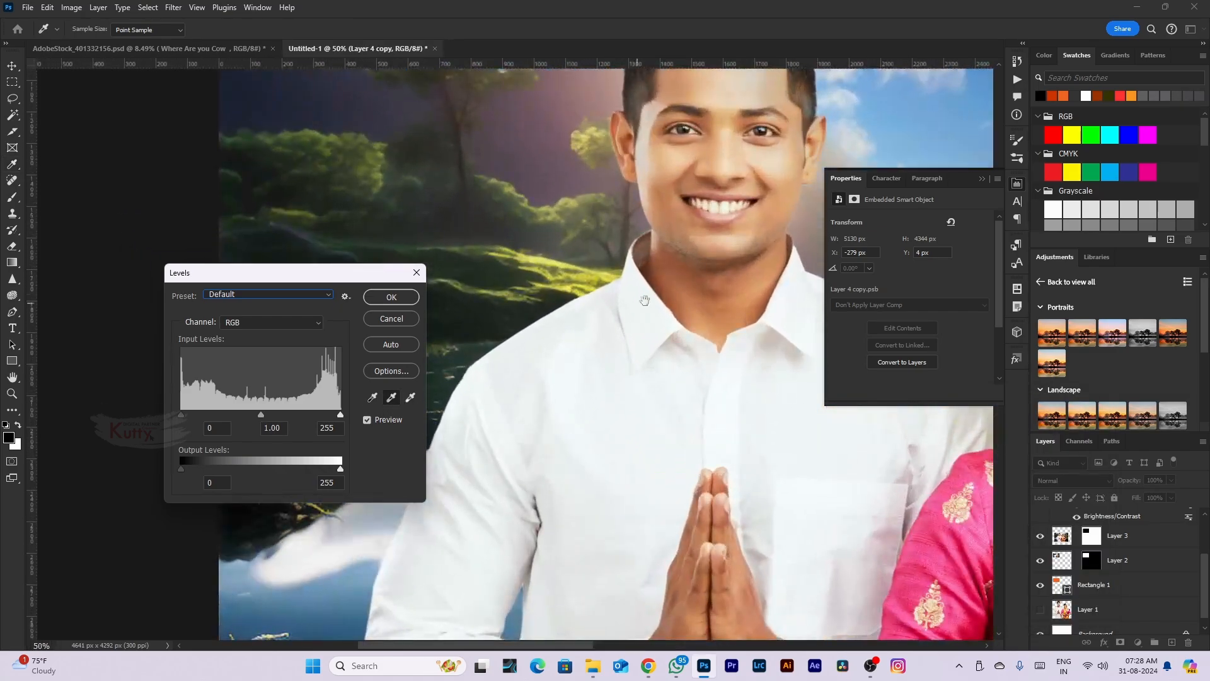
drag(715, 232, 248, 425)
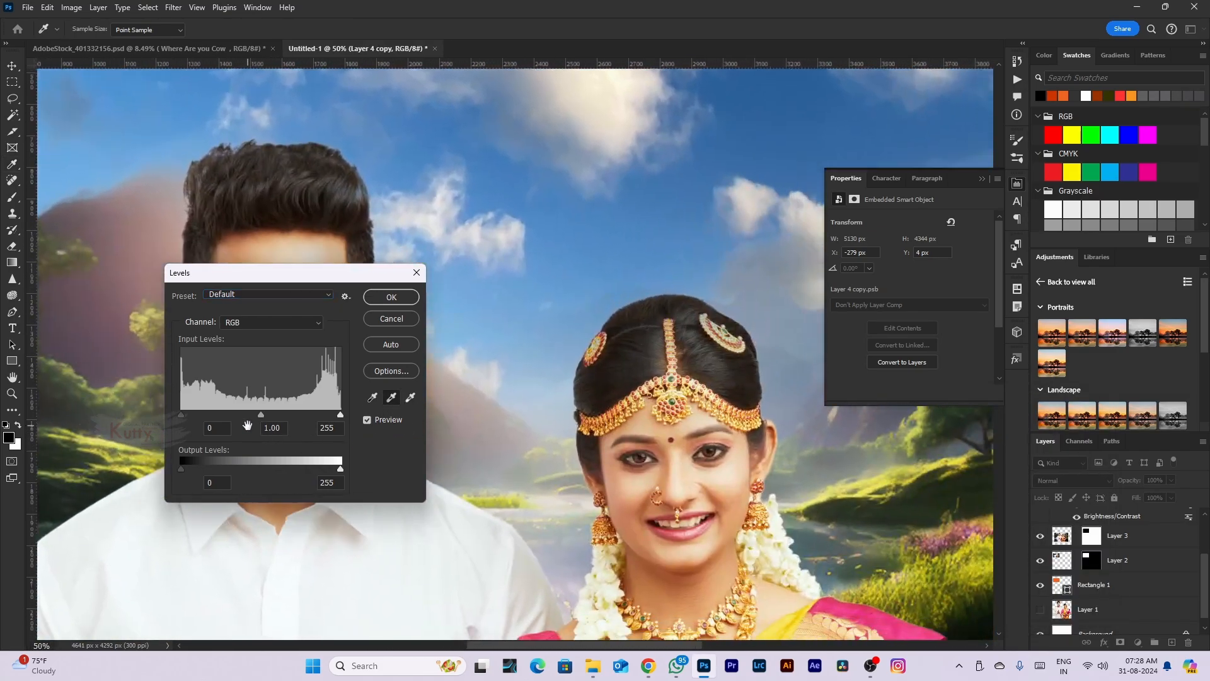
key(ctrl+plus)
key(ctrl+plus)
drag(660, 380, 309, 241)
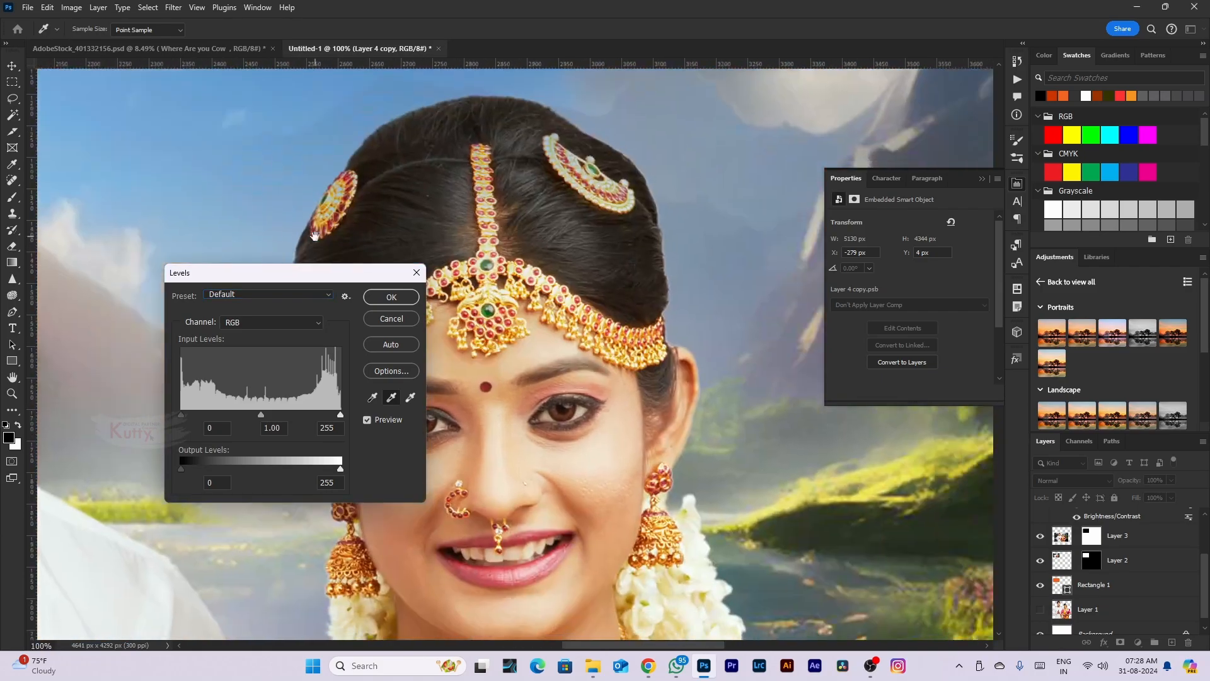
click(593, 231)
click(590, 228)
click(588, 225)
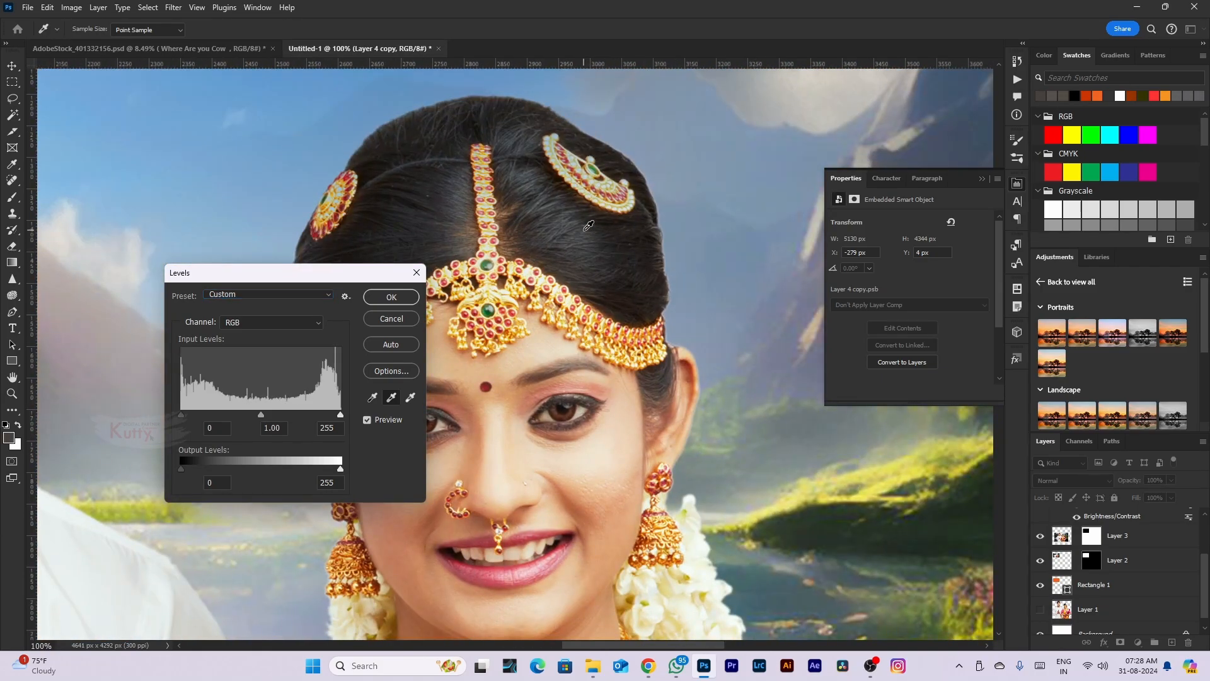
click(588, 228)
click(587, 229)
click(591, 232)
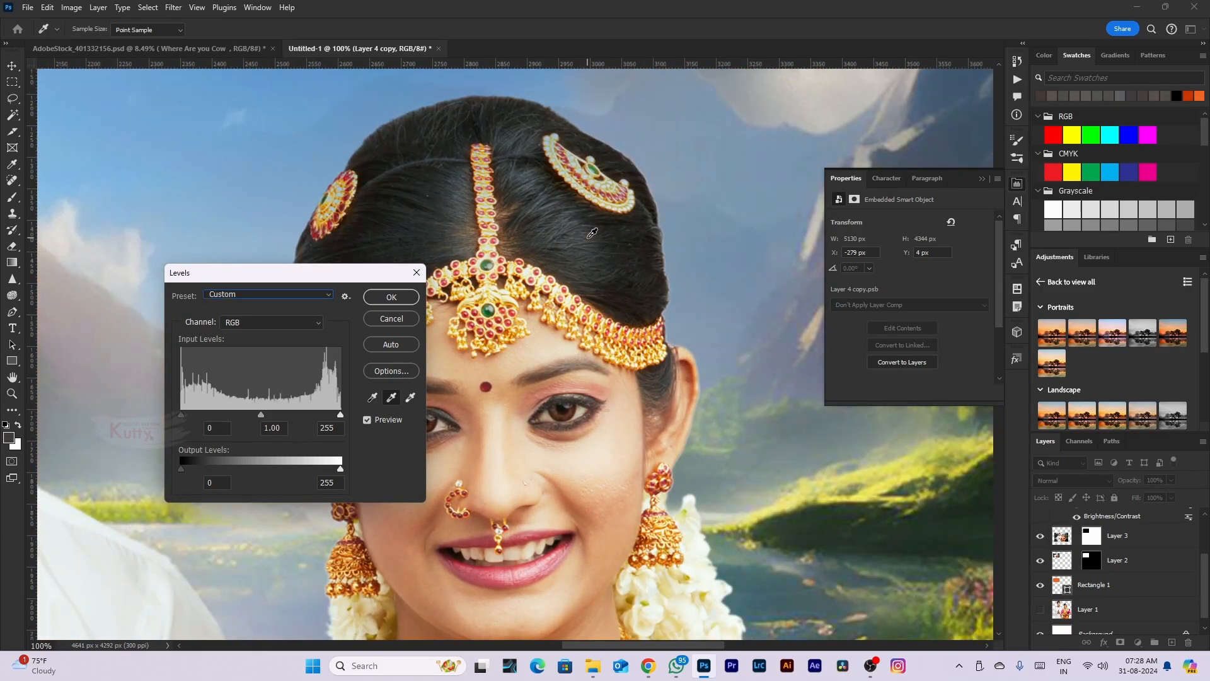
click(591, 233)
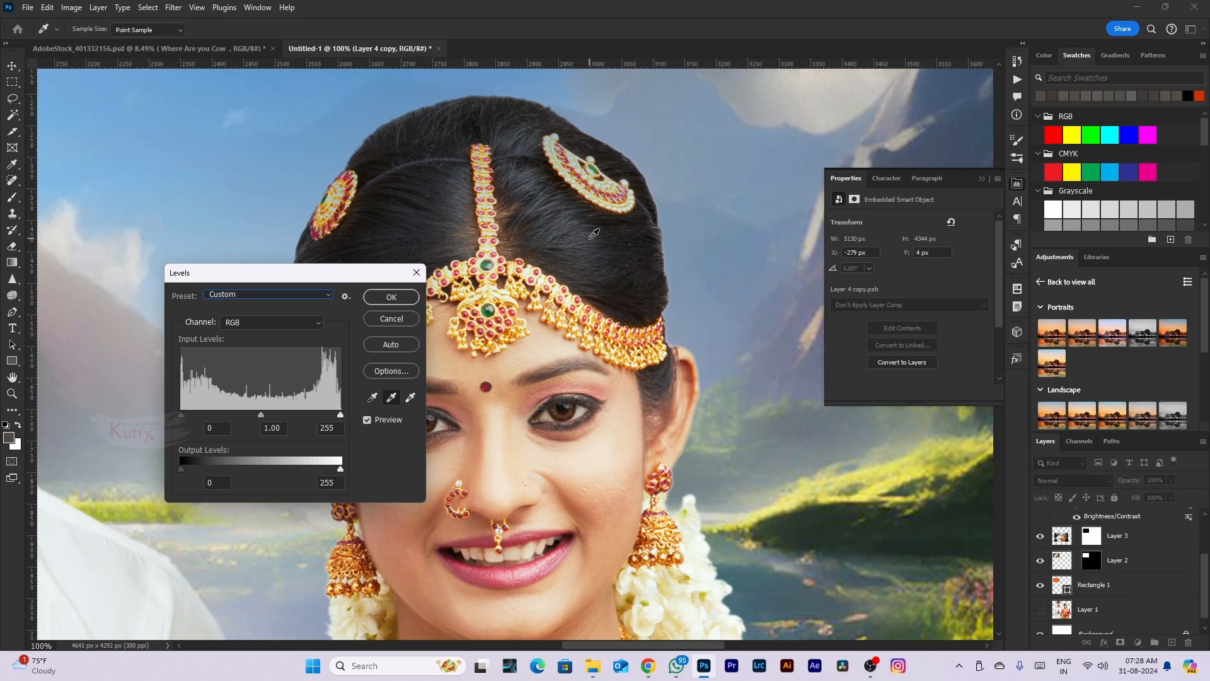
key(ctrl+minus)
key(ctrl+minus)
key(ctrl+minus)
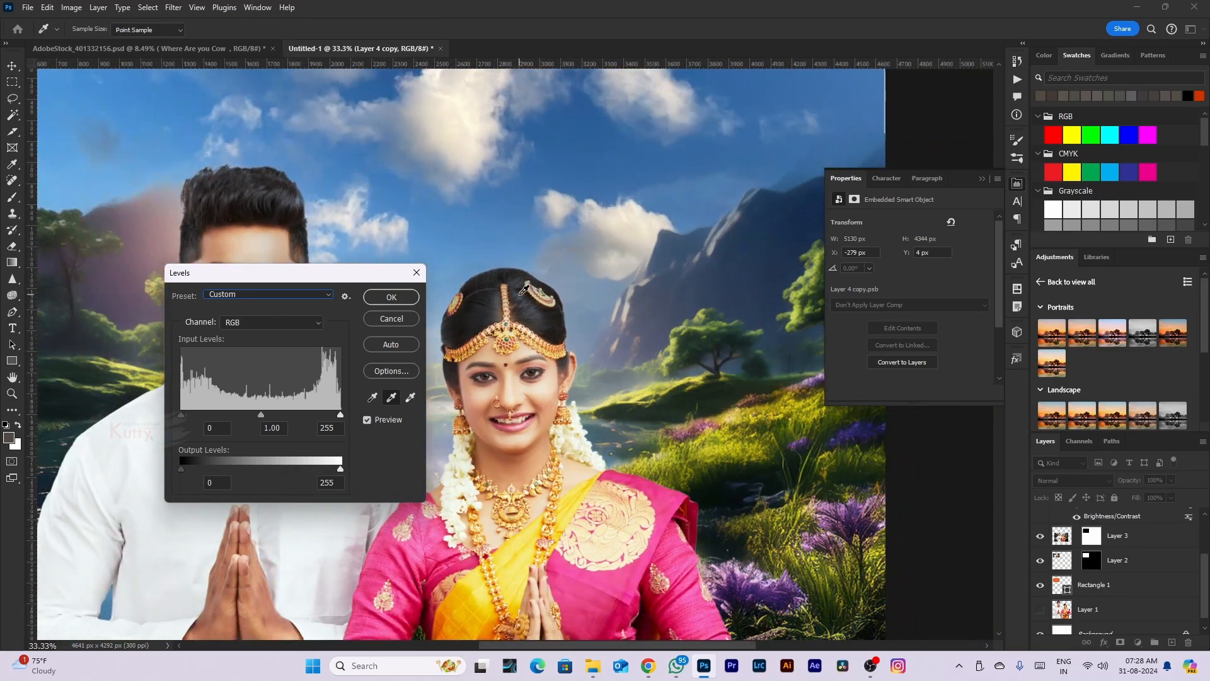
click(524, 290)
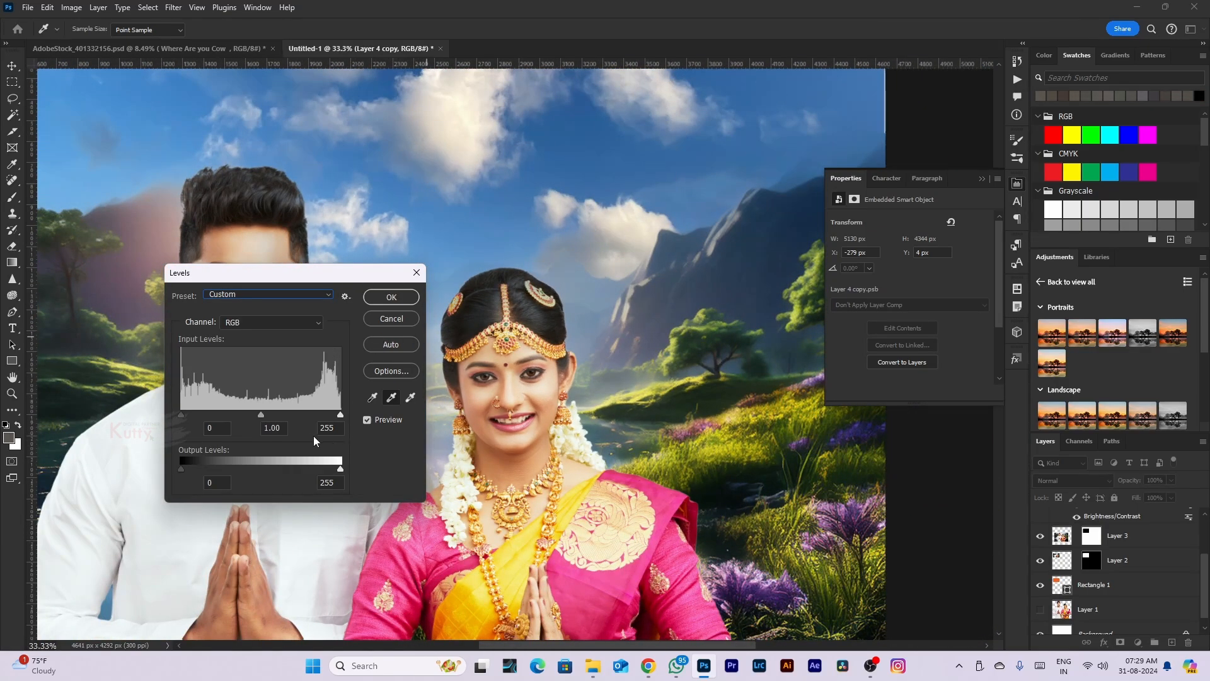
Set the Levels white input to 243, apply the adjustment to Layer 4 copy, and undo and redo it for comparison
drag(339, 415, 333, 414)
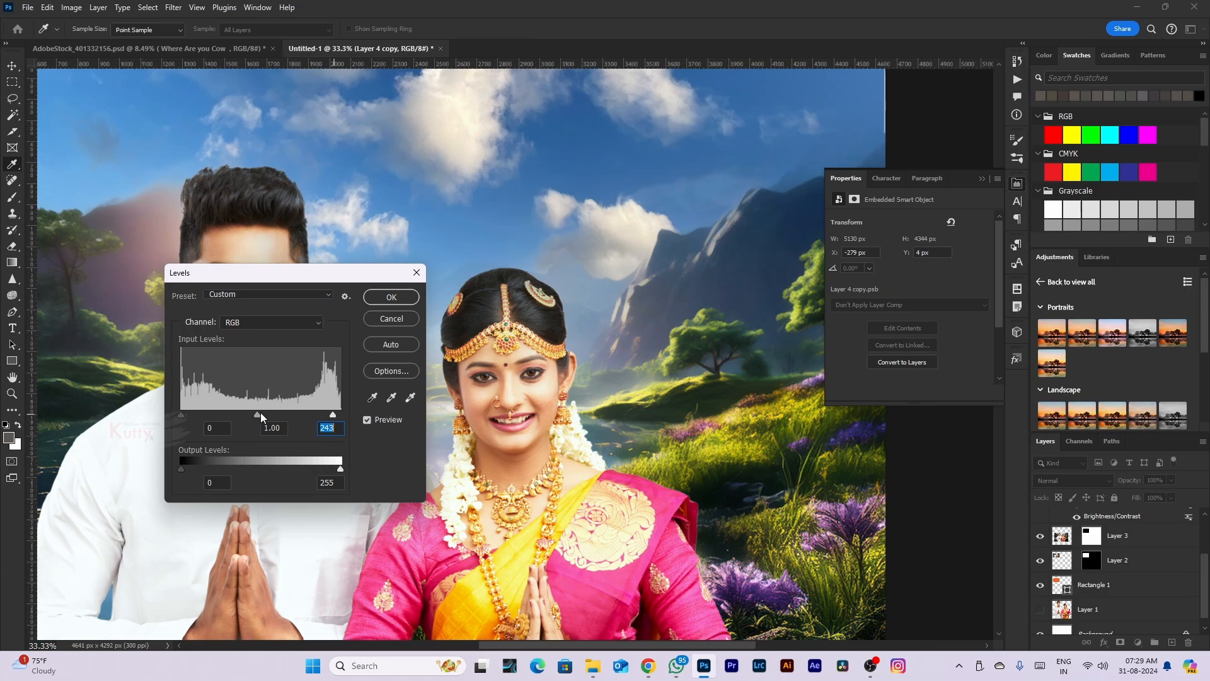
key(Return)
key(v)
key(ctrl+minus)
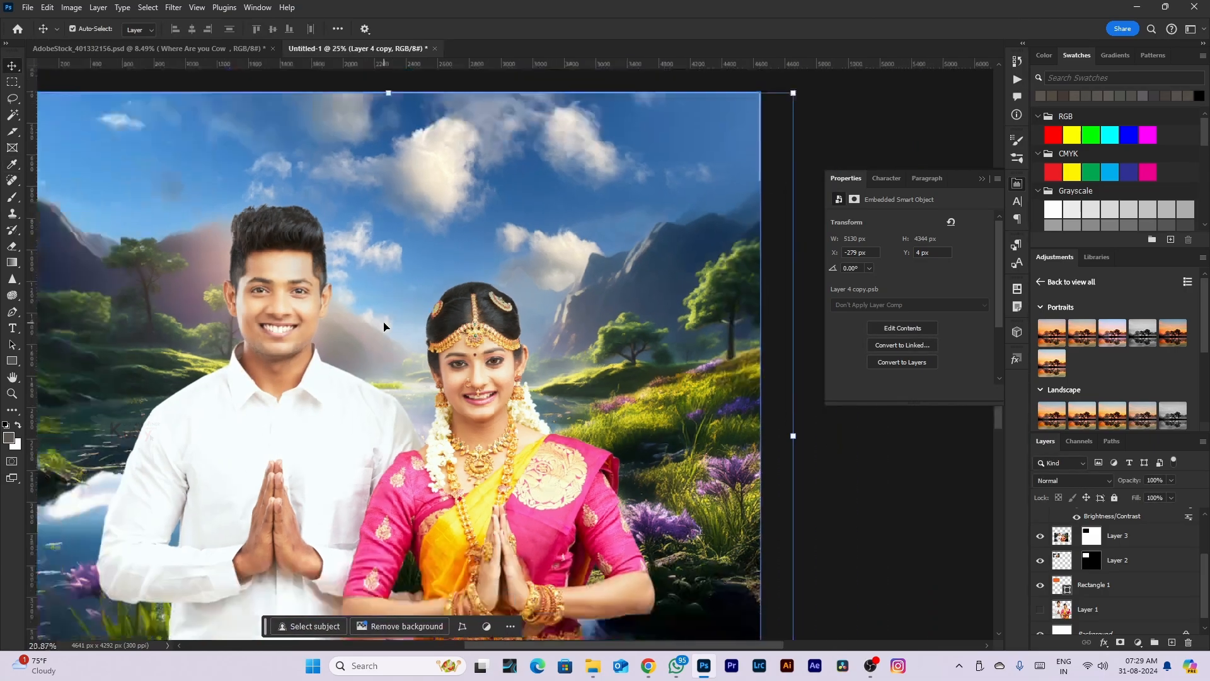
scroll(384, 327, down, 5)
scroll(1118, 606, up, 3)
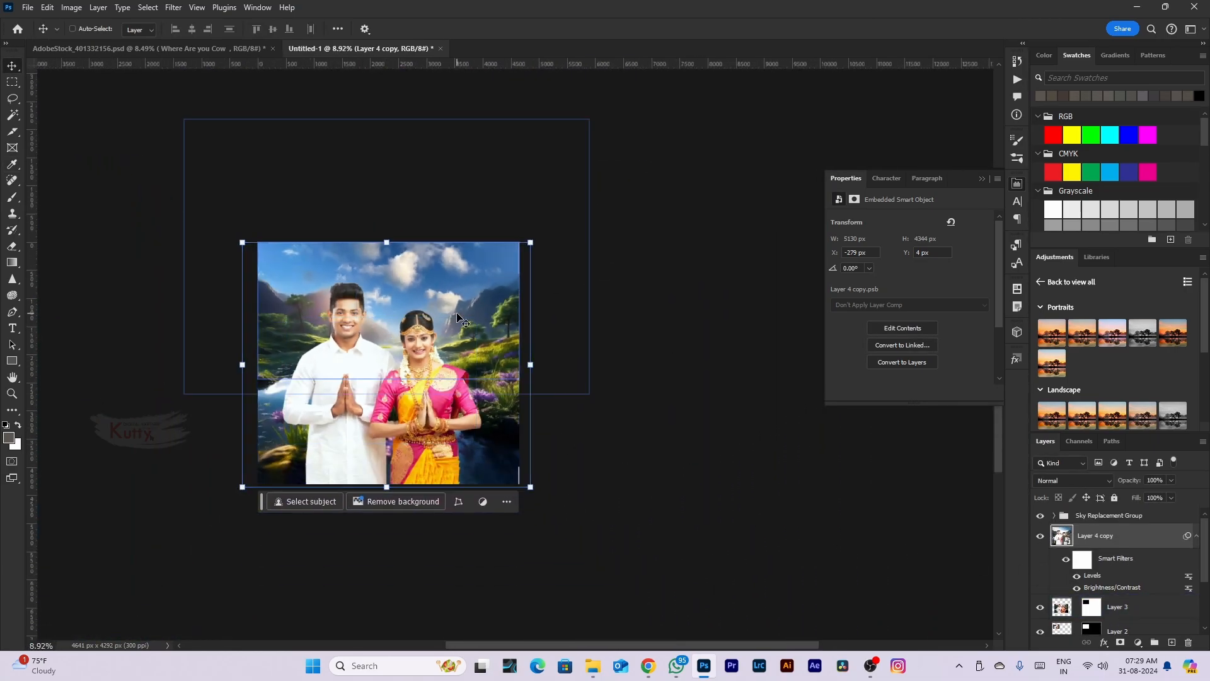
key(ctrl+z)
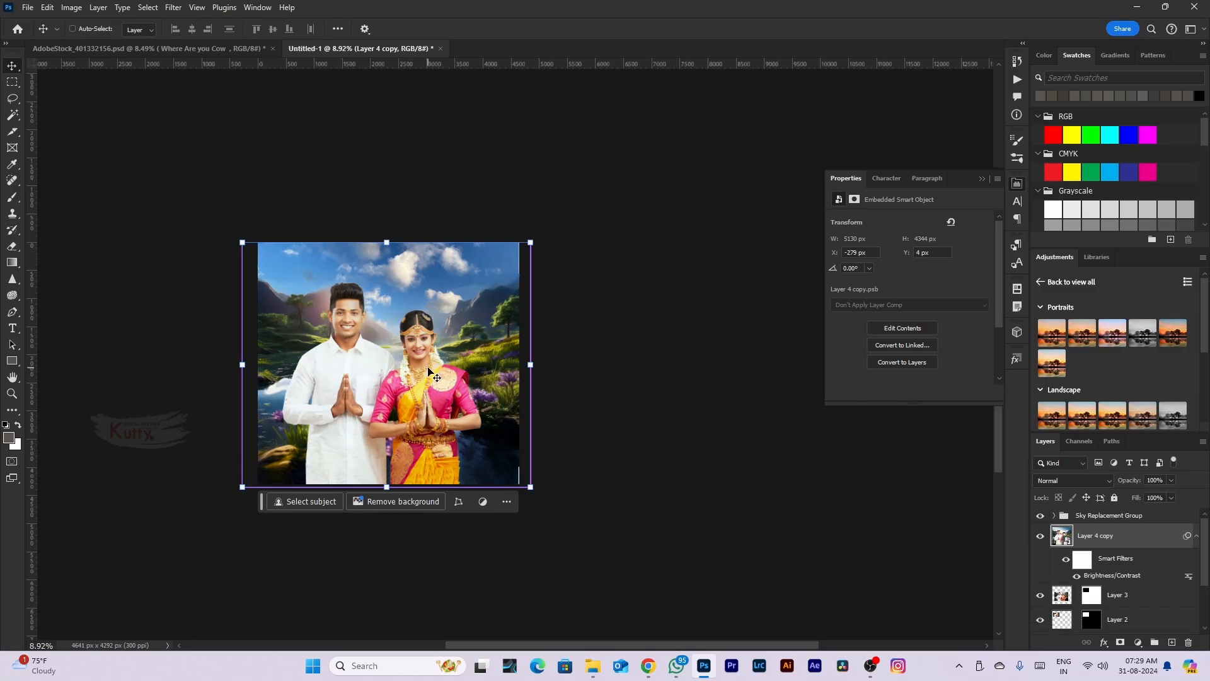
key(ctrl+shift+z)
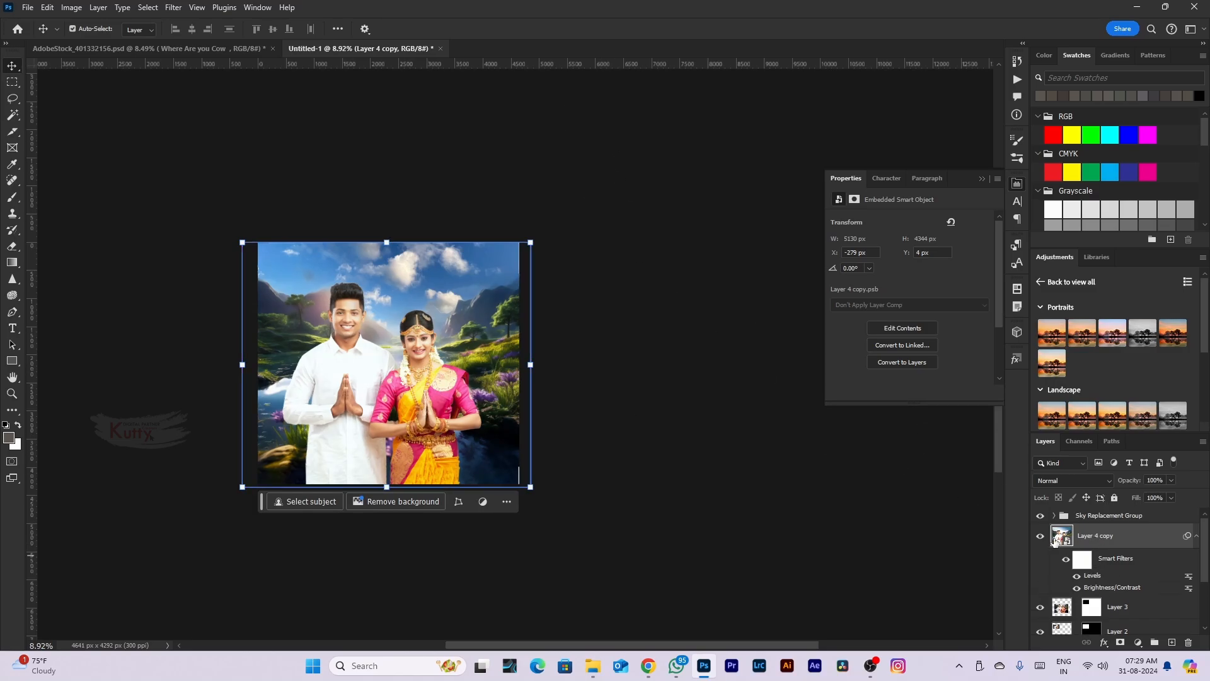
Copy the original photo from the smart object into Untitled-1 above Layer 4 copy and align it at X -279 px, Y 4 px
double_click(1058, 540)
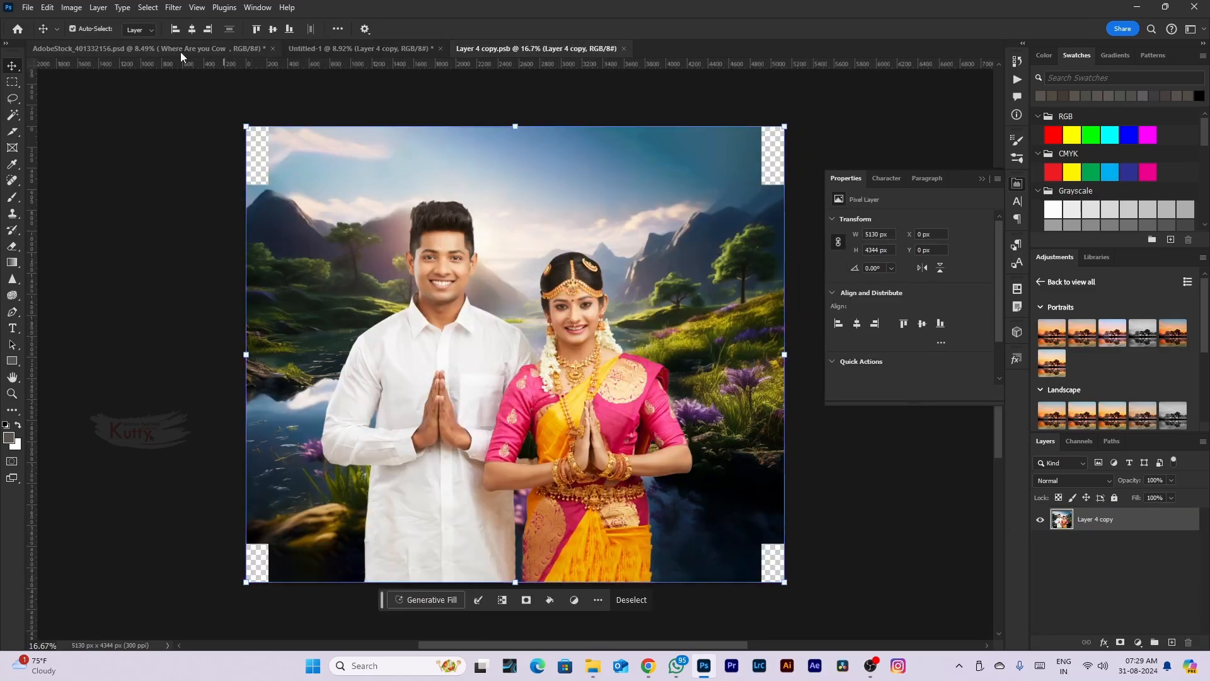
click(224, 46)
click(359, 52)
key(ctrl+v)
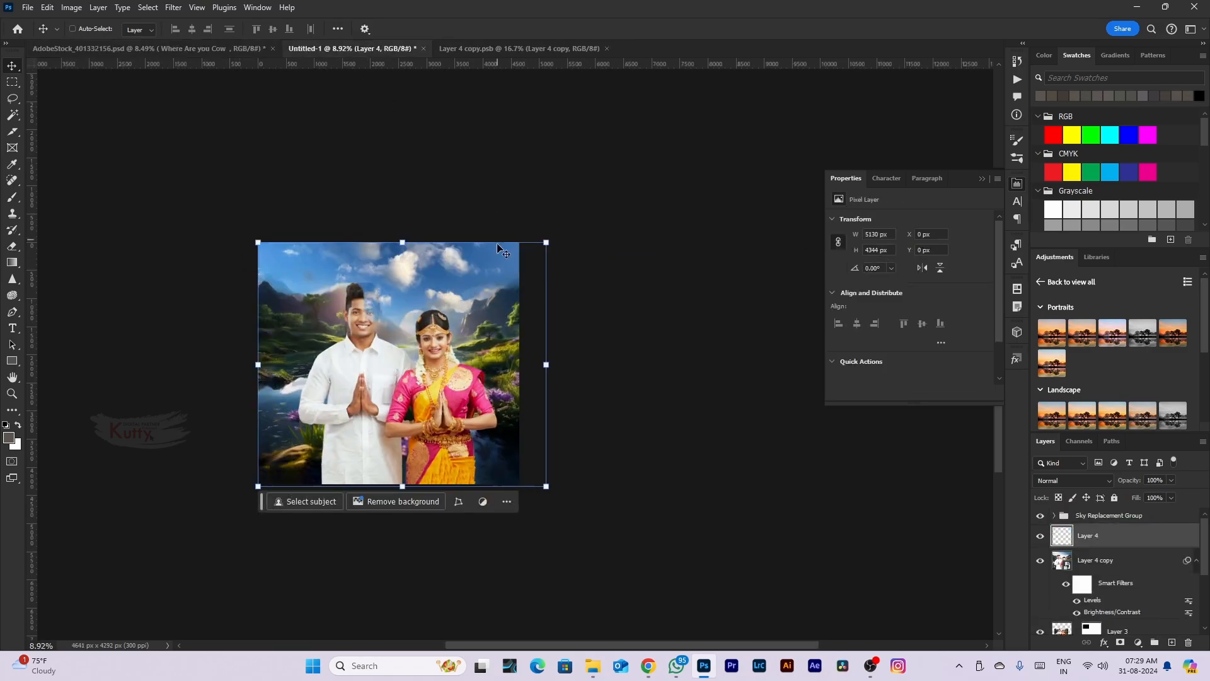
scroll(417, 368, up, 8)
drag(434, 385, 400, 391)
scroll(400, 391, down, 5)
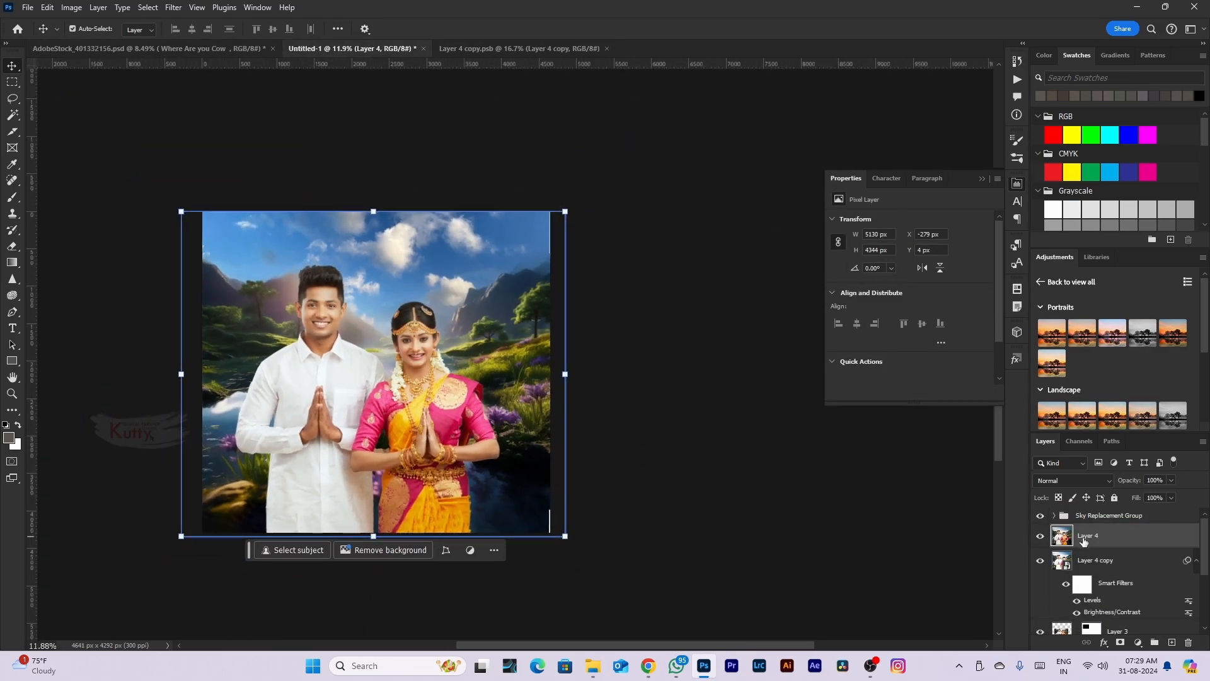
Toggle the pasted Layer 4 on and off to compare the original with the adjusted photo, leaving it hidden
click(1040, 536)
click(1040, 536)
click(1040, 536)
click(1040, 537)
click(1040, 538)
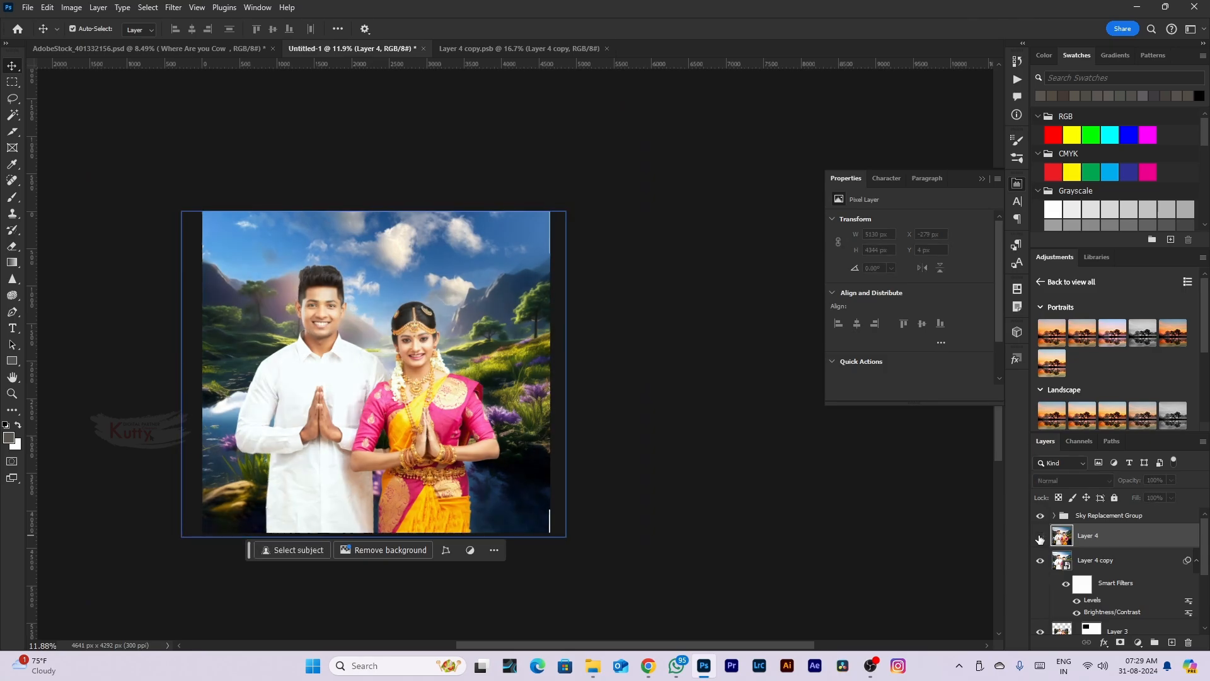
Apply a Curves adjustment to Layer 4 copy with shadow, midtone and highlight points, placing the highlight point at input 193, output 184
click(1123, 557)
scroll(606, 418, up, 3)
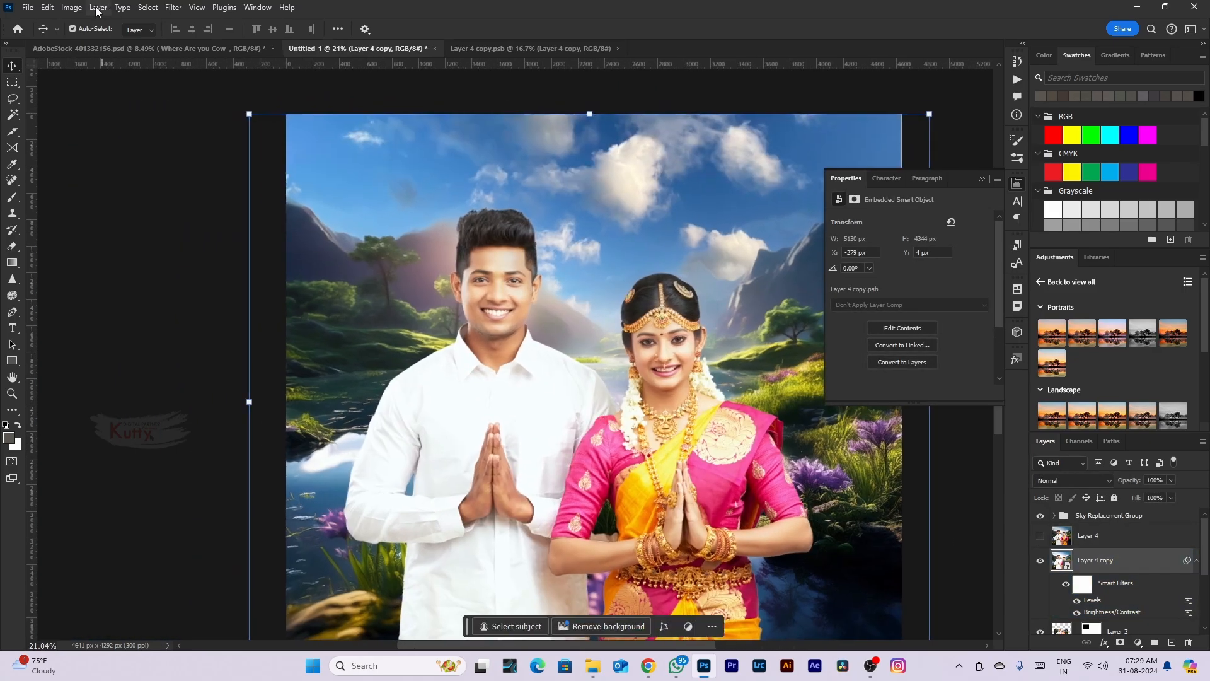
click(72, 6)
mouse_move(114, 41)
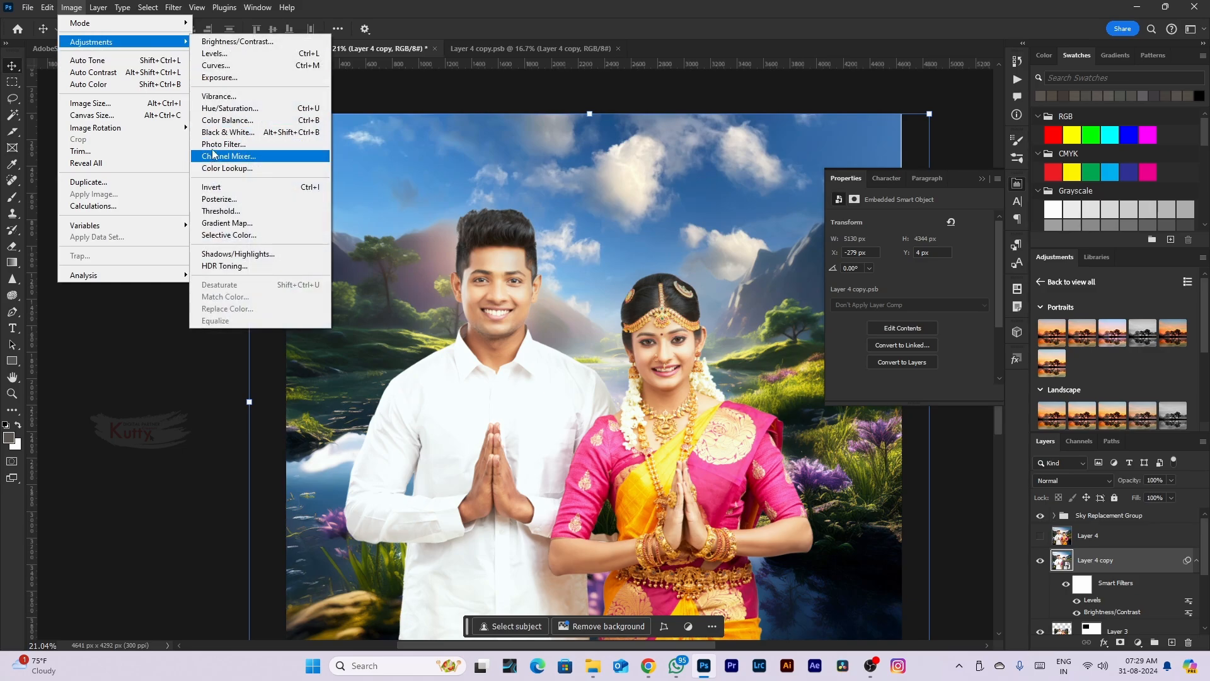
click(232, 68)
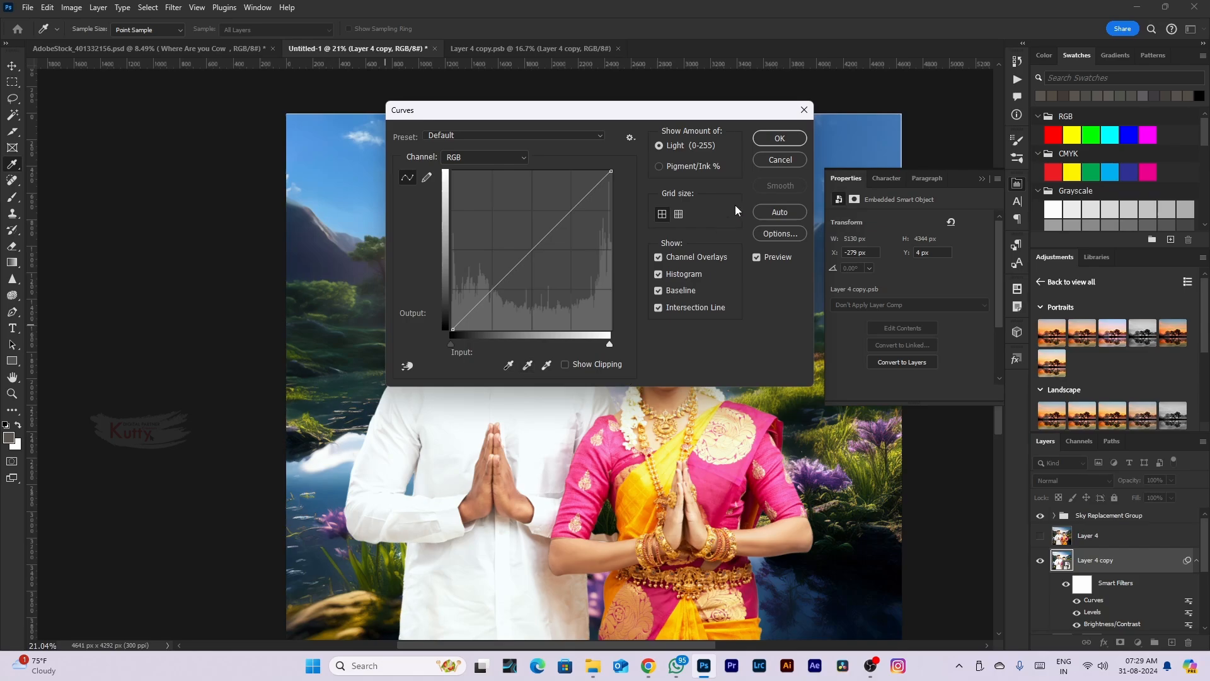
drag(638, 113, 920, 236)
drag(813, 375, 815, 372)
click(774, 416)
drag(775, 416, 775, 418)
drag(848, 343, 854, 339)
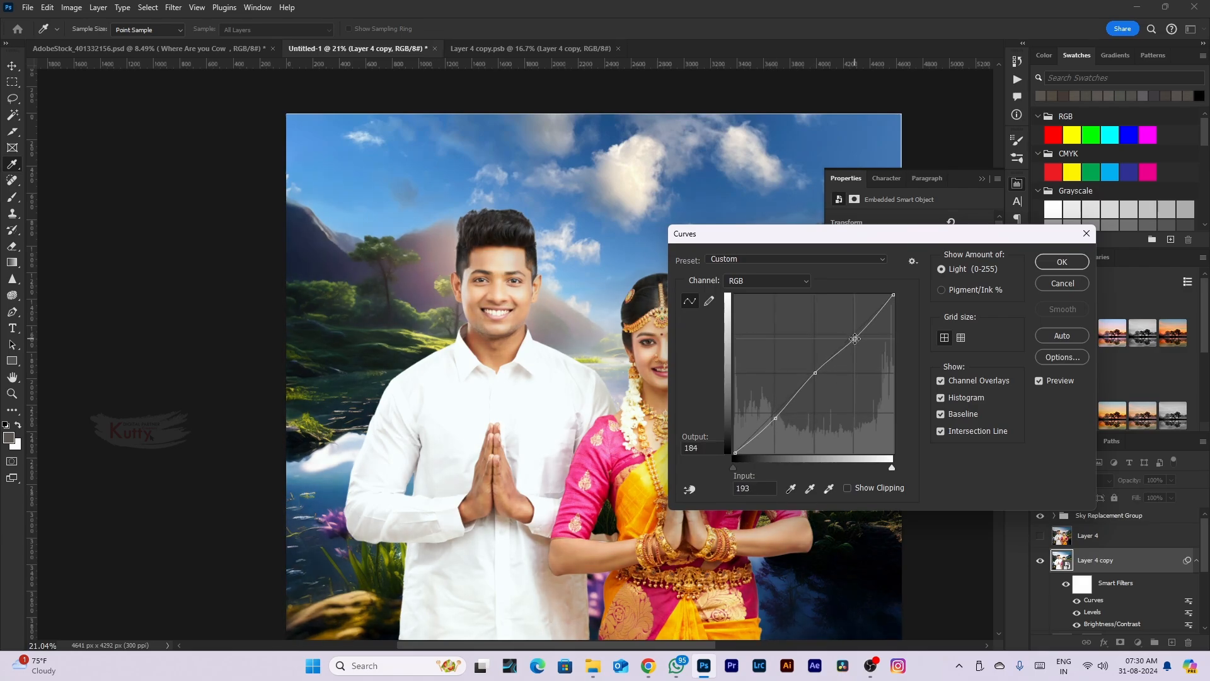
click(1052, 263)
key(v)
scroll(491, 293, down, 3)
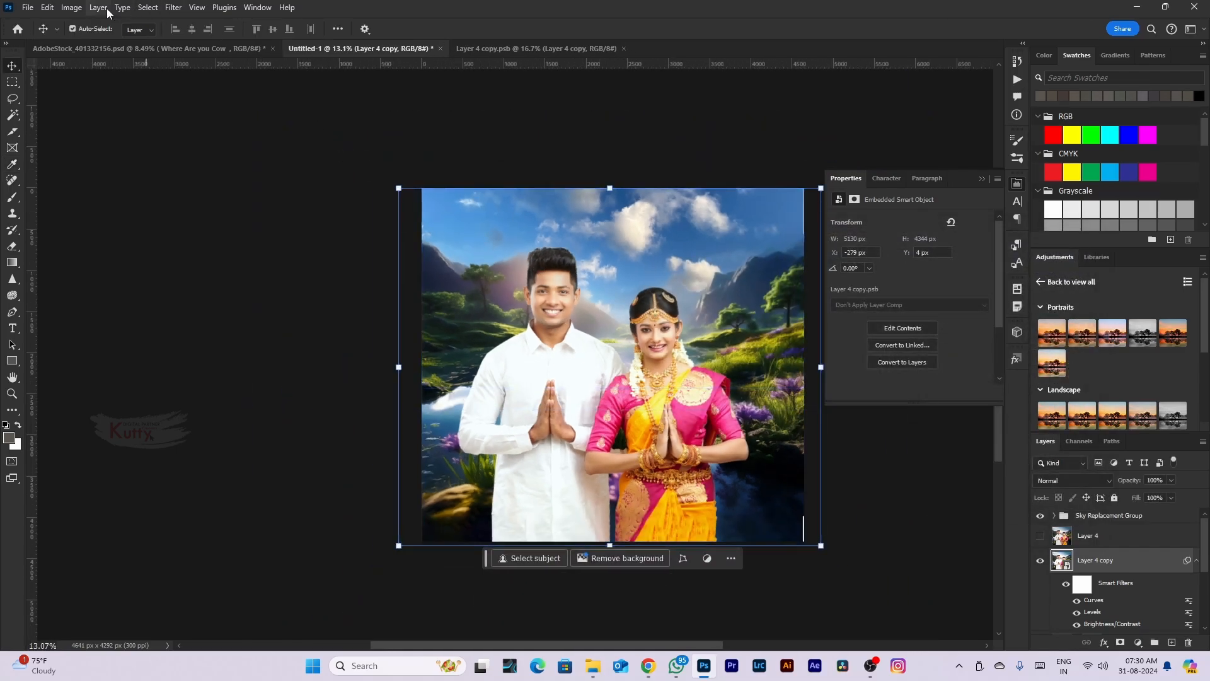
Try an Exposure adjustment on Layer 4 copy with exposure +0.13, offset -0.0099 and gamma correction 0.92
click(71, 7)
mouse_move(155, 43)
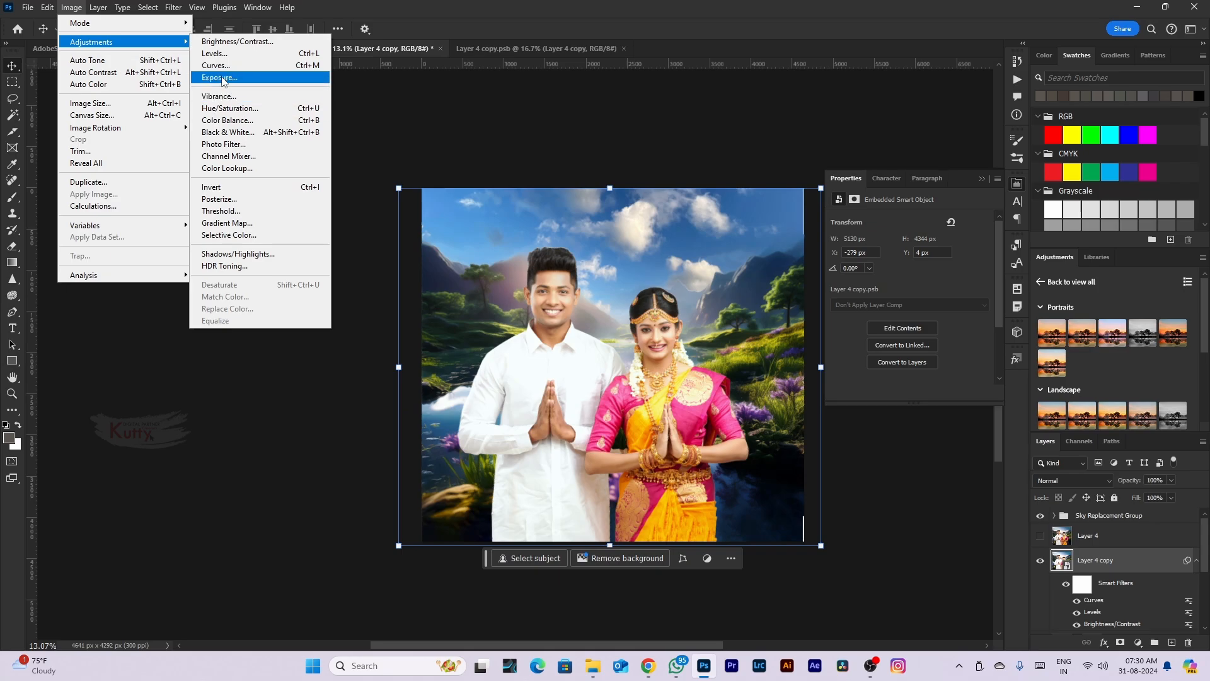
click(219, 78)
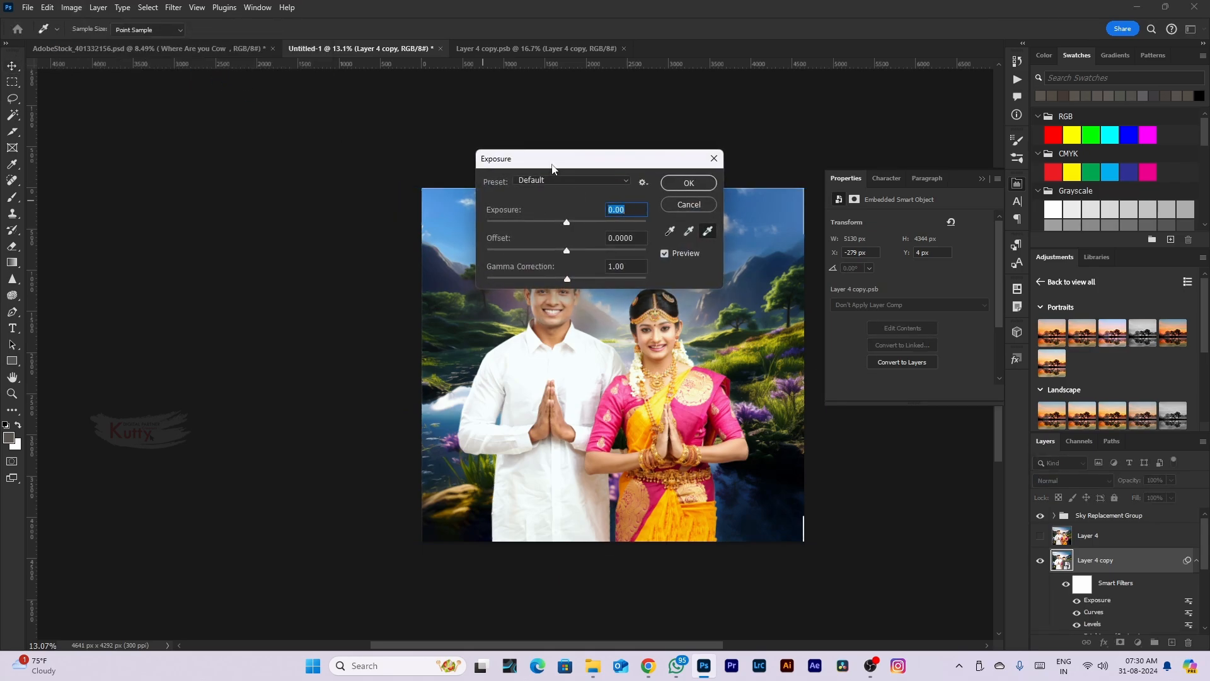
drag(552, 167, 810, 291)
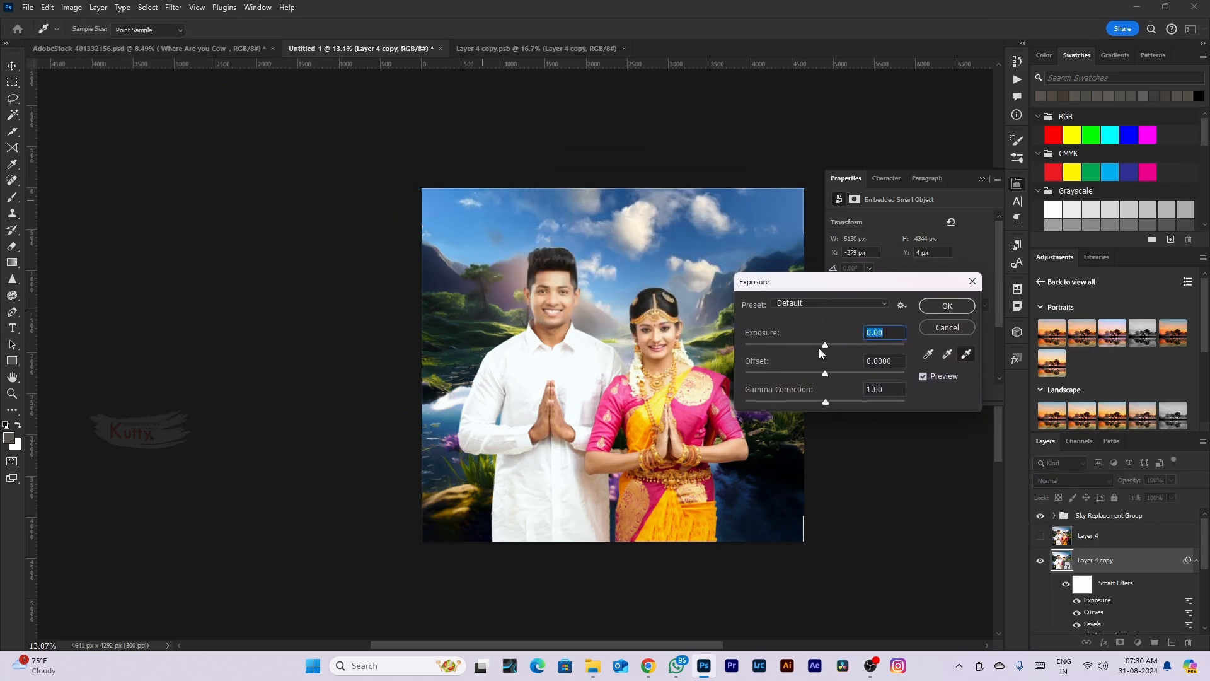
drag(823, 346, 823, 373)
key(ctrl+z)
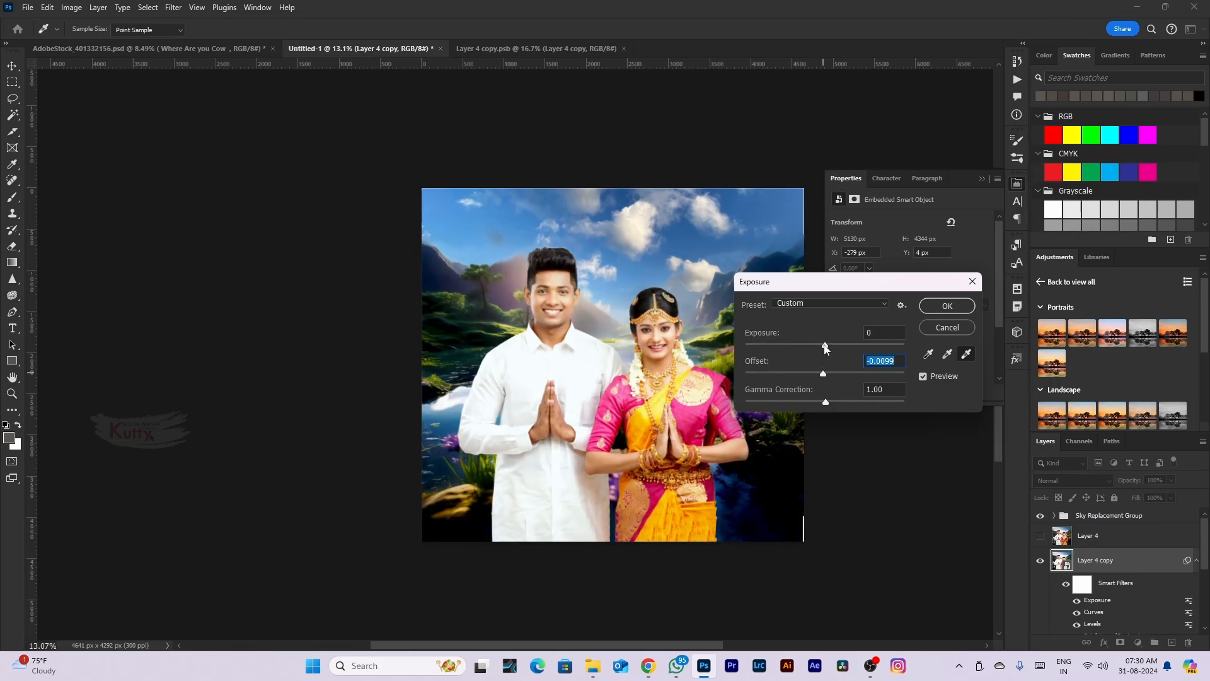
click(823, 303)
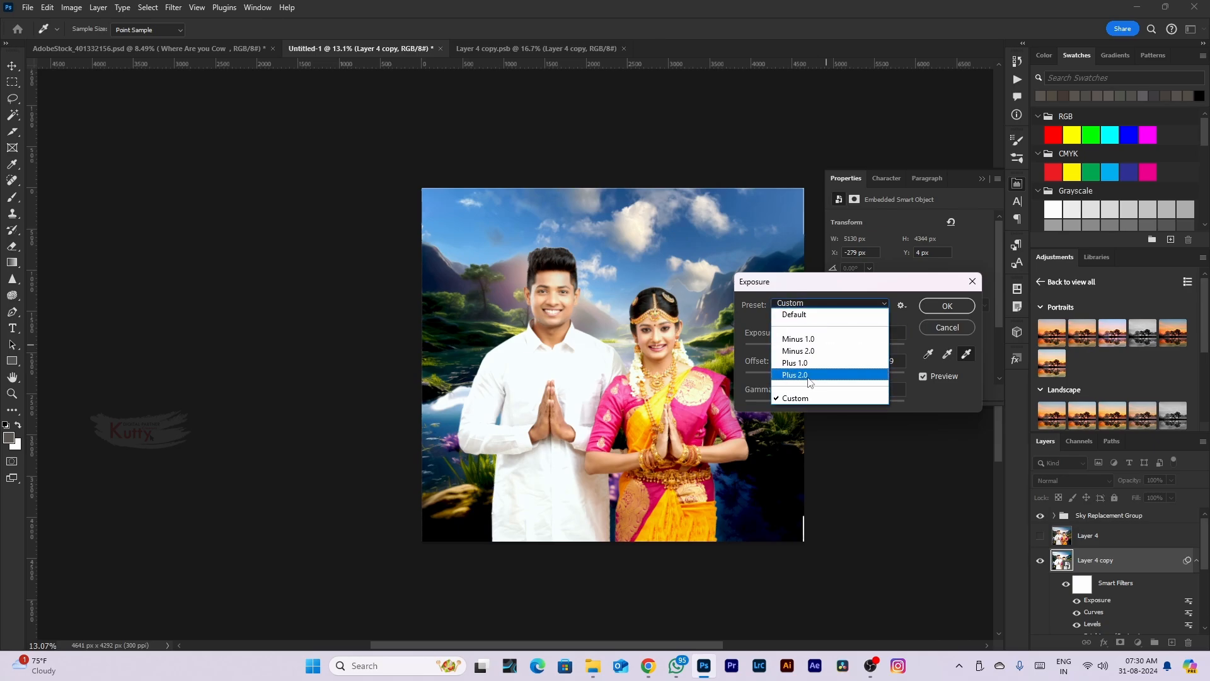
click(826, 304)
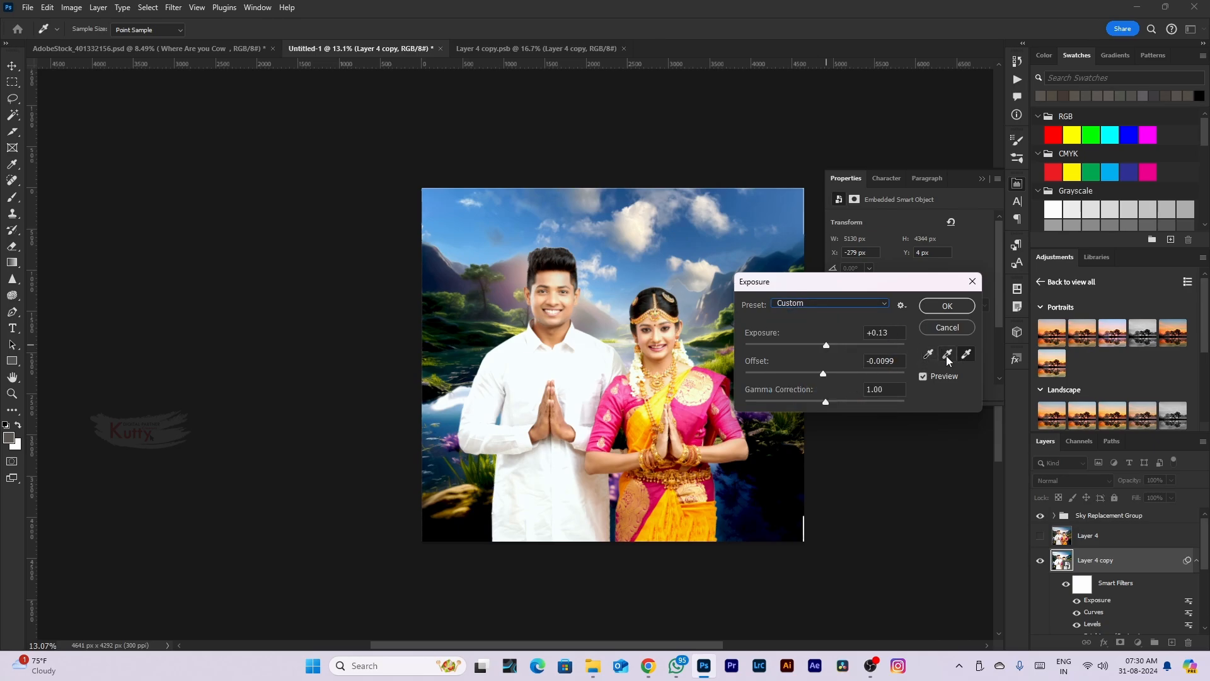
drag(830, 403, 830, 401)
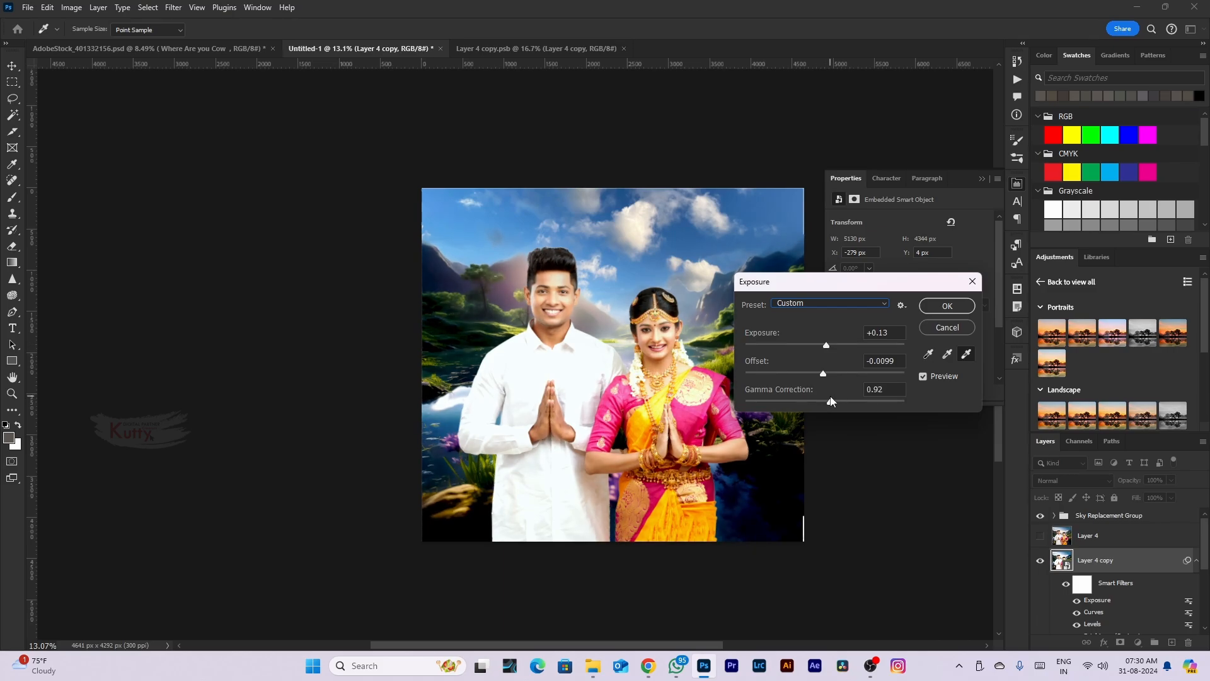
click(945, 305)
key(v)
Inspect the couple's faces up close and at full view, and undo the Exposure adjustment
scroll(630, 322, up, 6)
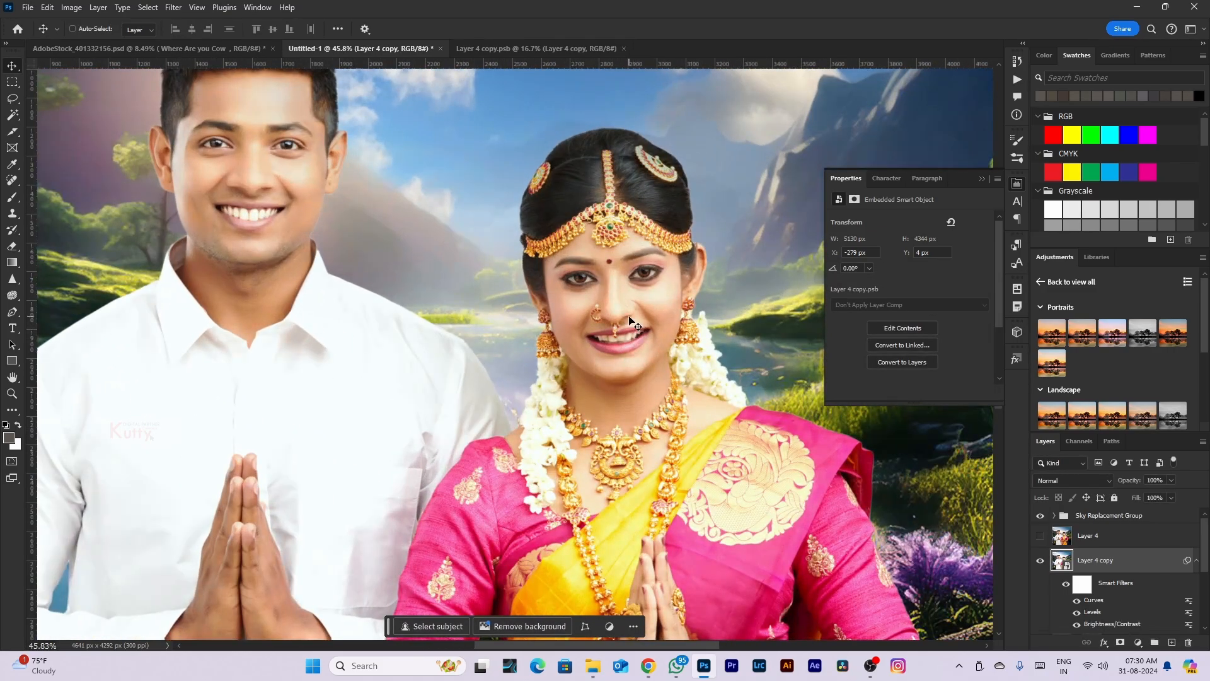
scroll(630, 321, down, 5)
scroll(624, 312, down, 2)
scroll(618, 302, up, 2)
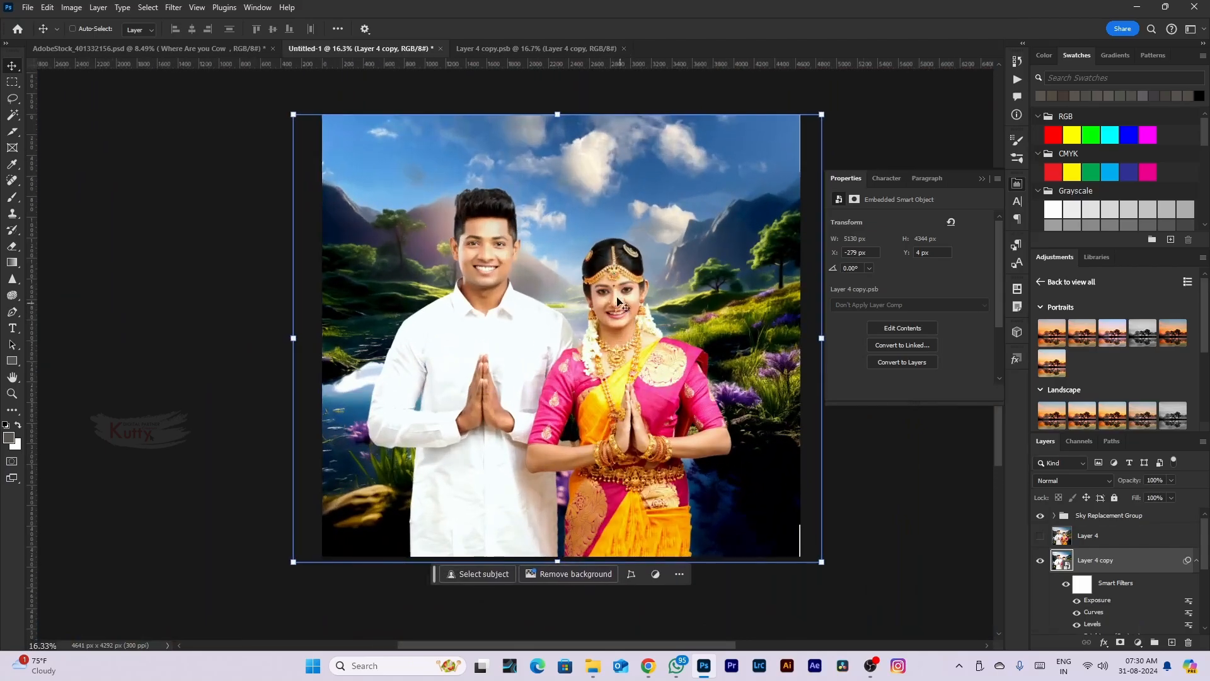
key(ctrl+z)
Try a Vibrance adjustment on Layer 4 copy with vibrance +30 and saturation +7
click(71, 7)
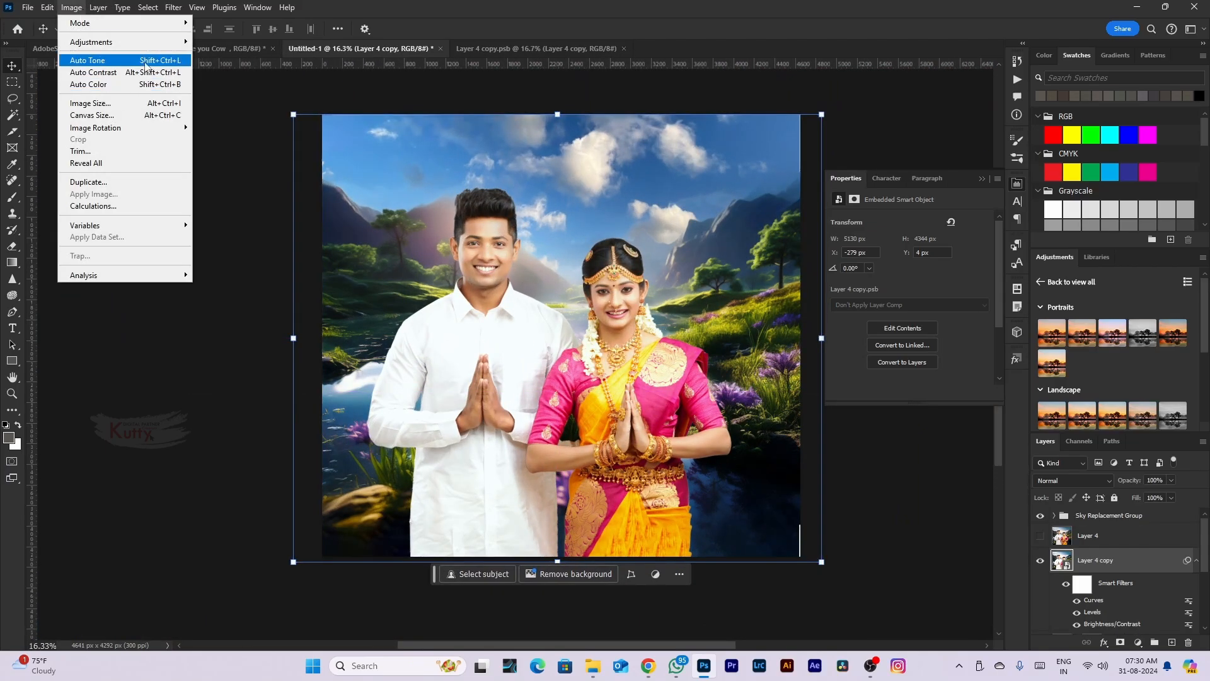
mouse_move(157, 43)
click(223, 96)
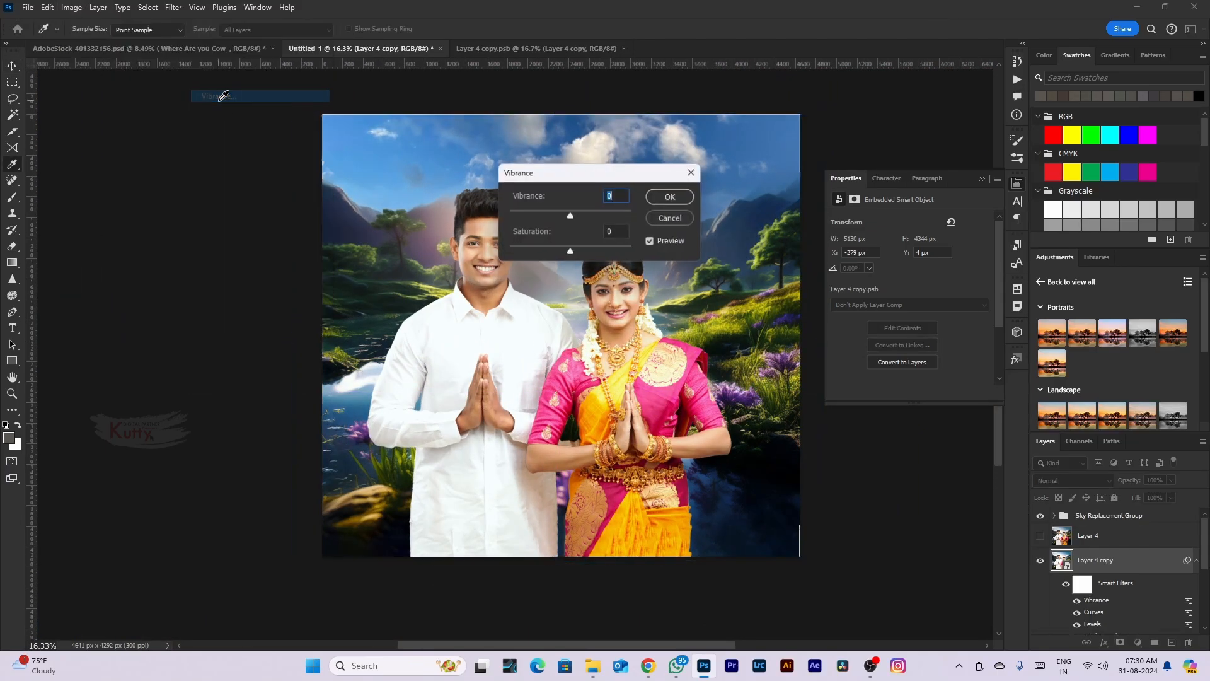
drag(564, 172, 877, 252)
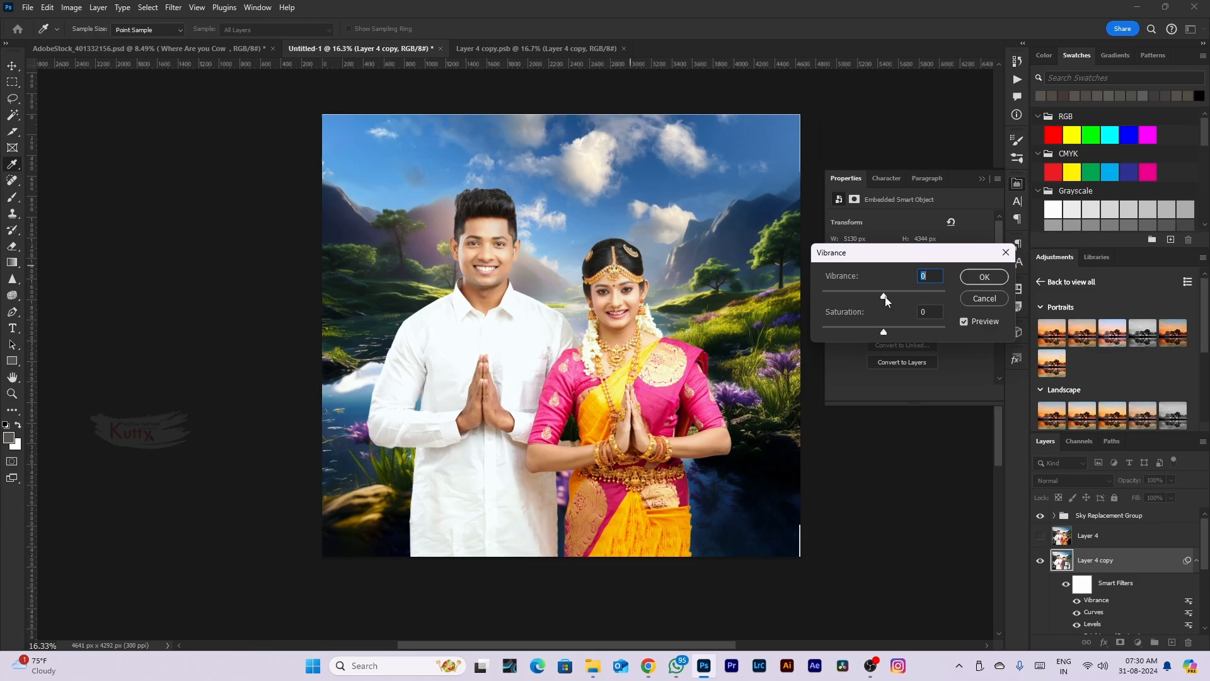
drag(886, 301, 888, 332)
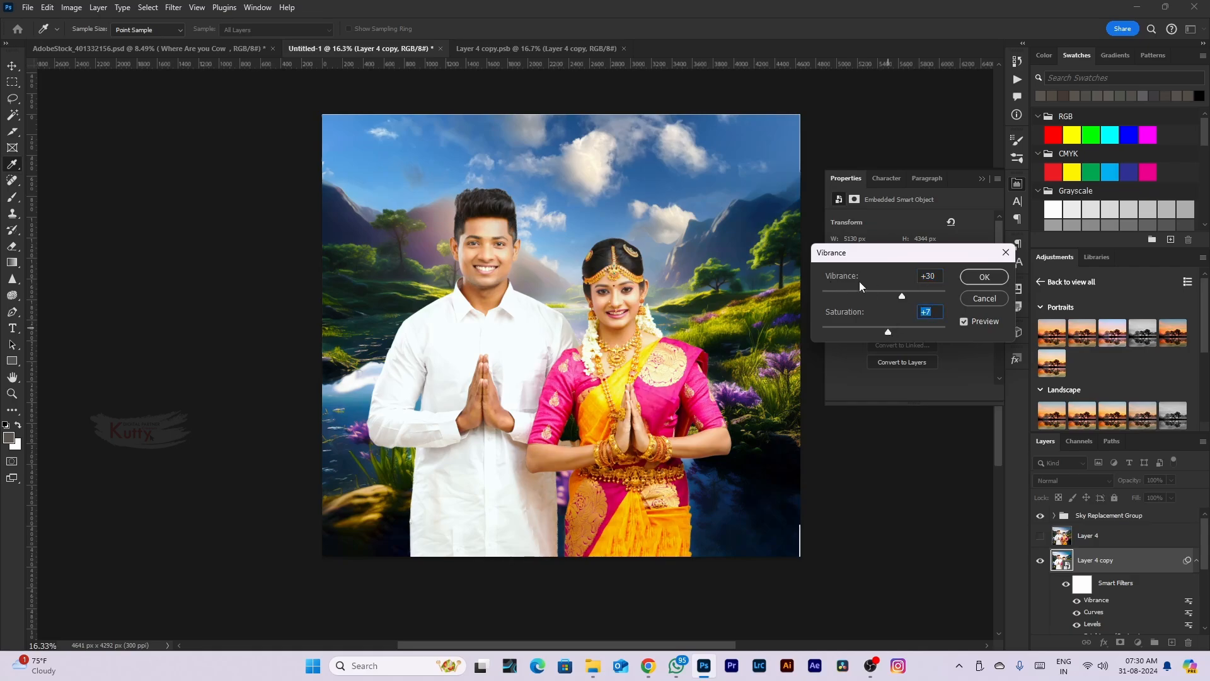
click(984, 299)
key(v)
Start a Hue/Saturation adjustment on Layer 4 copy, sample the yellow sari for the Yellows range and test its hue, leaving it at 0
click(71, 8)
mouse_move(180, 46)
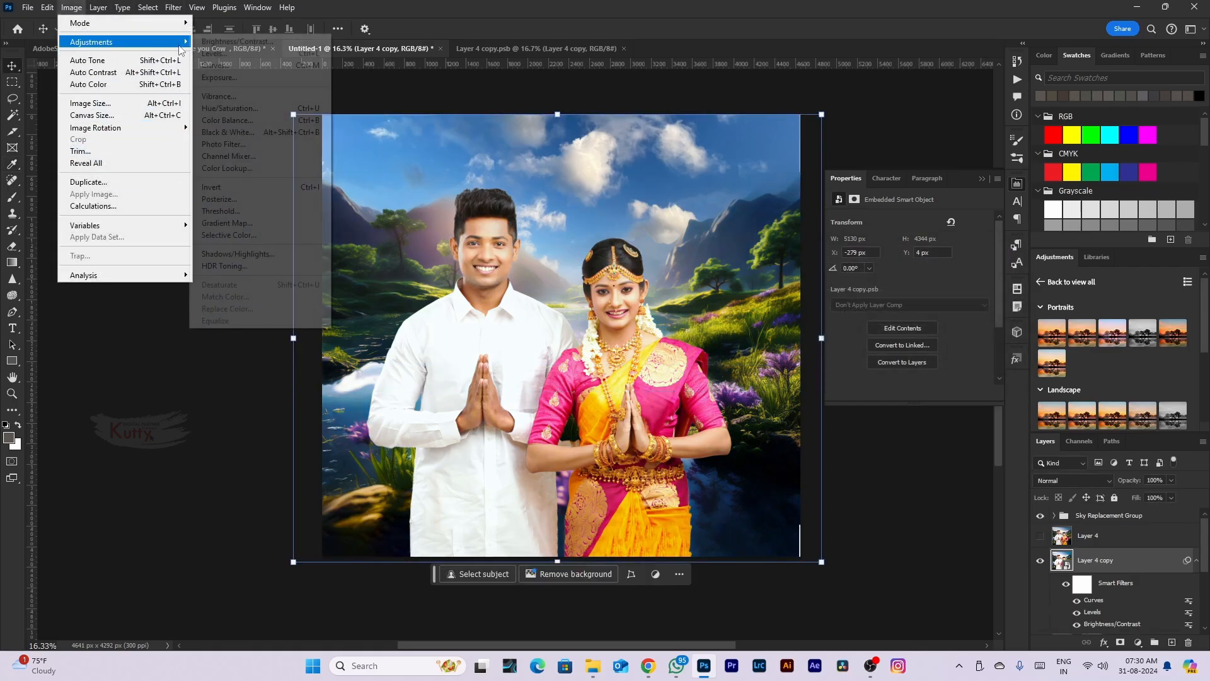
click(278, 108)
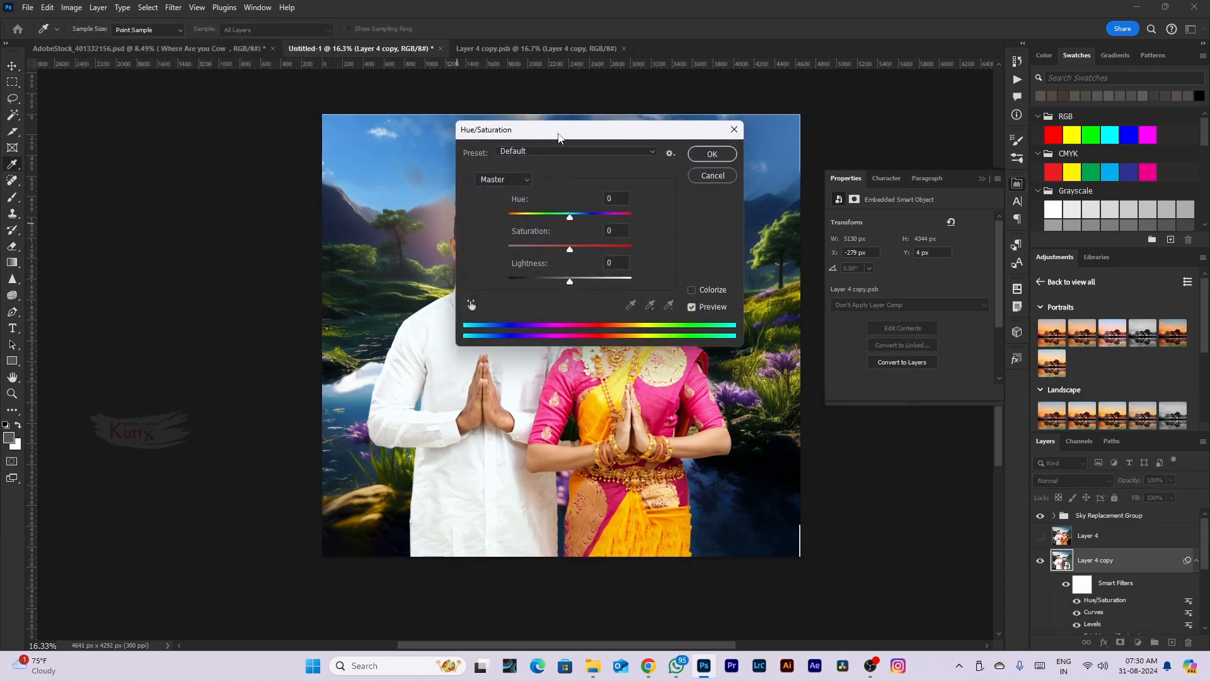
drag(568, 126, 892, 209)
click(831, 259)
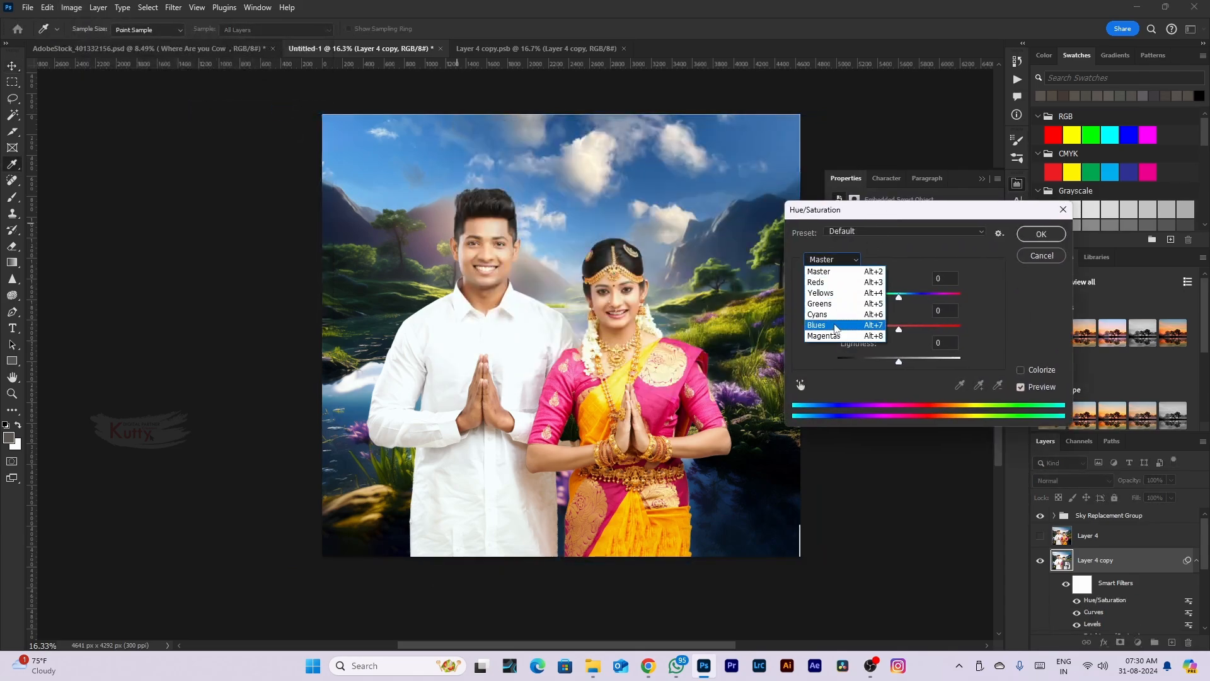
click(840, 294)
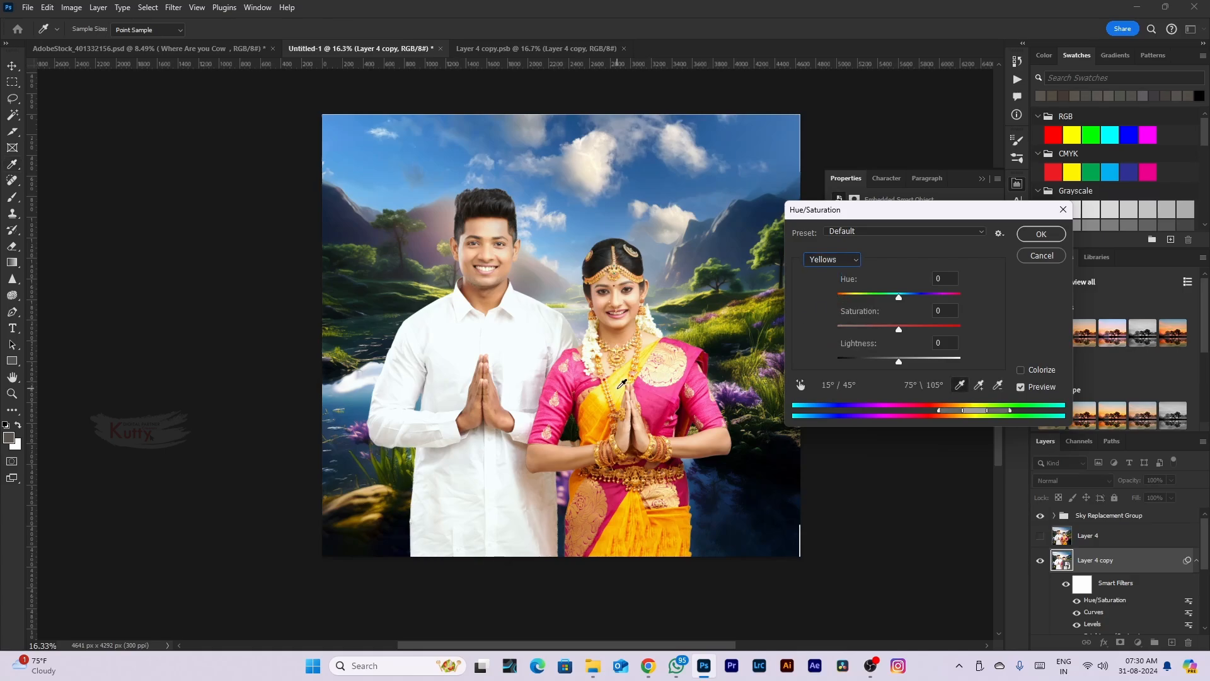
click(621, 383)
mouse_move(899, 303)
mouse_down()
mouse_move(886, 304)
mouse_move(939, 305)
mouse_move(900, 298)
mouse_up()
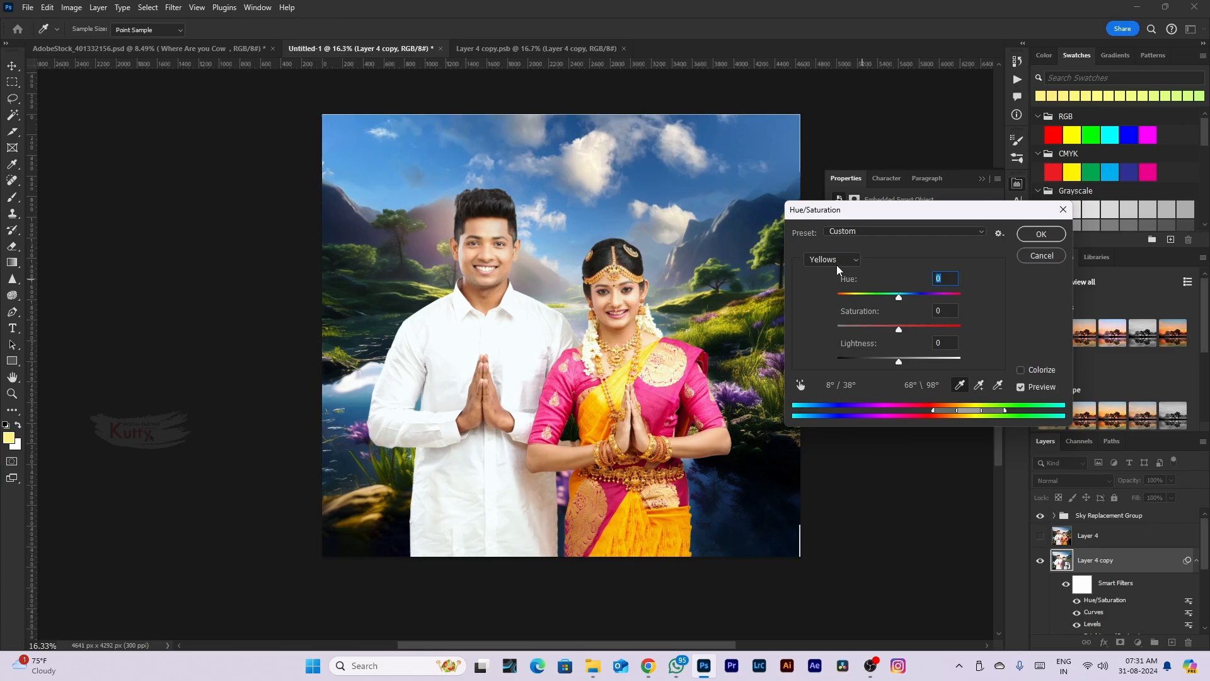
Target the bride's pink blouse in Hue/Saturation by sampling it with the Reds range and again with the Magentas range
click(842, 259)
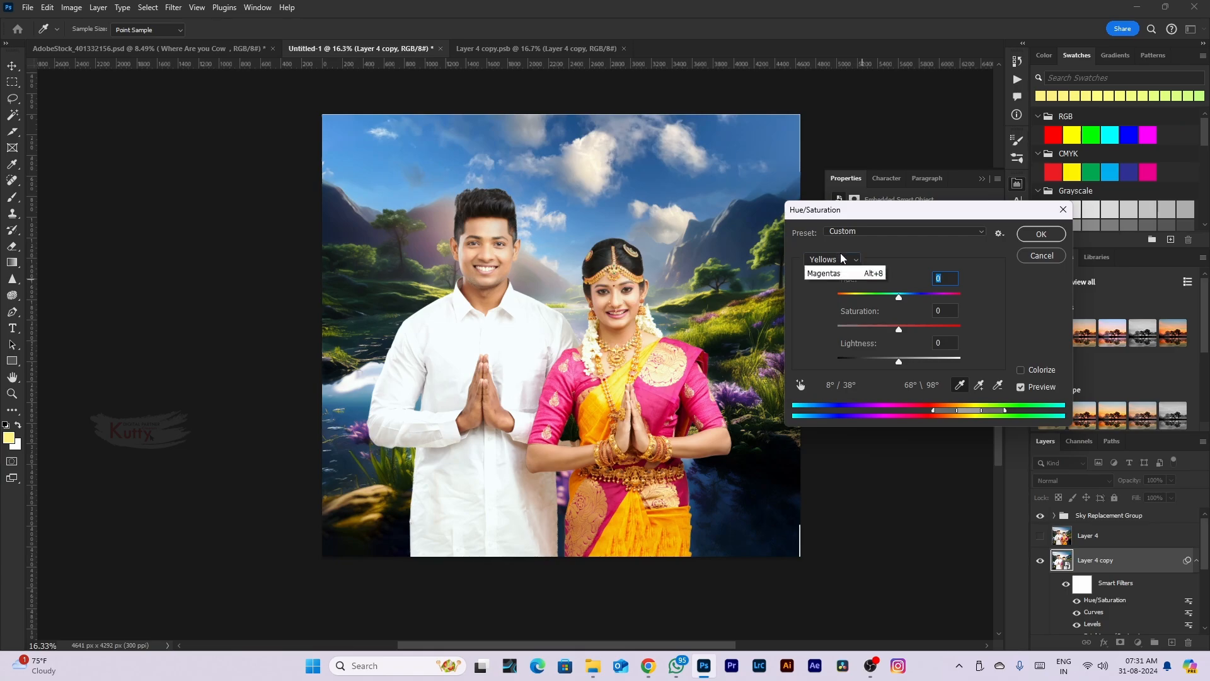
click(842, 282)
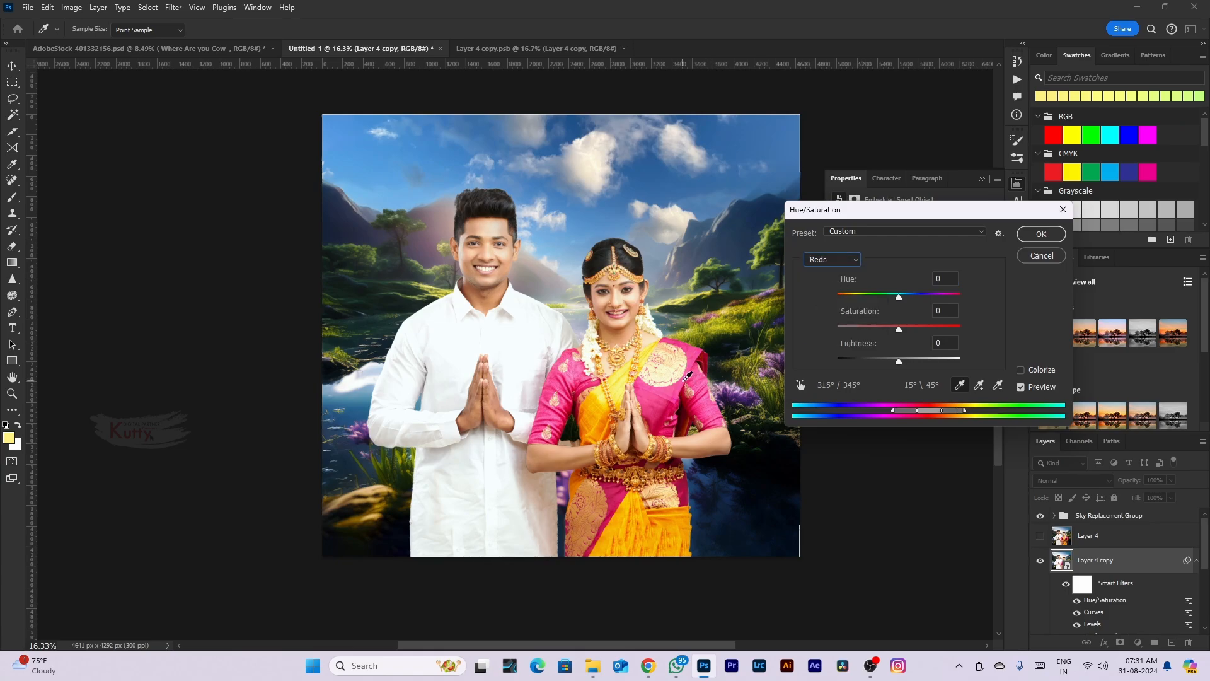
click(681, 382)
click(819, 262)
click(822, 340)
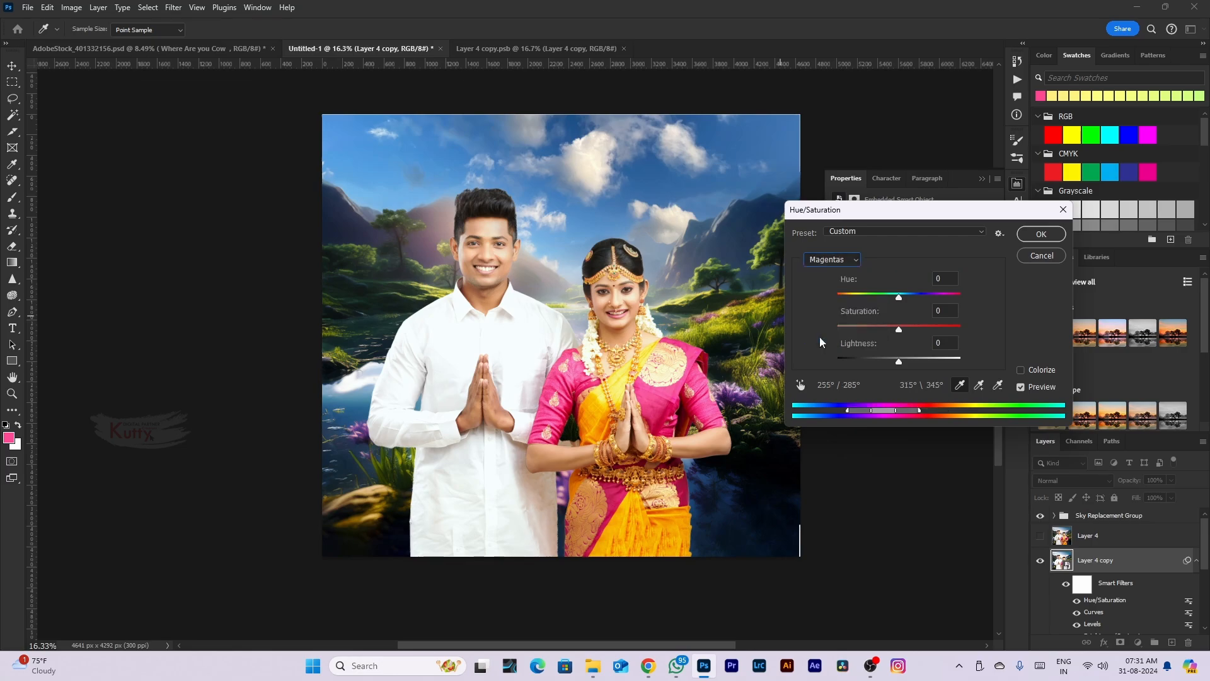
click(661, 410)
click(668, 403)
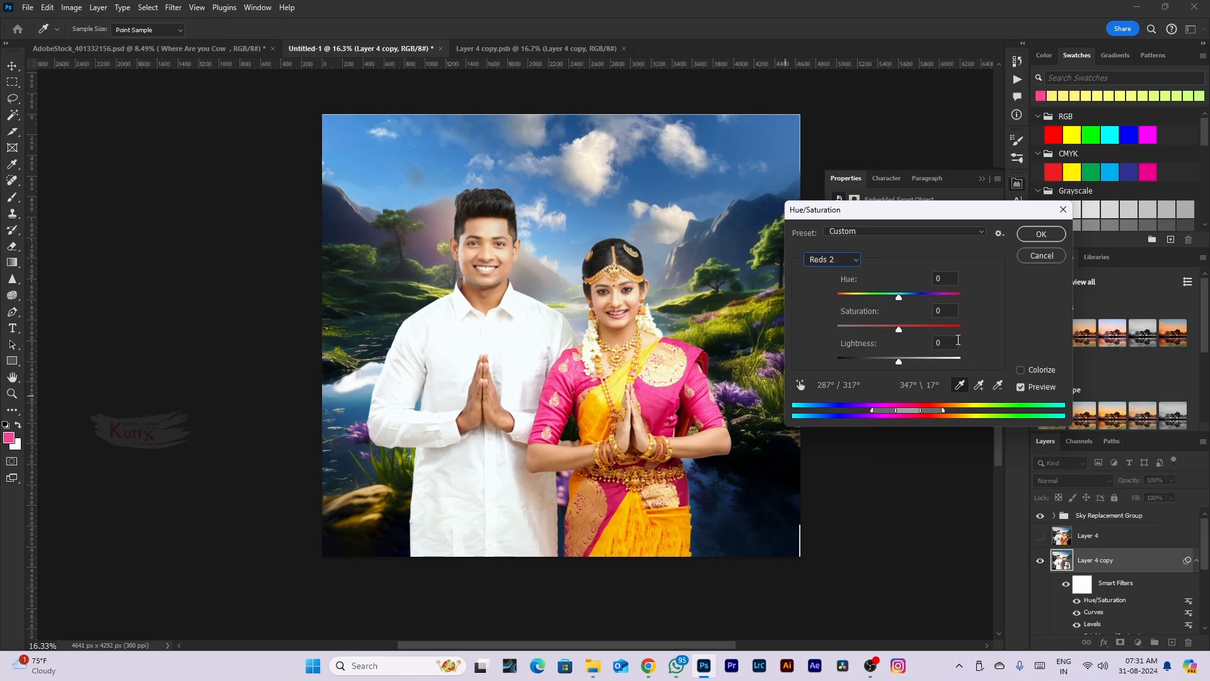
Shift the sampled pink range to hue +30 and lightness +17, and apply the Hue/Saturation adjustment
mouse_move(898, 298)
mouse_down()
mouse_move(887, 299)
mouse_move(918, 301)
mouse_up()
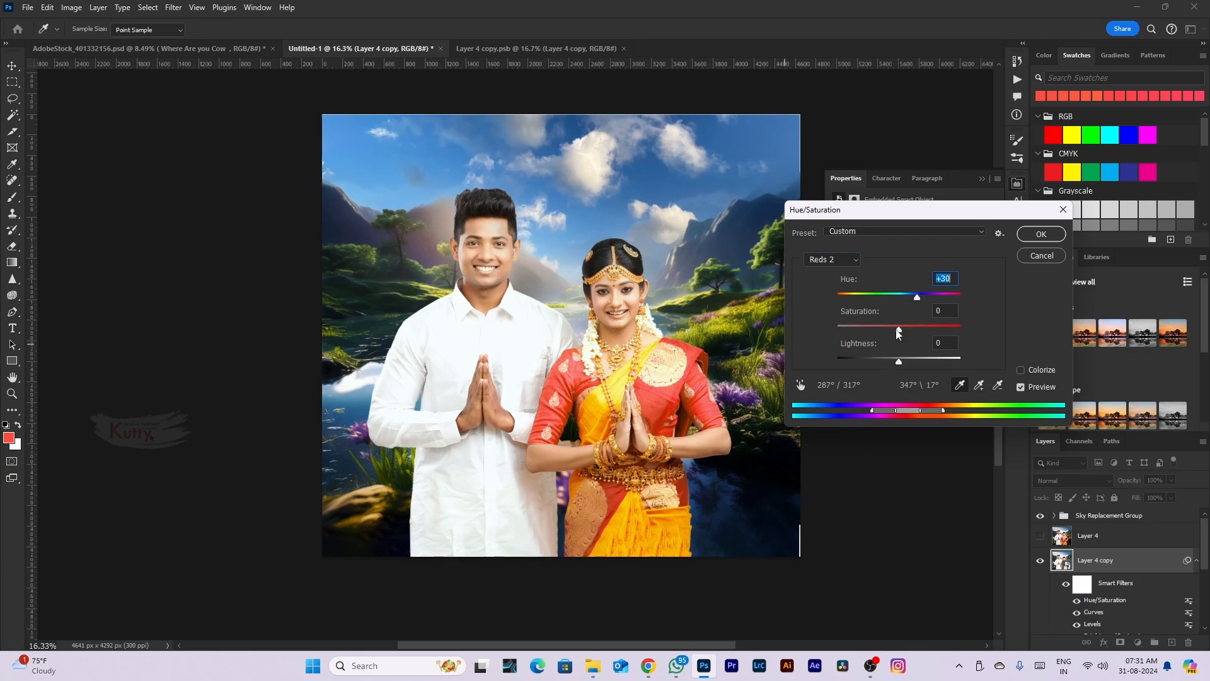
drag(898, 333, 910, 361)
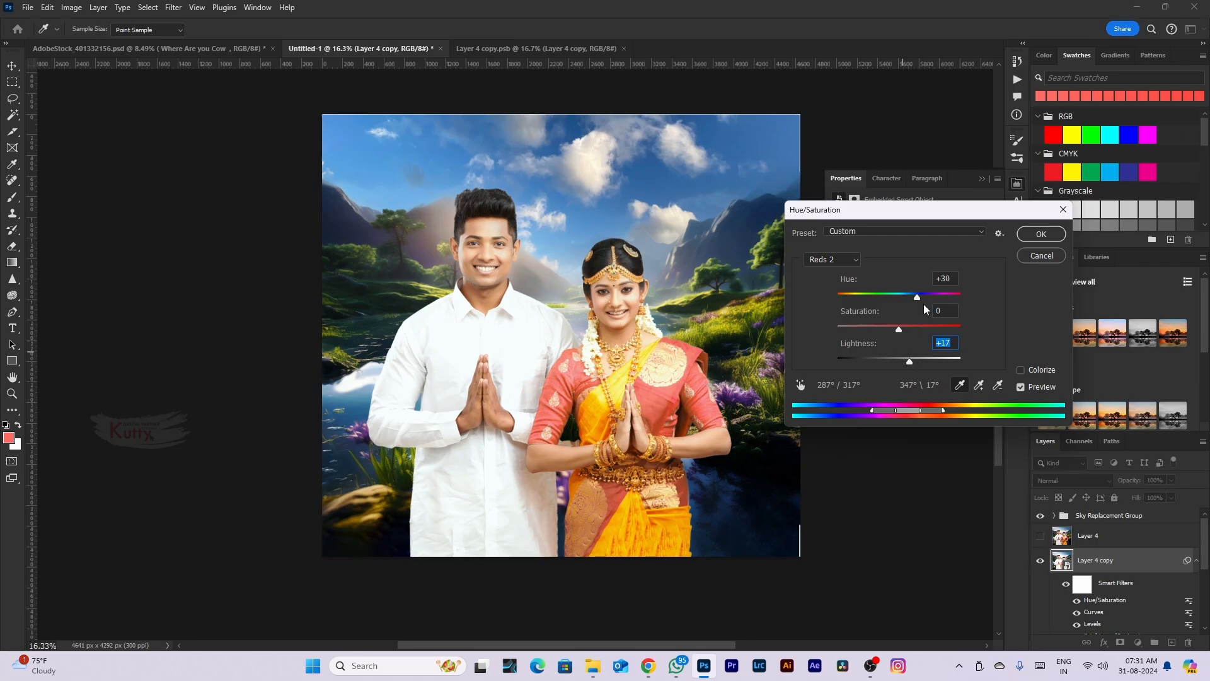
click(1050, 240)
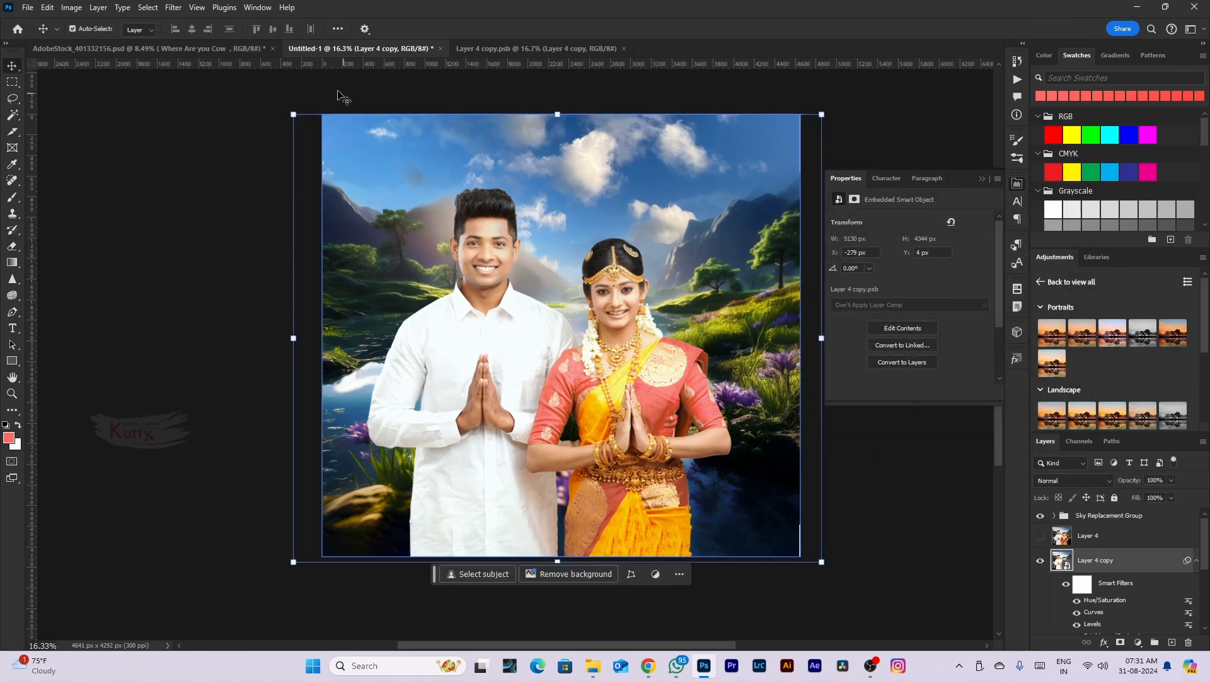
Add a Color Balance adjustment layer directly above Layer 4 copy
click(47, 7)
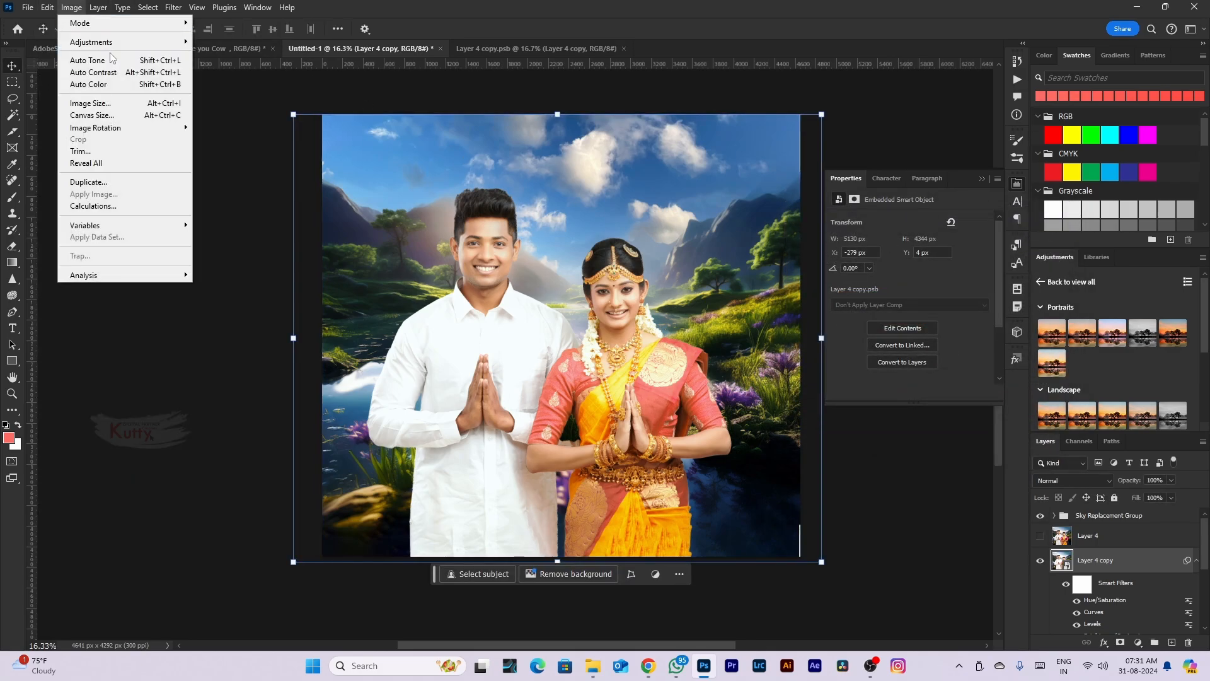
click(1138, 641)
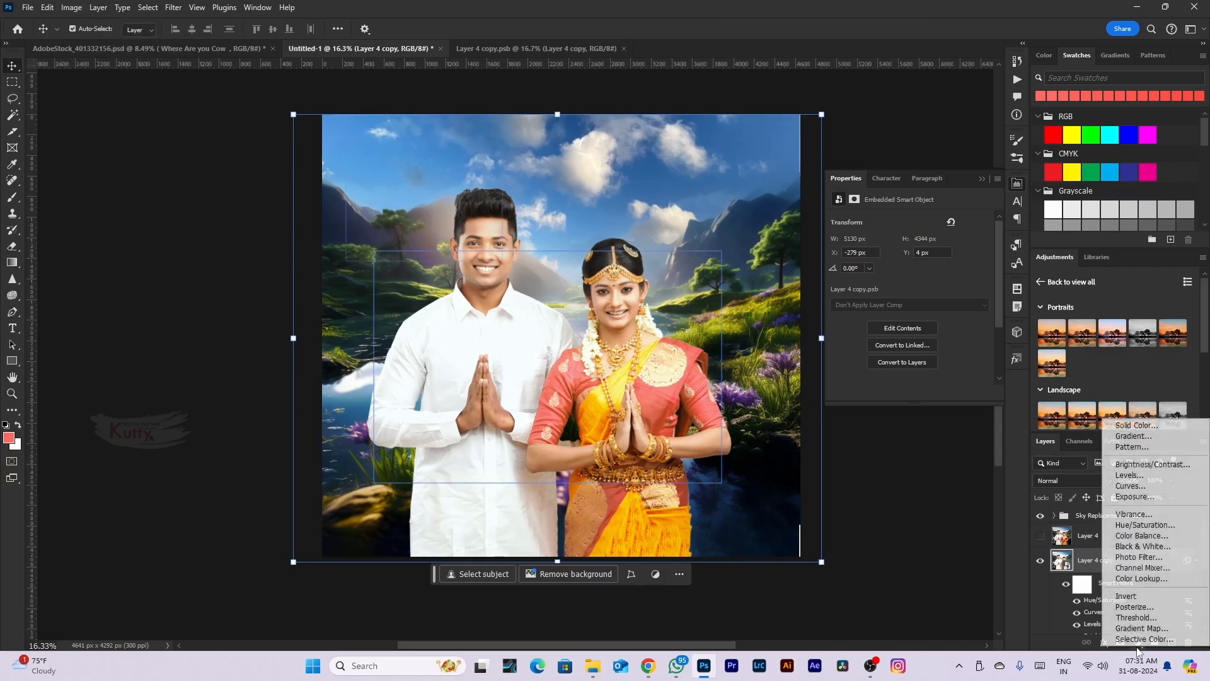
click(1137, 540)
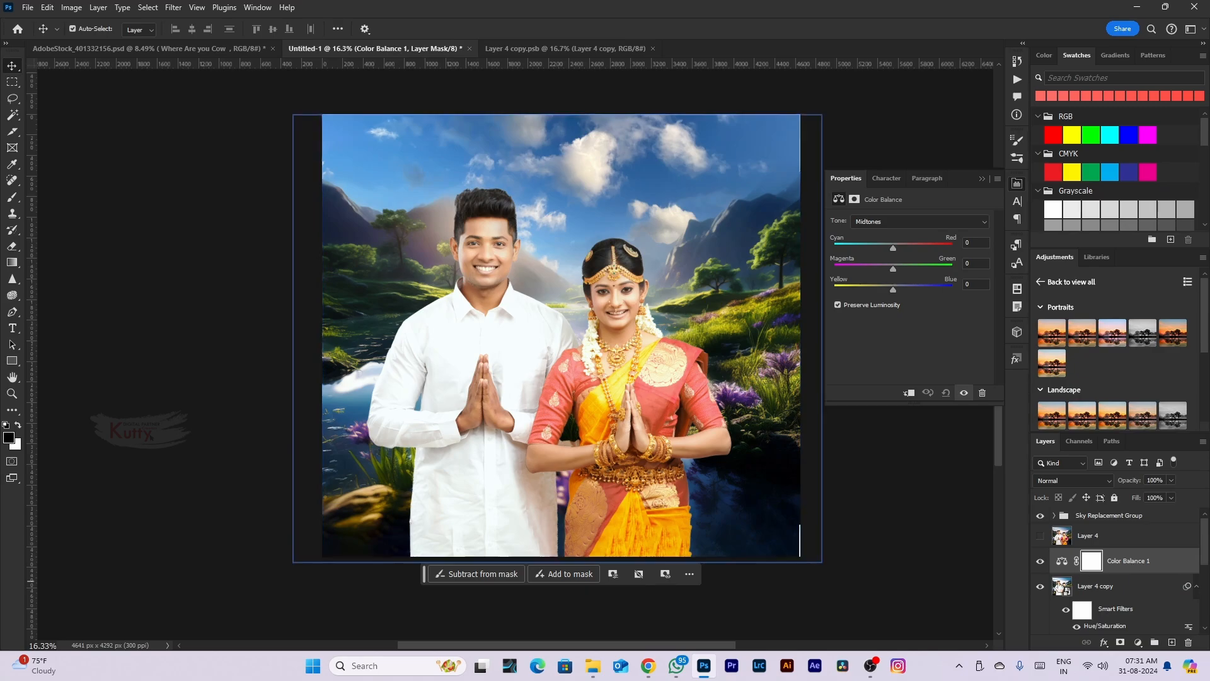
Toggle the visibility of the Color Balance layer to demonstrate its separate on/off control
click(1040, 561)
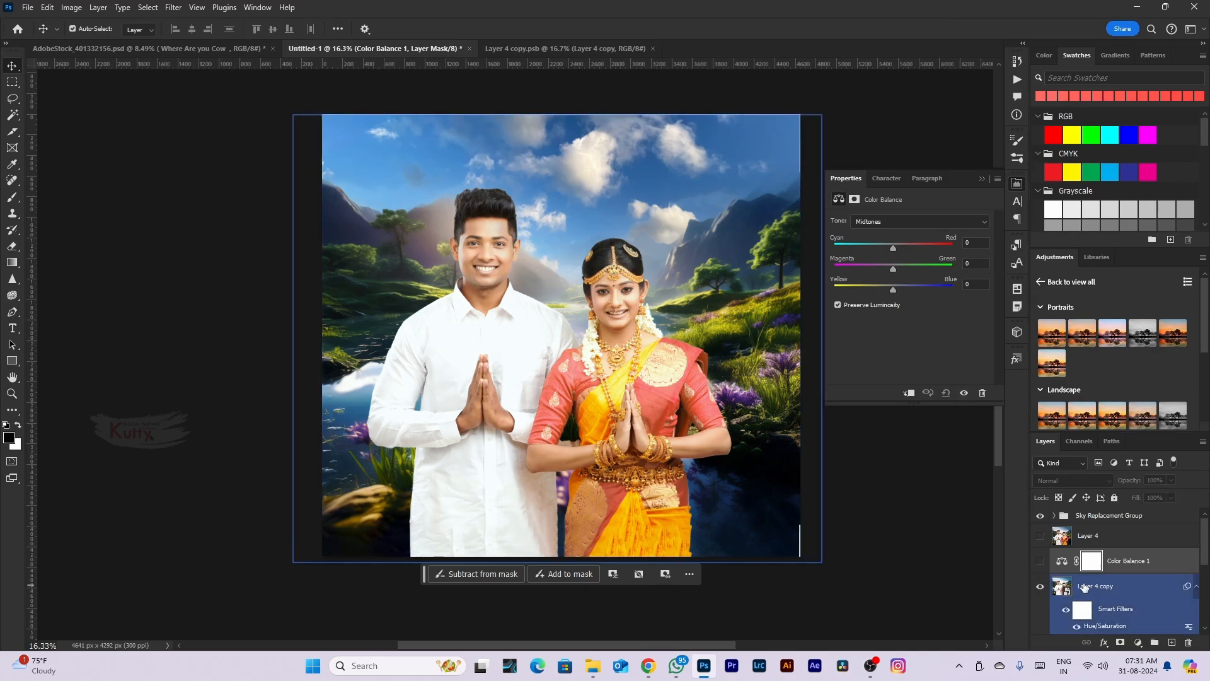
click(1041, 562)
click(1041, 562)
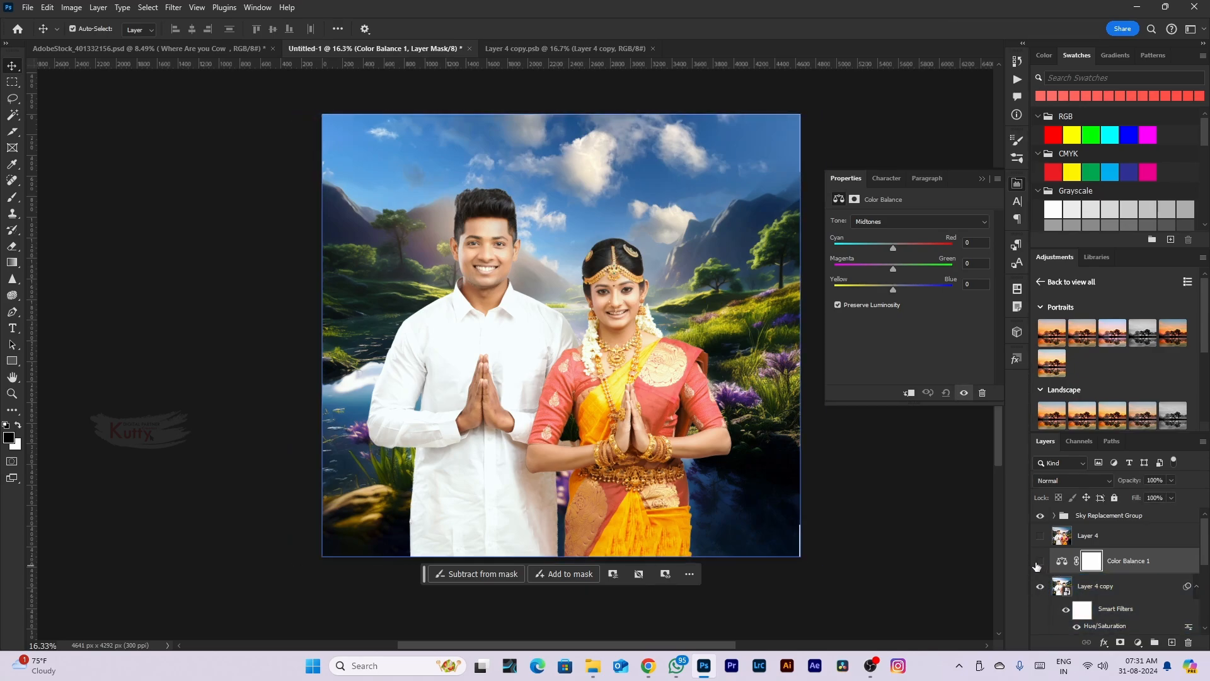
Make the Color Balance adjustment layer visible and enlarge the layer list
click(1041, 561)
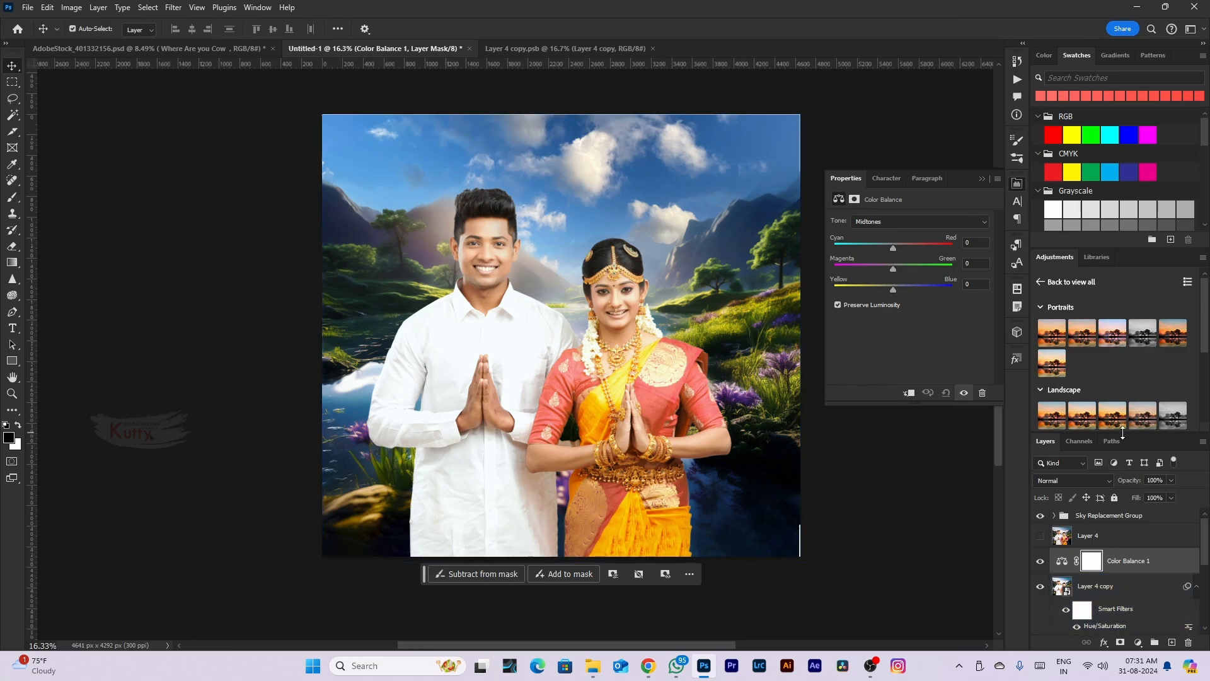
drag(1123, 433, 1116, 258)
Compare the image adjustments offered for the Layer 4 copy smart object with those for the Color Balance adjustment layer
click(555, 275)
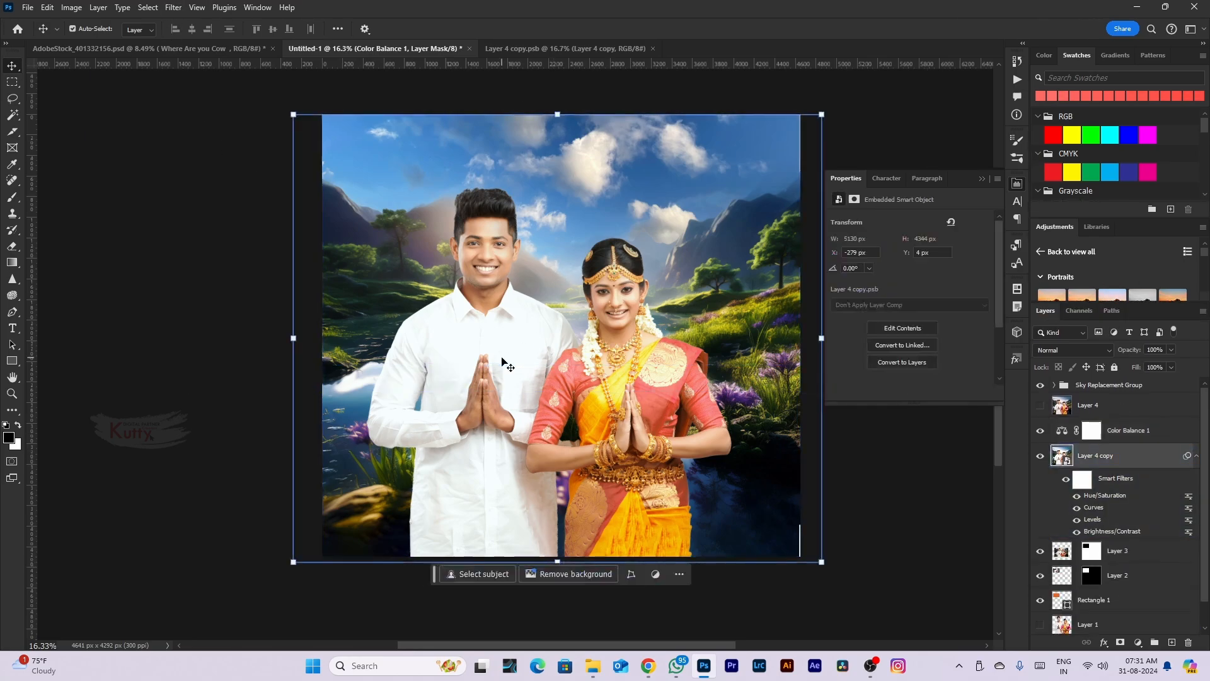
click(71, 7)
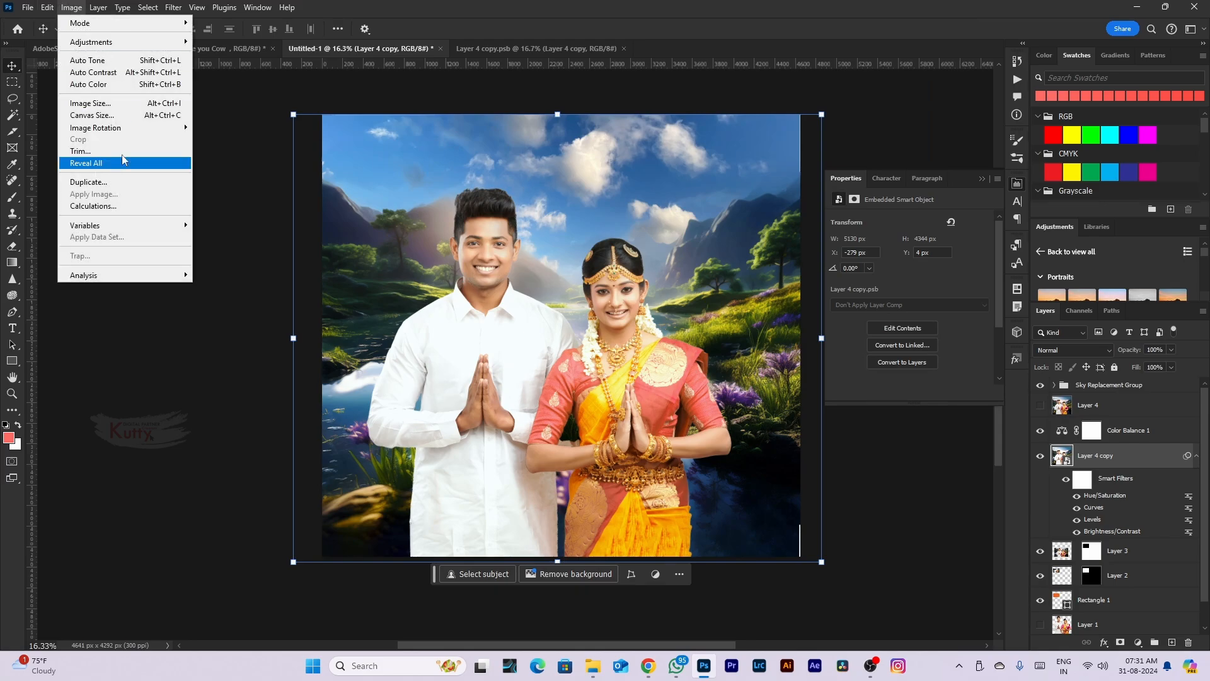
mouse_move(142, 43)
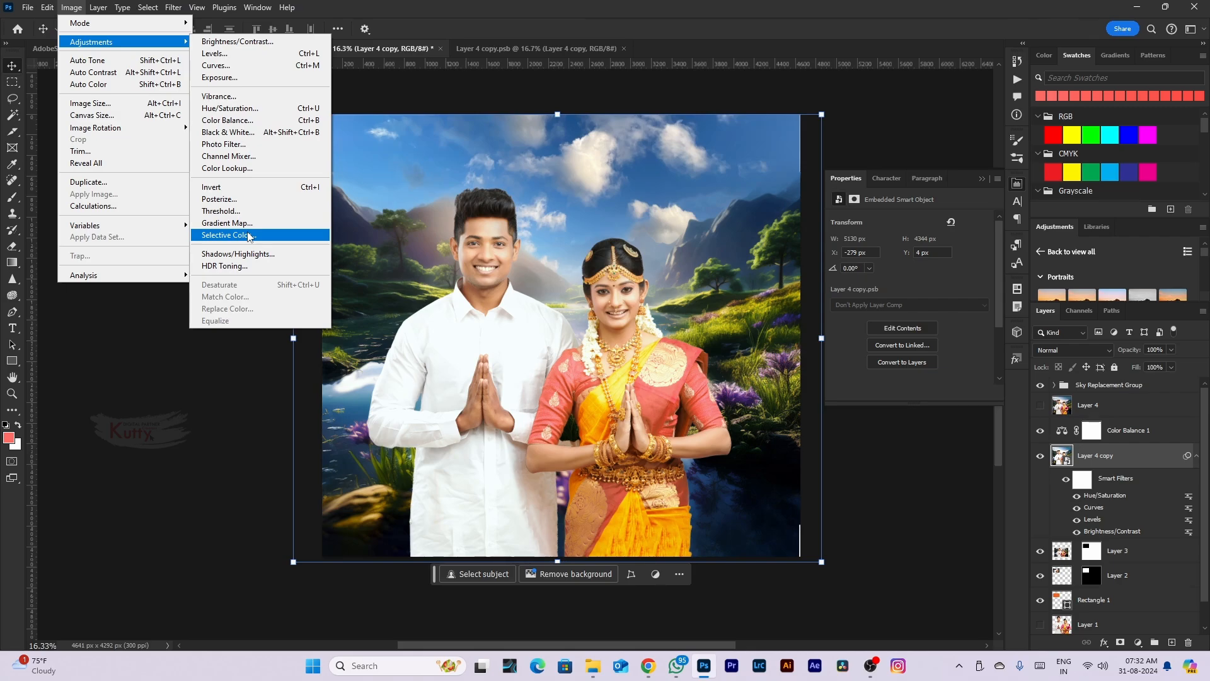
click(1118, 436)
click(1117, 436)
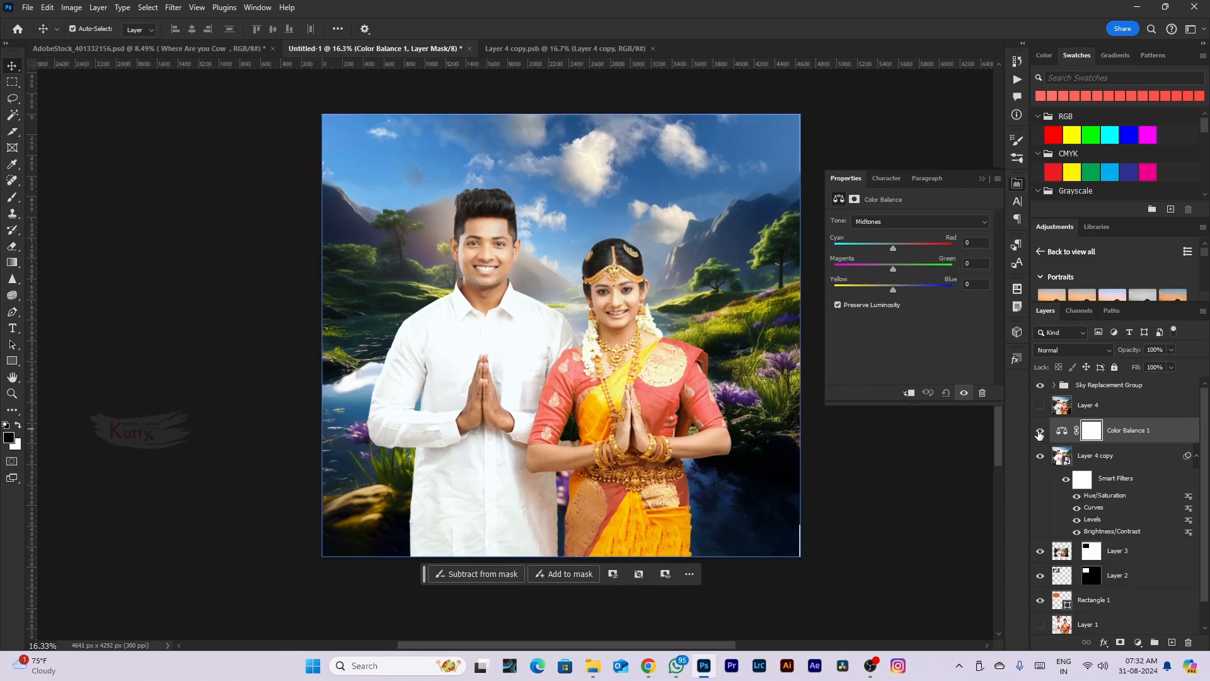
click(1100, 460)
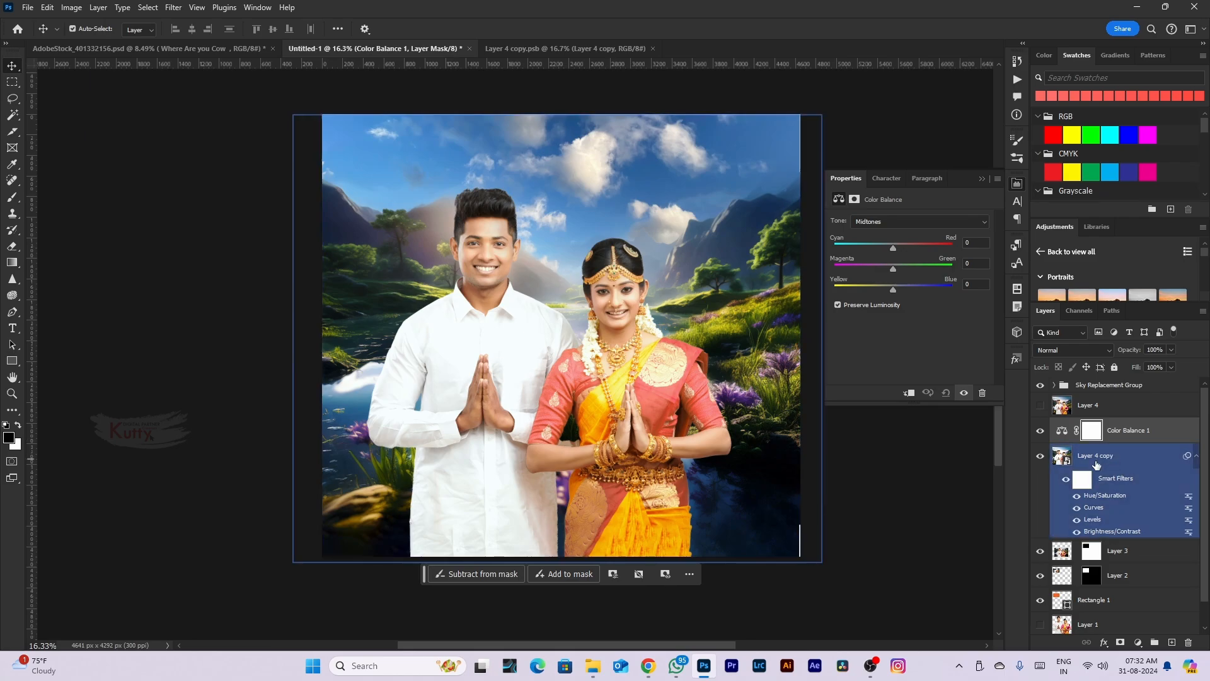
click(1080, 459)
click(1123, 436)
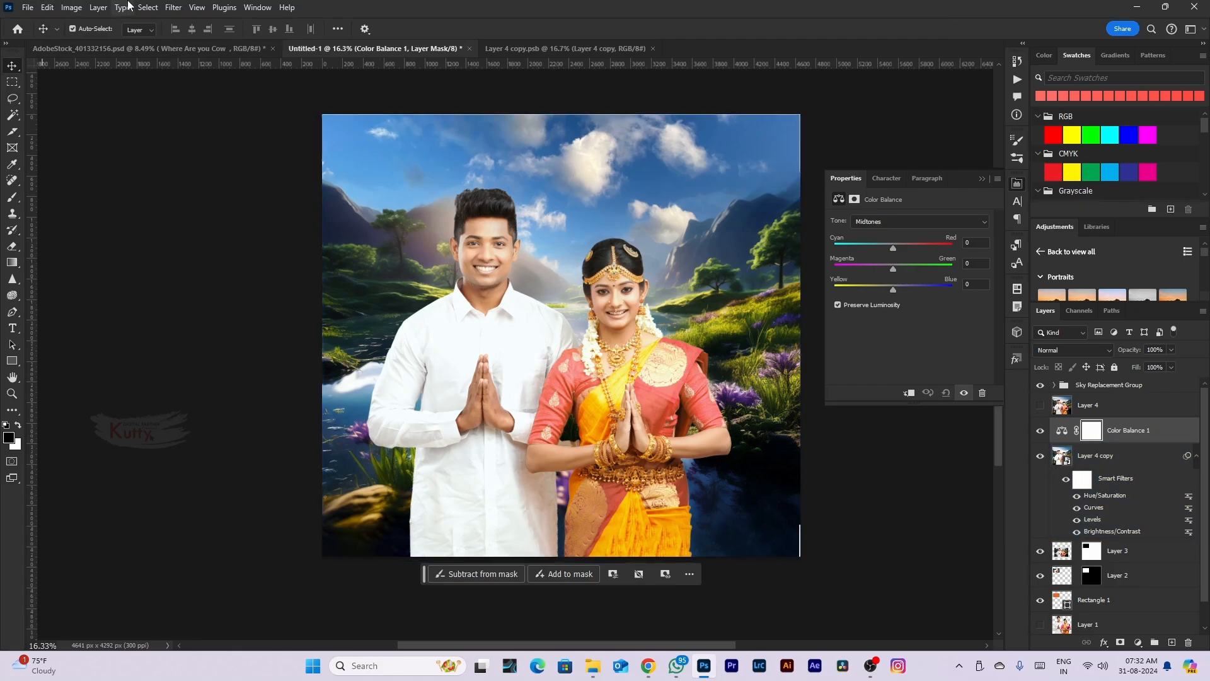
click(72, 9)
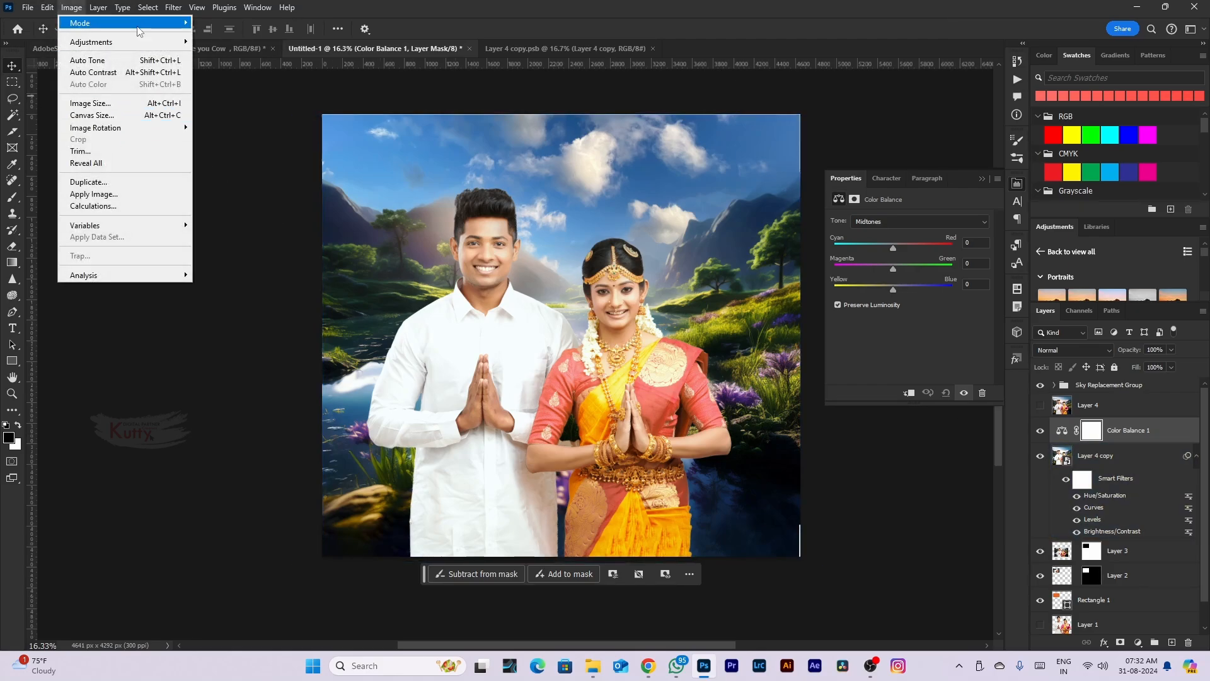
mouse_move(147, 43)
Hide the Color Balance layer and apply a Color Balance smart filter to Layer 4 copy with midtones -9 cyan, -5 magenta and slightly more blue
click(1122, 456)
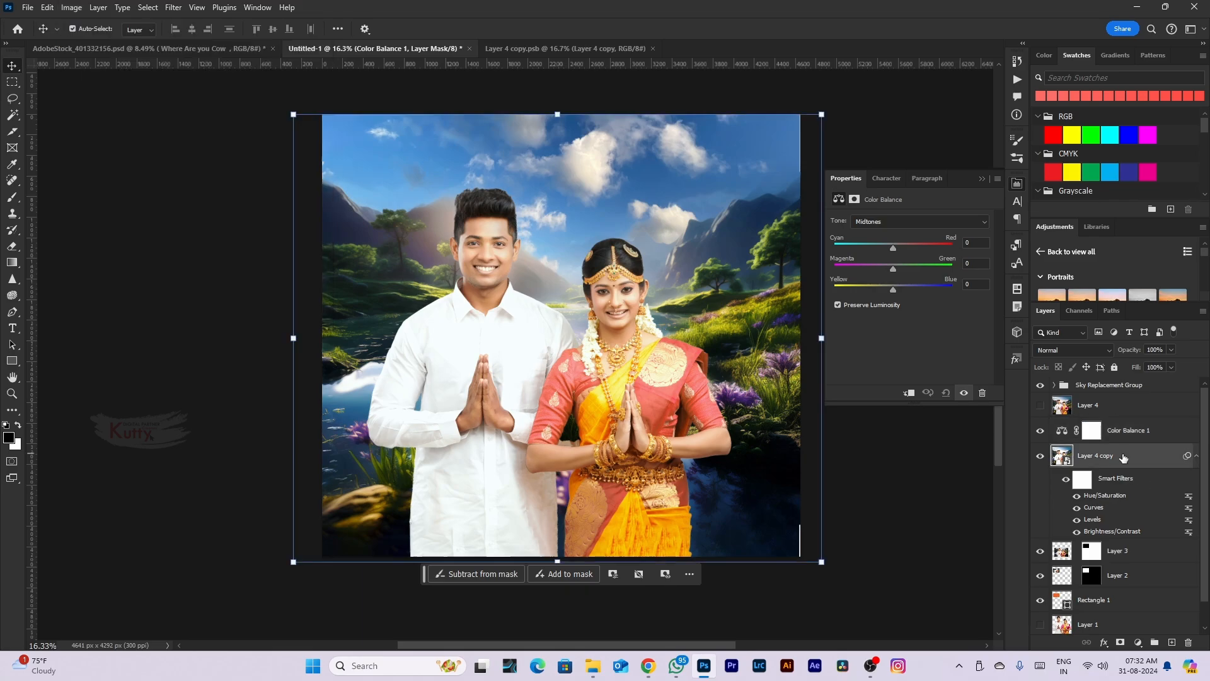
click(1040, 432)
click(71, 8)
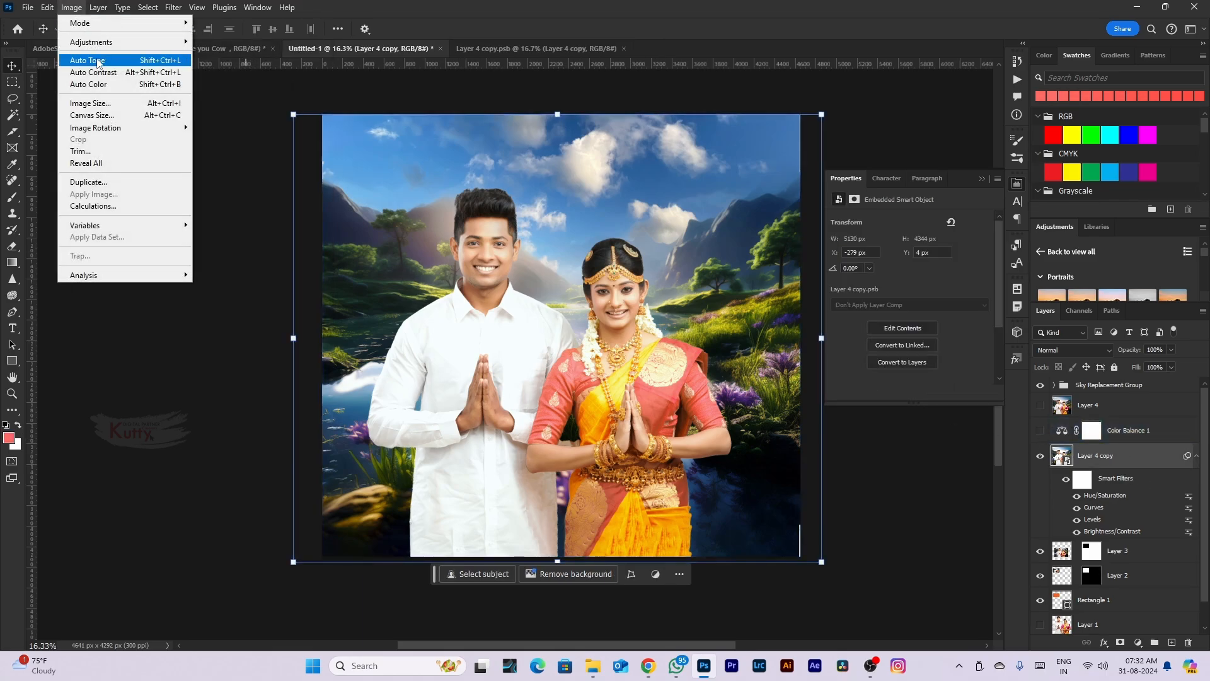
mouse_move(132, 42)
click(227, 120)
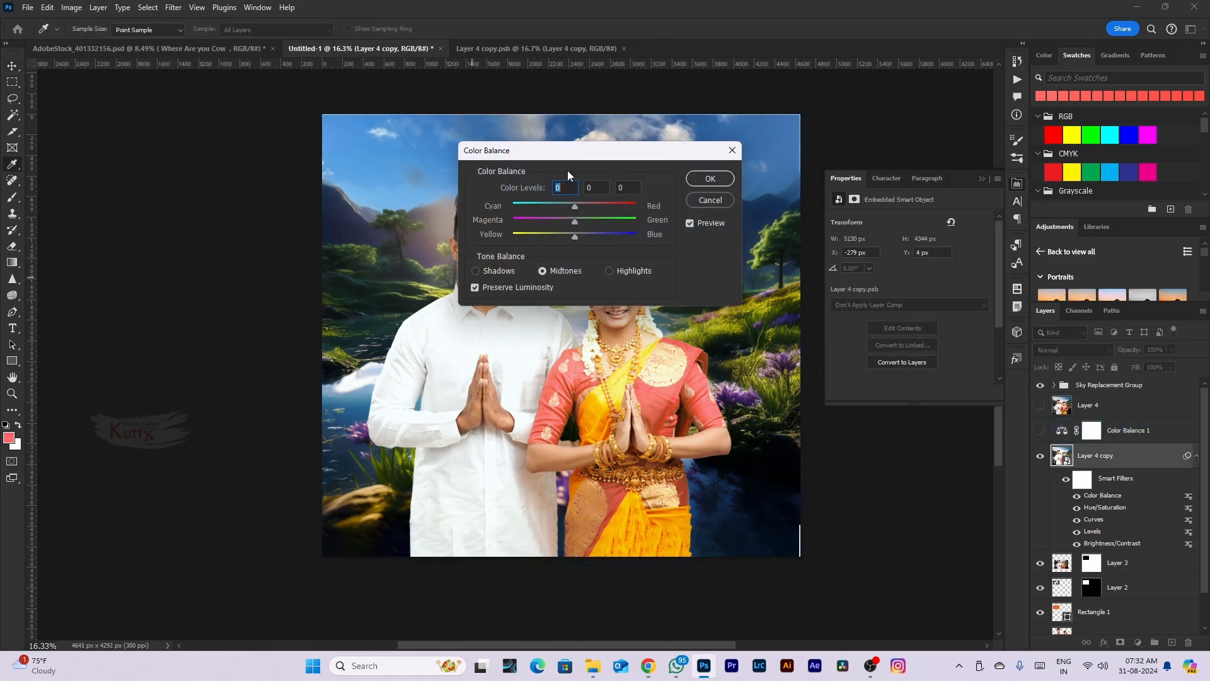
drag(568, 170, 768, 301)
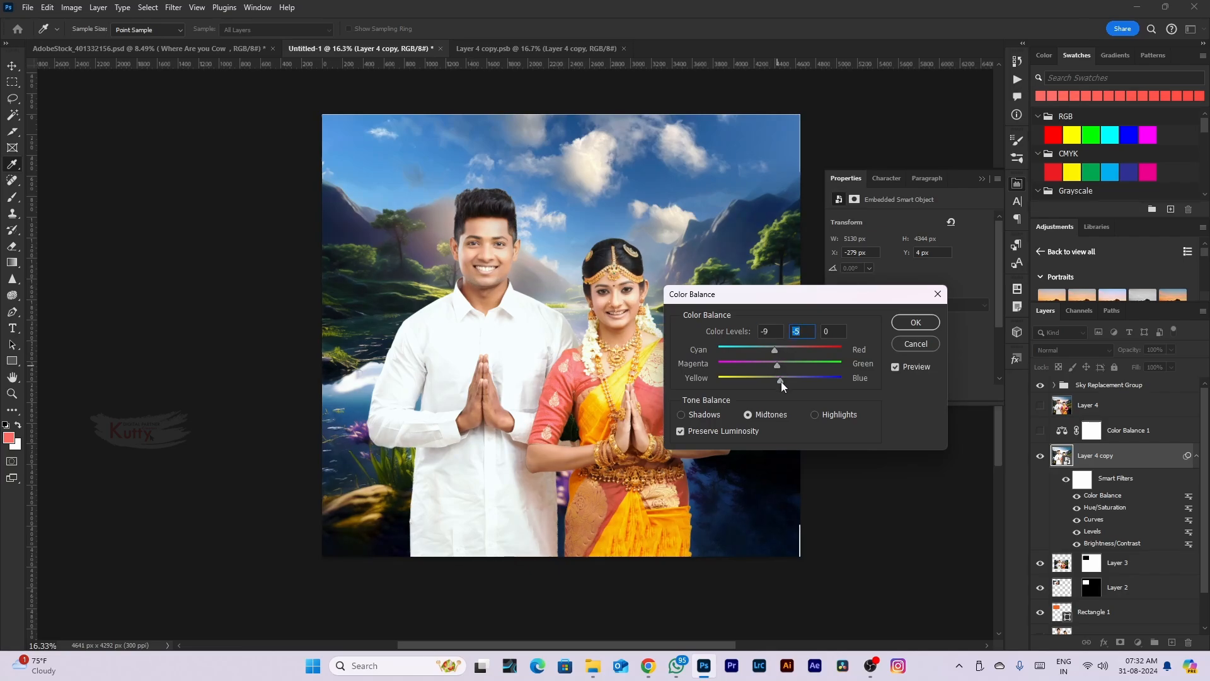
drag(781, 381, 785, 382)
click(904, 328)
key(v)
key(ctrl+0)
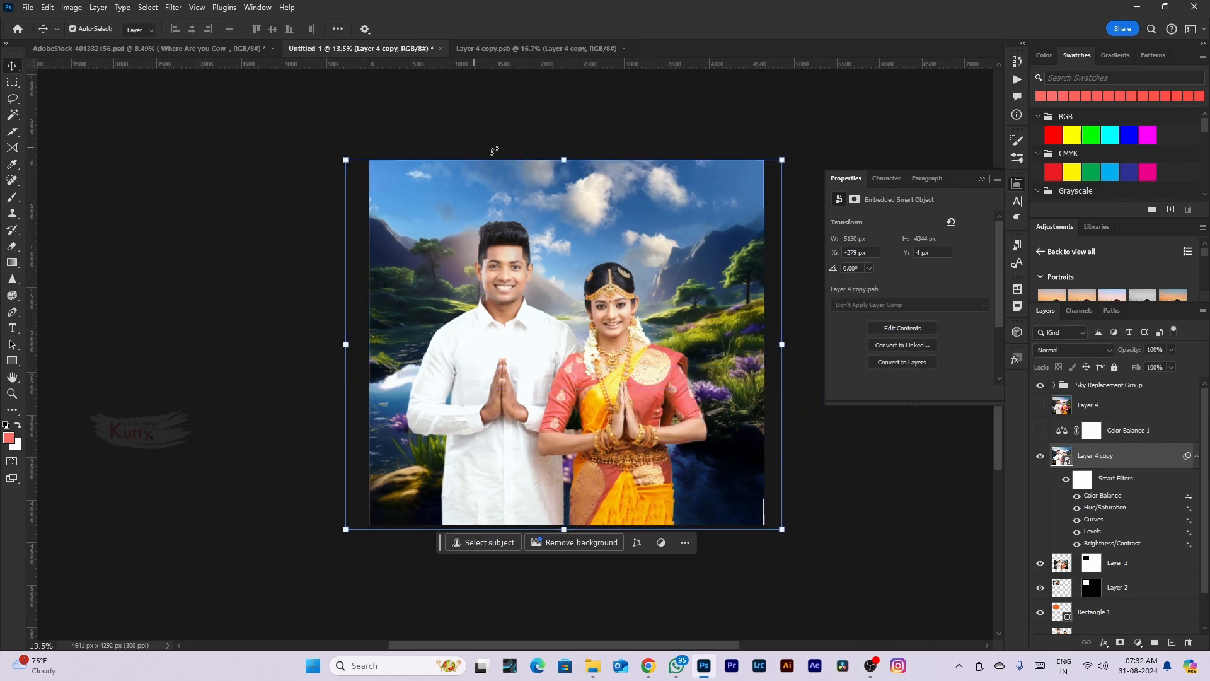
Preview a Black & White conversion of Layer 4 copy with the Default preset and cancel it
click(72, 7)
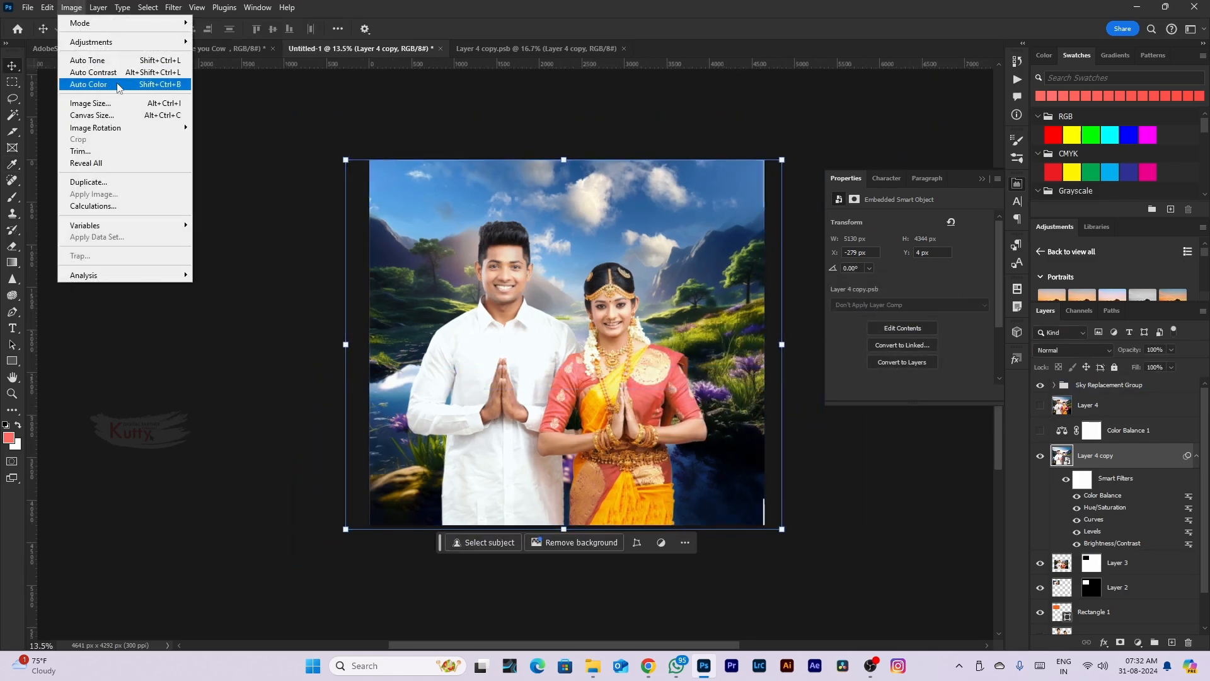
mouse_move(143, 41)
click(228, 132)
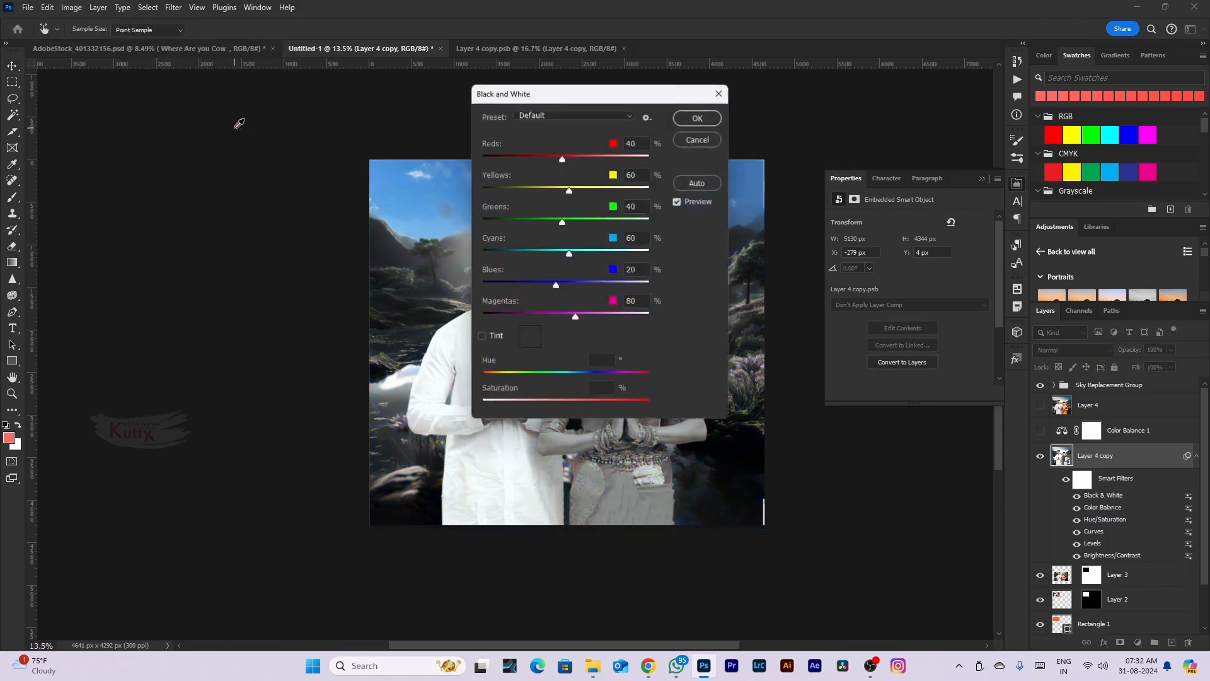
drag(630, 104, 846, 183)
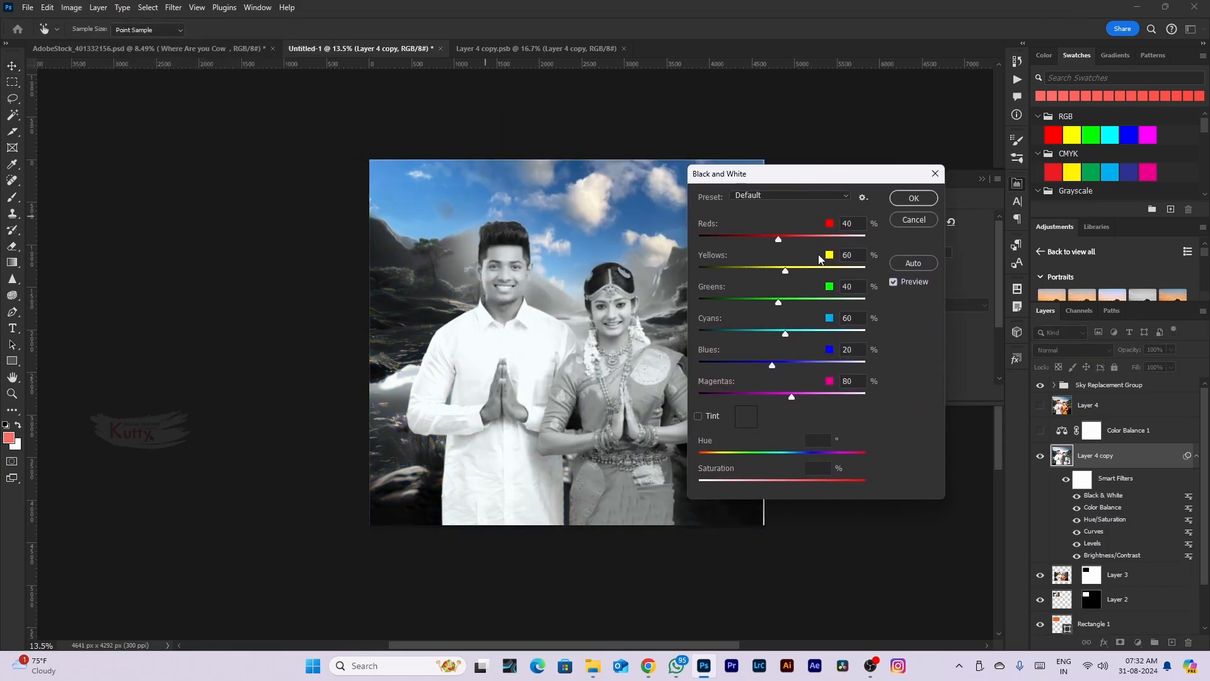
click(913, 219)
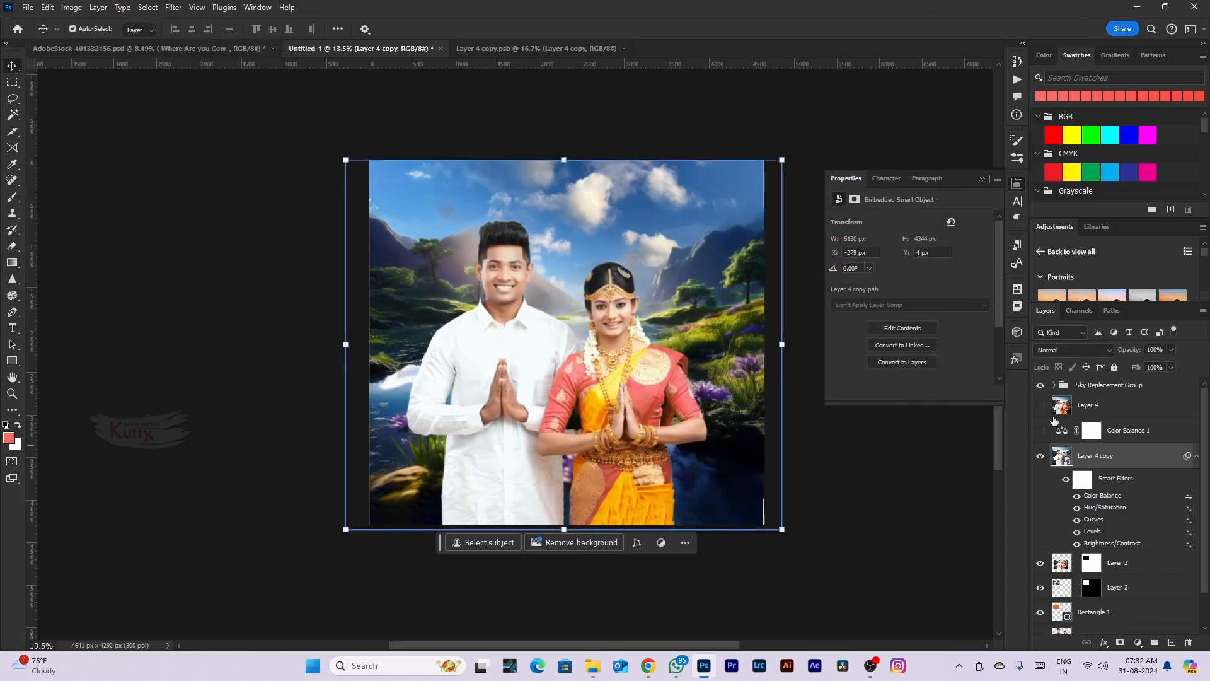
Hide the Sky Replacement Group above the couple's photo
click(1038, 384)
click(1038, 384)
click(71, 7)
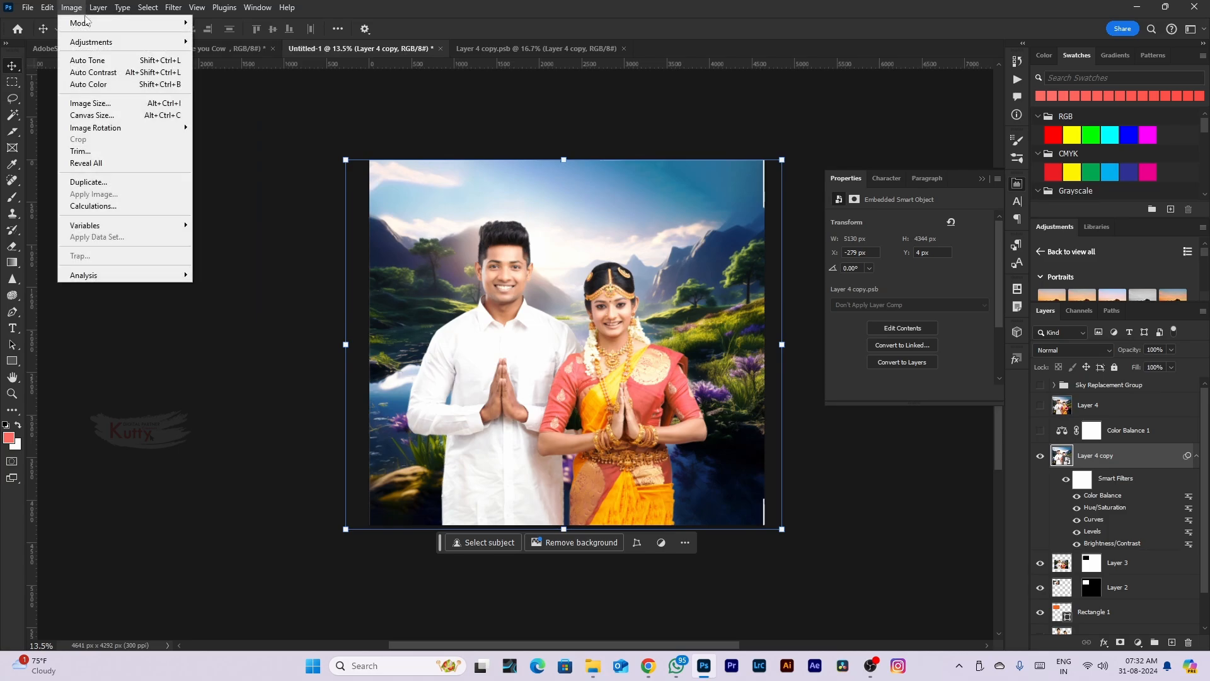
mouse_move(165, 43)
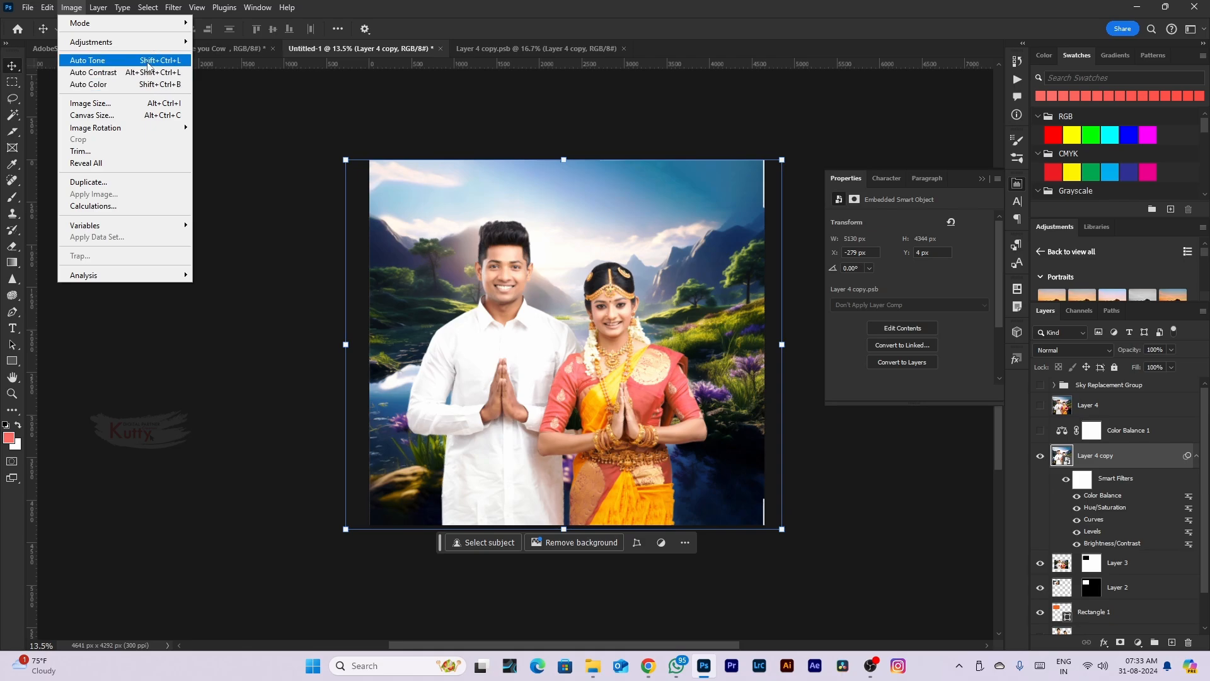
click(149, 84)
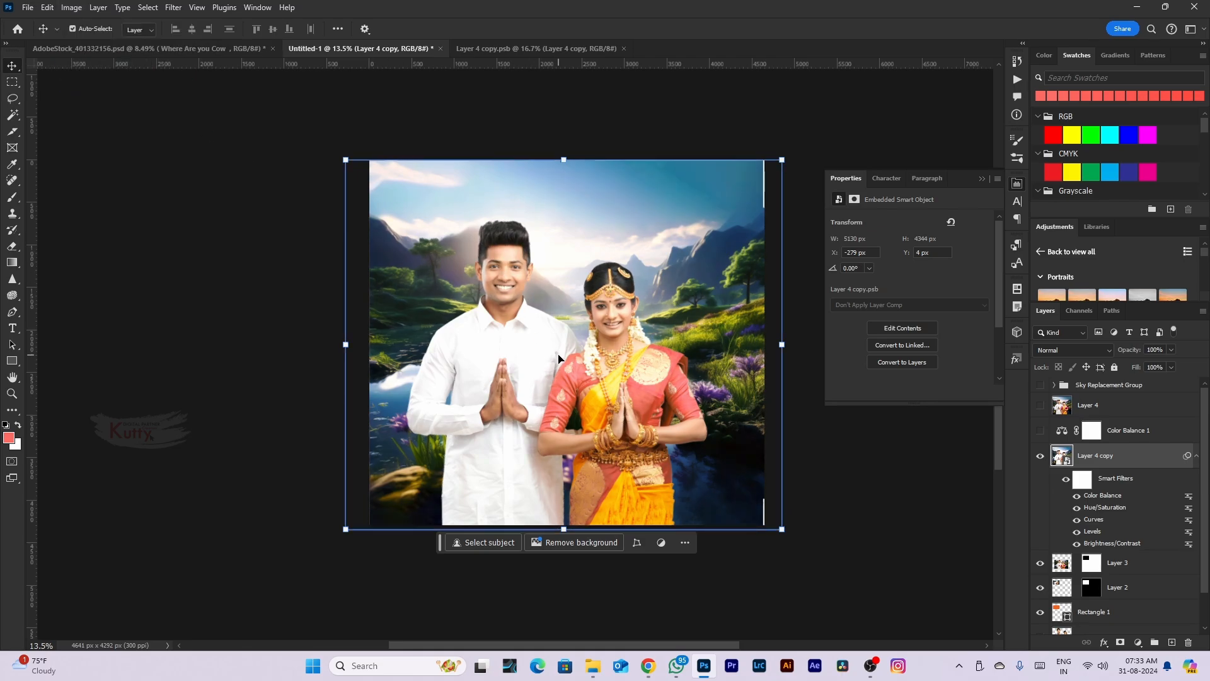
Try rotating the whole canvas by 180° and undo the rotation
click(71, 7)
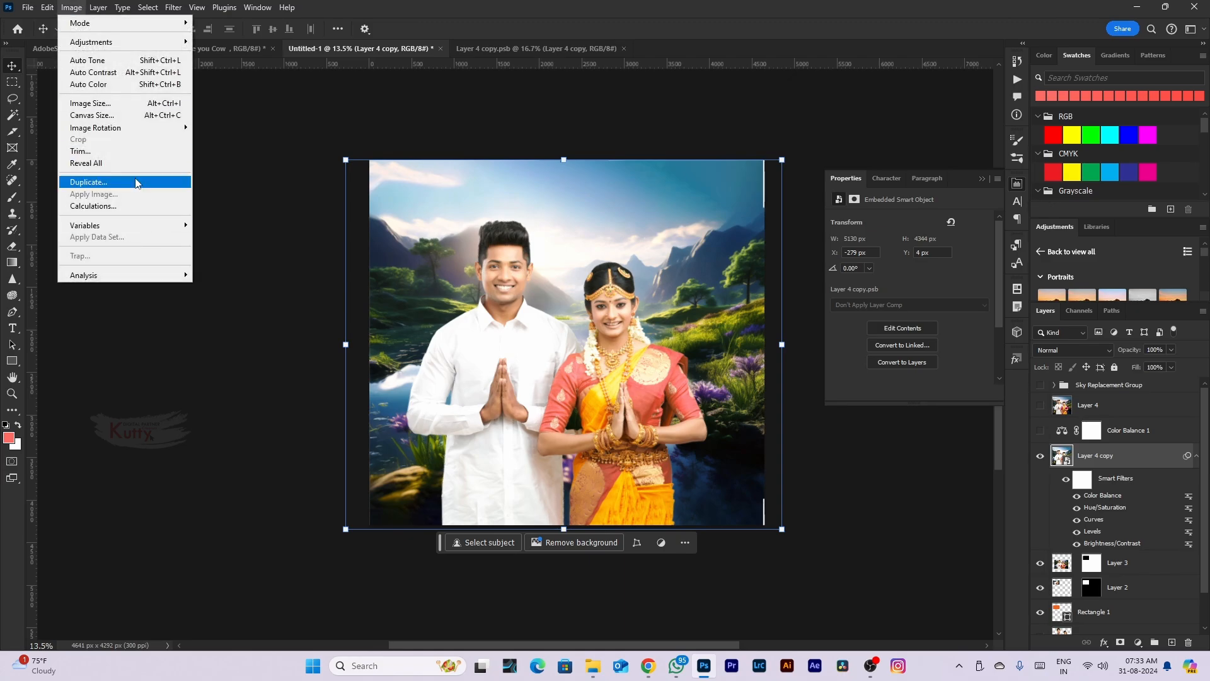
mouse_move(151, 128)
click(214, 127)
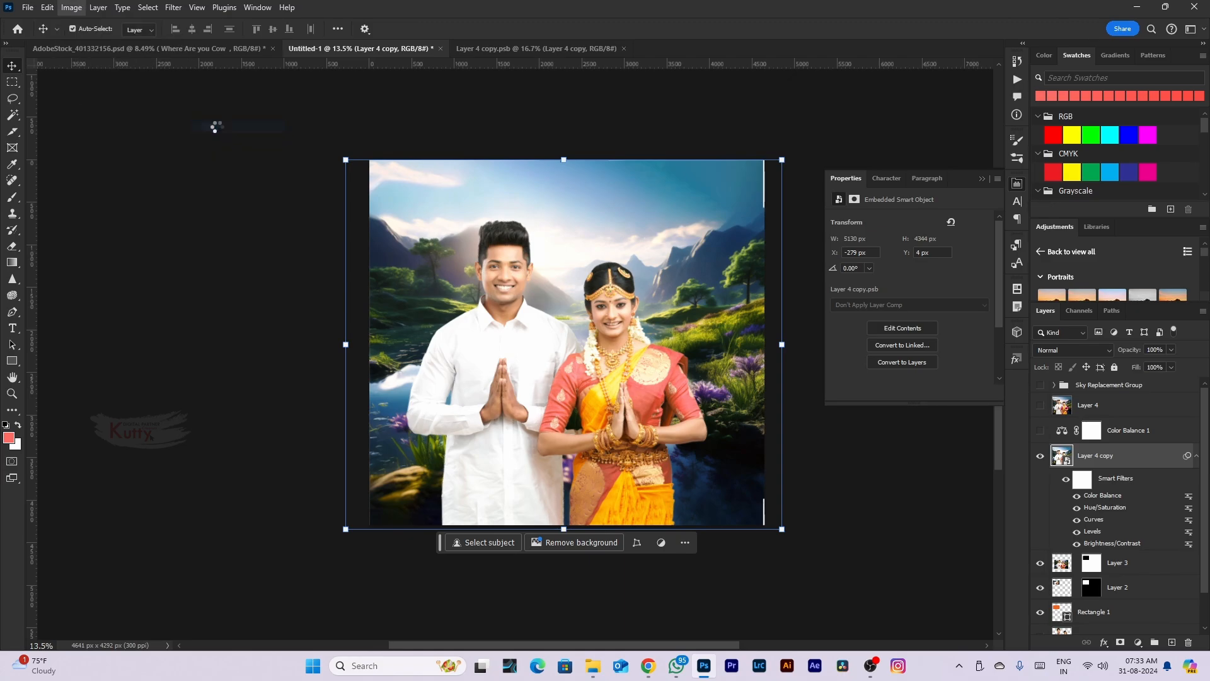
key(ctrl+z)
Try resizing the image to a width of 10 inches at 300 pixels/inch
click(71, 7)
mouse_move(126, 127)
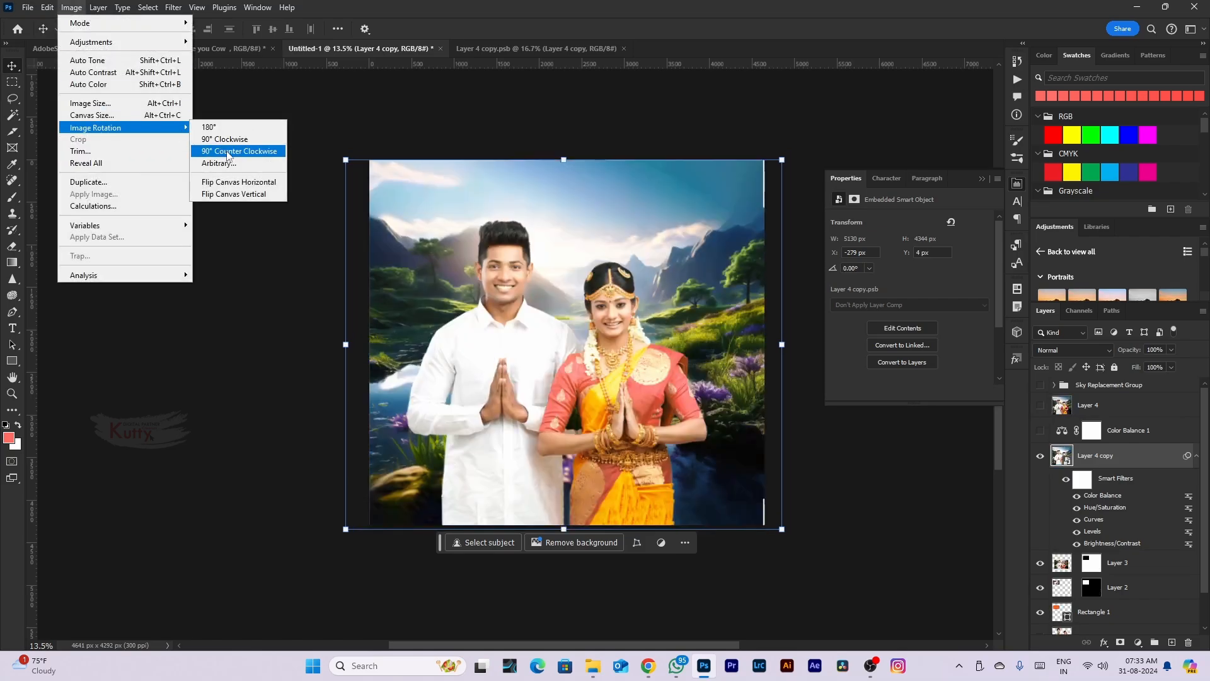
click(118, 104)
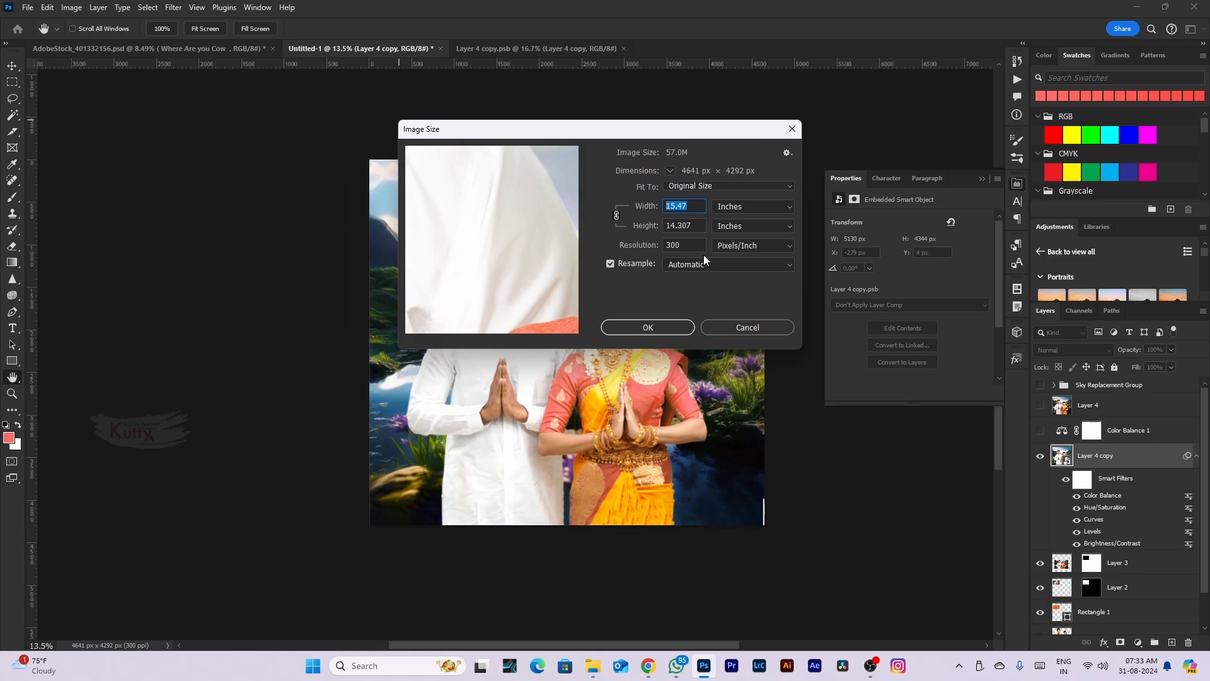
text(10)
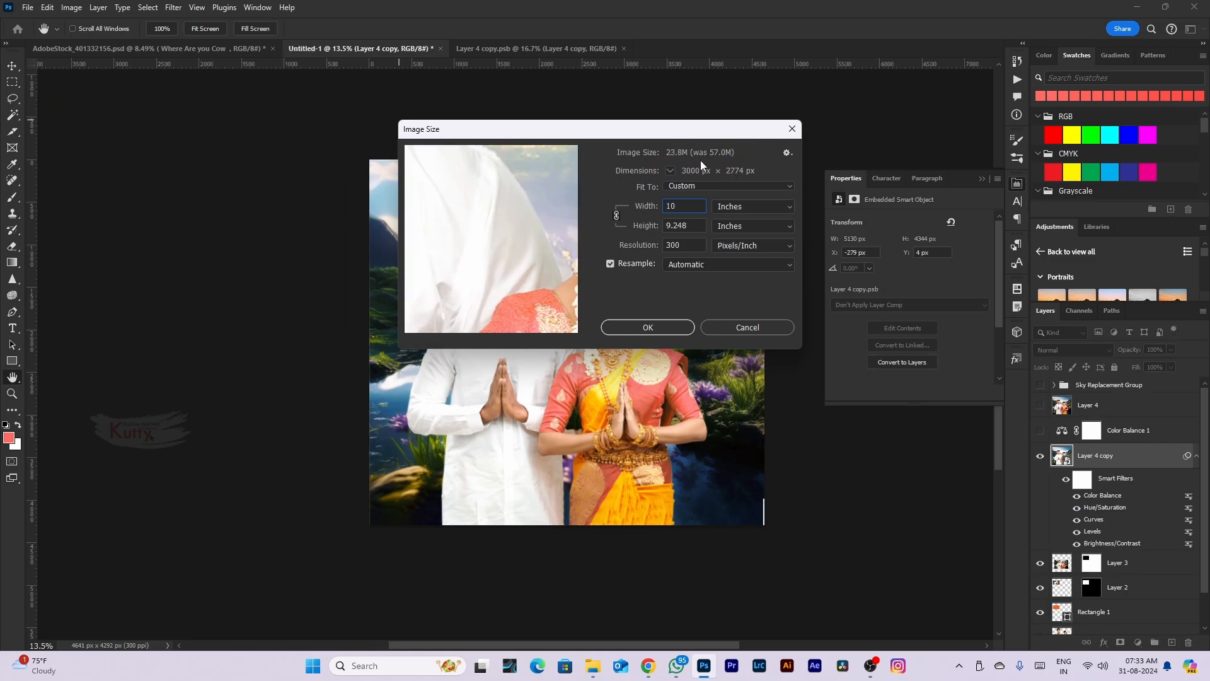
click(673, 332)
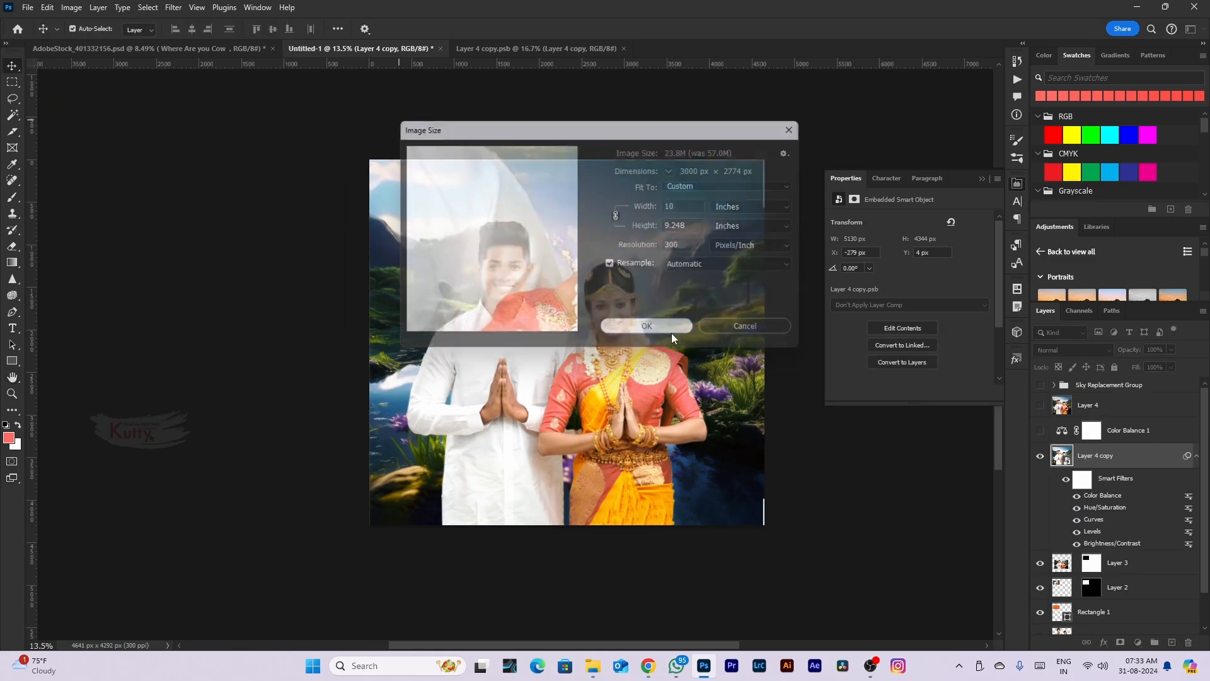
key(v)
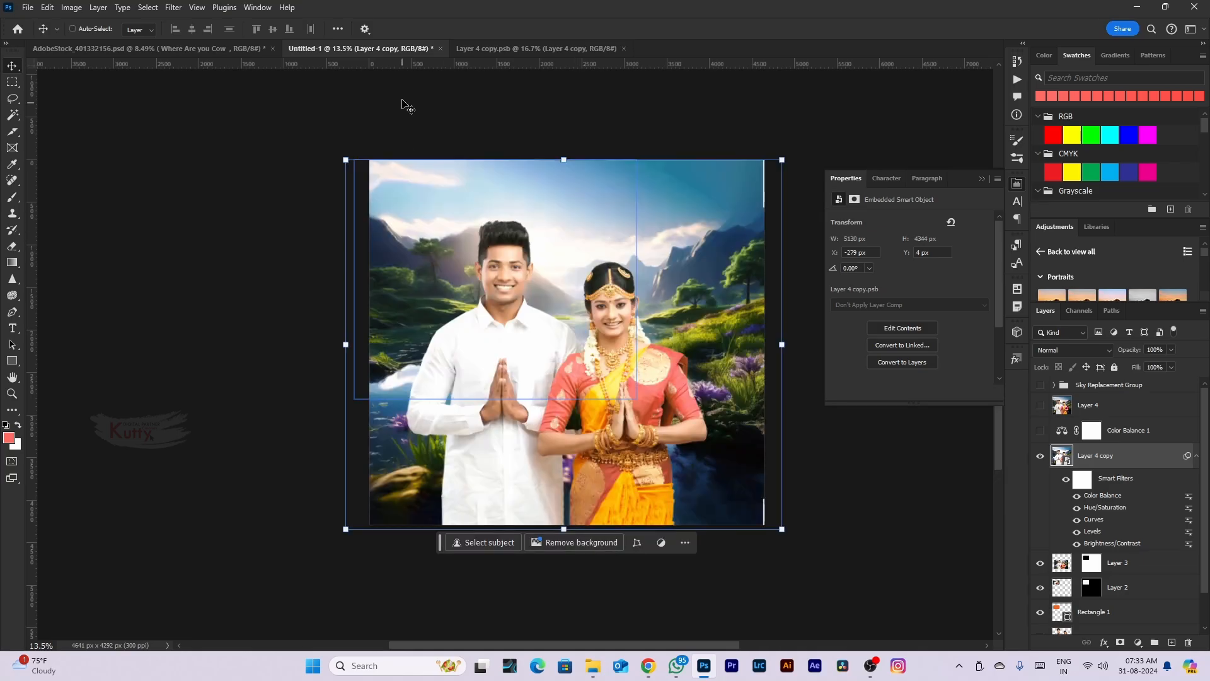
right_click(372, 49)
key(Escape)
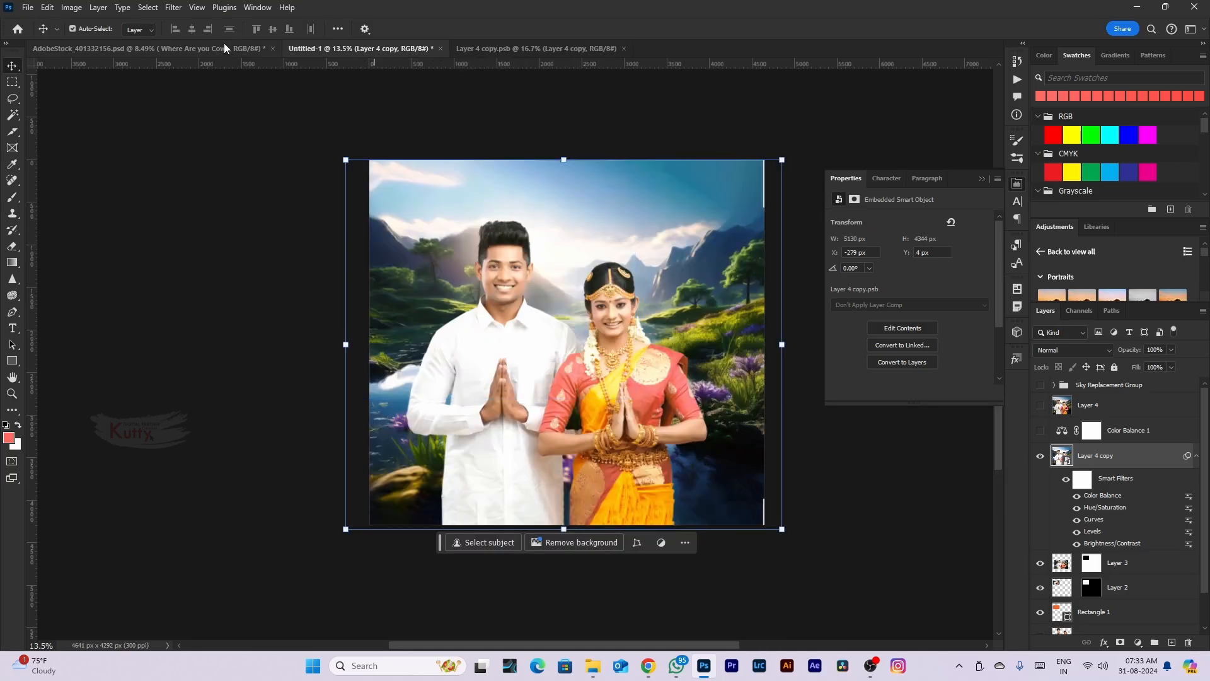
Reduce the canvas width to 12 inches with the anchor at bottom centre, accepting the clipping
click(71, 7)
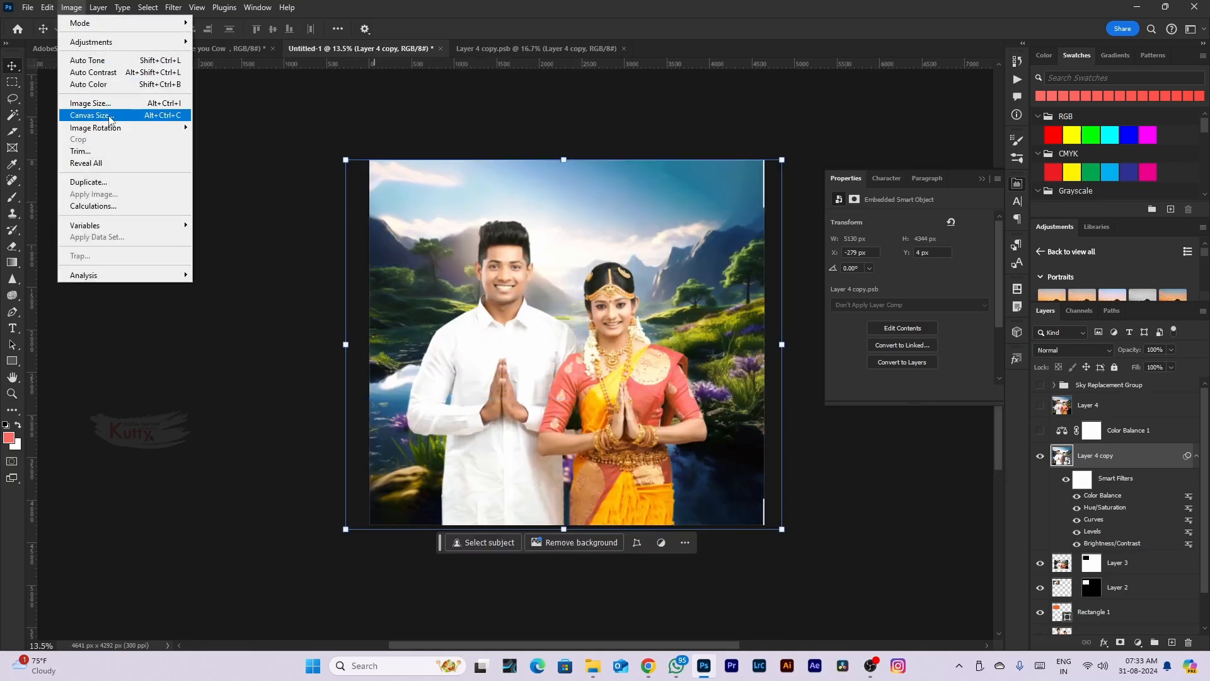
click(110, 118)
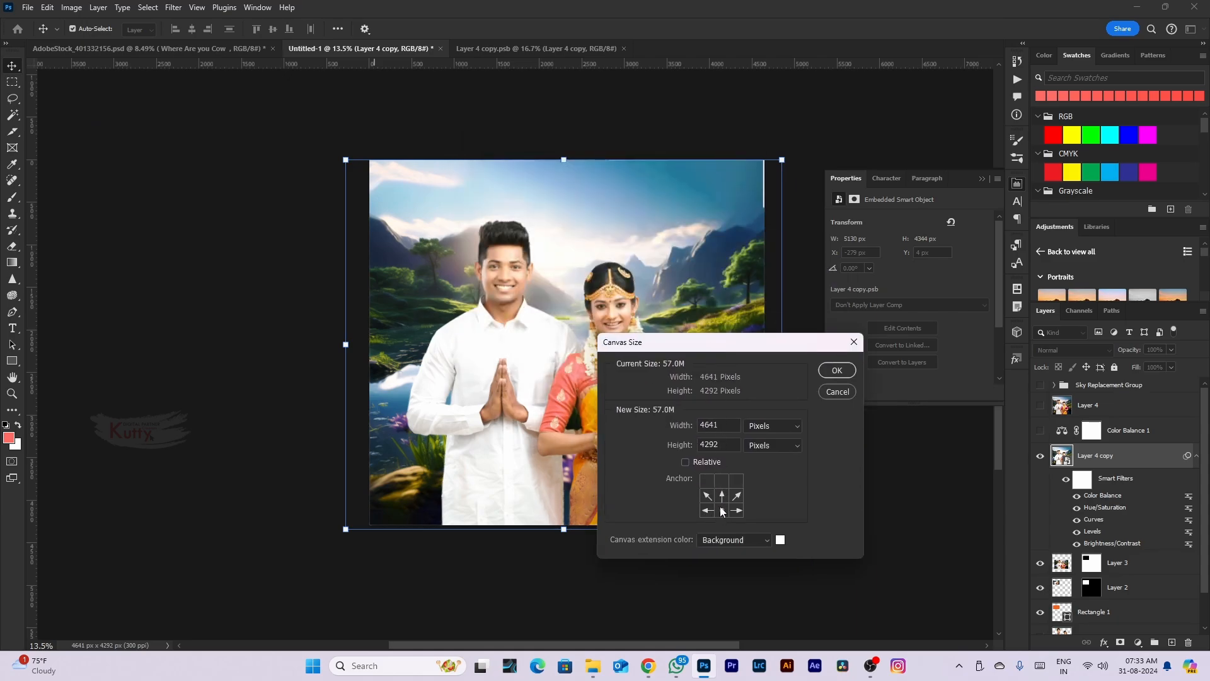
click(765, 426)
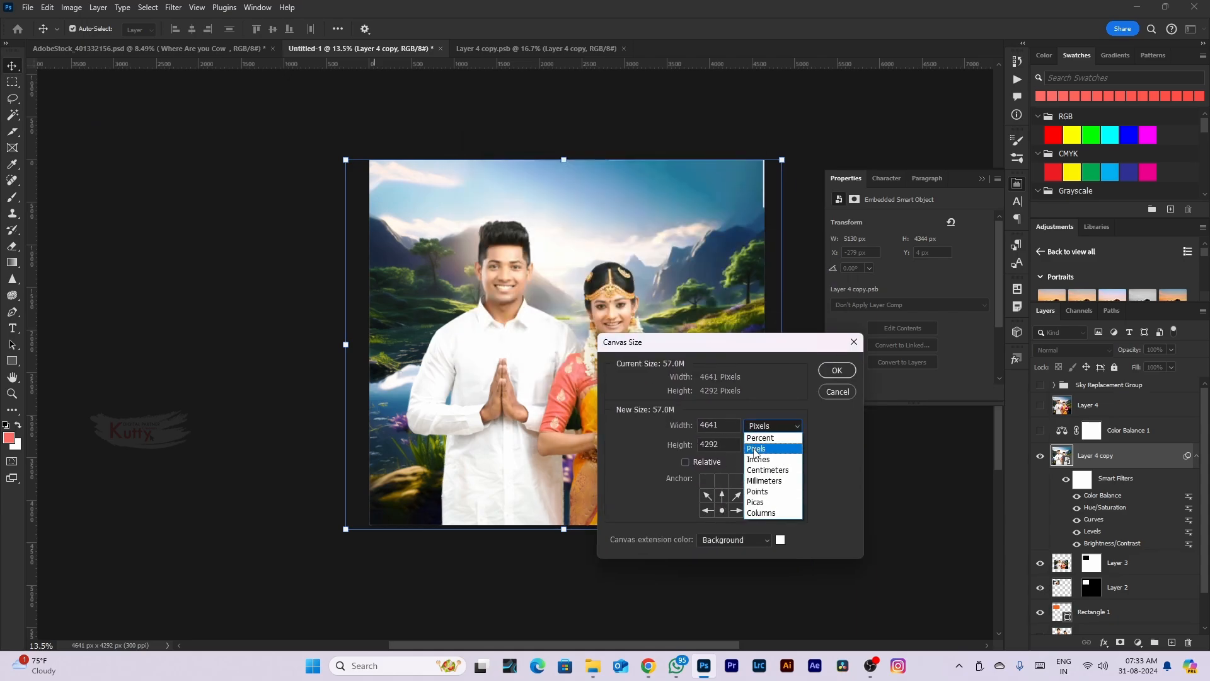
click(759, 460)
drag(729, 426, 651, 424)
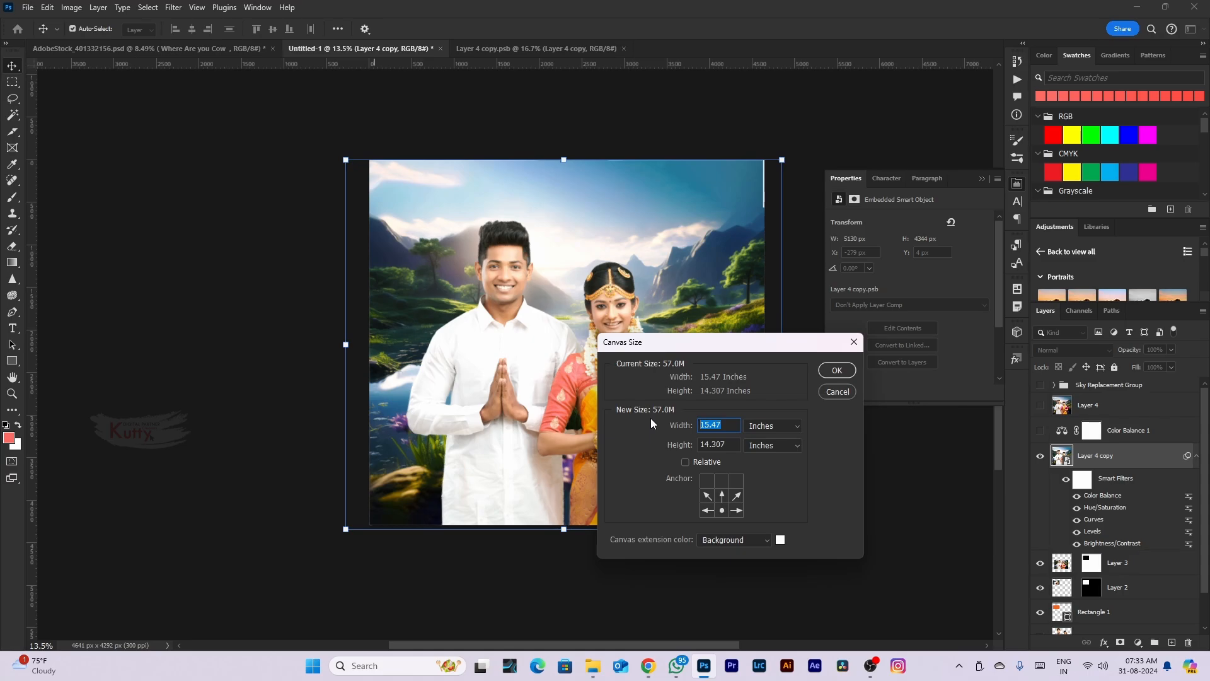
text(12)
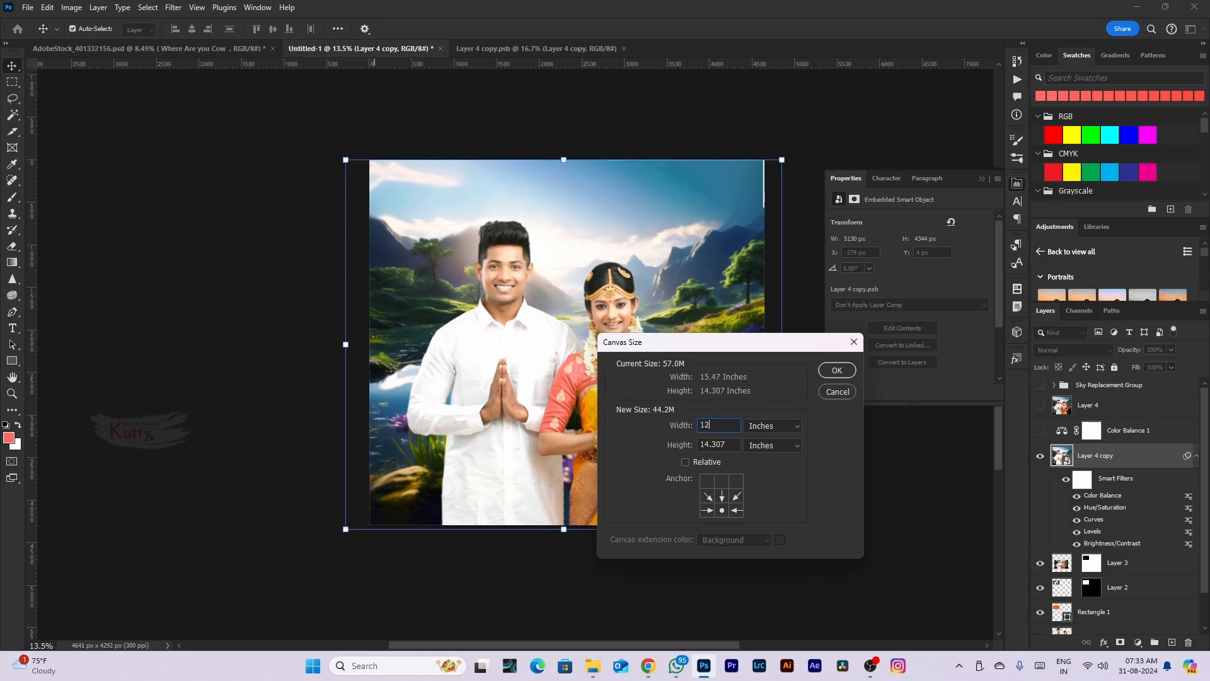
click(830, 370)
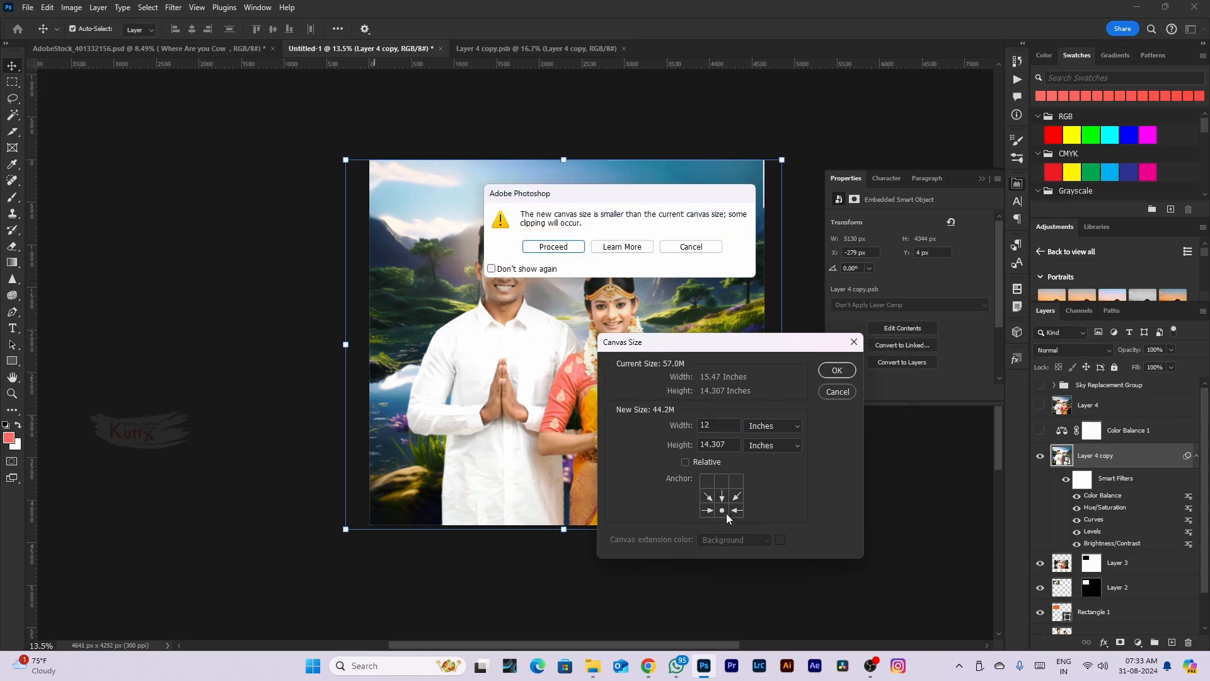
click(553, 249)
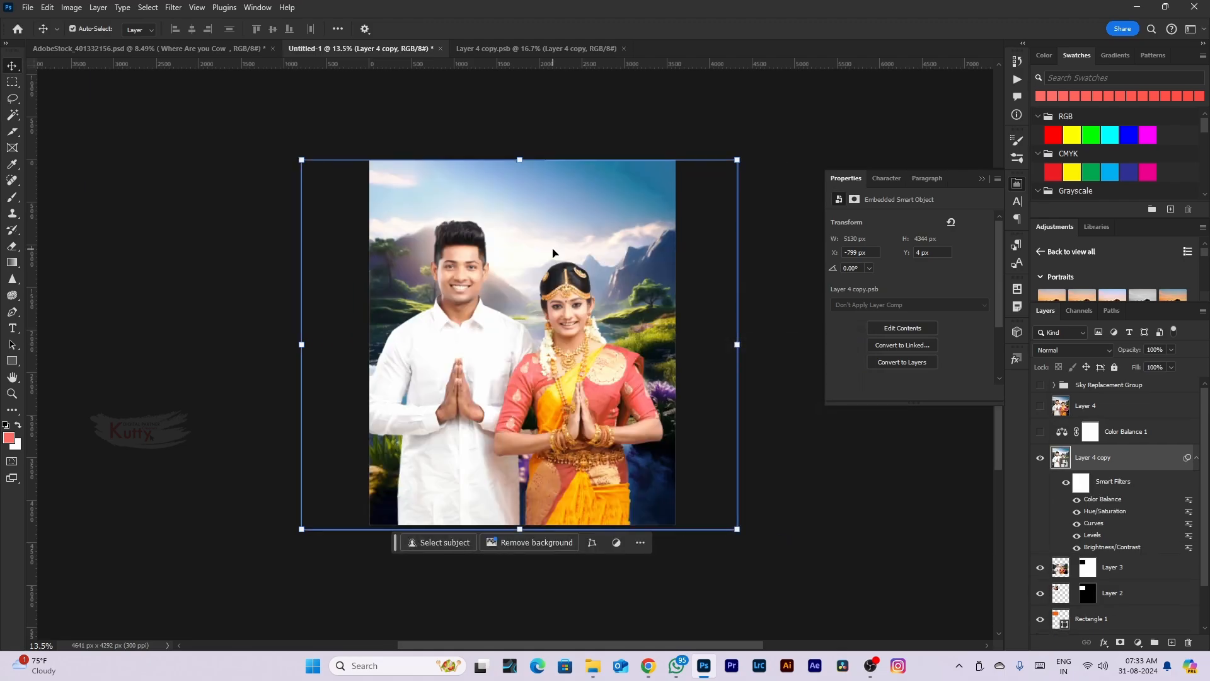
Undo the canvas width reduction after comparing the canvas with and without it
key(ctrl+z)
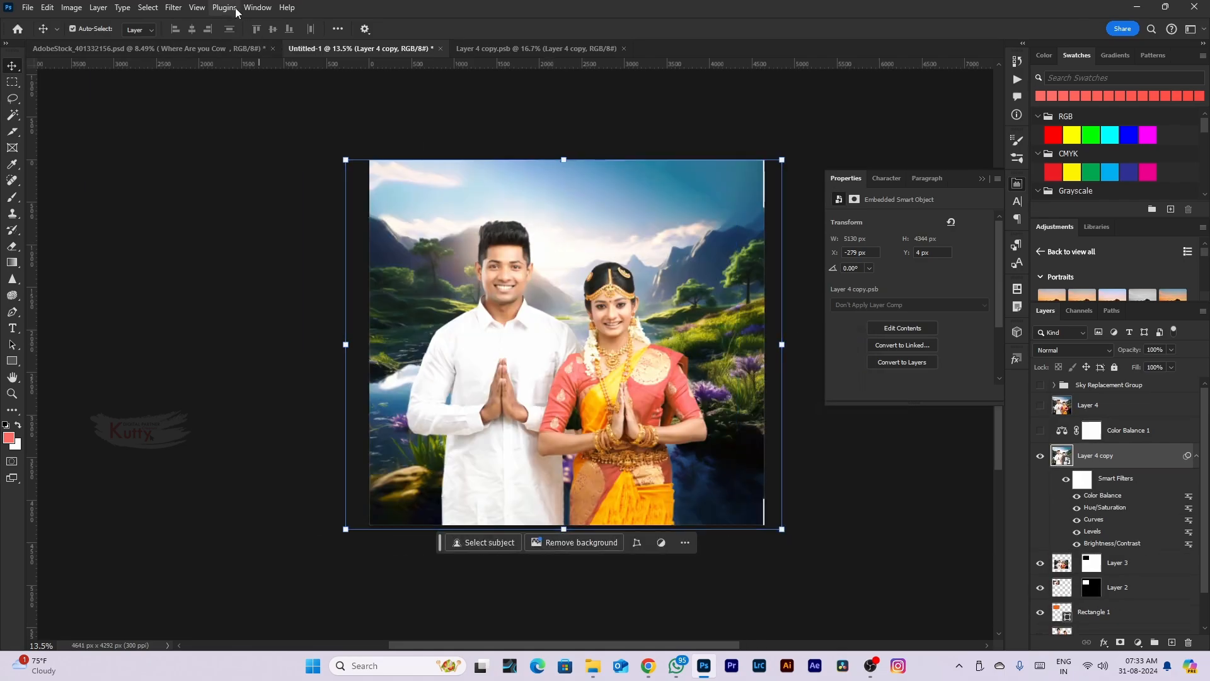
key(ctrl+shift+z)
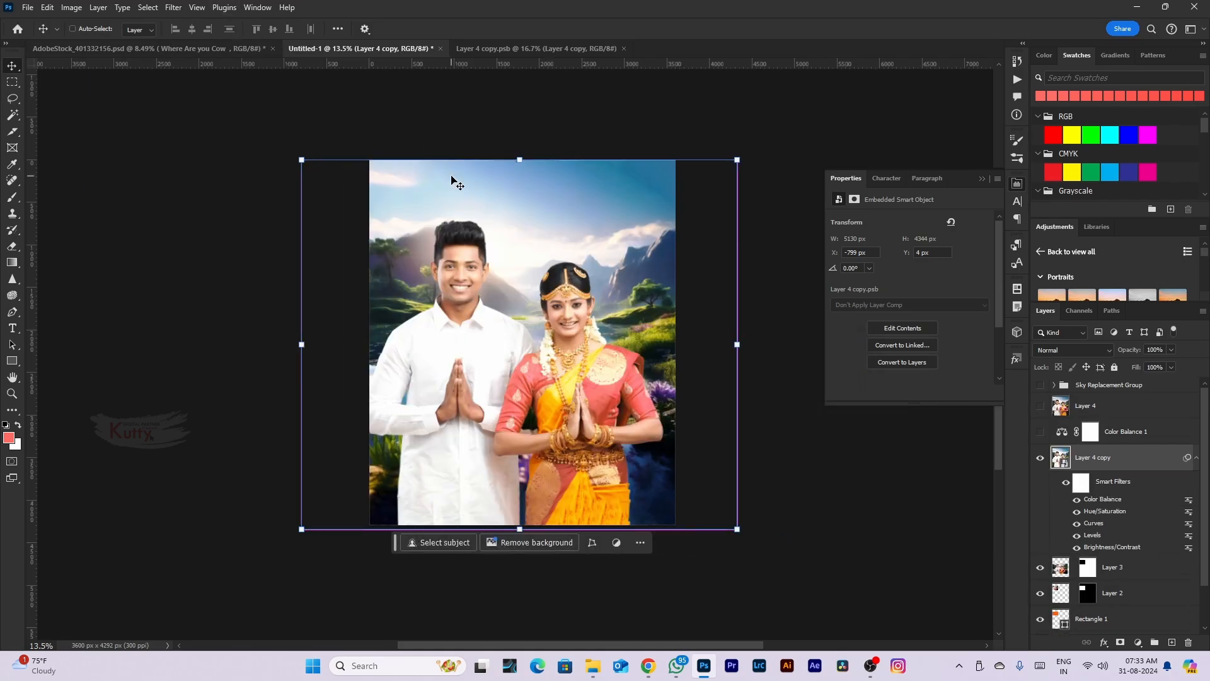
key(ctrl+z)
Try reducing the canvas height to 12 inches with the anchor at bottom centre, accepting the clipping
click(72, 7)
mouse_move(150, 129)
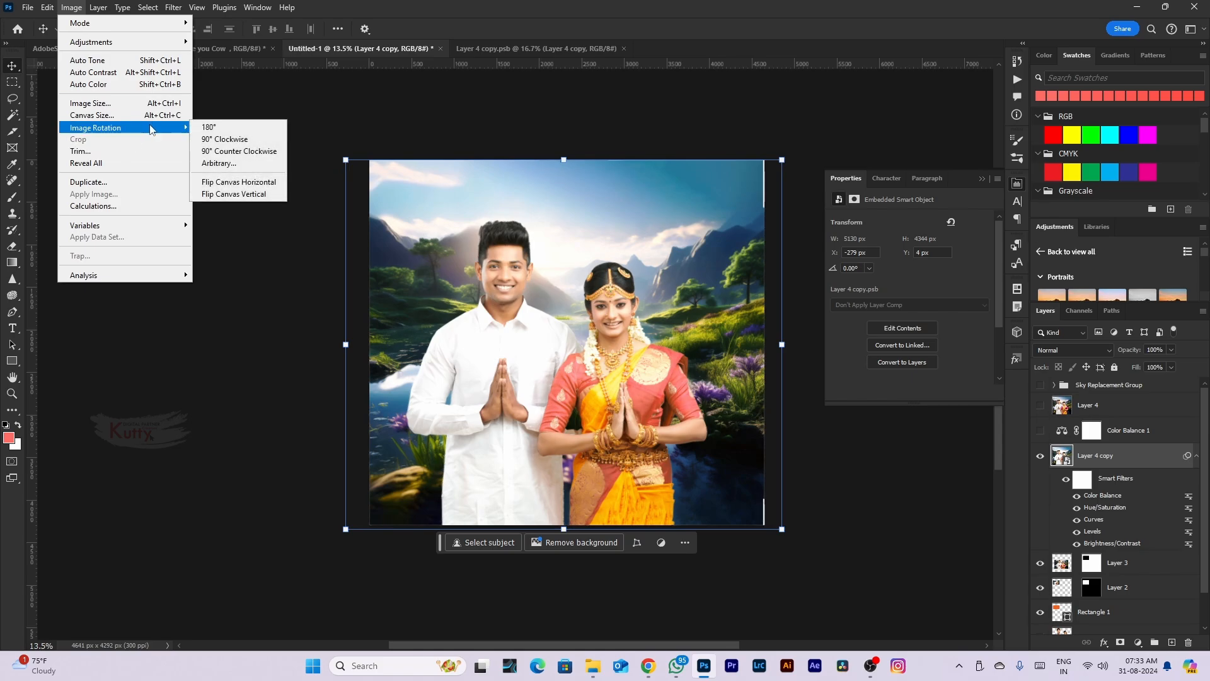
click(101, 115)
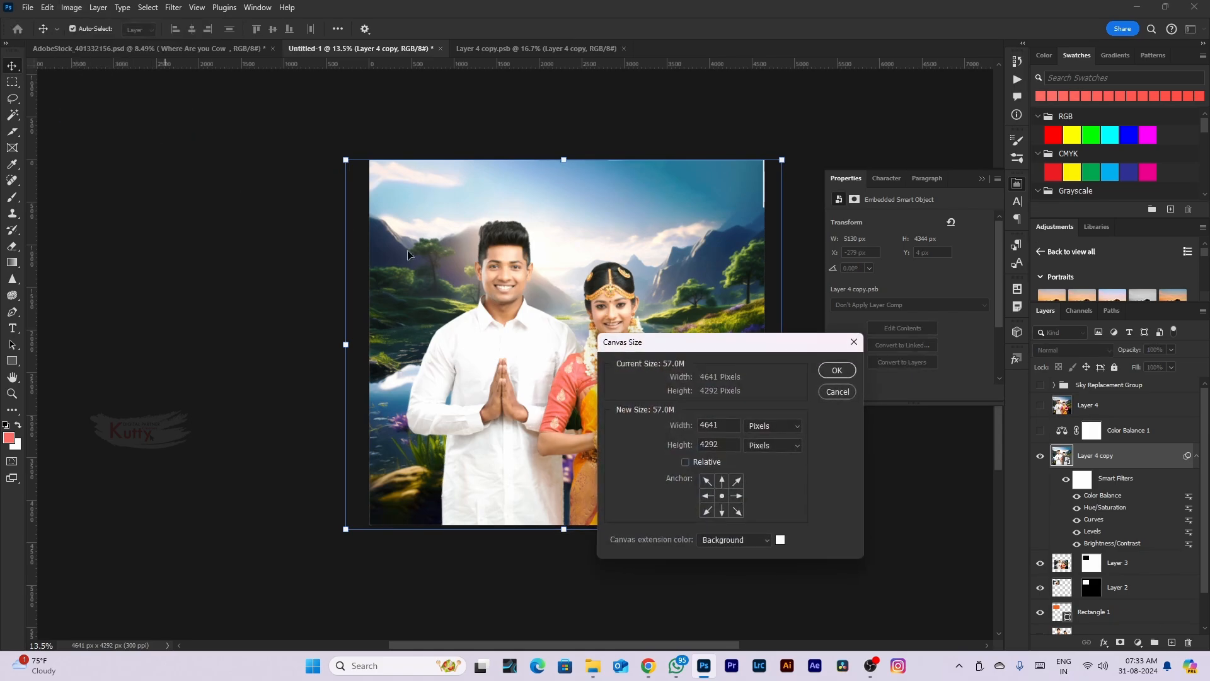
click(724, 510)
click(774, 426)
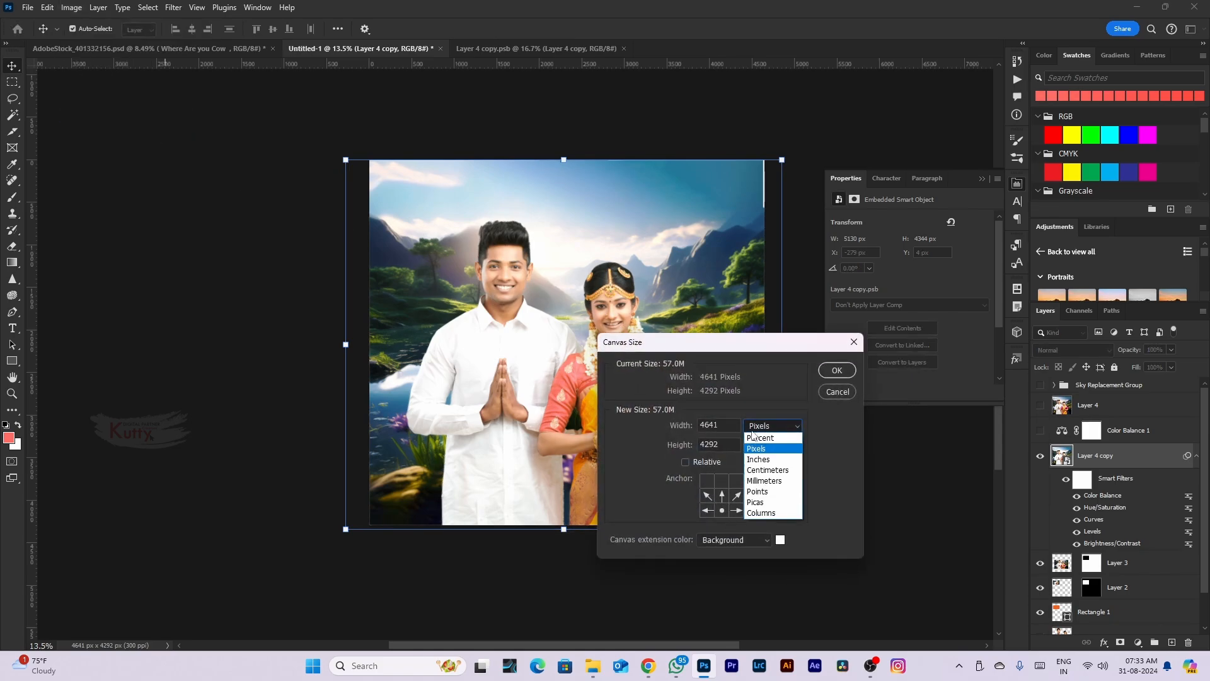
click(743, 453)
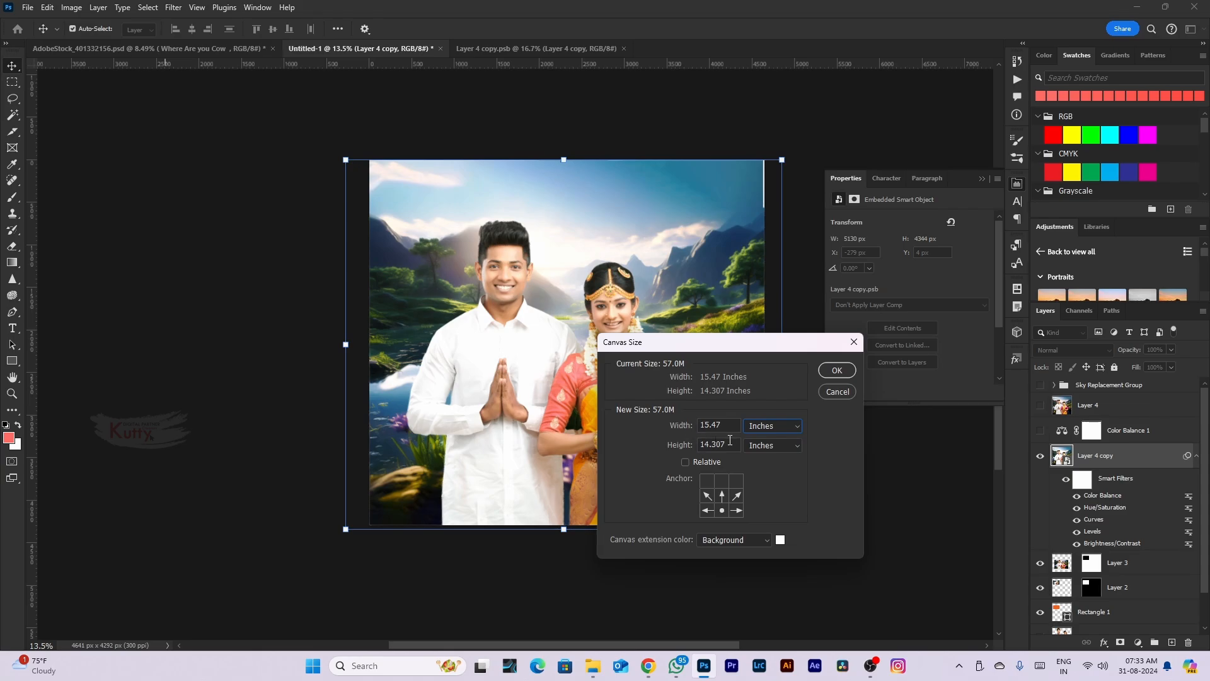
drag(726, 445, 697, 447)
text(12)
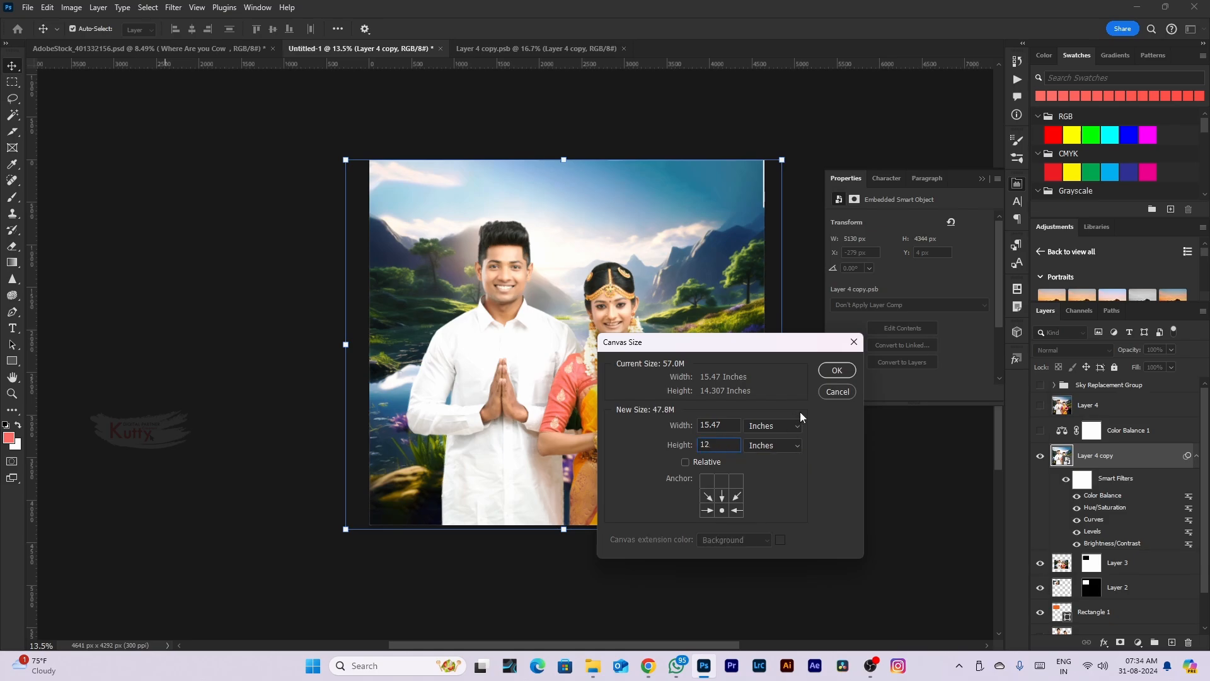
click(836, 371)
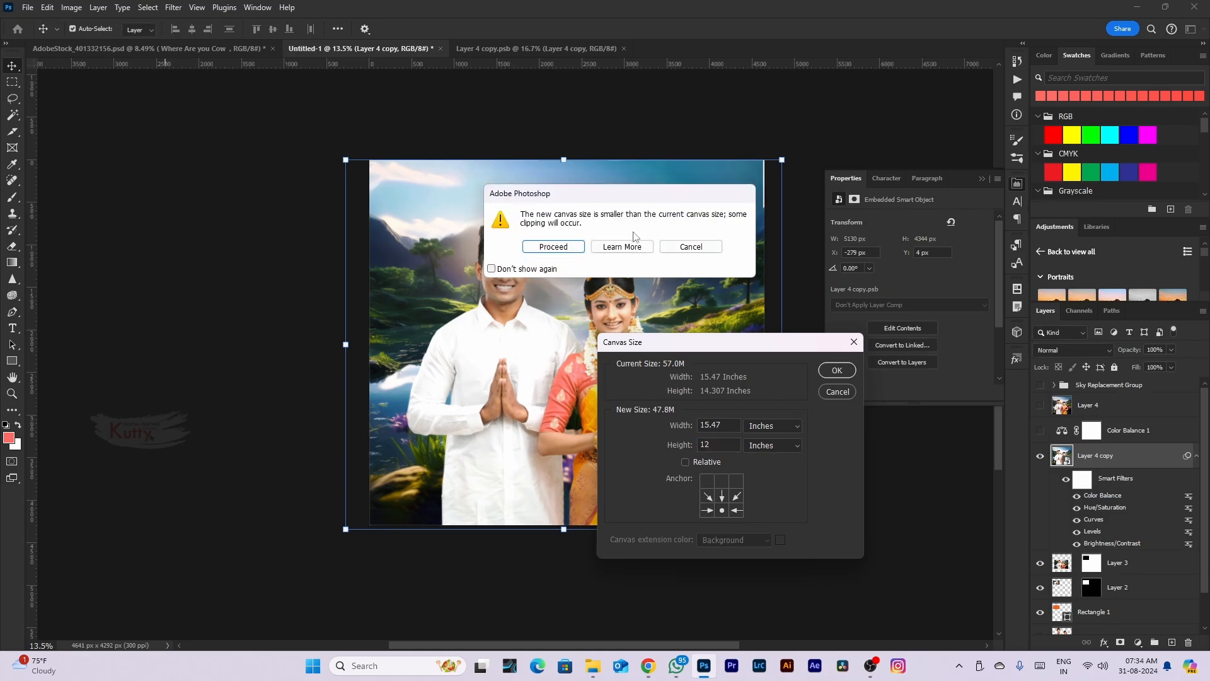
click(562, 251)
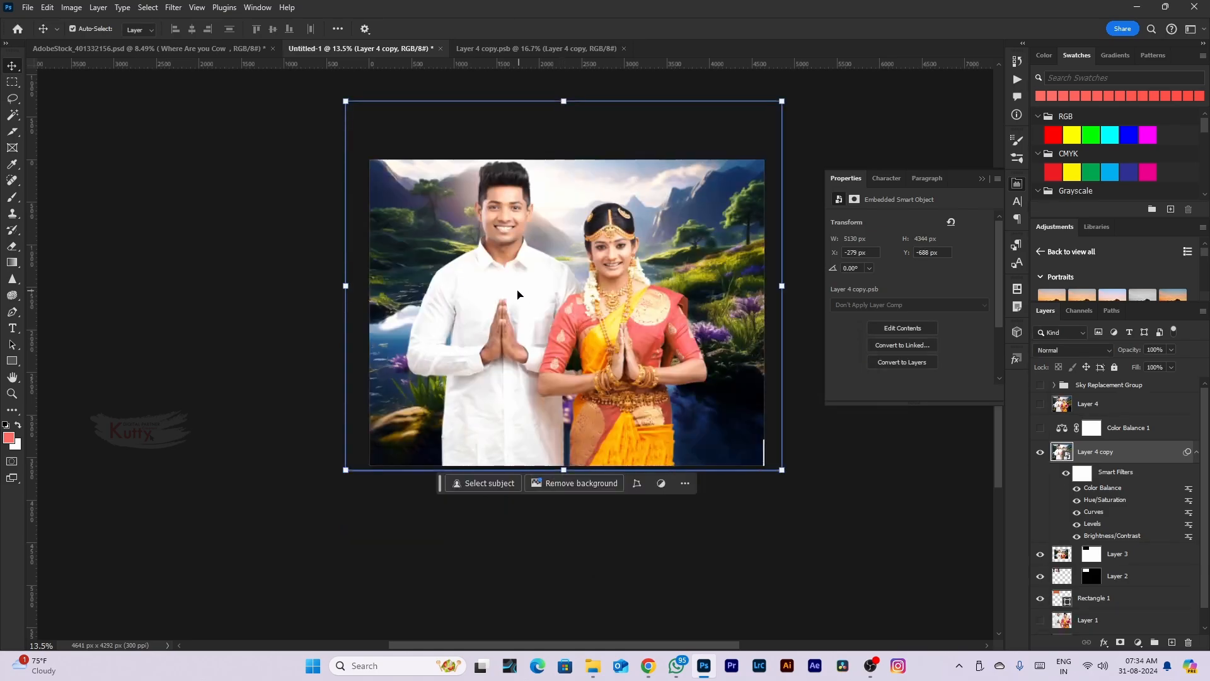
Reposition the couple's photo lower within the shortened canvas, at about X -244 px and Y -480 px
drag(514, 295, 515, 314)
scroll(515, 315, down, 6)
scroll(562, 343, up, 5)
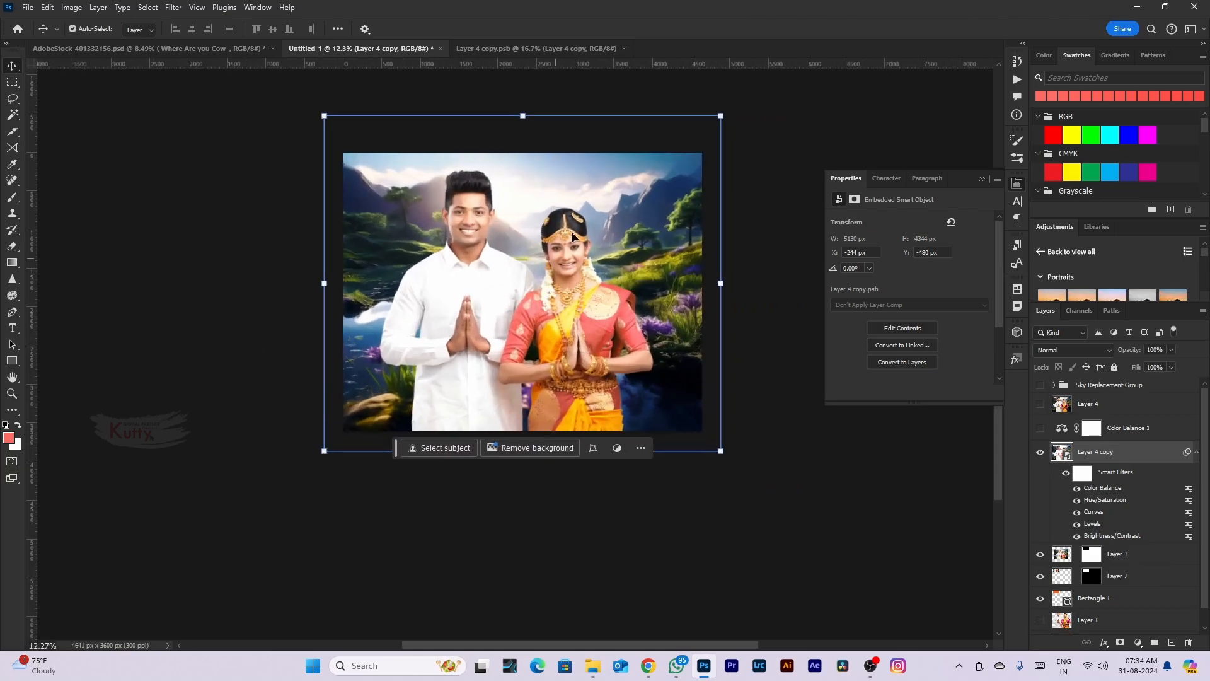
Check the shortened canvas's dimensions in inches in the Canvas Size settings without changing them
click(72, 7)
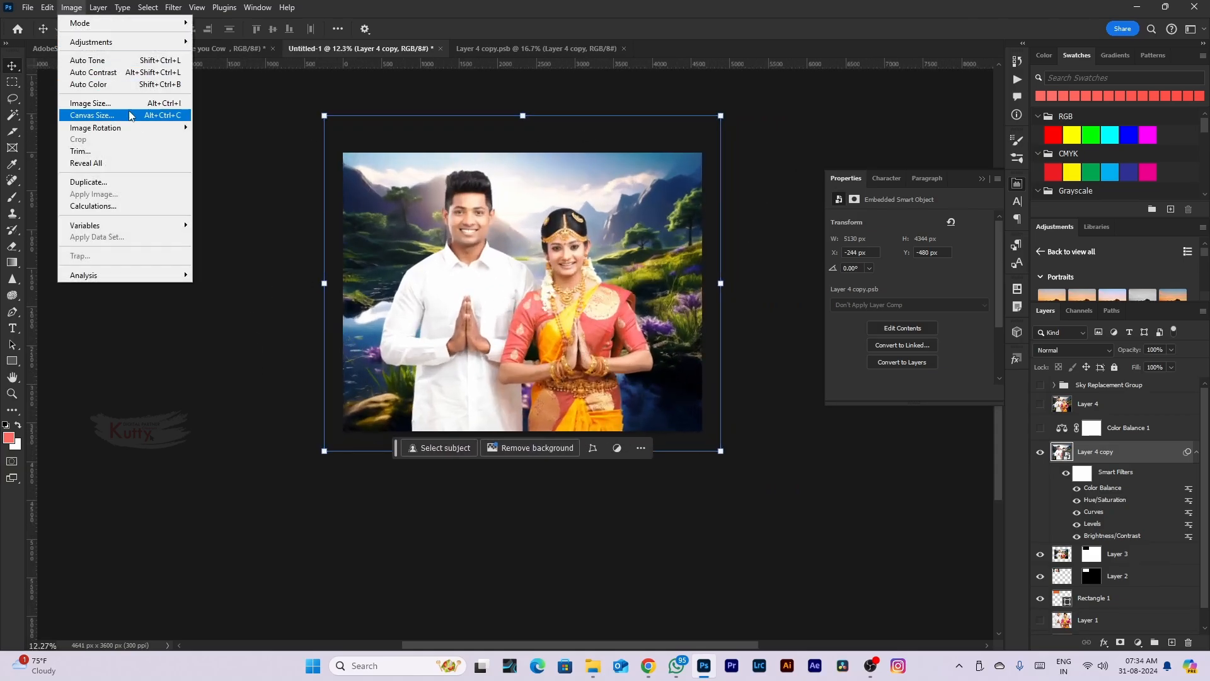
click(130, 115)
click(770, 429)
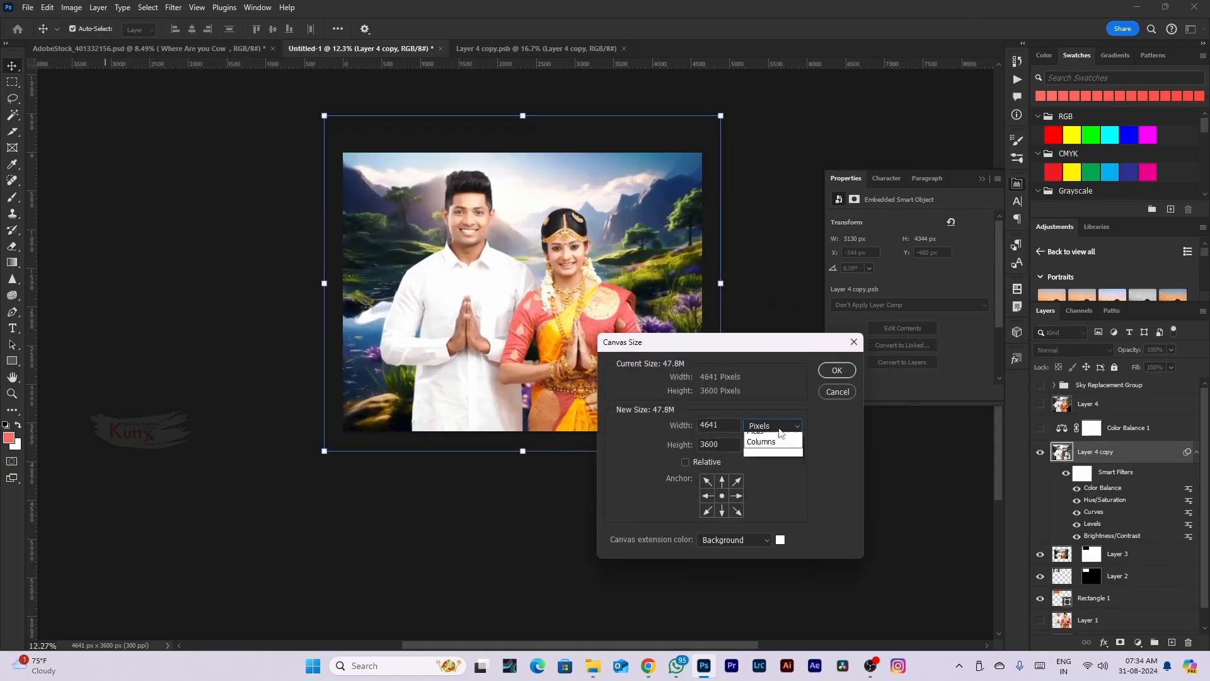
click(776, 465)
click(829, 395)
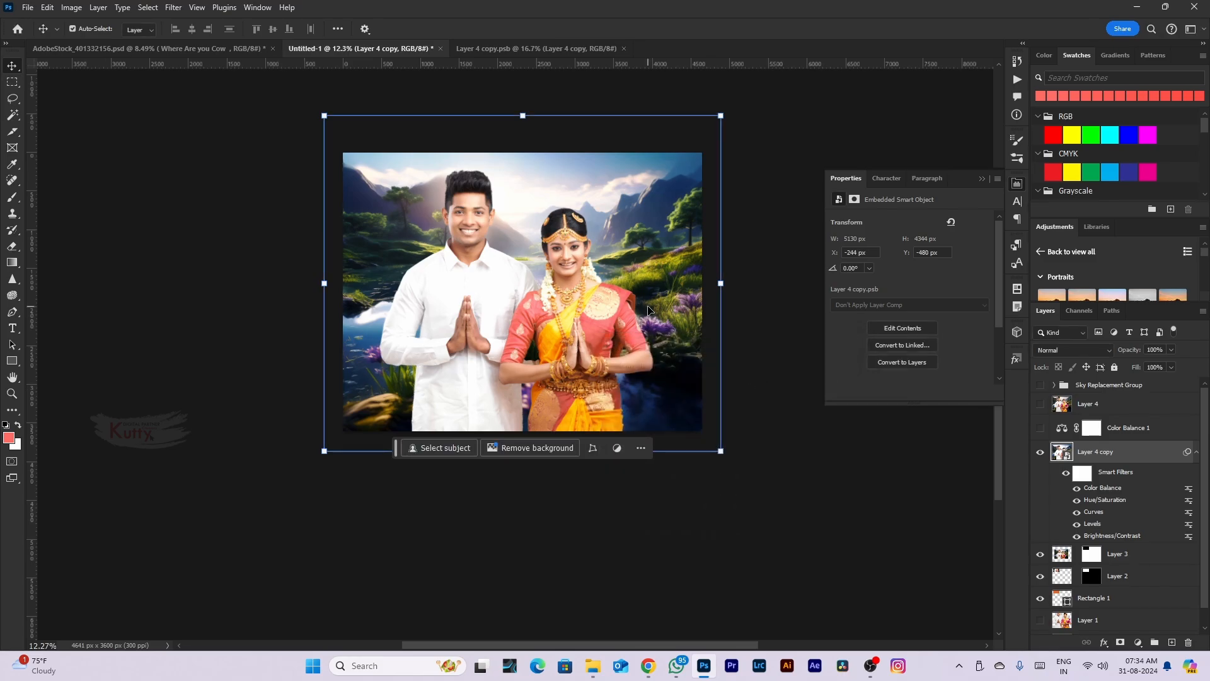
Undo the photo's repositioning and the canvas height reduction
key(ctrl+z)
key(ctrl+z)
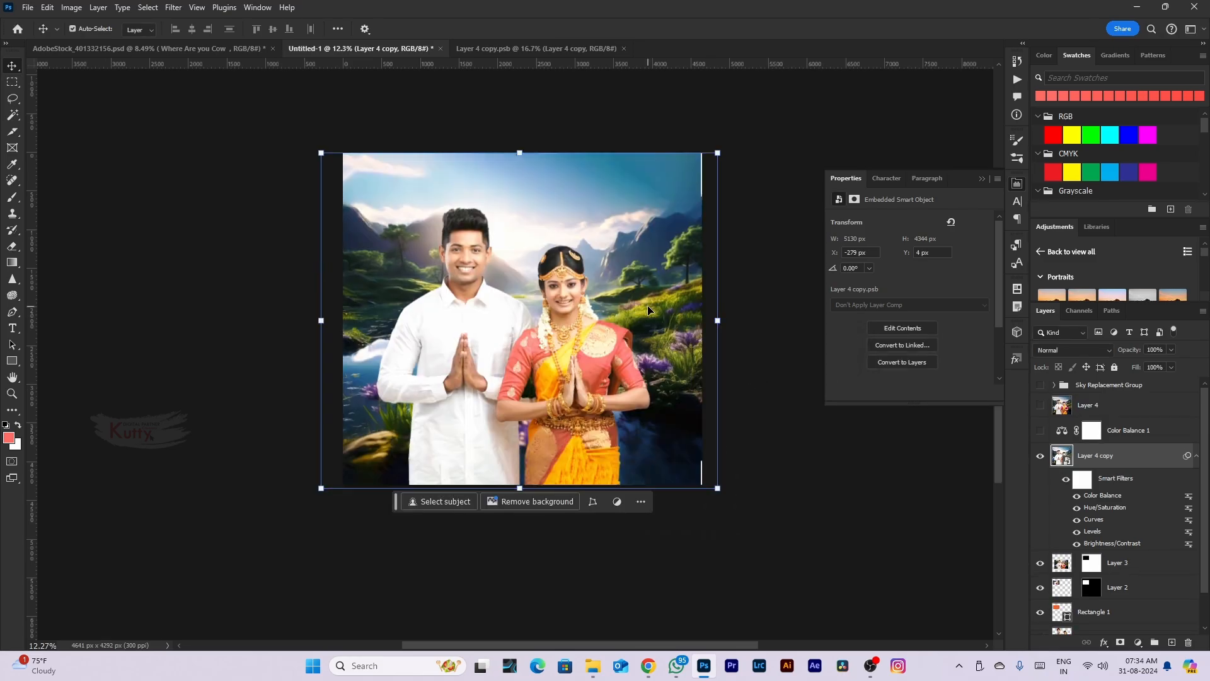
Try resizing the whole image proportionally to 10 inches wide at 300 pixels/inch
click(72, 7)
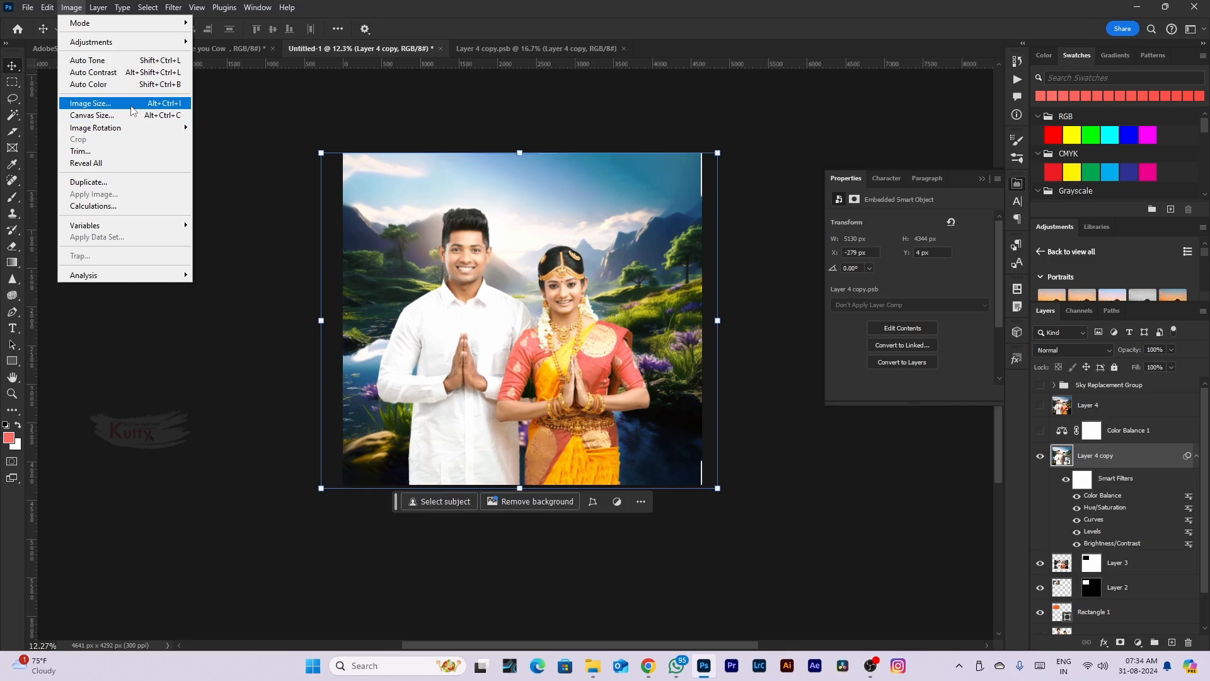
click(91, 102)
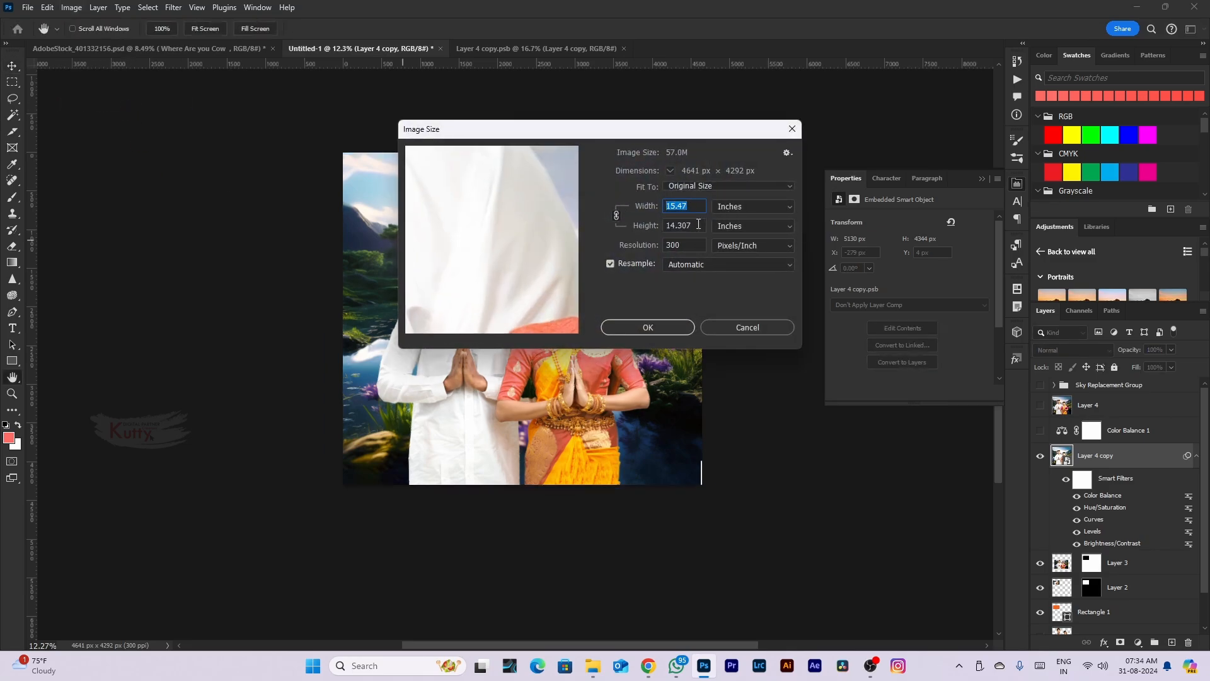
text(10)
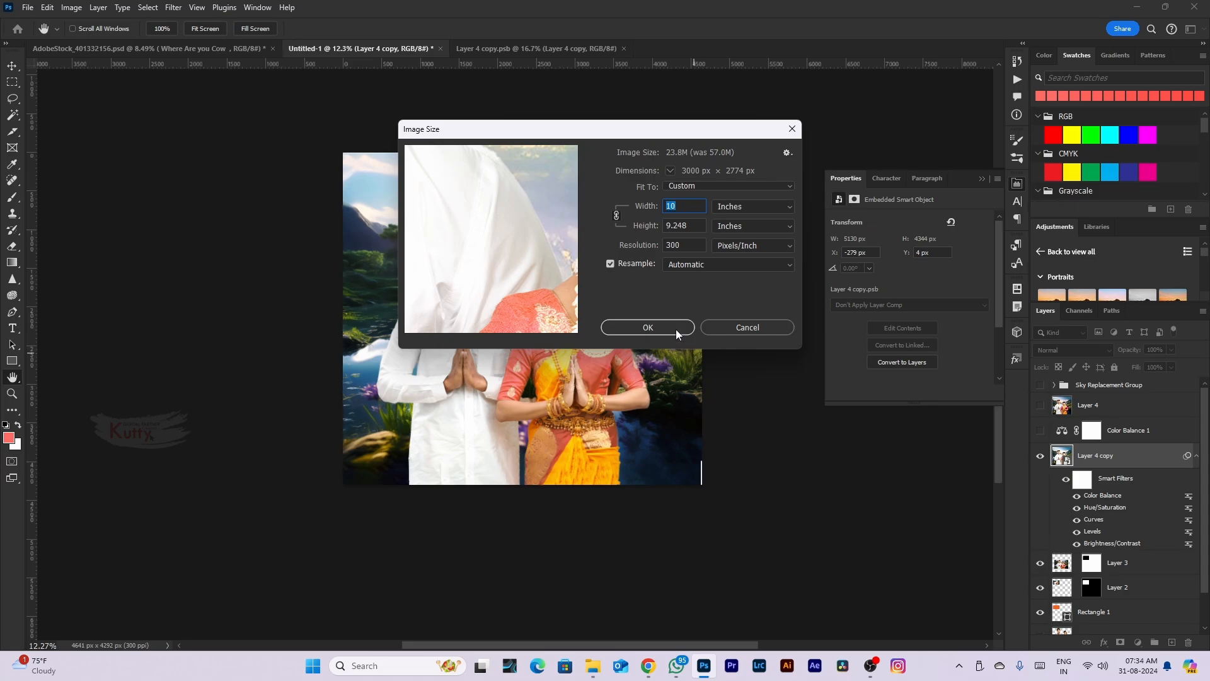
click(648, 327)
key(v)
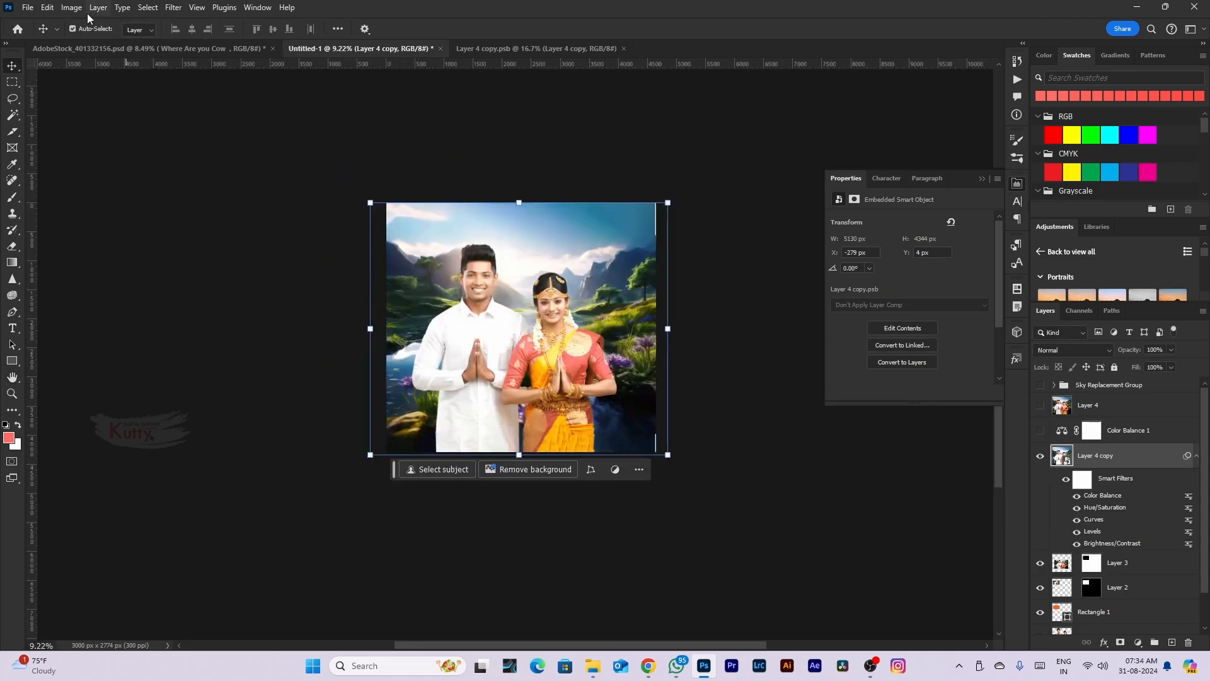
Open the Canvas Size settings and switch the dimension units to inches
click(71, 8)
click(107, 124)
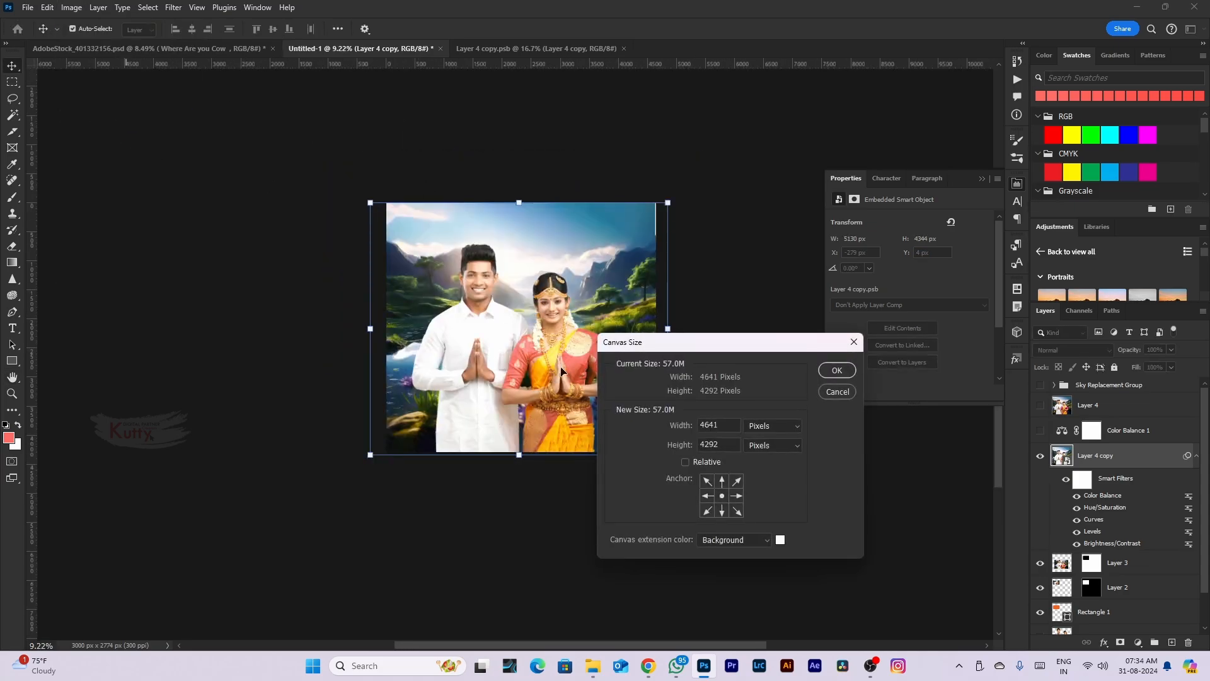
click(762, 431)
click(764, 456)
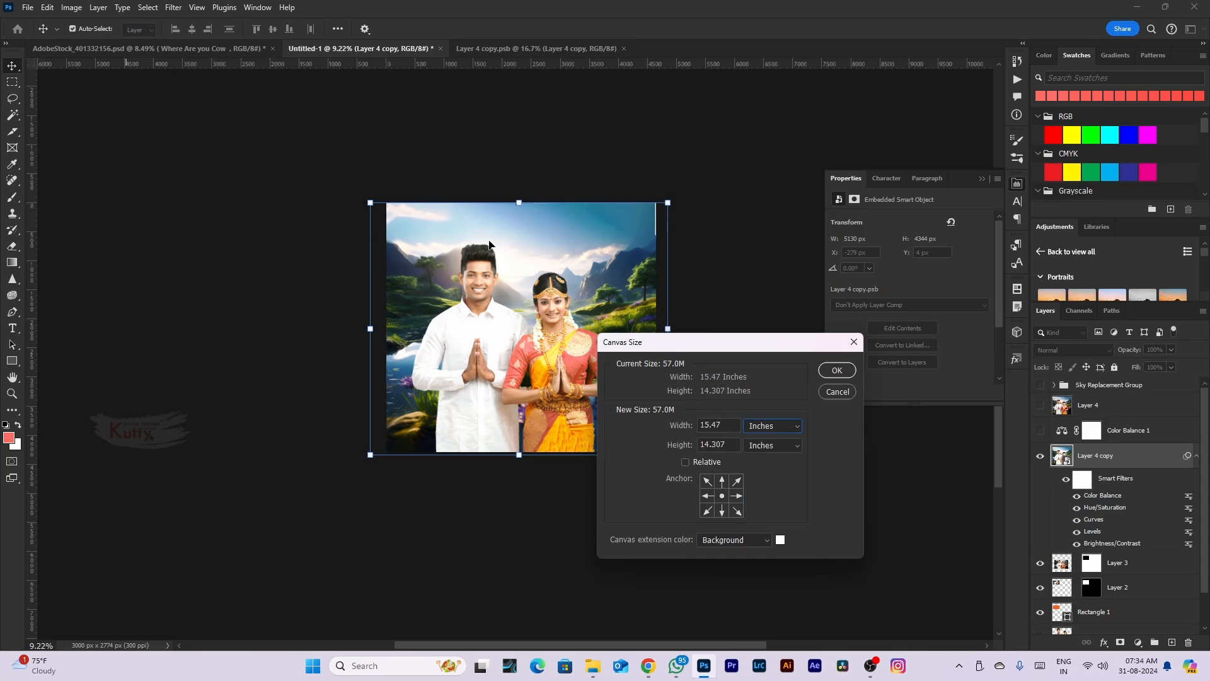
Set the canvas height to 12 inches, anchored at the bottom centre
double_click(720, 448)
text(12)
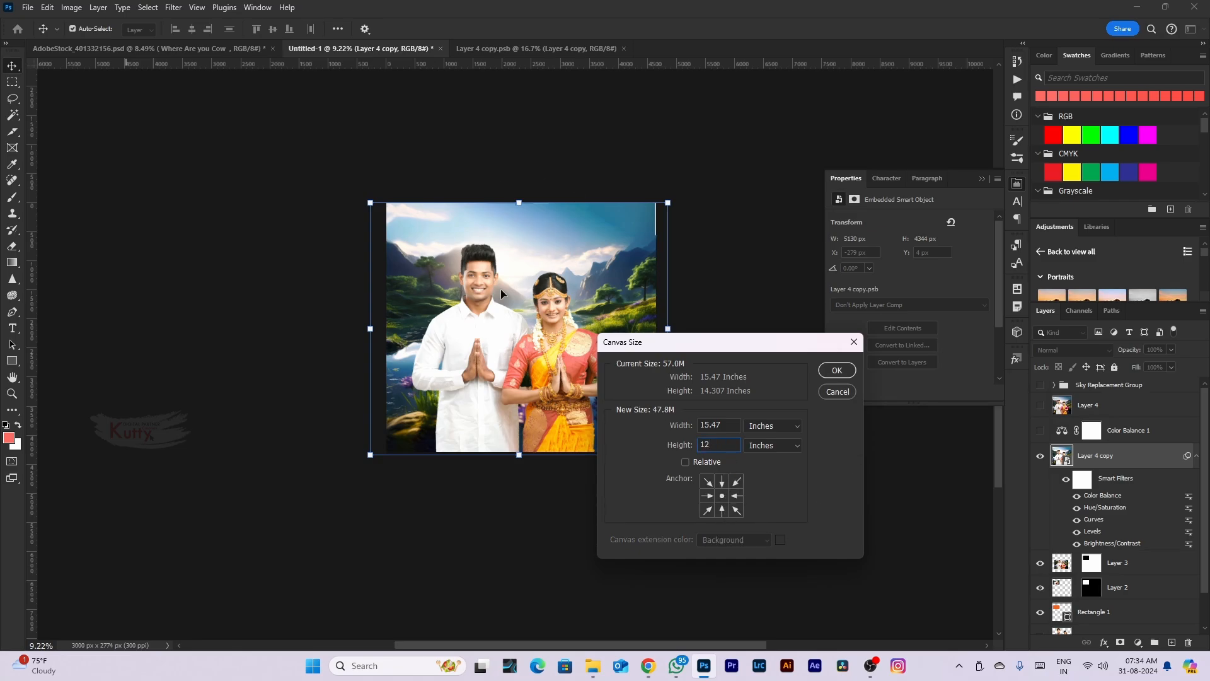
click(722, 510)
click(837, 370)
Move the couple's layer slightly downward so the man's head sits below the canvas's upper edge, and deselect it
click(542, 247)
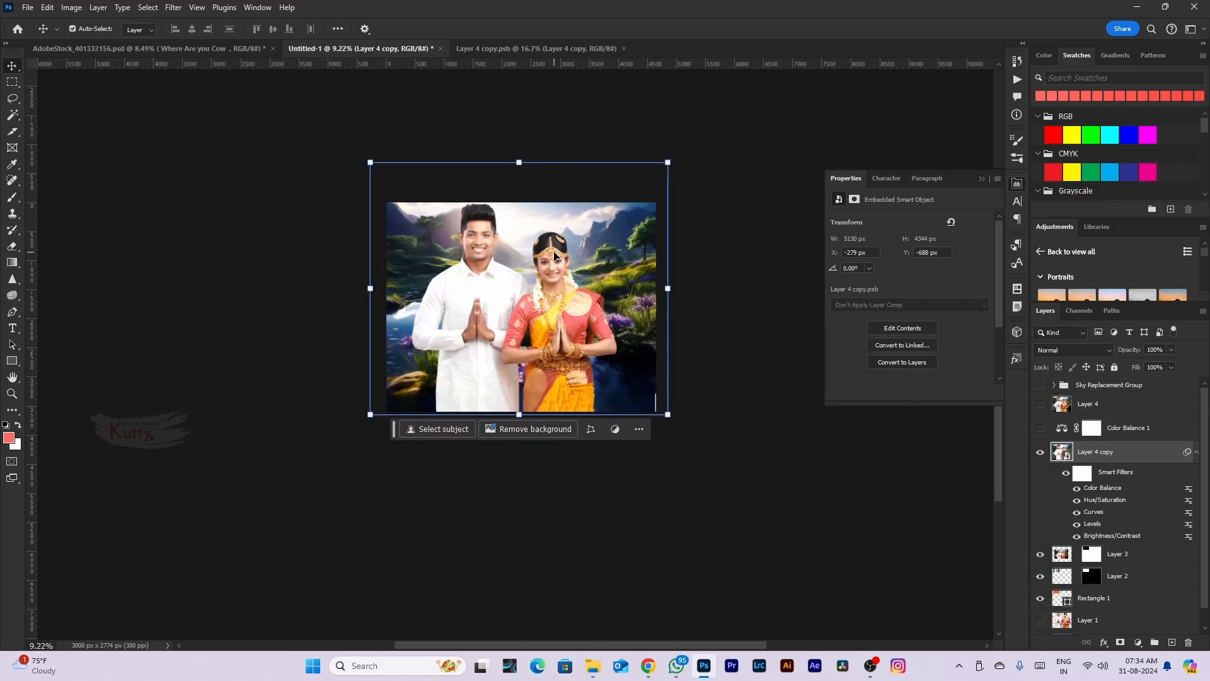
scroll(562, 321, up, 4)
drag(540, 319, 545, 334)
scroll(546, 335, down, 3)
click(594, 548)
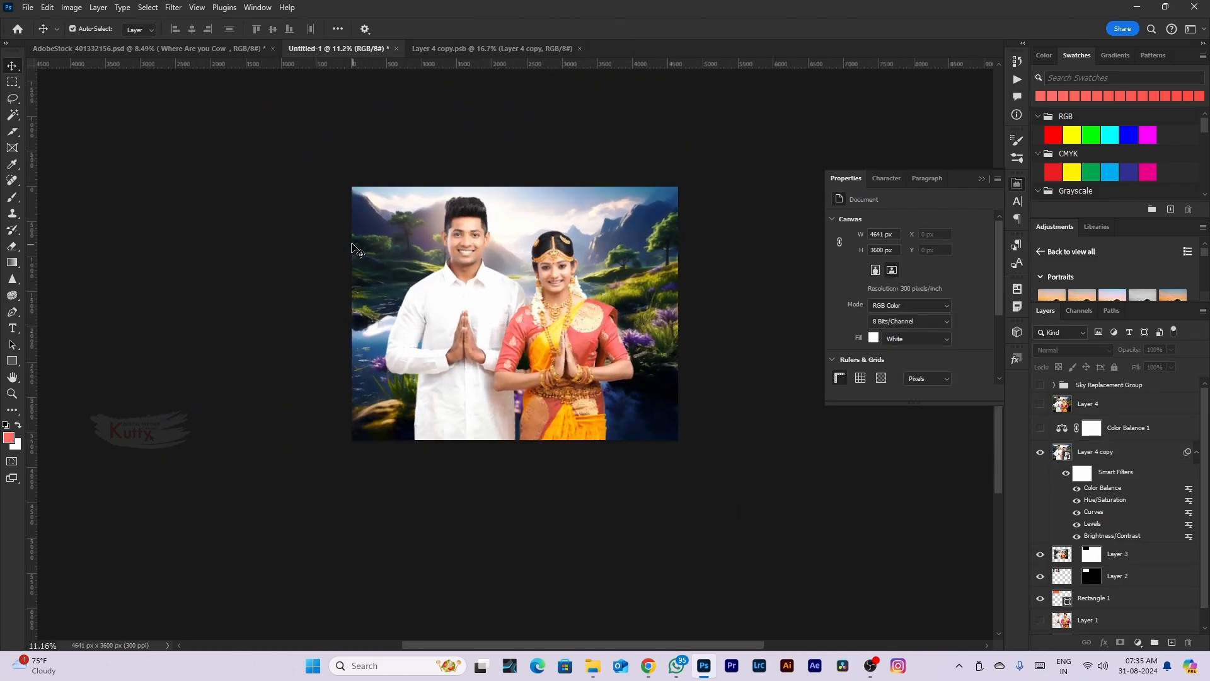
scroll(389, 267, down, 2)
Duplicate the Untitled-1 document and close the copy without saving it
click(70, 9)
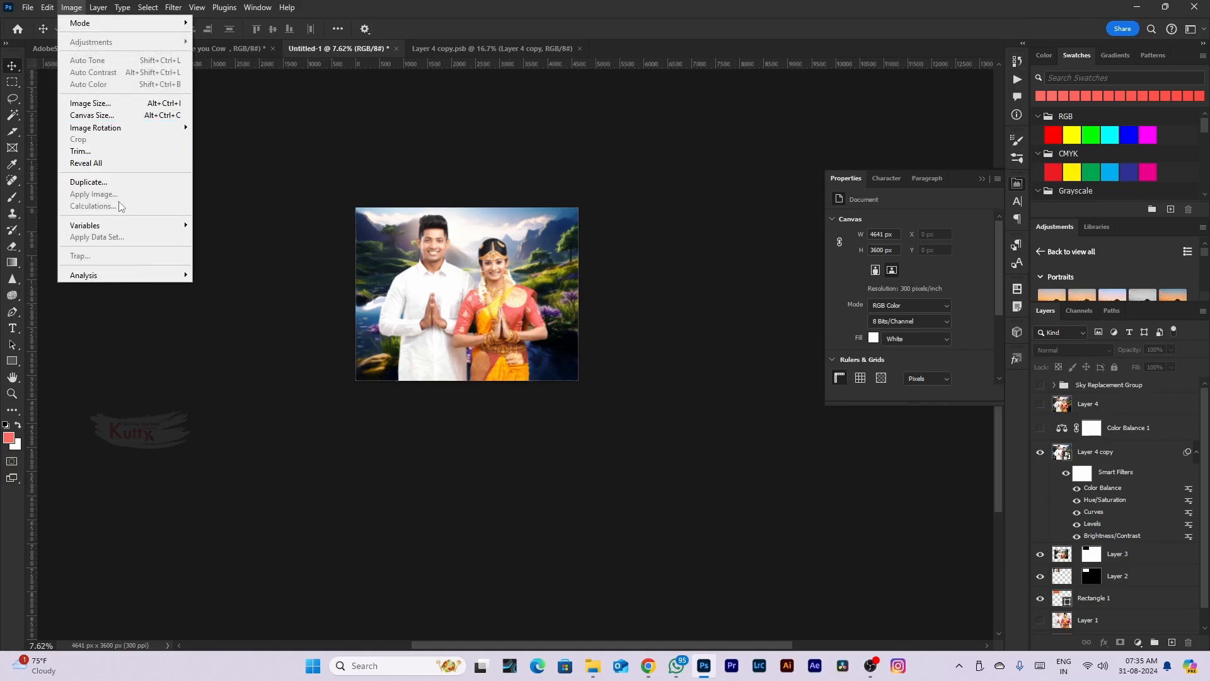
click(95, 182)
click(702, 202)
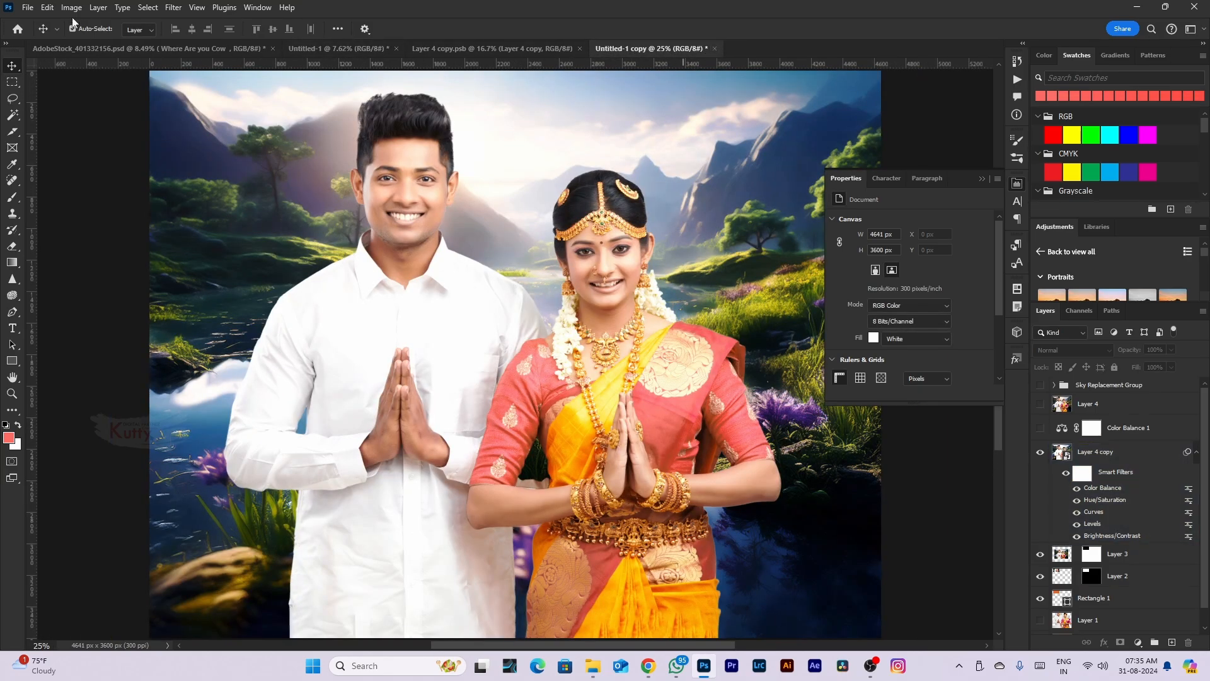
click(714, 48)
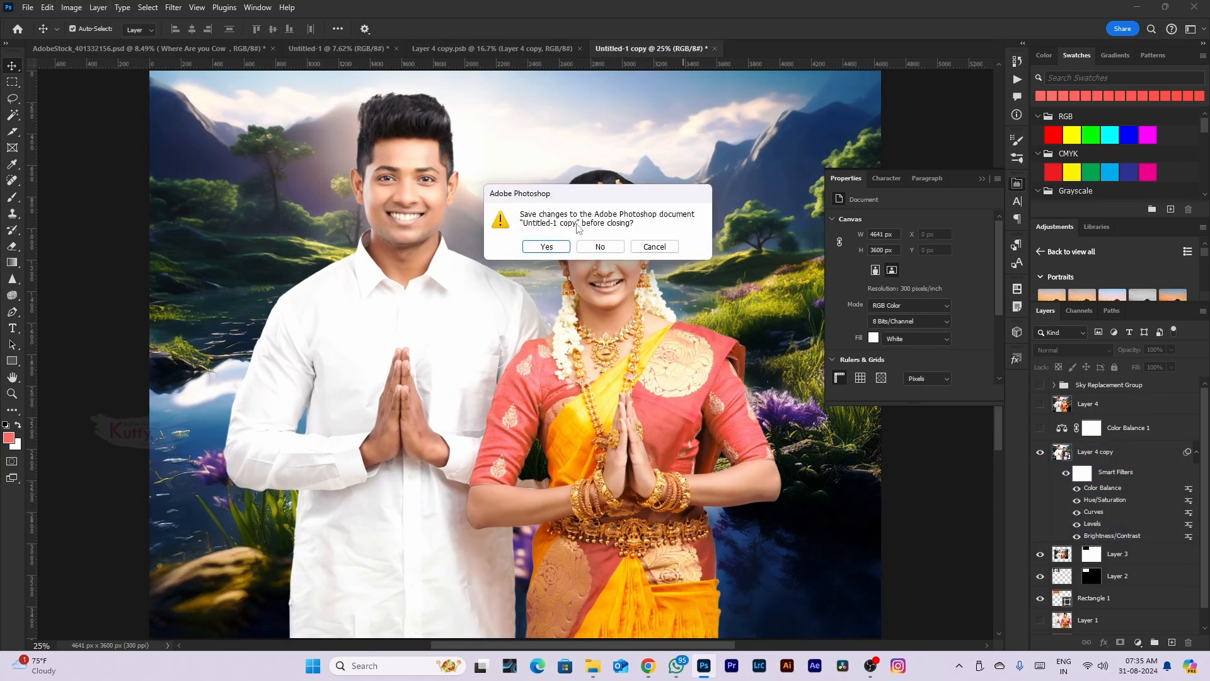
click(600, 247)
click(98, 8)
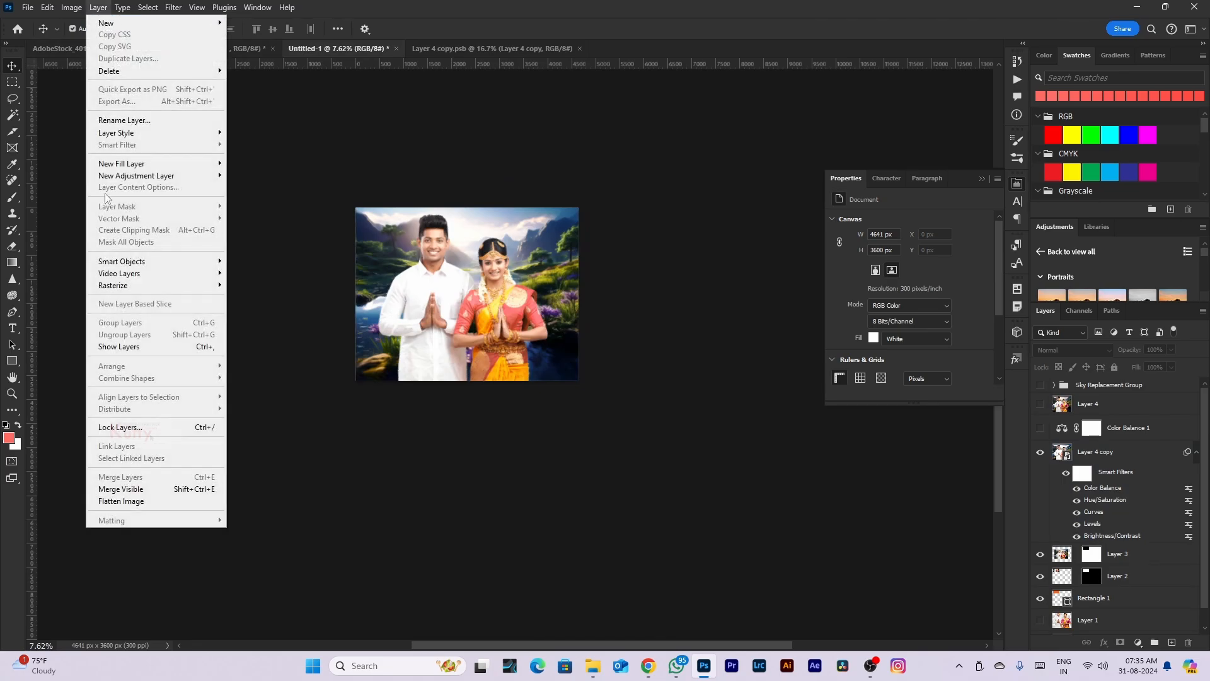
mouse_move(144, 24)
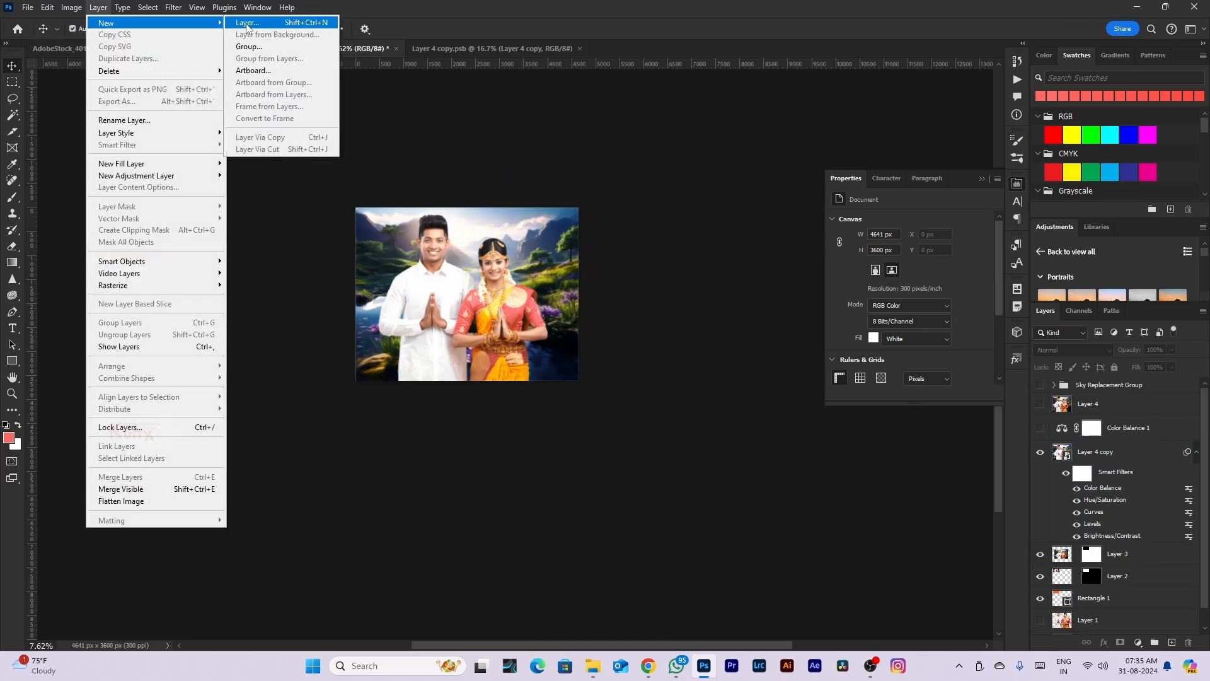
Filter the layer list by pixel, adjustment and type layers in turn, clearing each filter
click(1138, 335)
click(1099, 331)
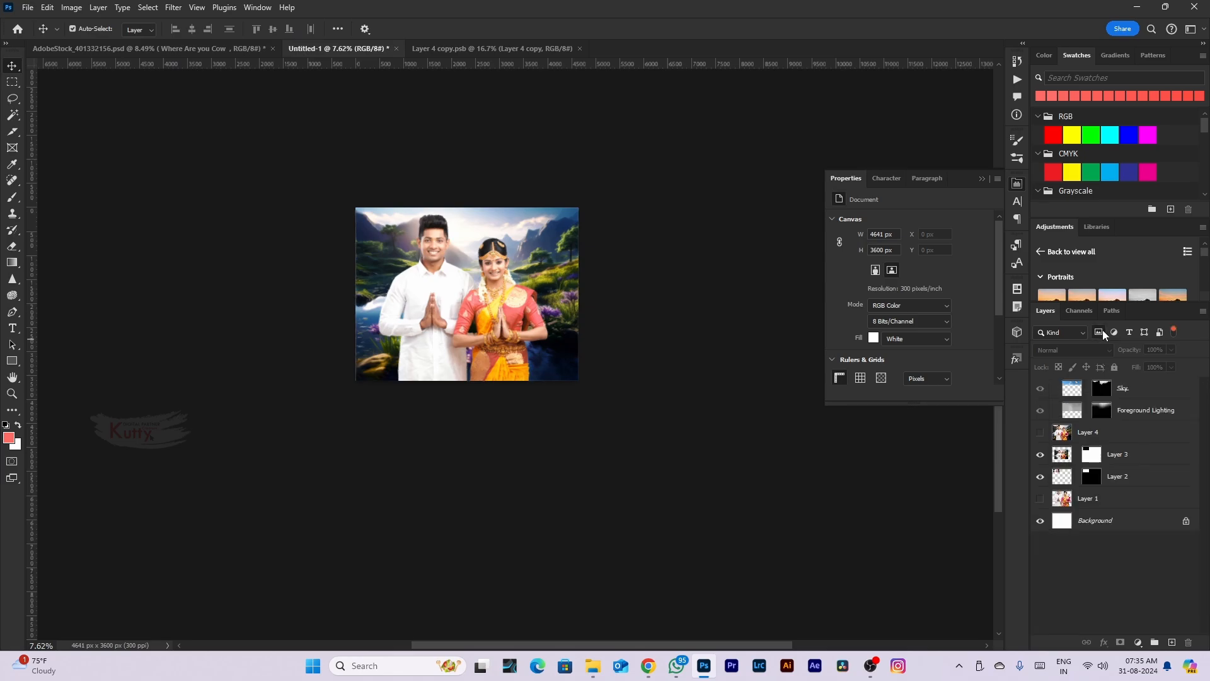
click(1101, 330)
click(1114, 333)
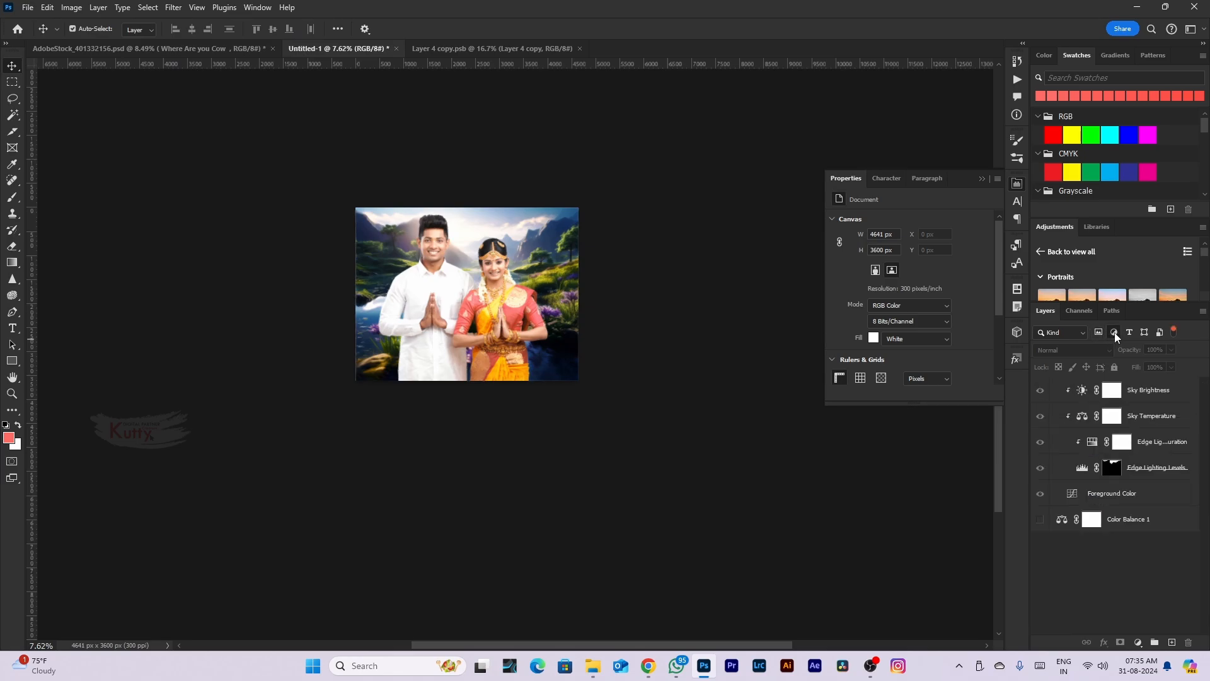
click(1114, 332)
click(1128, 333)
click(1128, 333)
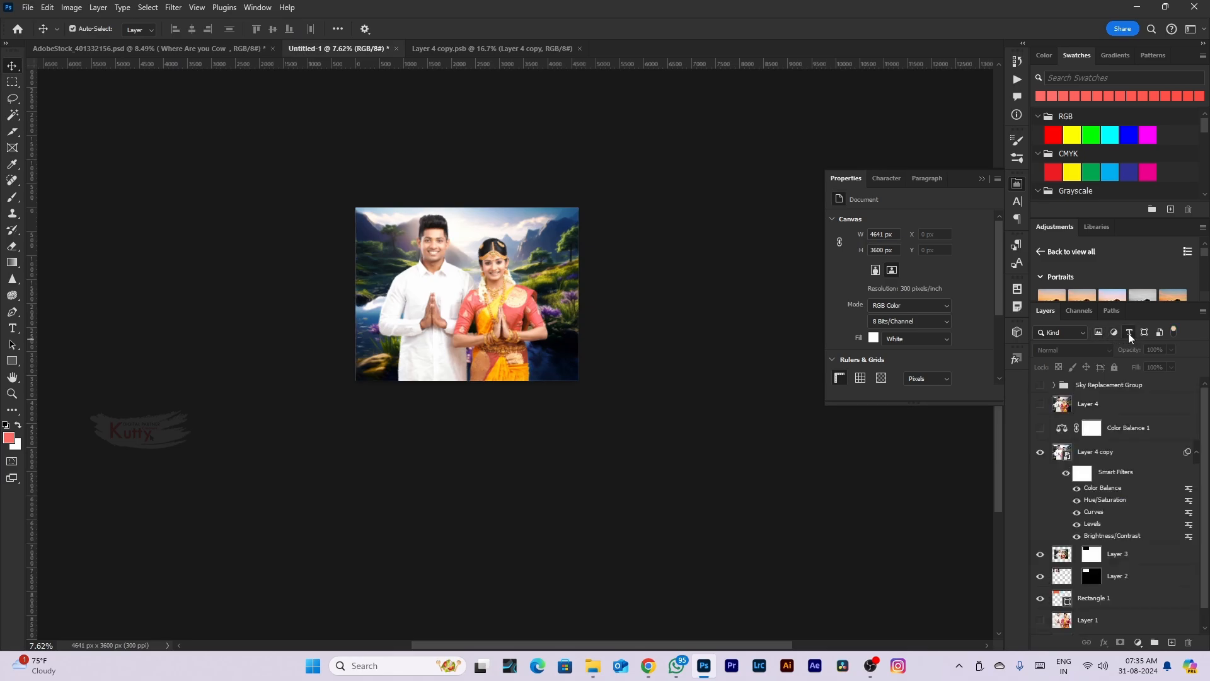
scroll(798, 468, down, 3)
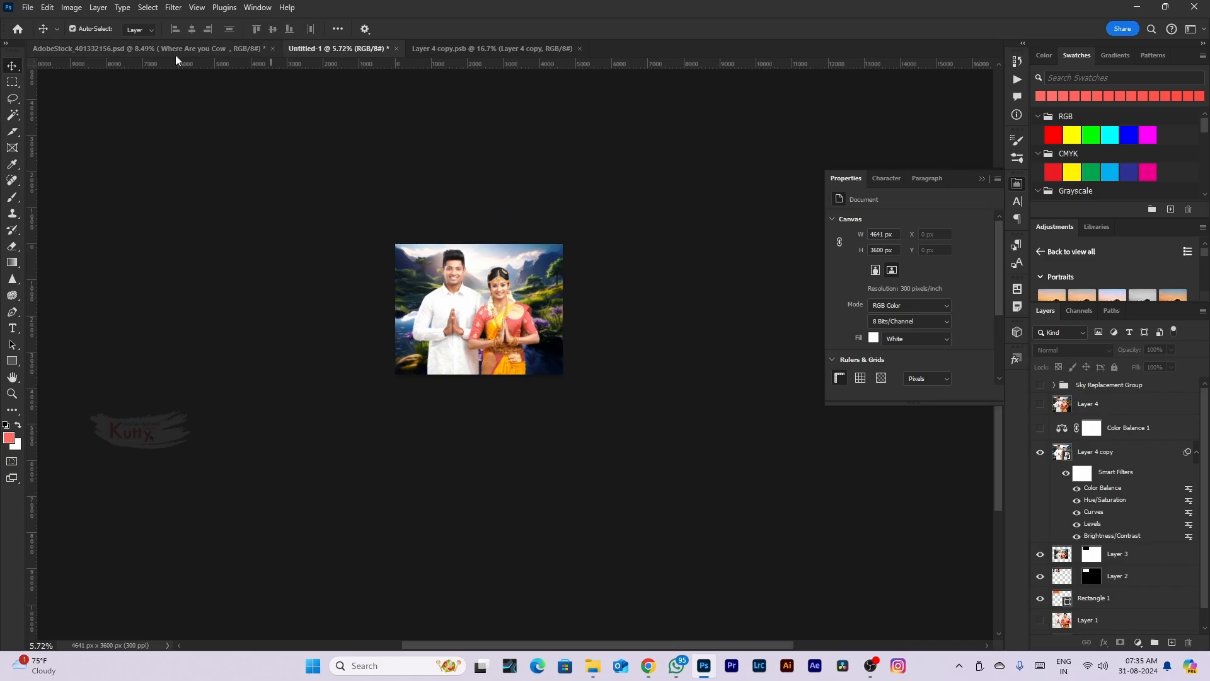
In the AdobeStock_401332156.psd document, filter the layer list by type layers and by shape layers, clearing each filter
click(176, 53)
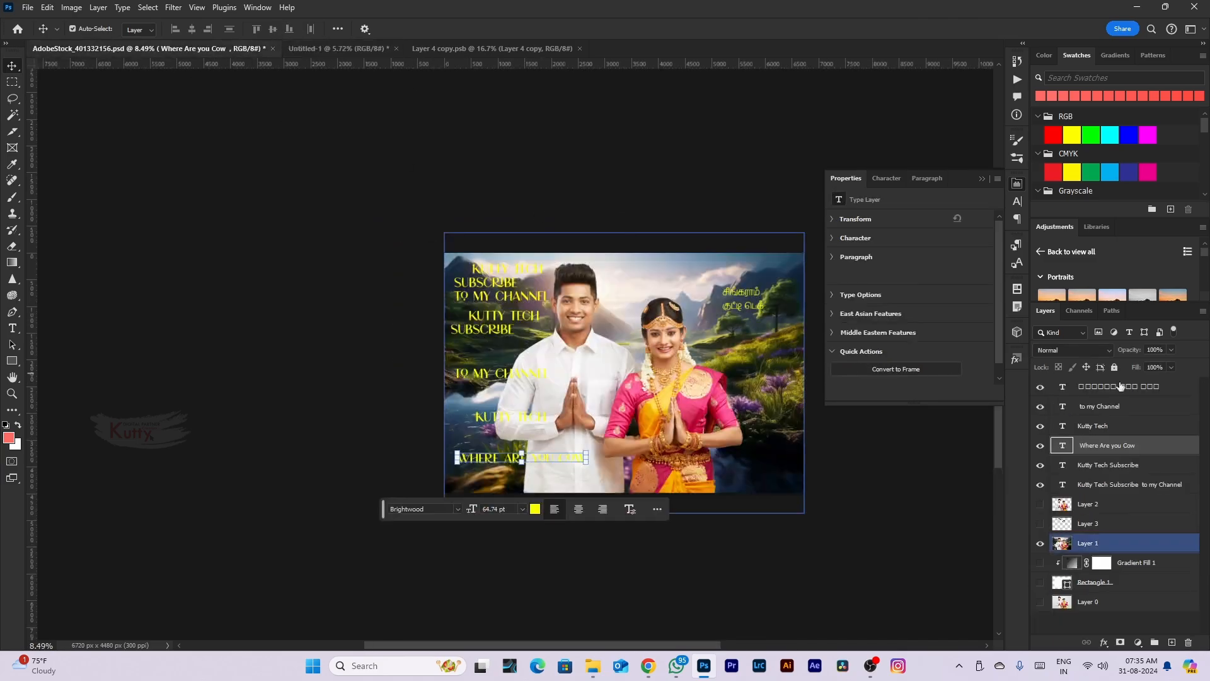
click(1128, 332)
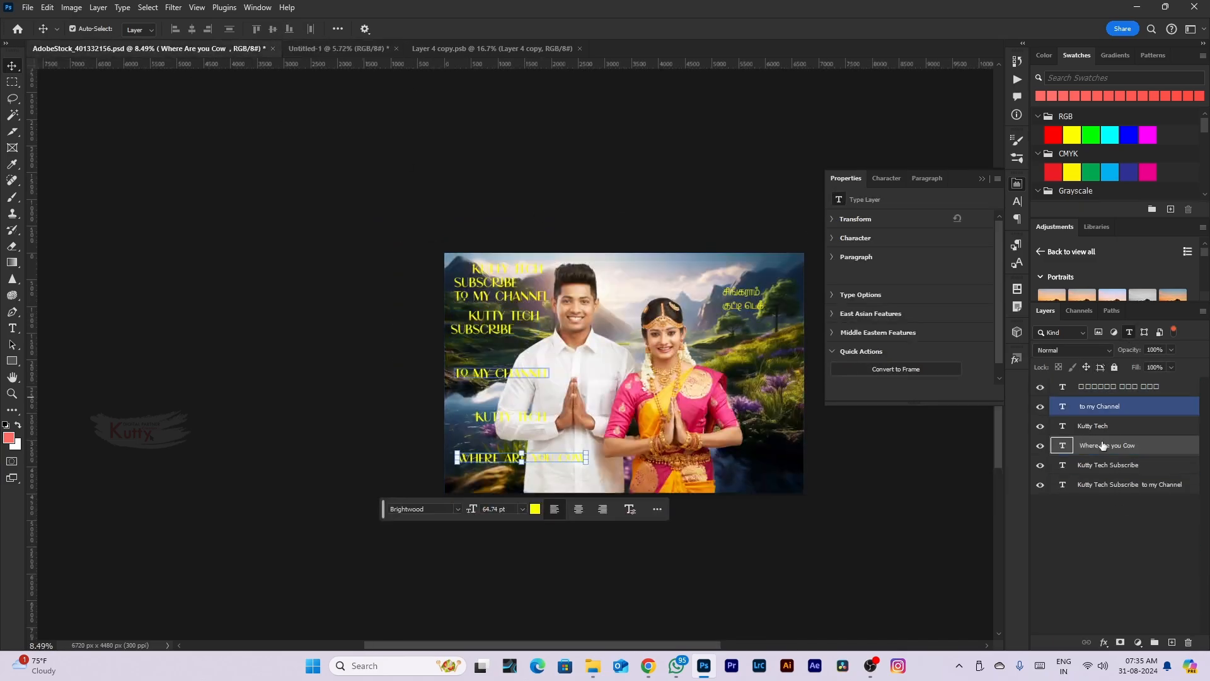
click(1130, 332)
click(1145, 333)
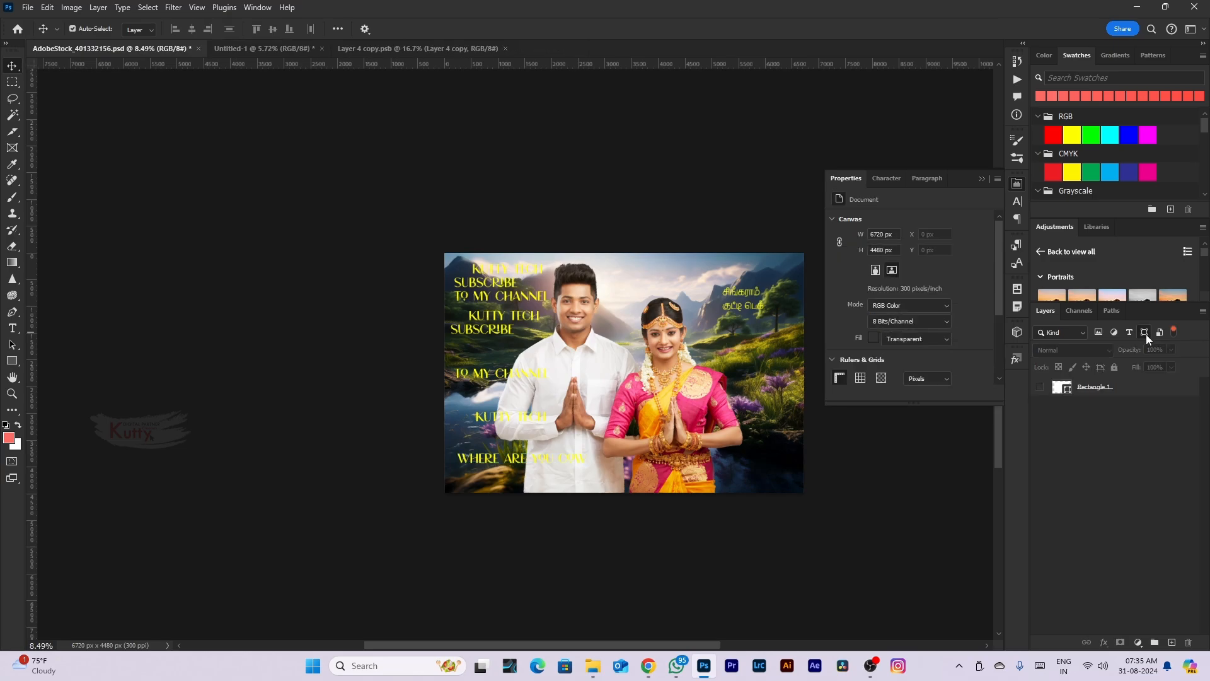
click(1145, 333)
click(1145, 333)
click(1147, 331)
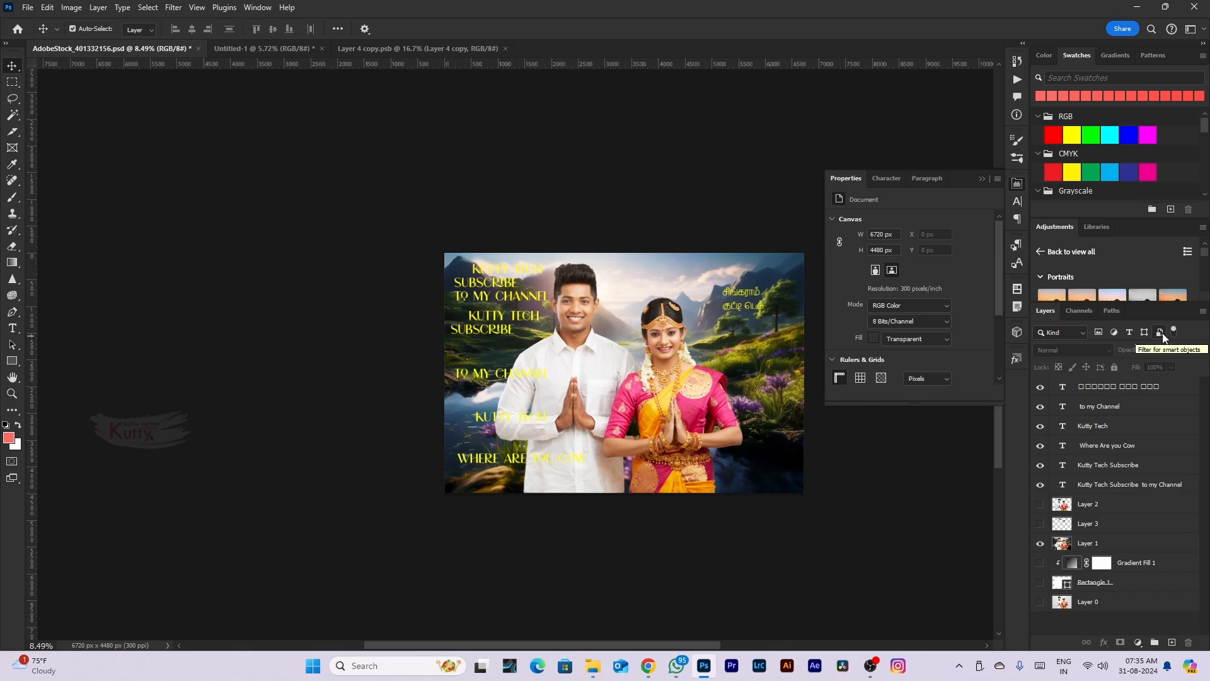
Return to the Untitled-1 document, filter its layers by smart objects, and turn layer filtering off
click(293, 49)
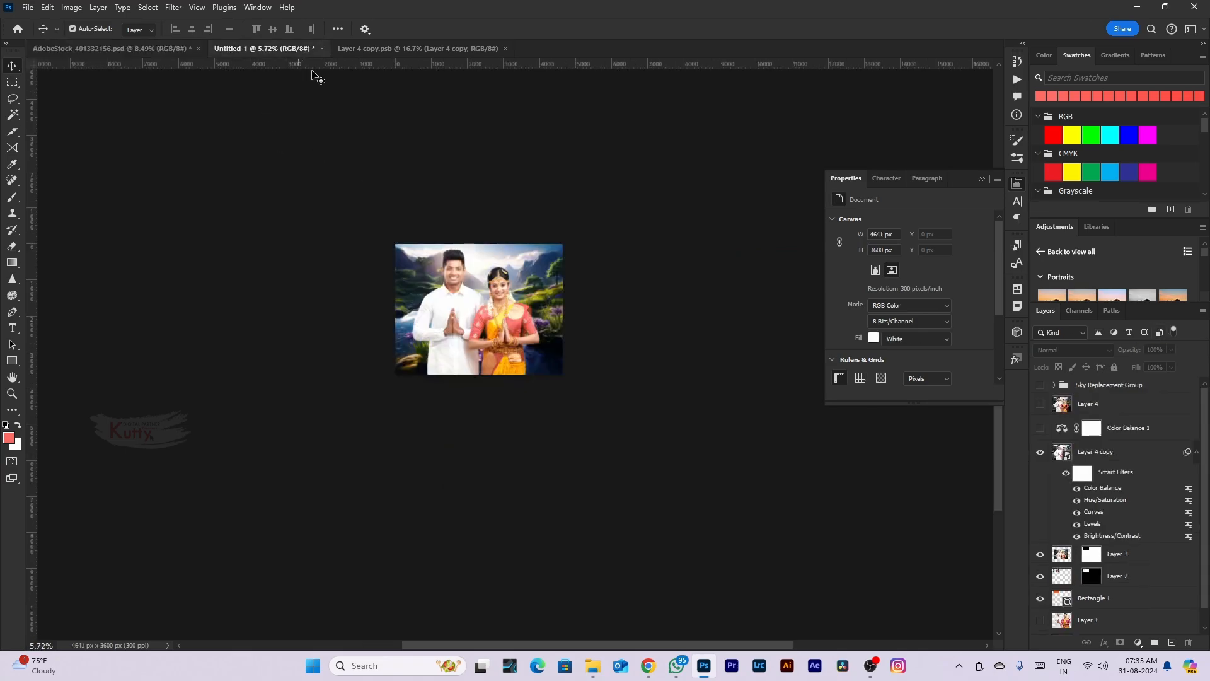
click(1158, 333)
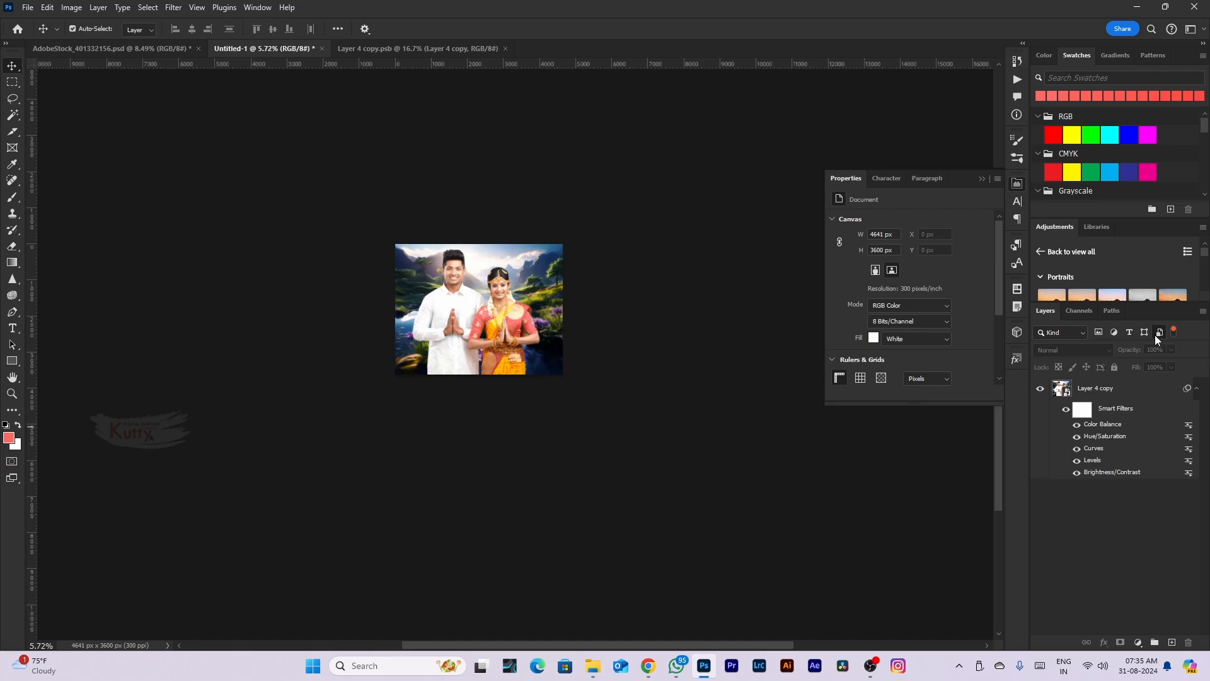
click(1158, 334)
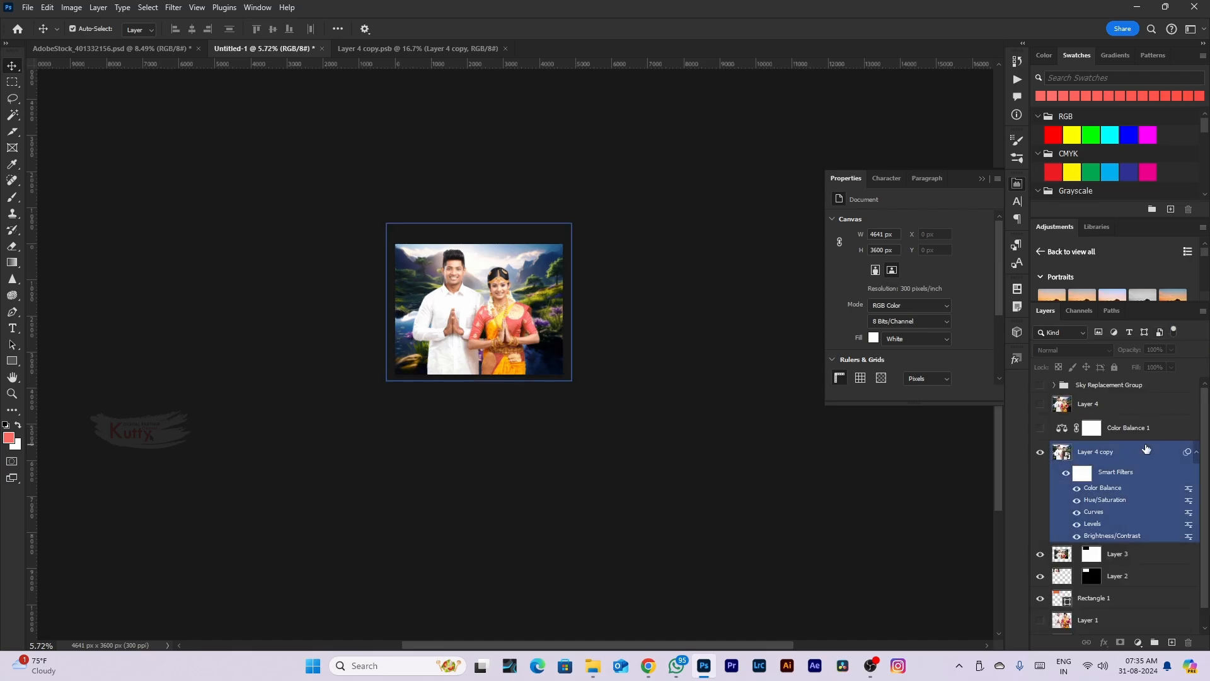
click(1161, 333)
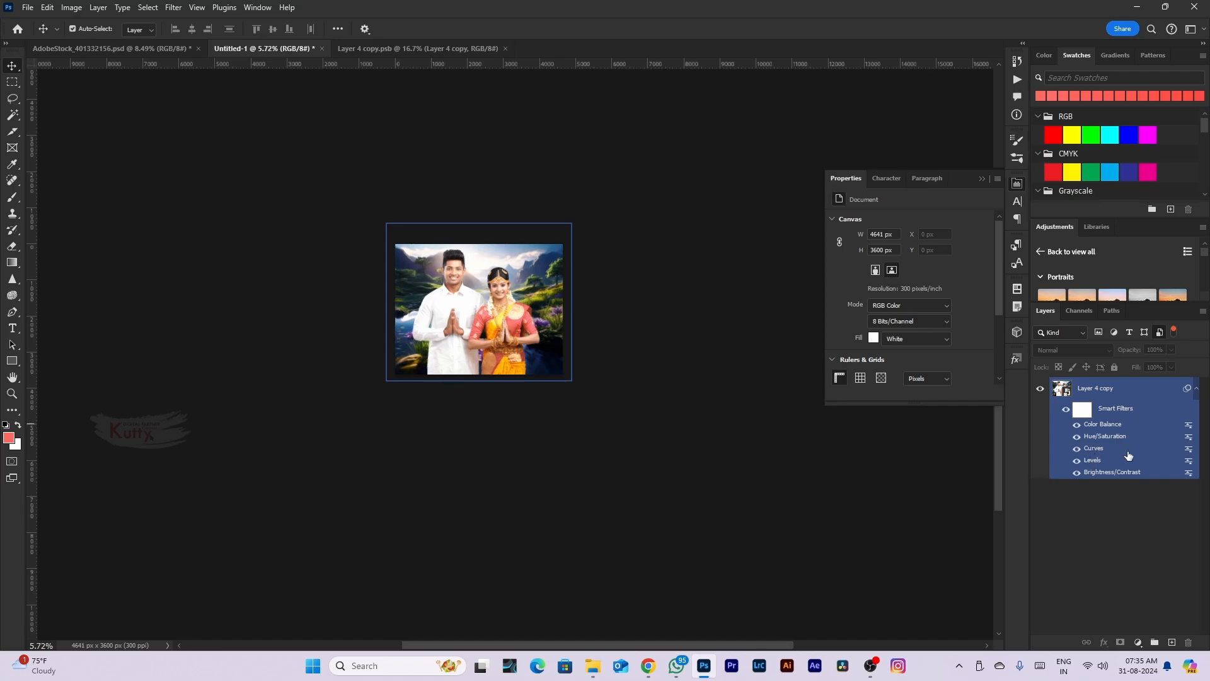
click(1158, 482)
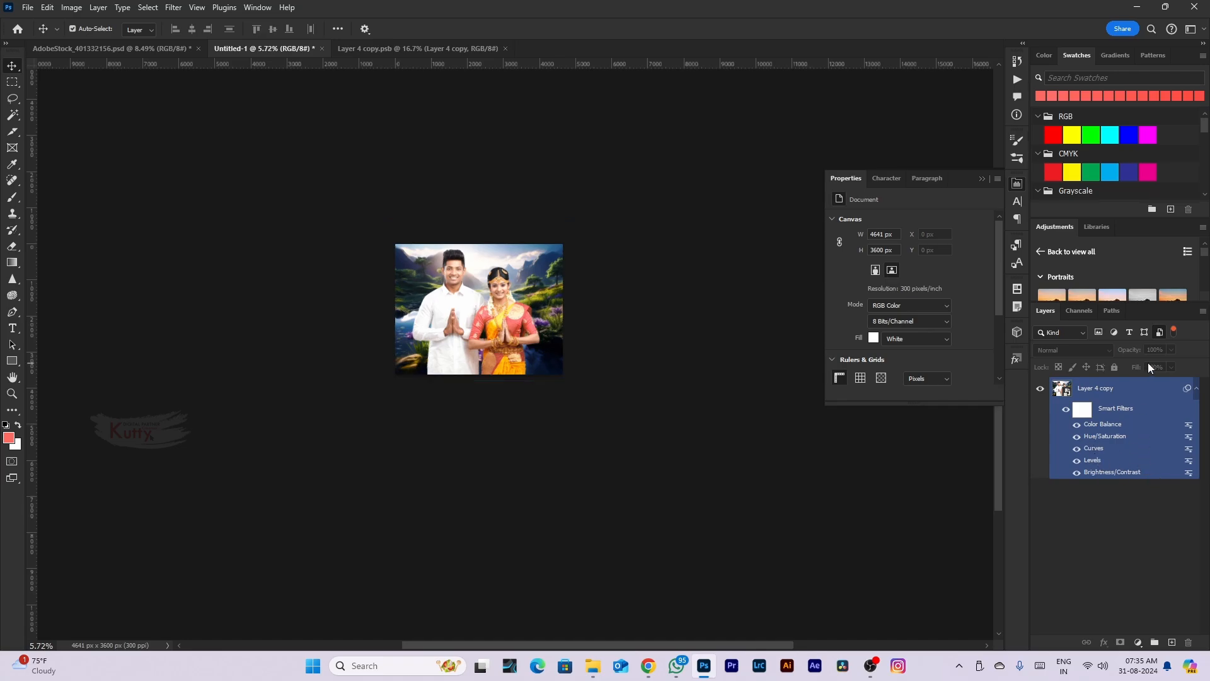
click(1173, 332)
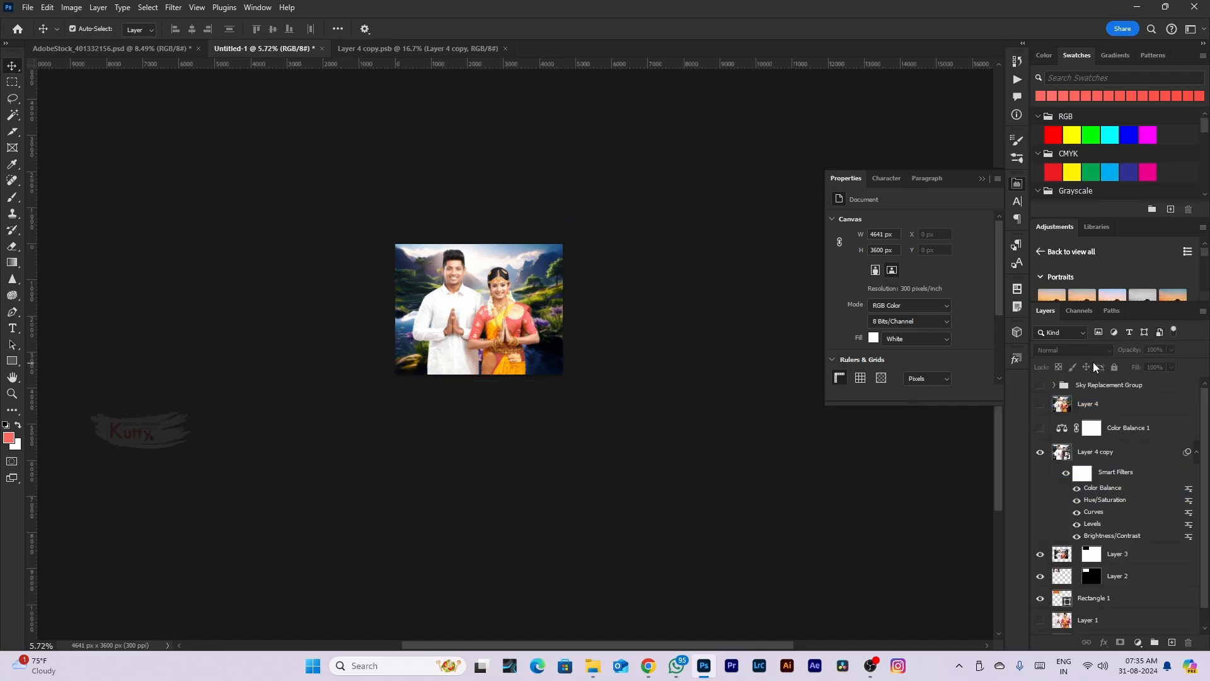
Add a new blank layer with the default settings to Untitled-1 and delete it
click(428, 334)
scroll(1122, 504, down, 1)
click(830, 435)
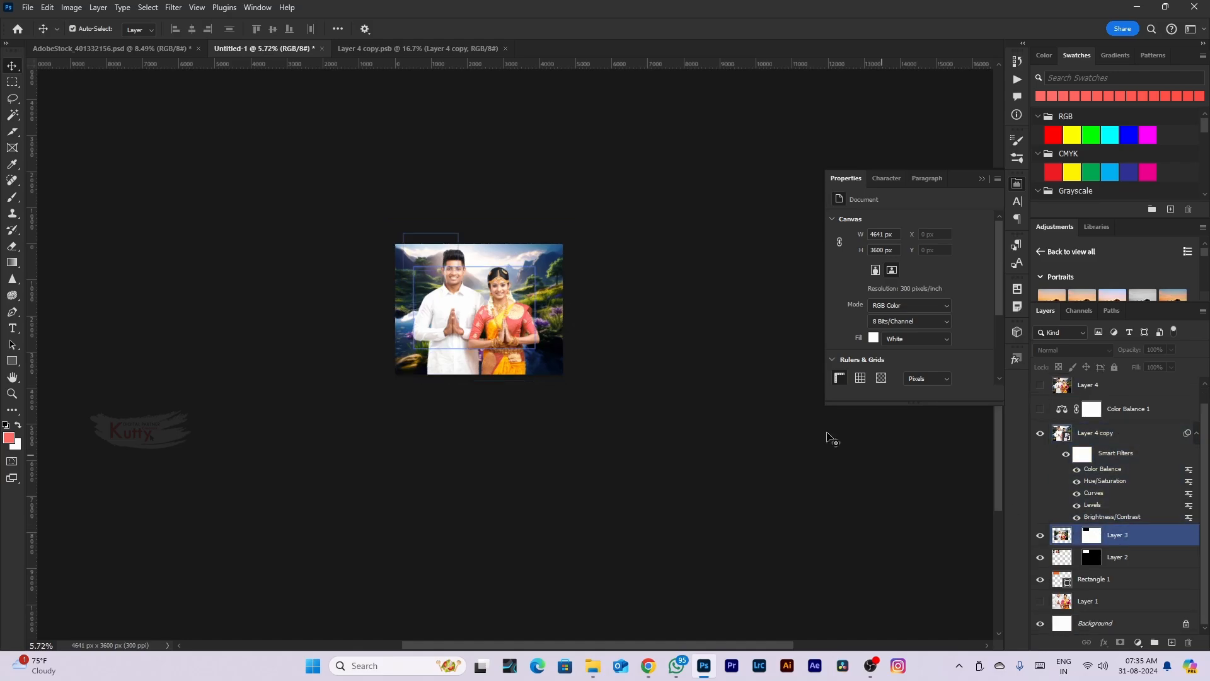
click(99, 9)
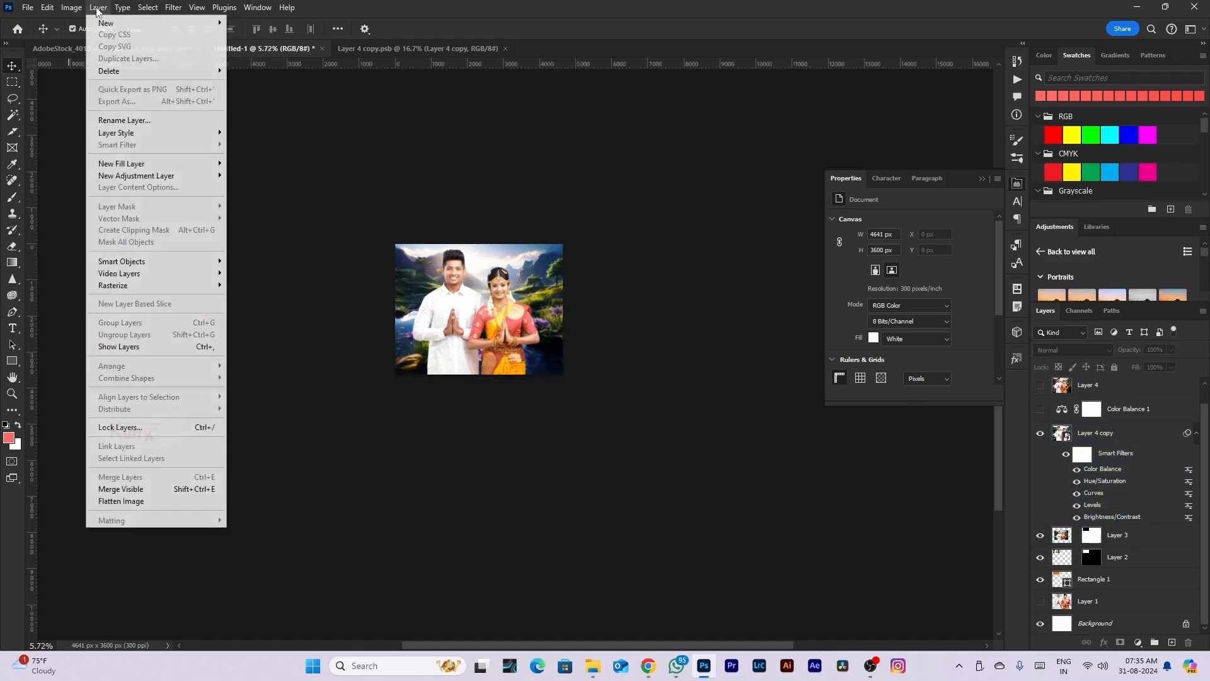
mouse_move(114, 24)
click(247, 22)
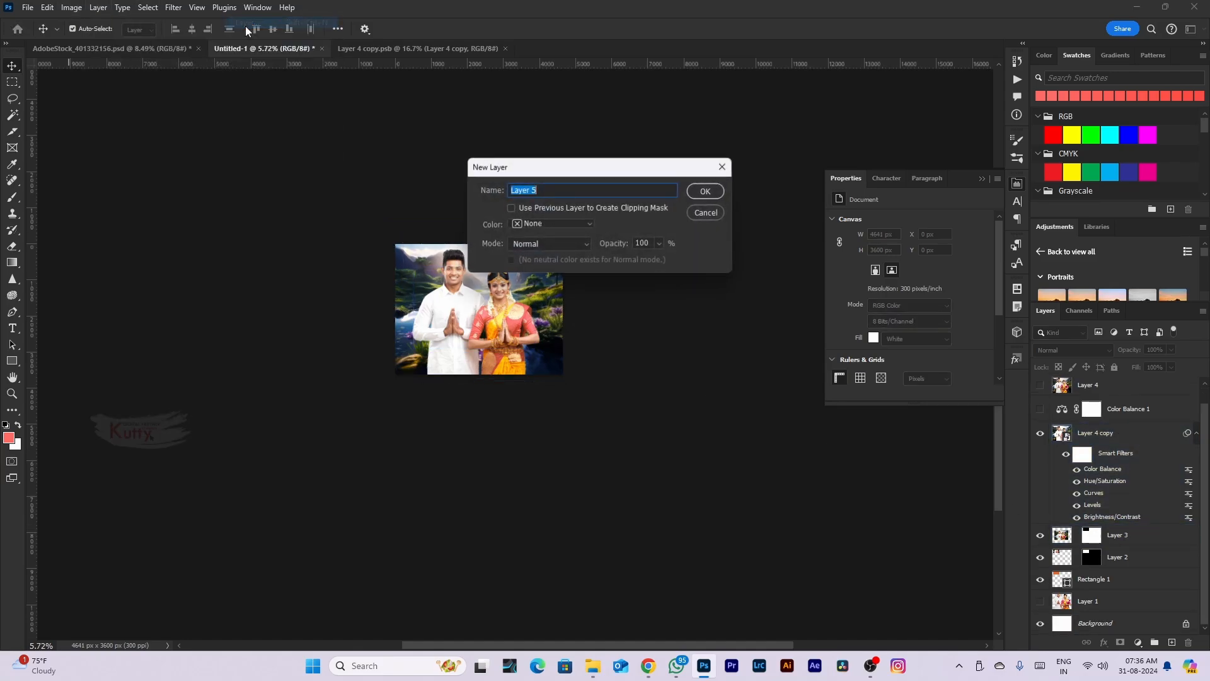
click(703, 191)
scroll(1082, 409, down, 2)
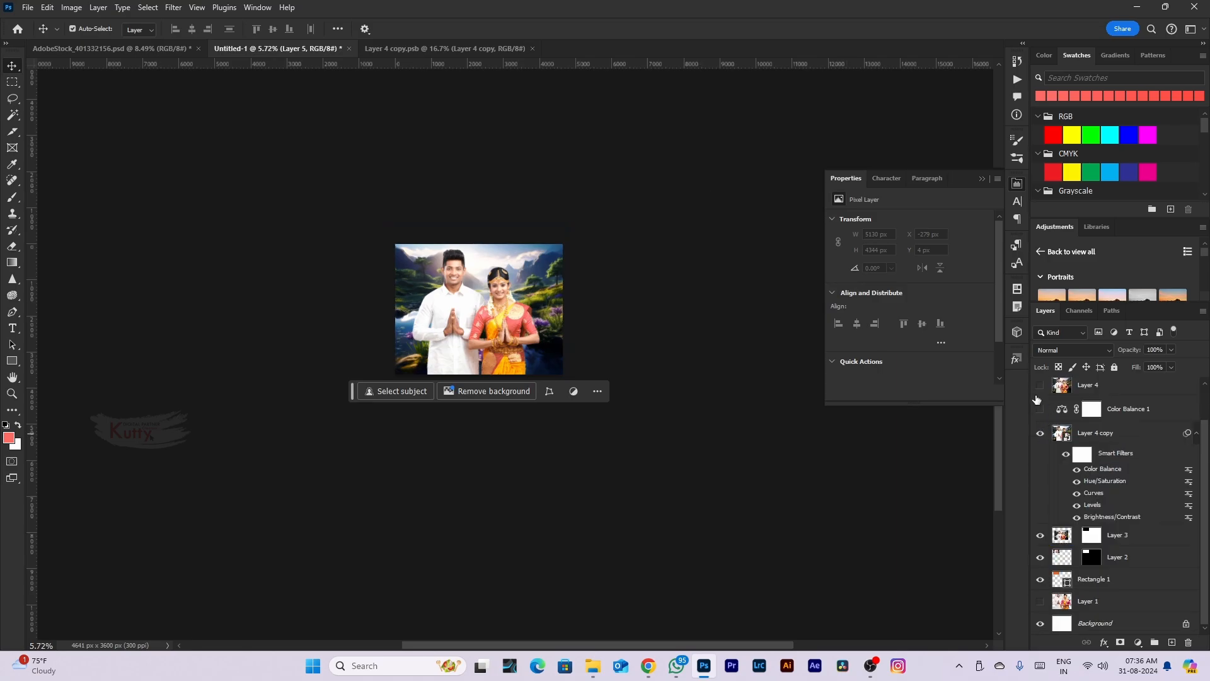
scroll(1082, 408, up, 2)
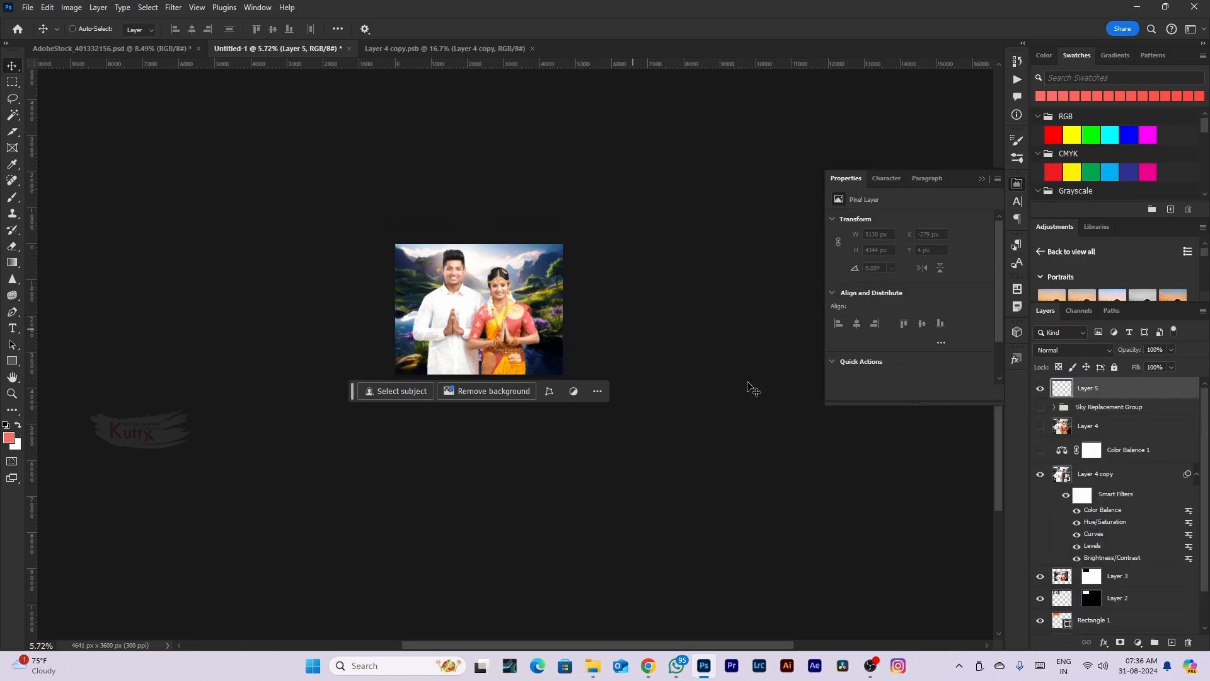
click(1187, 640)
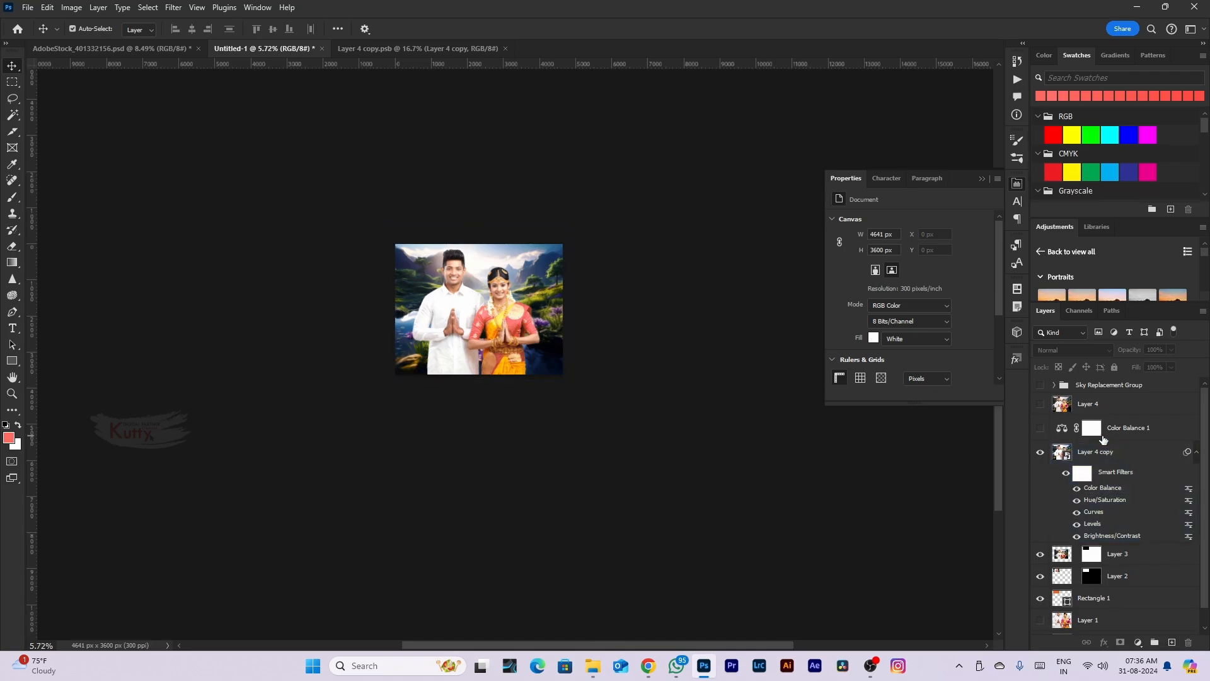
Select the layers from Layer 4 down to Layer 1 and create a new Pass Through group above Layer 4
scroll(1089, 559, down, 1)
click(1096, 601)
shift+click(1116, 385)
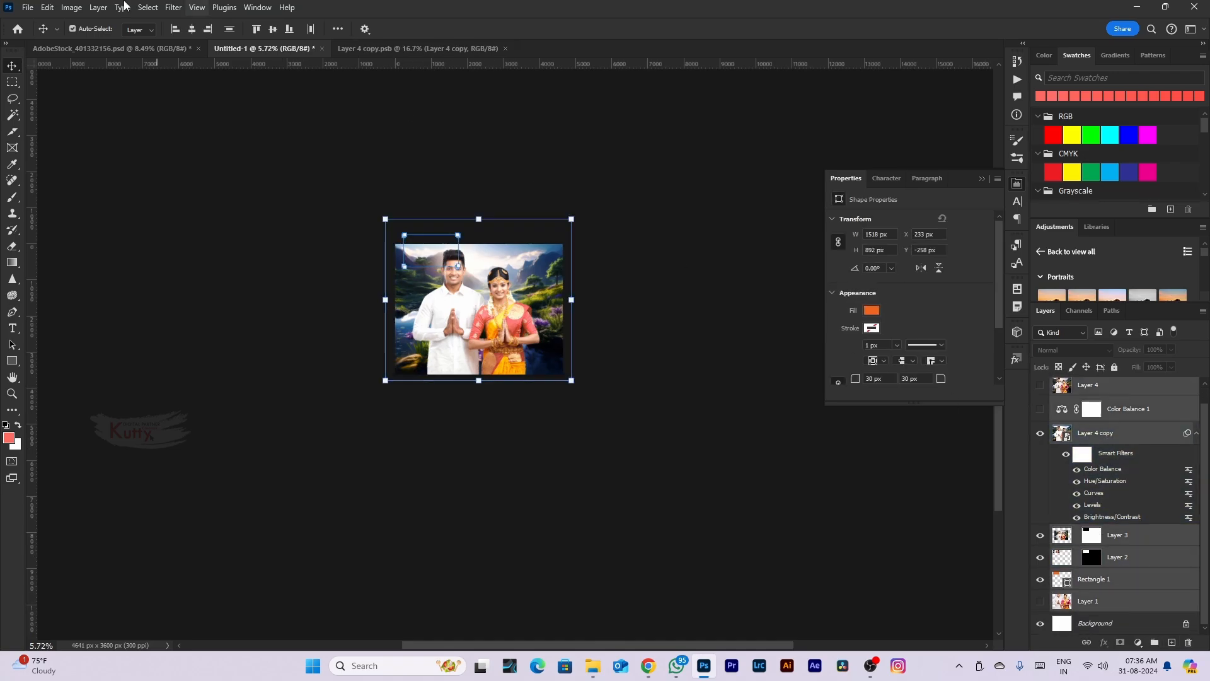
click(98, 8)
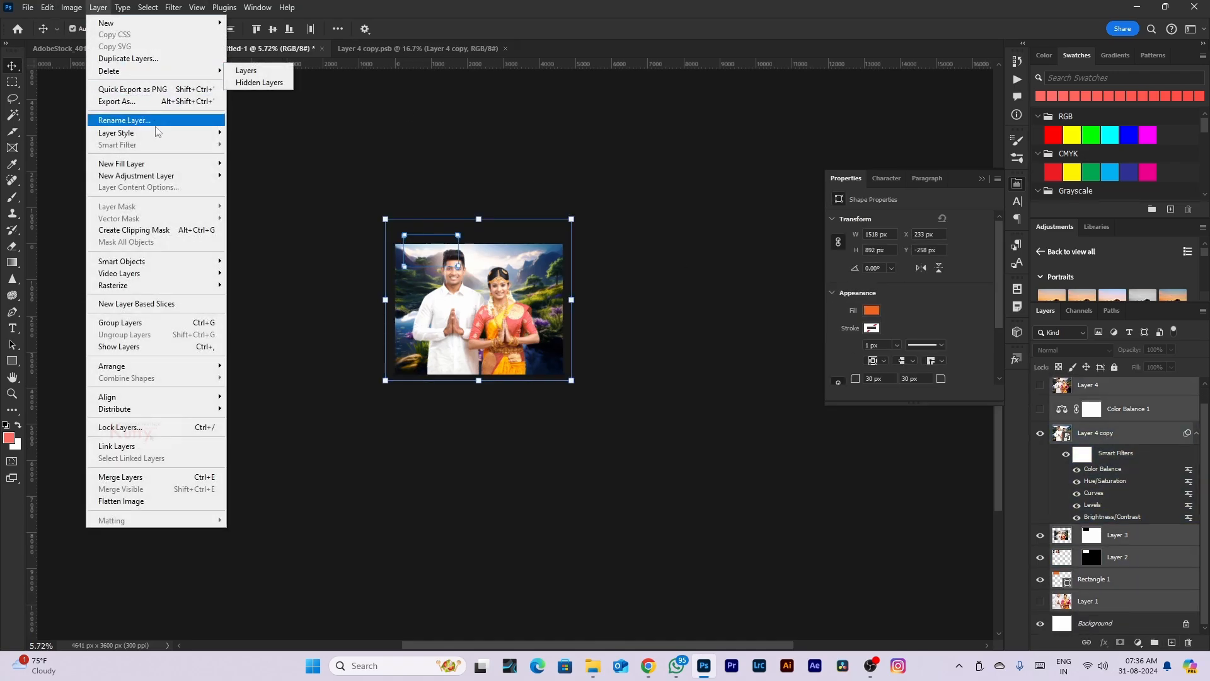
mouse_move(174, 24)
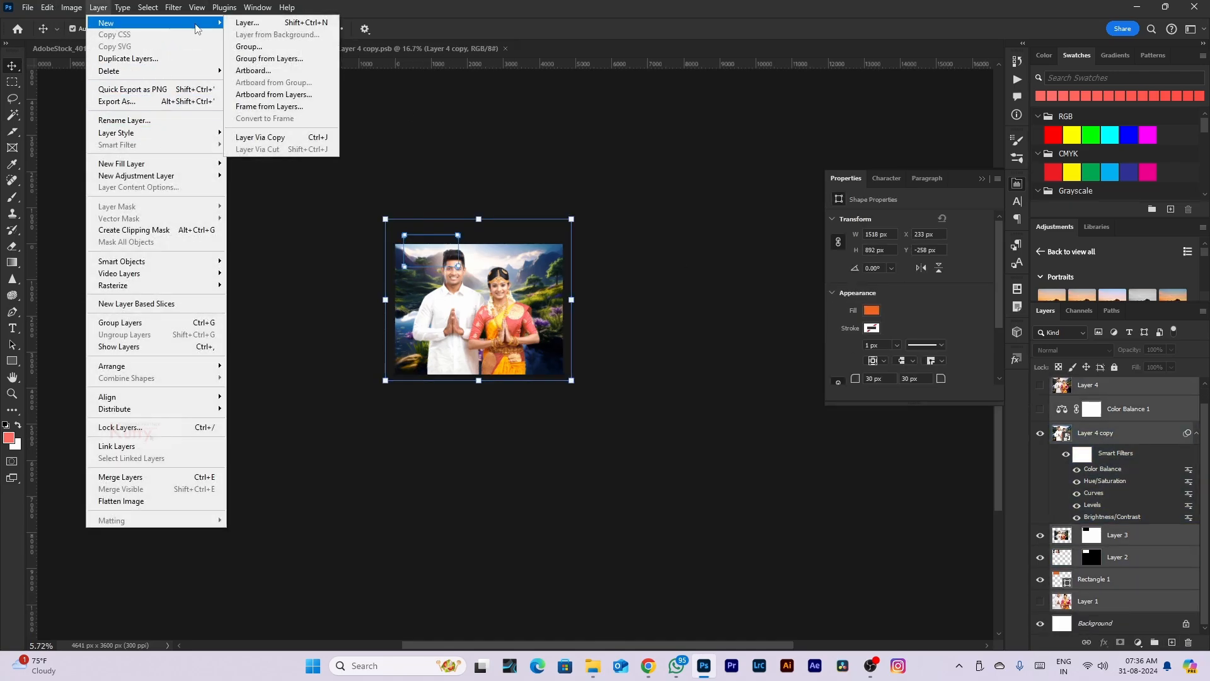
click(259, 48)
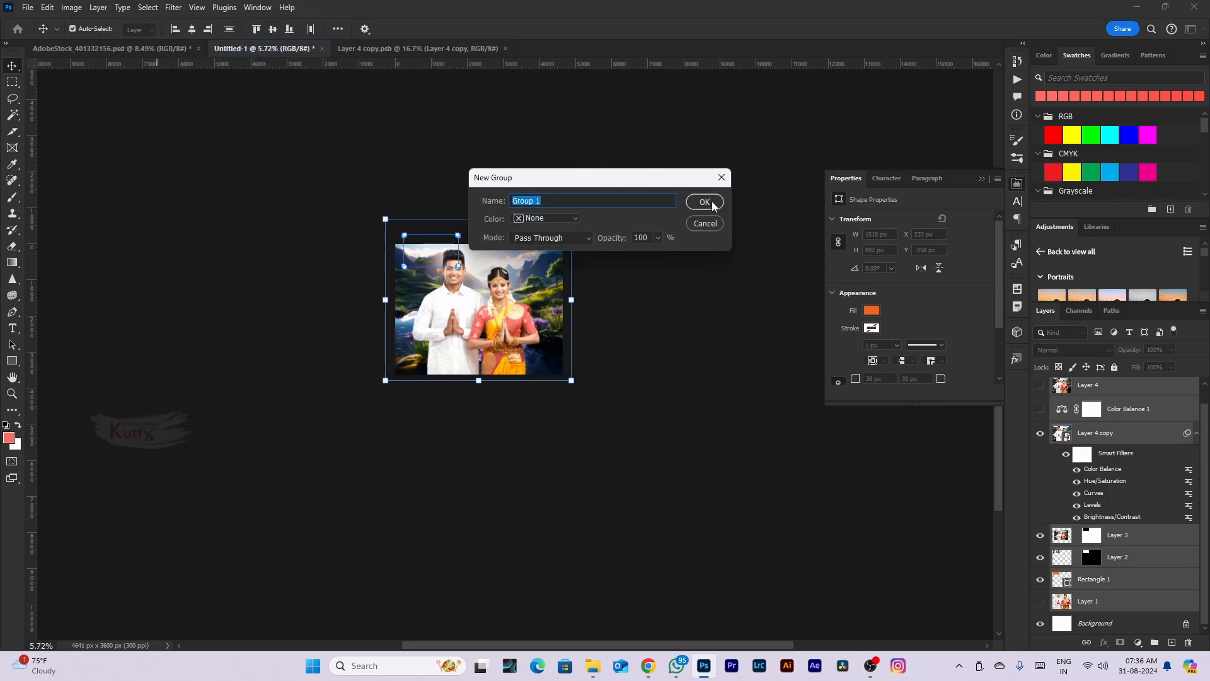
click(713, 205)
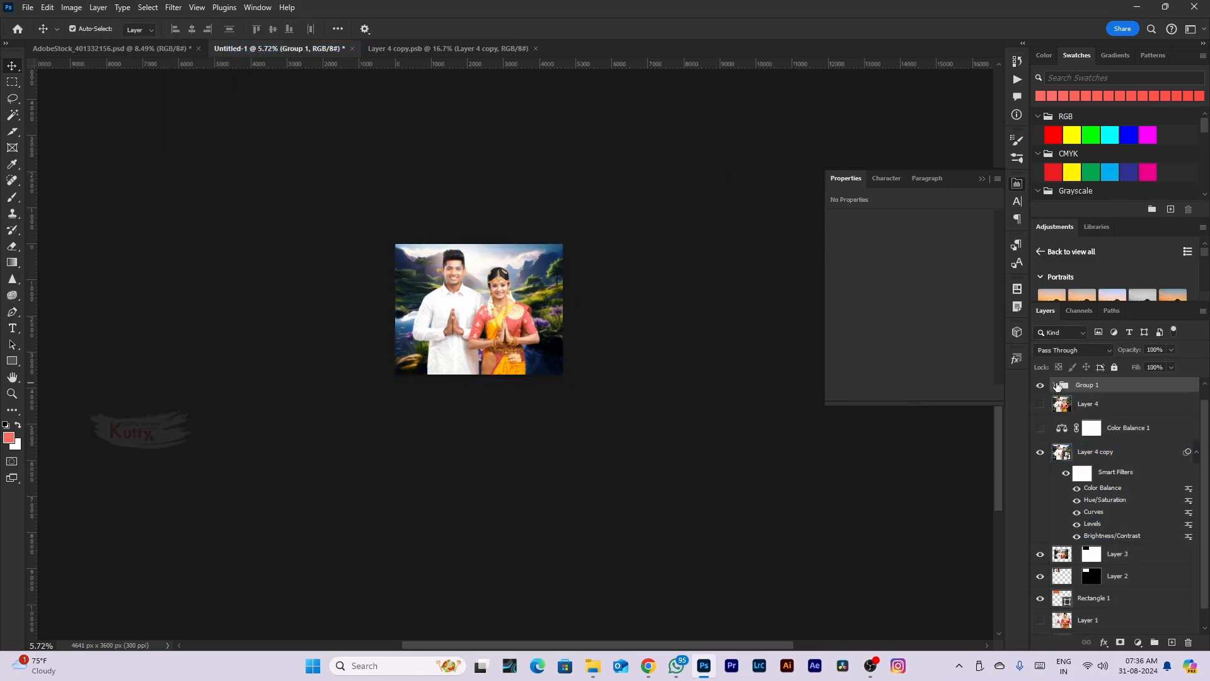
Move all layers from Layer 4 down to Layer 1 into Group 1
click(1118, 409)
scroll(1118, 441, down, 2)
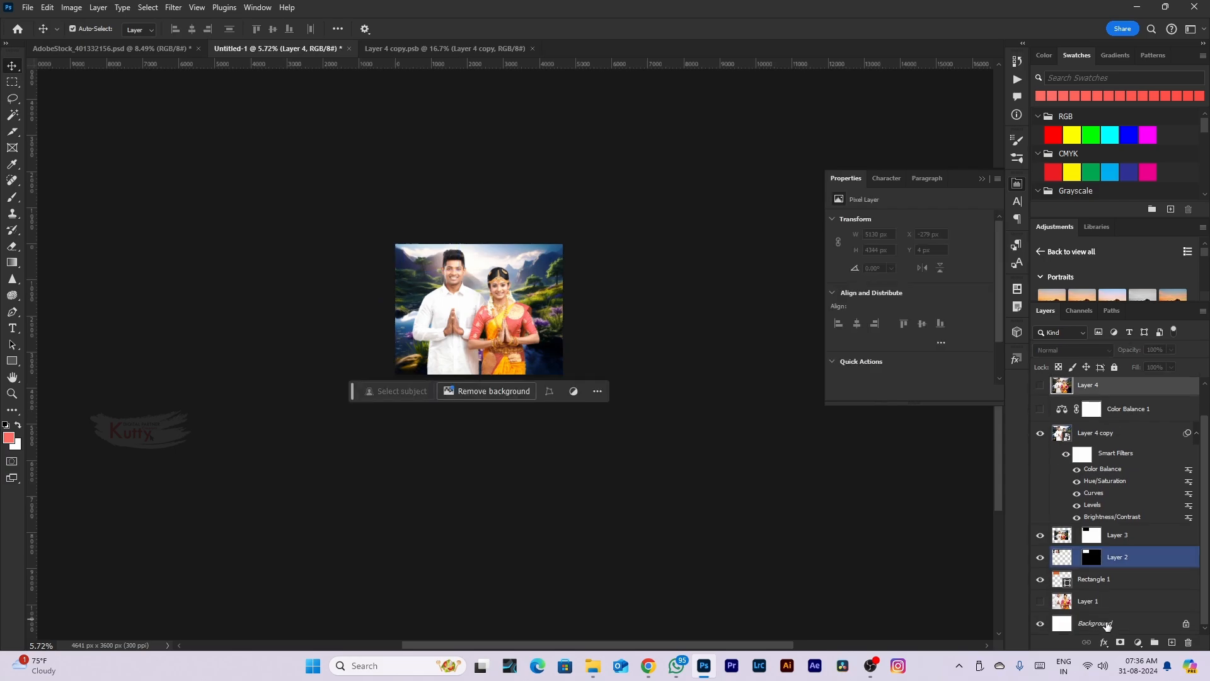
shift+click(1121, 604)
mouse_move(1093, 397)
mouse_down()
mouse_move(1107, 416)
mouse_move(1127, 415)
mouse_move(1108, 398)
mouse_up()
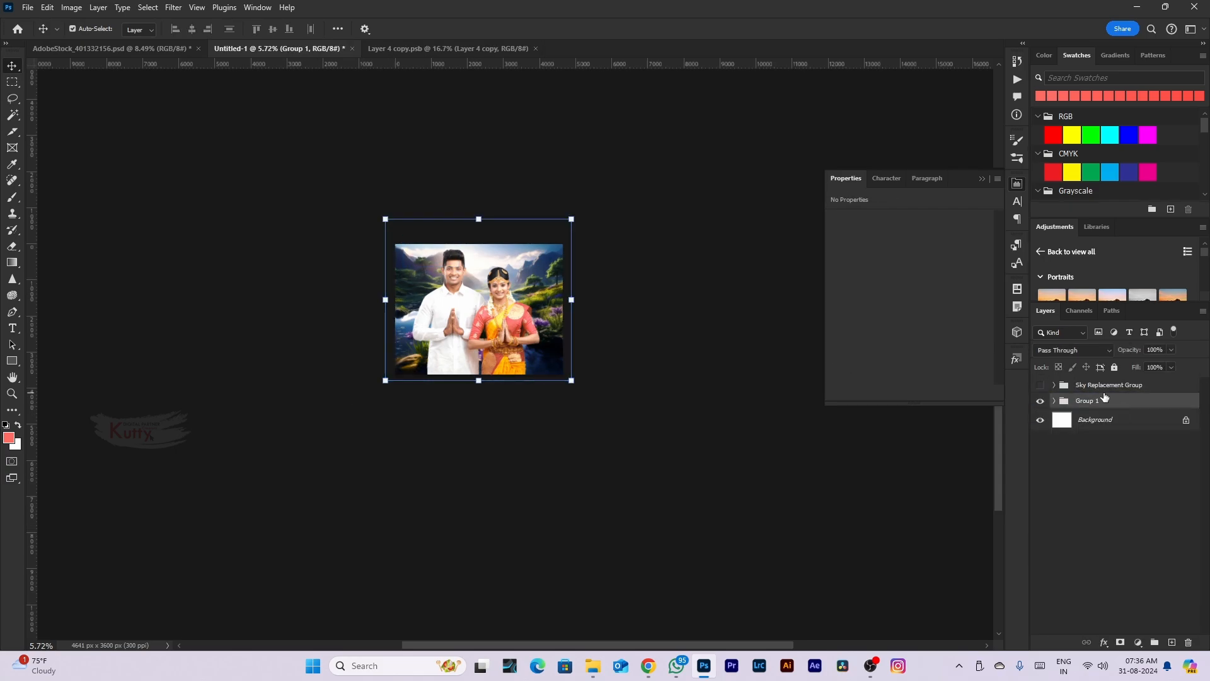
Undo the move into Group 1 and create a new group directly from the layers Layer 4 down to Layer 1
key(ctrl+z)
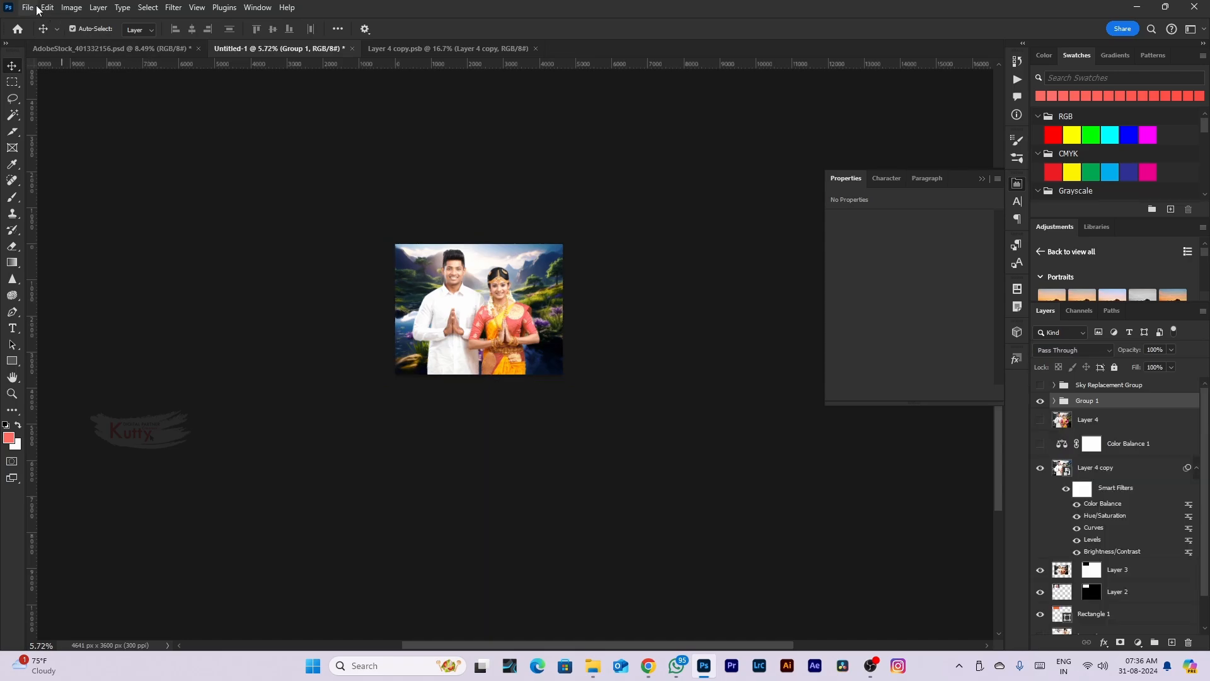
click(98, 7)
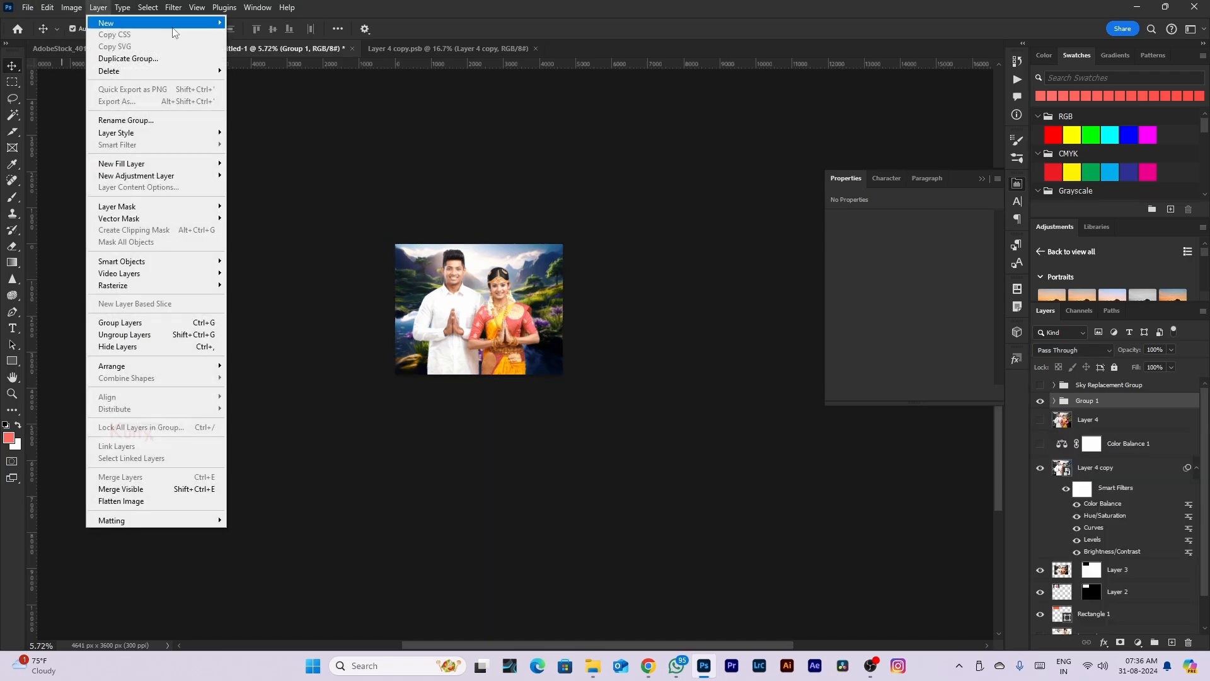
mouse_move(157, 22)
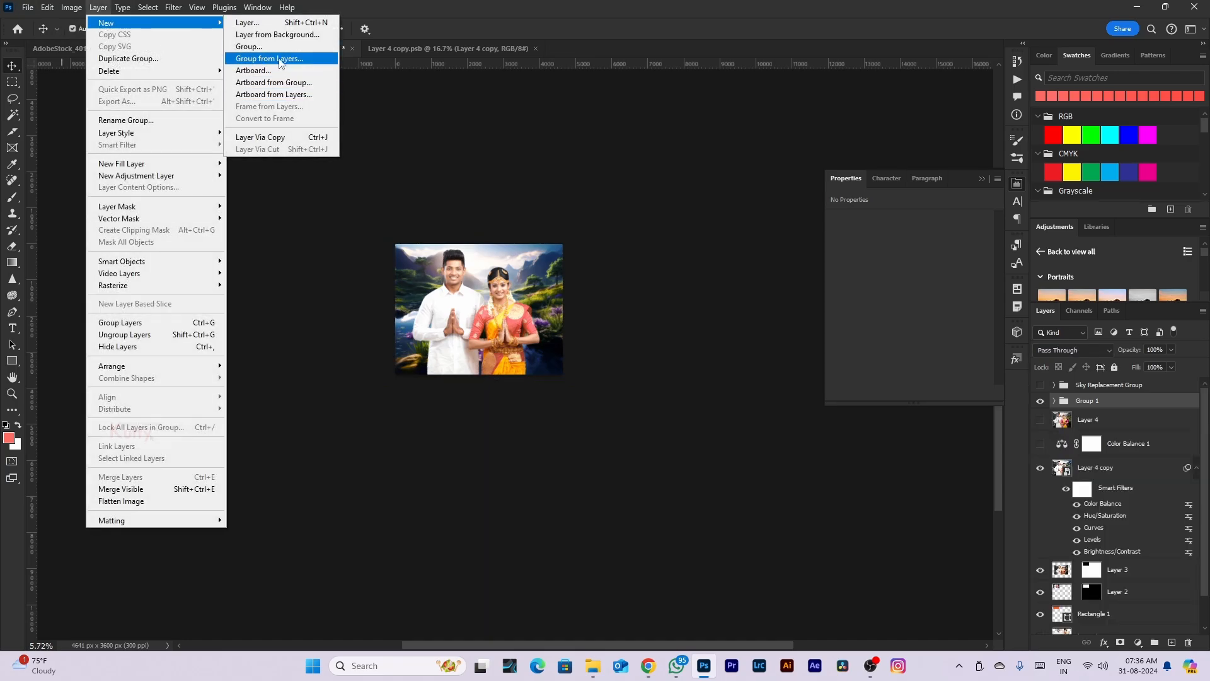
click(1155, 417)
scroll(1153, 567, down, 1)
shift+click(1131, 604)
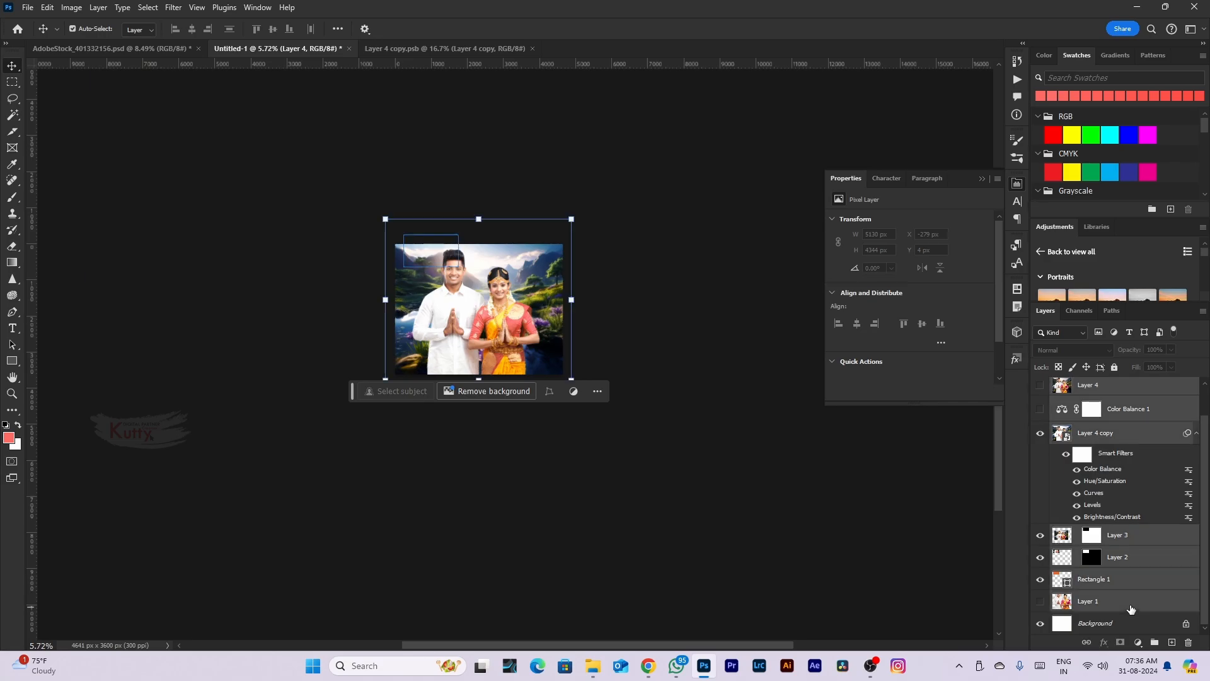
click(98, 7)
mouse_move(195, 24)
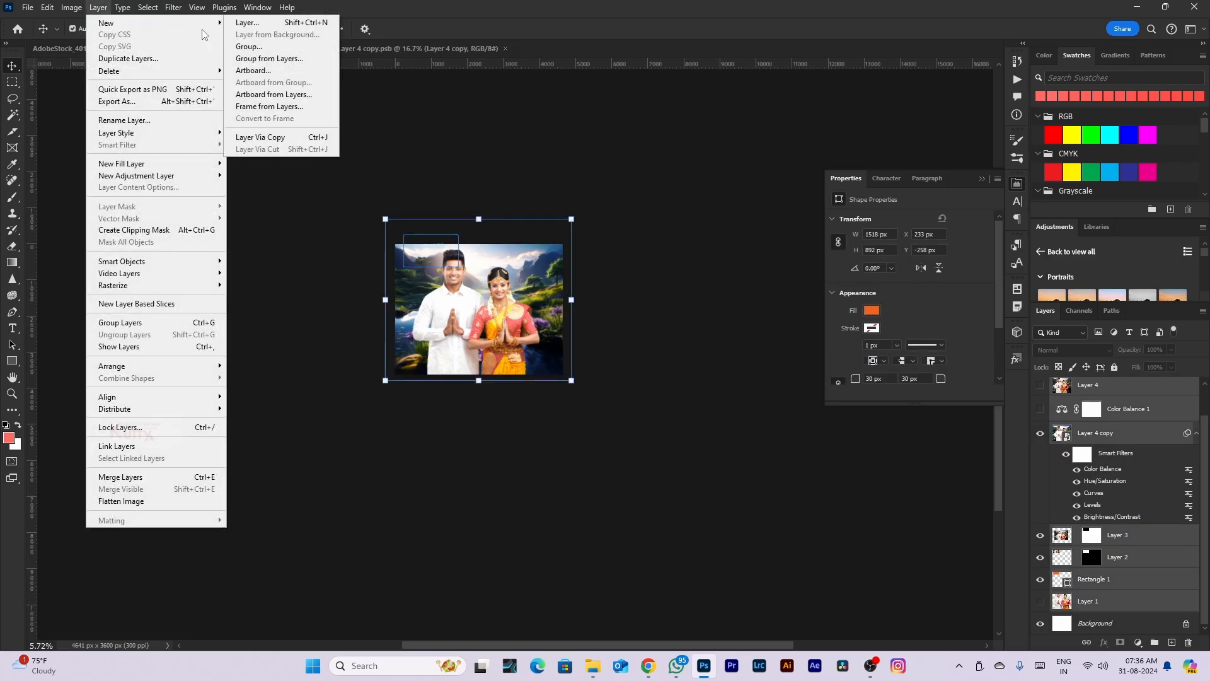
click(269, 59)
click(703, 202)
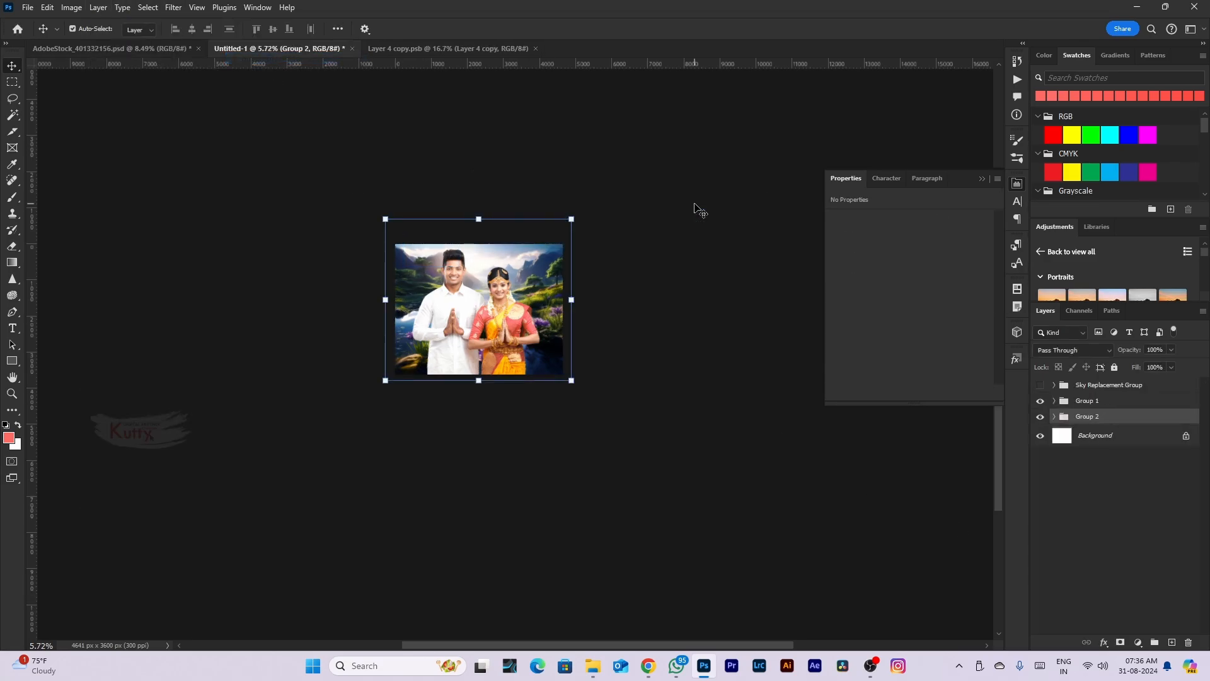
Delete only the Group 2 folder while keeping its contents, and ungroup Group 1
scroll(618, 334, down, 3)
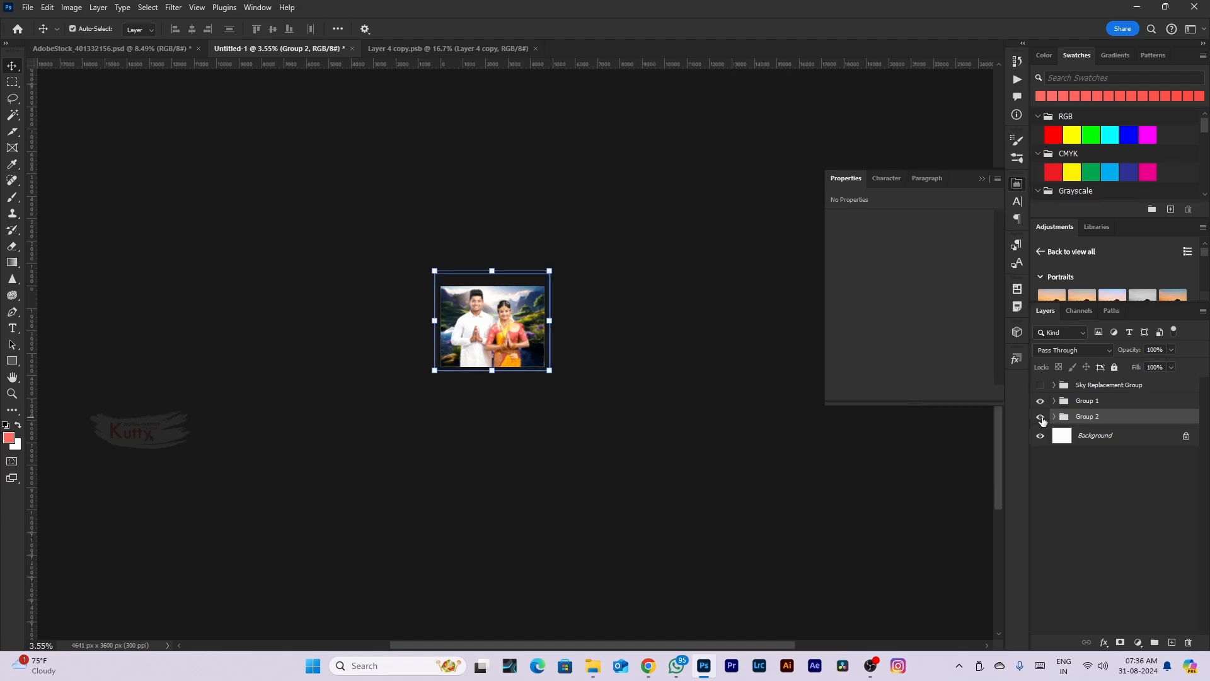
right_click(1109, 416)
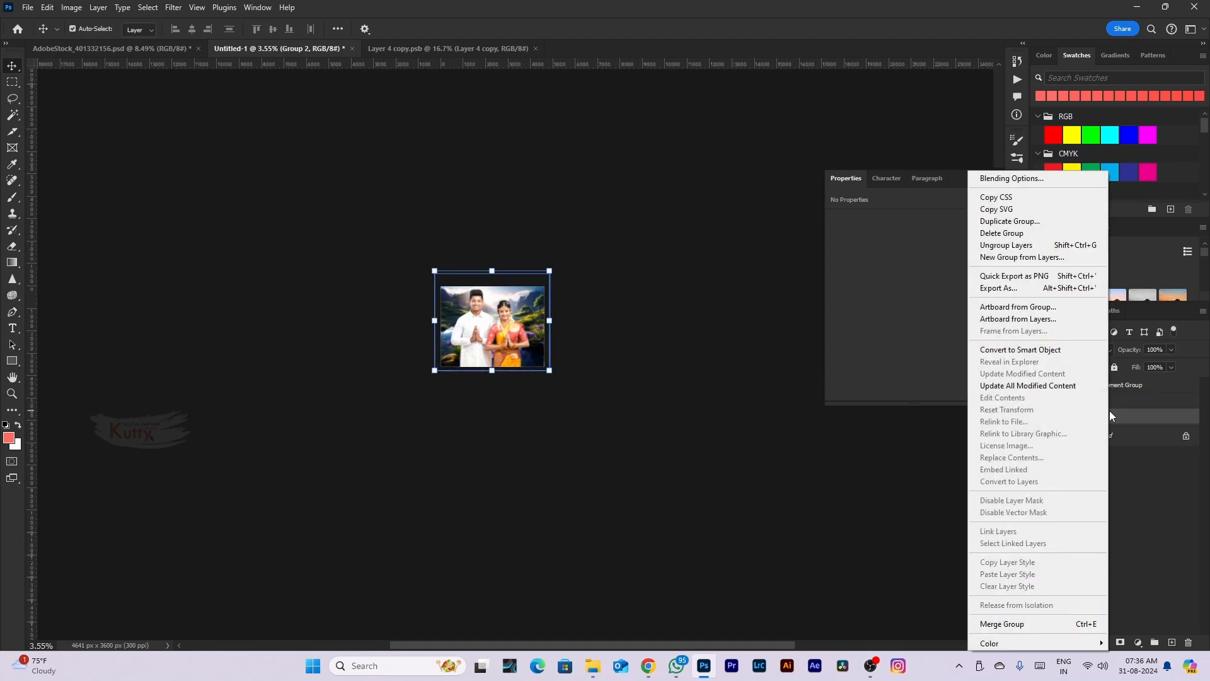
click(1002, 233)
click(668, 247)
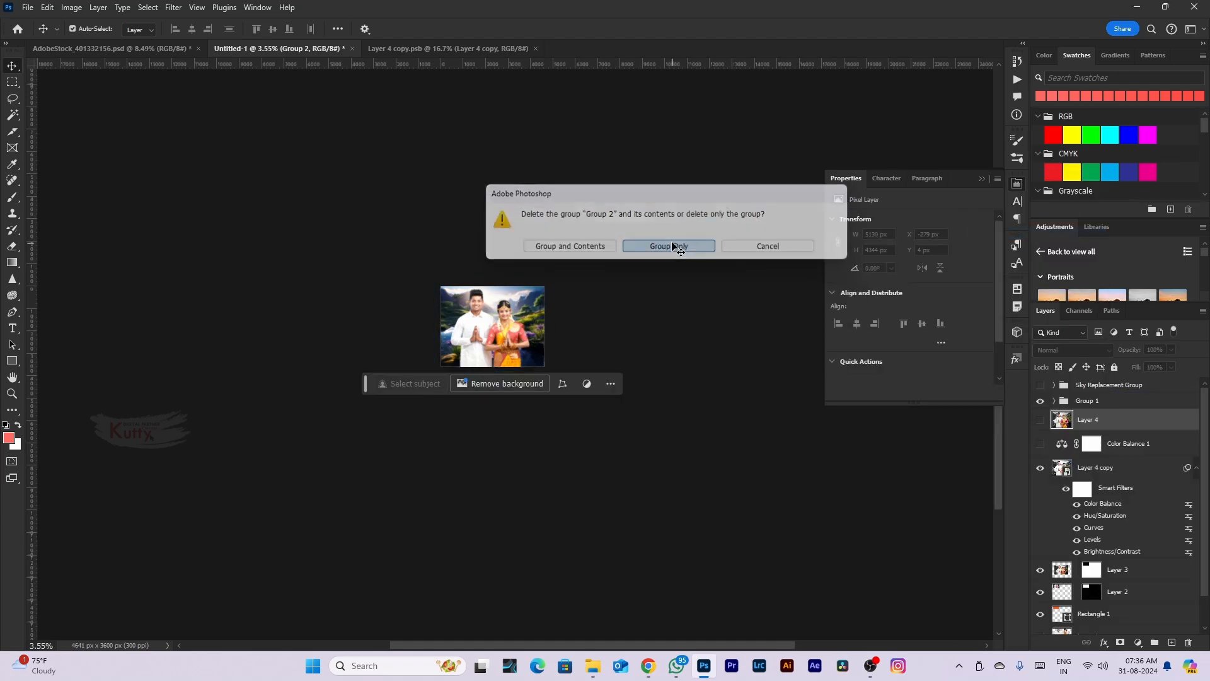
right_click(1124, 404)
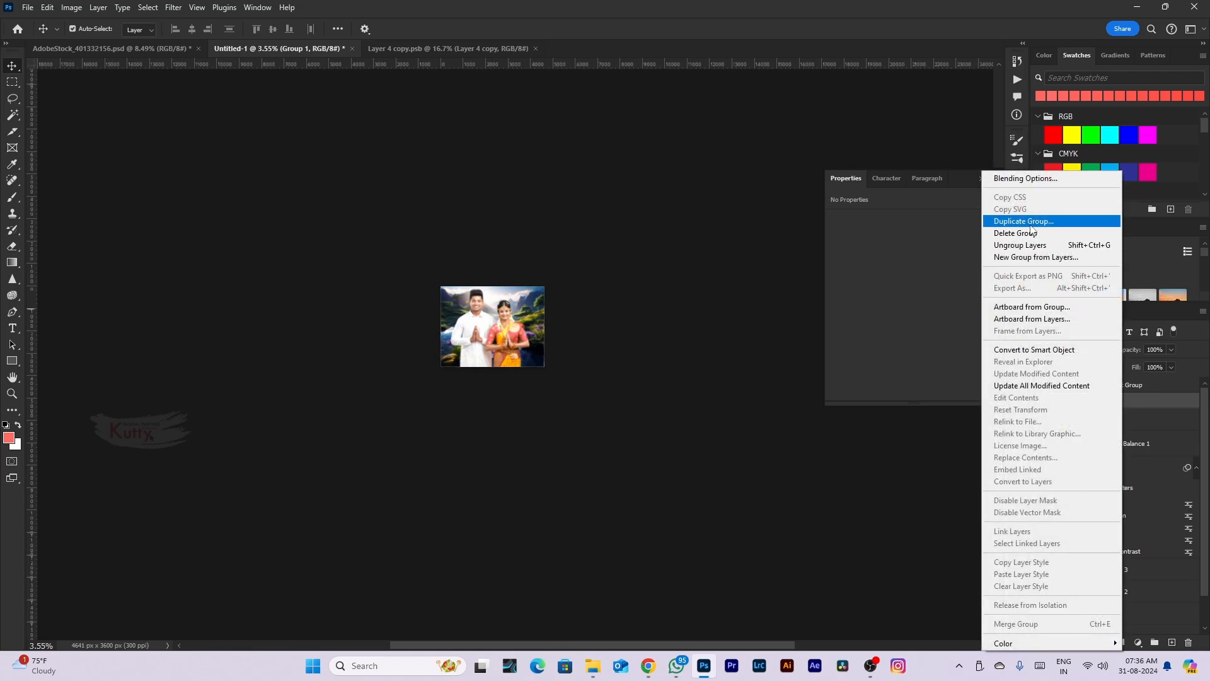
click(1029, 246)
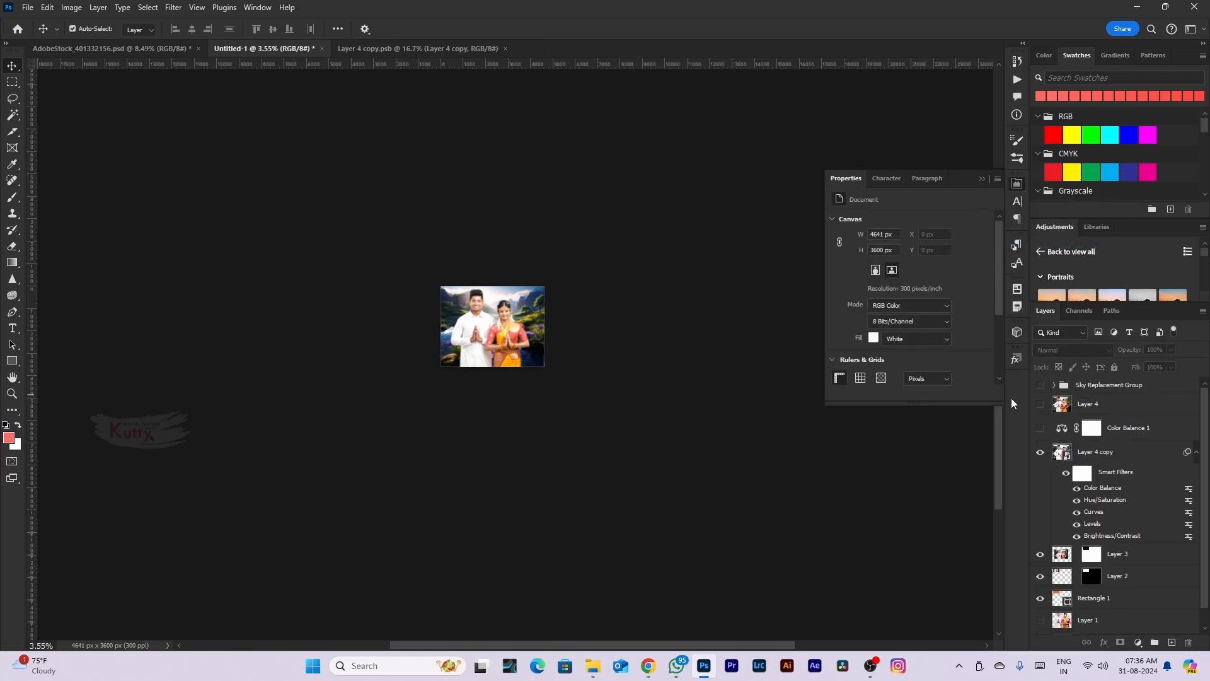
click(98, 7)
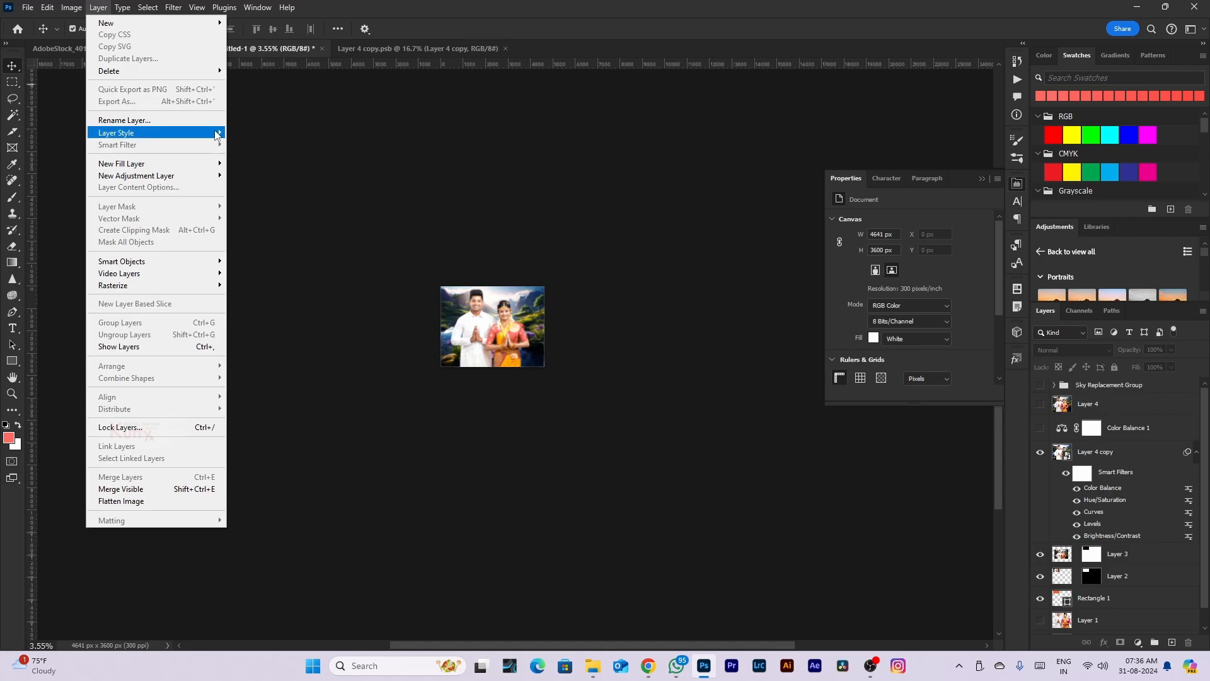
mouse_move(215, 134)
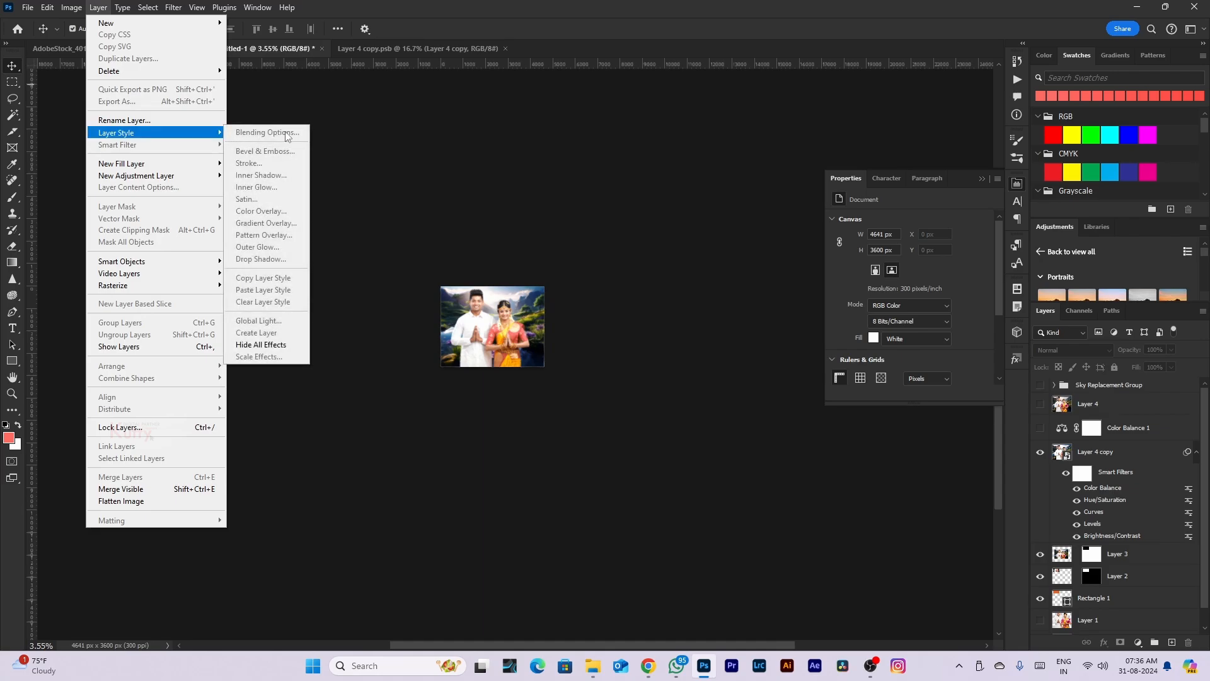
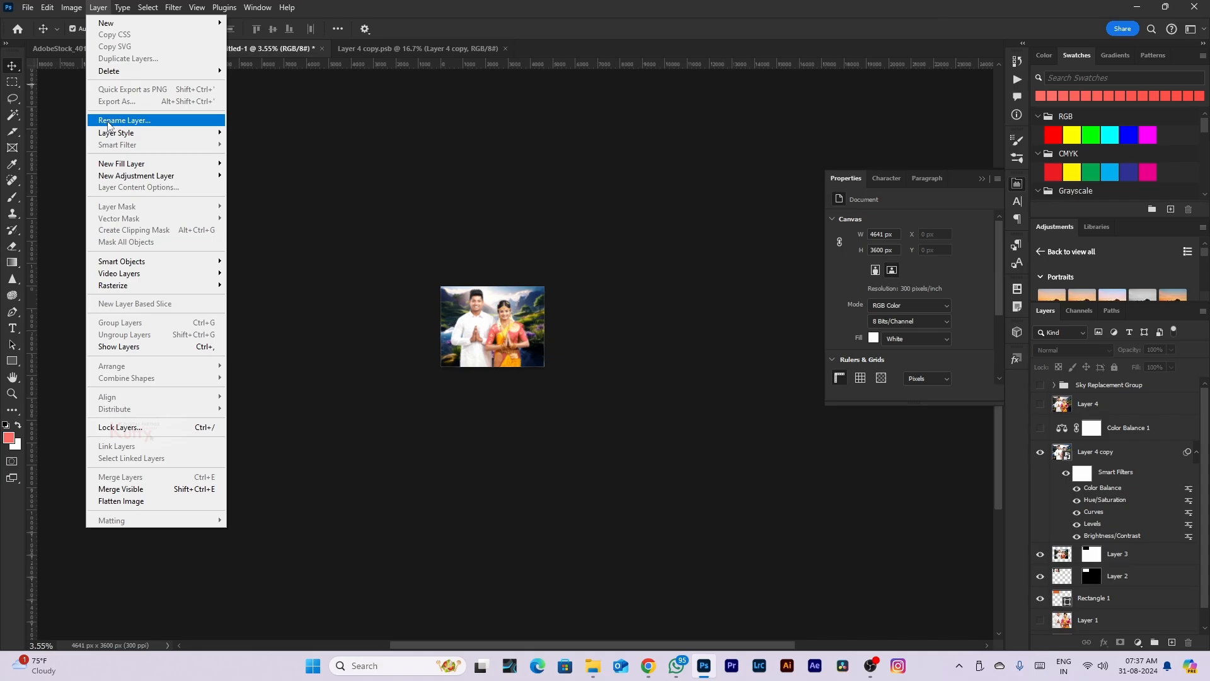
mouse_move(195, 23)
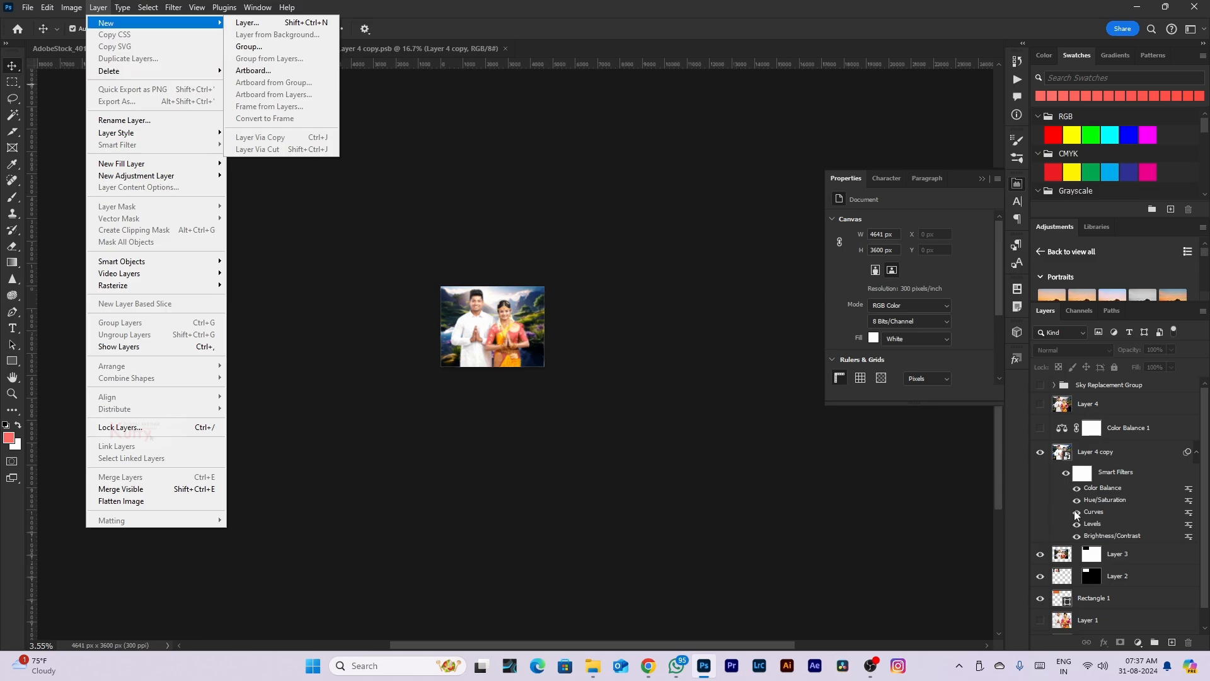
Move Layer 3 to the top of the layer stack, above Sky Replacement Group
click(1144, 557)
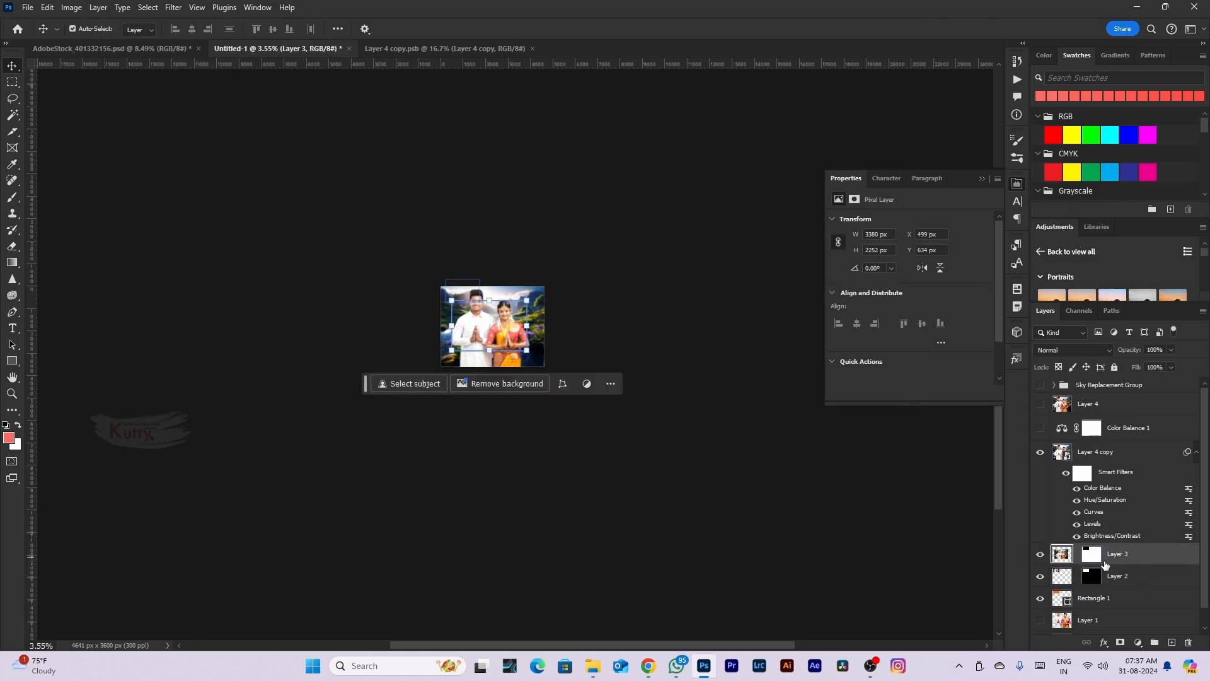
drag(1104, 564, 1109, 380)
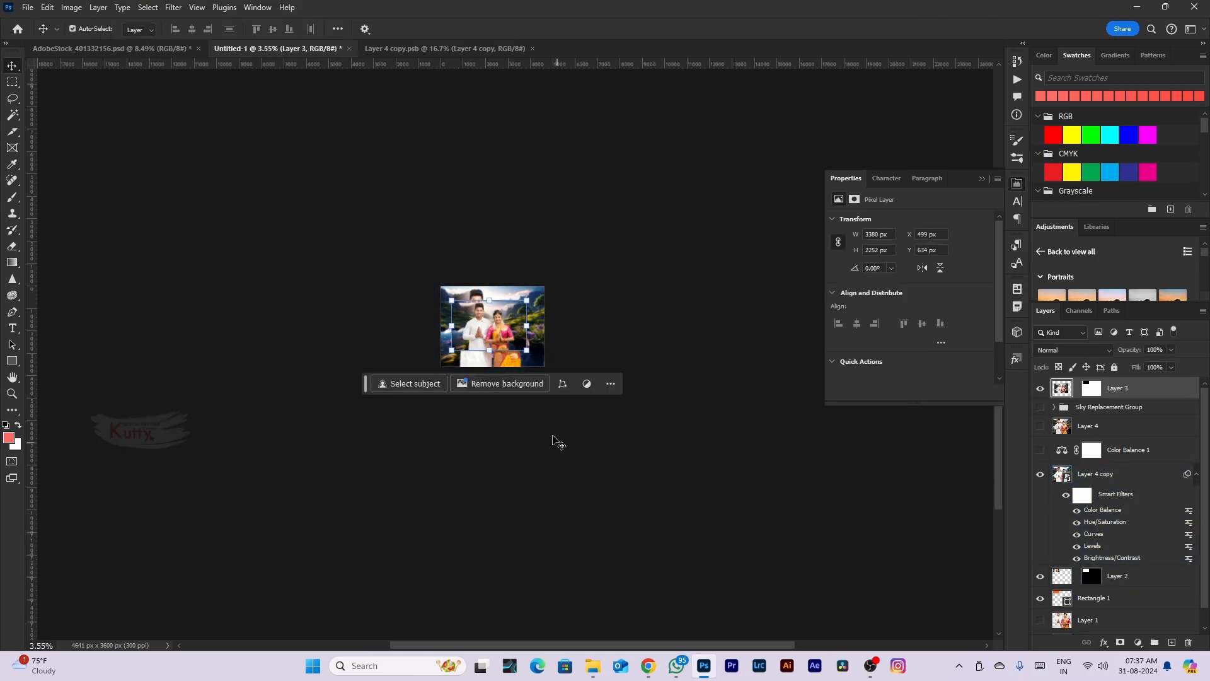
scroll(508, 326, up, 9)
scroll(467, 401, down, 3)
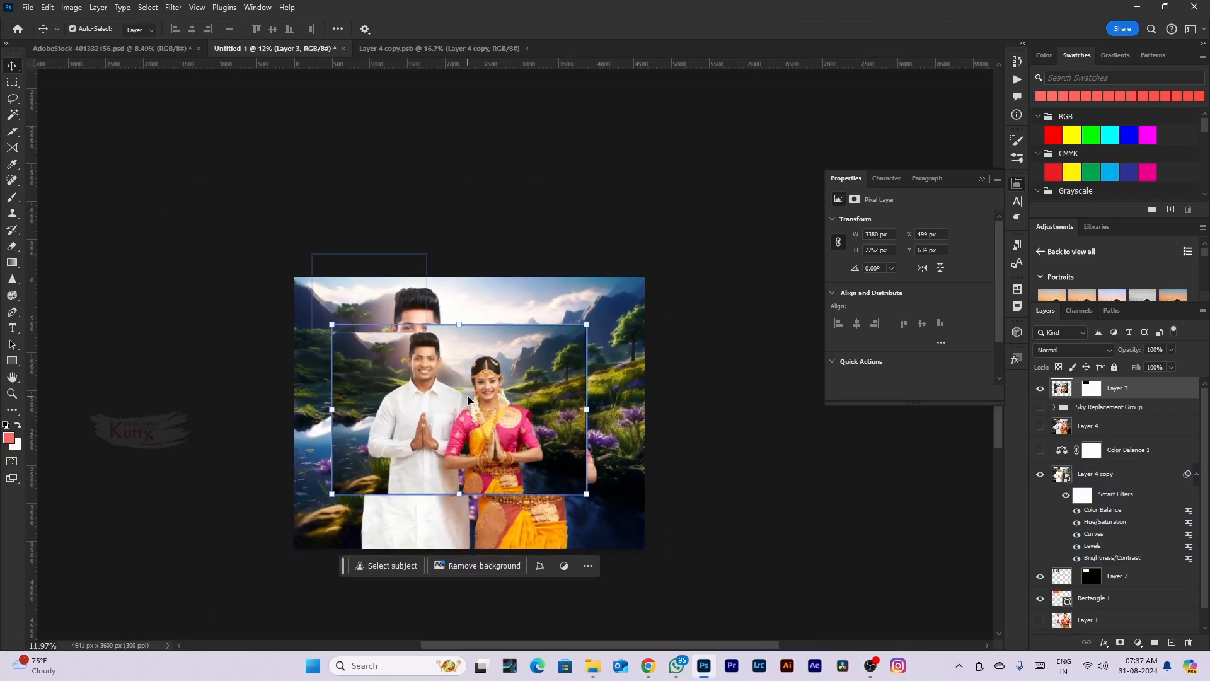
Delete Layer 3 from the document and undo any accidental nudge of Layer 4 copy
click(98, 8)
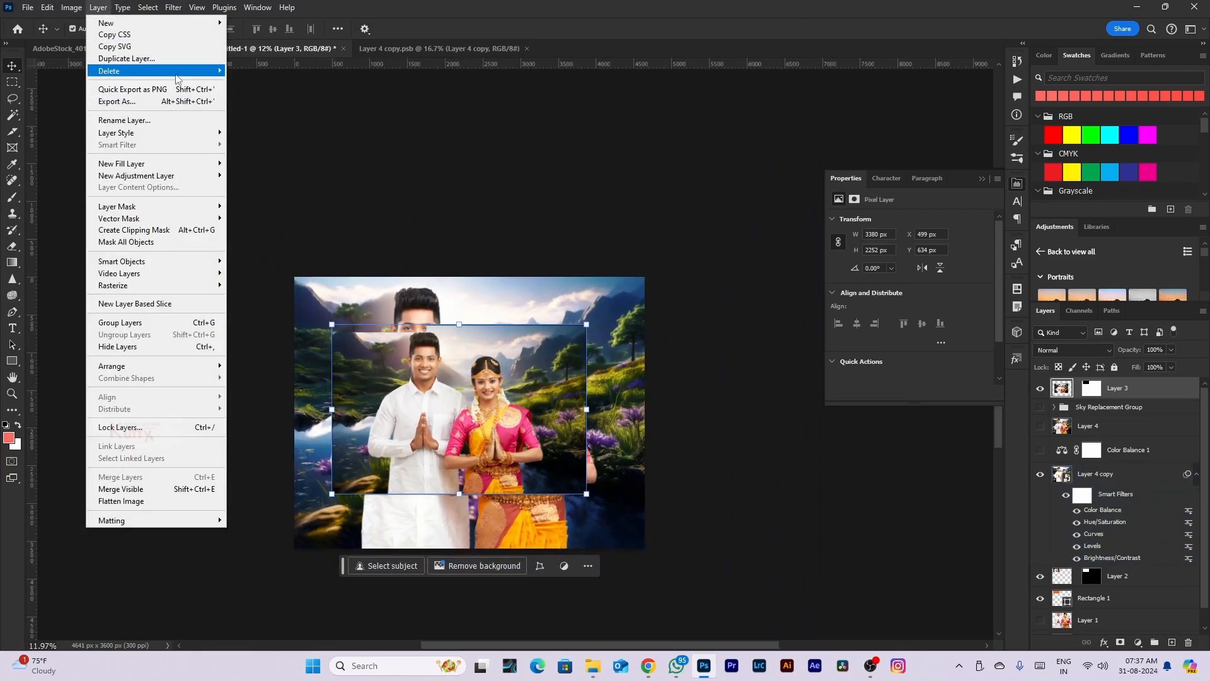
mouse_move(177, 79)
click(263, 74)
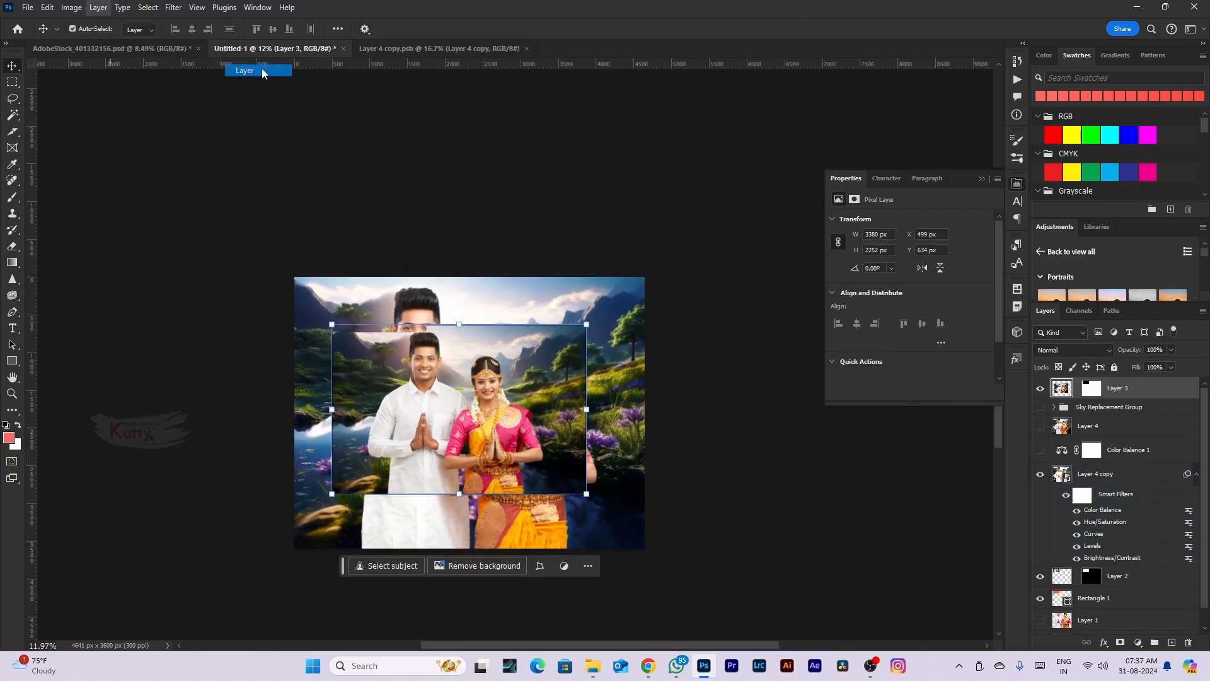
click(550, 246)
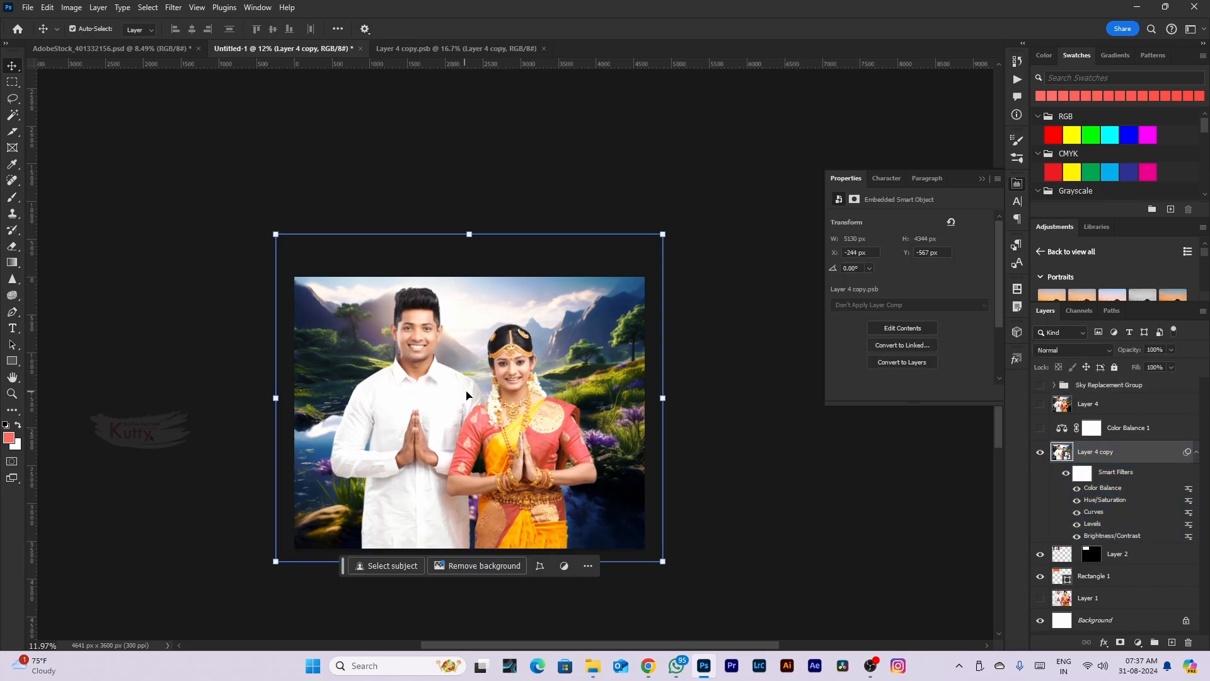
mouse_move(467, 396)
mouse_down()
mouse_move(448, 401)
mouse_move(466, 398)
mouse_up()
key(ctrl+z)
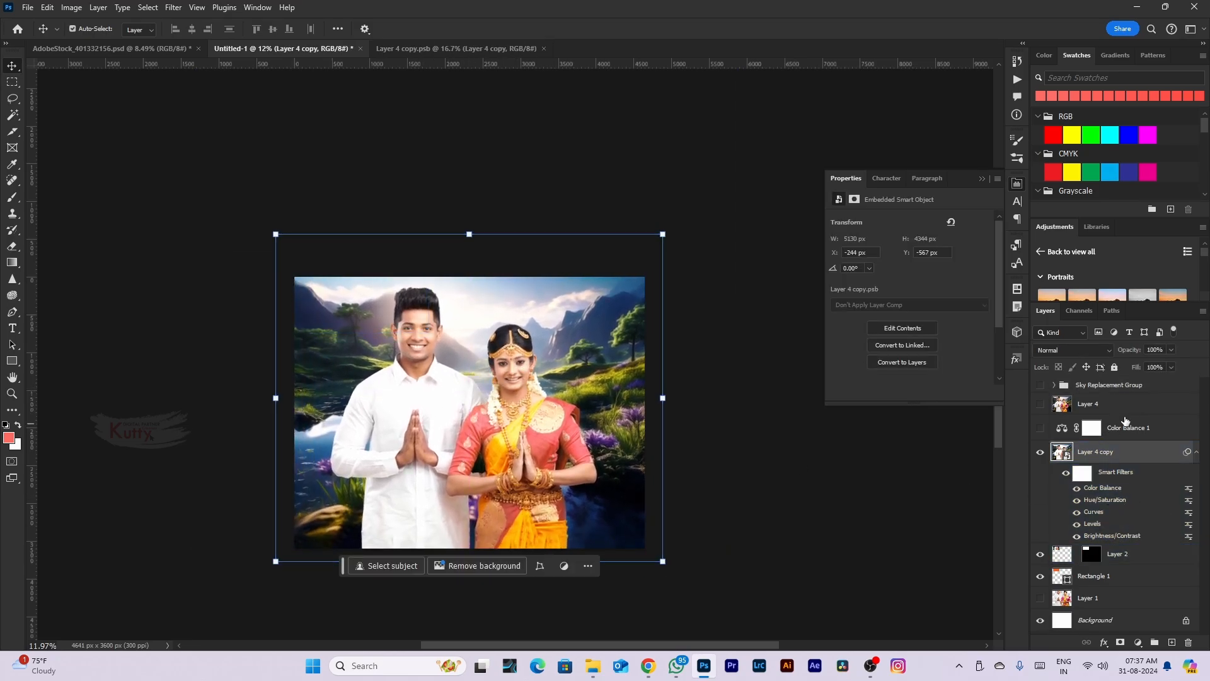
Show the hidden Layer 4 and duplicate it within Untitled-1 using the default duplicate settings
click(1109, 403)
click(1039, 404)
scroll(492, 429, down, 3)
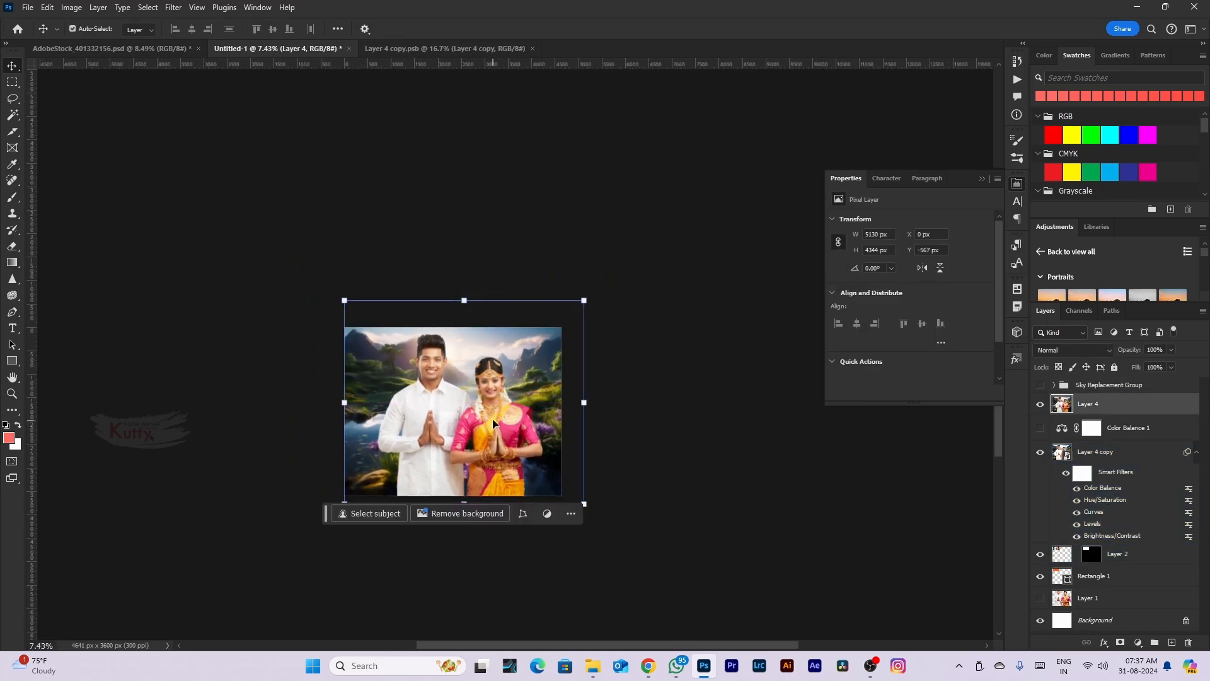
click(71, 7)
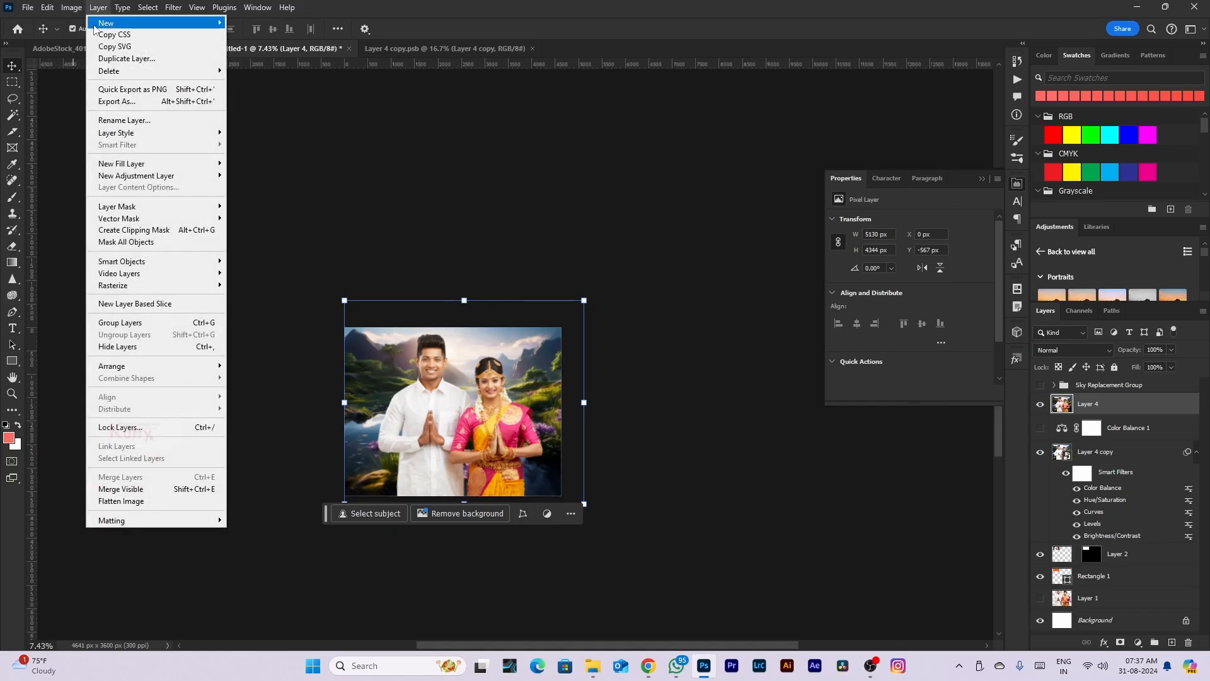
click(126, 58)
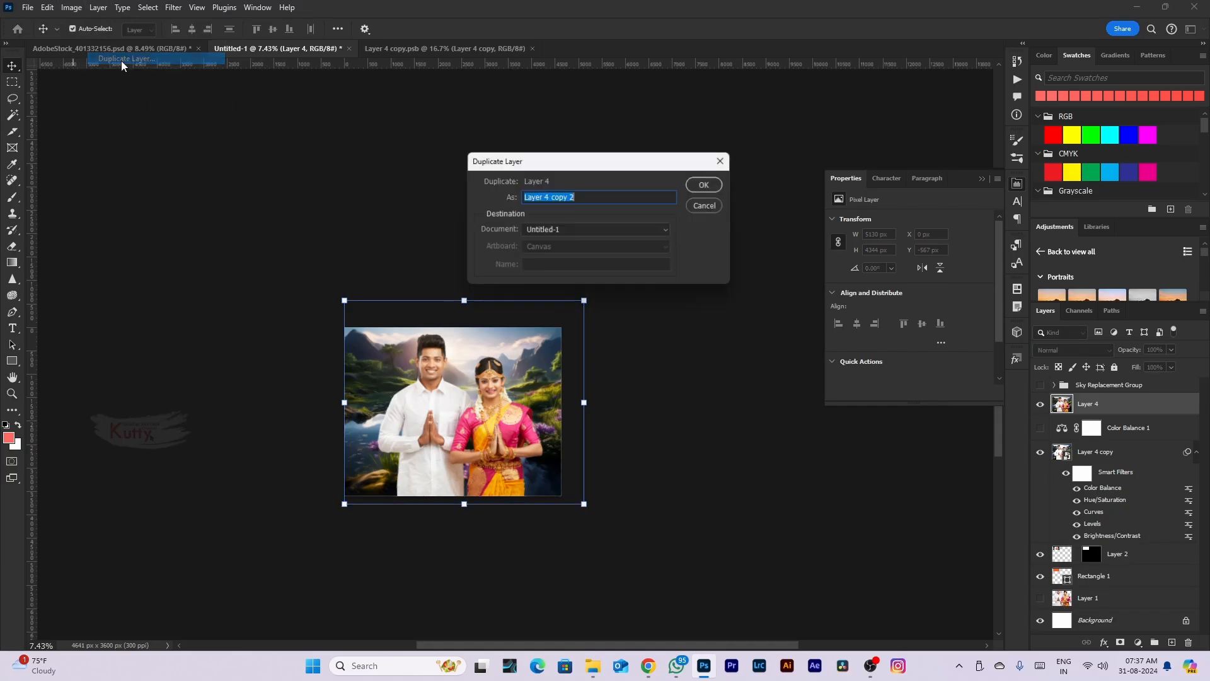
click(707, 186)
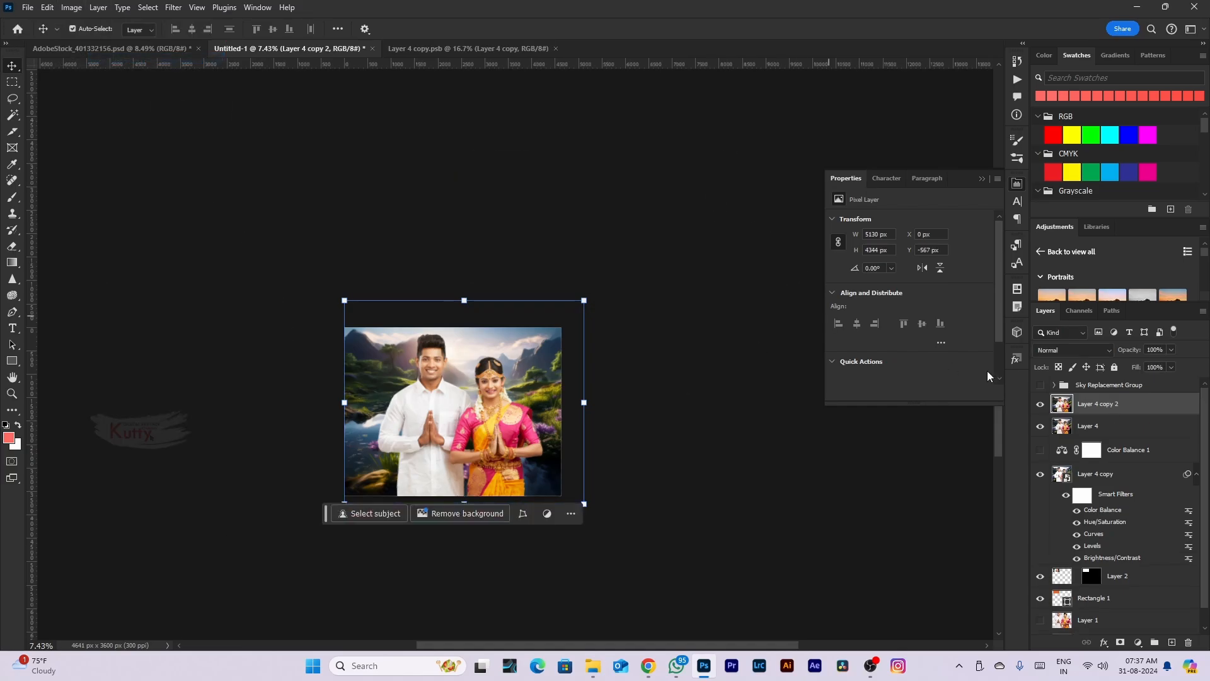
Rename the duplicate of Layer 4 as 223
double_click(1100, 406)
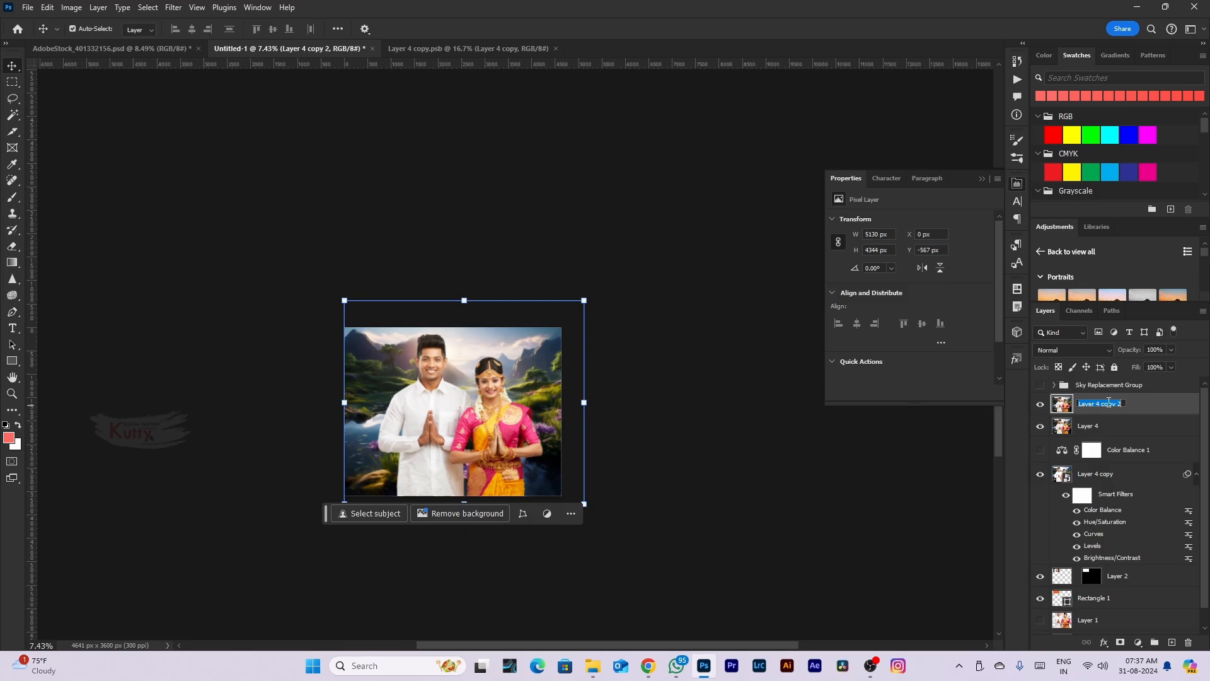
text(223)
key(Return)
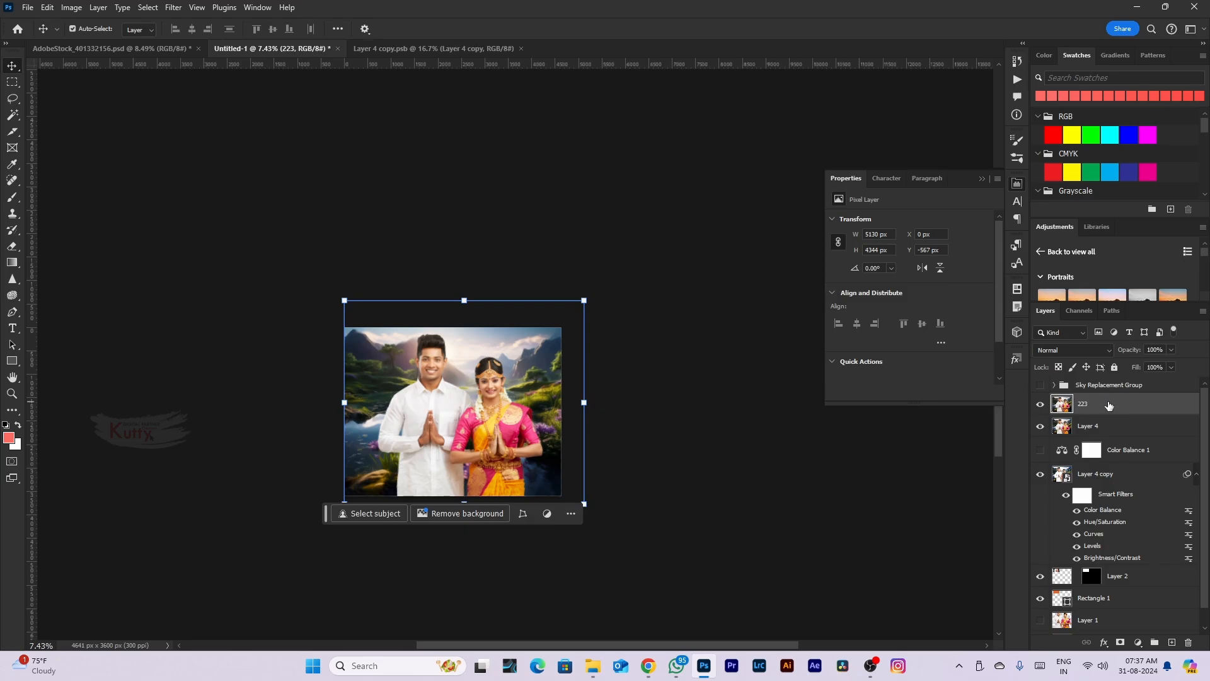
Quick-export layer 223 as a PNG named 223 in the Photoshop Course folder
click(71, 7)
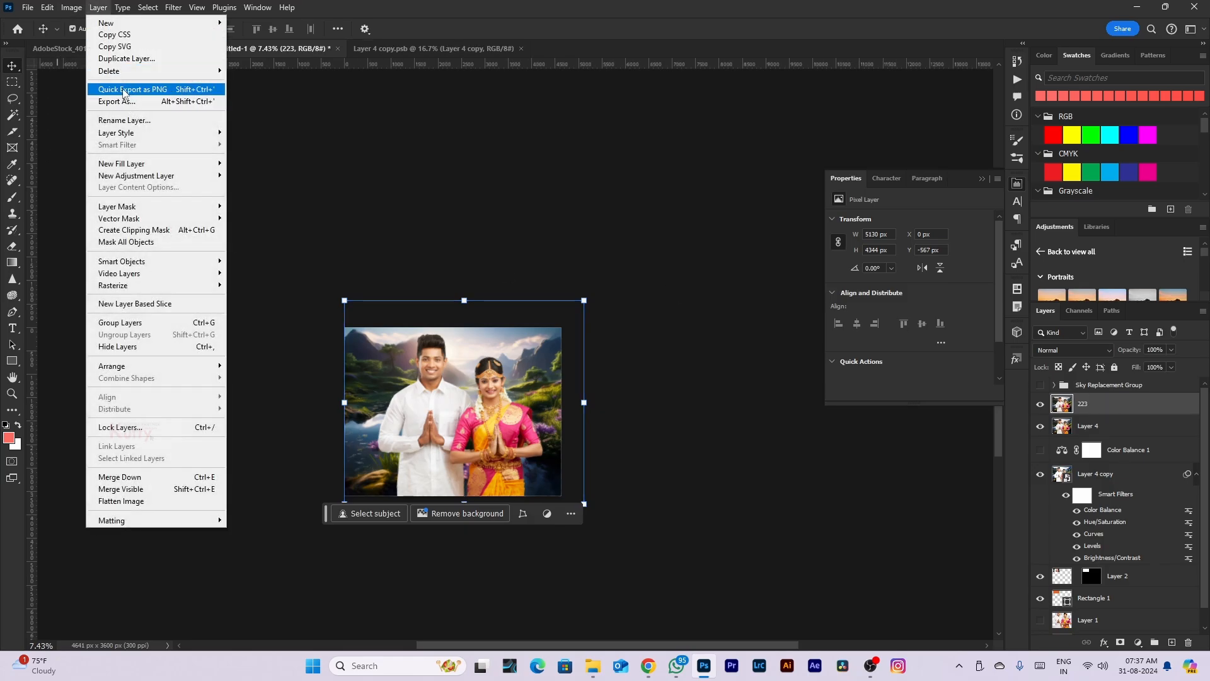
click(155, 94)
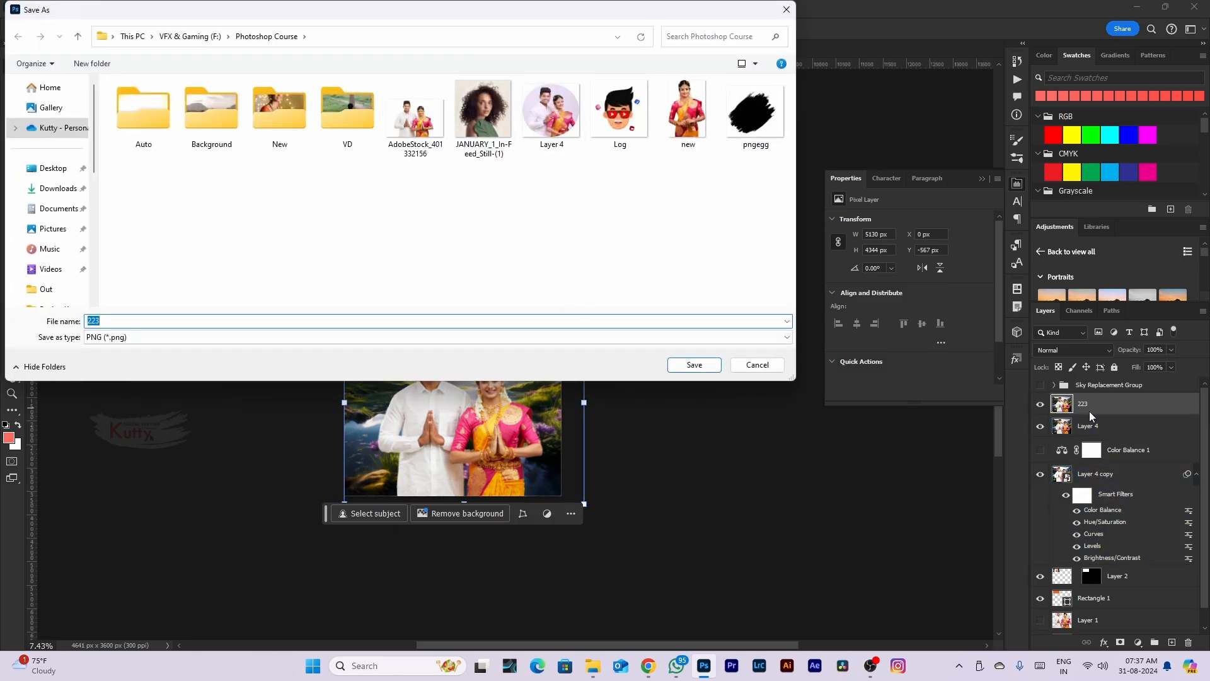
click(694, 364)
Show Layer 1, bring it to the top of the layer stack, and scale it down to about 3636 x 3362 px
click(1112, 478)
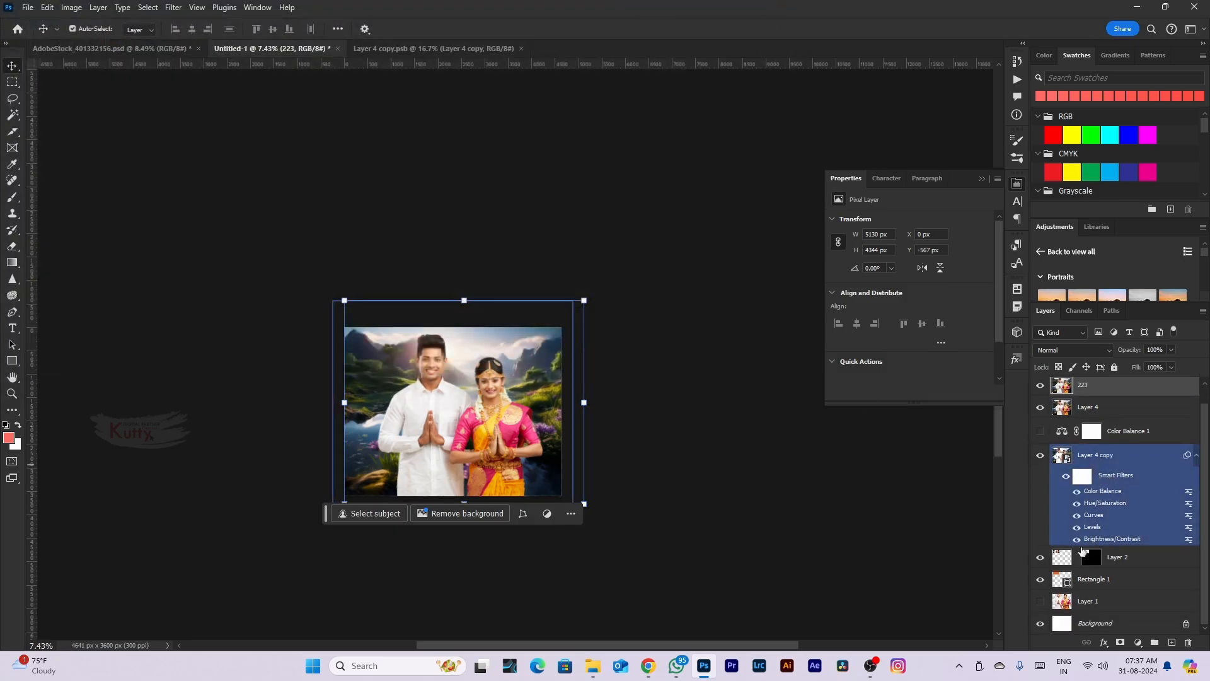
click(1040, 601)
click(1087, 601)
click(1095, 580)
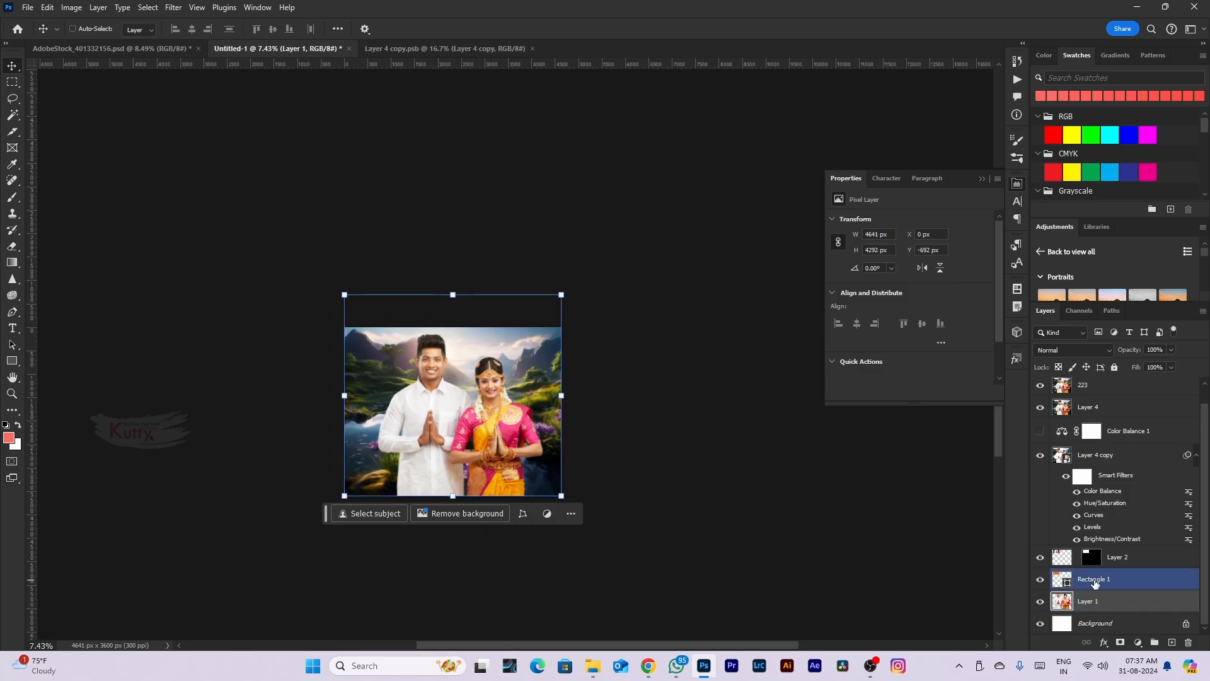
key(ctrl+shift+])
drag(345, 297, 379, 335)
key(Return)
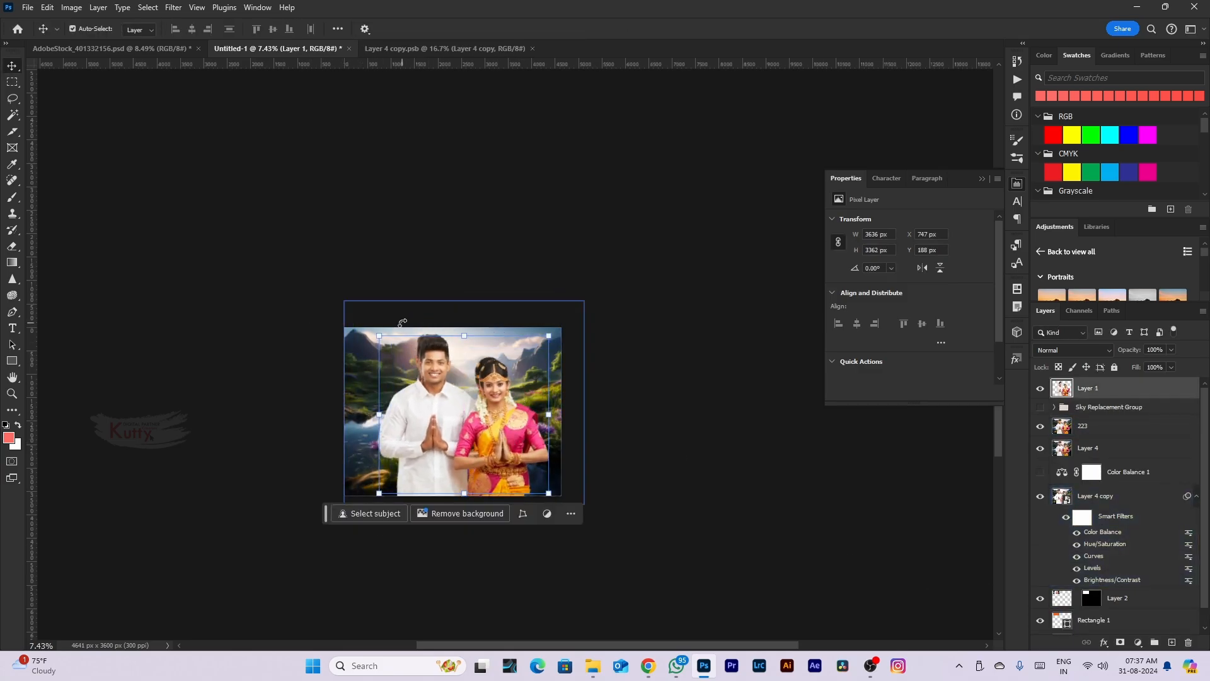
Review the Export As settings and the available file formats for Layer 1, and leave without exporting
click(98, 7)
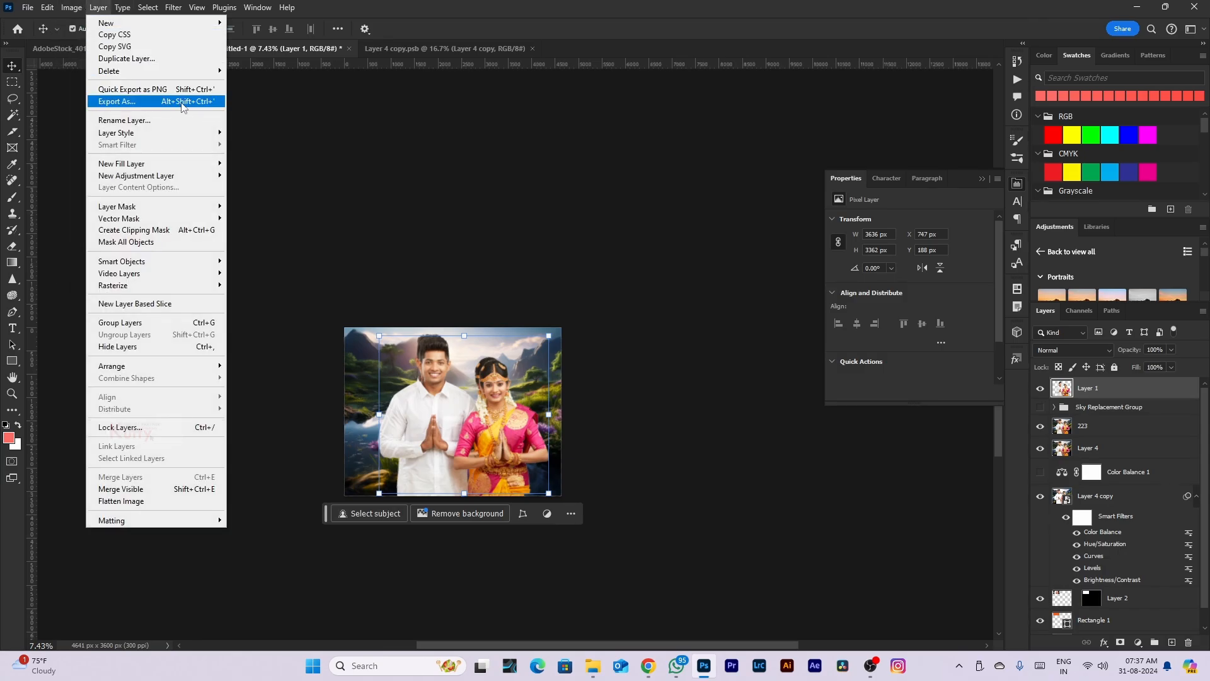
click(135, 103)
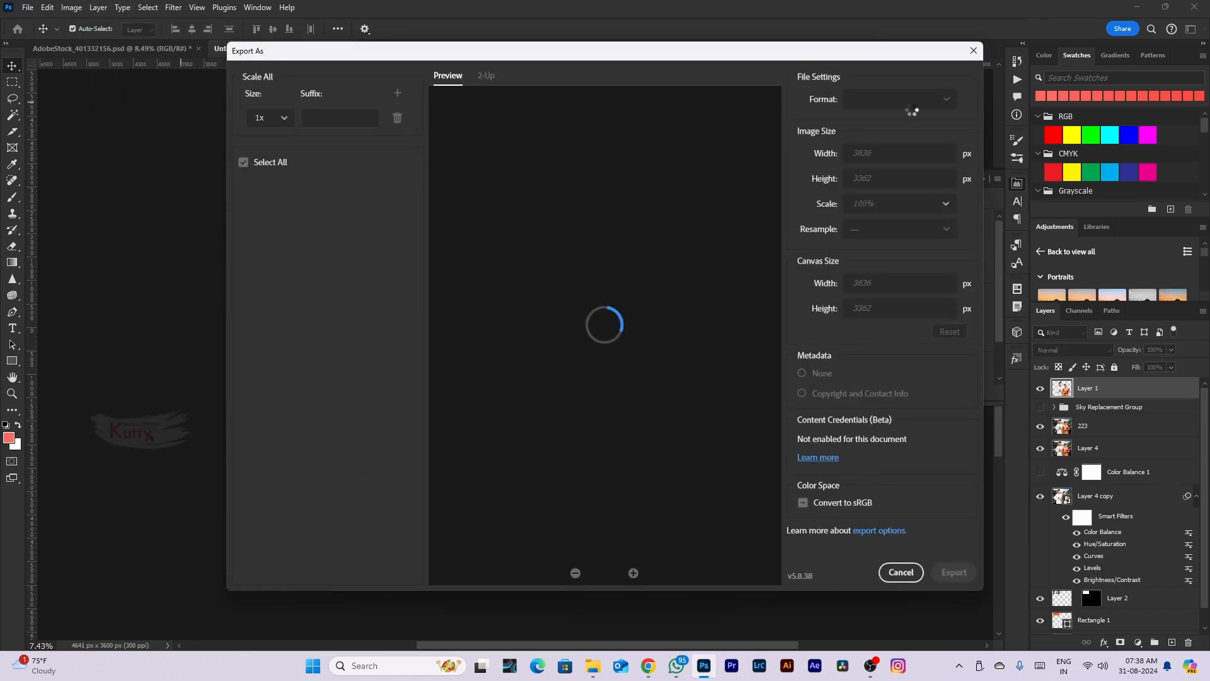
click(903, 107)
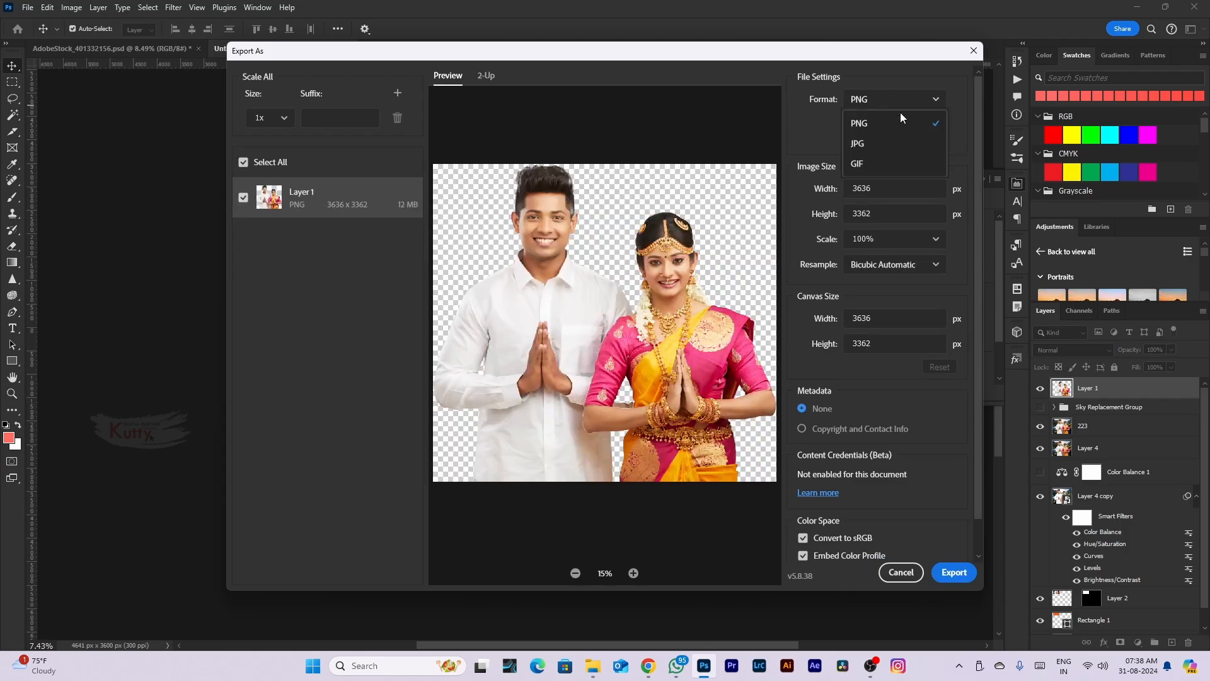
click(976, 53)
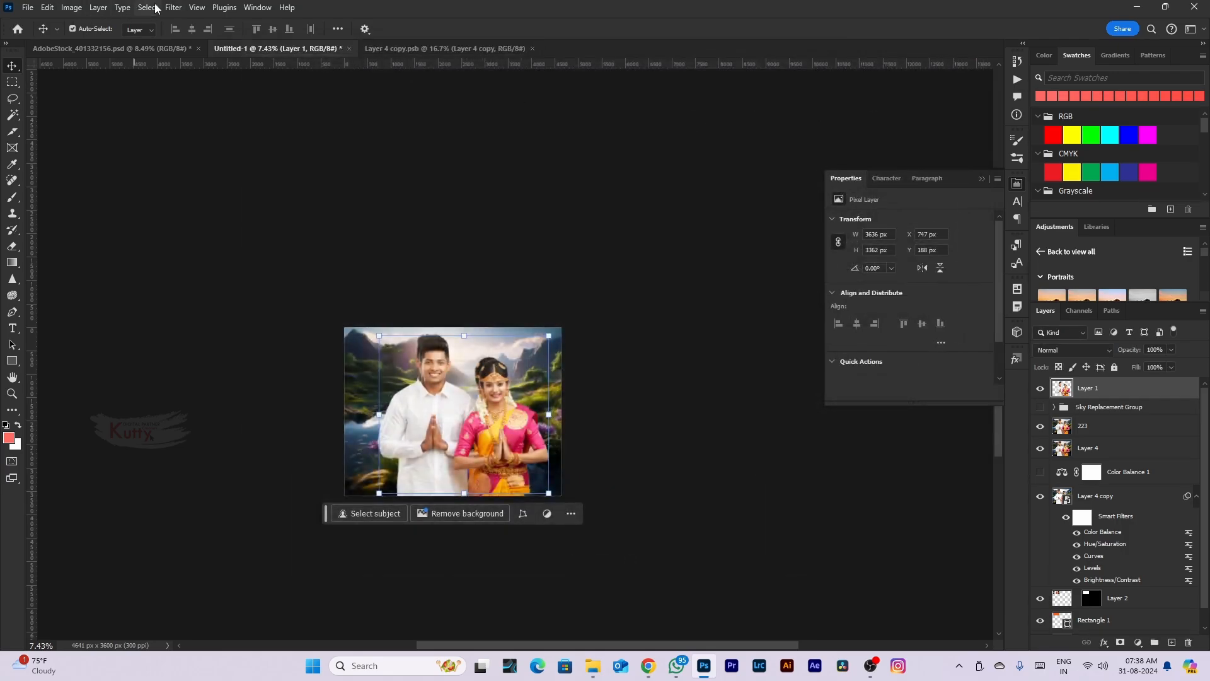
Inspect the Blending Options of Layer 1 in Untitled-1 and cancel them
click(98, 7)
mouse_move(158, 135)
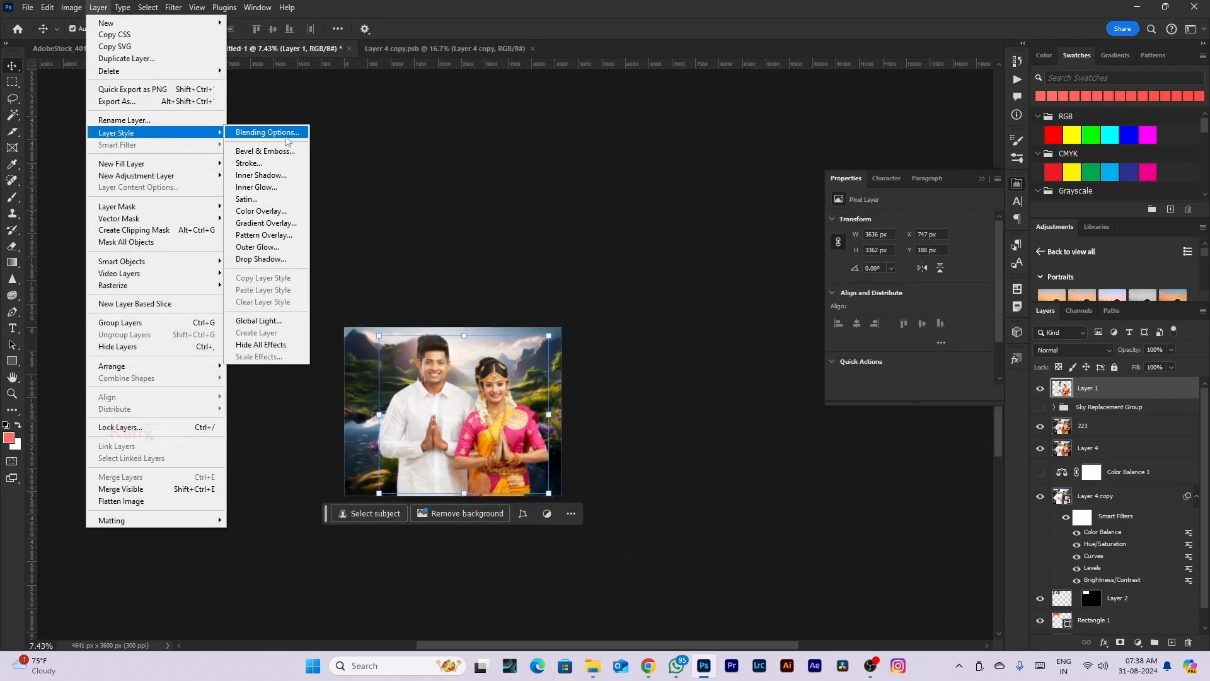
click(250, 133)
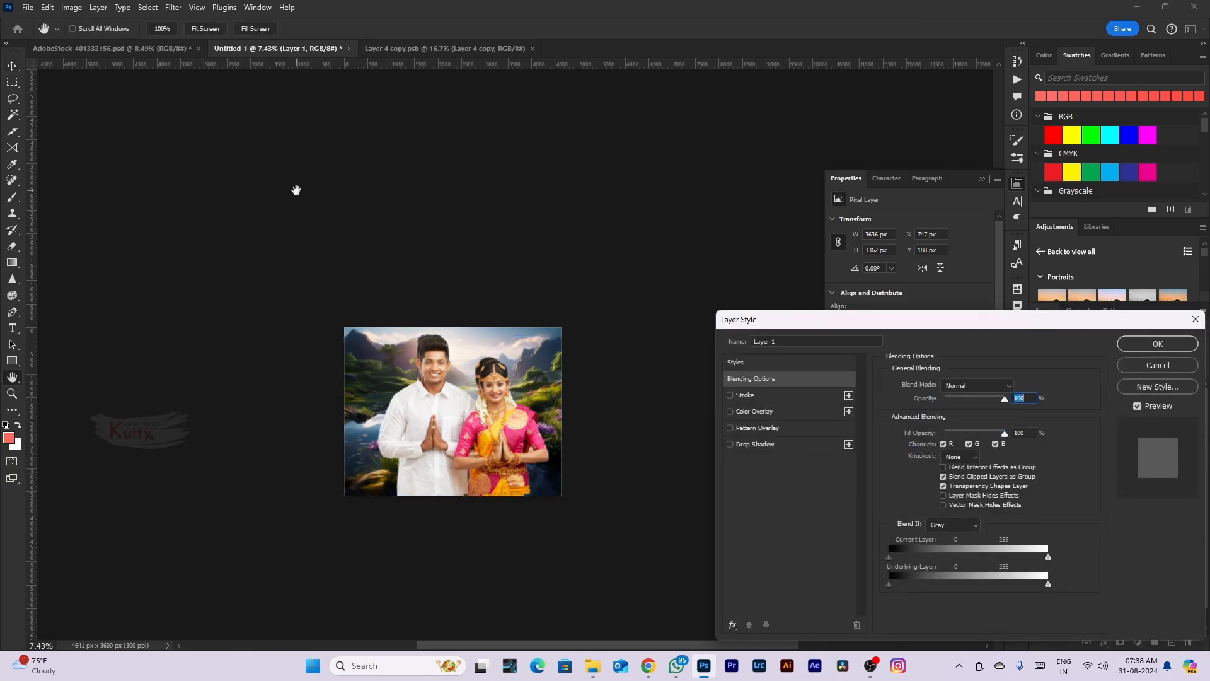
drag(782, 320, 369, 147)
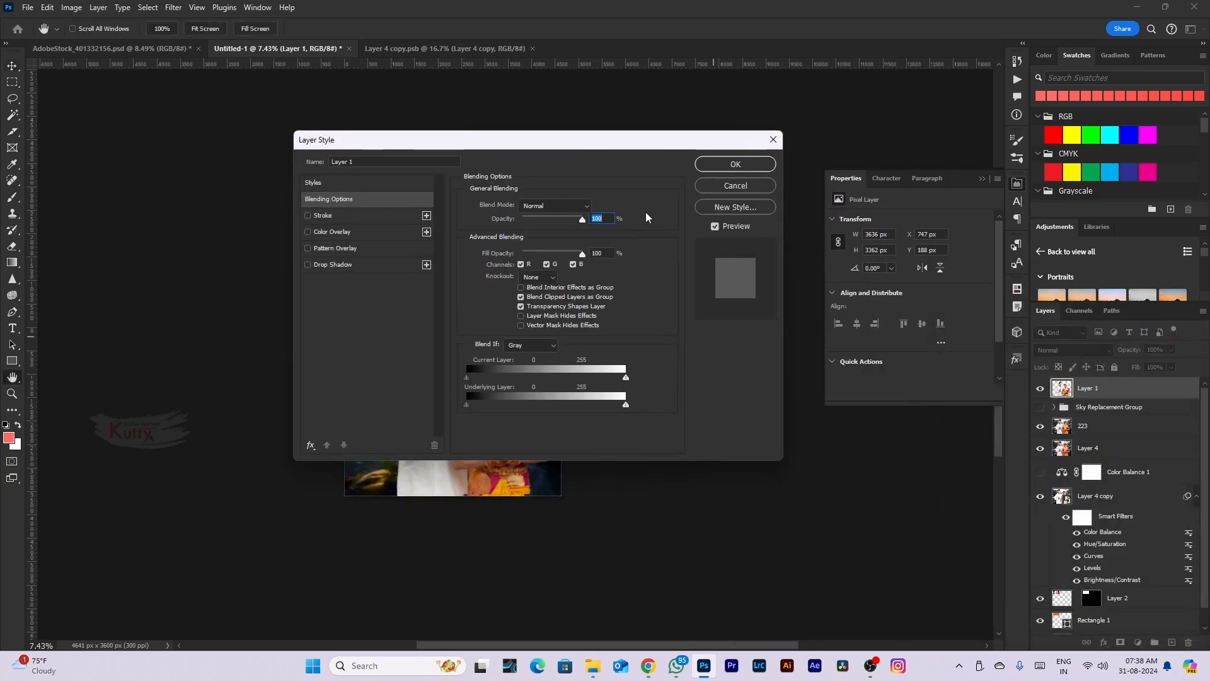
click(731, 185)
In AdobeStock_401332156.psd, move the separate Kutty Tech text into the sky above the woman's head
click(149, 49)
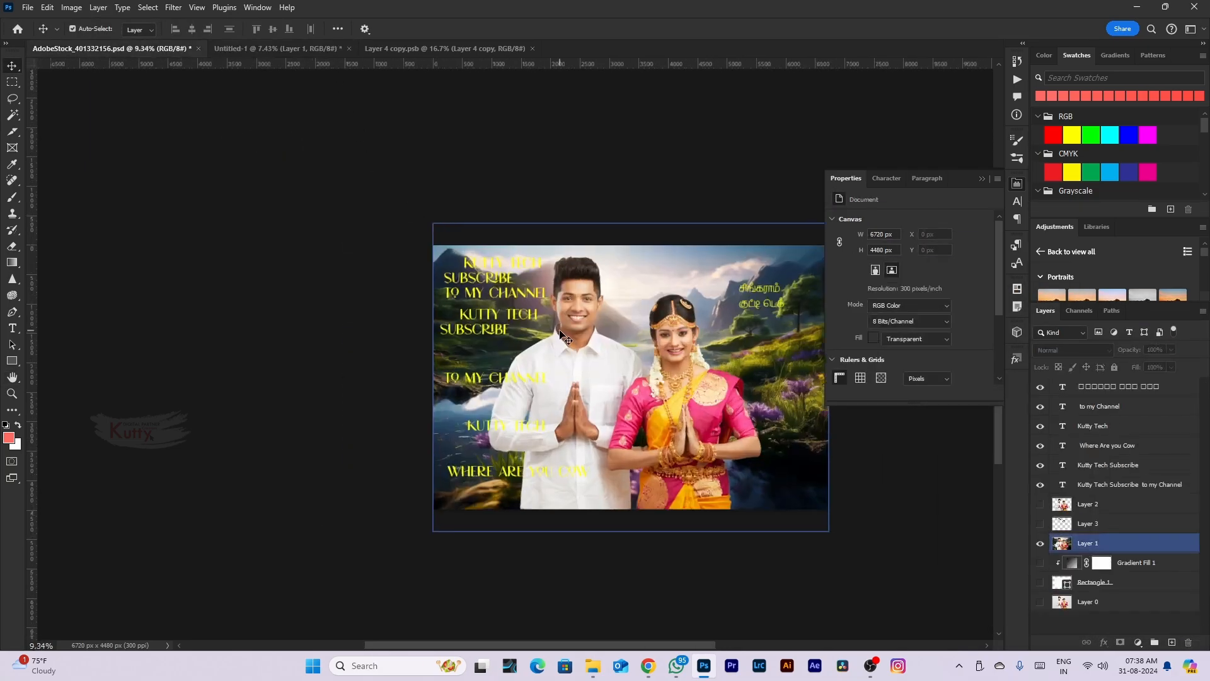
scroll(563, 337, up, 3)
click(445, 327)
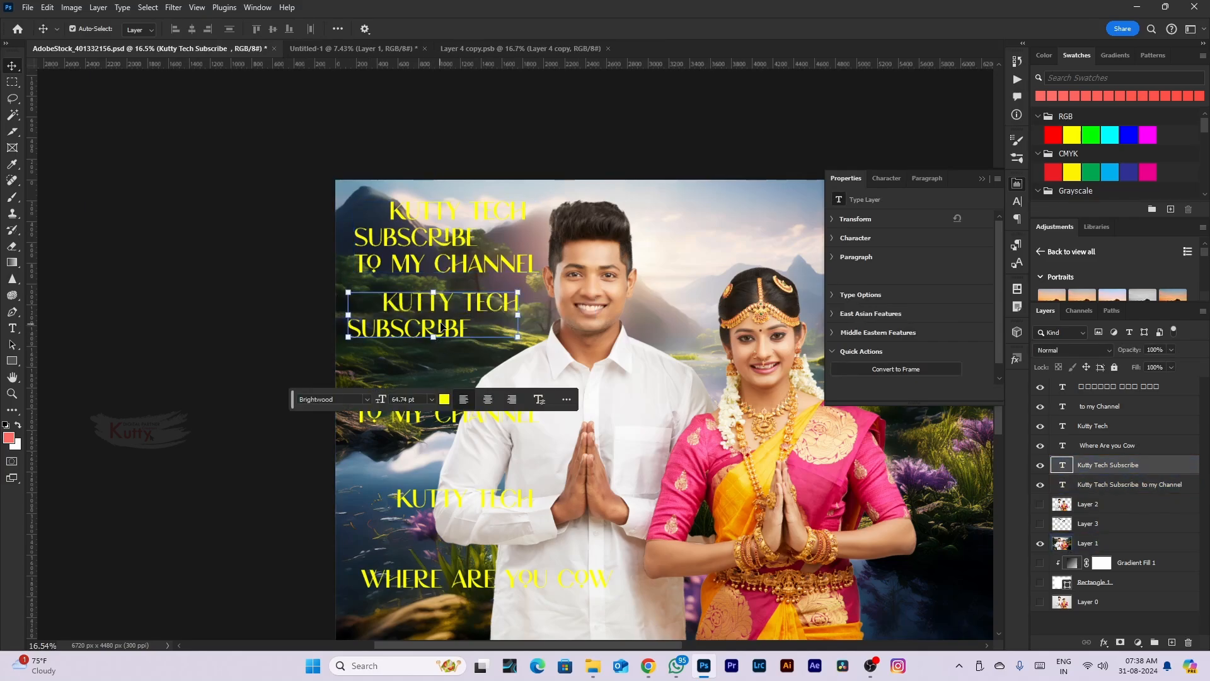
drag(465, 499, 485, 276)
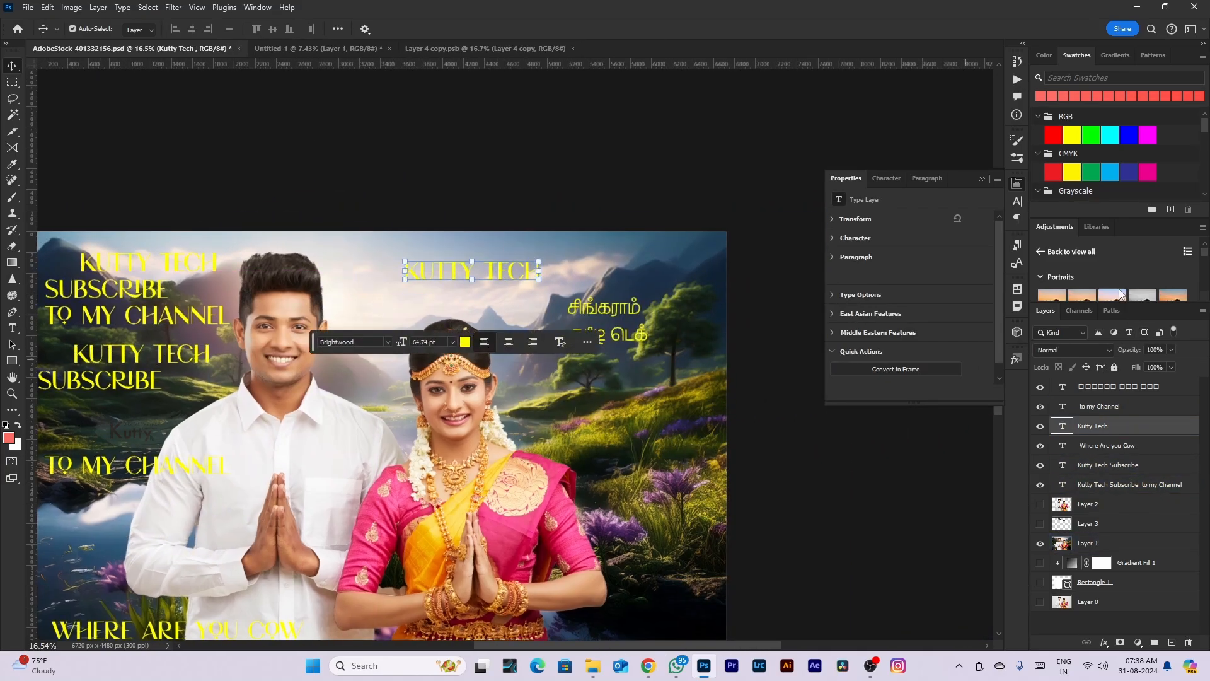
Inspect the Kutty Tech layer's Blending Options by two different routes, cancelling the settings each time
double_click(1163, 427)
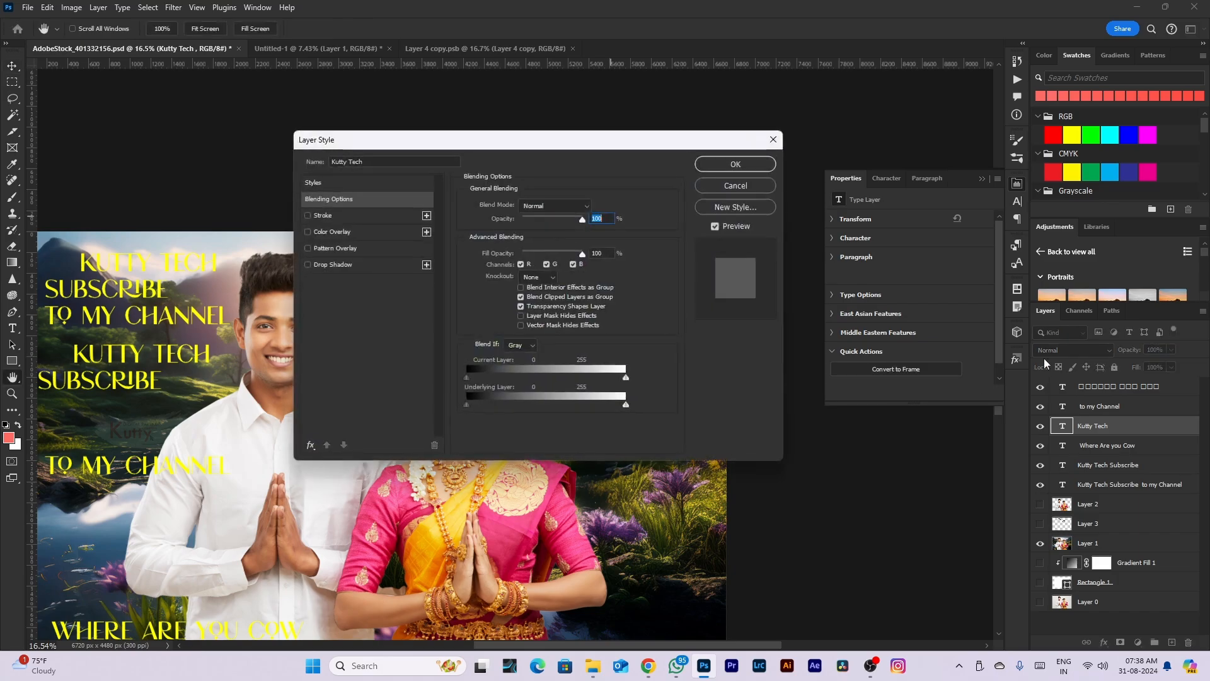
click(721, 186)
right_click(1152, 426)
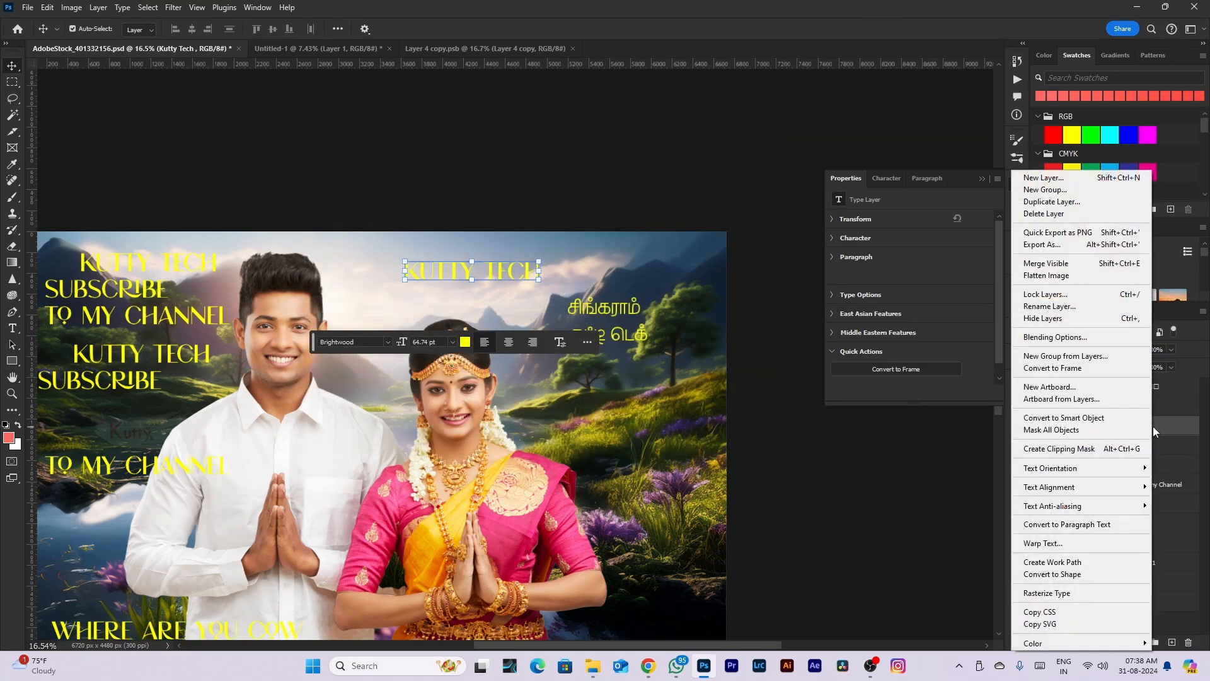
click(1060, 335)
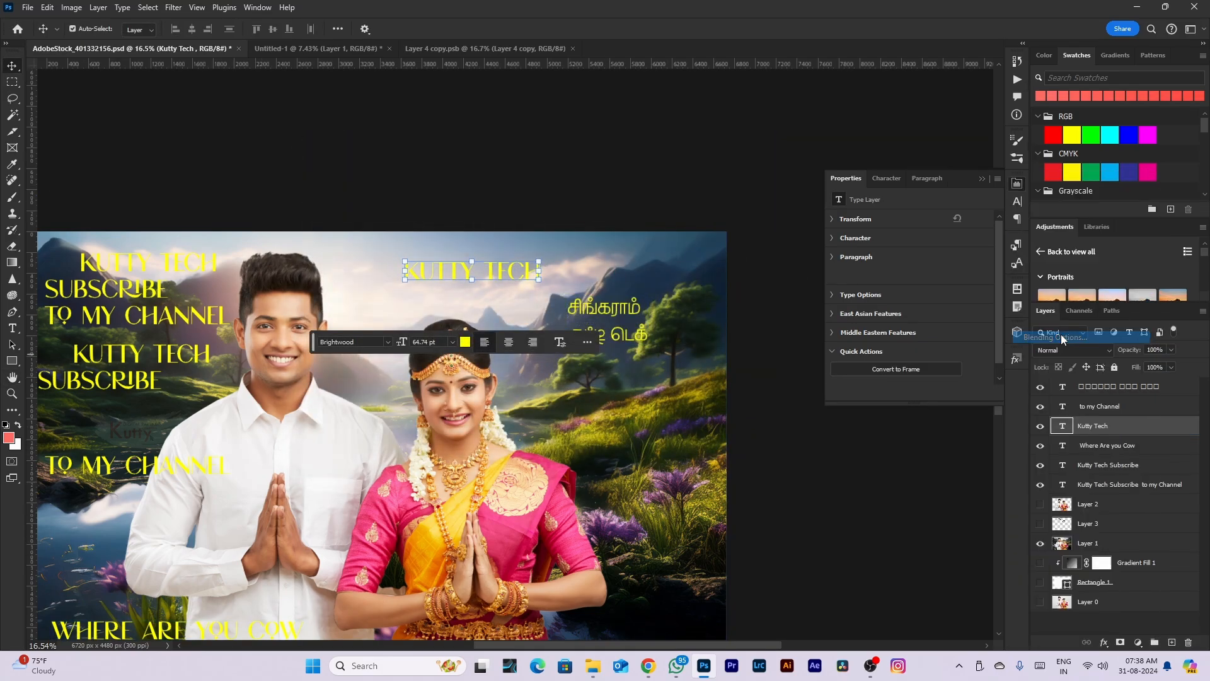
click(723, 189)
Add a Stroke effect to the Kutty Tech text layer and set its color to black (000000)
click(129, 7)
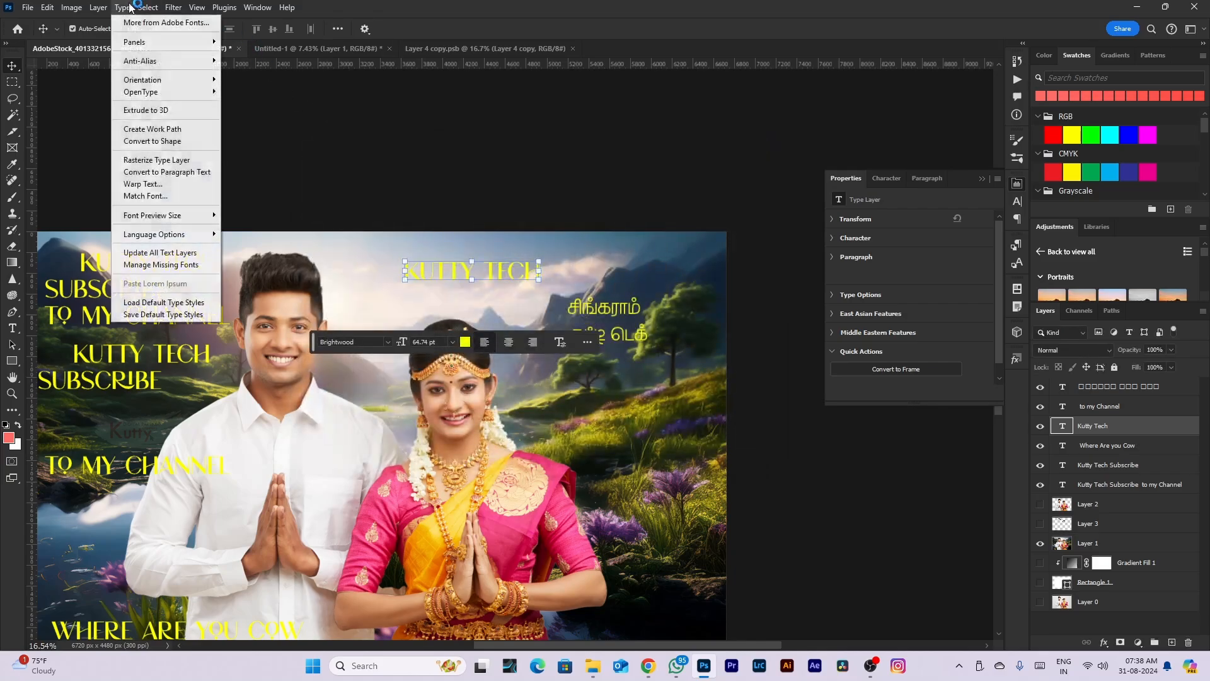
mouse_move(100, 9)
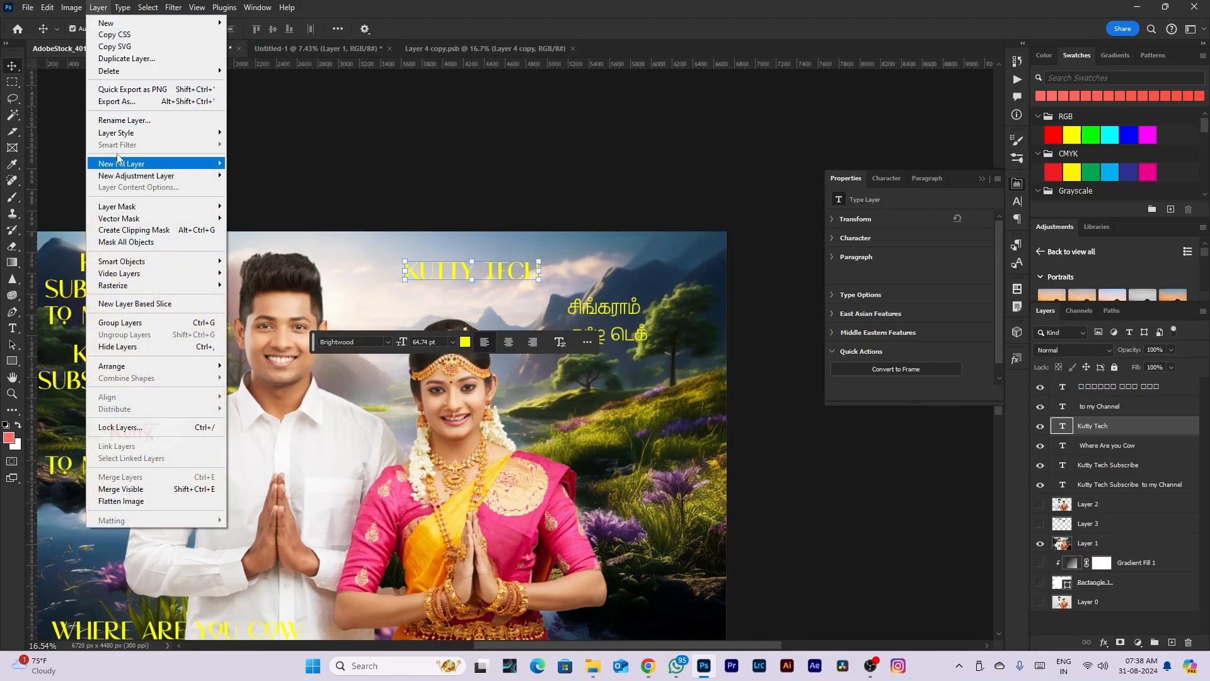
mouse_move(133, 133)
click(289, 135)
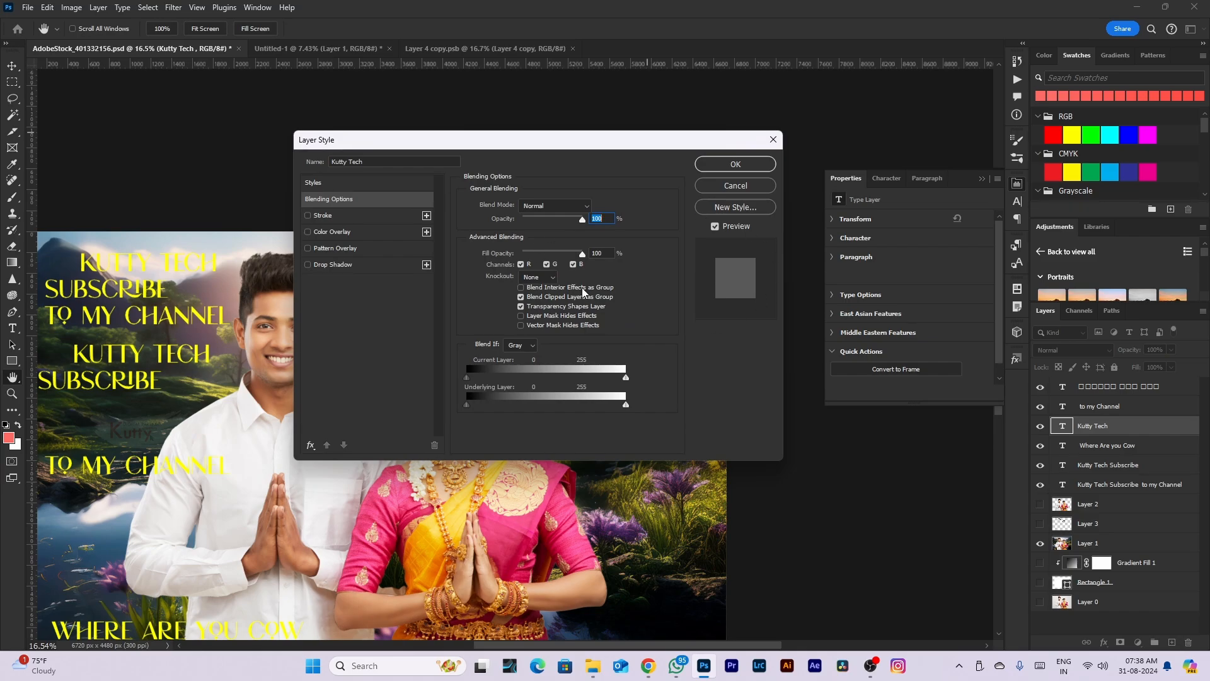
click(323, 215)
mouse_move(482, 141)
mouse_down()
mouse_move(493, 464)
mouse_move(527, 360)
mouse_up()
click(544, 516)
double_click(770, 577)
text(000000)
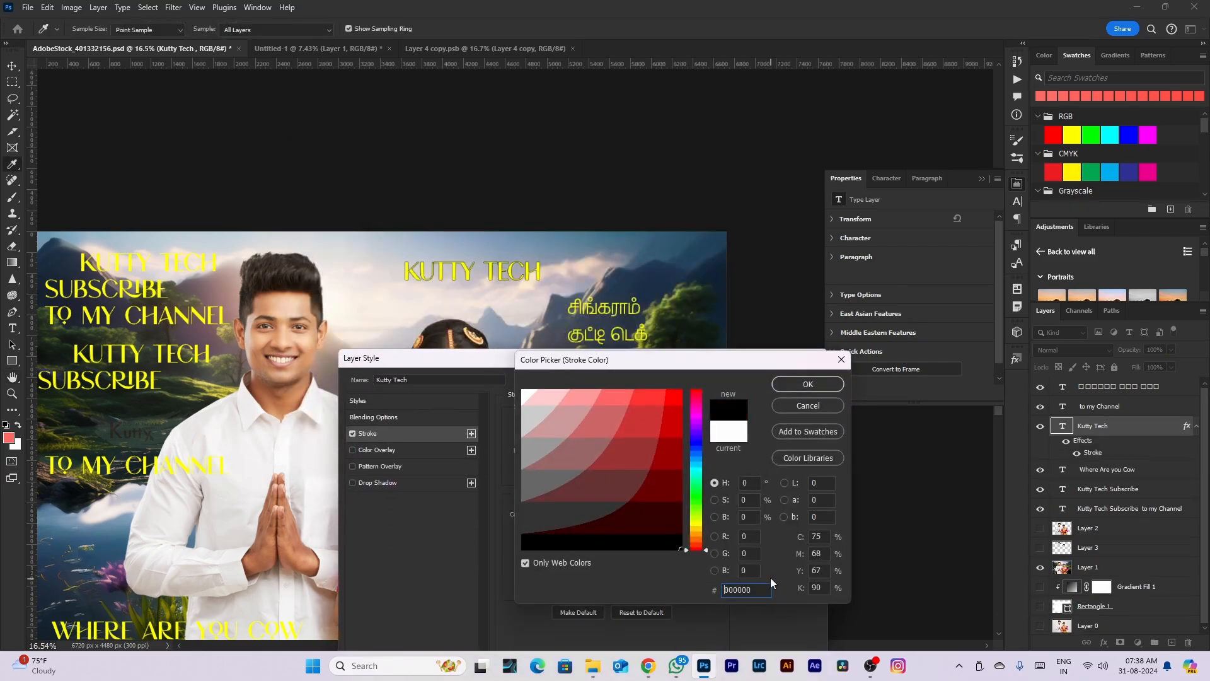
key(Return)
Compare the Inside and Center stroke positions, settle on Outside, and set the stroke size to 18 px
drag(556, 423, 560, 423)
click(567, 438)
click(565, 449)
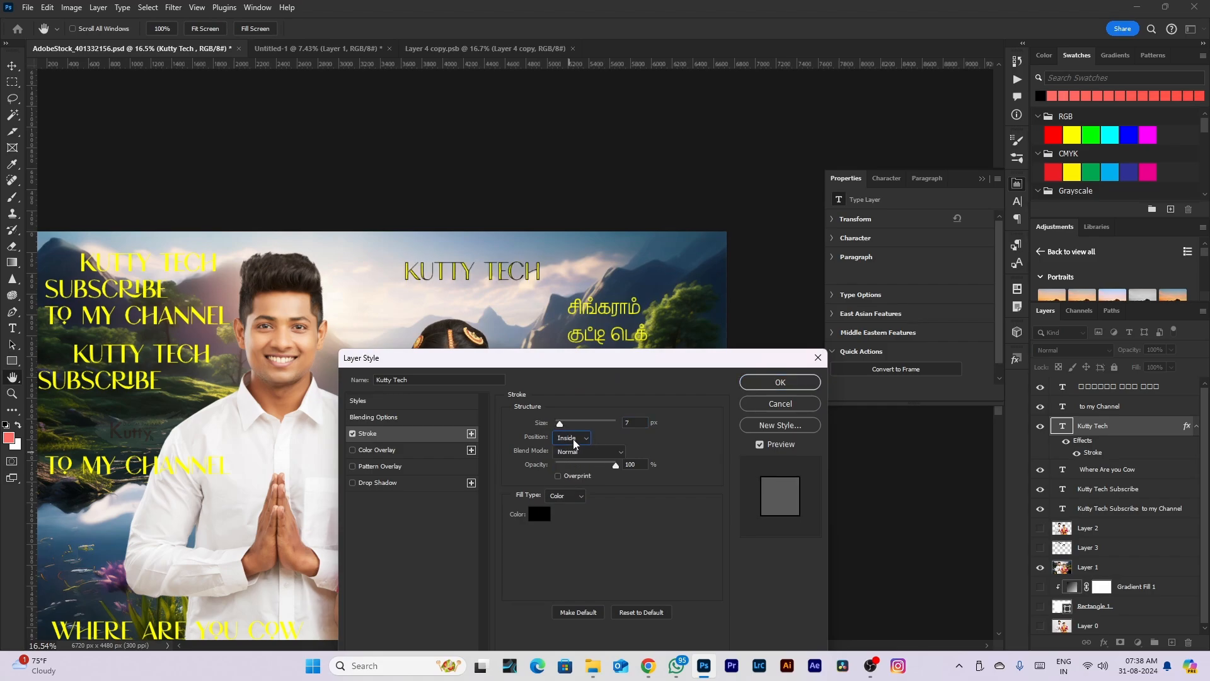
click(572, 438)
click(564, 455)
click(564, 440)
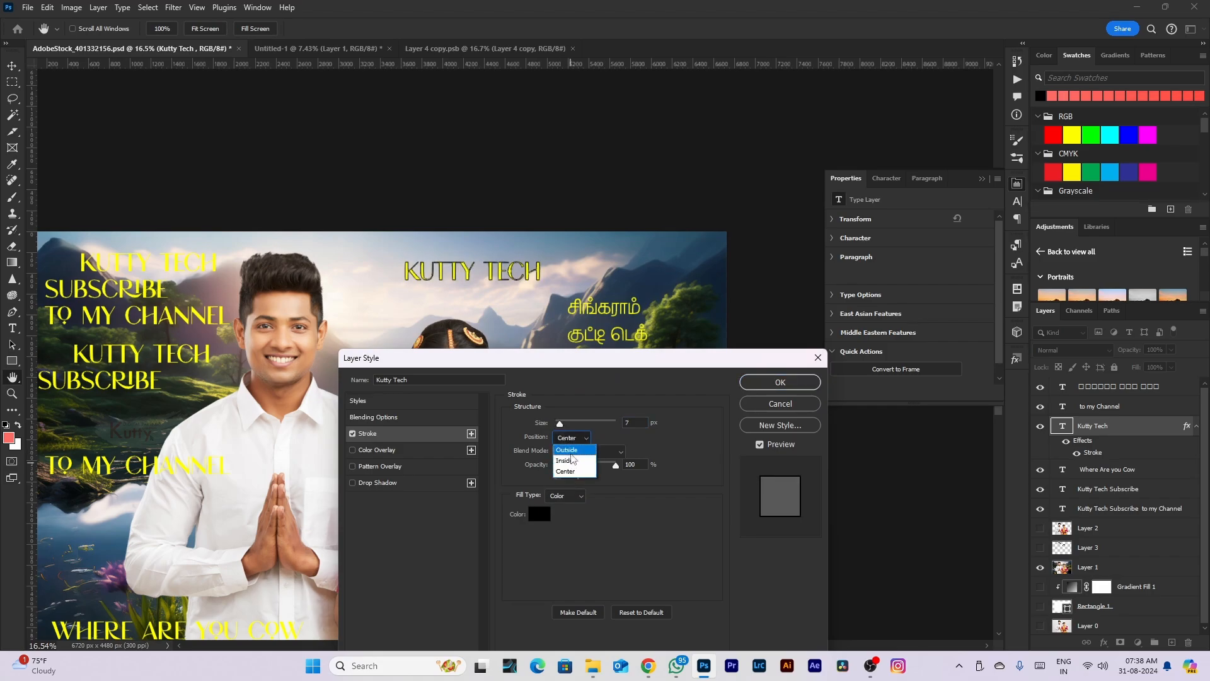
click(566, 444)
drag(560, 423, 565, 426)
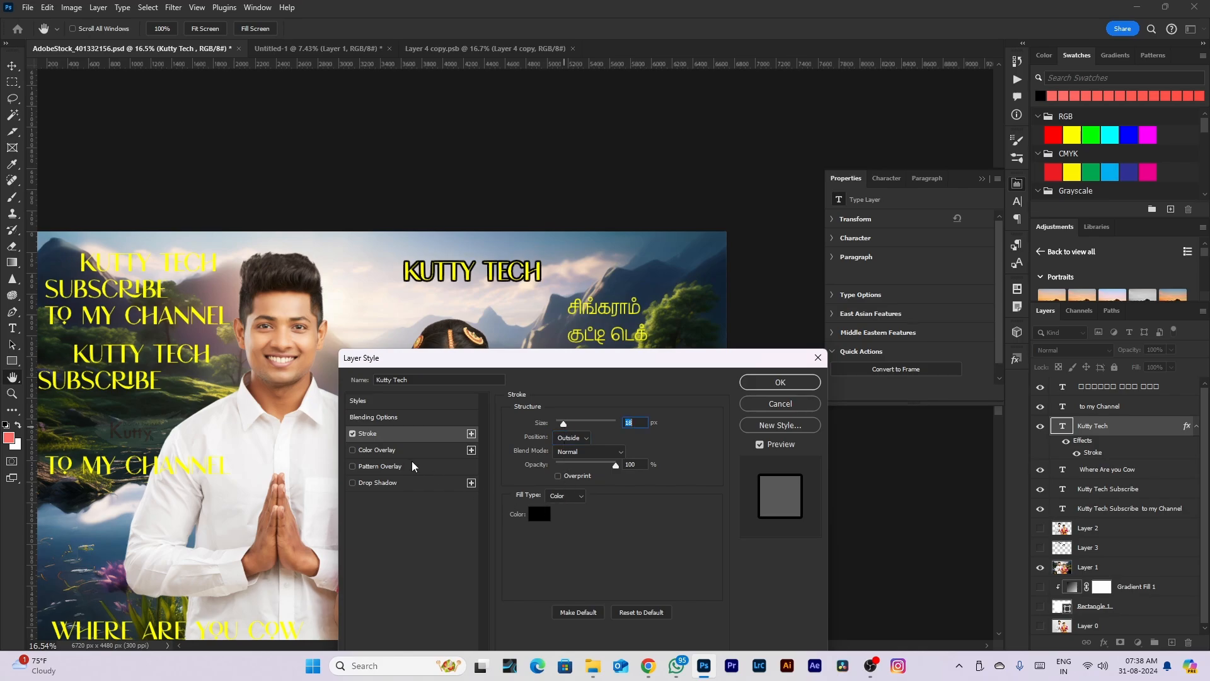
Enable the Drop Shadow effect on the Kutty Tech text and adjust its offset settings
click(378, 482)
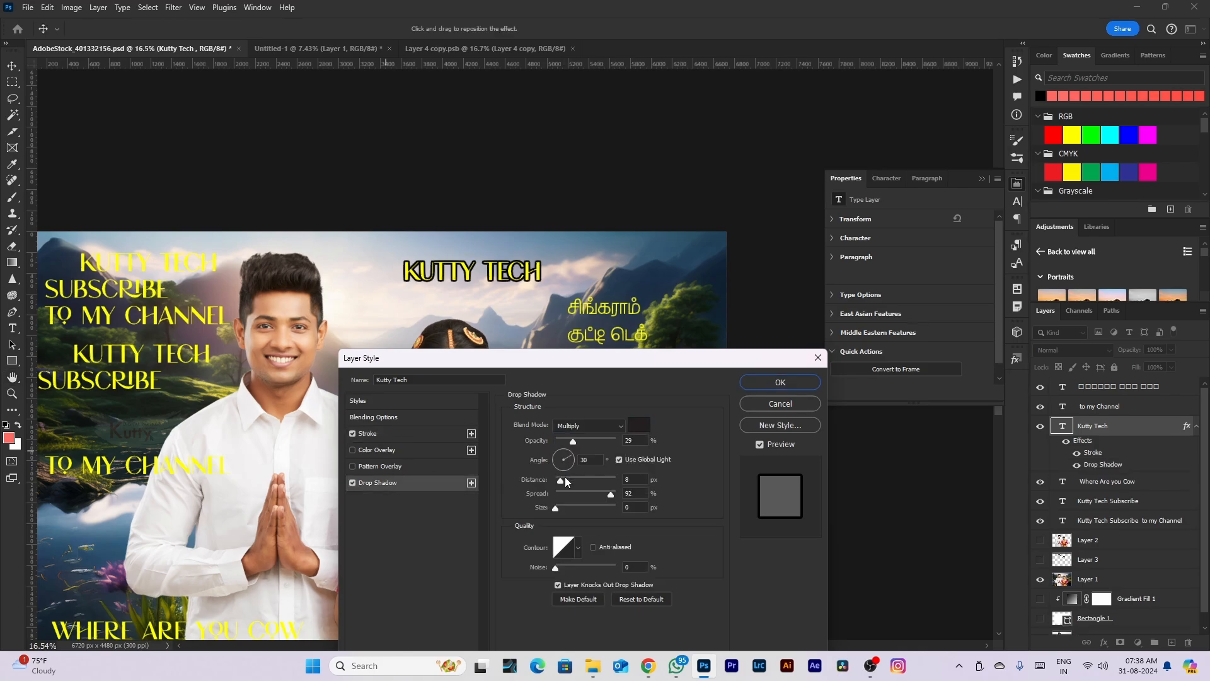
drag(565, 481, 558, 504)
Add a Color Overlay to the Kutty Tech text in red ff0033 and save that color as a swatch
click(364, 451)
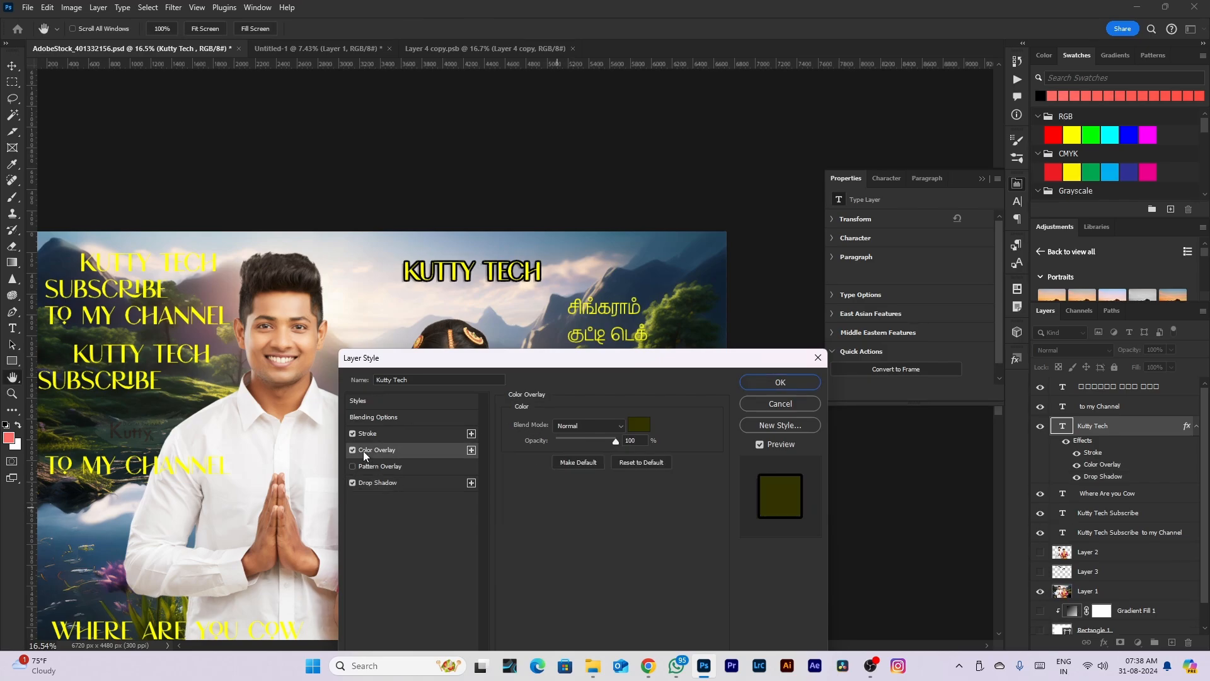
click(639, 424)
drag(618, 446, 718, 354)
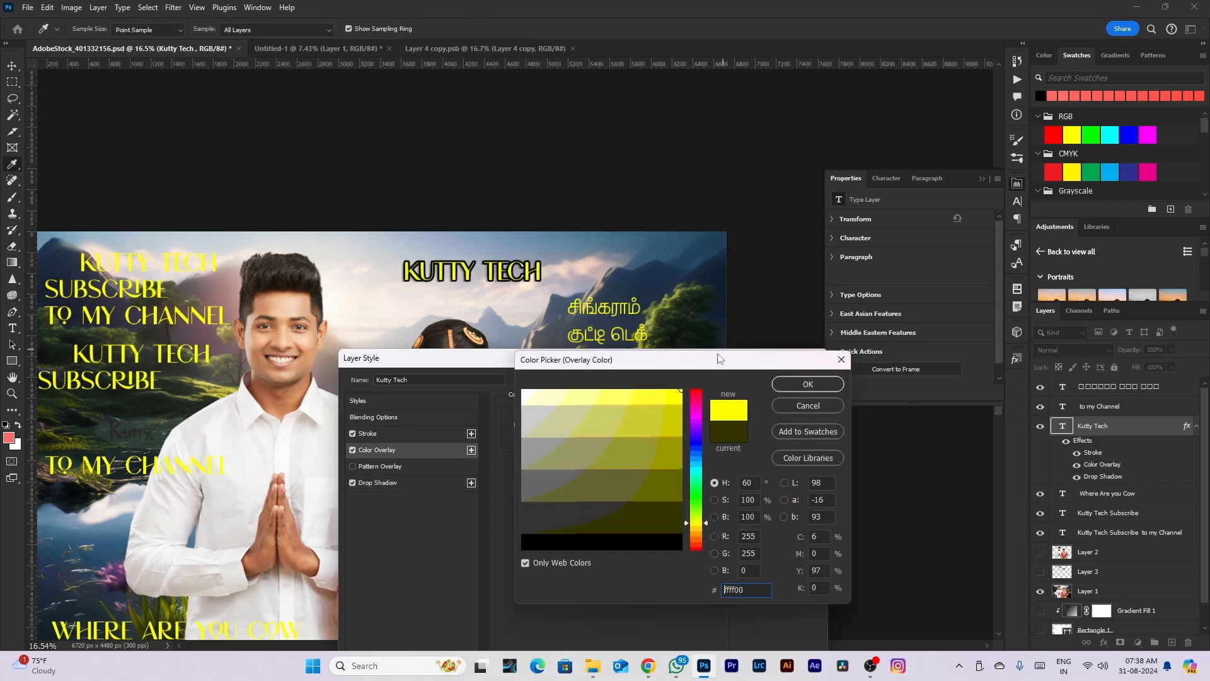
drag(698, 504, 701, 396)
click(804, 430)
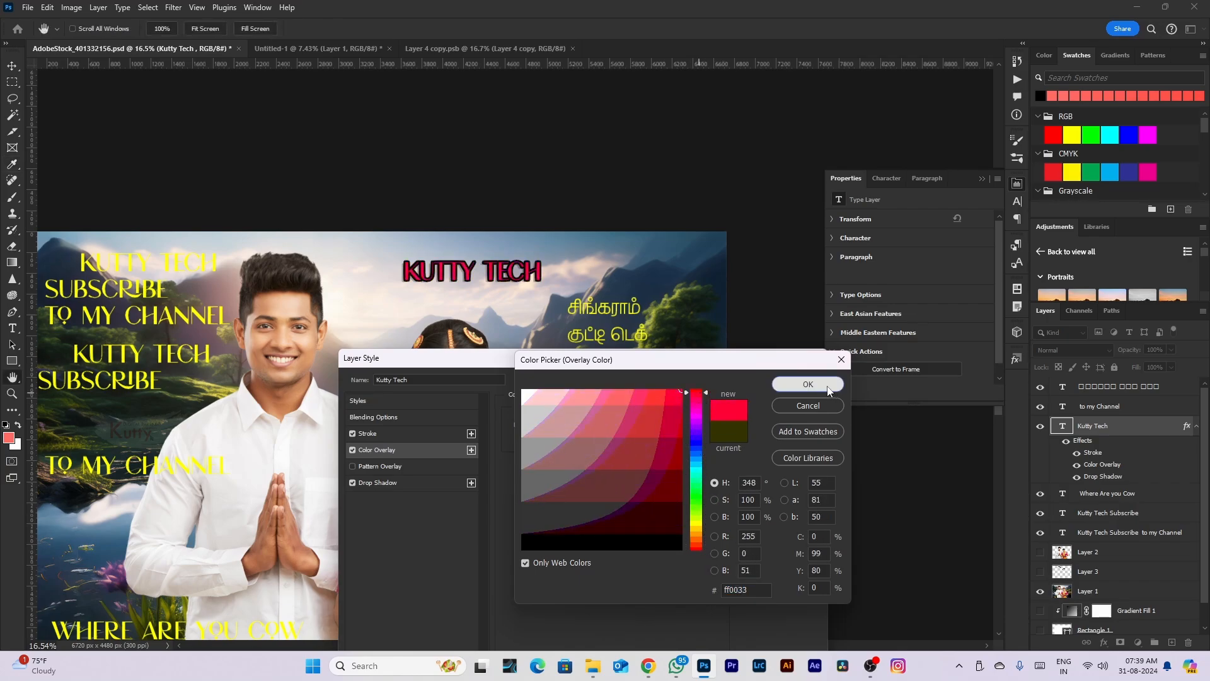
click(808, 384)
Recolor the Kutty Tech text's stroke white and save the white as a swatch
click(391, 433)
click(538, 513)
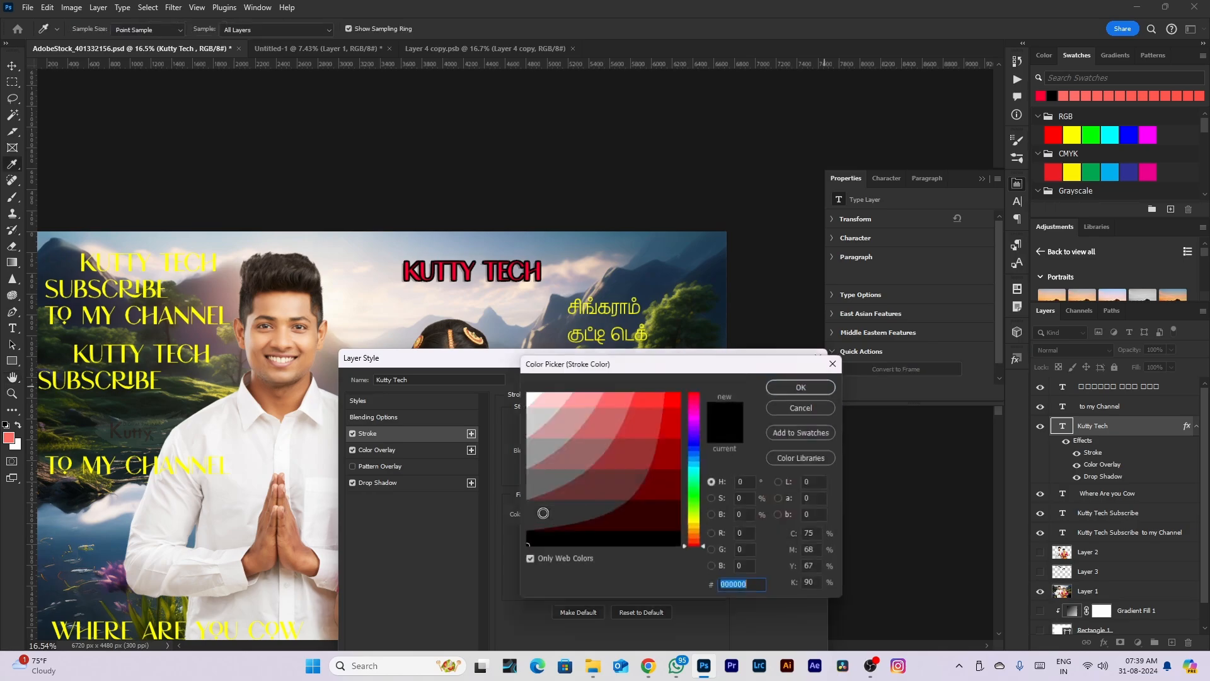
click(518, 393)
click(804, 430)
click(808, 384)
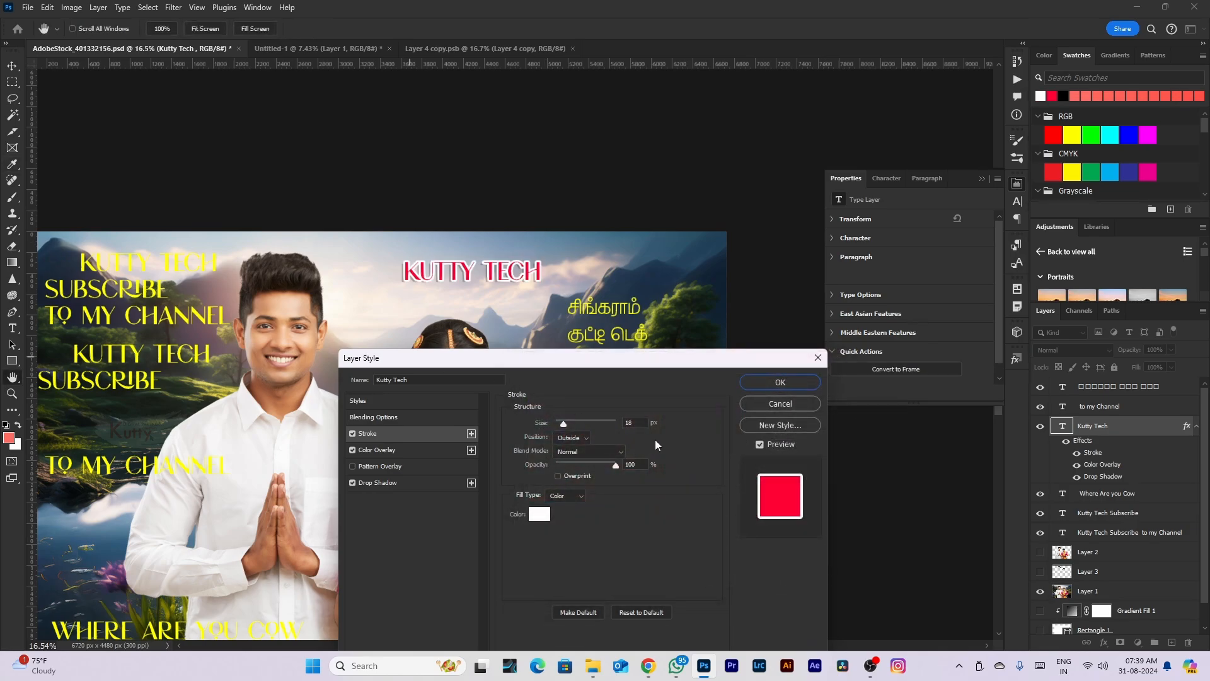
Reduce the Kutty Tech text's stroke size to 12 px
drag(638, 423, 513, 421)
text(15)
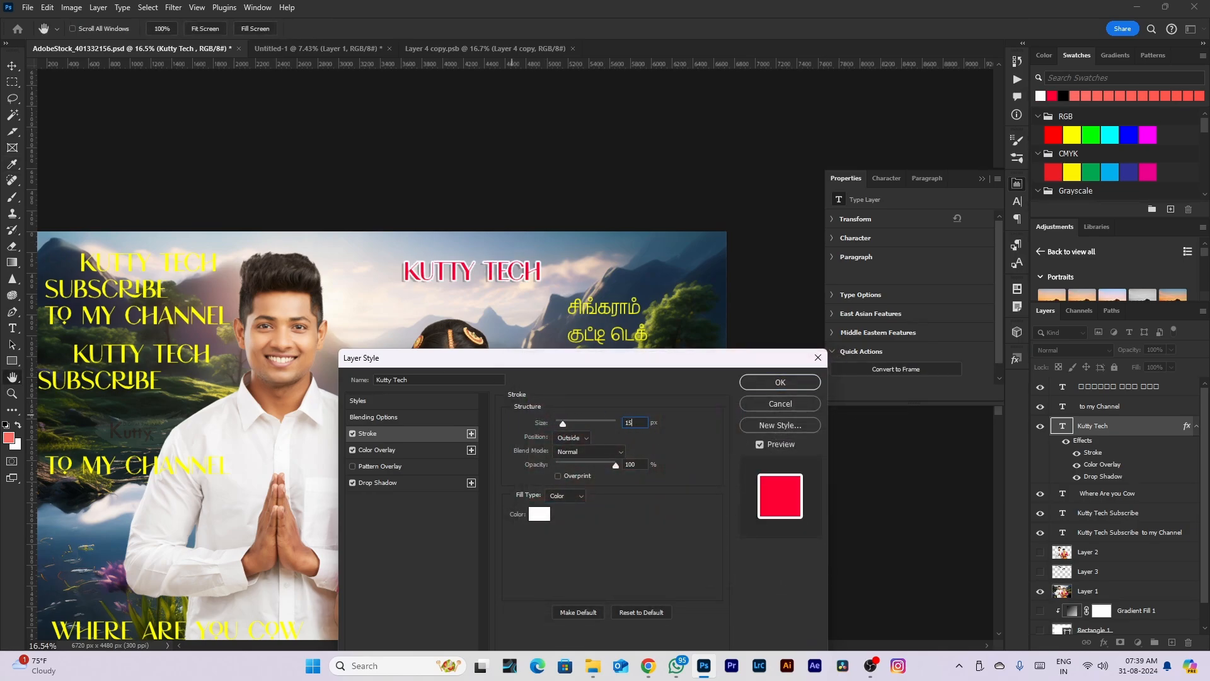
drag(637, 422, 496, 429)
text(12)
Move the Layer Style dialog clear of the text and add a second Drop Shadow effect
drag(501, 356, 760, 256)
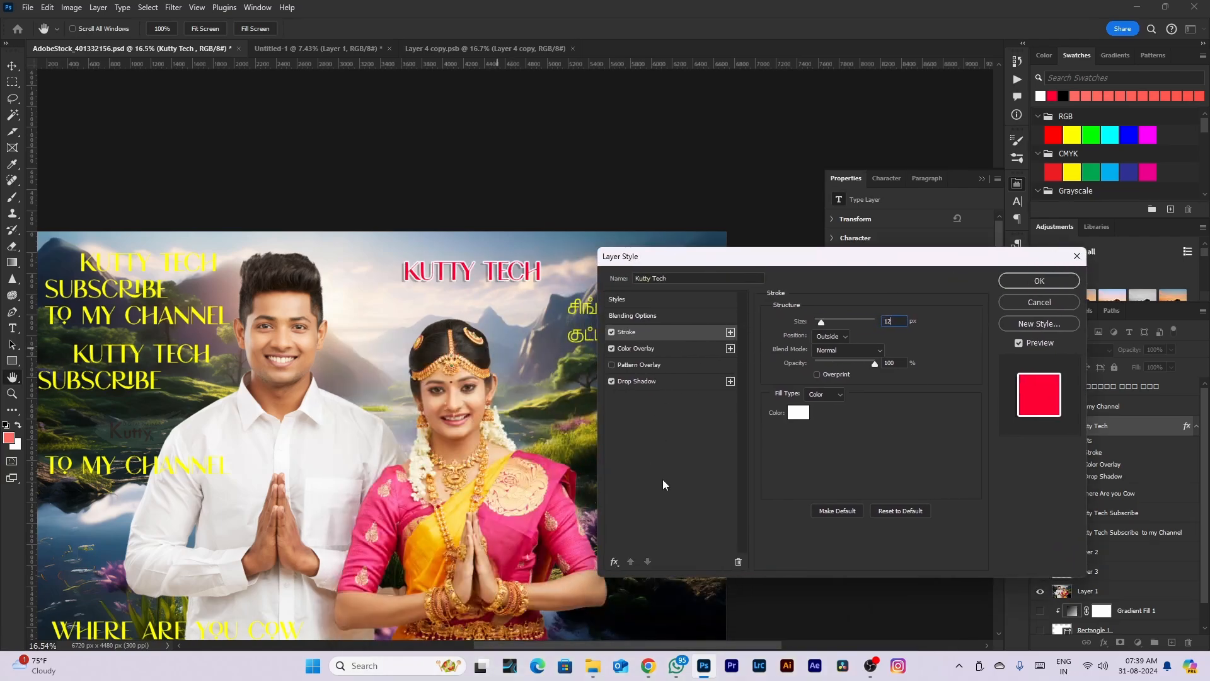
click(613, 562)
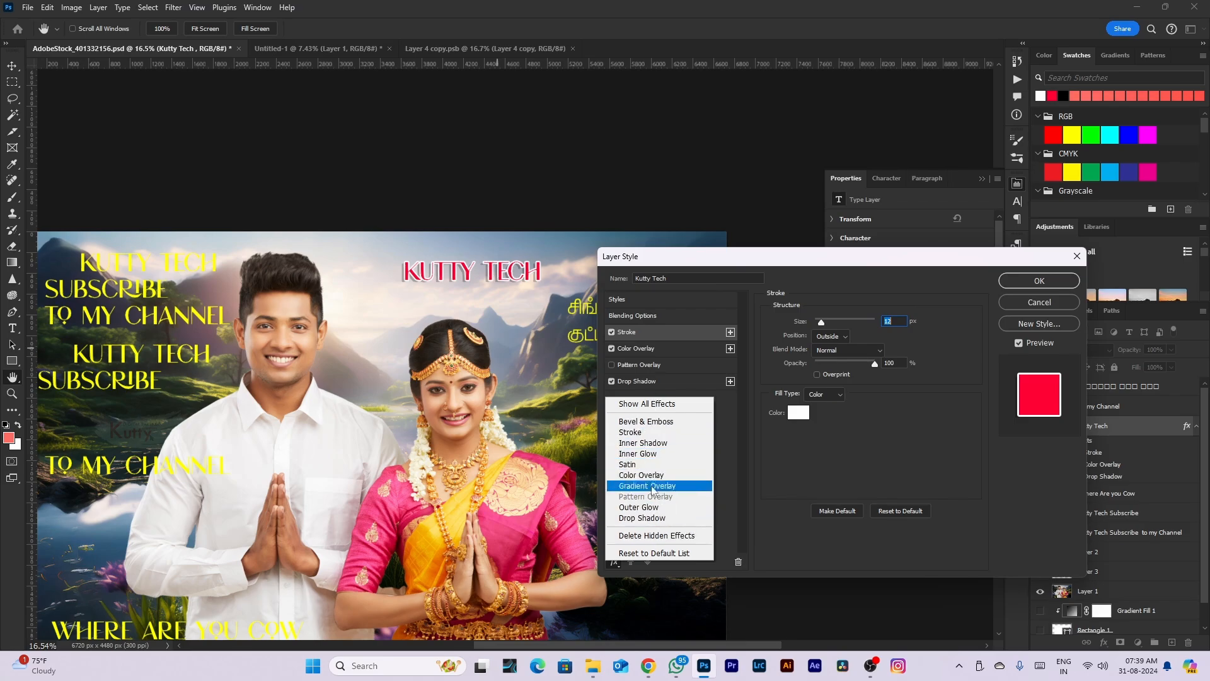
click(653, 518)
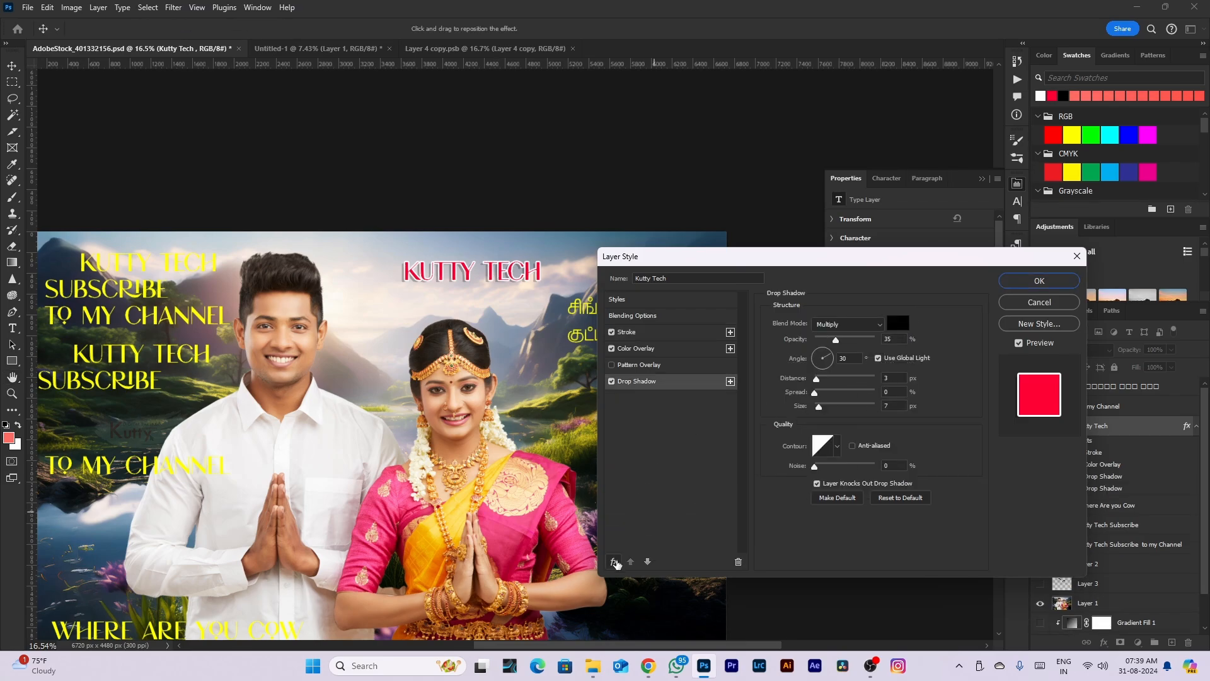
Add an Inner Shadow effect to the Kutty Tech text and adjust its distance and choke
click(614, 562)
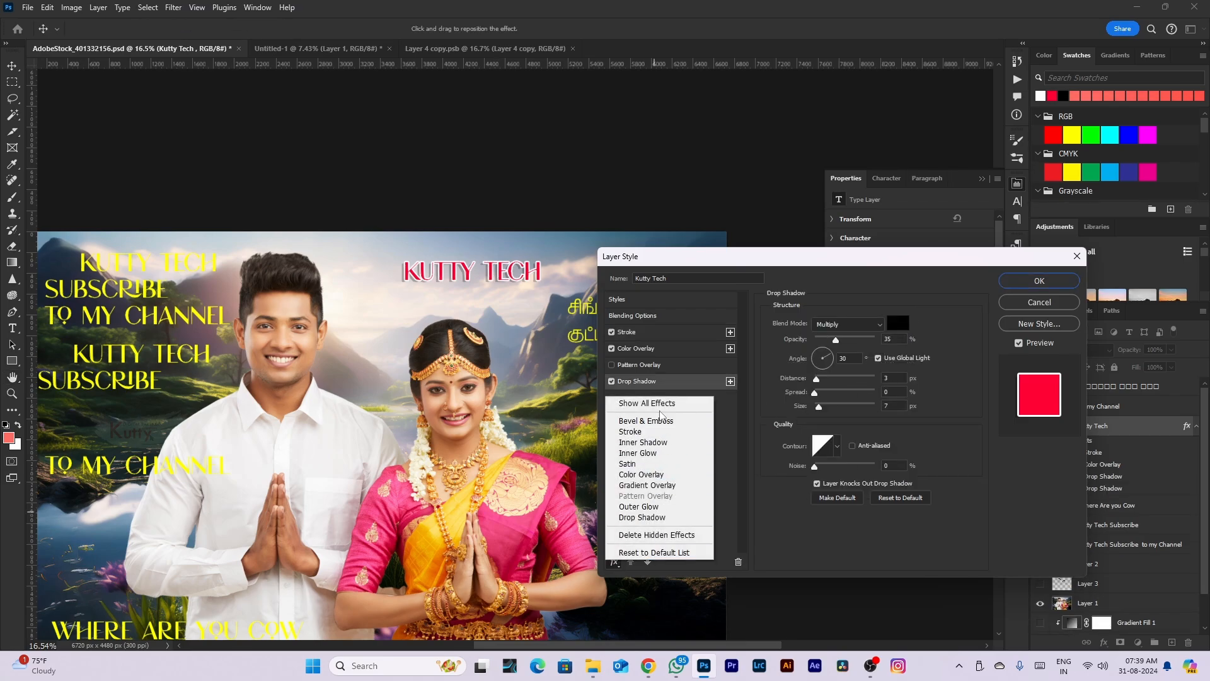
click(643, 443)
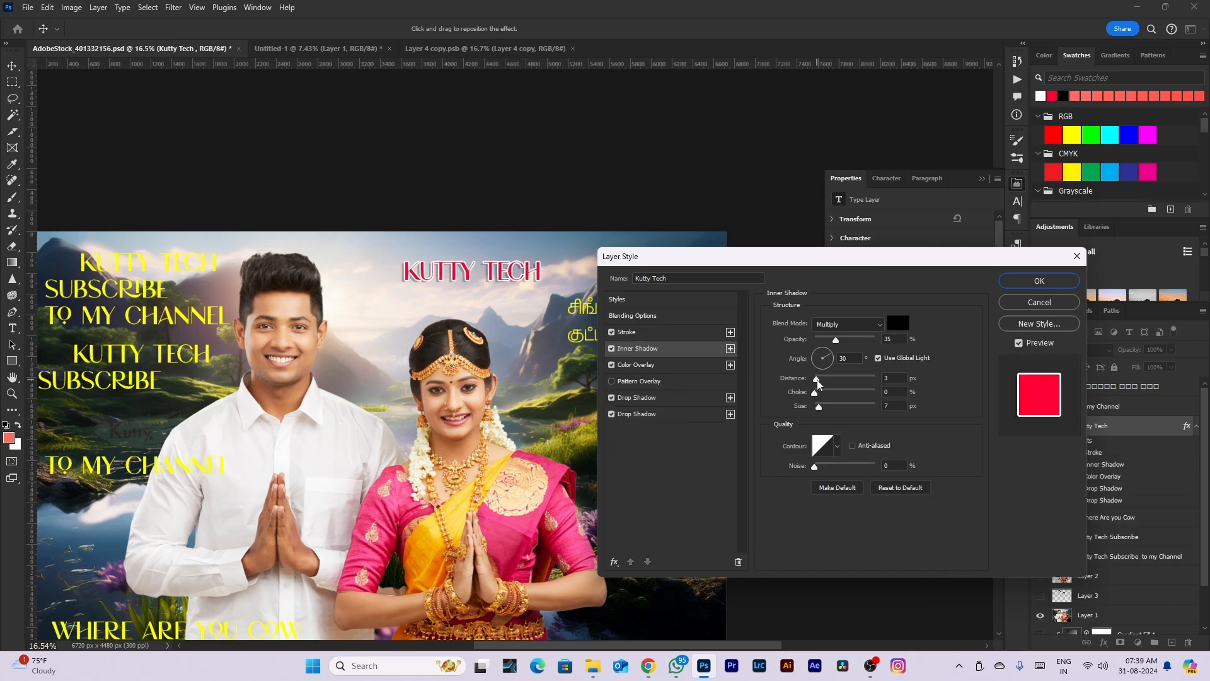
drag(817, 382, 822, 393)
click(822, 394)
Try out the layer opacity, fill opacity and Blend If sliders in the Kutty Tech layer's Blending Options
click(634, 315)
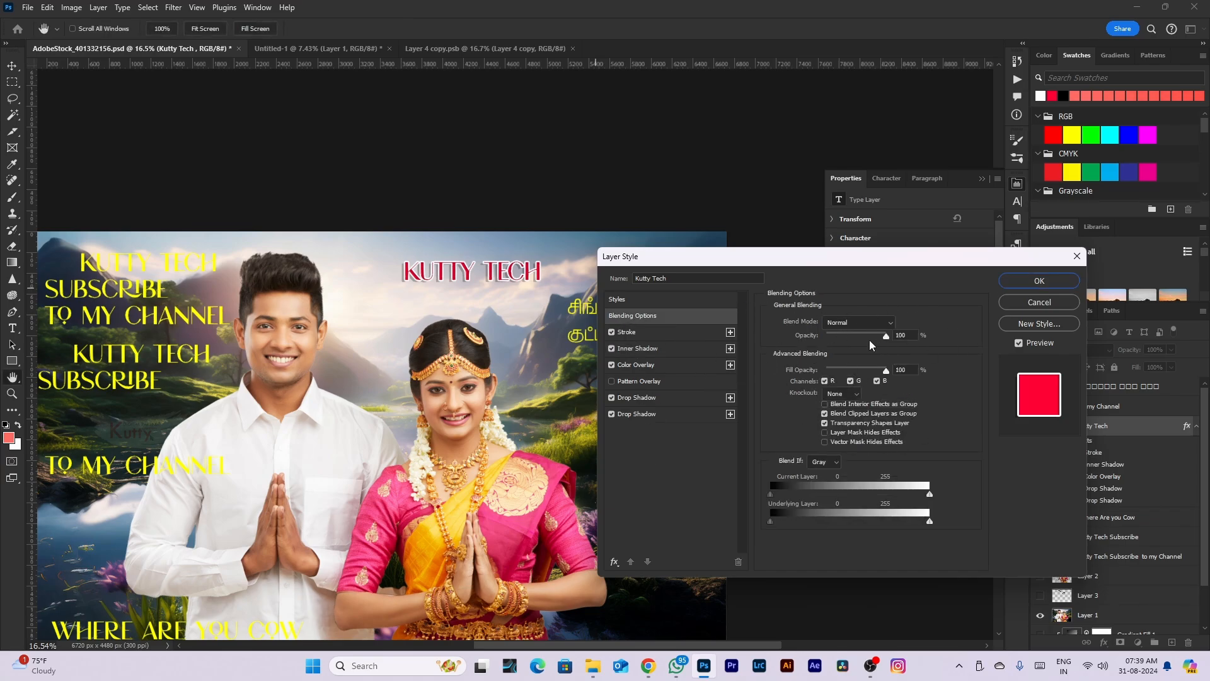
drag(886, 339, 912, 341)
drag(887, 371, 939, 380)
mouse_move(771, 493)
mouse_down()
mouse_move(815, 494)
mouse_move(751, 502)
mouse_up()
Add a Gradient Overlay effect with the Blue_14 preset to the Kutty Tech text and turn off its Color Overlay
click(615, 561)
click(640, 487)
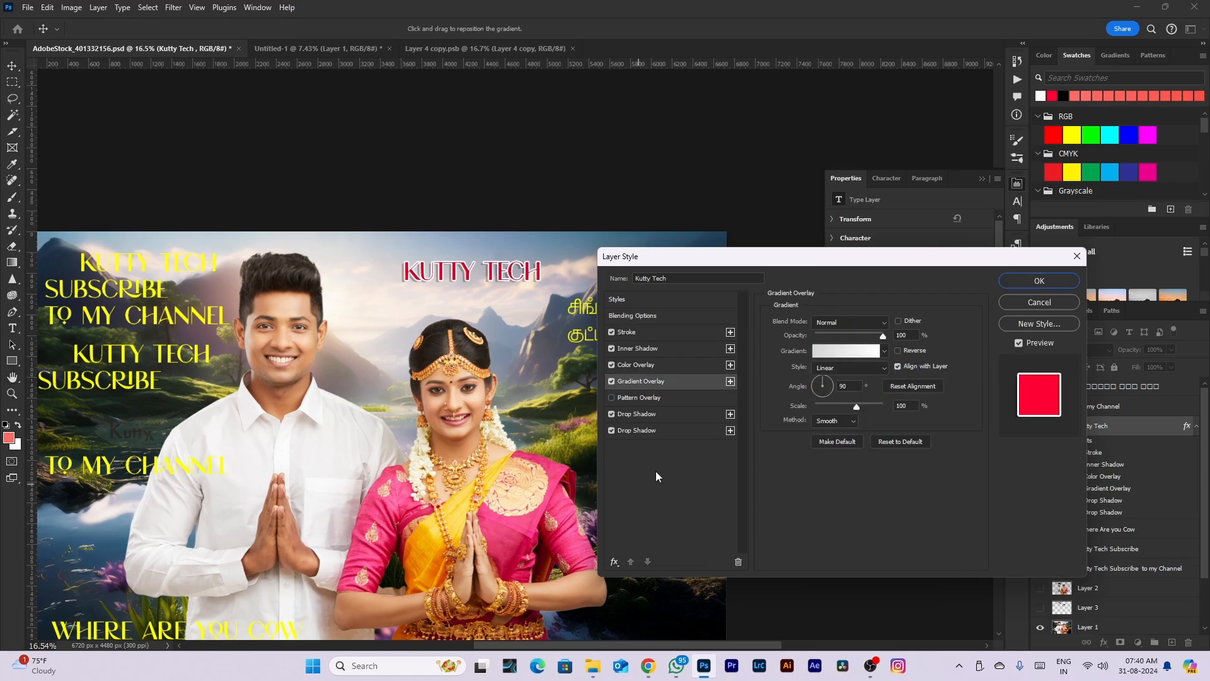
click(820, 352)
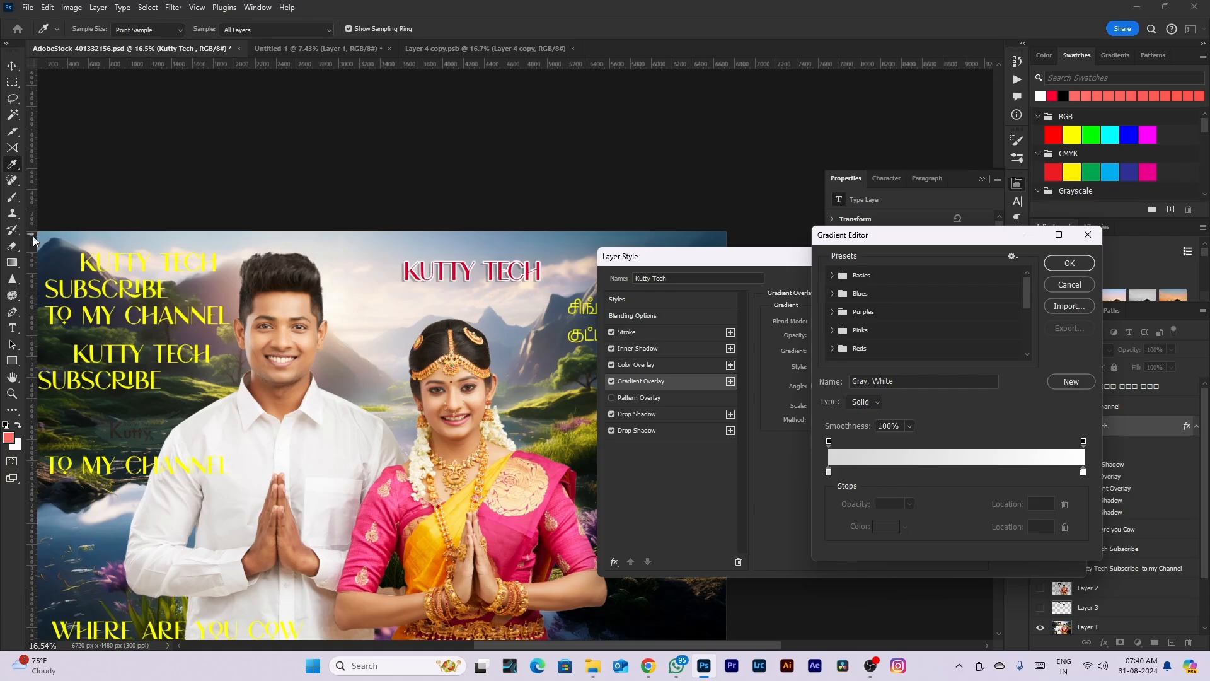
click(833, 293)
scroll(923, 293, down, 2)
click(914, 285)
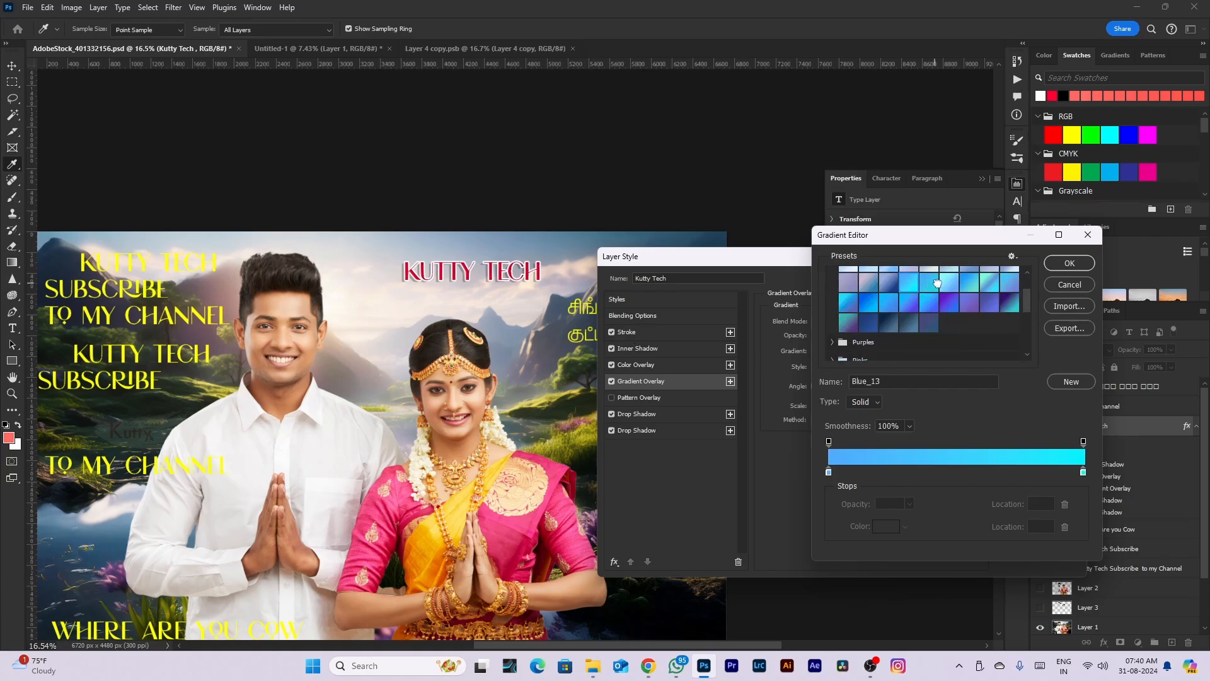
click(934, 287)
click(1070, 263)
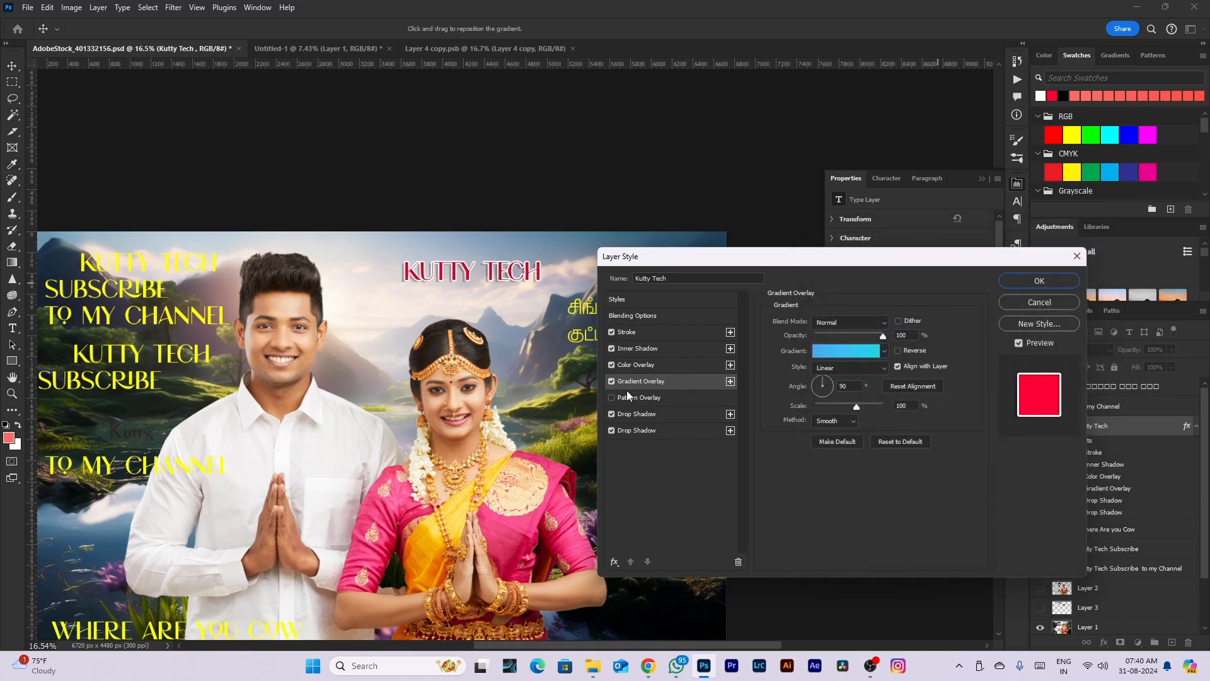
click(612, 364)
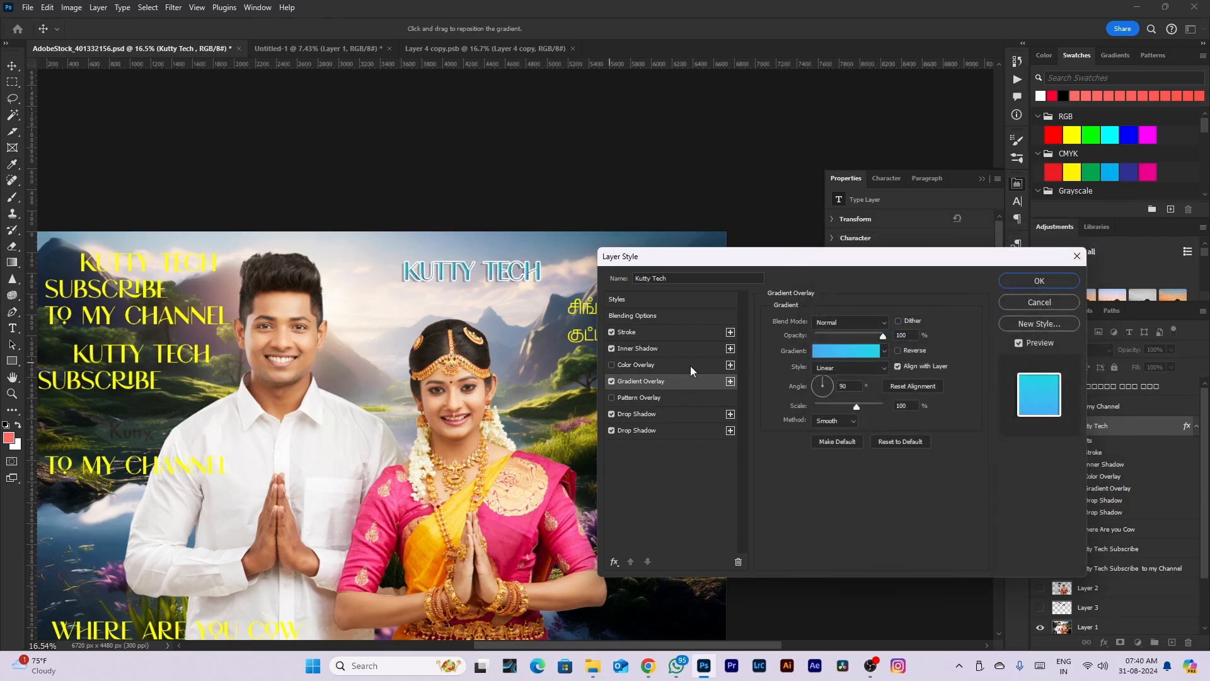
Try the Red_07 and Purple_10 gradient presets on the Kutty Tech text's Gradient Overlay
click(864, 351)
click(832, 348)
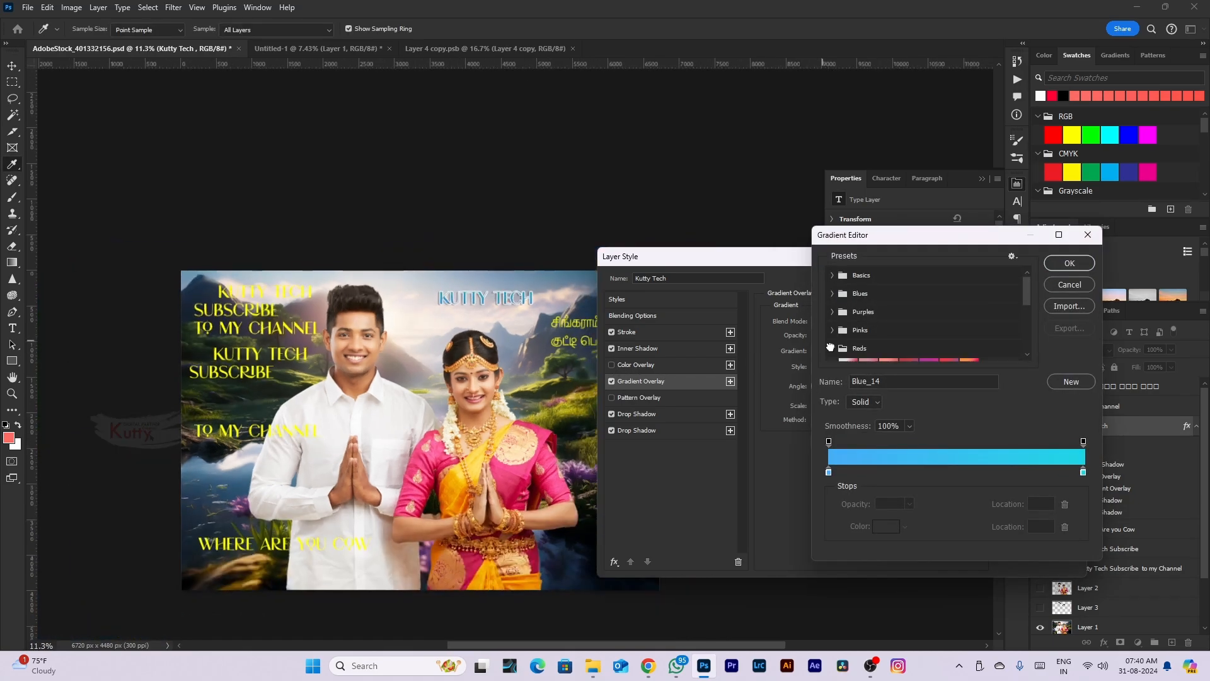
click(971, 318)
scroll(505, 328, up, 17)
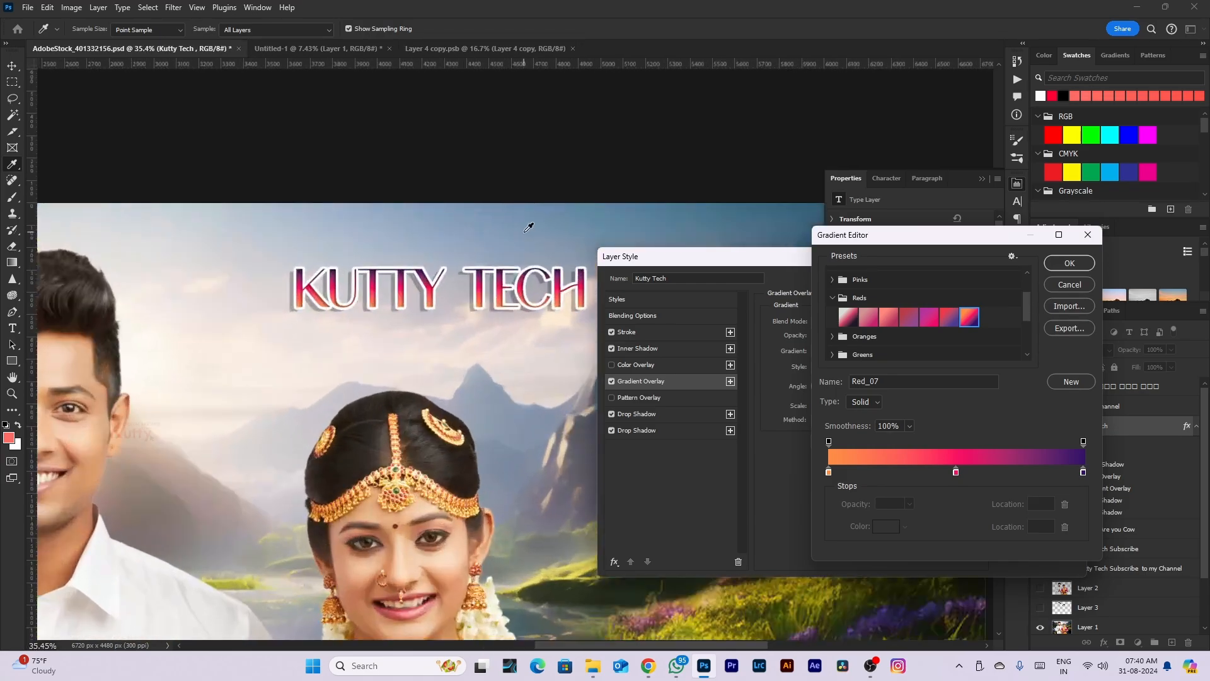
scroll(898, 305, up, 2)
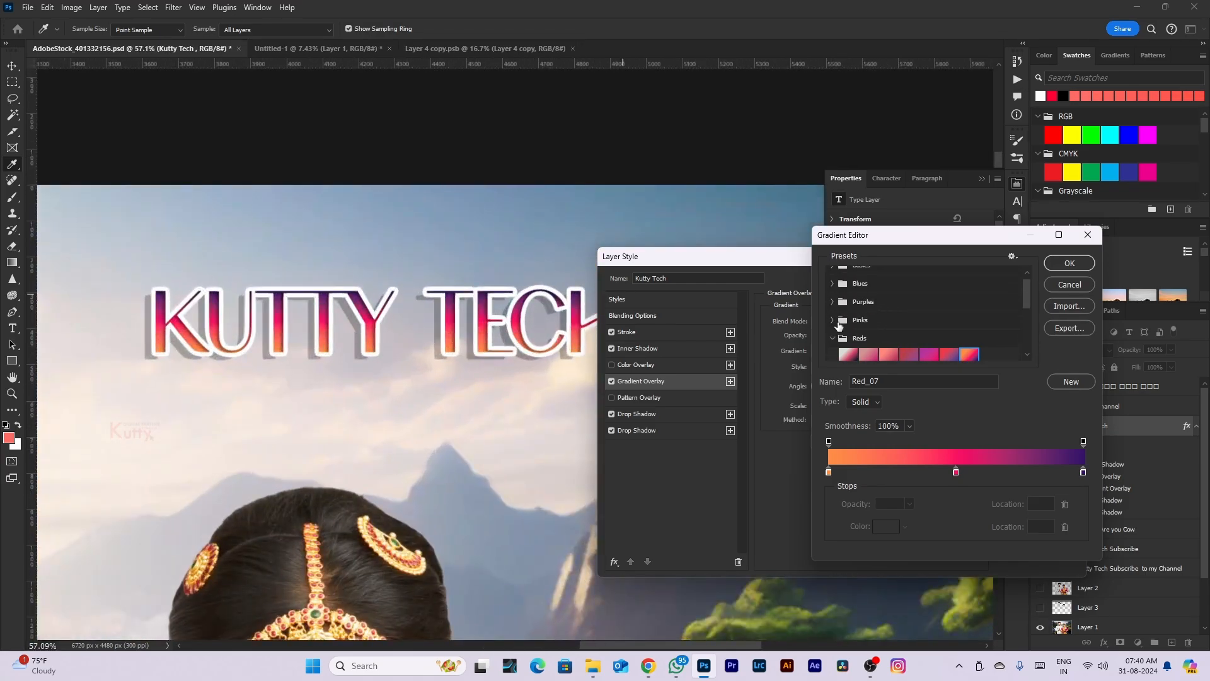
click(837, 321)
click(836, 302)
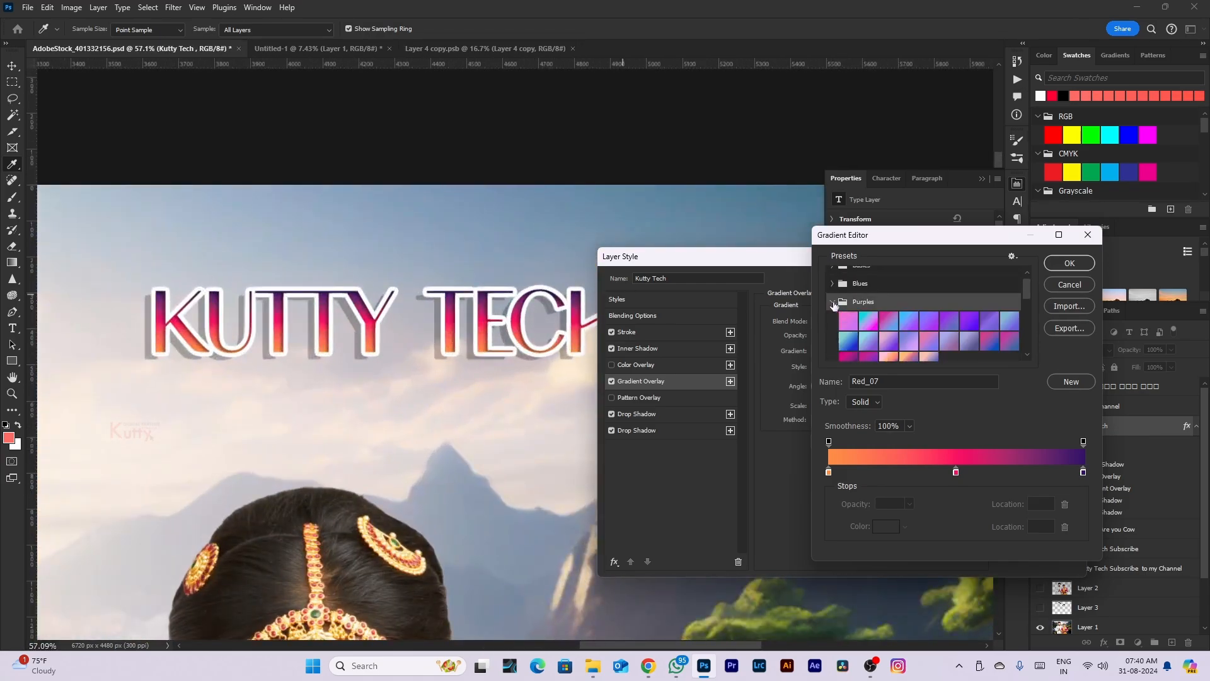
scroll(900, 318, down, 1)
click(1010, 294)
click(849, 311)
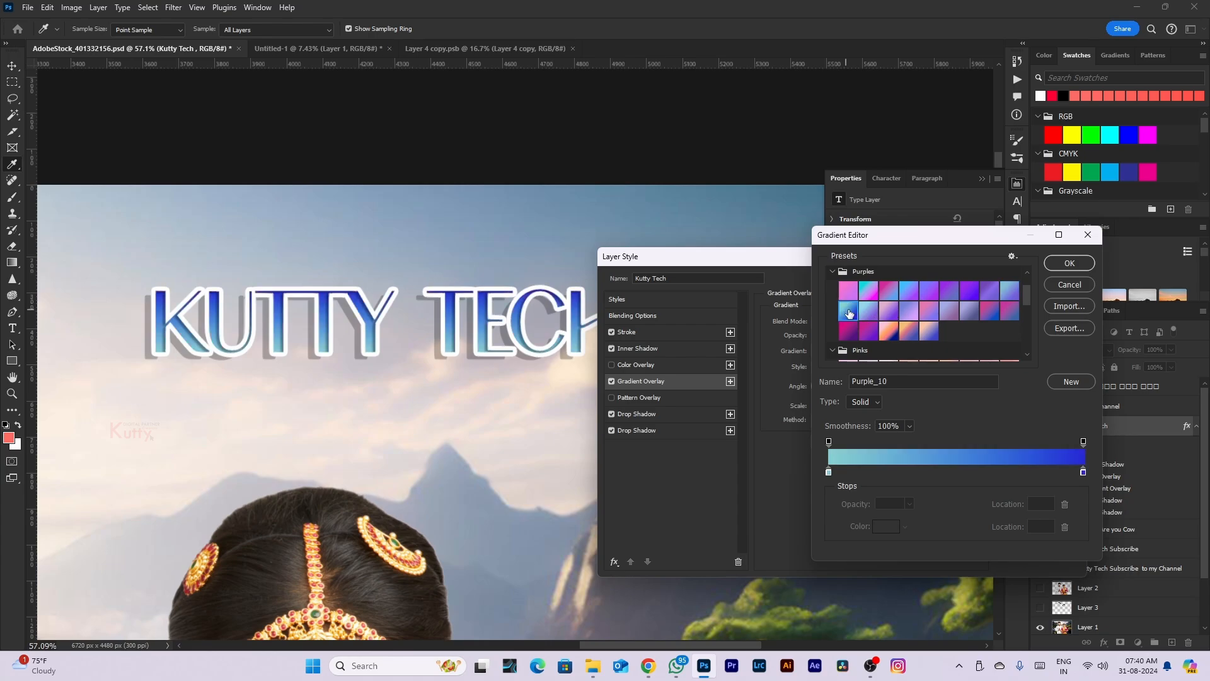
Switch the text's overlay gradient to the Blue_13 preset
scroll(852, 313, up, 2)
click(835, 294)
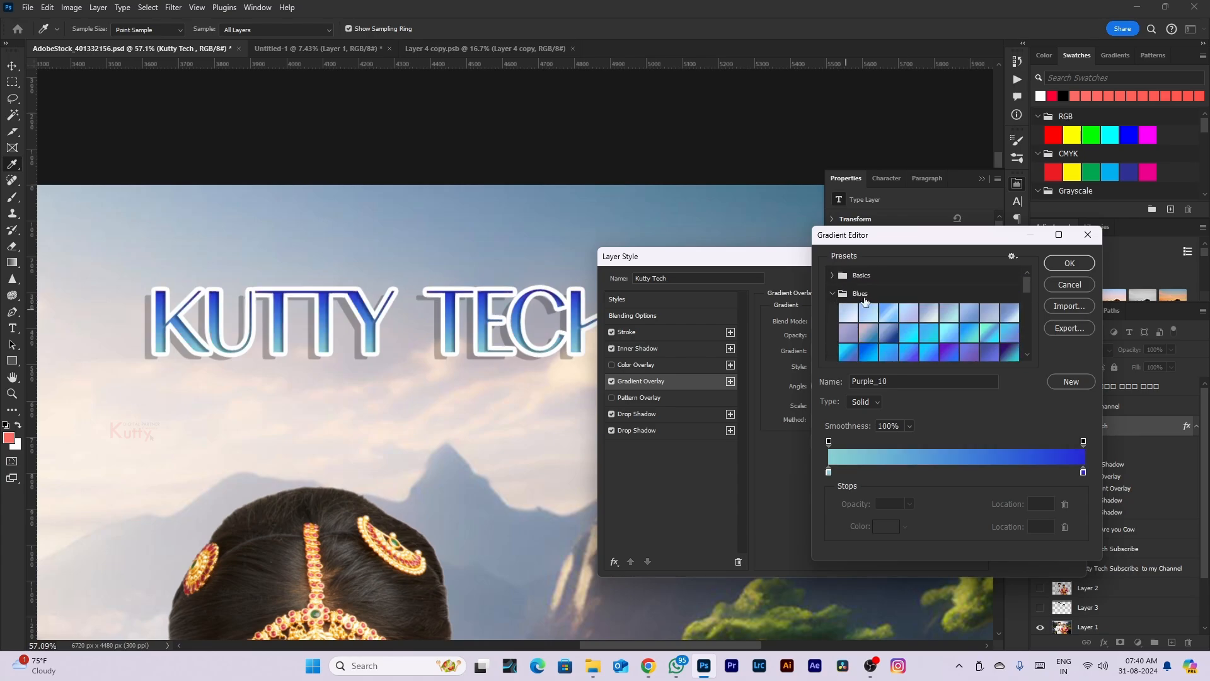
click(928, 344)
scroll(682, 425, down, 3)
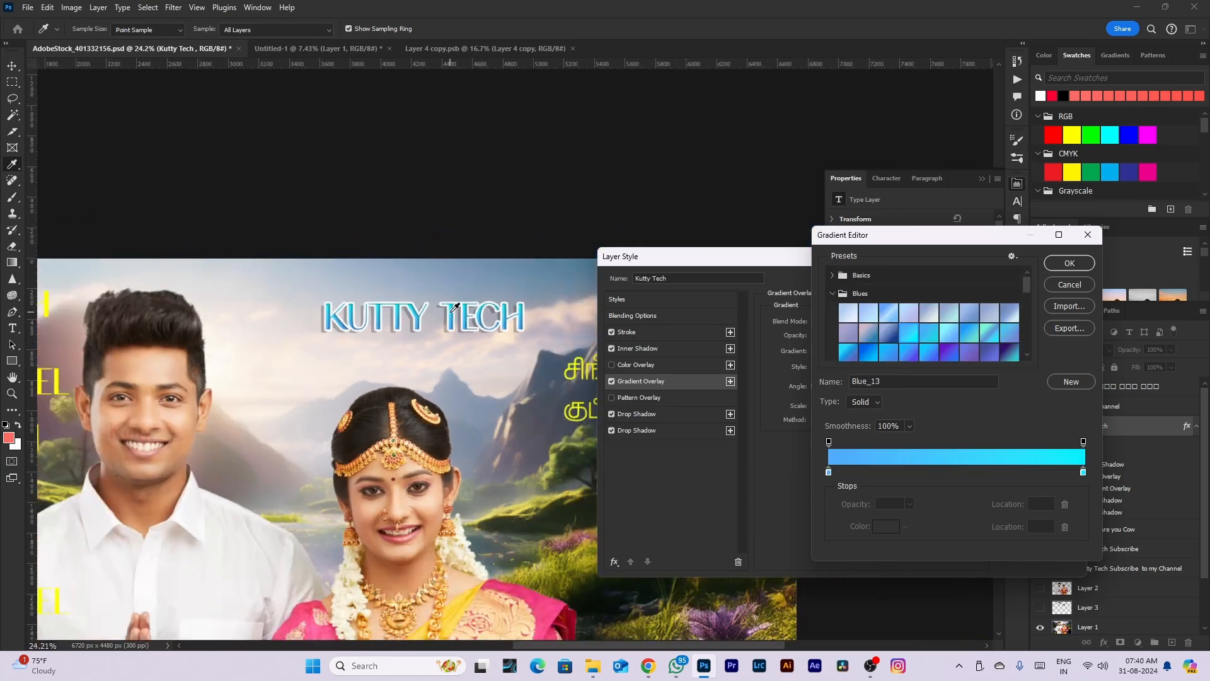
Recolor the gradient's start stop to green 009900 and its end stop to orange ff6600
double_click(828, 472)
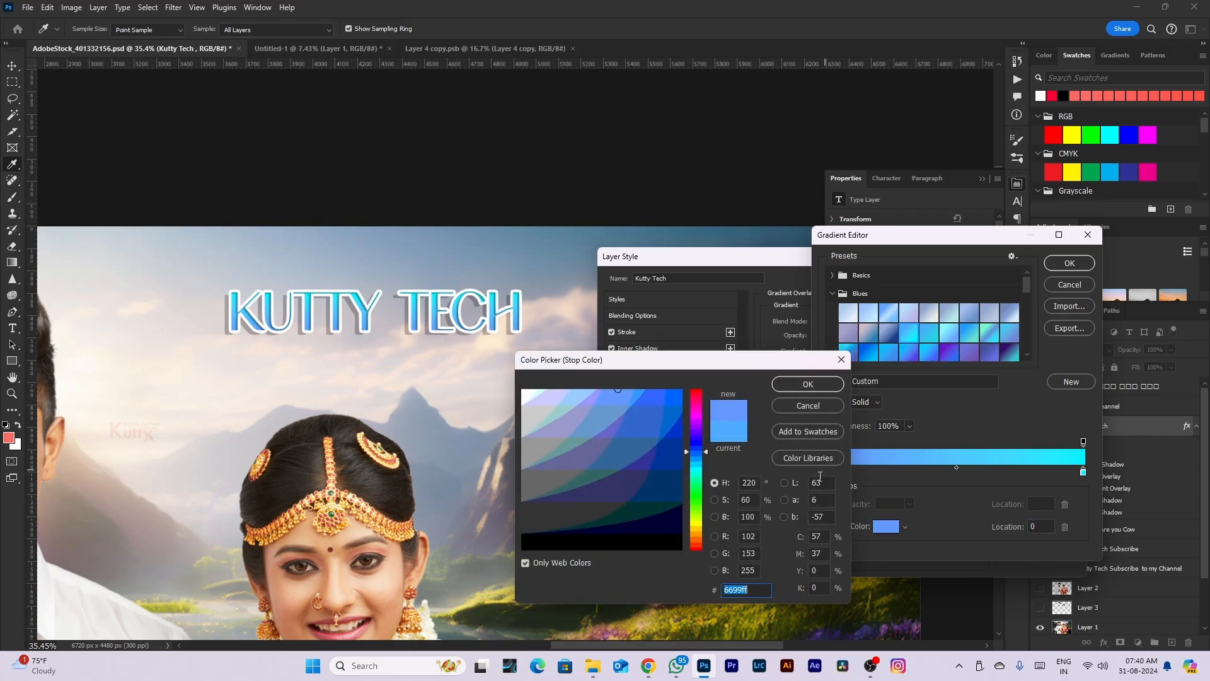
click(699, 501)
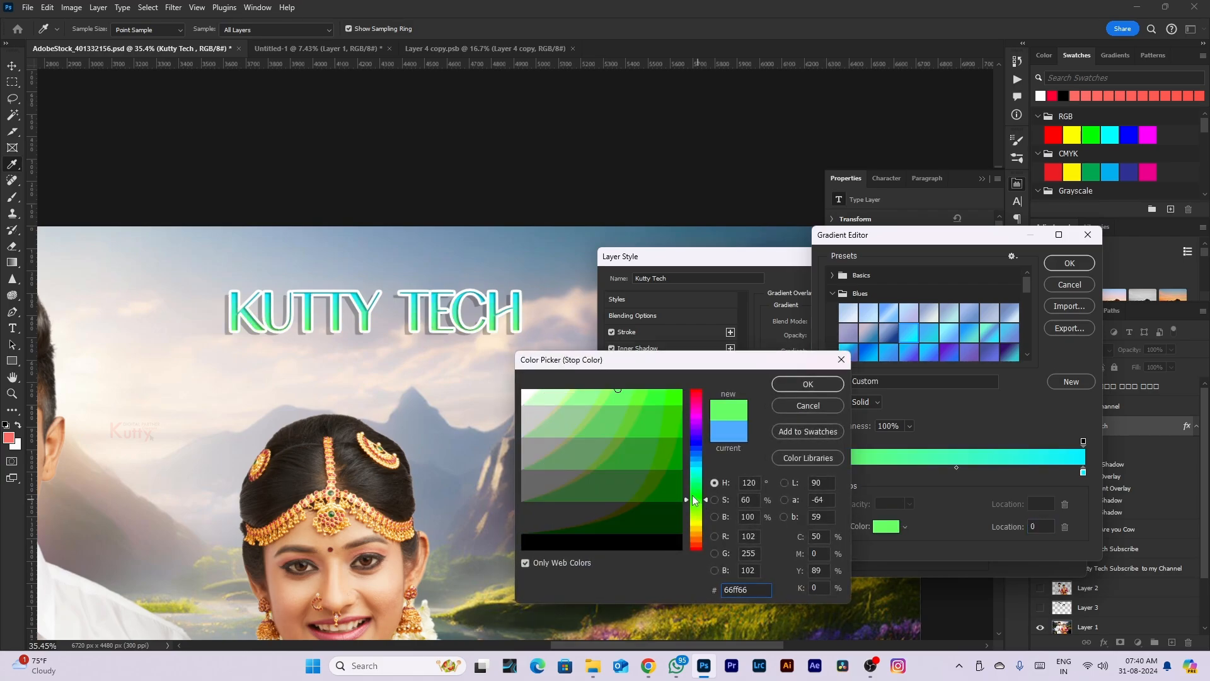
drag(681, 419, 678, 449)
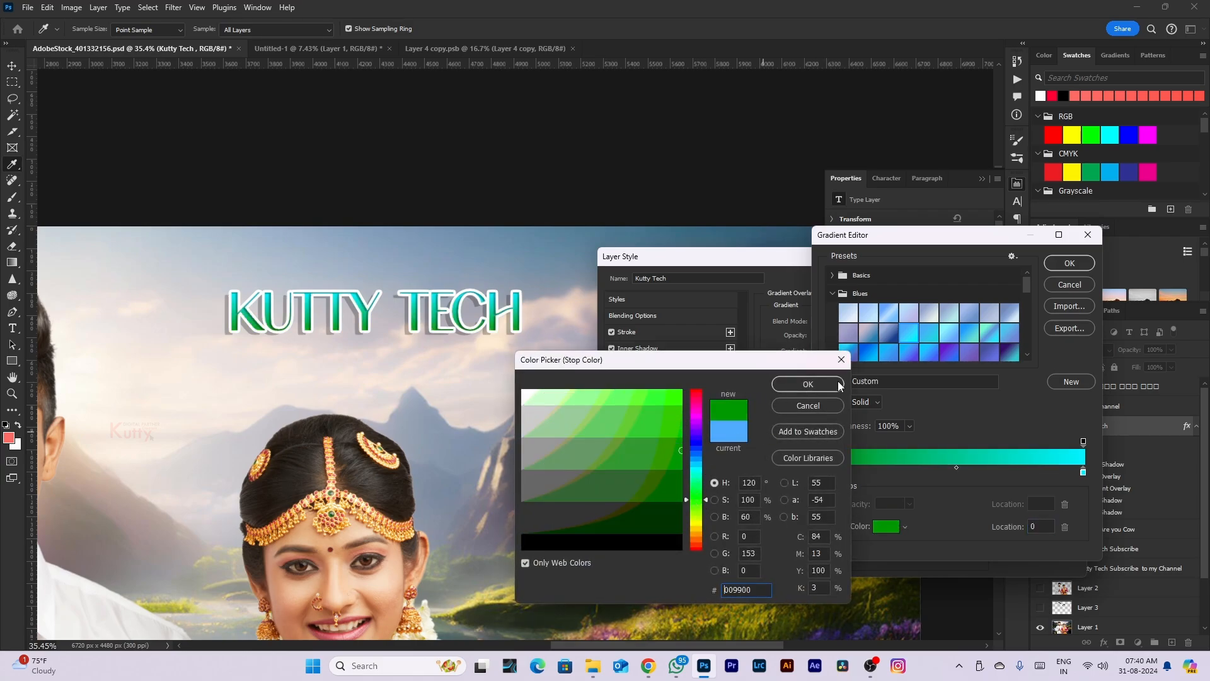
click(808, 384)
double_click(1083, 472)
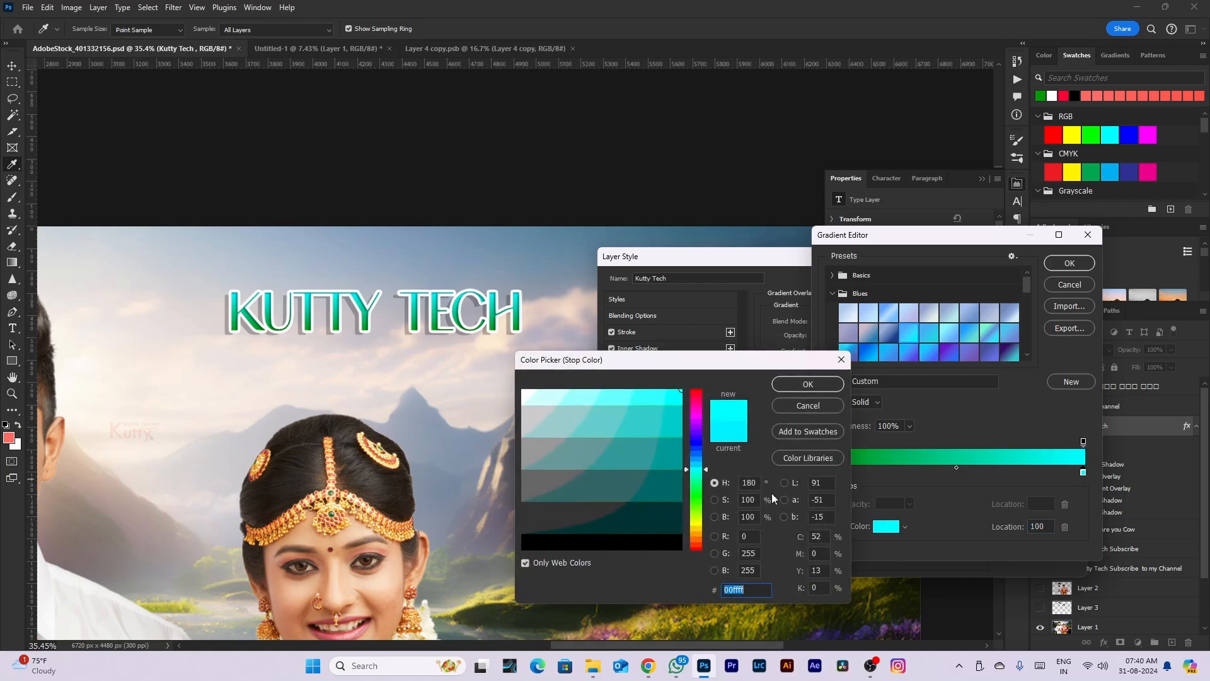
click(699, 542)
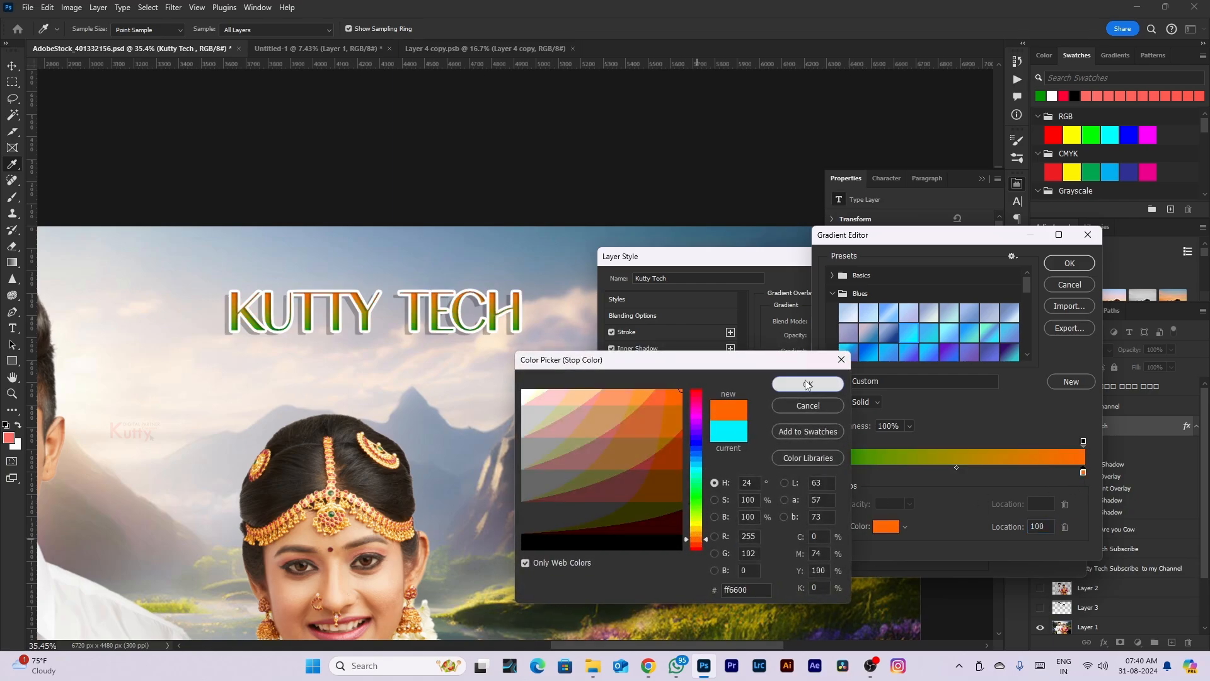
click(808, 384)
Add a white color stop at location 52% of the gradient and accept the custom green-white-orange gradient
click(960, 473)
double_click(961, 473)
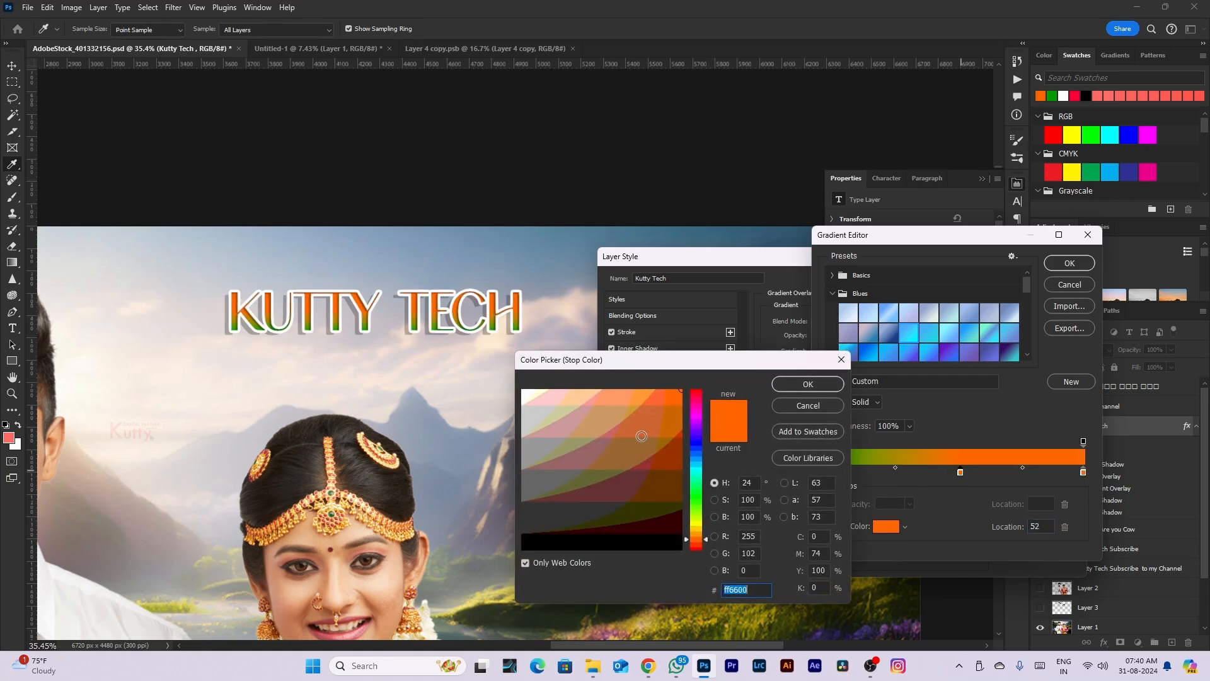
click(528, 392)
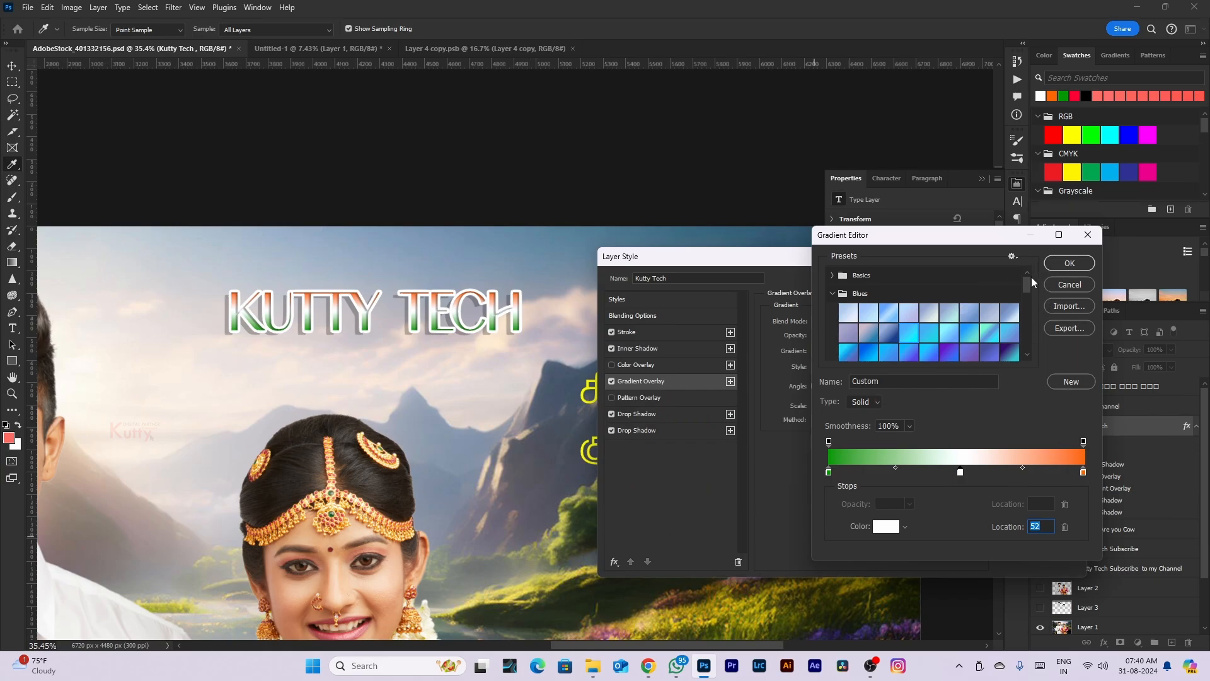
drag(1031, 278, 1039, 368)
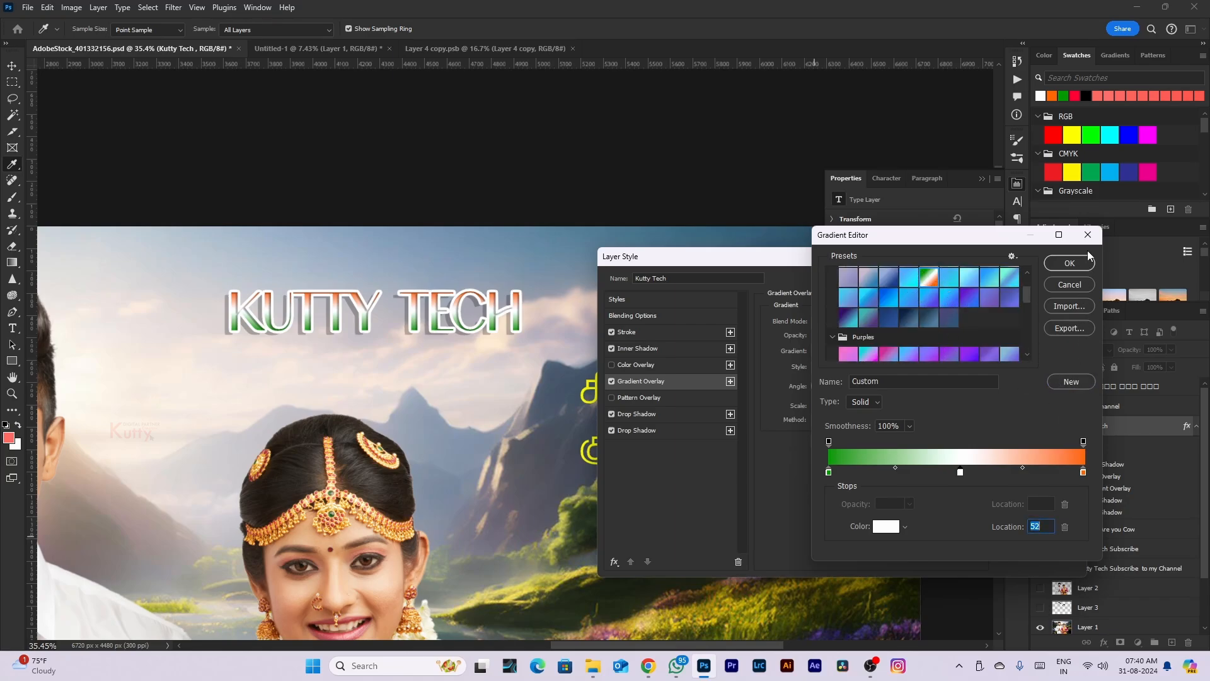
click(1071, 262)
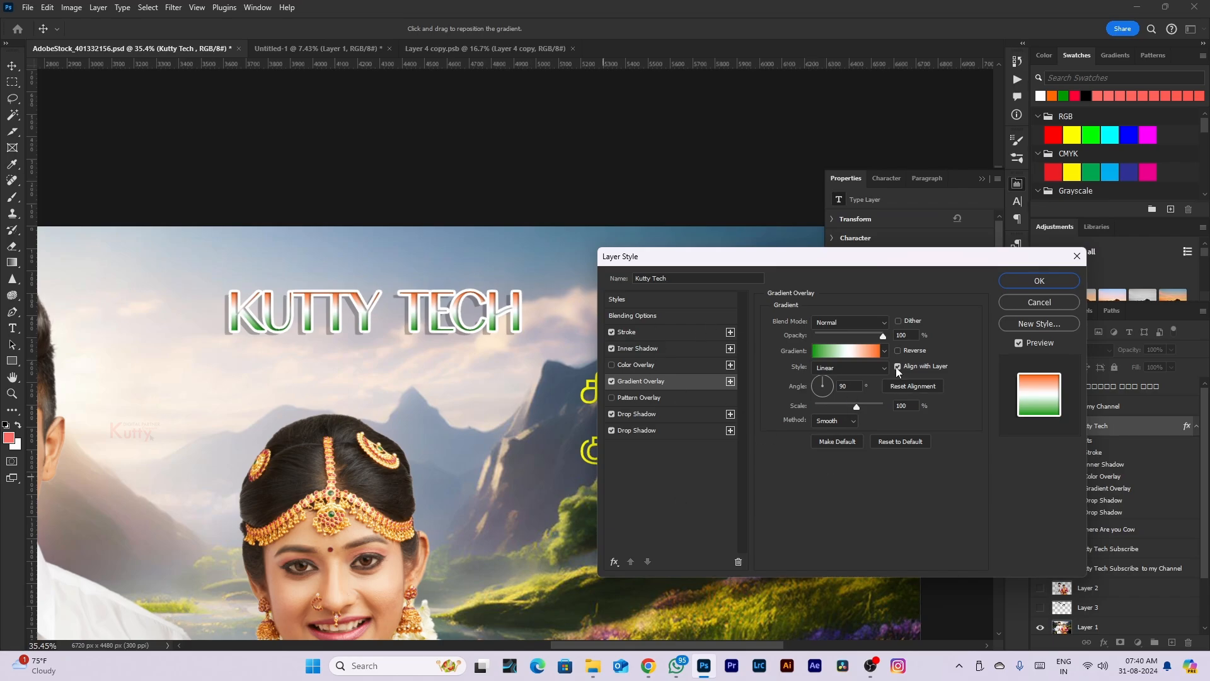
Set the Gradient Overlay's method to Linear
click(852, 420)
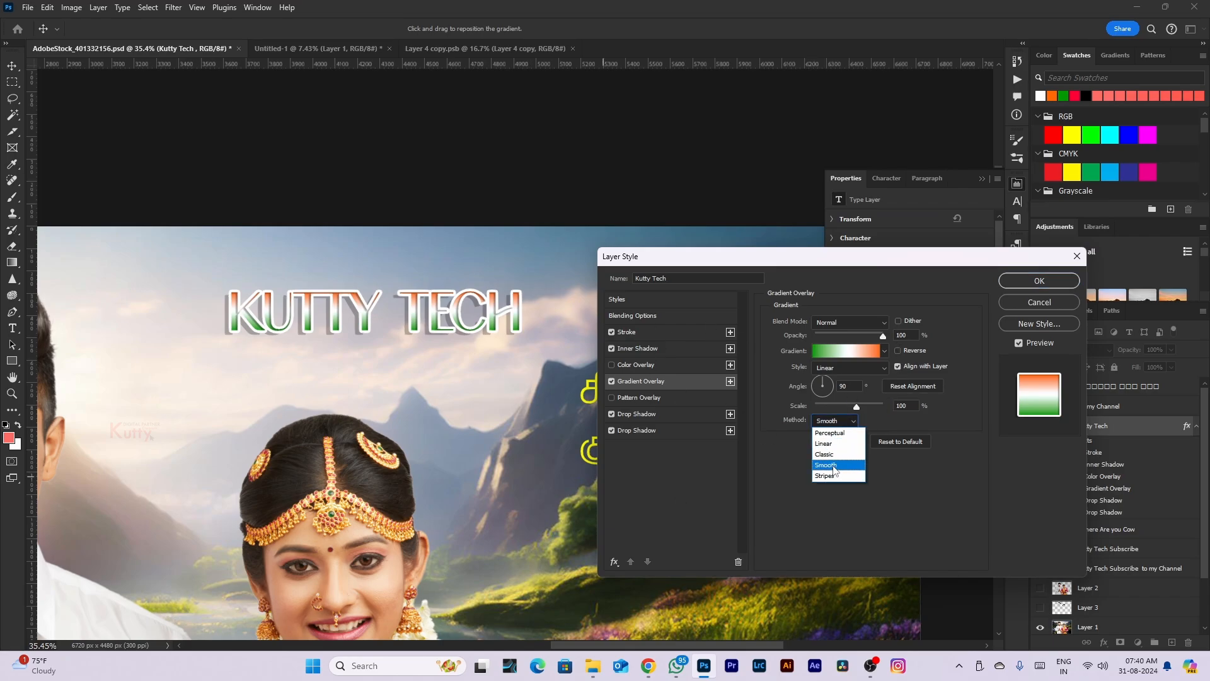
click(837, 442)
click(829, 416)
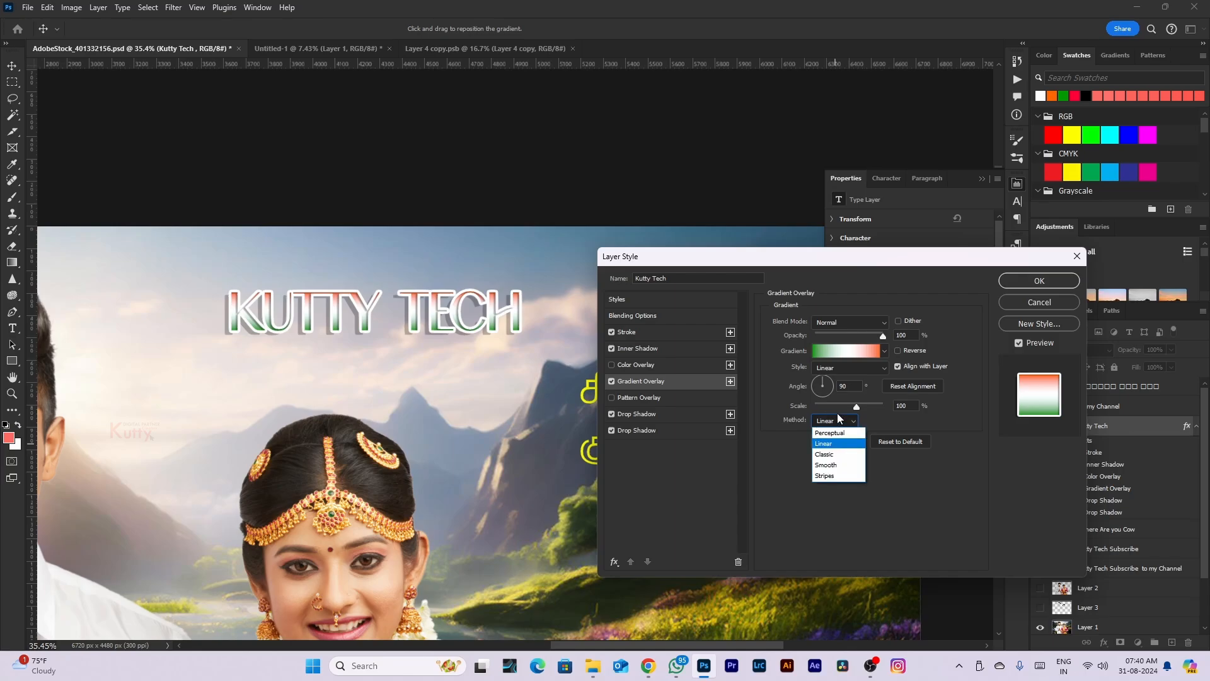
click(845, 409)
Try a 53% scale and a 51° angle on the Gradient Overlay, returning them to 100% and 90°
mouse_move(847, 408)
mouse_down()
mouse_move(805, 405)
mouse_move(832, 409)
mouse_up()
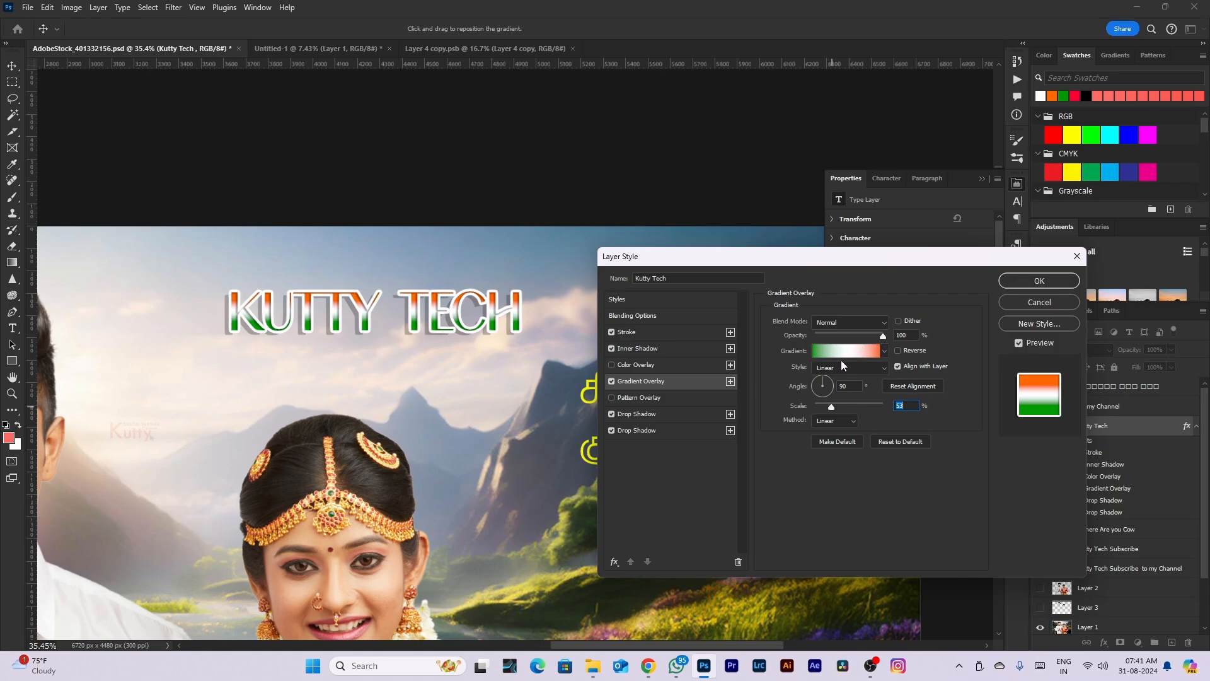
click(828, 379)
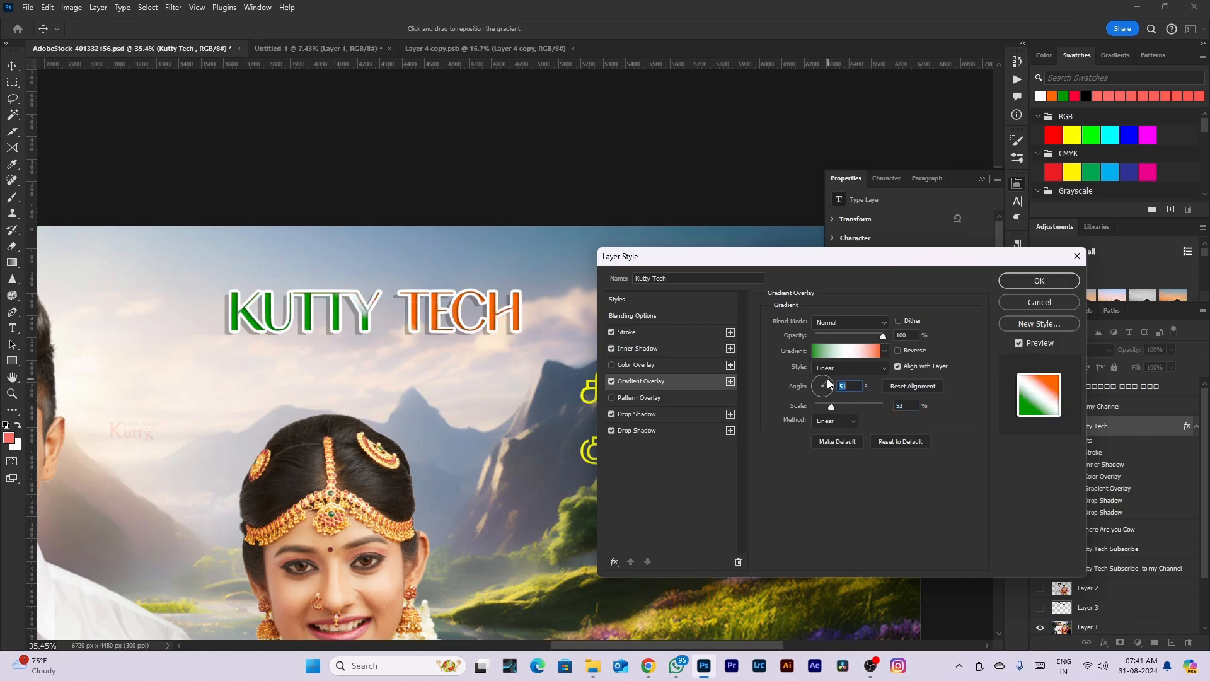
click(856, 406)
drag(853, 386, 792, 382)
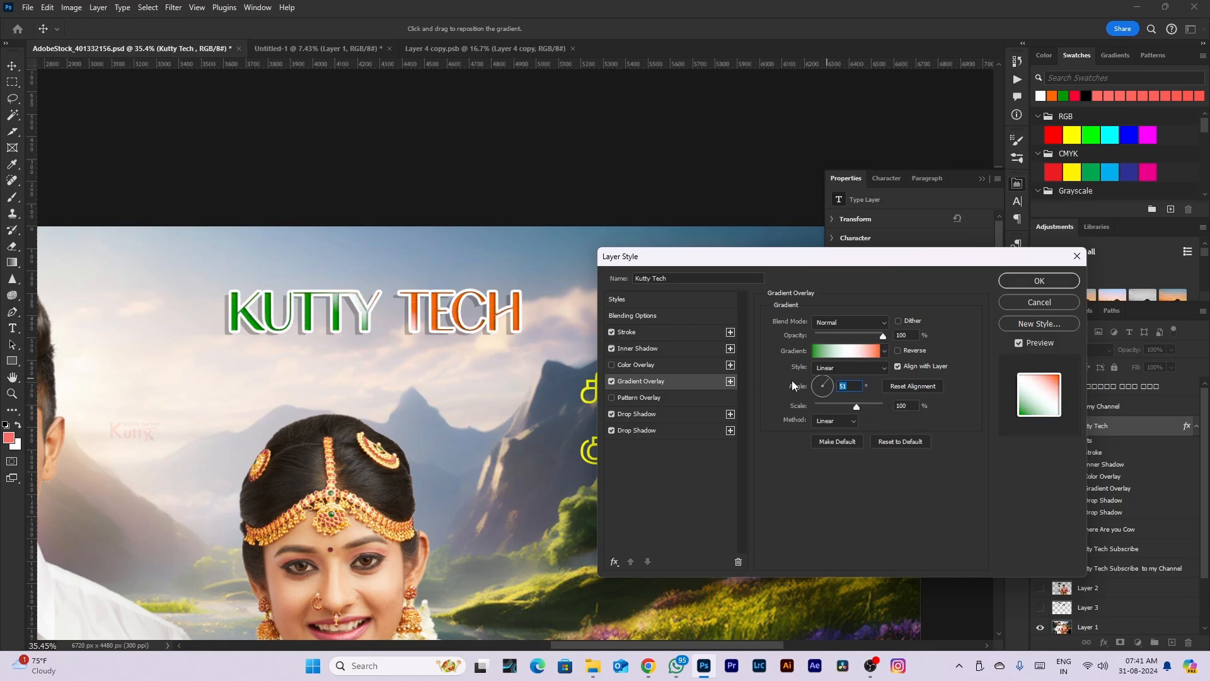
text(90)
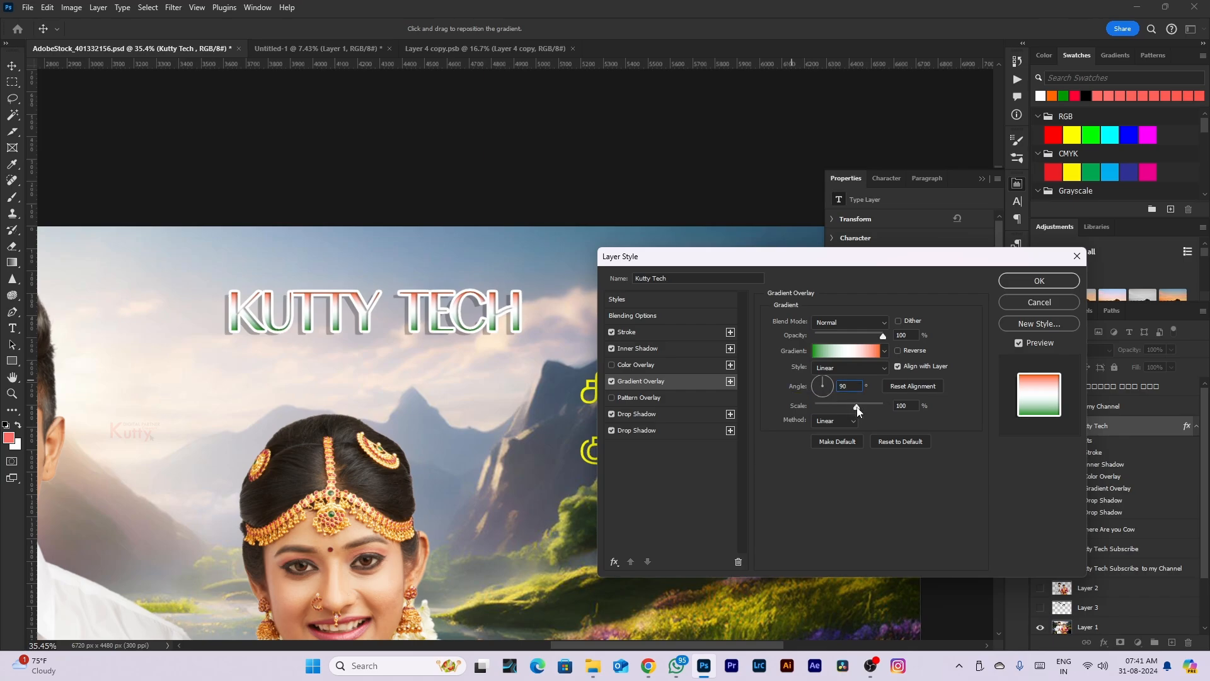
Set the Gradient Overlay's scale to 60% and apply the layer style to the Kutty Tech text
drag(857, 409, 836, 410)
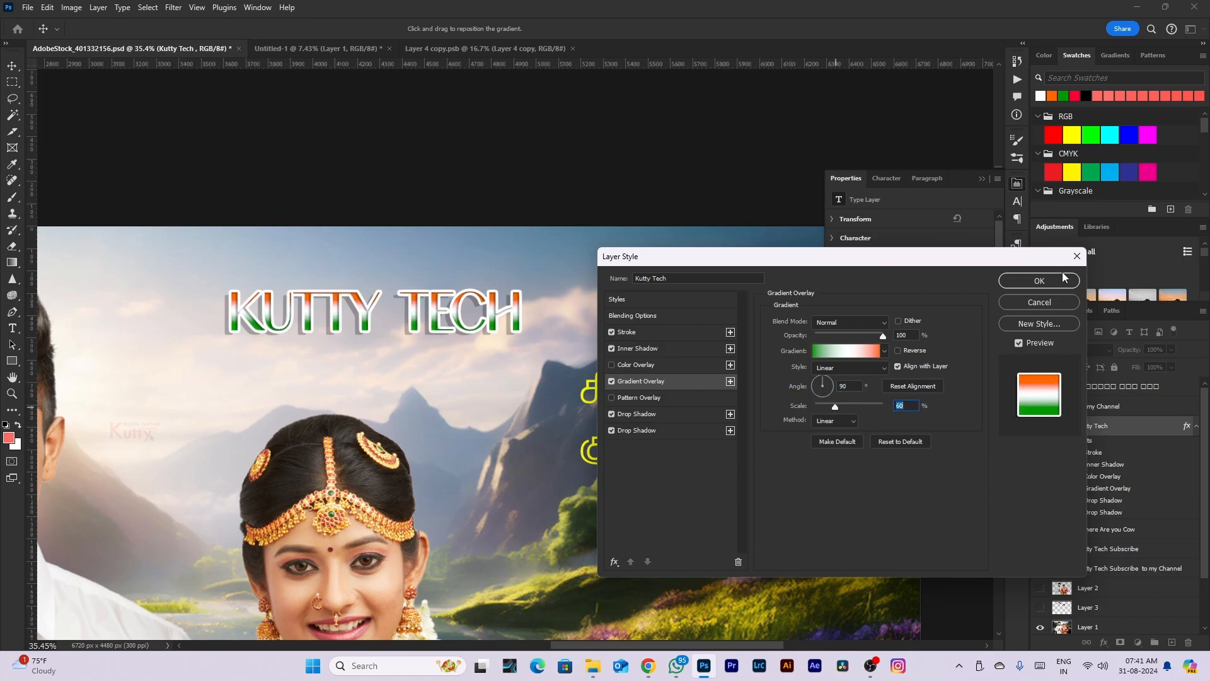
click(1039, 281)
scroll(319, 290, up, 5)
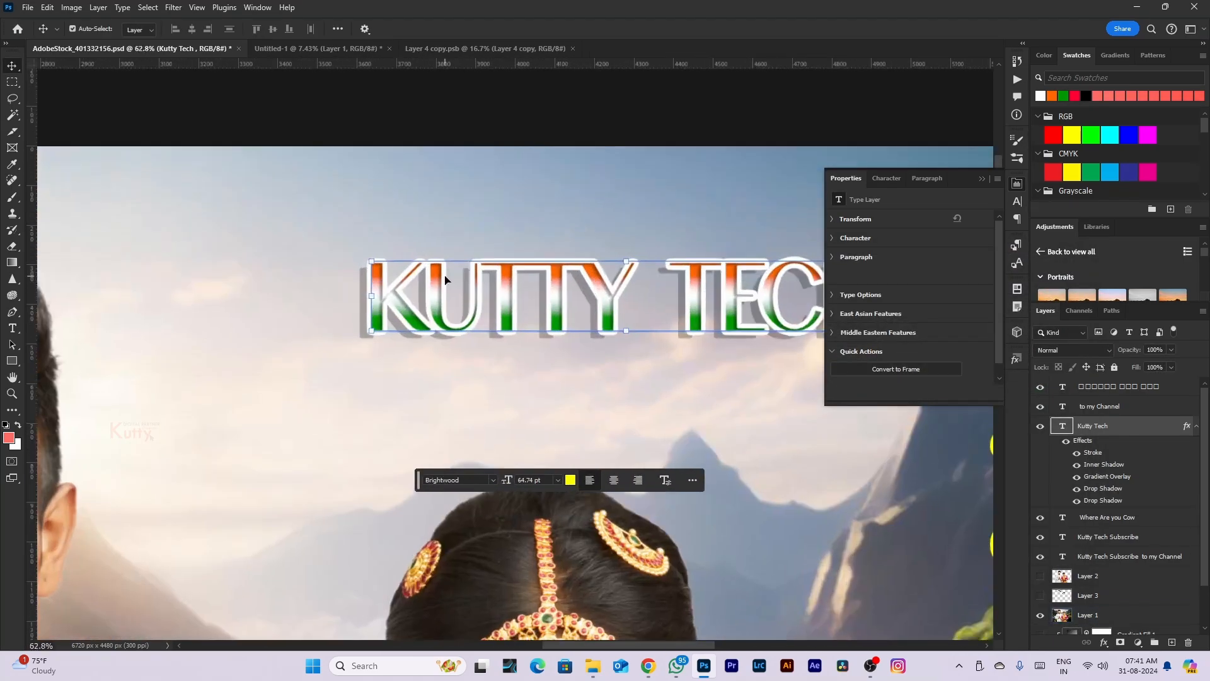
scroll(643, 252, down, 6)
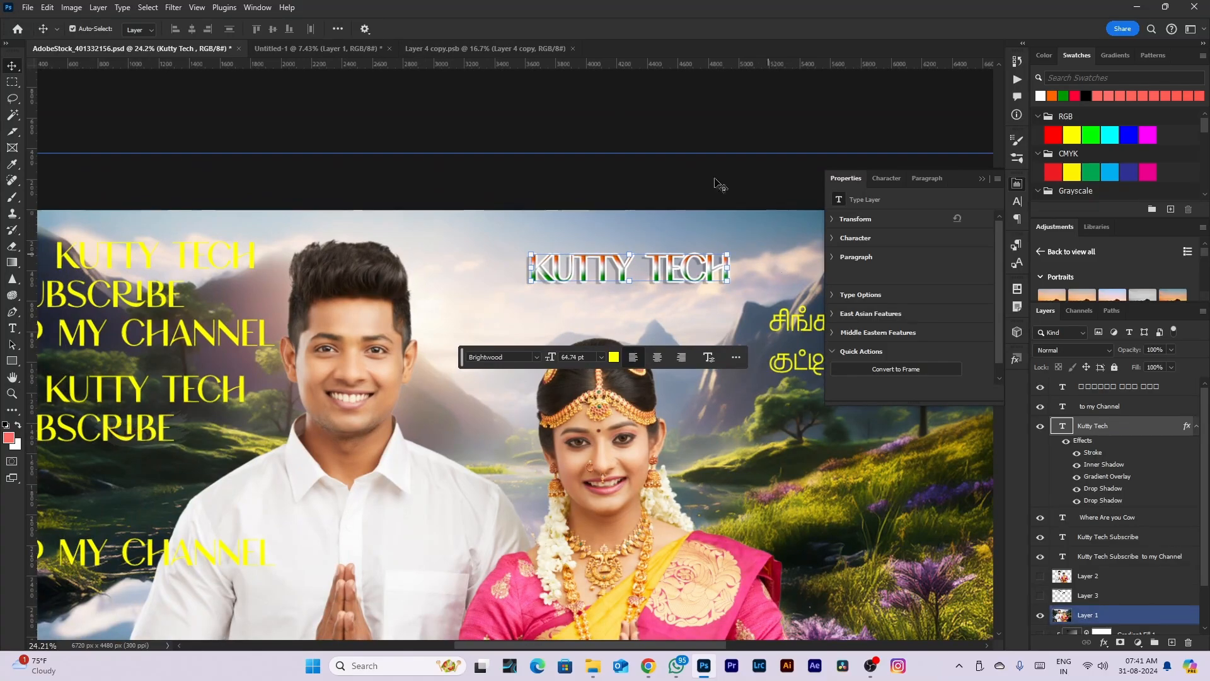
Add a Levels adjustment layer above Layer 1 with midtones at 1.10 and the white input level at 241
click(101, 7)
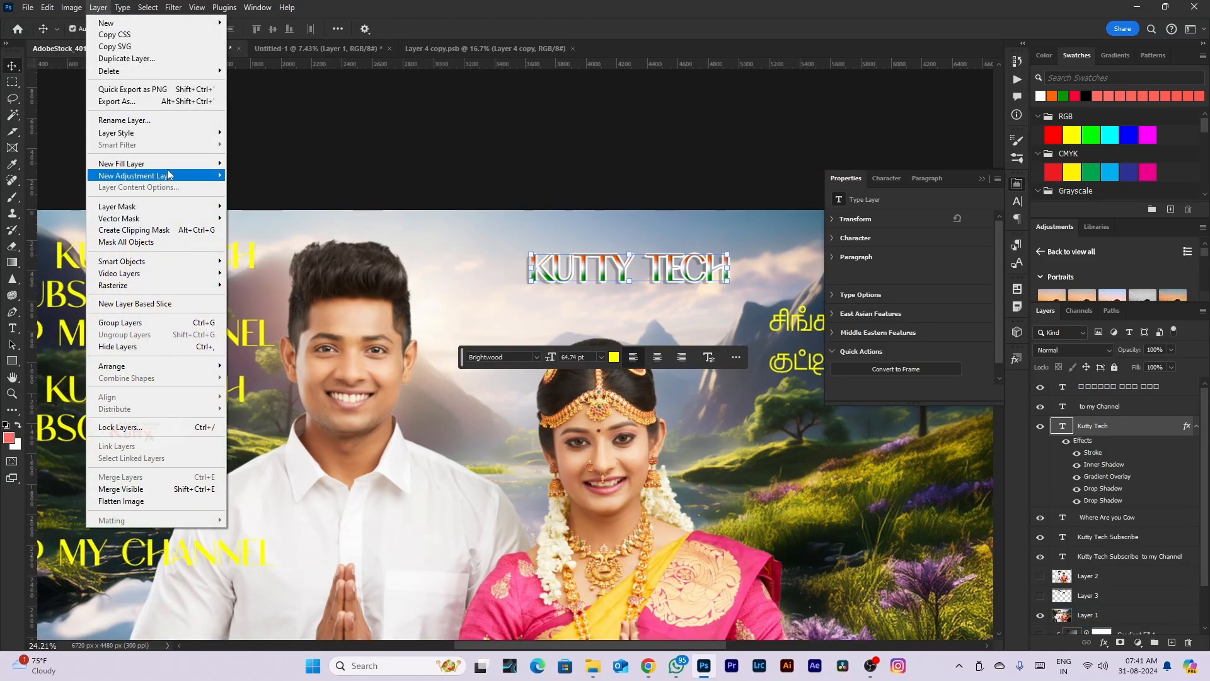
mouse_move(171, 180)
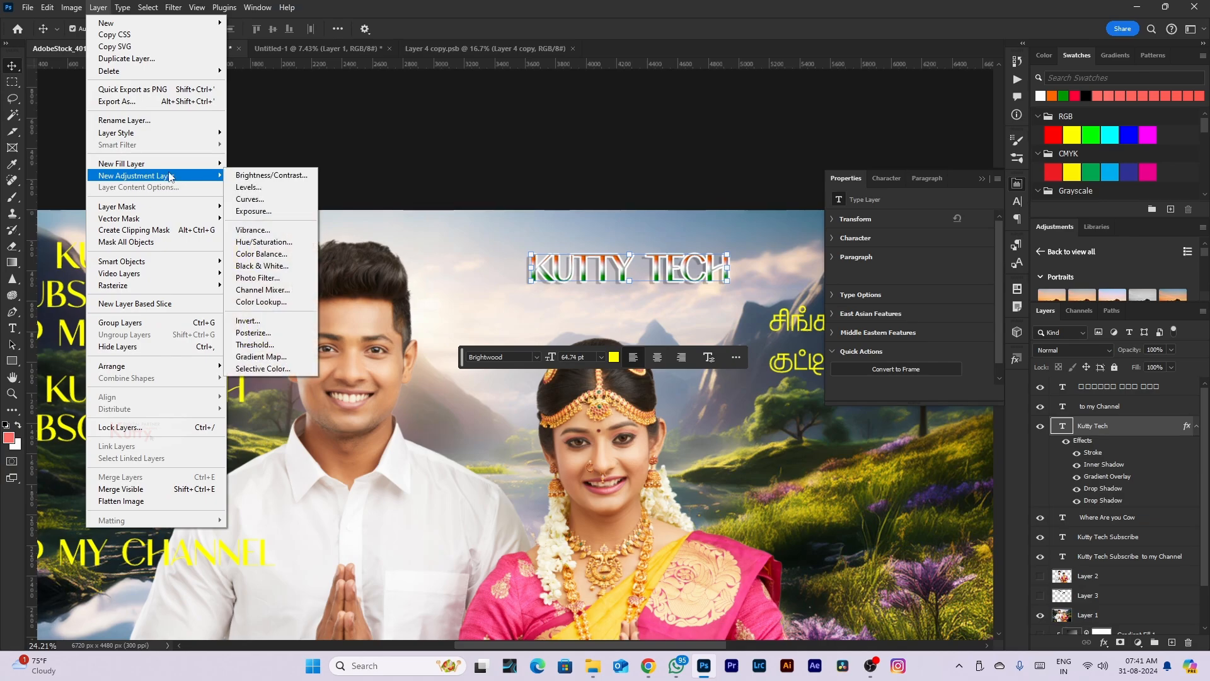
click(1138, 643)
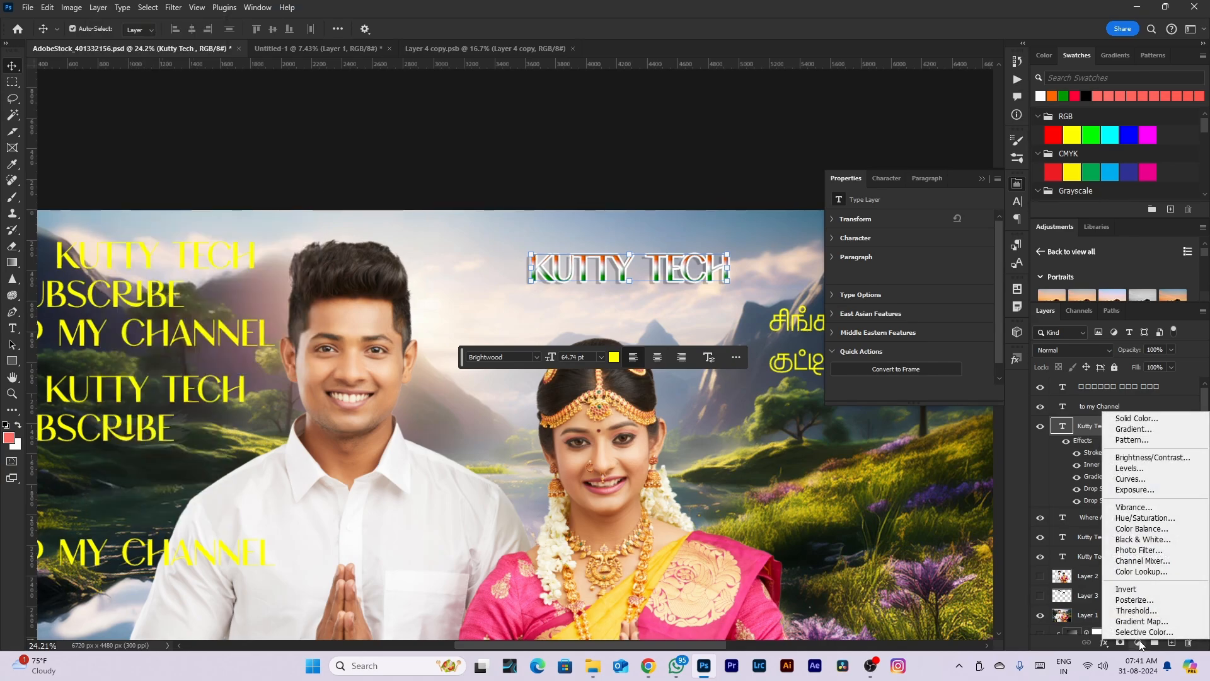
click(609, 517)
click(616, 491)
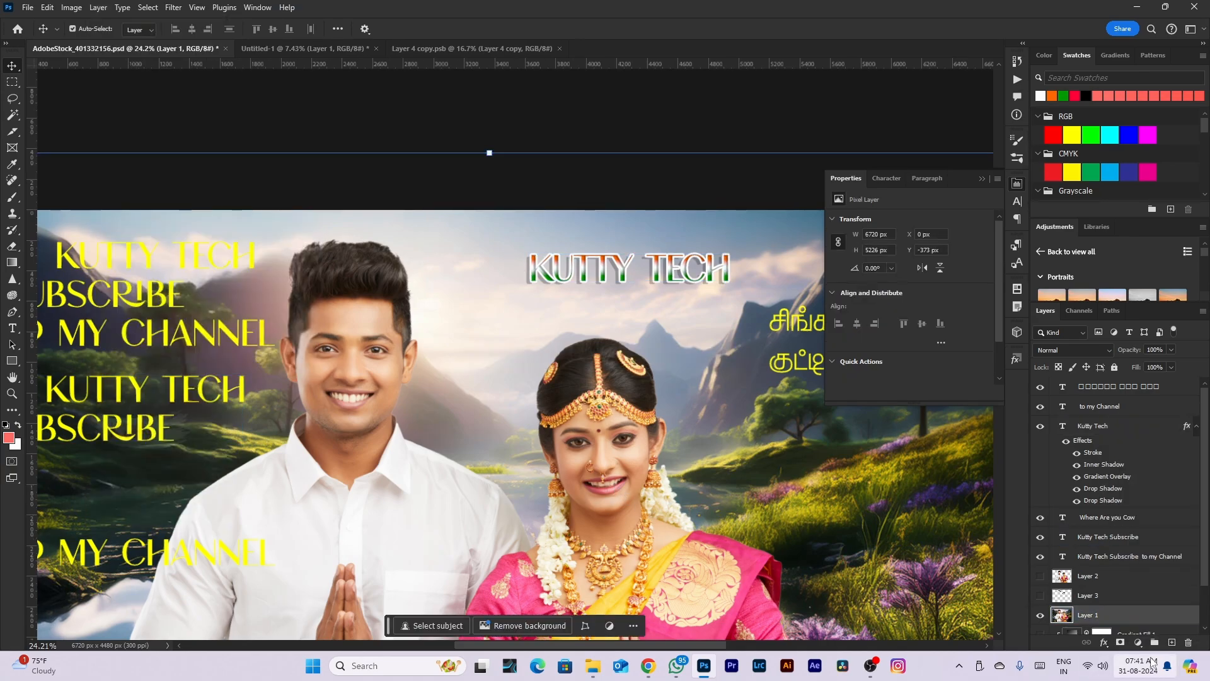
click(1138, 643)
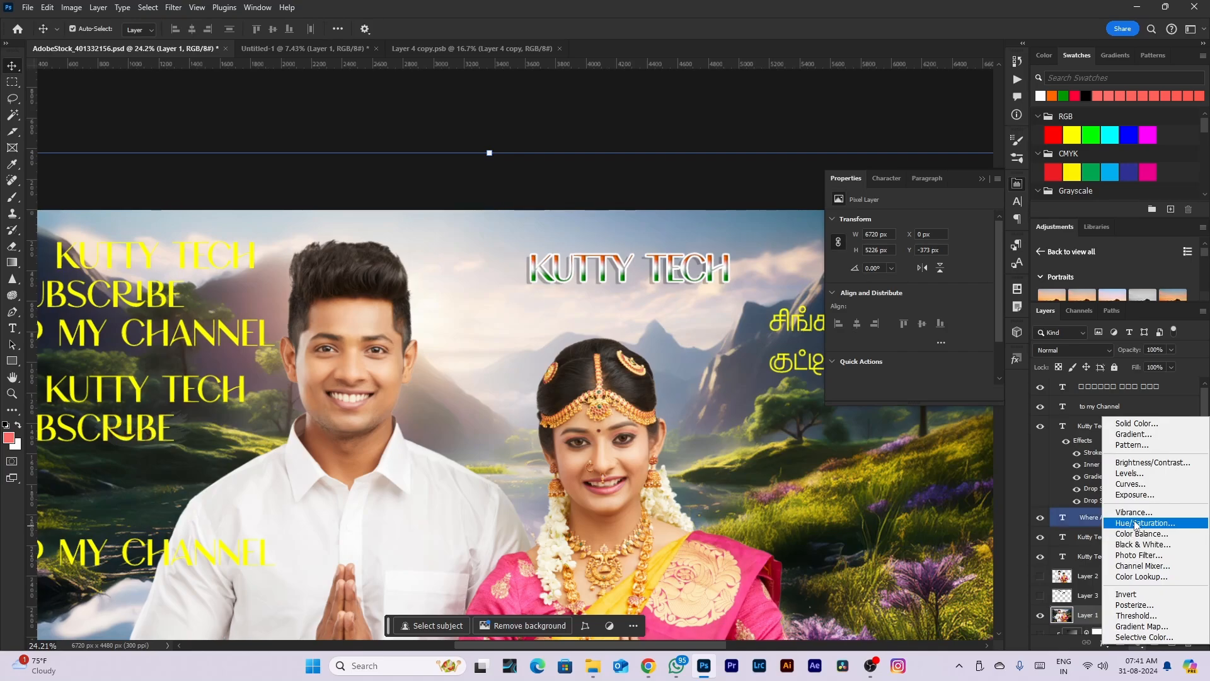
click(1130, 473)
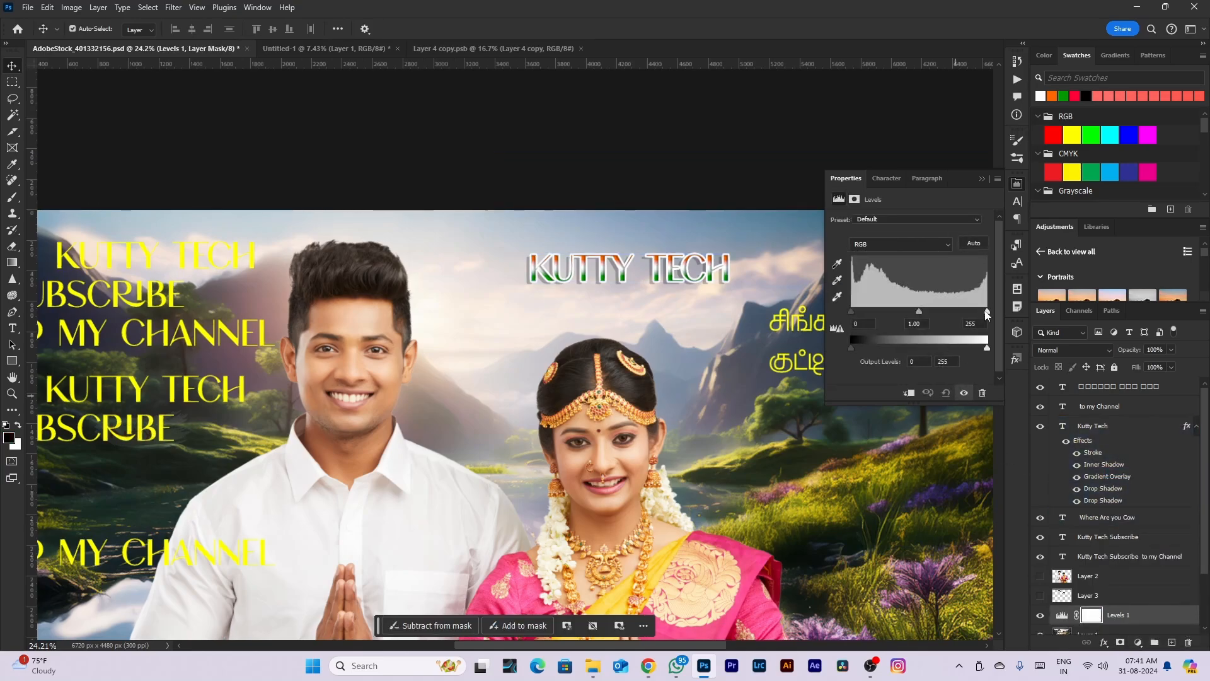
drag(986, 313, 910, 311)
scroll(1109, 542, down, 2)
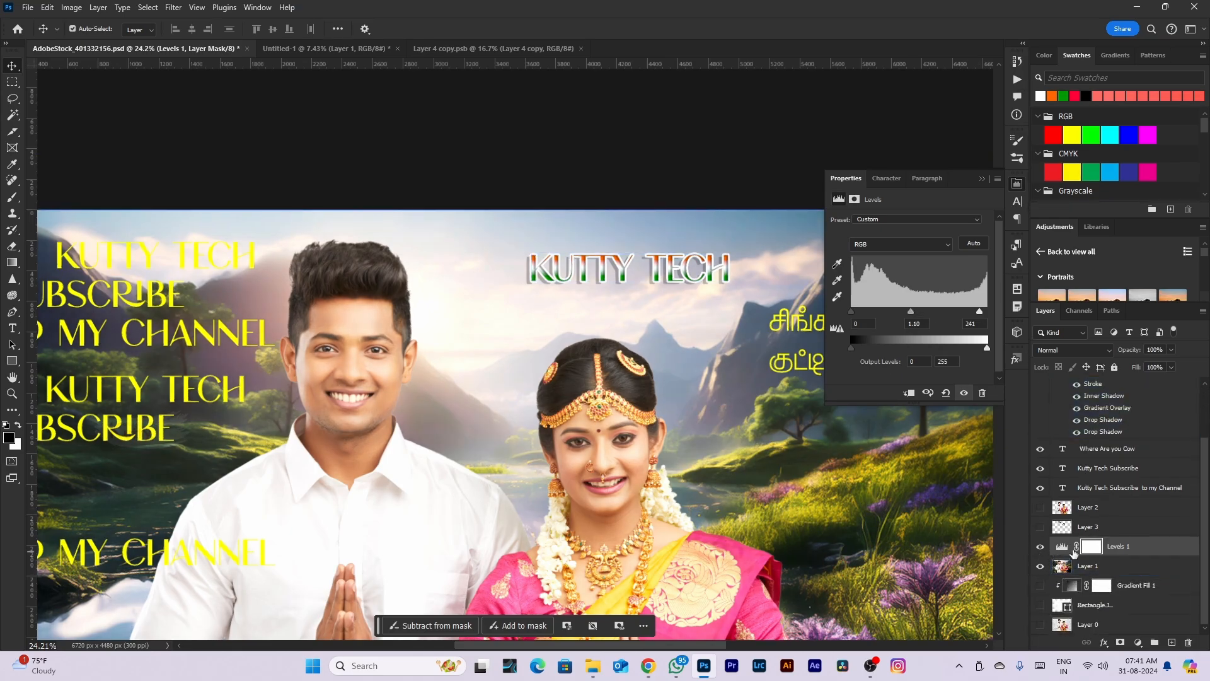
Toggle the Levels 1 layer's visibility to compare the image with and without the adjustment
click(1040, 547)
click(1040, 547)
click(1038, 548)
click(1039, 547)
Move the Levels 1 adjustment above Layer 2 and make Layer 2 visible
drag(1165, 546, 1134, 504)
click(1040, 527)
click(1083, 529)
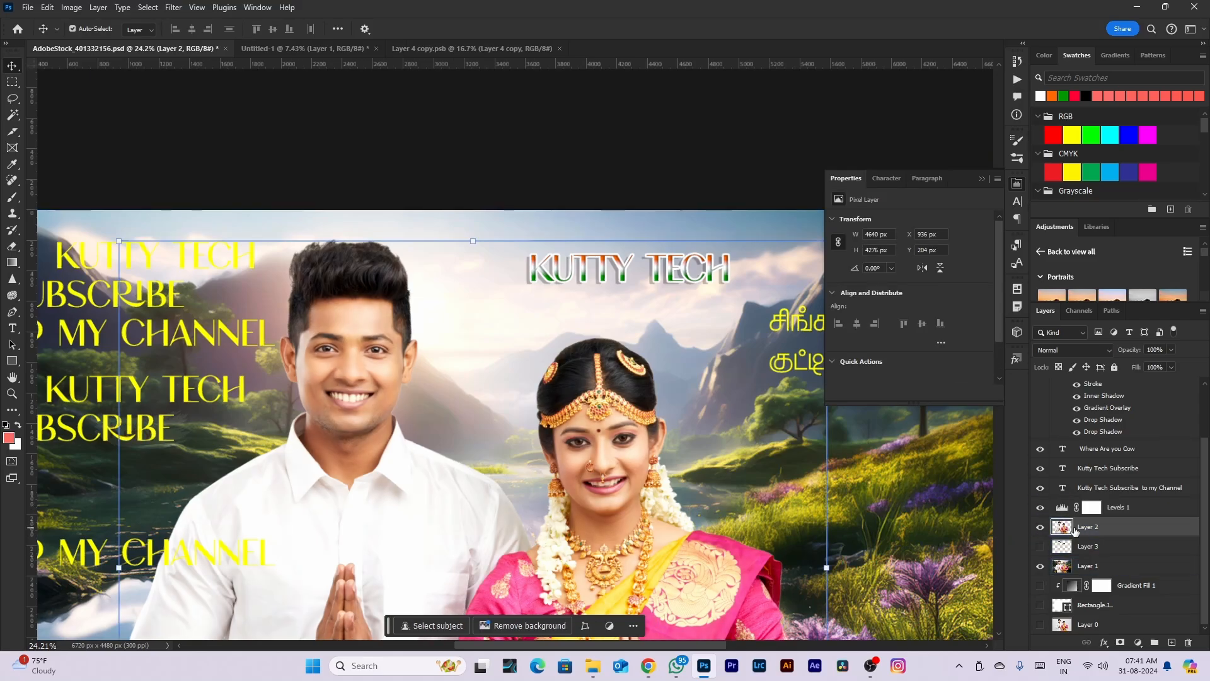
Clip the Levels 1 adjustment to Layer 2 so it affects only the couple
click(1148, 508)
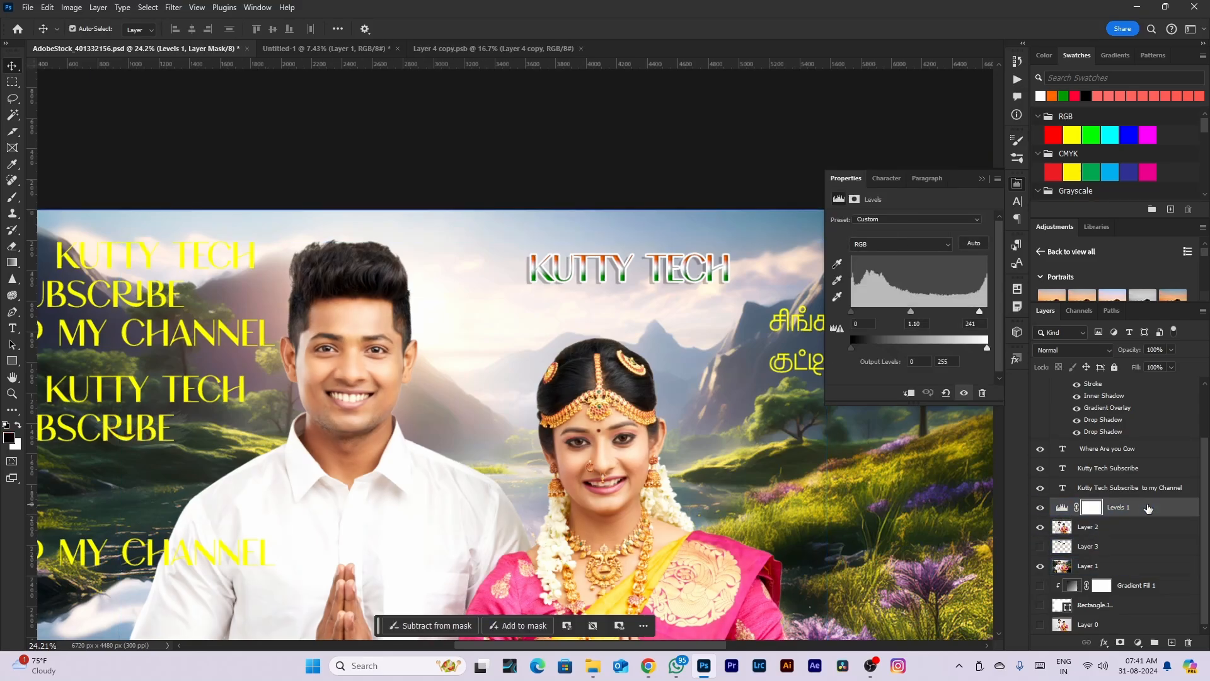
key(ctrl+alt+g)
scroll(590, 411, down, 5)
scroll(590, 412, down, 6)
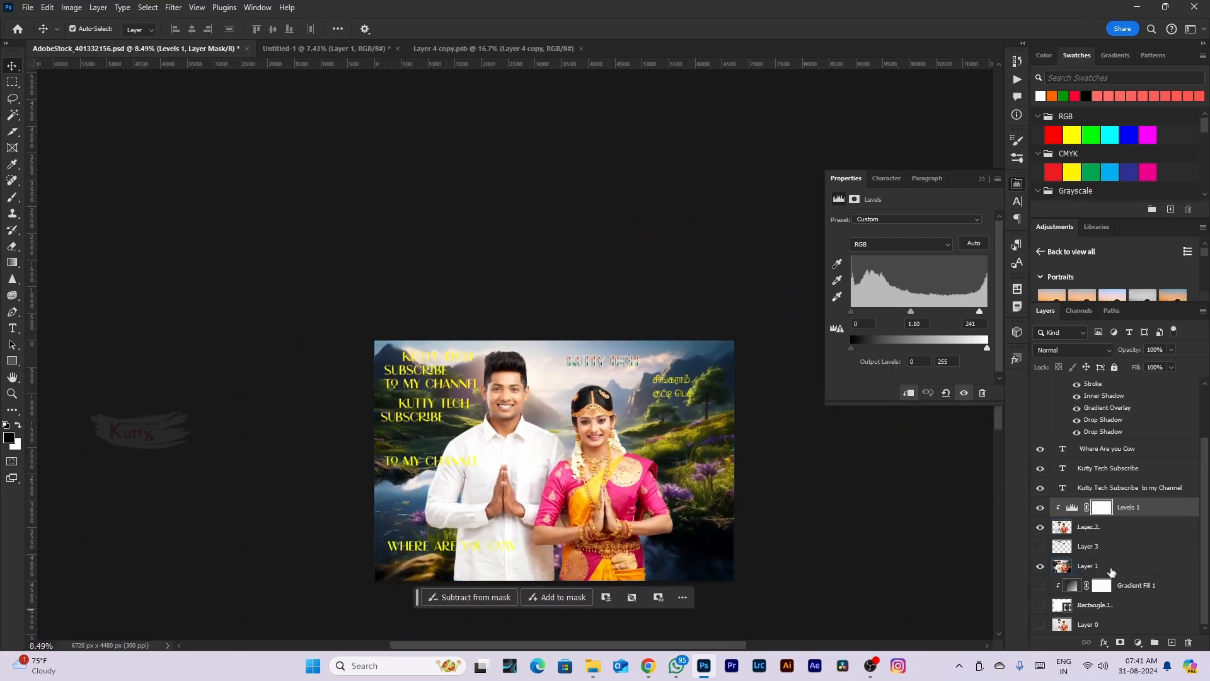
Compare the couple with and without the clipped Levels adjustment, leaving the adjustment hidden
click(1040, 508)
click(1040, 508)
click(1040, 508)
click(1040, 508)
click(1039, 508)
click(1040, 508)
click(1040, 508)
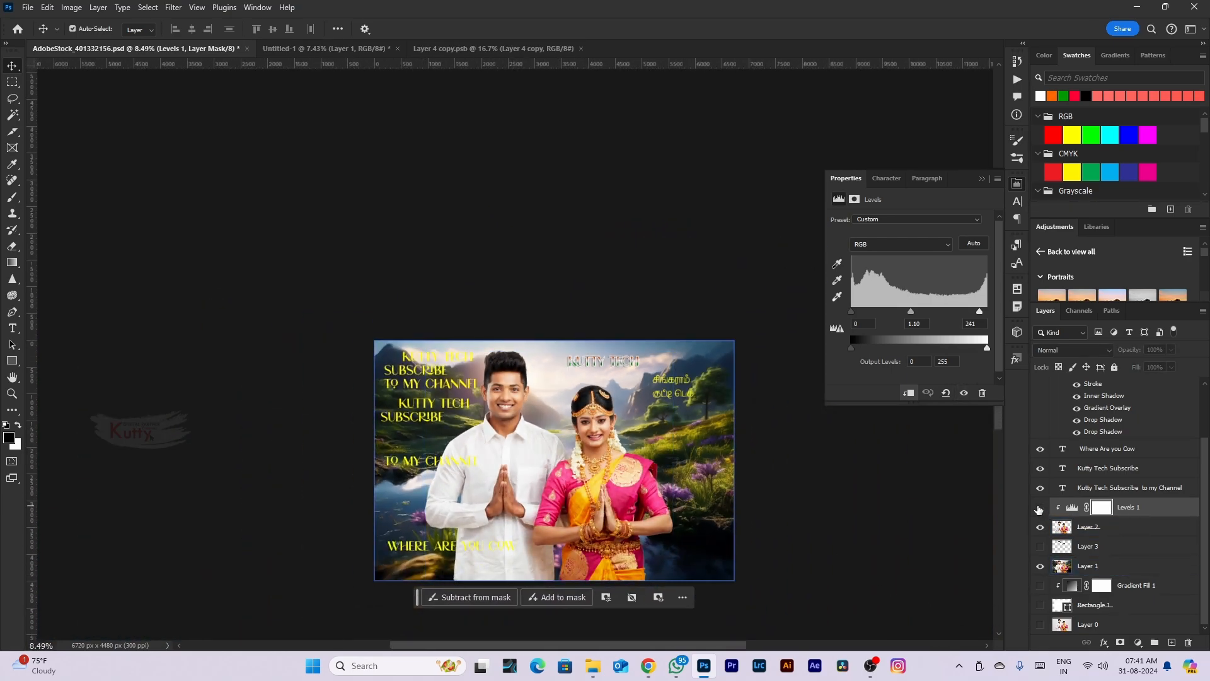
Repeatedly release and re-create the clipping mask between Levels 1 and Layer 2, leaving it clipped
alt+click(1122, 515)
alt+click(1123, 515)
alt+click(1122, 515)
alt+click(1122, 515)
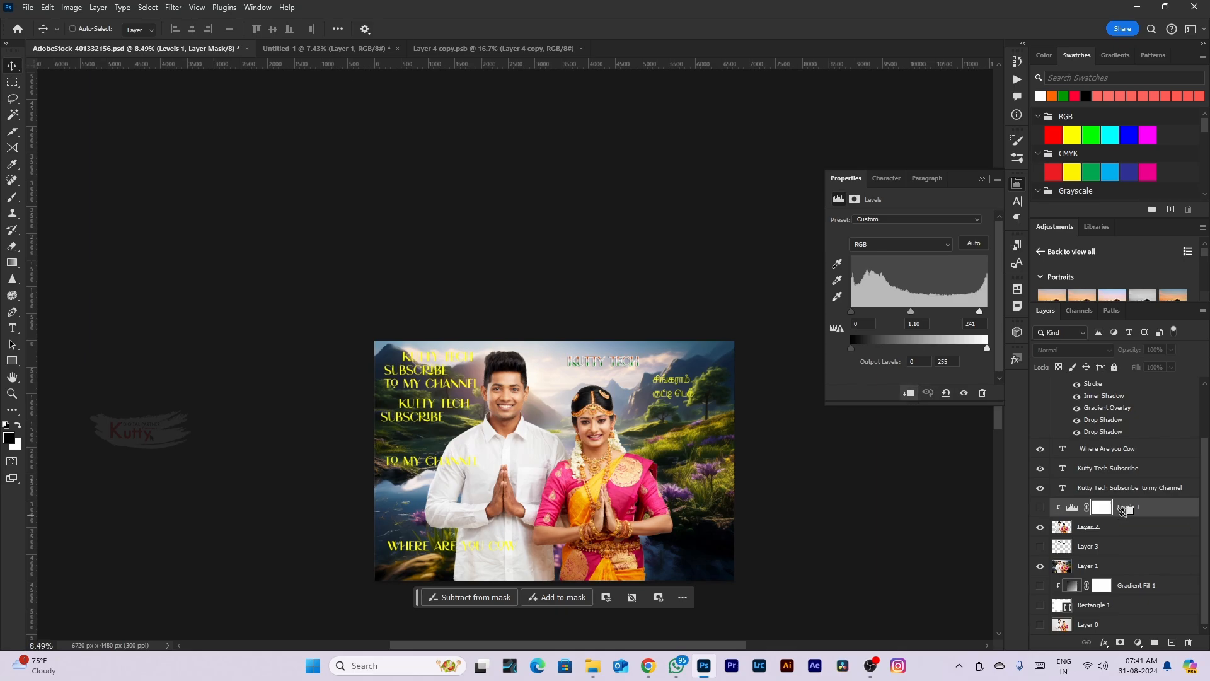
click(98, 7)
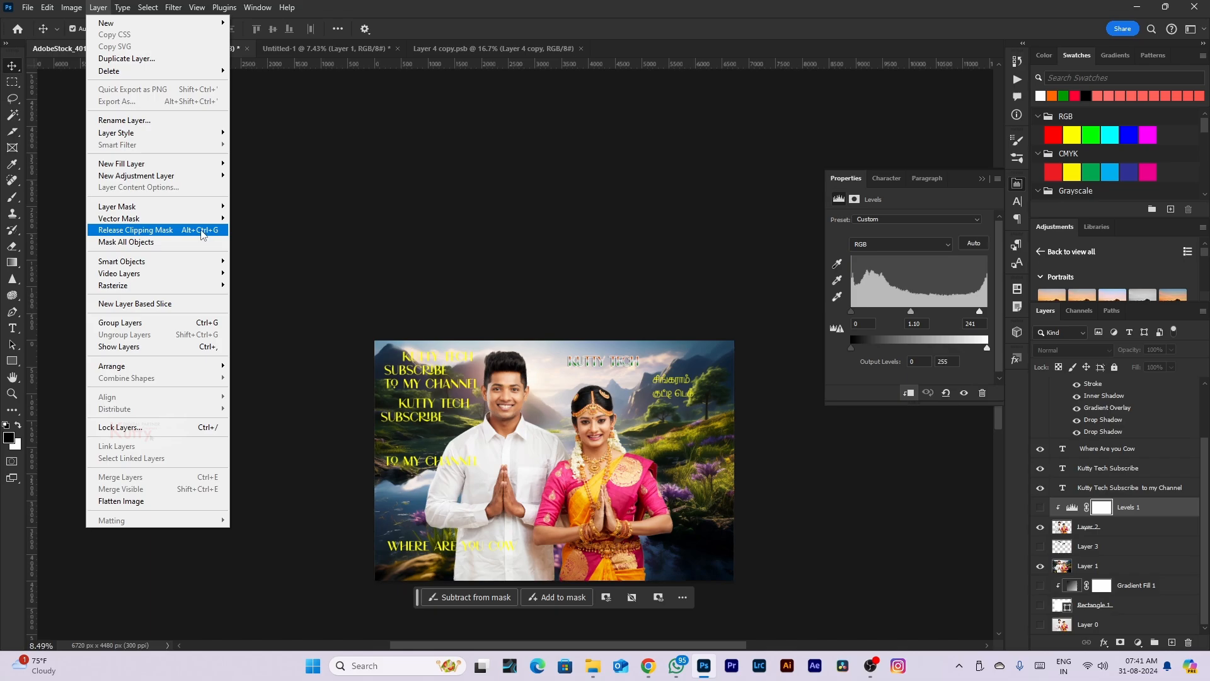
click(774, 526)
Show the Levels 1 adjustment and brush black on its layer mask over the lower part of the couple
scroll(507, 605, up, 1)
click(588, 486)
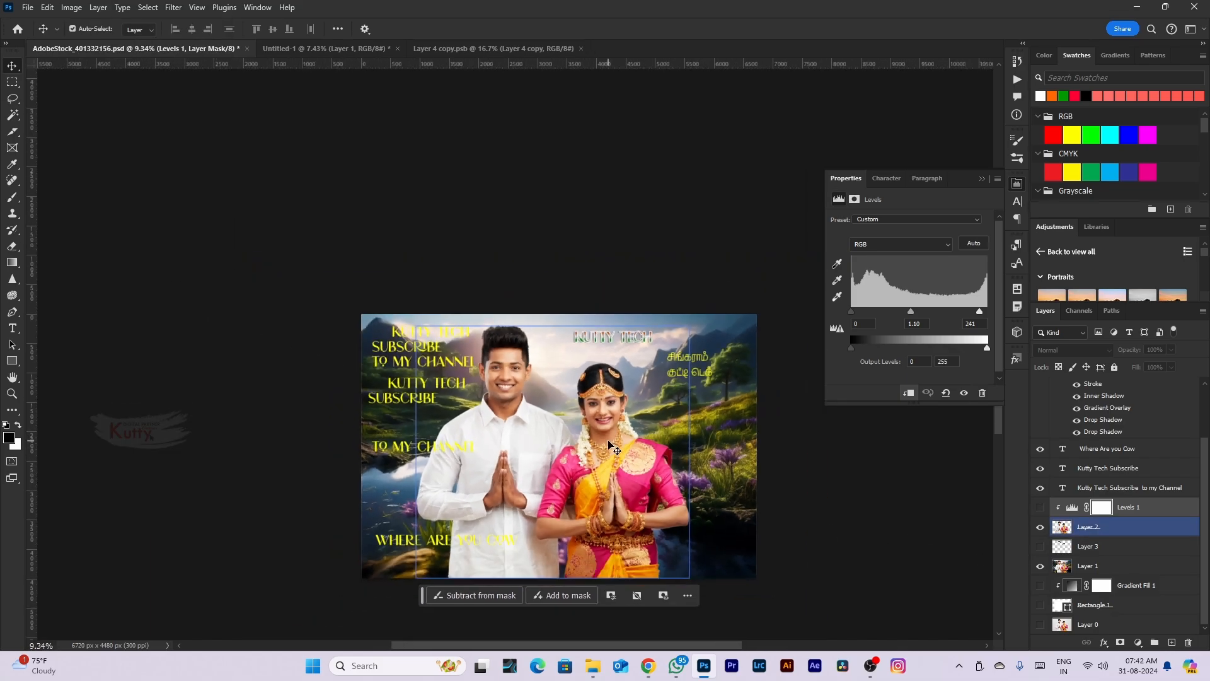
click(1039, 525)
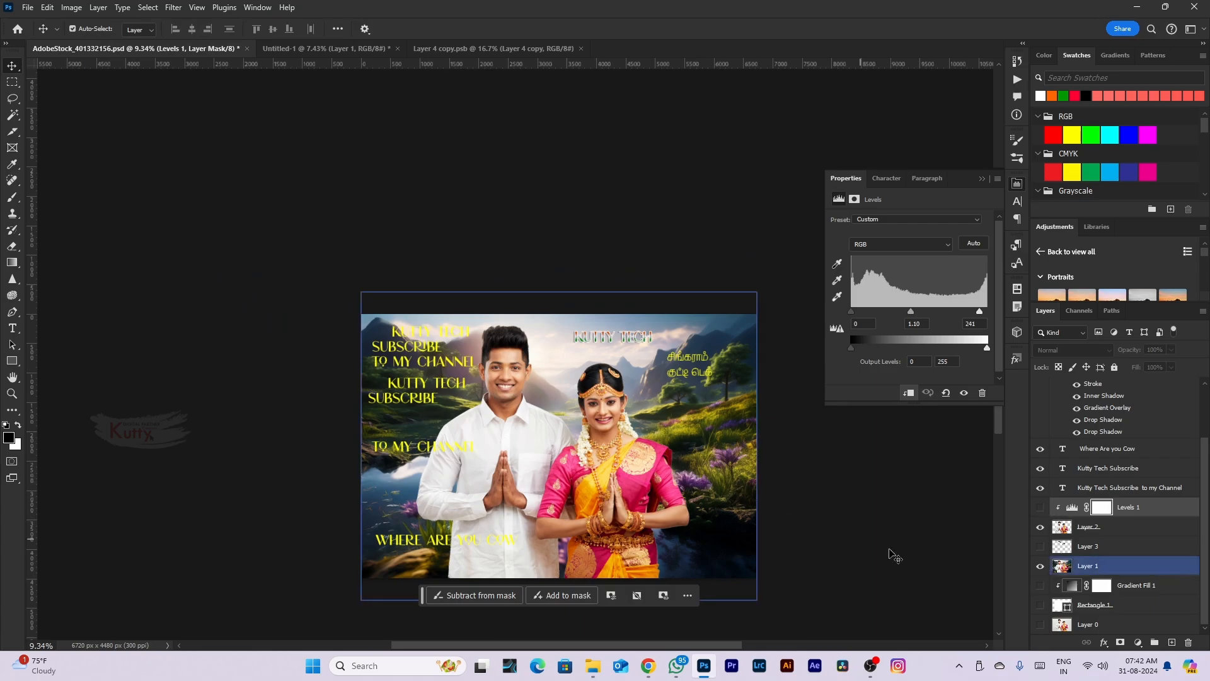
click(1040, 507)
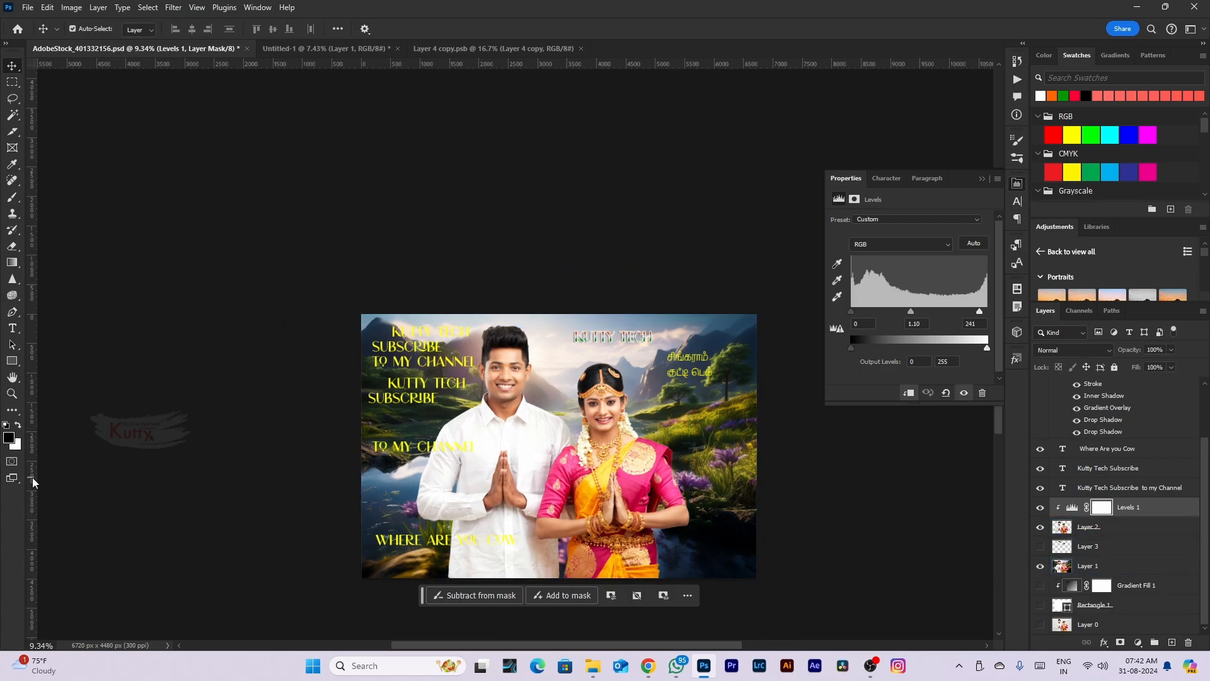
key(b)
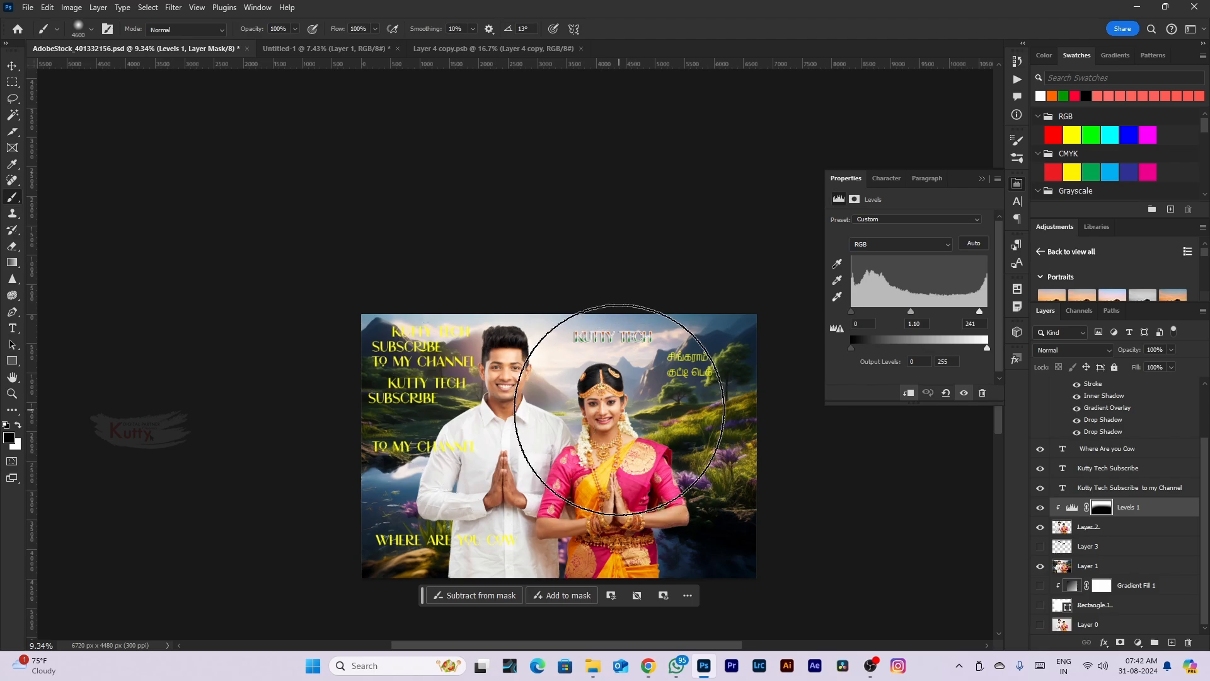
click(1042, 508)
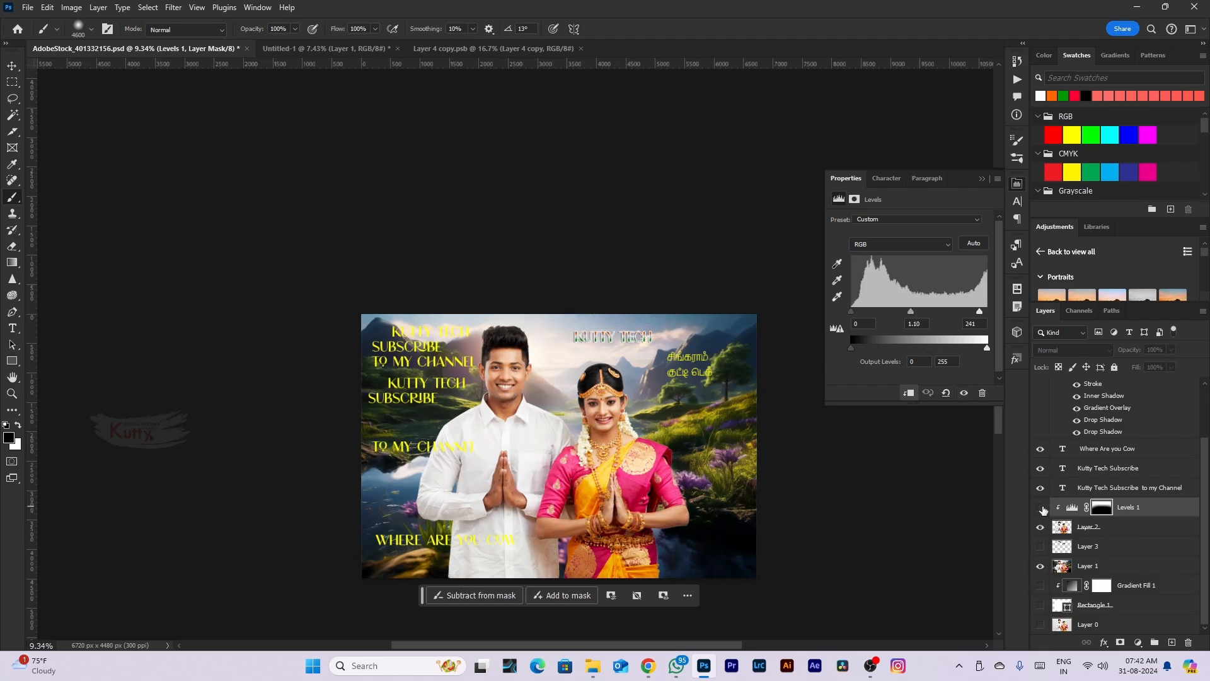
click(1041, 508)
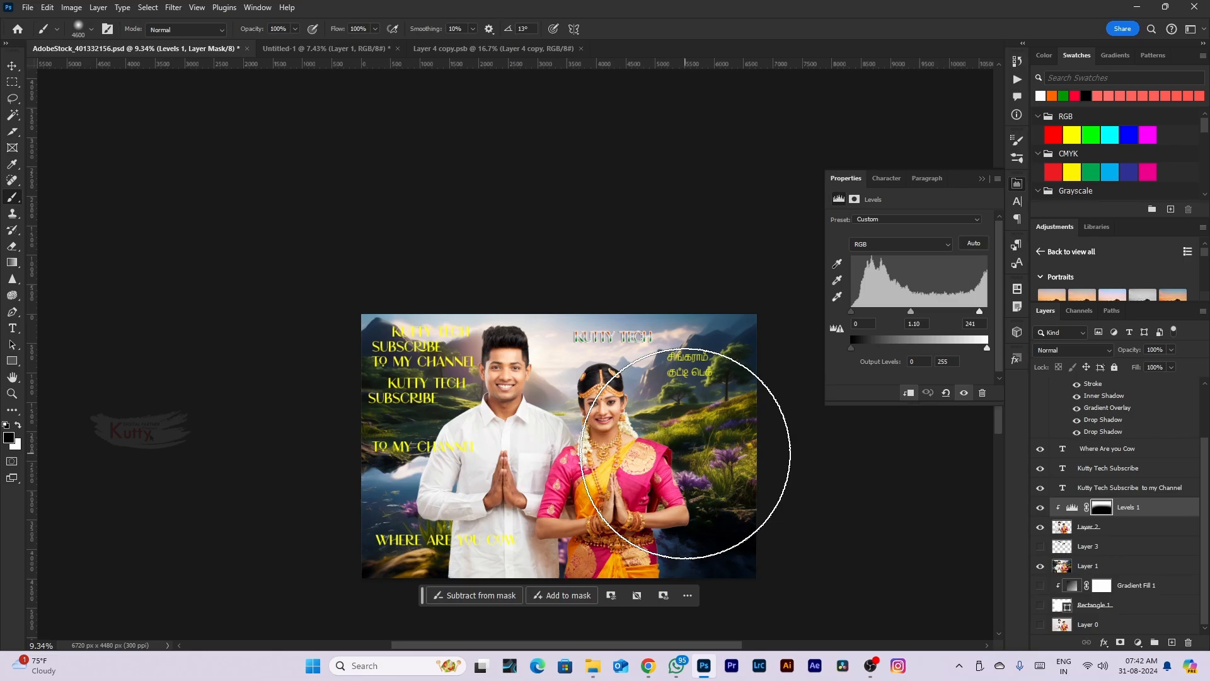
scroll(657, 431, down, 2)
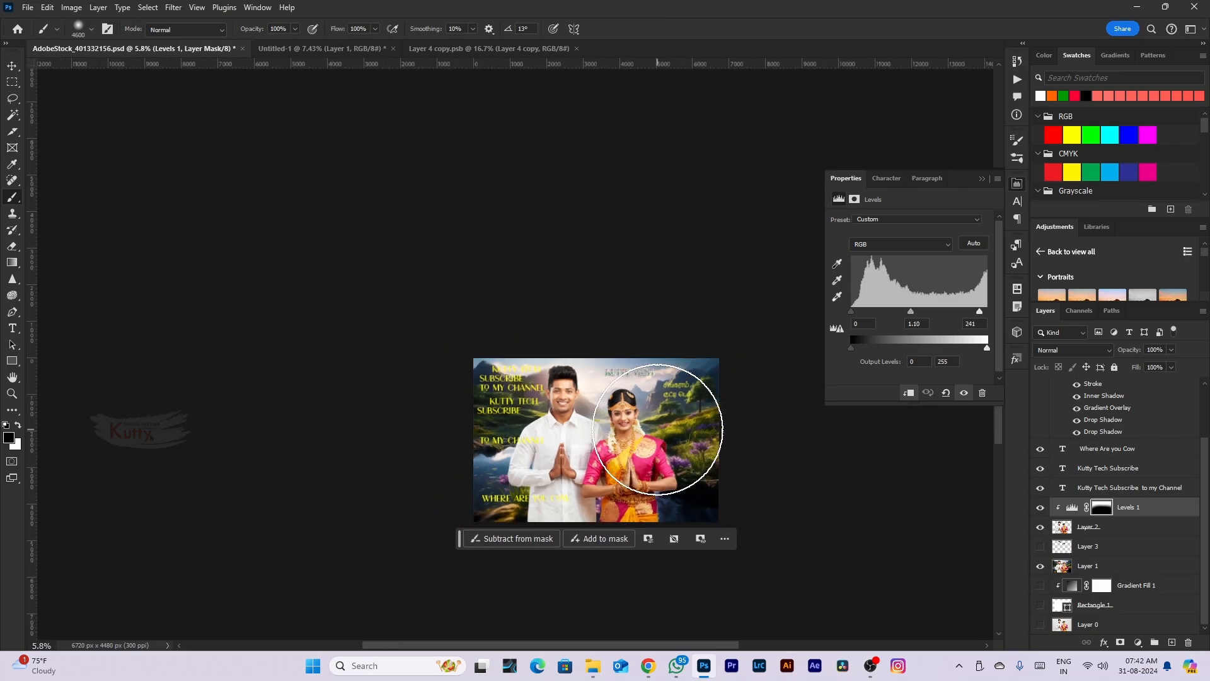
scroll(592, 361, up, 4)
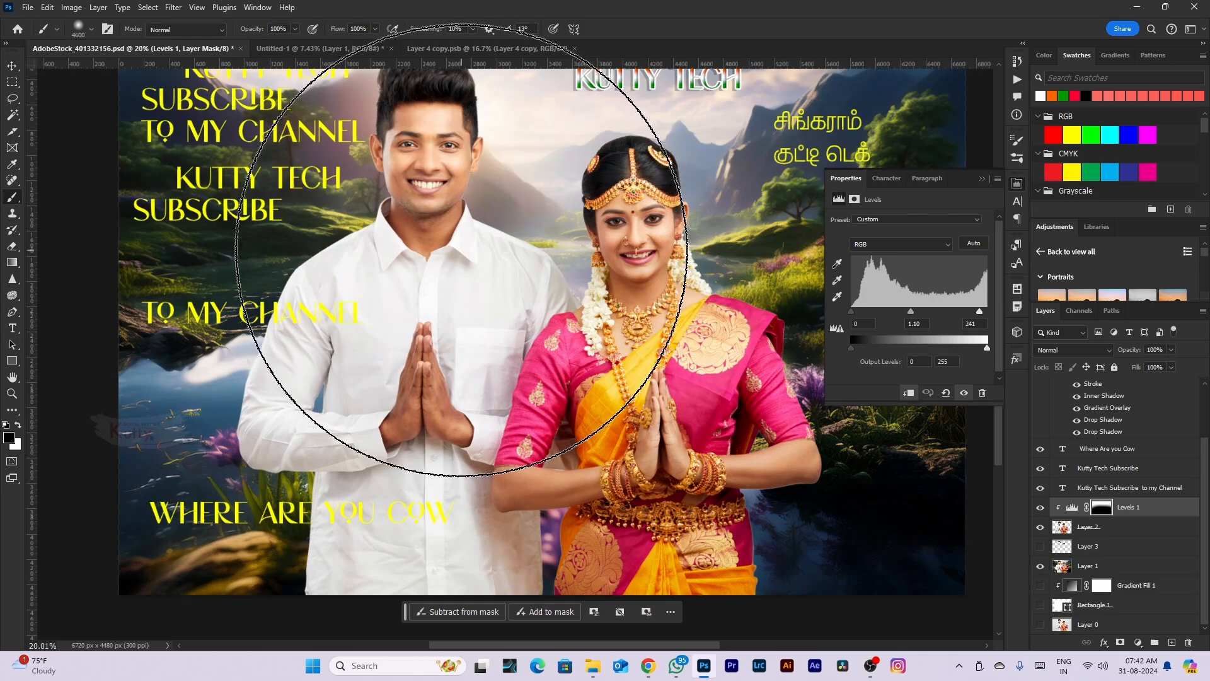
Add a vector mask to the Levels 1 adjustment alongside its layer mask and hide the adjustment layer
click(123, 7)
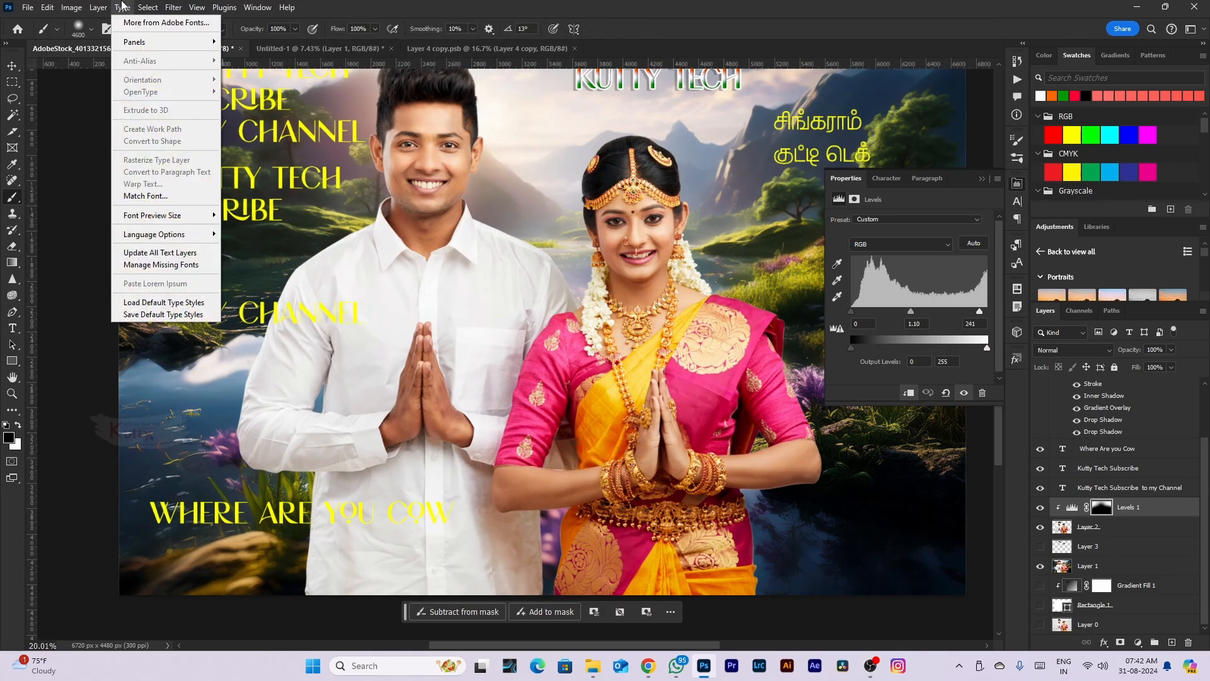
mouse_move(151, 206)
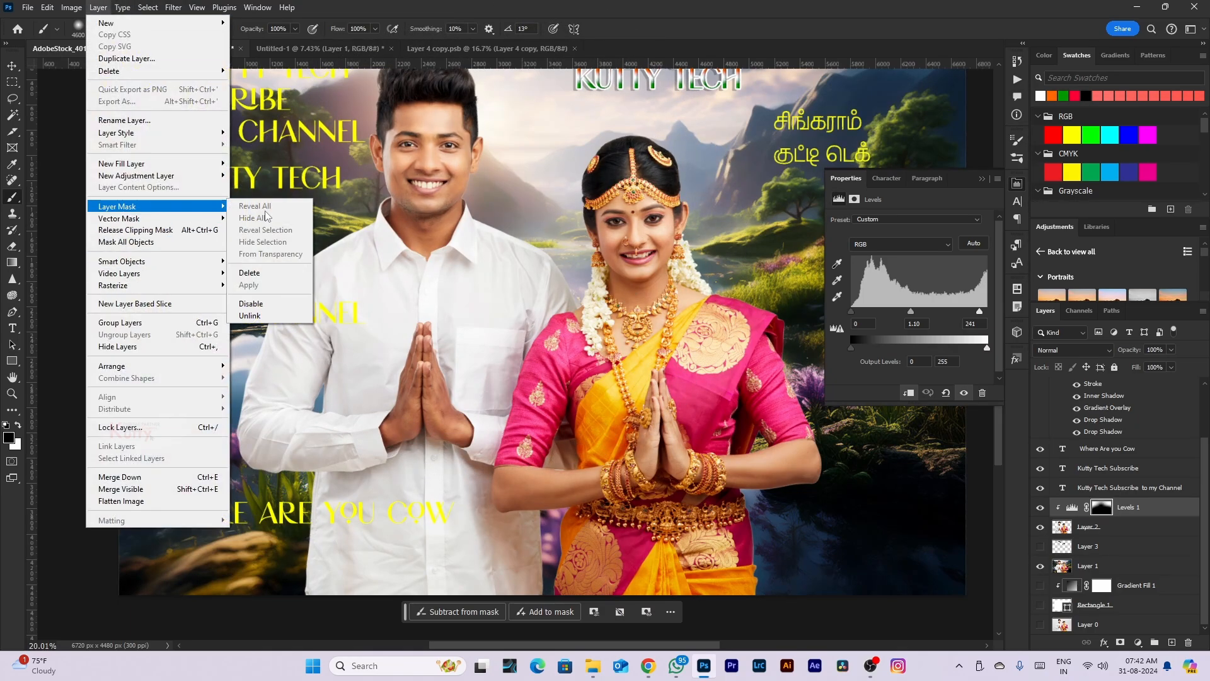
click(1134, 514)
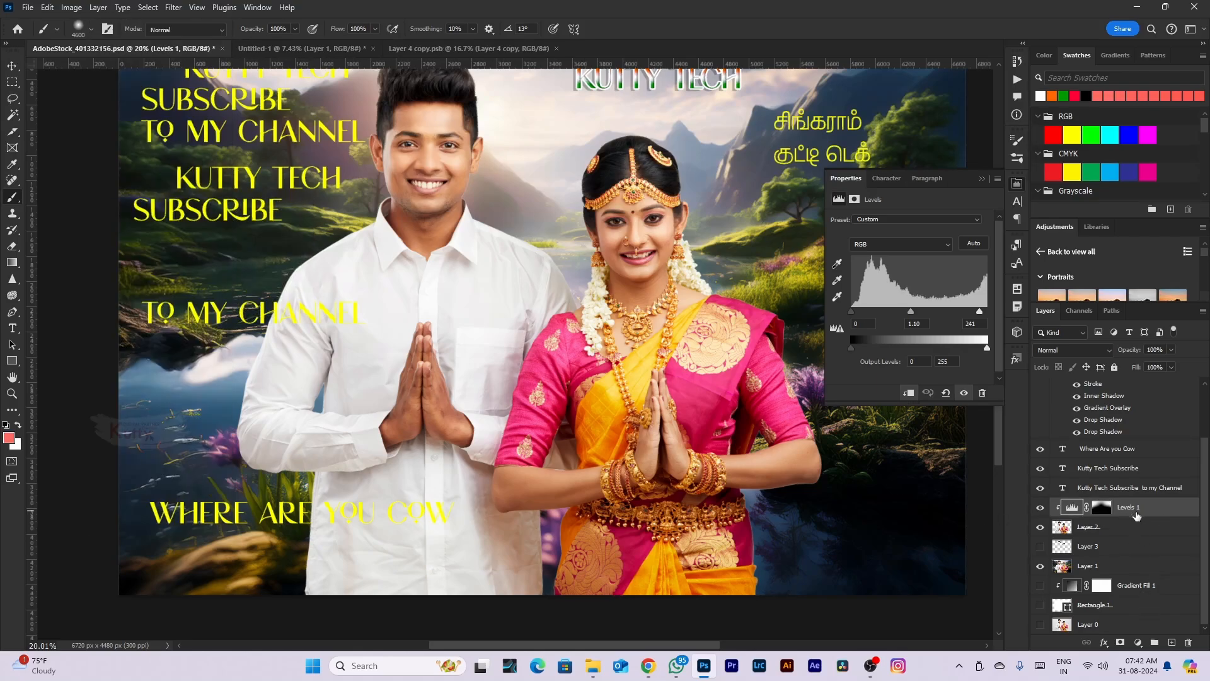
click(1119, 643)
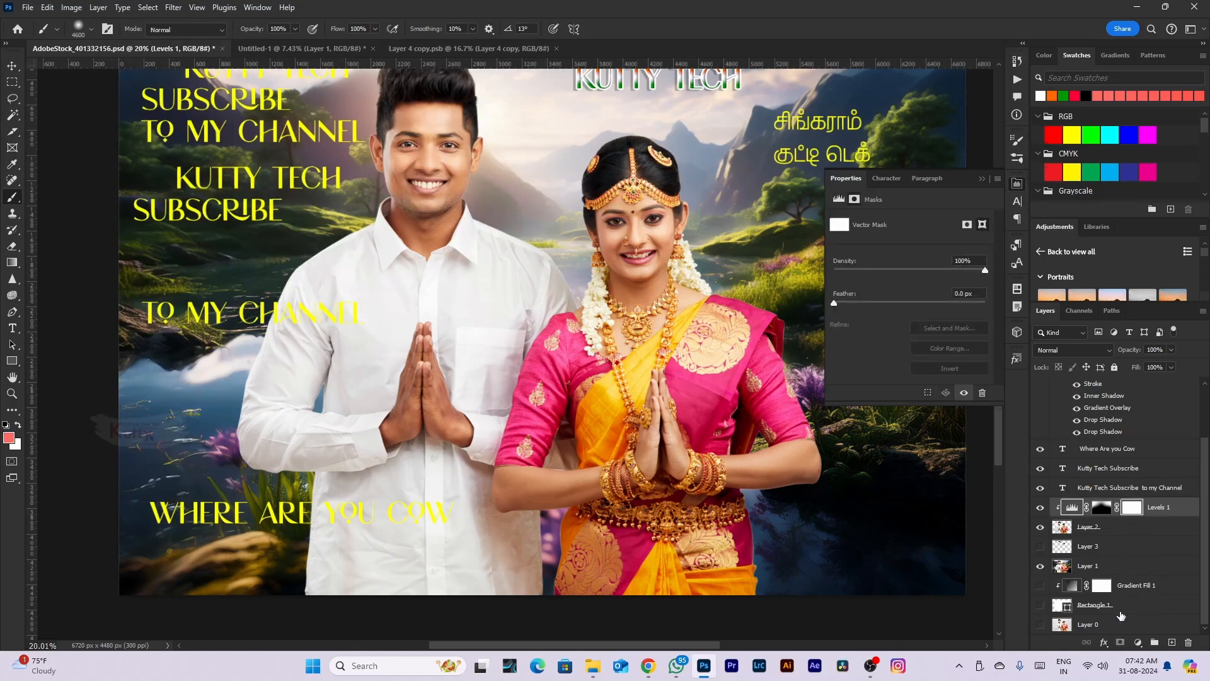
key(ctrl+z)
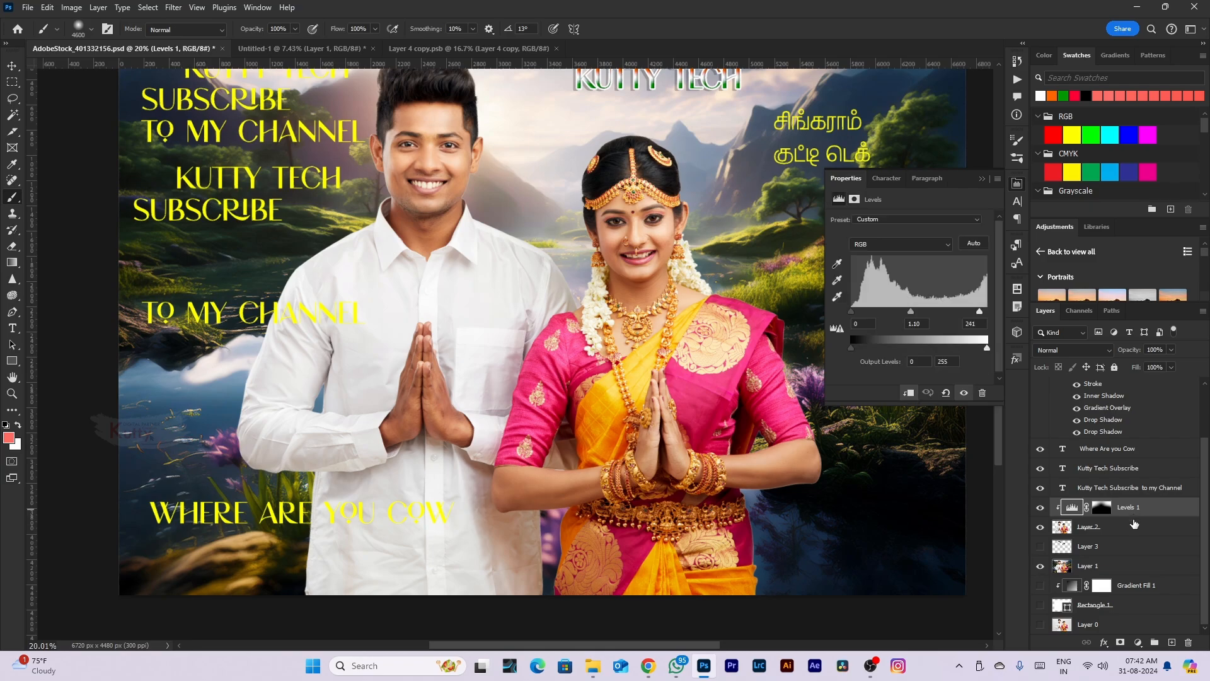
click(1121, 646)
scroll(617, 291, down, 5)
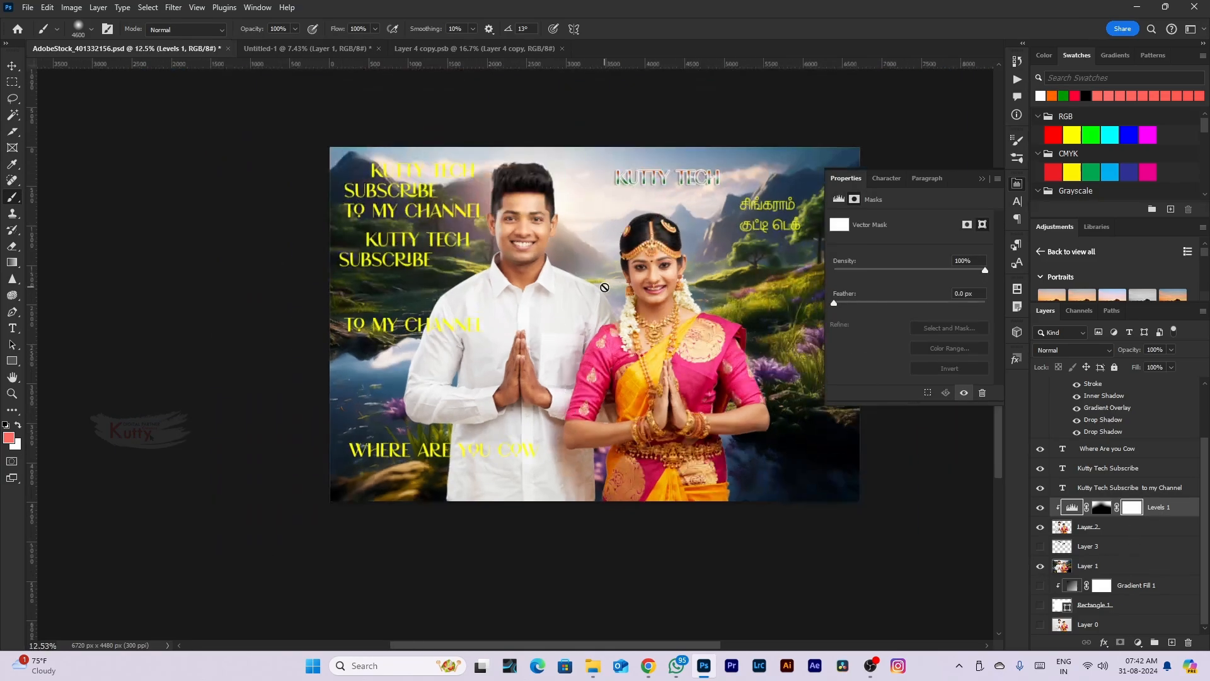
scroll(618, 290, up, 3)
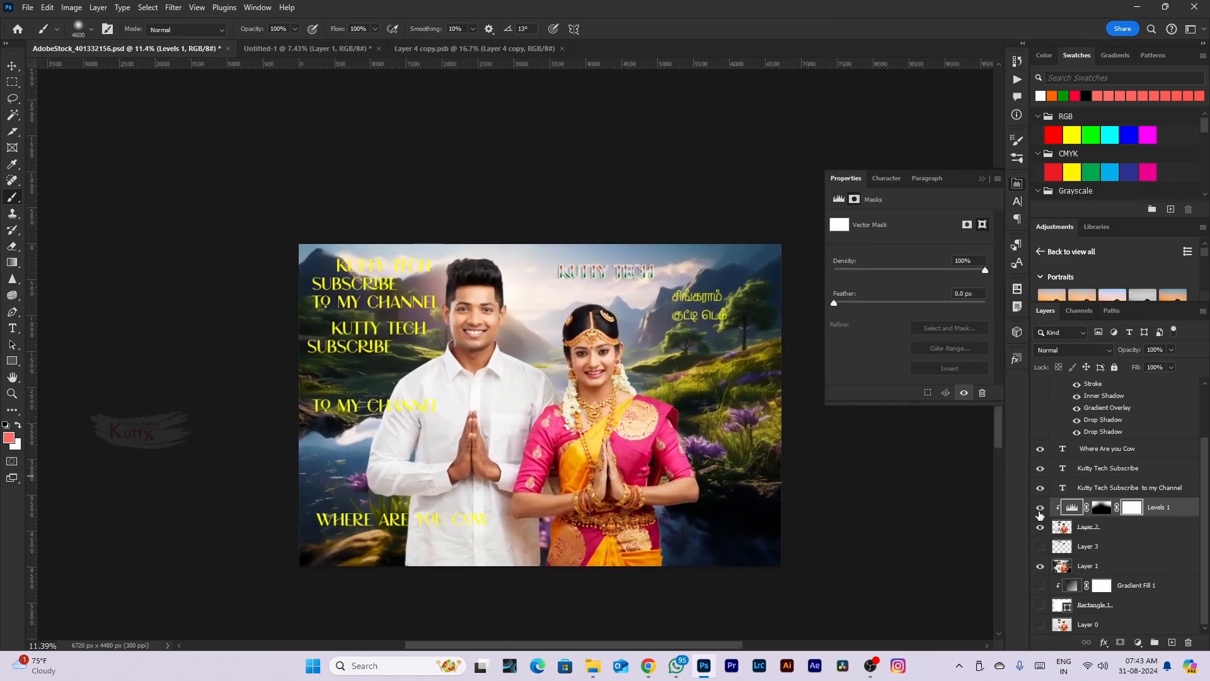
click(1040, 508)
scroll(606, 310, down, 3)
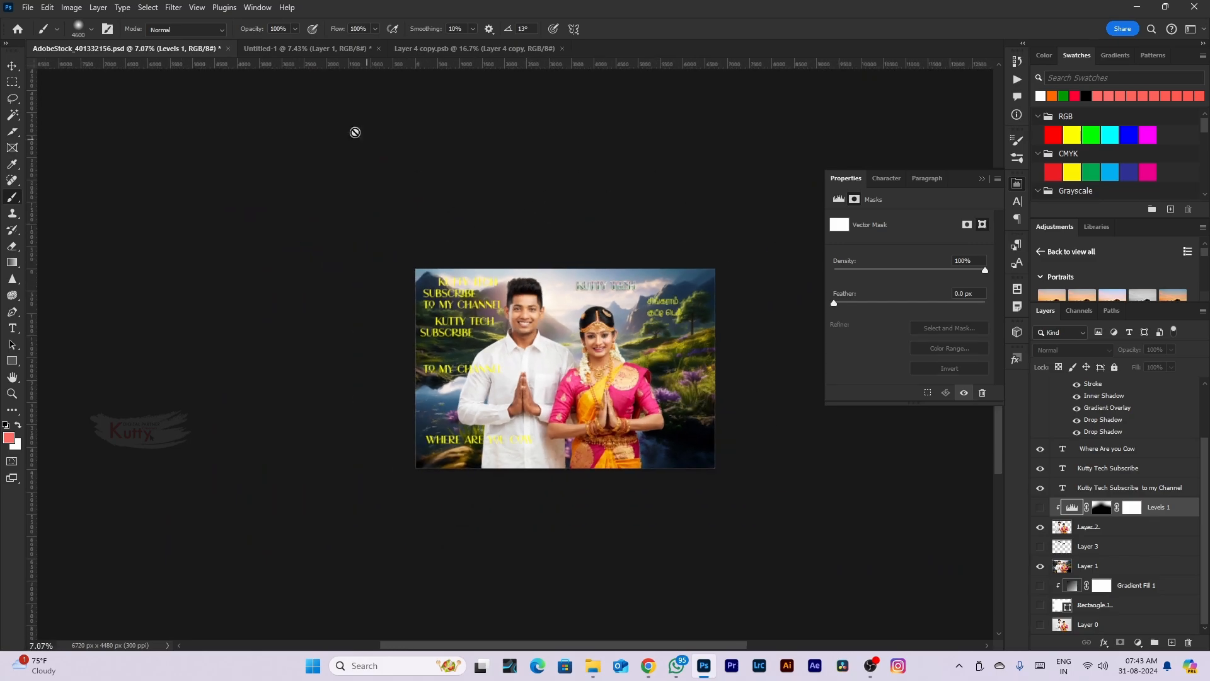
Flatten the whole image into a single background layer, and undo the flattening
click(122, 8)
mouse_move(99, 8)
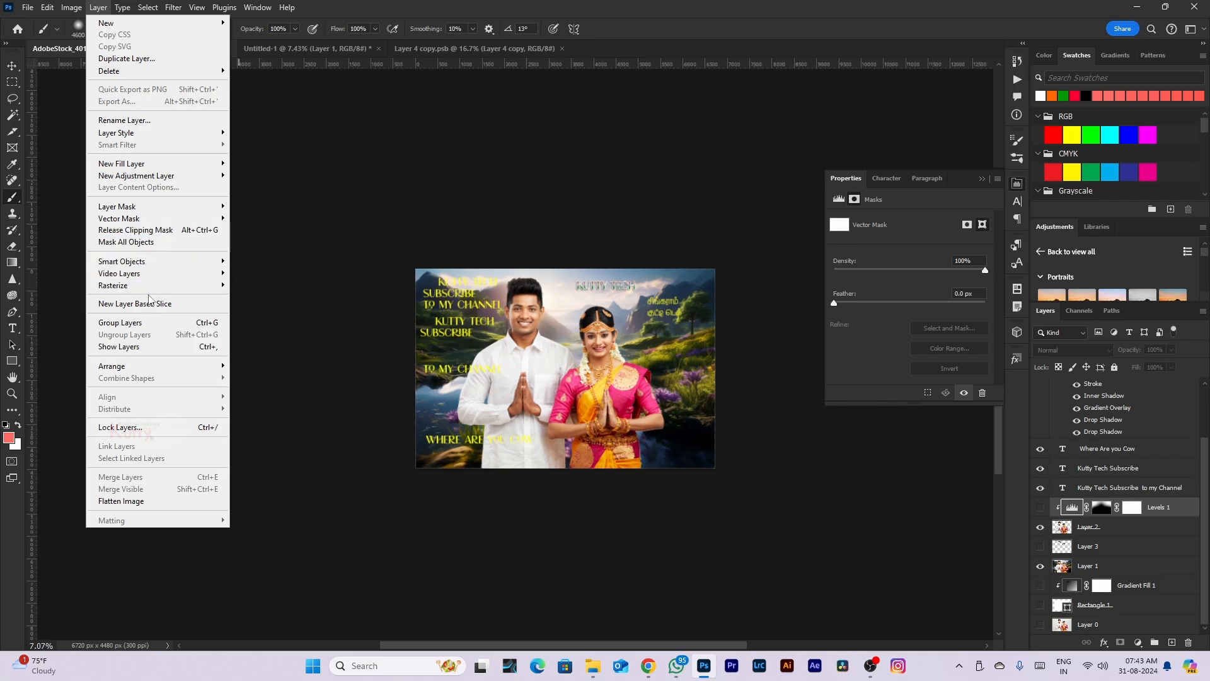
click(168, 502)
click(546, 247)
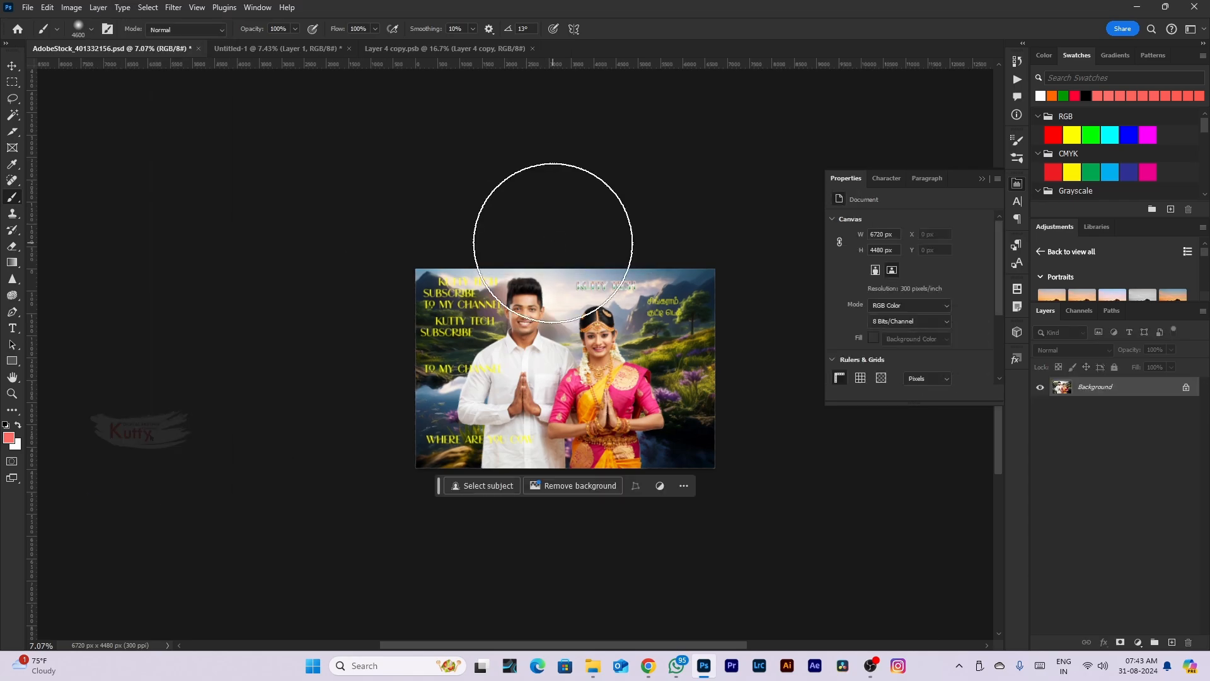
key(ctrl+z)
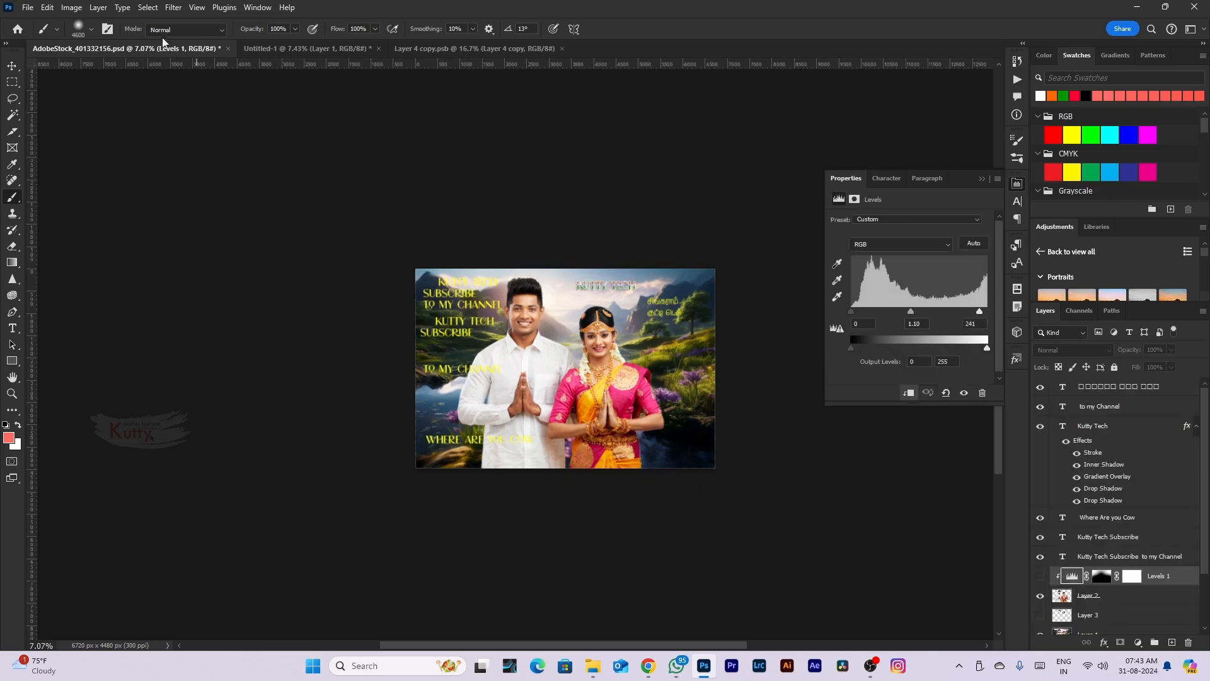
click(123, 7)
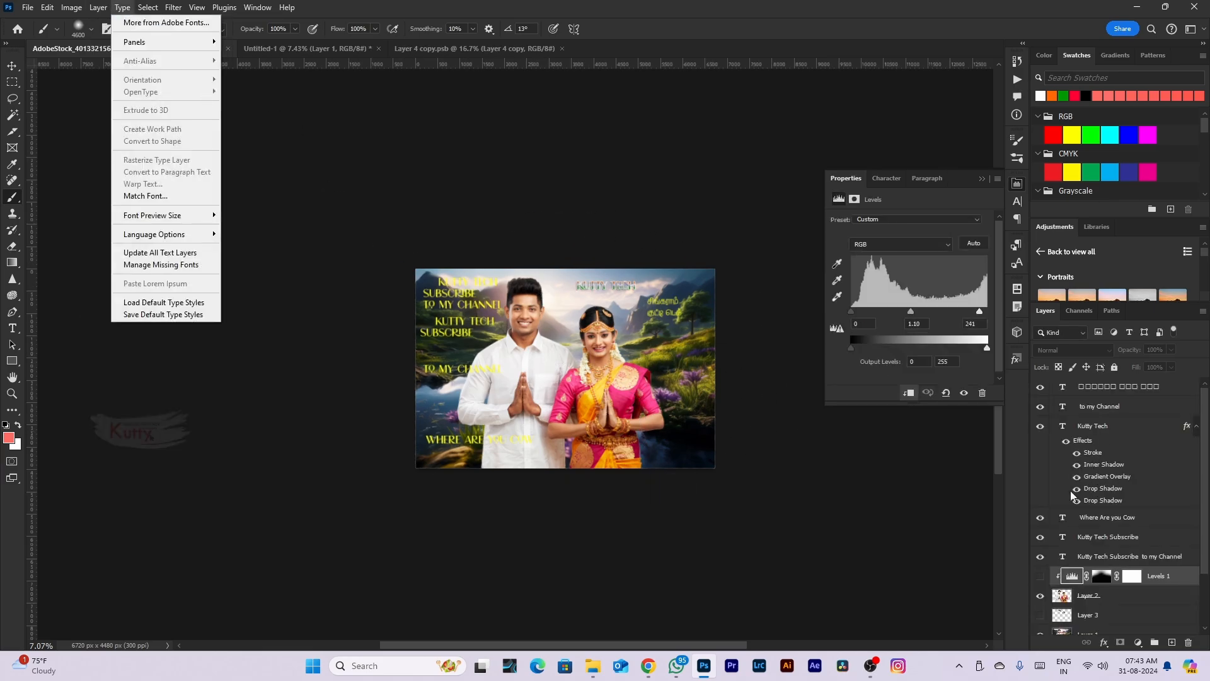
mouse_move(98, 7)
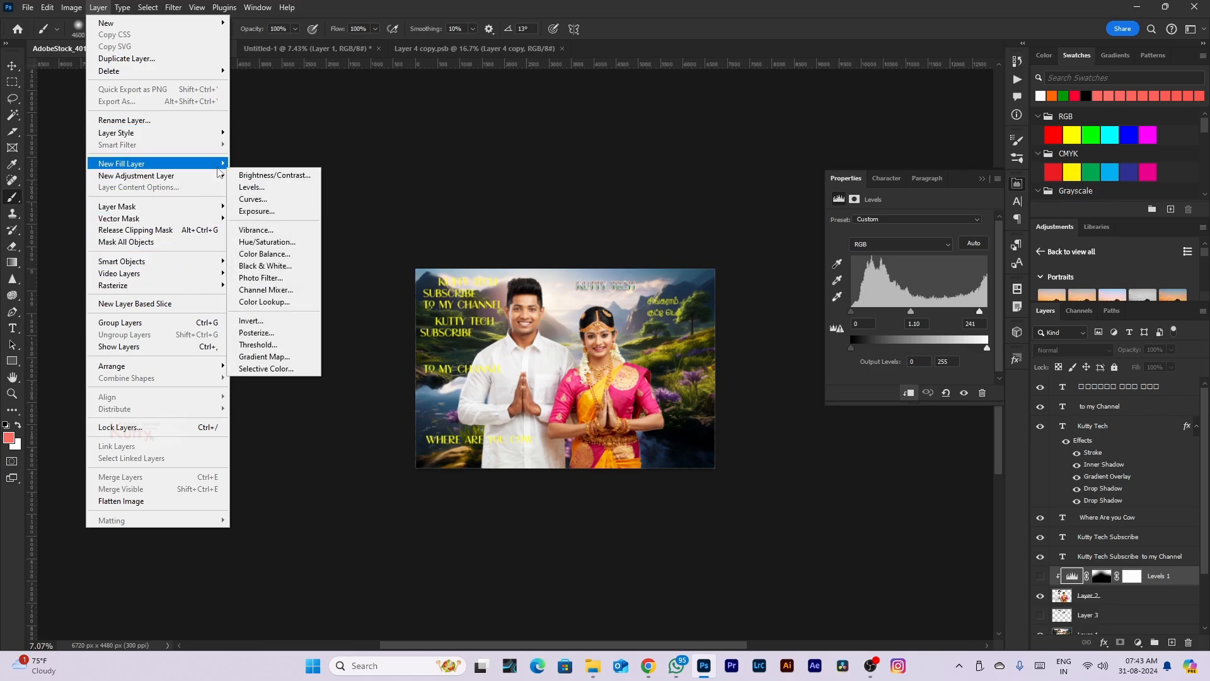
mouse_move(219, 169)
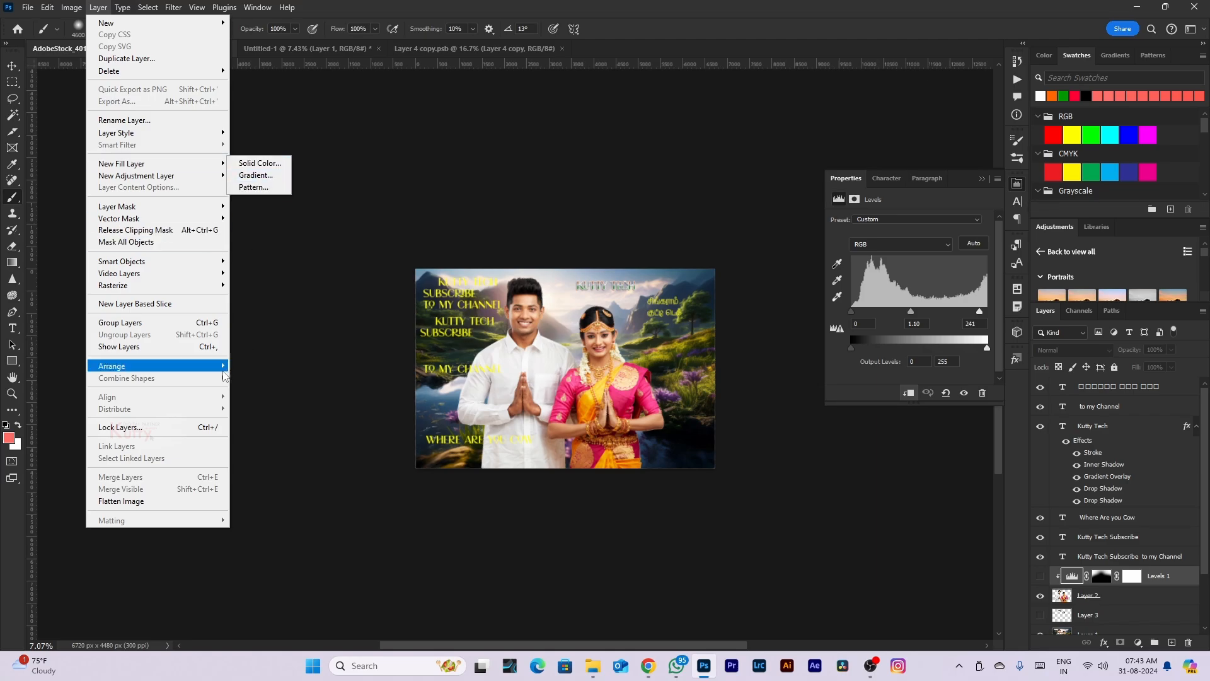
Bring Layer 2 forward one position at a time until it sits just above the Kutty Tech text layer
mouse_move(216, 367)
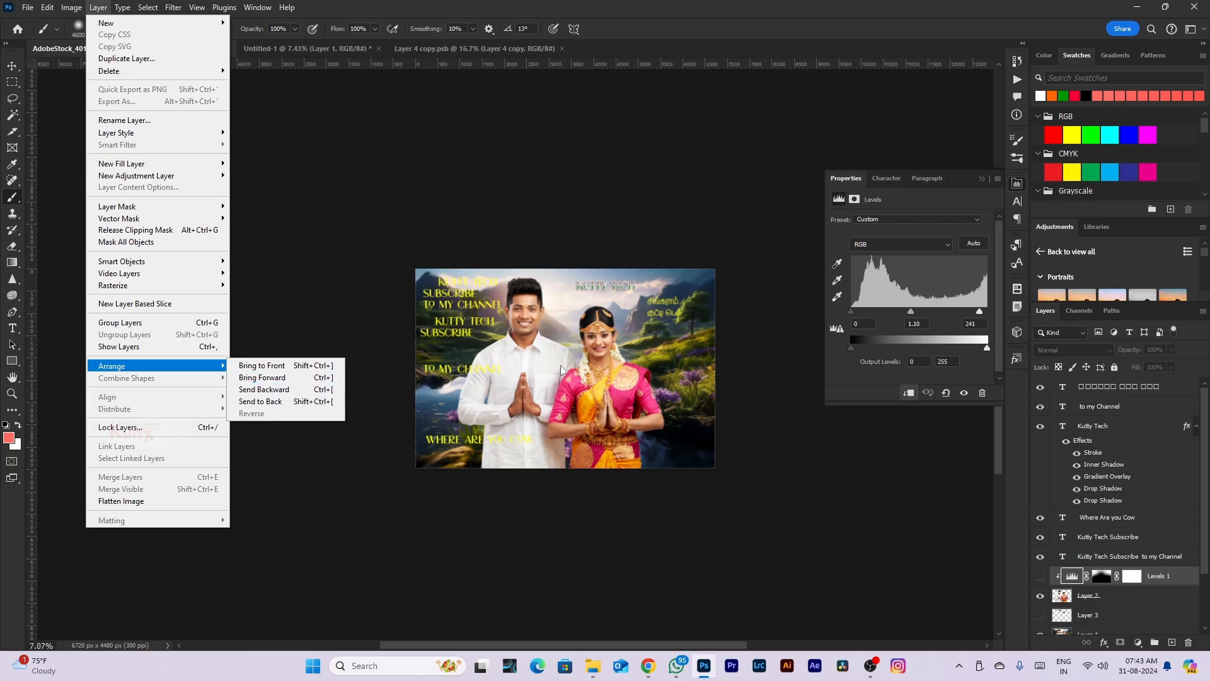
click(768, 439)
click(1161, 536)
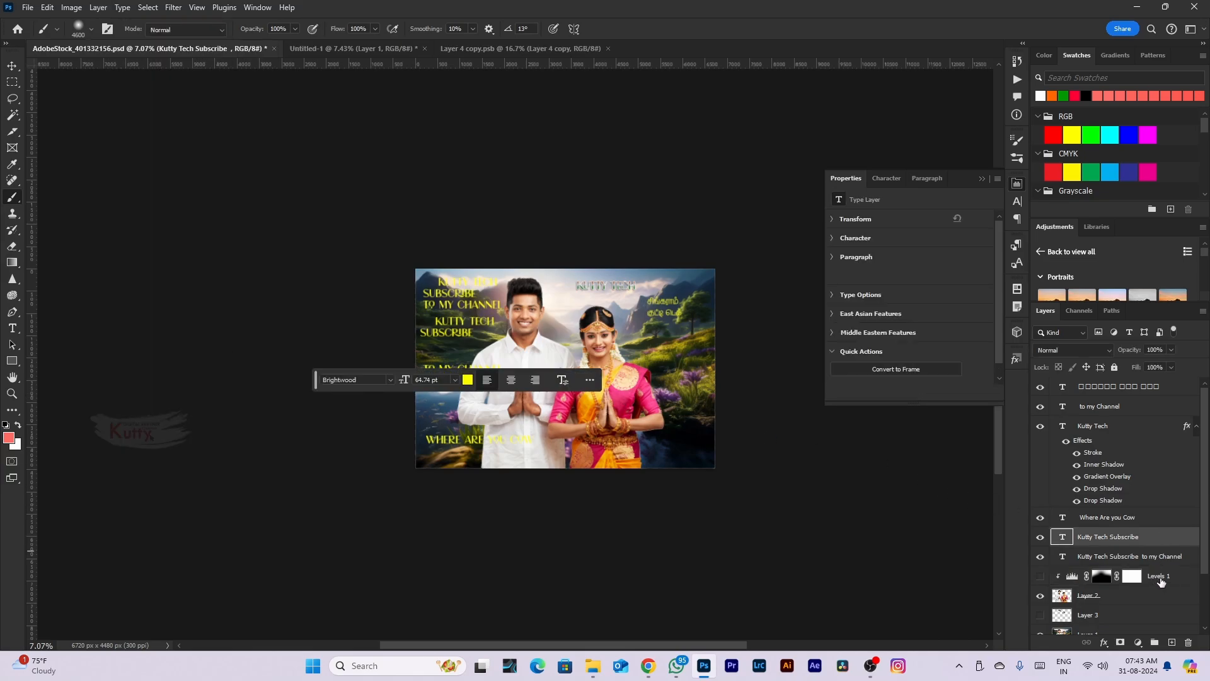
click(1162, 581)
click(1148, 599)
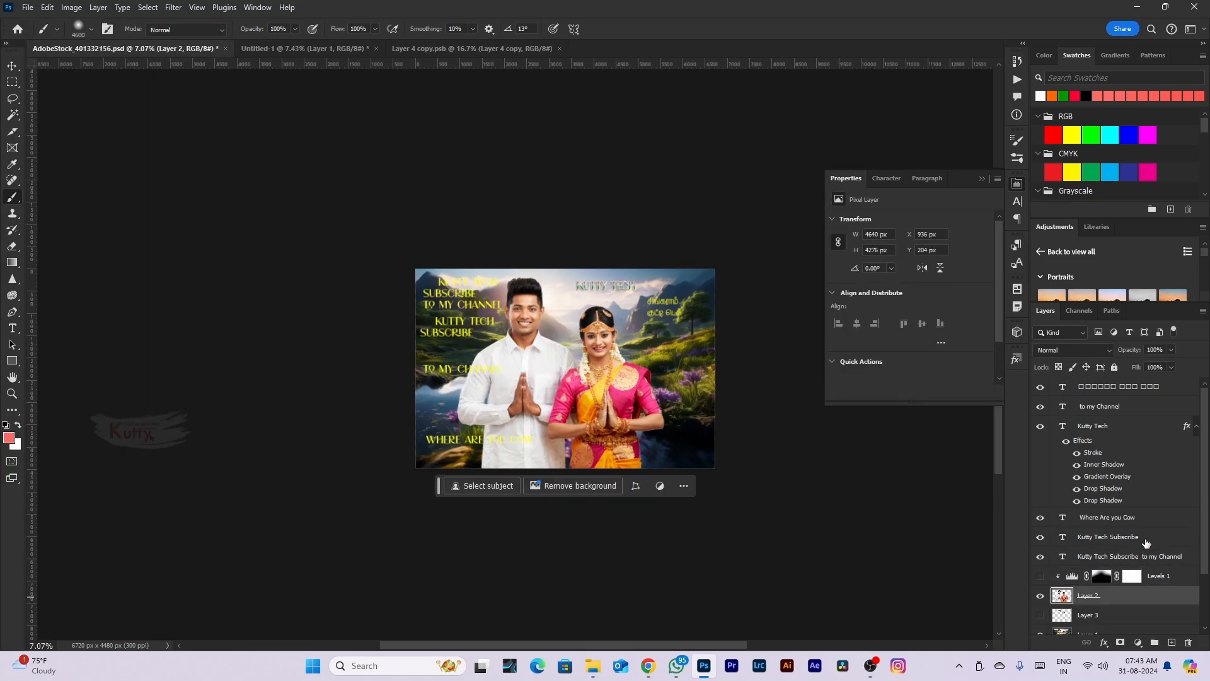
key(ctrl+bracketright)
key(ctrl+bracketright)
key(ctrl+bracketright)
key(ctrl+bracketright)
key(ctrl+bracketright)
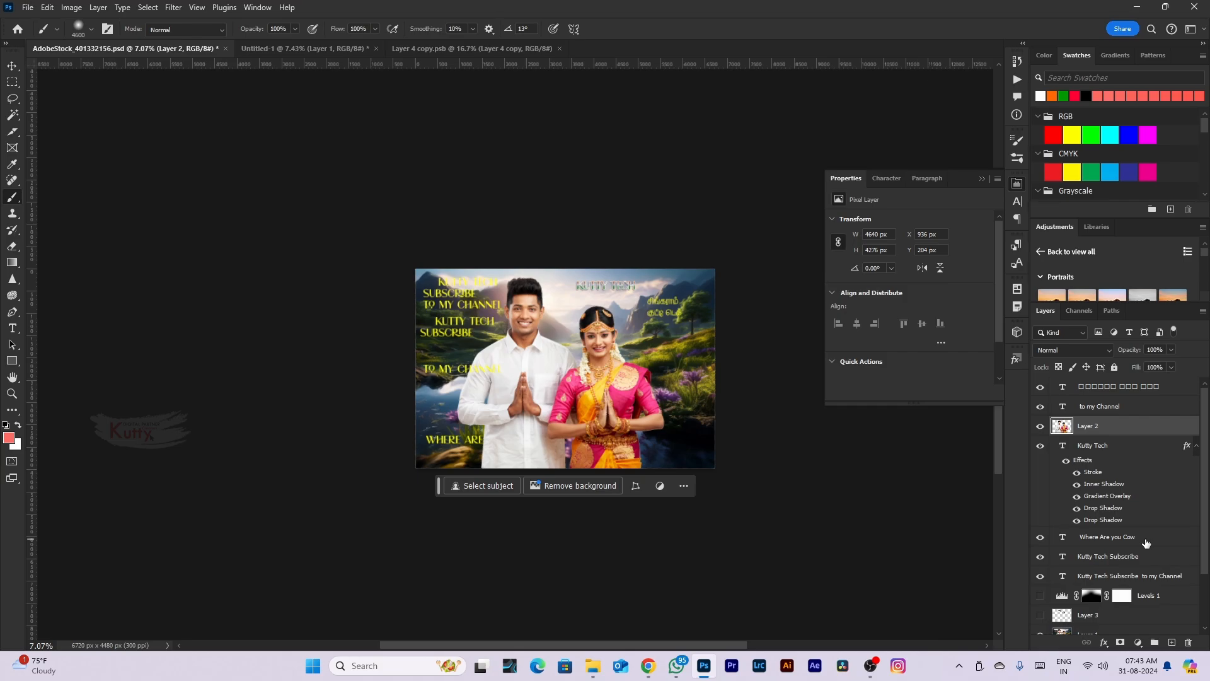
Send Layer 2 backward one position at a time until it sits just below Layer 1
key(ctrl+bracketleft)
key(ctrl+bracketleft)
key(ctrl+bracketleft)
key(ctrl+bracketleft)
key(ctrl+bracketleft)
key(ctrl+bracketleft)
key(ctrl+bracketleft)
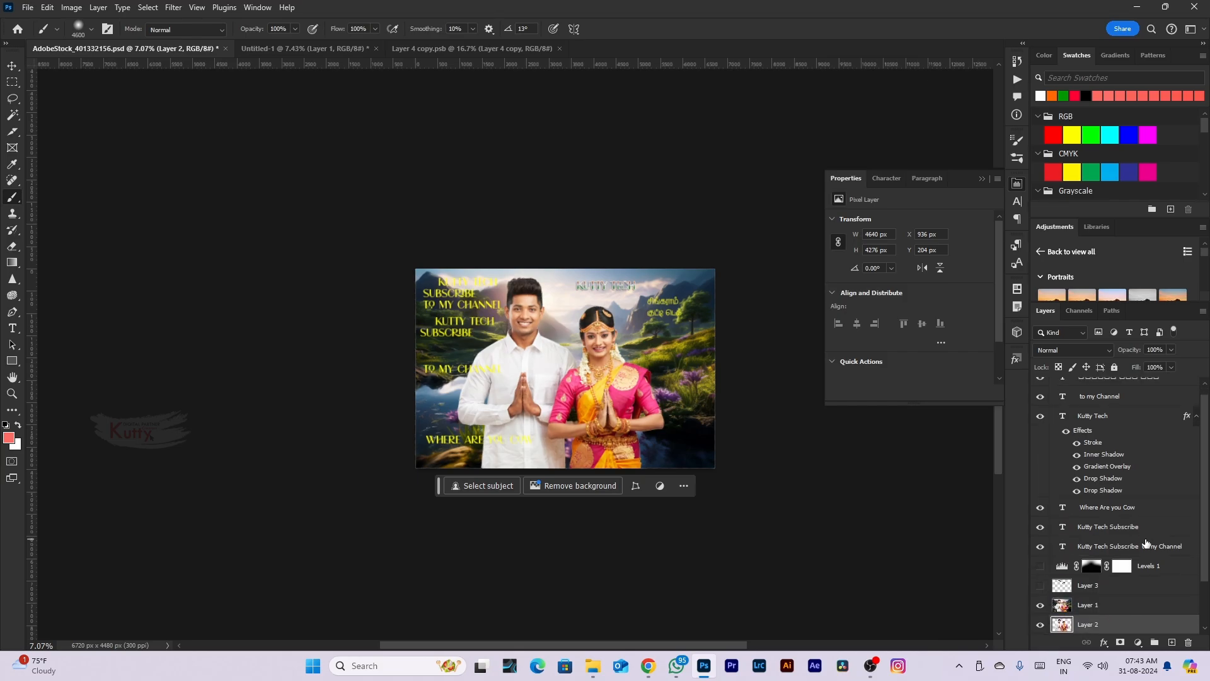
Bring Layer 2 to the front of the stack, send it to the back, and bring it to the front again
key(ctrl+shift+bracketright)
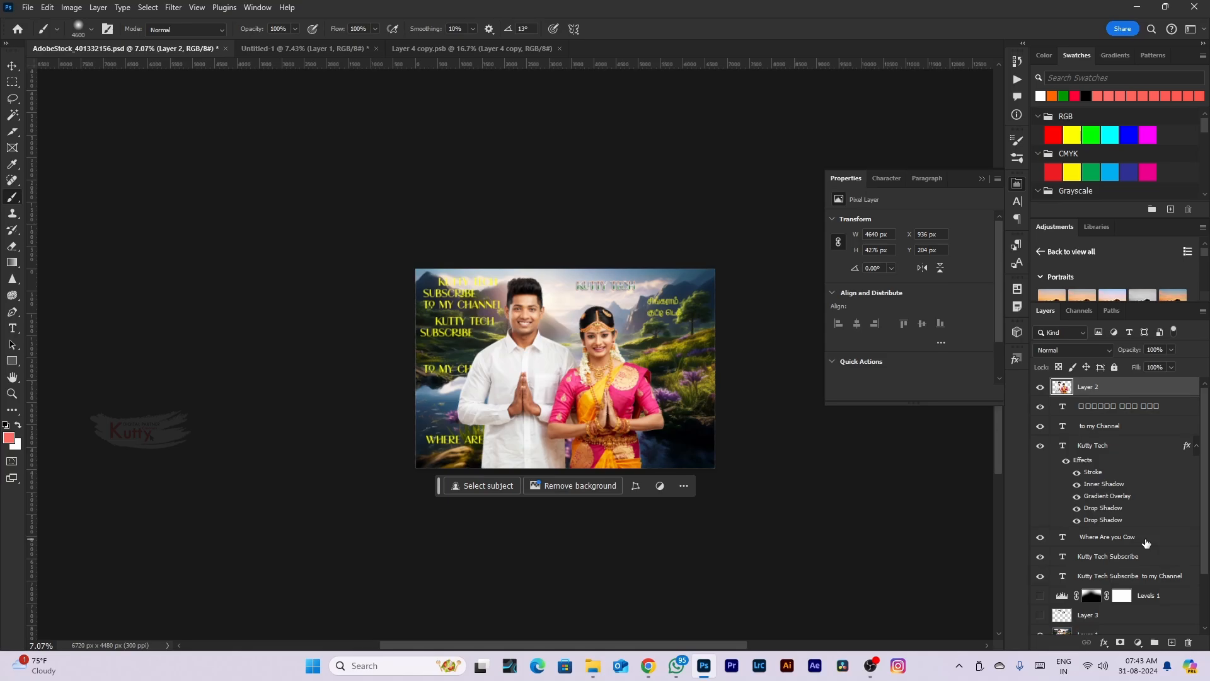
key(ctrl+shift+bracketleft)
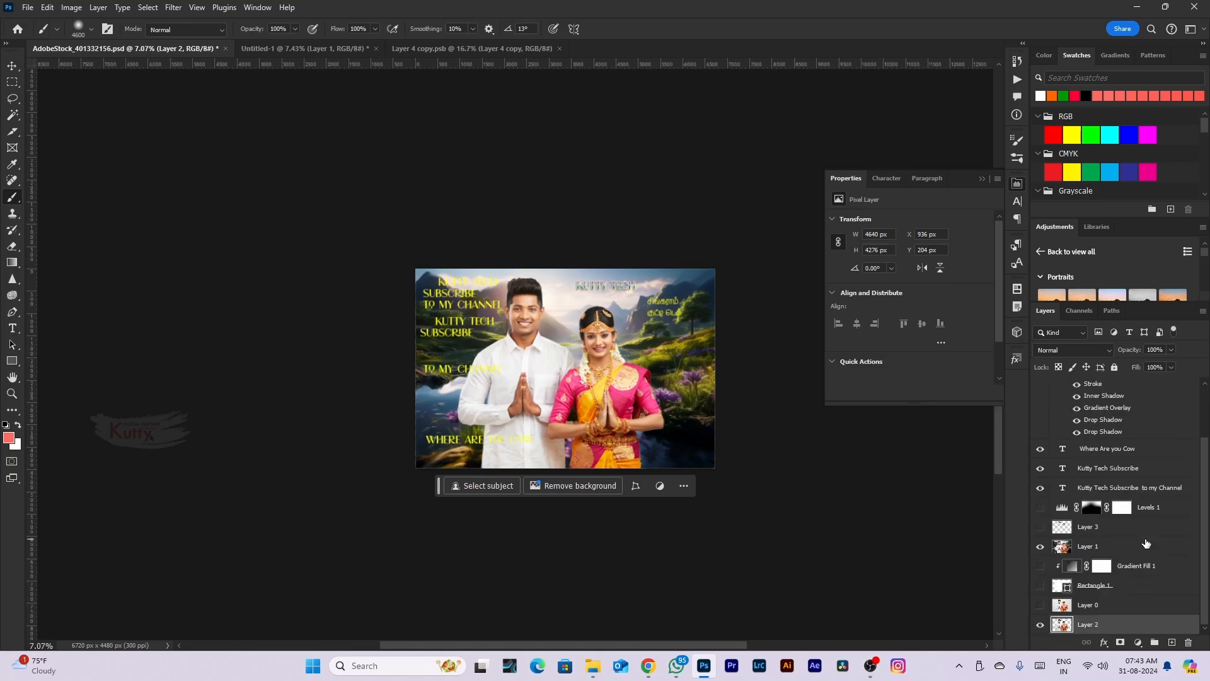
key(ctrl+shift+bracketright)
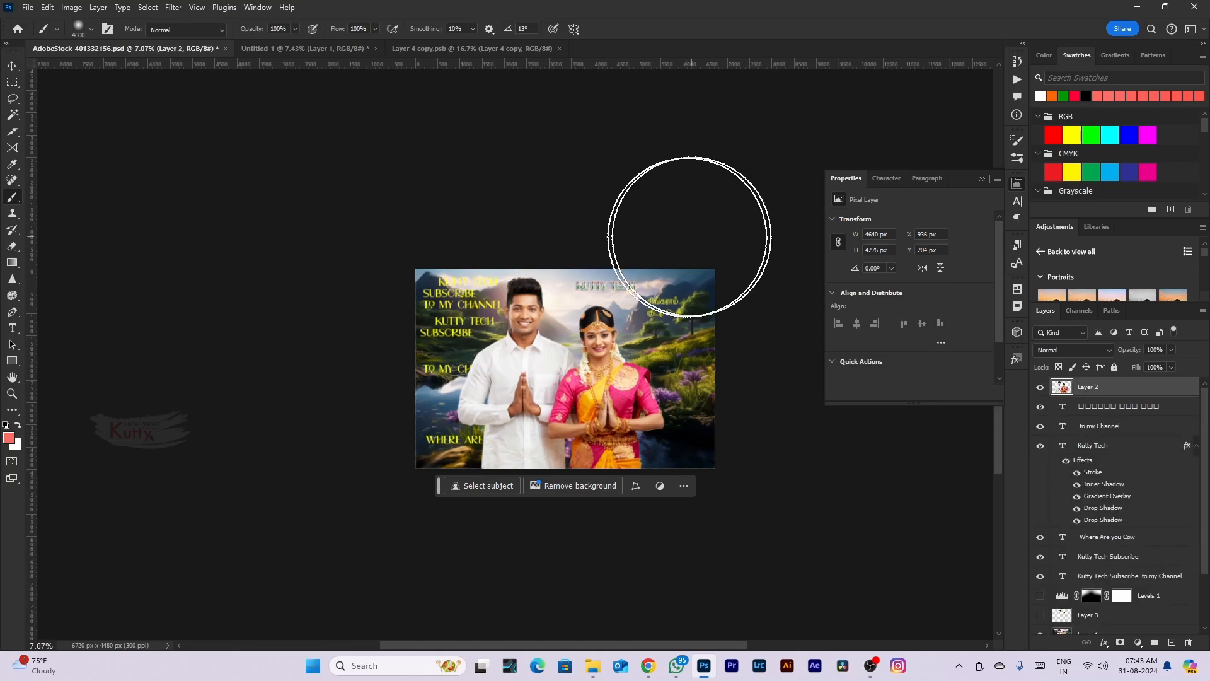
Display the Character settings and set the Type tool's font size to 117 pt
click(147, 8)
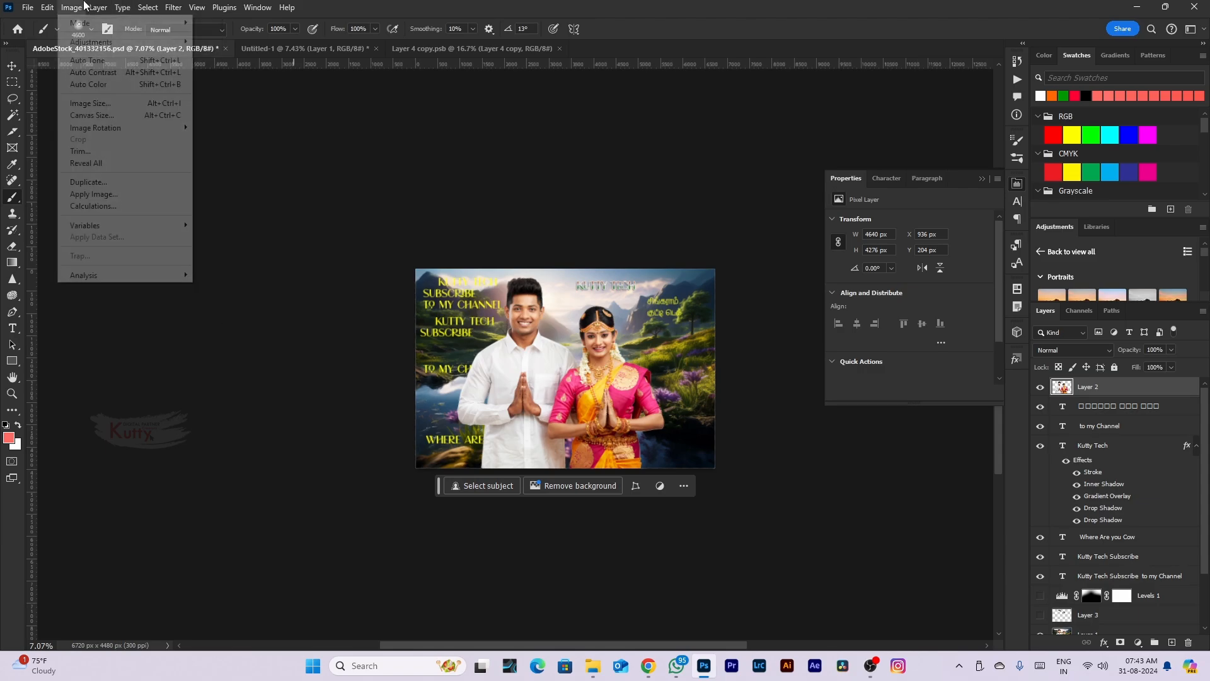
mouse_move(158, 365)
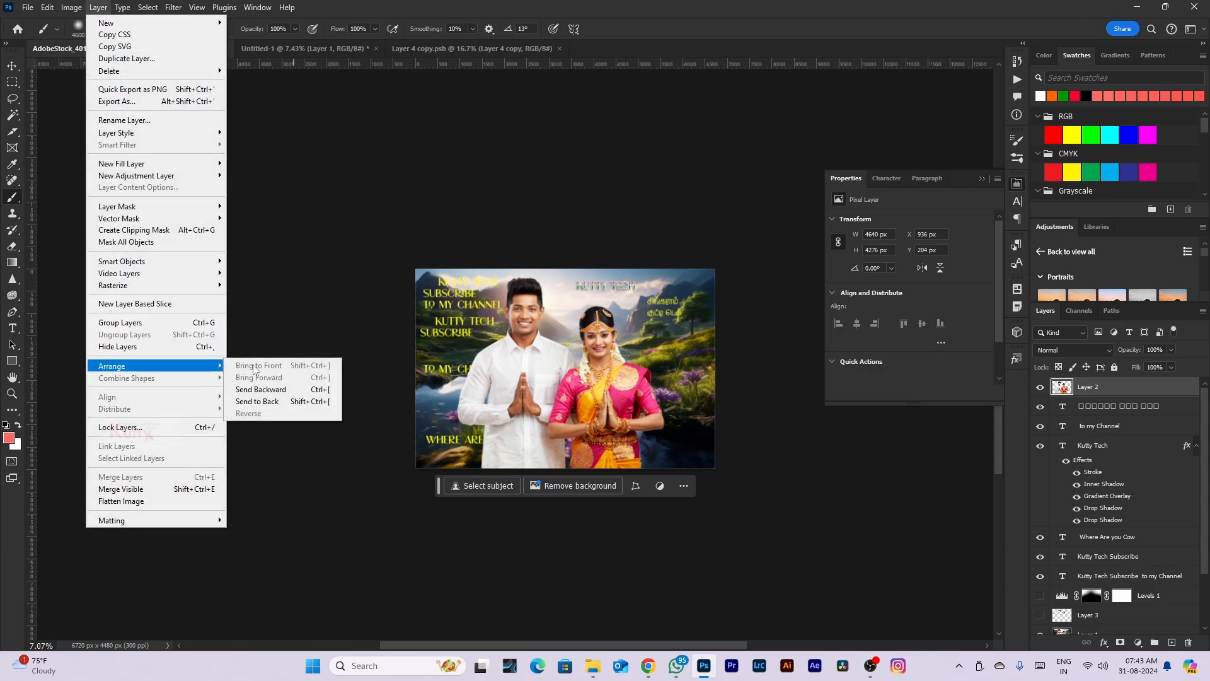
click(123, 8)
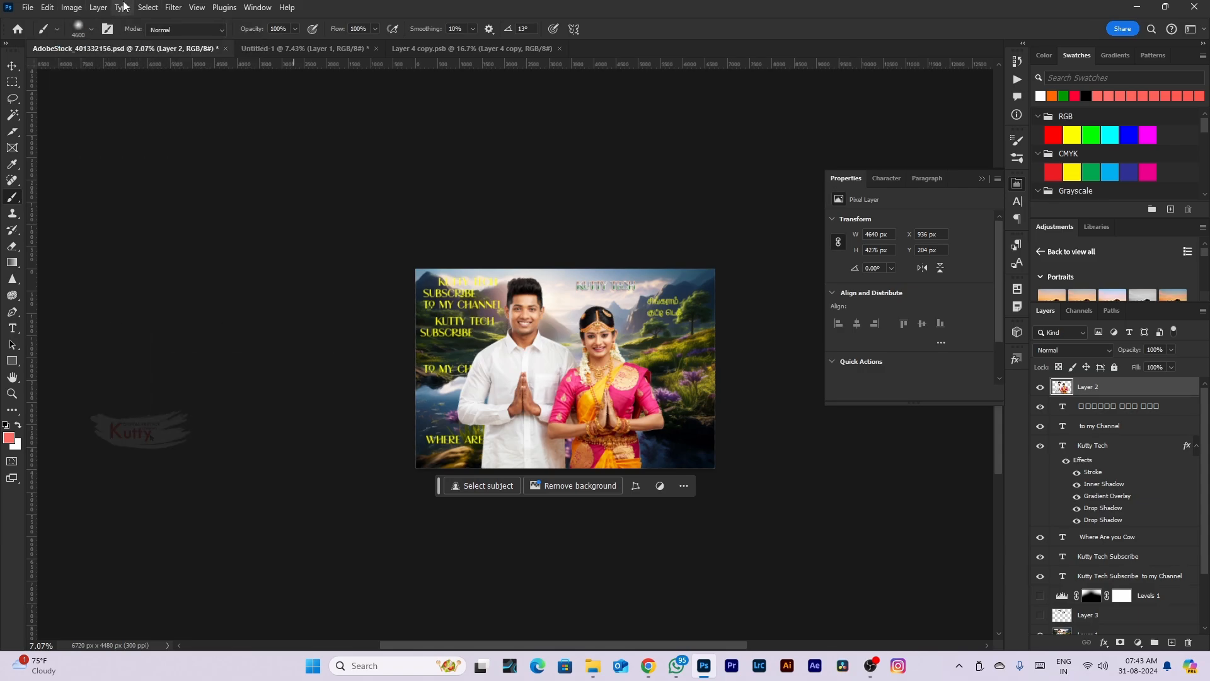
click(123, 7)
mouse_move(148, 43)
click(256, 41)
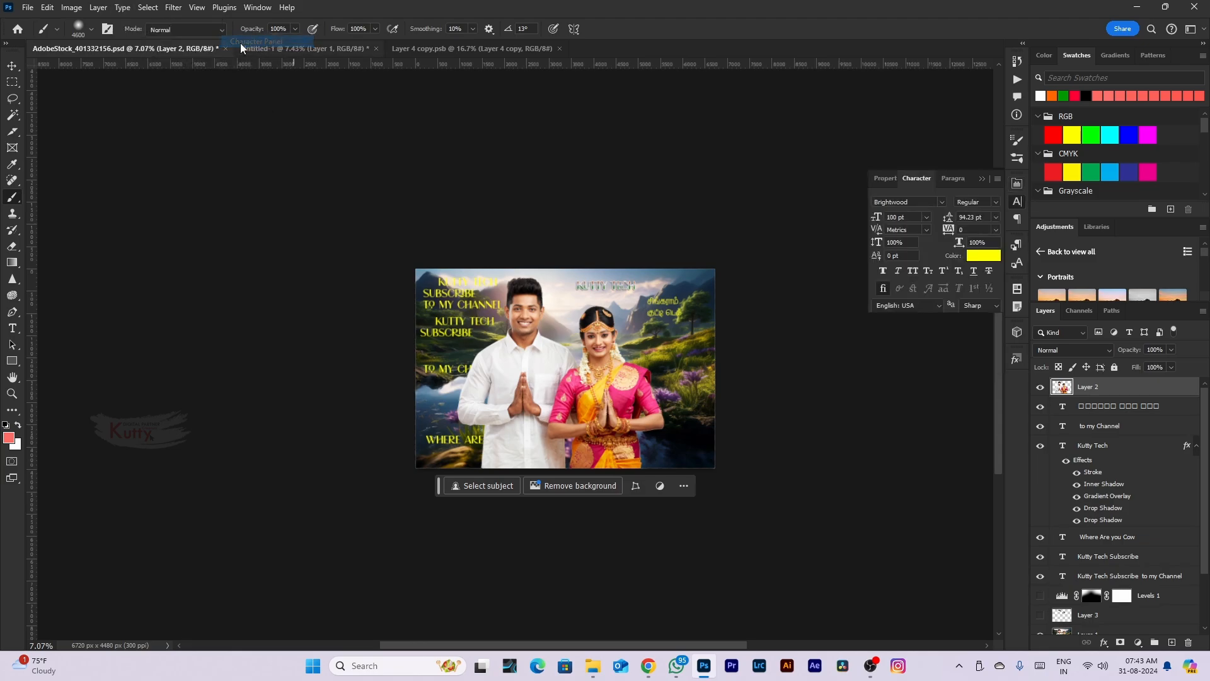
scroll(624, 413, up, 2)
scroll(867, 411, up, 1)
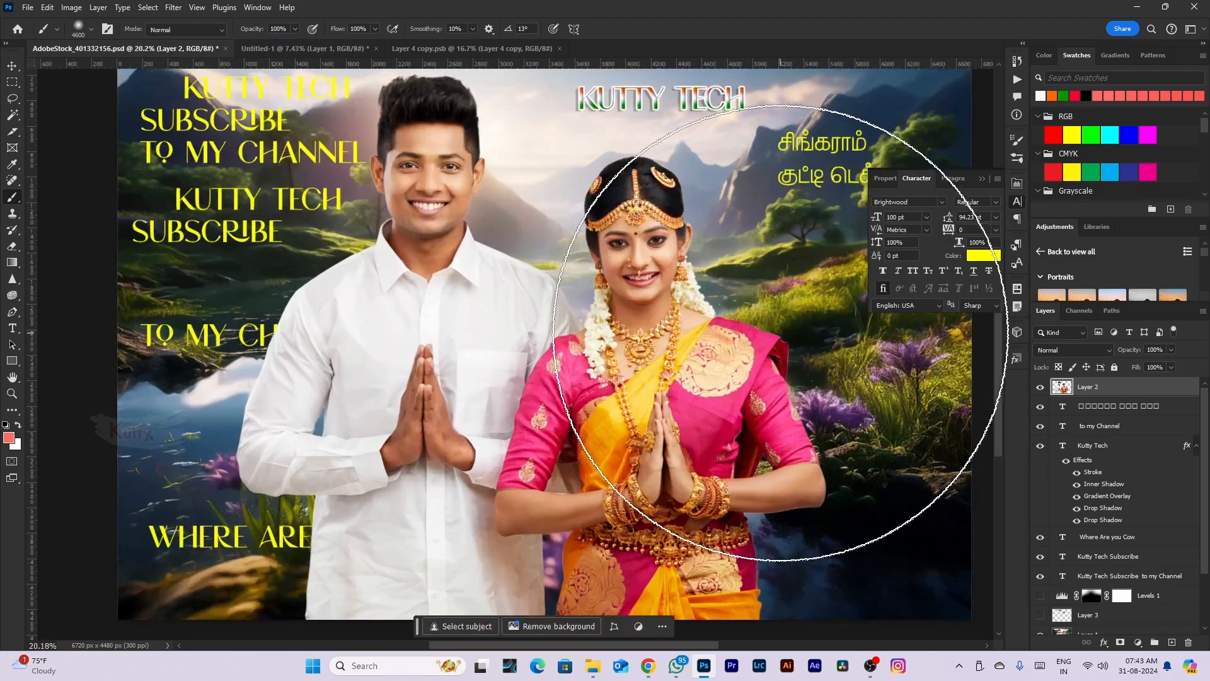
scroll(823, 406, up, 2)
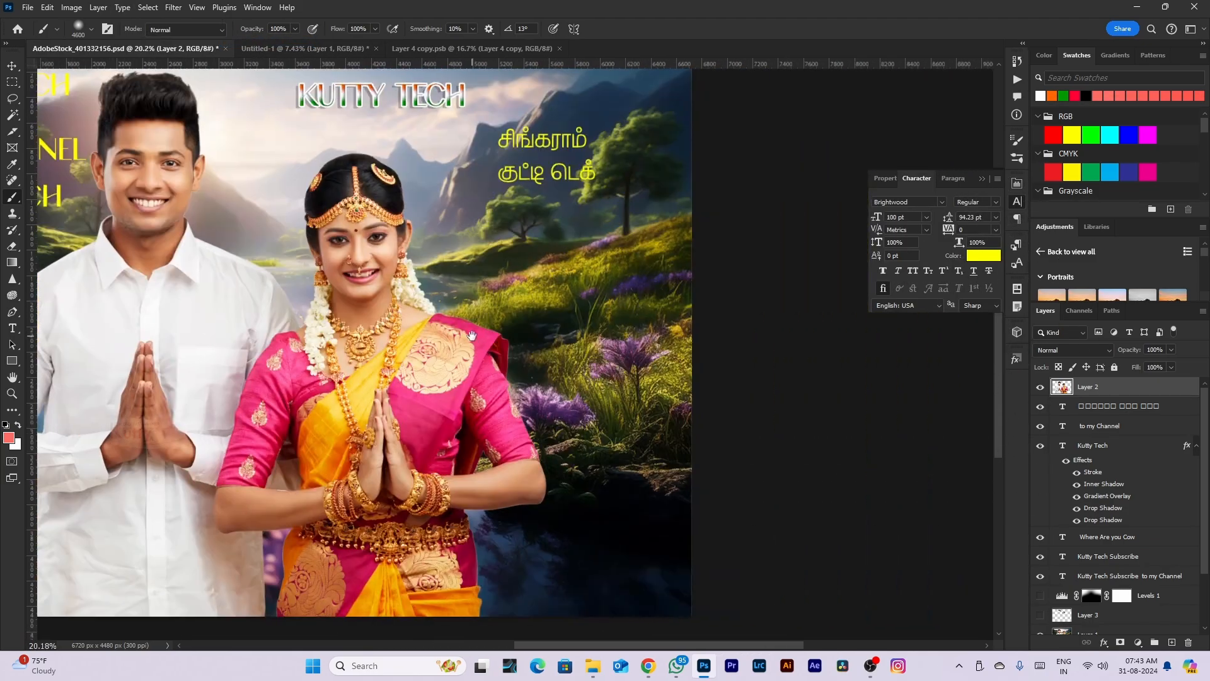
click(12, 329)
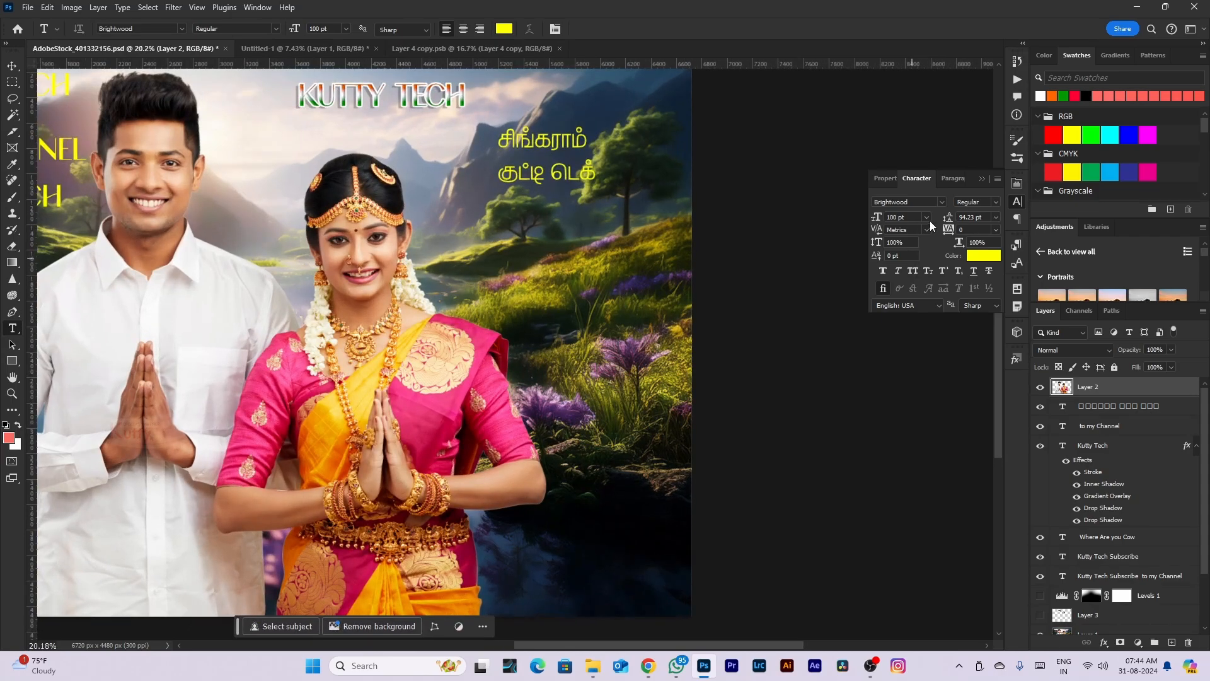
drag(879, 221, 885, 224)
Select all layers of the document and collapse the effects list of the Kutty Tech layer
click(122, 7)
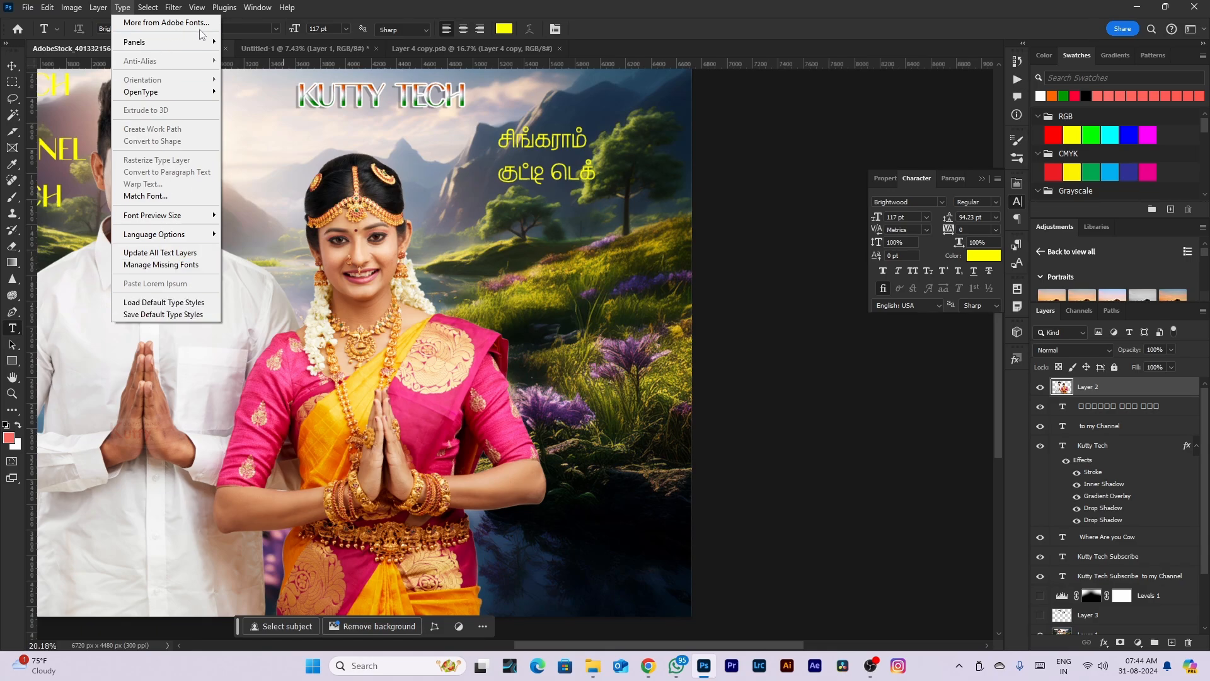
click(150, 9)
click(150, 9)
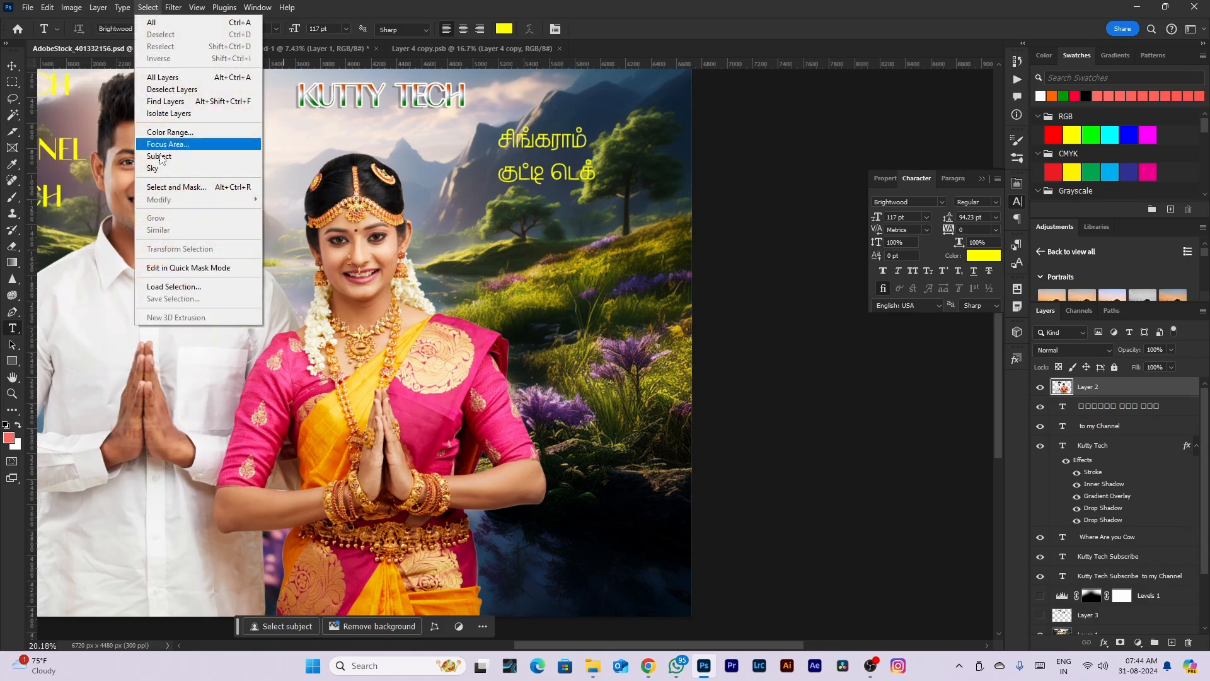
click(184, 78)
scroll(493, 279, down, 3)
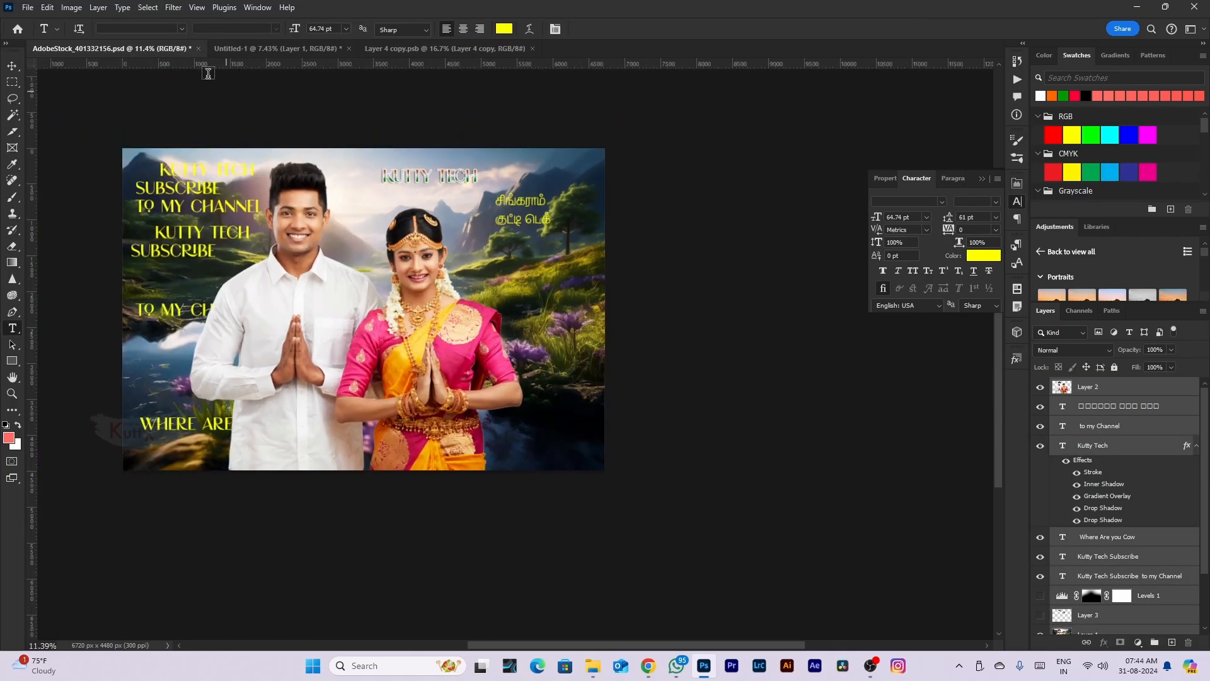
scroll(1109, 441, down, 3)
scroll(1109, 465, up, 3)
scroll(1110, 465, down, 3)
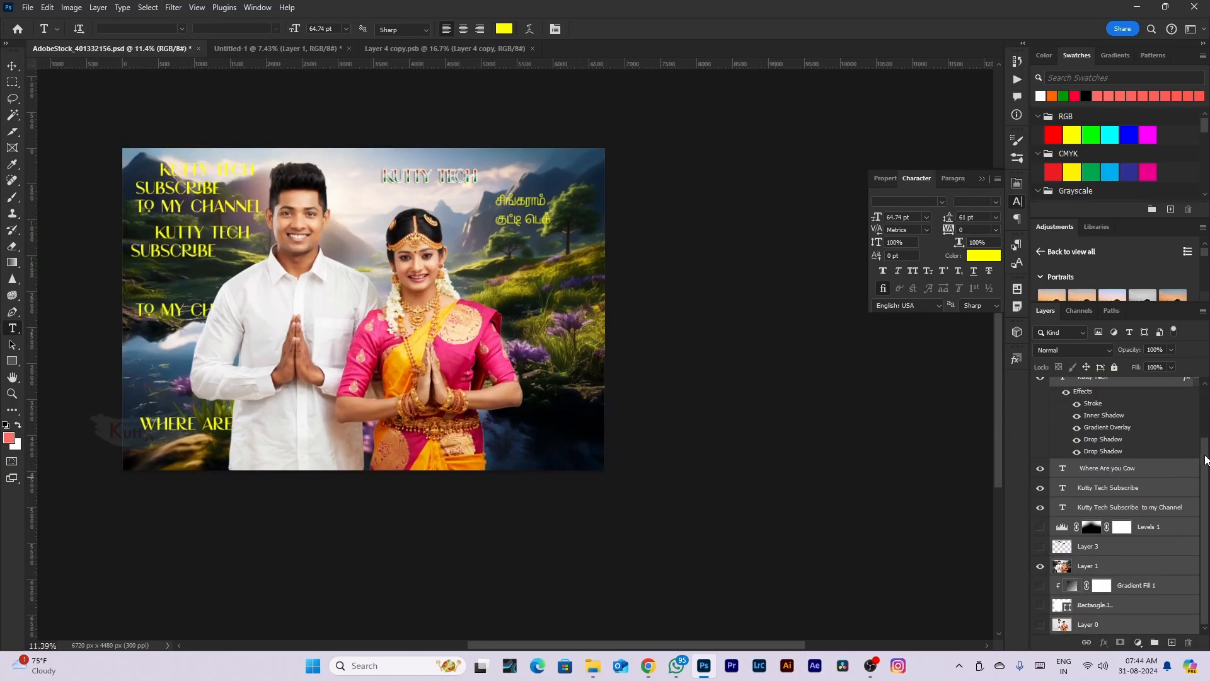
drag(1205, 451, 1202, 406)
click(1196, 438)
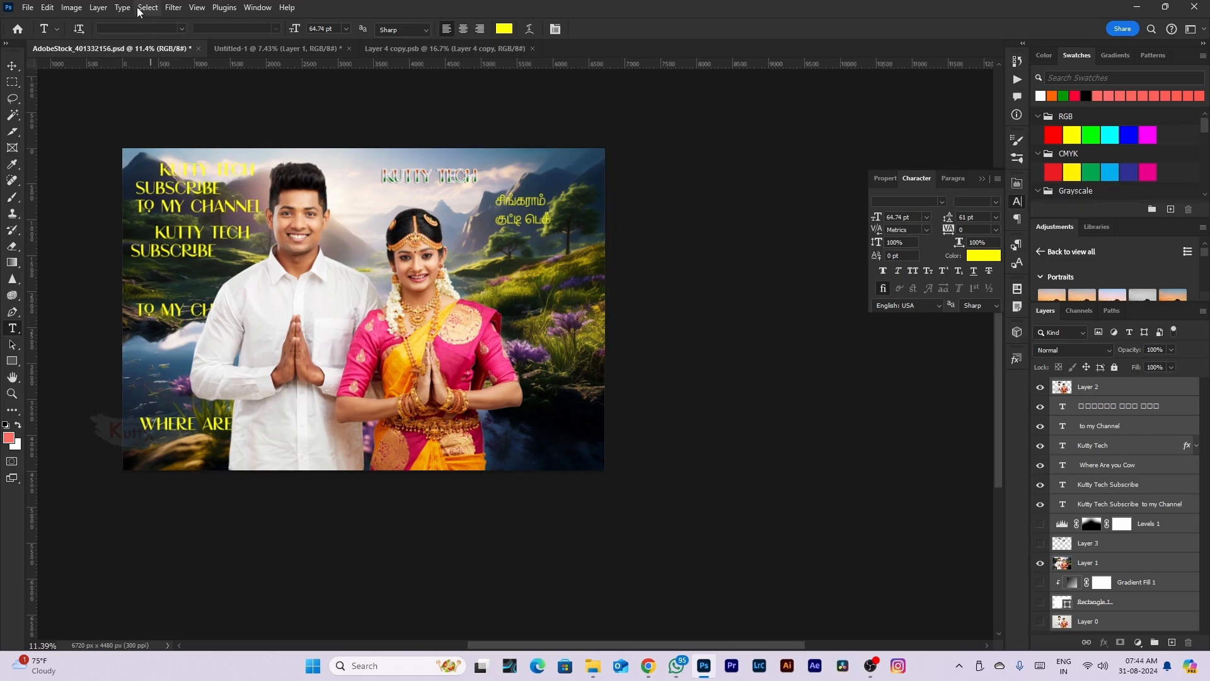
Make Layer 2 the only active layer and select the entire canvas
key(v)
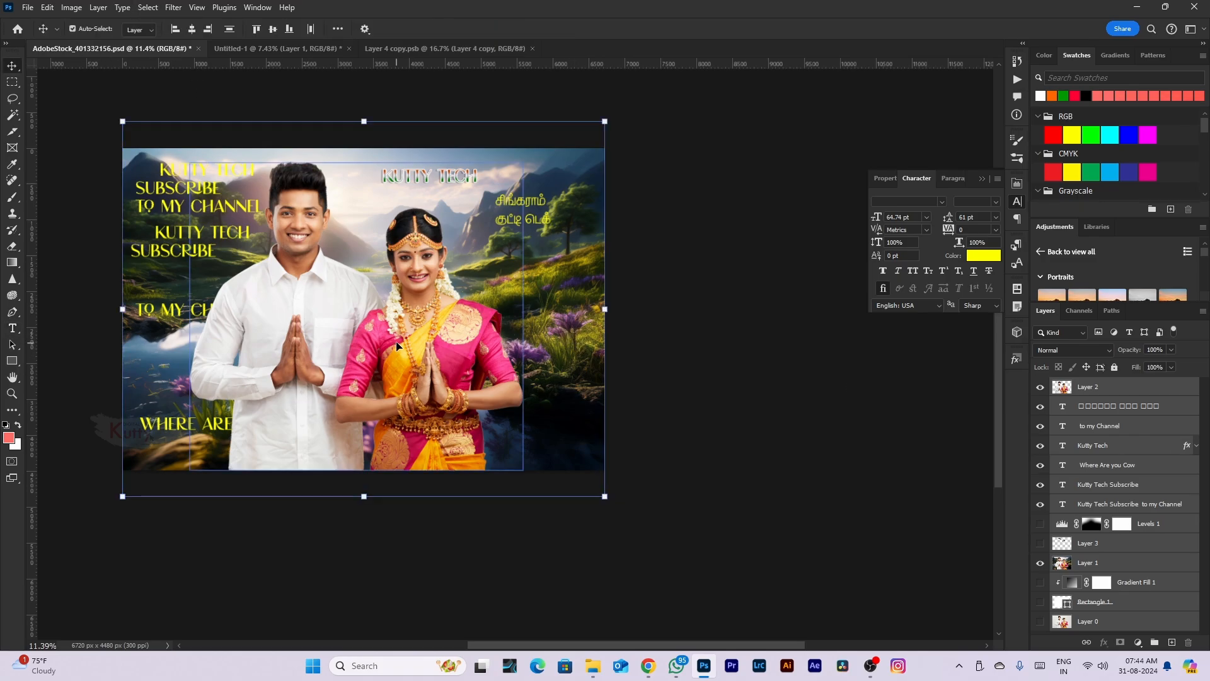
click(1073, 389)
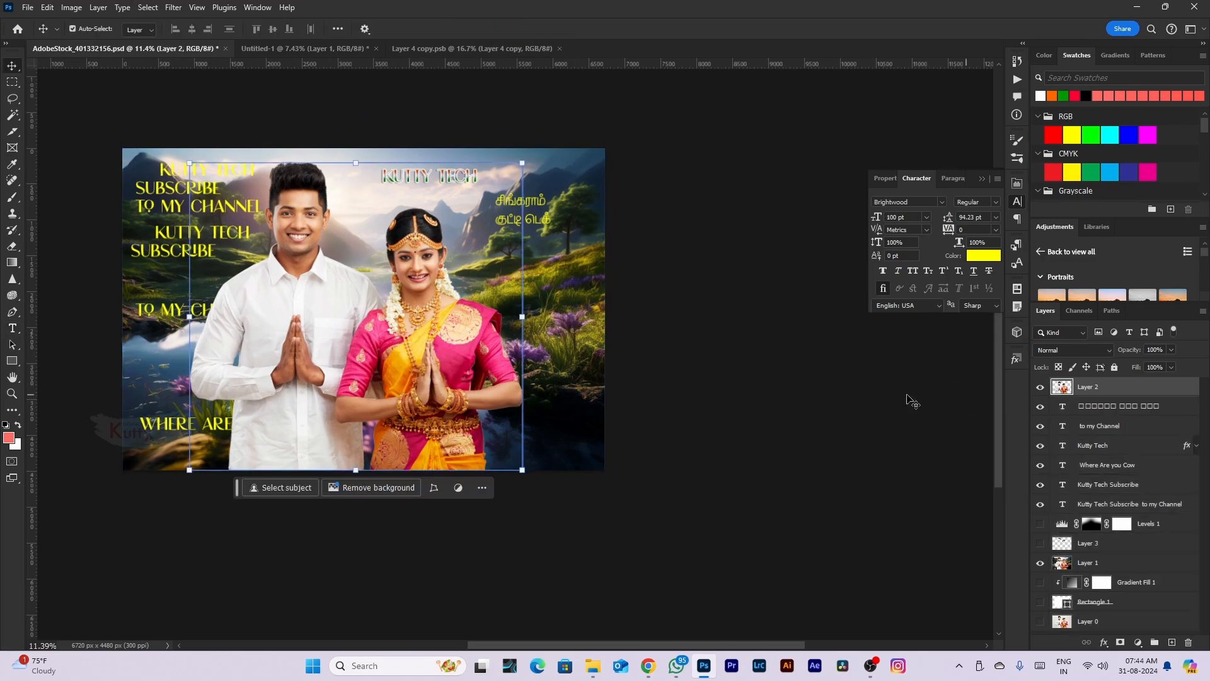
click(148, 8)
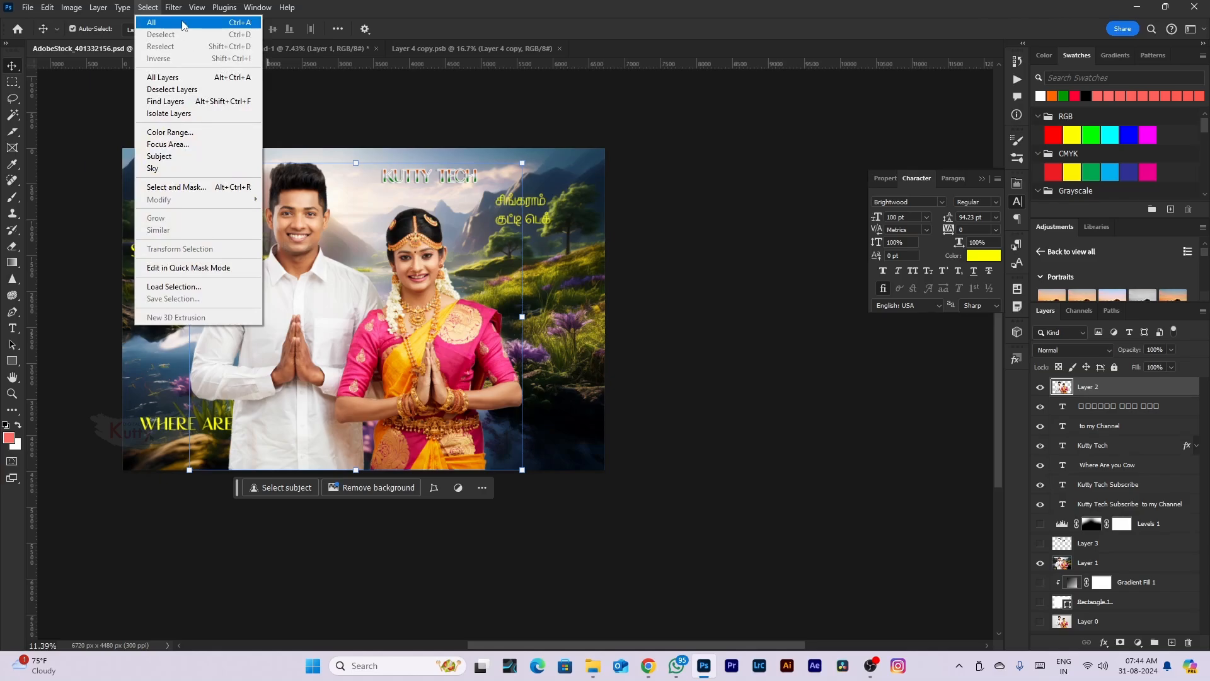
click(165, 23)
click(586, 328)
key(m)
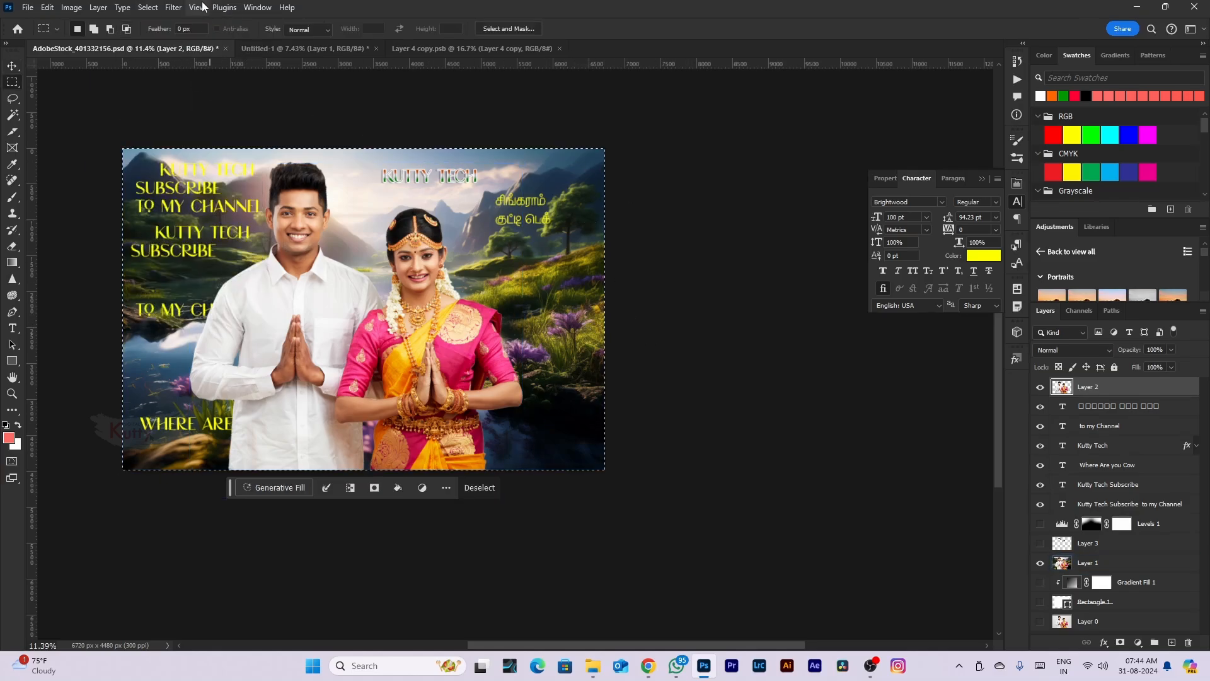
Deselect the canvas selection and restore it with Reselect
click(173, 7)
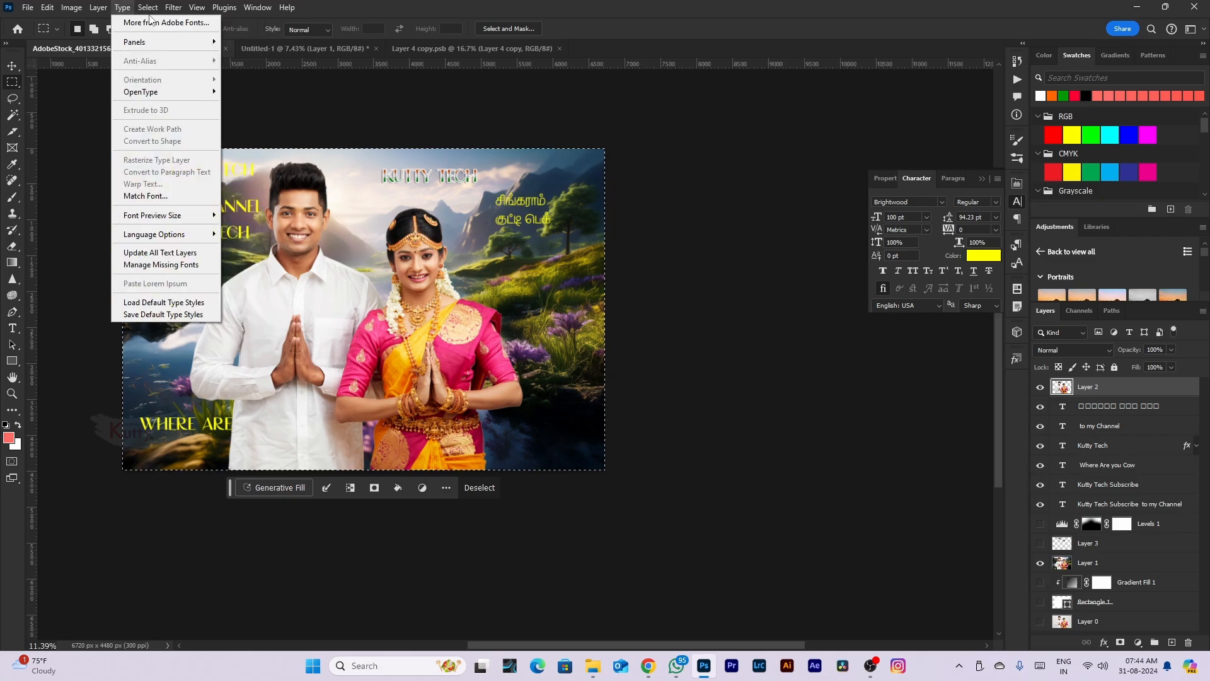
click(154, 34)
click(149, 8)
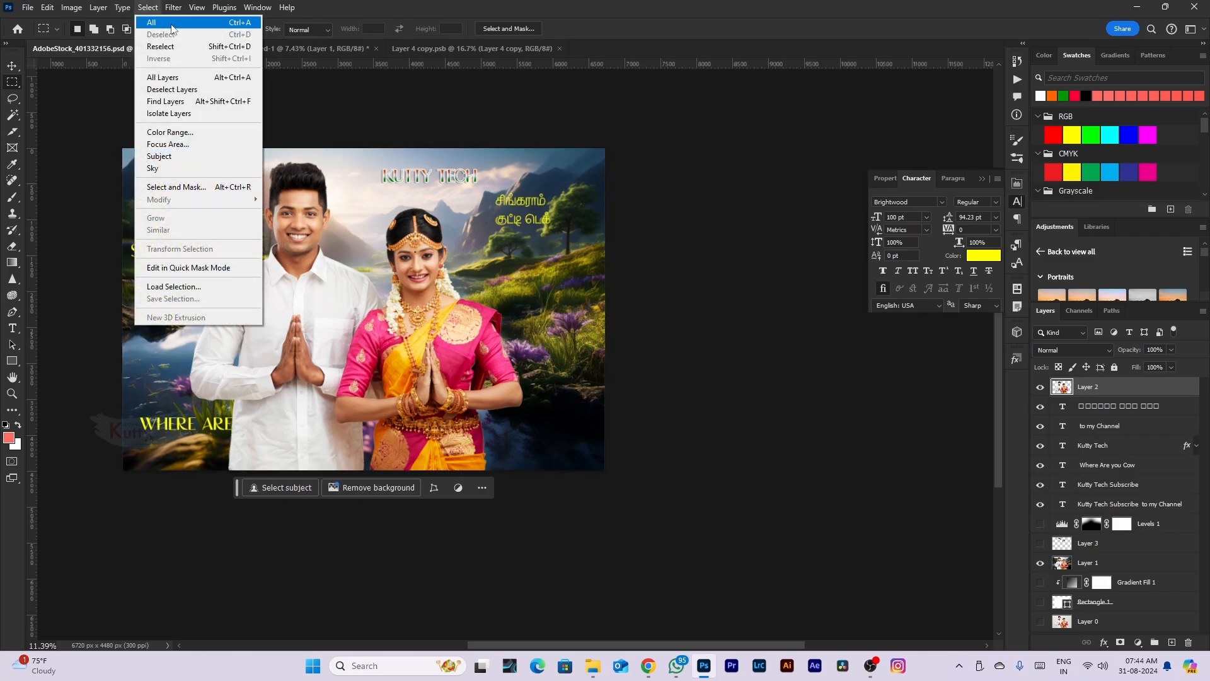
click(184, 24)
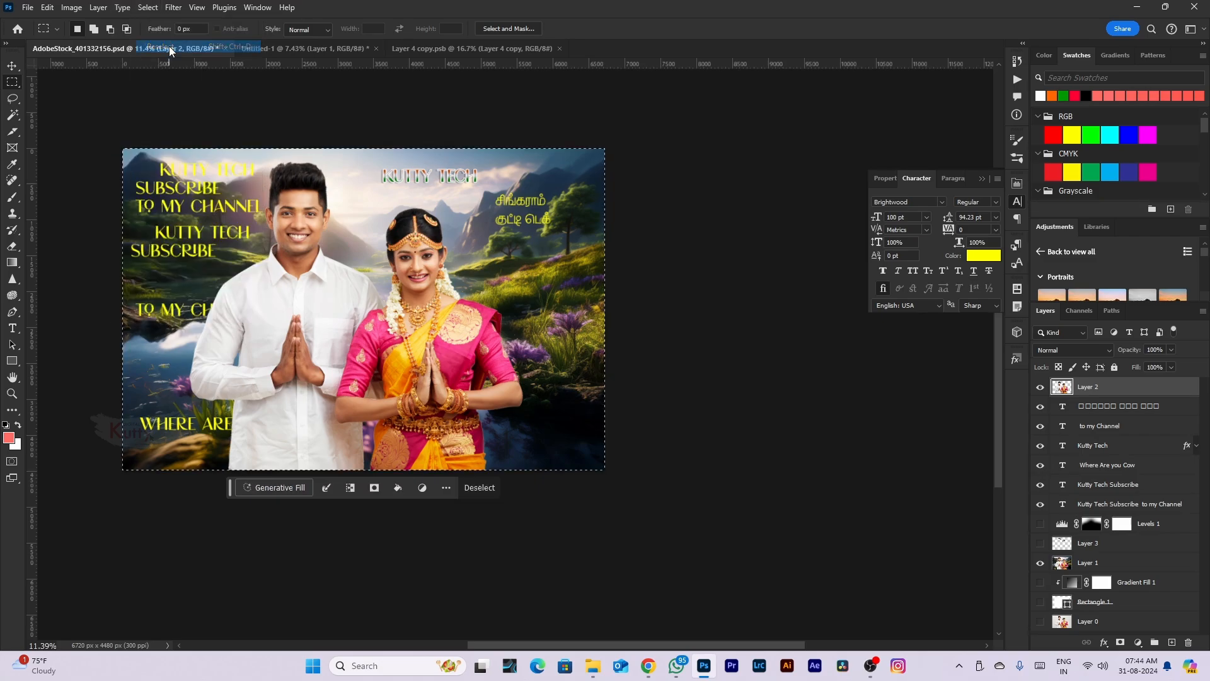
Select all layers again while keeping the canvas selection, and review the available selection commands
click(152, 8)
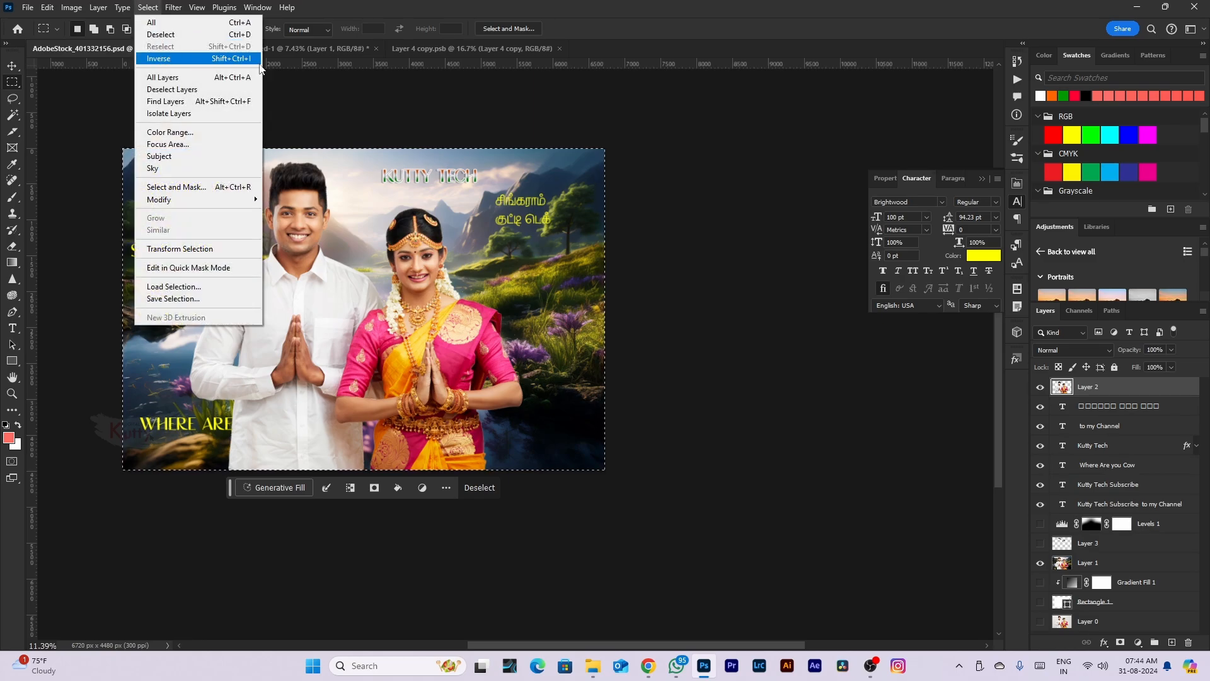
click(198, 81)
scroll(516, 351, down, 1)
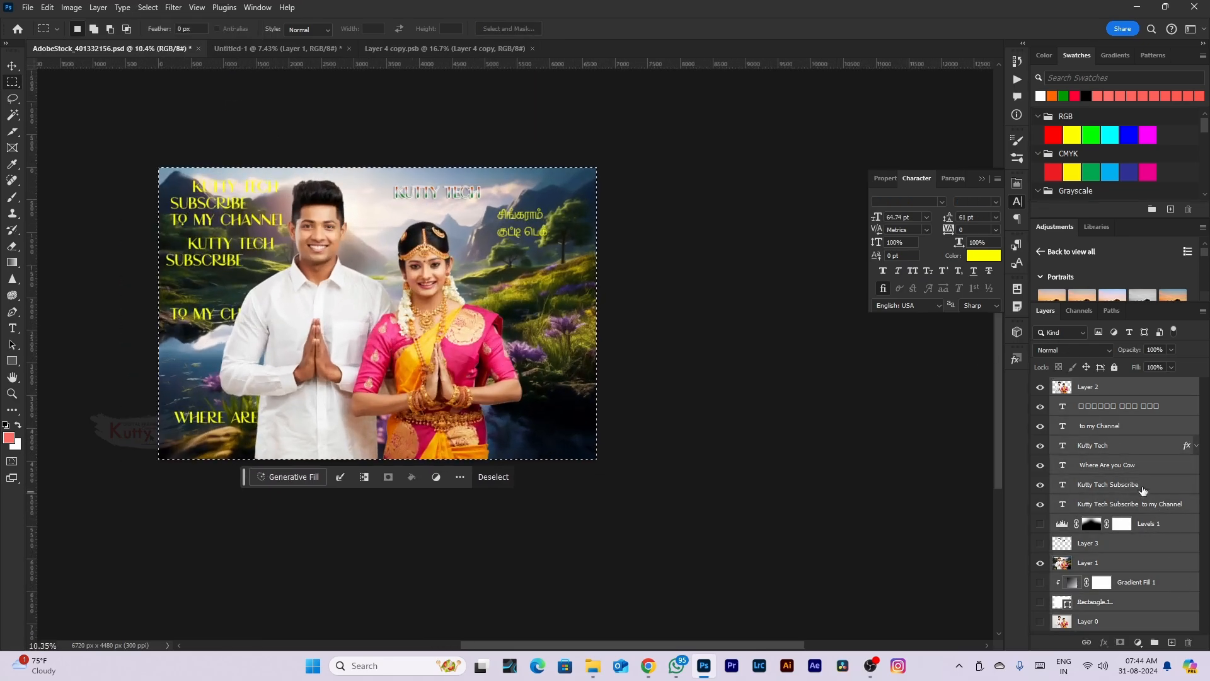
click(148, 7)
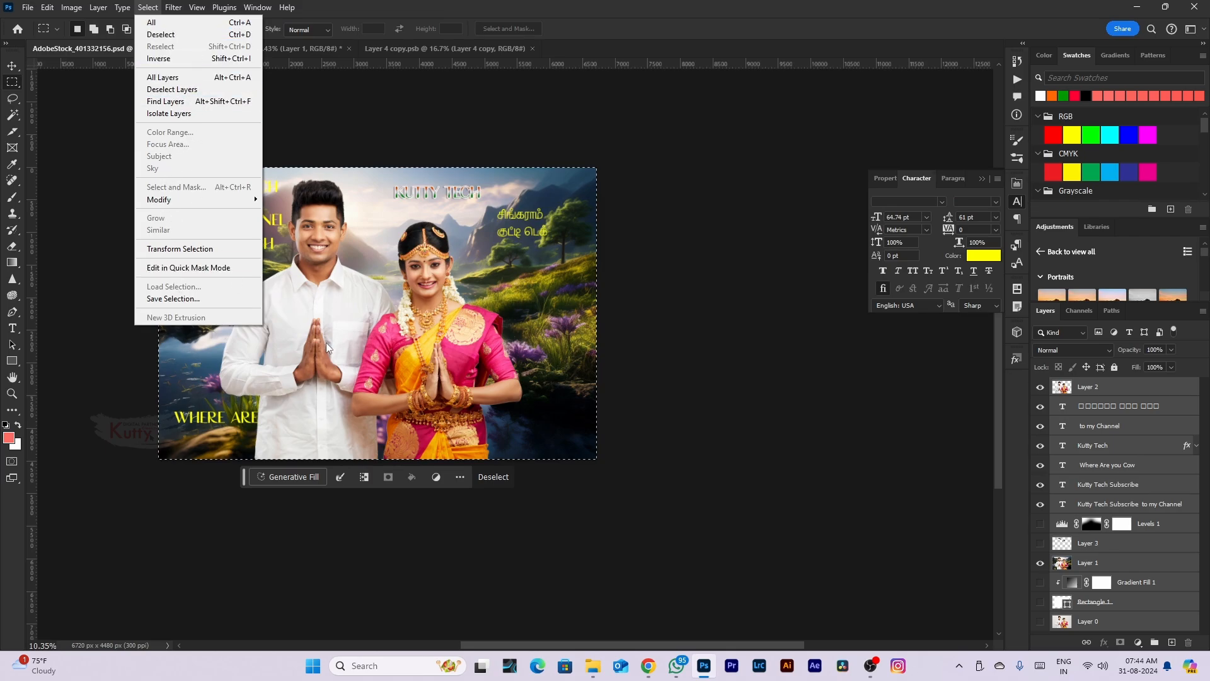
click(312, 225)
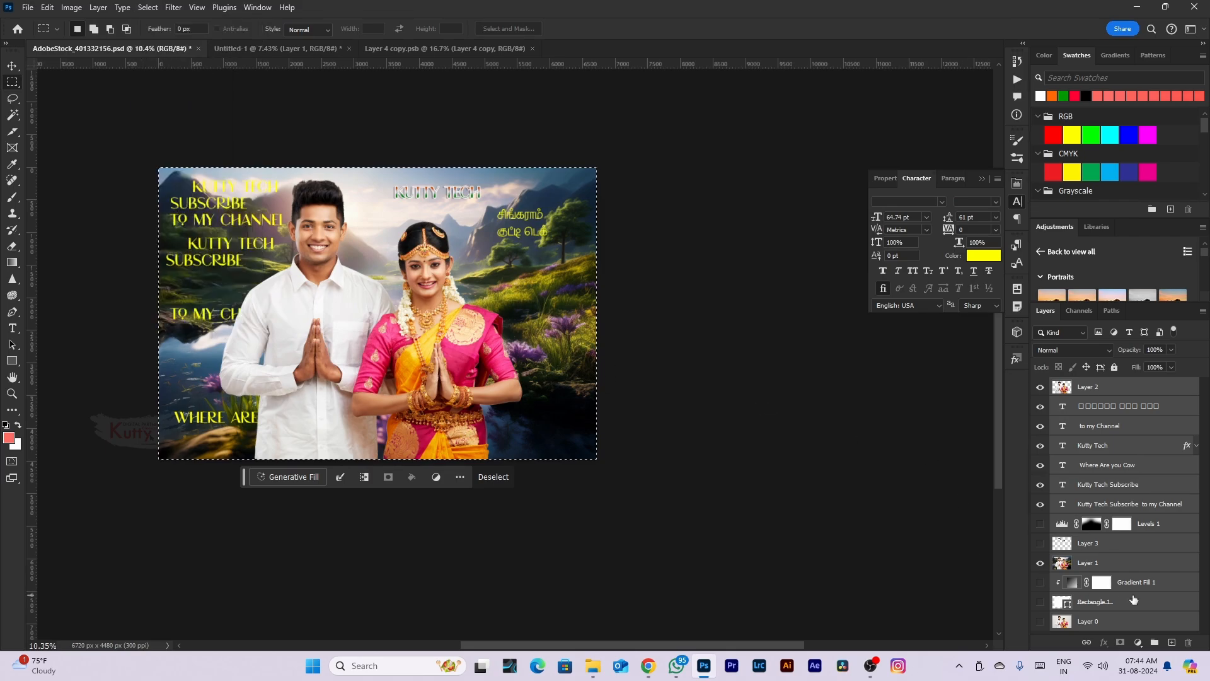
Hide every layer, make only Layer 0 with the original couple photo visible again, and activate it
drag(1041, 565, 1037, 373)
key(ctrl+minus)
key(ctrl+minus)
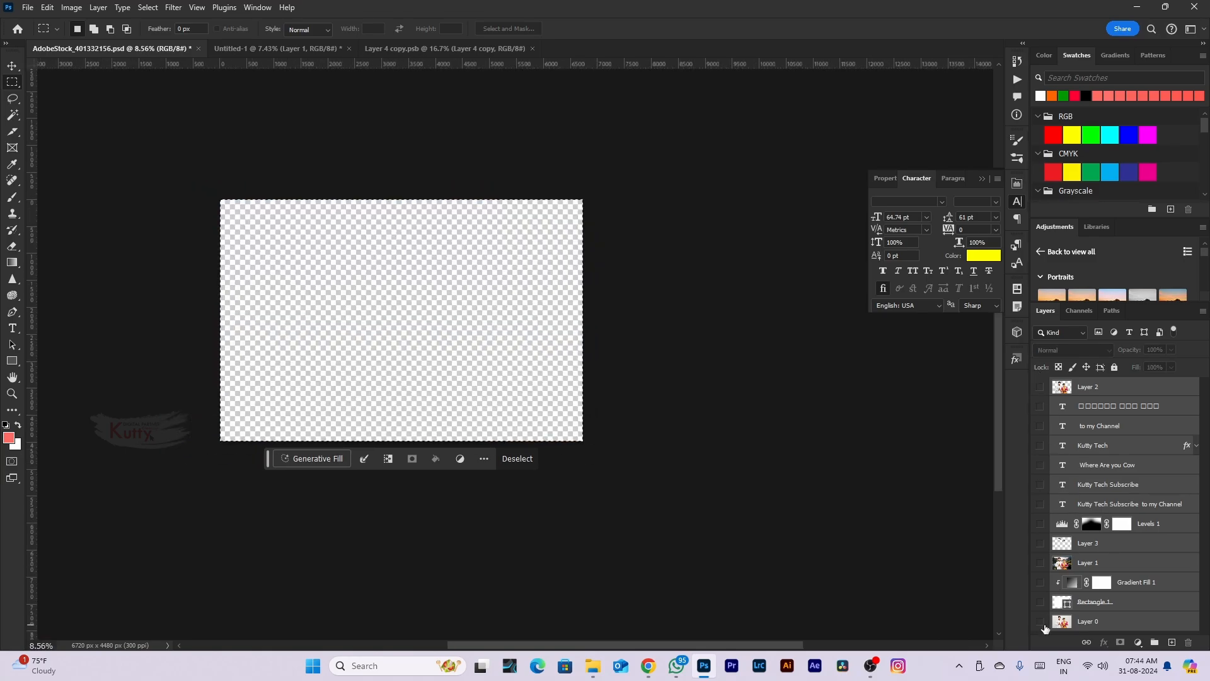
click(1040, 620)
click(1087, 621)
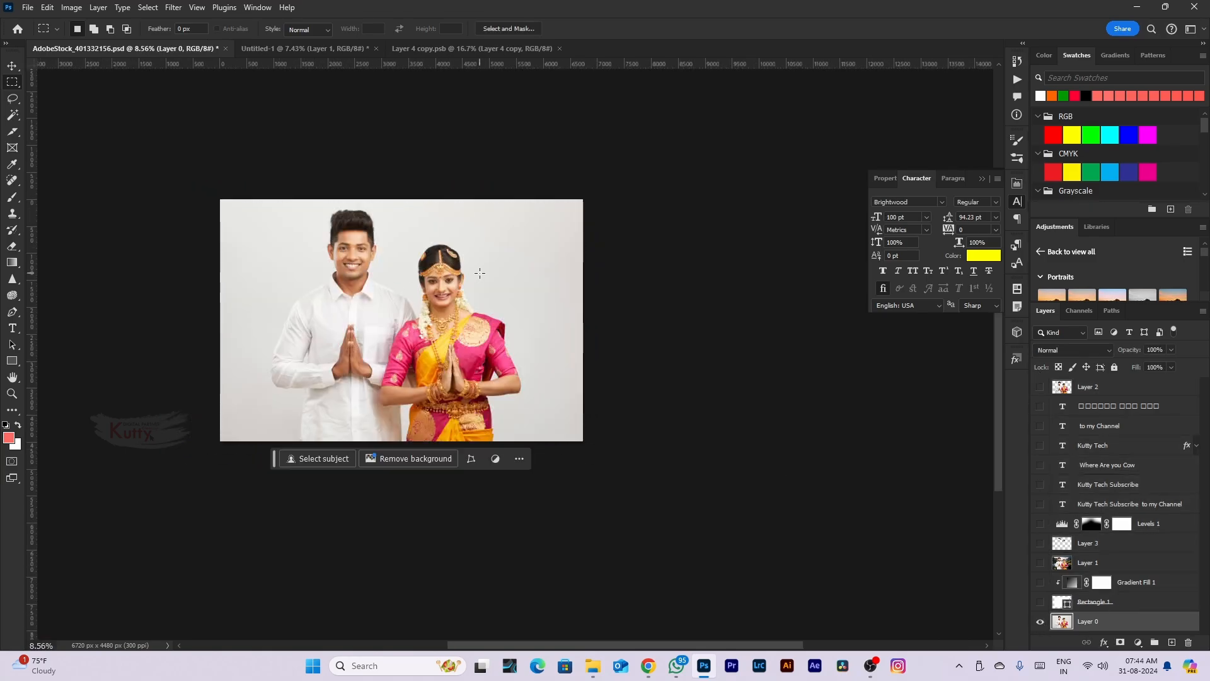
Run Select Subject on the couple in Layer 0
scroll(397, 264, up, 3)
key(v)
scroll(253, 240, up, 2)
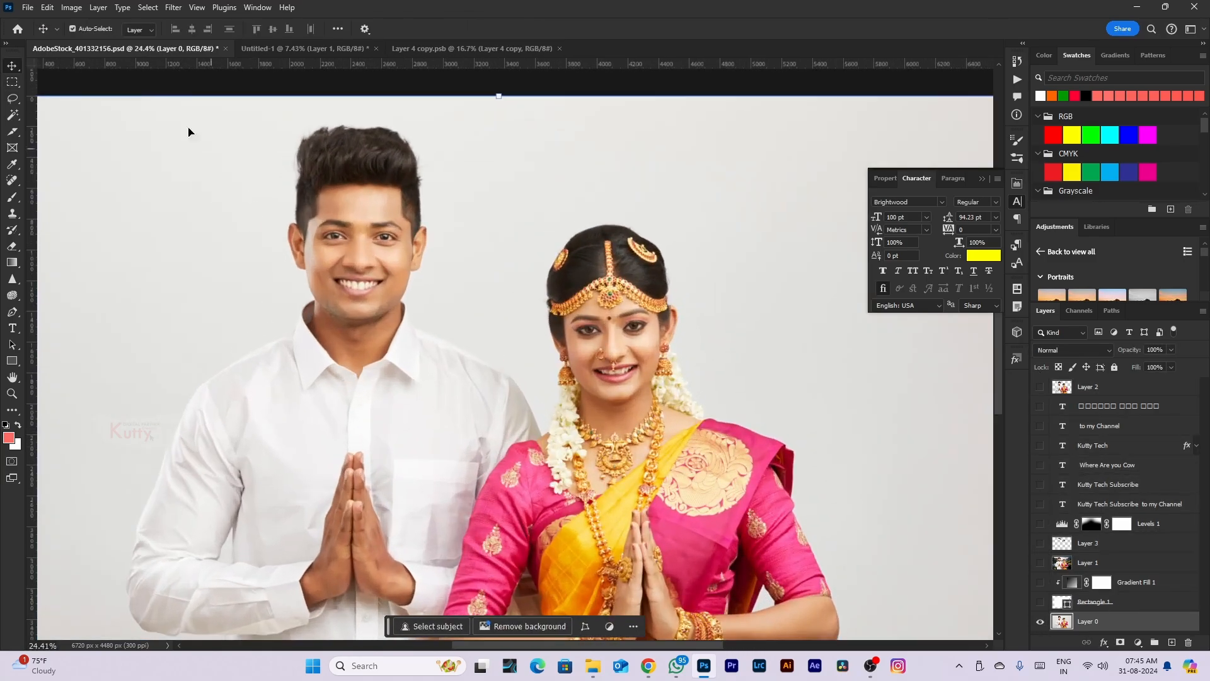
click(157, 7)
click(160, 156)
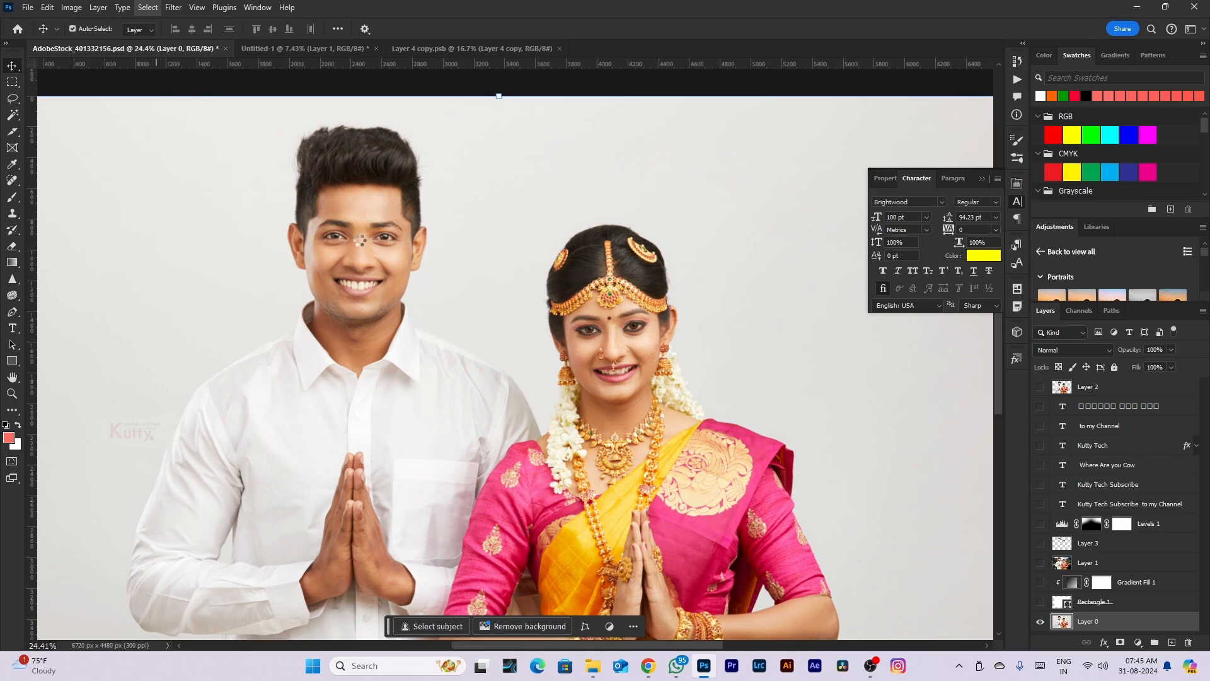
Feather the selection around the couple by 6 pixels, and apply the Feather modification to it once more
scroll(360, 240, down, 4)
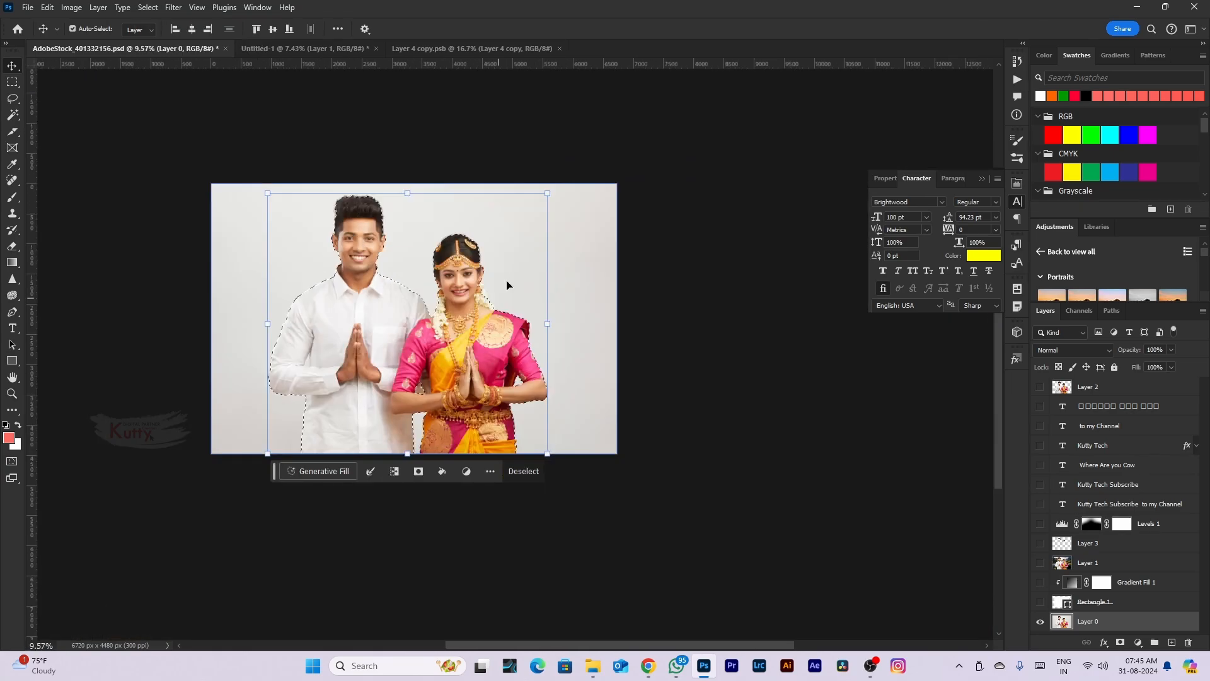
key(shift+F6)
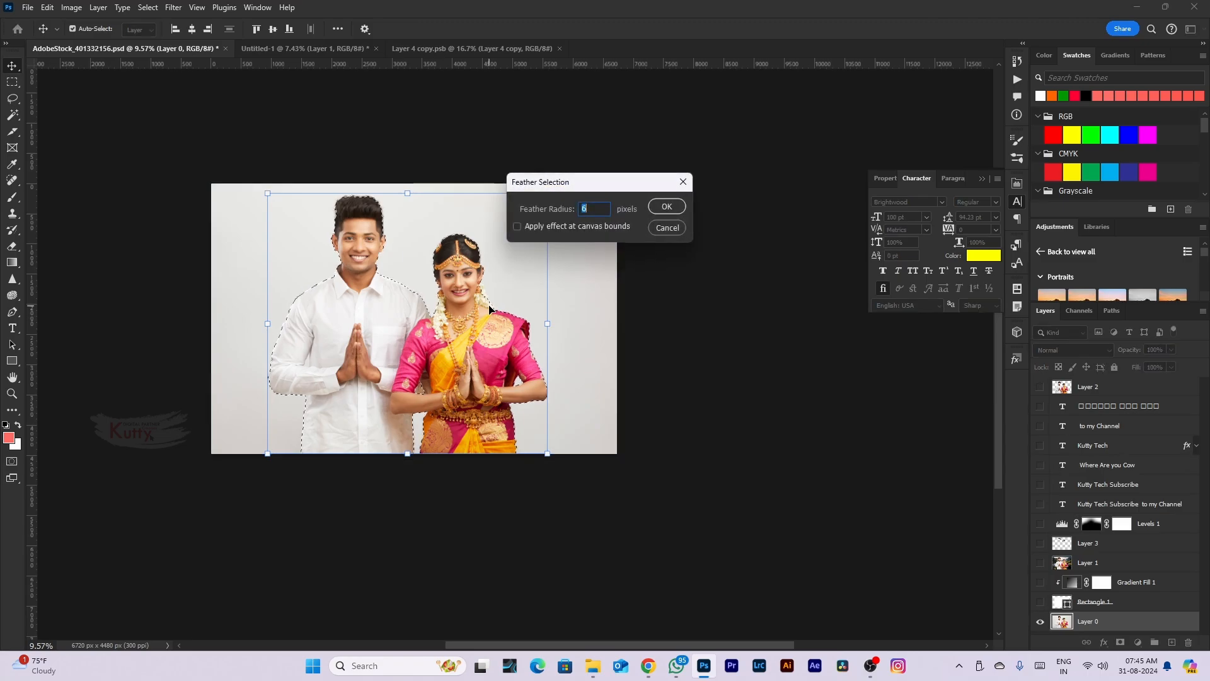
click(666, 206)
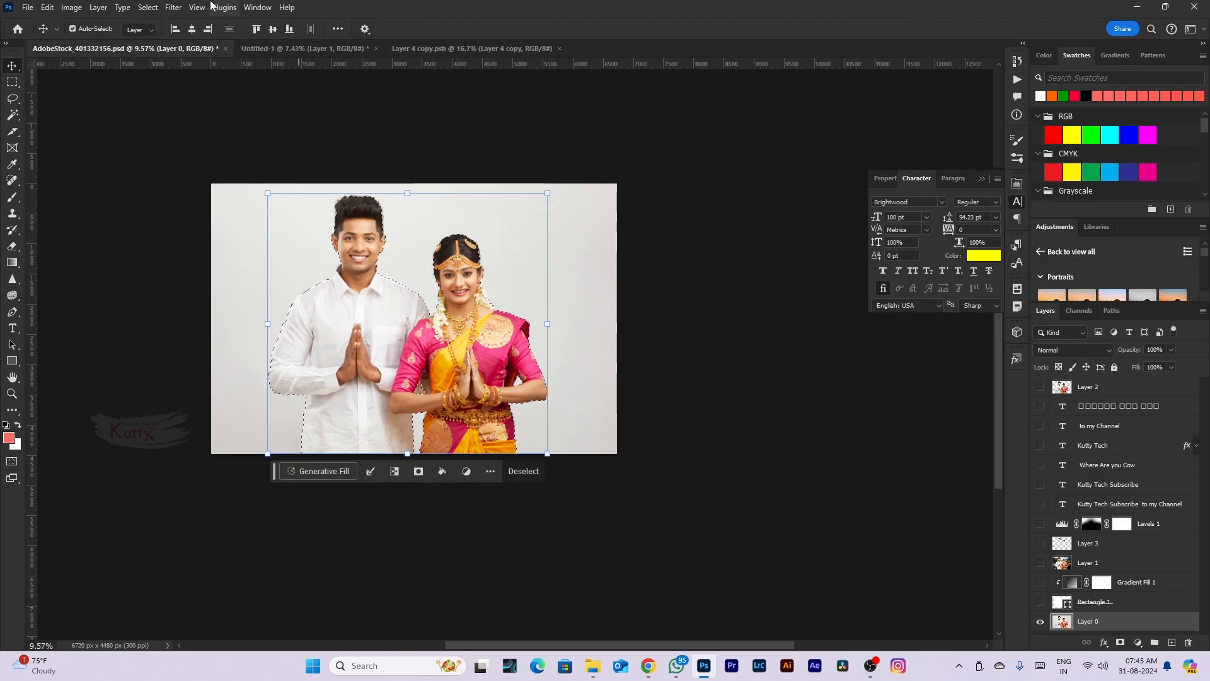
click(147, 7)
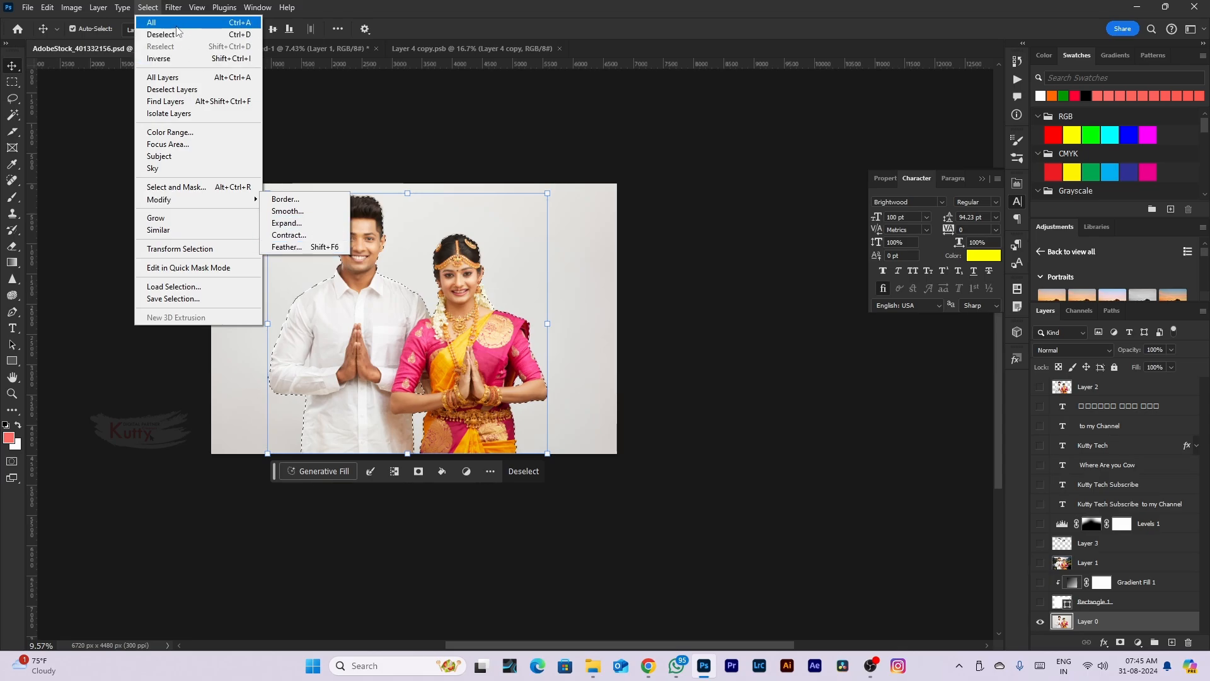
mouse_move(208, 200)
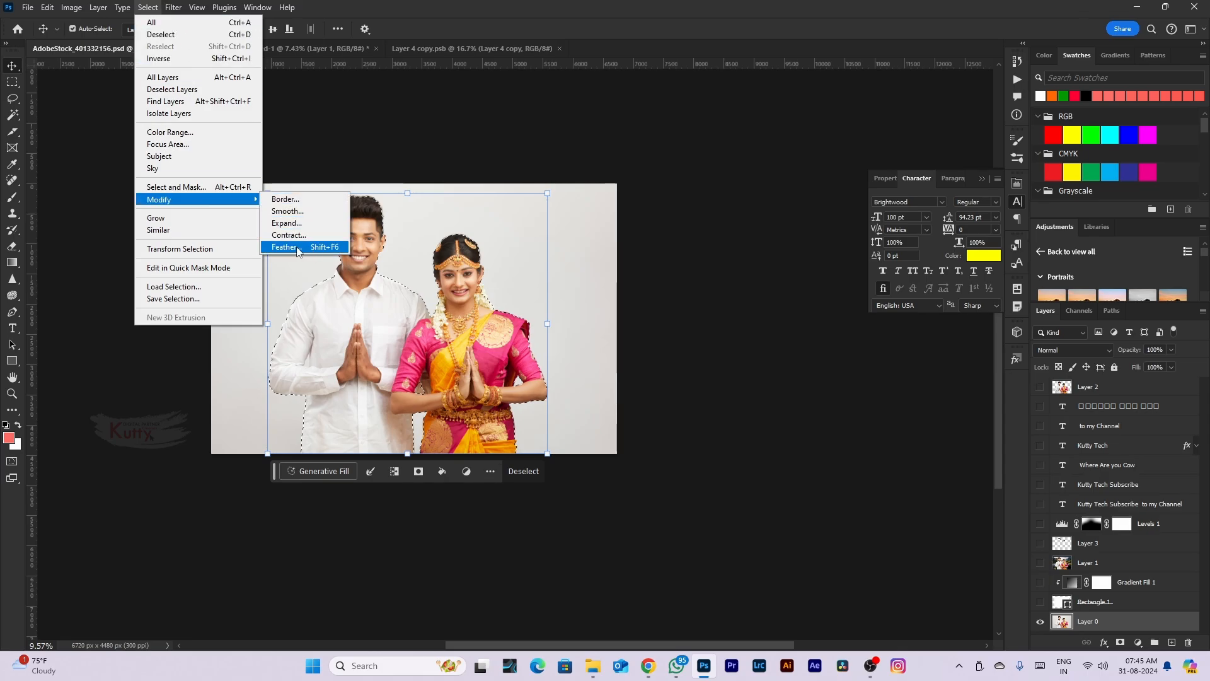
click(311, 253)
text(2)
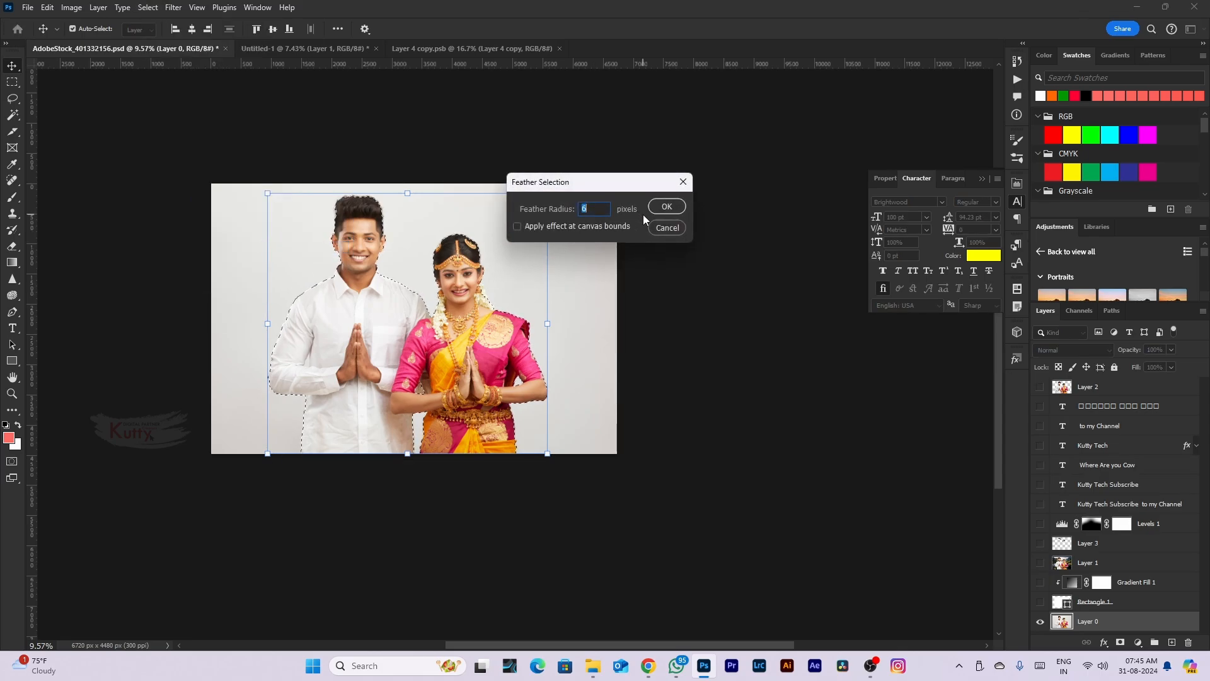
key(Return)
Copy the feathered couple onto a new layer at the front of the stack, and hide the original photo layer
key(ctrl+j)
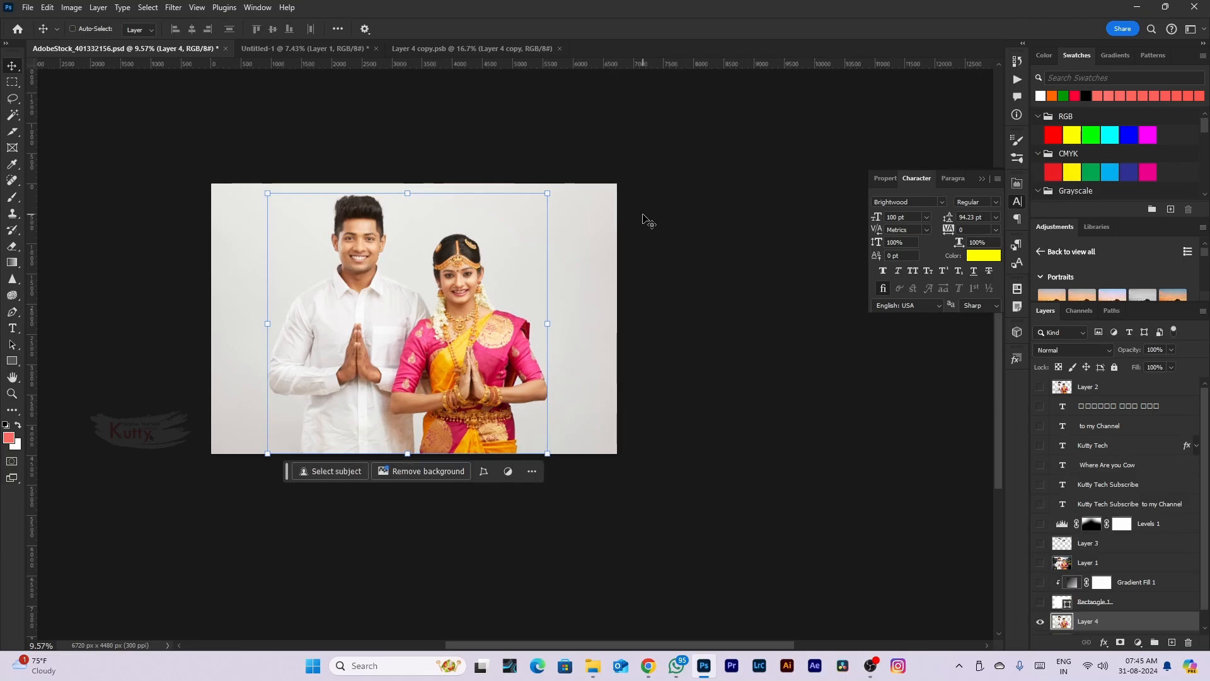
key(ctrl+shift+bracketright)
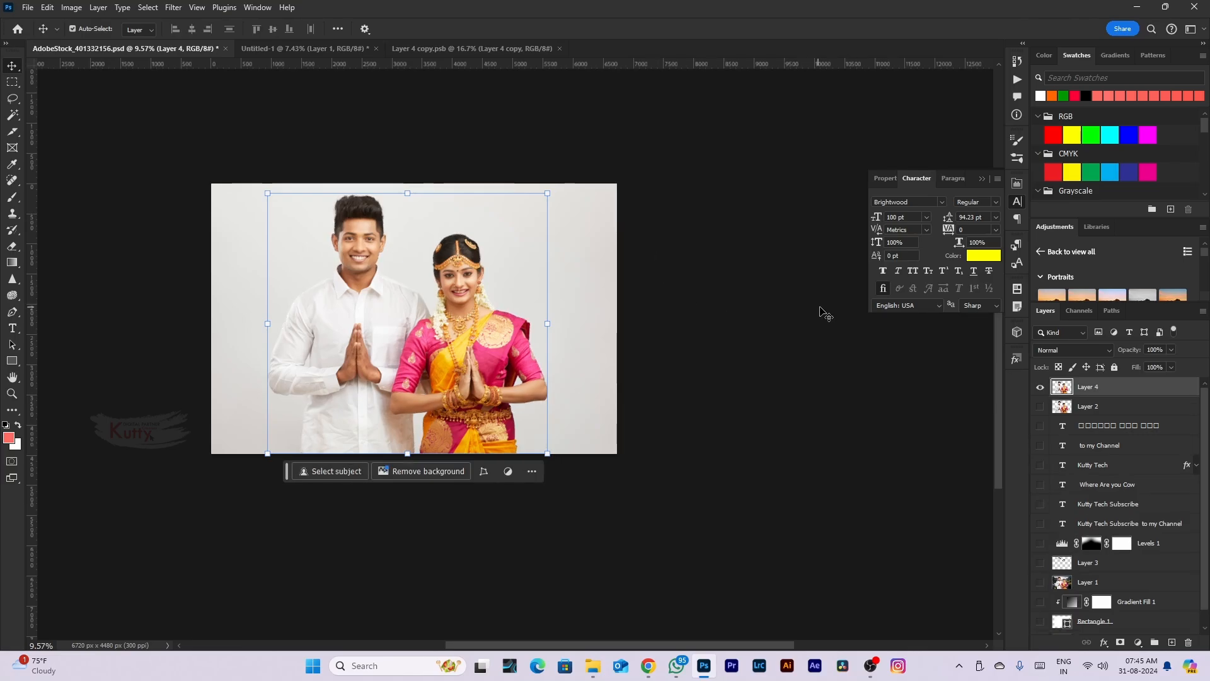
scroll(1043, 535, down, 2)
click(1040, 624)
scroll(1051, 507, up, 2)
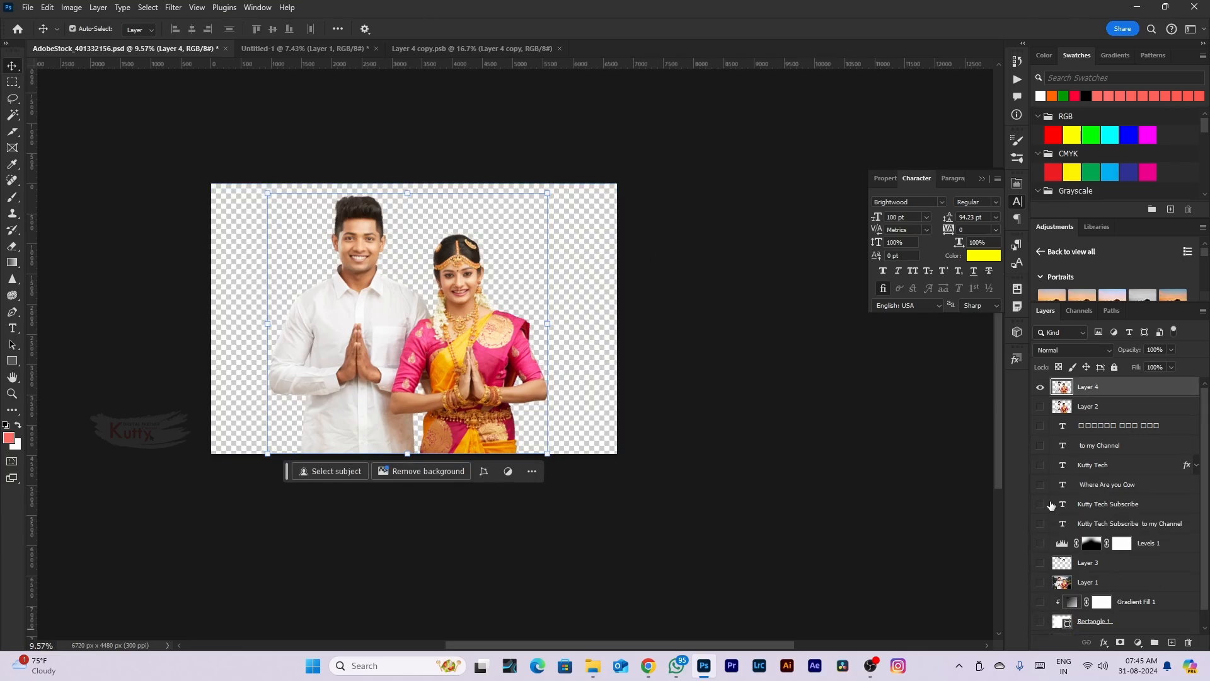
drag(449, 131, 559, 275)
scroll(429, 376, up, 2)
scroll(429, 376, down, 3)
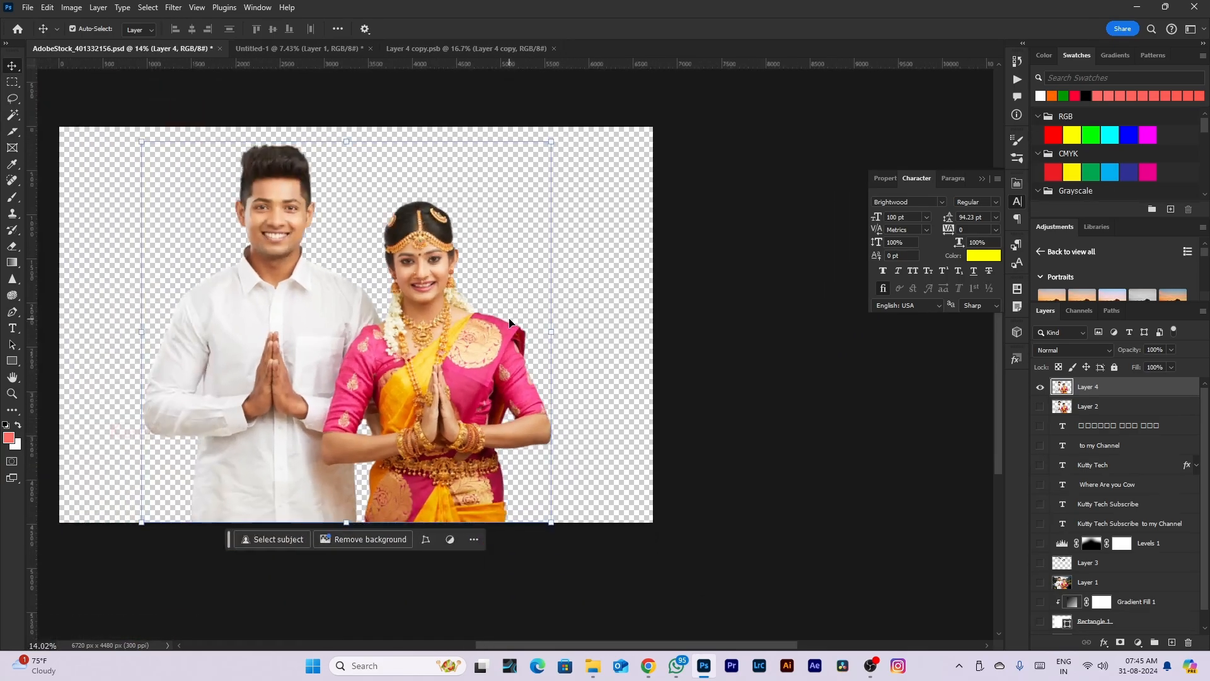
click(122, 7)
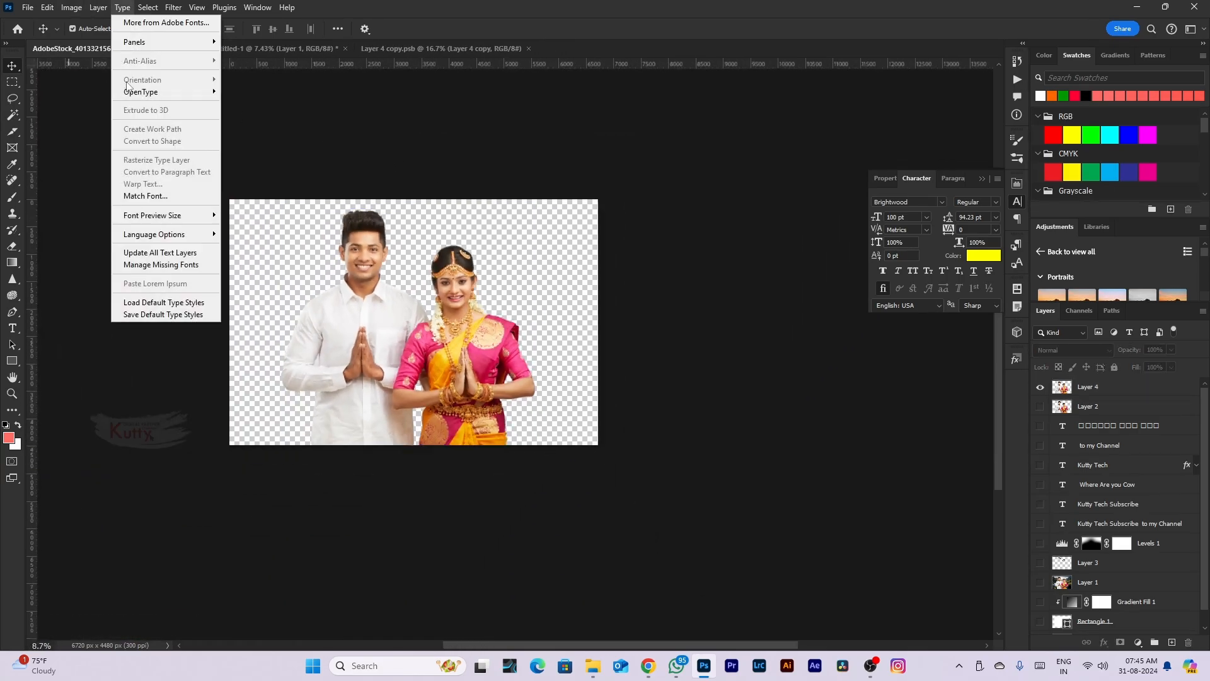
mouse_move(148, 7)
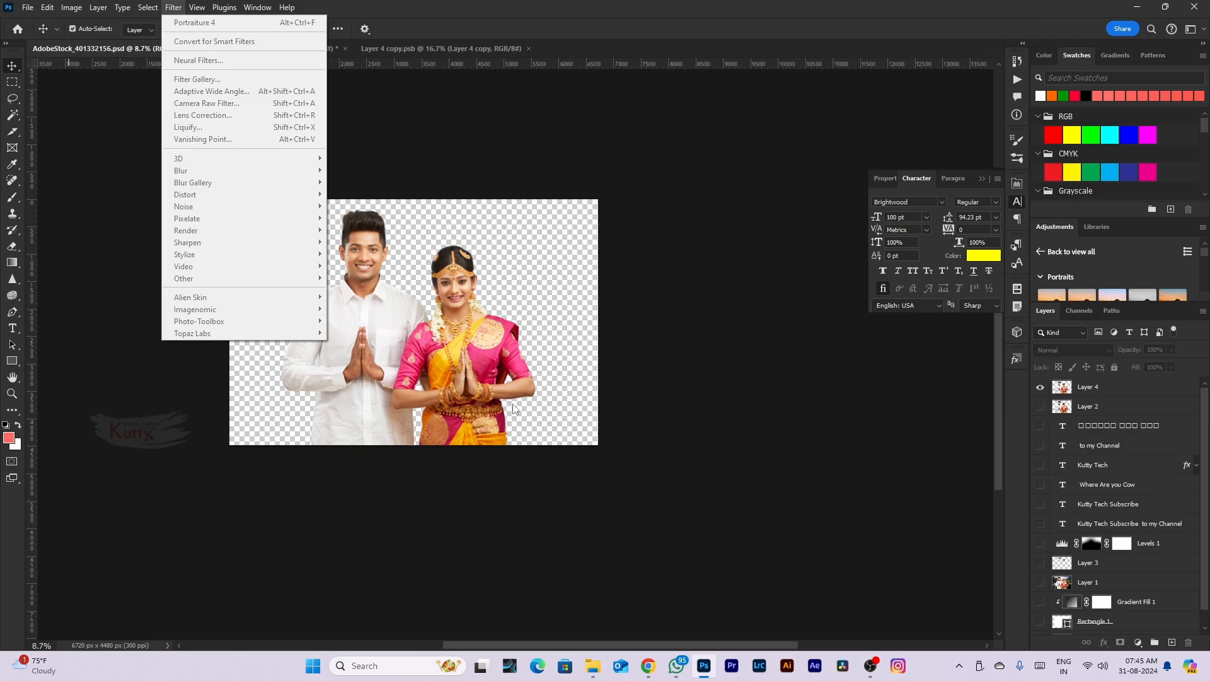
click(529, 412)
scroll(553, 416, down, 1)
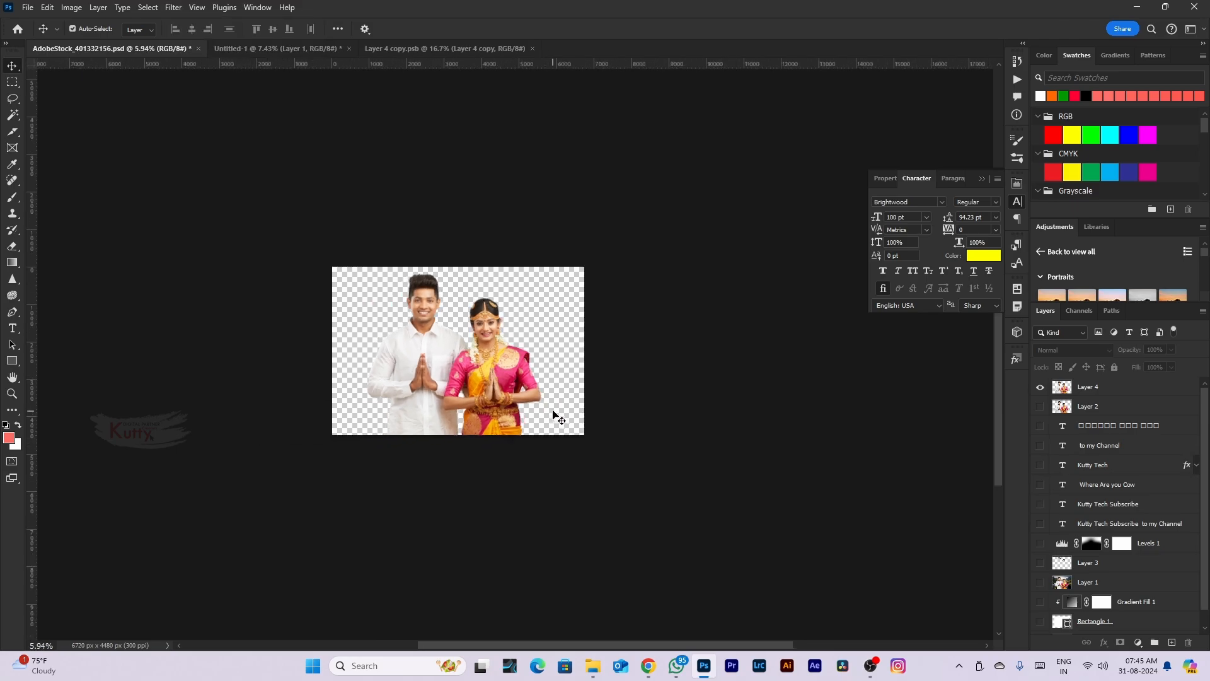
Open the bride portrait AdobeStock_401332713 from the Photoshop folder on the 3D Animation (D:) drive
key(ctrl+o)
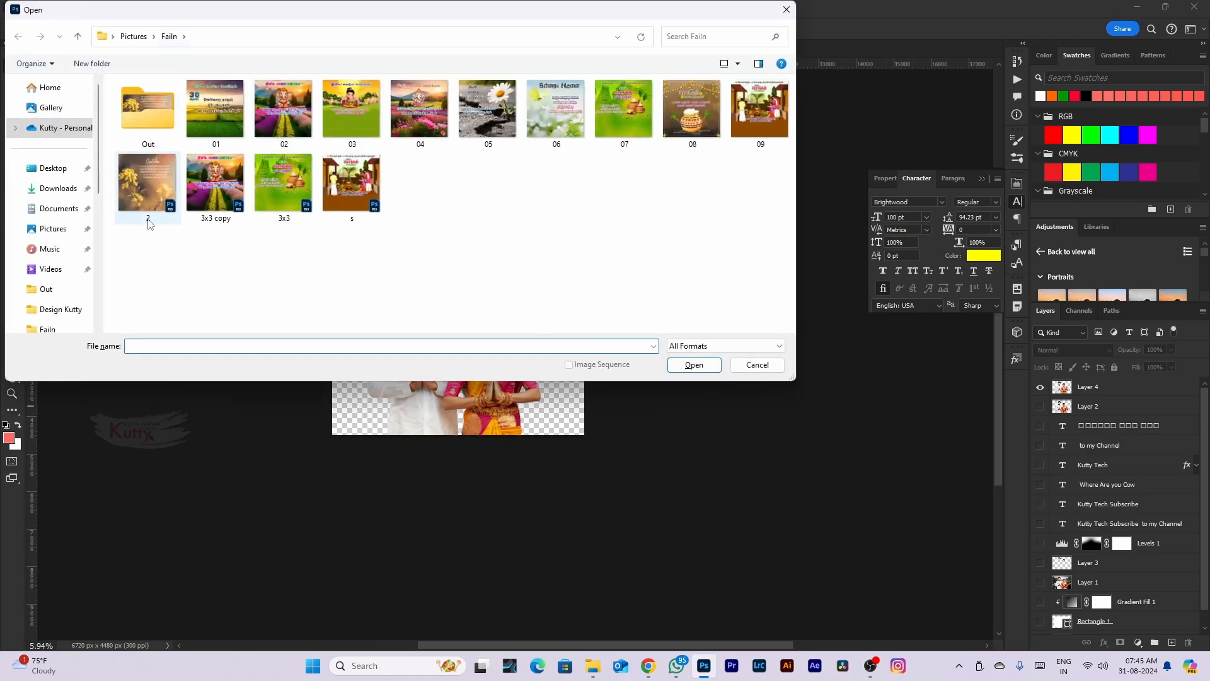
scroll(63, 199, down, 2)
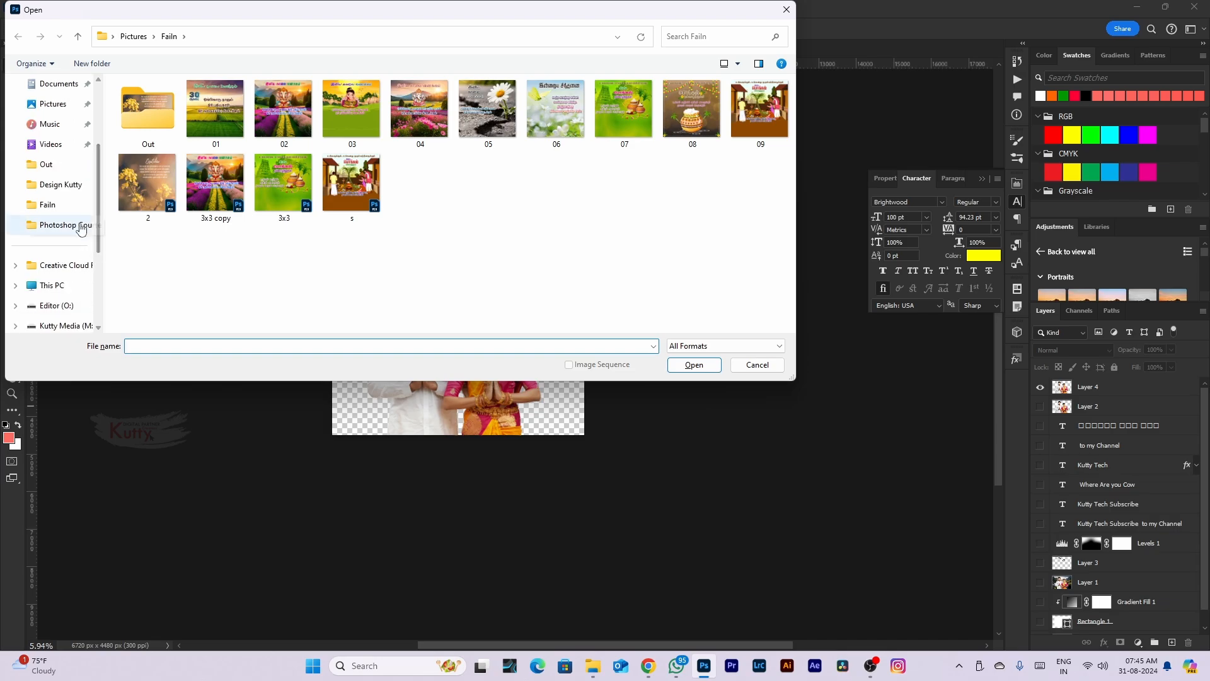
click(75, 225)
click(87, 288)
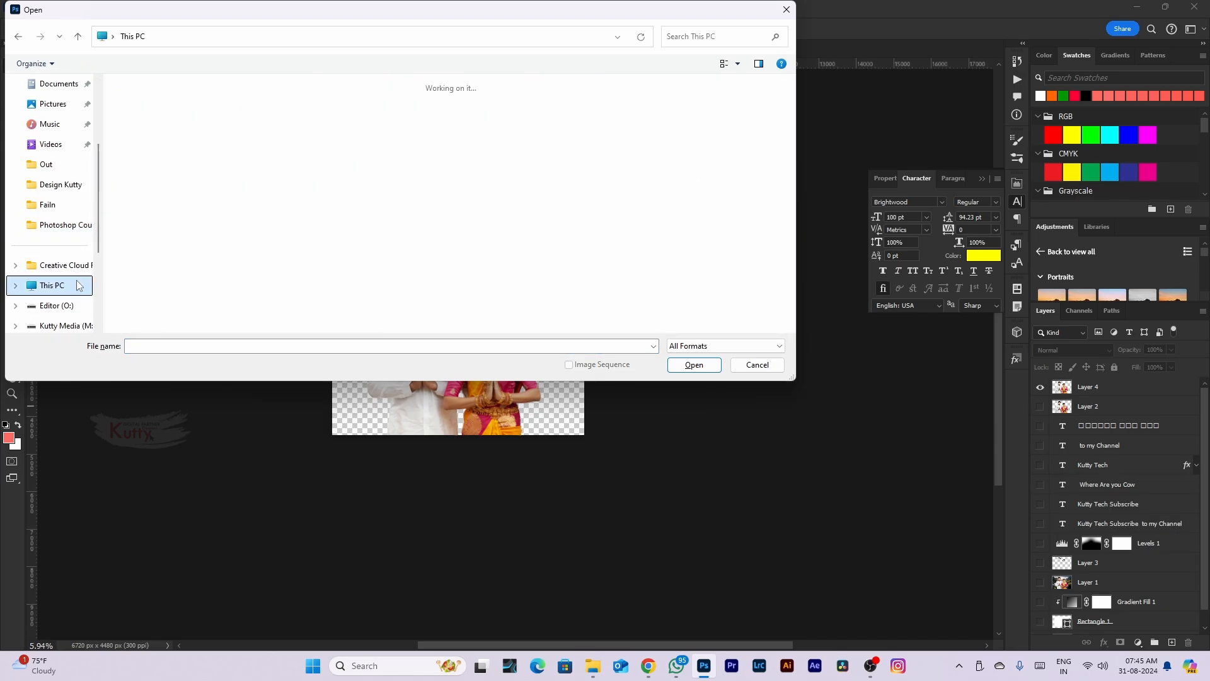
double_click(346, 114)
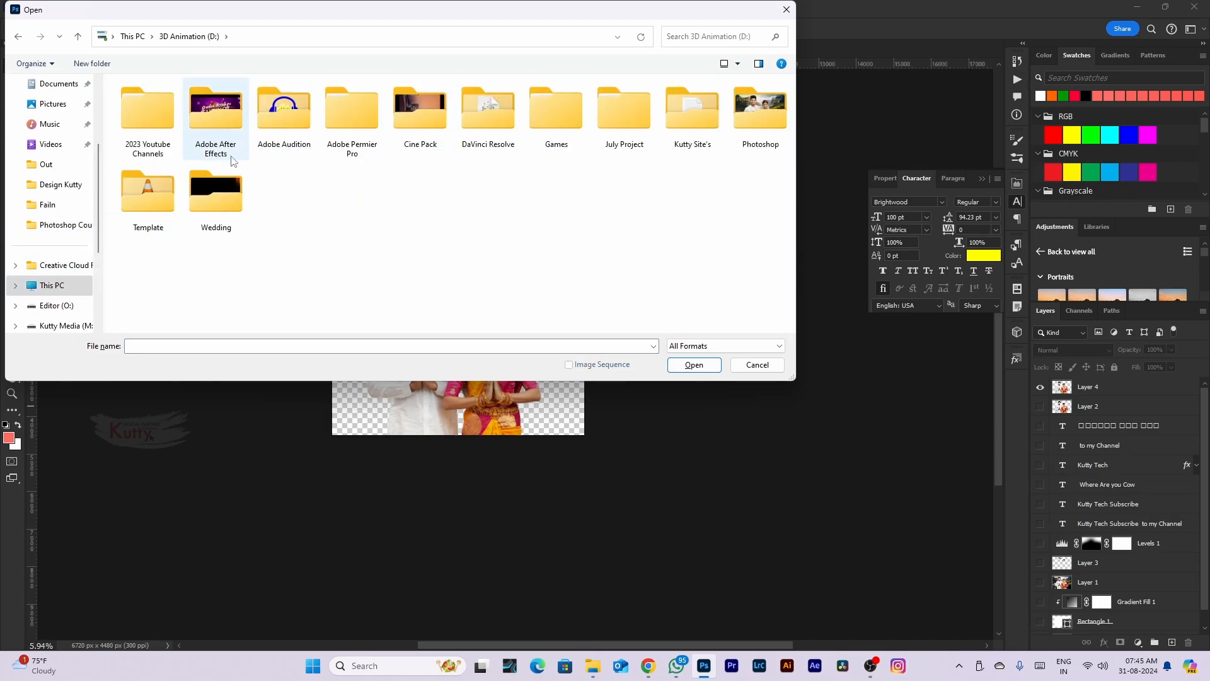
double_click(749, 134)
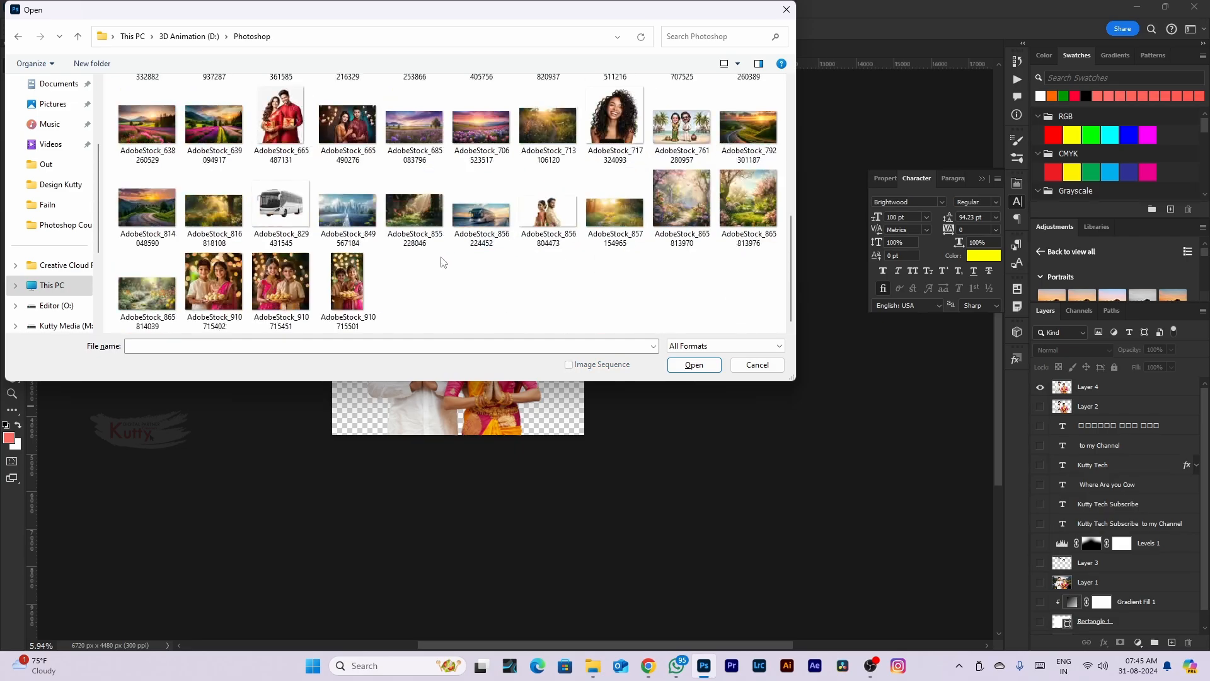
click(731, 200)
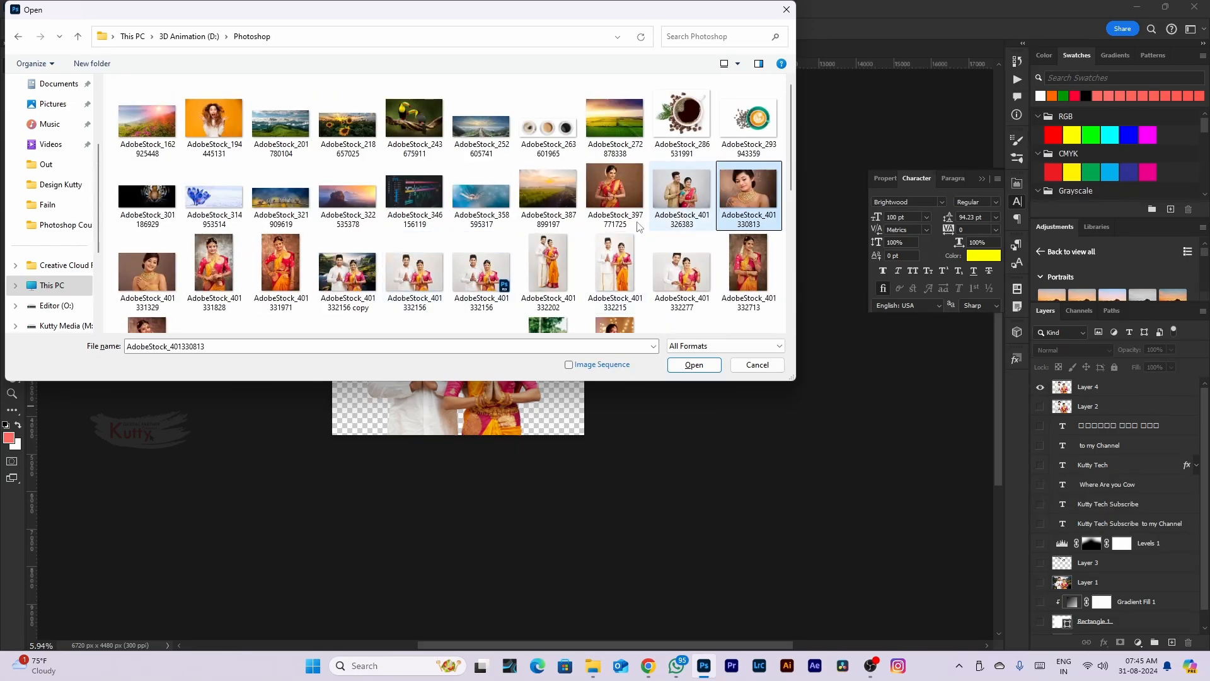
click(274, 278)
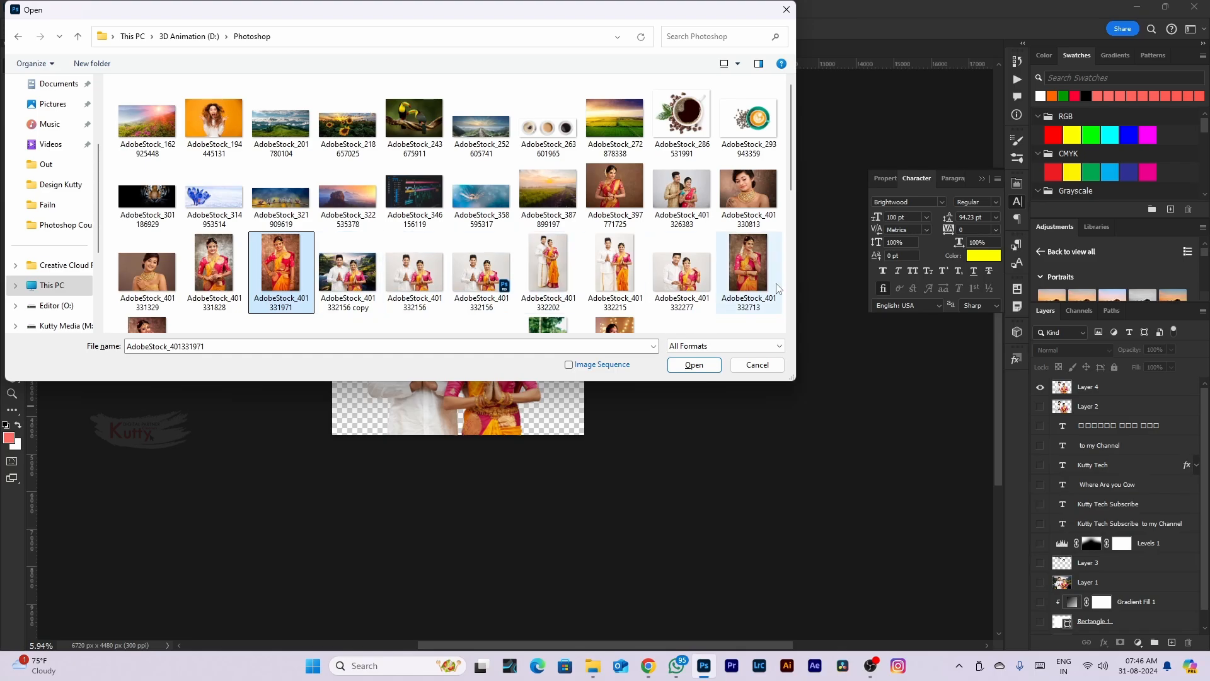
double_click(748, 264)
Convert the bride portrait's Background layer for Smart Filters, accepting its conversion into a smart object
scroll(485, 208, up, 5)
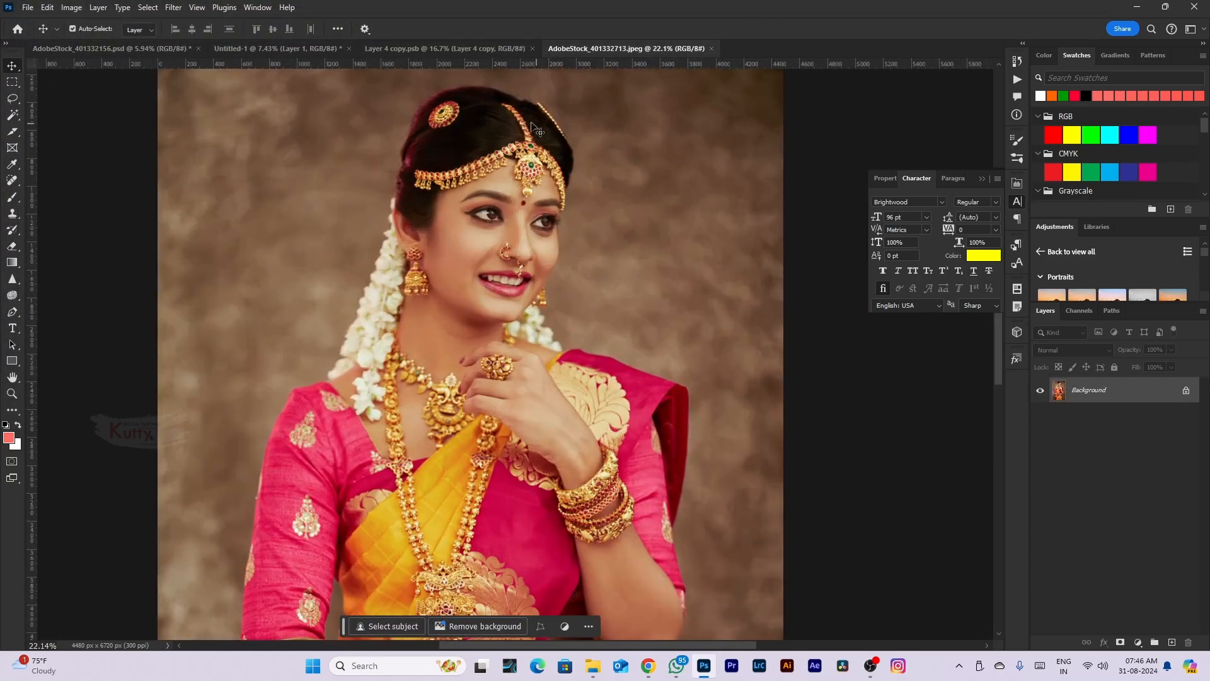
scroll(485, 207, down, 4)
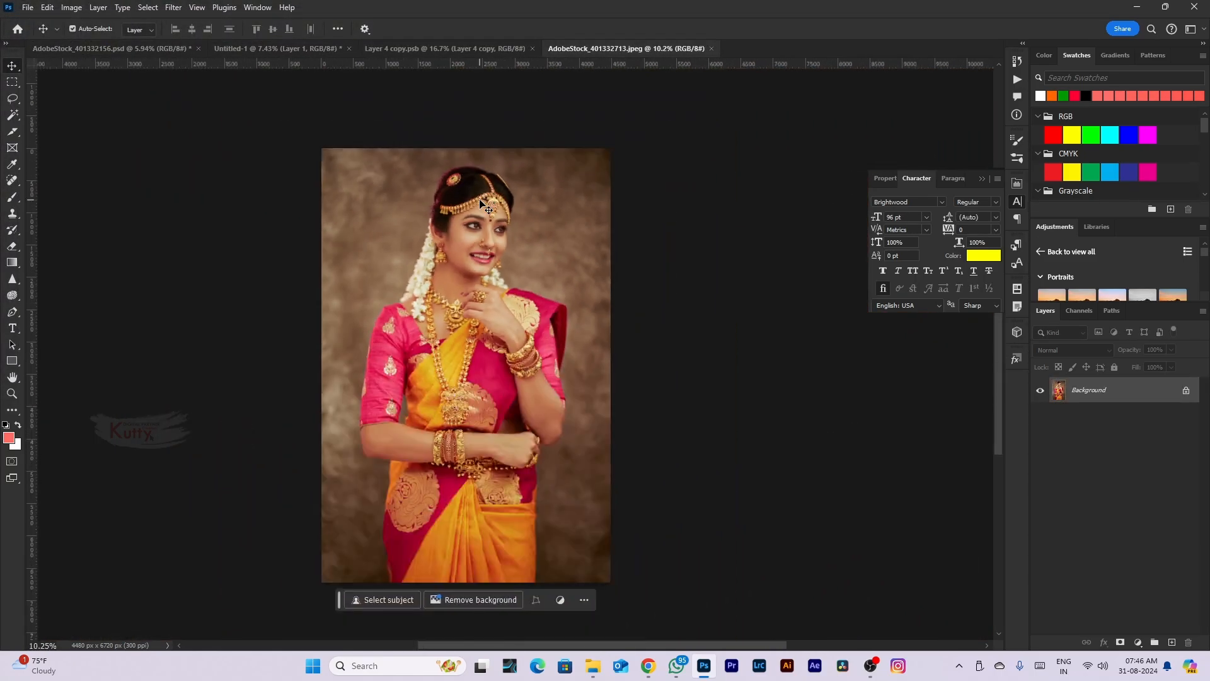
scroll(485, 208, up, 2)
scroll(485, 208, up, 2)
scroll(485, 208, down, 4)
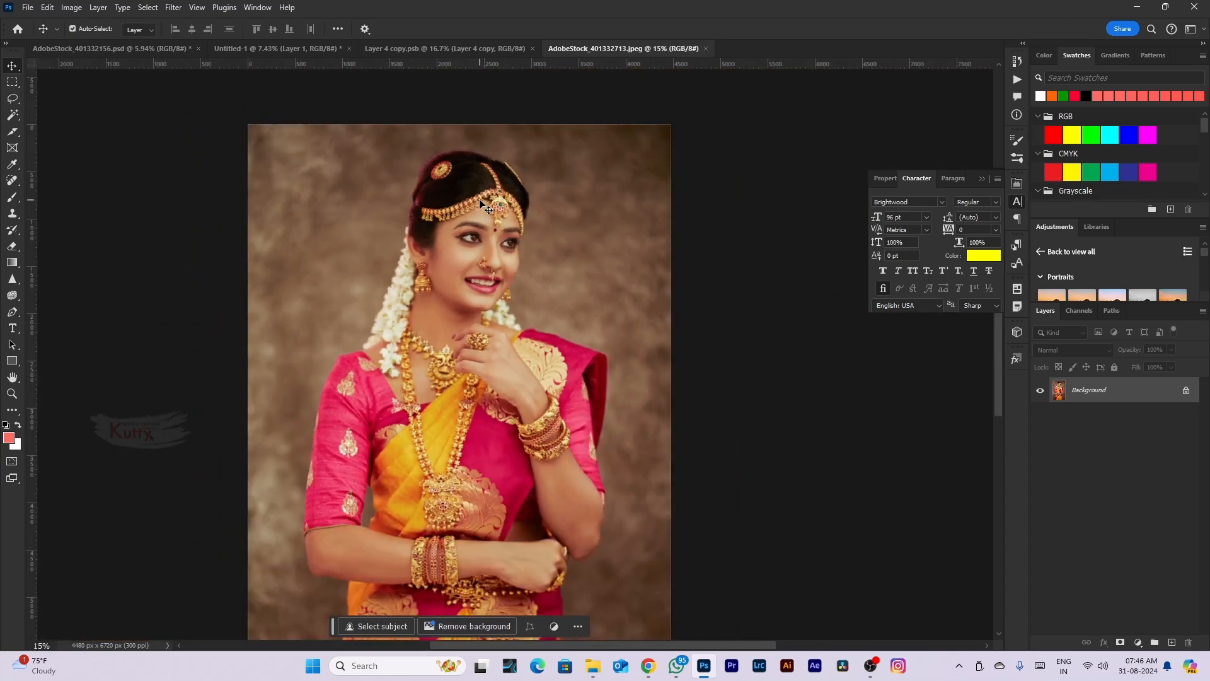
scroll(485, 208, up, 3)
click(173, 7)
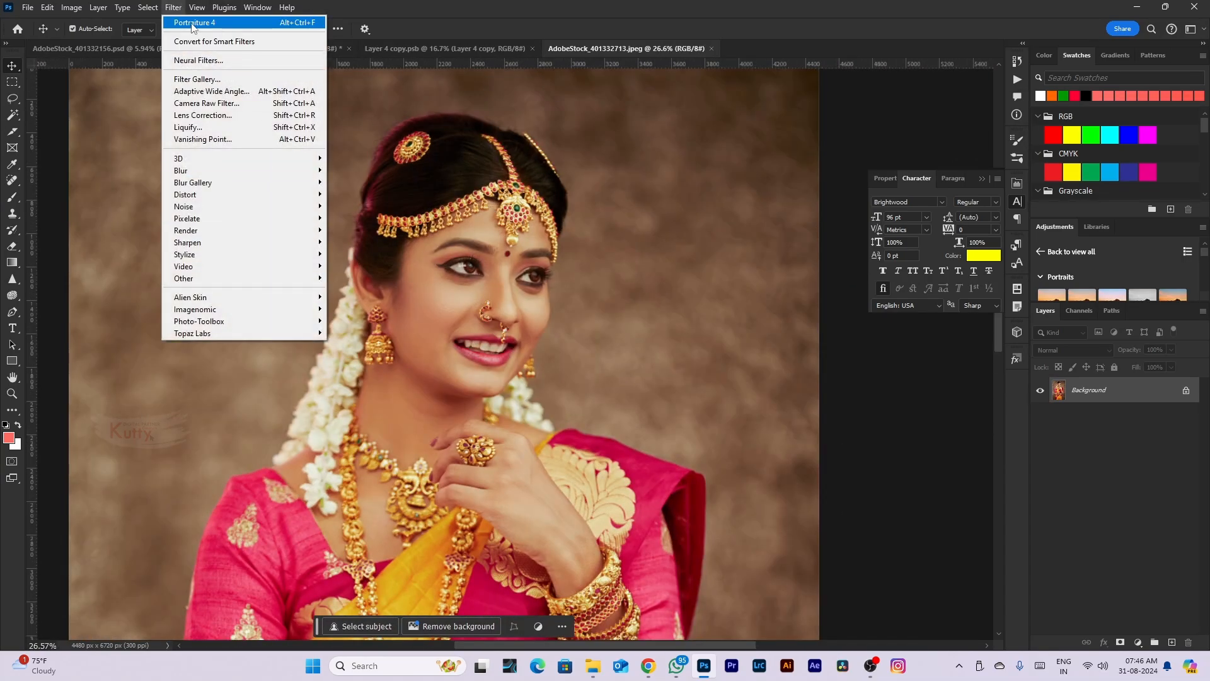
click(257, 44)
click(587, 246)
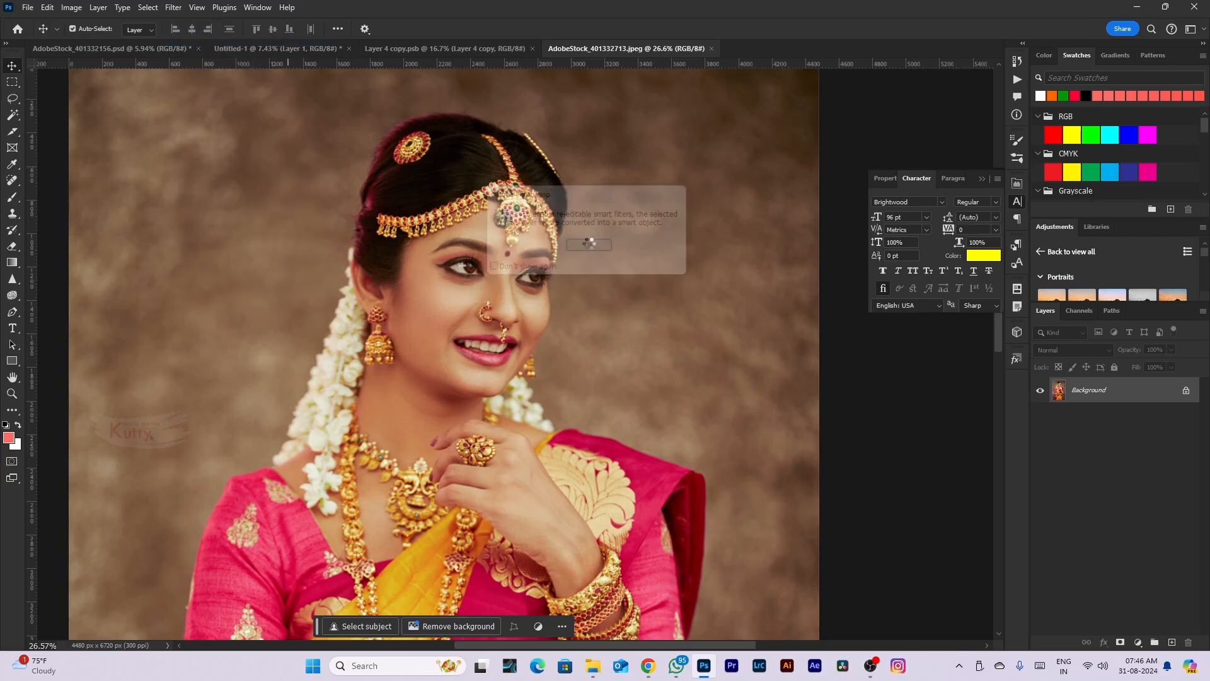
Open the embedded contents of the Layer 0 smart object for inspection, and close that document again
scroll(585, 245, down, 2)
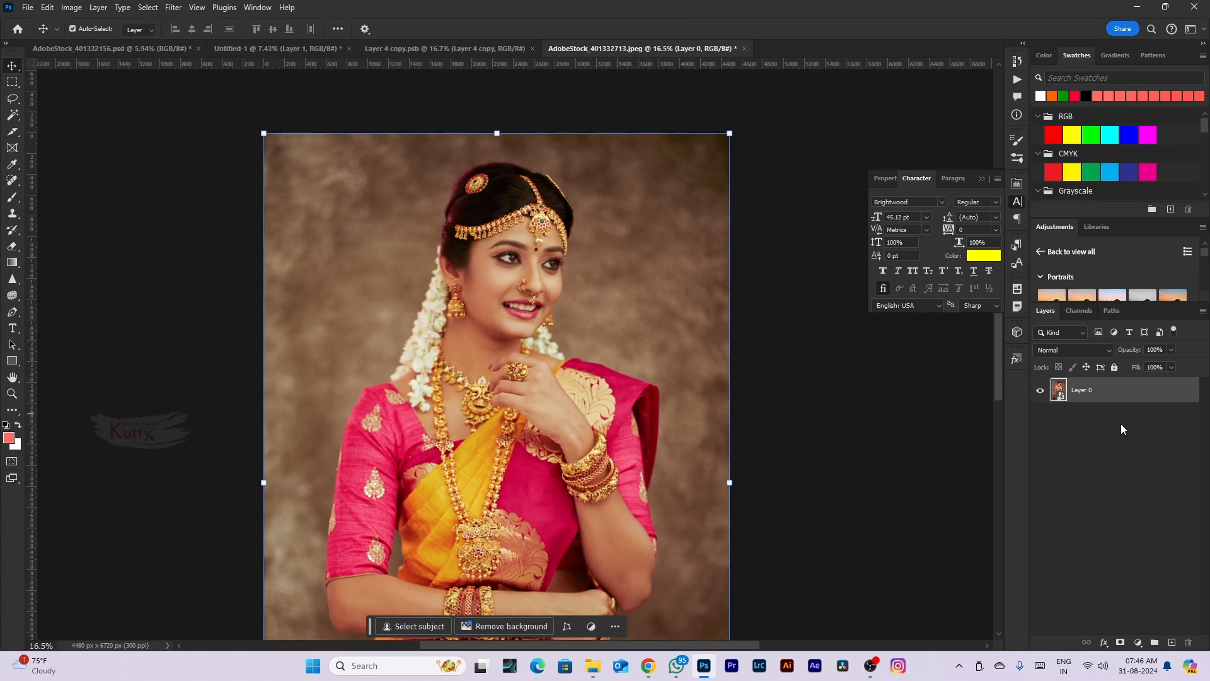
scroll(582, 372, down, 1)
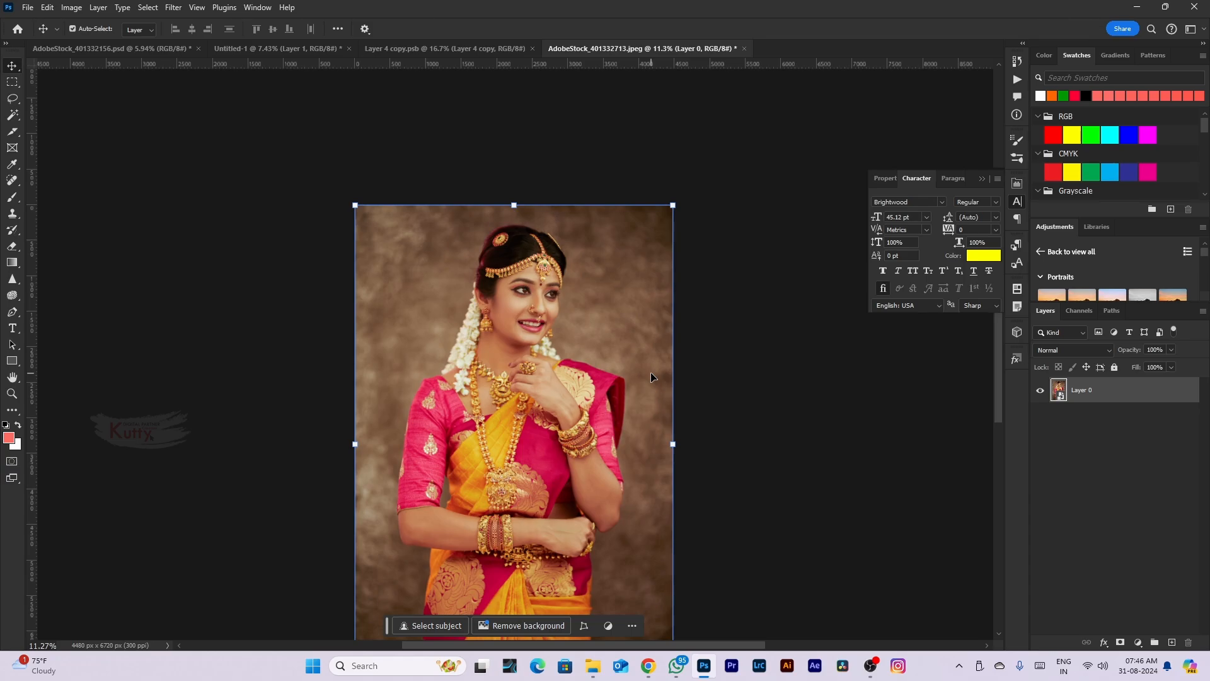
double_click(1058, 391)
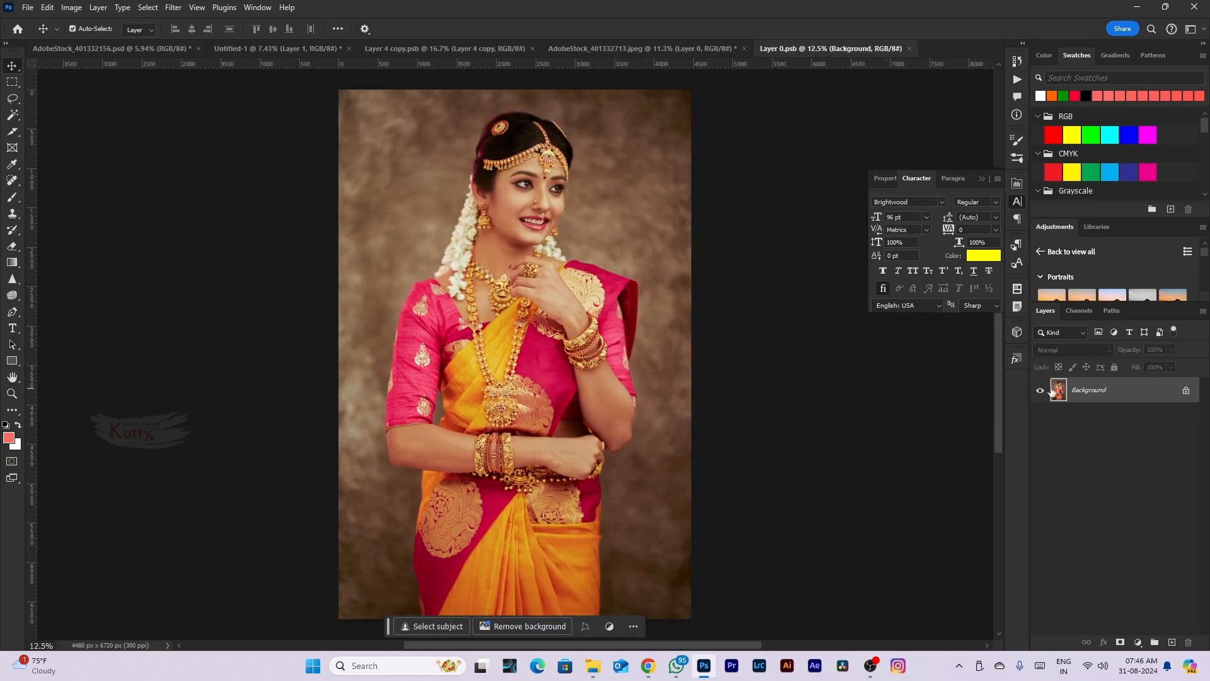
click(907, 48)
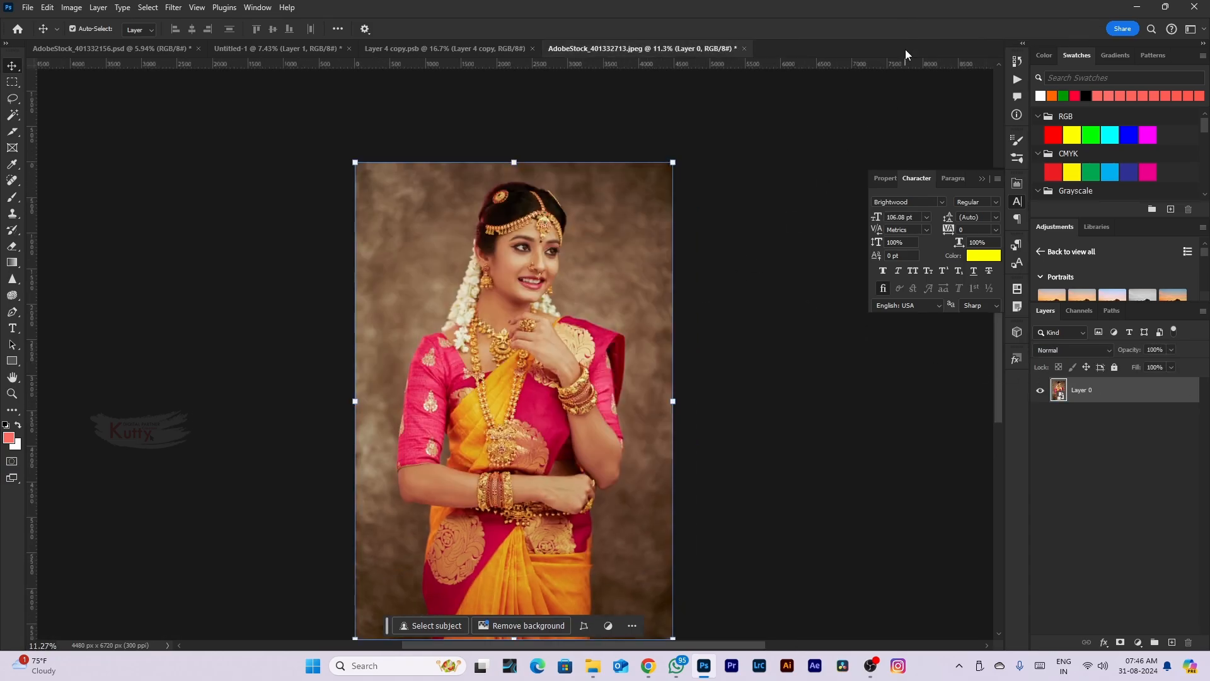
Open the Neural Filters workspace on the bride portrait, review the available filters, and exit without applying any
click(172, 7)
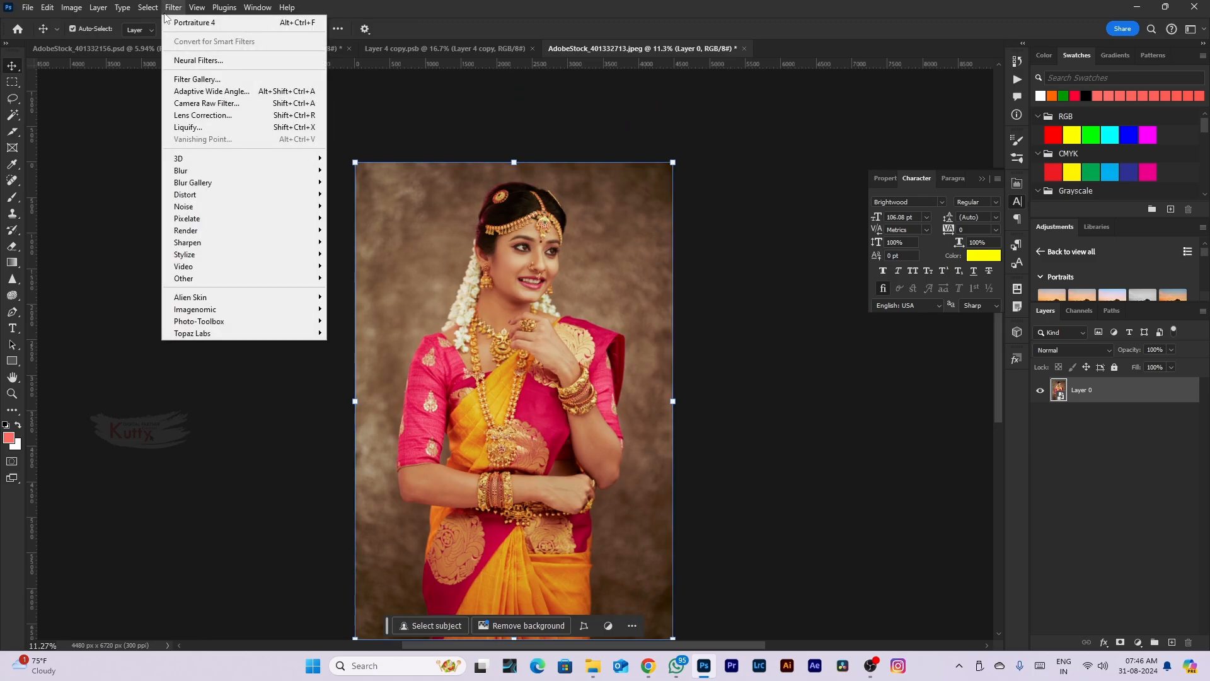
click(232, 62)
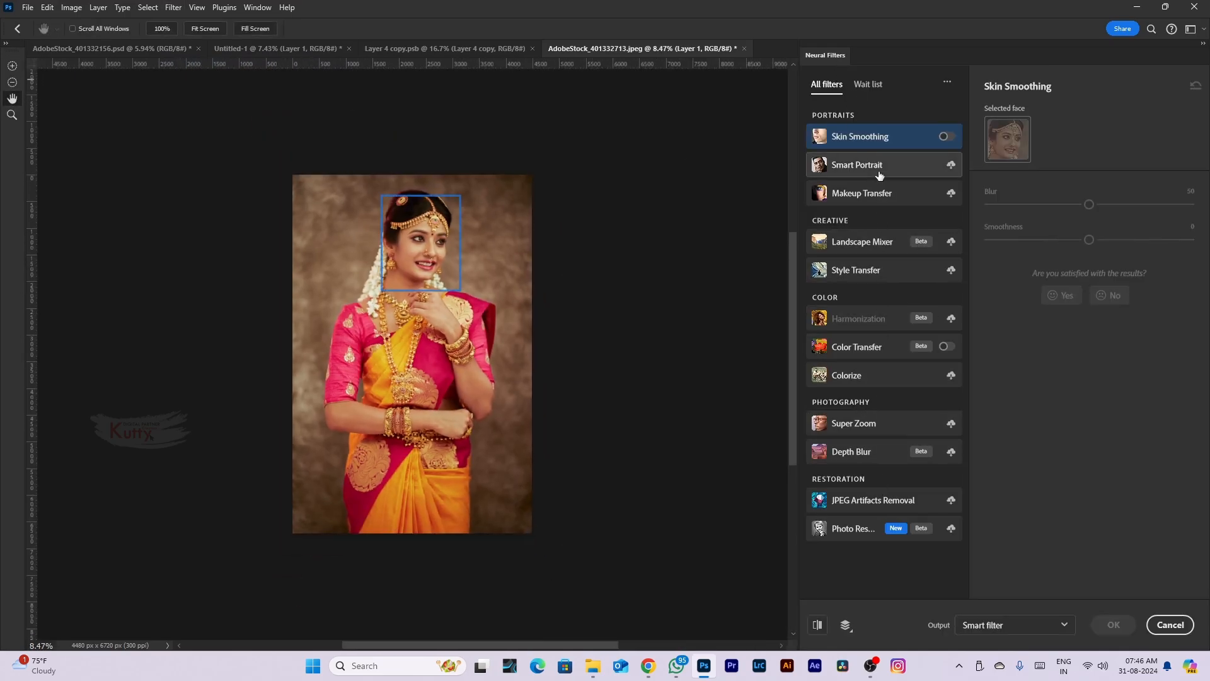
click(1203, 44)
click(172, 7)
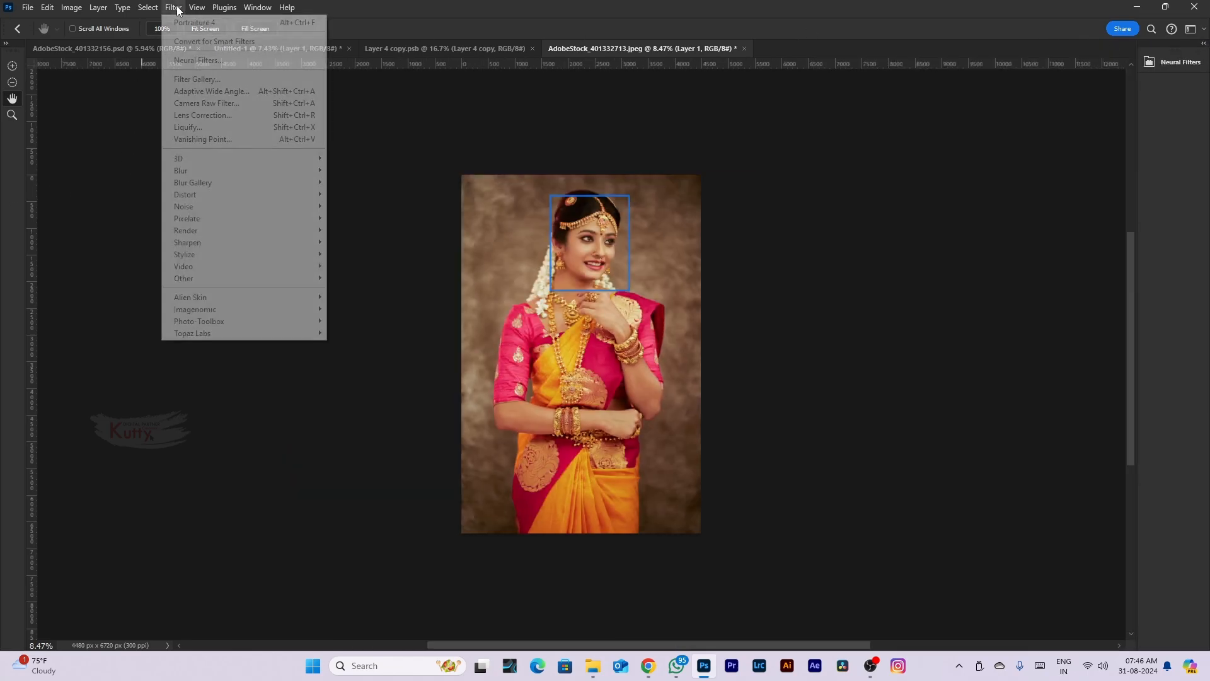
click(492, 185)
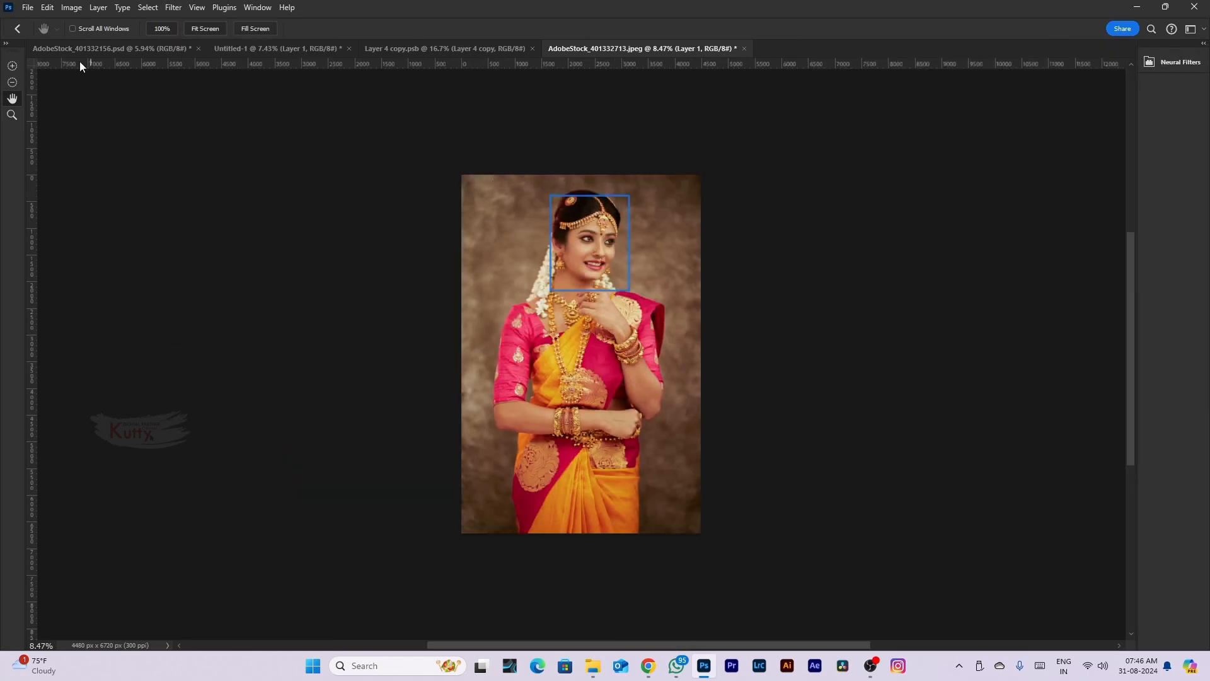
click(1183, 62)
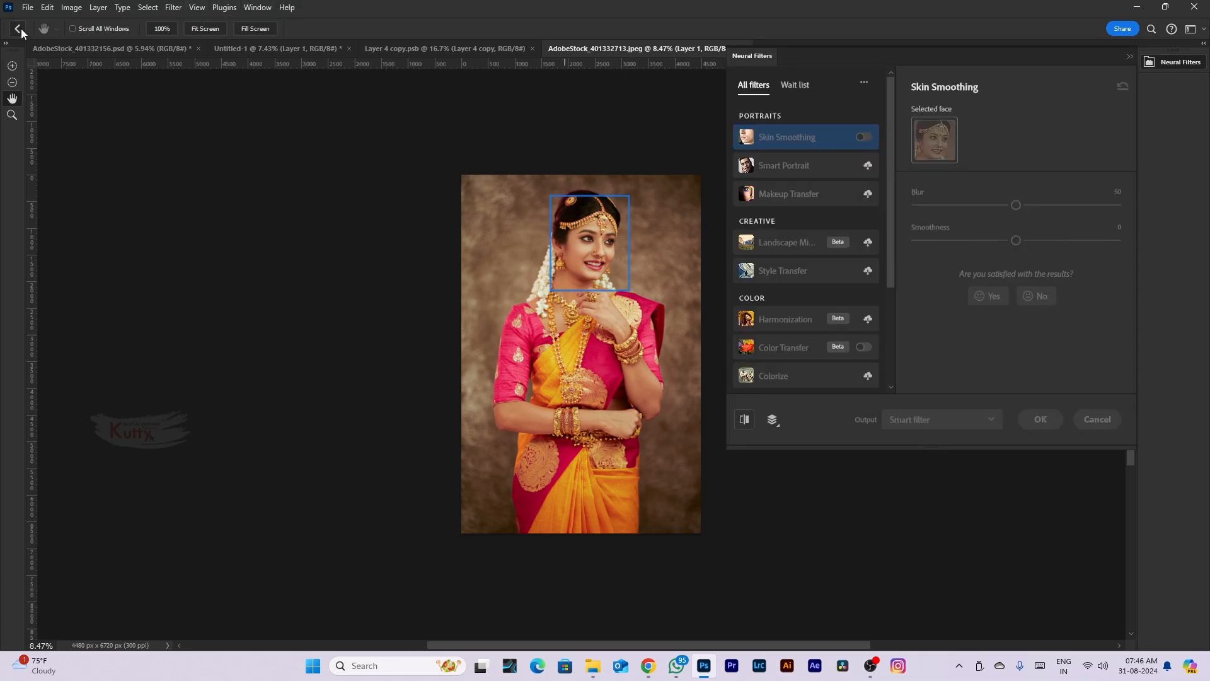
click(21, 29)
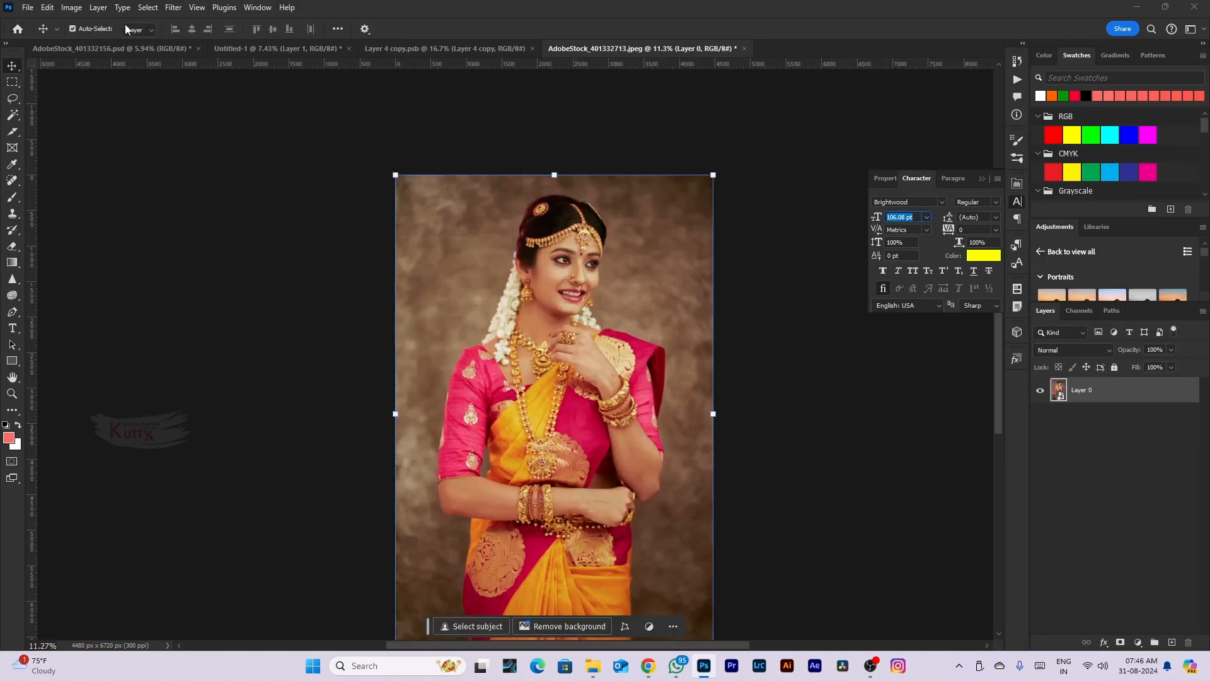
Open the Camera Raw Filter on the bride portrait's smart object layer
click(173, 7)
mouse_move(122, 9)
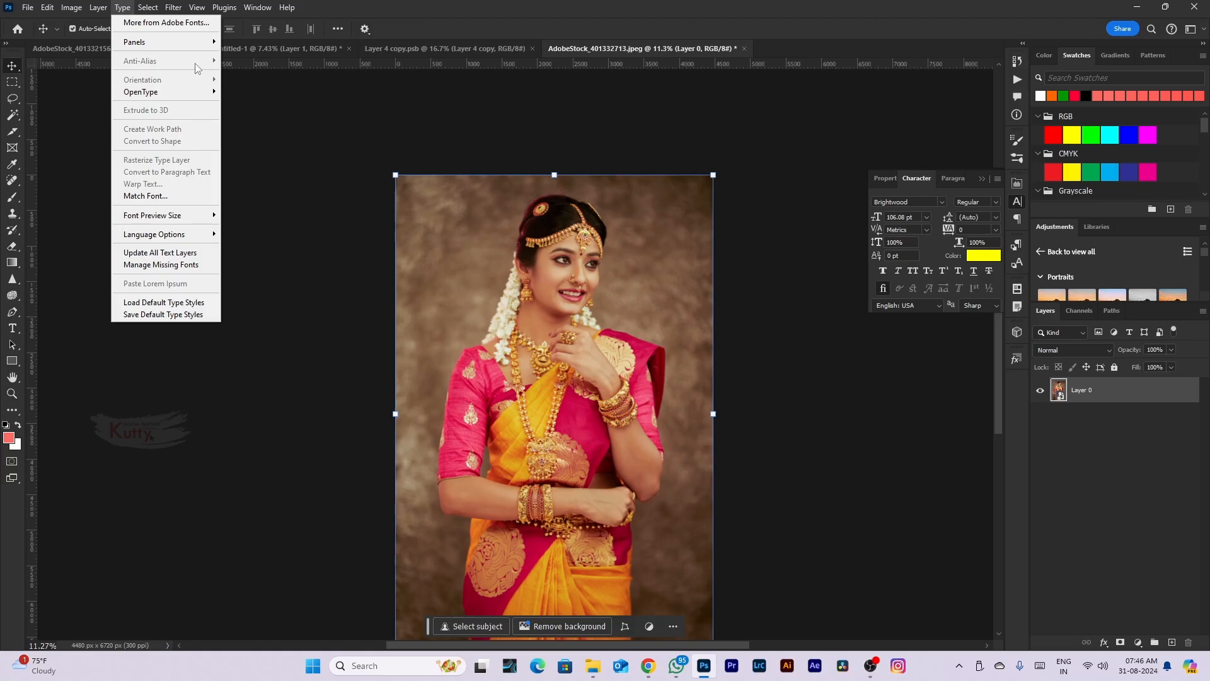
mouse_move(173, 7)
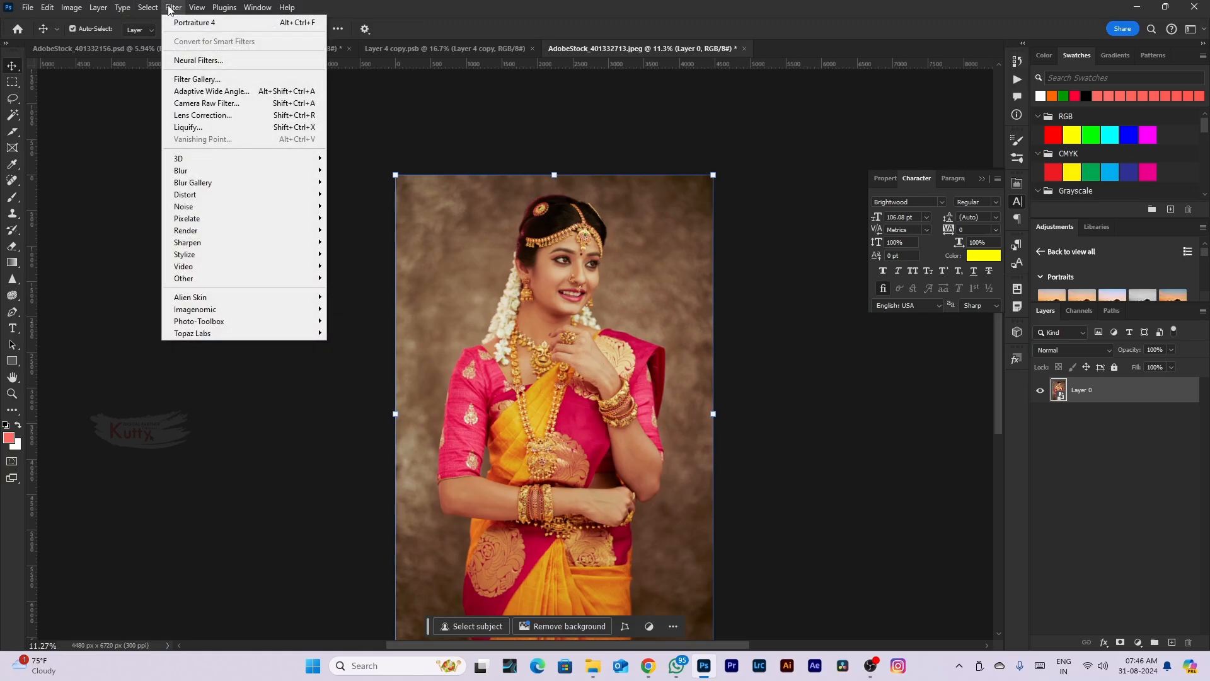
click(203, 104)
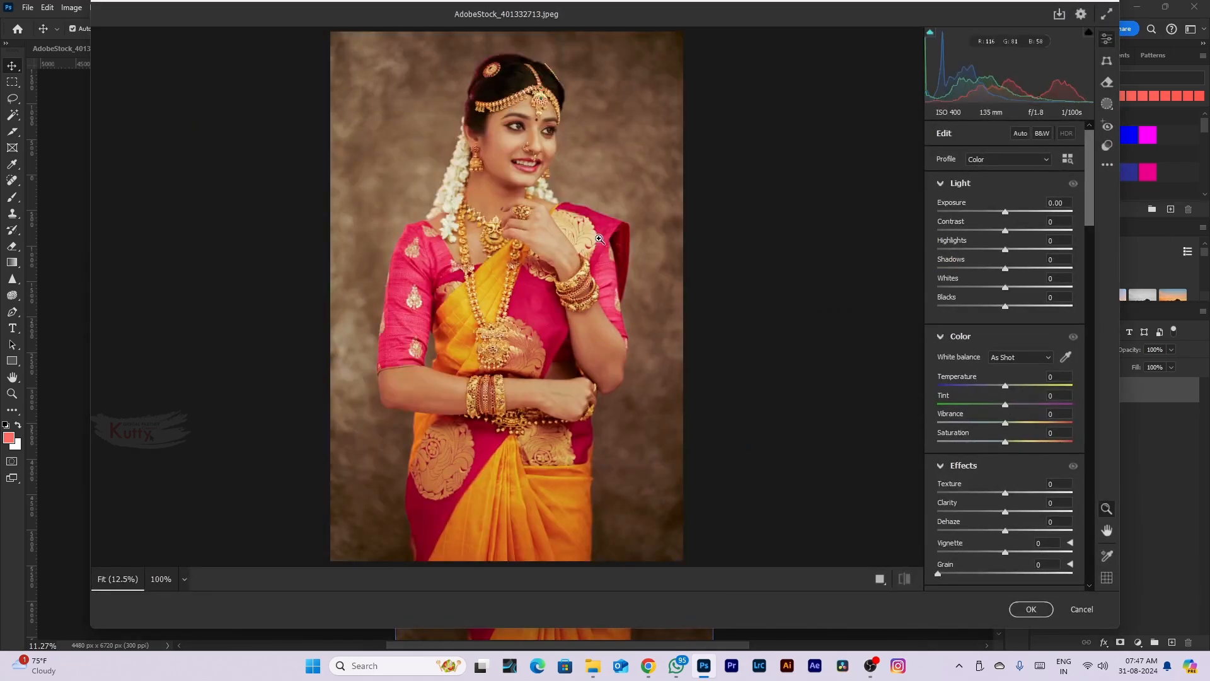
Set the Light adjustments to Exposure +0.25, Contrast +1, Highlights -19, Shadows +3, Whites +5 and Blacks -6
scroll(1008, 302, down, 5)
scroll(1013, 301, up, 5)
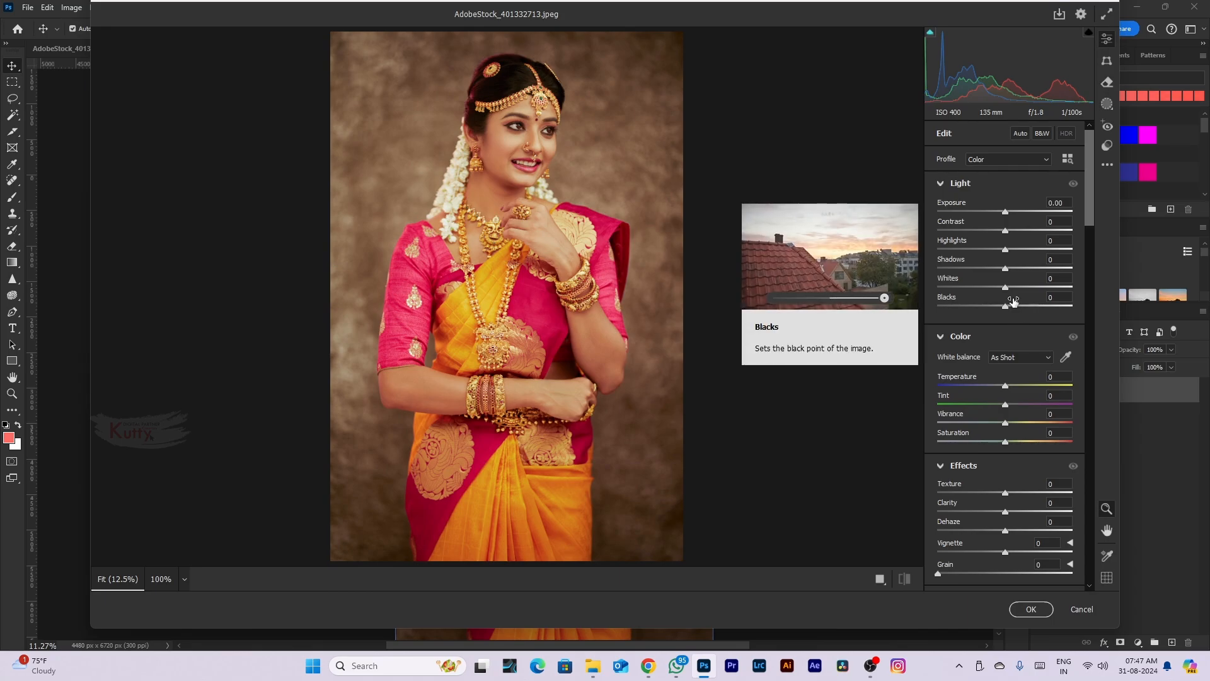
mouse_move(1006, 215)
mouse_down()
mouse_move(1018, 214)
mouse_move(996, 215)
mouse_move(1010, 229)
mouse_move(1005, 212)
mouse_move(993, 254)
mouse_move(1008, 214)
mouse_up()
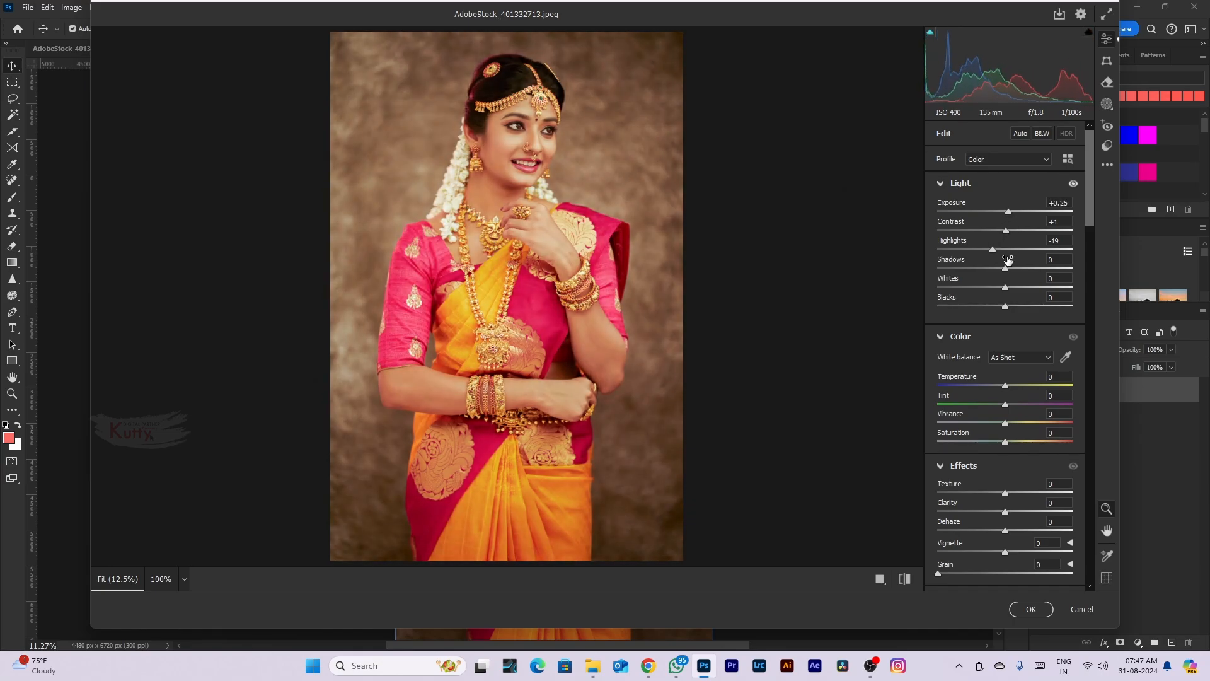
drag(1005, 268, 1000, 308)
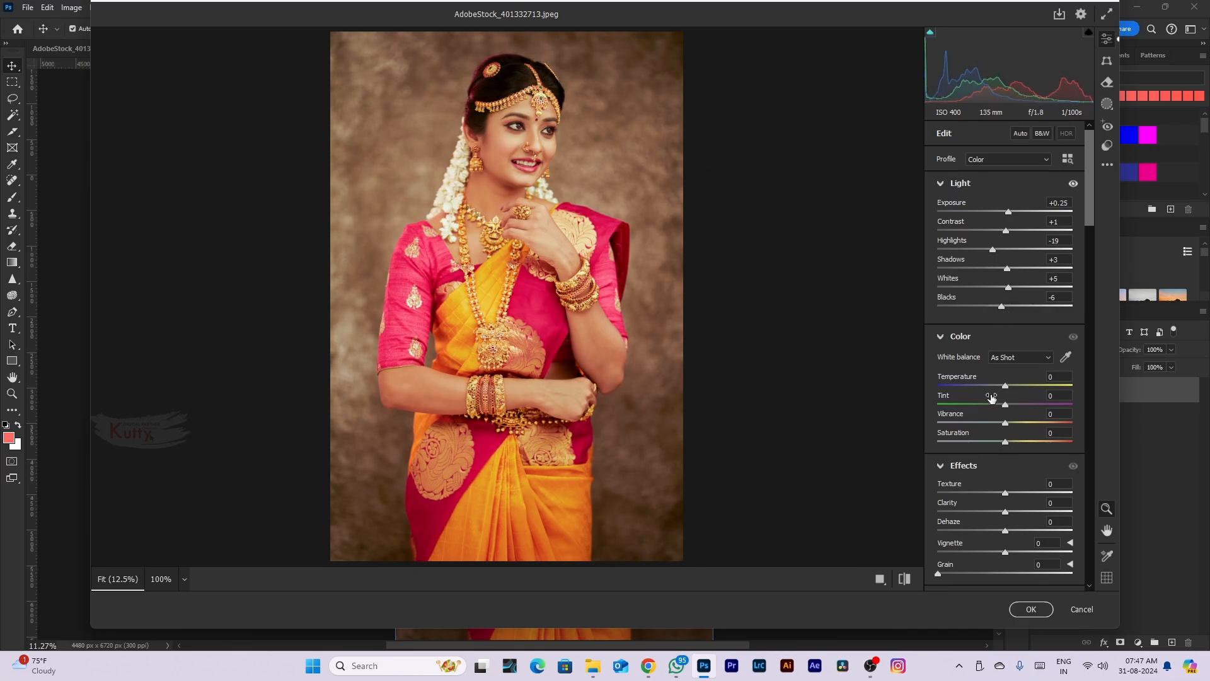
Try a warmer colour with Temperature at +15, and reset Temperature to its default
drag(1005, 385, 1018, 390)
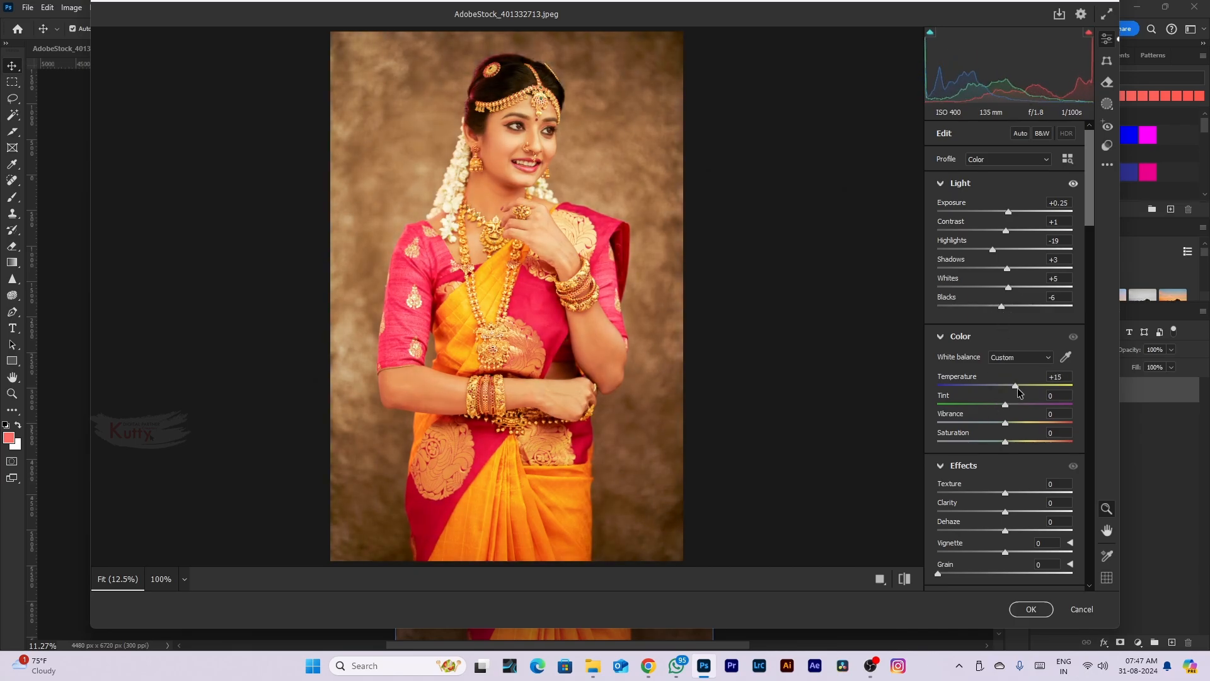
double_click(1017, 388)
Try the White Balance eyedropper on the dark hair beside the forehead jewellery, and undo the sampled white balance
click(1065, 356)
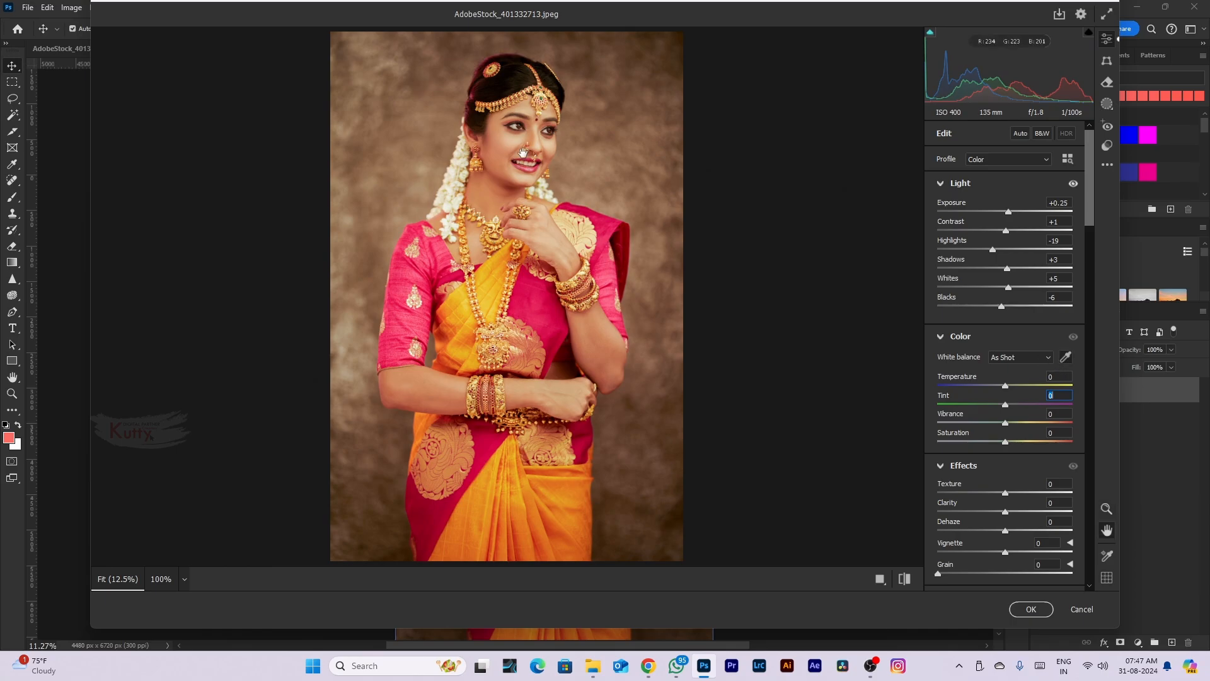
scroll(582, 208, up, 3)
scroll(583, 208, up, 3)
drag(541, 197, 494, 668)
scroll(612, 344, up, 5)
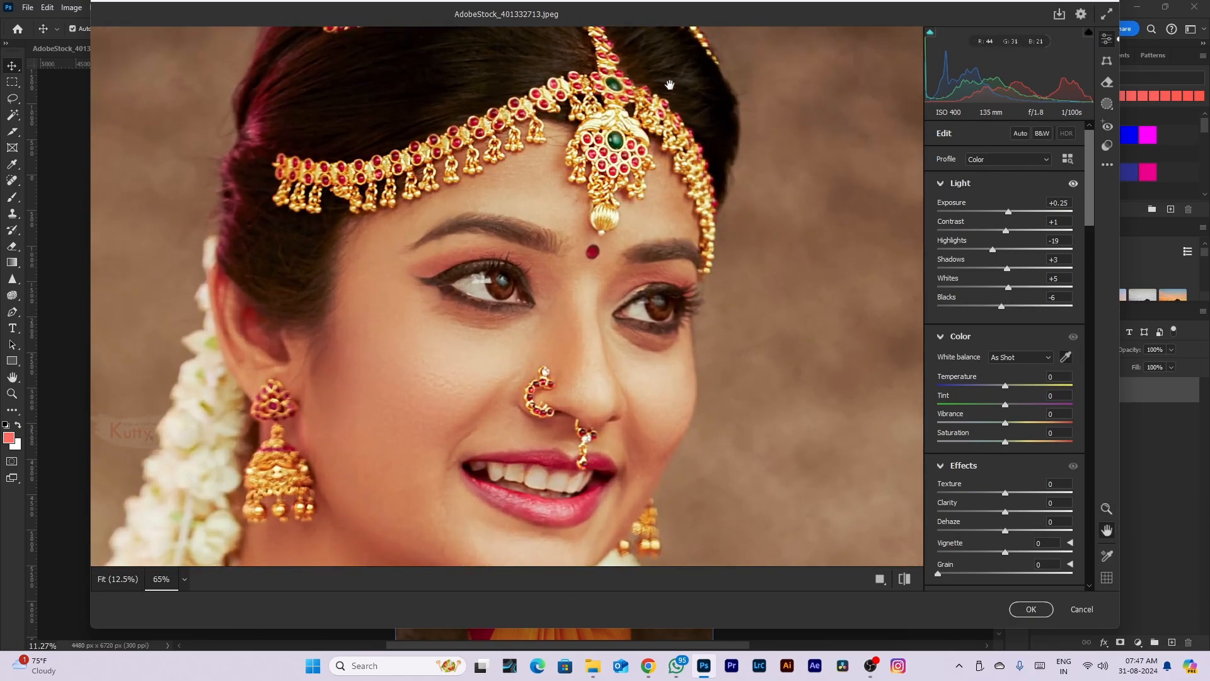
scroll(612, 344, up, 2)
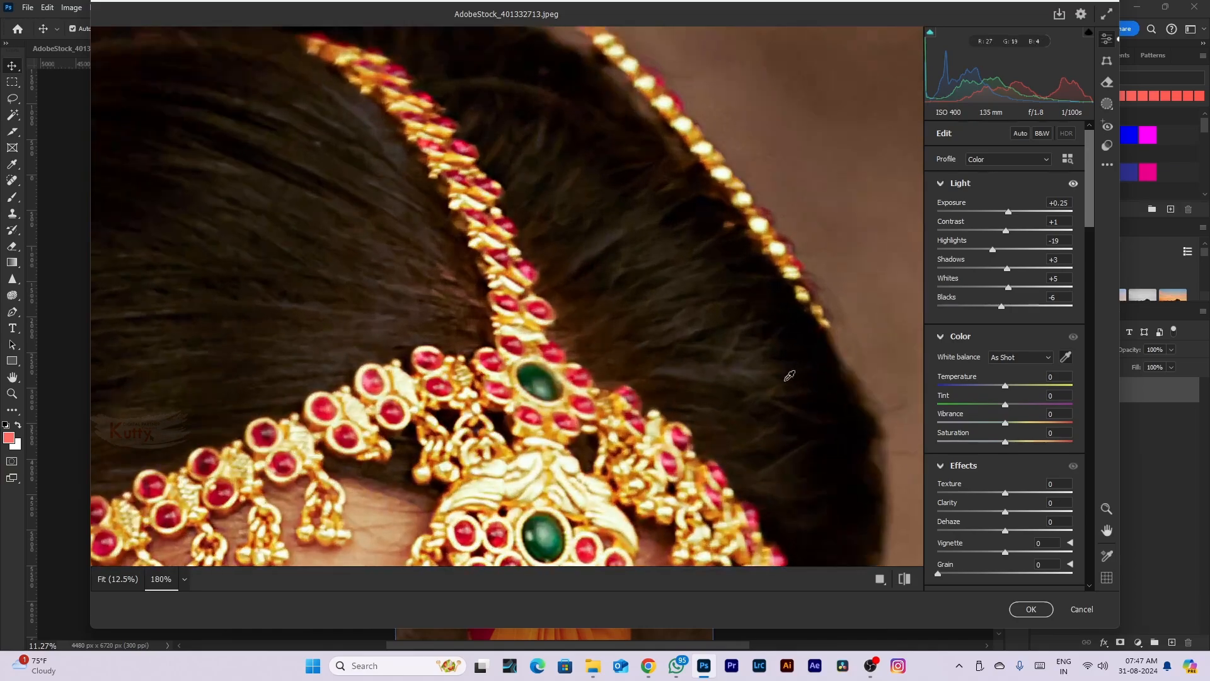
click(753, 368)
scroll(731, 371, down, 6)
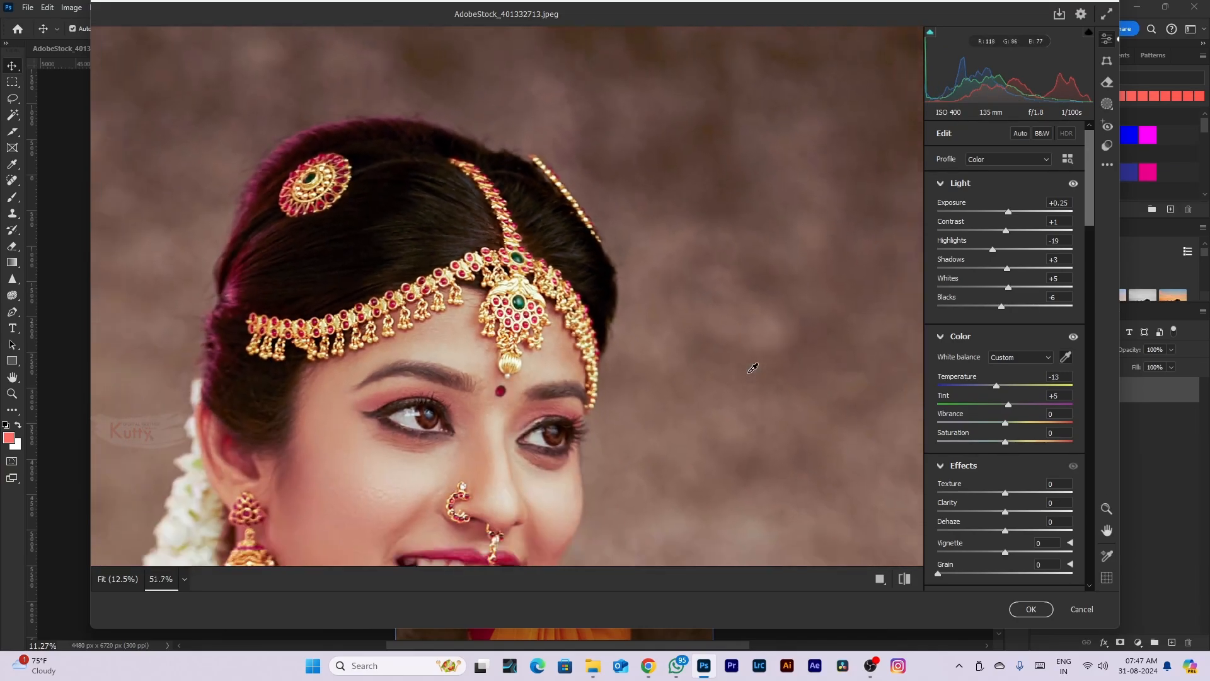
key(ctrl+z)
Try sampling the white balance from the dark upper lid line of the bride's eye, and undo it
scroll(503, 288, up, 5)
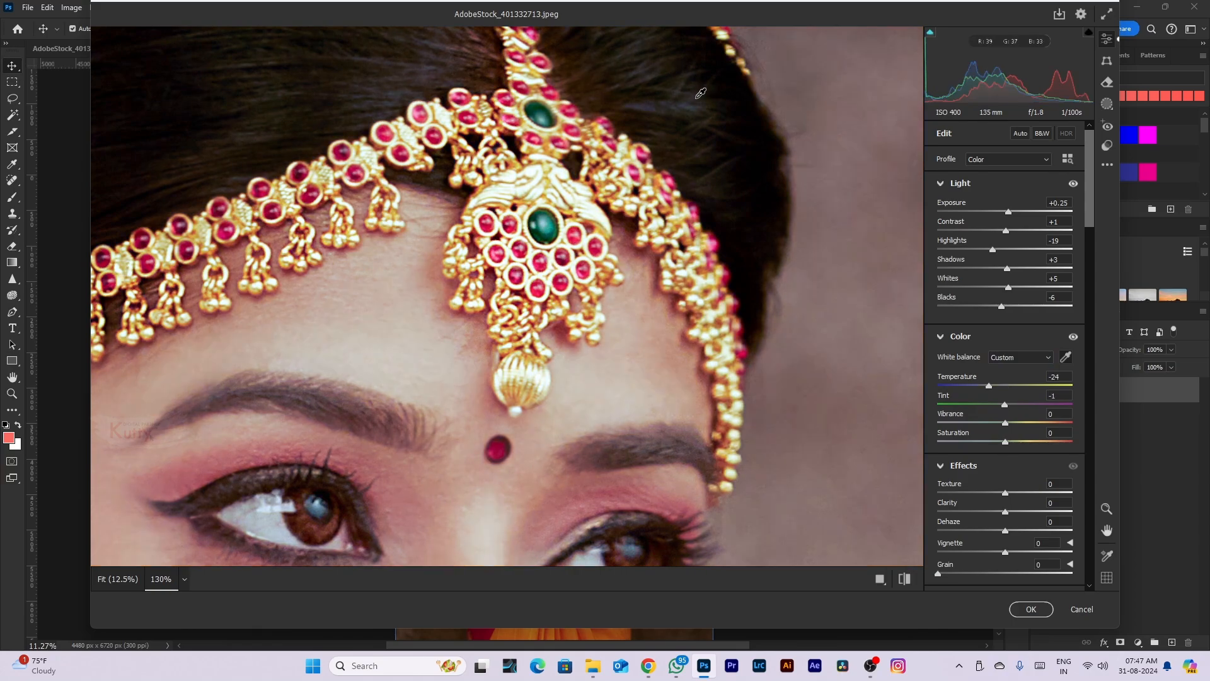
scroll(474, 369, down, 5)
scroll(474, 369, up, 5)
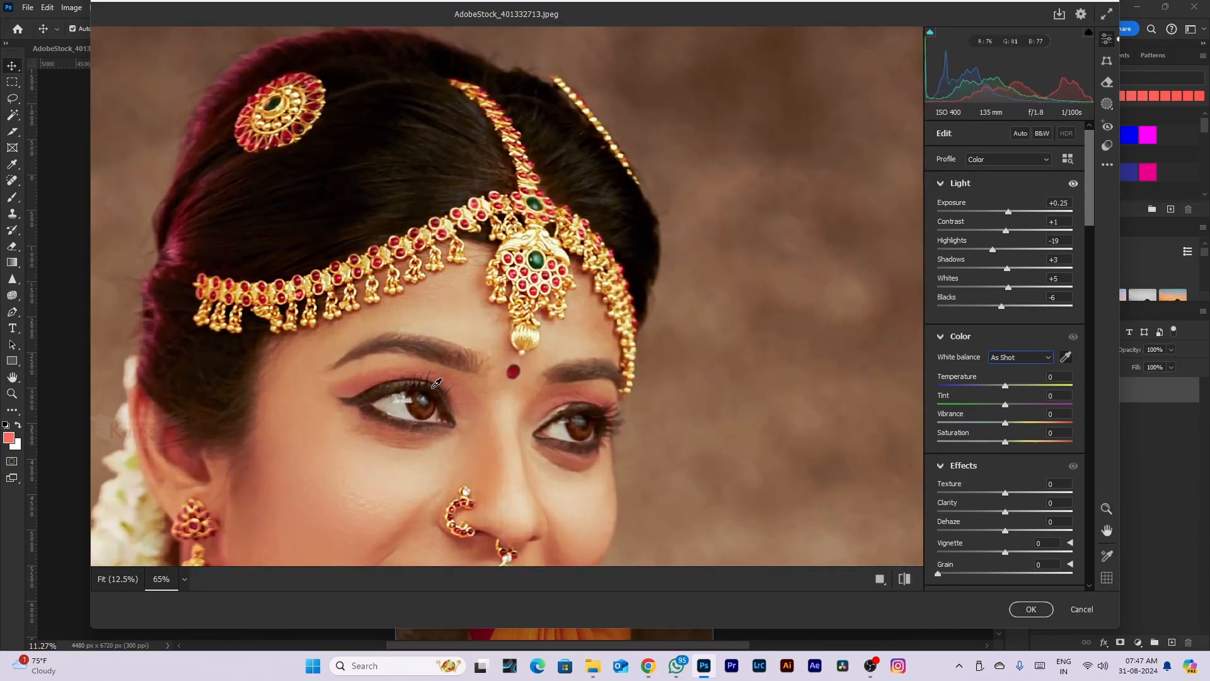
scroll(423, 341, up, 2)
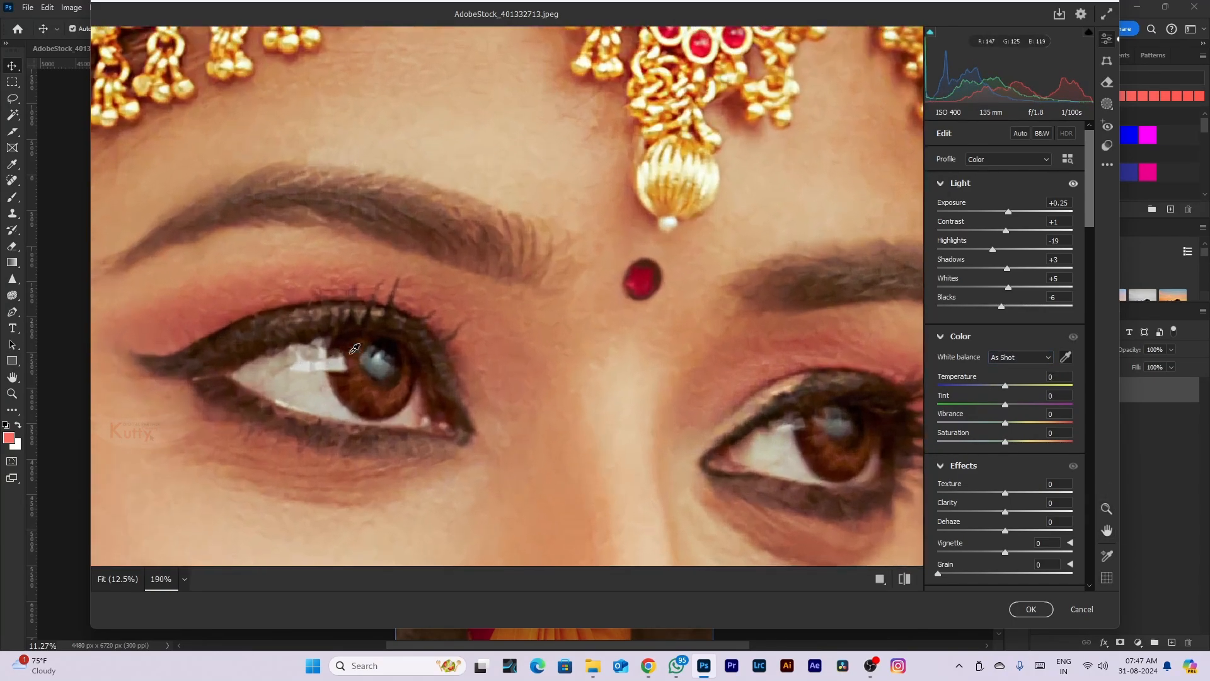
click(243, 329)
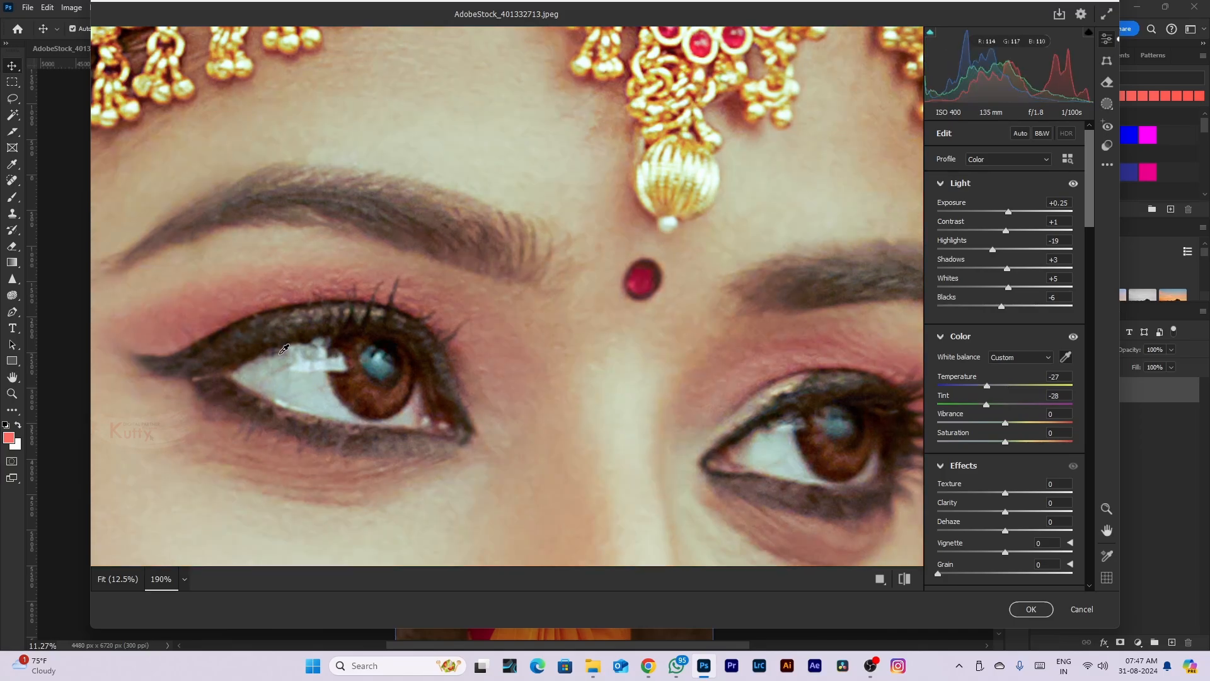
key(ctrl+z)
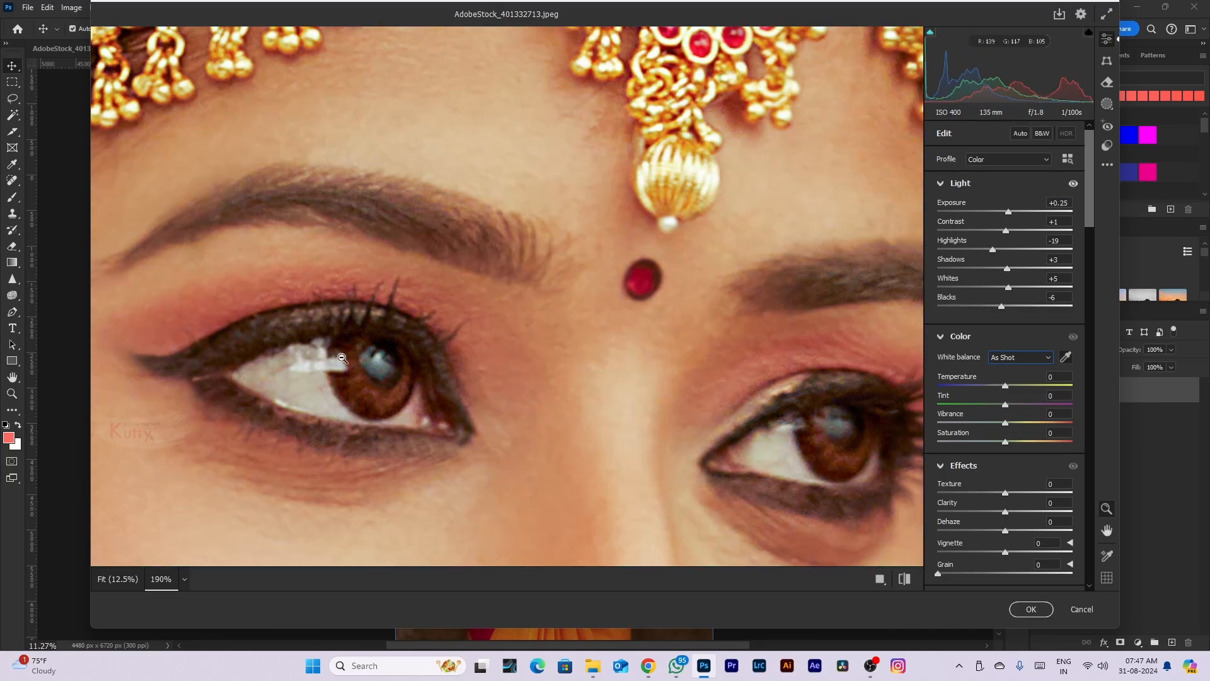
Try sampling the white balance from the white of the bride's eye, and undo the change
click(405, 321)
scroll(405, 322, down, 2)
scroll(340, 374, up, 2)
click(340, 374)
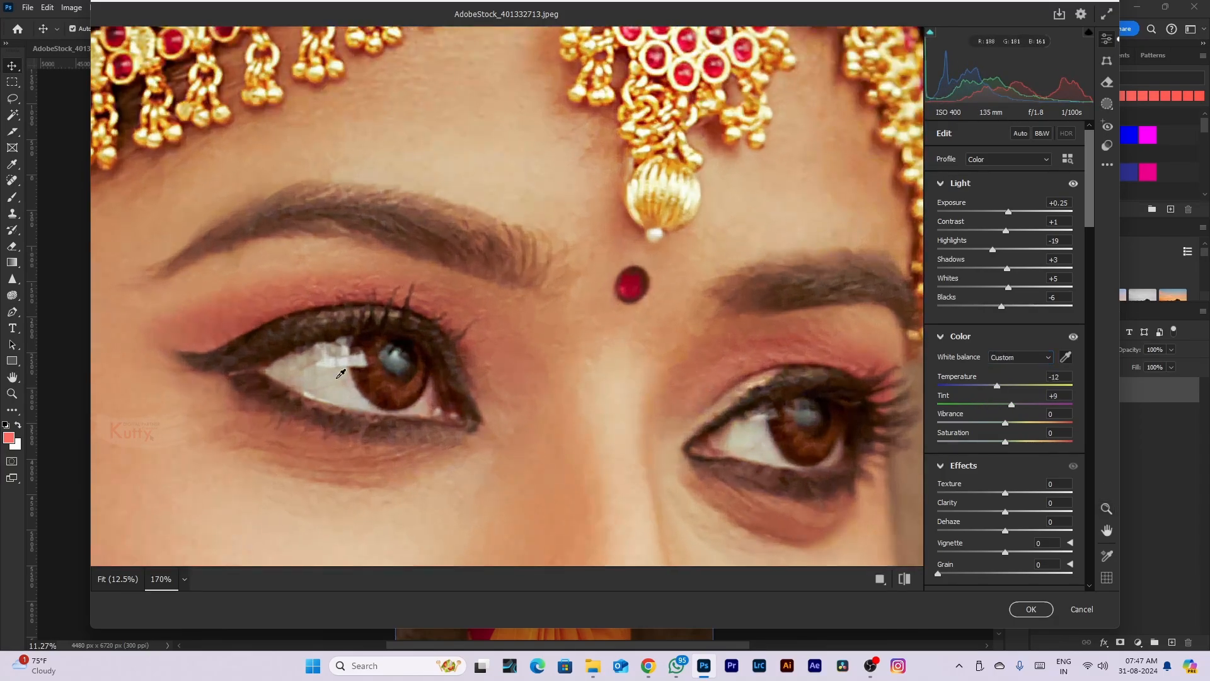
key(ctrl+z)
scroll(341, 374, down, 5)
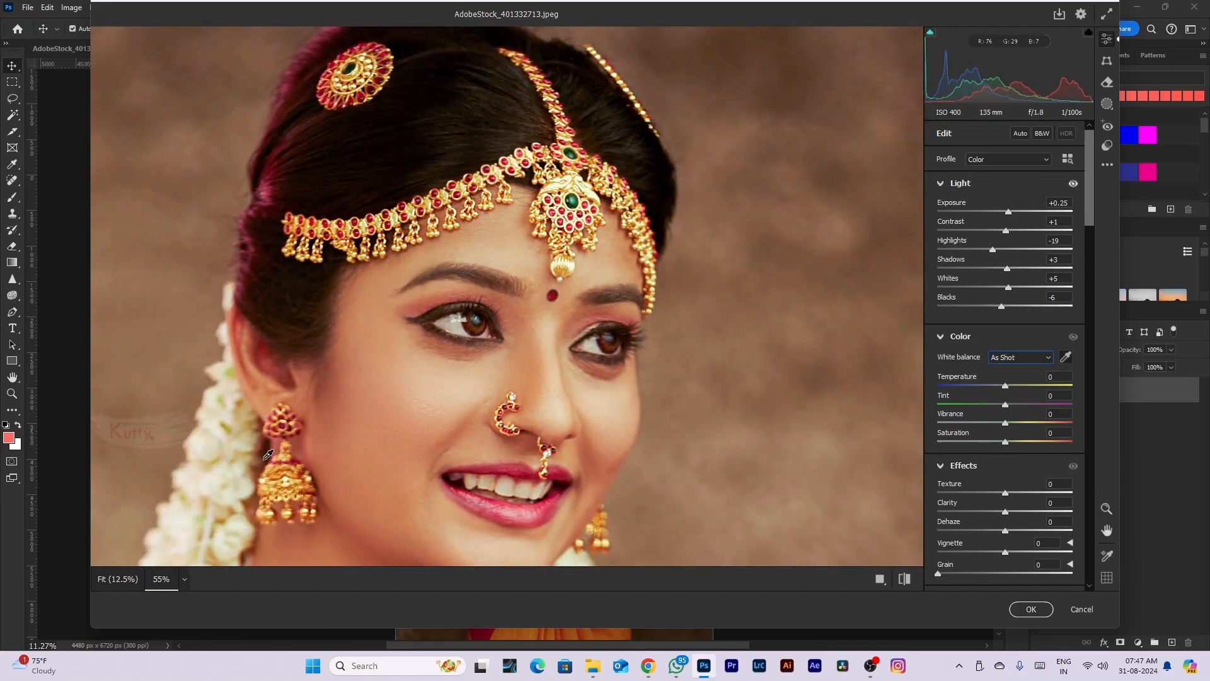
Sample the white balance from the dark hair next to the parting chain, giving Temperature -5 and Tint -8
drag(461, 95, 432, 541)
scroll(419, 310, up, 1)
scroll(419, 310, up, 4)
scroll(421, 338, up, 1)
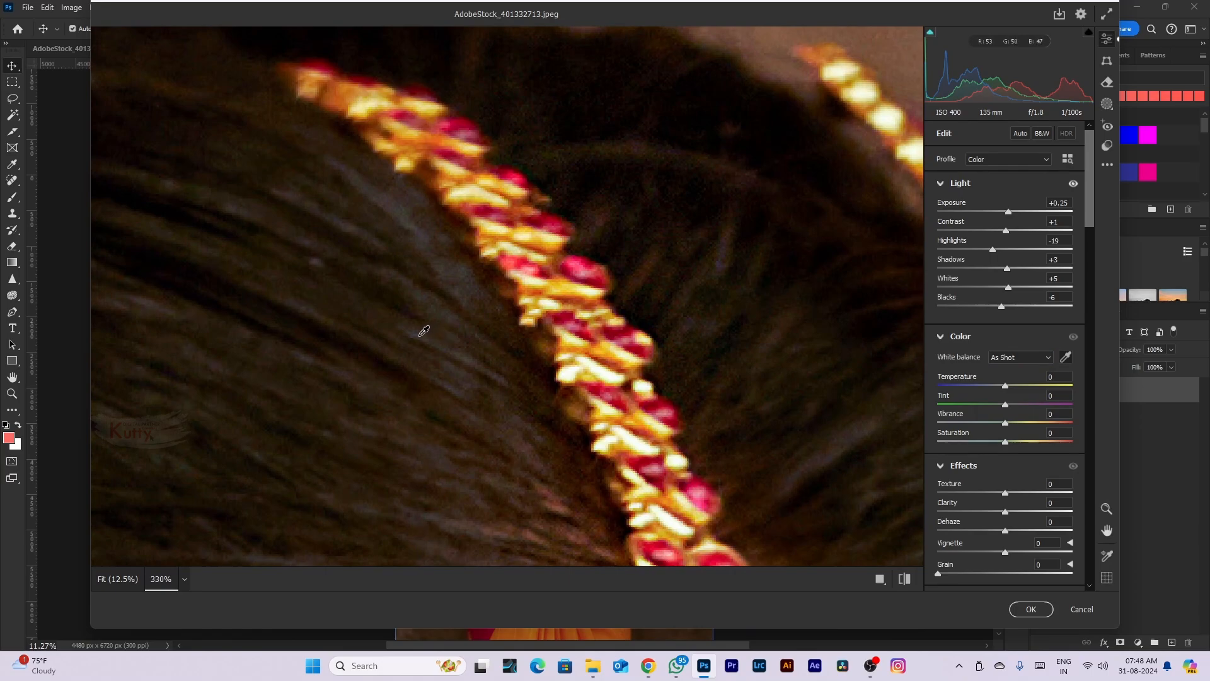
click(420, 332)
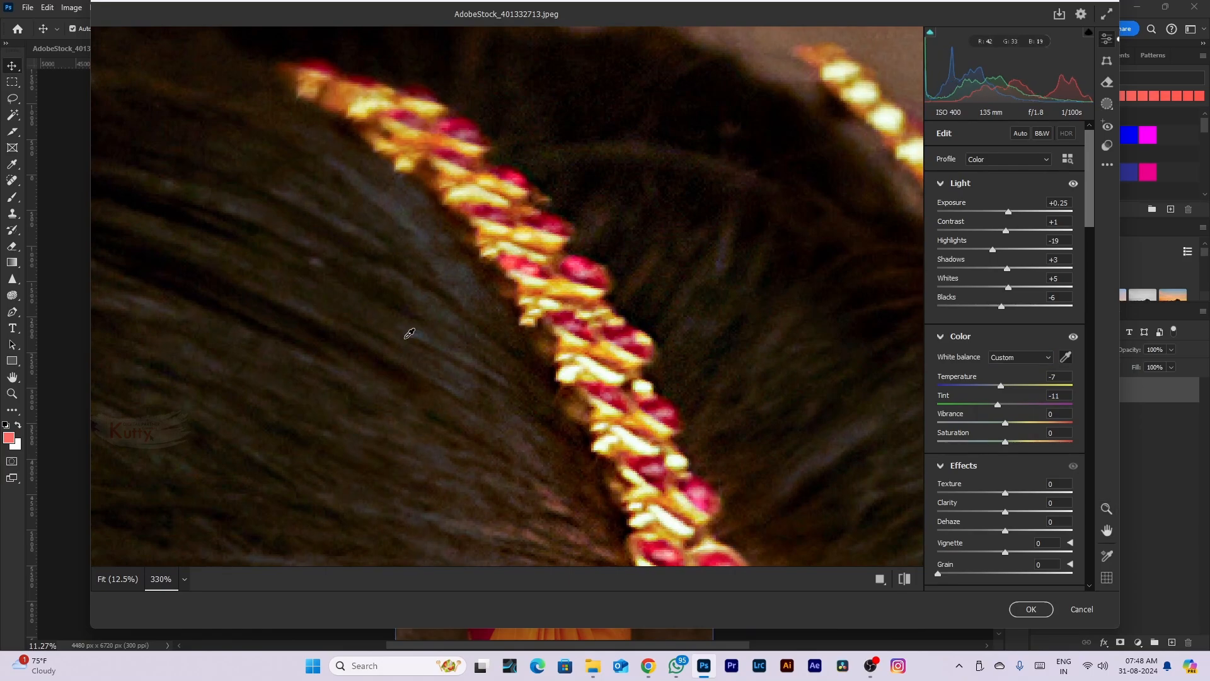
click(408, 336)
click(422, 330)
scroll(420, 334, down, 5)
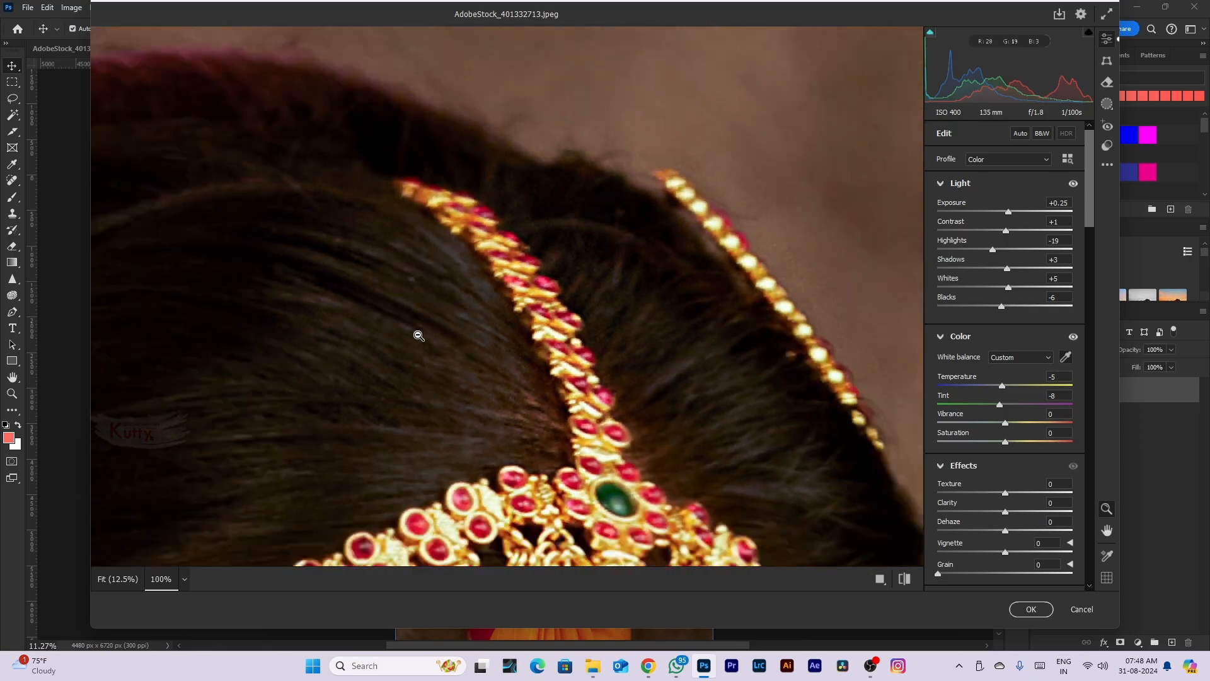
scroll(418, 336, down, 2)
scroll(409, 325, down, 1)
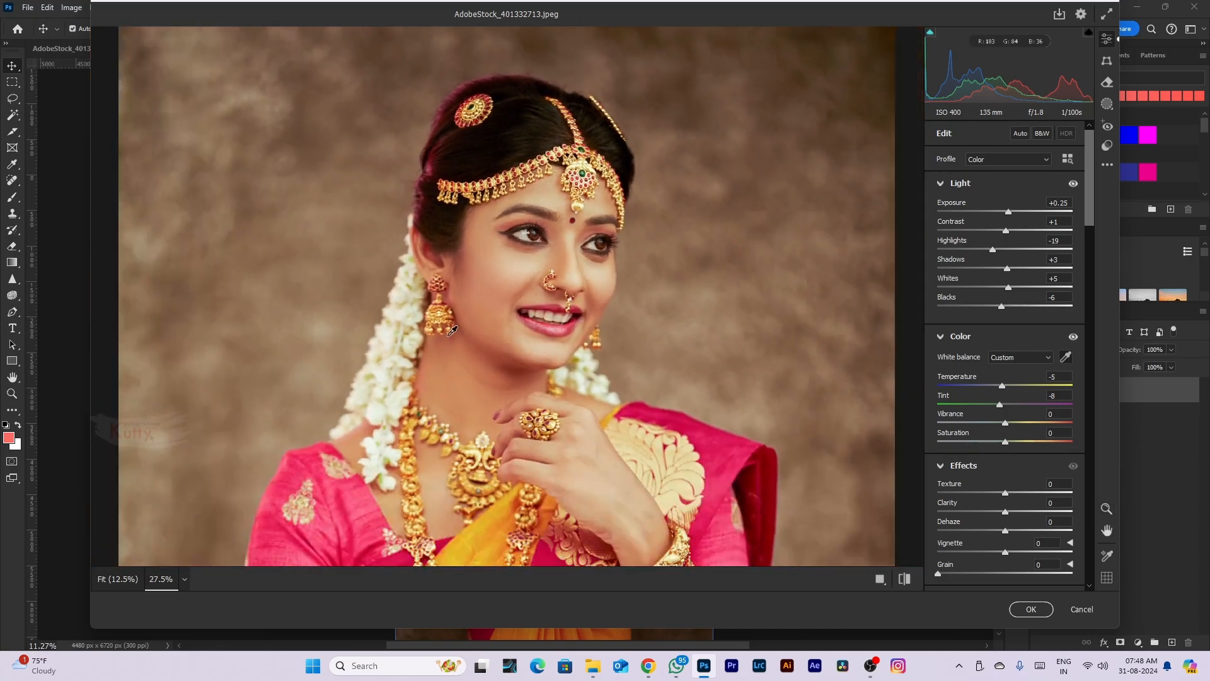
Adjust the Color settings to Temperature -9, Vibrance +11 and Saturation -4
drag(1003, 387, 999, 387)
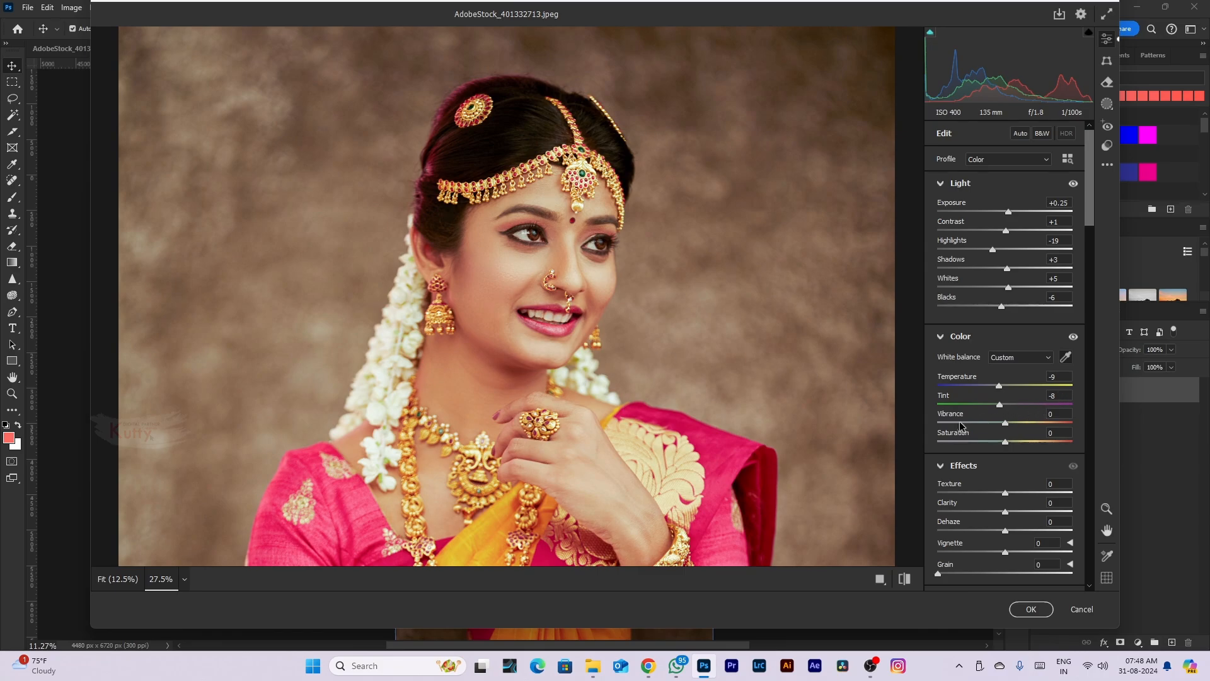
key(ctrl+minus)
mouse_move(1003, 426)
mouse_down()
mouse_move(1019, 422)
mouse_move(1009, 443)
mouse_up()
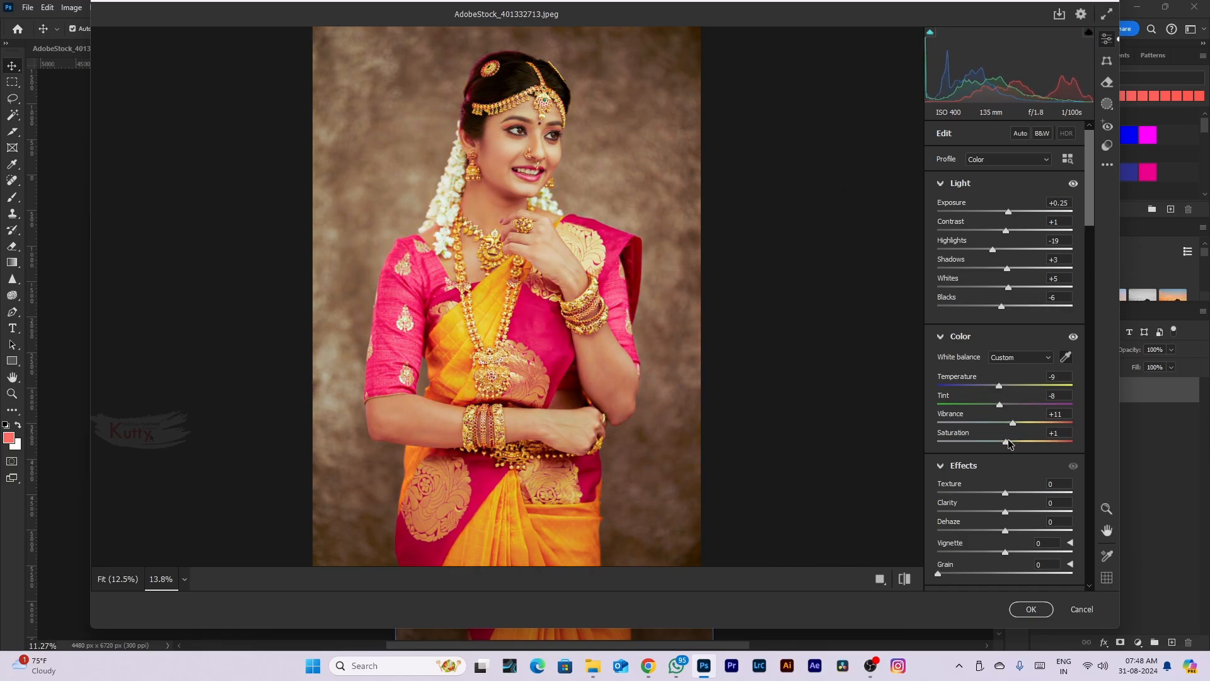
Set the Effects adjustments to Texture +5, Clarity +6 and Dehaze +4
scroll(1008, 443, down, 5)
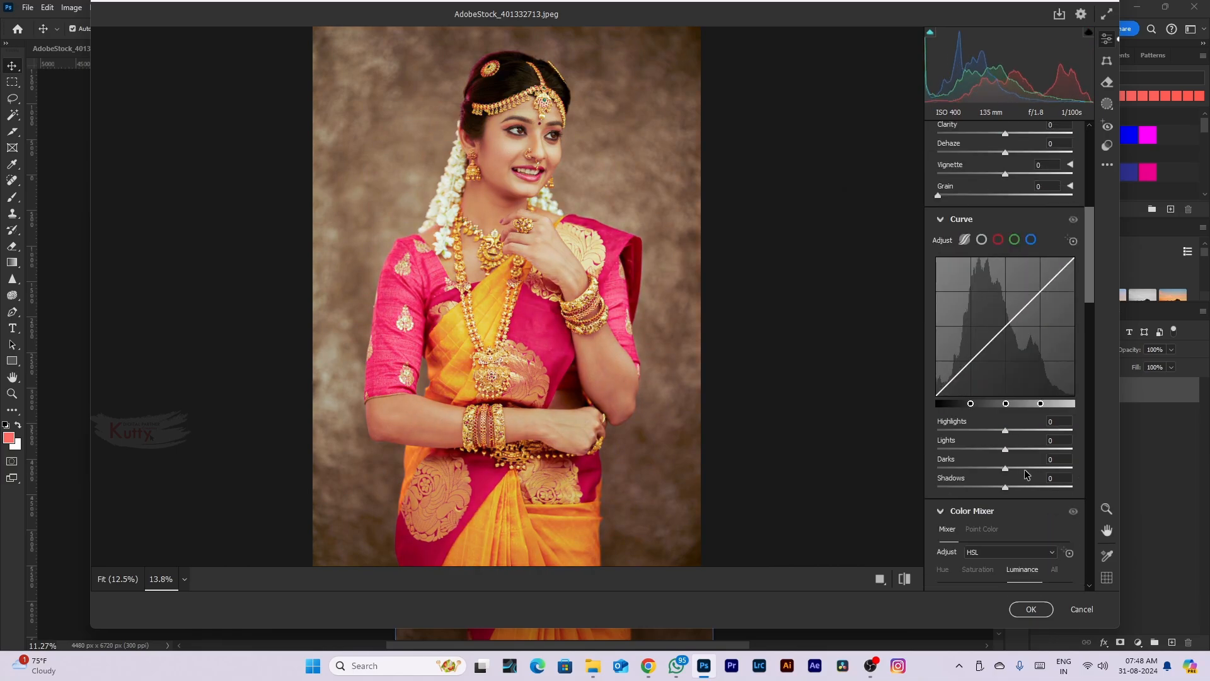
scroll(1014, 378, up, 5)
drag(1005, 266, 1007, 303)
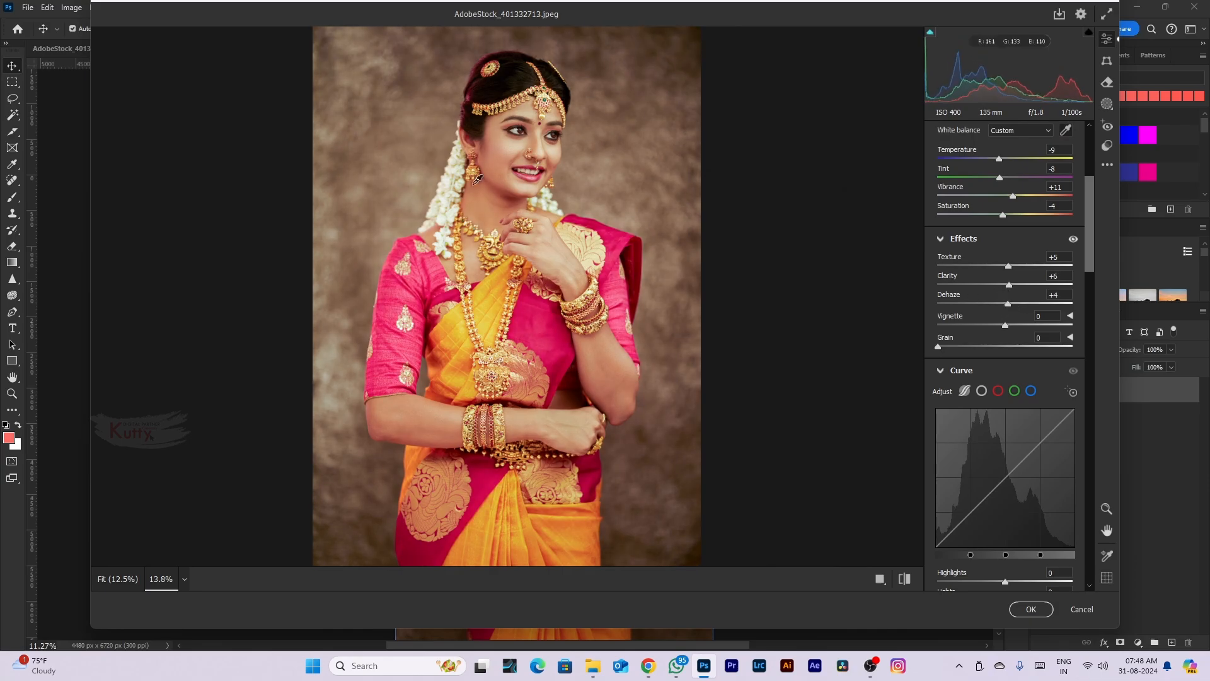
Soften the bride's skin by lowering Texture to -6 and Clarity to -18, judging the result on her face
key(ctrl+plus)
key(ctrl+plus)
key(ctrl+plus)
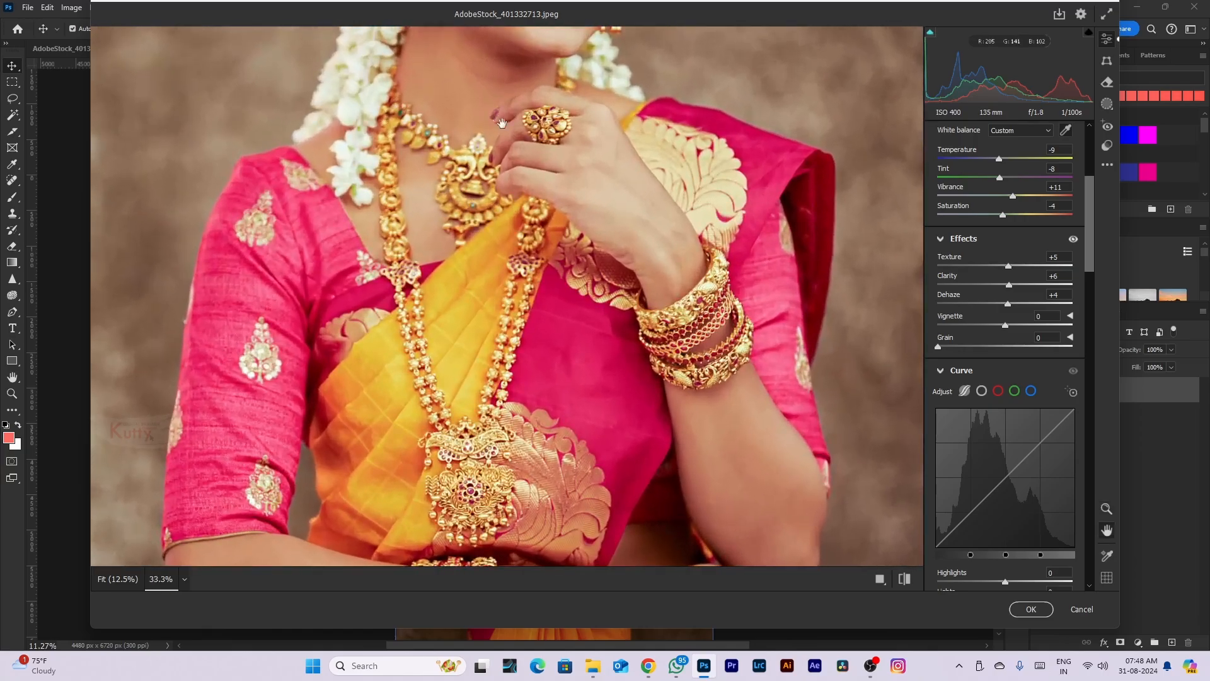
drag(495, 125, 480, 456)
key(ctrl+plus)
key(ctrl+plus)
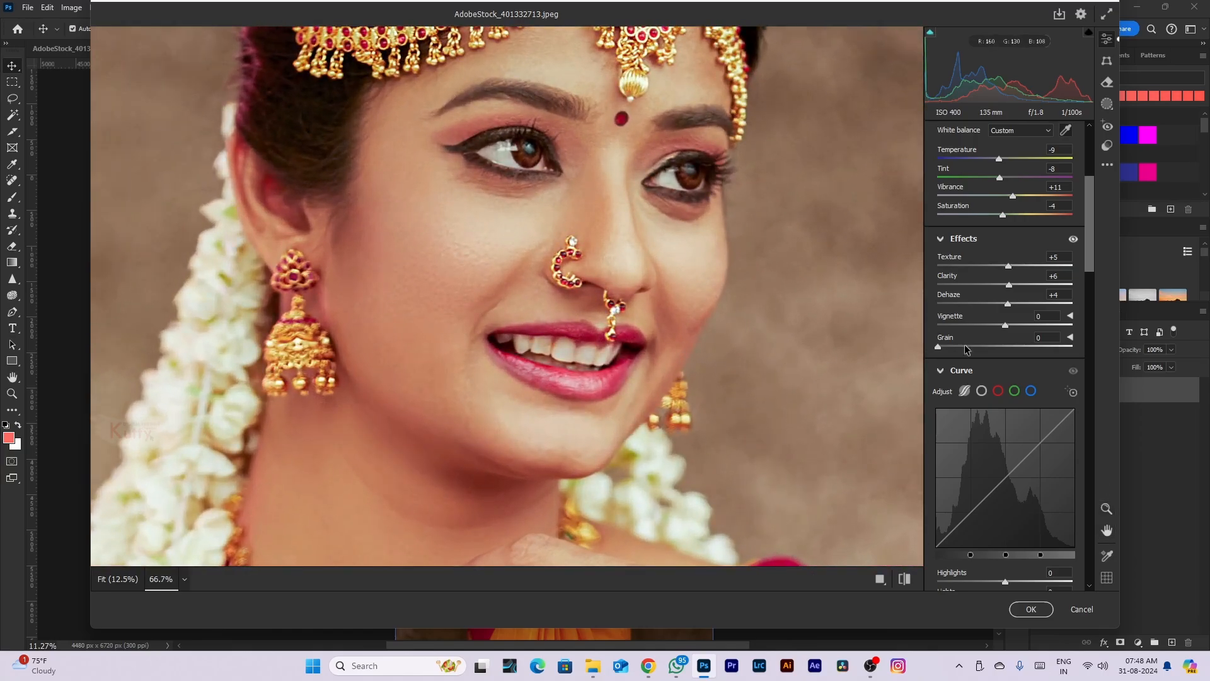
drag(1008, 303, 1002, 277)
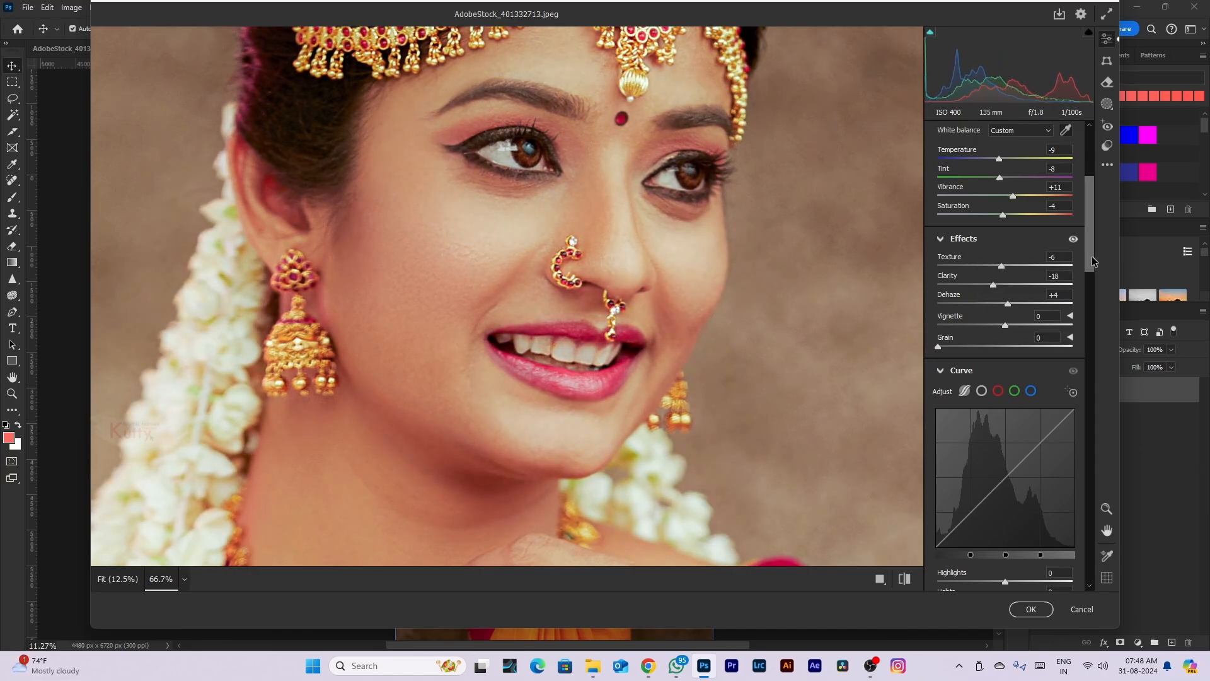
Shift the Reds hue to +26 in the Color Mixer's HSL adjustments
scroll(1014, 315, down, 5)
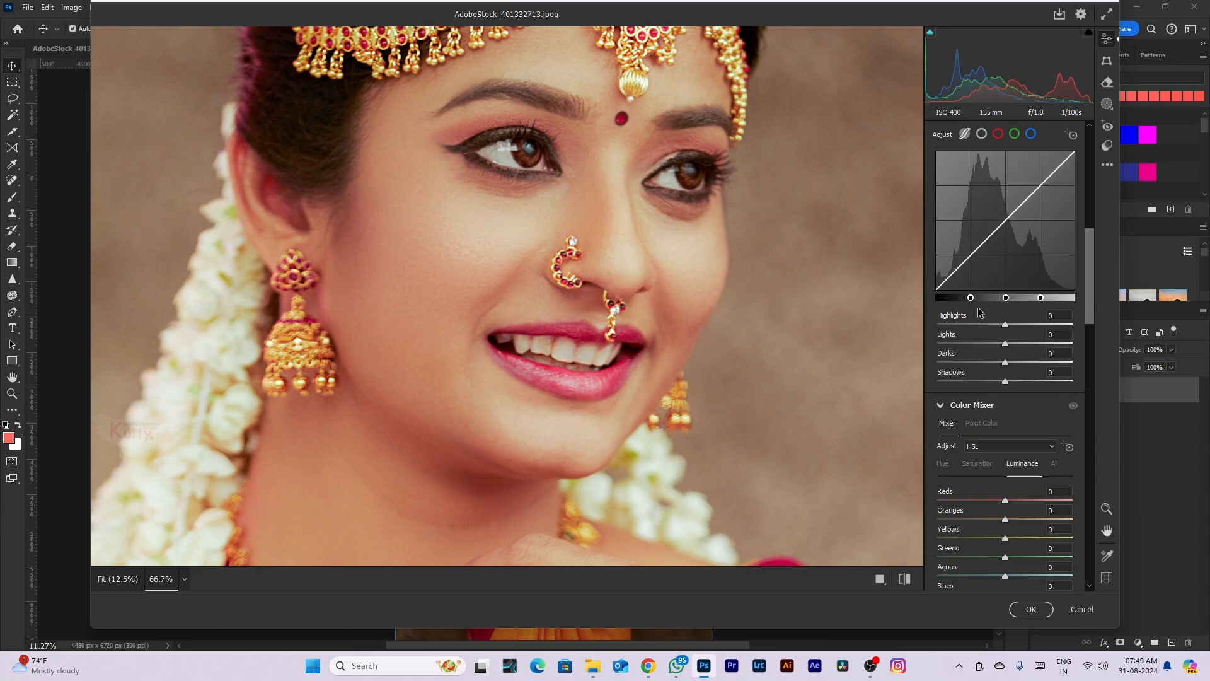
scroll(964, 415, down, 5)
scroll(566, 397, down, 10)
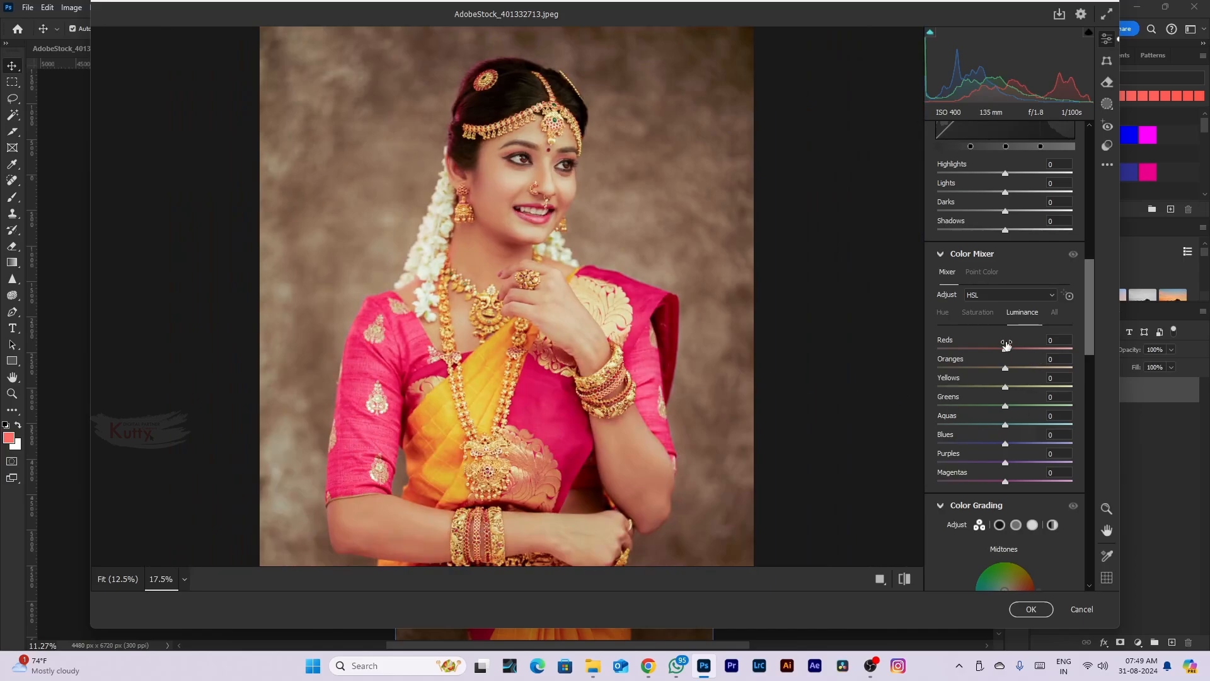
click(977, 317)
click(944, 316)
click(978, 320)
click(961, 322)
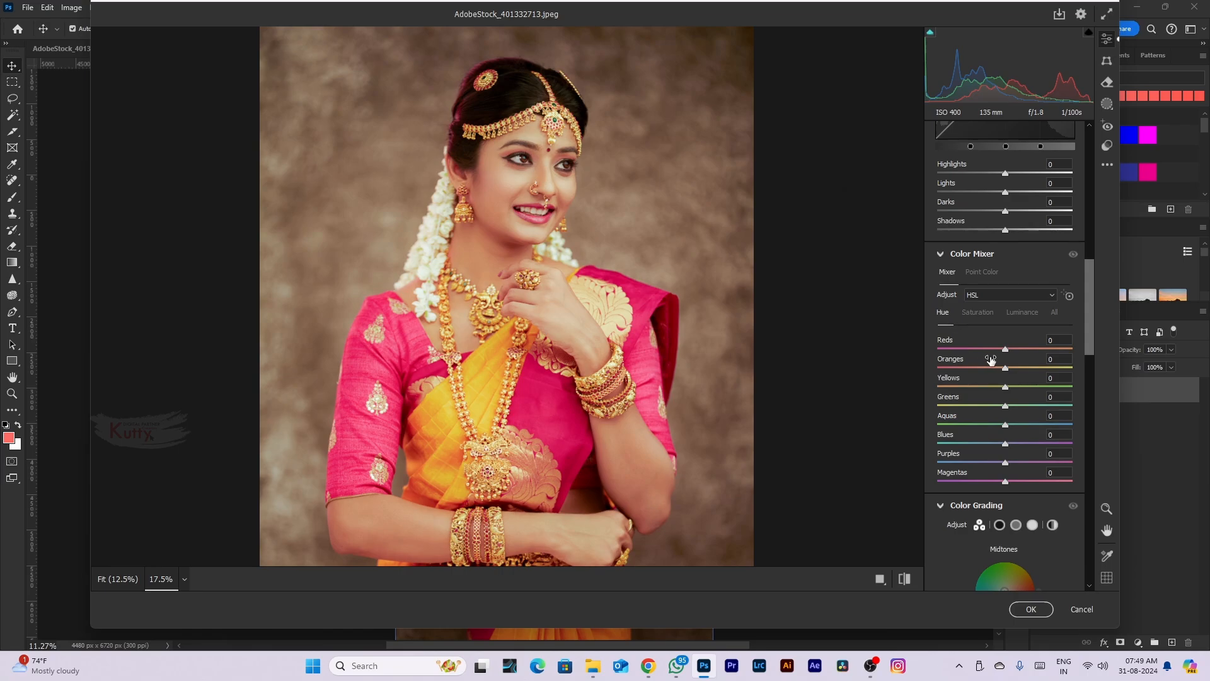
mouse_move(1004, 350)
mouse_down()
mouse_move(976, 350)
mouse_move(1045, 353)
mouse_move(979, 357)
mouse_move(1035, 362)
mouse_move(1023, 350)
mouse_up()
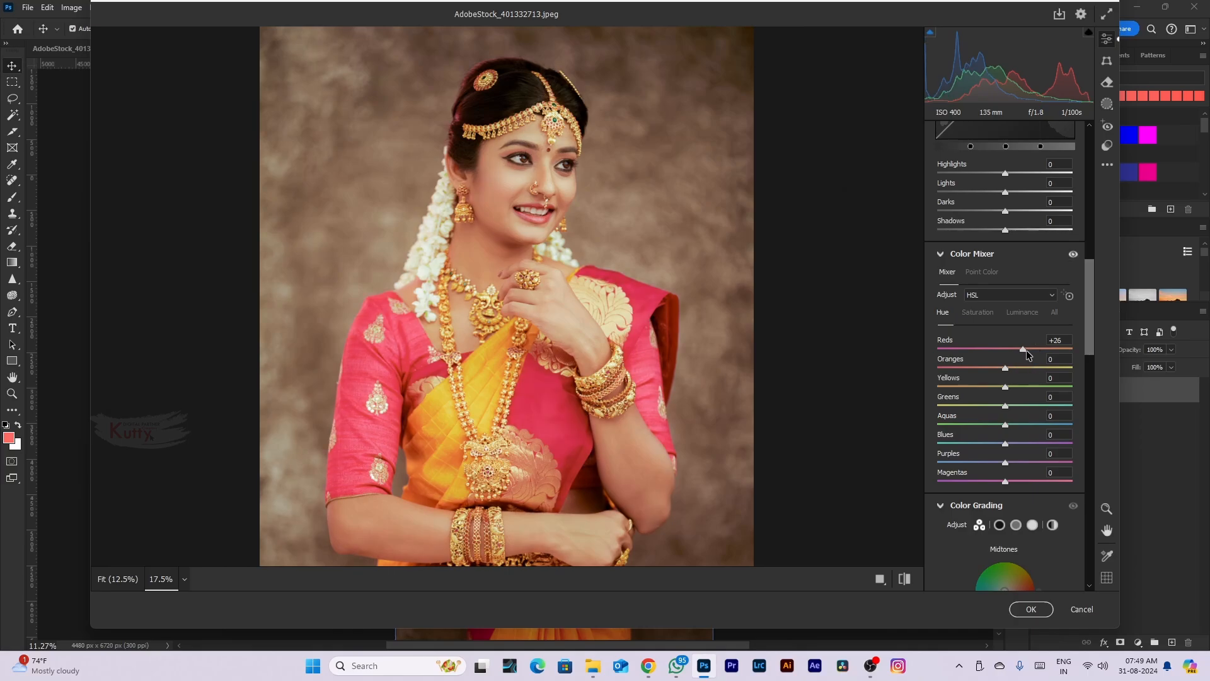
Raise the Reds saturation to +23 in the Color Mixer, and check the saree colour on the whole portrait
click(978, 312)
drag(1004, 353, 1021, 351)
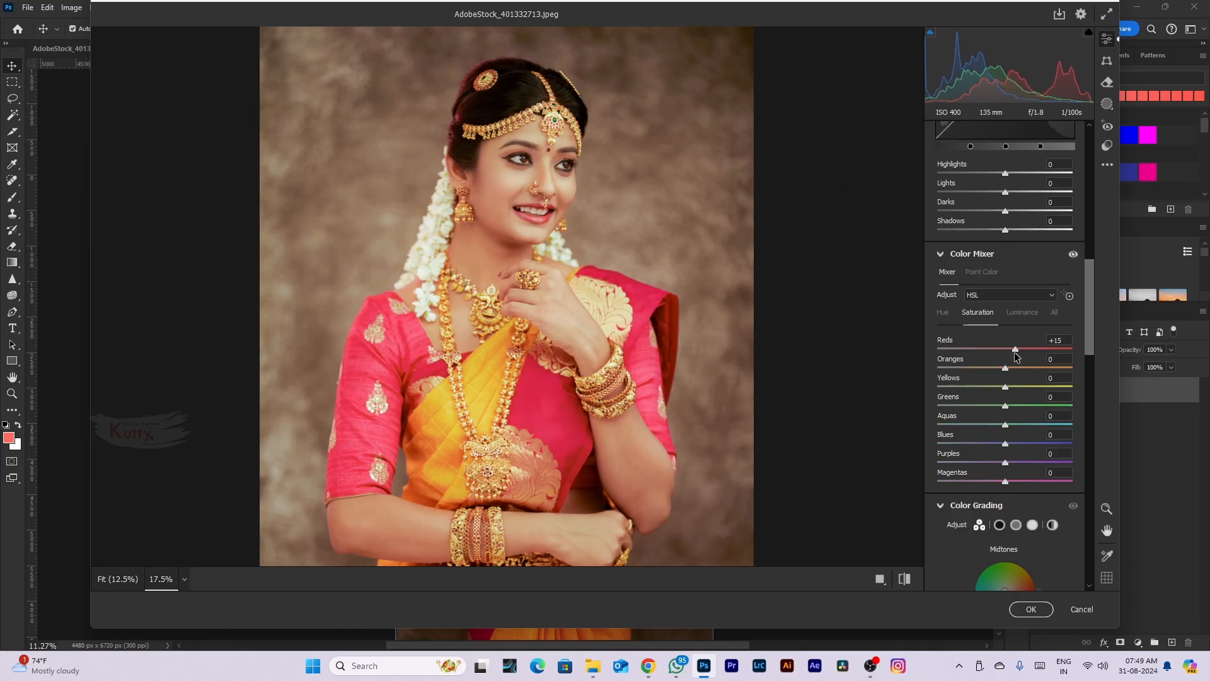
key(ctrl+0)
scroll(453, 382, down, 2)
scroll(453, 382, up, 3)
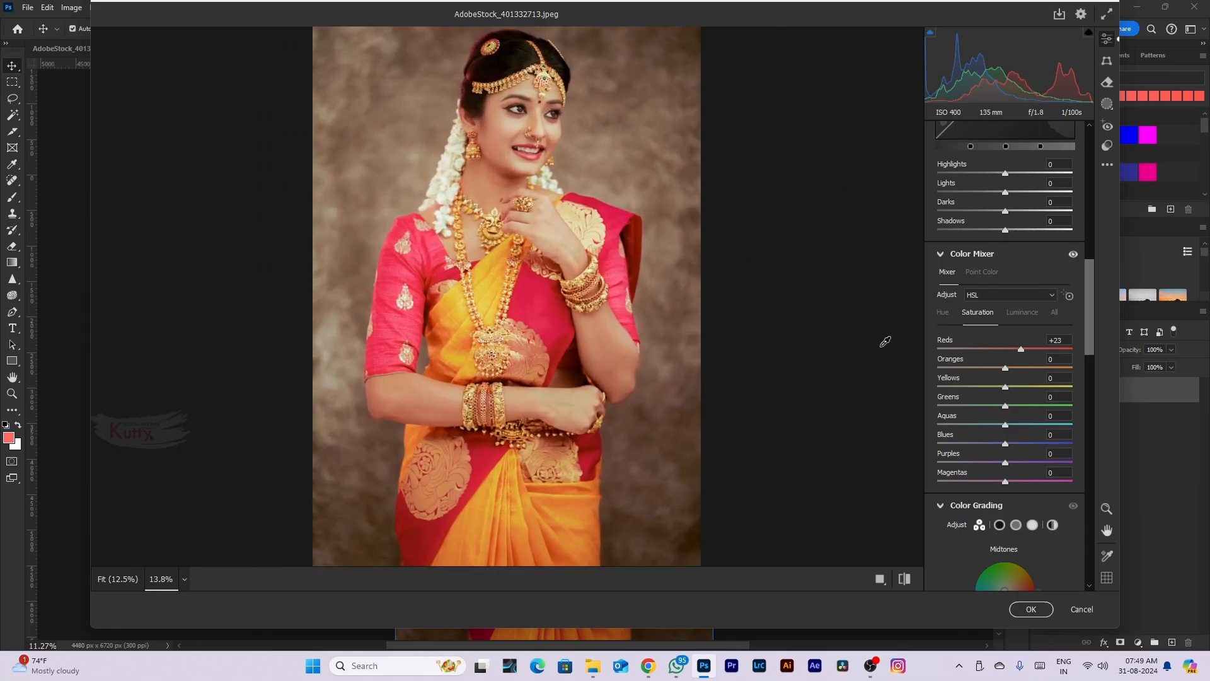
Set the Color Mixer saturation of Oranges to +10 and Yellows to +1
drag(1007, 368, 1012, 368)
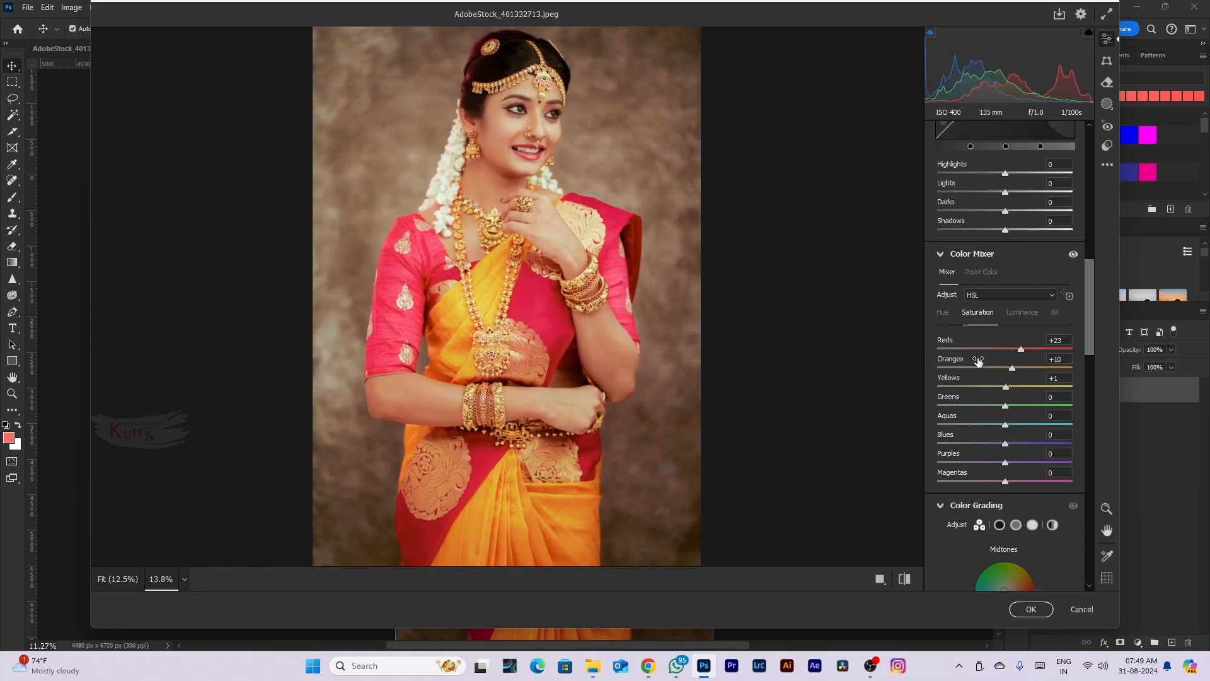
Slightly raise the Color Grading luminance of the midtones, shadows and highlights, using 3 for the highlights
scroll(951, 396, down, 3)
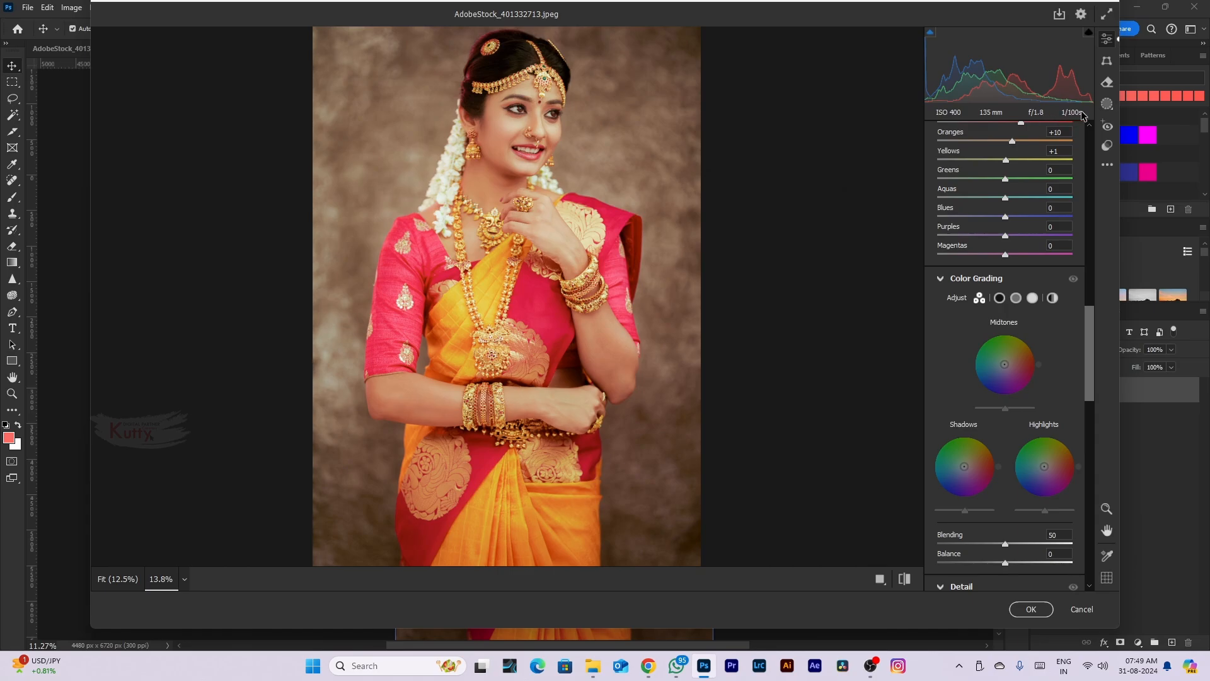
mouse_move(1089, 330)
mouse_down()
mouse_move(1092, 262)
mouse_move(1100, 348)
mouse_up()
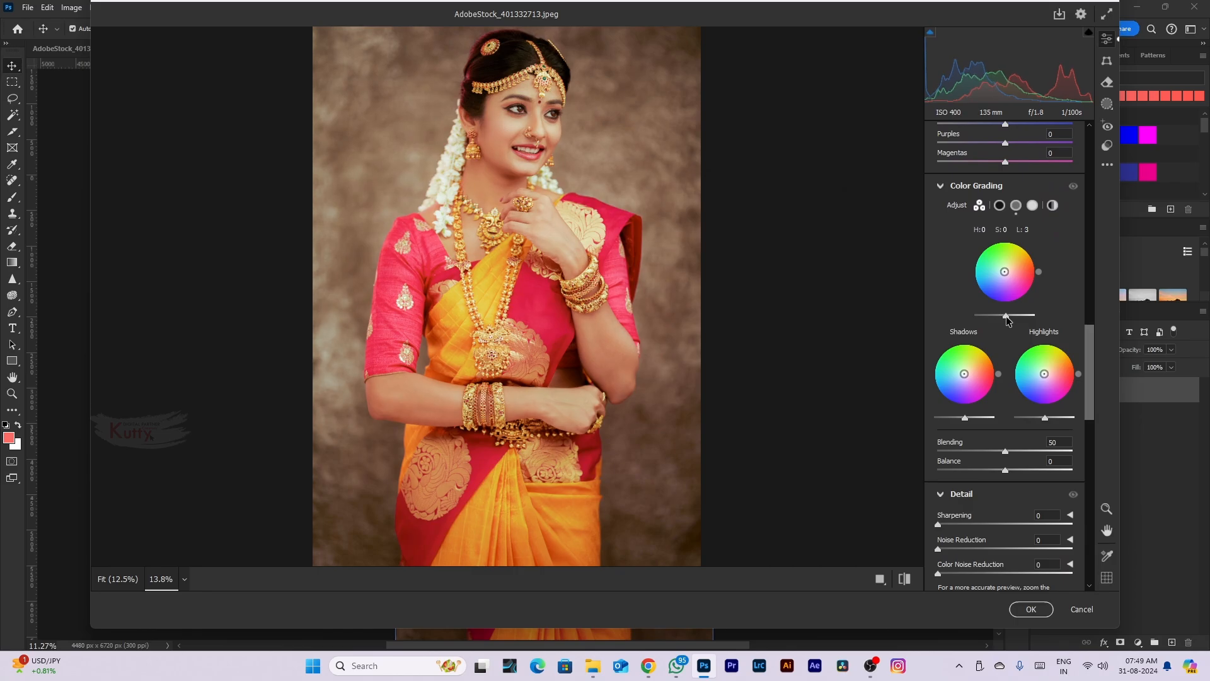
drag(1006, 316, 1011, 317)
drag(965, 421, 968, 421)
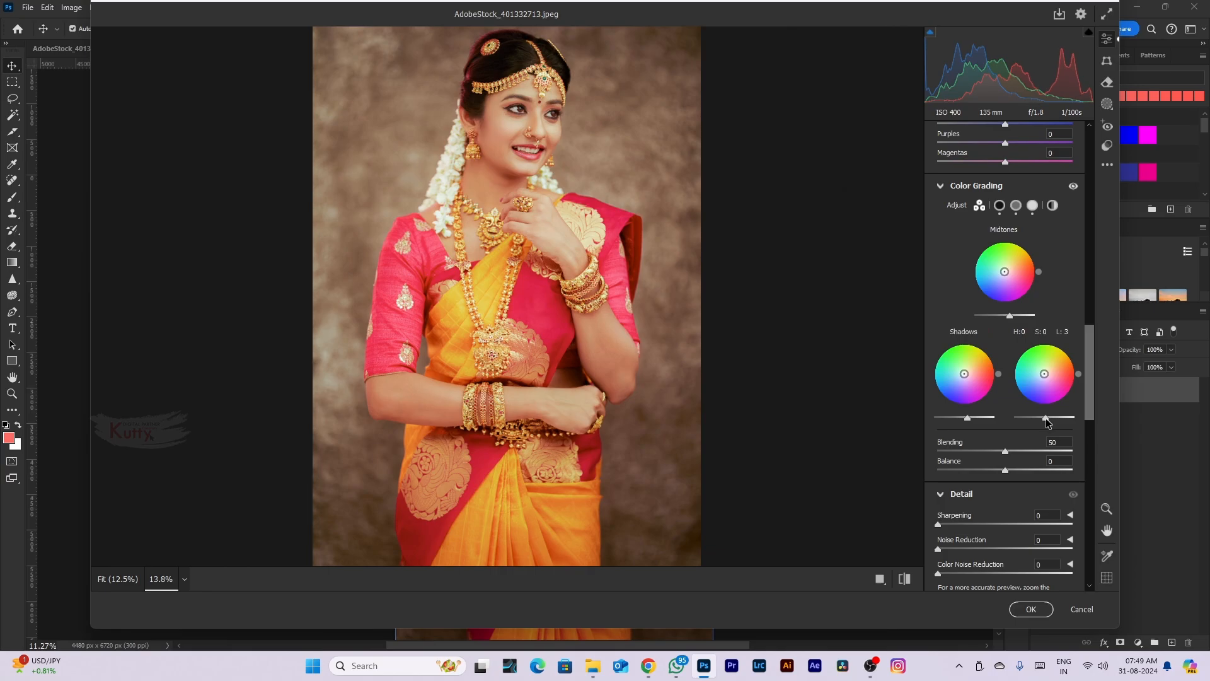
Try a Detail sharpening of 11, and undo the stray white balance sample taken from the bride's eye
scroll(1065, 391, down, 3)
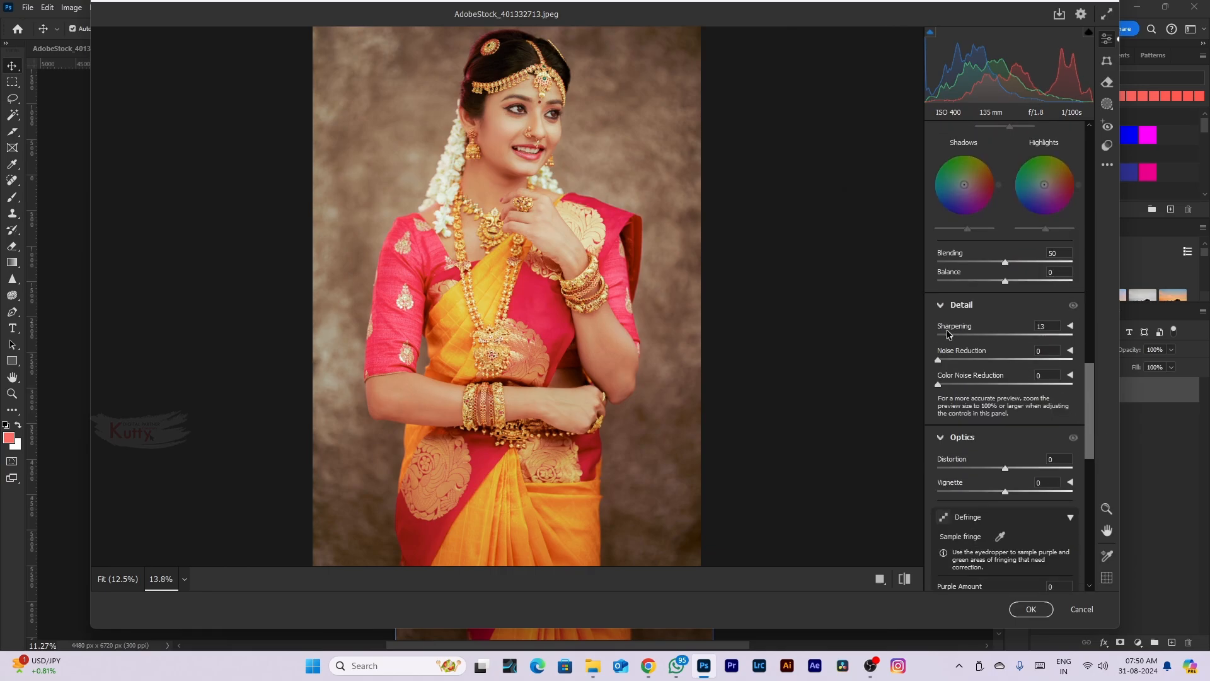
drag(948, 333, 946, 333)
click(520, 110)
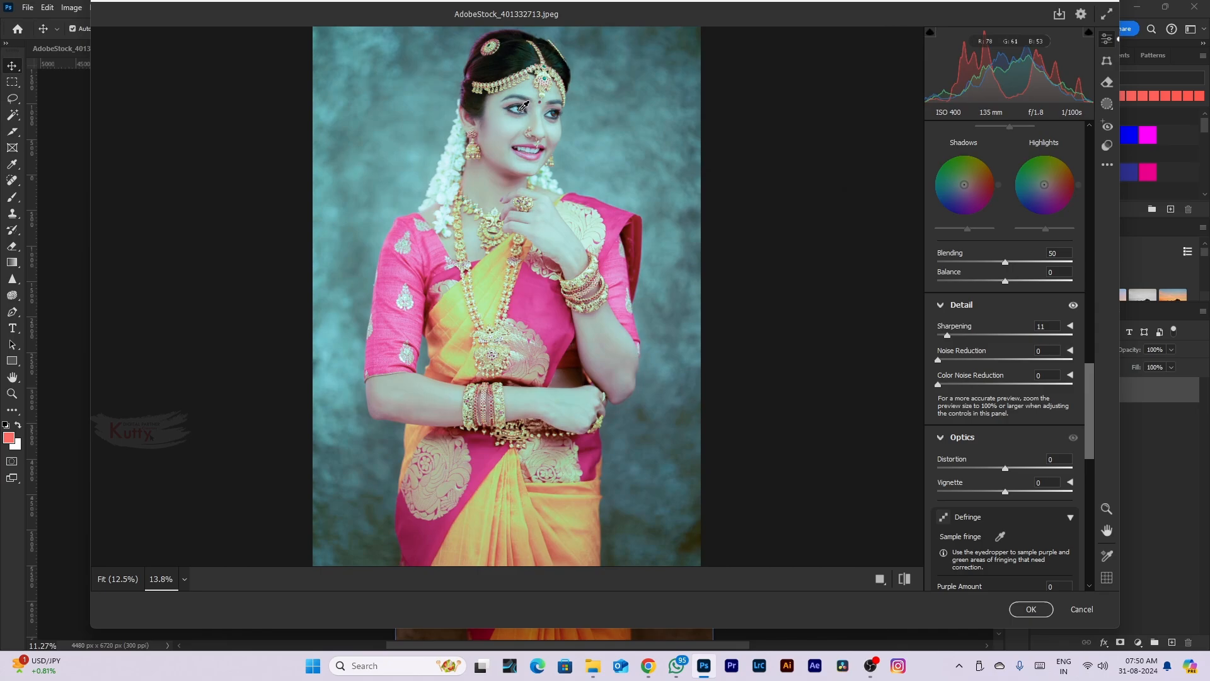
key(ctrl+z)
Set Sharpening to 43, Noise Reduction to 41 and Color Noise Reduction to 14, judging the detail on the bride's enlarged face
key(ctrl+plus)
key(ctrl+plus)
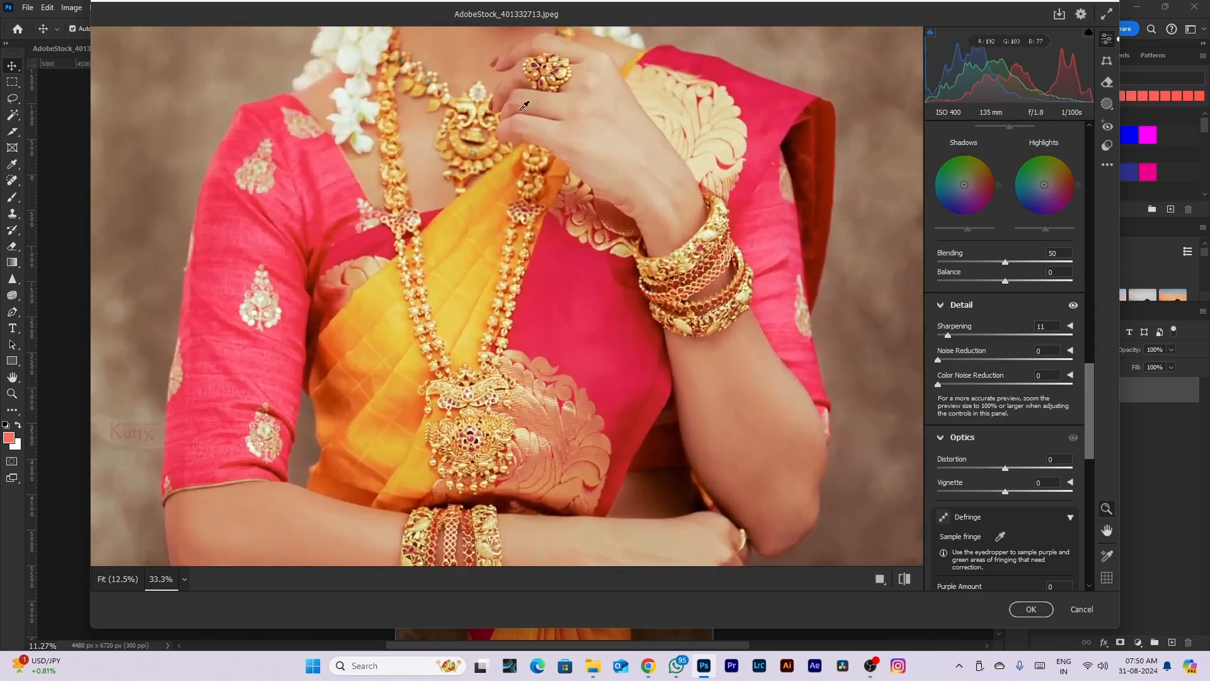
scroll(1039, 252, up, 10)
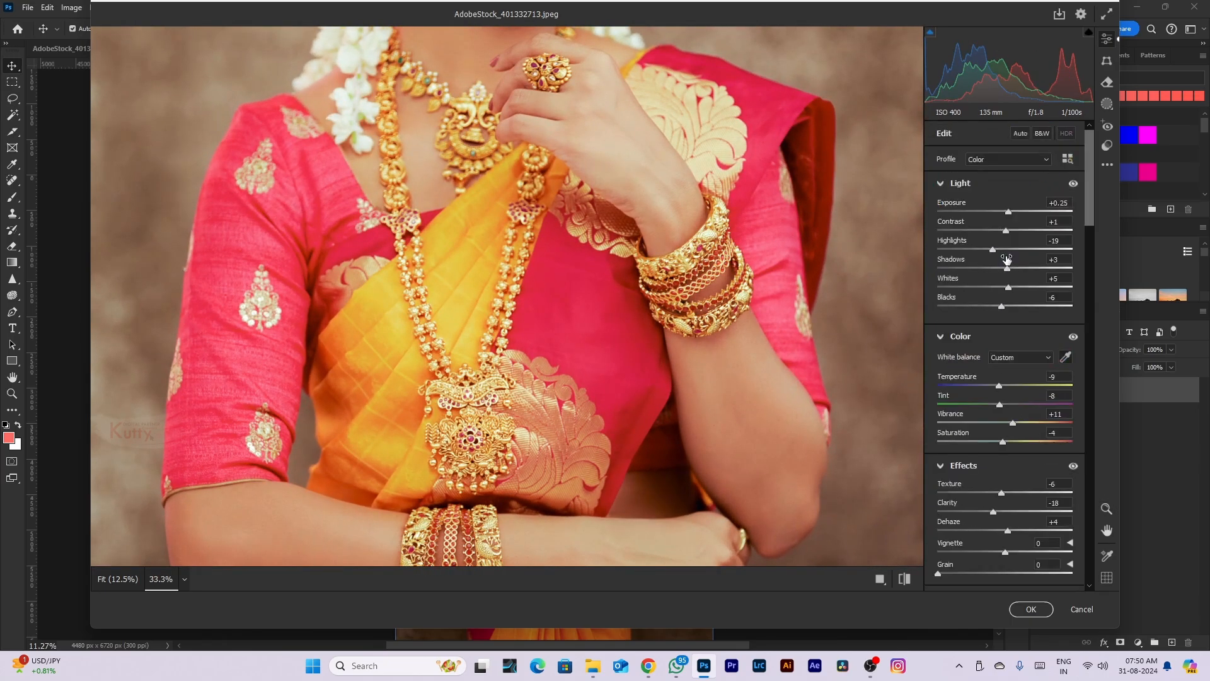
click(1065, 362)
drag(601, 165, 634, 434)
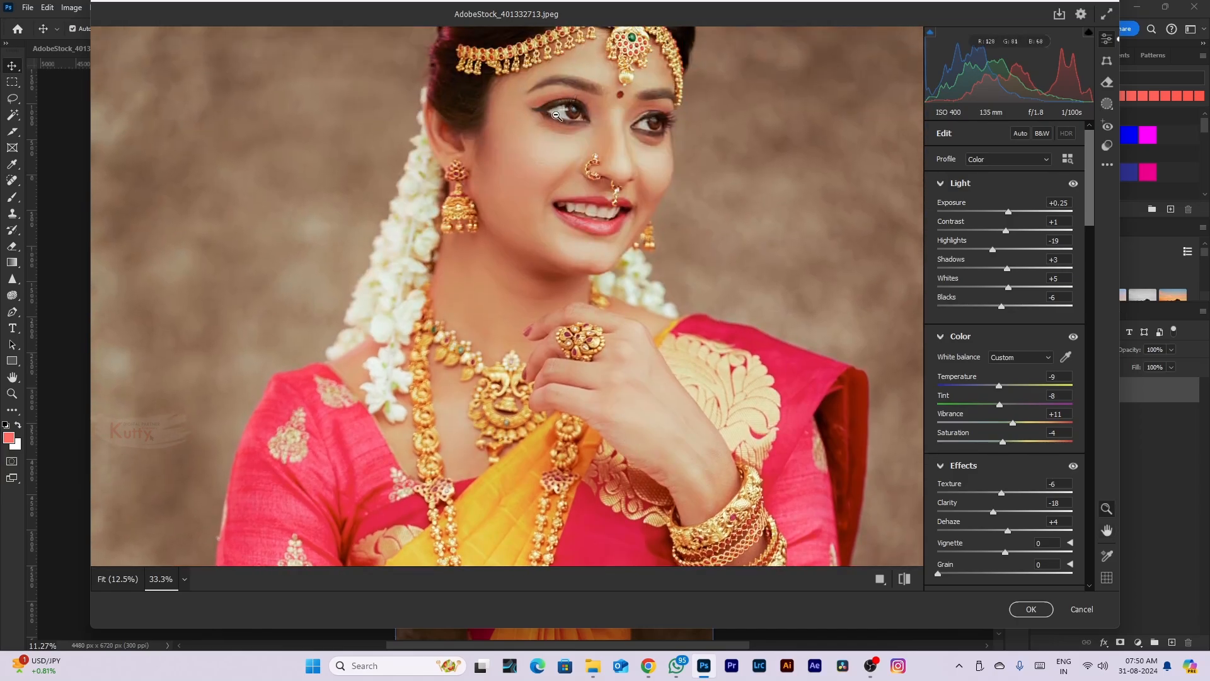
scroll(556, 116, up, 2)
drag(554, 115, 478, 303)
scroll(1008, 437, down, 6)
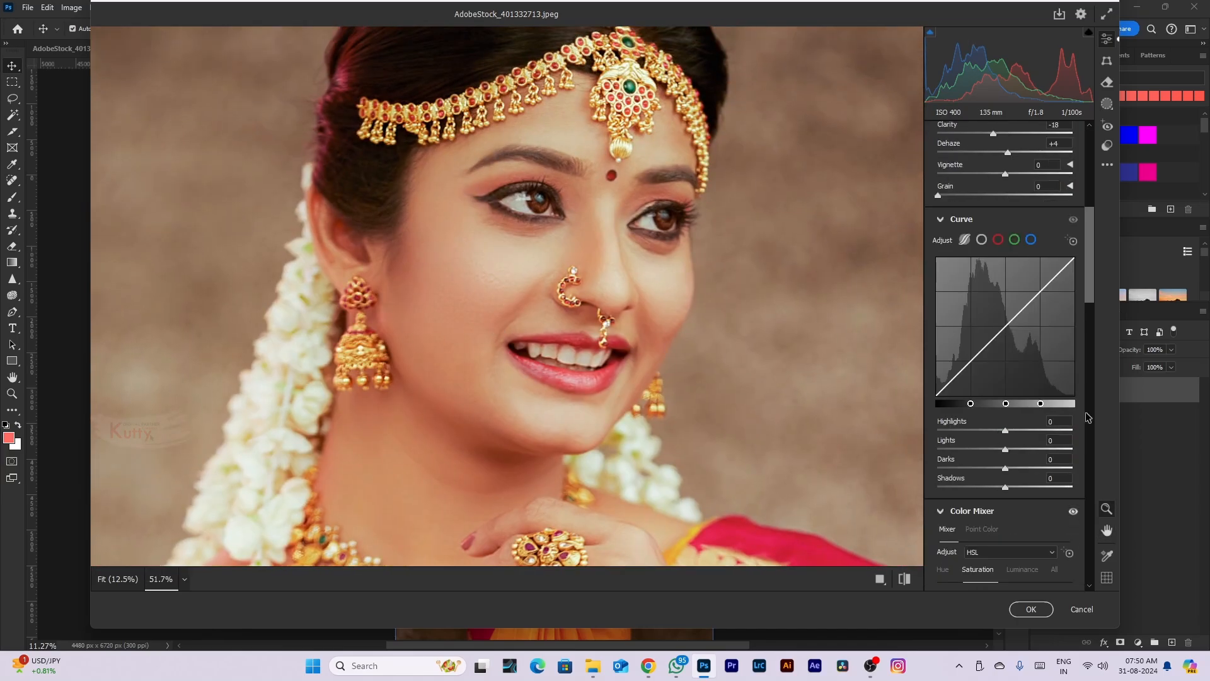
drag(1090, 296, 1103, 443)
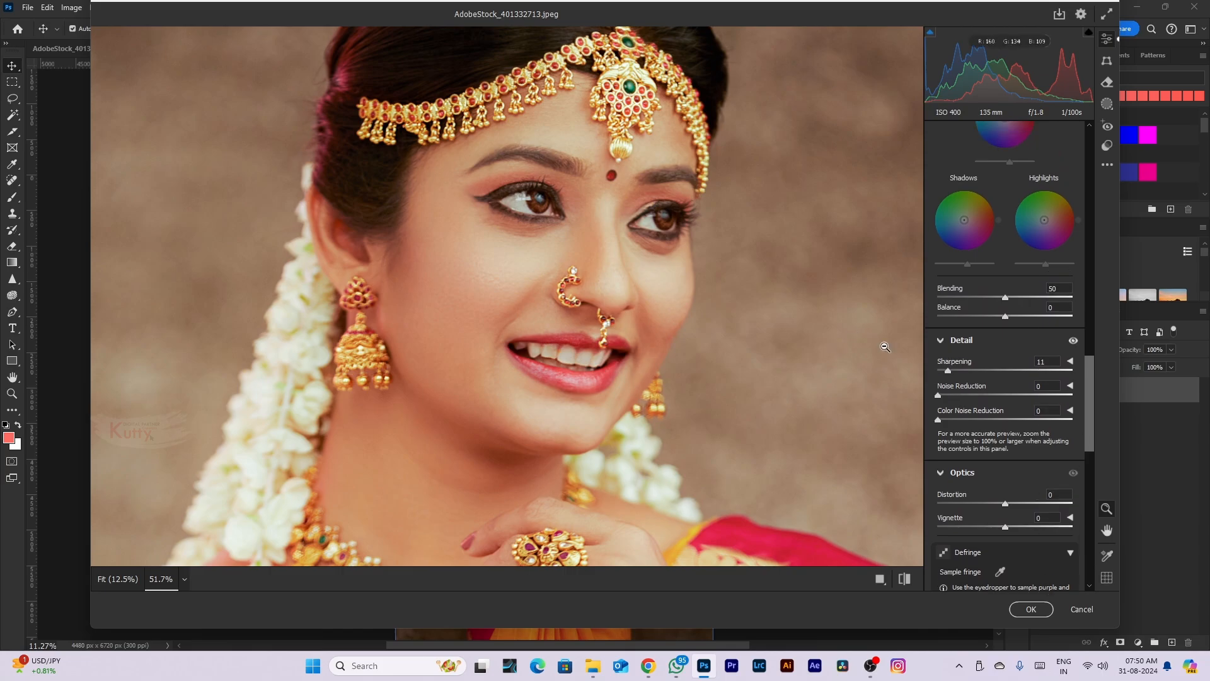
drag(948, 371, 994, 396)
scroll(608, 292, down, 5)
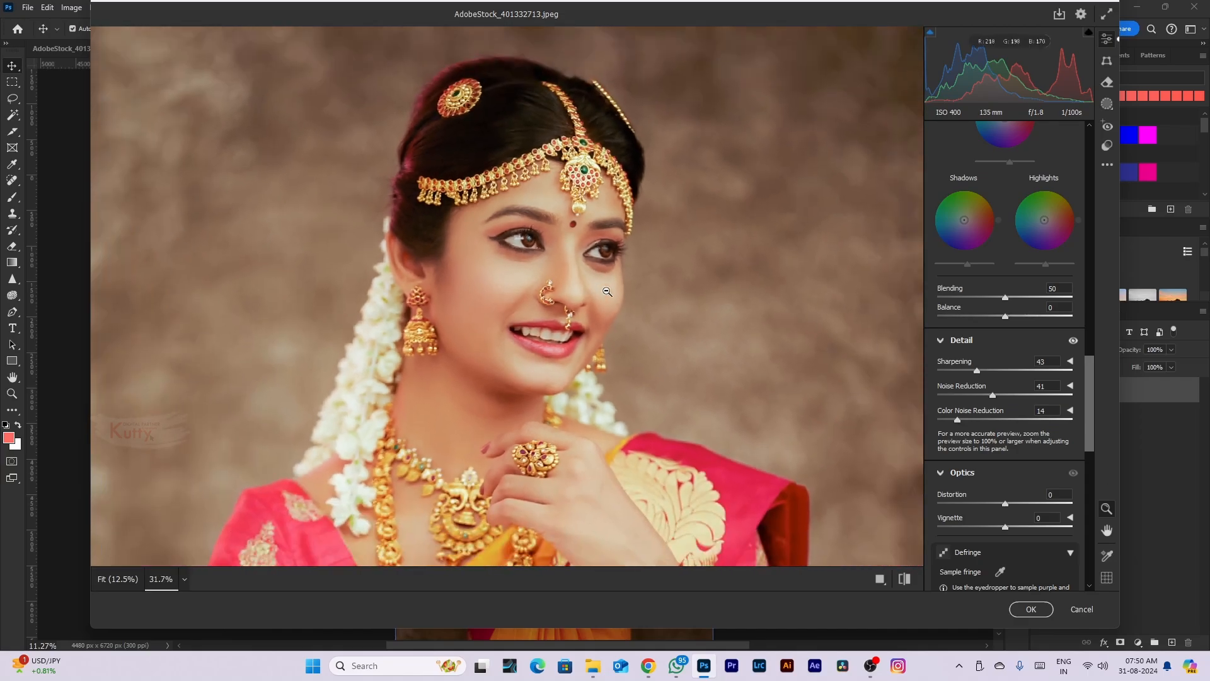
Examine the Optics and Defringe options, the masking tools, and the Adaptive: Subject and Portraits: Deep Skin presets
scroll(1001, 371, down, 3)
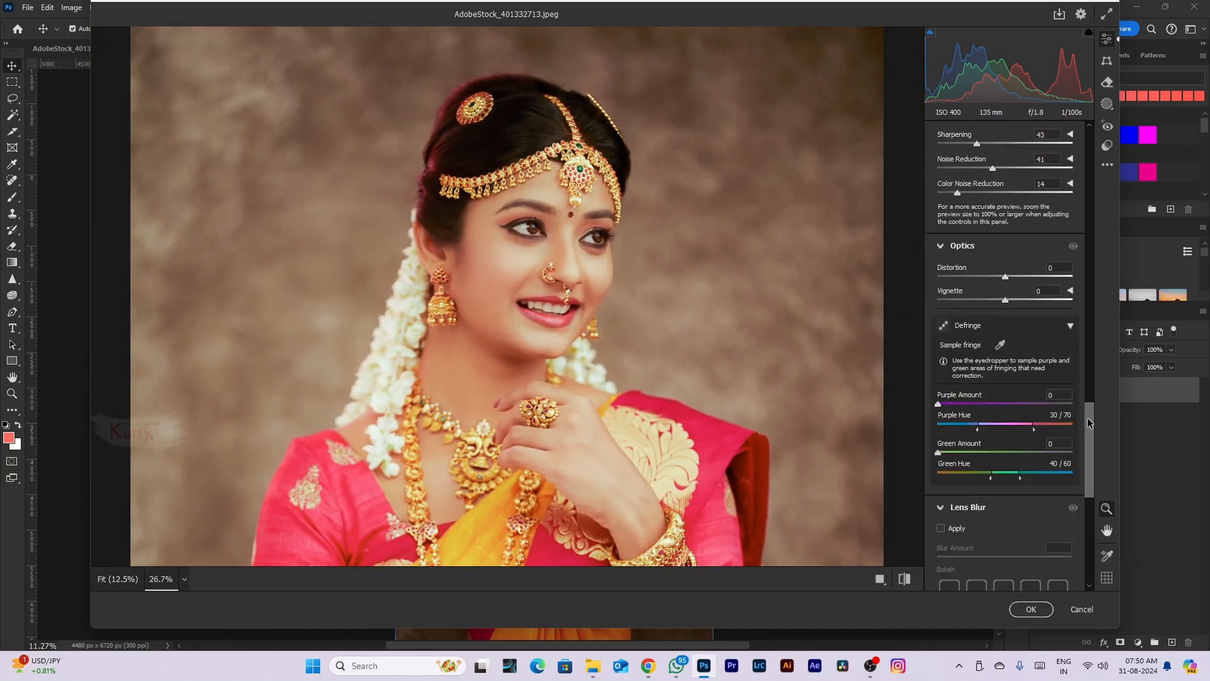
drag(1089, 423, 1098, 135)
click(1108, 82)
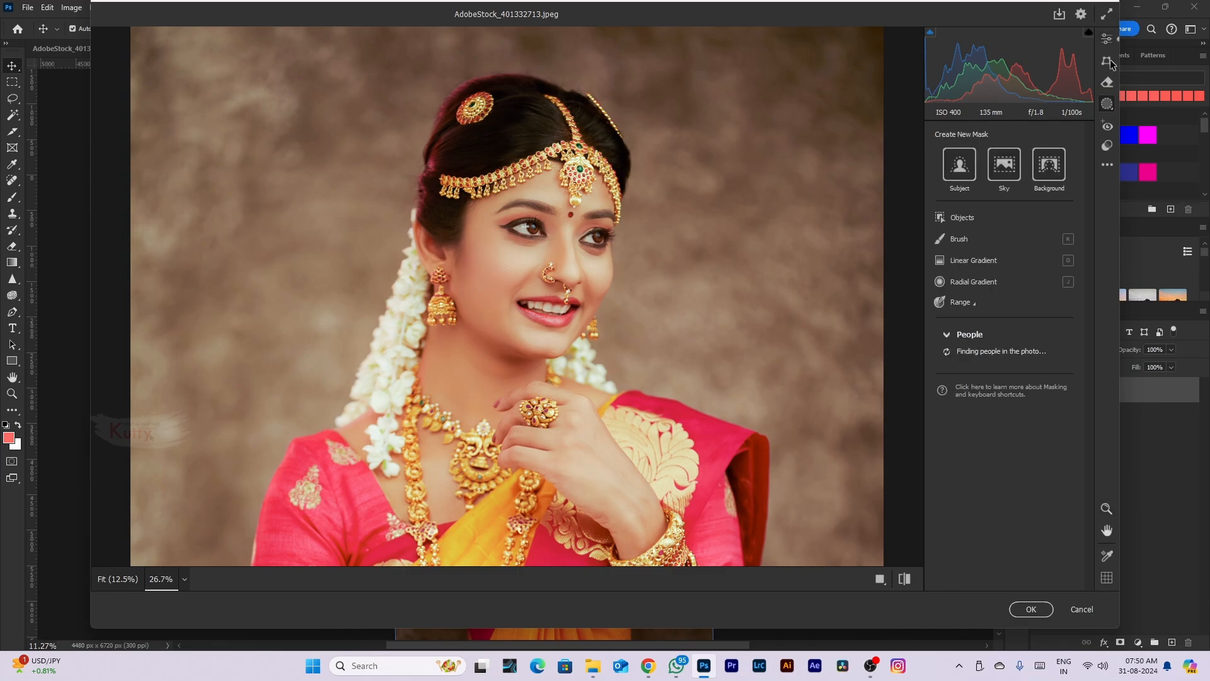
click(1107, 126)
click(1107, 145)
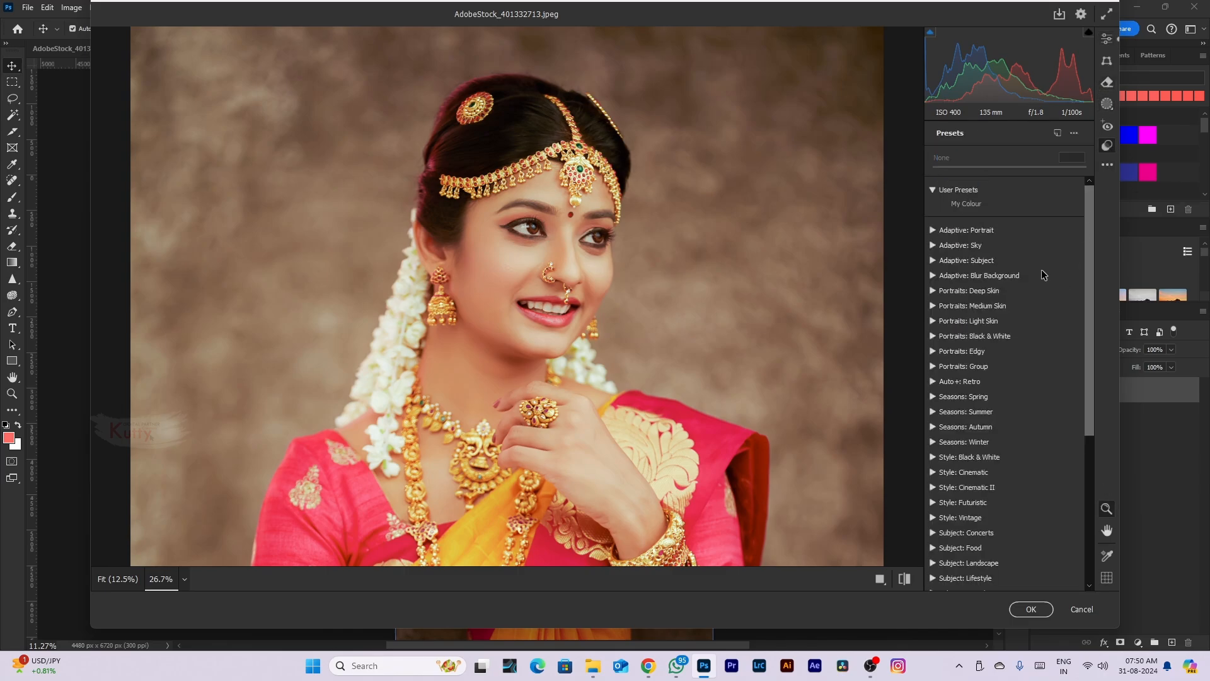
click(933, 261)
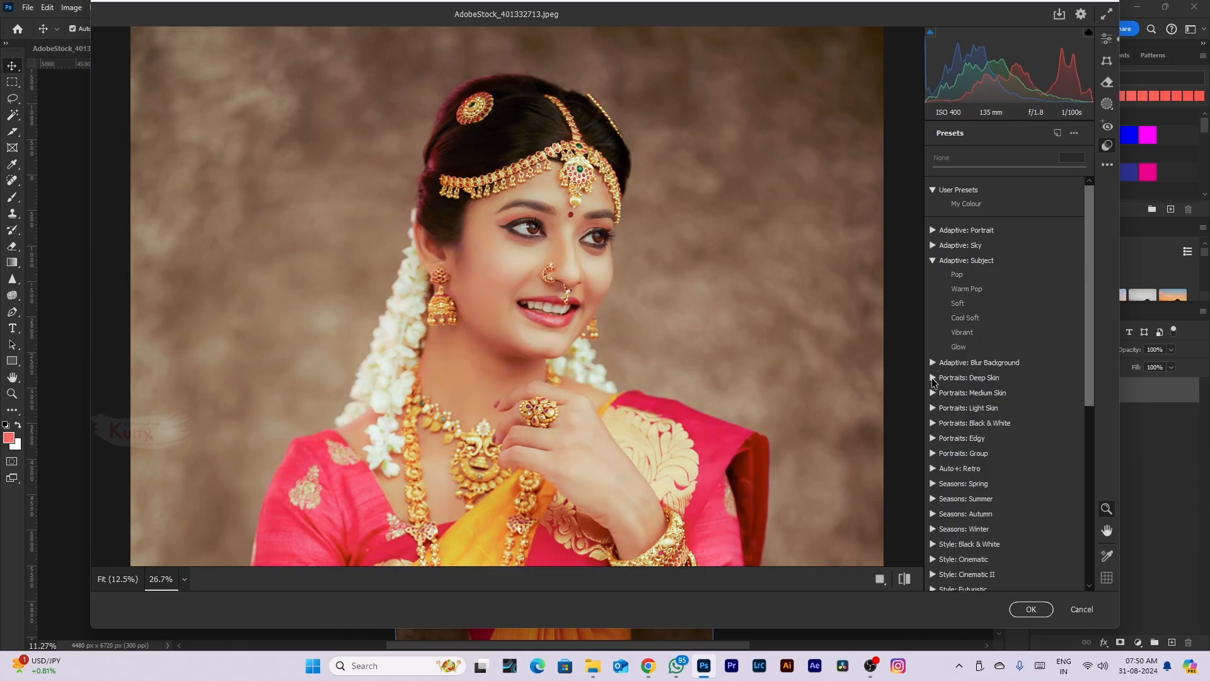
click(932, 377)
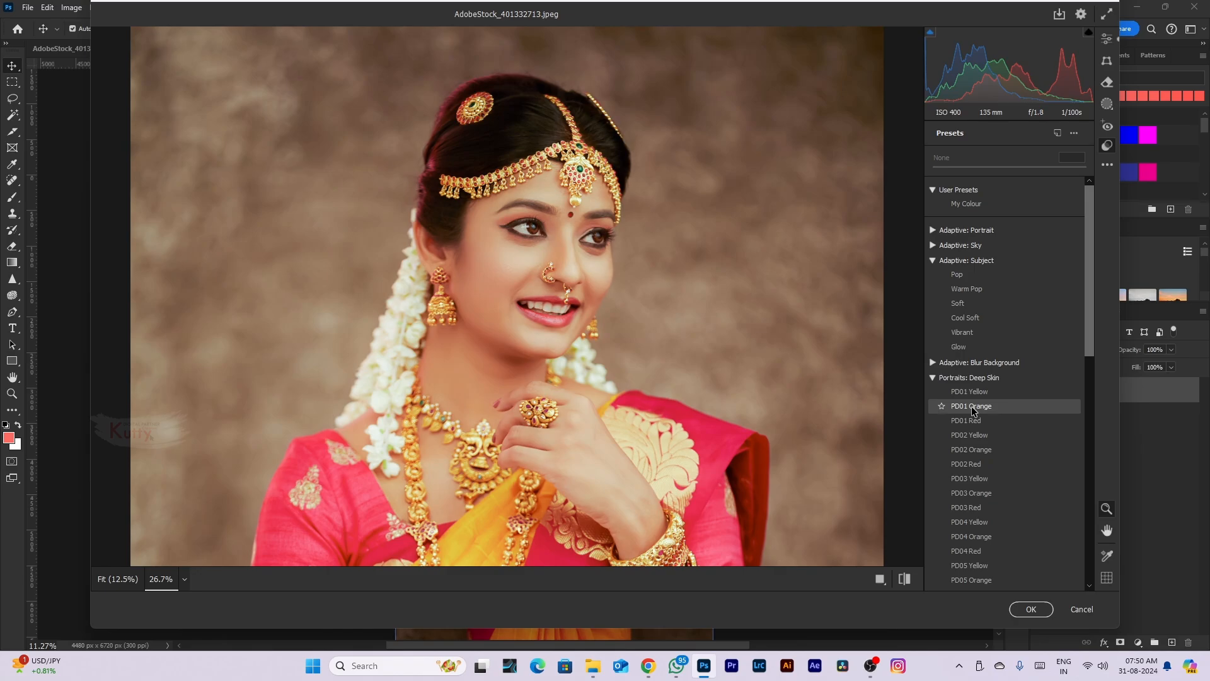
click(933, 377)
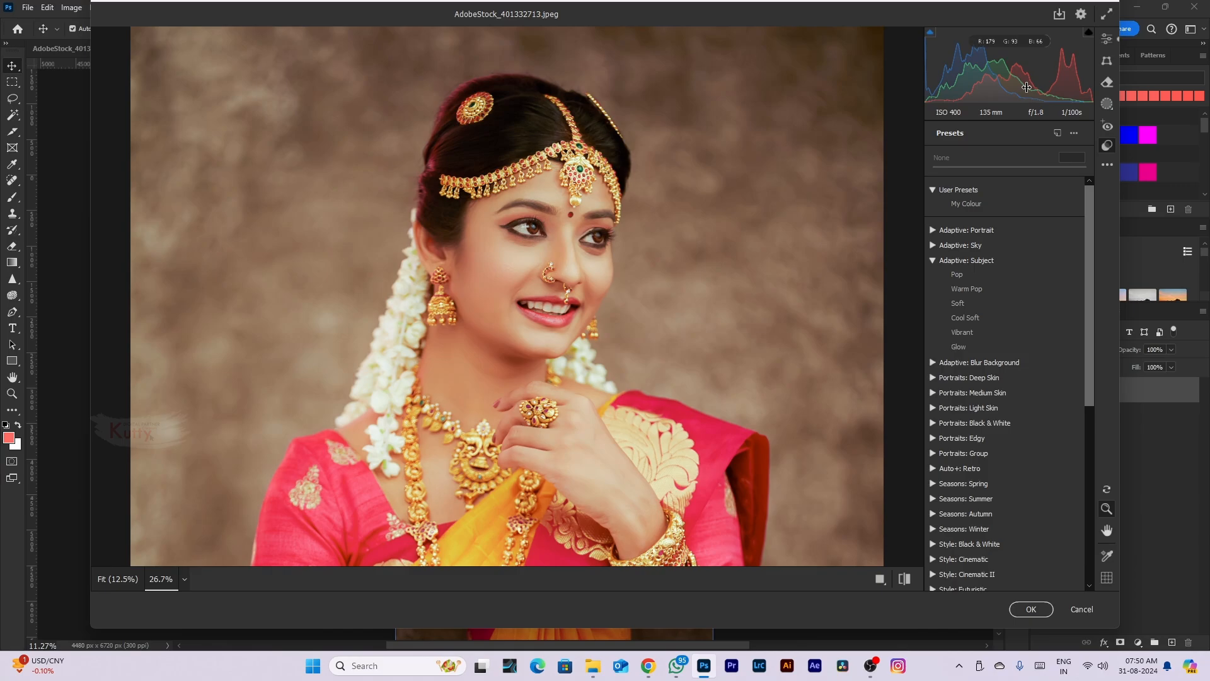
Apply the Camera Raw adjustments to Layer 0 and check the whole portrait
key(Return)
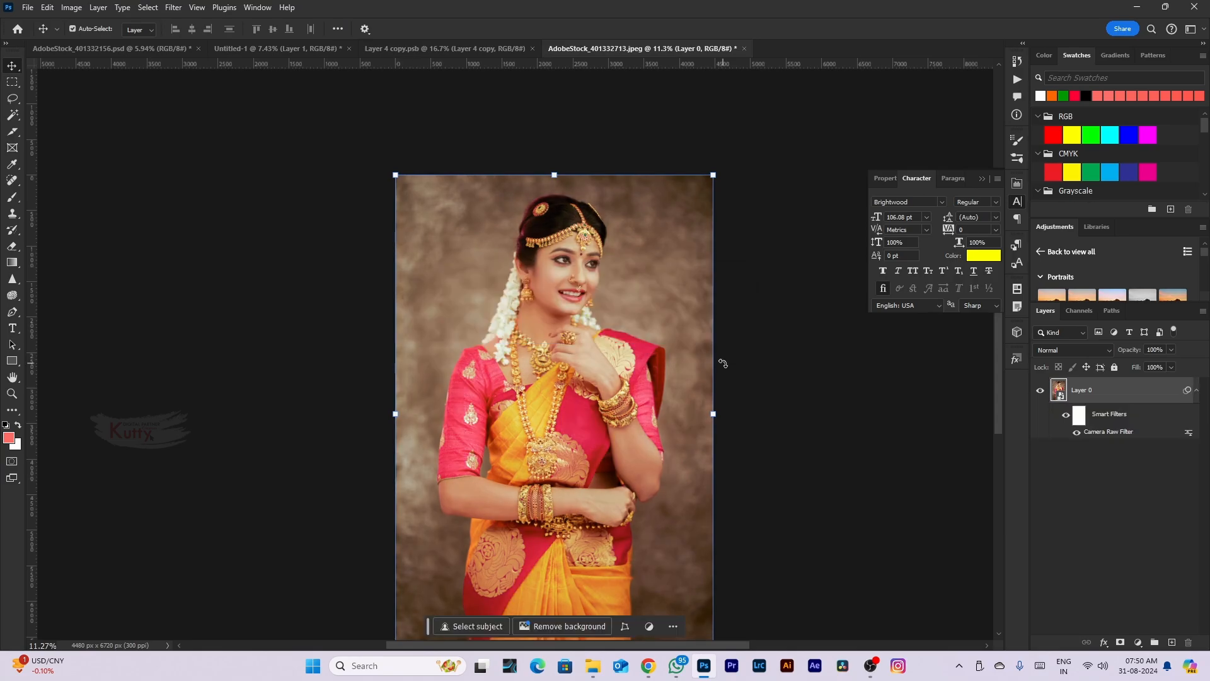
scroll(617, 363, down, 8)
scroll(507, 257, up, 1)
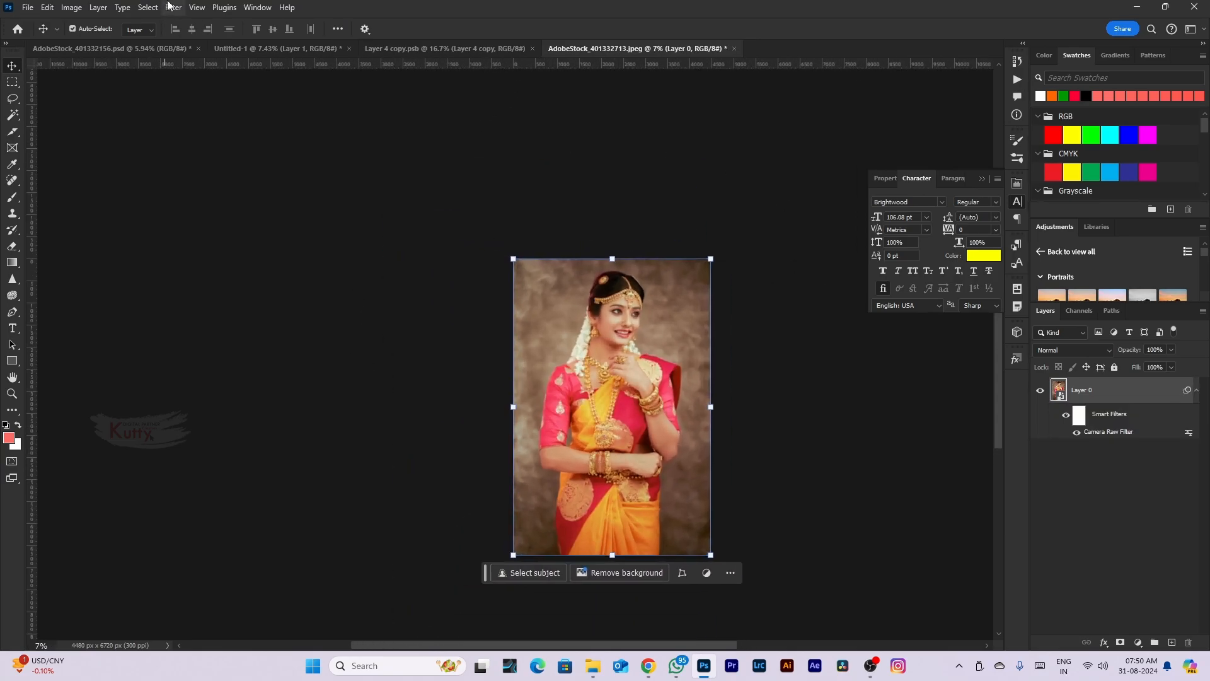
Inspect the Imagenomic Portraiture 4 smoothing settings and preview, and close the filter without applying it
click(173, 7)
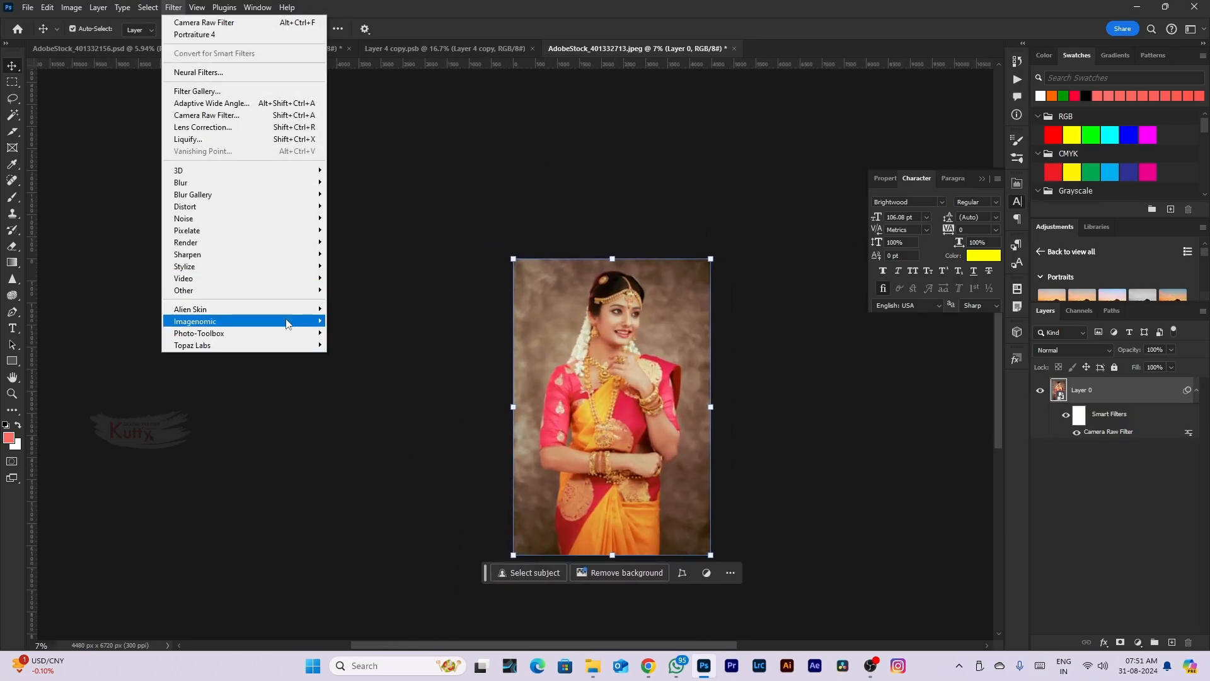
mouse_move(290, 312)
click(398, 337)
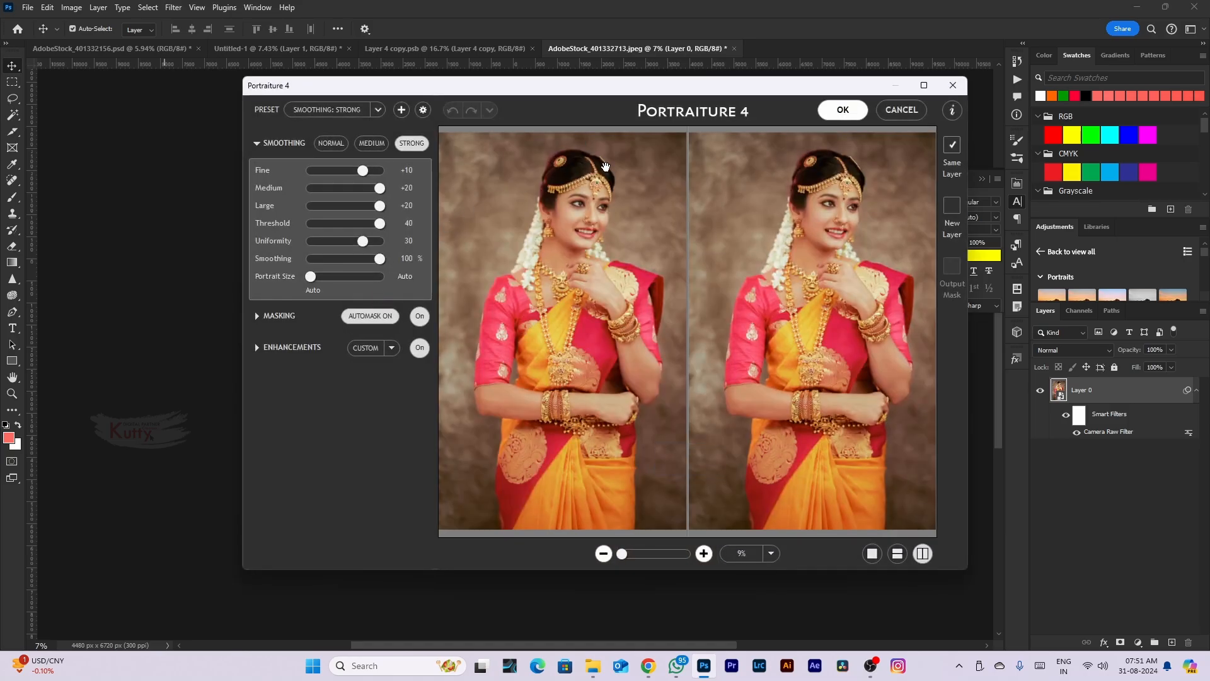
click(898, 114)
Reduce the Eye Height of both of the bride's eyes to -100 with Face-Aware Liquify
click(173, 7)
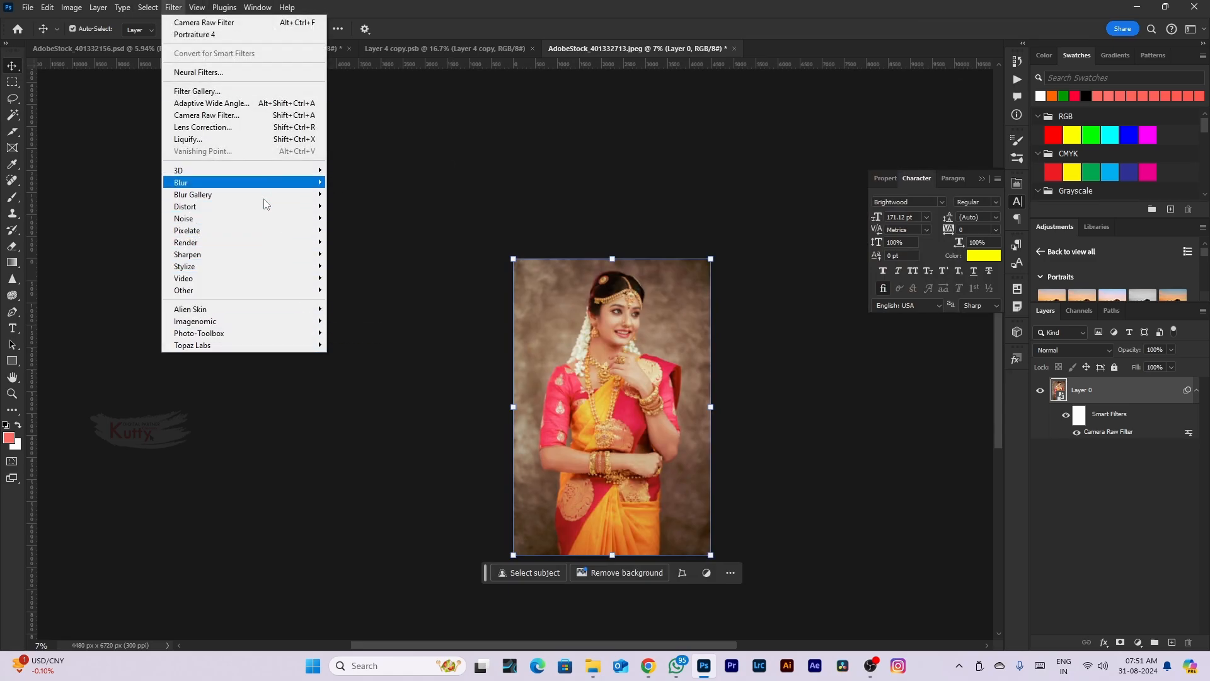
click(225, 143)
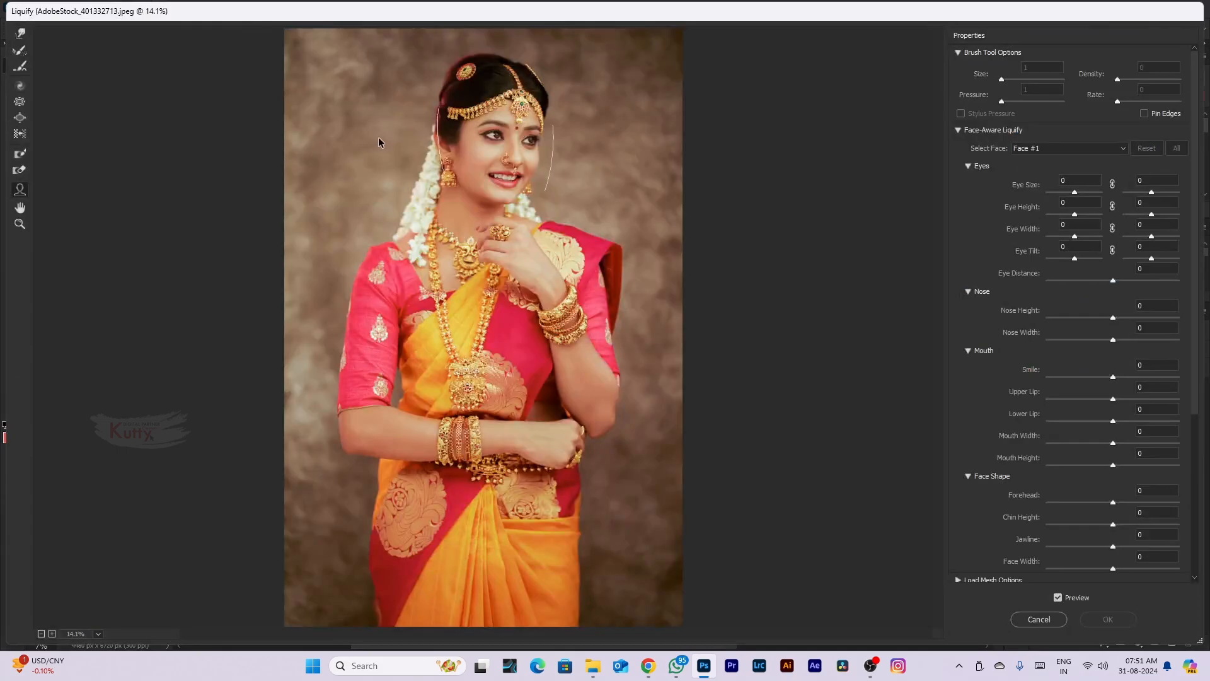
key(ctrl+plus)
key(ctrl+plus)
key(ctrl+plus)
key(ctrl+plus)
key(ctrl+plus)
drag(411, 112, 429, 484)
scroll(489, 322, up, 5)
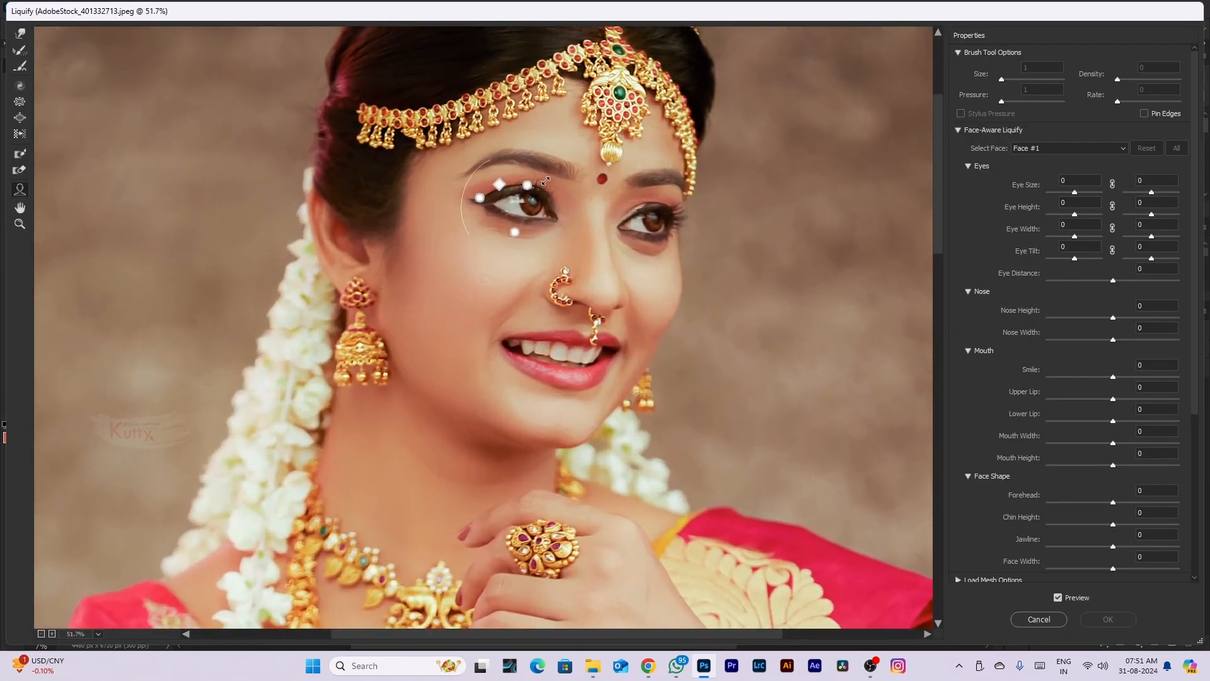
scroll(527, 192, up, 1)
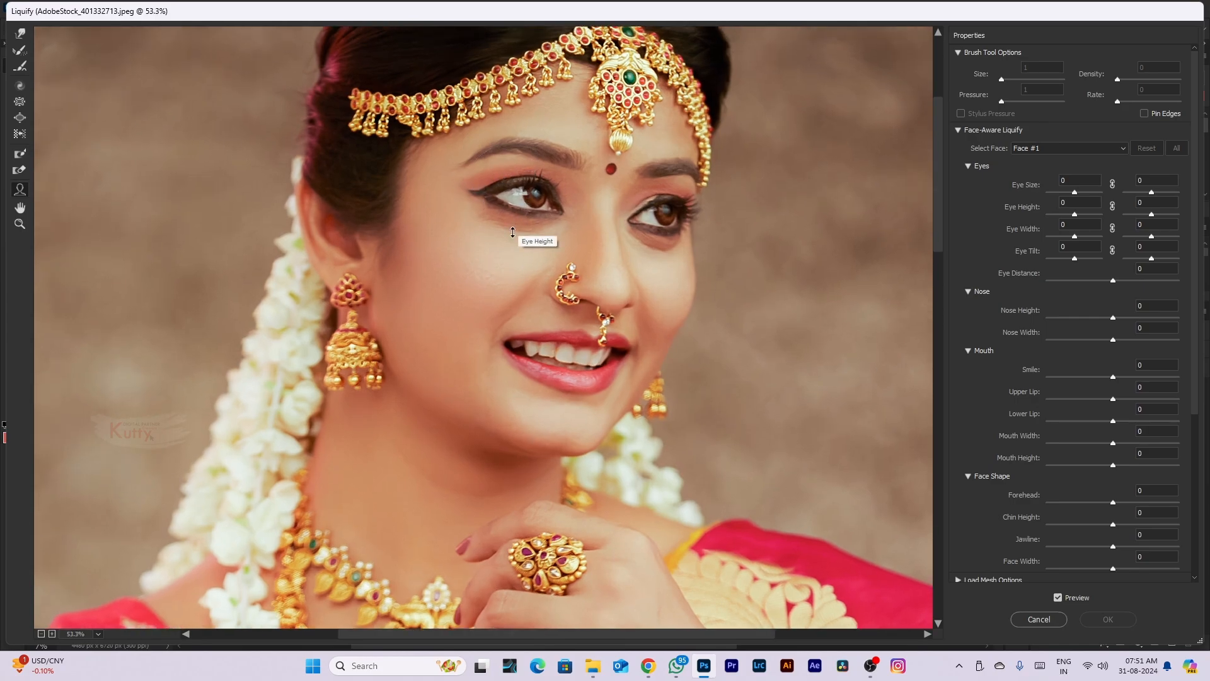
drag(526, 186, 518, 228)
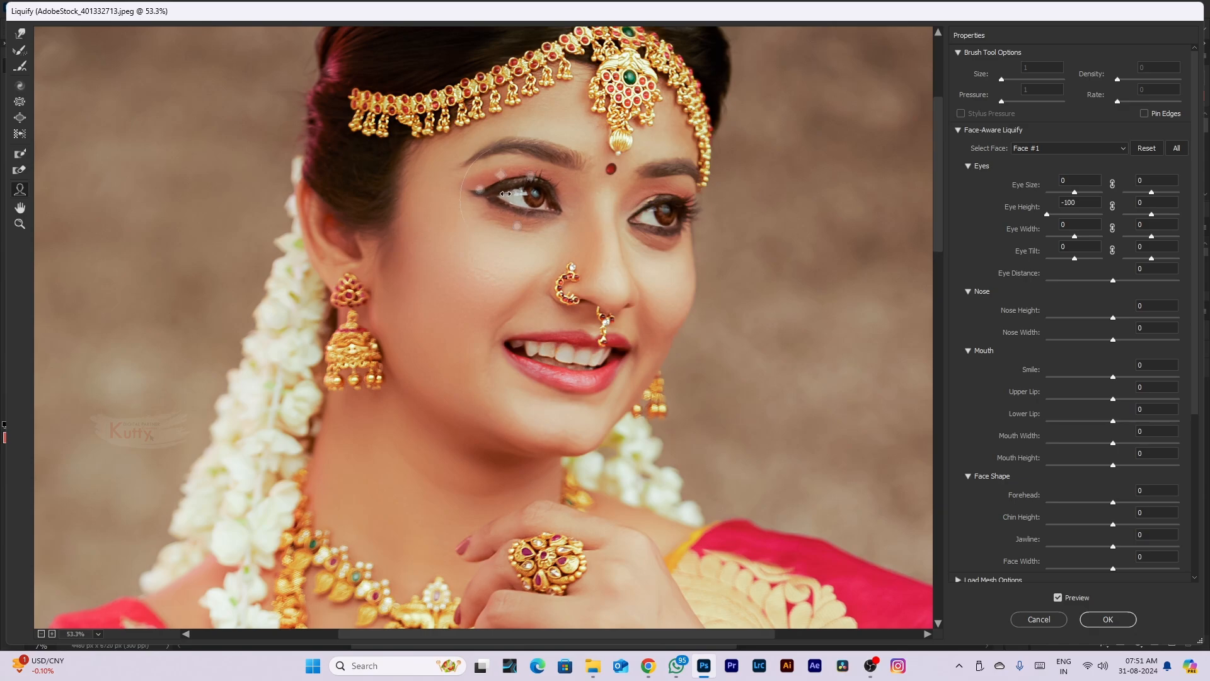
key(alt)
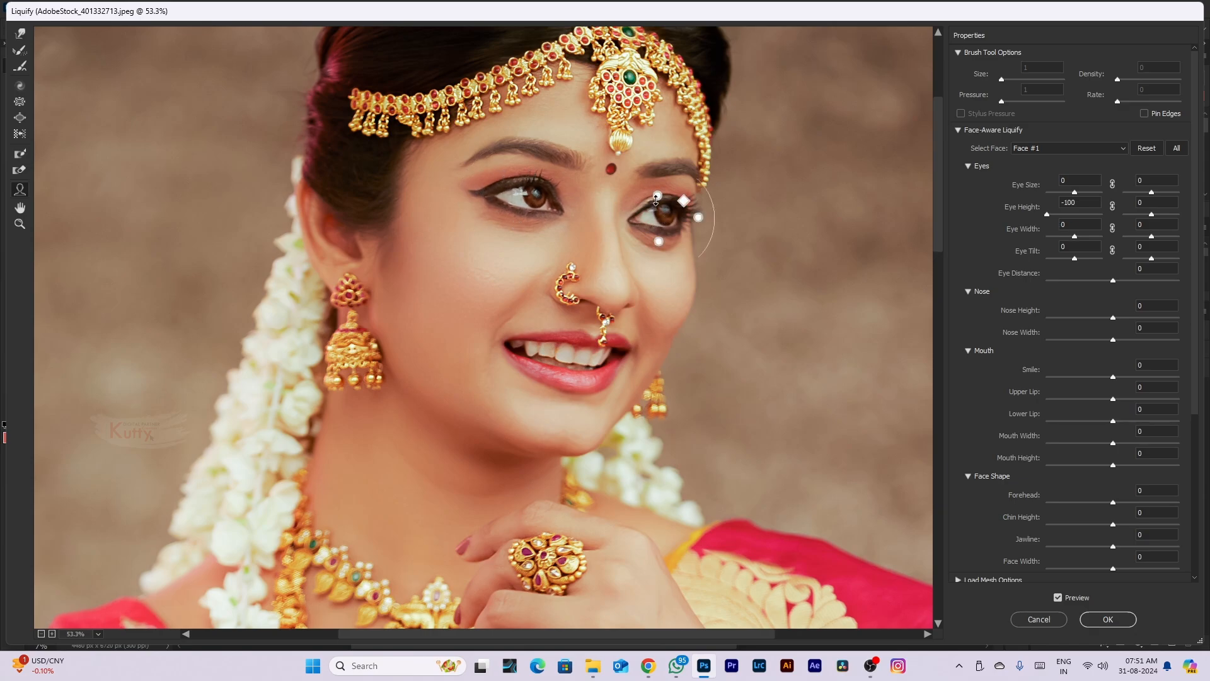
drag(657, 196, 657, 265)
Narrow the bride's mouth and face in Liquify with Mouth Width -51 and Face Width -100
mouse_move(521, 356)
mouse_move(521, 356)
mouse_down()
mouse_move(429, 347)
mouse_move(558, 351)
mouse_move(532, 348)
mouse_up()
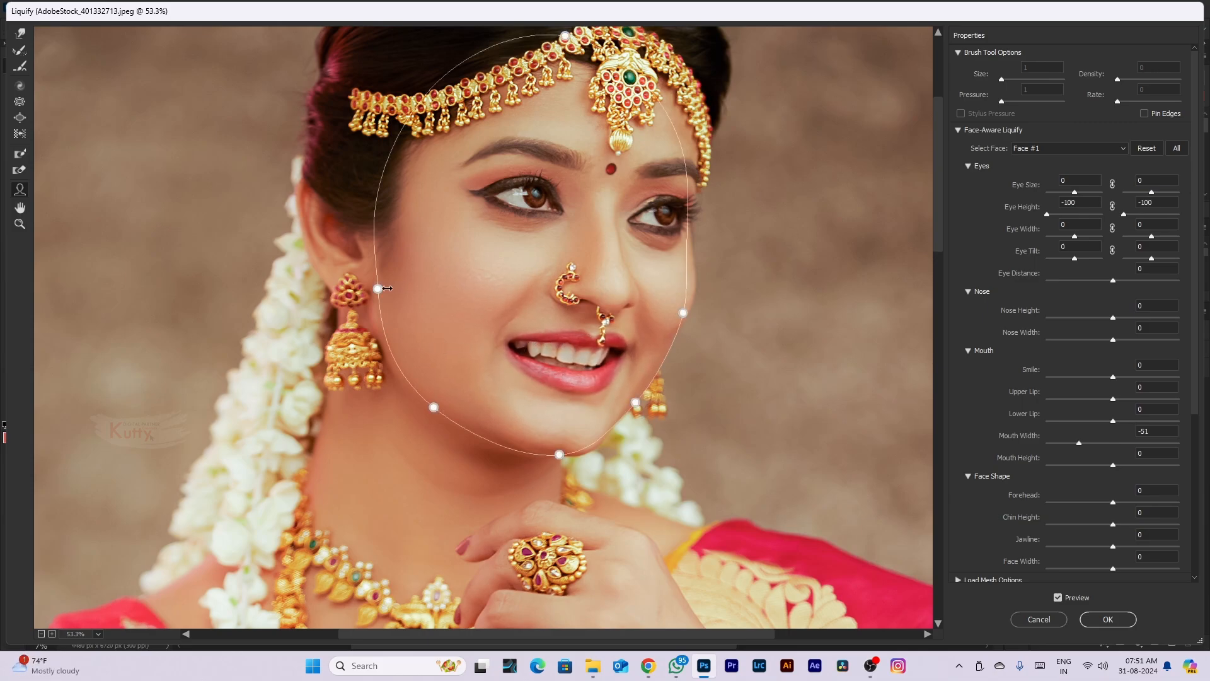
mouse_move(376, 289)
mouse_down()
mouse_move(413, 290)
mouse_move(352, 302)
mouse_move(418, 292)
mouse_up()
scroll(492, 315, down, 3)
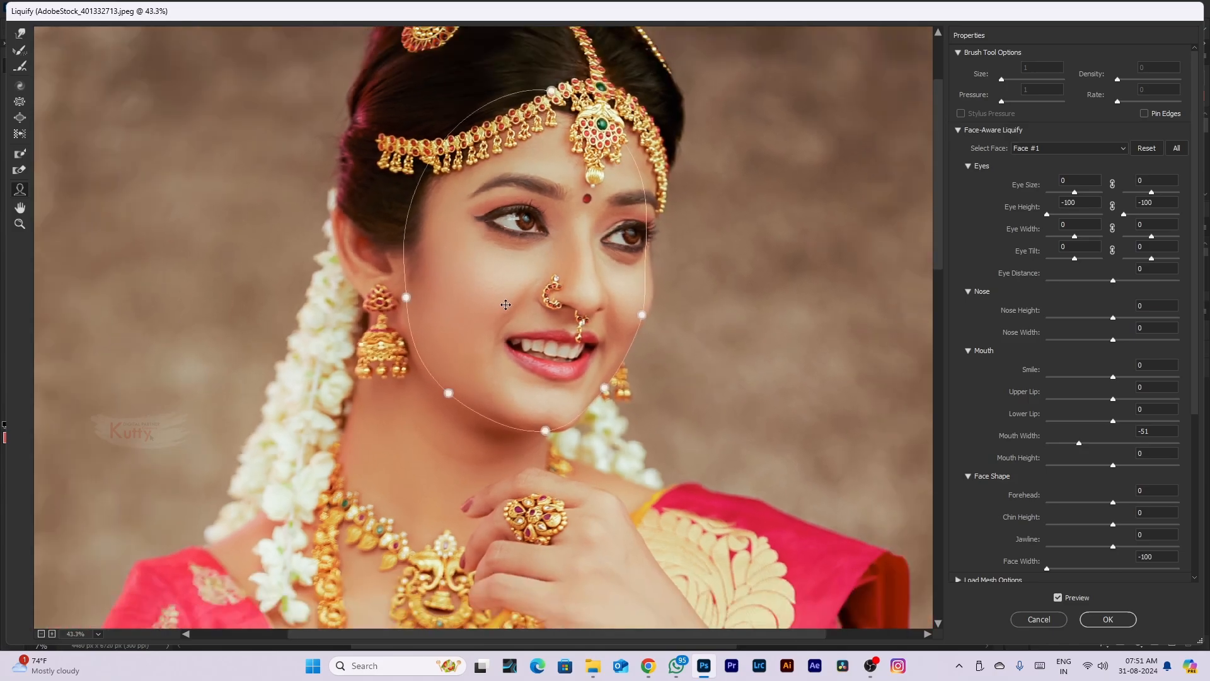
scroll(506, 308, down, 1)
mouse_move(505, 314)
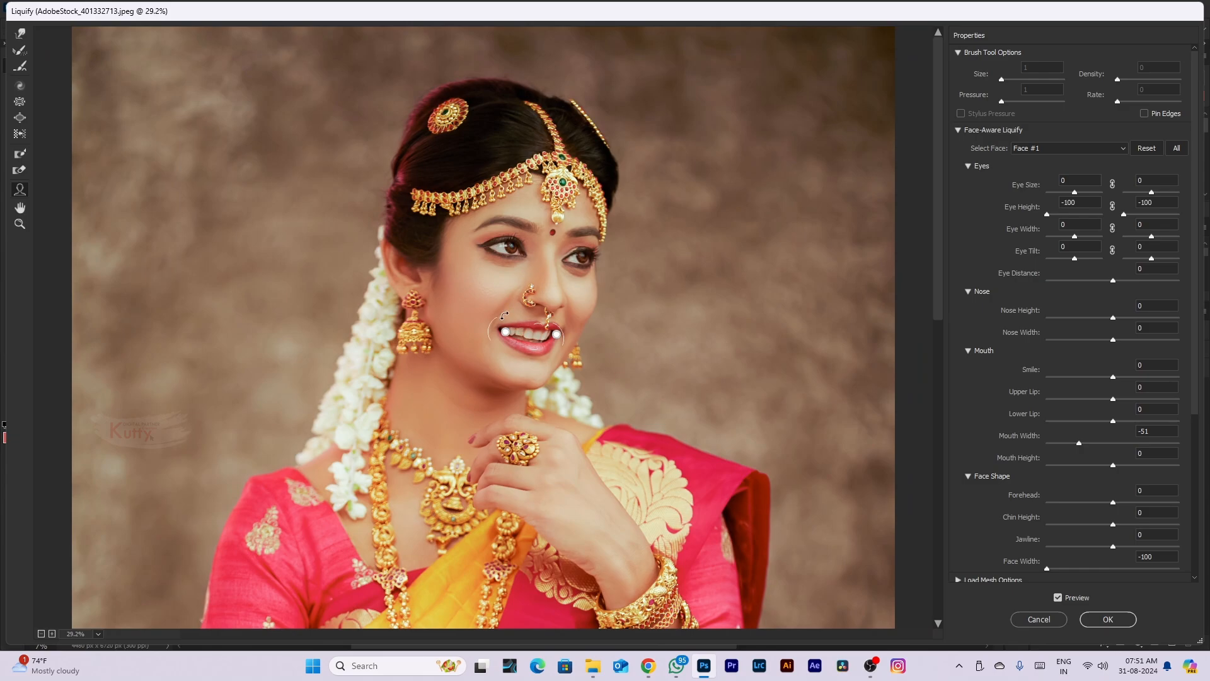
Apply the Liquify reshaping to Layer 0, compare the face with its earlier shape, and undo the filter
click(1107, 619)
scroll(635, 325, up, 8)
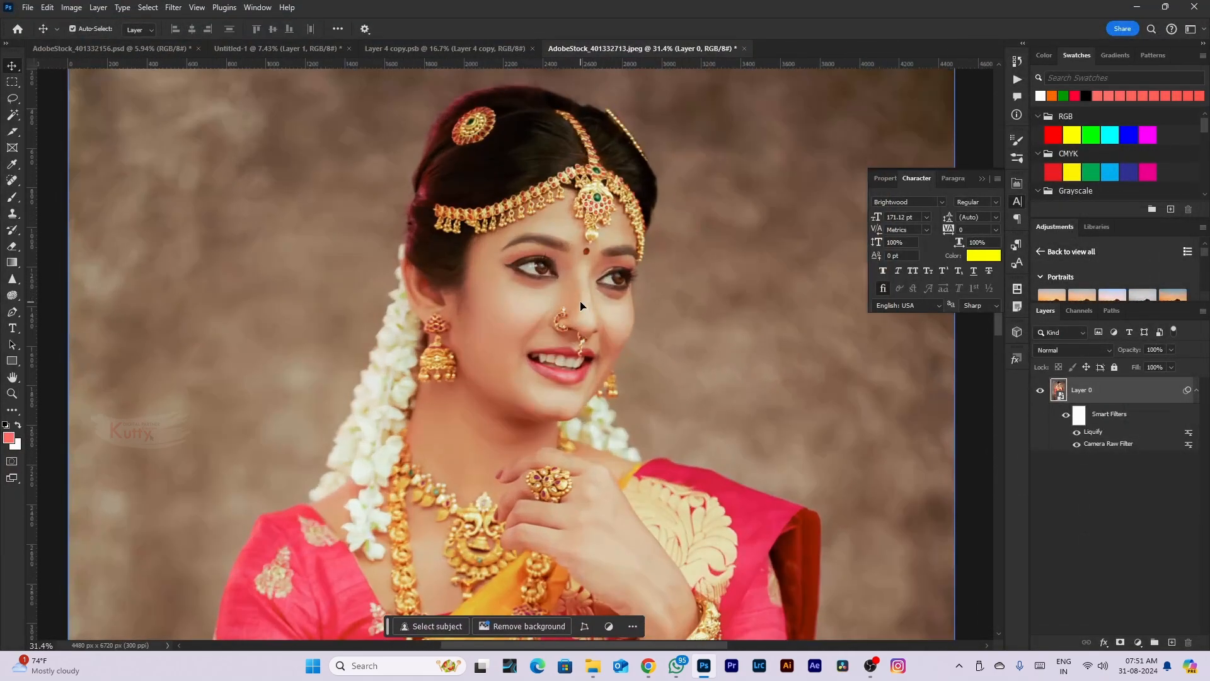
key(ctrl+z)
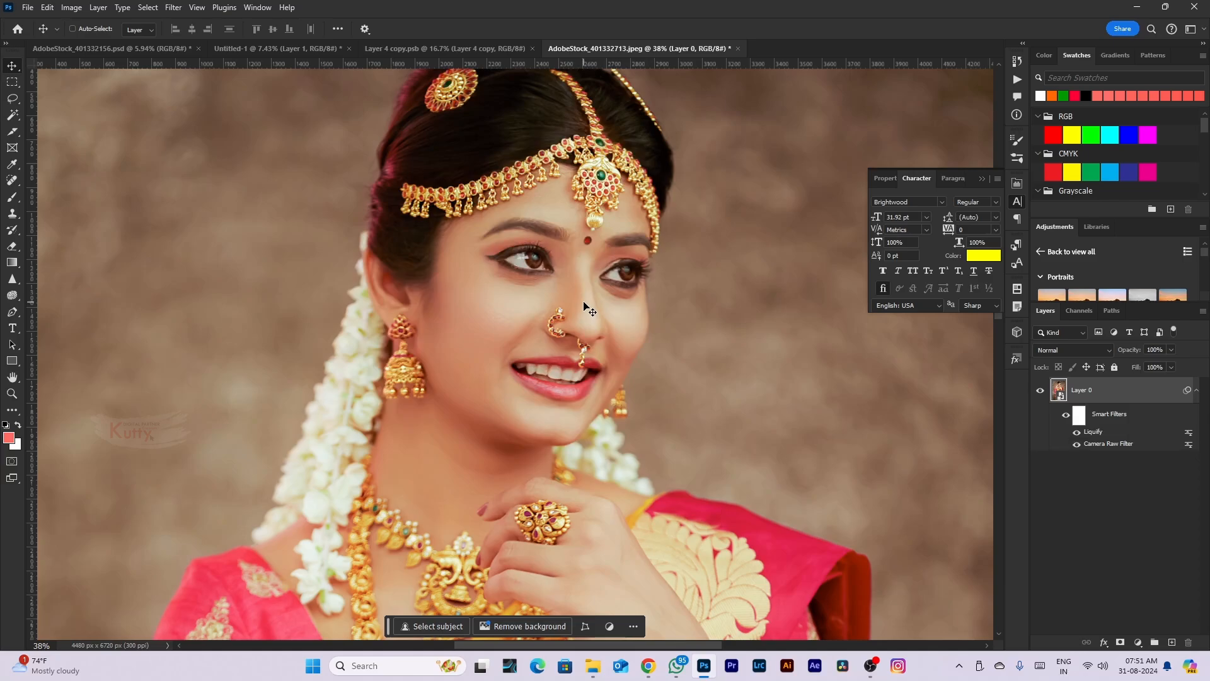
scroll(584, 309, down, 2)
scroll(585, 309, down, 2)
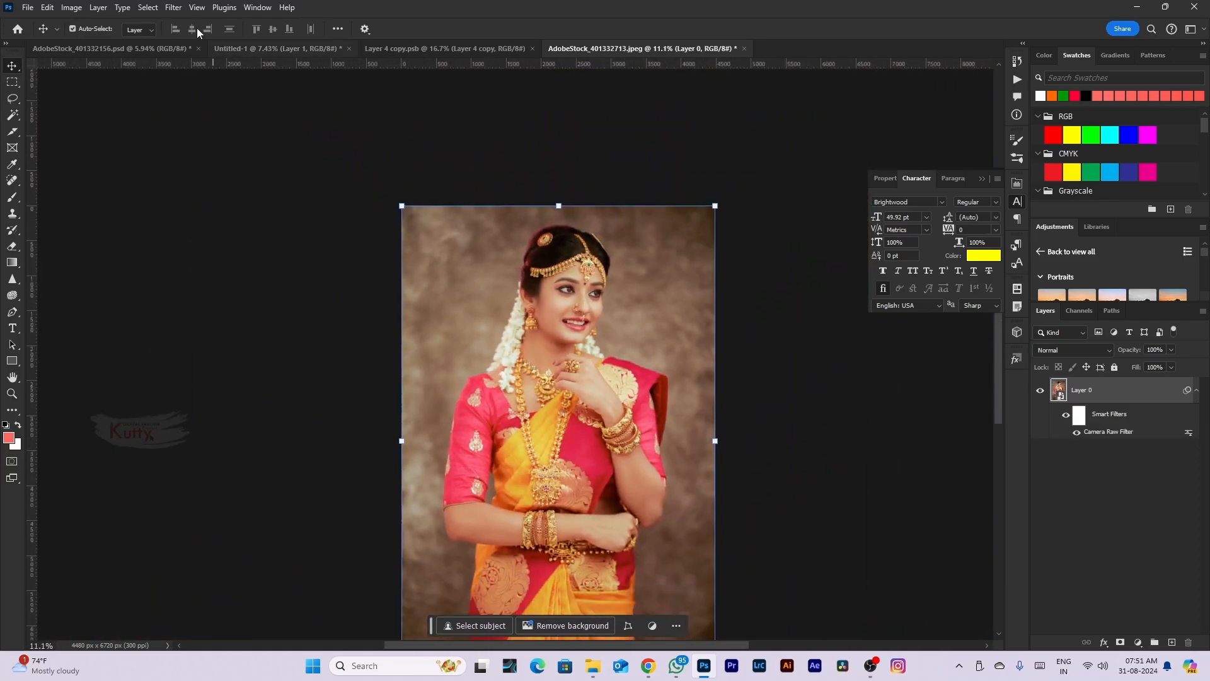
Zoom the bride portrait in and back out by one level, and fit it on screen
click(174, 7)
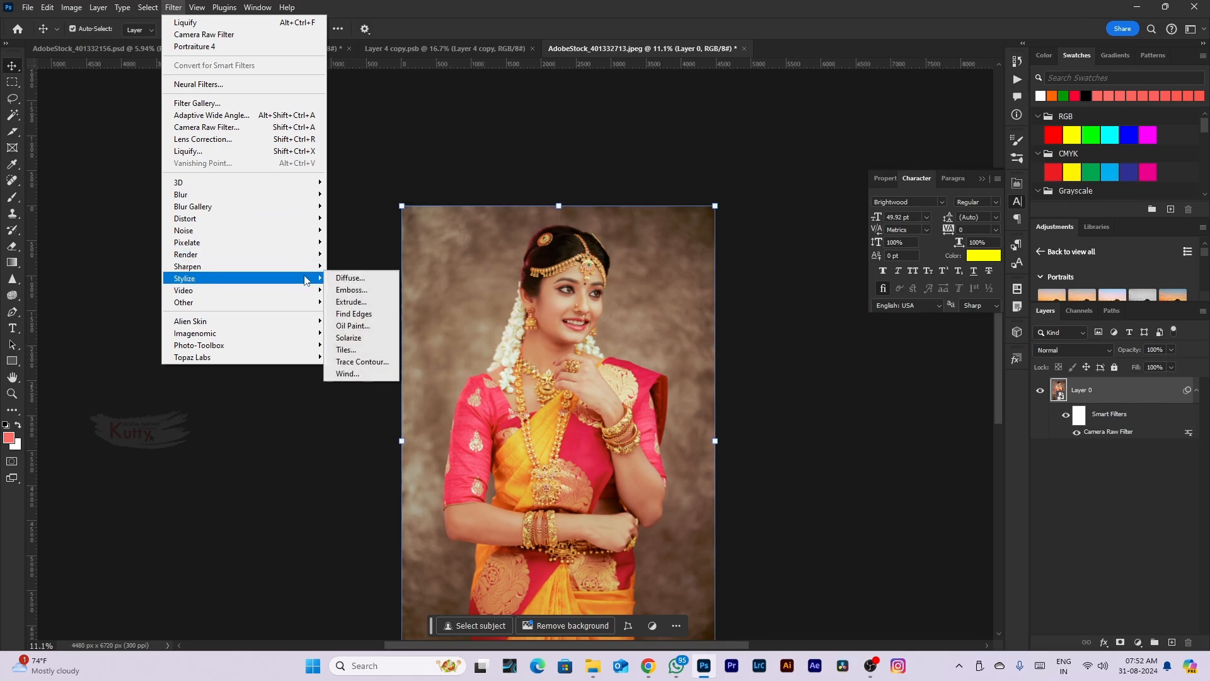
mouse_move(196, 8)
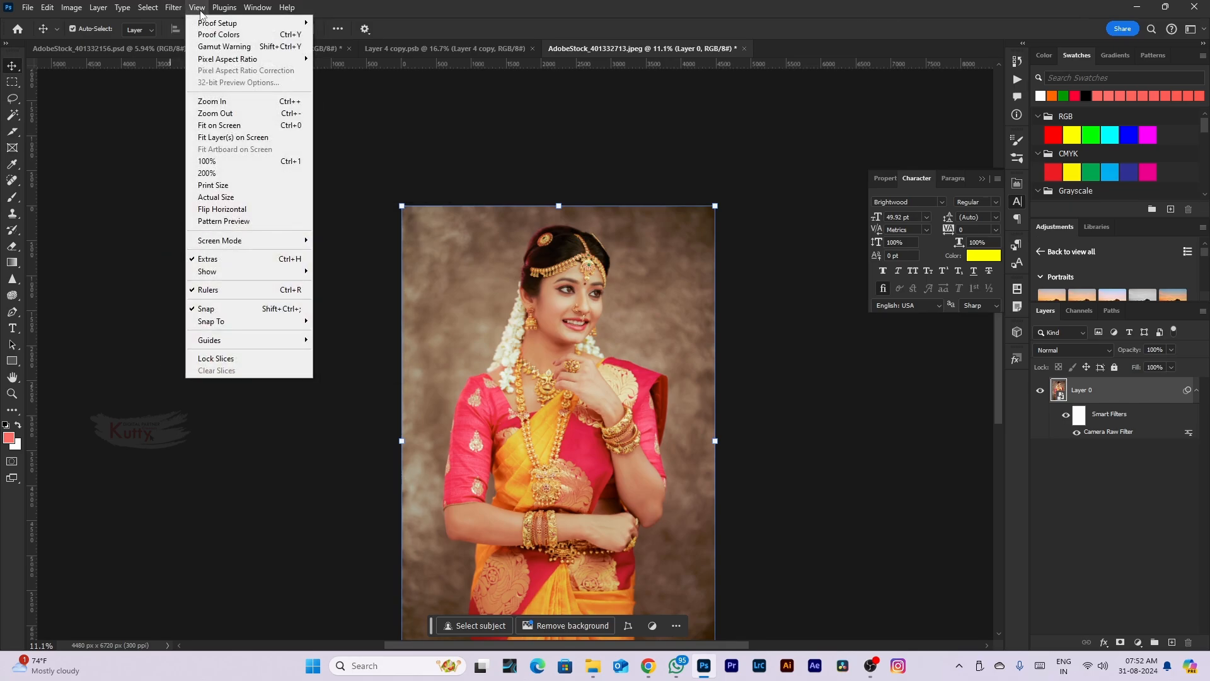
click(235, 102)
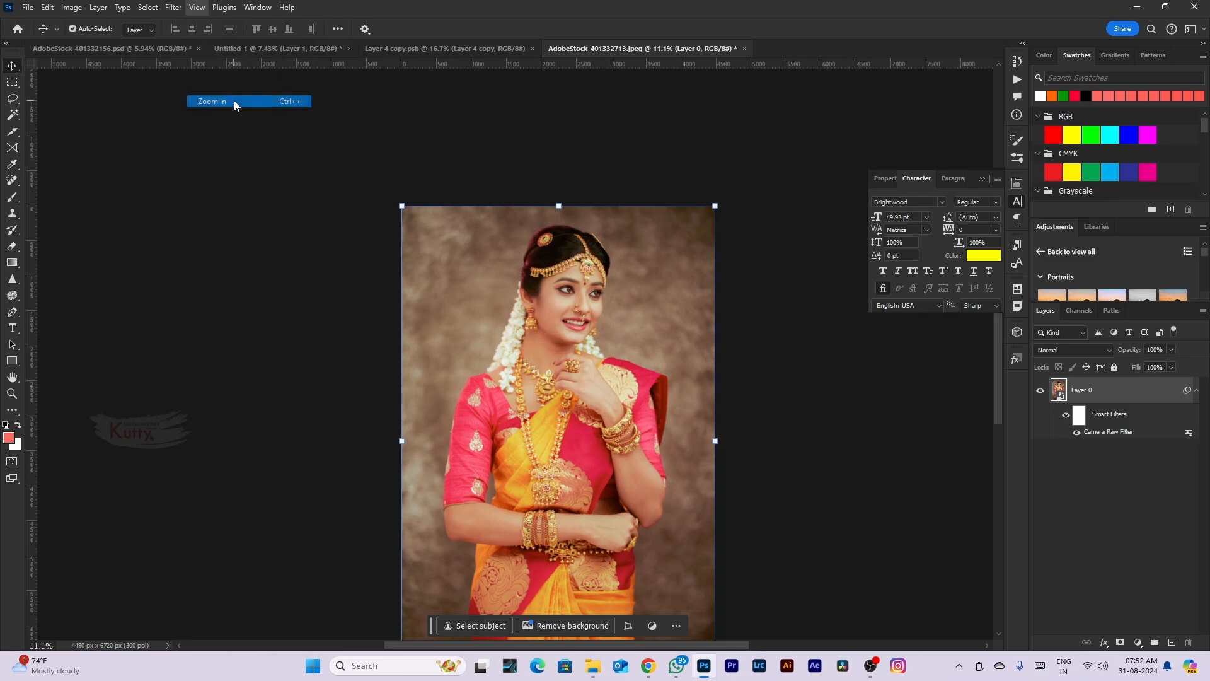
click(196, 8)
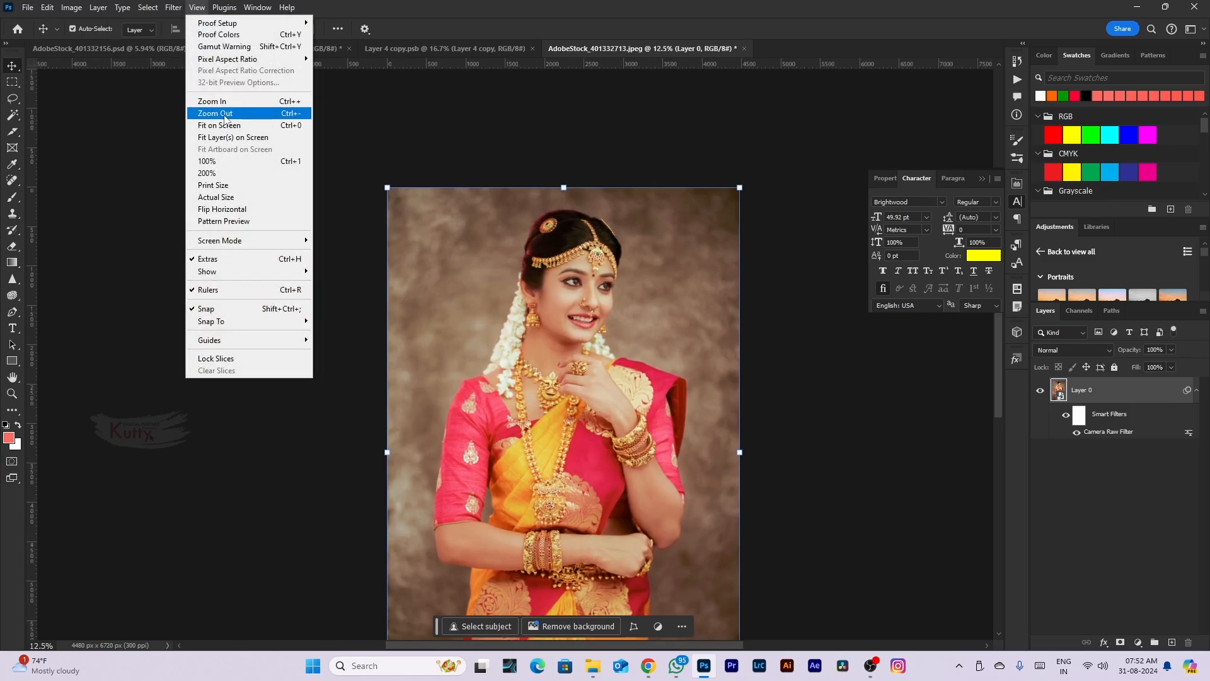
click(233, 113)
click(196, 13)
click(221, 125)
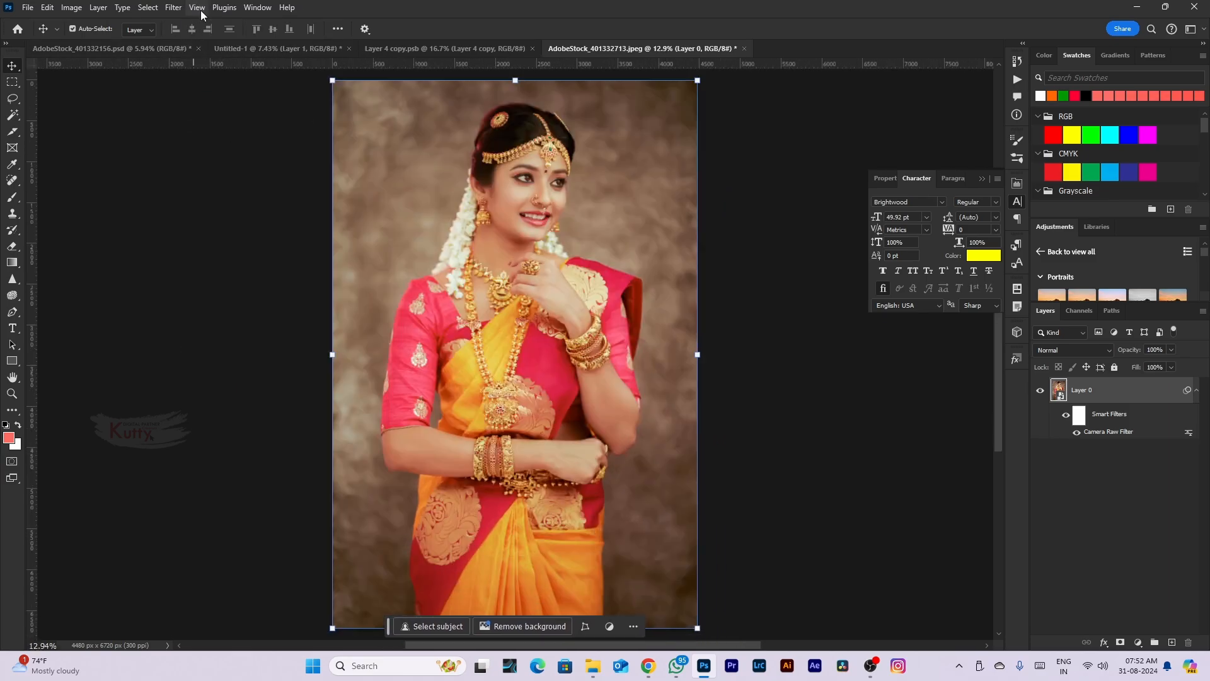
View the bride portrait at actual size around the face, and switch the view to print size
click(205, 14)
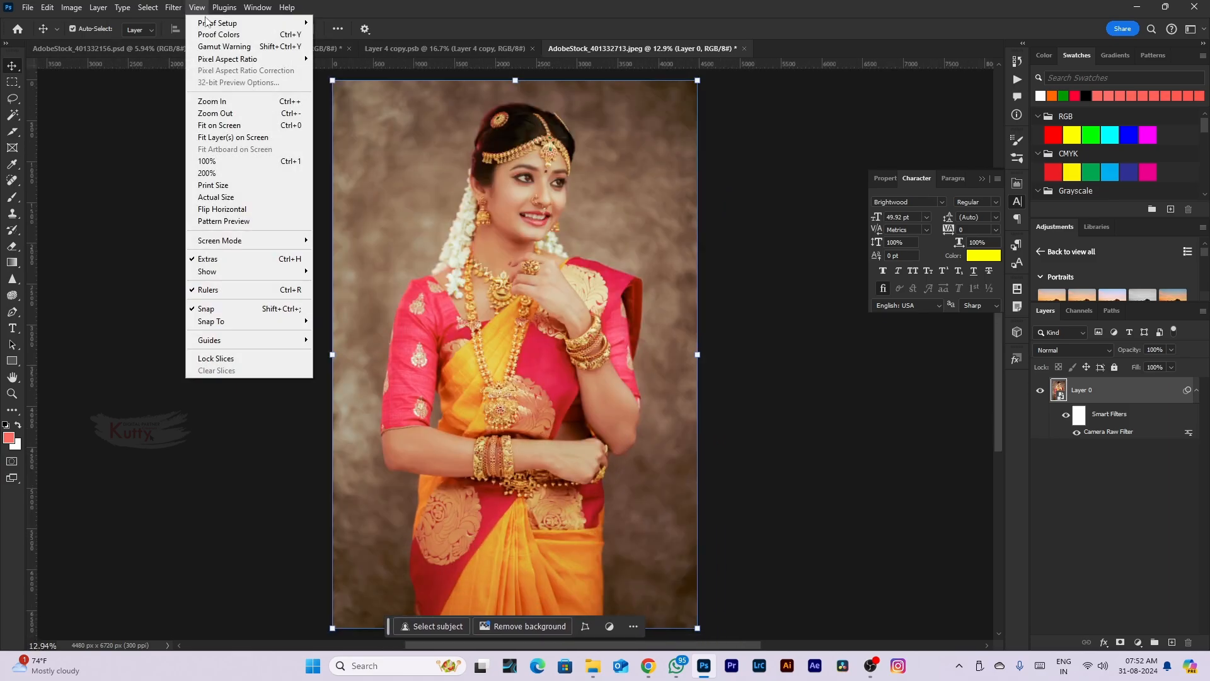
click(243, 196)
drag(522, 127, 523, 339)
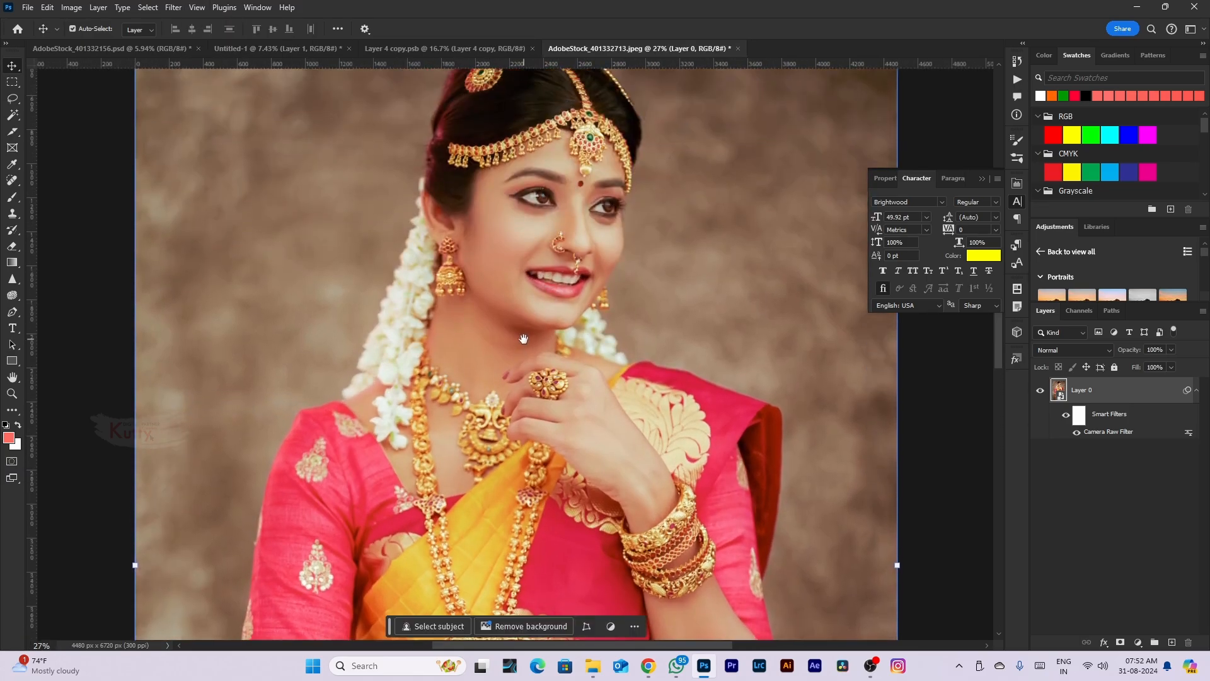
click(197, 7)
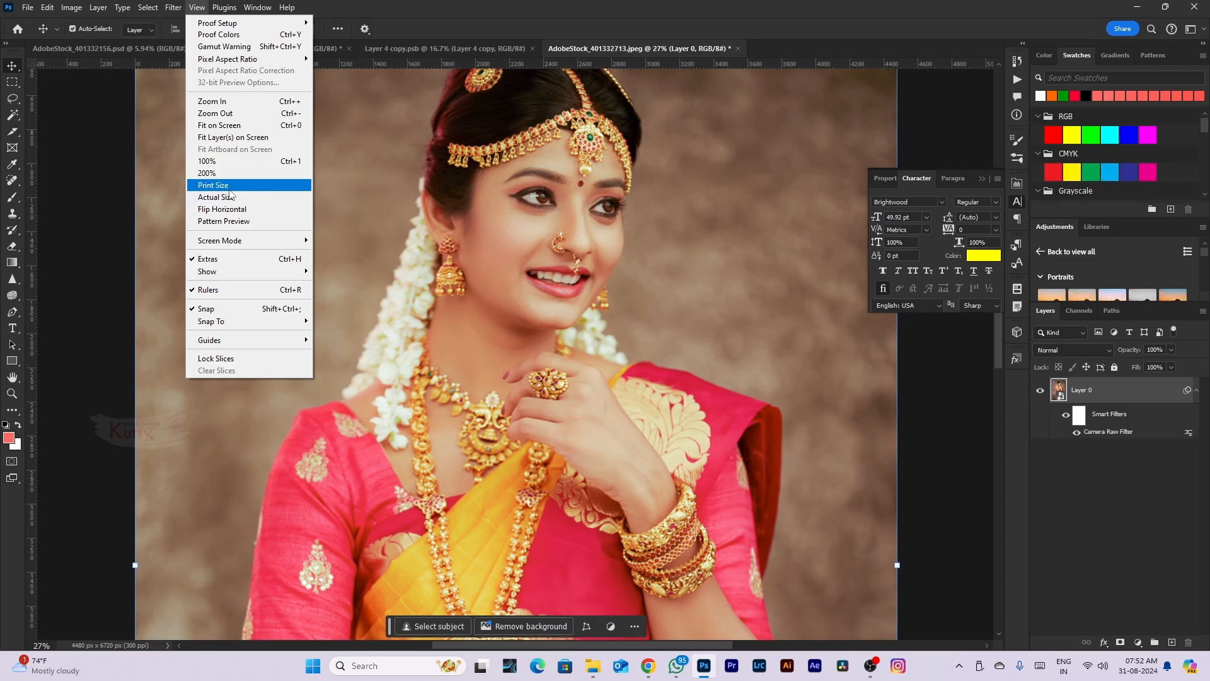
click(228, 186)
Hide the rulers around the bride portrait and show them again
click(198, 8)
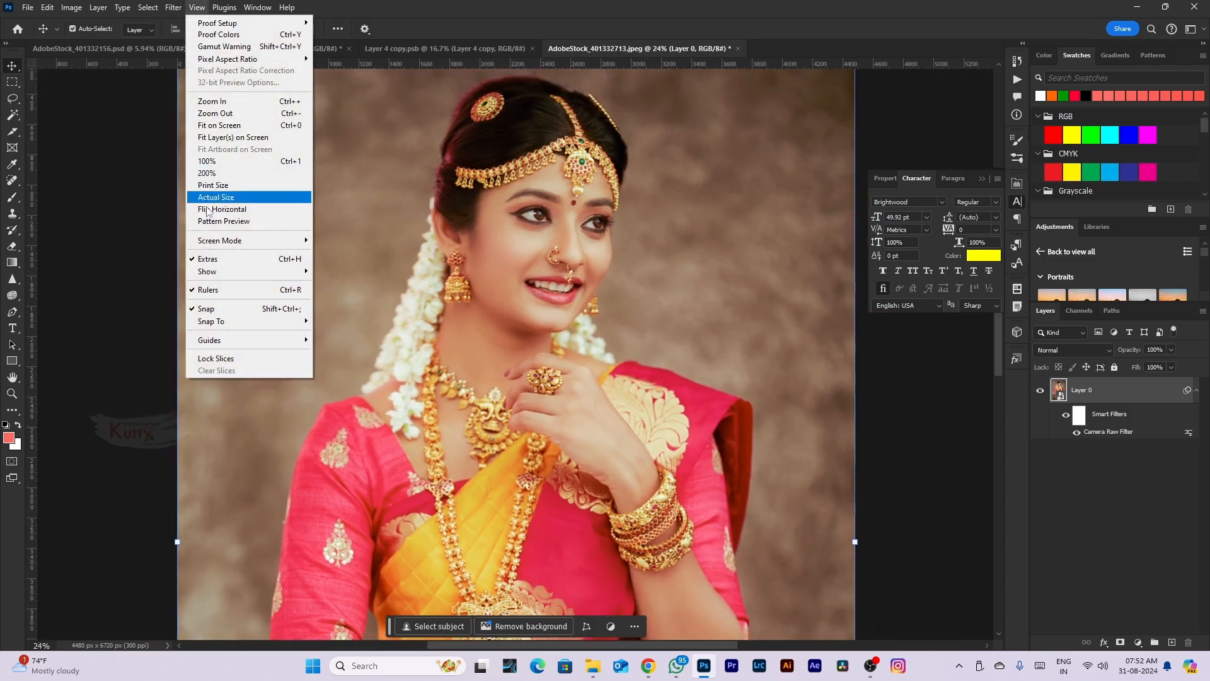
click(262, 289)
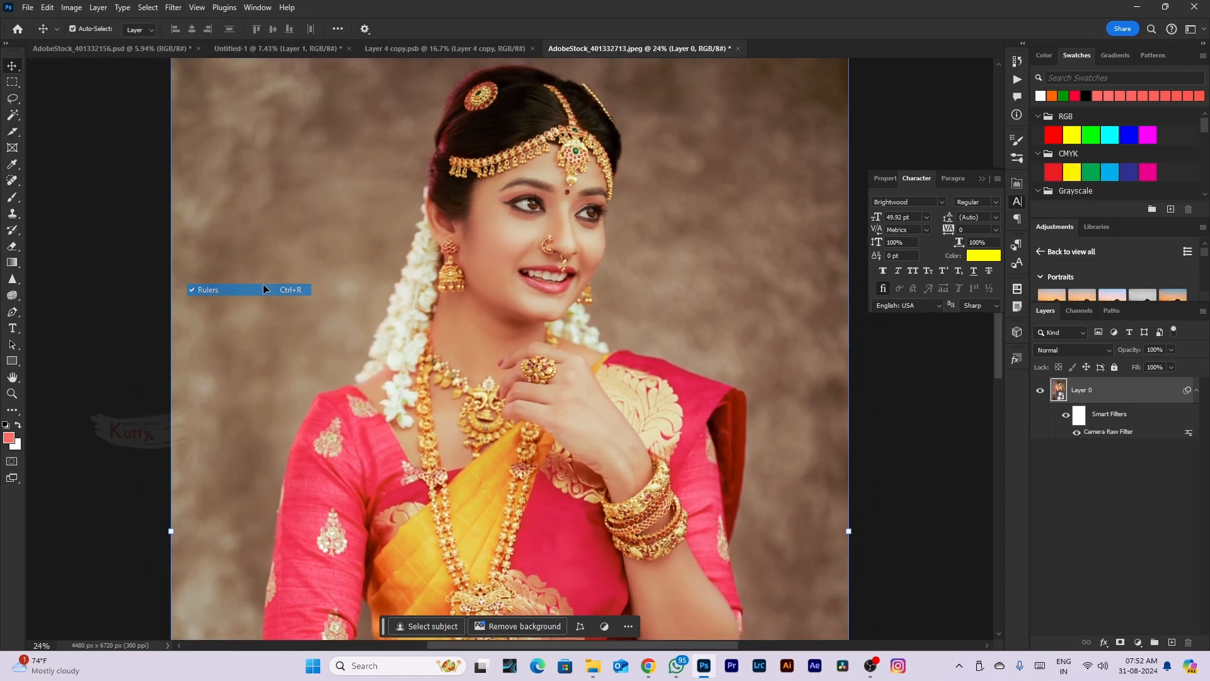
key(ctrl+r)
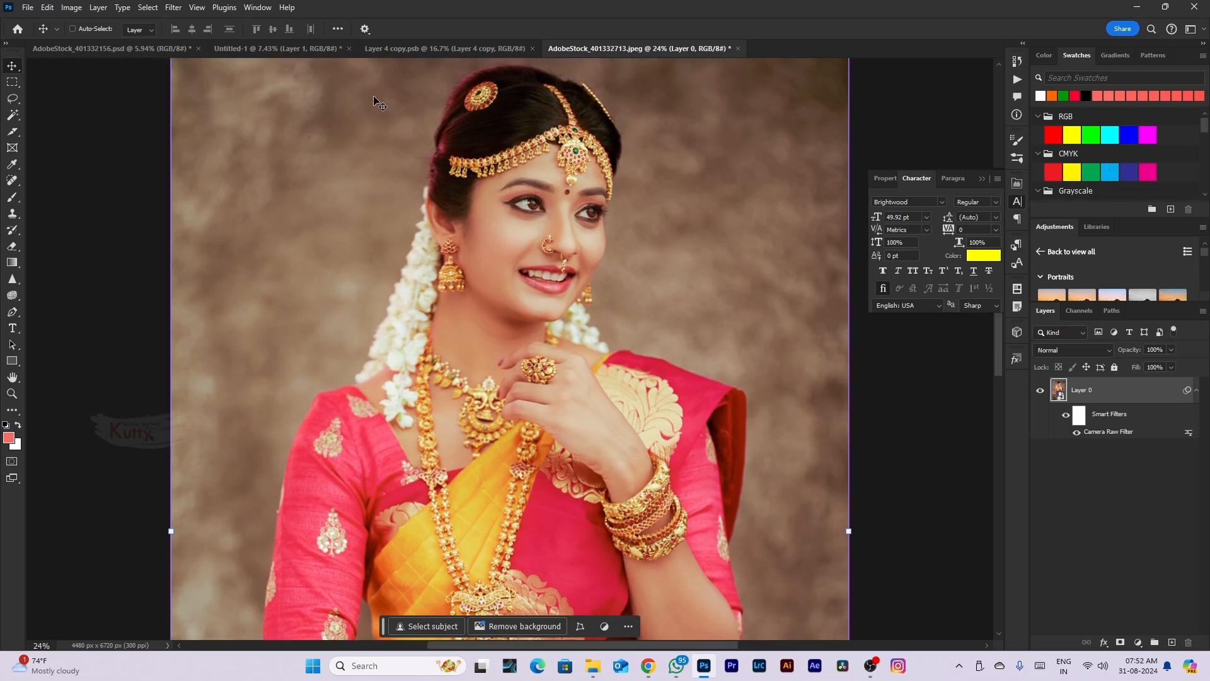
key(ctrl+r)
Change the ruler units of the bride portrait to inches
right_click(455, 63)
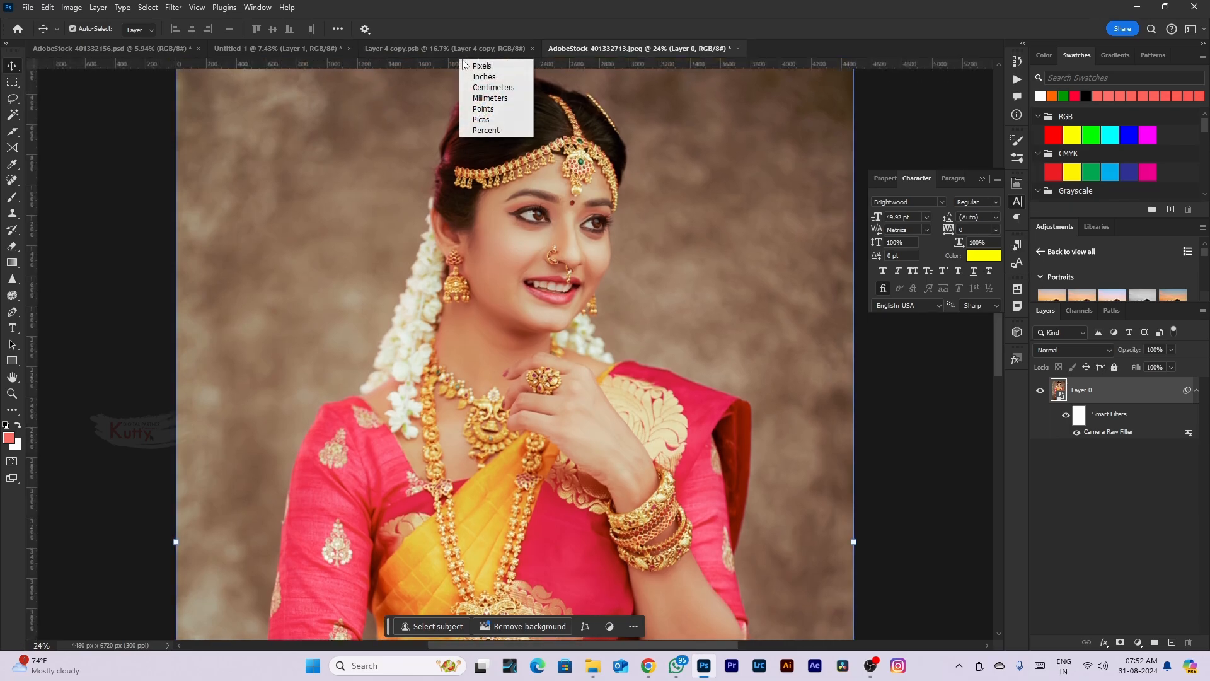
click(478, 84)
right_click(455, 64)
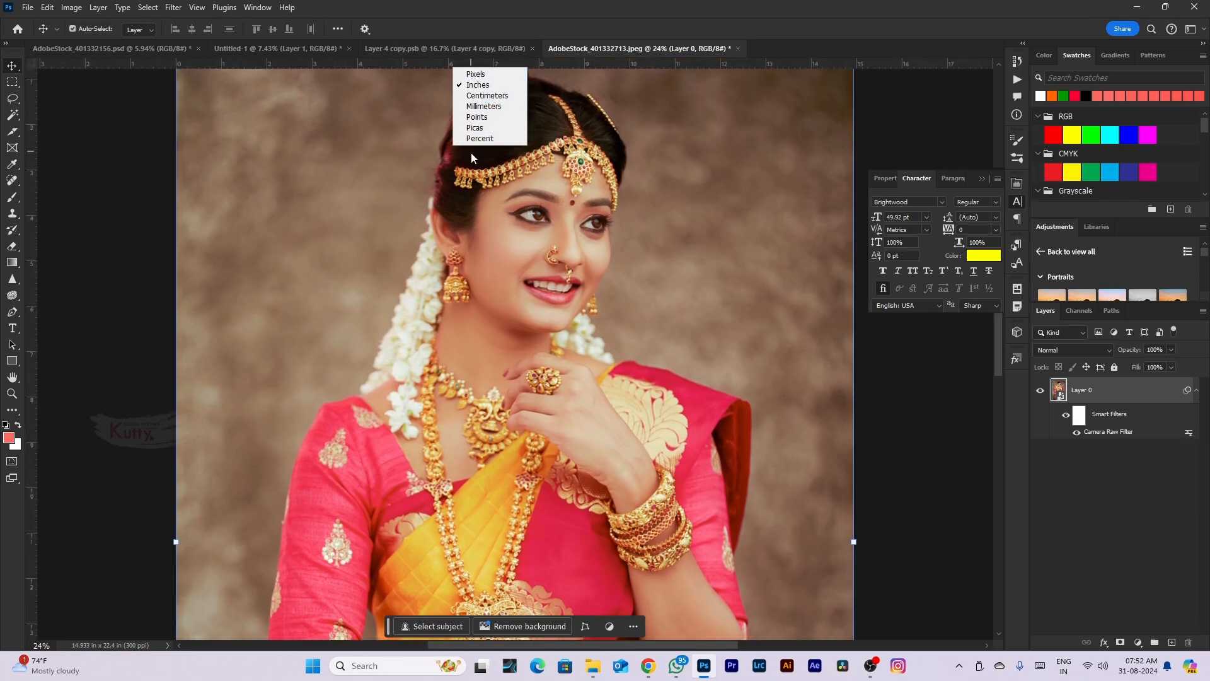
click(478, 84)
right_click(442, 63)
click(459, 84)
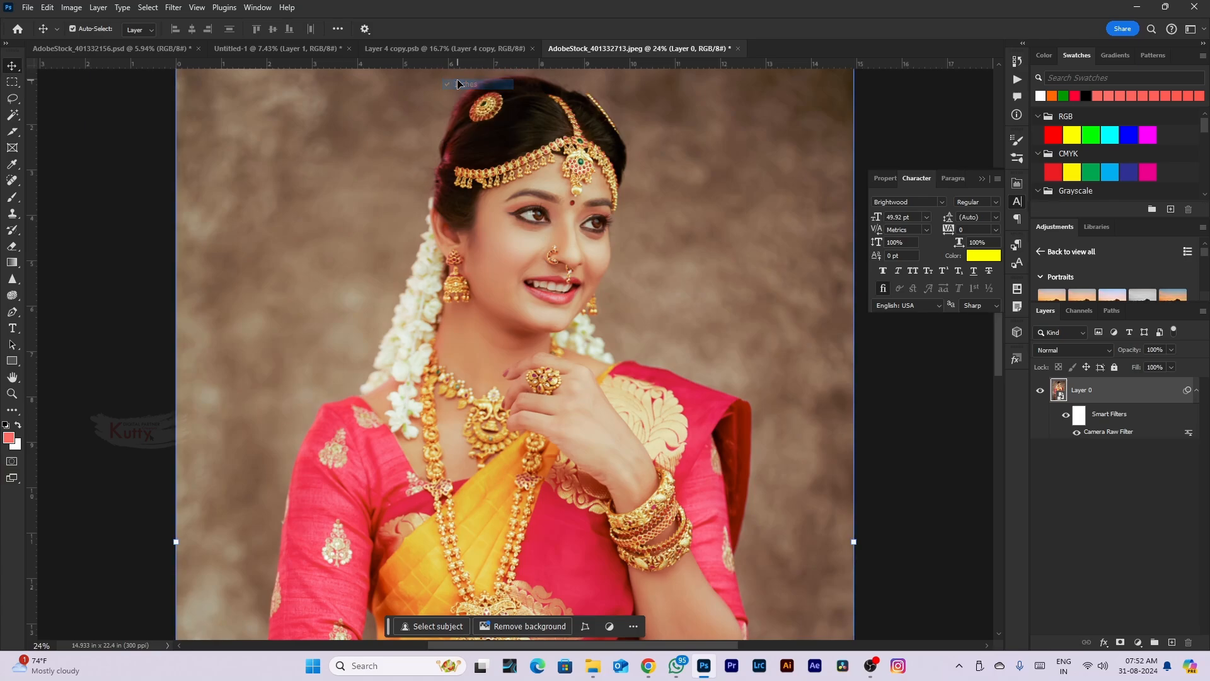
scroll(247, 251, down, 4)
scroll(309, 161, up, 3)
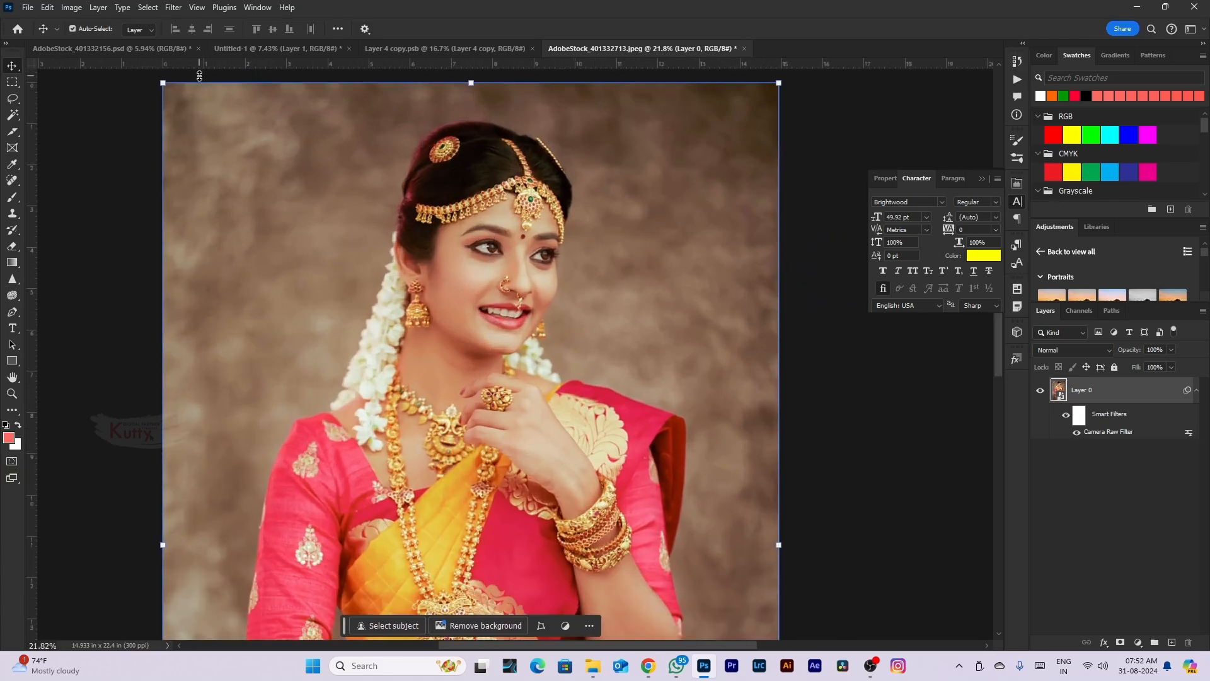
Add a vertical and a horizontal guide about 2 inches from the portrait's left and top edges, and clear all guides
click(197, 8)
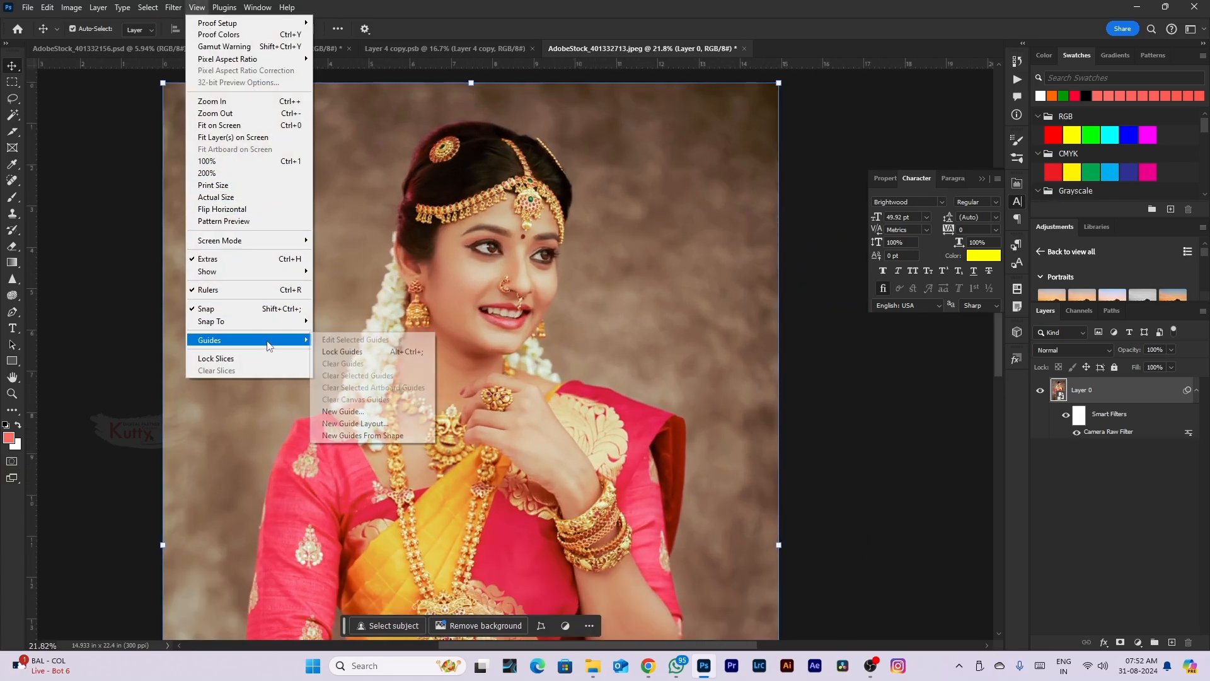
click(97, 315)
drag(39, 293, 245, 266)
drag(285, 64, 297, 165)
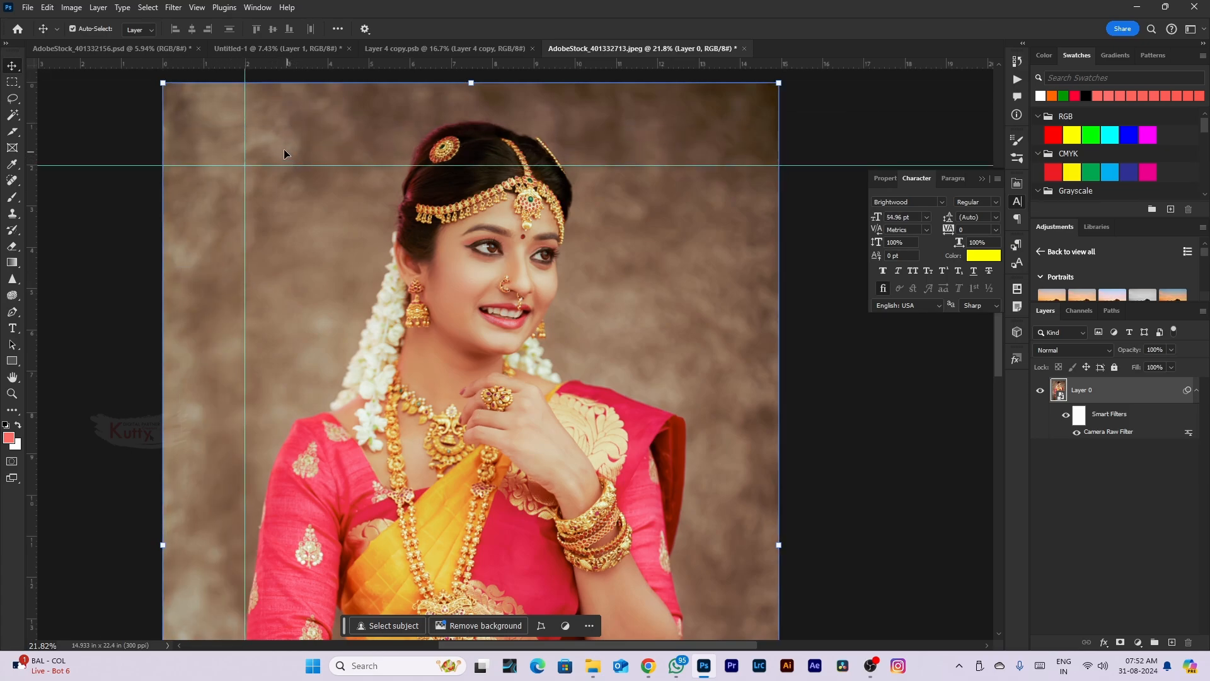
click(197, 7)
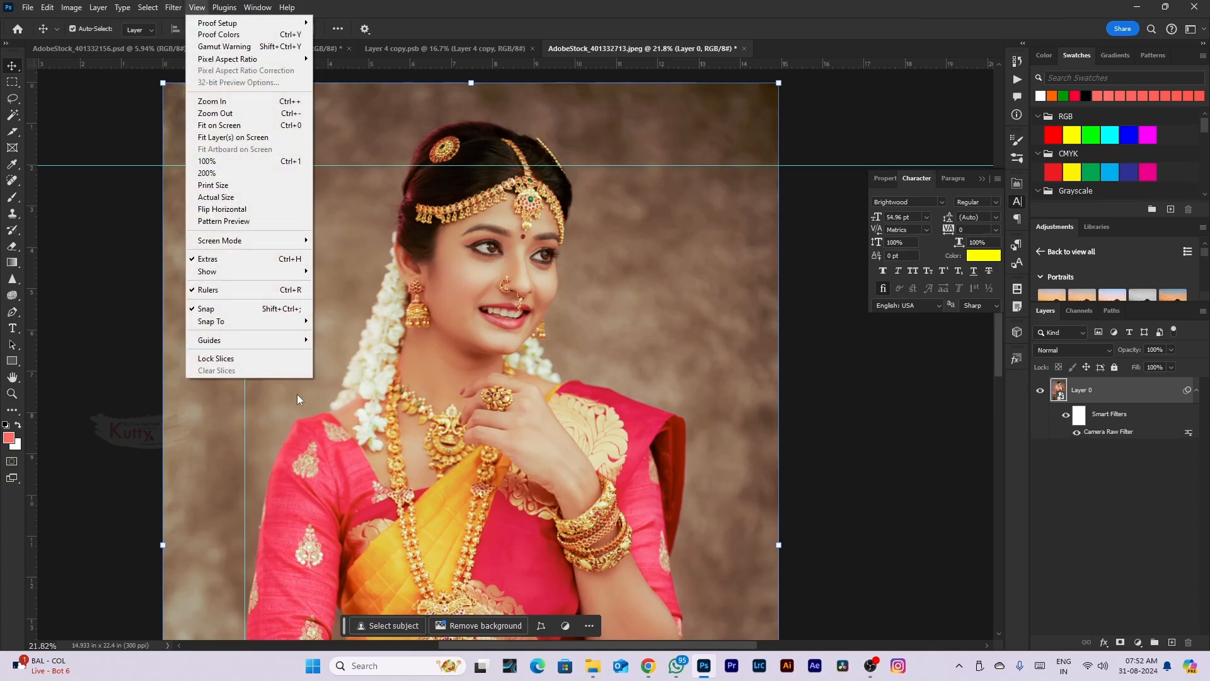
mouse_move(289, 341)
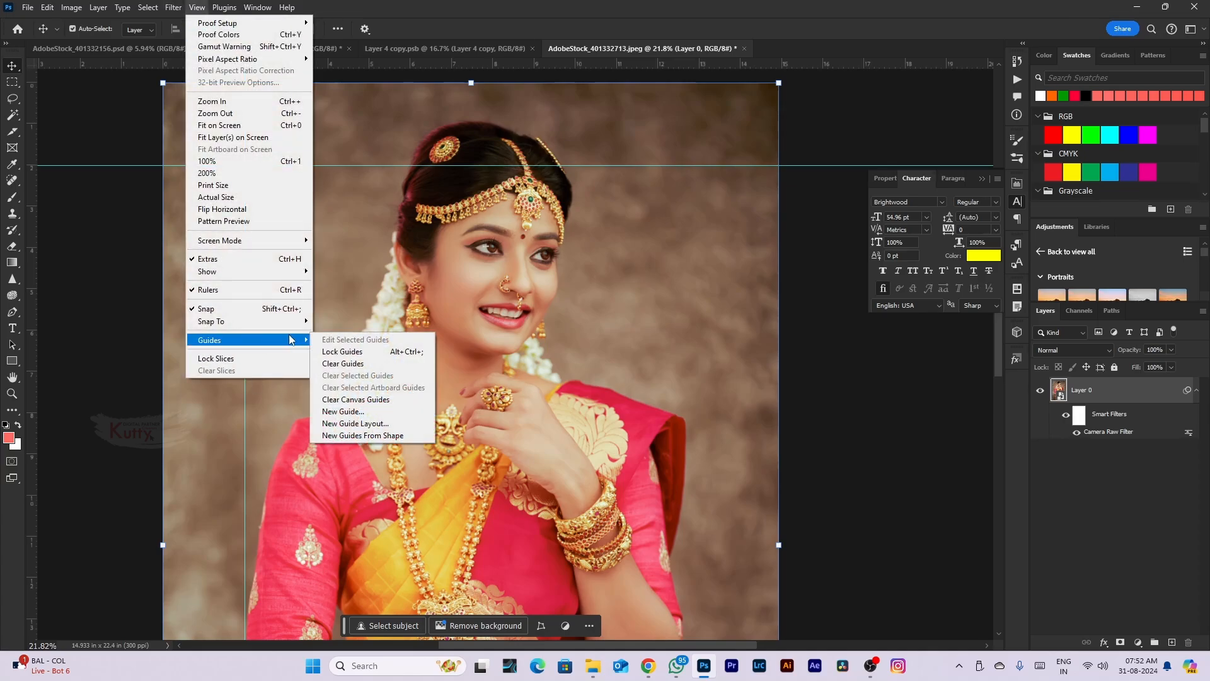
click(343, 364)
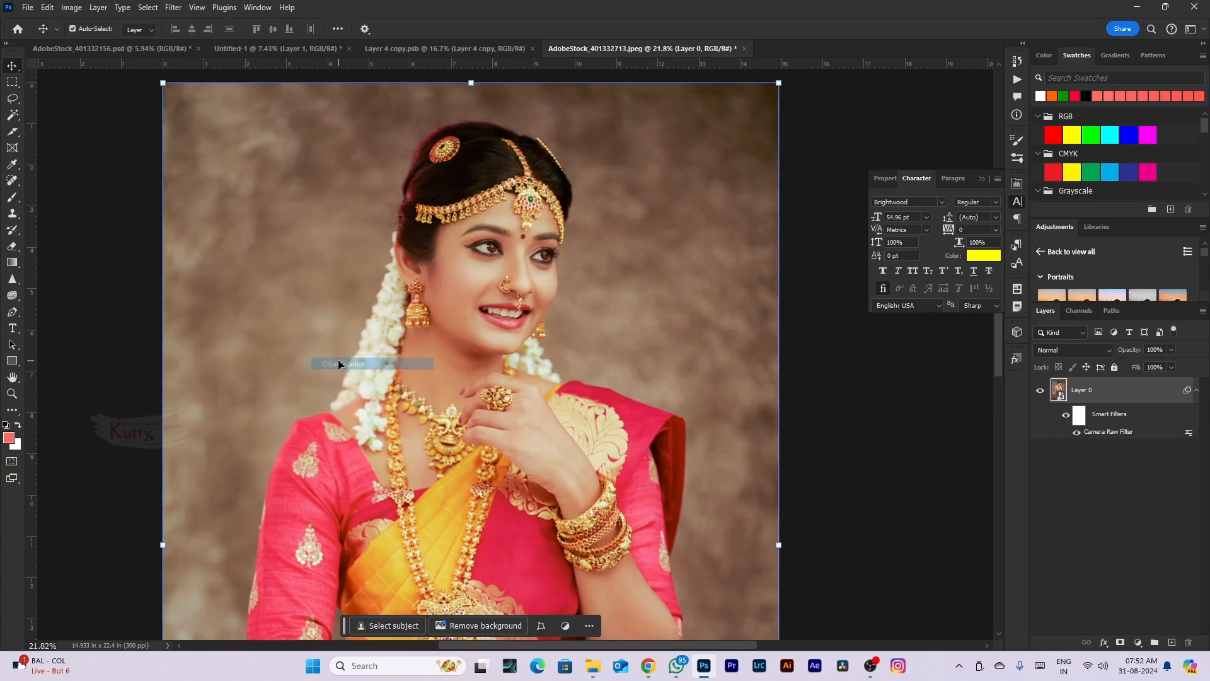
click(221, 8)
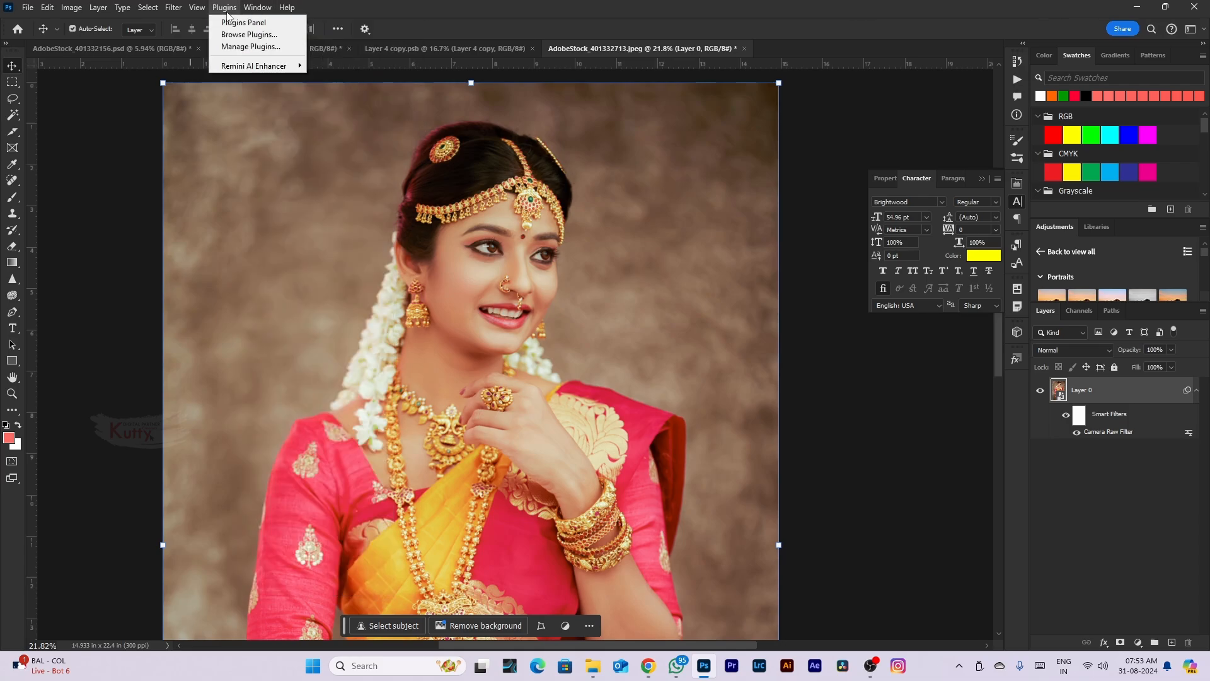
click(228, 11)
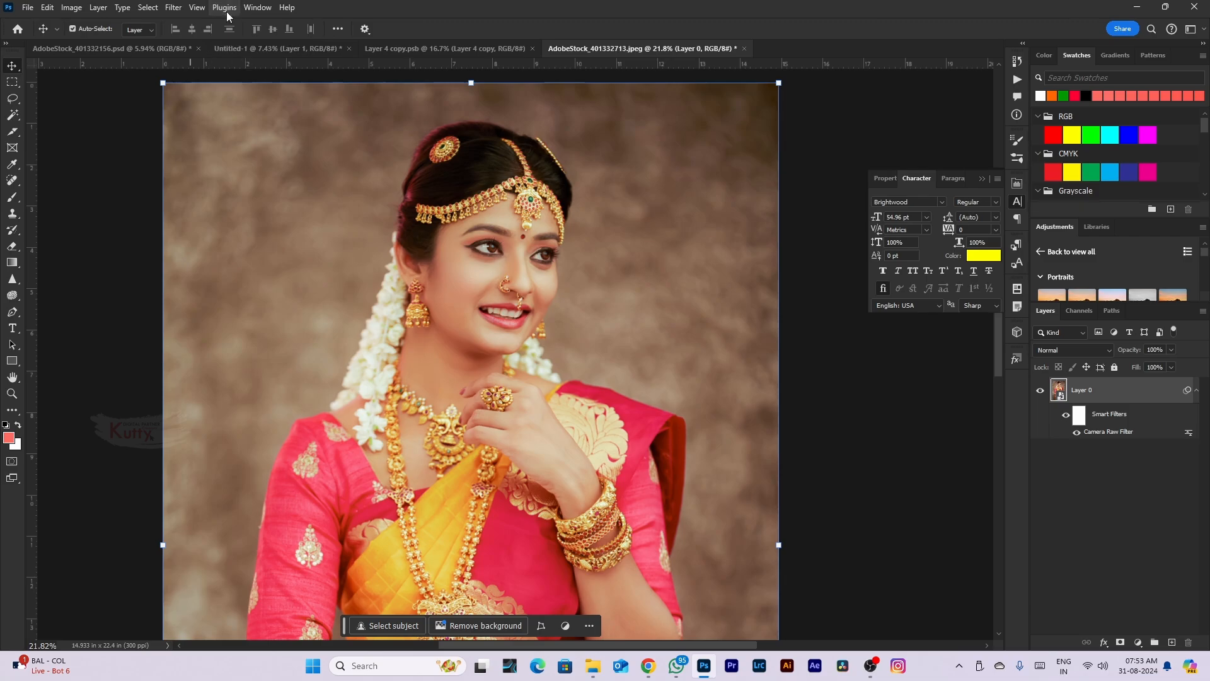
Hide the tool options bar and show it again
click(228, 7)
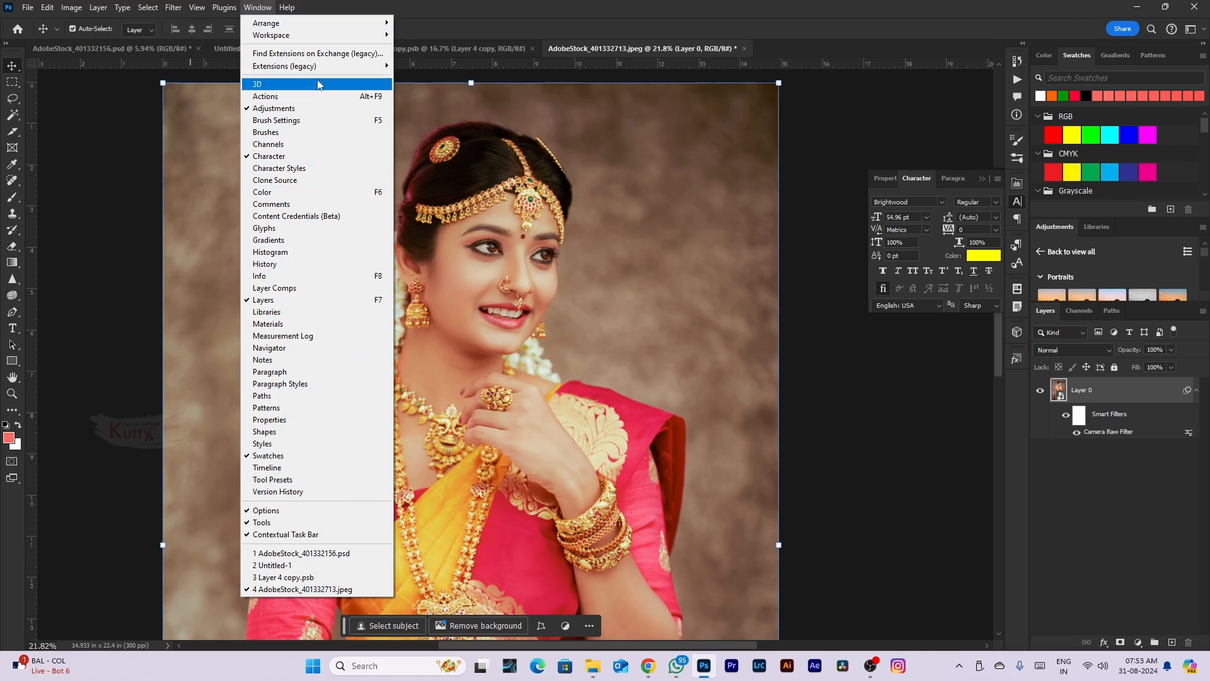
click(314, 516)
click(257, 7)
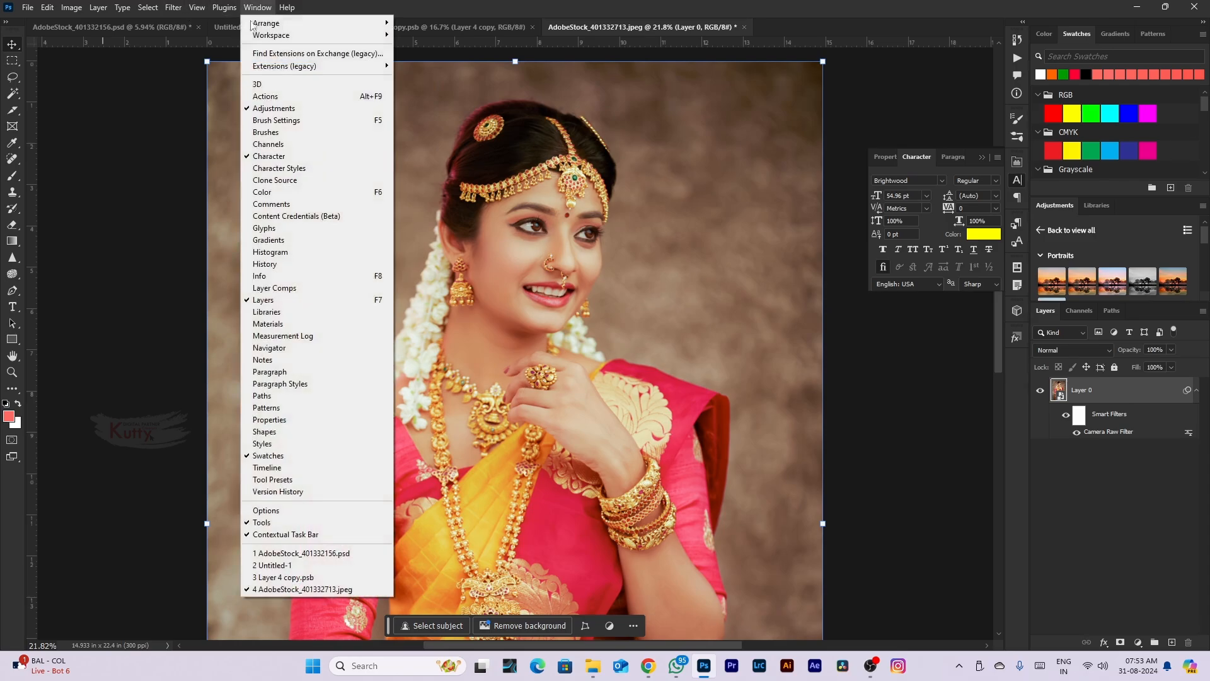
click(267, 511)
Hide the Tools panel and bring it back
click(256, 7)
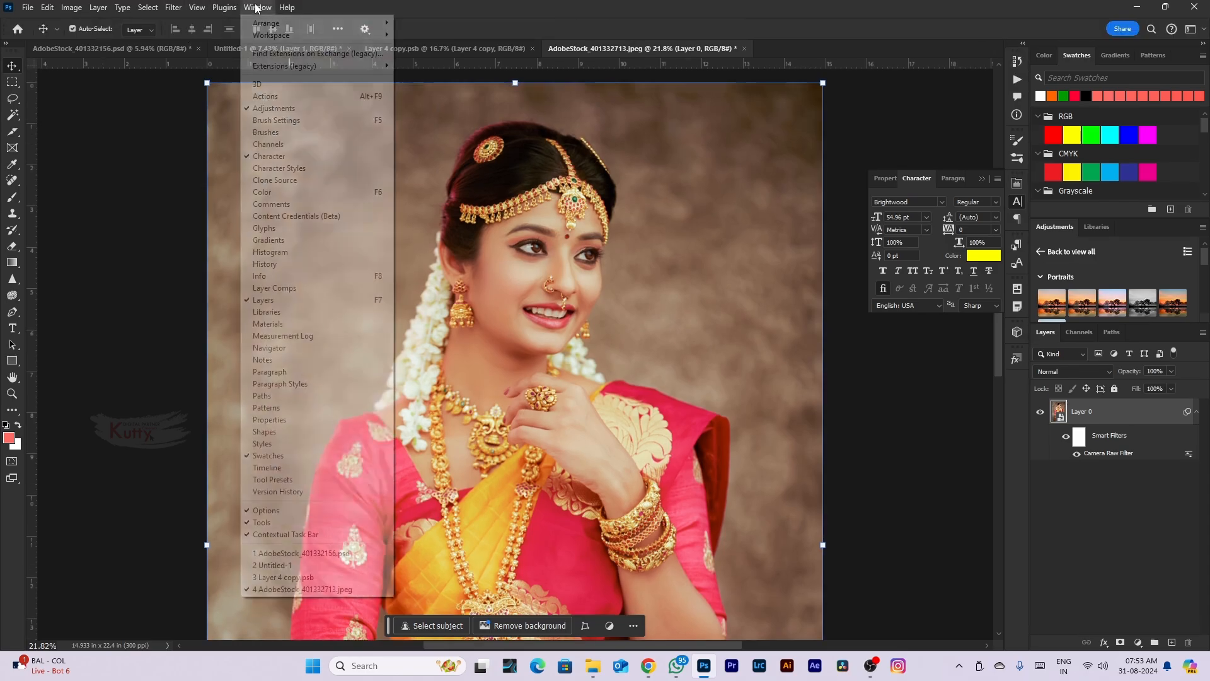
click(263, 523)
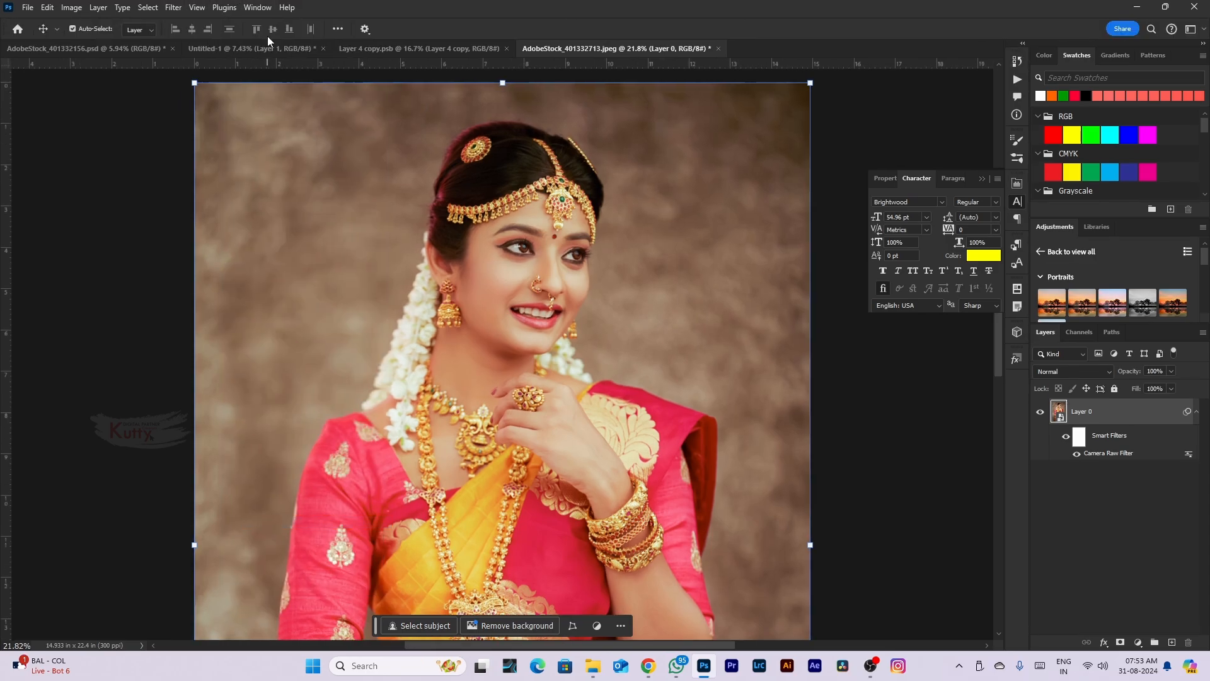
click(253, 8)
click(265, 520)
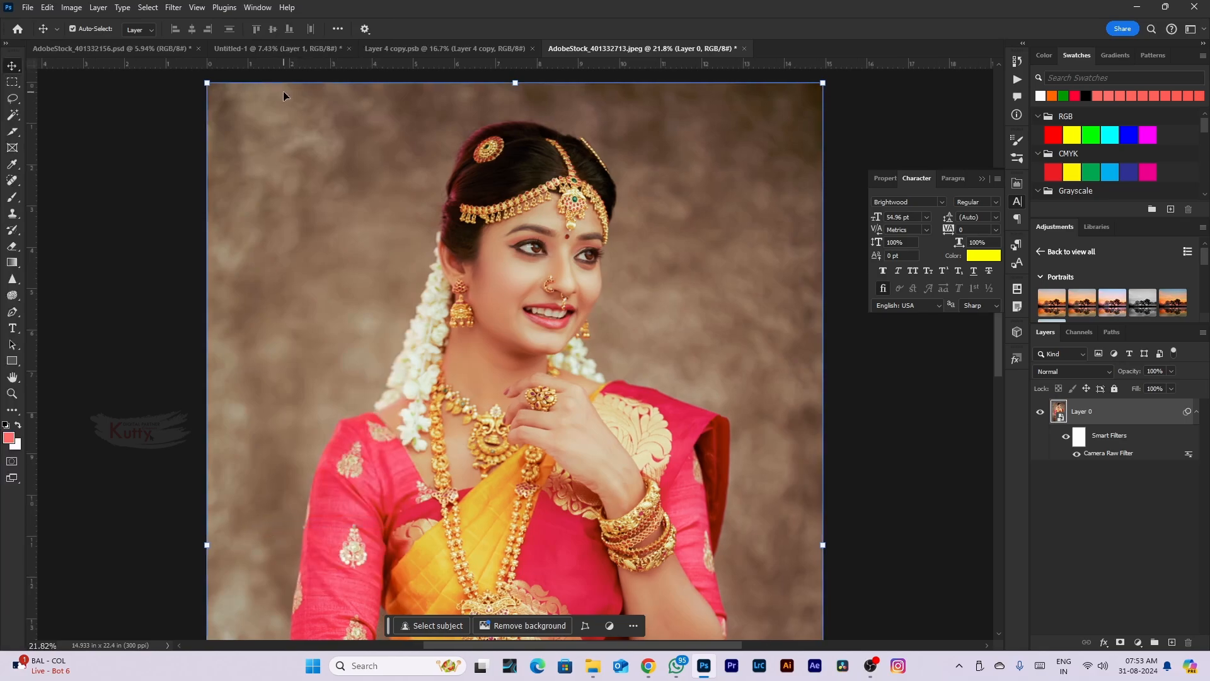
Turn the Contextual Task Bar off and on again
click(260, 8)
click(290, 534)
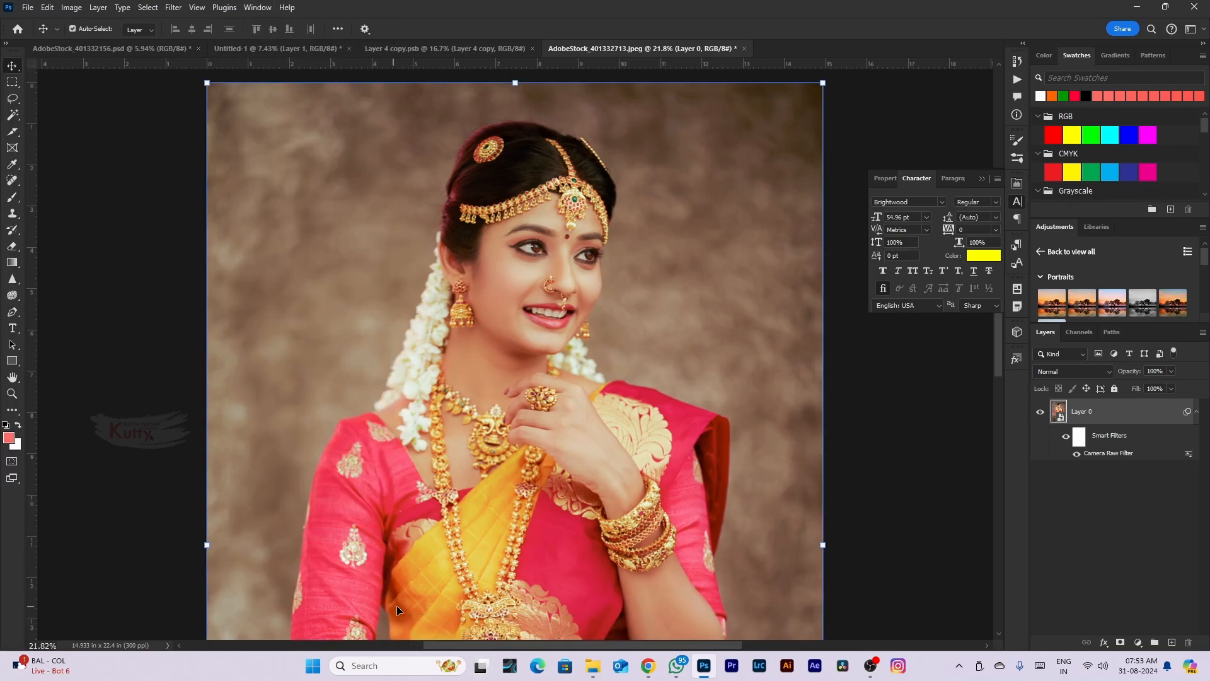
click(257, 8)
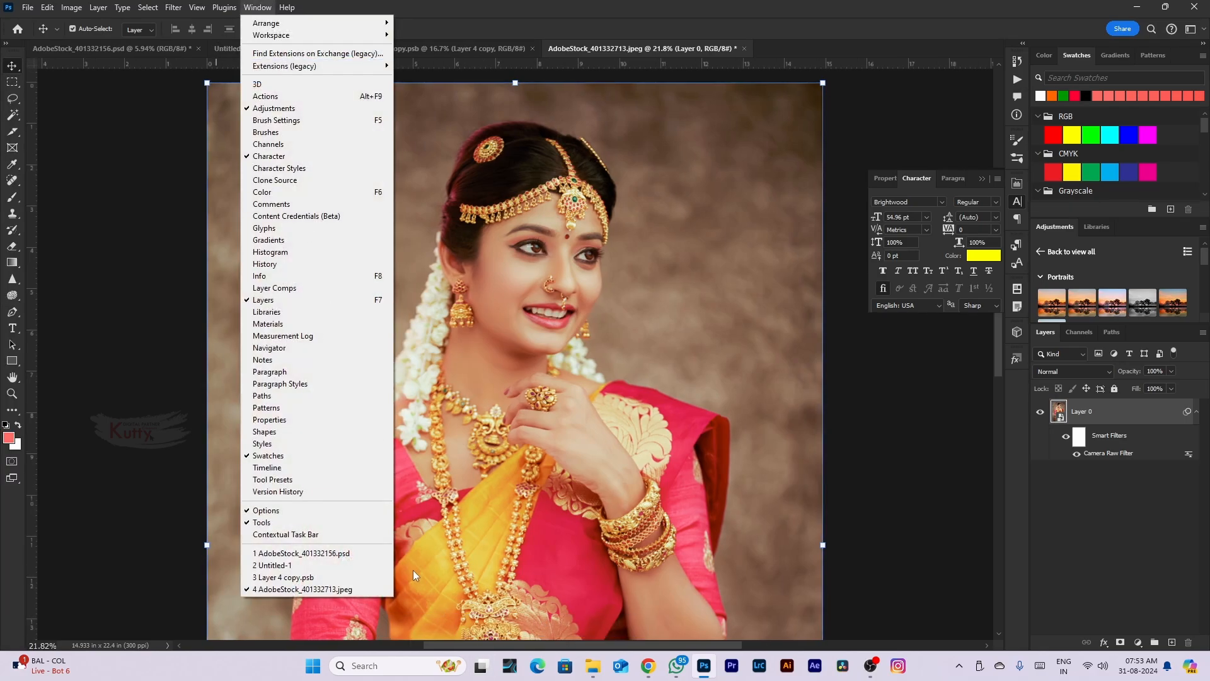
click(315, 534)
click(258, 7)
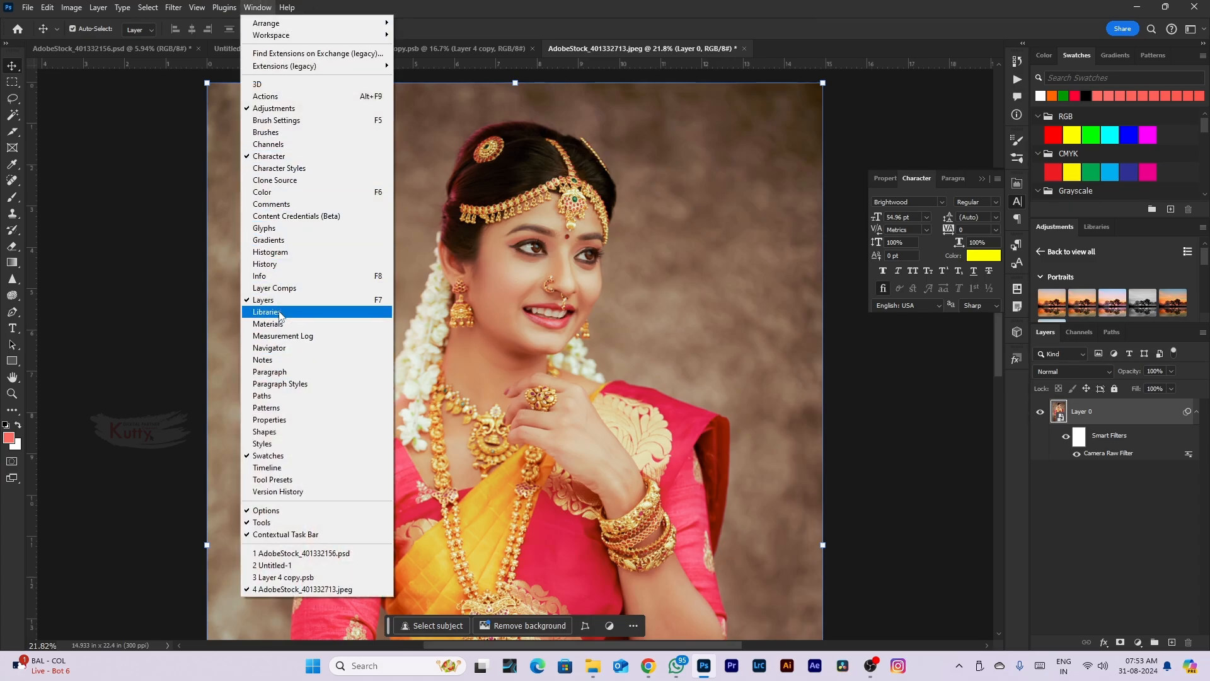
click(1081, 516)
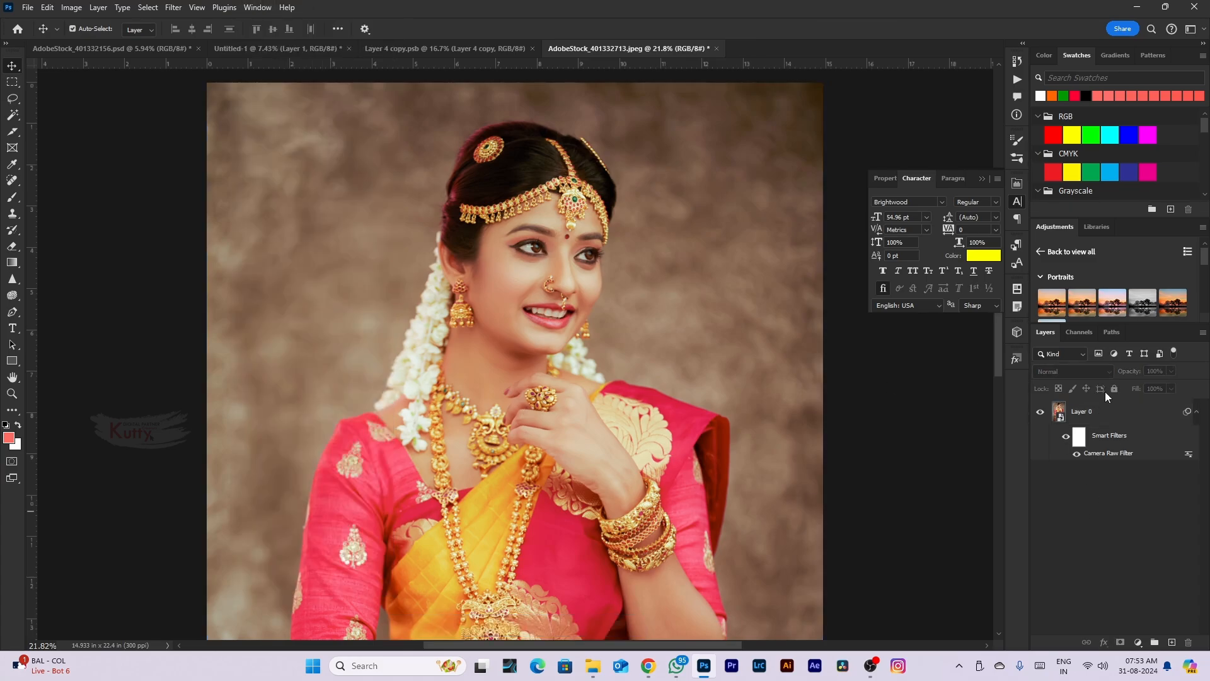
click(1103, 458)
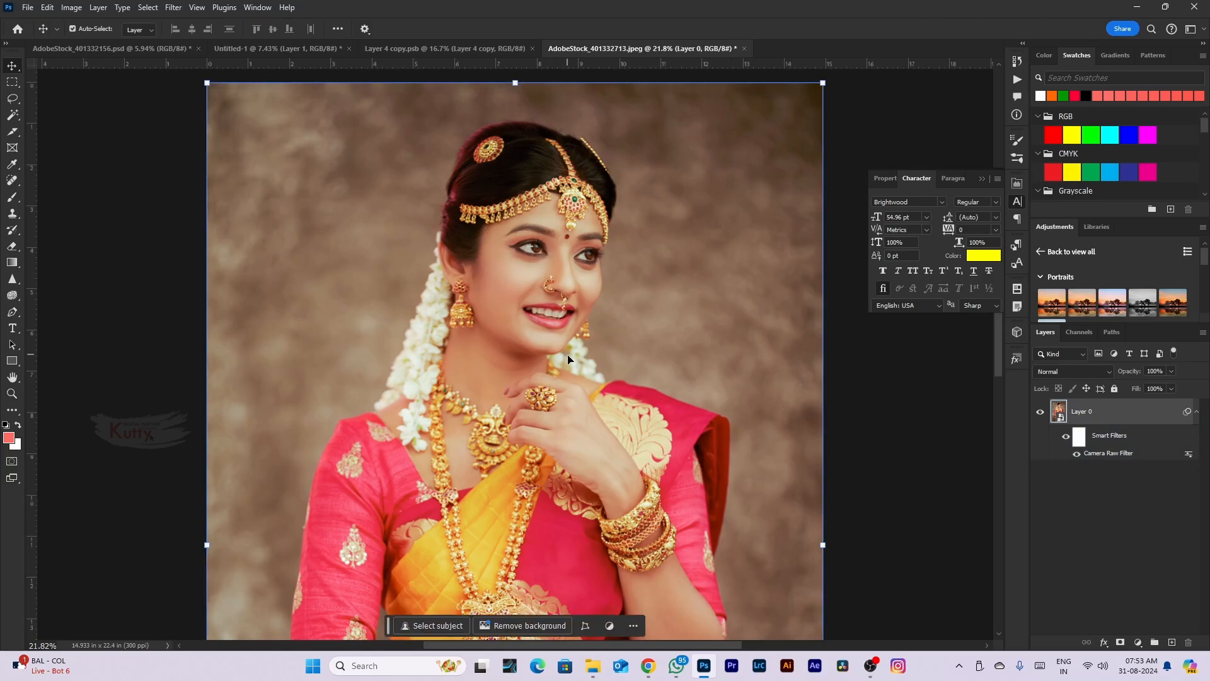
scroll(572, 374, down, 2)
scroll(571, 374, down, 1)
In the Untitled-1 document, move the couple cutout on Layer 1 slightly left and down, and select layer 223
click(299, 50)
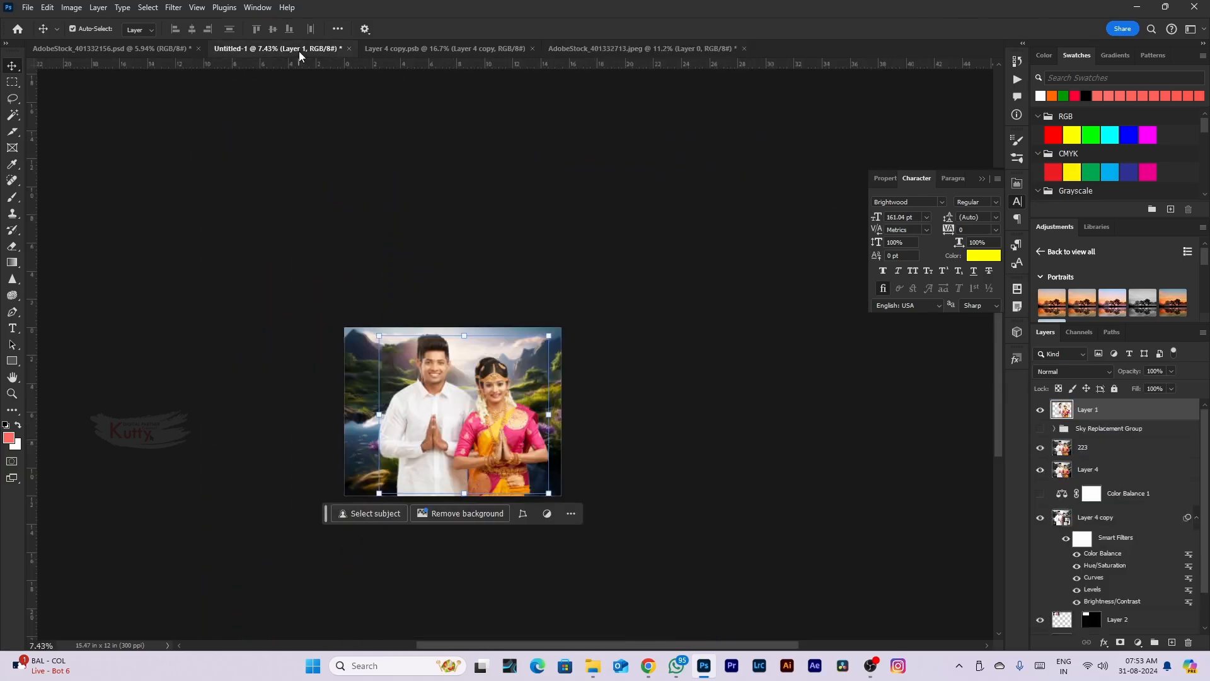
scroll(1099, 532, down, 2)
scroll(1099, 520, up, 2)
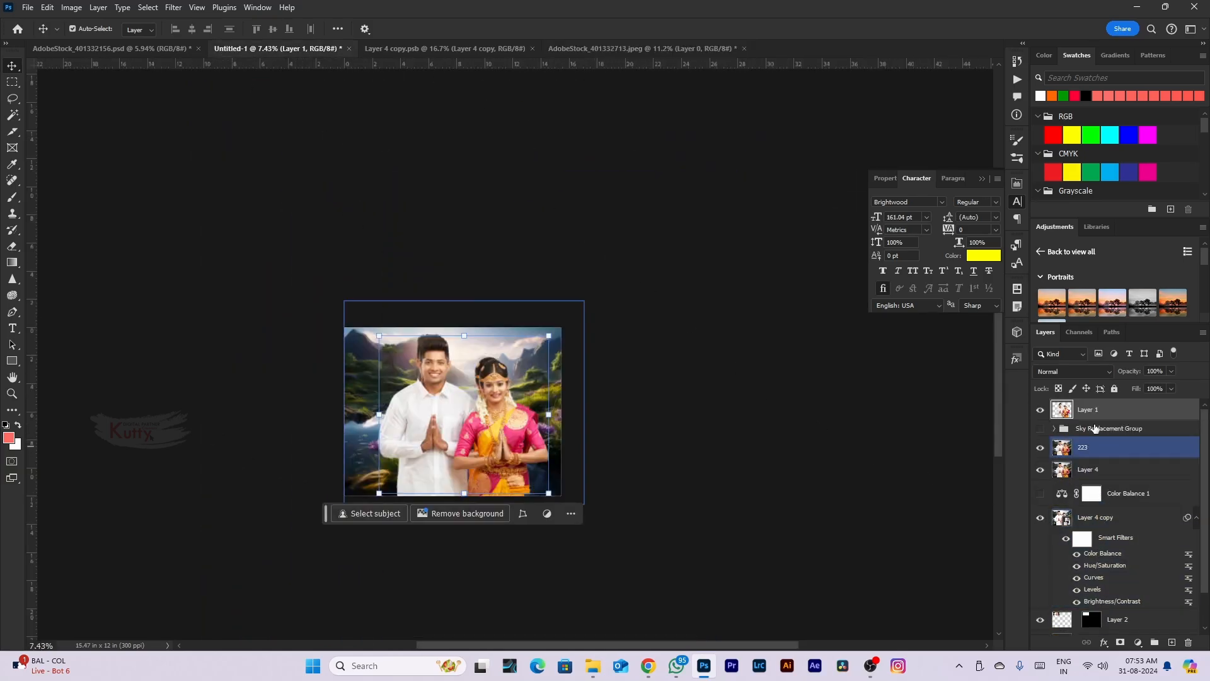
scroll(1105, 593, down, 2)
scroll(1122, 533, up, 2)
mouse_move(520, 432)
mouse_down()
mouse_move(436, 443)
mouse_move(537, 419)
mouse_move(505, 450)
mouse_move(516, 453)
mouse_up()
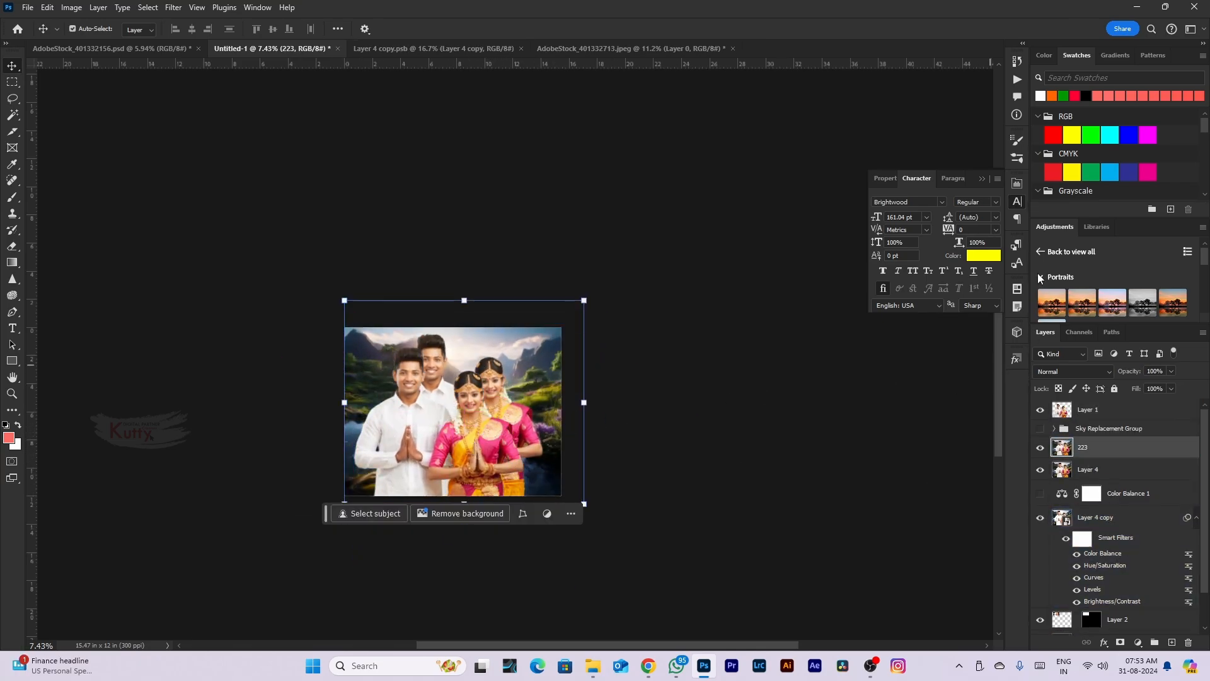
Try a dark yellow from the Darker swatches, then brighter swatches, finishing with red from the Pure group as the foreground color
scroll(1107, 134, down, 5)
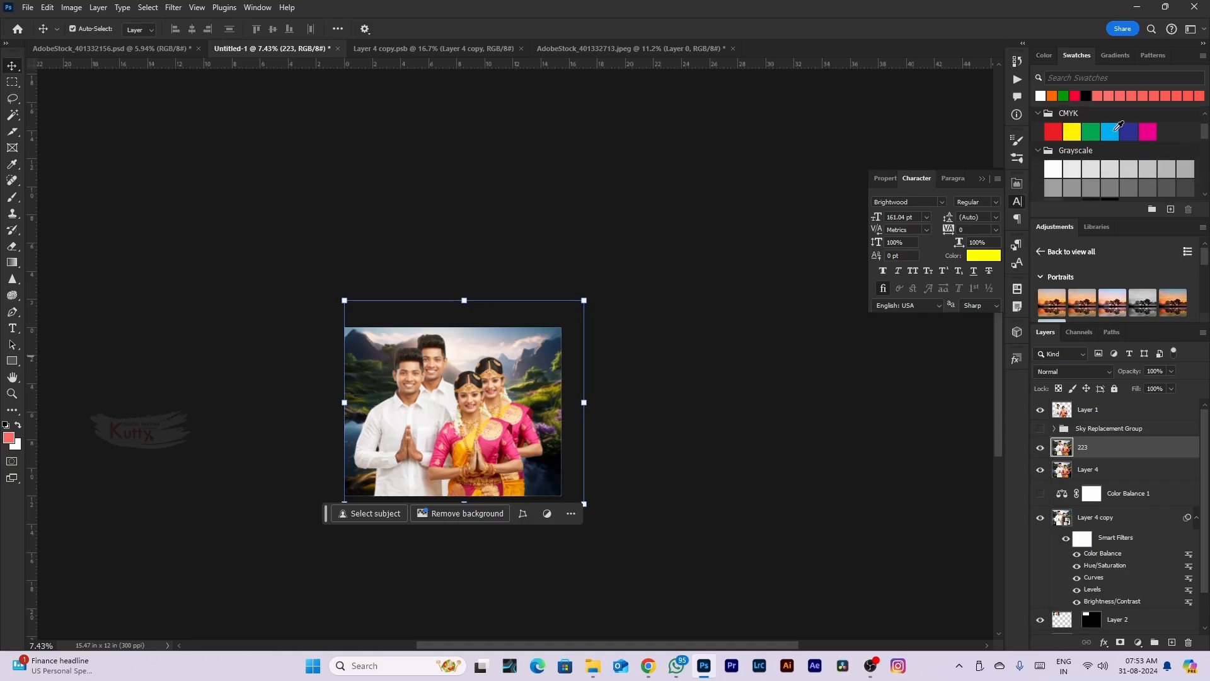
scroll(1113, 144, down, 1)
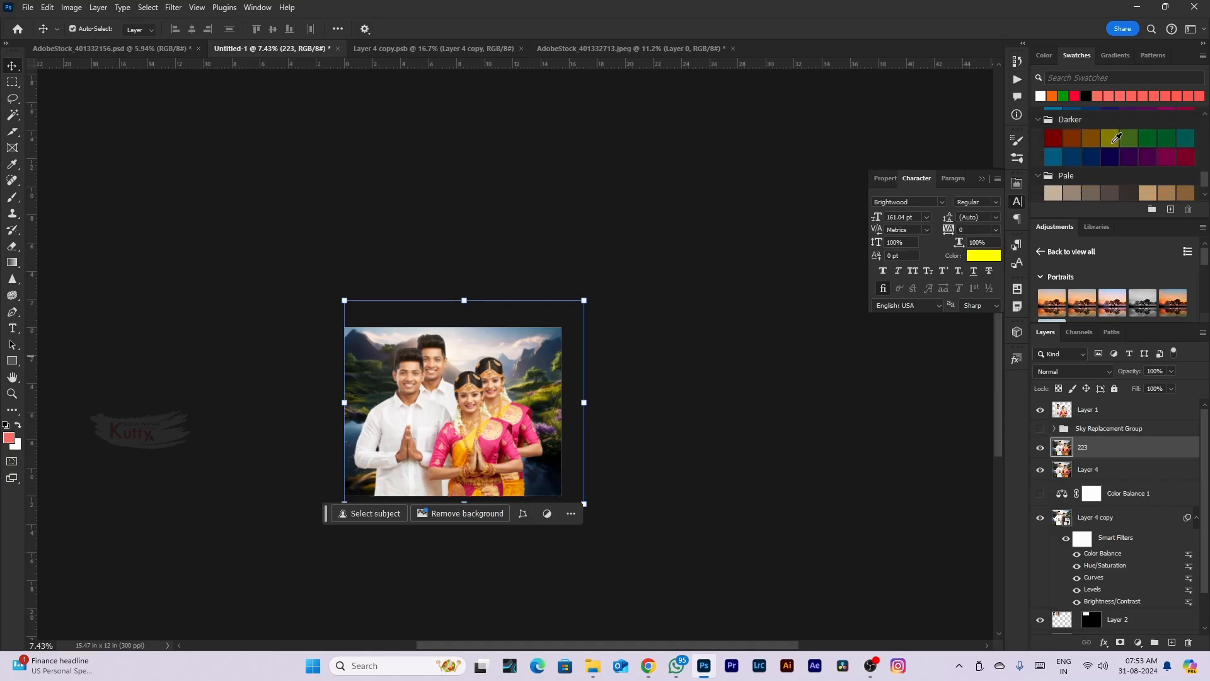
click(1116, 138)
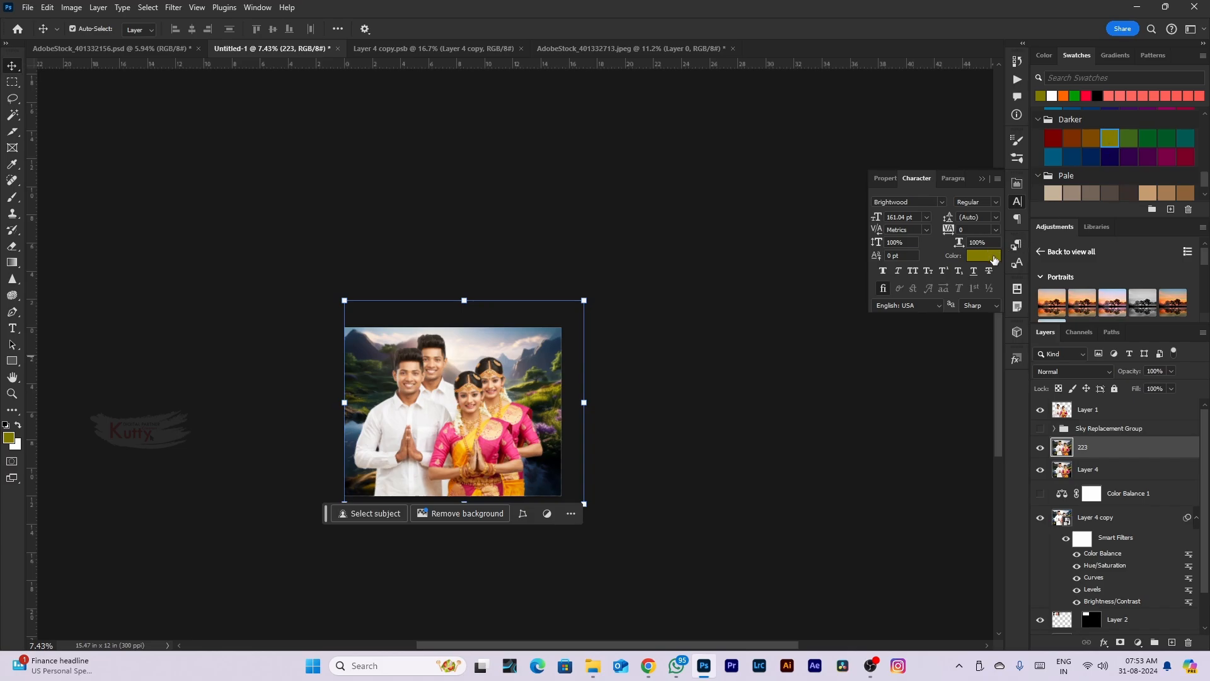
scroll(1111, 151, up, 3)
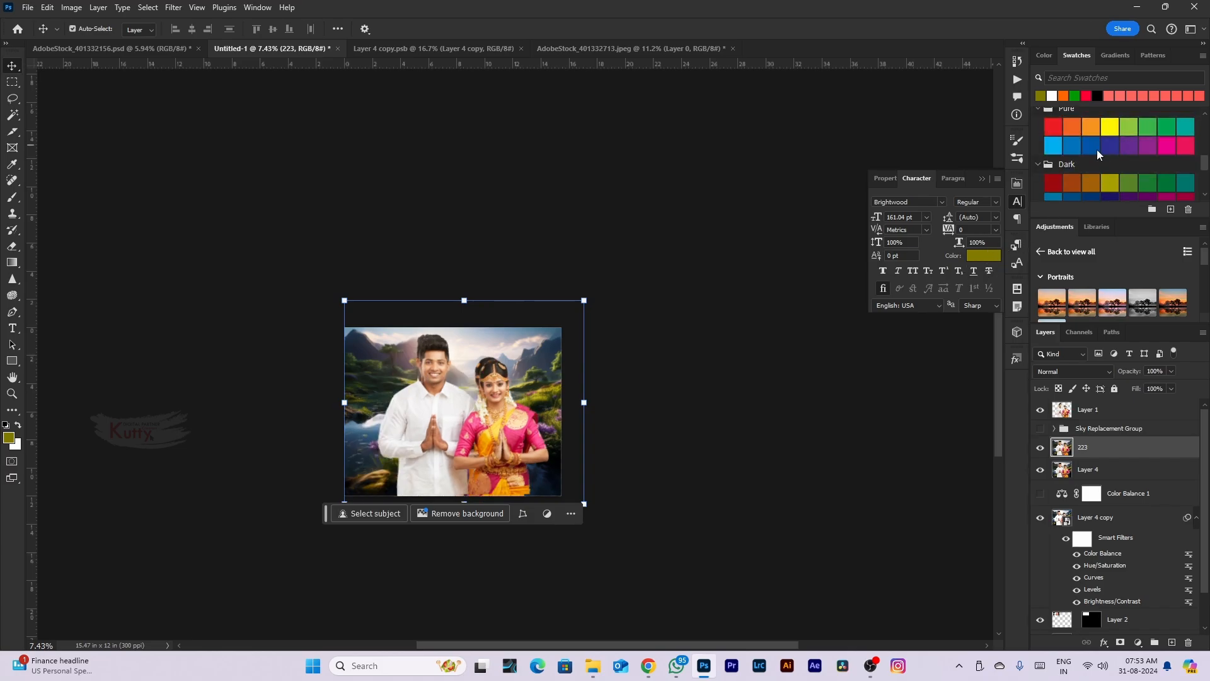
click(1112, 181)
click(1072, 187)
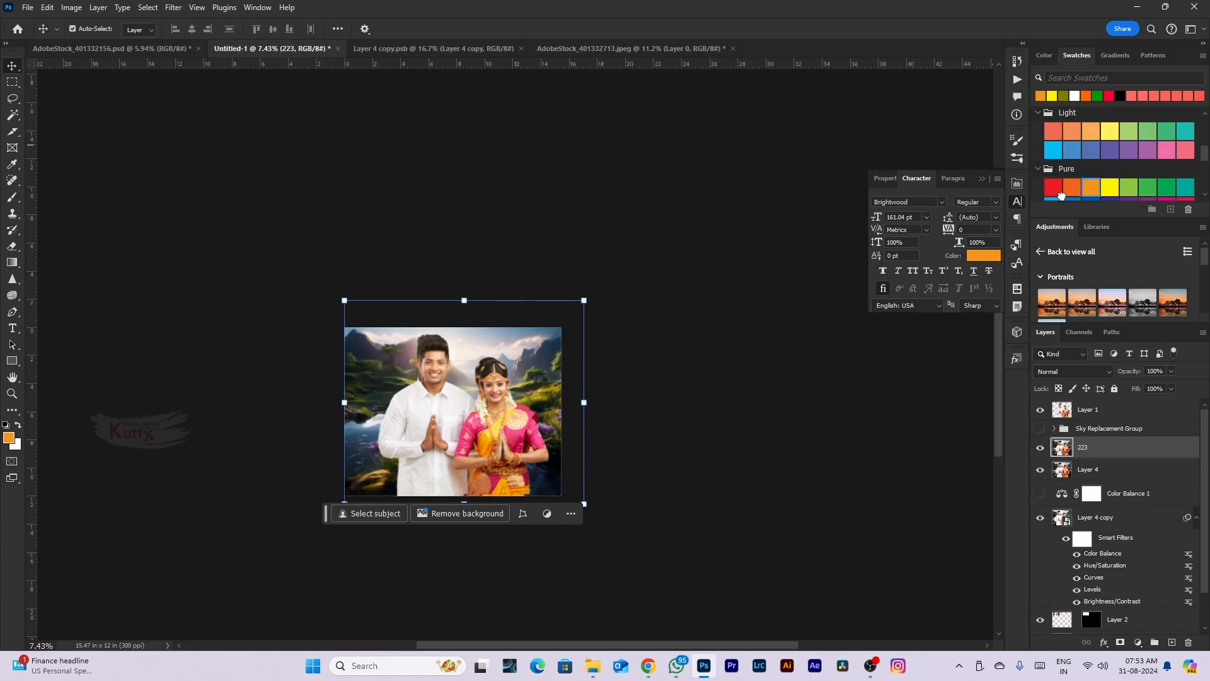
click(1053, 187)
Browse the adjustment preset groups and expand the Black & White presets
scroll(1108, 181, down, 1)
scroll(1107, 176, down, 2)
scroll(1095, 286, down, 3)
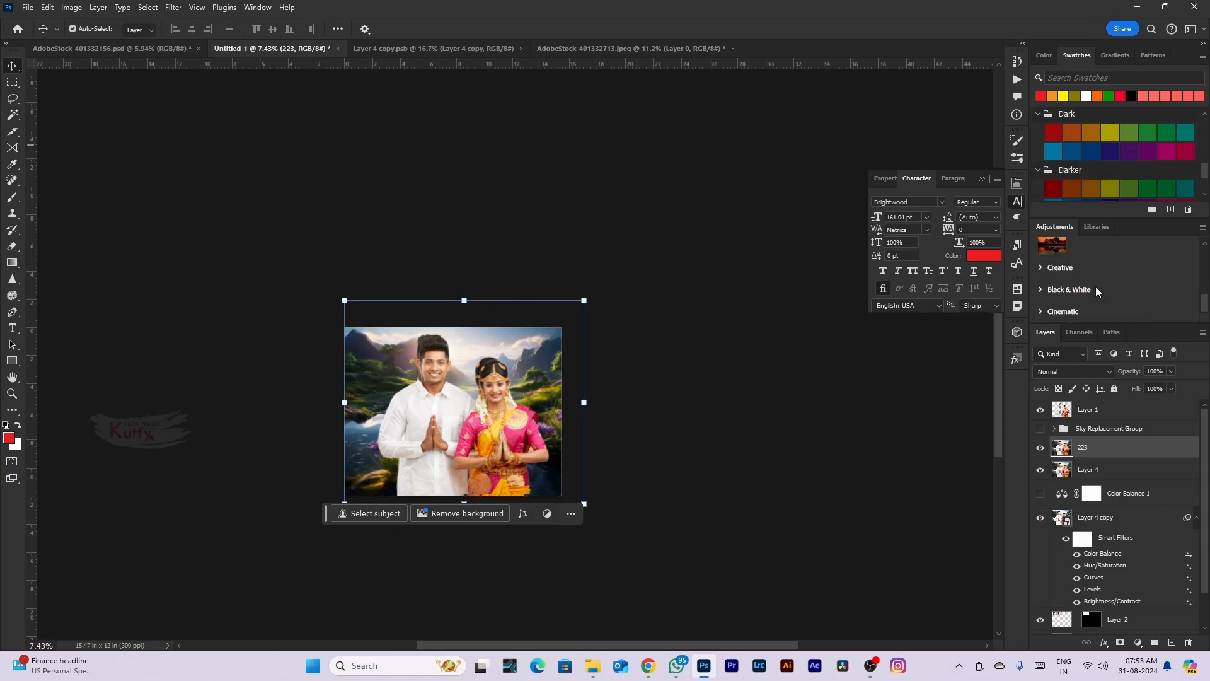
click(1044, 290)
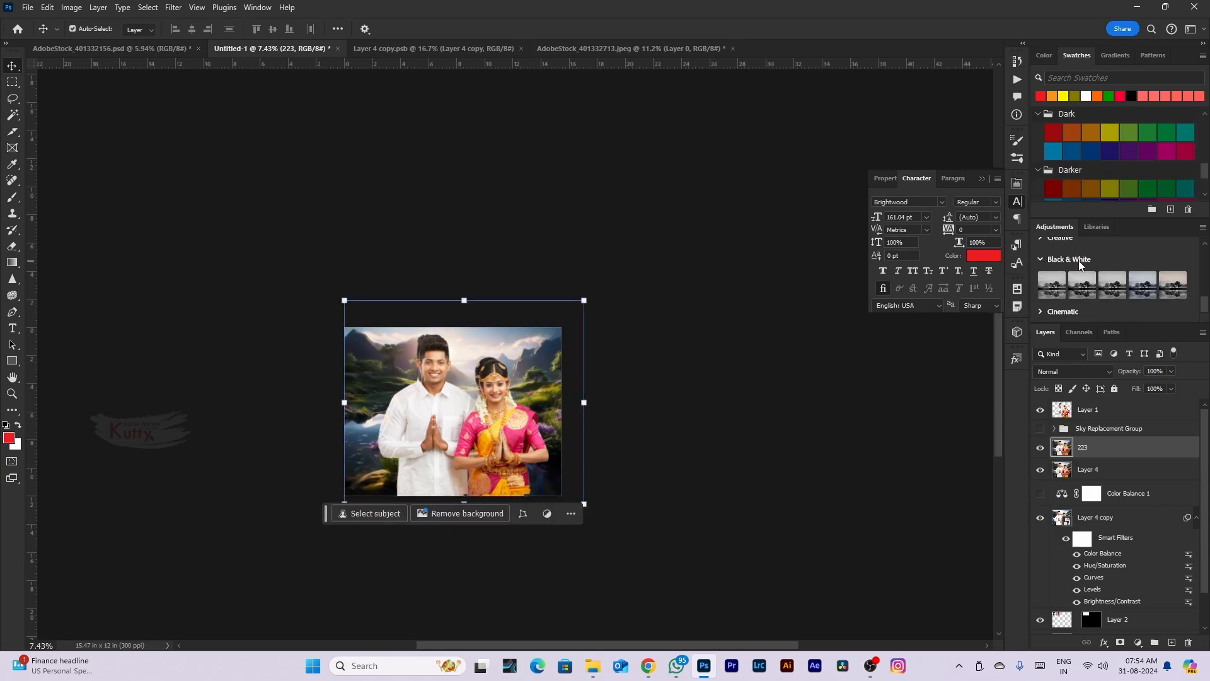
scroll(1111, 260, up, 3)
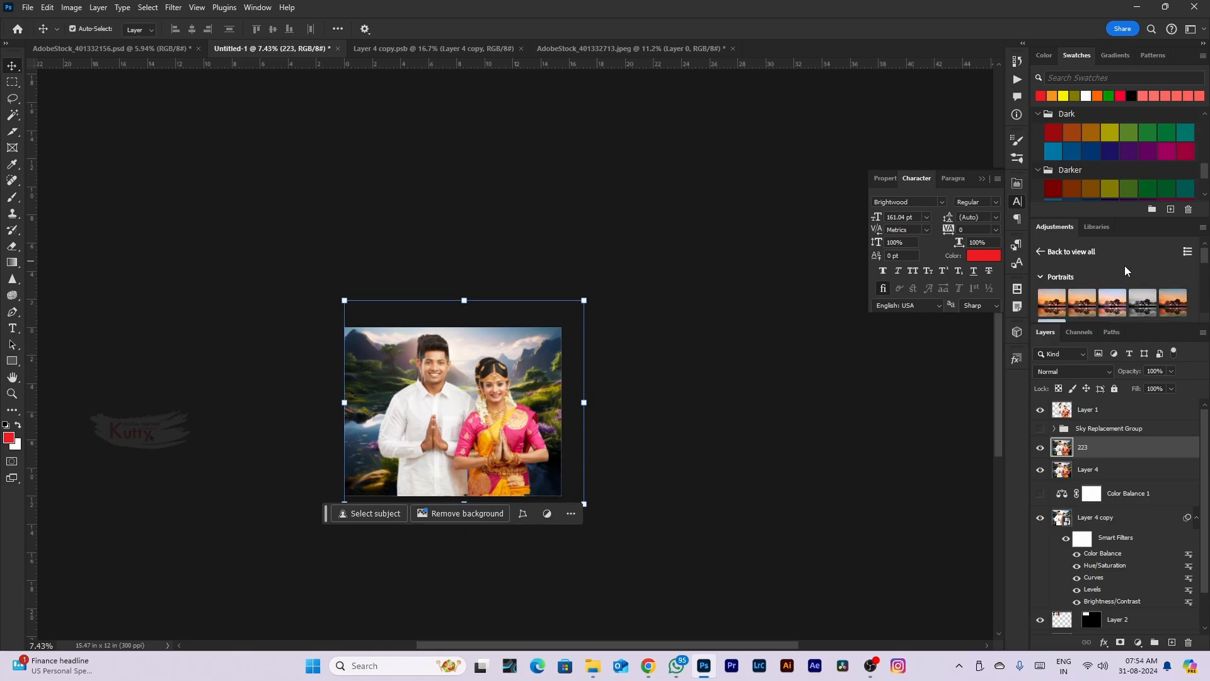
scroll(1125, 271, down, 3)
key(ctrl+minus)
key(ctrl+minus)
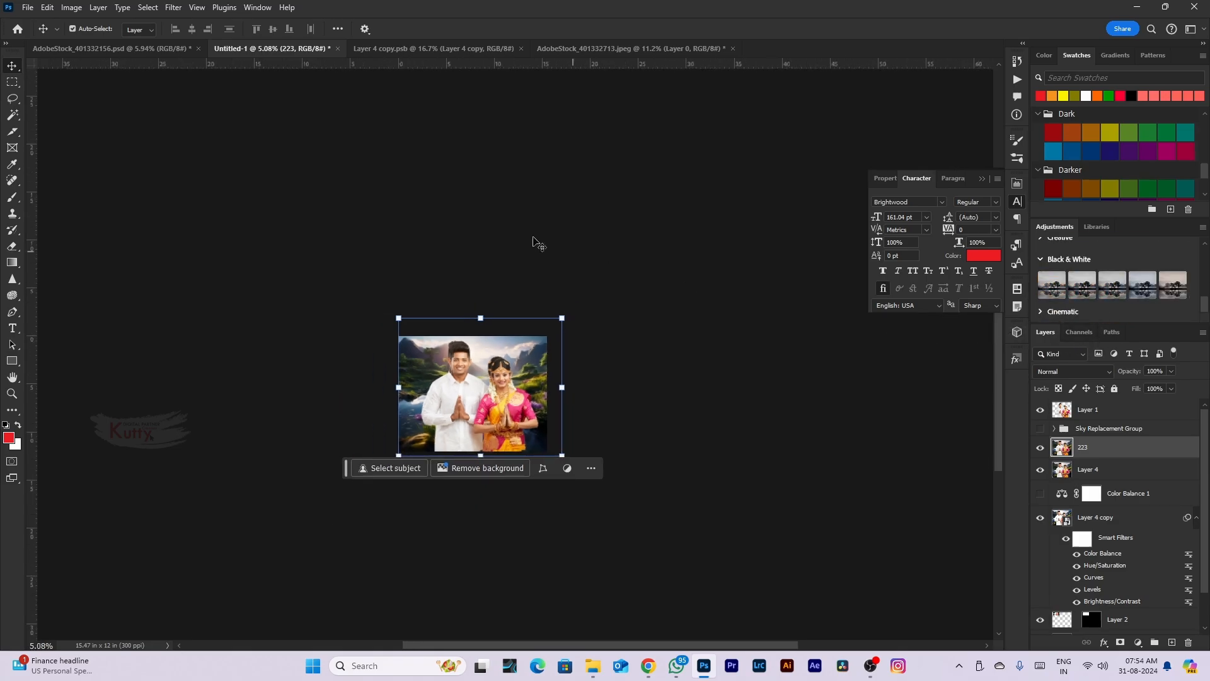
click(257, 6)
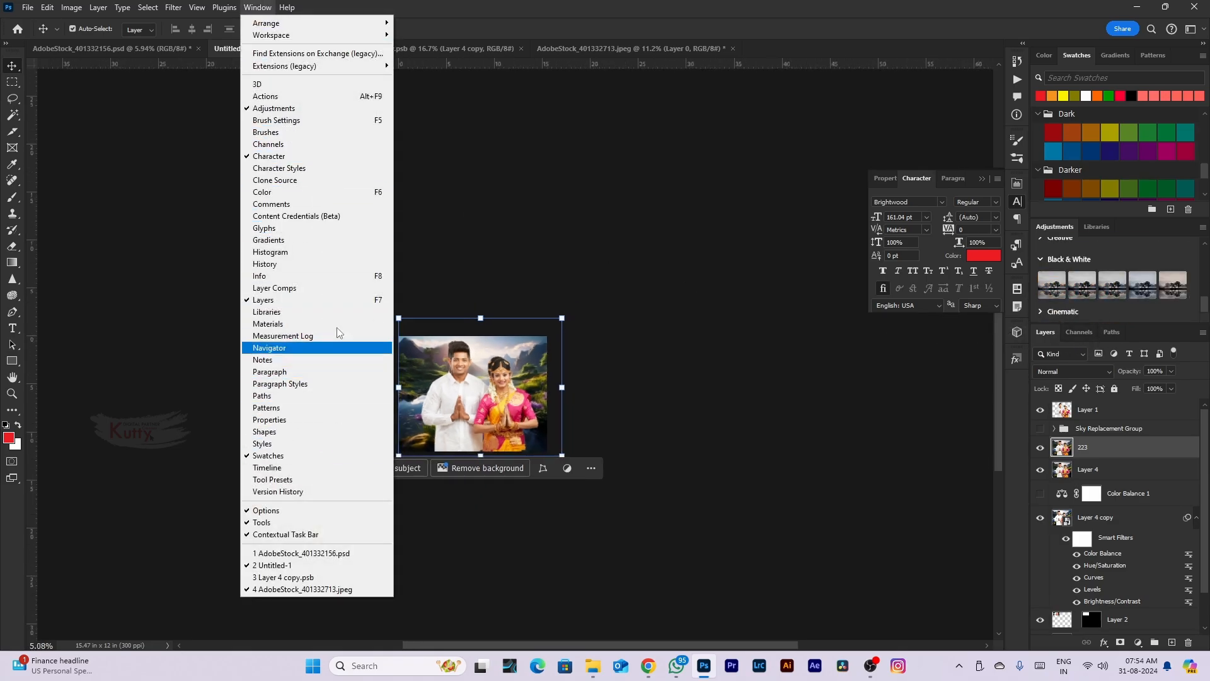
click(531, 275)
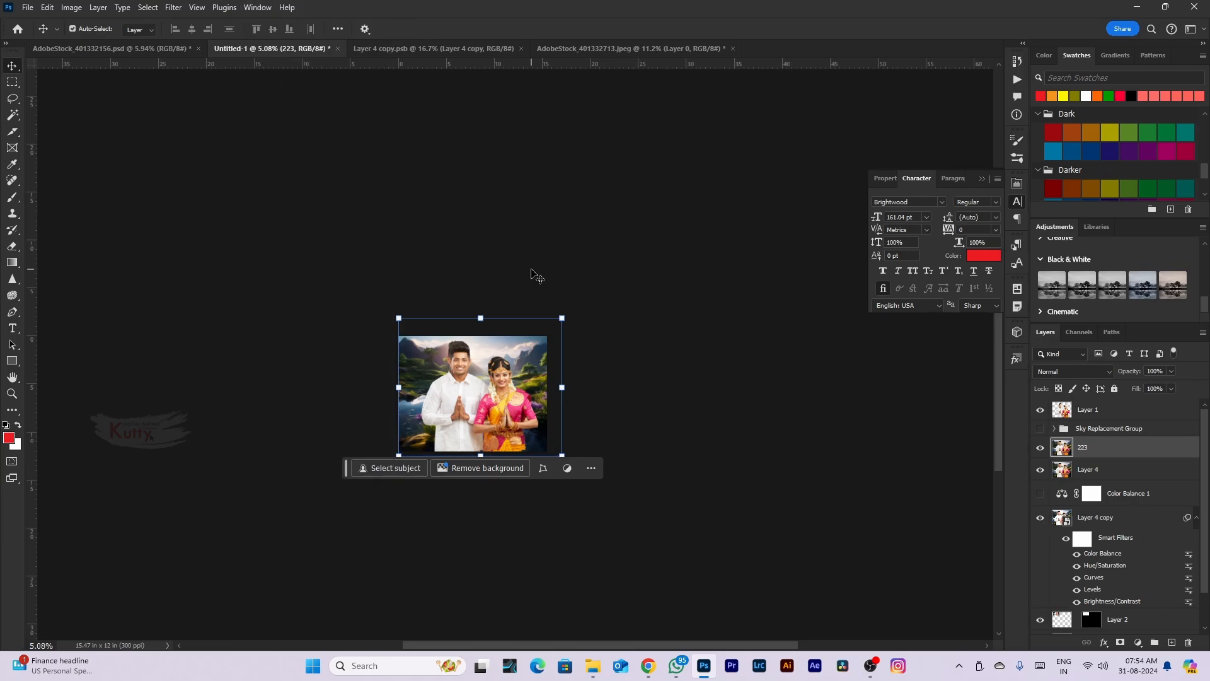